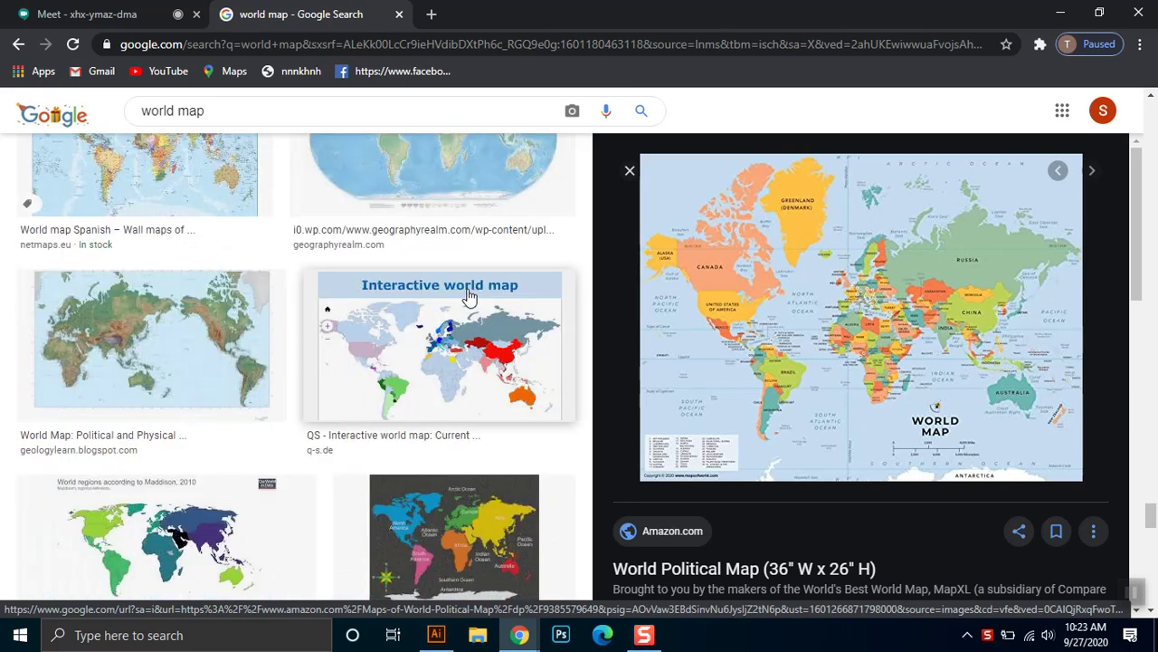
Find the teal World Map PNG image from PNG Play in the results and open it in a new tab.
scroll(1151, 505, up, 3)
drag(1151, 505, 1151, 562)
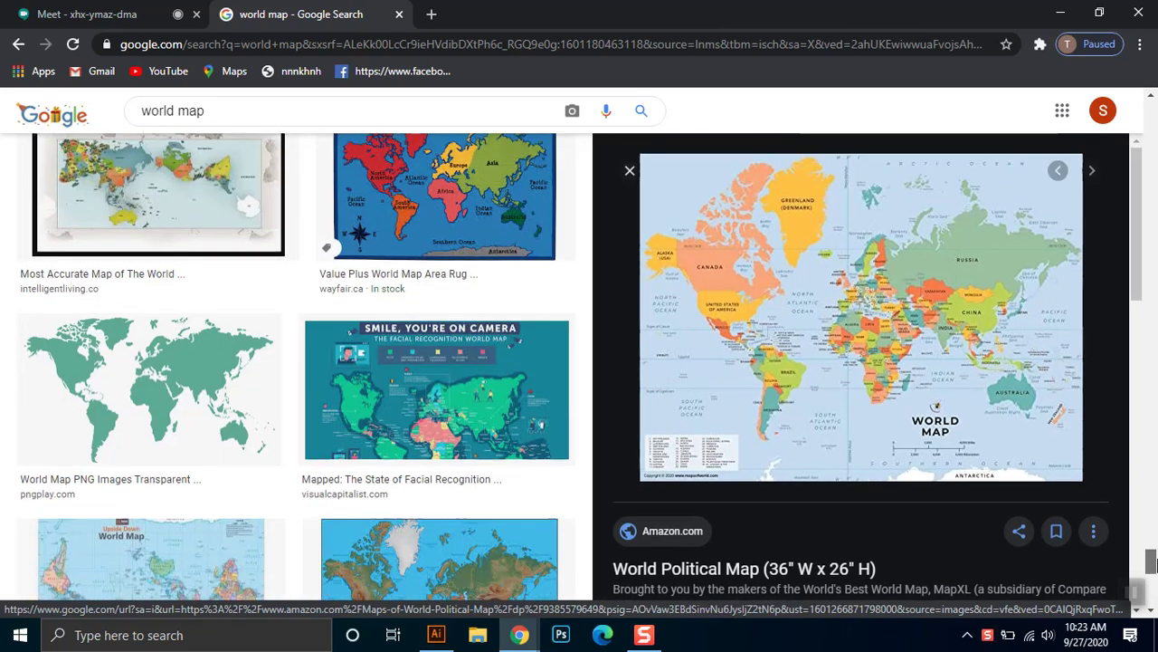
click(197, 367)
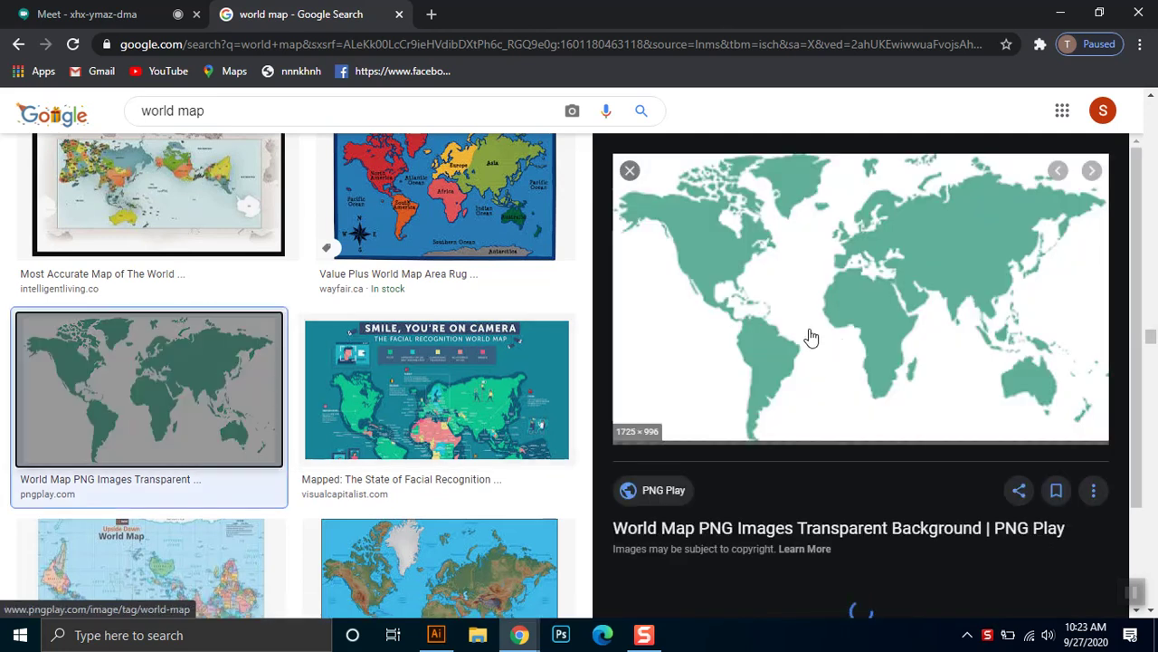
right_click(900, 262)
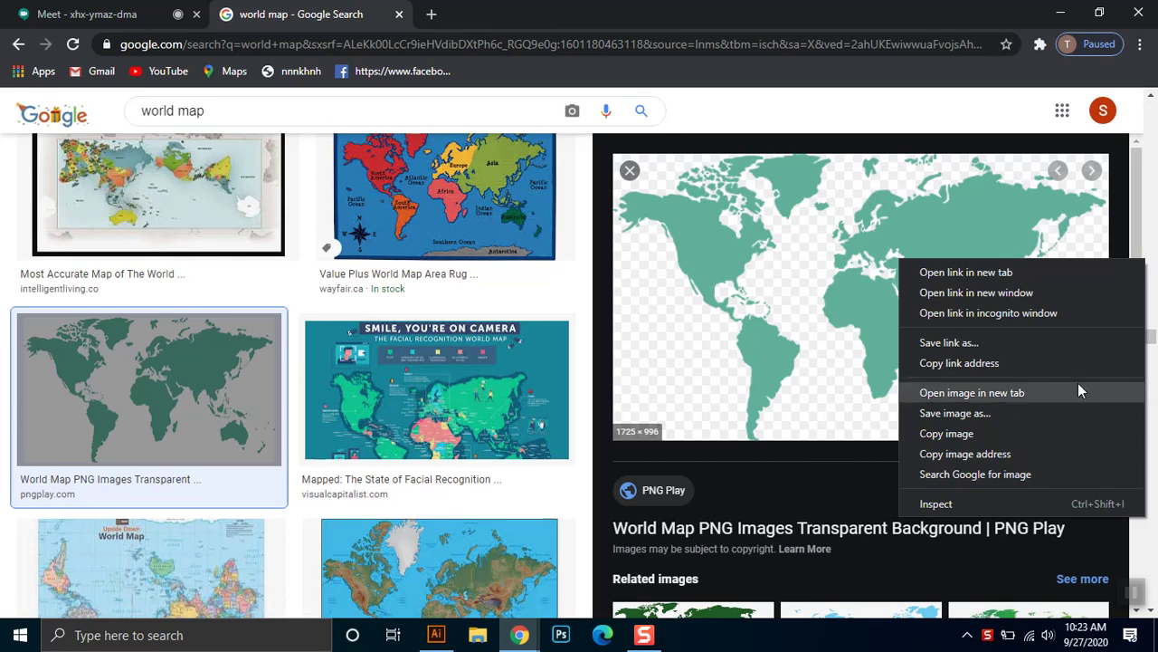
click(1054, 392)
Browse the related images and preview the dark green world map from SASB.
scroll(795, 444, down, 2)
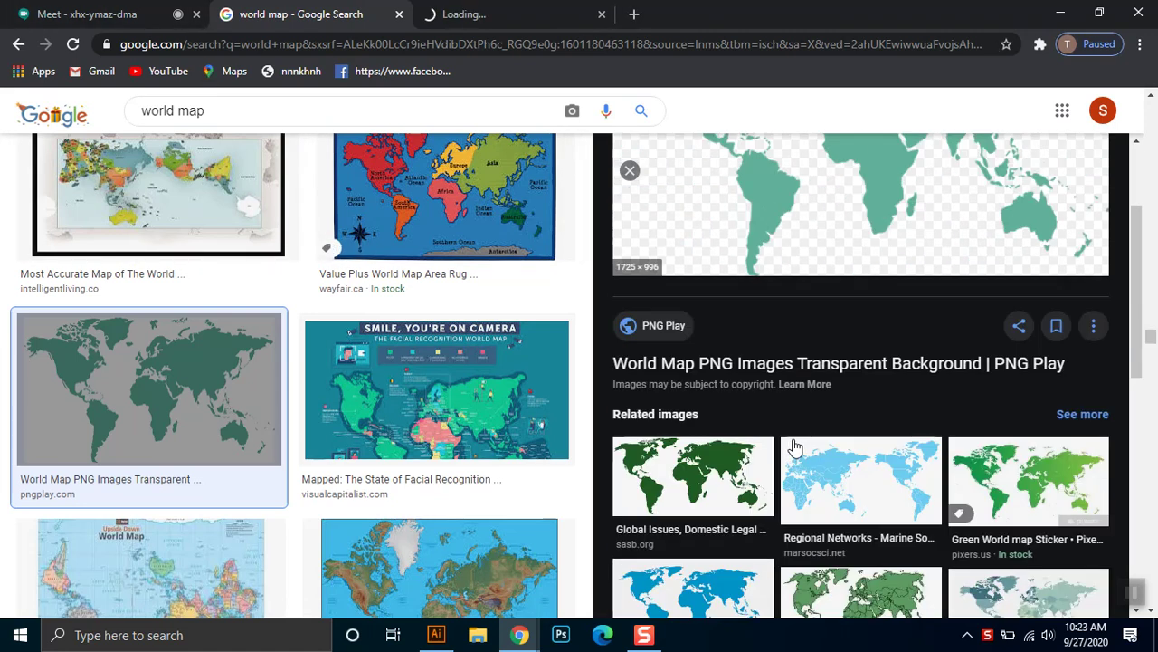
scroll(724, 444, down, 3)
scroll(724, 444, down, 2)
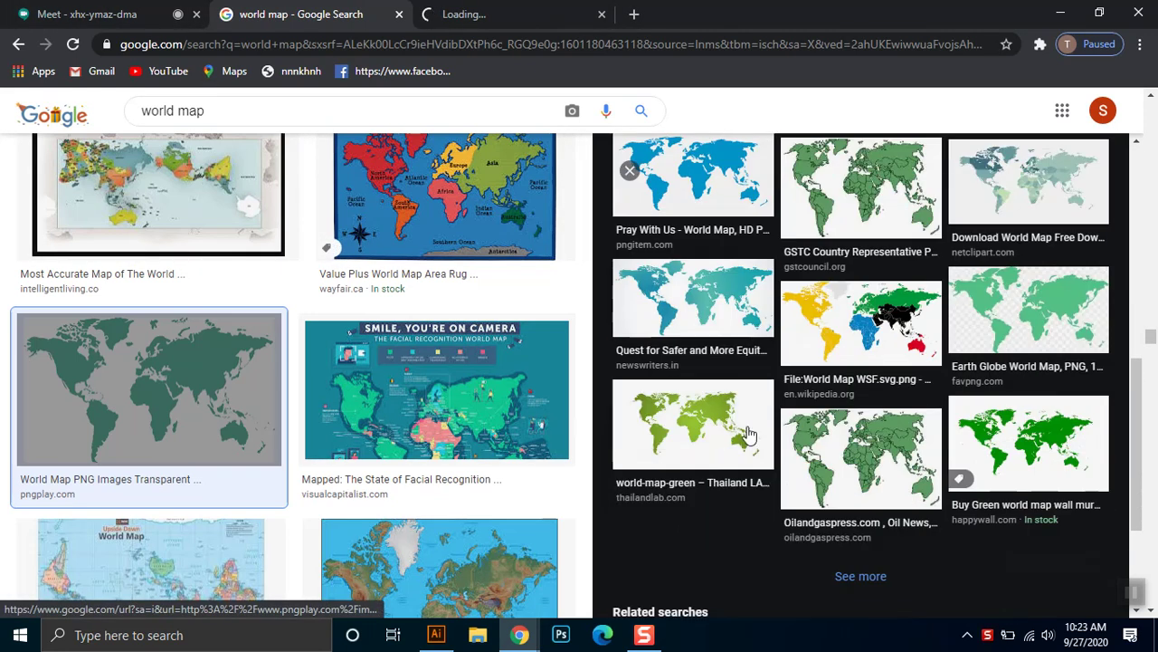
scroll(742, 417, up, 2)
click(724, 207)
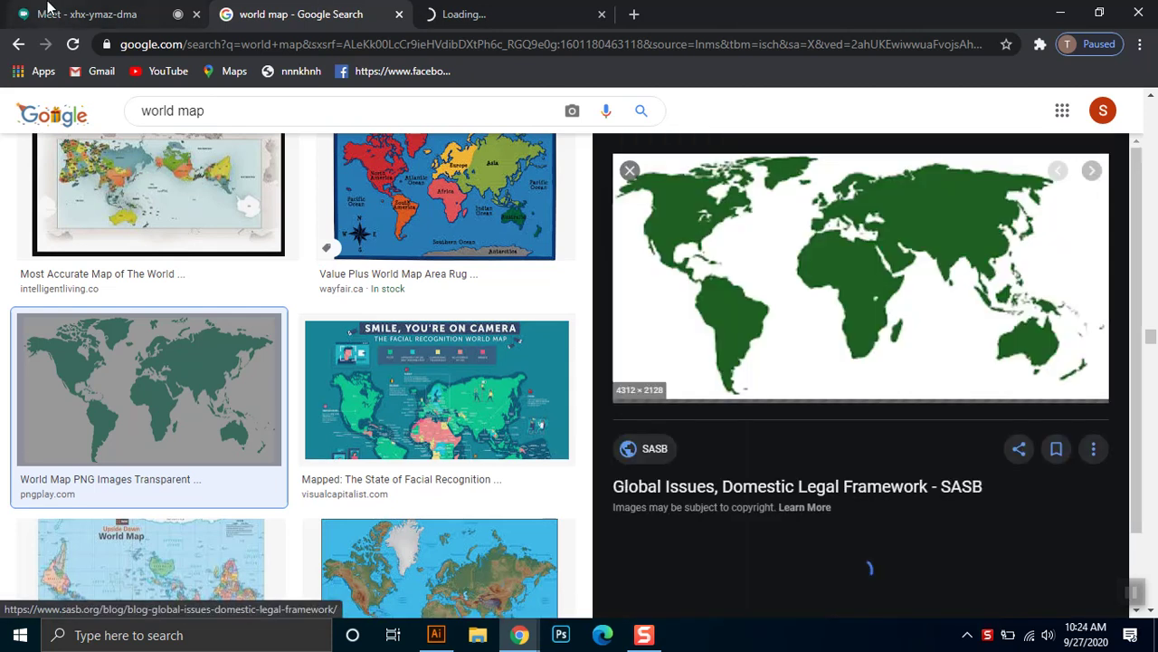
Admit the waiting participant to the Google Meet call and return to the world map image results.
key(ctrl+shift+Tab)
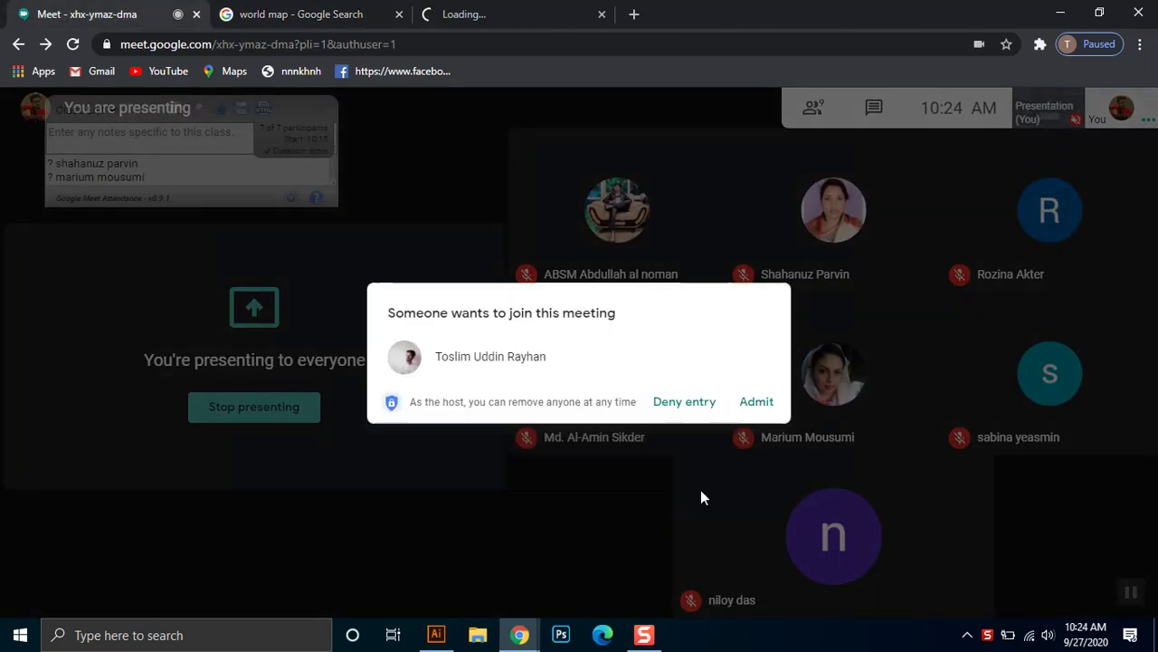
click(757, 404)
click(308, 11)
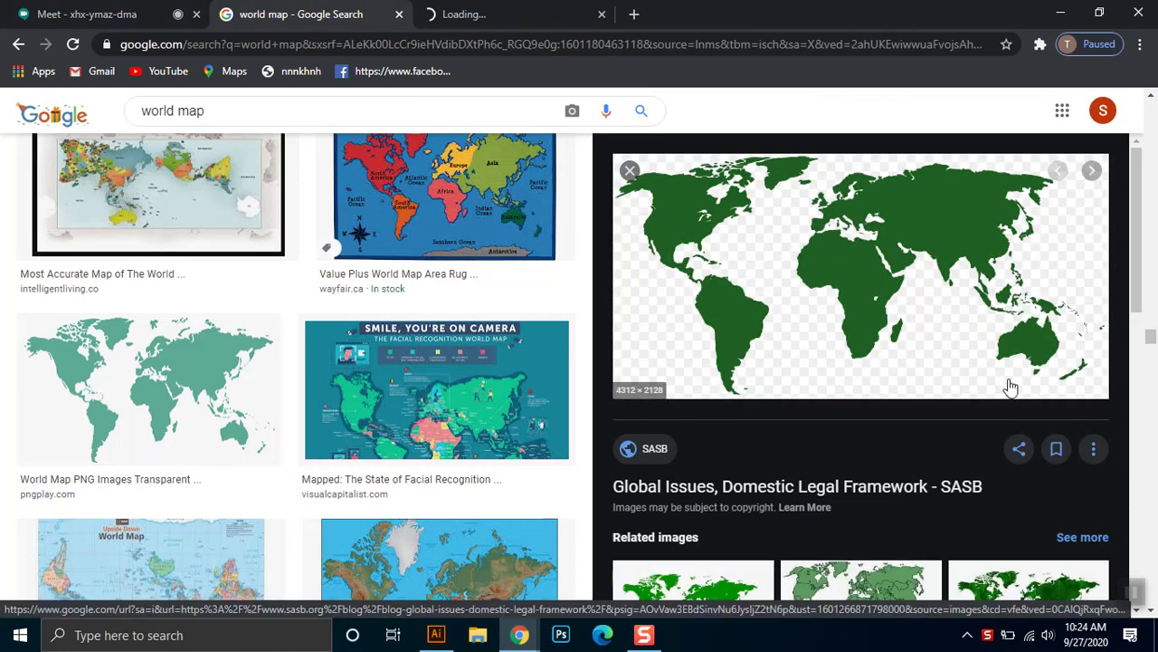
Examine the related images and the world map search results for a suitable map picture.
scroll(1010, 389, down, 3)
scroll(837, 415, down, 5)
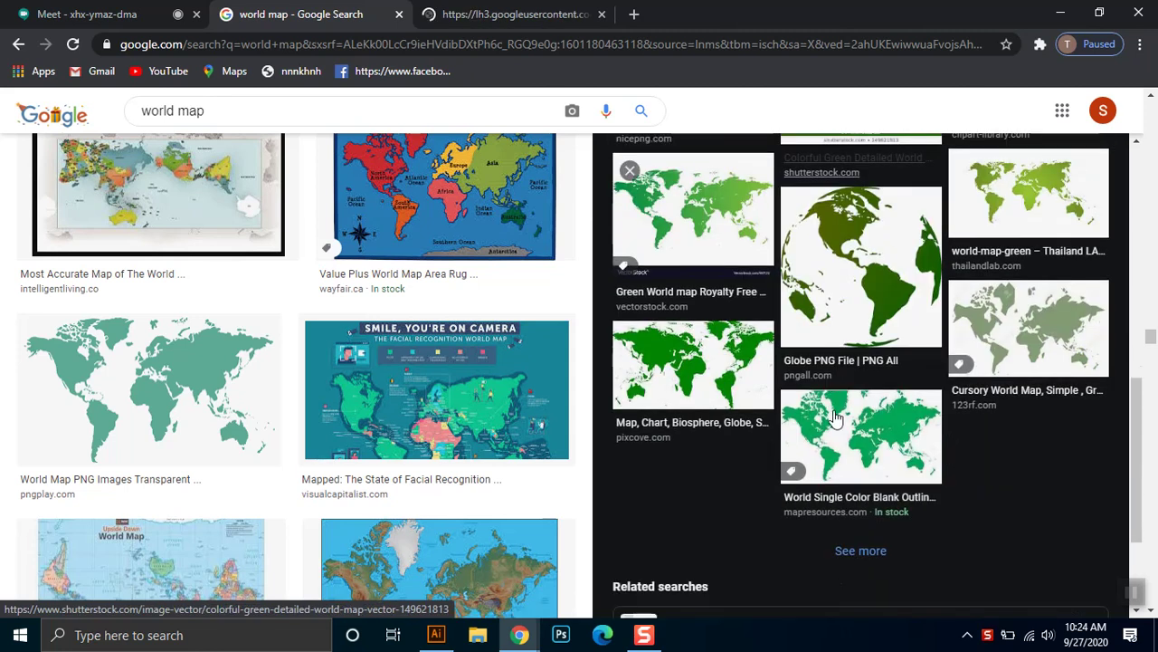
scroll(837, 416, up, 5)
scroll(837, 415, up, 3)
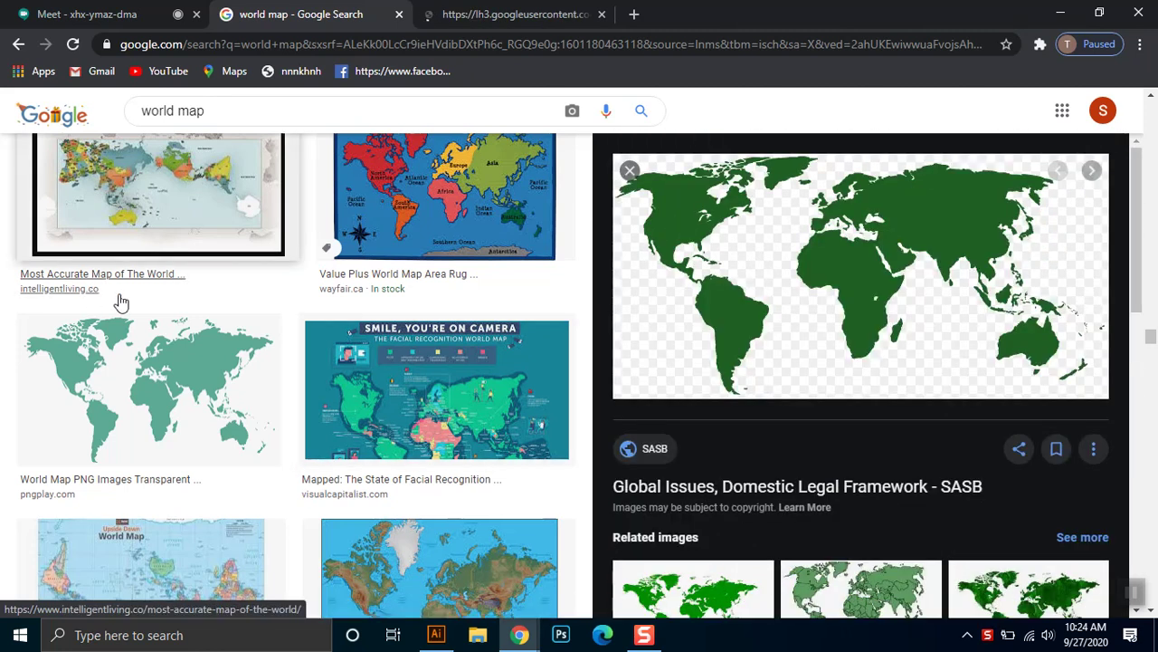
scroll(136, 290, down, 3)
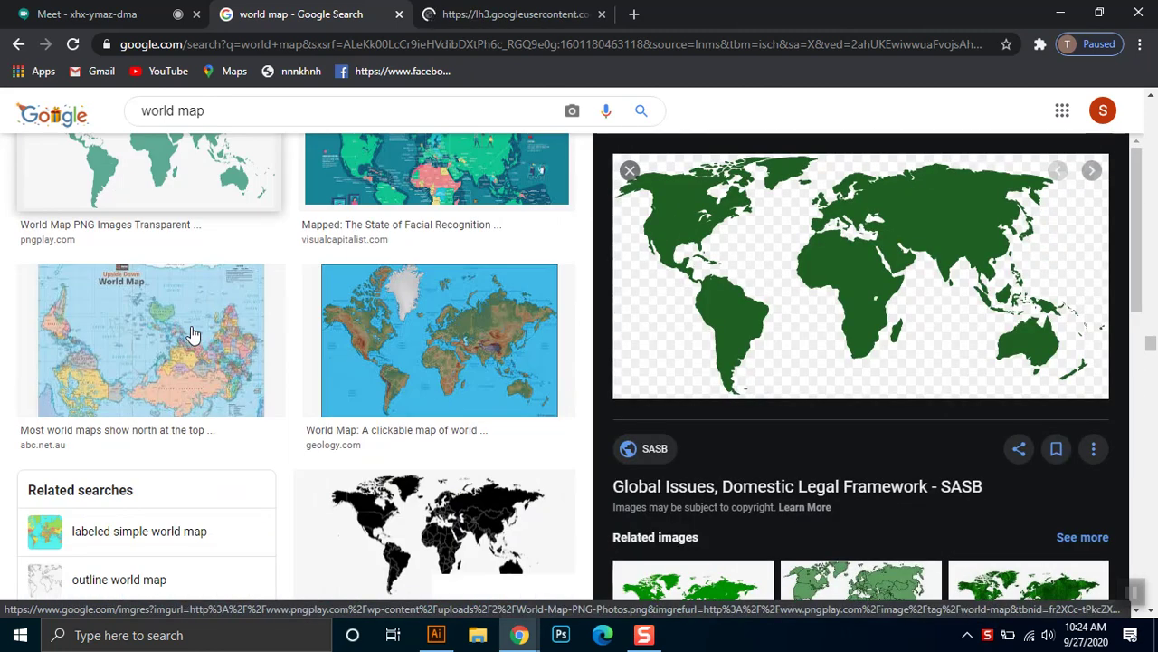
scroll(192, 335, up, 2)
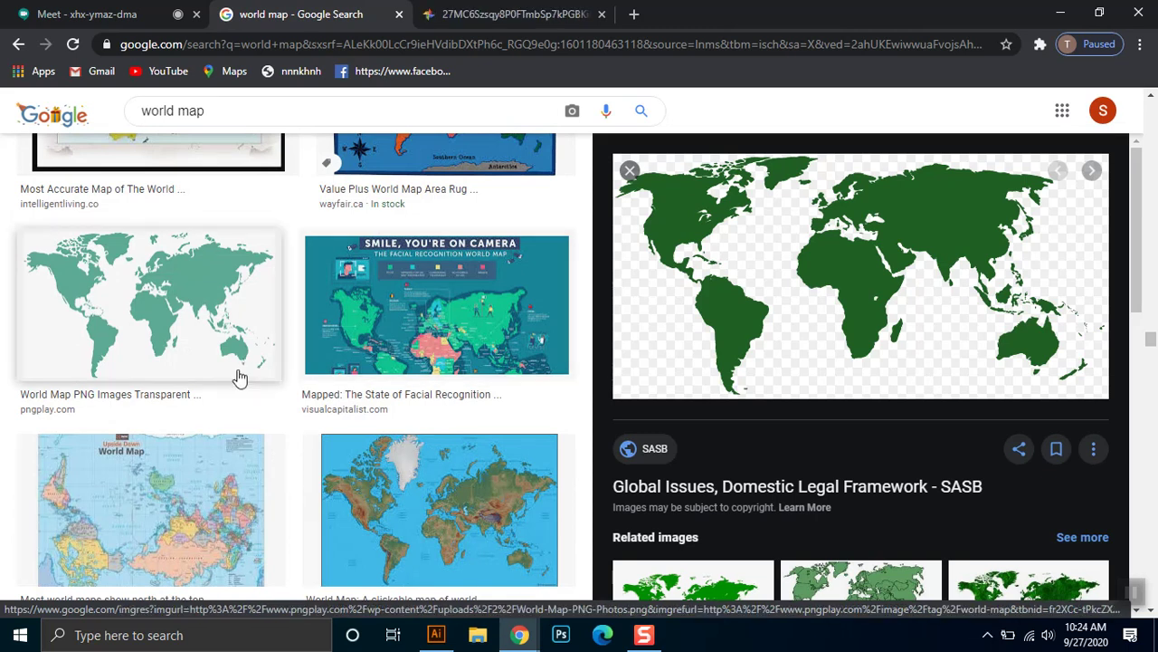
scroll(240, 378, down, 10)
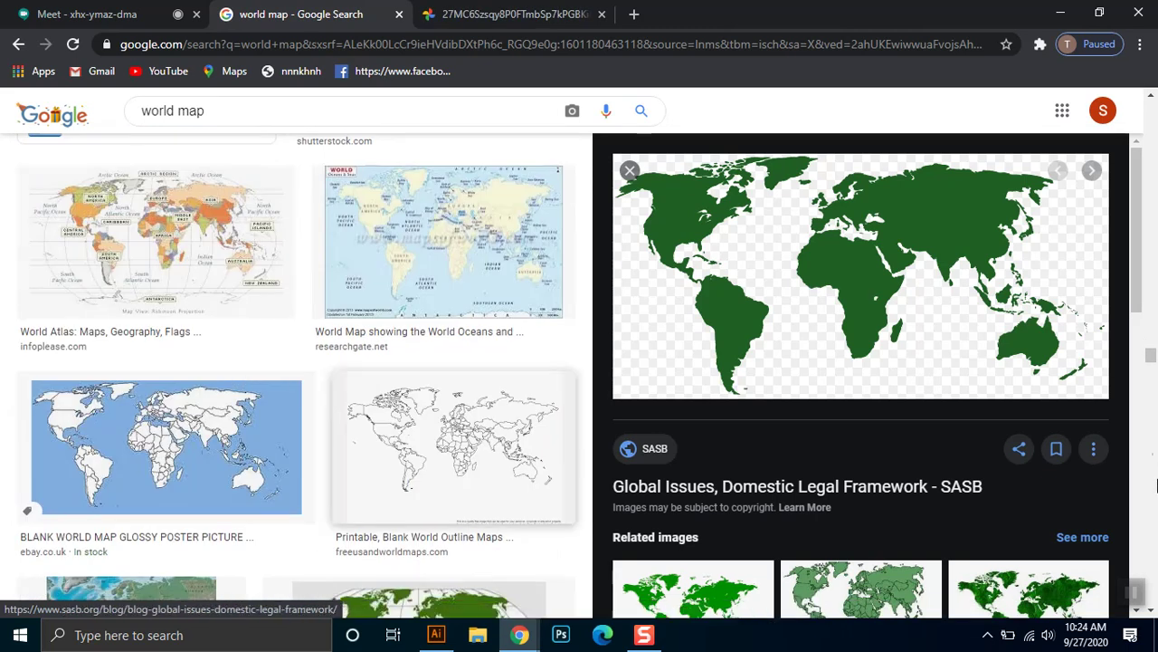
drag(1151, 366, 1151, 378)
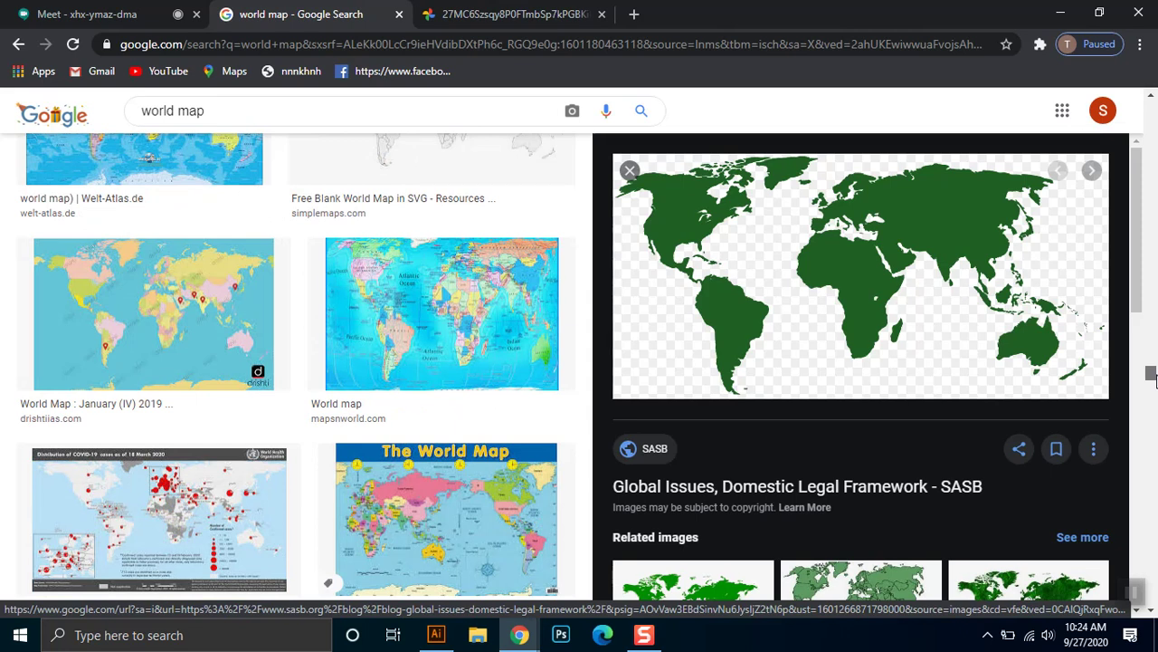
drag(1151, 376, 1151, 226)
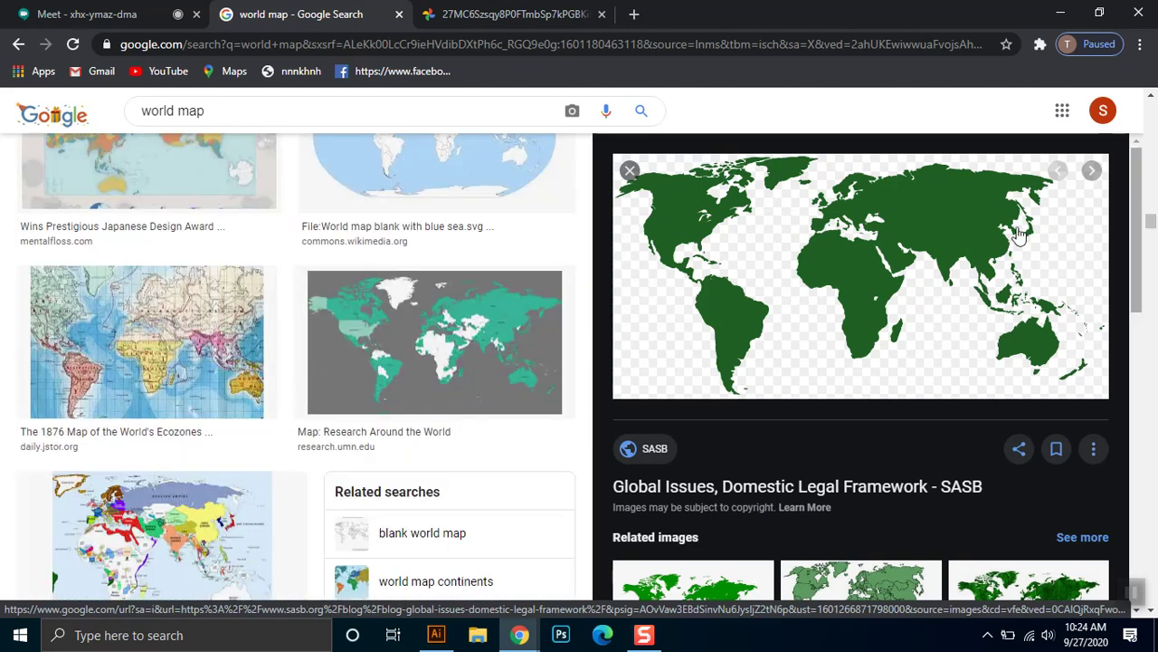
Copy the 1876 Map of the World's Ecozones image from JSTOR Daily.
click(142, 319)
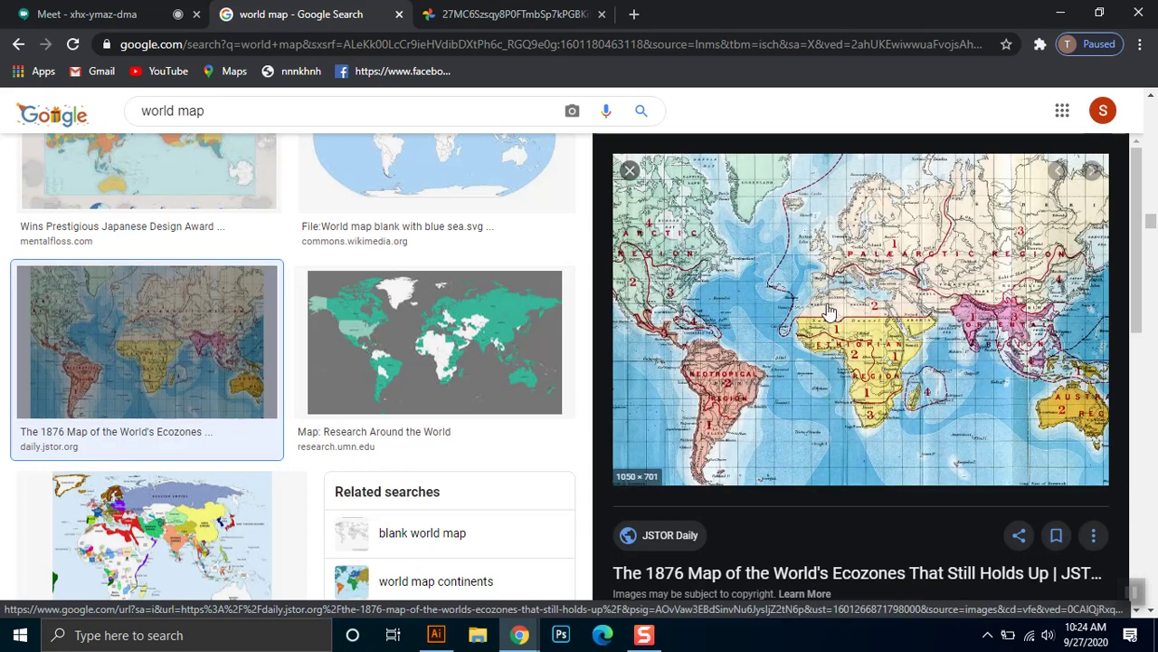
right_click(815, 252)
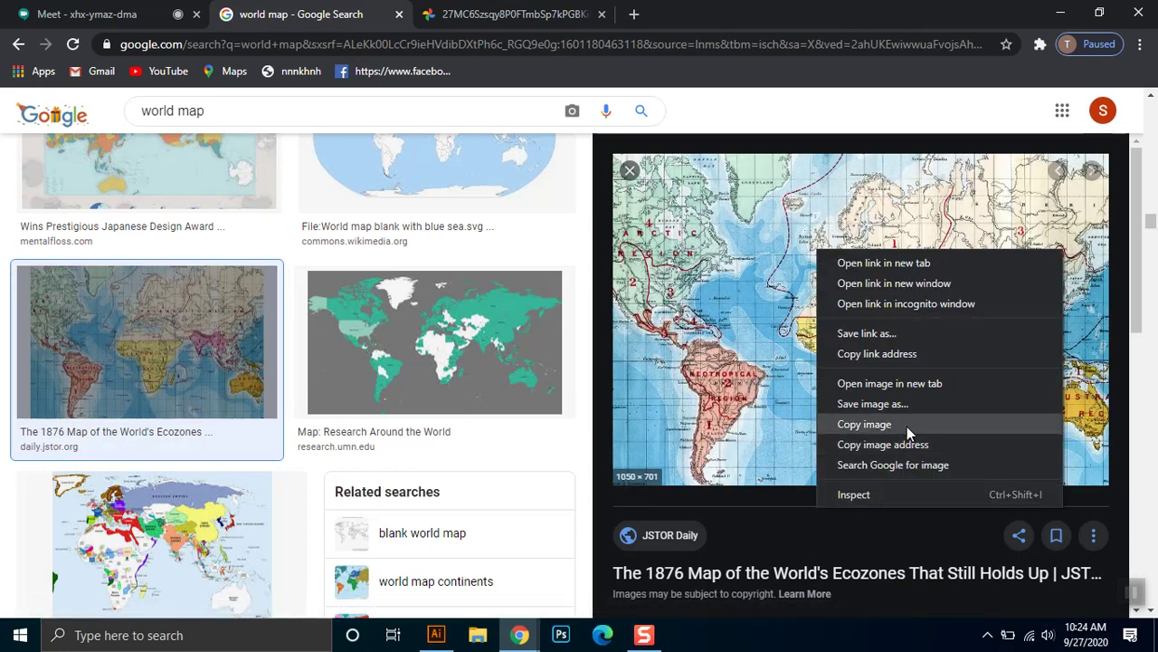
click(906, 426)
Switch to Illustrator, paste the copied map image, and move it to the artboard's left side, partly overhanging its edge.
click(436, 634)
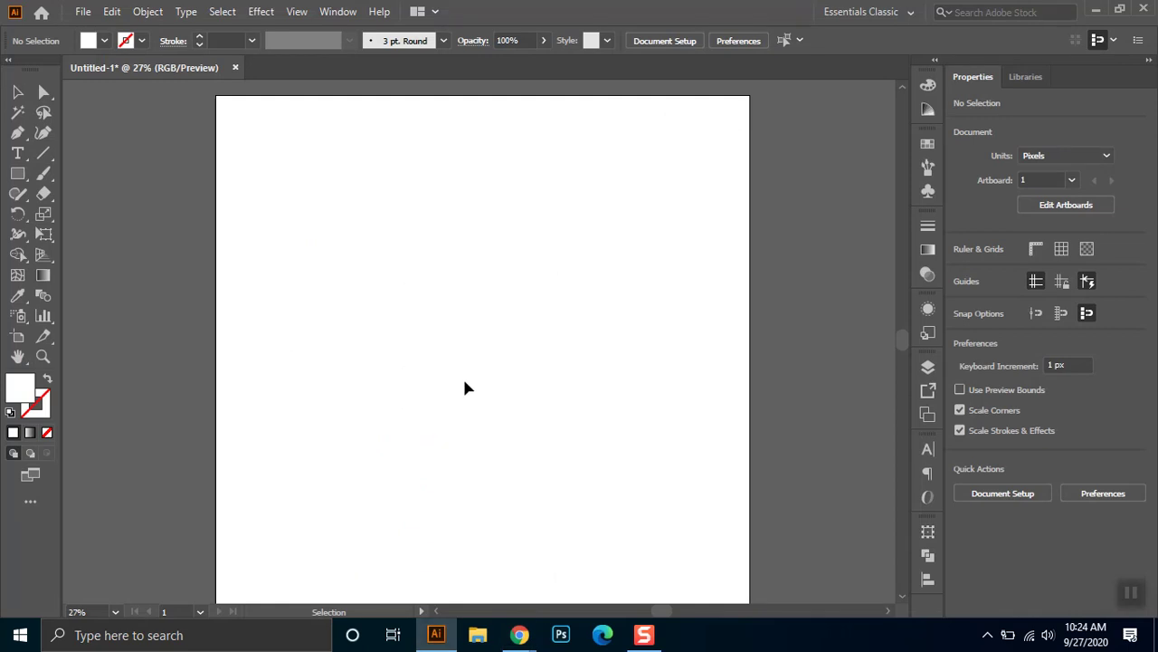
key(ctrl+v)
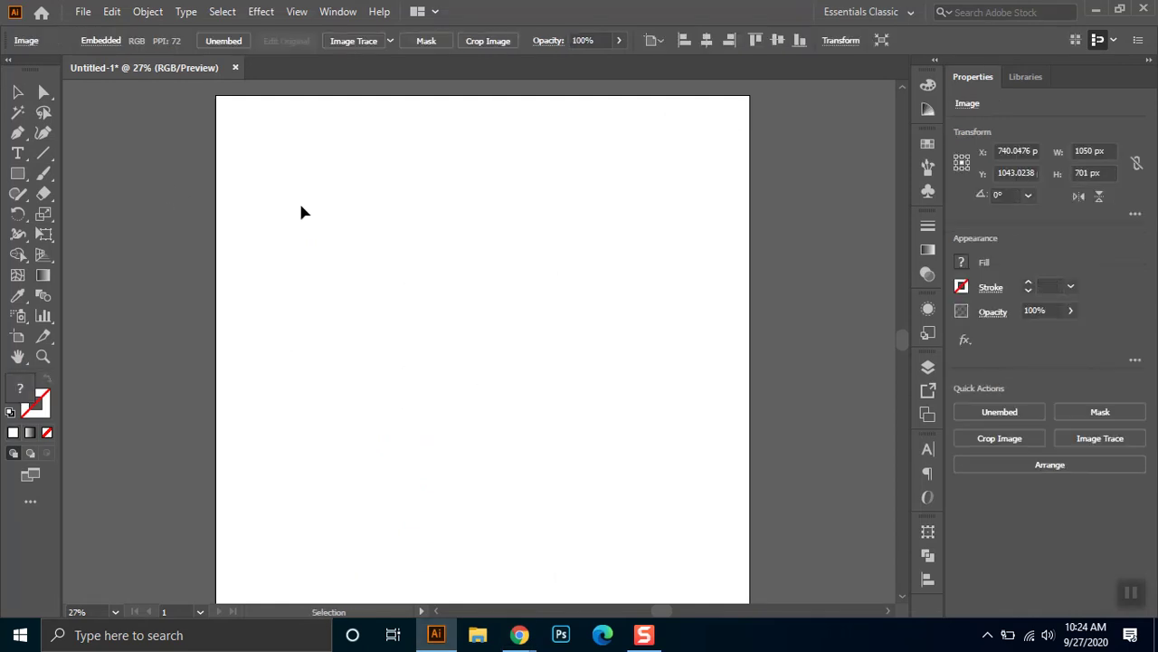
drag(415, 273, 433, 308)
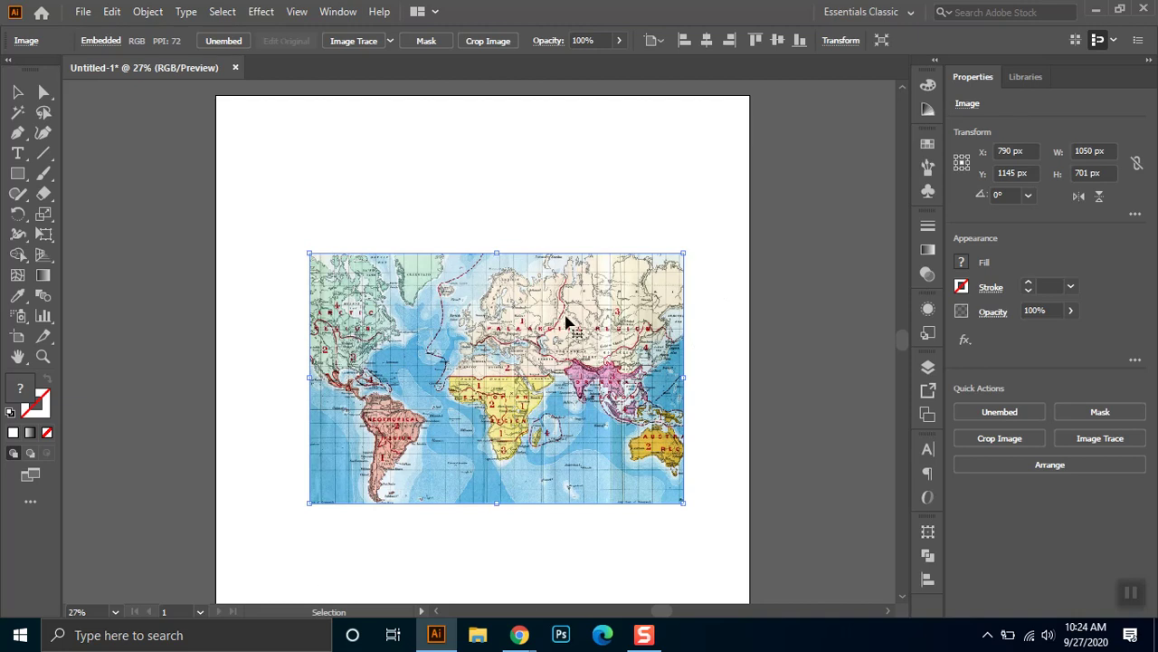
drag(568, 312, 337, 401)
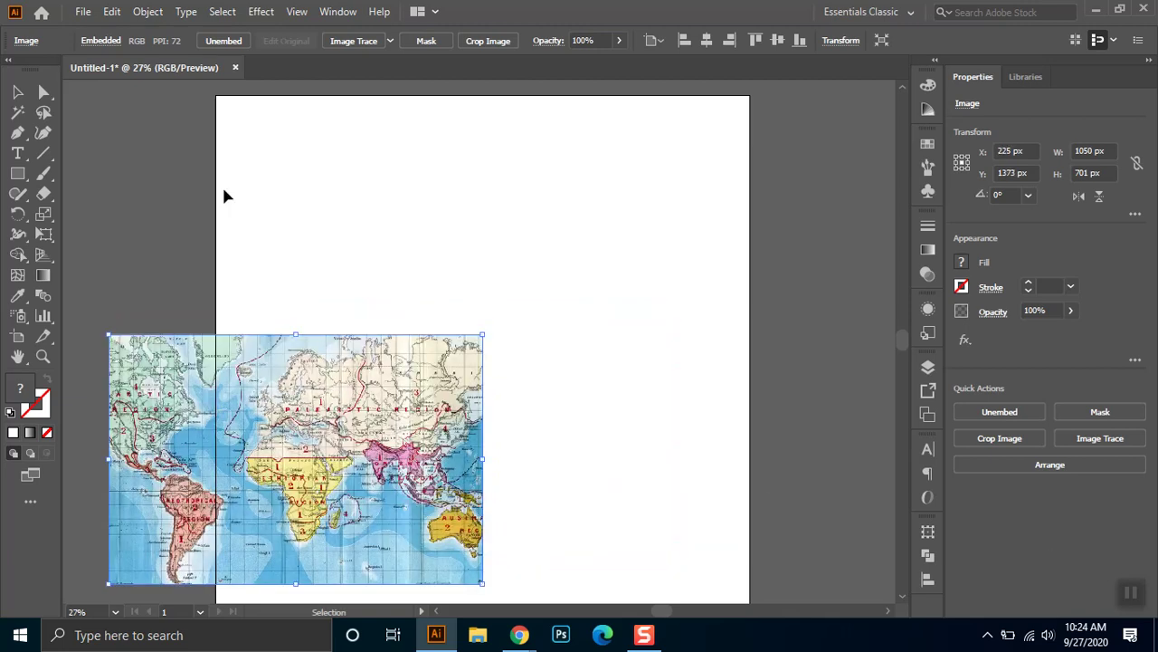
Draw a circle about 503 px in diameter with the Ellipse Tool on the artboard above the map.
click(18, 173)
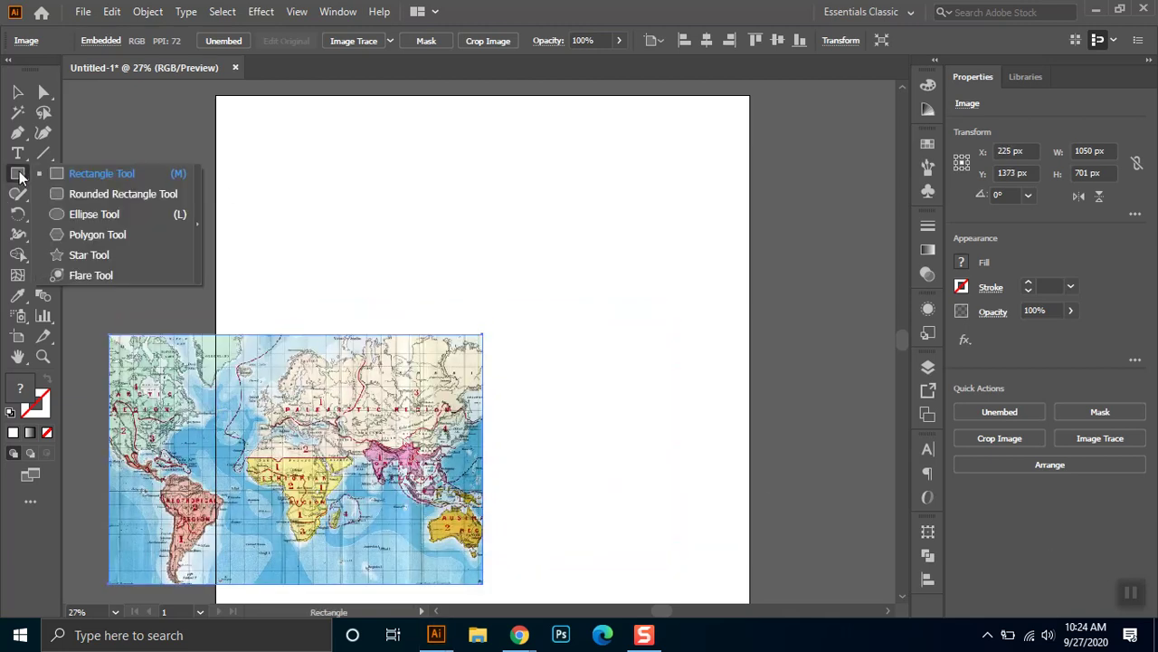
click(86, 214)
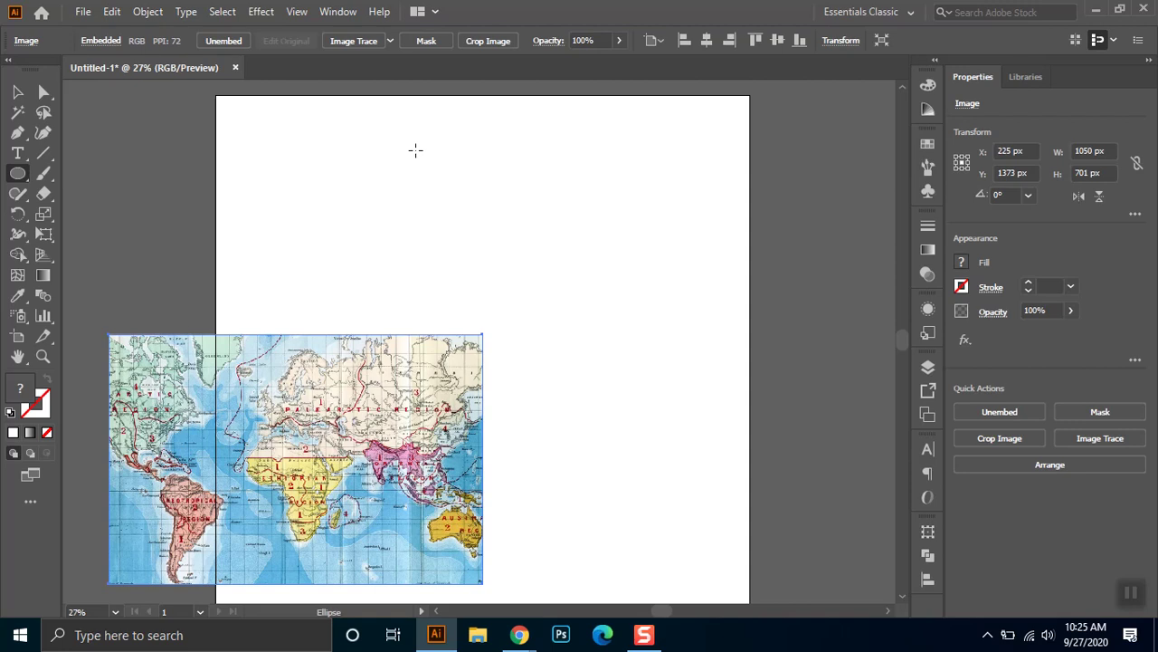
drag(400, 140, 561, 310)
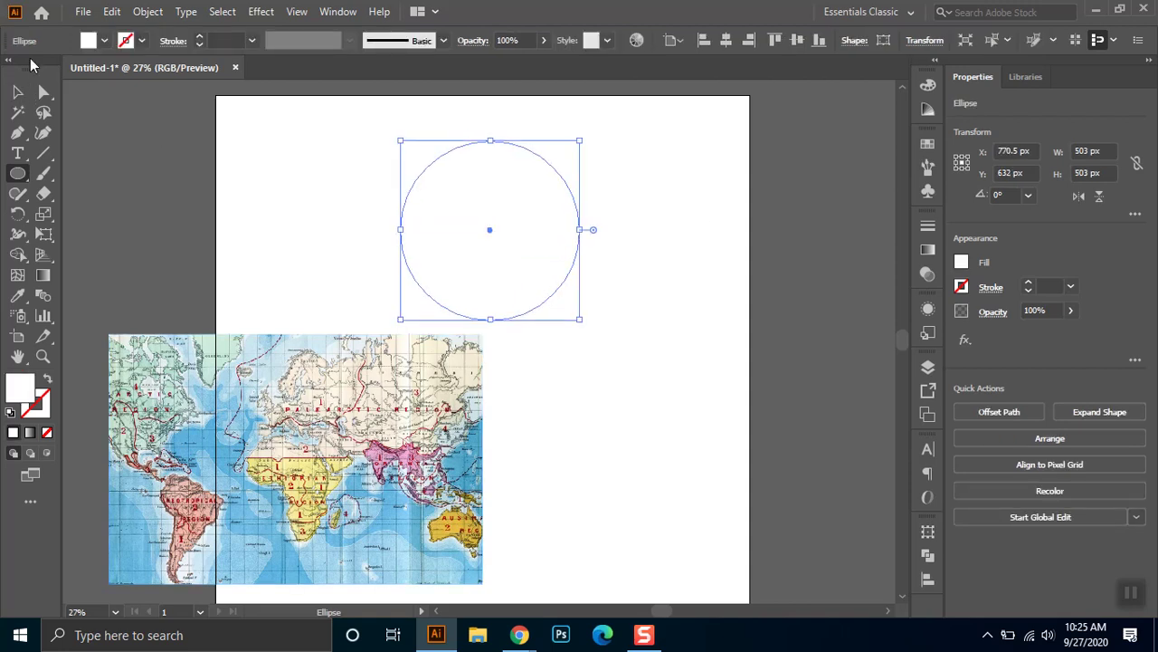
Fill the circle with green and move it slightly right and down on the artboard.
click(104, 41)
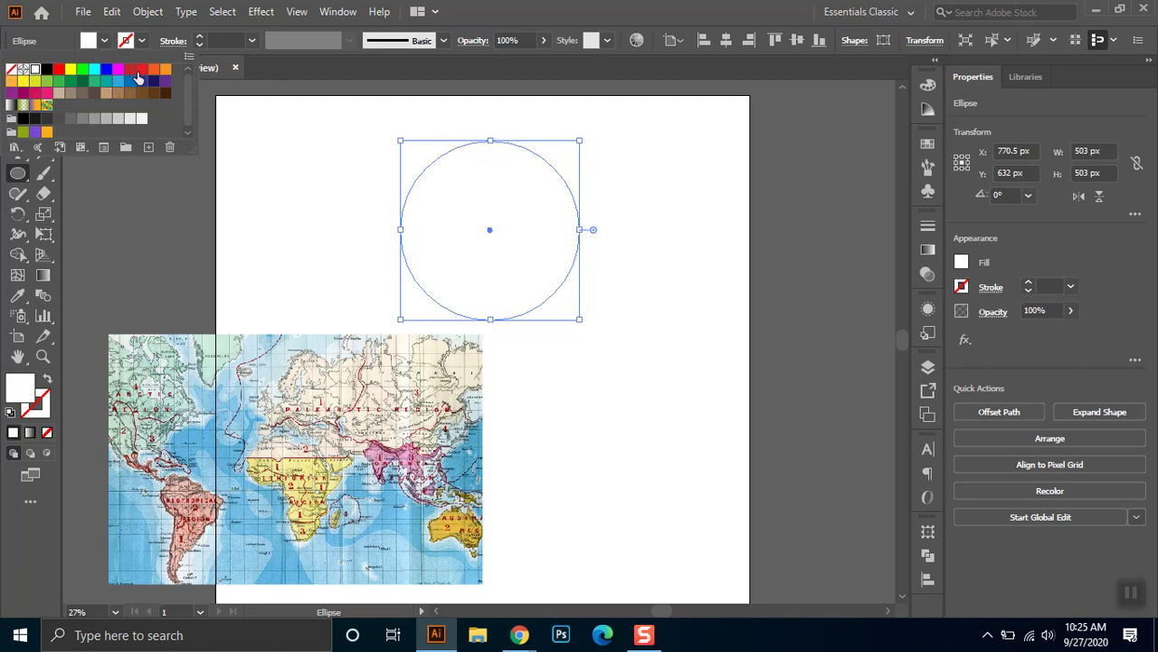
click(141, 69)
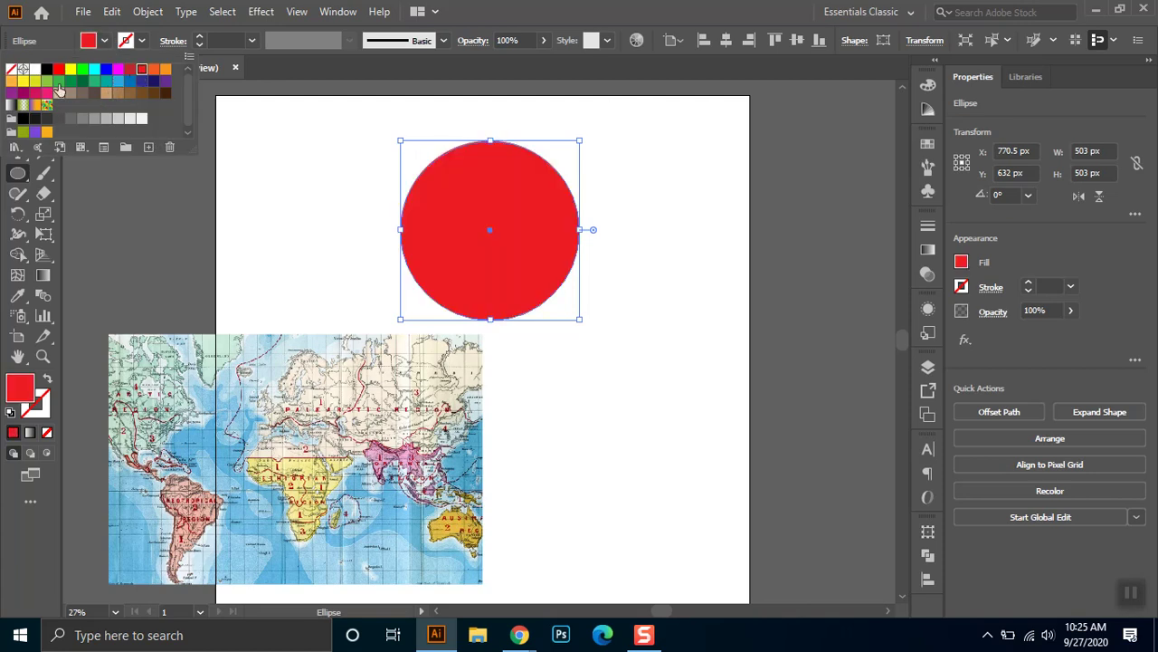
click(58, 82)
click(18, 91)
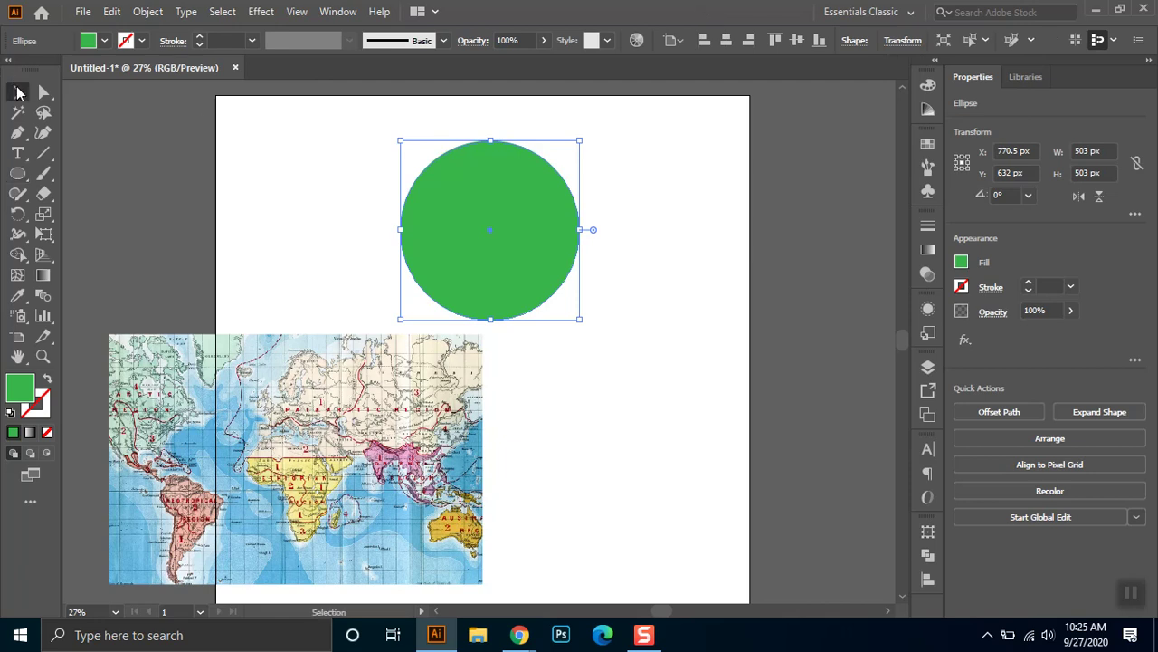
drag(507, 210, 557, 228)
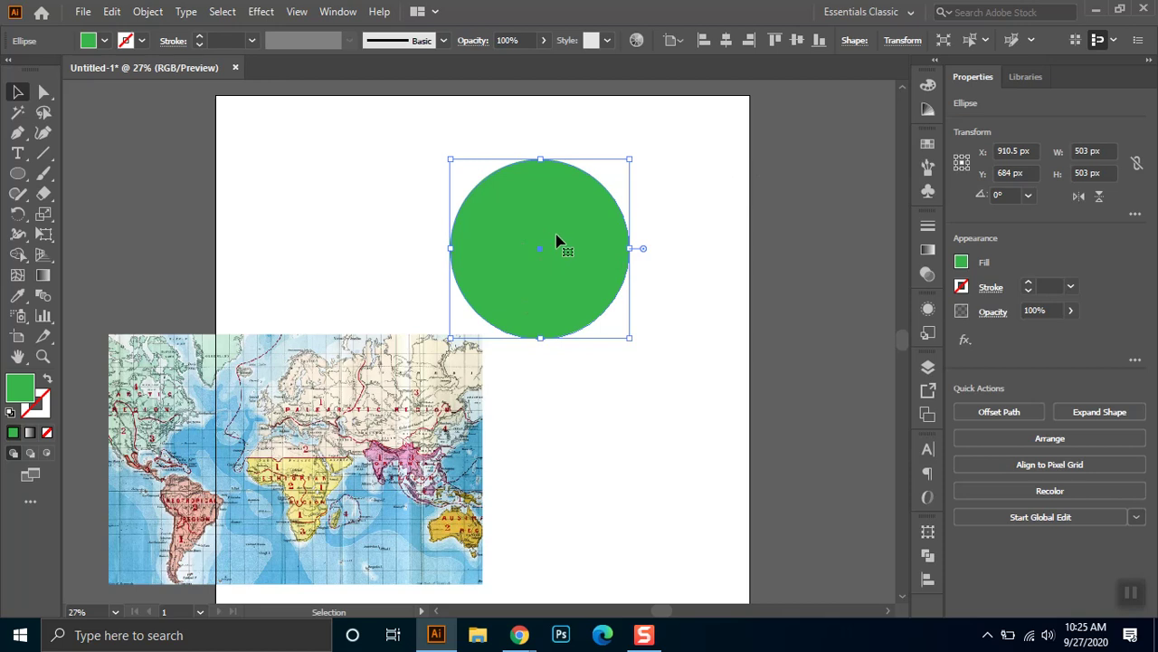
Delete the circle's right anchor point to leave only its left half.
click(40, 93)
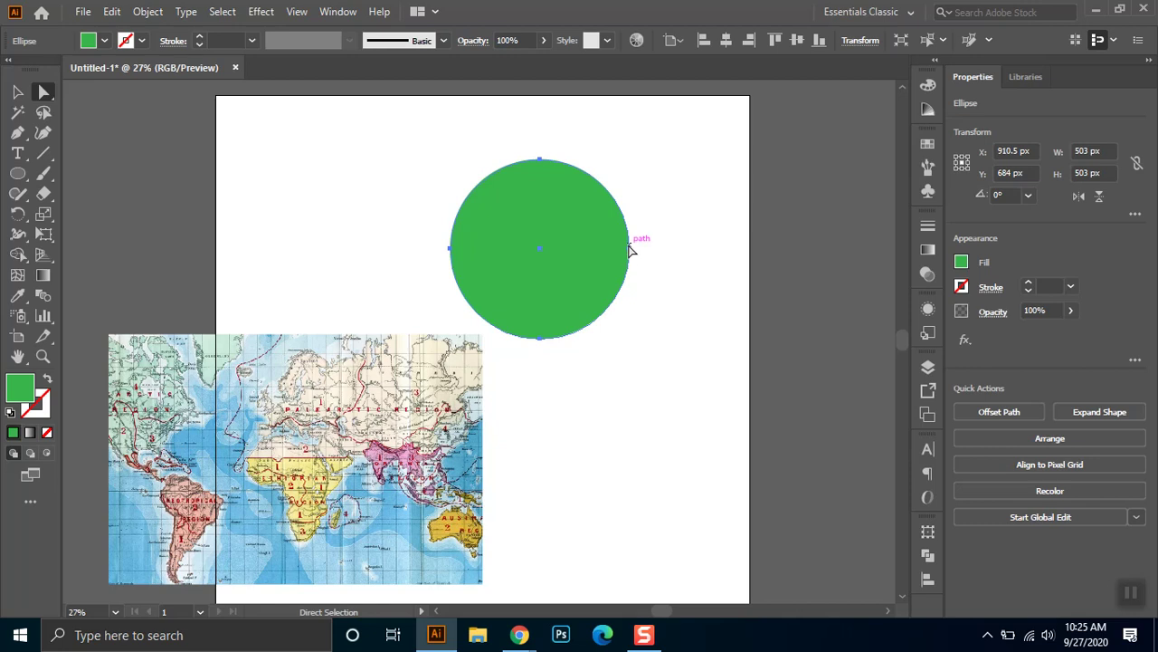
click(630, 248)
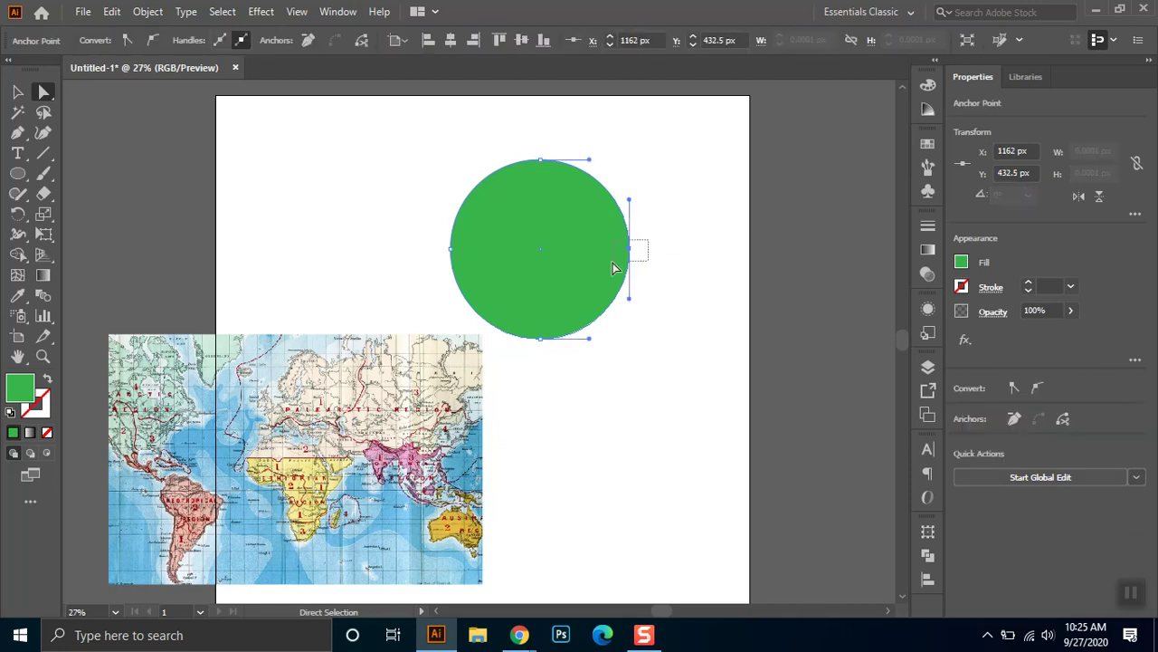
key(Delete)
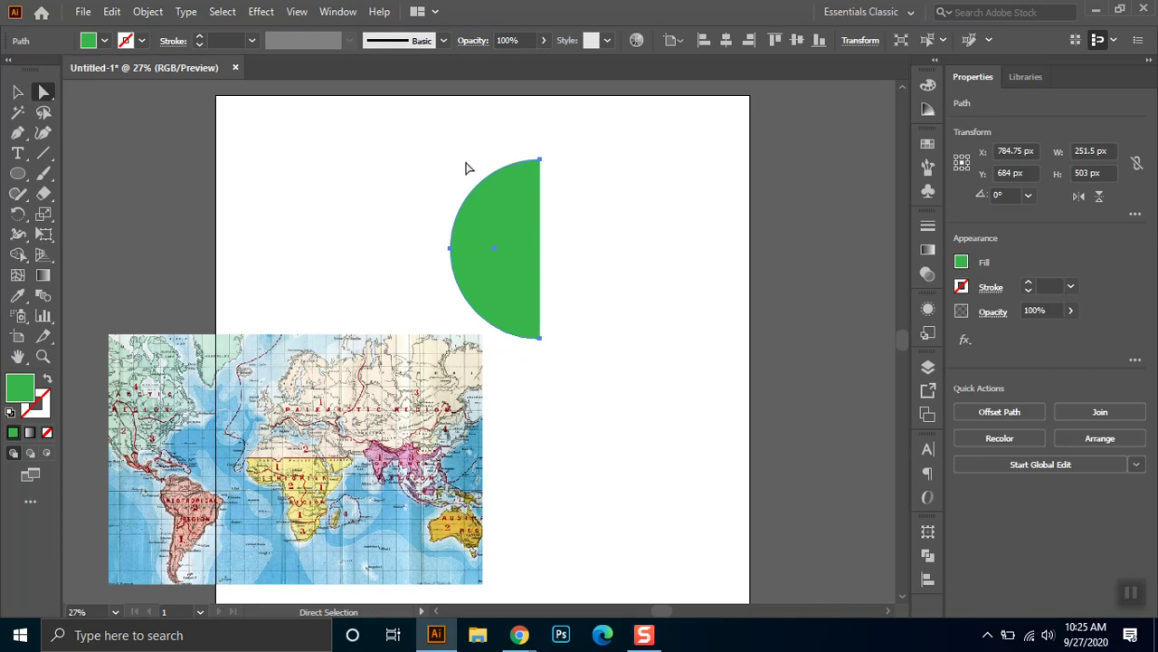
Apply a 360° 3D Revolve effect to the green half-circle, offset from the Right Edge, to form a sphere.
key(v)
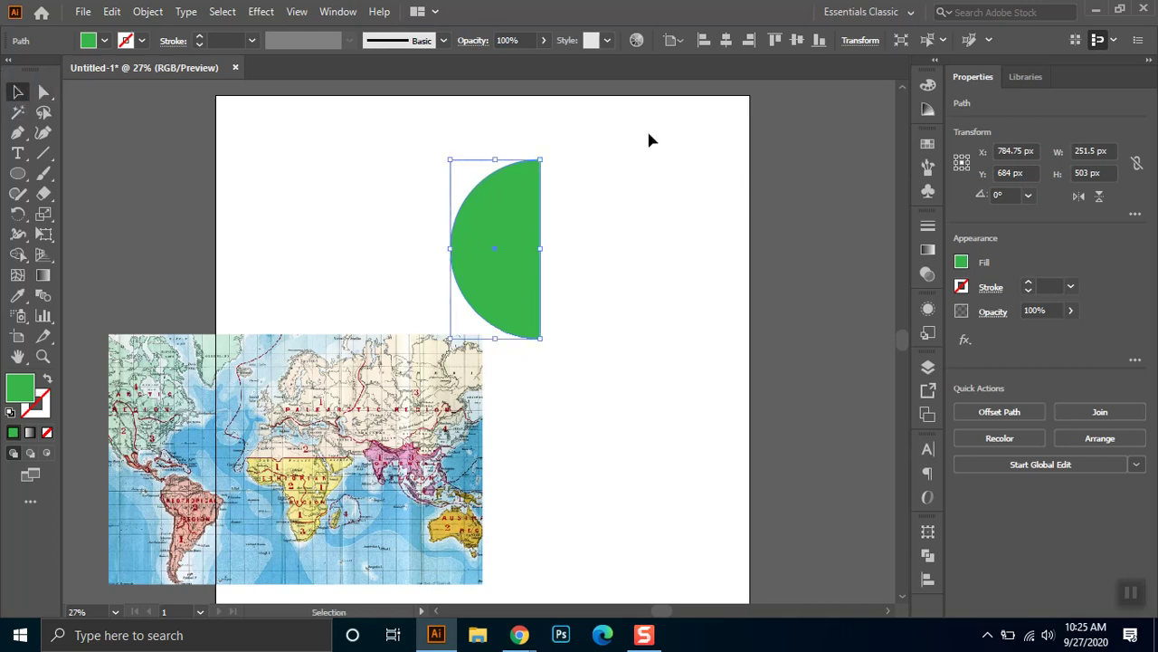
drag(648, 135, 400, 277)
click(261, 11)
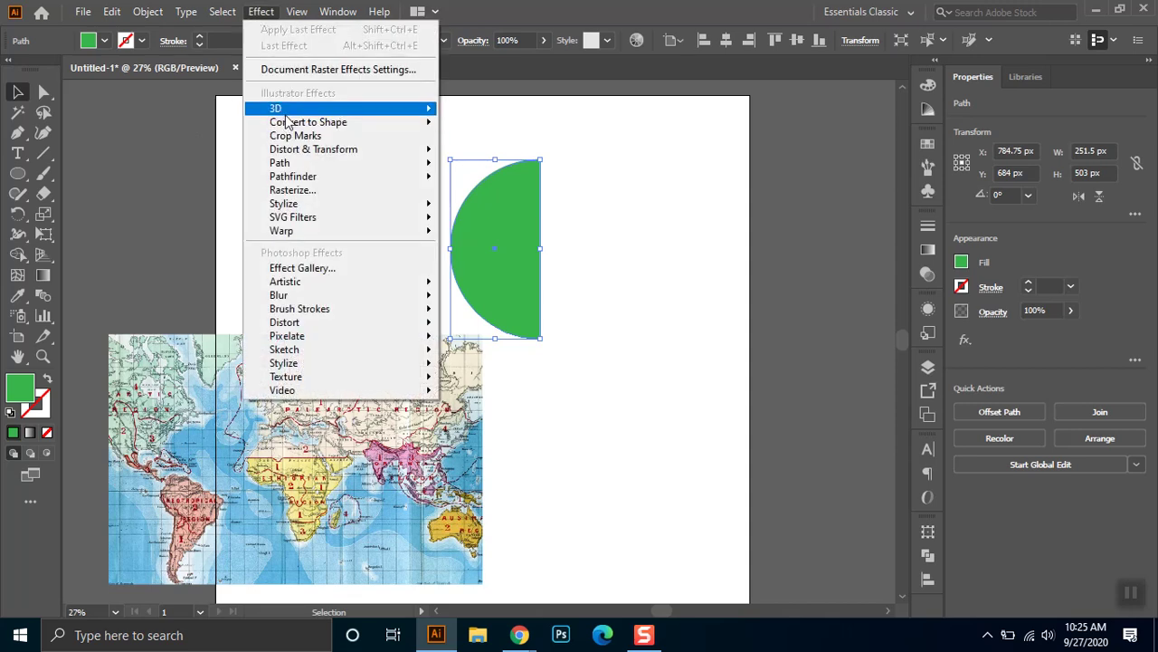
mouse_move(288, 112)
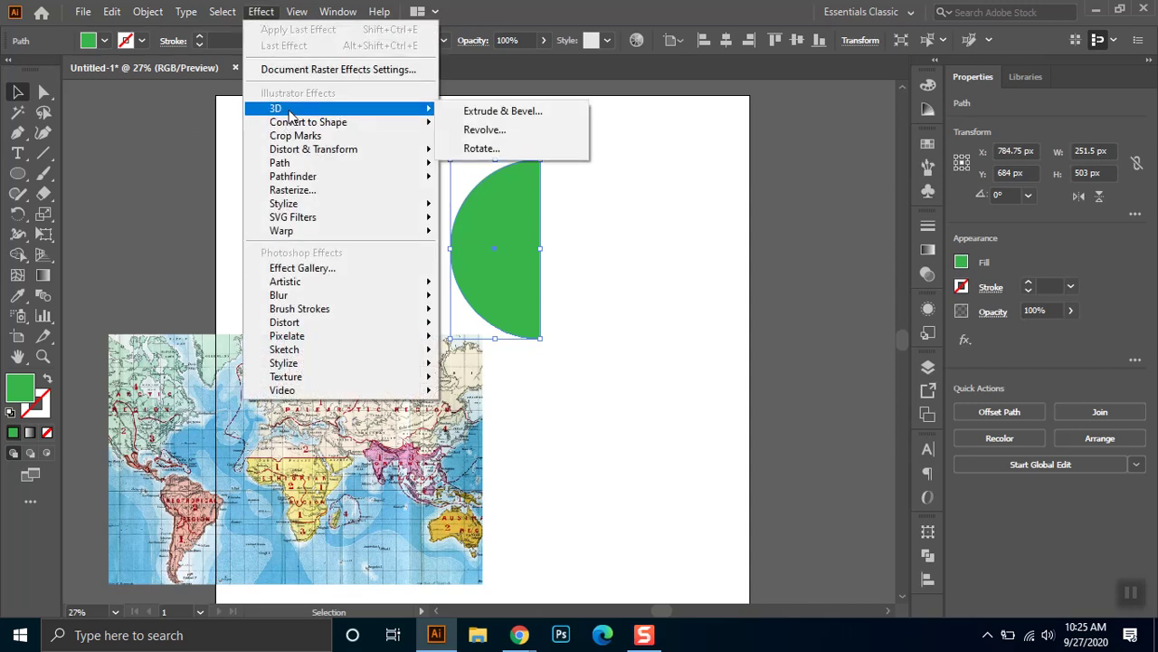
click(500, 132)
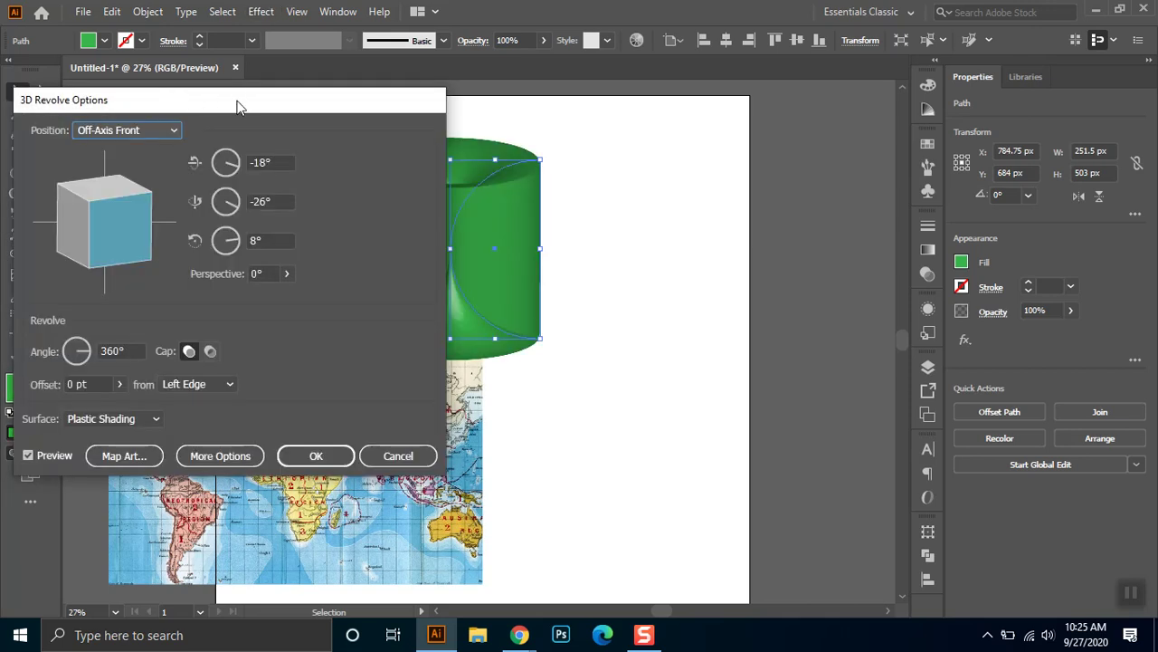
drag(237, 106, 831, 56)
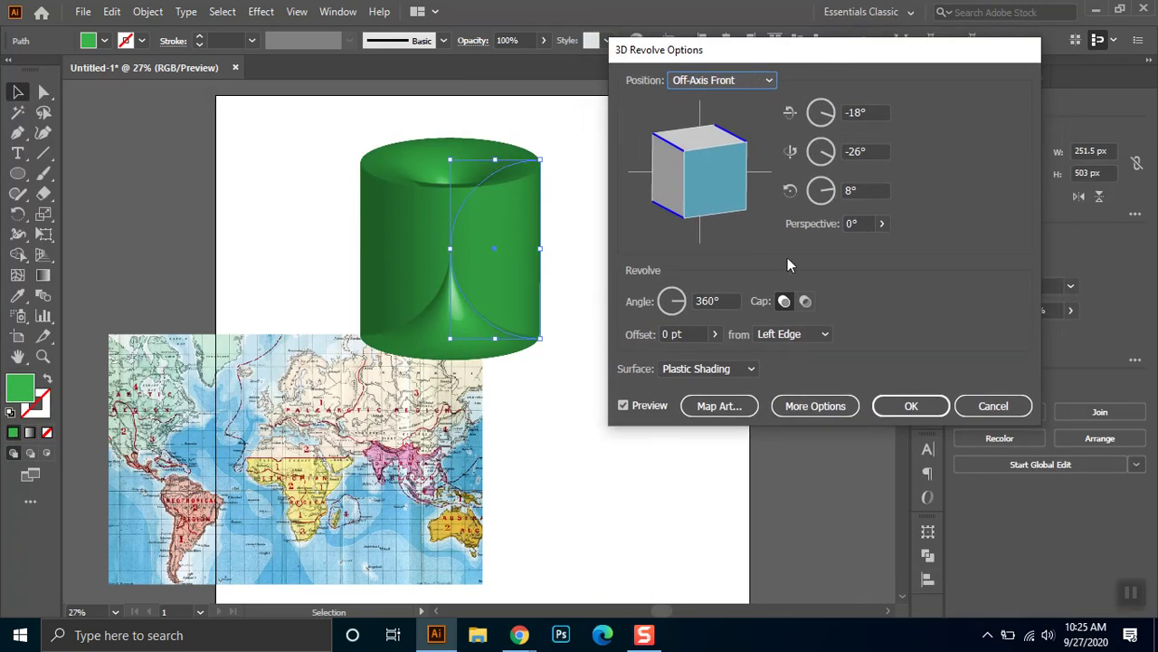
click(822, 339)
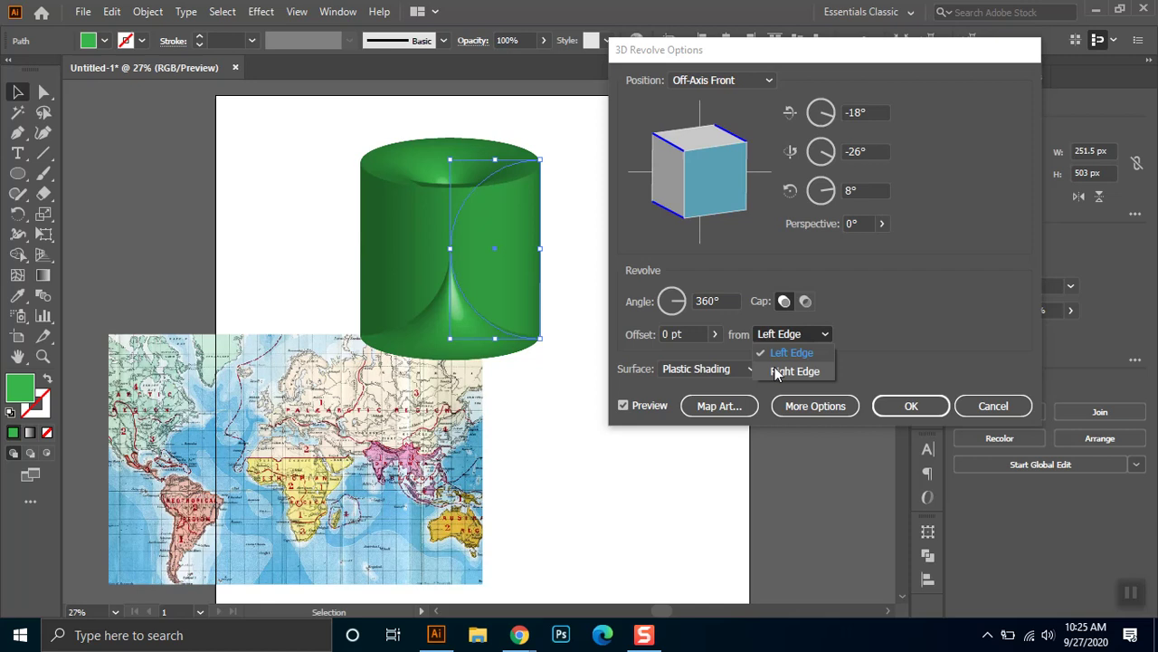
click(795, 371)
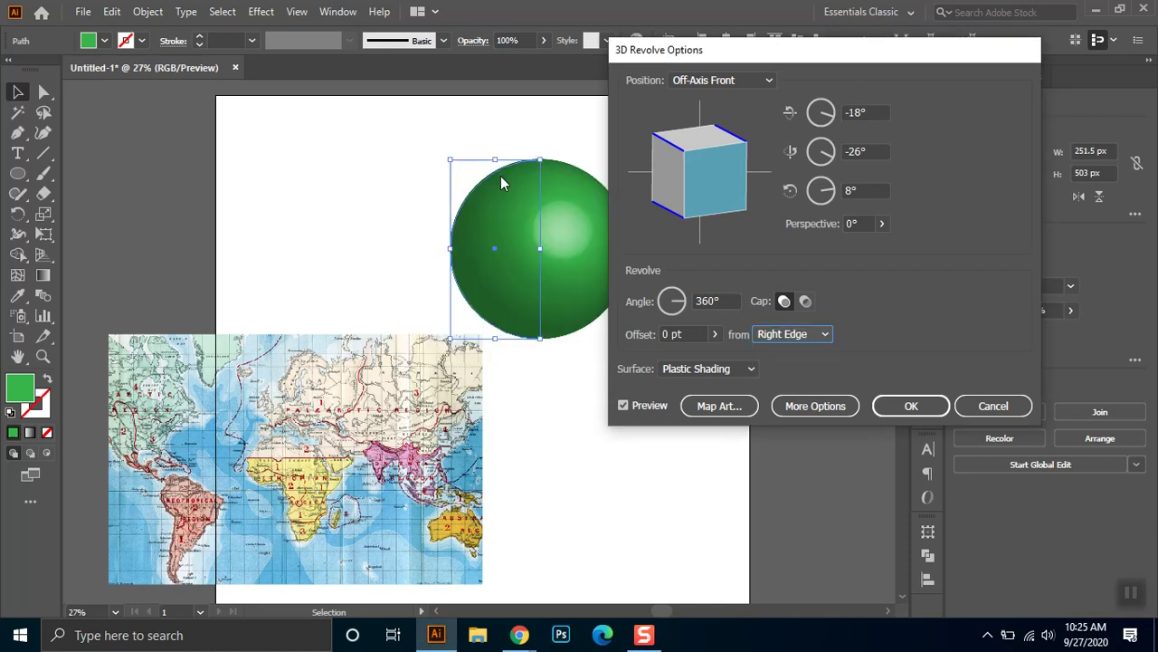
drag(769, 52, 841, 56)
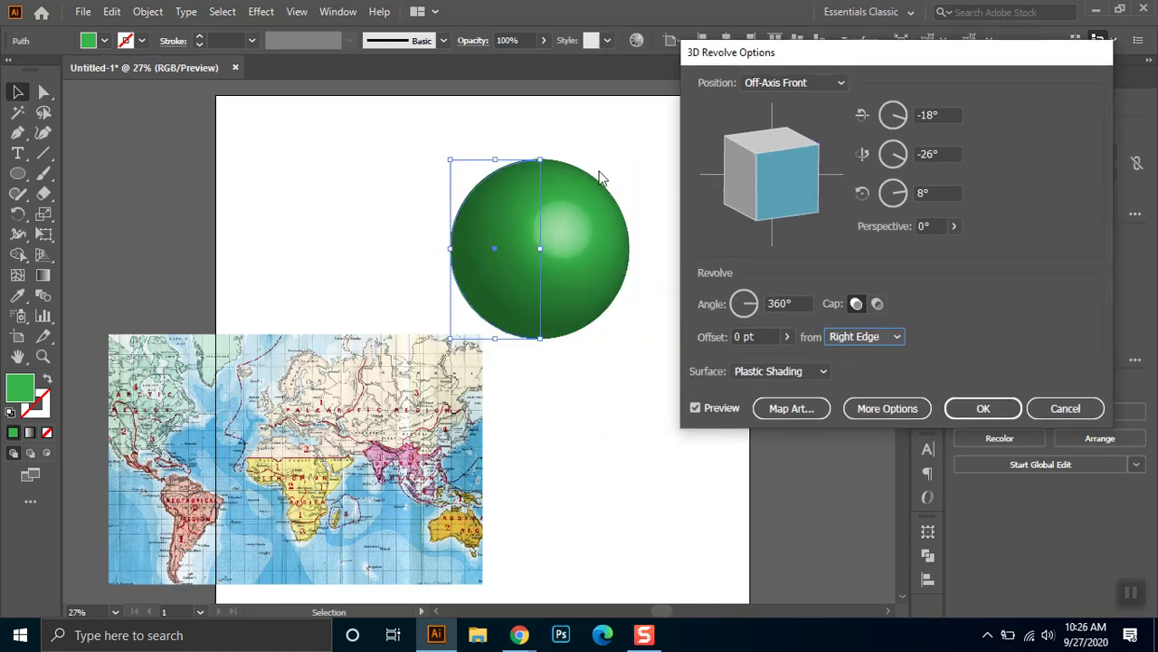
click(982, 409)
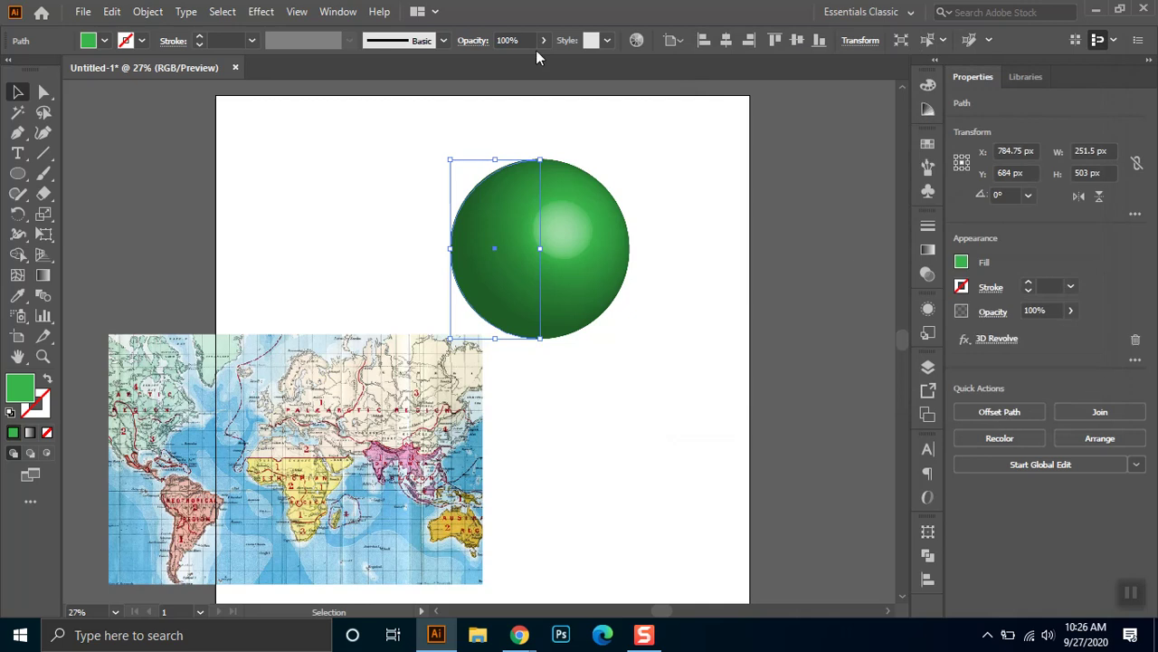
Move the sphere slightly left and up, and move the map image right so it lies fully on the artboard.
drag(493, 201, 456, 191)
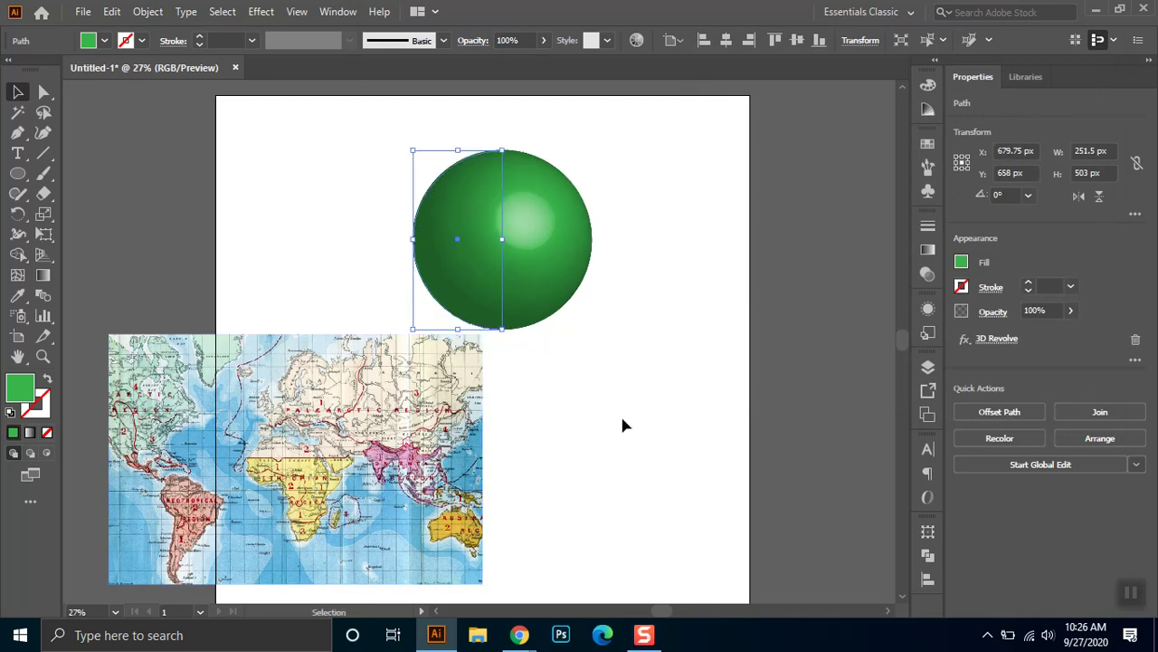
click(760, 231)
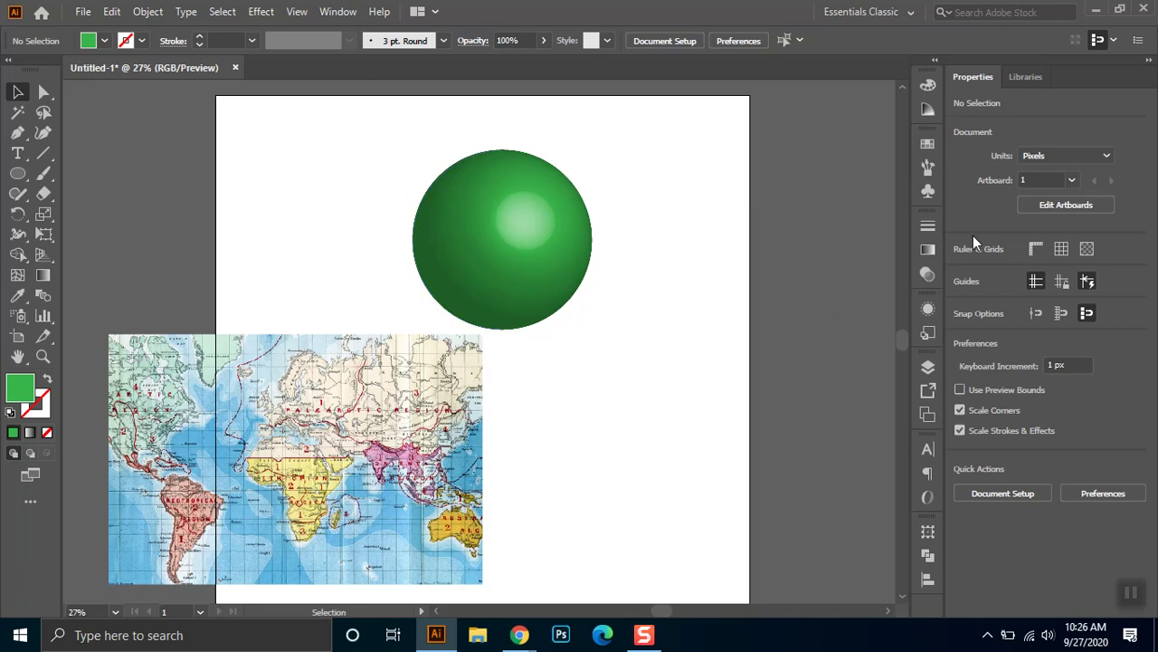
click(498, 225)
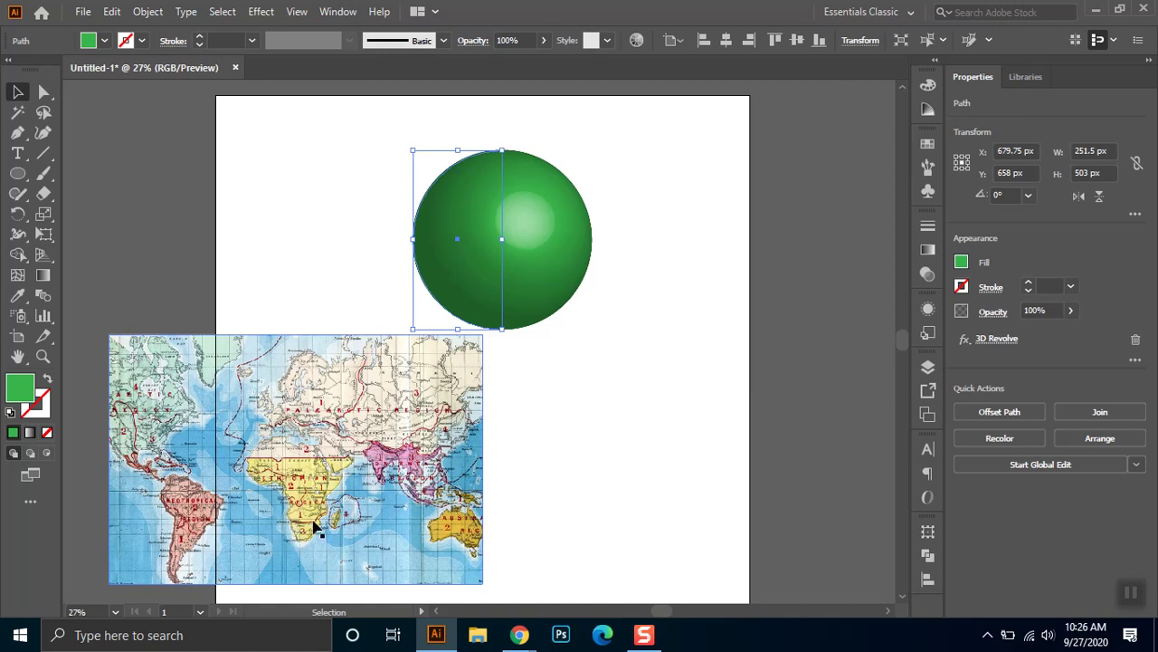
drag(317, 527, 461, 527)
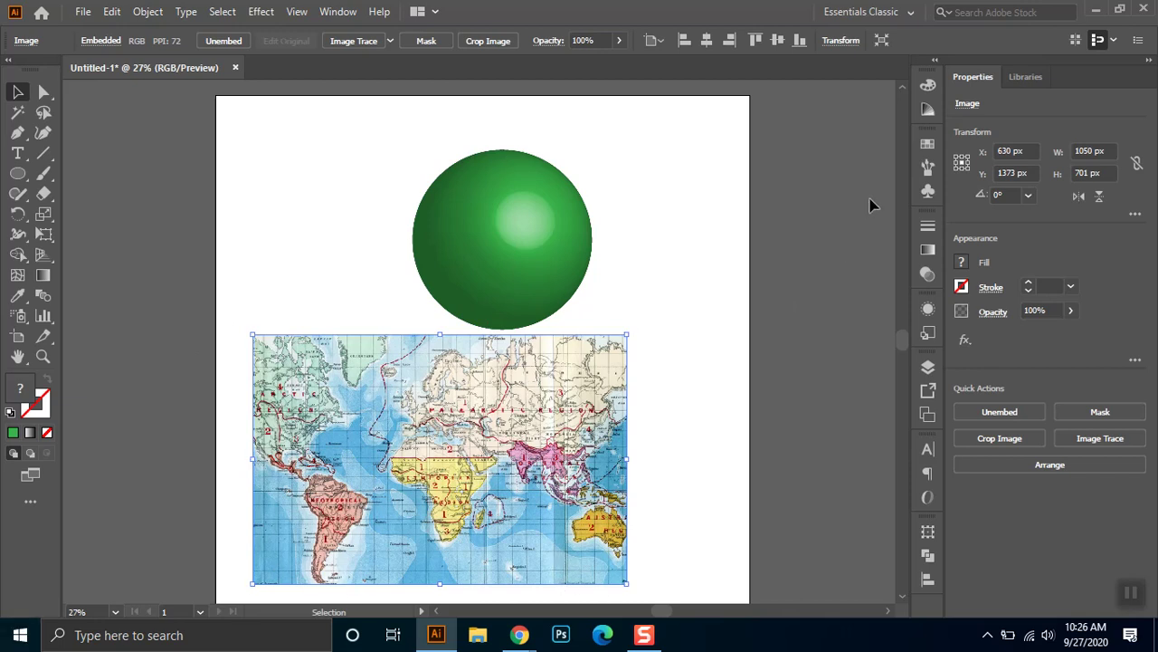
Save the map image as a dynamic Movie Clip symbol named "World Map_img".
click(927, 166)
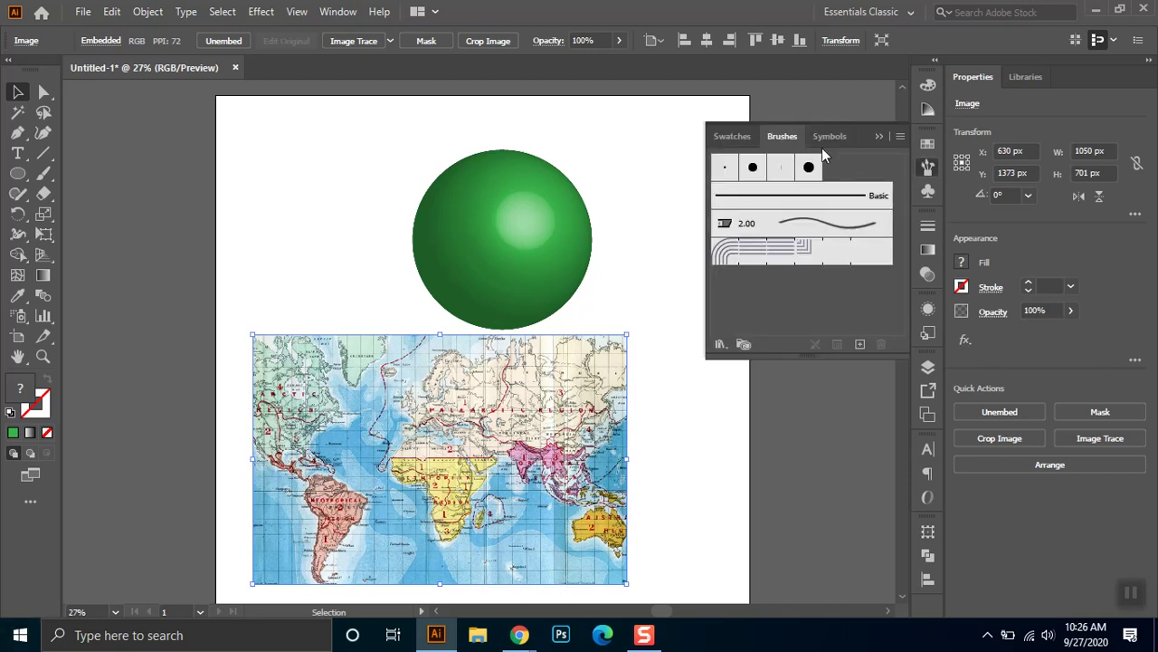
click(827, 136)
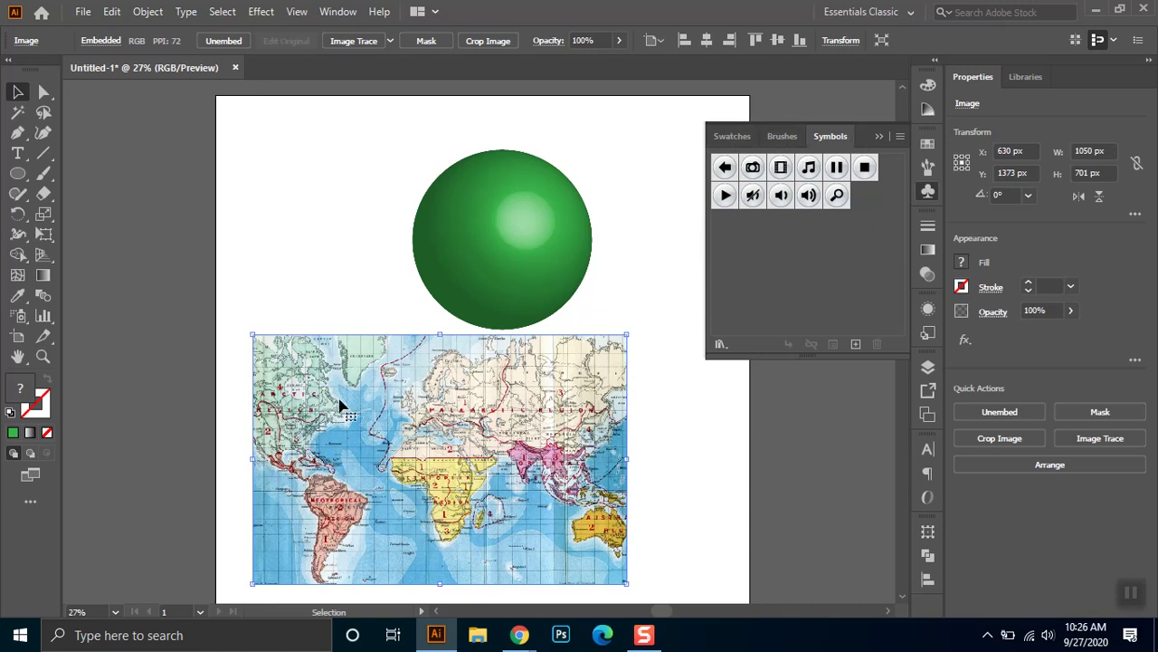
drag(410, 377, 827, 246)
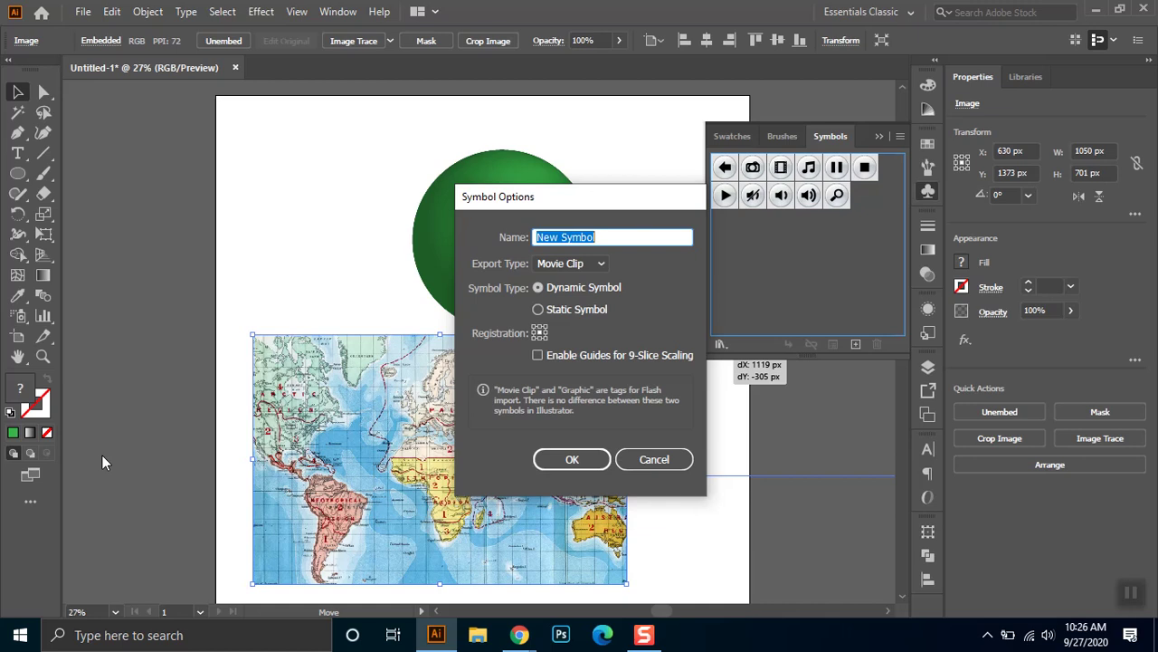
text(World Map_img)
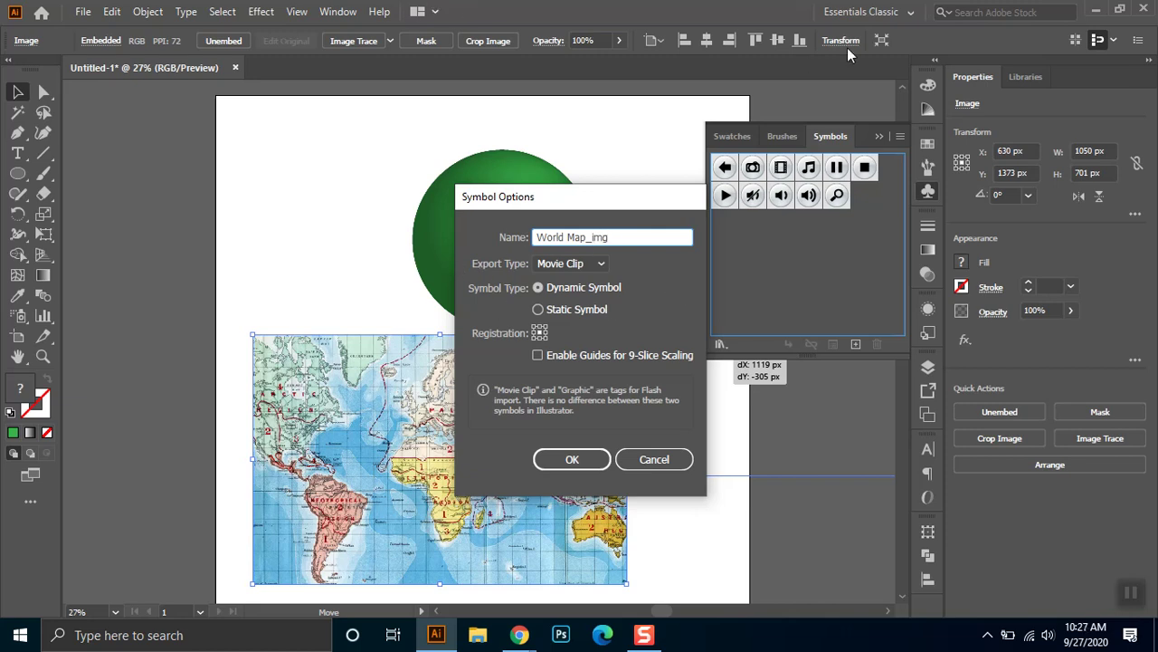
click(580, 267)
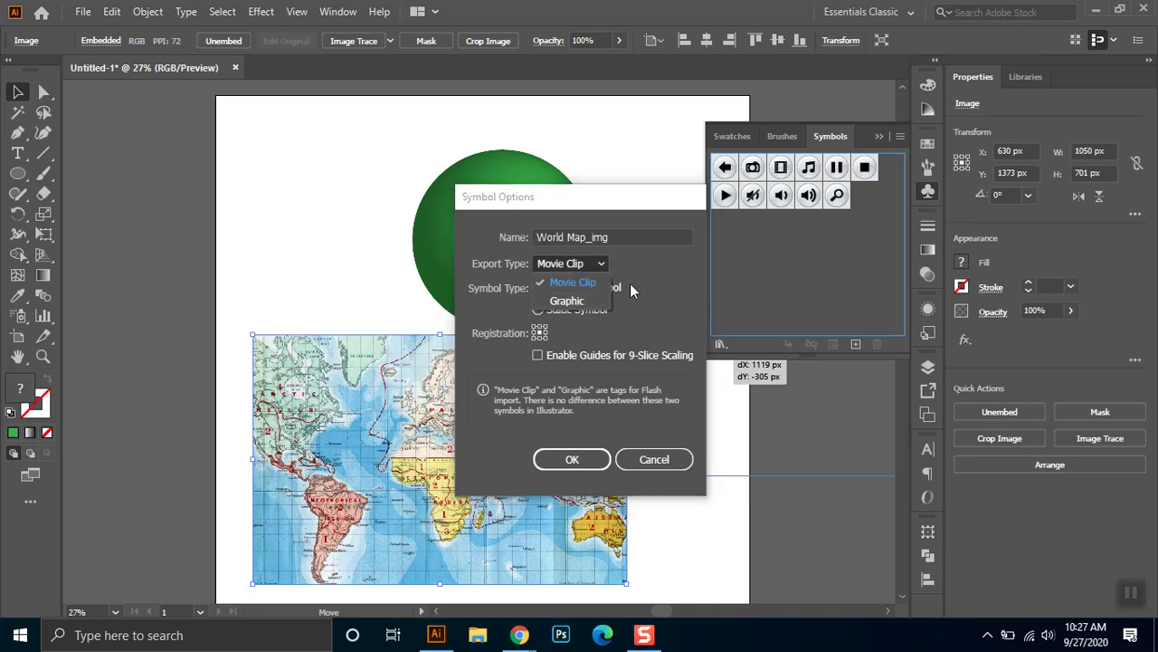
click(630, 283)
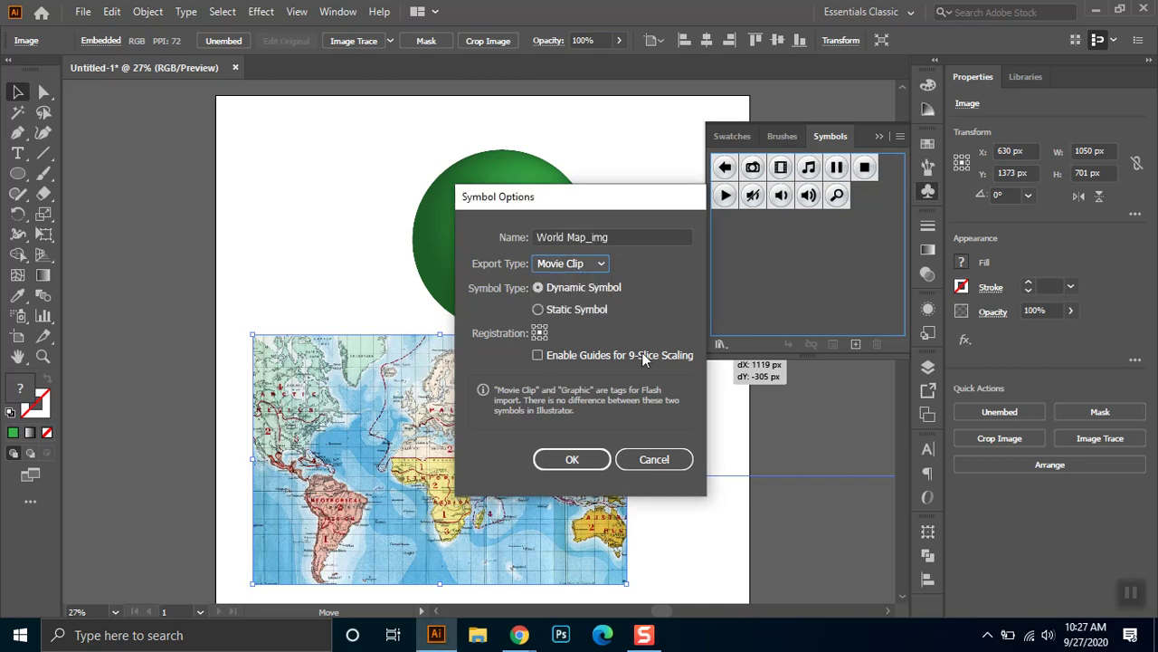
click(554, 460)
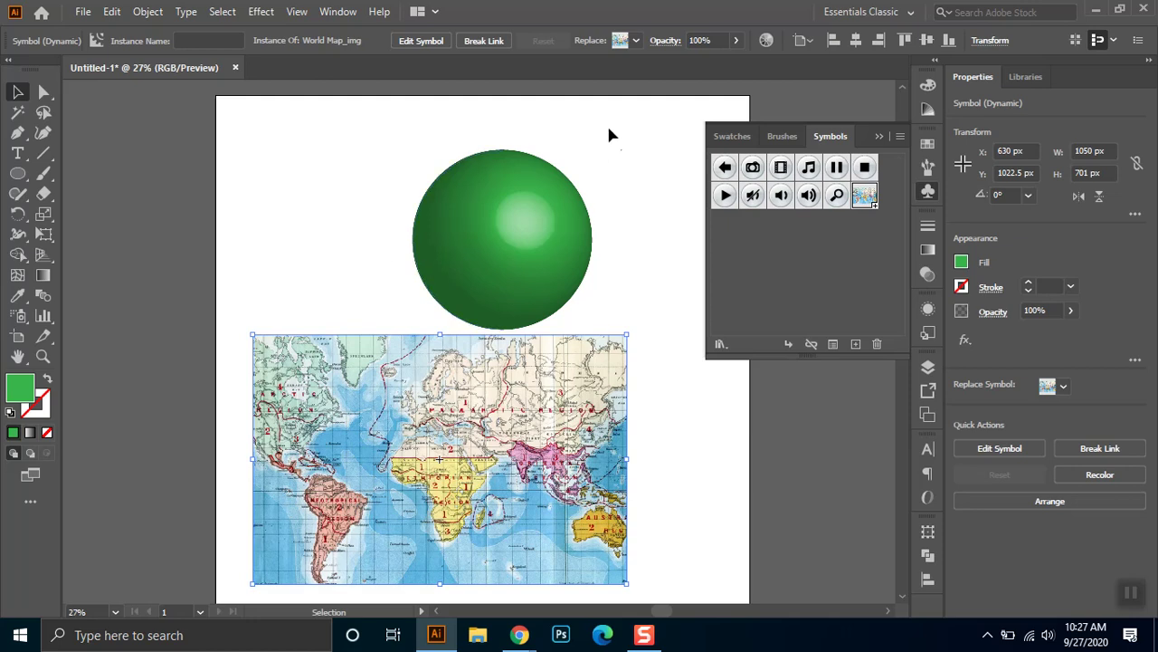
Reopen the sphere's 3D Revolve effect and map the World Map_img symbol onto its surface.
drag(635, 160, 343, 298)
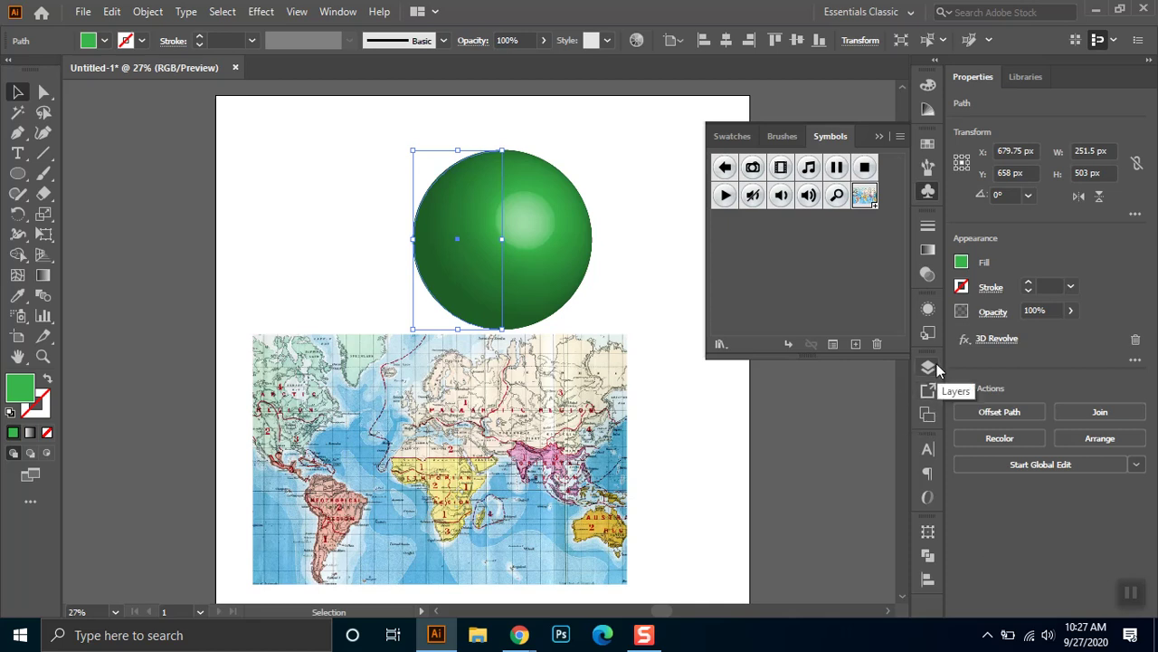
click(928, 308)
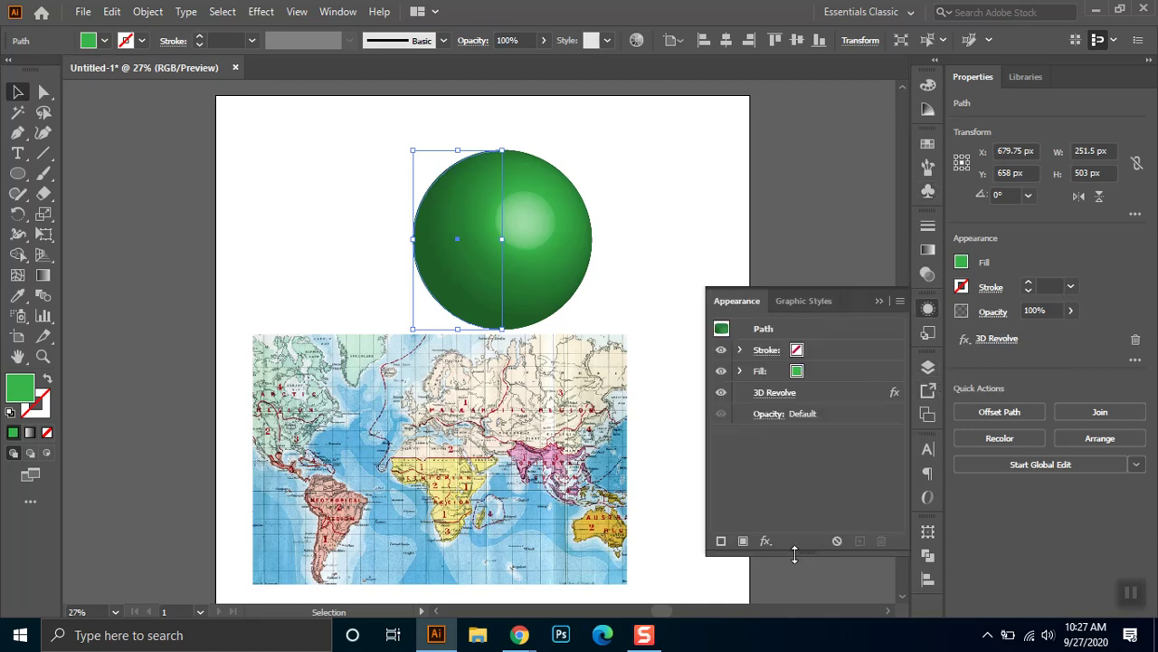
click(772, 391)
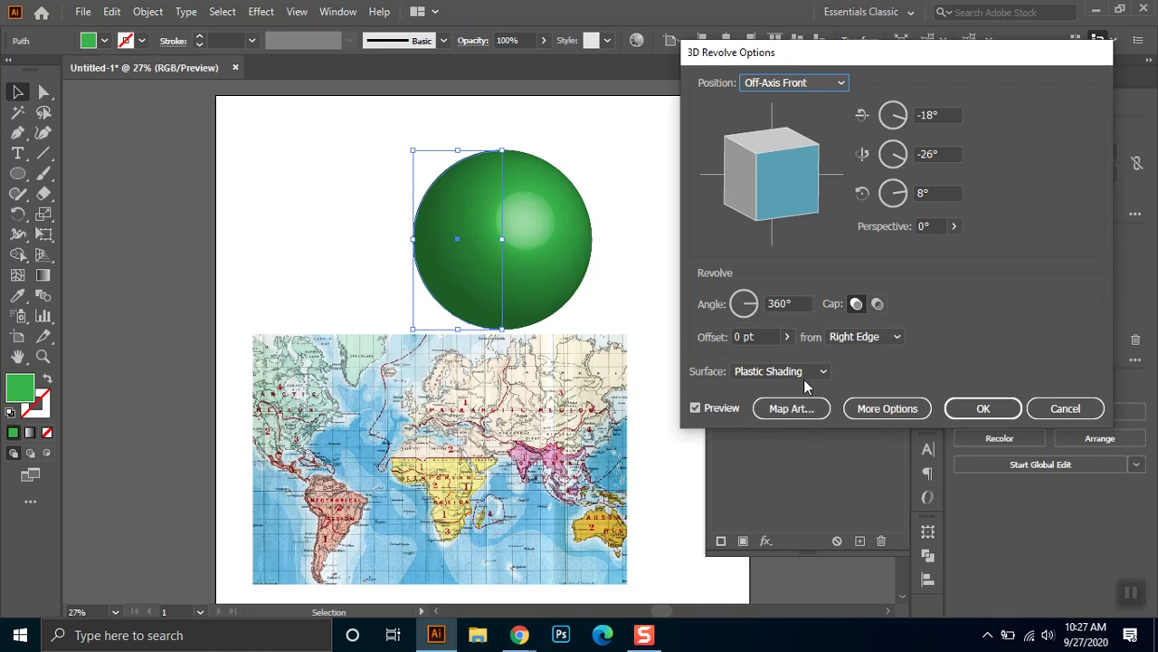
click(791, 409)
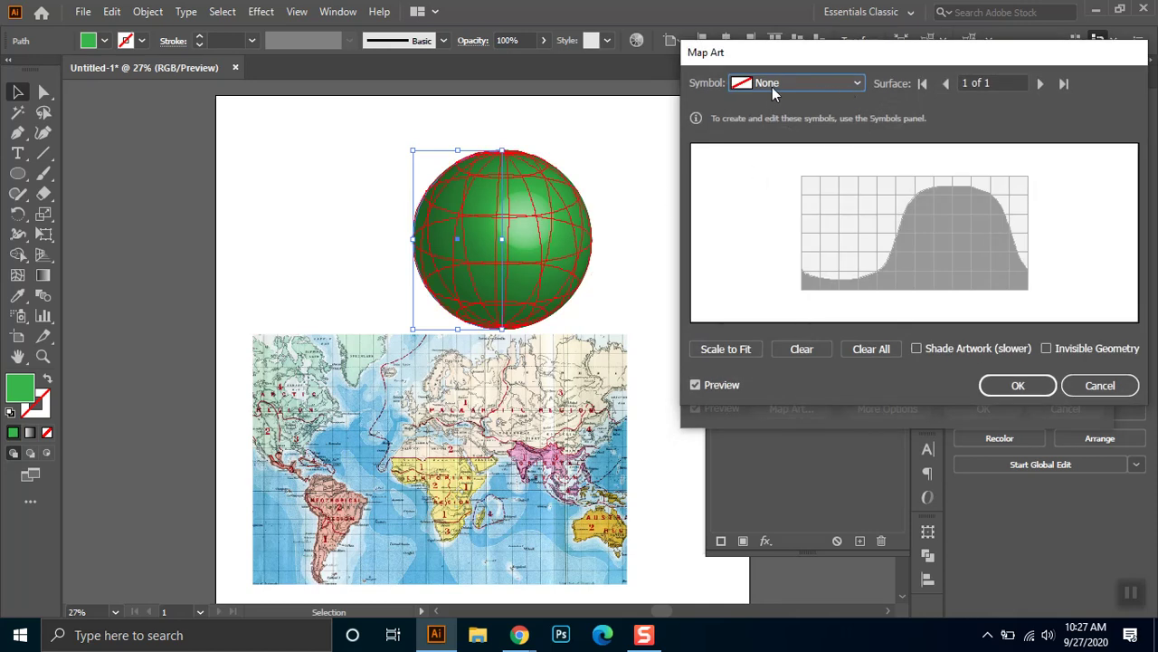
click(805, 84)
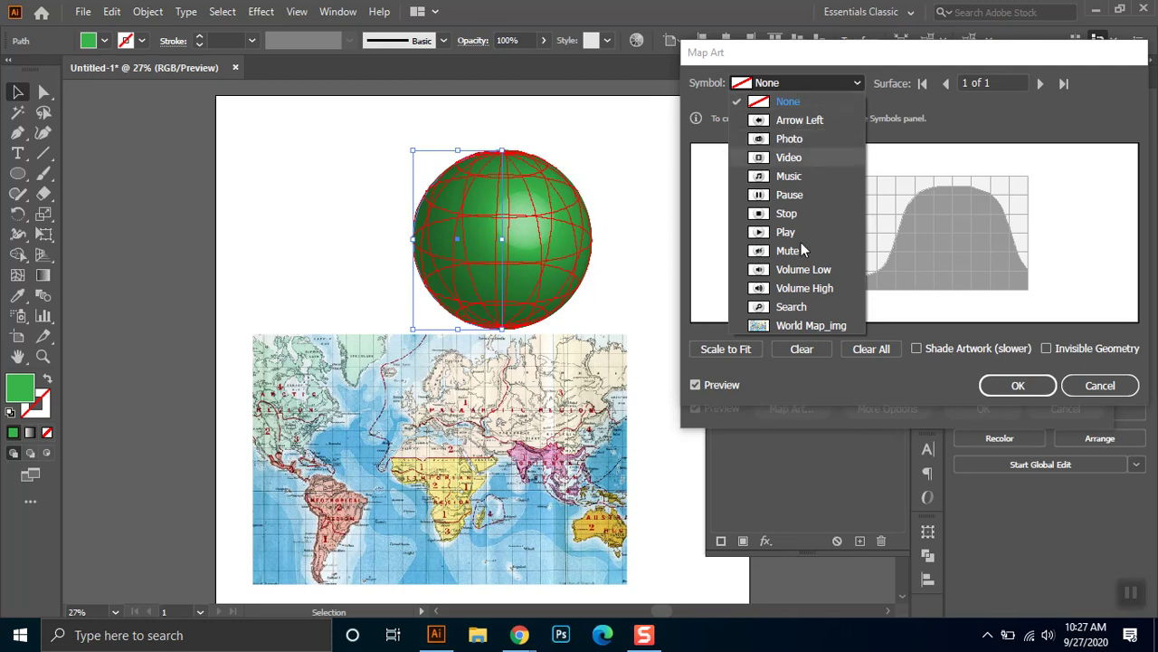
click(836, 326)
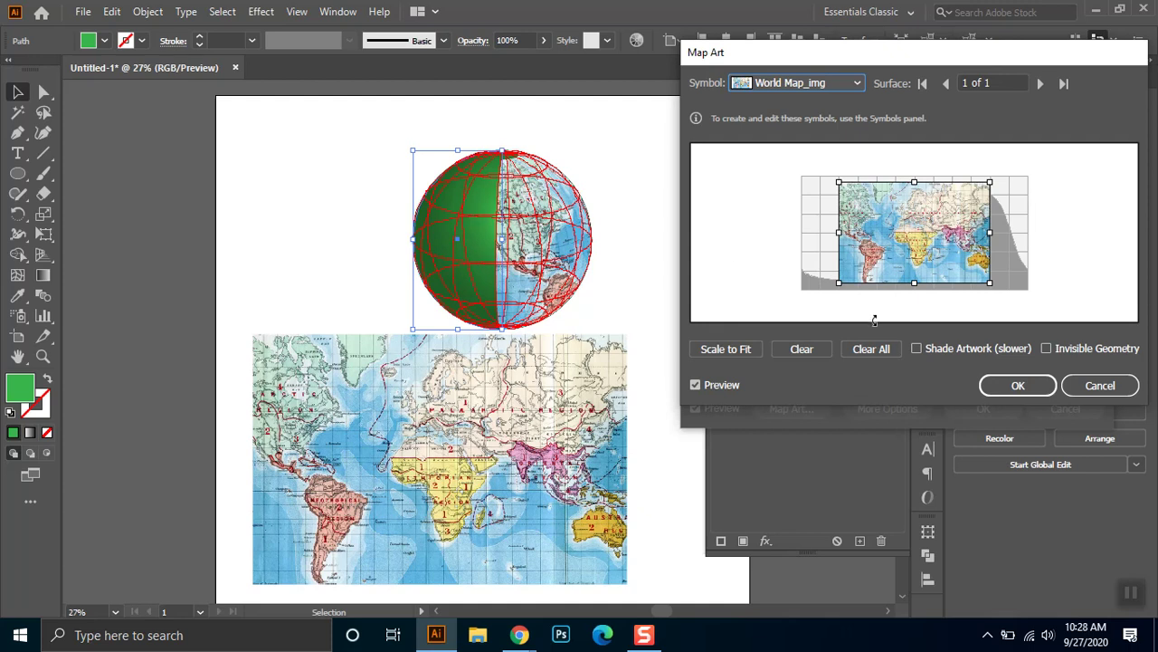
Try stretching the mapped artwork manually on all four sides to cover the surface grid.
drag(840, 232, 796, 232)
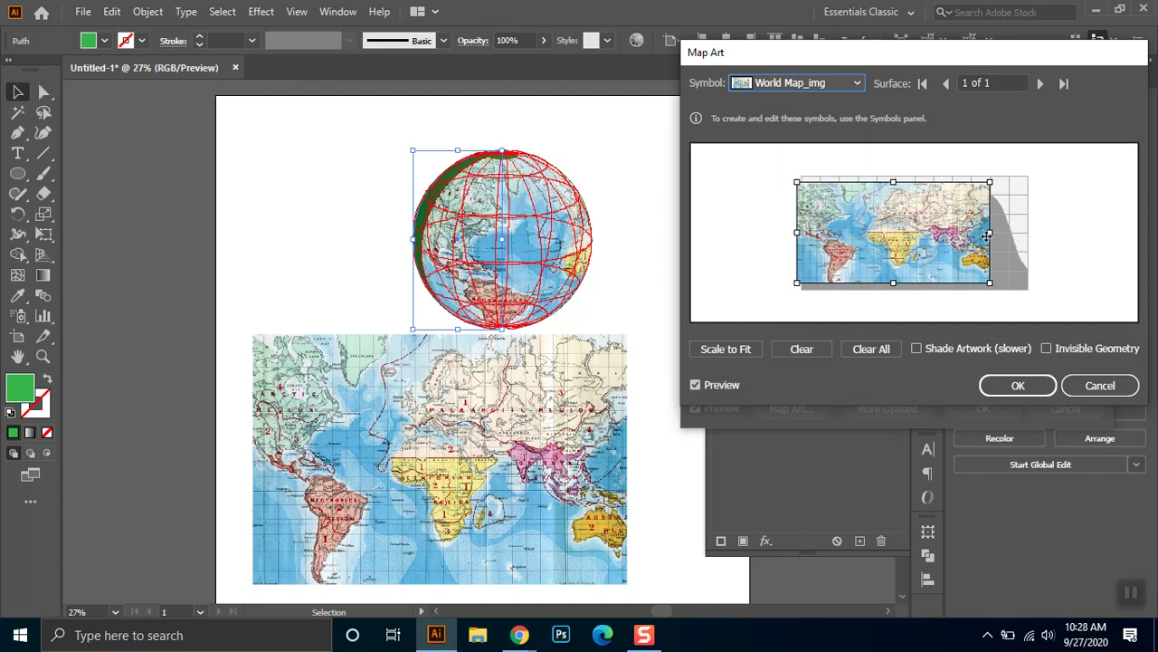
drag(994, 233, 1032, 227)
drag(911, 185, 911, 174)
drag(911, 286, 911, 290)
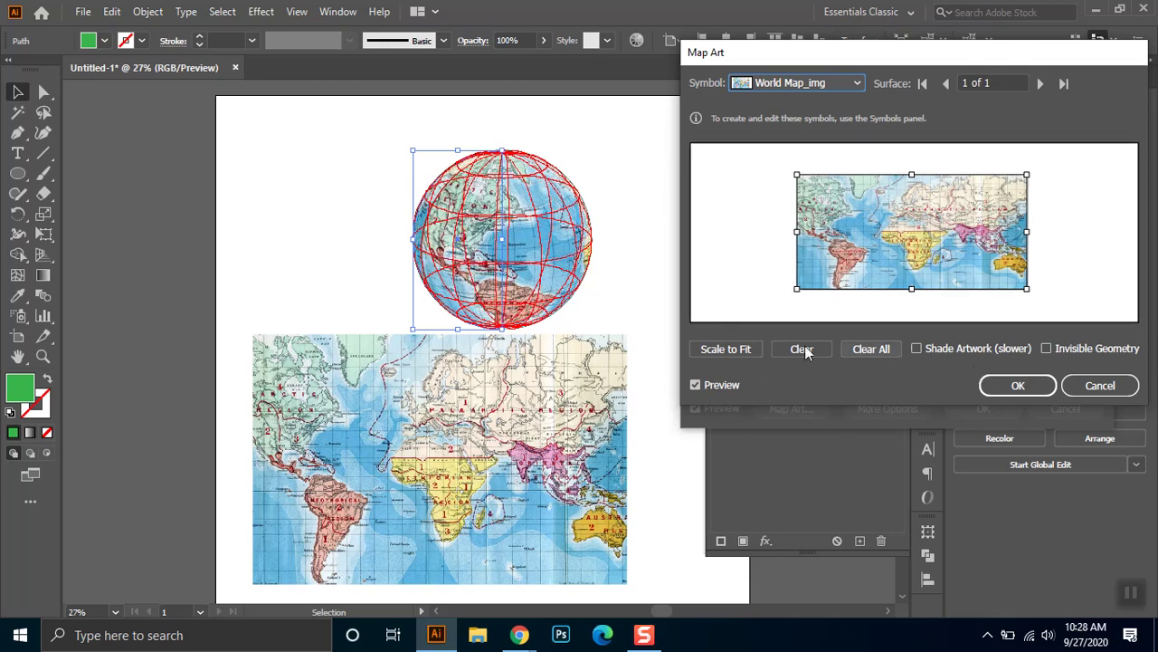
Scale the mapped artwork to fit the surface, turn on Shade Artwork, and apply the mapping to the sphere.
click(738, 353)
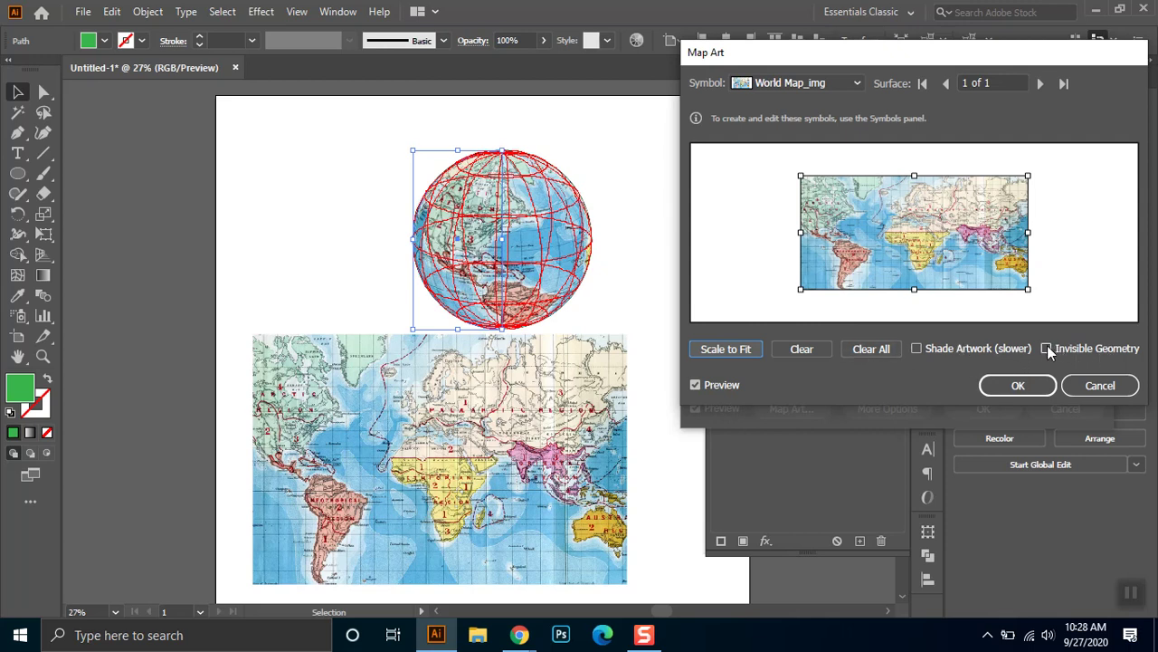
click(951, 350)
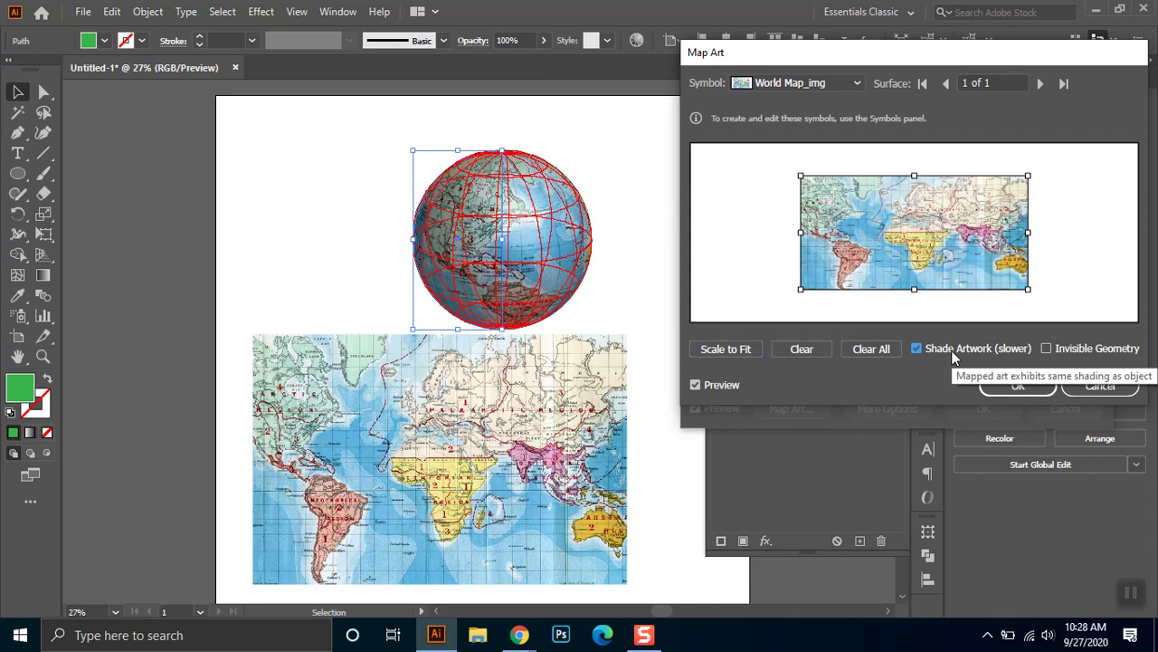
click(952, 350)
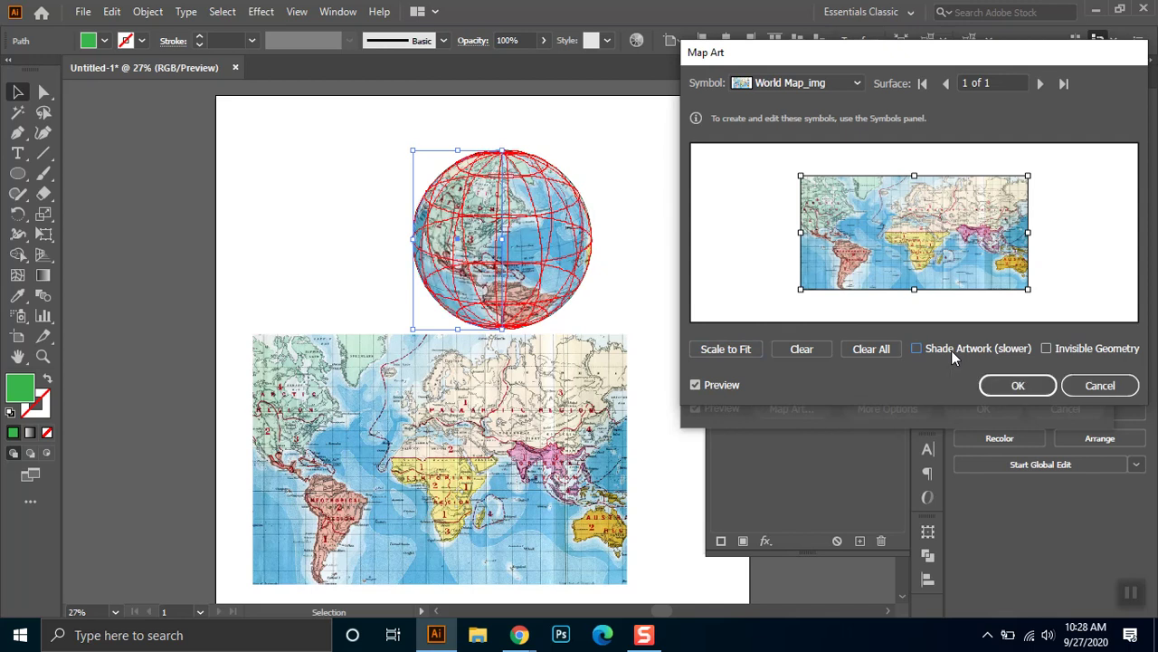
click(941, 350)
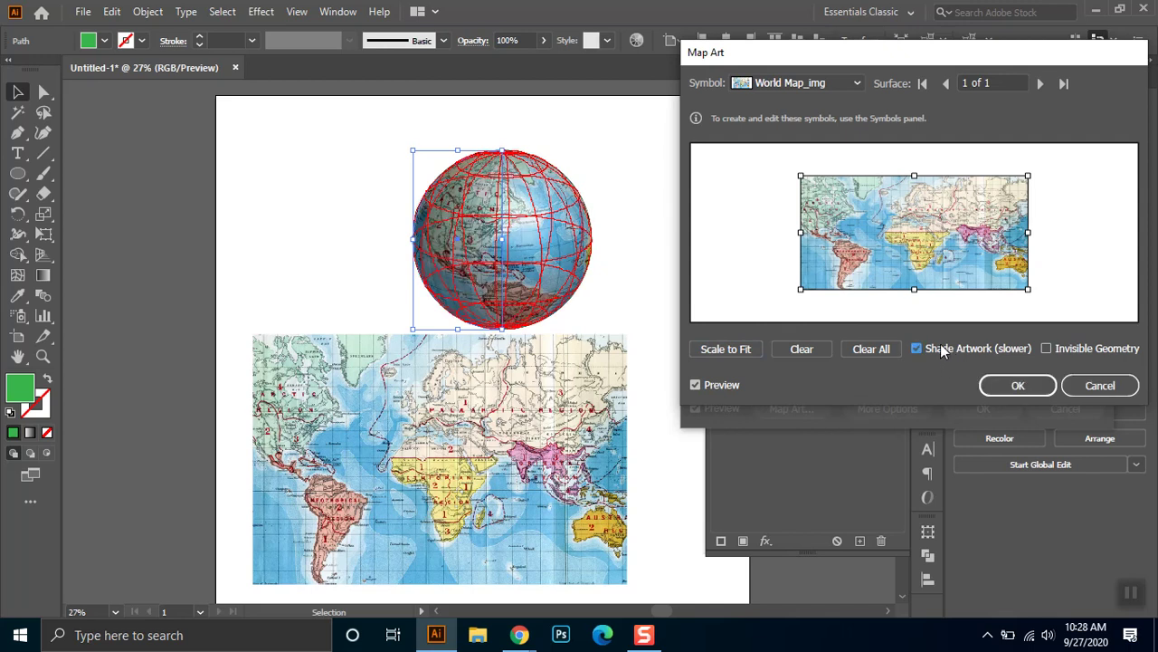
click(1011, 389)
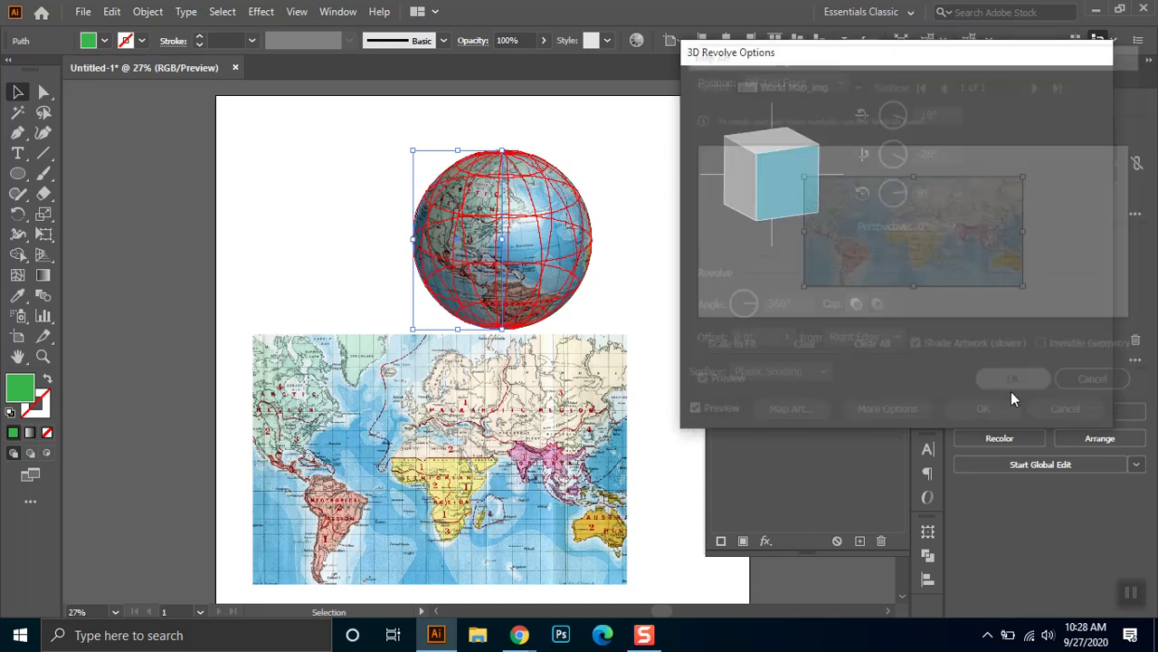
click(983, 408)
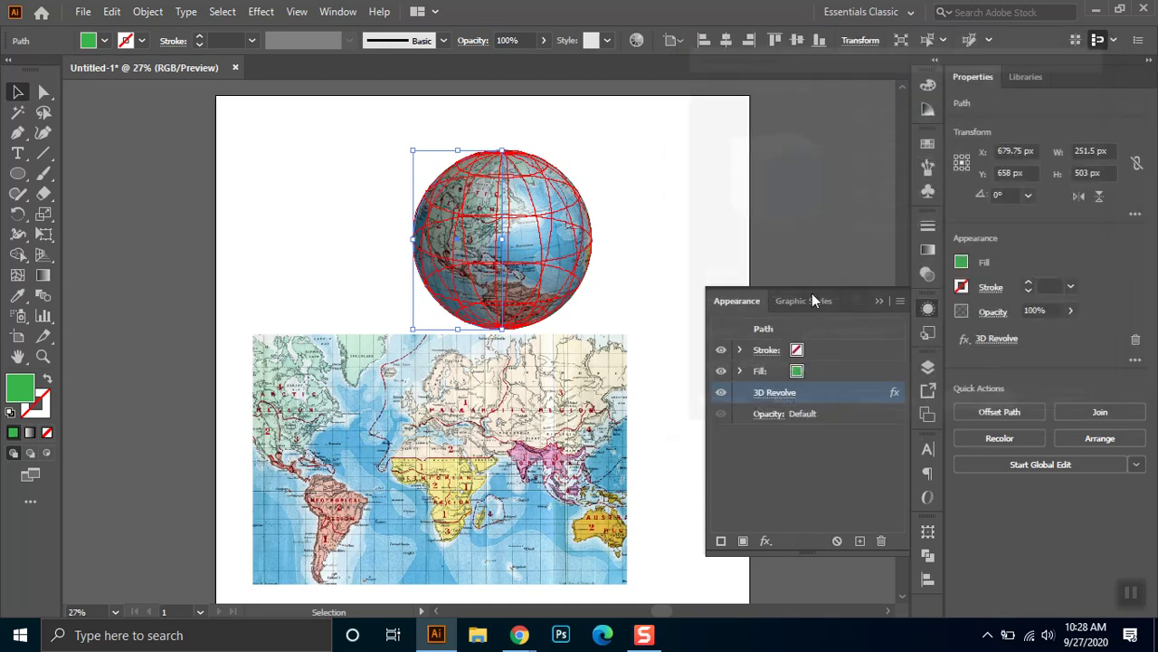
click(856, 237)
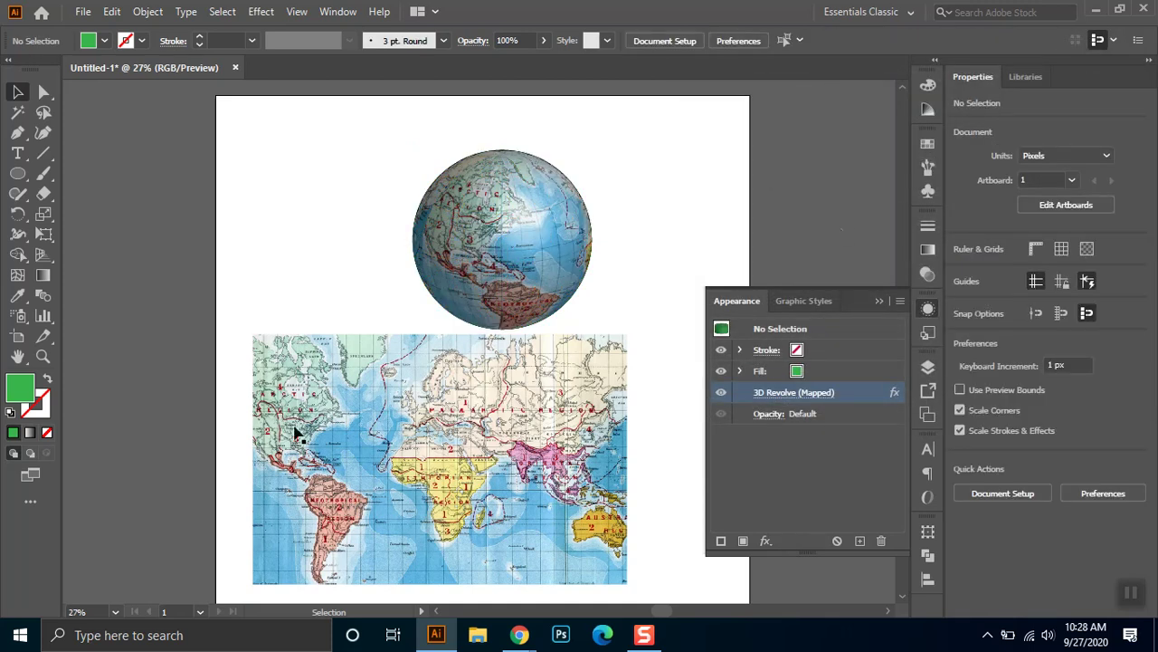
Move the world map symbol straight down on the artboard, away from the globe.
click(43, 355)
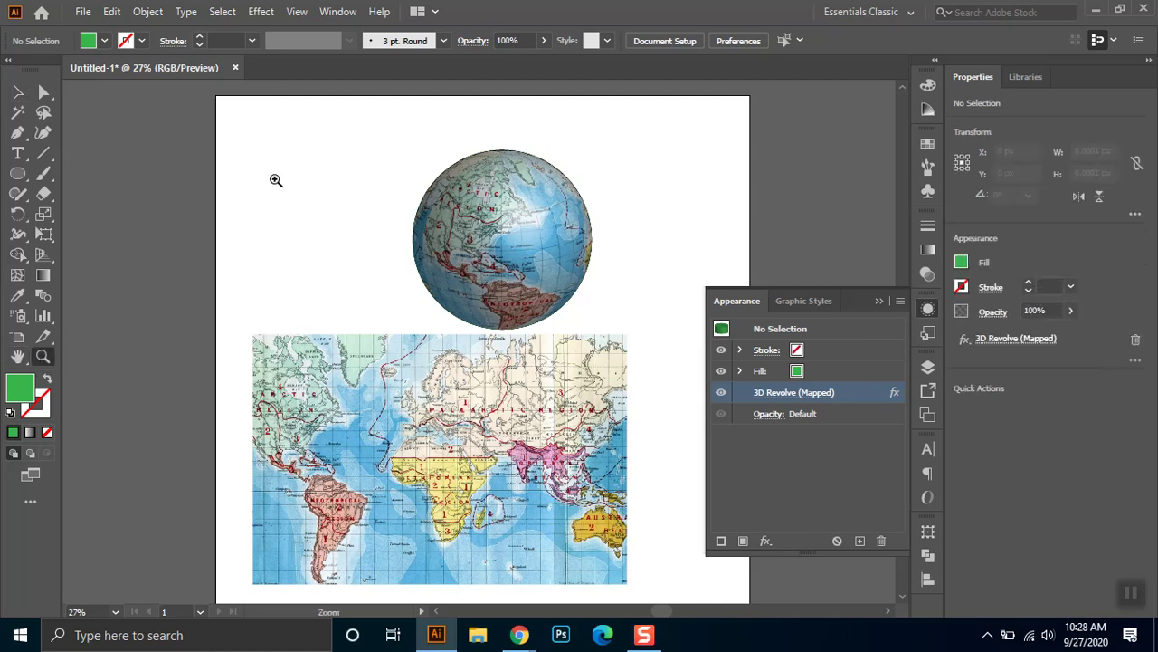
key(v)
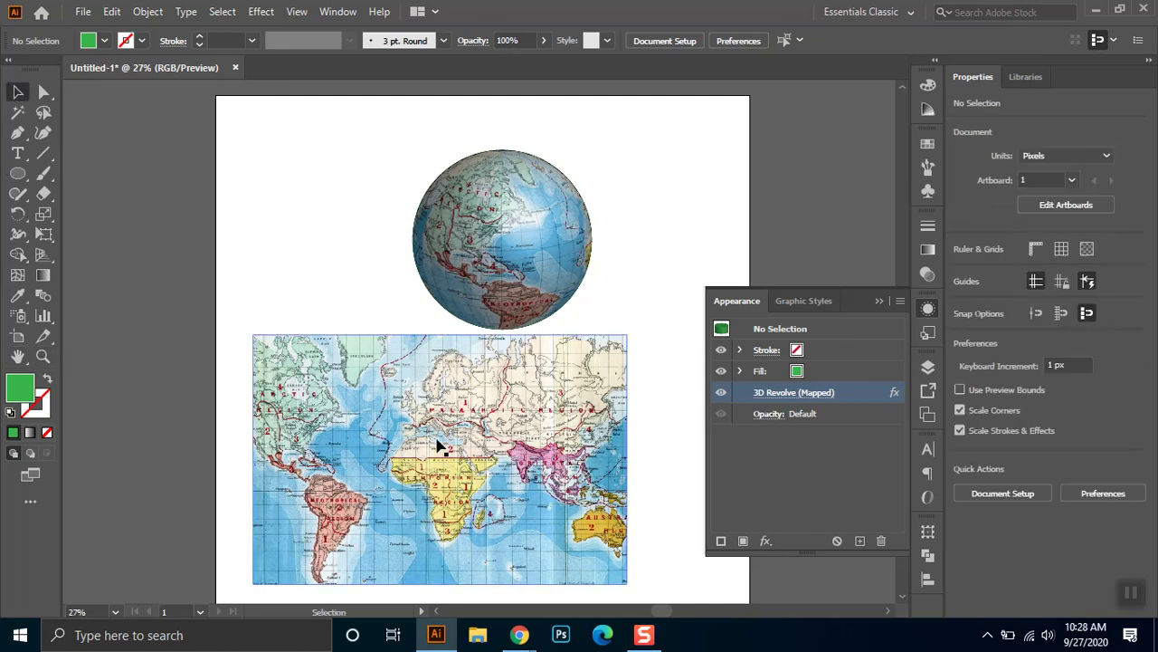
drag(435, 440, 435, 467)
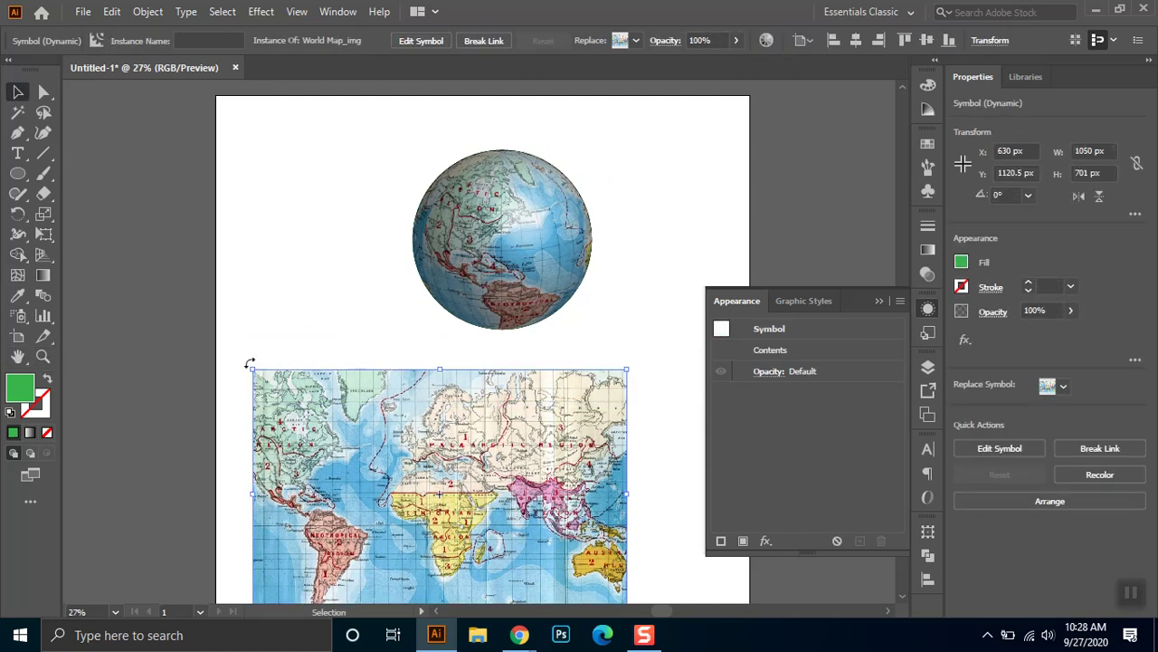
Inspect the mapped globe up close and shift it slightly toward the artboard's upper left.
click(42, 356)
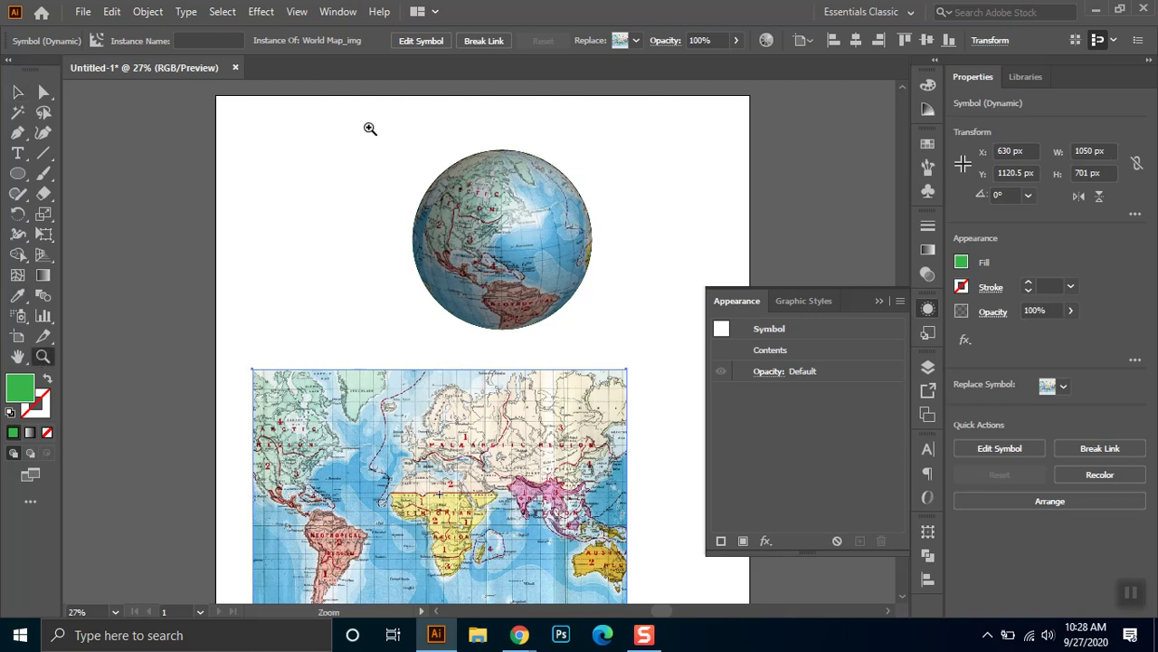
drag(371, 140, 628, 351)
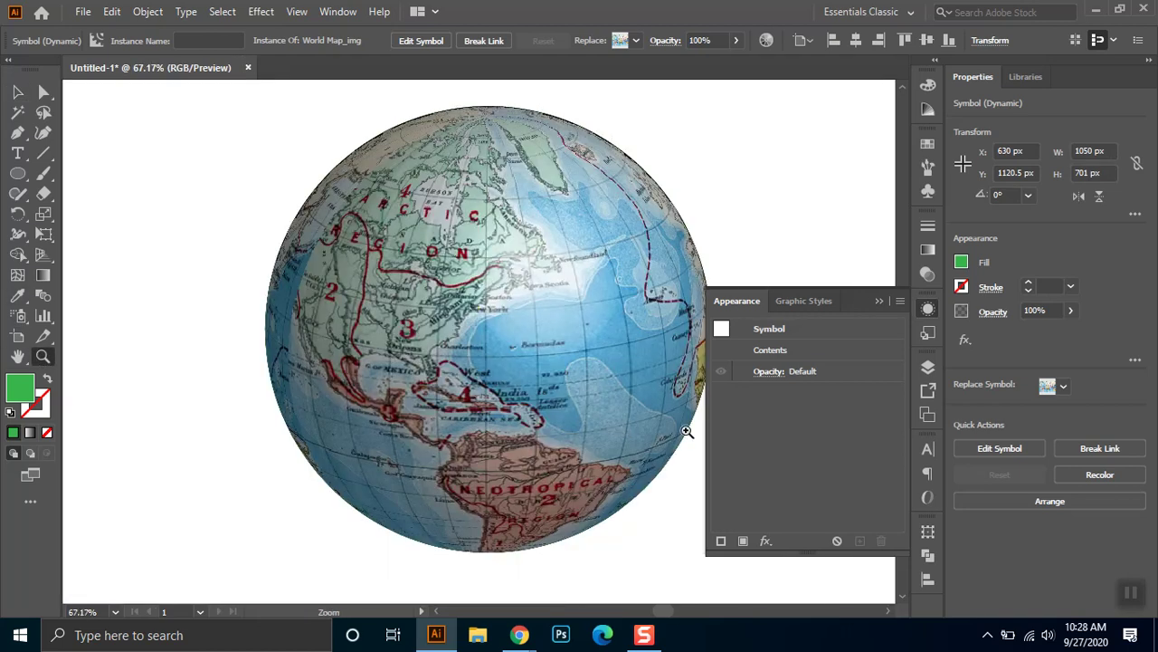
click(879, 302)
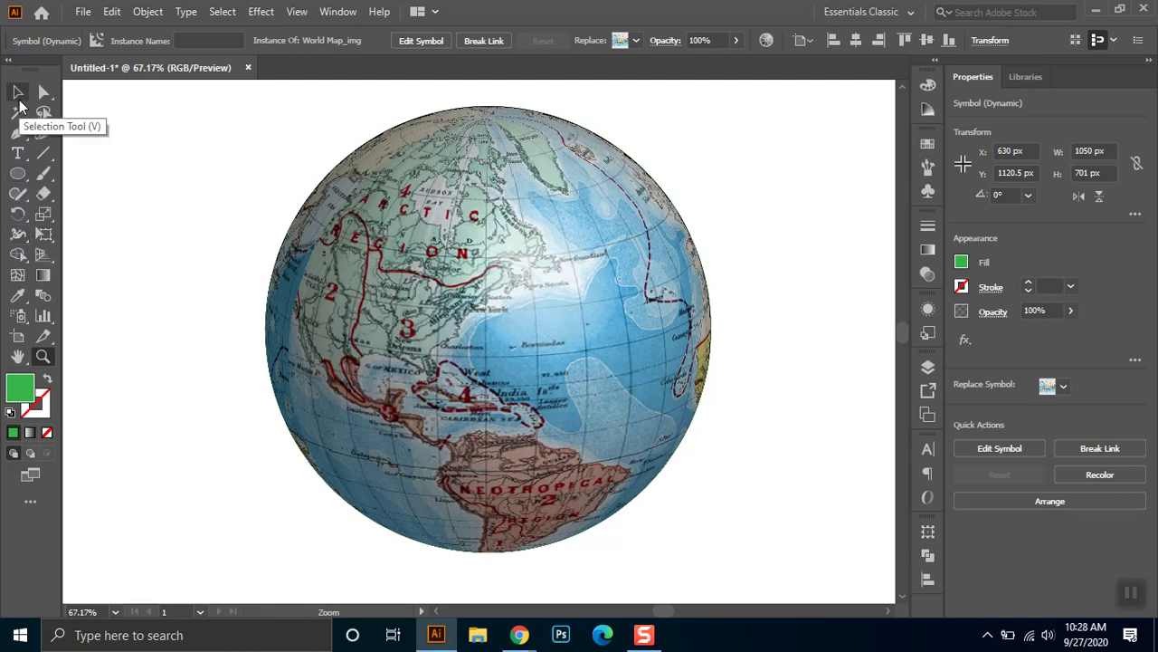
click(18, 91)
click(294, 270)
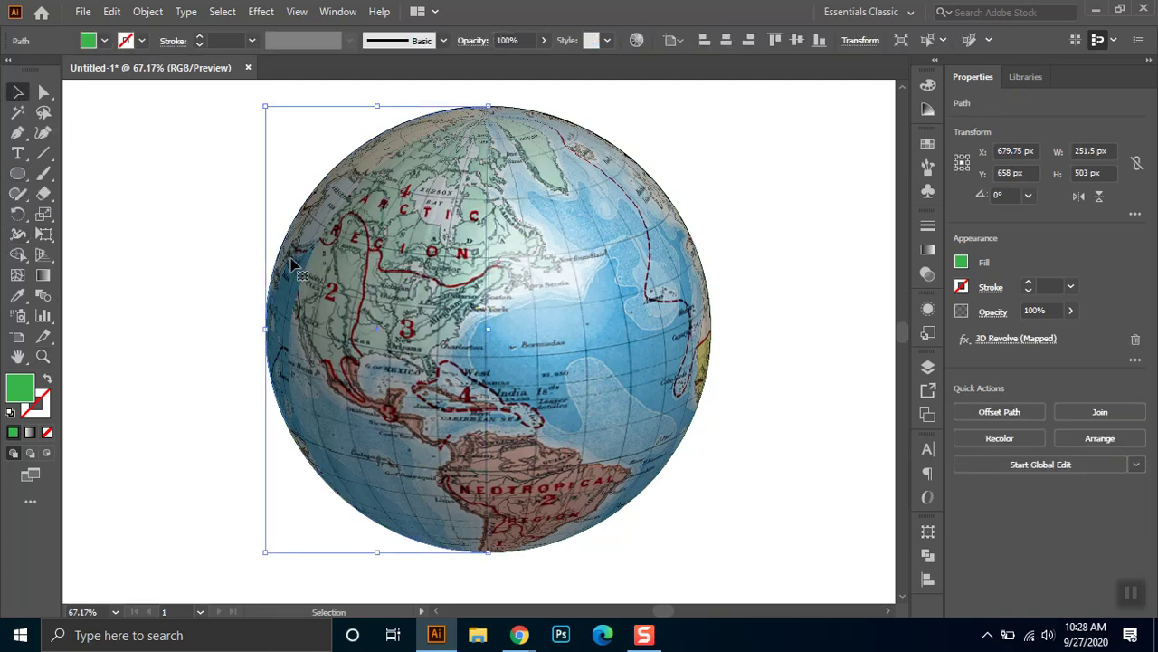
drag(274, 272, 230, 263)
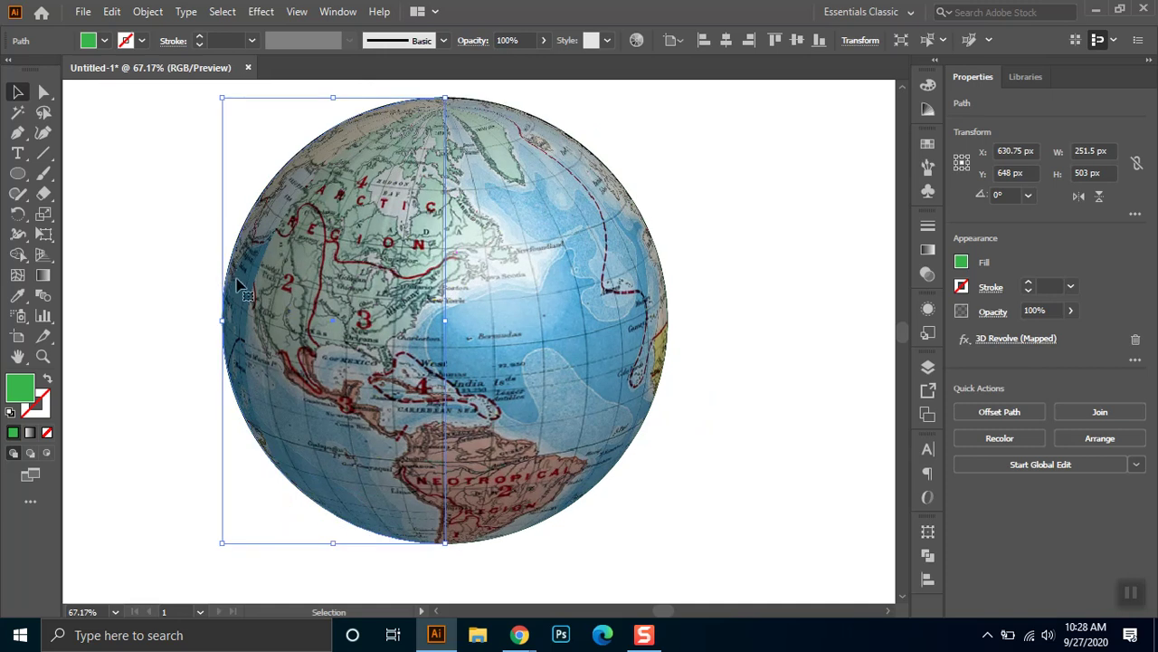
click(758, 526)
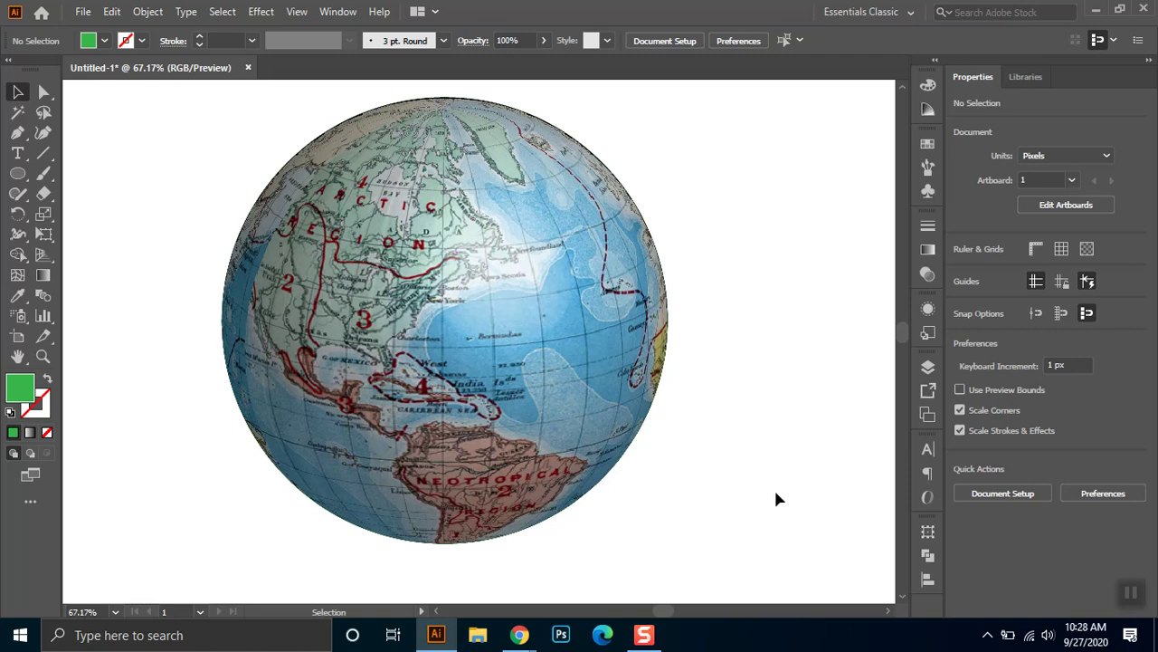
Move the globe to the artboard's upper-left corner and scale its half-circle path down to about 137 × 274 px.
key(ctrl+minus)
key(ctrl+minus)
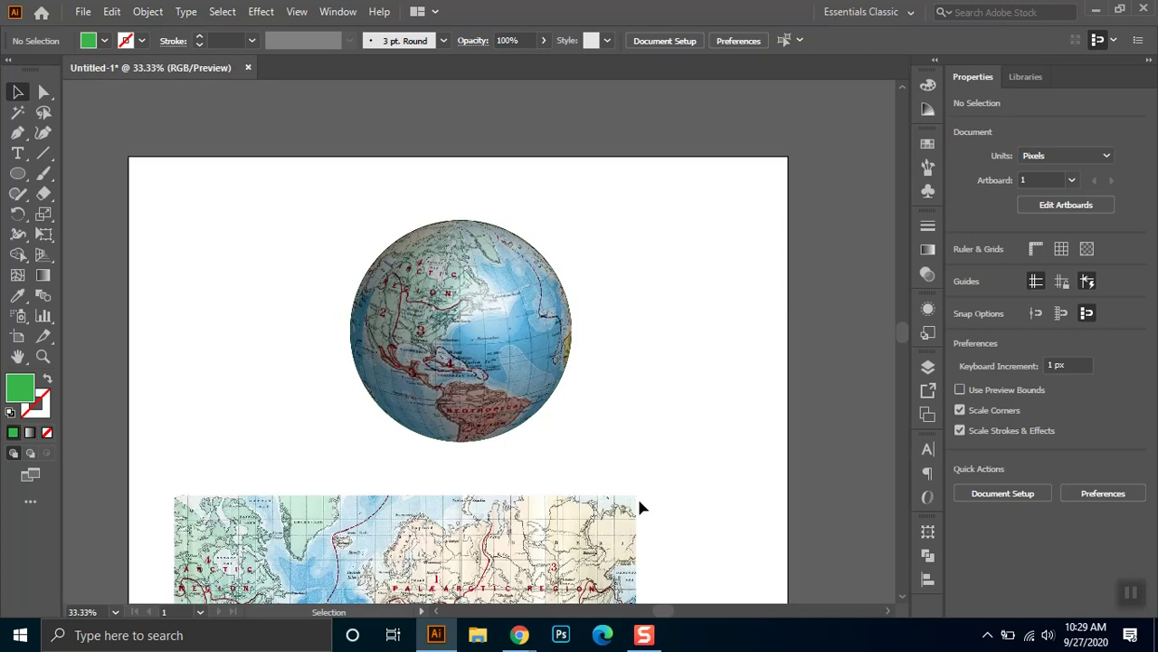
click(466, 572)
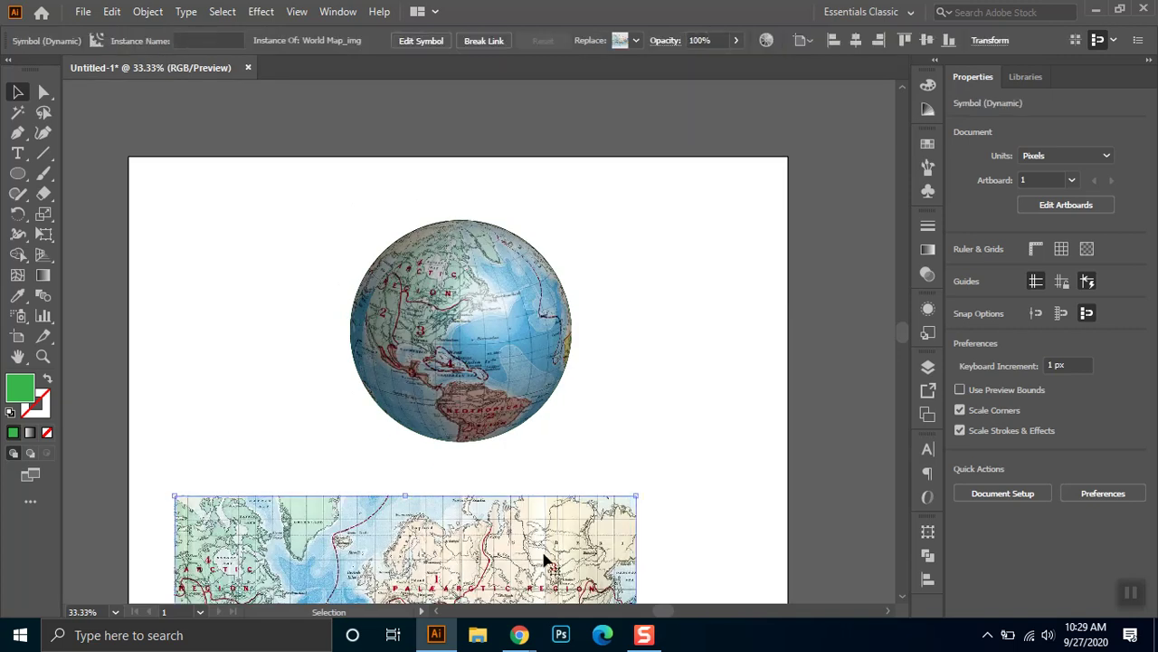
scroll(652, 389, down, 3)
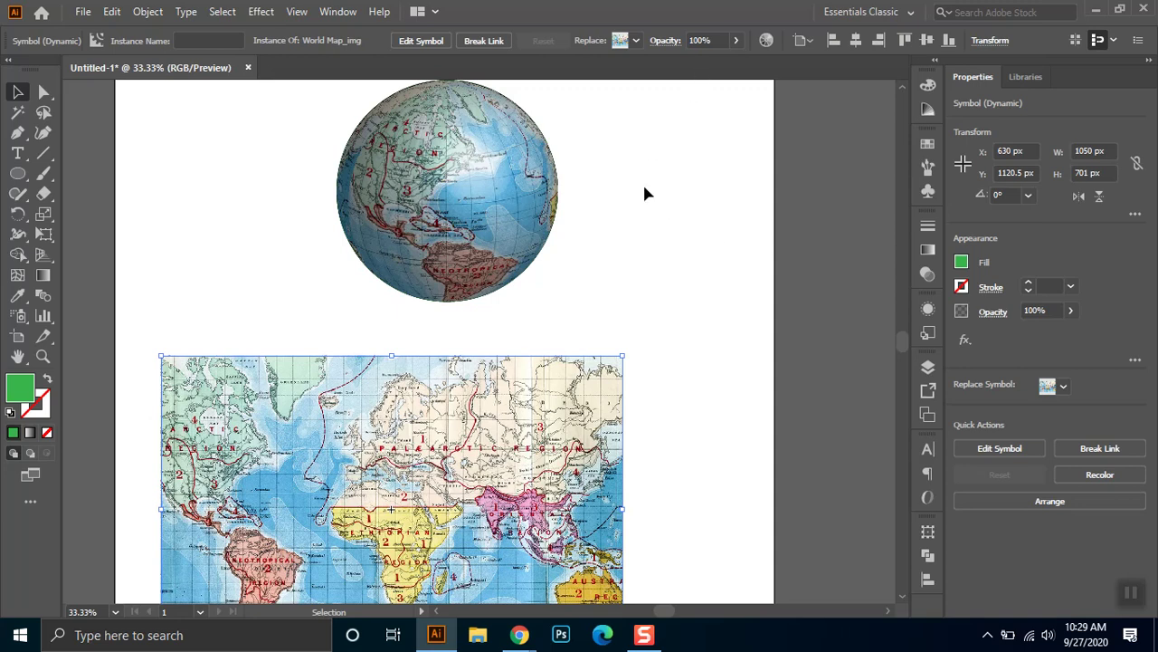
click(748, 151)
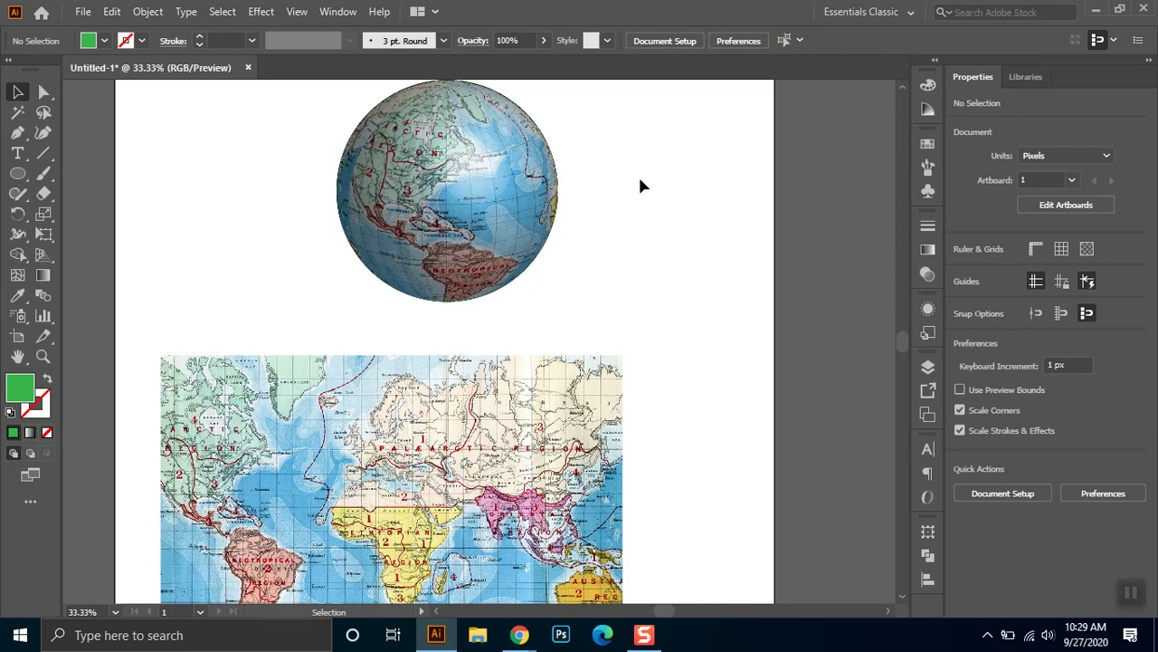
drag(442, 222, 237, 212)
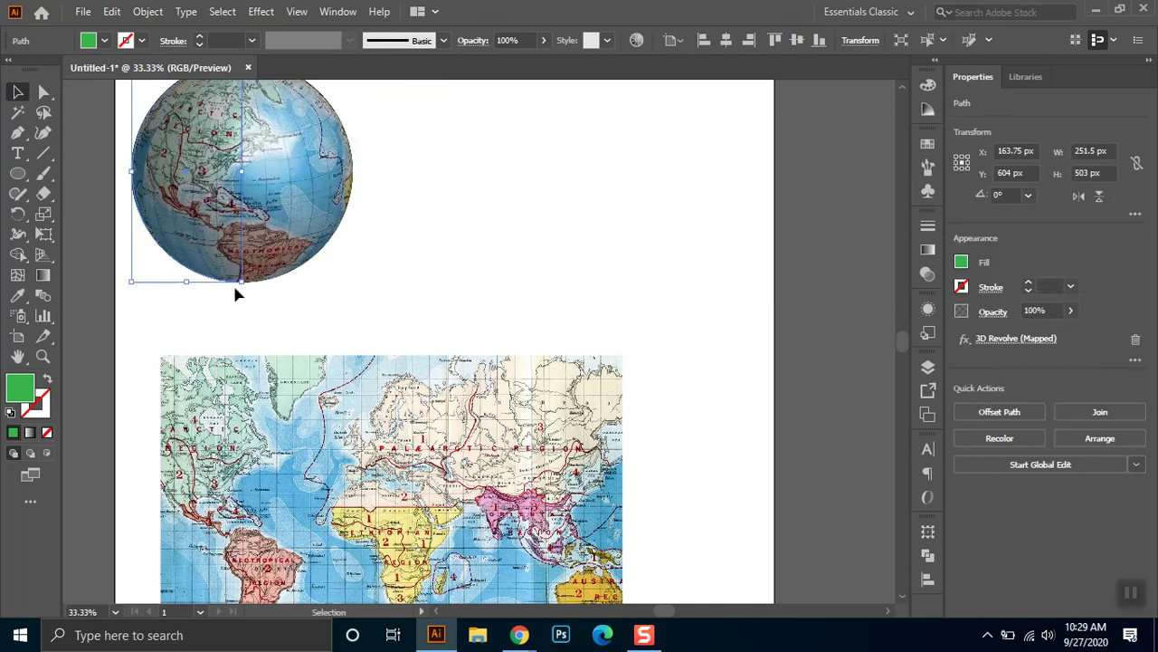
drag(240, 280, 254, 183)
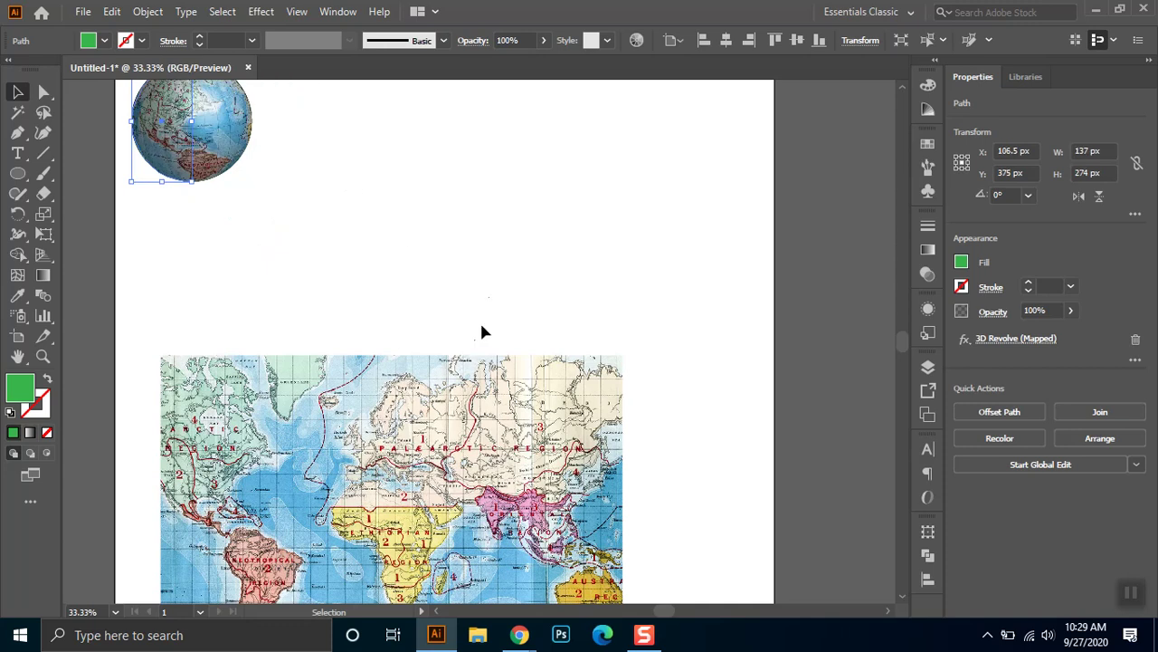
click(334, 243)
scroll(361, 244, down, 1)
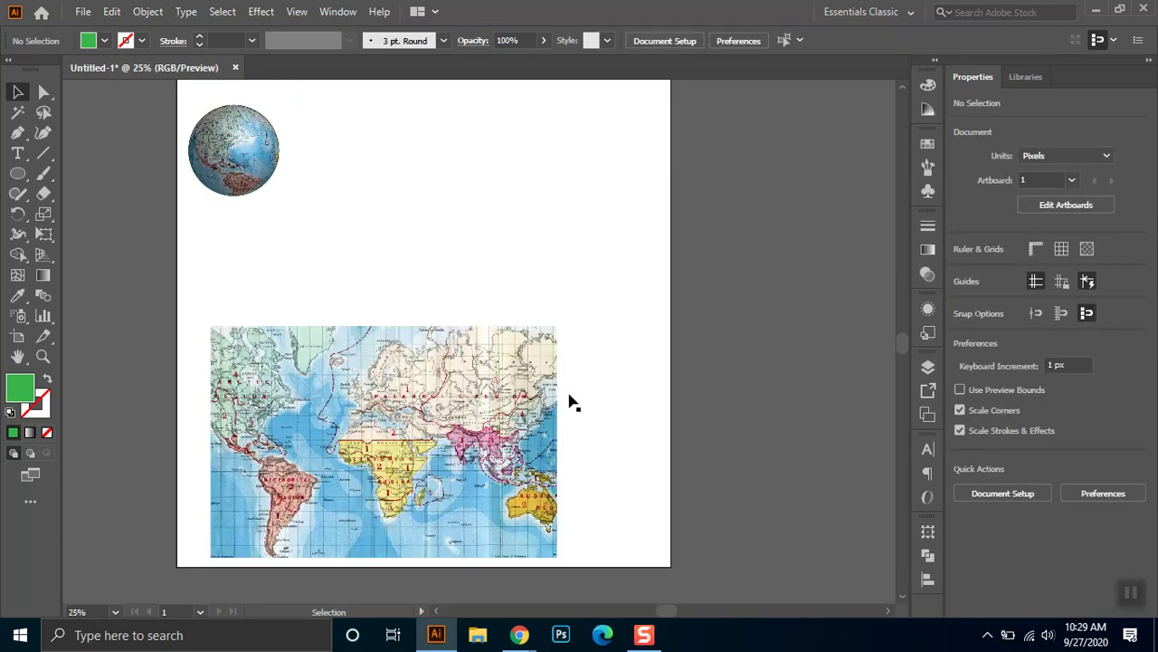
Switch to Chrome to check the source world map image in the Google results, and return to Illustrator.
mouse_move(520, 636)
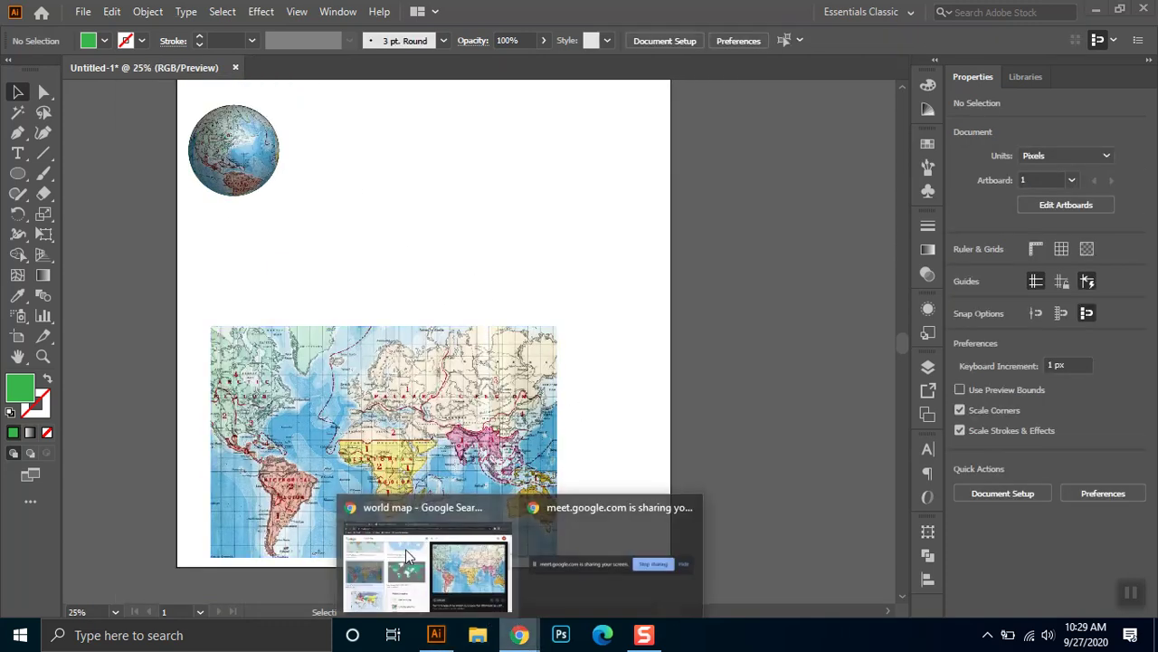
click(416, 561)
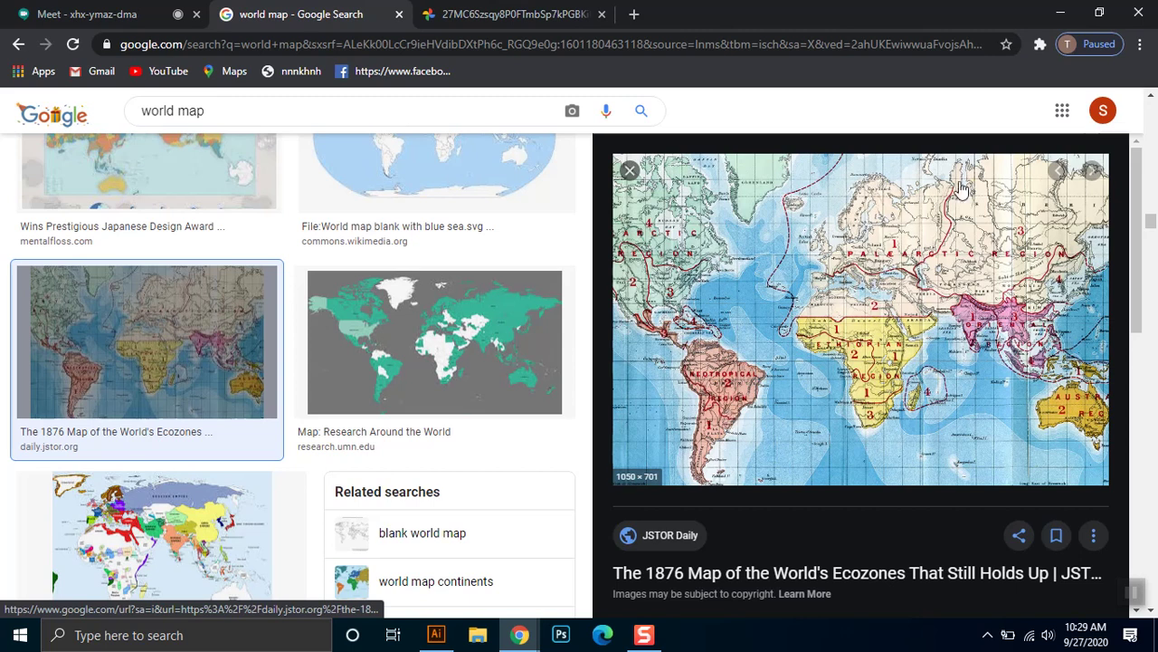
click(1052, 9)
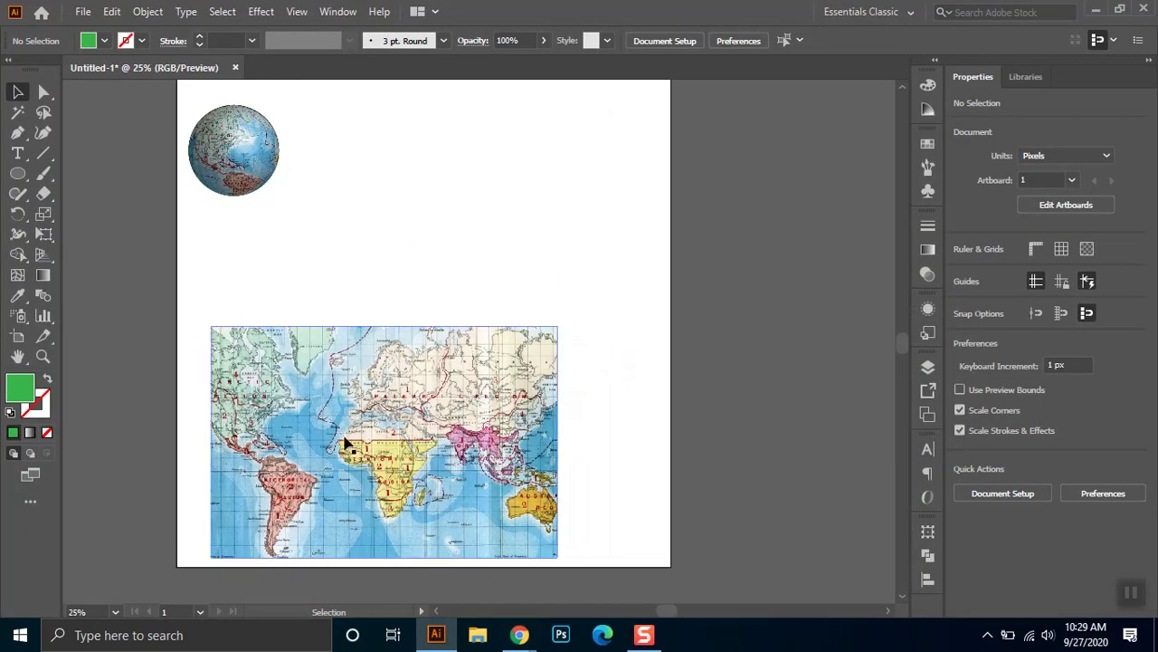
Examine the world map symbol up close, including its left and right edges, and return to an overview with the globe.
click(354, 441)
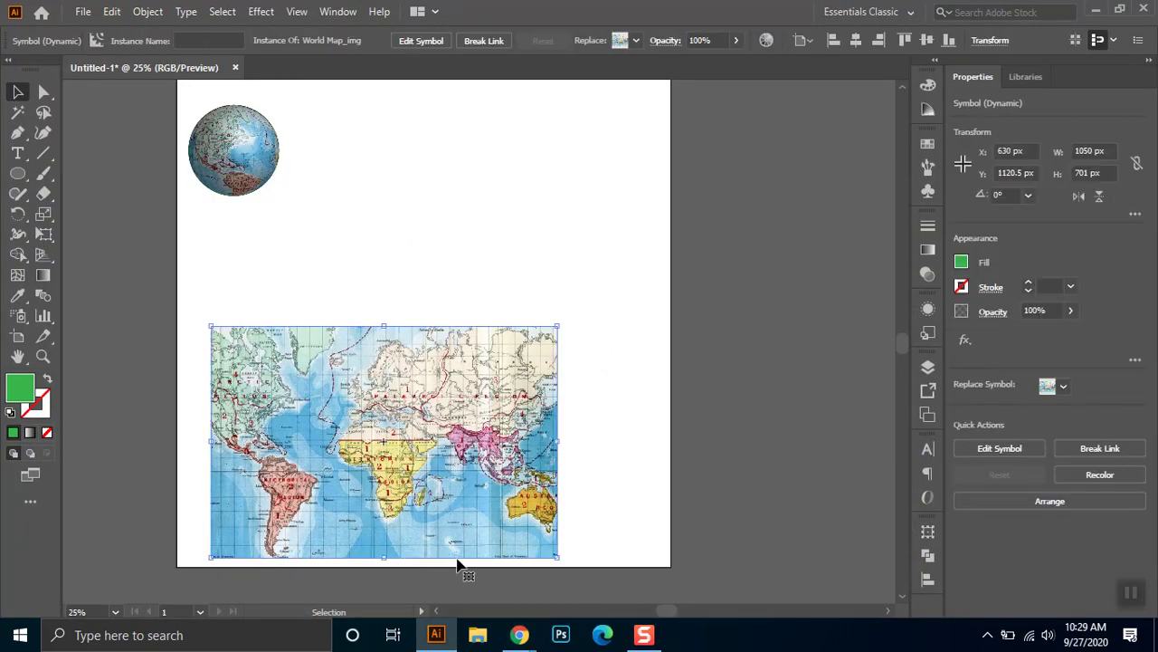
click(43, 356)
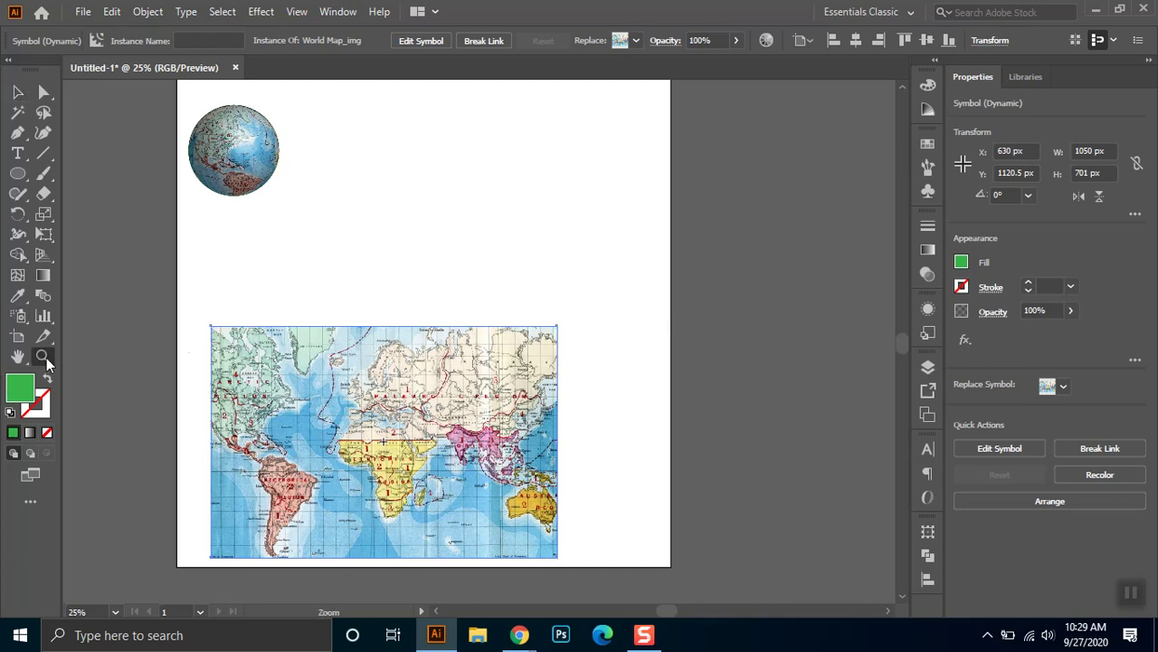
drag(212, 324, 569, 561)
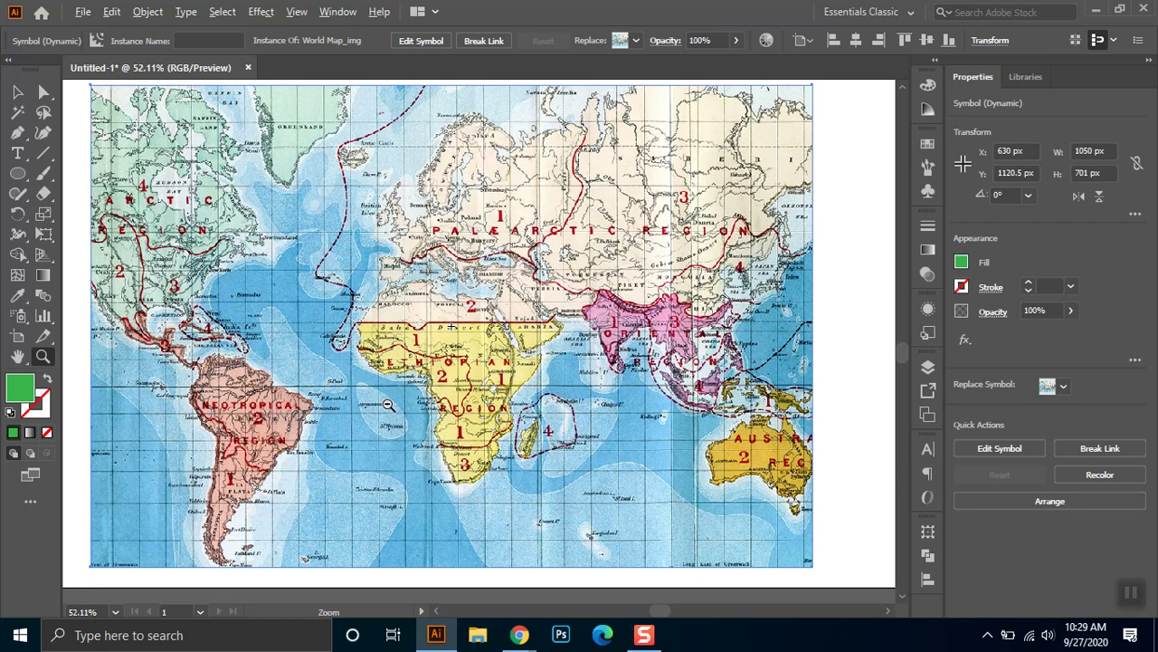
alt+click(425, 306)
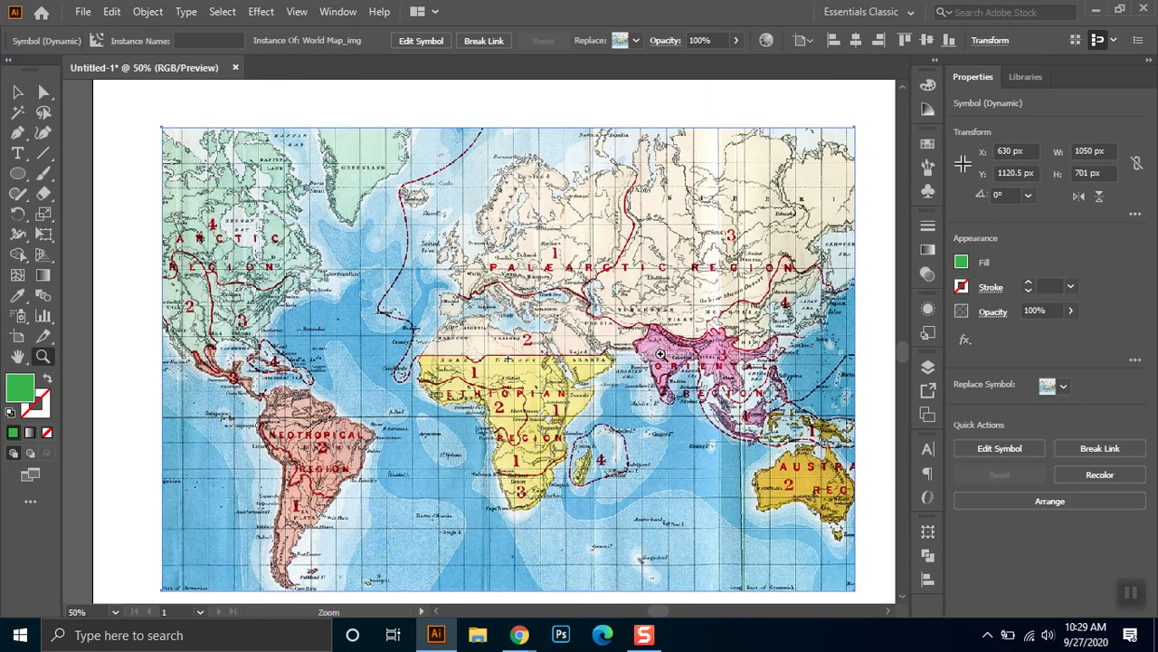
key(alt)
alt+click(625, 336)
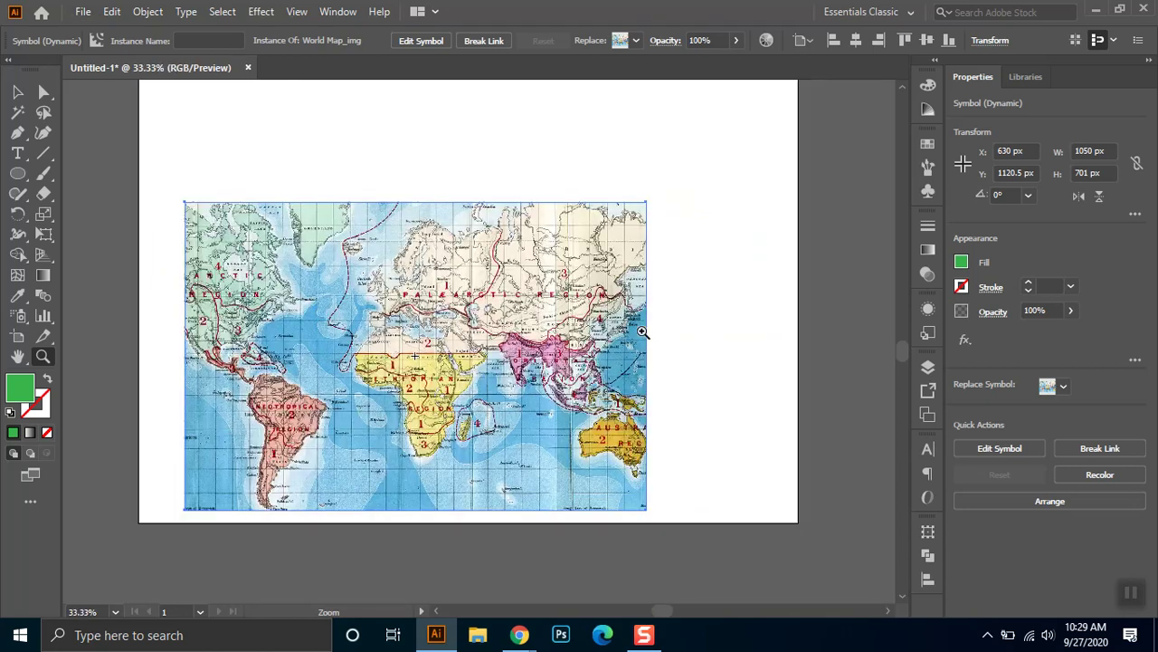
key(alt)
alt+click(452, 371)
key(v)
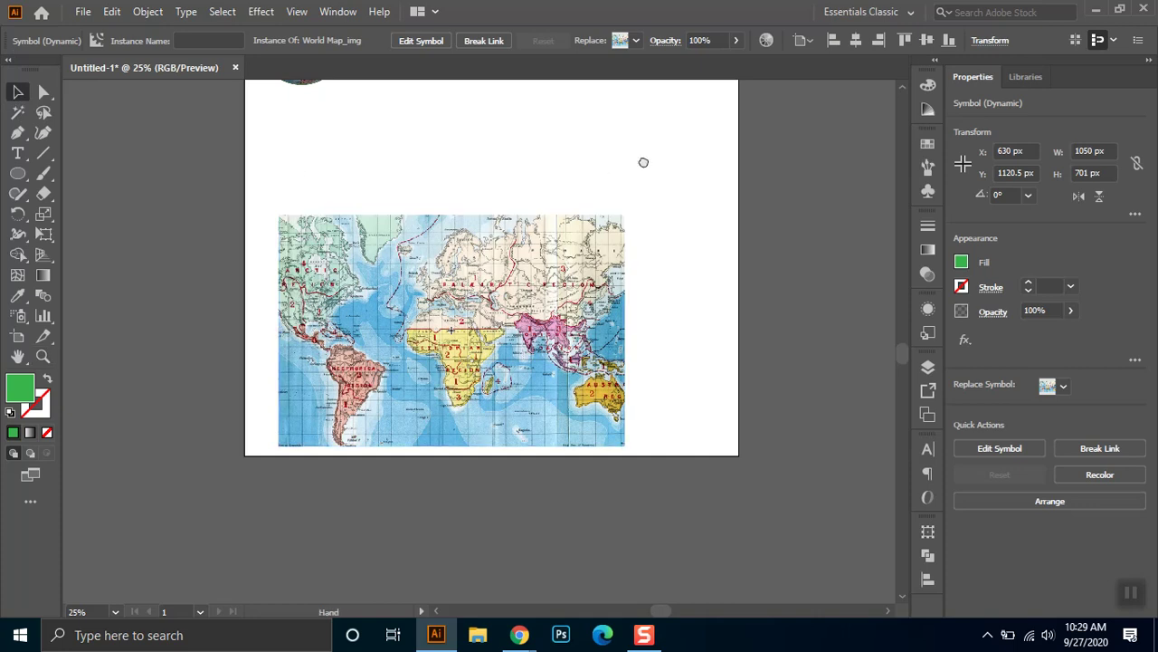
drag(644, 162, 628, 256)
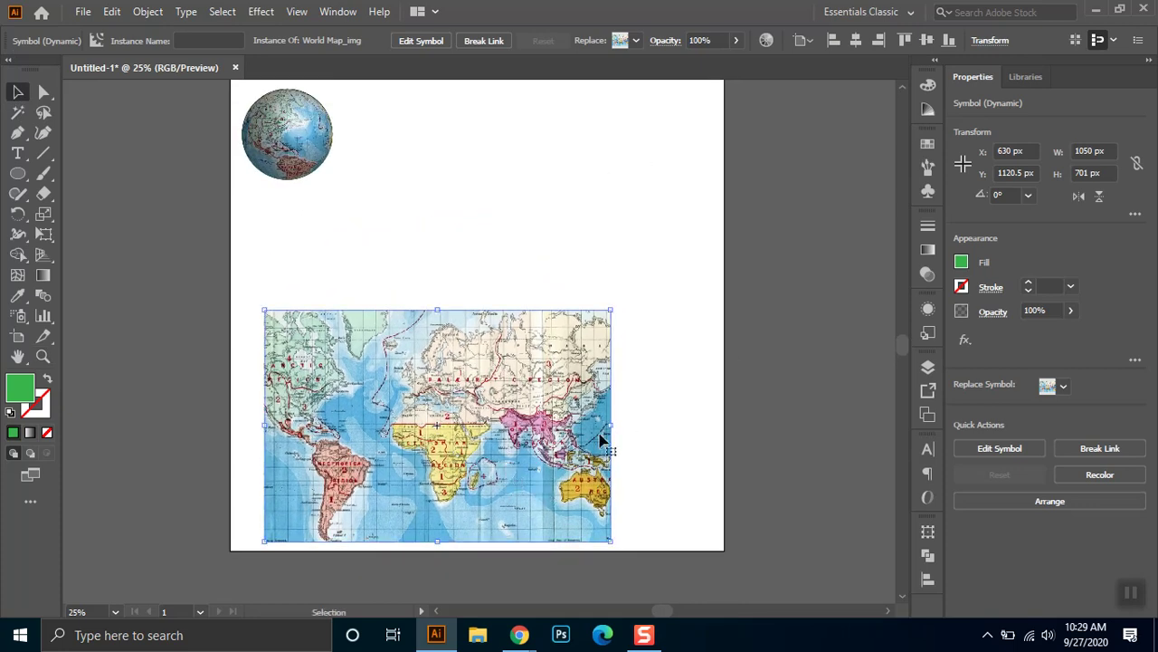
Try deleting the World Map_img symbol together with its instances, and undo the deletion.
click(927, 167)
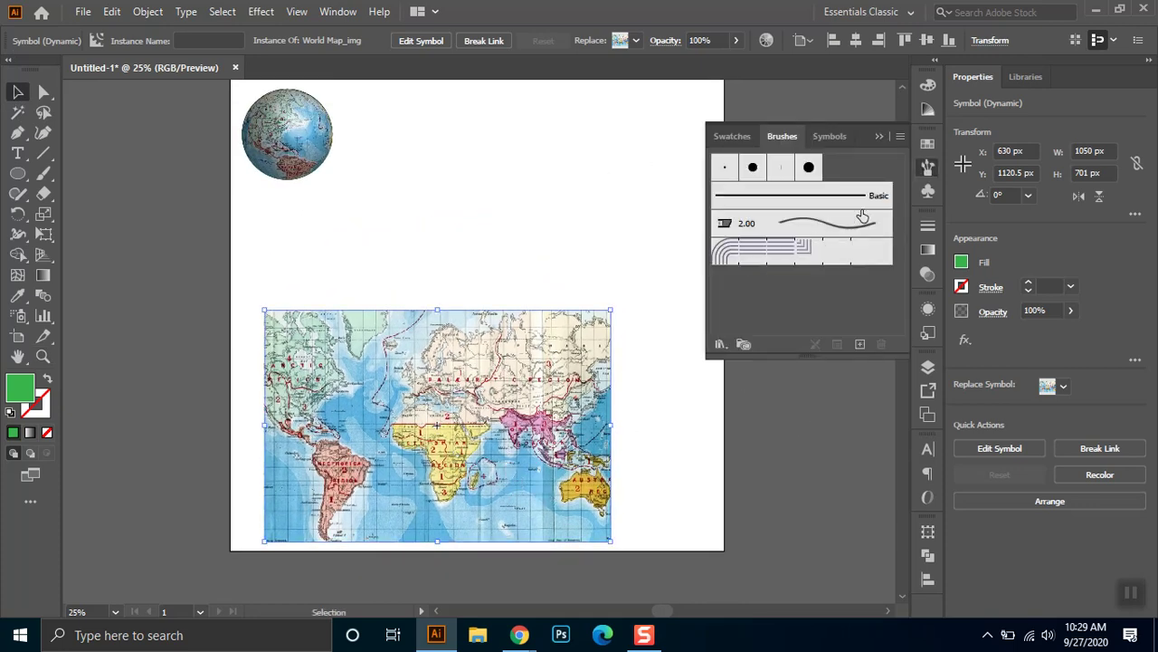
click(825, 137)
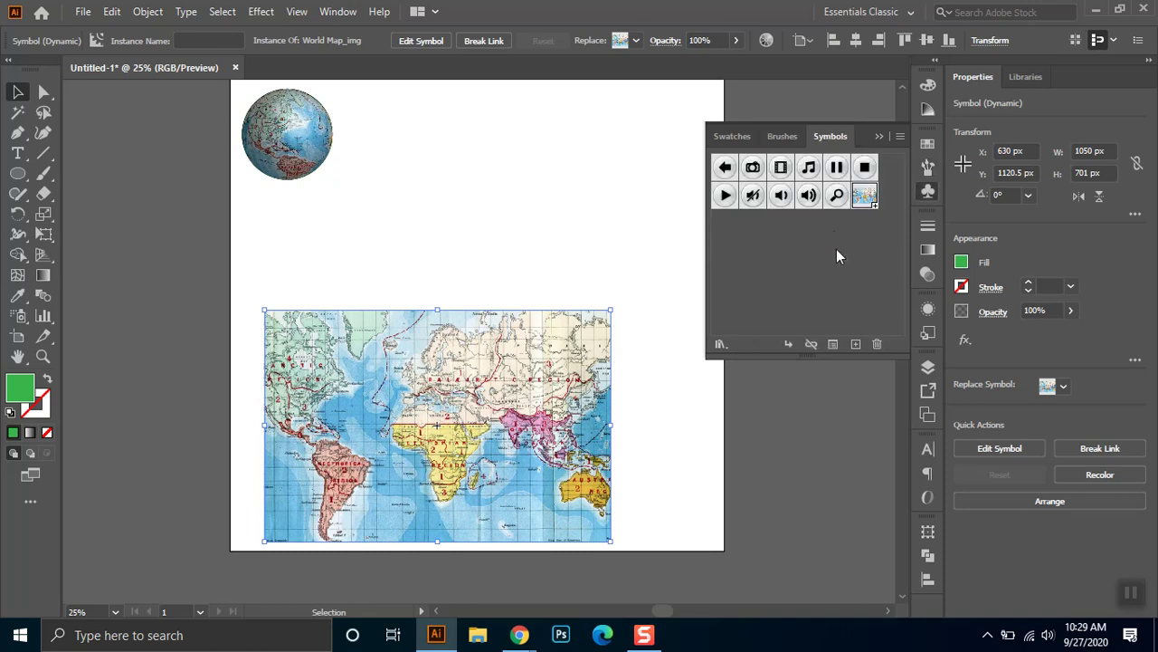
click(864, 198)
click(877, 344)
click(656, 339)
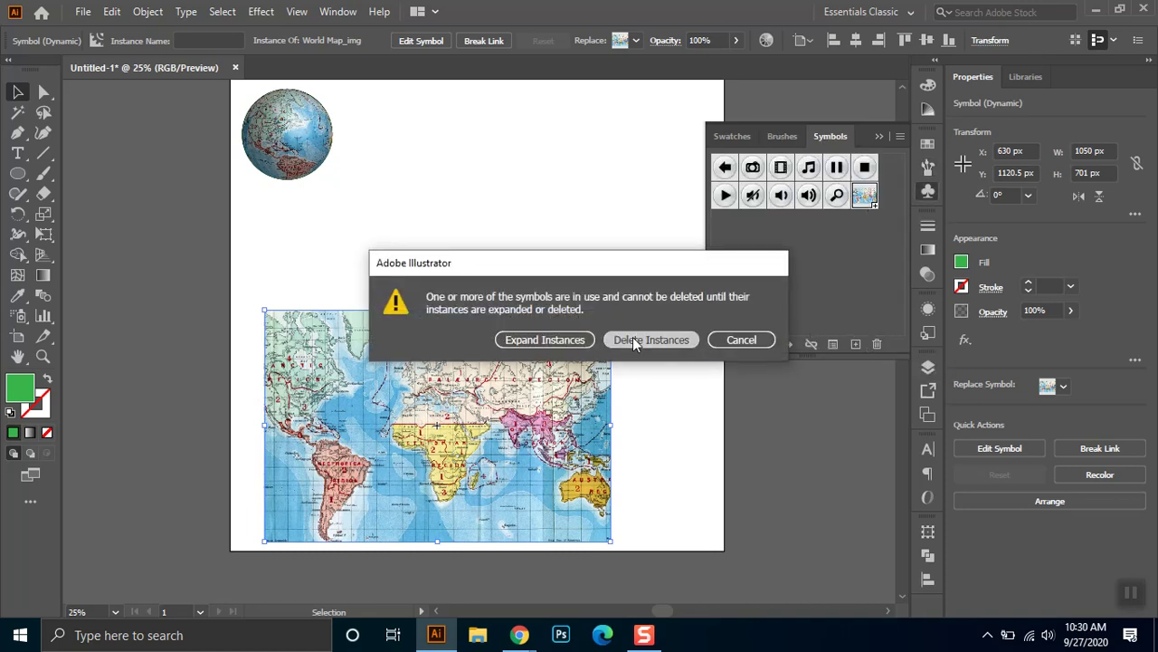
click(755, 348)
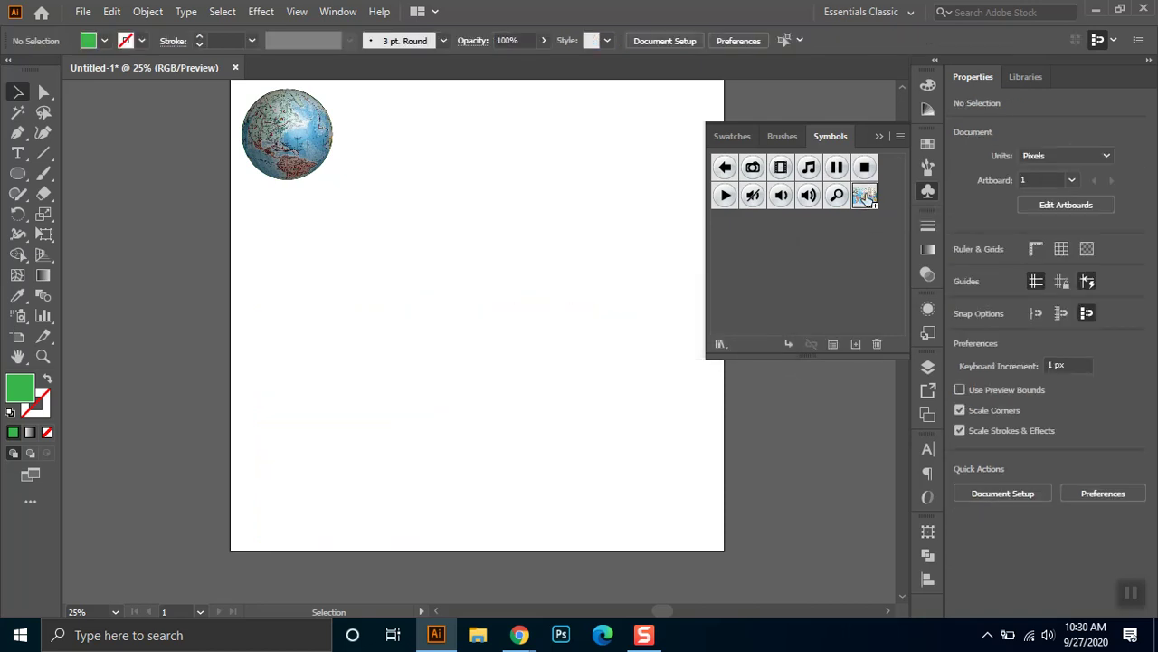
key(ctrl+z)
Delete the World Map_img symbol from the document with its instances expanded, and select the expanded map image.
click(876, 345)
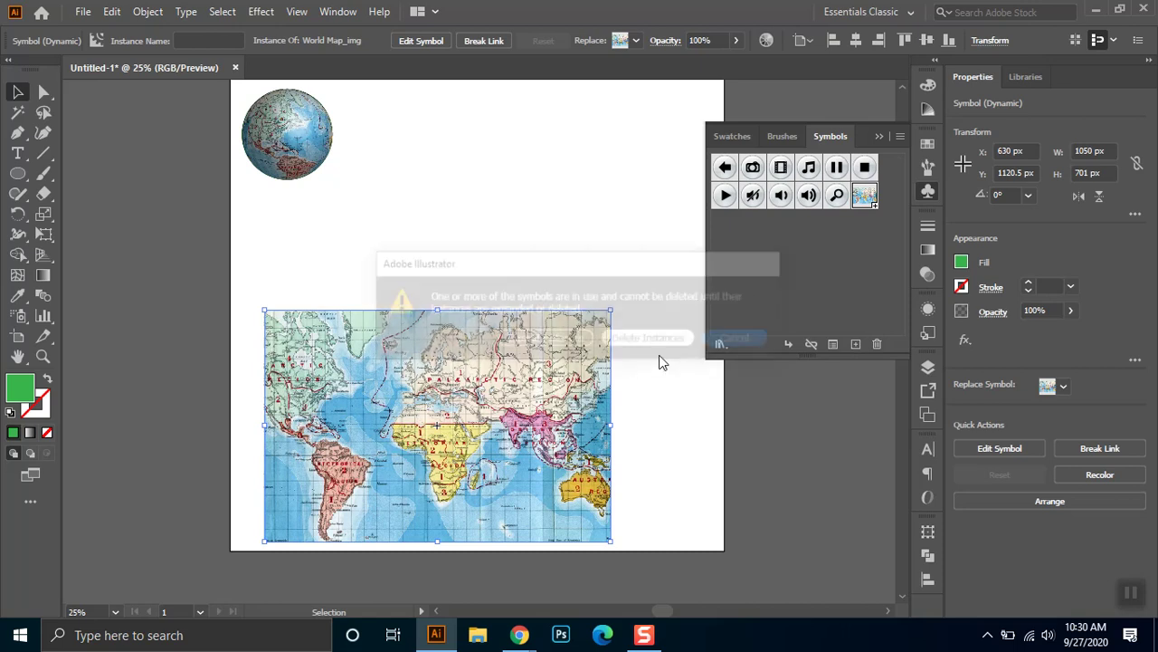
click(547, 341)
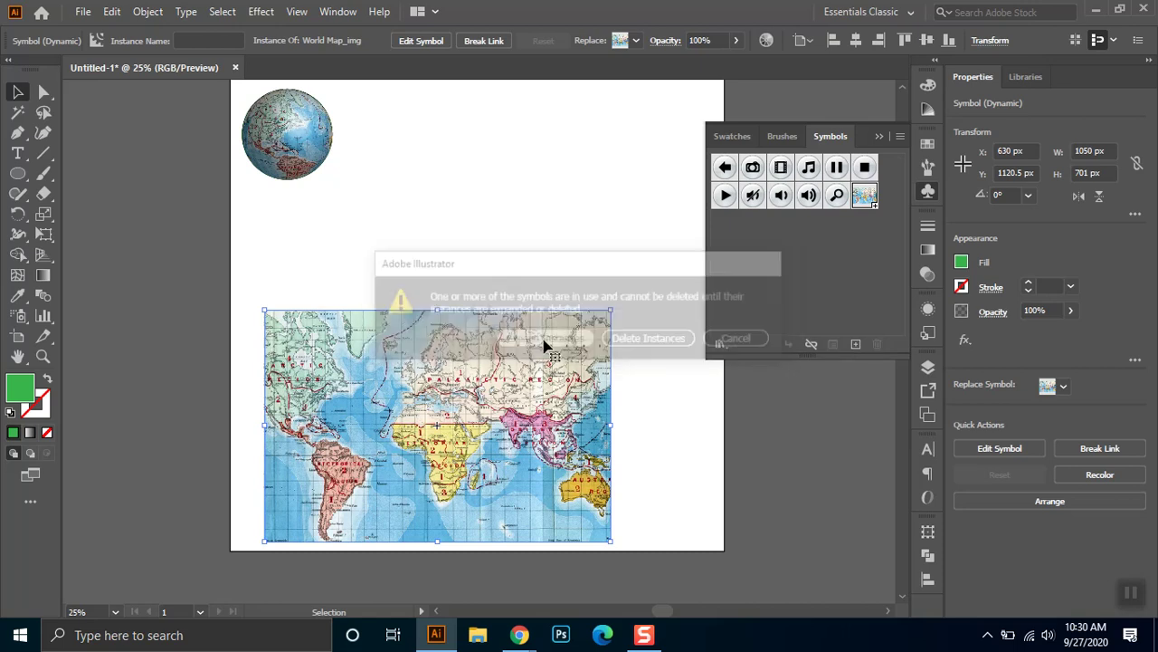
click(493, 222)
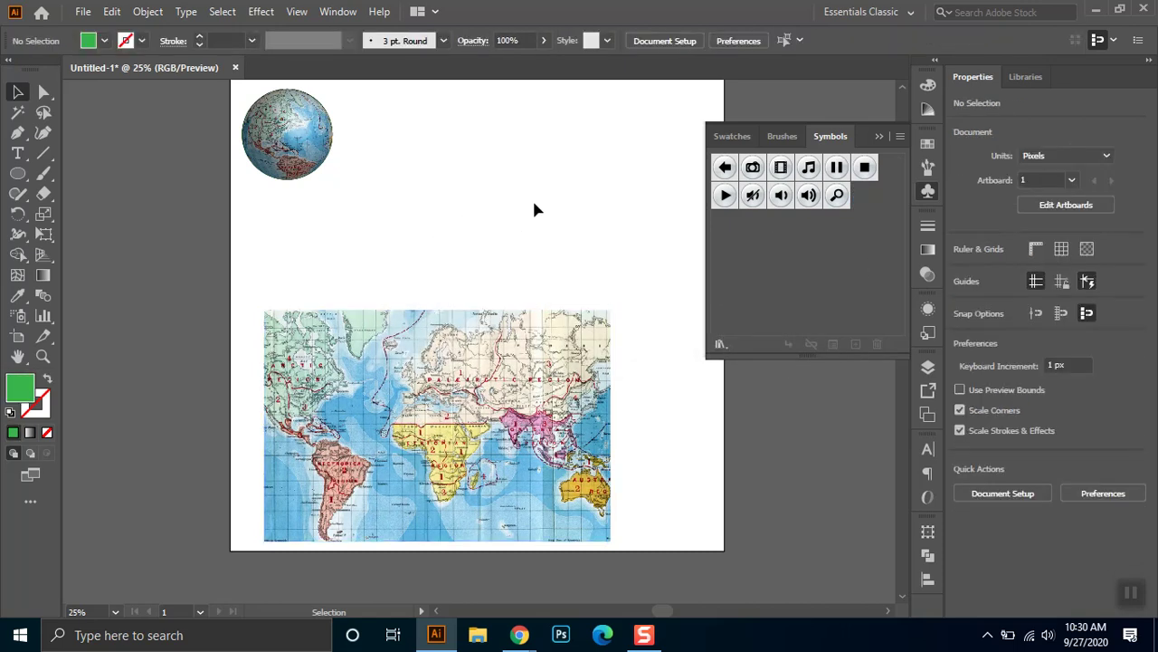
click(469, 460)
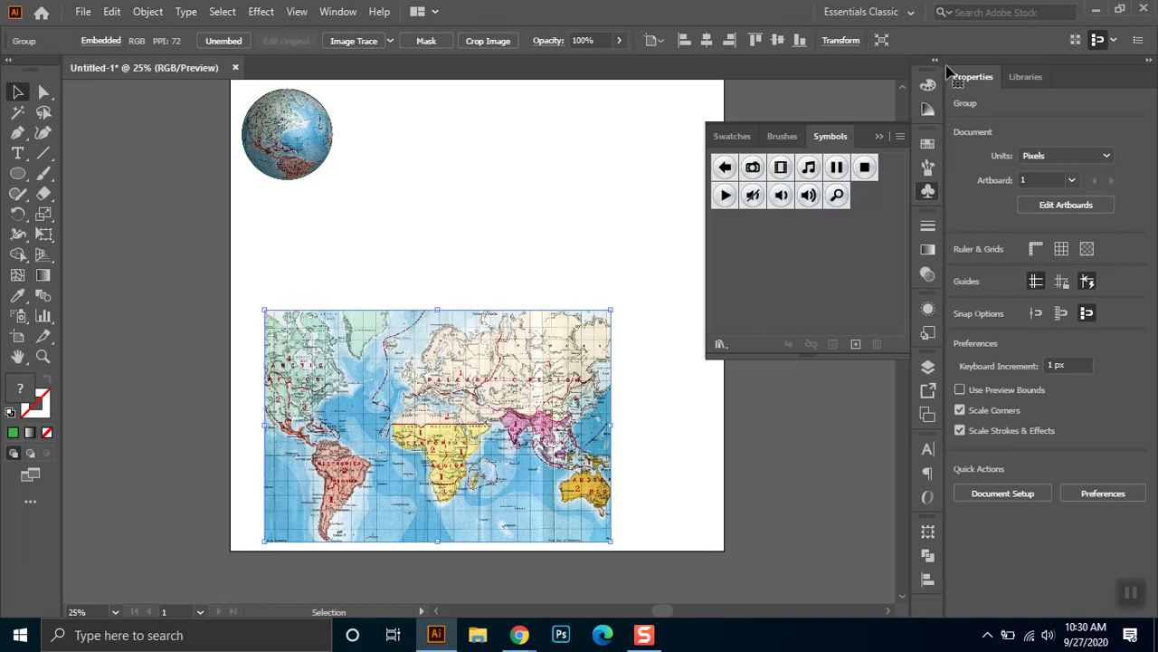
click(879, 136)
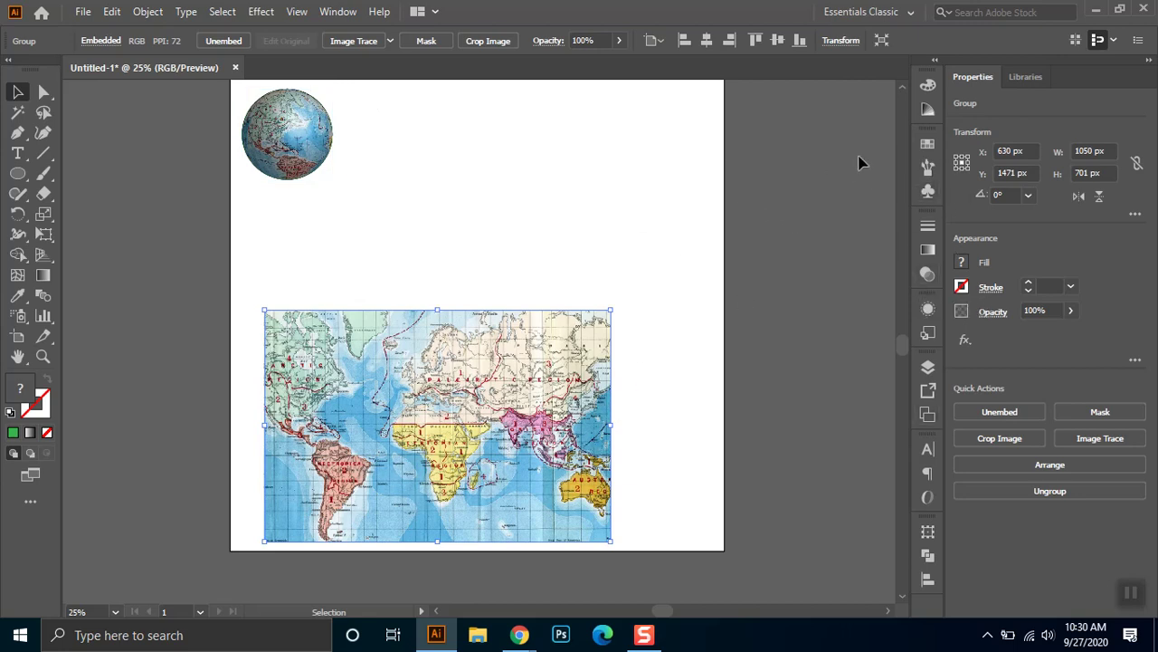
Bring up the document's symbol collection, and check where Symbols is listed among the available windows.
click(927, 167)
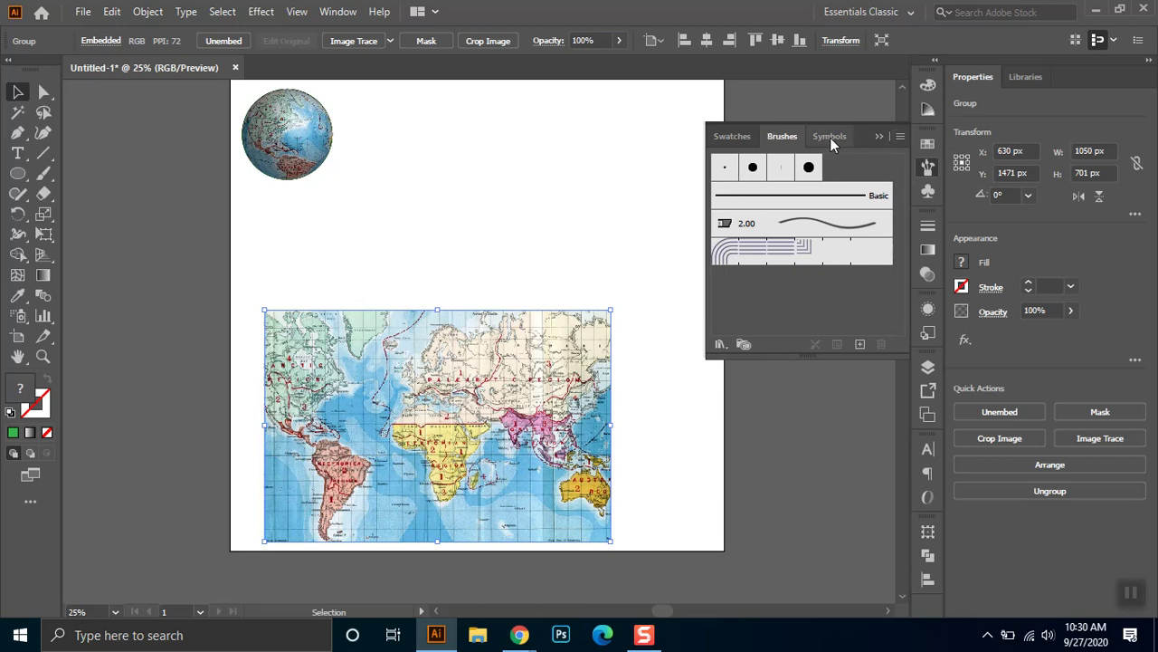
click(831, 137)
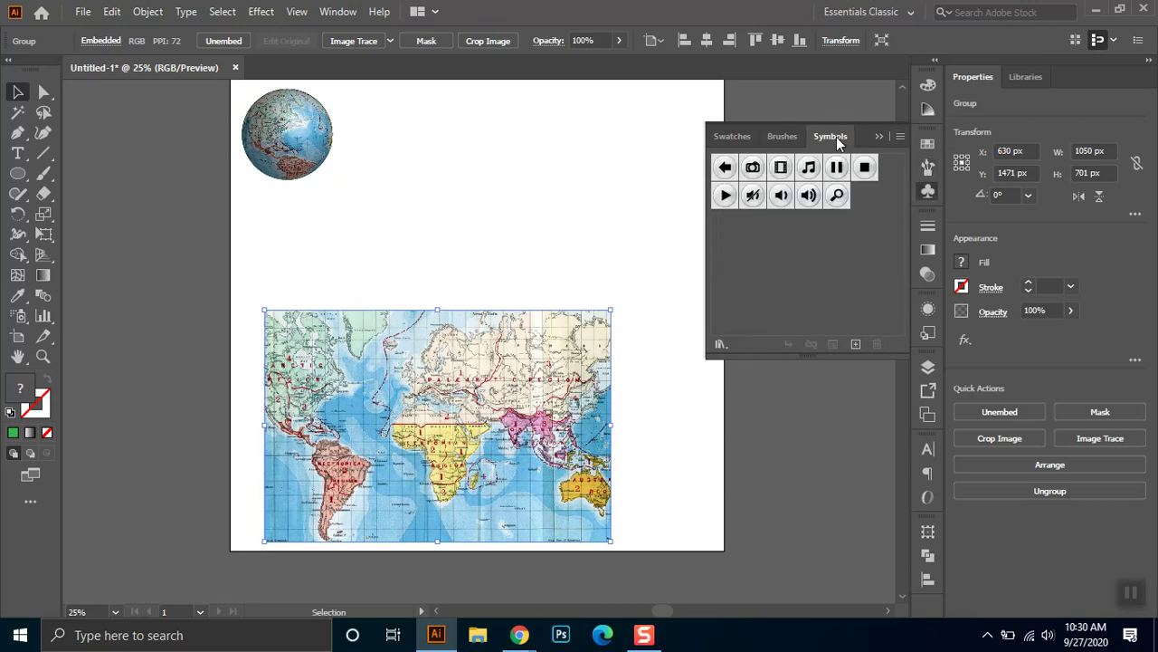
click(261, 11)
click(306, 11)
click(336, 11)
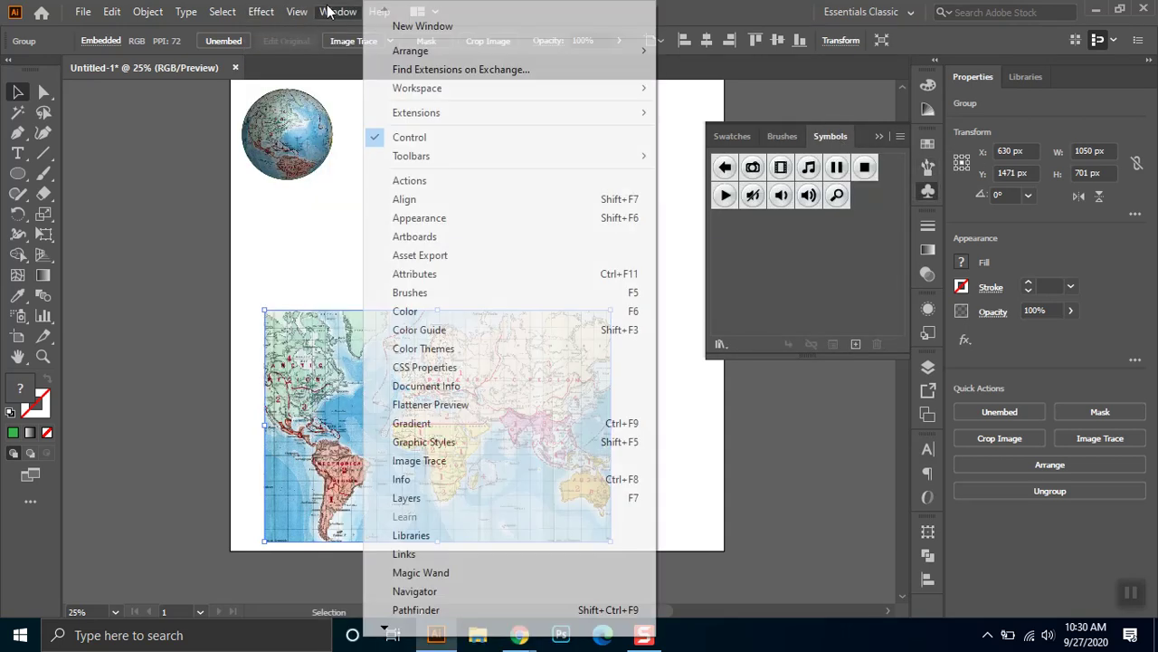
mouse_move(390, 632)
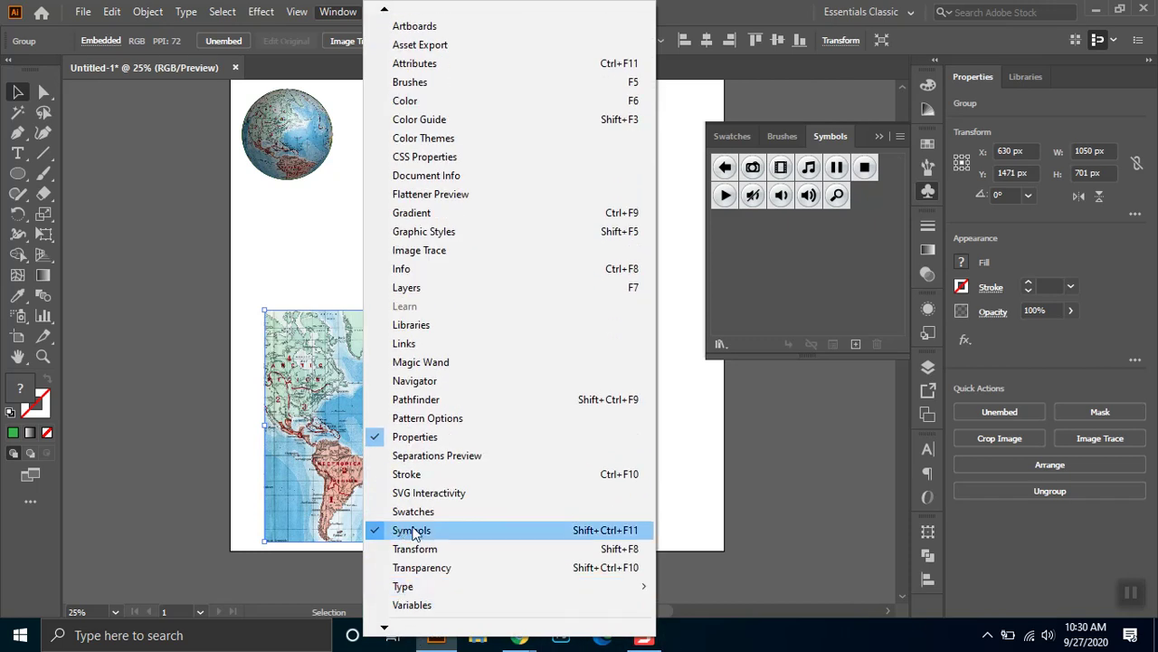
click(840, 170)
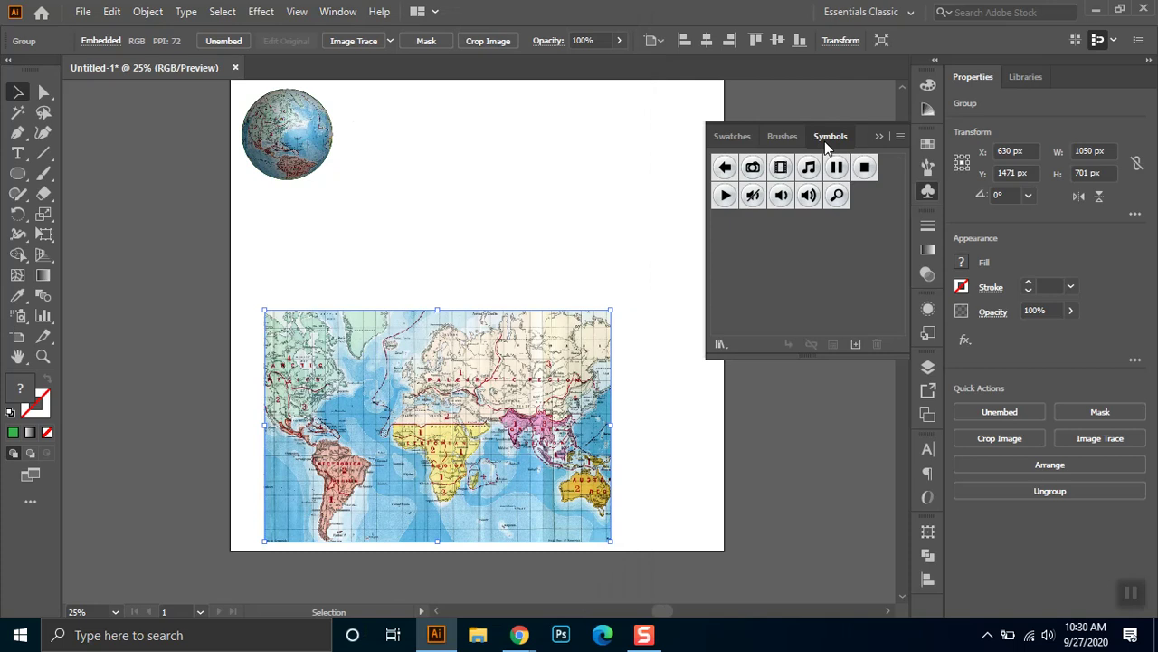
click(928, 190)
click(927, 190)
Turn the selected world map image into a dynamic symbol named World_Map_img with the Movie Clip export type.
drag(331, 485, 867, 205)
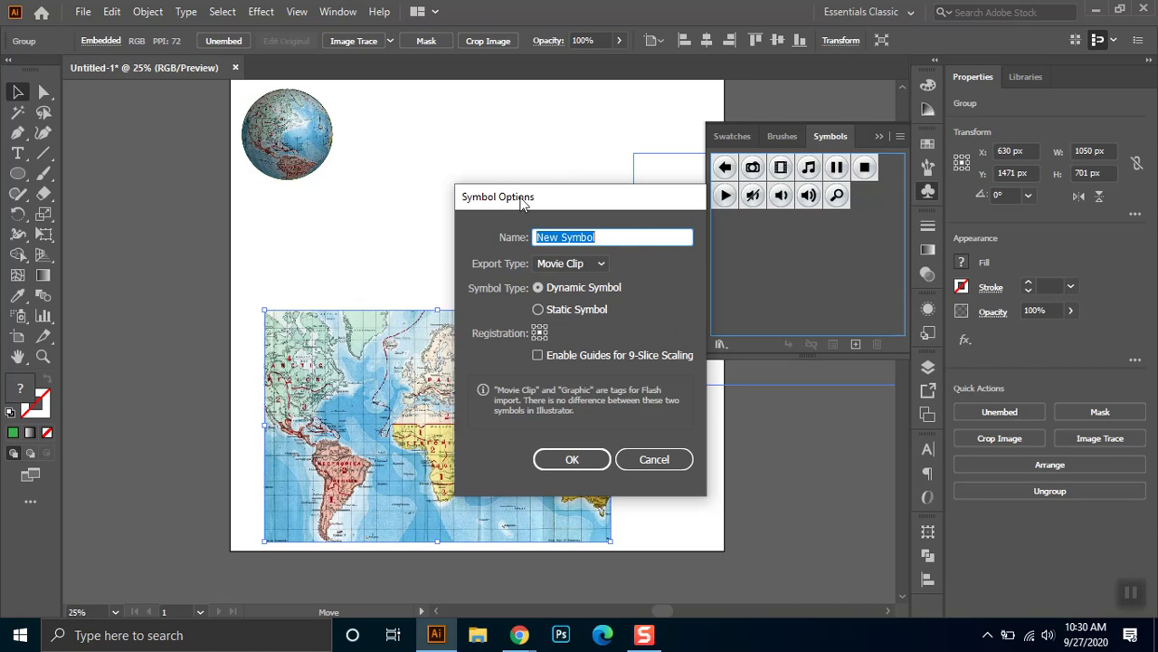
drag(521, 201, 472, 160)
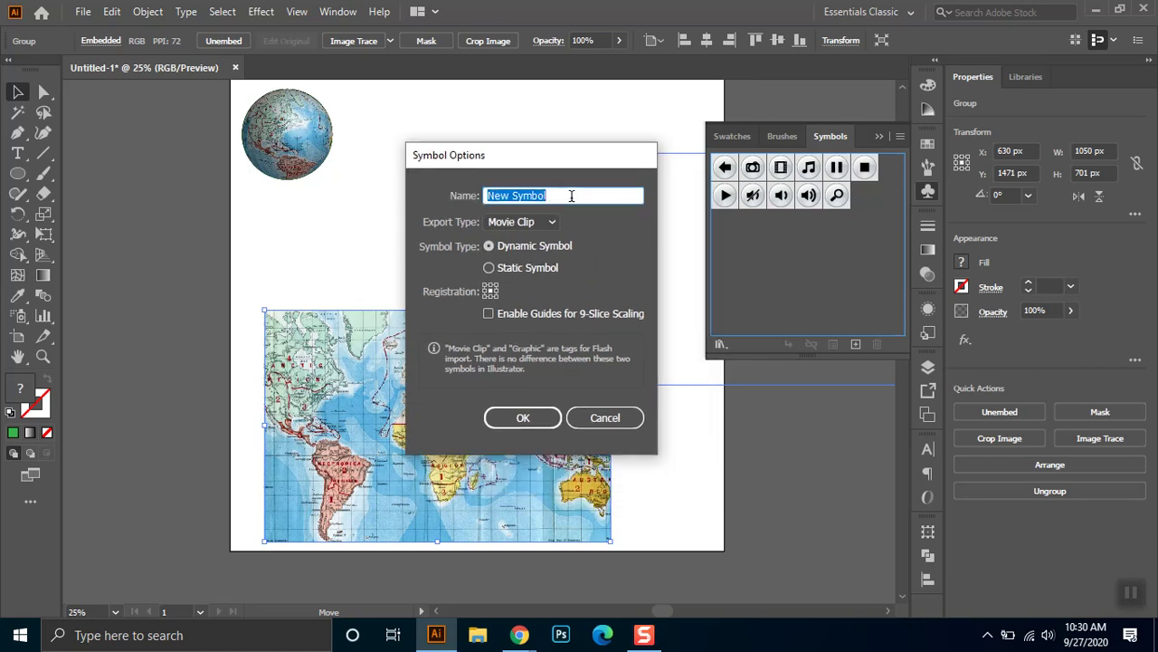
text(World_Map_img)
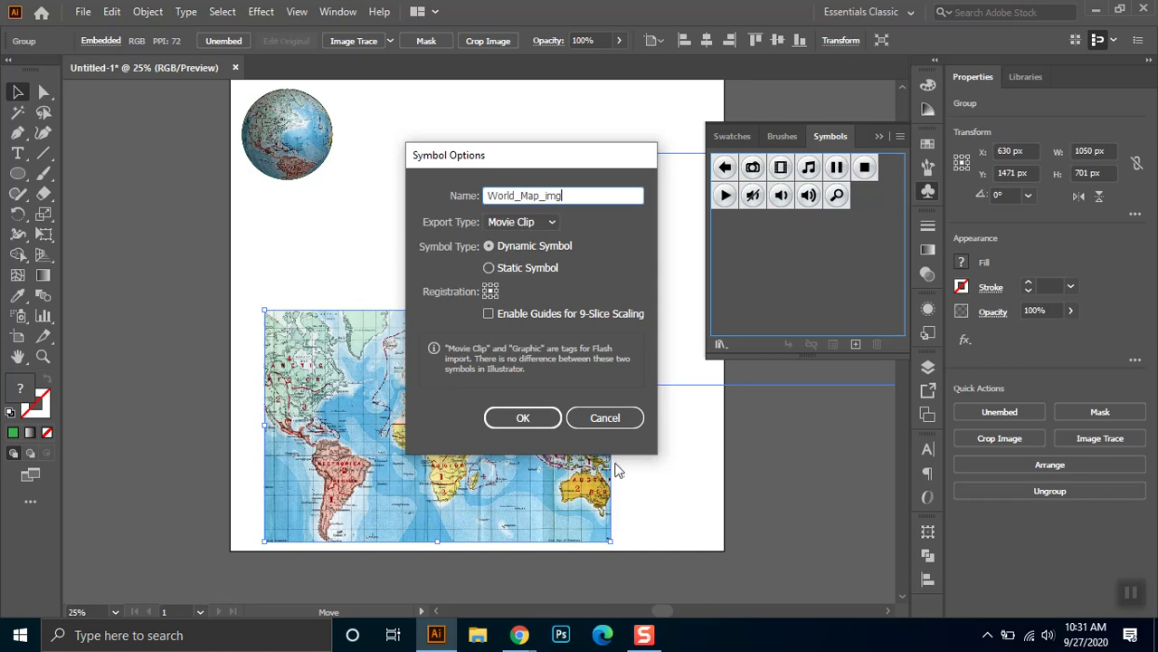
click(535, 424)
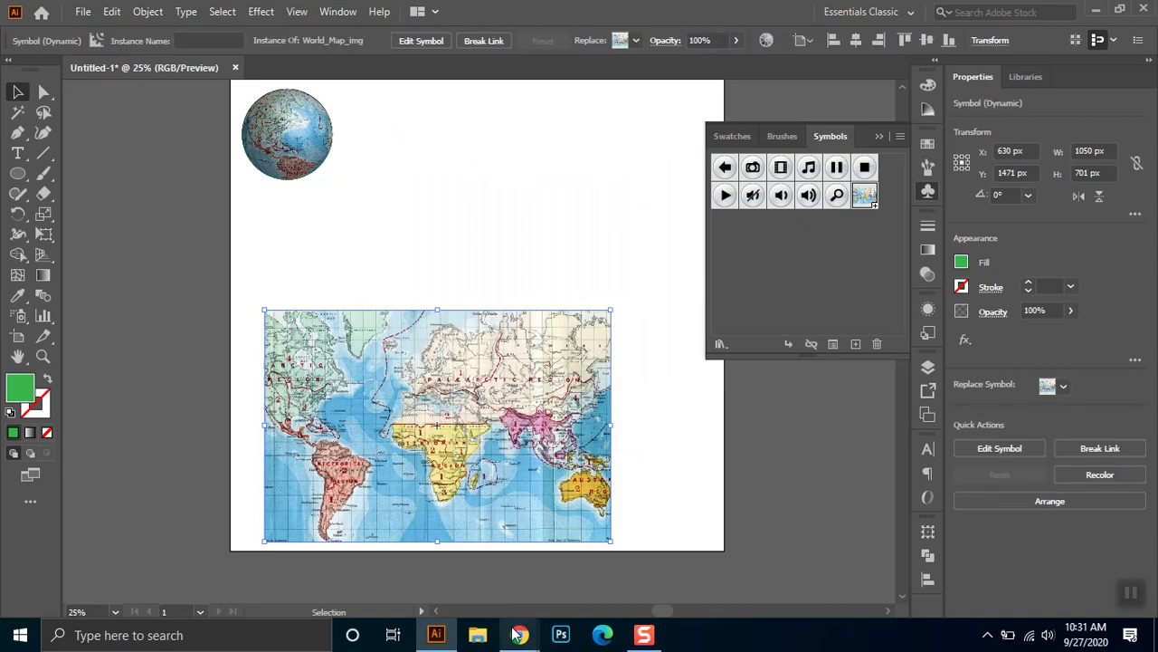
Switch to the Google Meet call in Chrome, admit the waiting participant, and return to Illustrator.
mouse_move(519, 635)
click(431, 565)
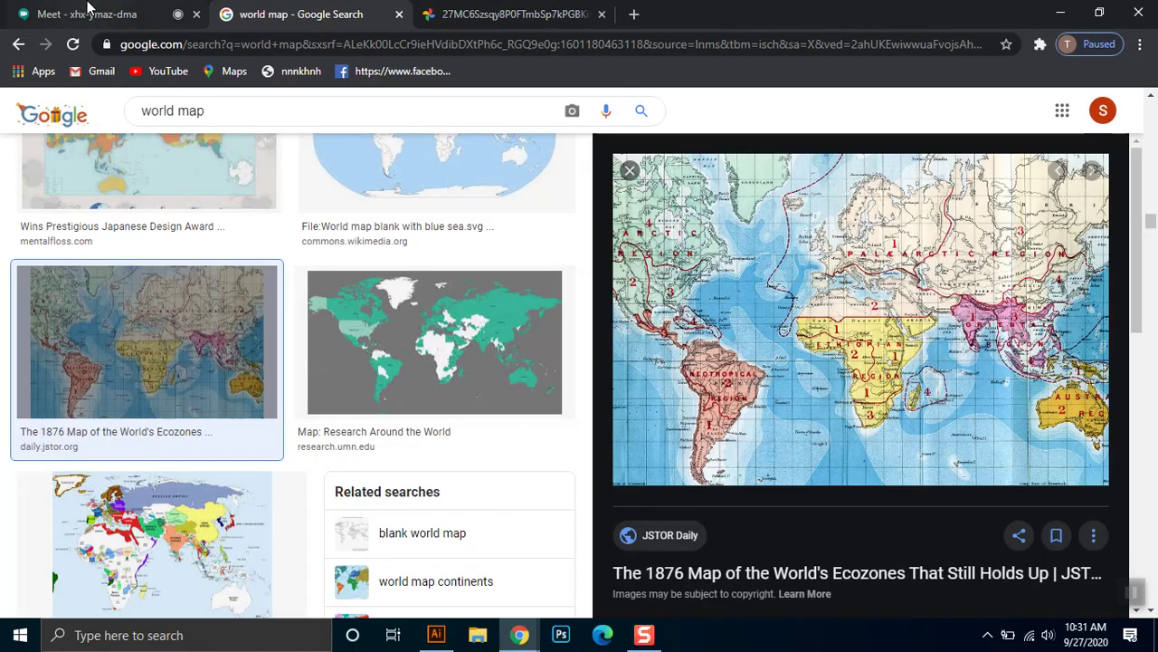
click(87, 14)
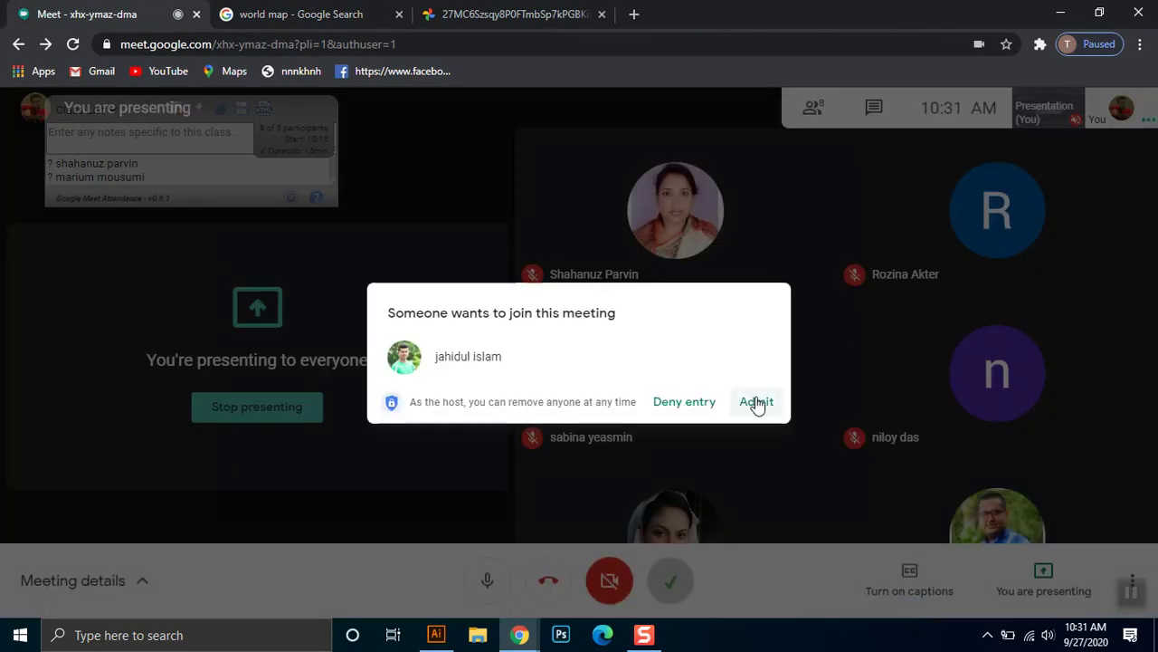
click(753, 401)
click(1061, 12)
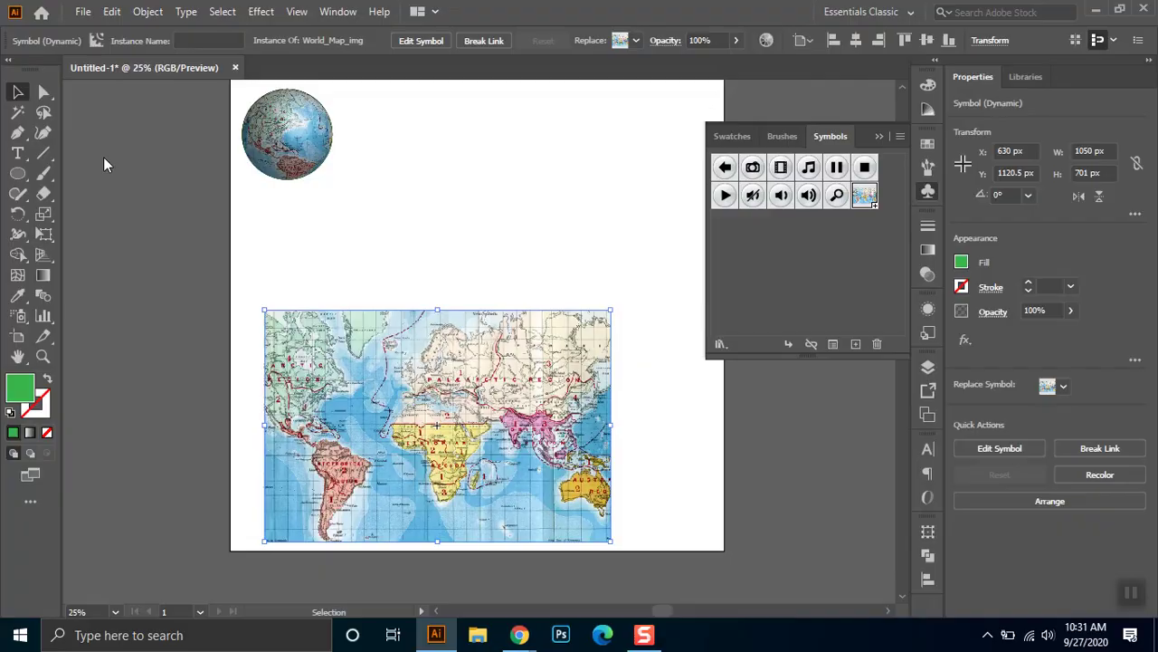
Enlarge the globe proportionally to about 617 px wide.
click(290, 155)
drag(332, 180, 447, 293)
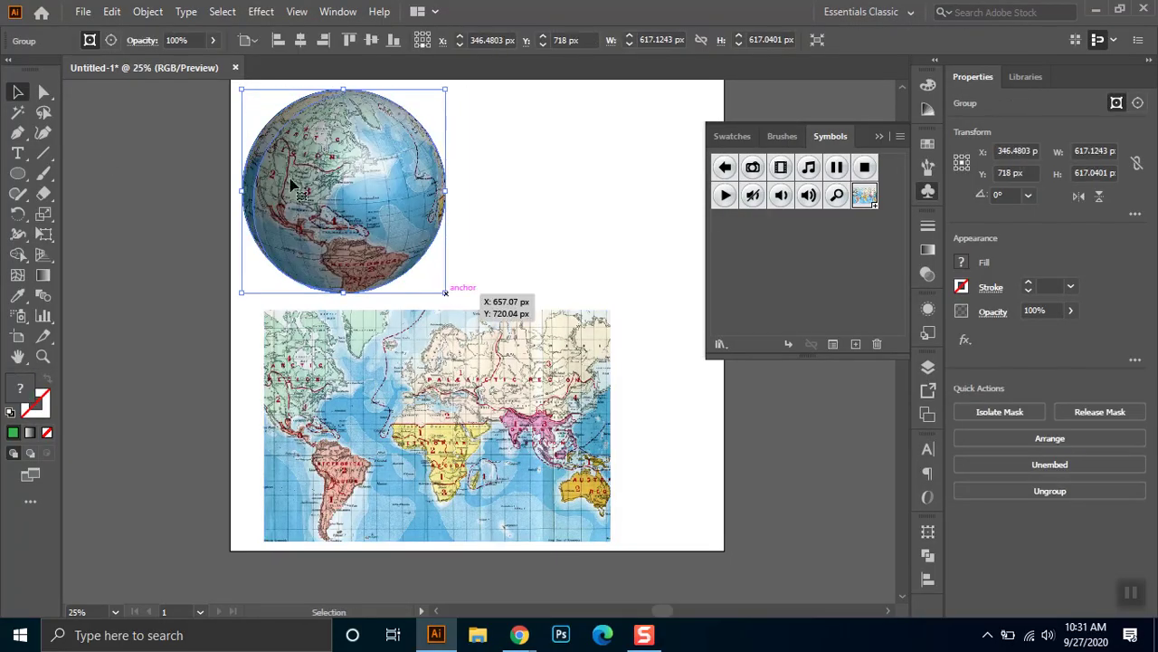
Go back to the meeting in Chrome to admit further participants, and return to the Illustrator document.
click(392, 534)
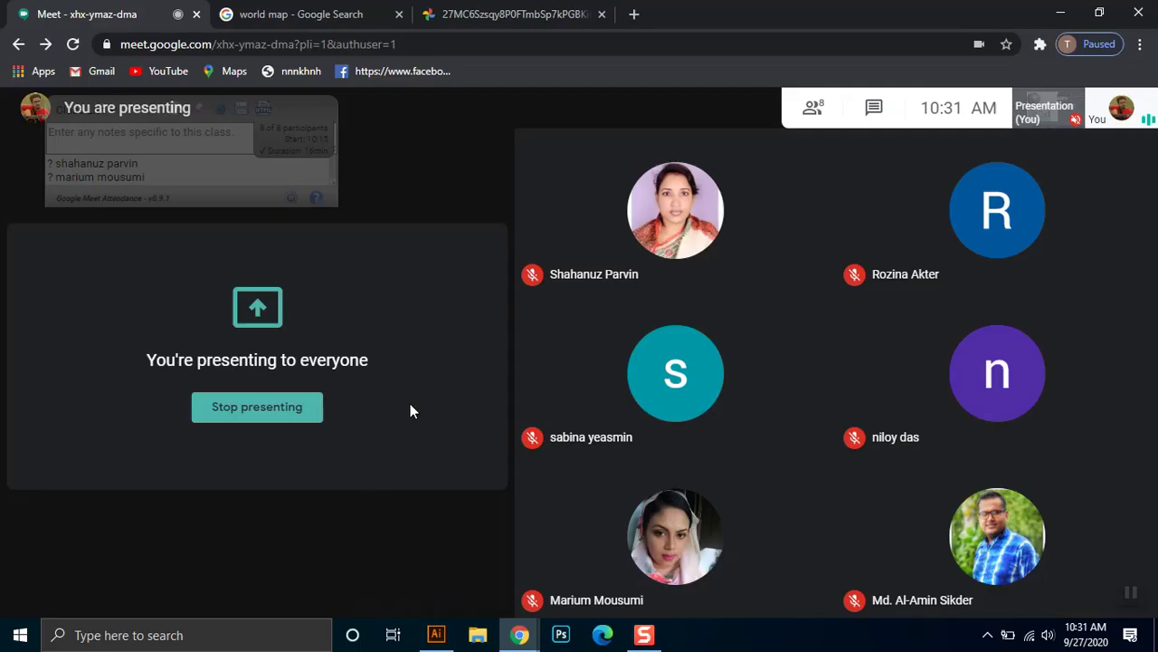
click(765, 409)
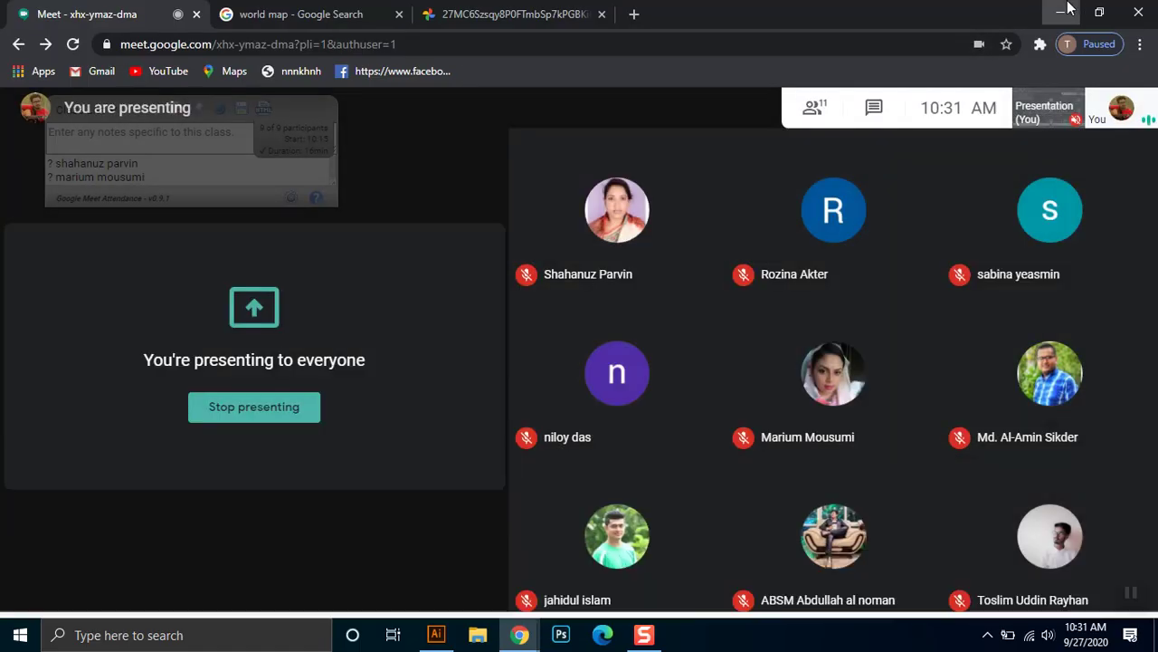
click(1060, 12)
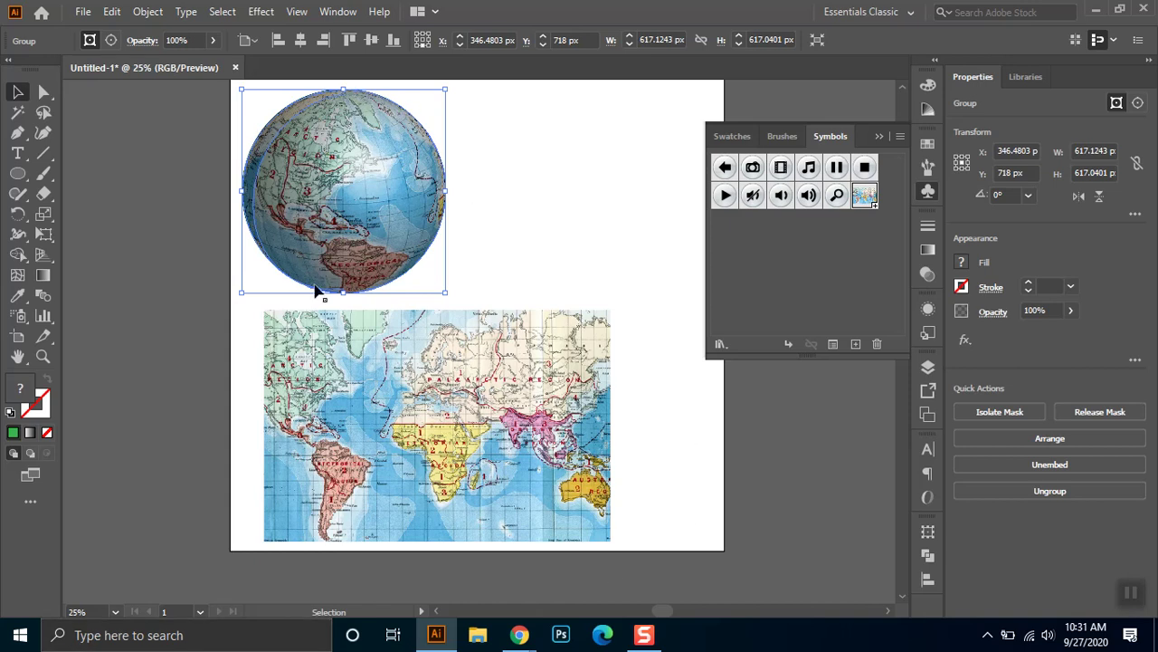
Scale the globe down to about 522 px wide and move it partly off the artboard's left edge.
click(602, 188)
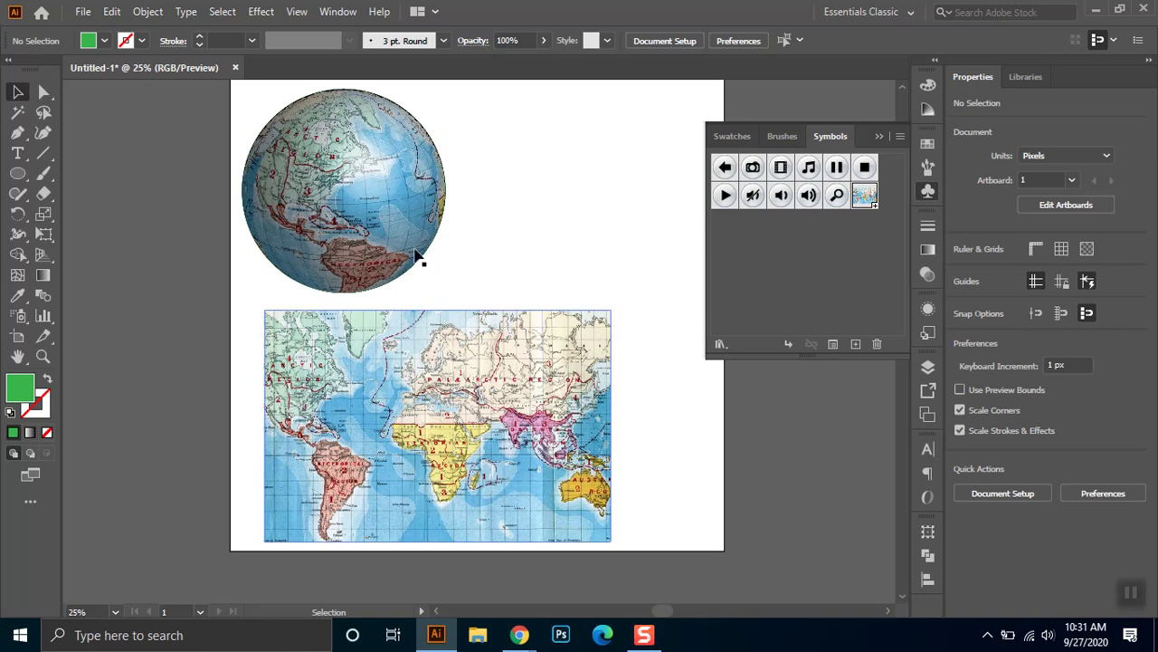
click(336, 227)
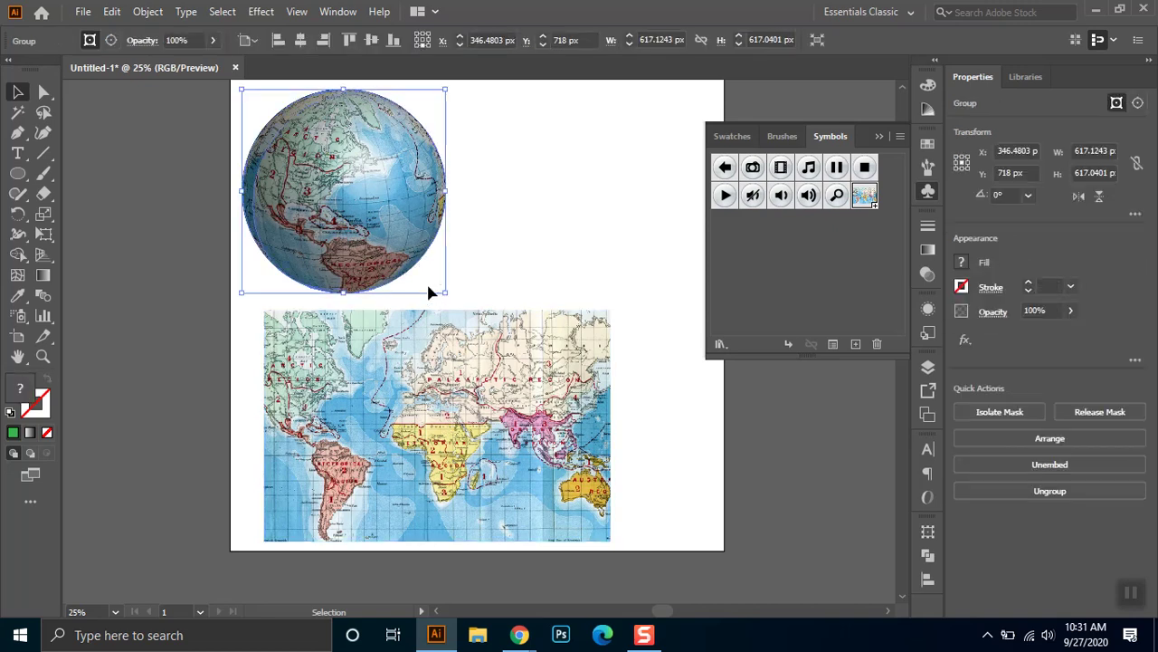
drag(446, 294, 415, 263)
click(478, 236)
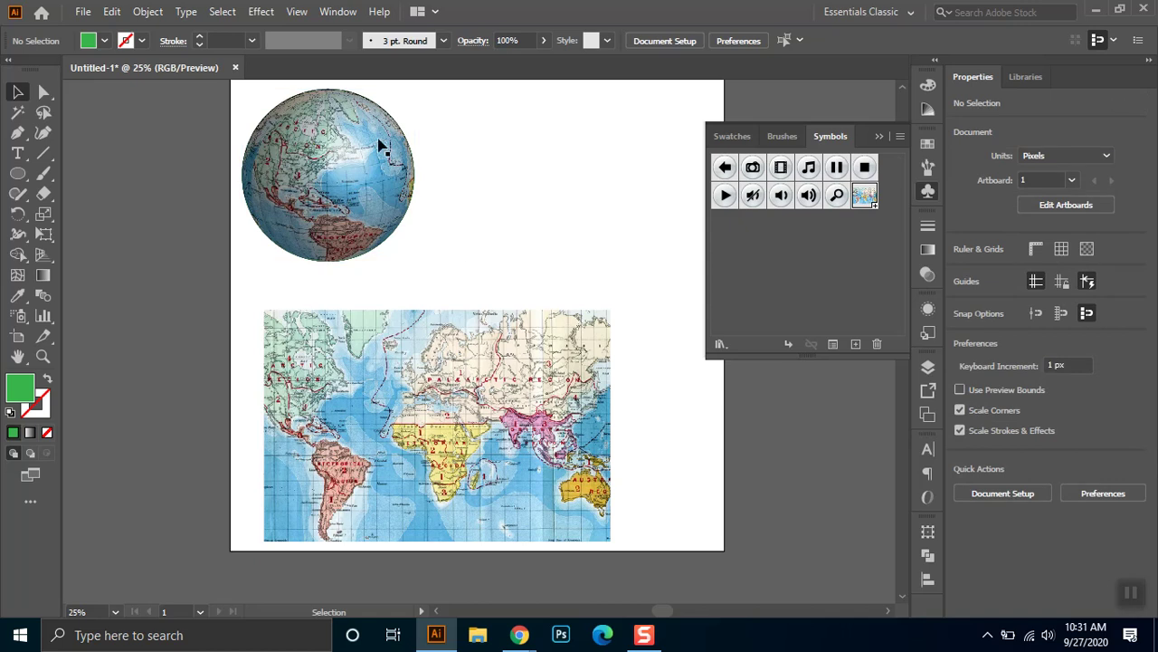
drag(356, 170, 235, 160)
Put the symbol collection away and draw a green circle about 501 px in diameter above the map.
click(878, 137)
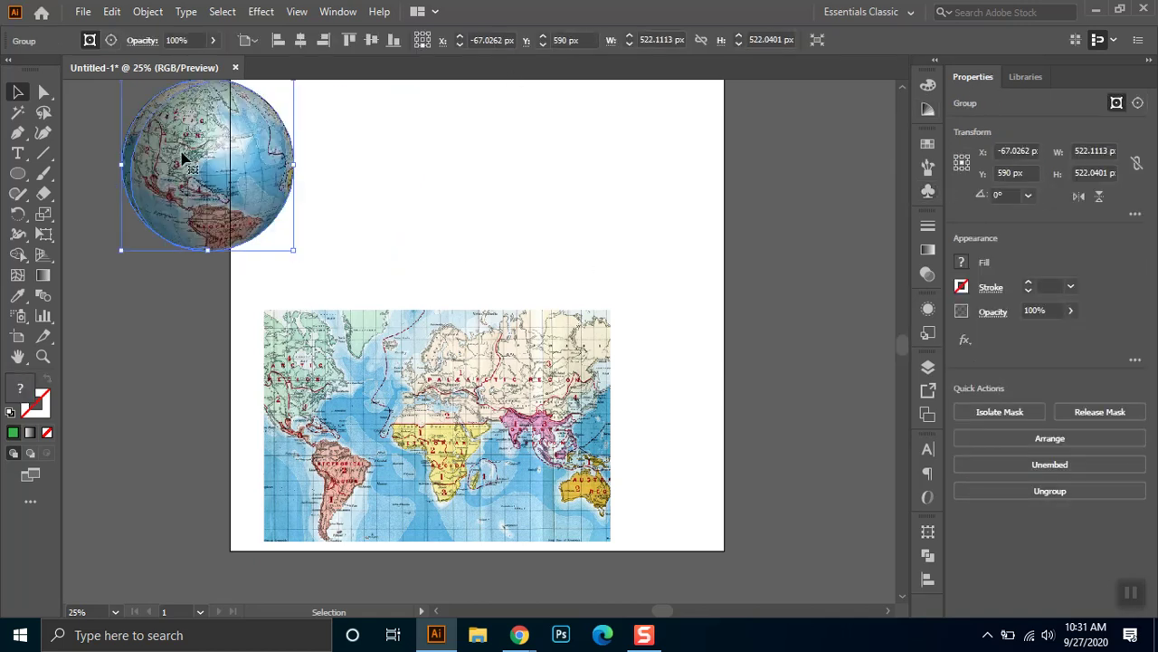
click(18, 173)
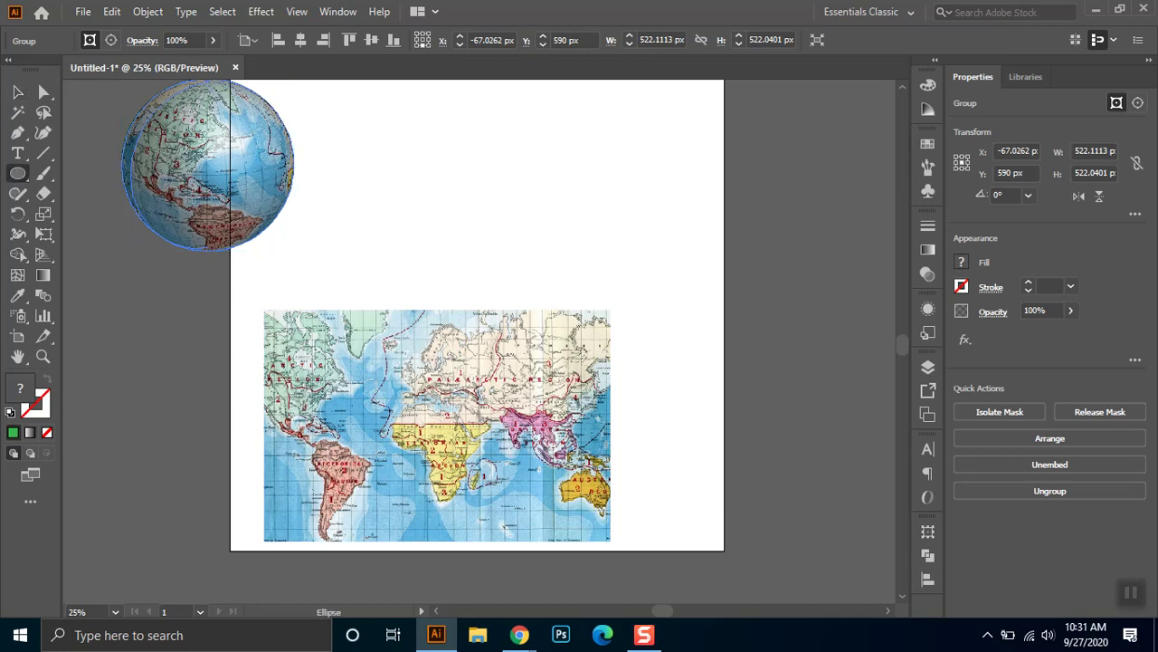
drag(427, 103, 561, 271)
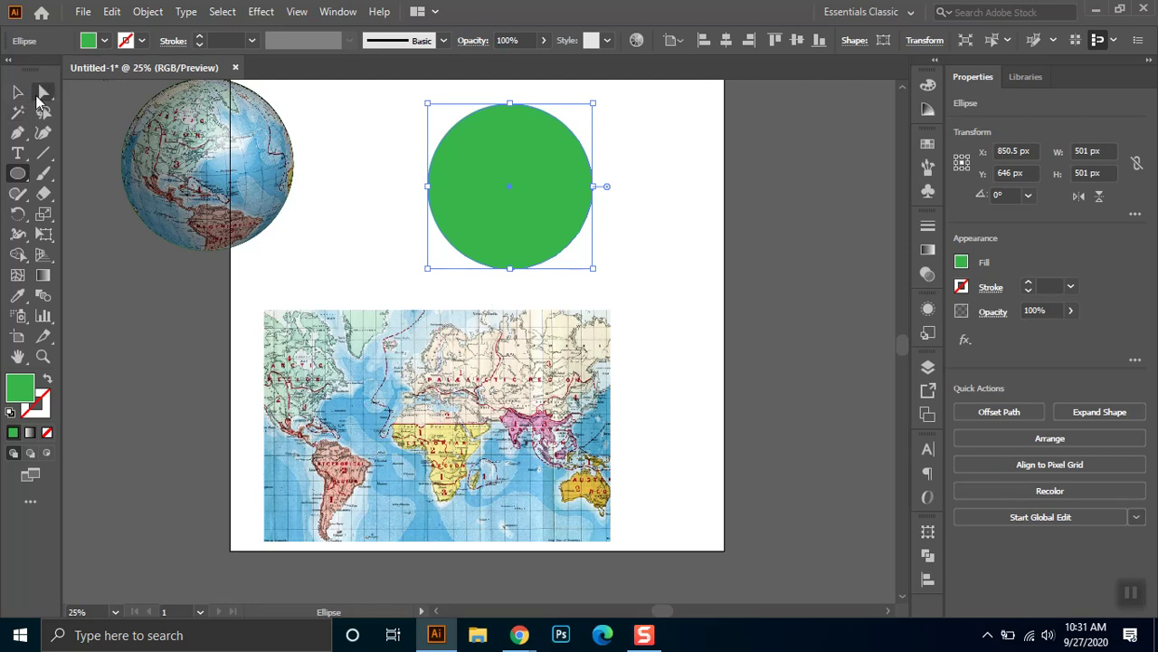
Remove the green circle's right anchor point to leave a left half circle.
click(40, 95)
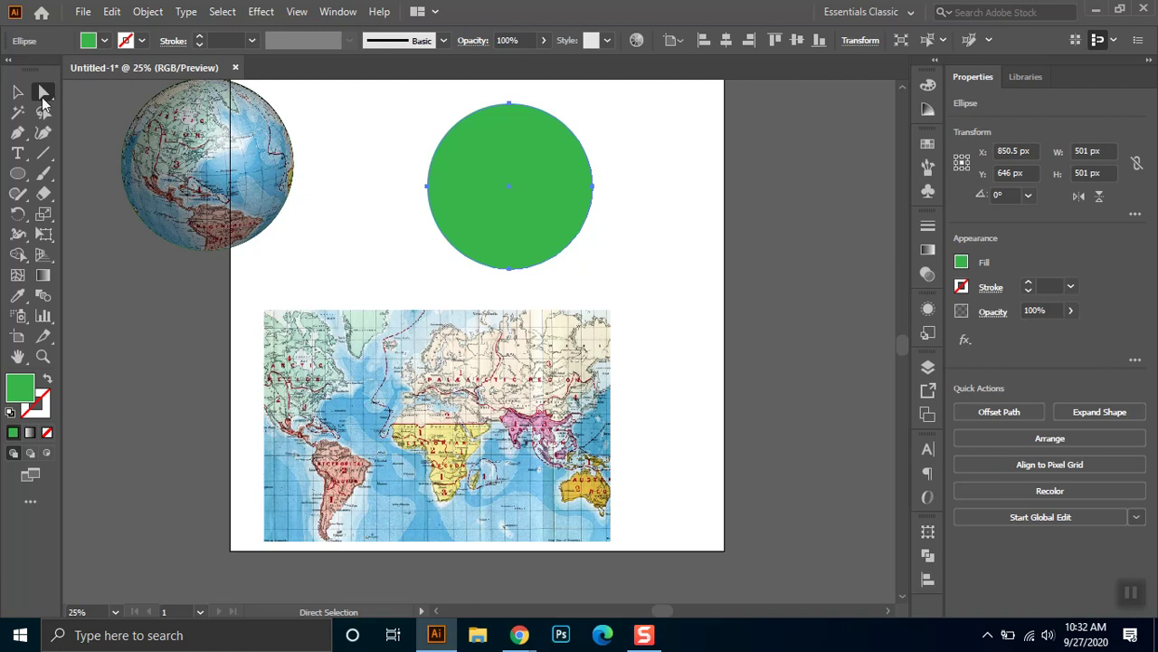
click(593, 186)
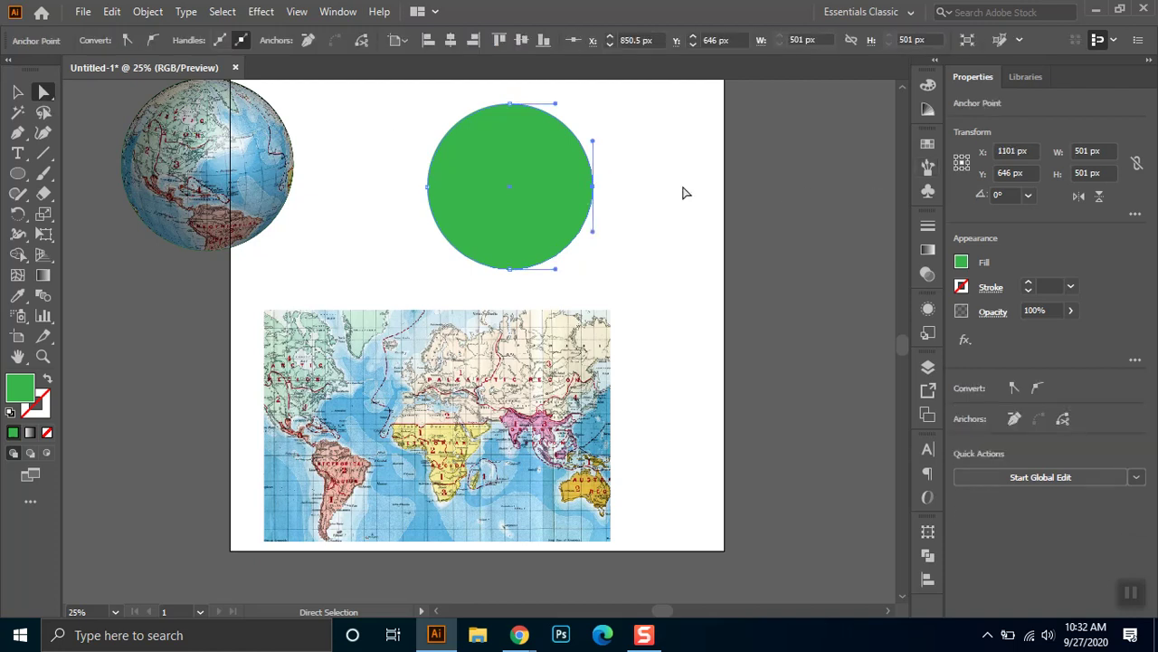
key(Delete)
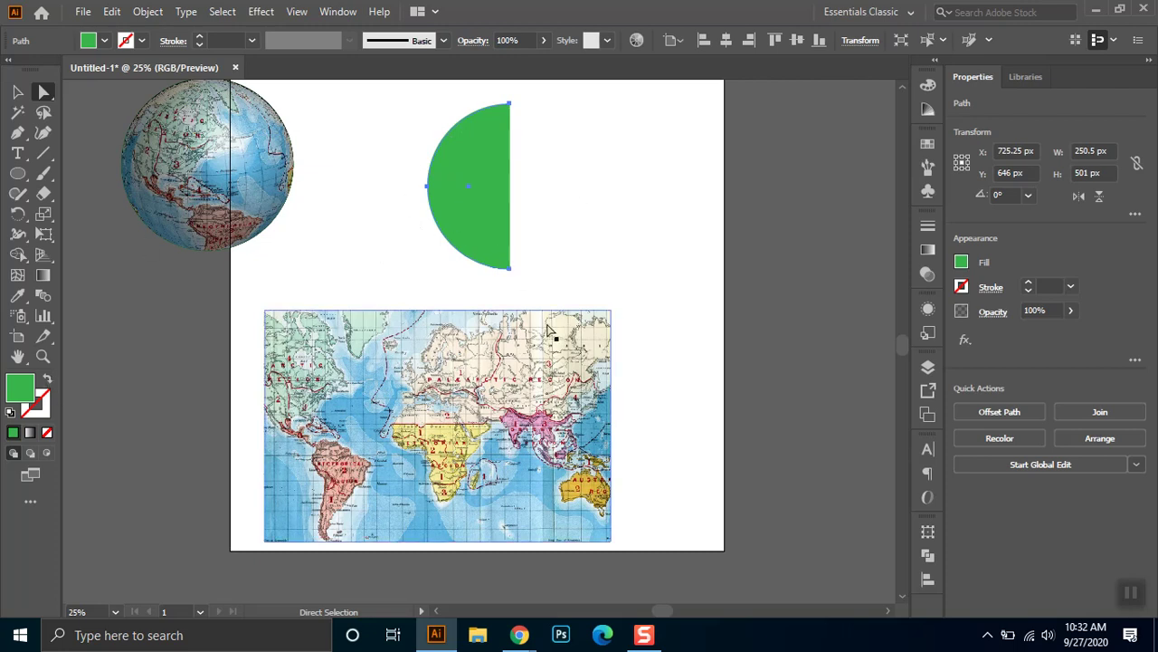
Preview a 3D Revolve of the half circle with the offset from the Right Edge, and cancel it.
click(260, 12)
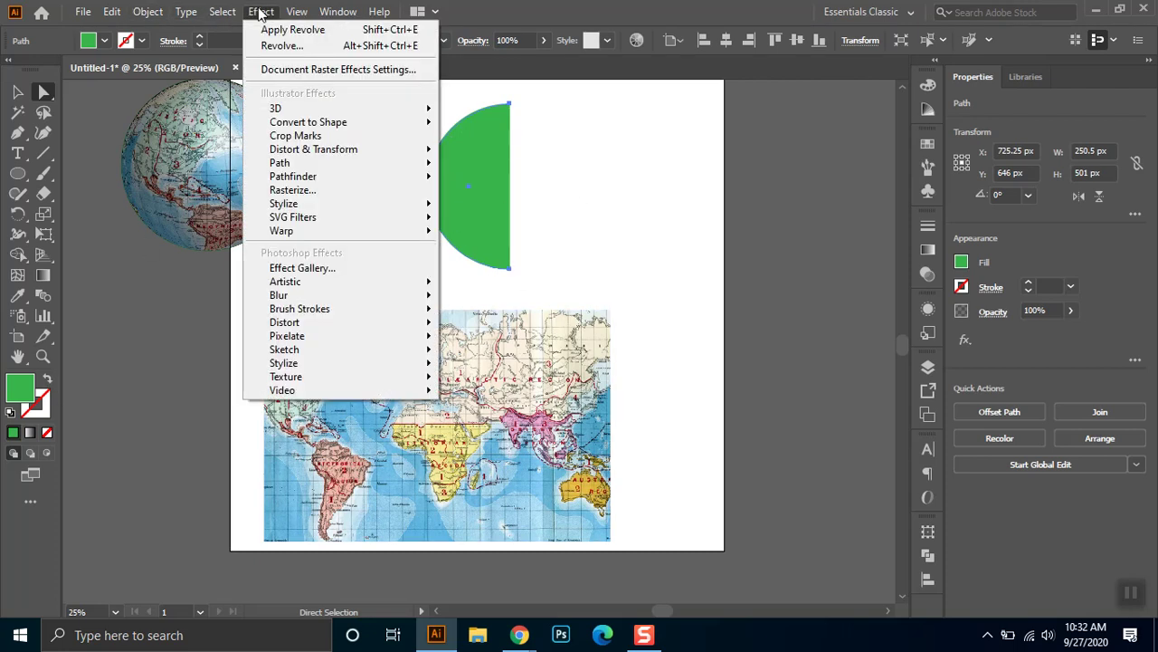
mouse_move(299, 111)
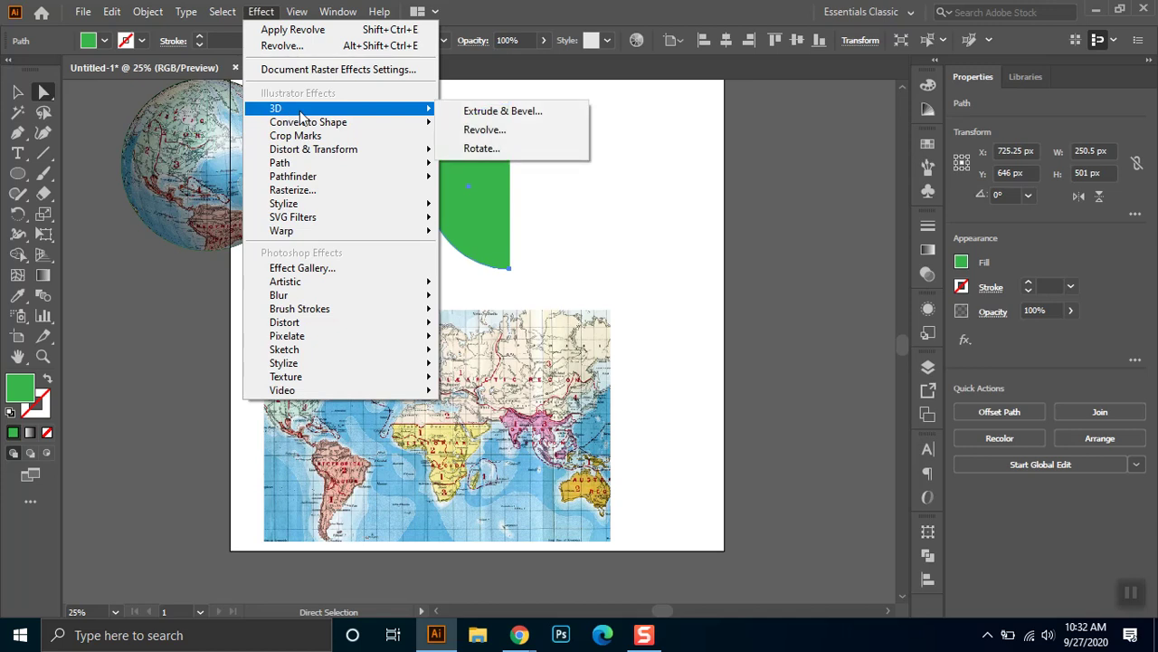
click(484, 129)
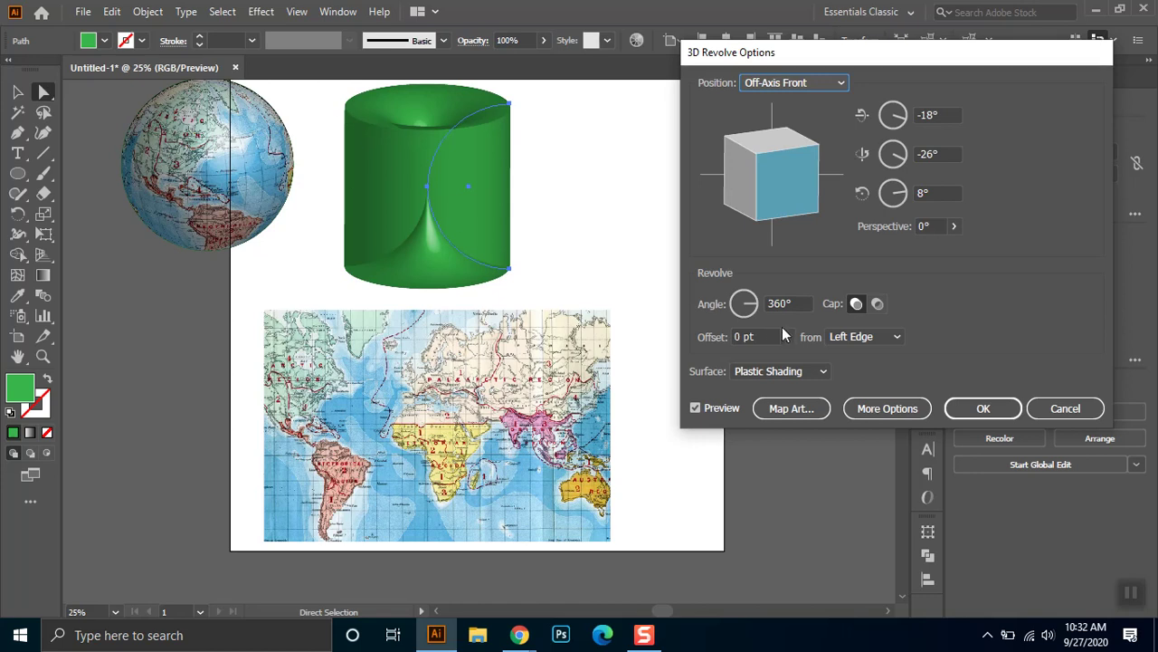
click(862, 335)
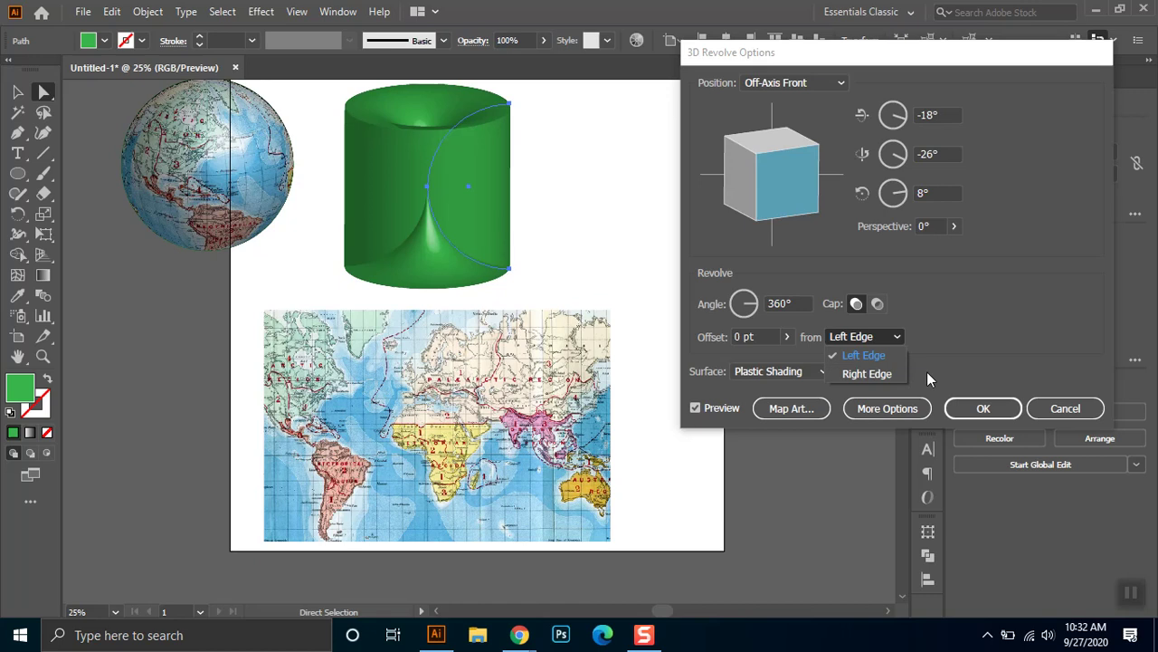
click(873, 374)
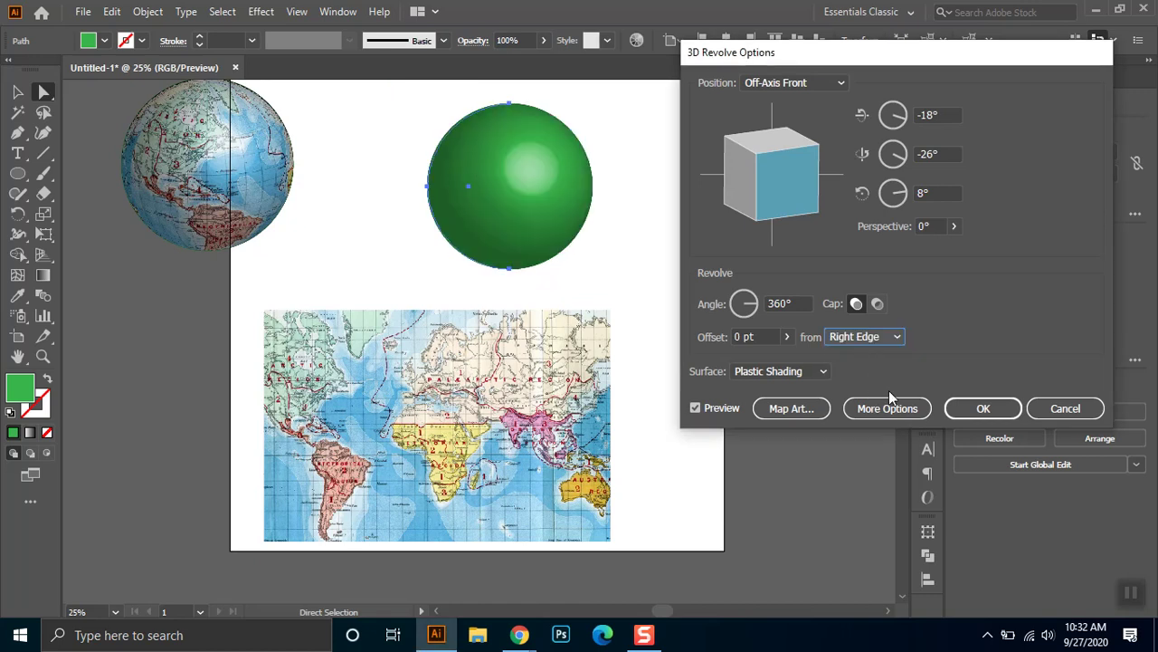
click(1068, 408)
Undo the removal of the anchor point to restore the full green circle.
key(ctrl+z)
key(ctrl+z)
key(ctrl+z)
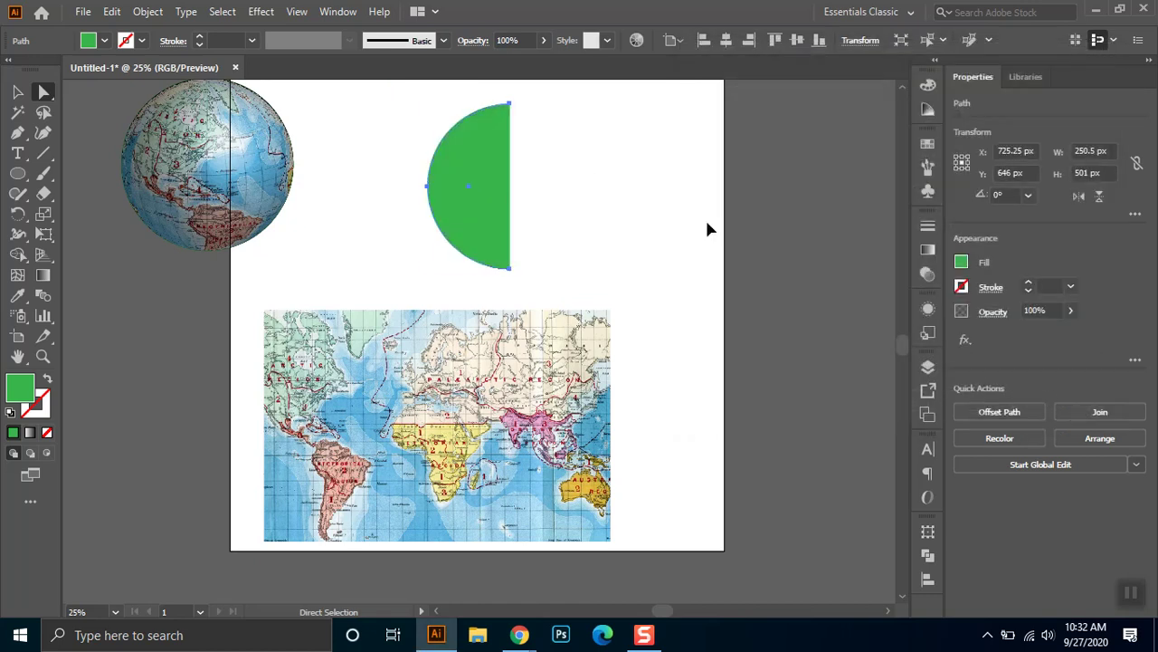
click(505, 164)
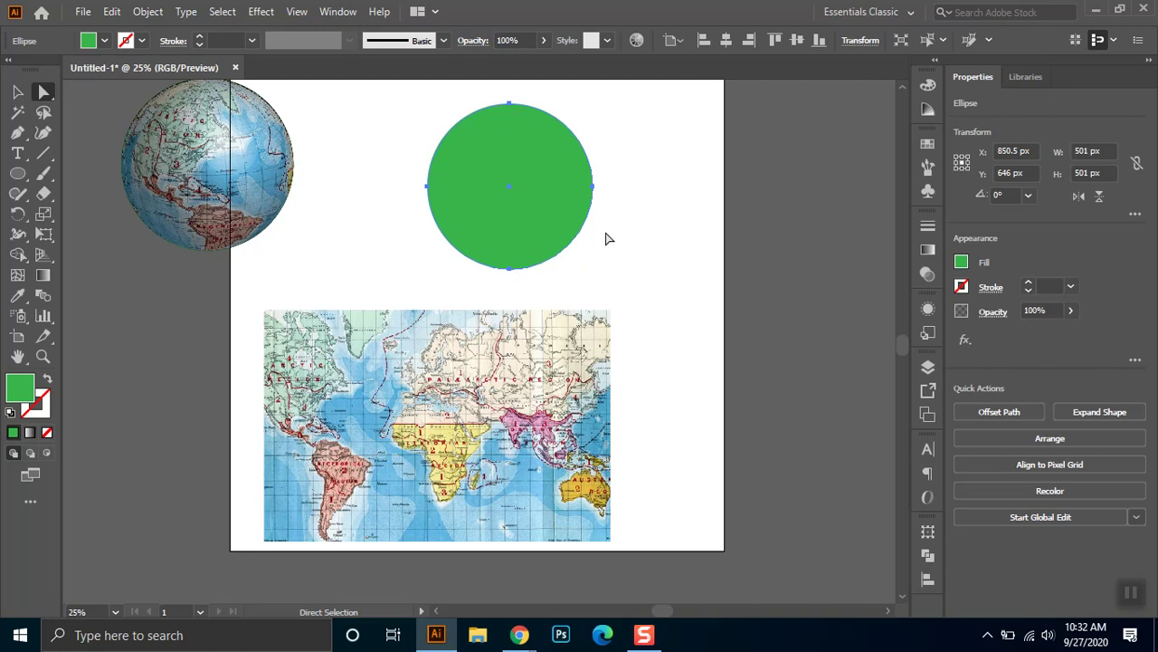
Select only the green circle's right anchor point with the Direct Selection tool and delete it, leaving a half circle.
drag(622, 174, 580, 214)
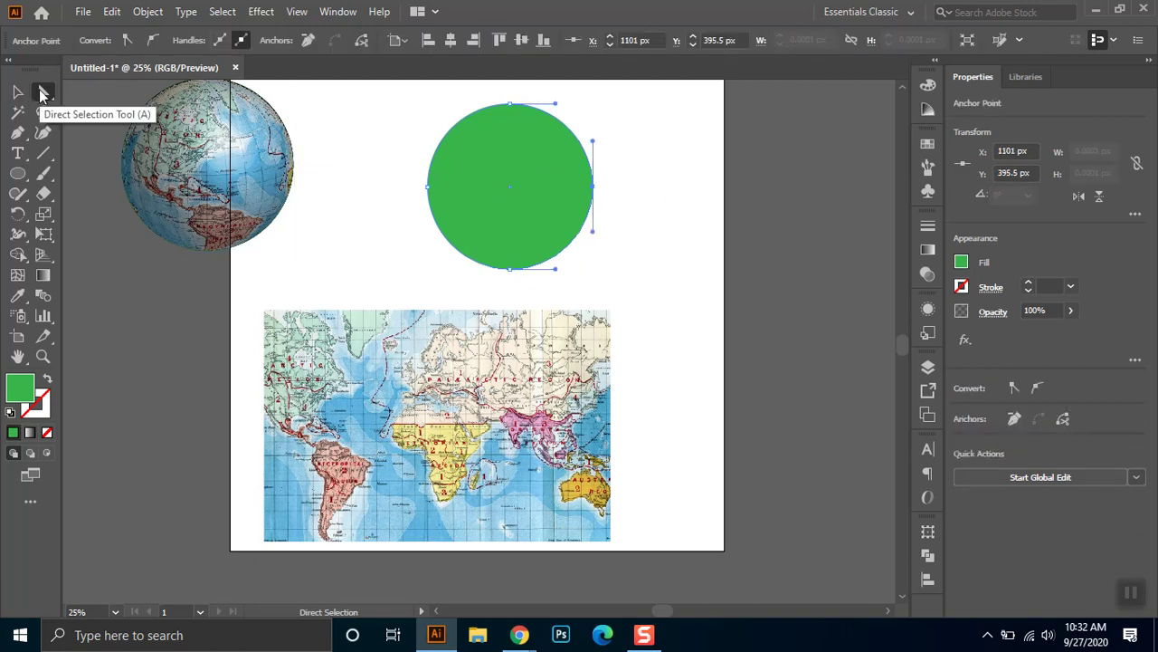
drag(617, 176, 579, 219)
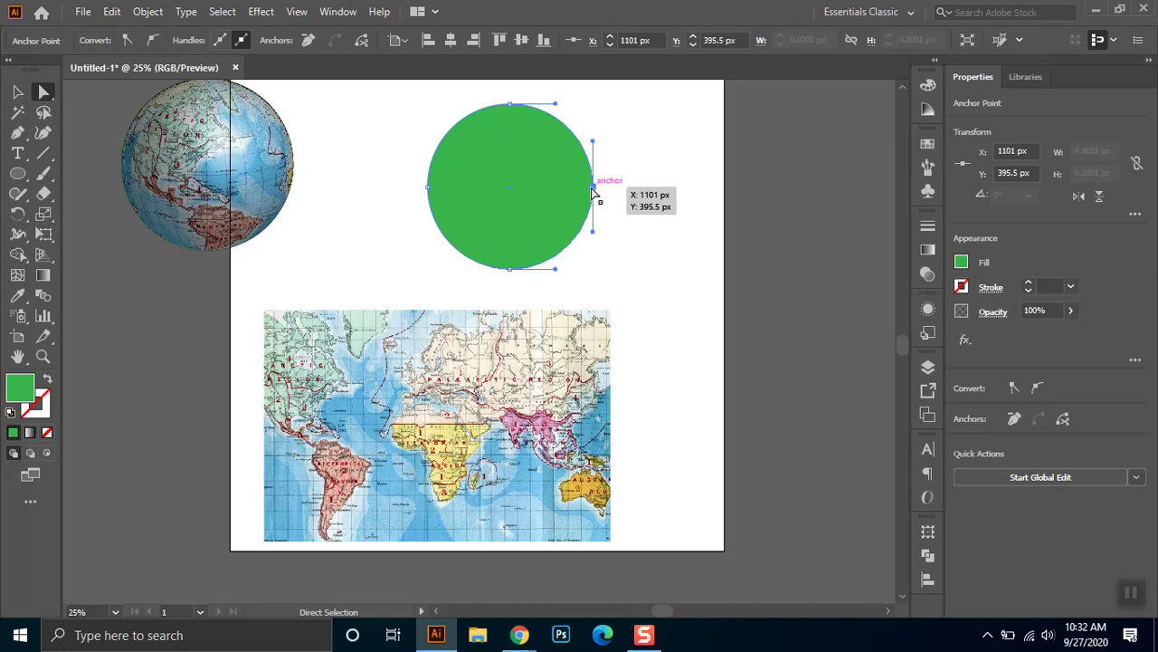
key(Delete)
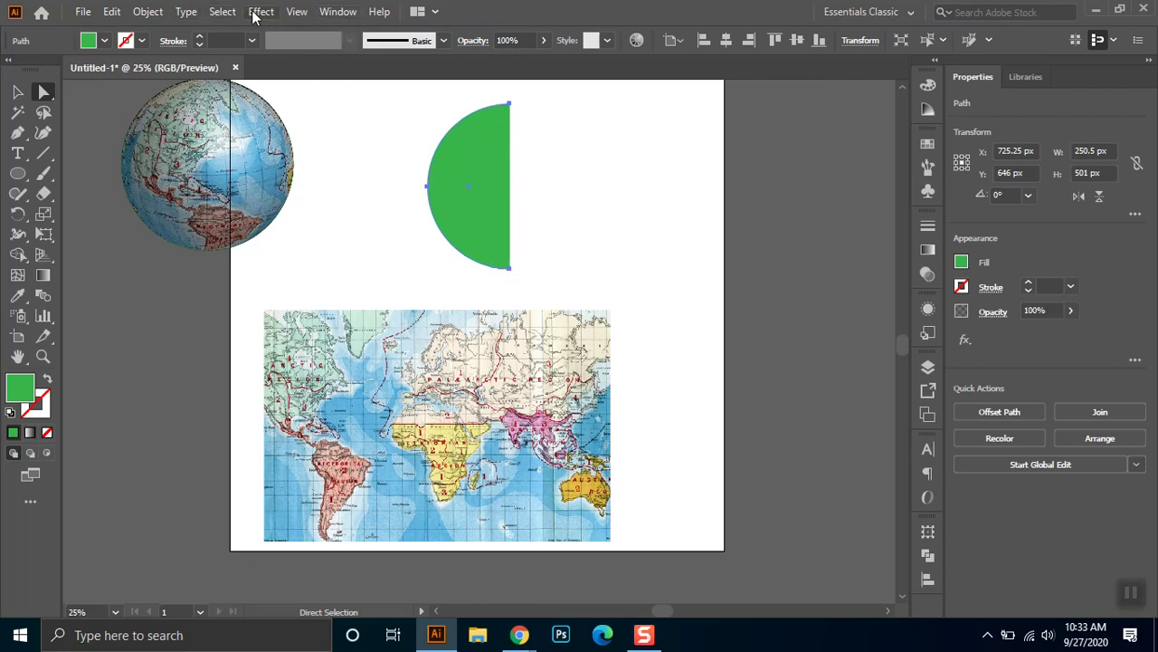
Apply a 360° 3D Revolve to the green half circle with a 0 pt offset from the Right Edge.
click(257, 12)
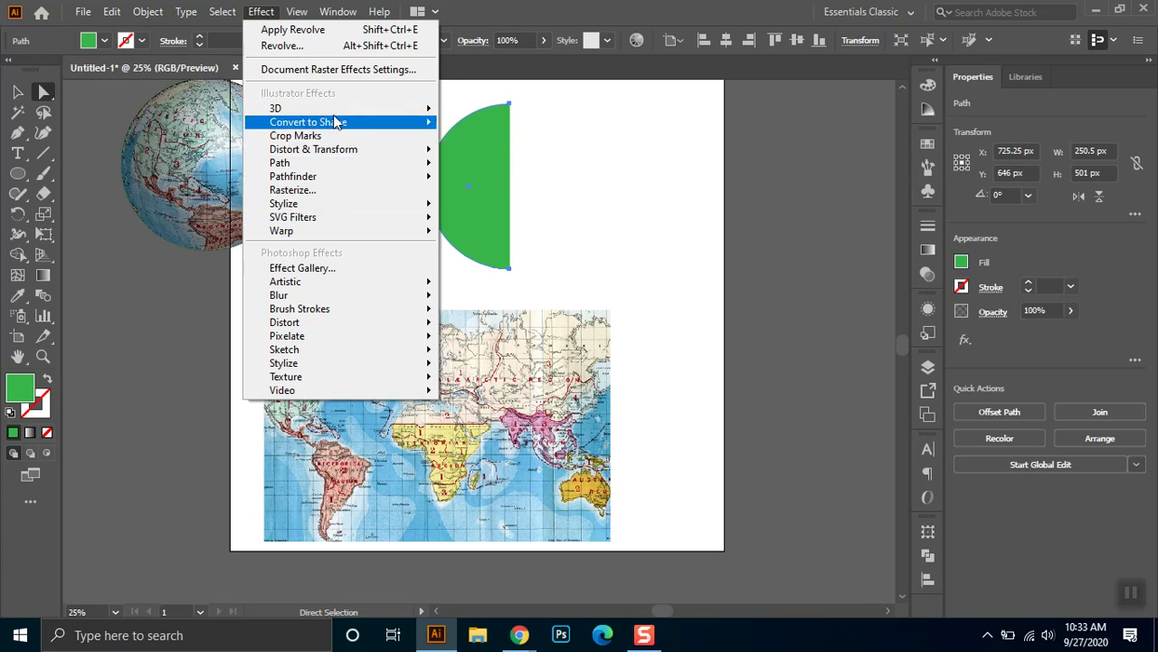
mouse_move(412, 111)
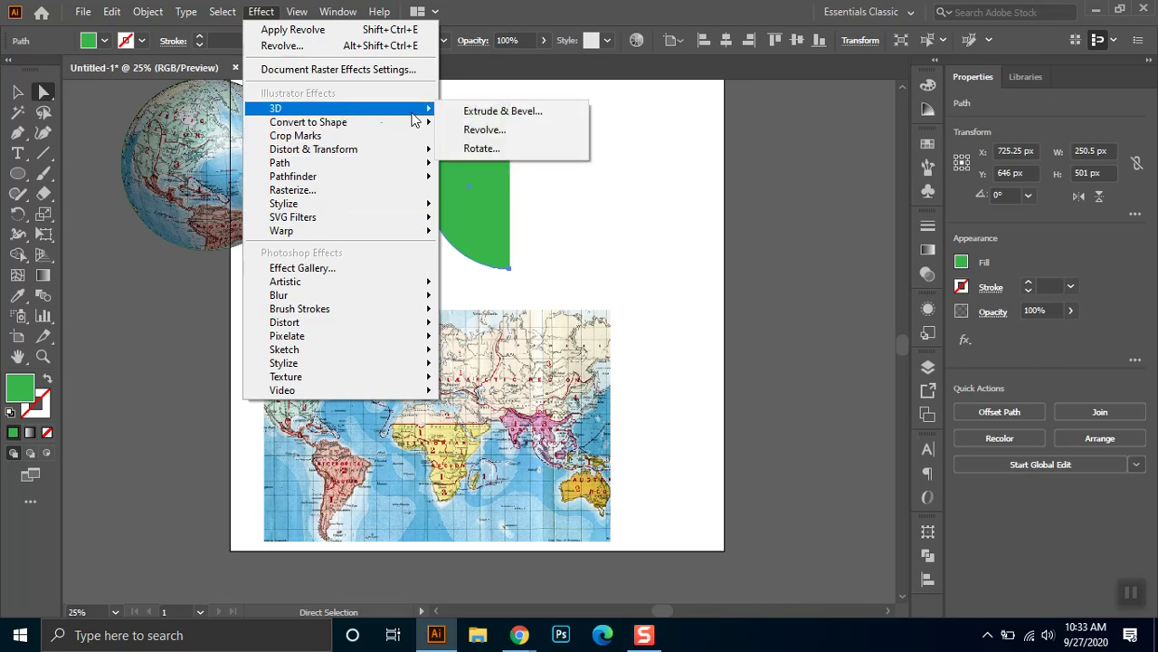
click(534, 141)
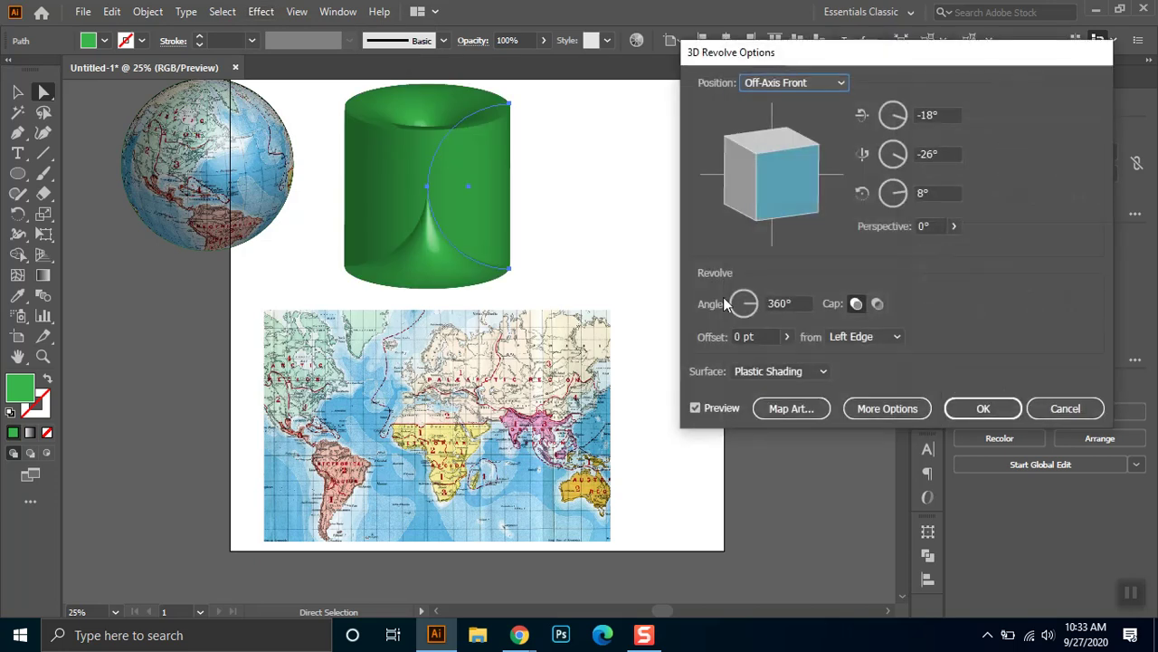
click(857, 335)
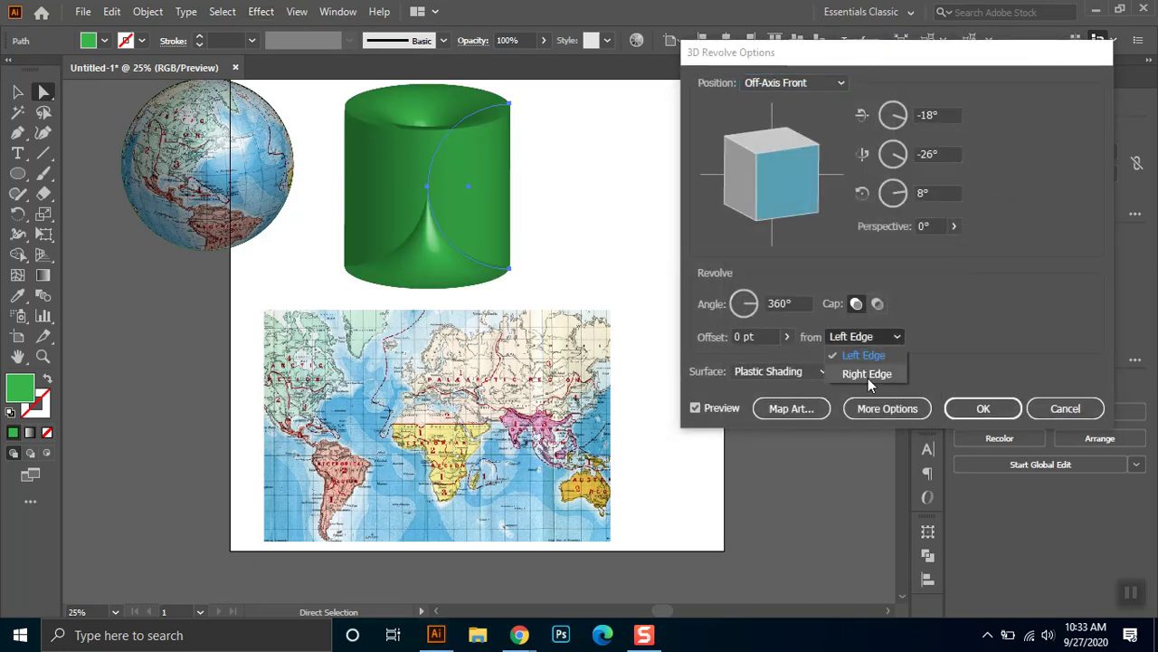
click(892, 376)
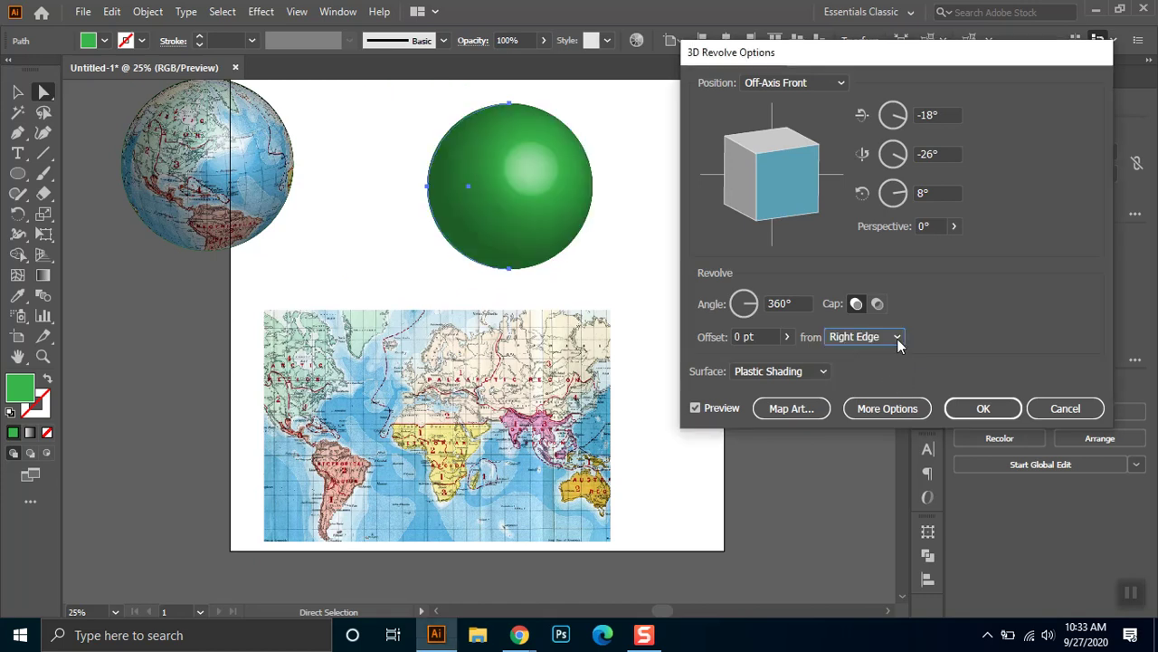
click(1008, 408)
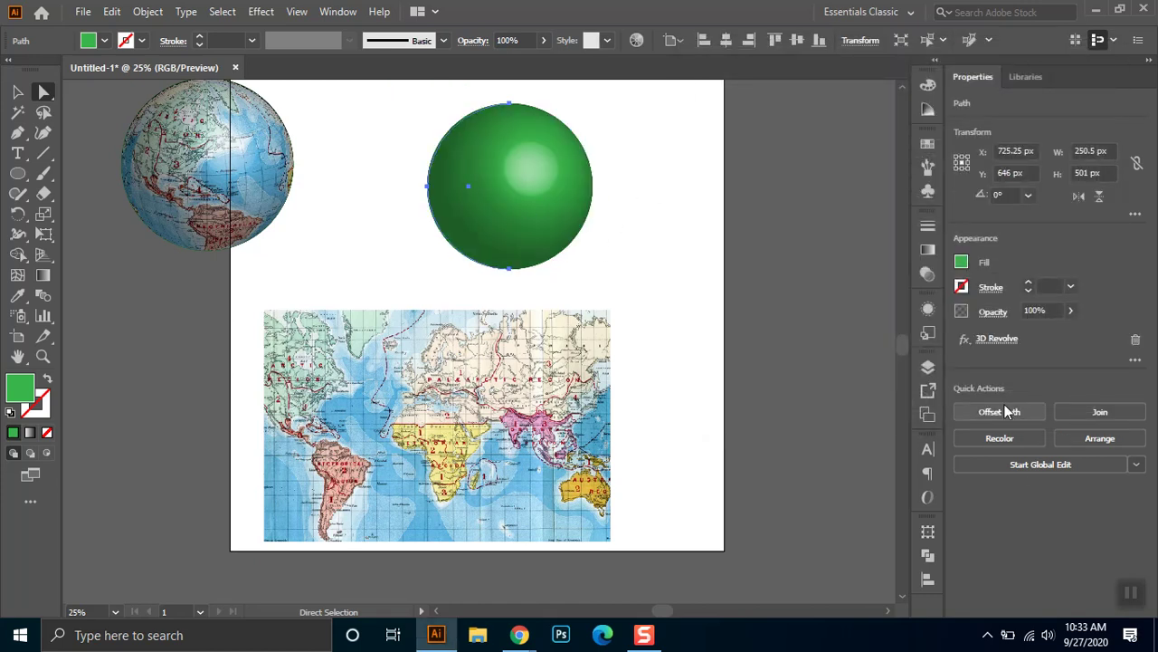
click(751, 303)
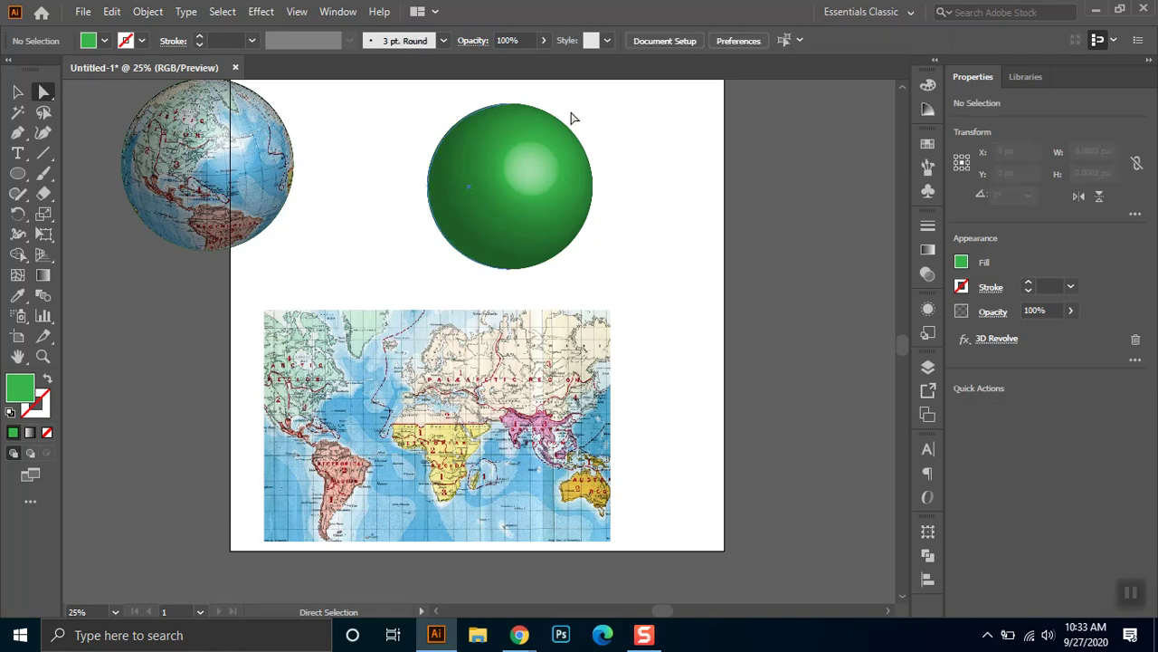
Select the world map and check that it is stored among the document's symbols.
click(521, 158)
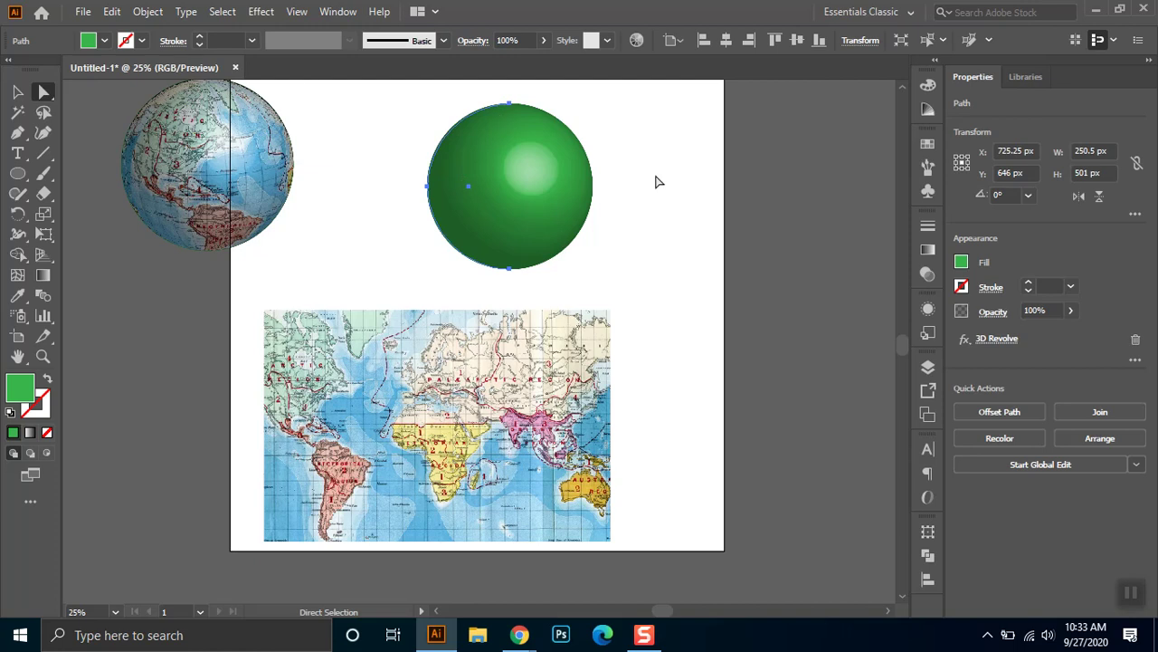
click(420, 409)
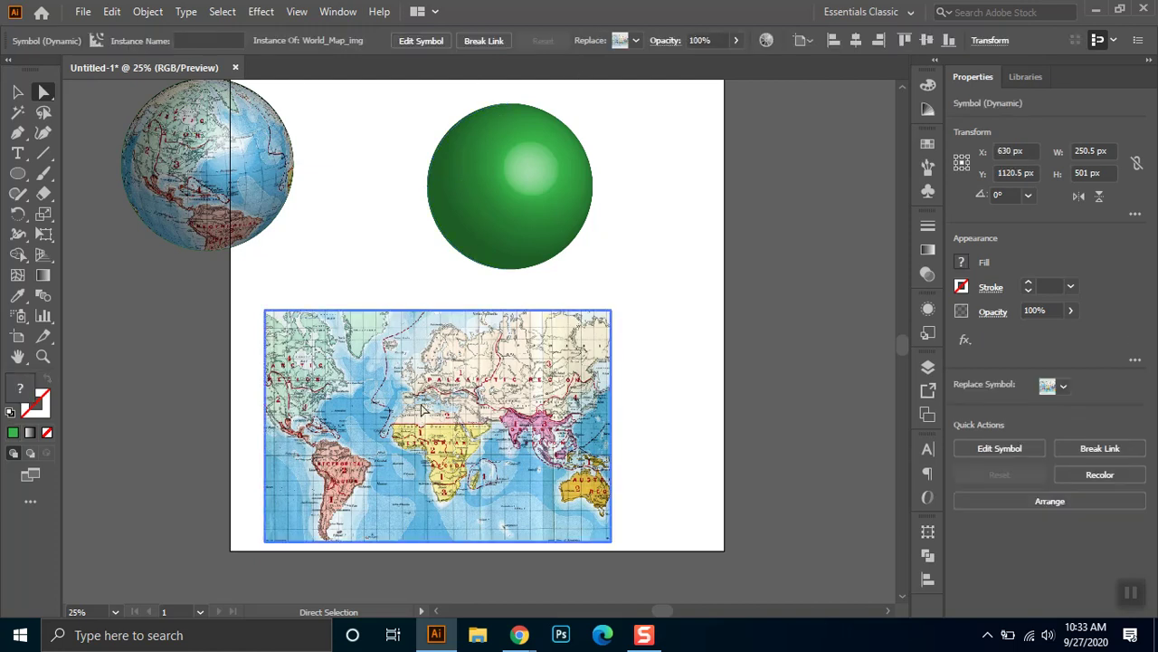
click(929, 192)
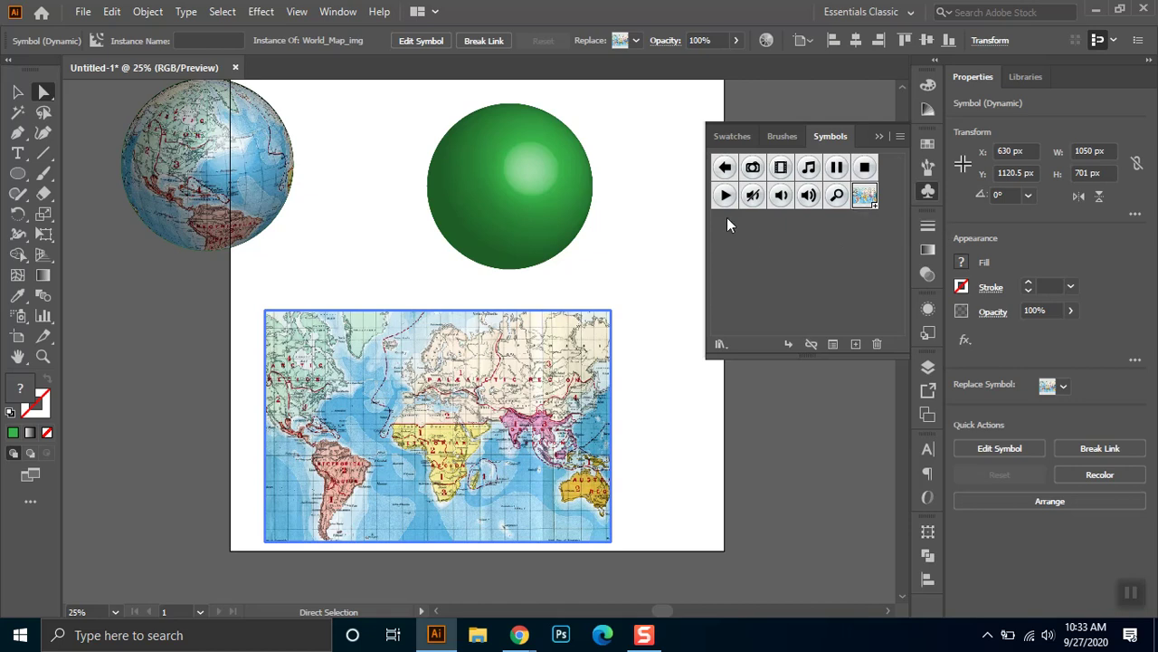
click(878, 136)
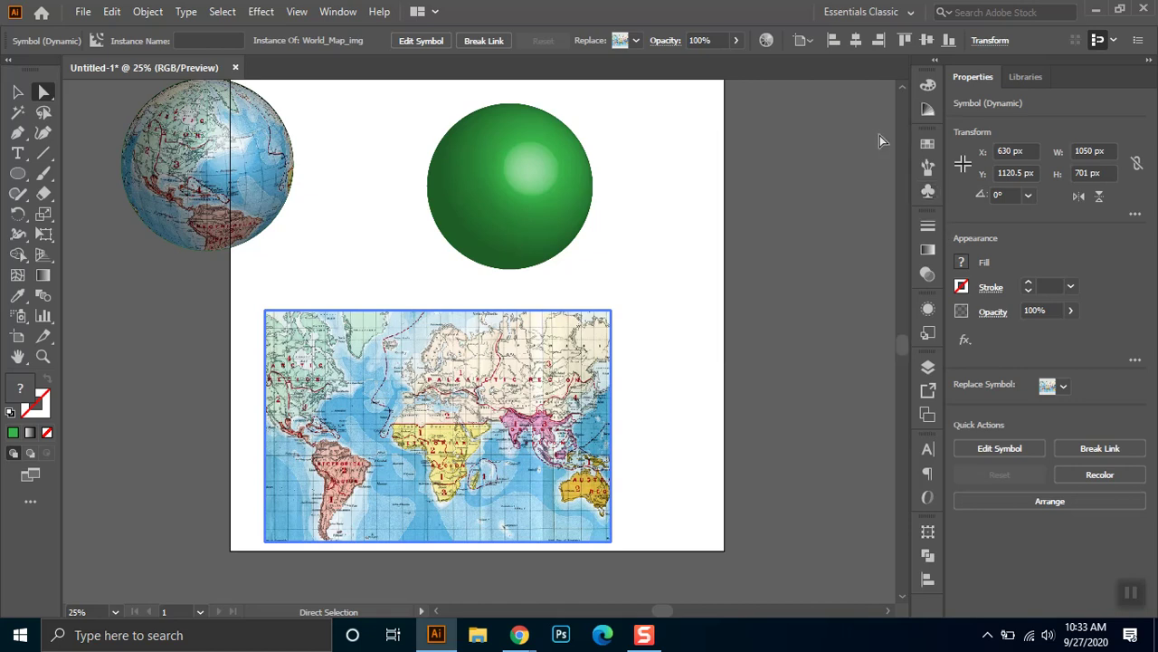
Move the world map with the Selection tool to about X 725 px, Y 1063.5 px, closer to the spheres.
click(18, 92)
drag(341, 154, 126, 251)
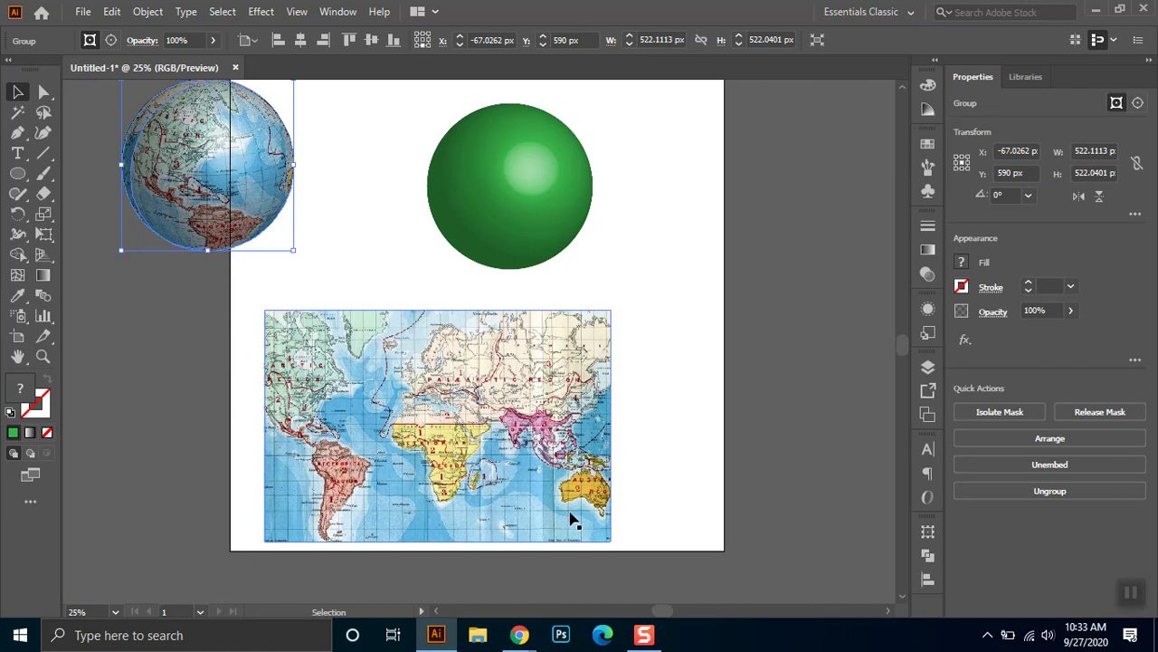
drag(554, 404, 585, 386)
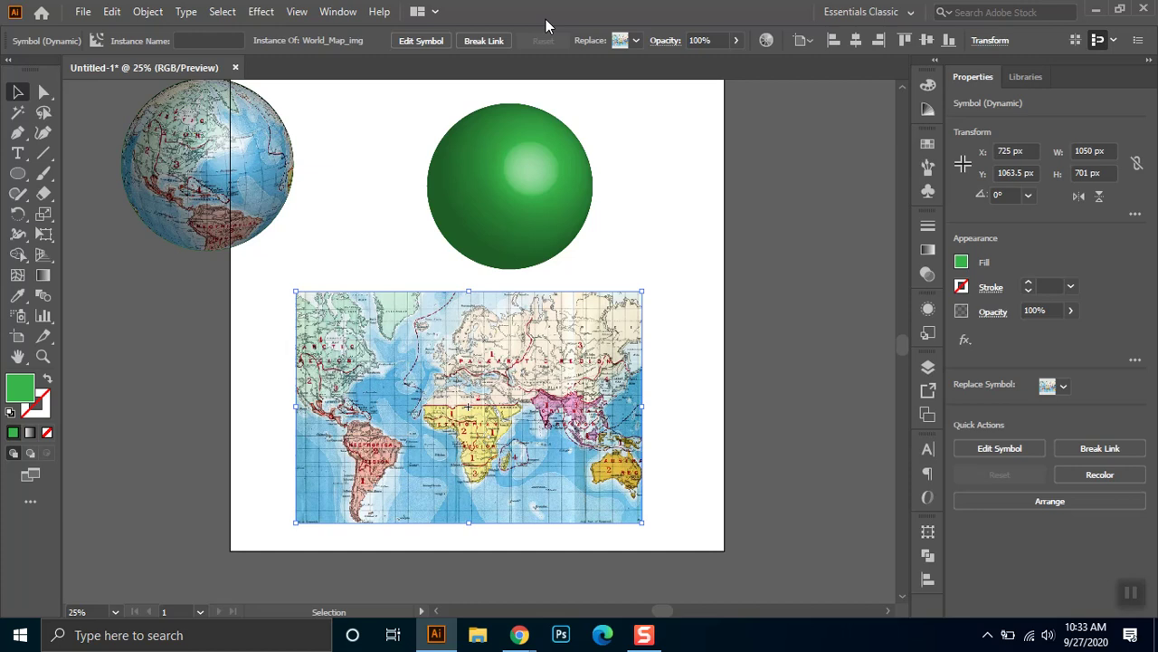
Select the green sphere and reopen its 3D Revolve effect for editing, keeping the sphere in view.
drag(653, 128, 383, 200)
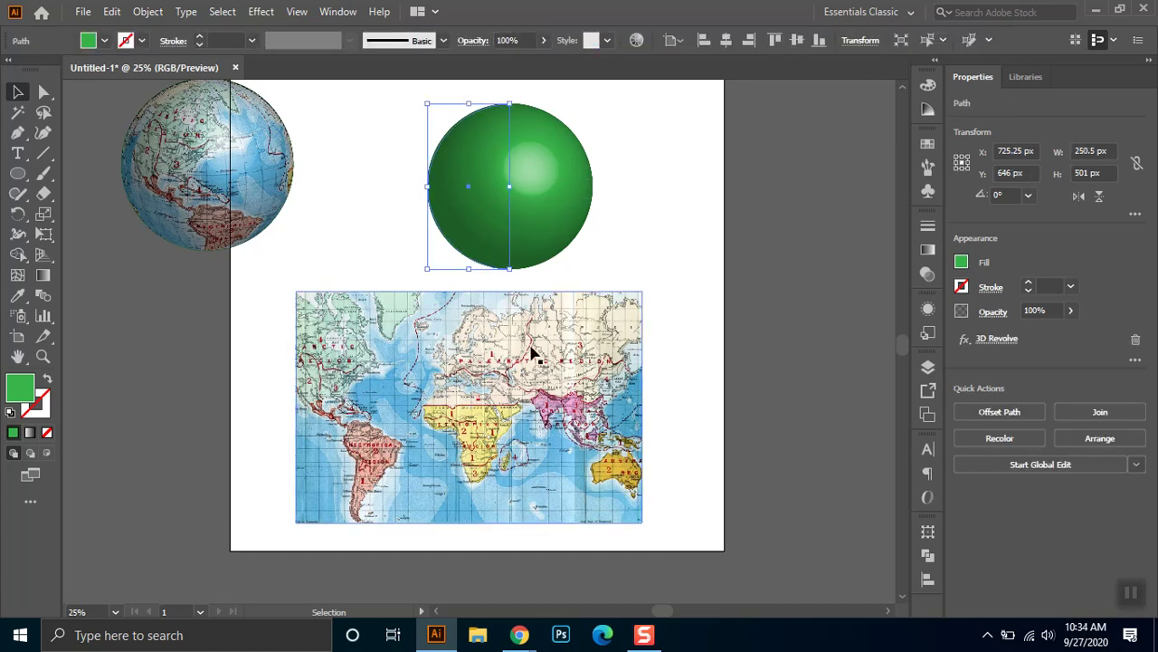
drag(654, 119, 399, 247)
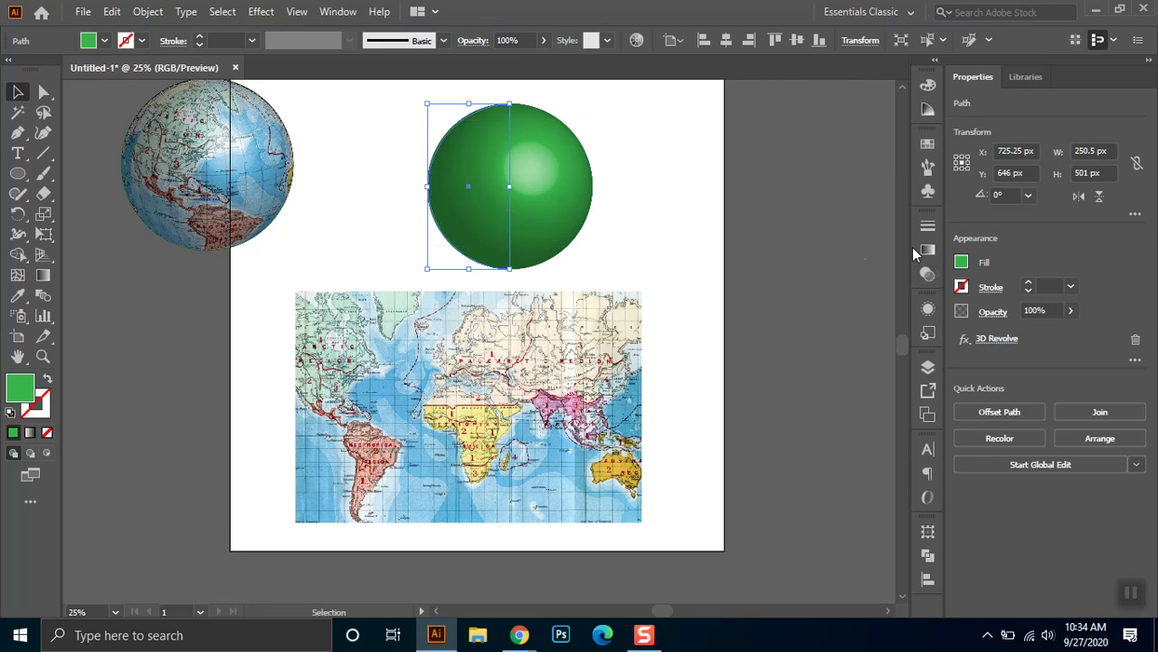
click(935, 314)
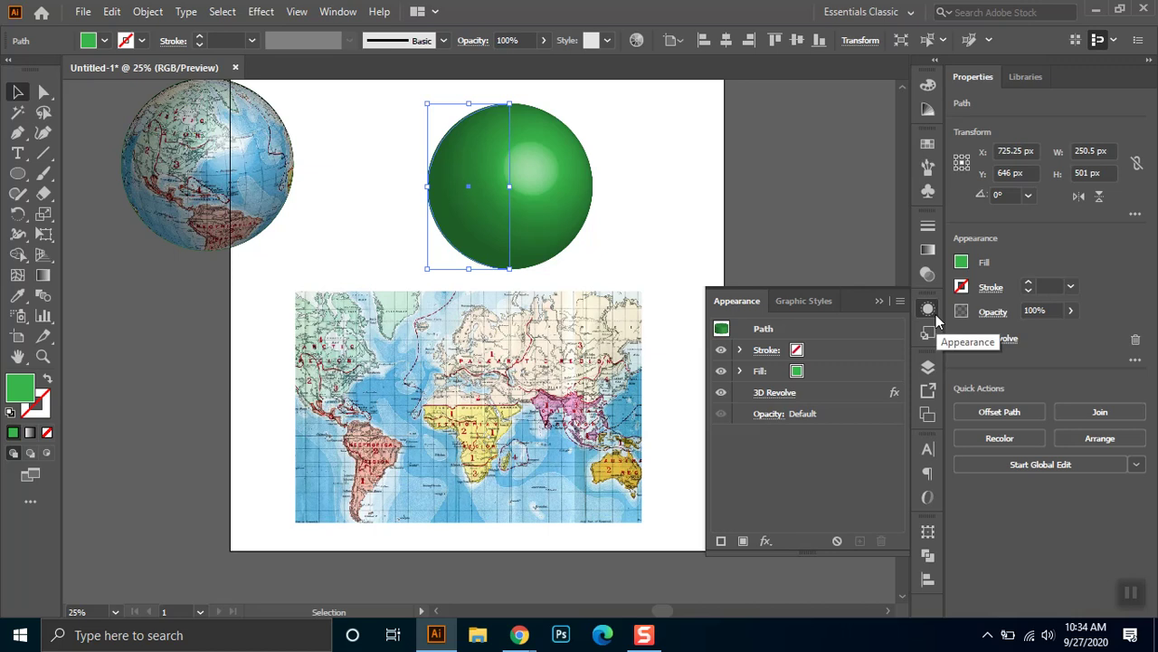
click(773, 391)
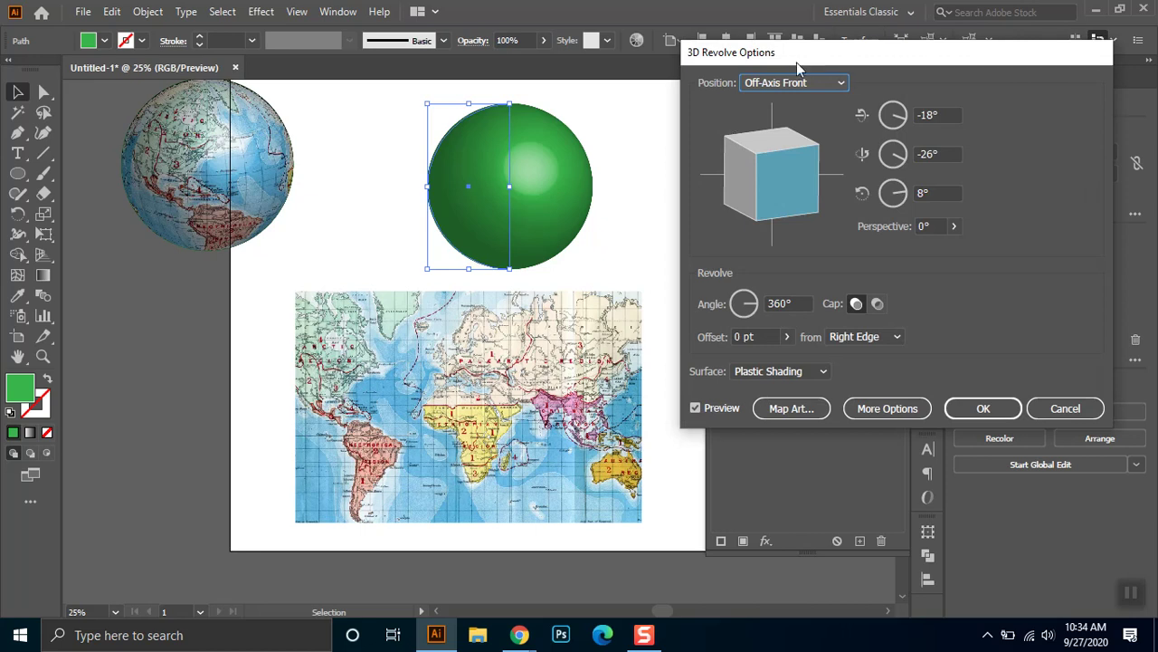
drag(797, 62, 764, 130)
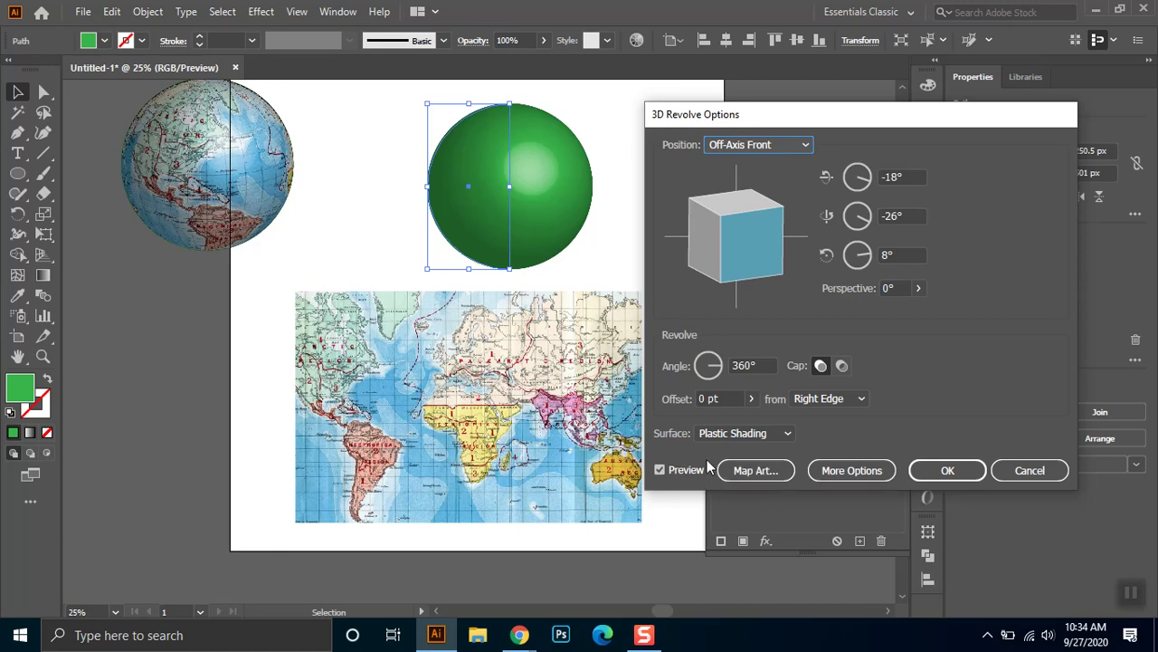
Map the World_Map_img symbol onto the green sphere's surface.
click(783, 478)
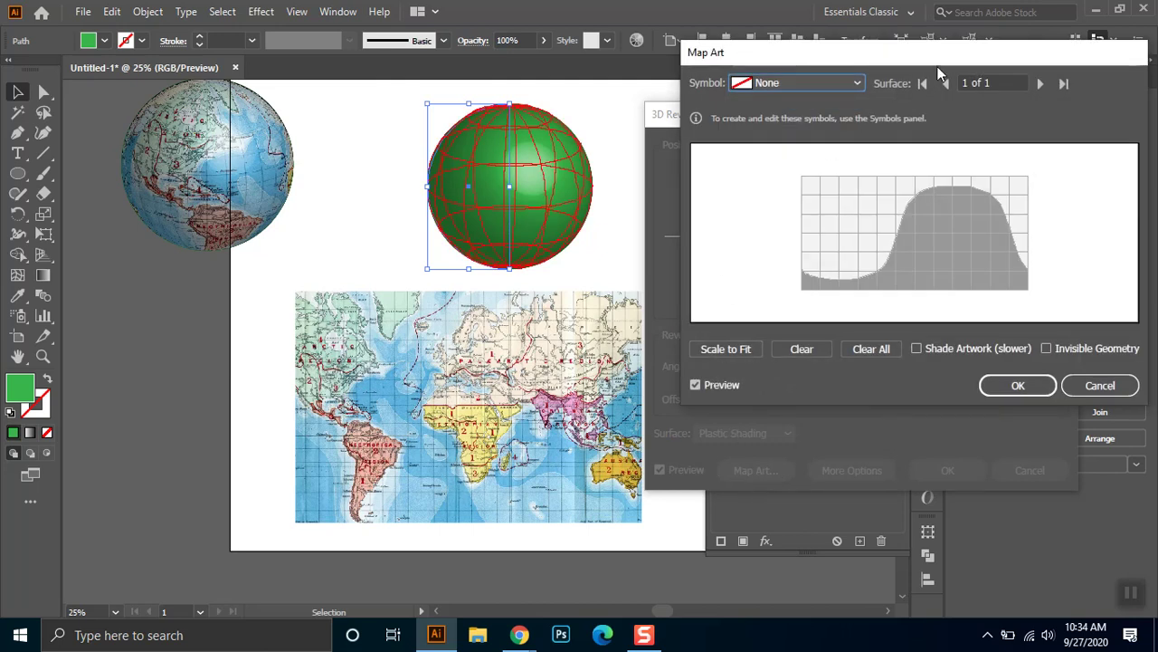
drag(937, 63, 887, 115)
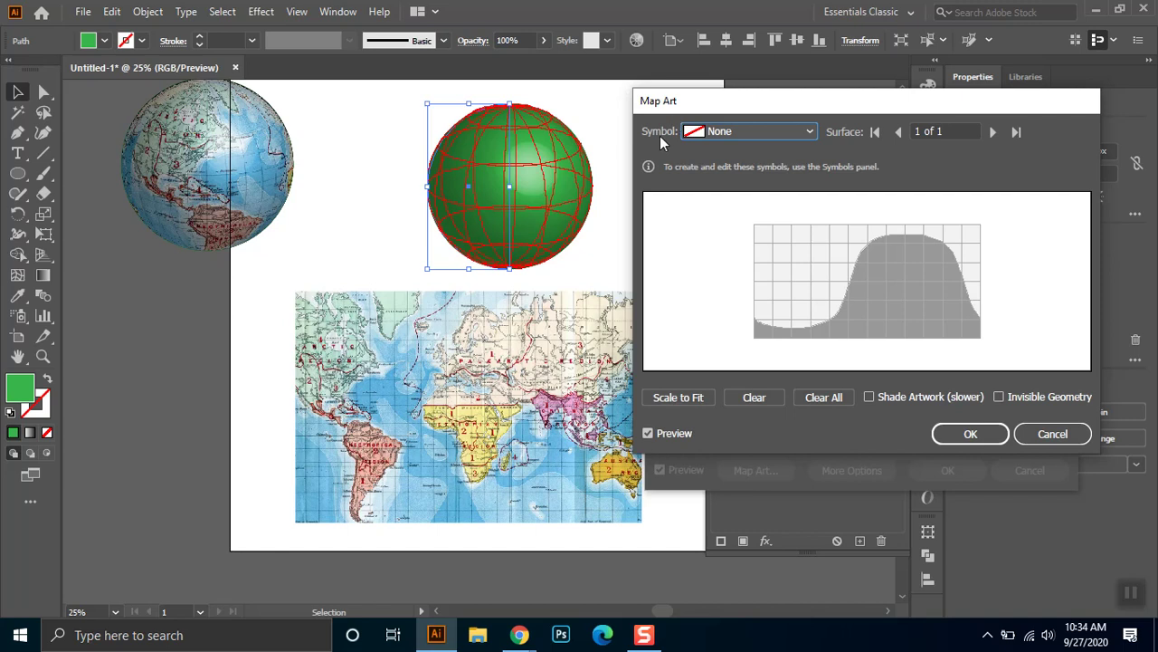
click(702, 132)
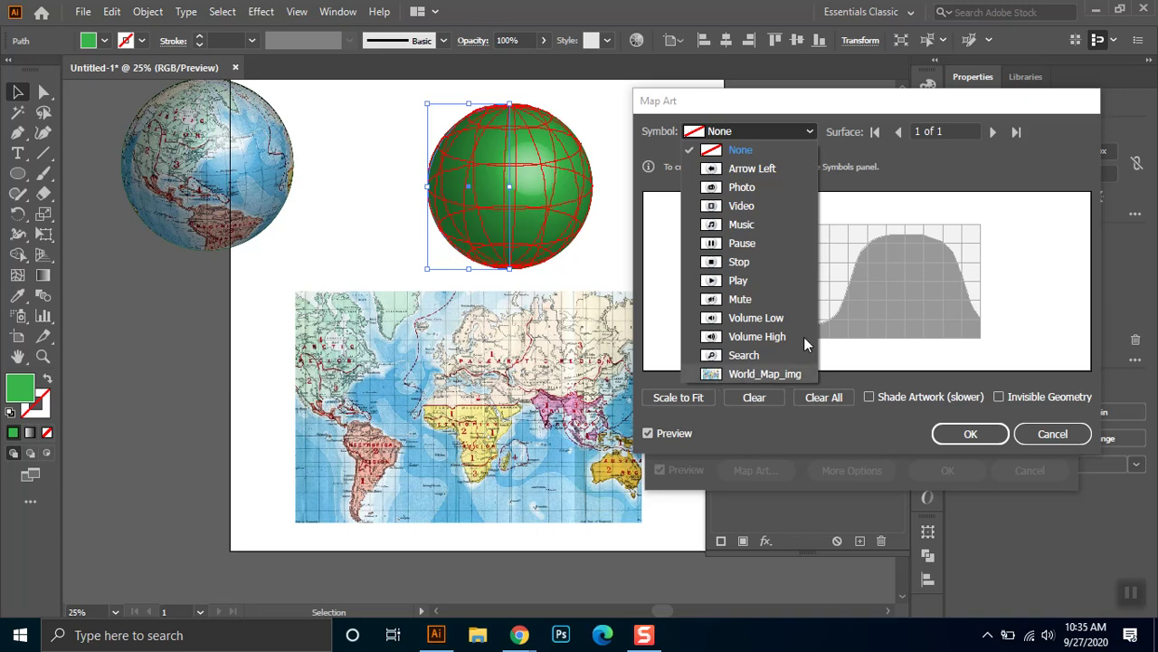
drag(916, 108, 895, 277)
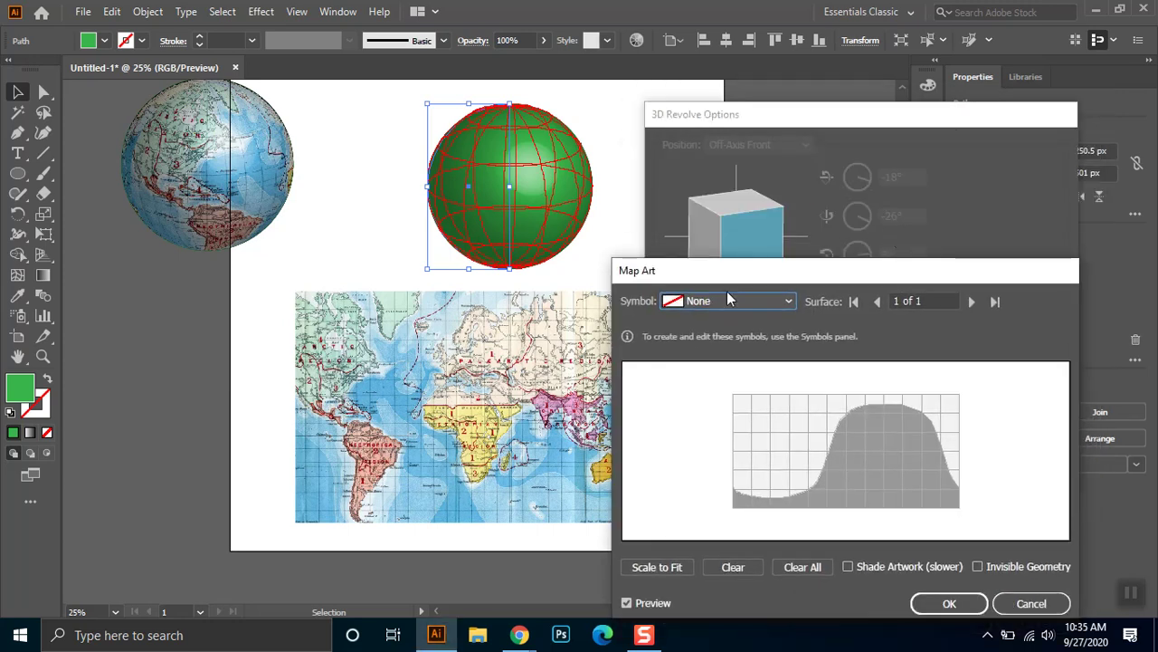
drag(785, 278, 839, 172)
click(760, 193)
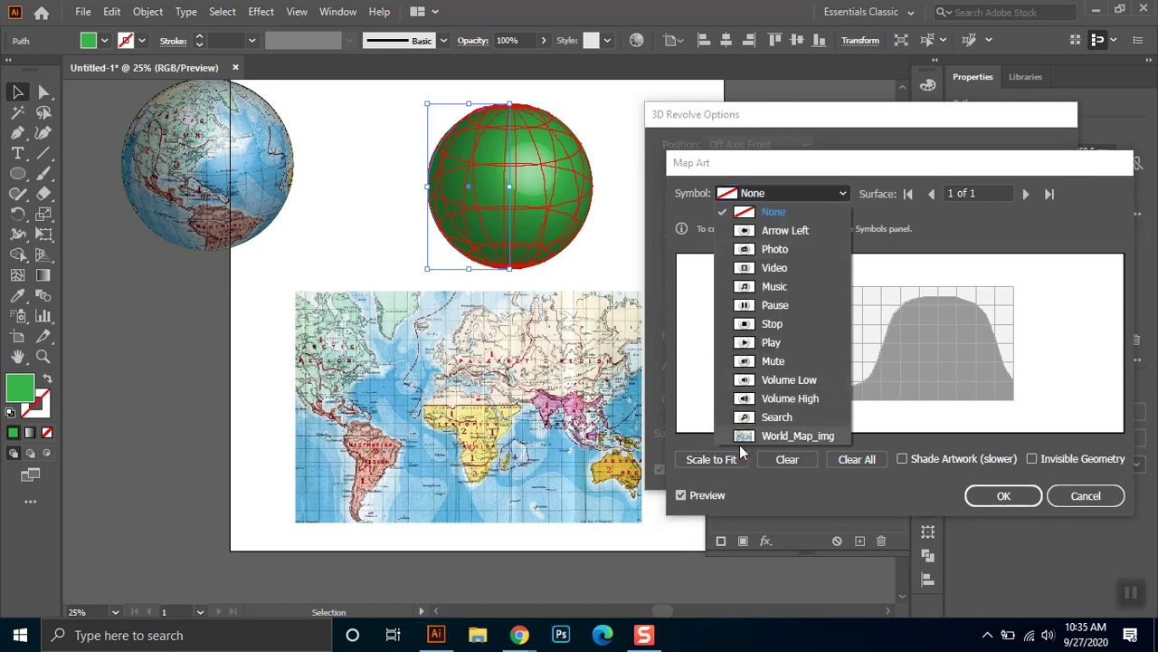
click(811, 440)
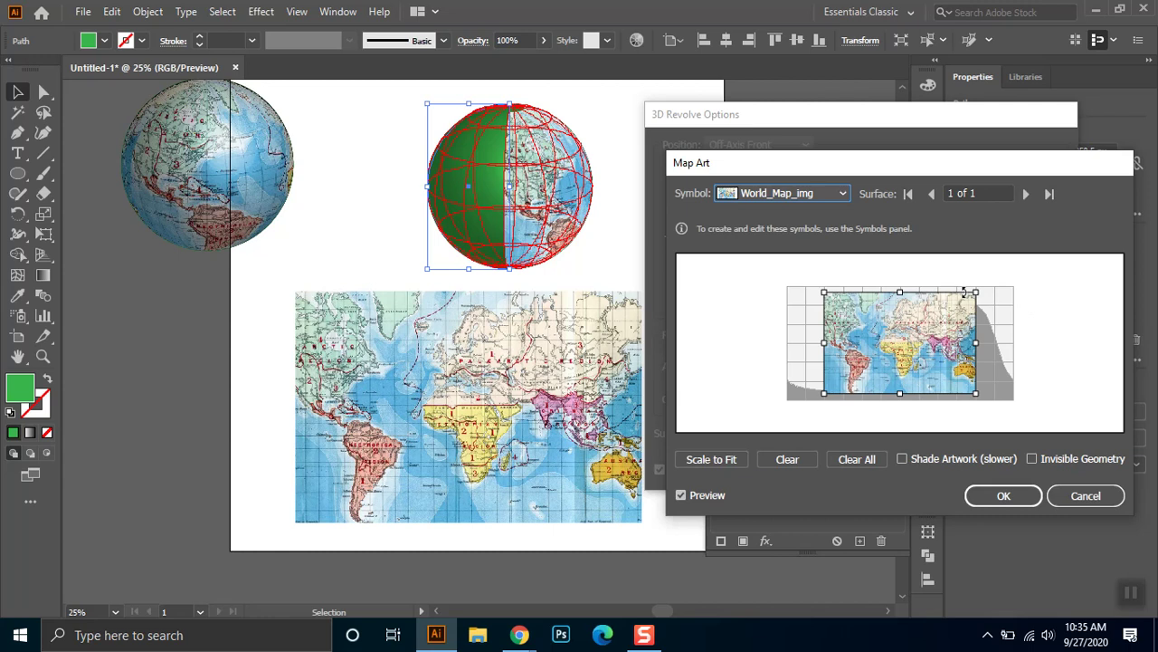
Resize the mapped world map by hand until it covers the sphere's whole surface grid.
drag(977, 293, 944, 310)
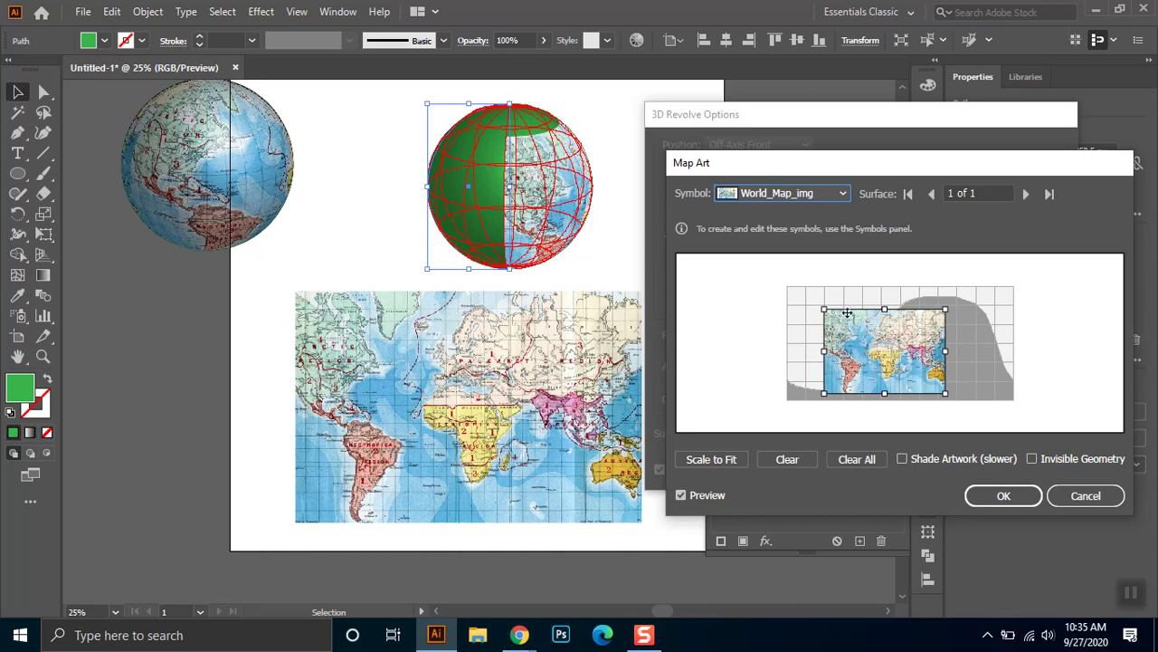
drag(949, 314, 1018, 286)
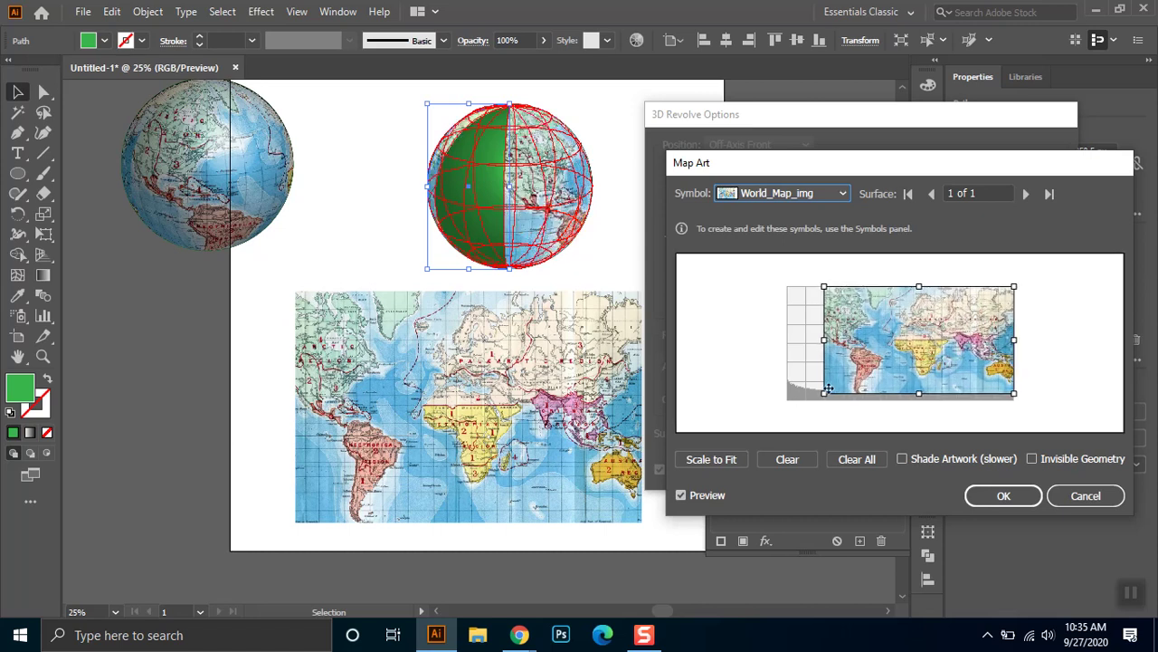
drag(820, 399, 785, 407)
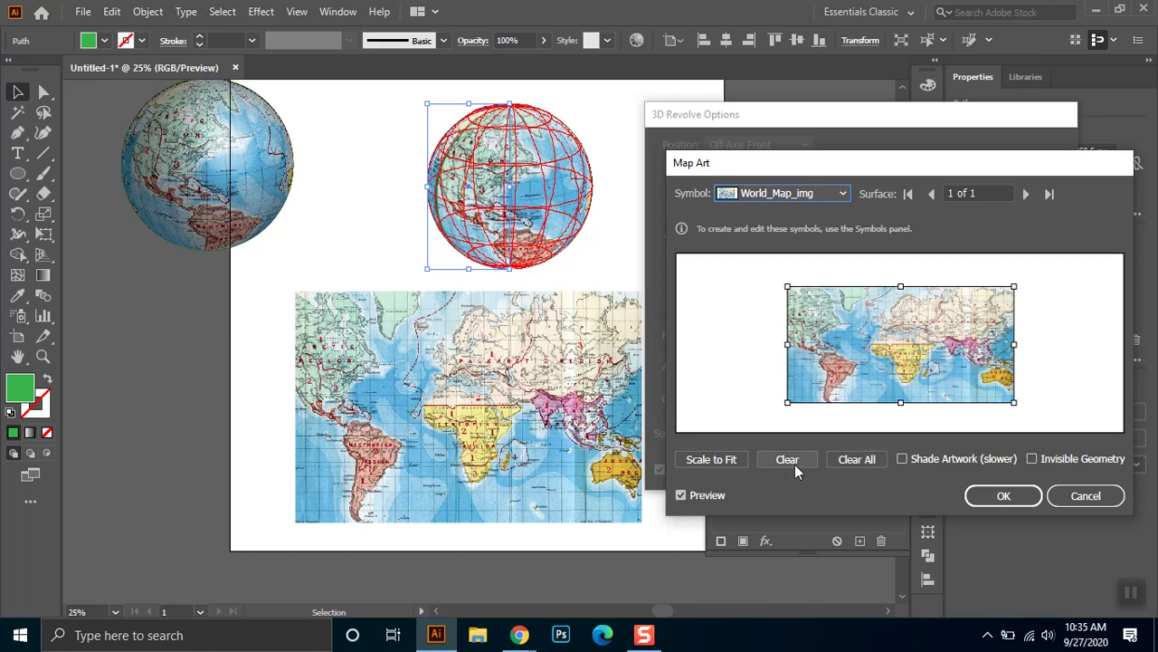
Scale the world map artwork to fit the sphere's surface, apply the mapped revolve and deselect the globe.
click(713, 463)
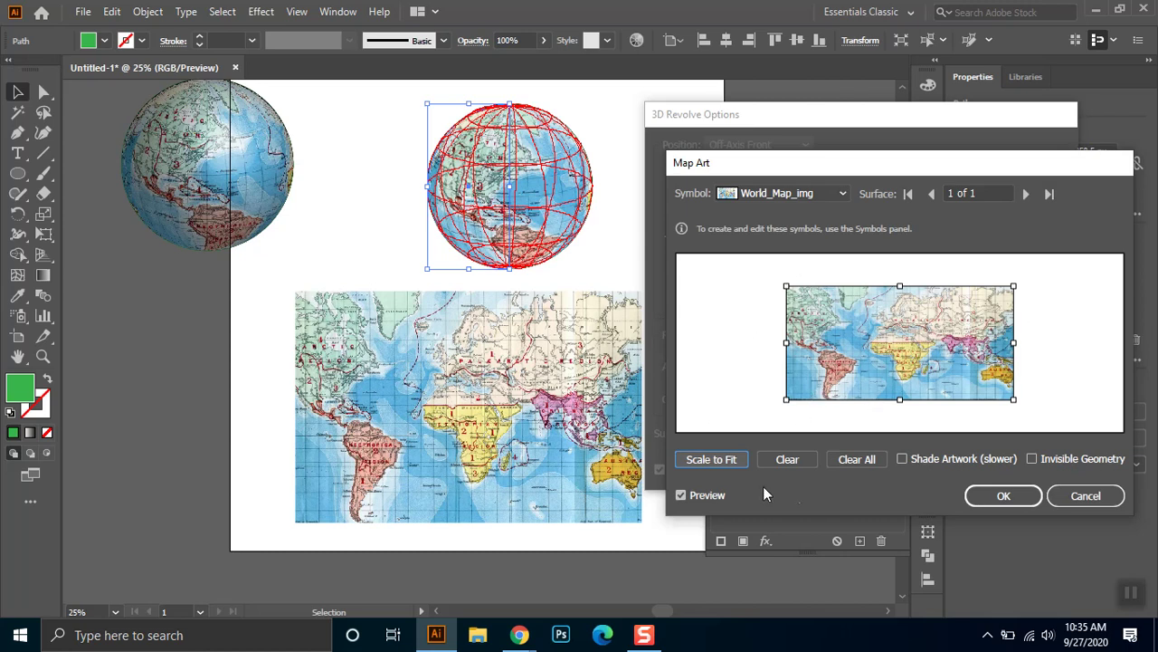
click(986, 494)
click(967, 473)
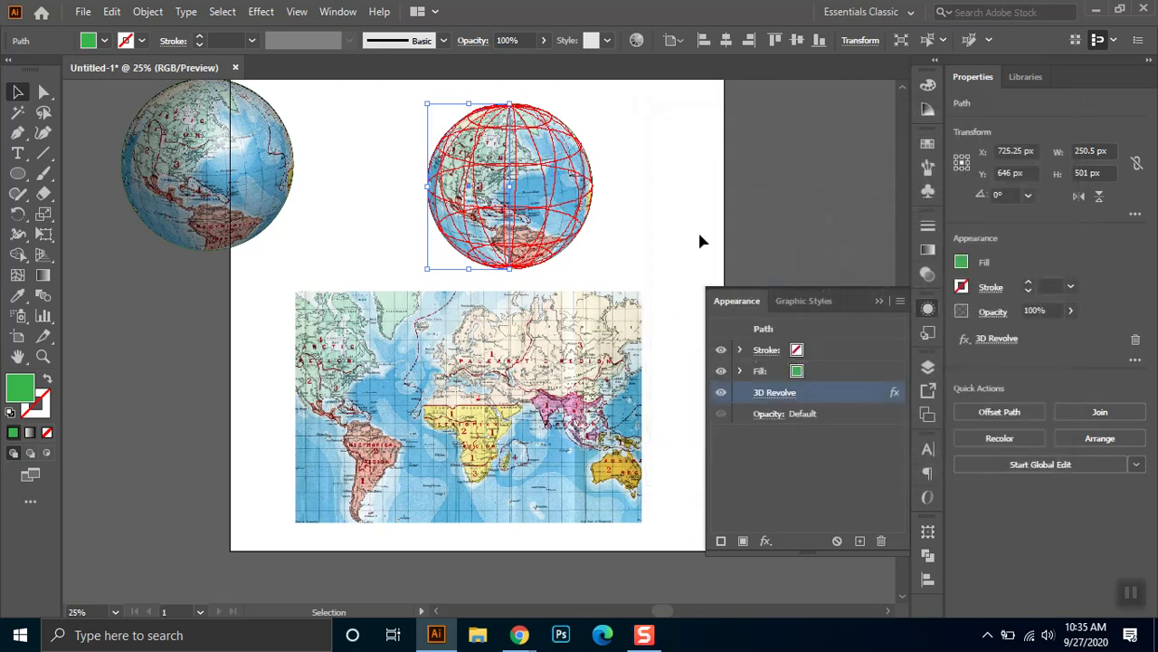
click(661, 145)
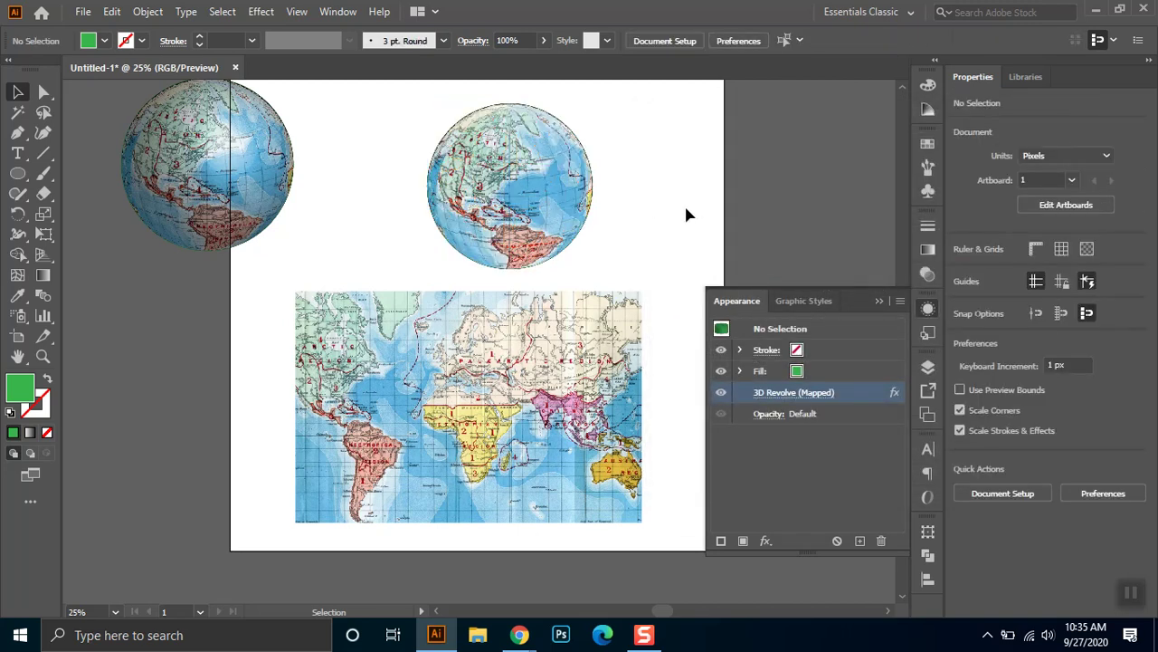
Move the shaded globe about 328 px right and 77 px down onto the artboard, and nudge the new globe slightly closer to it.
drag(303, 201, 379, 222)
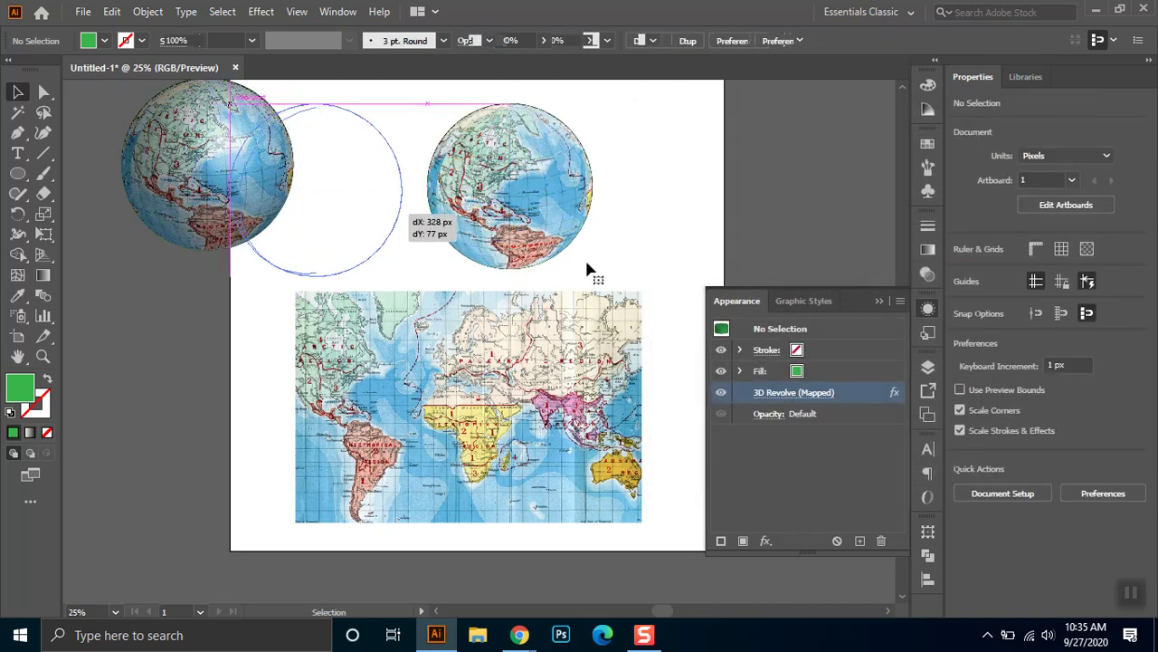
click(633, 259)
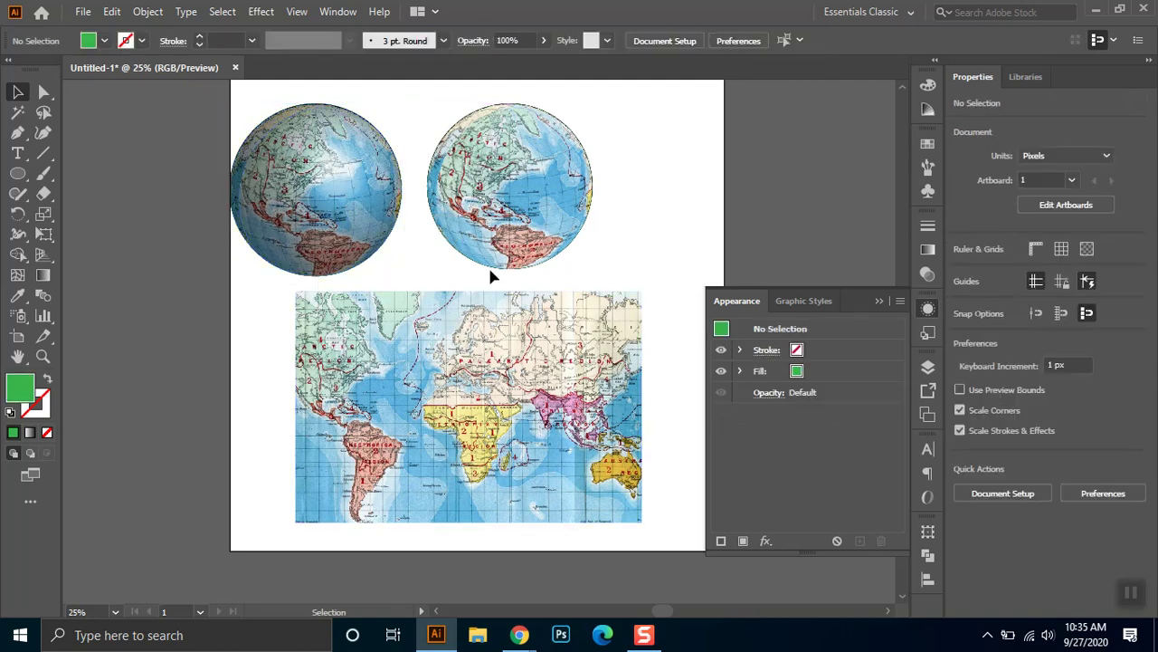
drag(507, 220, 498, 226)
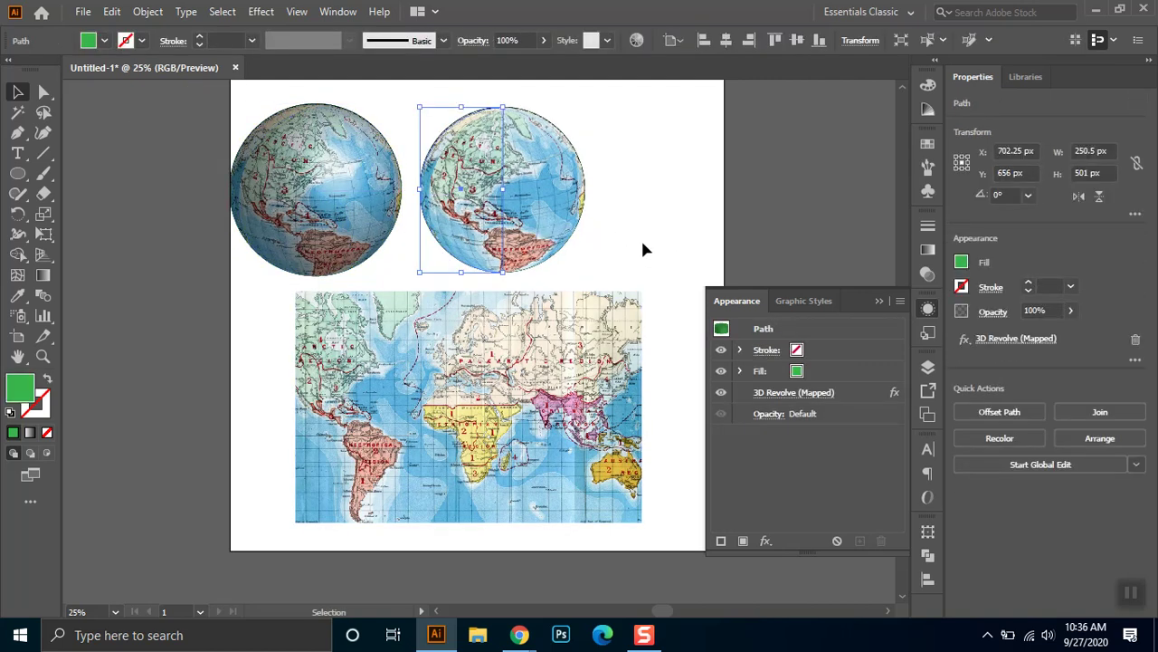
click(619, 215)
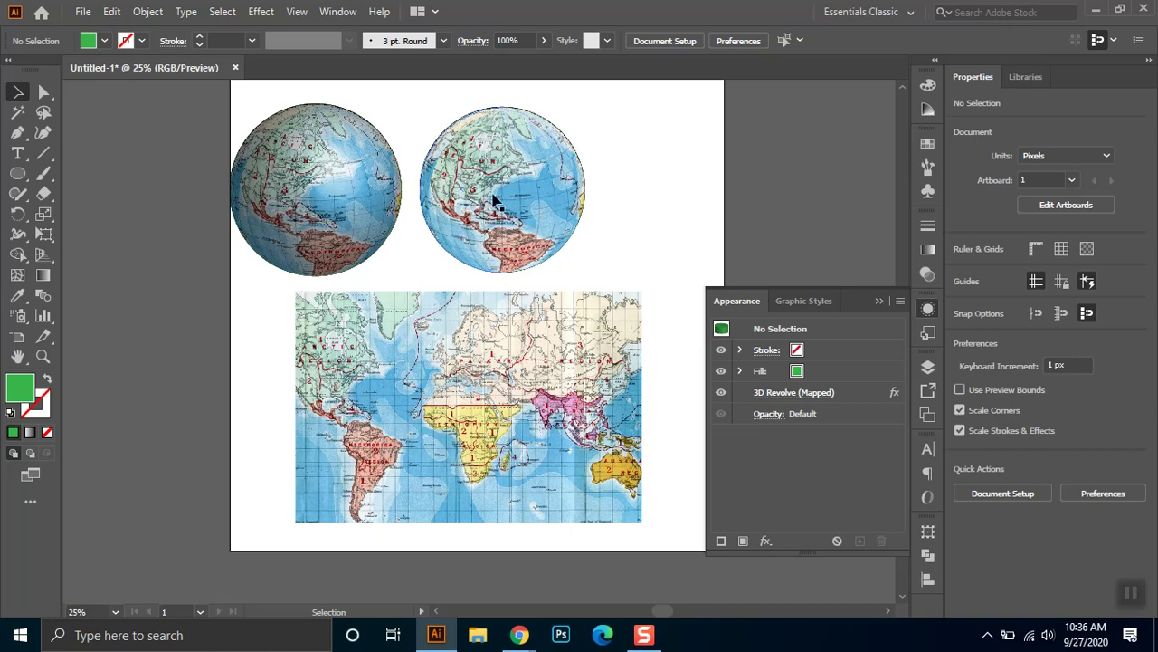
click(795, 392)
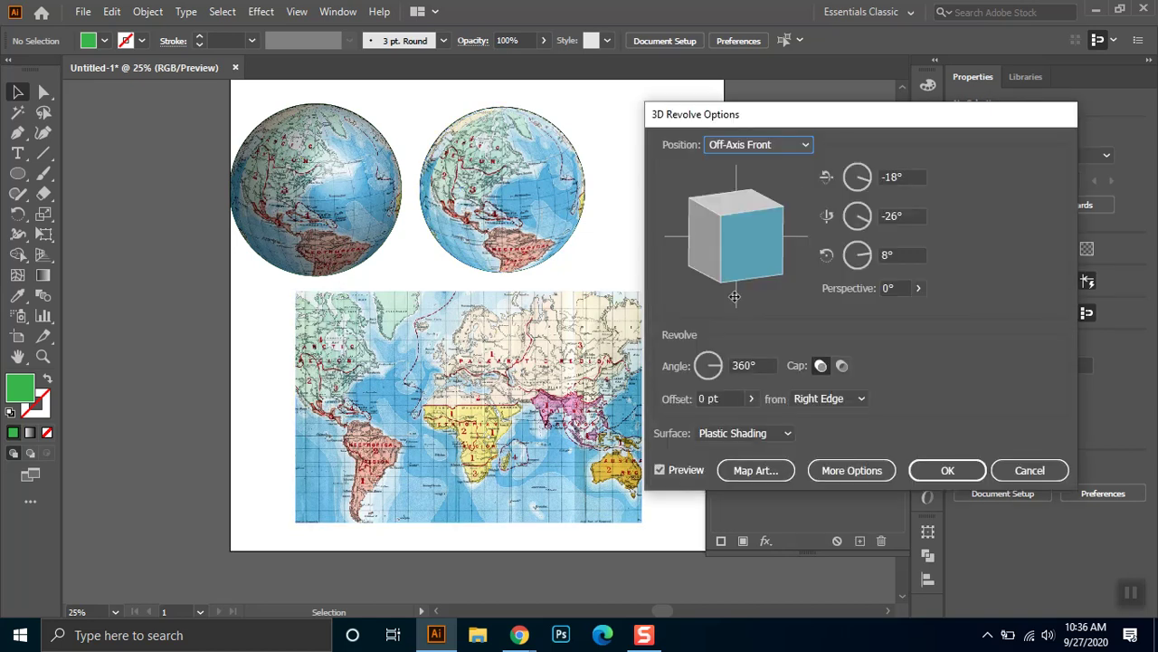
click(759, 471)
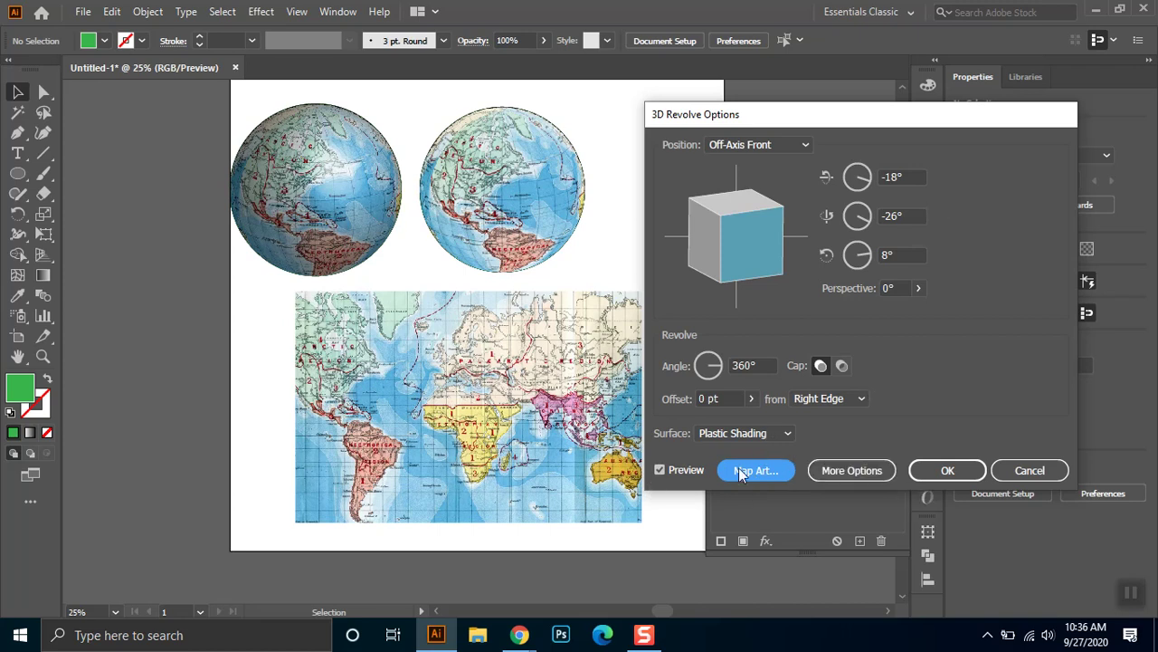
click(1055, 478)
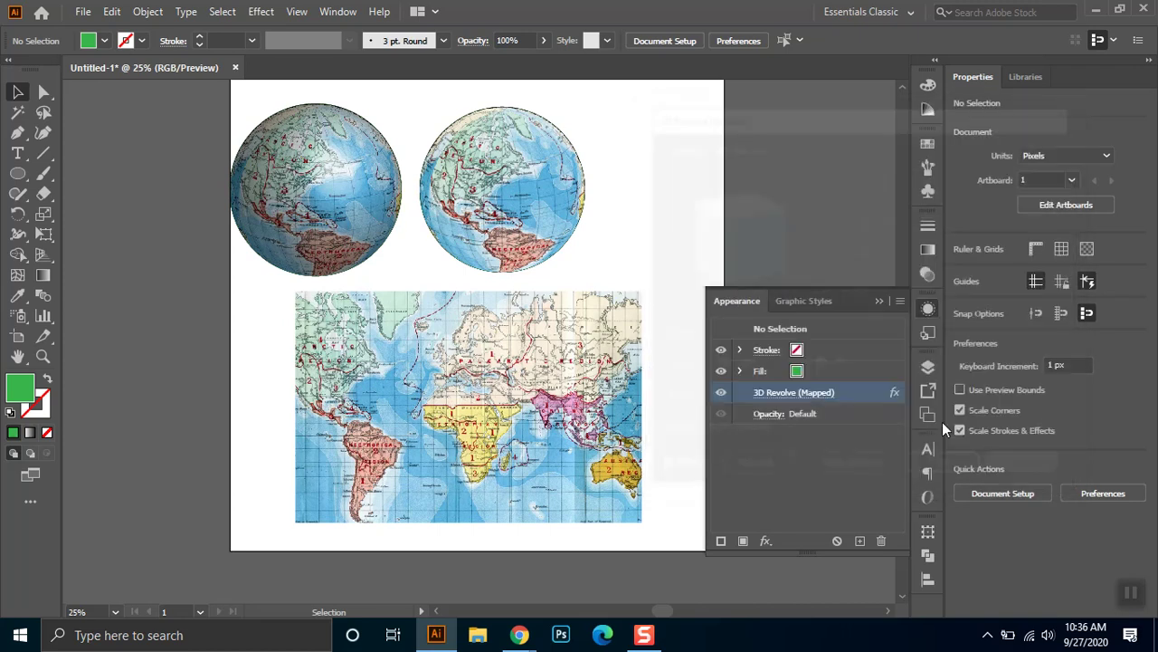
click(808, 392)
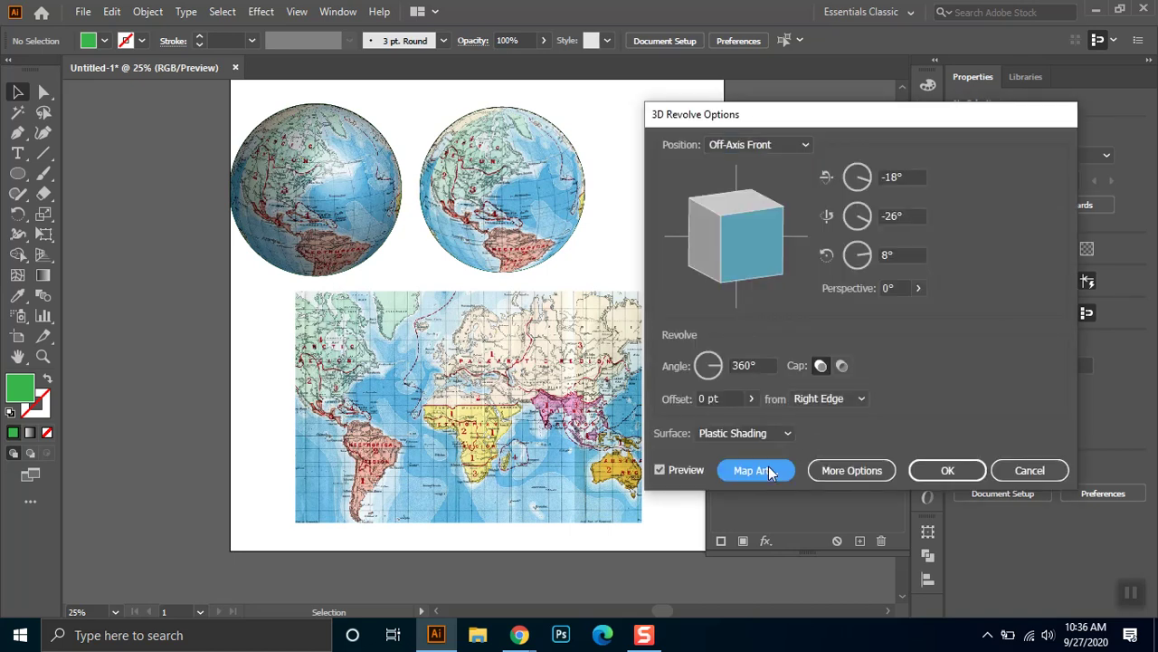
click(1030, 471)
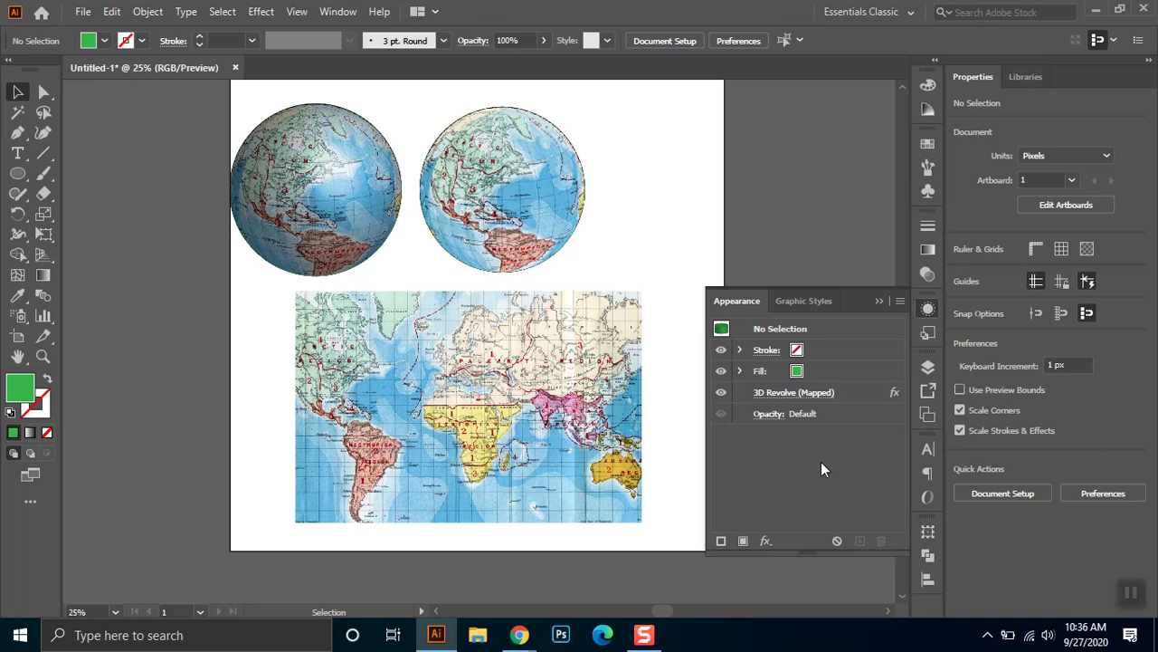
click(878, 302)
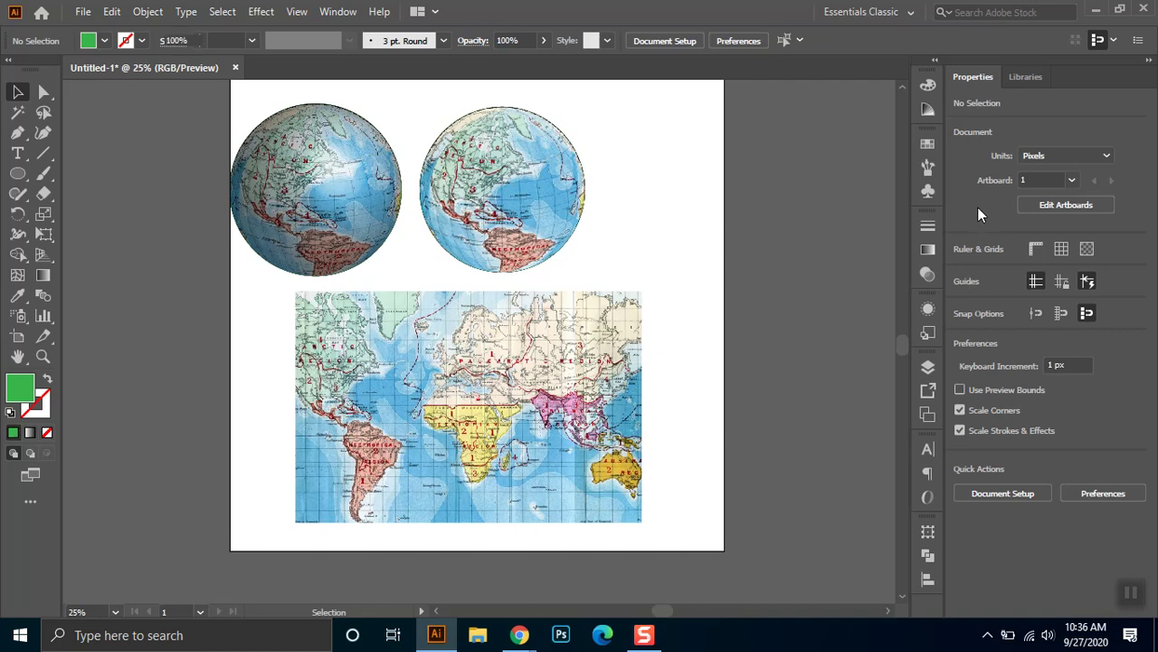
Undo back to the unmapped green sphere and delete the World_Map_img symbol, expanding its instances.
key(ctrl+z)
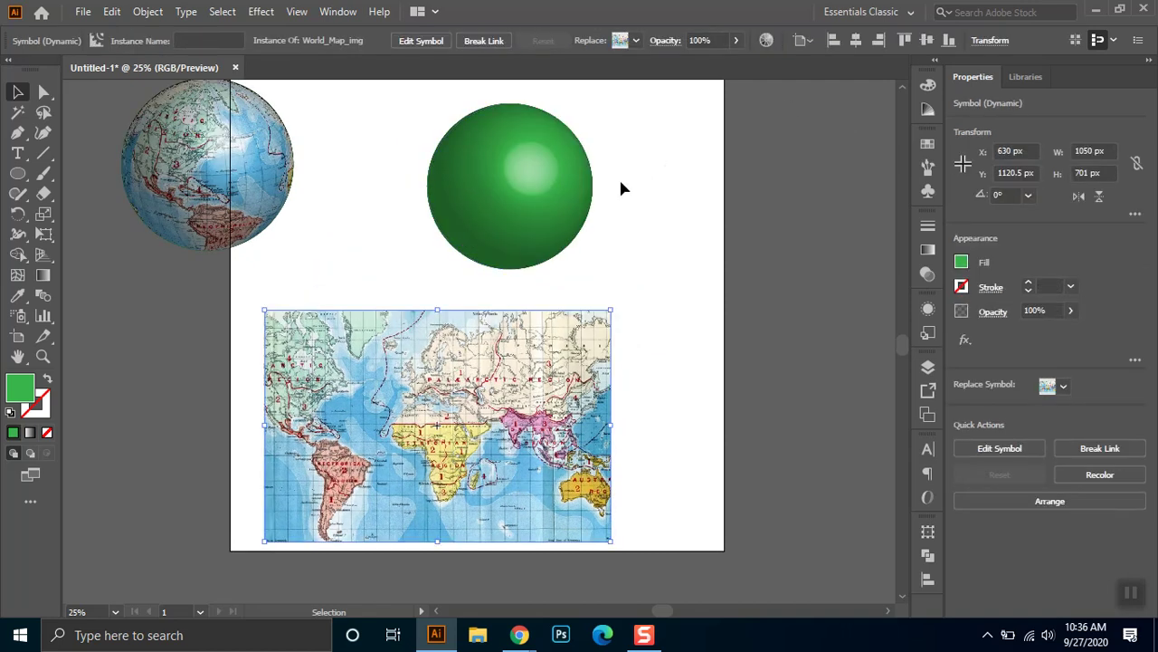
click(927, 190)
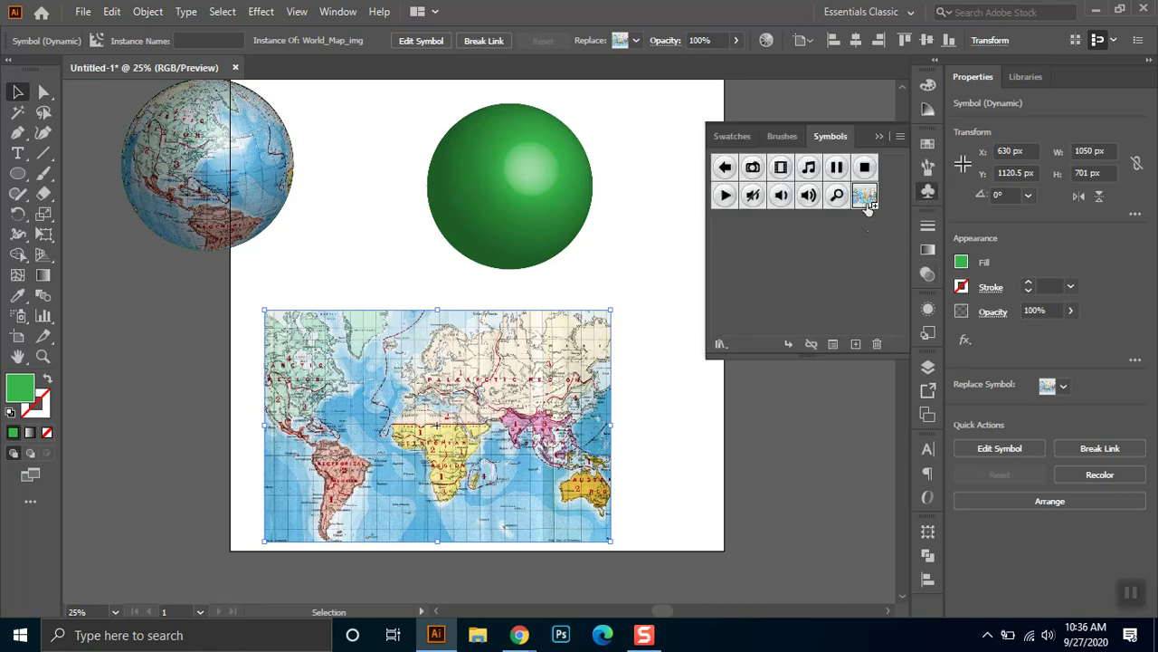
click(876, 344)
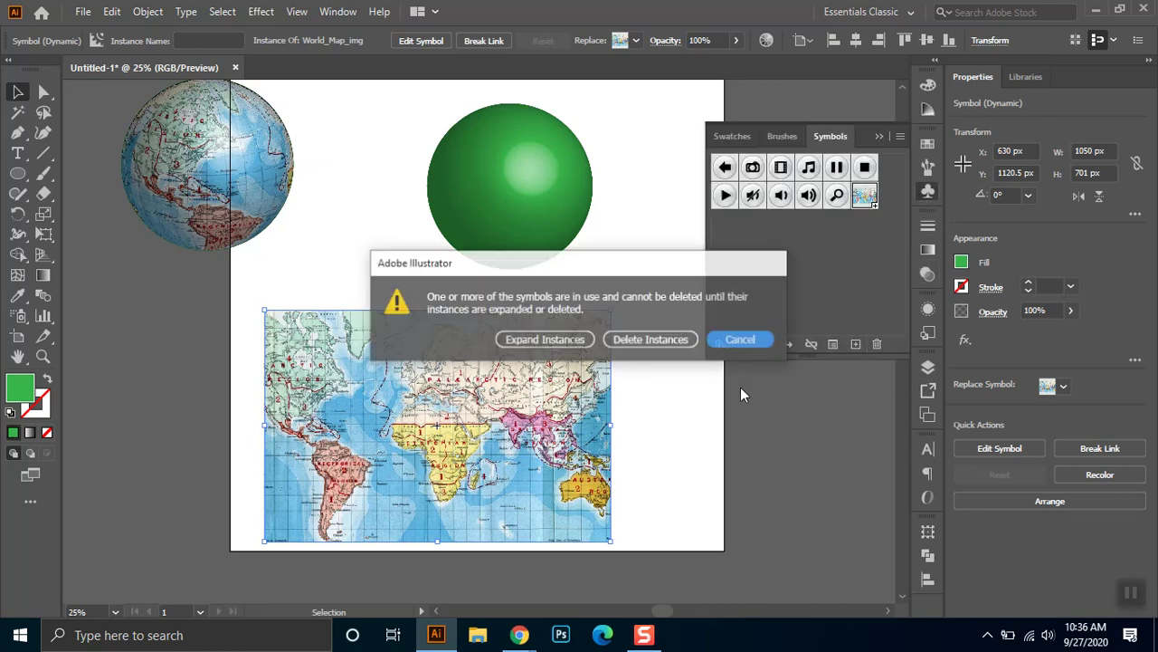
click(541, 339)
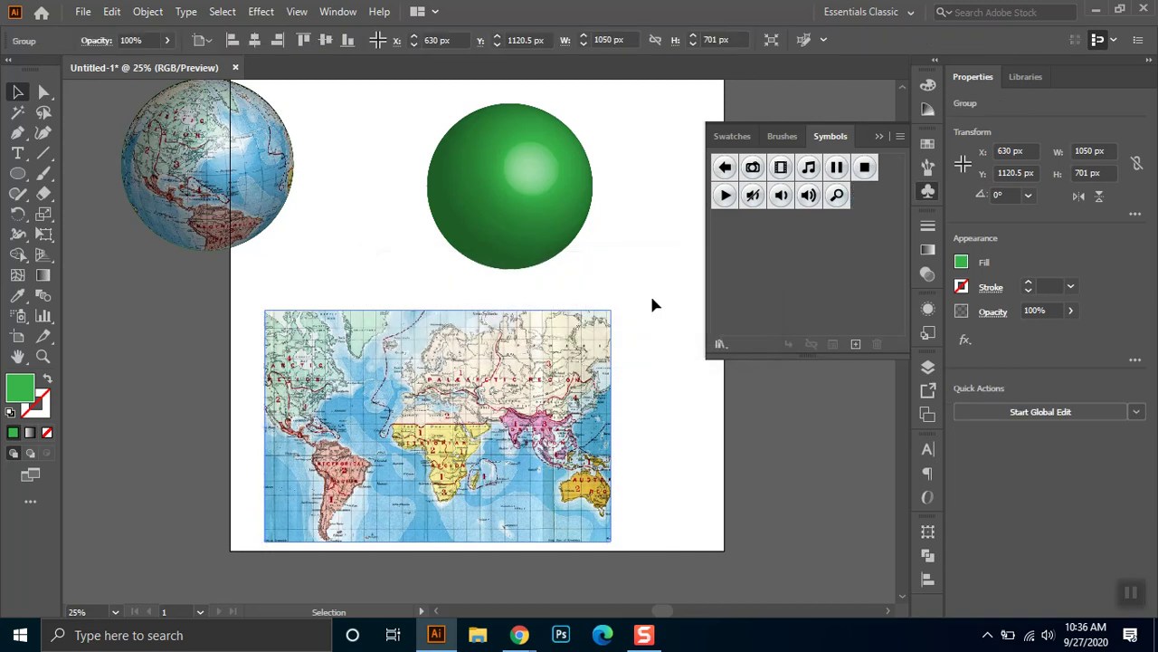
Create a dynamic Movie Clip symbol named World_Map from the world map image.
click(475, 362)
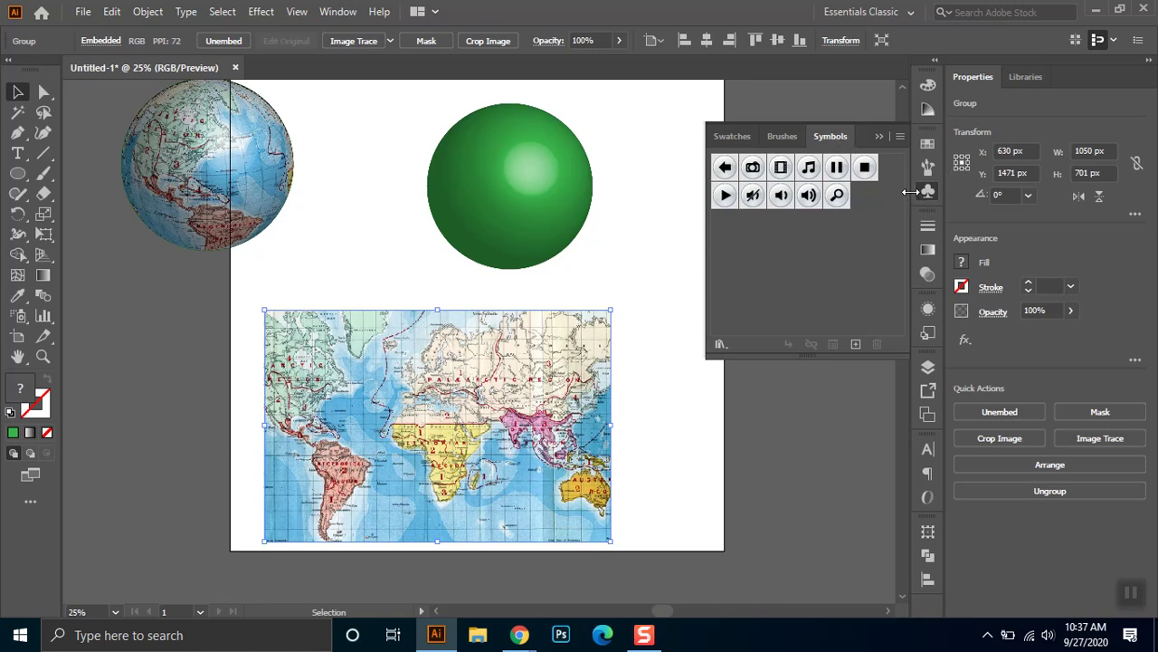
drag(556, 396, 801, 288)
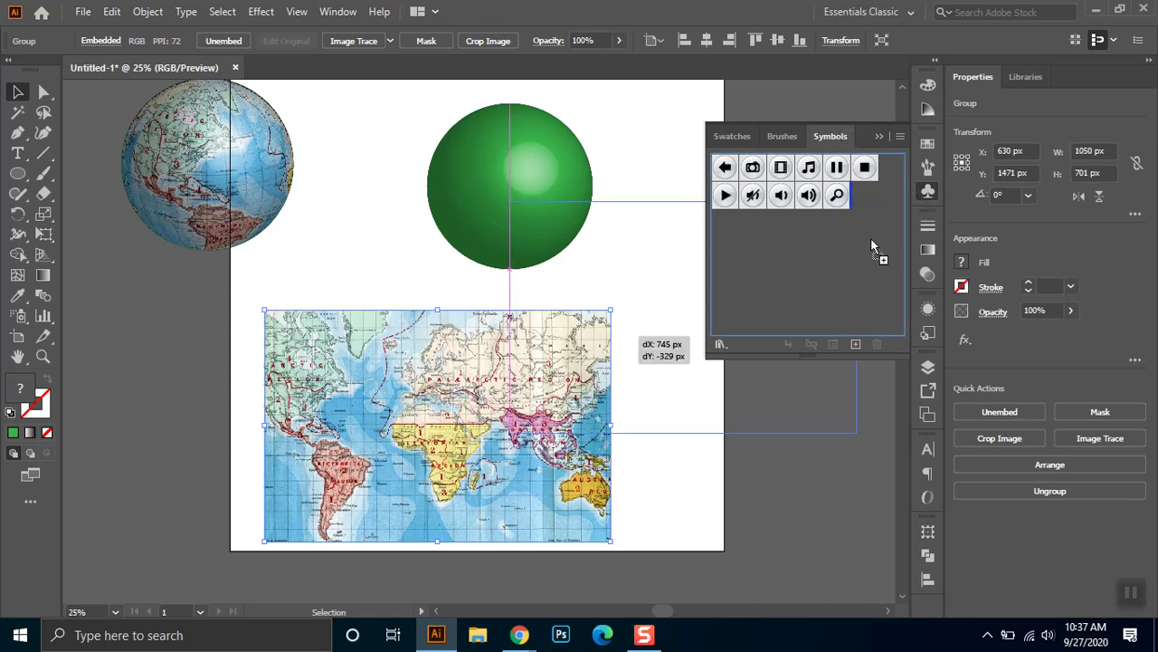
drag(883, 223, 901, 222)
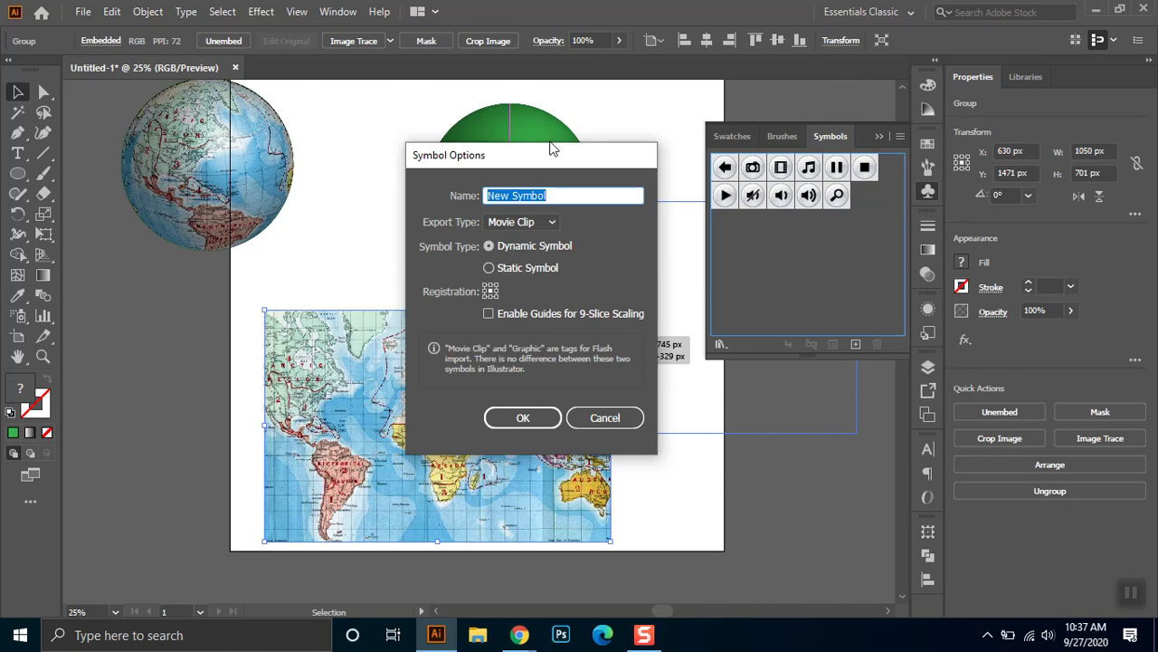
text(Worl)
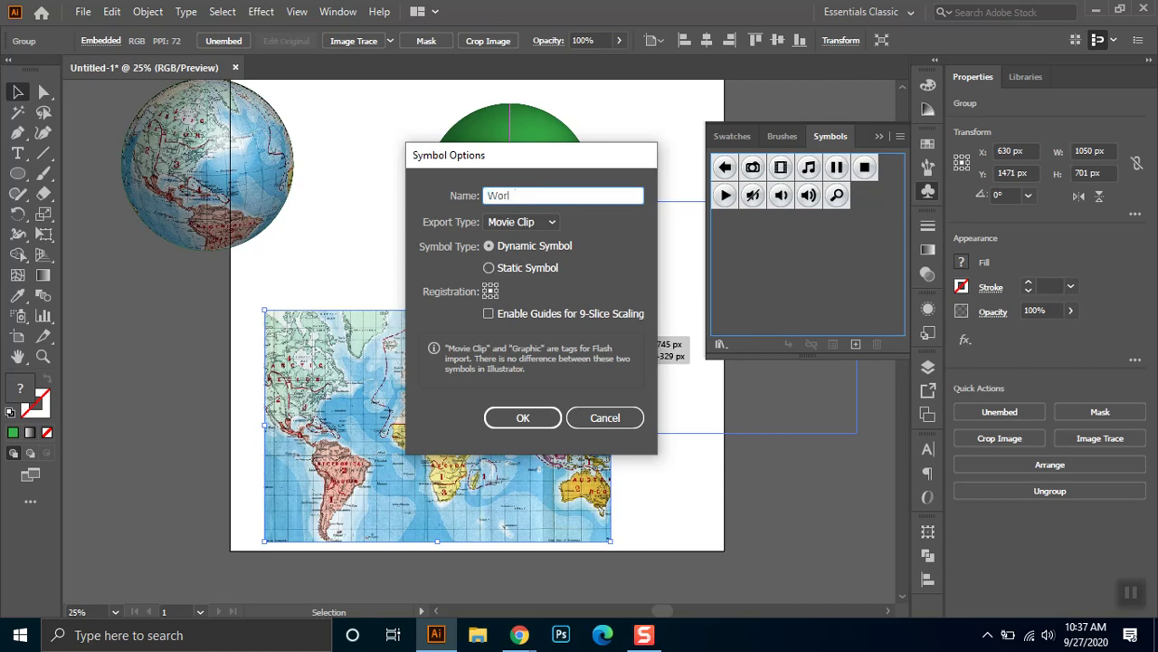
text(d_Map)
click(523, 418)
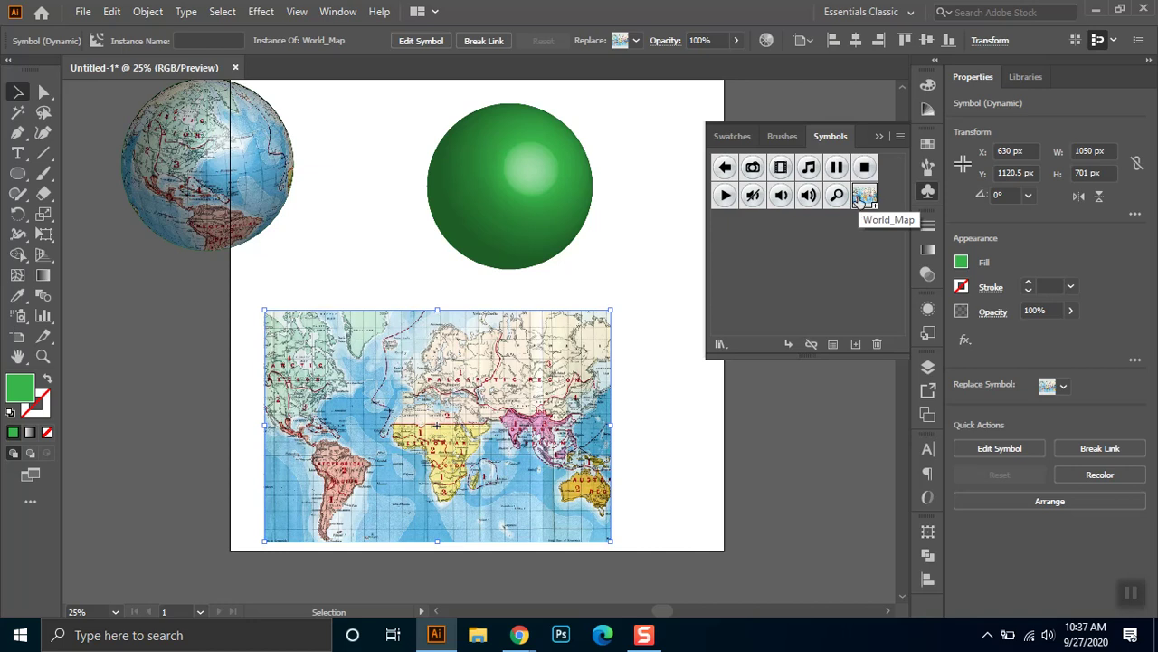
drag(861, 200, 349, 436)
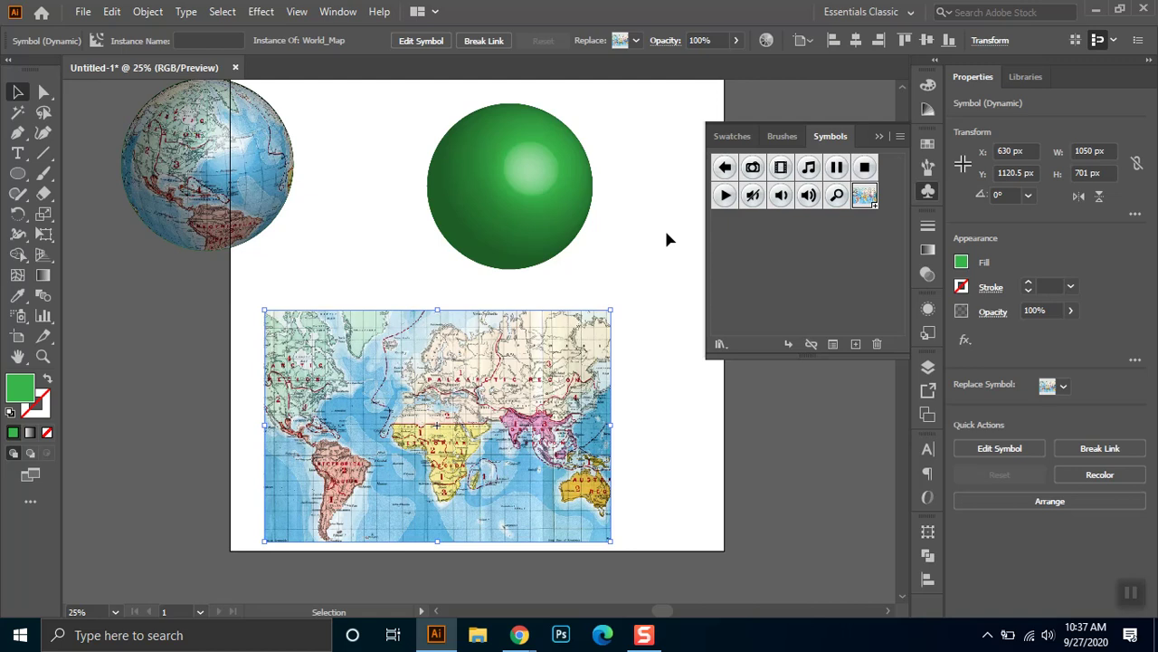
click(1047, 632)
click(1029, 592)
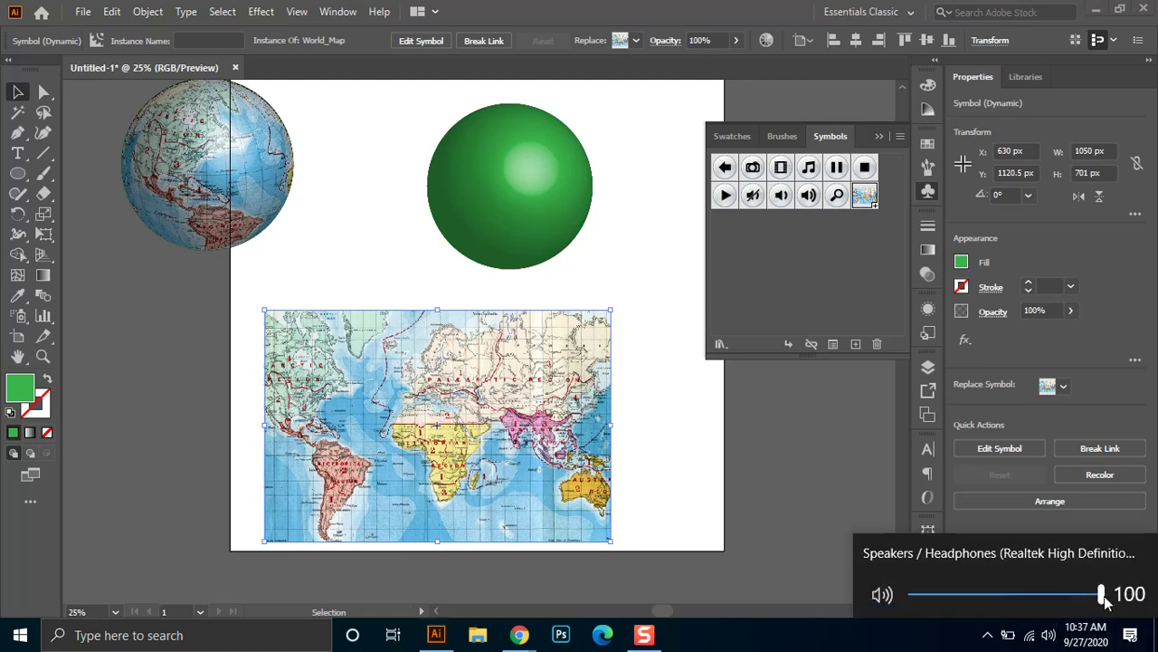
click(825, 308)
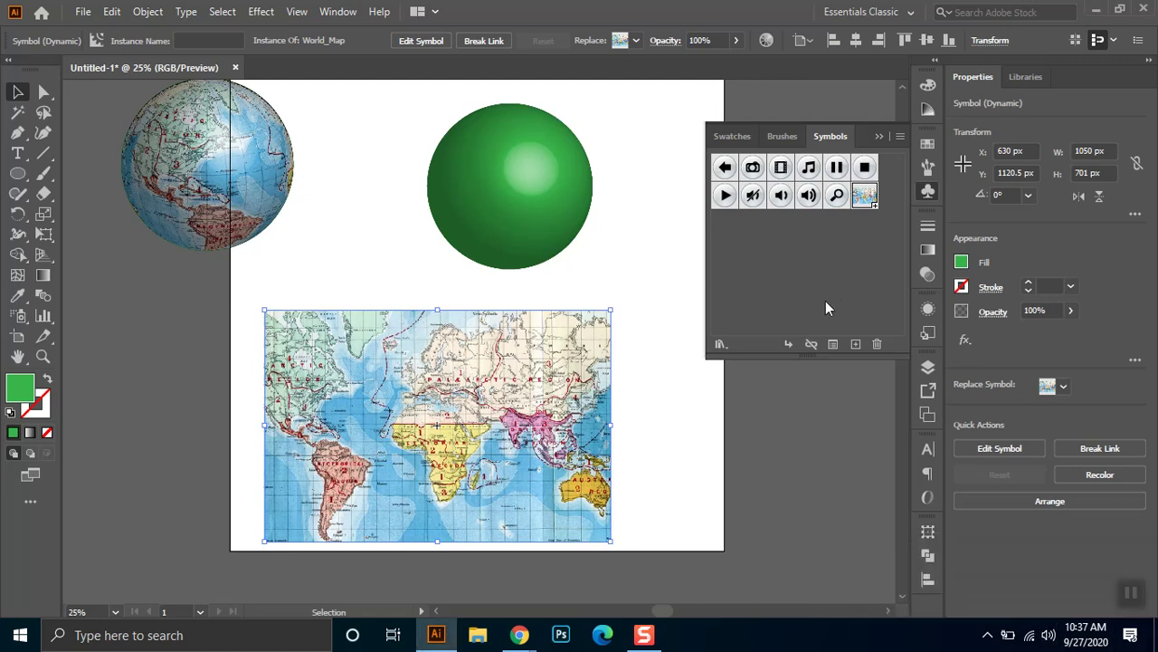
Map the World_Map symbol onto the green sphere's surface through its 3D Revolve effect.
click(664, 246)
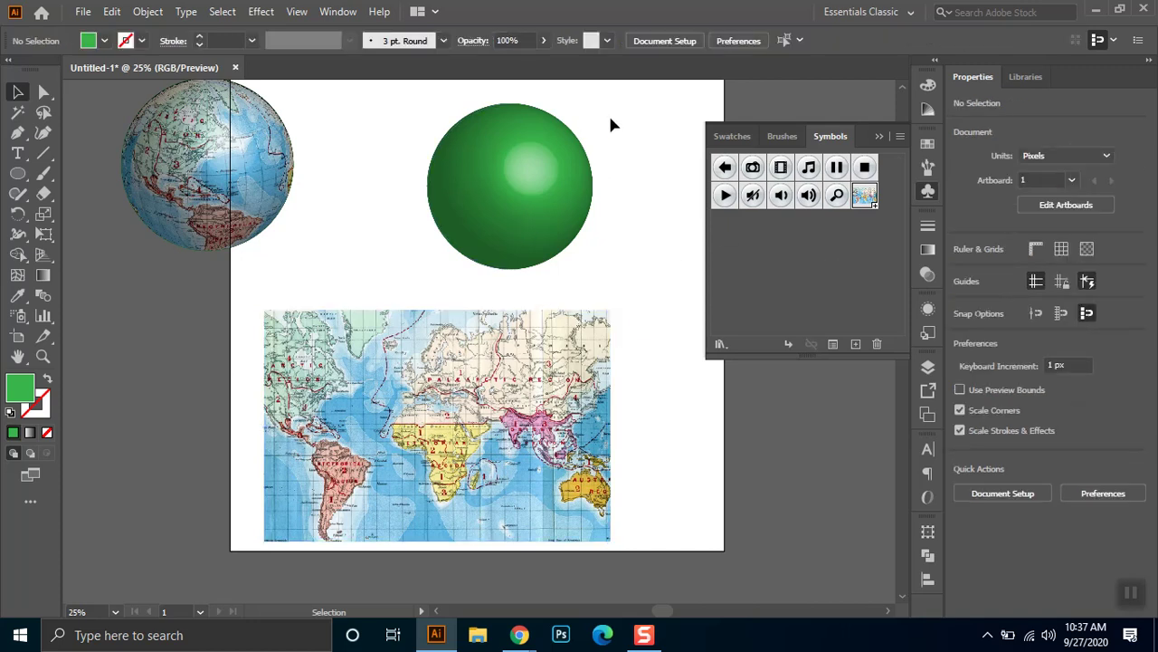
drag(616, 110, 412, 260)
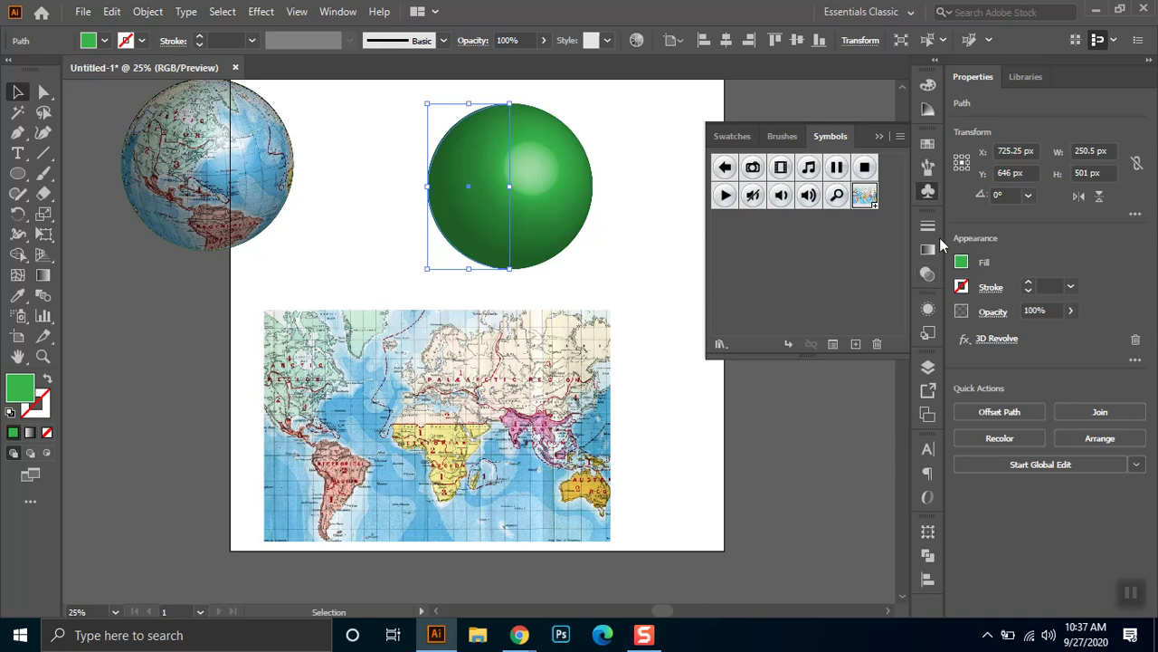
click(927, 308)
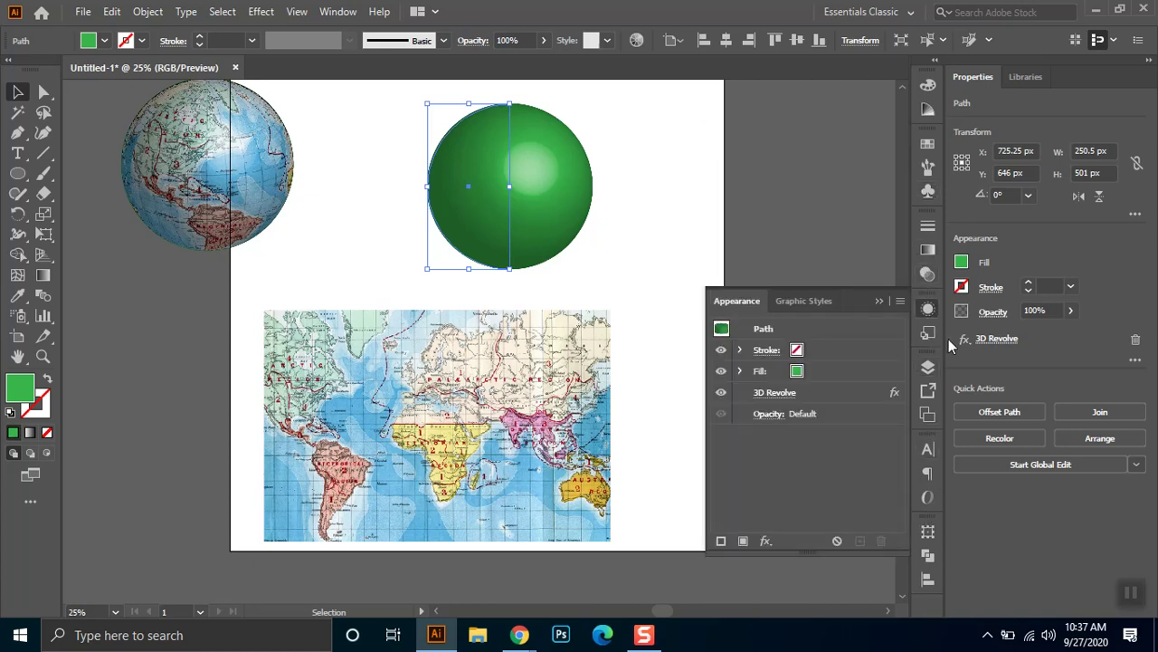
click(773, 393)
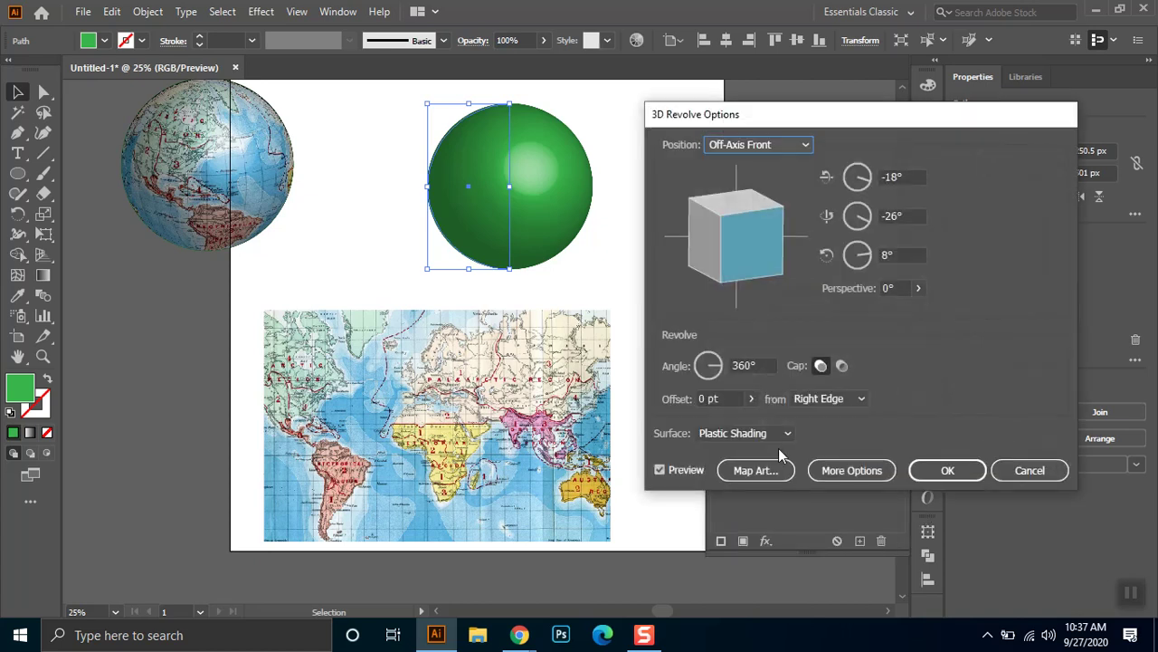
click(754, 470)
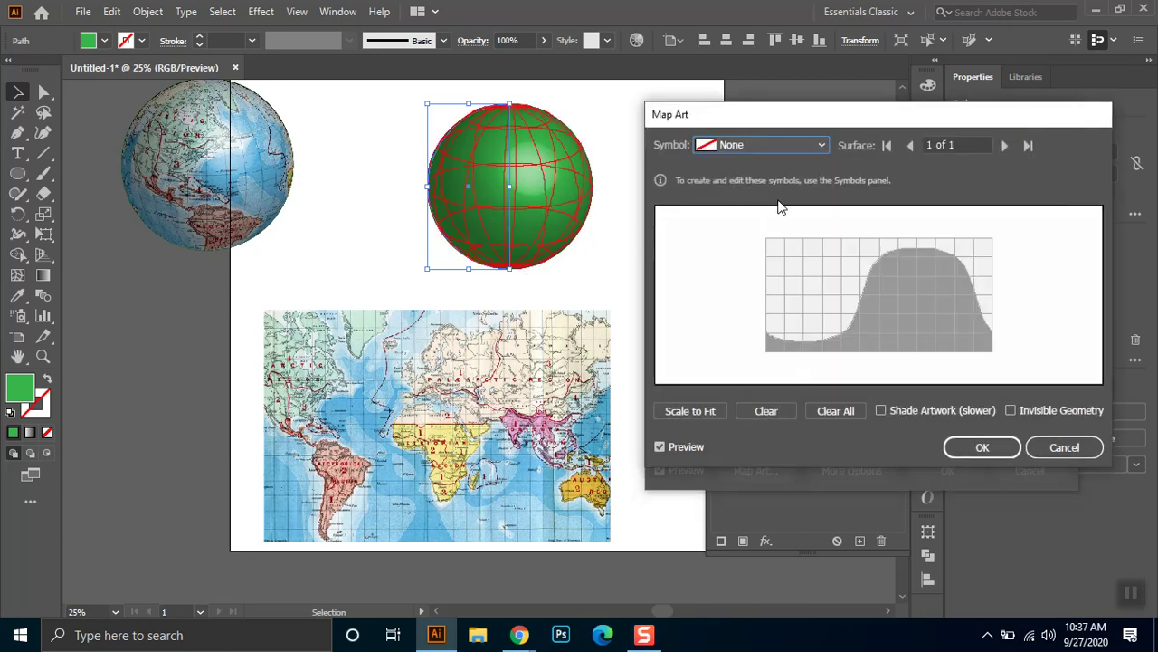
click(819, 145)
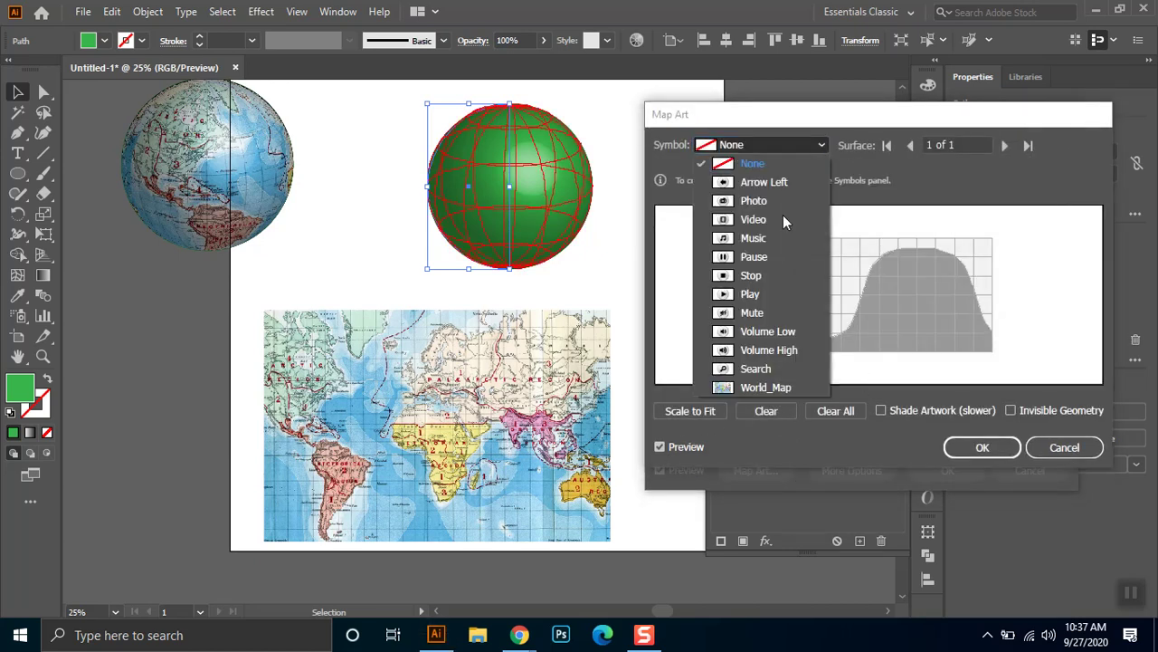
click(734, 388)
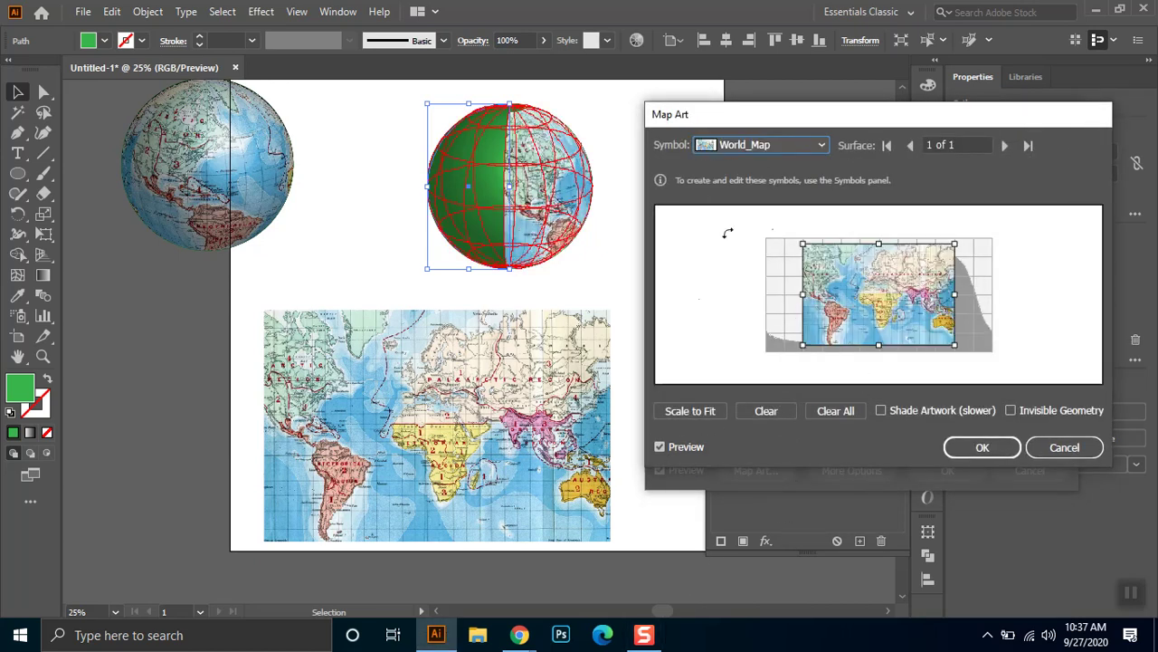
Scale the mapped artwork to fit the sphere, turn on Shade Artwork, apply the revolve and deselect the globe.
click(696, 412)
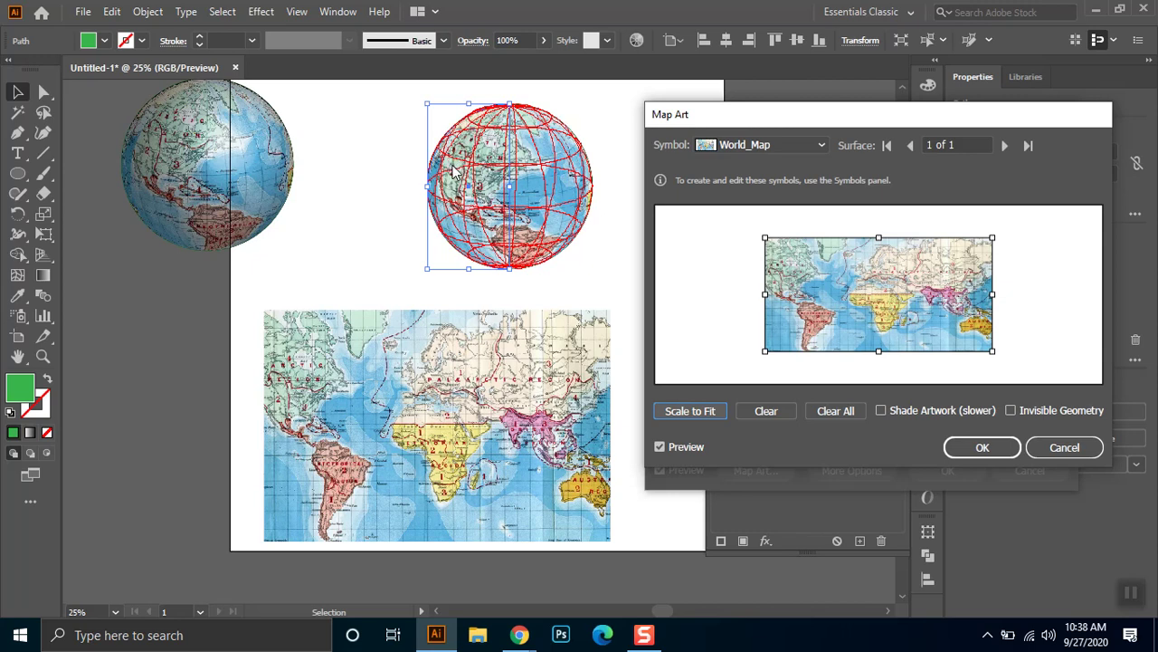
click(912, 410)
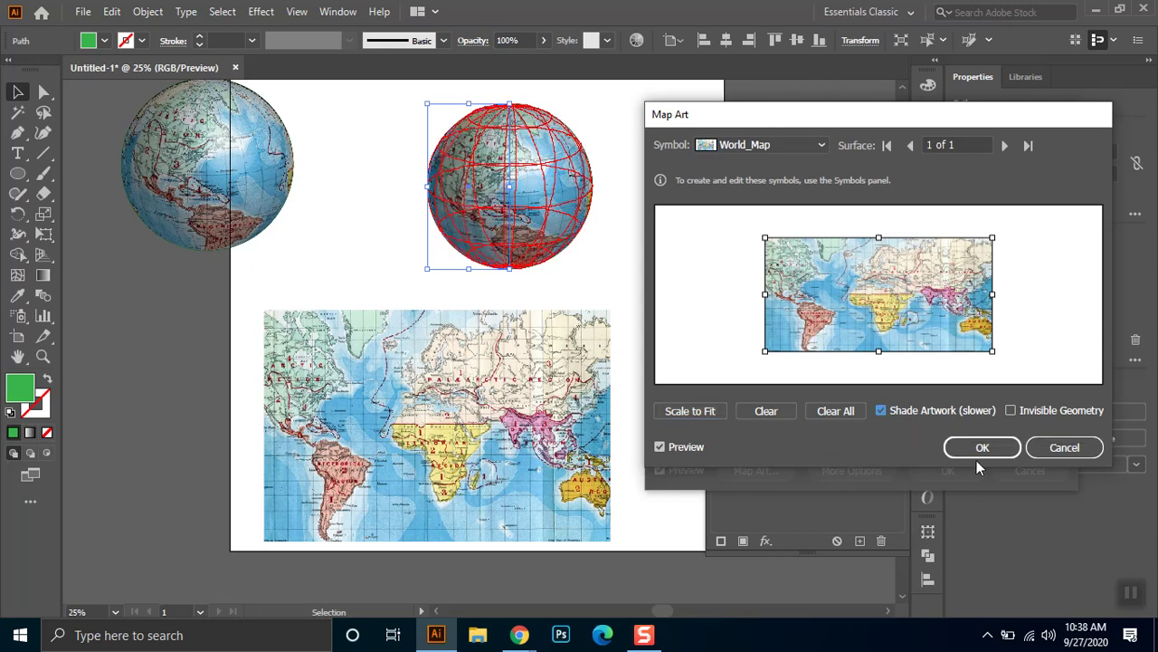
click(883, 411)
click(881, 411)
click(981, 449)
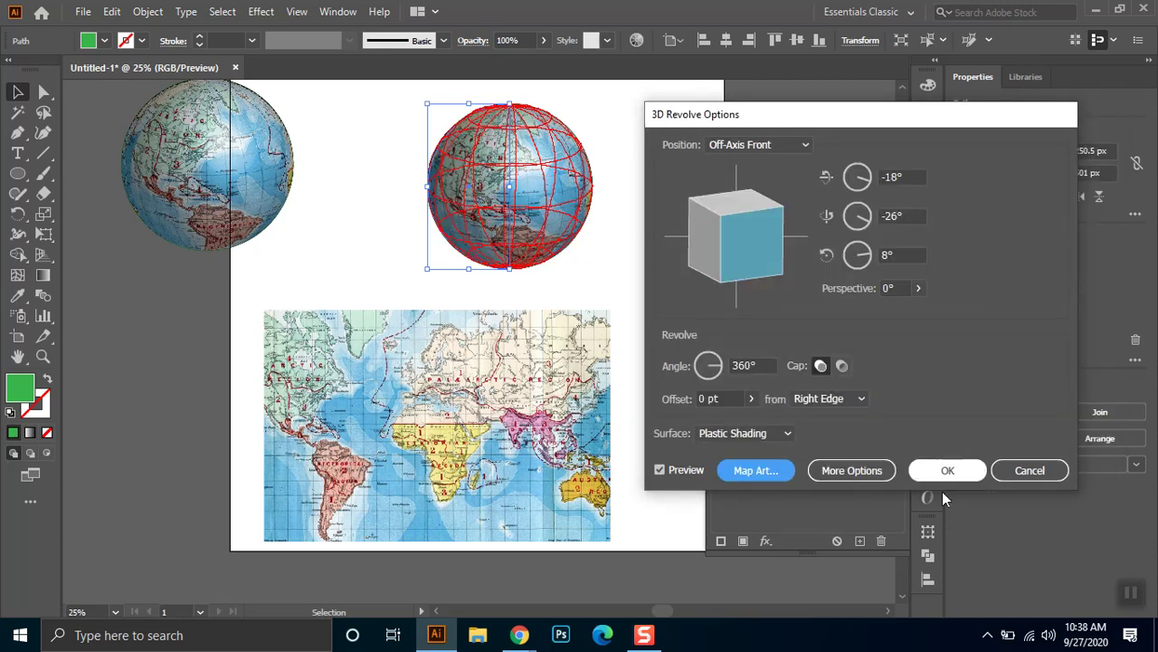
click(930, 459)
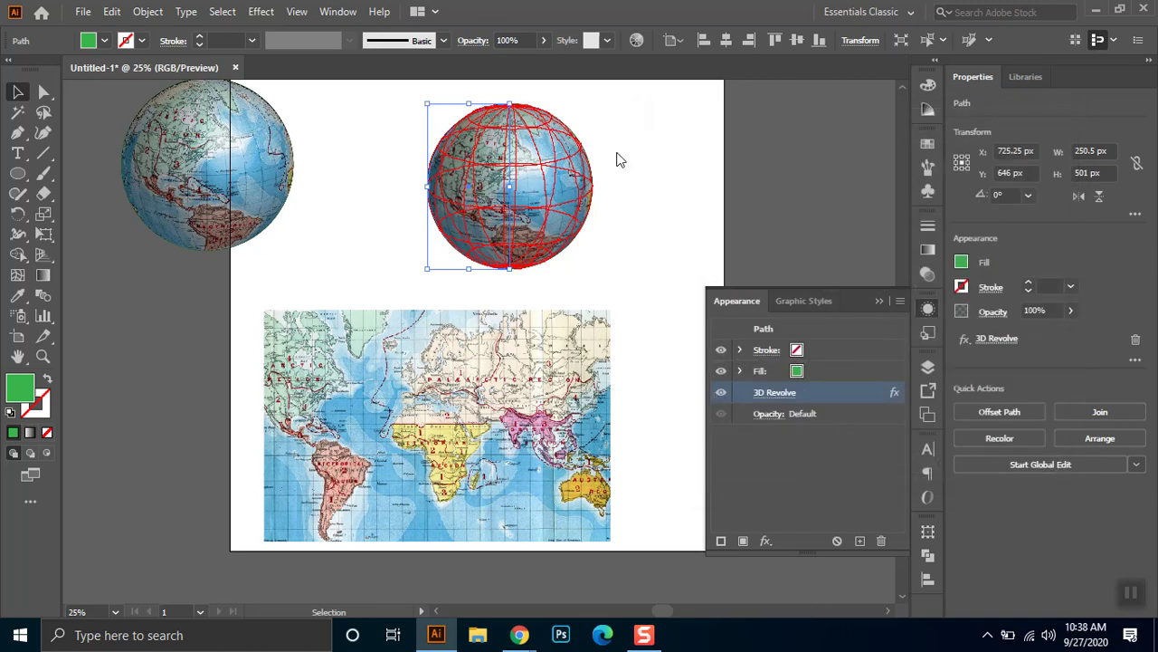
click(676, 166)
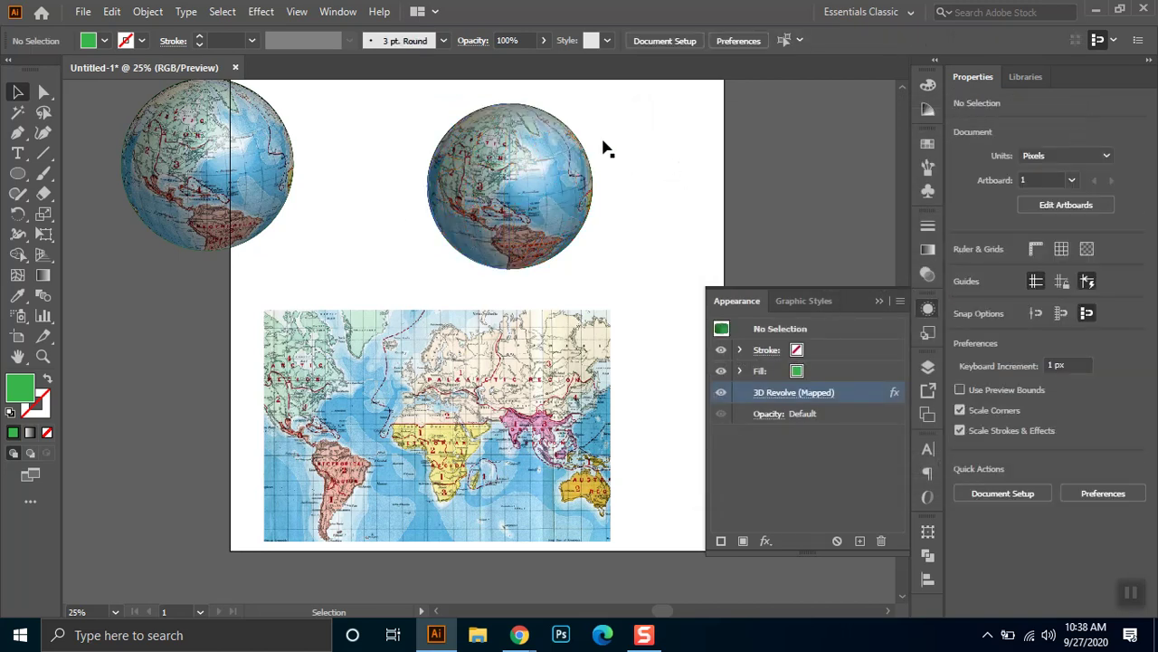
click(500, 110)
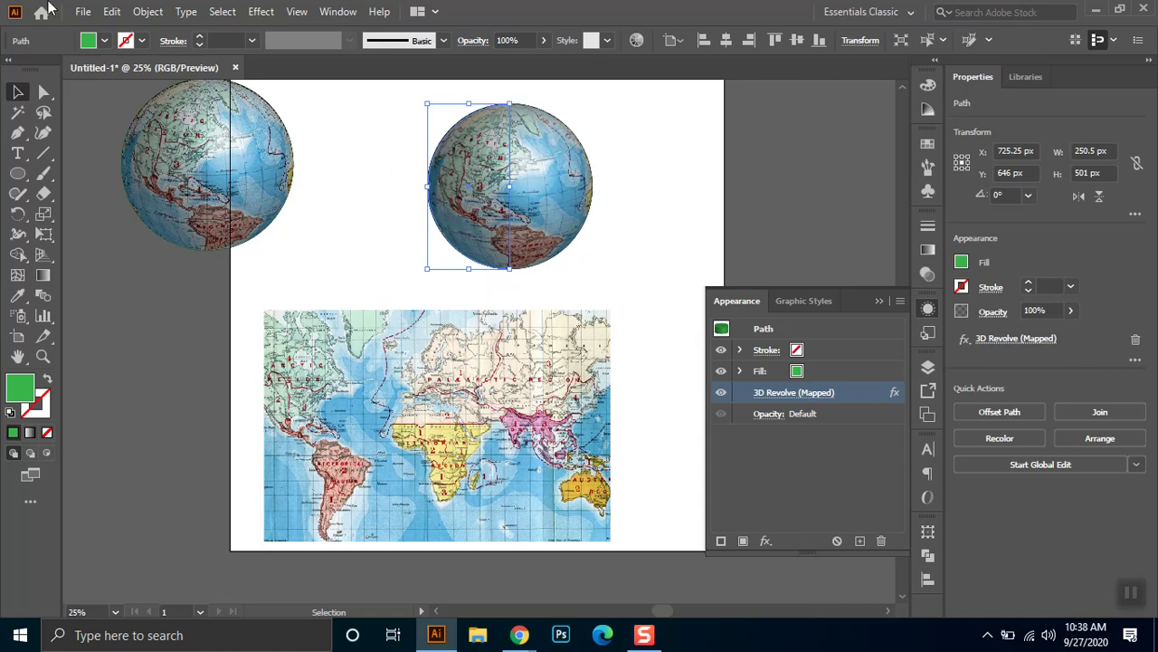
click(42, 91)
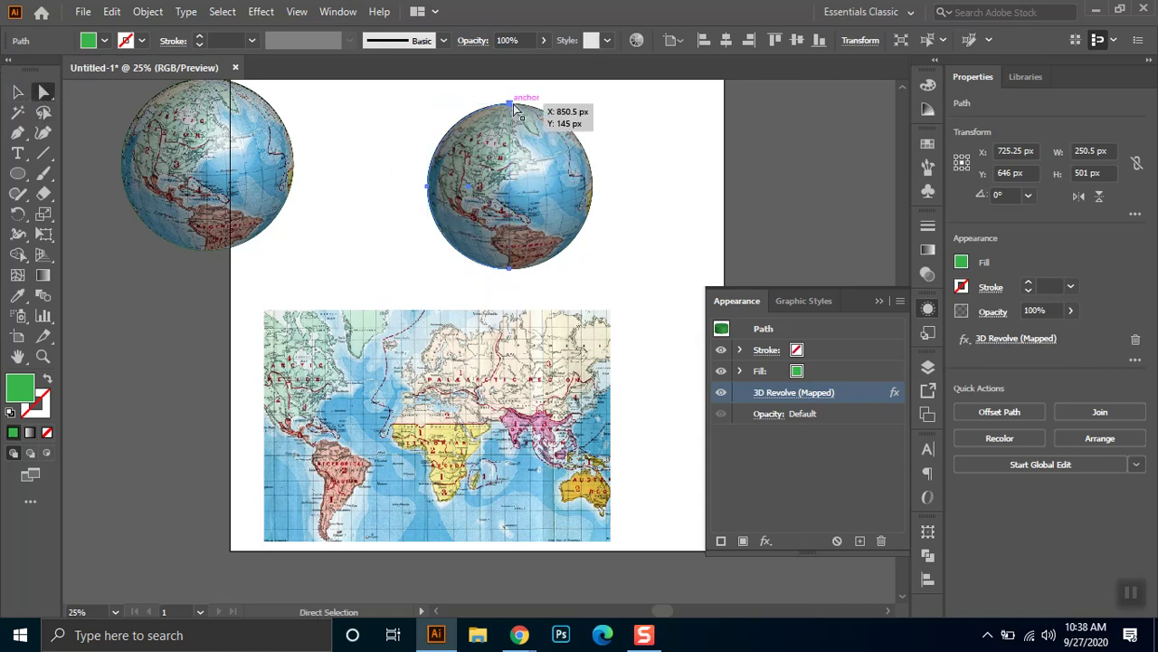
click(18, 132)
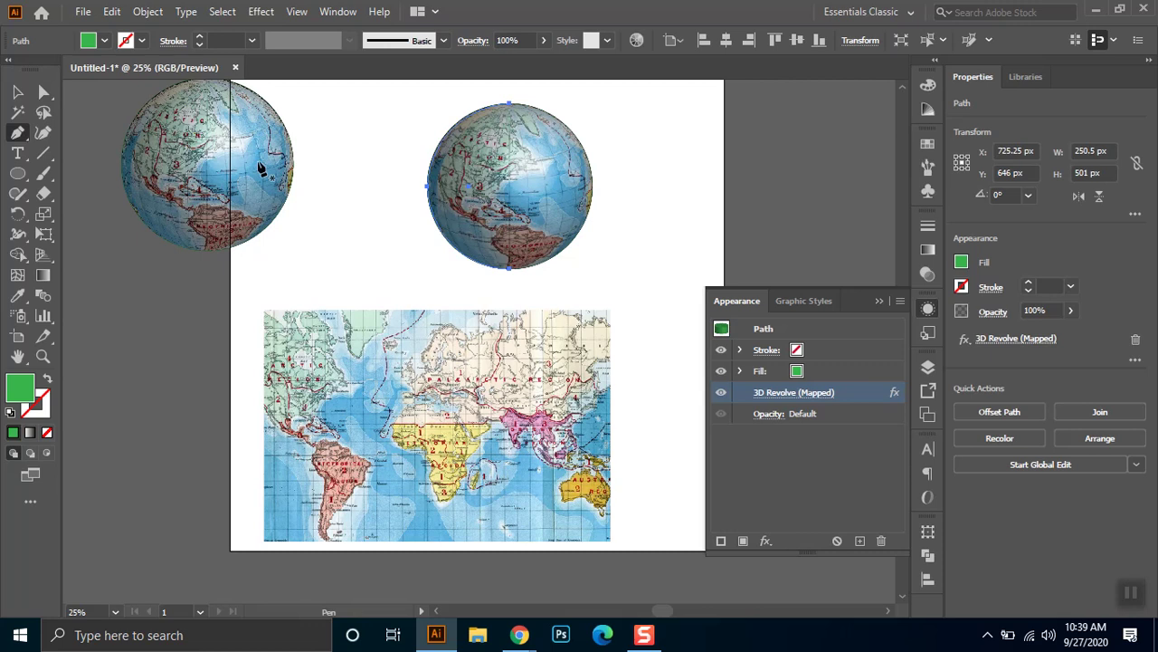
click(458, 121)
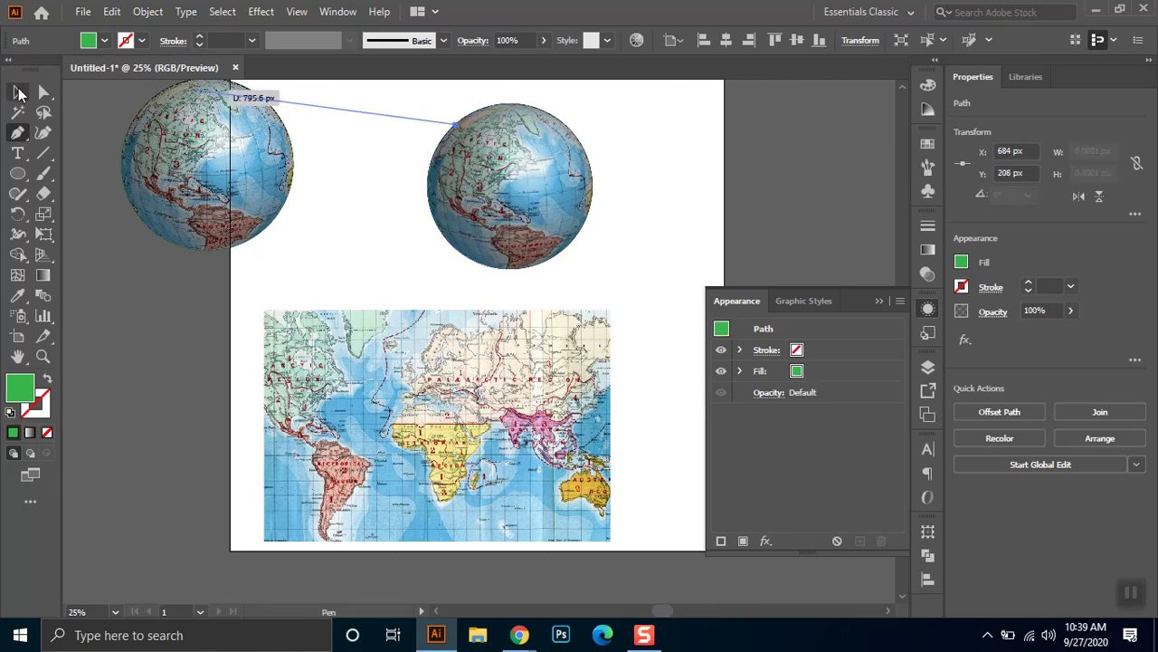
key(ctrl+z)
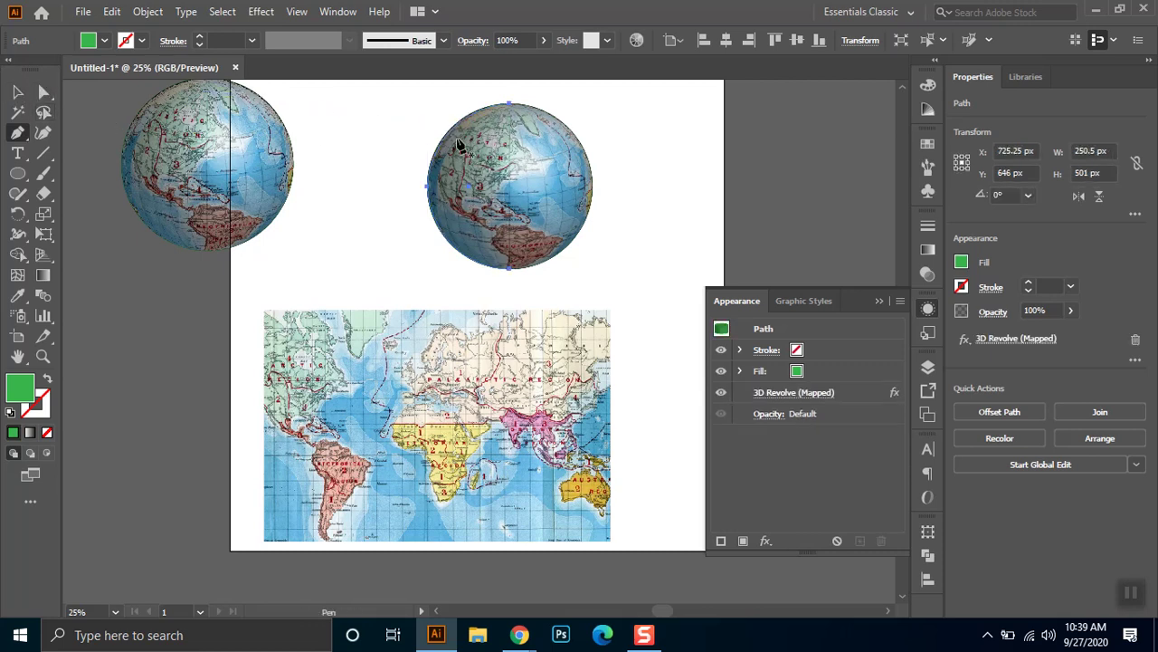
Try reshaping the revolved globe by moving the upper anchor point of its half-circle profile inward, outward and back near the original curve.
key(a)
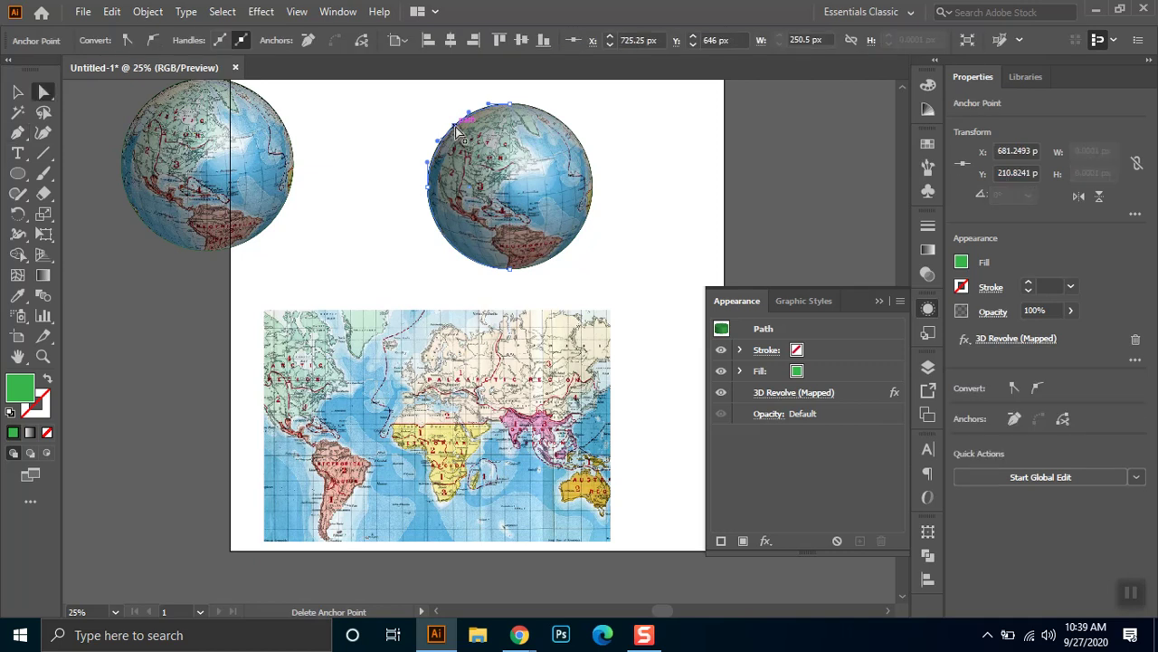
drag(457, 132, 459, 195)
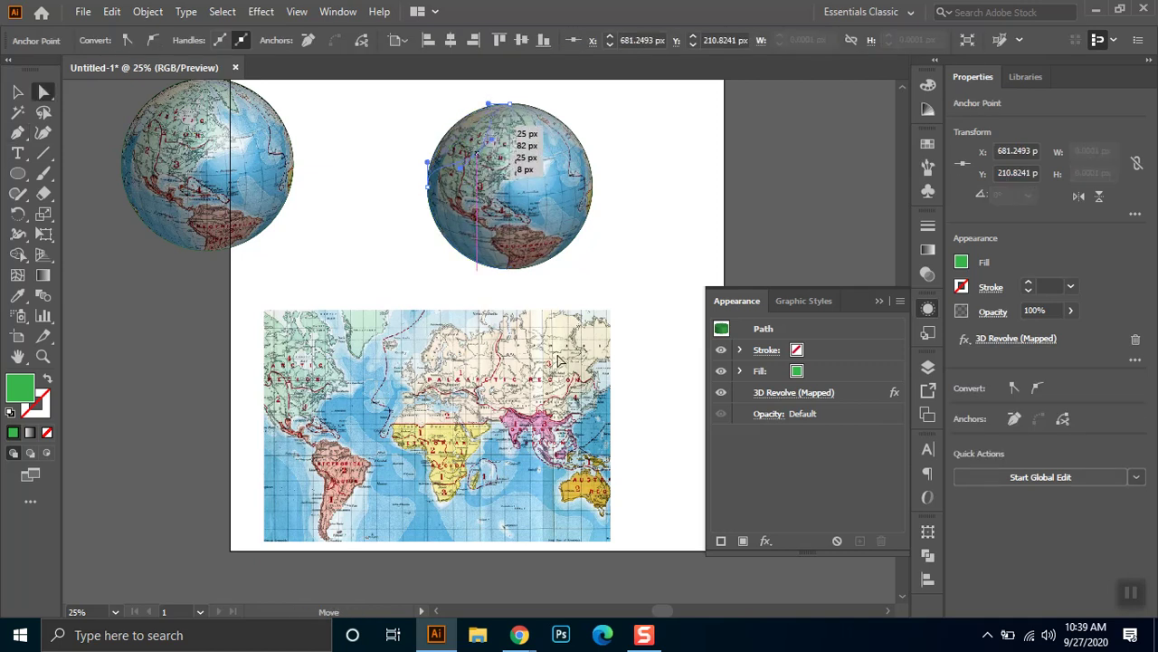
click(659, 176)
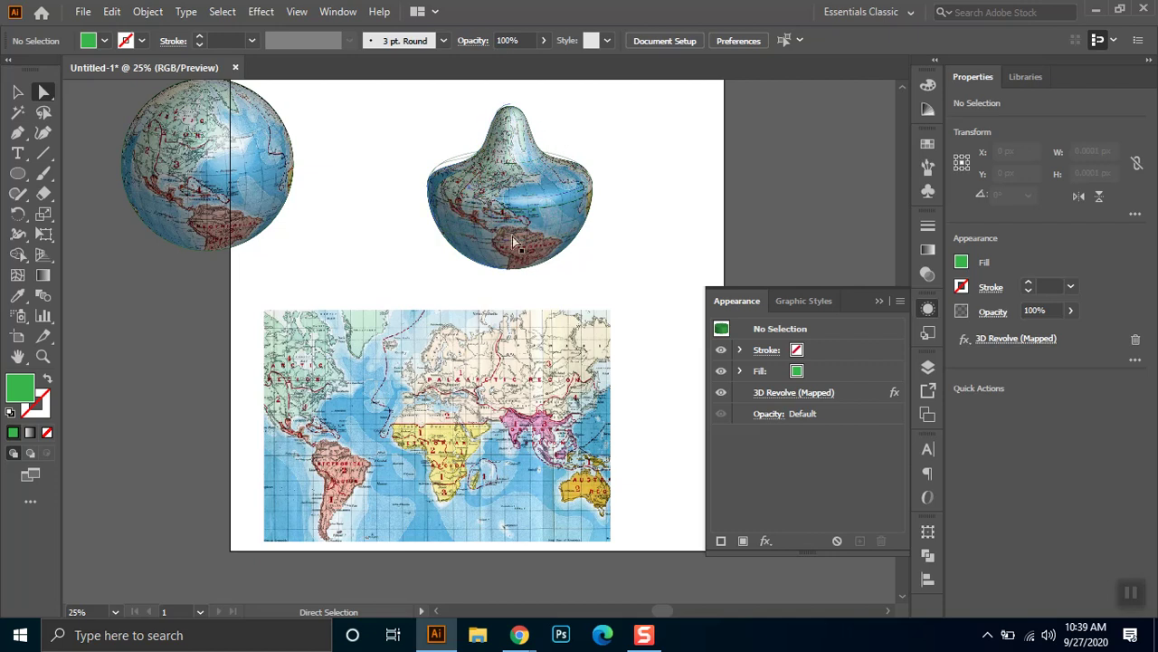
drag(478, 161, 419, 180)
drag(425, 232, 428, 237)
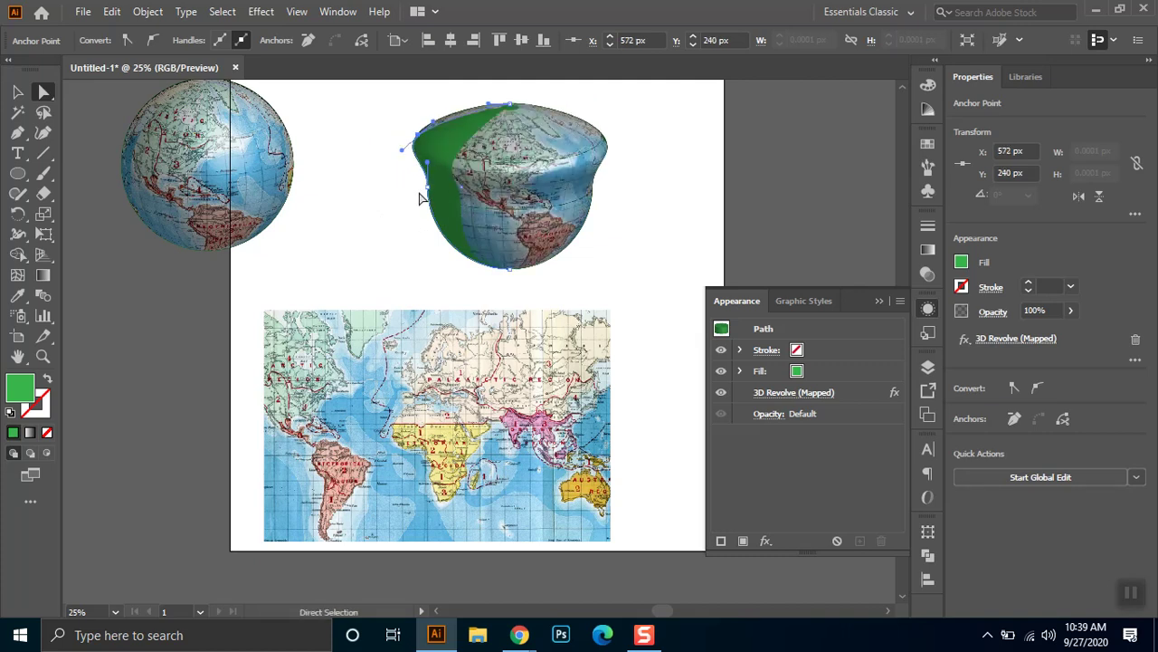
drag(421, 136, 459, 218)
drag(666, 163, 667, 160)
click(317, 218)
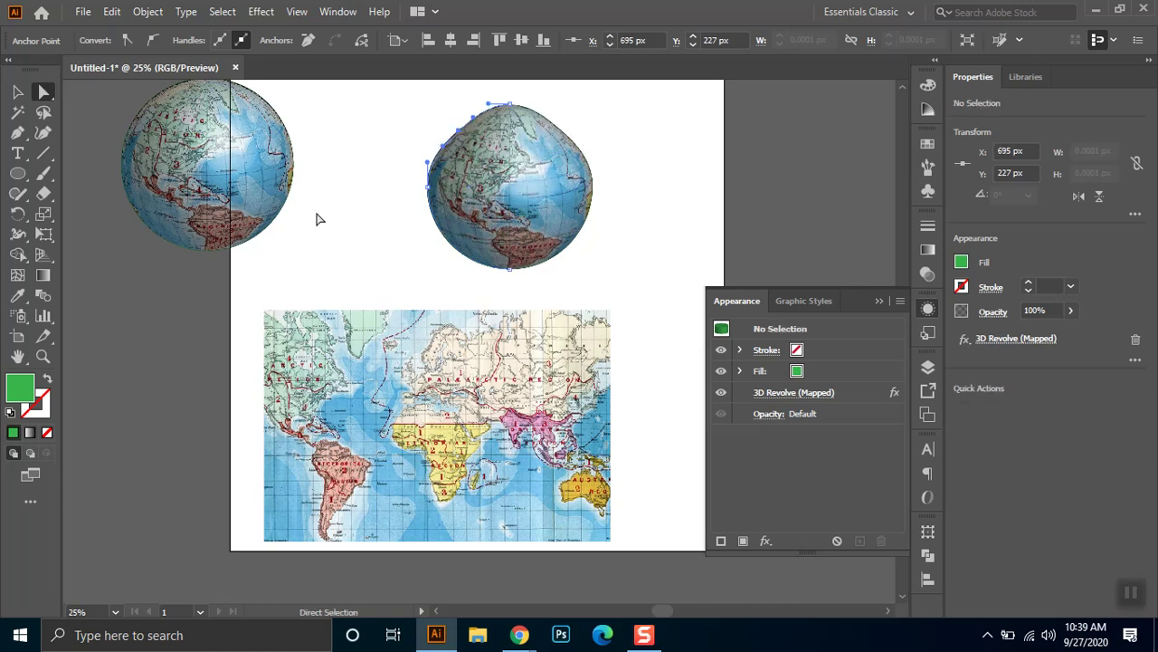
Move the grouped globe fully onto the artboard and delete the world map symbol instance below the globes.
click(16, 93)
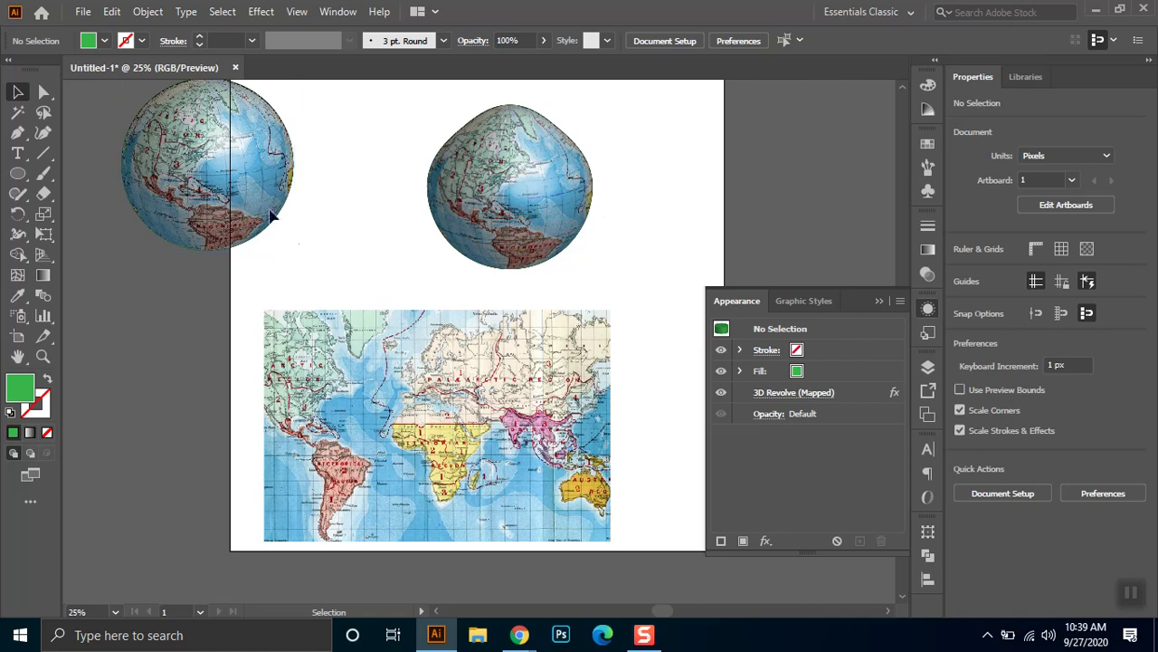
drag(231, 186, 353, 220)
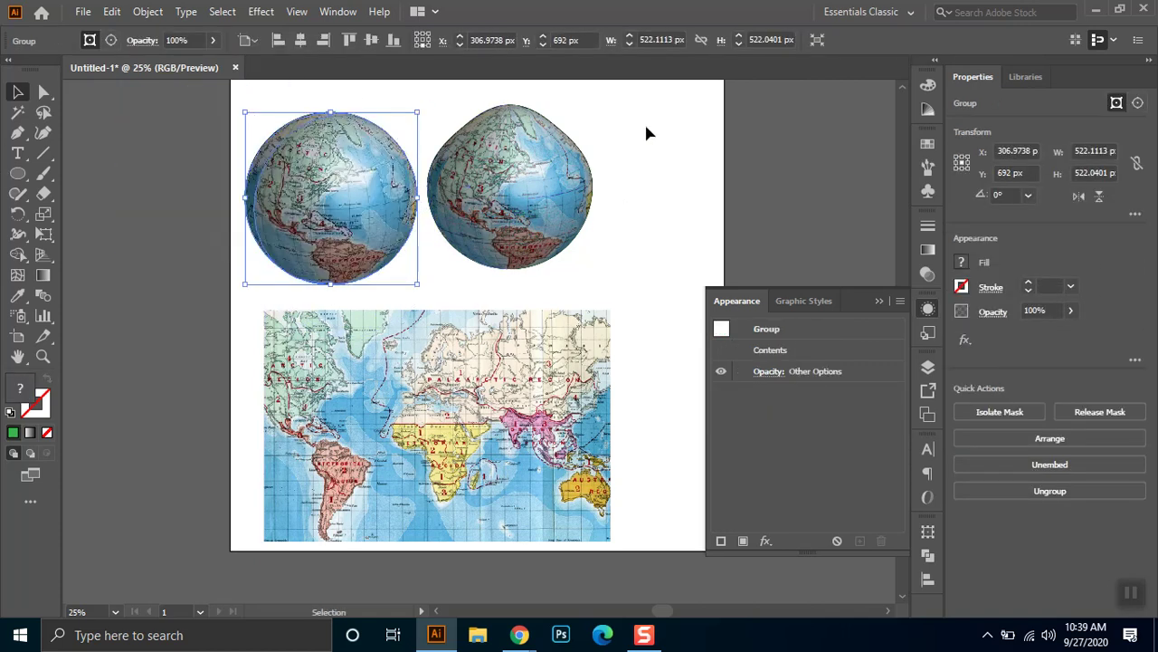
drag(646, 127, 662, 364)
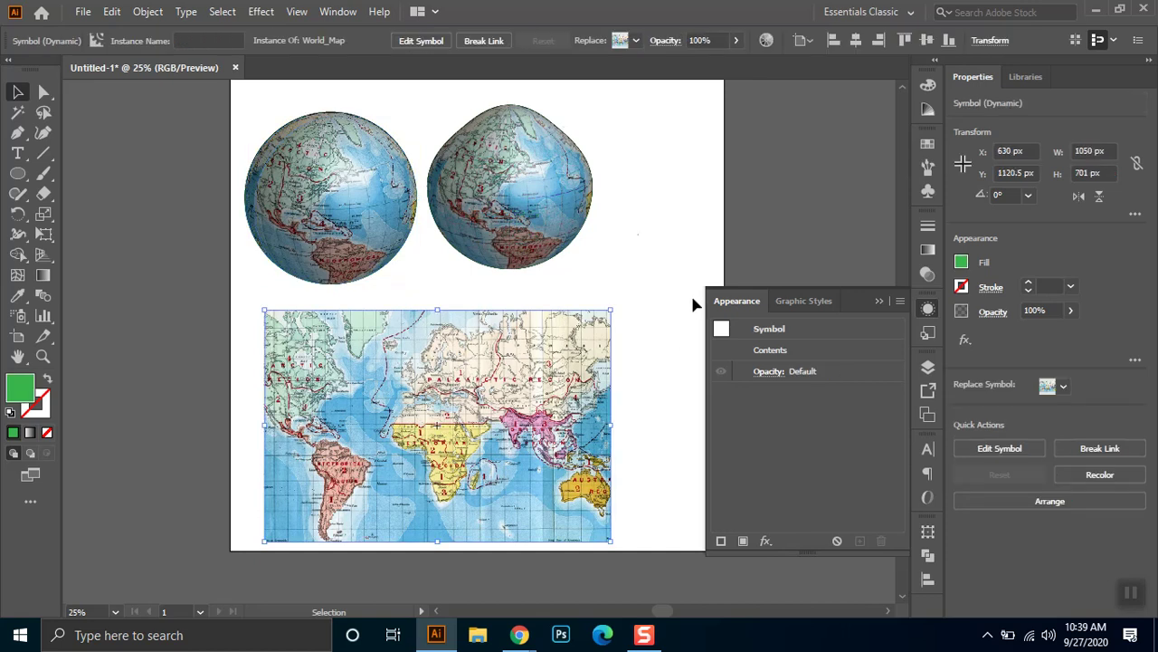
key(Delete)
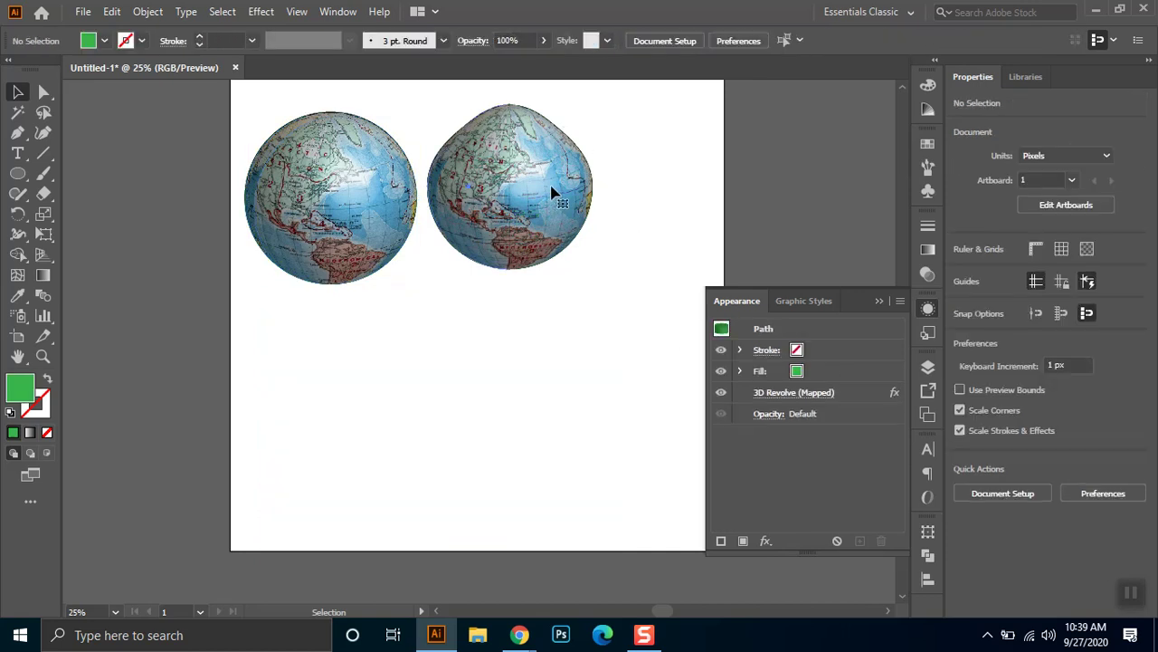
Delete the reshaped globe, then move the remaining globe toward the artboard's centre and enlarge it to about 879 px wide.
click(554, 190)
key(Delete)
drag(352, 201, 437, 224)
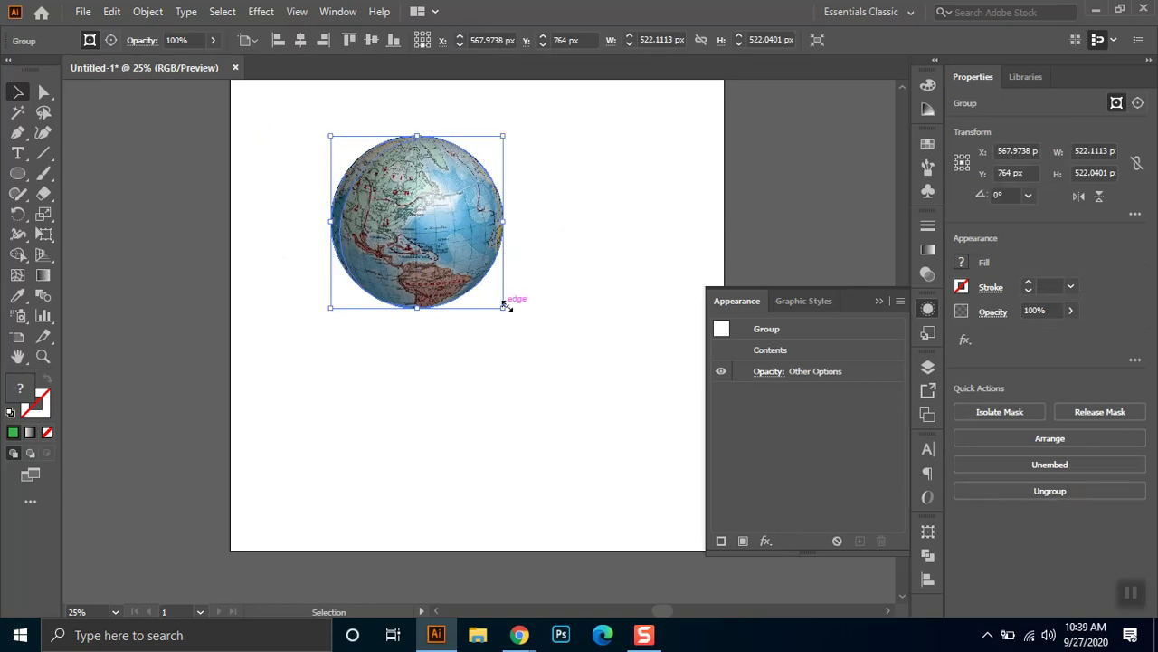
drag(499, 305, 621, 426)
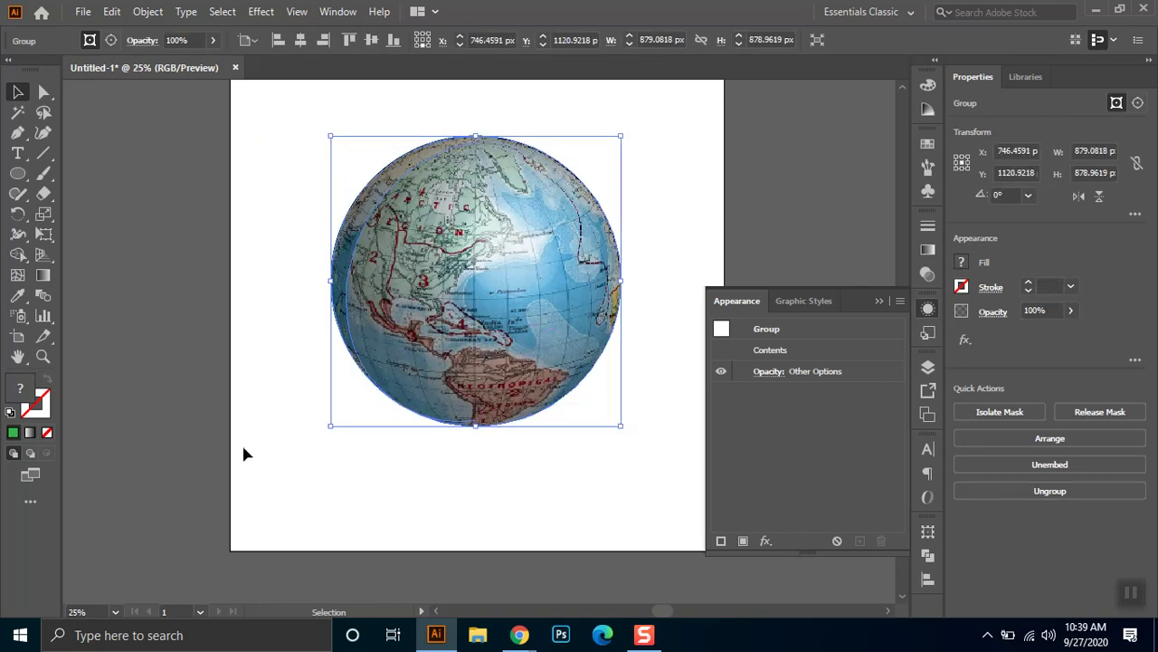
Draw a flat ellipse about 780 by 104 px centred below the globe and fill it with black.
click(18, 175)
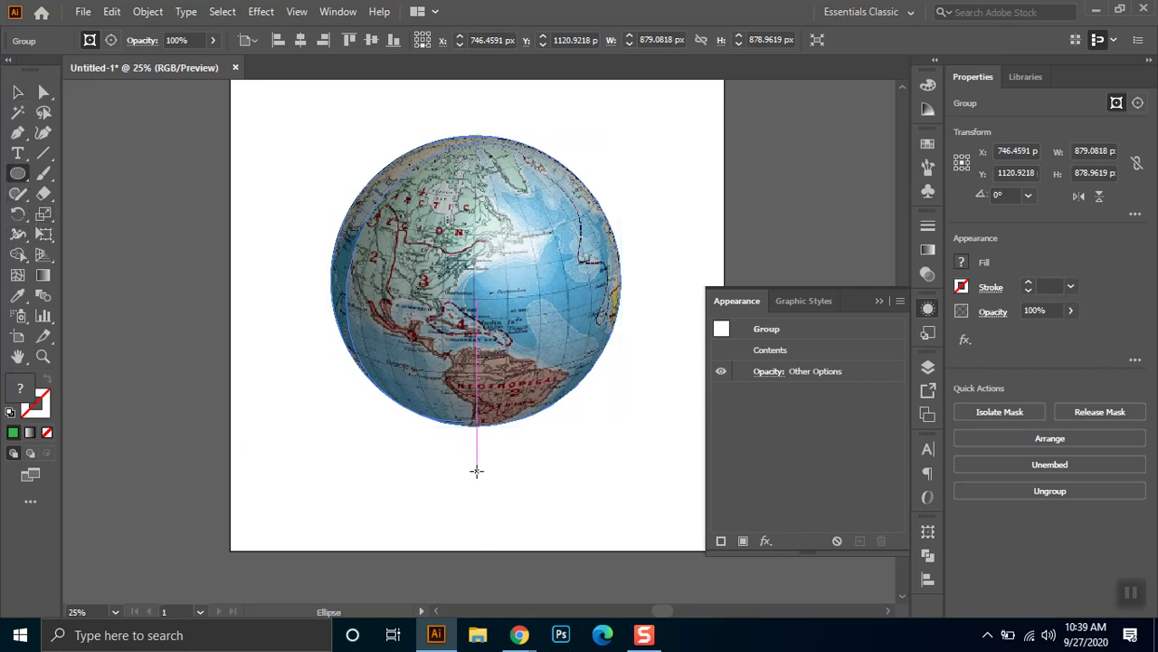
drag(477, 470, 607, 494)
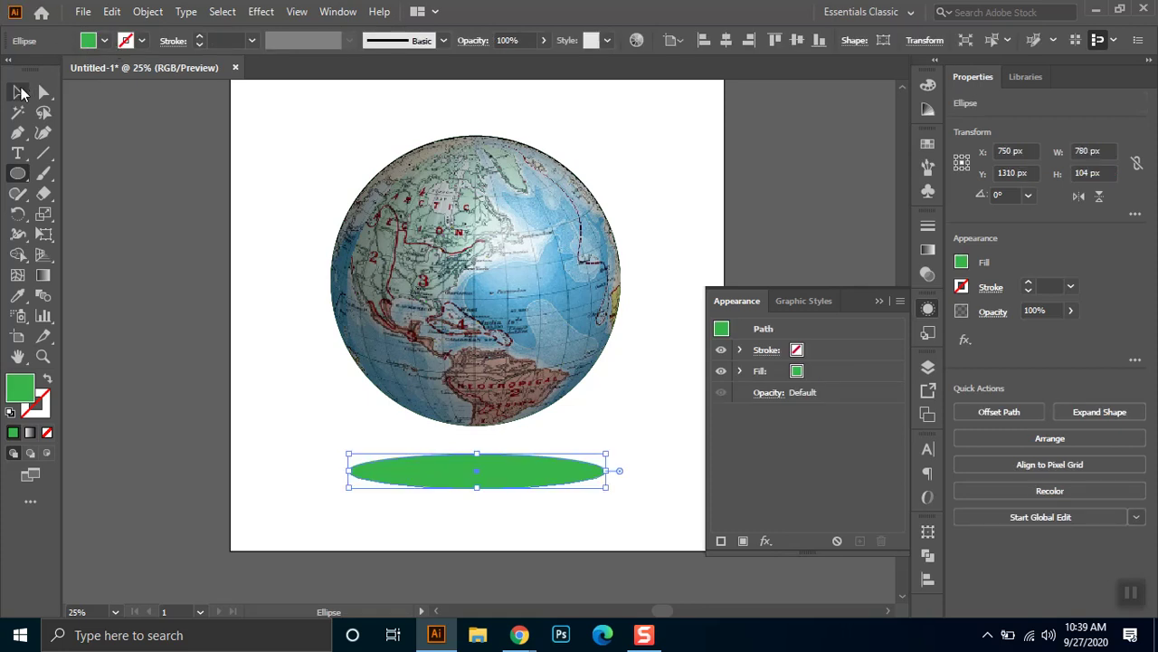
click(20, 93)
click(105, 41)
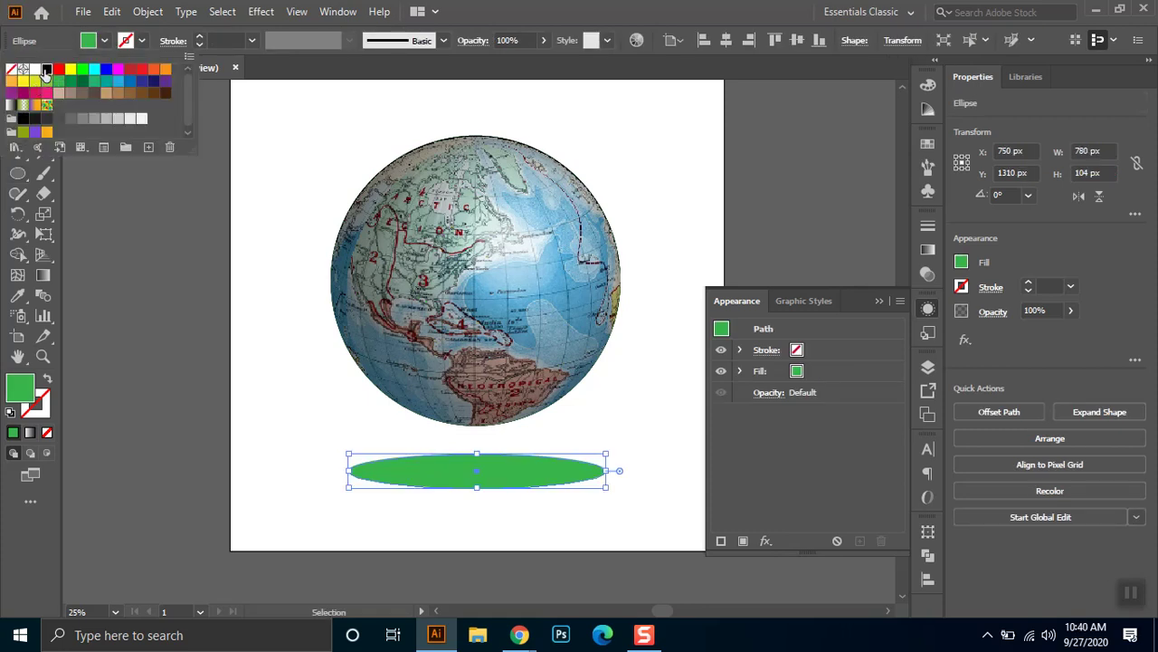
click(46, 70)
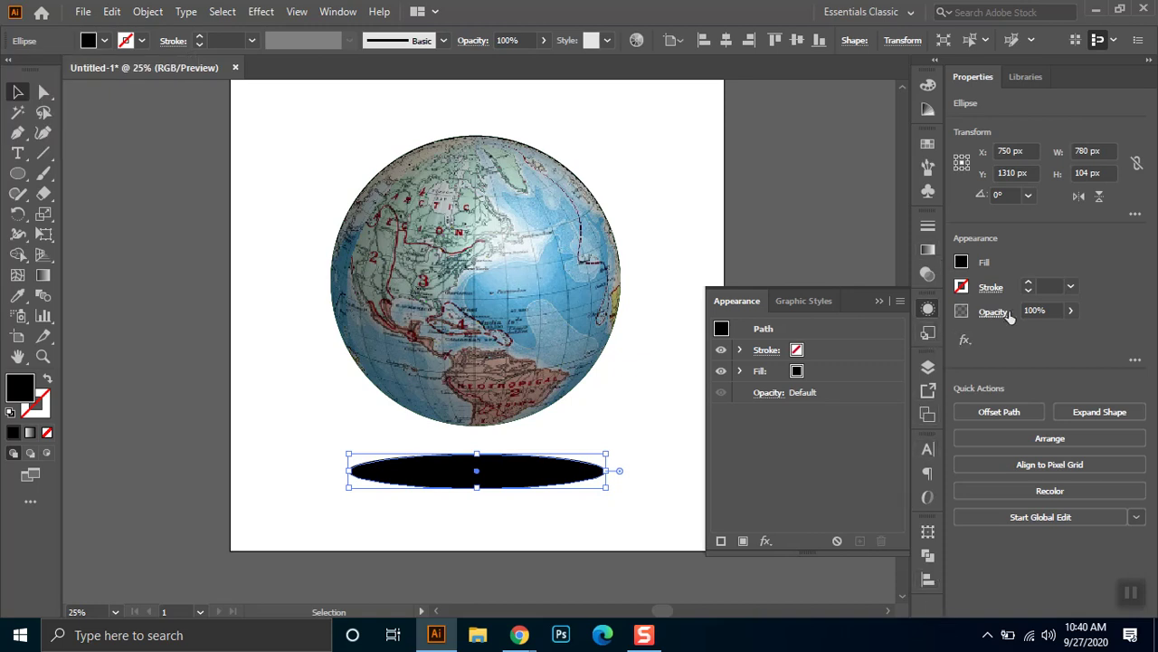
Apply a Gaussian Blur with a radius of about 23.85 pixels to the black ellipse and deselect it.
click(767, 541)
mouse_move(842, 388)
click(986, 390)
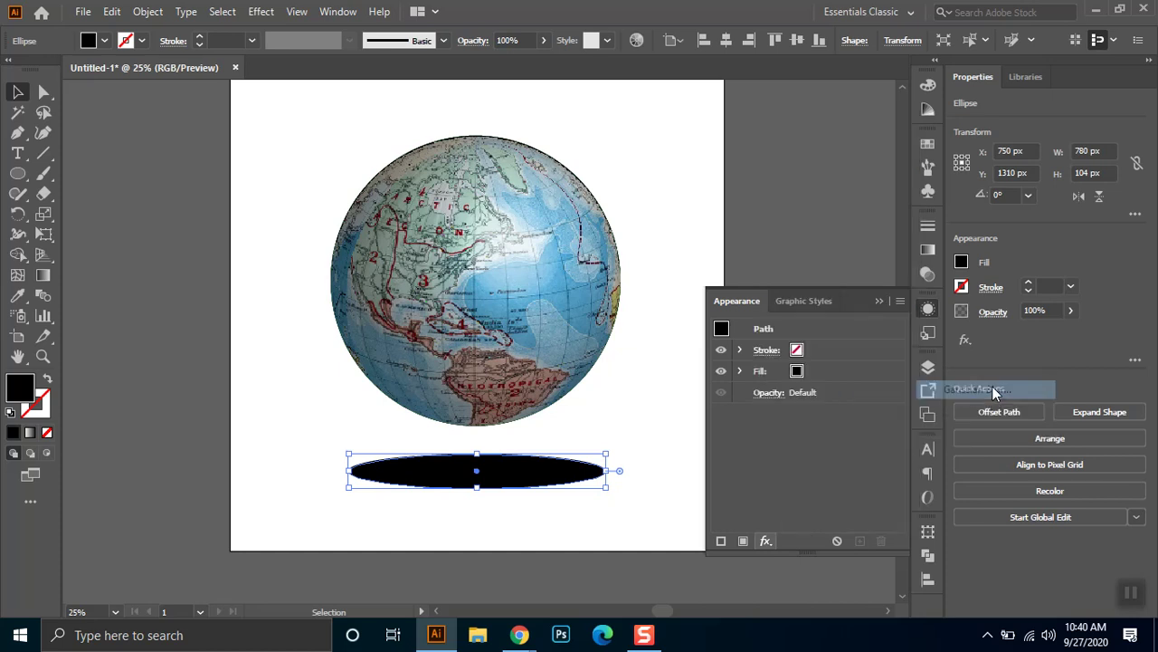
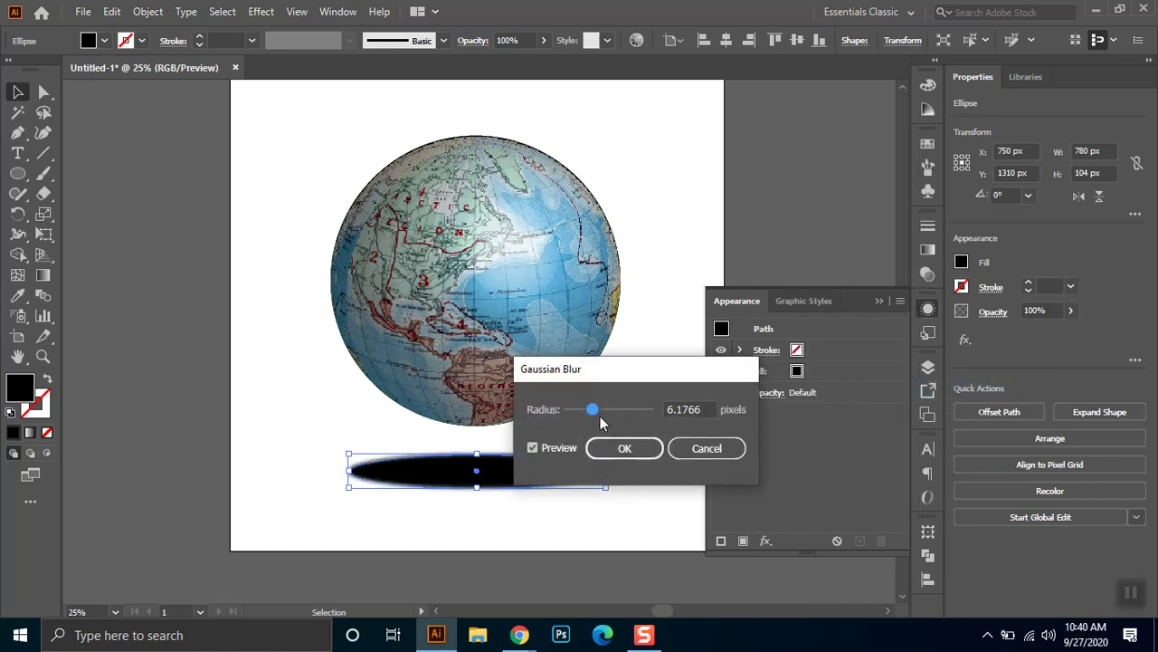
drag(597, 410, 613, 413)
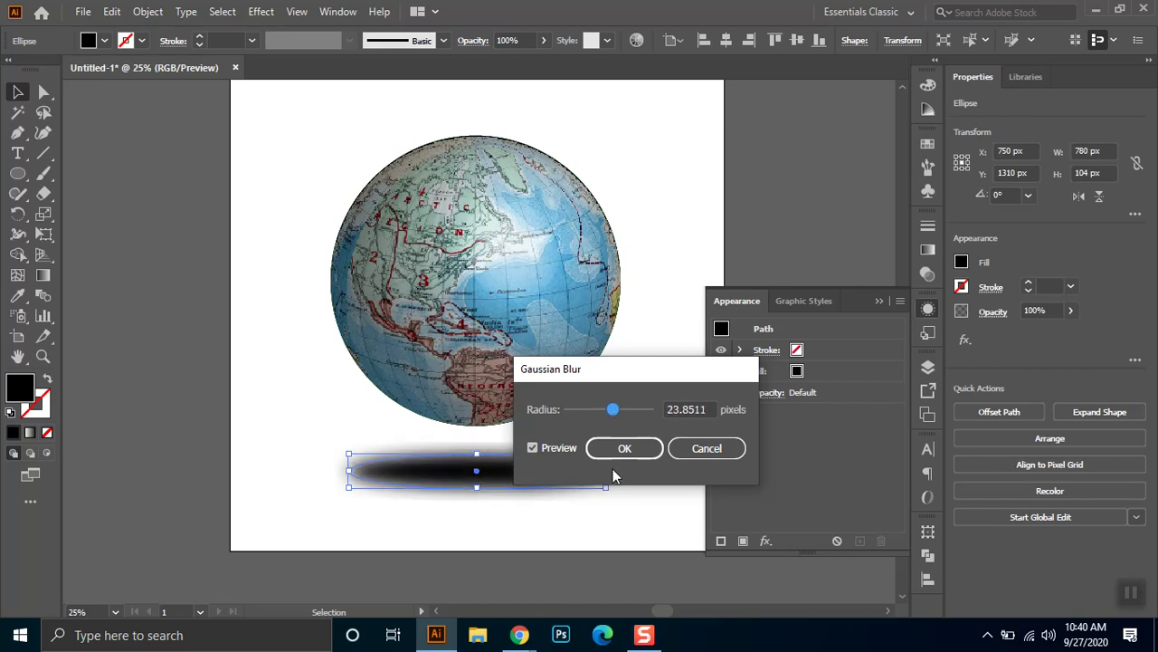
click(621, 448)
click(878, 300)
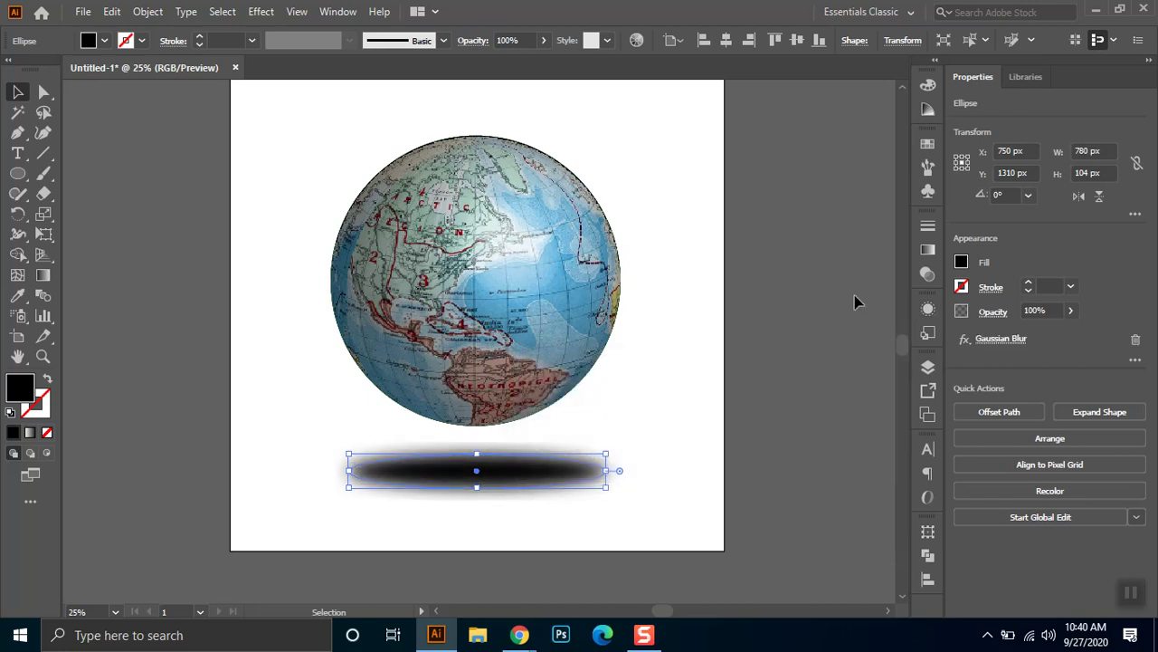
click(671, 205)
Draw a rectangle about 1551 px square covering the whole artboard and send it behind the globe and shadow.
scroll(623, 413, down, 1)
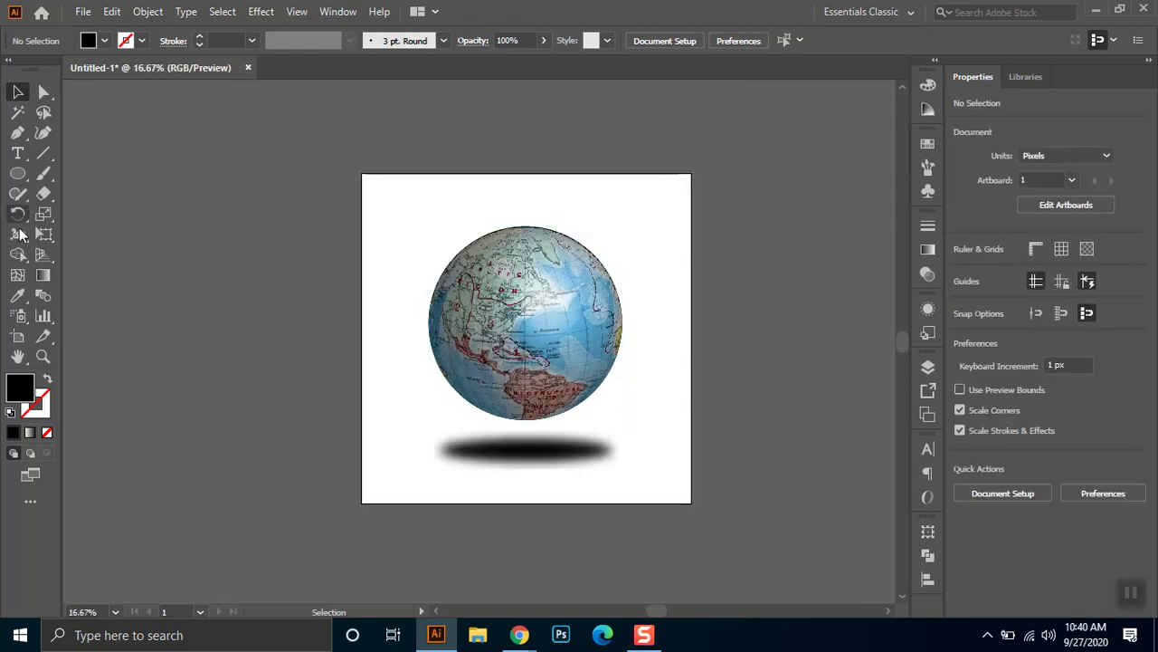
click(18, 174)
click(100, 173)
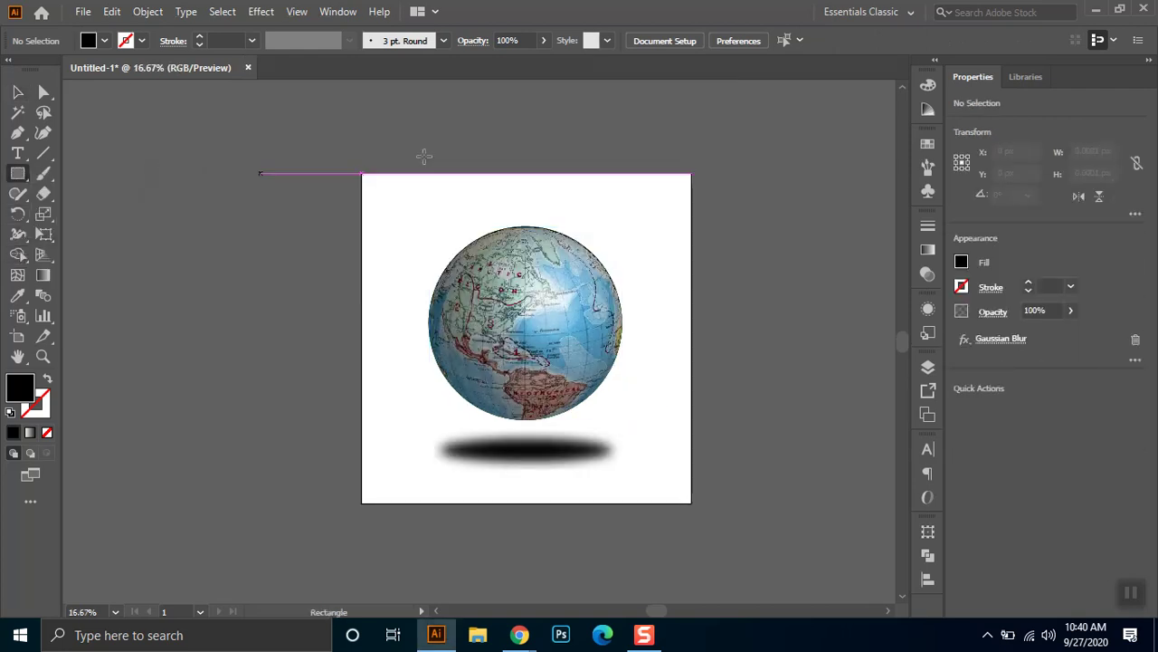
drag(358, 172, 696, 510)
key(ctrl+shift+bracketleft)
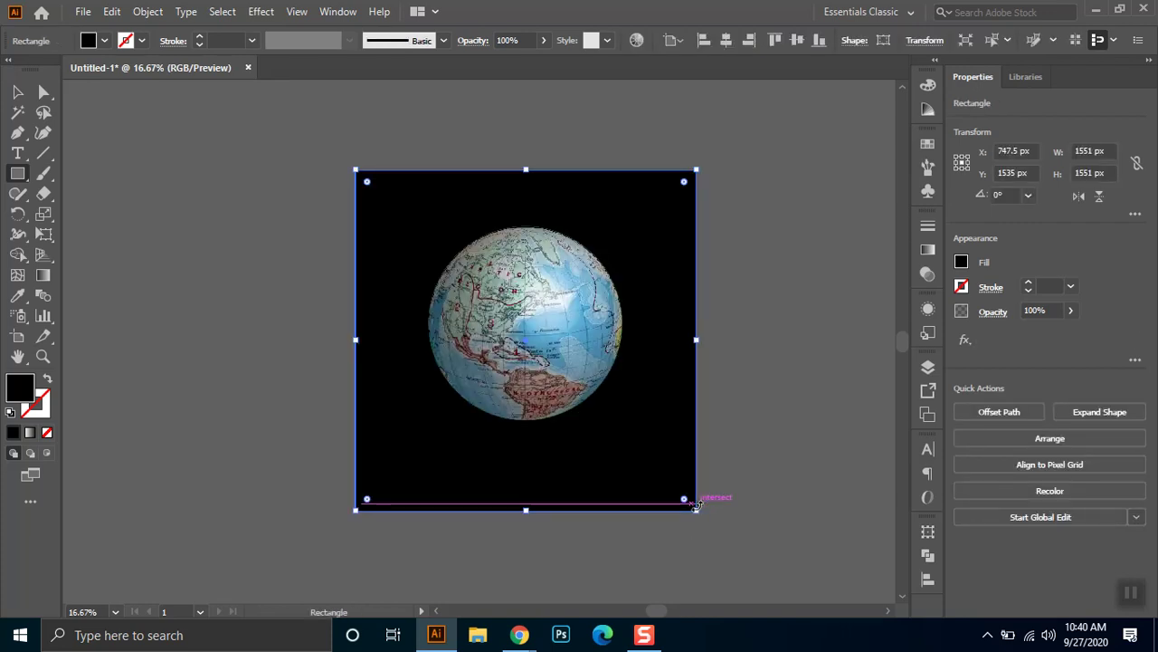
click(18, 91)
Give the background rectangle a linear gradient fill and set its starting colour stop to the dark indigo swatch.
click(928, 251)
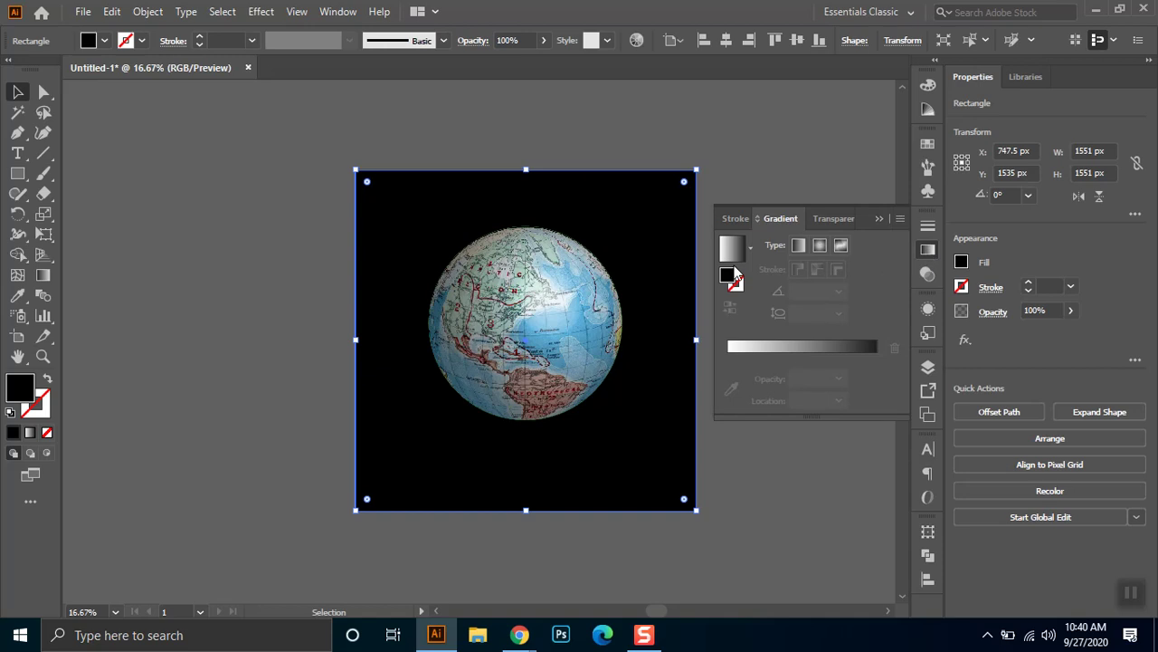
click(740, 258)
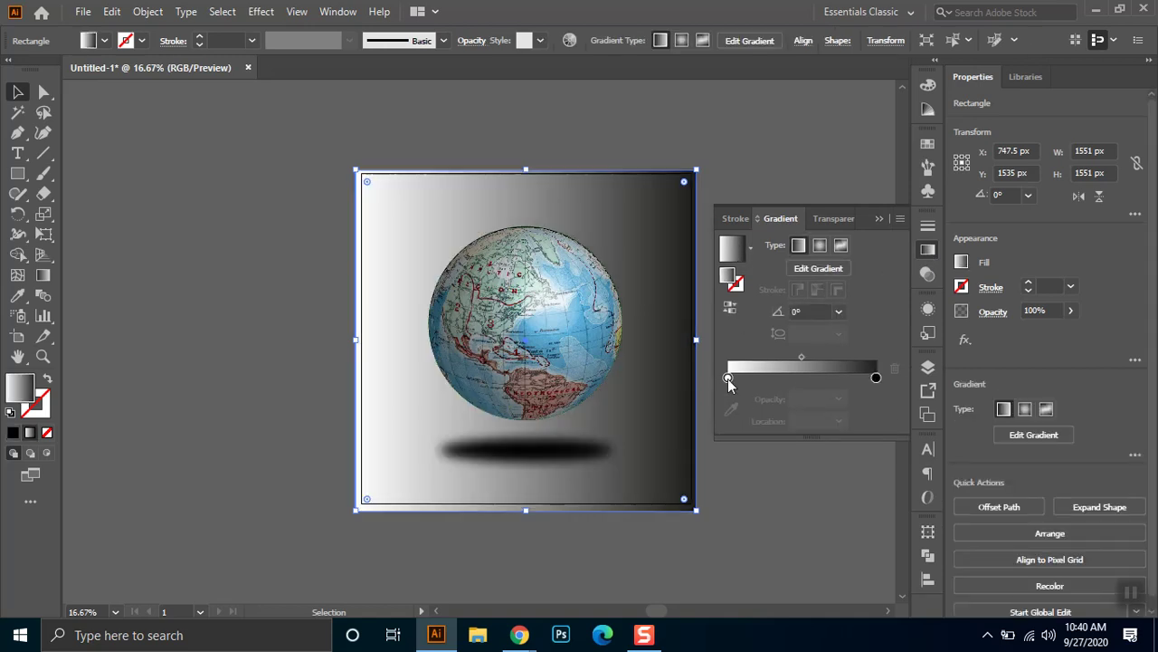
double_click(729, 378)
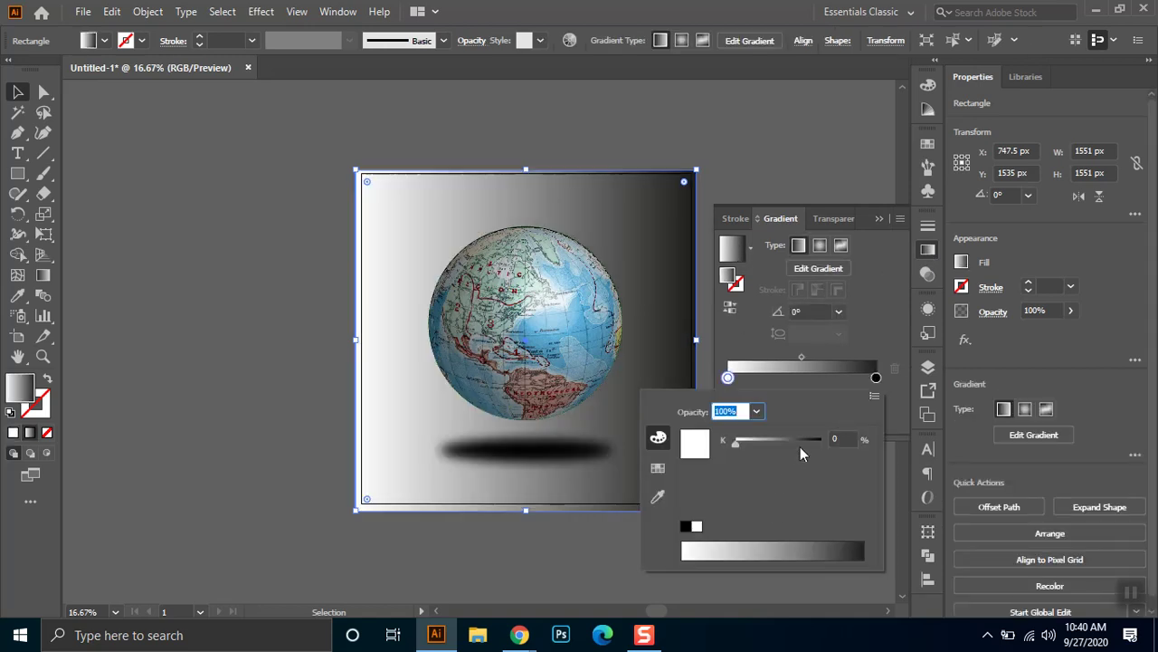
click(658, 468)
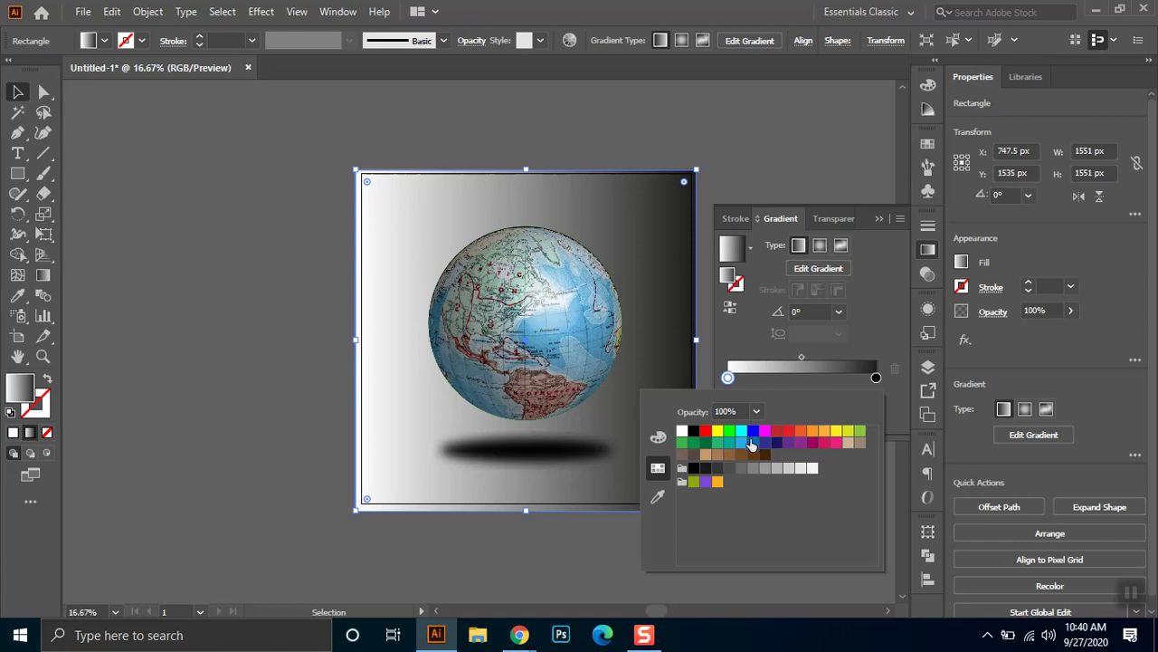
click(778, 446)
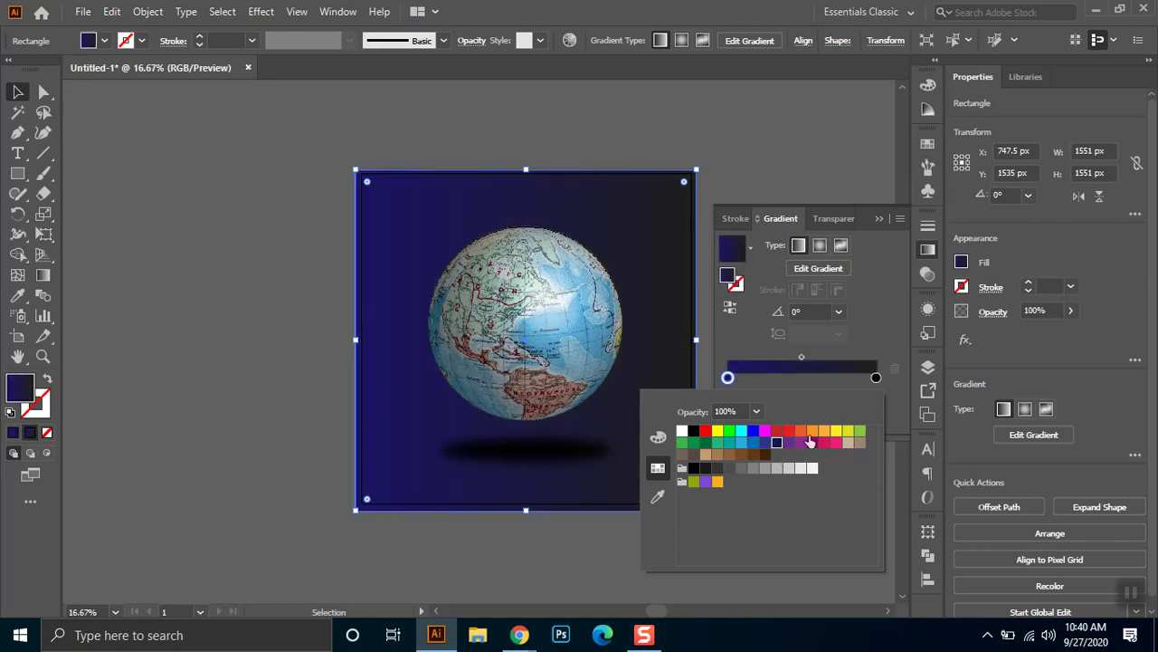
Set the gradient's end colour stop to the medium blue swatch.
click(875, 377)
double_click(875, 378)
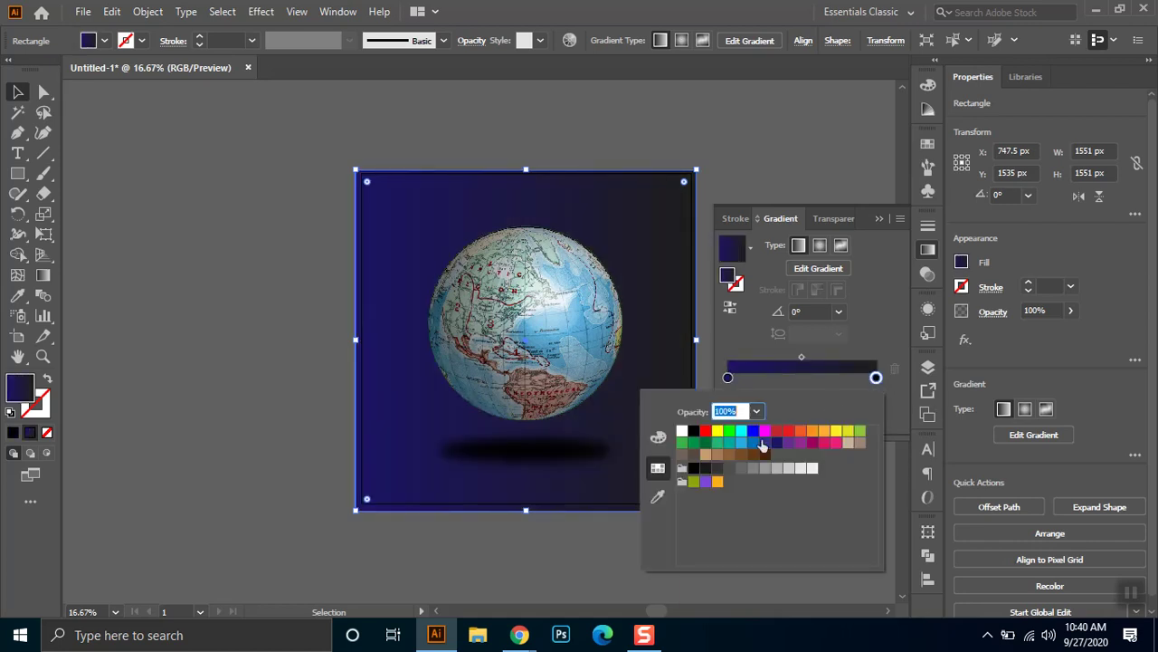
click(764, 443)
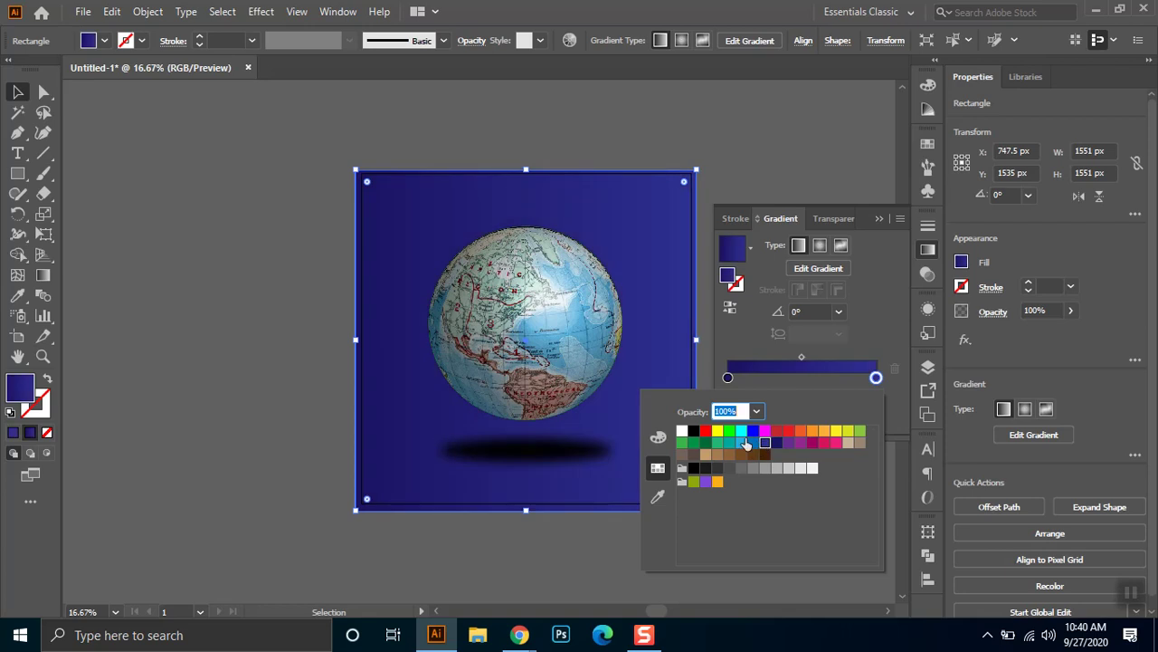
click(753, 443)
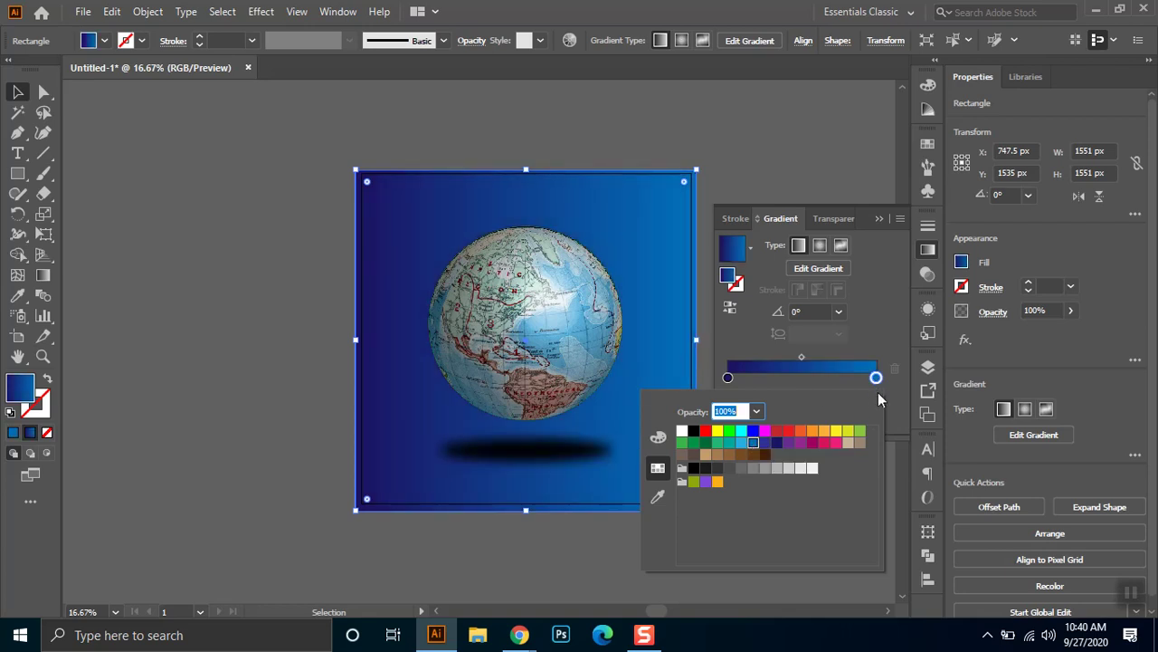
click(572, 282)
Redirect the background gradient vertically at 90° with blue at the top and indigo below, and deselect the rectangle.
click(43, 275)
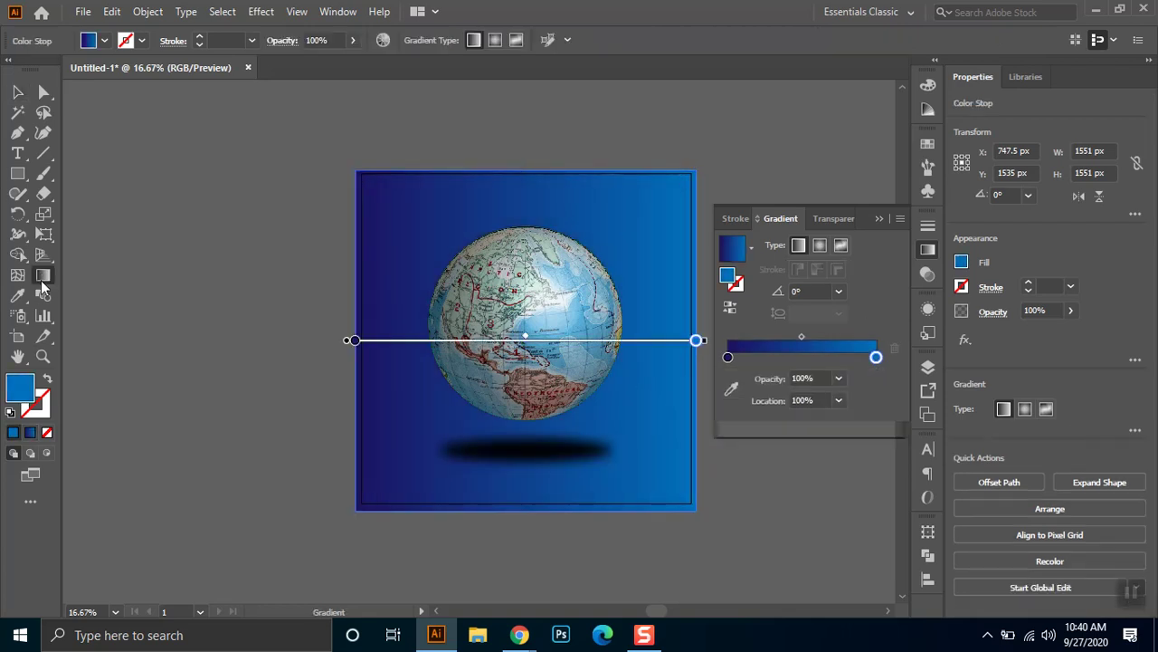
mouse_move(542, 166)
mouse_down()
mouse_move(542, 464)
mouse_move(570, 461)
mouse_move(552, 493)
mouse_move(551, 190)
mouse_move(572, 153)
mouse_up()
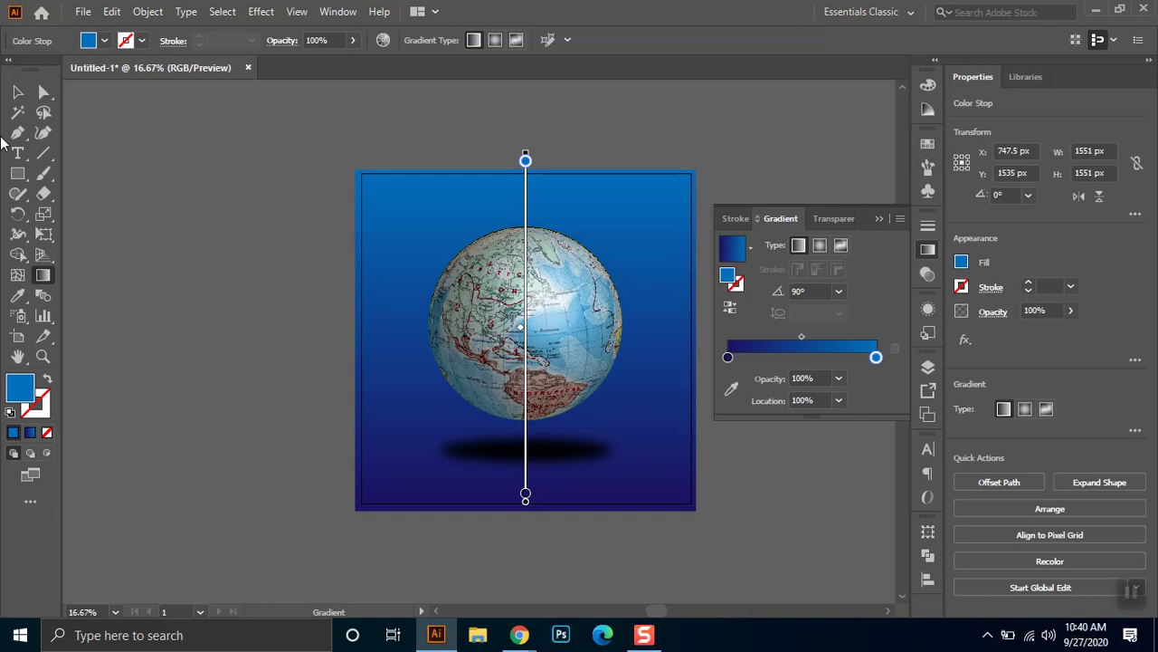
click(17, 91)
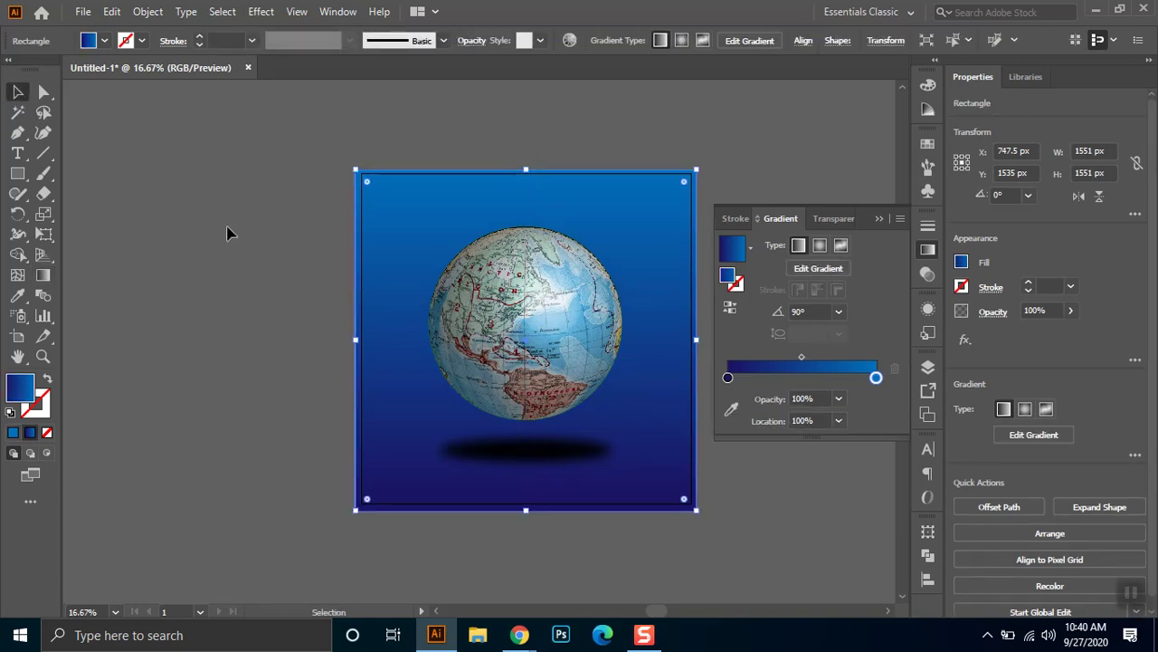
key(ctrl+shift+a)
scroll(594, 332, up, 2)
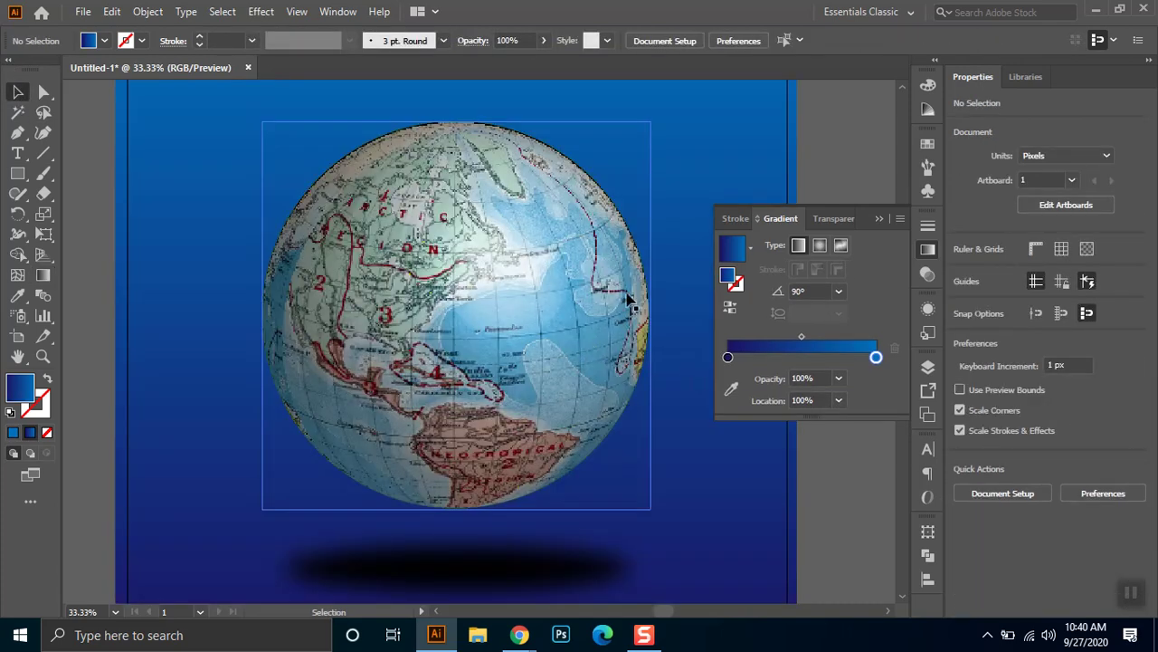
click(882, 219)
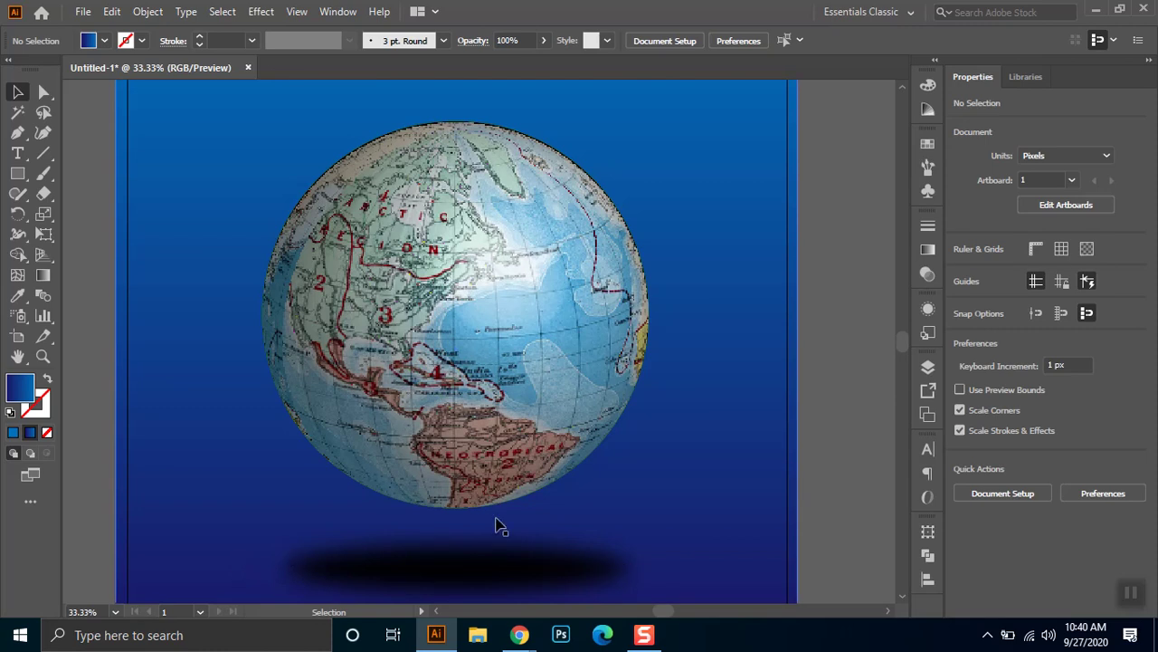
Scale the globe and its shadow together proportionally about their centre to about 576 × 700 px, and deselect them.
click(529, 494)
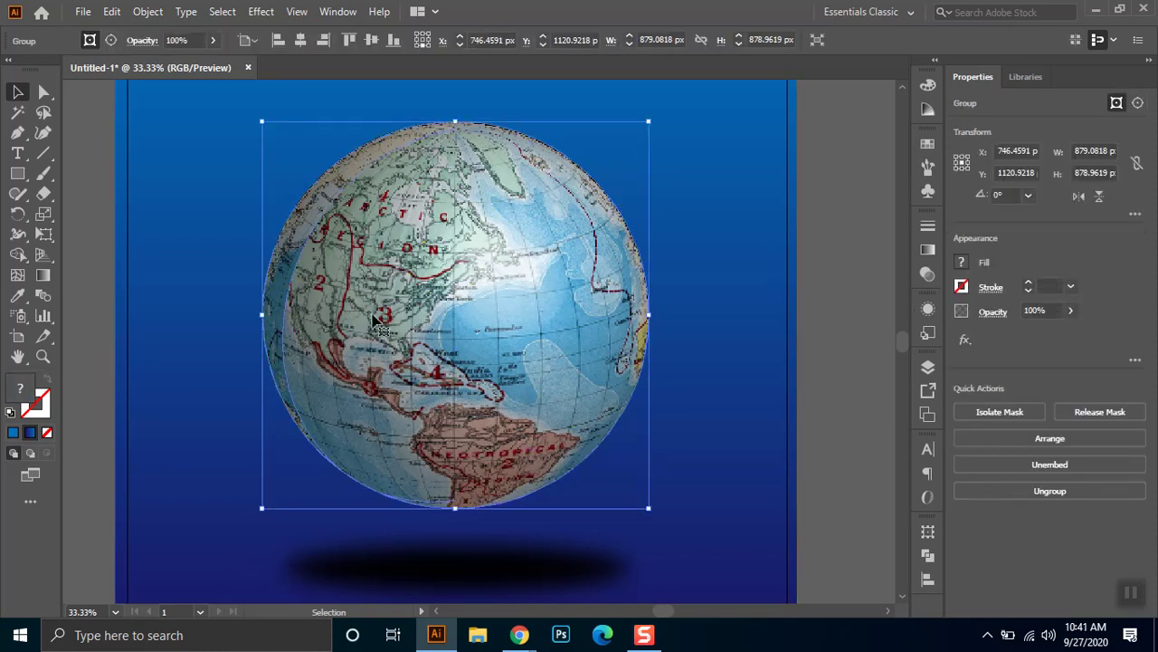
shift+click(530, 572)
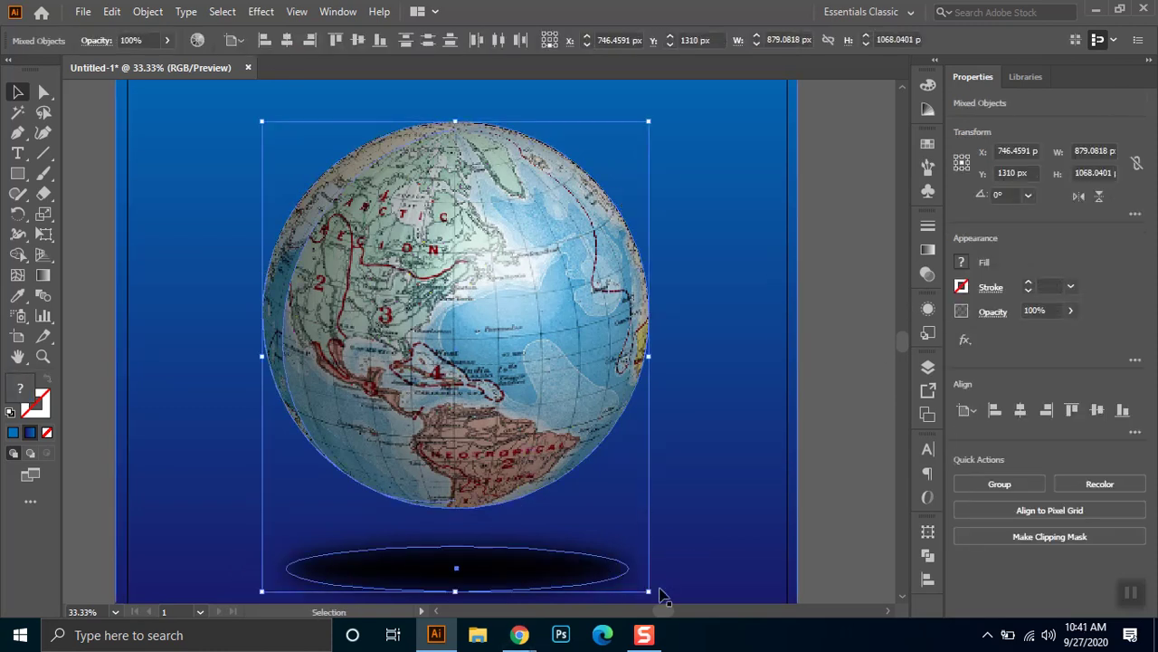
drag(648, 591, 550, 471)
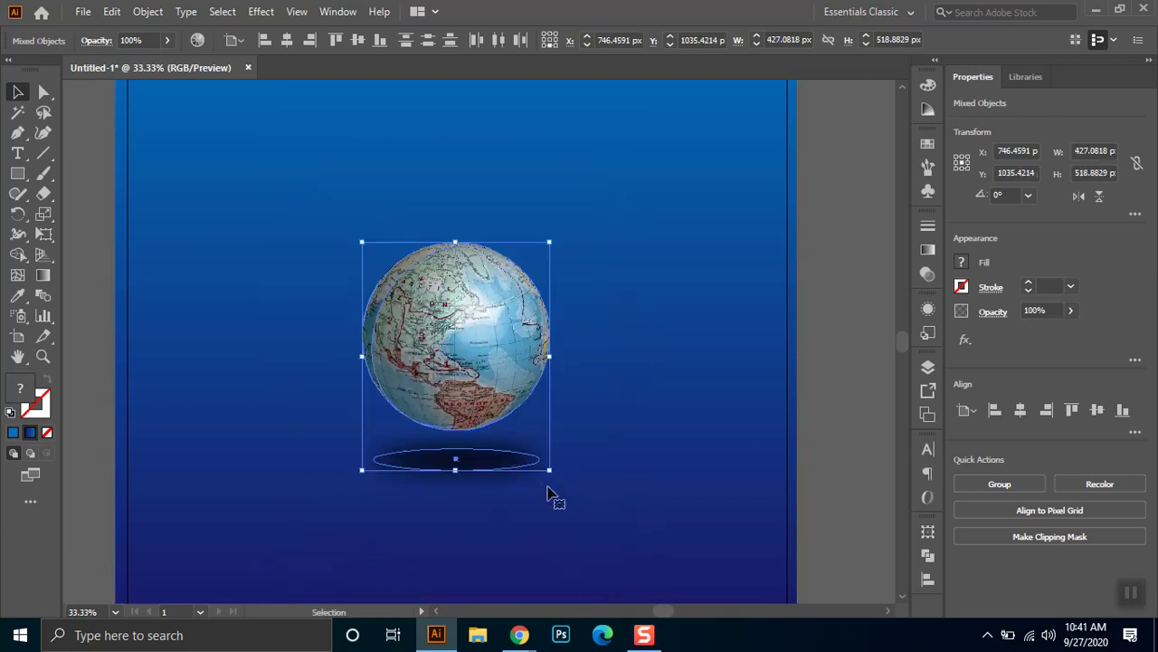
scroll(516, 393, up, 1)
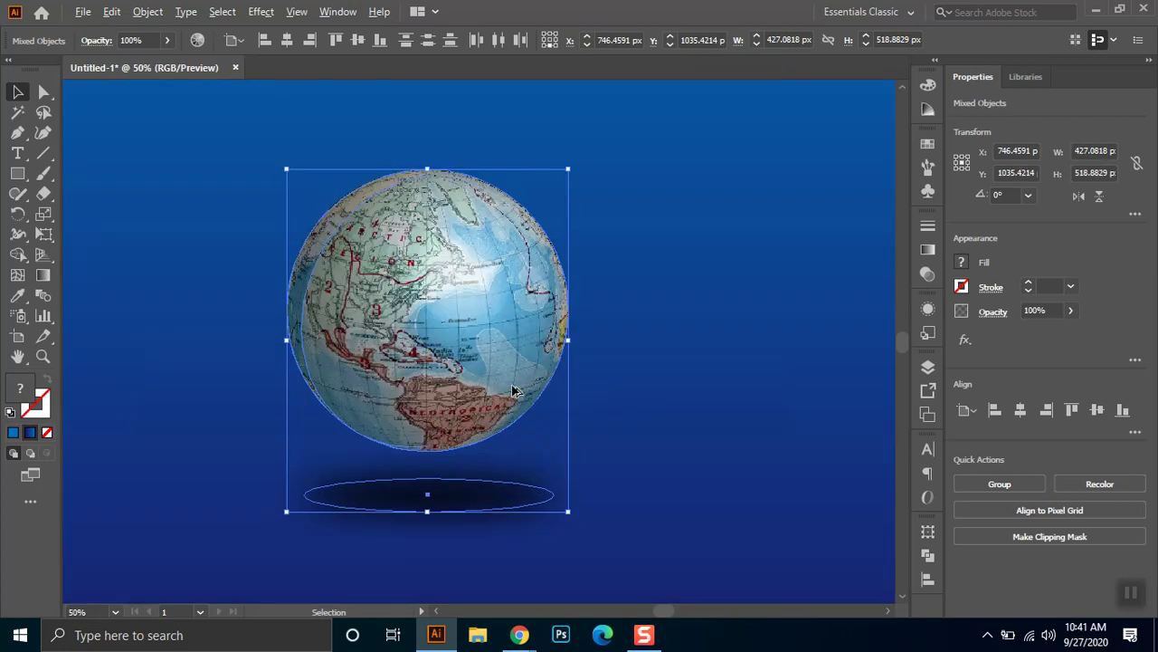
scroll(371, 322, down, 1)
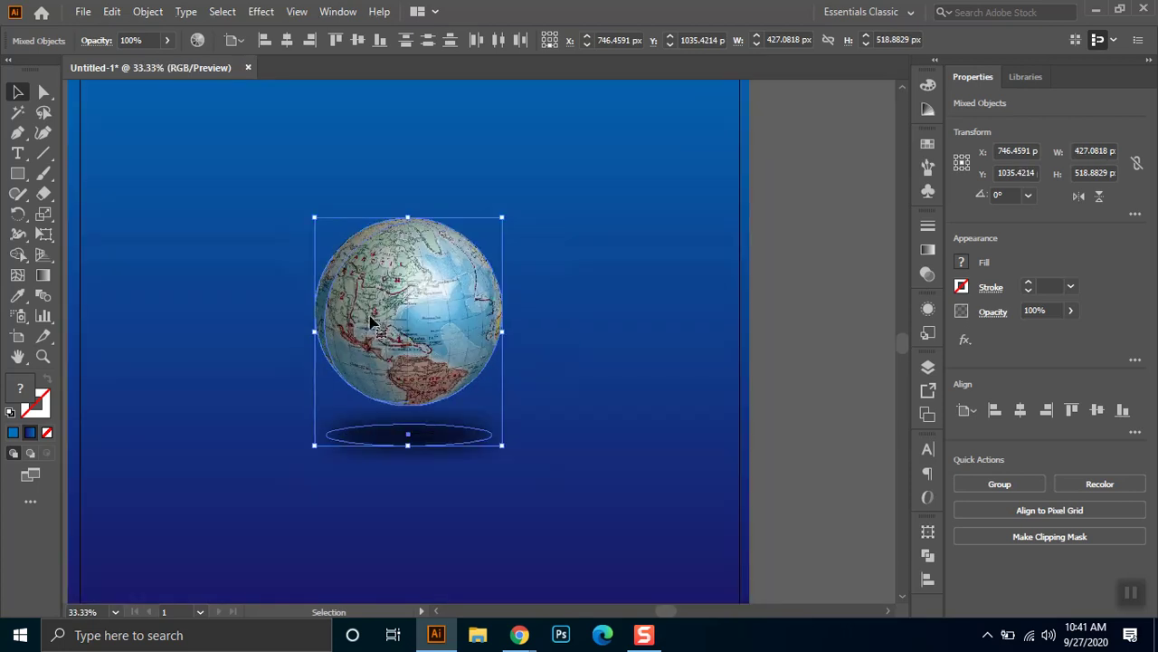
scroll(373, 321, down, 1)
scroll(388, 329, up, 1)
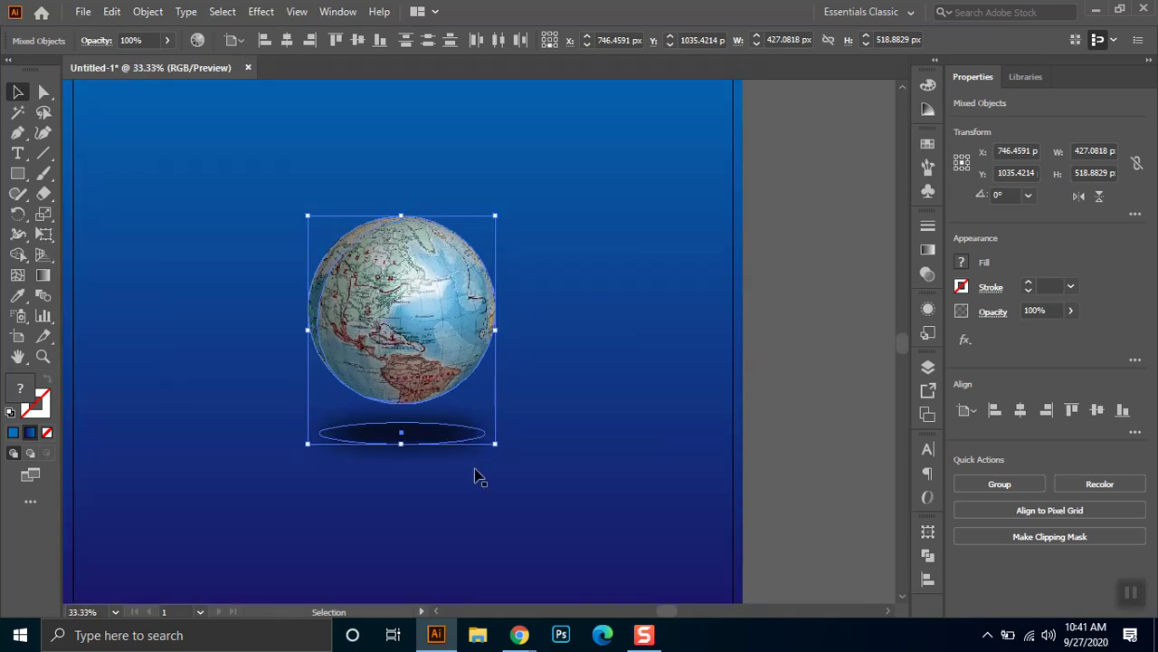
drag(496, 447, 529, 484)
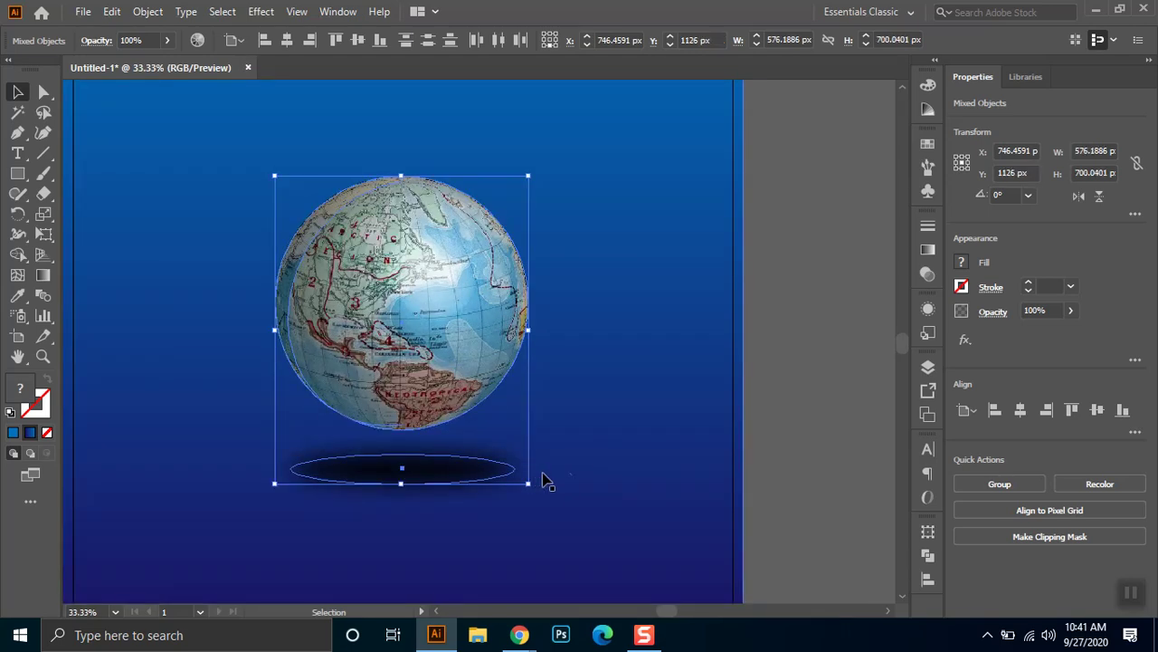
scroll(597, 462, down, 1)
drag(616, 444, 781, 401)
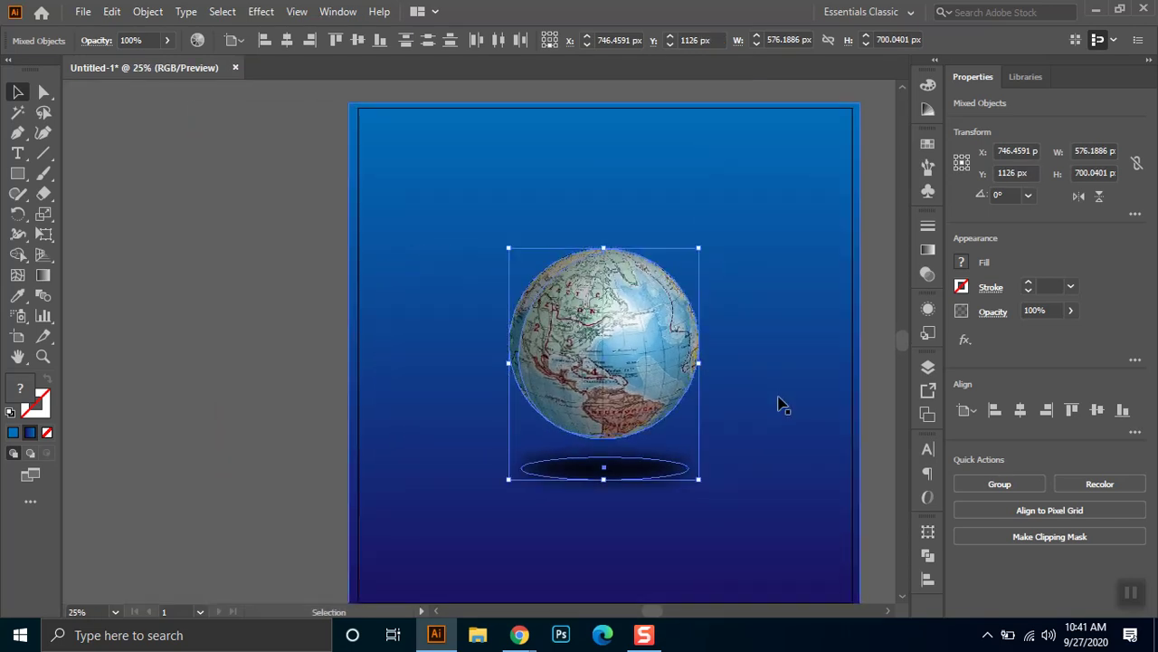
click(287, 310)
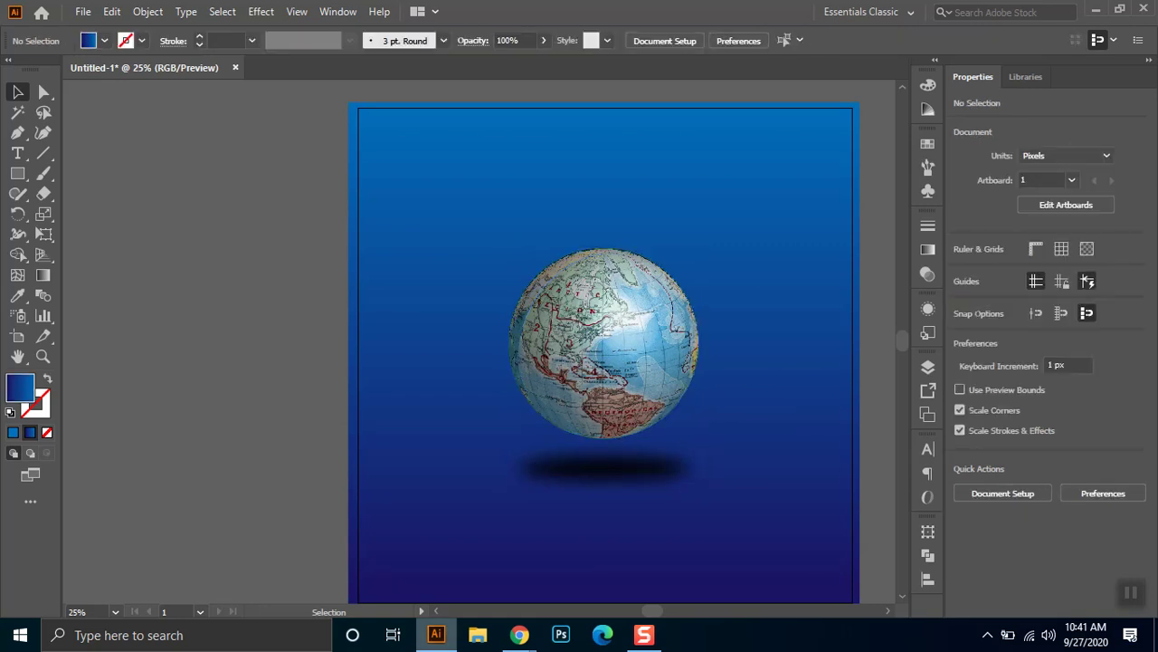
Switch to Chrome and copy the green world map image from its open image page.
mouse_move(519, 634)
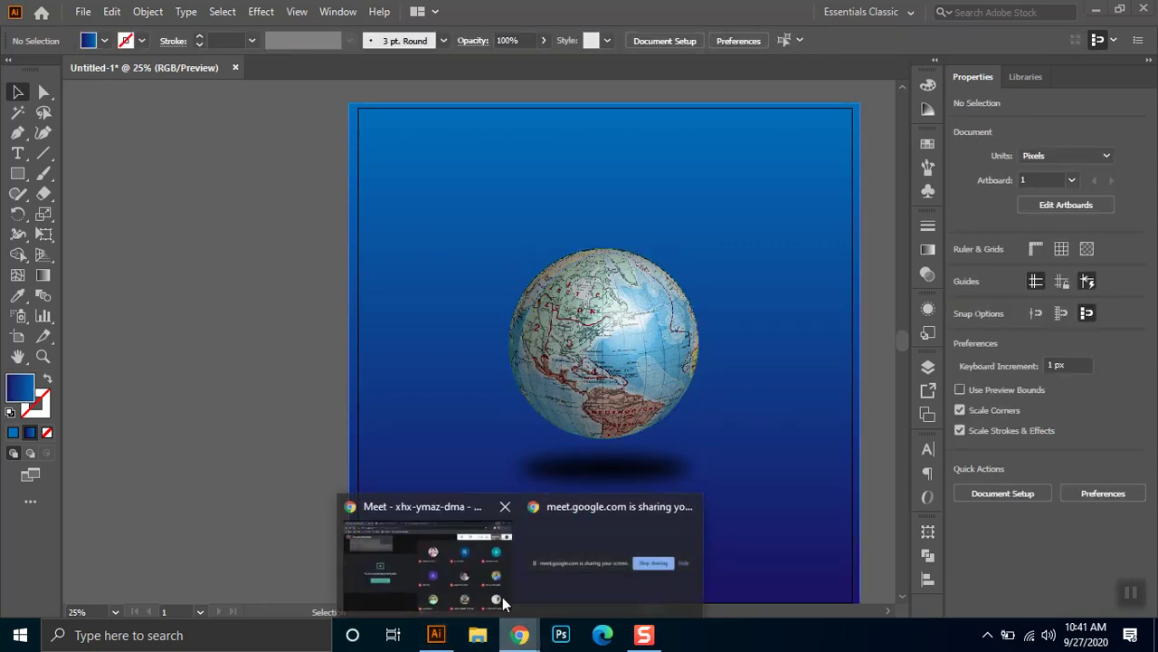
click(498, 575)
click(554, 11)
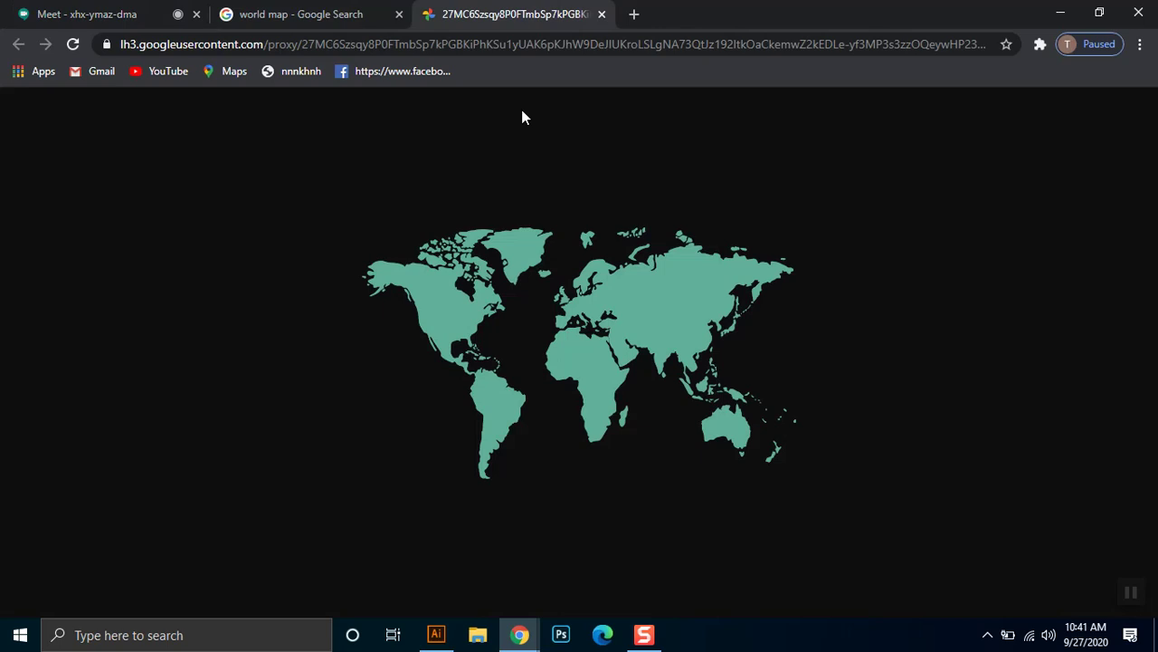
right_click(664, 314)
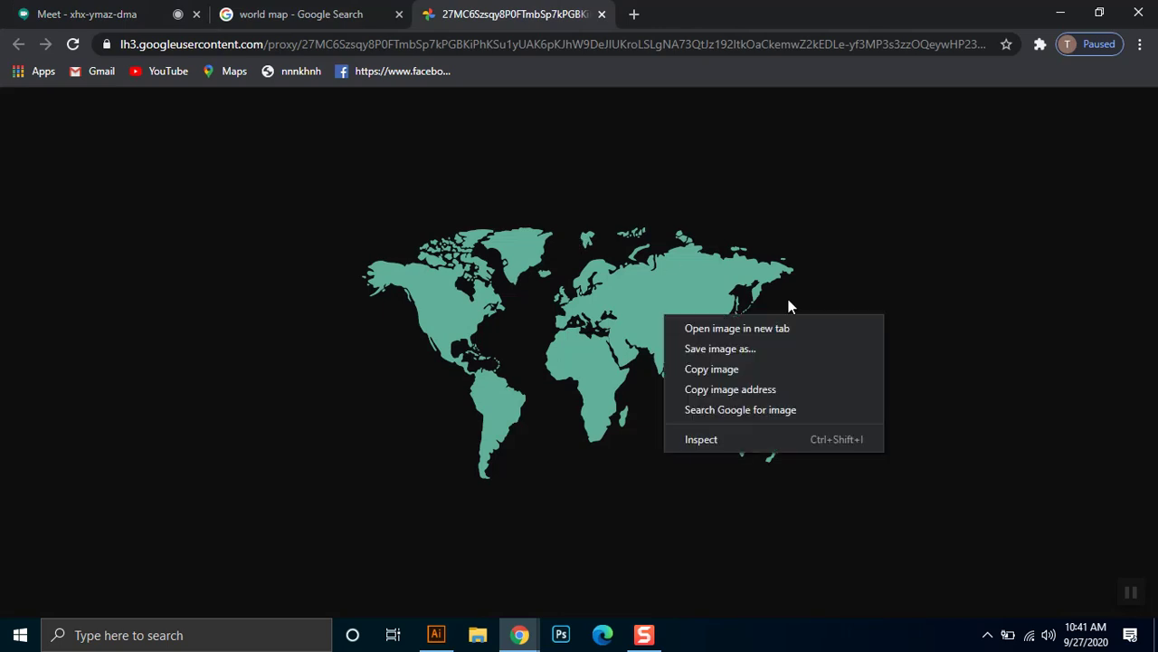
click(741, 375)
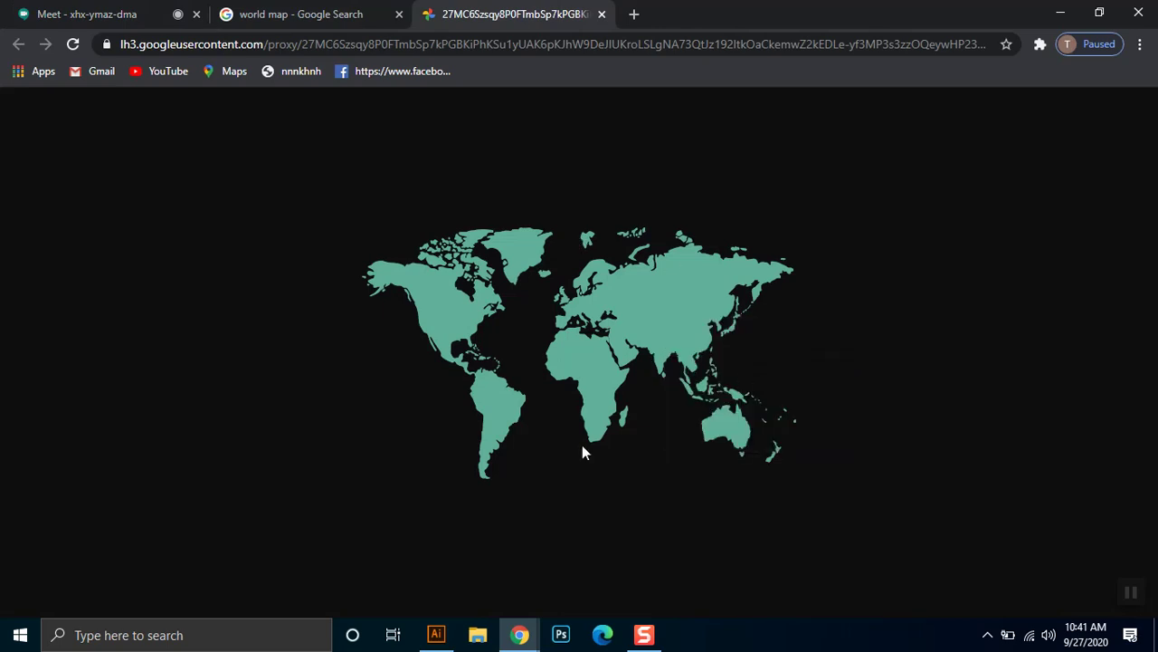
Switch back to Illustrator, paste the world map image and place it on the empty canvas left of the artboard.
click(440, 635)
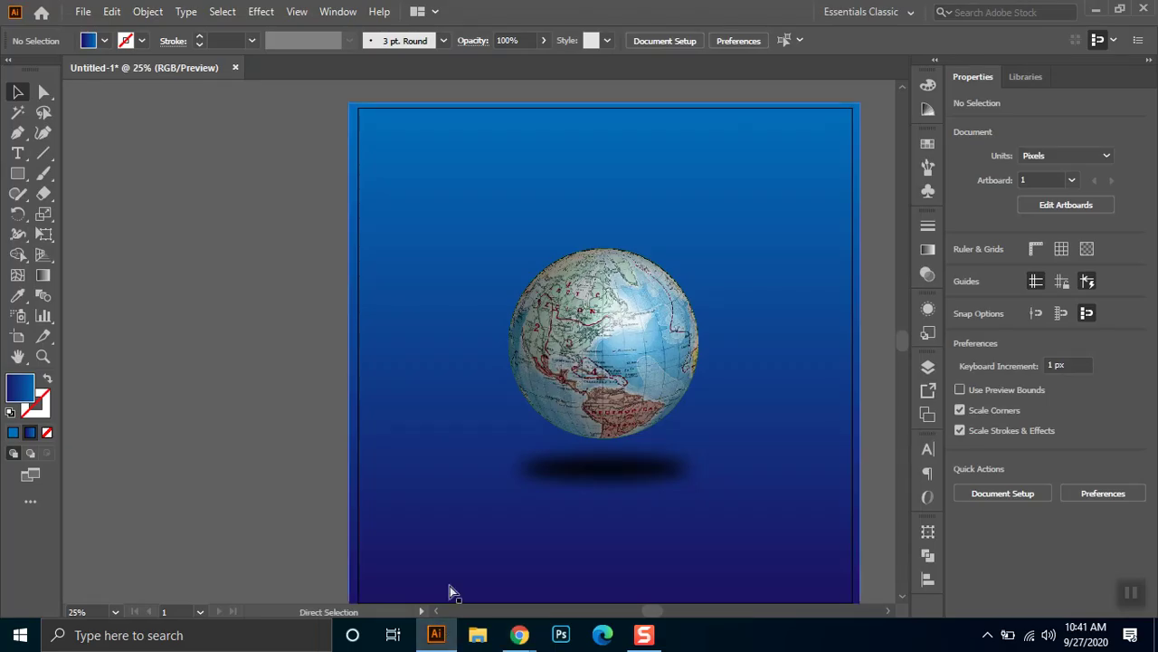
key(ctrl+v)
drag(513, 314, 254, 224)
click(249, 461)
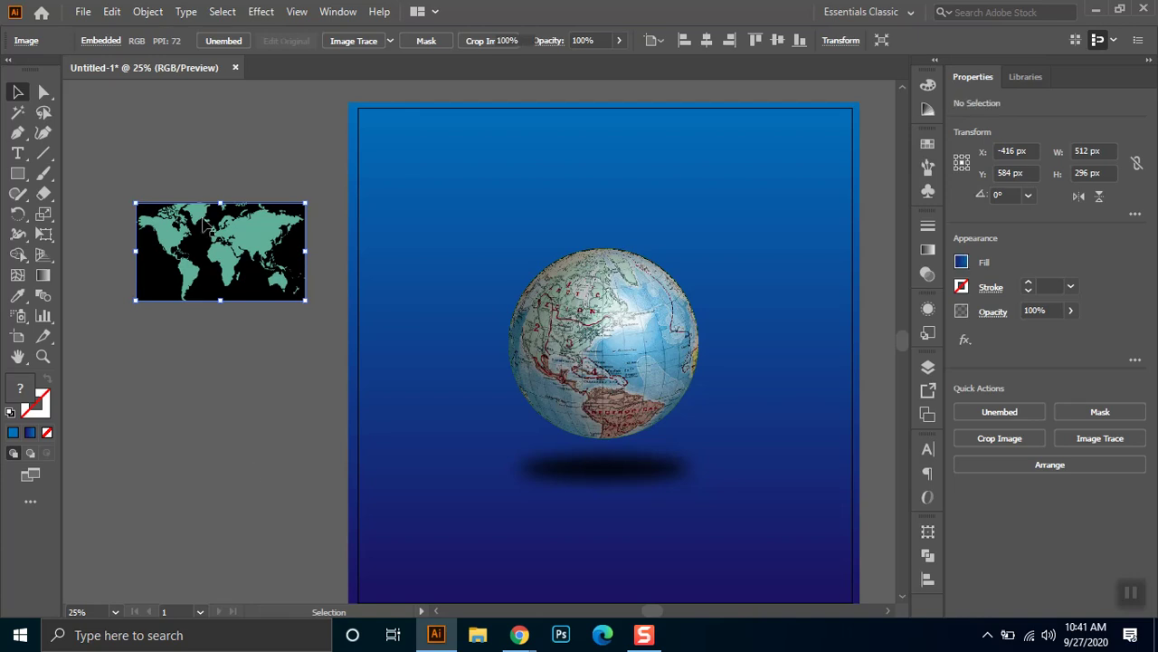
Image-trace the pasted world map with the 3 Colors preset and expand the tracing into editable paths.
click(247, 262)
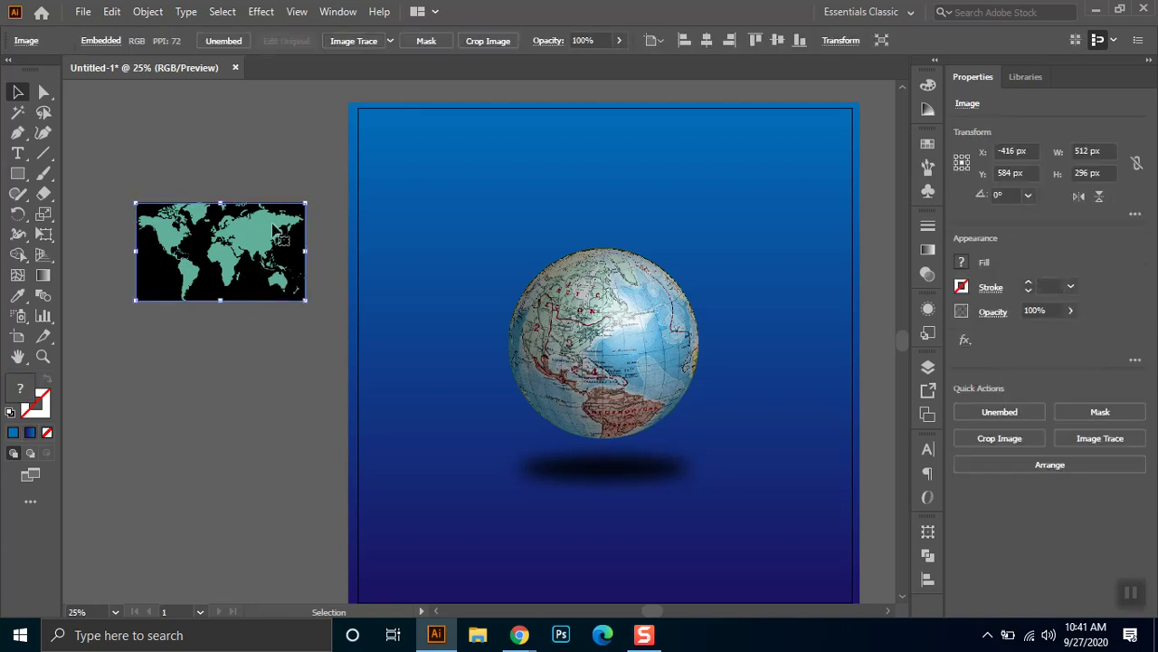
click(392, 41)
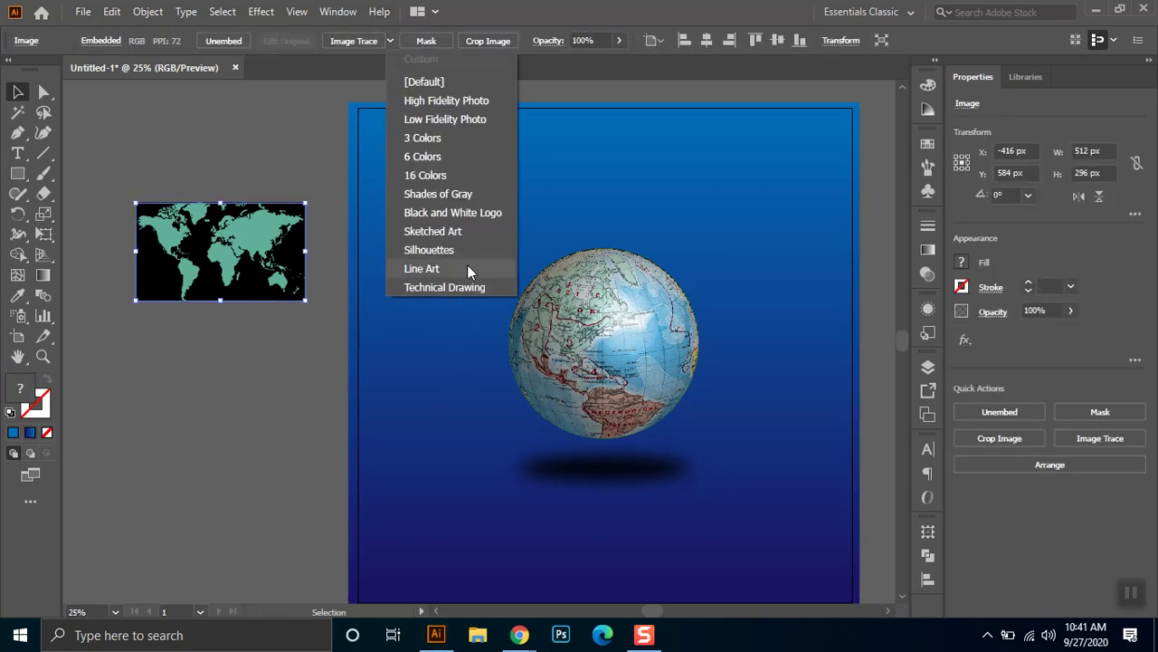
key(Escape)
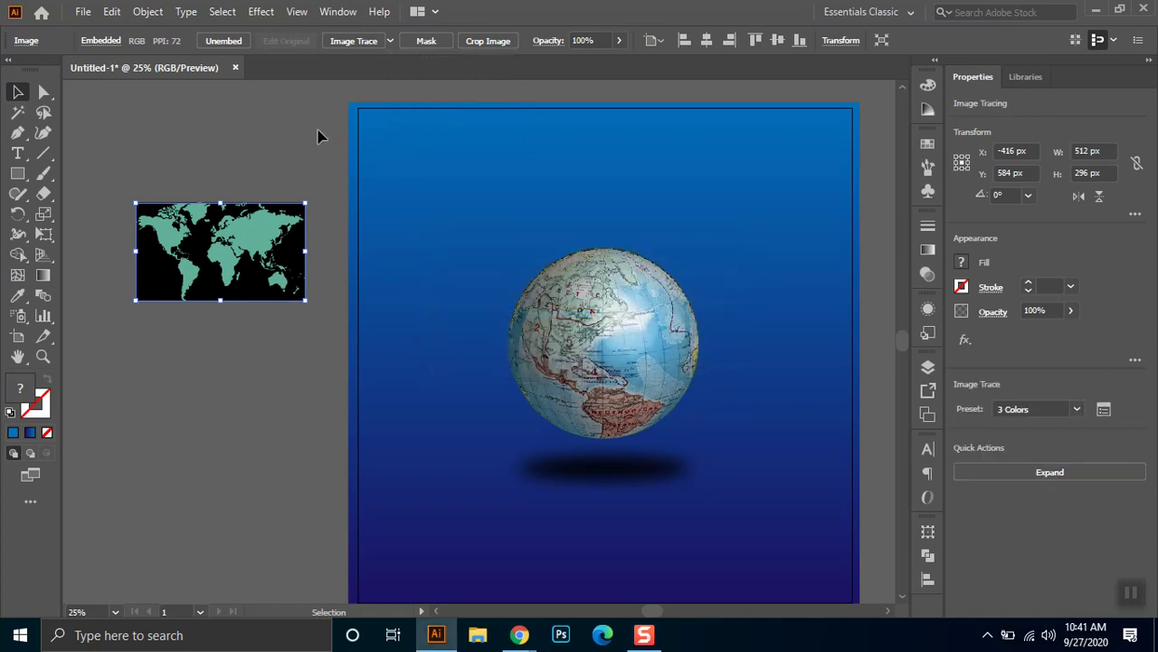
click(430, 40)
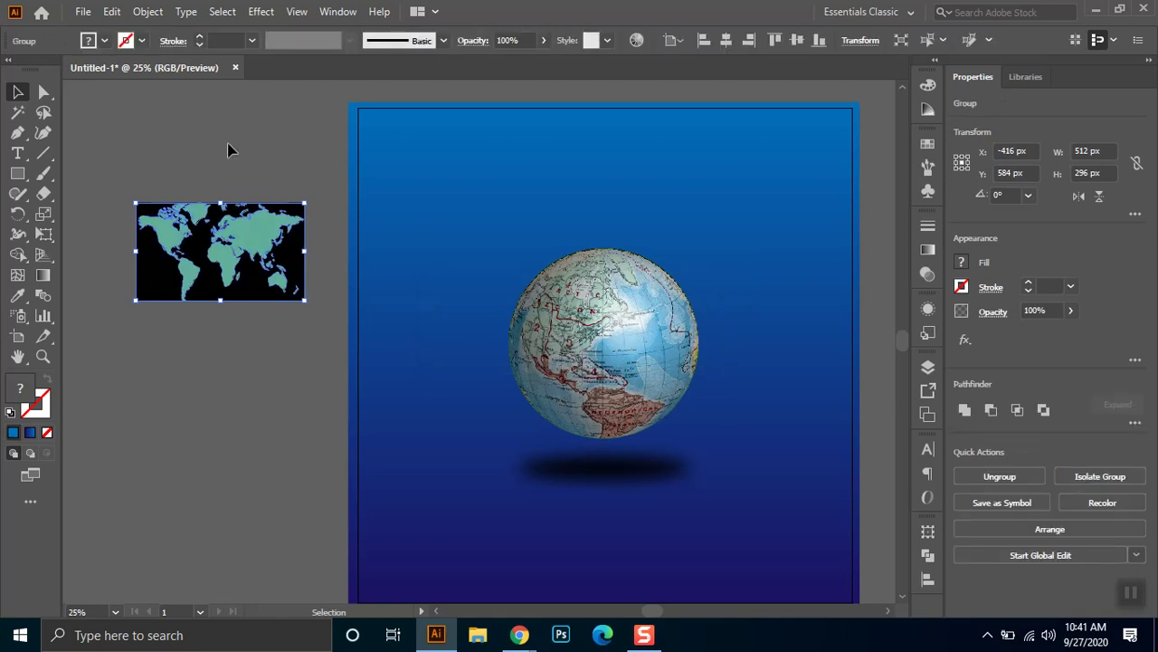
Delete only the black background shape from the traced world map, keeping the green continents.
key(a)
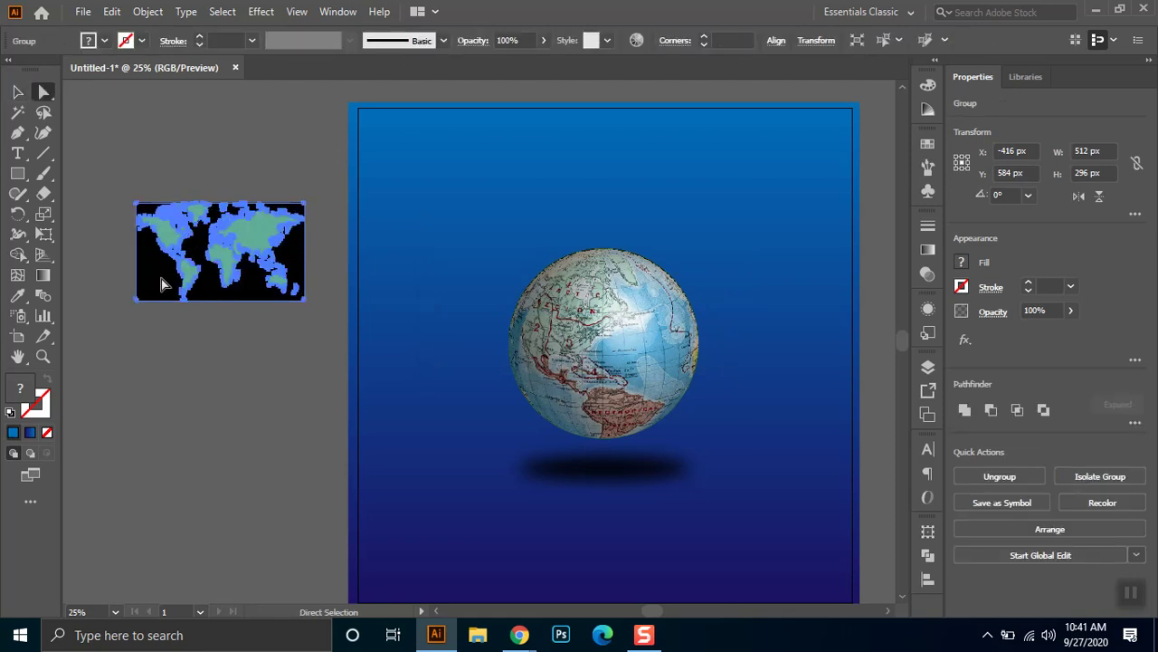
key(Delete)
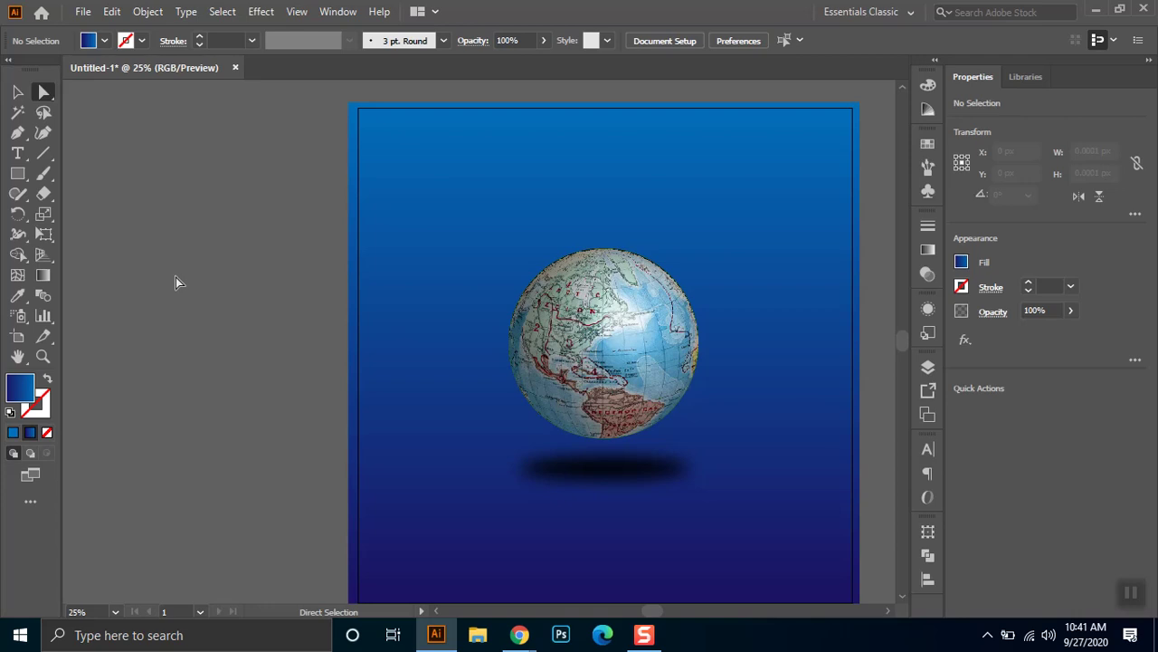
key(ctrl+z)
click(165, 388)
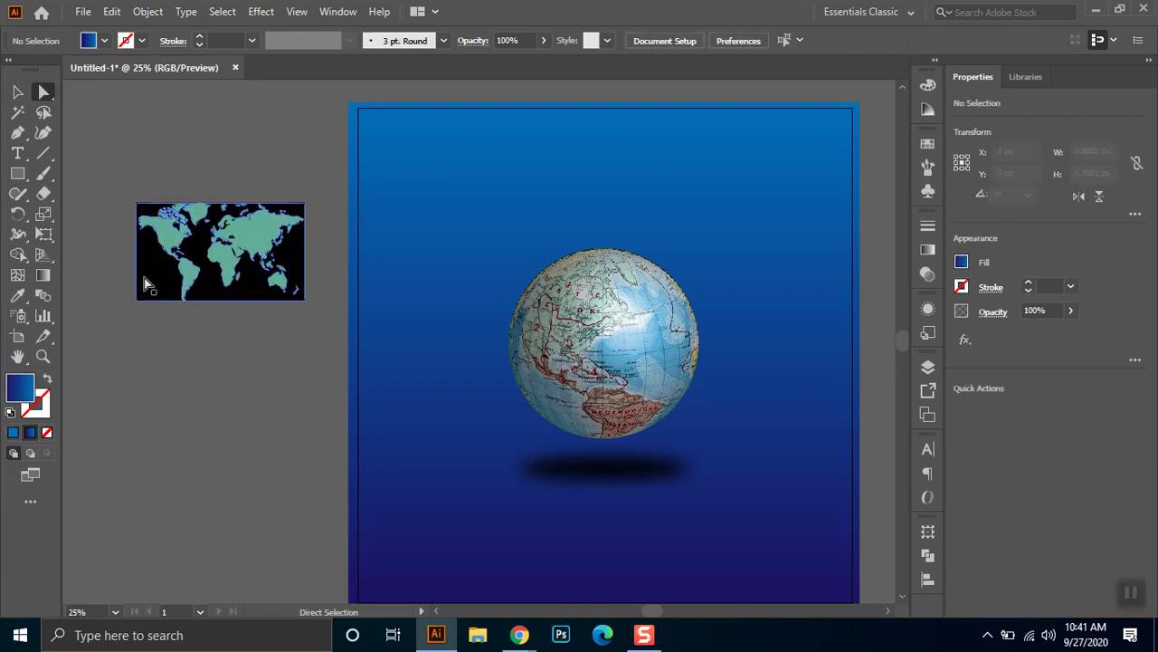
click(145, 285)
key(Delete)
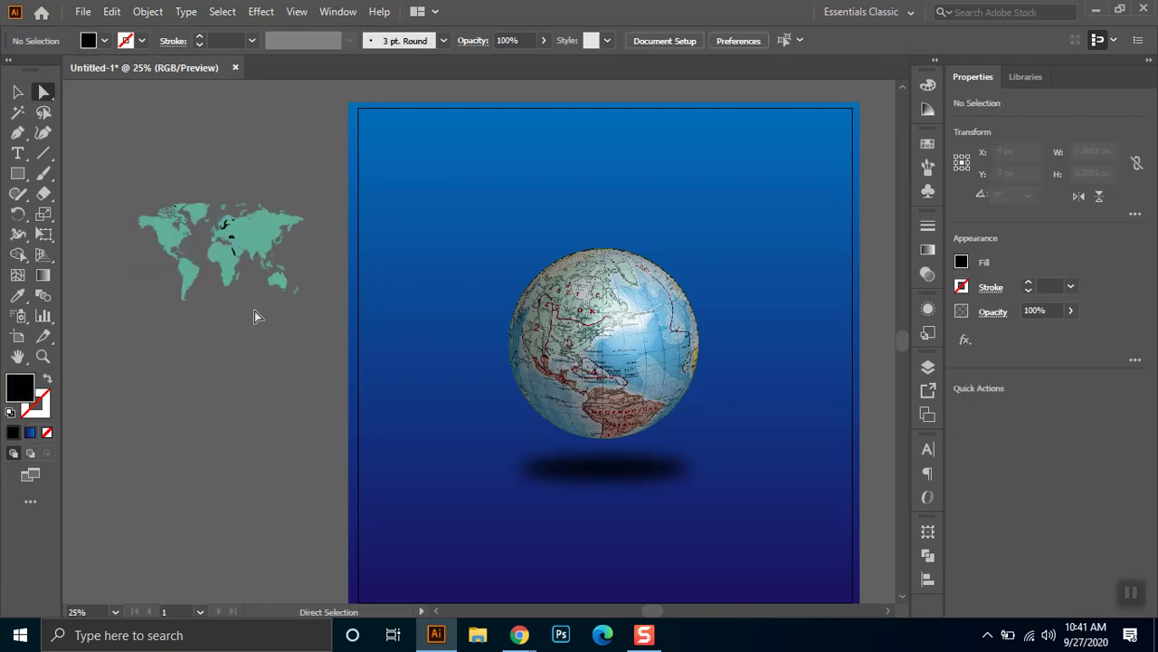
Select all leftover black sea fragments within the continents by their shared fill colour and delete them.
scroll(243, 201, up, 1)
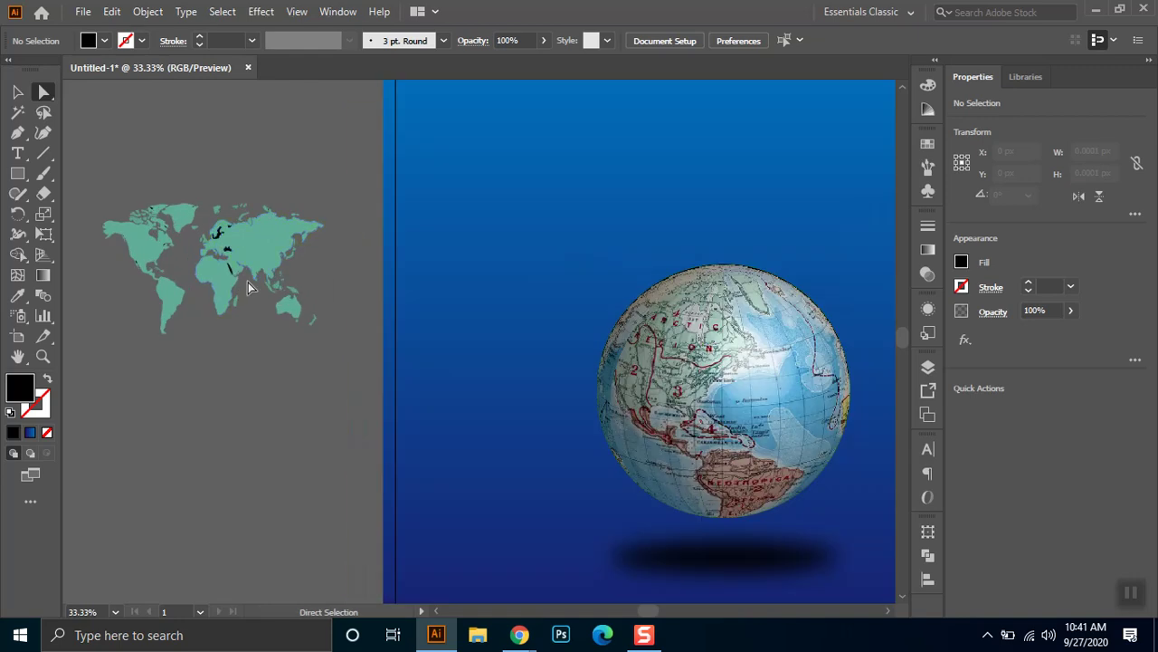
scroll(227, 259, up, 3)
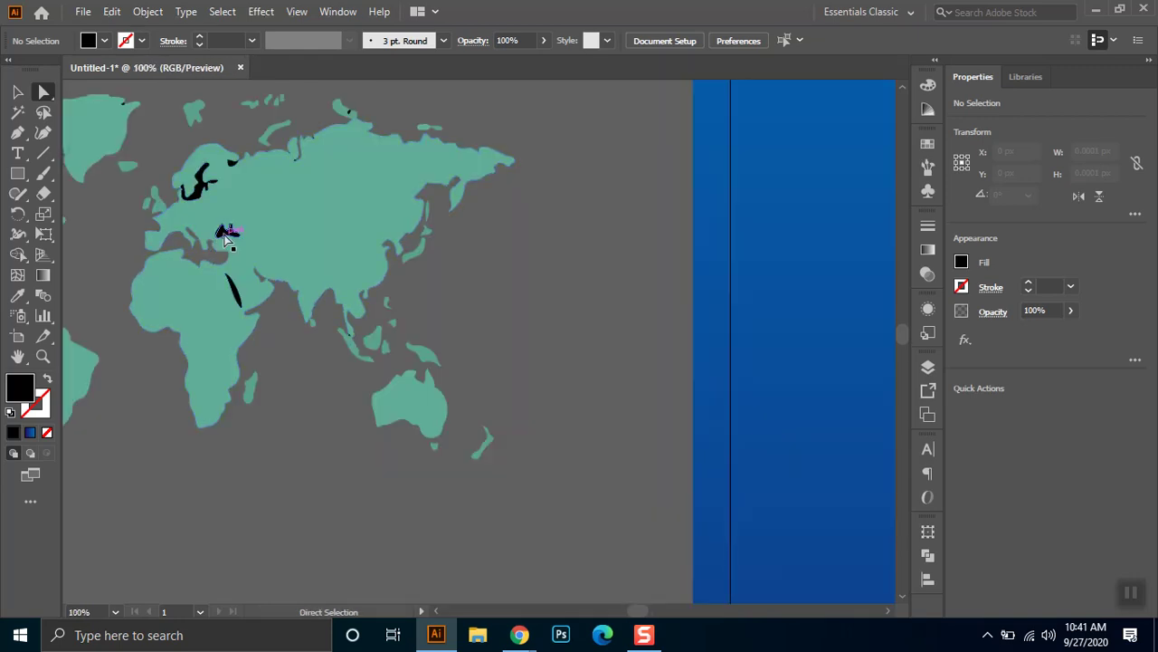
click(226, 234)
scroll(231, 240, up, 1)
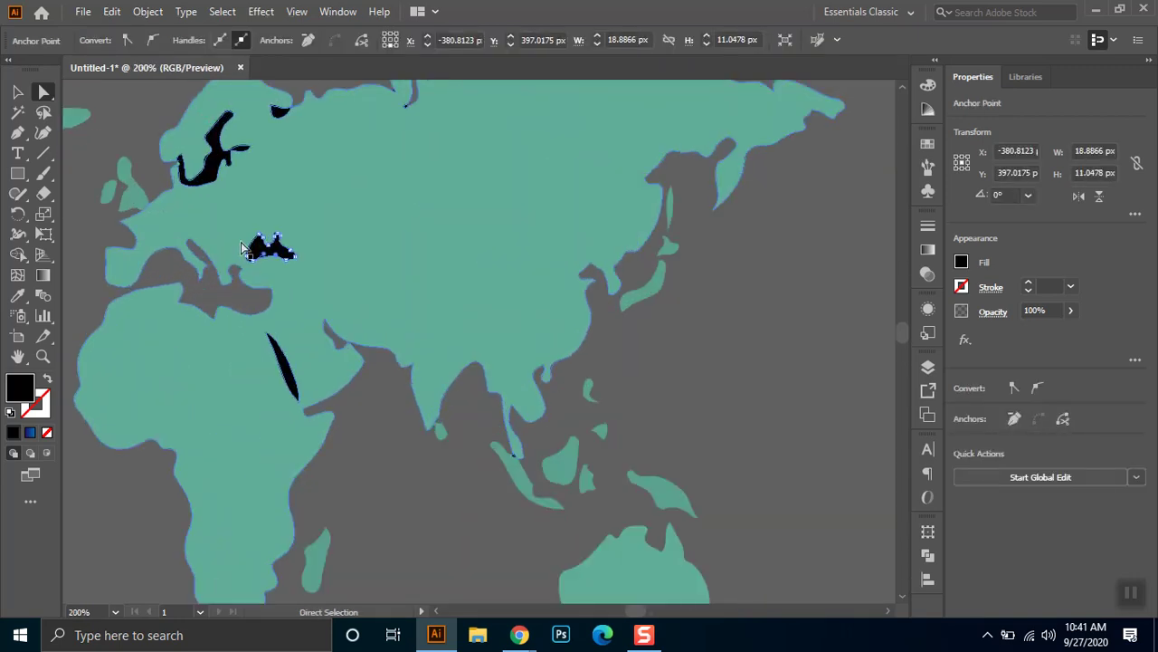
click(261, 251)
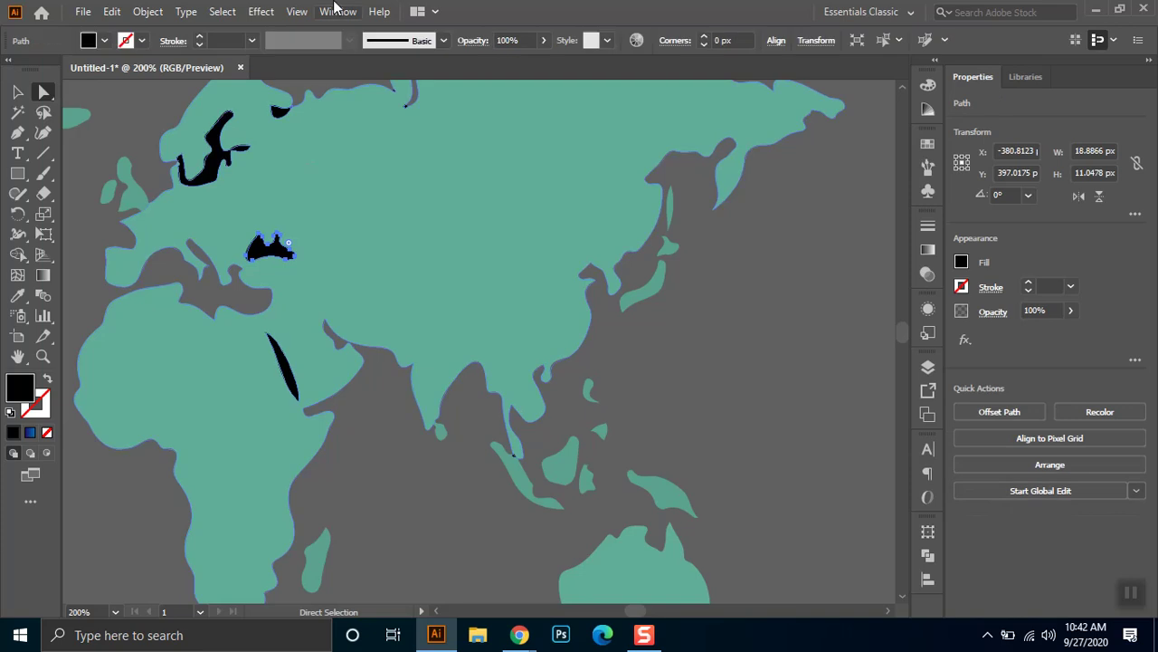
click(223, 12)
mouse_move(246, 171)
click(527, 248)
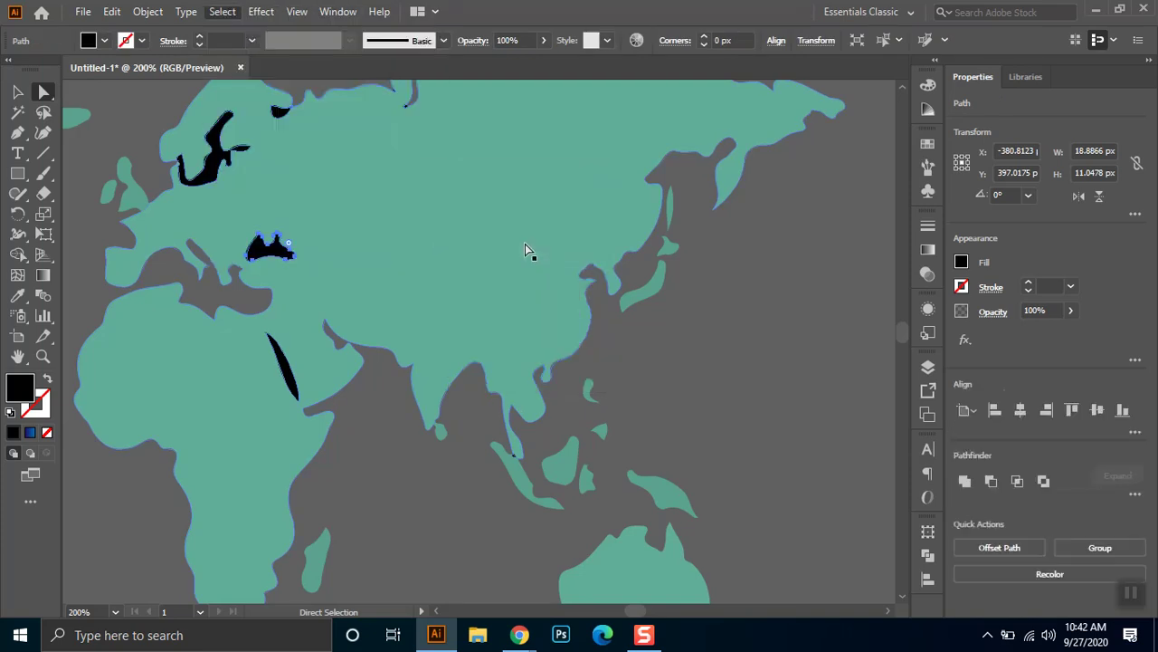
key(Delete)
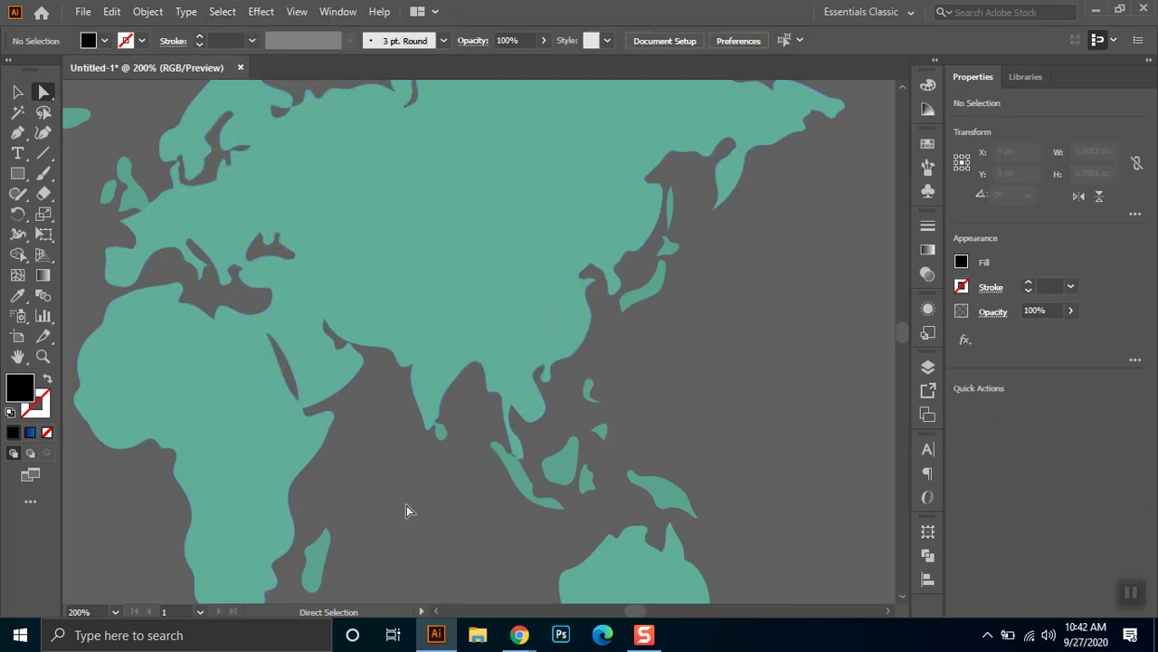
Recolour the entire world map group with a dark blue fill swatch and deselect it.
key(ctrl+minus)
key(ctrl+minus)
key(ctrl+minus)
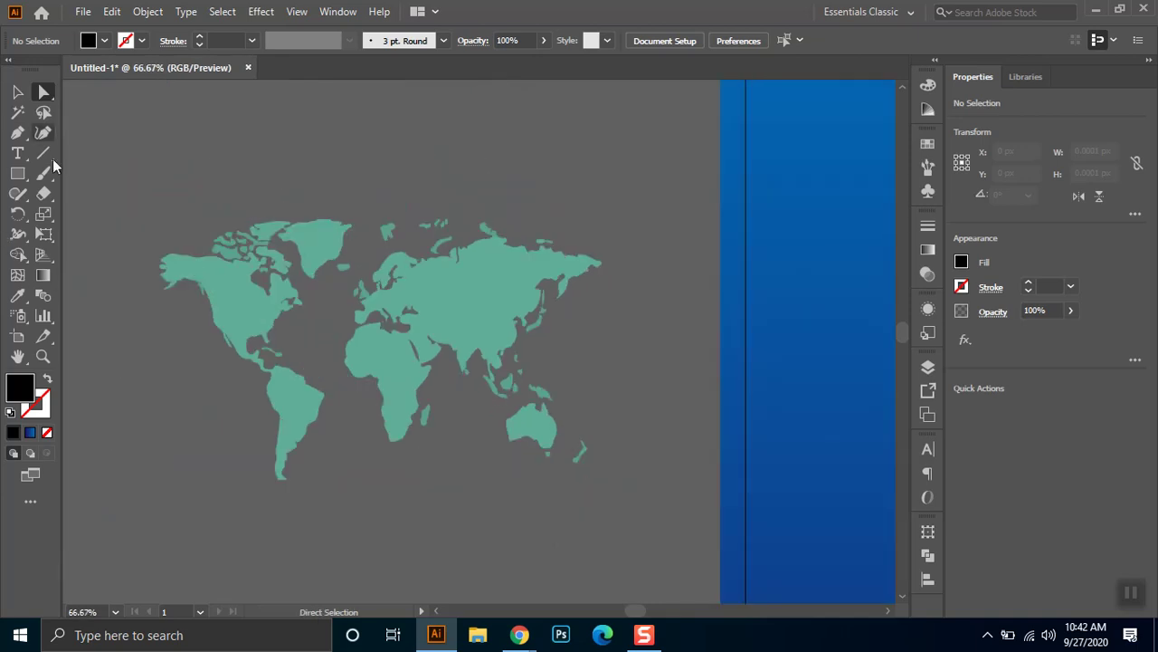
click(17, 92)
drag(150, 175, 640, 538)
scroll(641, 537, down, 3)
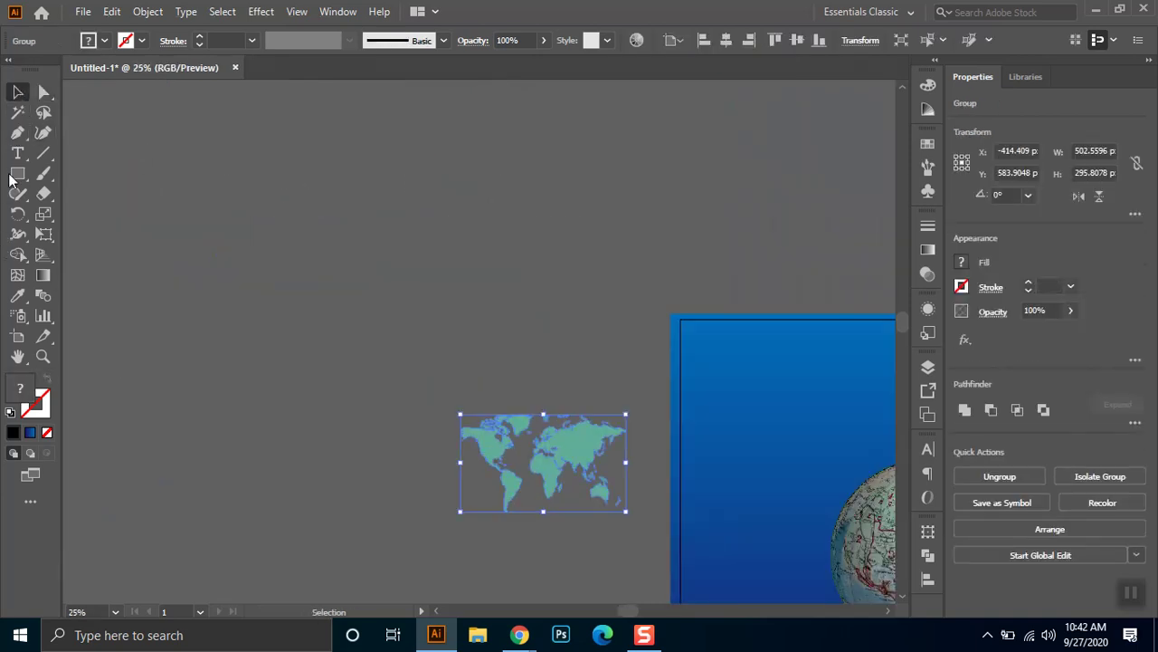
drag(444, 278, 331, 229)
click(101, 40)
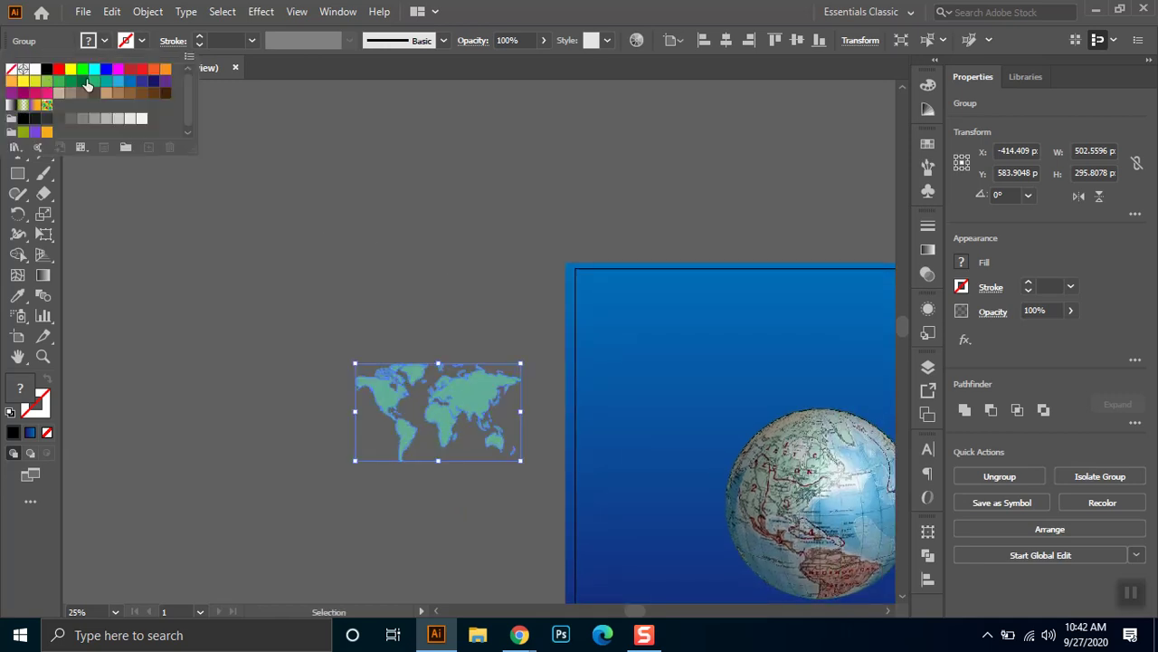
click(153, 88)
click(417, 230)
Save the dark blue world map group as a new dynamic symbol named Map Vector.
drag(484, 313, 349, 200)
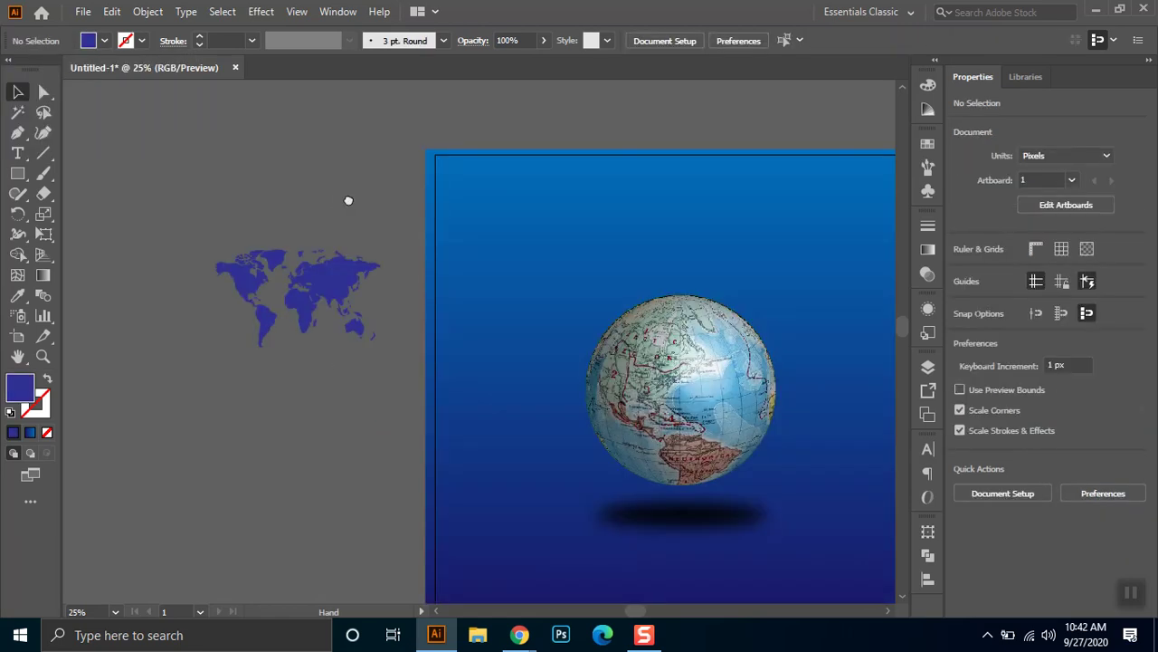
click(697, 344)
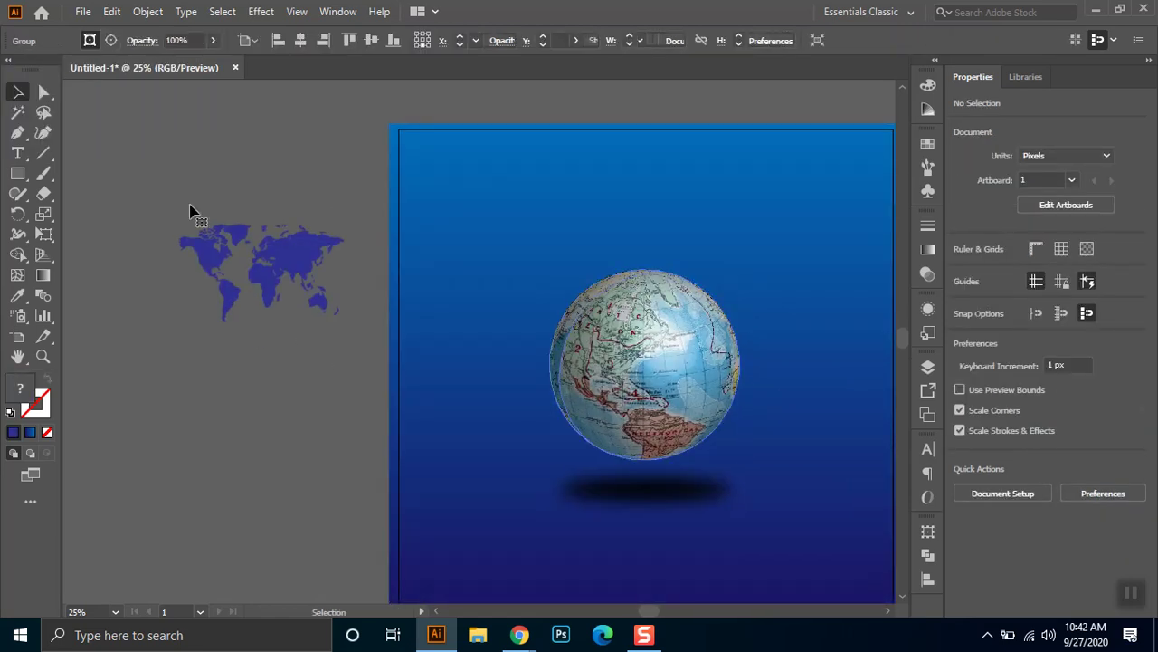
click(283, 271)
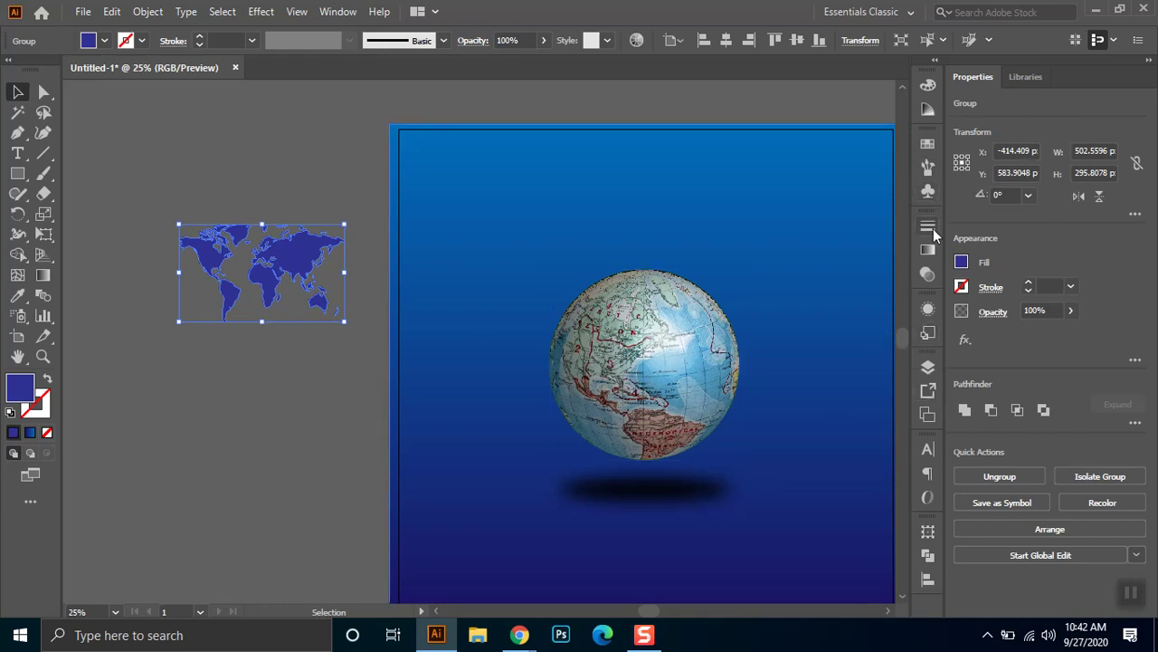
click(928, 190)
drag(295, 273, 900, 279)
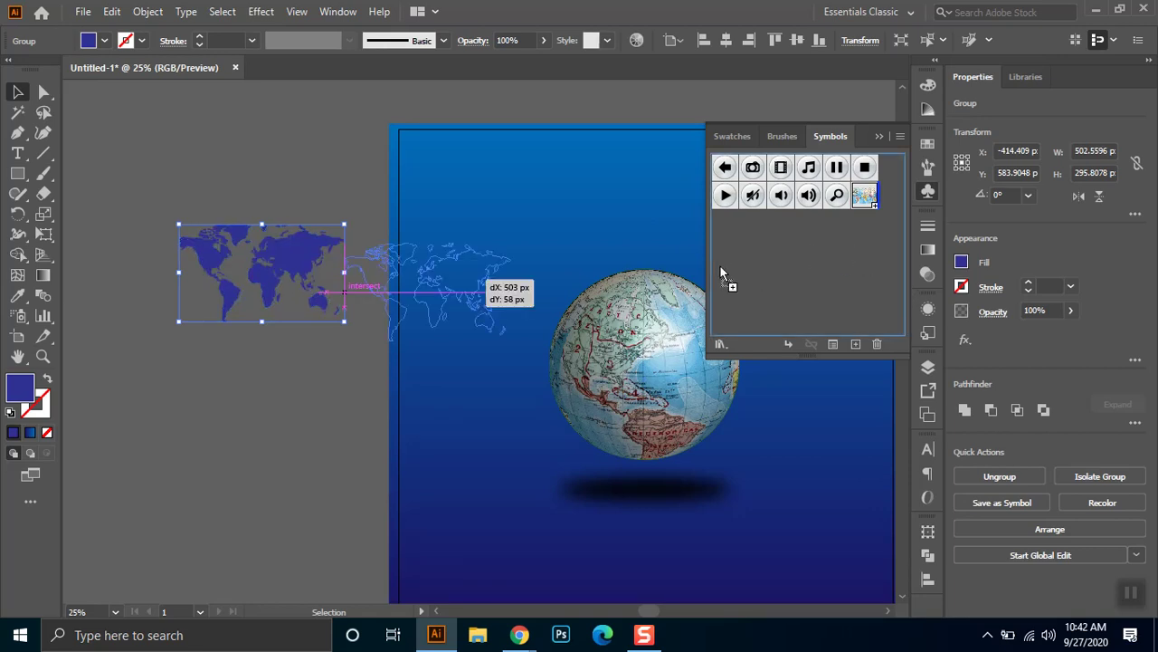
drag(778, 227, 780, 221)
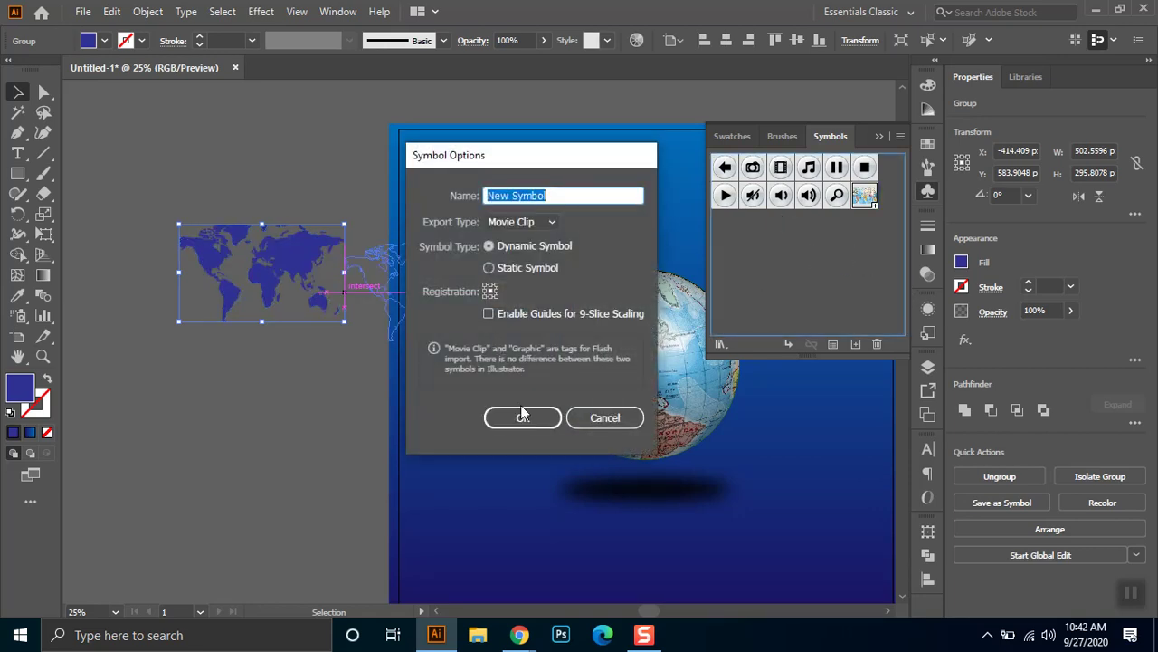
text(Map Vector)
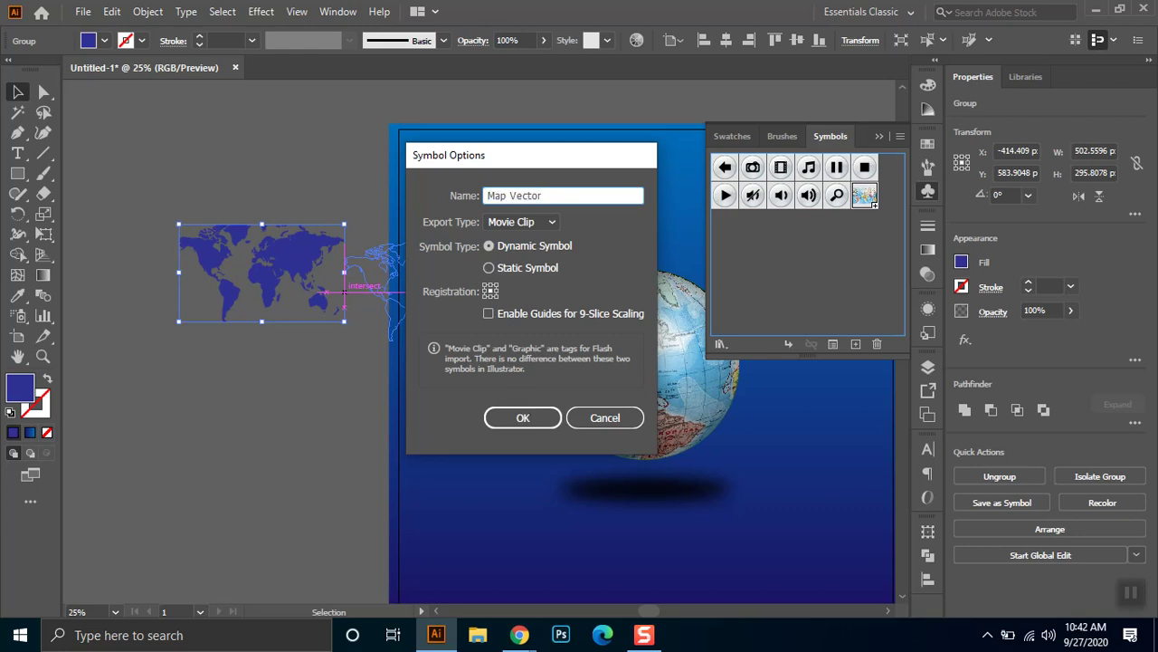
click(524, 415)
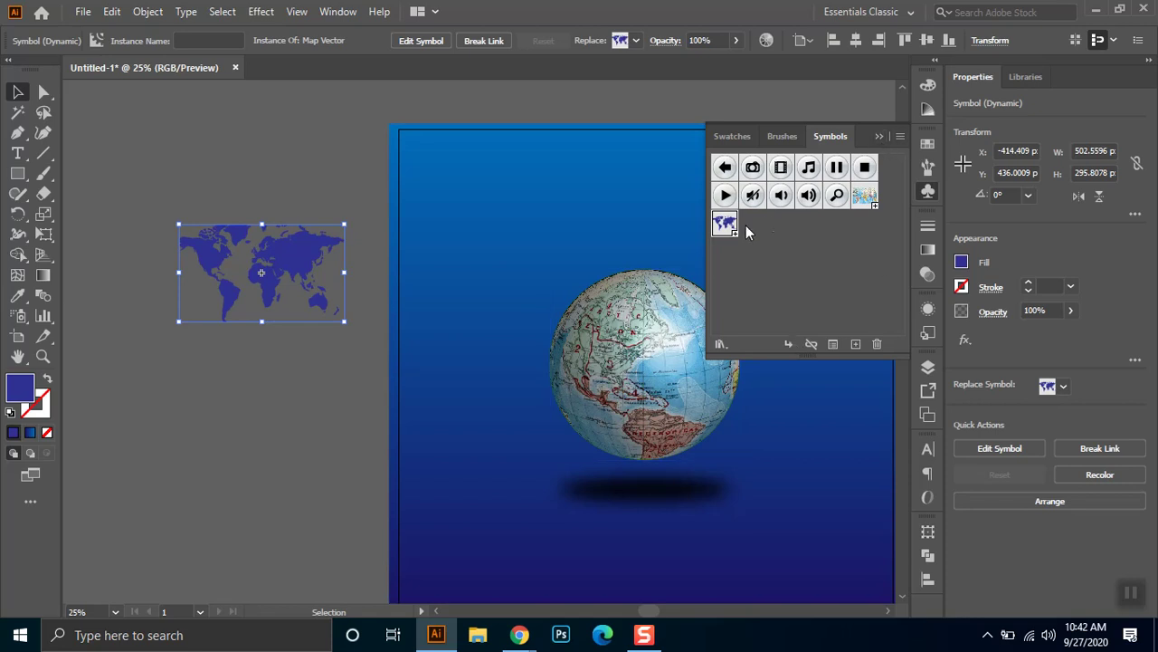
click(880, 136)
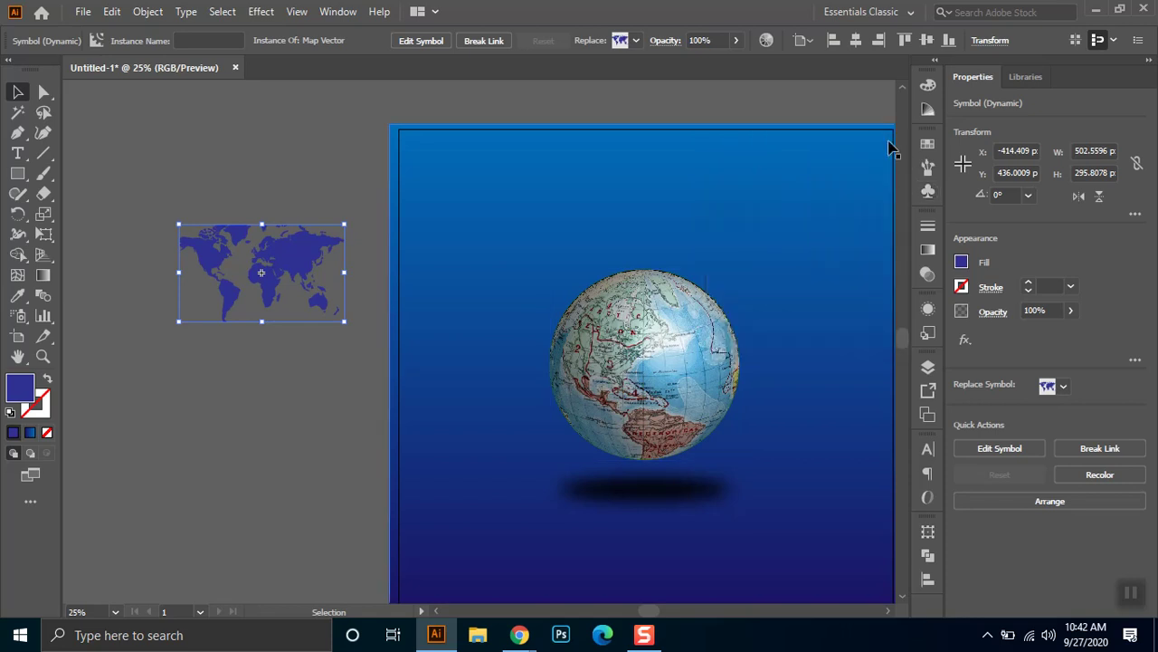
Duplicate the finished globe onto the empty canvas below the world map, about 1079 px left and 378 px down.
drag(722, 396, 713, 323)
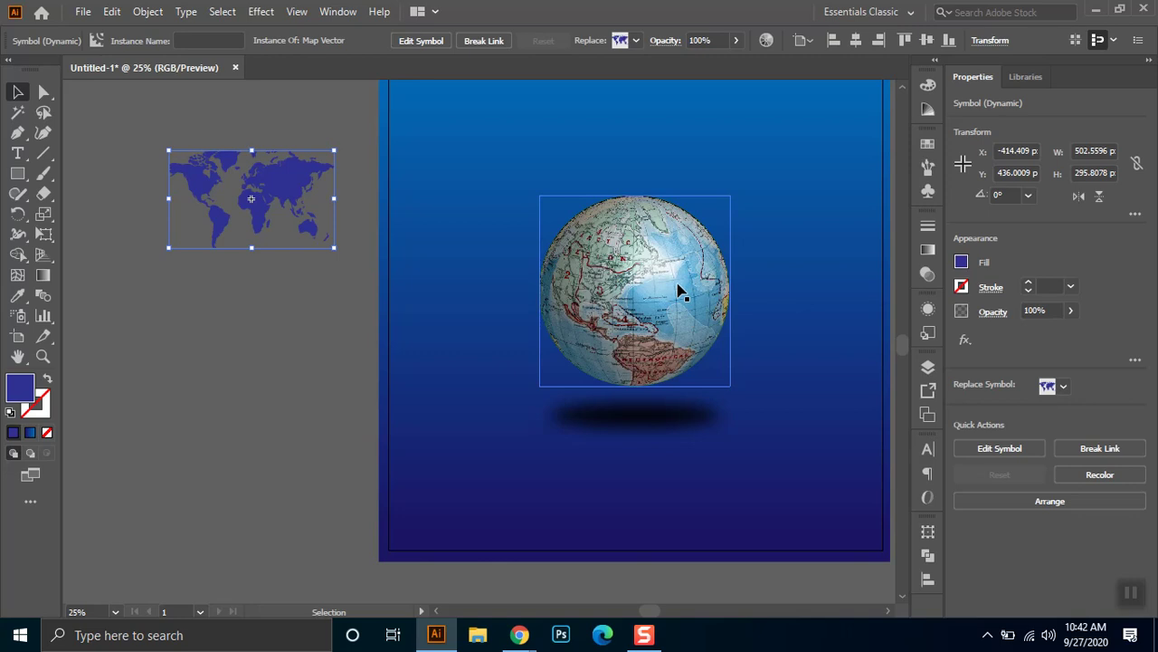
drag(656, 269, 755, 401)
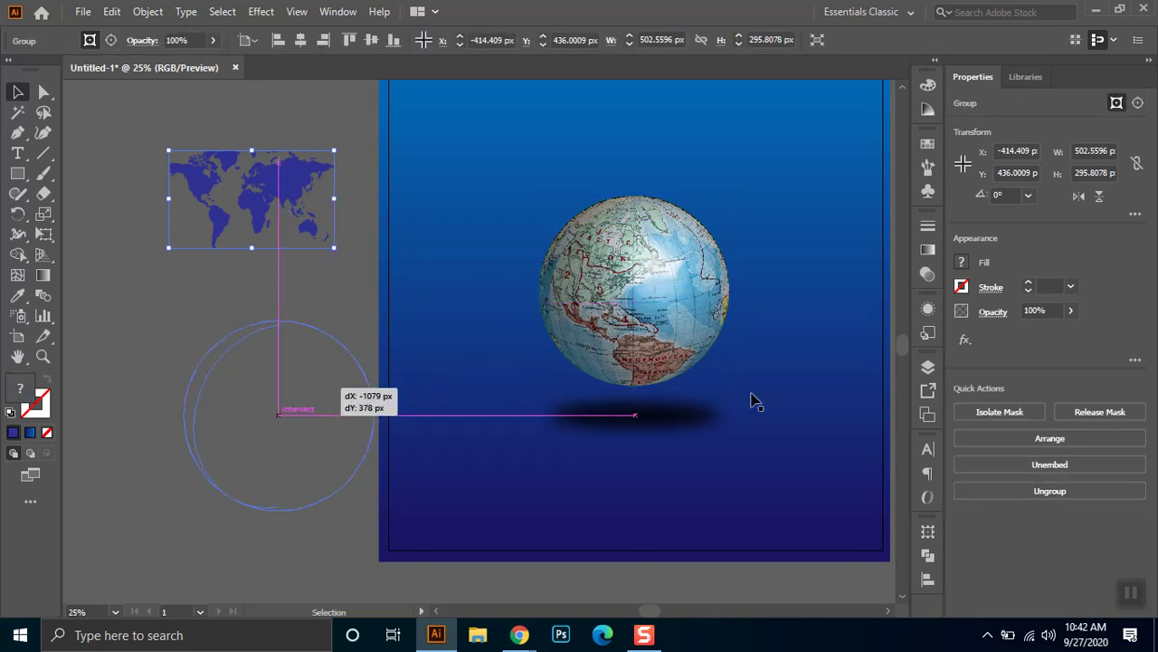
drag(856, 365, 944, 359)
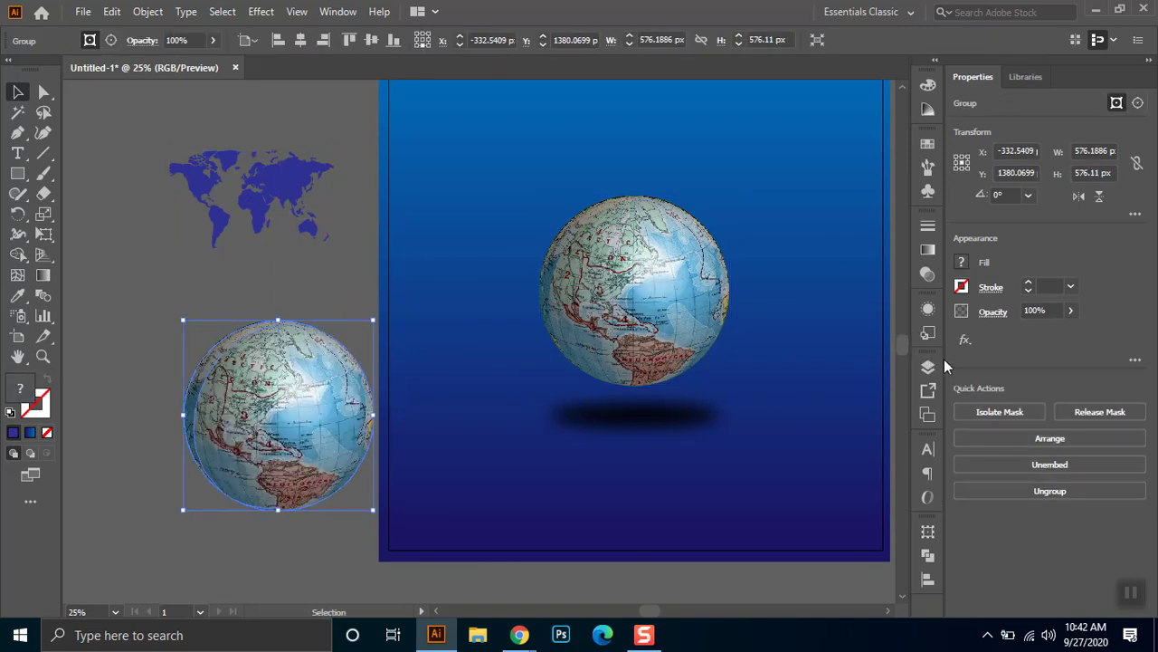
Inspect the appearance attributes of the copied globe group, including its contents and opacity entries.
click(928, 309)
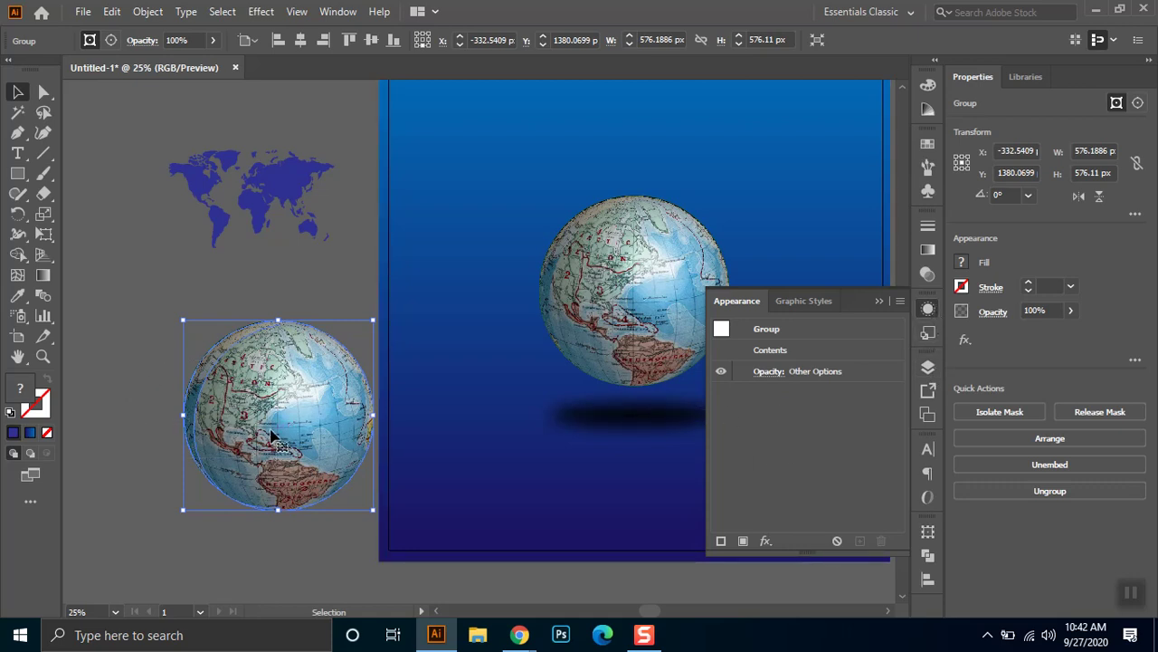
click(764, 353)
click(42, 360)
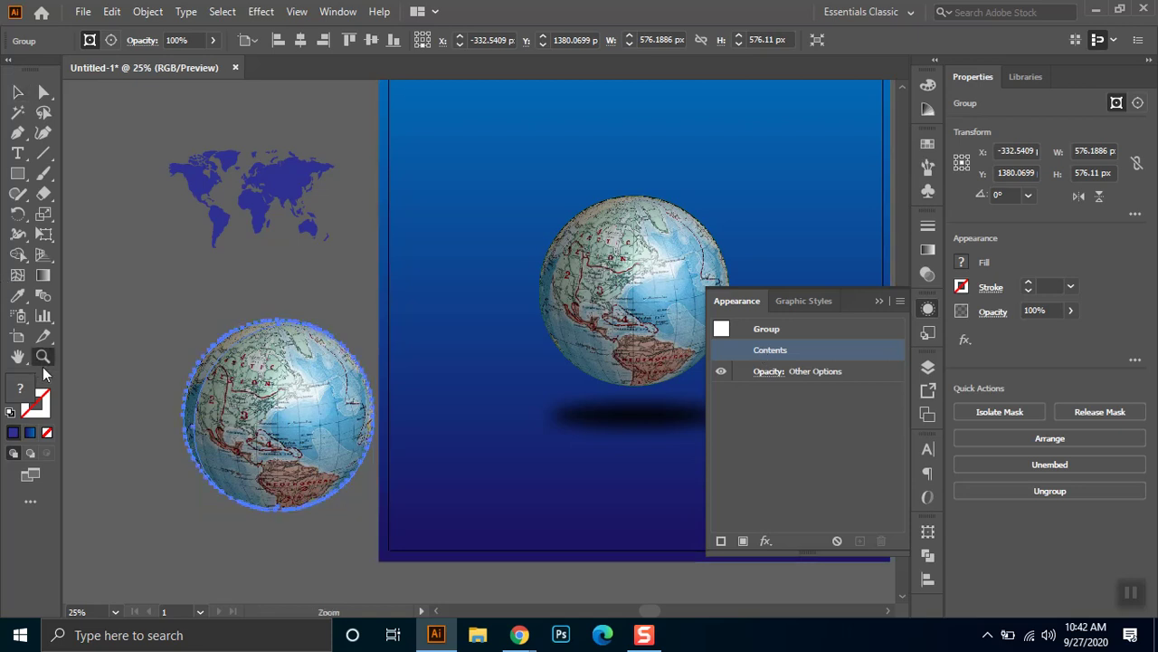
click(167, 365)
click(18, 91)
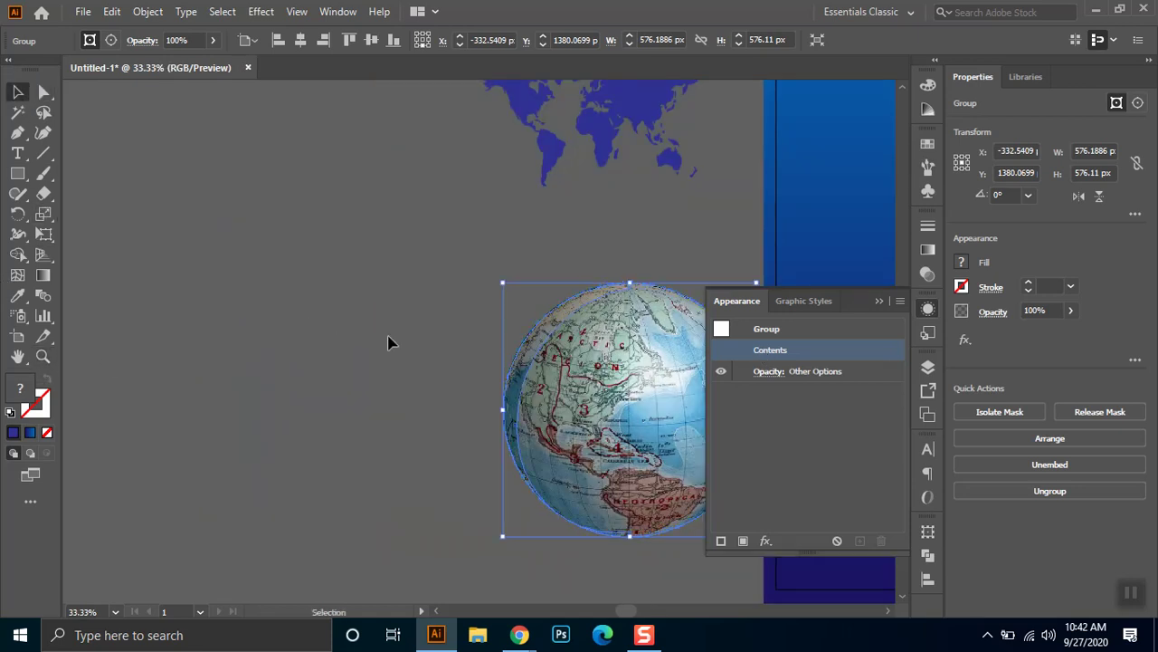
click(387, 342)
click(631, 418)
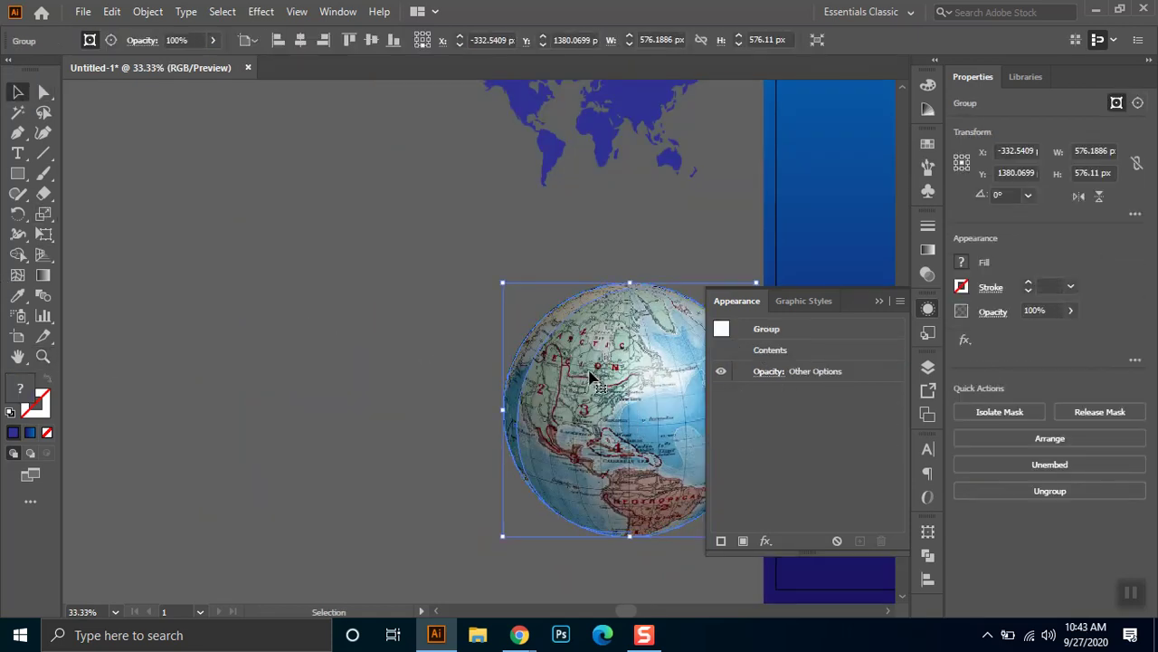
click(885, 300)
drag(503, 384, 351, 394)
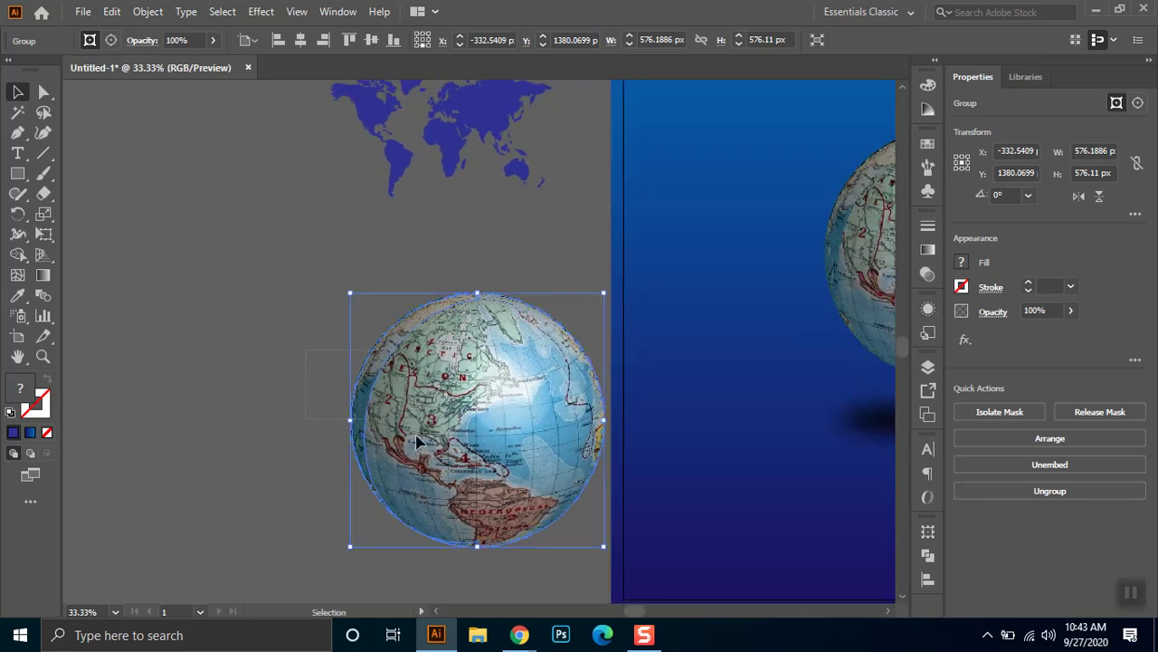
click(927, 310)
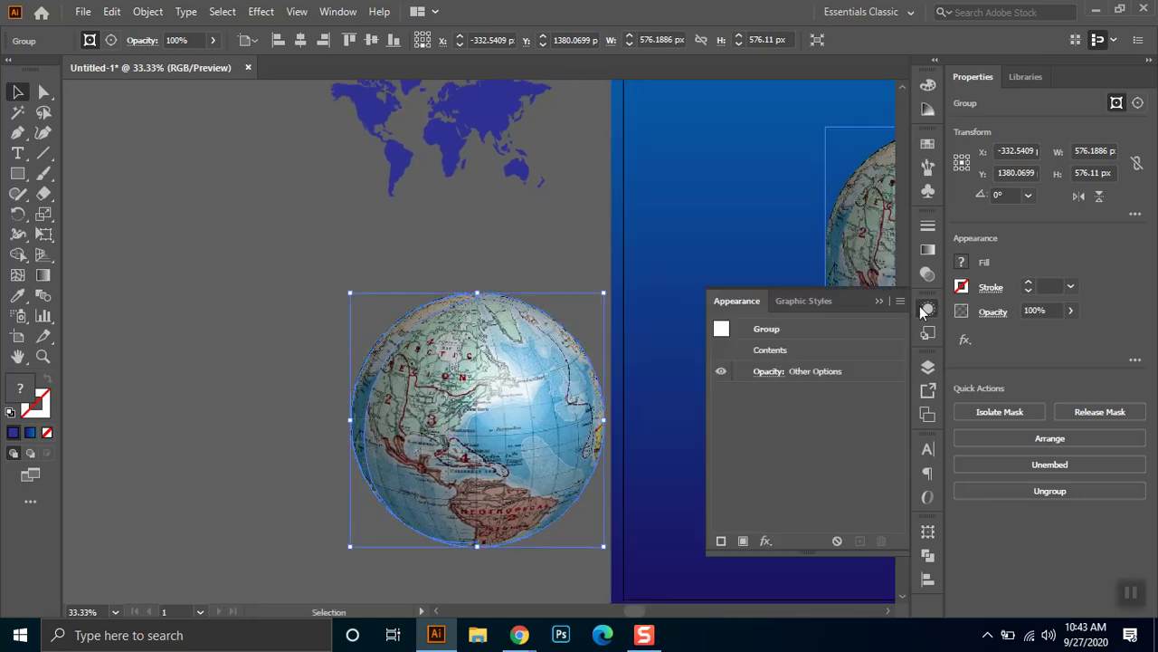
click(800, 374)
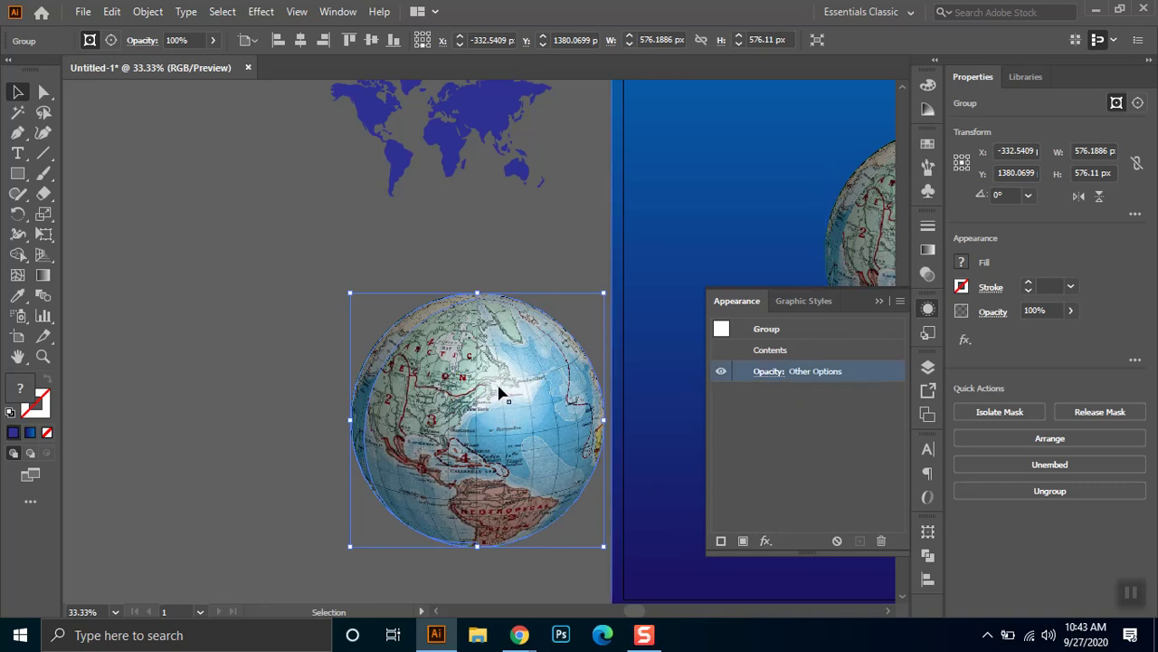
Isolate the copied globe's nested groups level by level to examine their appearance attributes, and exit isolation mode.
double_click(567, 404)
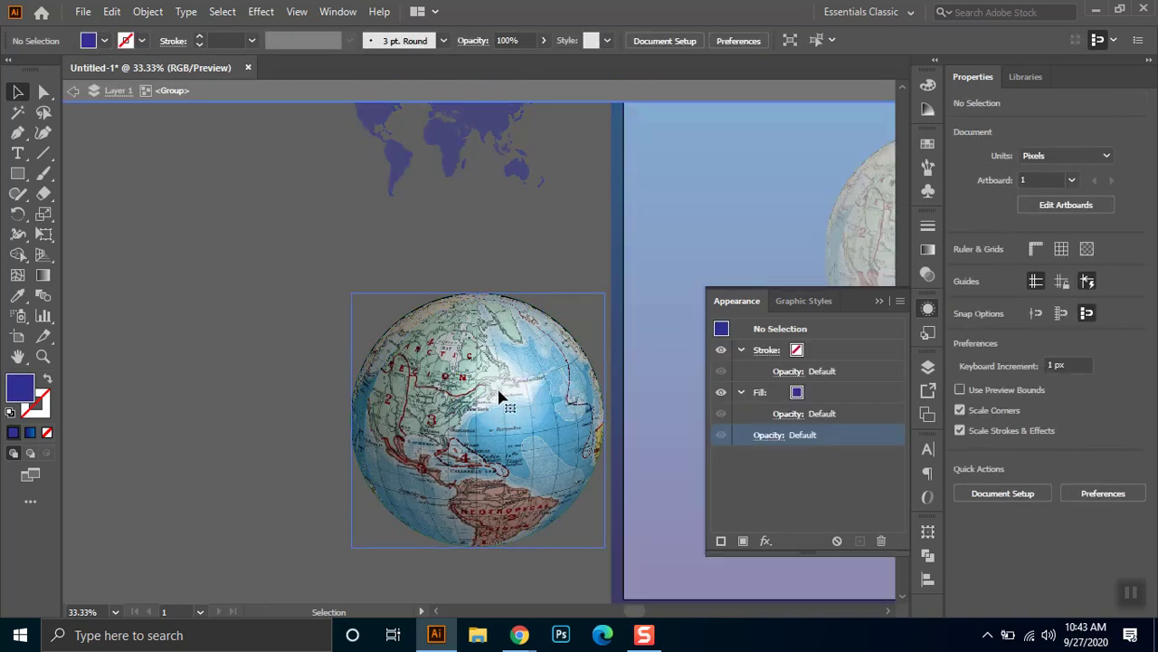
double_click(498, 397)
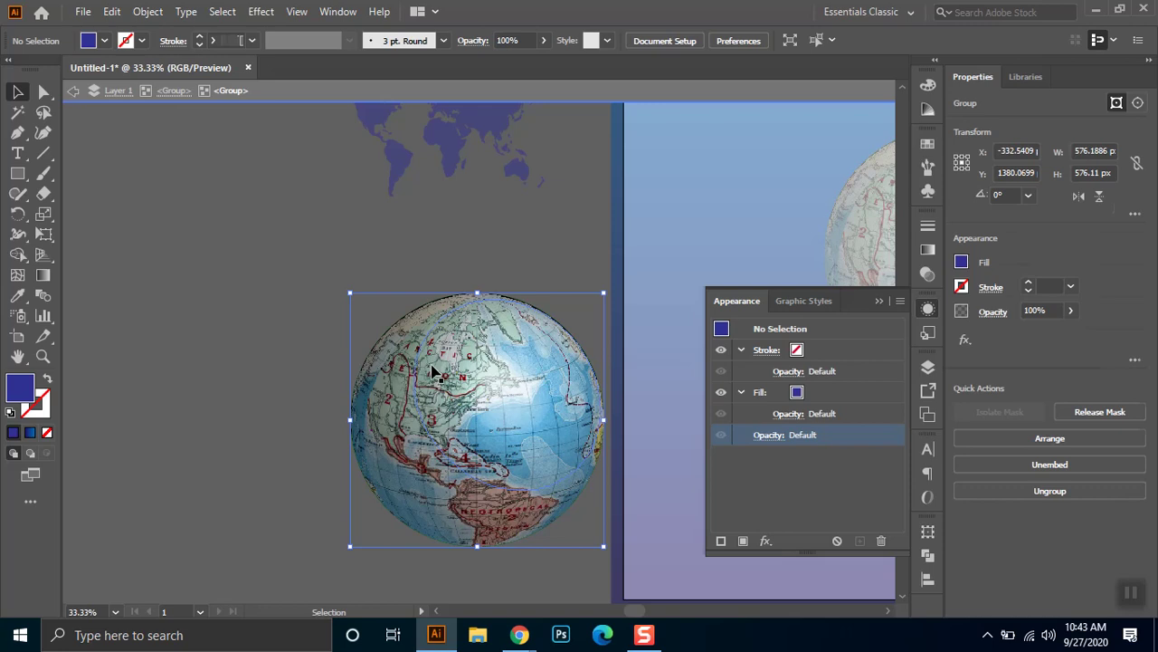
double_click(454, 382)
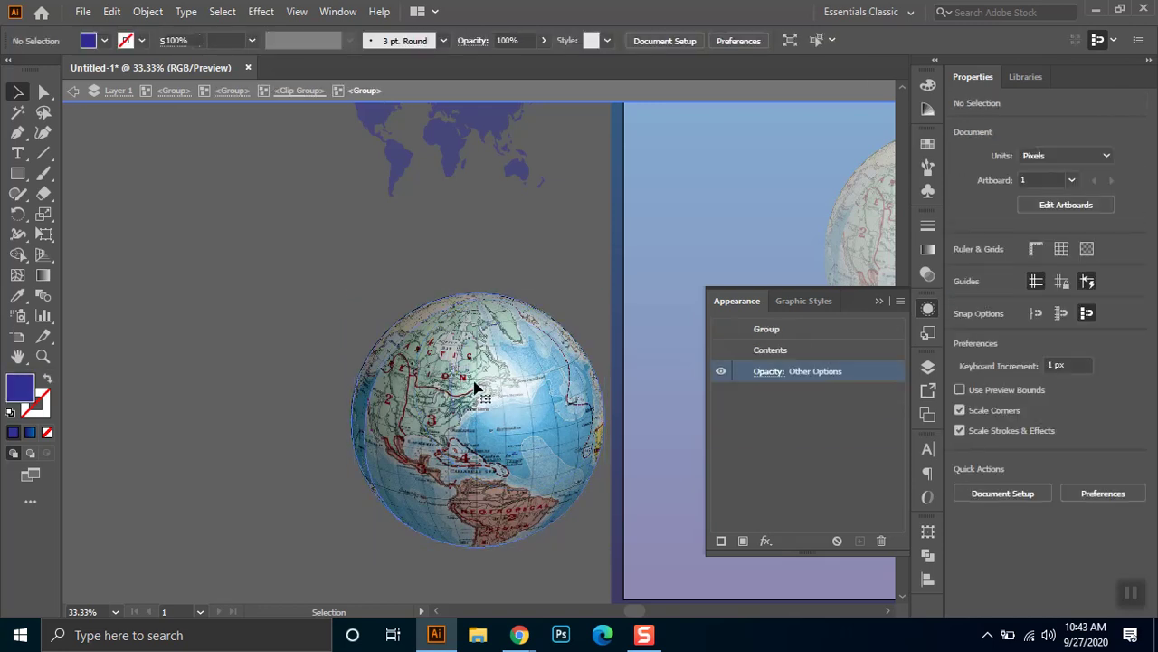
double_click(496, 391)
double_click(500, 391)
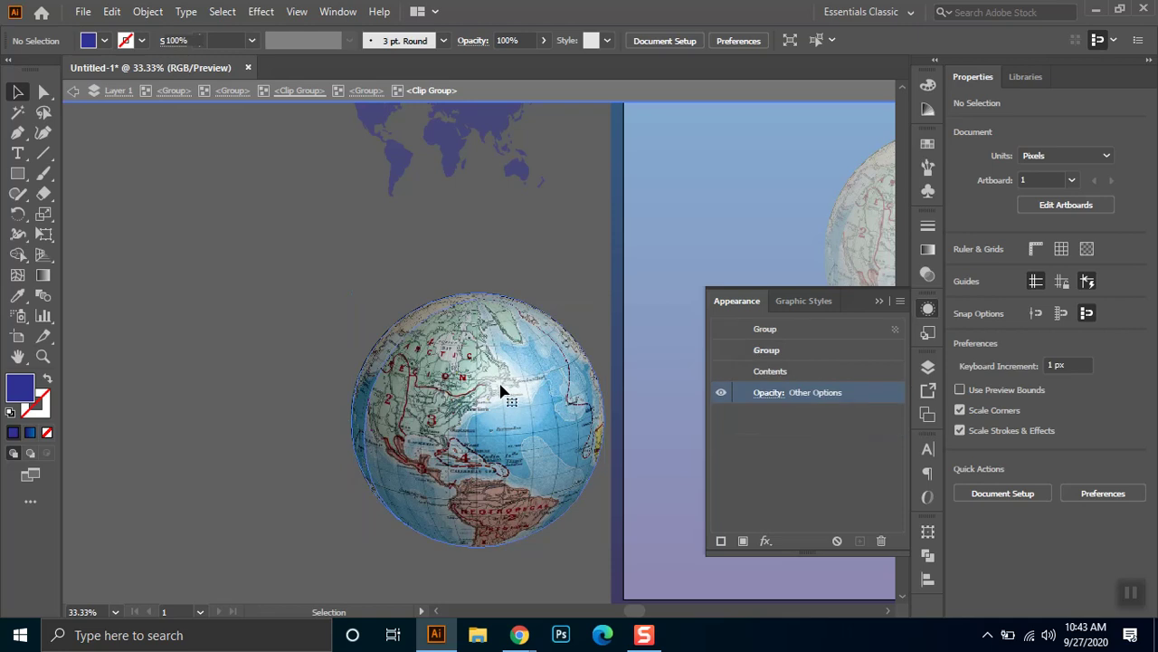
key(ctrl+shift+a)
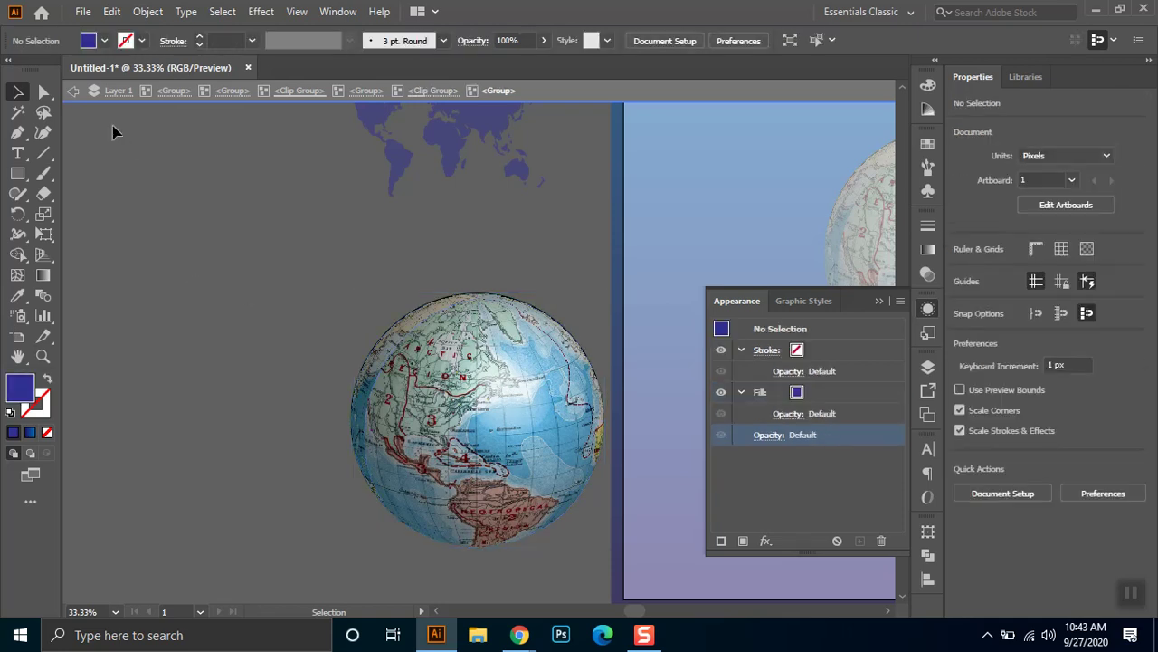
click(72, 91)
click(73, 91)
click(73, 91)
click(72, 92)
click(72, 91)
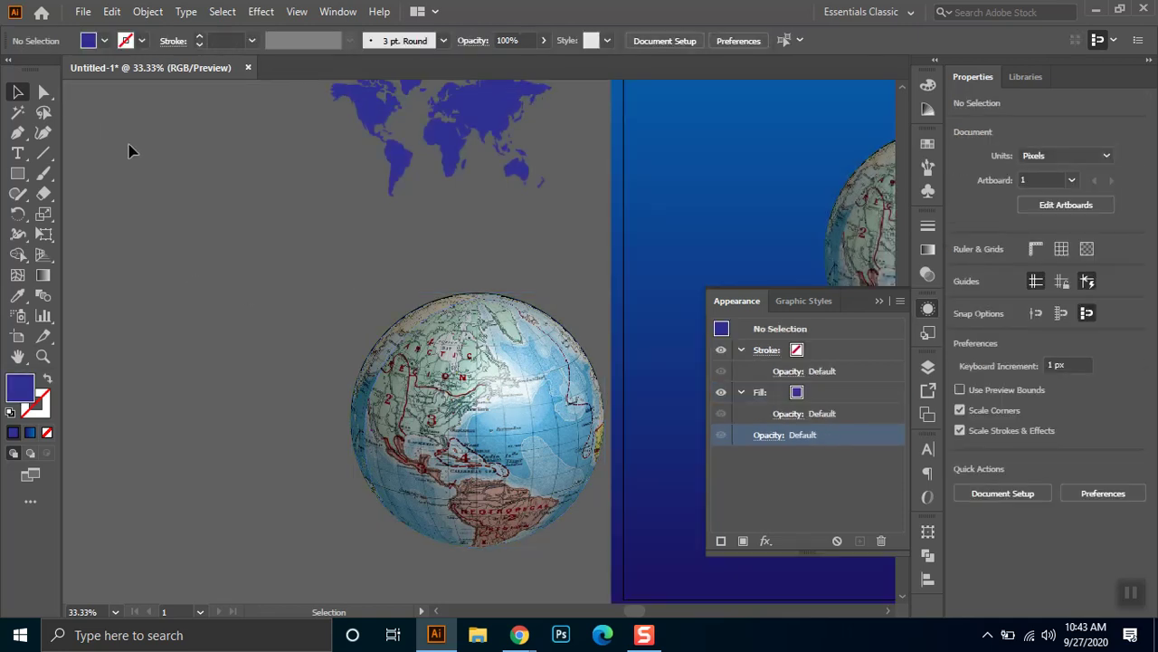
Check the opacity and blending options of the copied globe group in its appearance attributes.
click(447, 416)
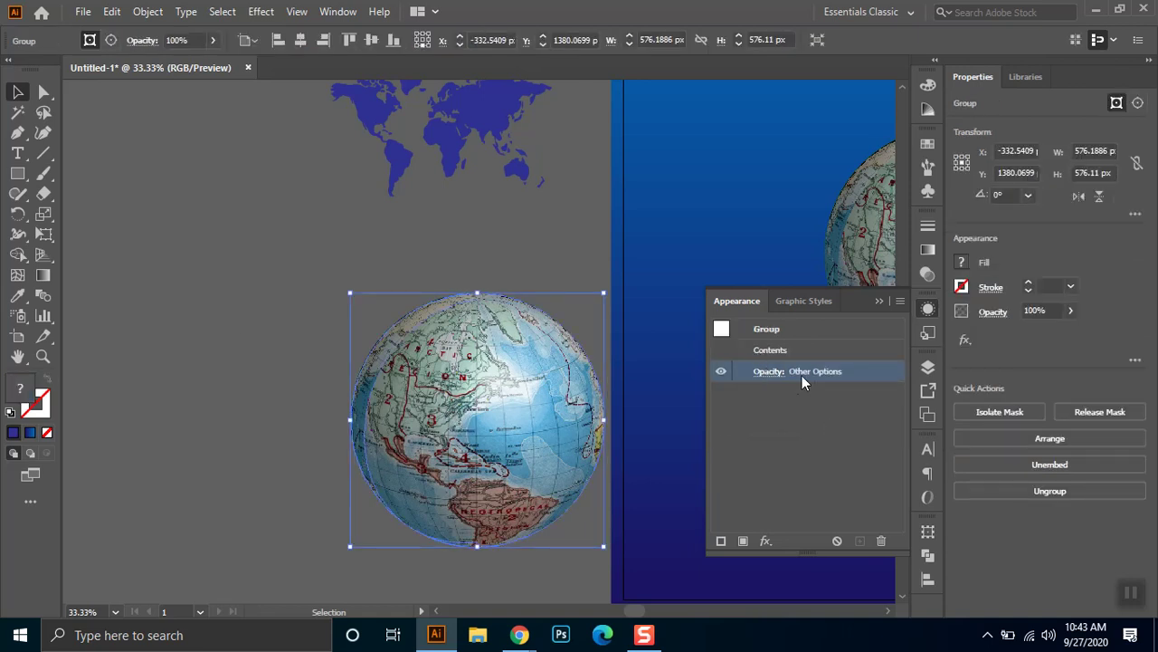
click(765, 372)
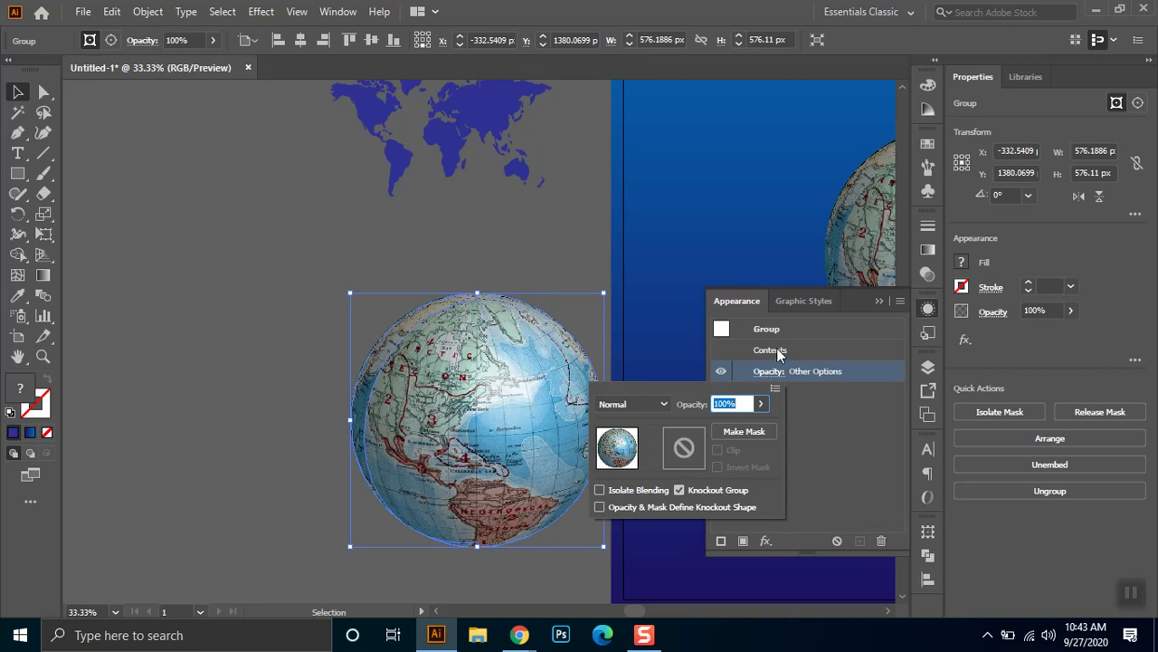
click(776, 348)
click(782, 332)
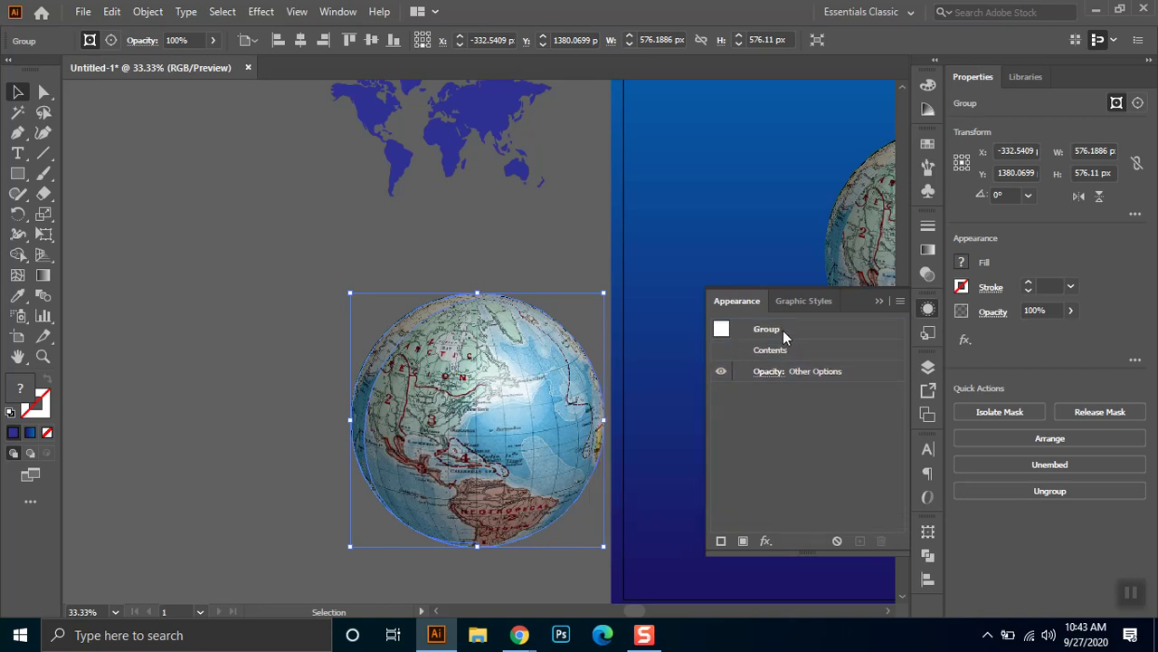
click(769, 328)
Ungroup the copied globe twice and release its outer clipping mask.
right_click(481, 378)
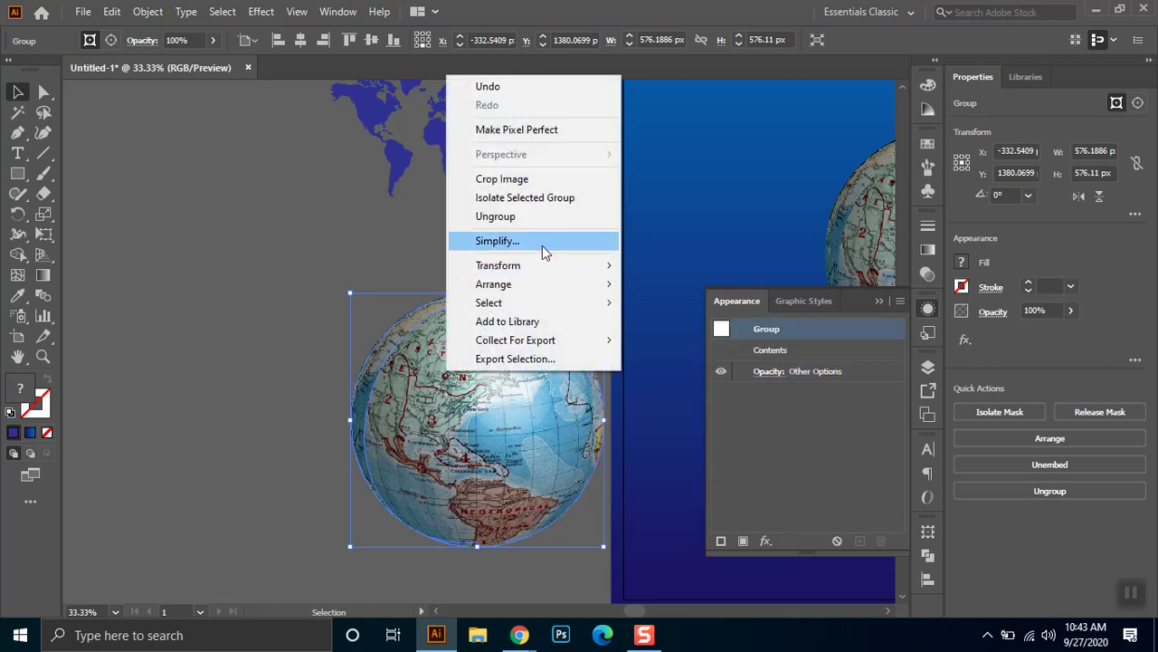
click(495, 217)
right_click(469, 394)
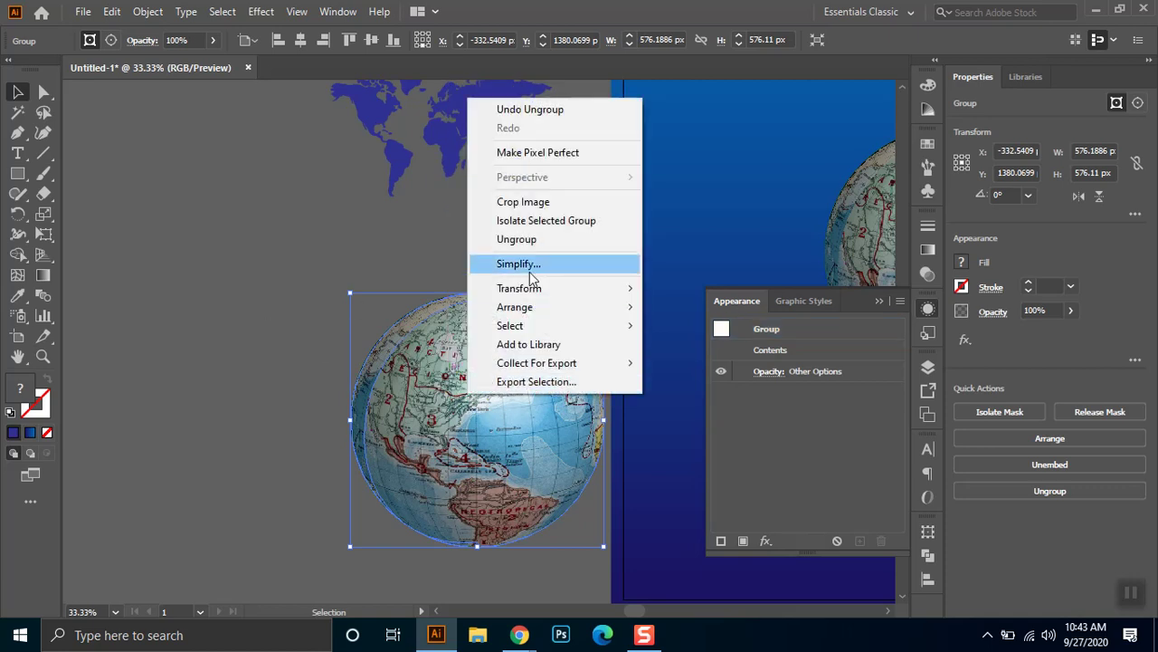
click(542, 240)
right_click(459, 423)
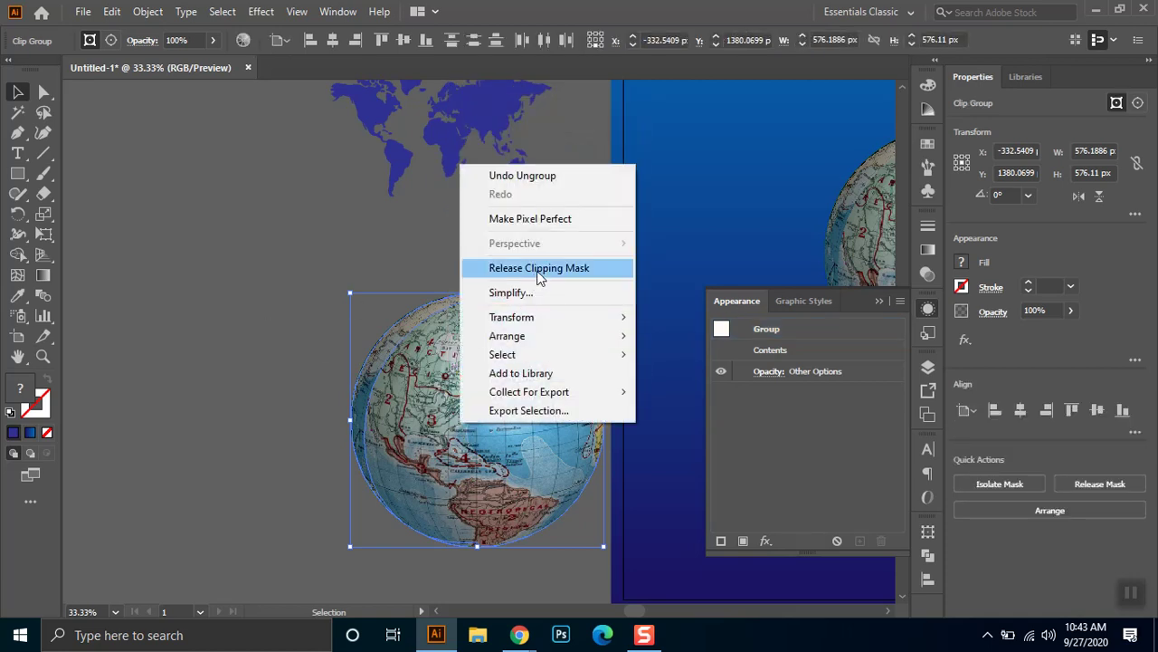
click(539, 269)
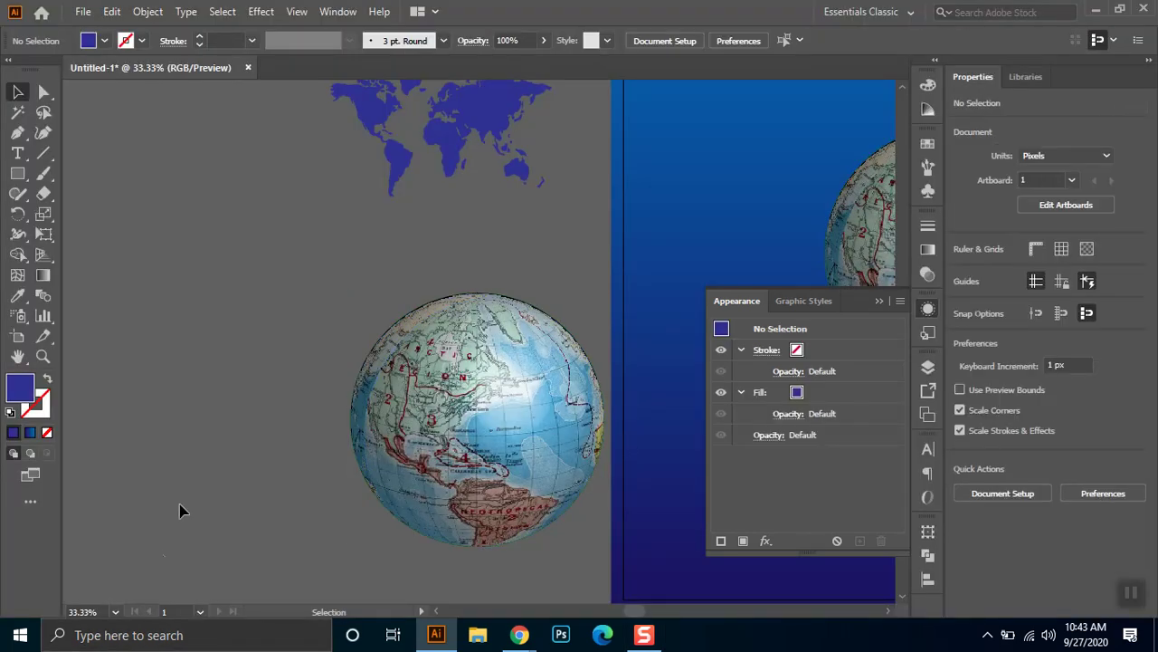
Ungroup the copied globe's remaining group, release the clipping mask inside it, and deselect everything.
click(428, 420)
right_click(419, 423)
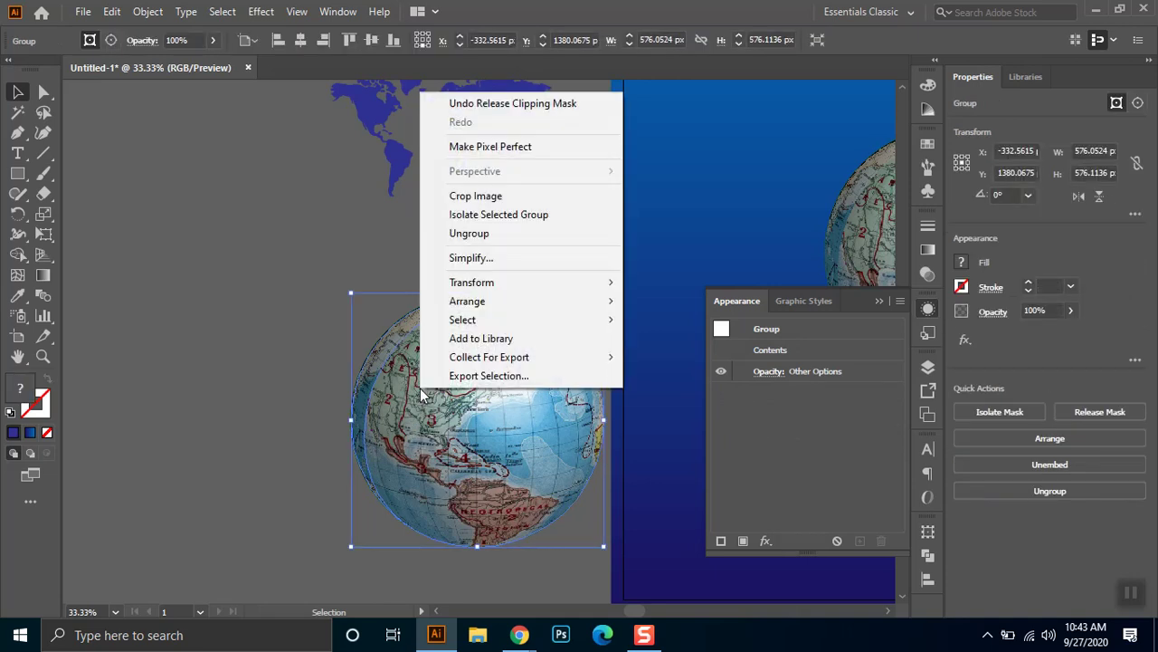
click(509, 232)
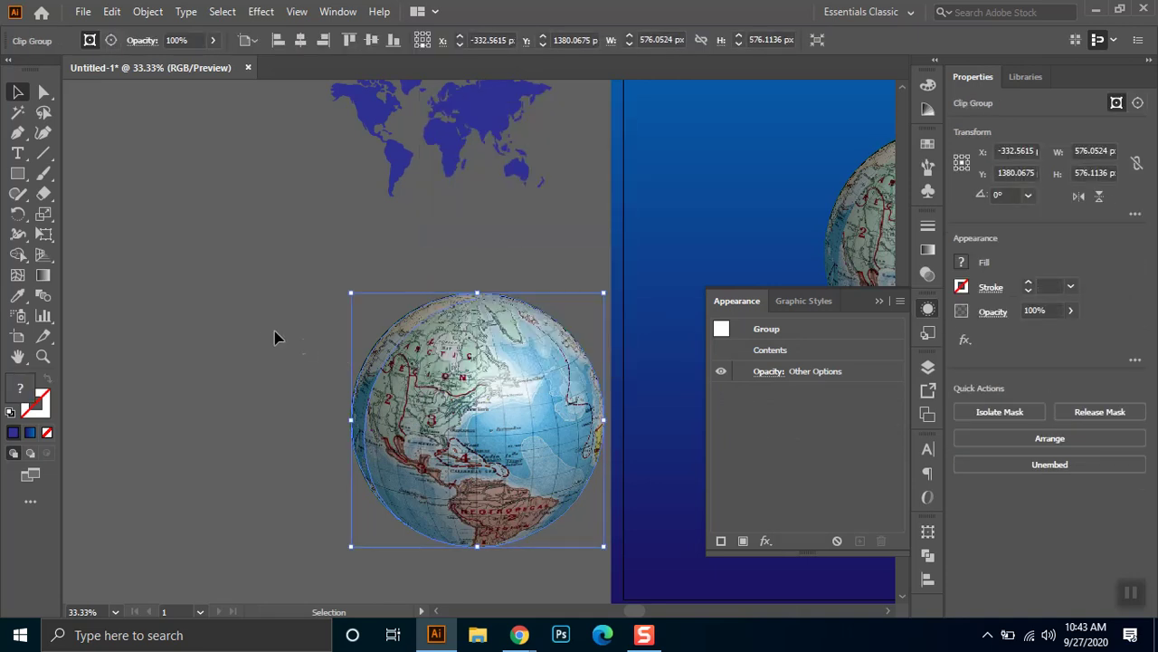
right_click(437, 380)
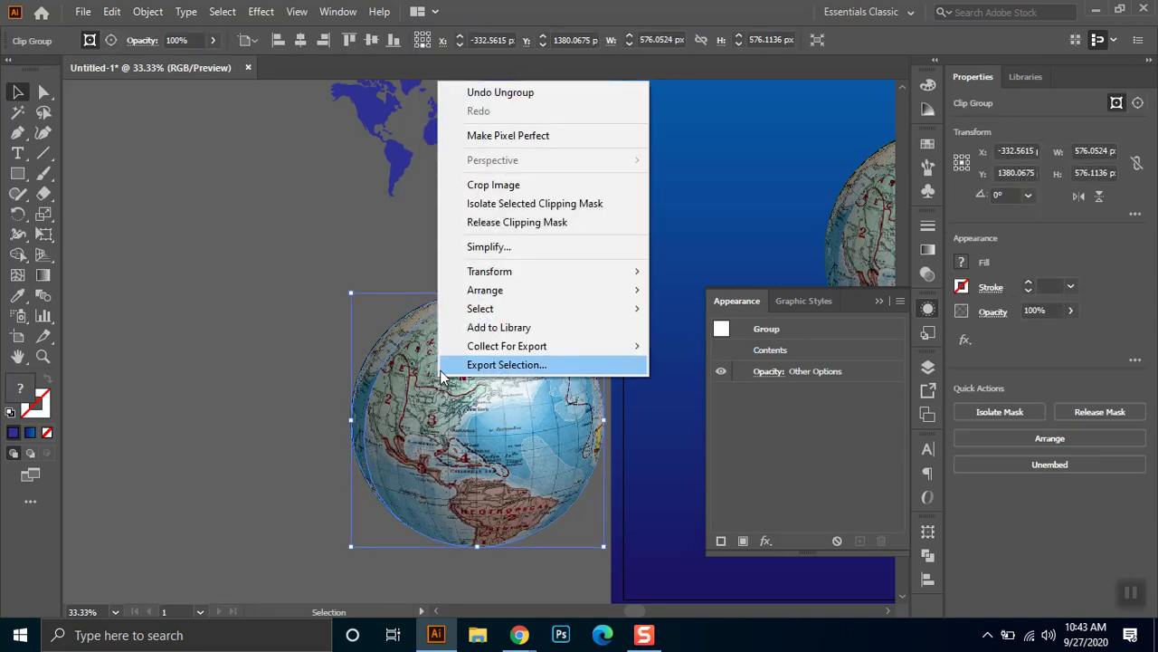
click(529, 224)
click(284, 393)
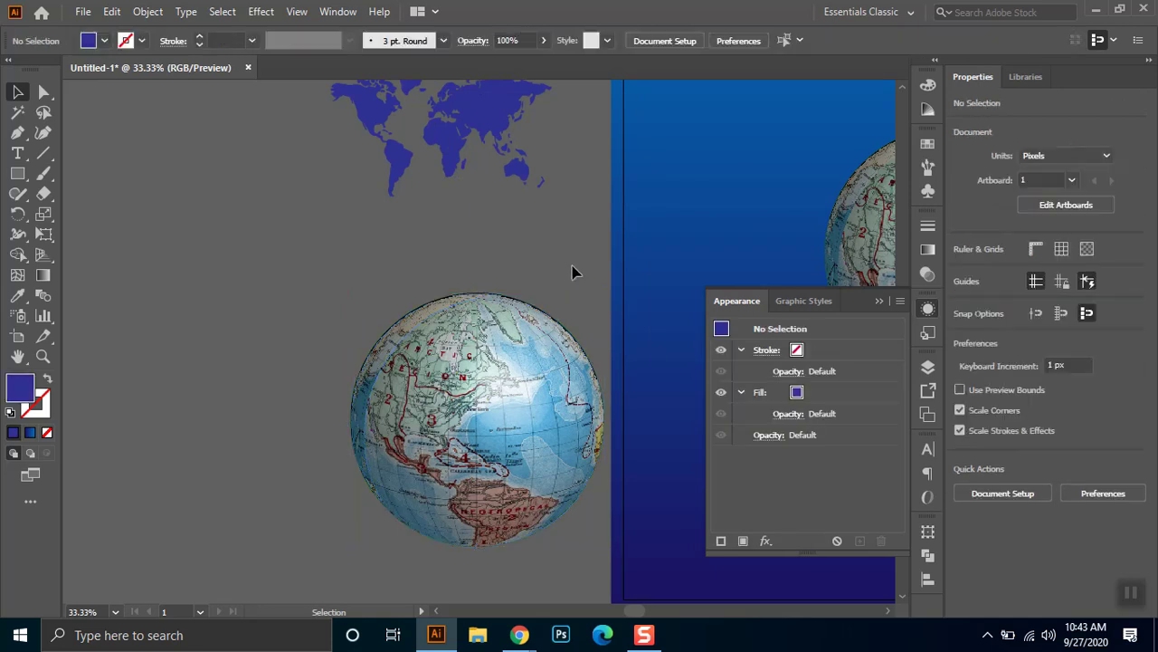
Delete the broken-apart globe copy and draw a circle about 445 px in diameter below the world map.
drag(323, 560, 344, 510)
key(Delete)
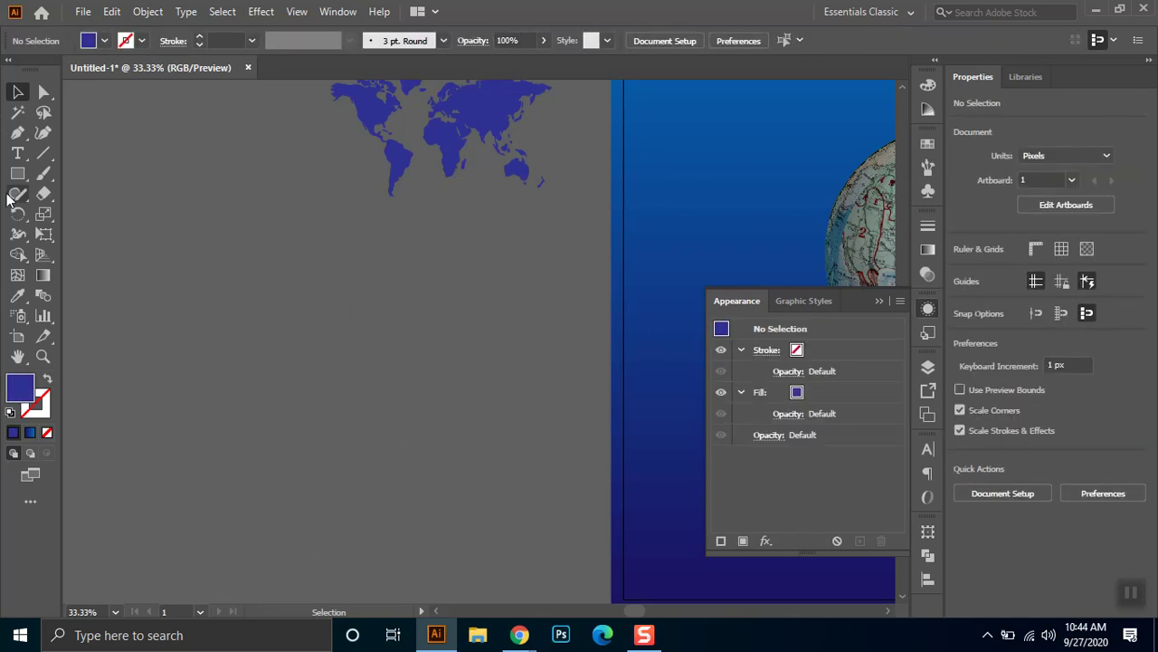
drag(20, 178, 86, 209)
drag(236, 262, 431, 457)
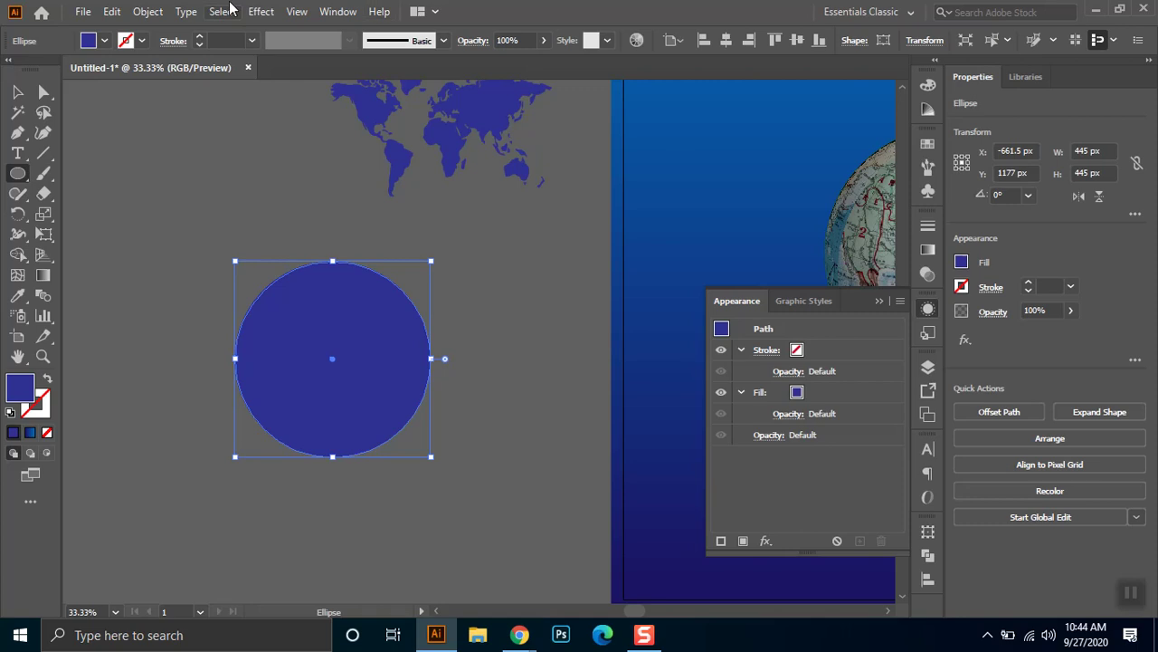
Fill the circle with light blue and move it slightly up and to the left.
click(104, 41)
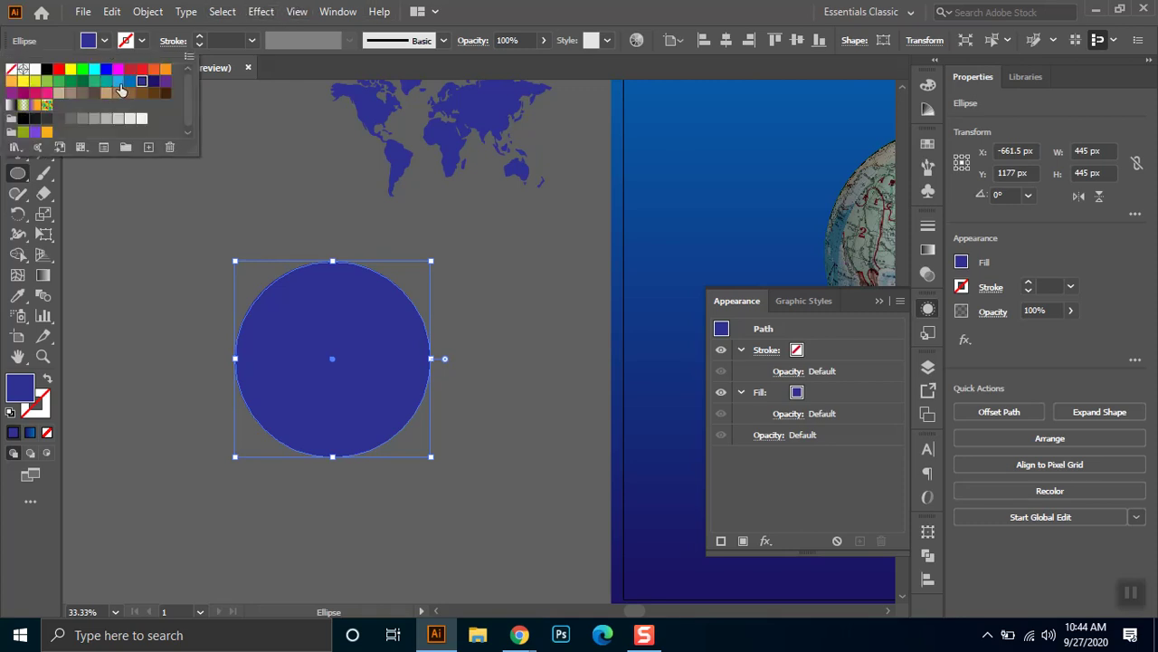
click(117, 80)
key(Escape)
key(v)
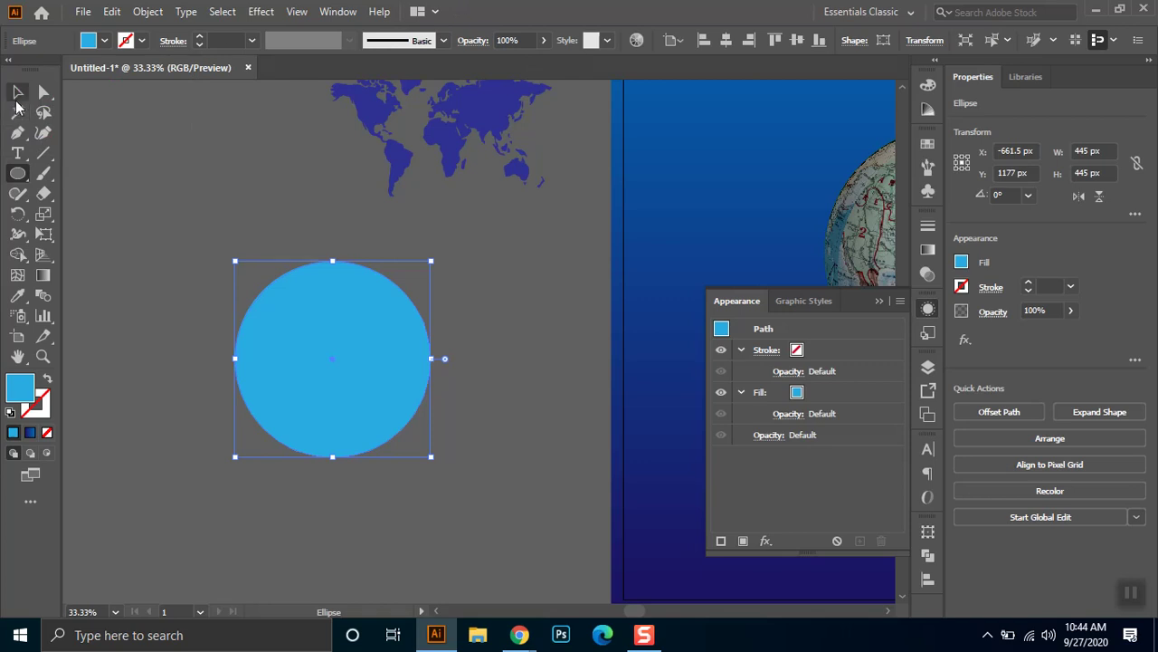
drag(302, 362, 280, 329)
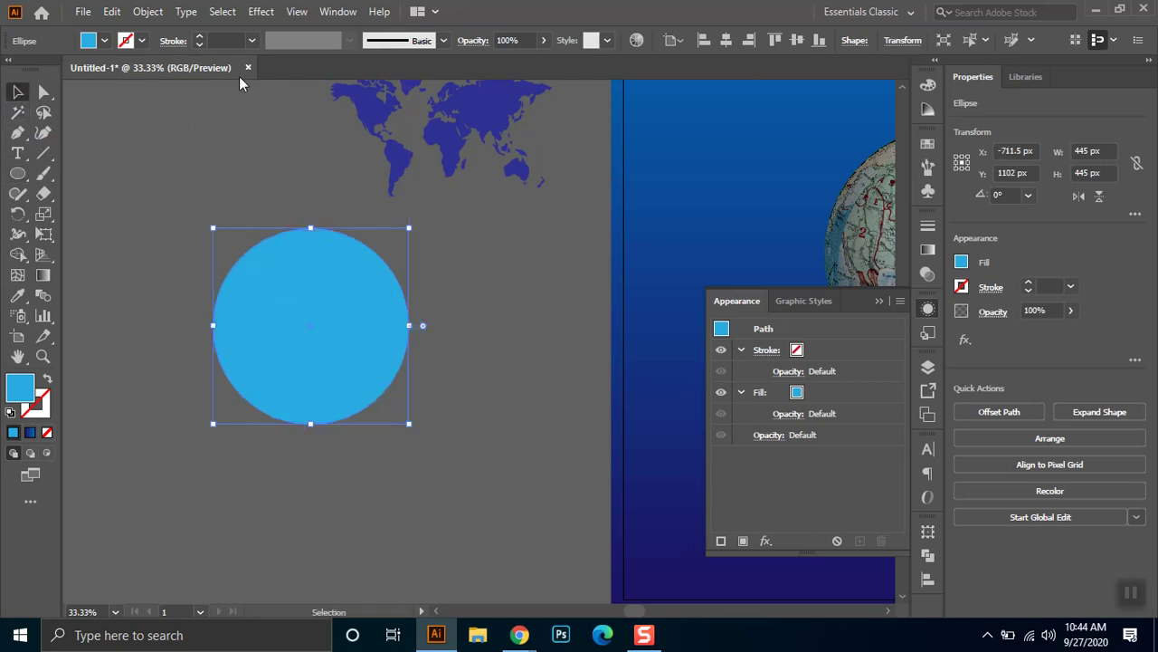
Delete the circle's right anchor point to leave a left-hand half circle.
click(45, 92)
click(408, 330)
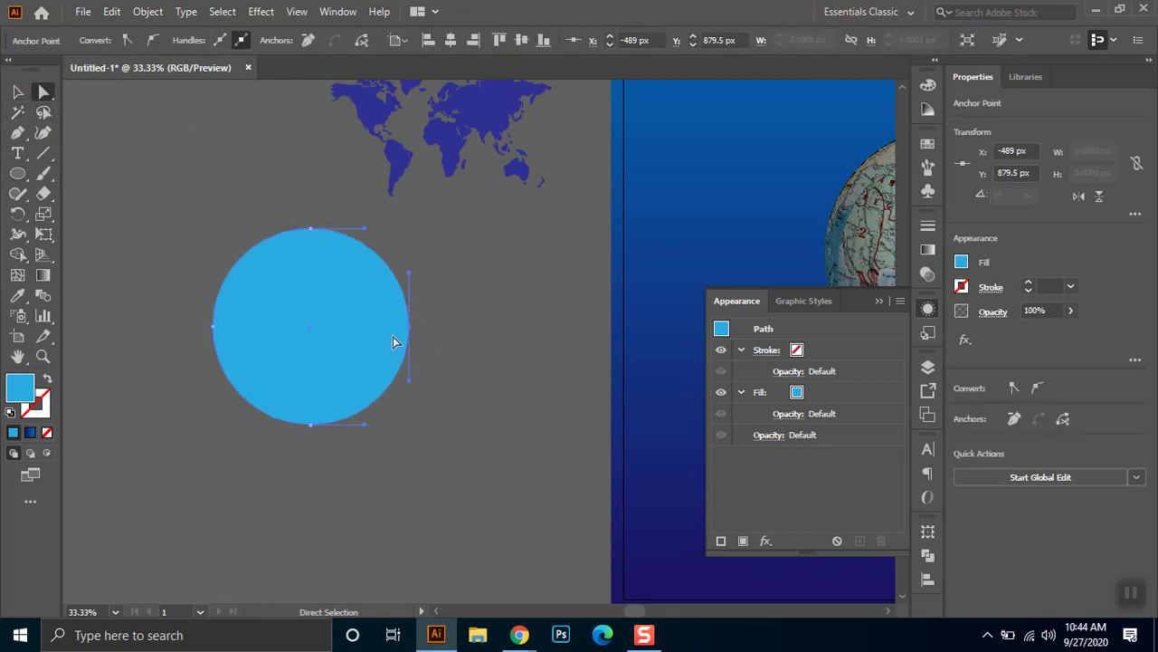
key(Delete)
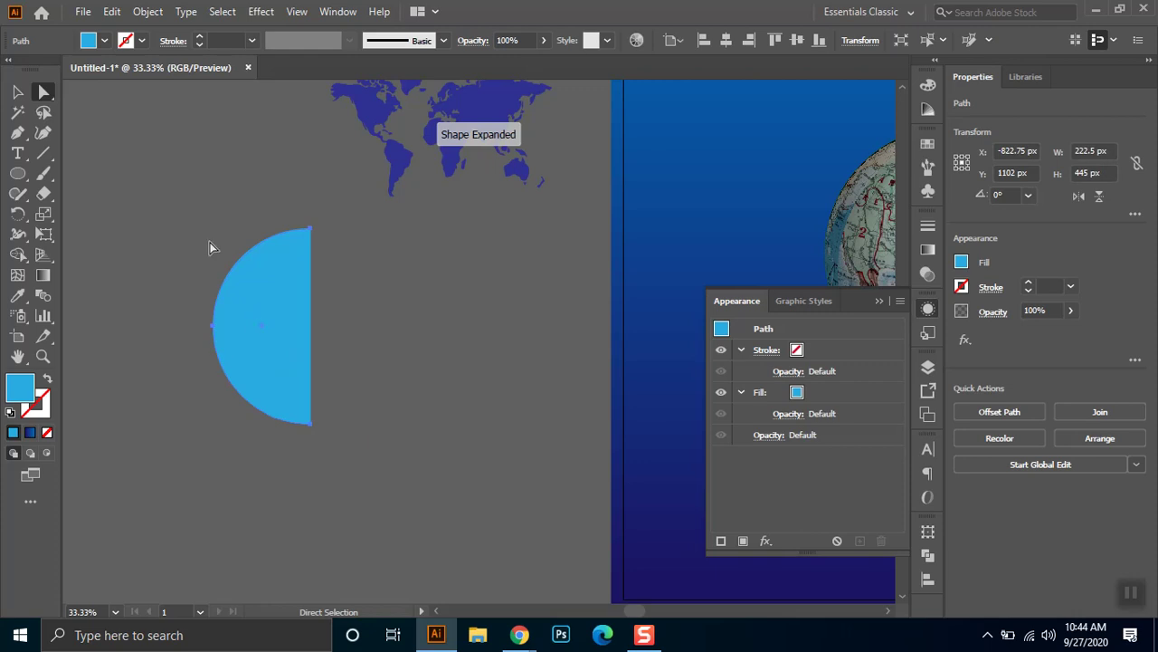
click(17, 93)
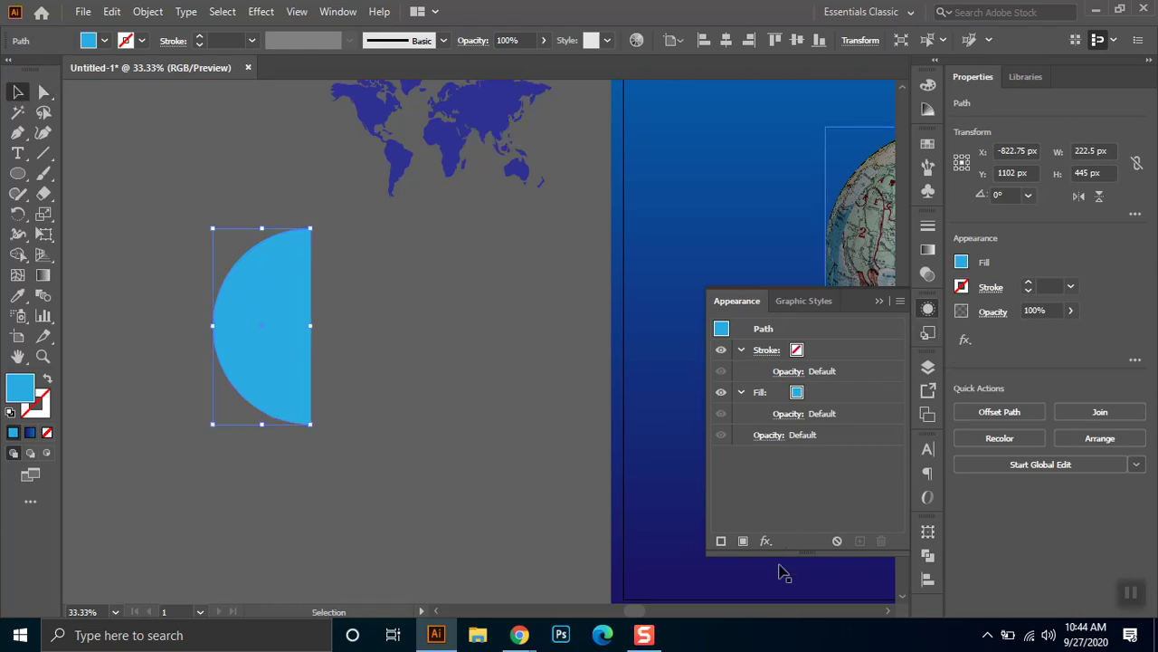
Apply a 3D Revolve effect to the half circle, revolving it 360° from its right edge with plastic shading.
click(766, 540)
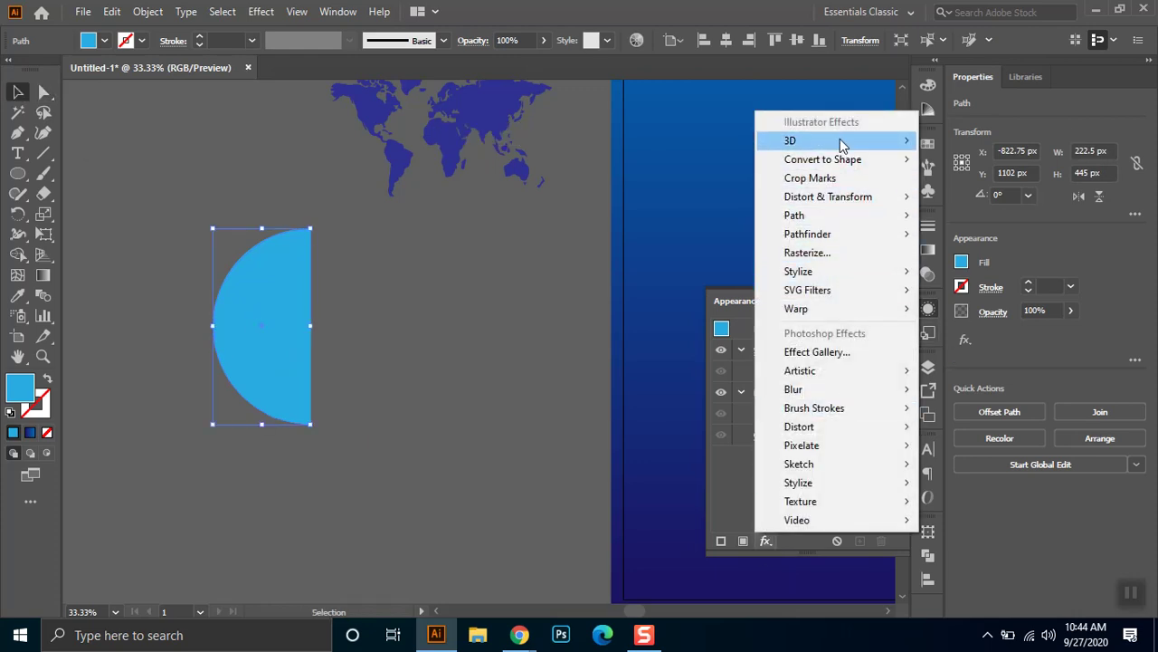
mouse_move(842, 144)
click(1000, 160)
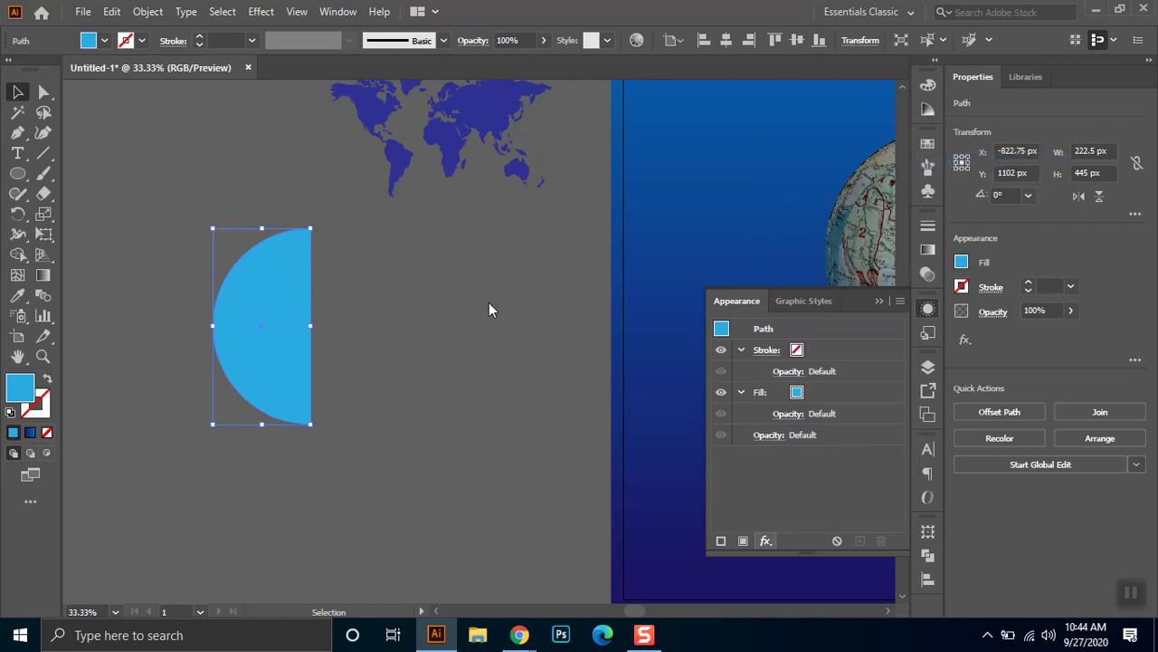
click(832, 398)
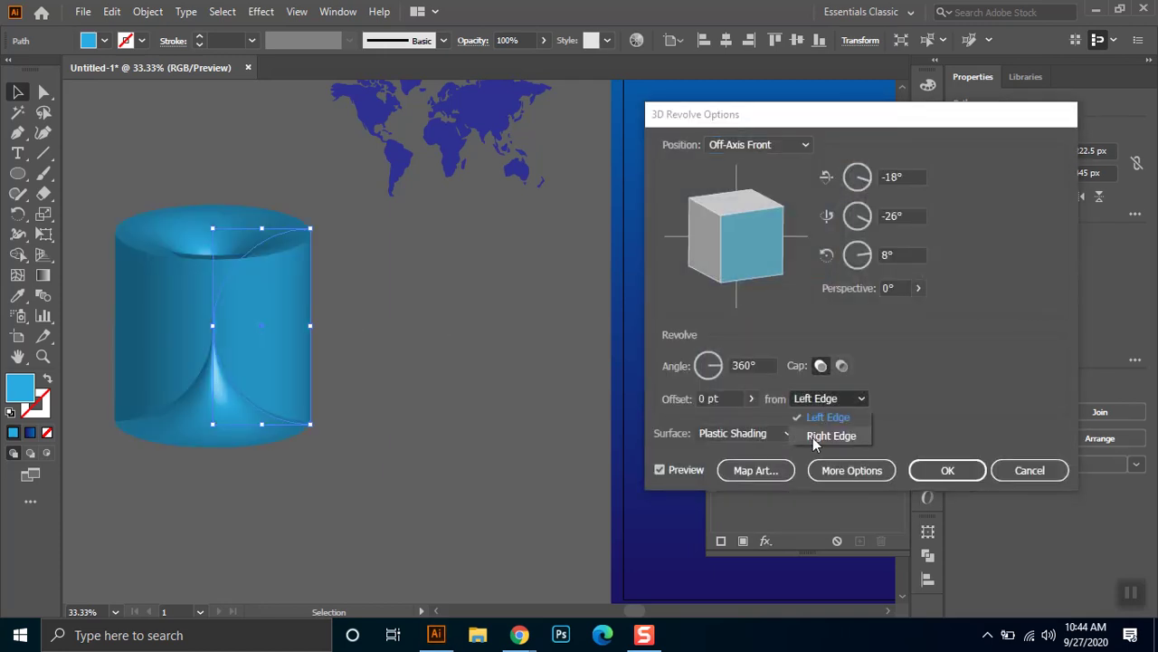
click(819, 432)
click(947, 469)
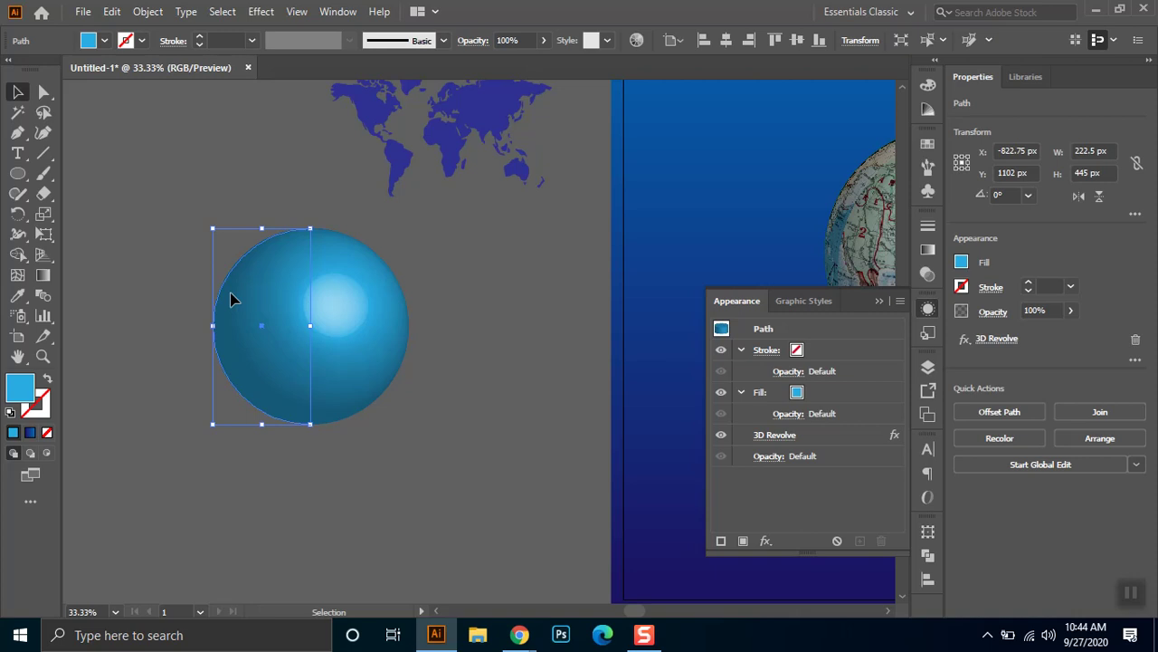
Duplicate the blue sphere up and to the left of the original and shrink the copy proportionally to roughly three-fifths size.
drag(231, 298, 68, 154)
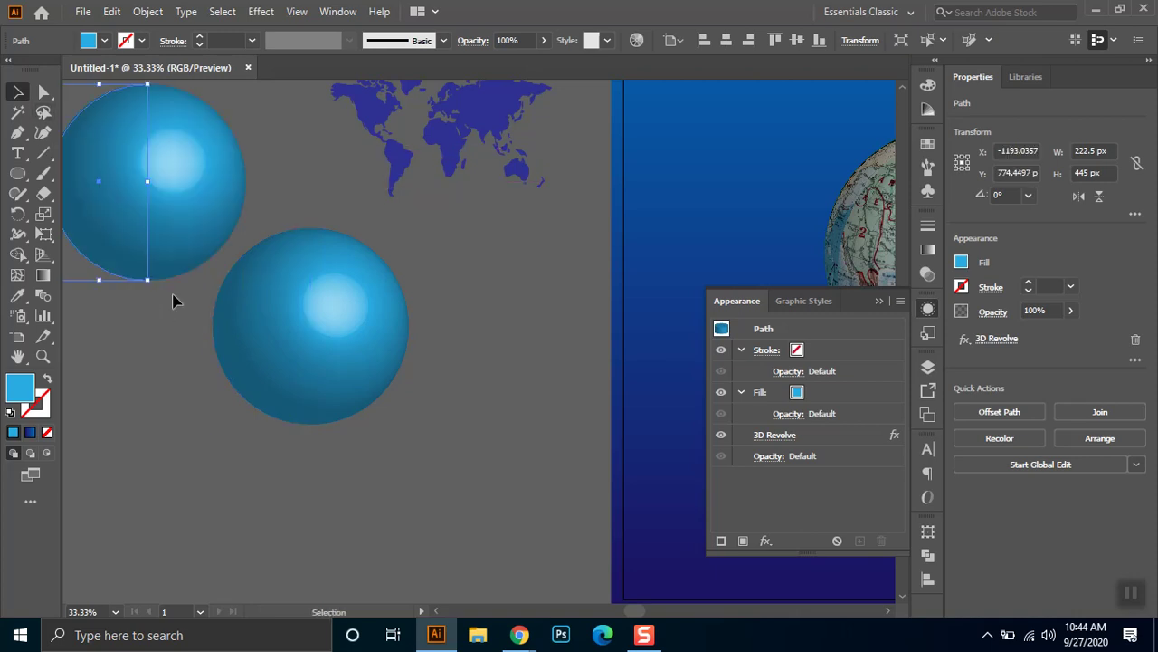
drag(148, 279, 110, 203)
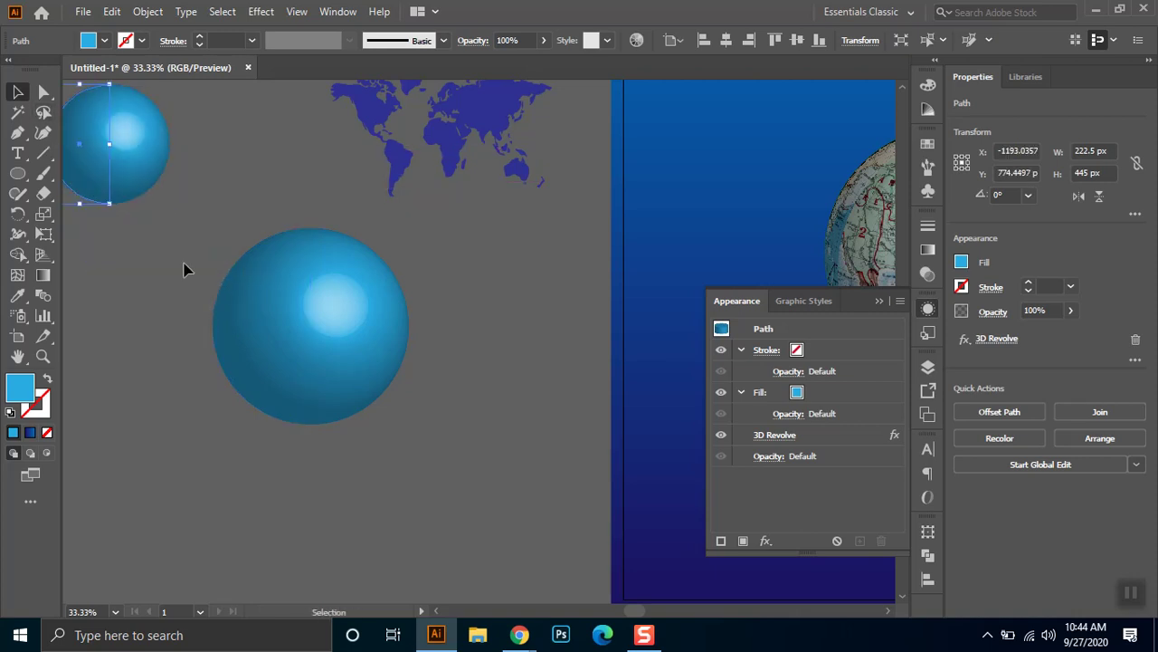
Open the 3D Revolve settings of the larger blue sphere for editing.
click(330, 342)
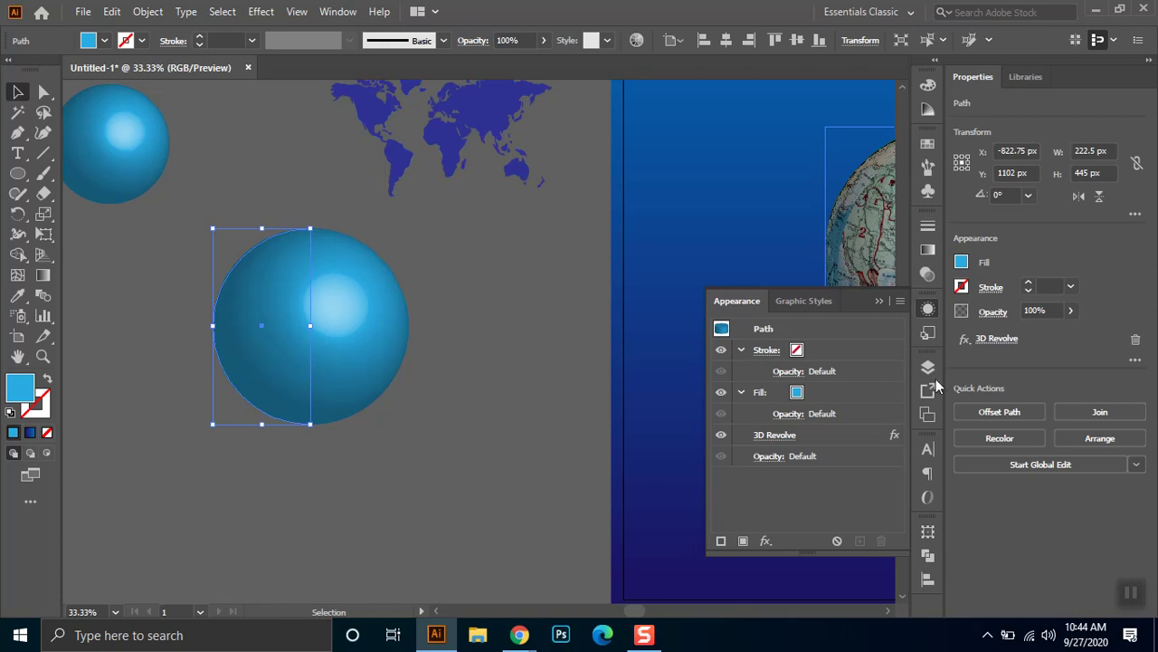
click(783, 438)
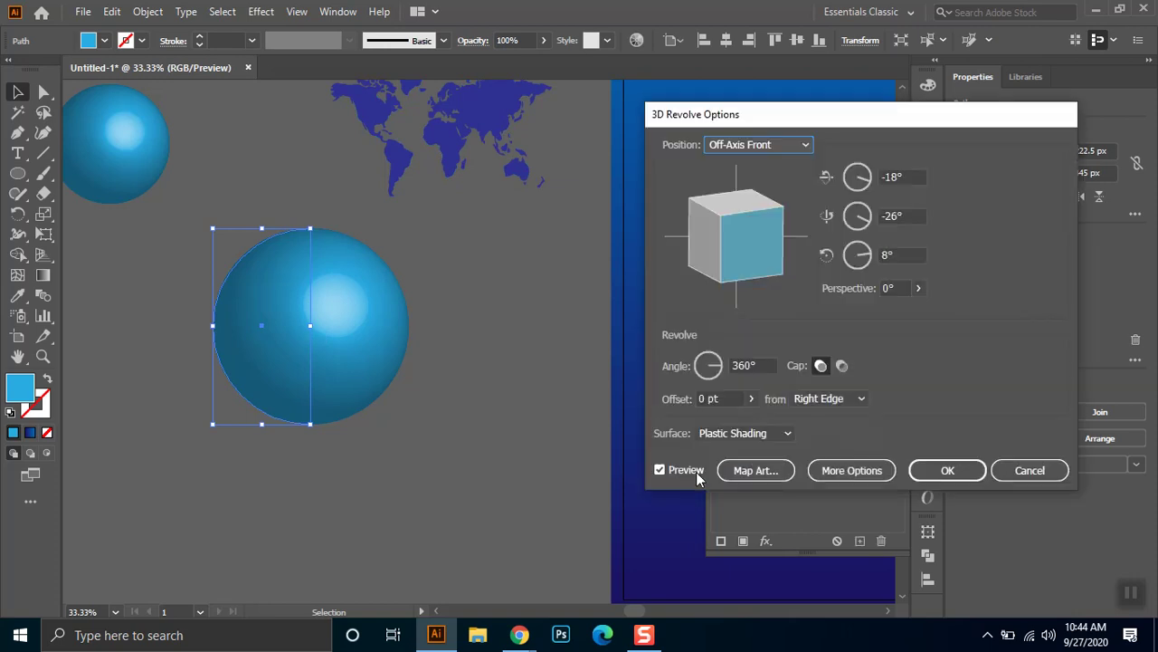
Map the Map Vector symbol onto the revolved sphere's surface and scale it to fit.
click(756, 470)
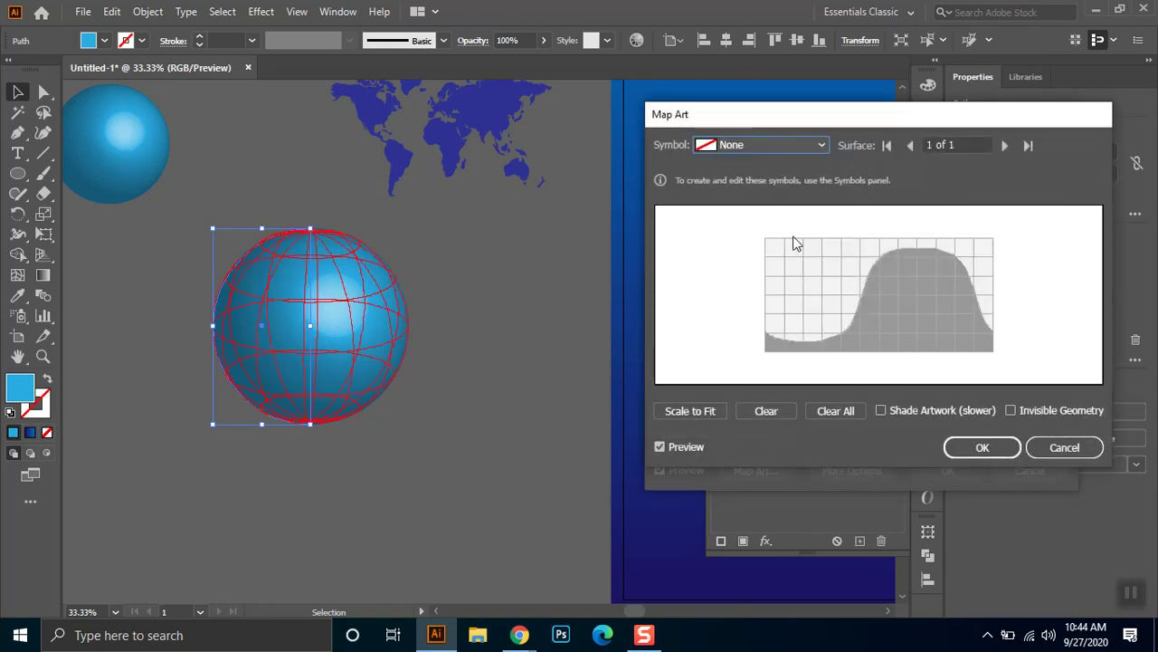
click(763, 147)
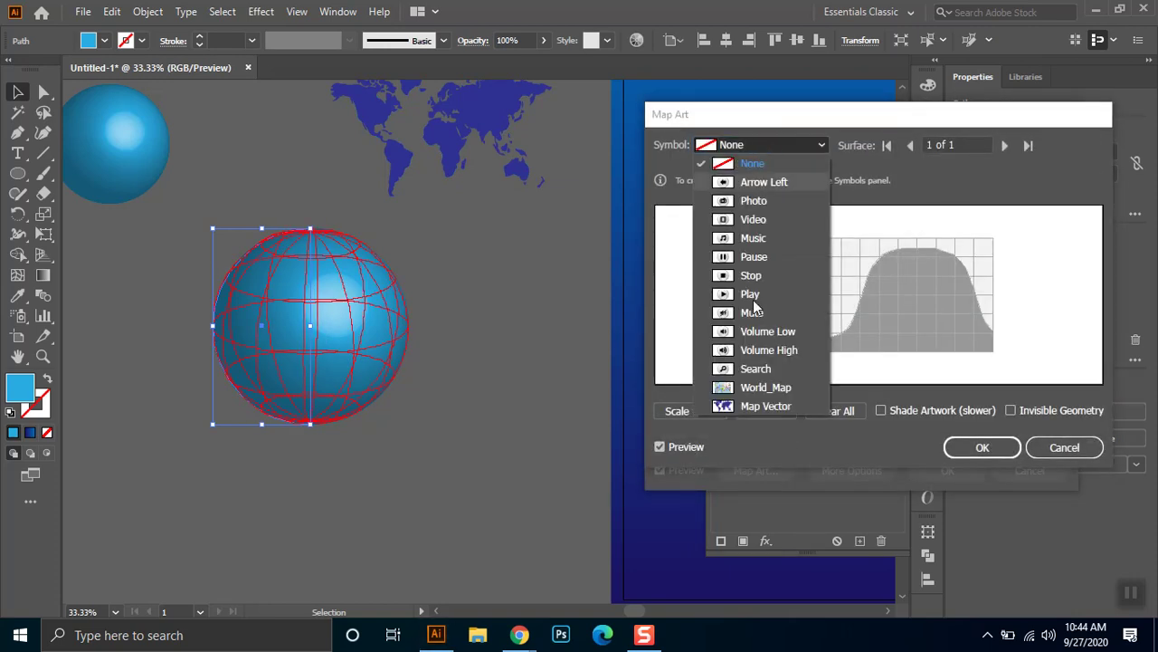
click(758, 407)
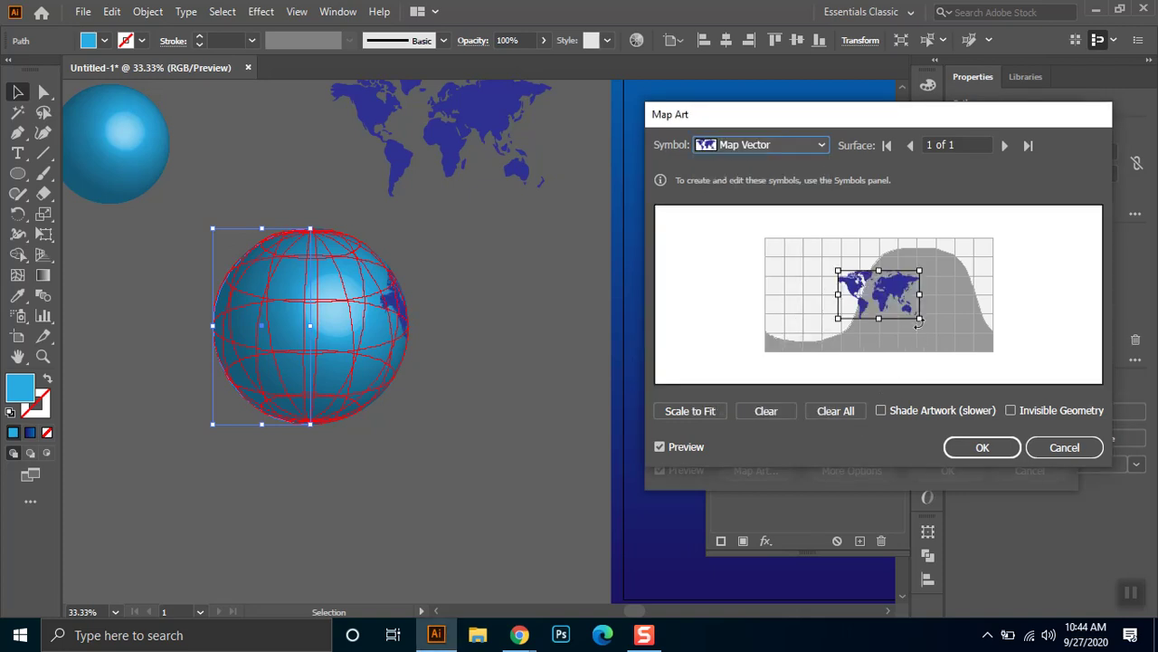
click(701, 411)
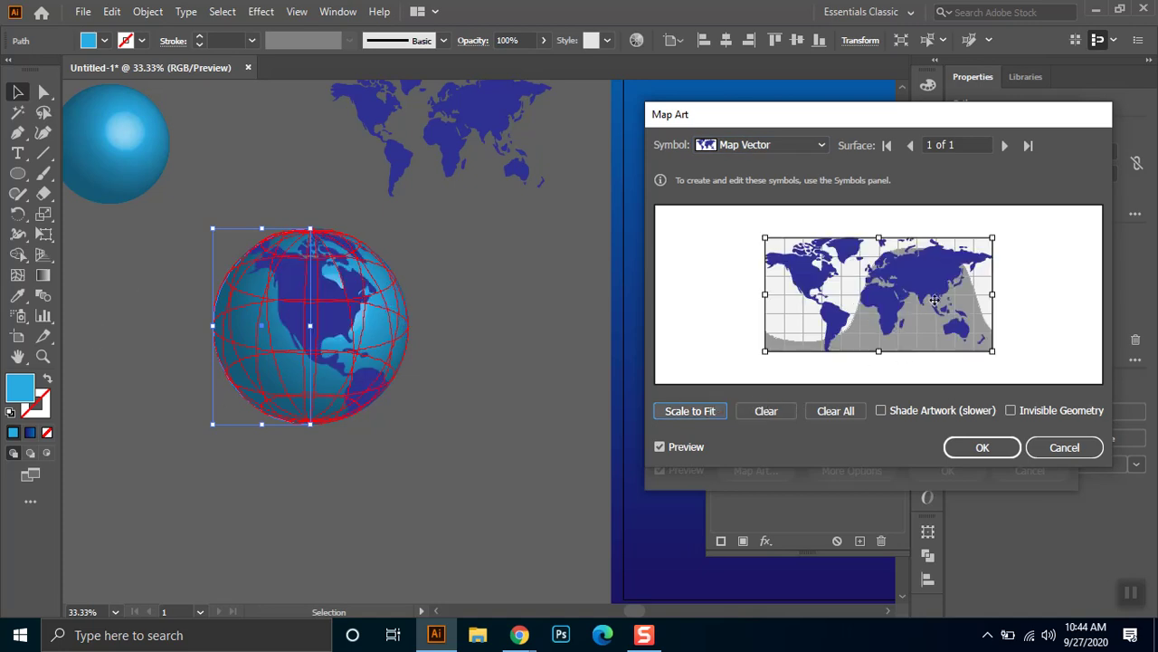
Try several positions for the world map on the sphere's surface and scale it back to fit.
drag(935, 299, 830, 309)
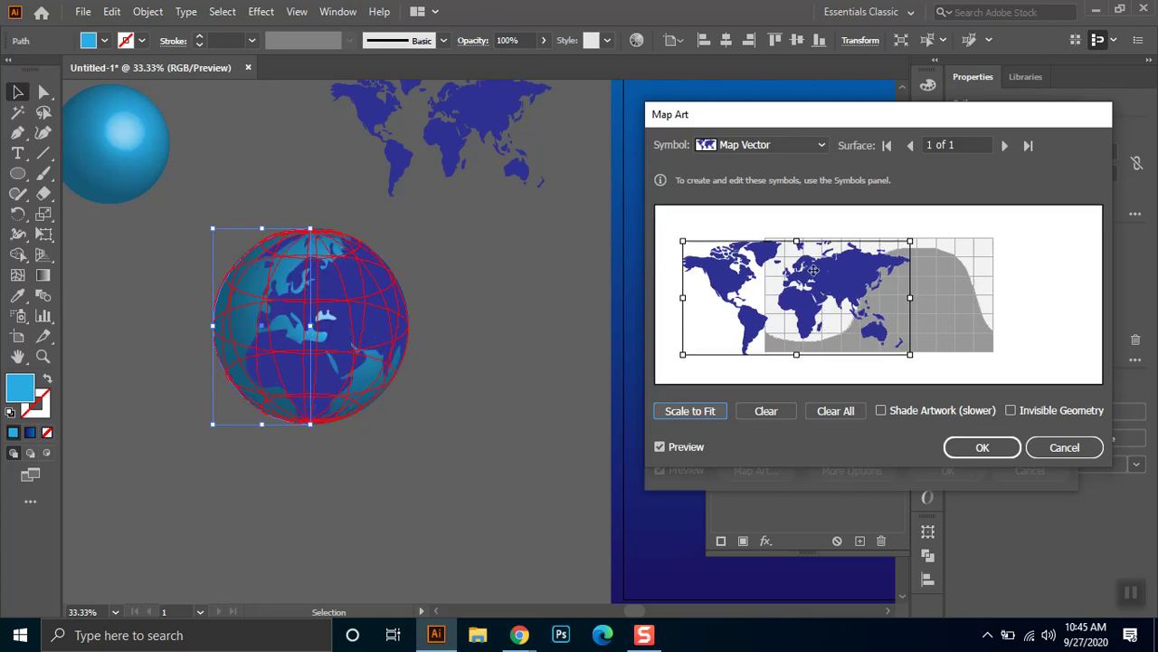
drag(800, 271, 753, 224)
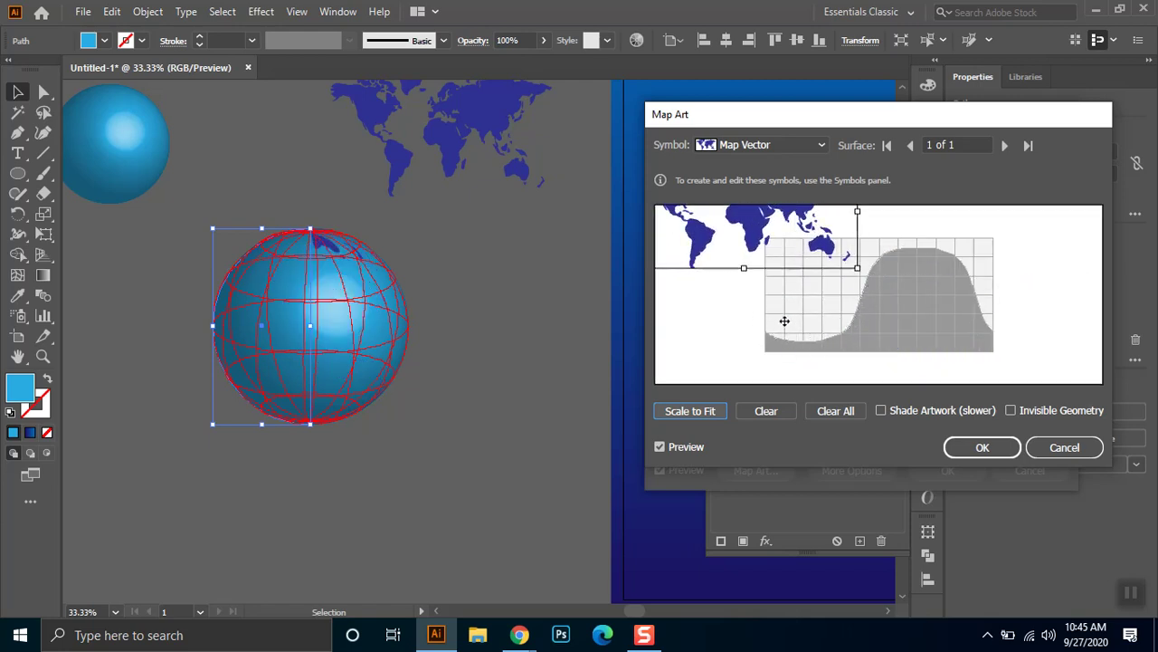
drag(738, 208, 810, 289)
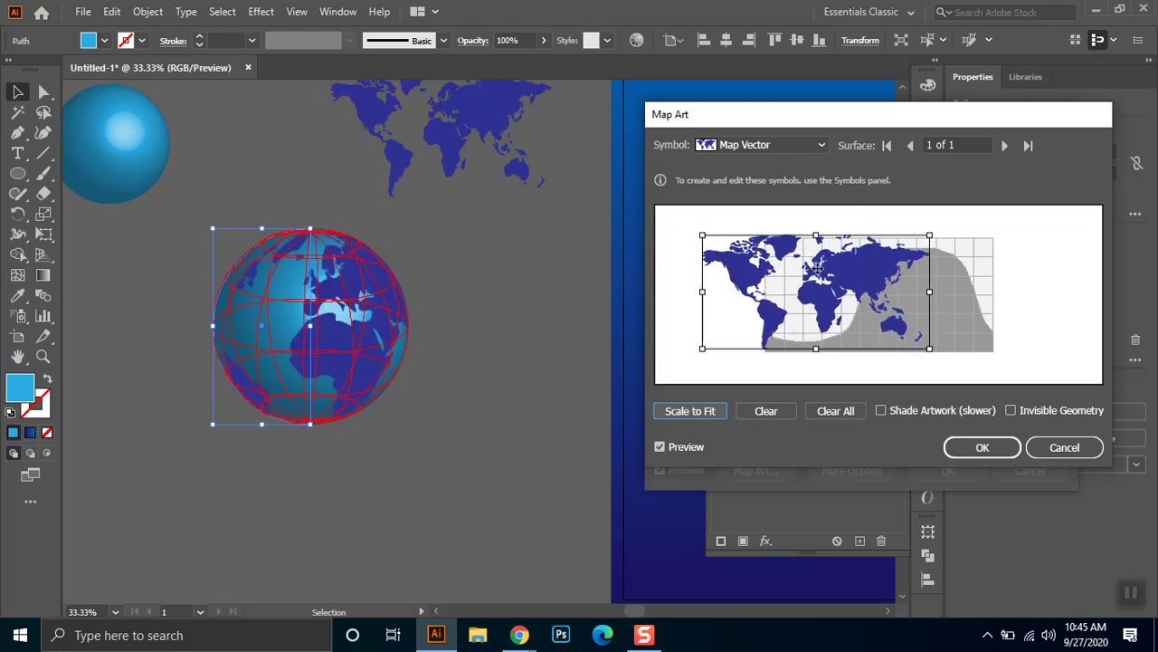
mouse_move(843, 276)
mouse_down()
mouse_move(818, 279)
mouse_move(837, 286)
mouse_up()
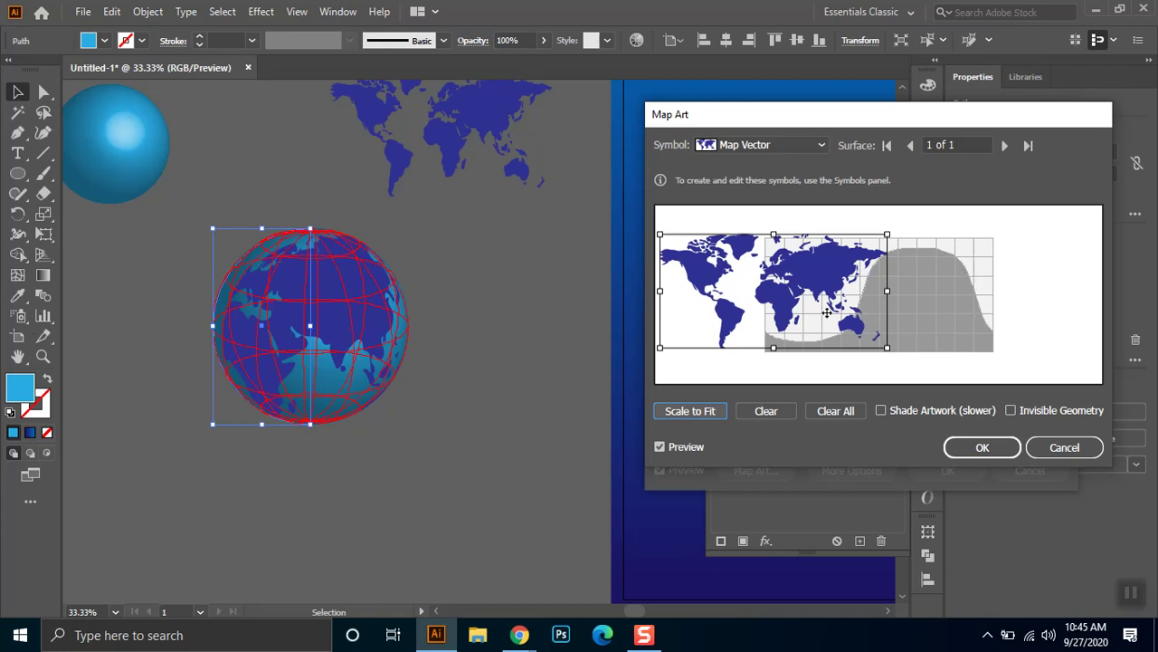
drag(847, 294, 913, 273)
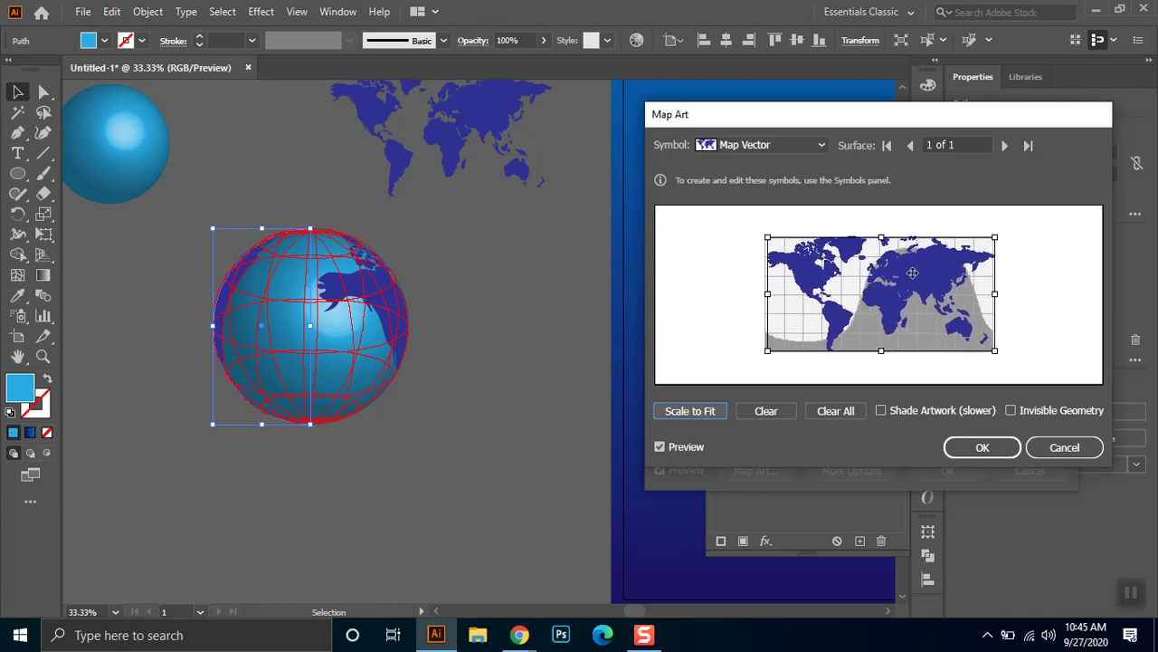
click(690, 412)
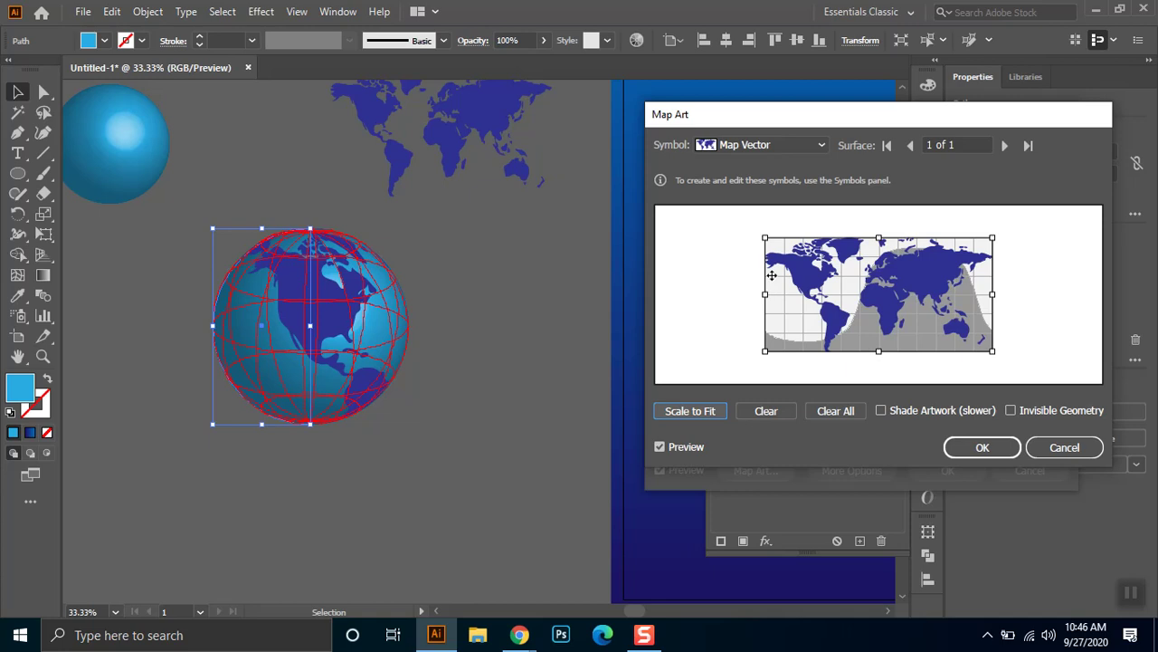
Try artwork shading on the mapped symbol, leave it off, and apply the map art and 3D Revolve settings.
click(937, 410)
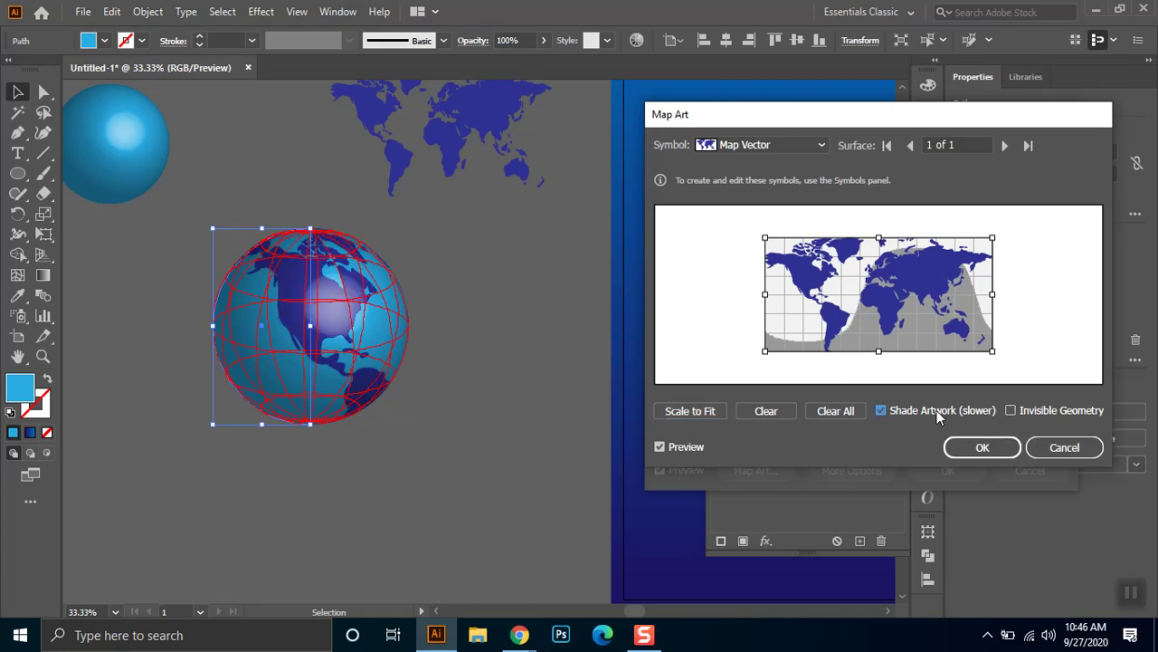
click(936, 410)
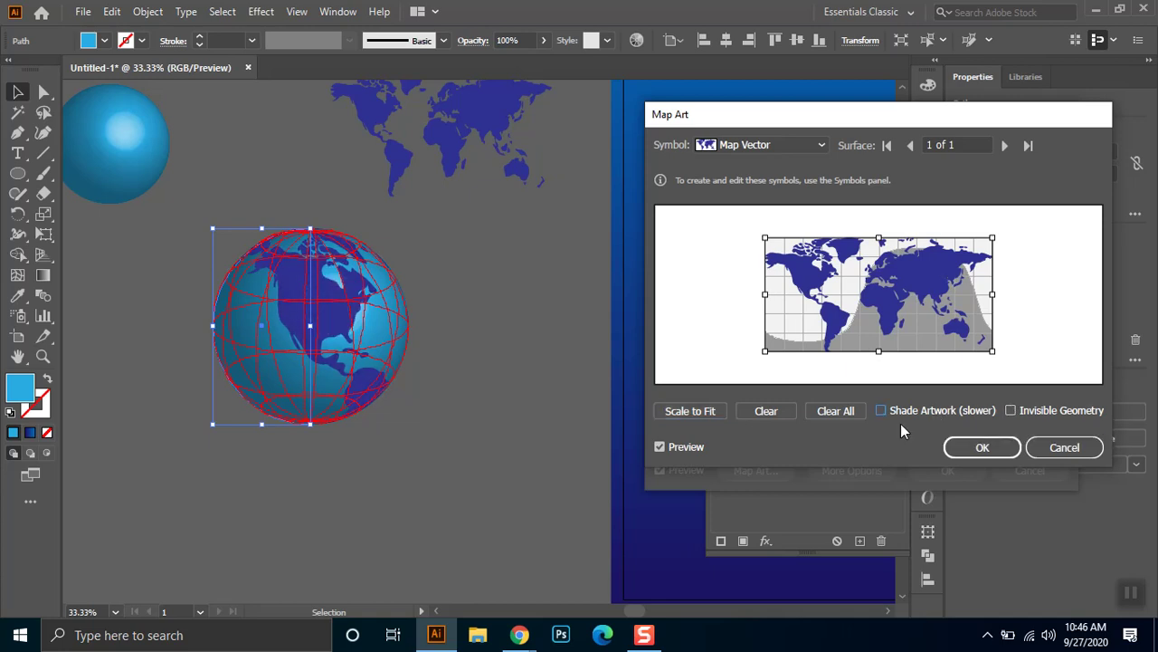
click(983, 447)
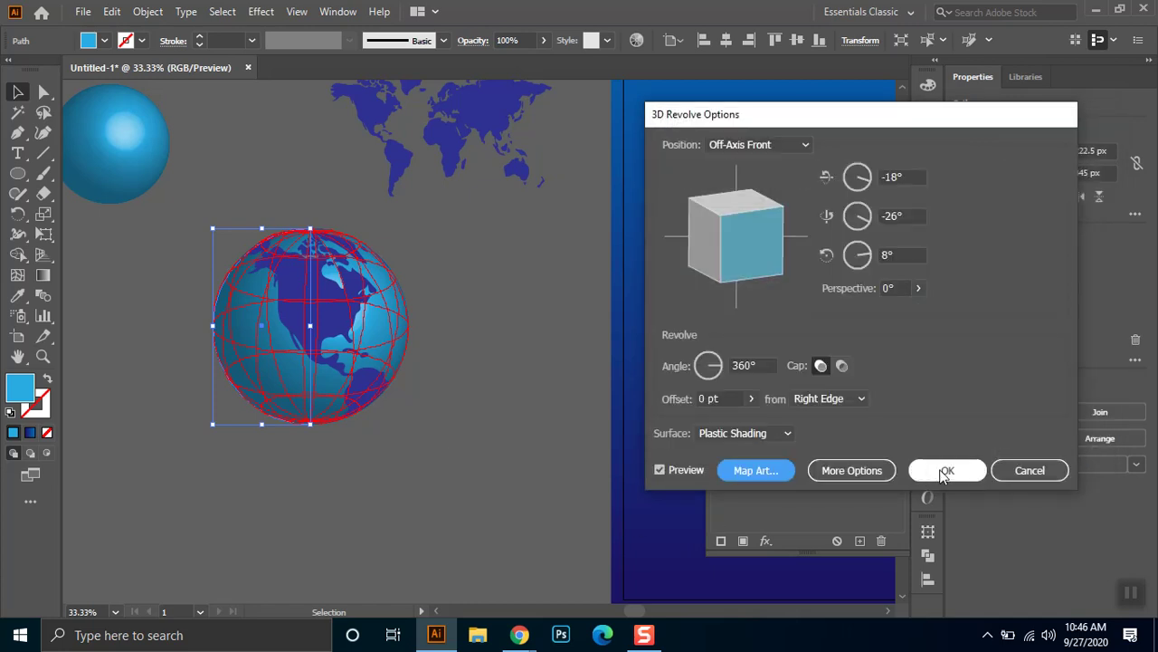
click(944, 472)
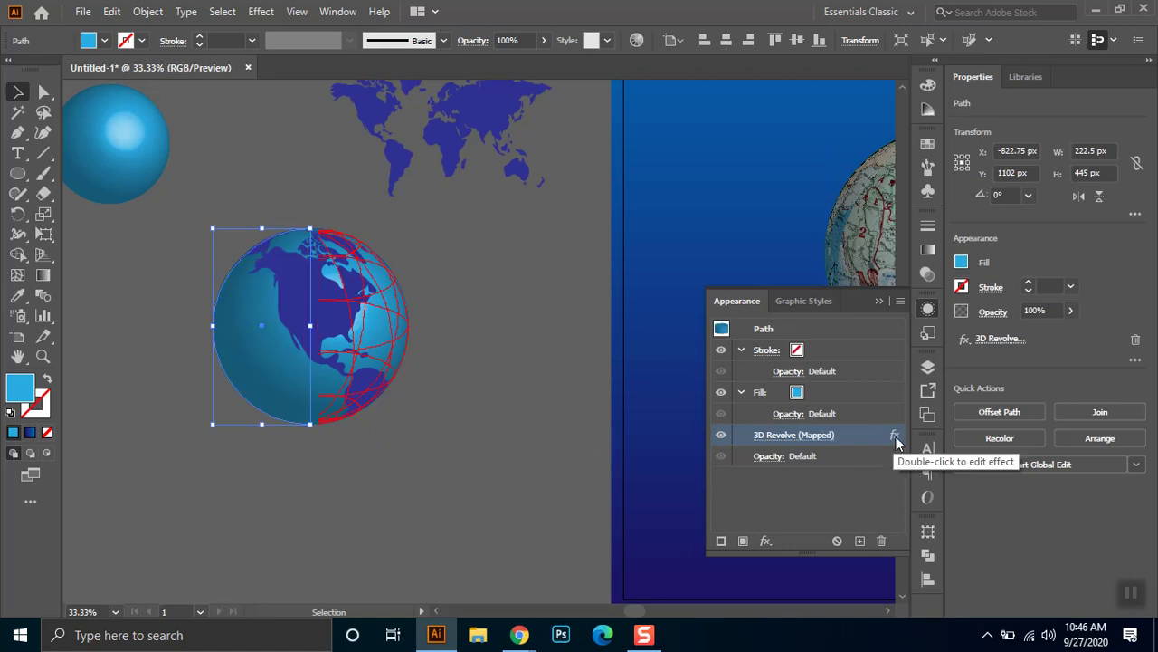
click(787, 436)
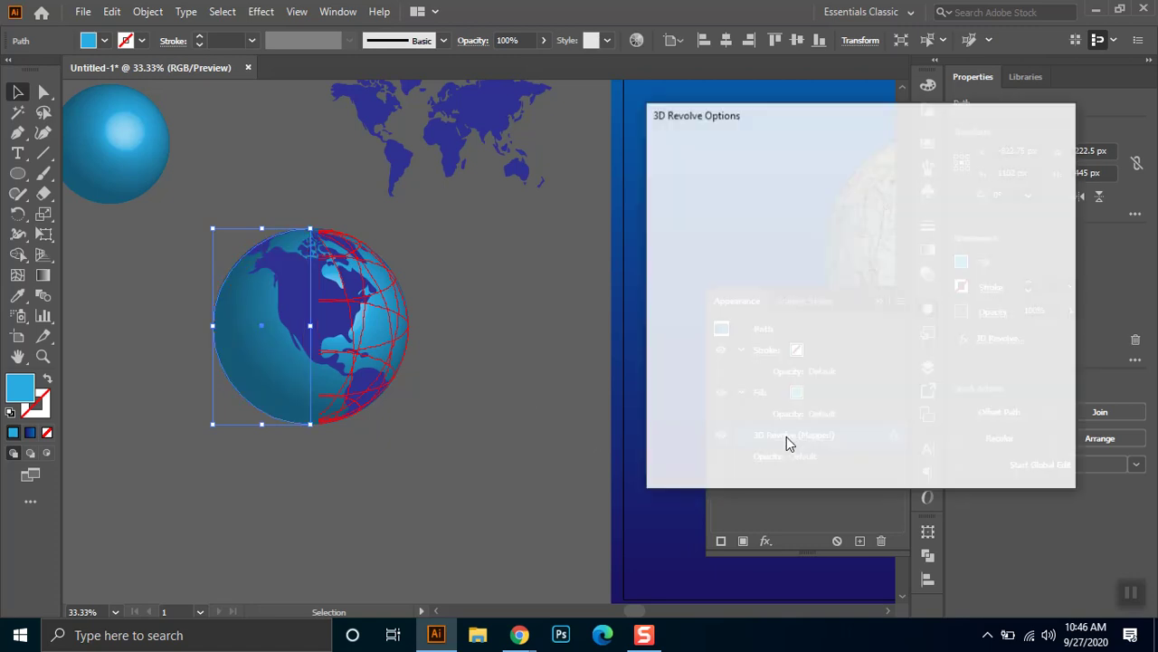
click(756, 469)
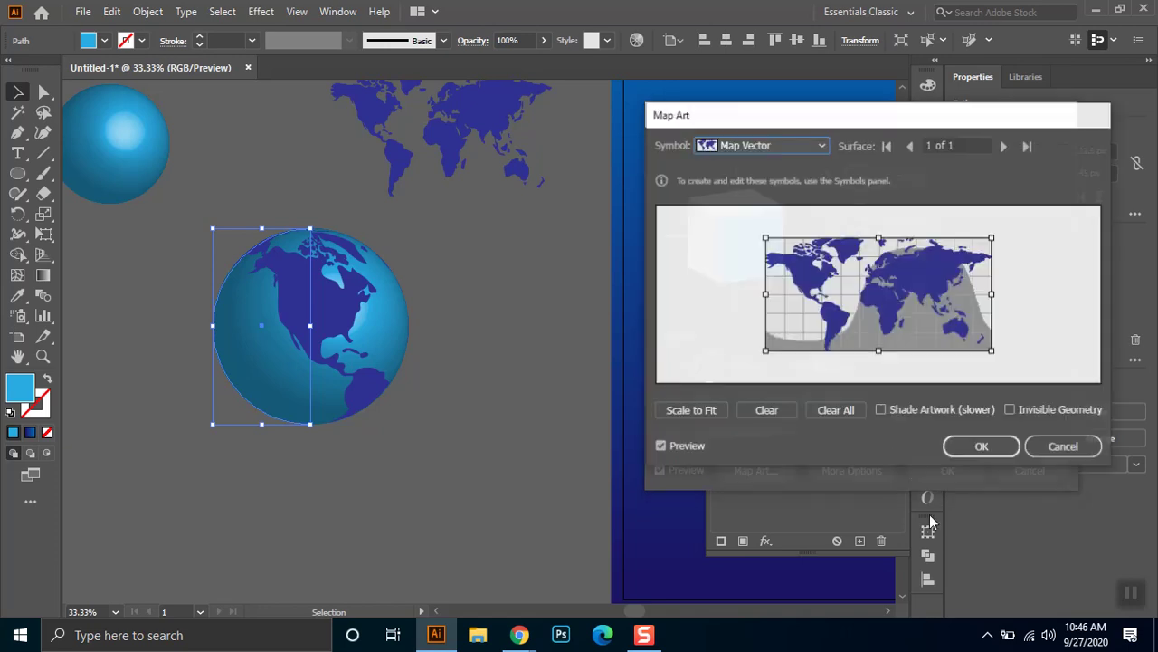
click(1056, 449)
click(1013, 472)
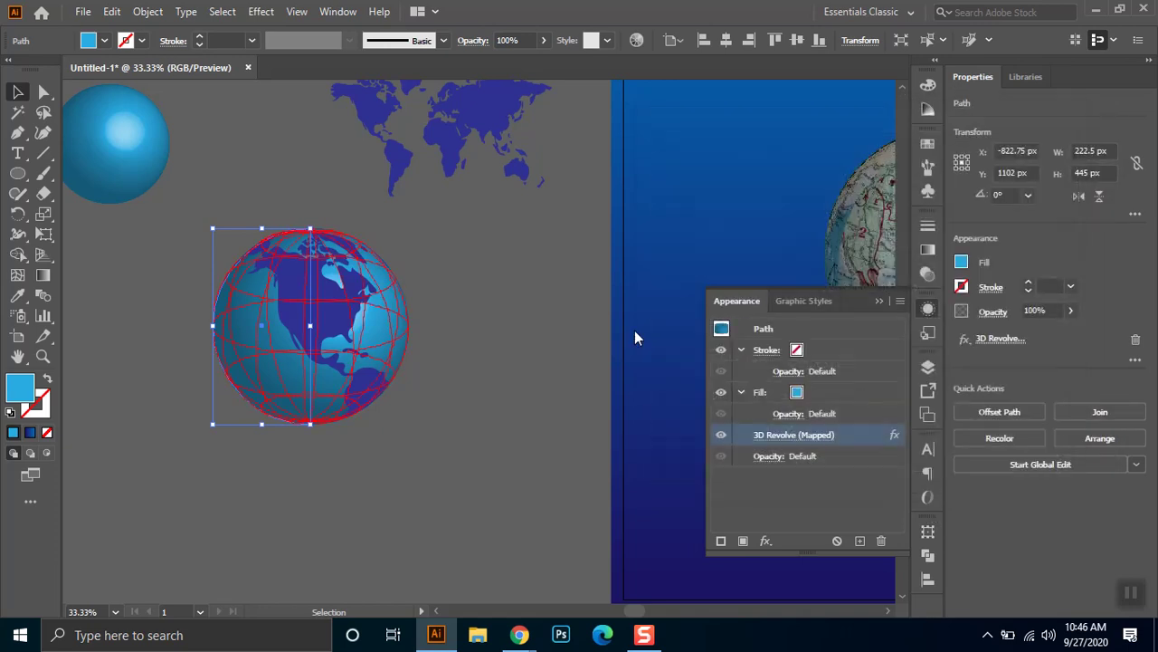
click(451, 258)
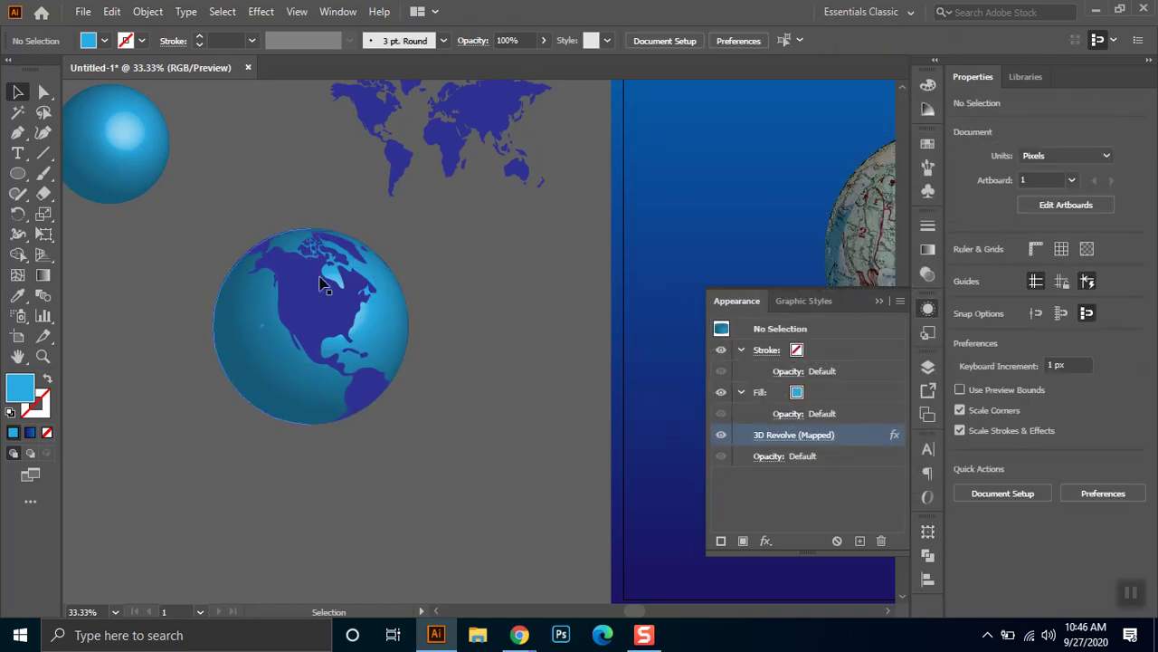
Edit the globe's mapped art so the upright map extends slightly past the left edge of the surface grid, and apply the revolve effect.
click(361, 315)
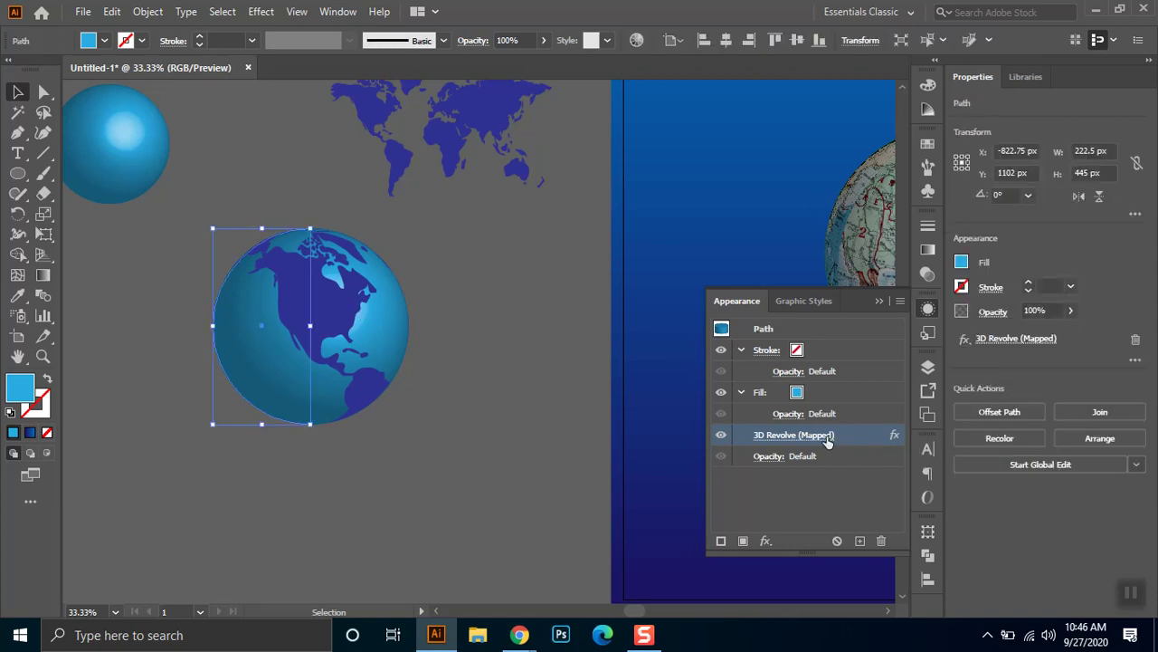
click(789, 435)
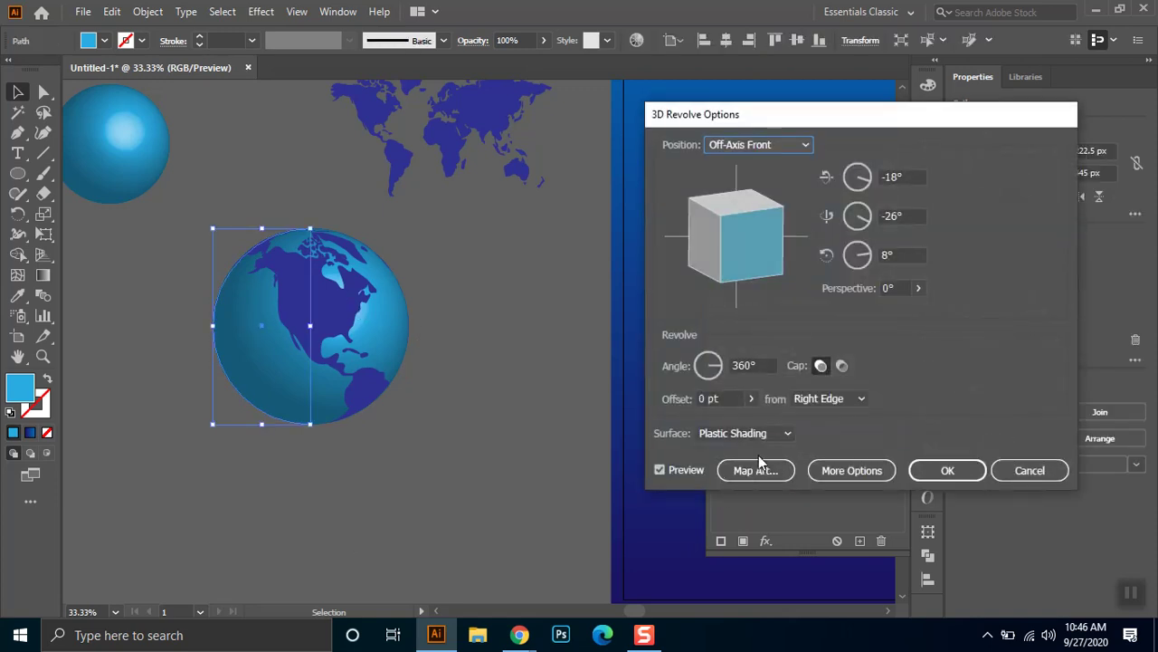
click(756, 471)
drag(936, 292, 998, 297)
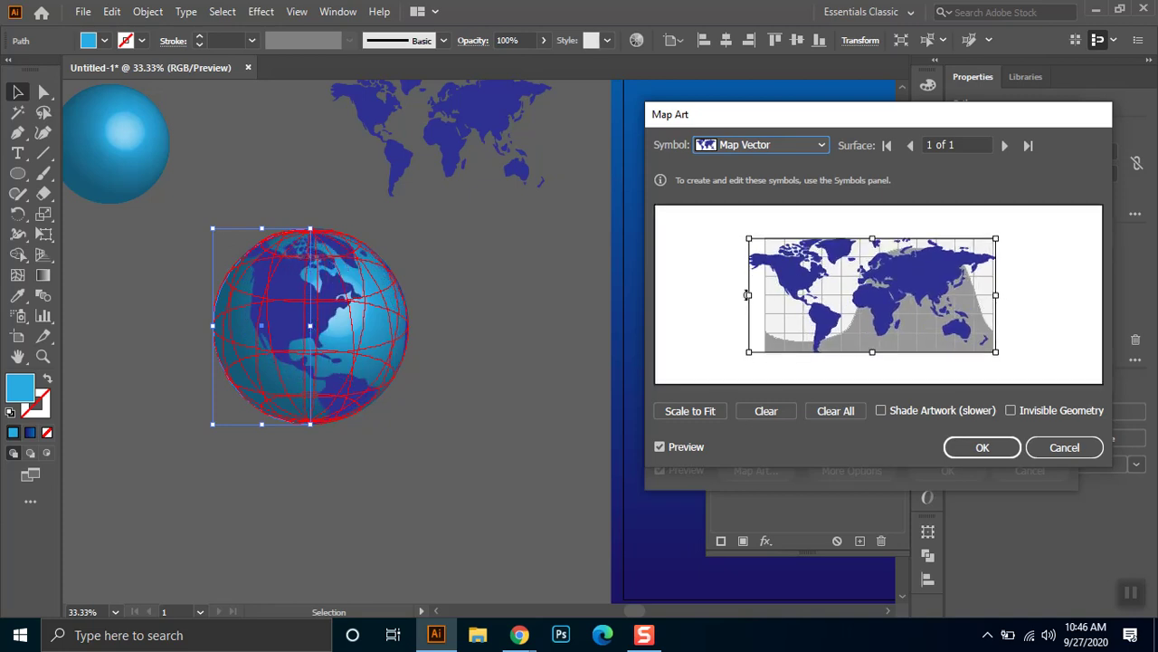
mouse_move(752, 296)
mouse_down()
mouse_move(707, 290)
mouse_move(732, 284)
mouse_up()
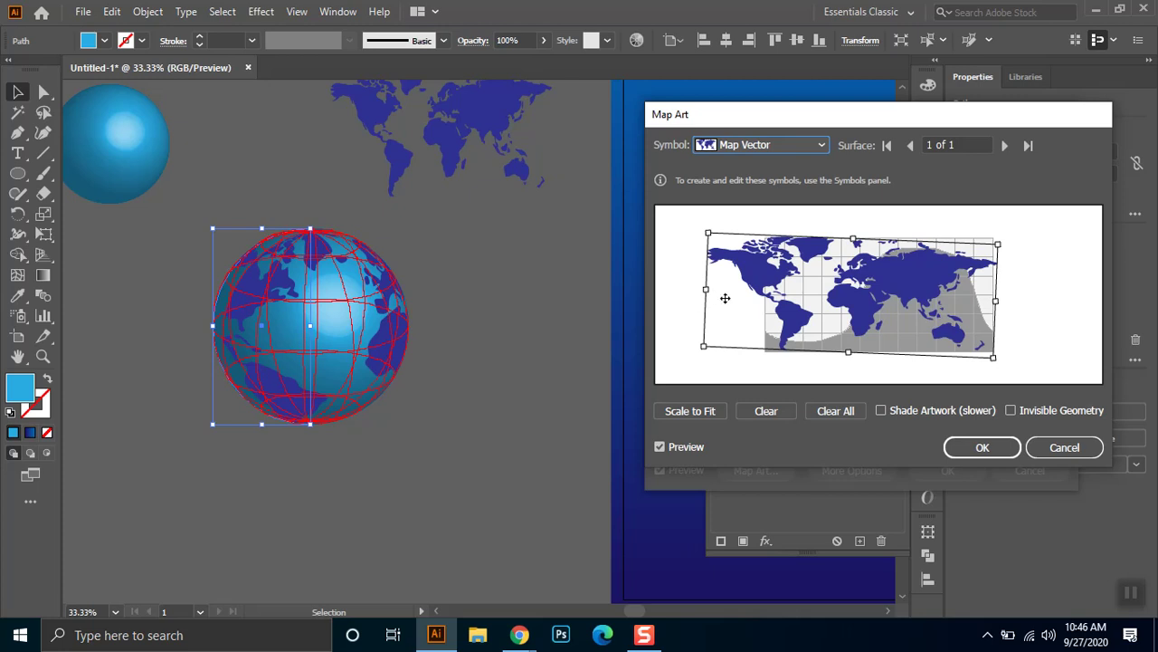
drag(707, 290, 720, 290)
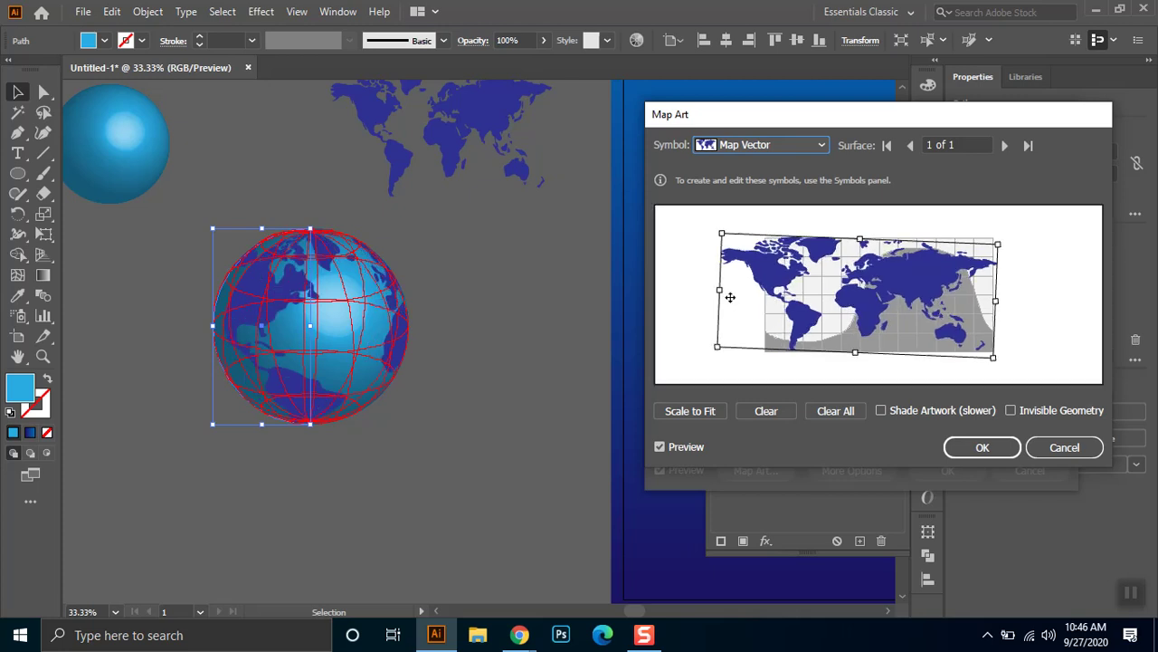
drag(1008, 237, 1003, 232)
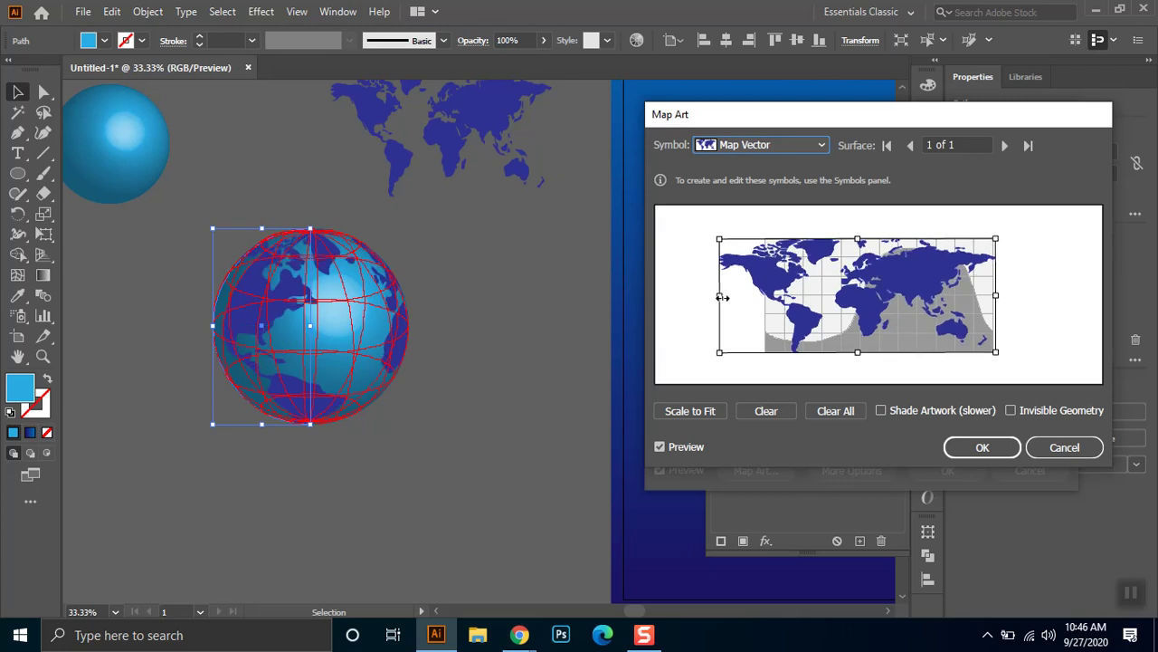
drag(722, 297, 754, 297)
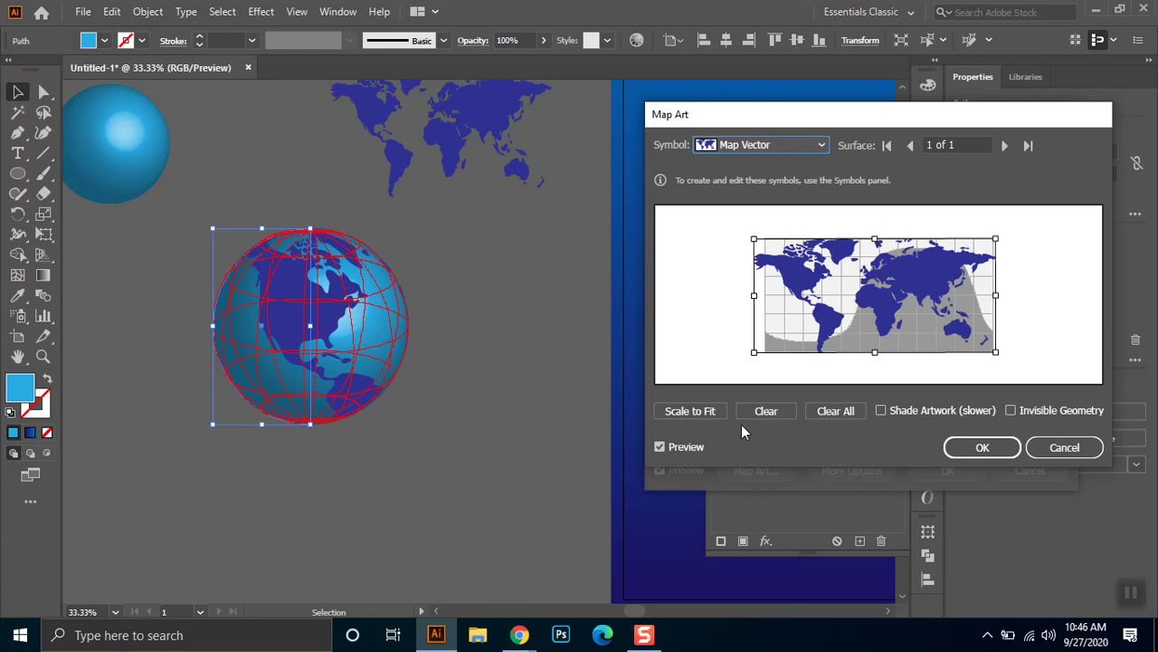
click(996, 449)
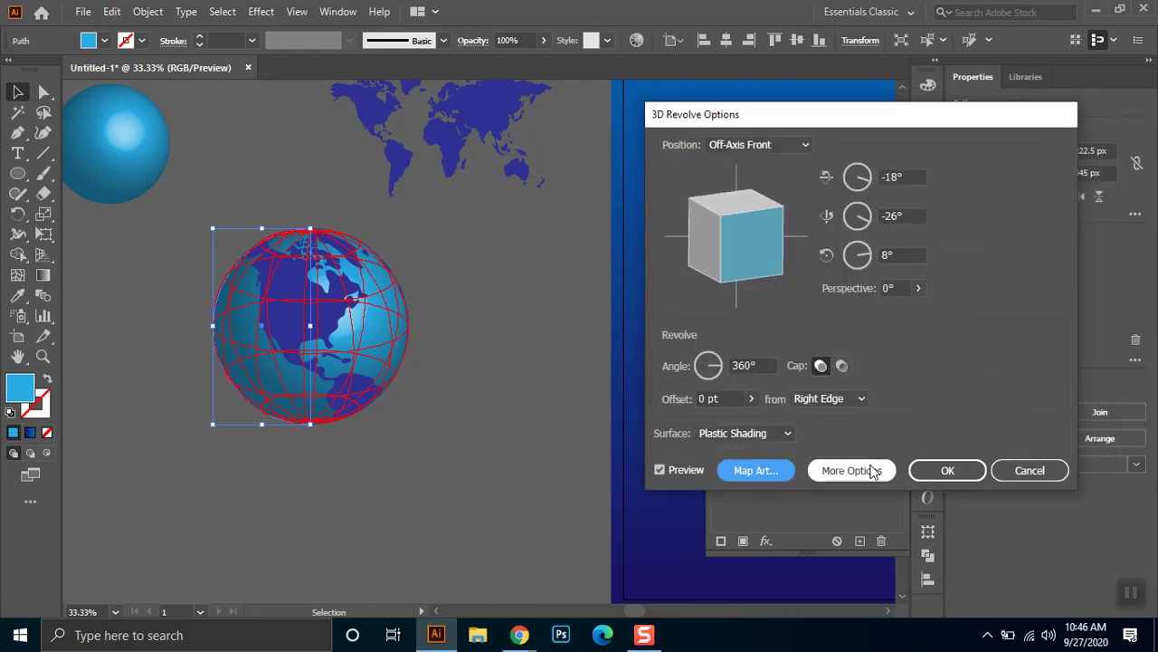
click(914, 469)
click(539, 342)
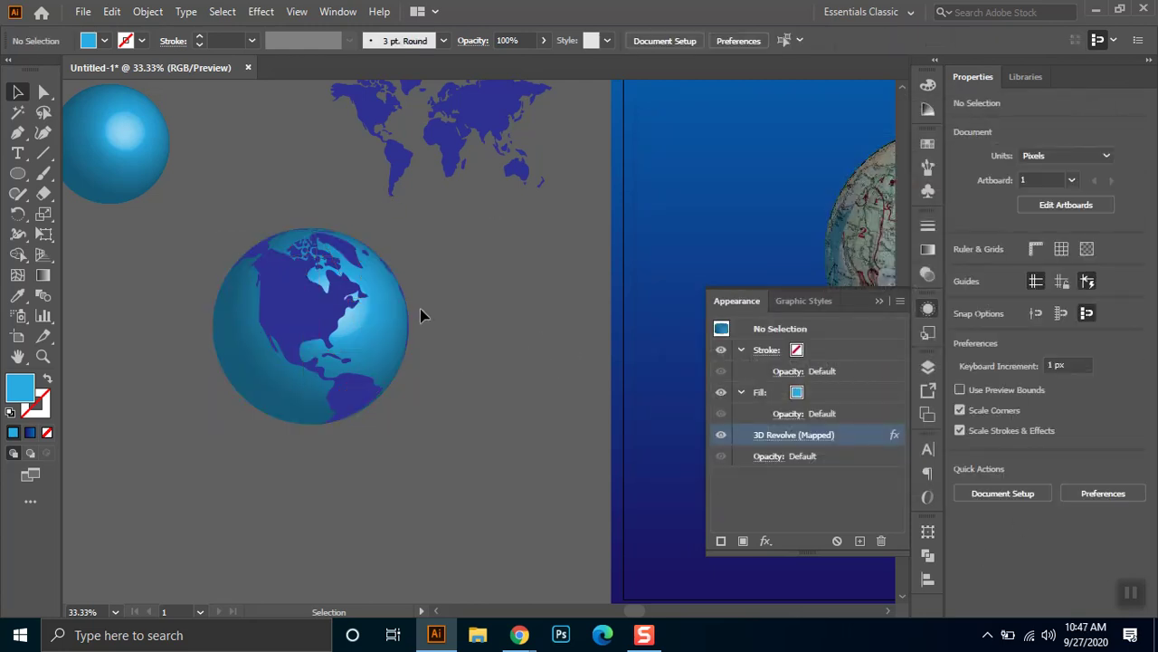
Change the fill colour of the revolved globe path to white.
click(294, 323)
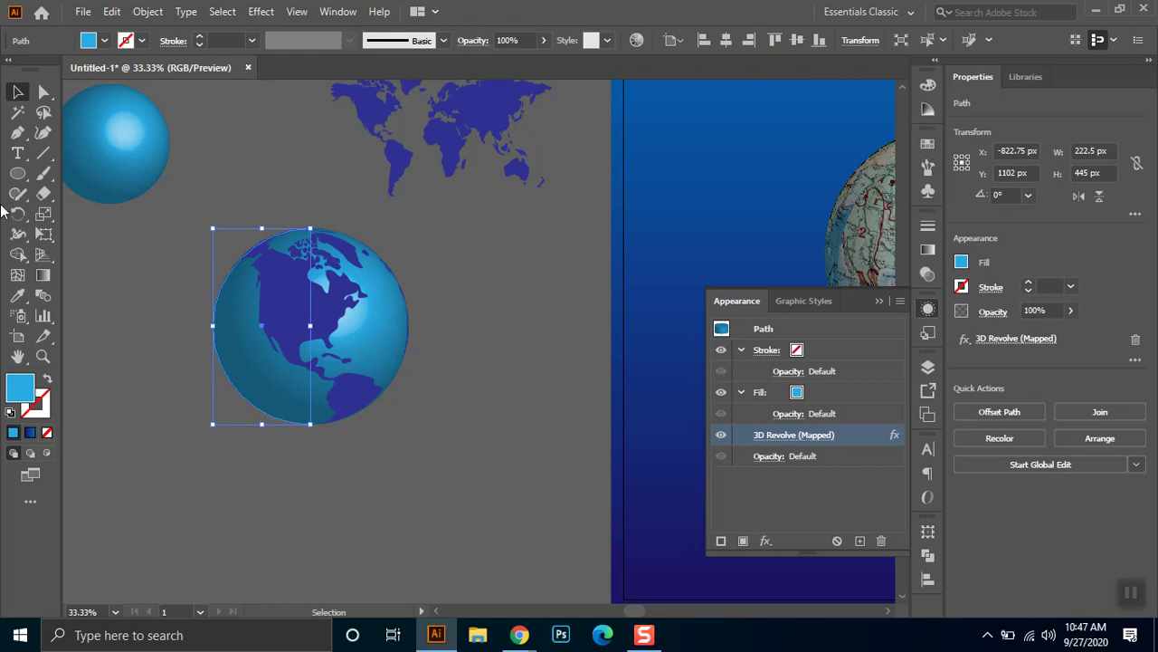
click(16, 92)
right_click(247, 333)
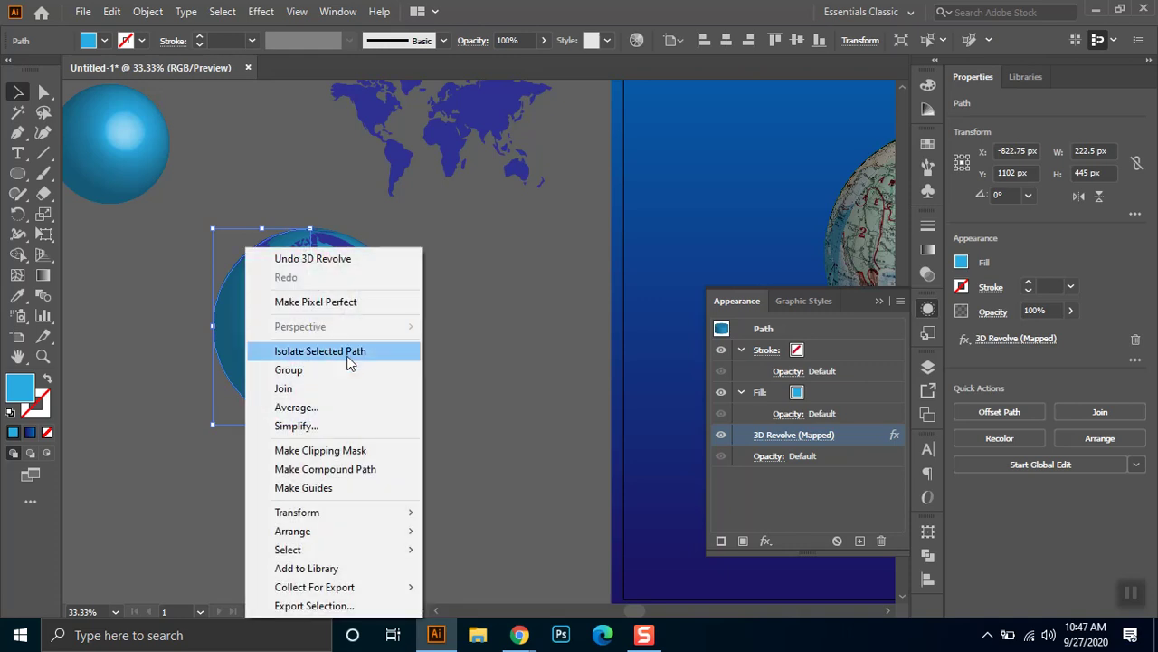
click(104, 41)
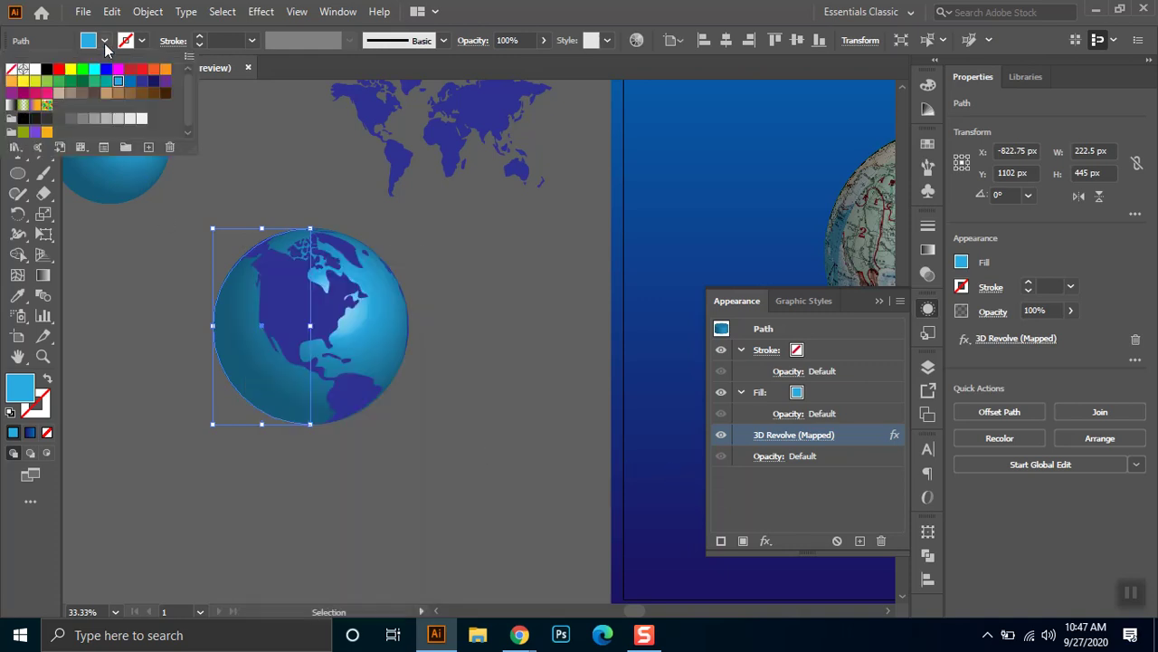
click(34, 69)
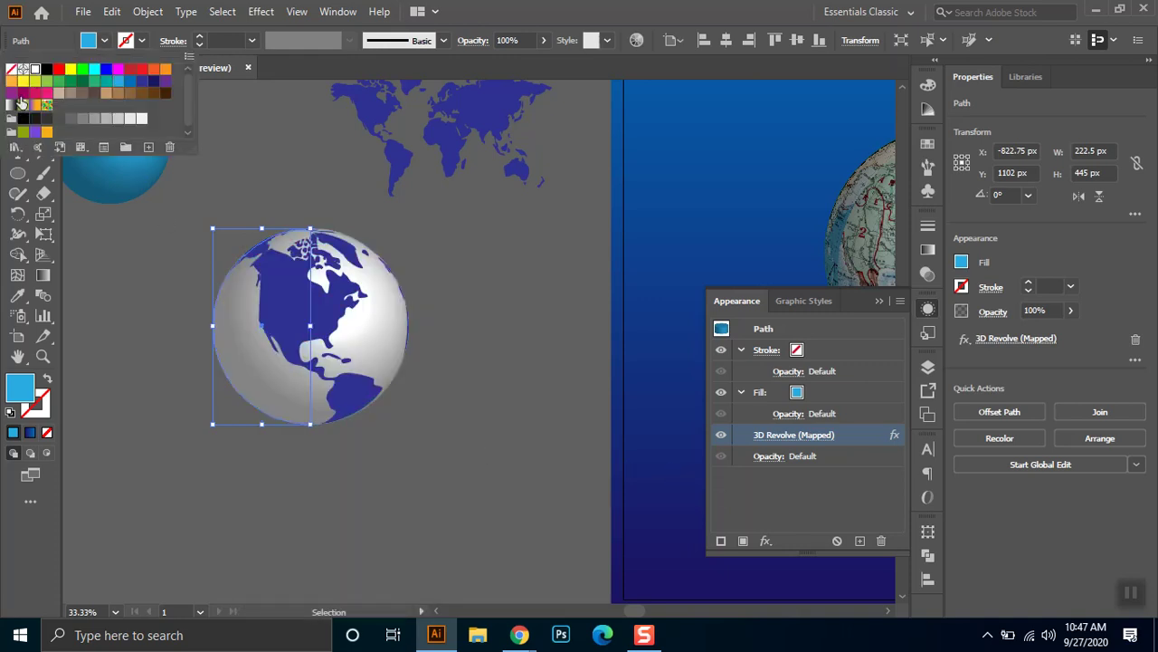
click(395, 386)
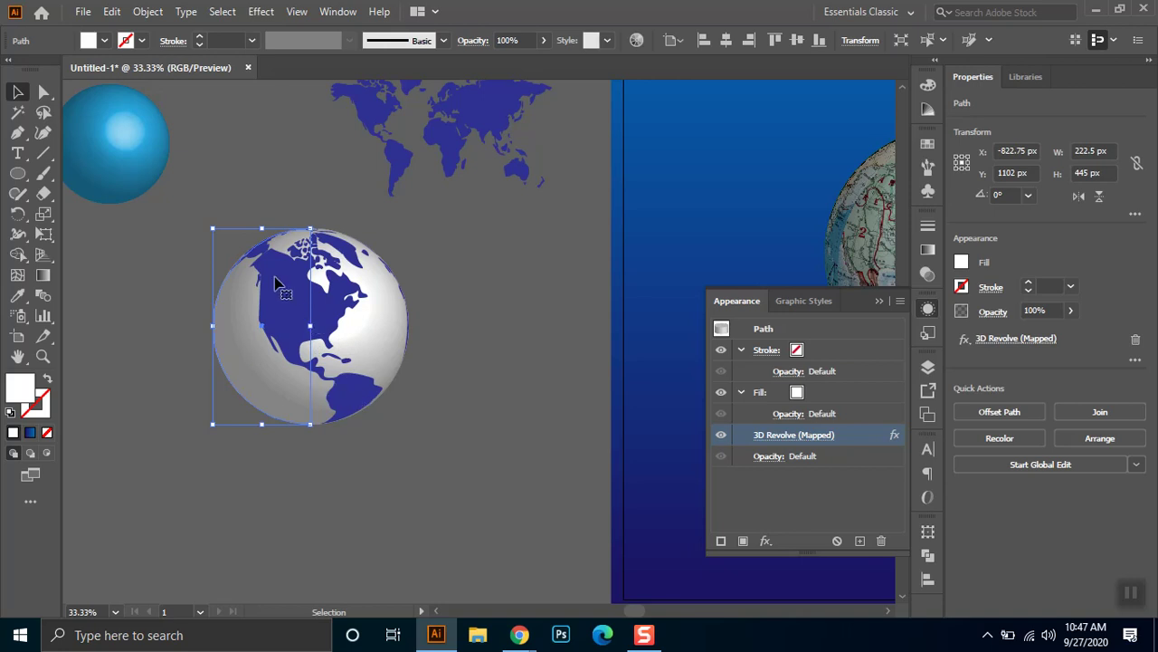
Expand the appearance of the white globe into a group and select the expanded artwork.
right_click(296, 297)
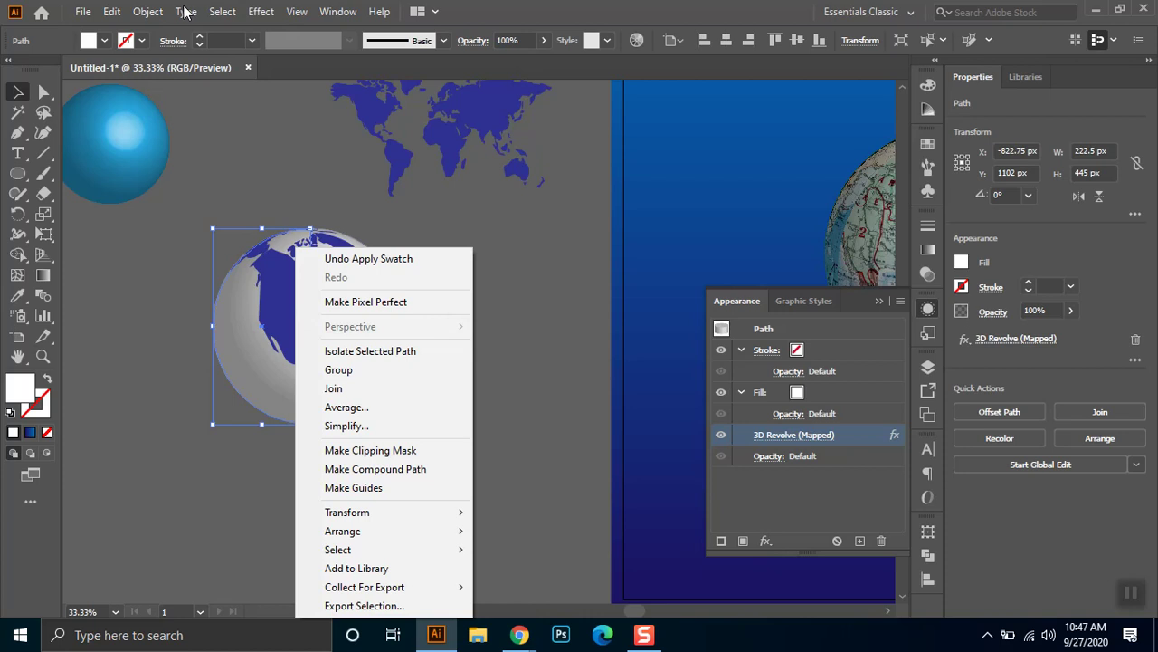
click(147, 11)
click(259, 226)
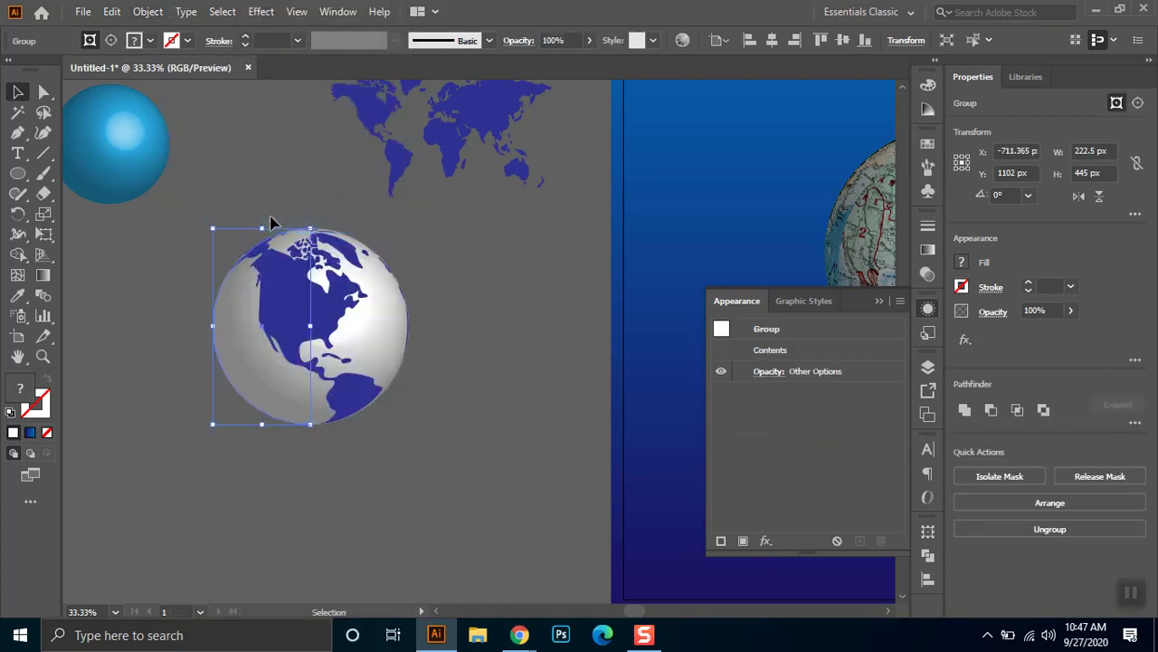
click(406, 378)
click(302, 286)
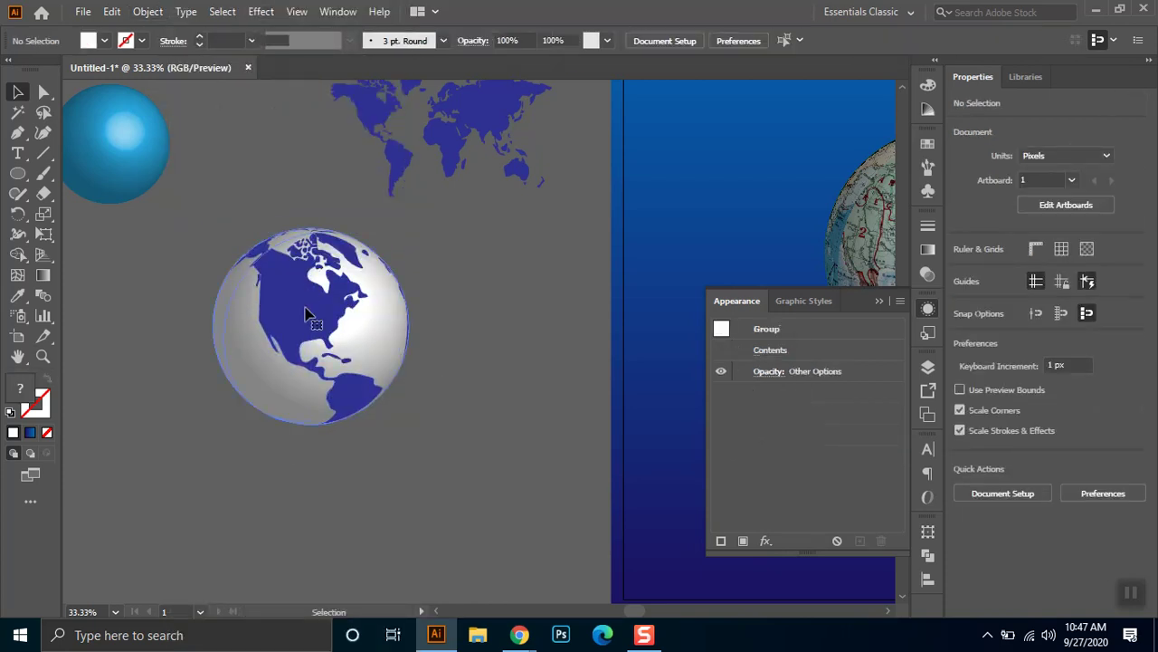
Ungroup the expanded globe artwork twice, down to its clip group.
right_click(297, 289)
click(344, 431)
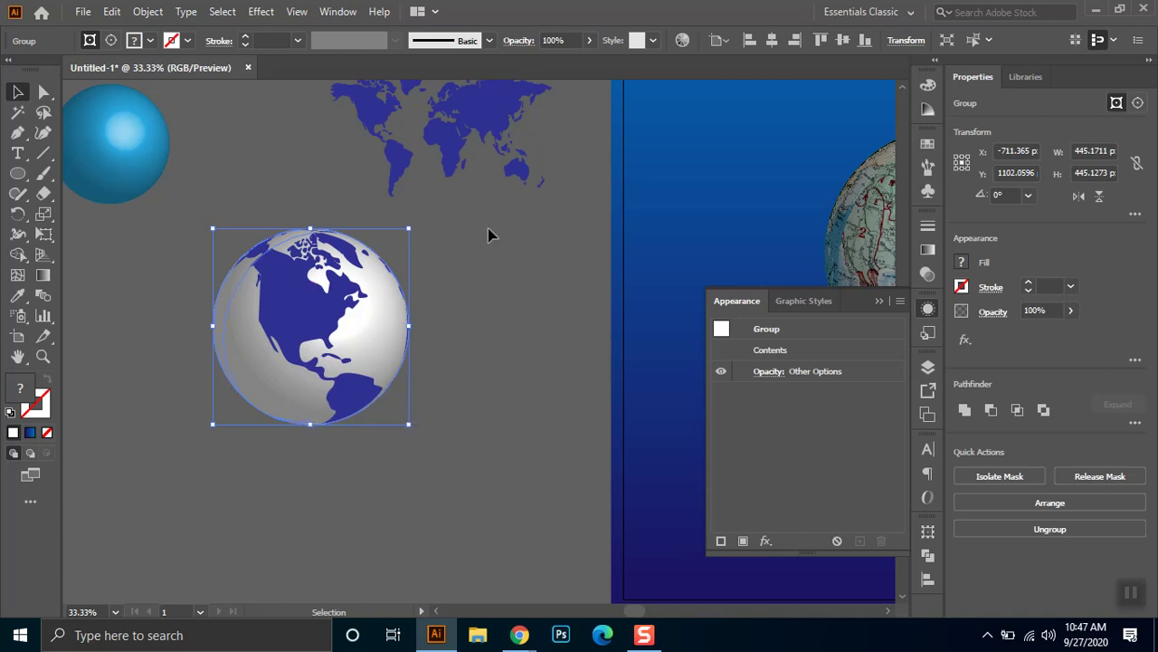
click(290, 301)
right_click(303, 281)
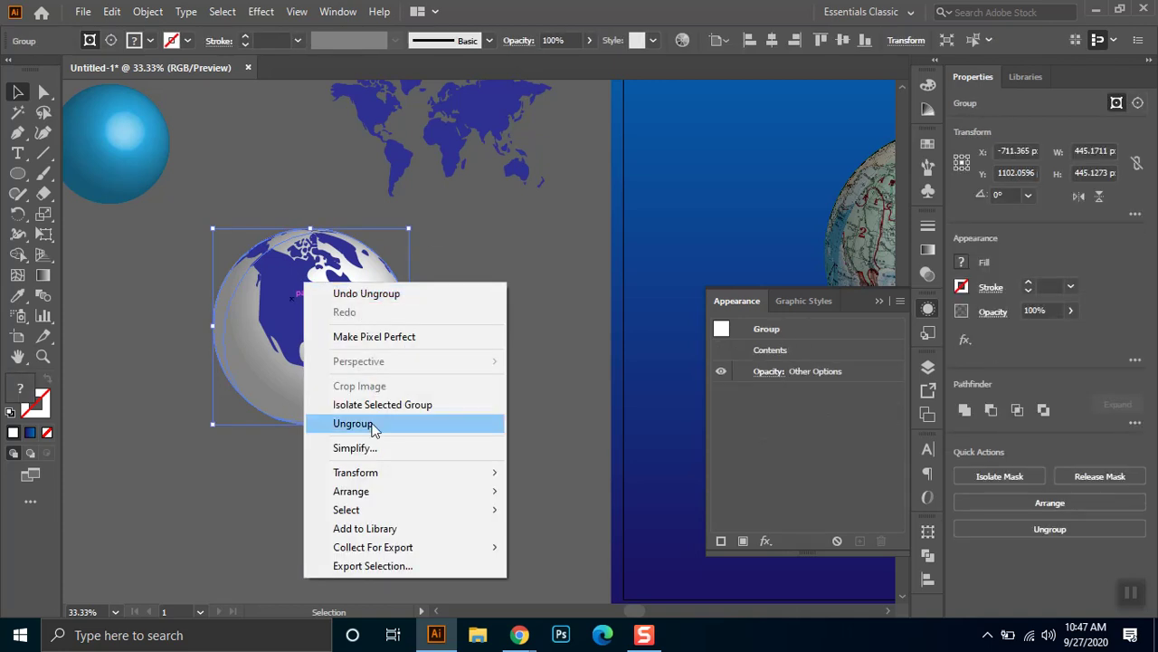
click(352, 423)
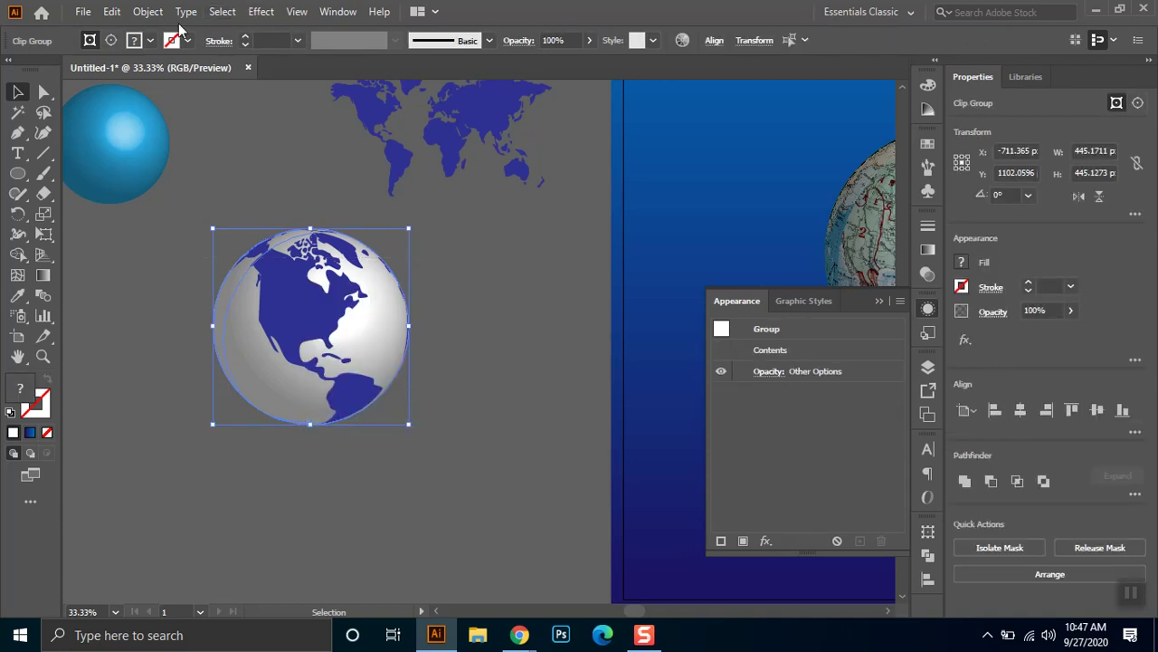
click(147, 11)
click(227, 204)
click(147, 12)
click(262, 200)
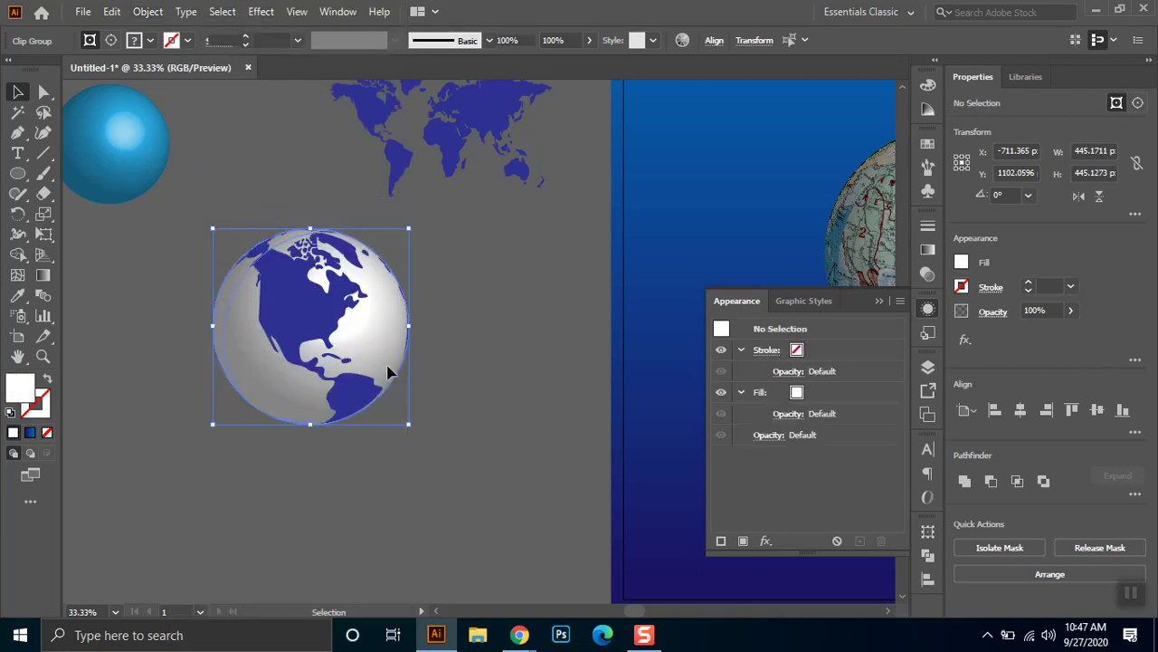
Try to delete the shading paths crossing the globe's lower-left edge, and undo the deletions.
key(a)
click(259, 367)
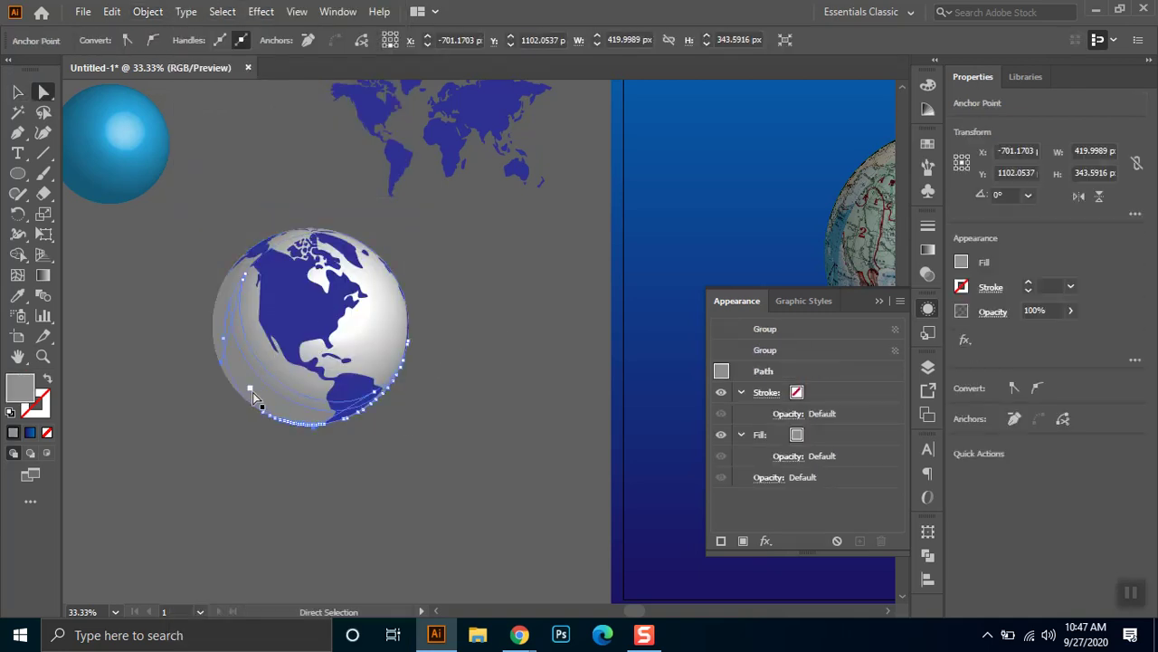
key(ctrl+shift+a)
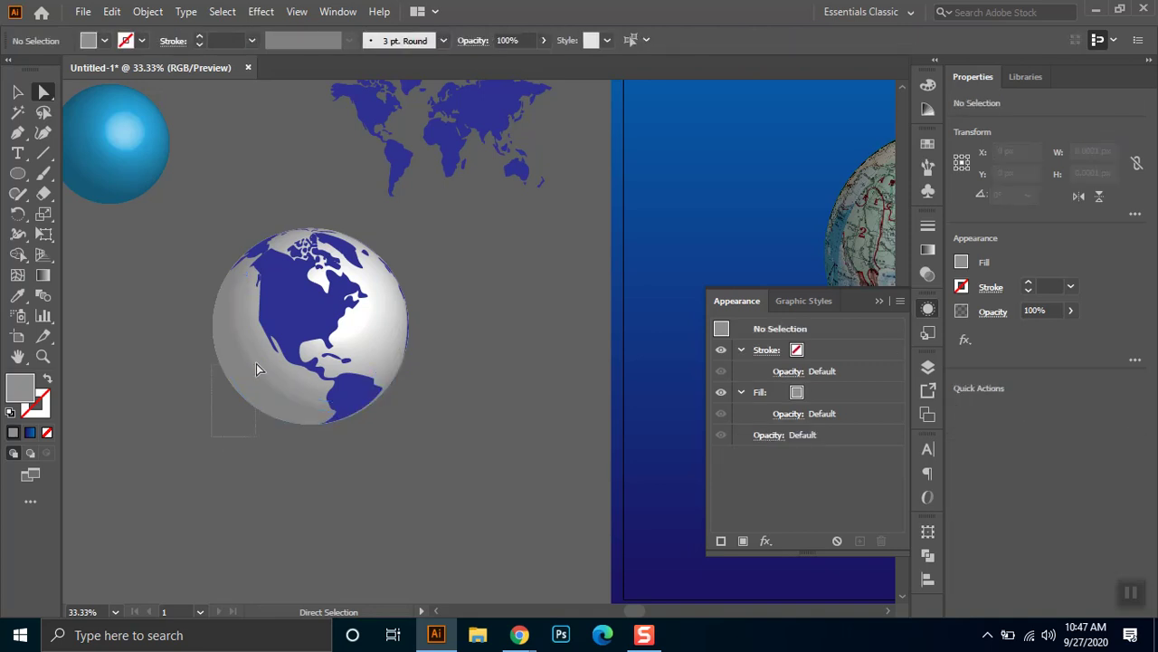
drag(237, 426, 235, 420)
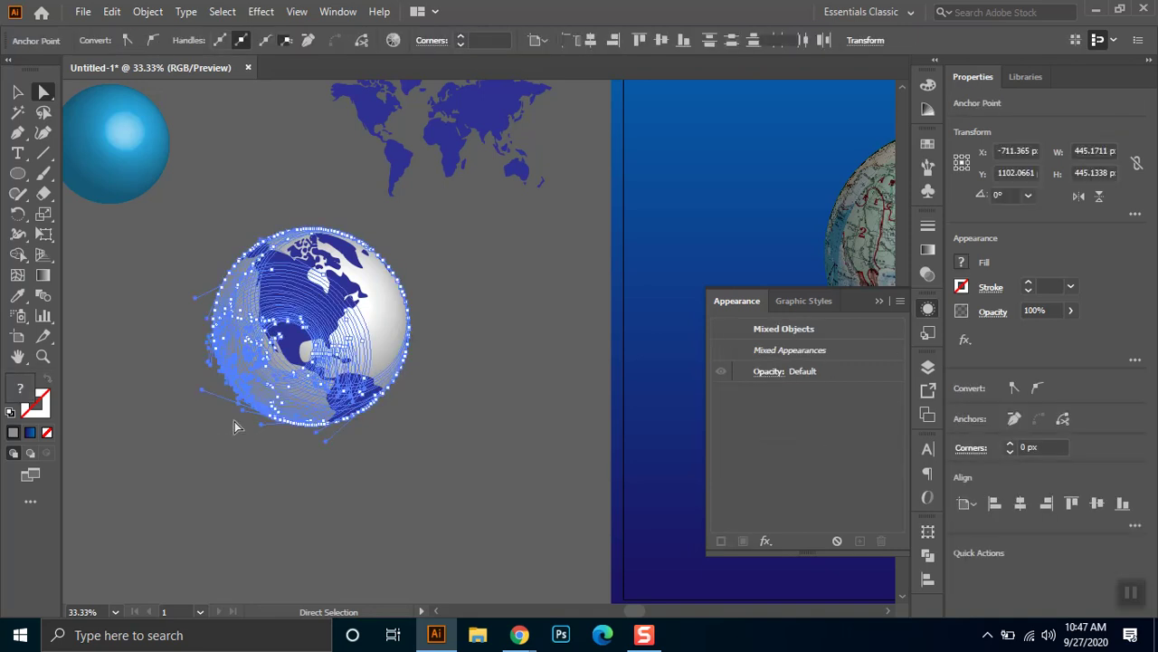
key(Delete)
key(v)
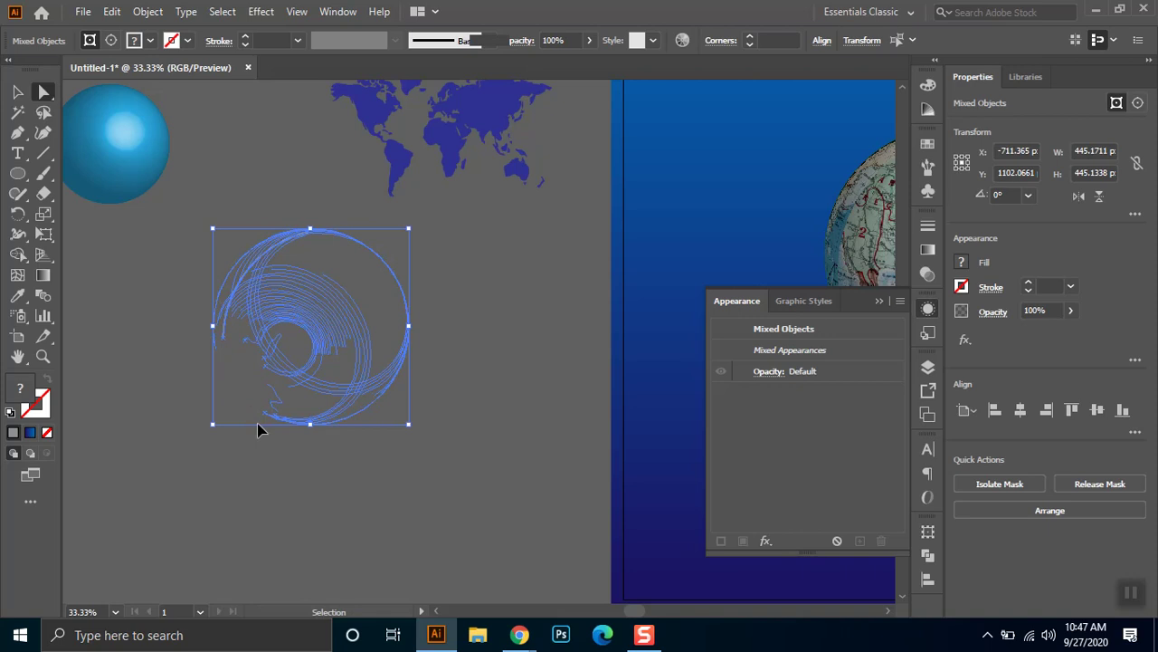
key(a)
key(ctrl+z)
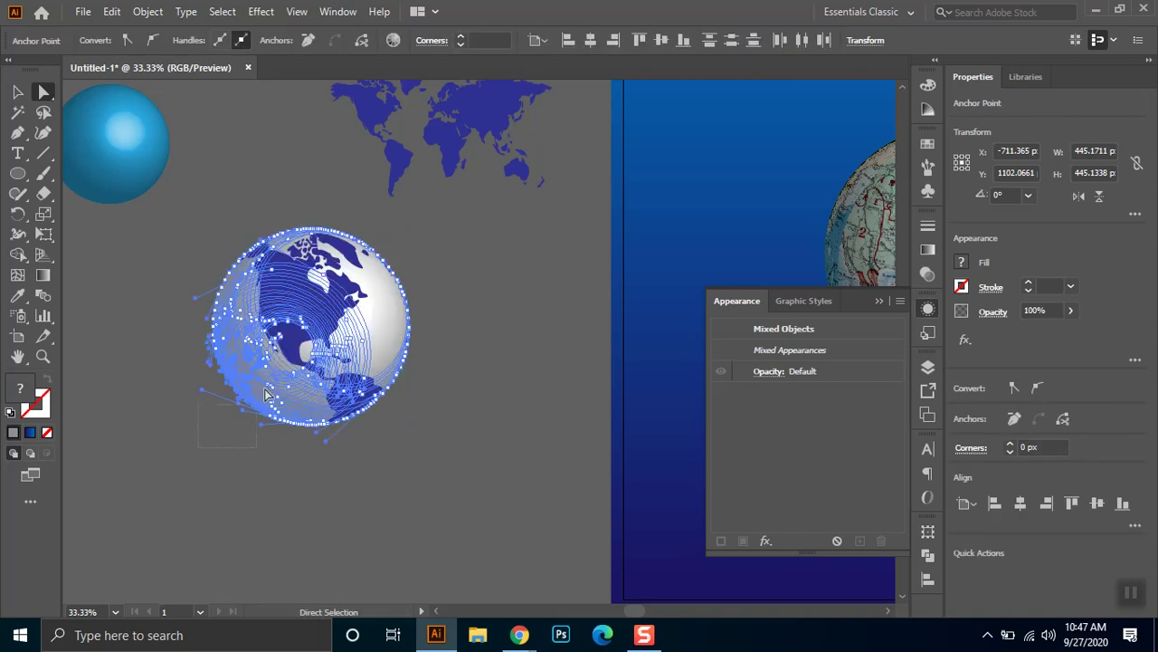
drag(199, 378, 281, 442)
key(Delete)
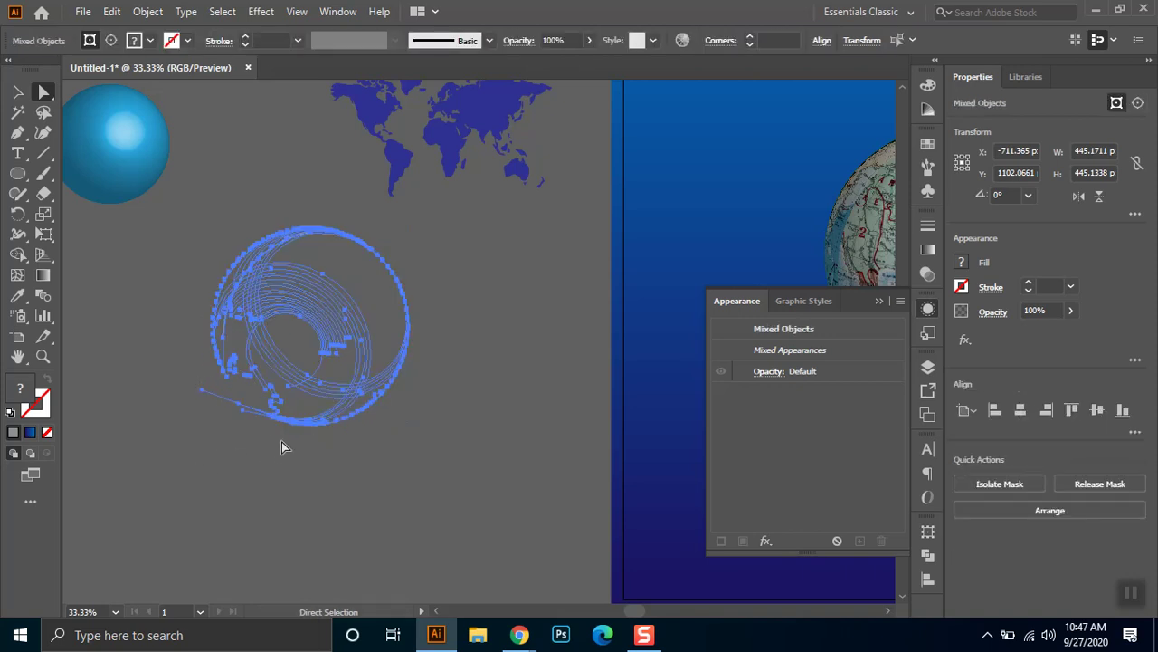
key(v)
key(a)
key(ctrl+z)
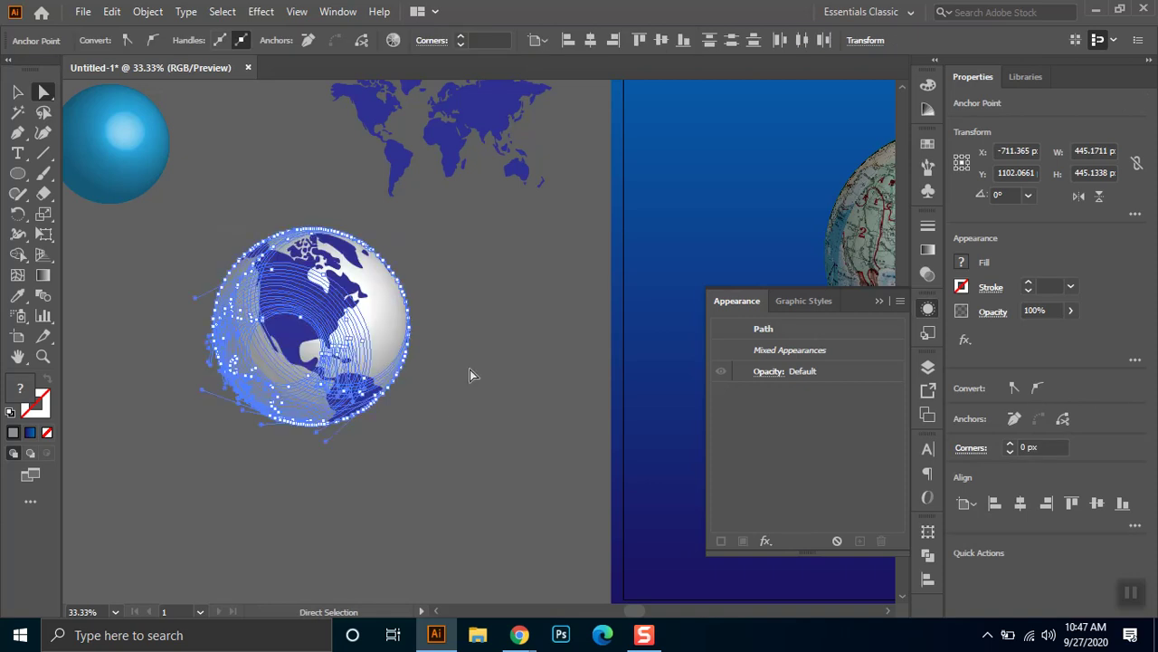
Directly select and delete the light shading rings one at a time around the white highlight beside North America.
click(470, 369)
click(394, 321)
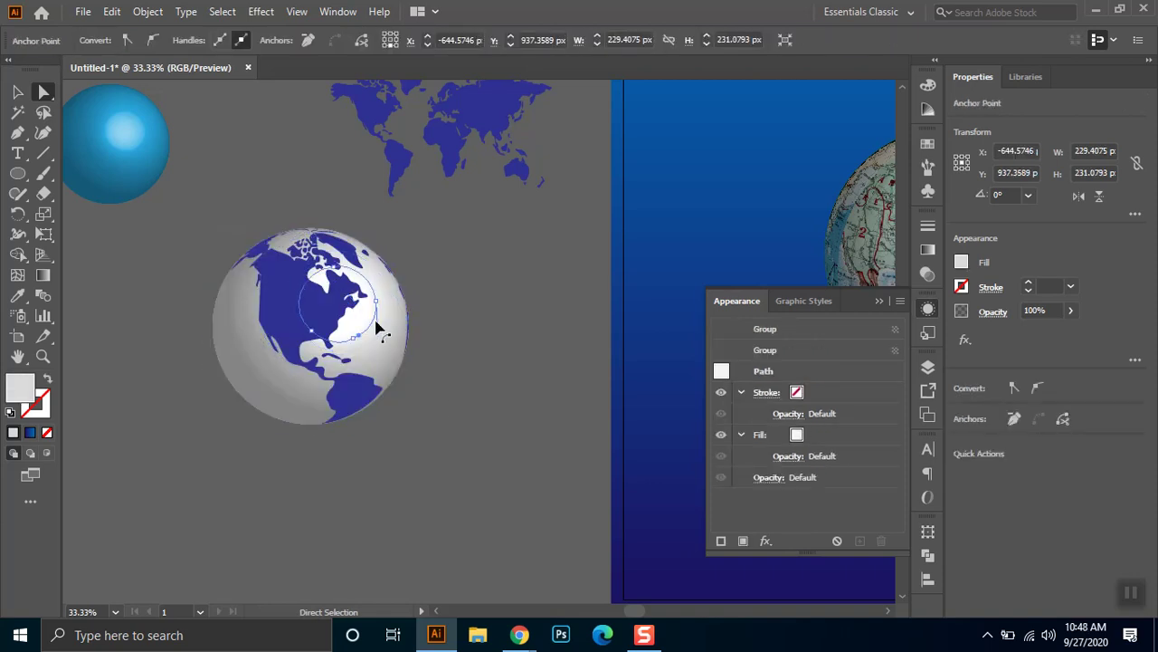
click(377, 327)
click(378, 327)
click(378, 327)
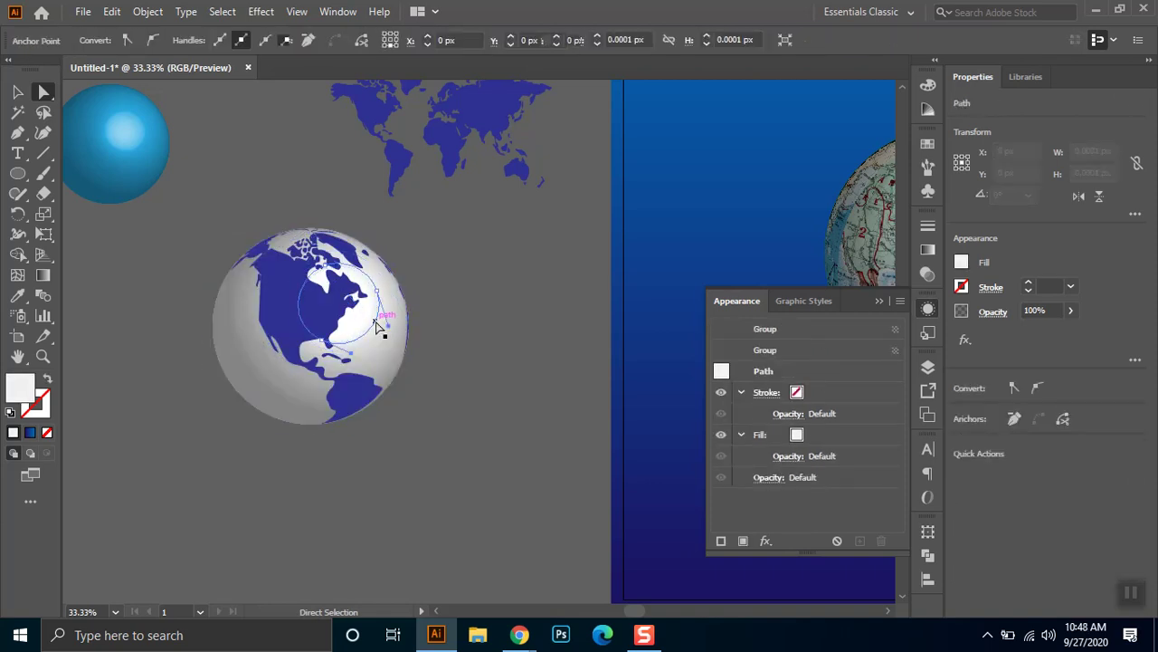
click(379, 328)
click(380, 330)
click(377, 326)
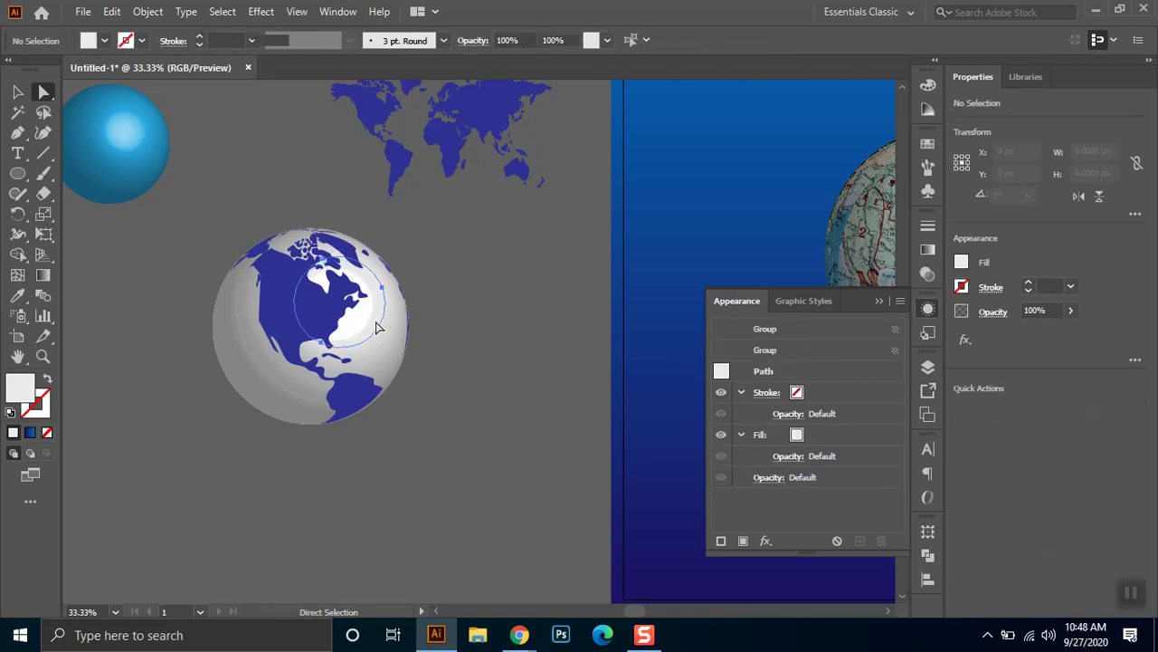
click(378, 327)
click(378, 328)
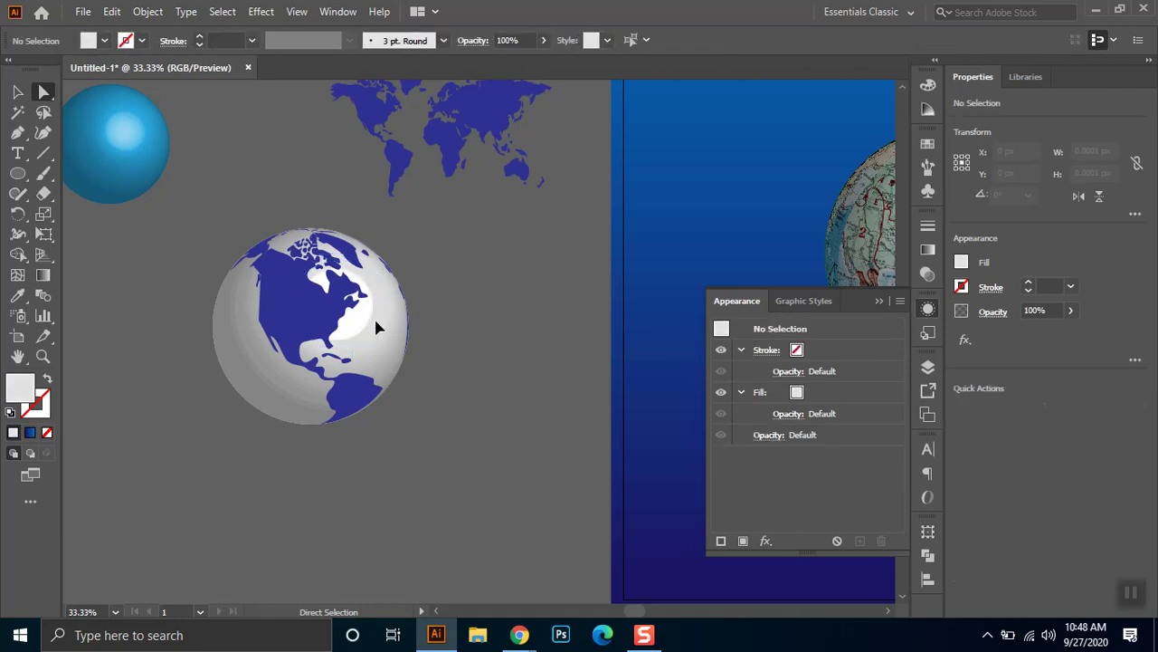
click(378, 327)
click(366, 323)
click(366, 324)
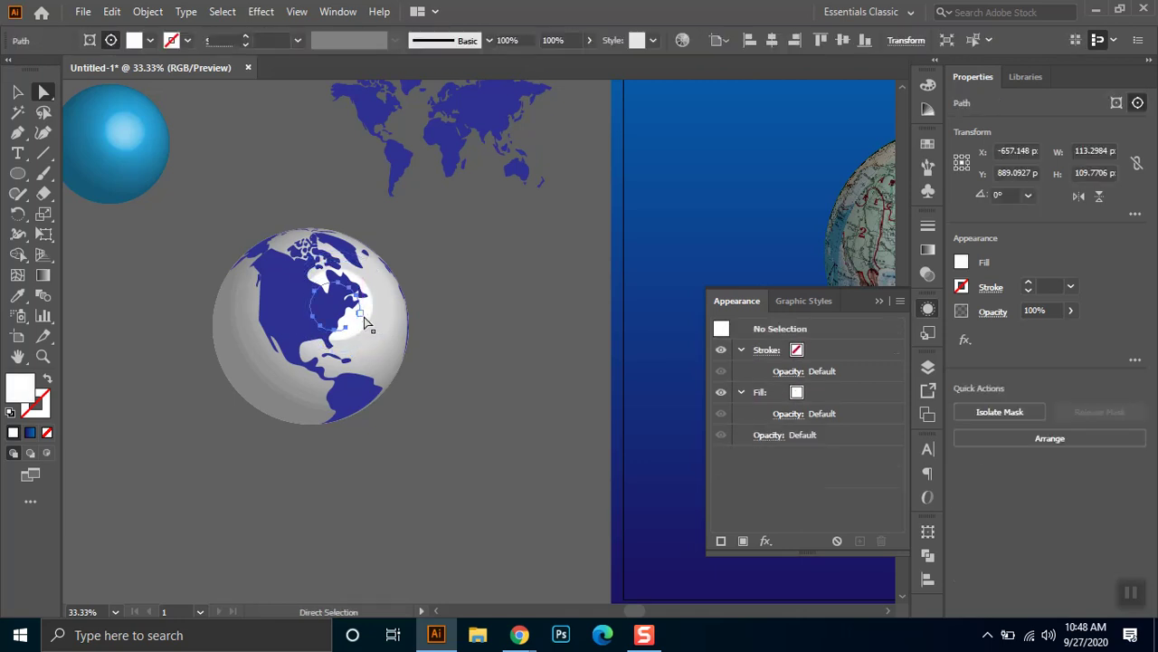
click(367, 324)
click(366, 321)
click(367, 321)
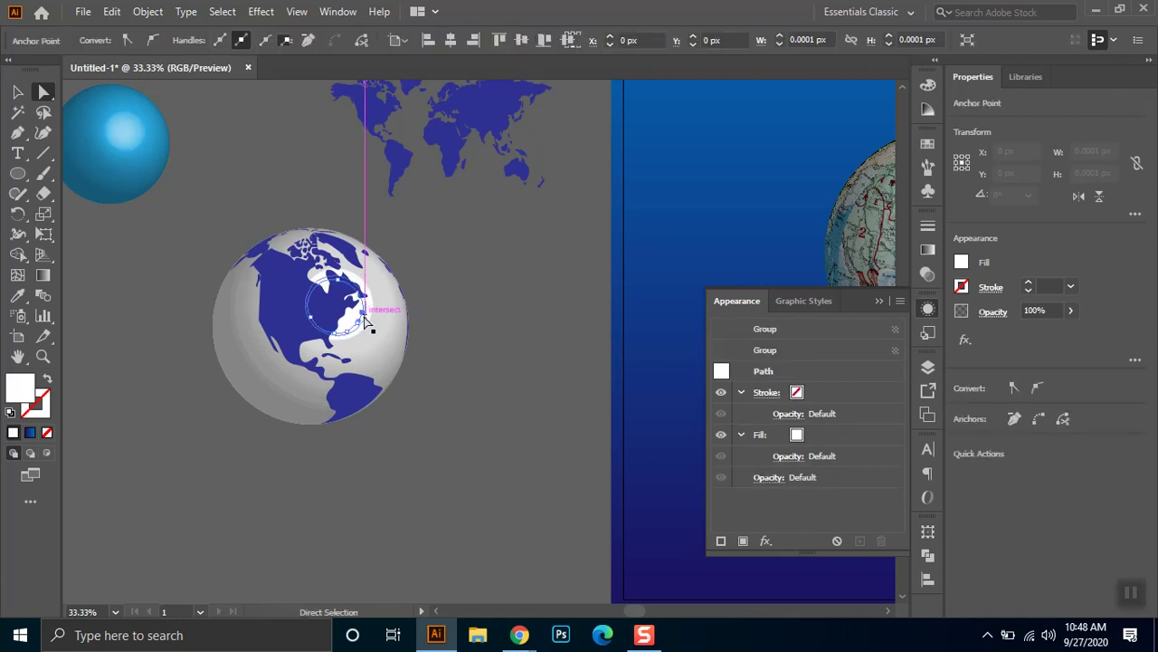
click(367, 322)
click(366, 322)
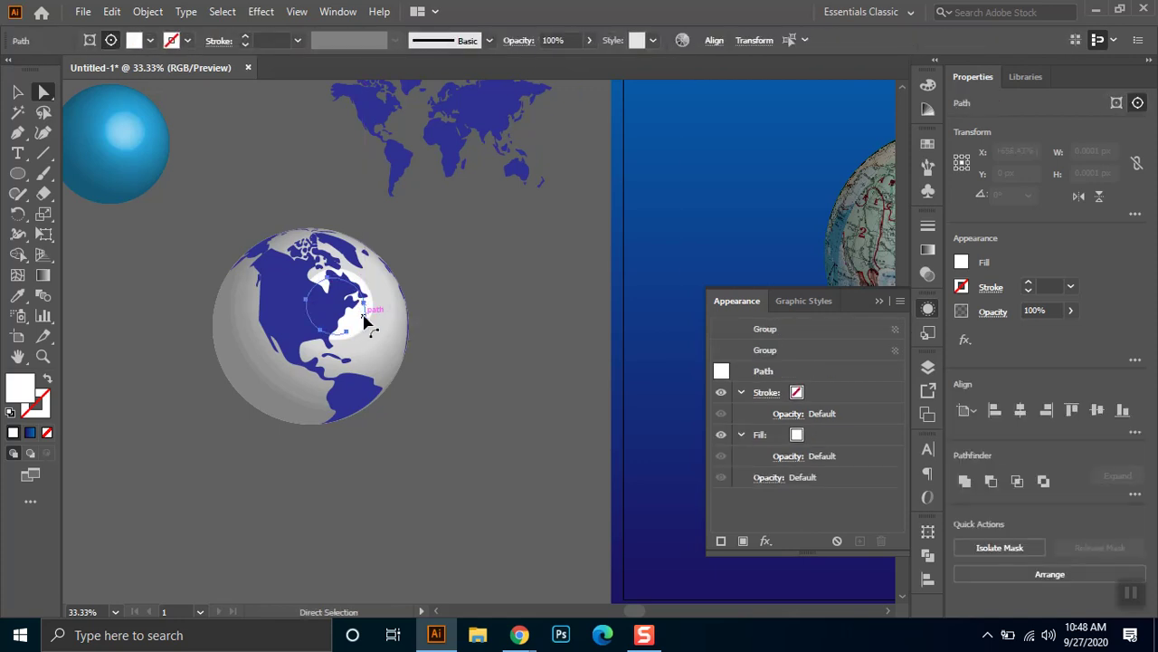
click(365, 322)
click(366, 325)
click(366, 329)
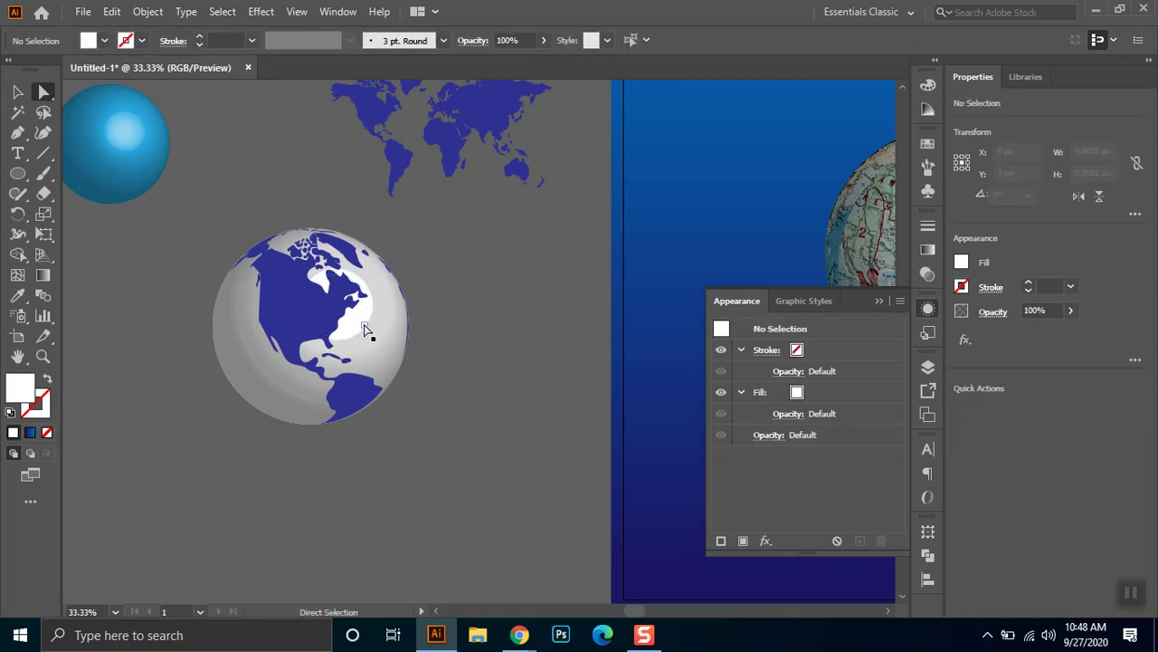
click(366, 332)
click(366, 330)
click(365, 330)
click(365, 330)
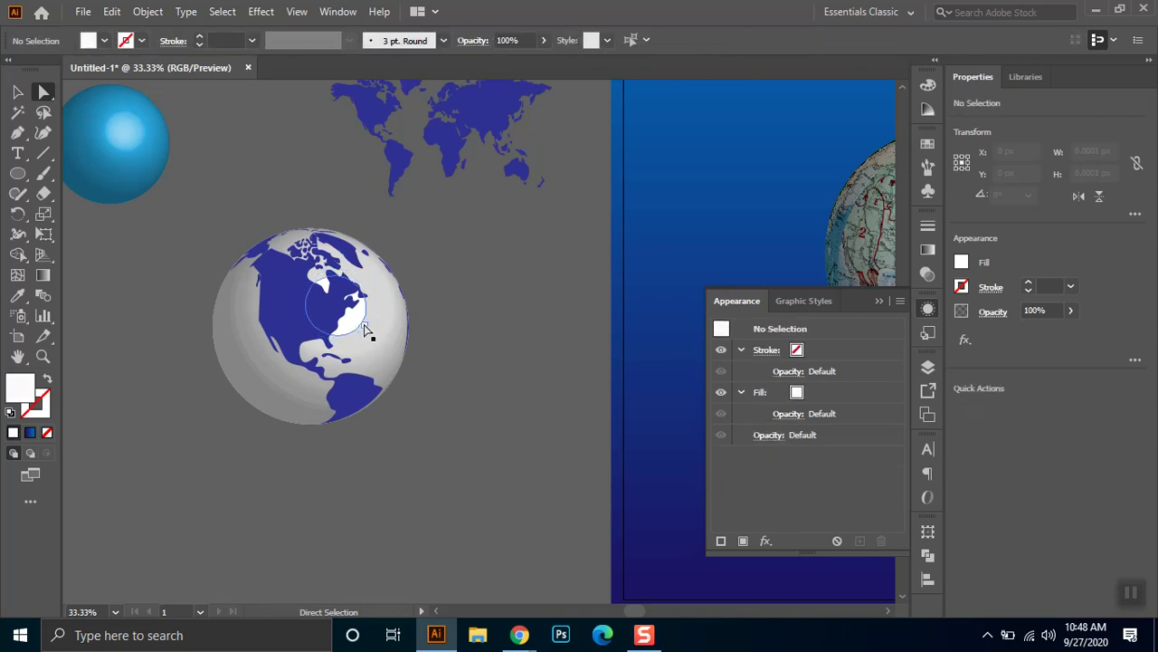
click(365, 329)
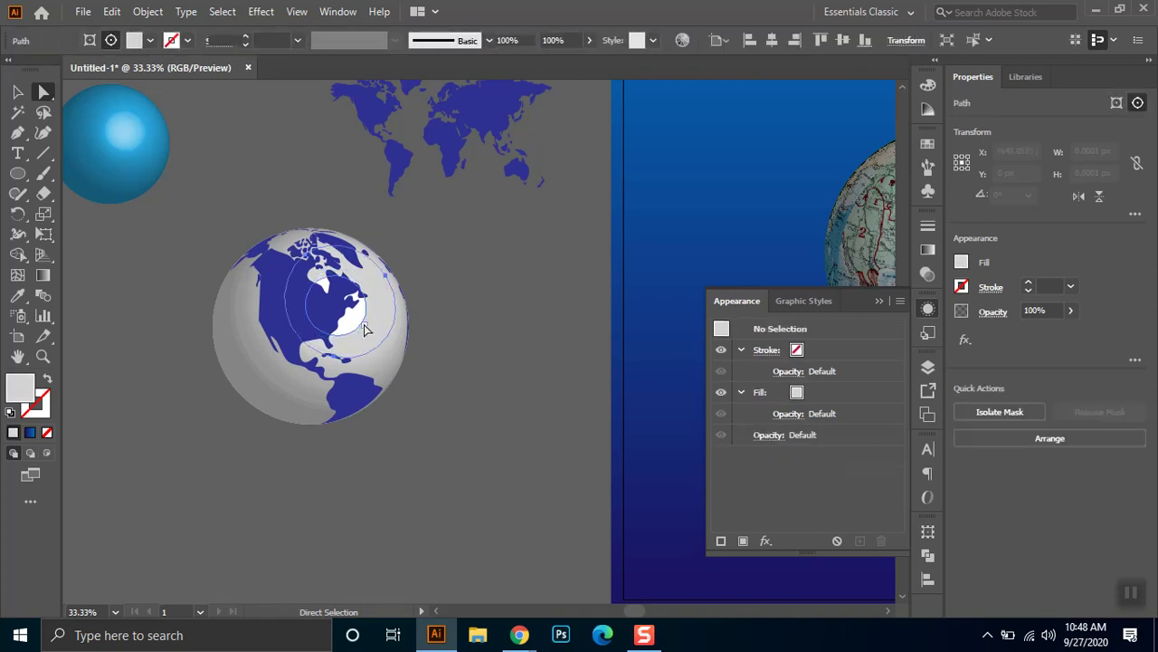
click(365, 329)
click(366, 329)
click(365, 329)
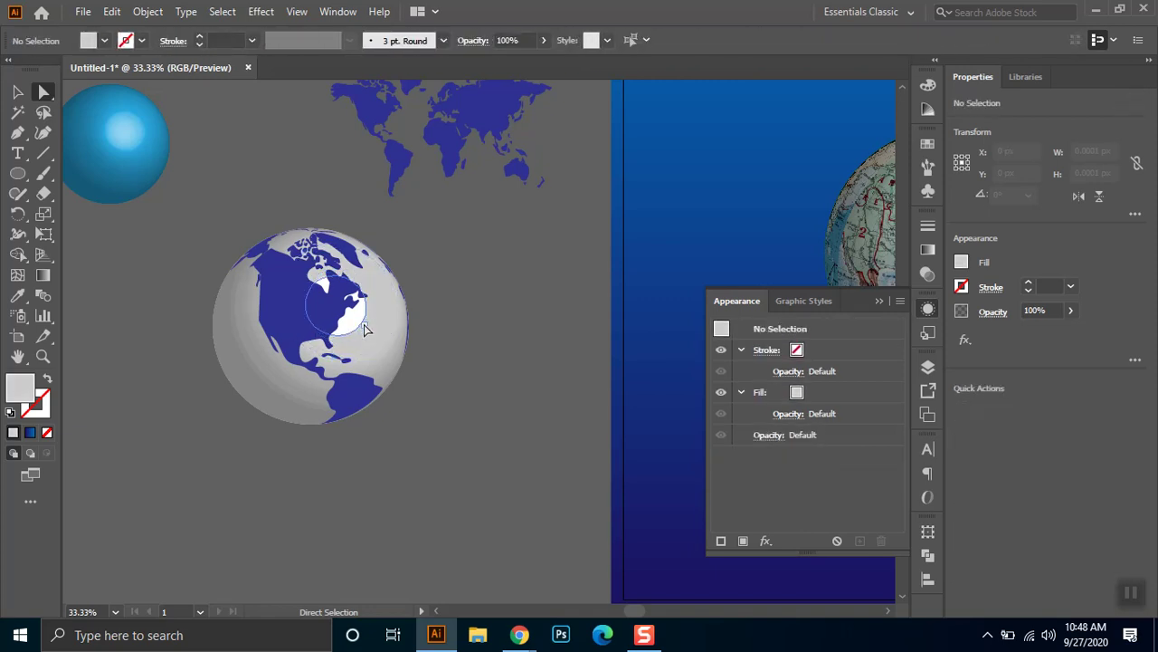
Release the clipping mask on the globe artwork and deselect it.
click(290, 312)
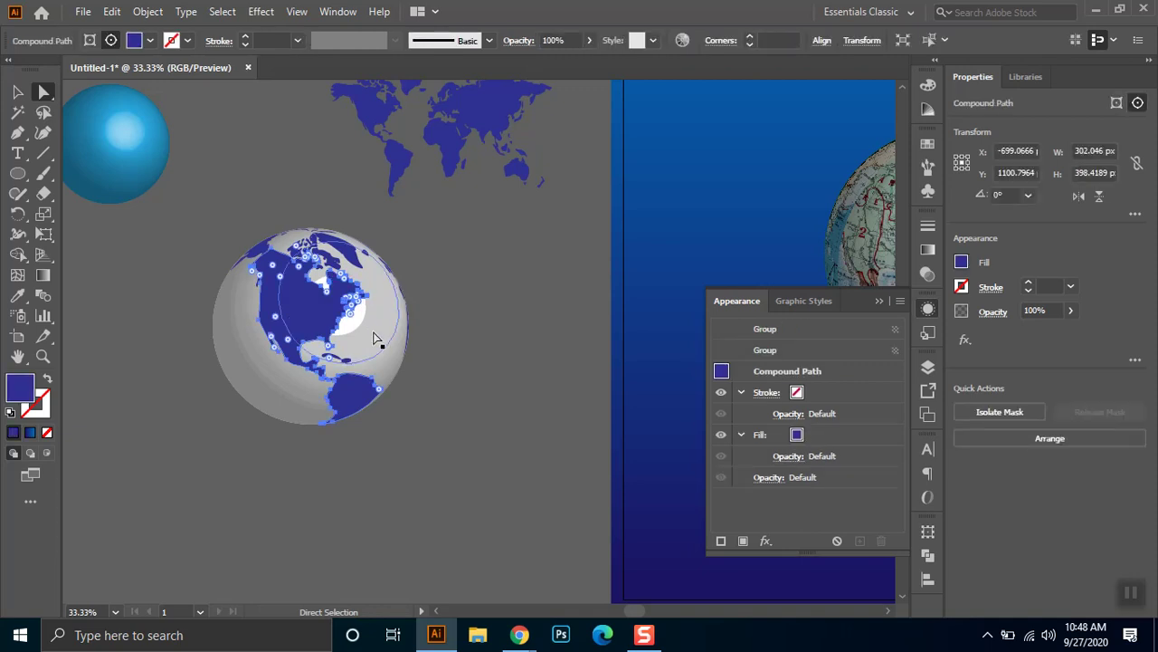
key(v)
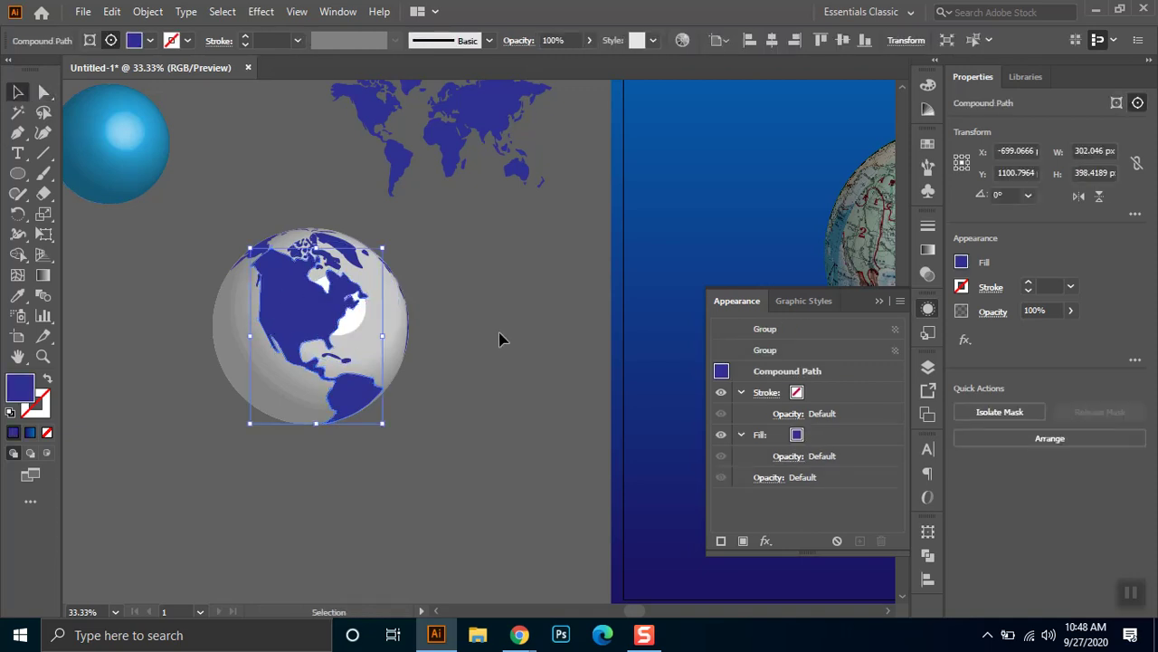
right_click(301, 307)
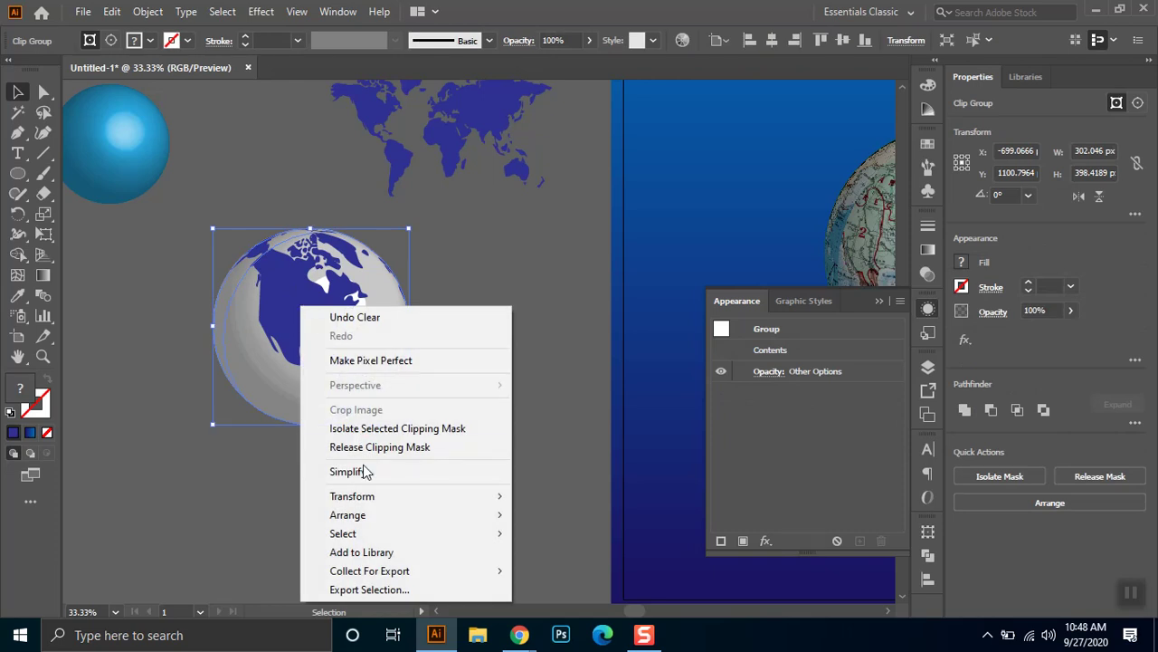
click(382, 447)
click(477, 354)
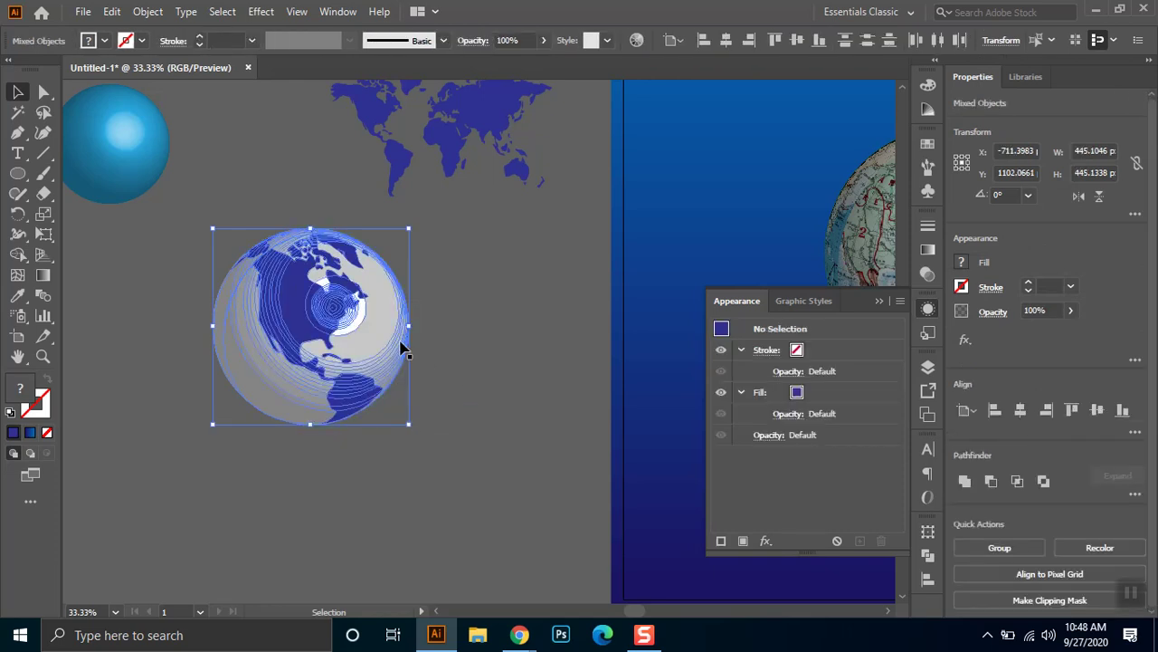
Ungroup the unmasked globe artwork into separate paths and clear the selection.
click(365, 335)
right_click(373, 341)
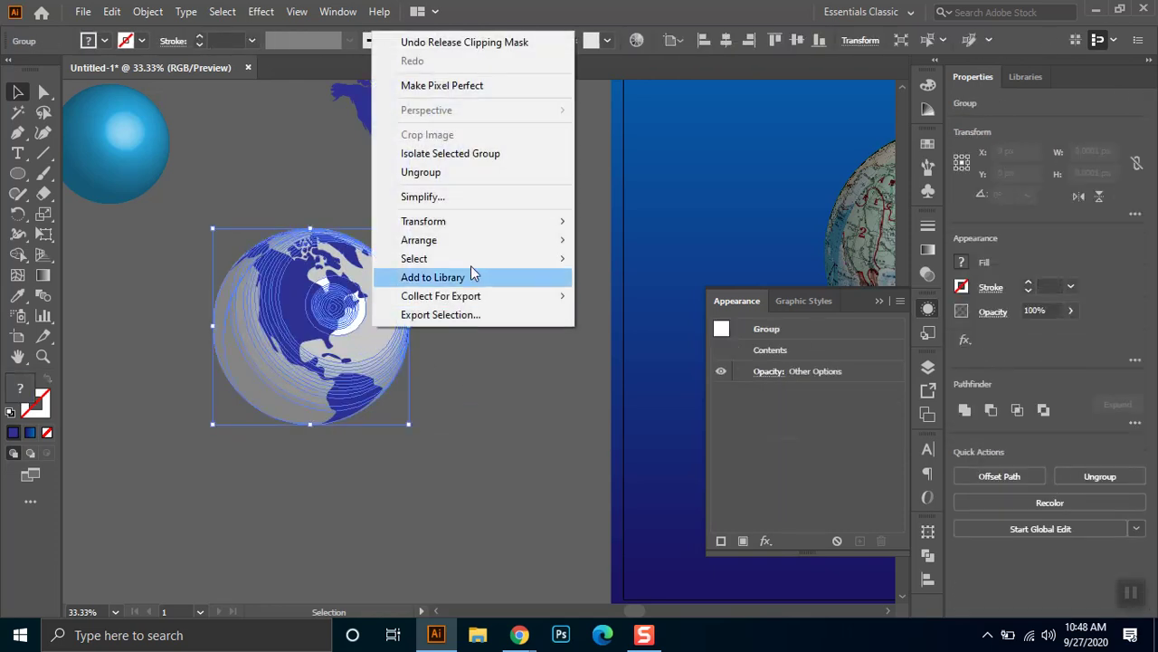
click(476, 176)
click(515, 407)
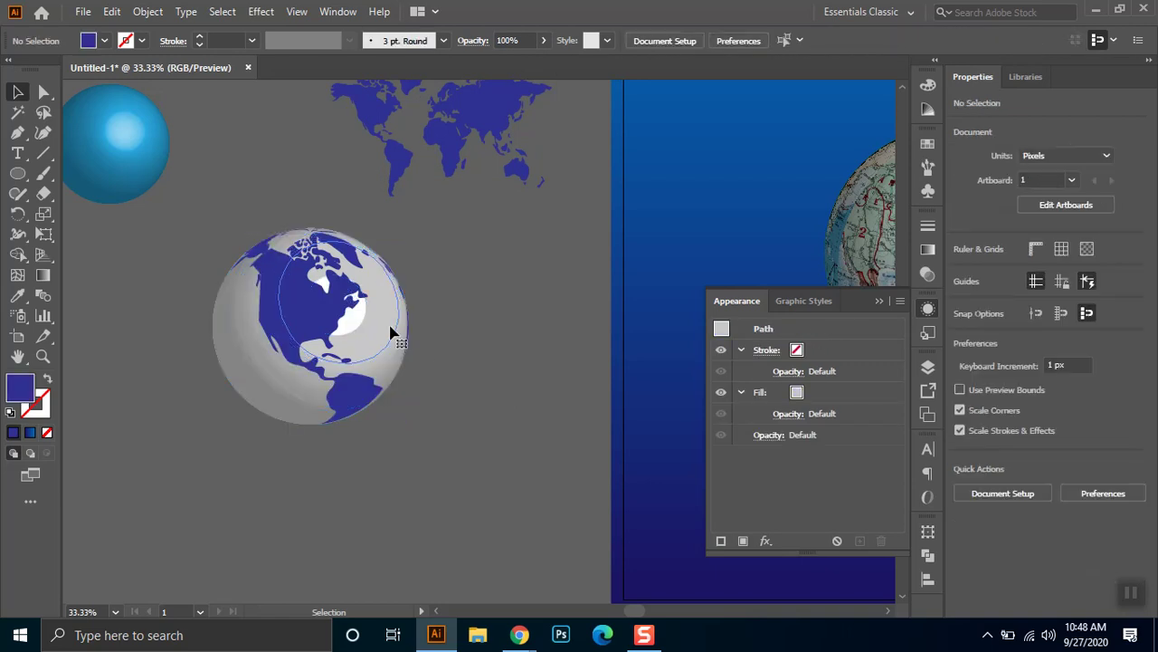
Delete individual shading rings over the ocean and the set of grey bands crossing the globe's lower-right edge.
click(373, 340)
click(383, 330)
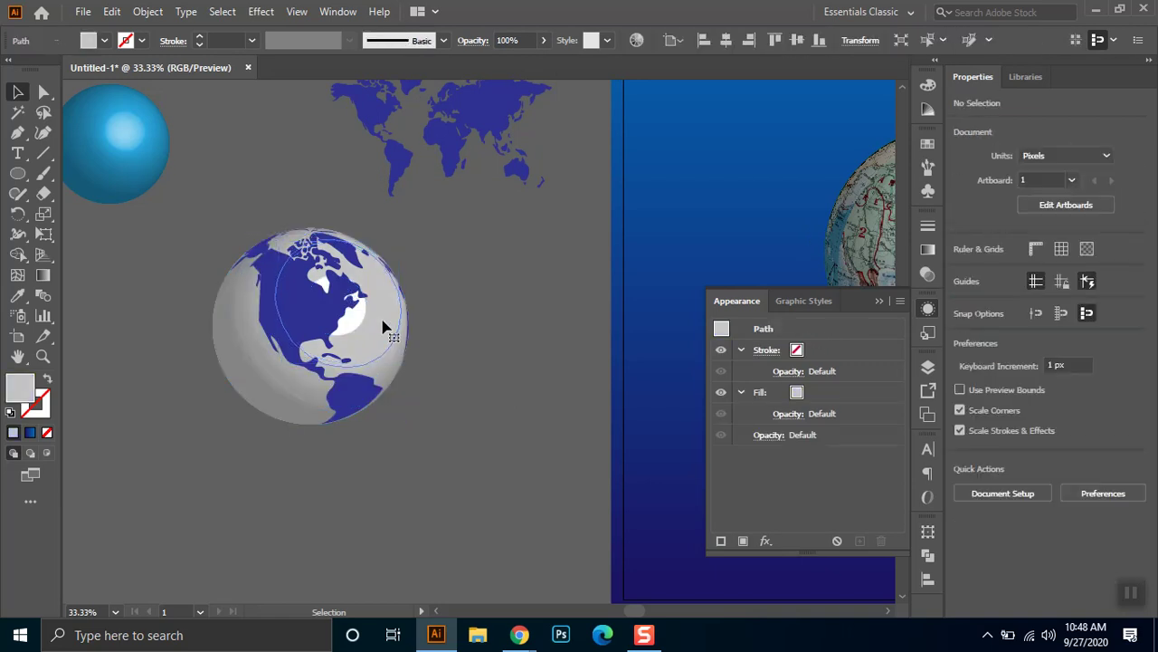
click(383, 328)
drag(431, 393, 395, 376)
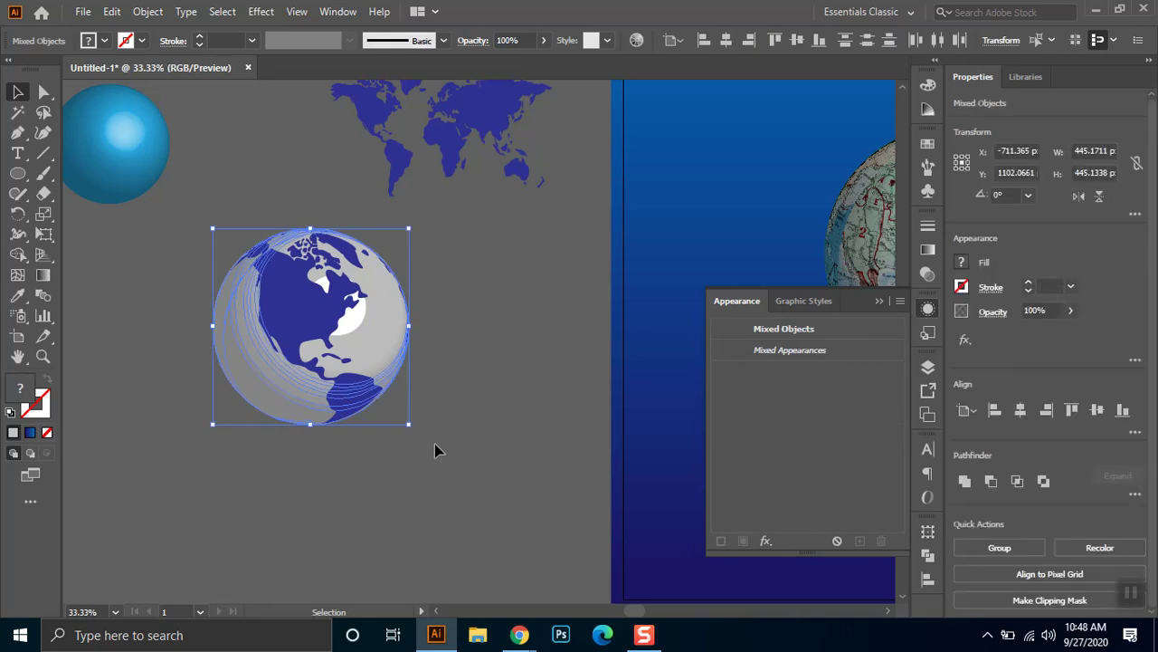
click(434, 450)
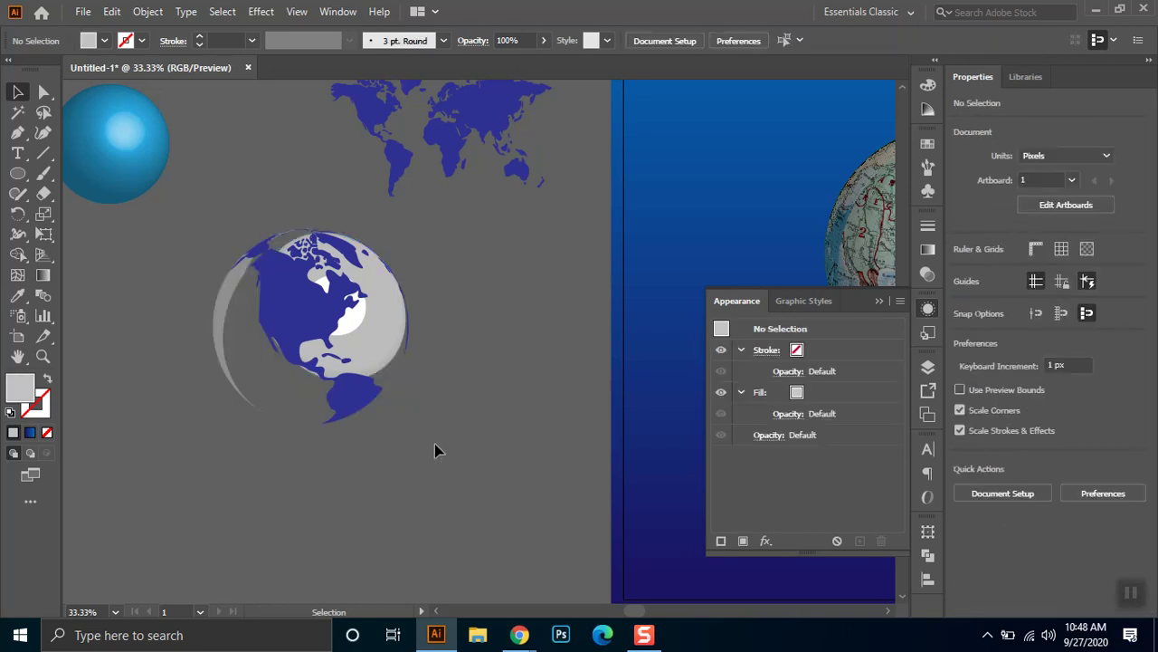
Delete the leftover grey crescent on the globe's left side and the grey ocean discs behind the continents.
click(234, 351)
key(Delete)
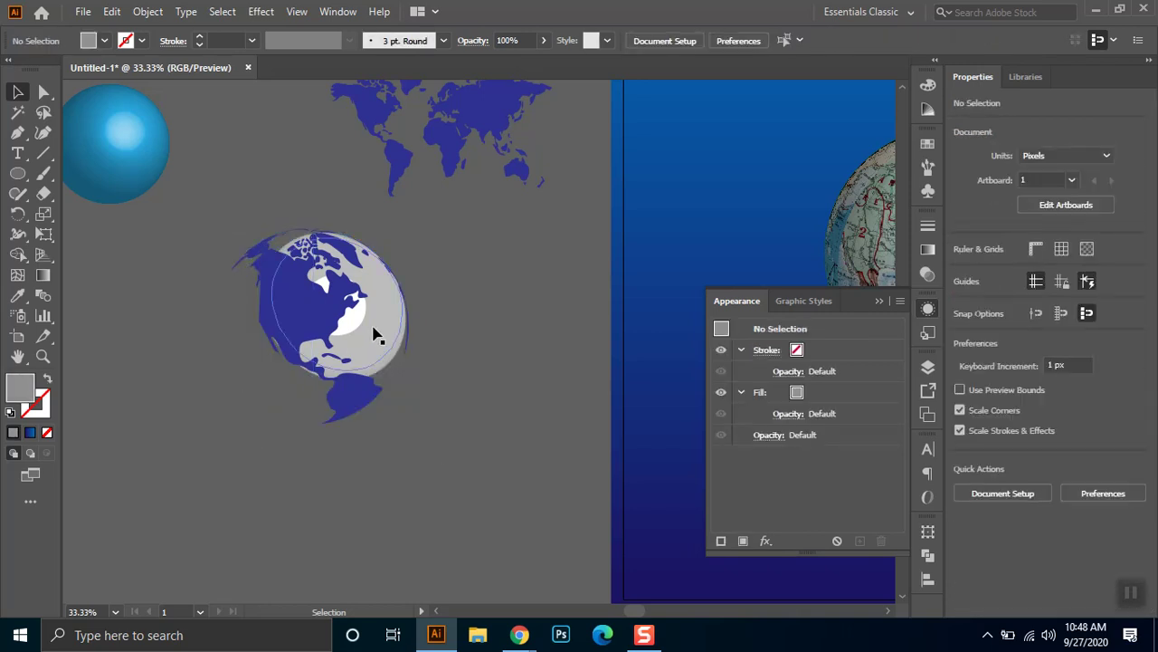
click(378, 335)
key(Delete)
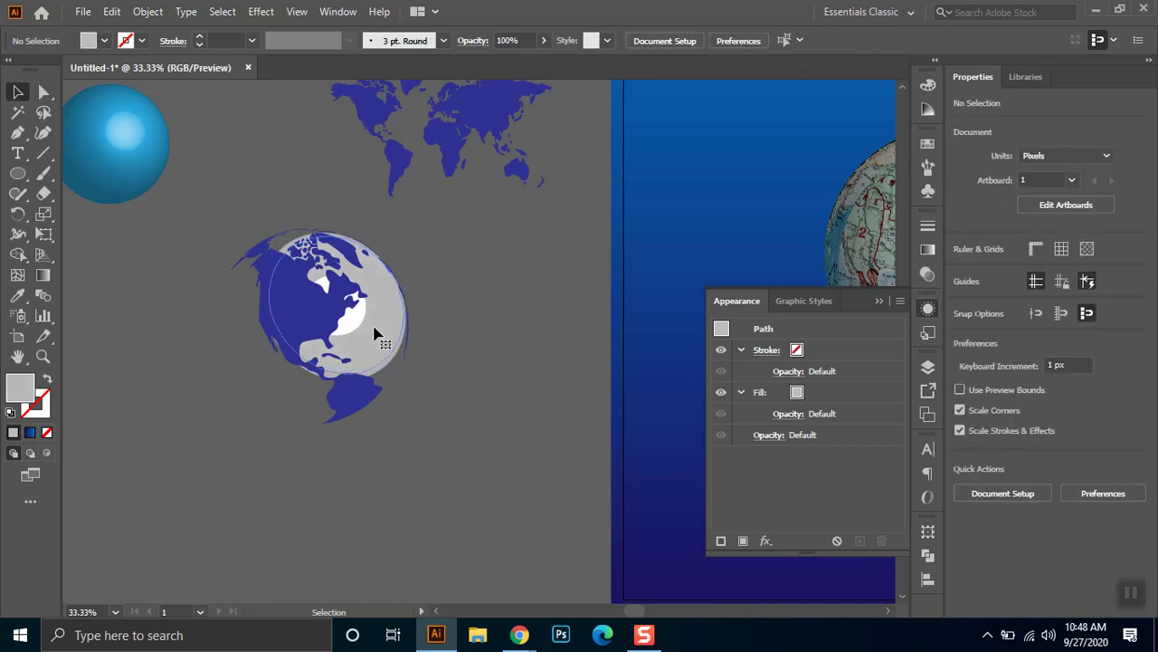
click(378, 335)
key(Delete)
click(379, 351)
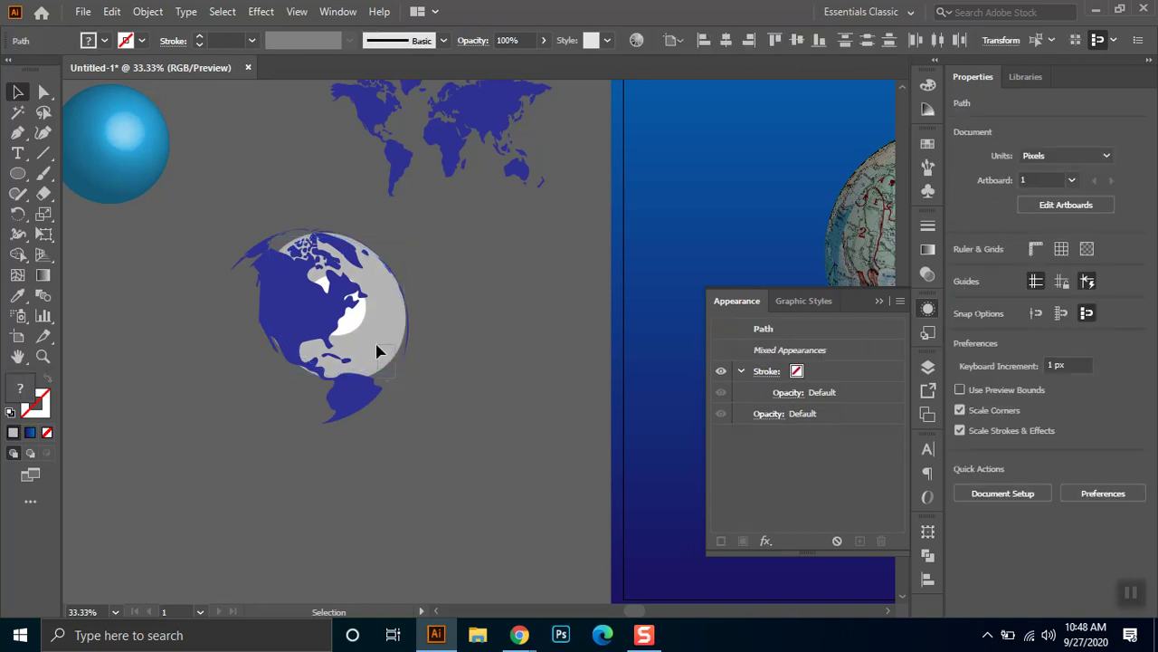
key(Delete)
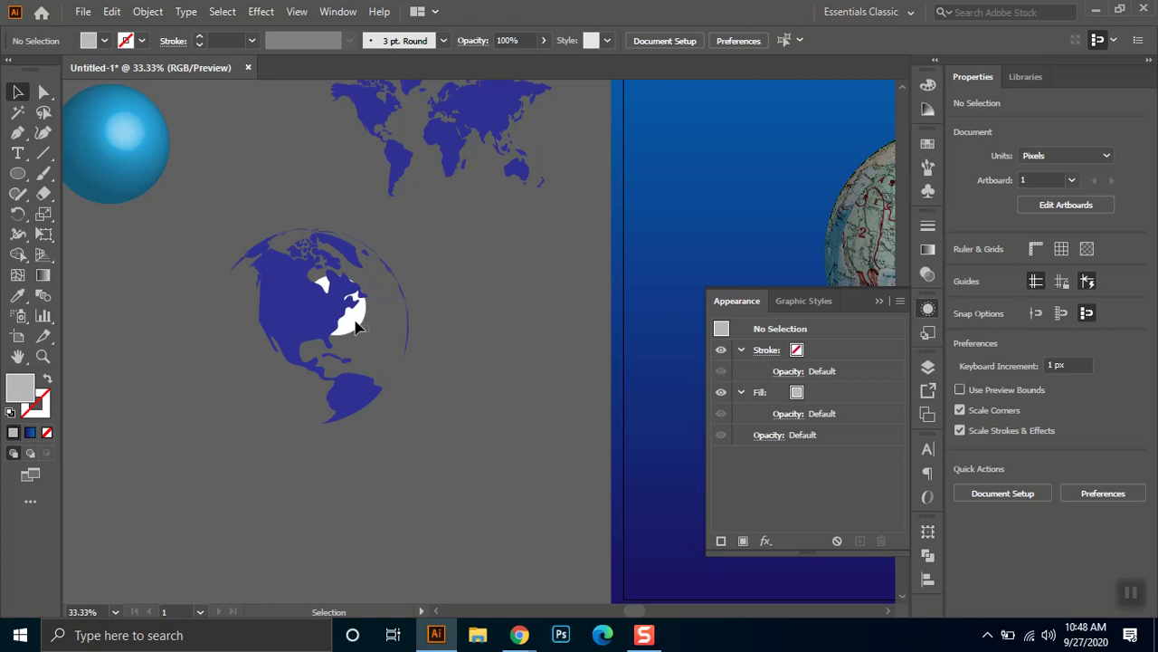
Delete the nested white highlight discs one by one from behind North America on the globe.
click(357, 337)
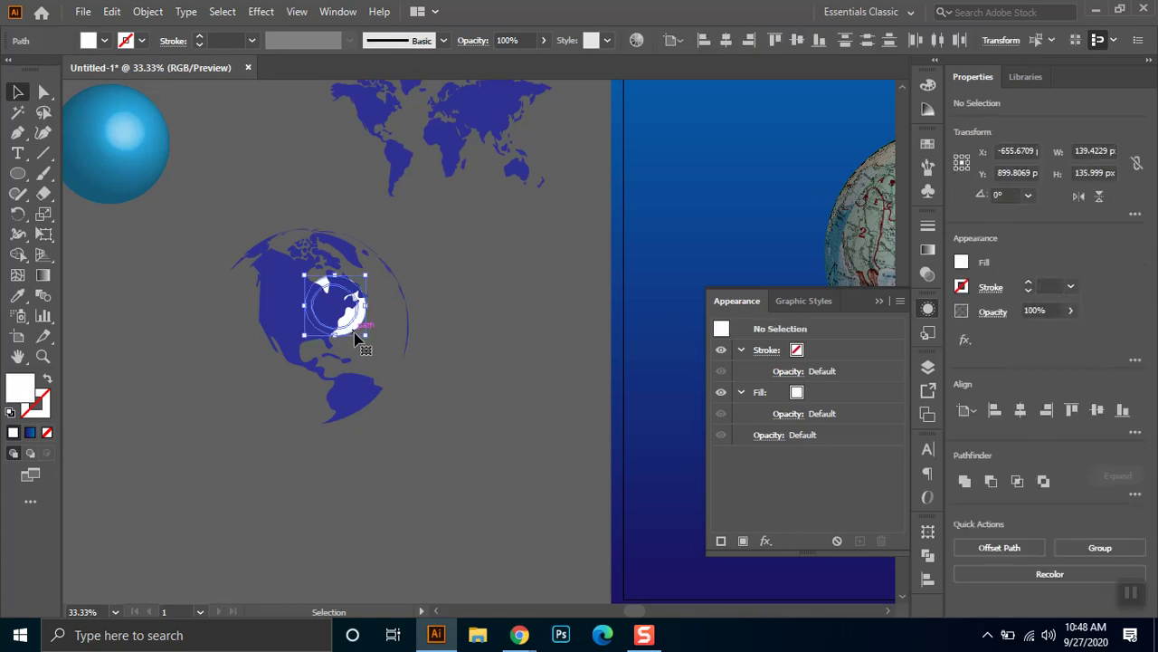
key(Delete)
key(l)
drag(348, 317, 373, 349)
key(Delete)
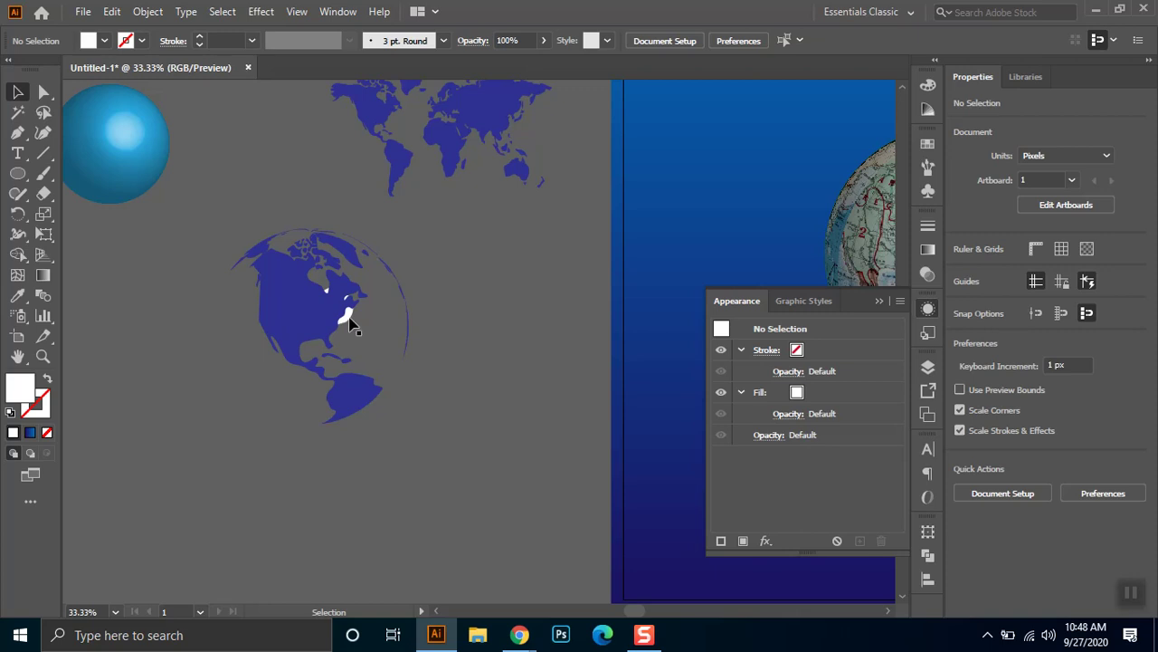
click(348, 324)
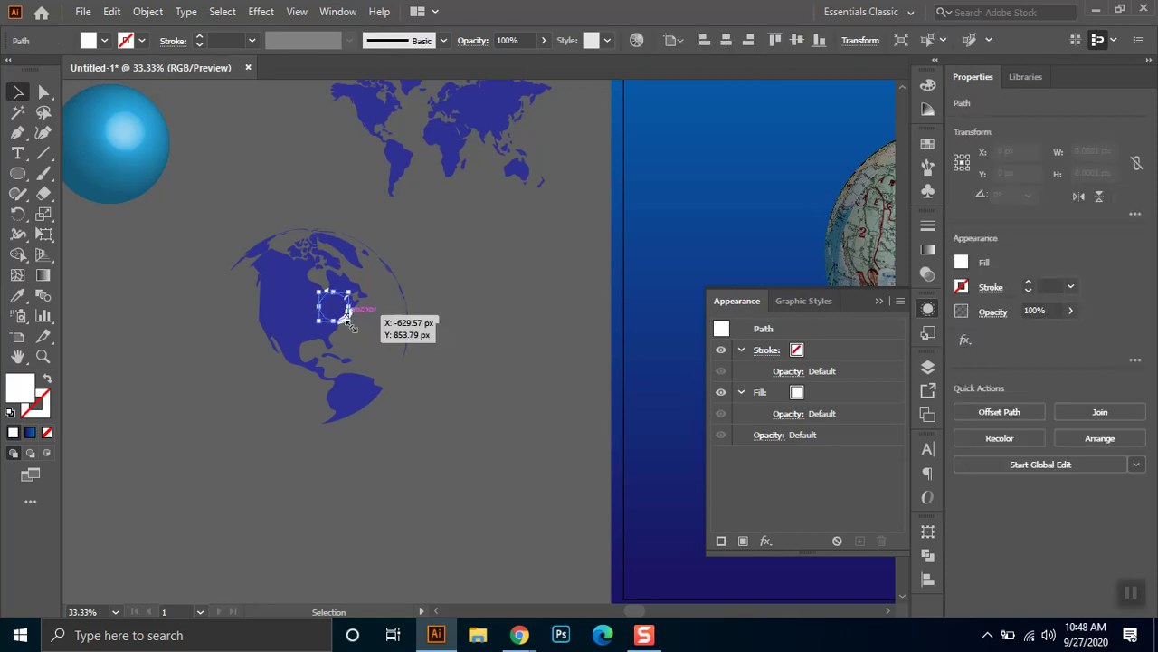
click(353, 331)
click(349, 321)
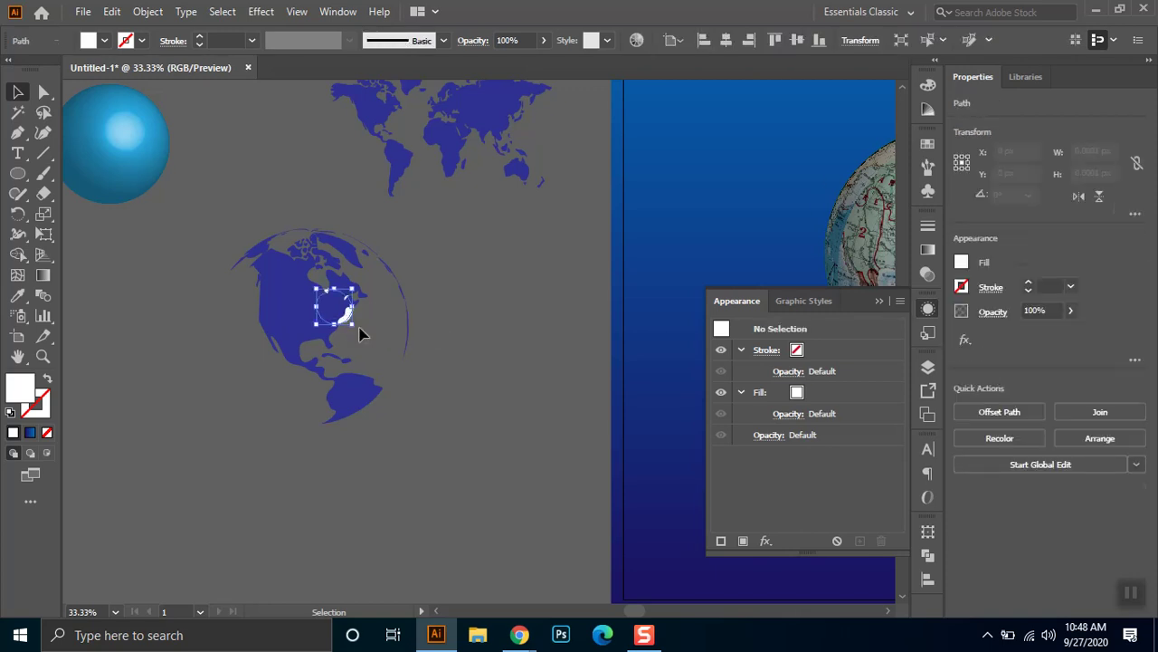
click(359, 337)
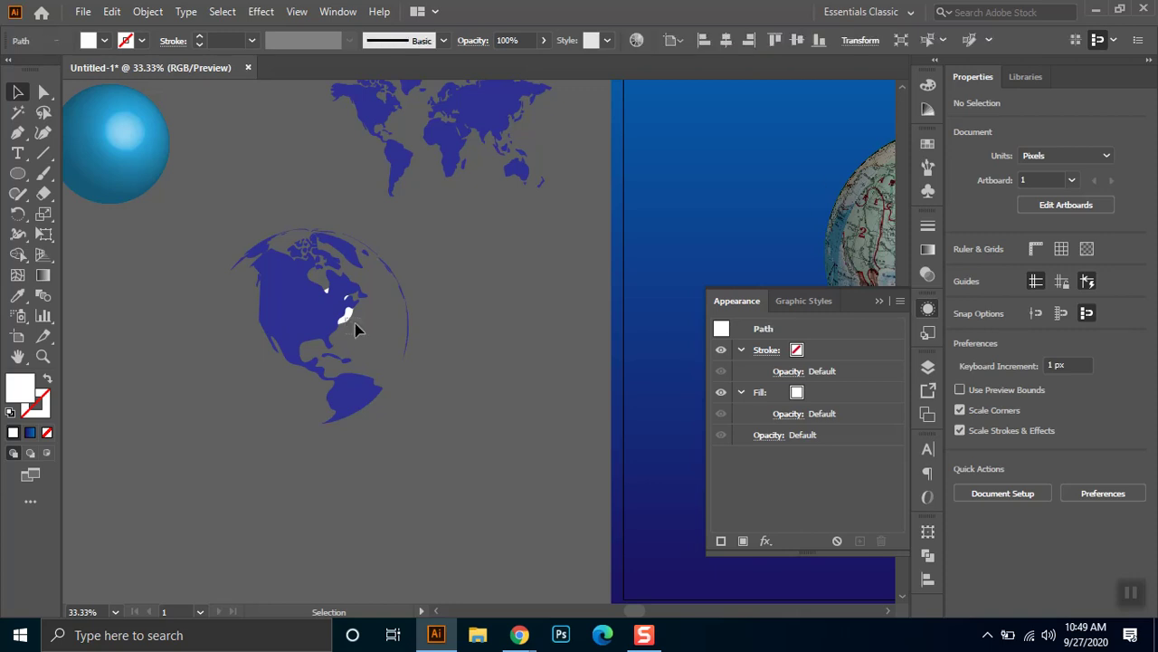
click(355, 323)
click(382, 352)
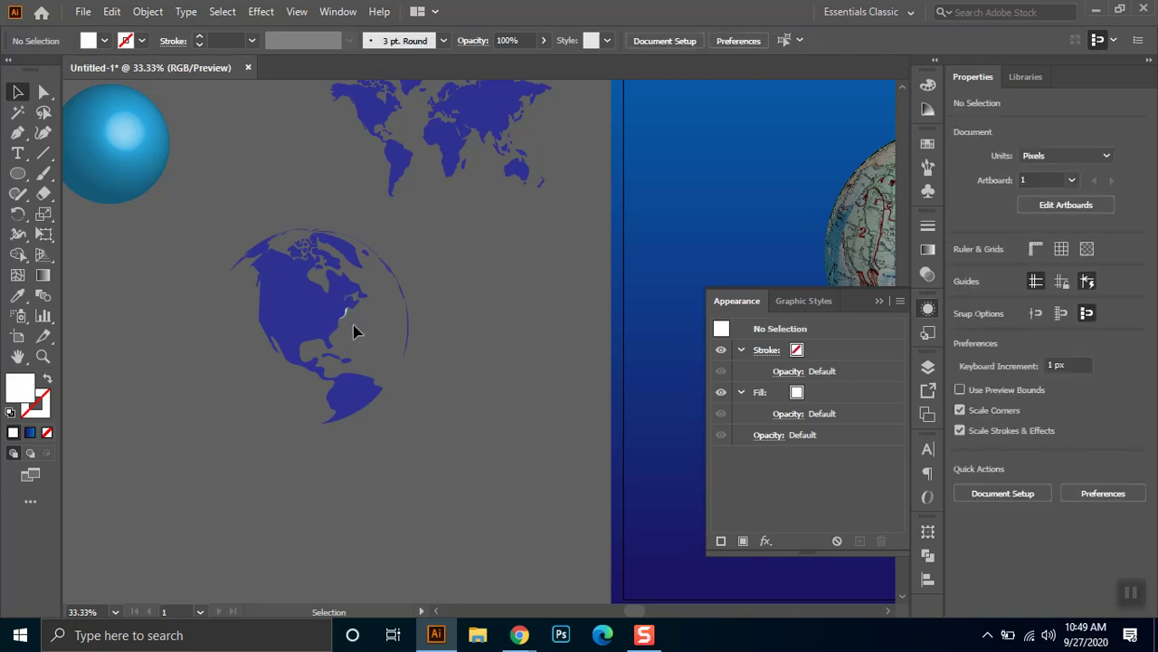
Move the blue continents group aside, delete the small white discs left behind it, and reposition the group.
click(347, 319)
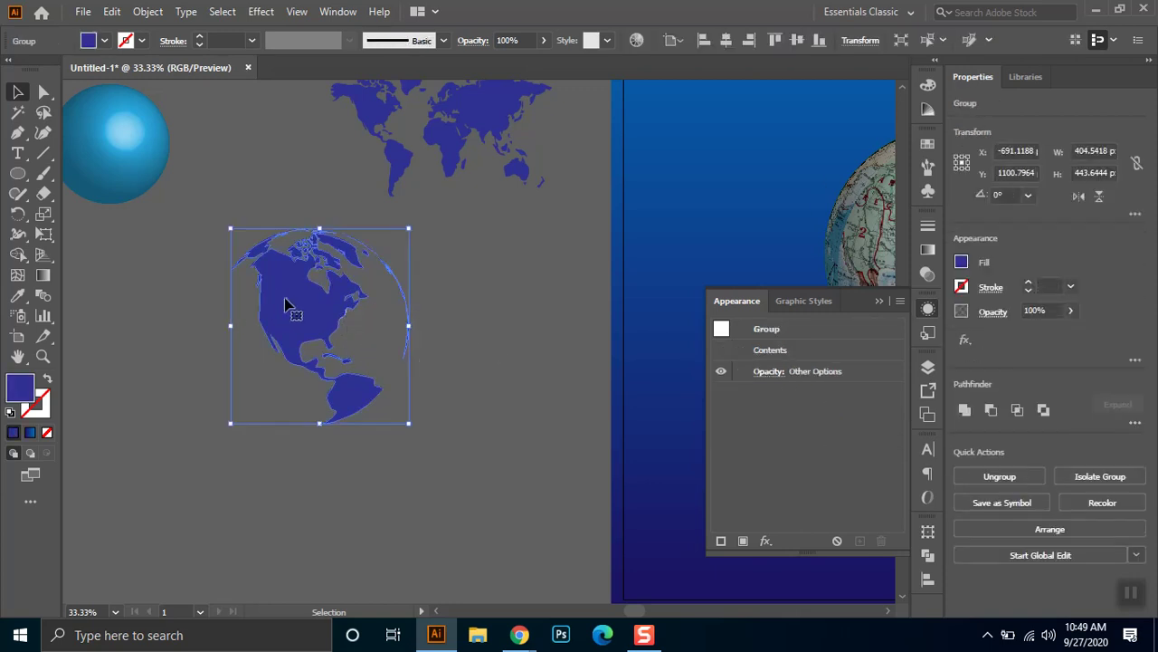
drag(293, 307, 241, 391)
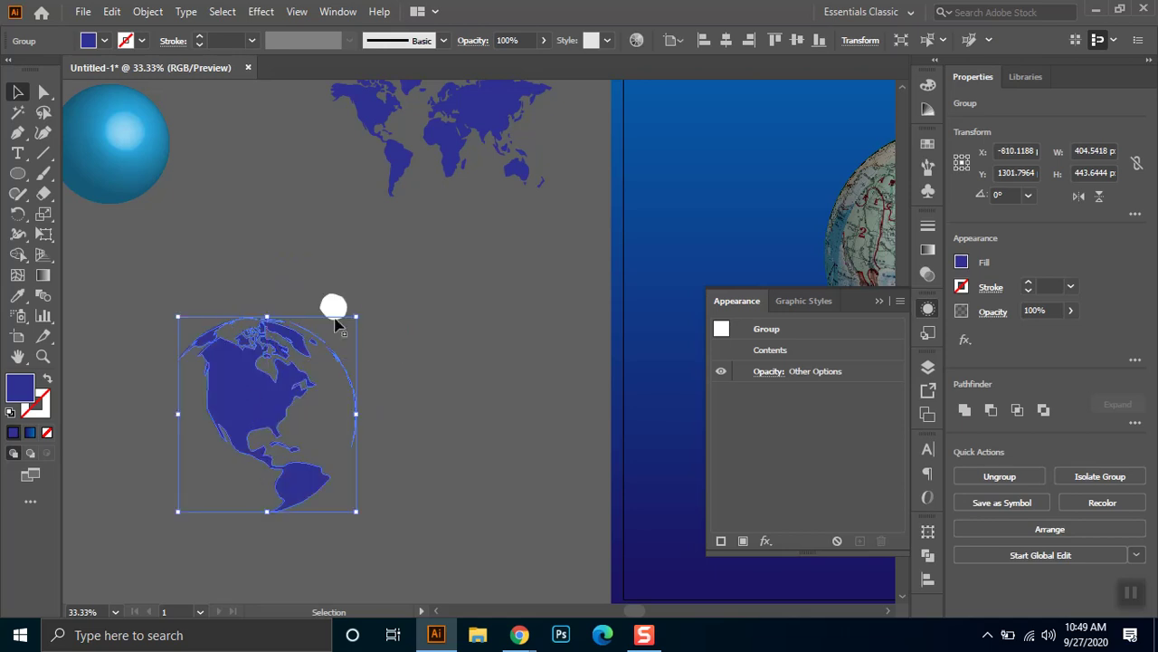
click(340, 308)
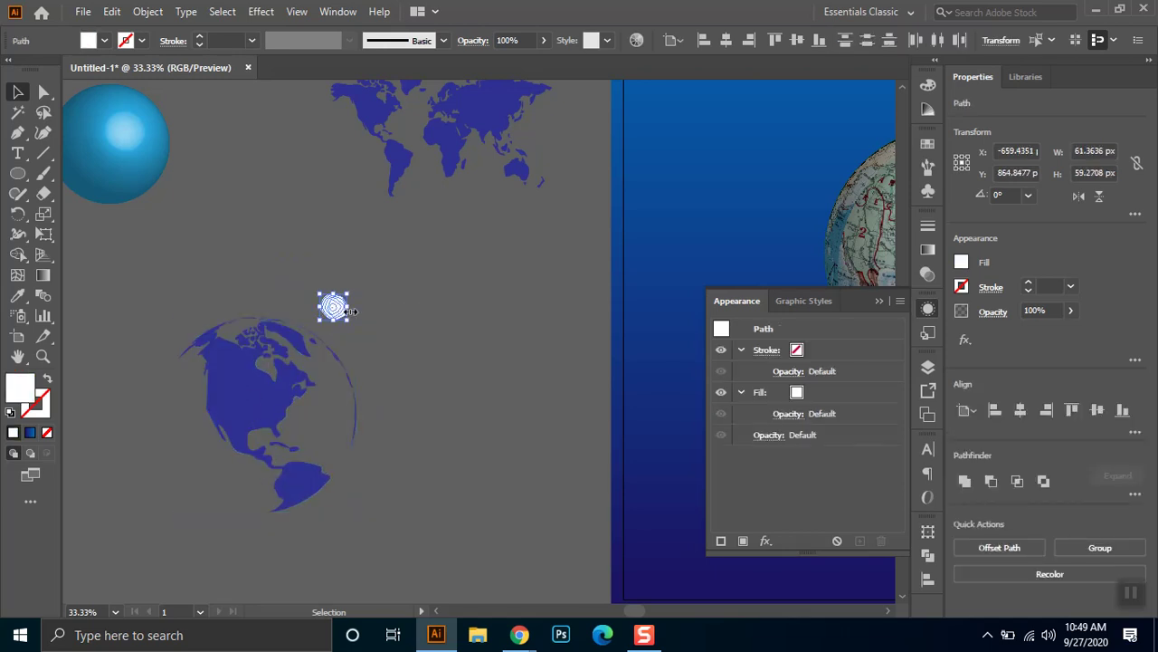
click(350, 310)
drag(288, 385, 333, 345)
click(489, 366)
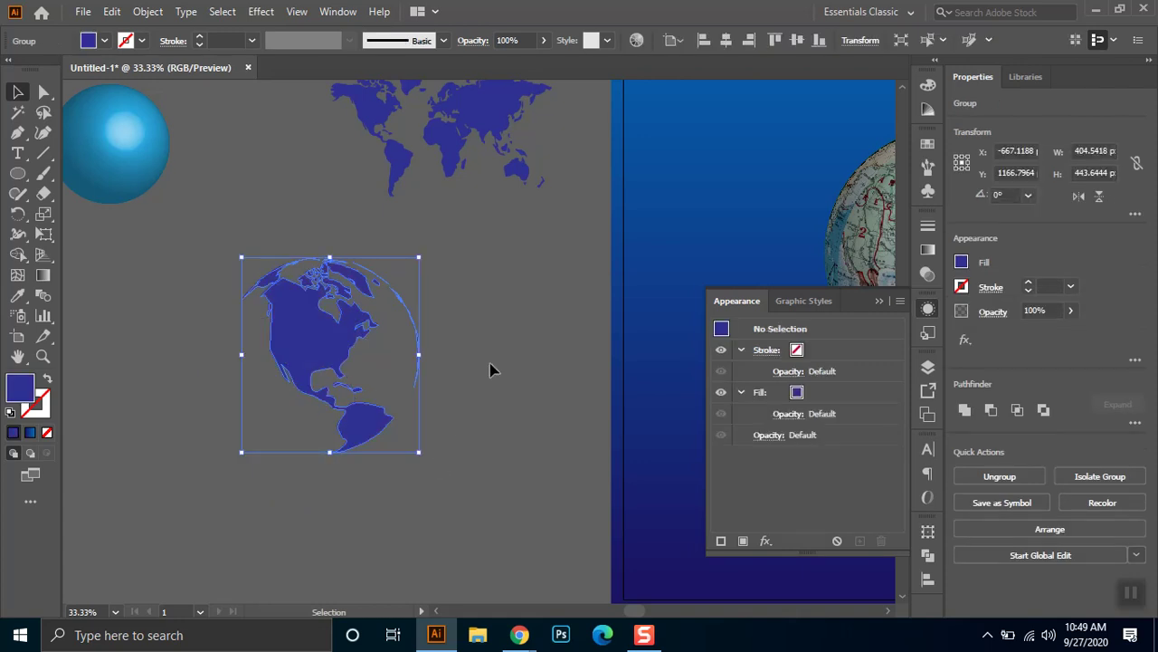
Switch to Chrome and bring up the Google Meet call.
mouse_move(520, 634)
click(429, 568)
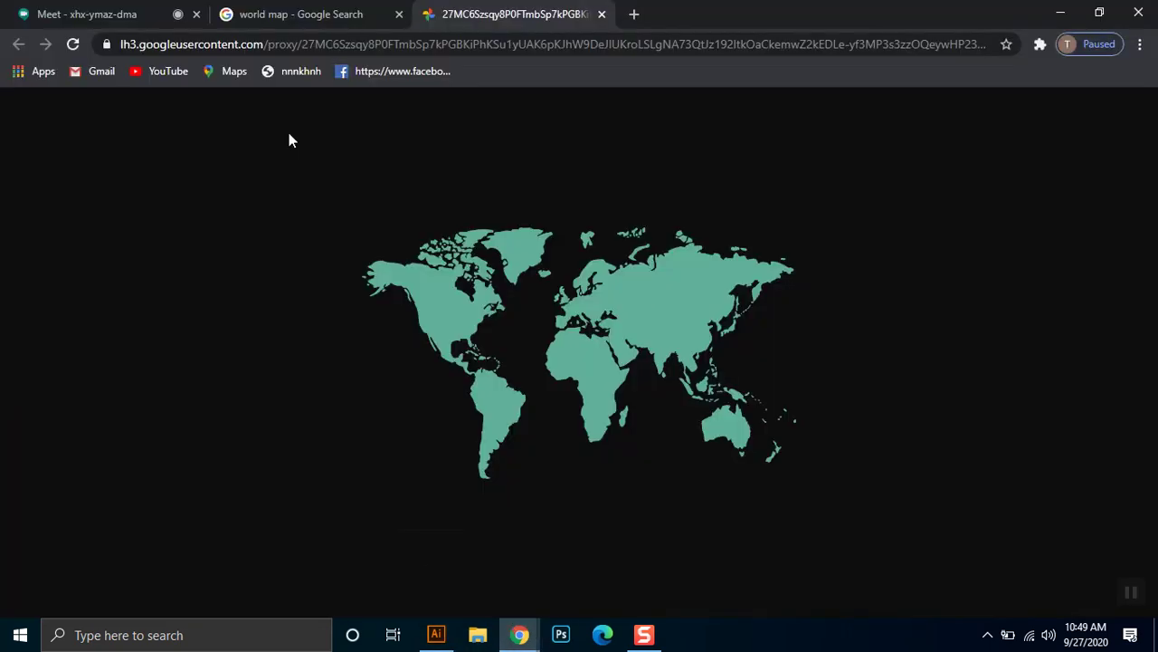
click(114, 11)
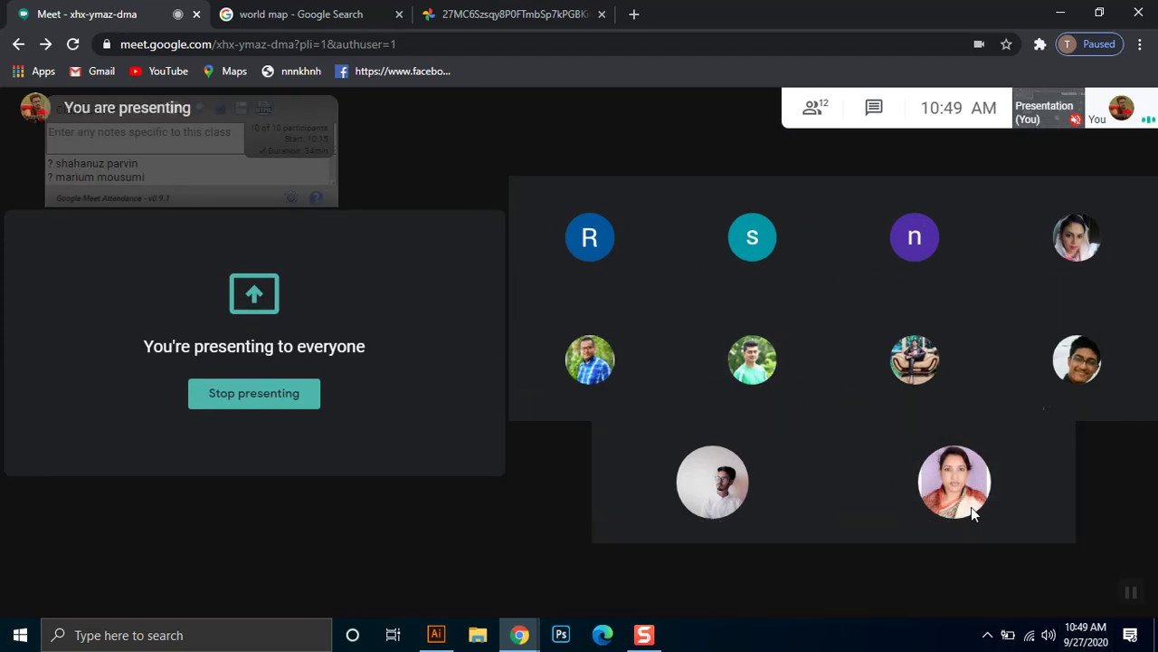
click(499, 587)
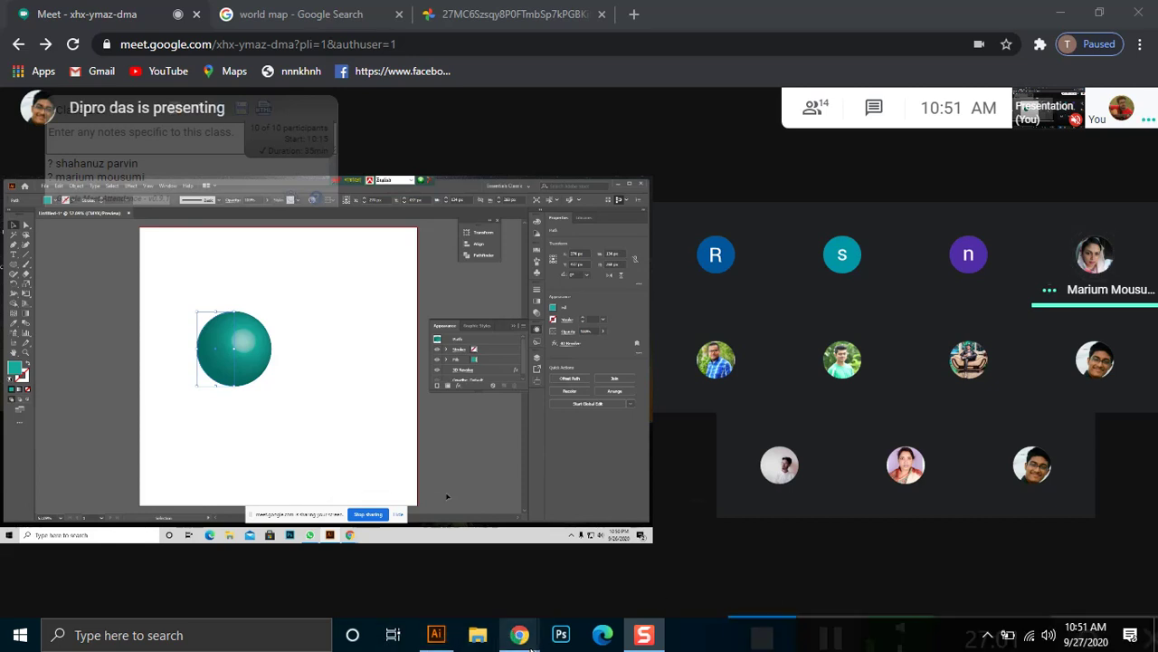
Resume presenting the screen in the Google Meet call.
mouse_move(534, 644)
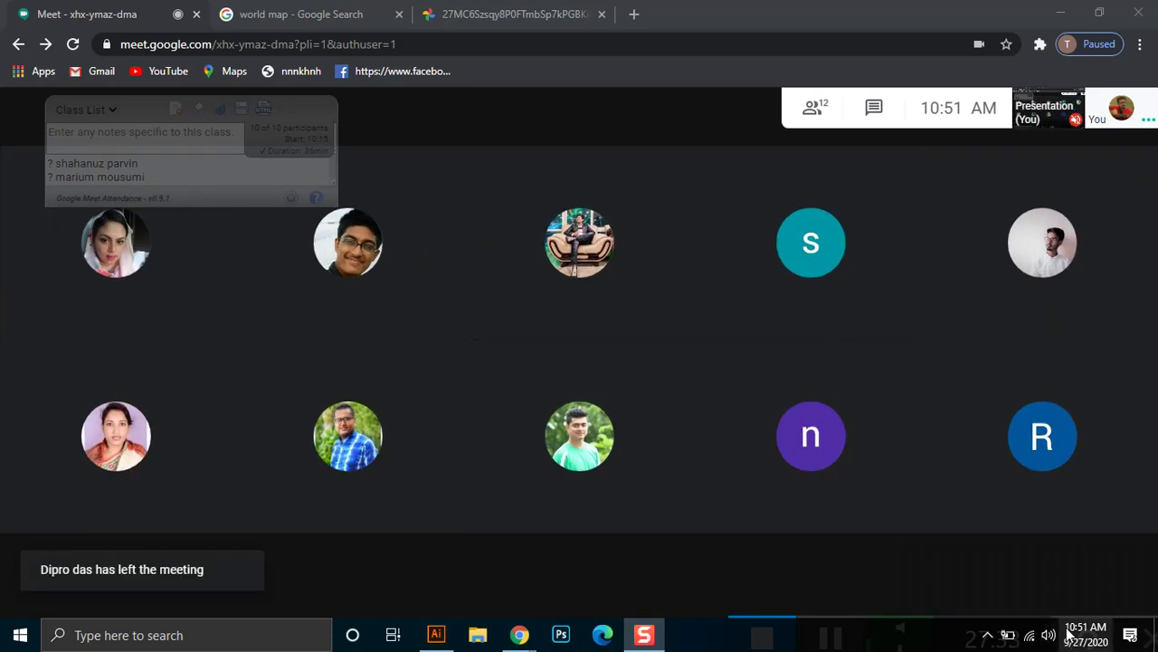
click(645, 636)
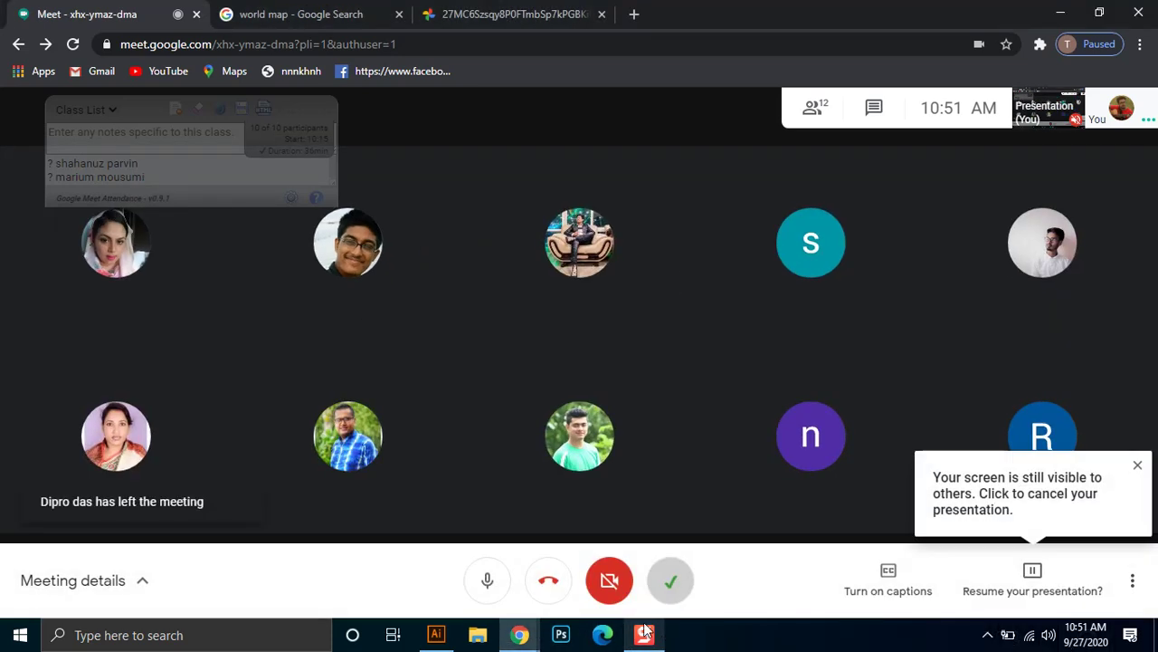
click(1032, 576)
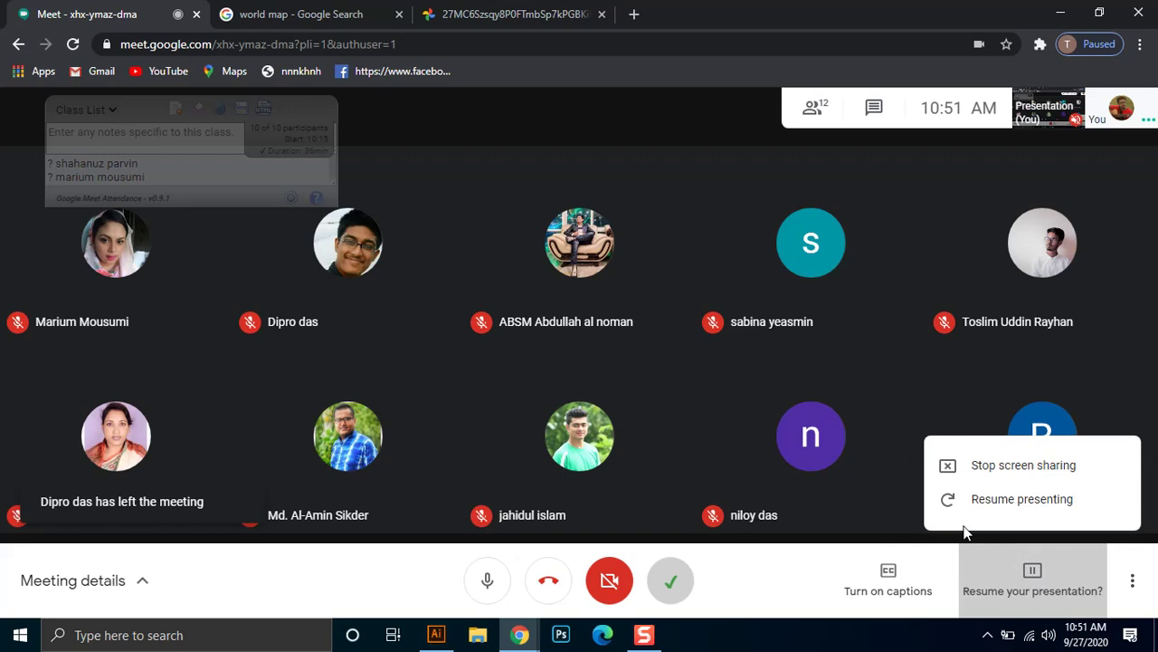
click(1002, 501)
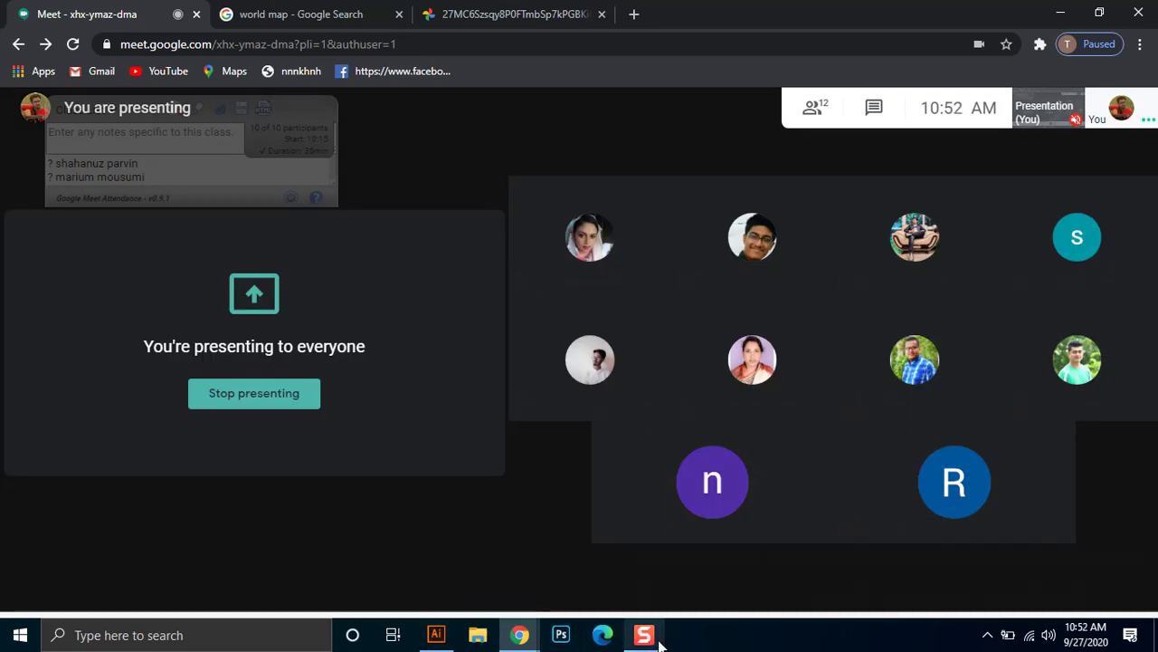
Switch to Illustrator, widen the navy rectangle over the text rings to 978 px, and recolor it medium blue.
click(439, 635)
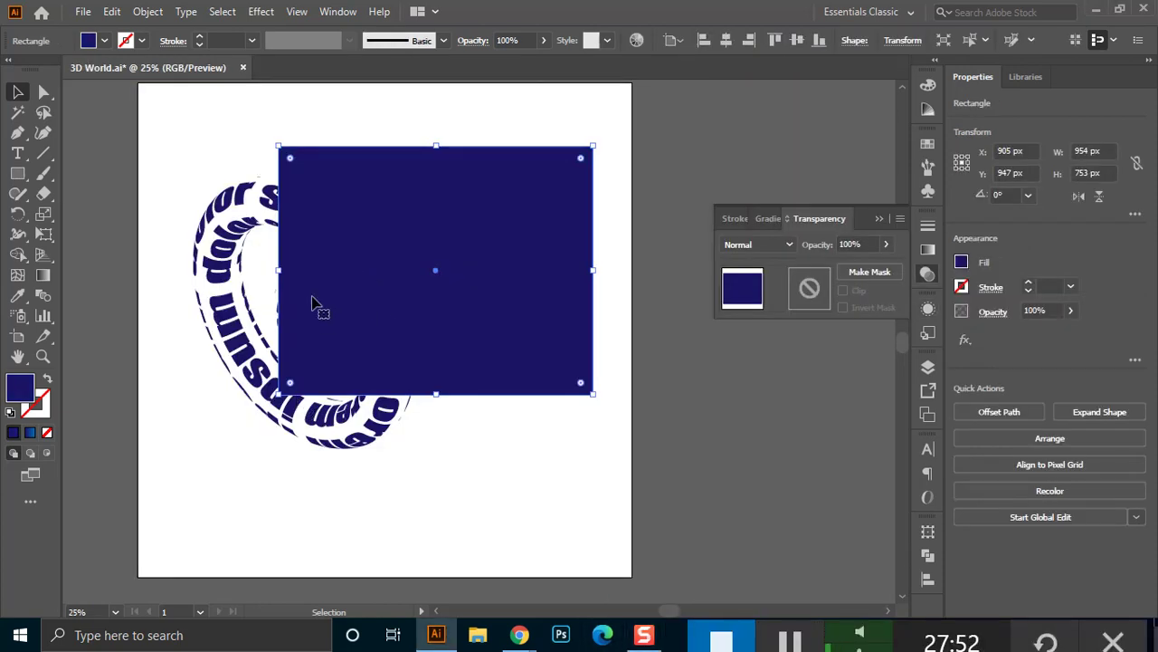
drag(279, 271, 271, 271)
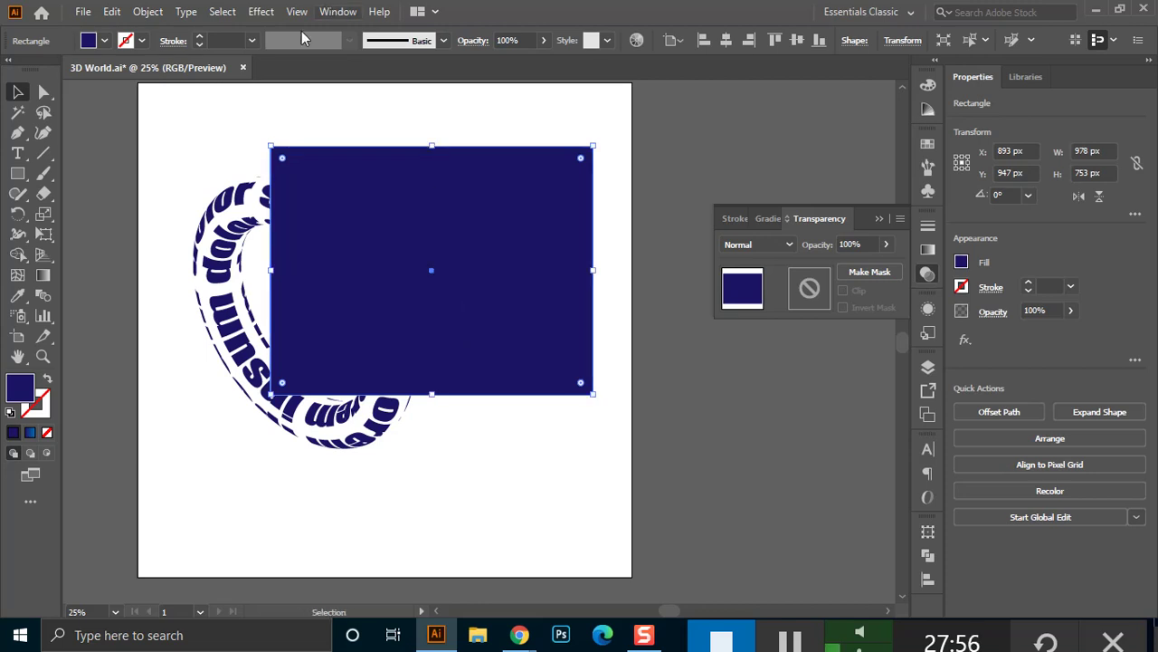
click(105, 42)
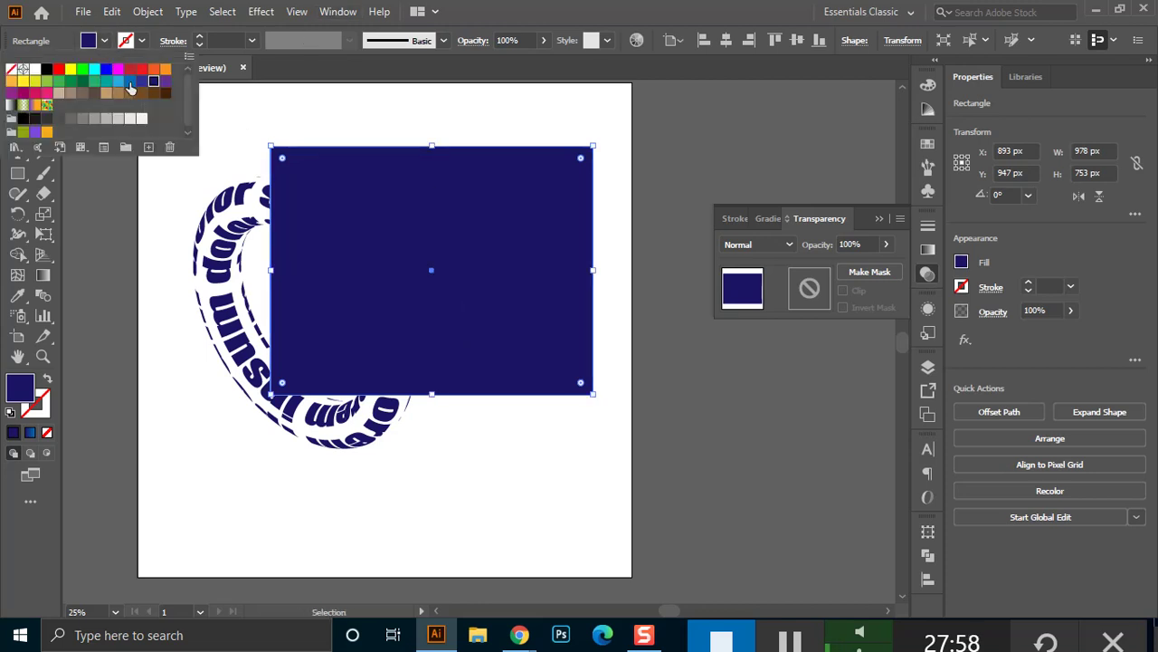
click(129, 83)
key(Escape)
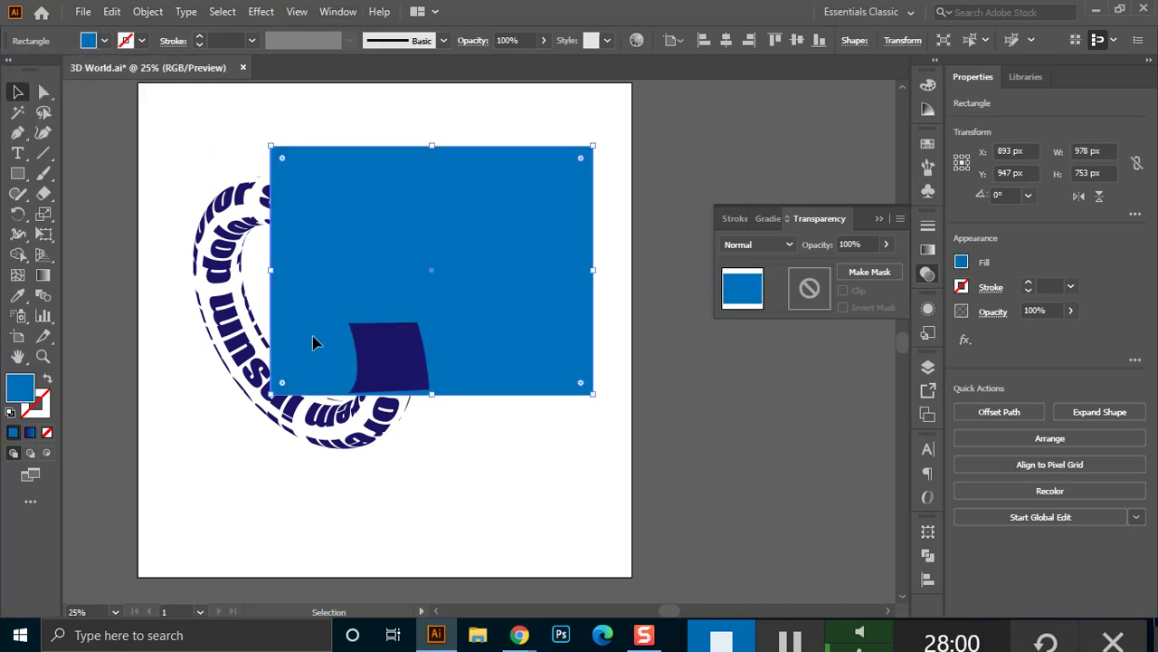
Knock the small navy patch out of the blue rectangle with Exclude and apply the result as an opacity mask on the right-hand text ring.
shift+click(383, 353)
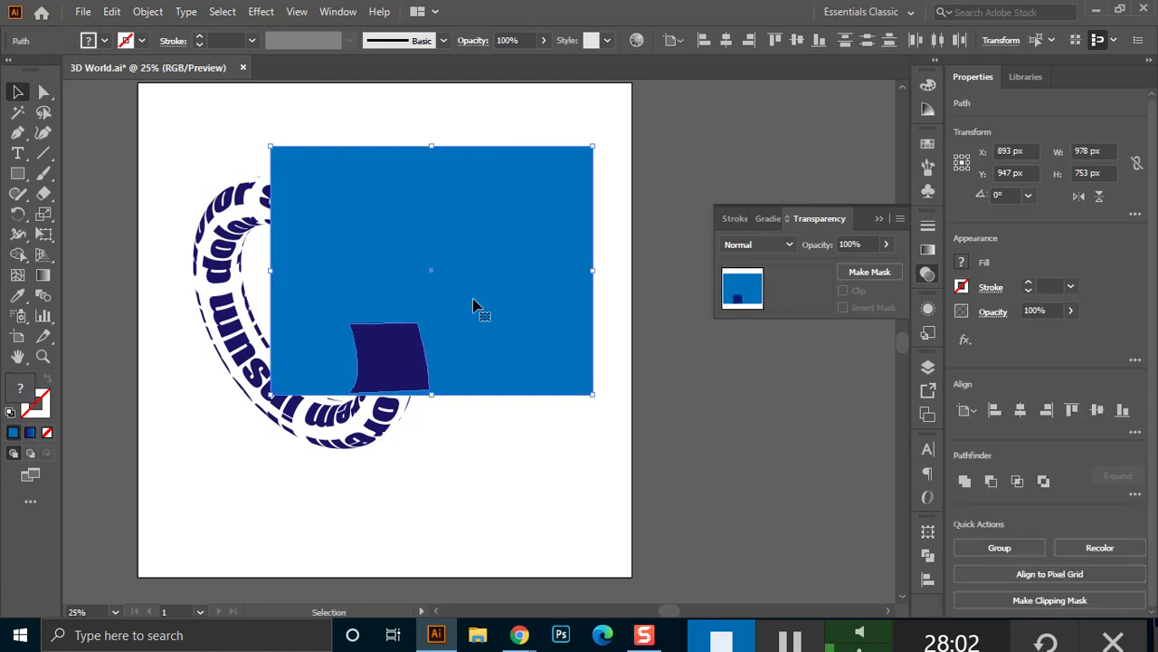
click(1041, 484)
drag(638, 247, 498, 431)
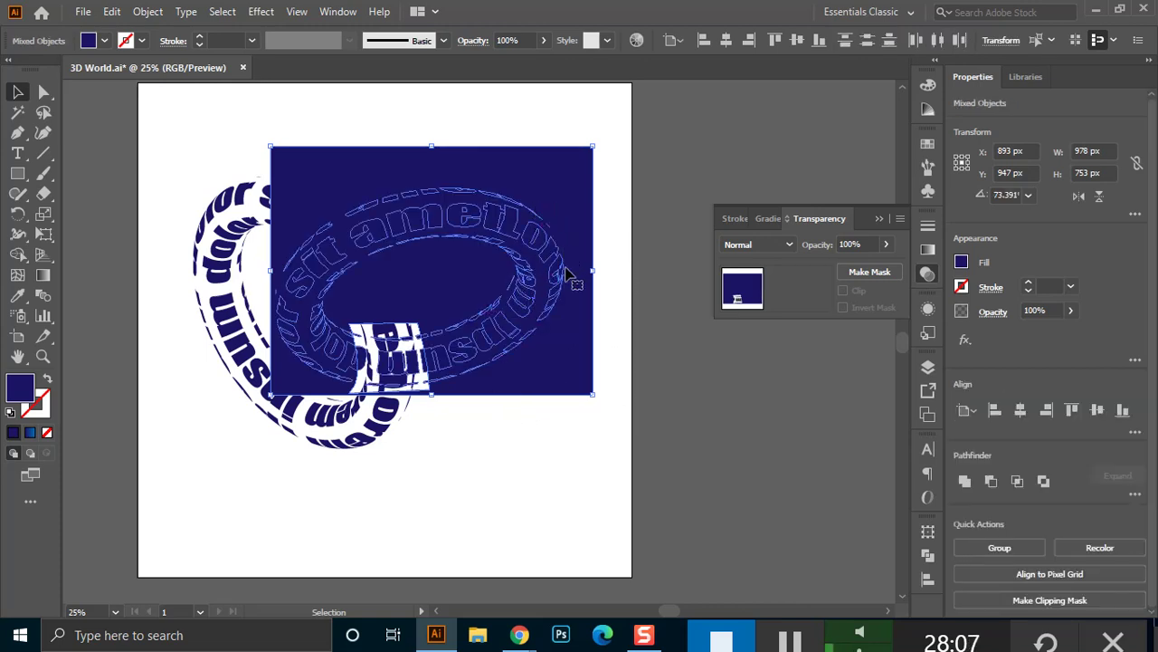
click(869, 273)
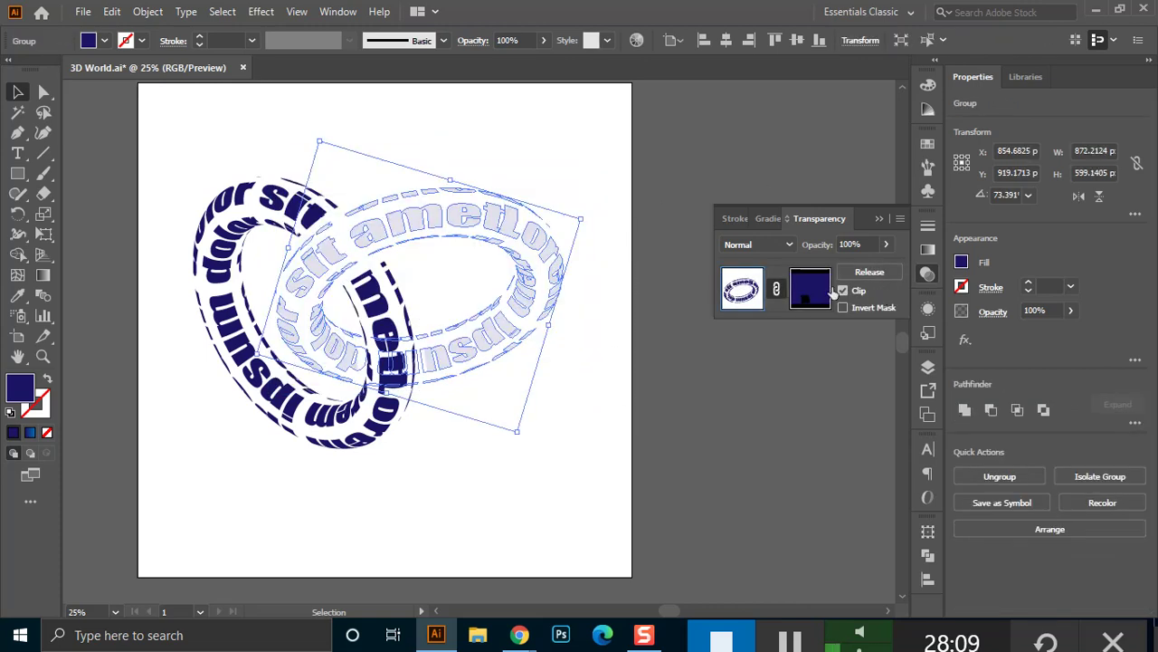
Fill the opacity mask's compound path with white and return to editing the ring artwork.
click(799, 283)
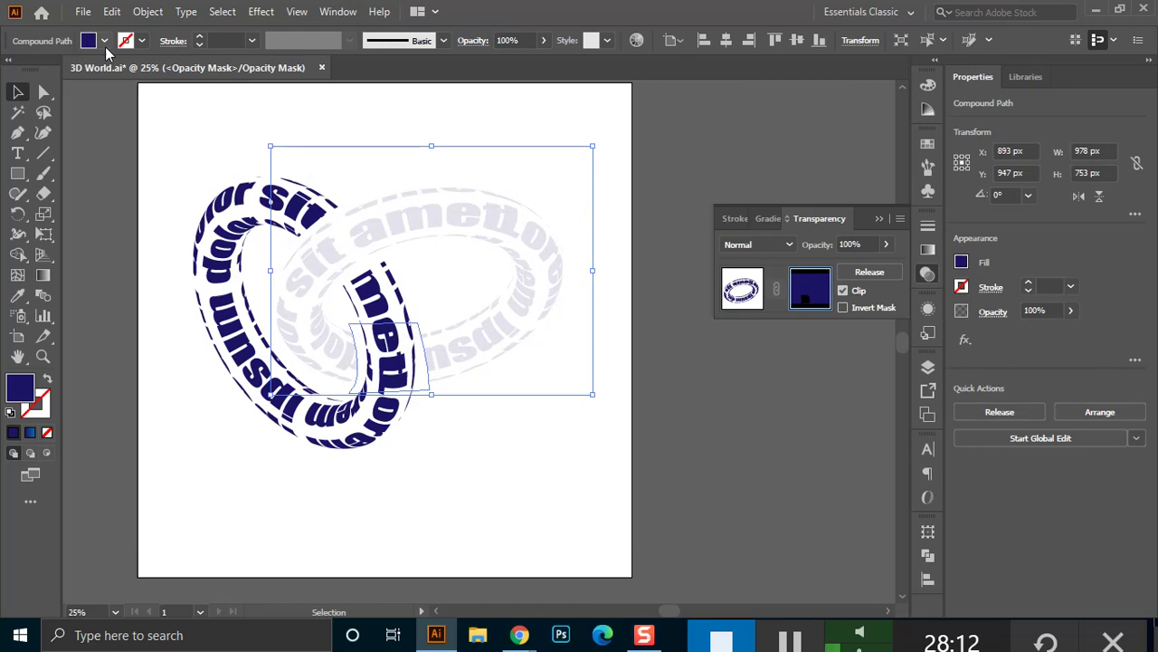
click(104, 41)
click(35, 70)
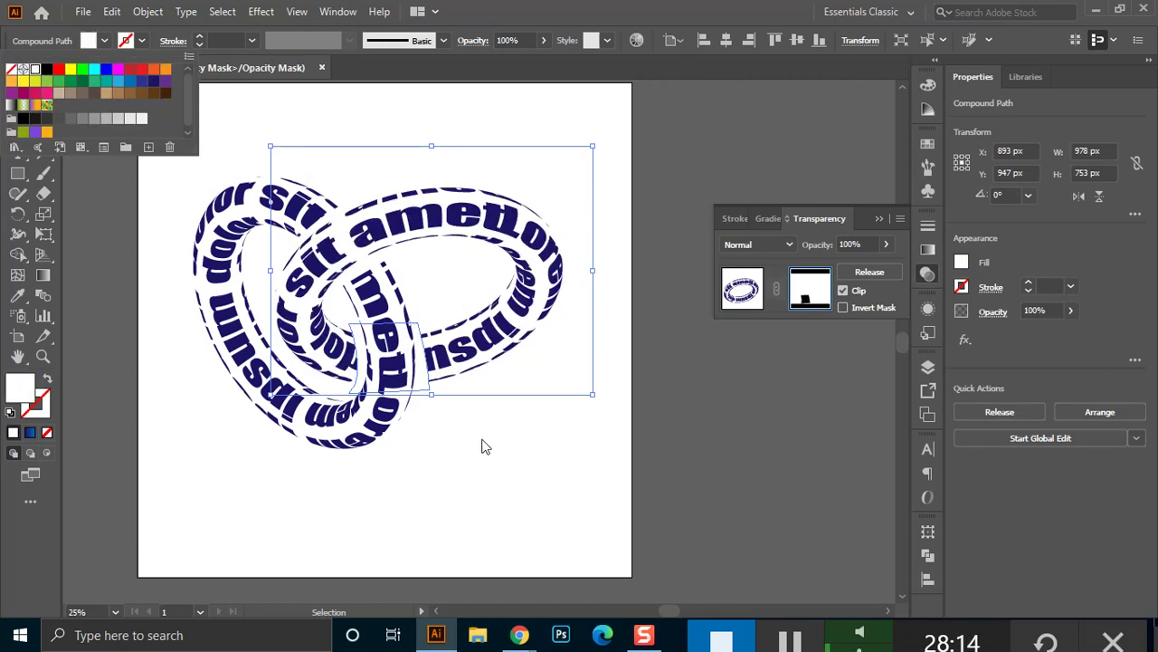
click(532, 496)
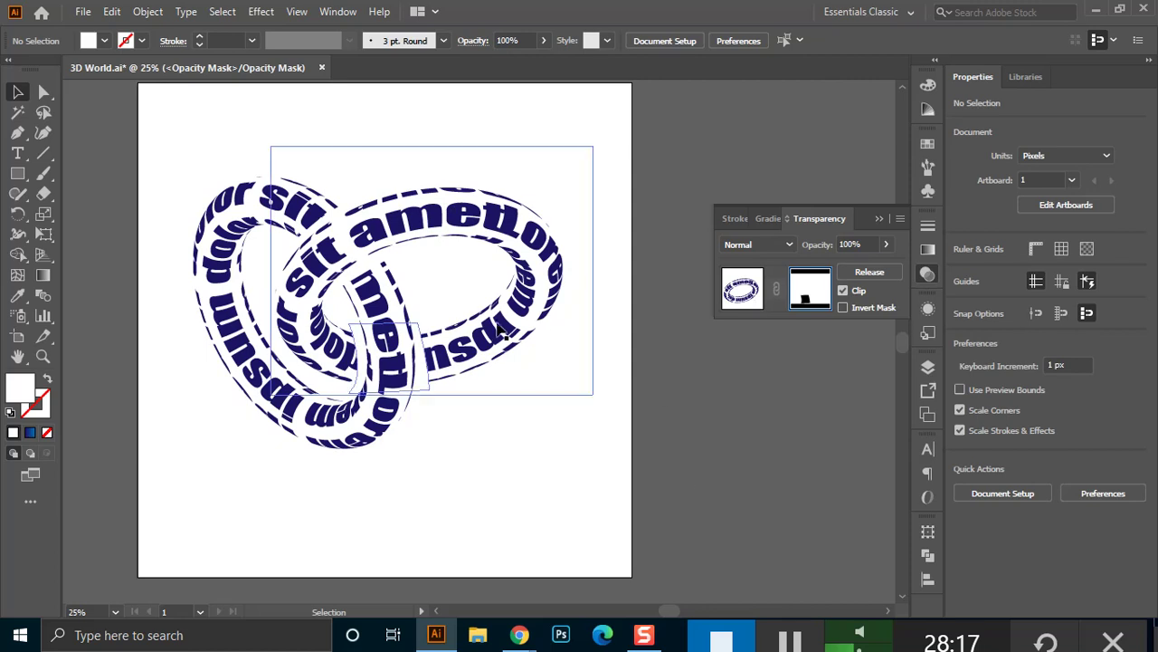
scroll(495, 379, down, 1)
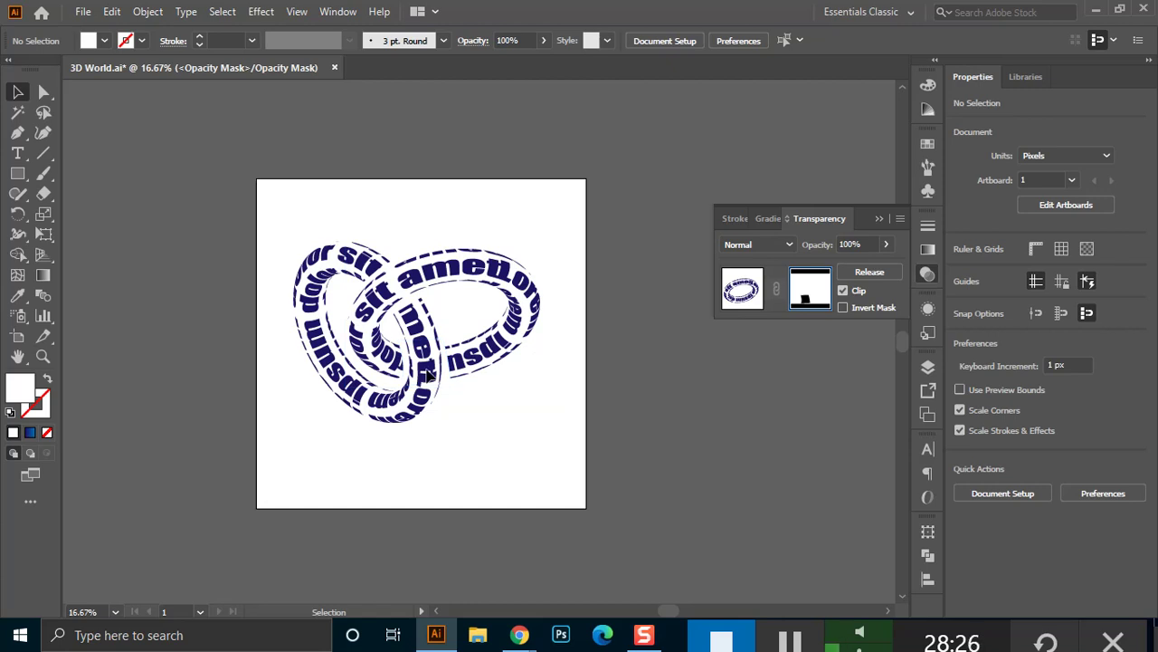
click(742, 288)
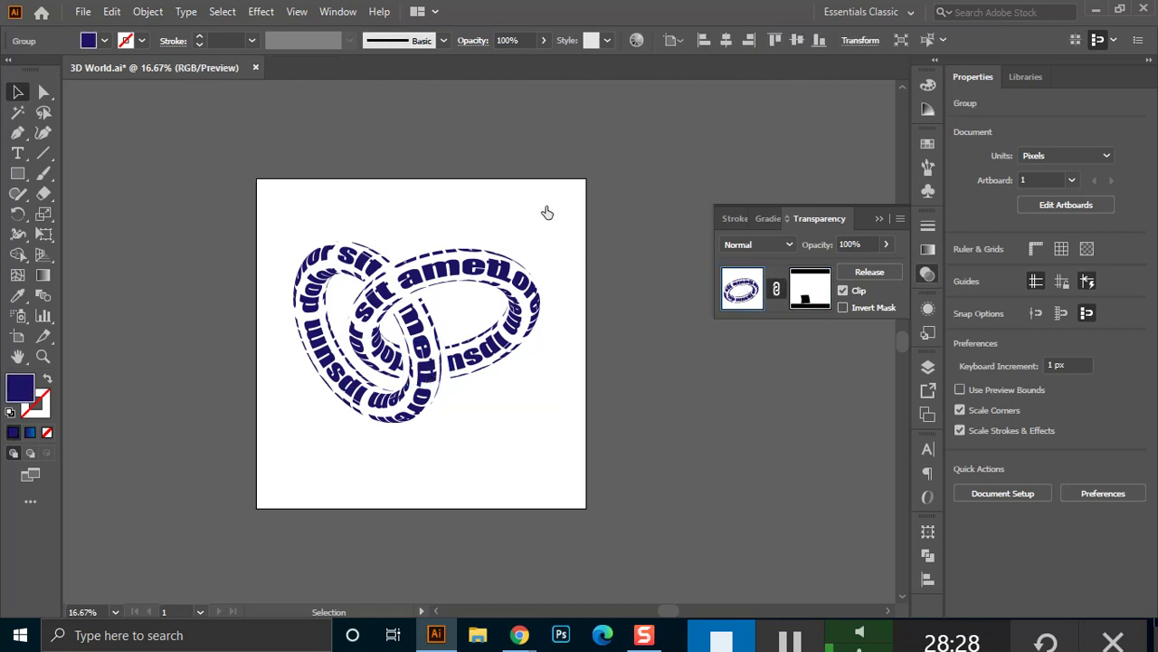
Recolor the masked right-hand text ring bright red and deselect it.
click(333, 426)
drag(334, 426, 576, 259)
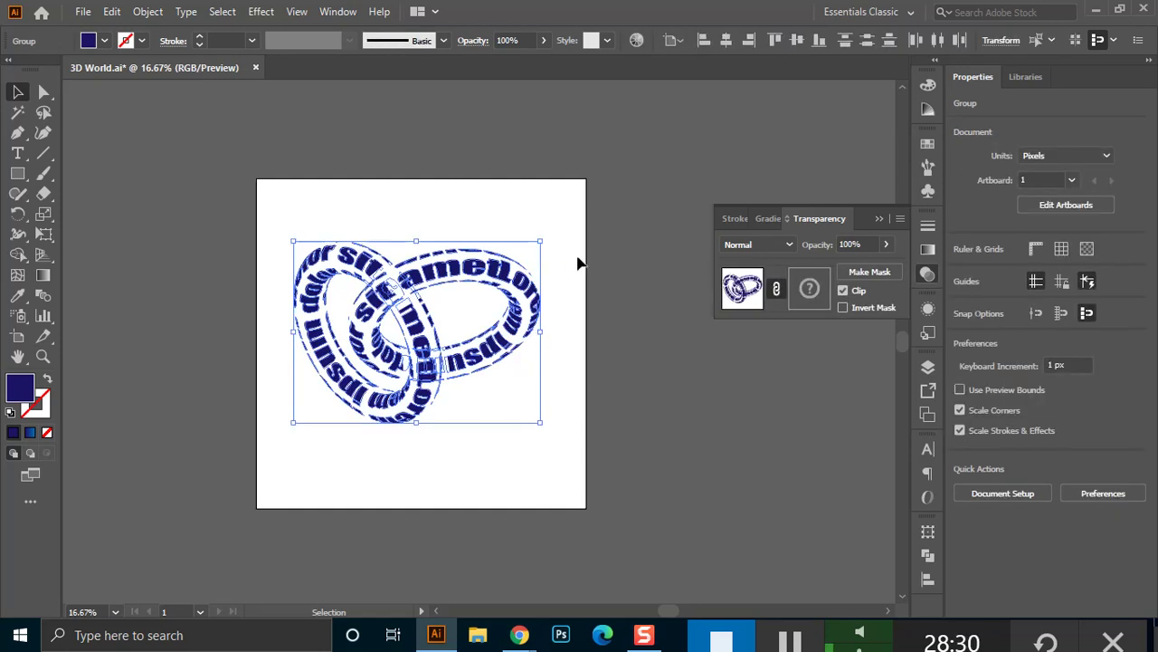
click(561, 272)
click(512, 271)
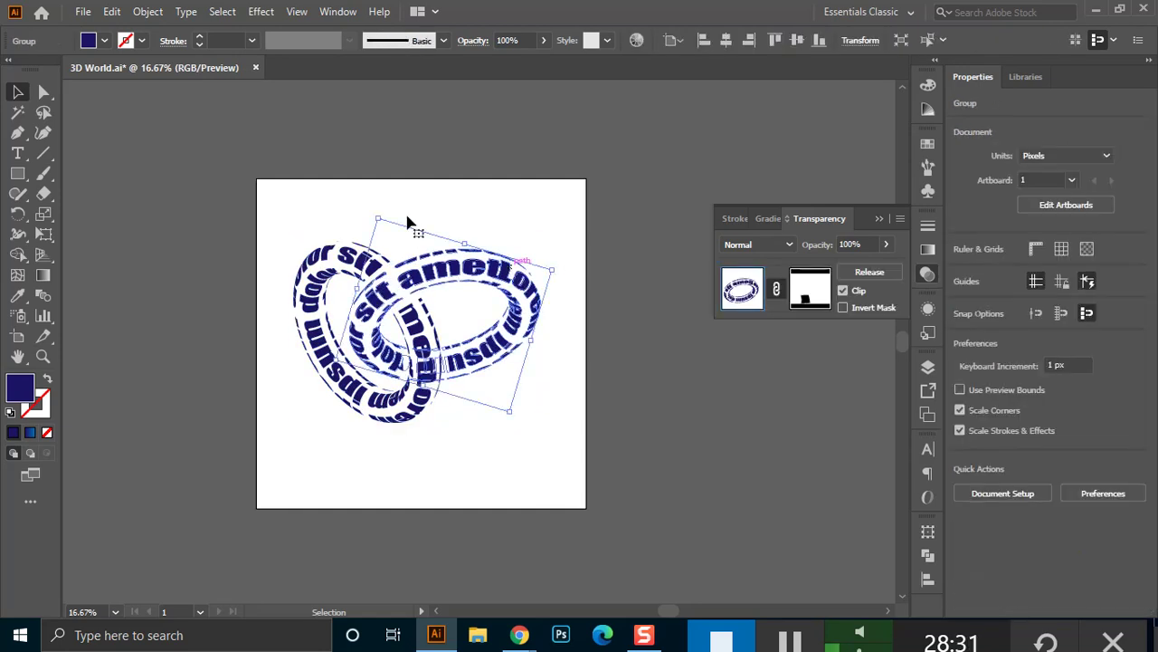
click(104, 41)
click(131, 71)
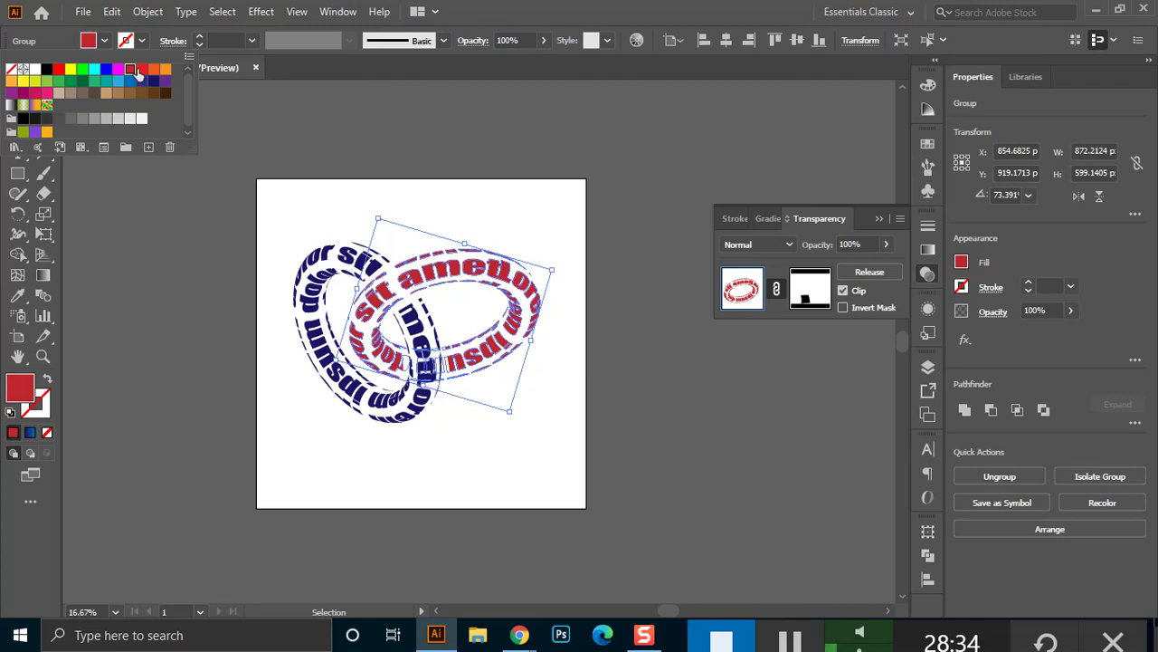
click(142, 73)
key(Escape)
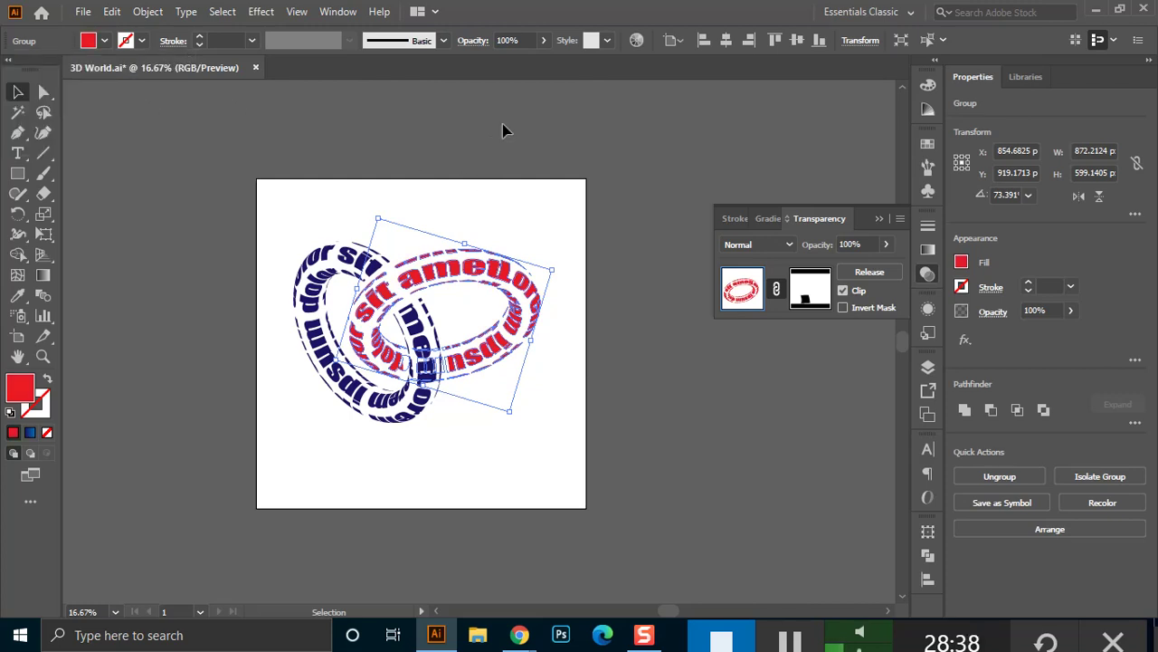
click(627, 432)
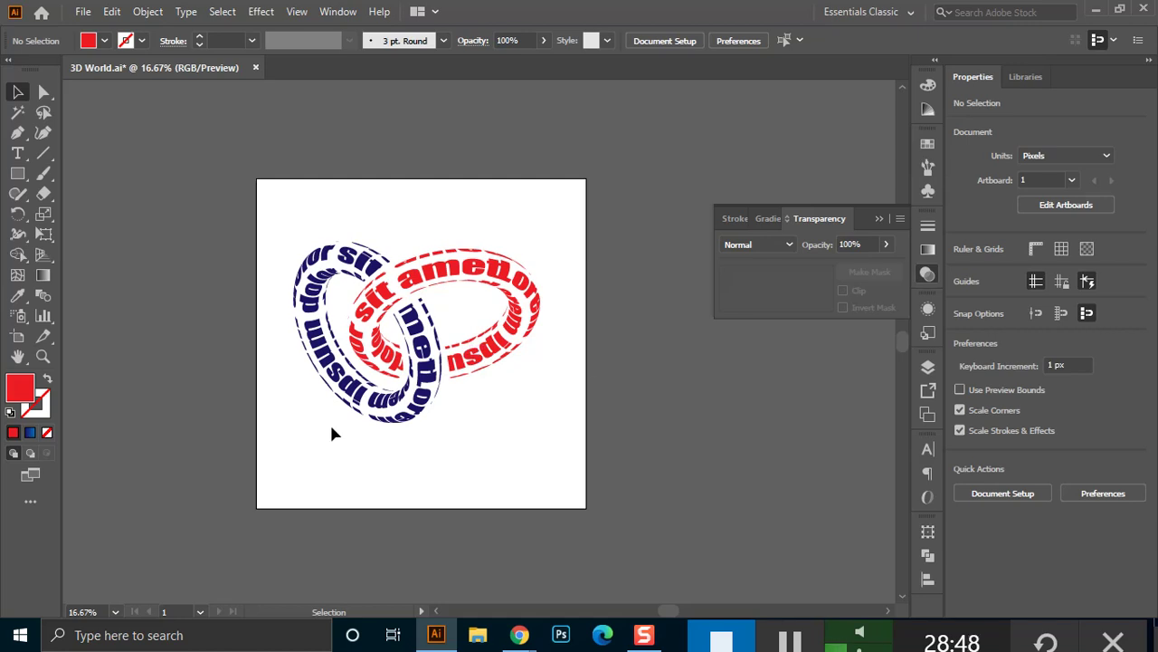
Scale the interlocked blue and red text rings down together to about 898 by 661 px and deselect them.
drag(271, 255, 574, 481)
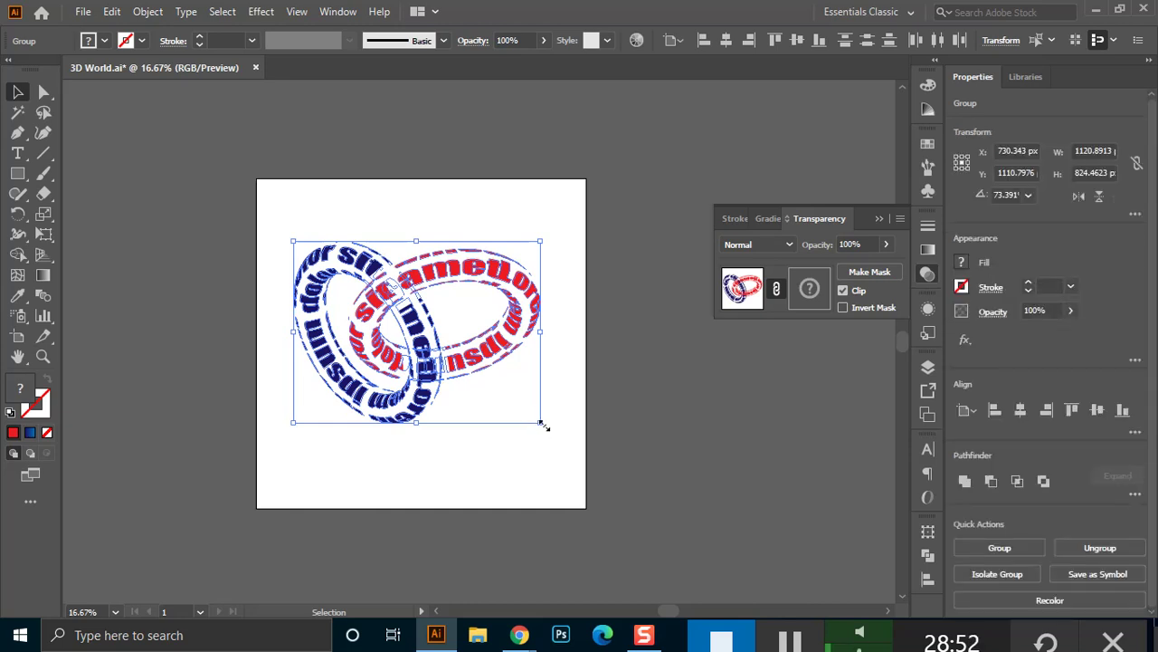
drag(541, 423, 494, 389)
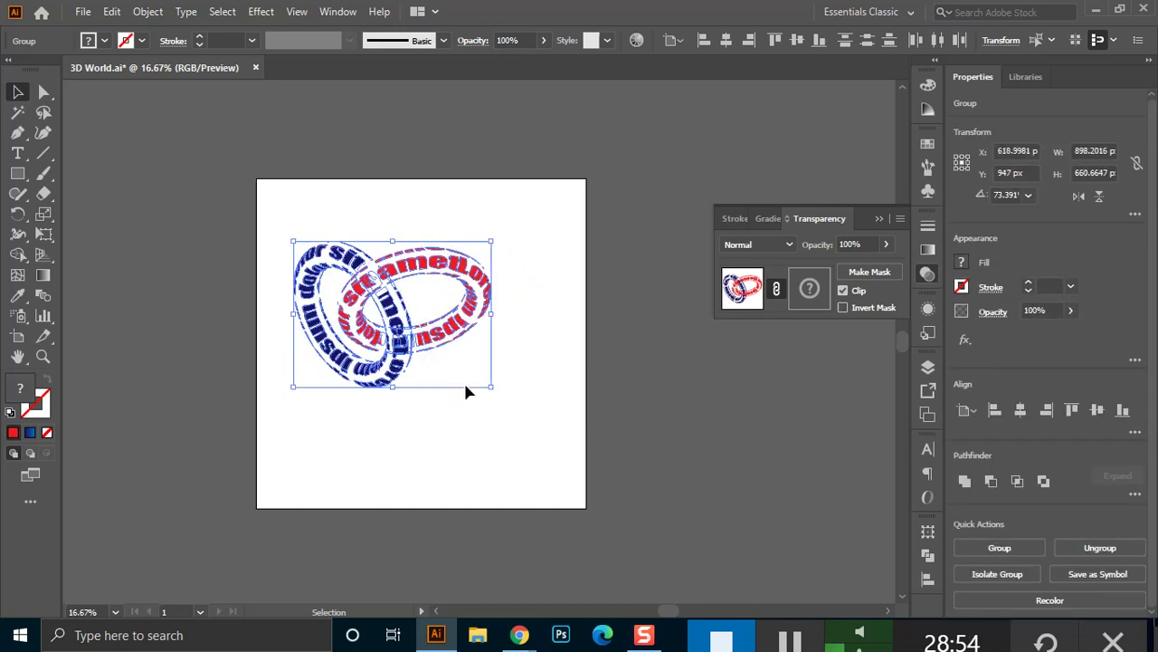
click(550, 316)
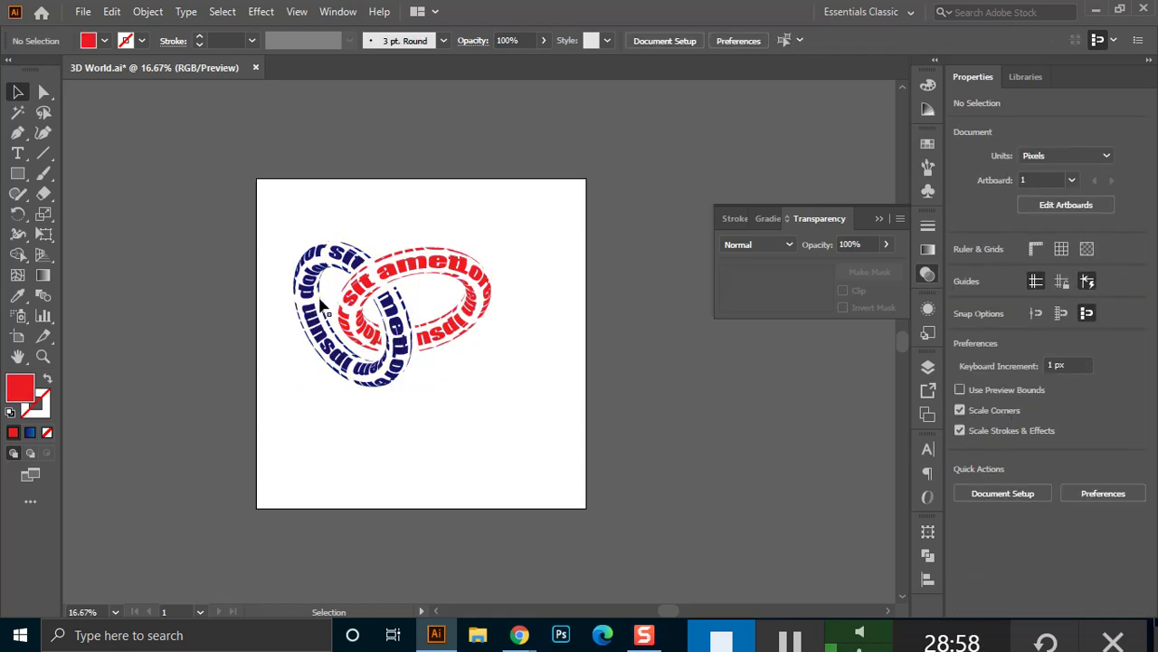
scroll(322, 306, up, 1)
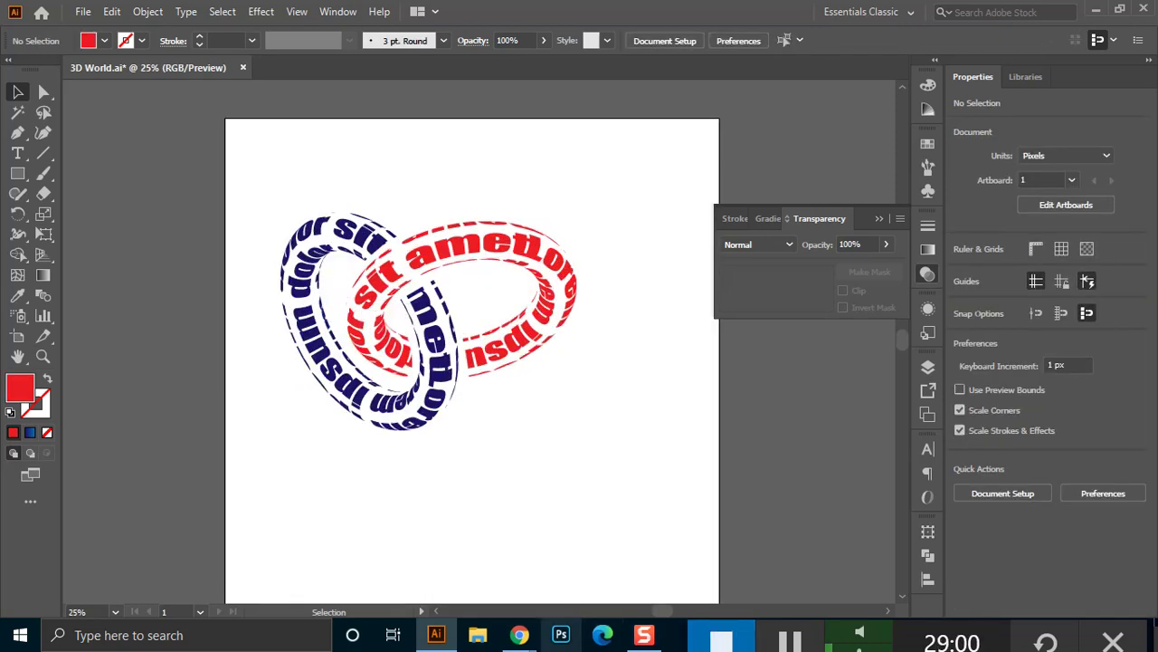
mouse_move(520, 634)
click(502, 566)
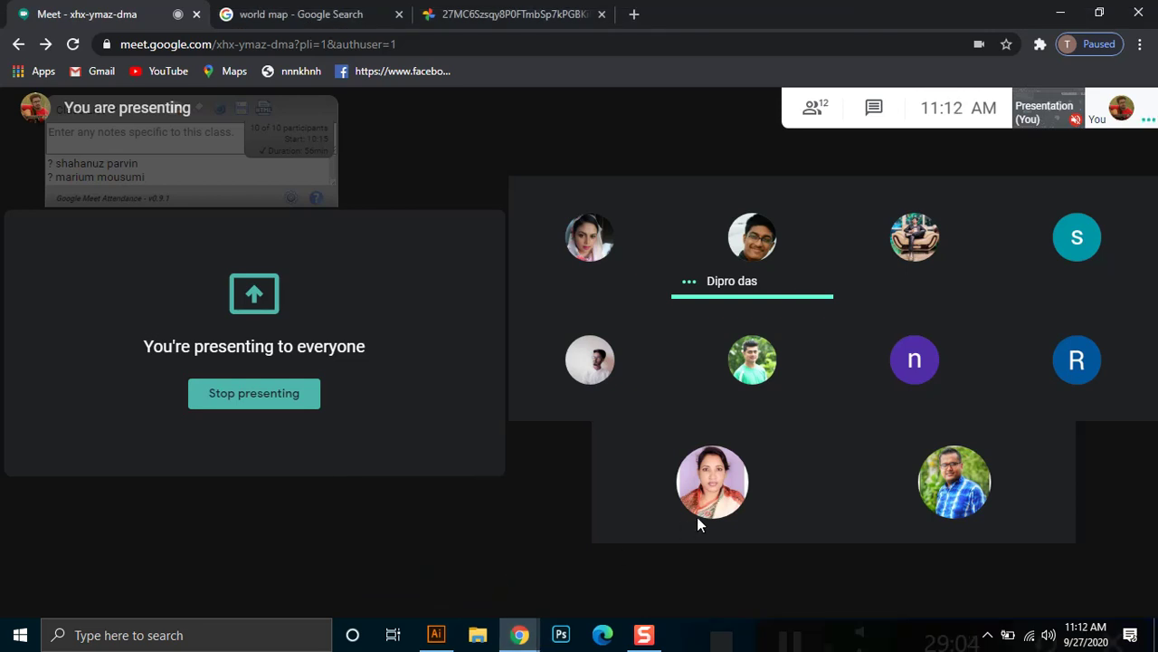
mouse_move(631, 623)
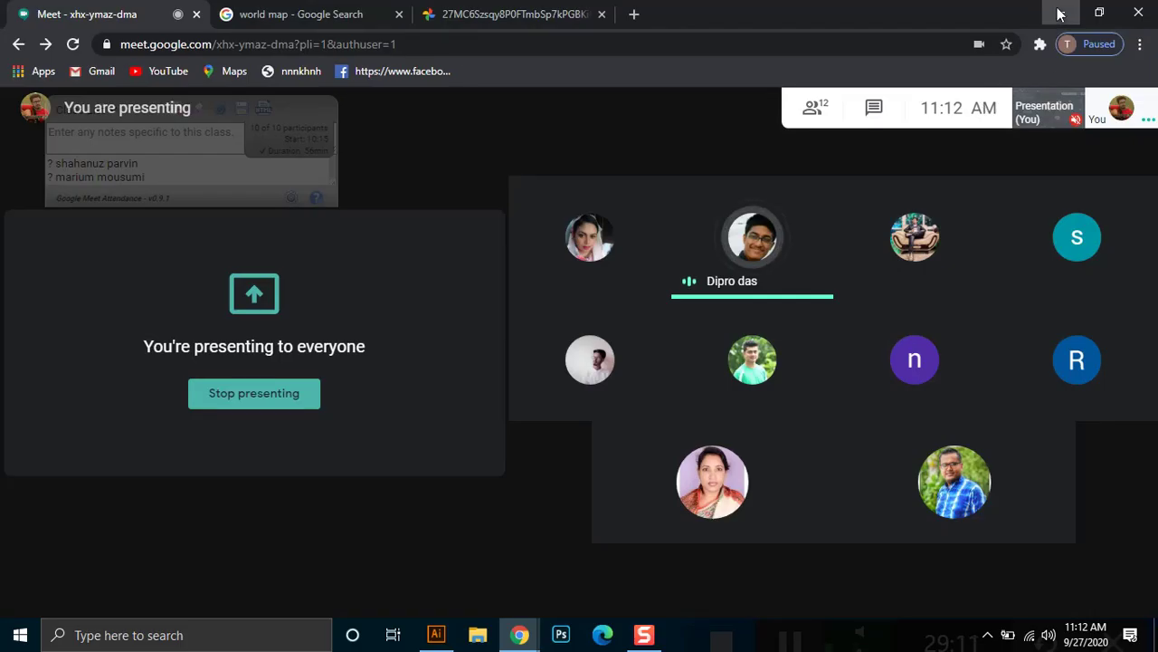
click(1060, 14)
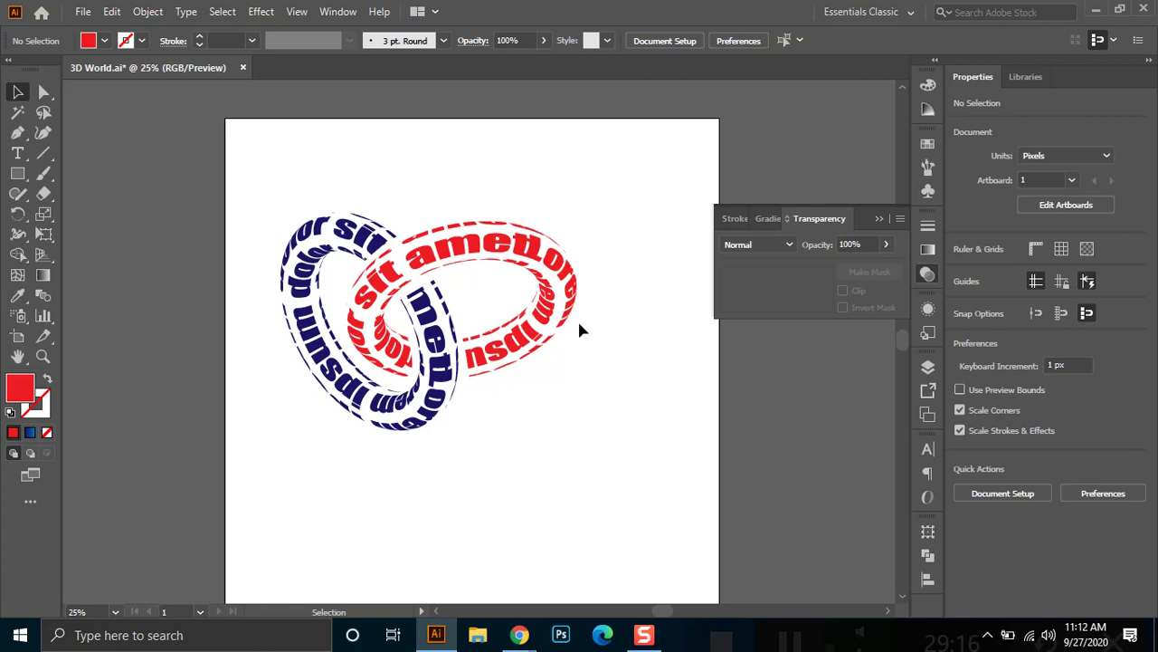
Switch to Chrome and search Google Images for "typography" in the tab showing the green world map.
click(460, 579)
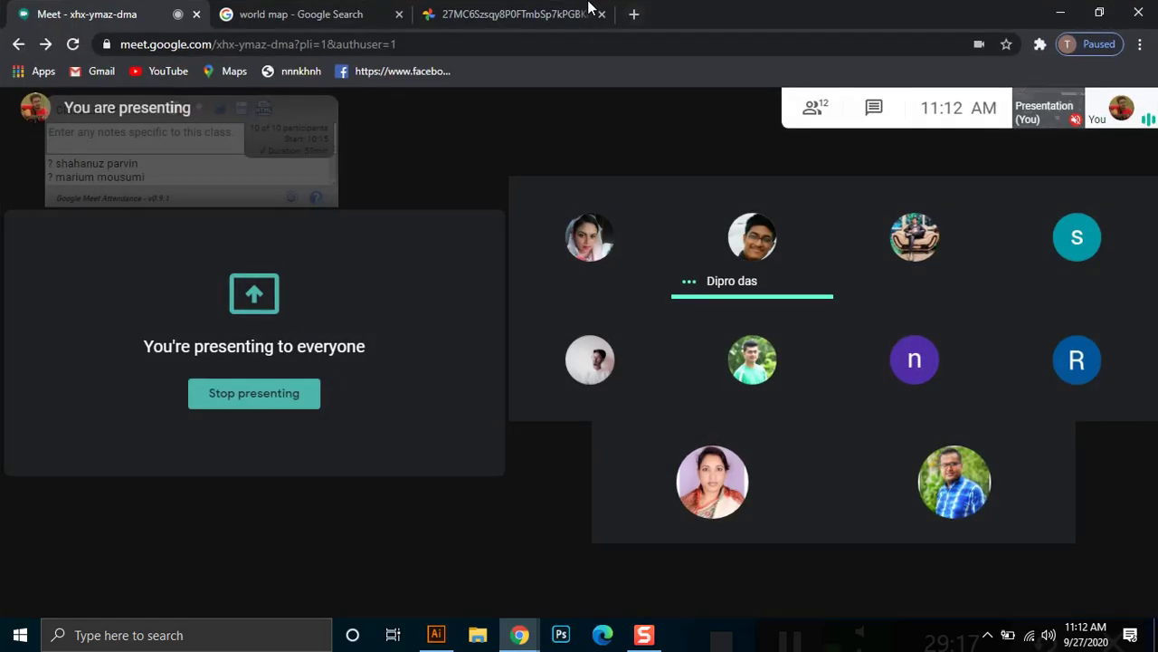
click(588, 9)
click(603, 45)
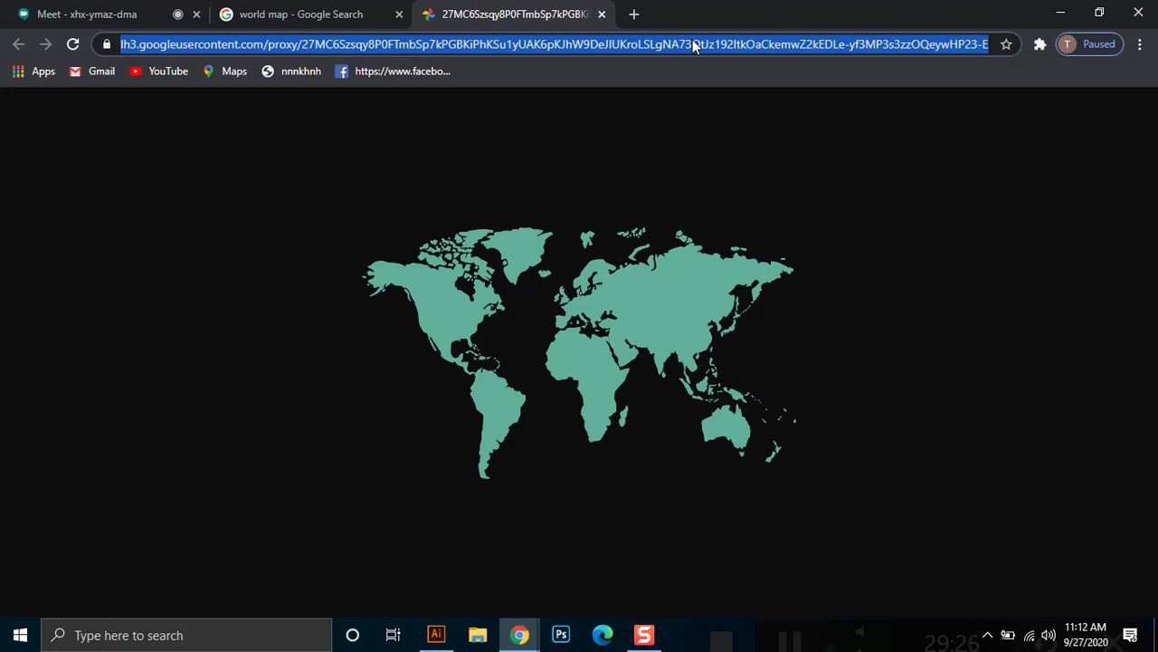
text(typo)
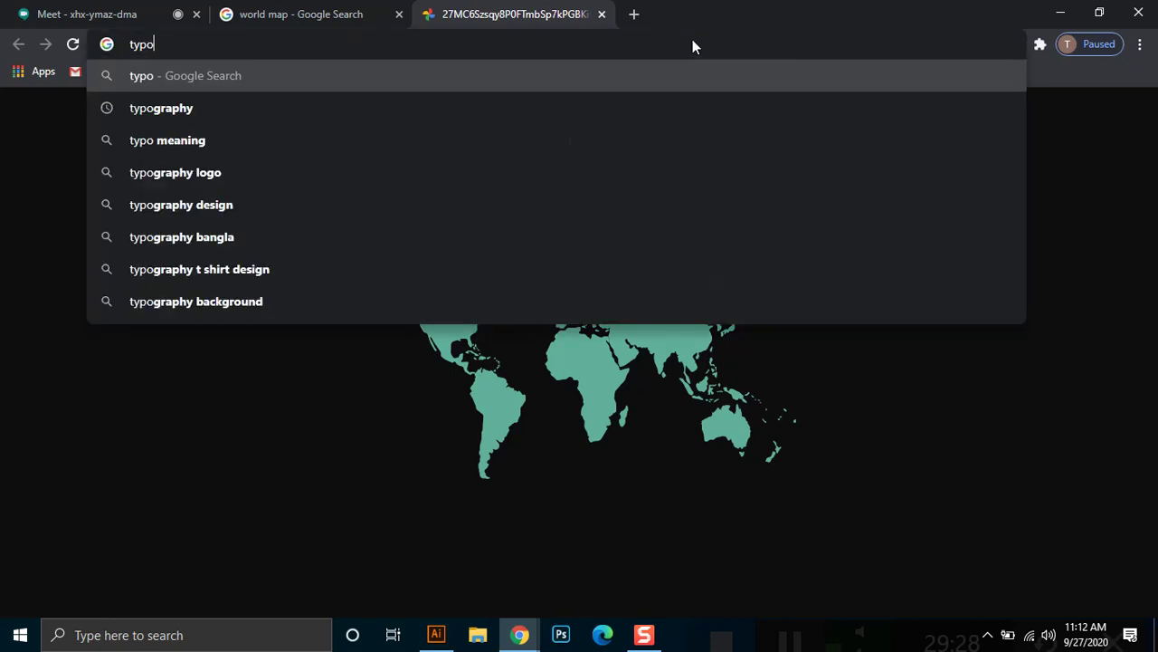
text(graphy)
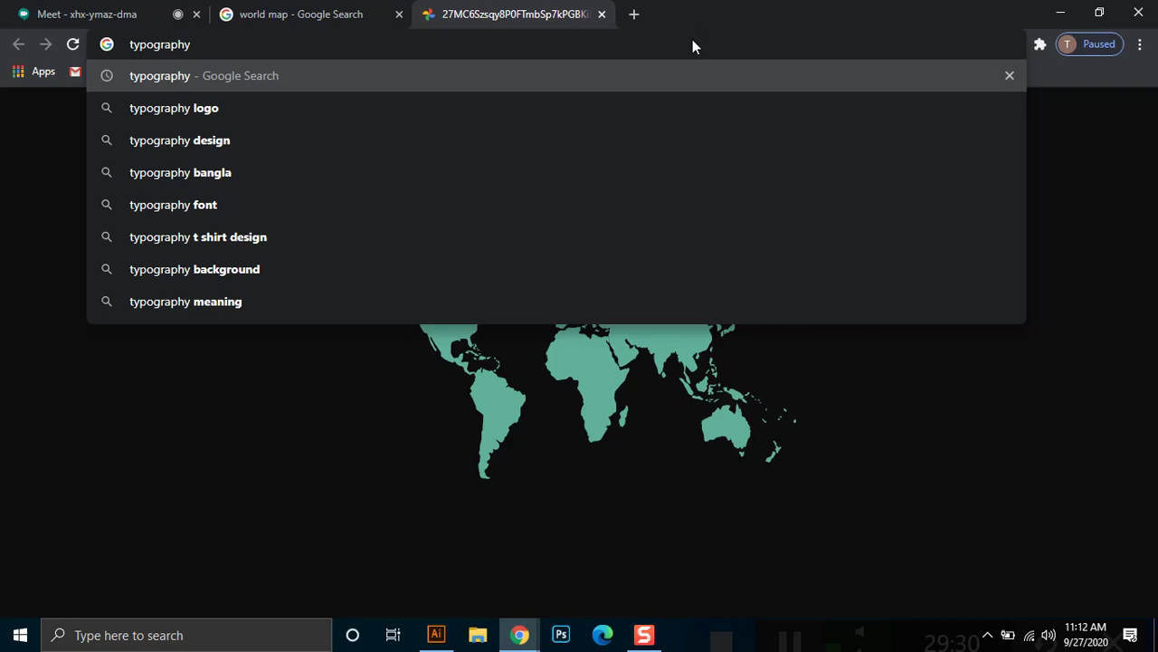
key(Return)
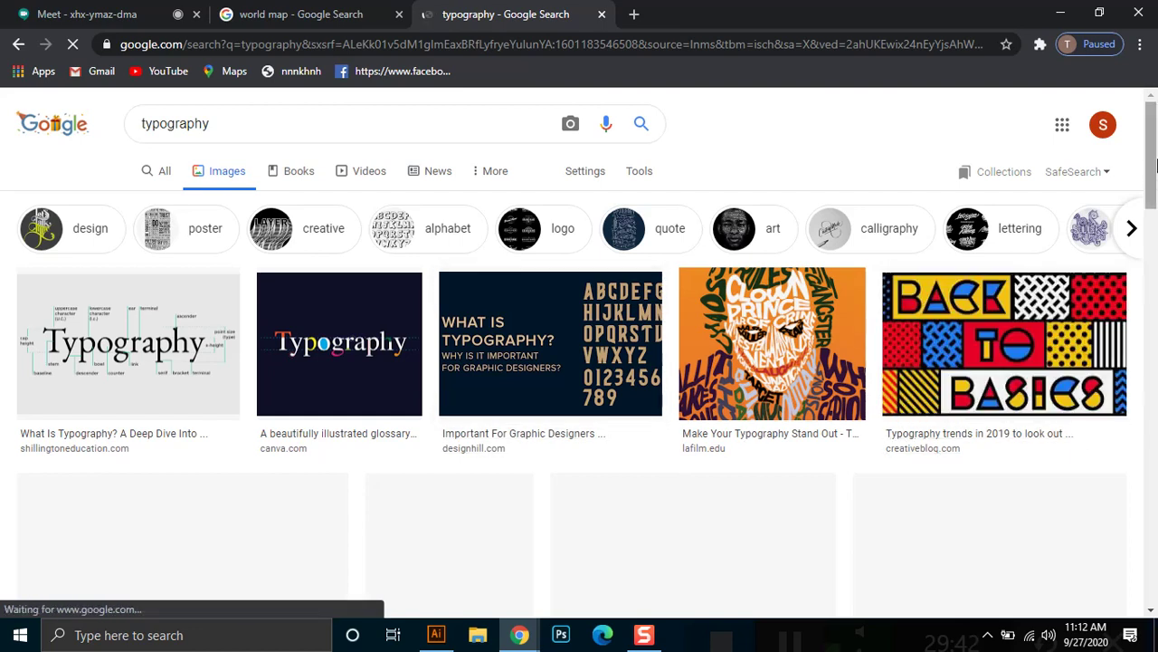
Look through the typography image results, including the God's Plan lettering preview, for design examples.
scroll(1155, 231, down, 2)
scroll(1154, 224, down, 1)
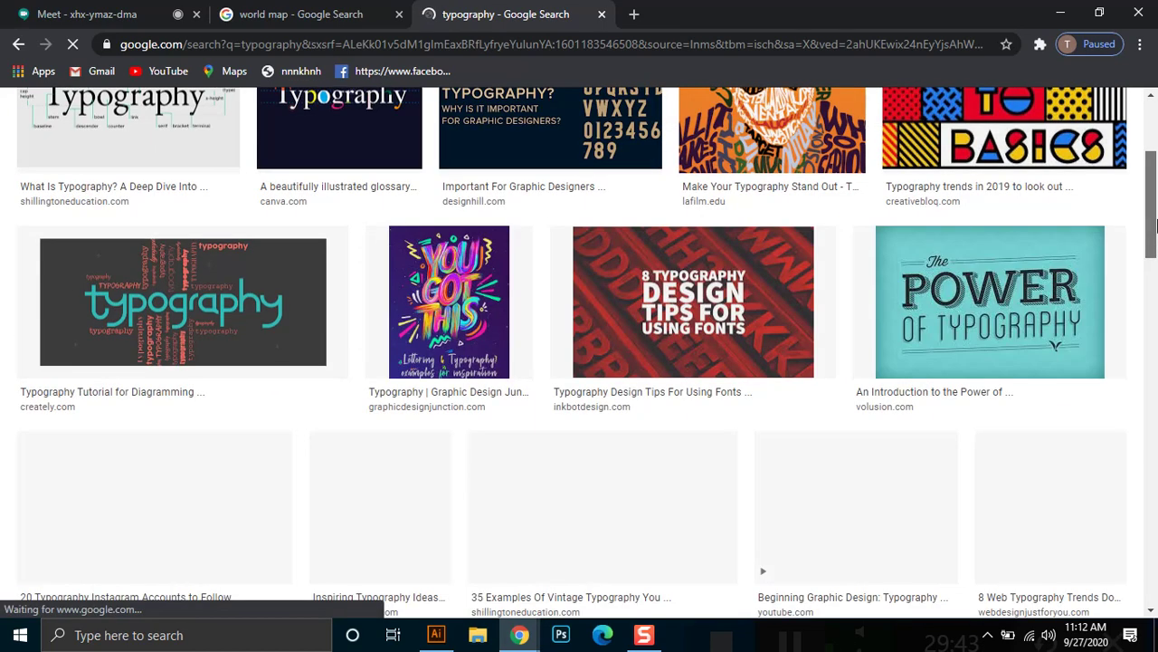
scroll(1153, 222, up, 1)
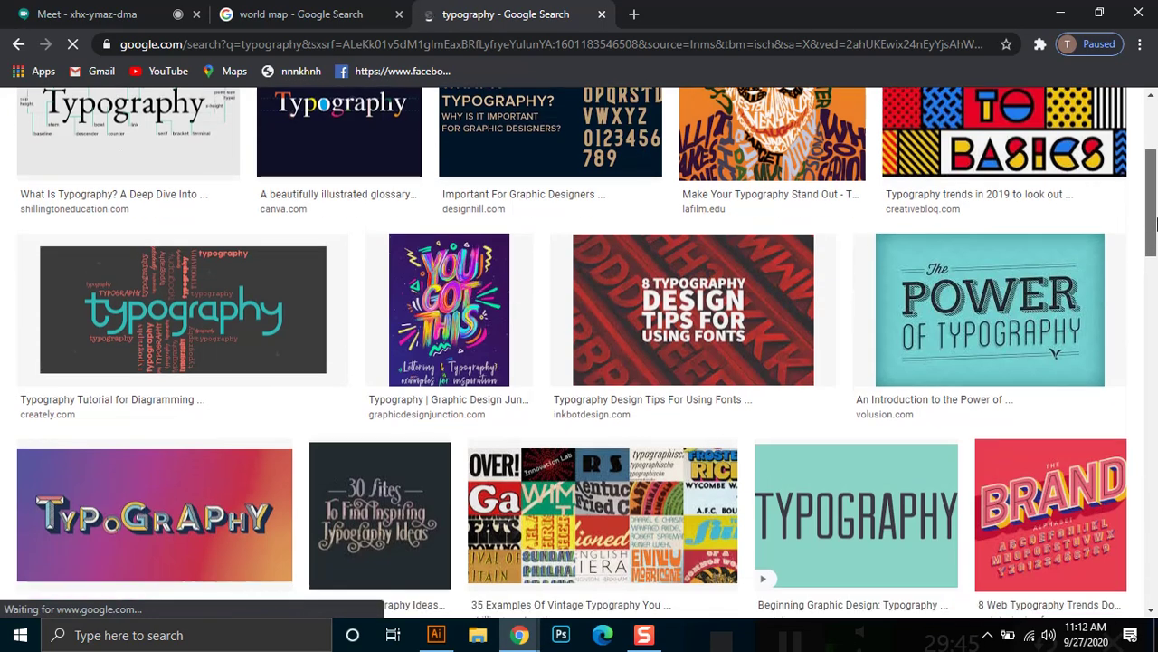
scroll(1154, 222, down, 1)
scroll(1154, 221, up, 2)
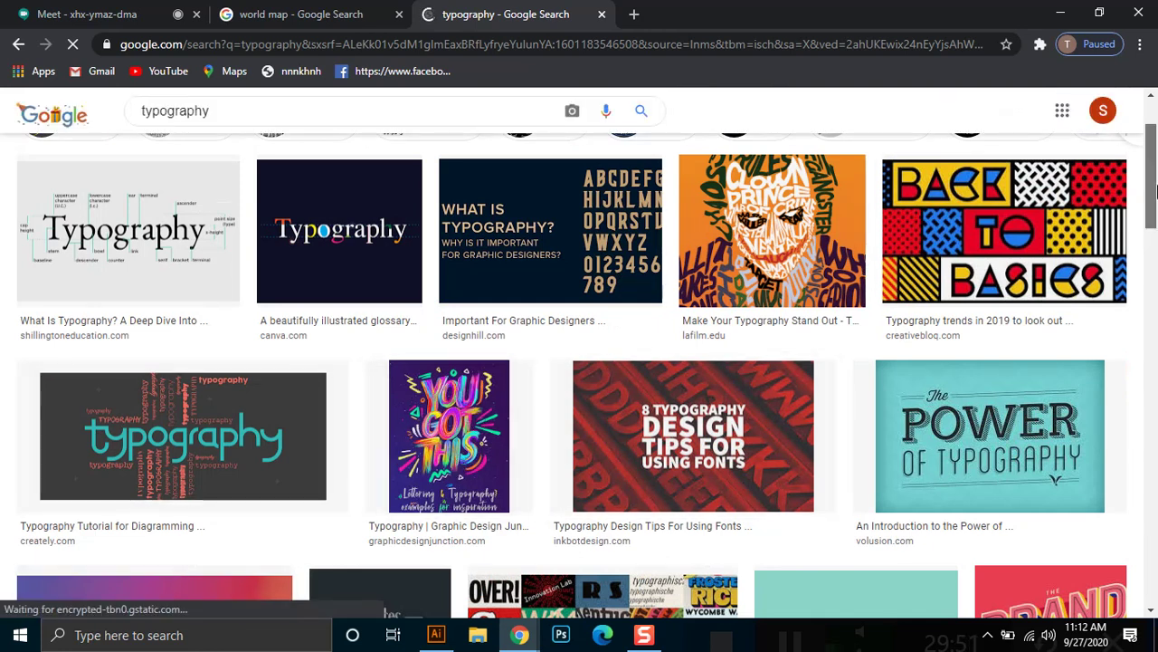
scroll(1040, 297, down, 4)
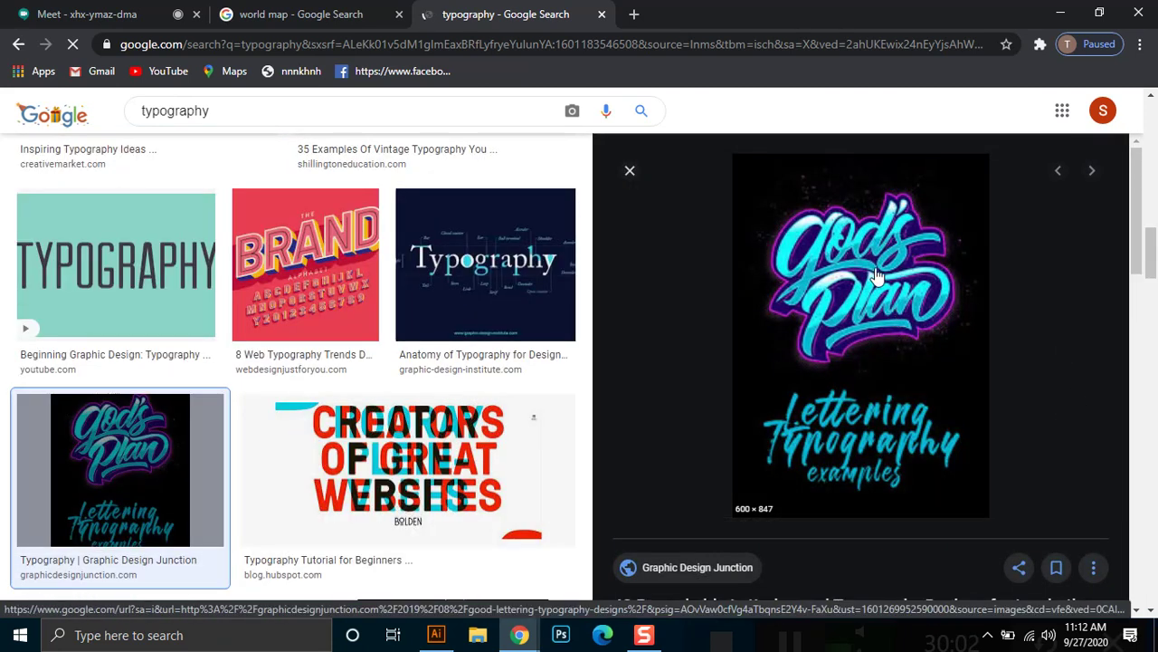
scroll(1151, 288, down, 3)
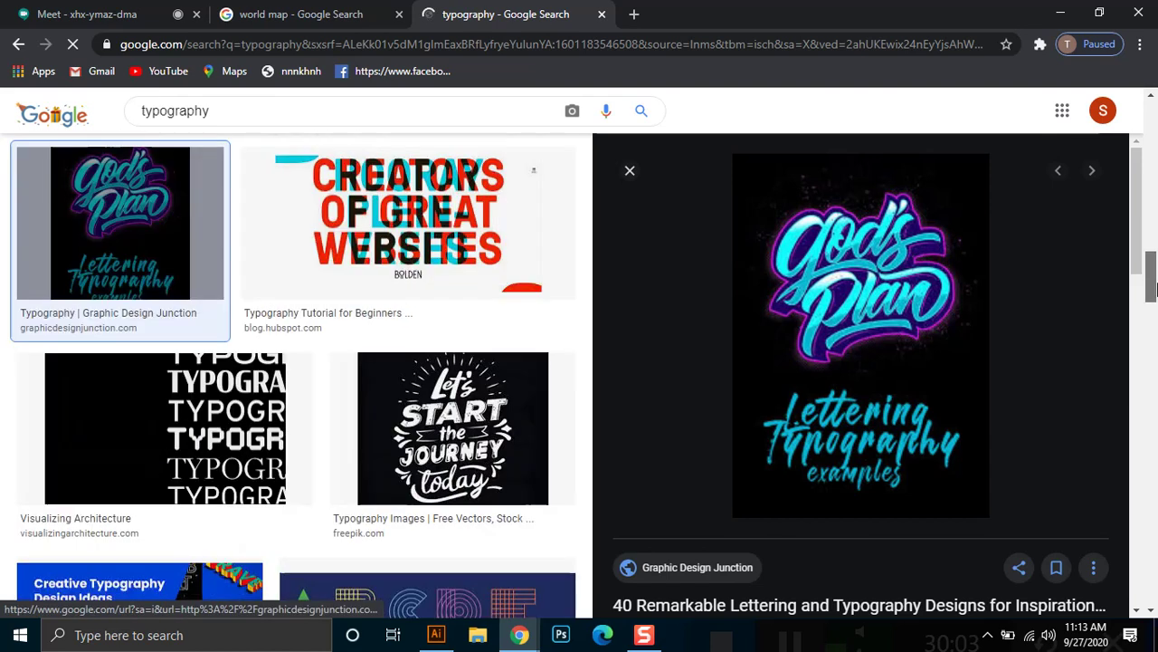
scroll(192, 403, down, 5)
Preview the Typography-Heavy Web Design image and its related image with the curved text on a coral background.
click(432, 494)
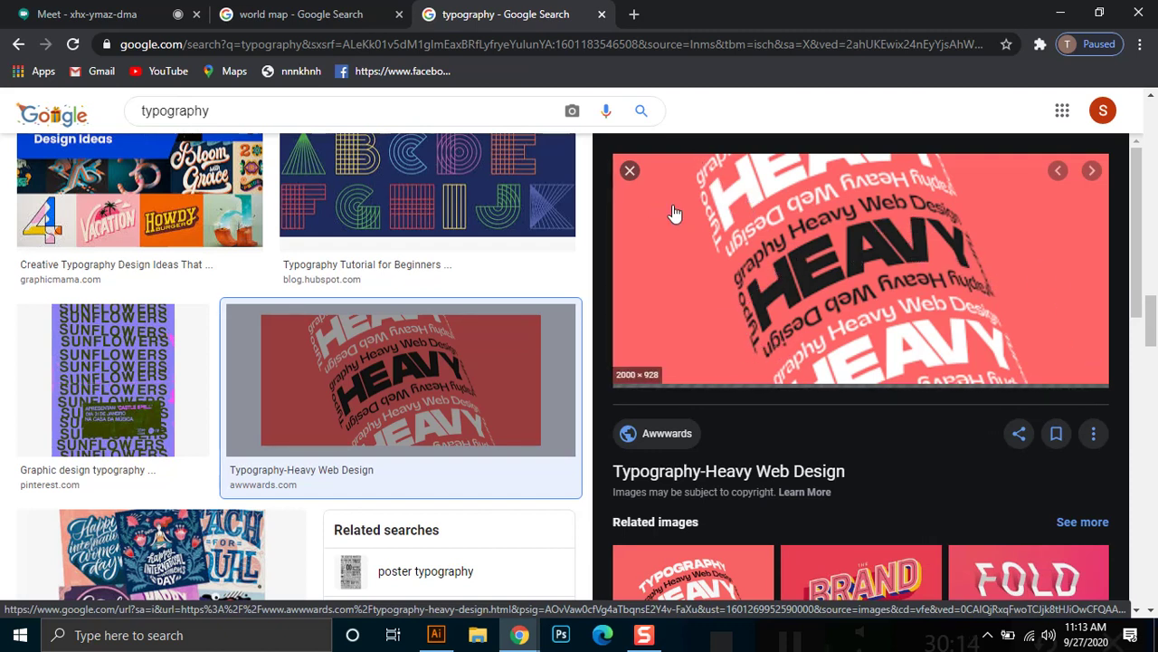
scroll(1143, 276, down, 3)
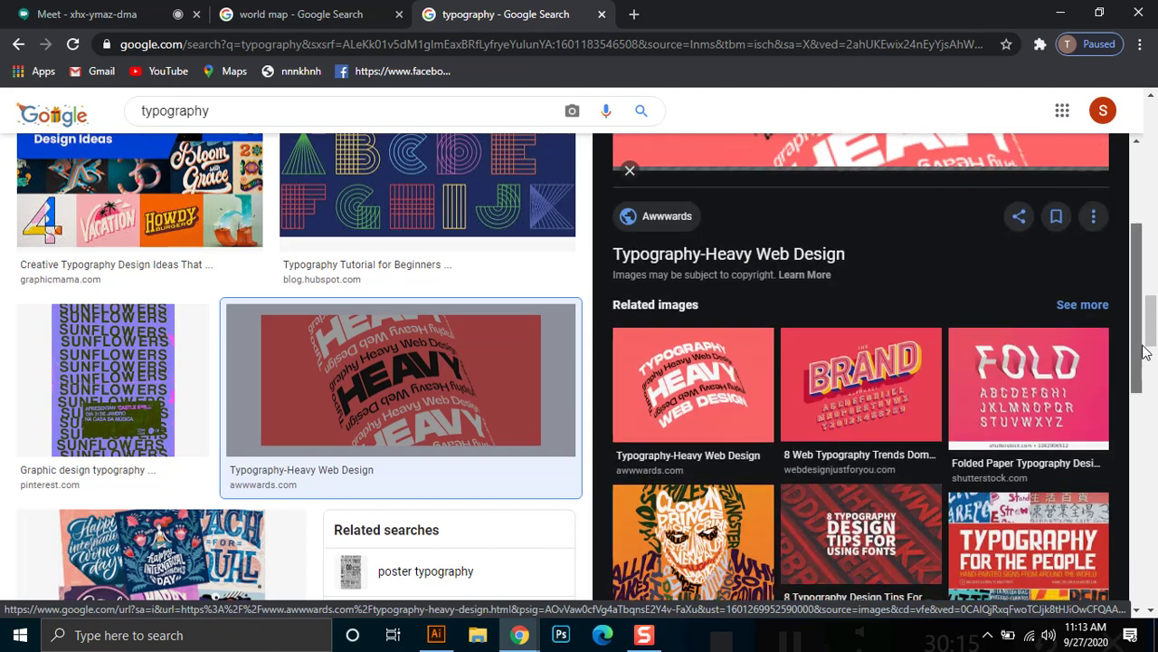
click(692, 407)
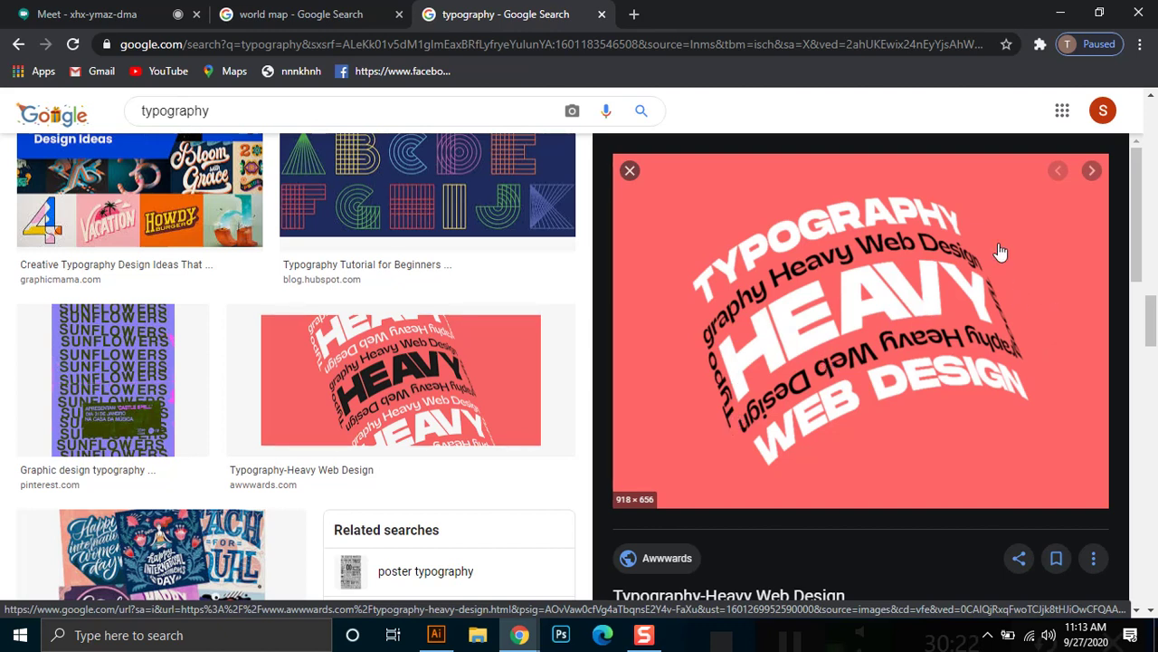
Examine the related images and further typography results for more lettering and poster styles.
scroll(1151, 349, down, 2)
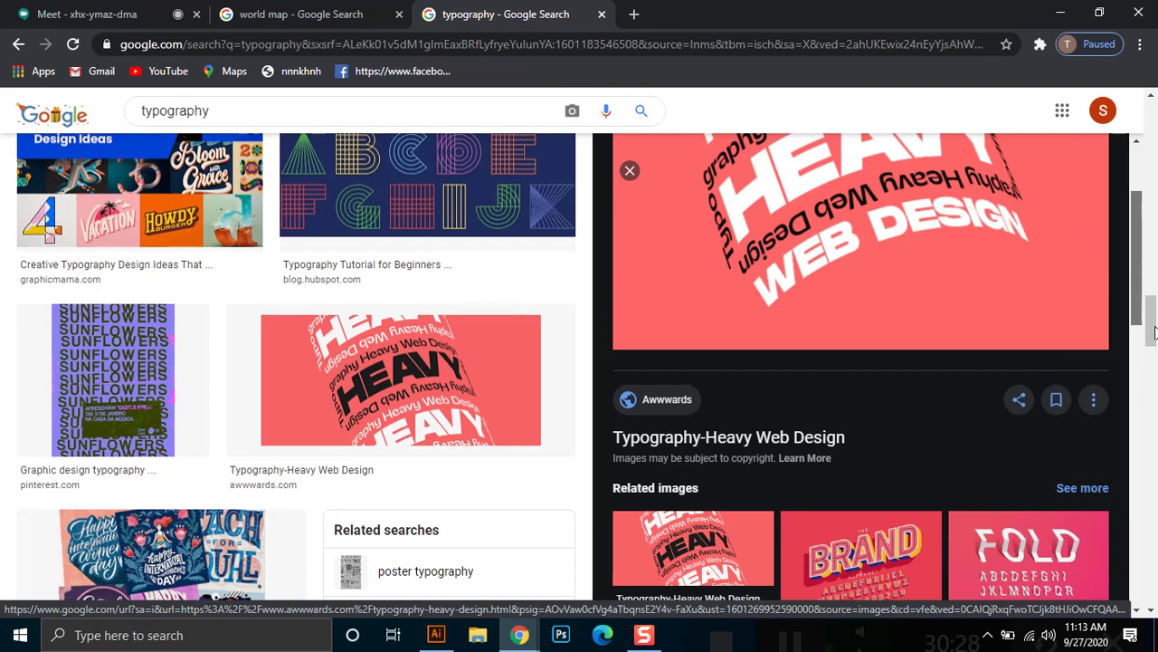
scroll(1151, 333, down, 3)
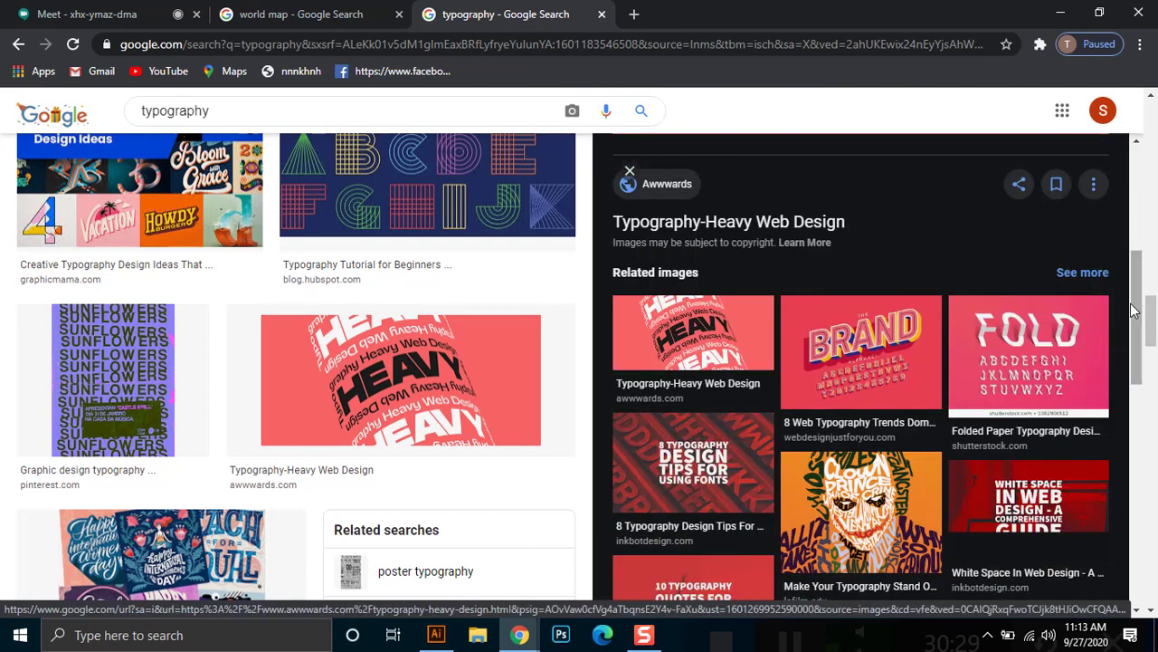
drag(1142, 309, 1138, 353)
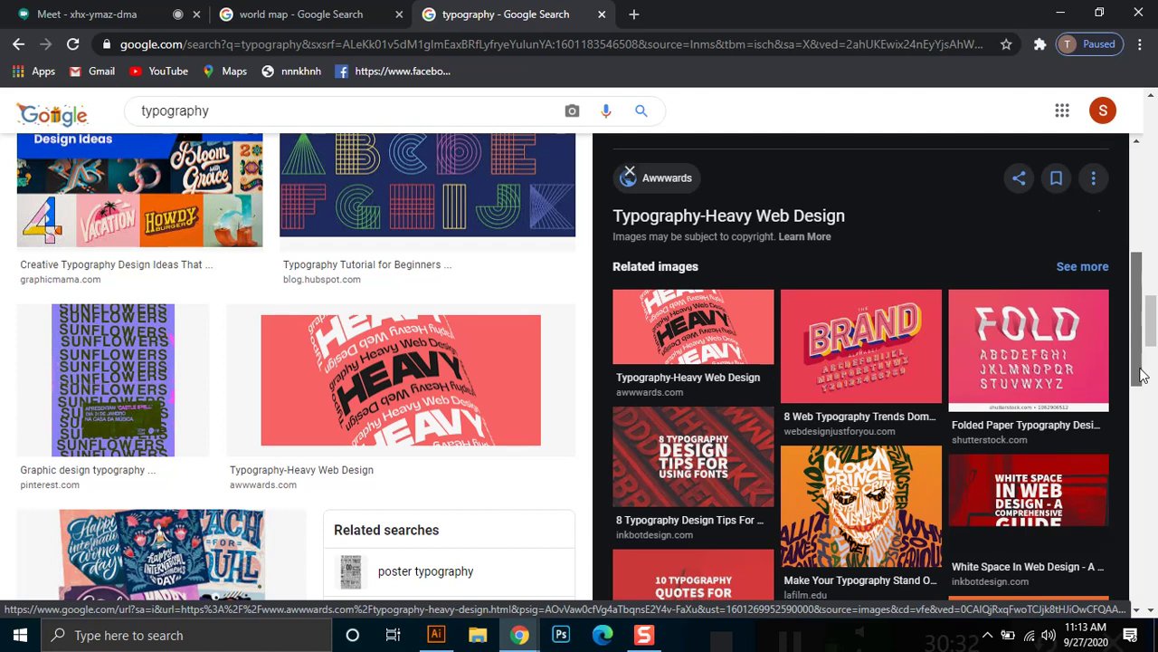
scroll(1142, 376, down, 3)
drag(1146, 371, 1145, 391)
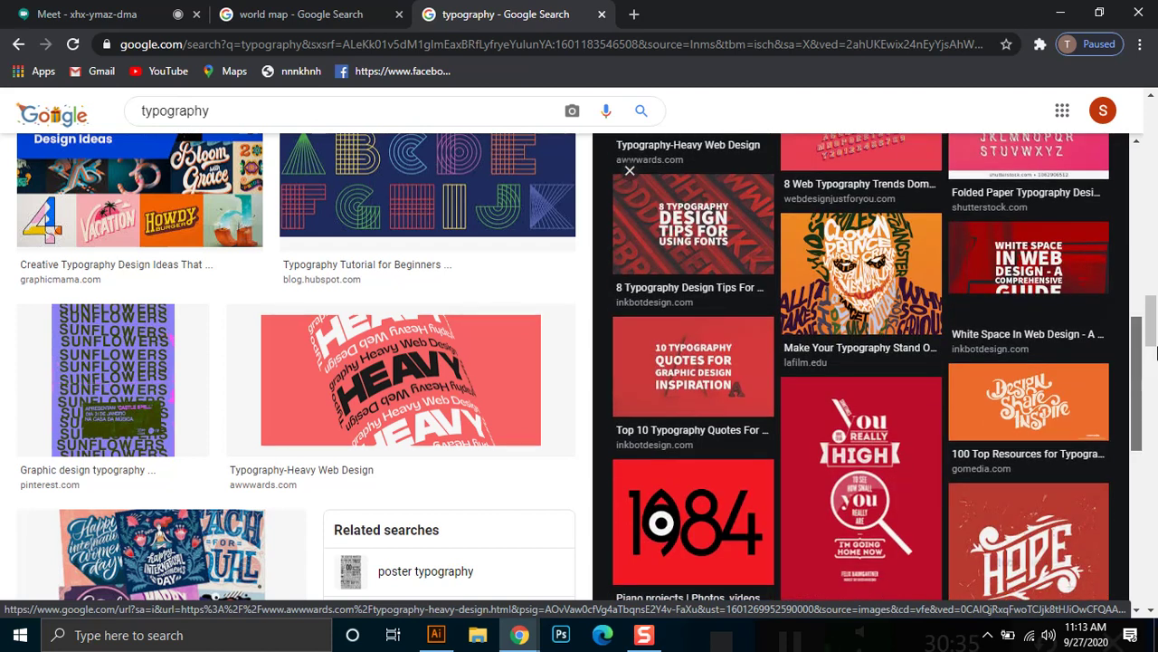
scroll(714, 353, down, 2)
scroll(573, 426, down, 6)
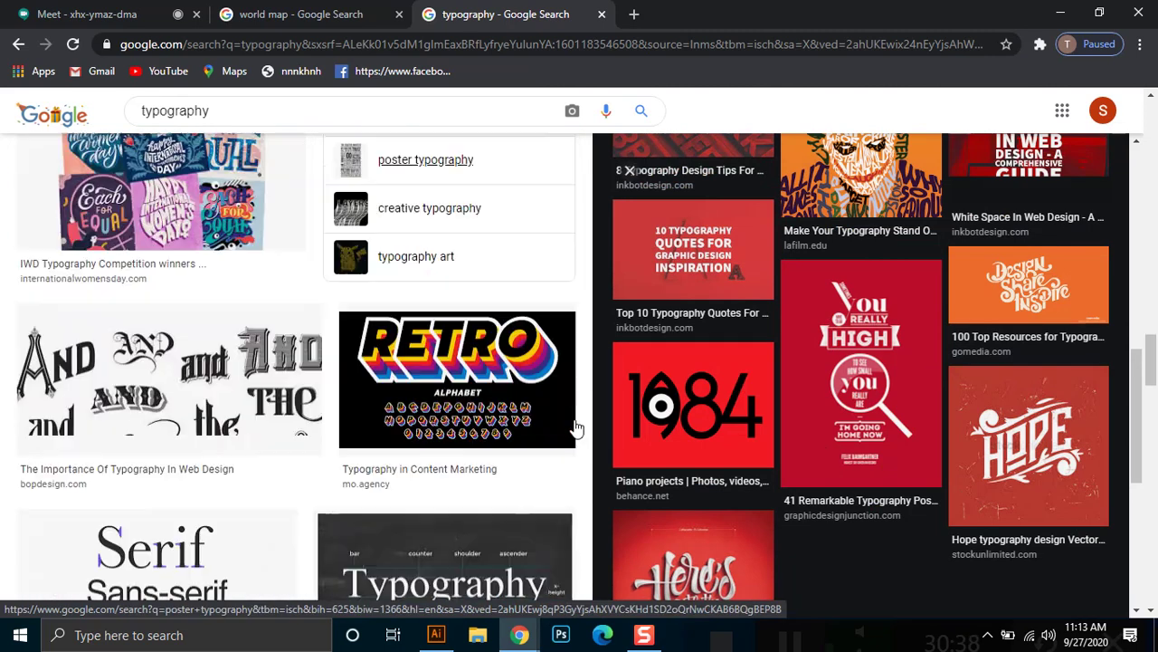
scroll(580, 427, down, 8)
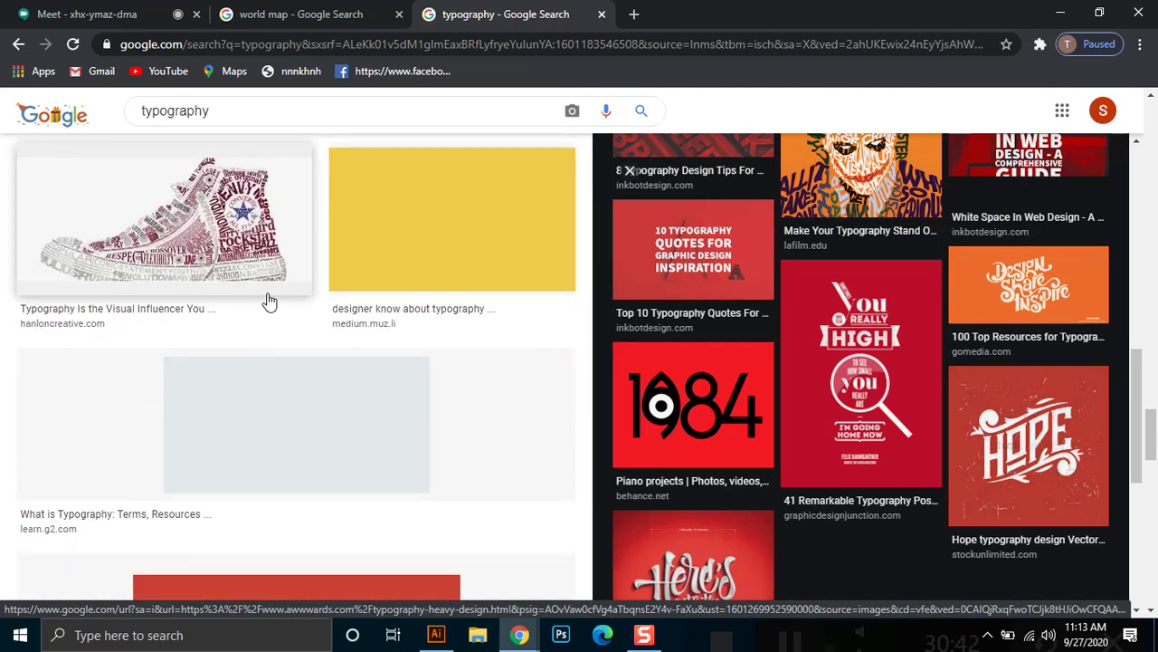
scroll(326, 301, down, 3)
scroll(823, 414, down, 1)
scroll(515, 446, down, 2)
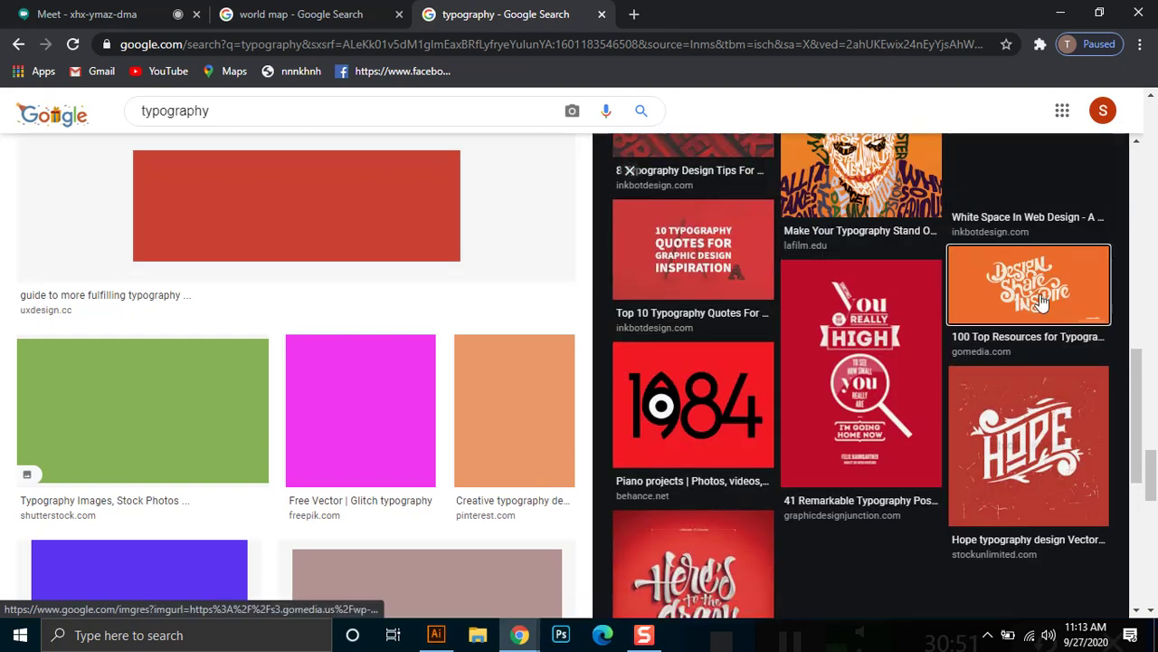
Preview the orange "Design Share Inspire" lettering image and look through the remaining typography results.
click(1050, 235)
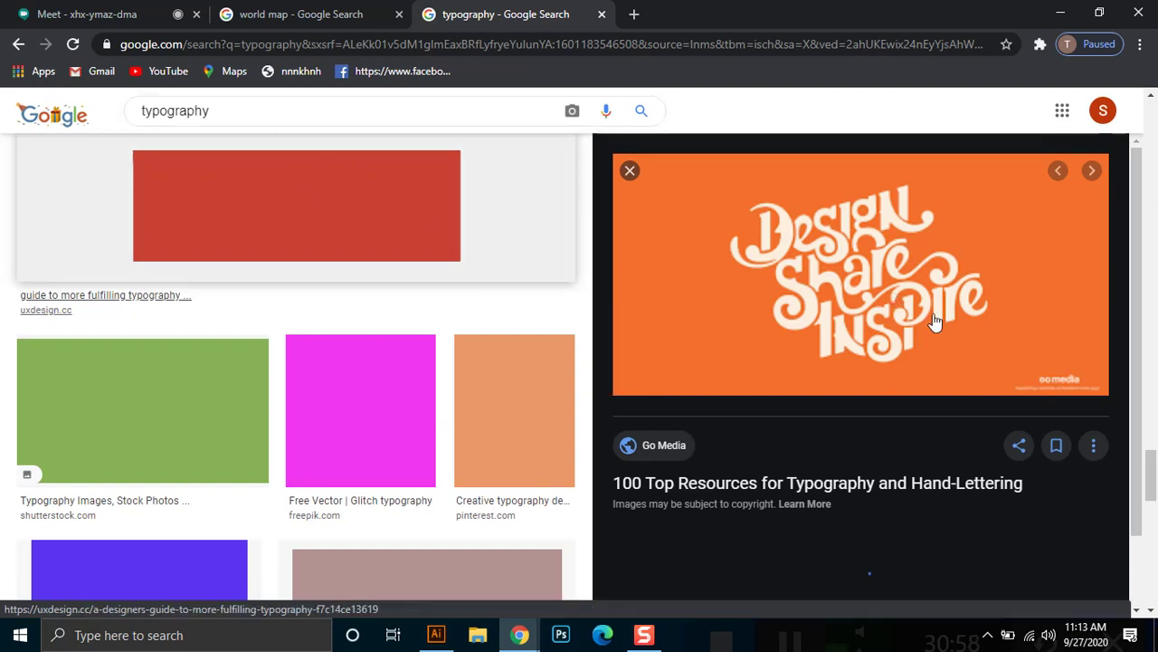
scroll(925, 299, down, 2)
scroll(925, 306, down, 1)
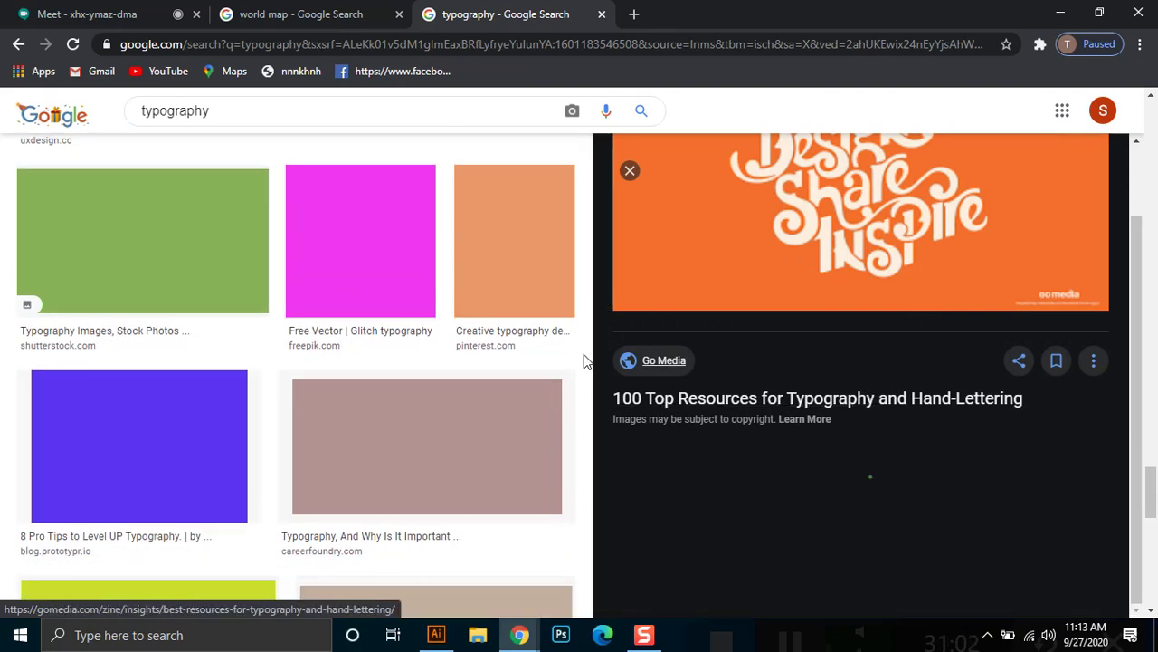
scroll(788, 420, up, 1)
scroll(498, 453, down, 4)
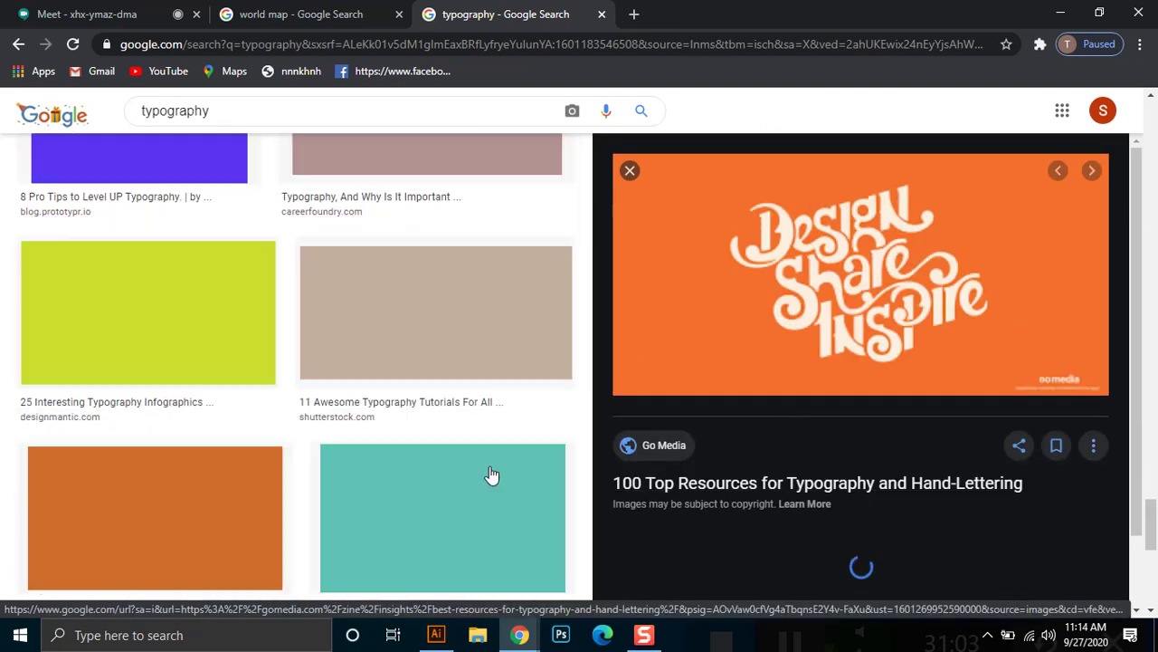
scroll(486, 494, down, 3)
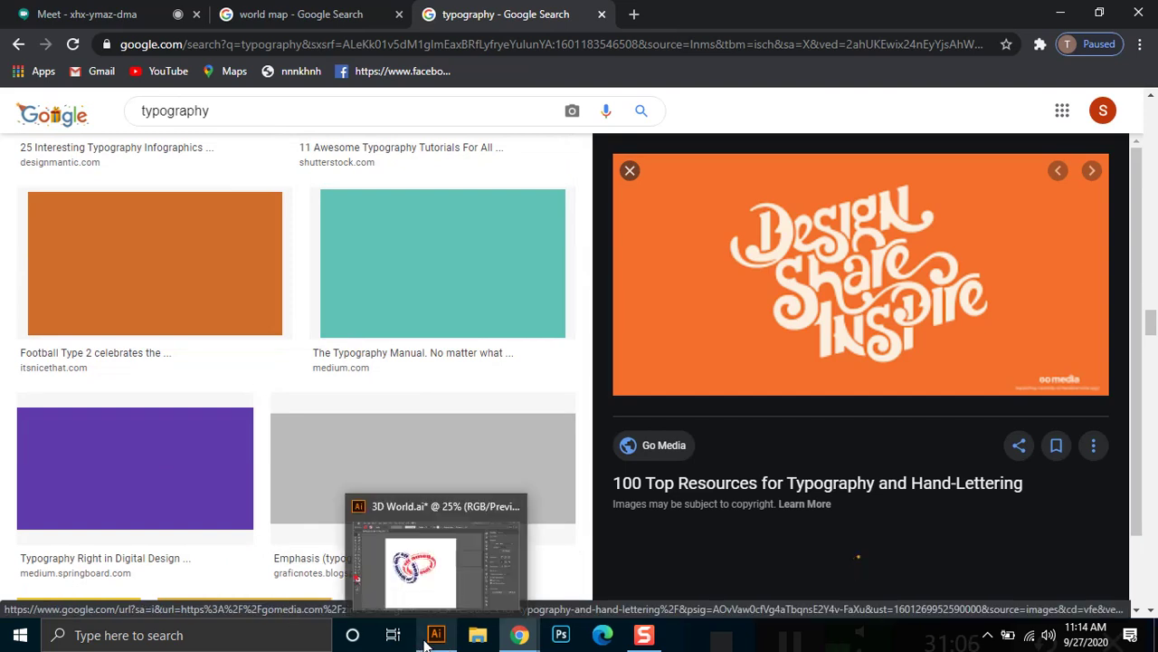
Switch to Illustrator, scale the interlocked text rings down to about 614 px wide, and move them to the artboard's upper-left corner.
click(435, 634)
drag(600, 176, 212, 498)
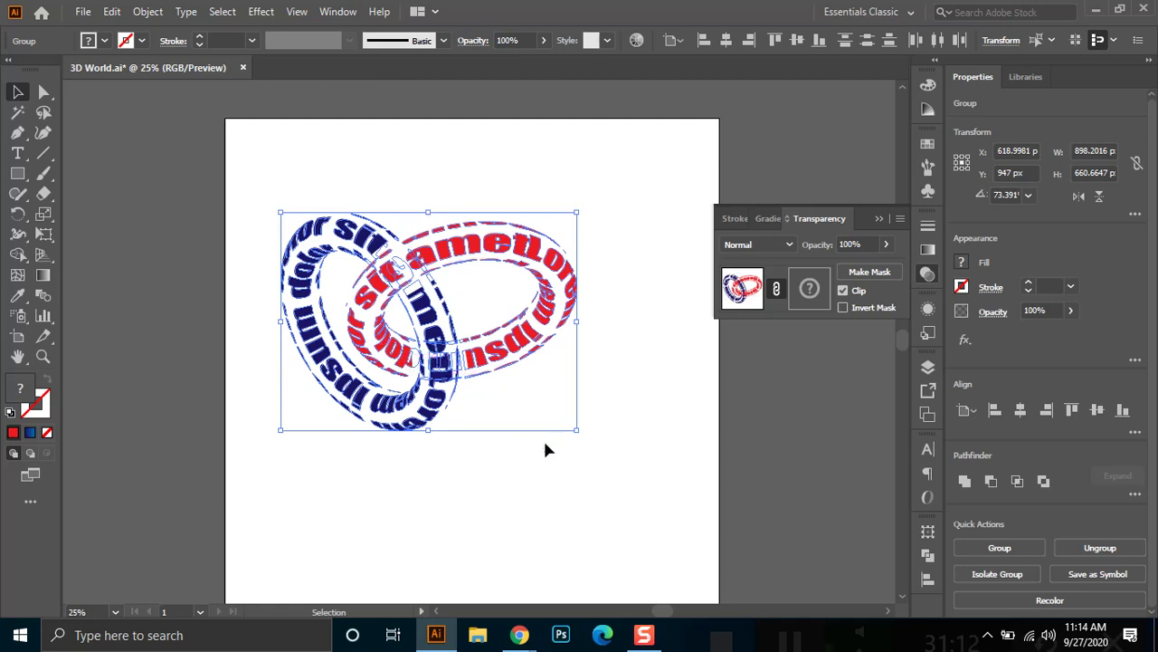
drag(577, 430, 514, 364)
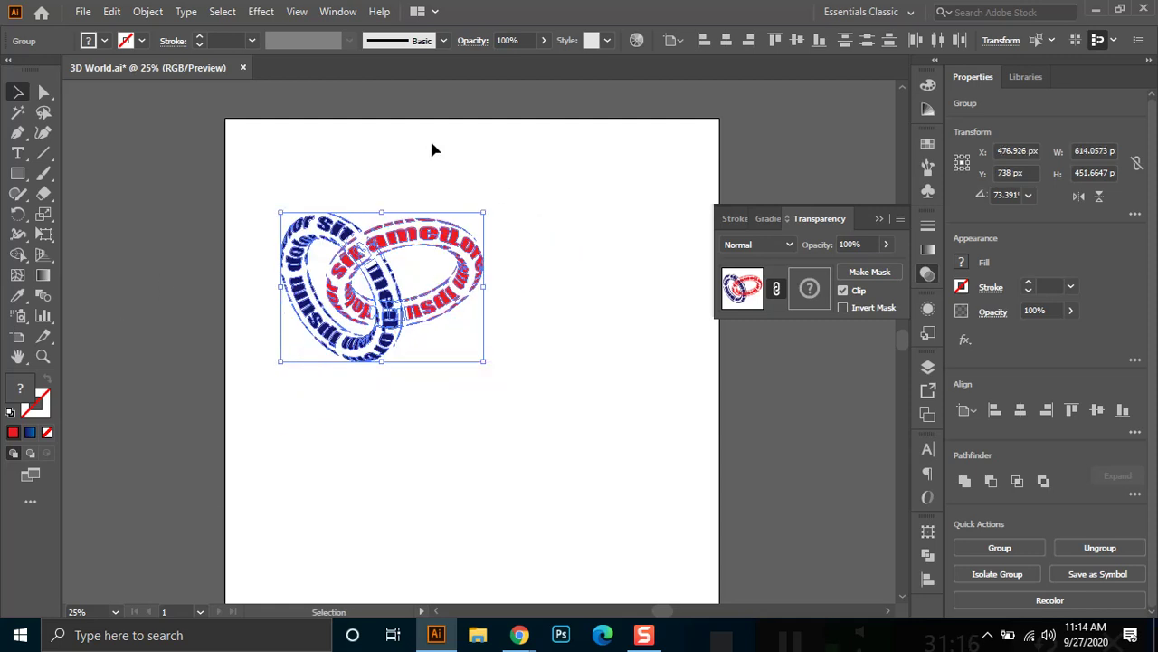
drag(390, 240, 345, 157)
click(449, 377)
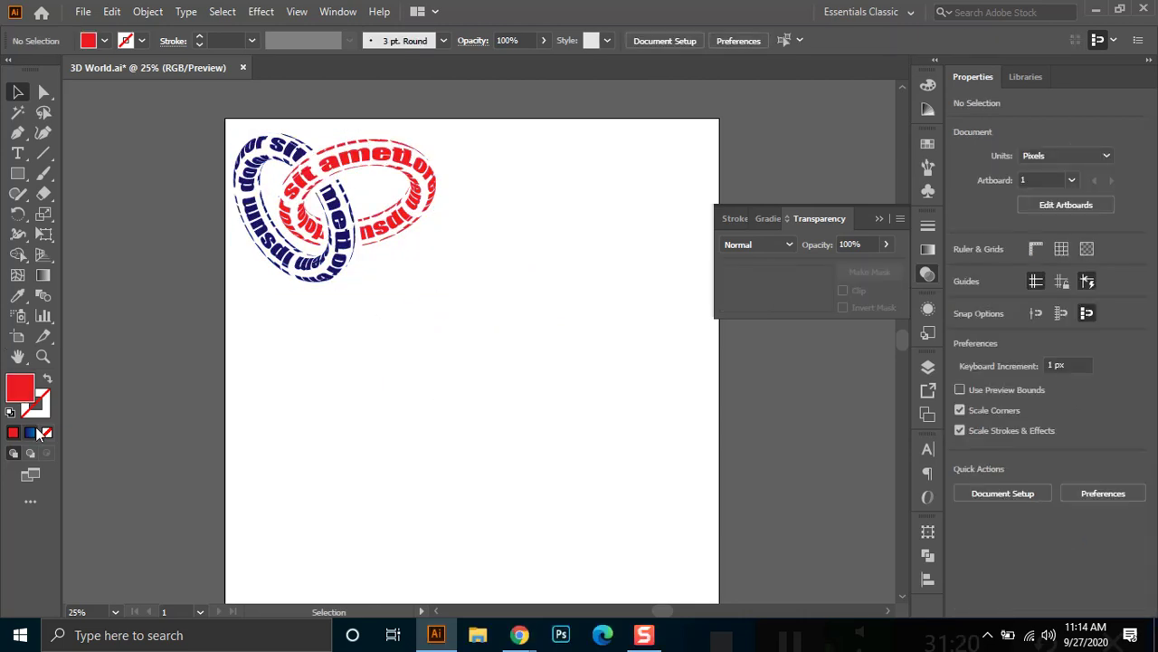
drag(467, 128, 179, 297)
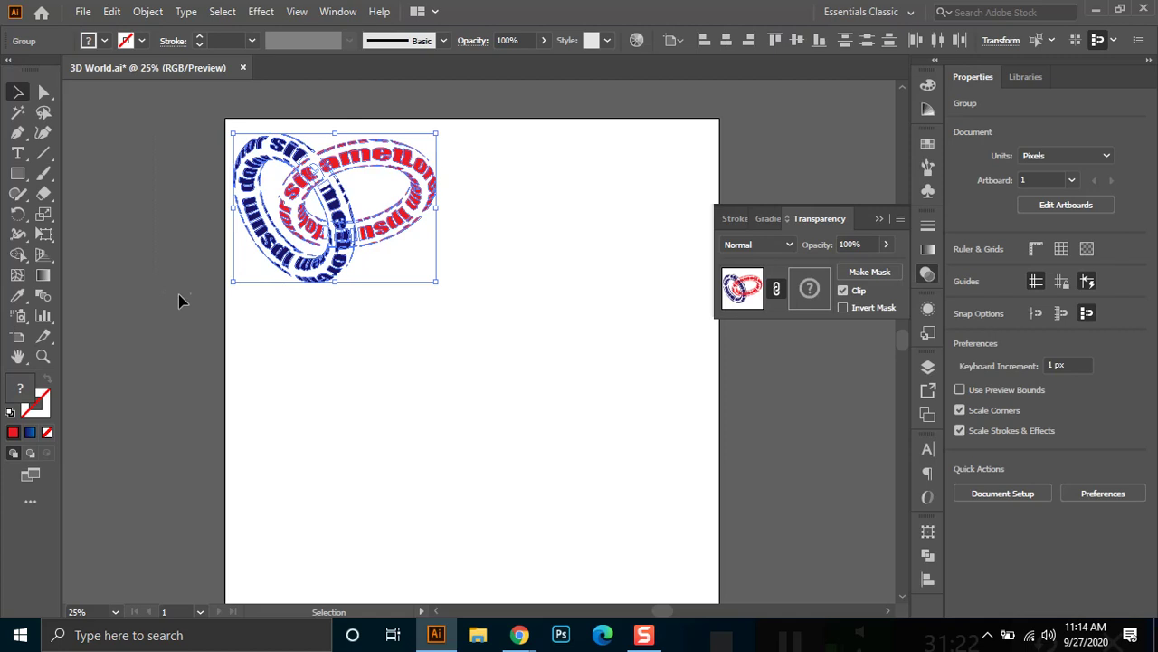
Add a line of Lorem ipsum area text in Impact 50 pt below the rings and widen its frame to about 792 px.
click(531, 369)
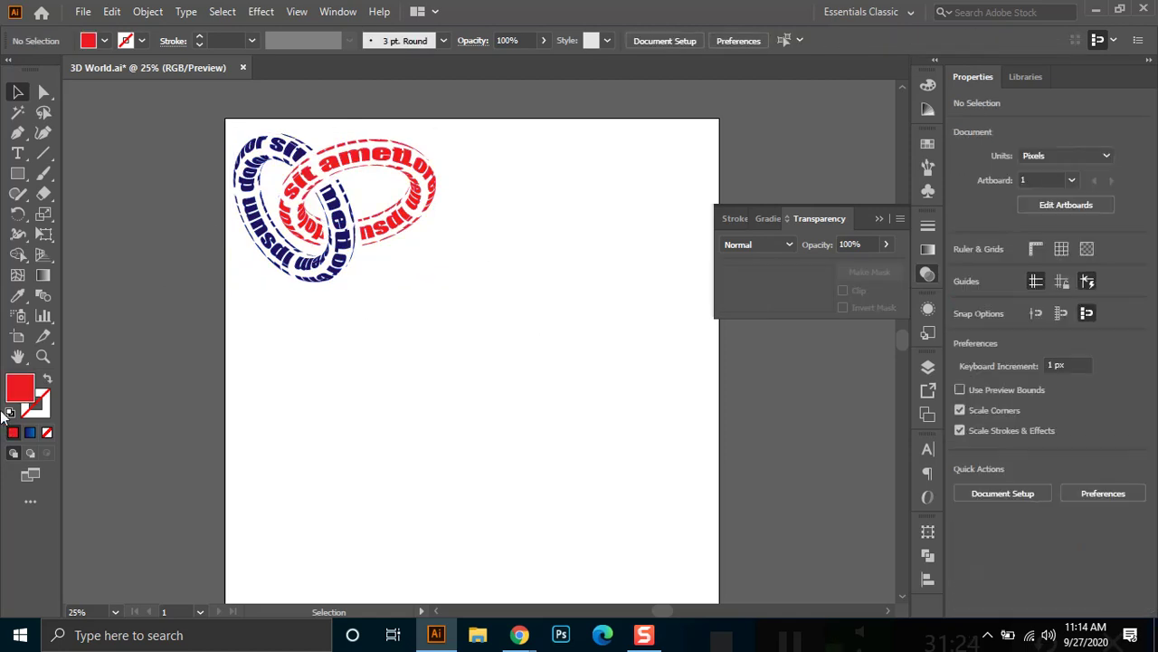
click(27, 181)
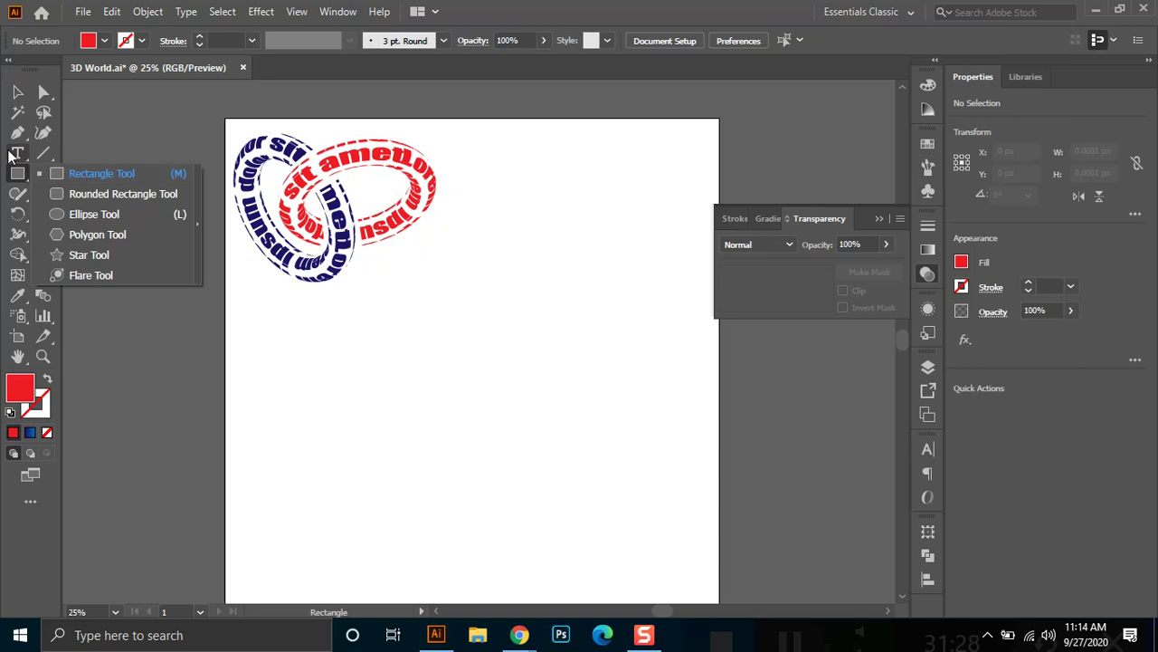
click(13, 155)
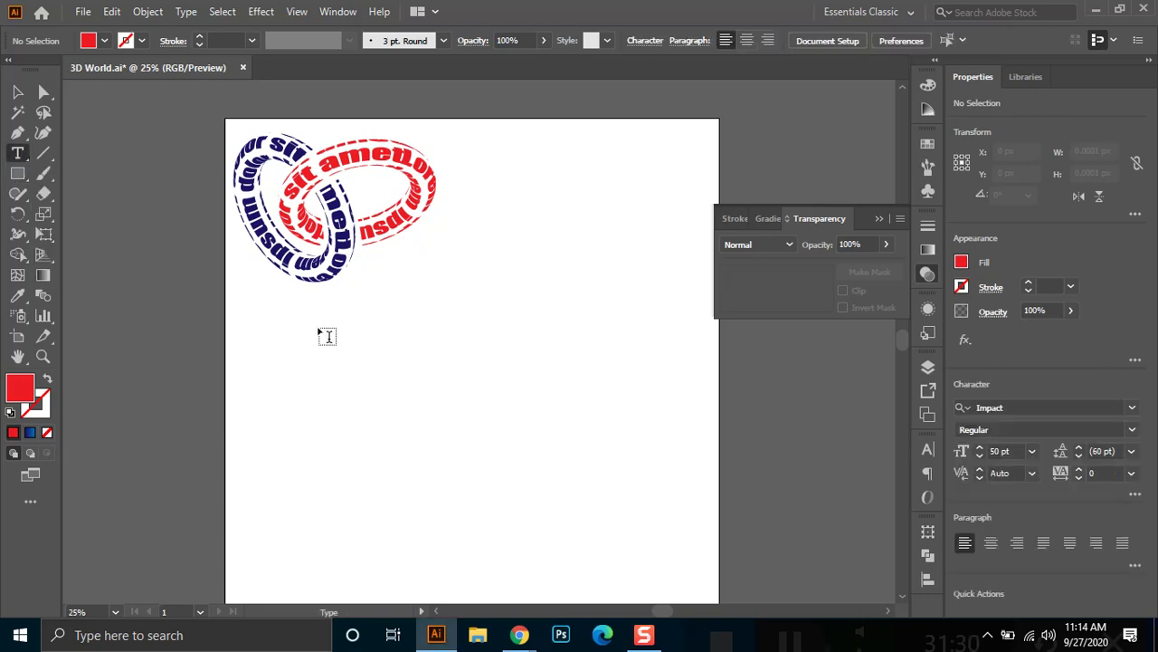
drag(318, 329, 509, 344)
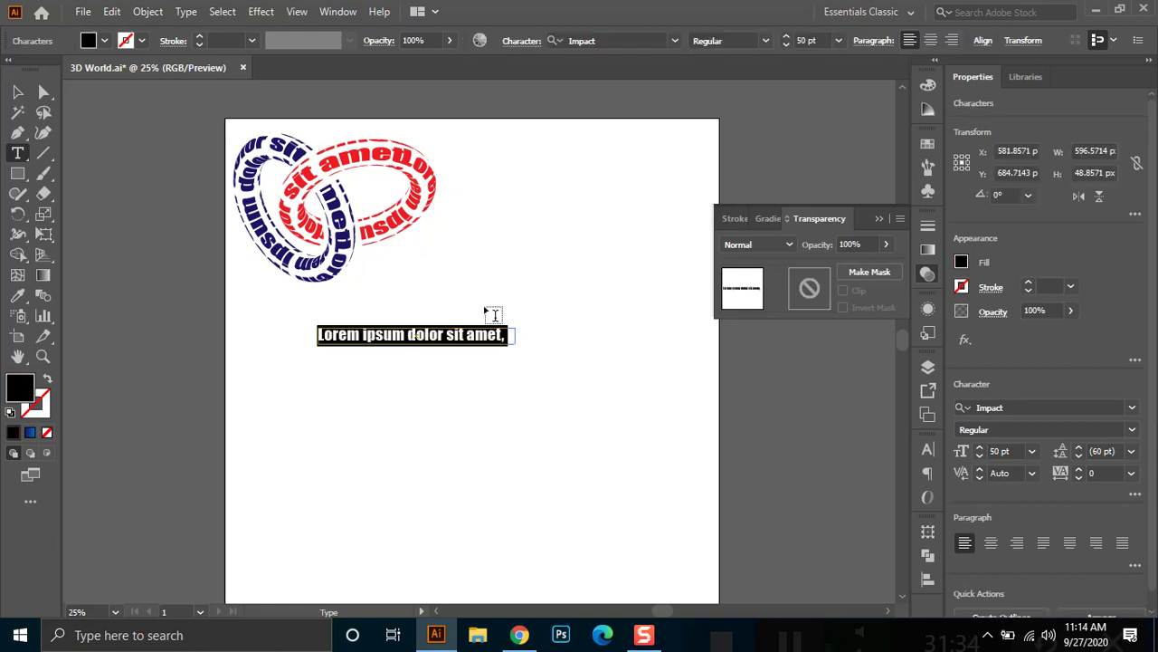
click(18, 91)
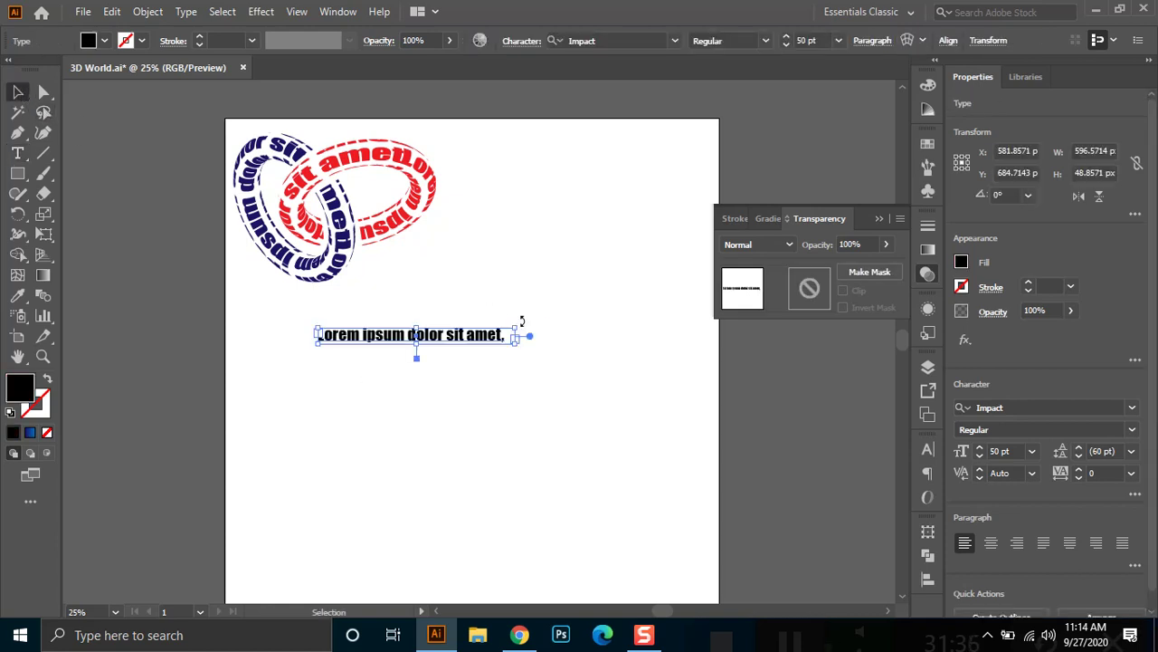
drag(514, 340, 580, 337)
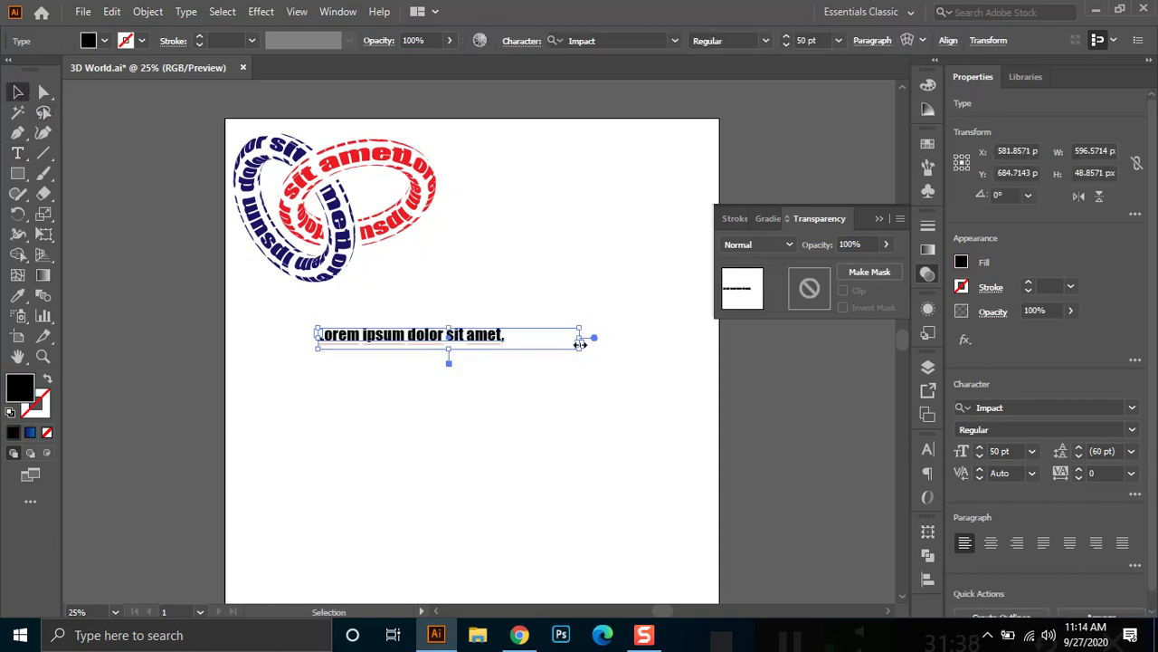
Copy "dolor sit amet" and paste it at the line's end, removing the comma so it continues "amet dolor sit".
double_click(505, 335)
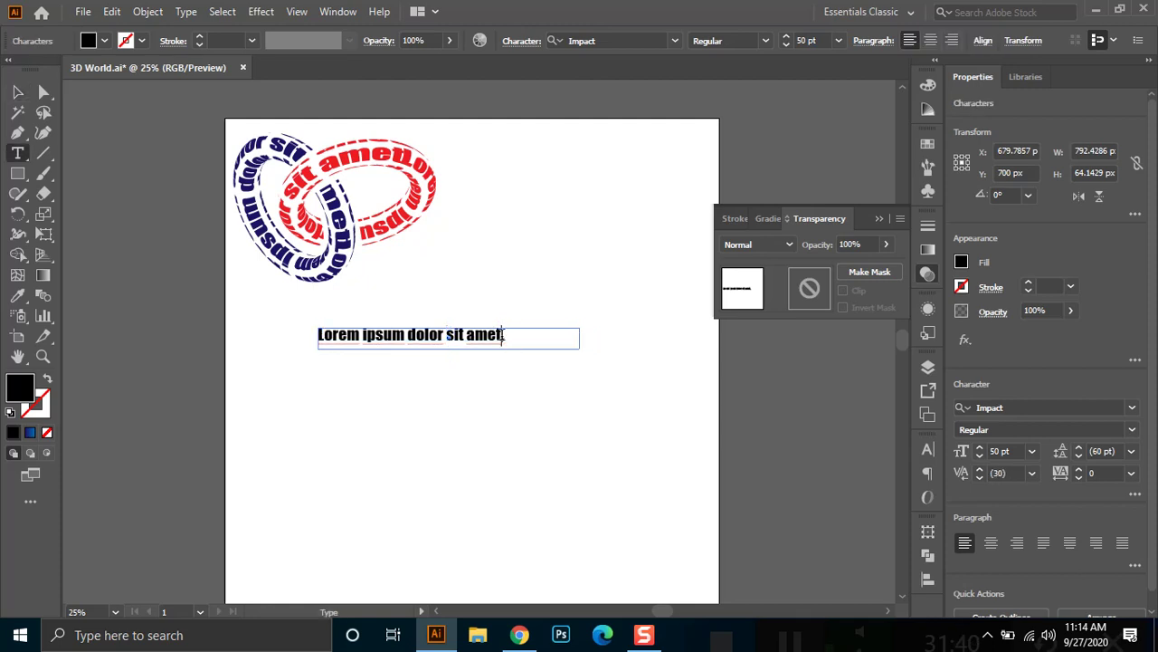
drag(505, 335, 412, 344)
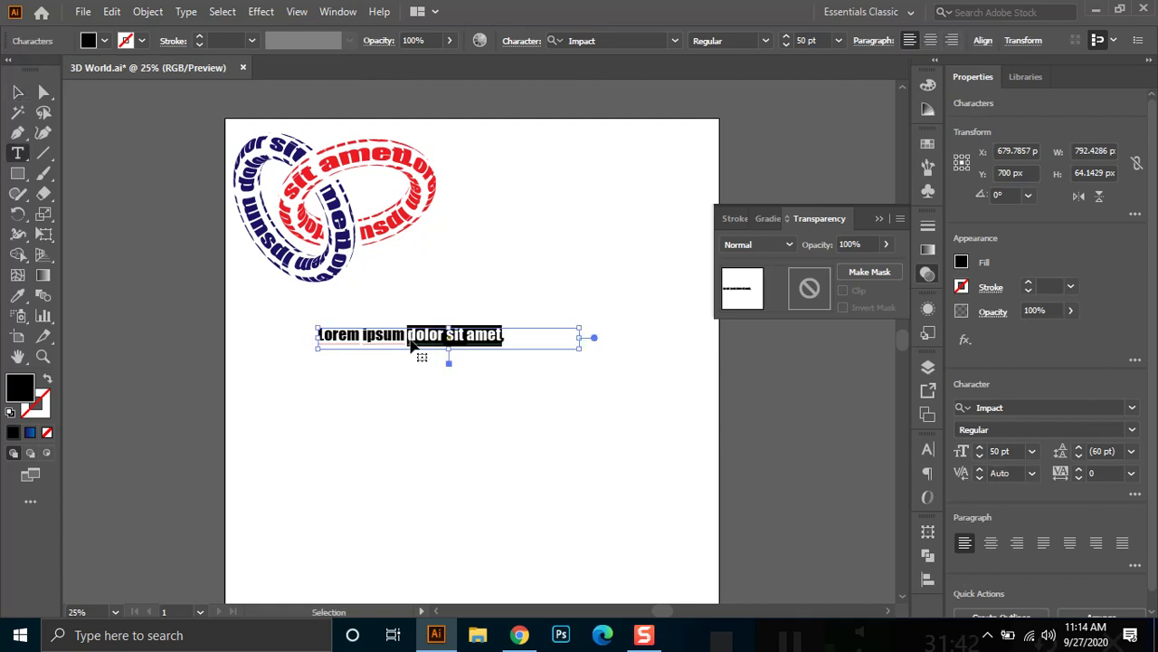
key(ctrl+c)
click(522, 334)
text(,)
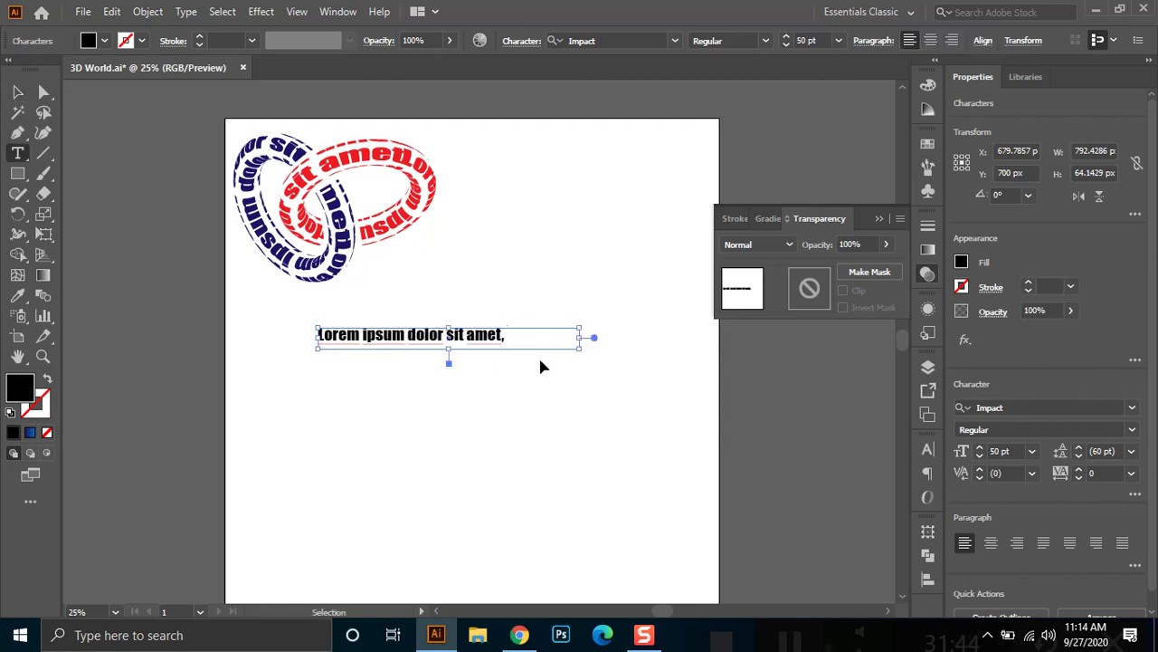
key(ctrl+v)
click(504, 335)
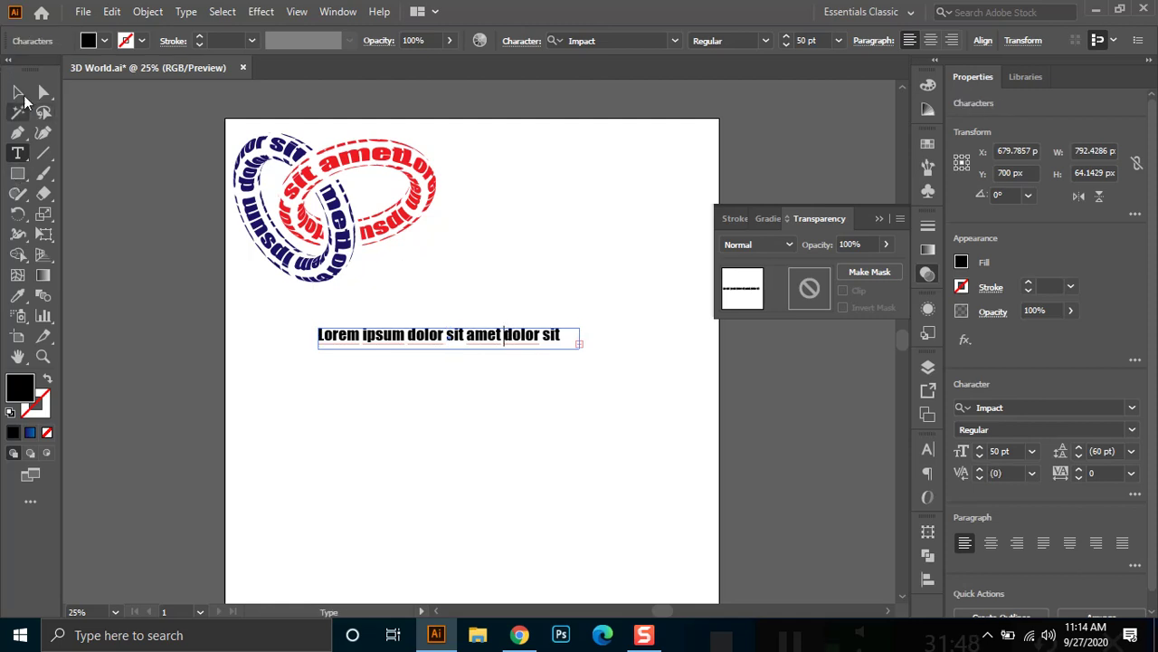
Convert the text line to outlines and scale it proportionally to about 1178 px wide across the artboard.
click(17, 91)
key(a)
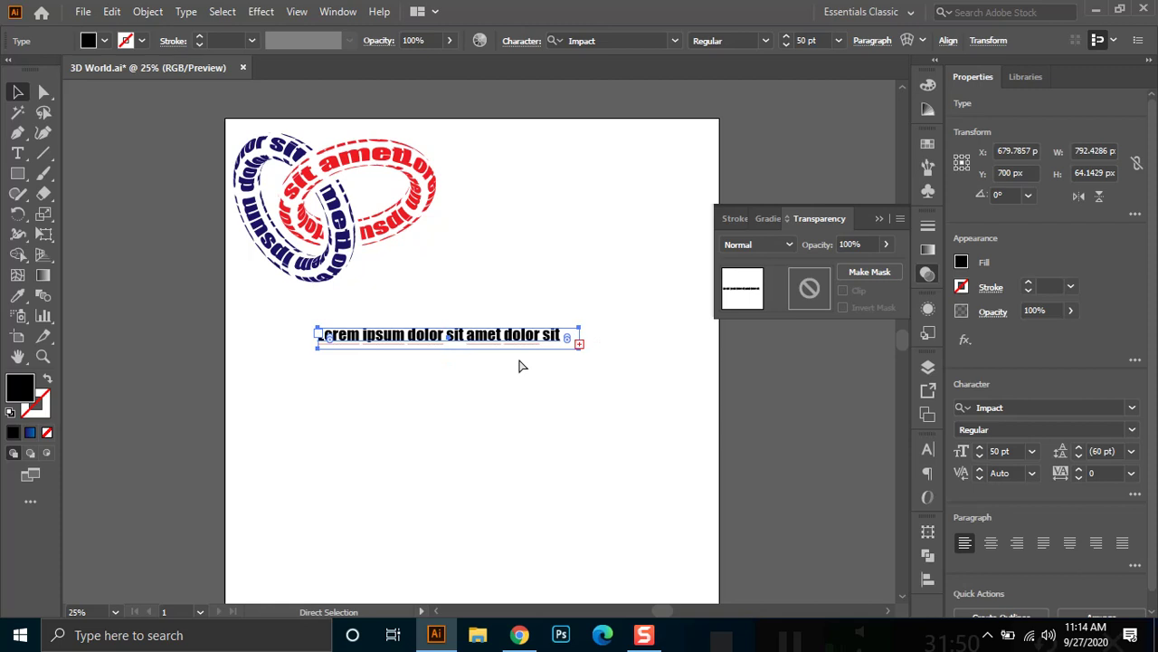
key(ctrl+shift+o)
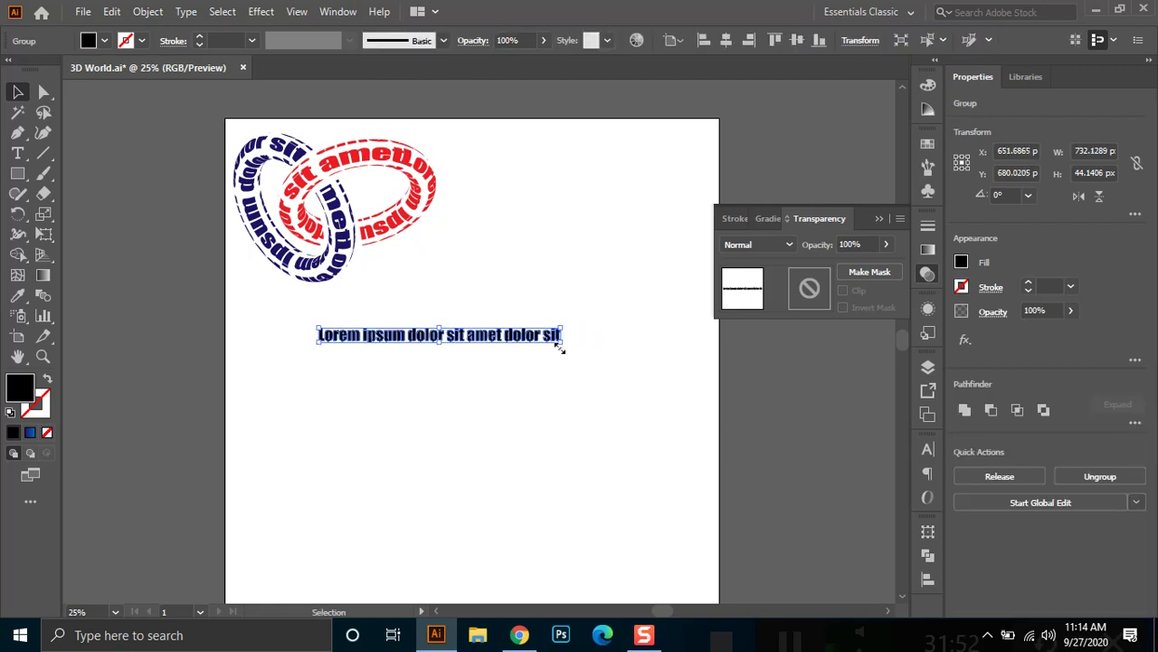
drag(565, 344, 600, 381)
drag(304, 358, 268, 330)
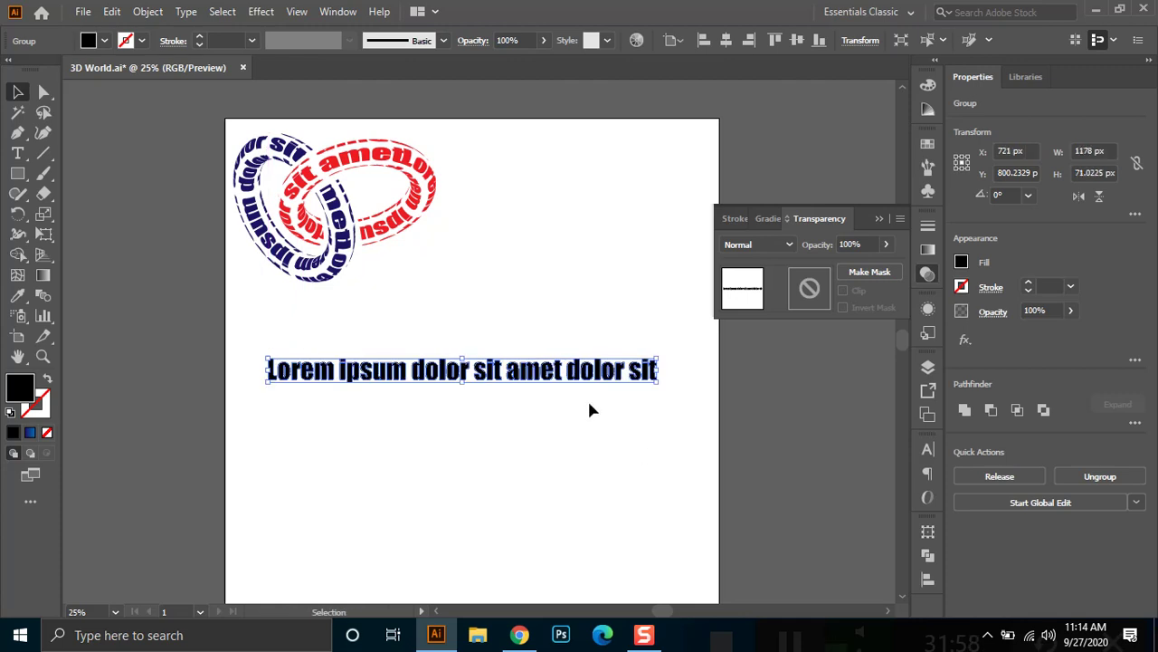
Duplicate the outlined line straight down about 85 px and repeat the copy until four lines are stacked.
drag(555, 380, 558, 409)
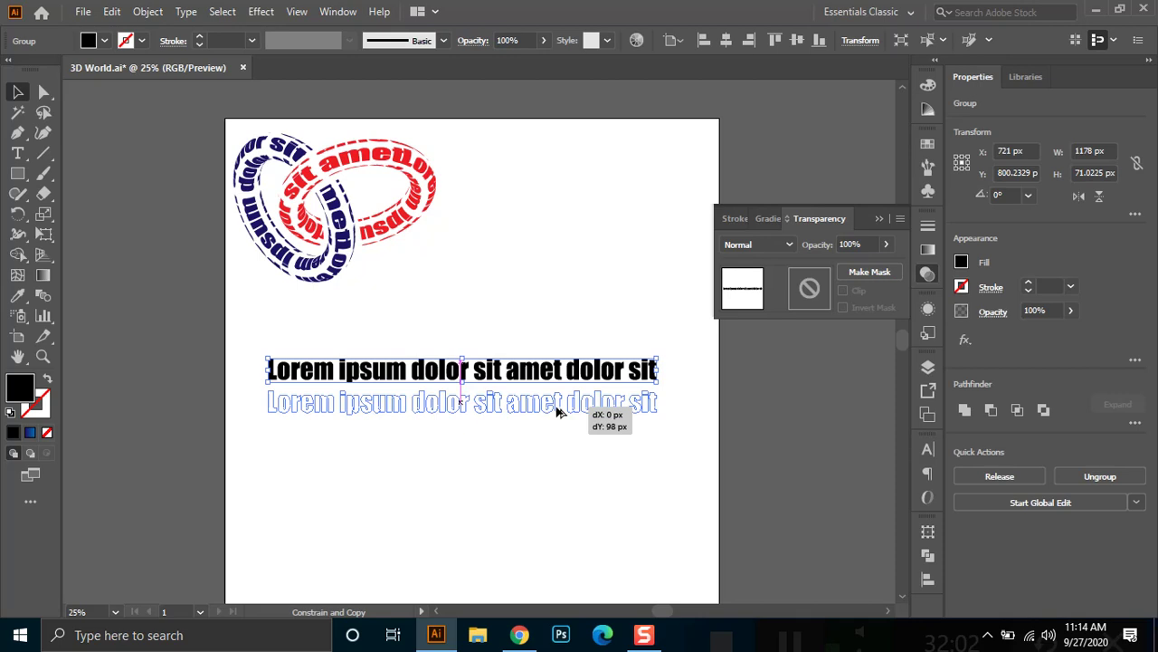
drag(557, 411, 557, 408)
key(ctrl+d)
key(ctrl+d)
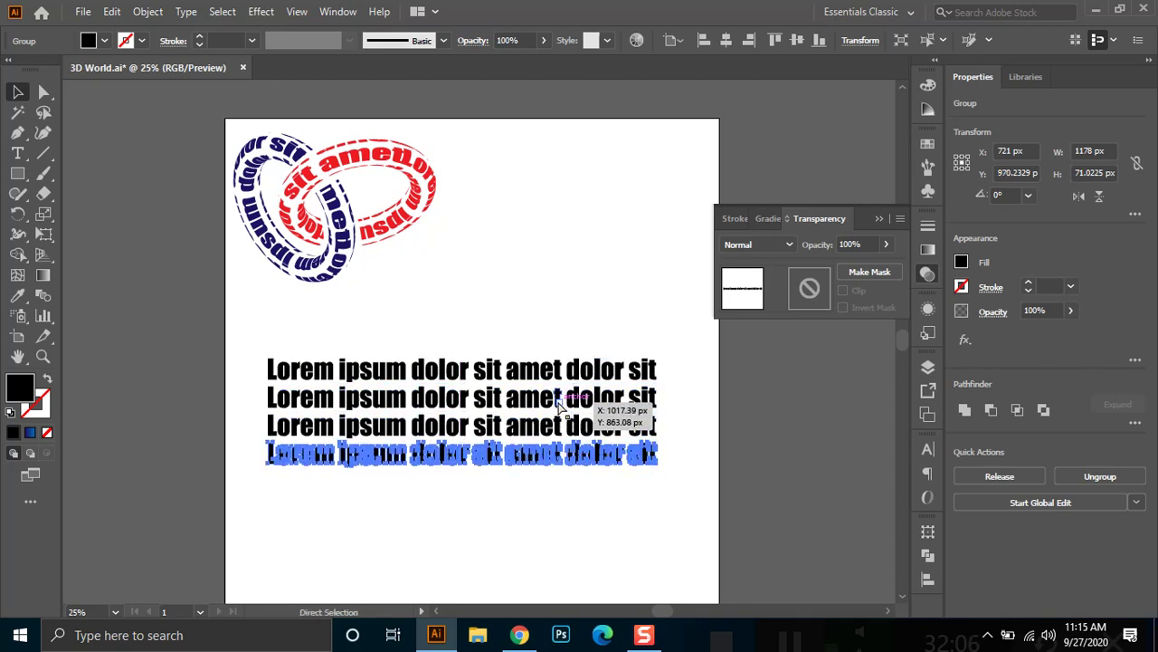
click(592, 538)
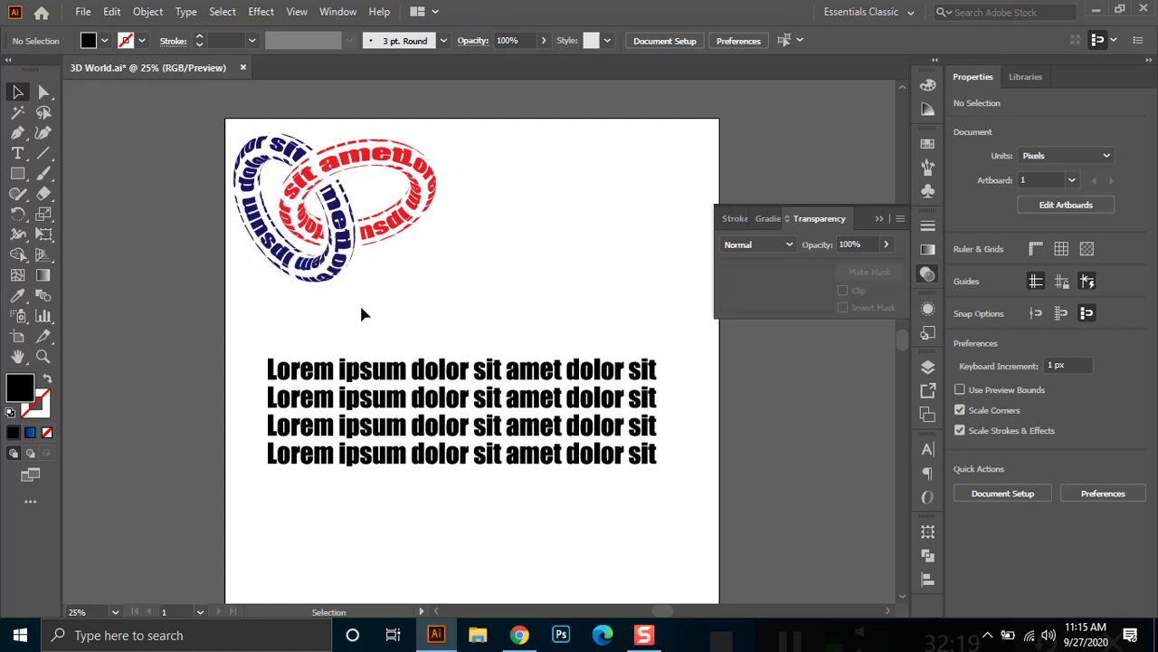
Save the four text lines as a dynamic Movie Clip symbol named "Text 2" and delete them from the artboard.
drag(251, 344, 676, 467)
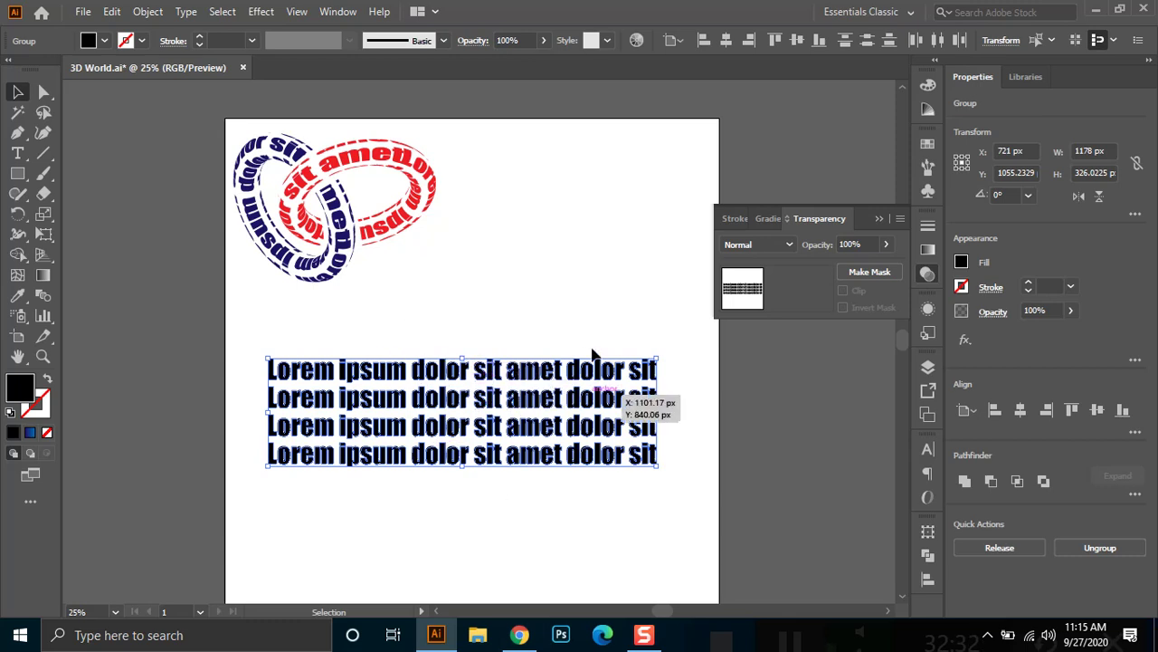
click(927, 192)
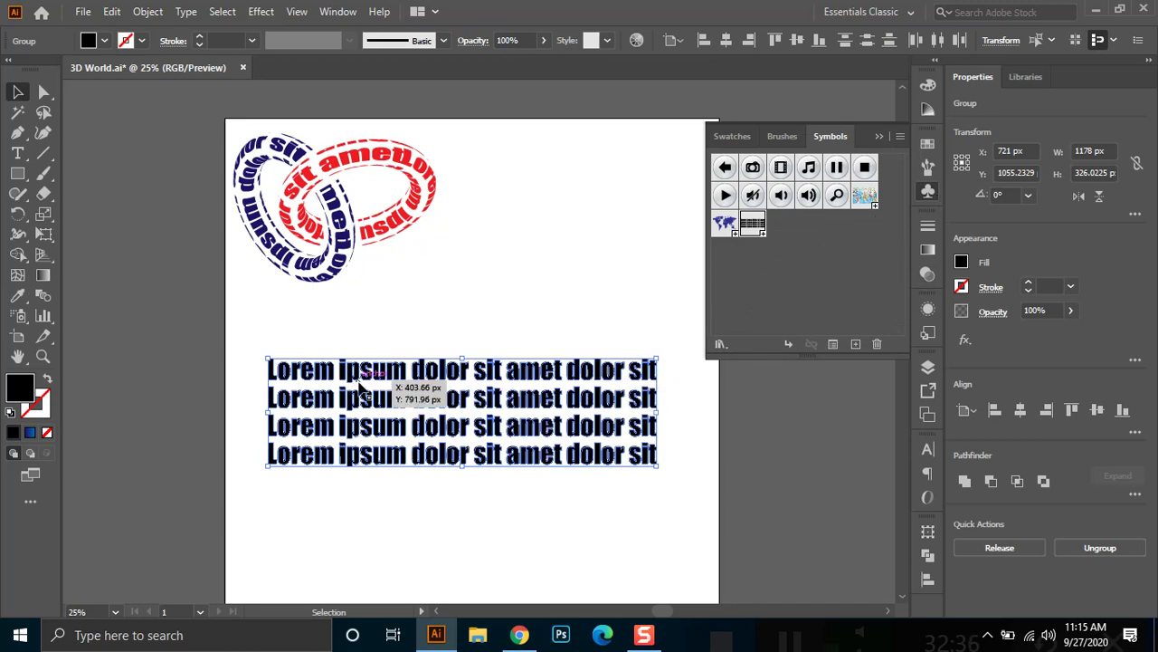
drag(410, 361, 821, 250)
text(Text 2)
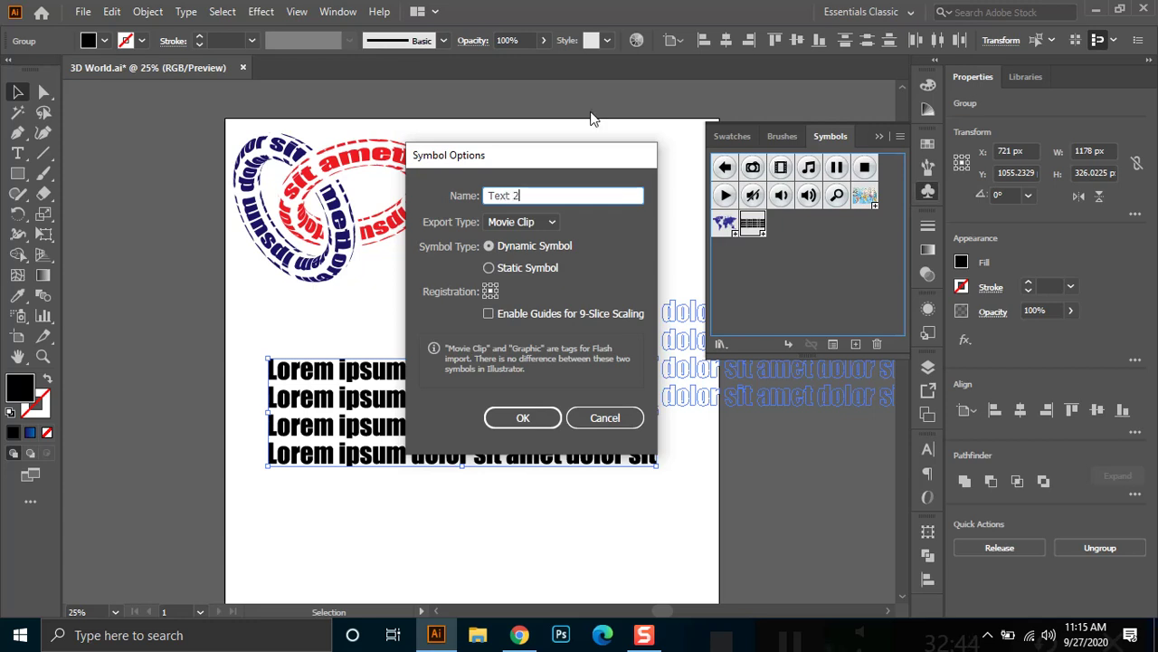
click(522, 417)
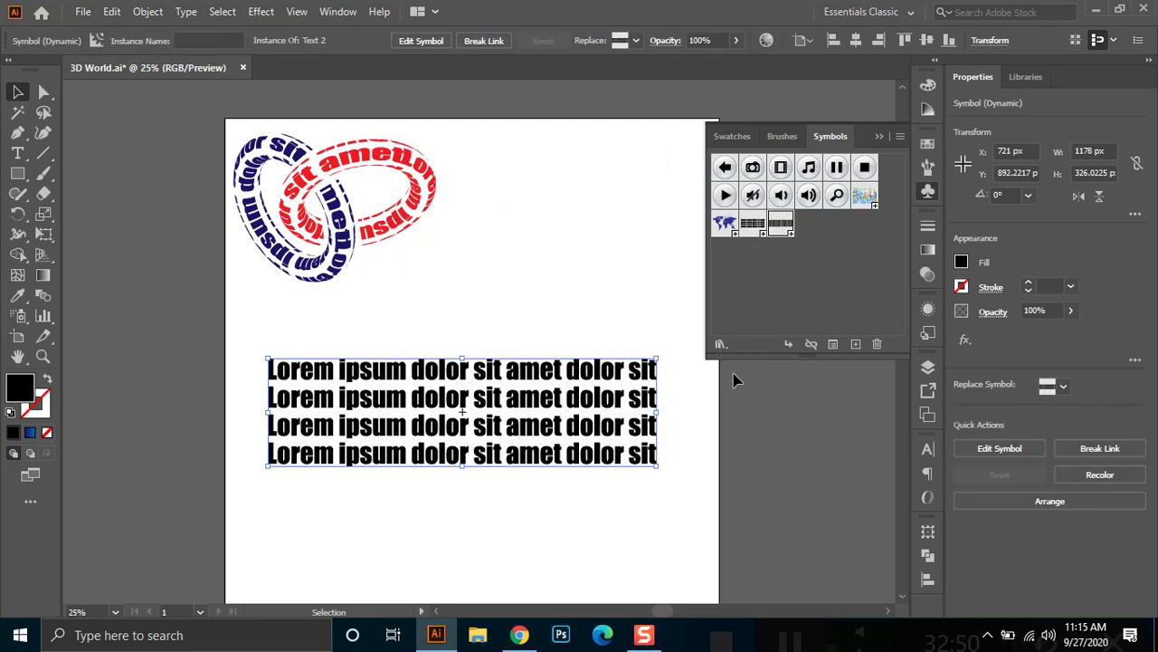
click(493, 500)
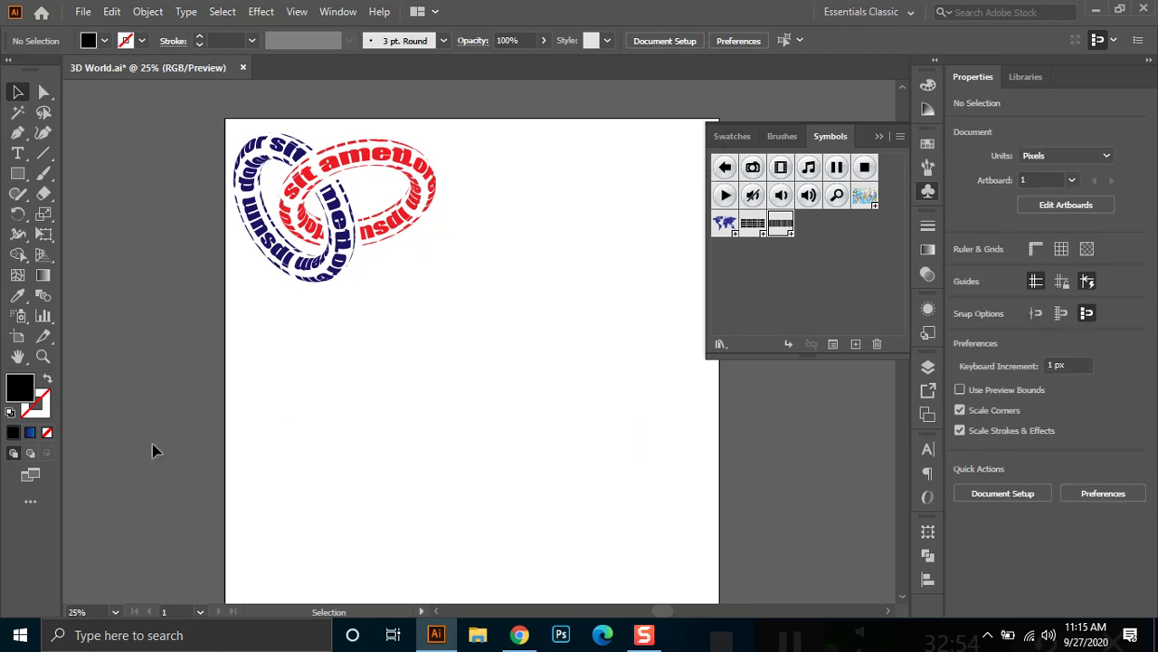
Draw a black circle about 103 px in diameter below the interlocked rings.
click(26, 180)
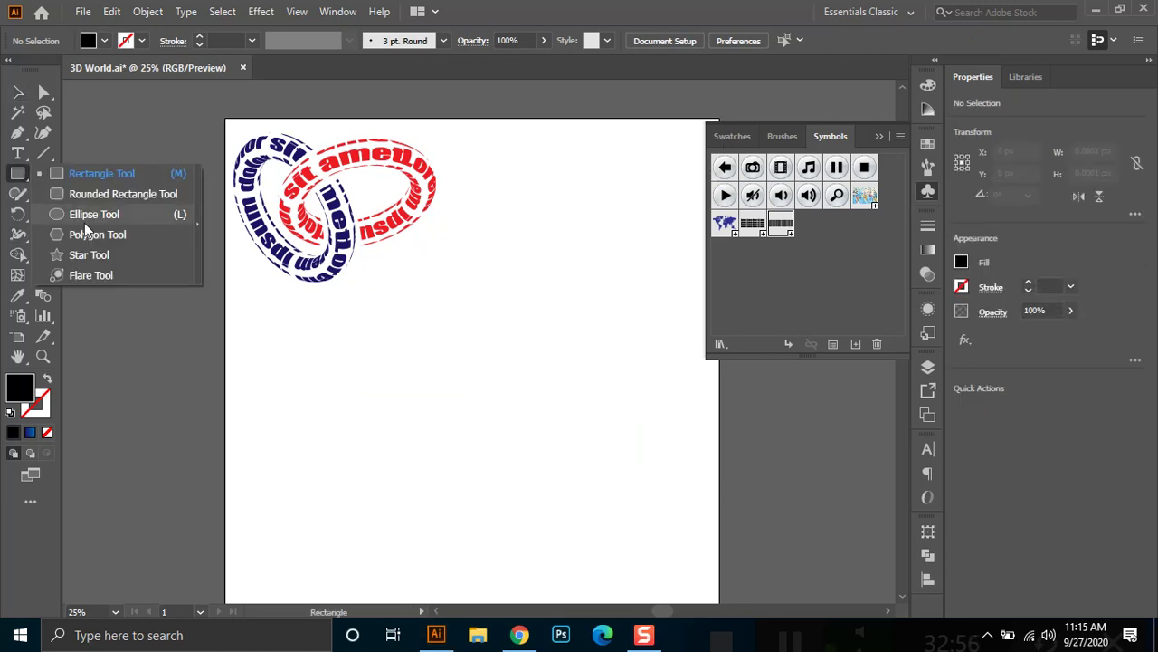
click(94, 214)
drag(290, 359, 327, 378)
click(18, 93)
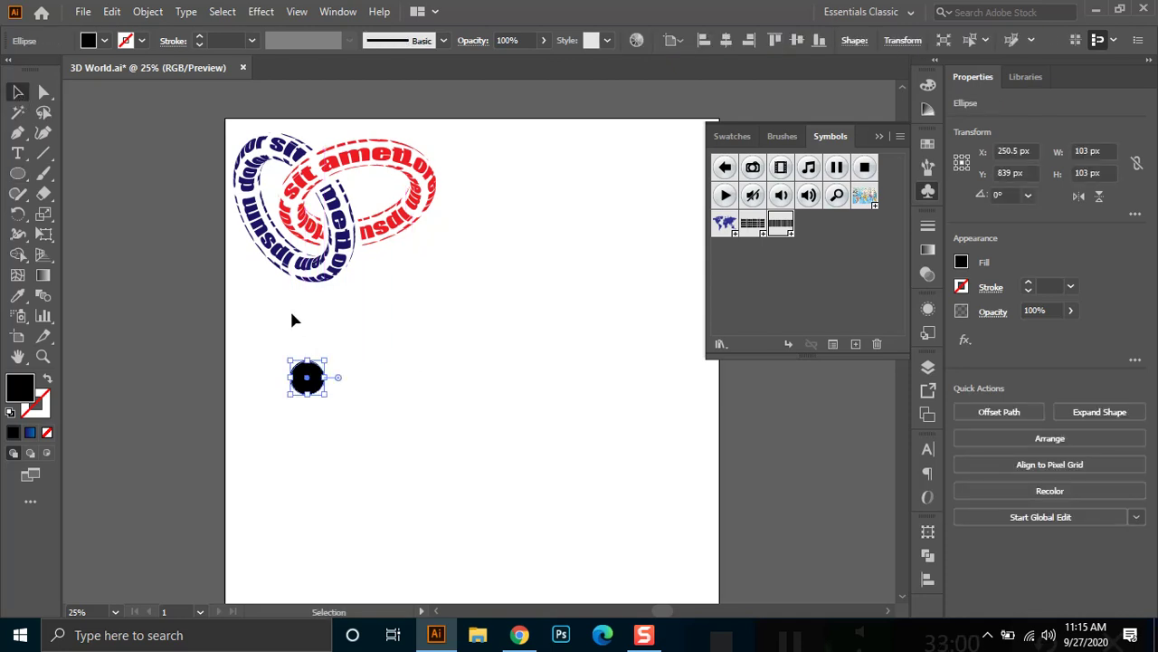
click(351, 333)
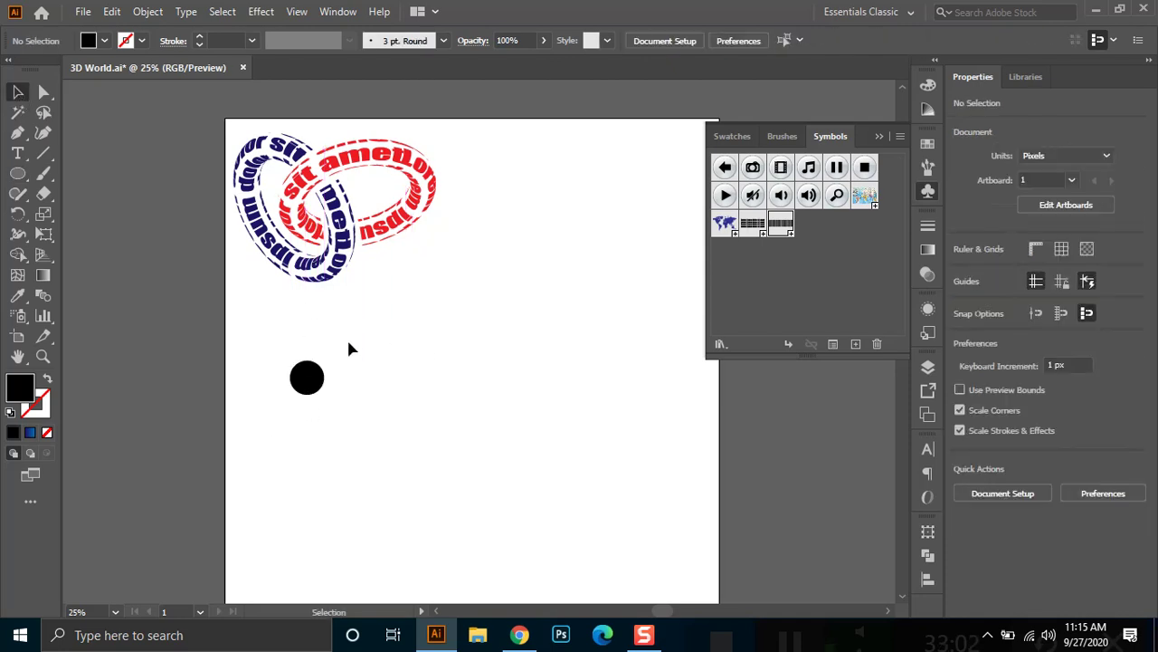
click(104, 40)
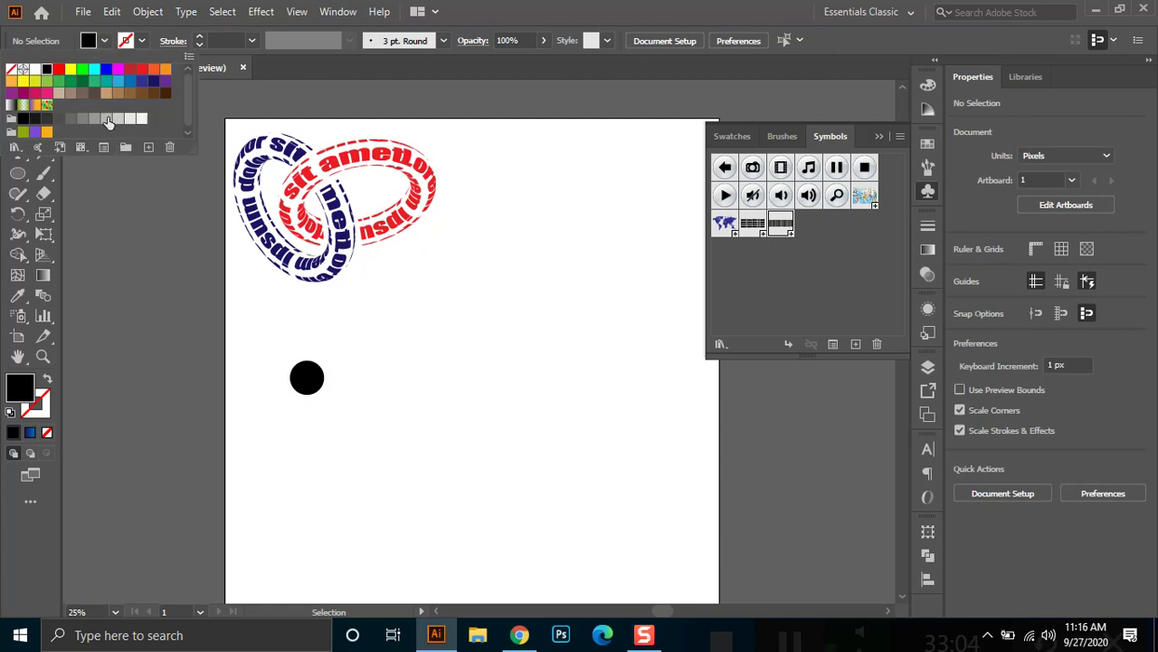
click(117, 82)
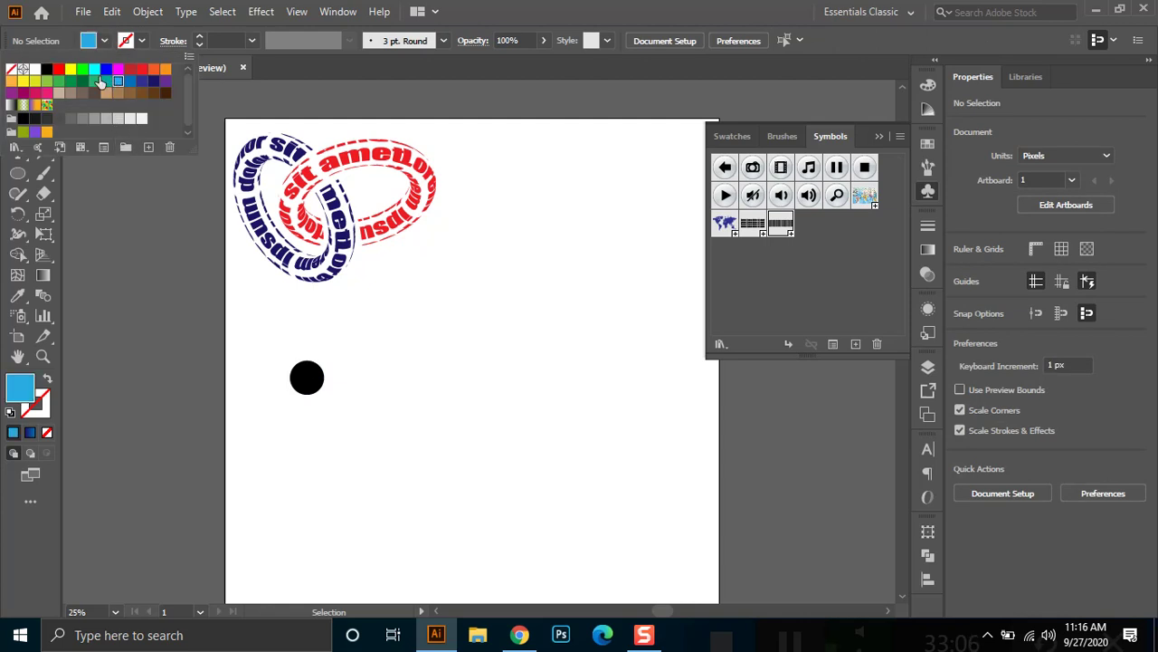
click(96, 82)
Fill the small circle with bright cyan and collapse the symbol library.
drag(351, 360, 228, 458)
click(104, 40)
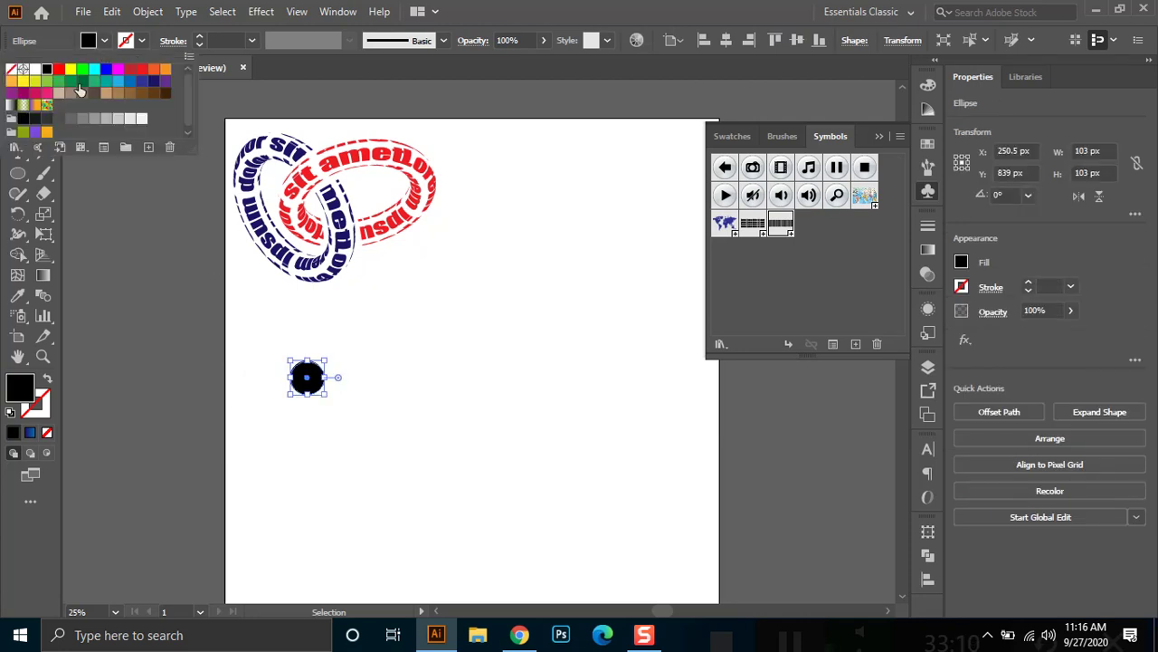
click(96, 71)
click(375, 376)
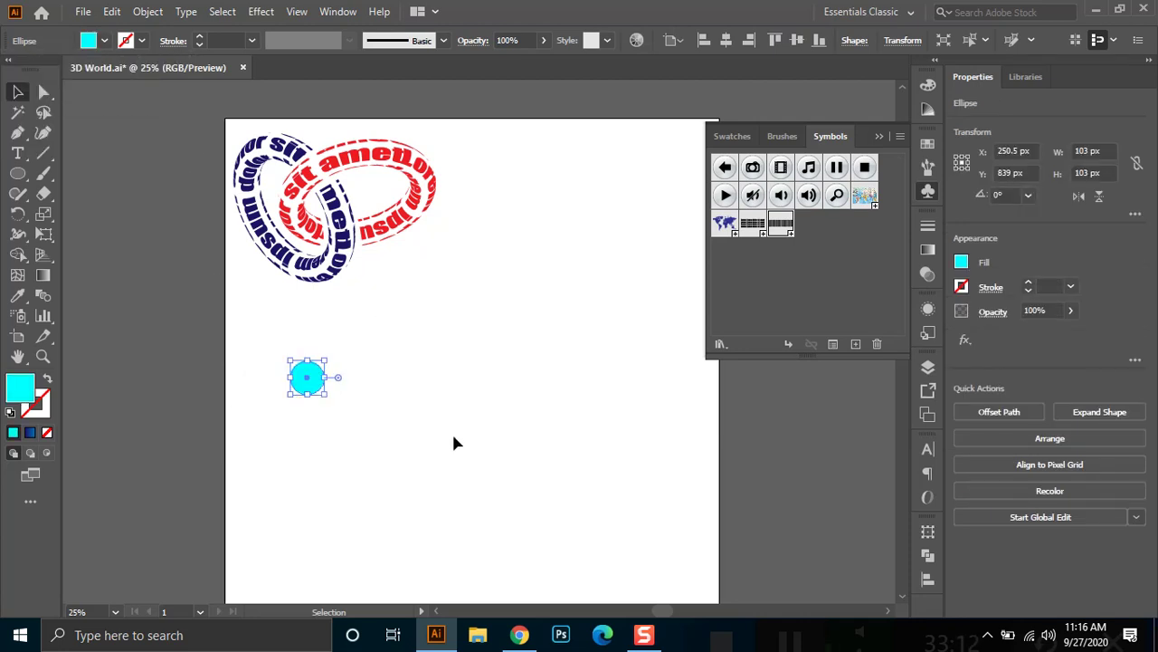
click(340, 380)
drag(271, 436, 270, 437)
click(880, 137)
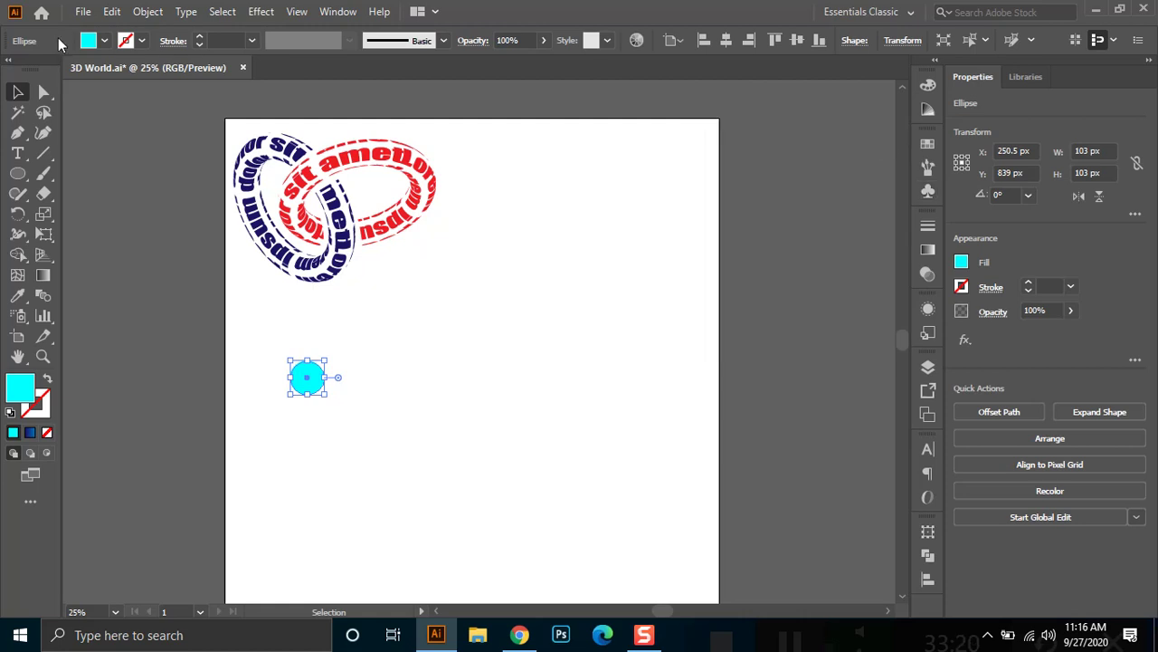
Apply a 3D Revolve to the cyan circle with a 300 pt offset from the left edge and the Isometric Top position.
click(261, 11)
mouse_move(271, 110)
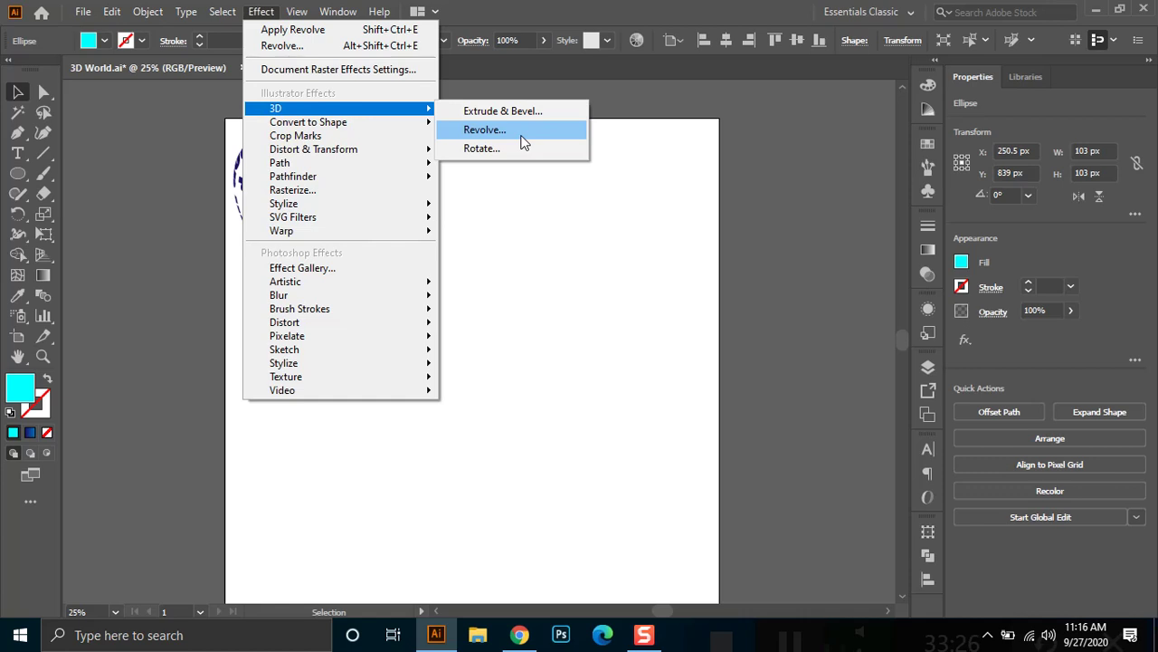
click(523, 143)
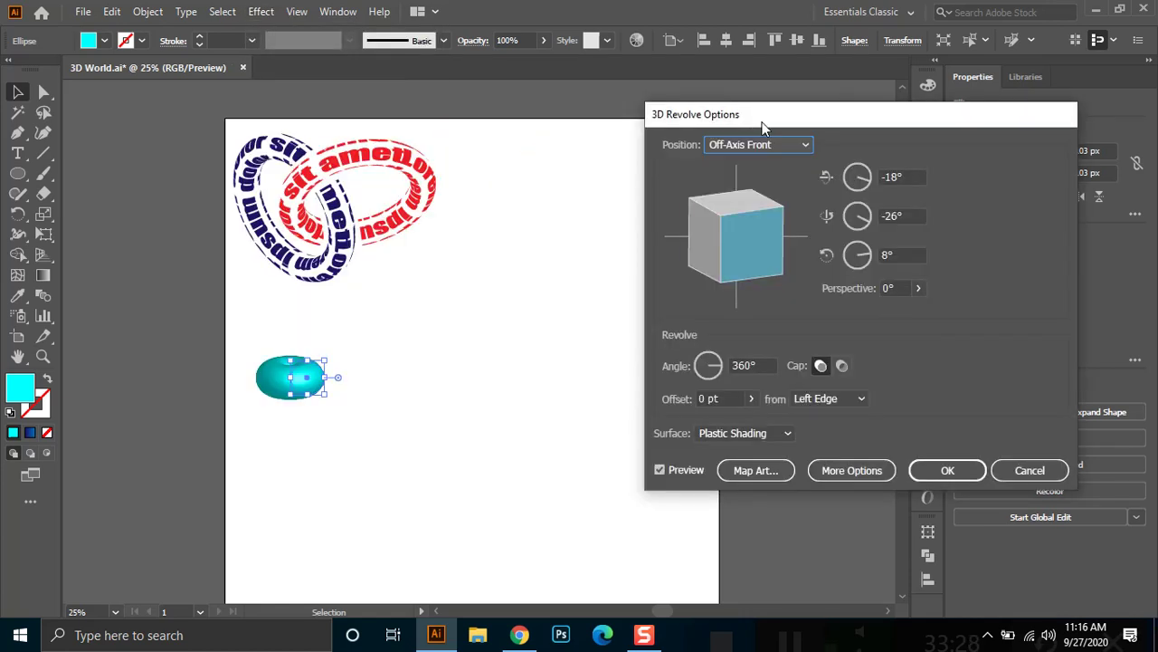
drag(762, 127, 706, 166)
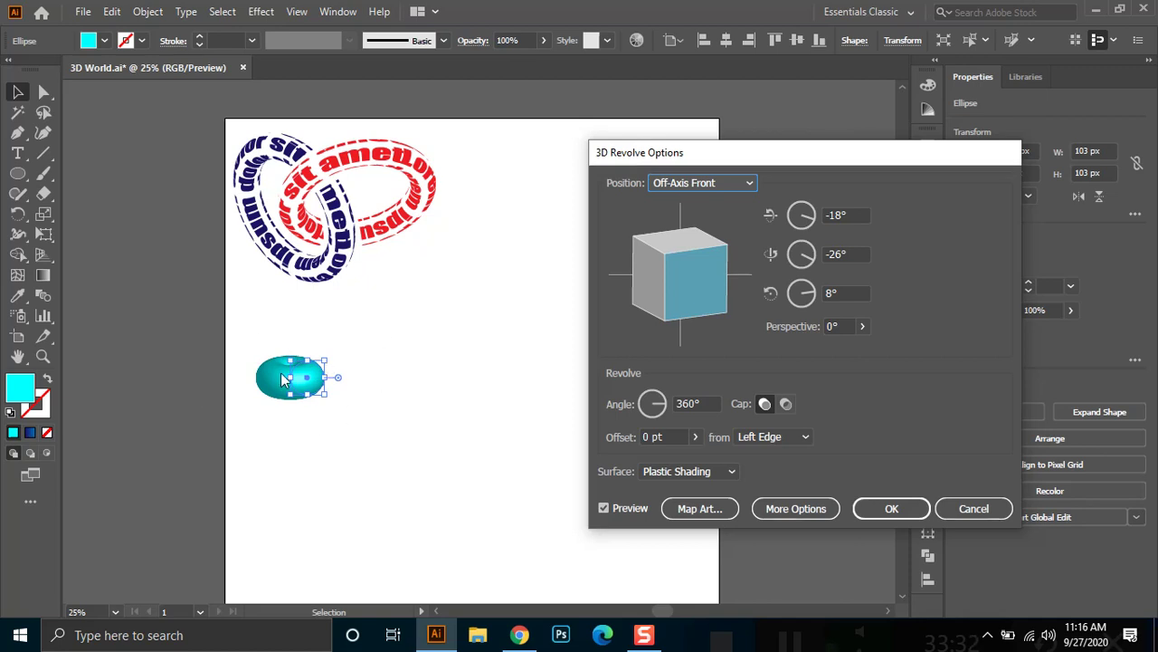
click(674, 438)
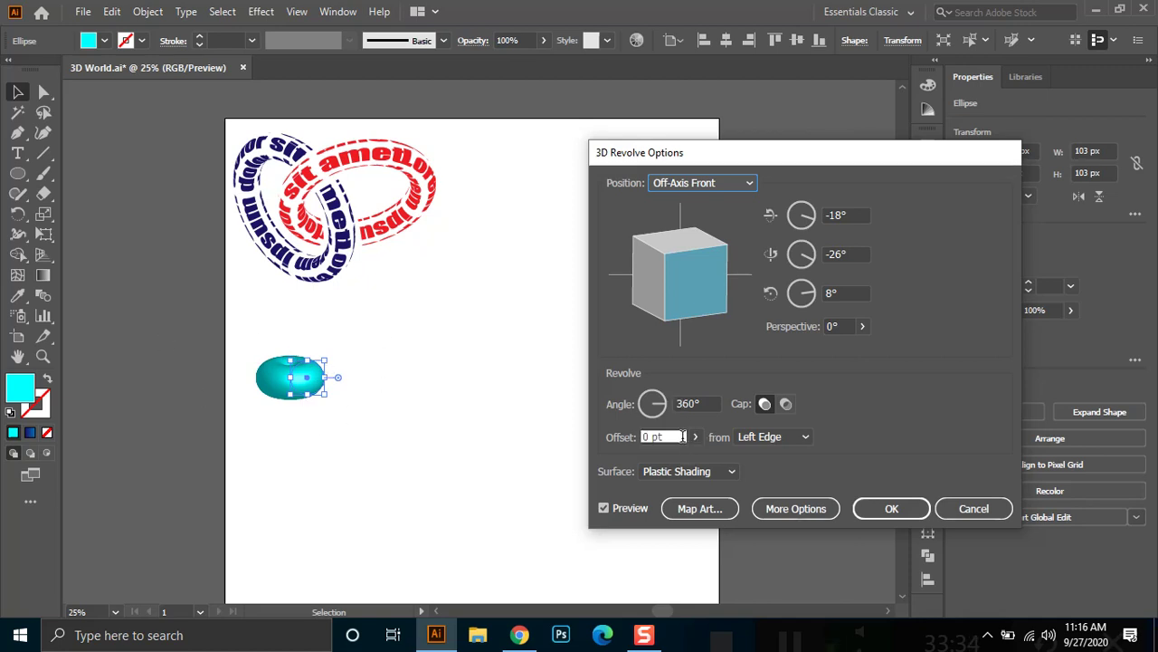
text(300)
key(Return)
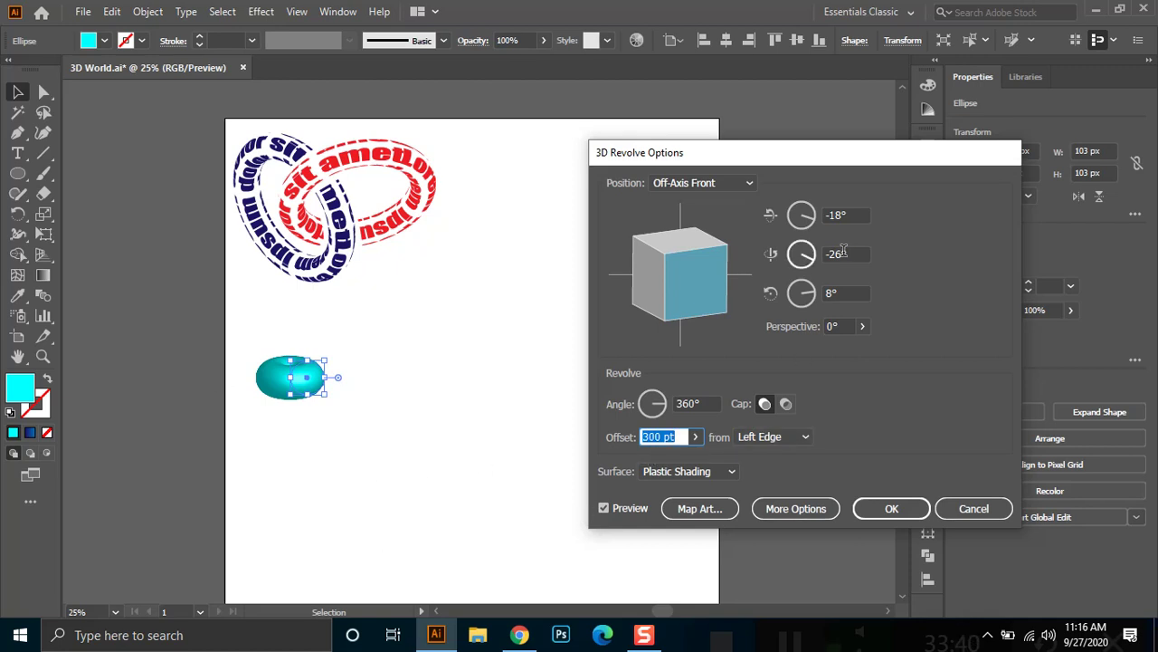
click(843, 253)
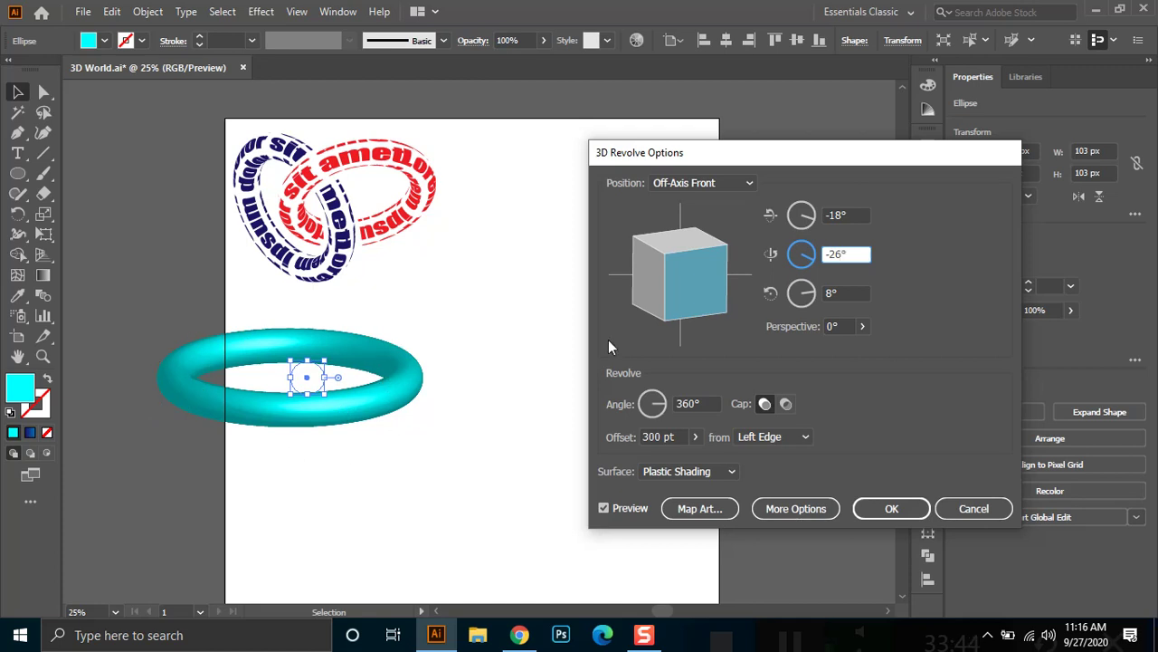
click(715, 183)
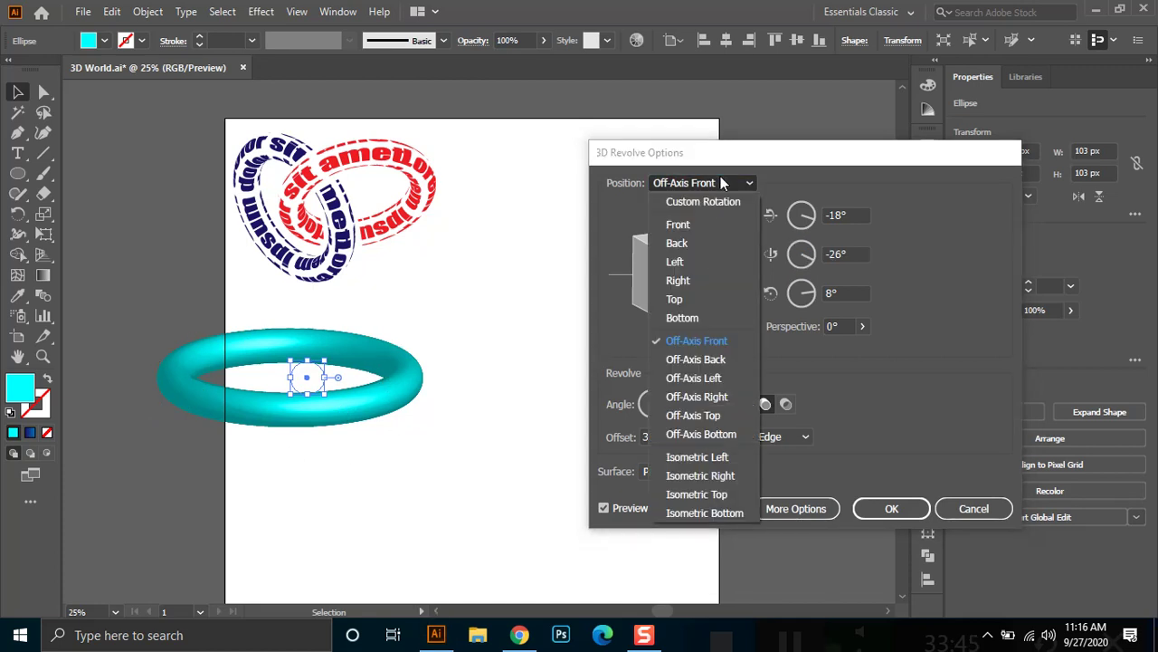
click(715, 495)
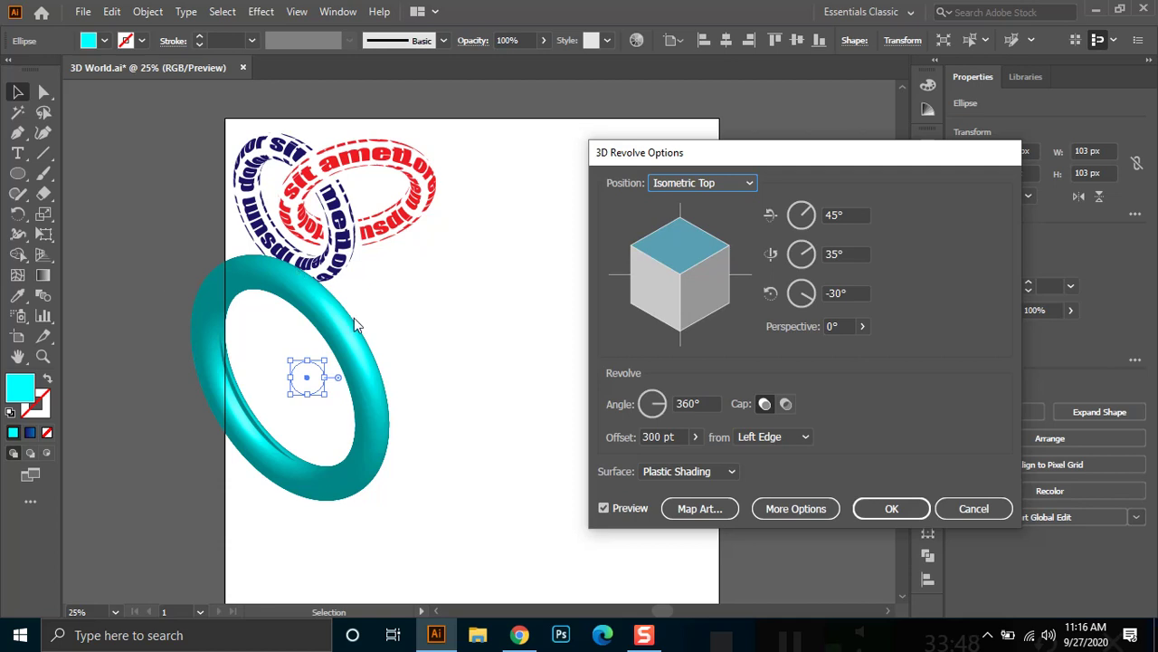
Map the "Text 2" symbol onto the ring's surface, scale it to fit and apply the revolve.
click(705, 513)
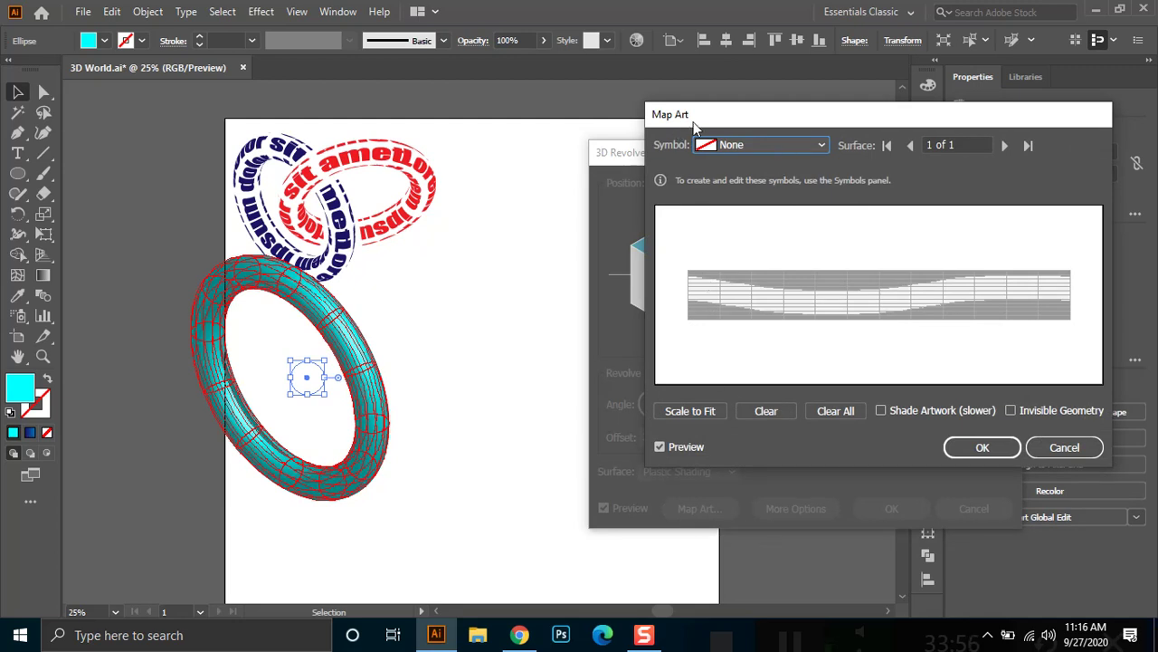
click(760, 150)
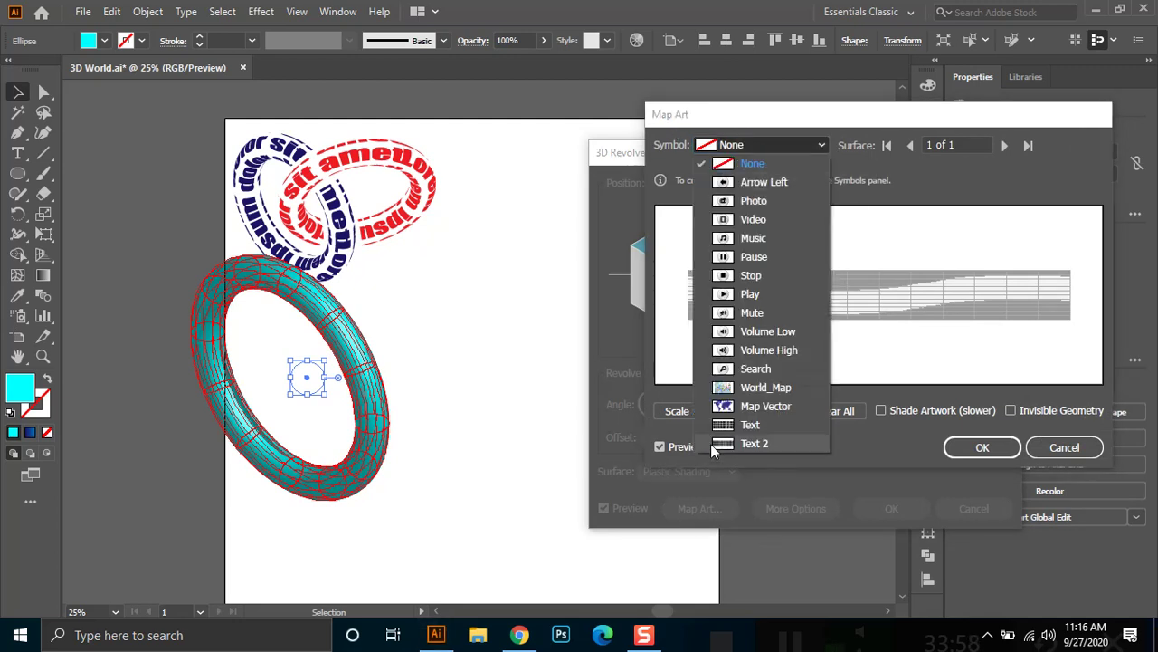
click(748, 447)
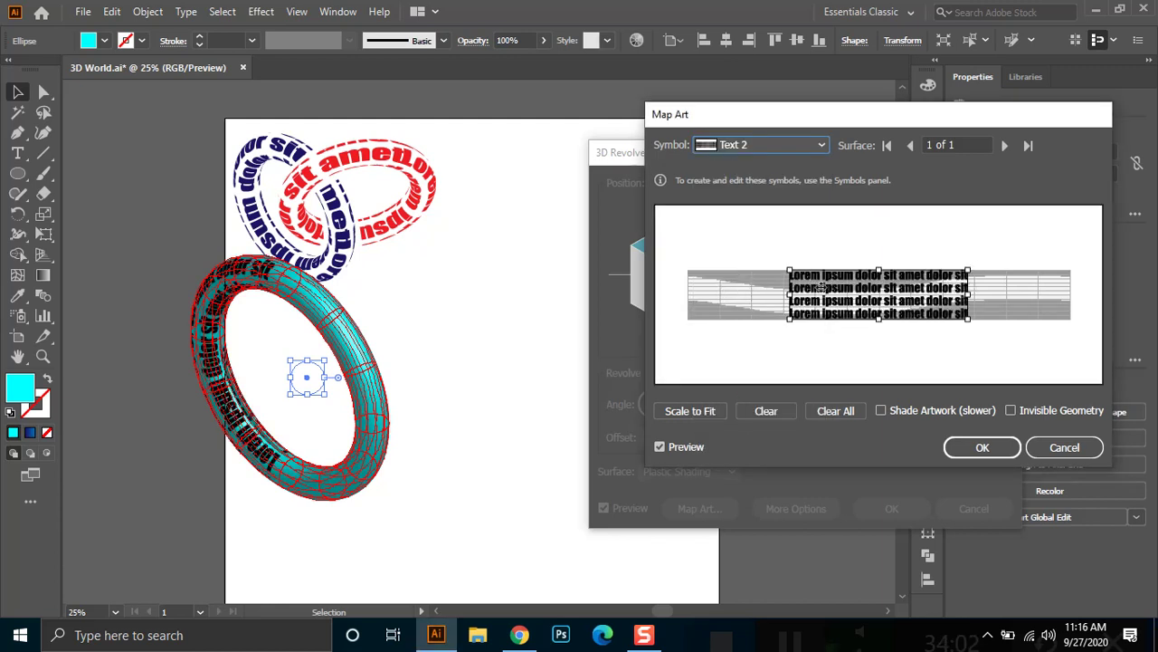
drag(789, 295, 684, 307)
drag(969, 288, 1072, 301)
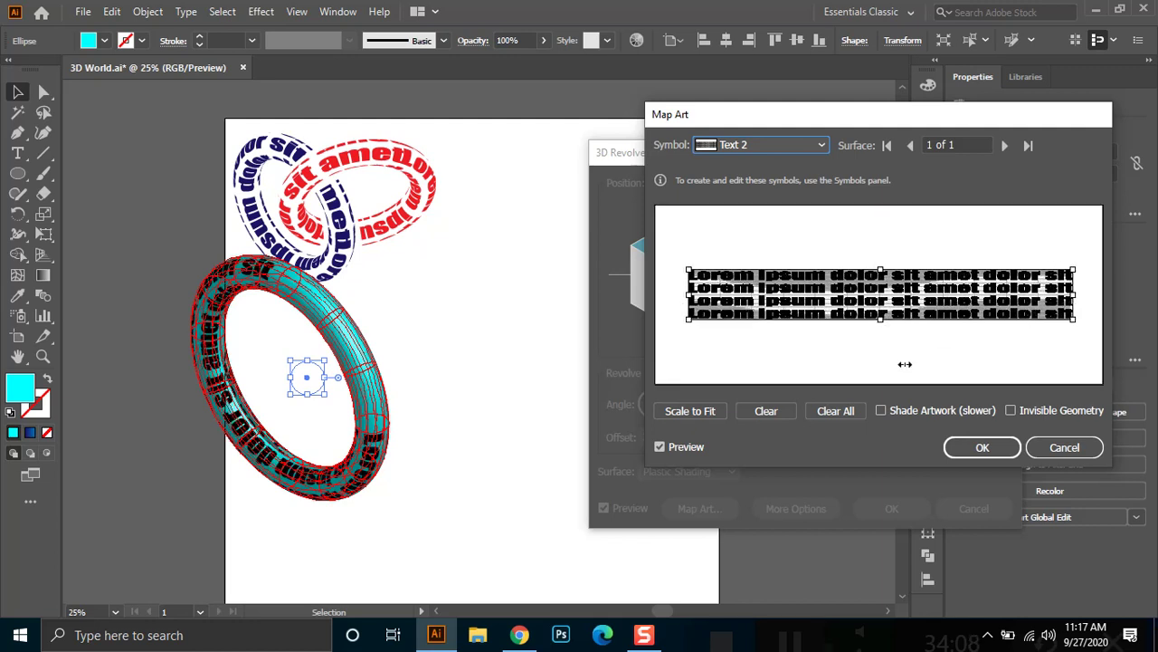
click(697, 412)
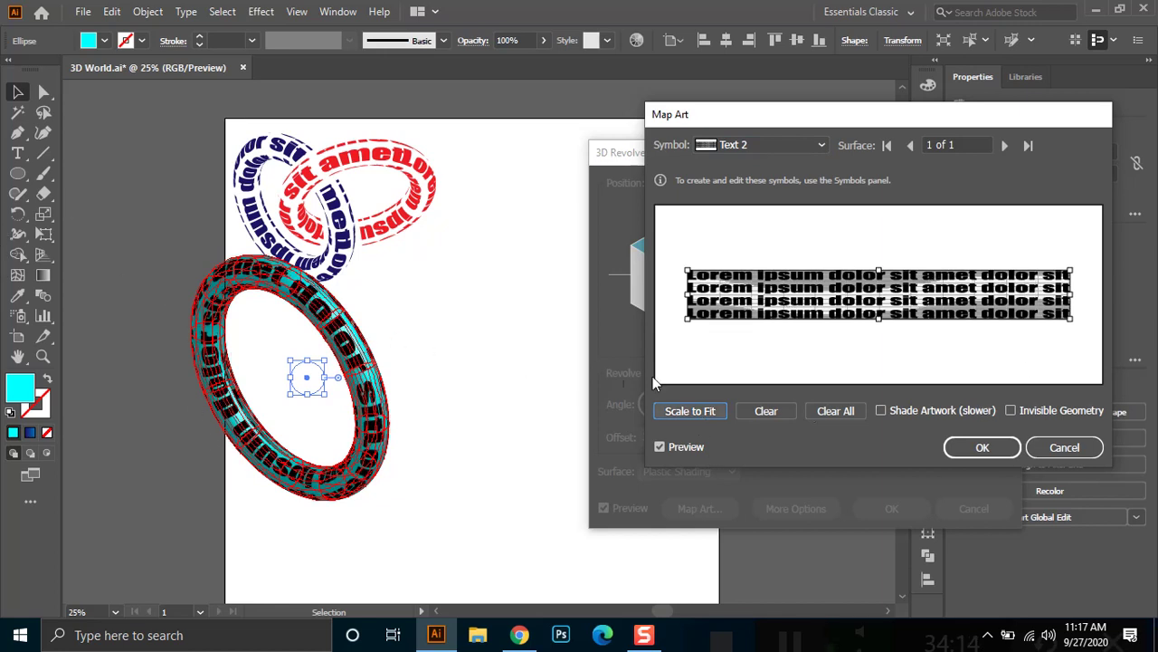
click(999, 447)
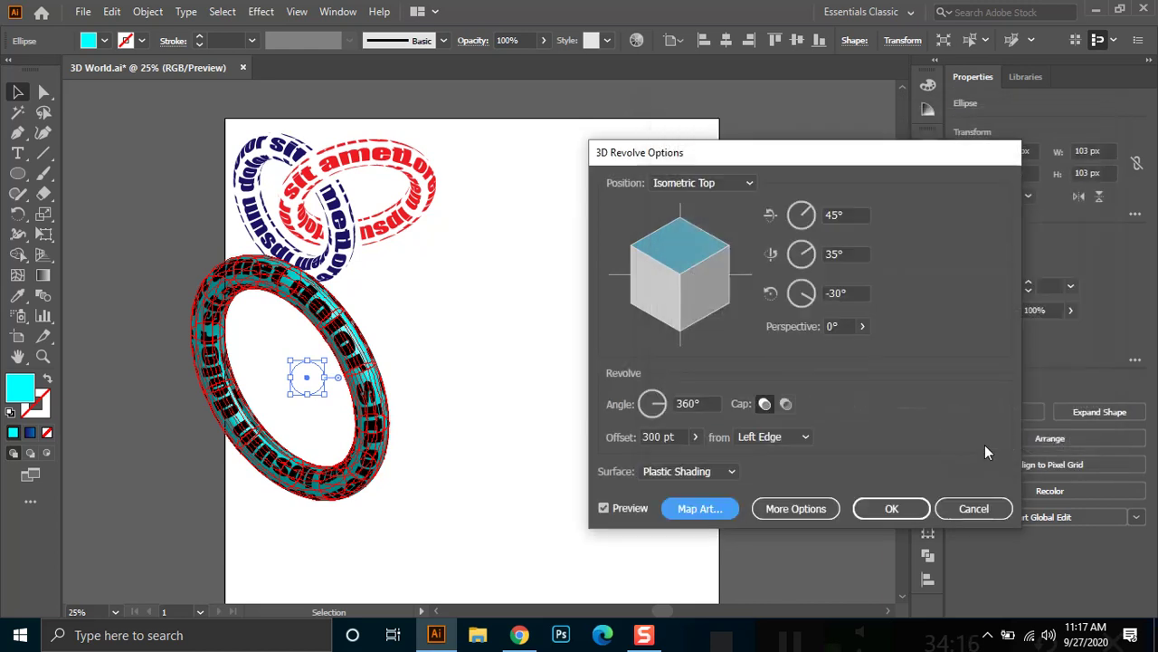
click(908, 516)
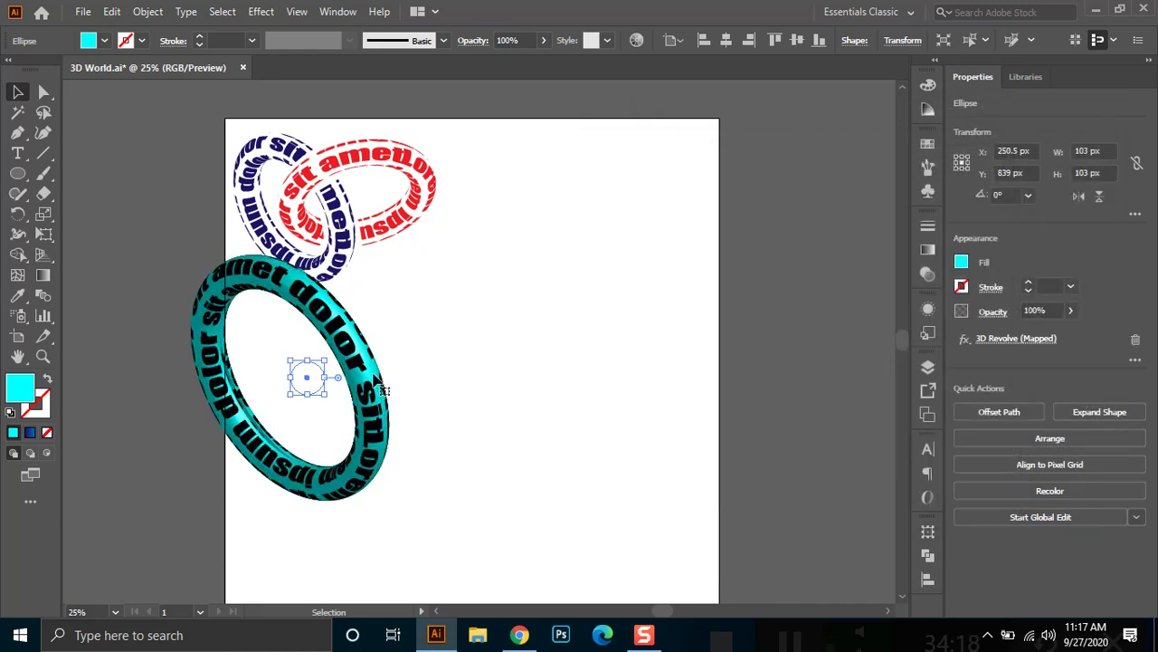
Move the text ring fully onto the artboard below the interlocked rings and fill it with white.
click(433, 386)
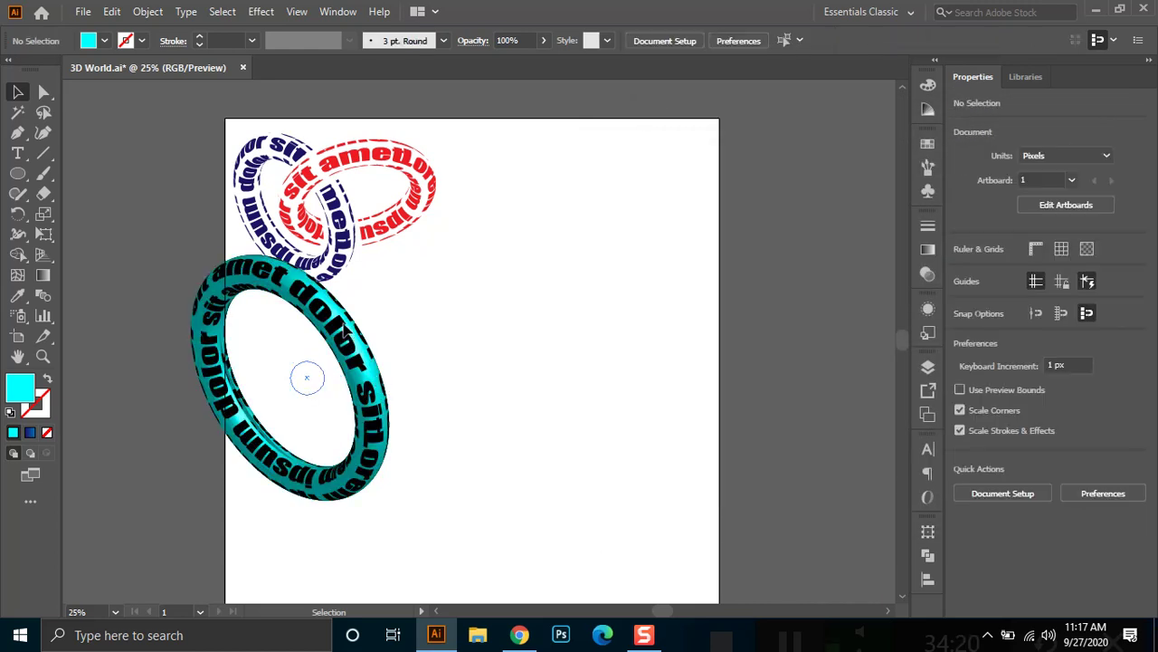
drag(345, 330, 493, 372)
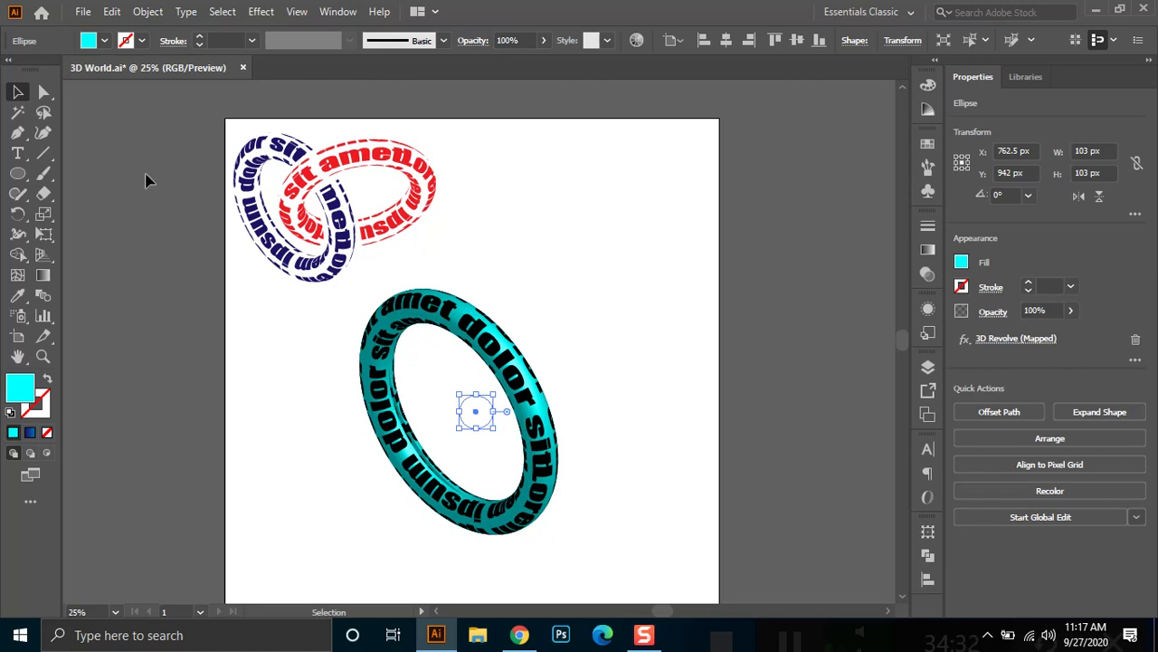
click(103, 41)
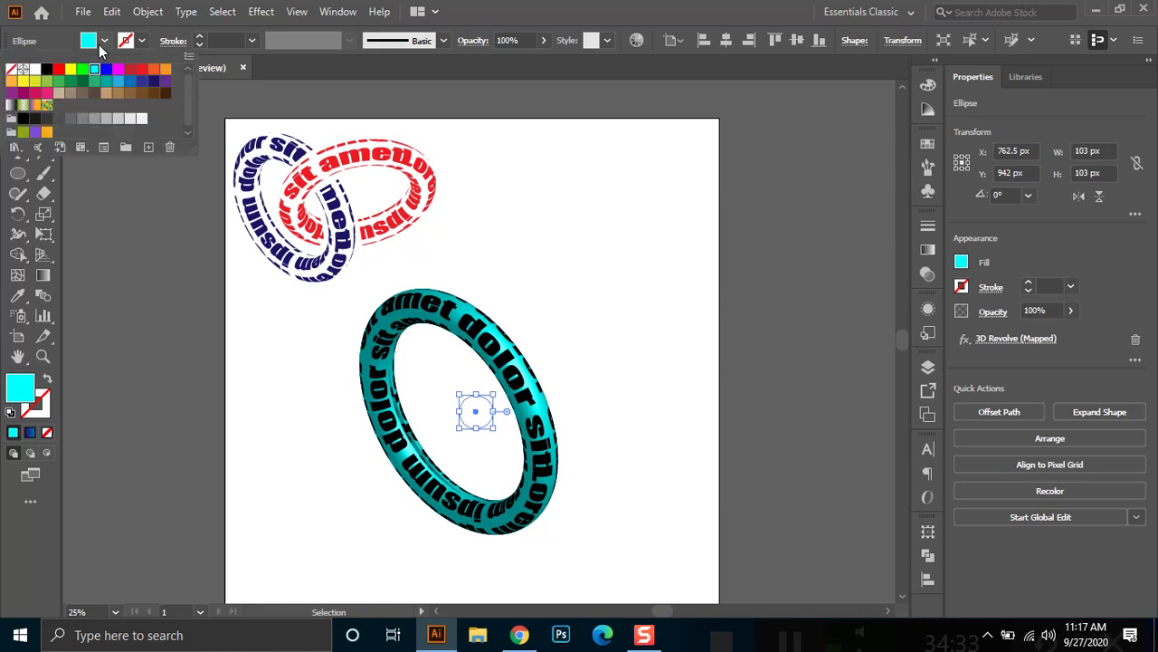
click(10, 70)
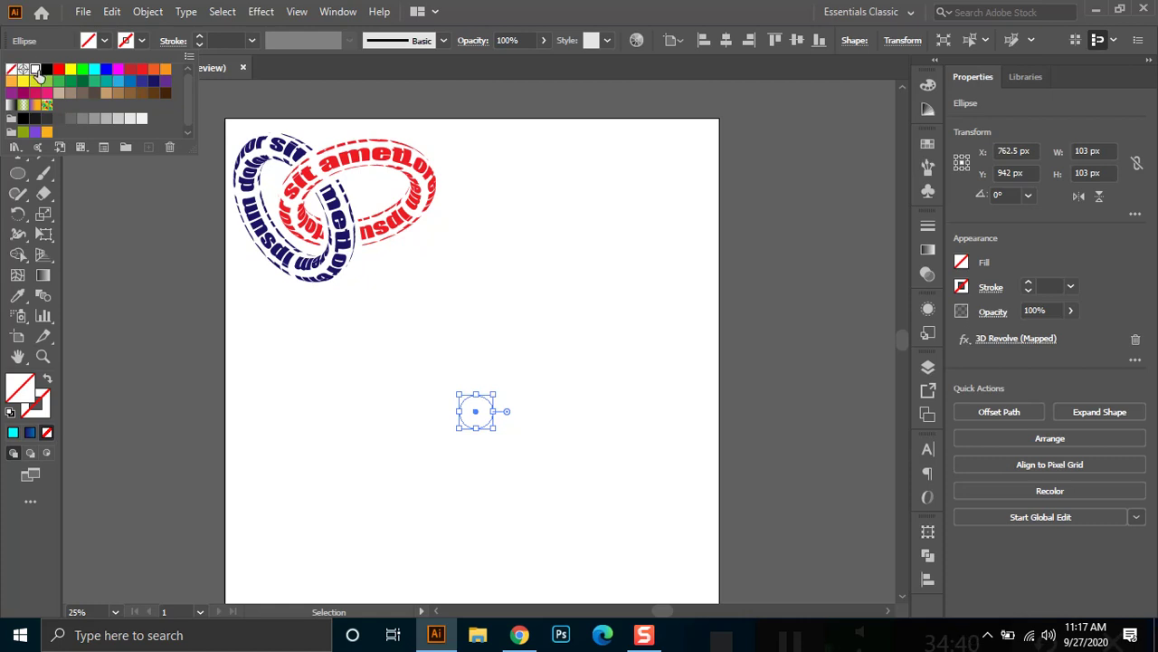
click(36, 71)
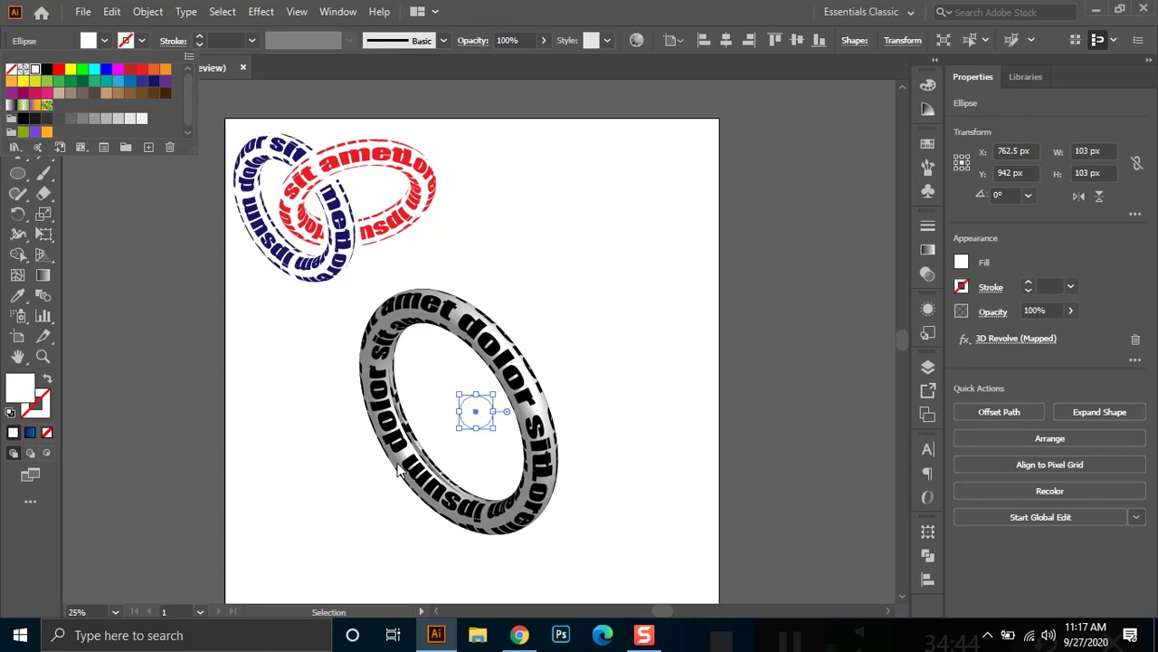
key(Escape)
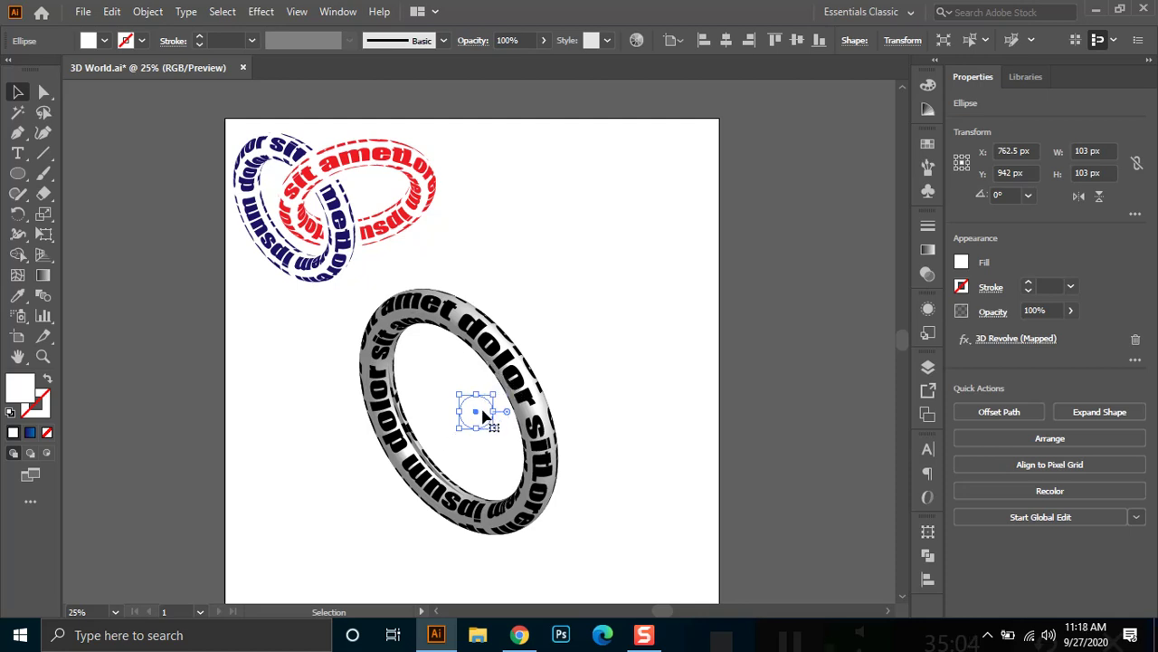
Duplicate the white text ring so one sits off the artboard's left edge and the other in its right half.
drag(503, 415, 209, 424)
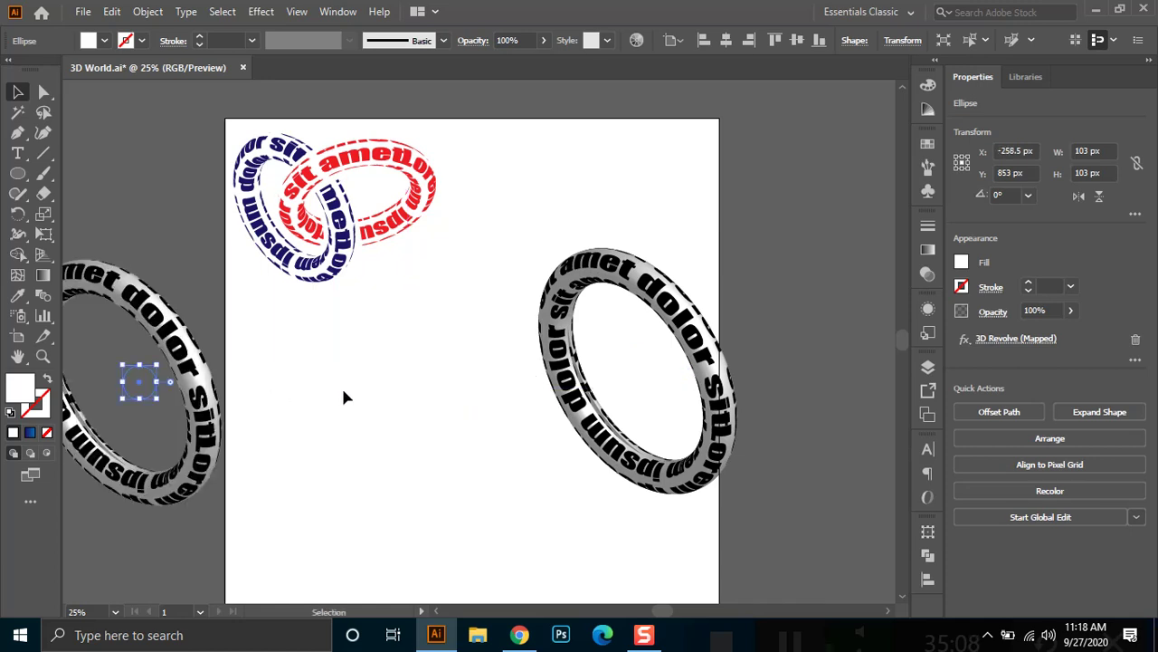
click(678, 387)
drag(665, 381, 649, 405)
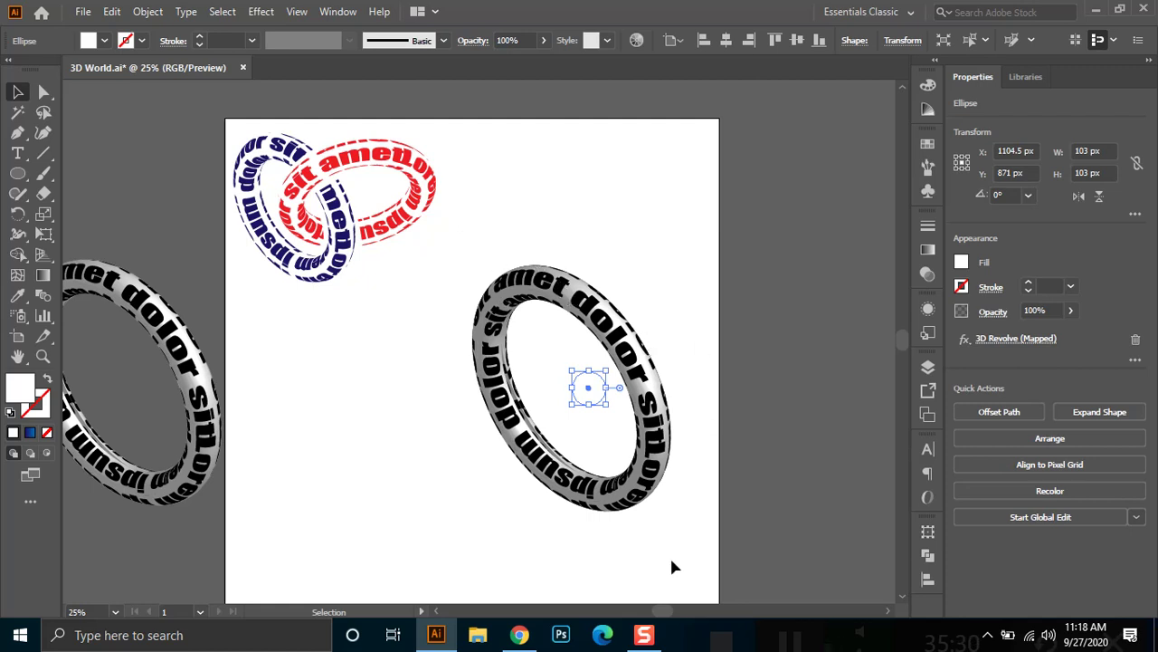
Toggle the 3D Revolve (Mapped) effect of the ring on the artboard off and on to compare it with the base circle.
click(928, 308)
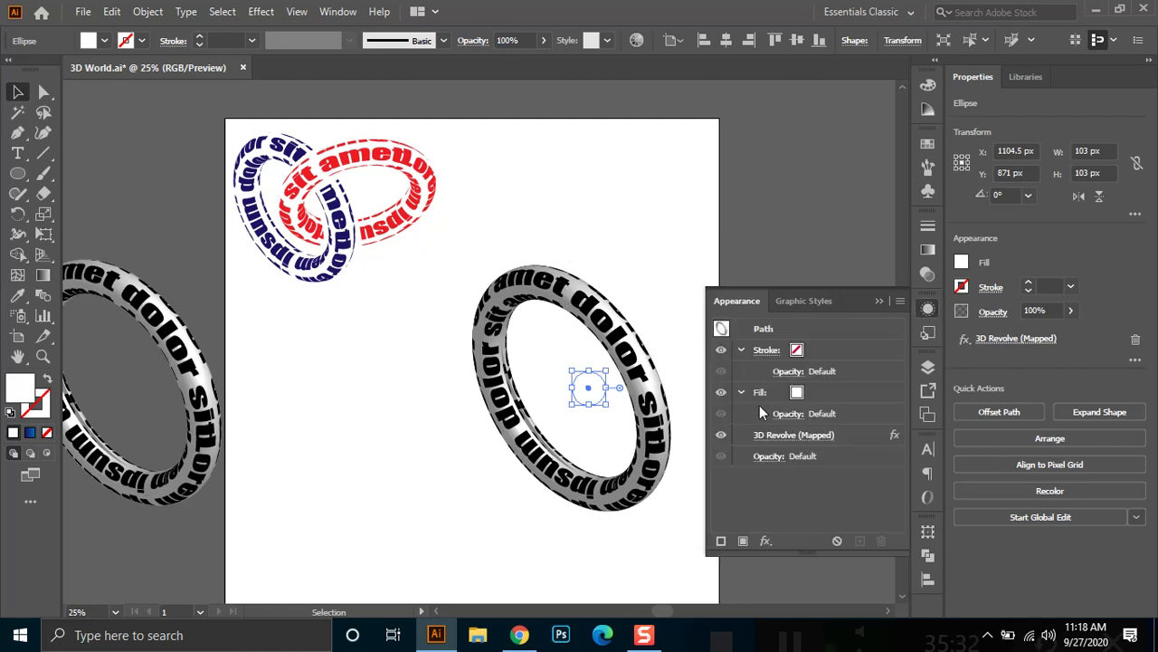
click(721, 435)
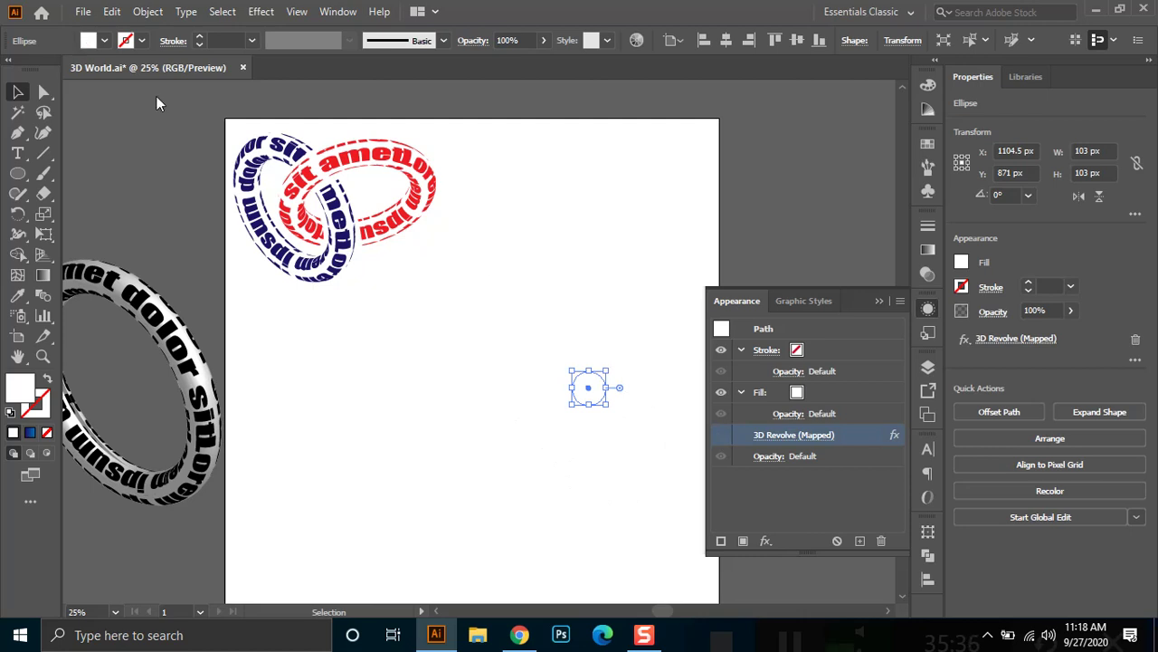
click(722, 440)
click(723, 444)
click(723, 440)
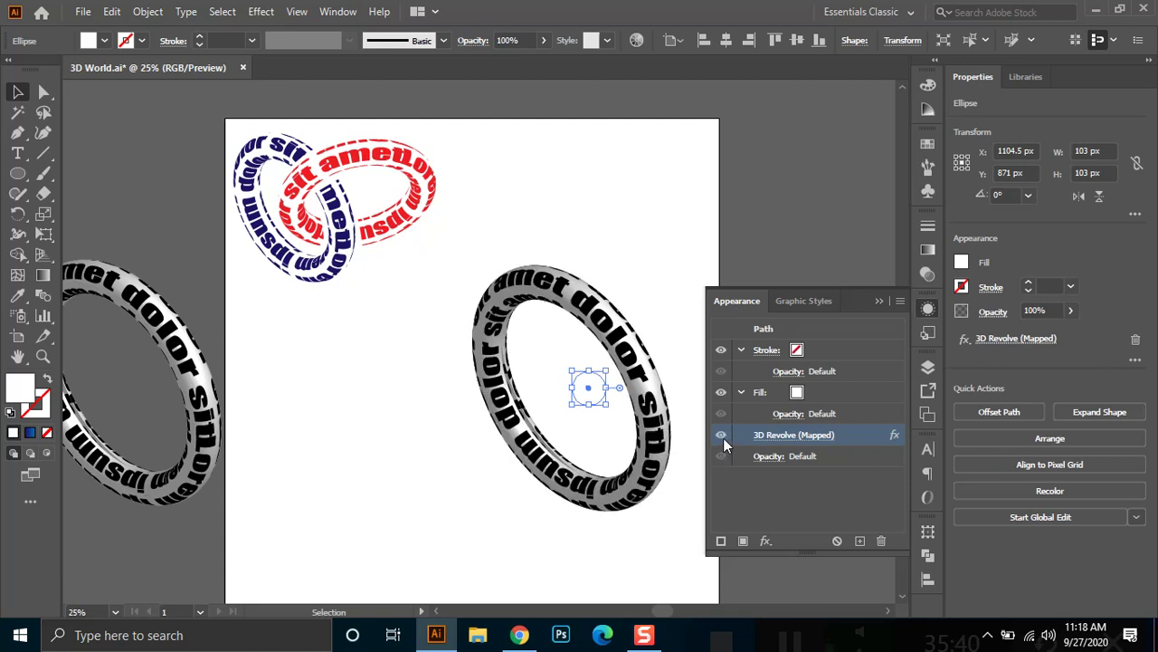
click(880, 303)
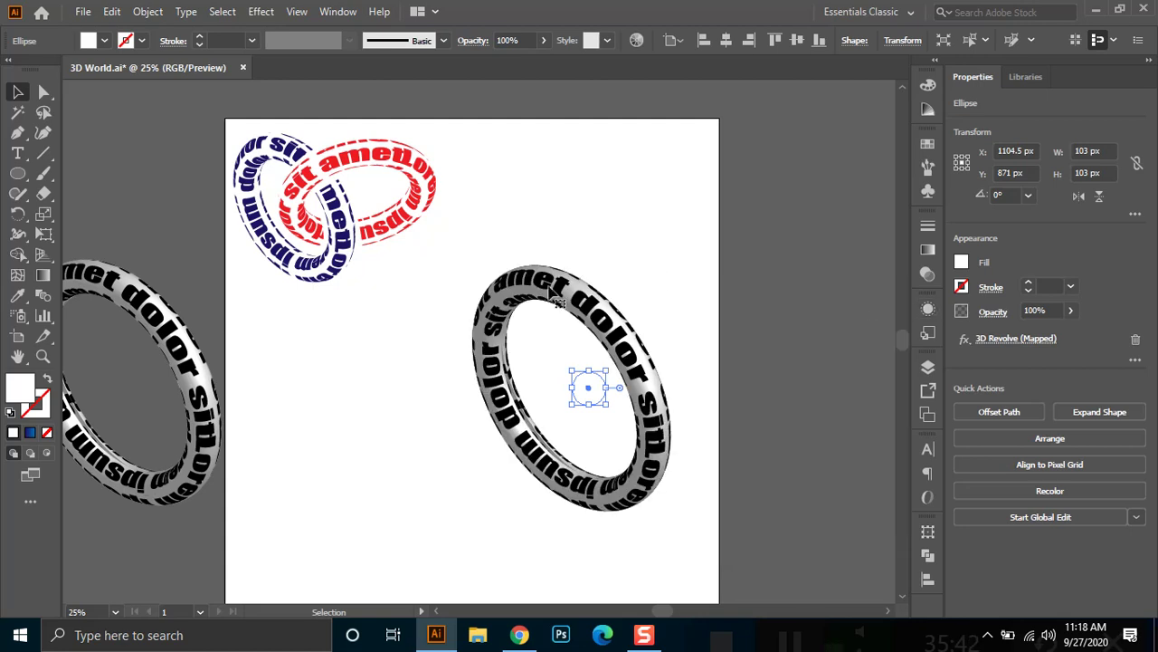
click(927, 308)
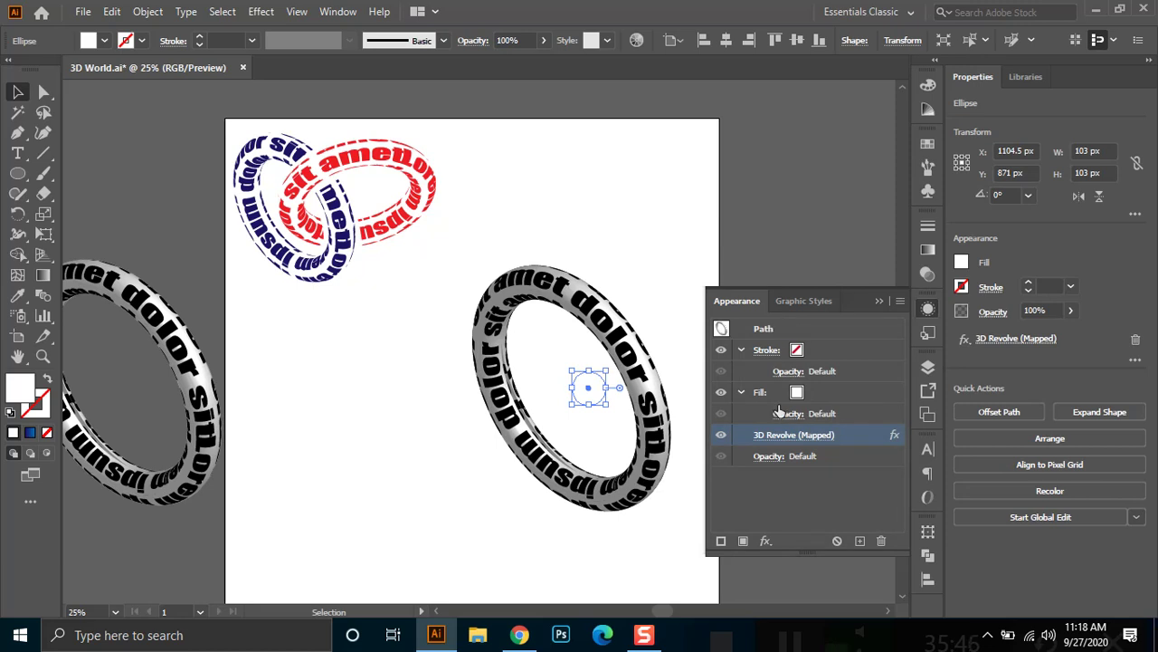
click(880, 303)
Expand the appearance of the text ring on the artboard.
click(148, 11)
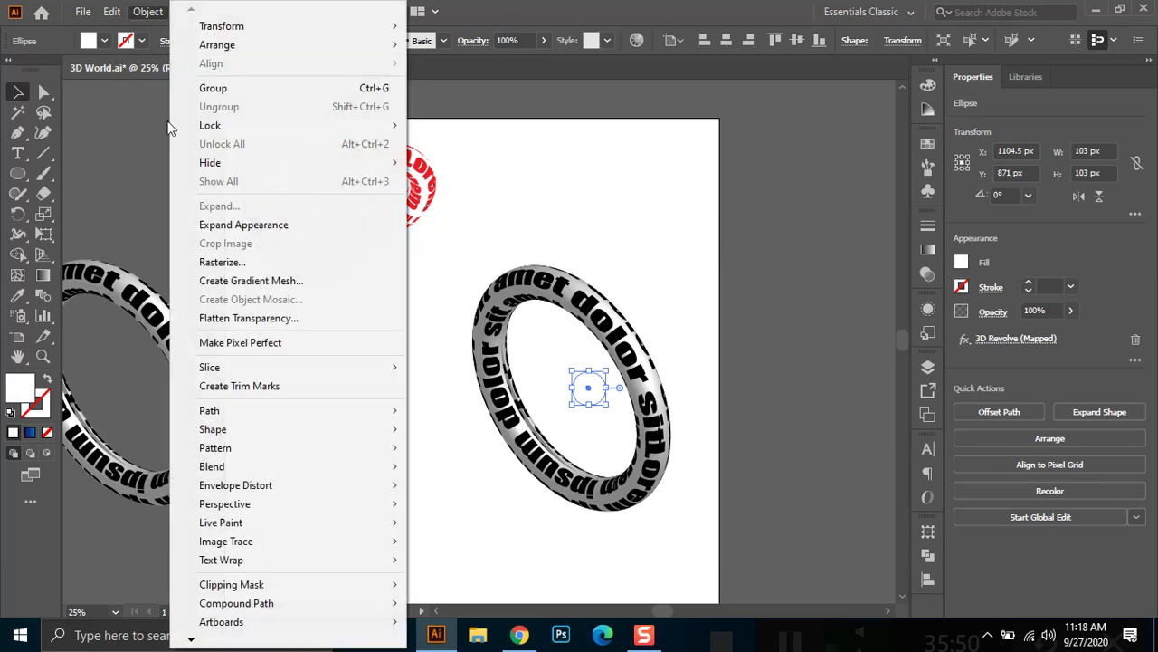
click(299, 230)
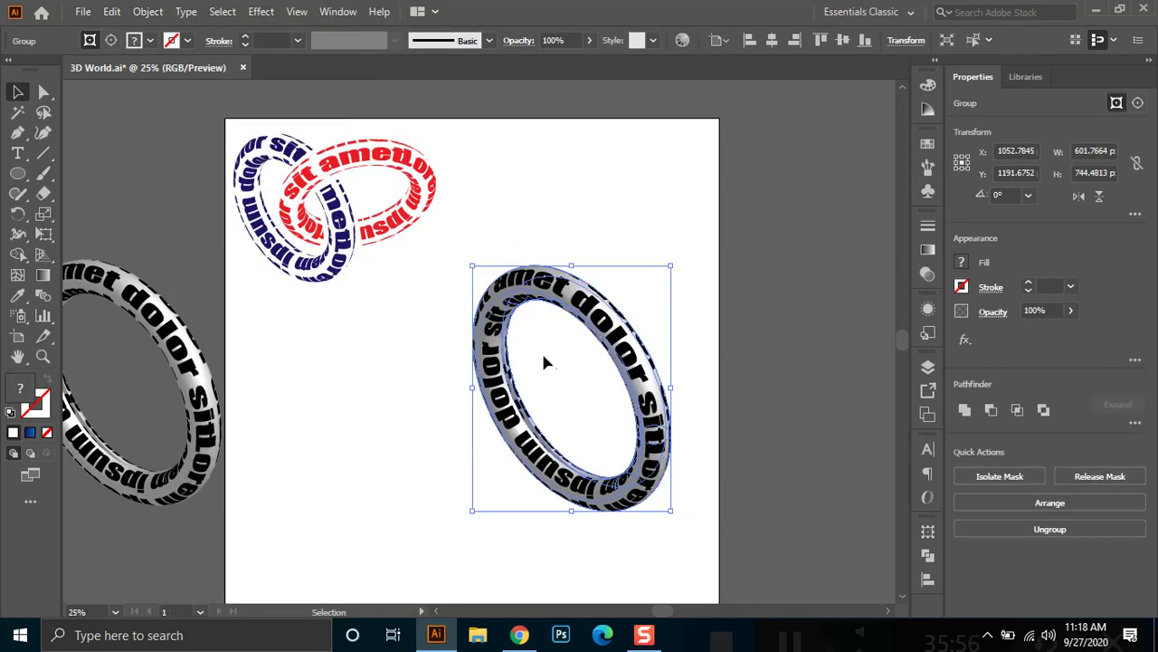
click(147, 11)
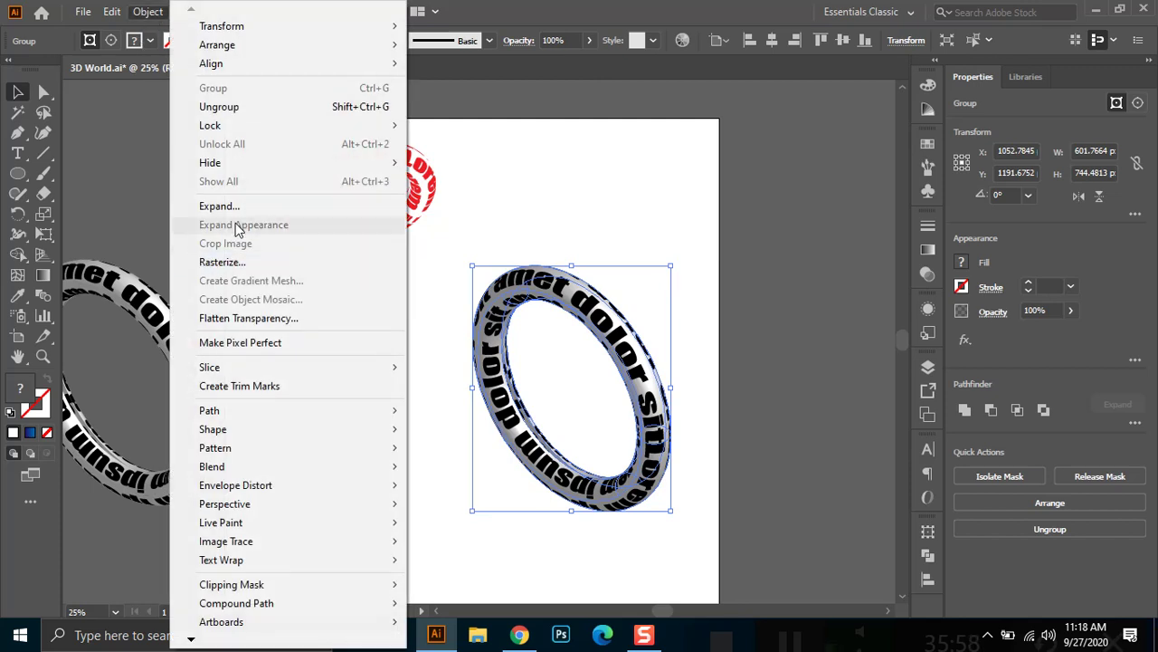
Ungroup the expanded ring twice and release its clipping mask.
right_click(608, 292)
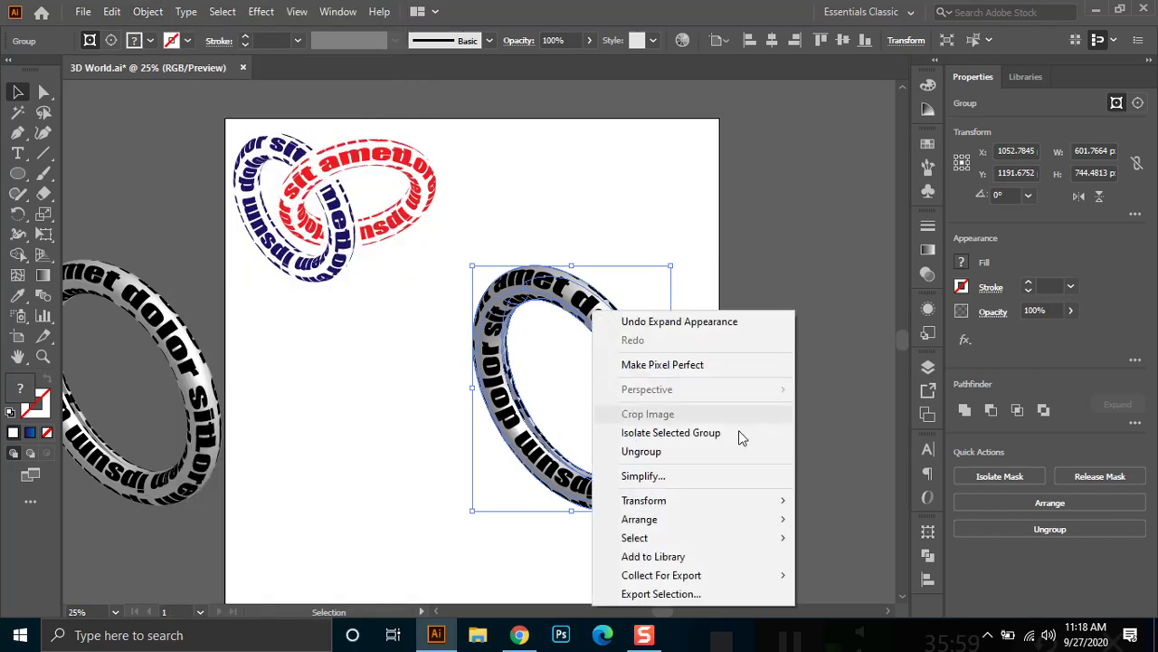
click(690, 454)
right_click(613, 312)
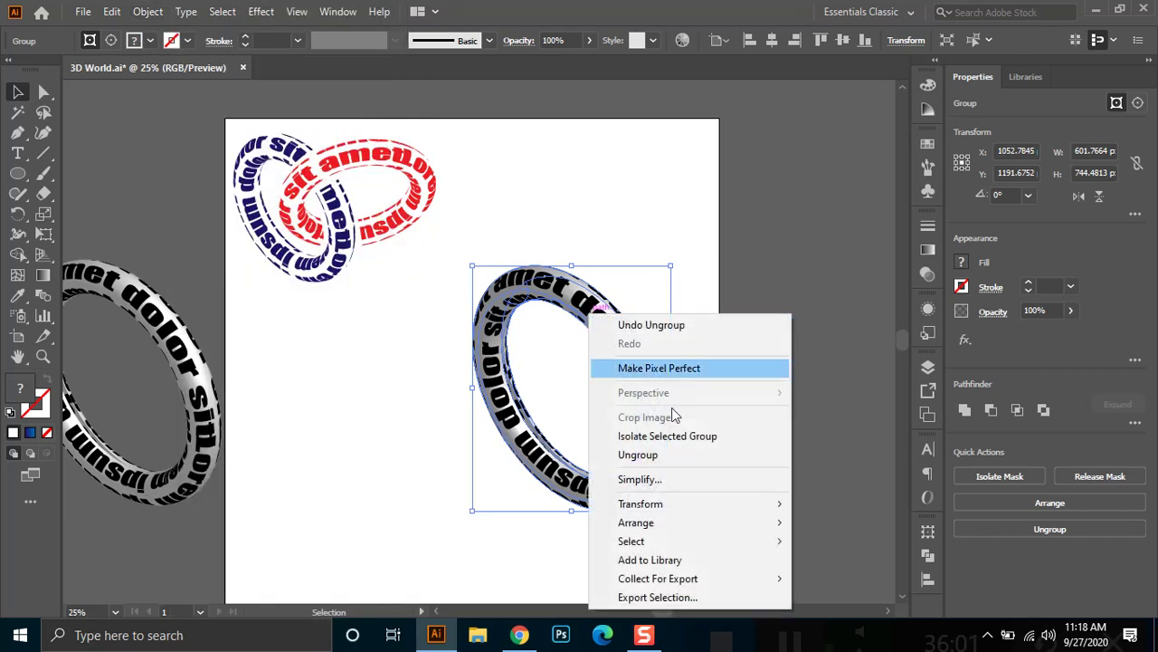
click(685, 456)
right_click(567, 291)
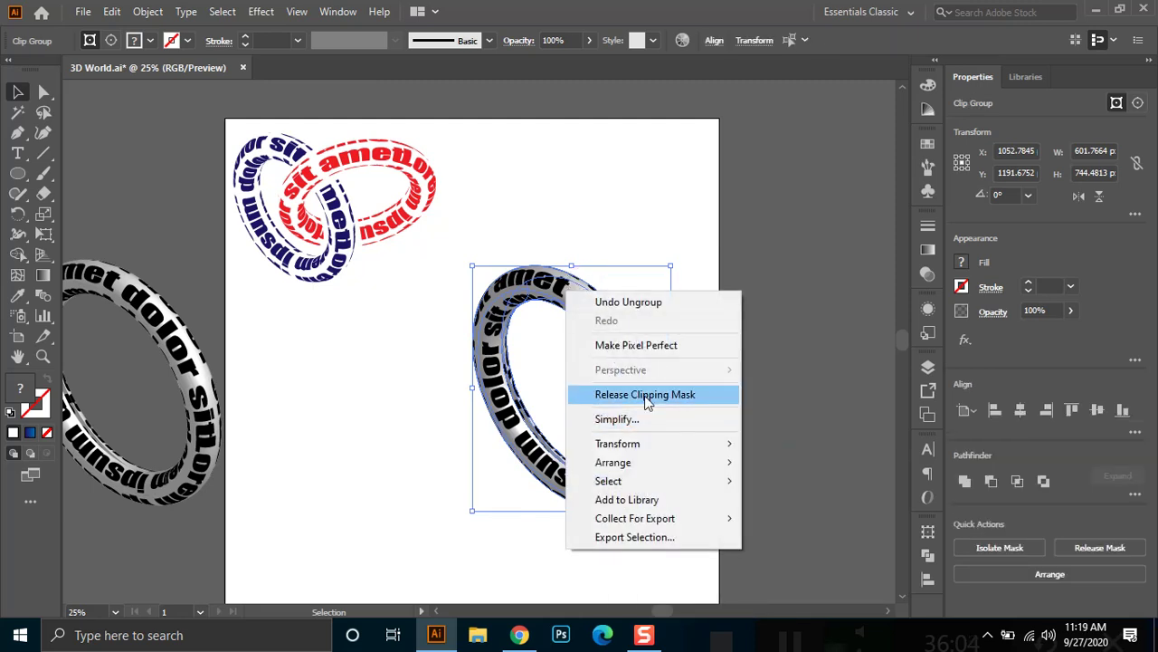
click(644, 395)
Select the released ring artwork on the artboard and ungroup it once more into separate lettering groups.
click(611, 246)
click(605, 343)
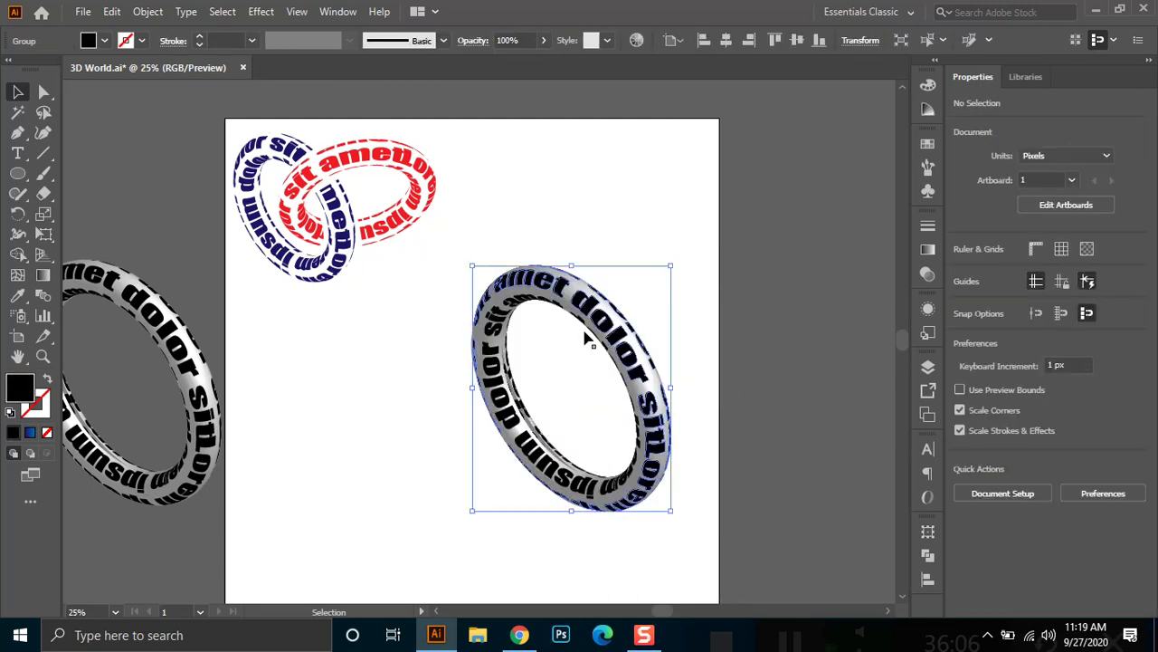
right_click(581, 316)
click(626, 458)
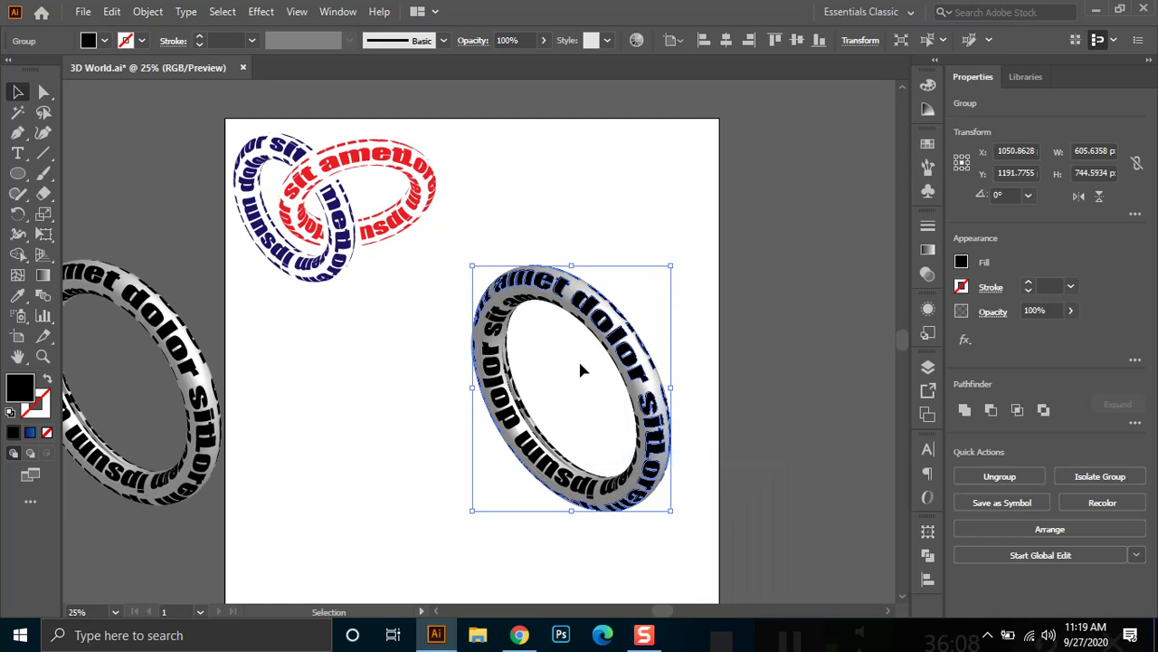
Select the ring's outer, front and inner lettering groups one after another to examine how the text is divided.
click(562, 309)
click(561, 309)
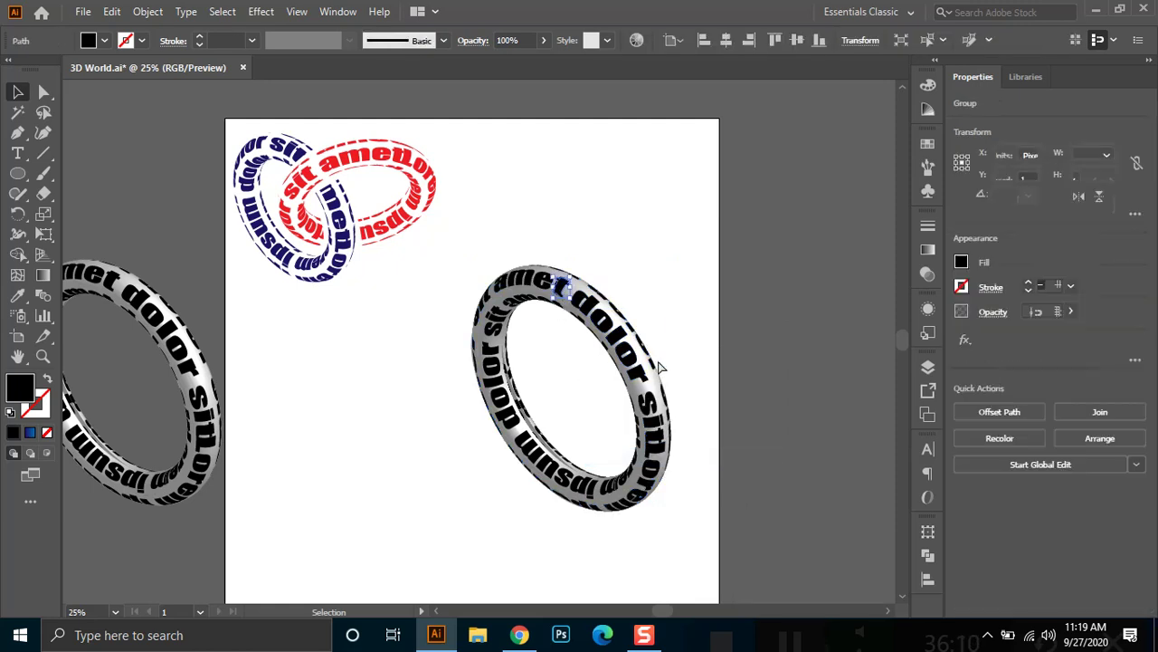
click(584, 307)
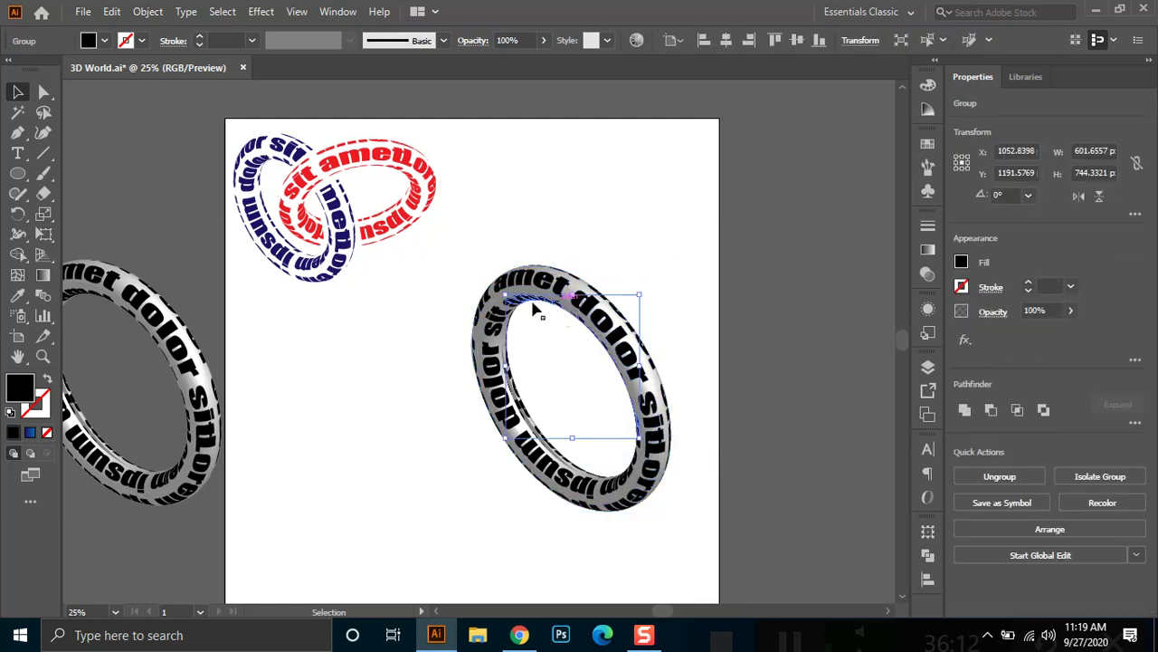
click(491, 326)
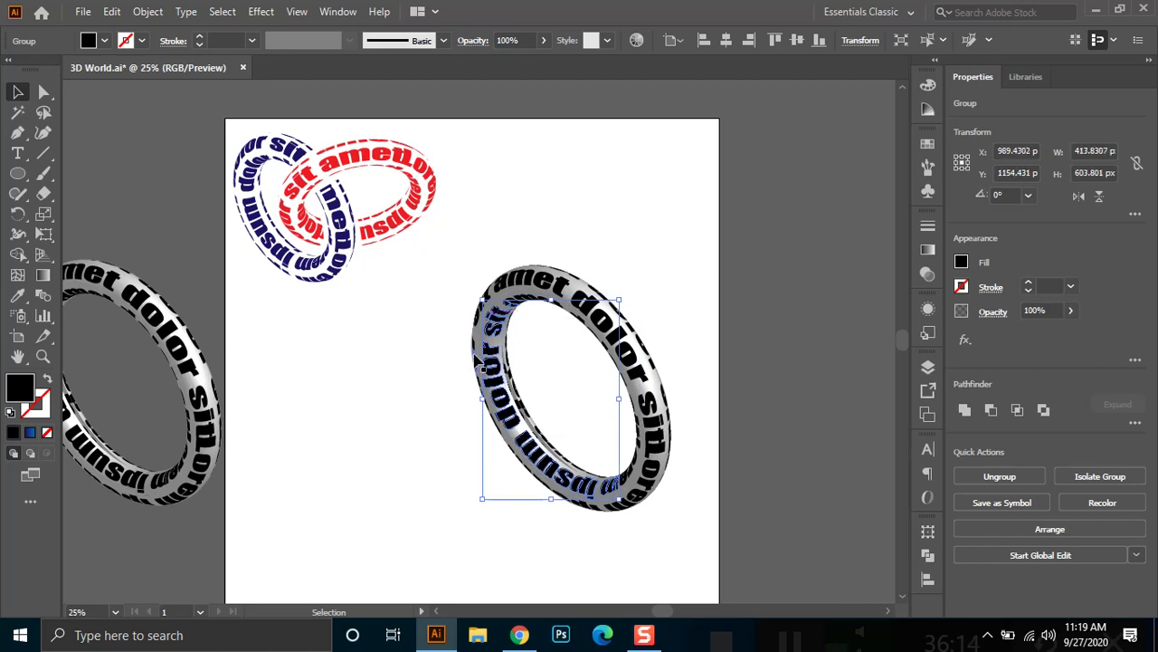
click(509, 442)
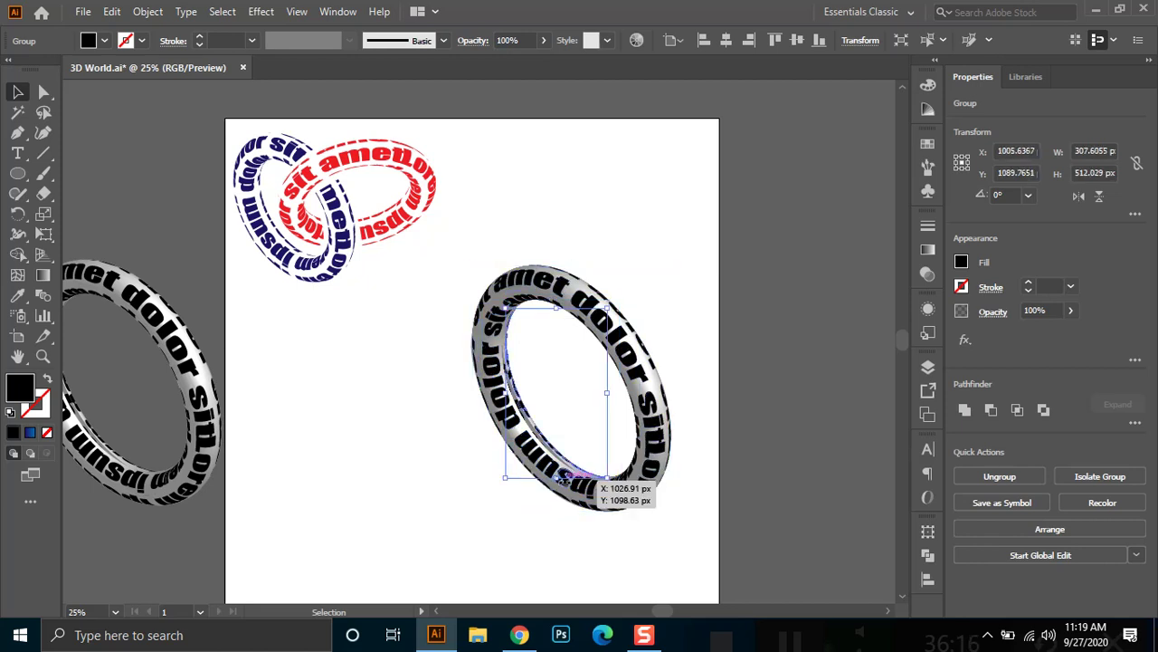
click(583, 481)
click(657, 495)
click(637, 478)
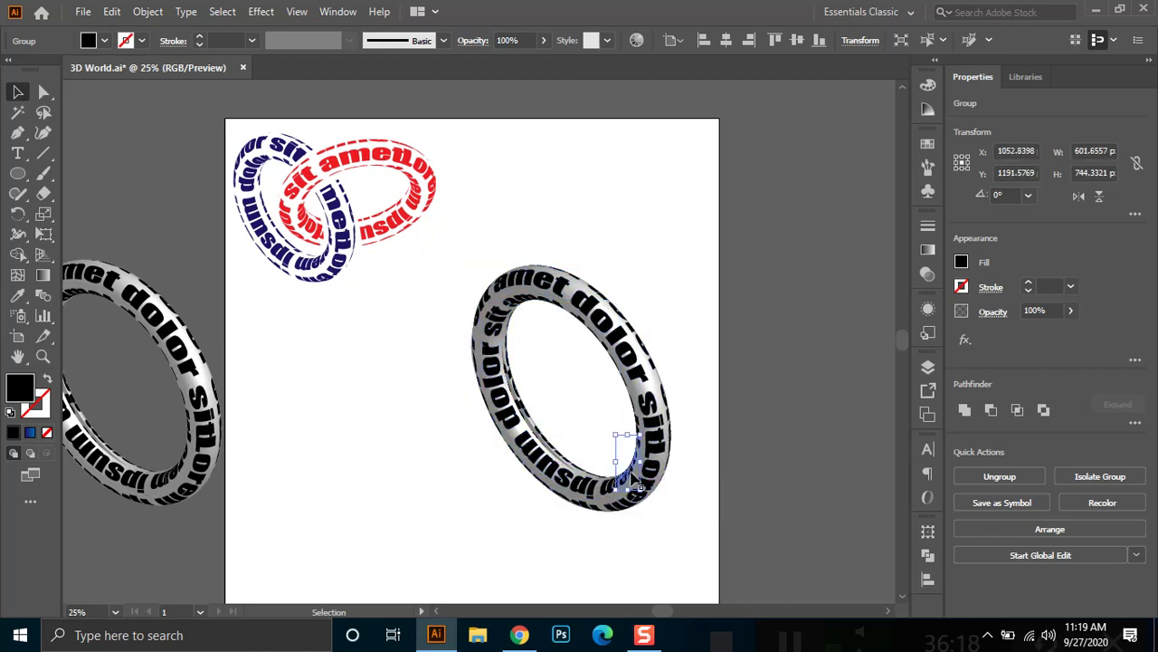
click(638, 411)
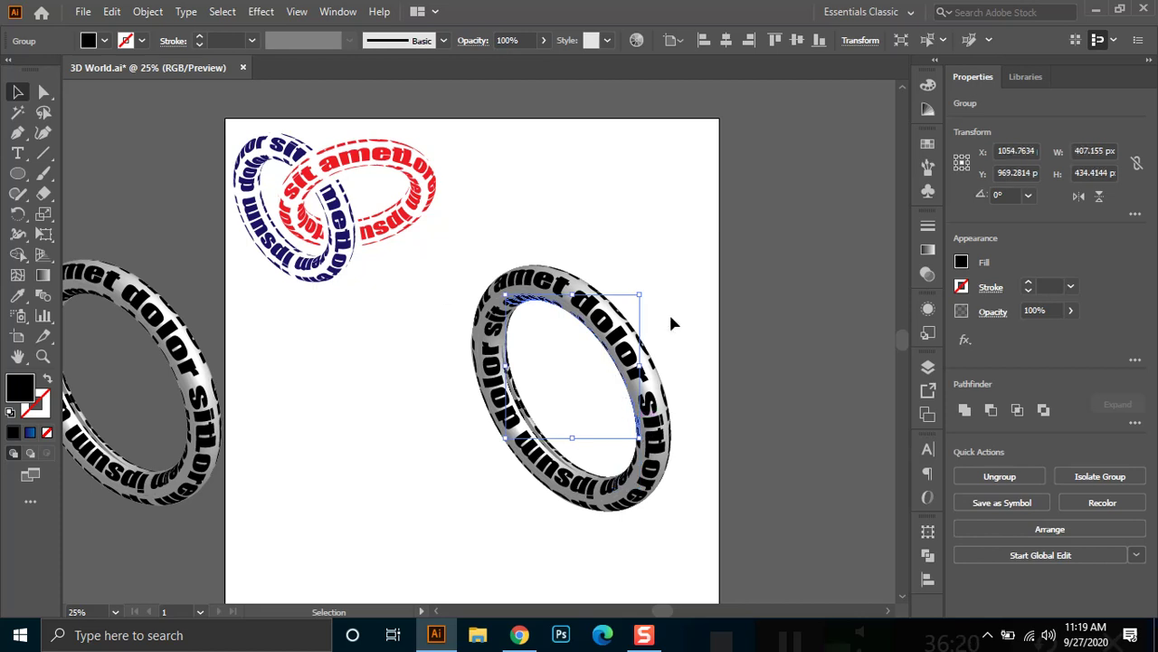
click(643, 364)
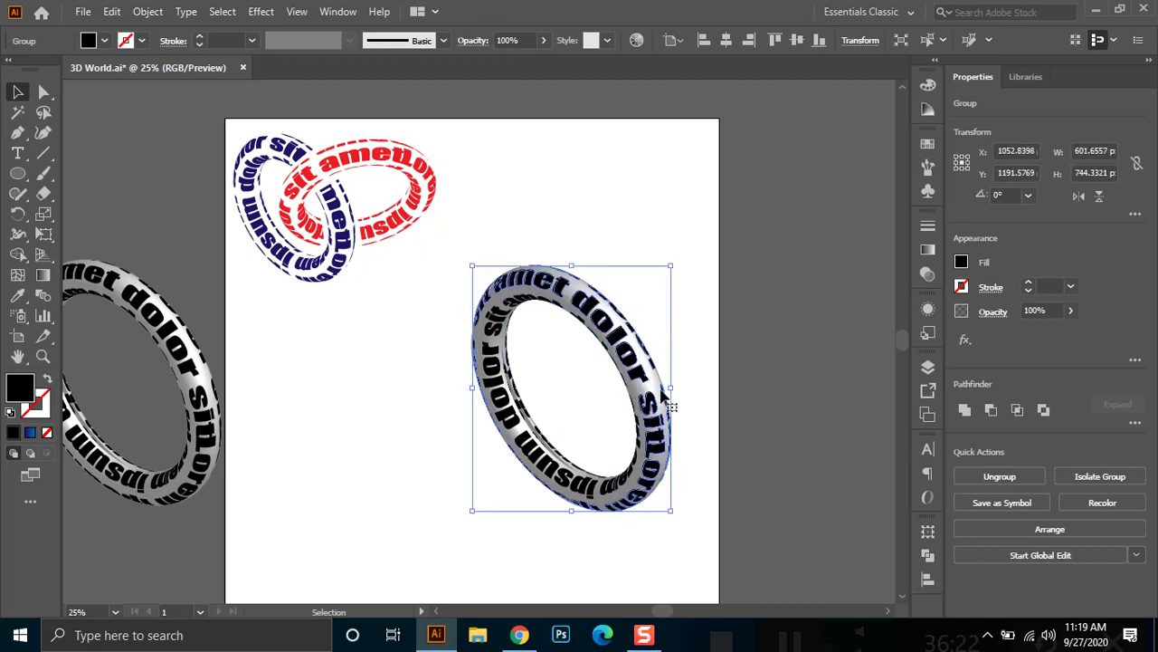
click(713, 429)
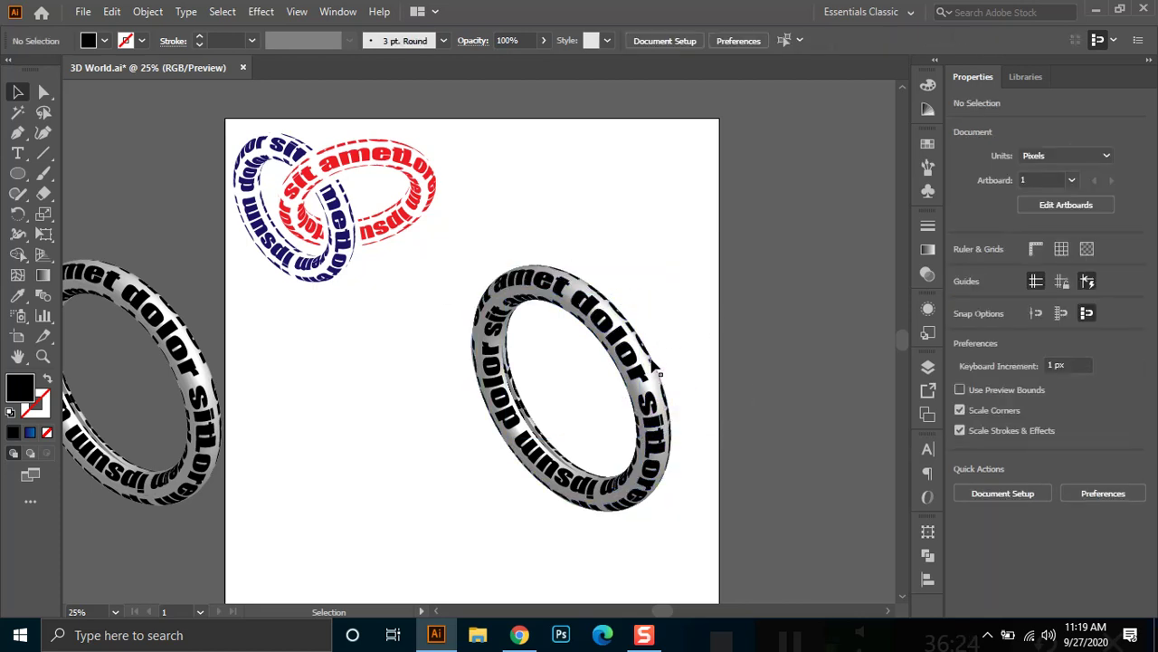
Select every object that shares the fill color of the ring's black outer lettering group.
click(529, 274)
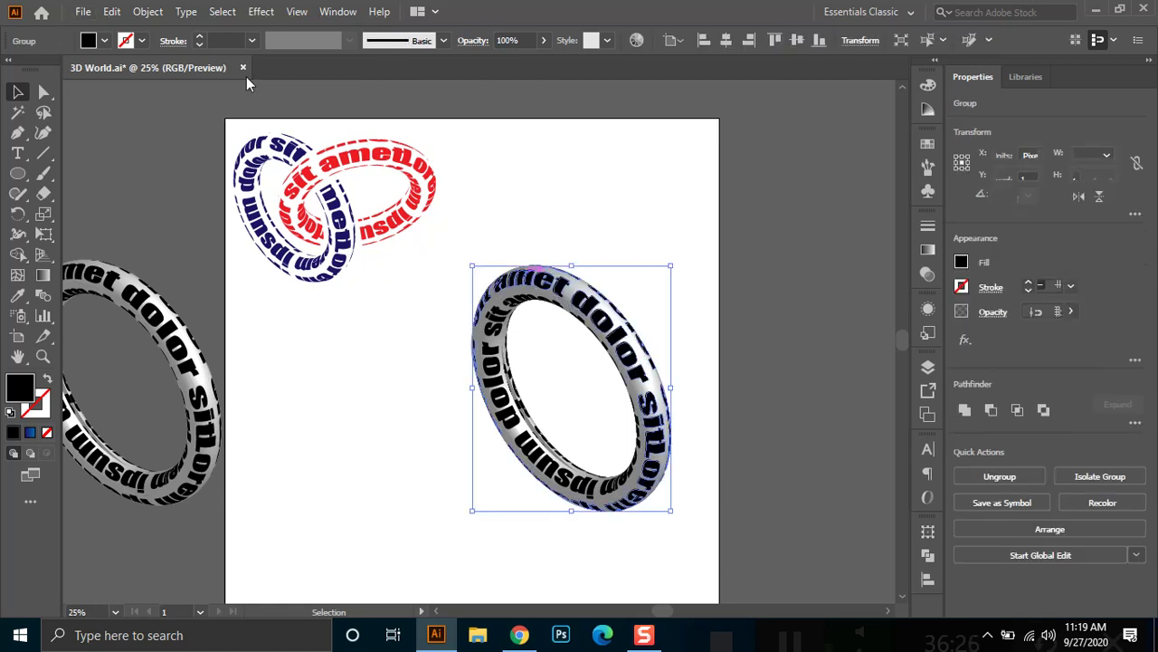
click(152, 12)
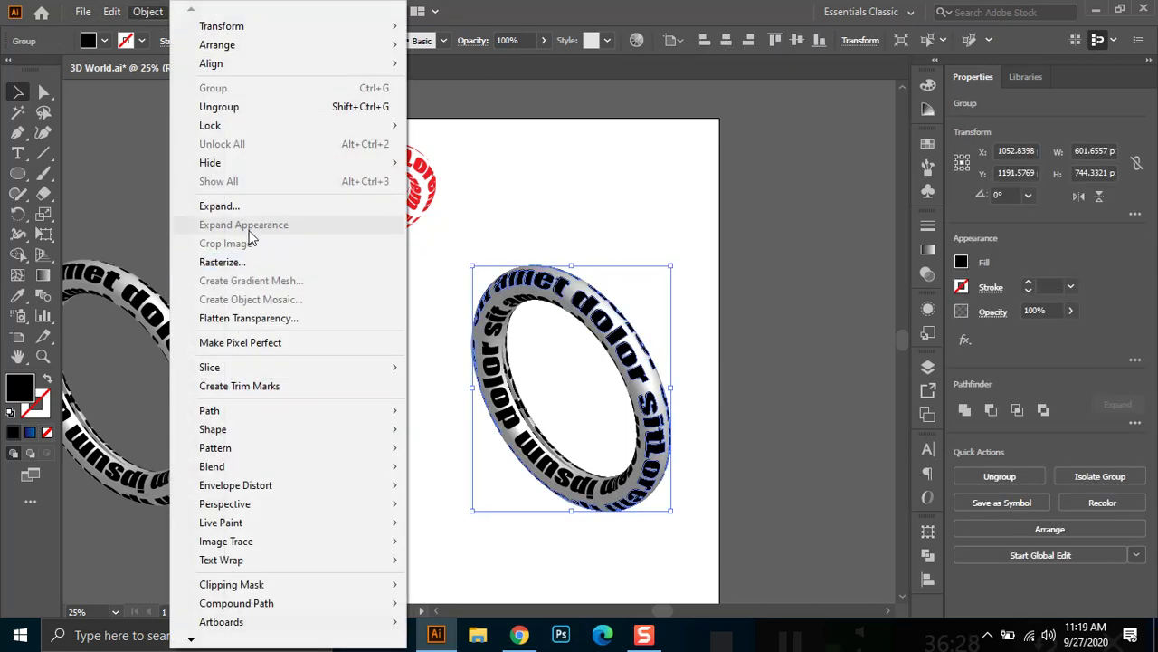
click(145, 11)
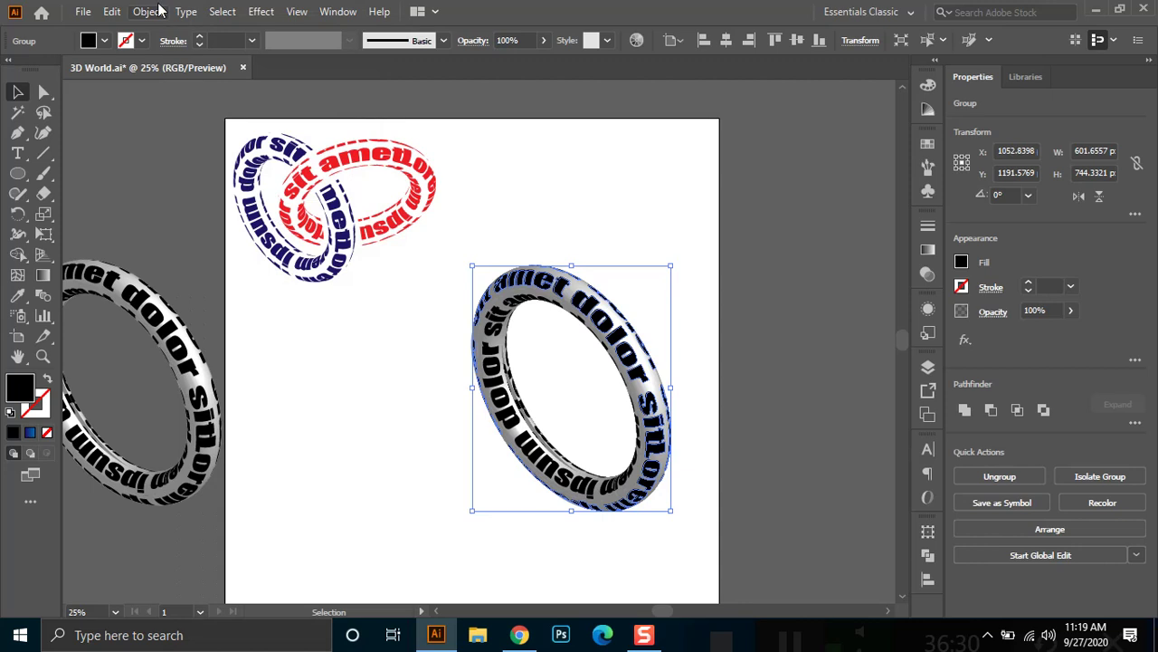
click(221, 11)
mouse_move(322, 174)
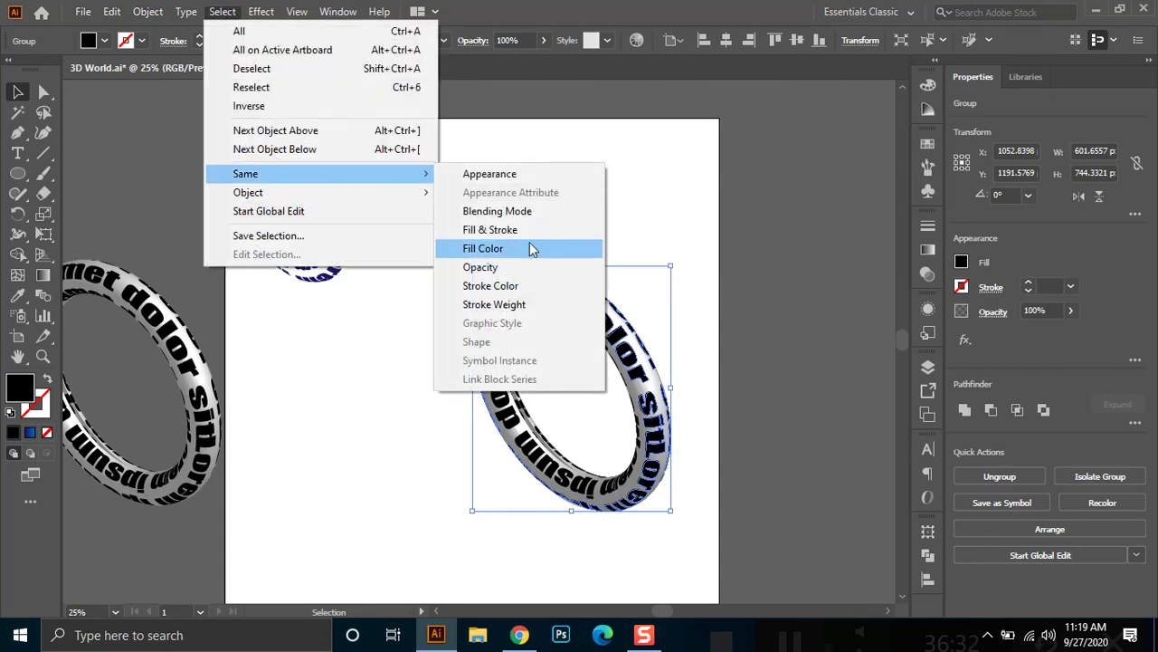
click(529, 248)
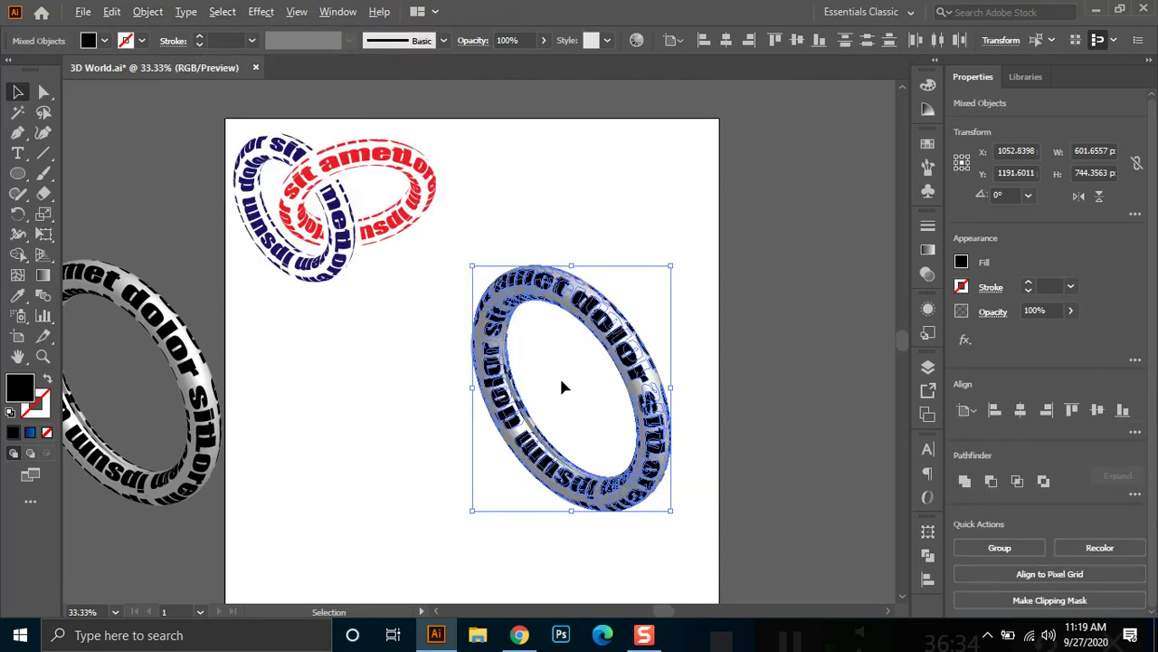
Try moving all the same-colored black pieces off the shaded ring, undo the move and clear the selection.
scroll(562, 380, up, 1)
drag(497, 336, 259, 319)
drag(326, 271, 324, 333)
click(620, 204)
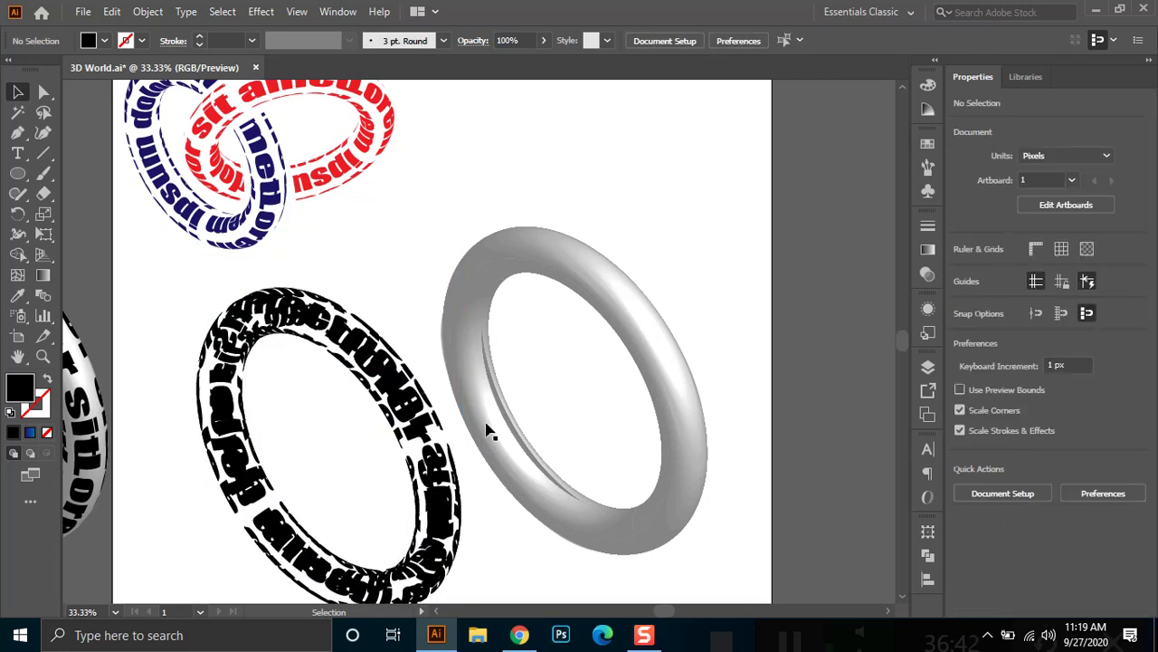
drag(507, 461, 494, 406)
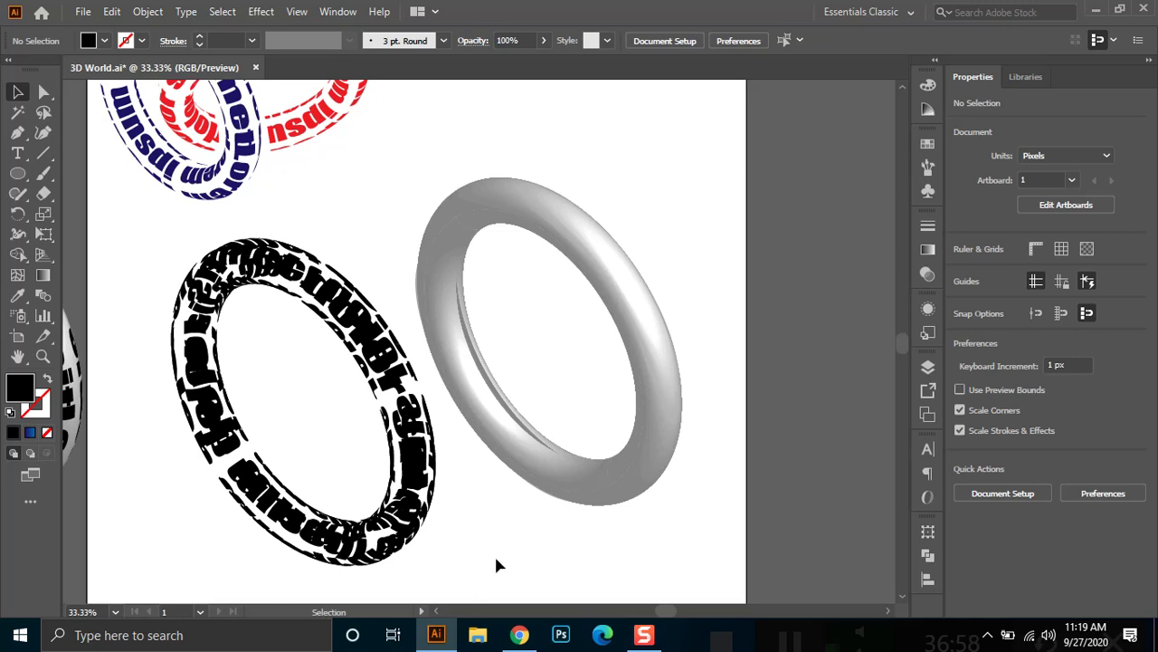
key(ctrl+z)
key(ctrl+z)
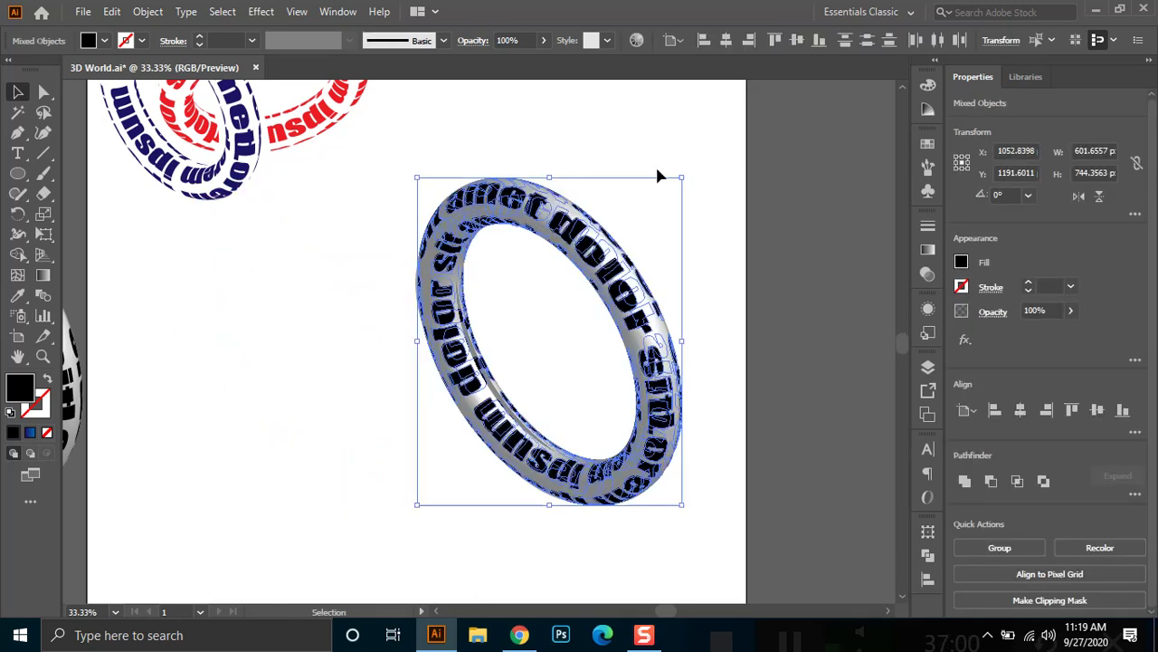
click(603, 186)
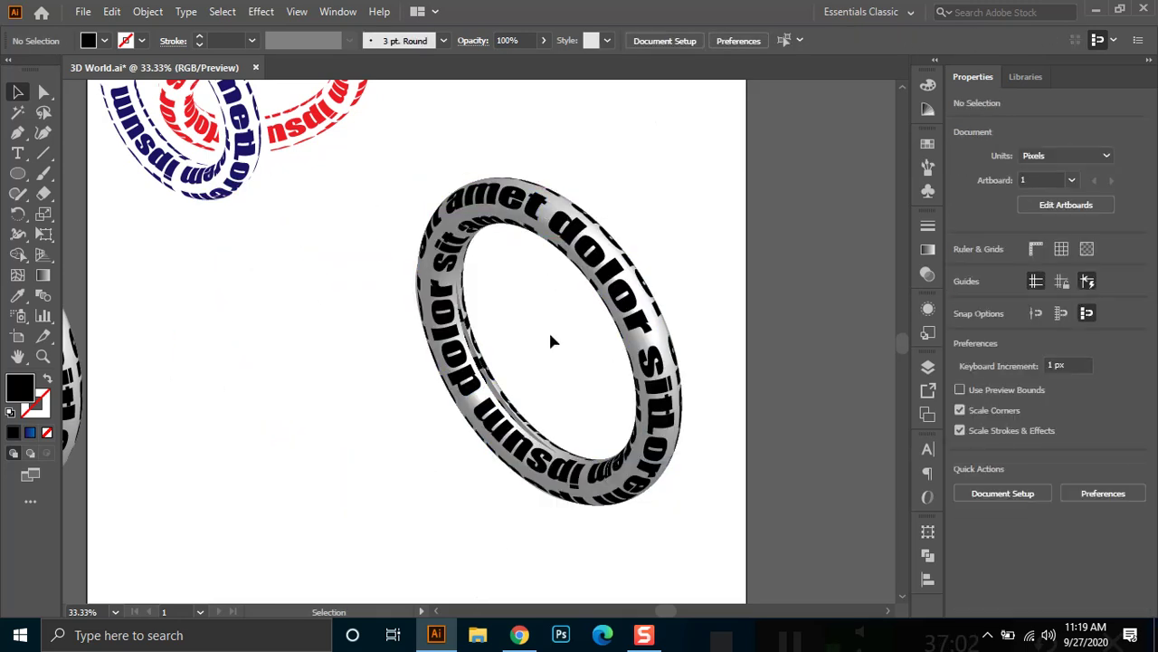
Move only the visible lettering groups off the shaded ring toward the artboard's lower left and delete the leftover shaded ring.
click(538, 208)
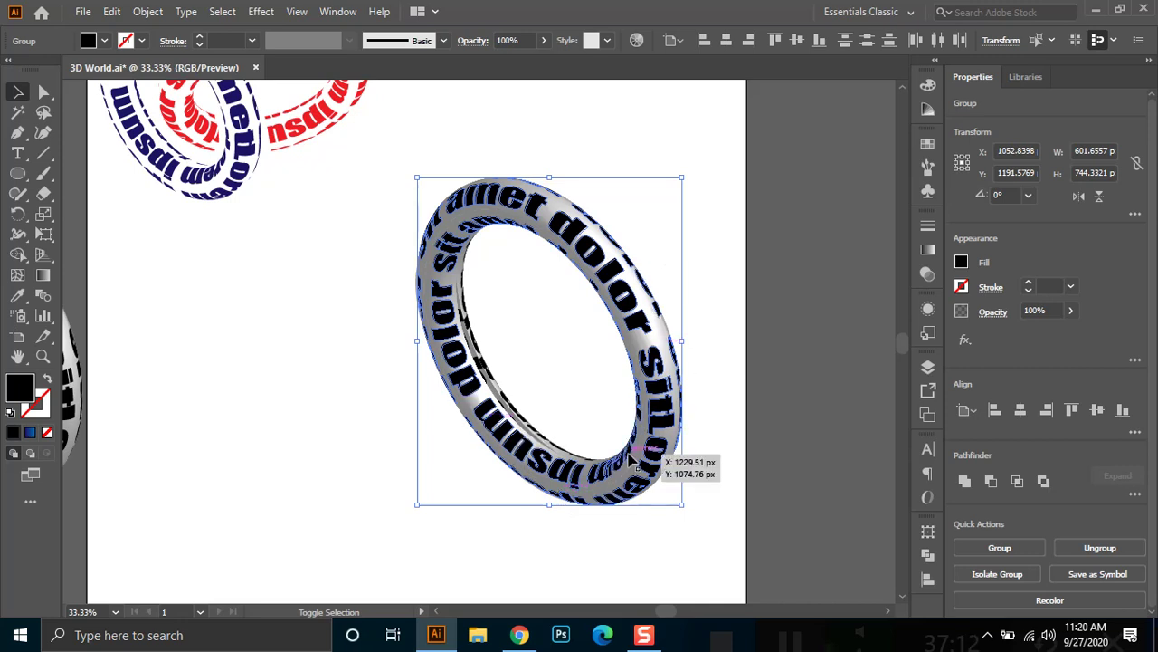
key(ctrl+plus)
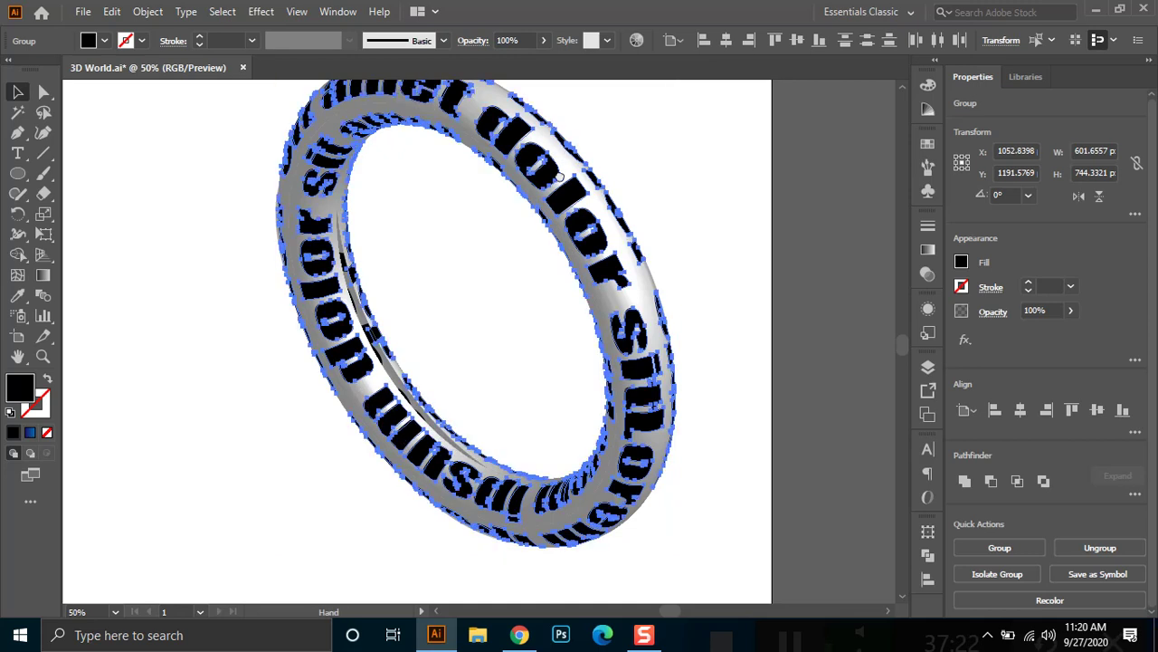
drag(559, 156, 559, 207)
scroll(442, 221, down, 1)
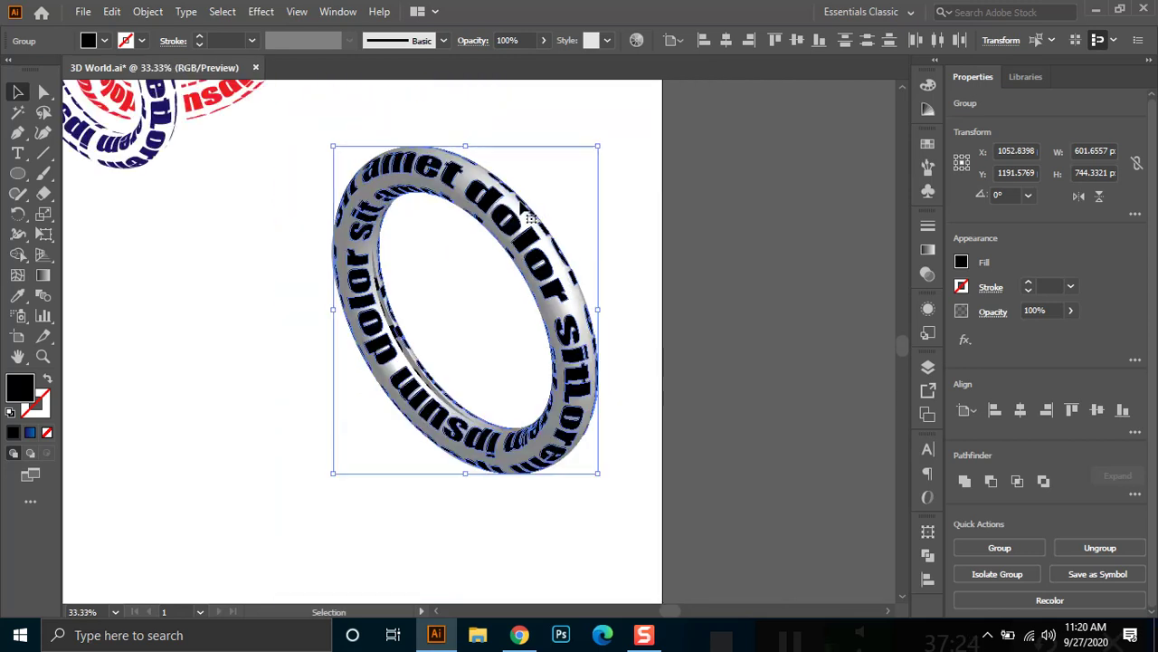
scroll(548, 232, down, 1)
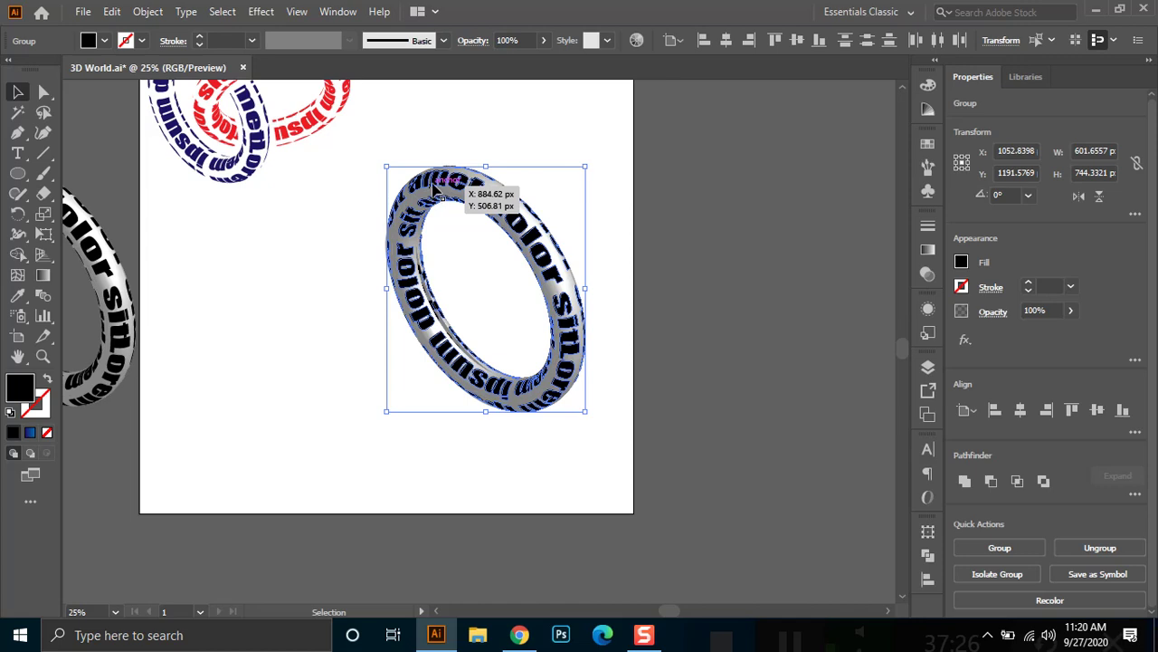
drag(436, 188, 272, 343)
click(489, 489)
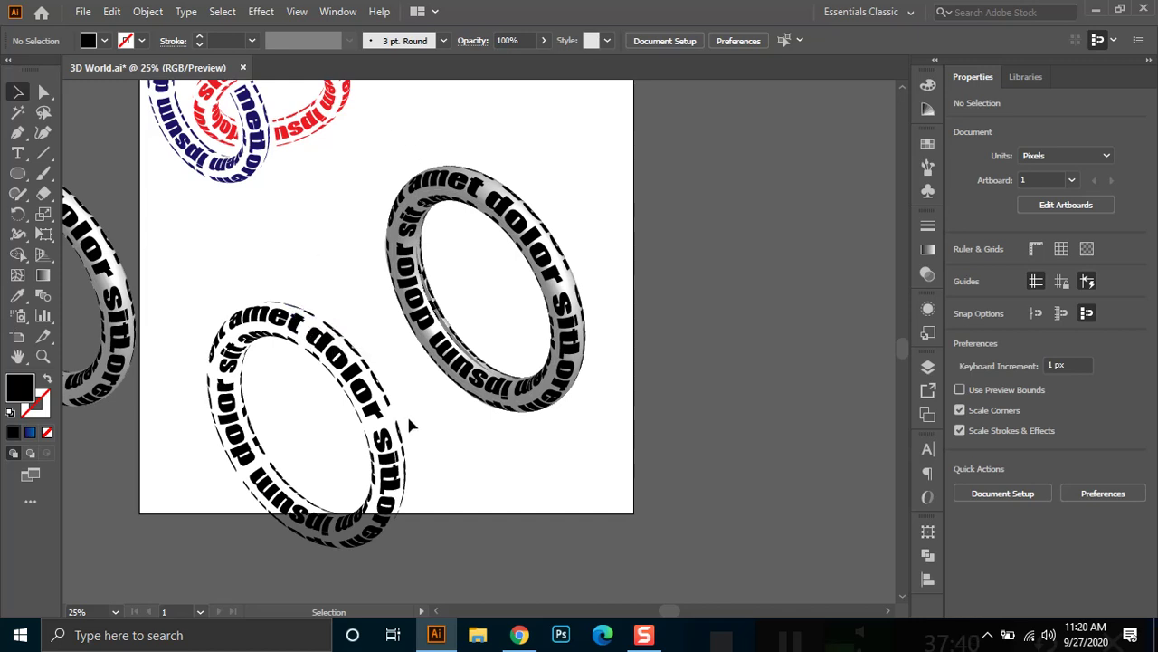
drag(588, 166, 499, 458)
key(Delete)
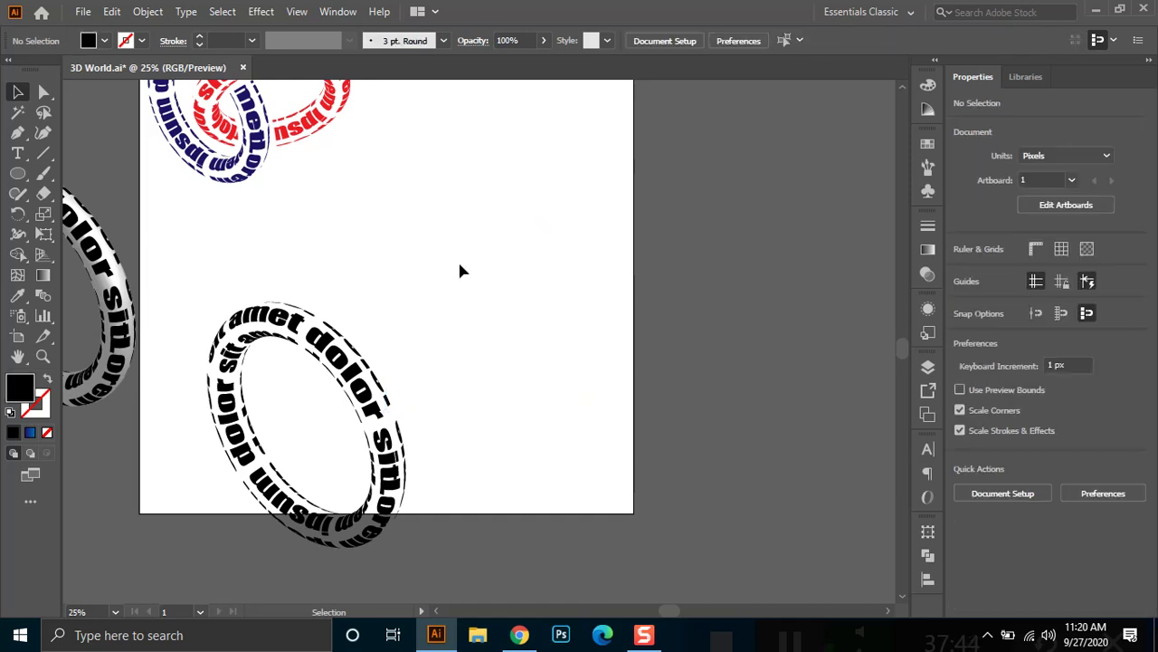
Group the isolated lettering pieces into one ring and reposition it fully on the artboard, below the blue and red rings.
drag(459, 262, 204, 553)
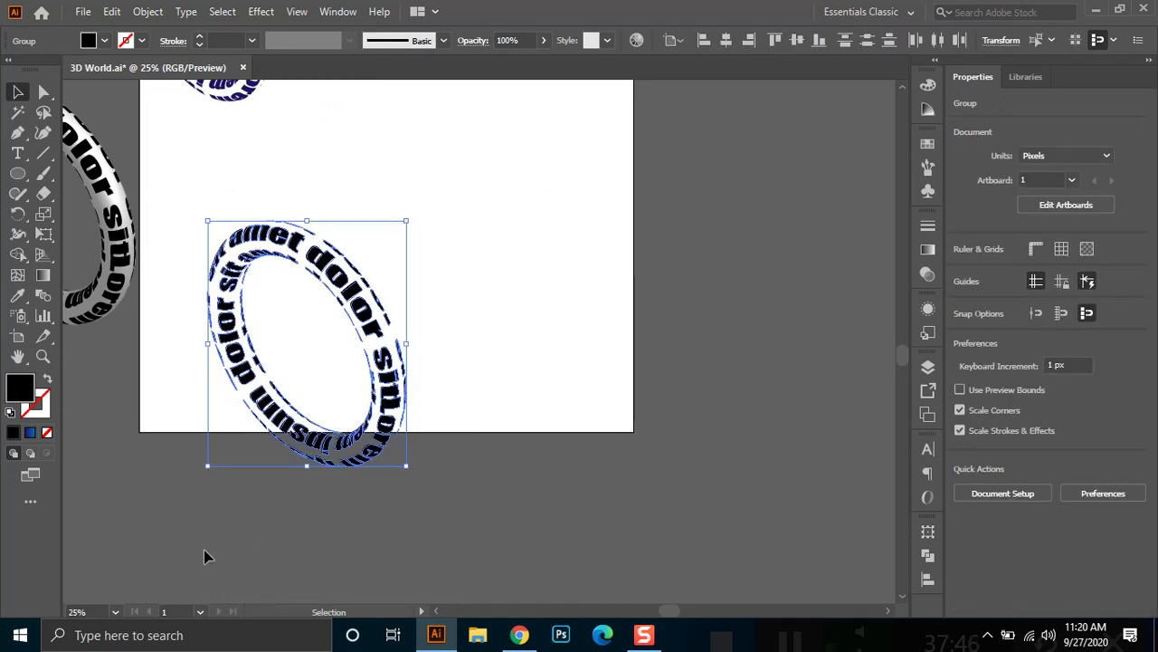
key(v)
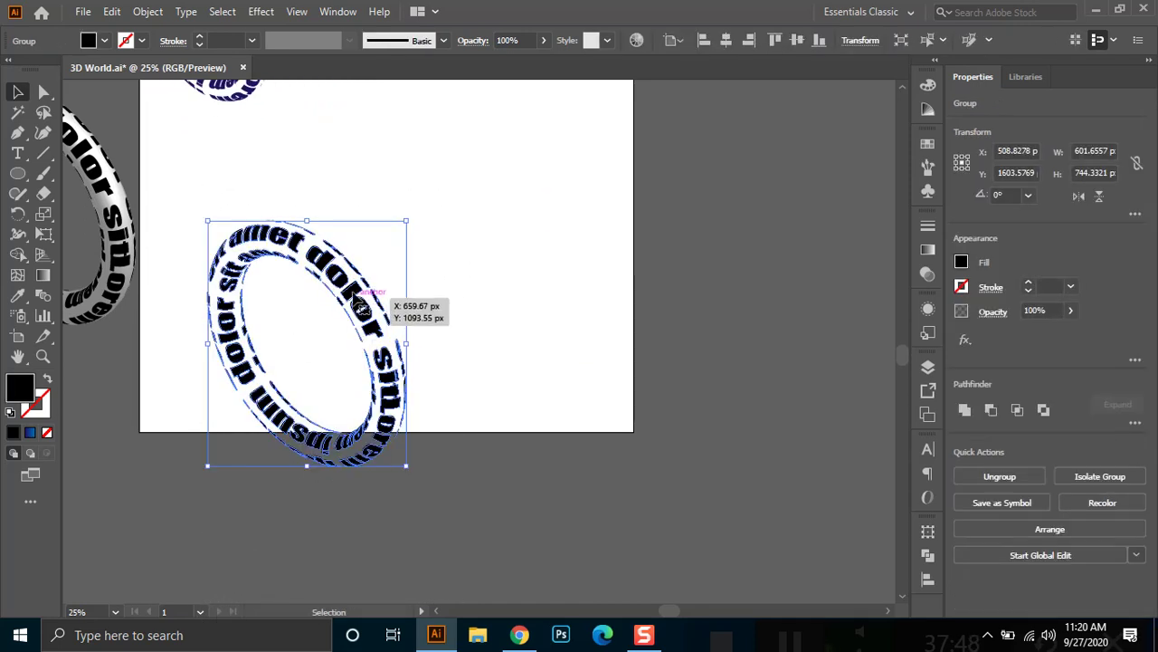
drag(379, 283, 409, 212)
drag(529, 250, 565, 323)
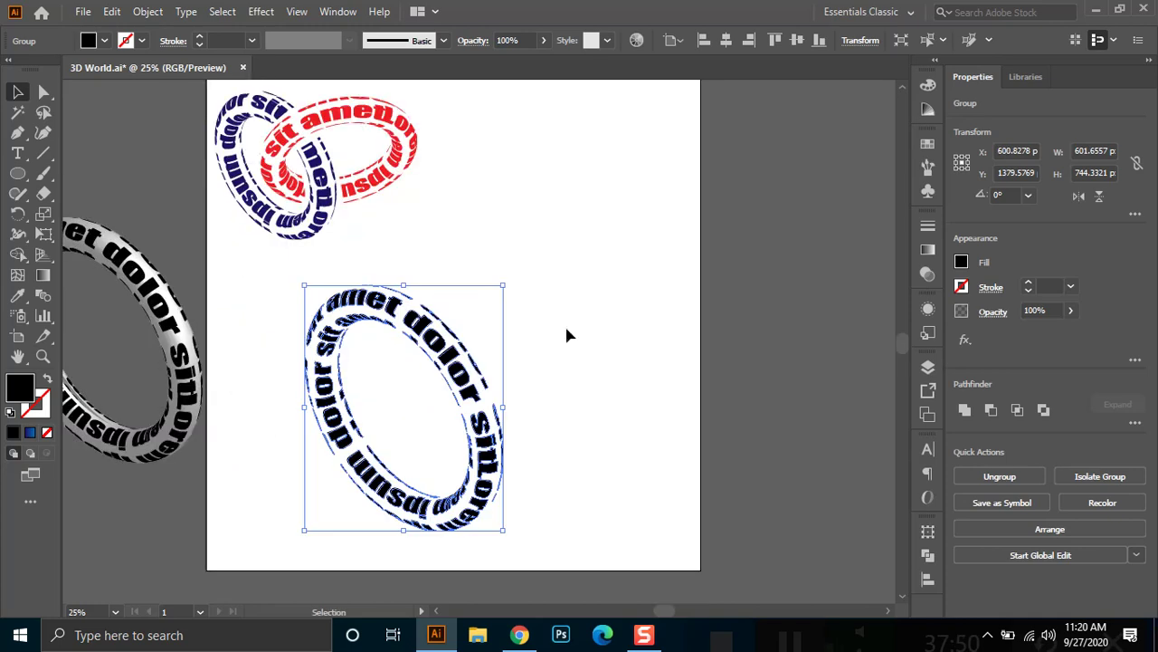
scroll(552, 289, down, 2)
scroll(552, 290, right, 3)
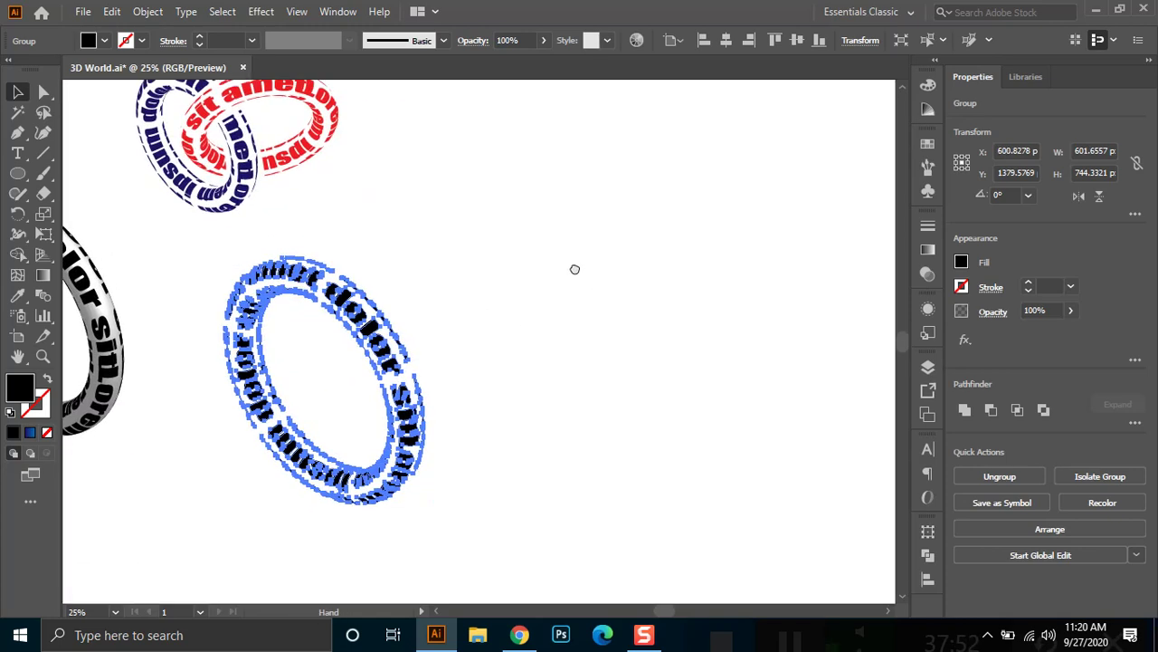
drag(334, 310, 365, 323)
click(470, 409)
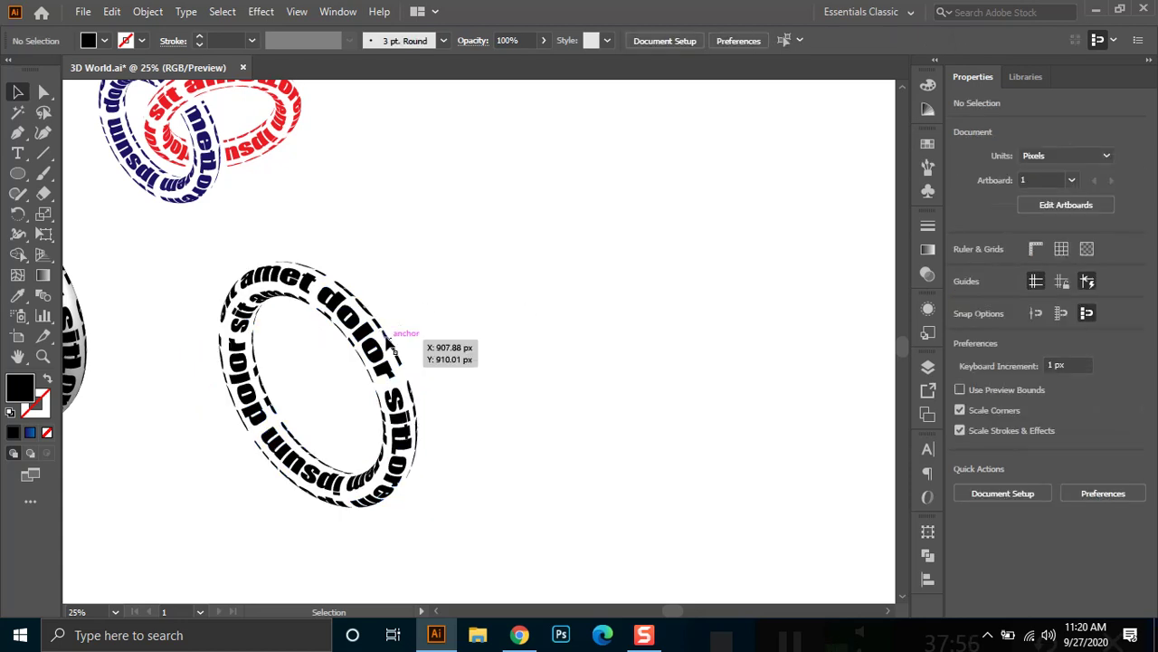
Duplicate the black text ring and place the copy, rotated about 84°, so that it overlaps the original's right side.
drag(366, 349, 679, 323)
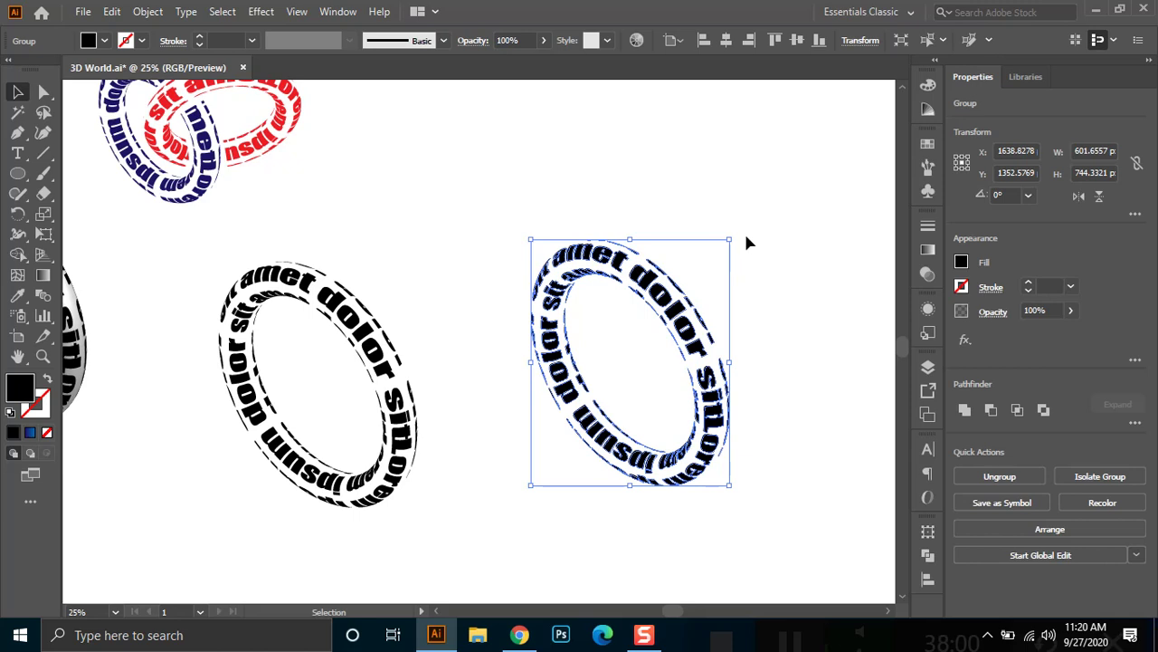
drag(738, 232, 485, 213)
drag(677, 323, 474, 303)
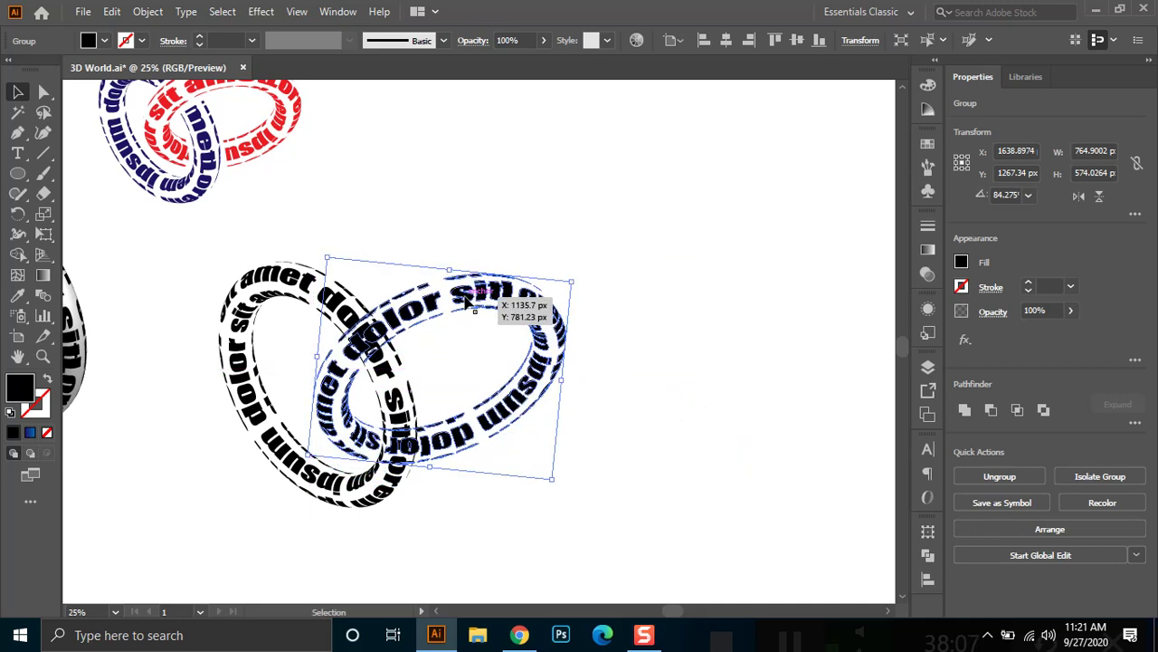
click(693, 418)
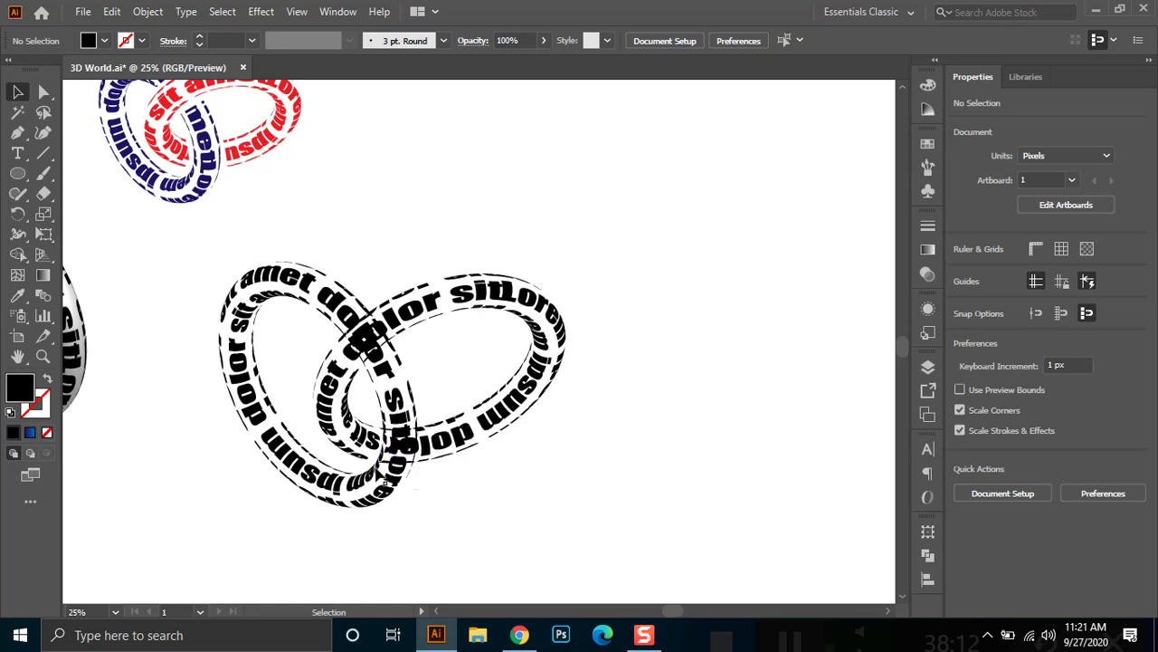
click(348, 303)
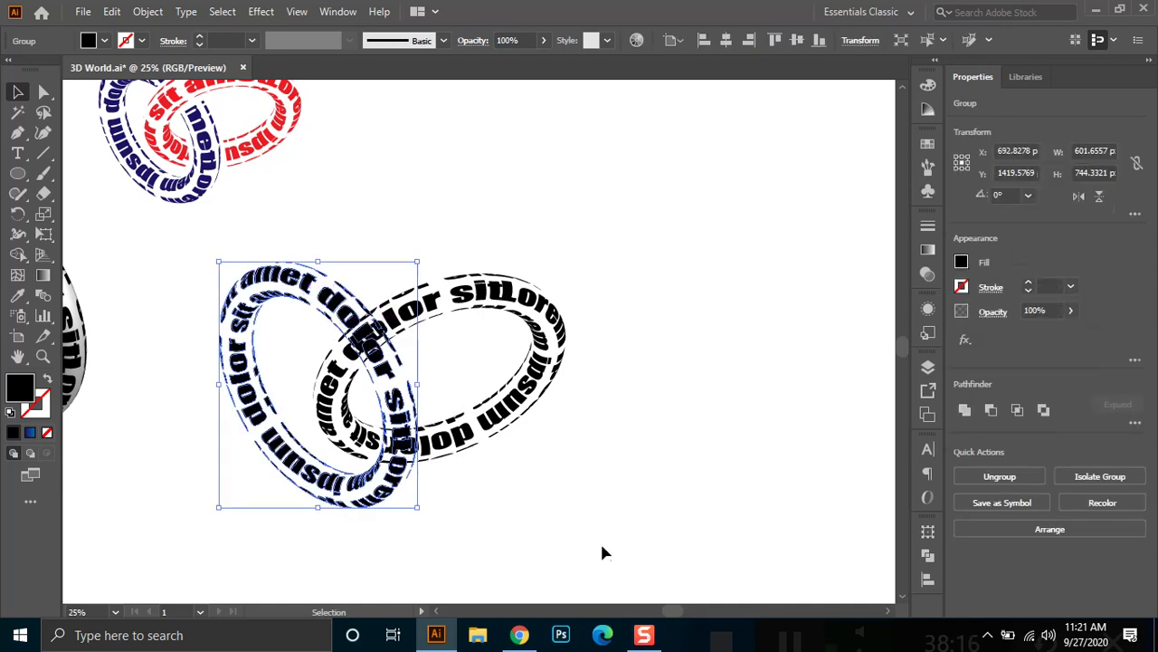
click(580, 515)
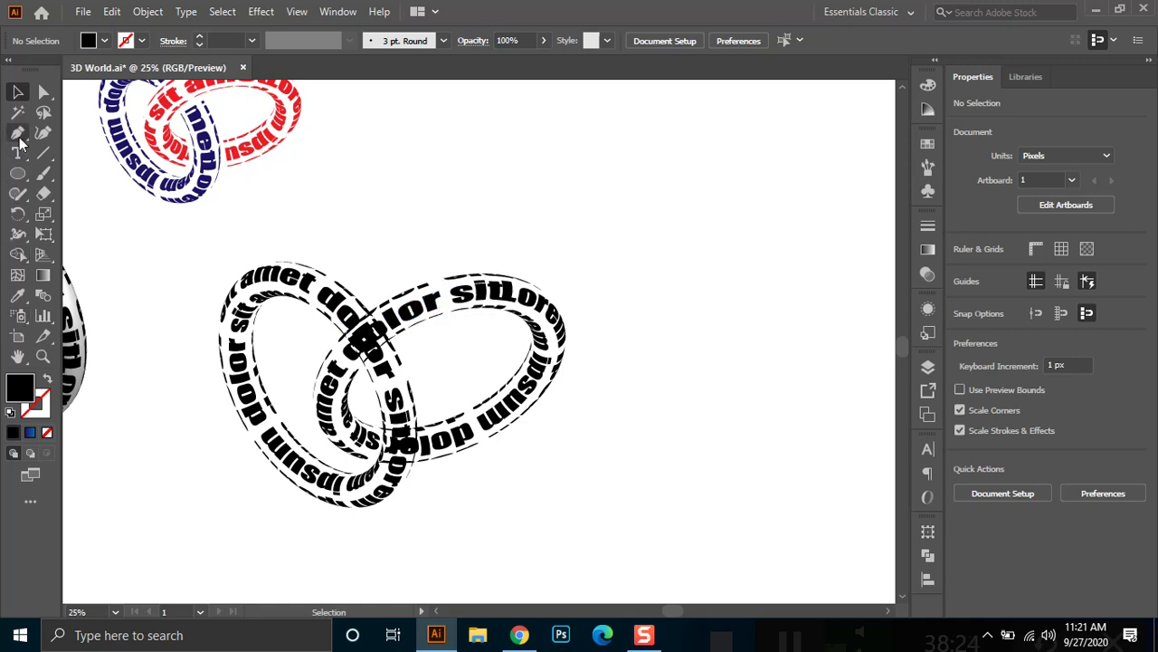
Draw a closed four-sided black patch with the Pen tool, following the right ring's edges over the upper crossing of the two rings.
scroll(362, 384, up, 2)
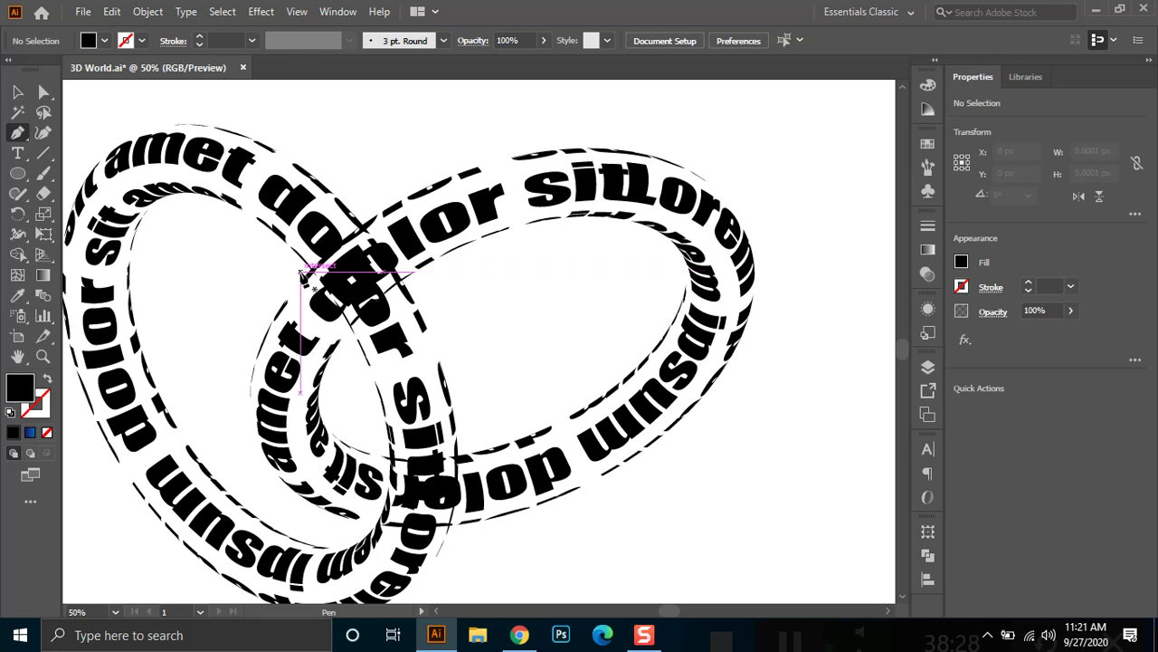
click(300, 272)
drag(364, 221, 394, 205)
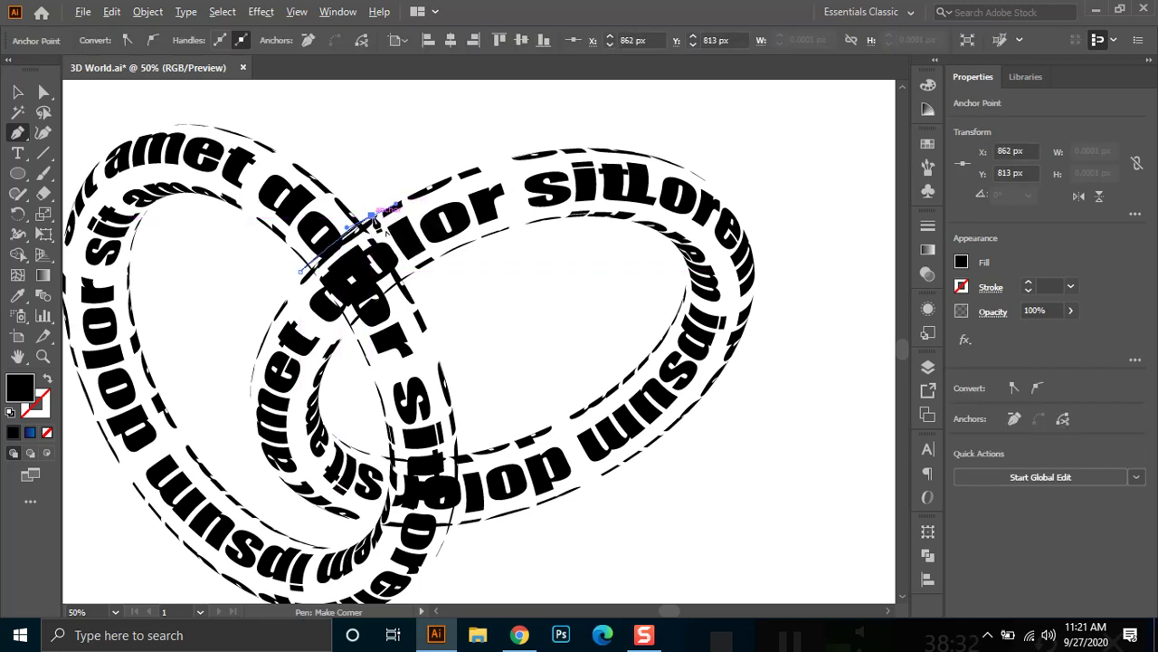
click(371, 220)
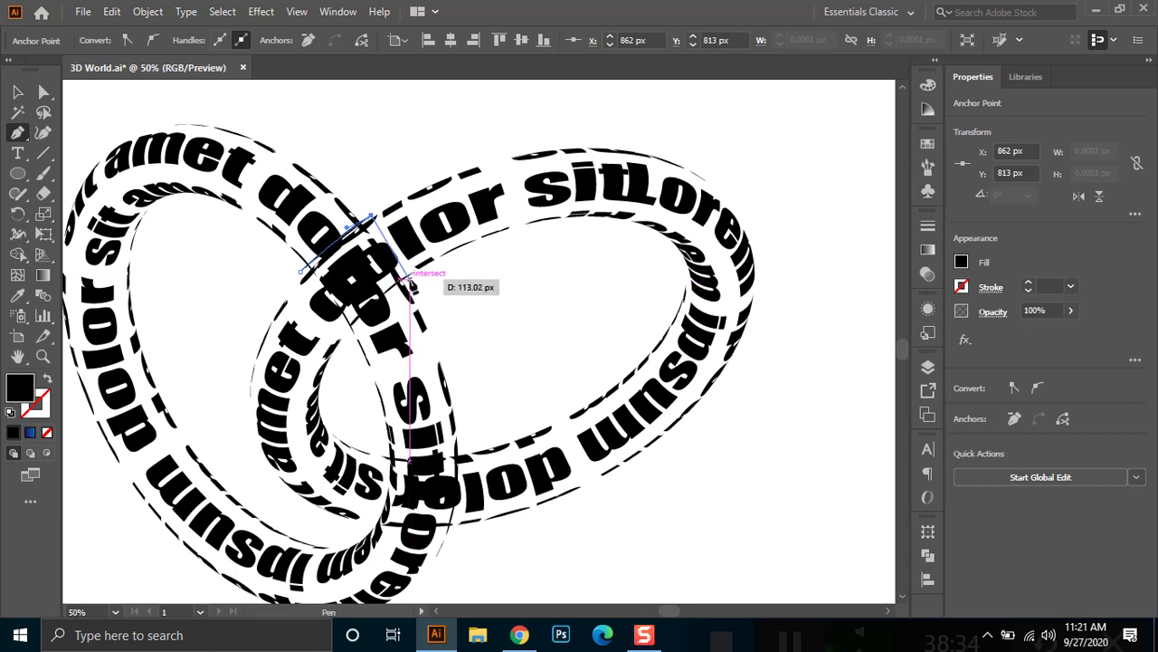
click(407, 278)
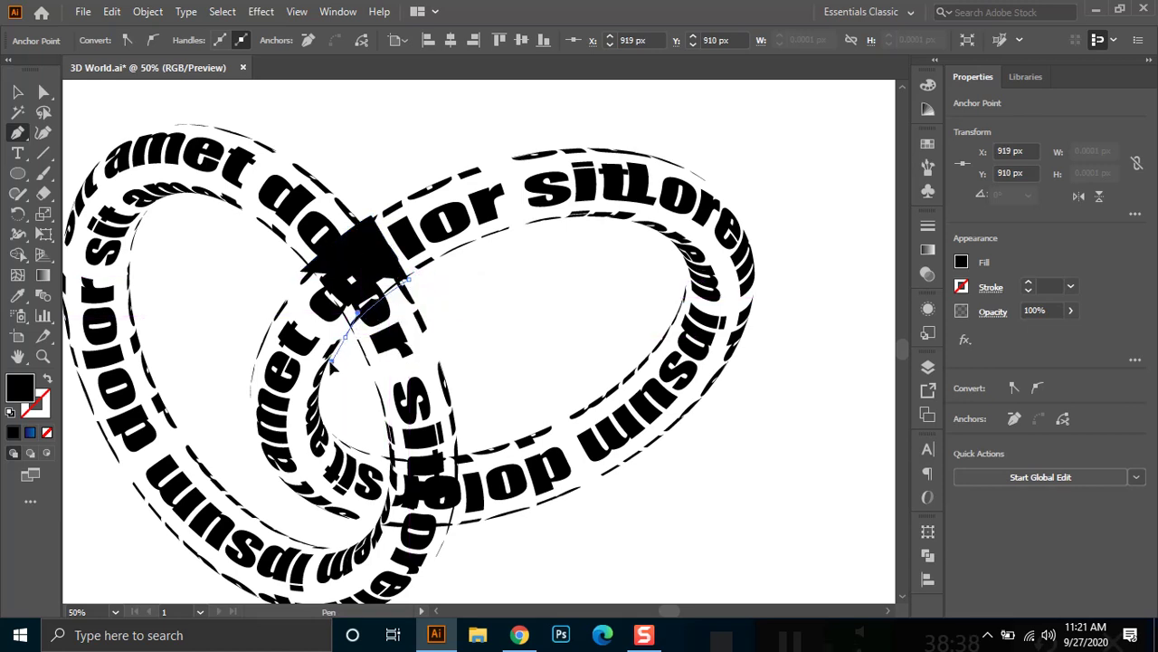
click(348, 331)
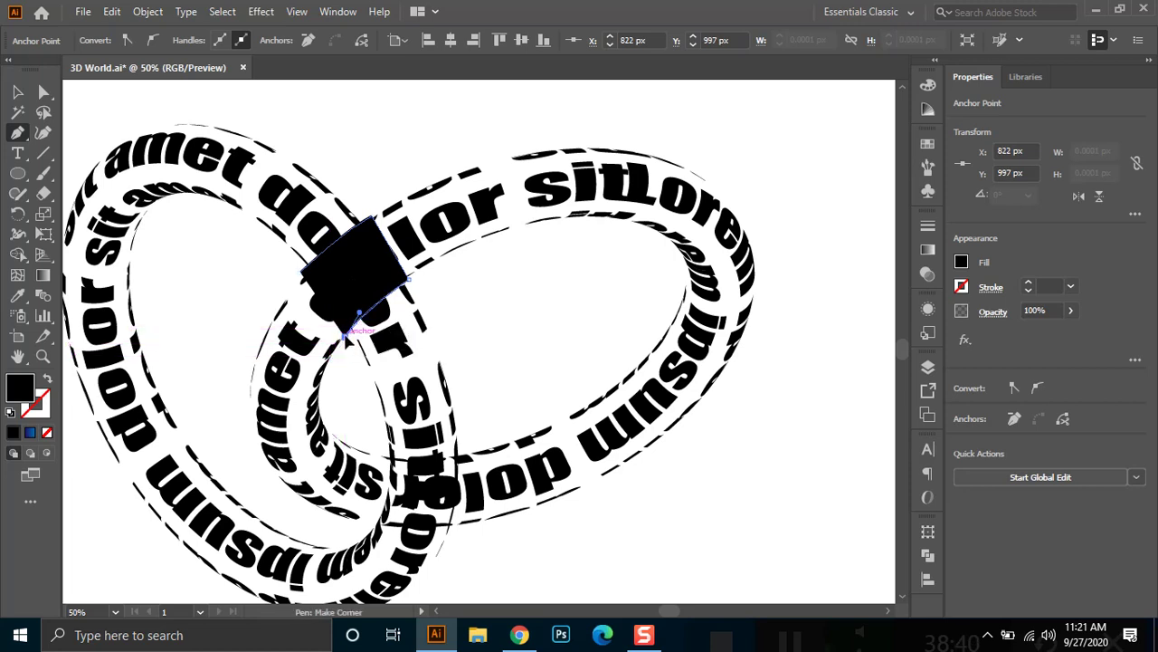
click(304, 271)
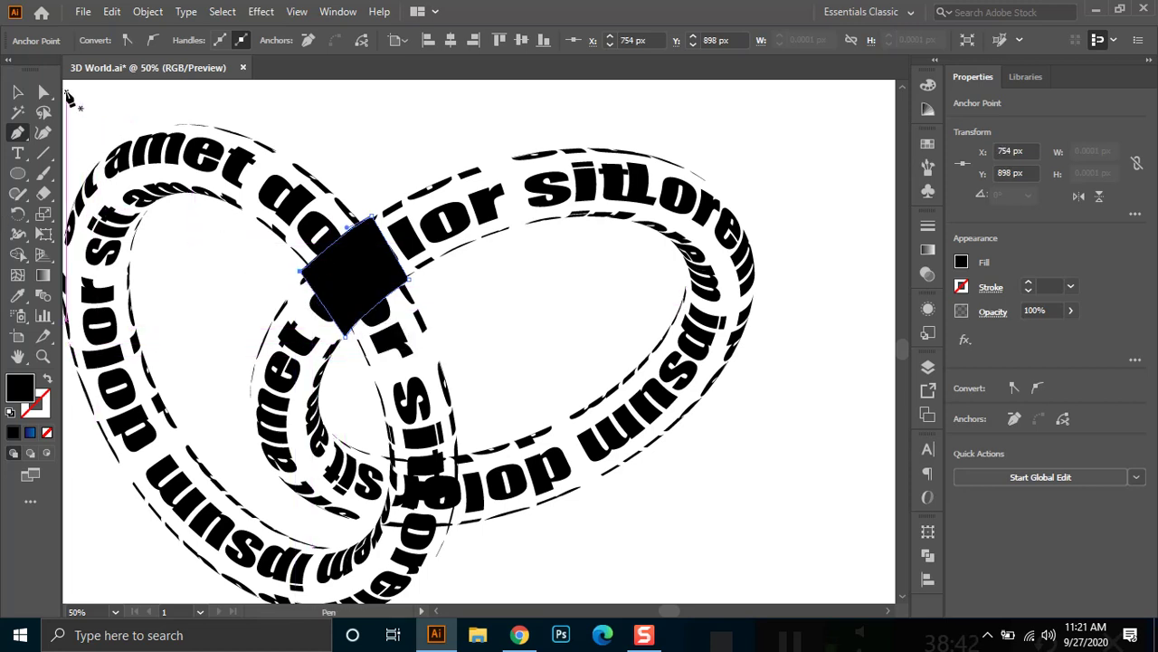
key(v)
drag(368, 116, 480, 103)
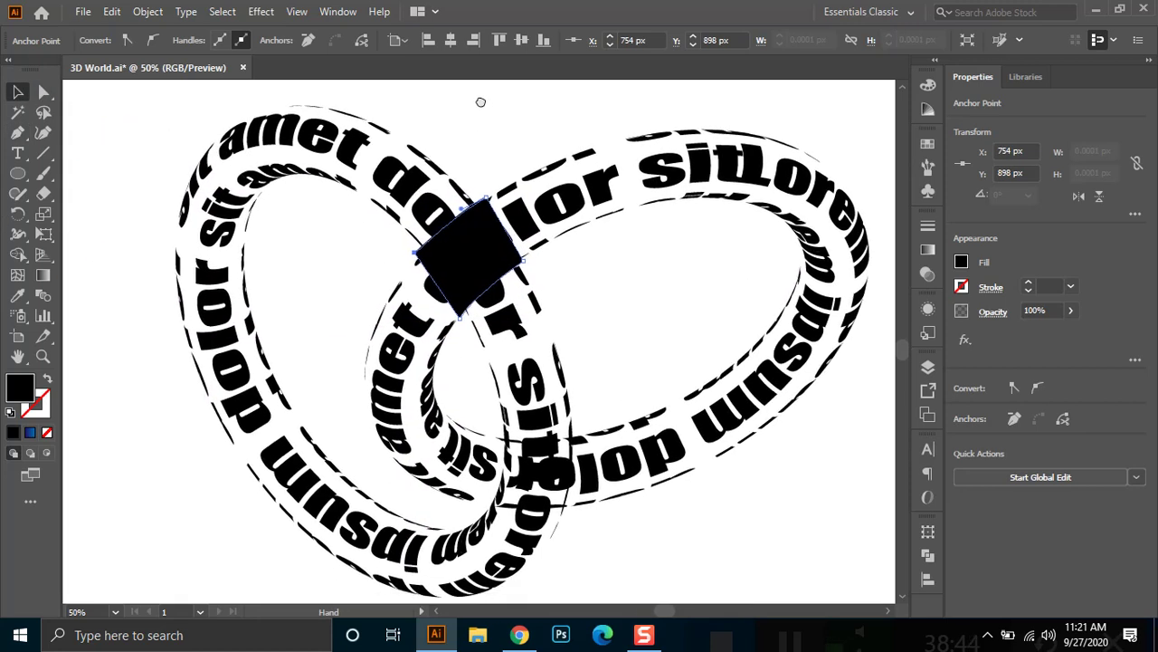
scroll(484, 139, down, 2)
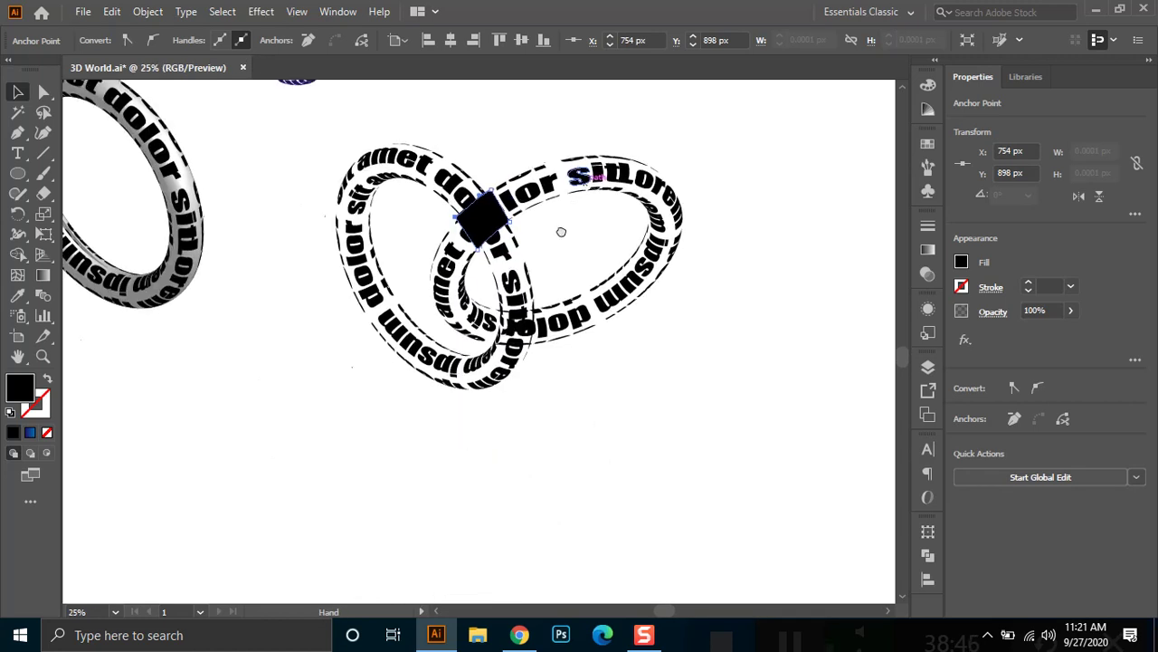
drag(561, 231, 536, 283)
click(17, 173)
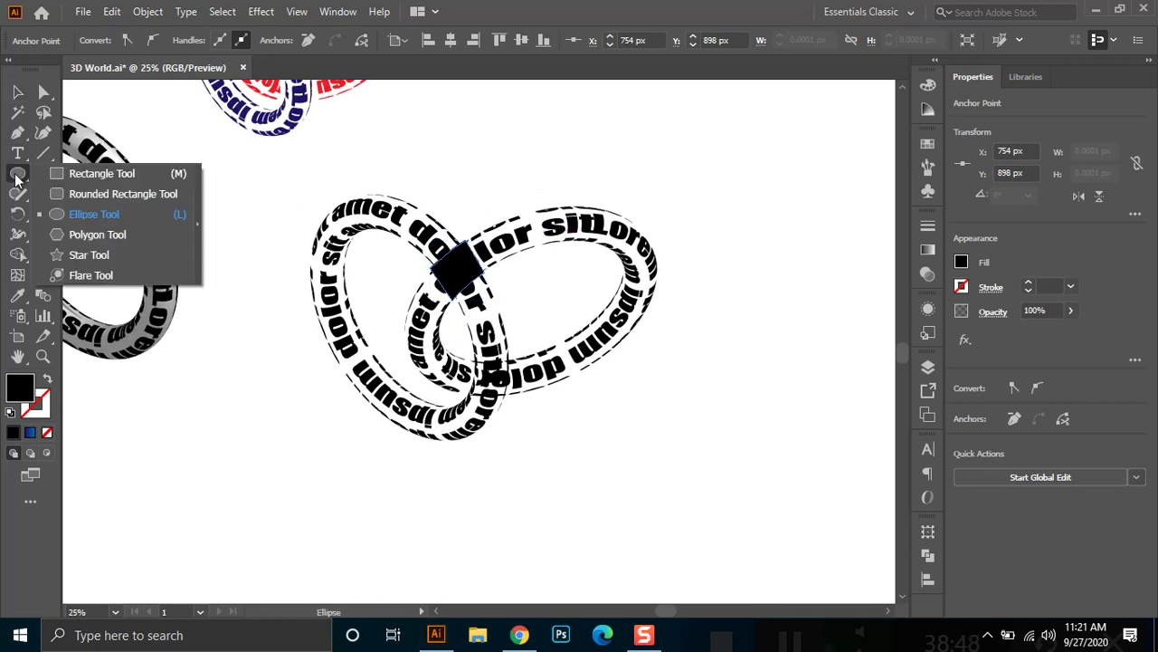
Switch to the Google Meet call in Chrome to present the entire screen, and return to Illustrator with the sharing notice hidden.
click(519, 634)
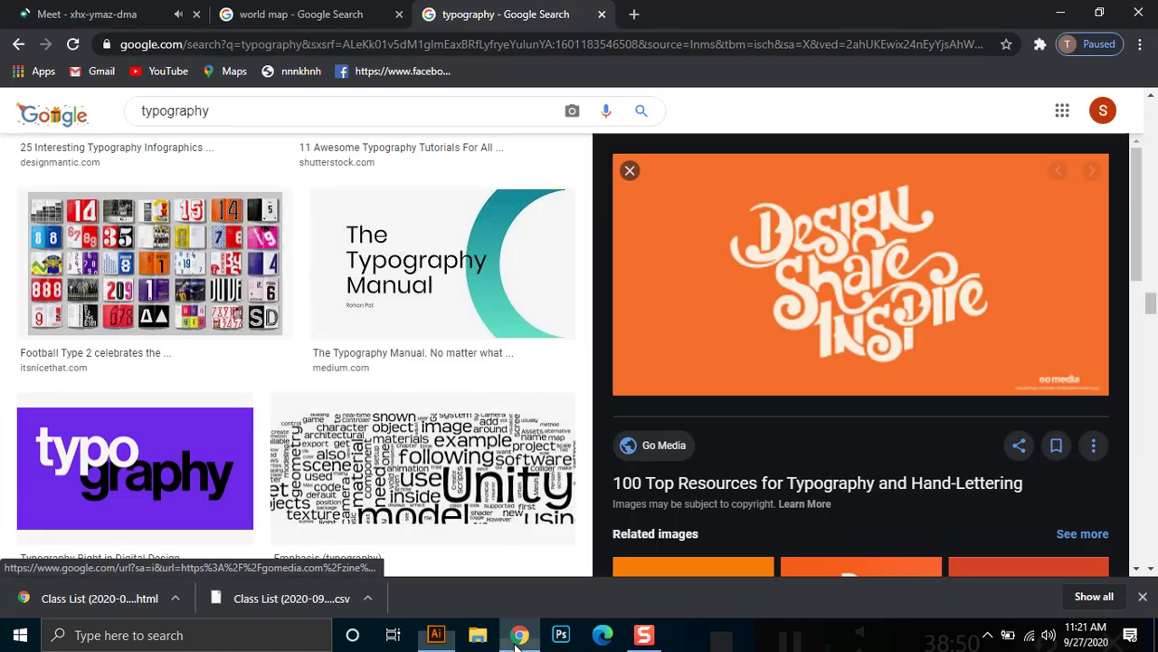
click(127, 13)
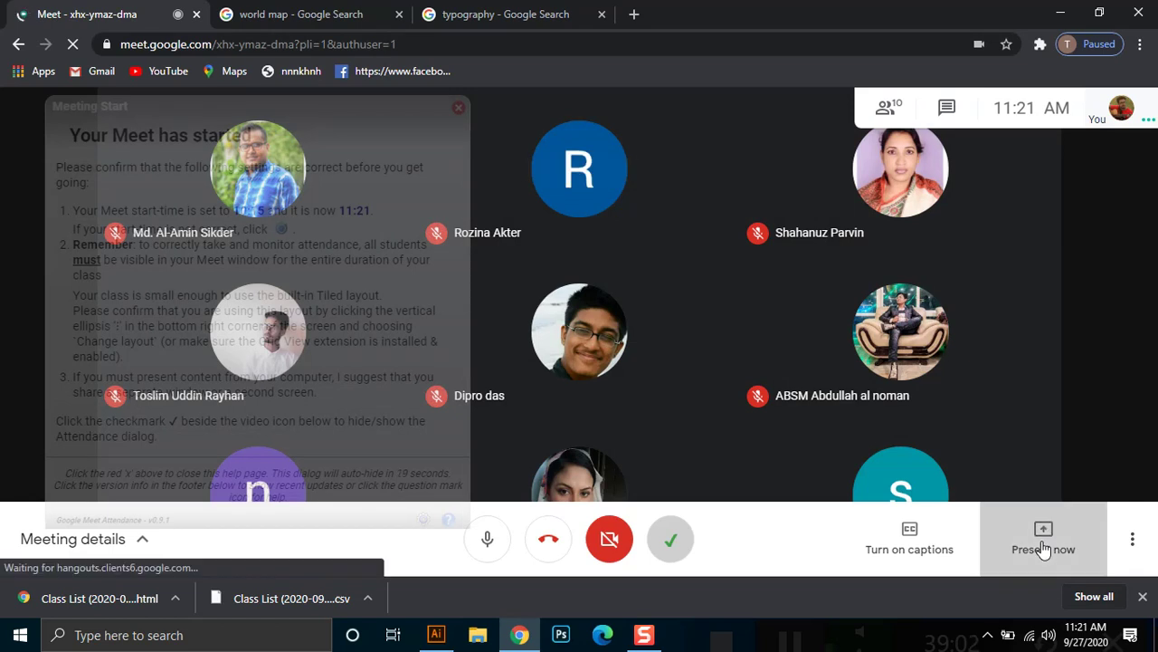
click(1043, 548)
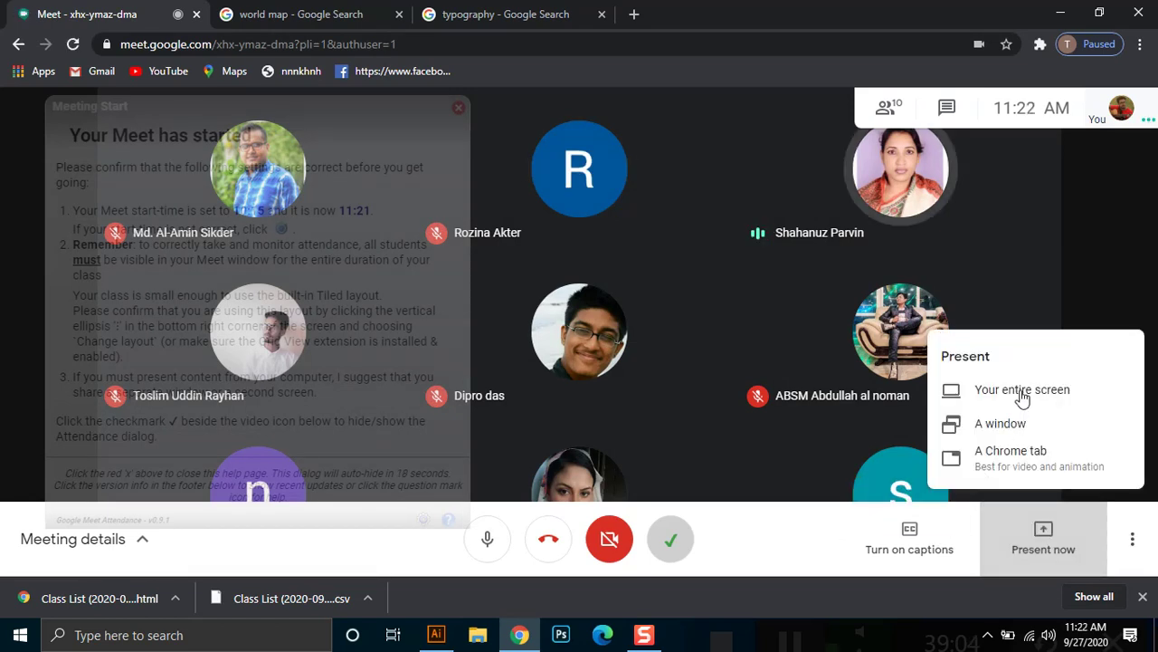
click(1022, 394)
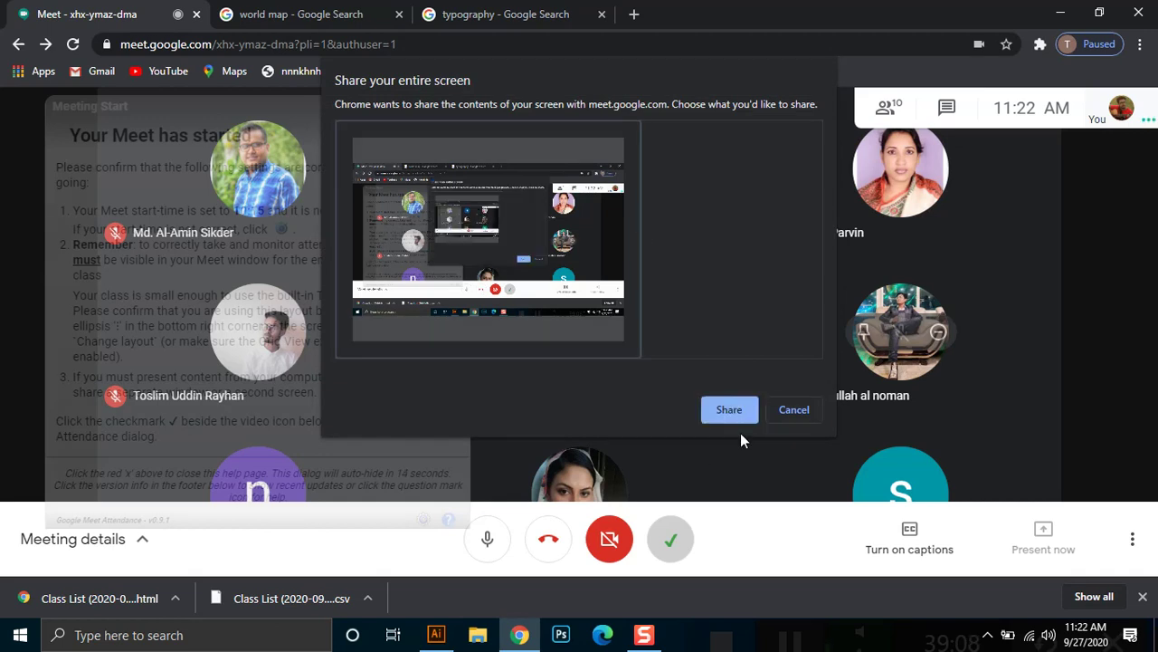
click(739, 412)
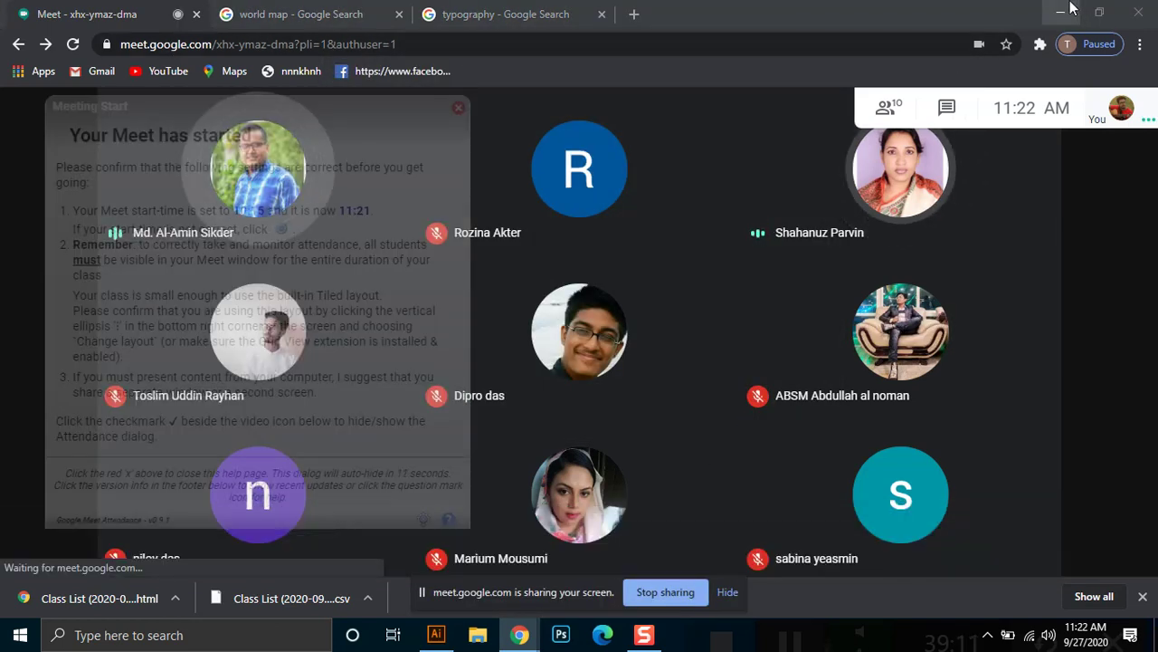
click(1062, 11)
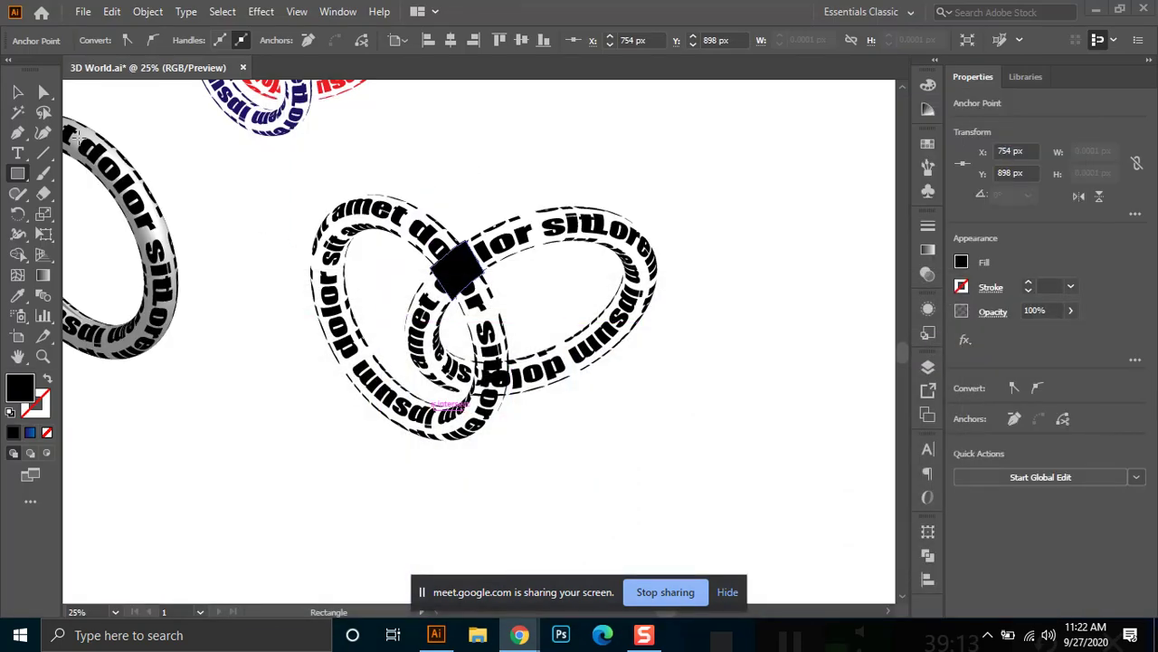
key(v)
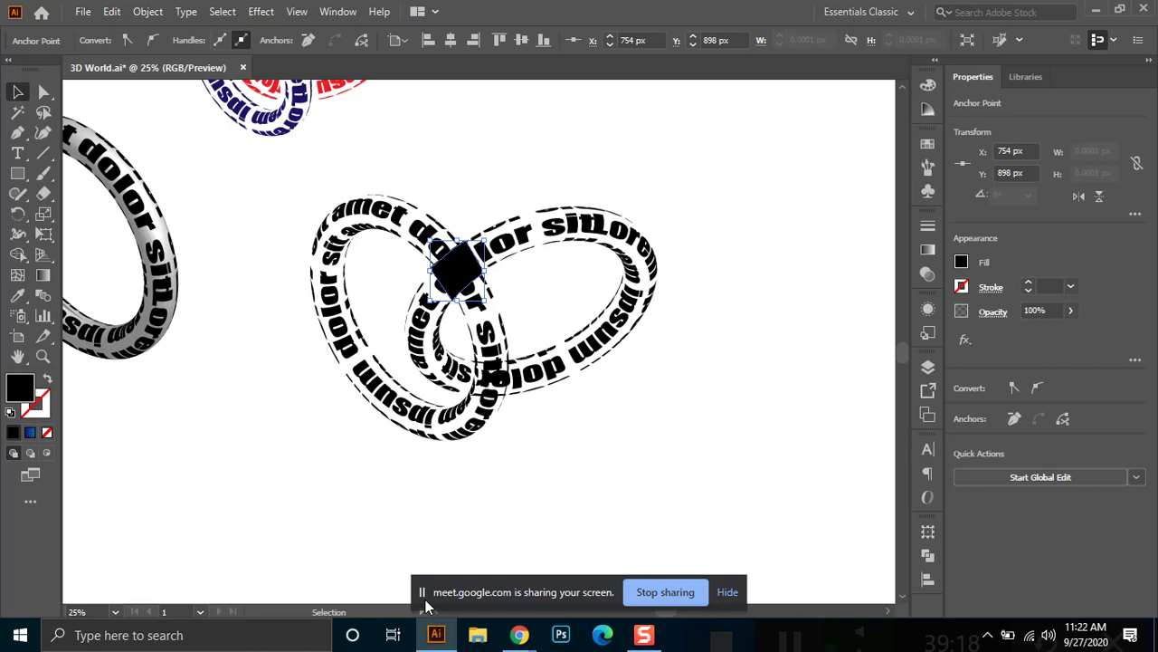
click(729, 597)
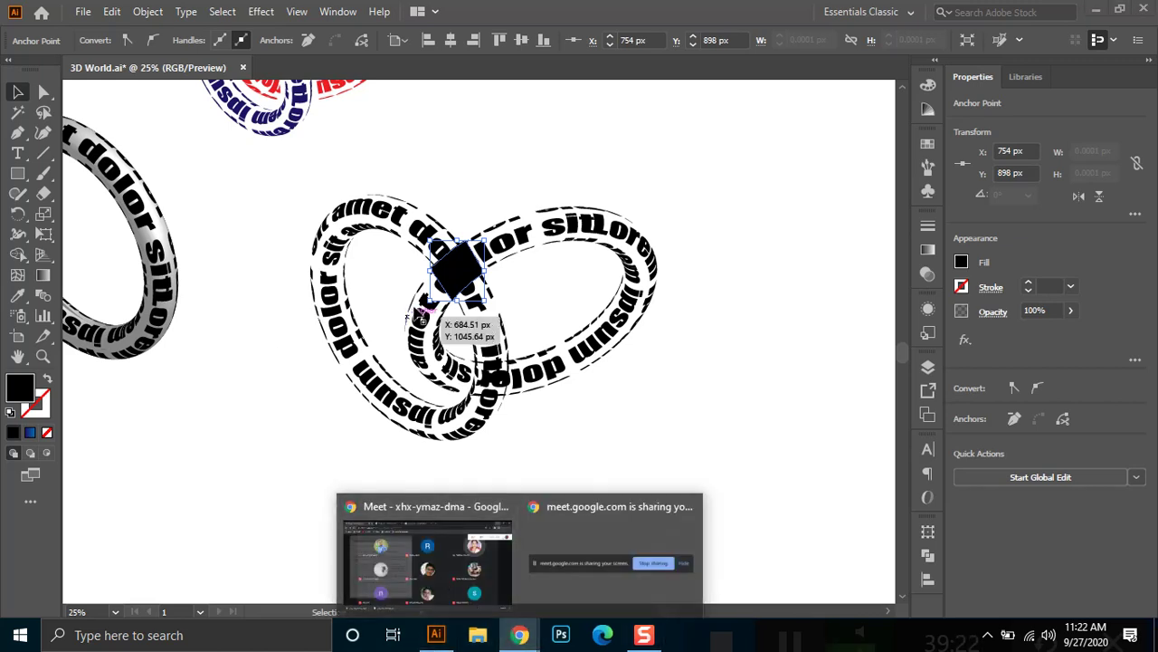
Draw a rectangle about 707 by 909 px that covers the whole left black text ring and fill it with blue.
drag(438, 268, 425, 269)
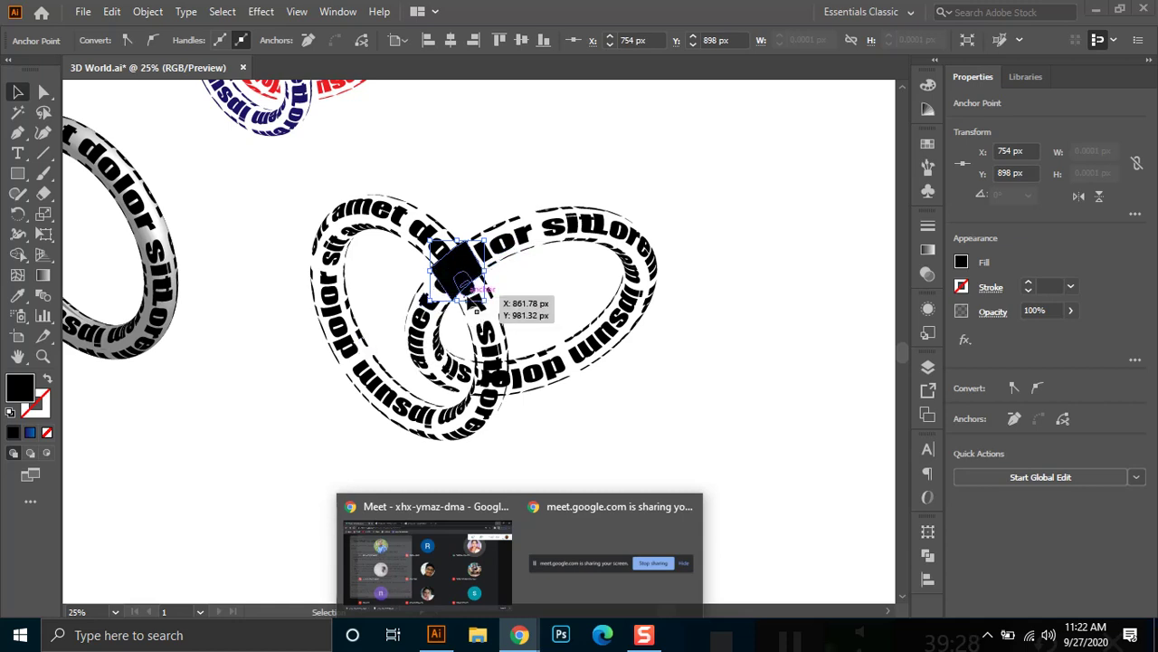
scroll(470, 294, up, 1)
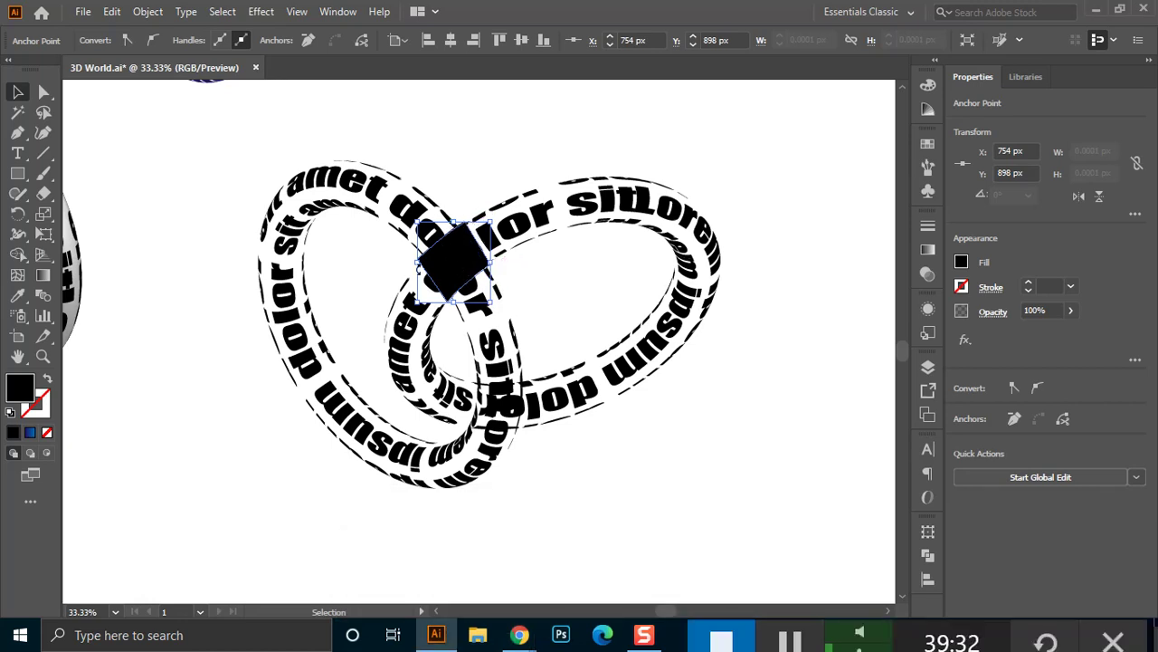
click(540, 304)
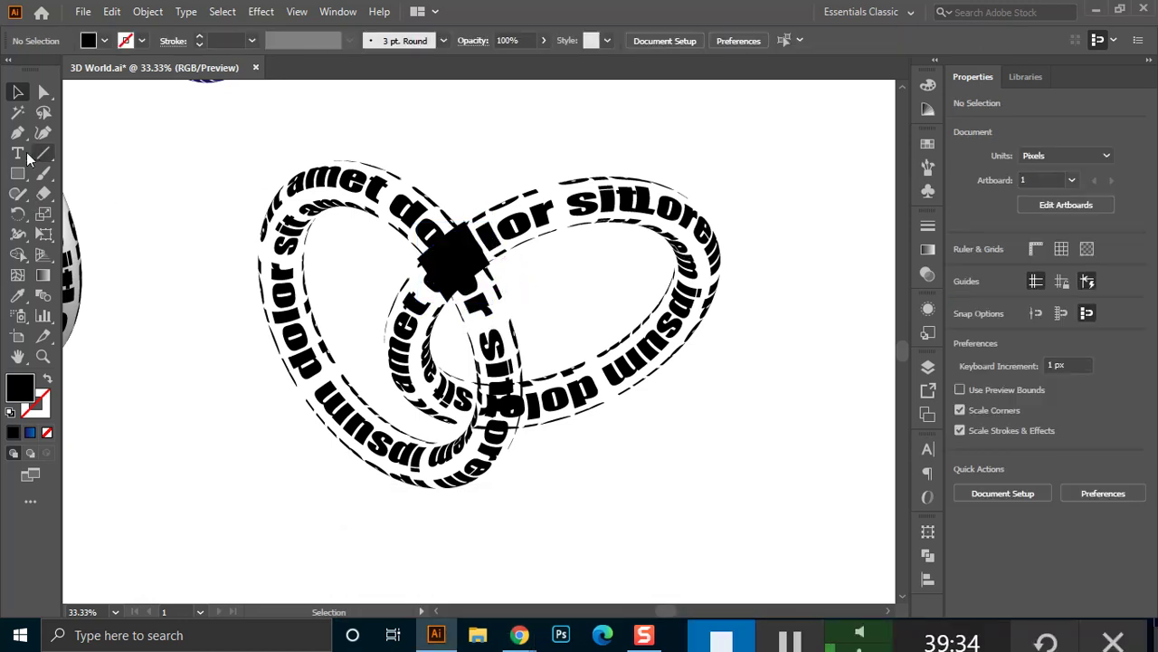
click(18, 174)
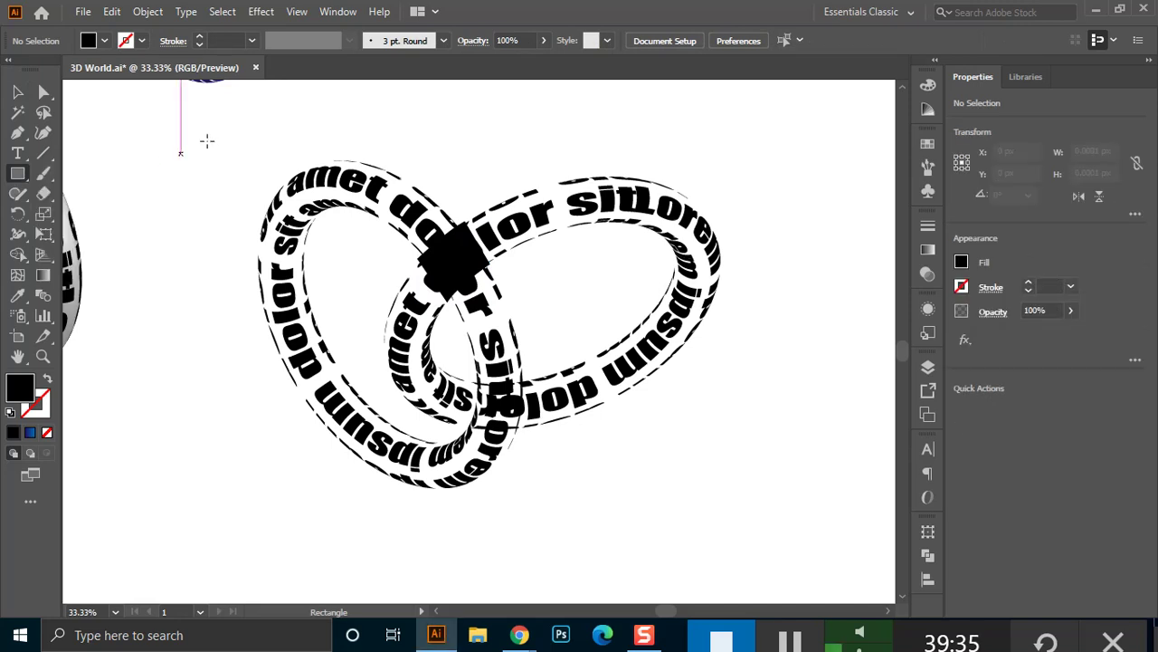
drag(220, 115, 531, 514)
key(v)
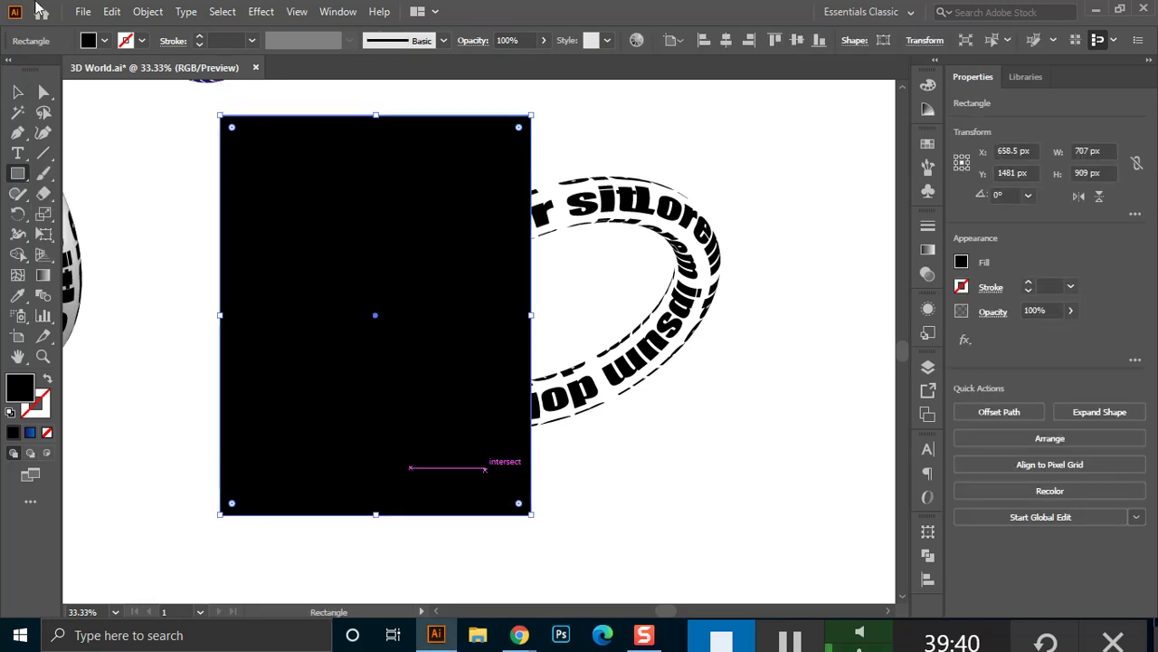
click(105, 41)
click(129, 82)
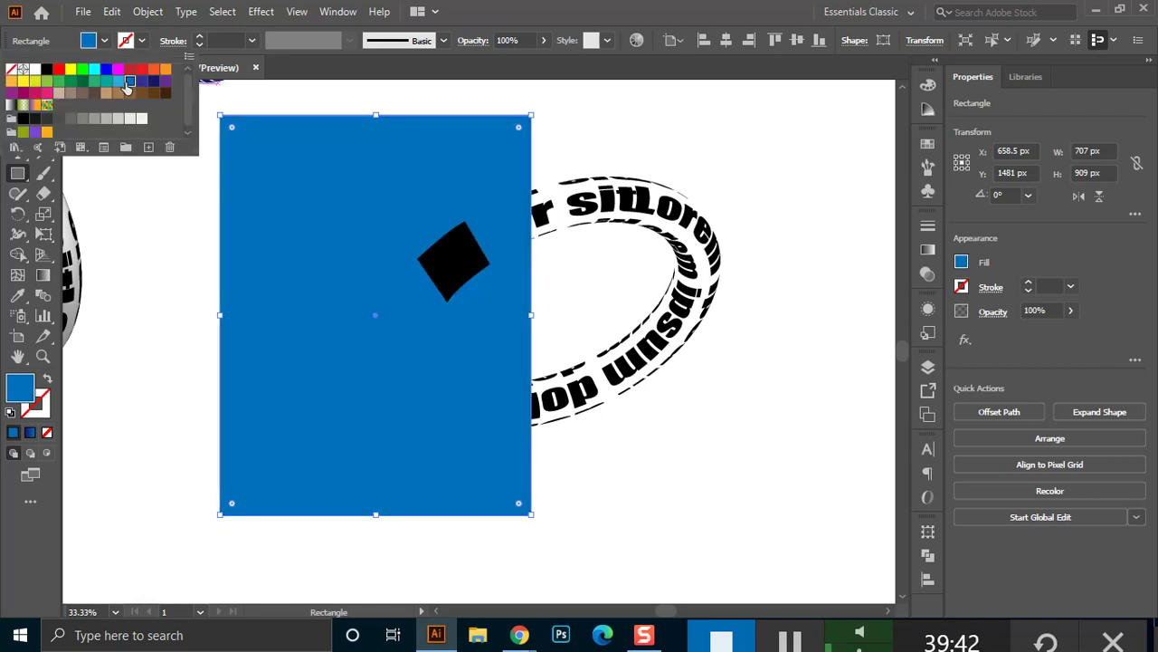
click(166, 34)
click(16, 93)
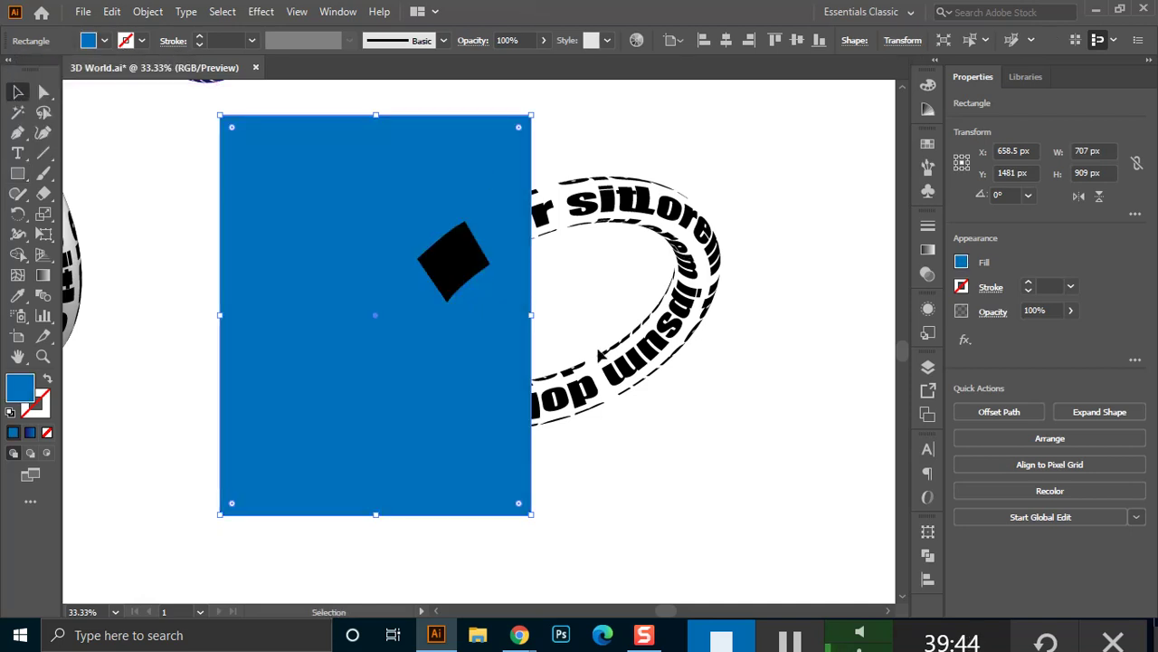
Combine the blue rectangle and the black patch with Pathfinder Exclude to cut a patch-shaped hole in the rectangle.
shift+click(444, 260)
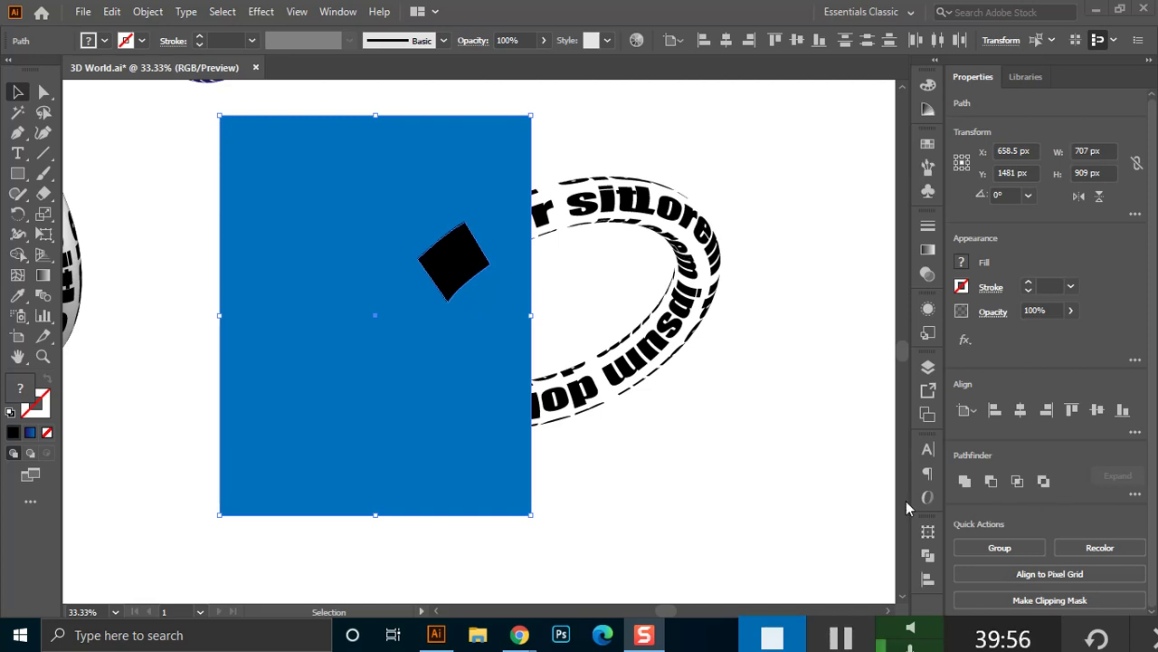
click(928, 554)
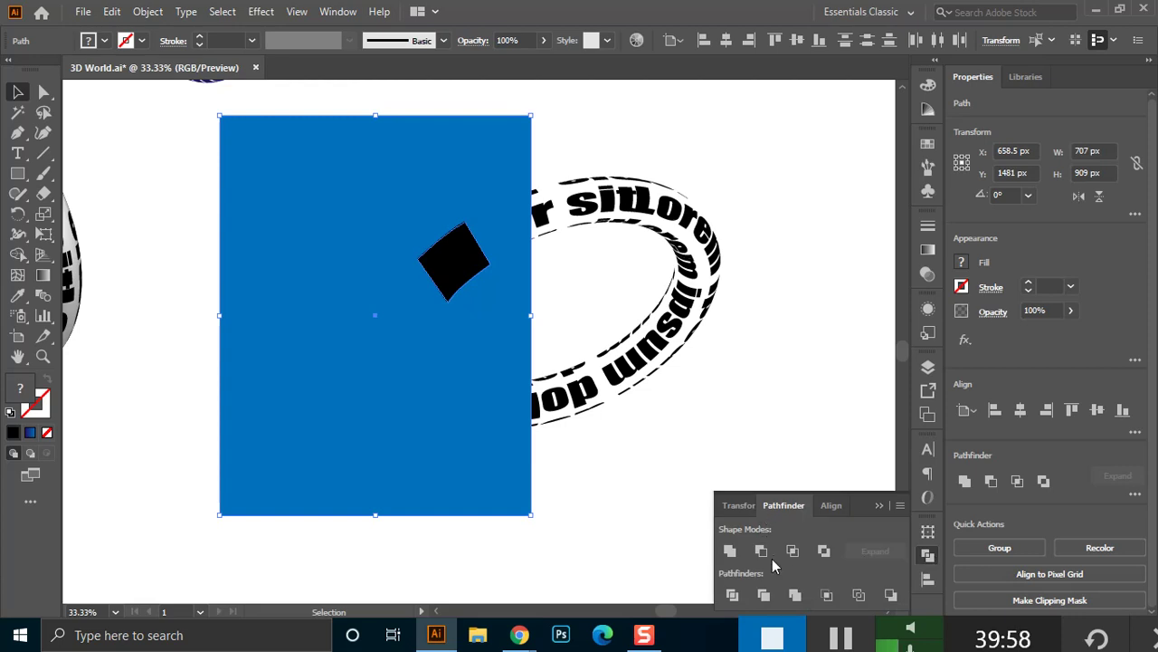
click(824, 550)
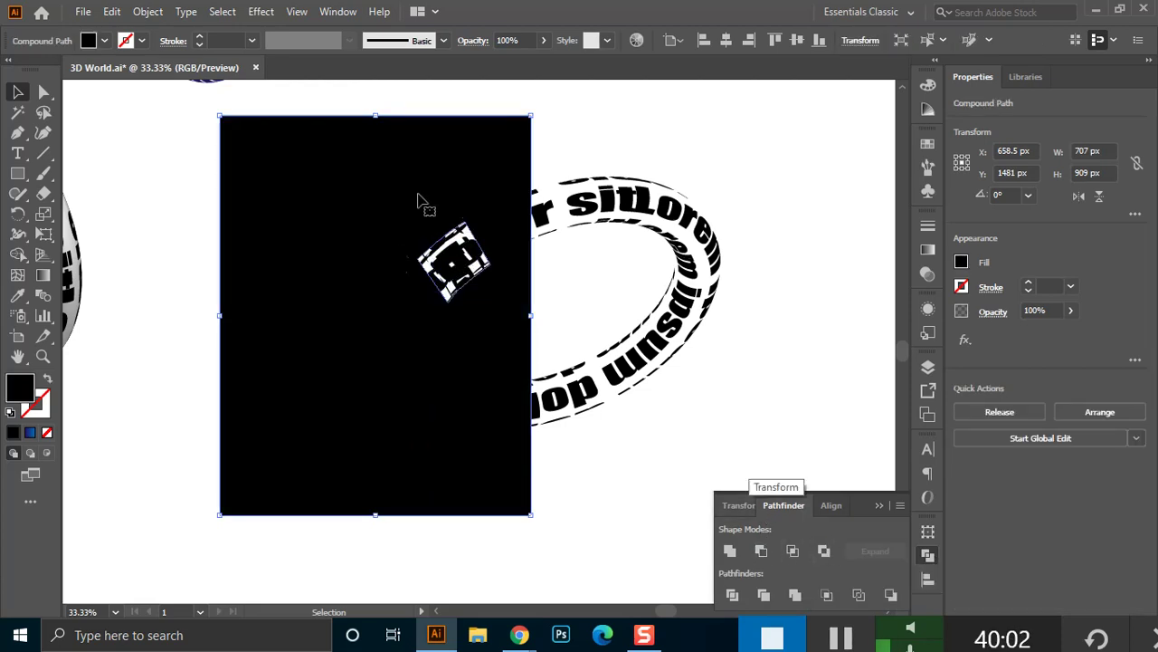
Fill the rectangle compound path with the patch-shaped hole with white.
drag(165, 162, 305, 234)
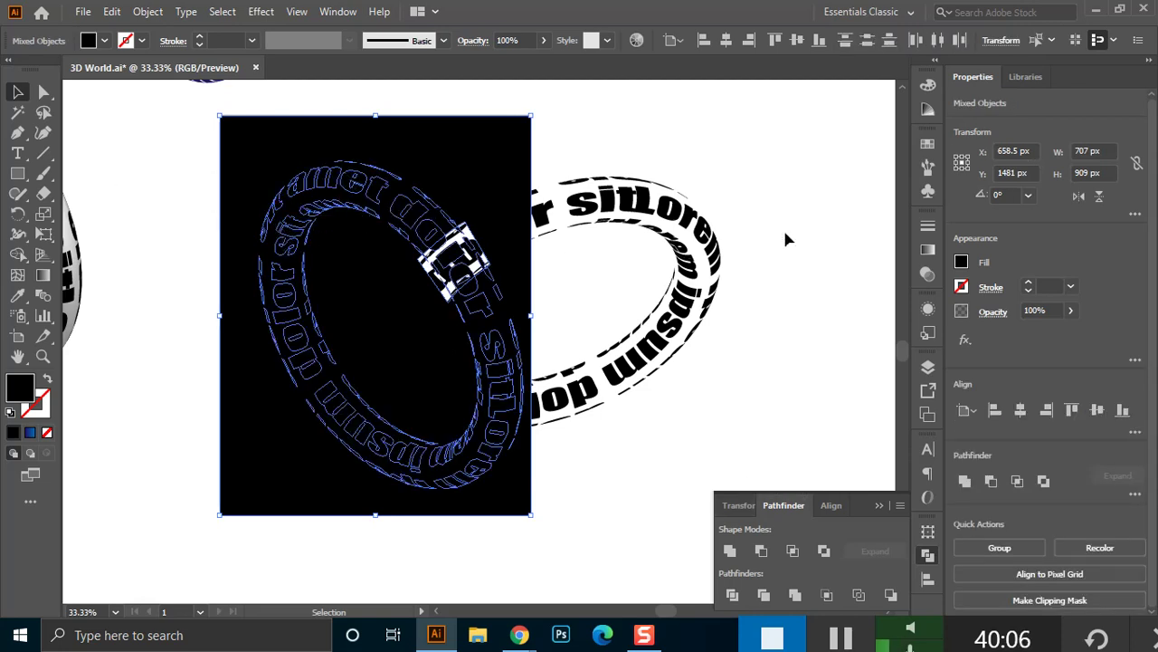
key(ctrl+shift+a)
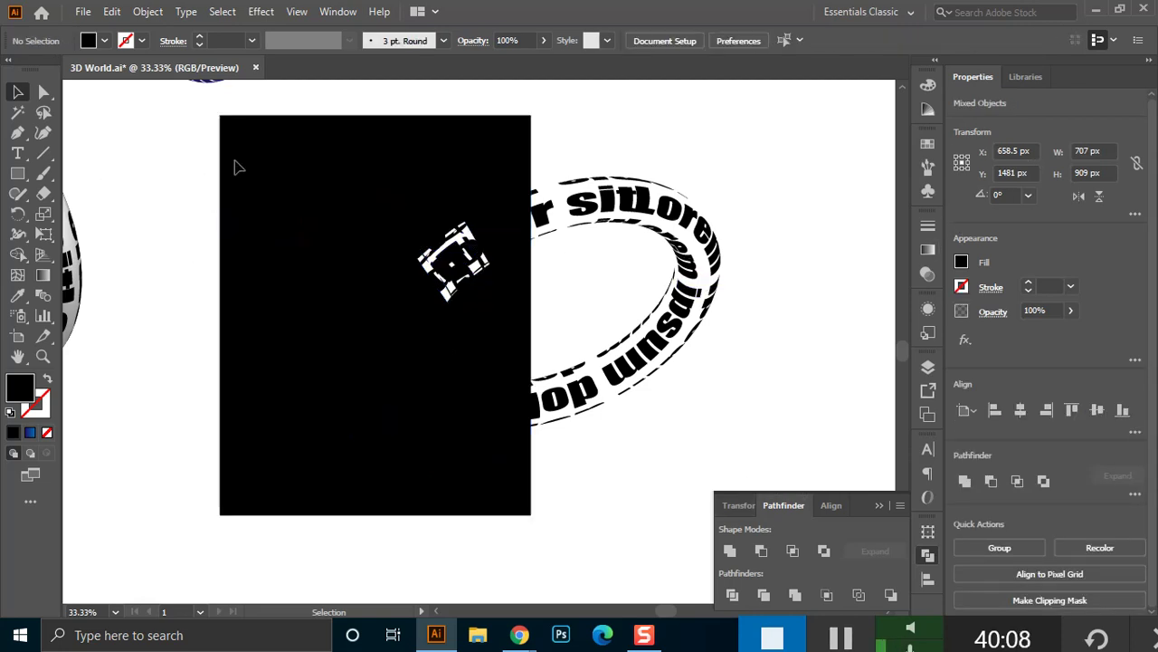
click(267, 162)
click(104, 41)
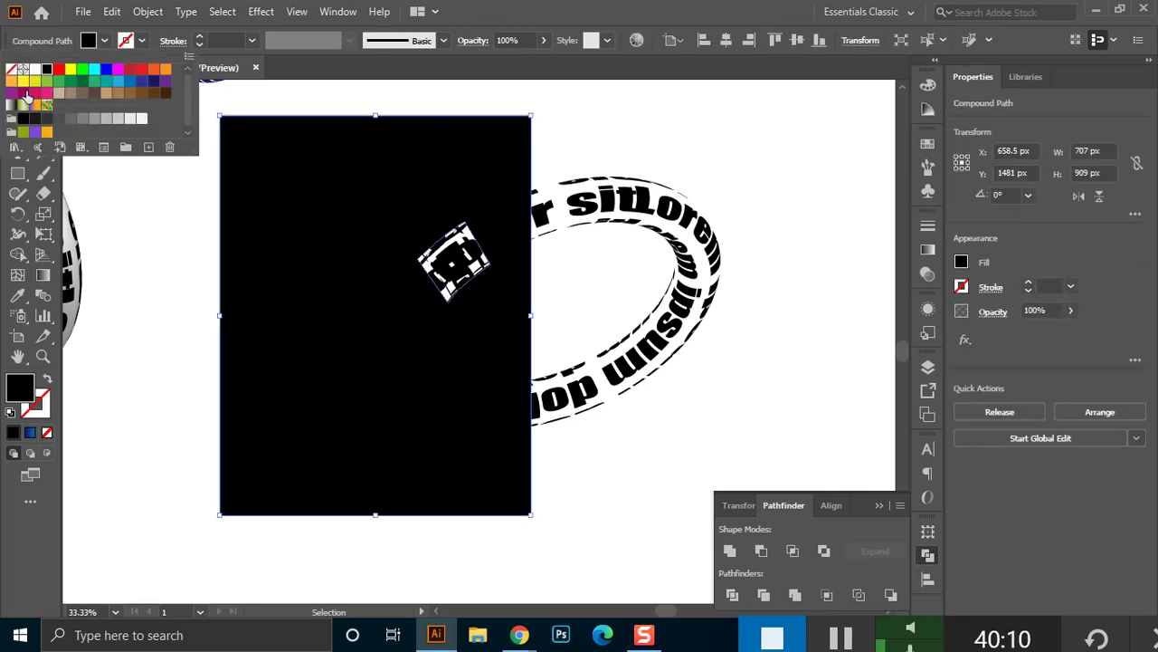
click(34, 69)
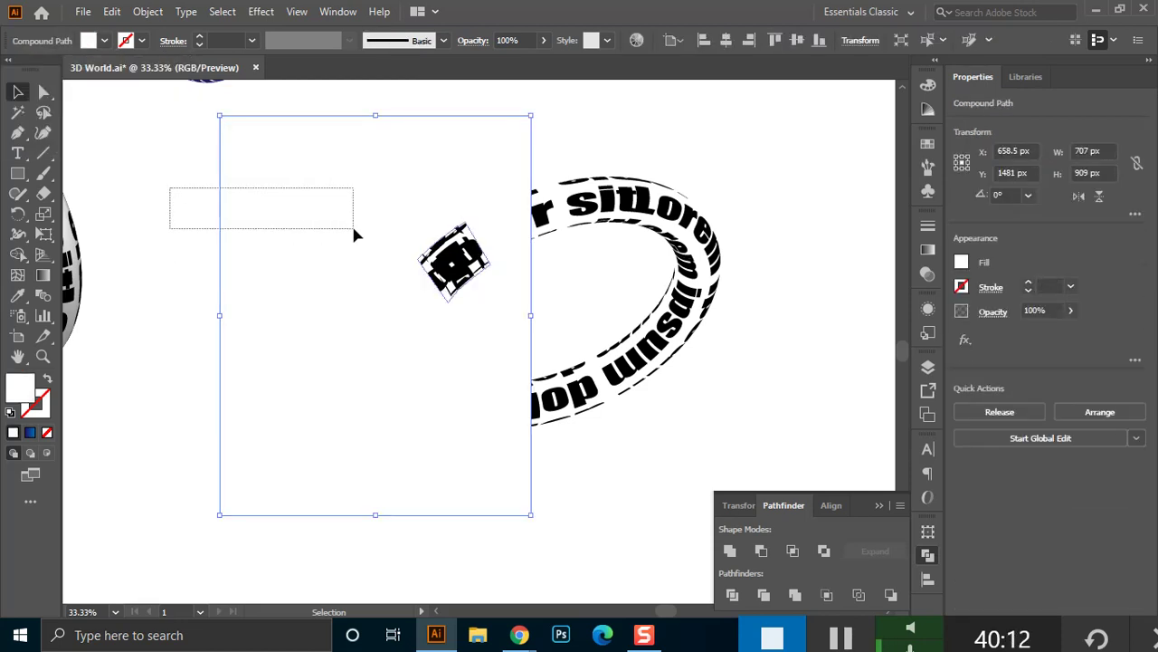
Make an opacity mask from the left text ring and the white compound path, and clear the selection.
drag(353, 229, 349, 227)
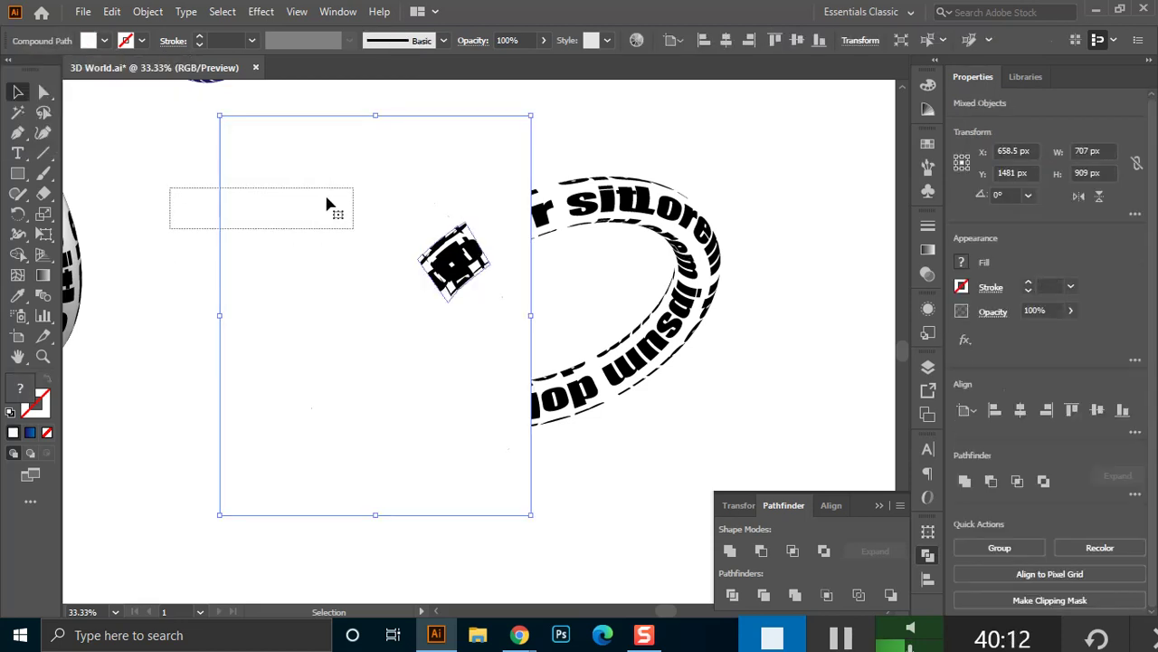
click(928, 272)
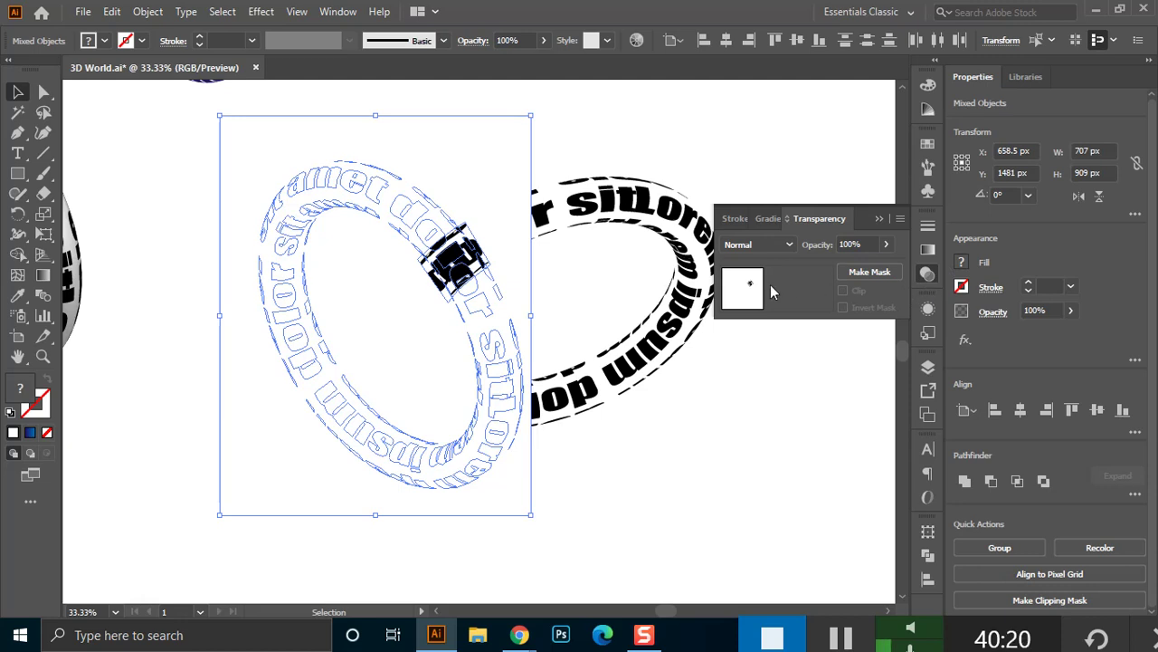
click(870, 273)
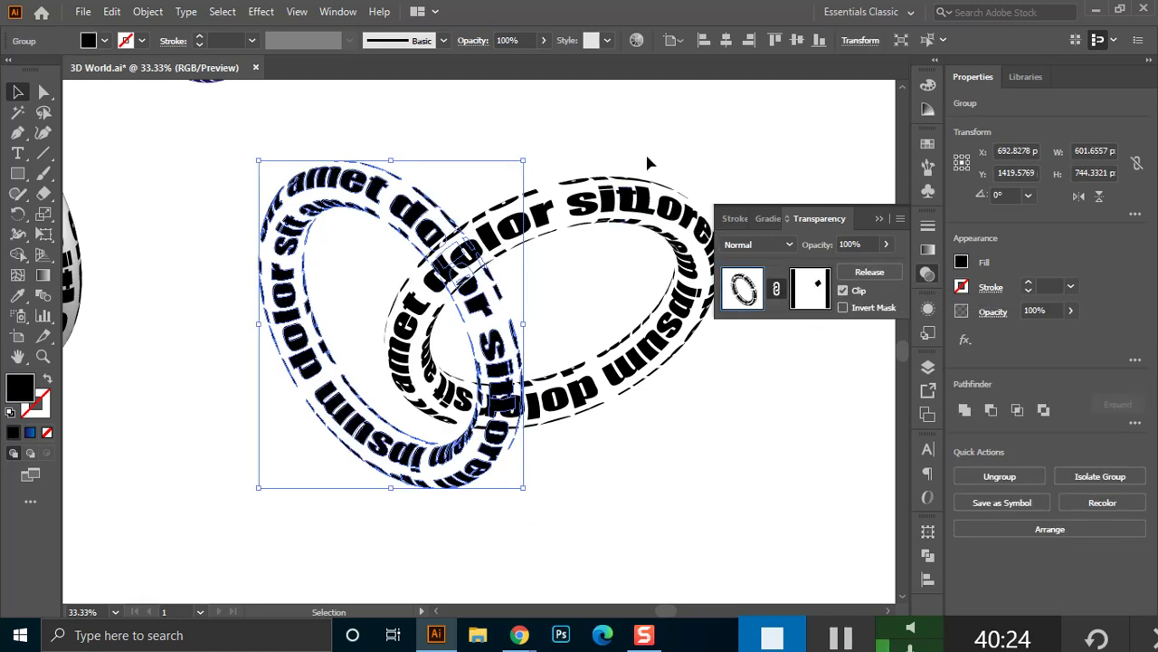
click(711, 136)
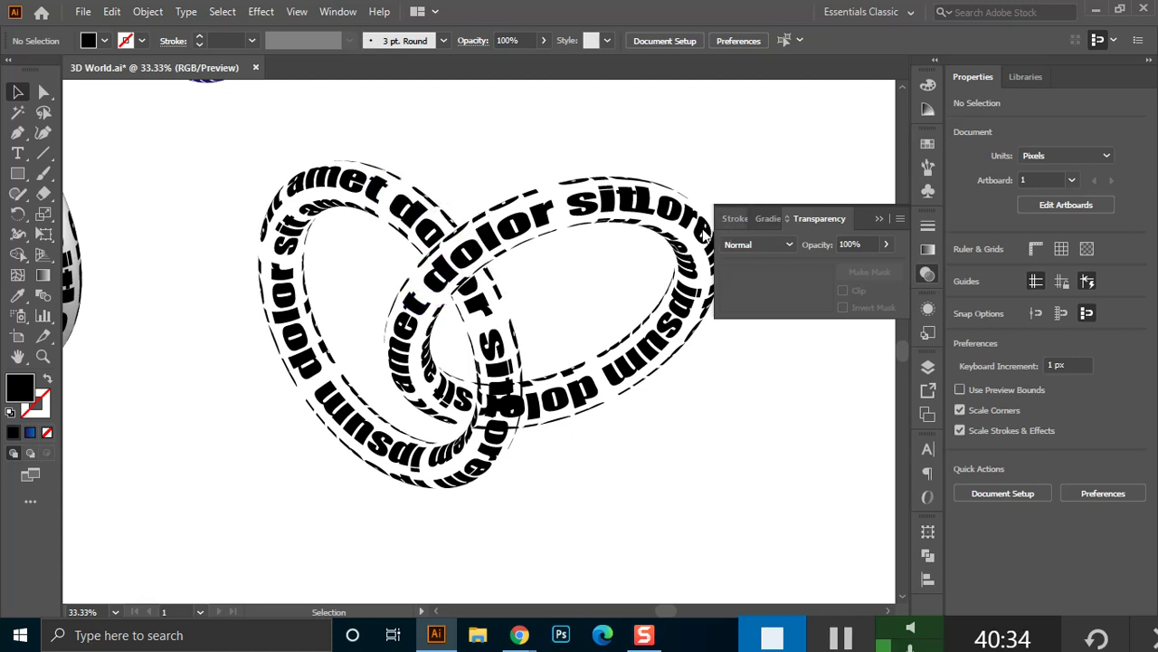
Draw a closed black patch with the Pen tool over the lower crossing of the two text rings, following the left ring's edges.
click(550, 228)
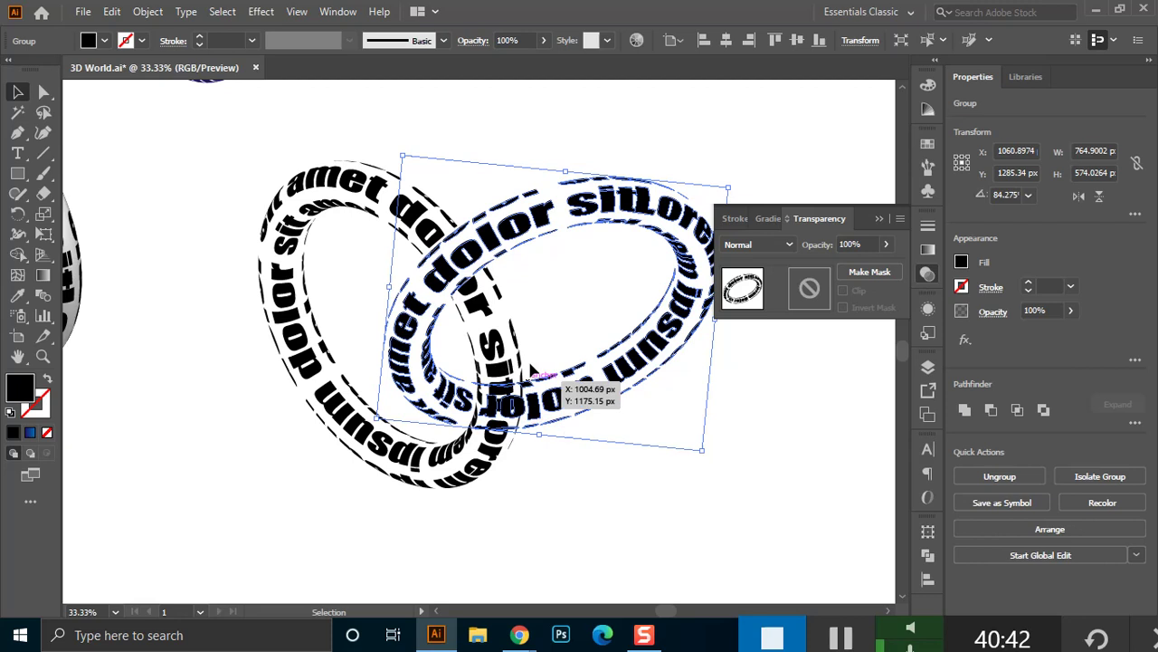
click(563, 482)
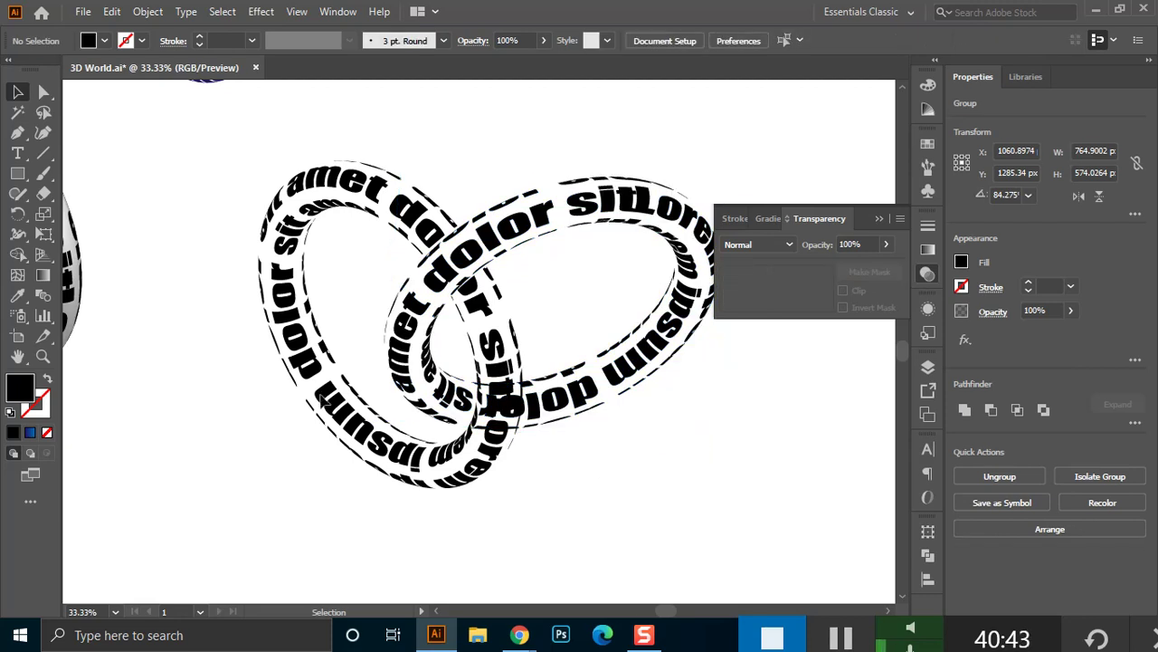
click(18, 133)
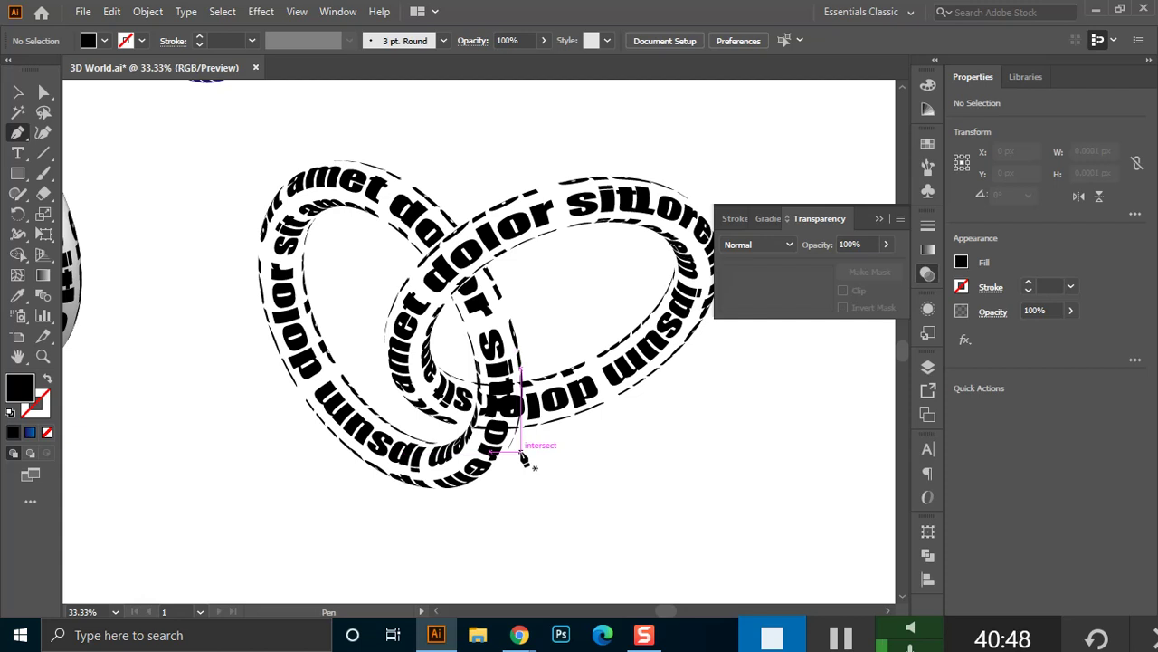
scroll(521, 453, up, 1)
click(447, 335)
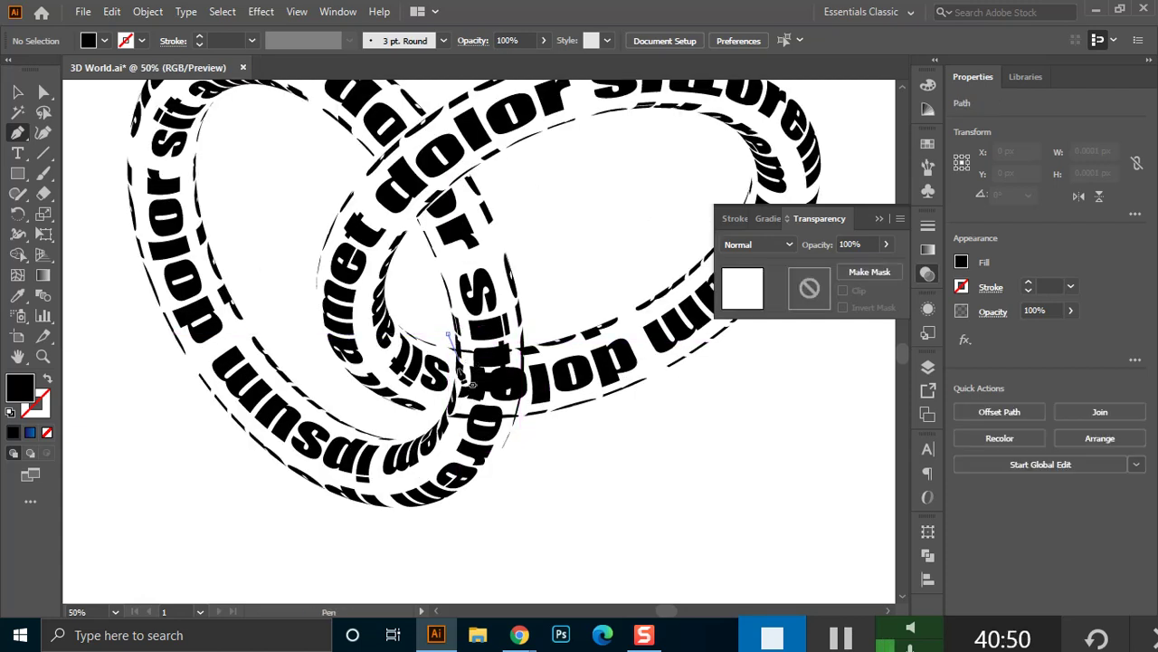
click(451, 408)
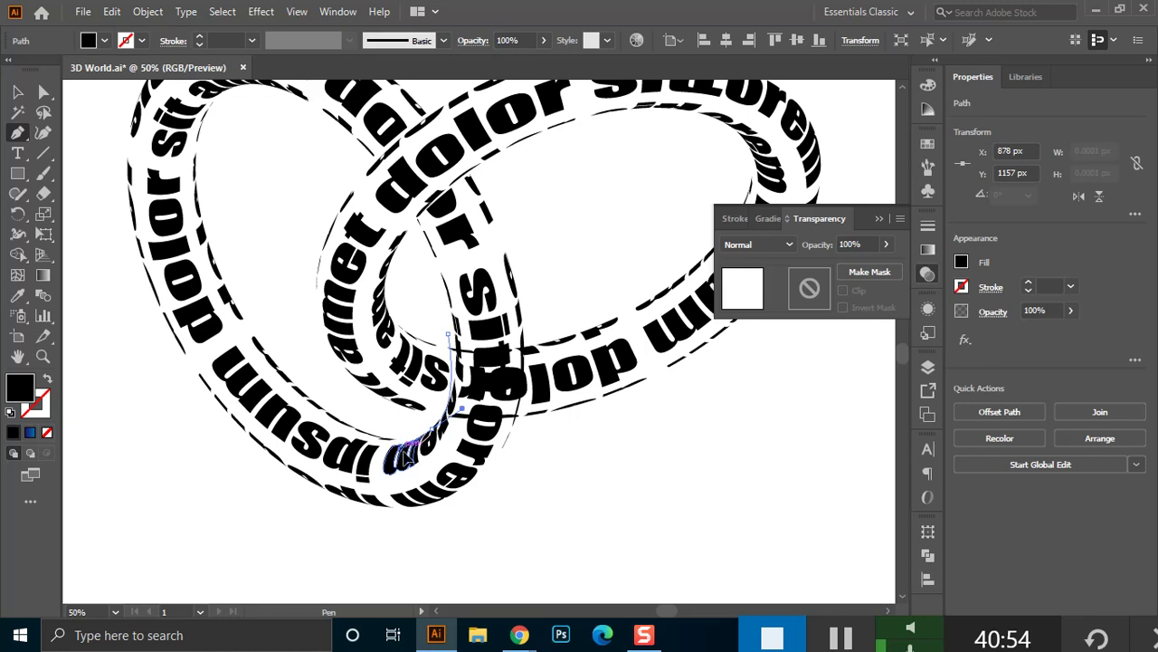
drag(437, 436, 438, 432)
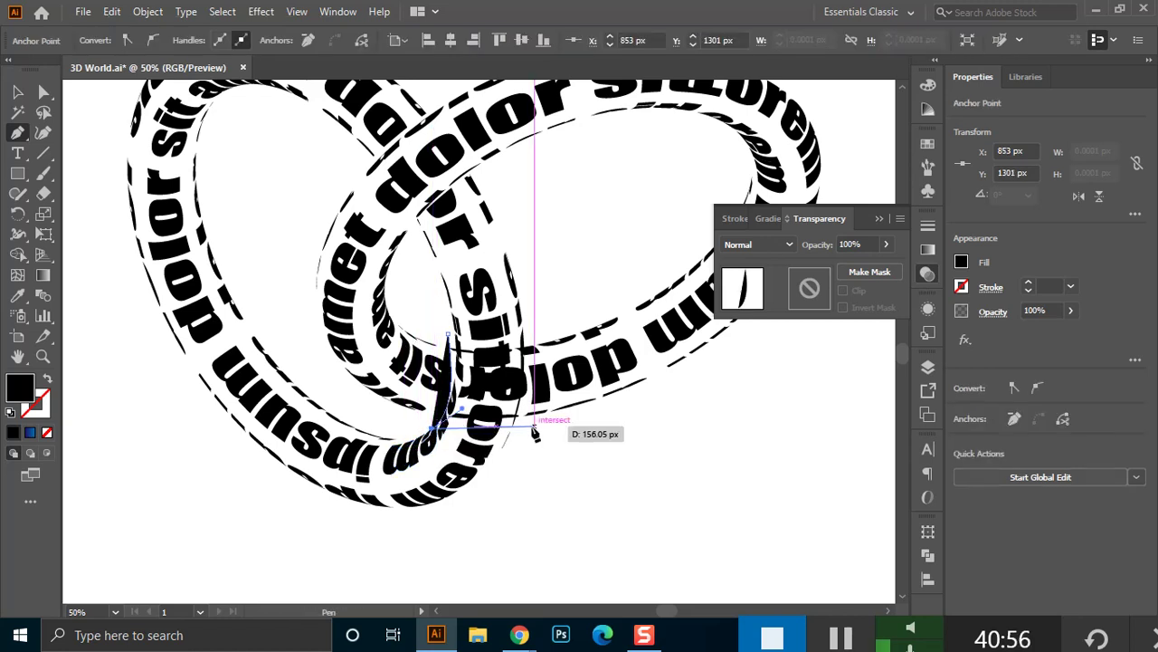
click(518, 429)
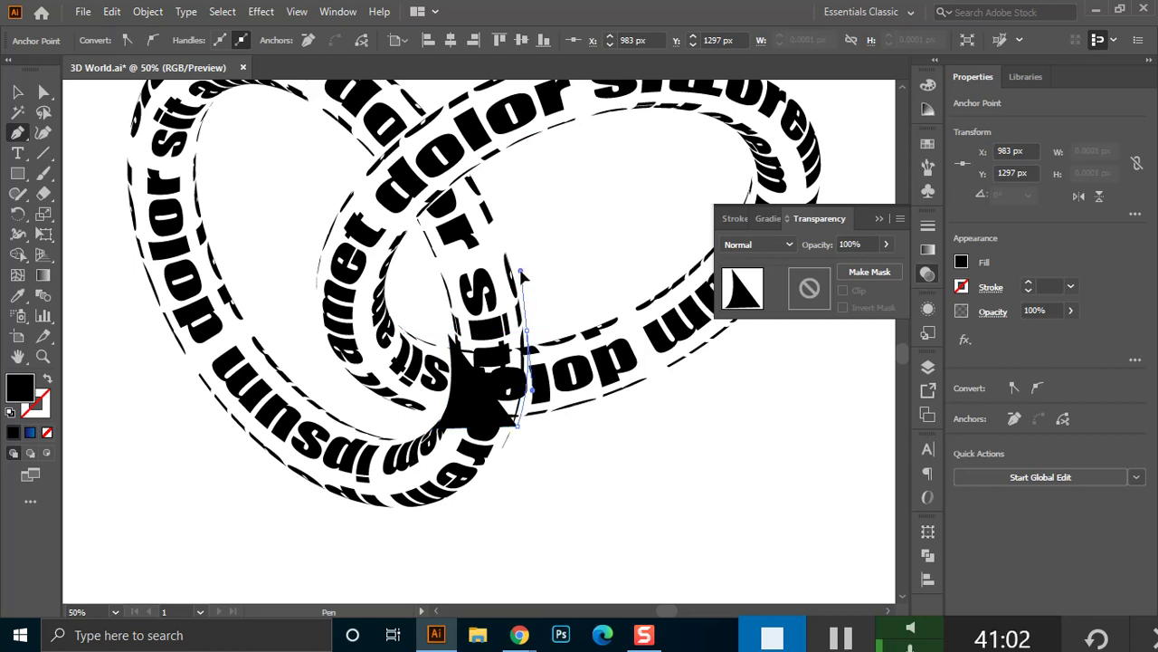
click(524, 329)
drag(455, 338, 448, 344)
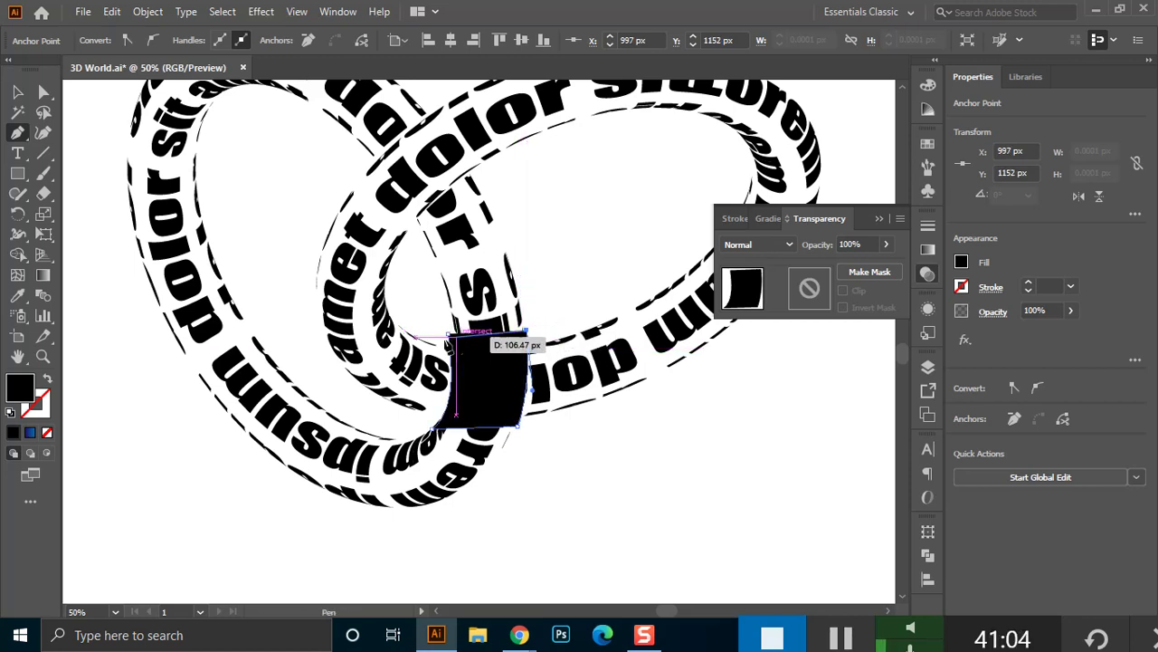
Draw a rectangle about 822 by 793 px covering the whole right text ring and fill it with light blue.
scroll(554, 390, down, 1)
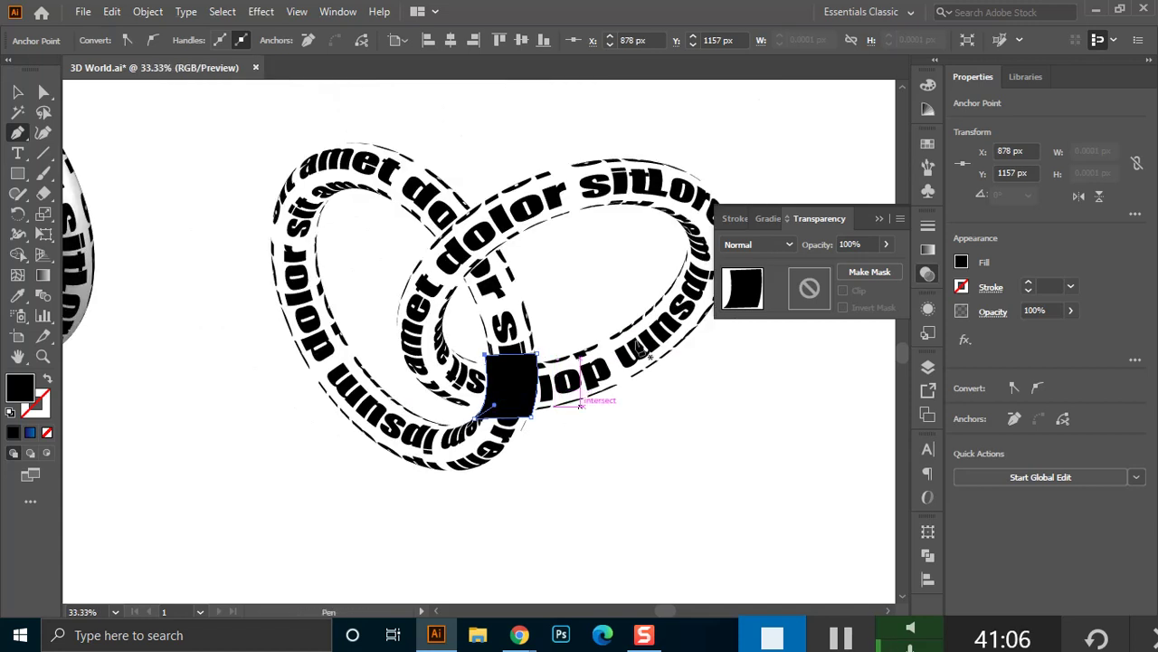
scroll(581, 404, right, 3)
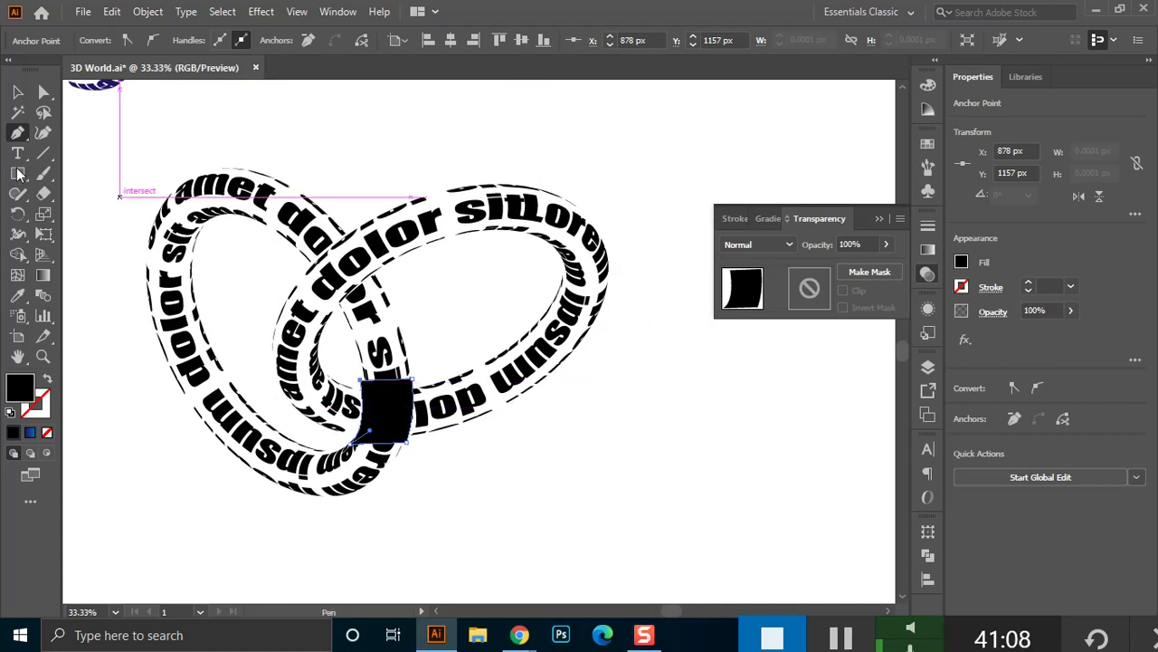
click(18, 173)
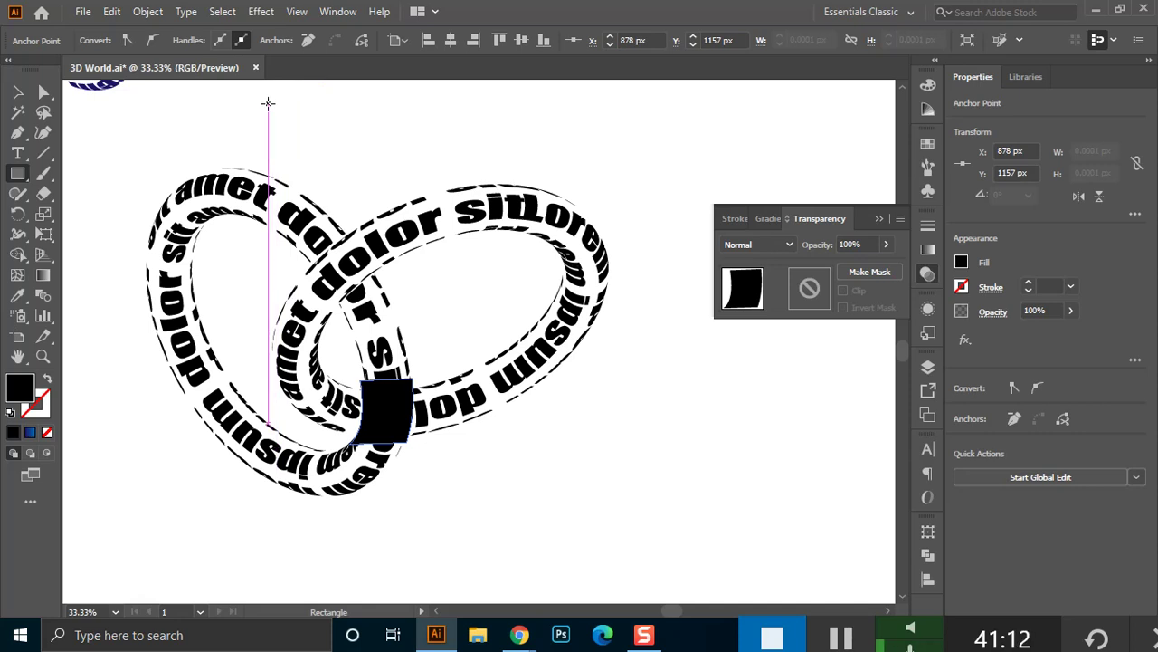
drag(268, 103, 629, 451)
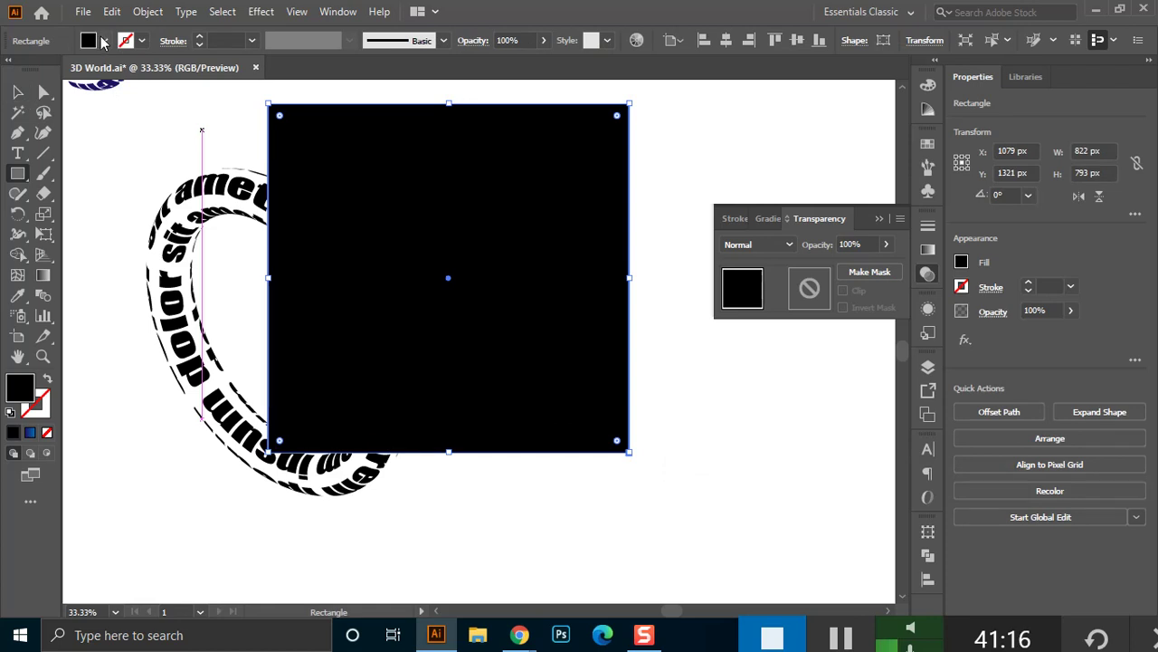
click(103, 41)
click(155, 103)
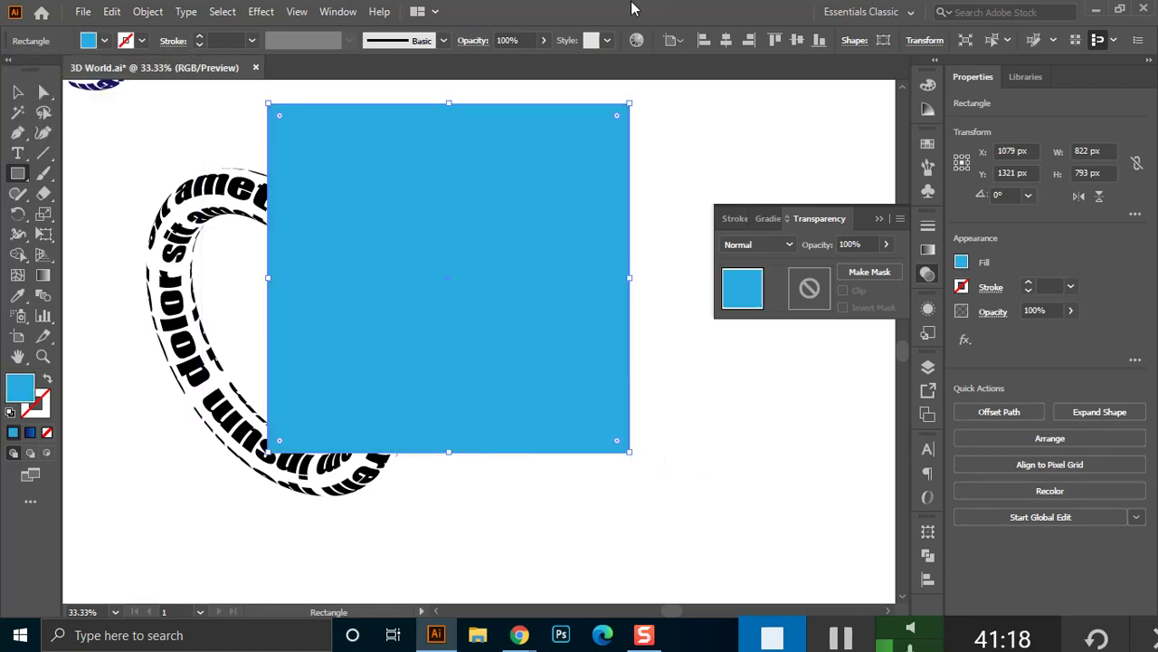
Cut the patch shape out of the blue rectangle with Pathfinder Exclude and fill the resulting compound path with white.
click(18, 91)
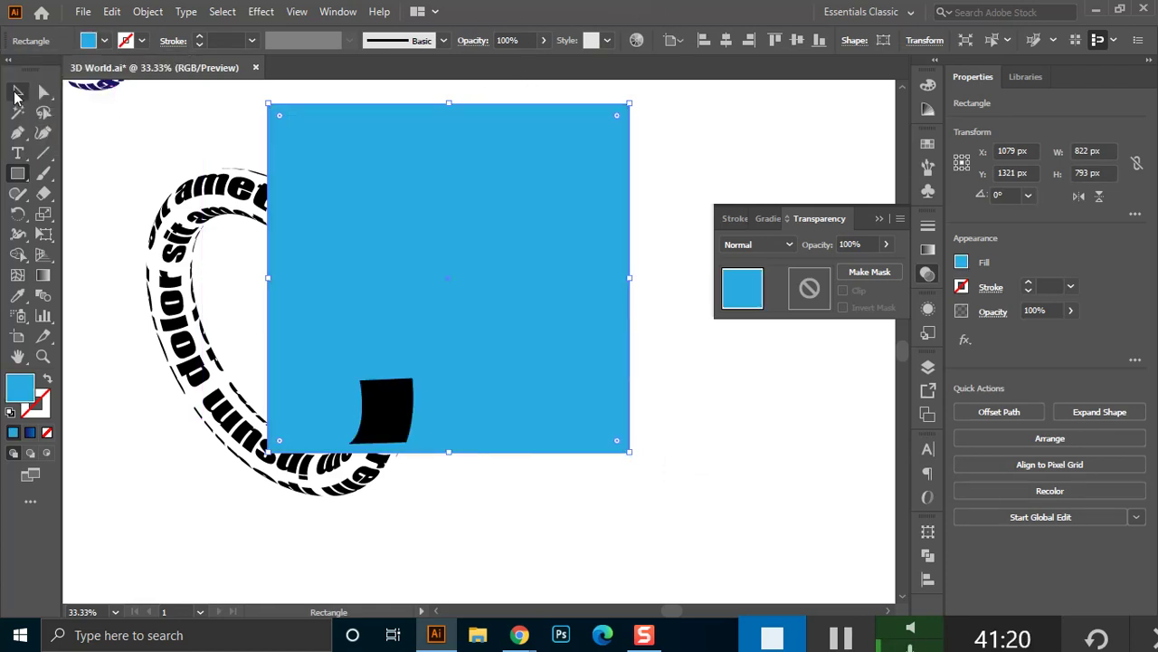
shift+click(390, 402)
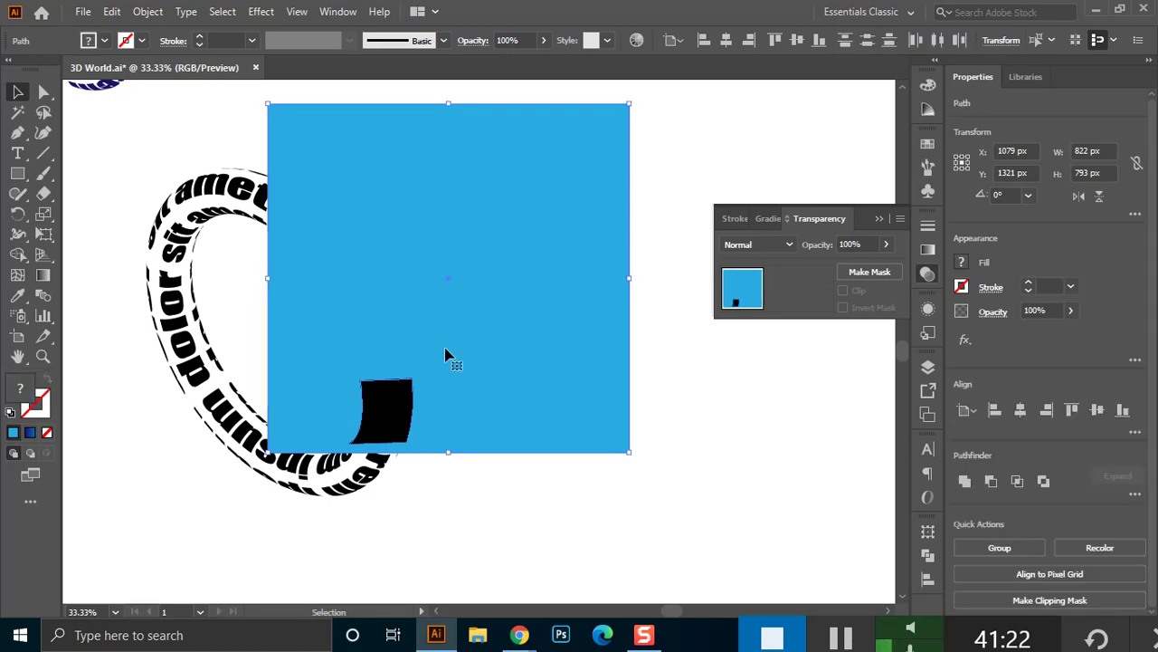
click(1044, 481)
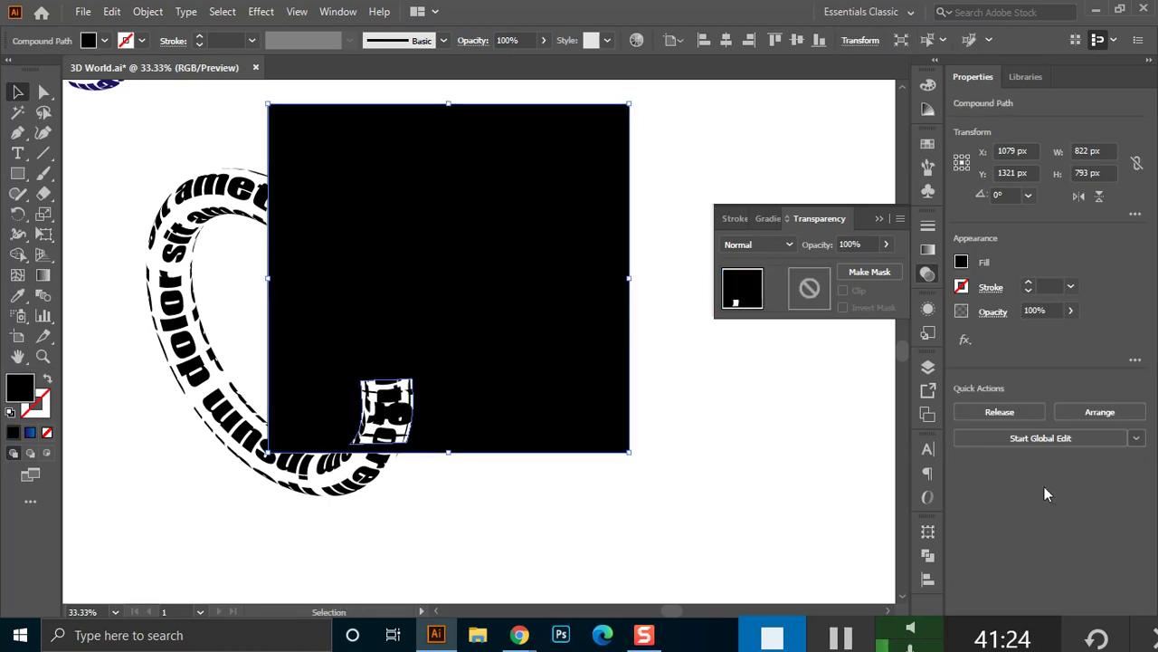
click(104, 41)
click(35, 69)
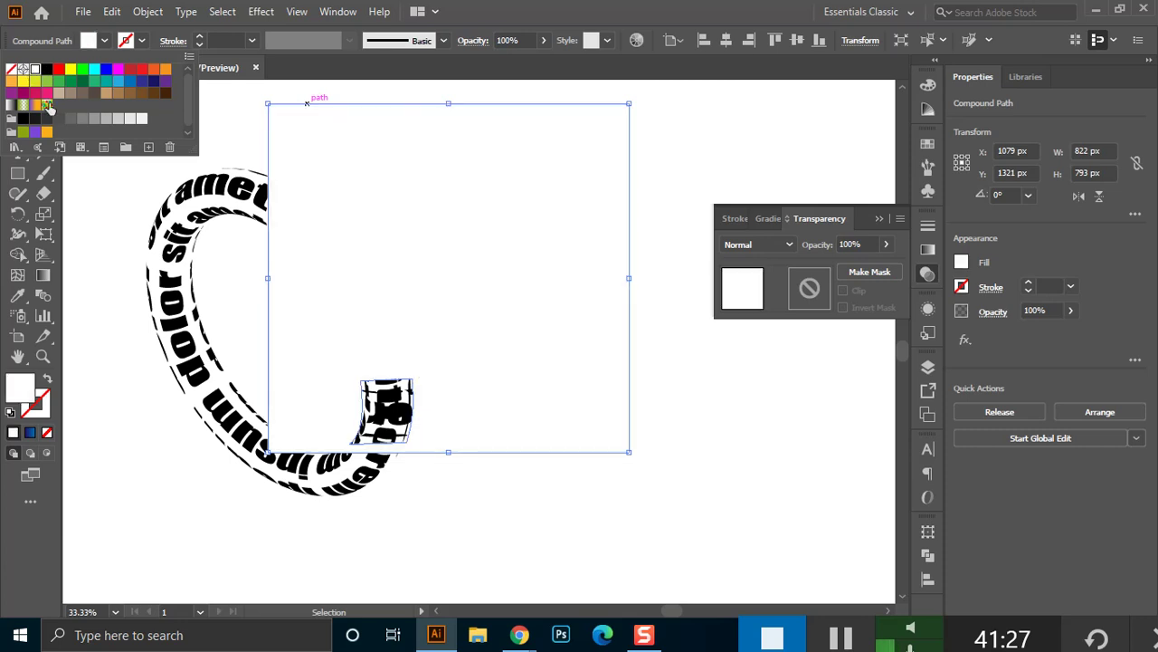
click(675, 149)
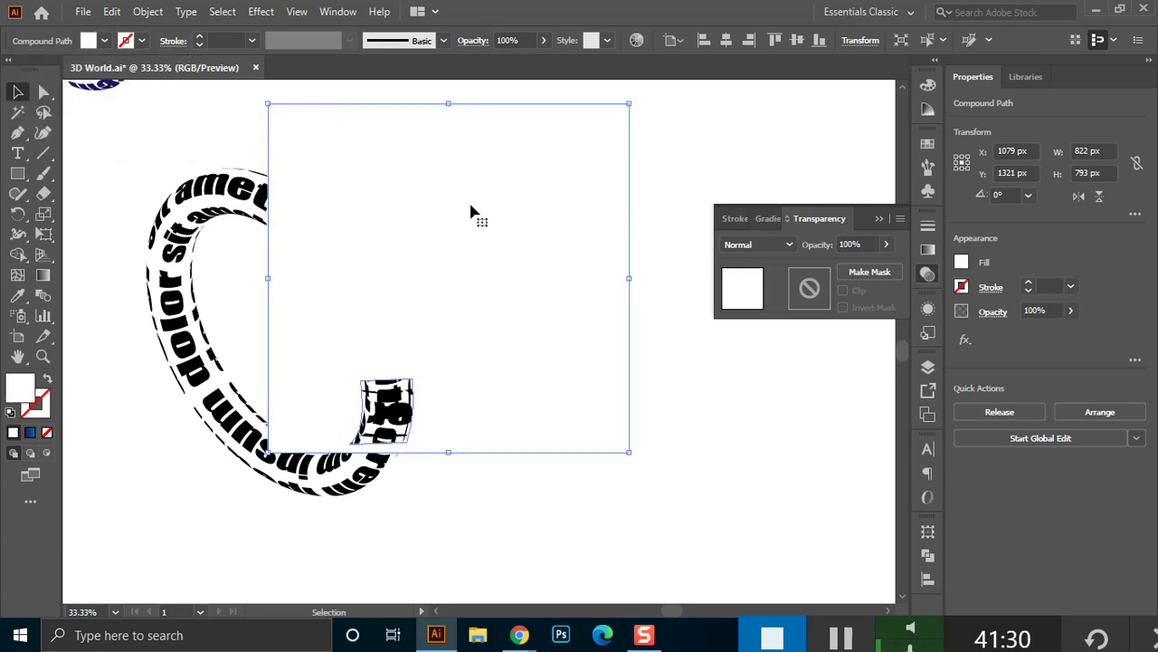
Make an opacity mask from the right text ring and the white compound path, and clear the selection.
drag(679, 186, 445, 359)
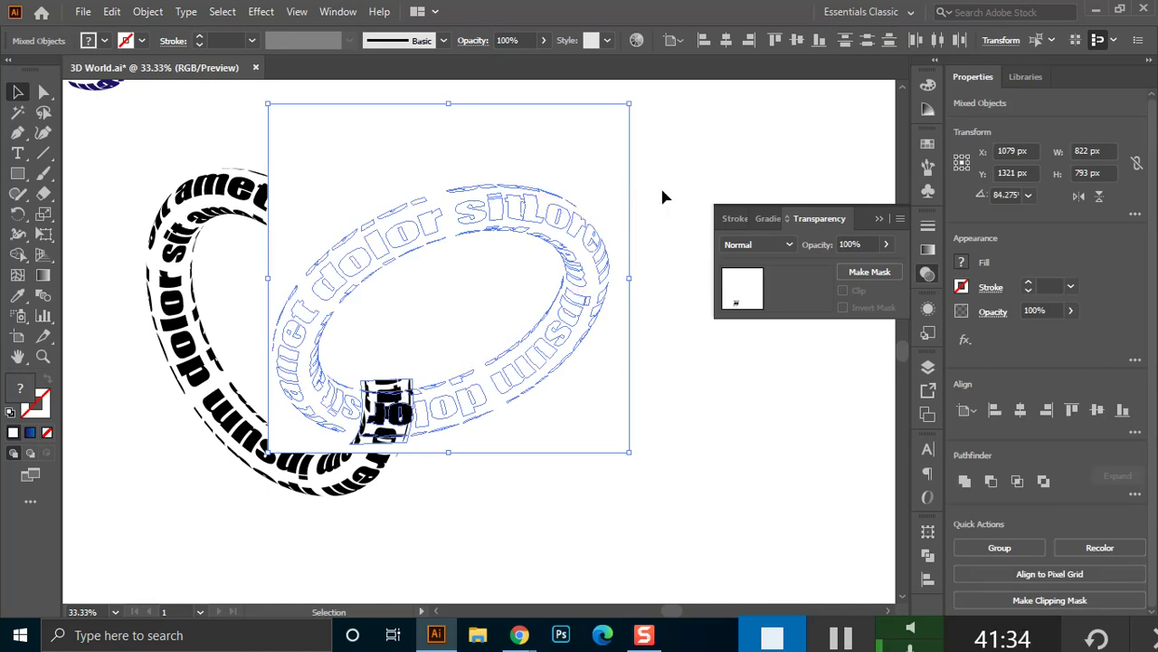
click(854, 269)
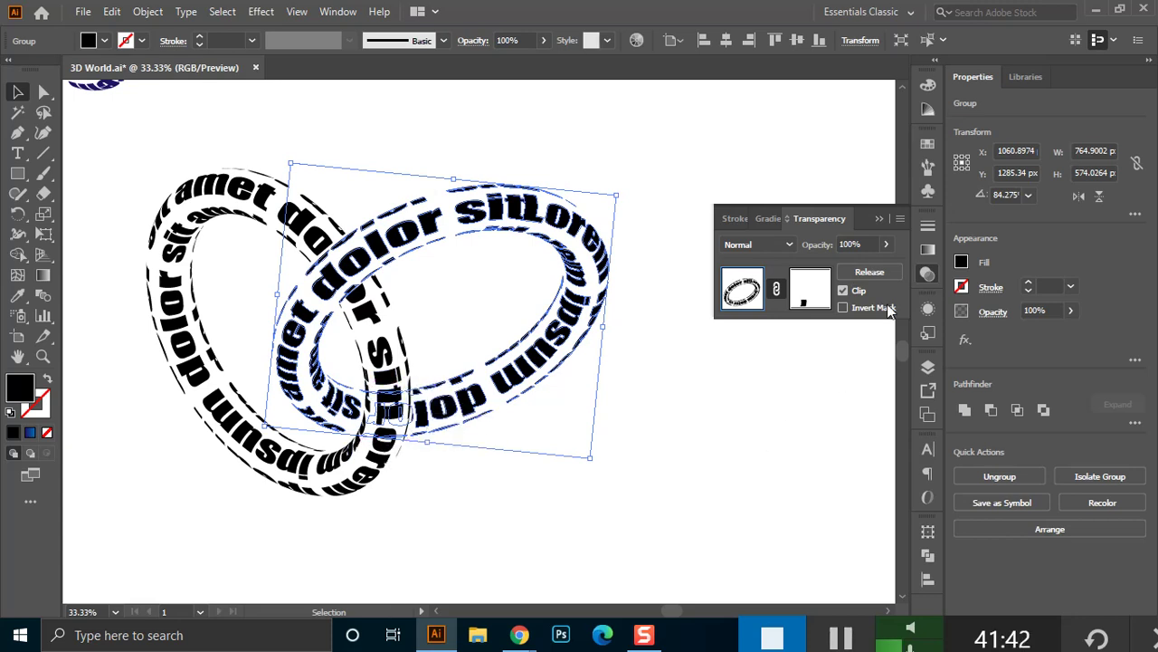
click(775, 412)
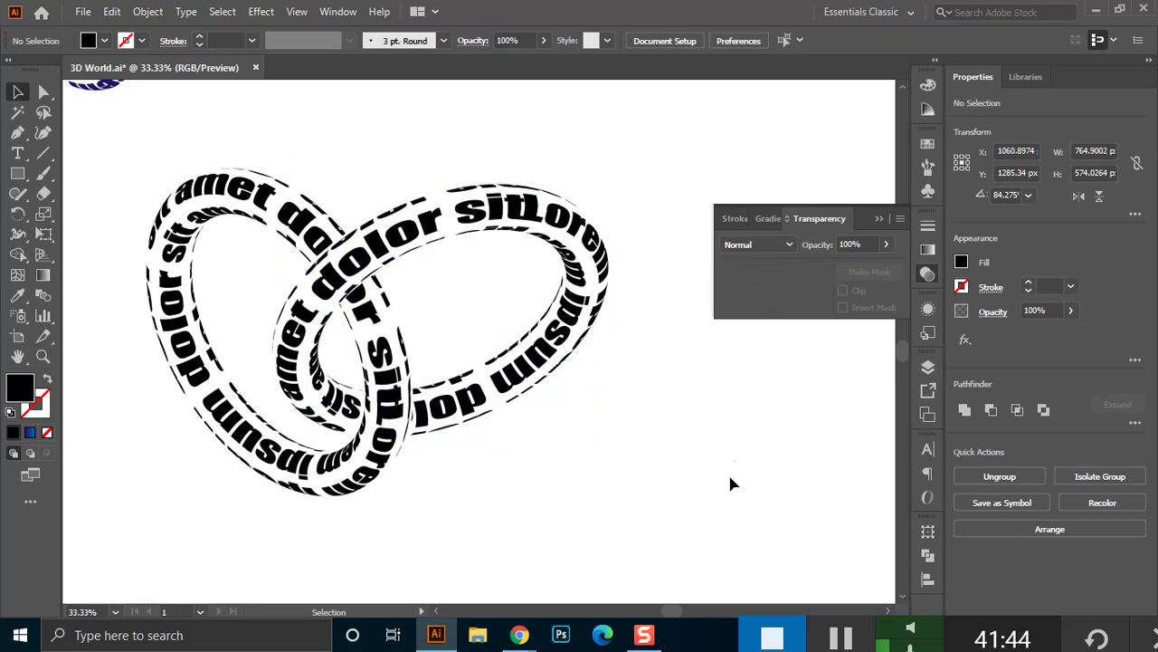
Fill the right ring of the black interlocked pair with red and clear the selection.
scroll(563, 491, down, 1)
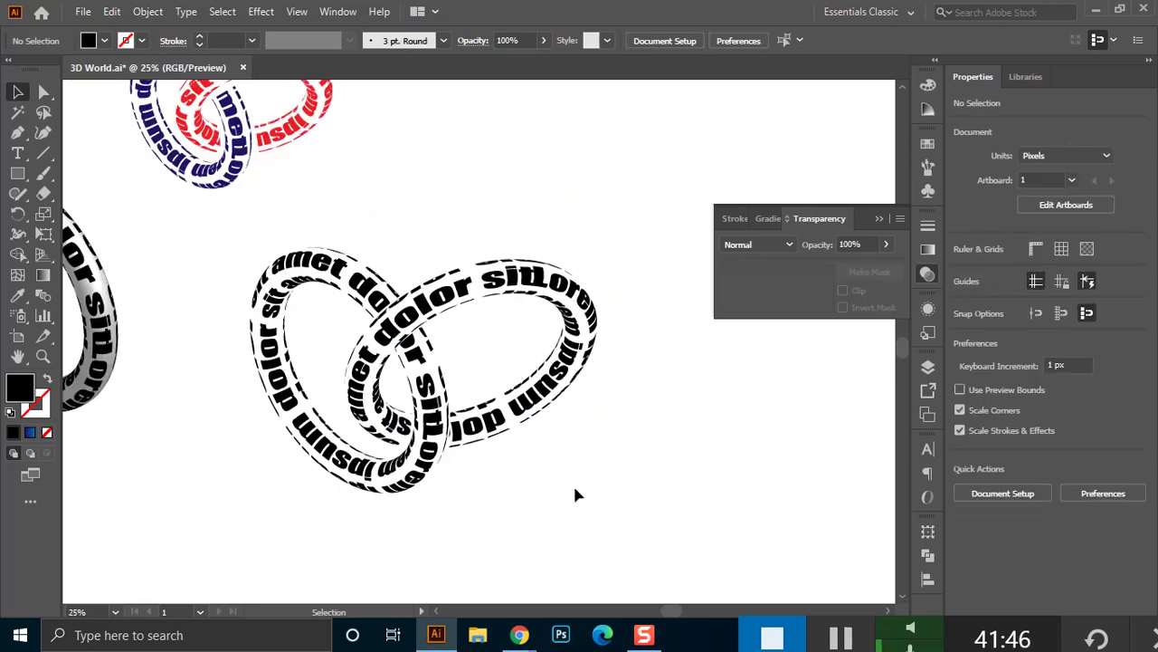
scroll(644, 409, down, 1)
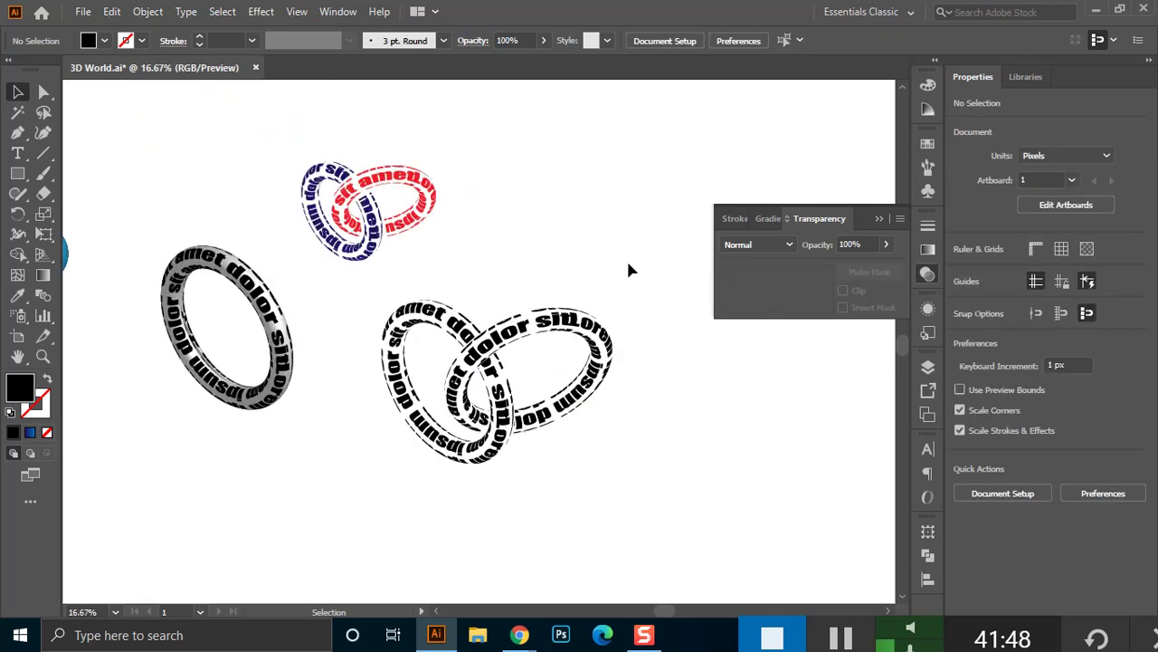
drag(627, 293, 364, 511)
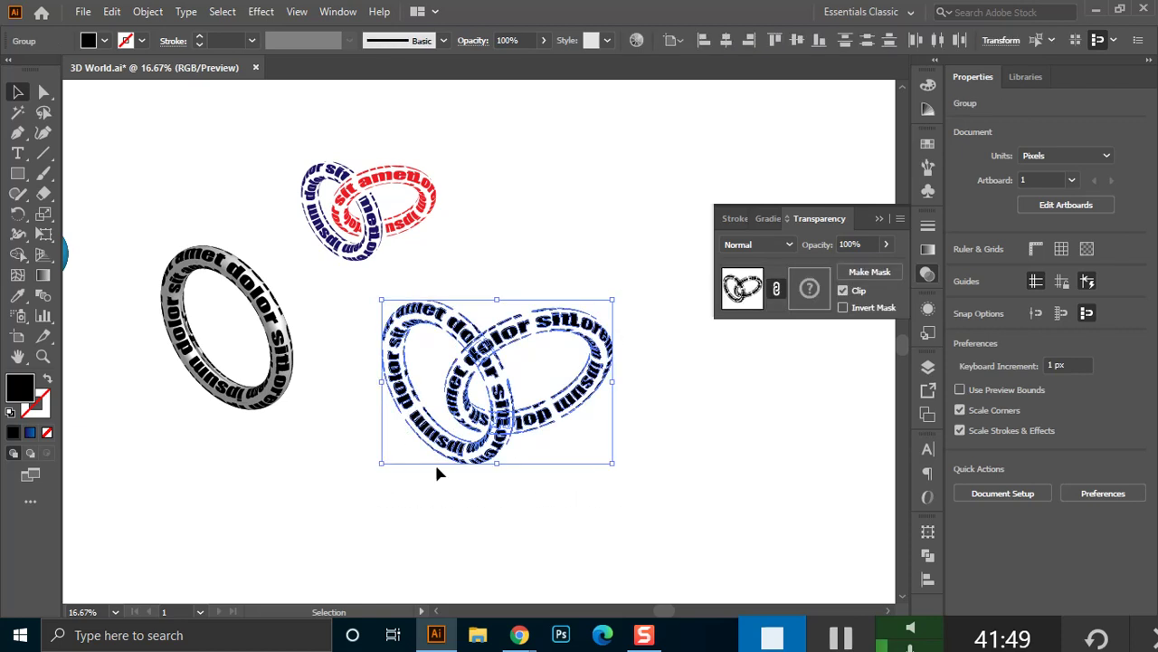
click(870, 271)
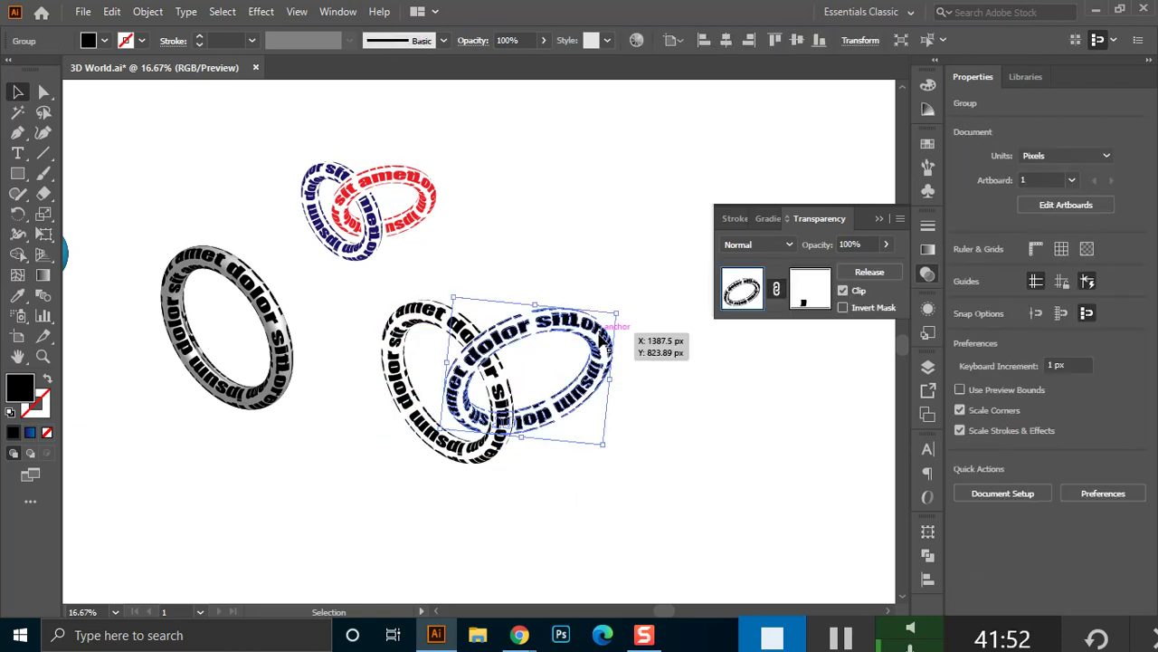
click(104, 40)
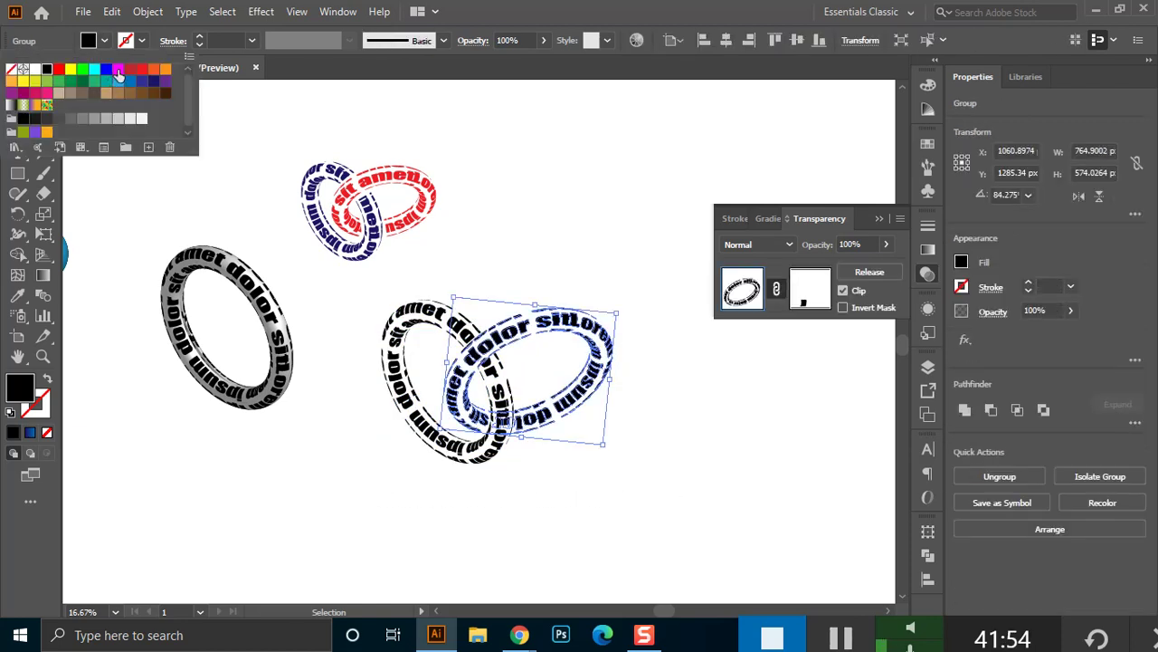
click(153, 69)
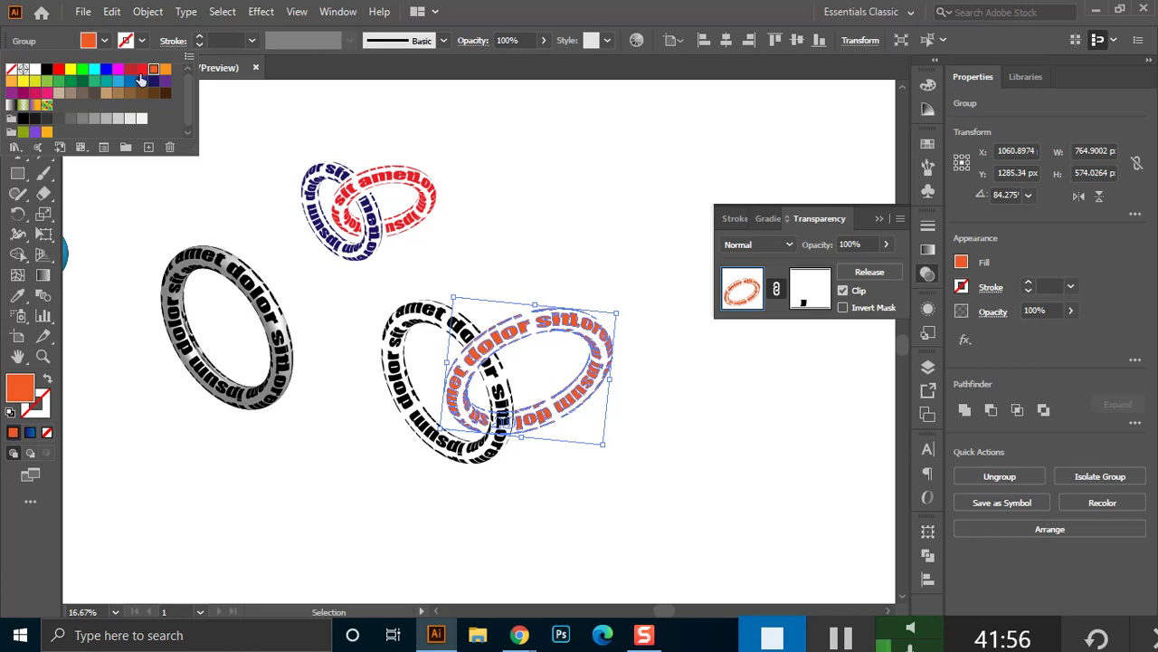
click(139, 73)
click(579, 257)
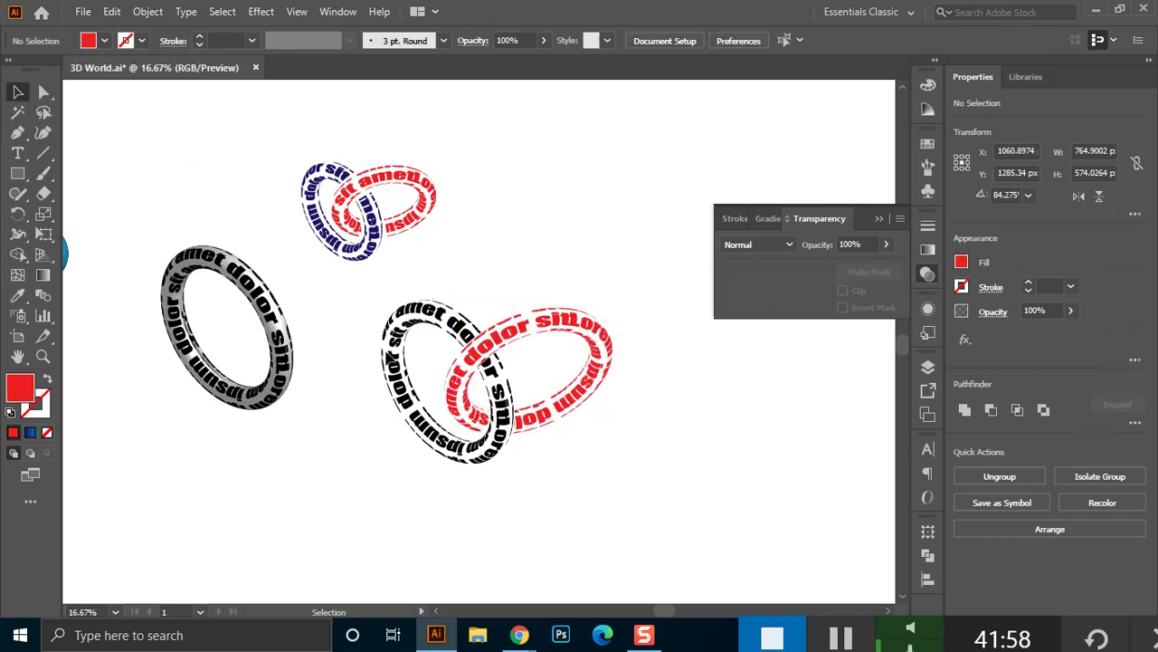
Fill the left ring of the interlocked pair with light blue and clear the selection.
click(380, 317)
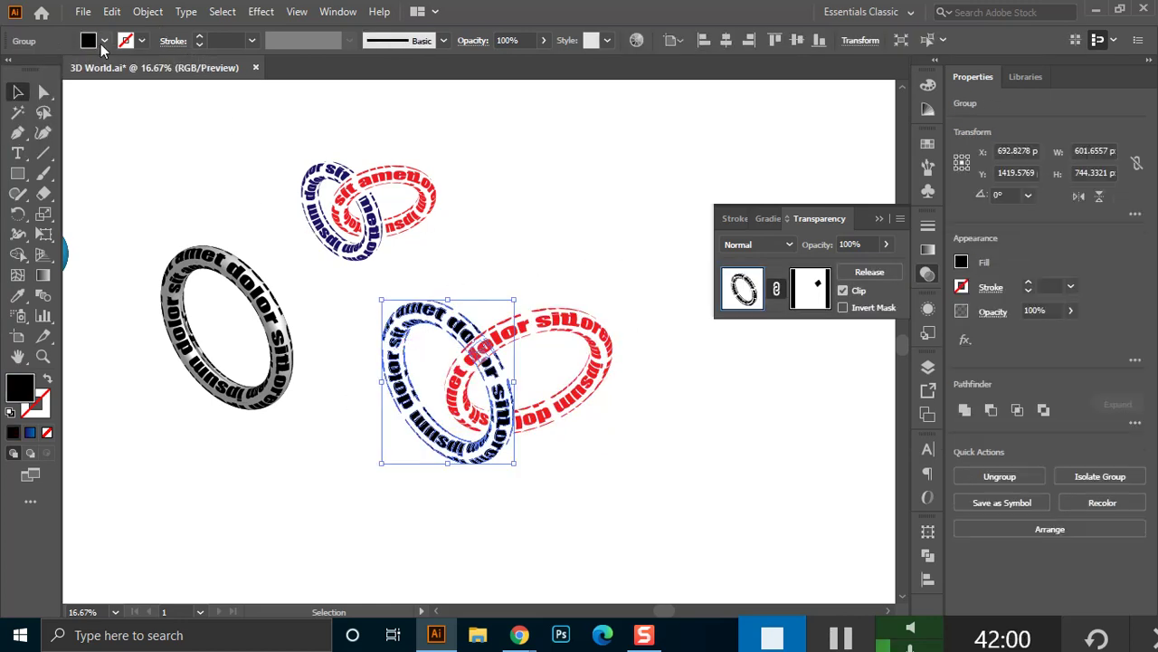
click(142, 39)
click(164, 69)
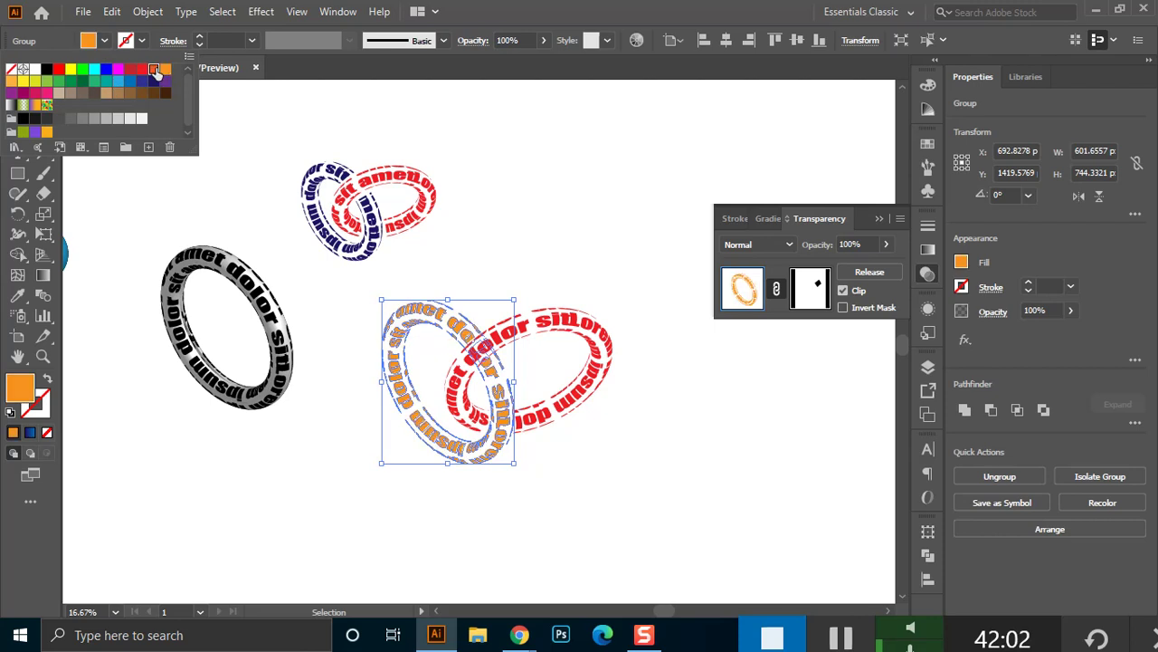
click(154, 69)
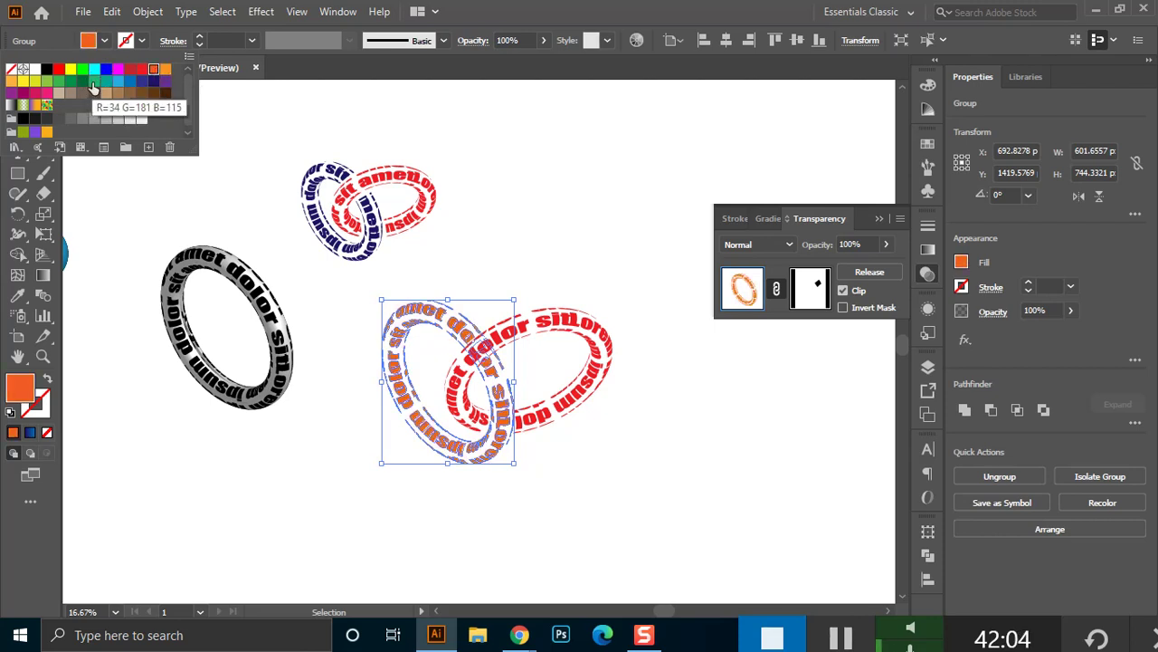
click(122, 83)
click(568, 224)
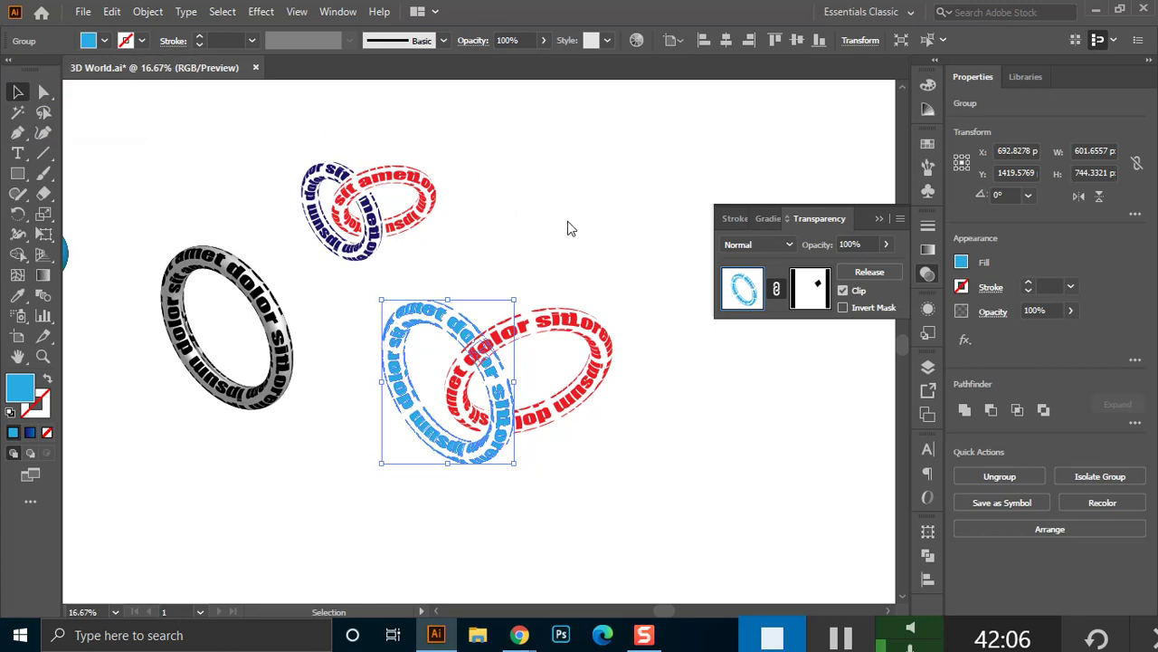
click(593, 220)
Scale the blue and red ring pair down to about 793 by 562 px and place it beside the navy and red pair.
scroll(681, 412, up, 1)
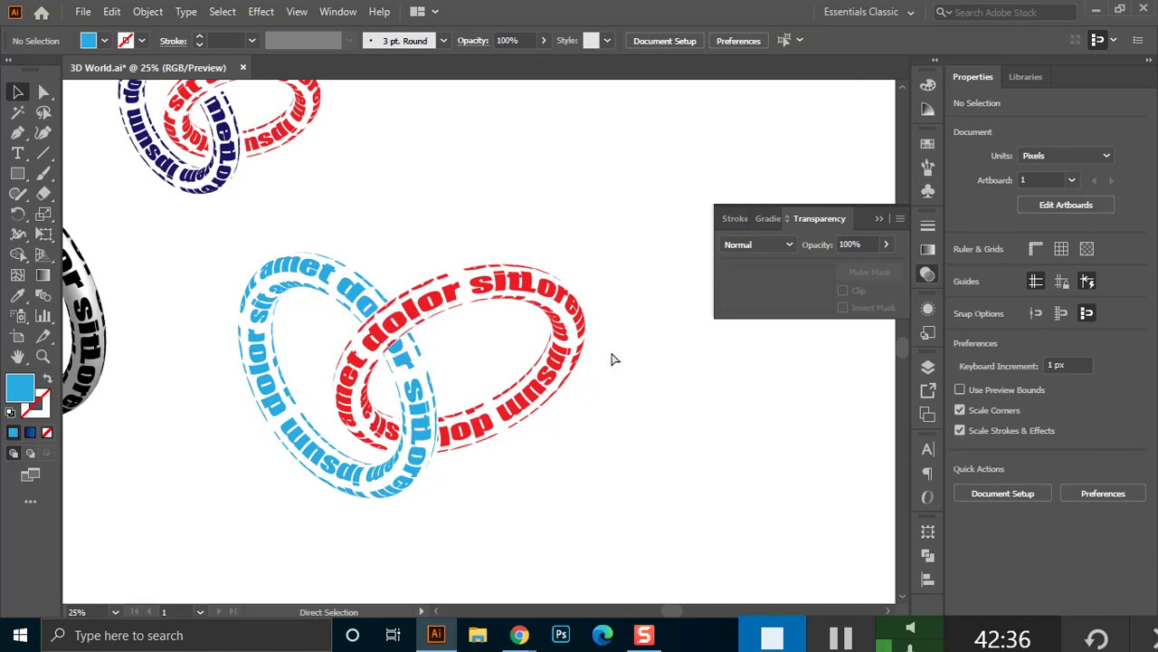
key(ctrl+minus)
click(503, 409)
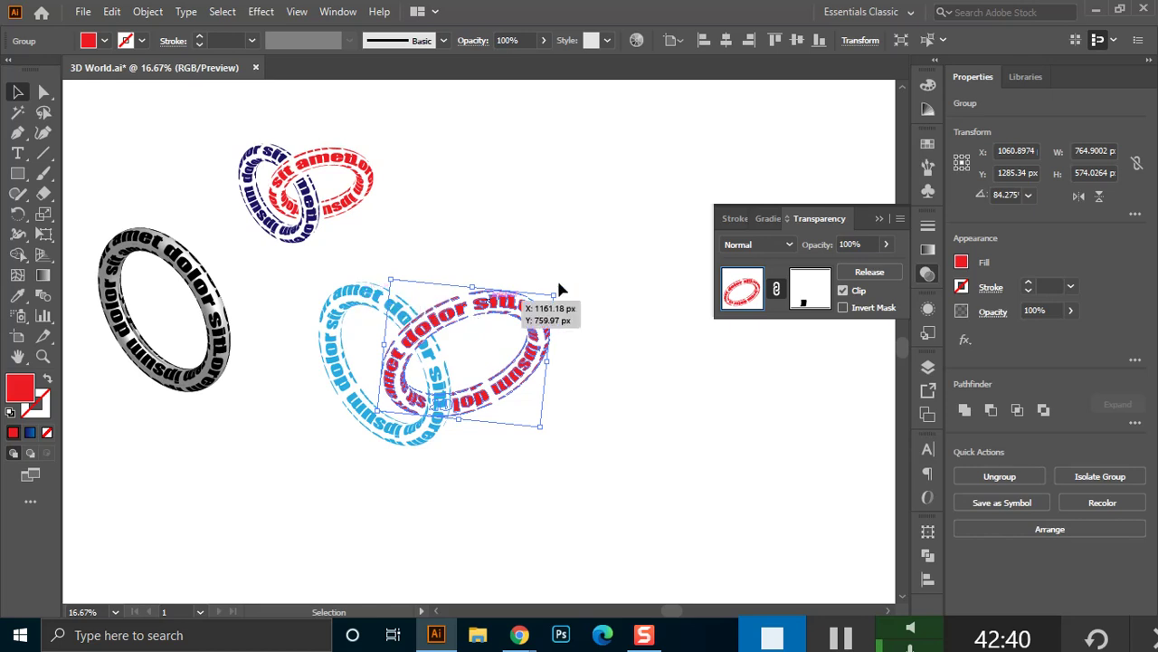
drag(588, 260, 479, 273)
drag(653, 299, 594, 264)
click(503, 334)
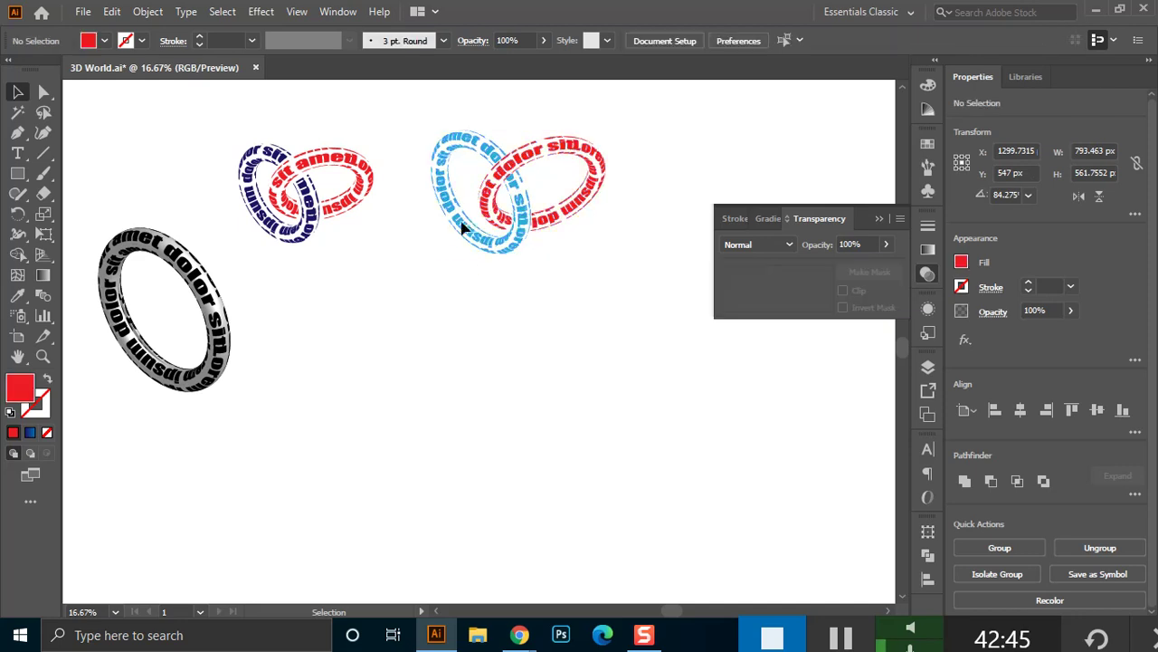
Duplicate the light blue ring below the two interlocked pairs and release the copy's opacity mask.
drag(460, 225, 381, 401)
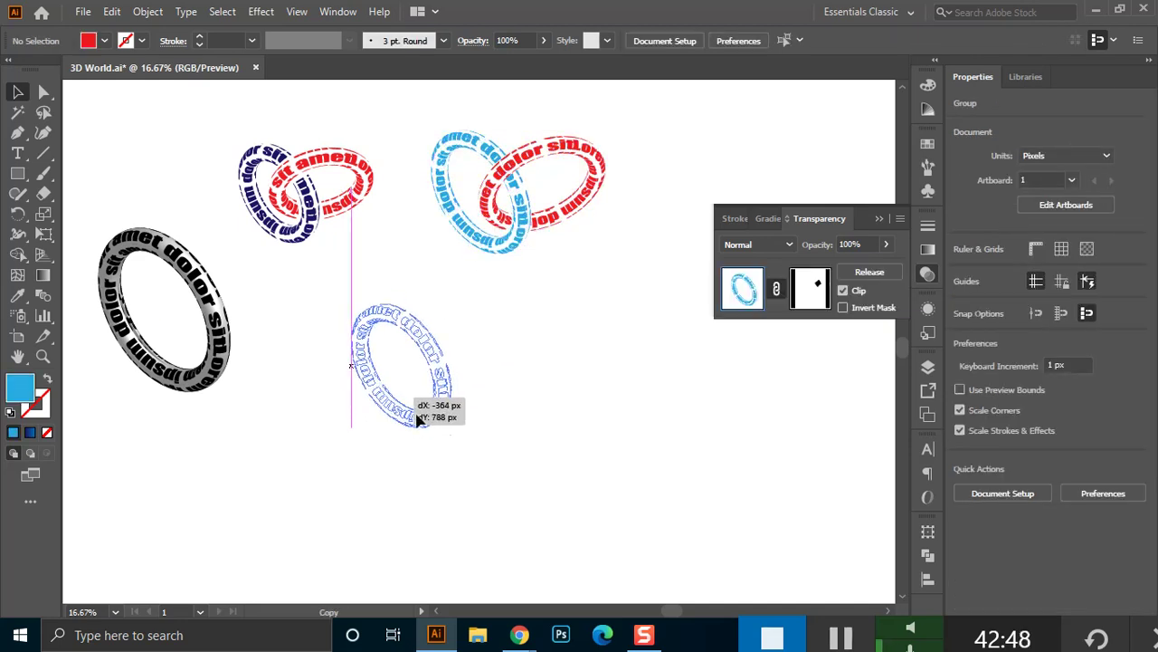
right_click(380, 389)
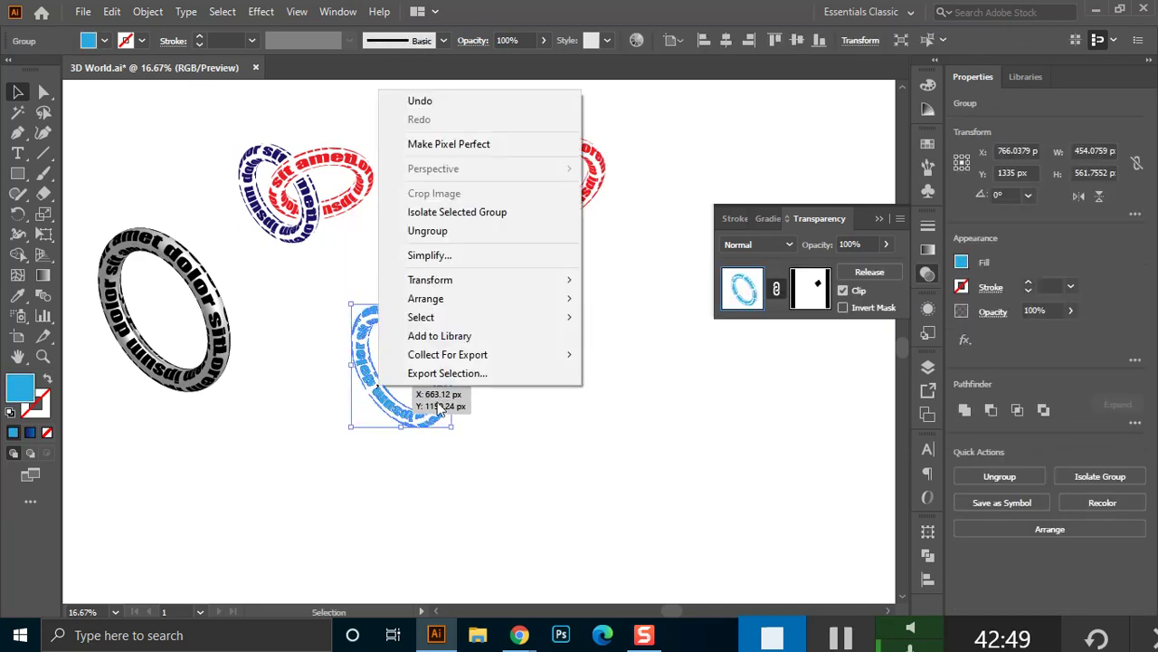
click(498, 235)
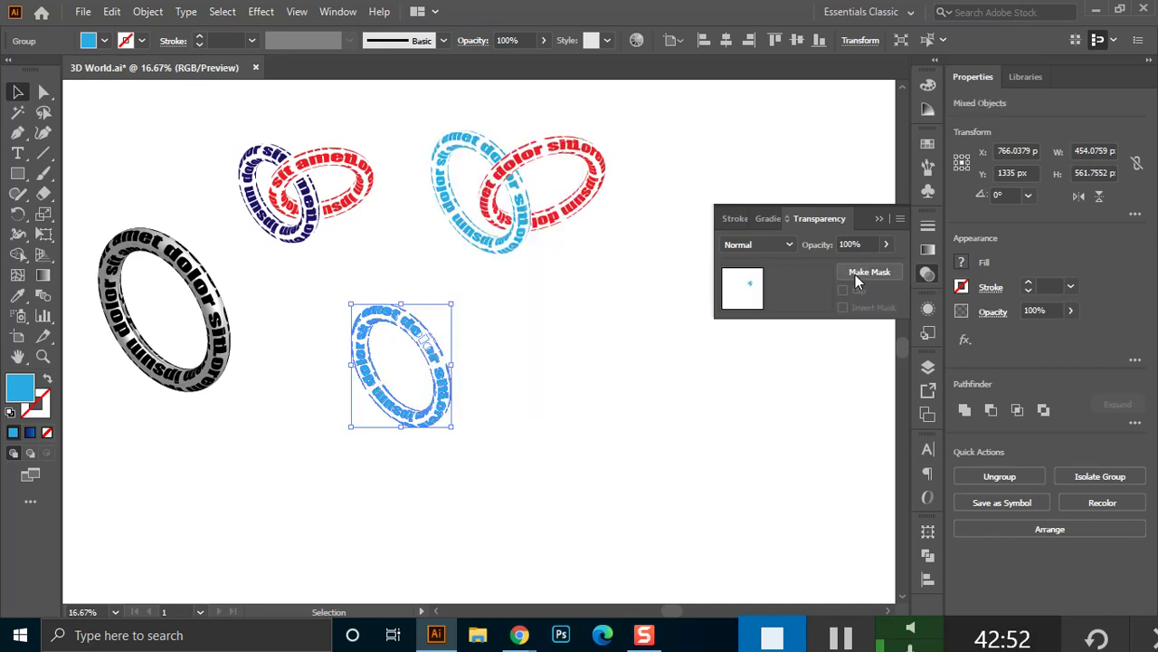
Delete the white compound mask path lying over the duplicated light blue ring.
click(522, 396)
mouse_move(426, 342)
mouse_down()
mouse_move(435, 358)
mouse_move(419, 331)
mouse_up()
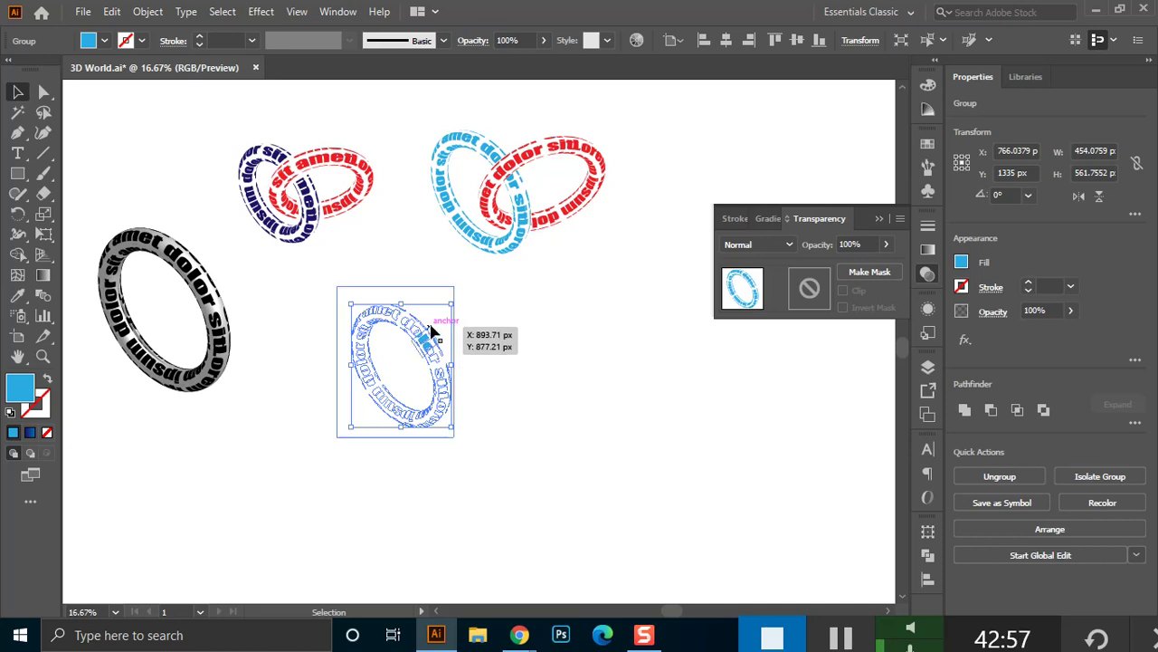
click(517, 445)
key(ctrl+z)
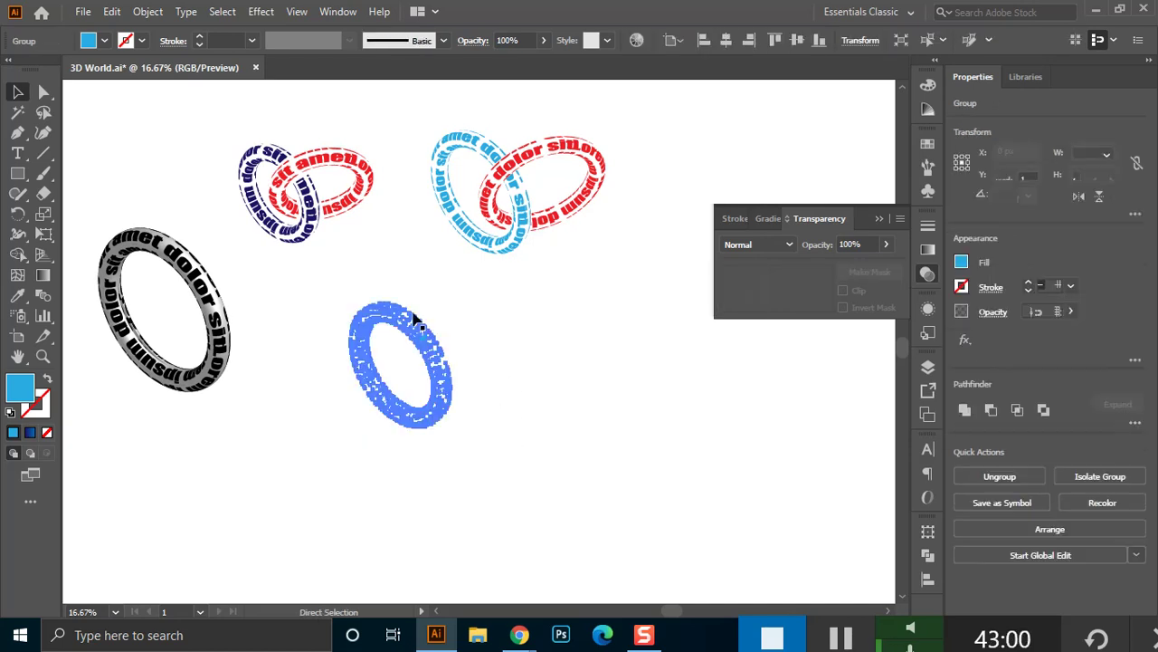
click(499, 354)
click(447, 305)
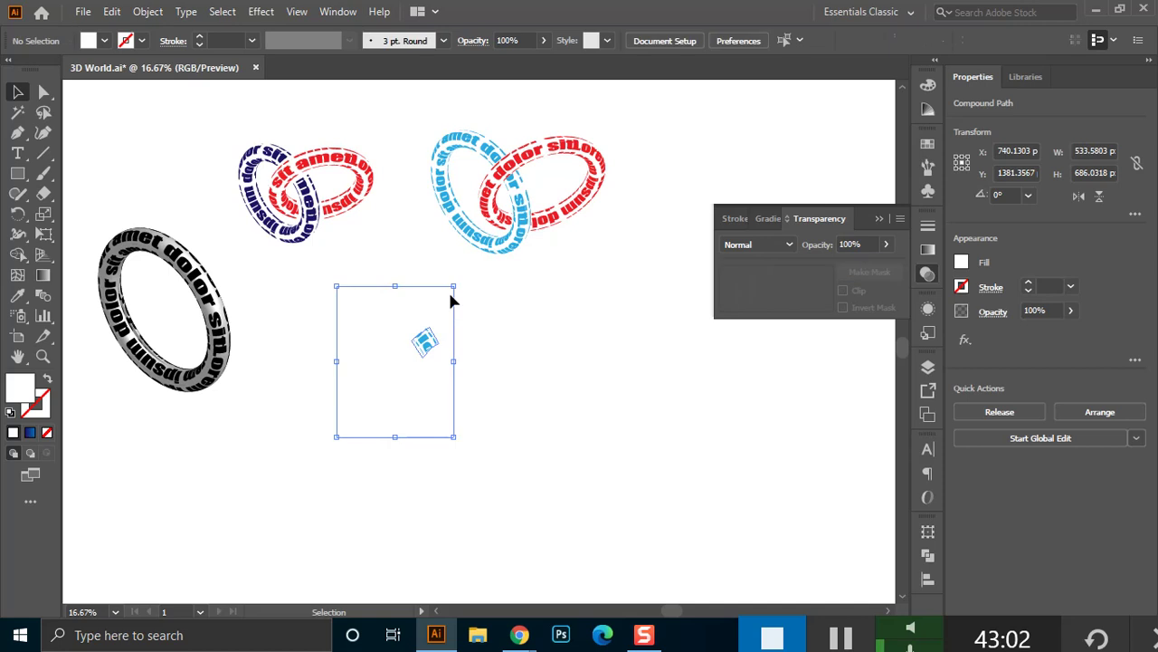
key(Delete)
Collapse the Transparency panel and fill the duplicated light blue ring with red.
drag(481, 298, 271, 484)
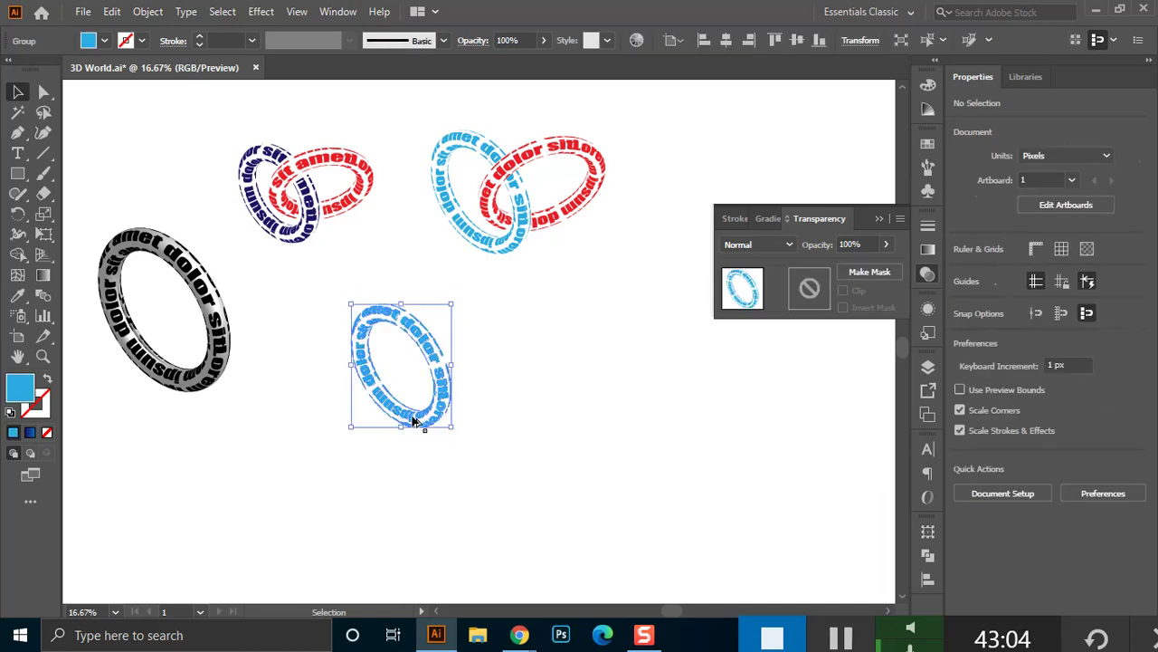
scroll(412, 421, up, 2)
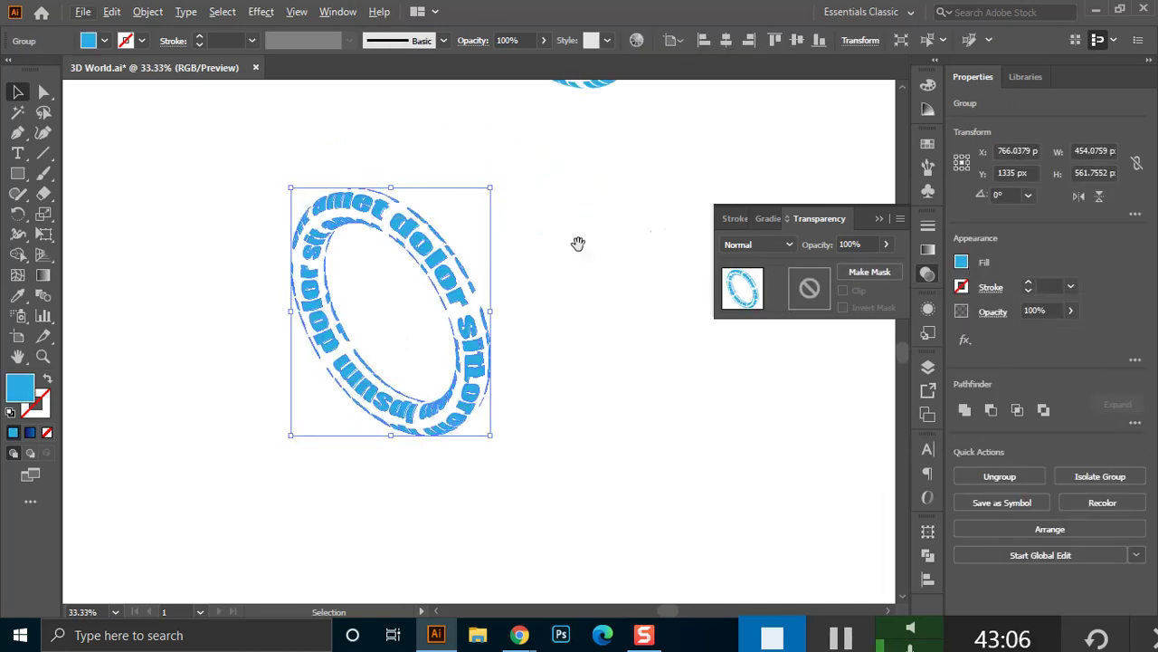
click(879, 218)
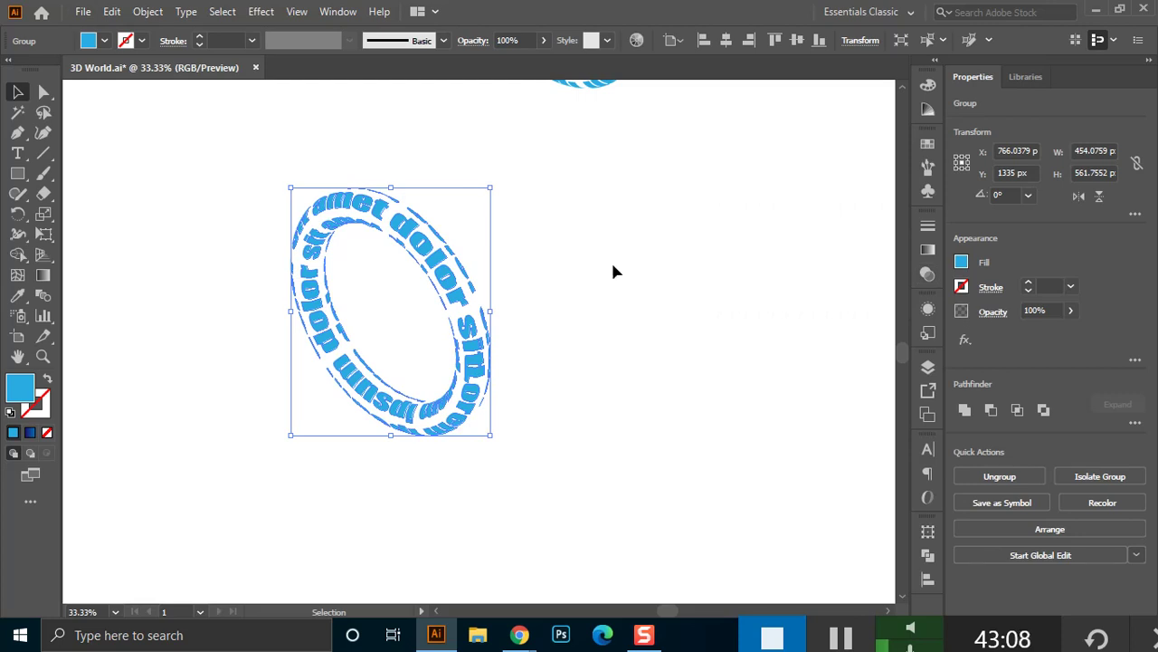
click(442, 209)
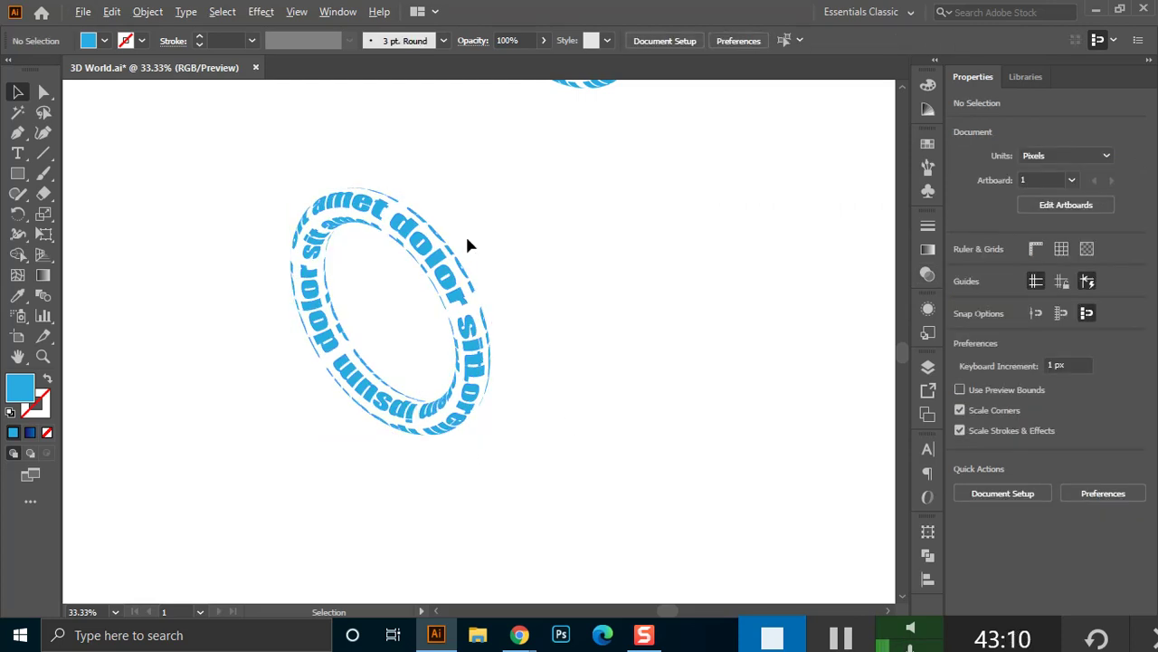
scroll(465, 236, up, 1)
click(387, 249)
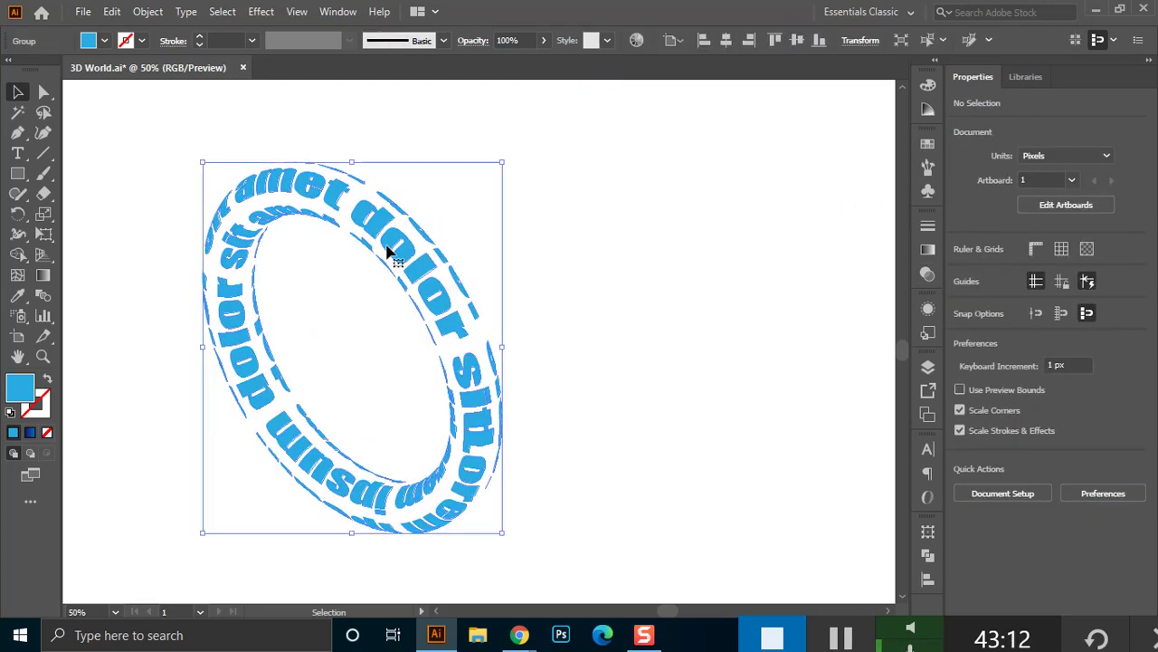
click(104, 41)
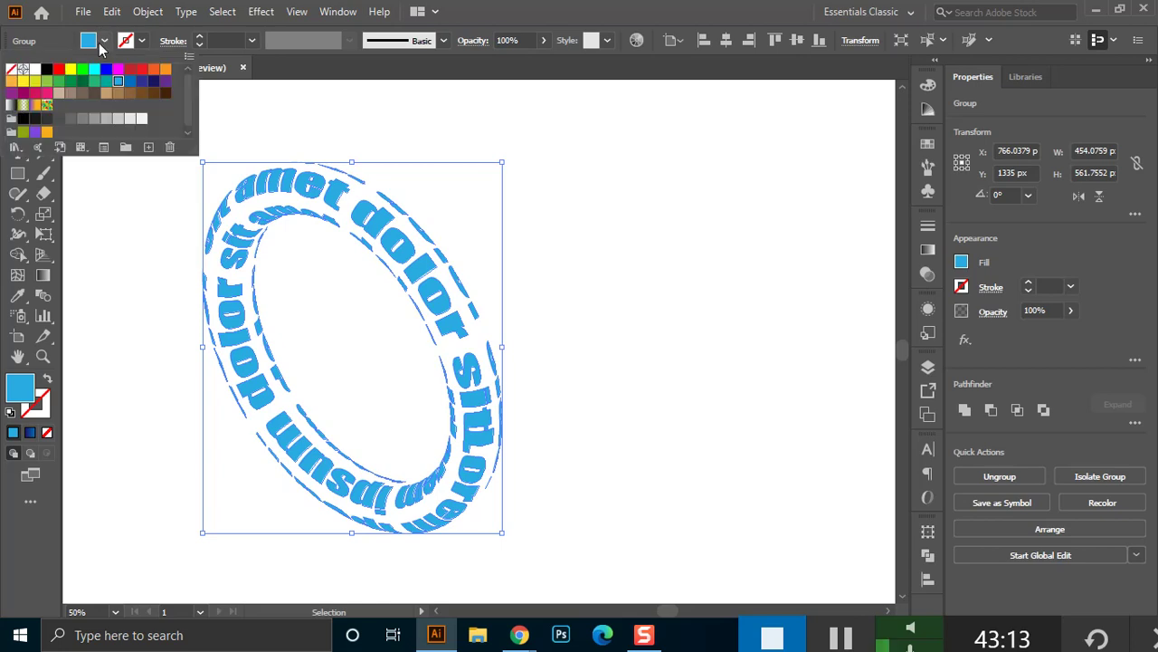
click(58, 71)
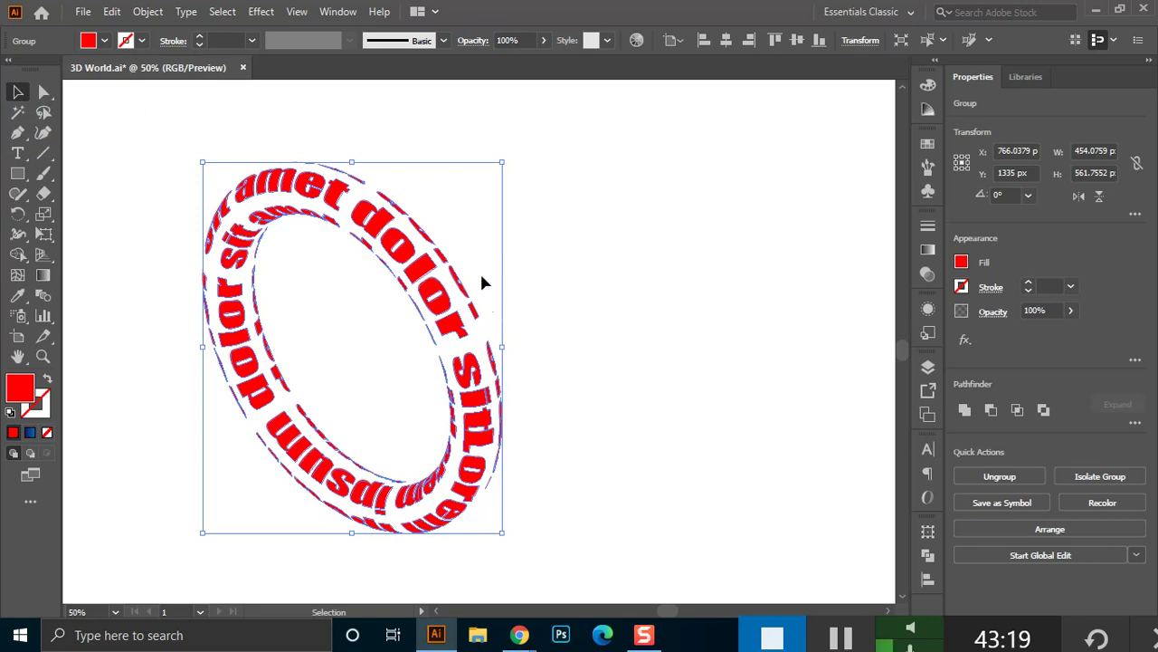
Switch to the Google Meet call in Chrome to check on the meeting, and return to Illustrator.
mouse_move(519, 633)
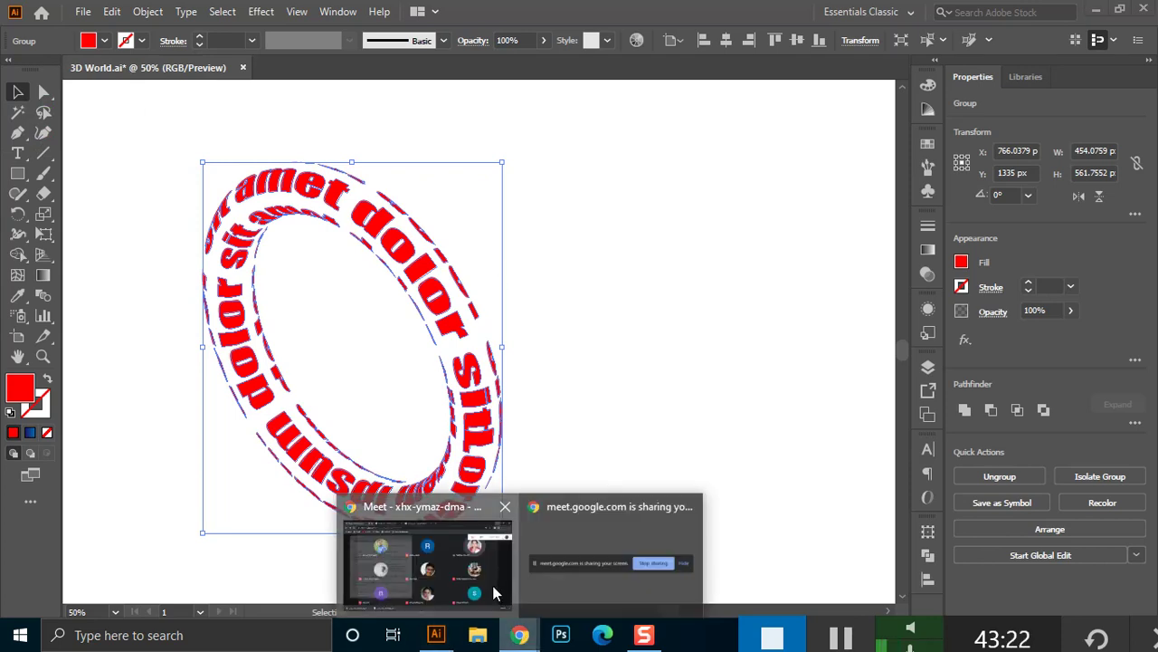
click(424, 552)
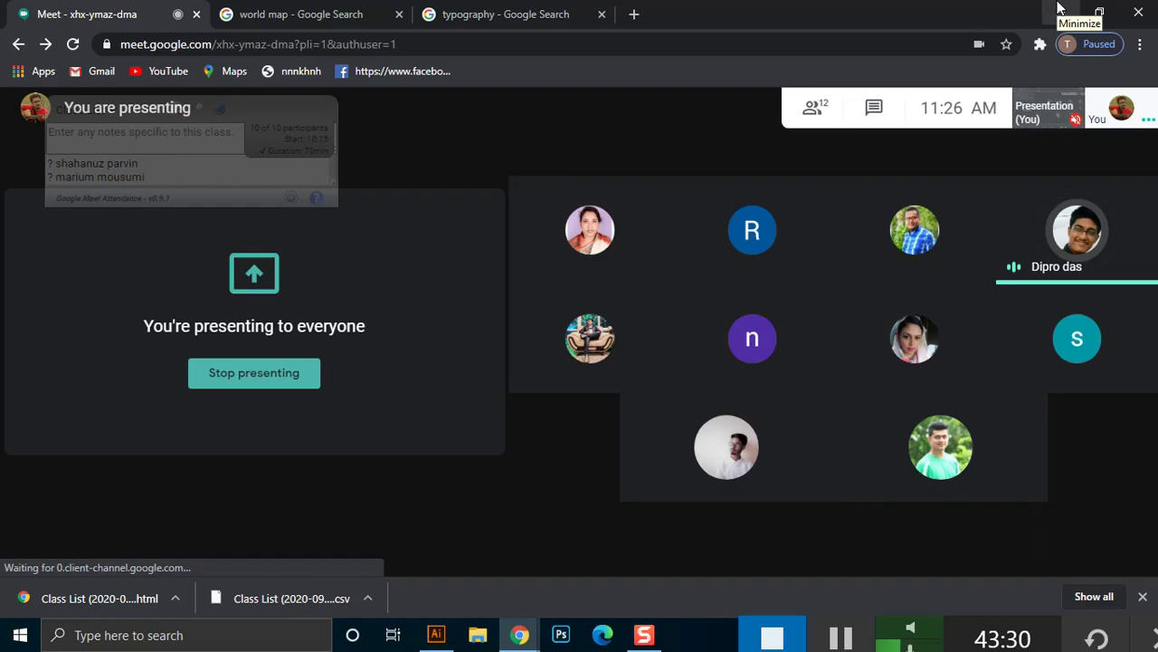
click(1057, 11)
Activate the Direct Selection tool for editing the red lettering ring's anchor points.
key(a)
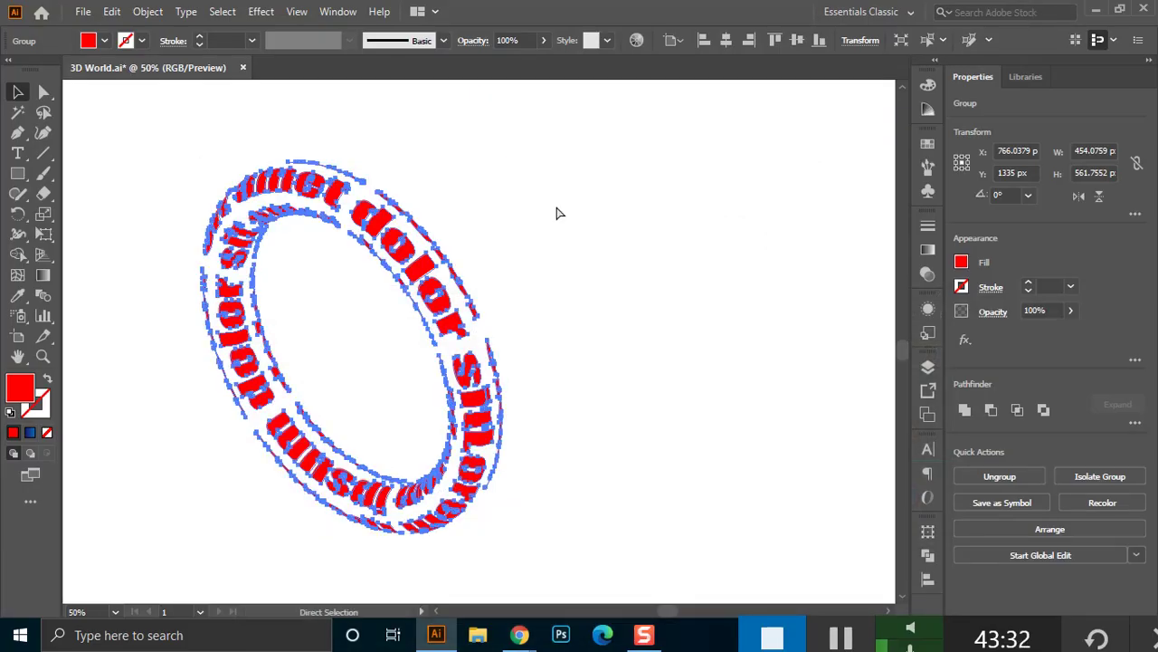
Move the red text ring up beside the linked text rings.
key(ctrl+minus)
key(ctrl+minus)
key(ctrl+minus)
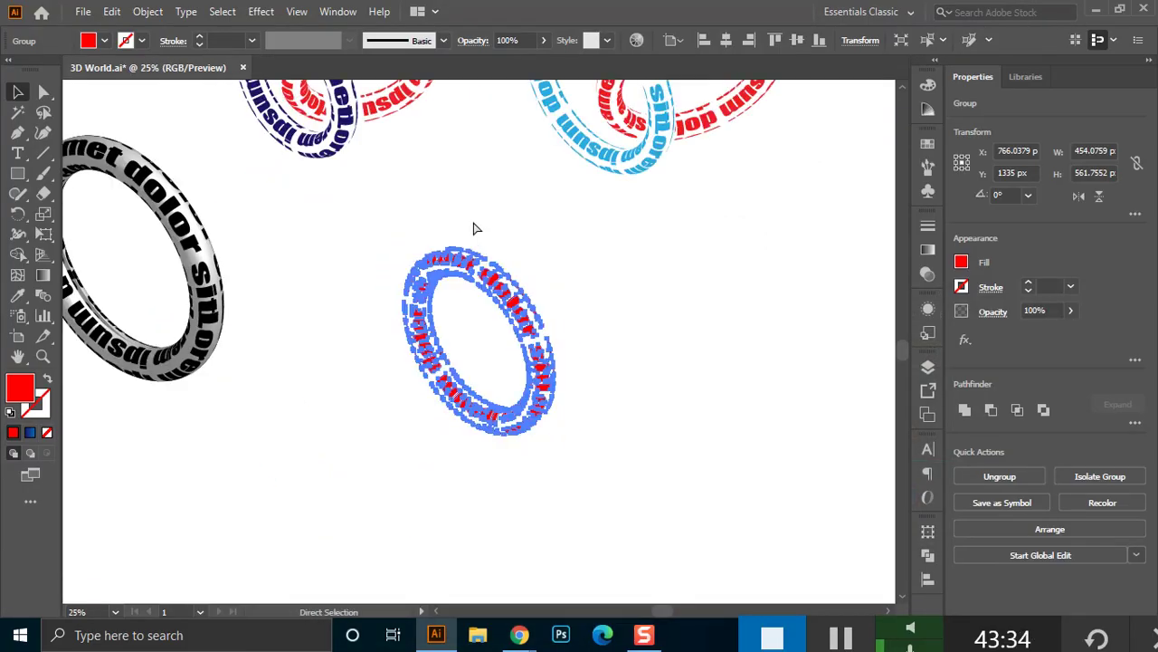
key(v)
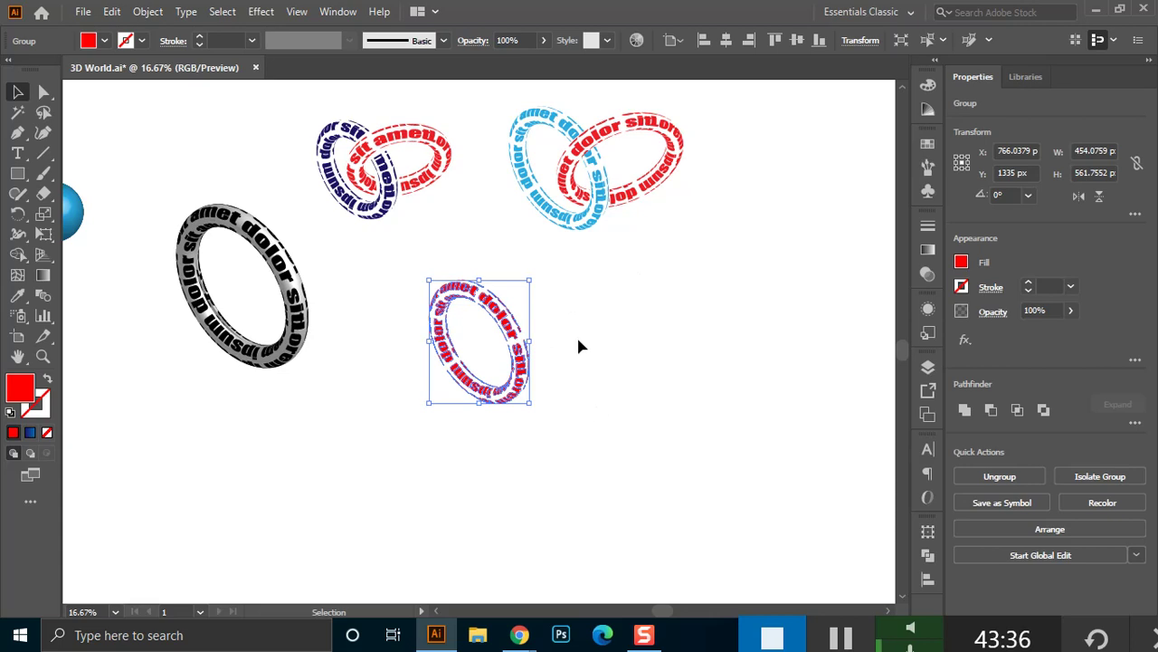
drag(500, 328, 507, 229)
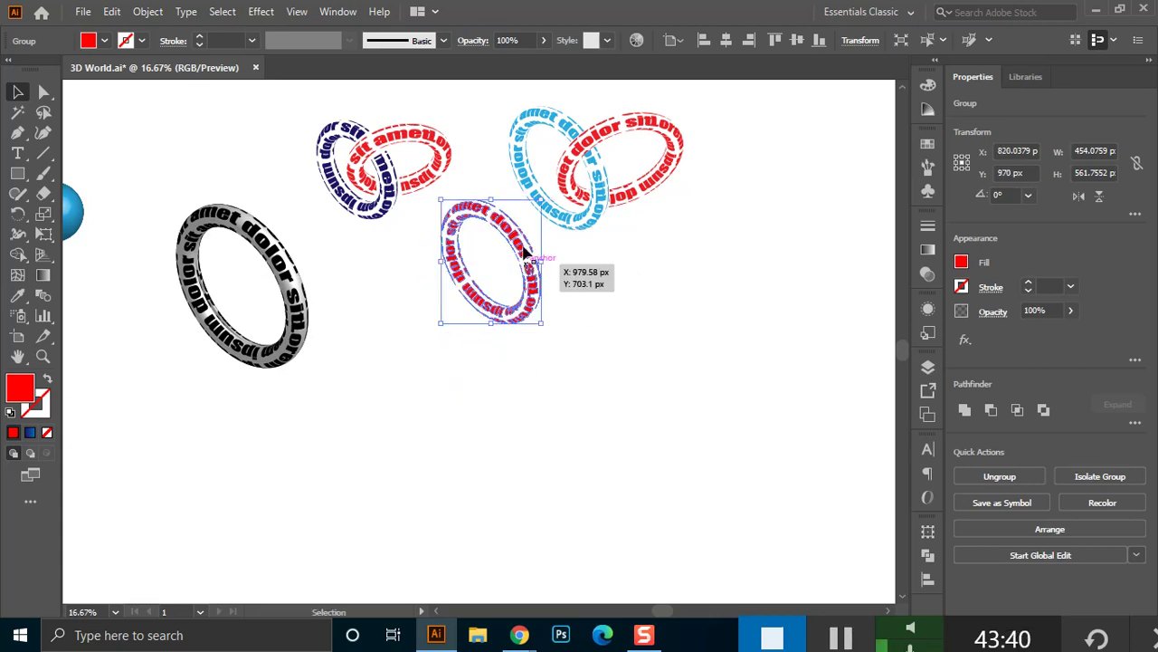
Move the grey 3D text ring up beside the blue and red linked rings.
key(ctrl+shift+a)
click(18, 173)
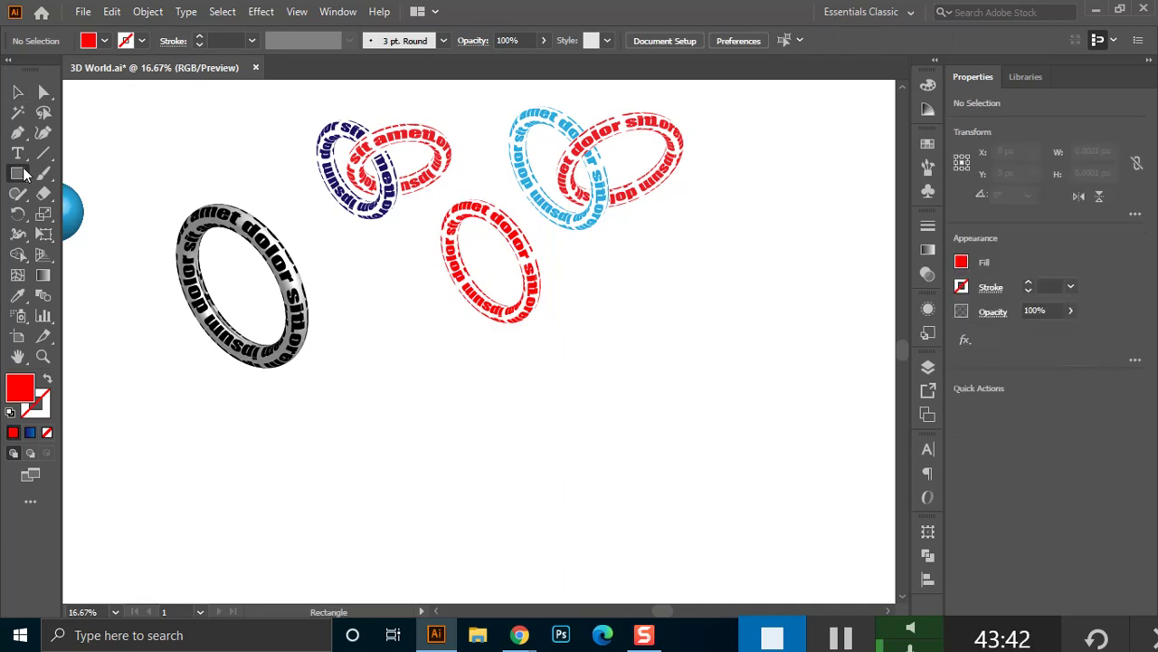
right_click(18, 173)
key(v)
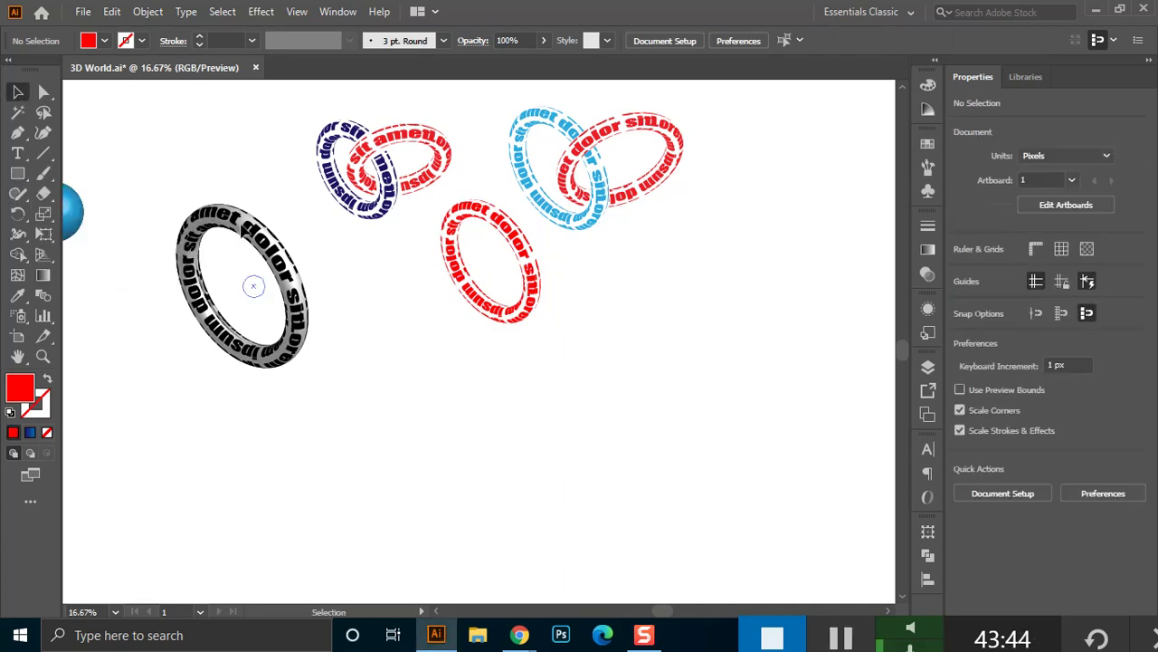
drag(251, 285, 251, 219)
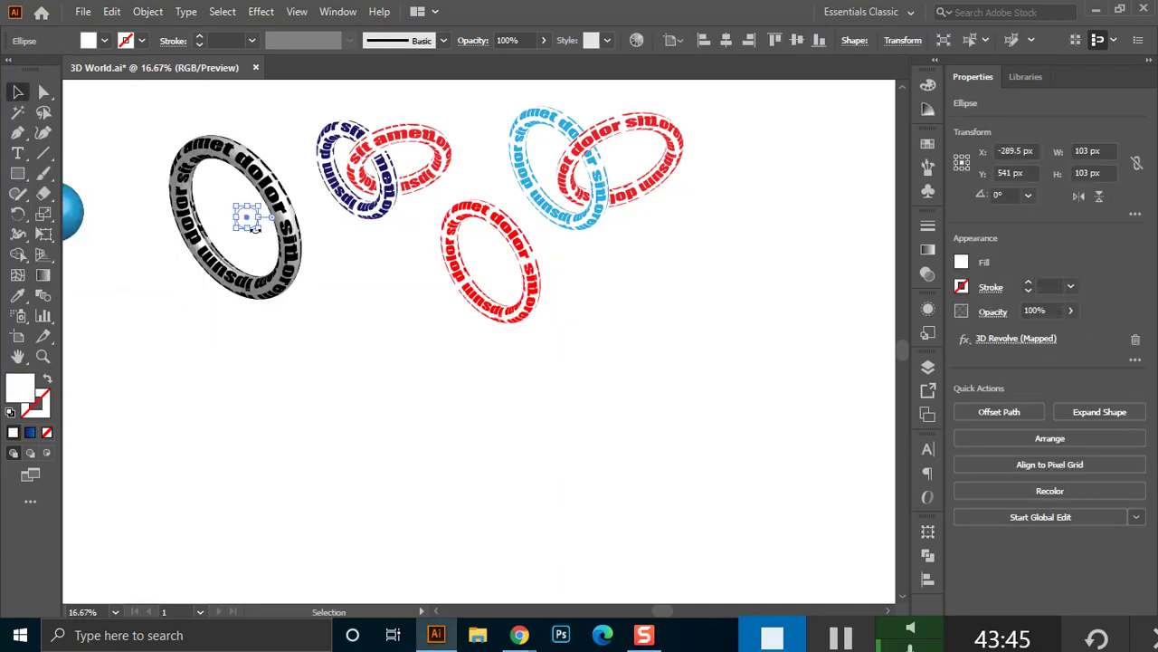
Delete the cyan and red linked rings, the single red ring and the grey 3D text ring.
click(451, 400)
scroll(451, 400, down, 1)
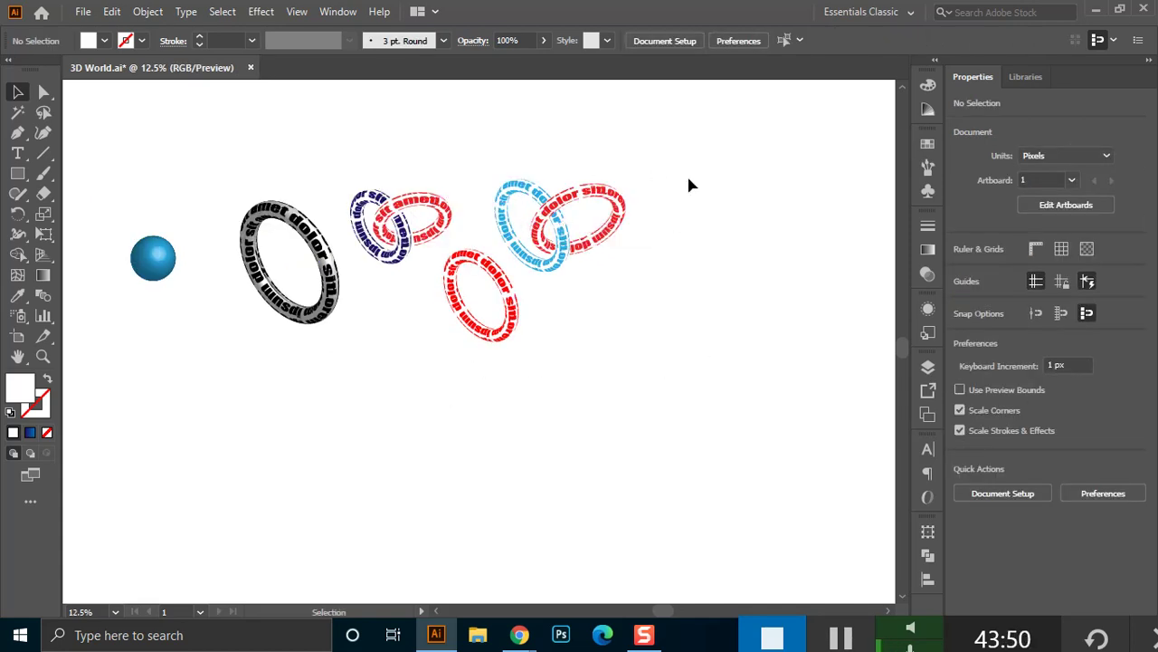
drag(659, 181, 485, 360)
key(Delete)
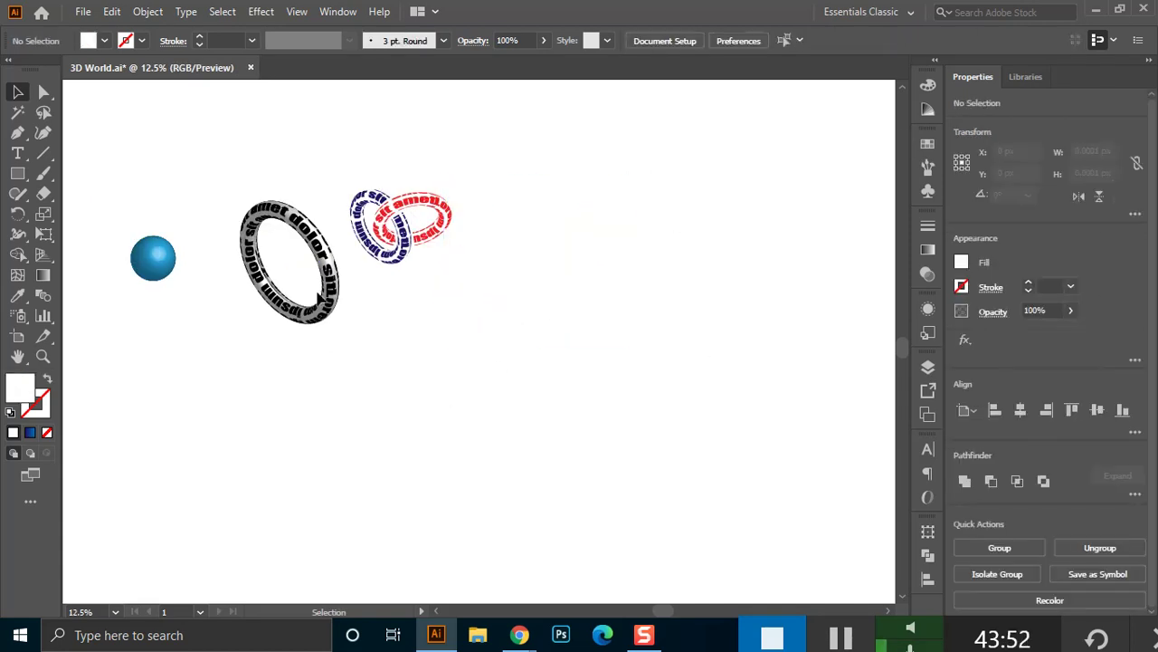
drag(233, 173, 310, 254)
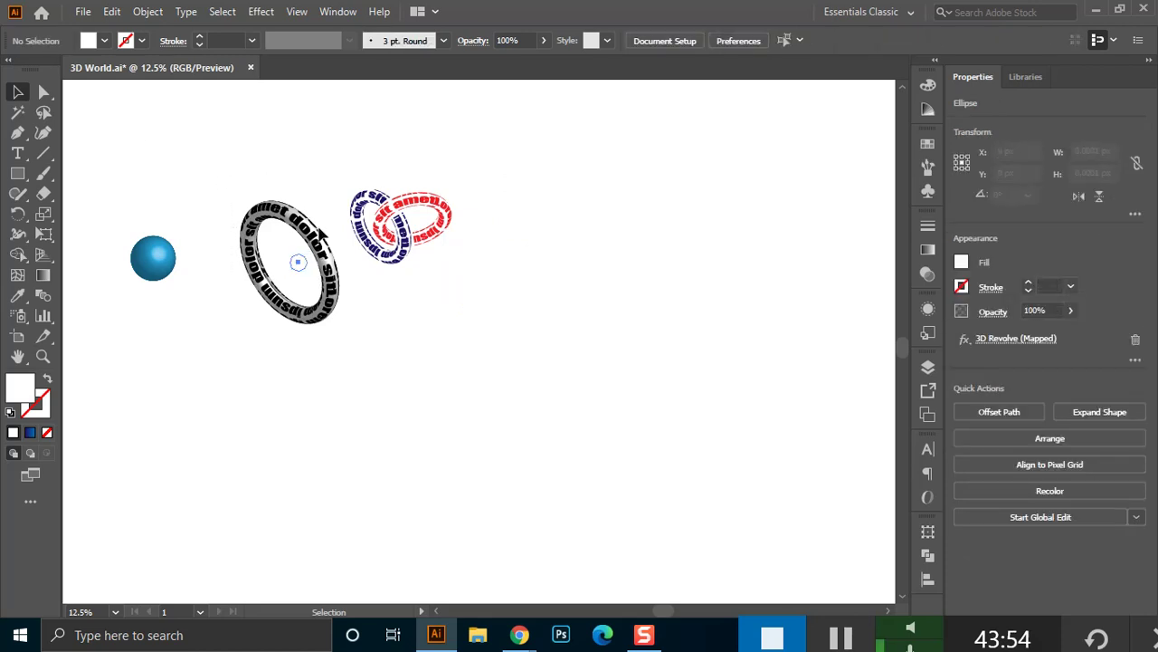
key(Delete)
Add a "Lorem ipsum" text line in the empty area below the linked rings and scale it to about 116 pt.
click(926, 189)
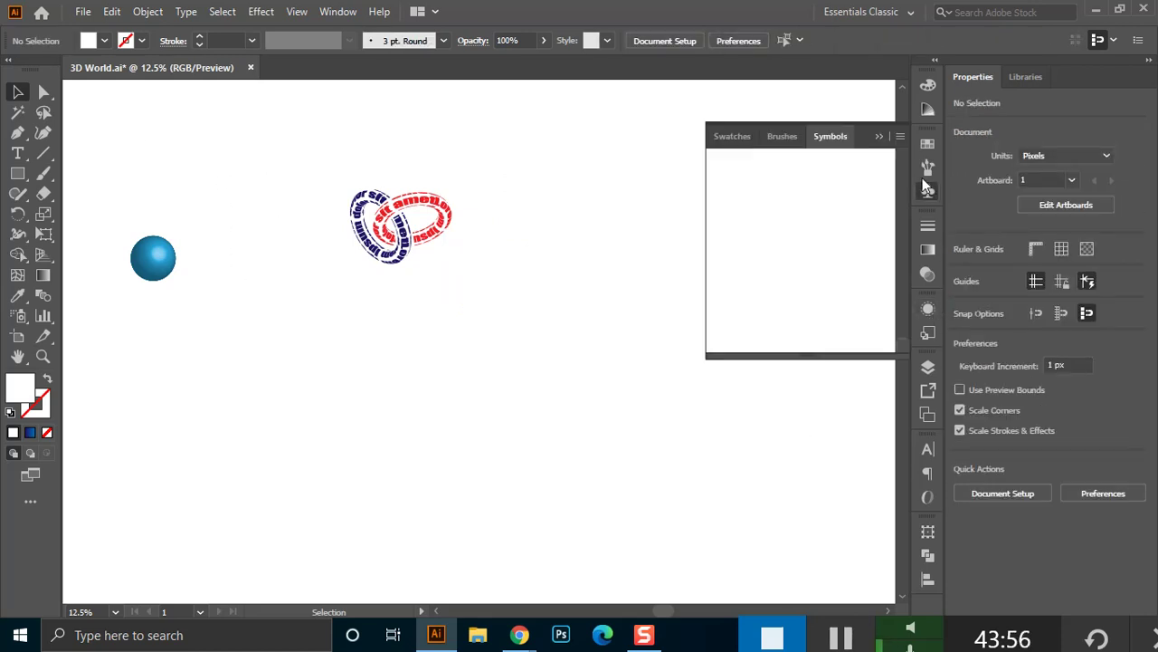
click(18, 153)
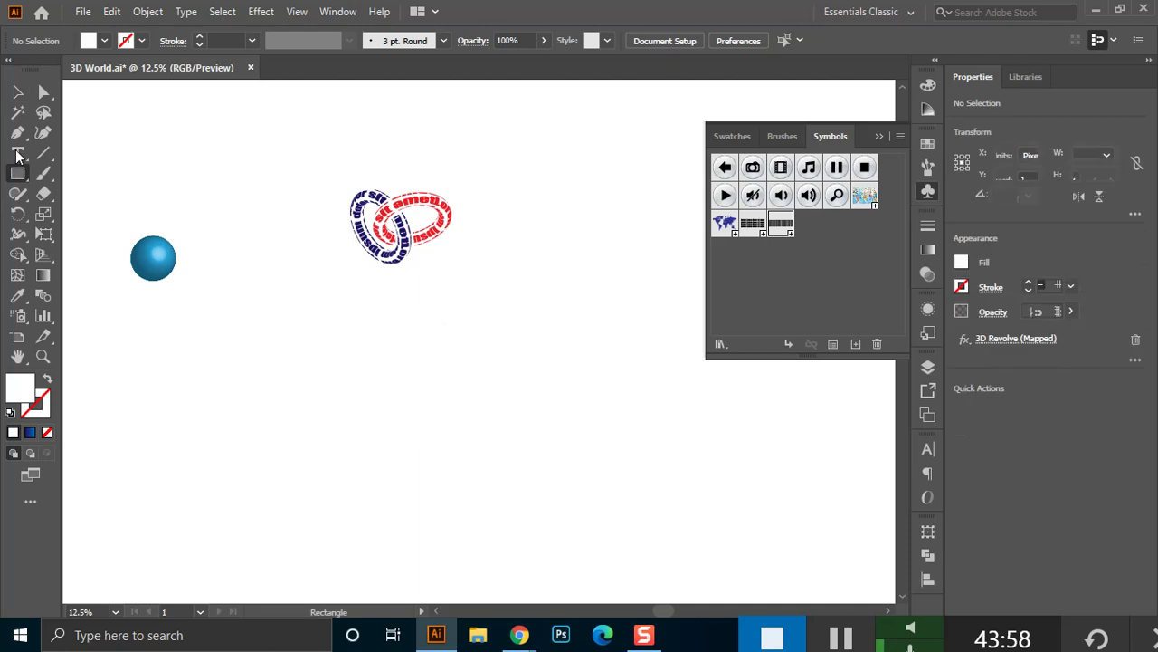
click(246, 347)
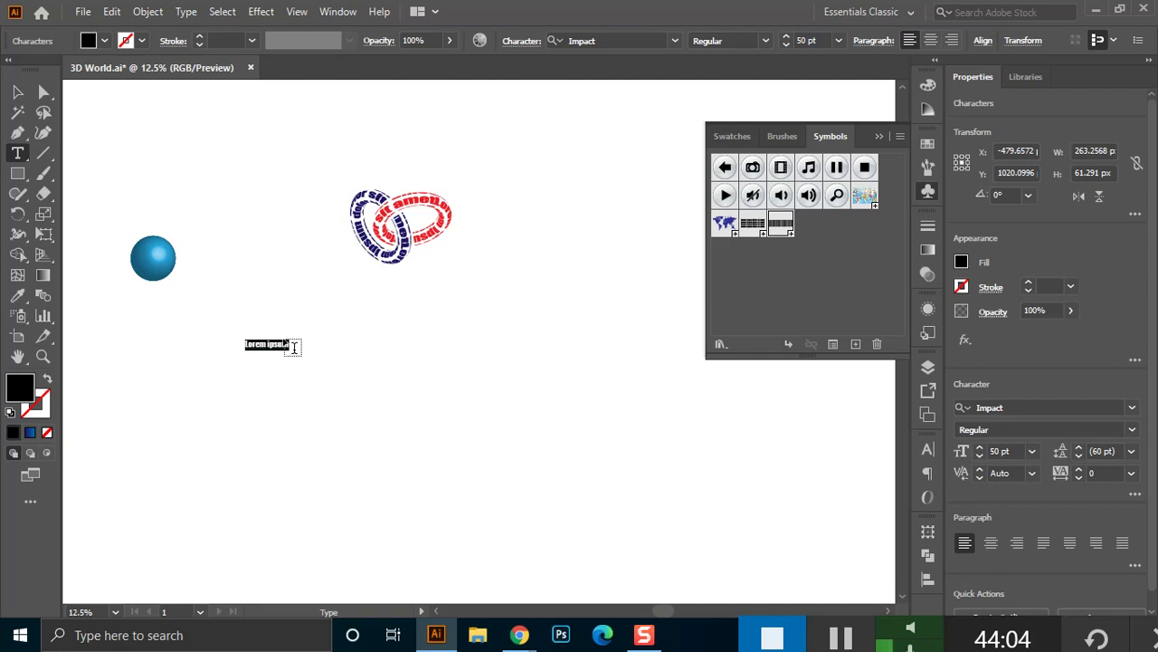
click(18, 91)
drag(290, 355, 342, 391)
scroll(347, 366, up, 1)
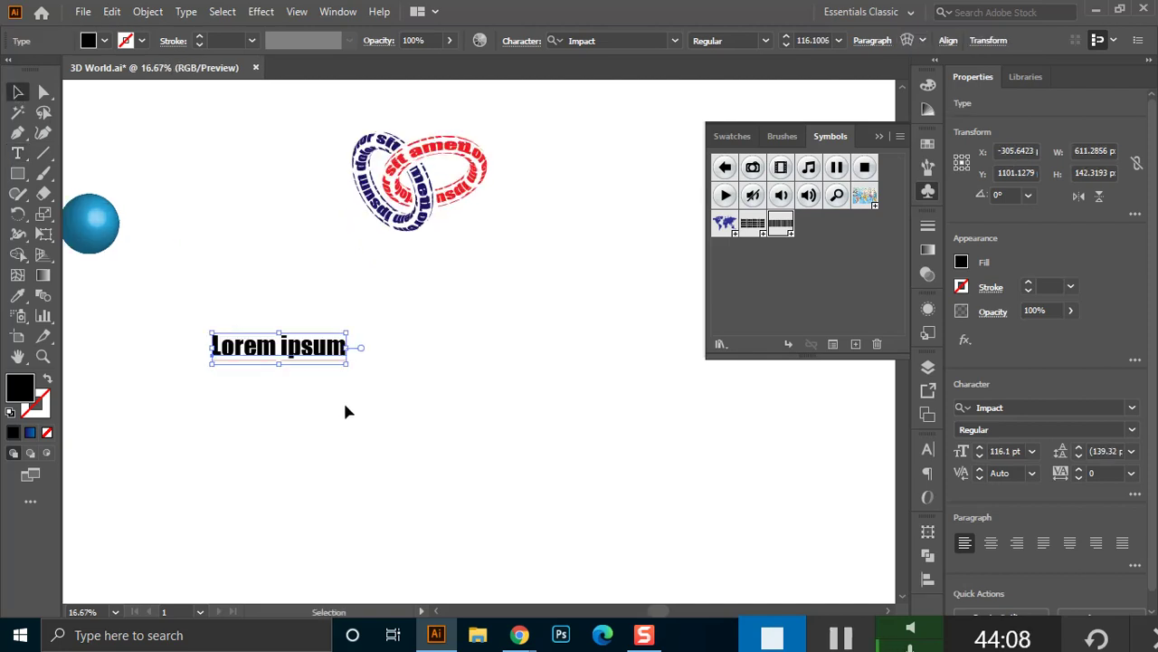
Extend the text line so that "Lorem ipsum" repeats three times with spaces between.
scroll(336, 380, up, 1)
double_click(344, 331)
drag(344, 331, 122, 328)
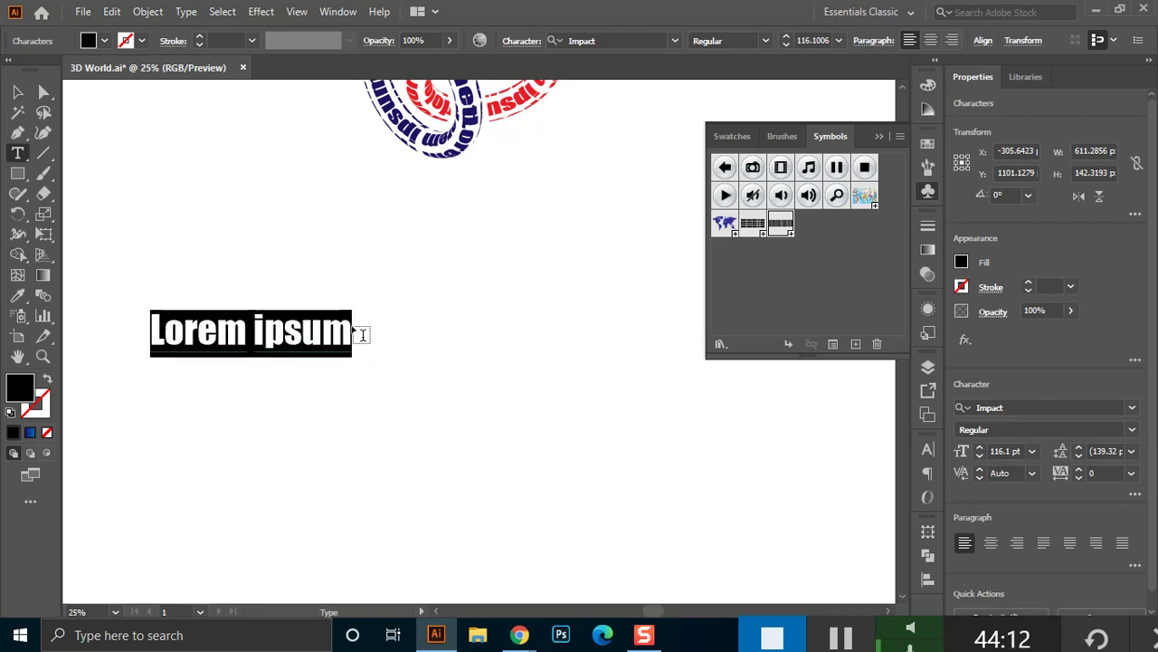
key(Escape)
ctrl+click(353, 335)
drag(356, 336, 564, 337)
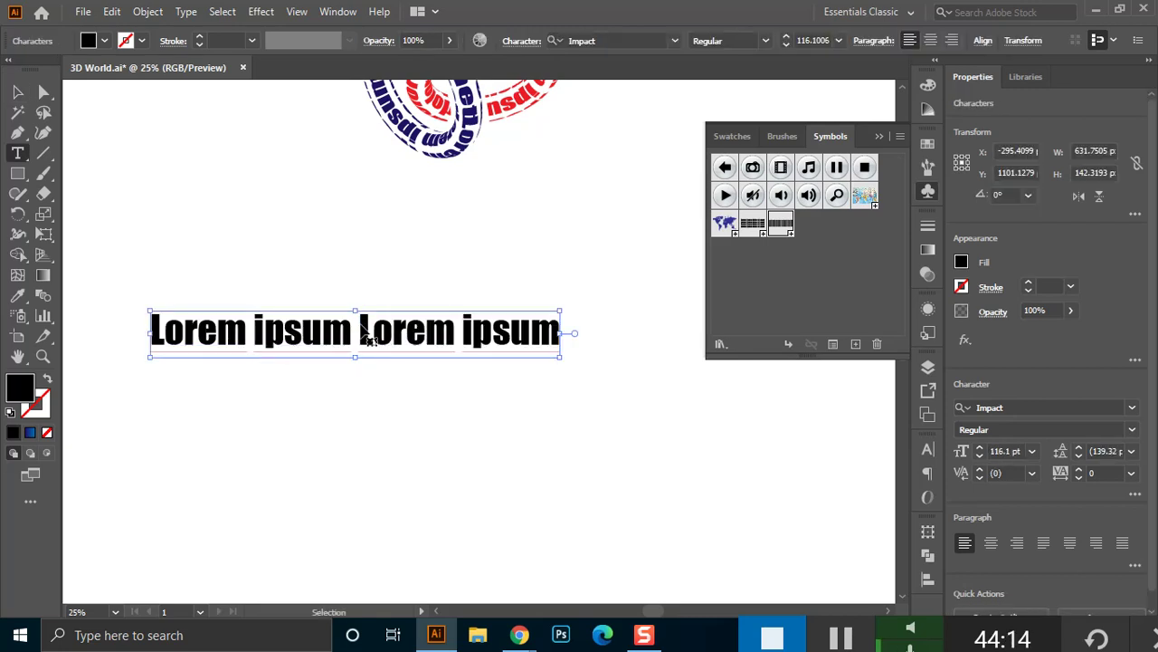
shift+click(360, 335)
key(ctrl+d)
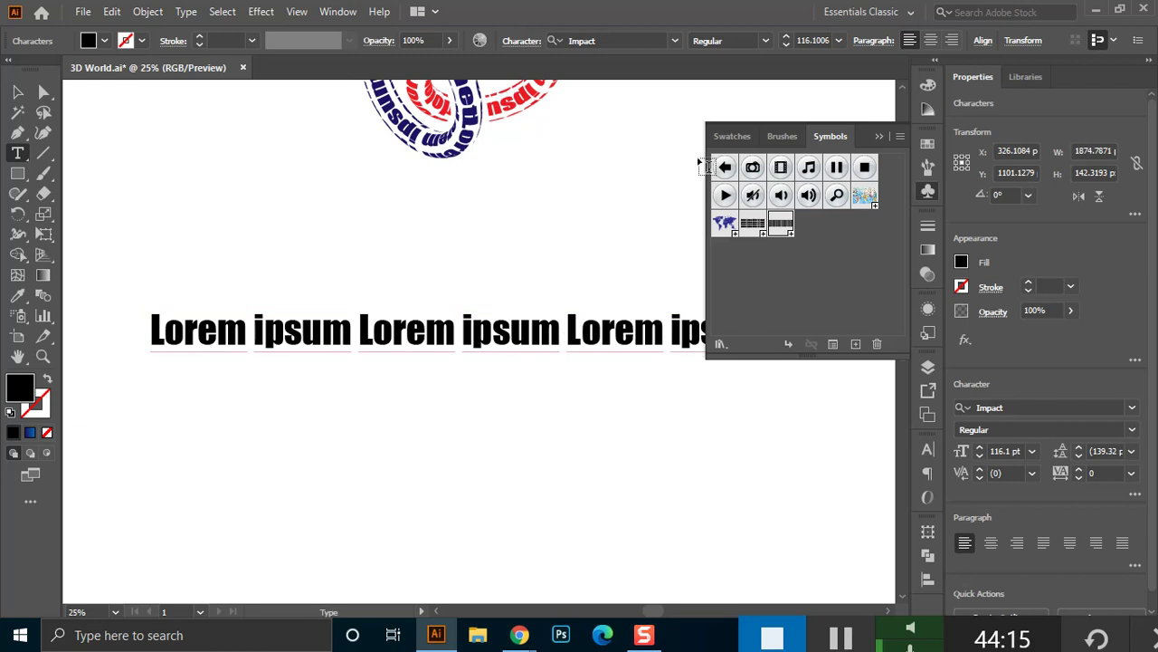
click(879, 135)
click(17, 92)
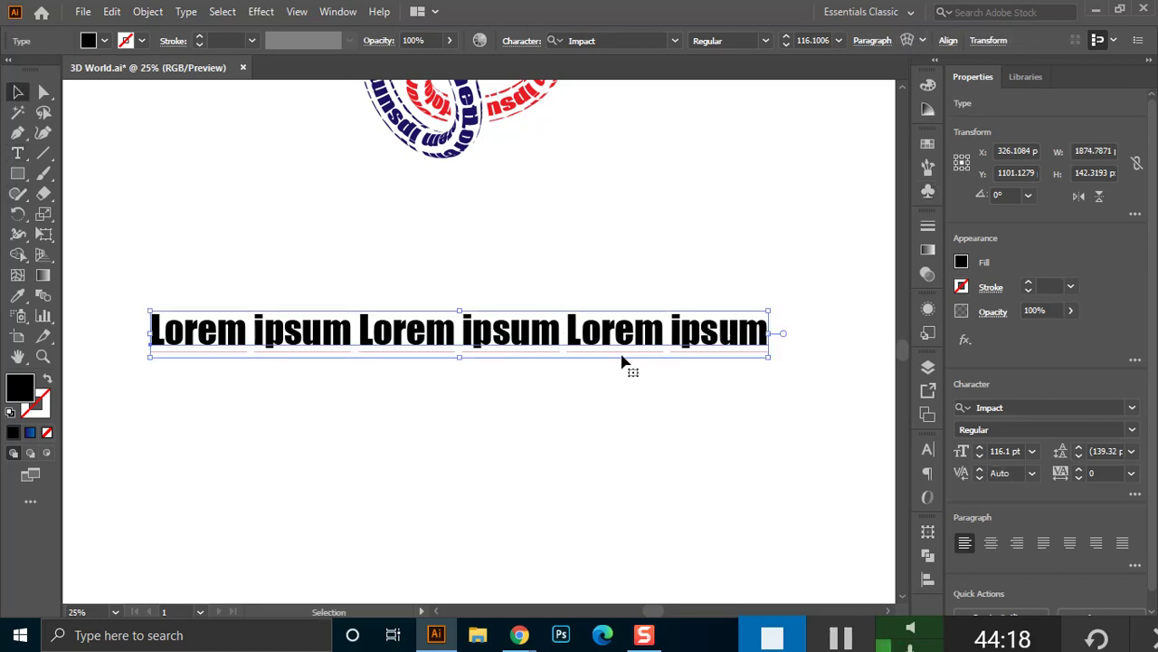
Shift the text line slightly upward and duplicate it straight down at even spacing to make four stacked rows.
drag(712, 349, 724, 321)
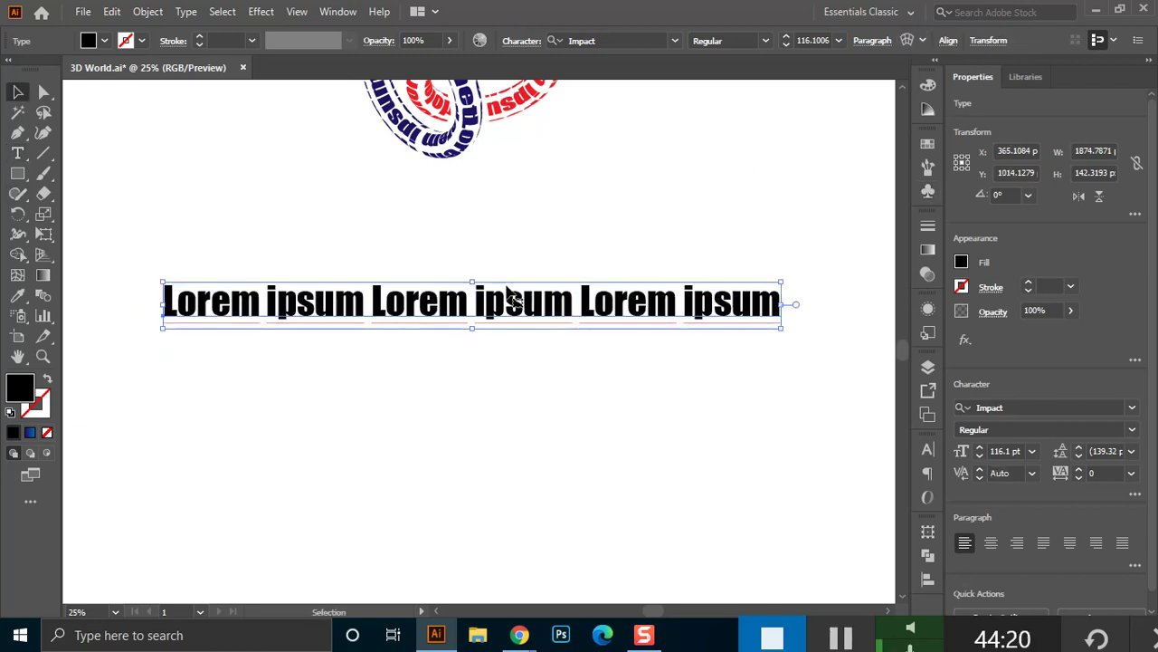
drag(545, 312, 538, 354)
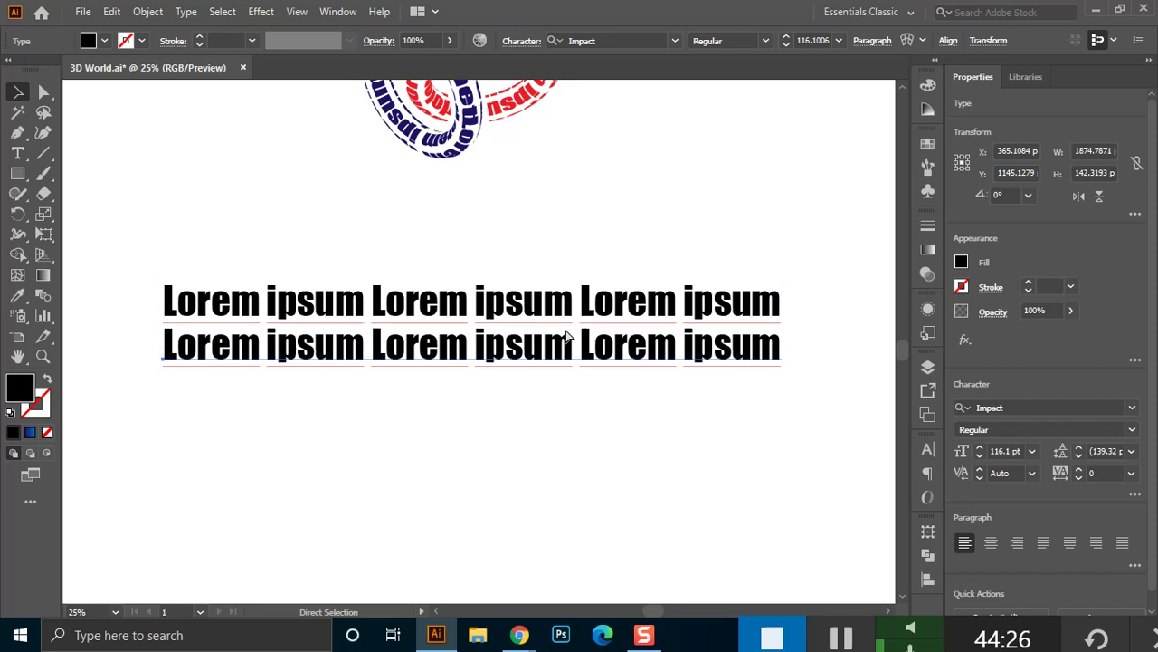
key(ctrl+d)
key(ctrl+d)
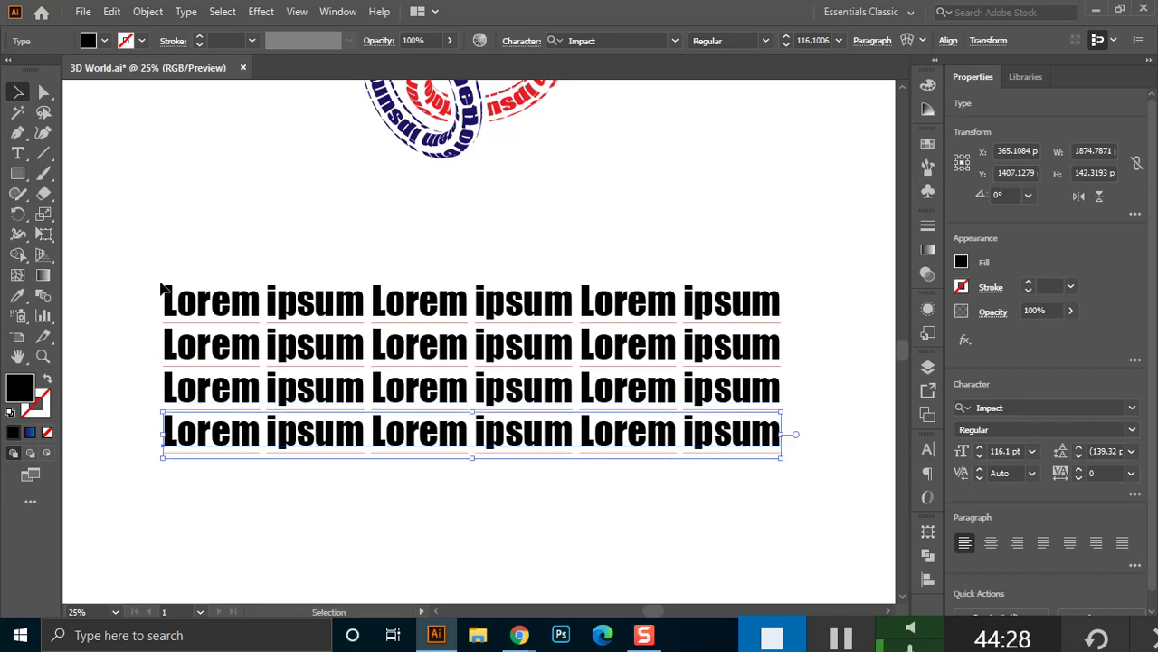
Save the four text rows together as a dynamic movie clip symbol named "Text 3".
drag(142, 266, 811, 539)
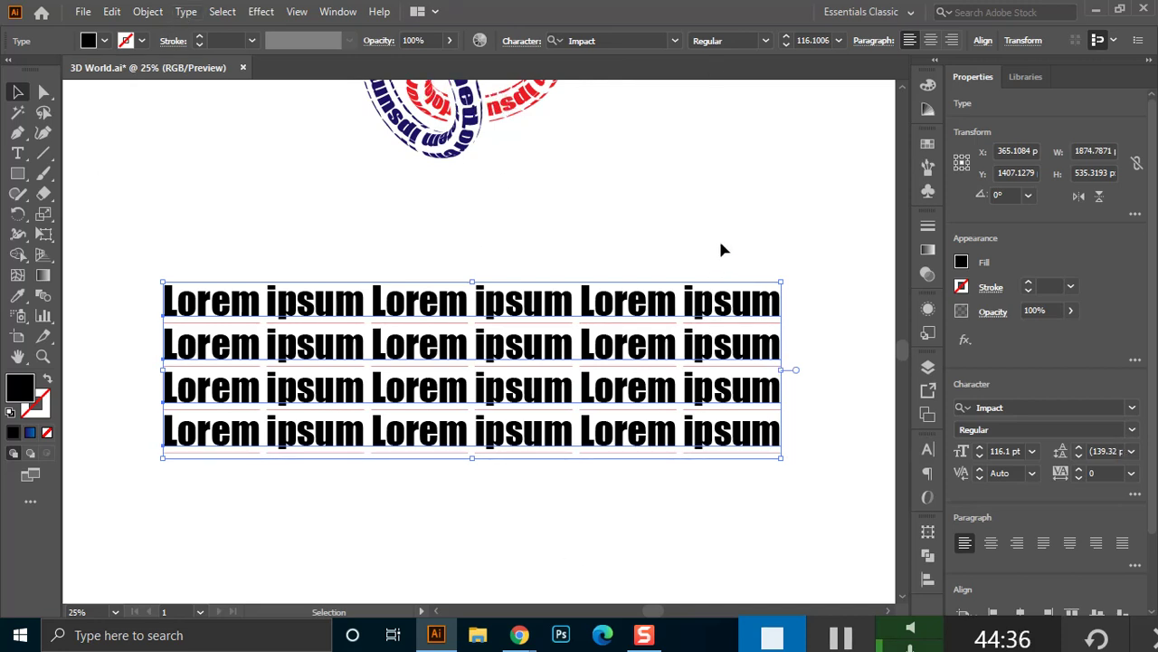
click(927, 191)
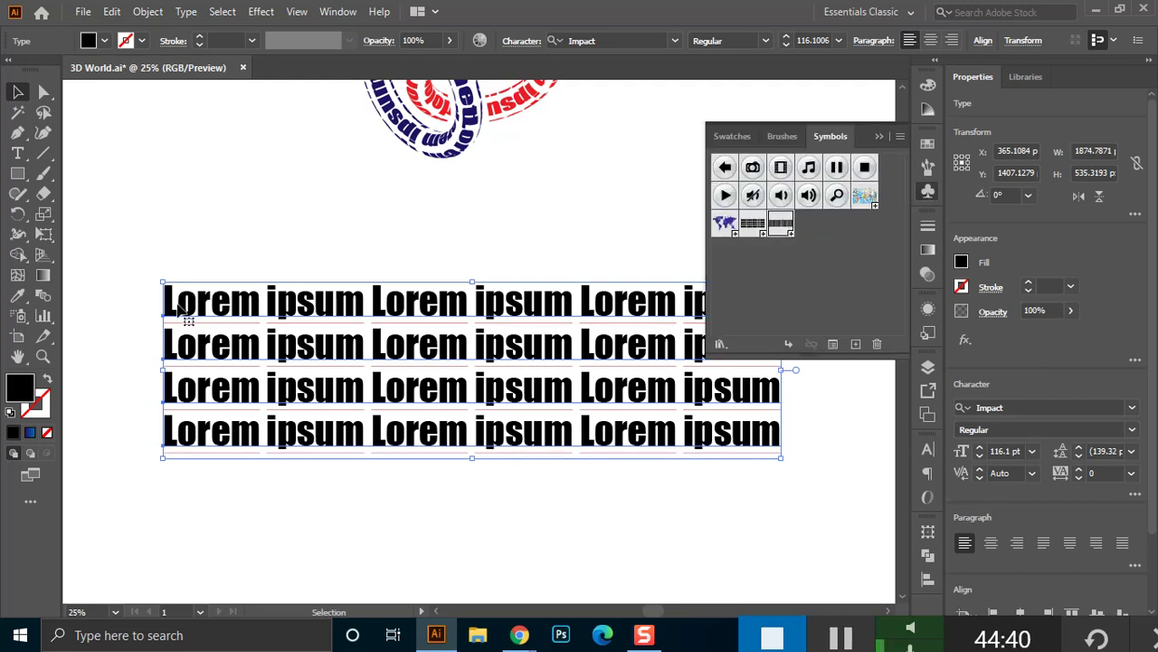
drag(181, 310, 811, 243)
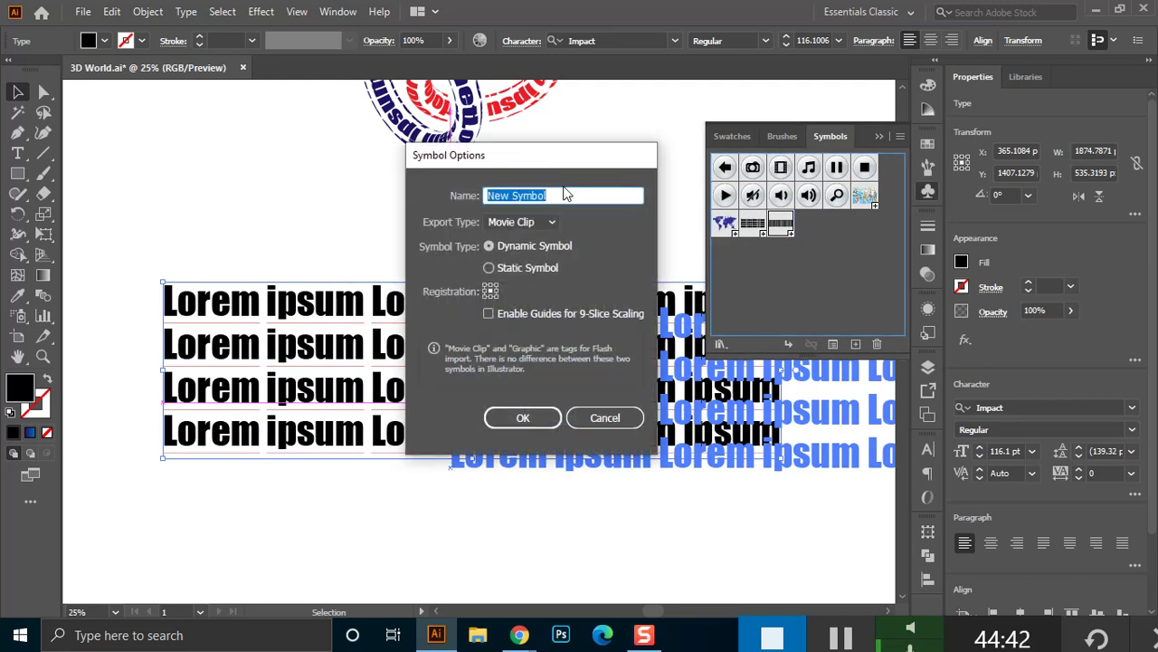
text(Text 3)
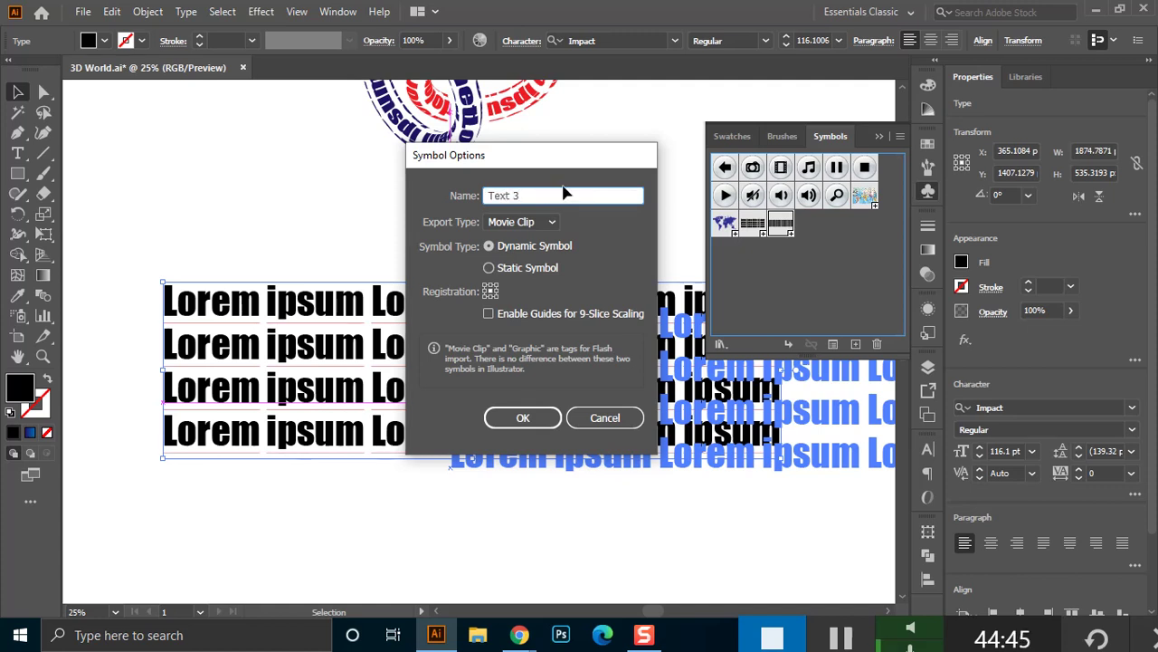
key(Return)
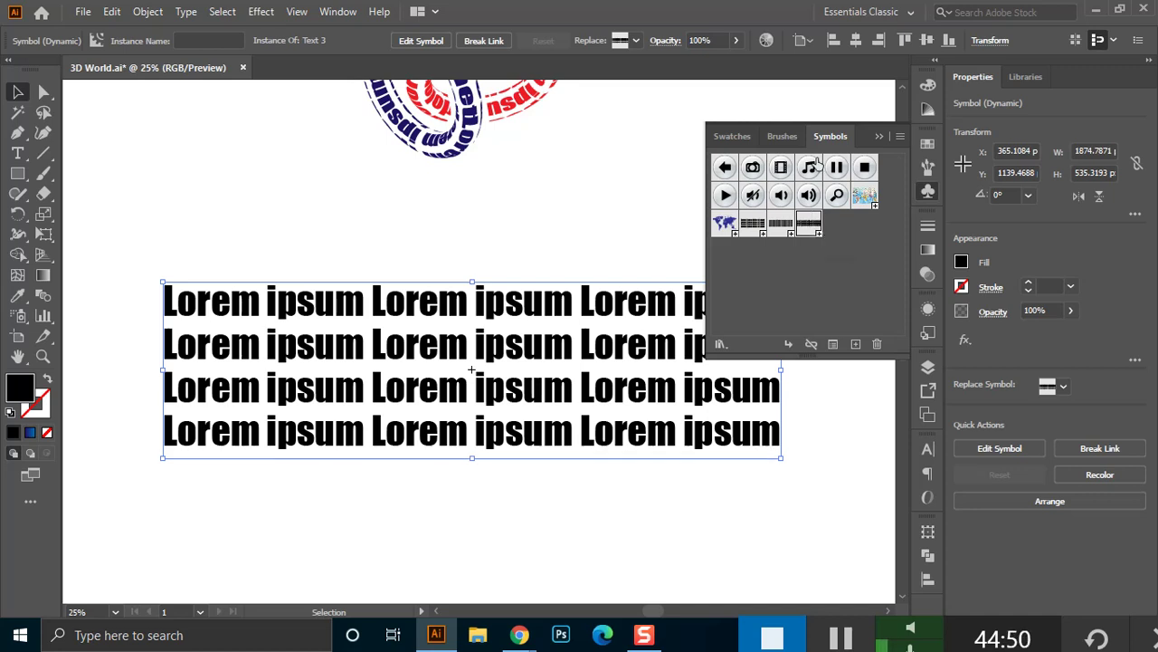
Delete the text block from the canvas and put the symbol library away.
drag(797, 444, 504, 476)
key(Delete)
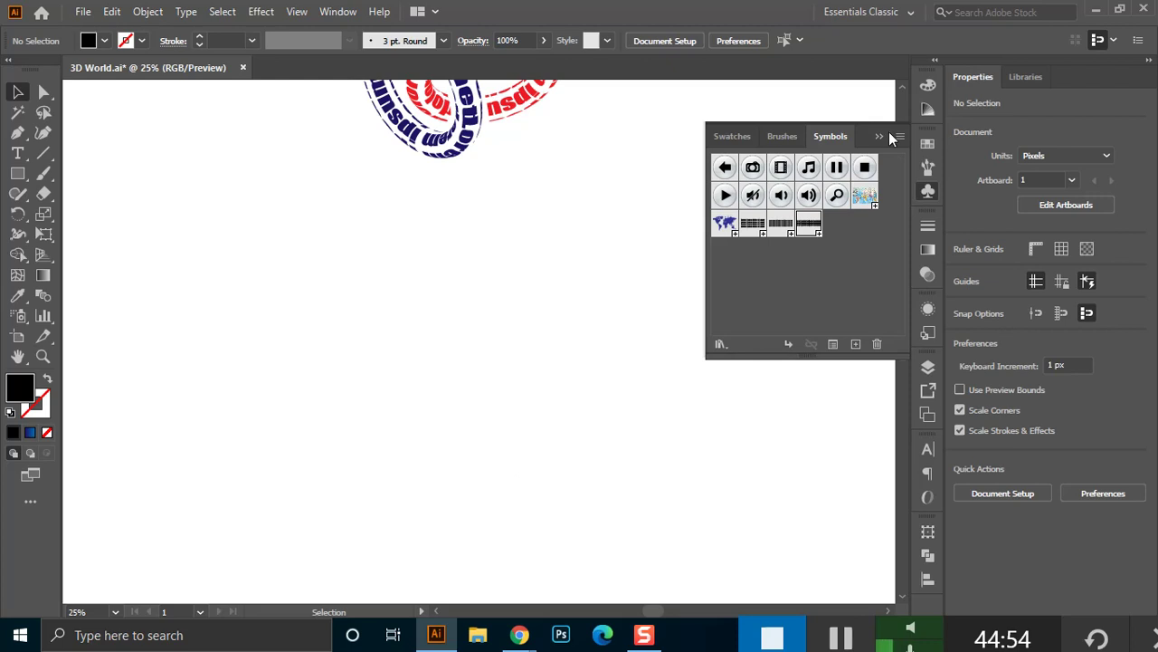
click(879, 138)
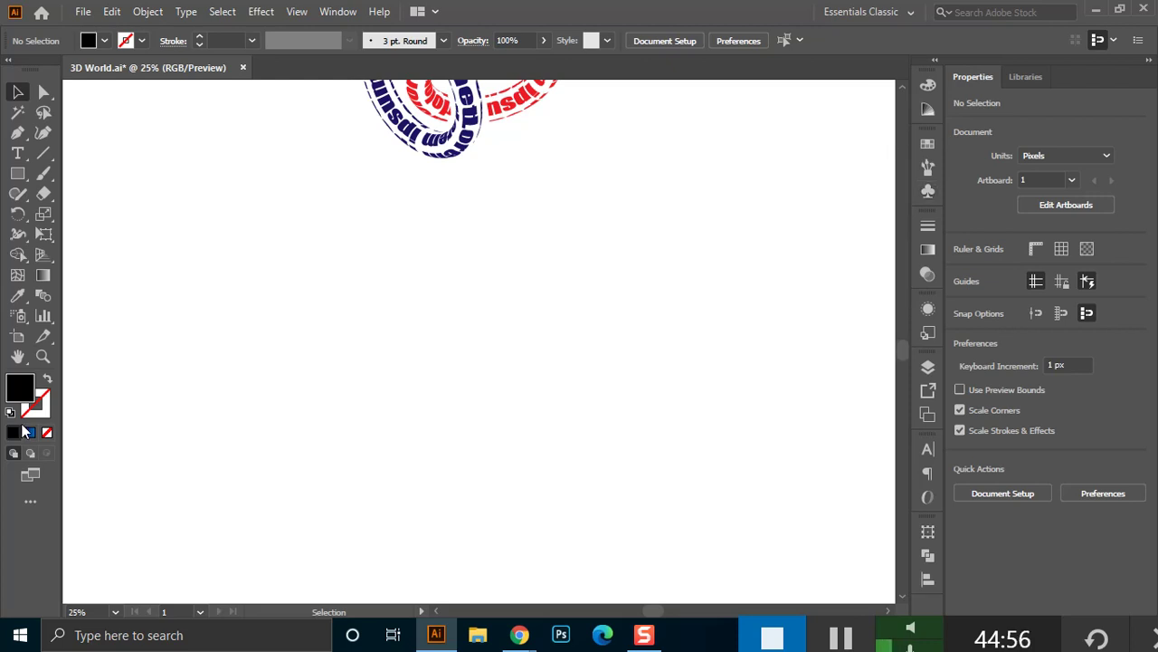
Draw a circle about 93 px wide in the empty area below the linked rings and fill it with light blue.
click(18, 177)
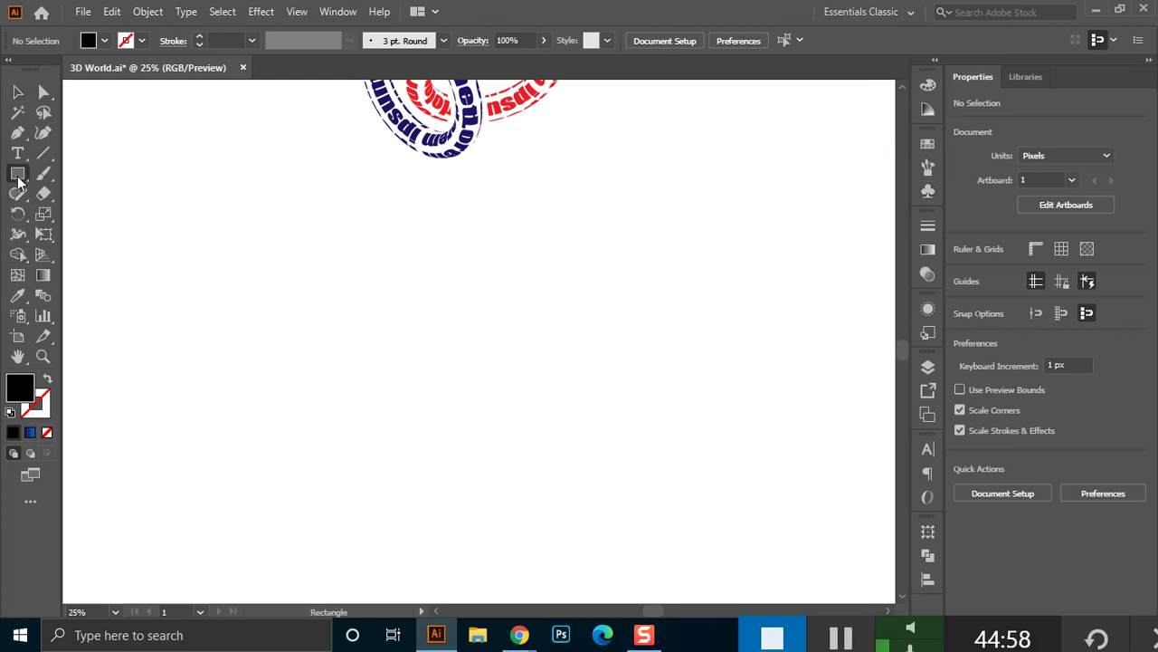
drag(18, 181, 72, 214)
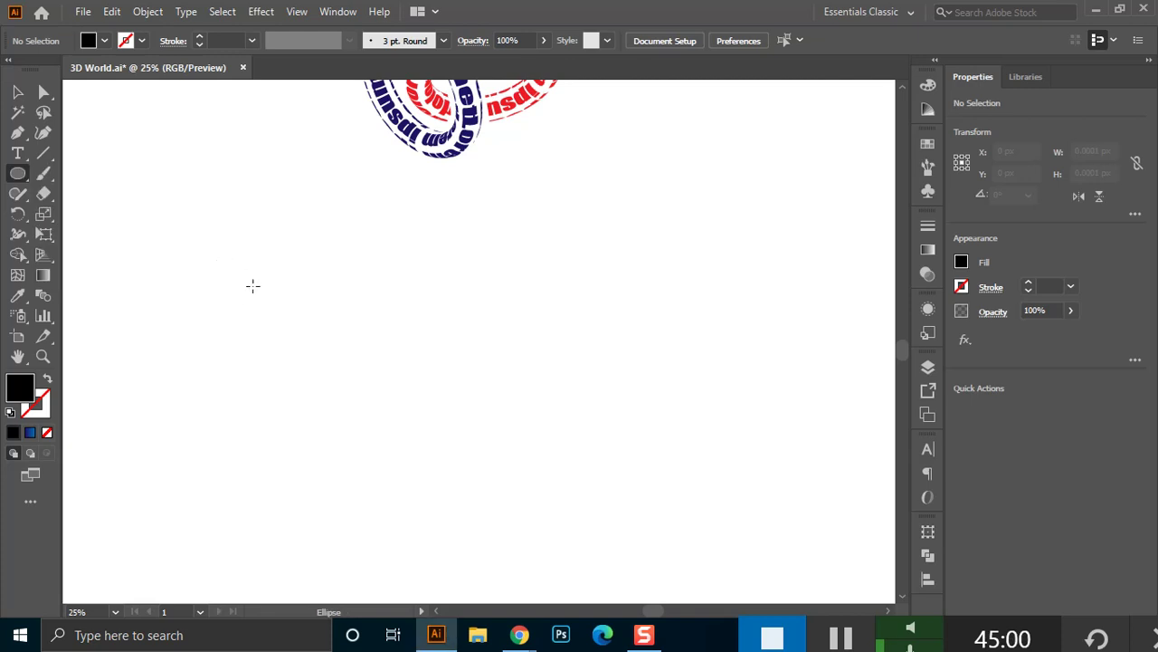
drag(246, 302, 277, 334)
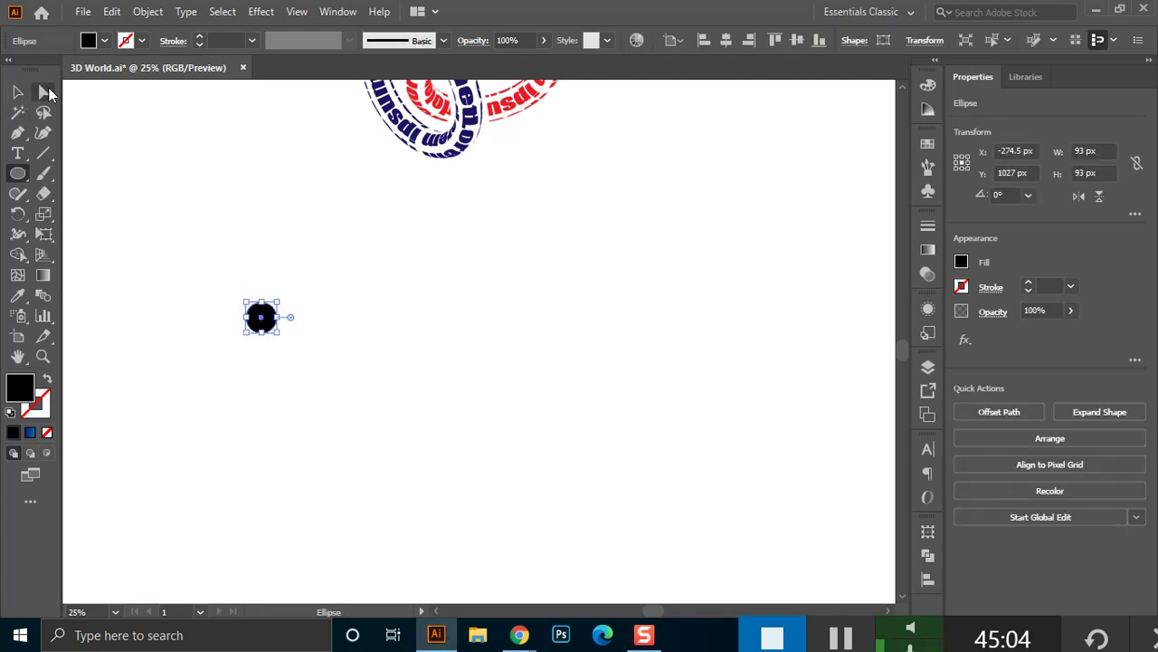
click(104, 40)
click(121, 82)
key(Escape)
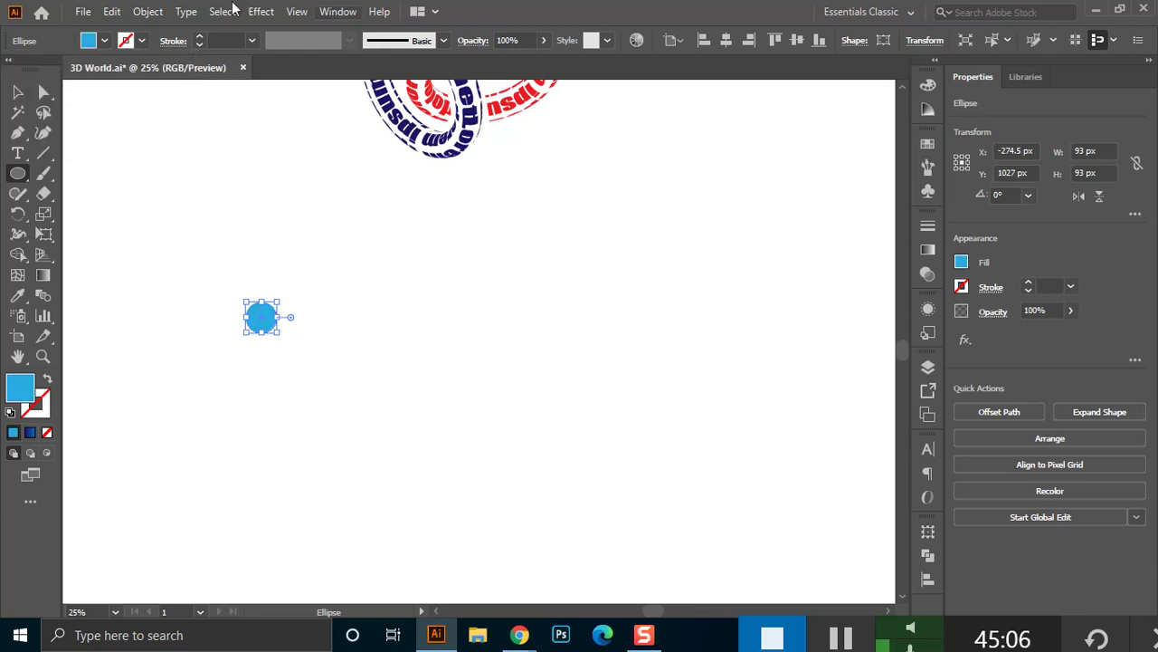
key(v)
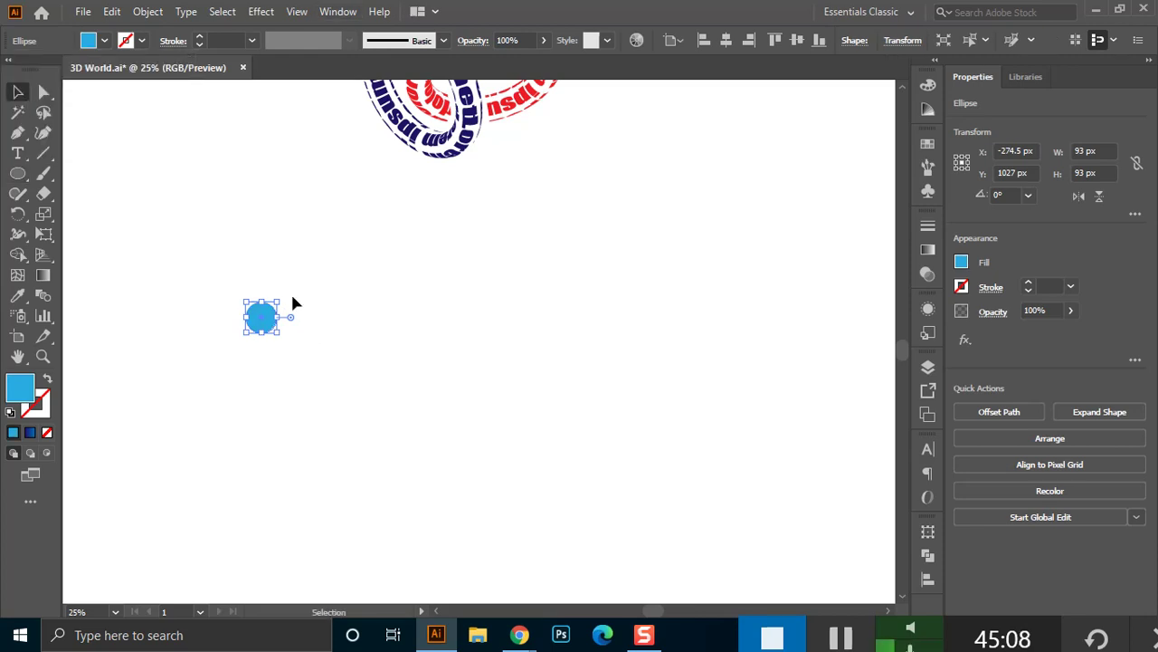
drag(294, 293, 217, 411)
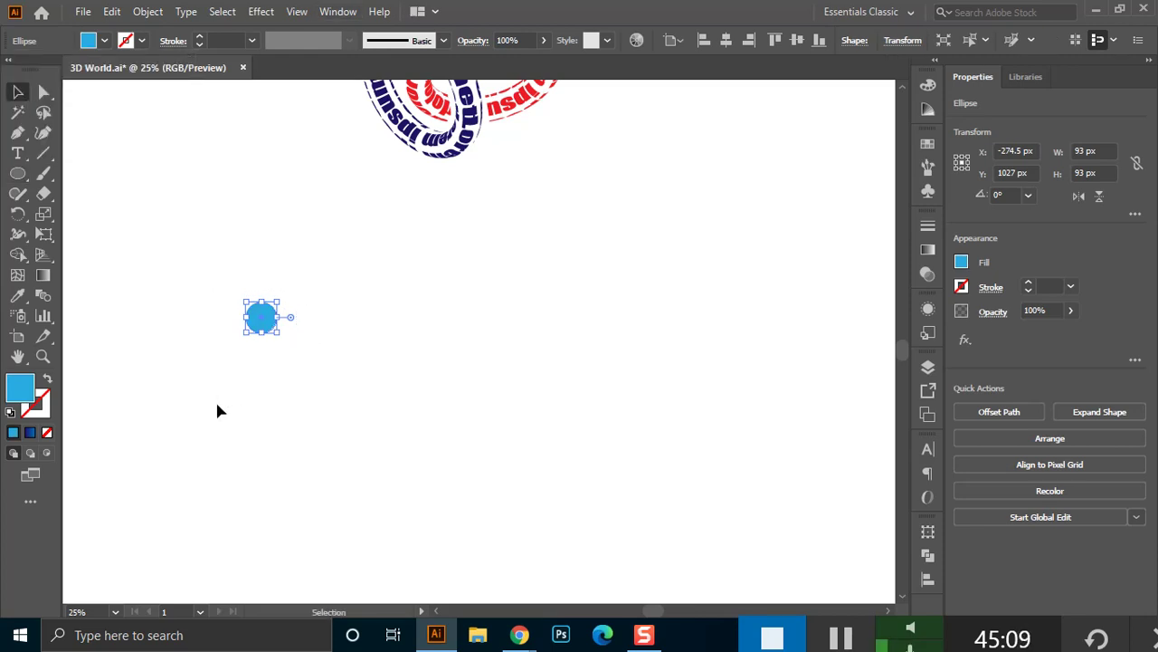
click(264, 12)
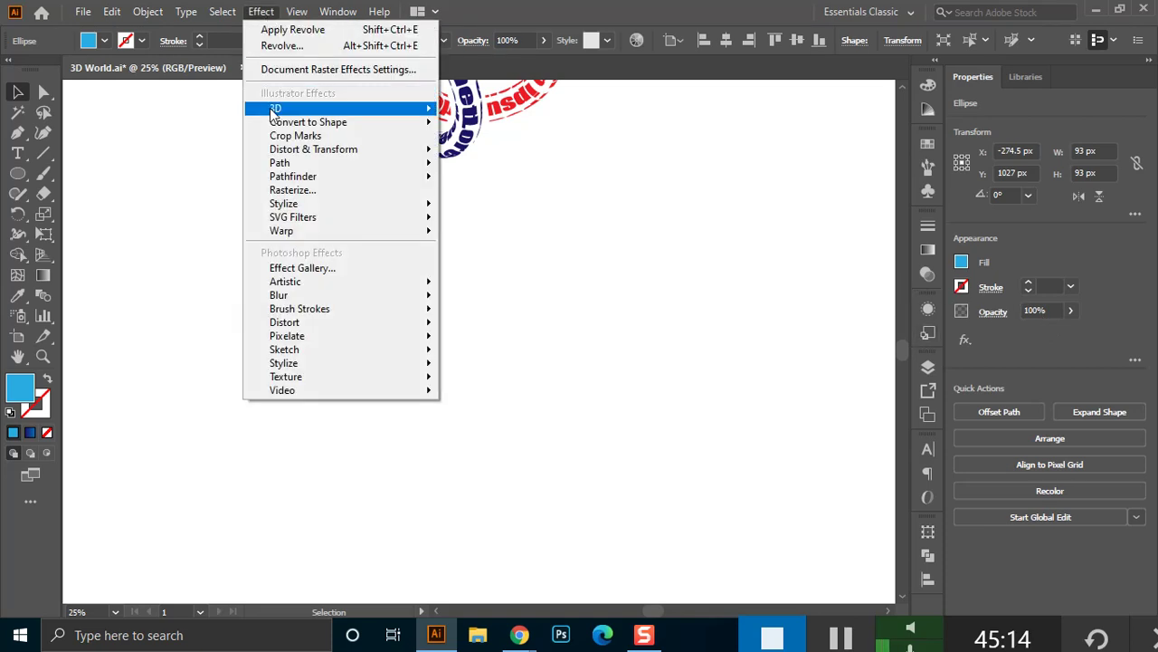
mouse_move(362, 109)
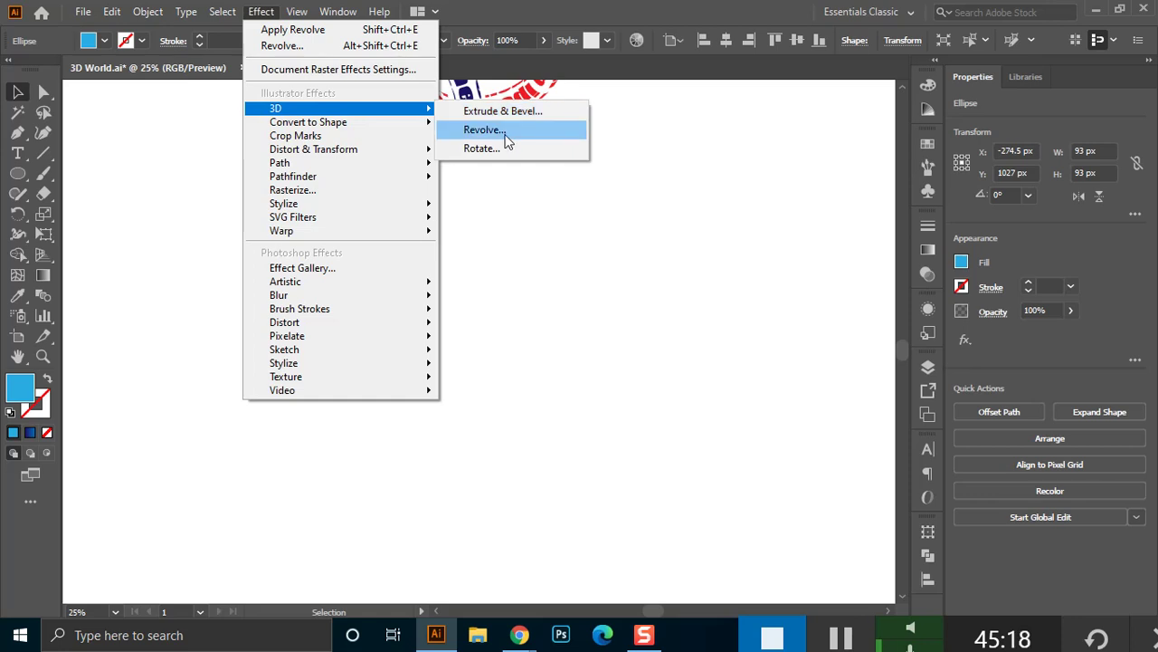
click(352, 256)
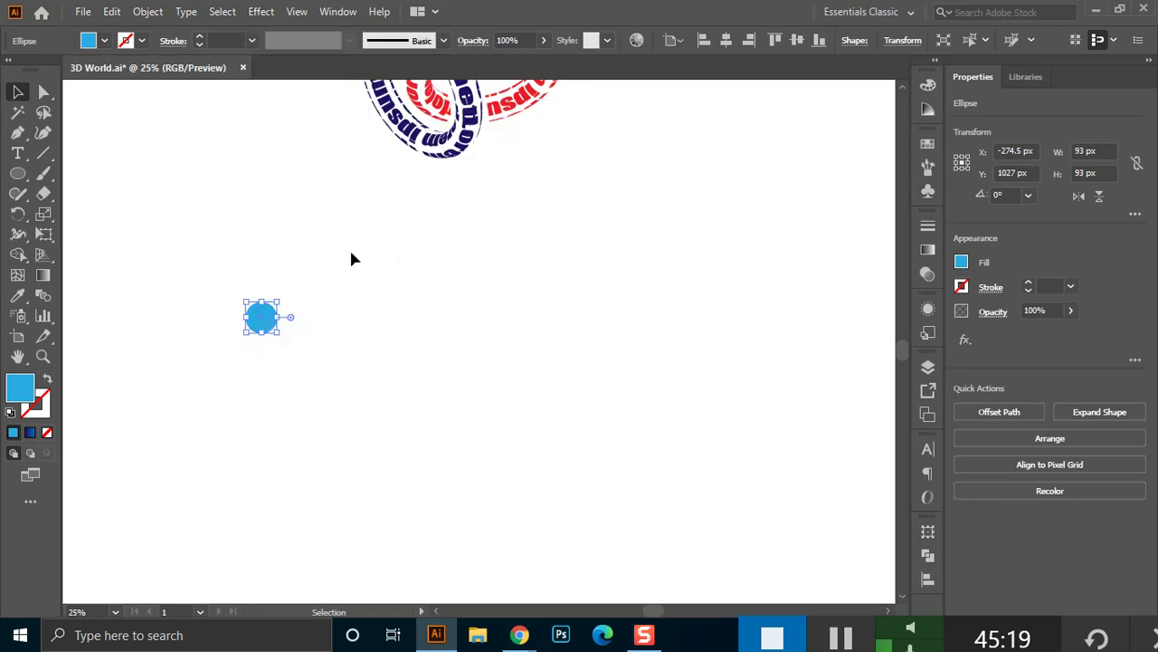
click(352, 256)
click(261, 10)
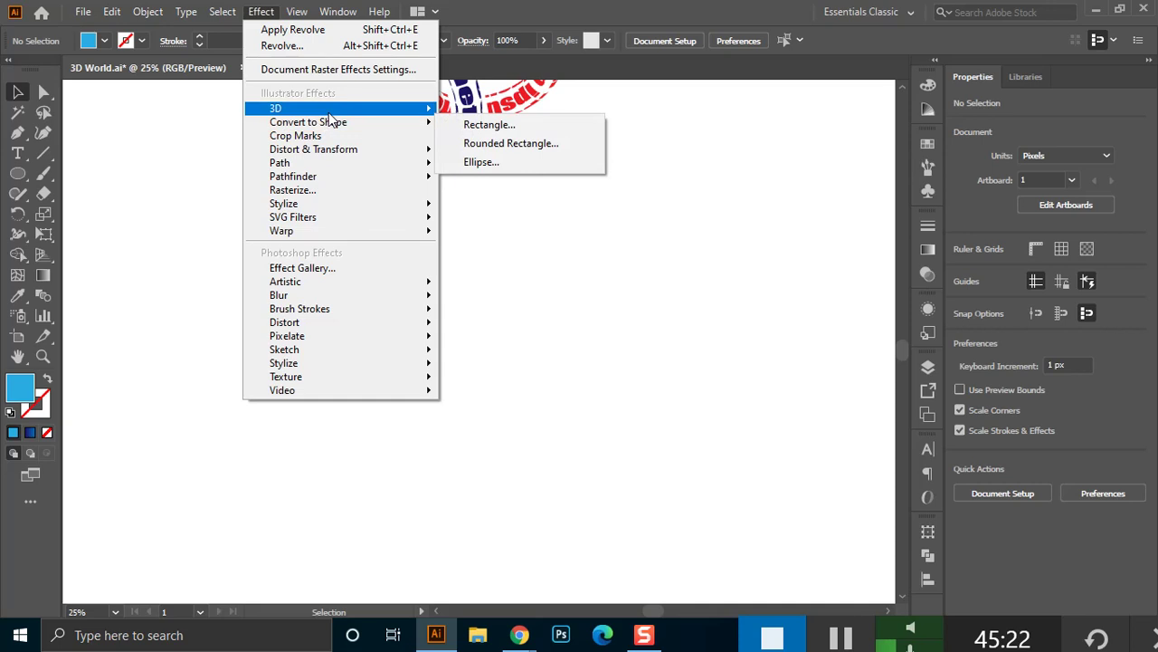
mouse_move(280, 108)
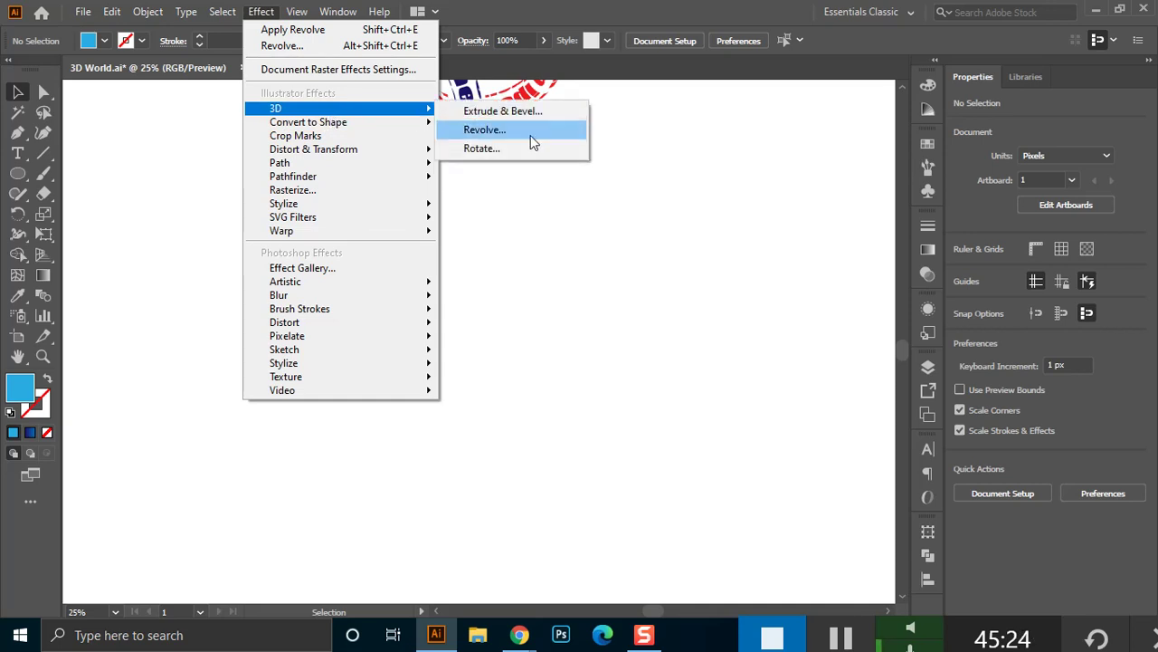
click(532, 136)
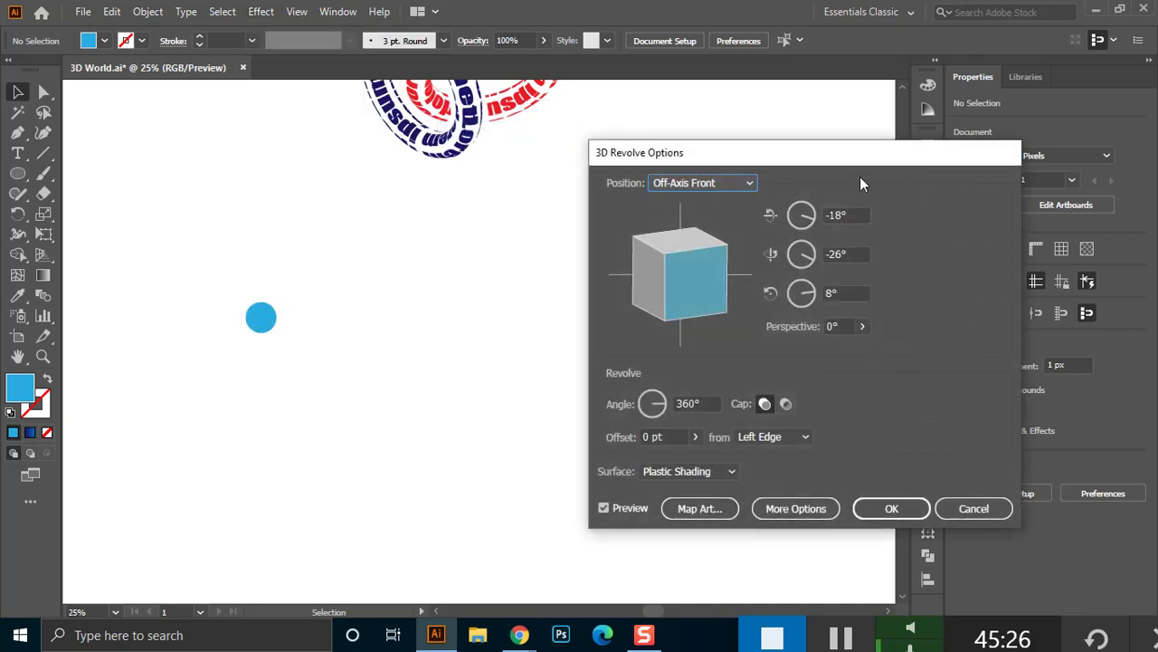
drag(722, 165, 661, 159)
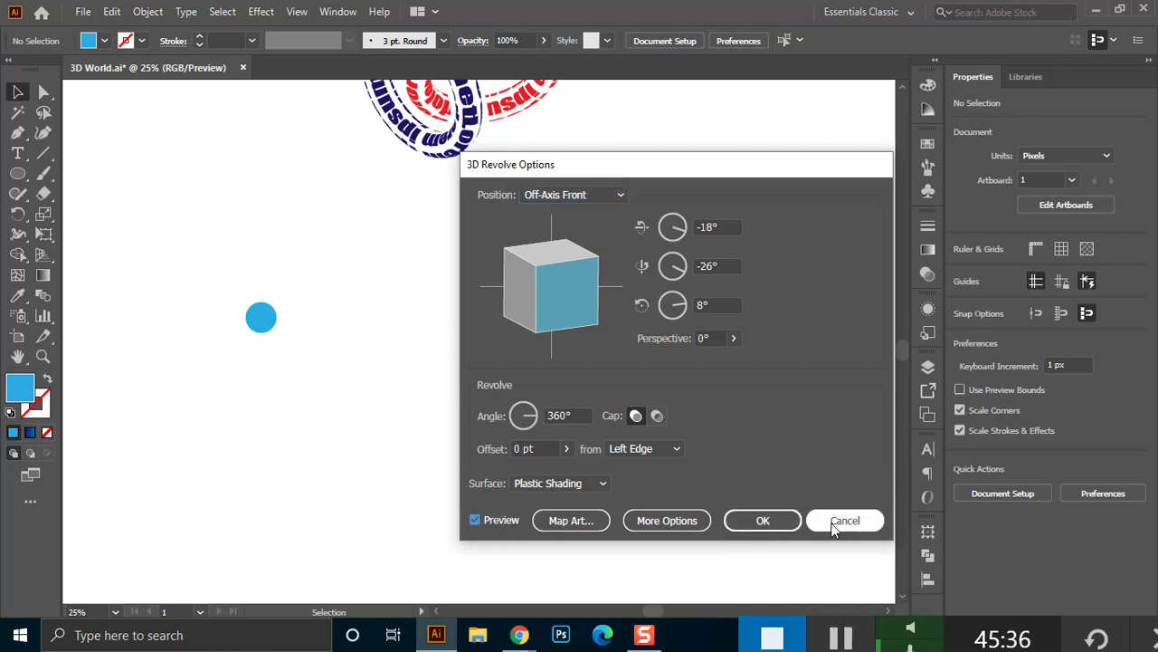
key(Escape)
Apply a 3D Revolve to the blue circle with a 200 pt offset from the left edge.
click(260, 316)
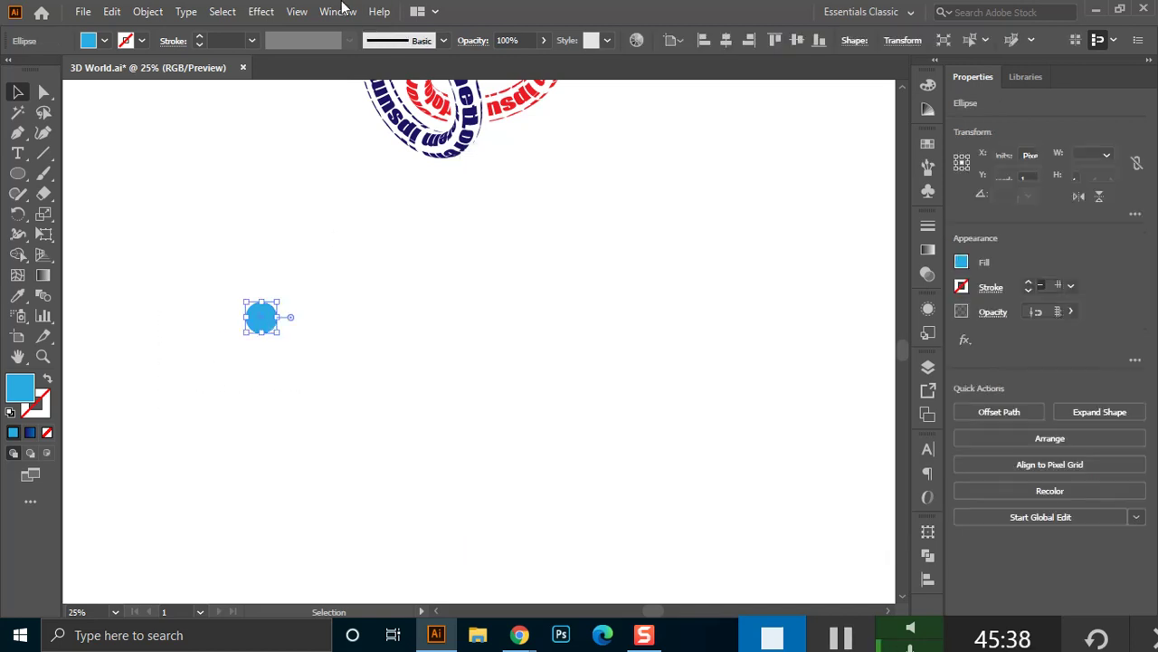
click(261, 11)
mouse_move(380, 108)
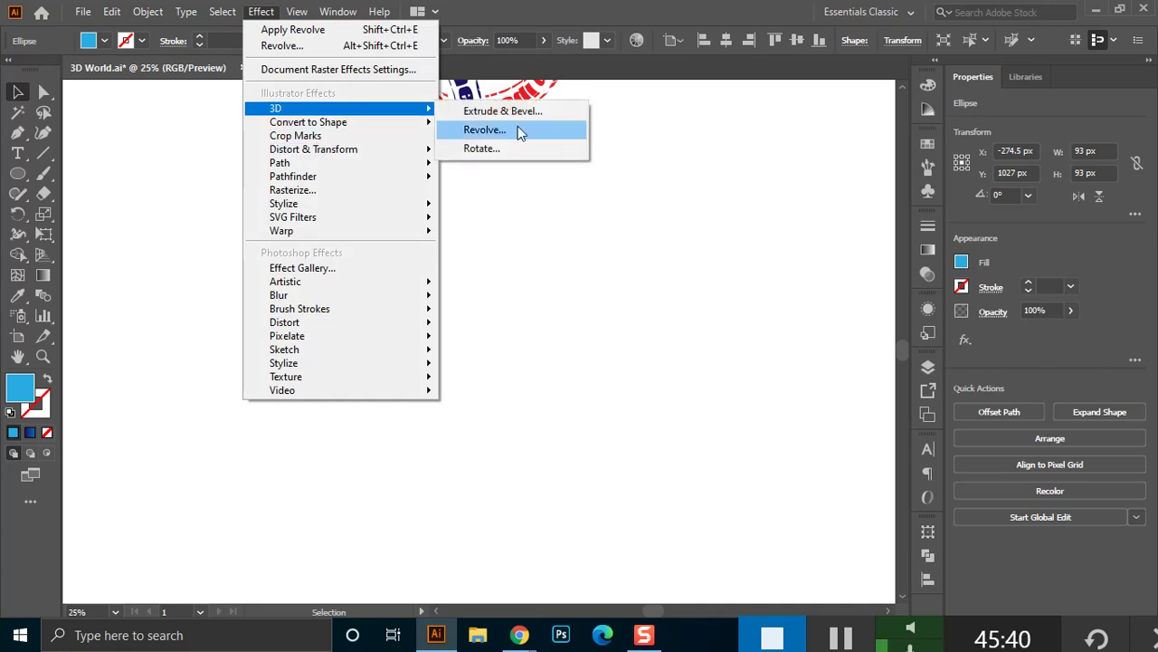
click(518, 129)
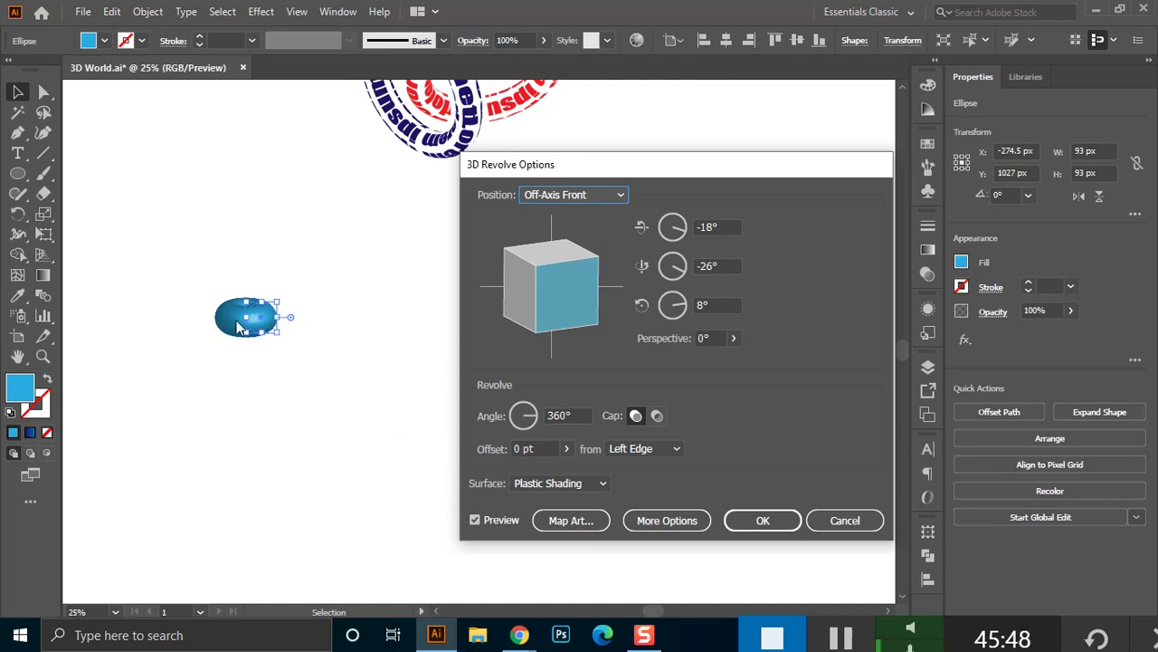
click(536, 449)
key(shift+Up)
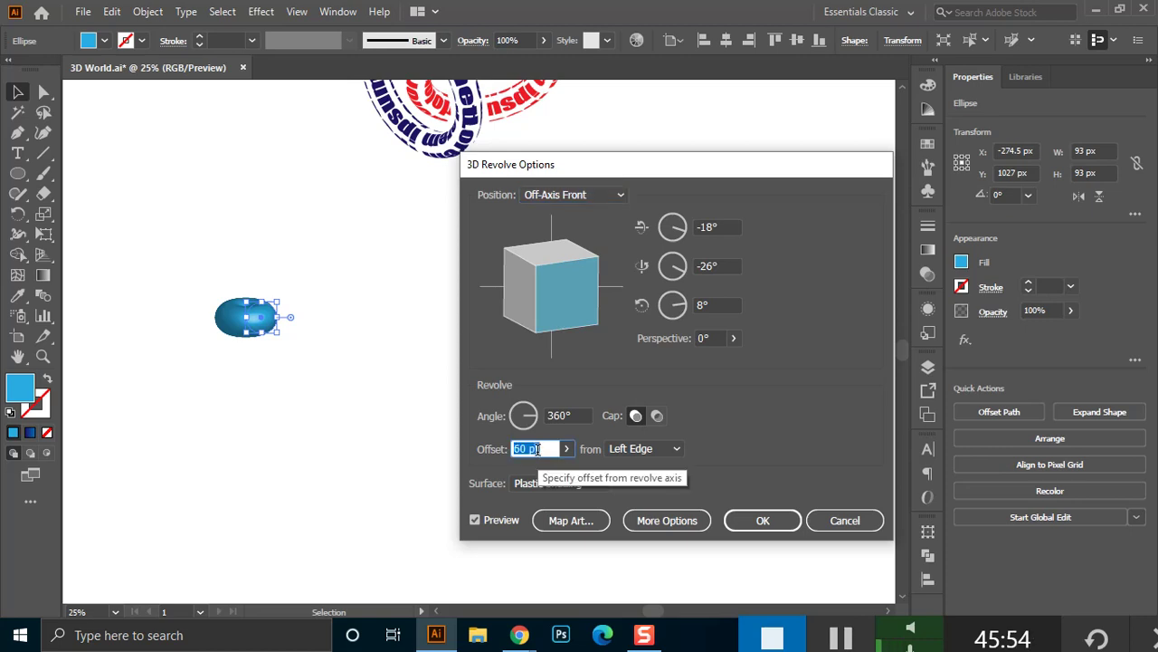
key(shift+Up)
key(shift+Up)
key(shift+Up)
key(shift+Up)
key(shift+Up)
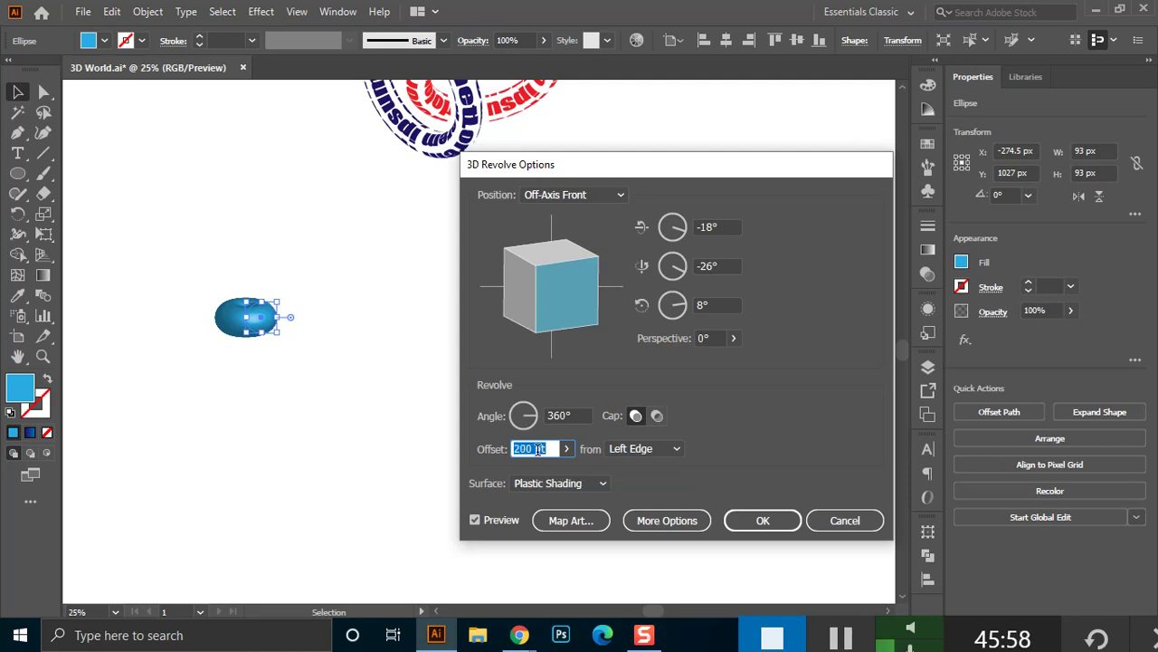
Set the revolved ring's position to Isometric Top.
click(728, 265)
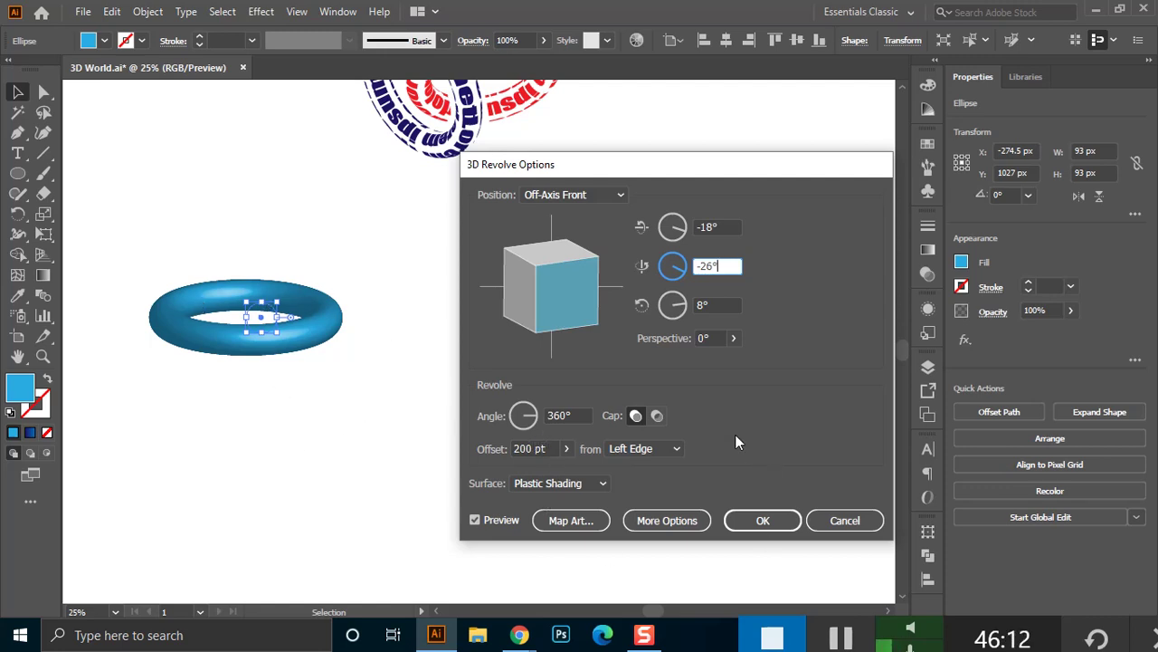
click(576, 199)
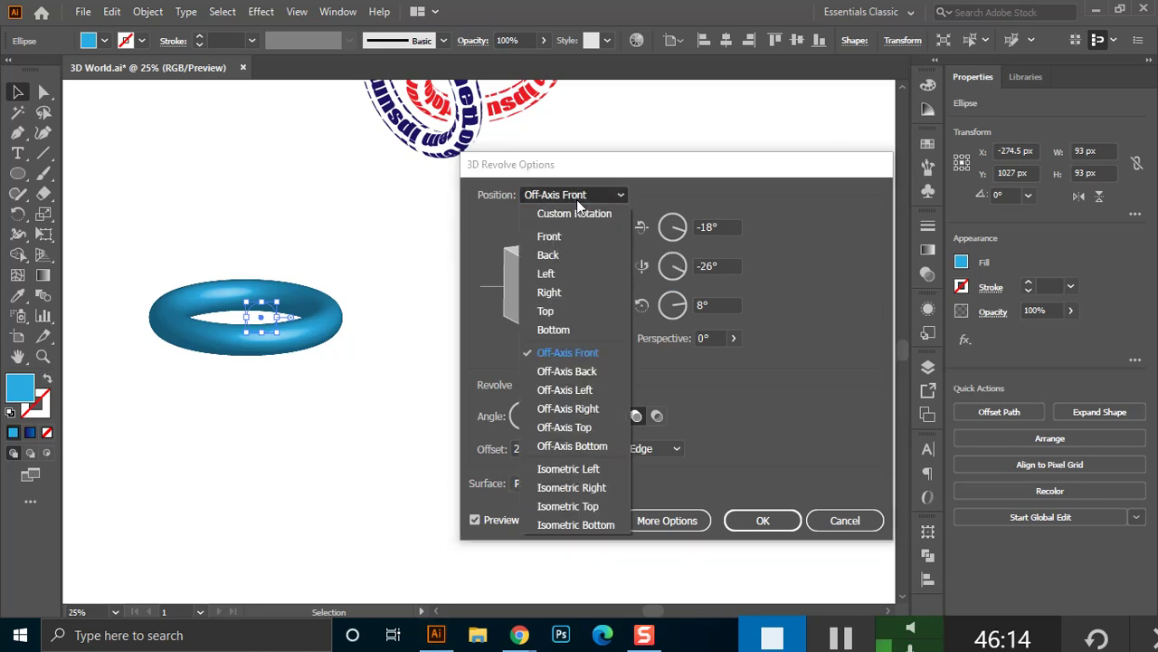
click(599, 507)
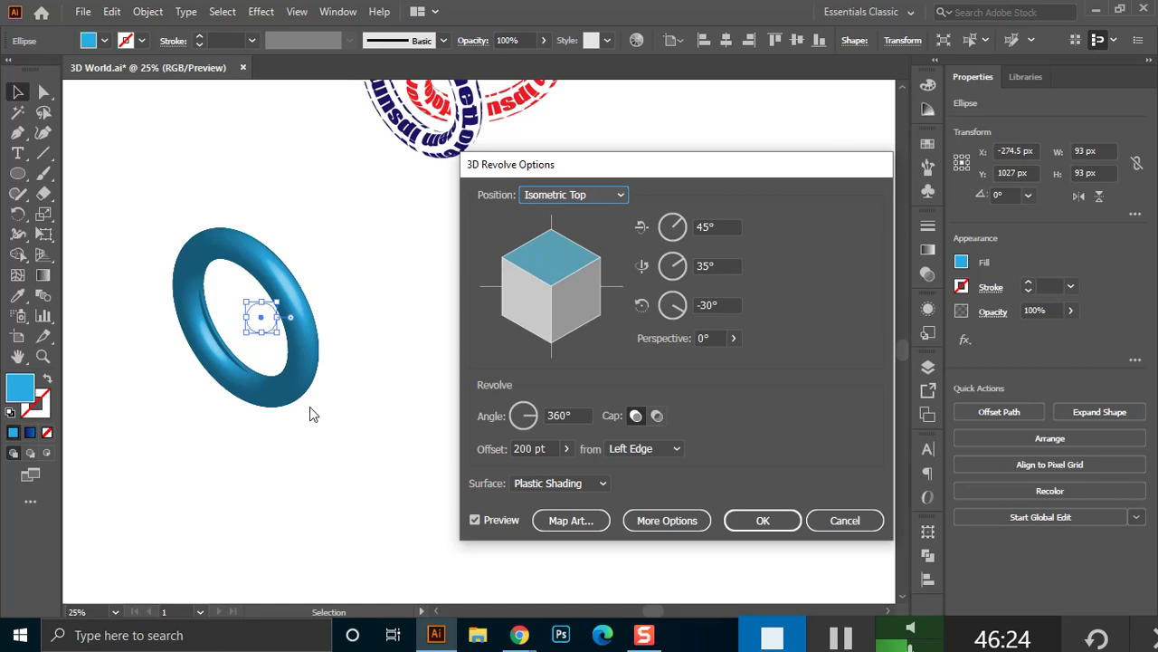
Map the Text 3 symbol onto the ring's surface, scaled to fit and without artwork shading, and apply the revolve.
click(562, 525)
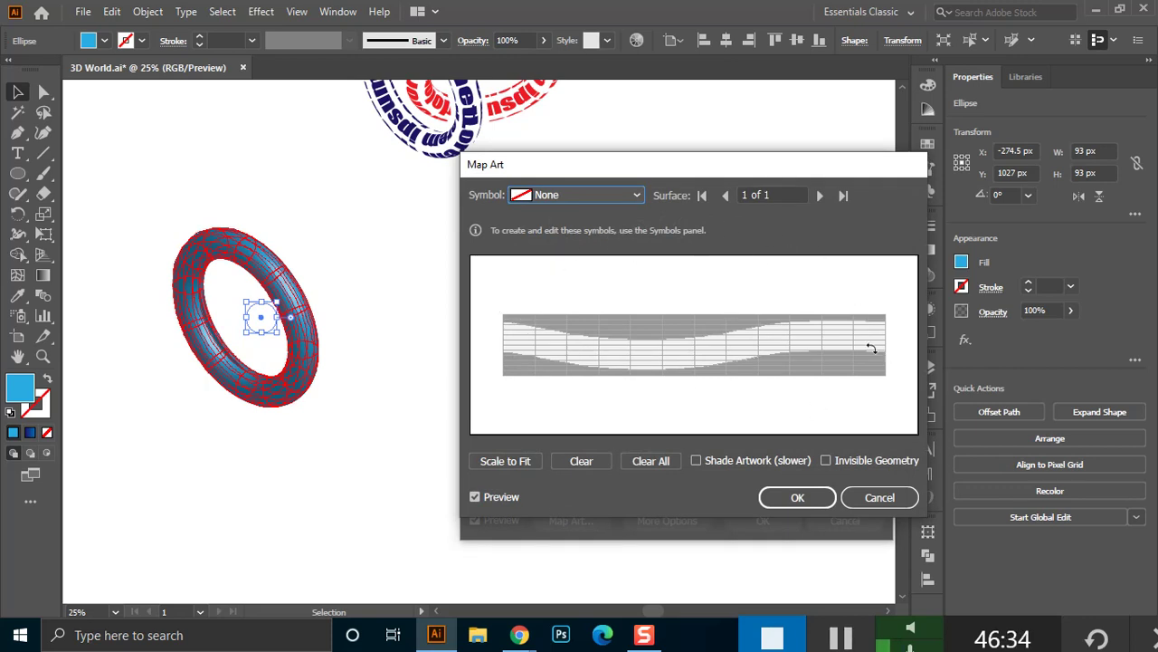
click(554, 196)
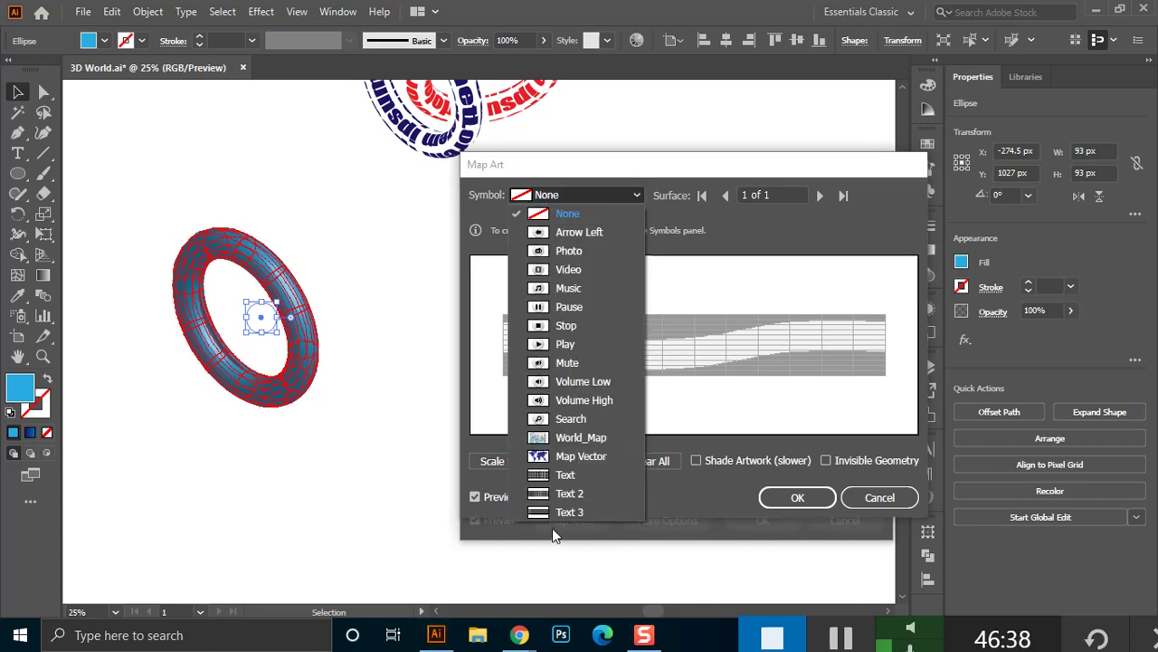
click(601, 516)
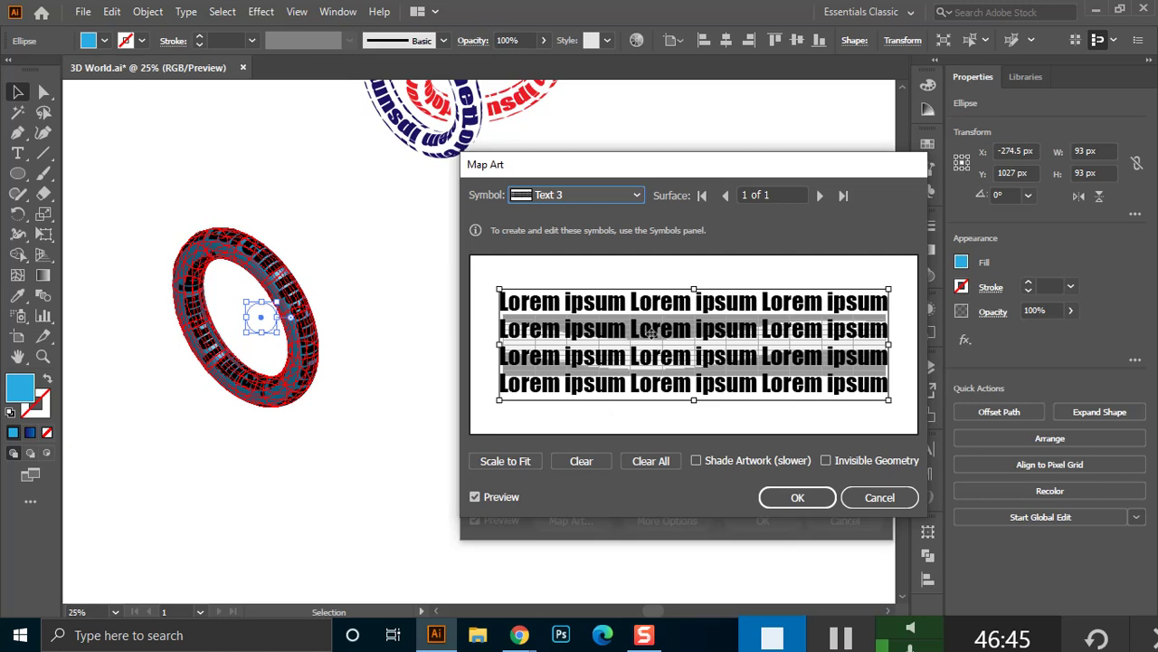
click(504, 467)
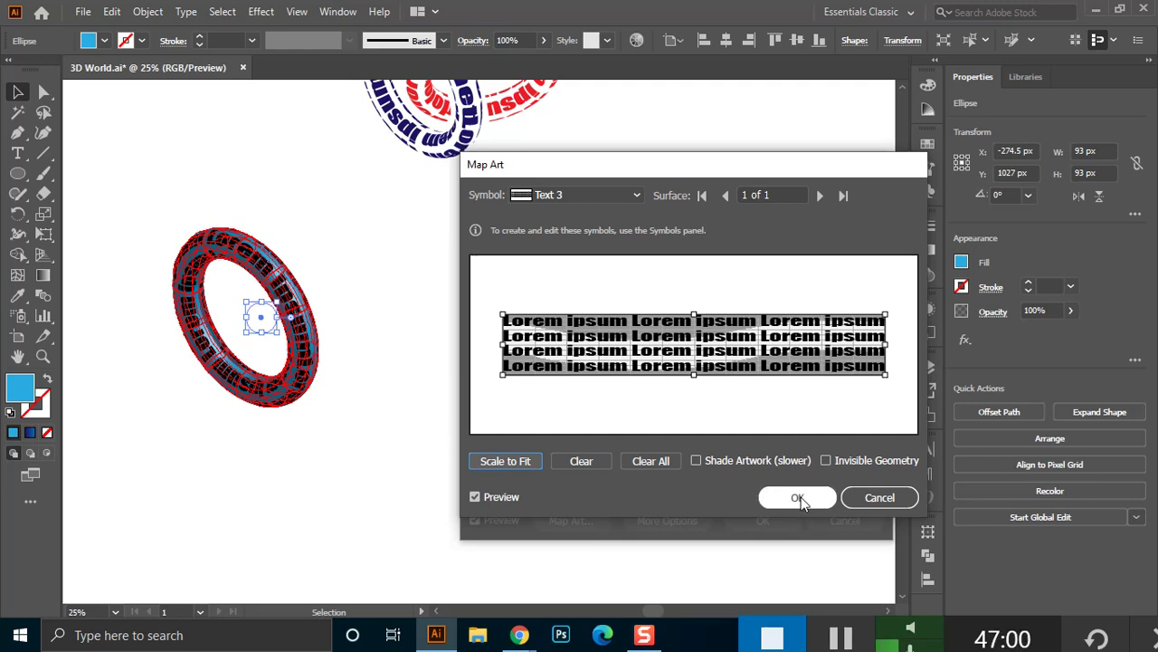
click(734, 458)
click(719, 457)
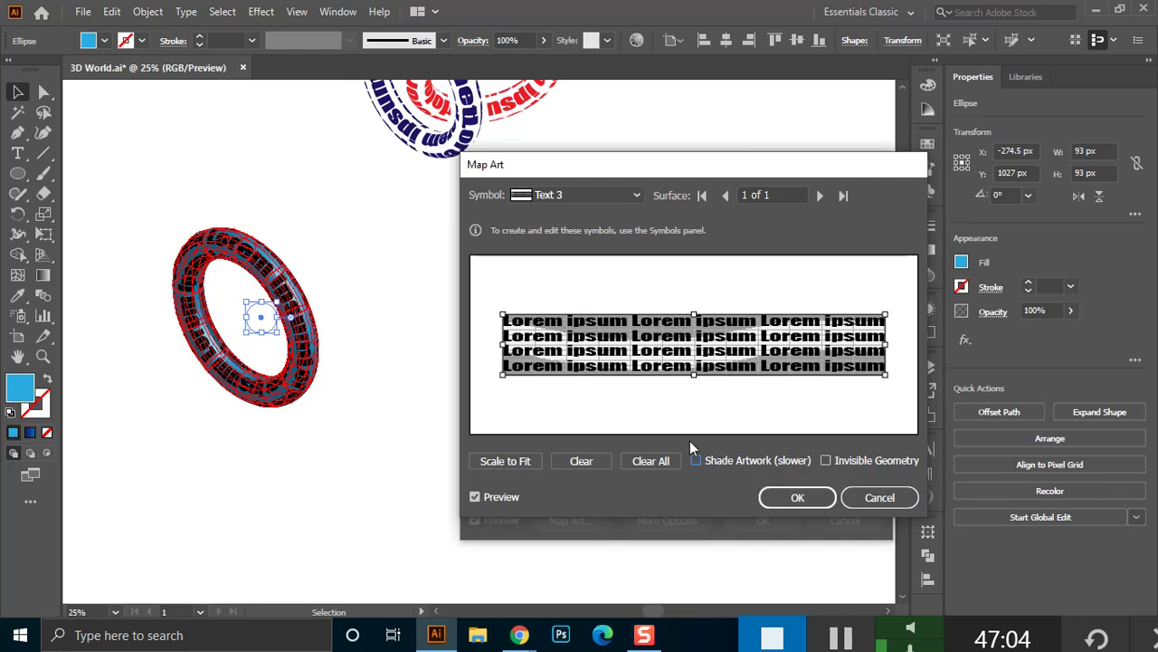
click(824, 498)
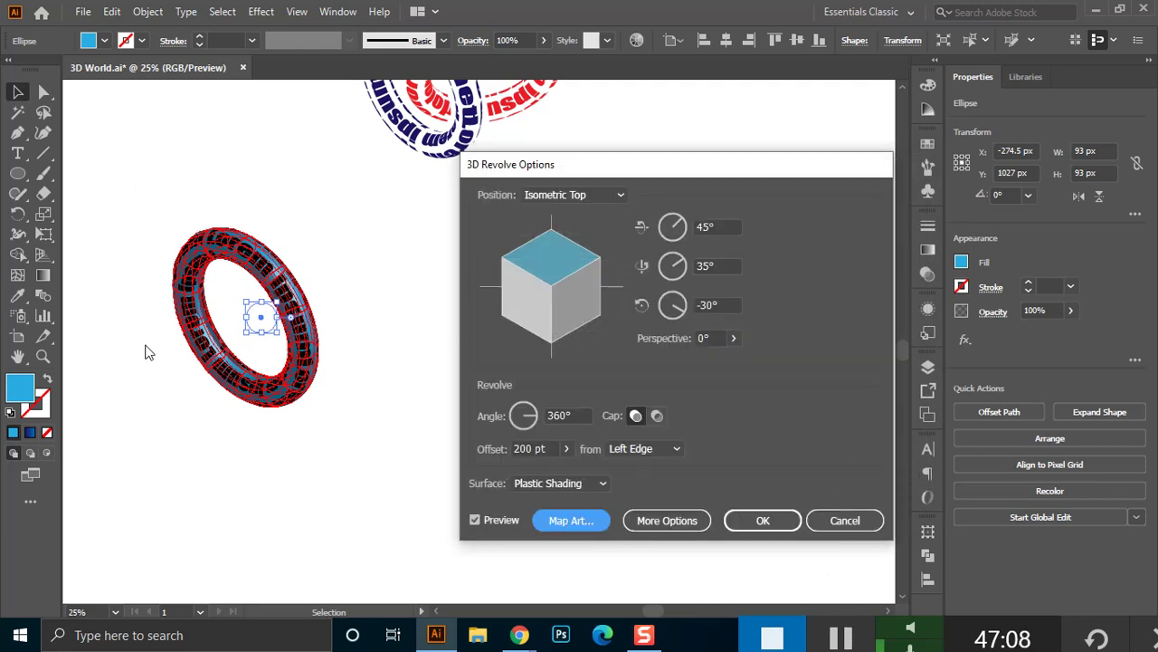
click(763, 522)
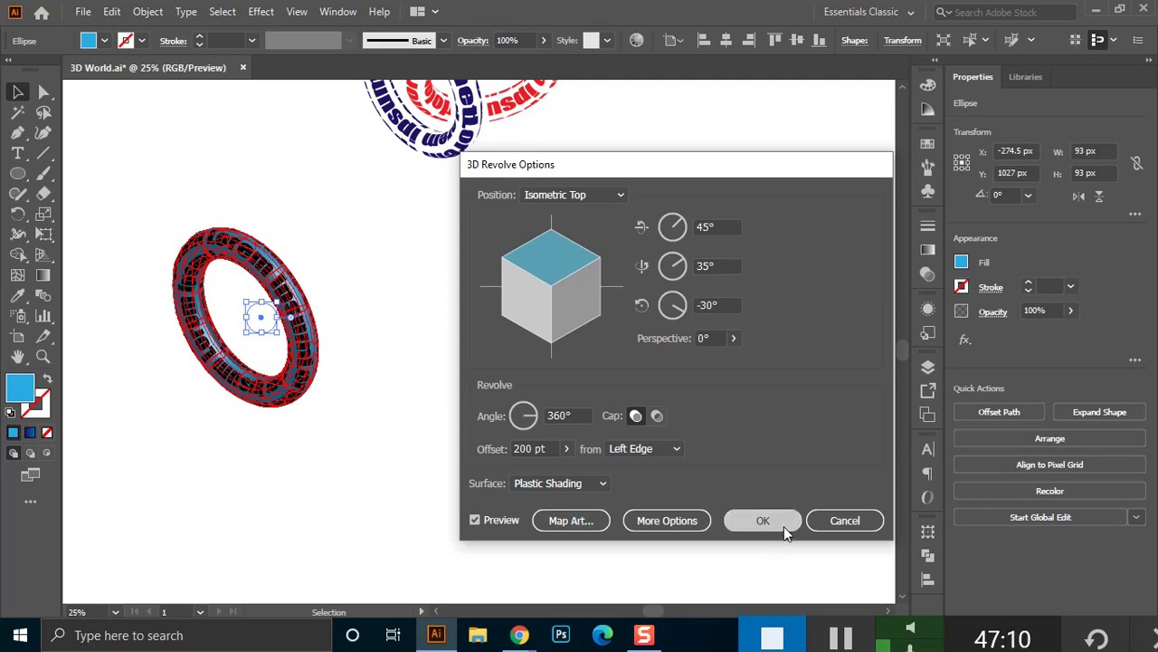
Move the text-wrapped ring a short way down and to the right in the empty area.
click(557, 321)
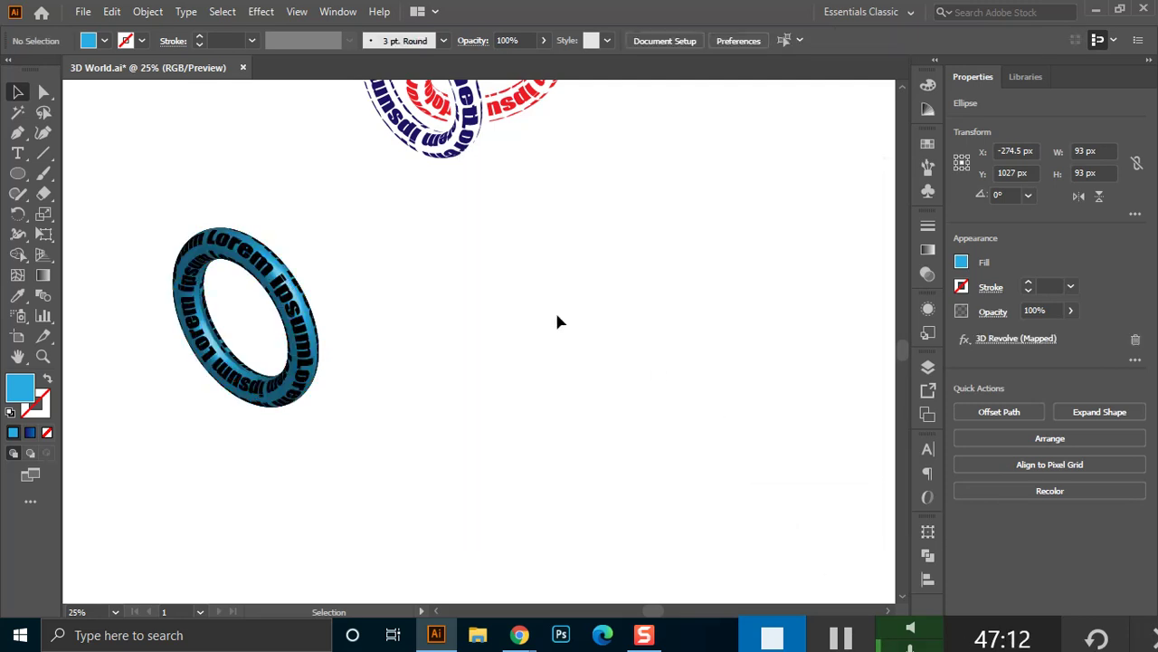
drag(261, 317, 435, 318)
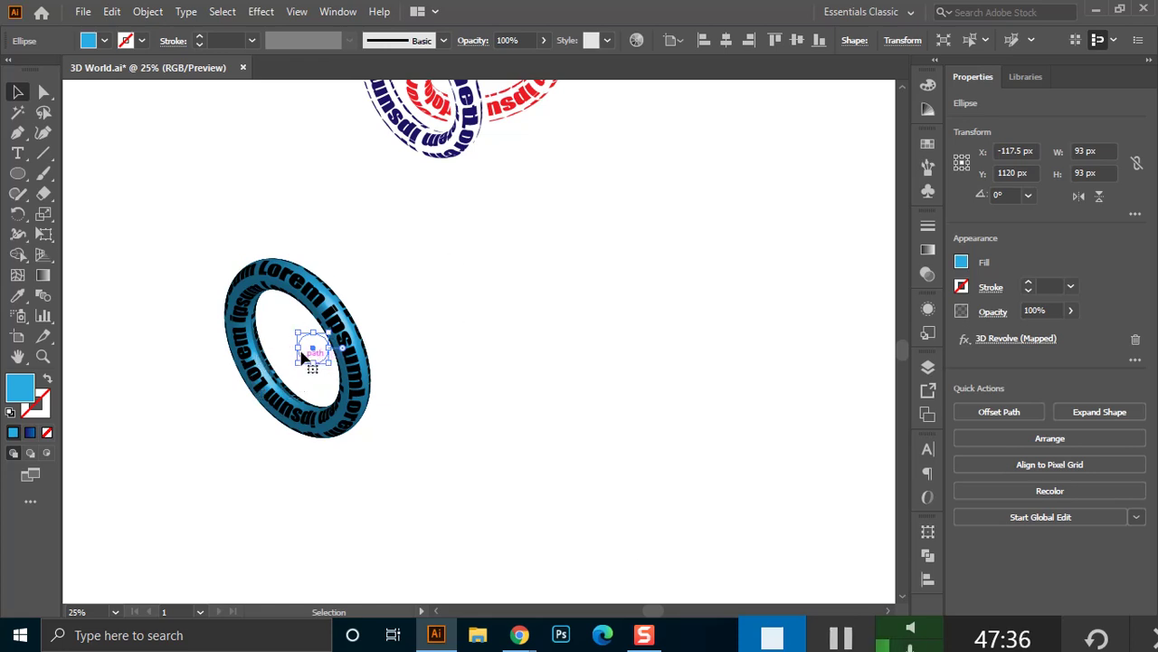
drag(313, 344, 286, 318)
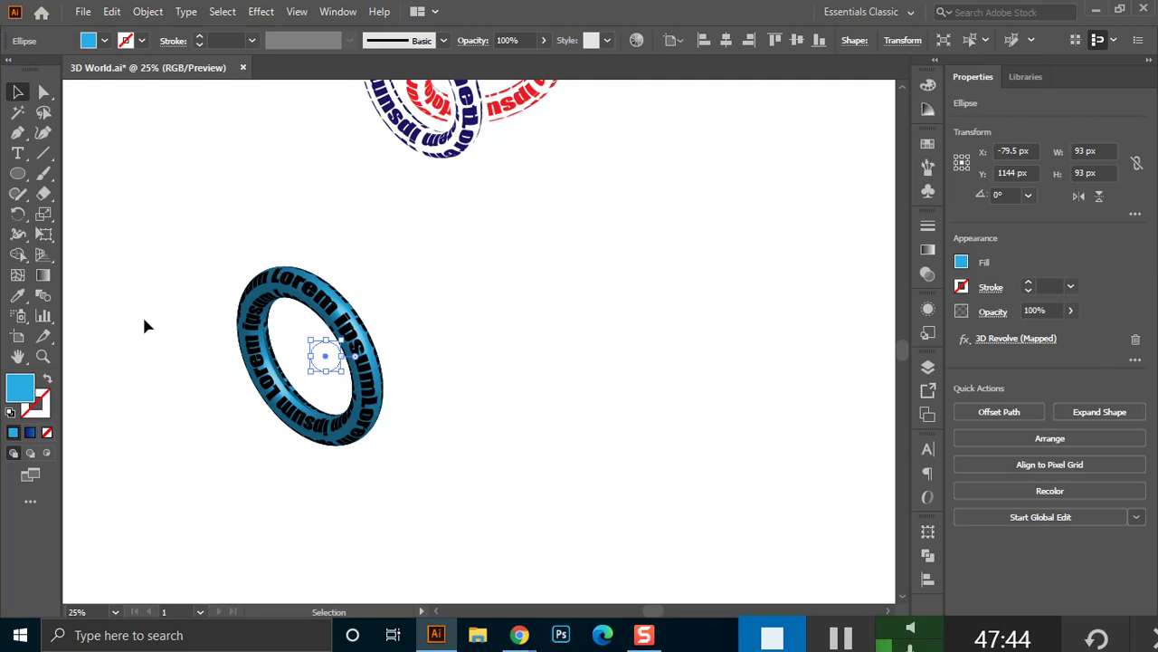
Switch the ring's 3D Revolve effect off and back on to compare it with the plain circle.
click(925, 309)
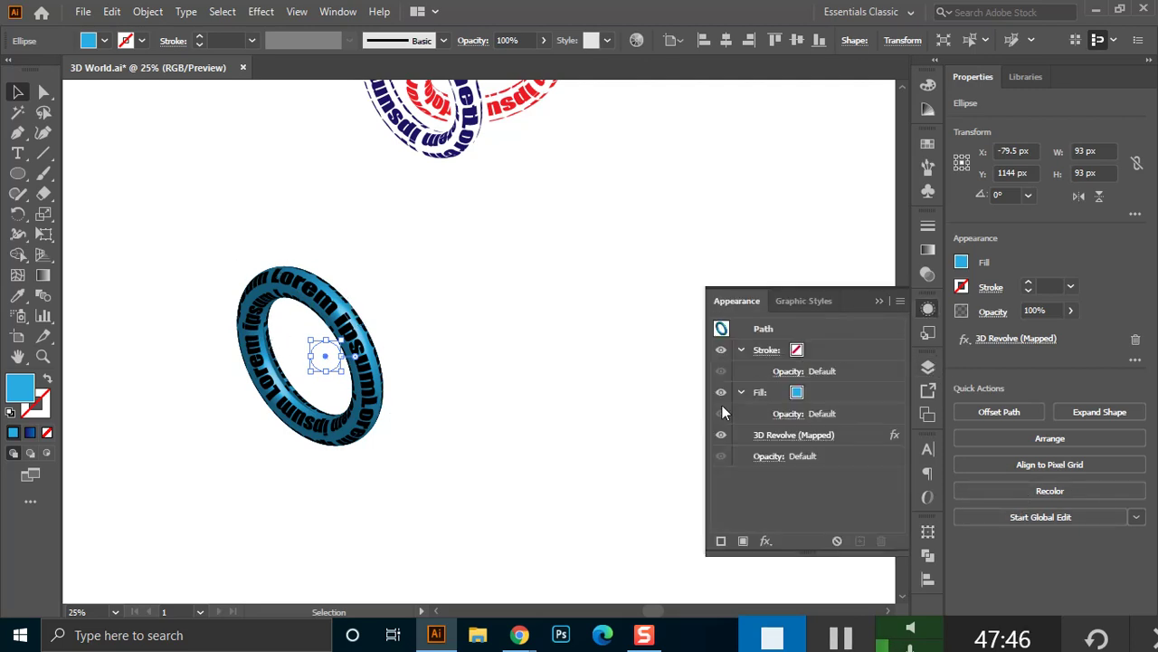
click(720, 435)
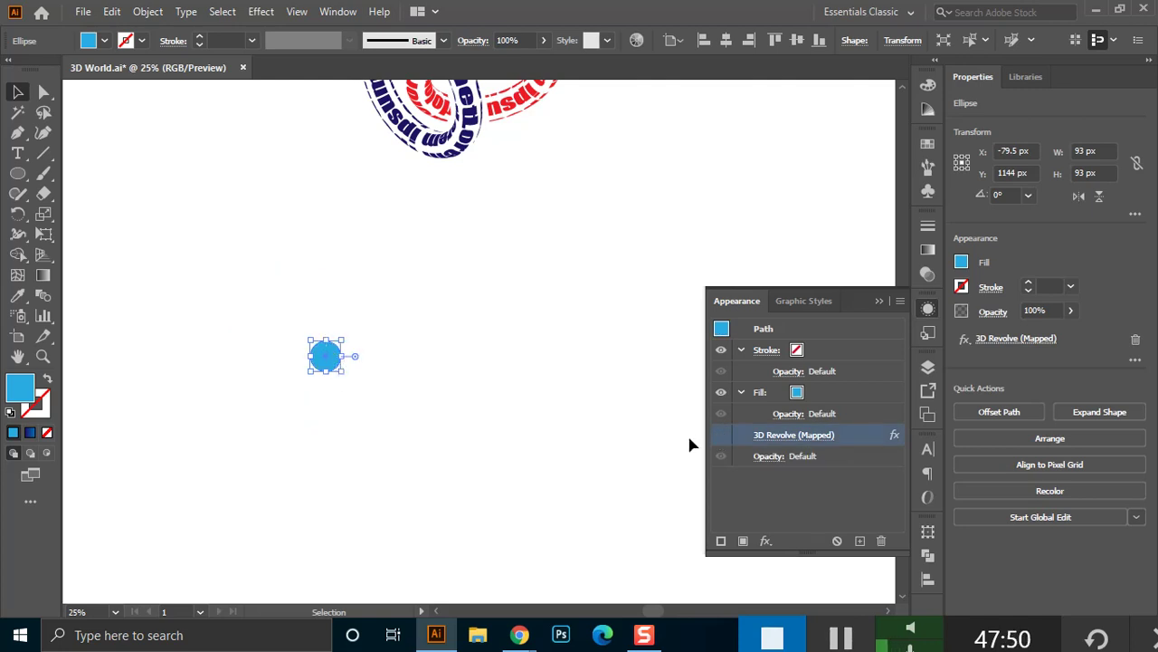
click(721, 435)
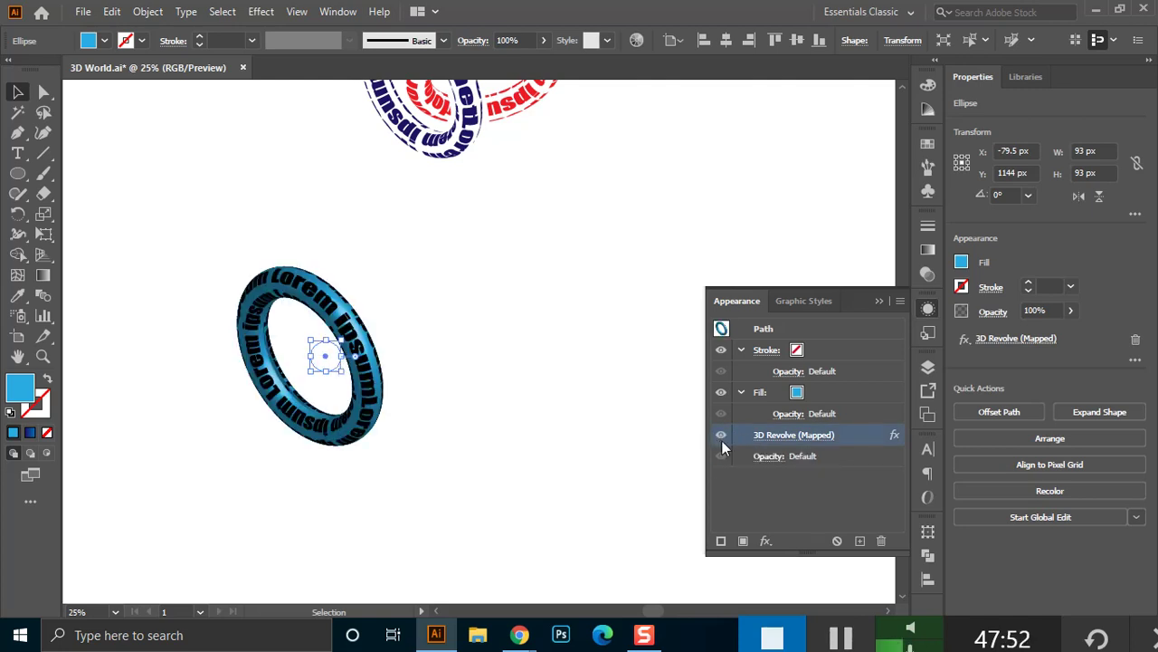
Expand the appearance of the blue ring into editable shapes and select the expanded group.
click(147, 12)
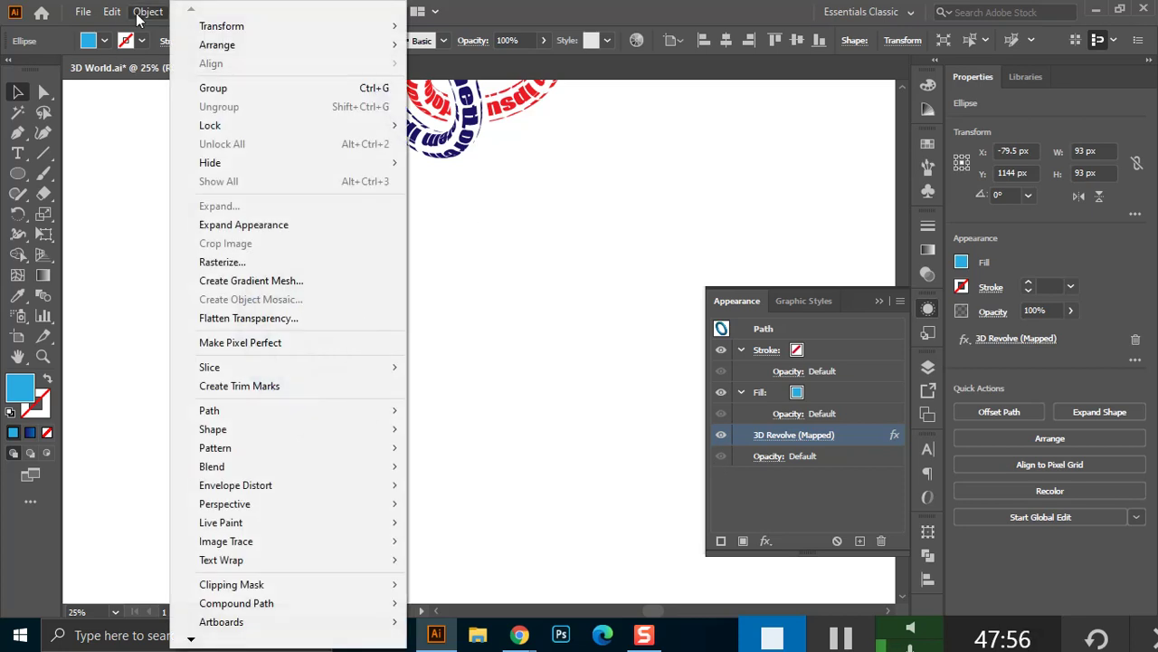
click(300, 225)
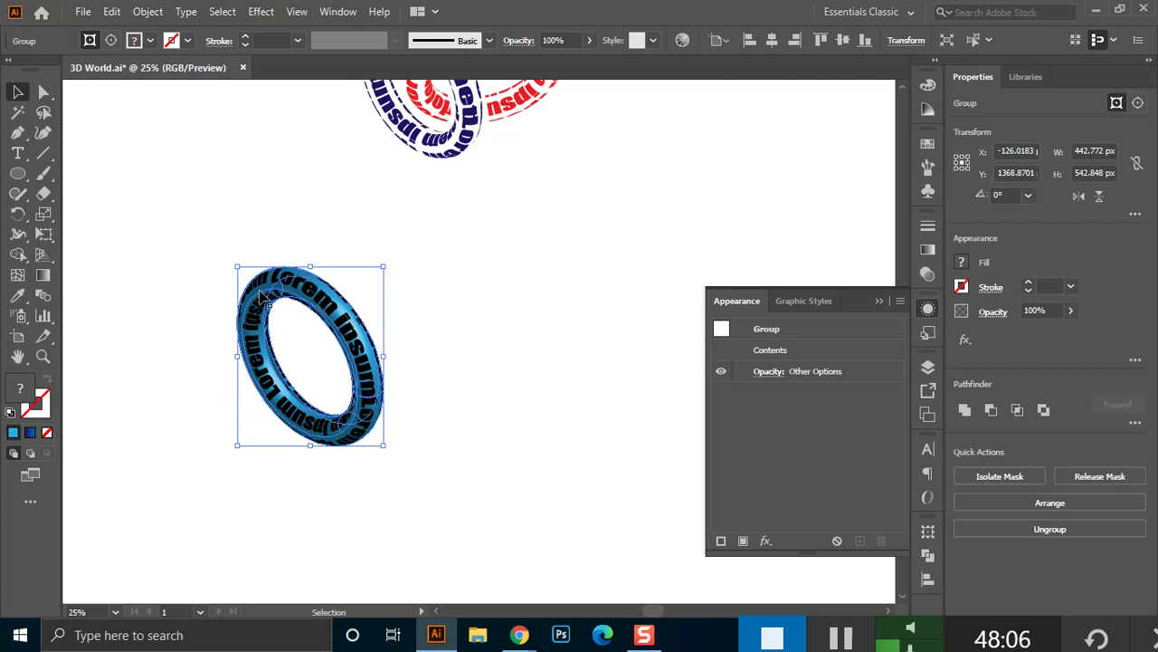
click(436, 336)
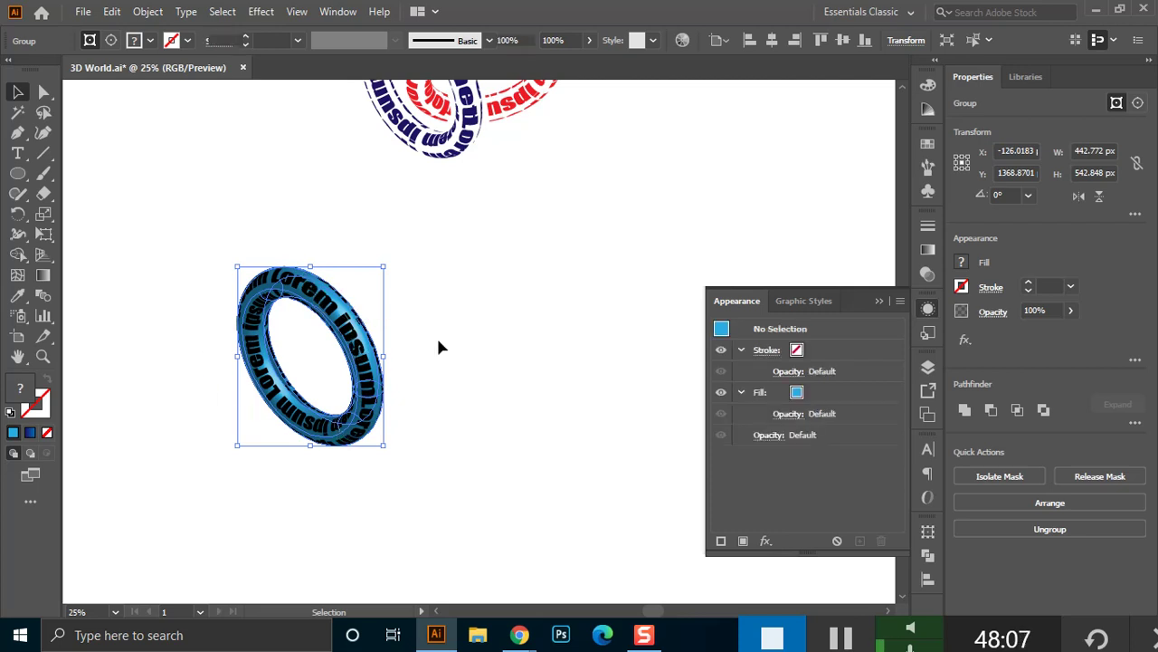
click(355, 354)
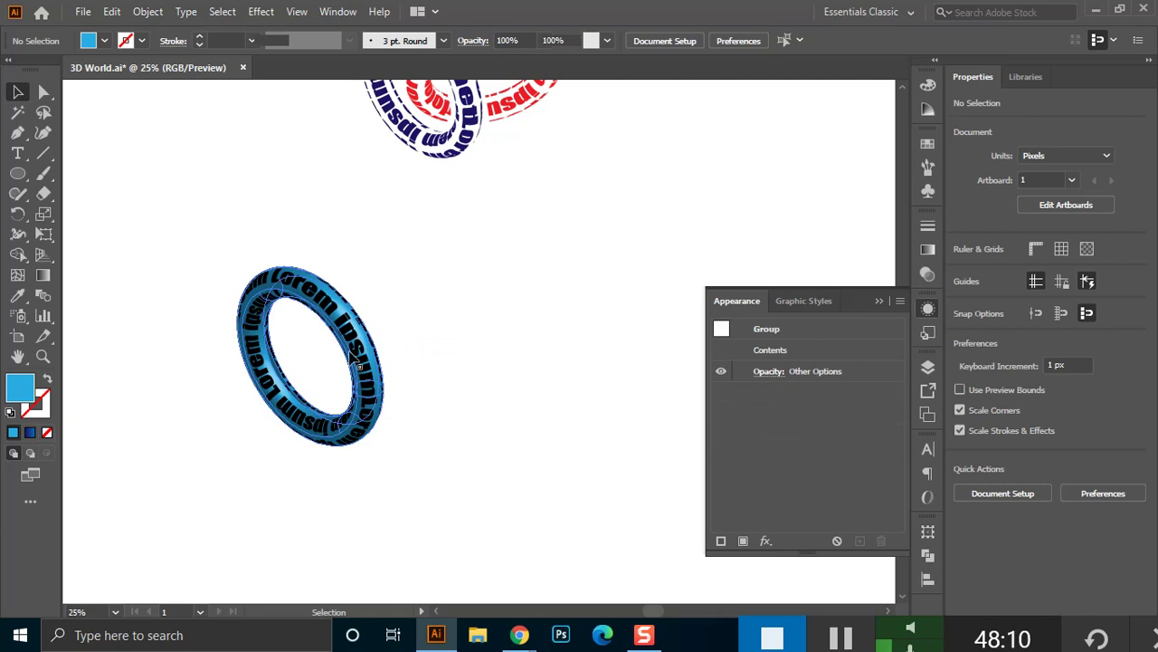
click(289, 288)
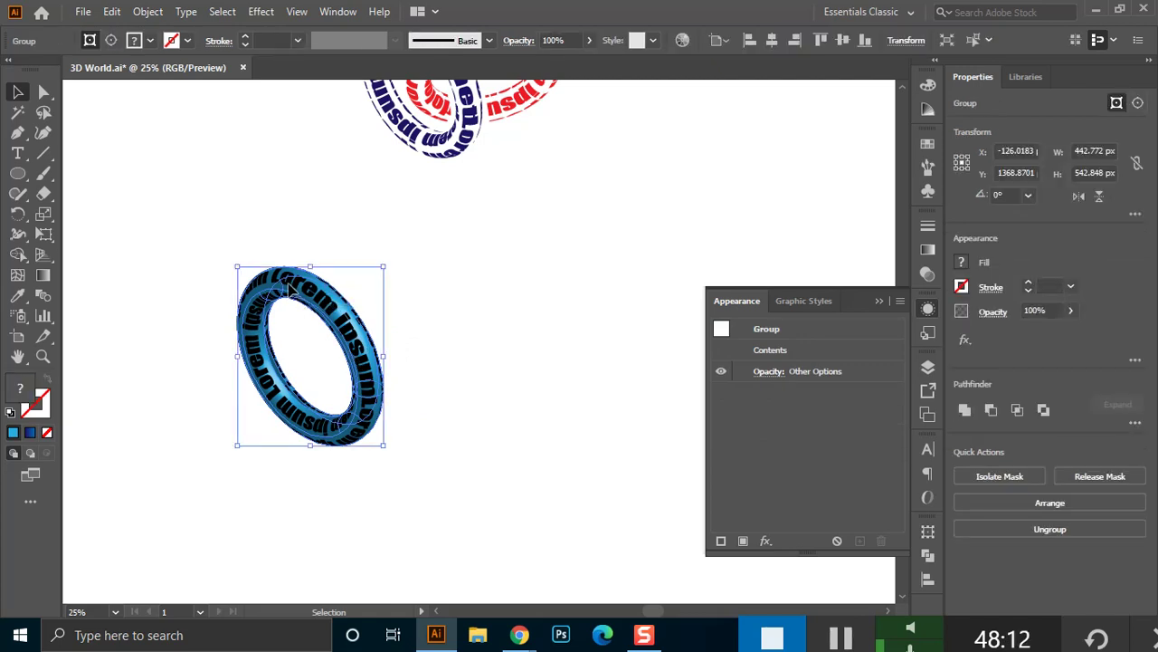
double_click(289, 288)
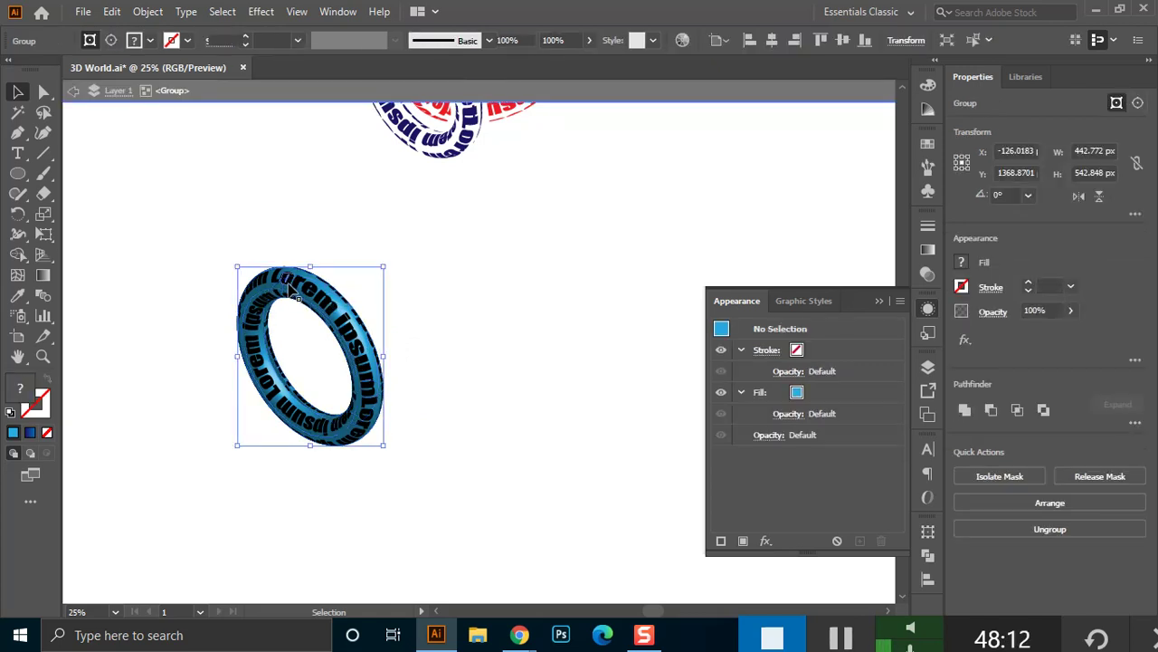
click(342, 321)
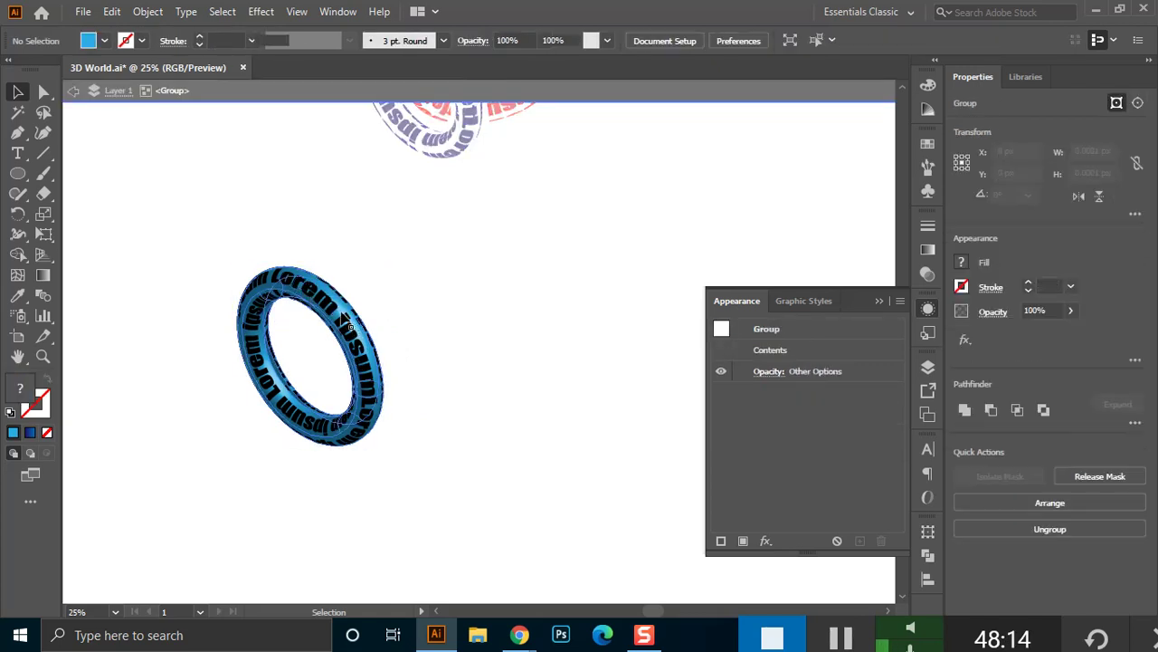
click(188, 121)
double_click(464, 175)
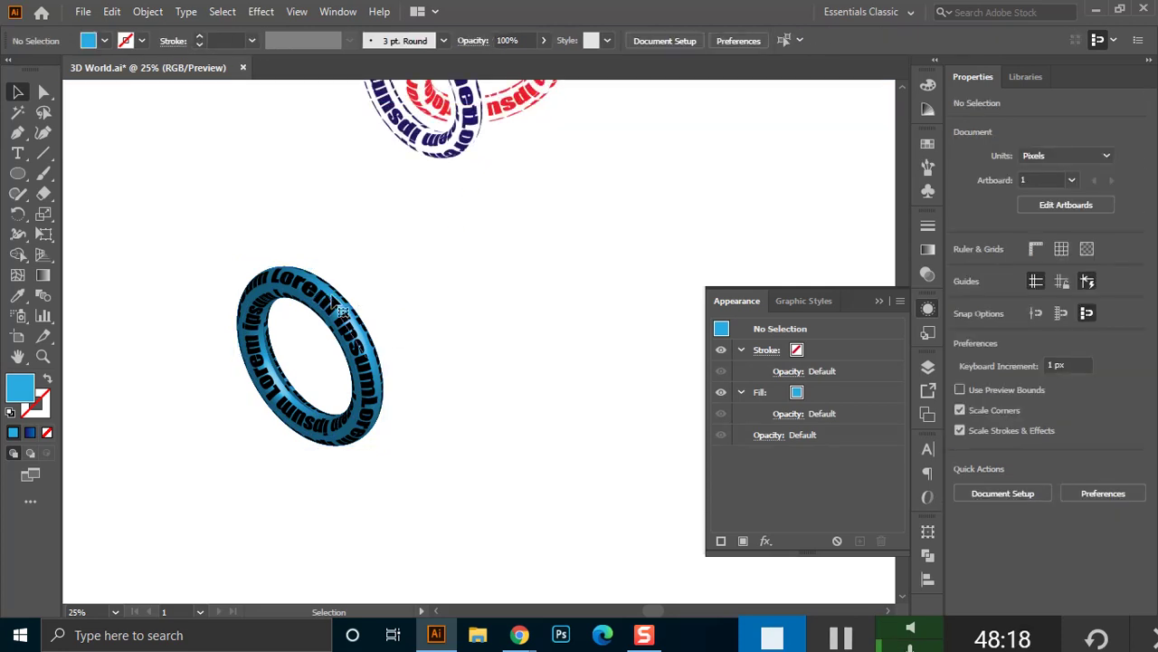
click(280, 272)
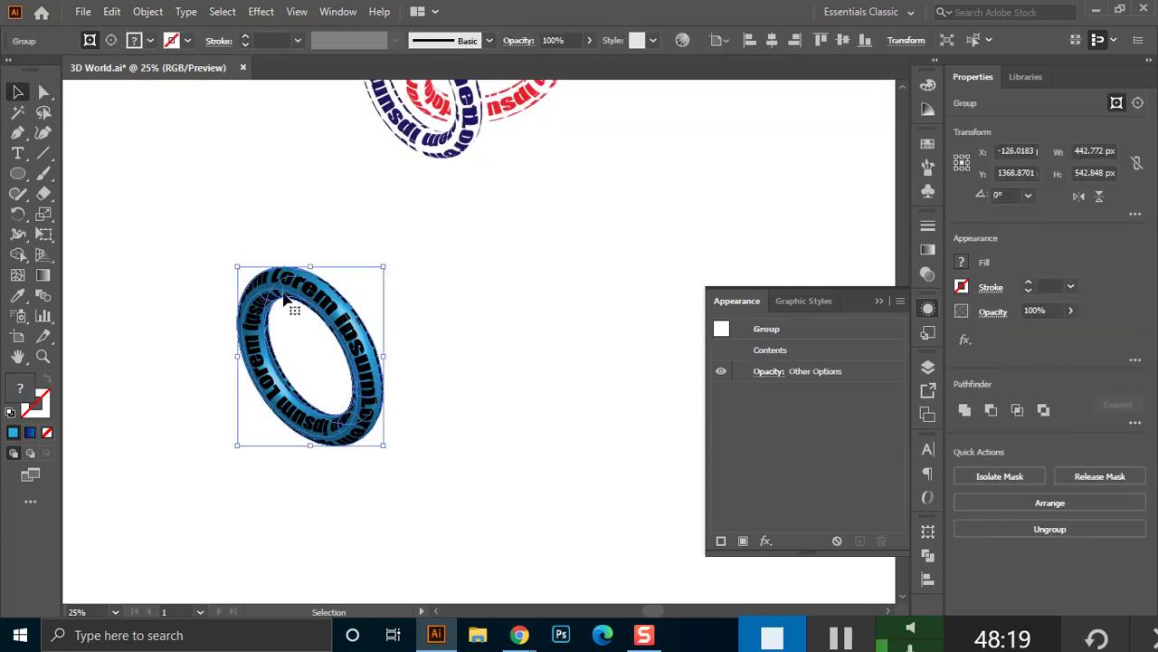
right_click(320, 295)
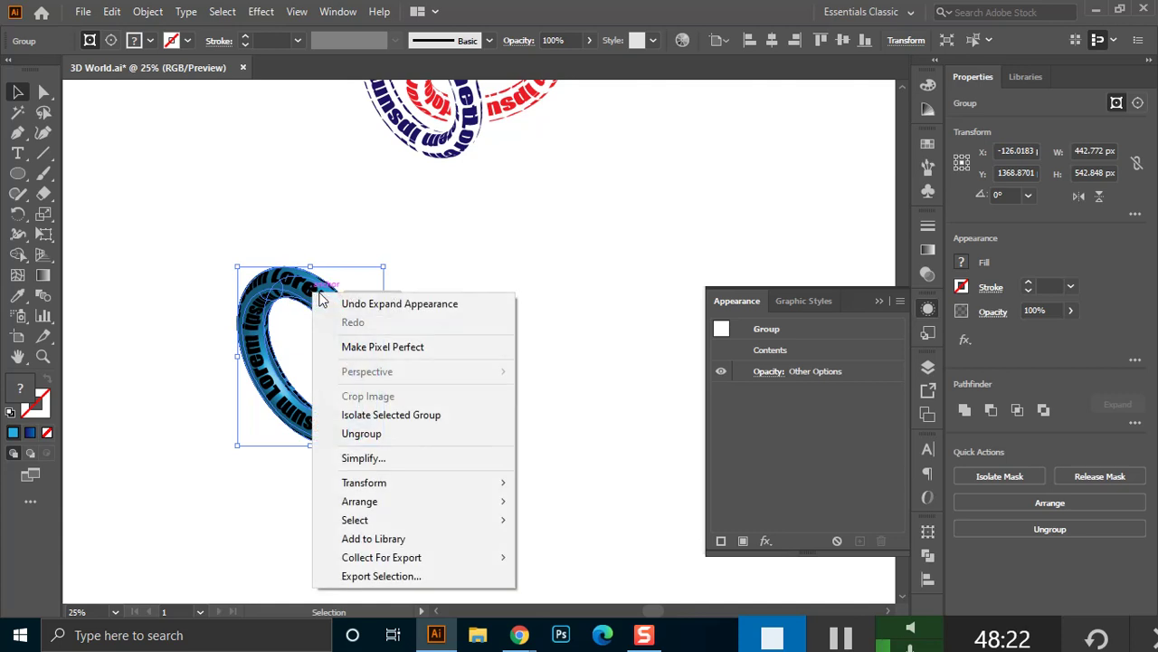
click(486, 250)
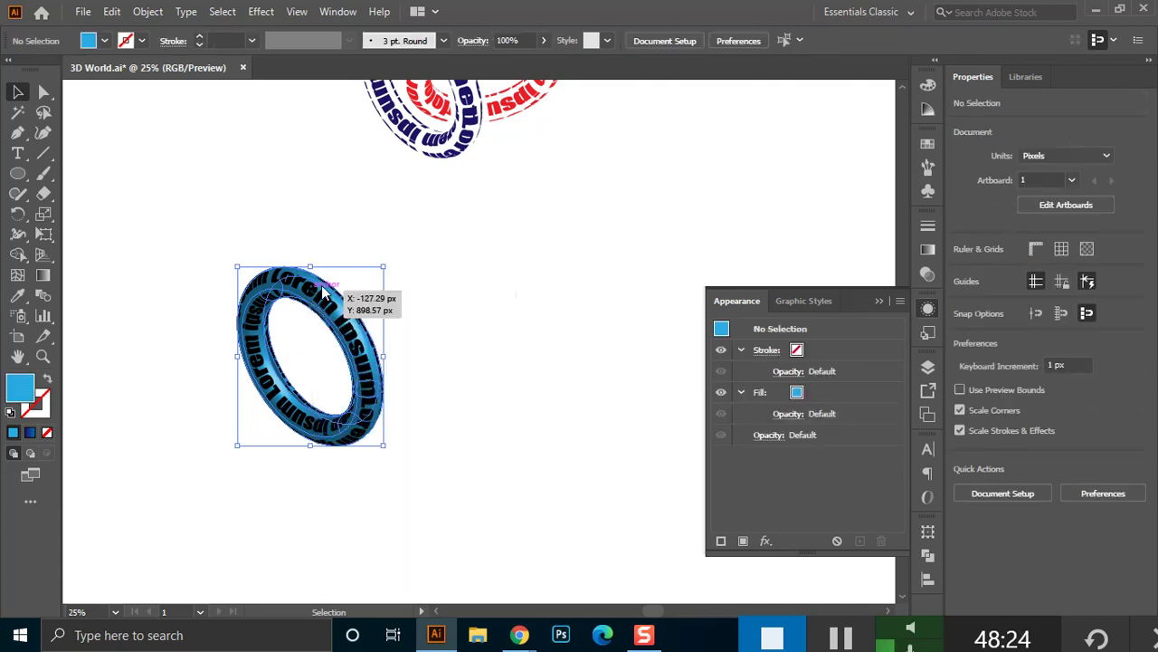
right_click(324, 289)
click(276, 292)
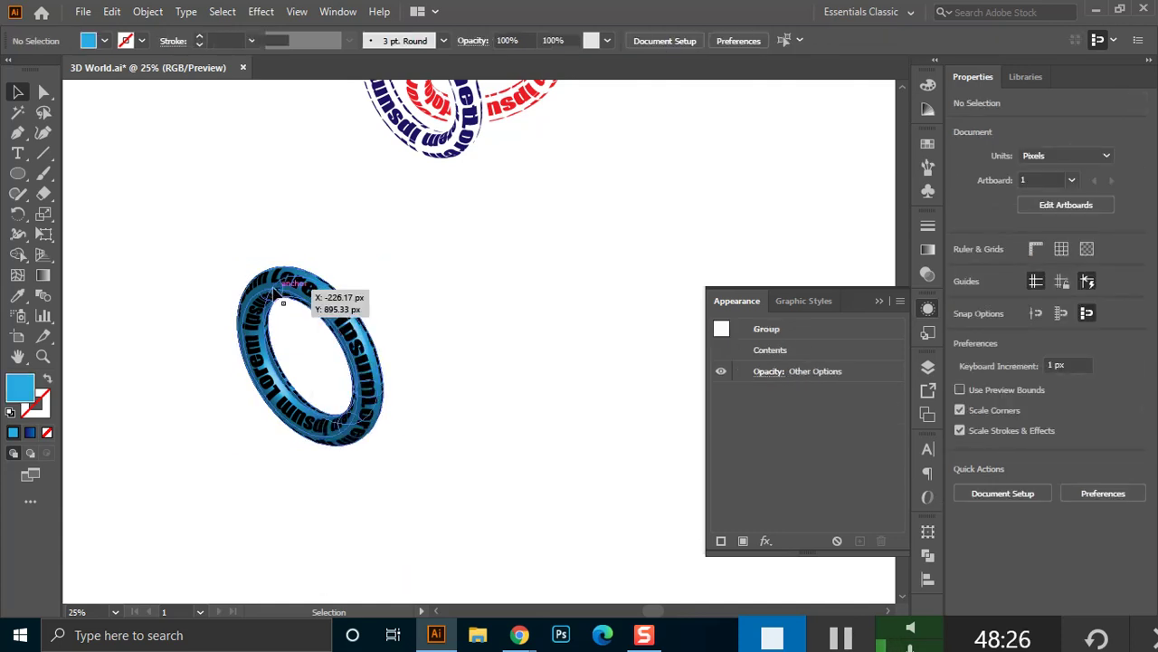
Ungroup the expanded blue ring twice and release its clipping mask.
right_click(281, 285)
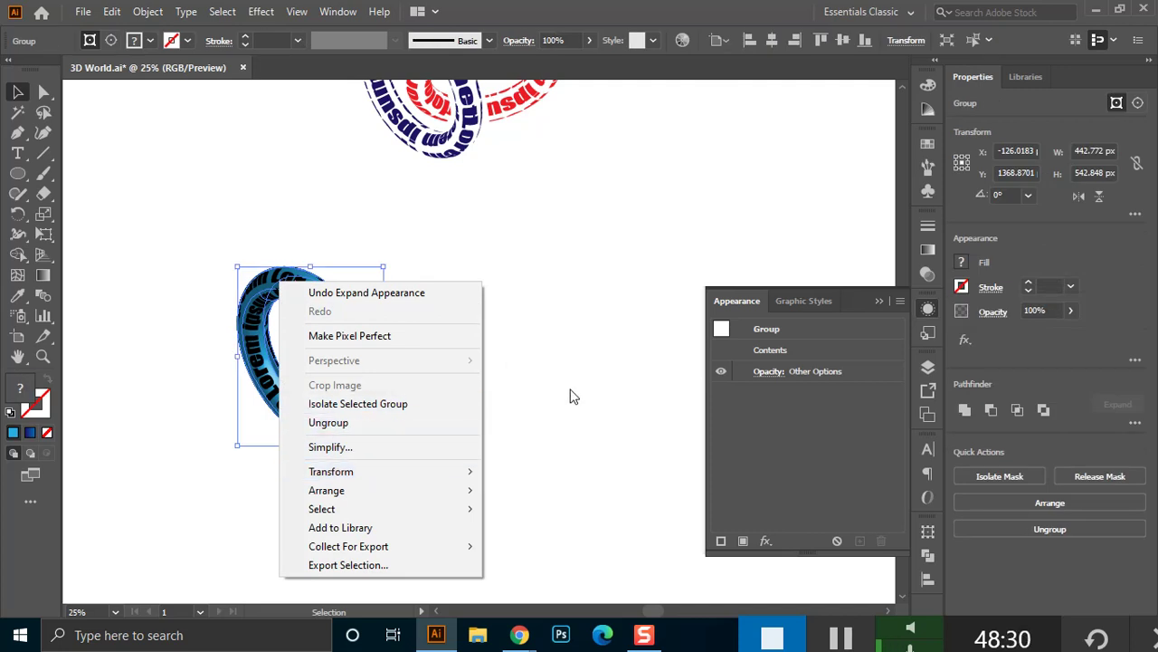
click(346, 423)
right_click(333, 324)
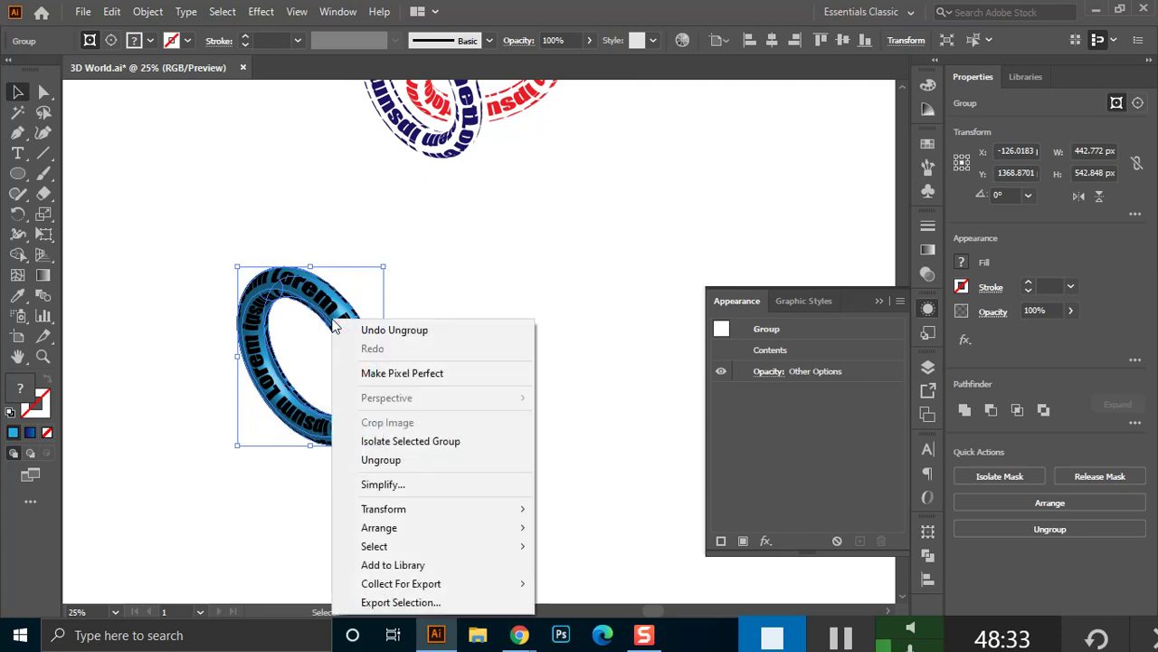
click(417, 460)
right_click(337, 317)
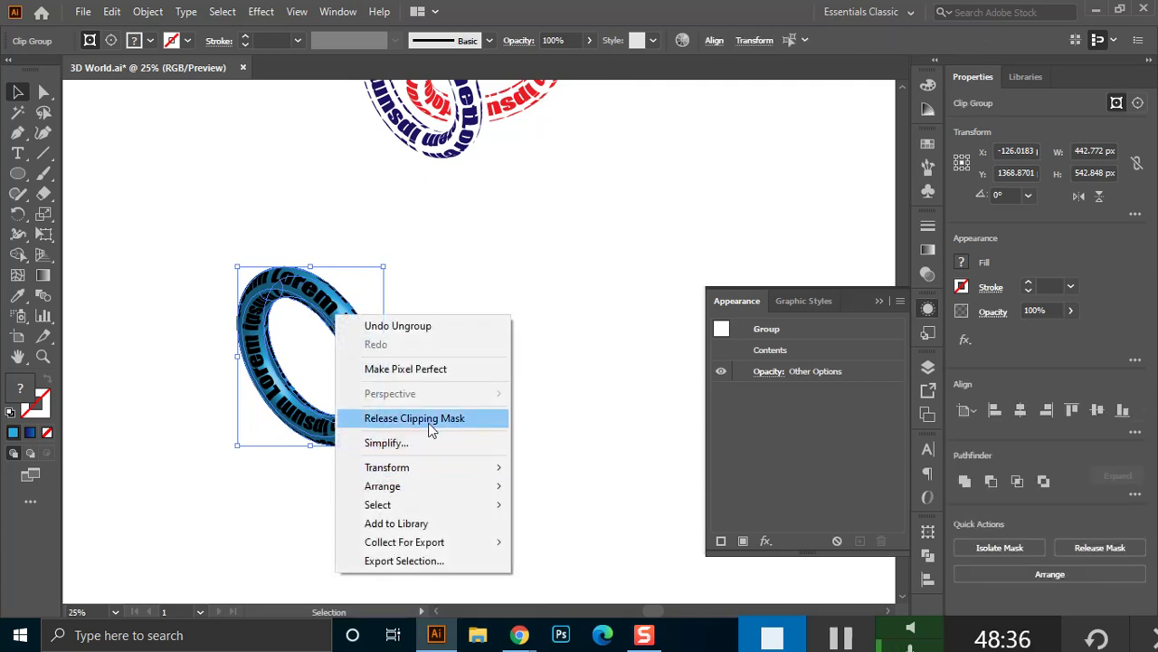
click(426, 418)
click(428, 431)
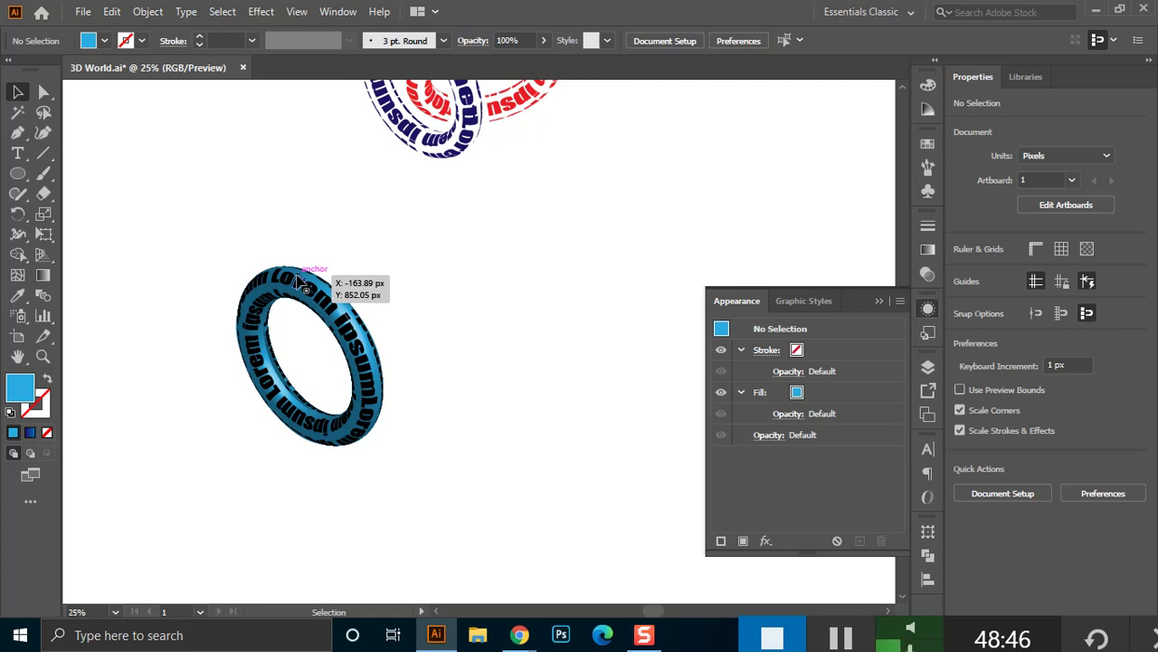
Select both the outer and inner "Lorem ipsum" lettering groups on the blue ring.
drag(212, 239, 443, 423)
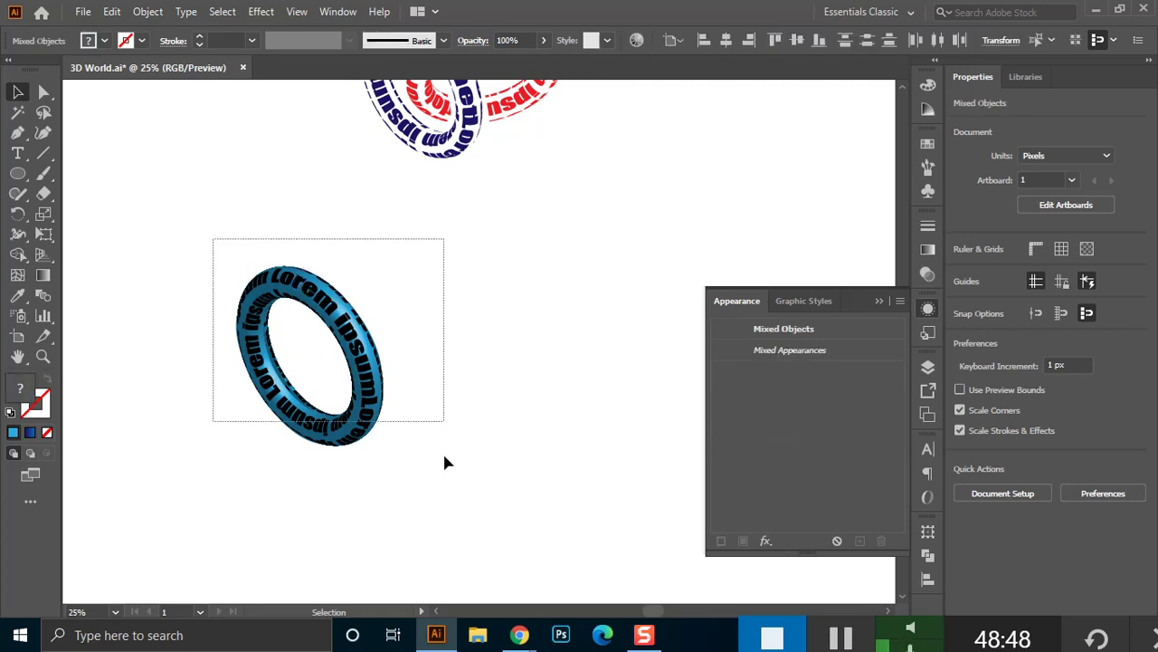
click(518, 404)
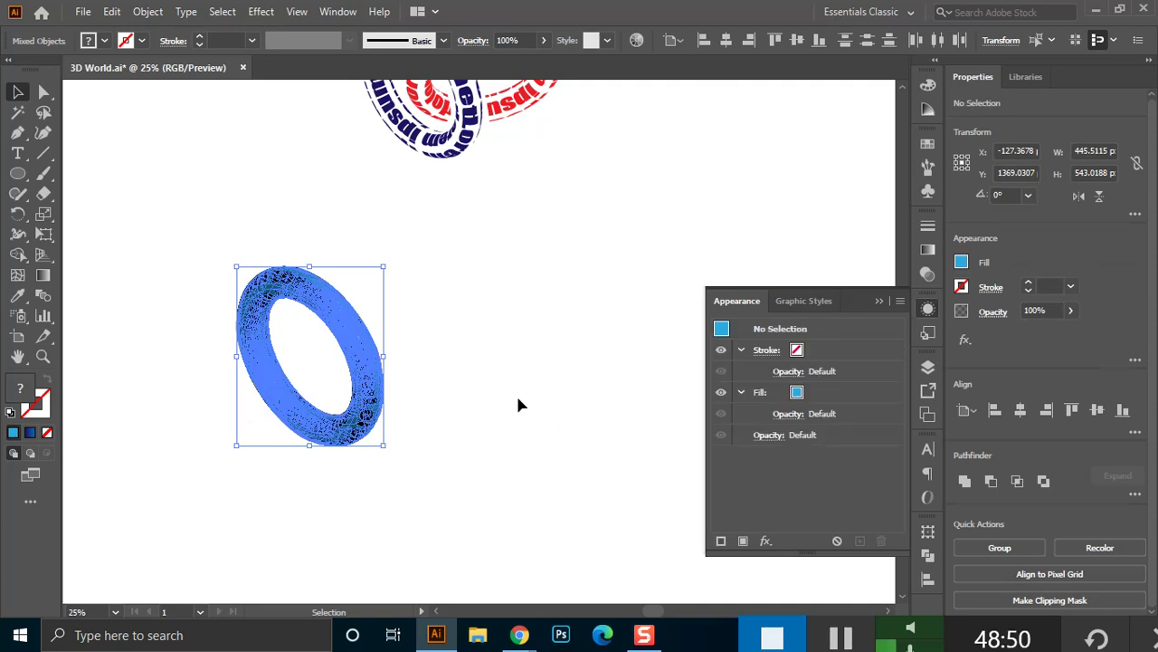
click(360, 353)
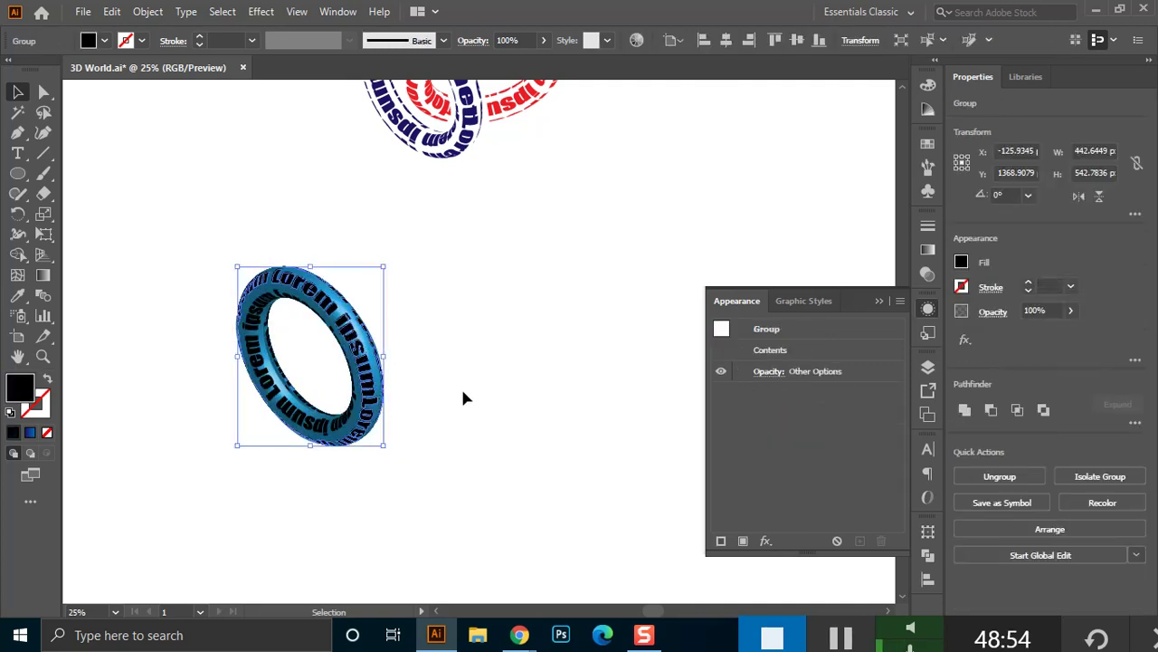
click(43, 356)
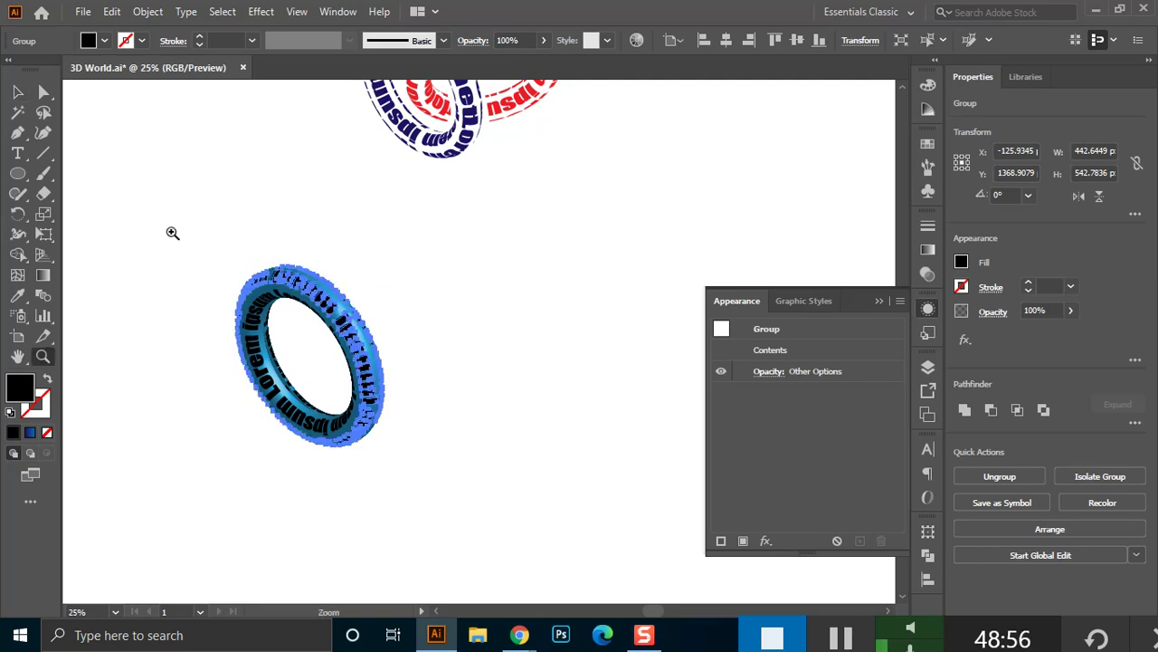
drag(174, 210, 463, 489)
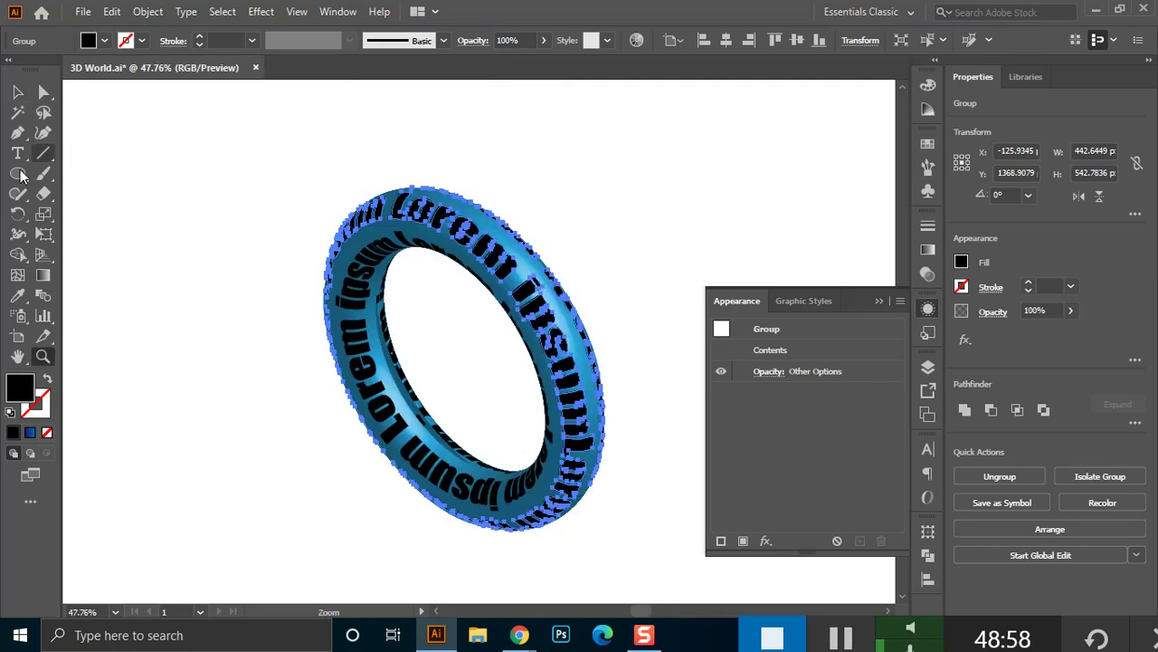
key(v)
drag(648, 316, 592, 256)
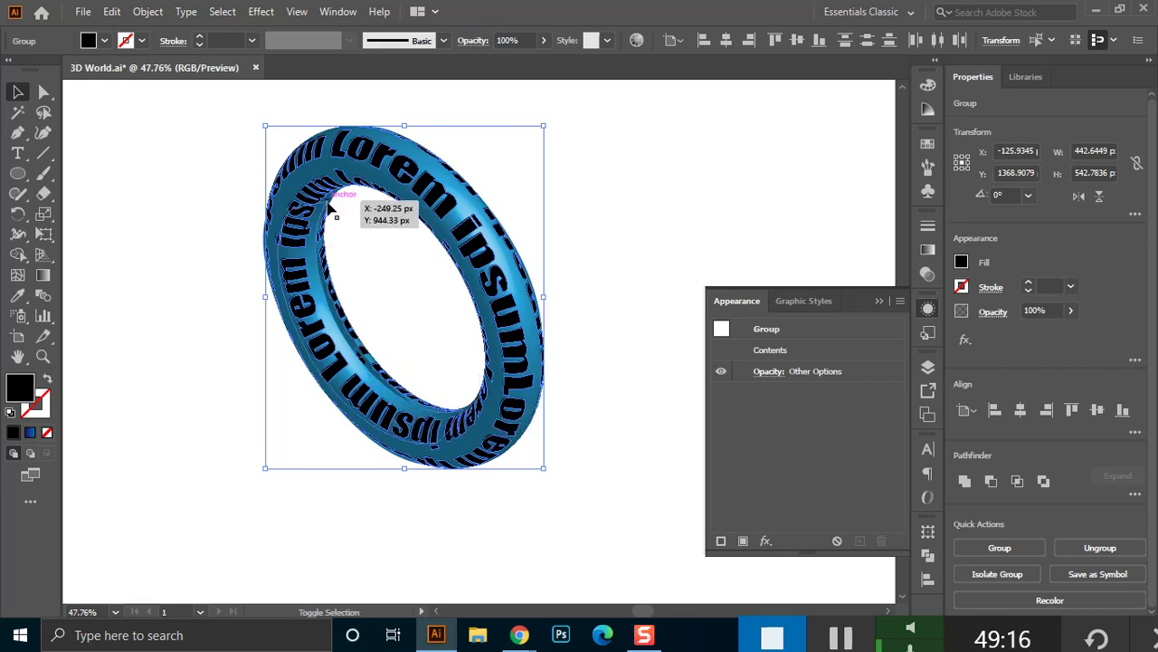
Duplicate the selected lettering about 490 px to the right of the blue ring and deselect it.
key(ctrl+1)
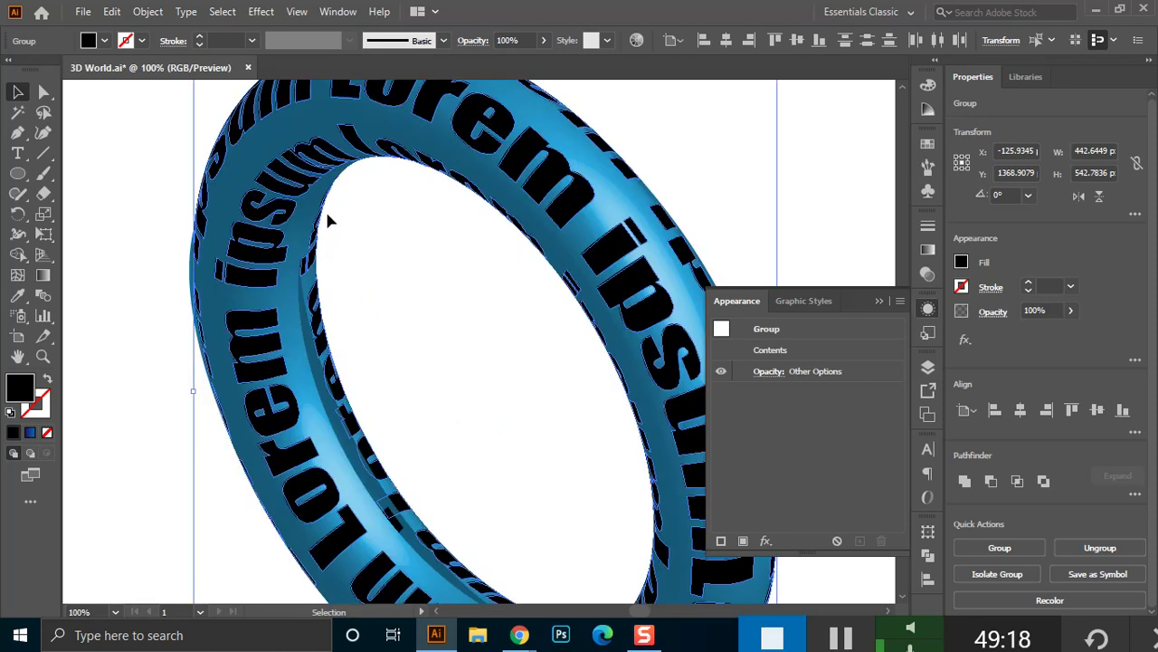
scroll(444, 316, down, 5)
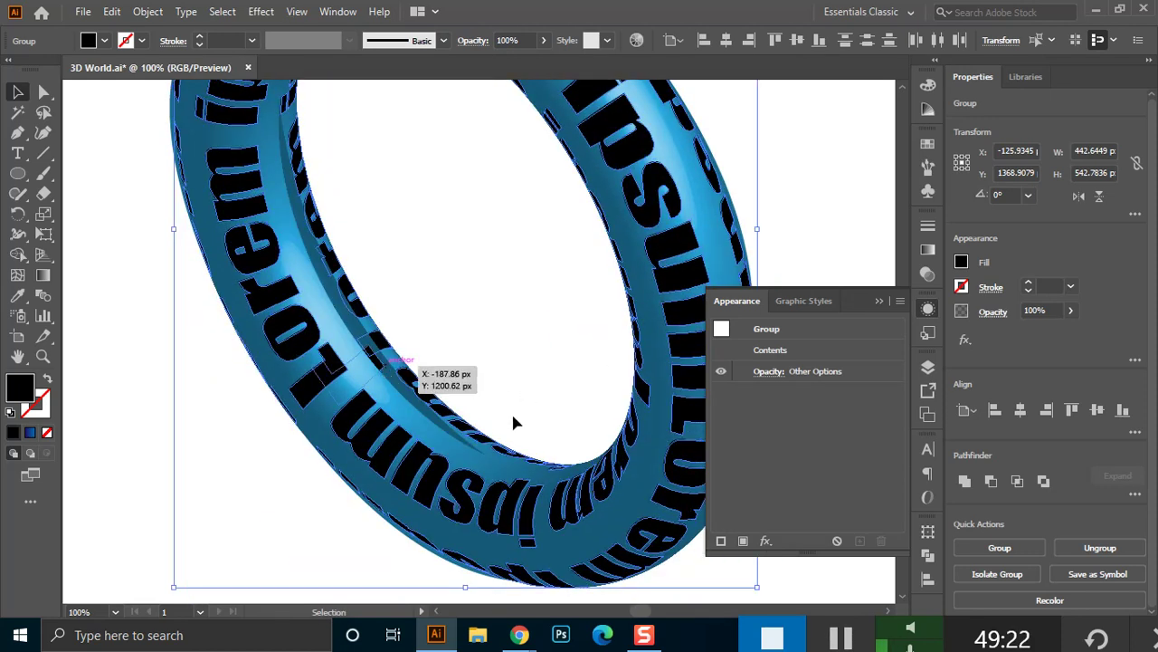
key(ctrl+minus)
key(ctrl+minus)
key(ctrl+minus)
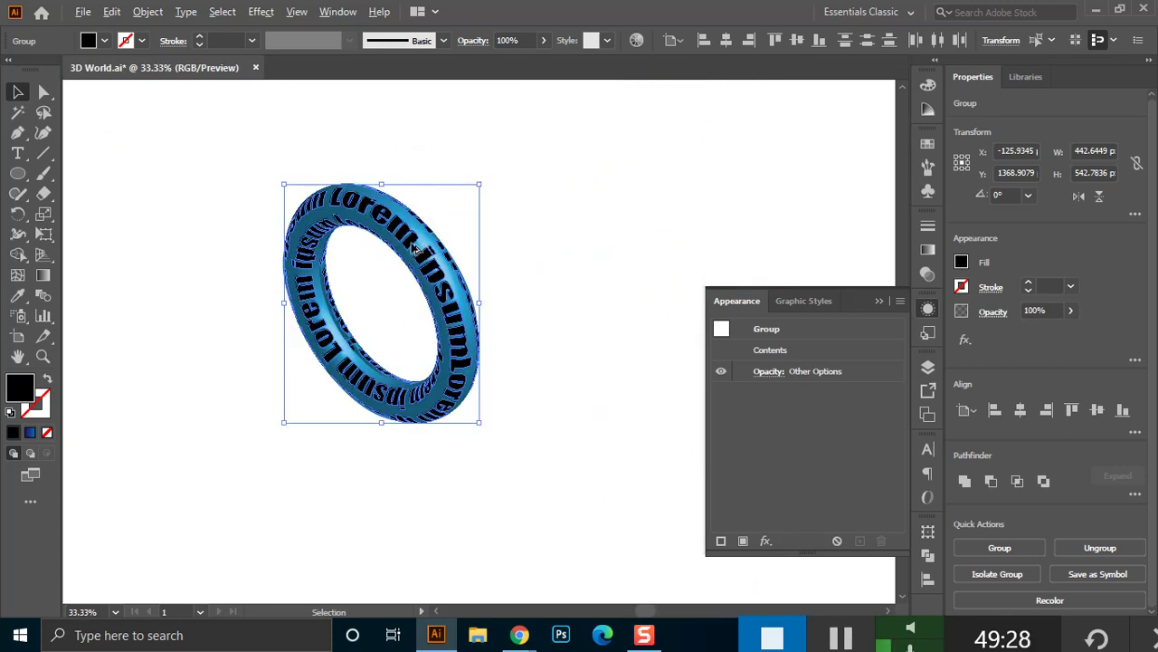
drag(413, 248, 637, 260)
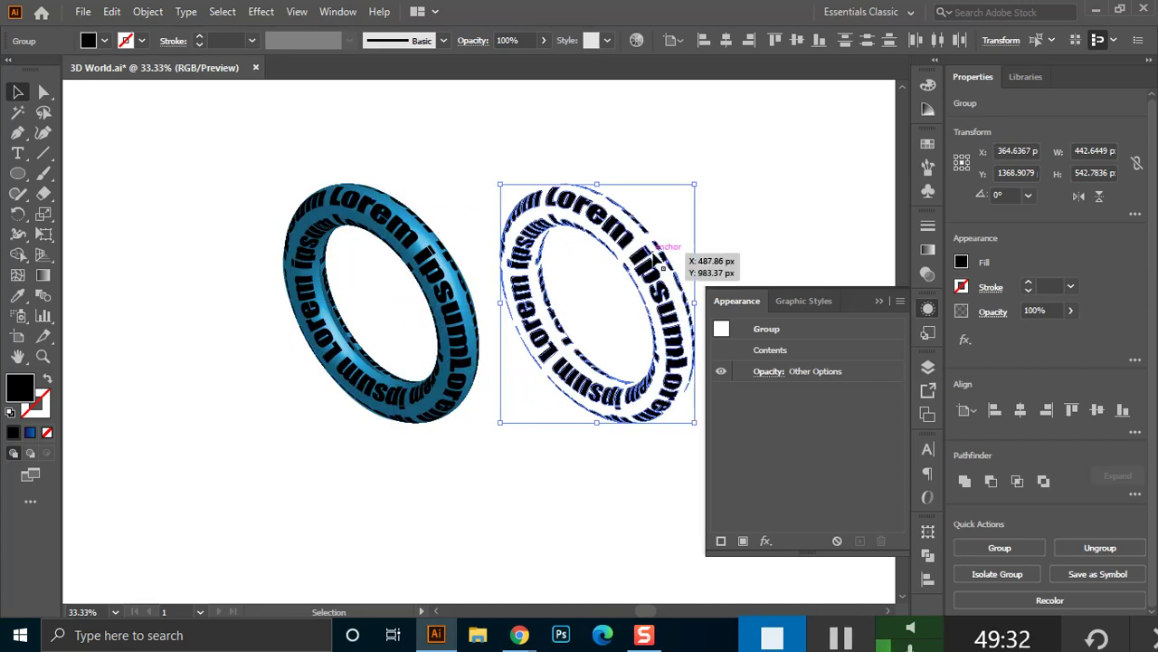
click(459, 196)
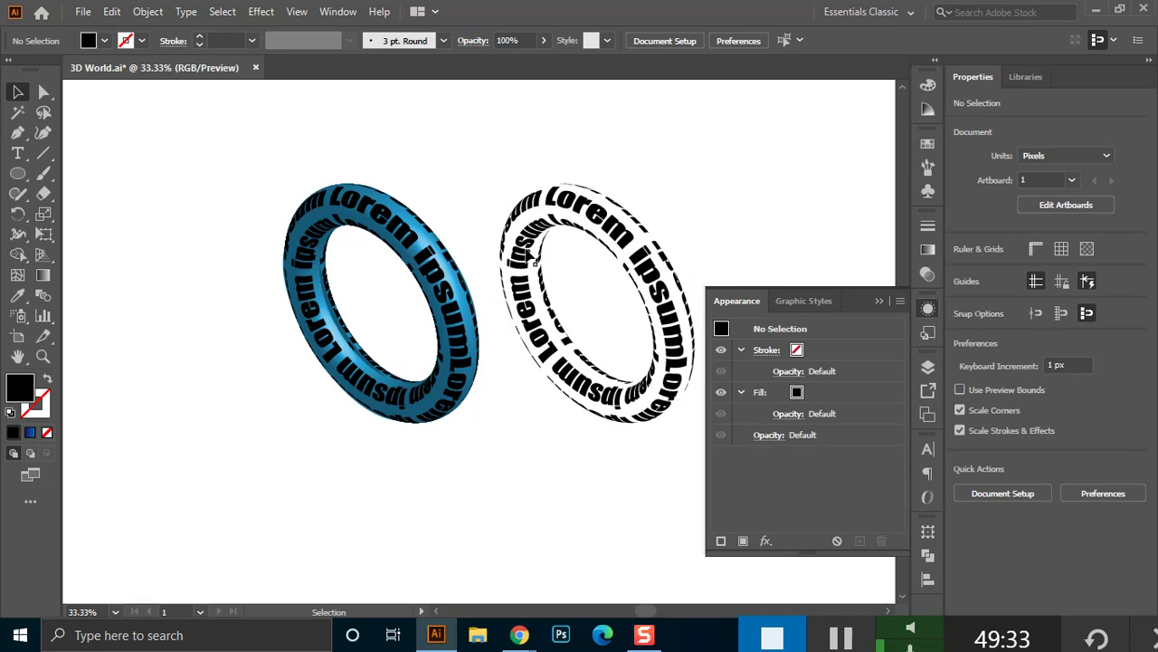
drag(700, 195, 563, 228)
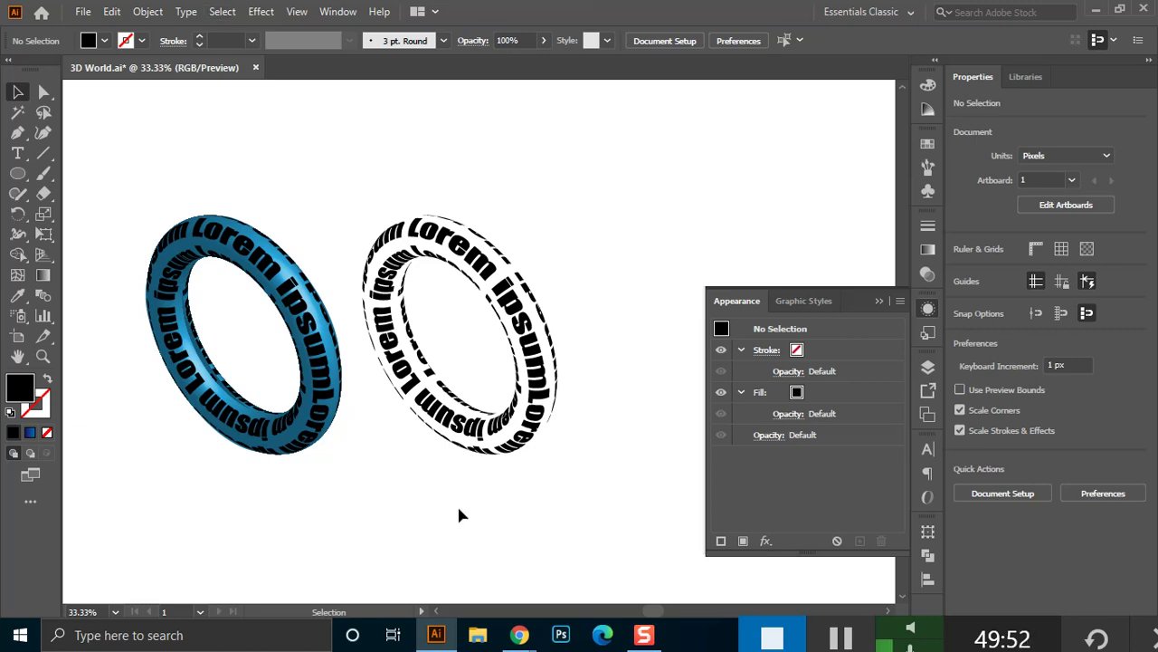
Switch to the Google Meet call in Chrome, mute the microphone and turn it back on.
mouse_move(519, 635)
click(366, 575)
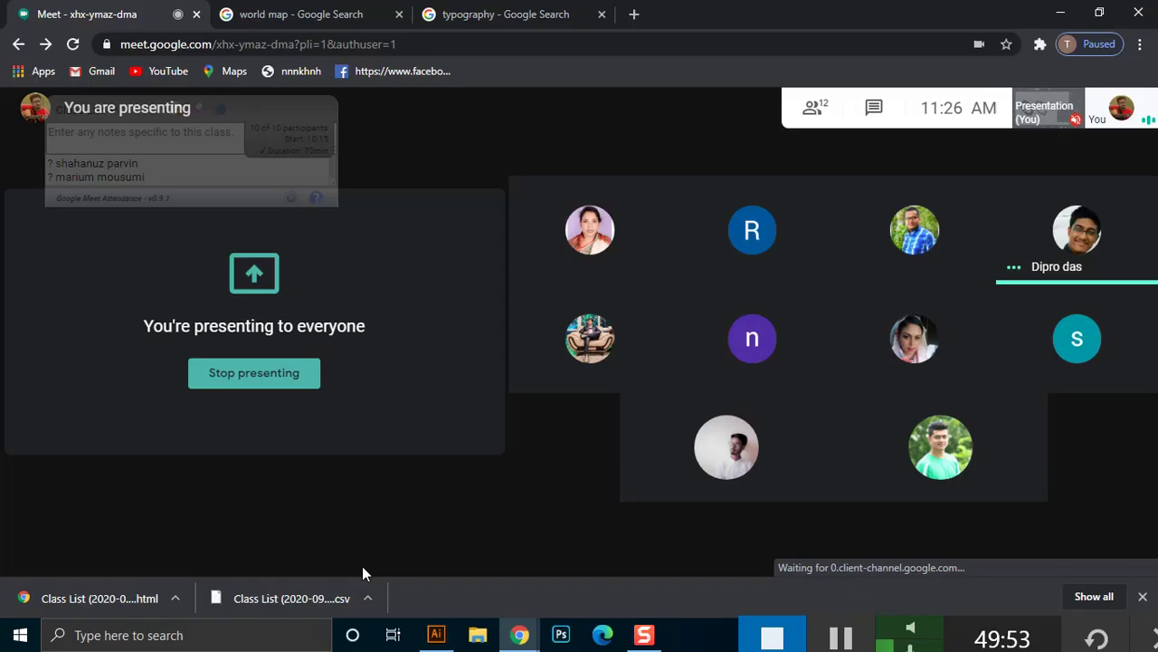
mouse_move(444, 534)
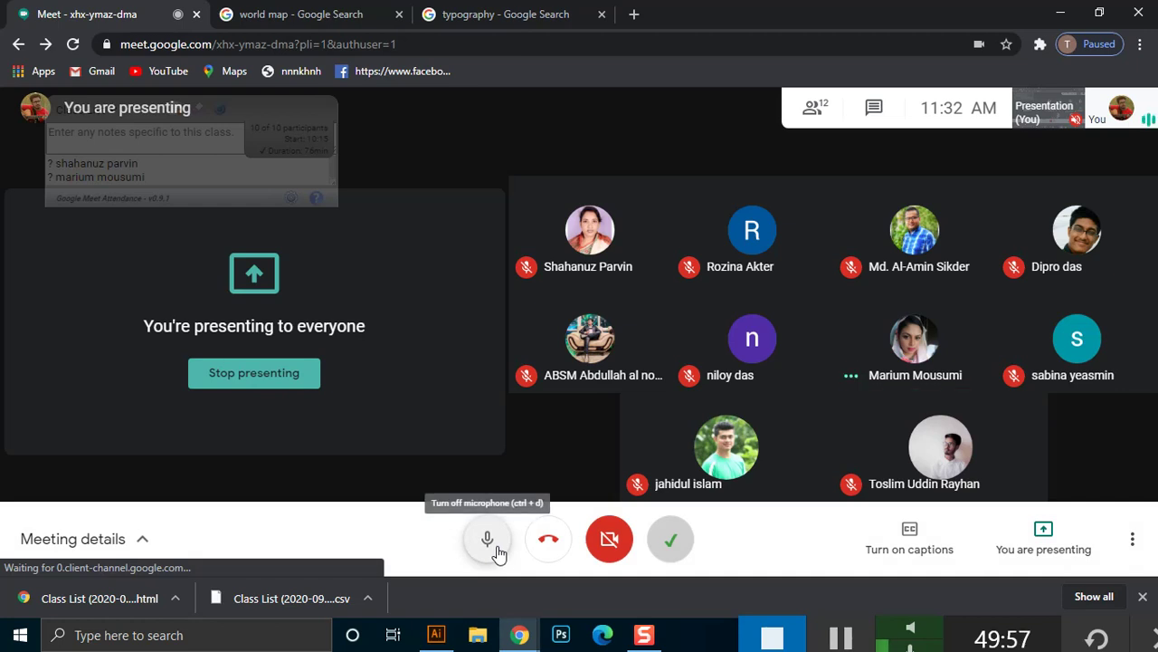
click(476, 549)
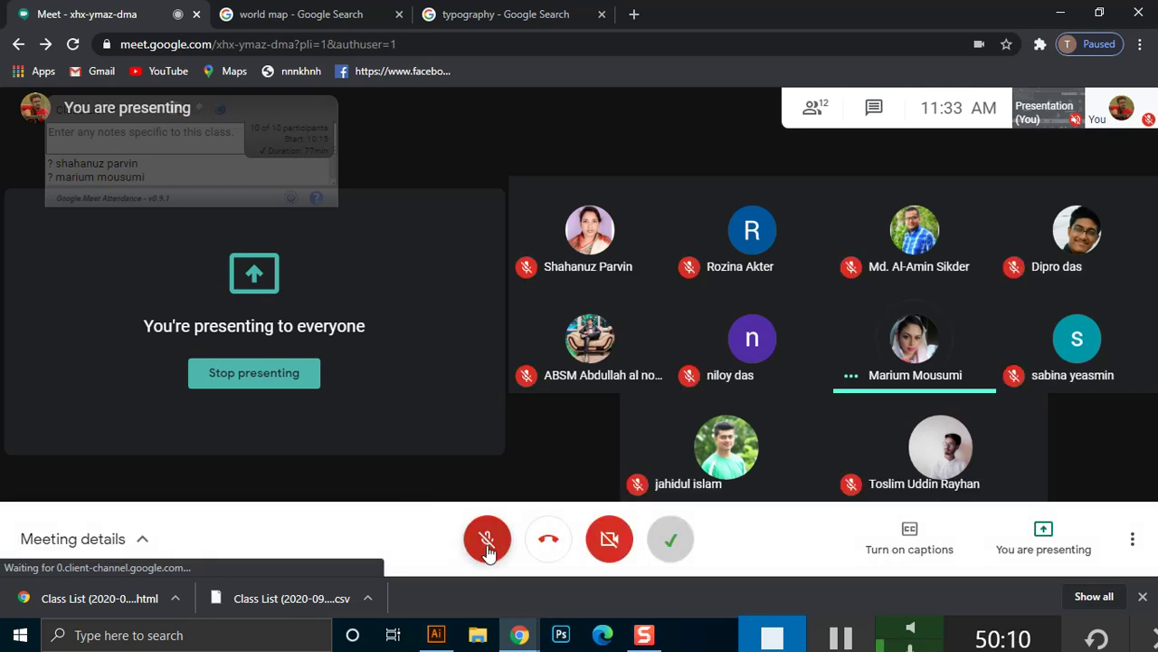
click(487, 543)
Return to Illustrator and place an instance of the Text 3 symbol just below the two rings.
click(447, 637)
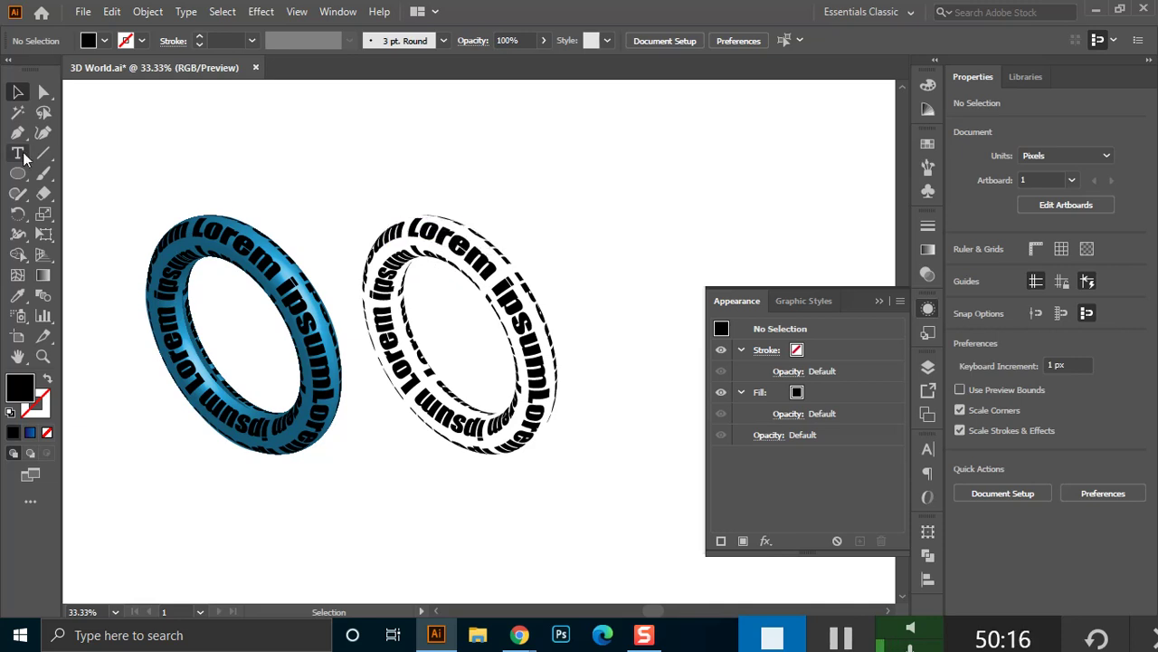
click(928, 191)
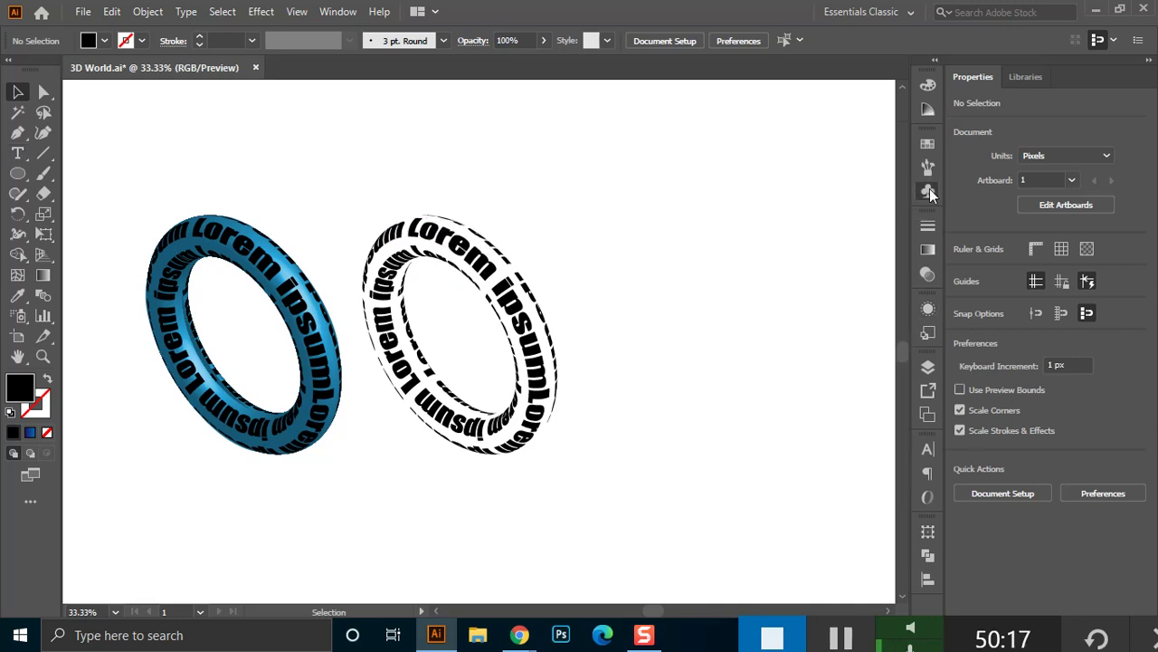
drag(592, 467, 673, 467)
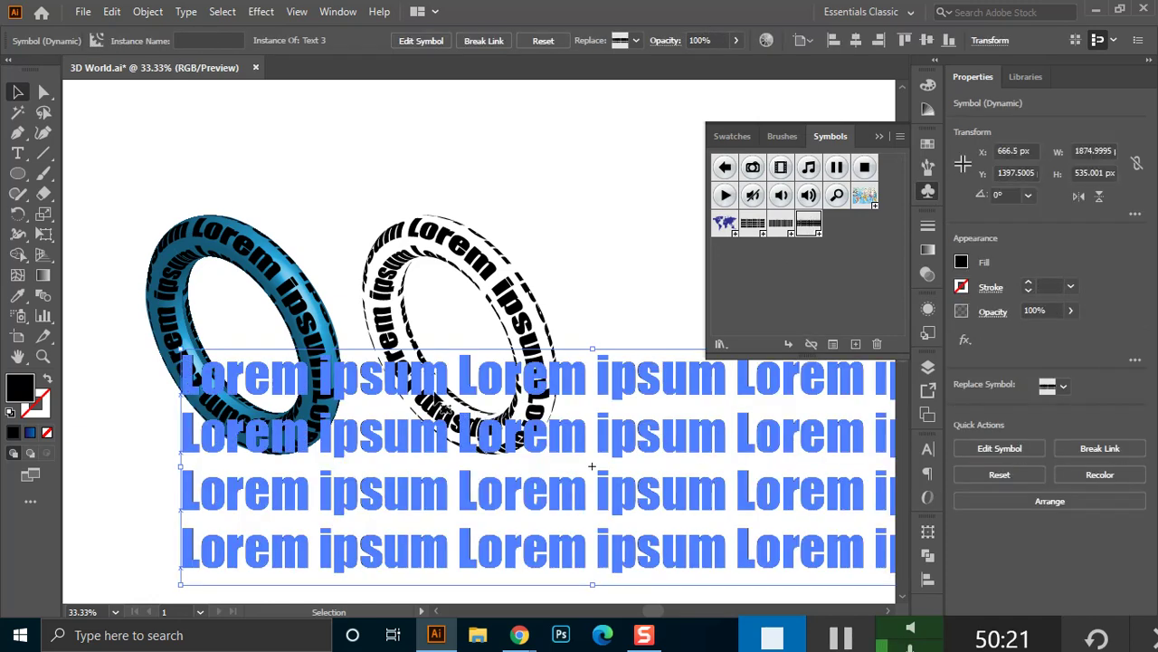
drag(677, 387, 736, 486)
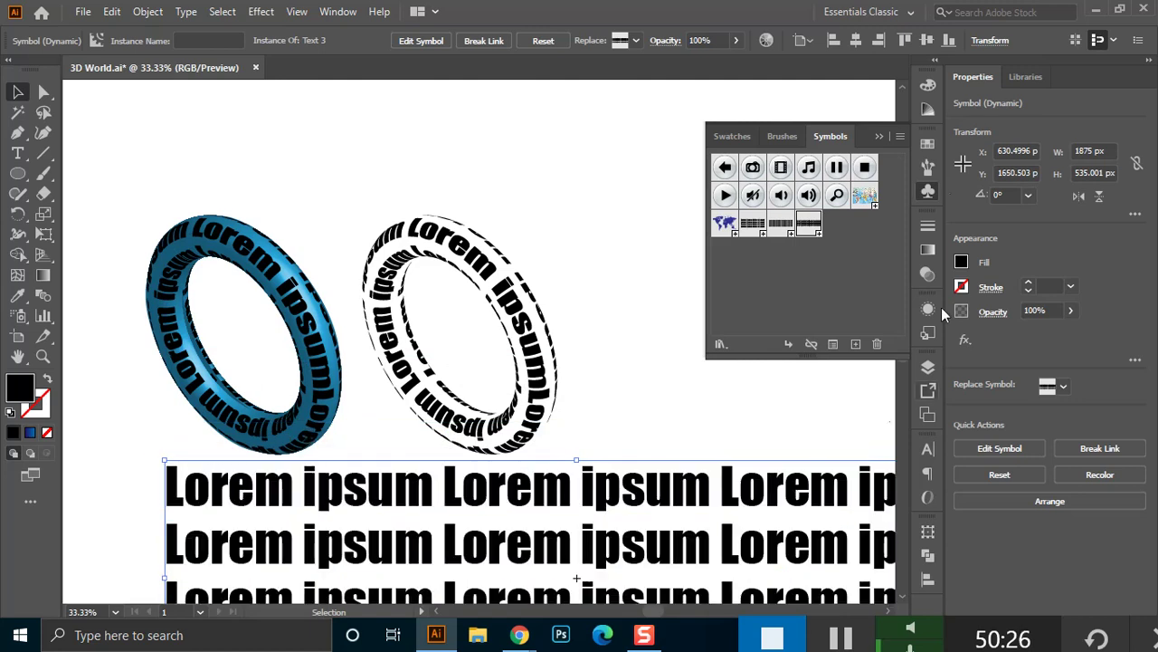
click(897, 129)
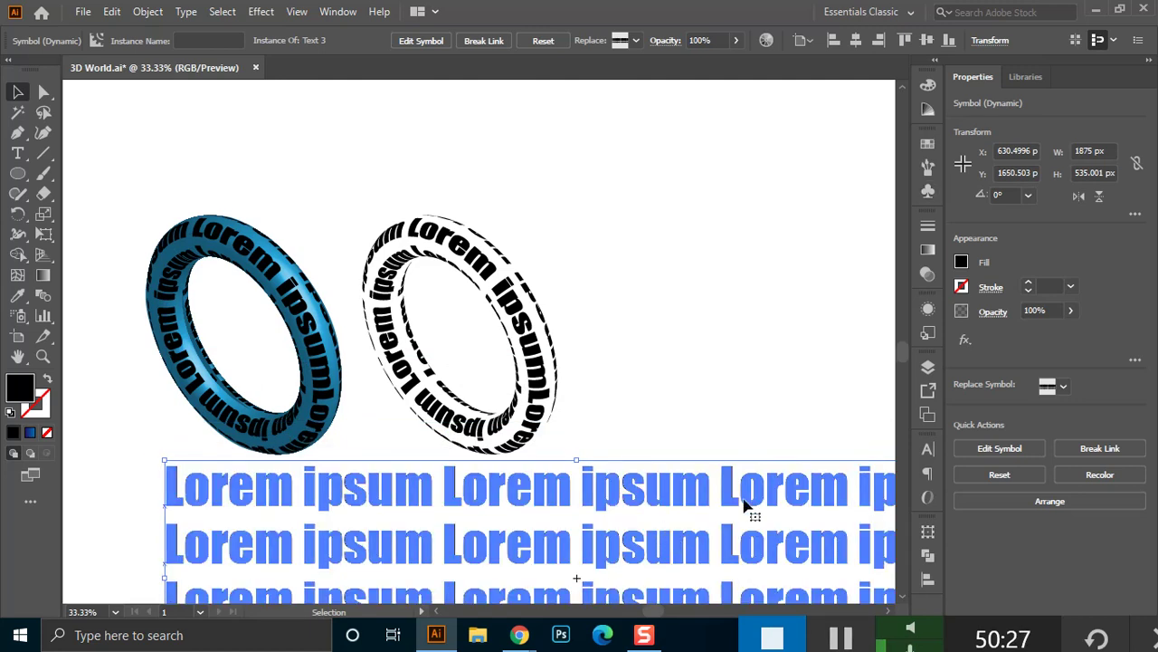
Open the Text 3 symbol's definition to inspect its first "Lorem ipsum" row and exit symbol editing.
double_click(744, 505)
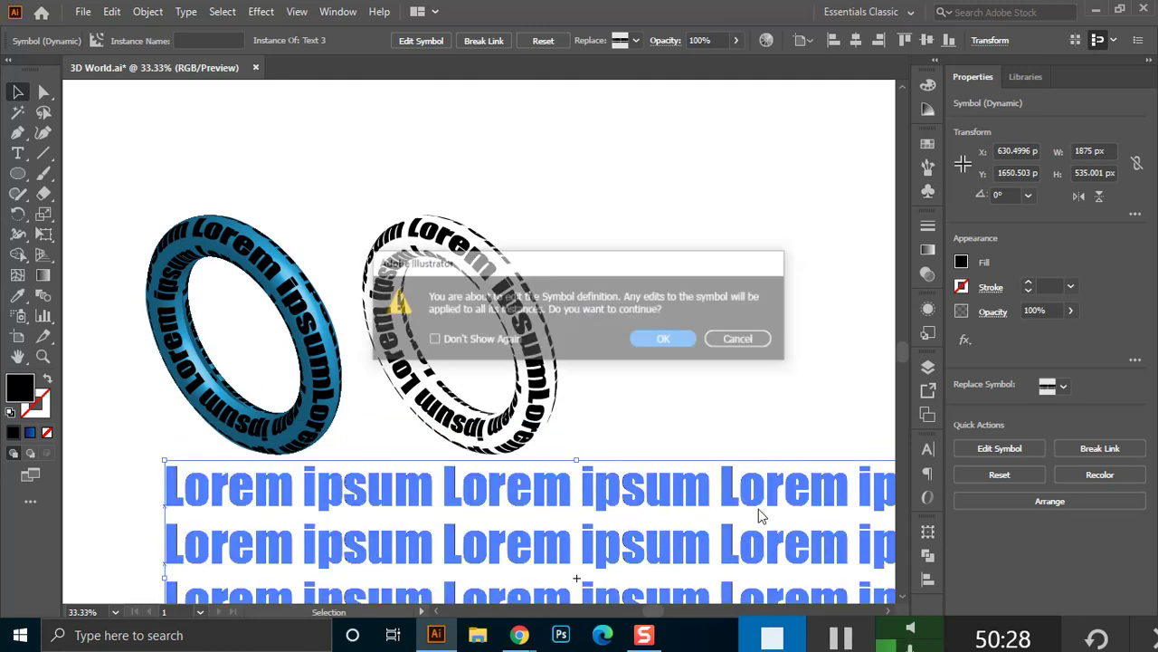
click(665, 342)
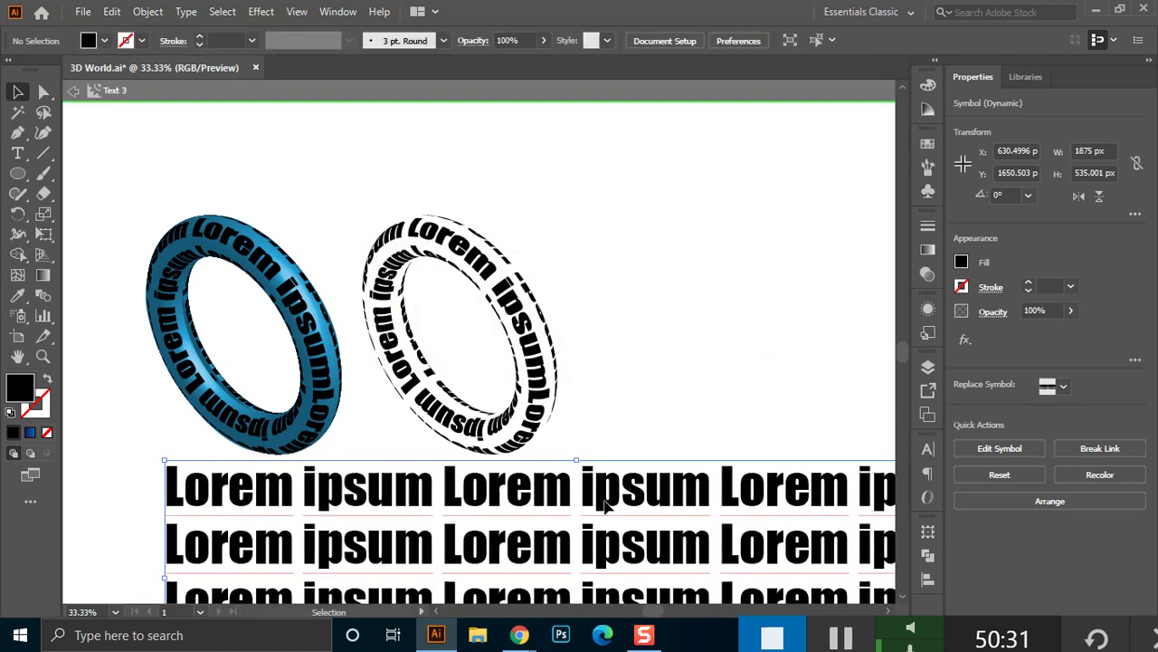
click(607, 506)
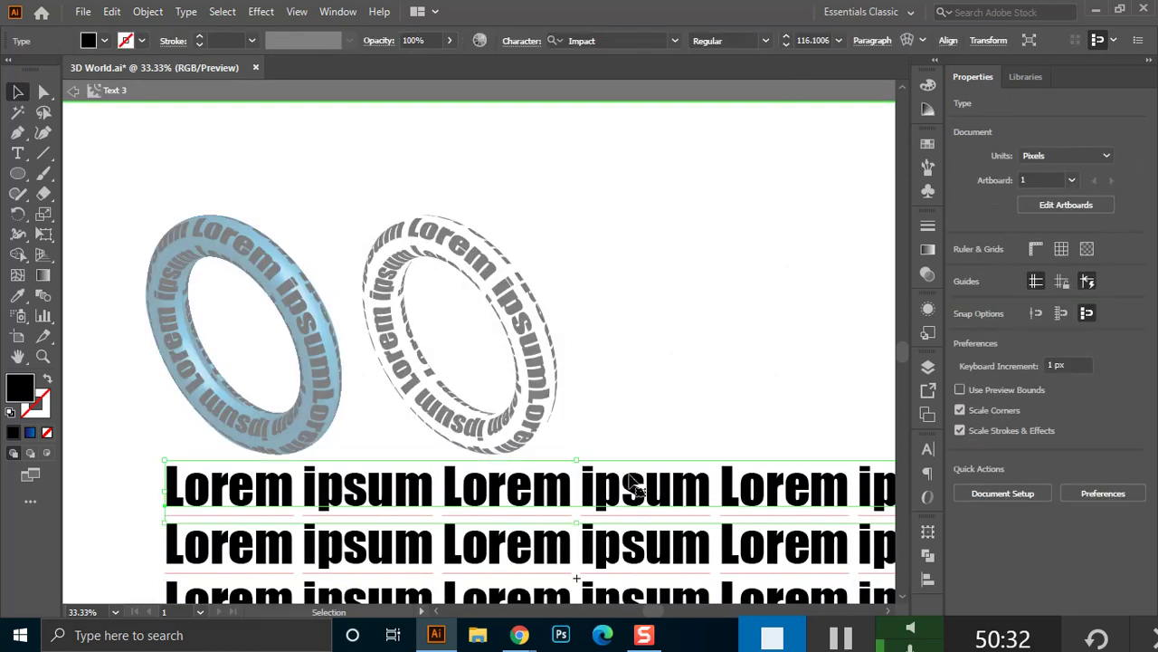
double_click(668, 413)
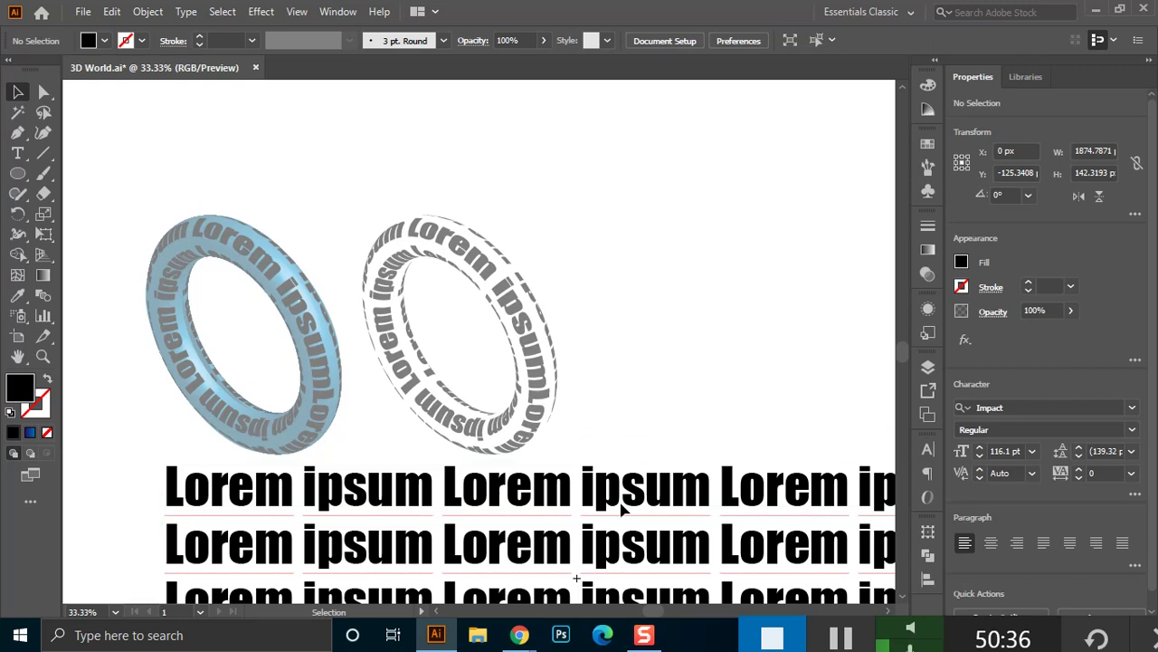
Delete the Text 3 symbol instance placed below the two rings.
scroll(628, 486, down, 1)
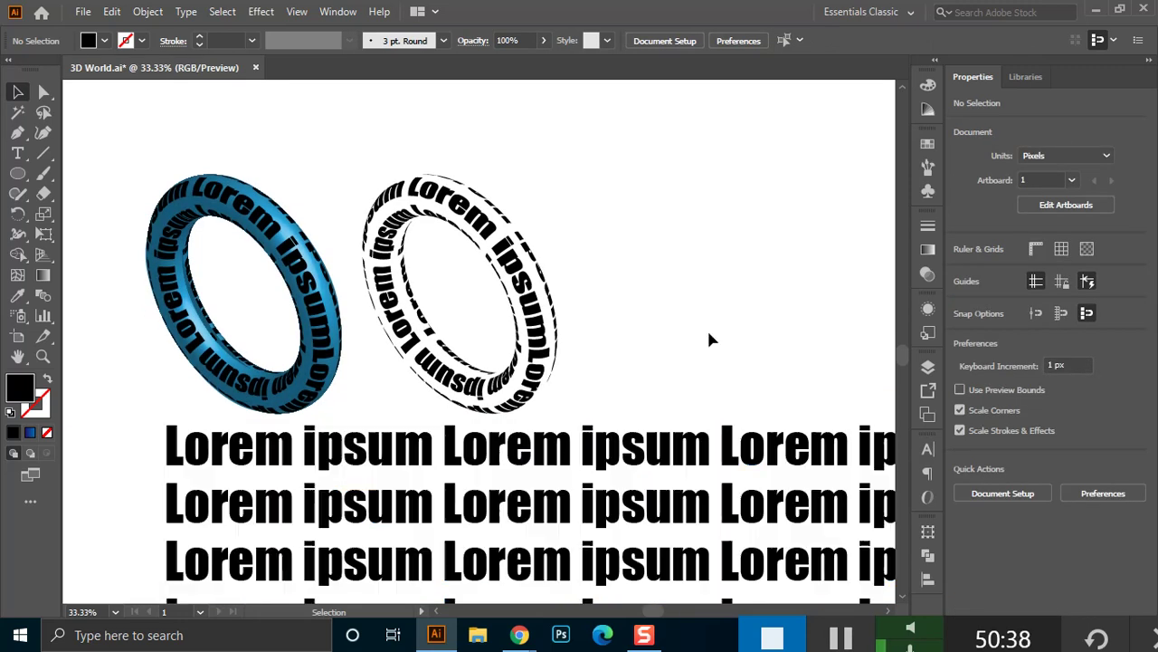
scroll(709, 339, down, 1)
click(640, 381)
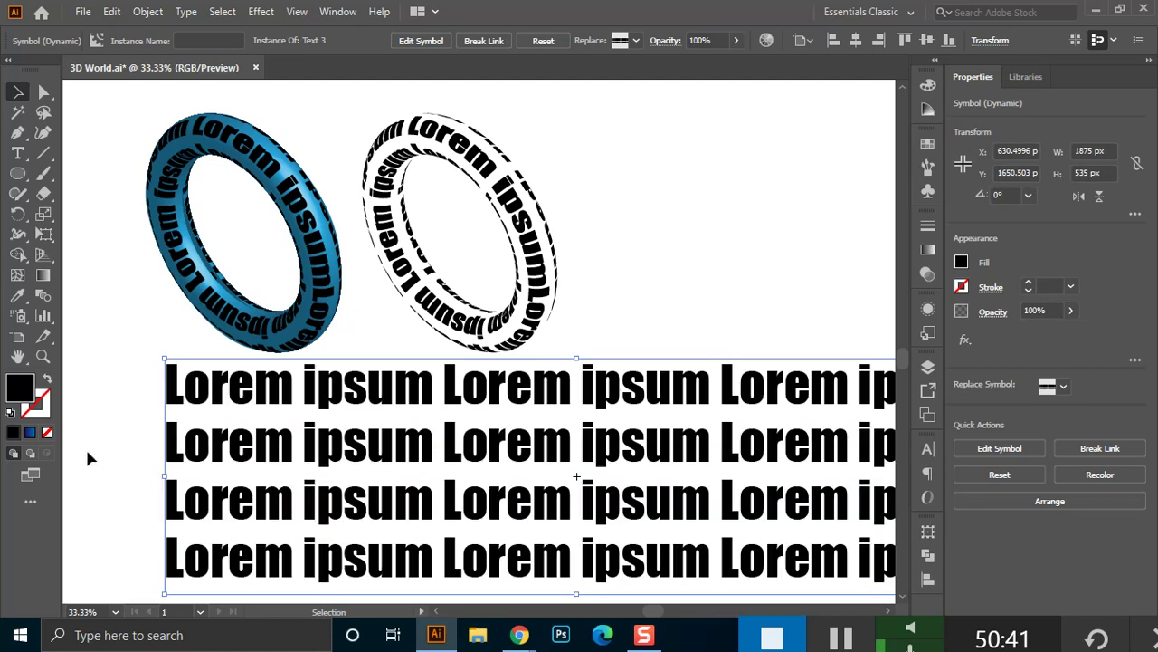
key(Delete)
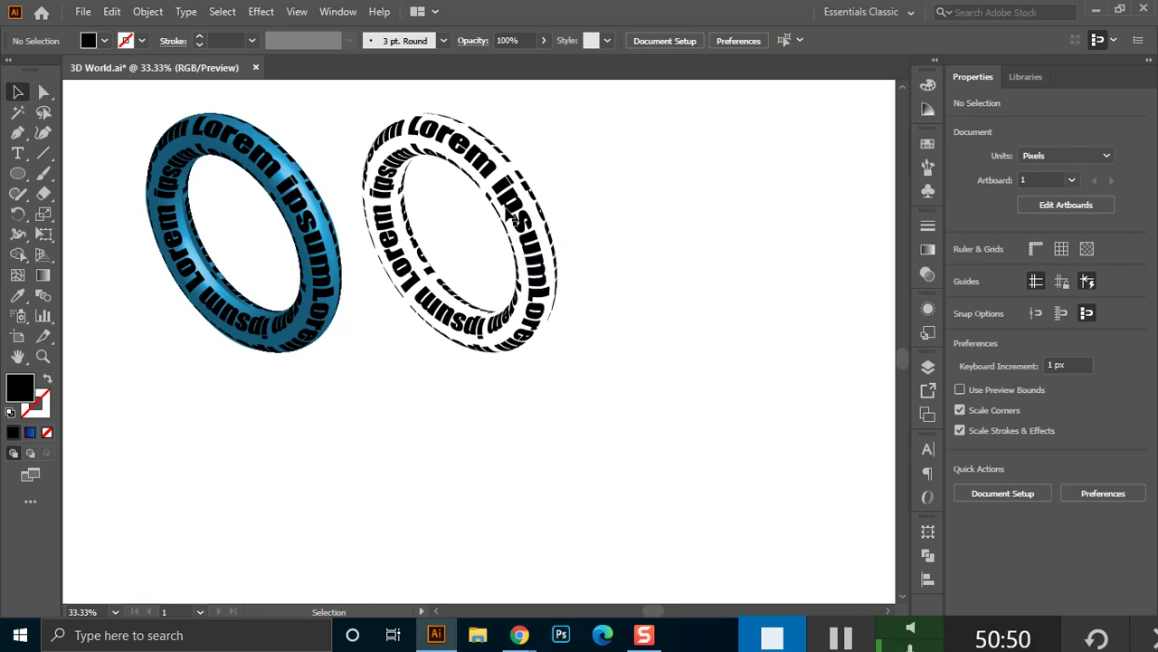
Select all lettering pieces of the black ring beside the blue ring and group them into one object.
click(509, 197)
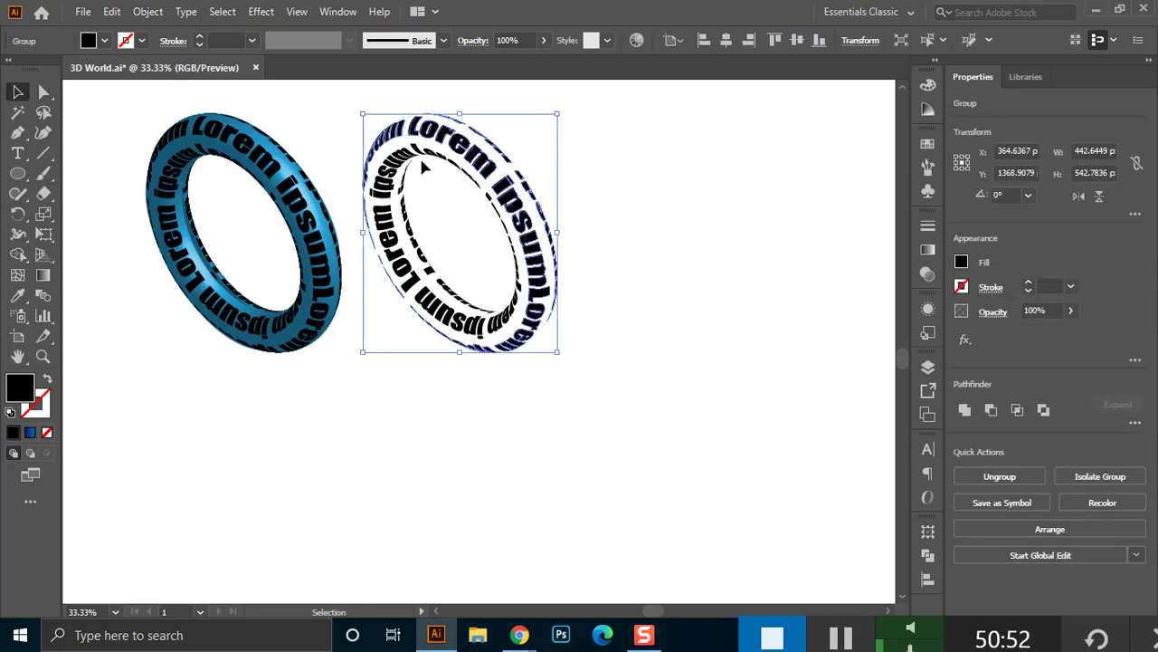
drag(417, 158, 452, 145)
drag(580, 136, 374, 457)
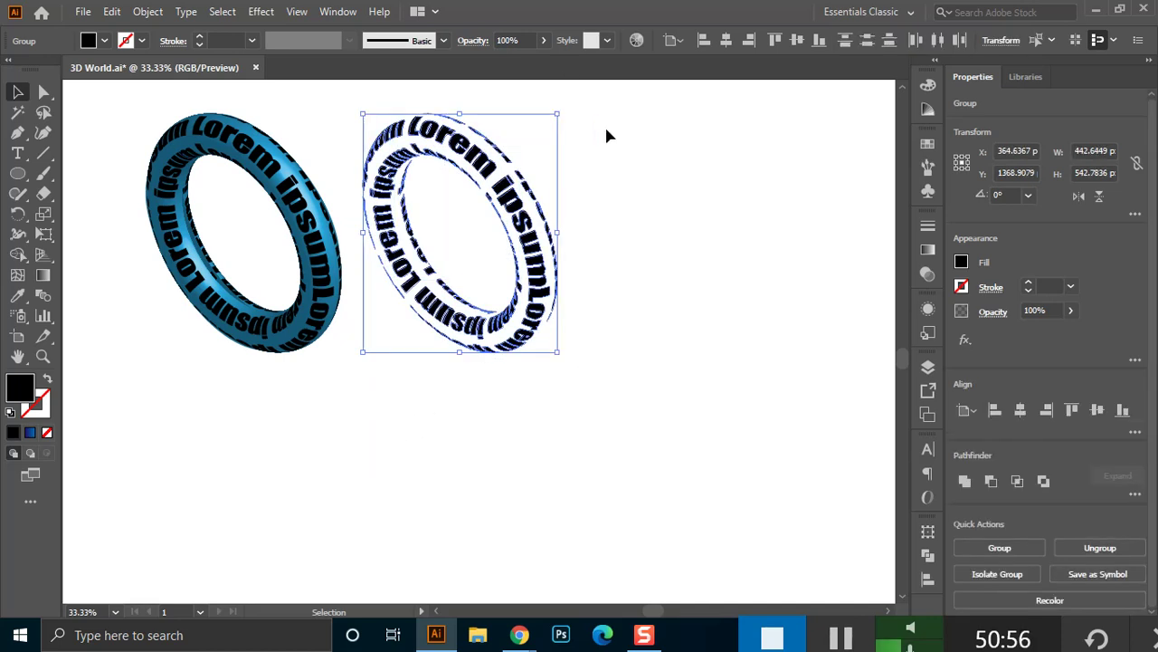
drag(607, 122, 360, 392)
drag(619, 102, 358, 416)
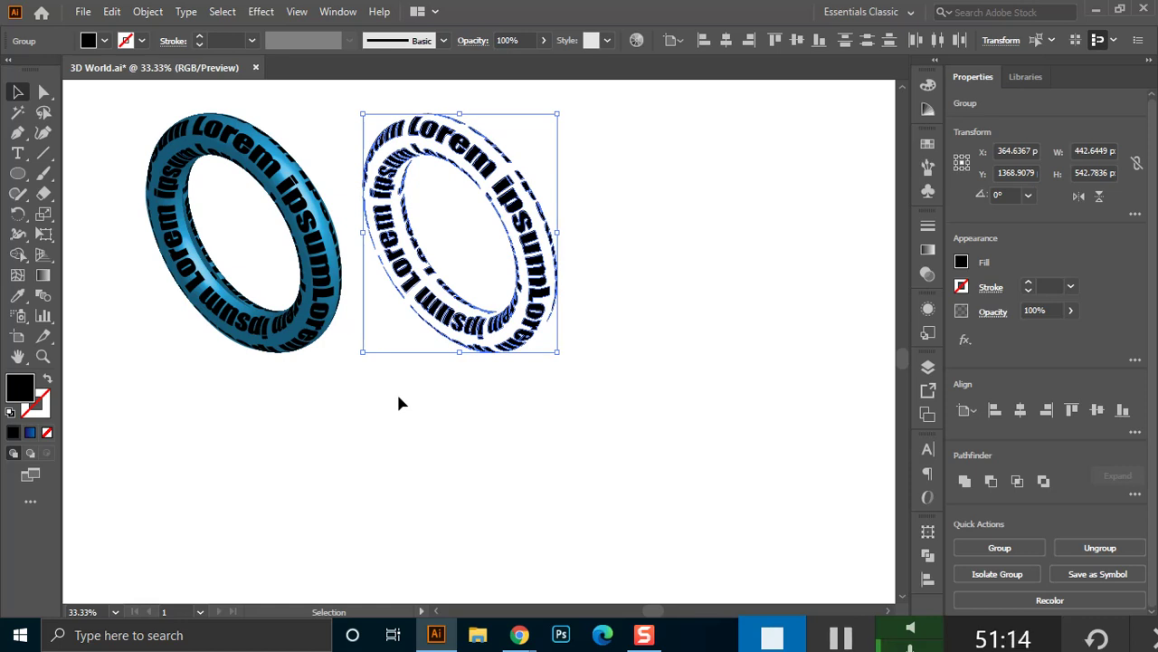
drag(437, 175, 365, 368)
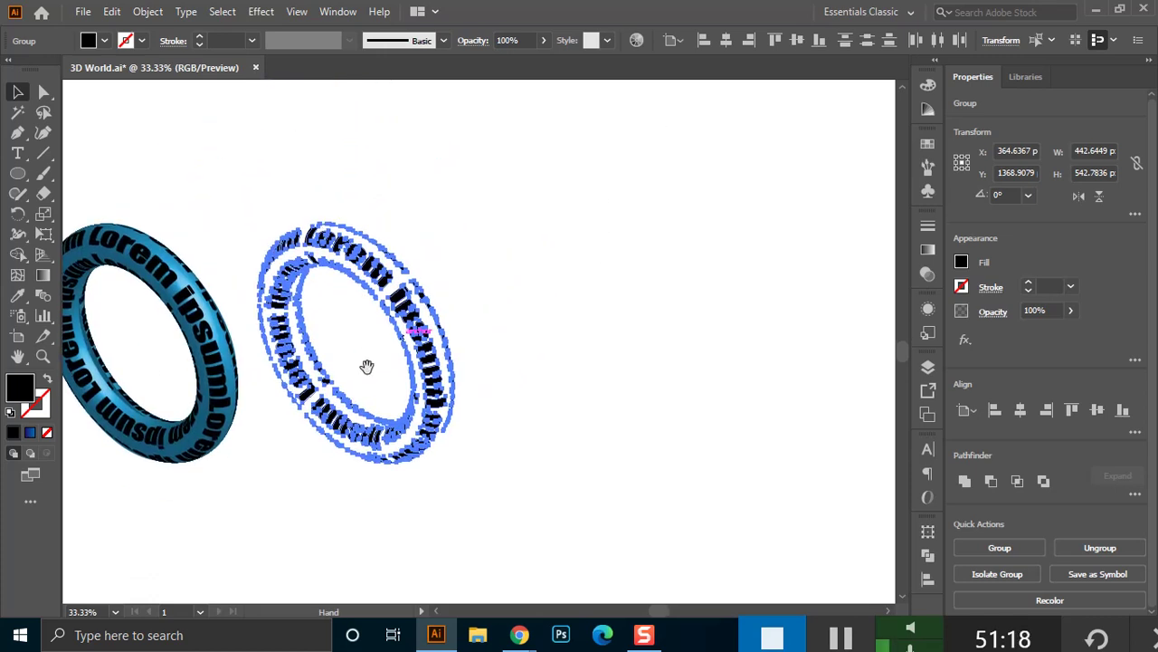
drag(464, 288, 248, 543)
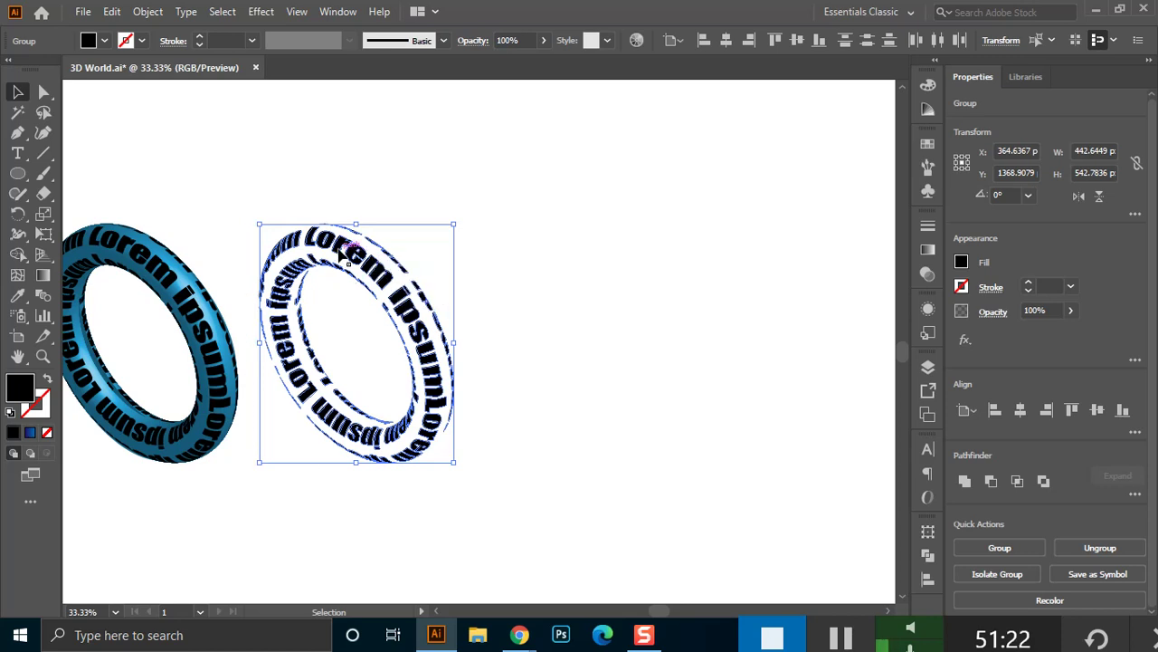
key(a)
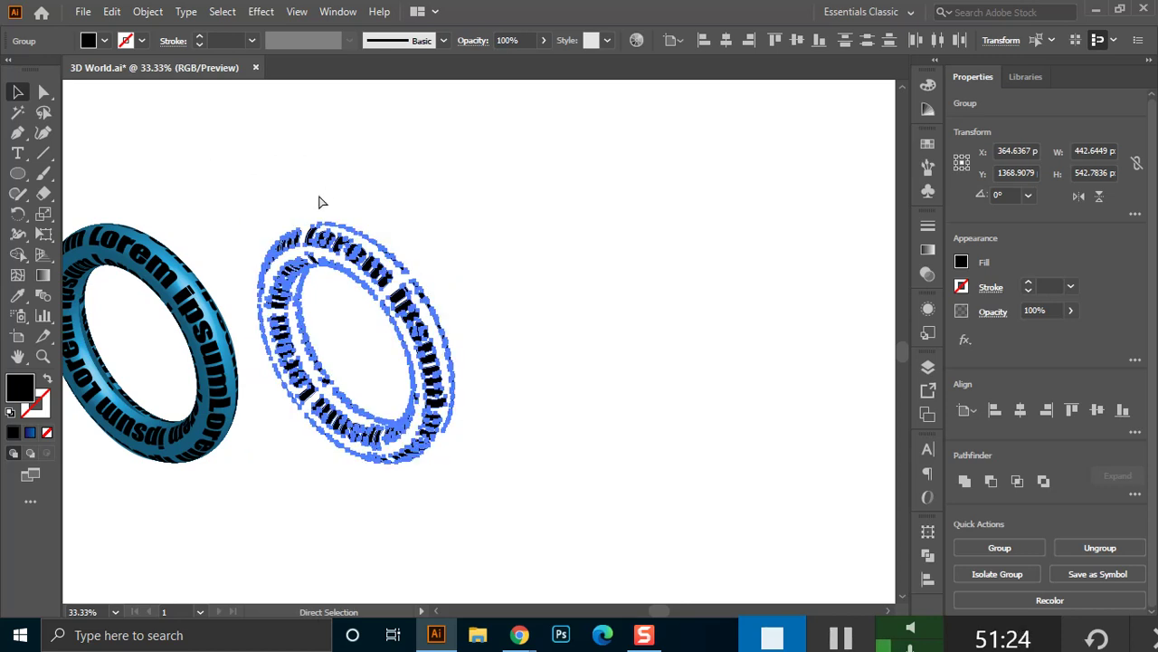
key(v)
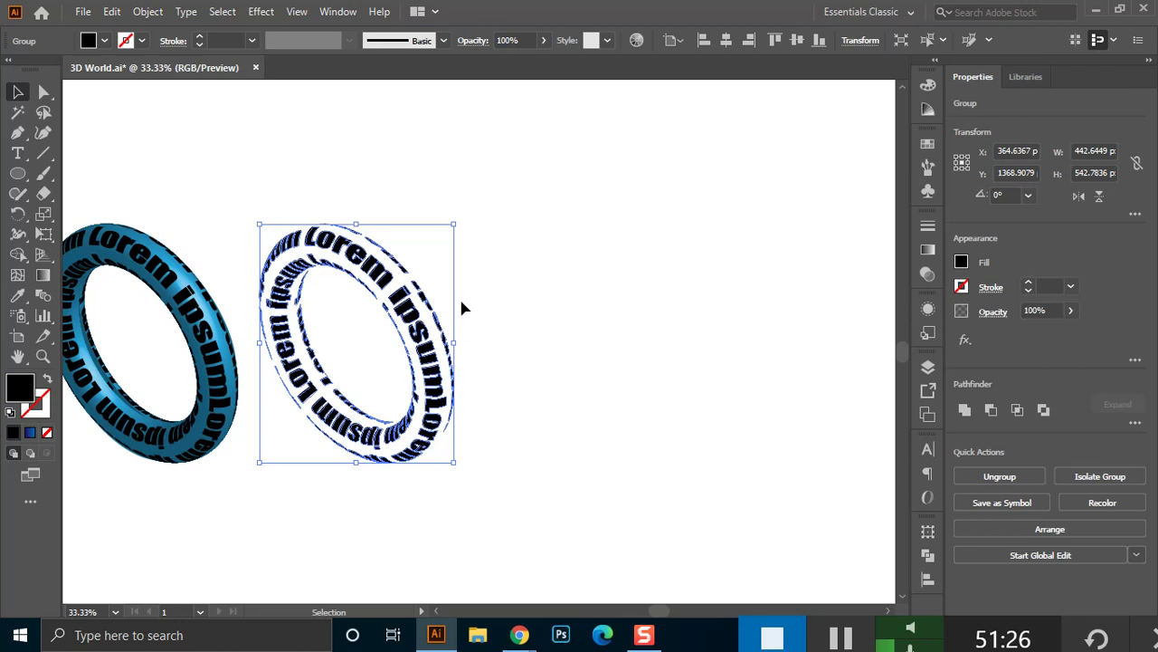
Duplicate the grouped lettering ring about 593 px to its right and rotate the copy to about 79°.
drag(407, 243, 584, 243)
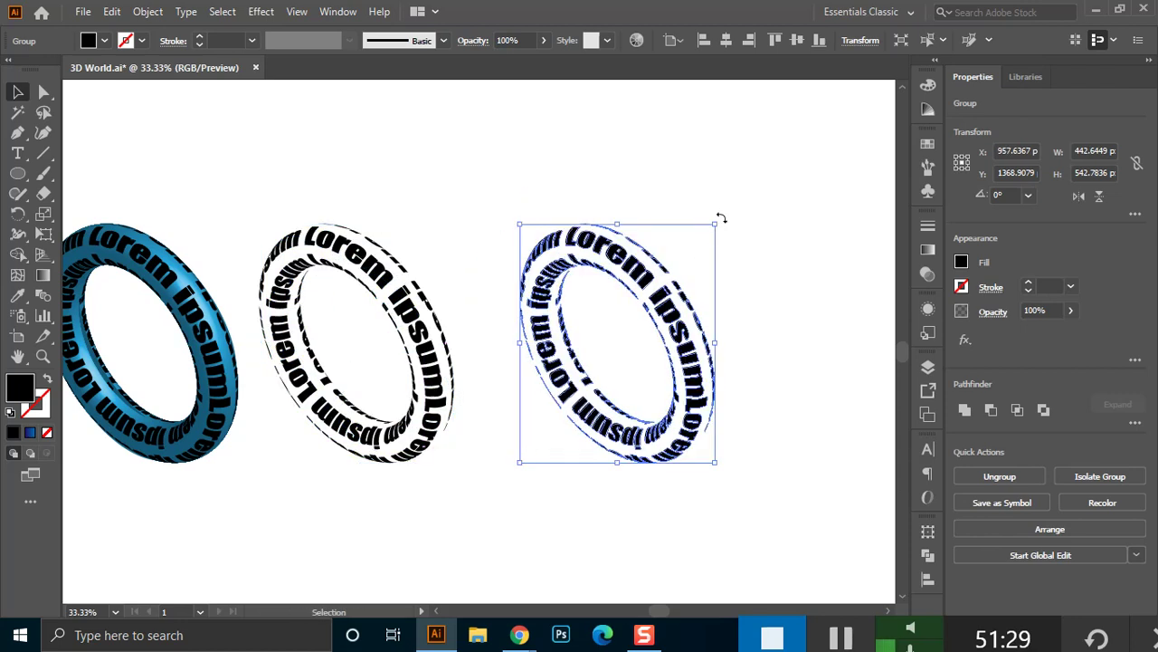
click(719, 220)
click(669, 286)
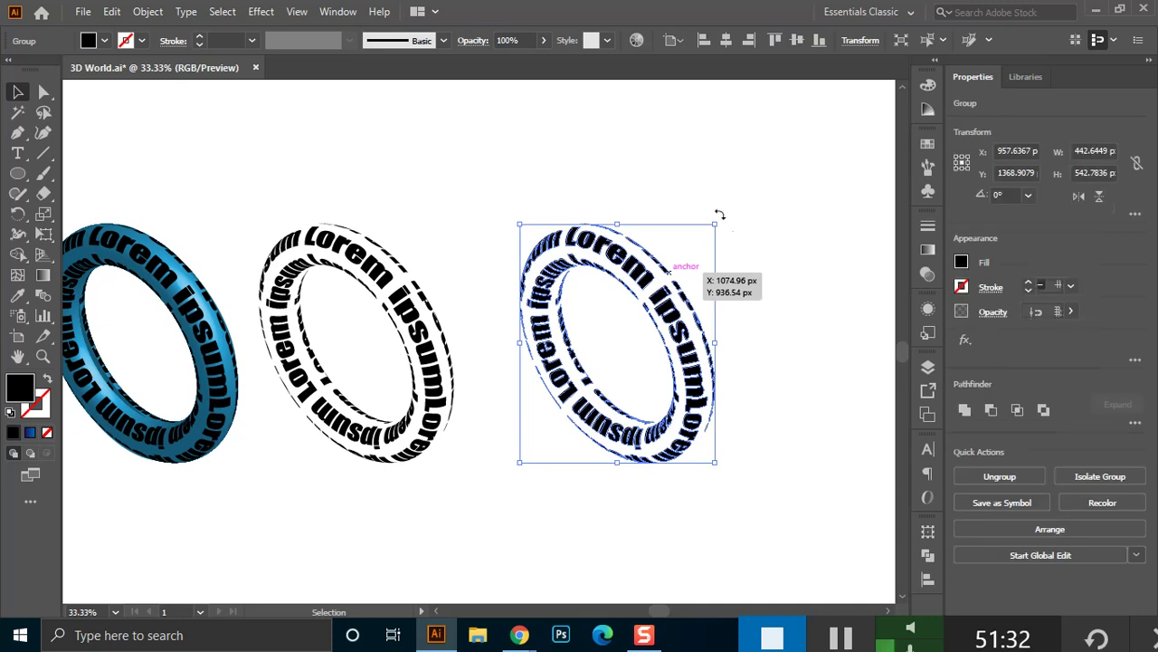
drag(719, 215, 445, 180)
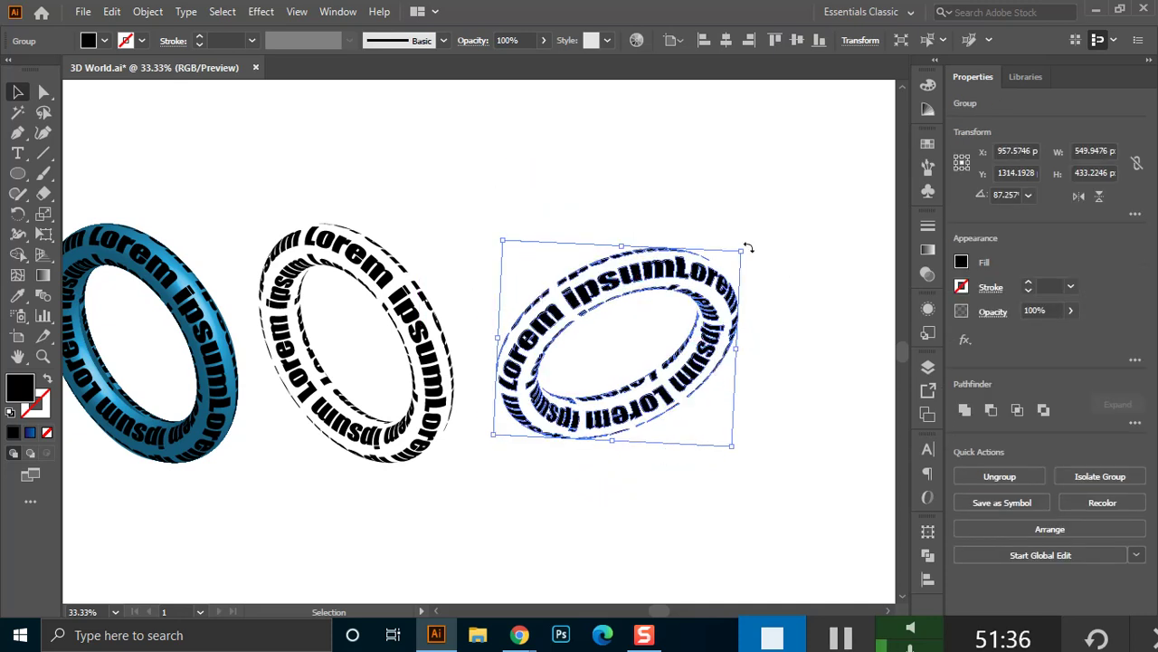
mouse_move(747, 247)
mouse_down()
mouse_move(765, 258)
mouse_move(762, 235)
mouse_up()
Move the rotated copy over the upper right part of the original lettering ring and shift both rings farther from the blue ring.
drag(695, 268, 514, 236)
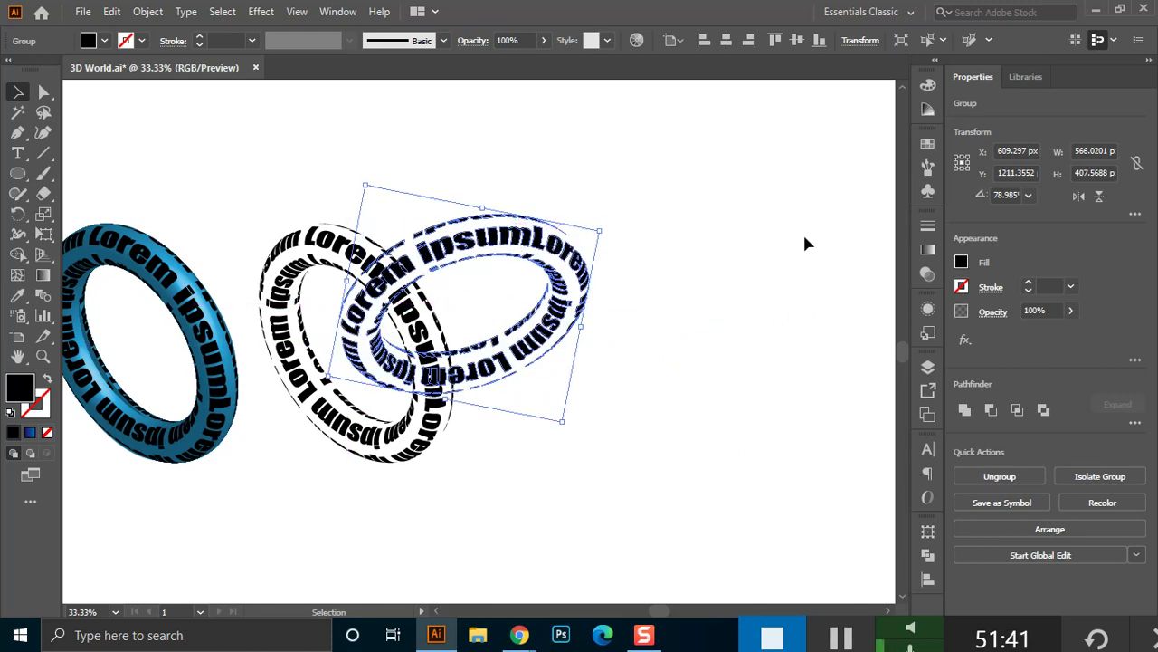
click(748, 316)
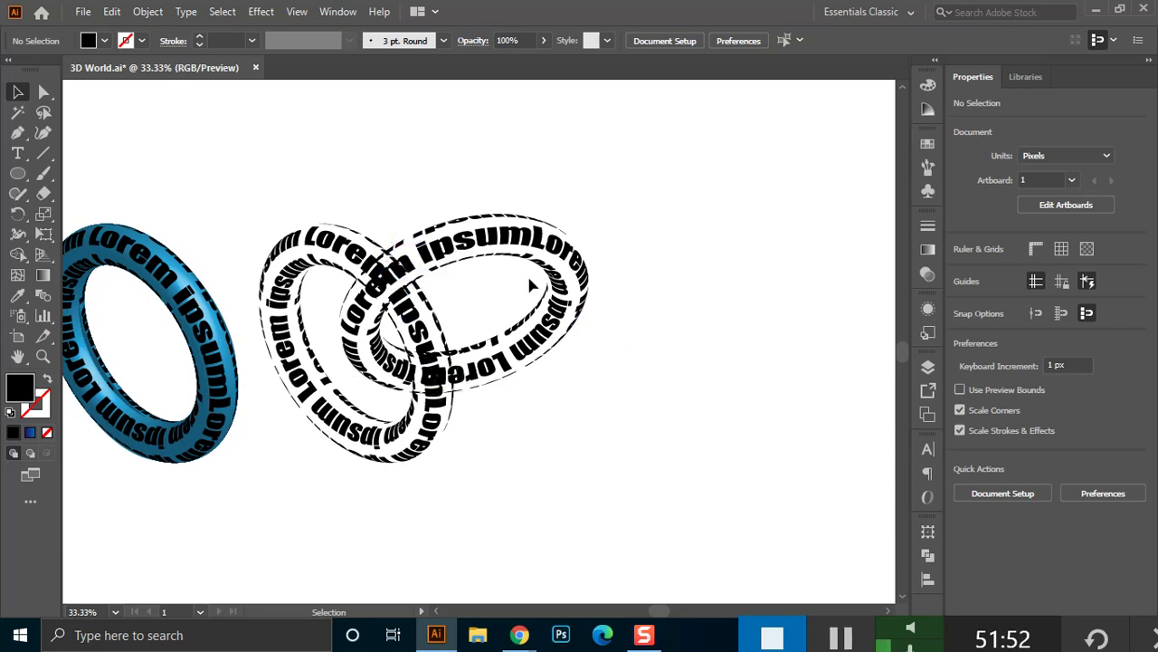
drag(608, 176, 344, 447)
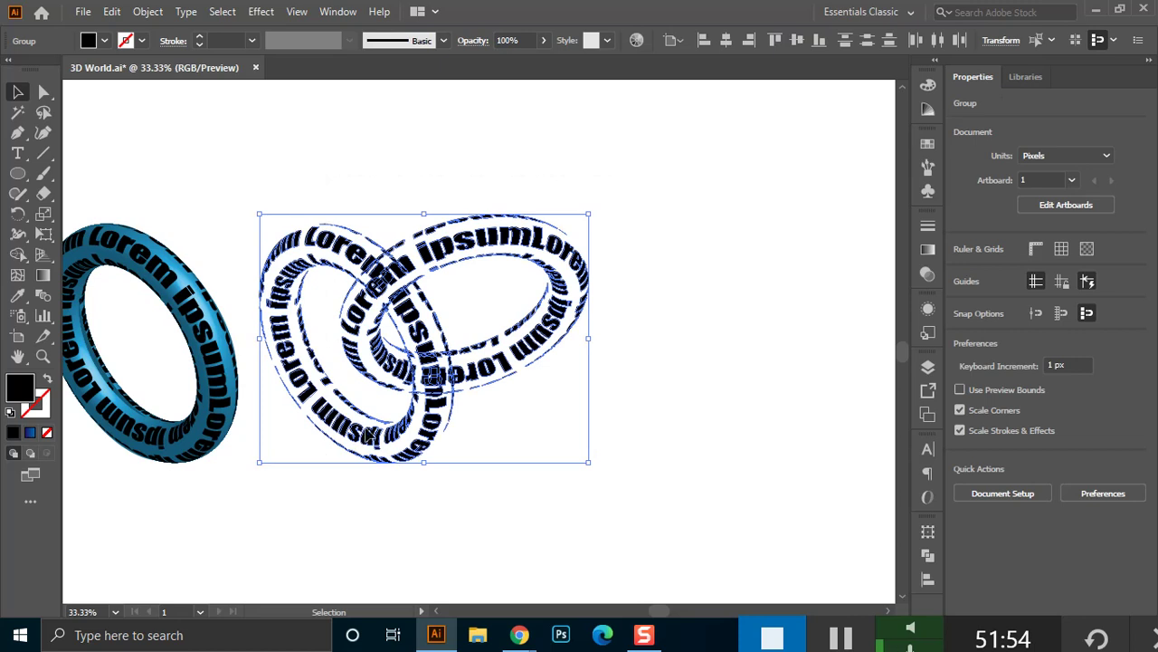
drag(440, 439, 512, 442)
click(717, 236)
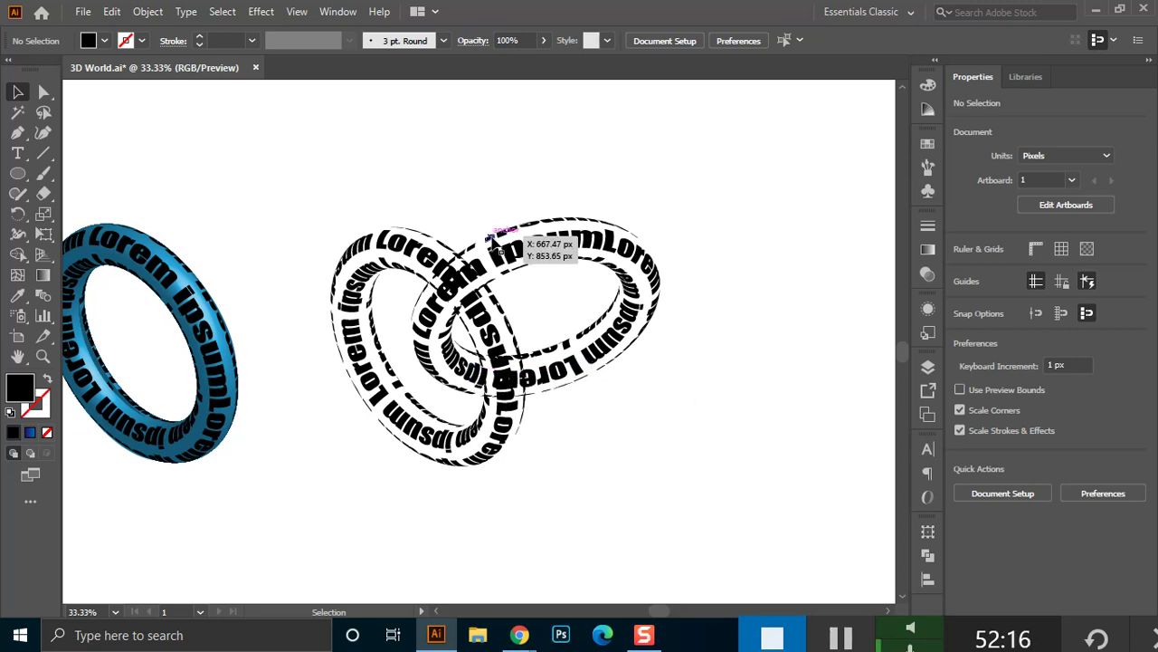
In Outline view, start a Pen path around the rings' upper overlap, following their edges, and adjust its top anchor to X 599, Y 885.
key(ctrl+y)
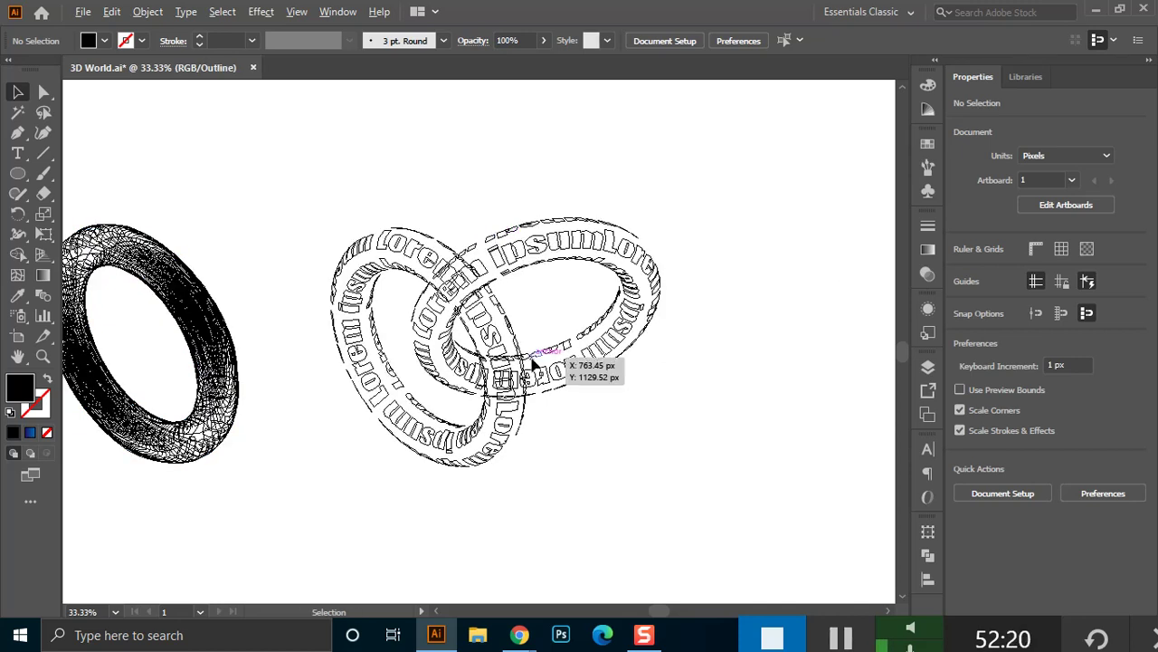
scroll(538, 356, up, 1)
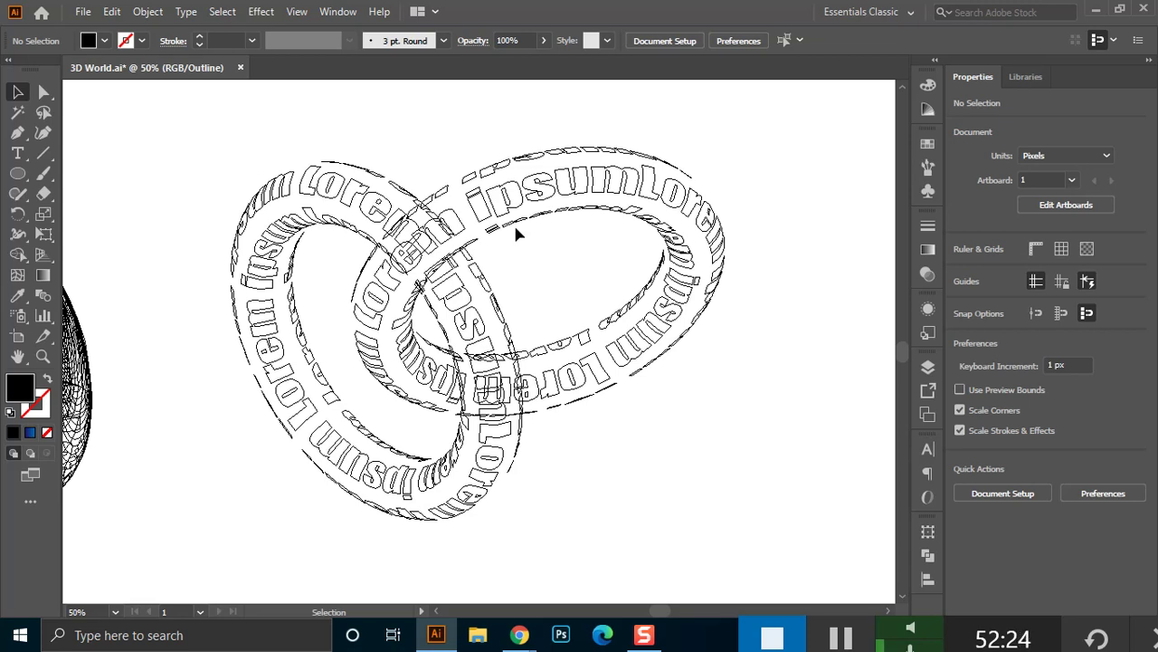
scroll(516, 233, up, 1)
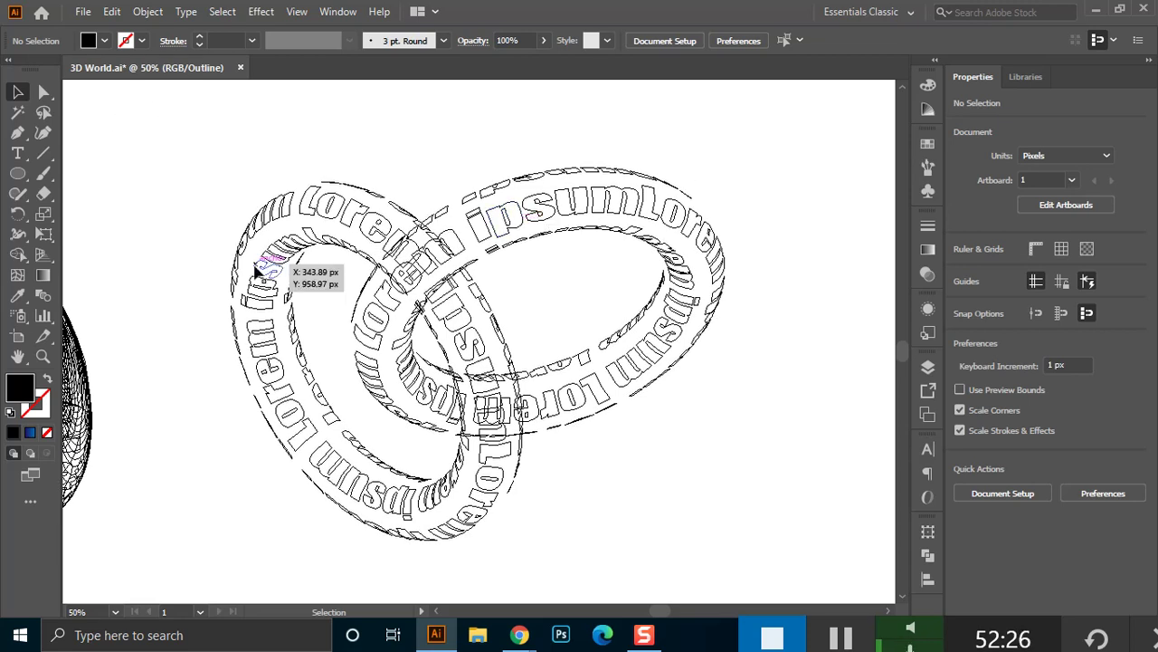
click(19, 134)
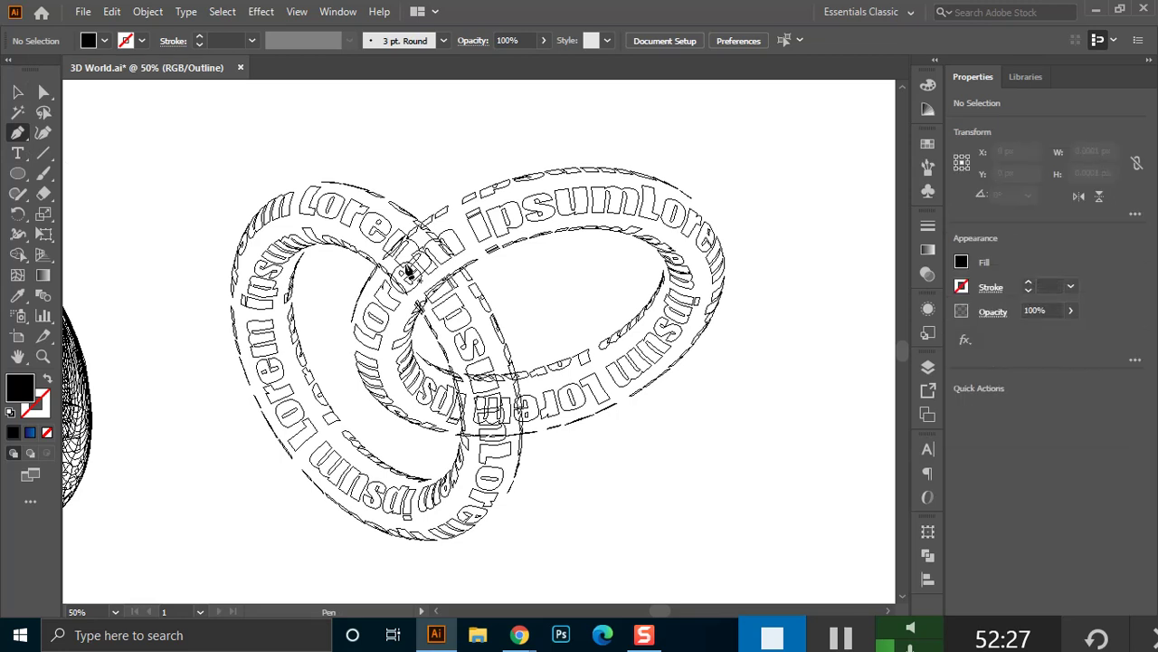
drag(399, 298, 443, 364)
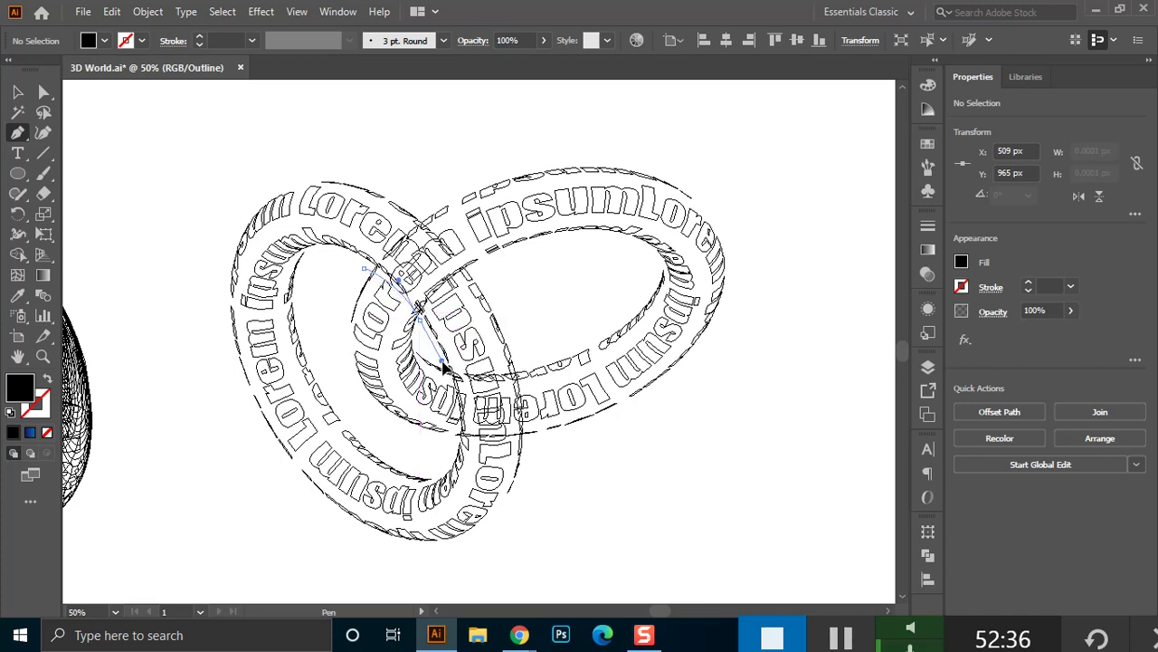
drag(421, 318, 474, 271)
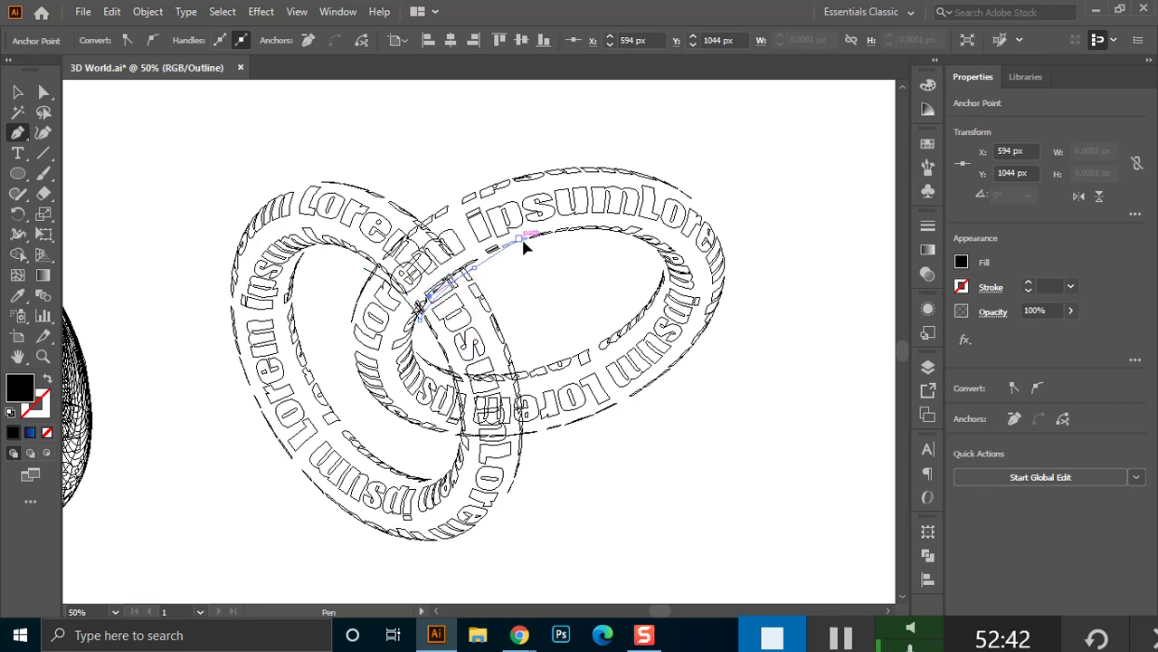
click(476, 267)
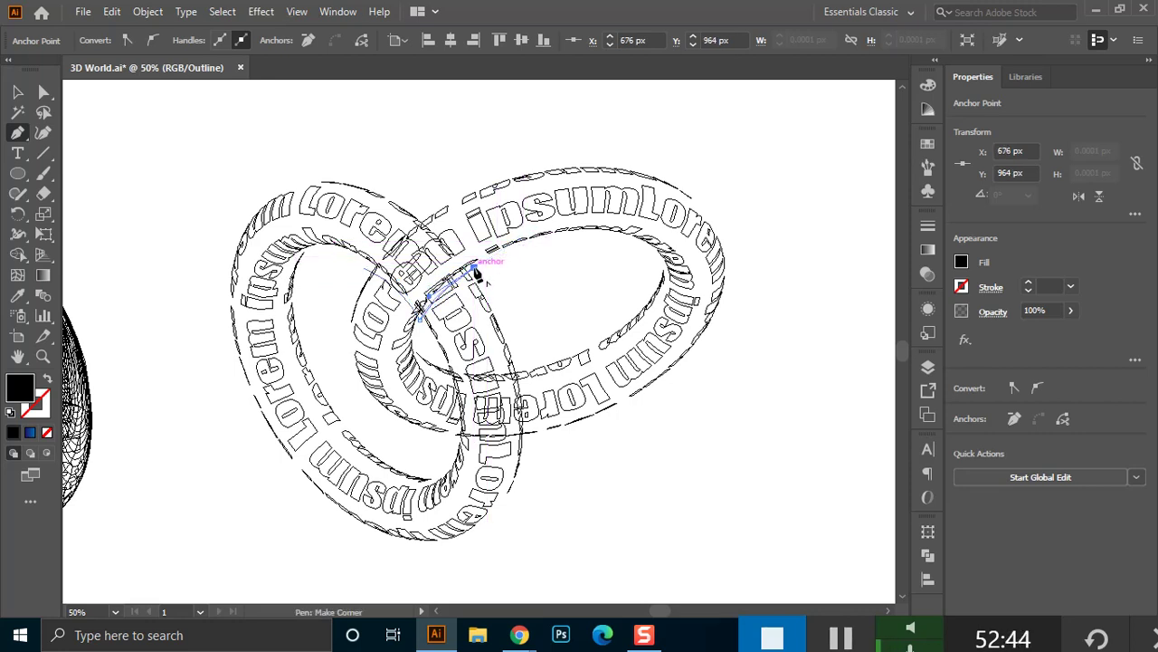
drag(476, 267, 422, 225)
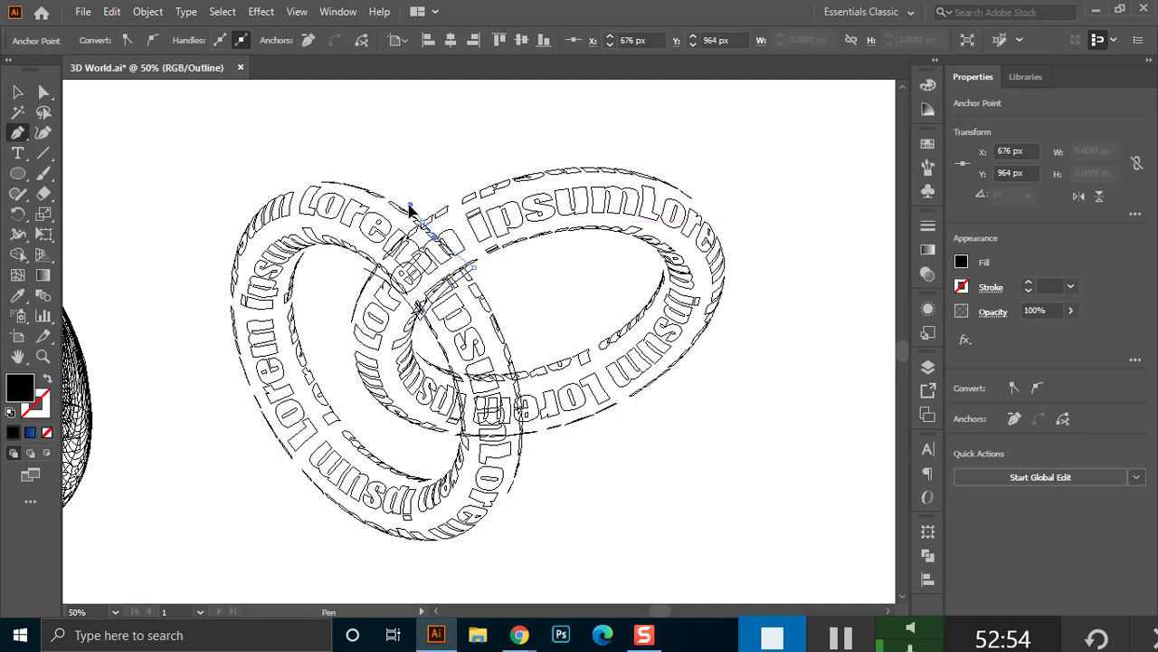
key(a)
click(422, 220)
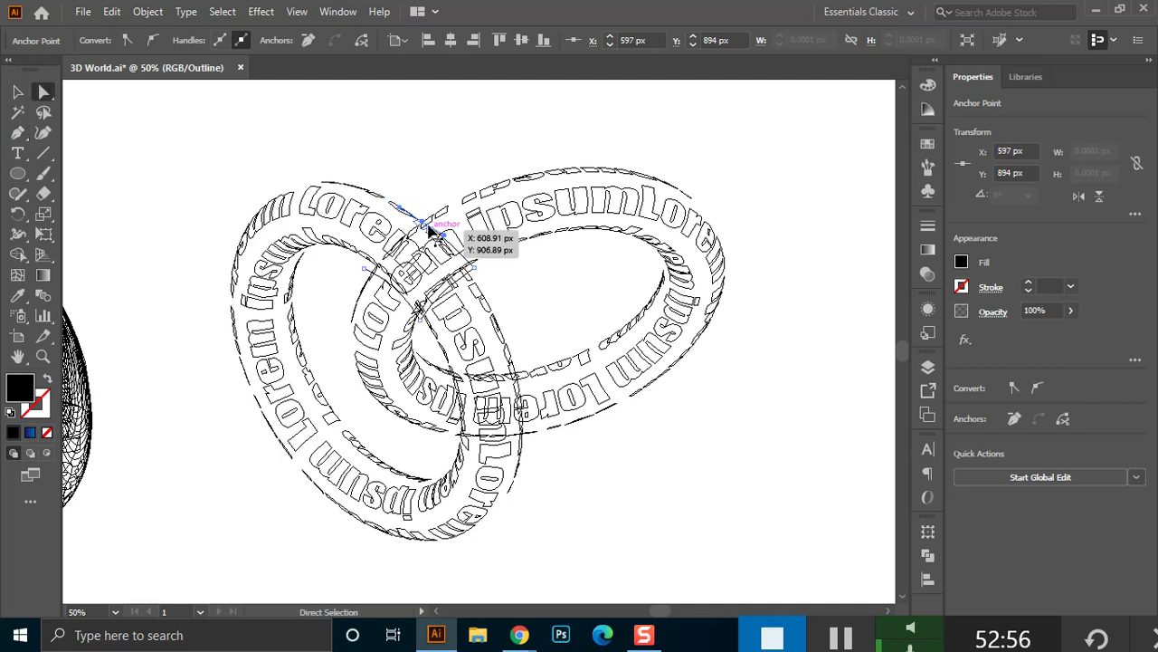
drag(423, 223, 425, 219)
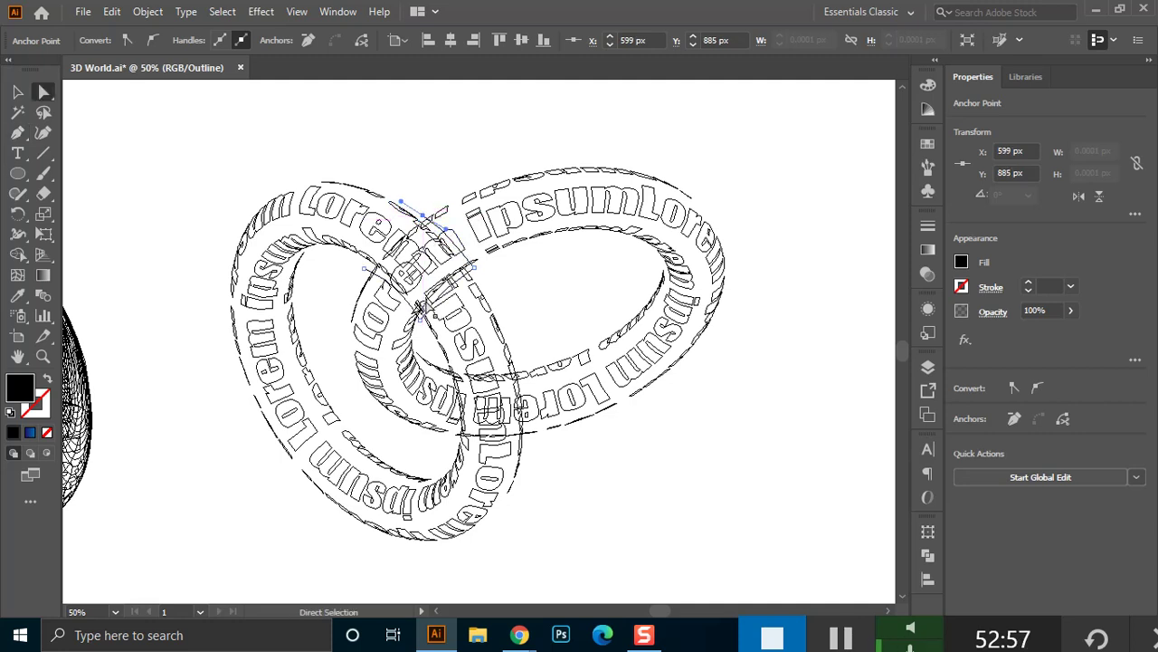
Close the Pen path around the upper overlap, nudge its left anchor to X 515, Y 962, and deselect it.
key(p)
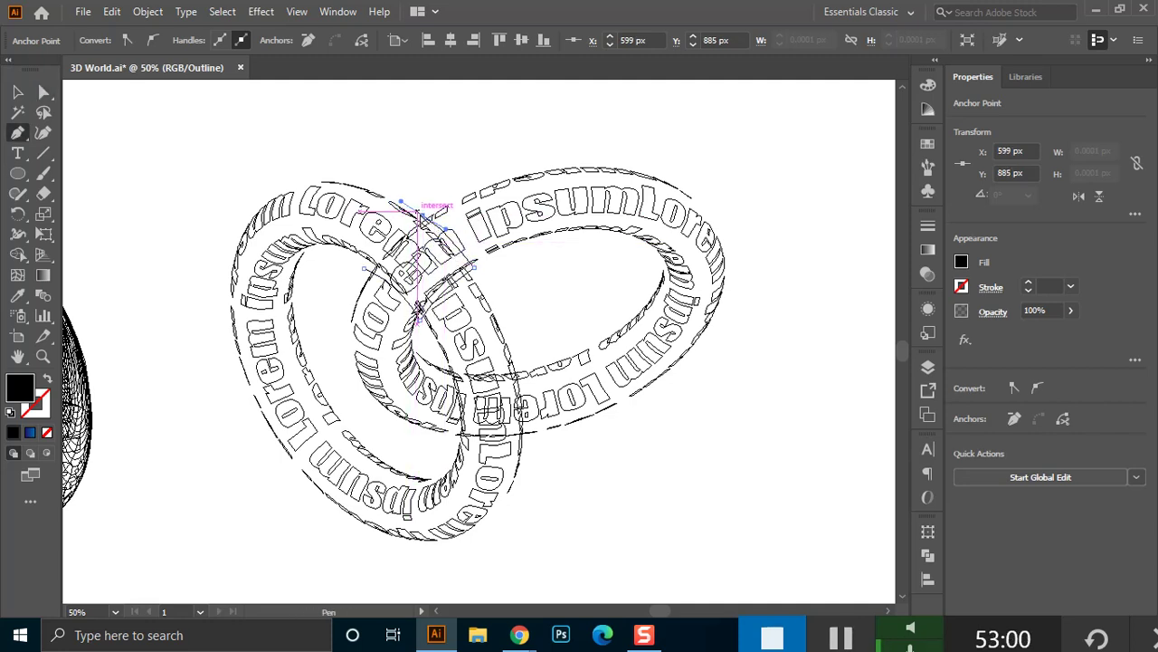
click(421, 221)
drag(332, 300, 370, 264)
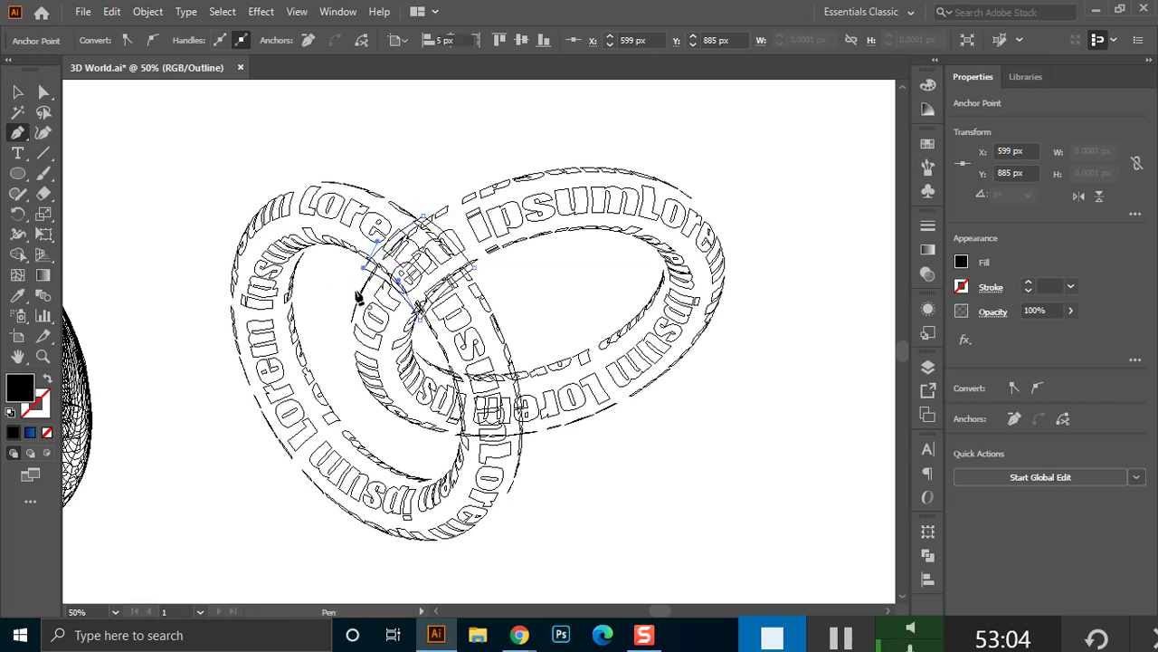
key(a)
click(363, 267)
drag(366, 271, 367, 264)
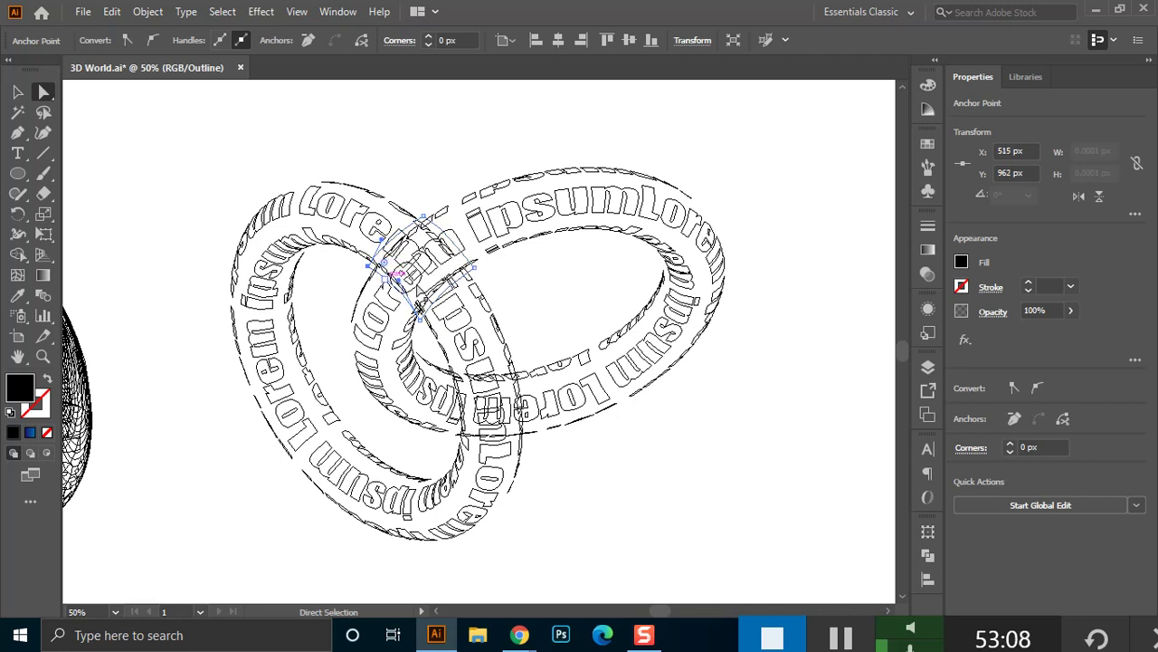
click(701, 374)
Switch from Outline view back to Preview and select the black overlap shape where the two rings cross.
scroll(638, 367, up, 1)
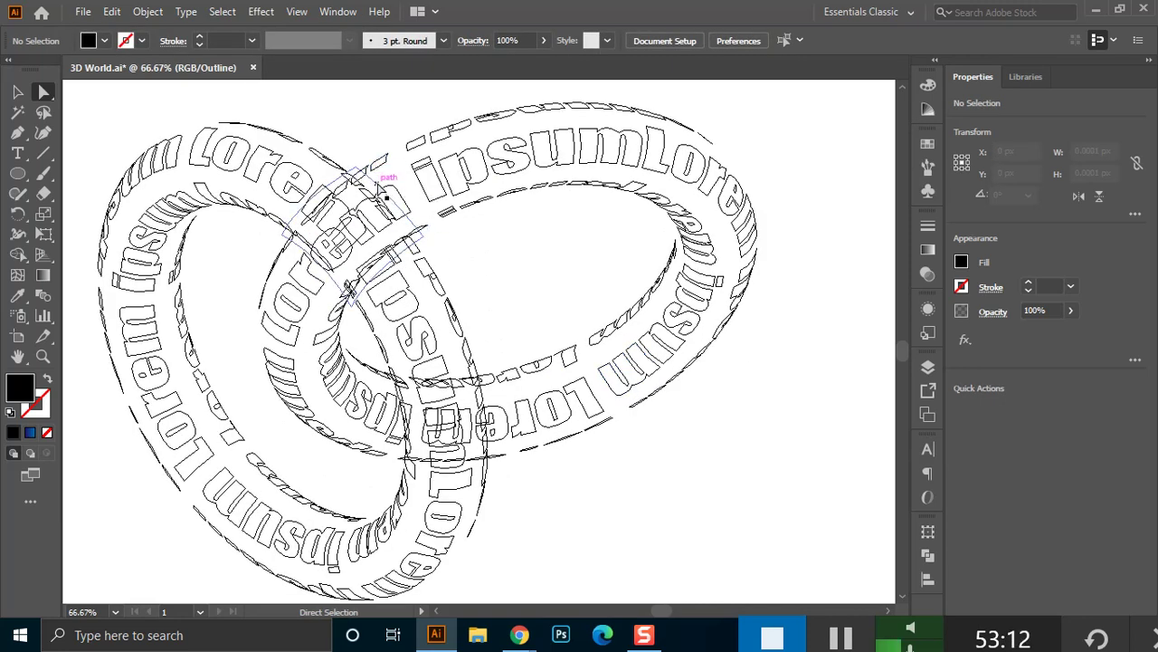
key(ctrl+y)
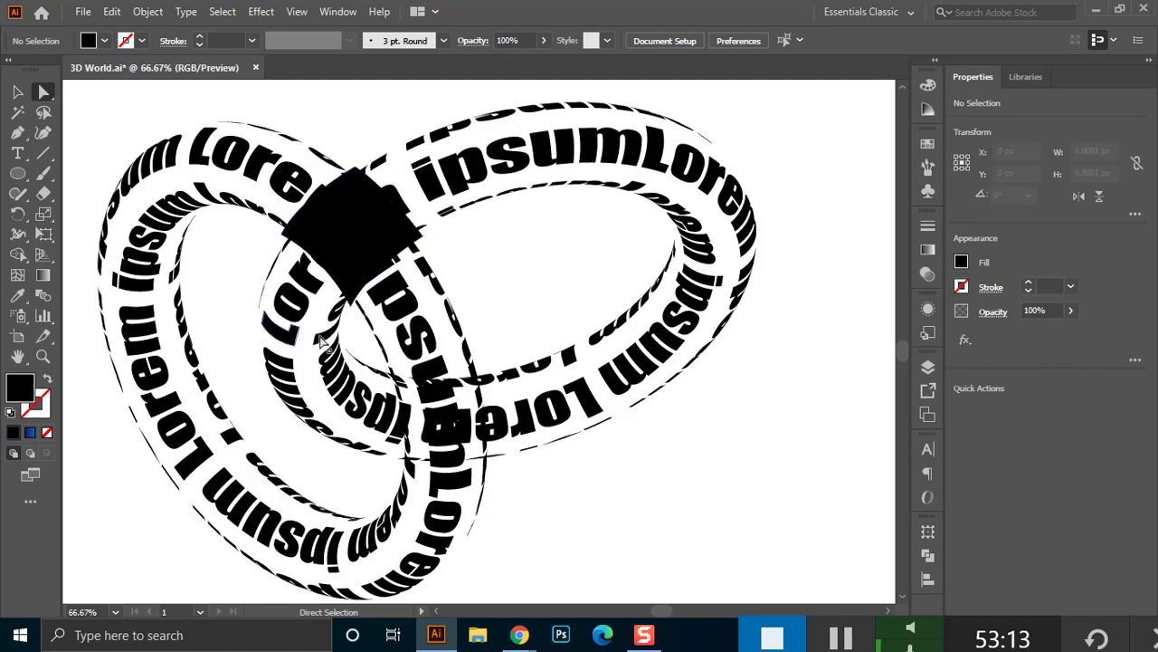
click(362, 230)
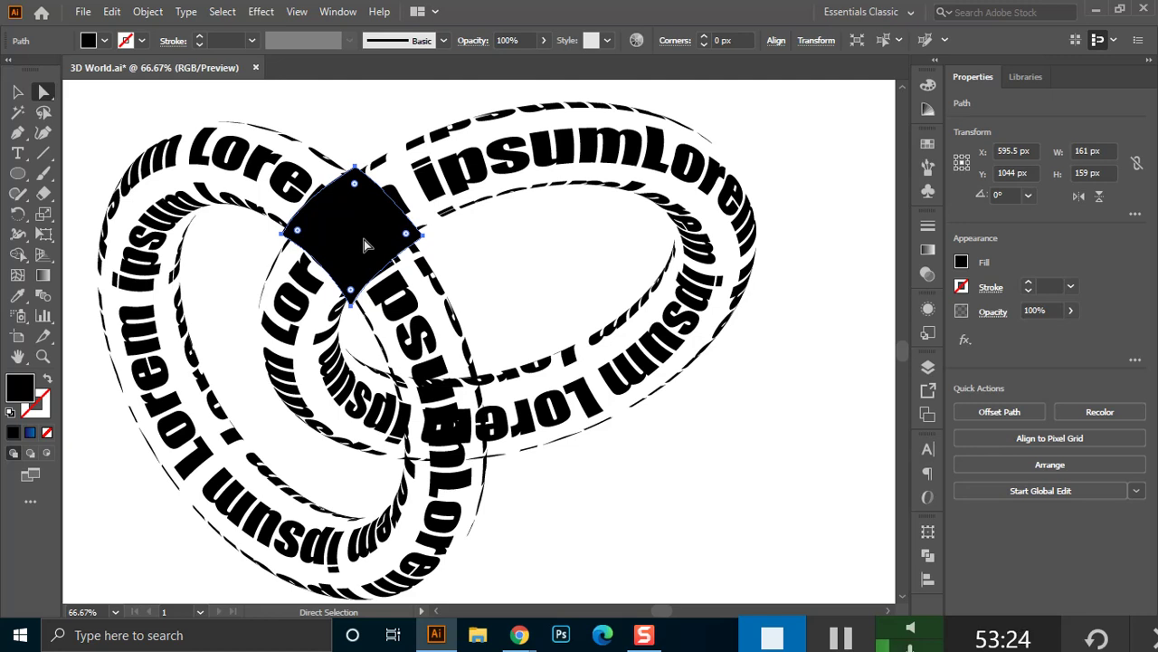
click(17, 91)
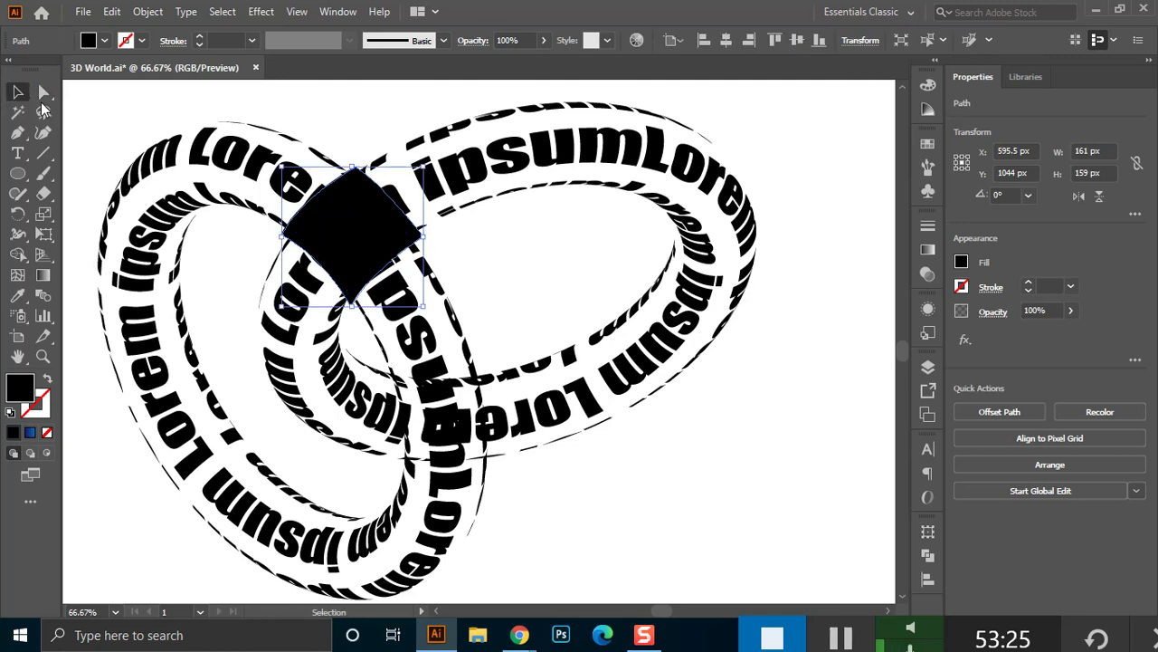
scroll(336, 287, down, 1)
Try a red fill on the overlap shape and set it back to black.
click(17, 173)
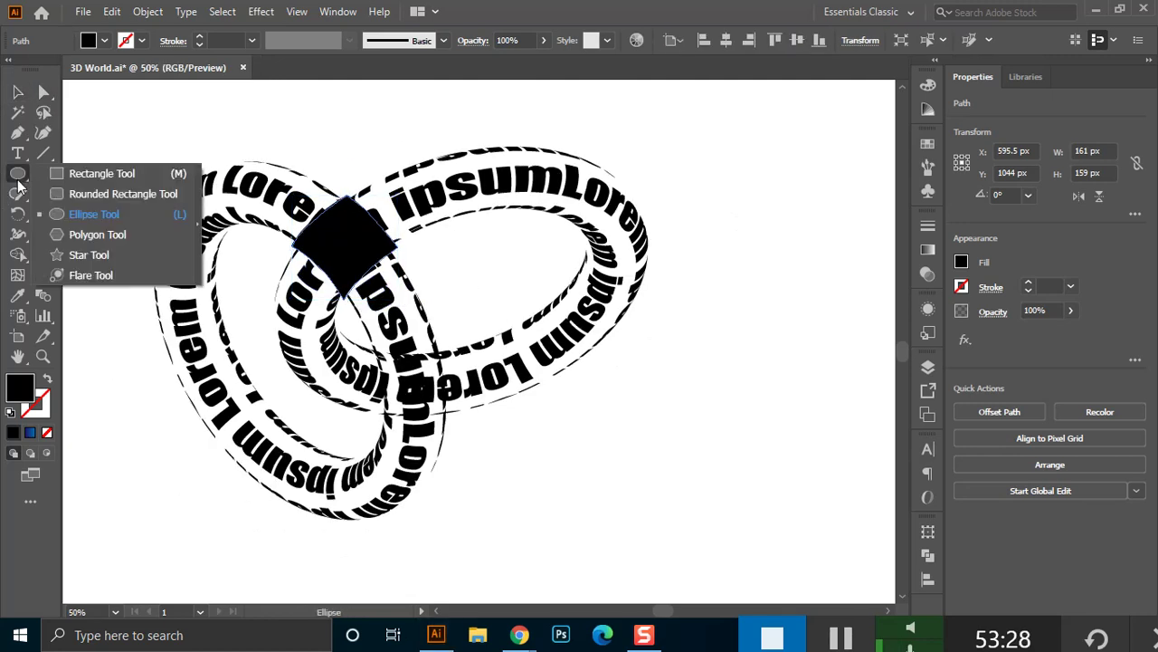
click(57, 173)
click(105, 40)
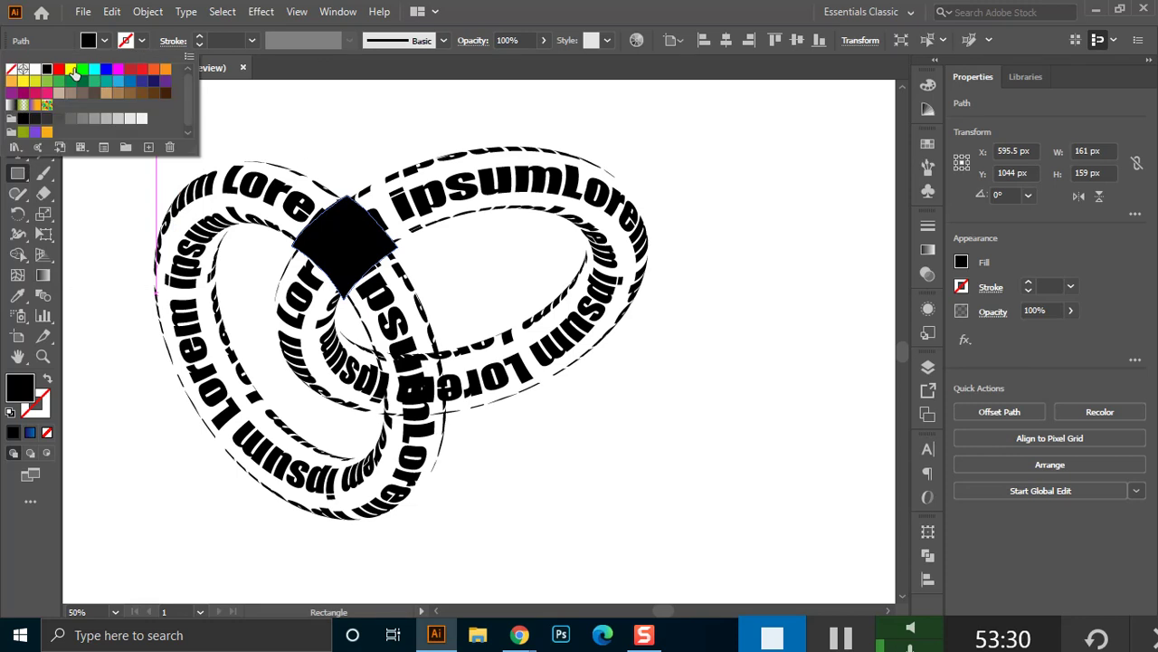
click(59, 70)
click(78, 43)
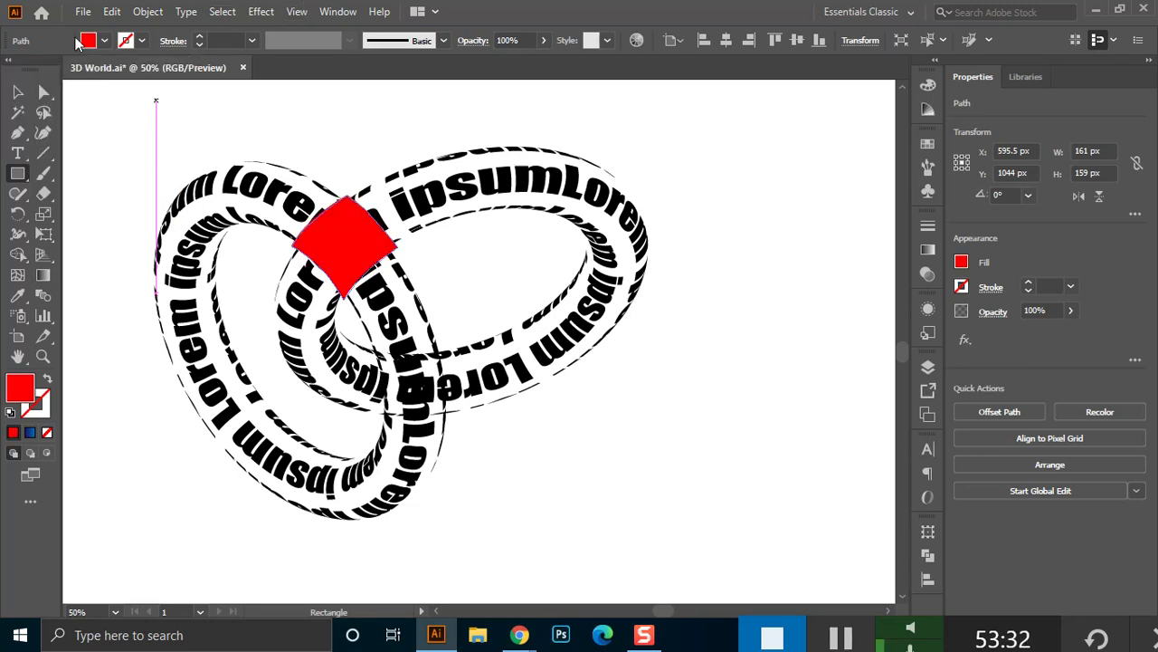
click(87, 41)
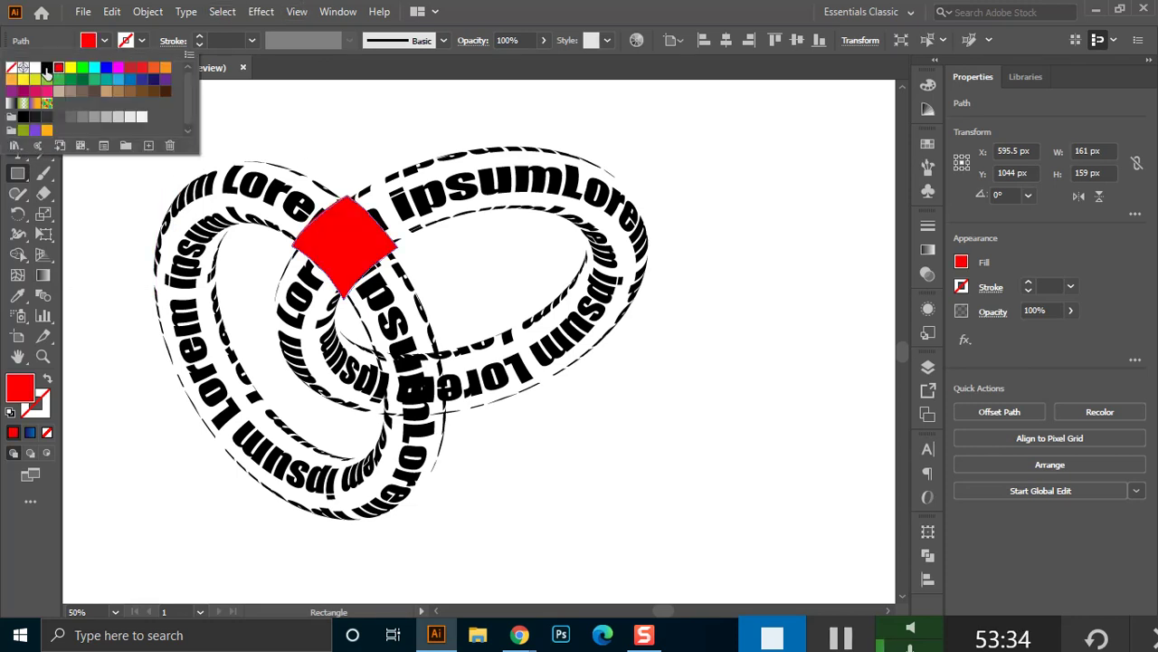
click(47, 67)
key(Escape)
Deselect the overlap shape and draw a rectangle about 486 by 606 px covering the whole original lettering ring.
click(18, 91)
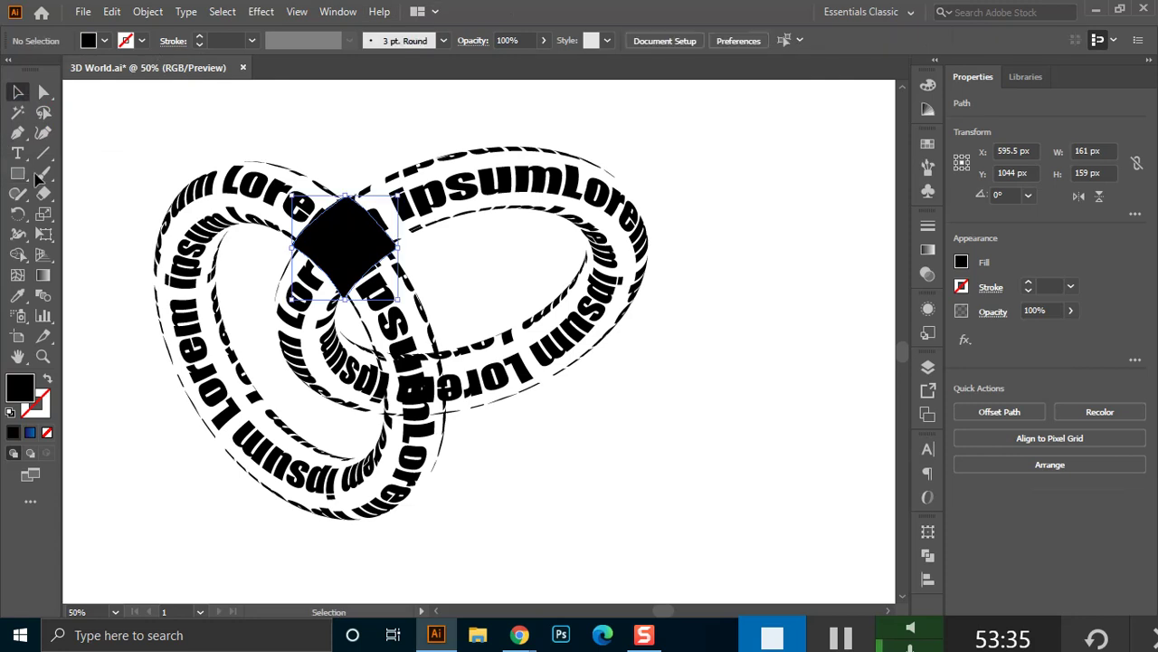
key(ctrl+shift+a)
click(18, 173)
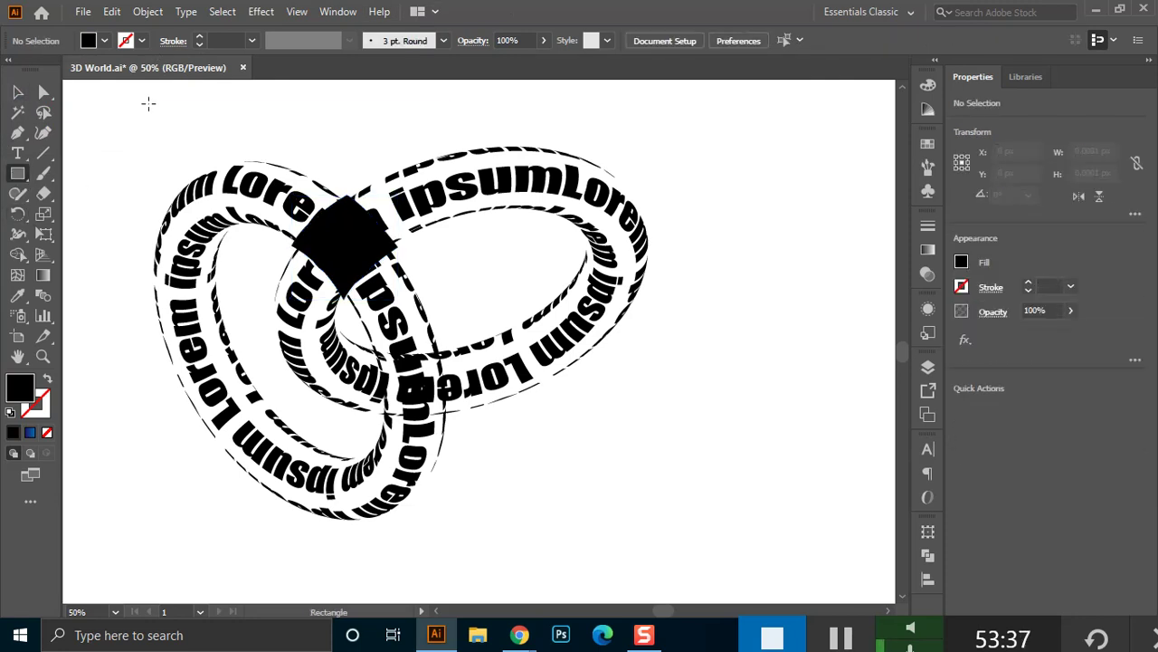
drag(139, 146, 459, 544)
key(v)
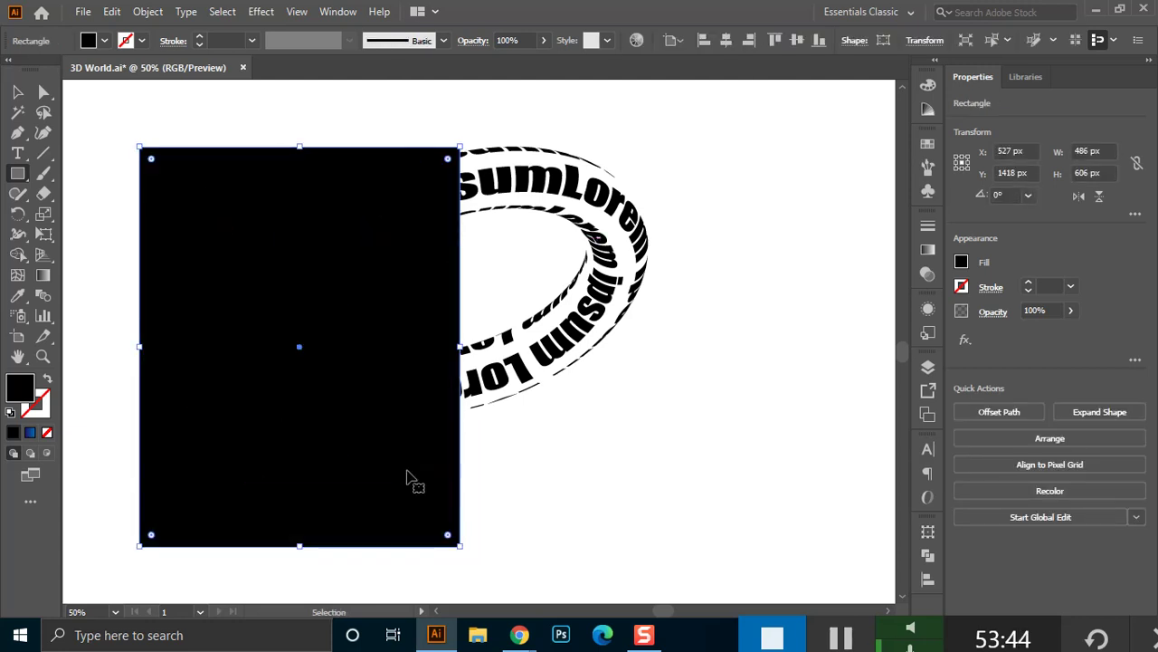
key(ctrl+y)
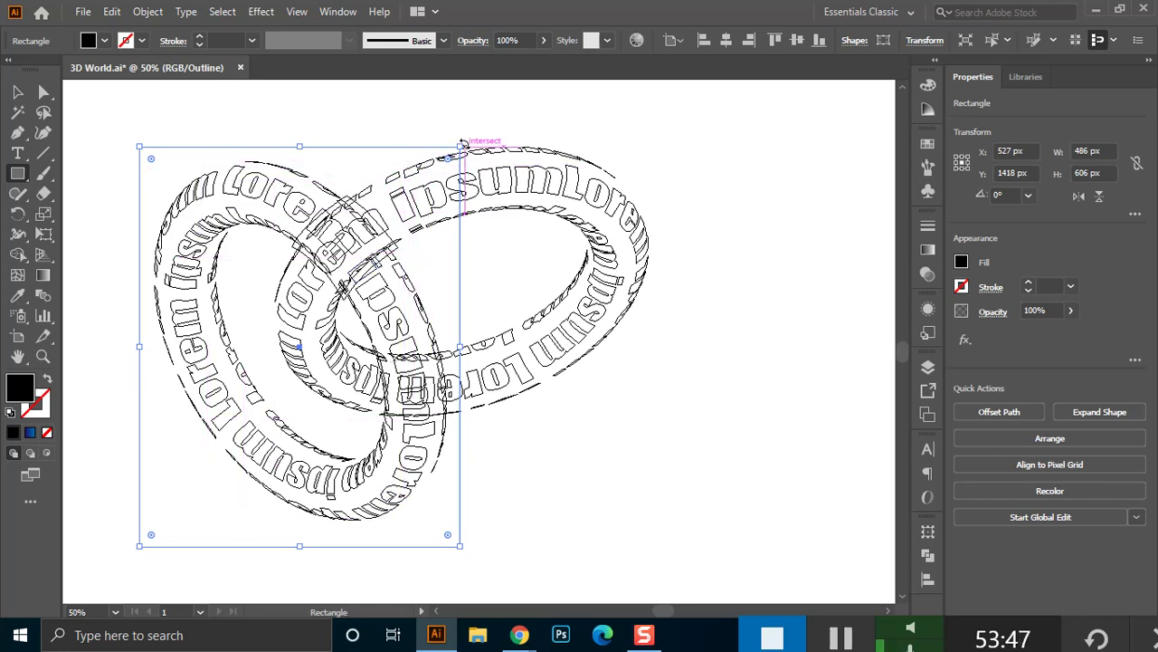
click(28, 100)
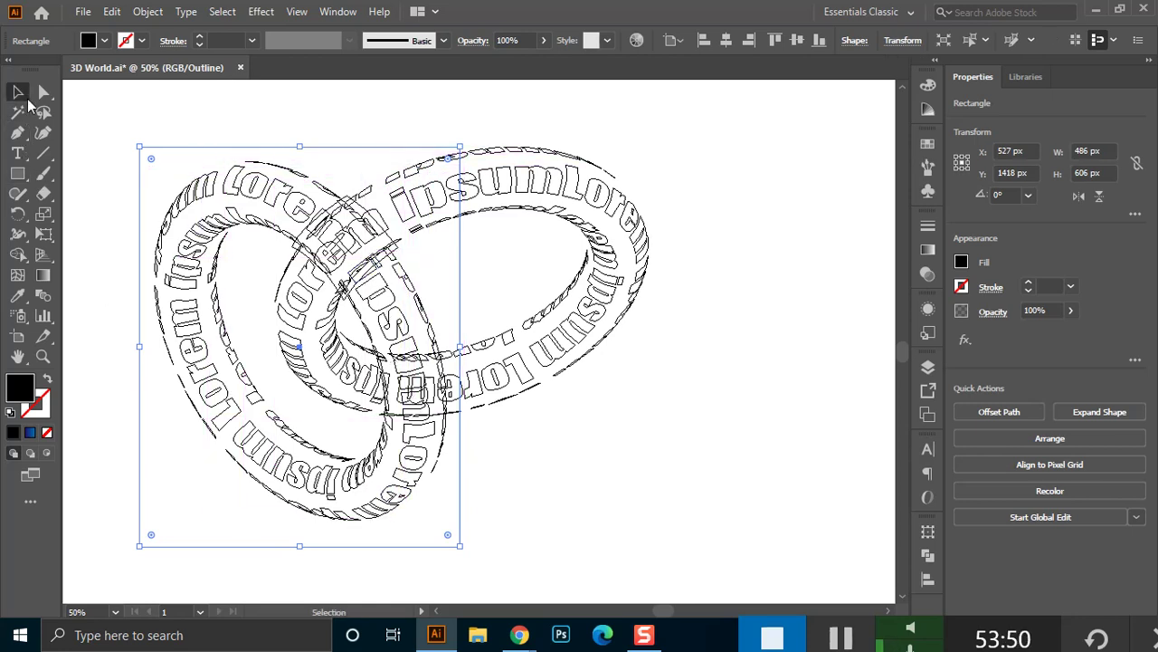
key(ctrl+y)
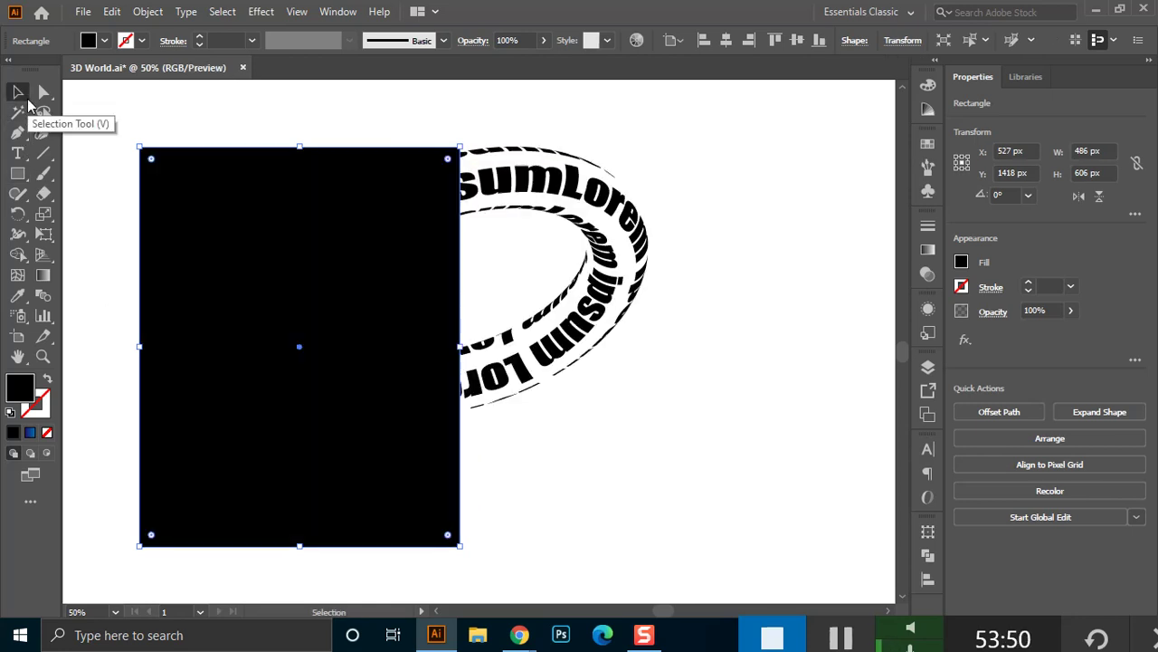
Fill the rectangle with cyan and cut the overlap shape out of it with Pathfinder Exclude.
click(105, 41)
click(95, 71)
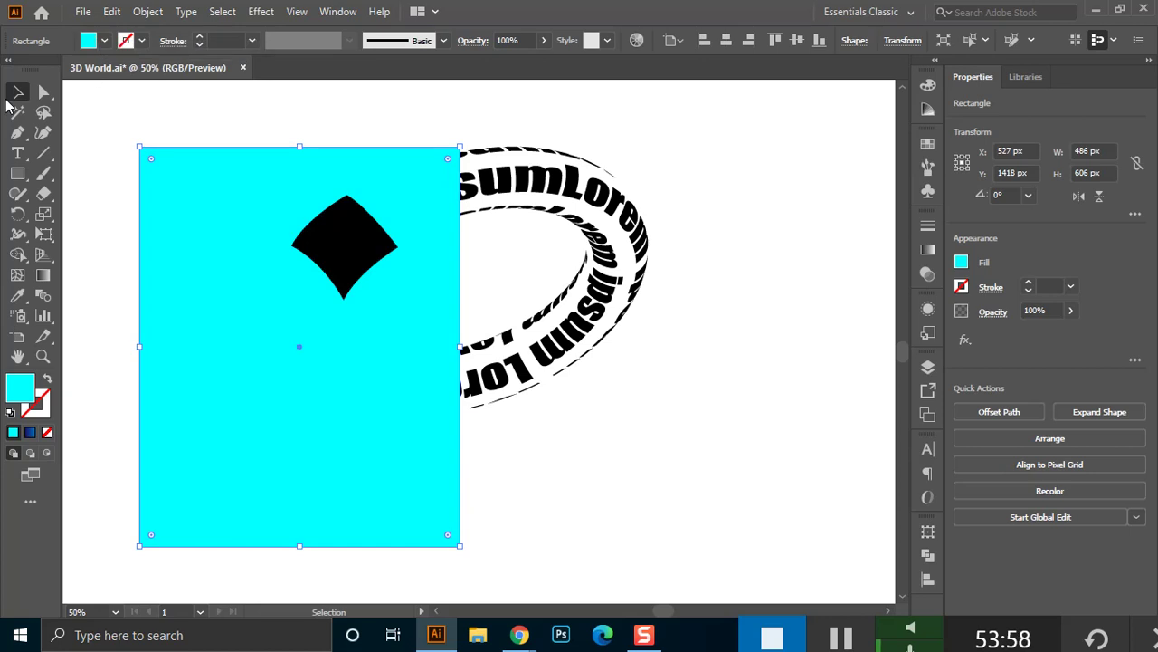
click(340, 258)
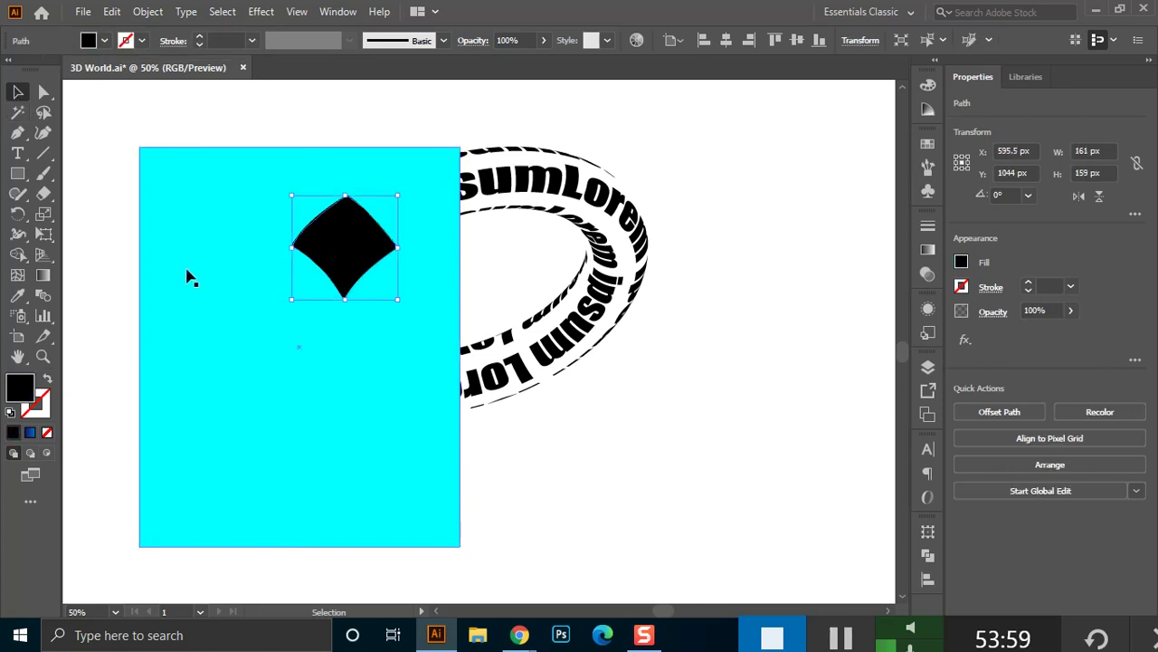
shift+click(186, 276)
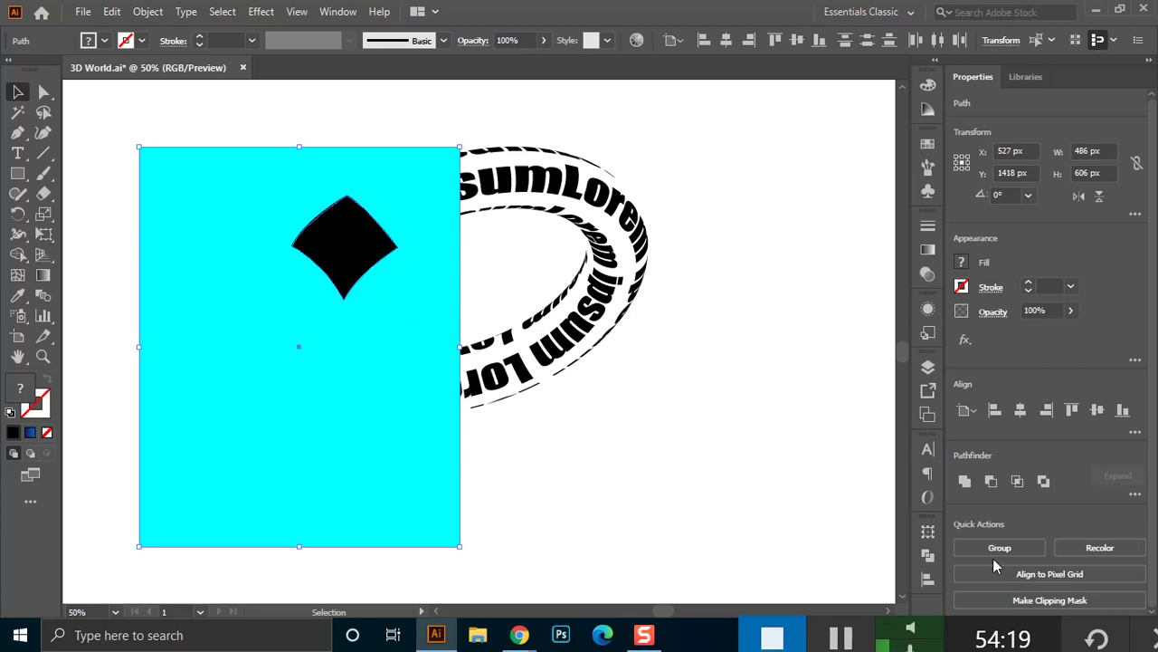
click(1047, 481)
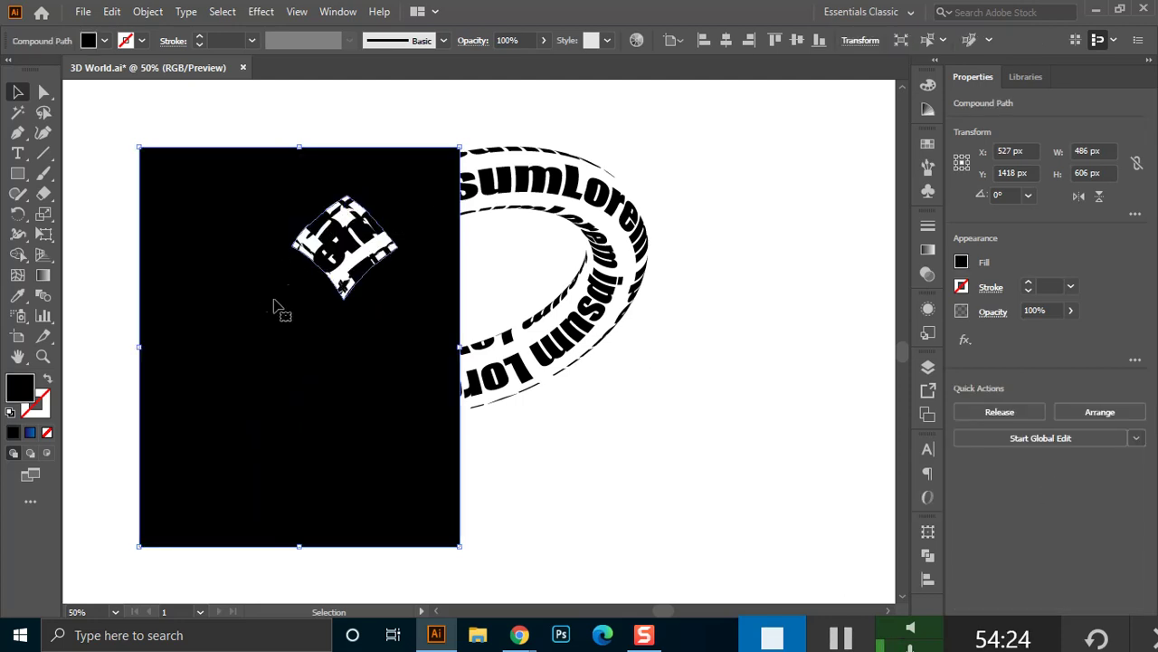
In Outline view, select the rectangular compound path alone and set its fill to white.
key(ctrl+y)
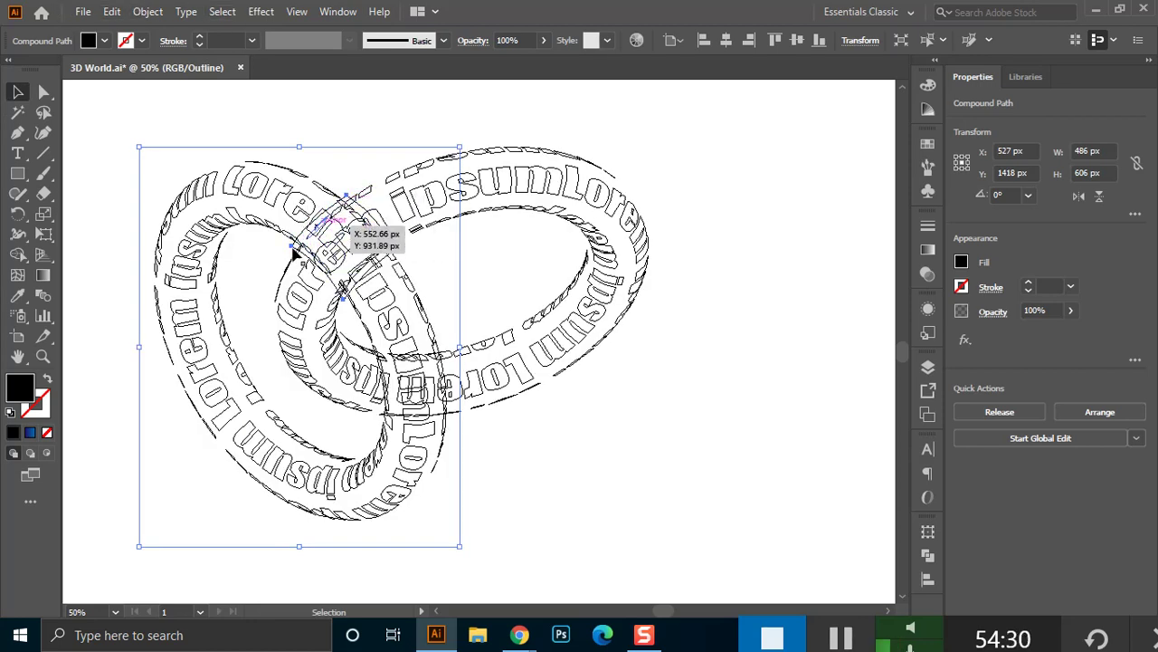
click(306, 177)
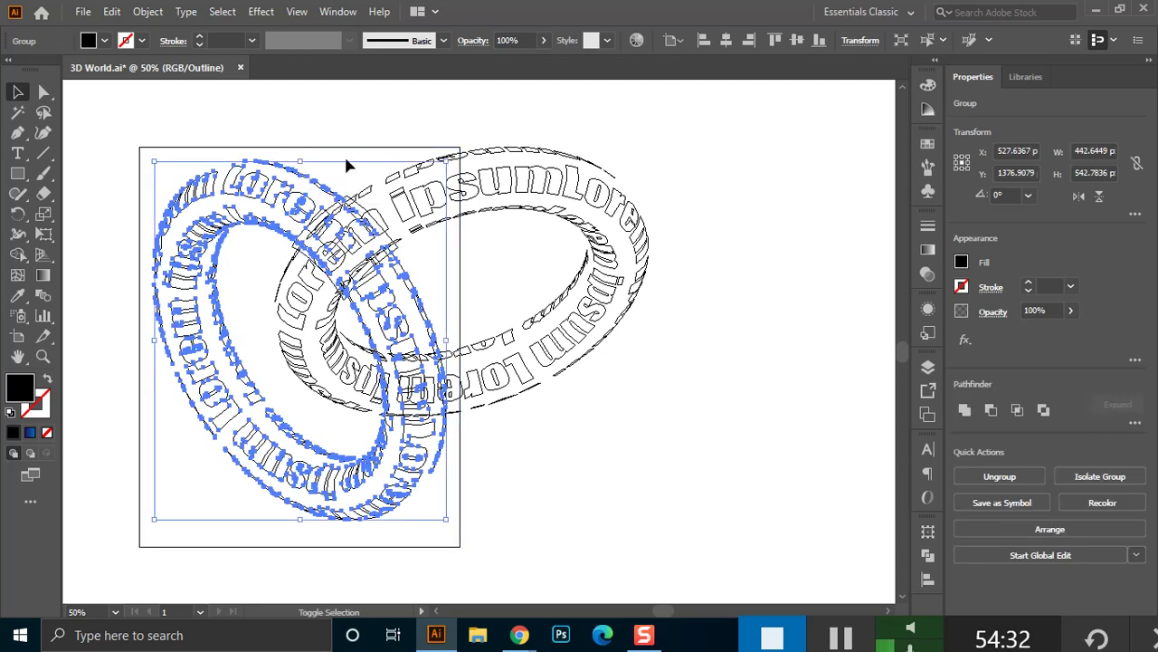
shift+click(362, 194)
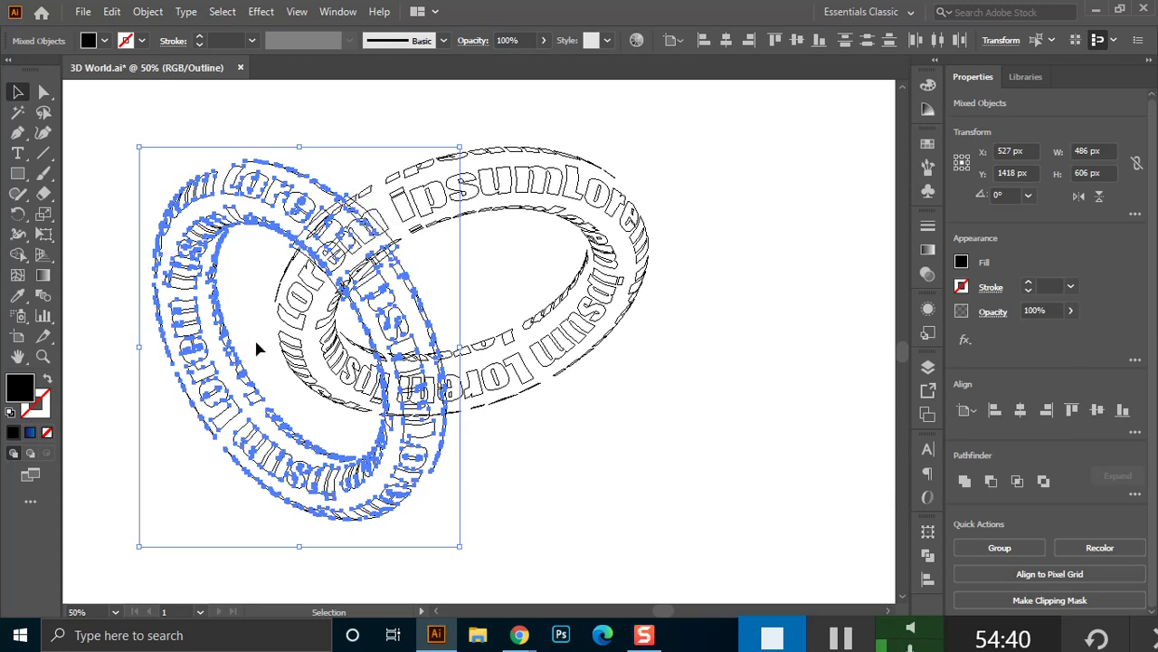
click(247, 109)
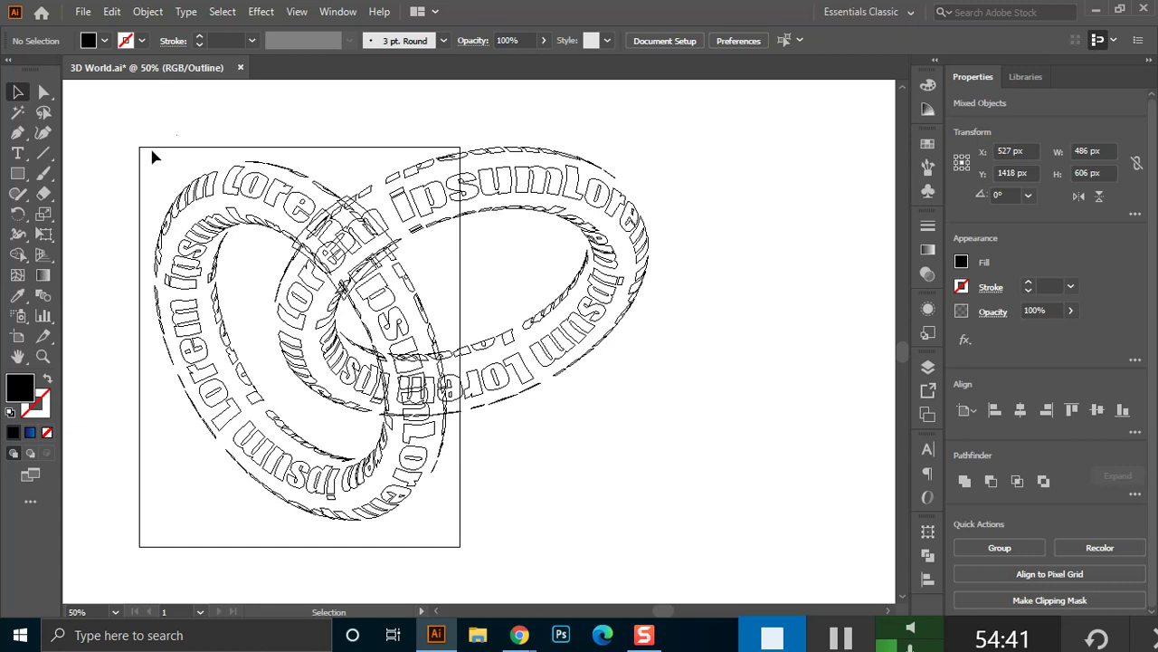
click(140, 165)
click(104, 39)
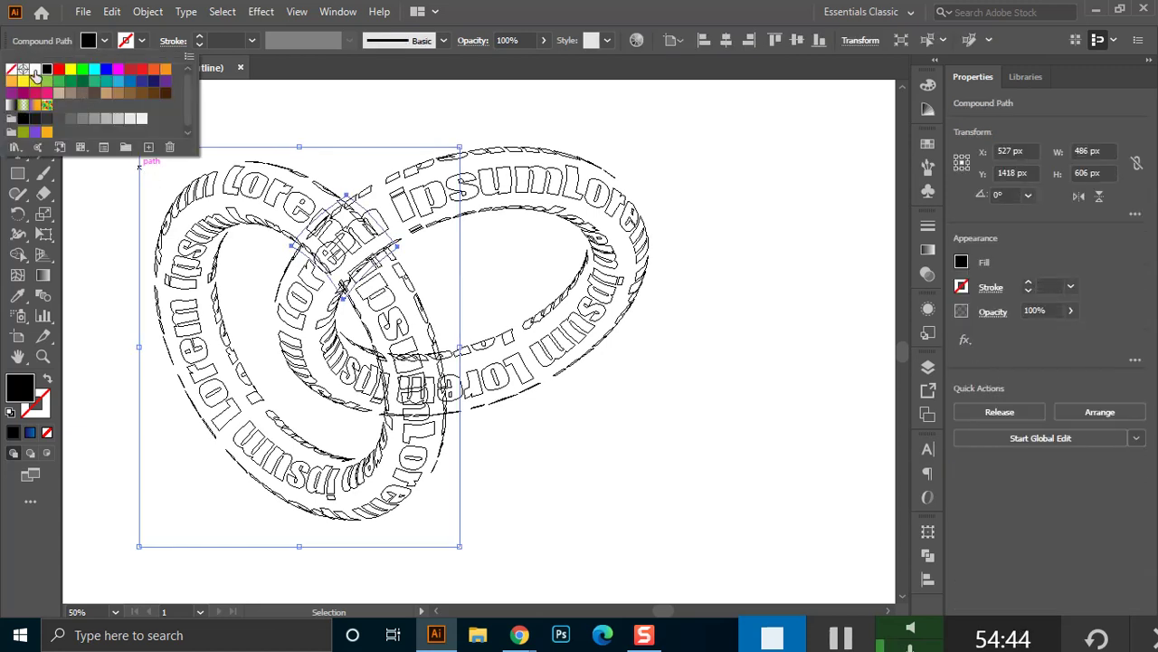
click(36, 69)
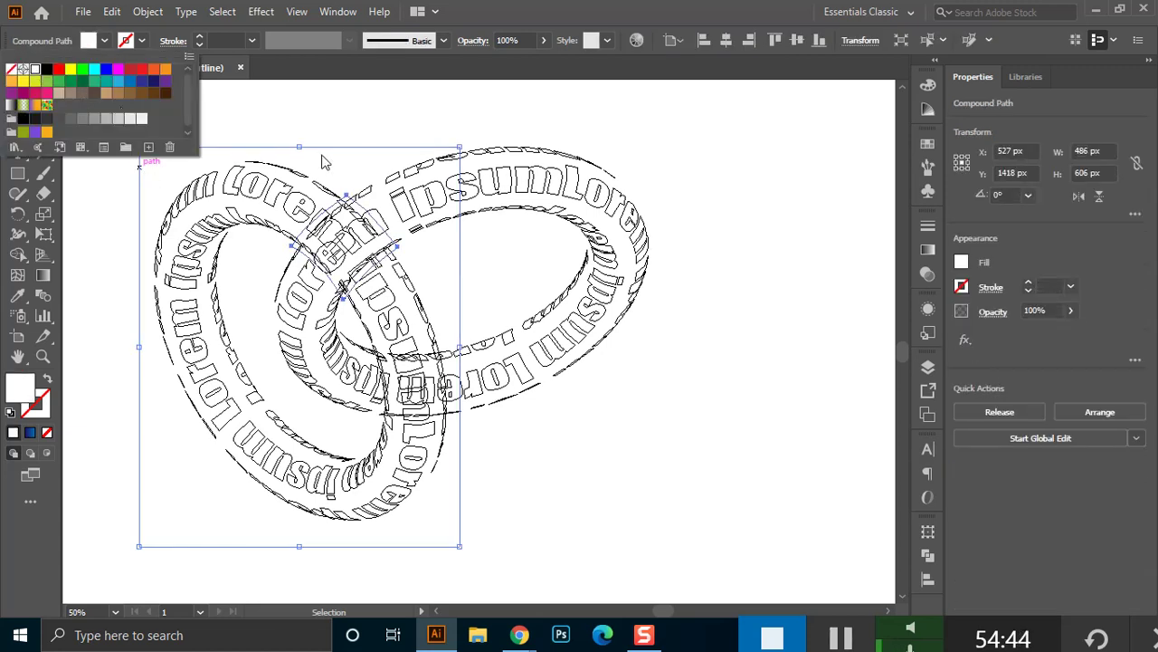
Select the original lettering ring together with the white compound path, return to Preview and make an opacity mask.
shift+click(260, 179)
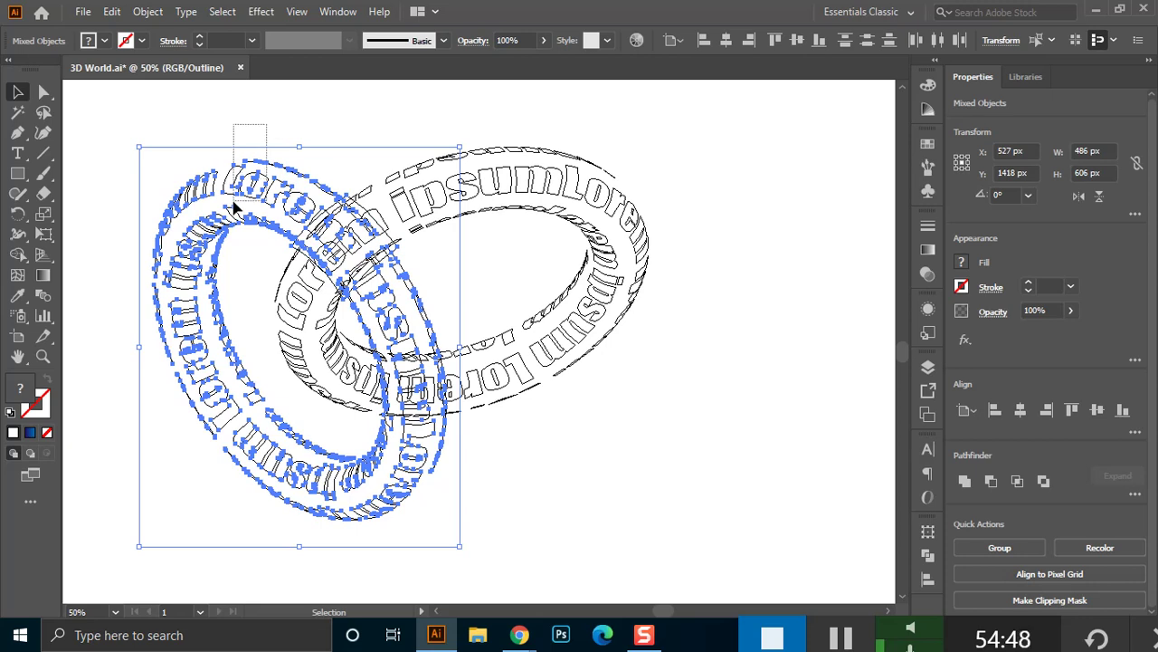
key(ctrl+y)
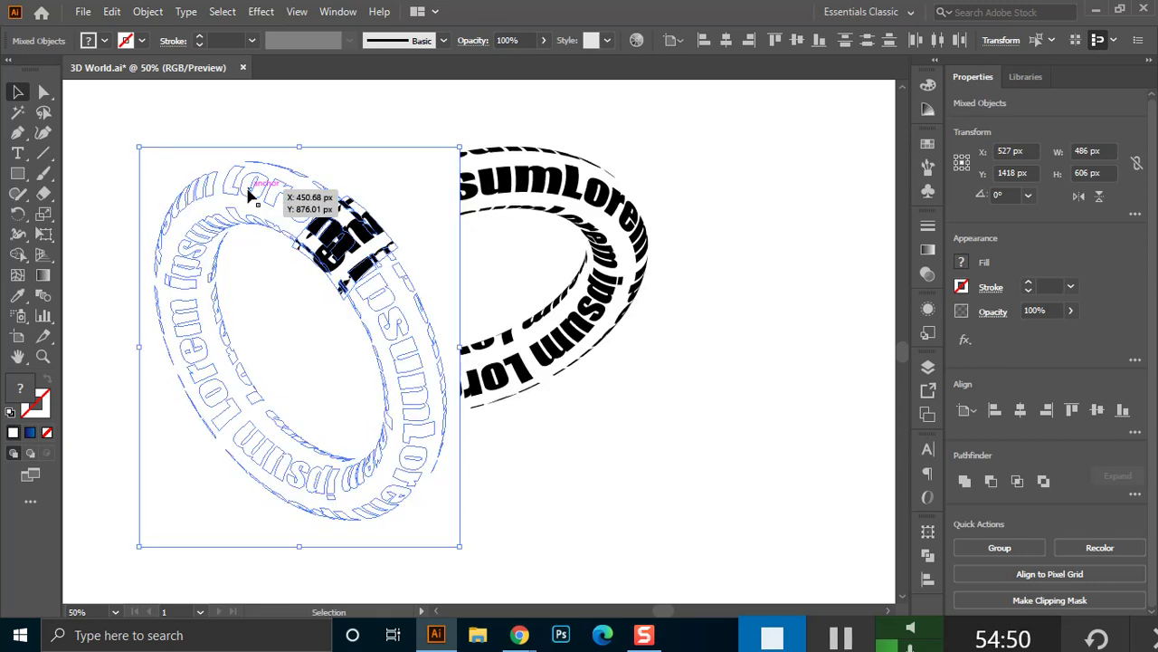
click(929, 273)
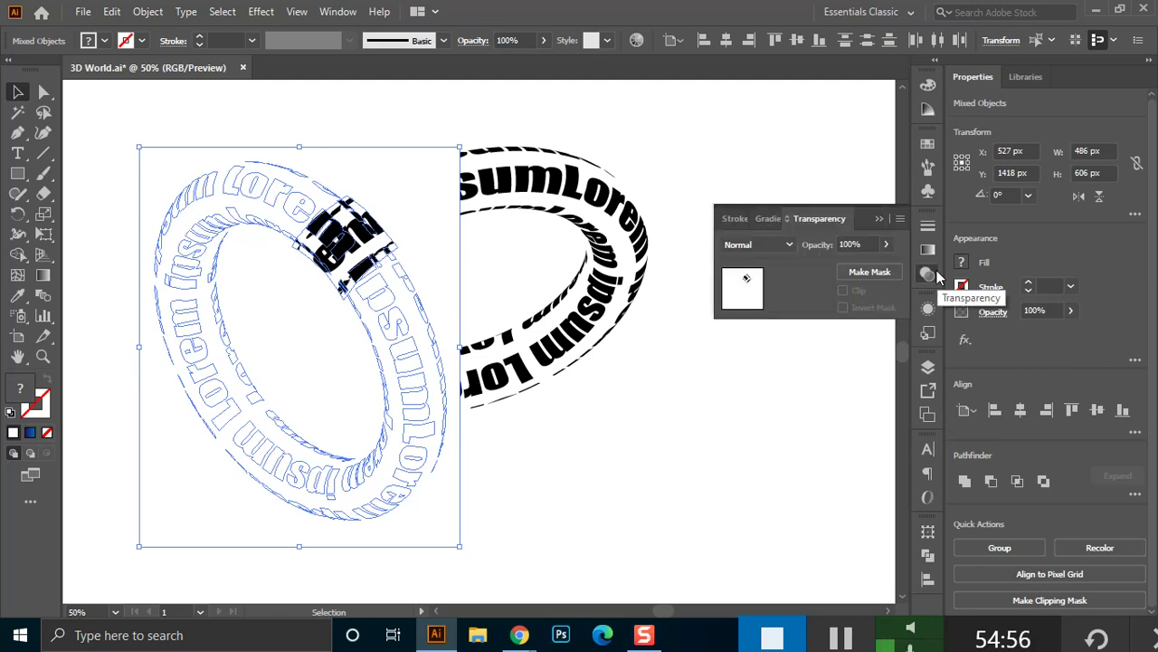
click(864, 274)
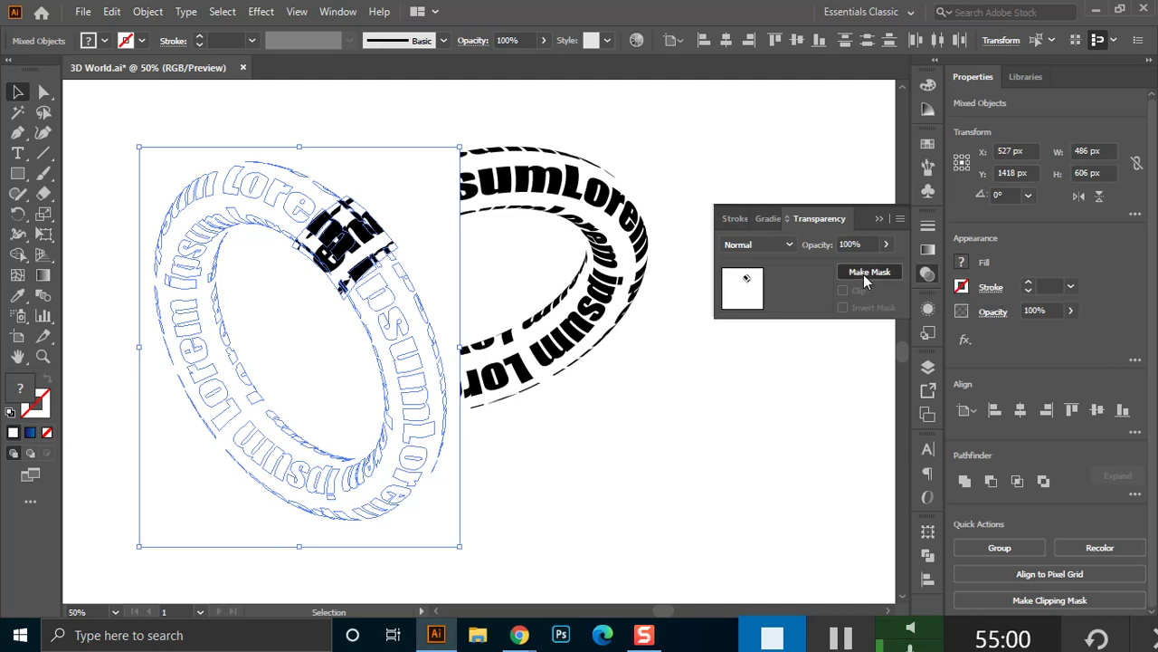
click(750, 428)
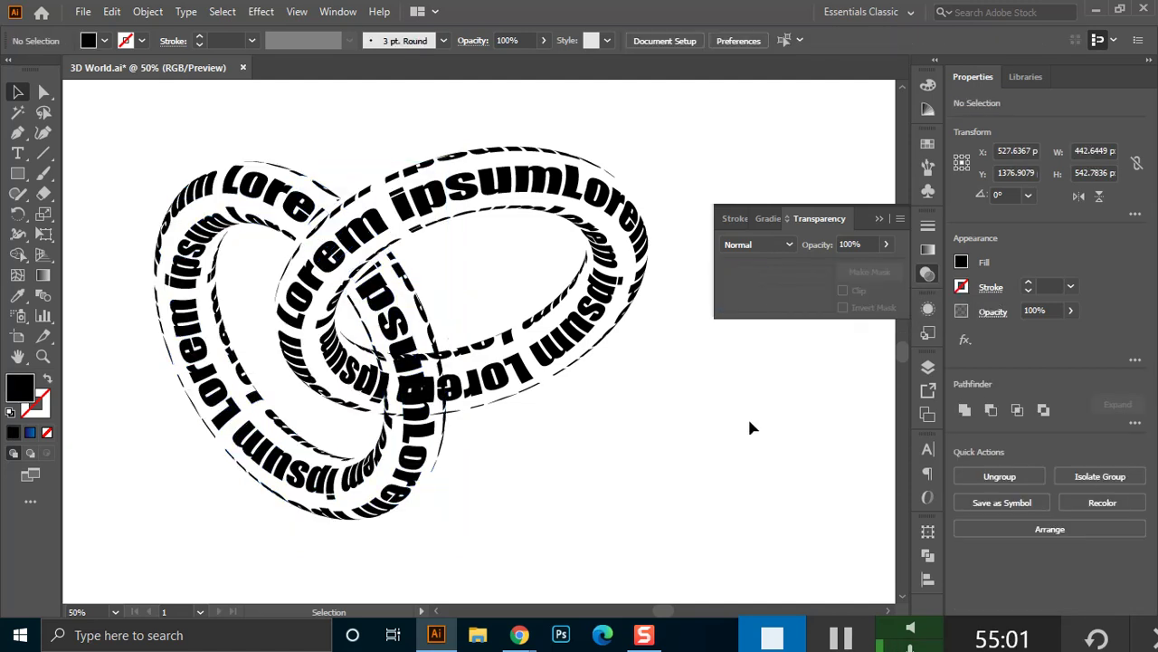
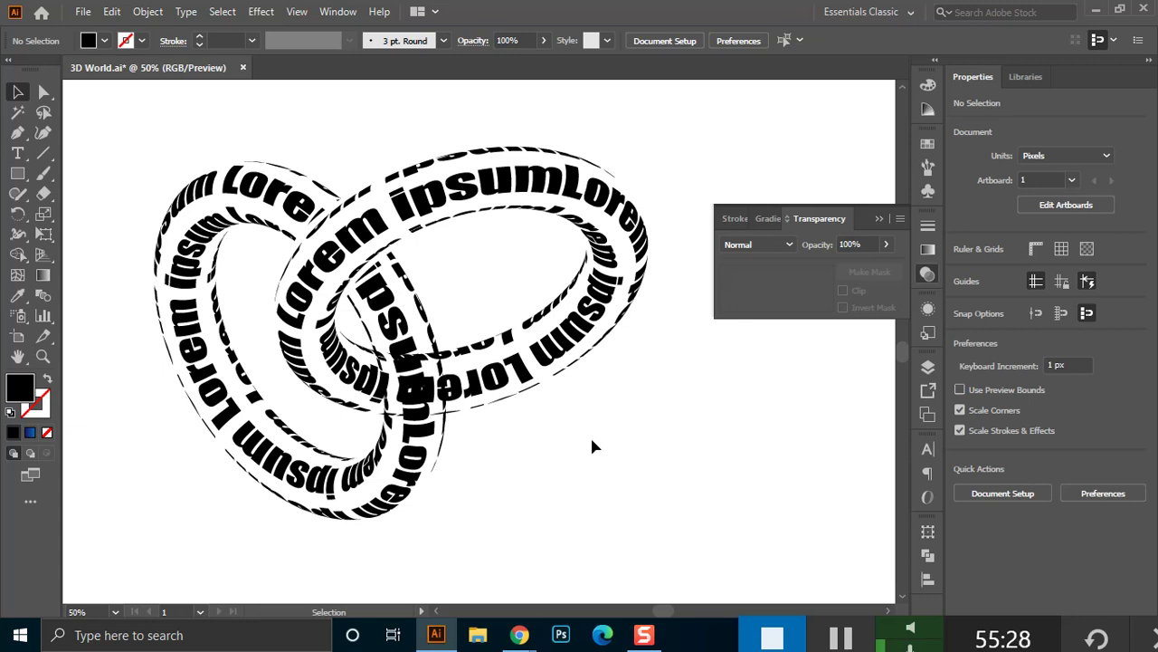
Undo the opacity mask and the compound path's white fill.
key(ctrl+f)
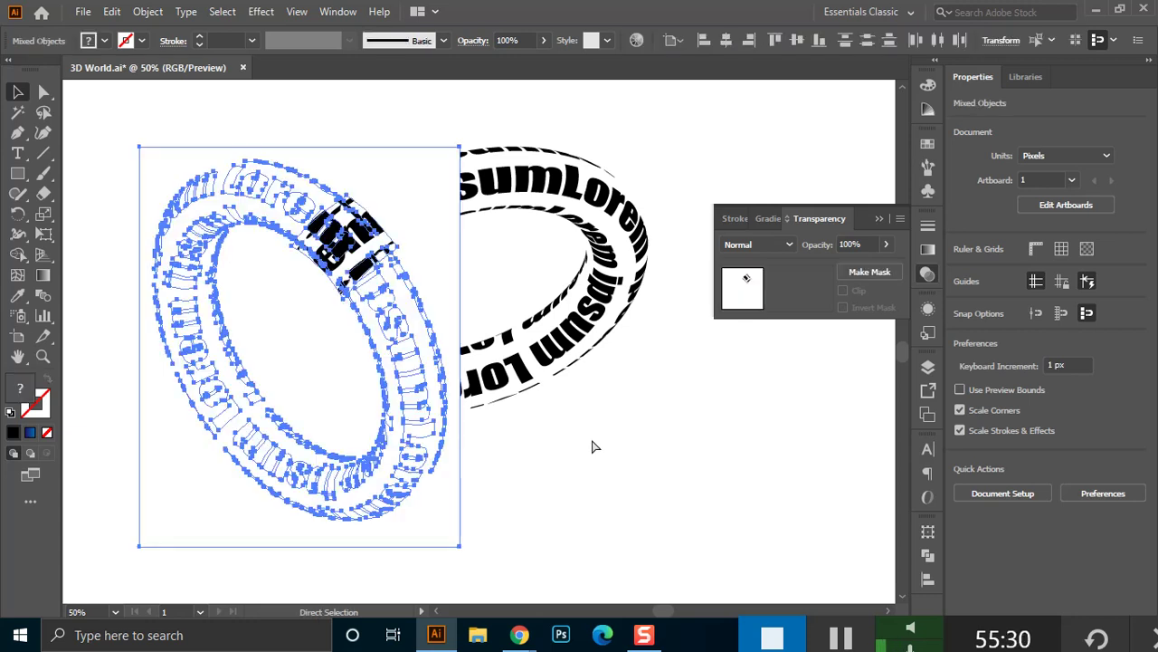
key(ctrl+8)
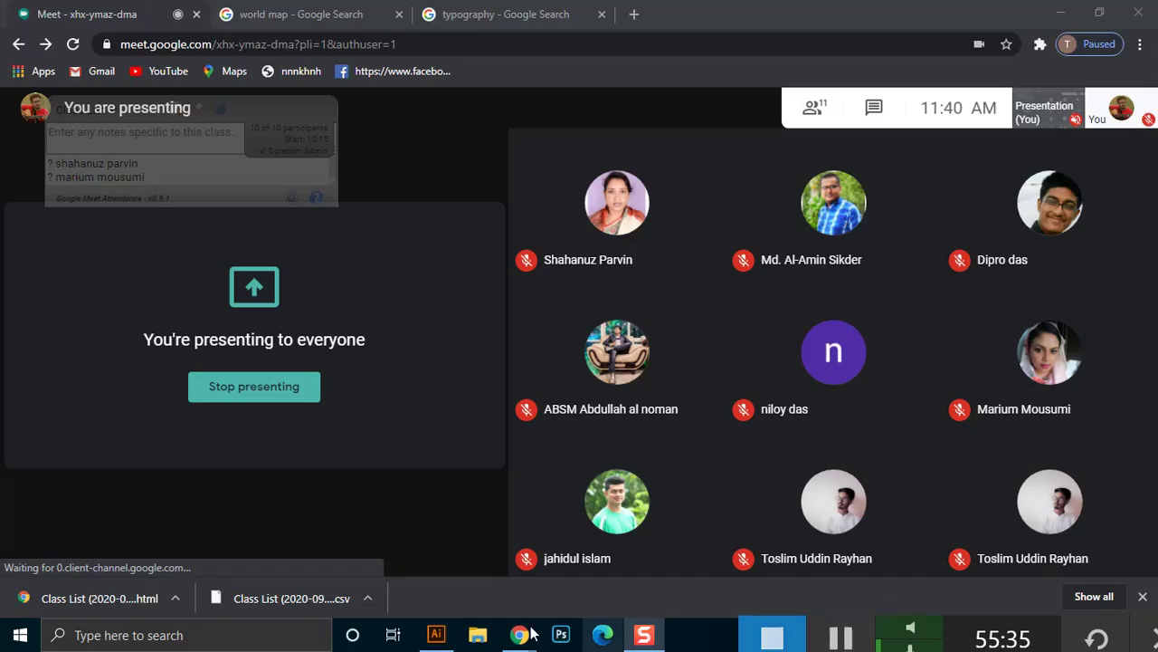
Turn on the microphone in the Google Meet call and return to Illustrator.
click(424, 636)
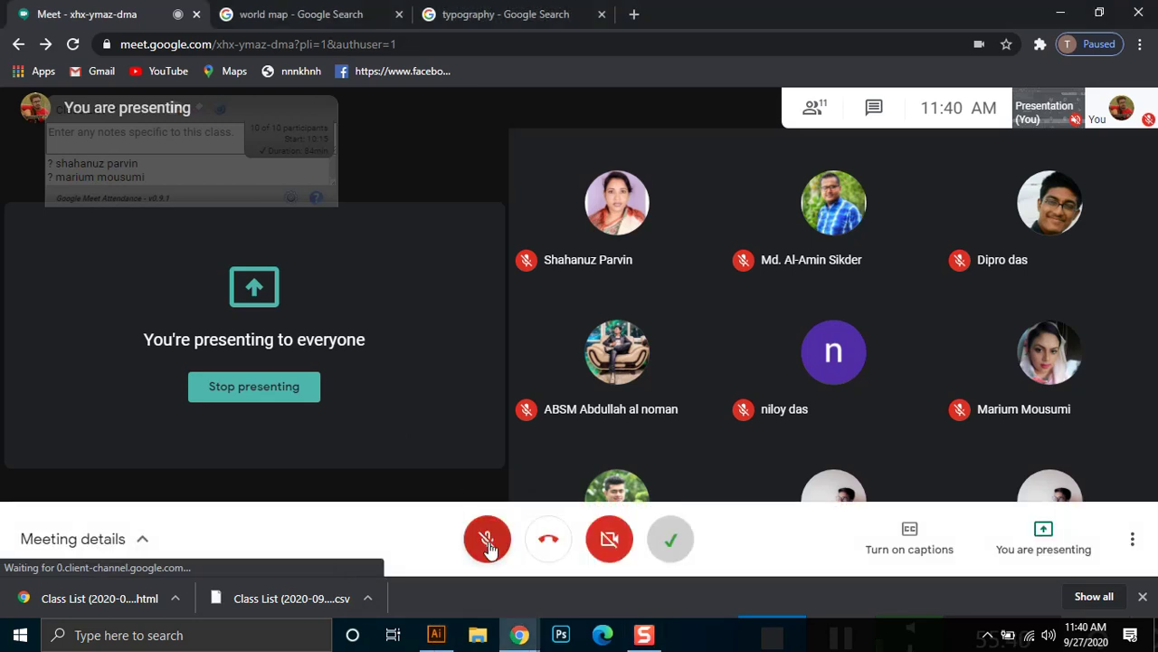
click(494, 526)
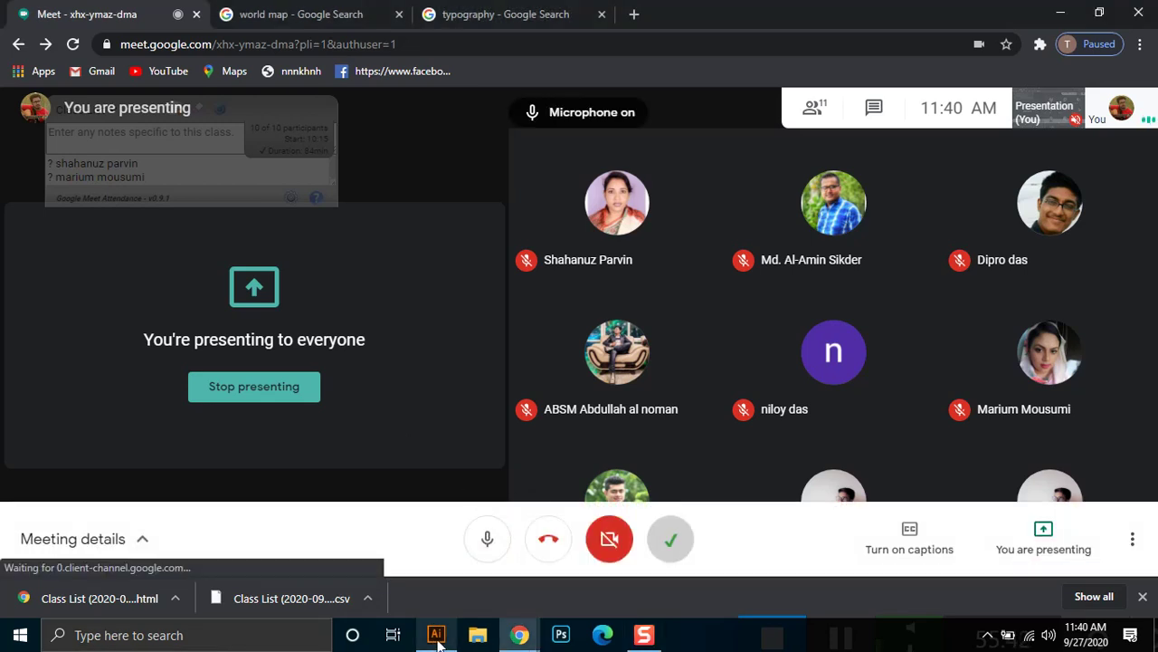
click(437, 634)
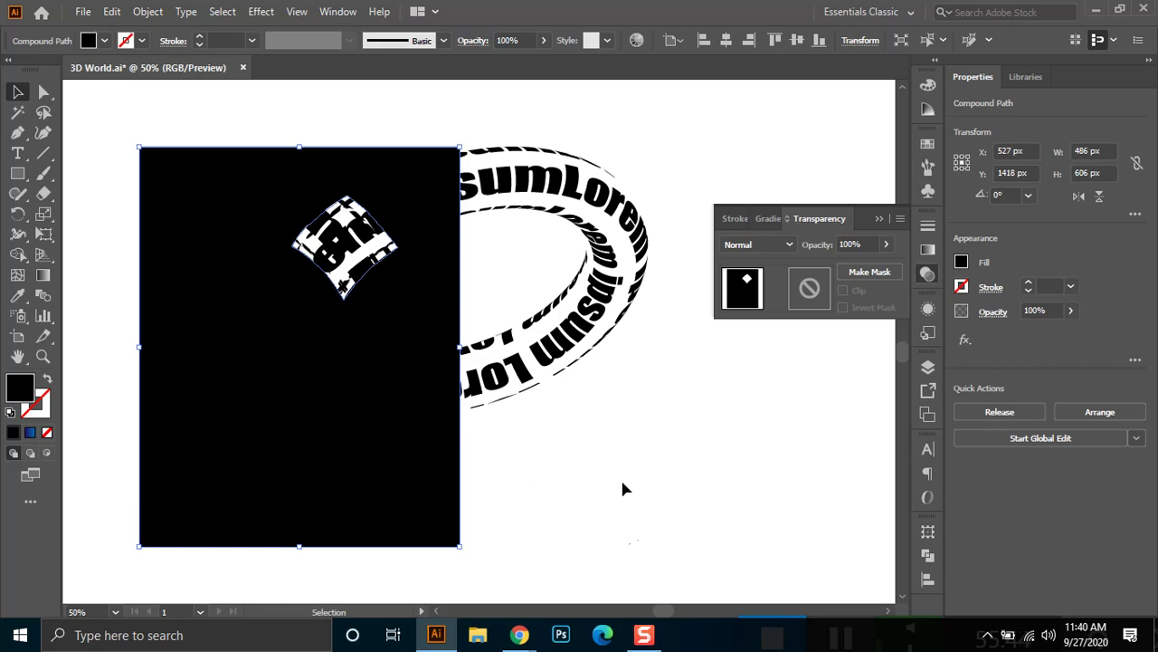
Undo the compound path and delete both the cyan rectangle and the black overlap shape covering the rings.
key(ctrl+z)
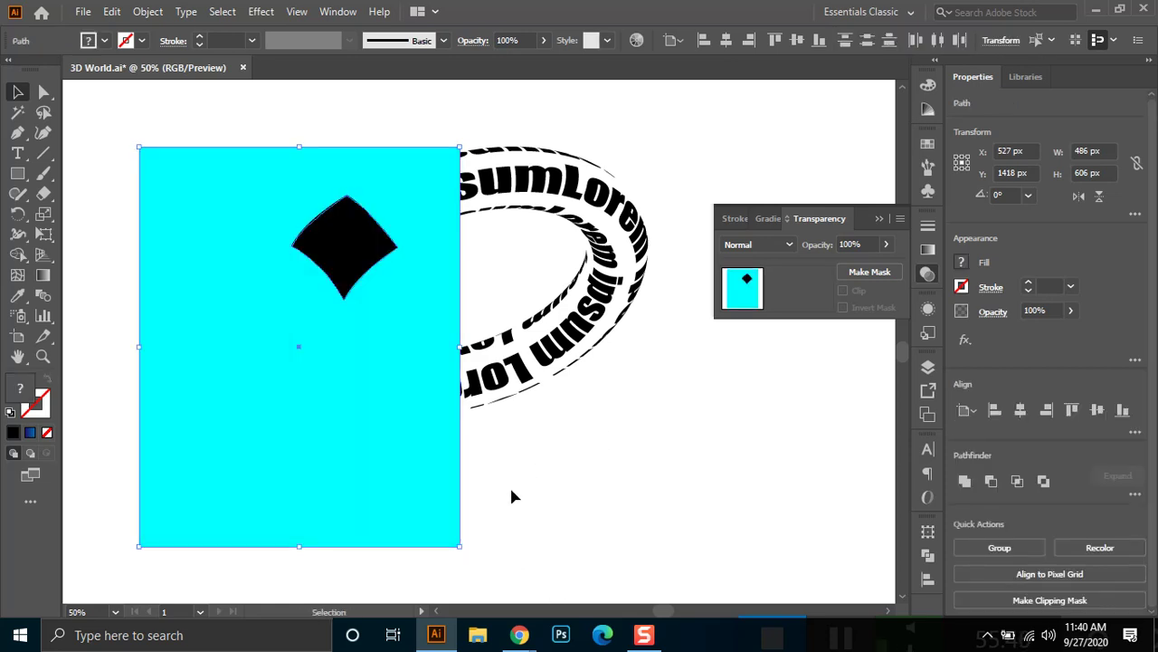
click(650, 480)
click(362, 331)
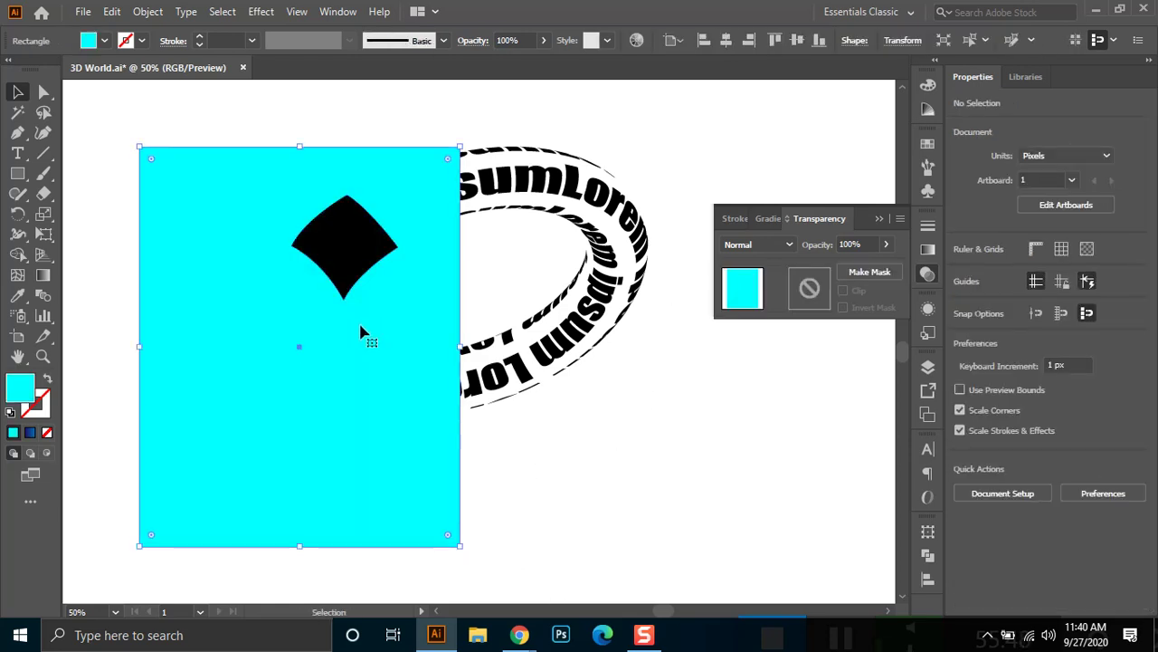
key(Delete)
click(368, 224)
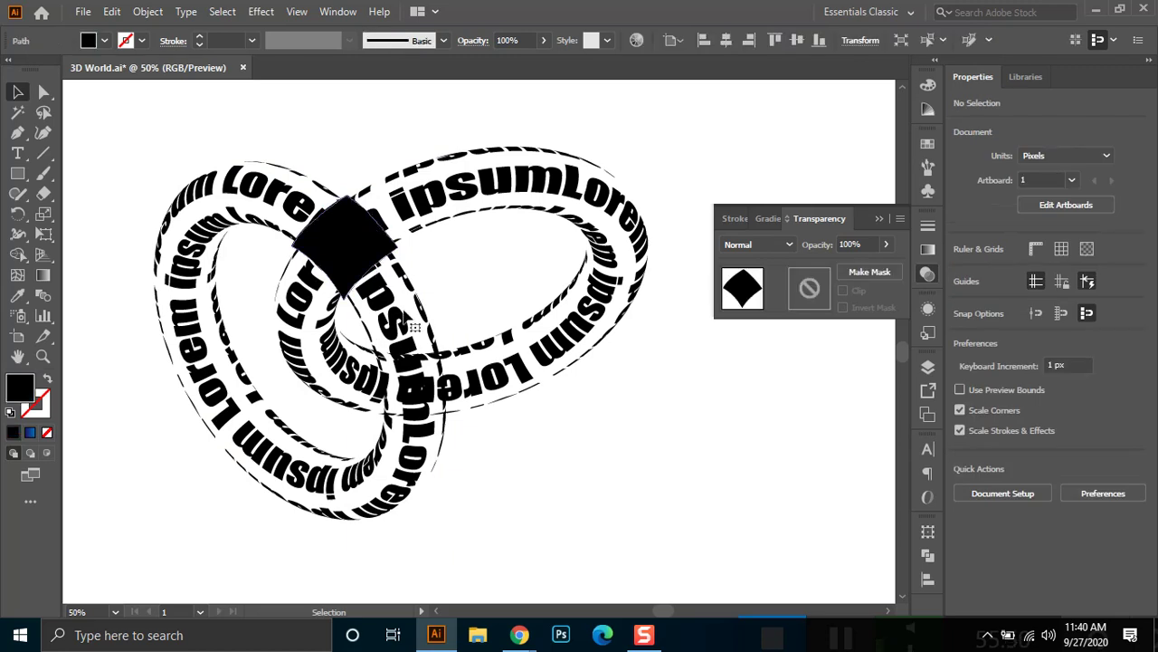
key(Delete)
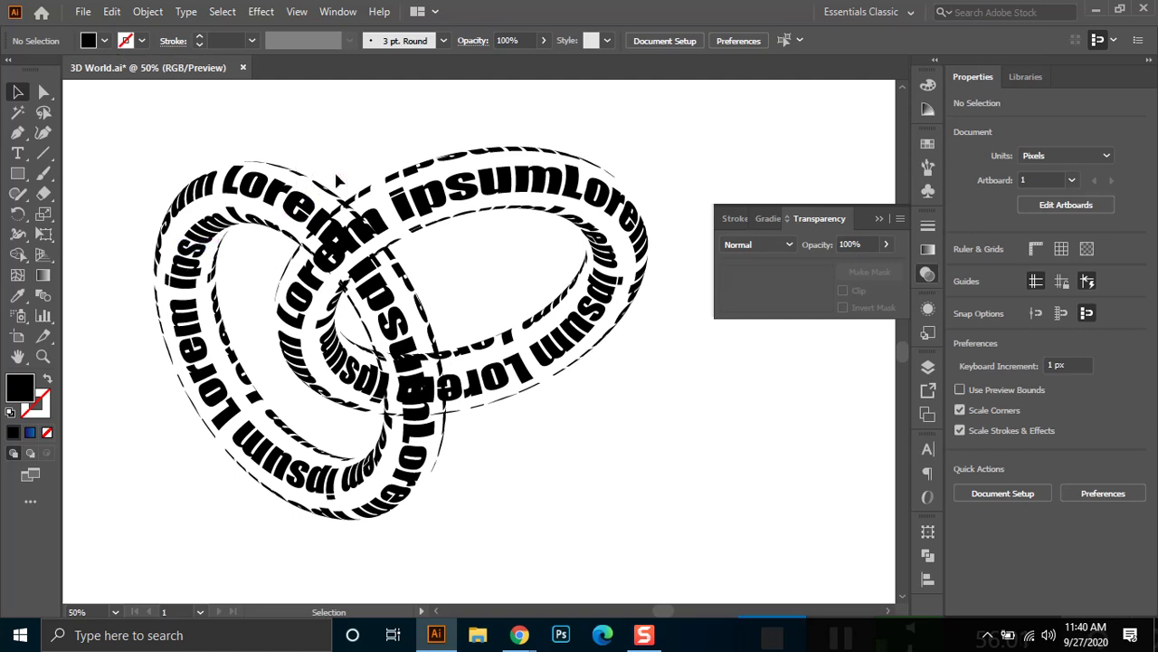
With the Pen tool, trace the upper crossing of the rings, following the horizontal ring's outer and inner curved edges.
click(19, 133)
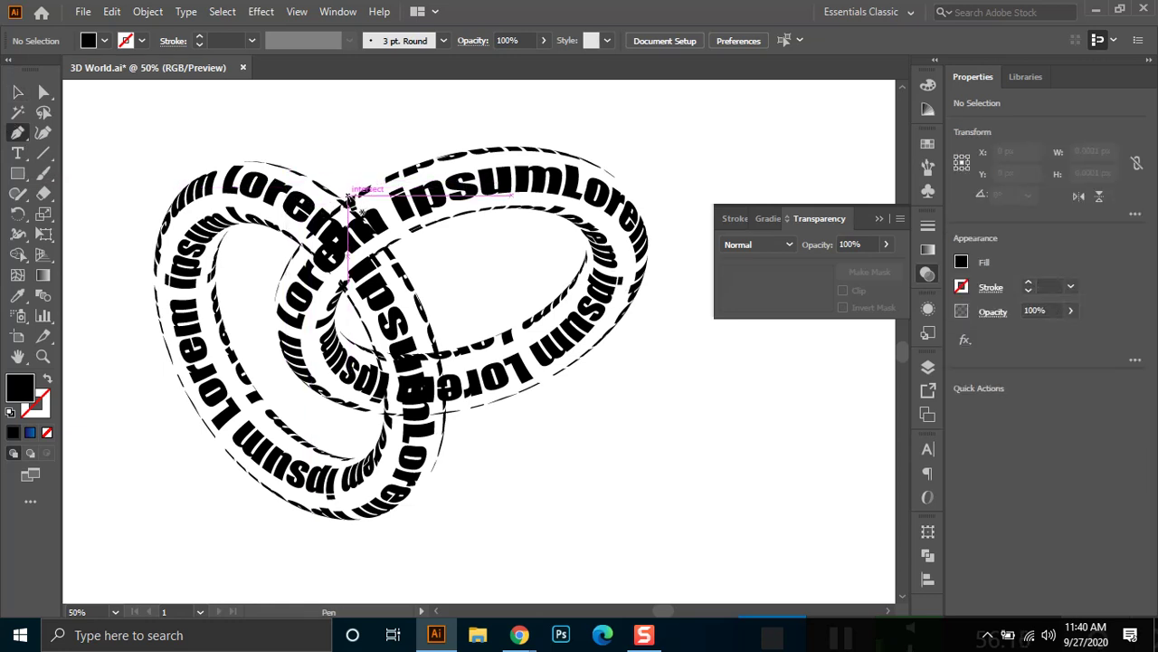
drag(349, 195, 276, 275)
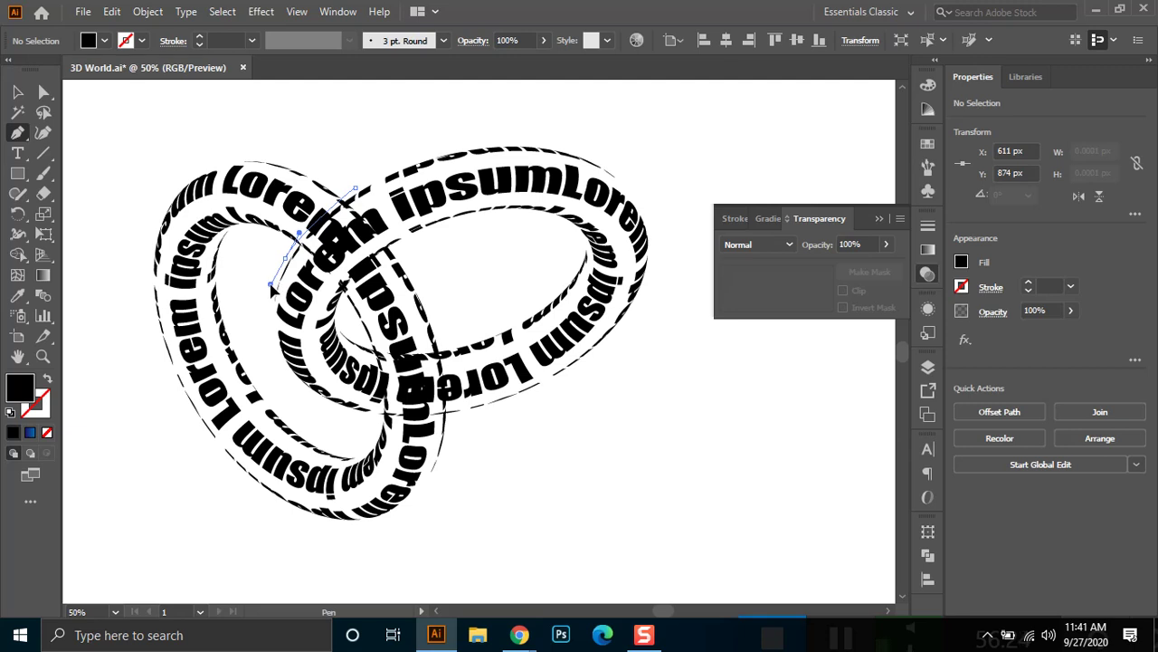
mouse_move(286, 258)
mouse_down()
mouse_move(312, 276)
mouse_move(288, 261)
mouse_up()
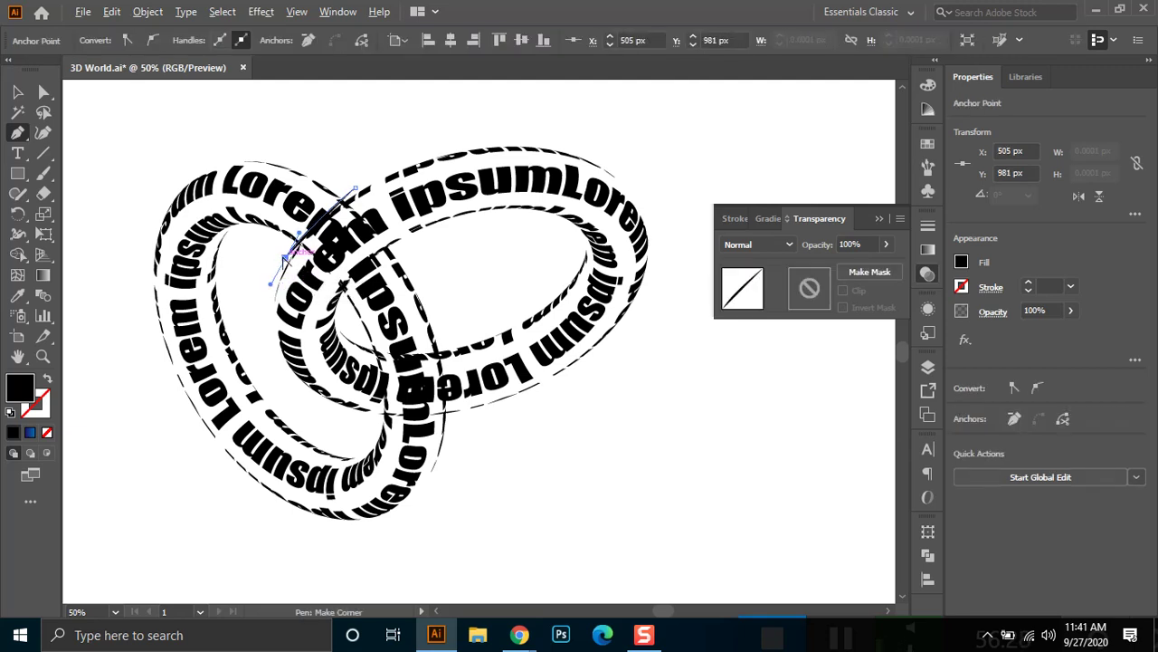
drag(288, 257, 396, 243)
Continue the path with straight segments loosely around the upright lettering ring, close it at its starting anchor and deselect it.
click(450, 321)
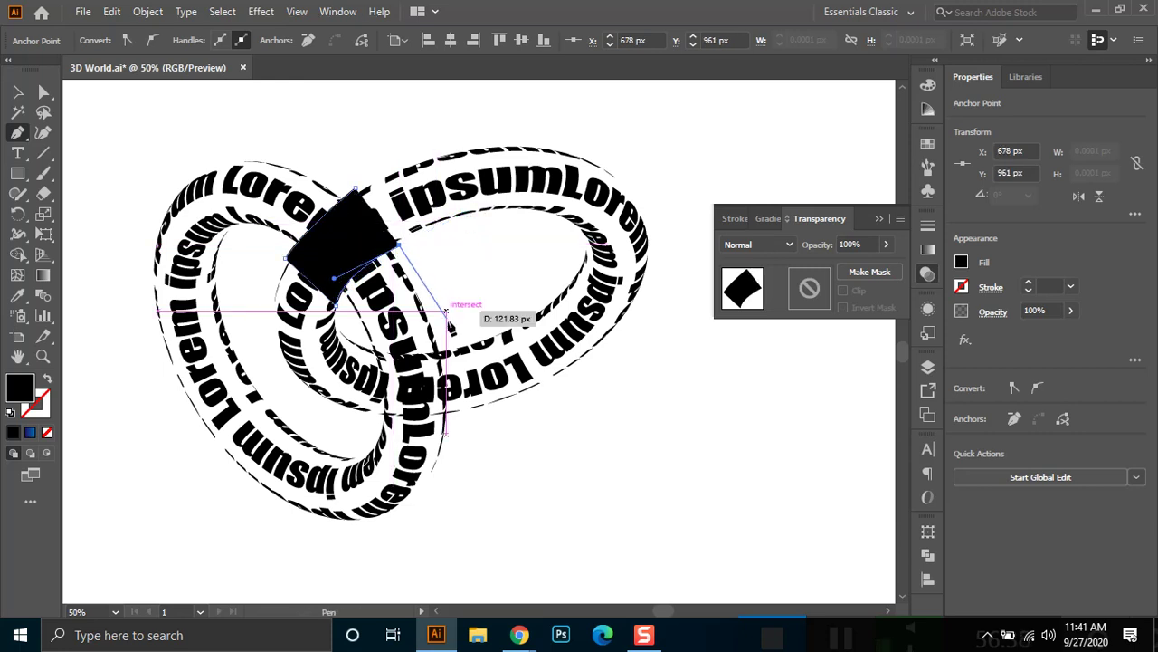
click(464, 471)
click(343, 572)
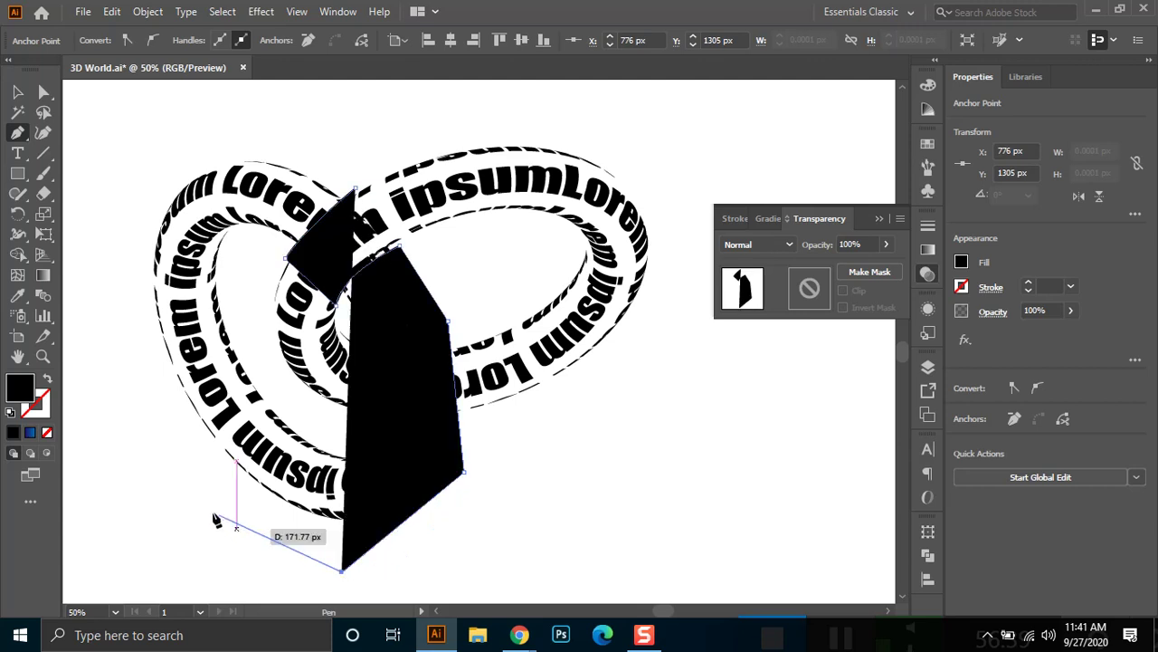
click(206, 509)
click(115, 342)
click(109, 220)
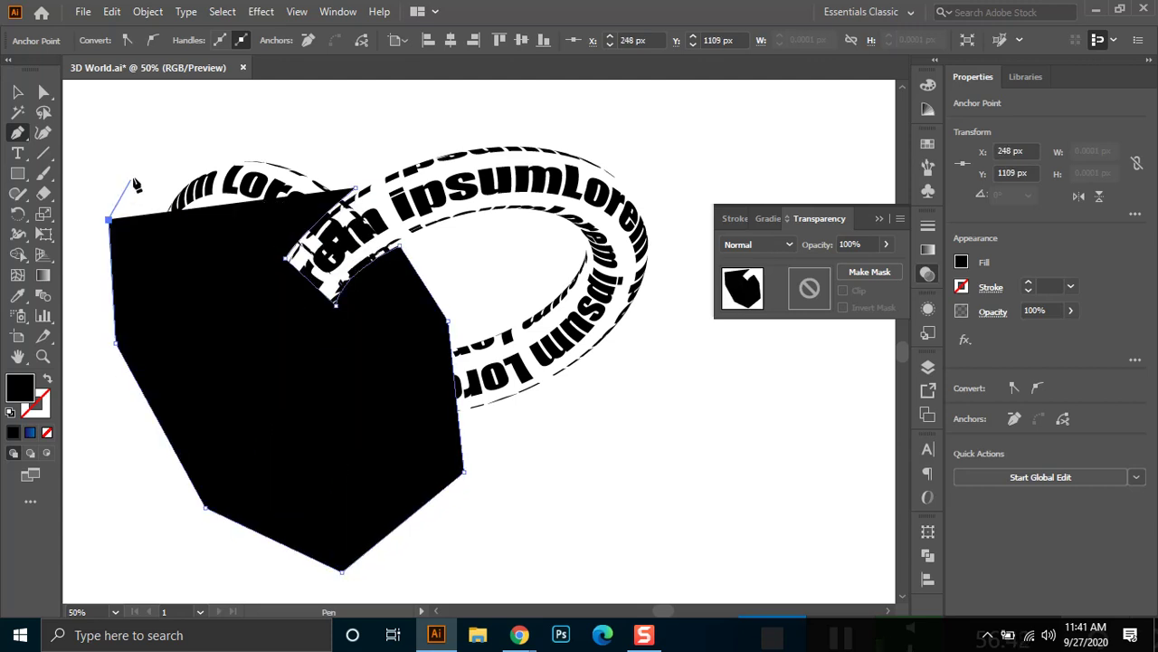
click(170, 146)
click(333, 120)
click(356, 189)
click(286, 258)
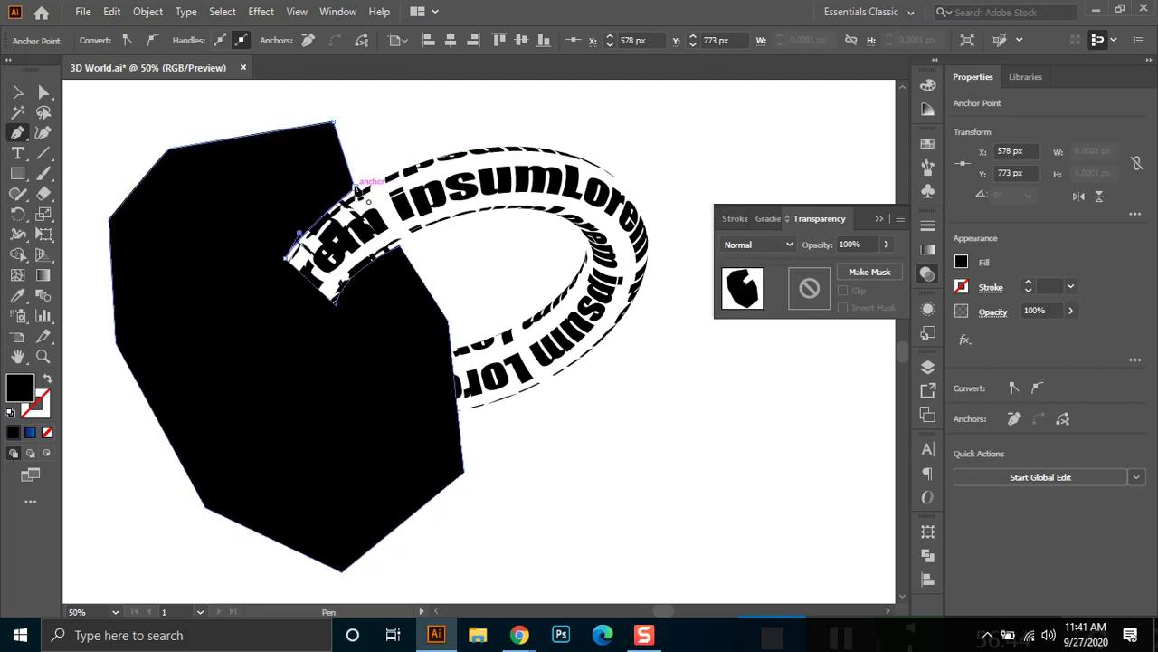
click(18, 91)
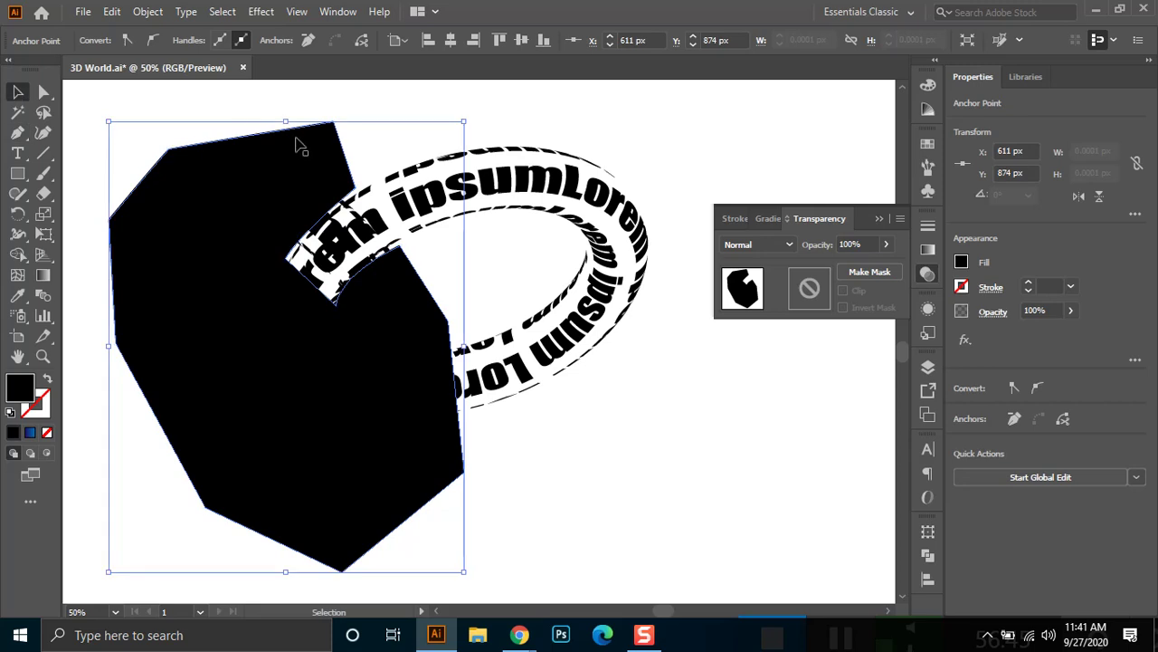
click(404, 106)
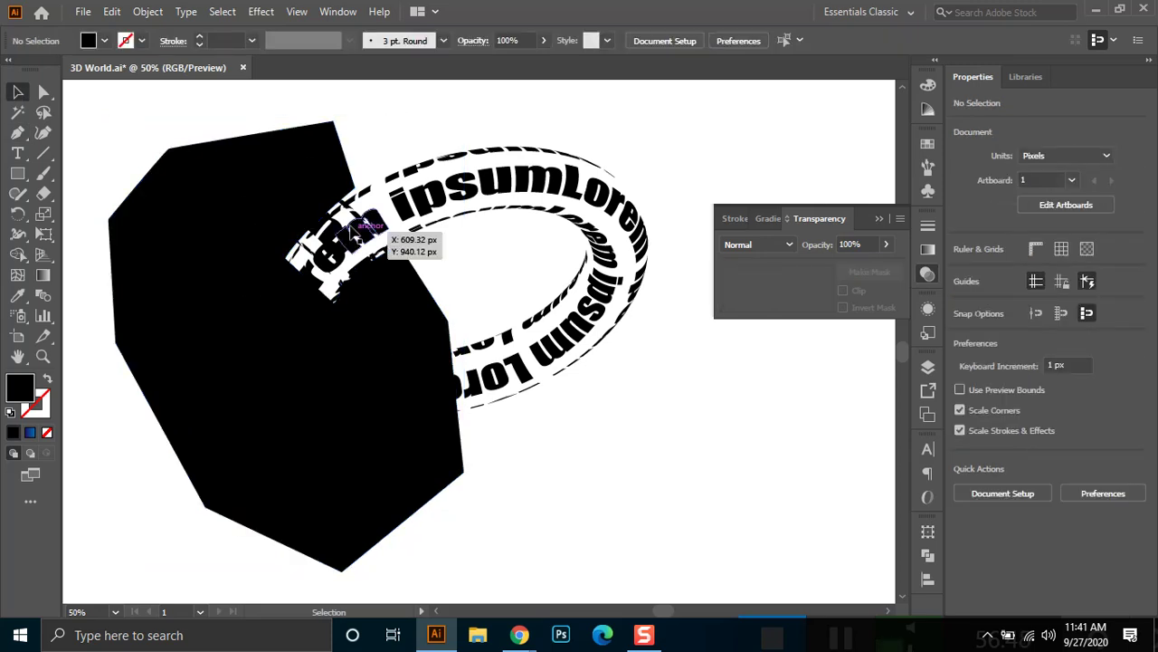
Set the fill of the notched shape around the upright ring to white.
click(189, 188)
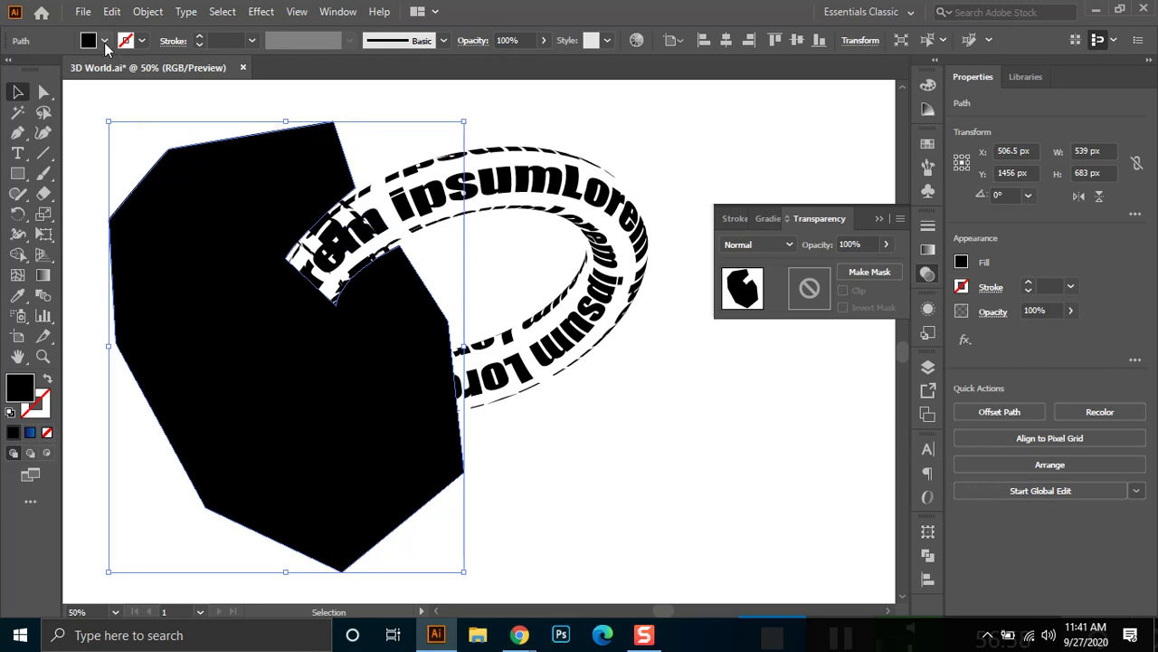
click(104, 41)
click(34, 70)
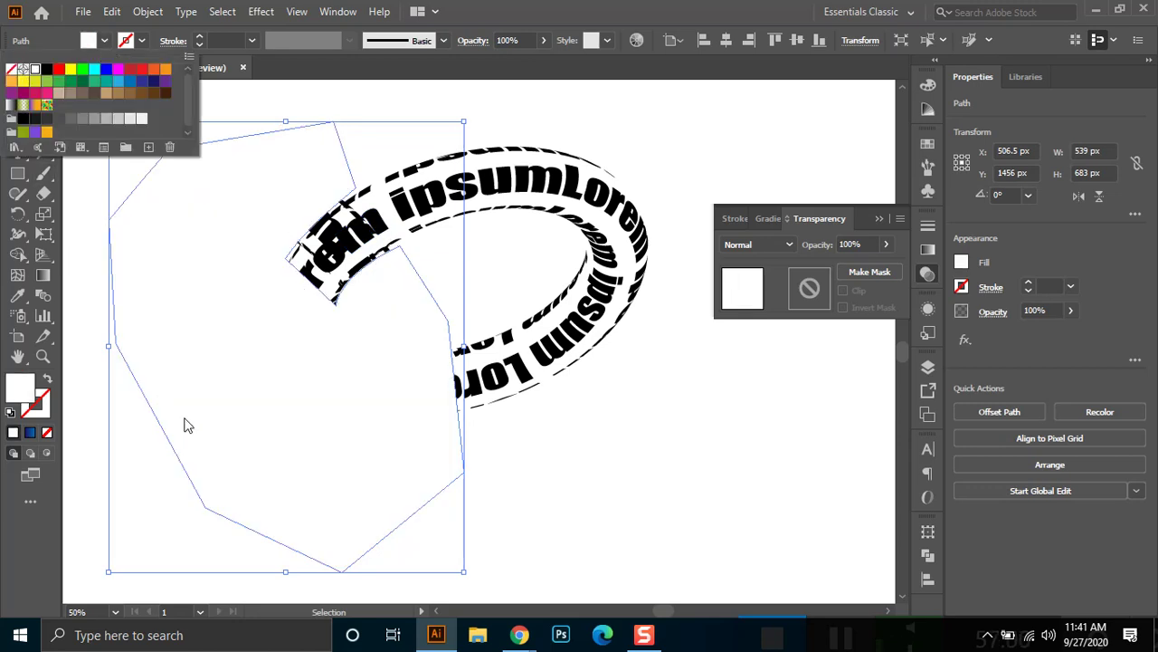
click(425, 103)
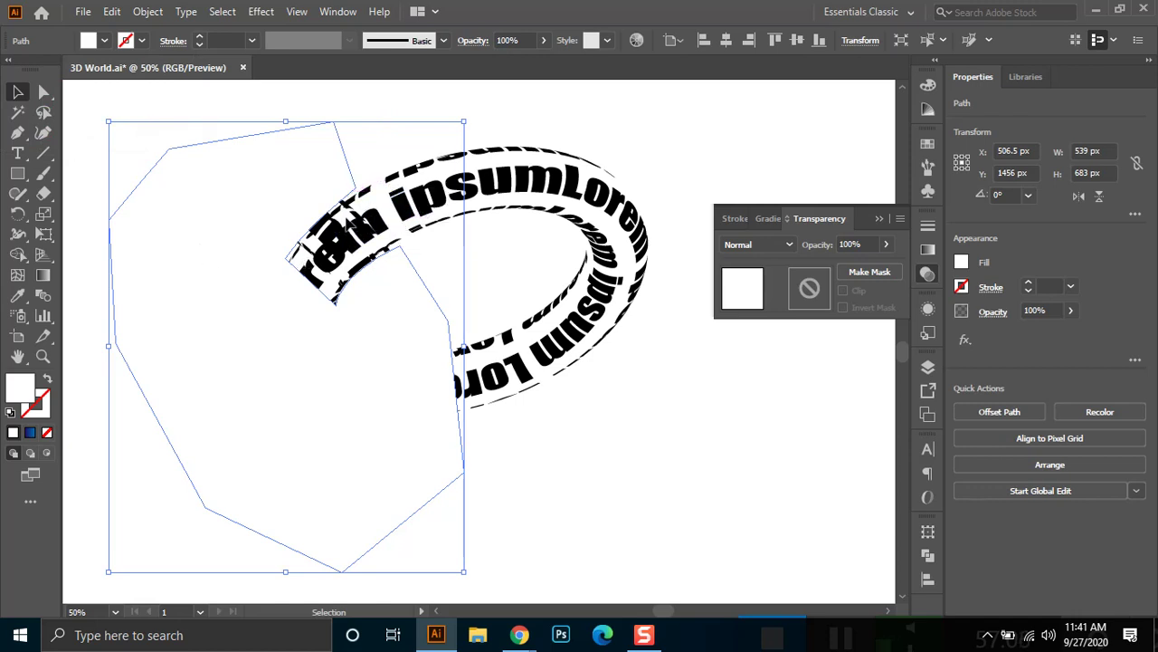
Select the white shape together with the upright lettering ring and make an opacity mask from them.
drag(232, 95, 168, 227)
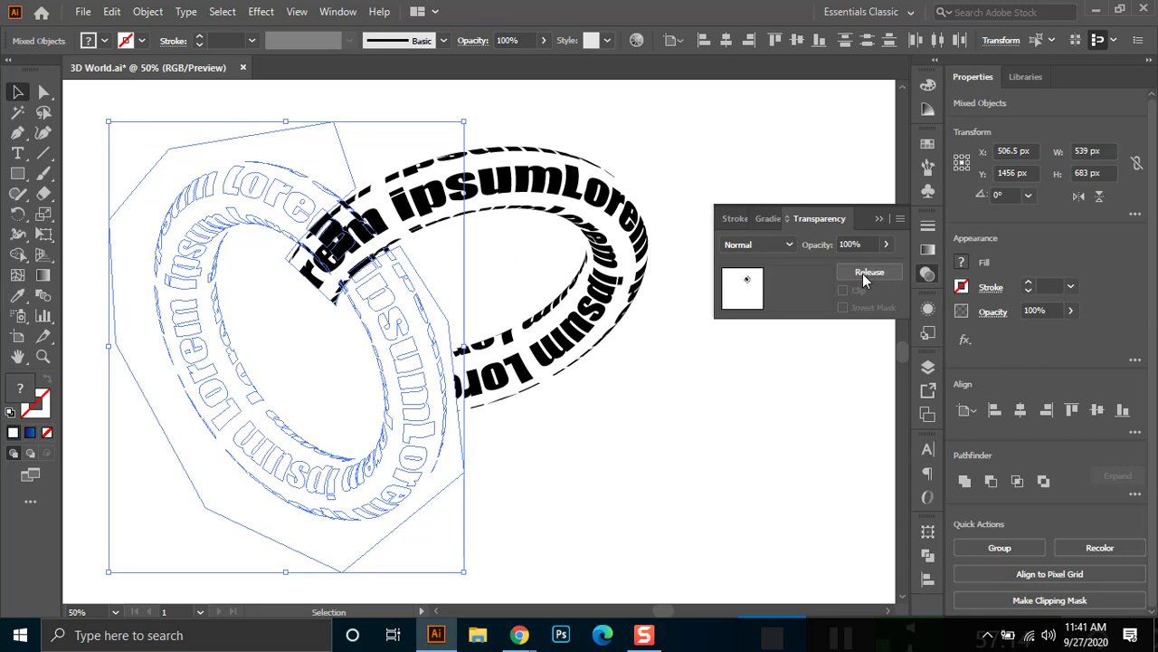
click(863, 273)
click(637, 504)
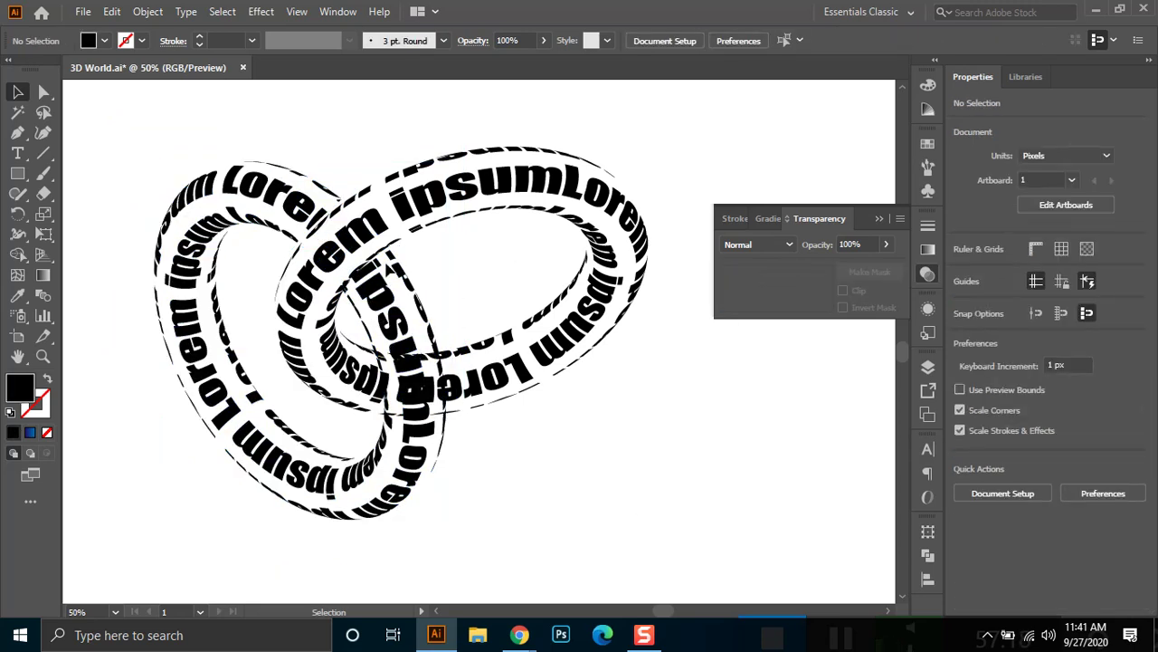
In the upright ring's opacity mask, move the notch's lower corner anchor to about X 591 px, Y 1059 px and return to the artwork.
click(390, 250)
click(817, 294)
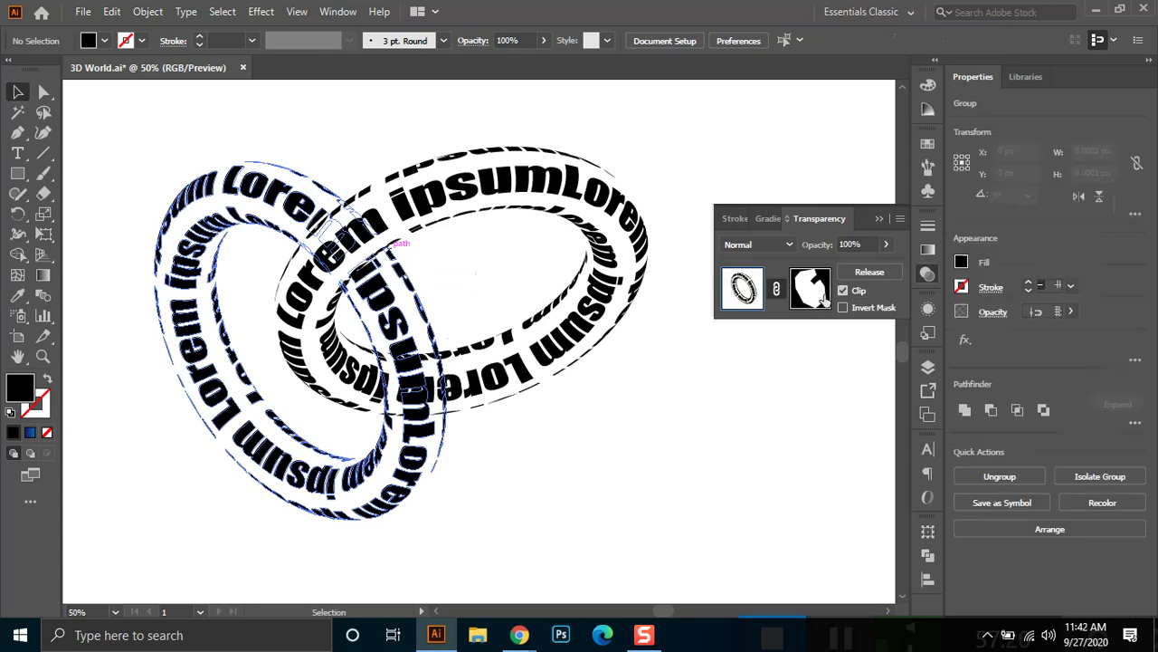
key(a)
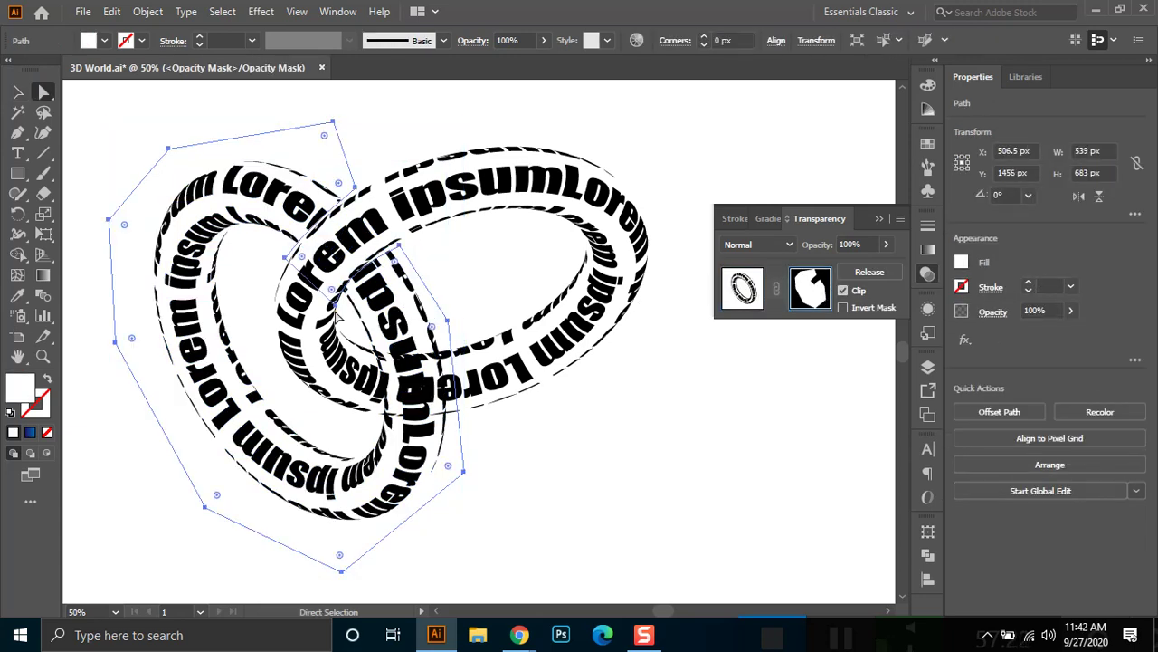
click(336, 308)
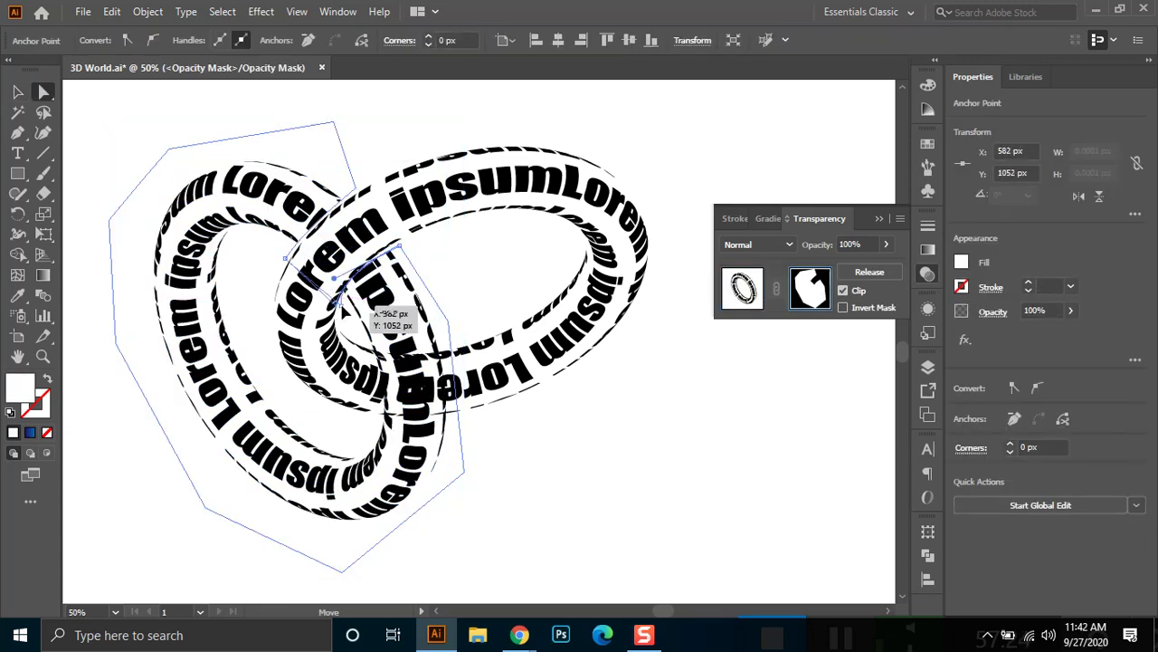
drag(343, 309, 346, 313)
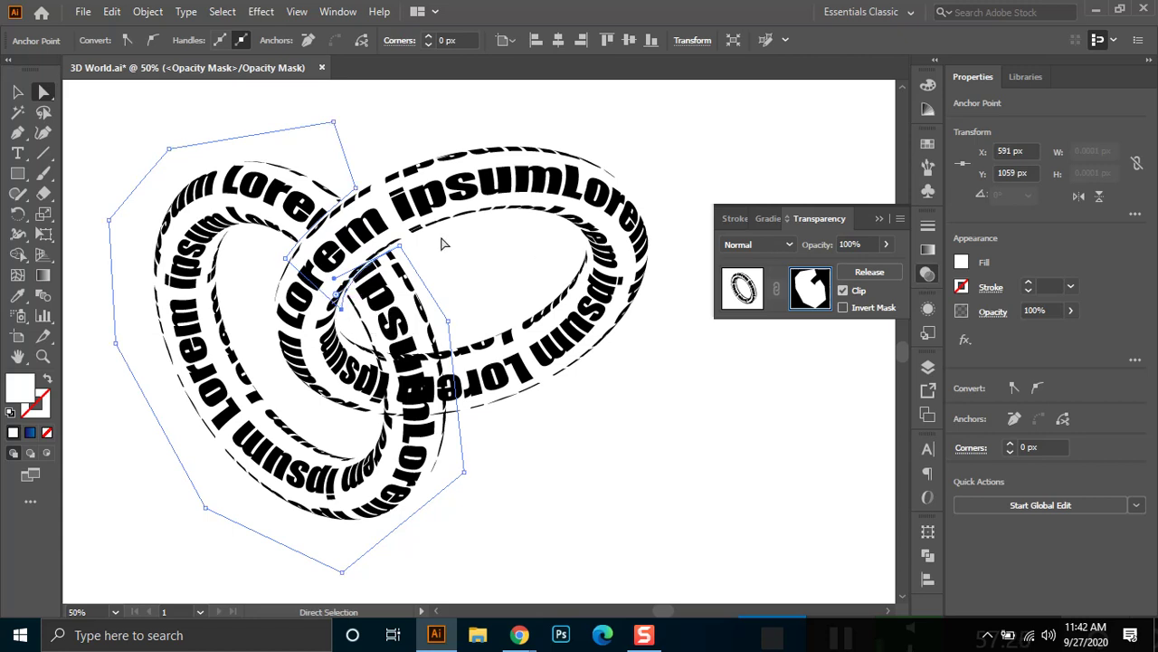
click(401, 244)
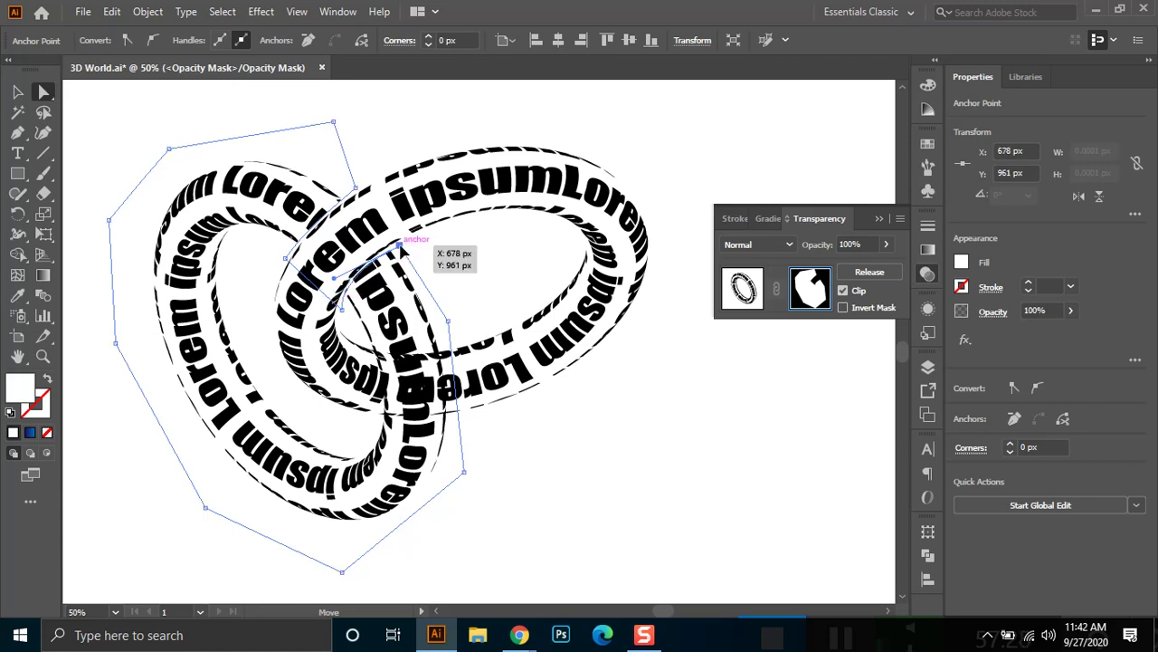
click(467, 286)
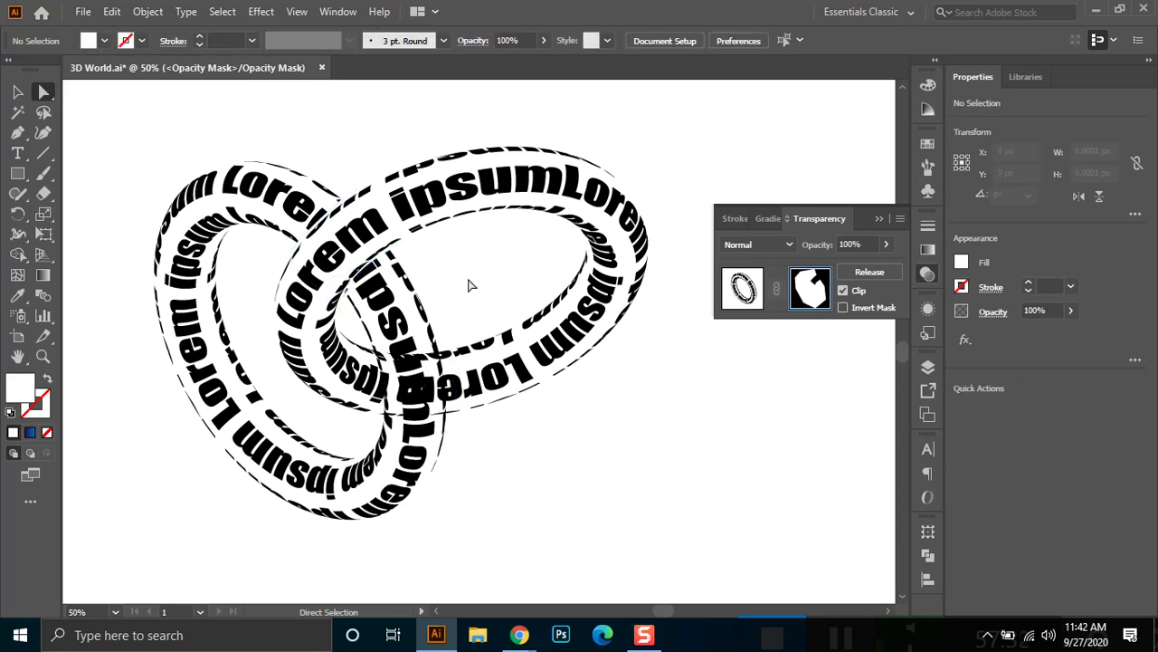
click(735, 310)
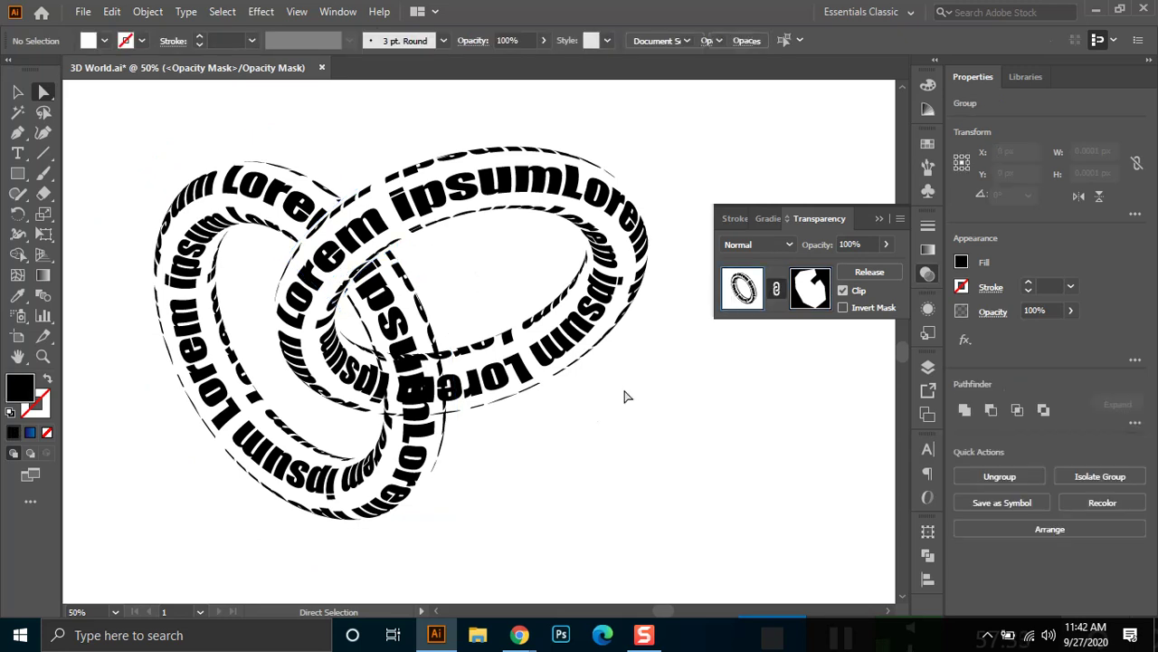
click(580, 416)
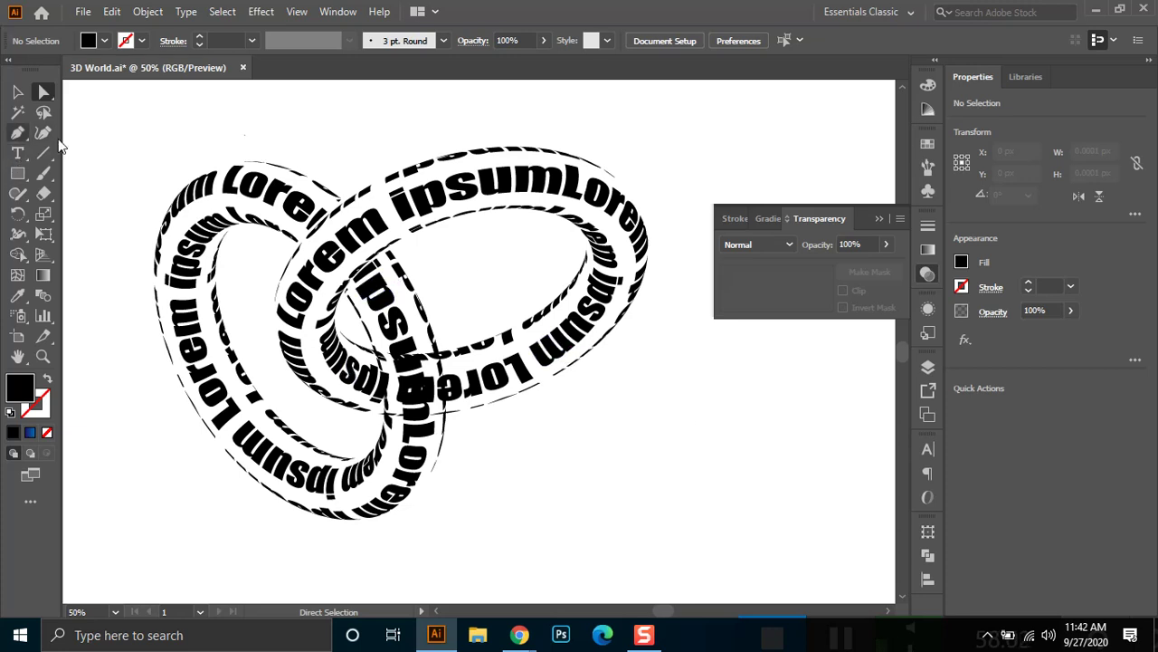
key(v)
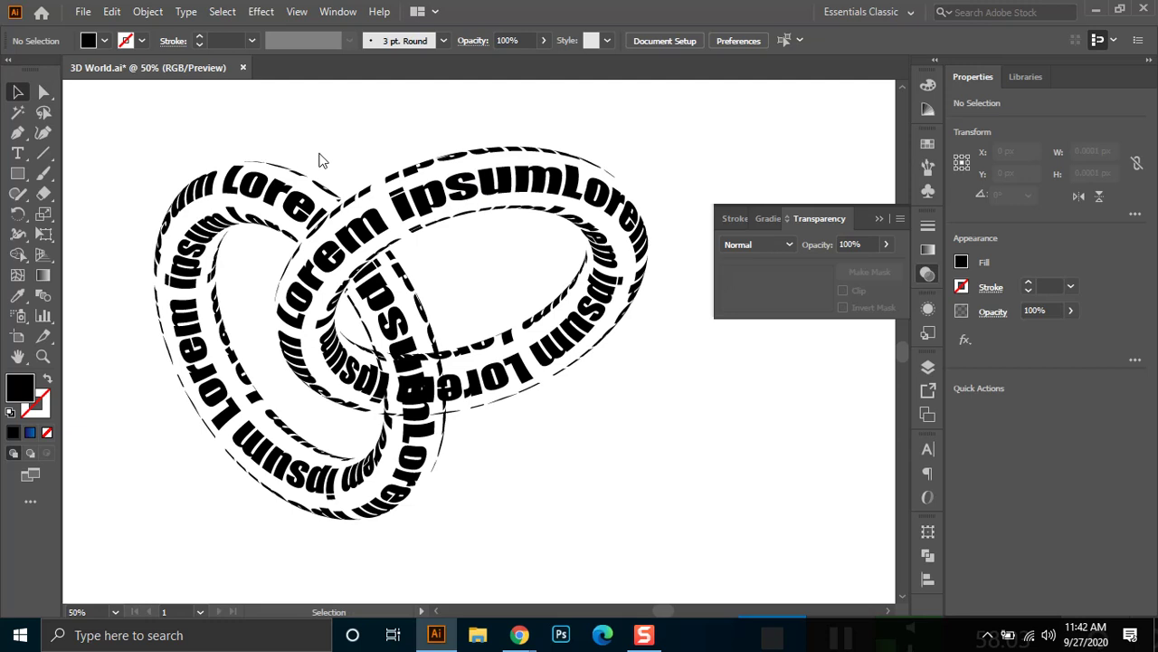
click(514, 224)
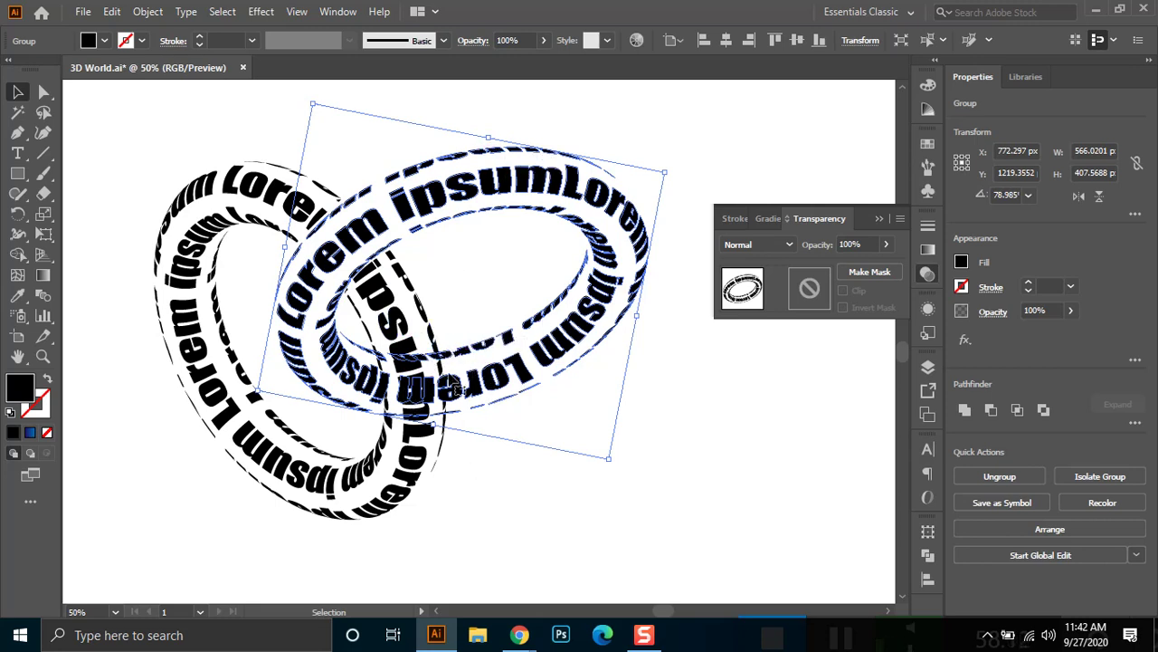
click(480, 527)
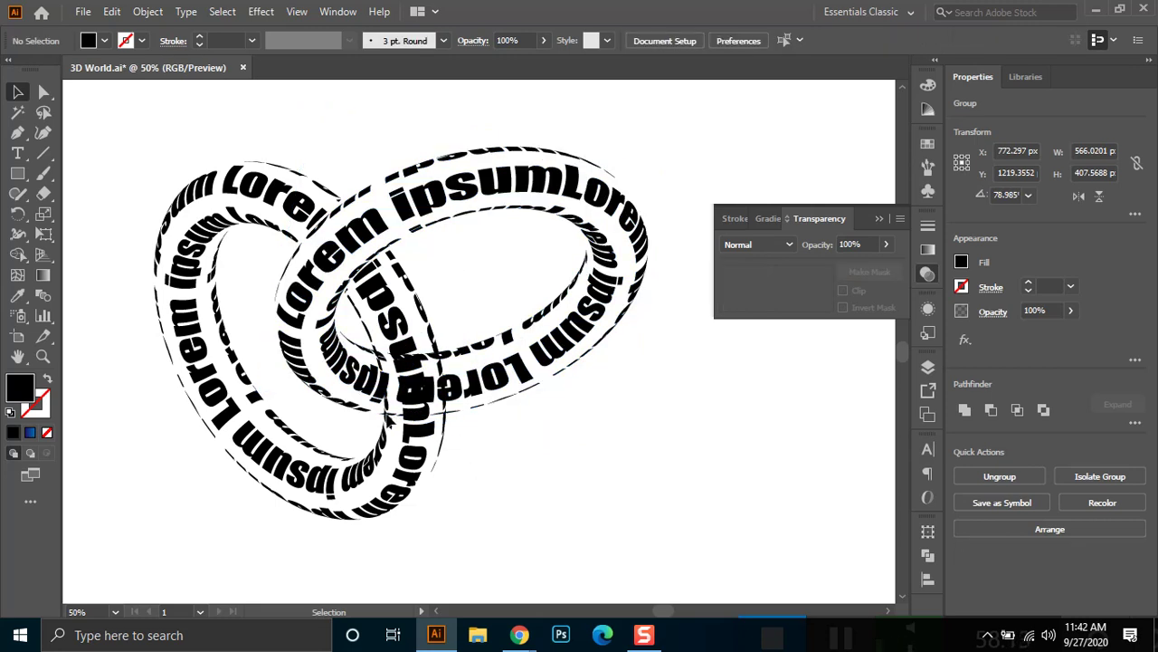
With the Pen tool, start a path at the lower crossing with a curve following the upright ring's inner edge.
click(17, 132)
click(369, 344)
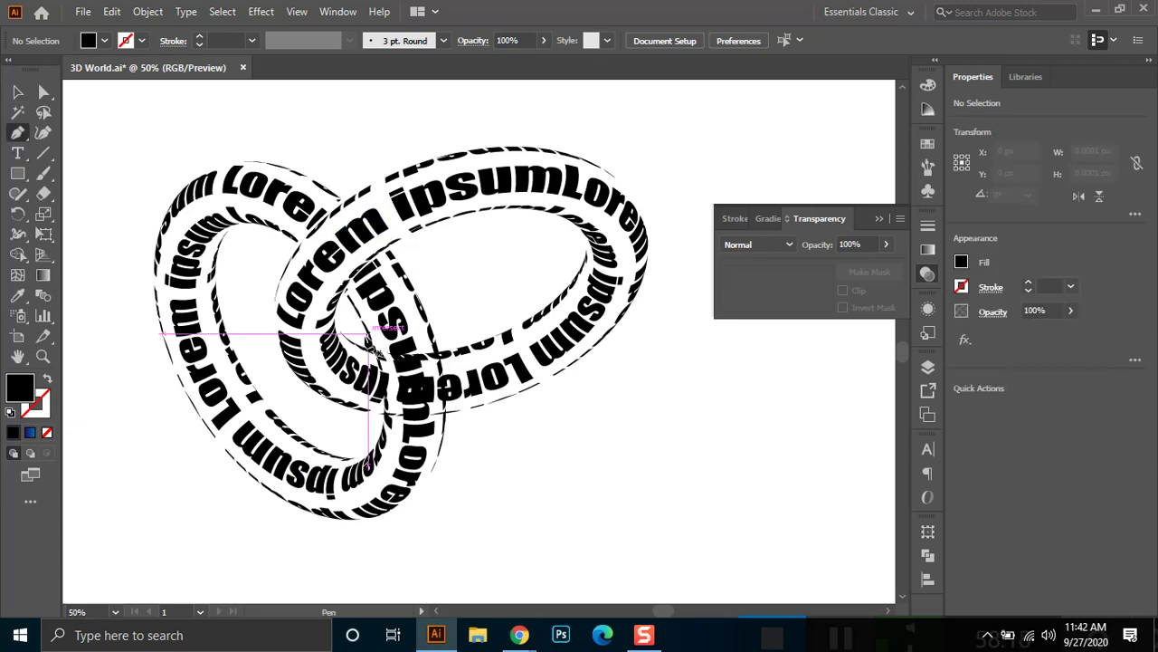
click(369, 344)
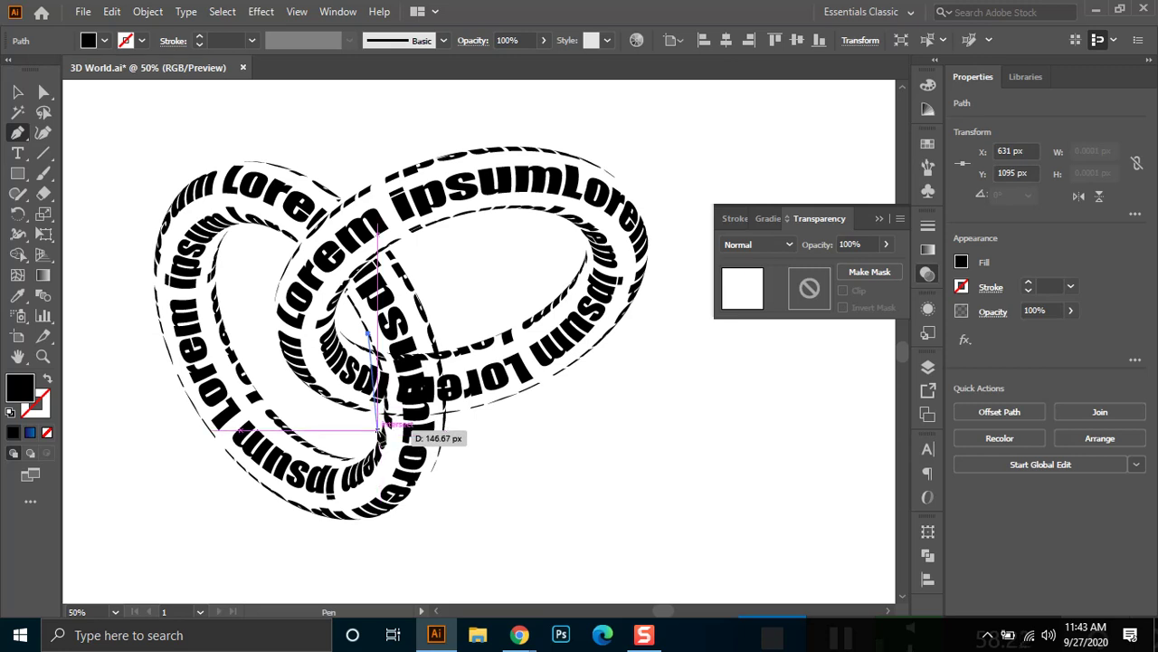
click(381, 422)
drag(373, 438, 371, 465)
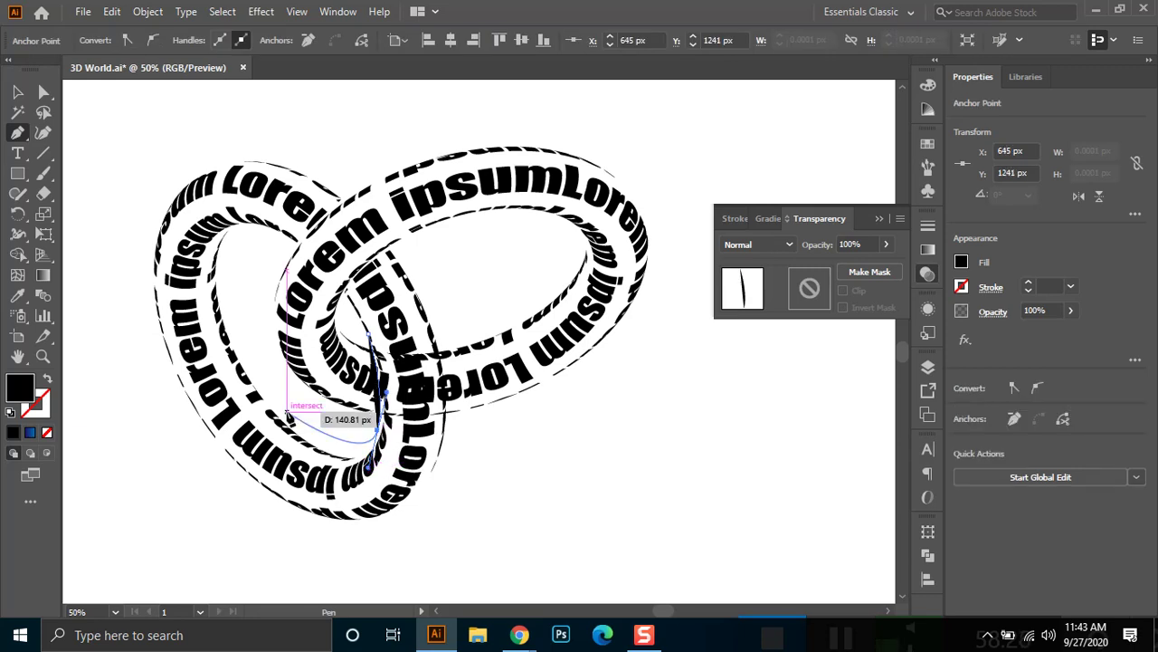
Continue the path with straight segments around the outside of the tilted ring, ending below the crossing at about X 757 px, Y 1229 px.
click(286, 409)
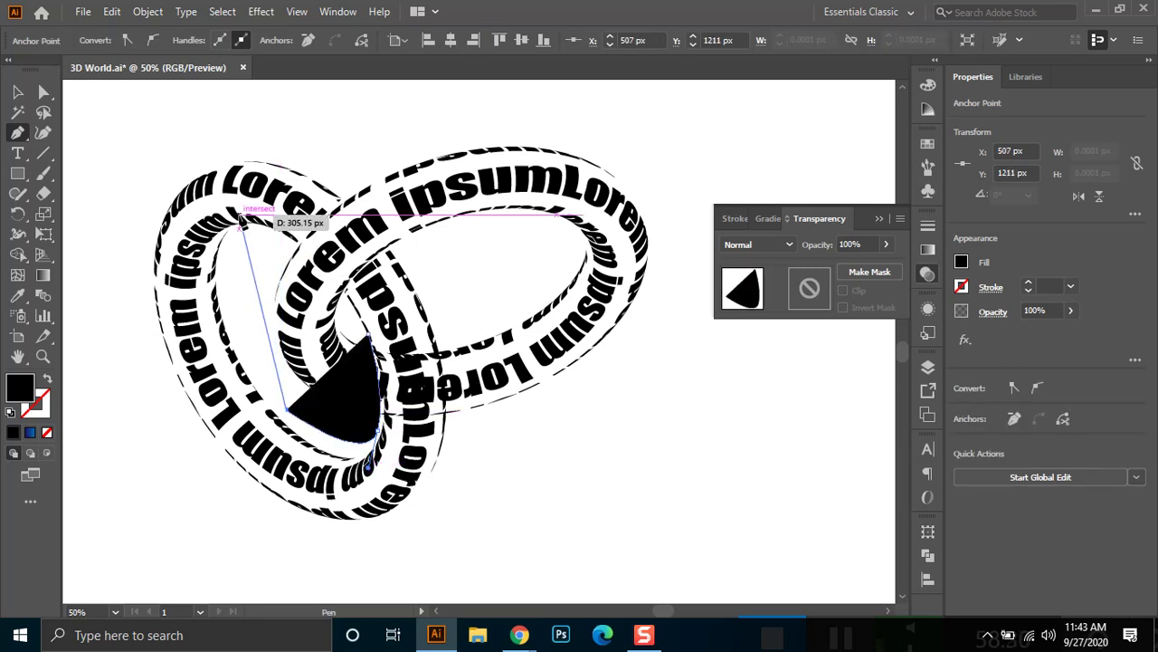
drag(291, 188, 638, 117)
click(638, 117)
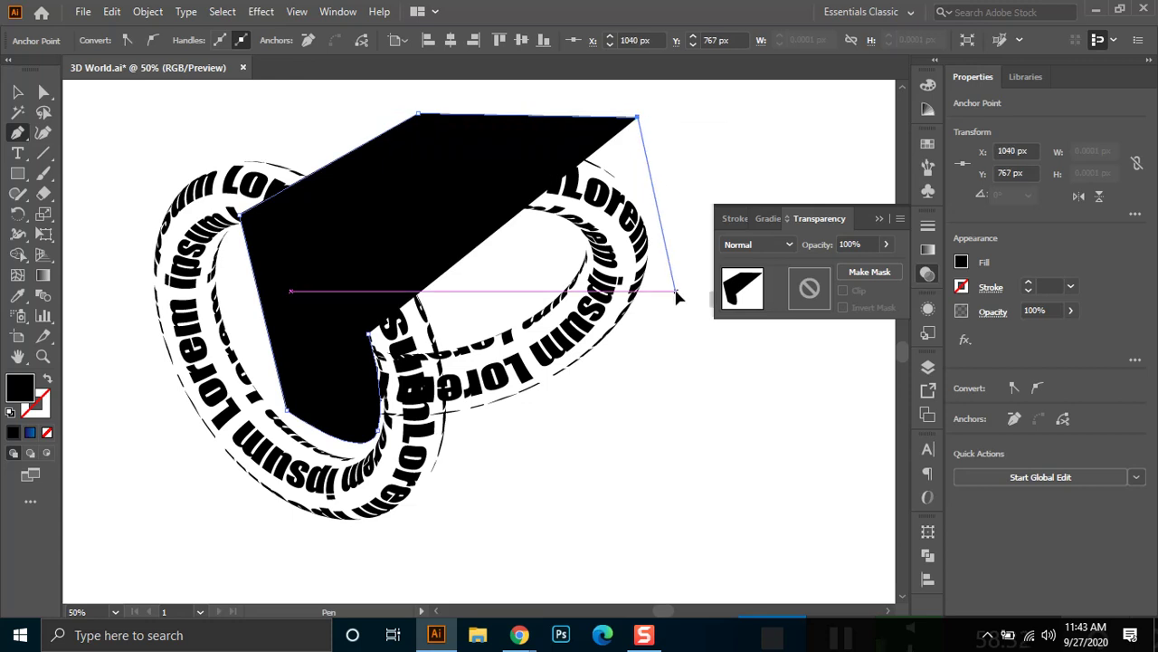
click(674, 291)
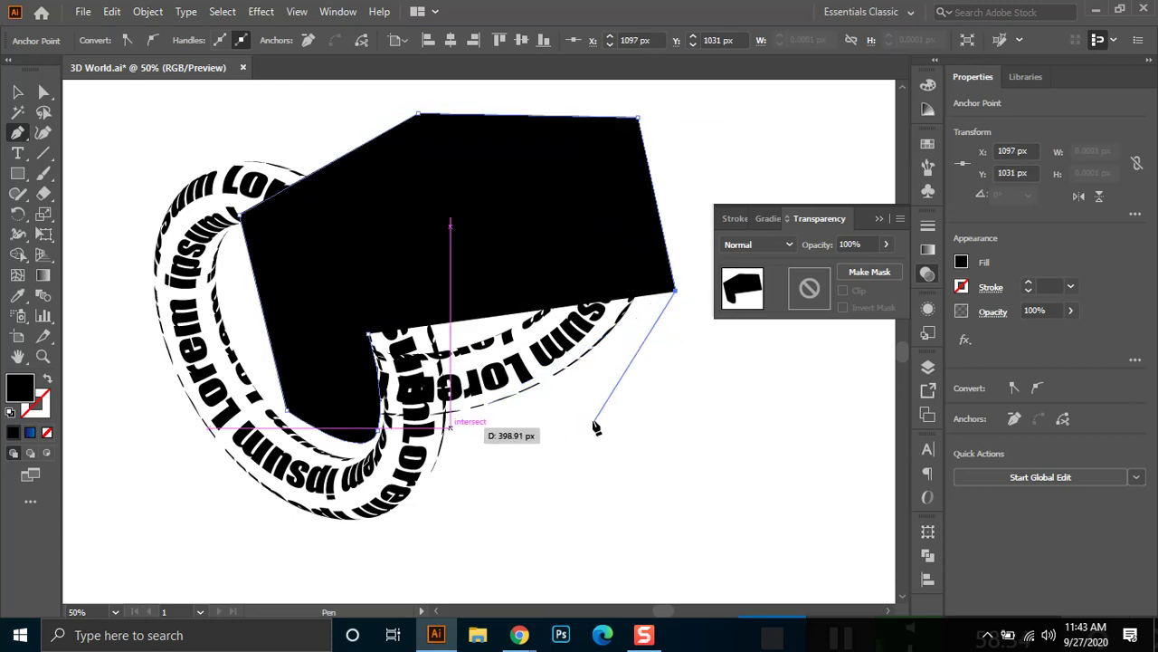
click(563, 416)
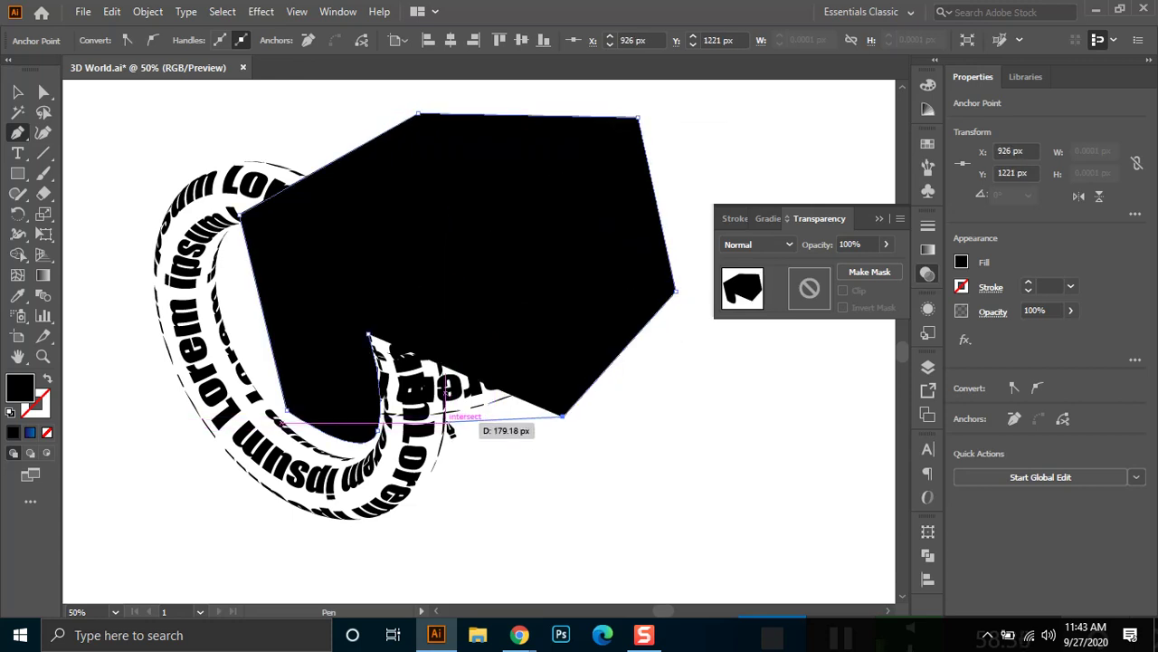
click(451, 419)
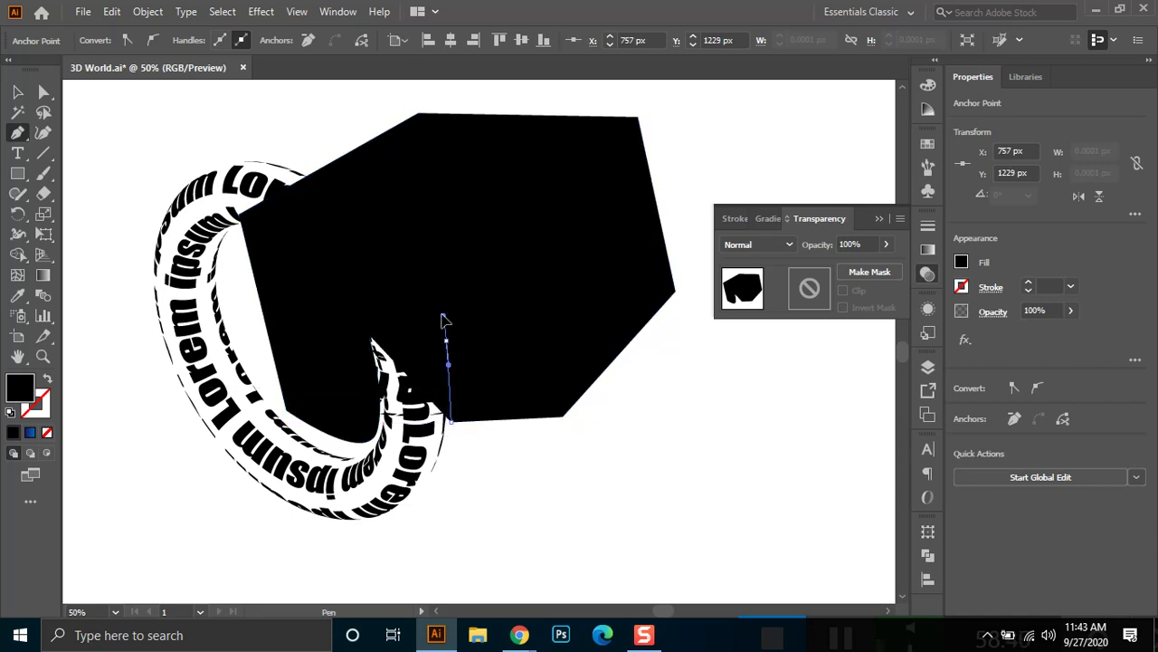
Curve the path up the upright ring's outer edge to about X 744 px, Y 1099 px and close it at the starting anchor.
click(444, 320)
key(a)
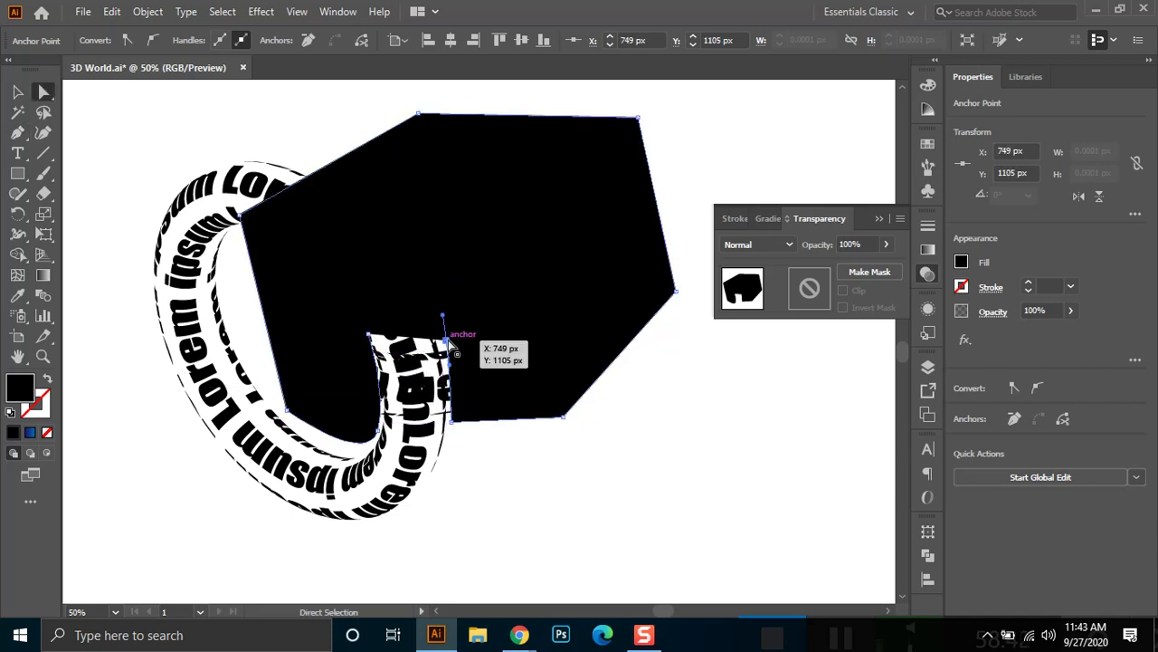
drag(447, 338, 445, 335)
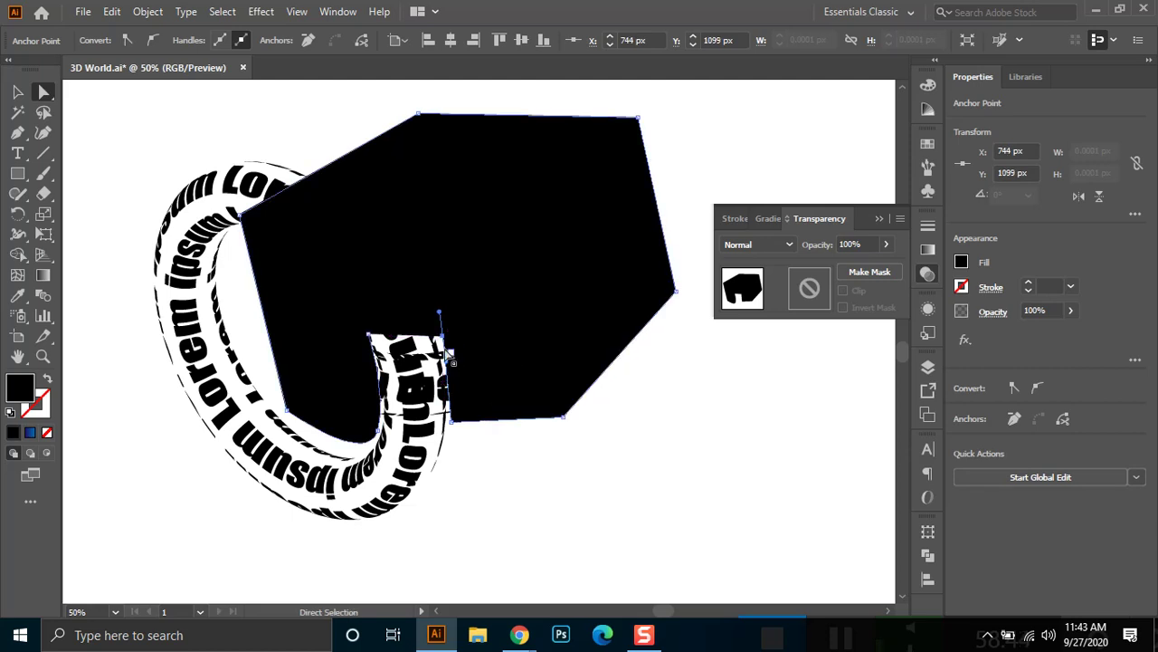
key(p)
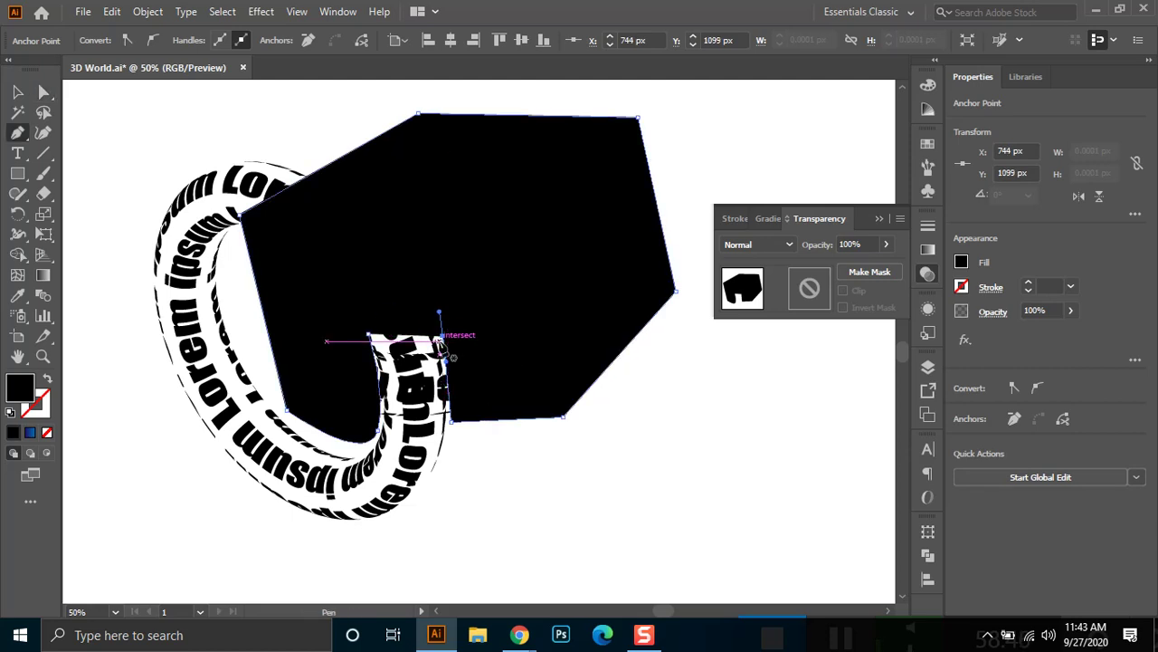
drag(443, 342, 382, 335)
Move the notch's upper outer corner to about X 737 px, Y 1099 px and bend its side to follow the upright ring's edge.
key(a)
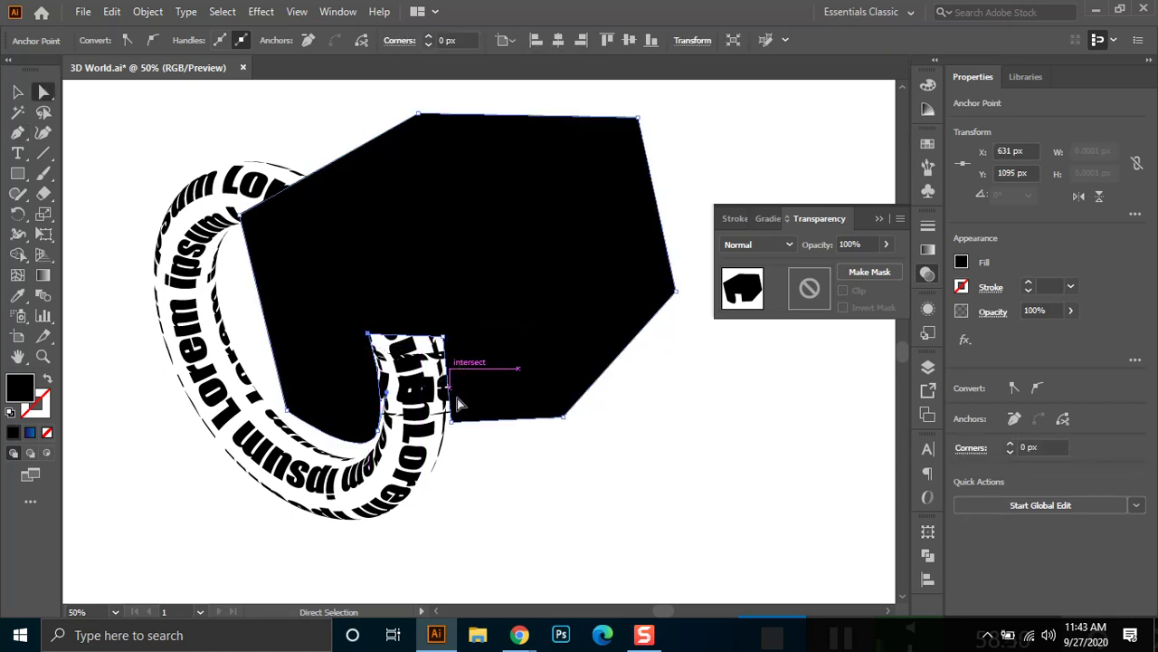
scroll(453, 432, up, 1)
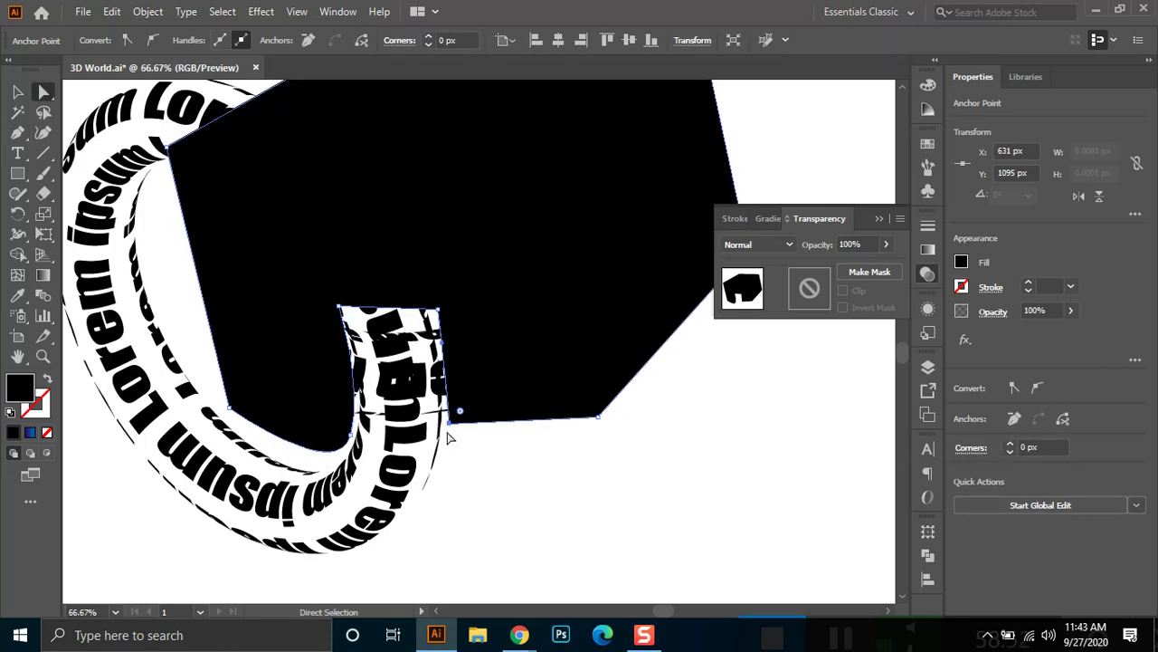
click(449, 422)
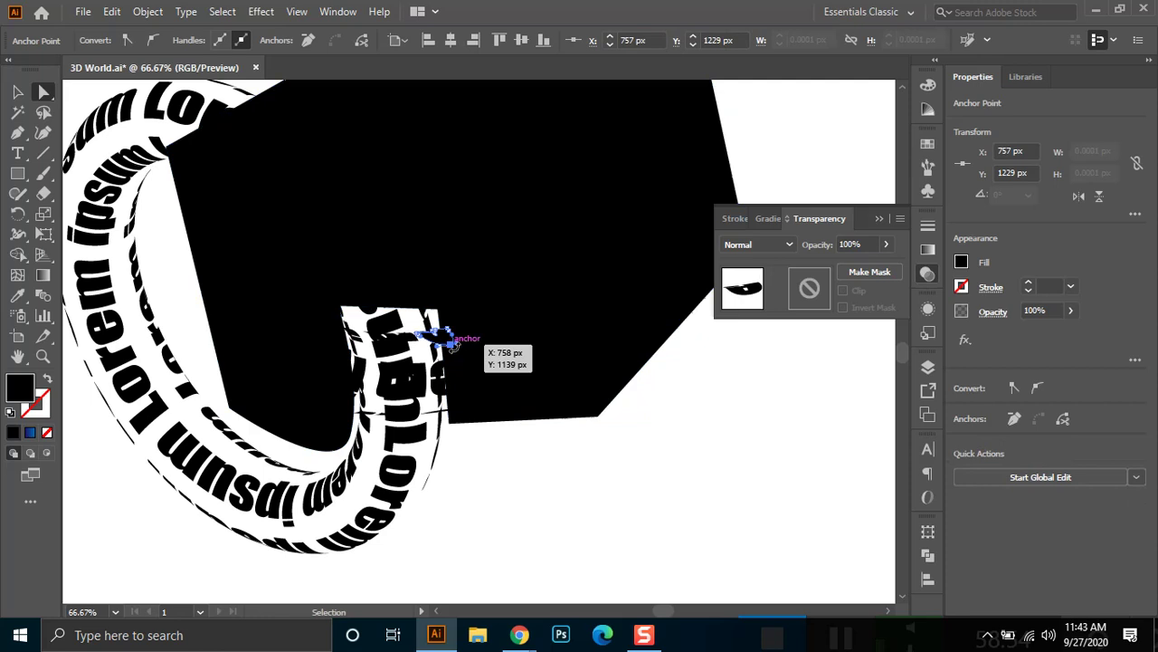
drag(415, 319, 460, 354)
click(437, 309)
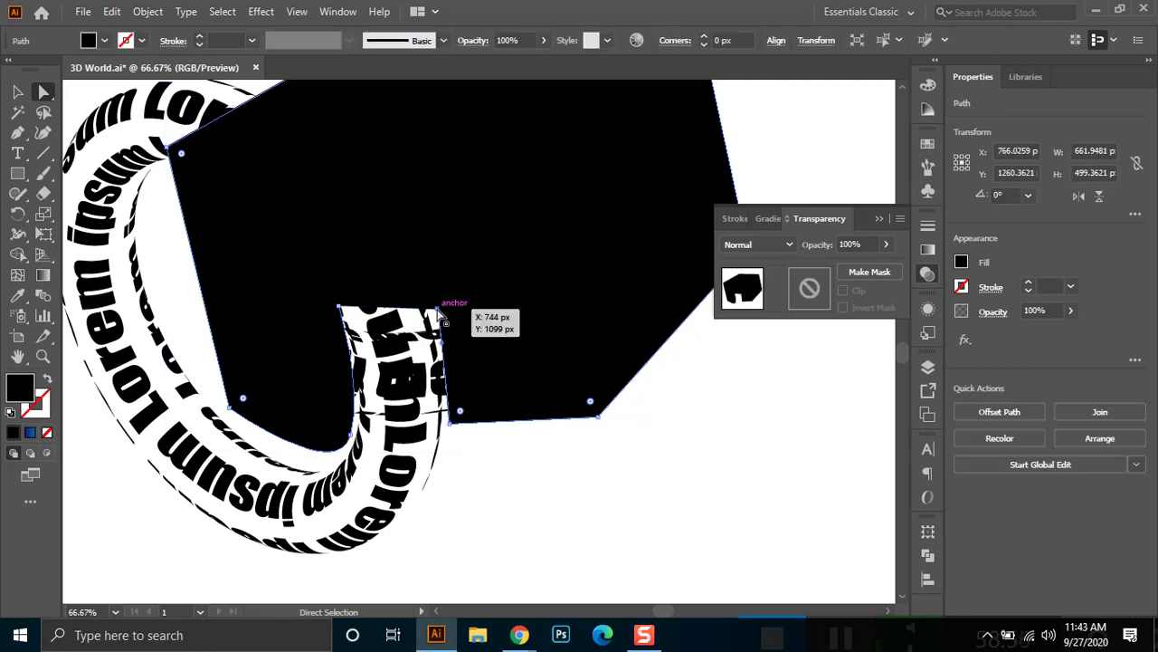
key(p)
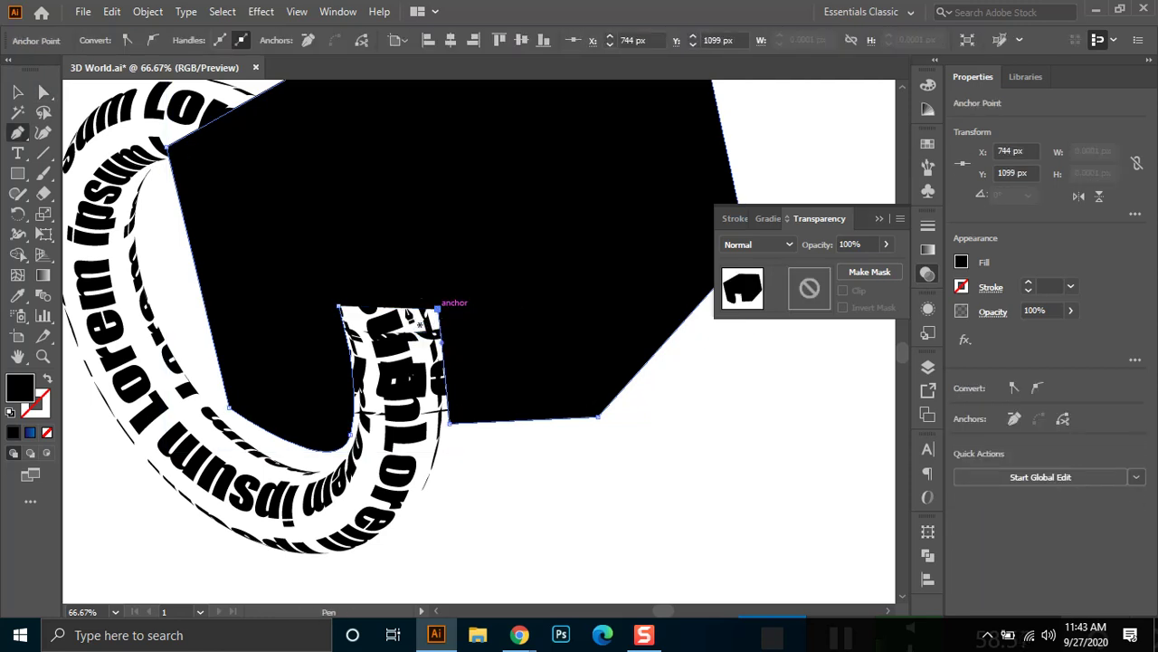
click(338, 307)
click(439, 311)
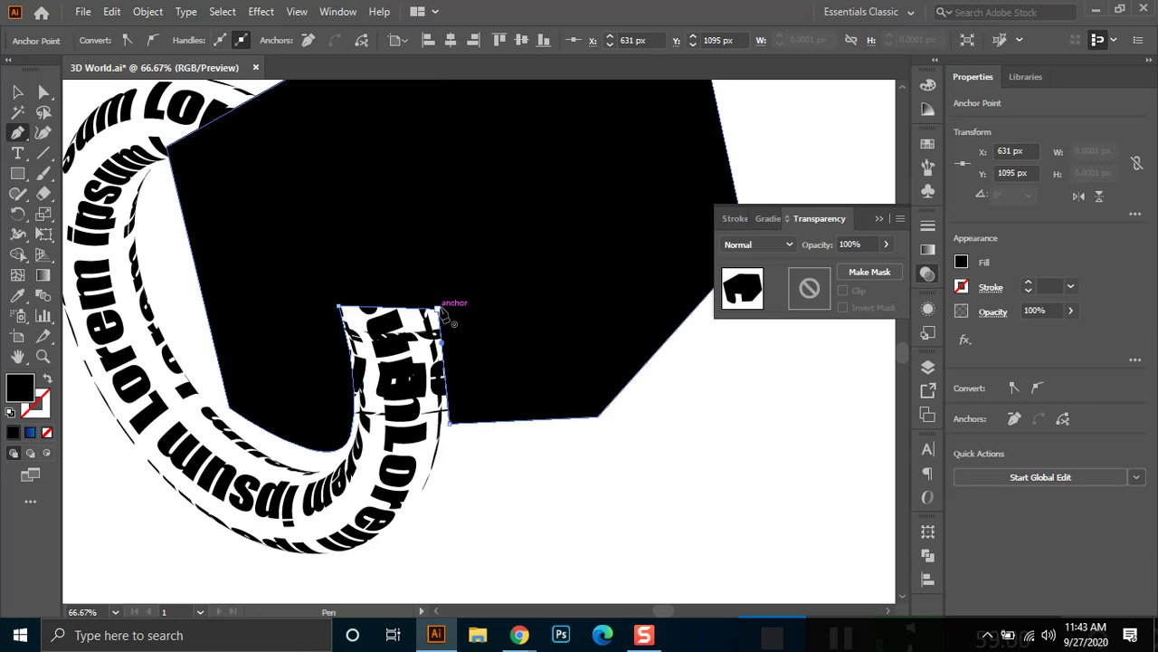
key(a)
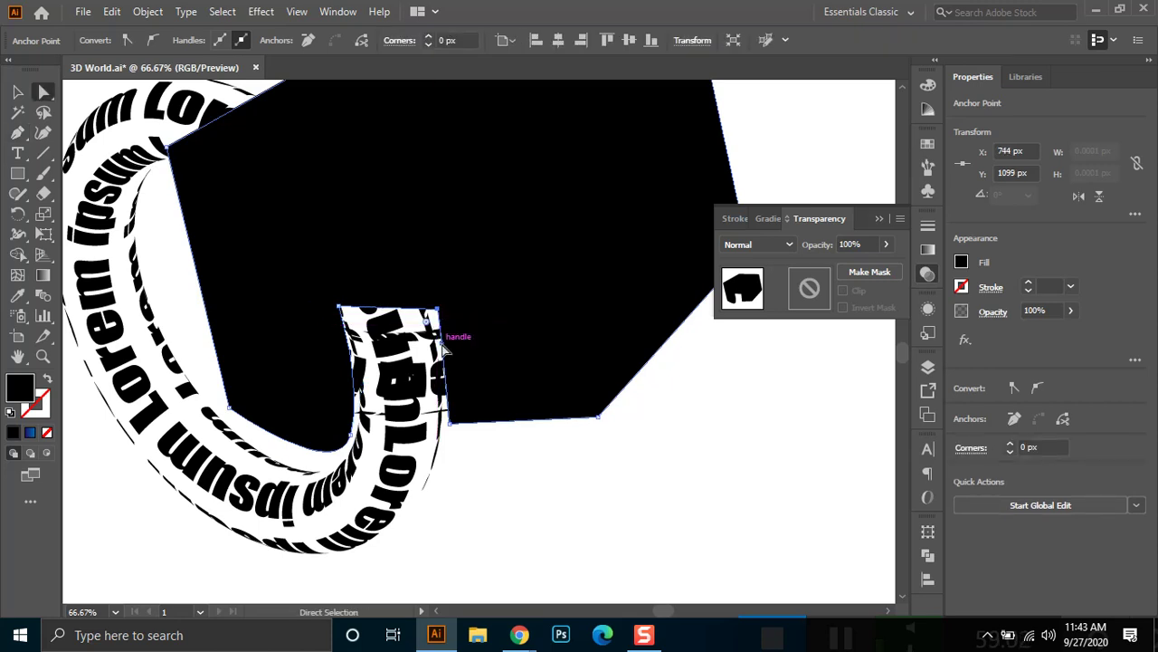
drag(441, 341, 438, 312)
click(439, 312)
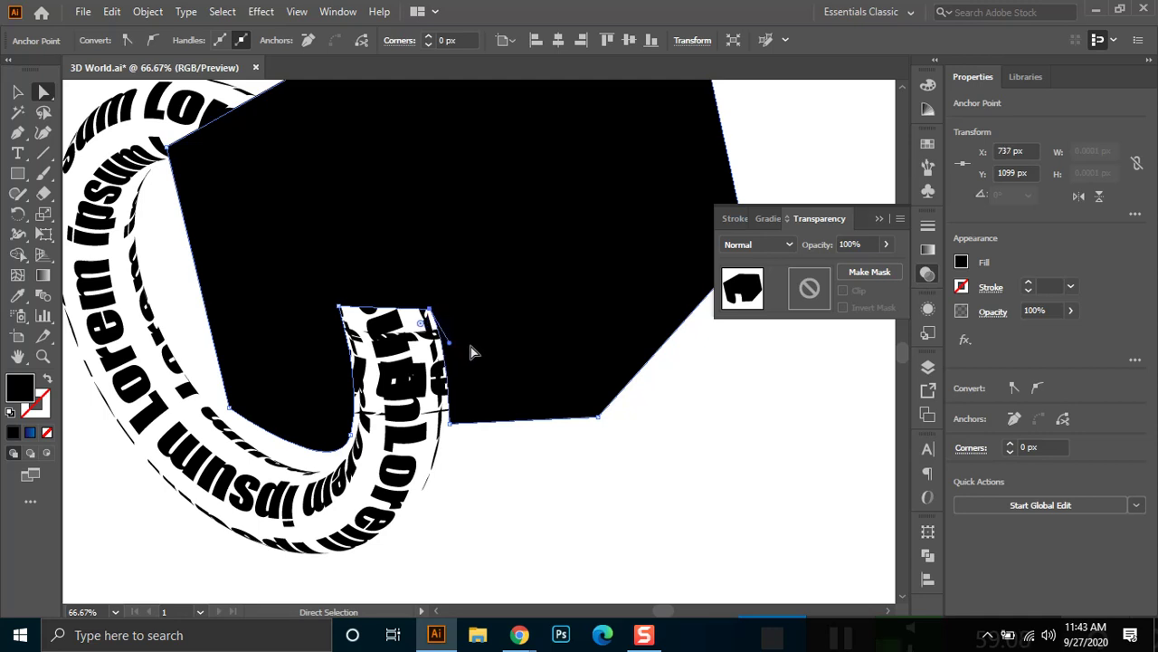
Move the notch's lower outer corner anchor to about X 752 px, Y 1229 px, against the upright ring's outer edge.
click(452, 427)
click(454, 428)
click(455, 427)
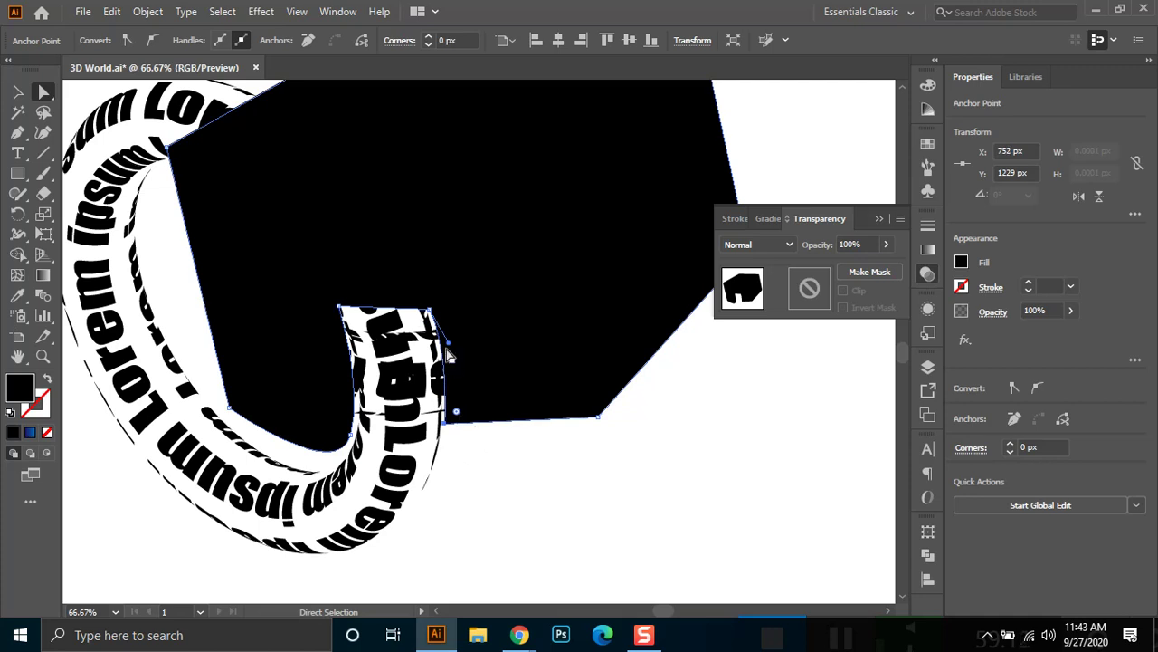
key(v)
click(323, 207)
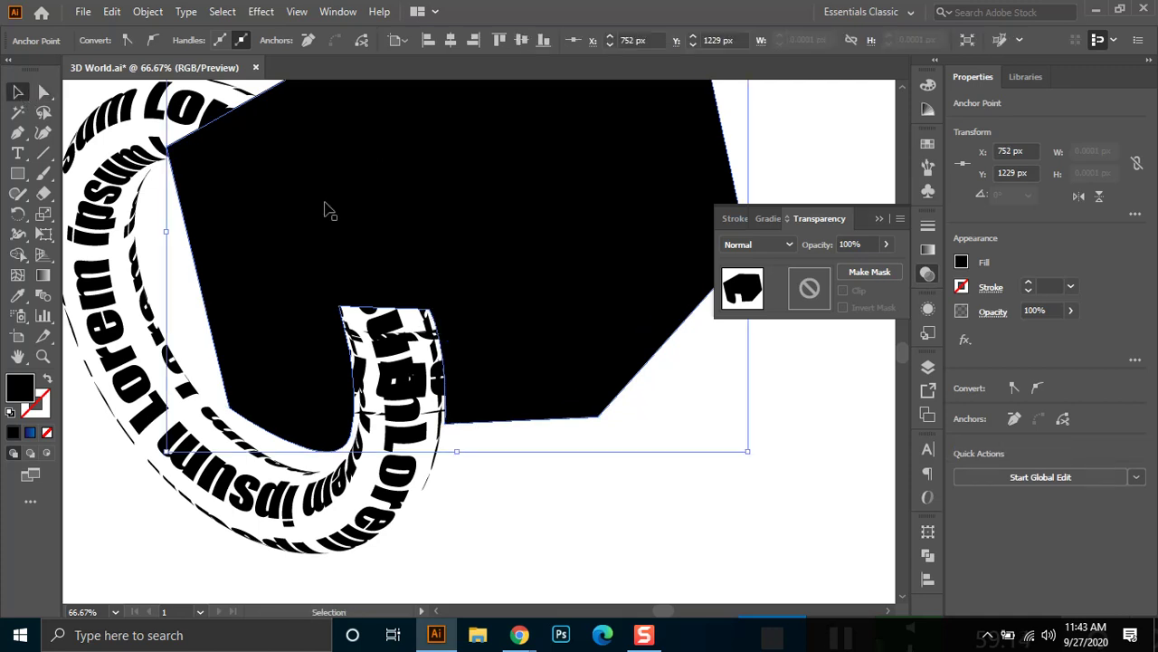
key(ctrl+minus)
drag(548, 299, 484, 392)
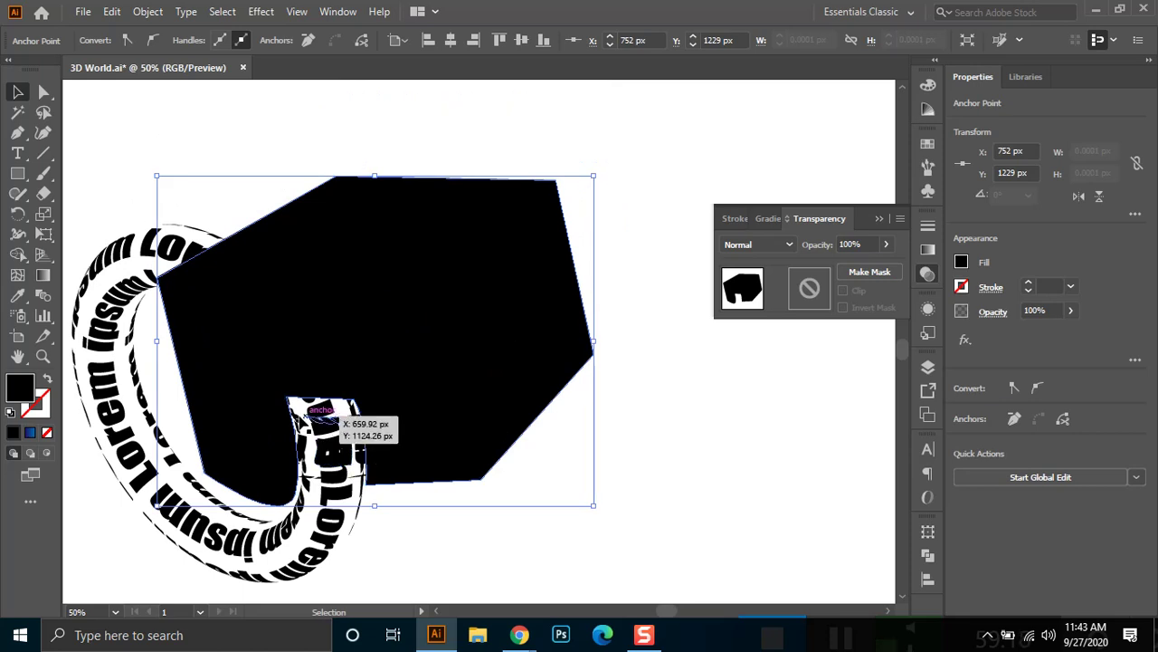
click(509, 395)
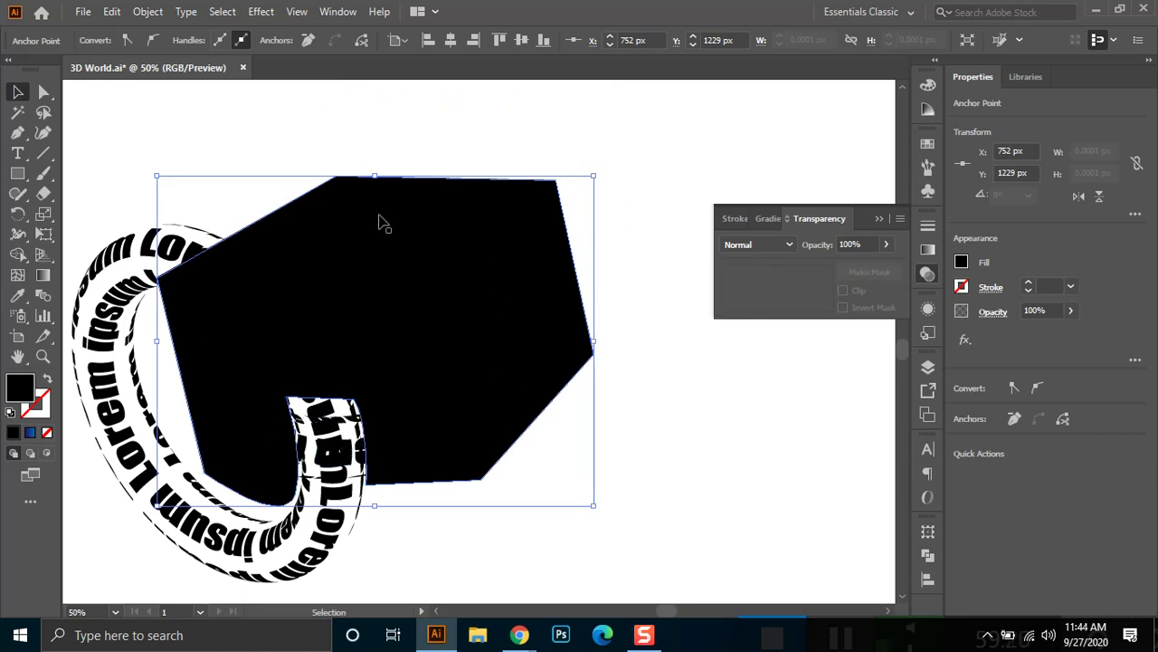
key(ctrl+shift+a)
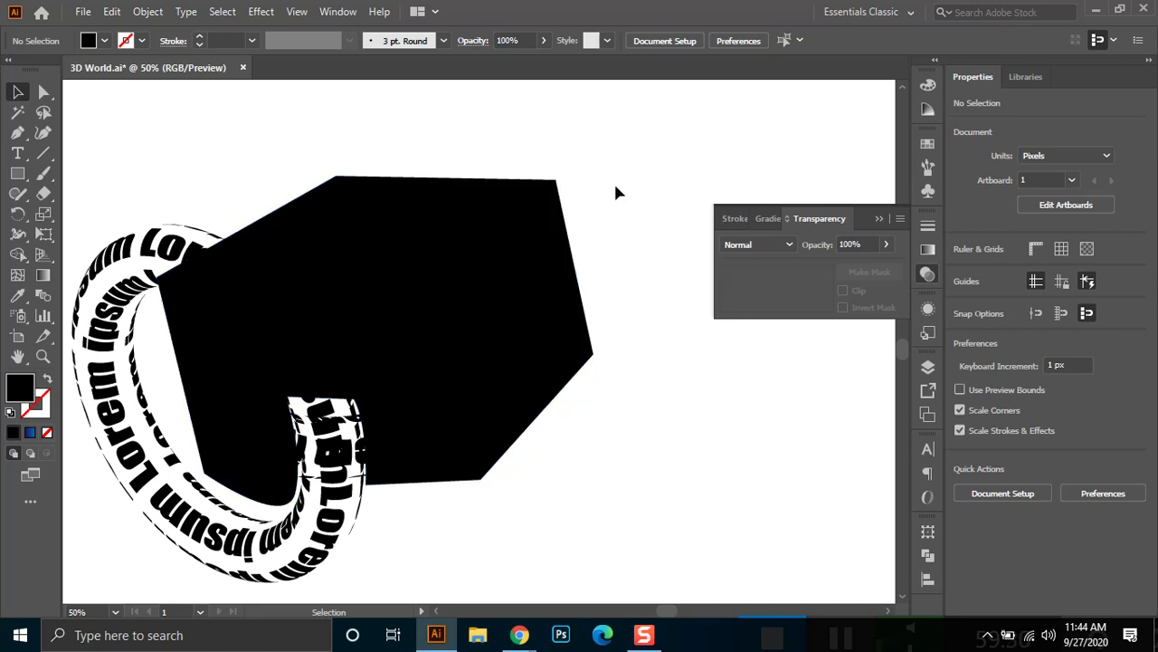
drag(600, 171, 462, 348)
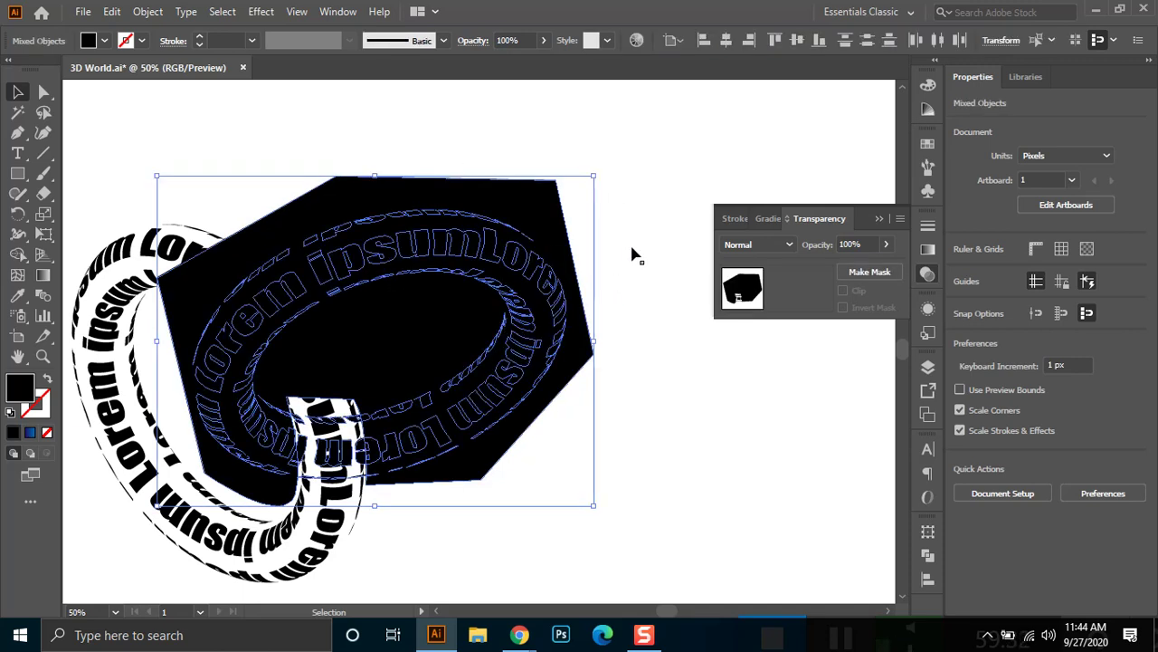
key(ctrl+shift+a)
Set the fill of the notched shape covering the tilted ring to white.
click(530, 200)
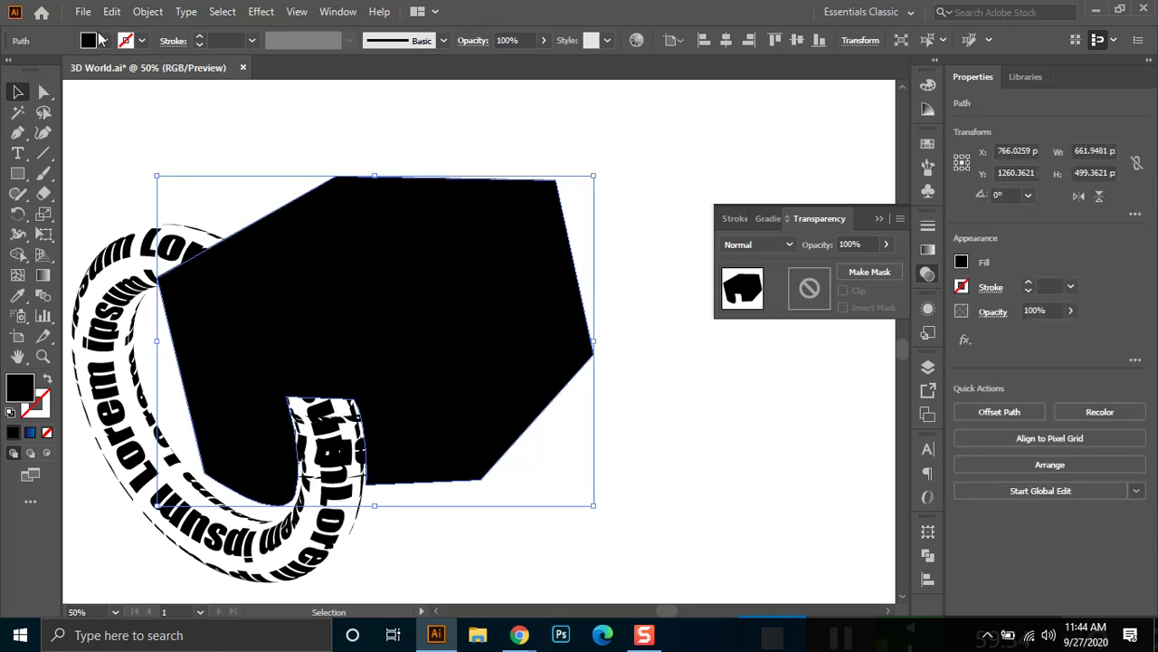
click(104, 40)
click(23, 69)
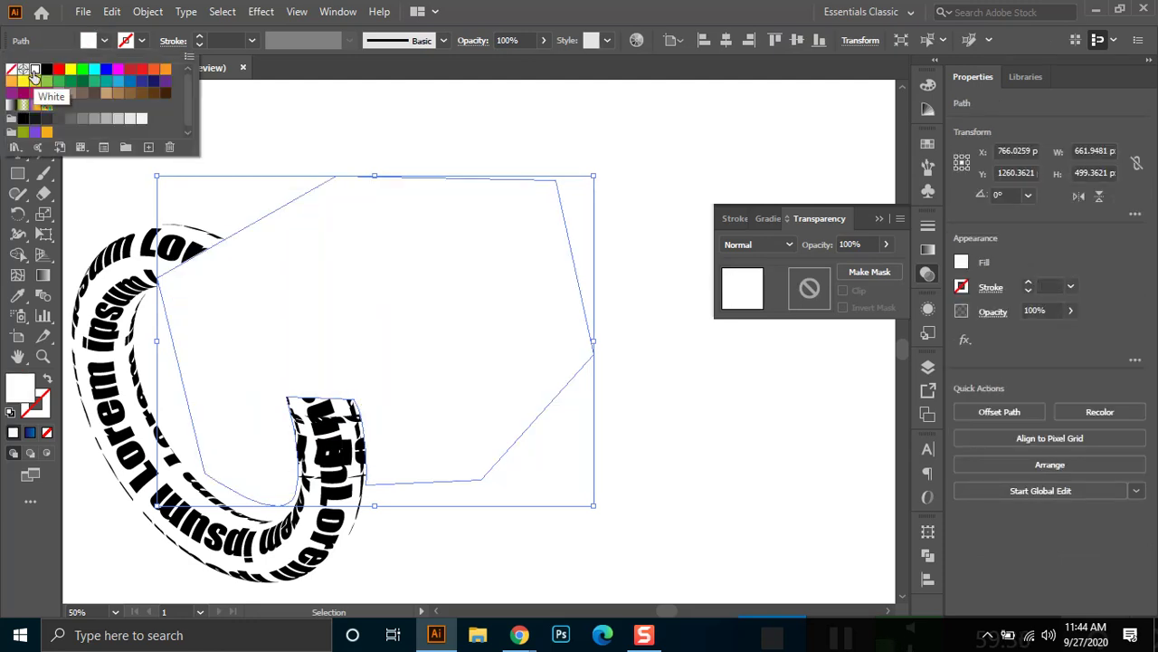
click(622, 160)
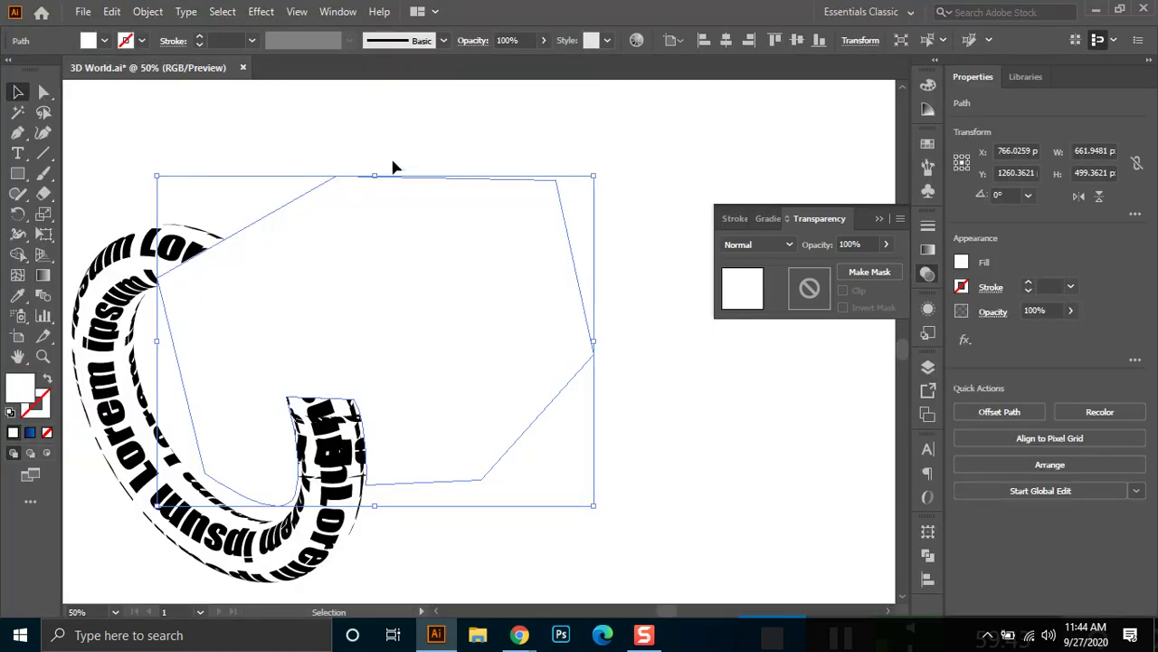
Select the white notched shape together with the tilted lettering ring and make an opacity mask from them.
click(393, 165)
drag(287, 119, 449, 297)
drag(371, 133, 512, 387)
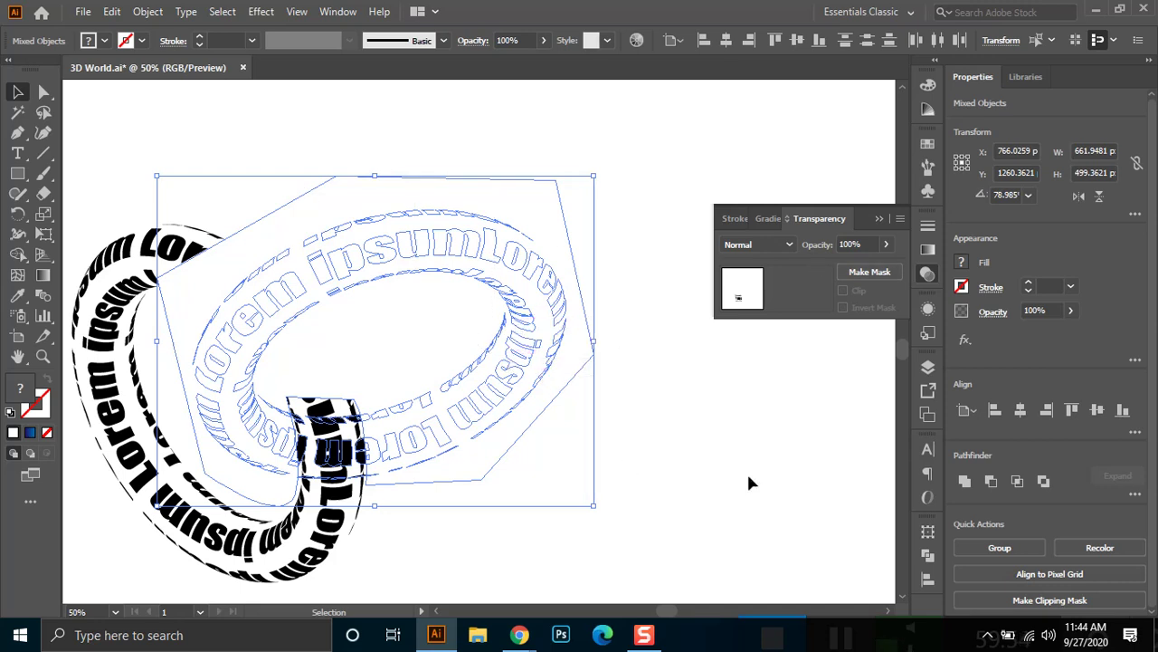
click(877, 275)
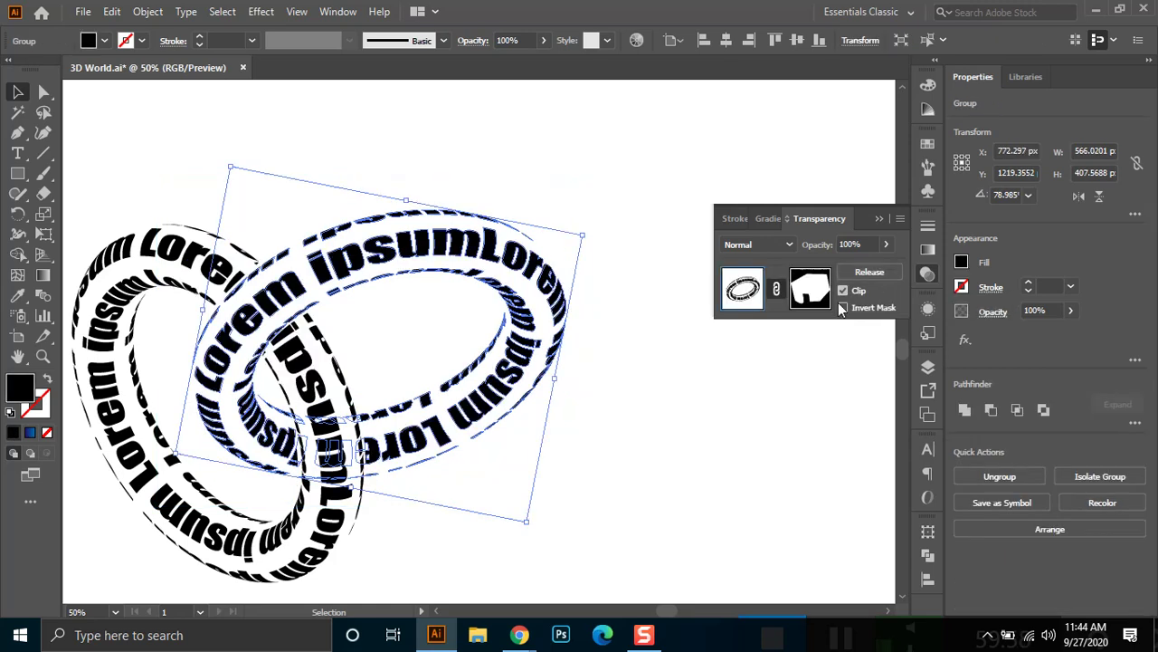
In the tilted ring's opacity mask, try a black fill on the notched shape, then restore its white fill.
click(814, 291)
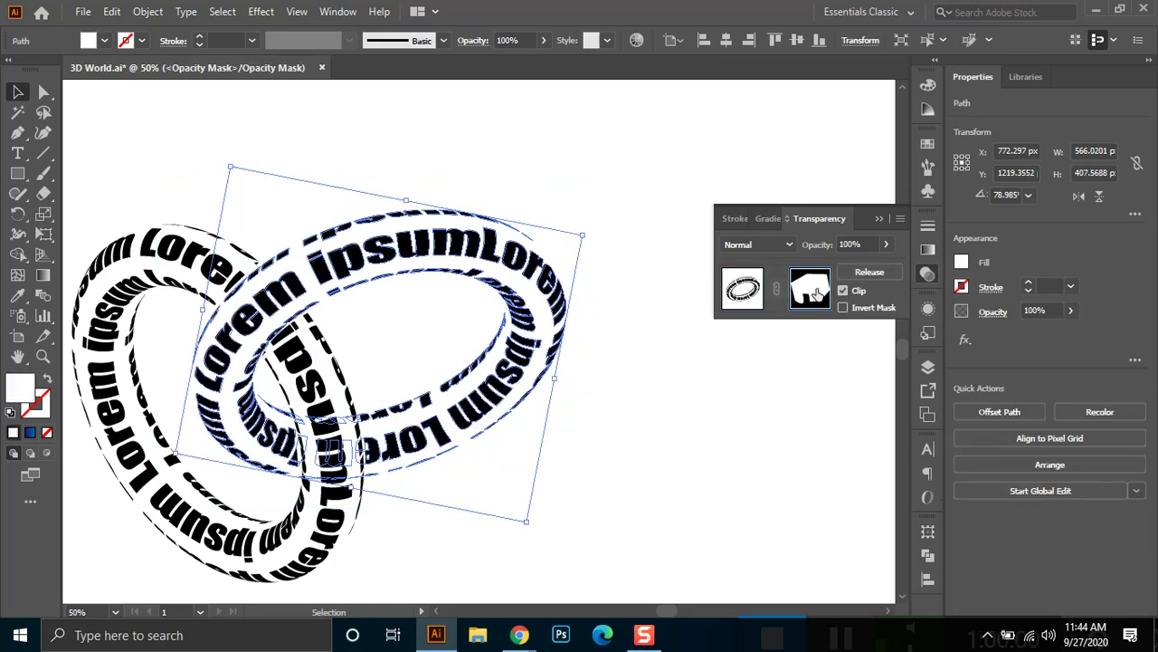
click(104, 42)
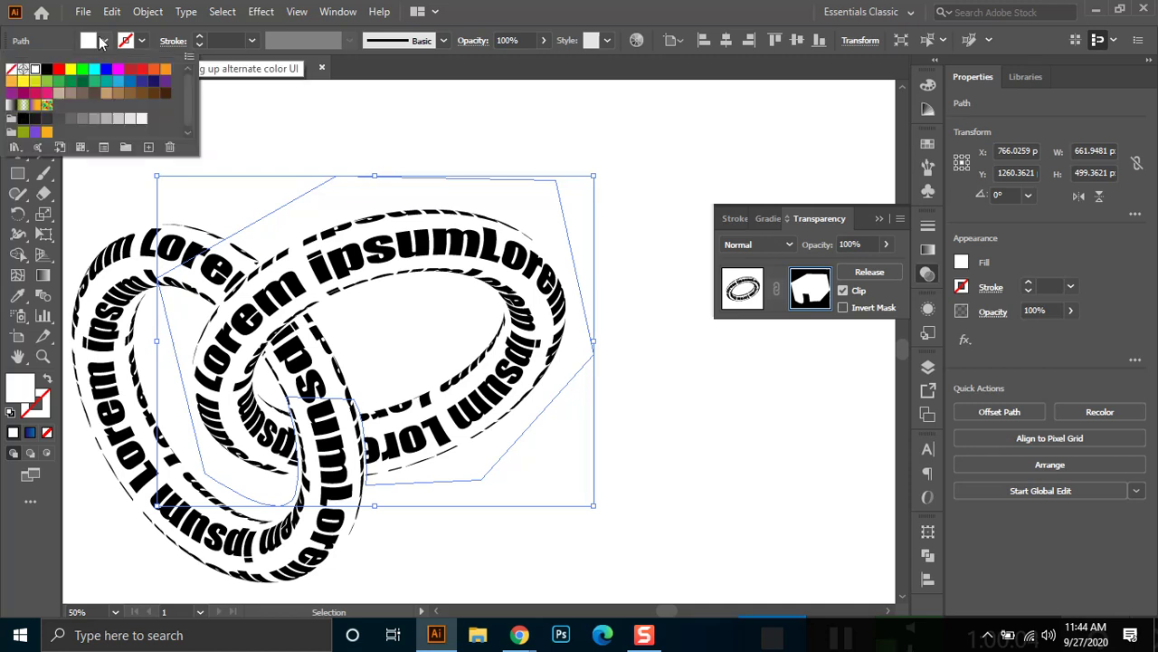
click(48, 71)
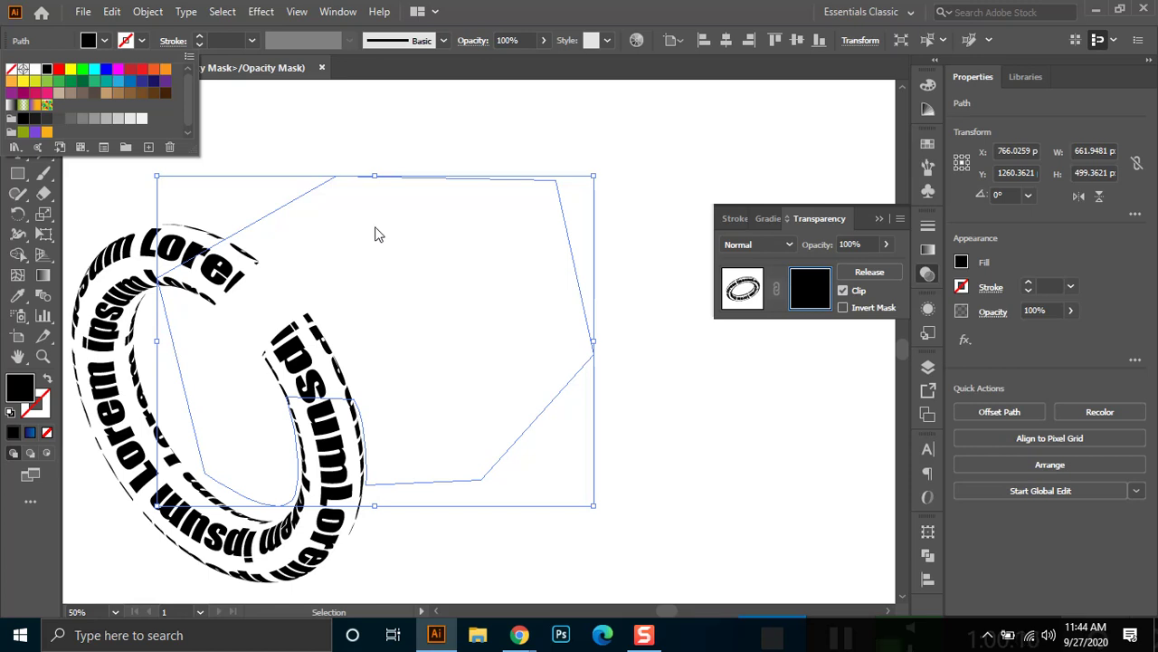
click(33, 70)
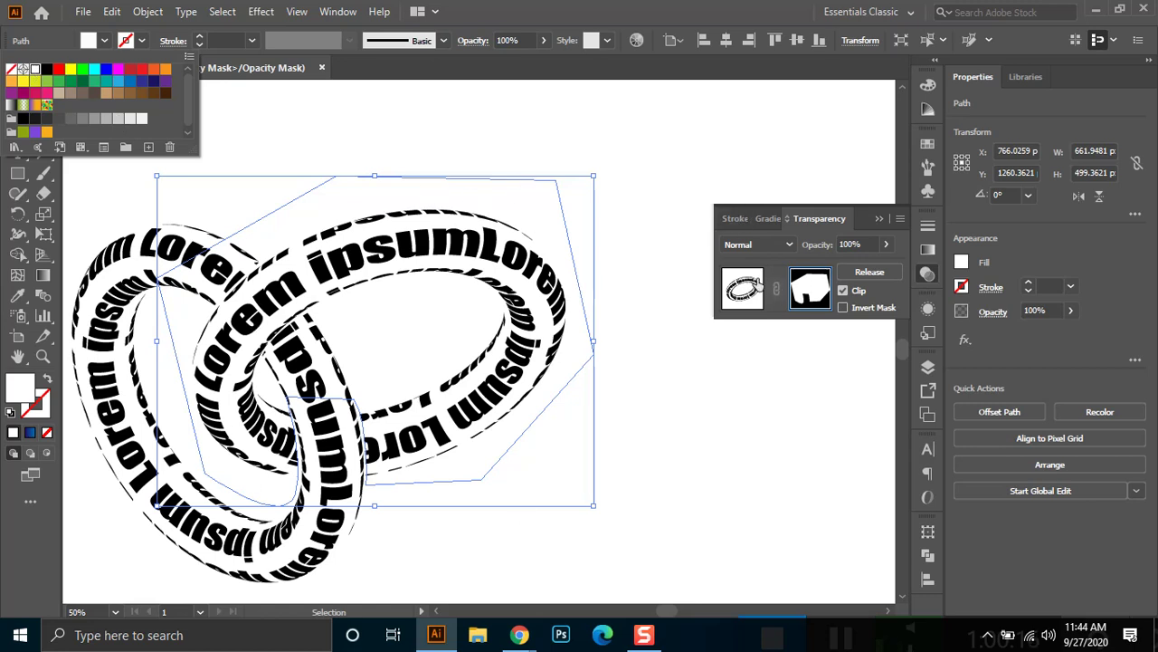
Reselect the notched shape inside the opacity mask and return to editing the tilted ring's artwork.
click(801, 288)
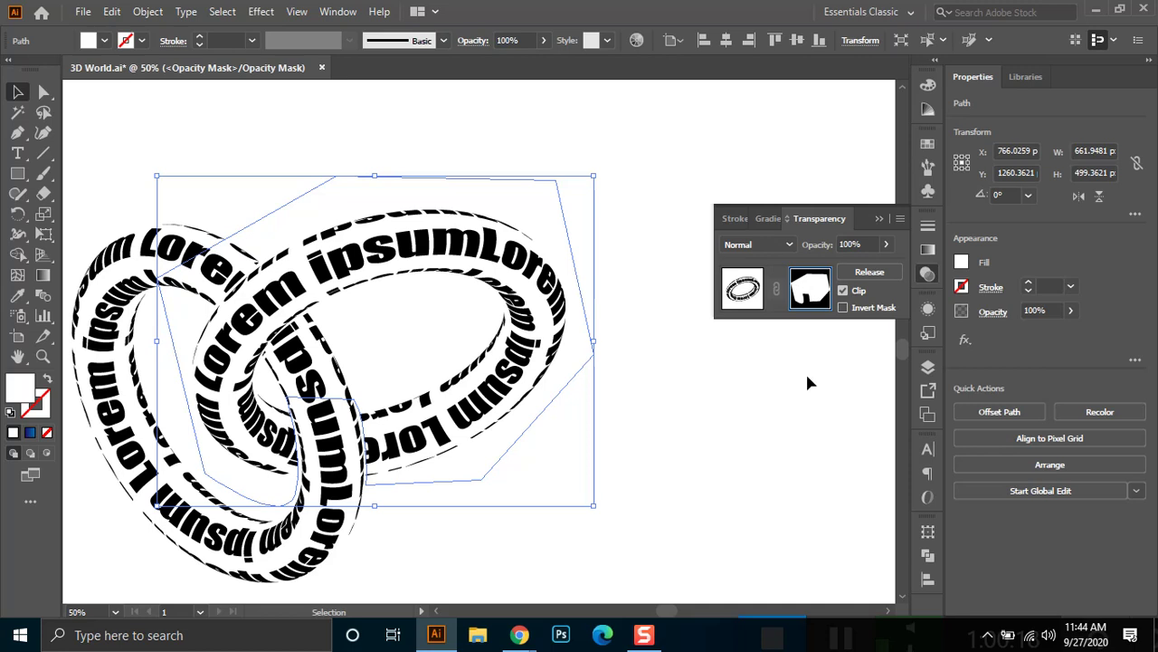
click(681, 463)
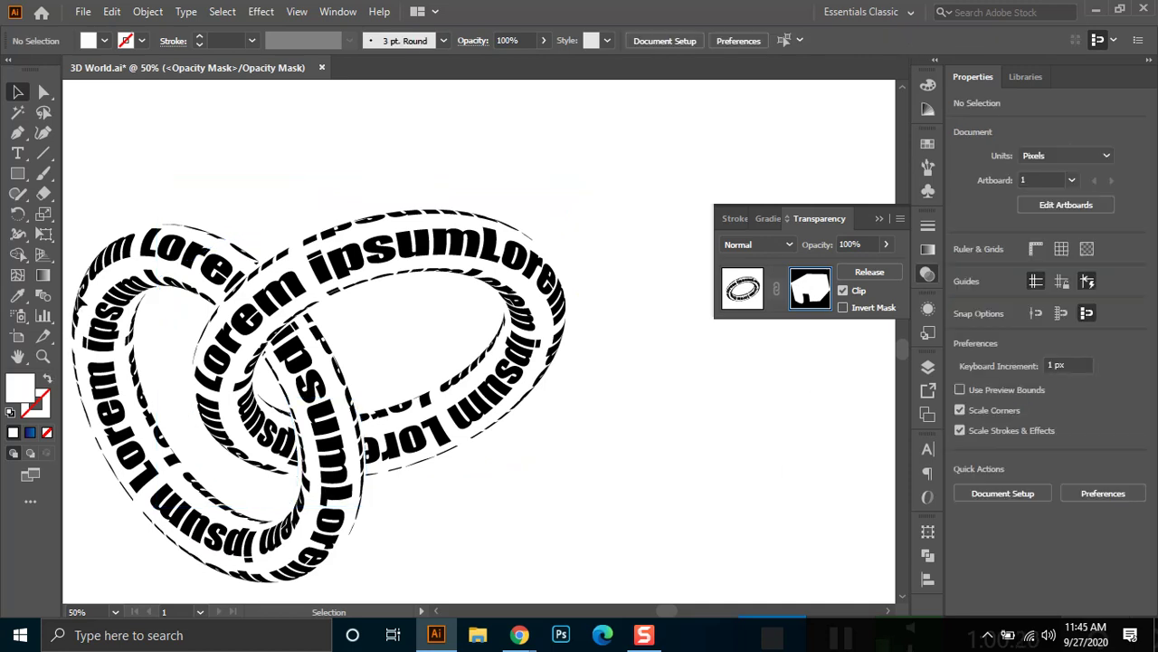
click(330, 271)
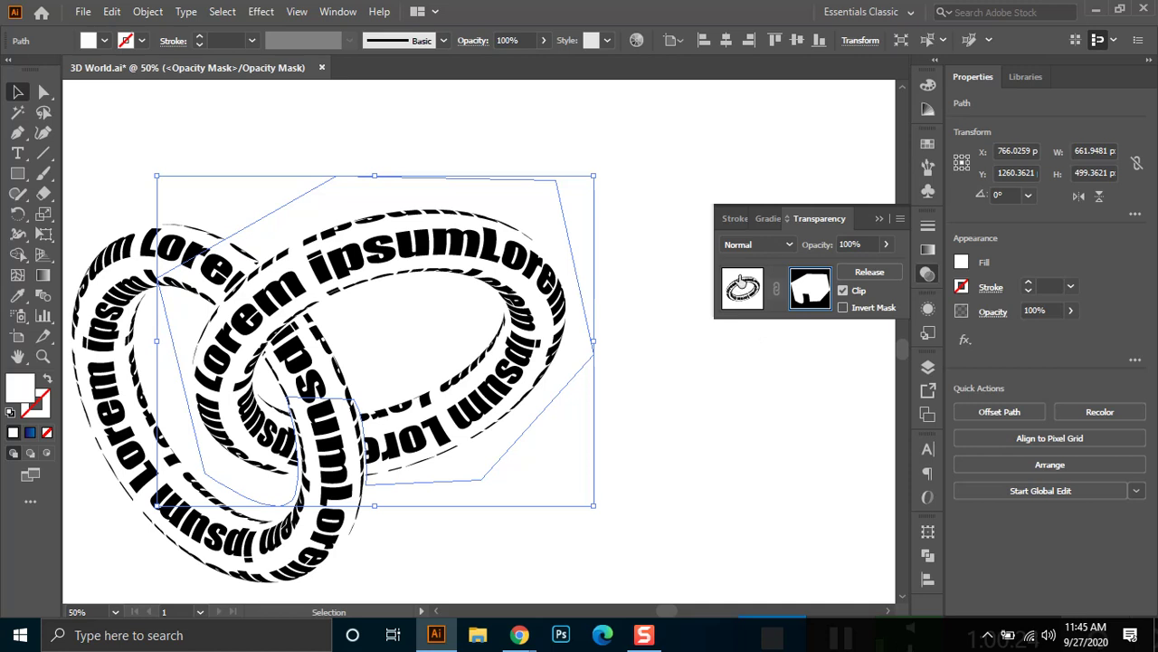
click(742, 282)
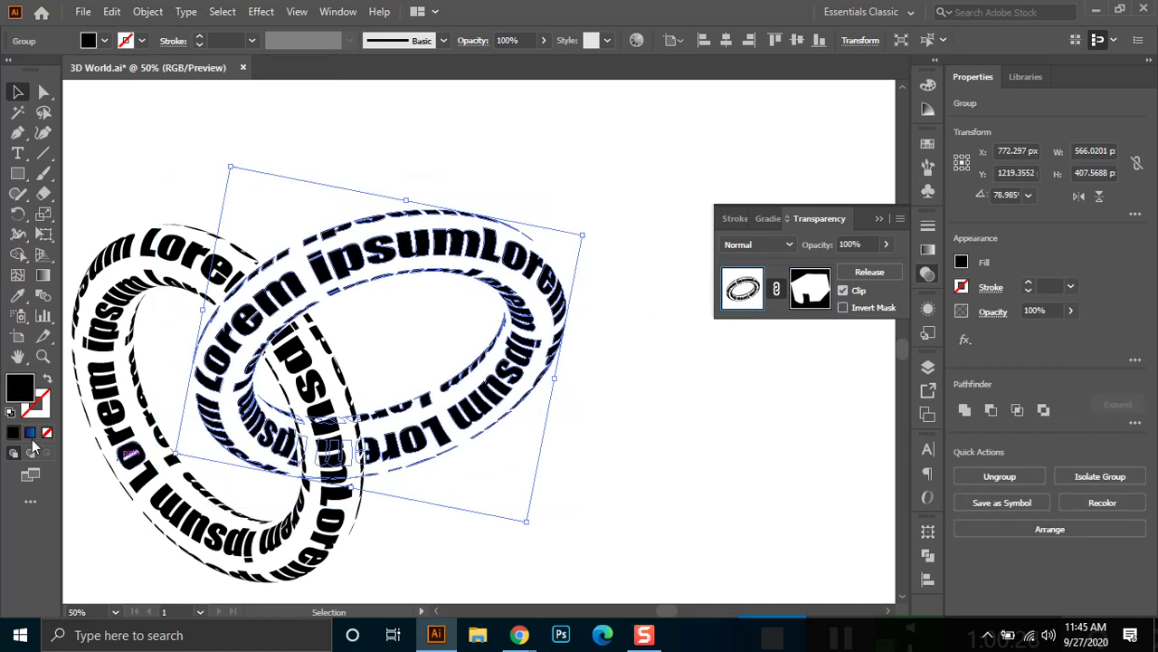
Inspect the opacity mask of the upright black lettering ring, then clear the selection and collapse the transparency settings.
click(97, 306)
click(124, 268)
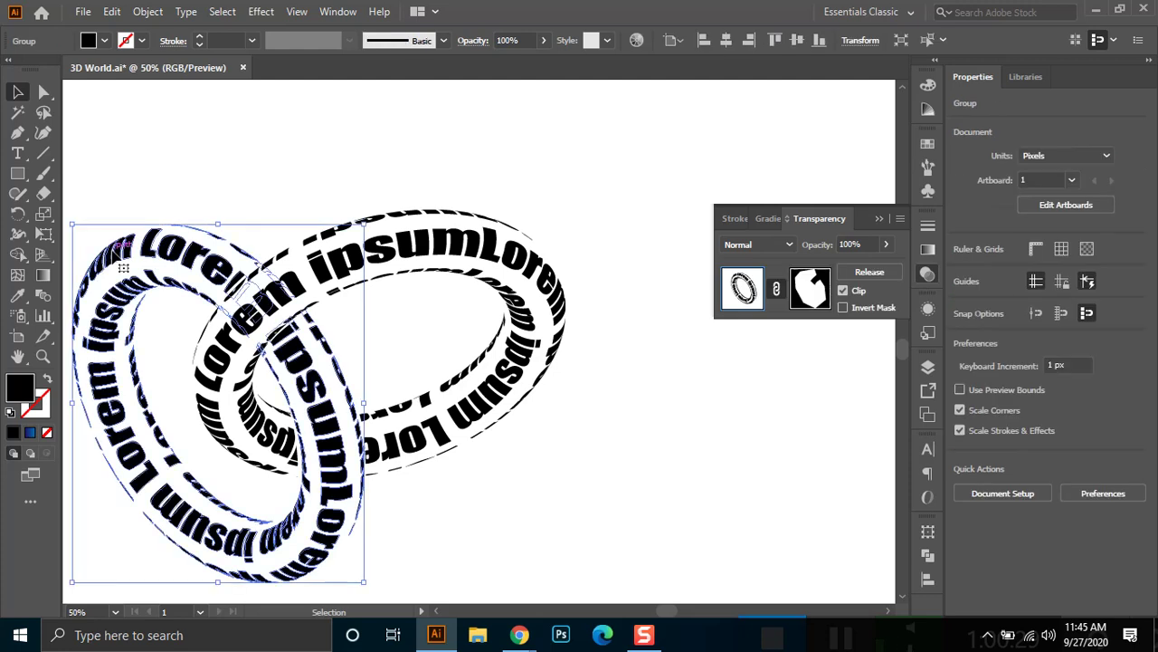
click(395, 165)
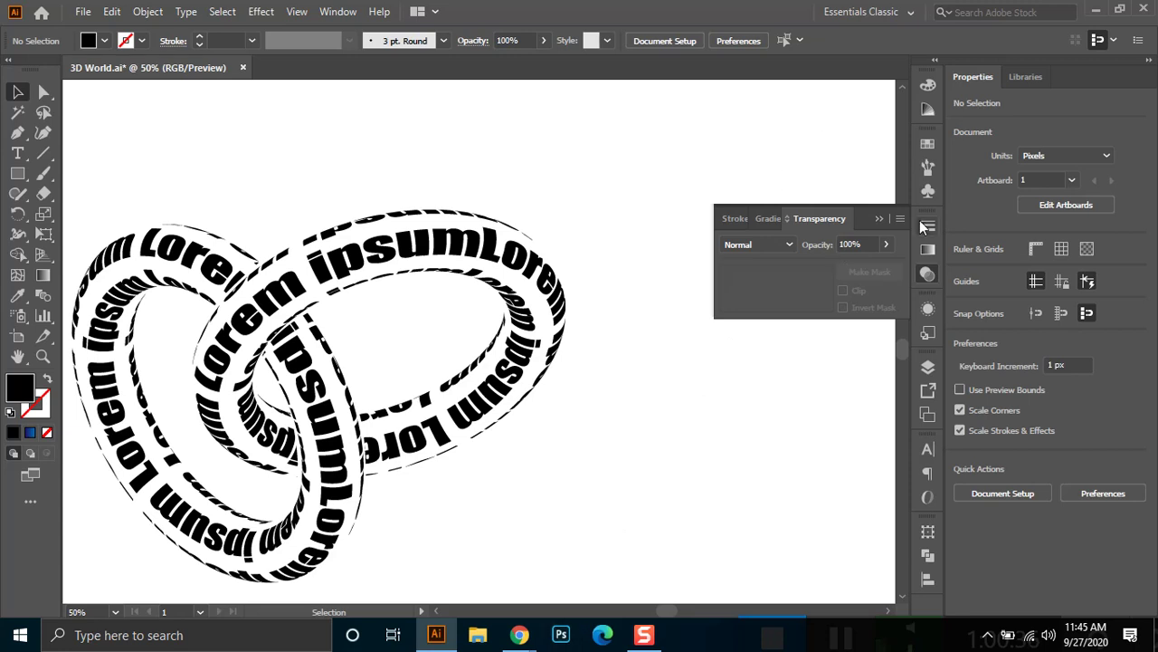
click(880, 221)
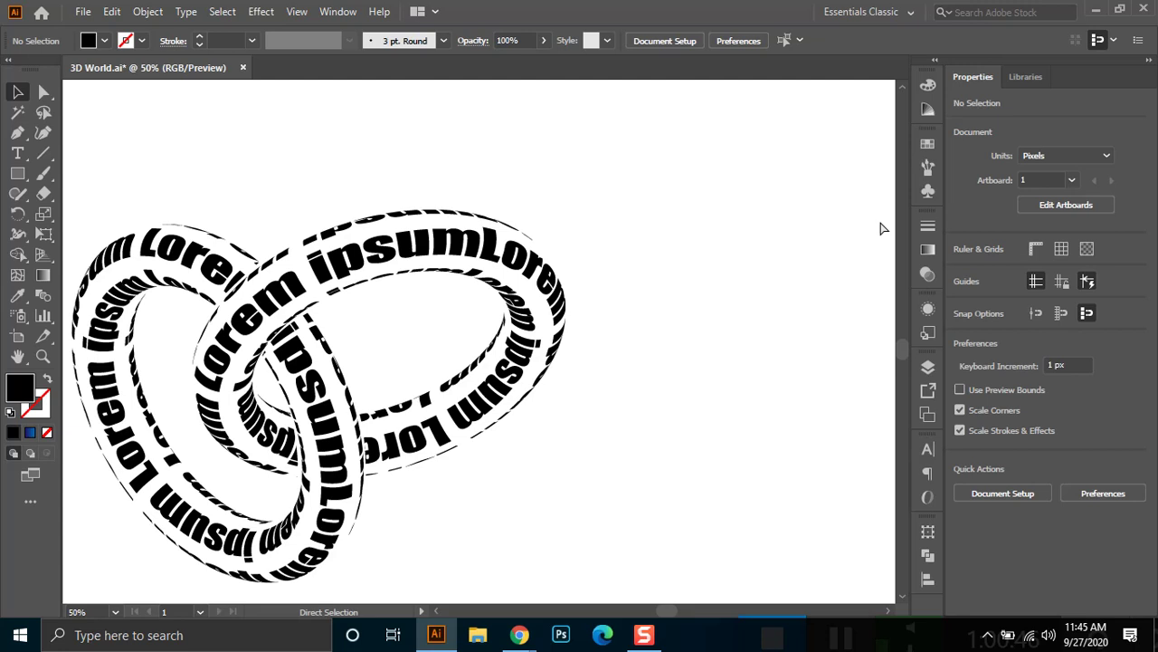
Duplicate the navy lettering ring from the navy-and-red pair into the empty space beside the pair.
key(ctrl+minus)
key(ctrl+minus)
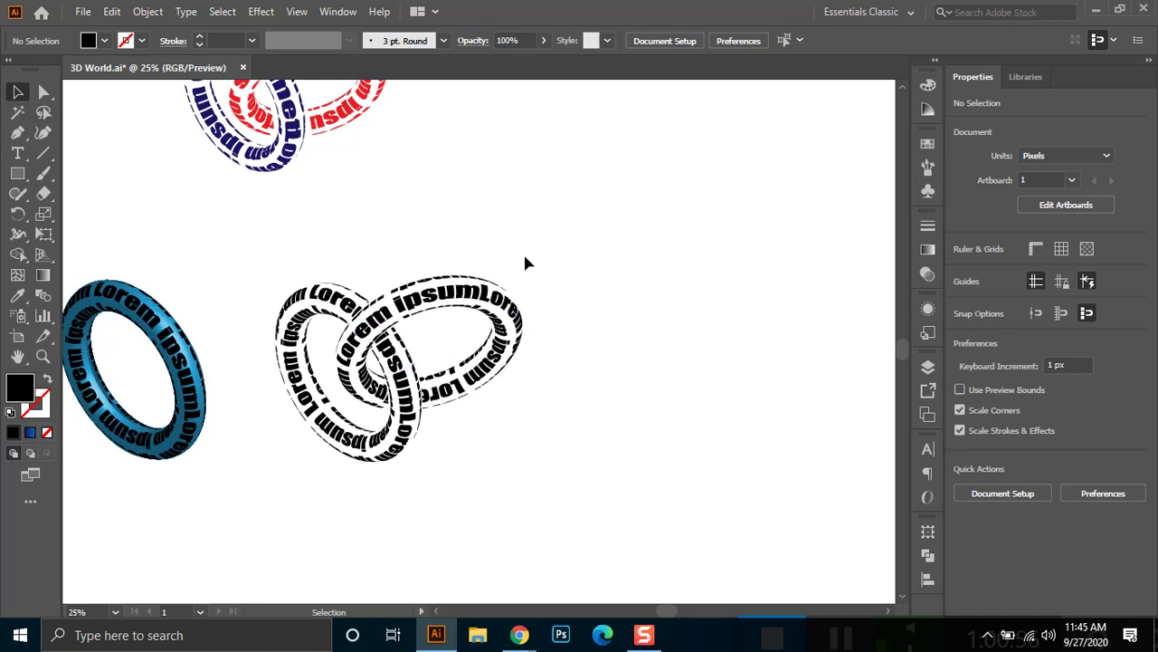
click(456, 313)
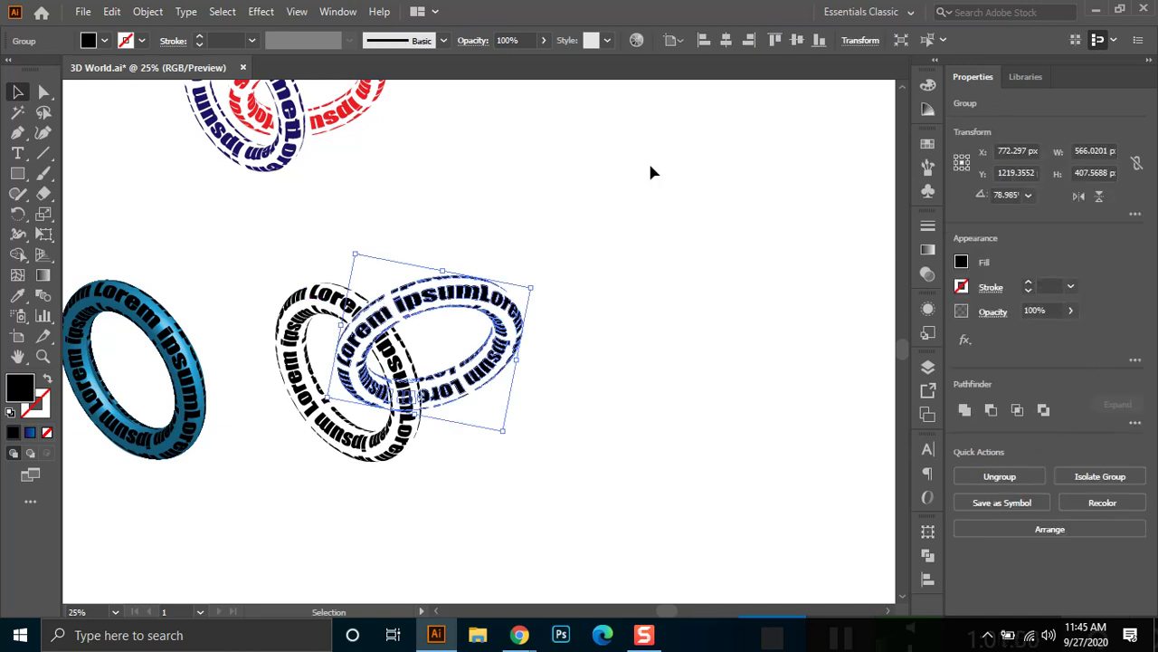
scroll(517, 375, up, 5)
scroll(516, 375, right, 2)
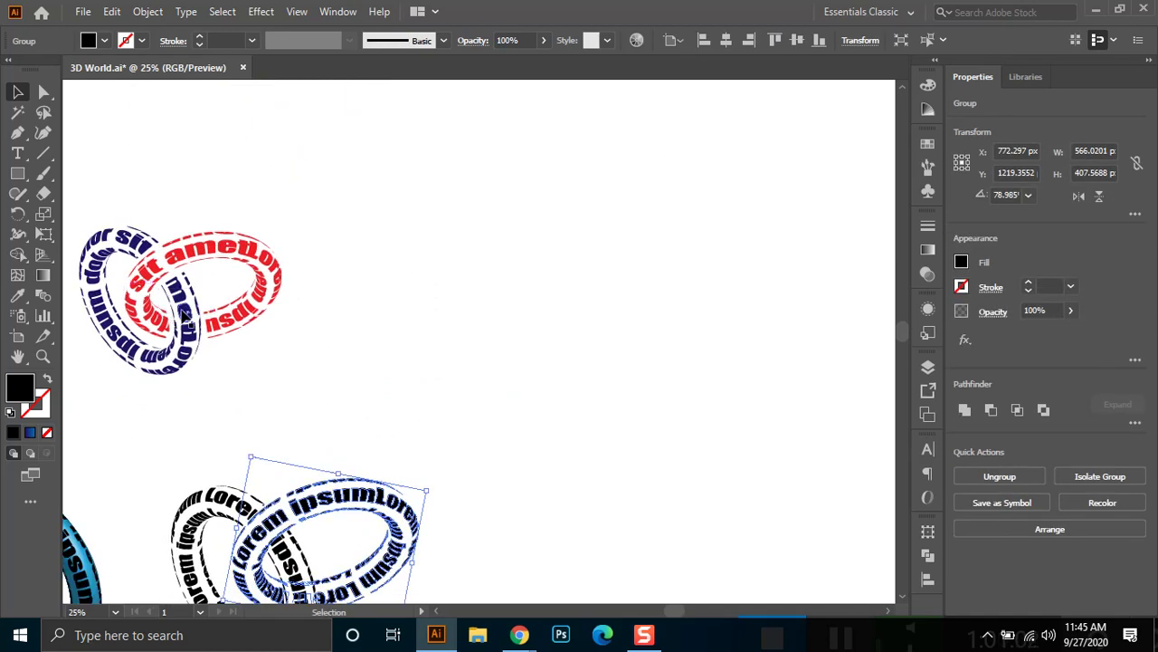
drag(187, 315, 520, 254)
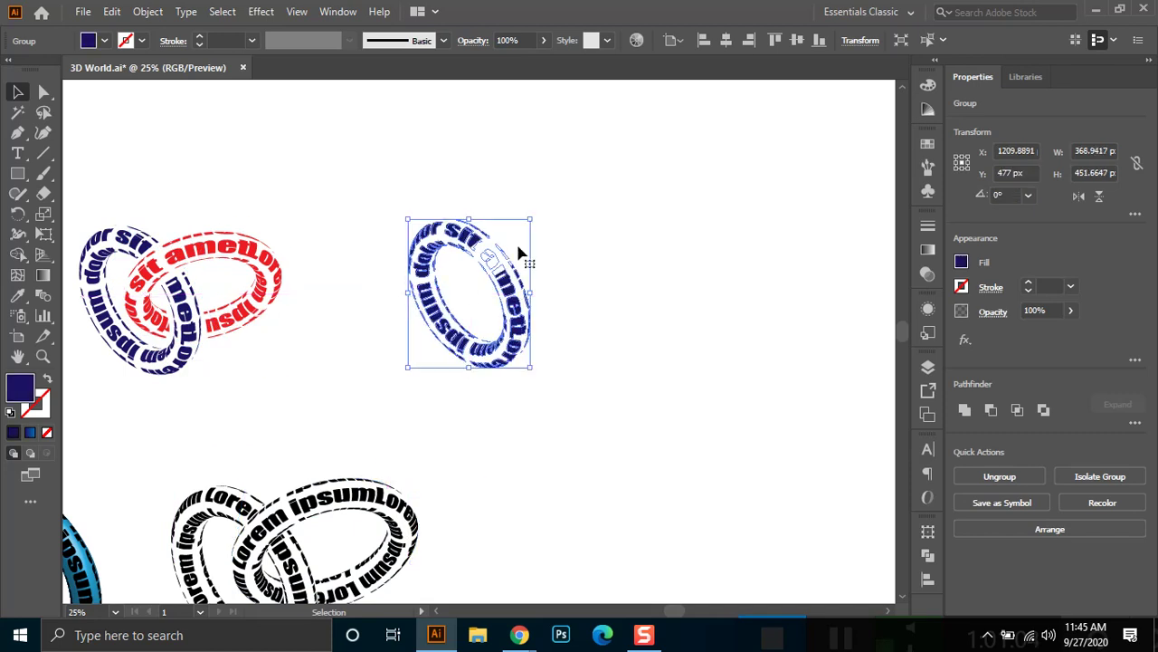
Release the opacity mask of the duplicated navy lettering ring.
right_click(498, 276)
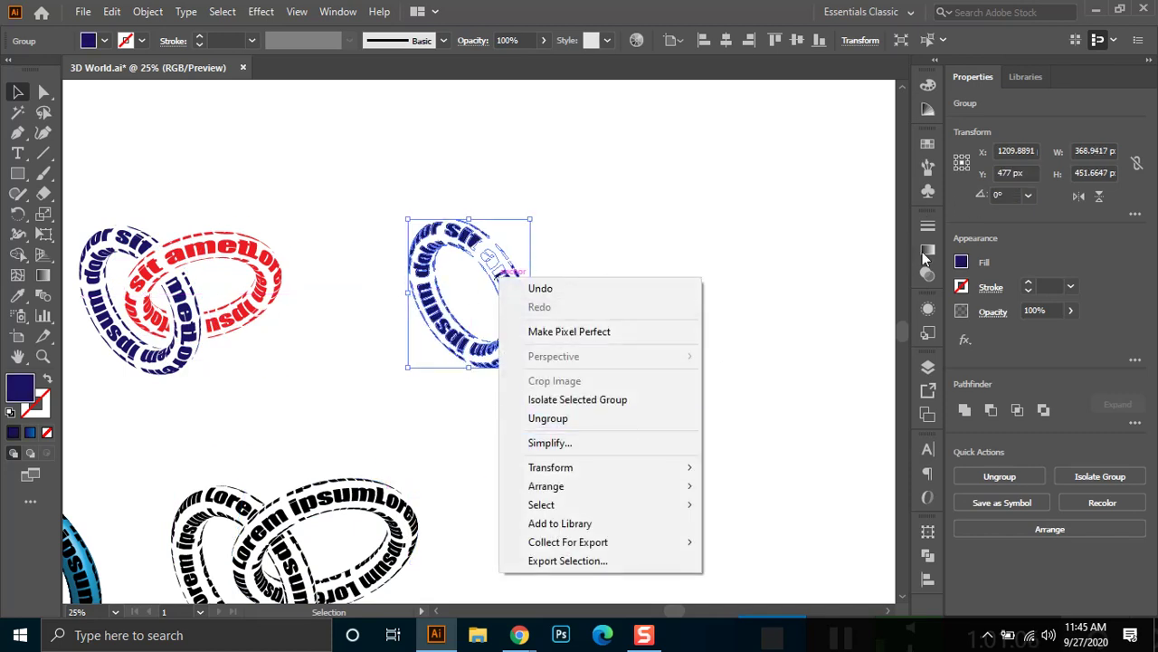
click(929, 310)
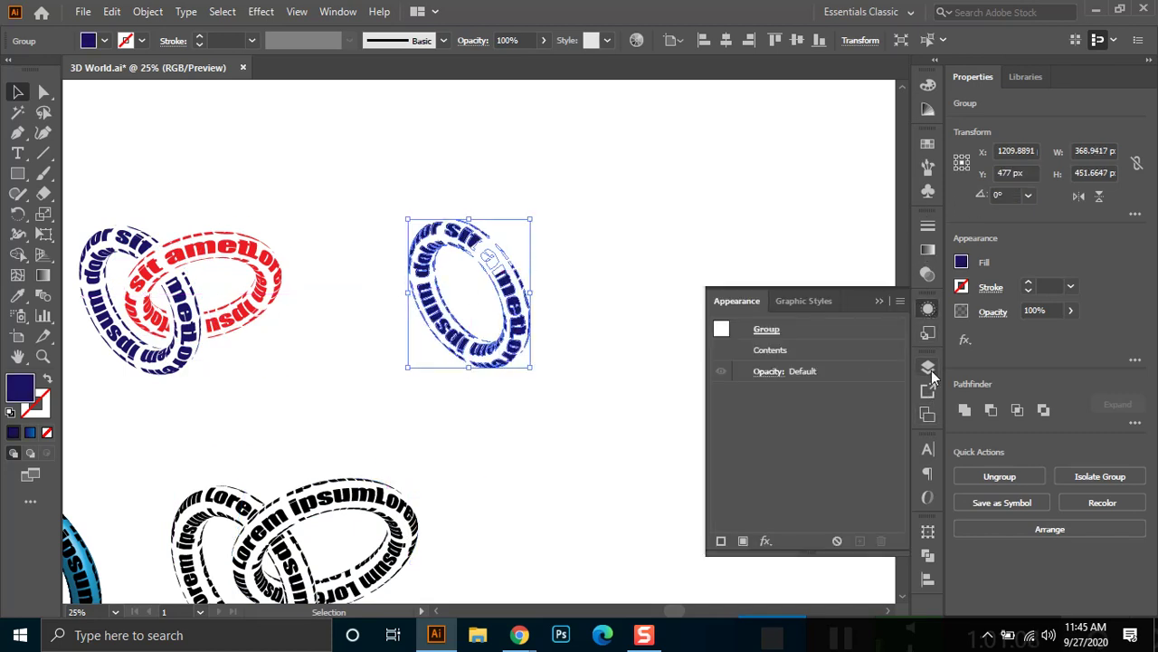
click(929, 309)
click(928, 274)
click(872, 272)
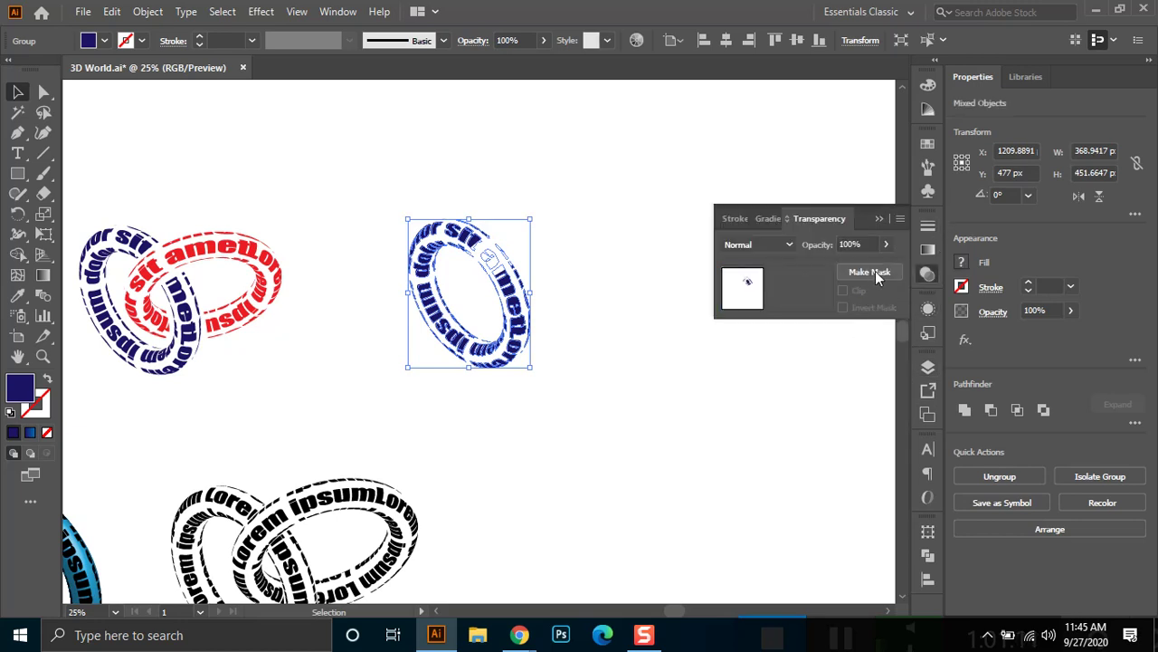
Set the fill of the released rectangular mask shape with the small cut-out to red.
click(616, 389)
click(523, 249)
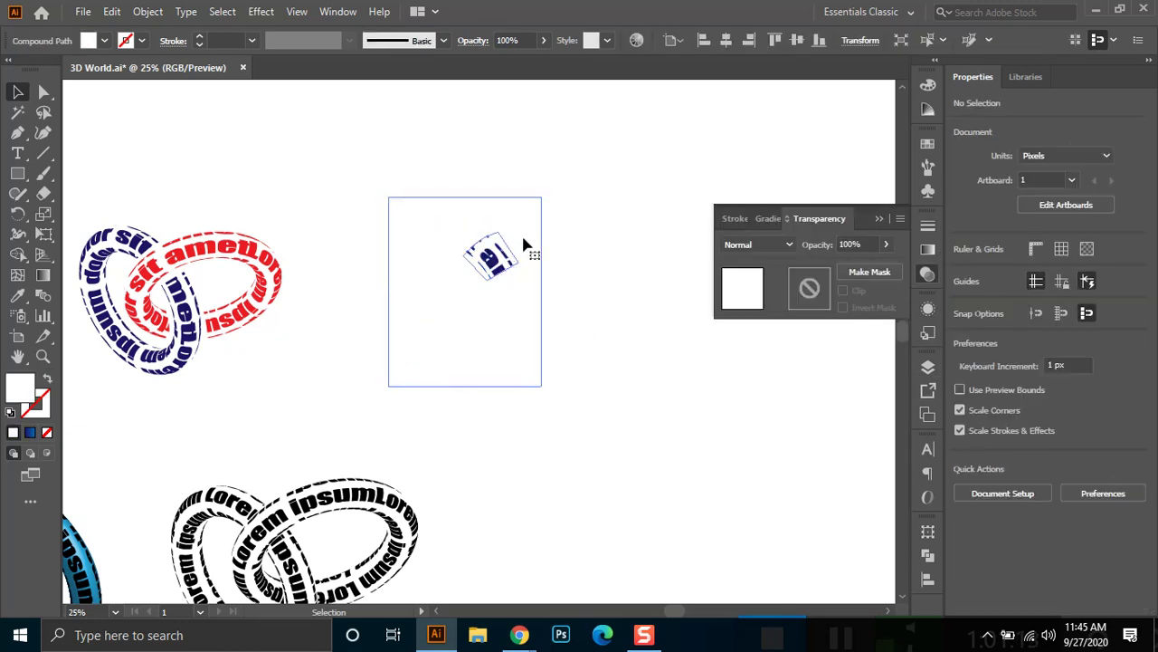
click(103, 41)
click(46, 68)
click(58, 69)
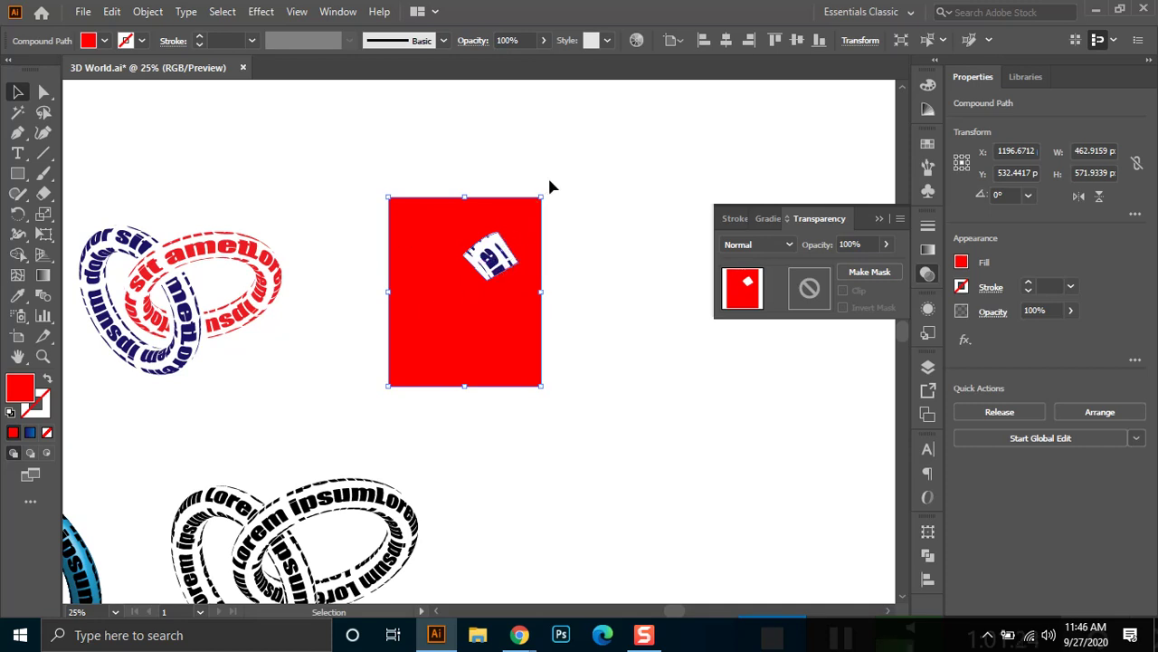
Select the duplicated navy ring together with the red rectangular shape and make an opacity mask from them.
drag(499, 230, 505, 229)
shift+click(527, 221)
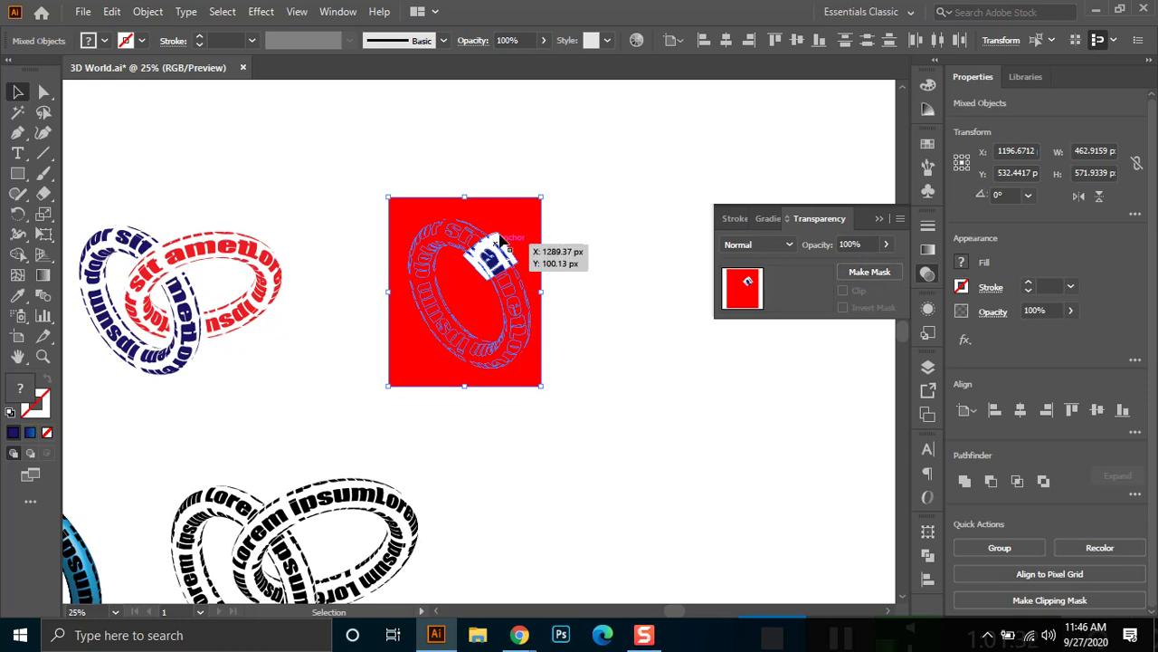
click(870, 272)
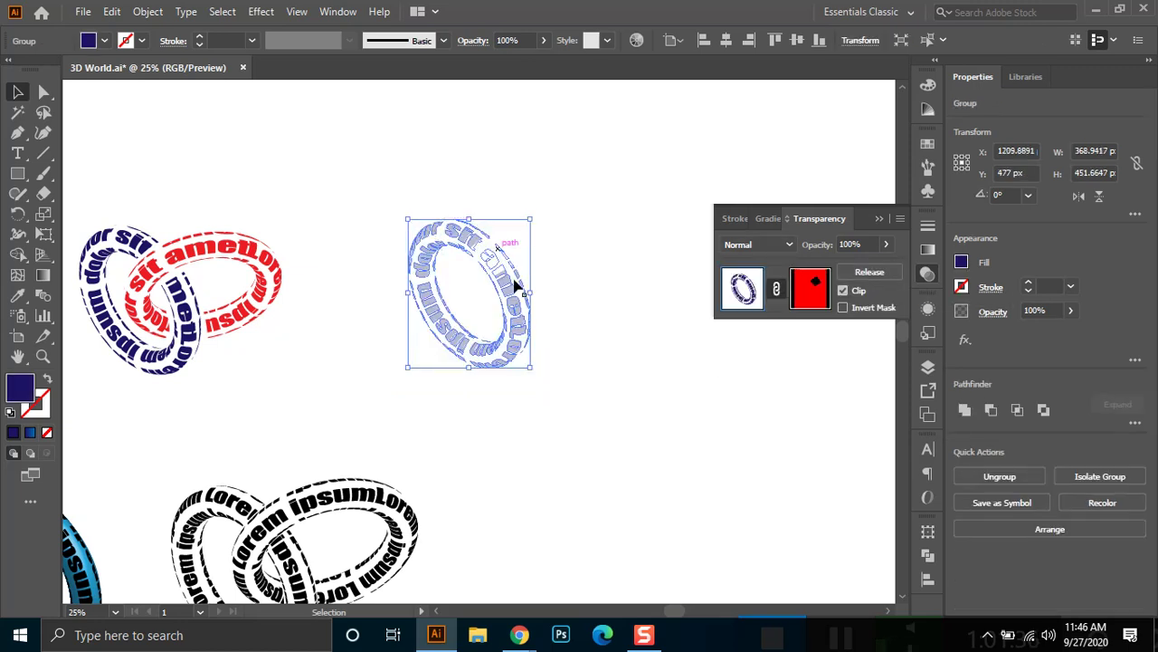
In the duplicated navy ring's opacity mask, set the fill of the rectangular shape to white and deselect it.
click(560, 295)
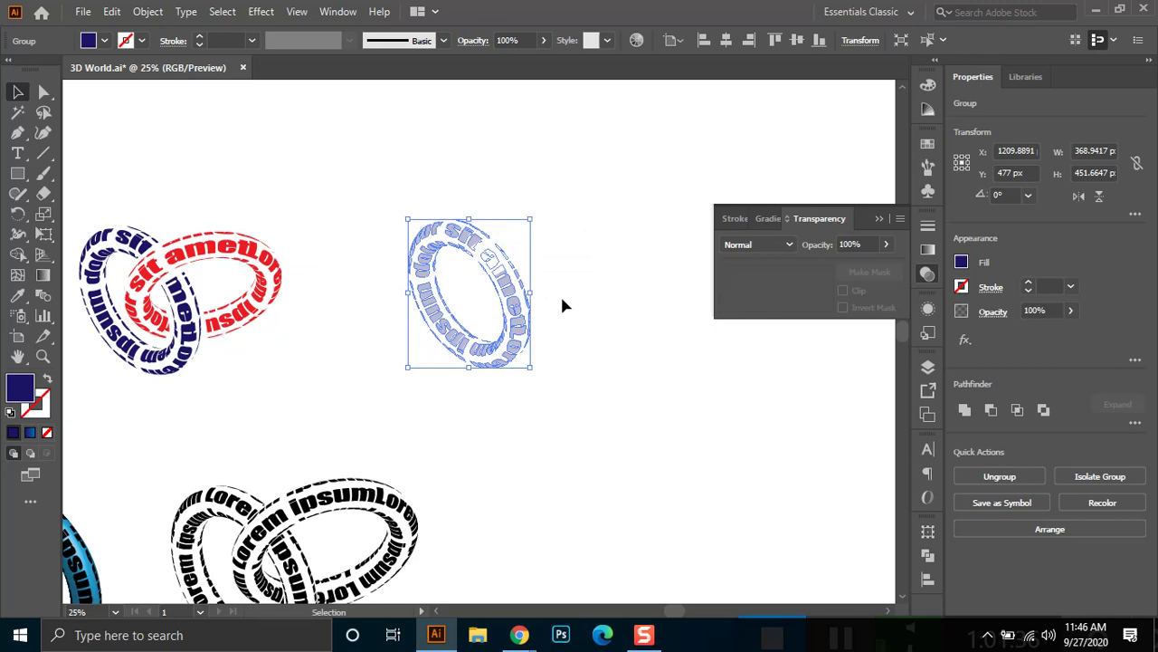
click(500, 292)
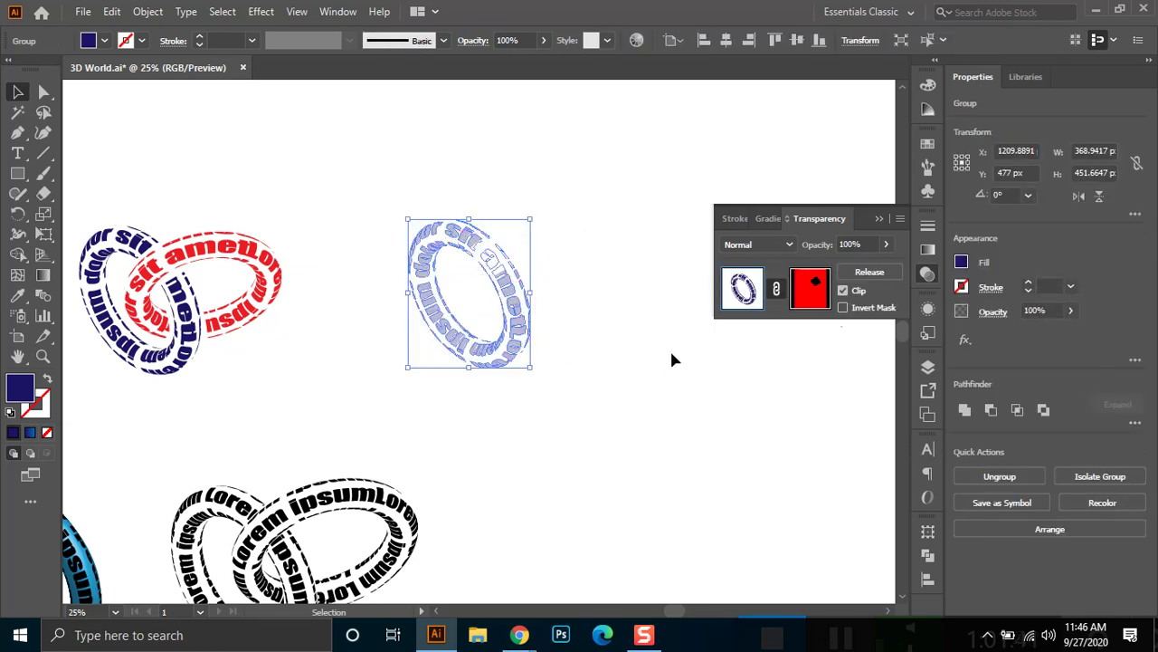
click(810, 288)
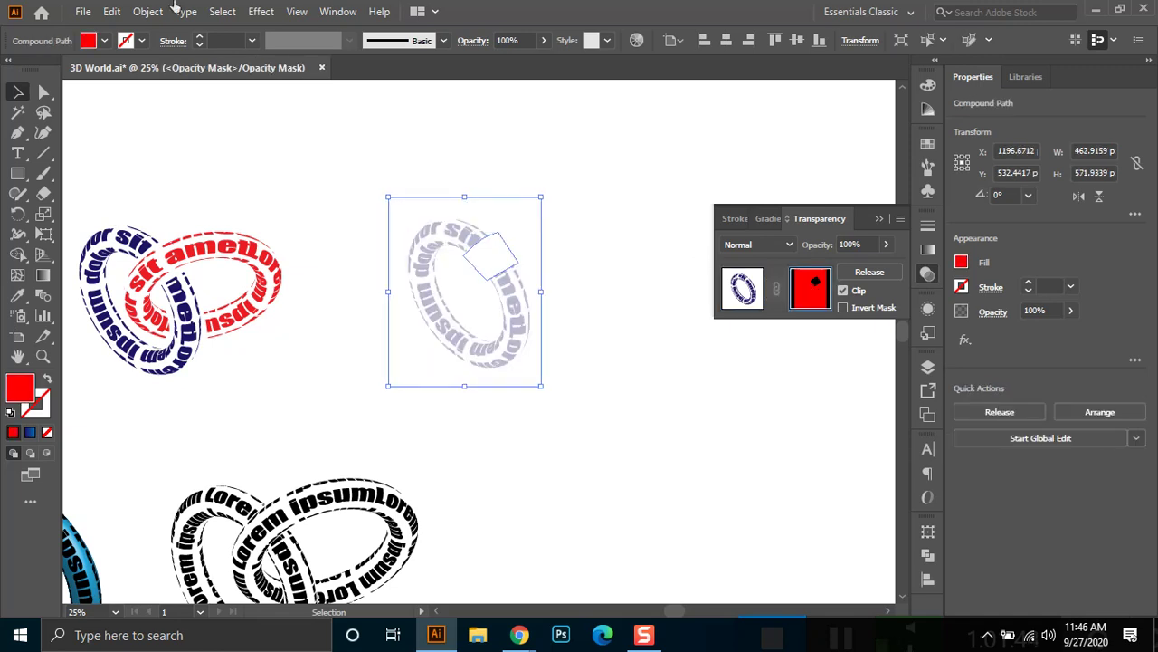
click(101, 41)
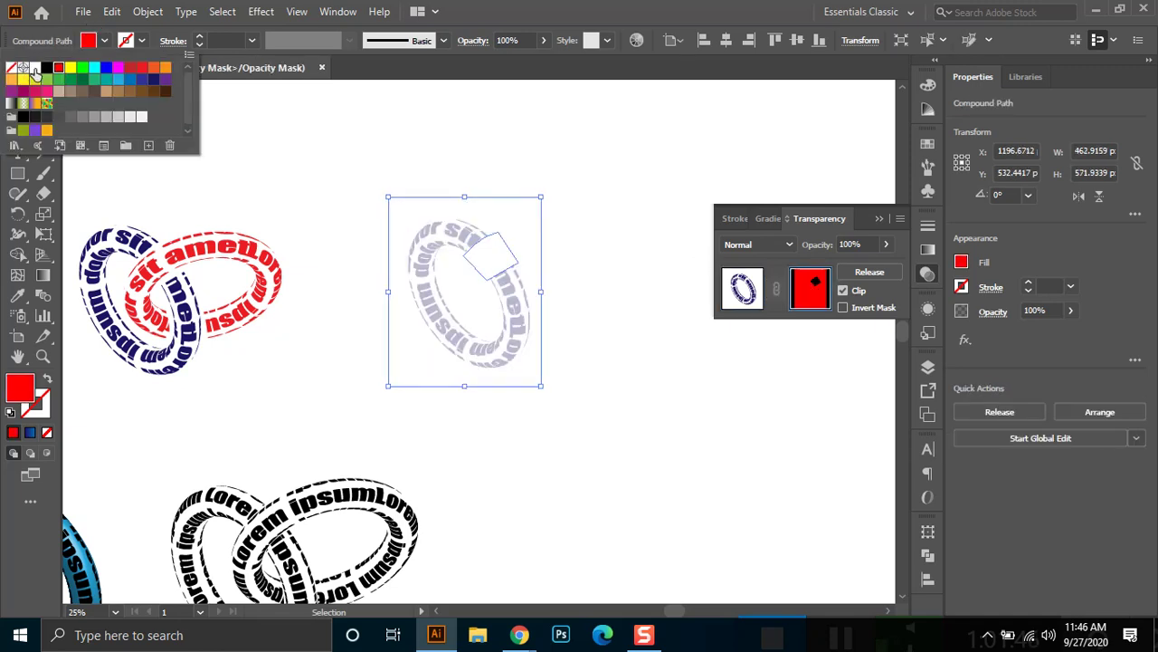
click(34, 69)
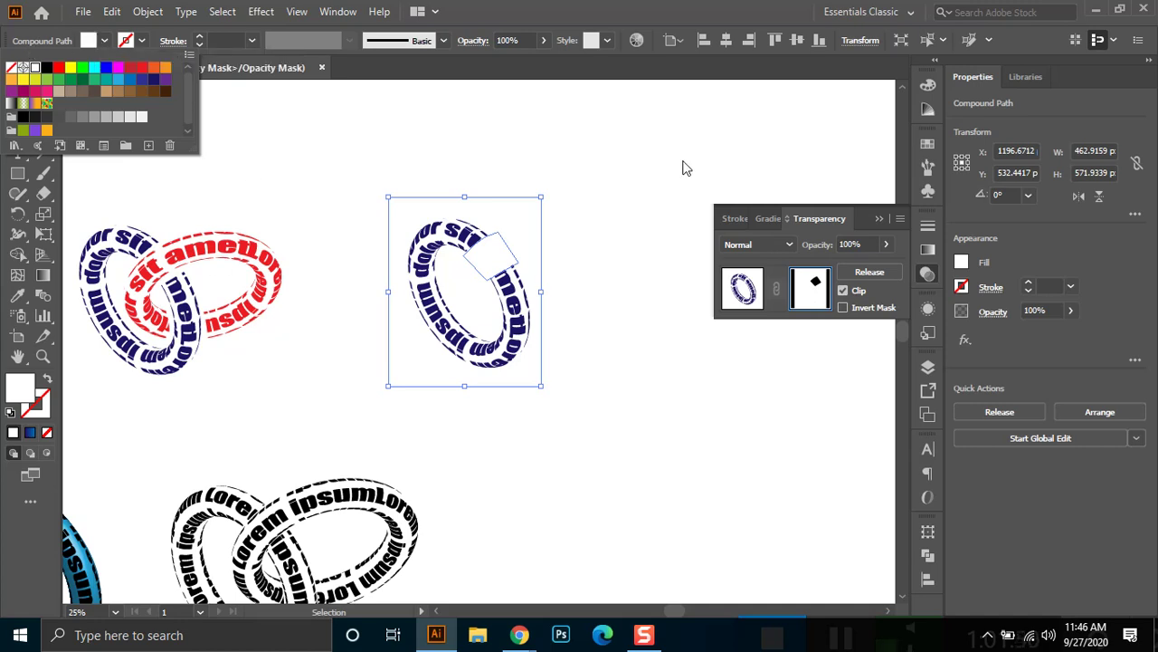
click(540, 197)
click(582, 222)
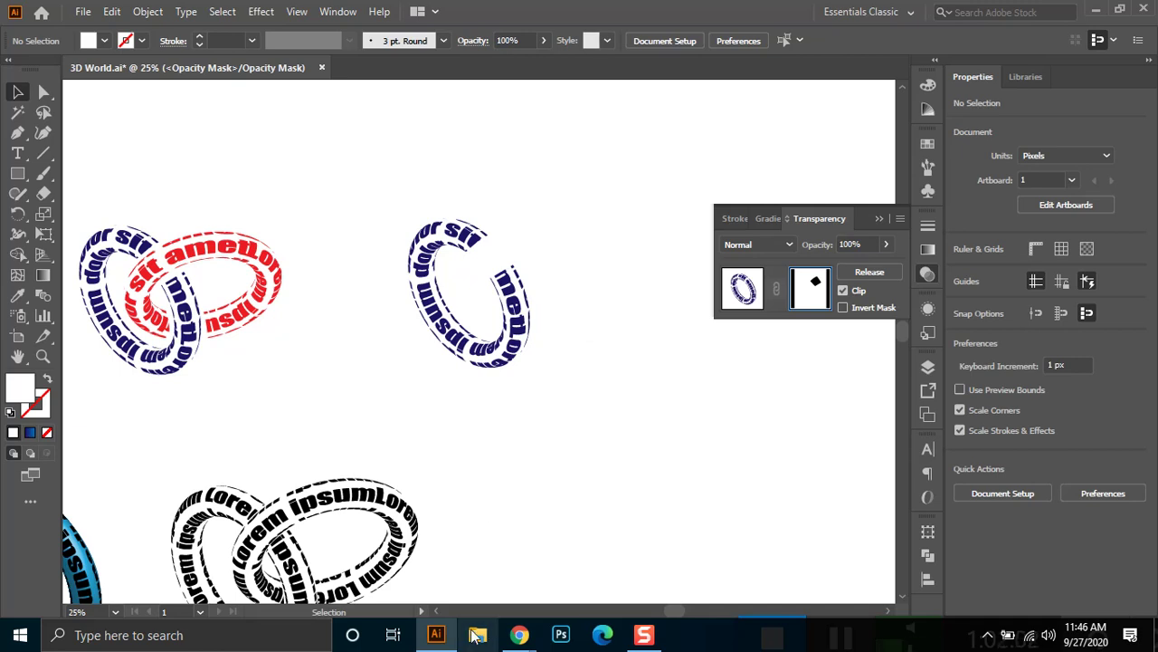
Switch to the Google Meet call in Chrome to check it, then return to the Illustrator document.
mouse_move(518, 634)
click(472, 581)
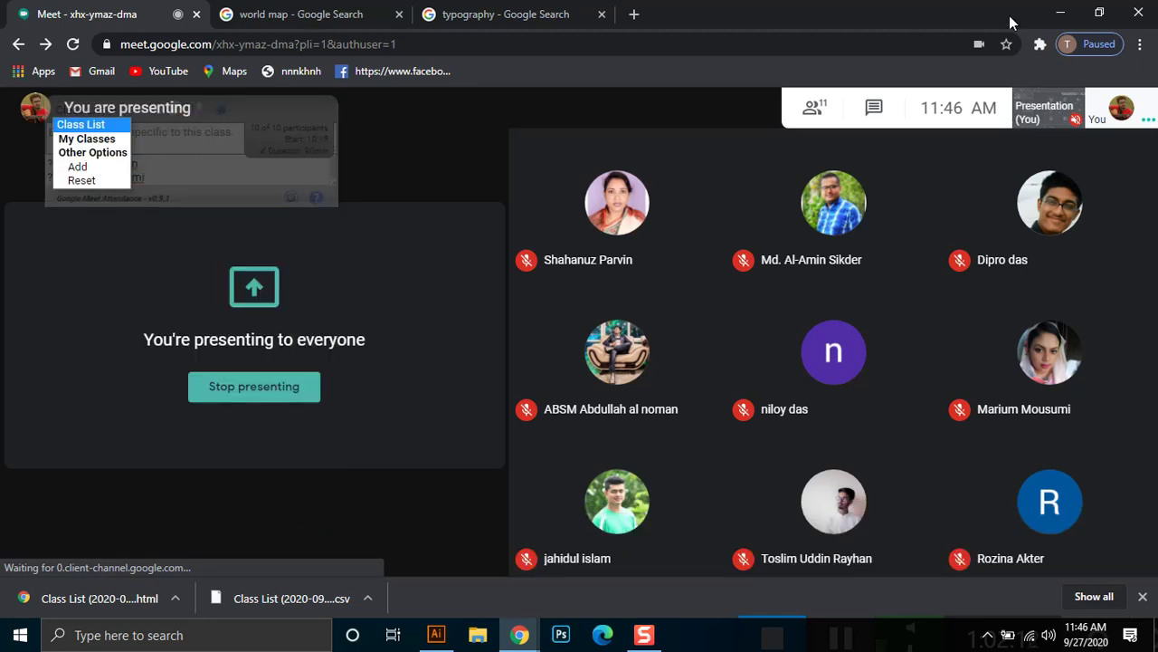
click(1060, 12)
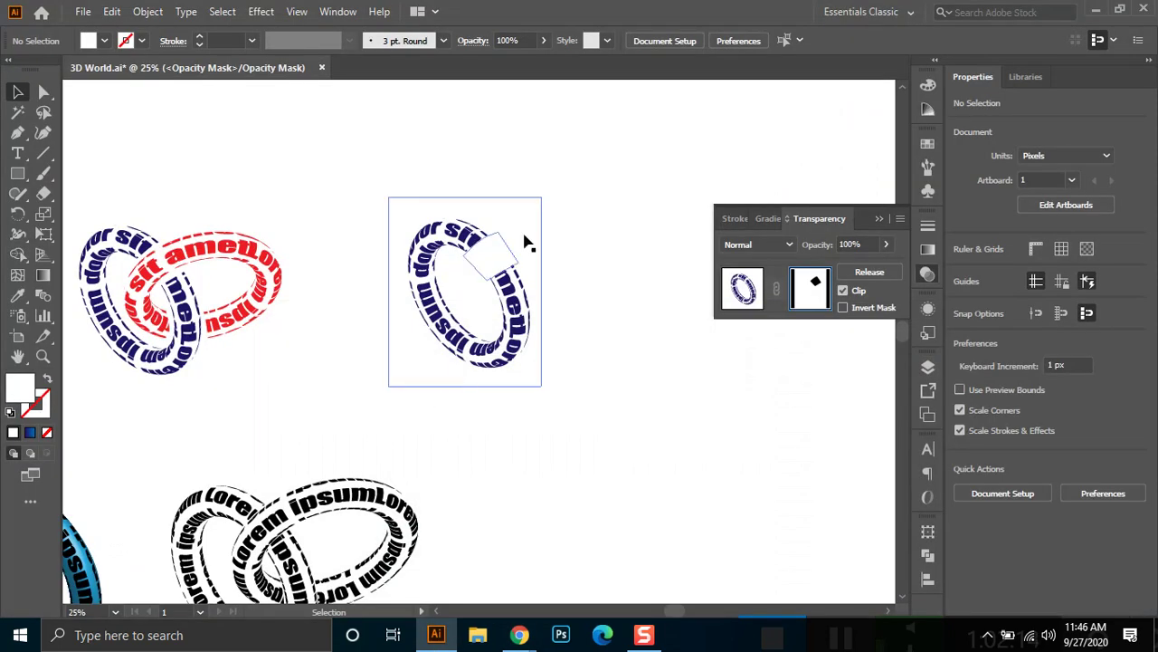
Delete the white shape inside the navy ring's opacity mask, then restore it.
drag(574, 183, 450, 346)
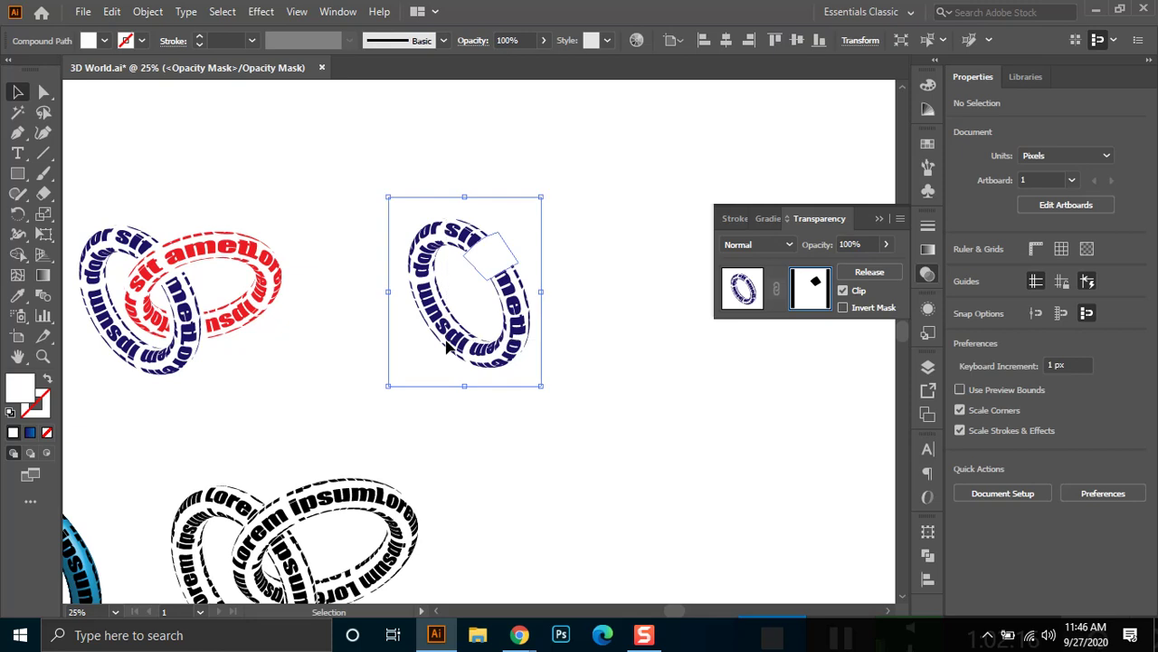
key(Delete)
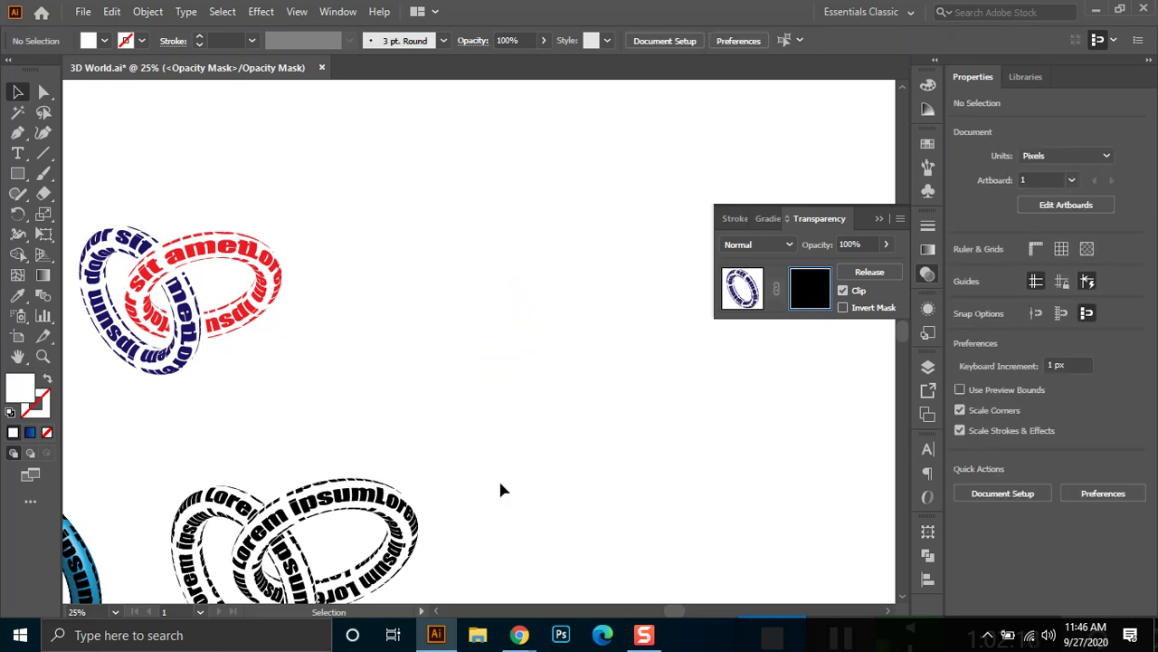
click(878, 218)
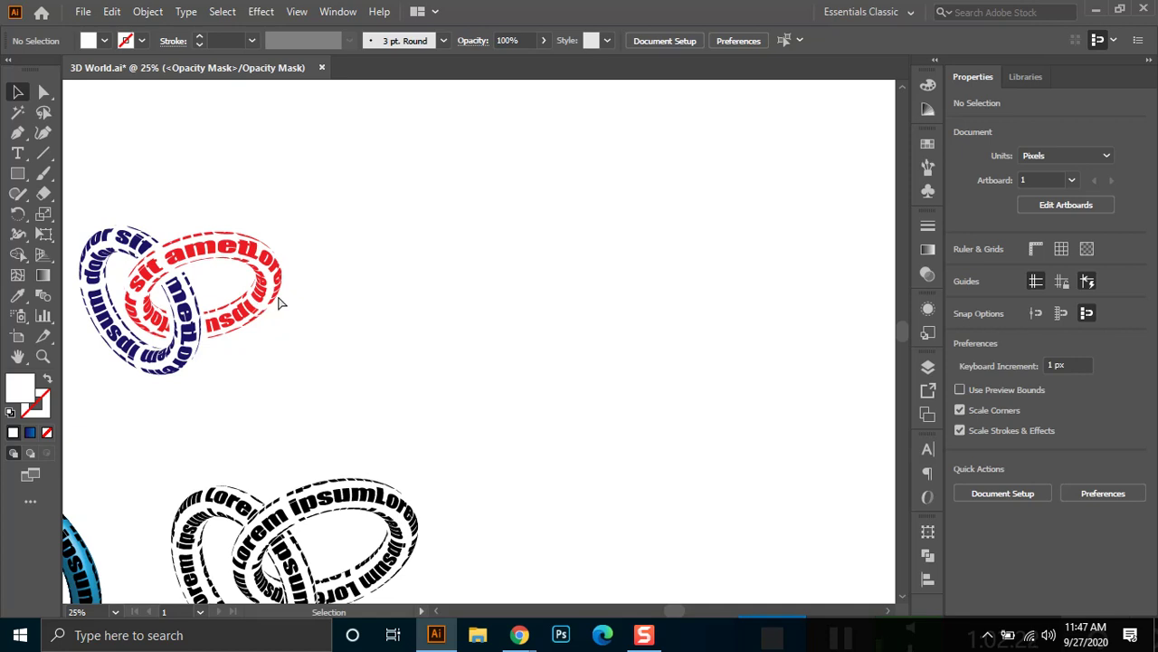
key(ctrl+v)
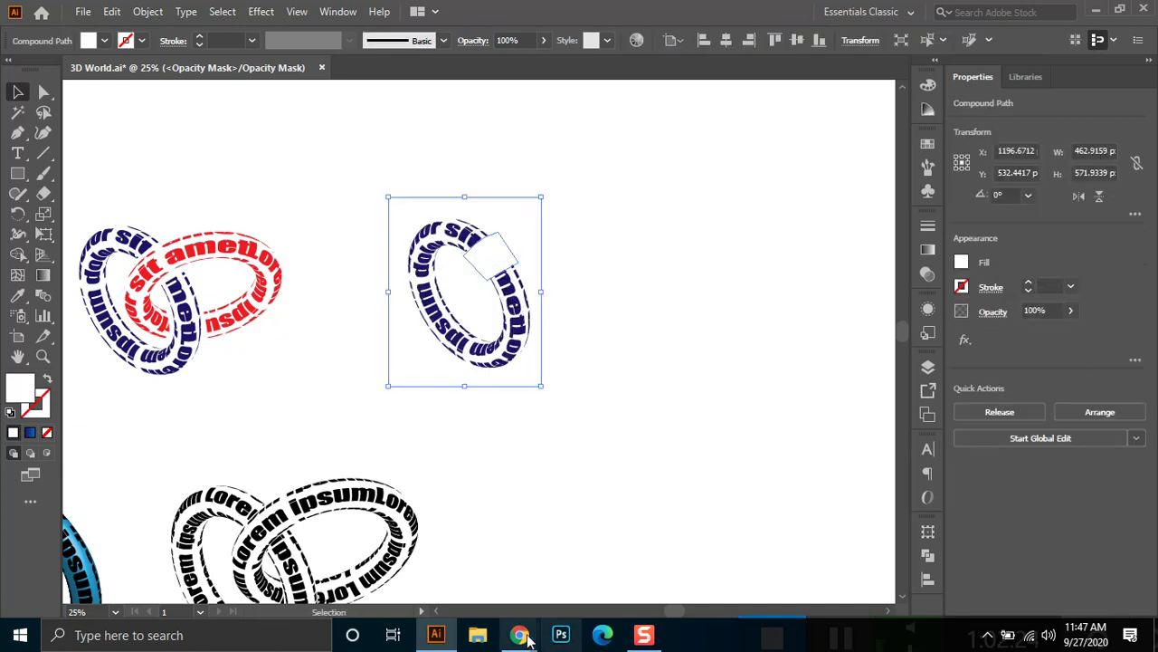
Switch to the Google Meet call in Chrome and follow the participants' shared Illustrator work in full-screen view.
mouse_move(528, 639)
click(459, 576)
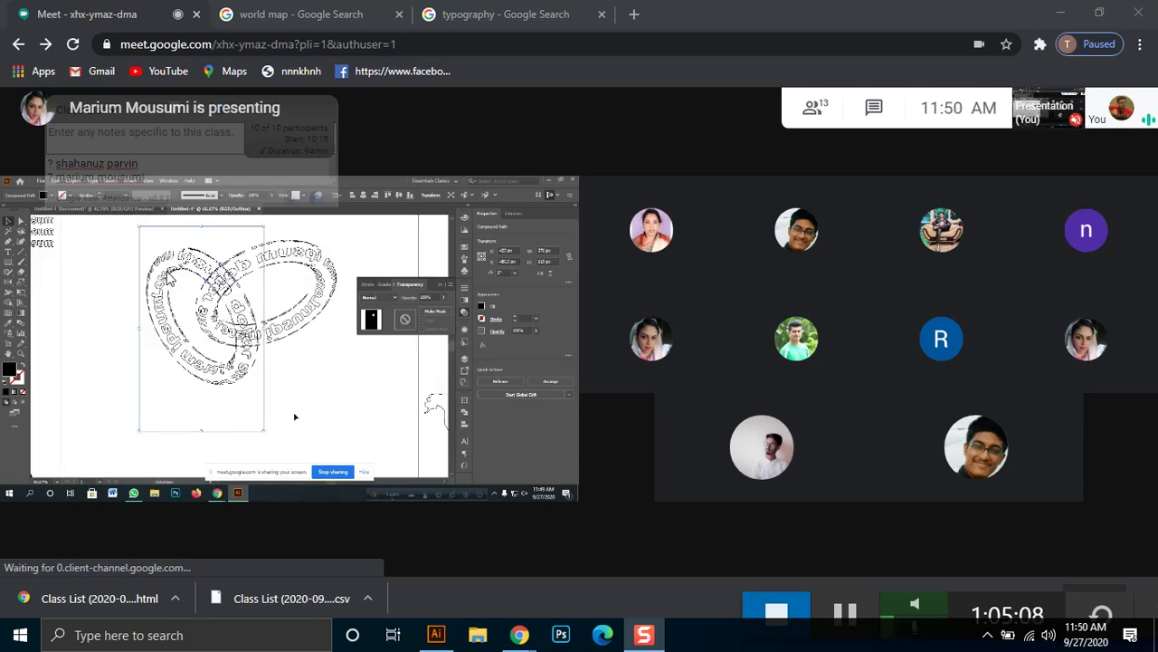
mouse_move(294, 416)
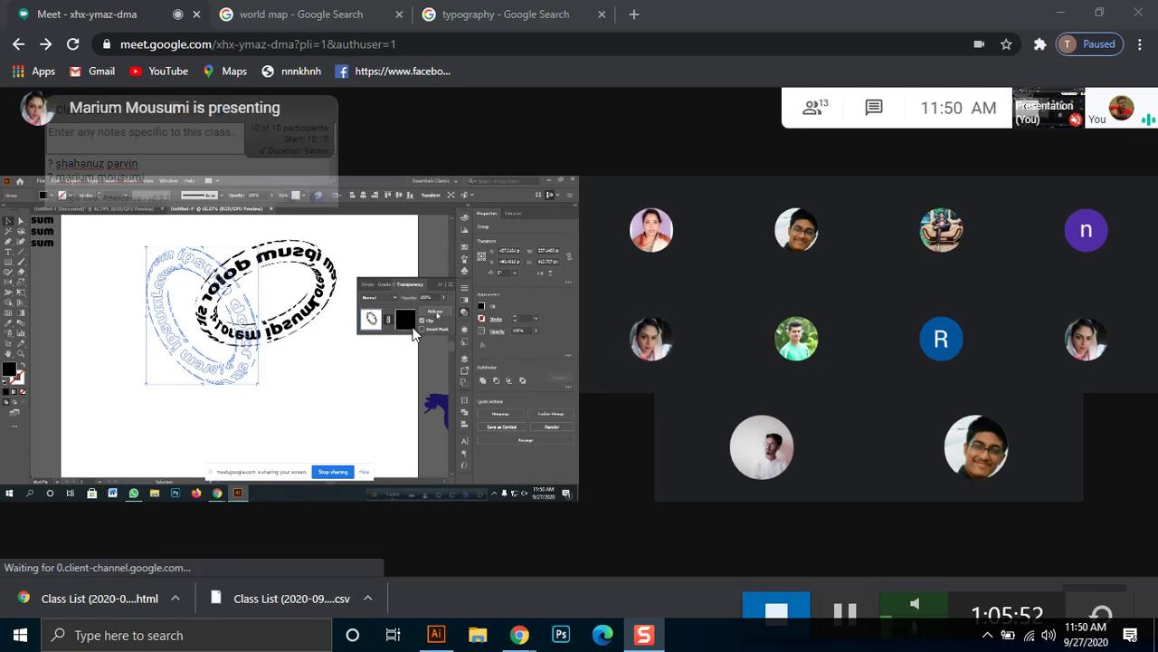
mouse_move(409, 327)
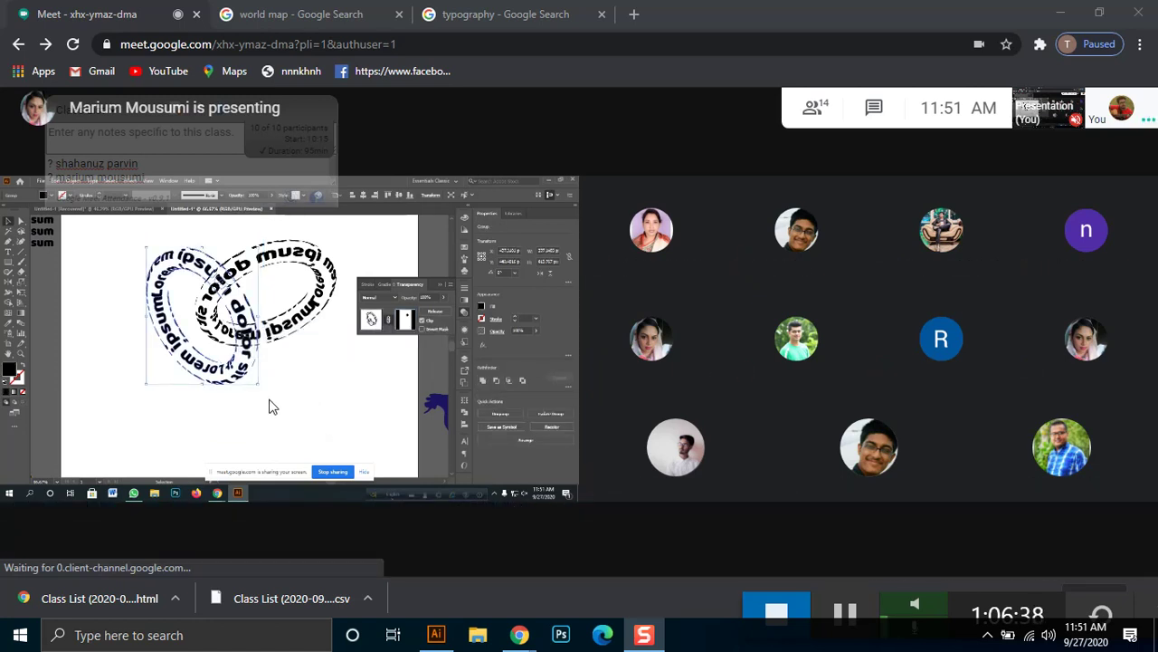
mouse_move(269, 406)
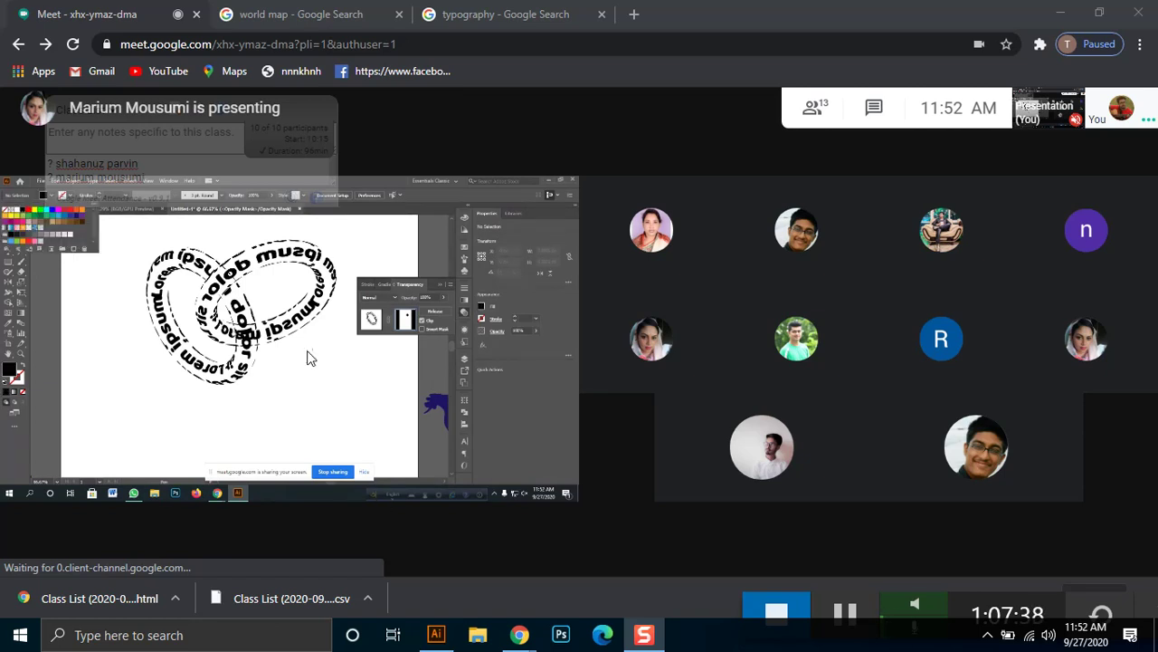
key(F11)
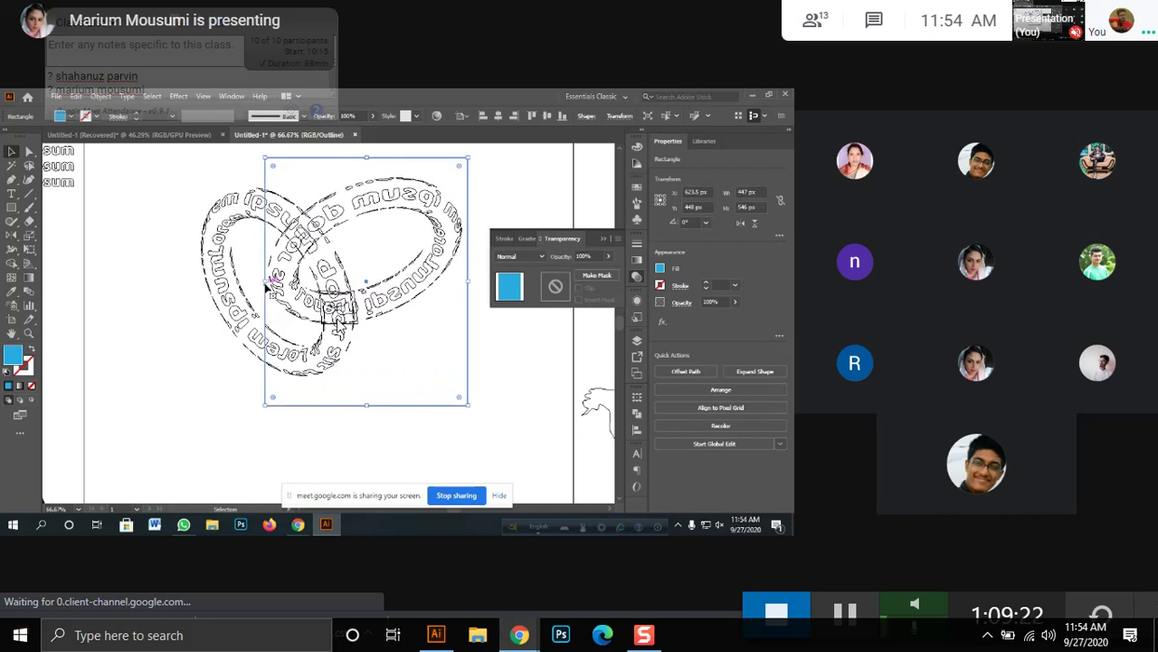
mouse_move(336, 331)
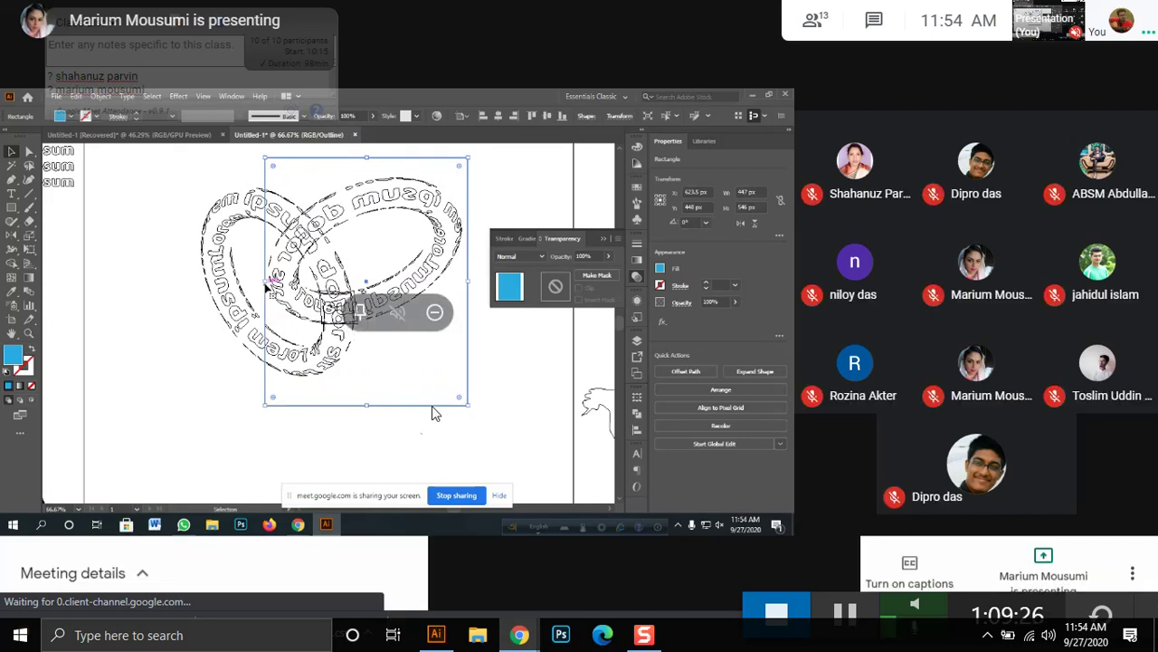
mouse_move(430, 253)
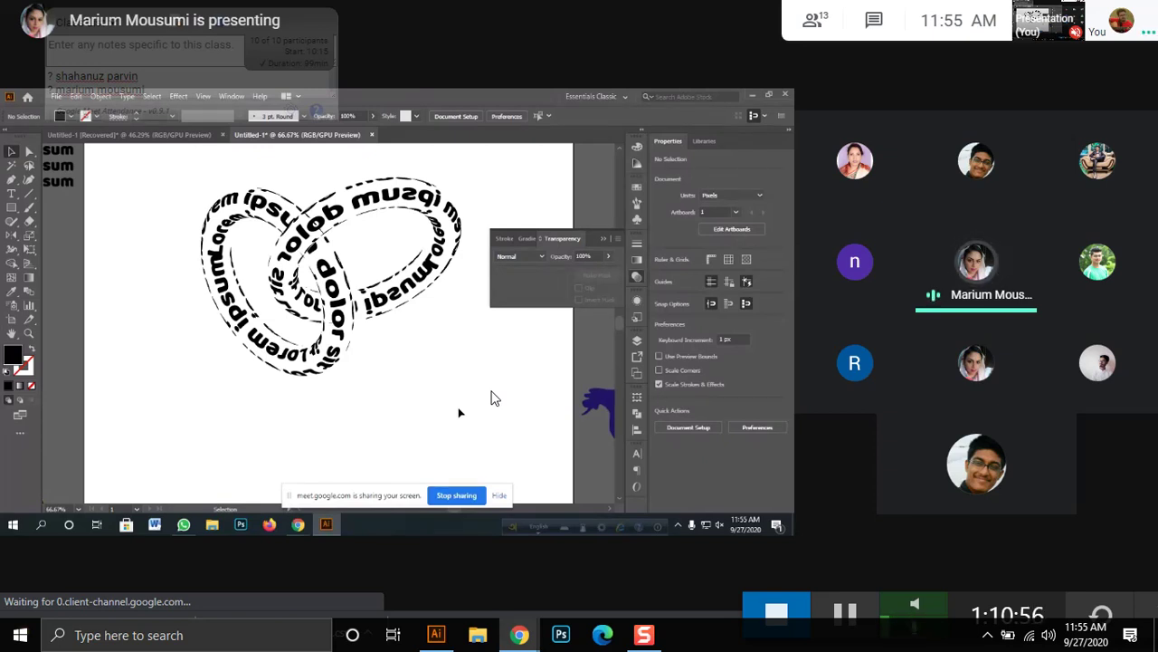
mouse_move(491, 395)
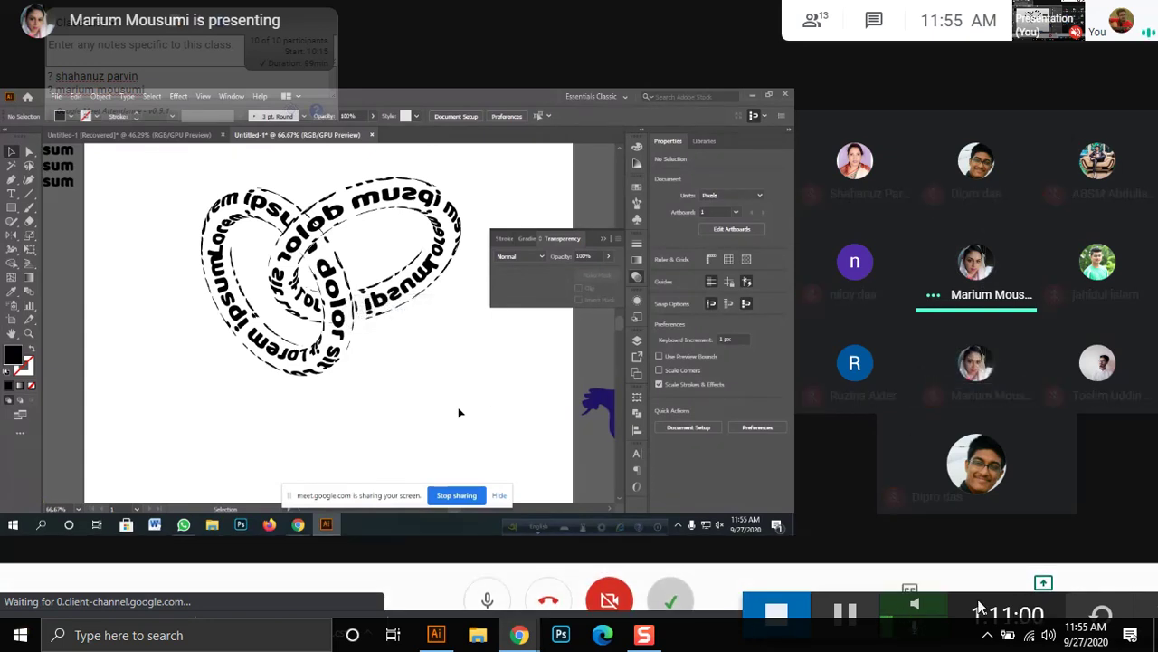
mouse_move(510, 335)
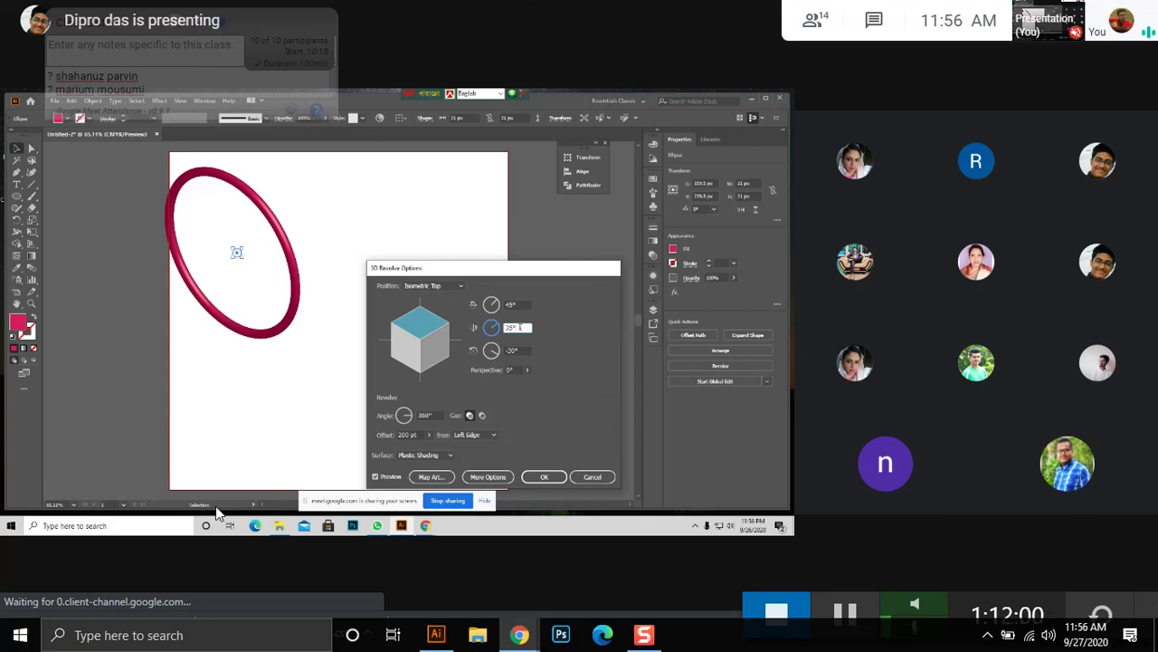
Follow the participant's shared 3D Revolve work in Google Meet, dismiss the presentation notice and return to the Illustrator document.
mouse_move(217, 513)
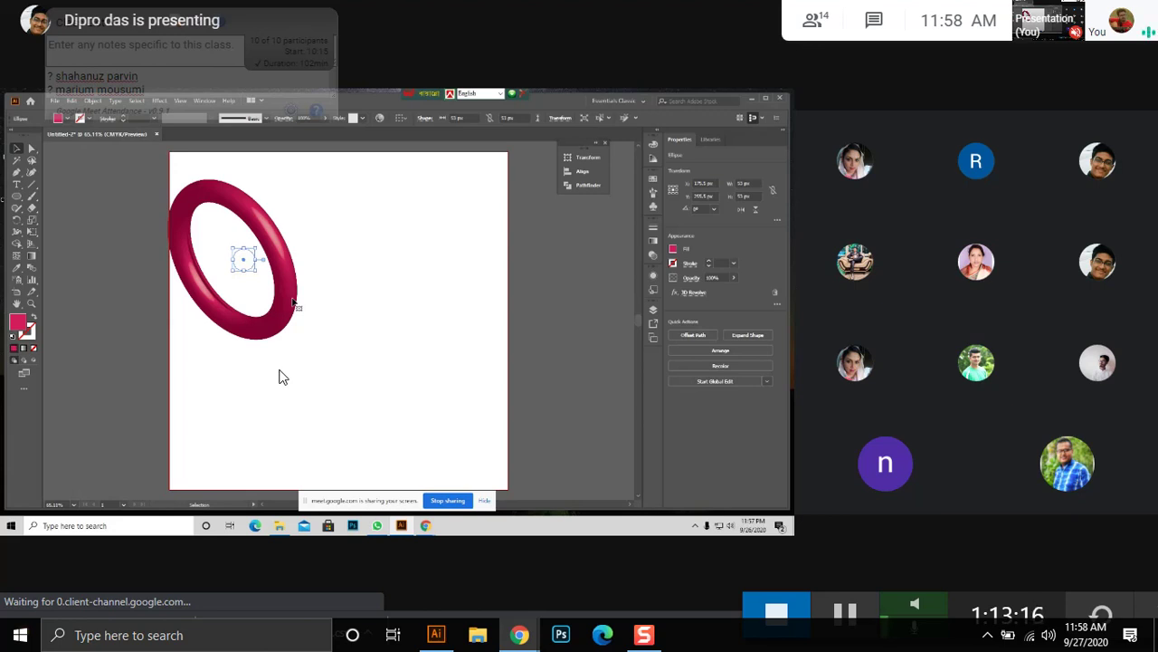
mouse_move(370, 579)
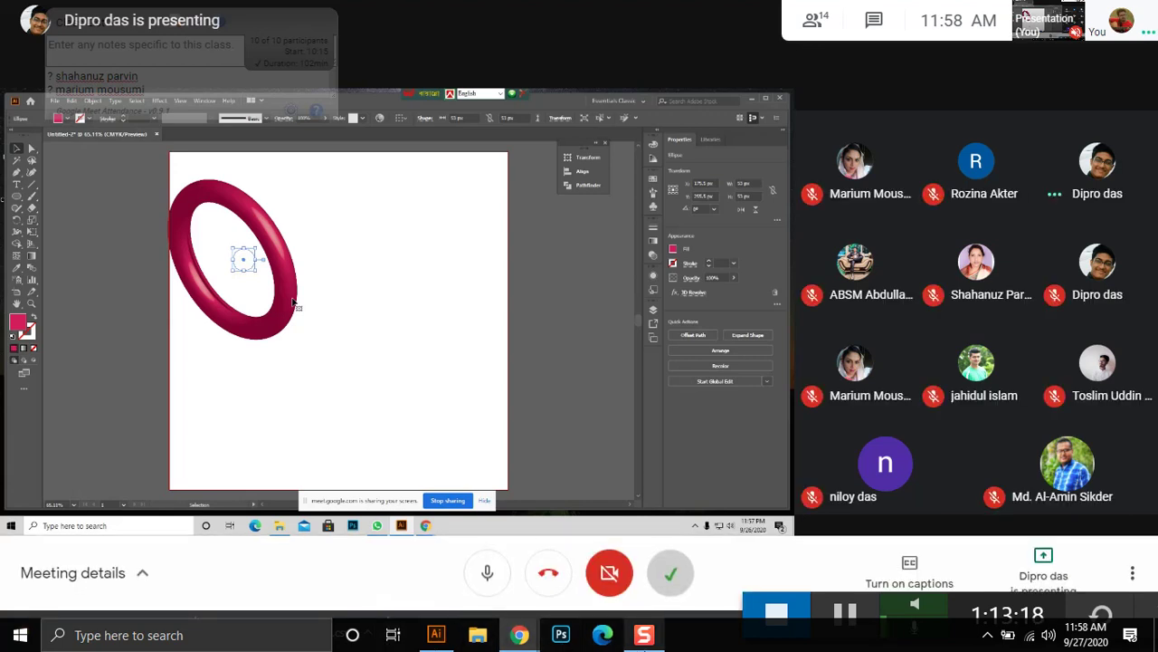
mouse_move(509, 647)
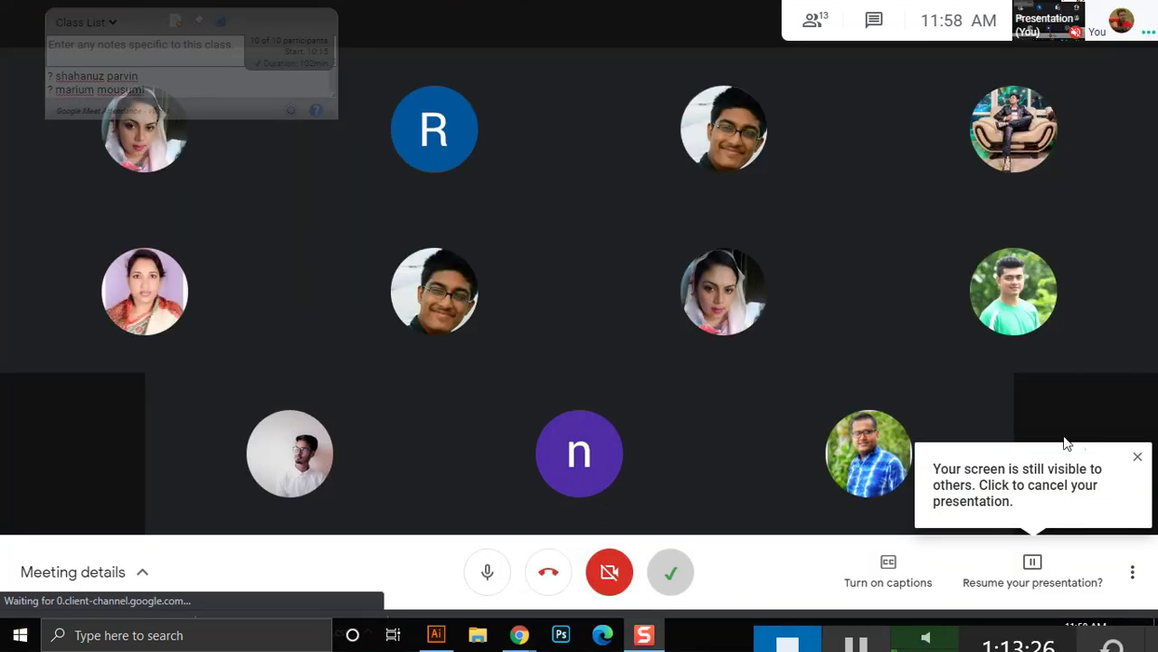
click(1137, 456)
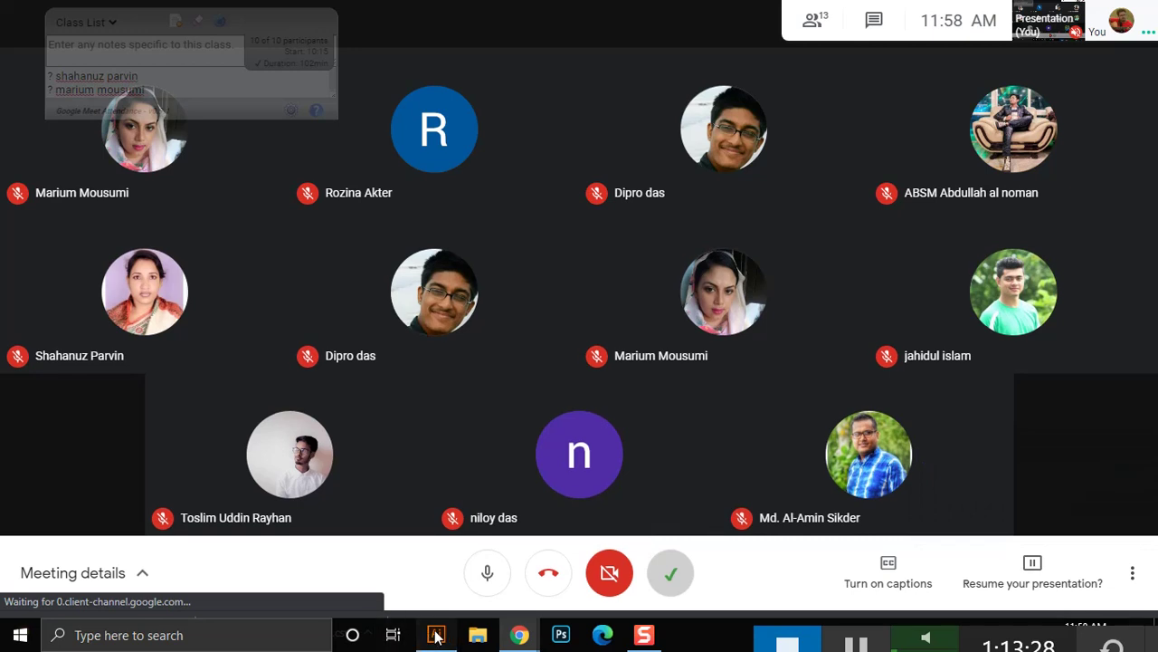
click(436, 635)
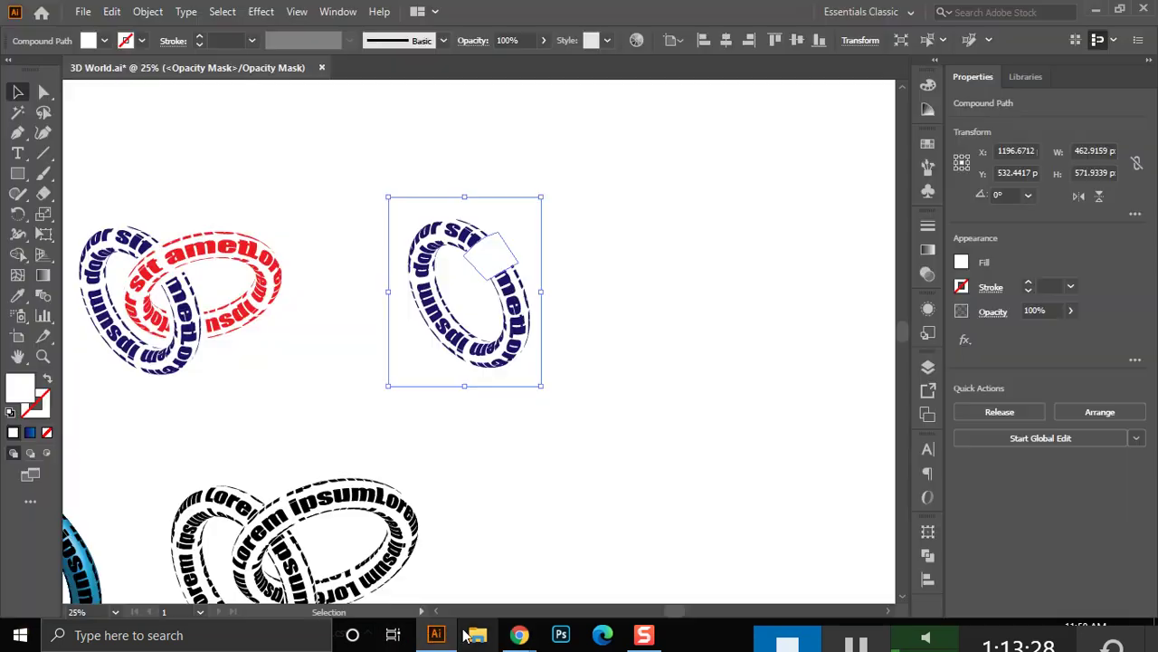
Clear the contents of the opacity mask on the duplicated navy ring.
click(456, 409)
scroll(458, 412, down, 2)
key(ctrl+minus)
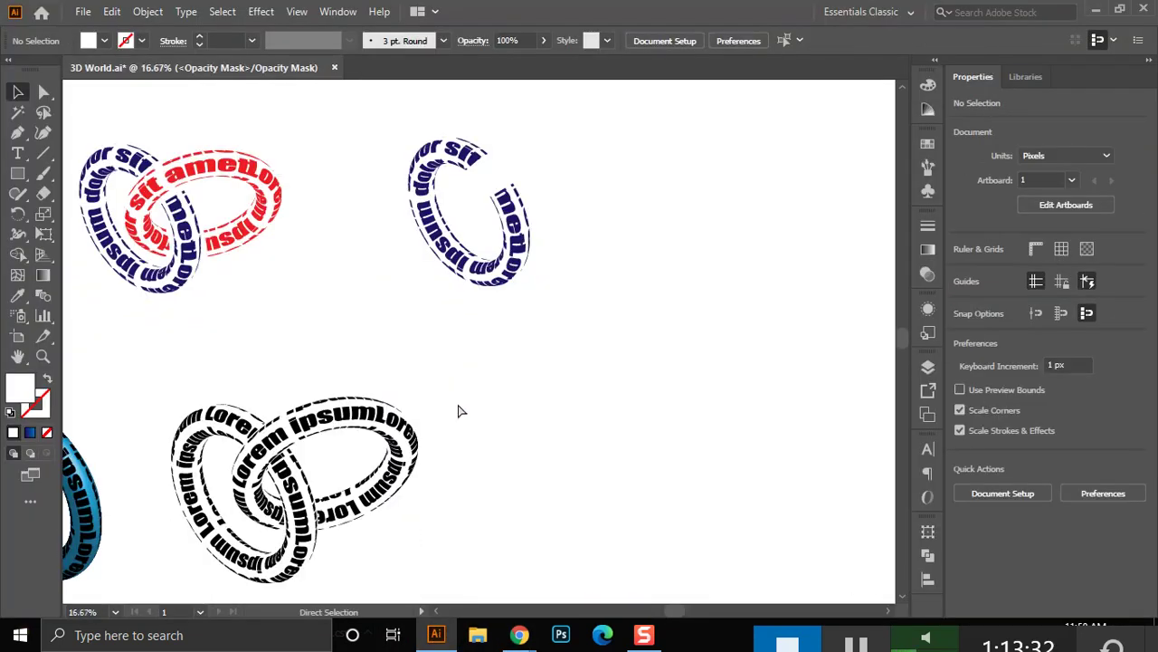
key(ctrl+minus)
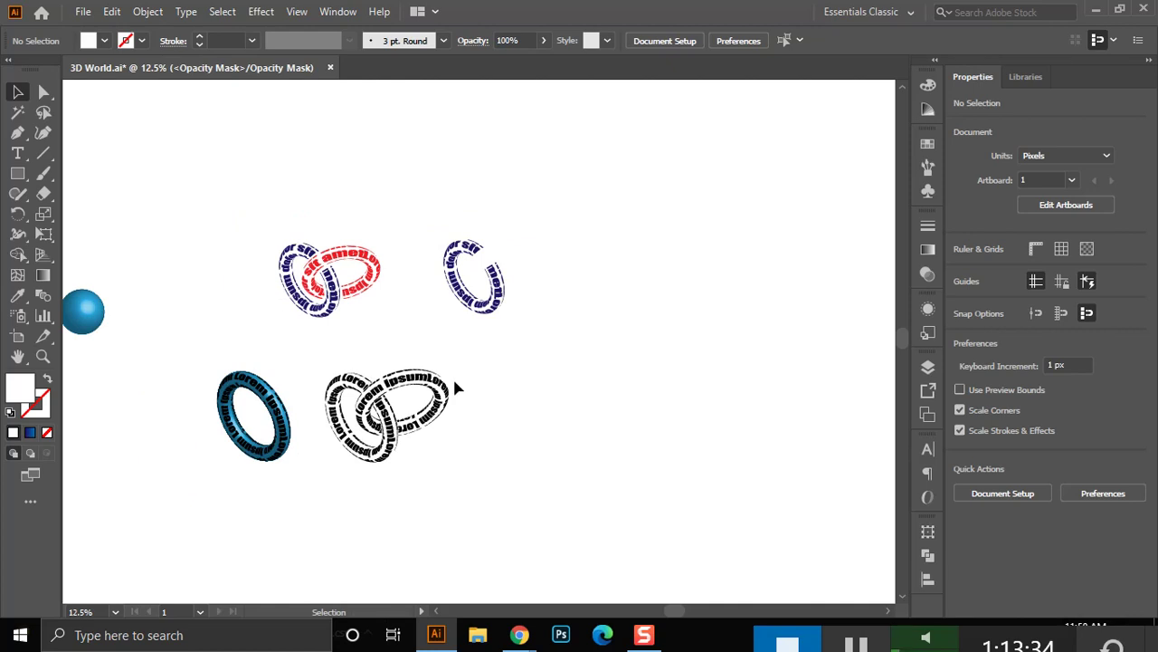
drag(522, 218, 417, 327)
key(Delete)
right_click(421, 333)
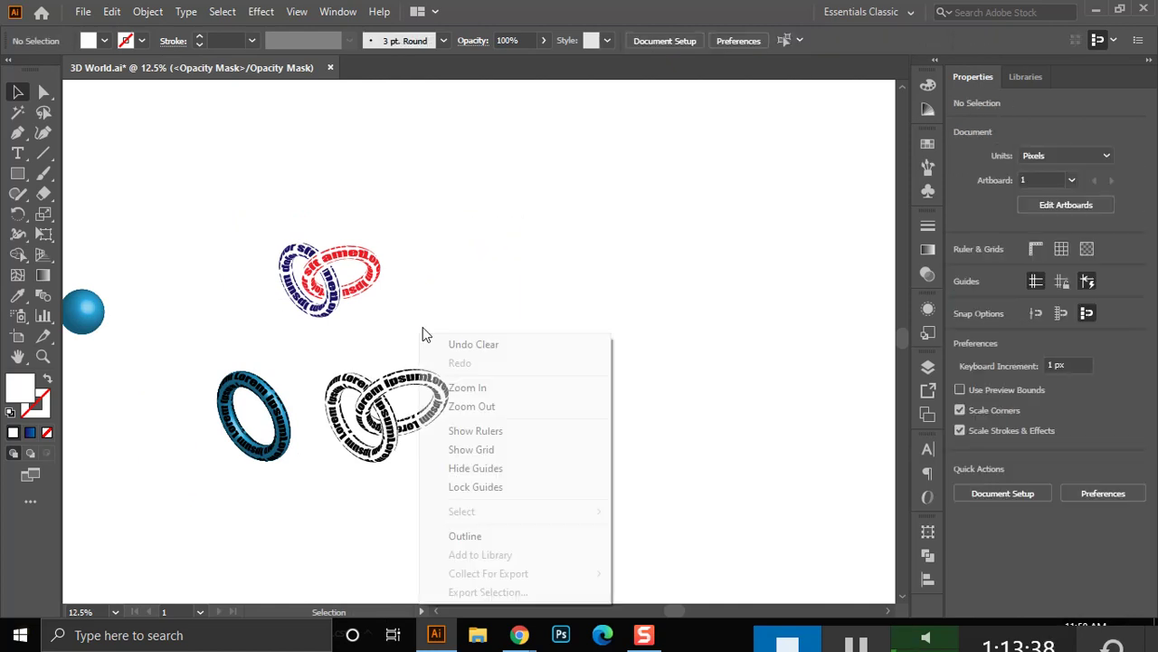
click(568, 318)
Try to select the interlocked black rings, and exit opacity mask editing to return to the navy ring's artwork.
drag(473, 357, 324, 509)
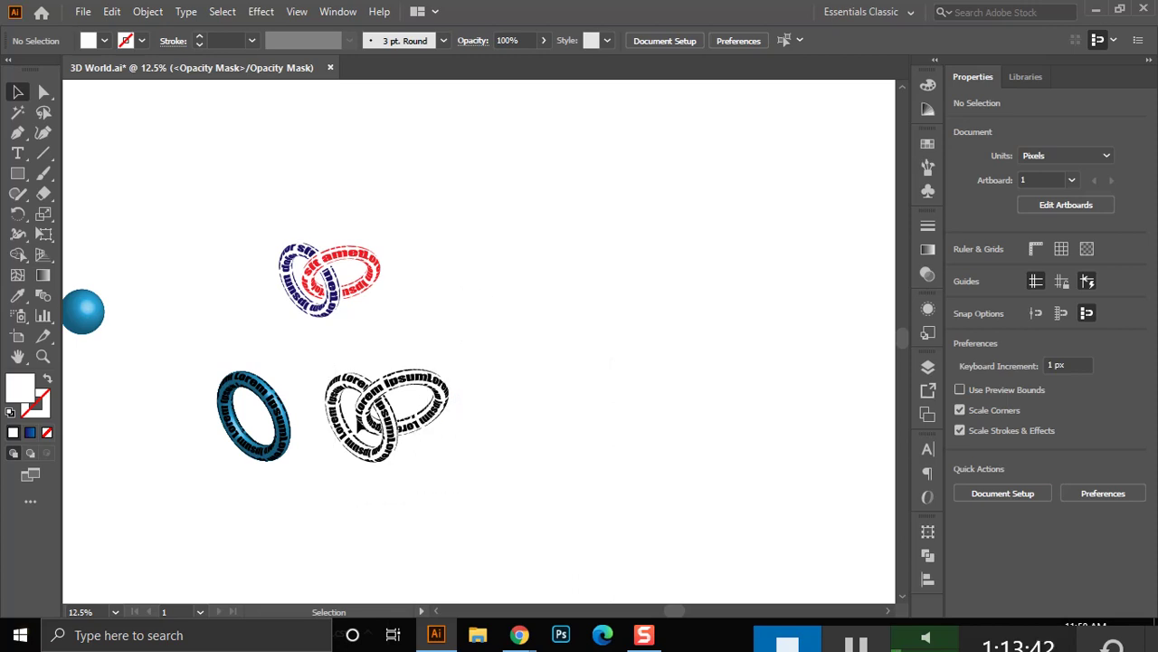
drag(308, 360, 441, 477)
click(929, 251)
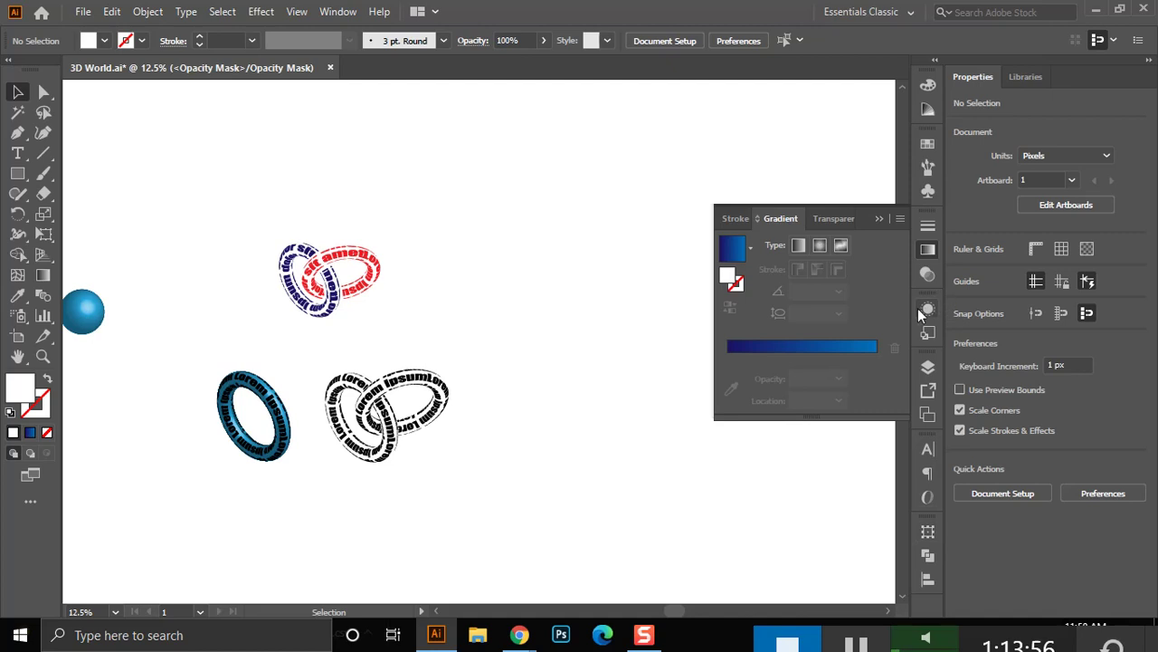
click(927, 273)
click(738, 291)
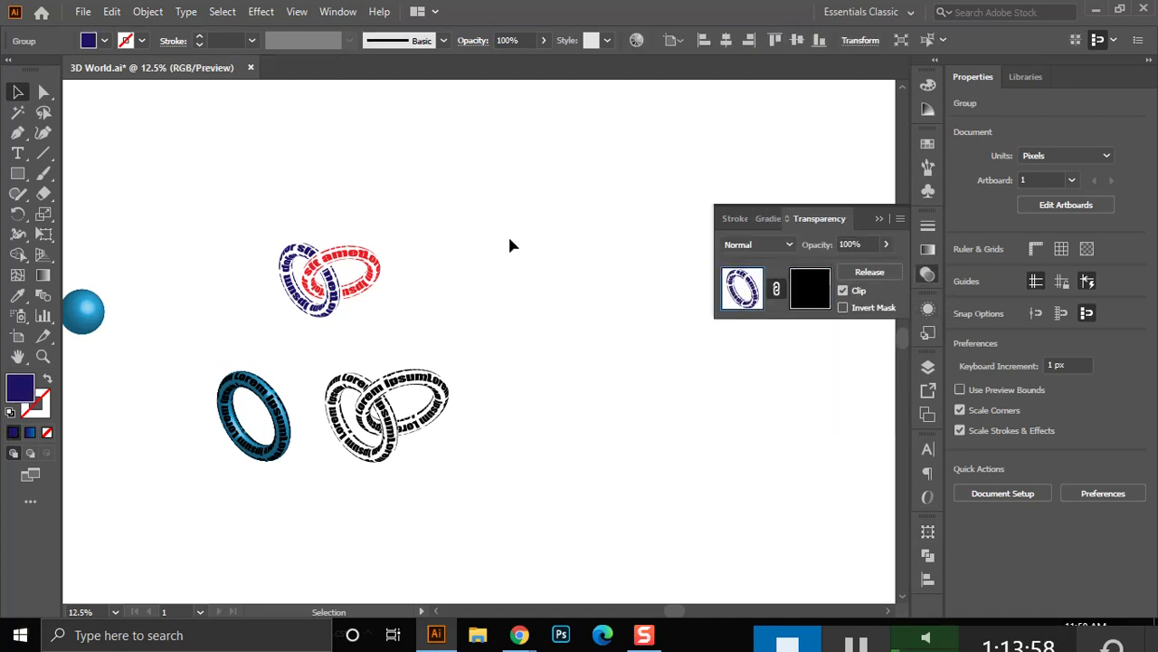
Select the hidden navy ring, enter its opacity mask, choose a white fill with nothing selected, and return to the artwork.
drag(524, 329, 187, 495)
drag(556, 194, 428, 314)
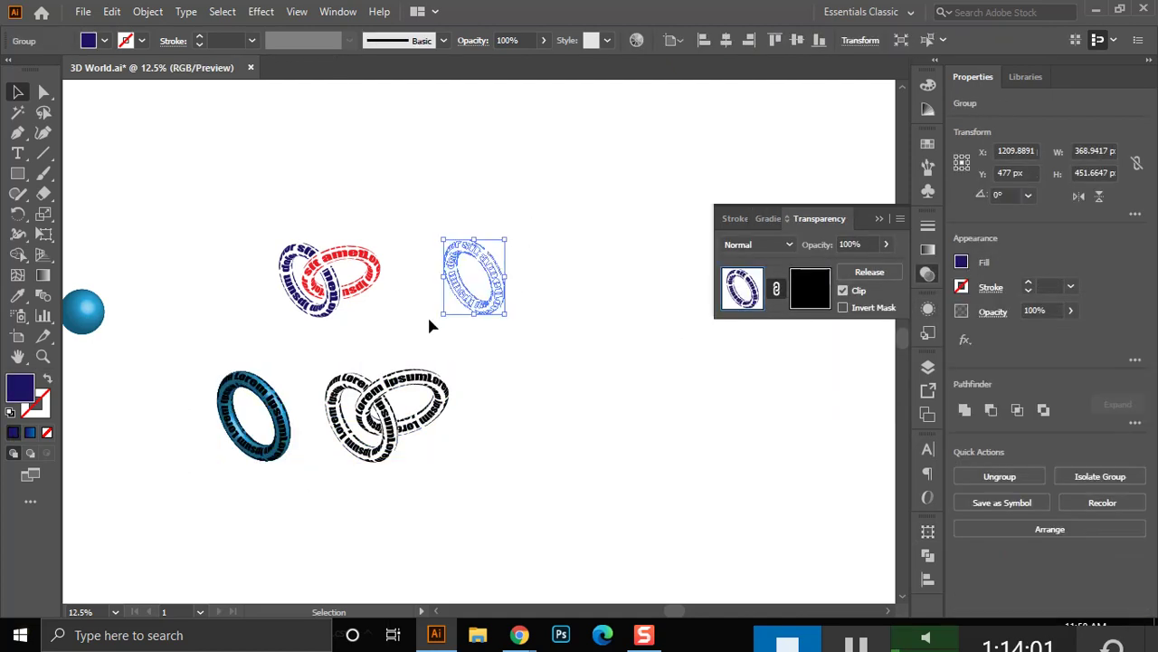
click(807, 290)
click(104, 41)
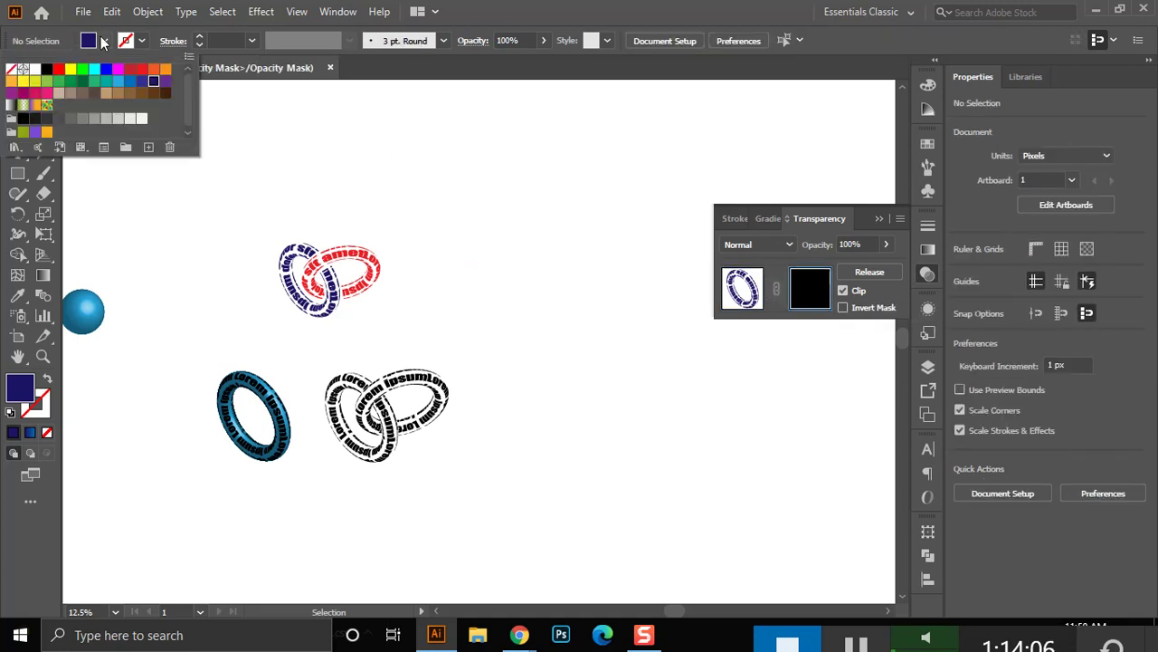
click(35, 69)
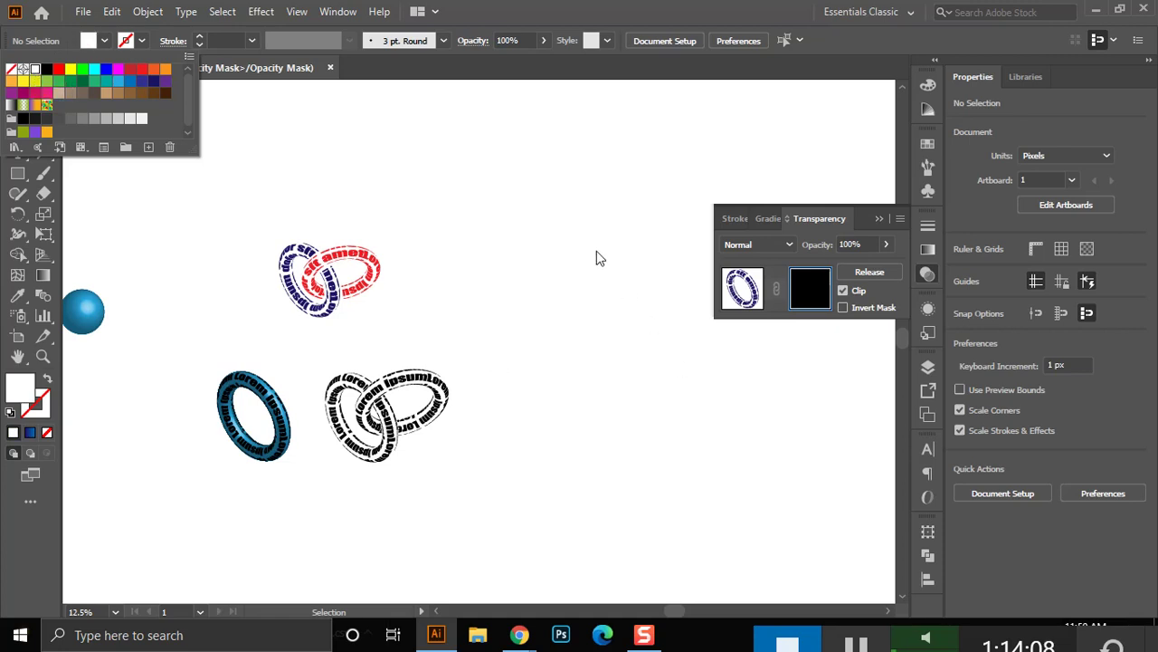
click(483, 299)
click(749, 288)
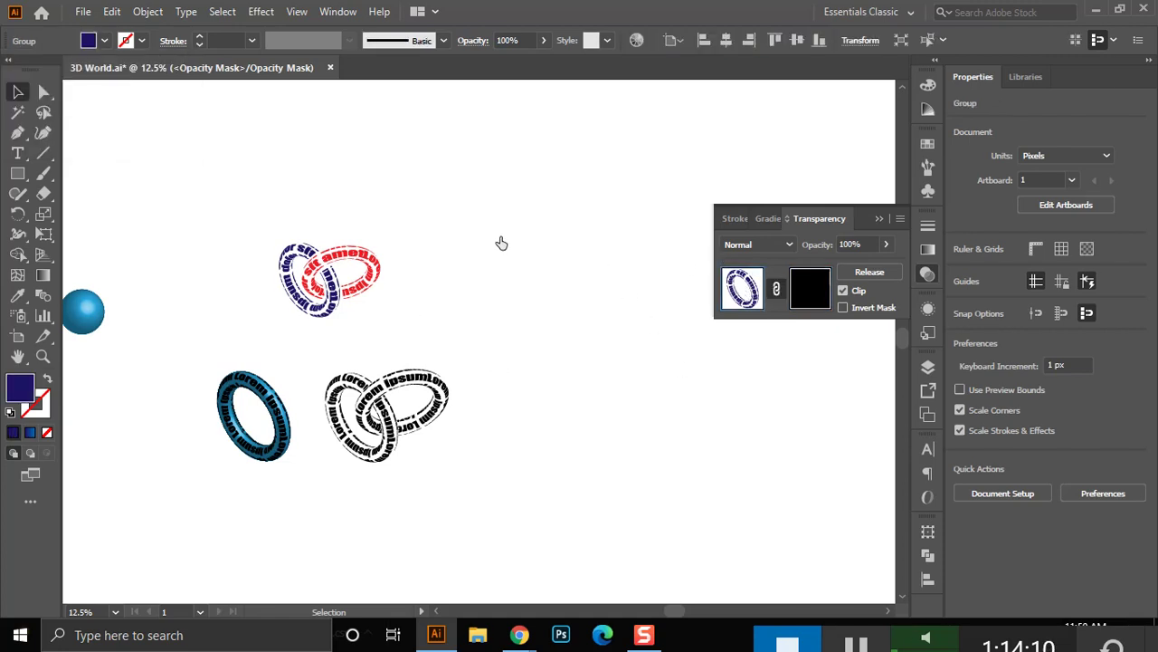
Move the hidden navy ring away from its place beside the coloured rings, deselect it and collapse the transparency settings.
drag(471, 276, 541, 319)
click(612, 343)
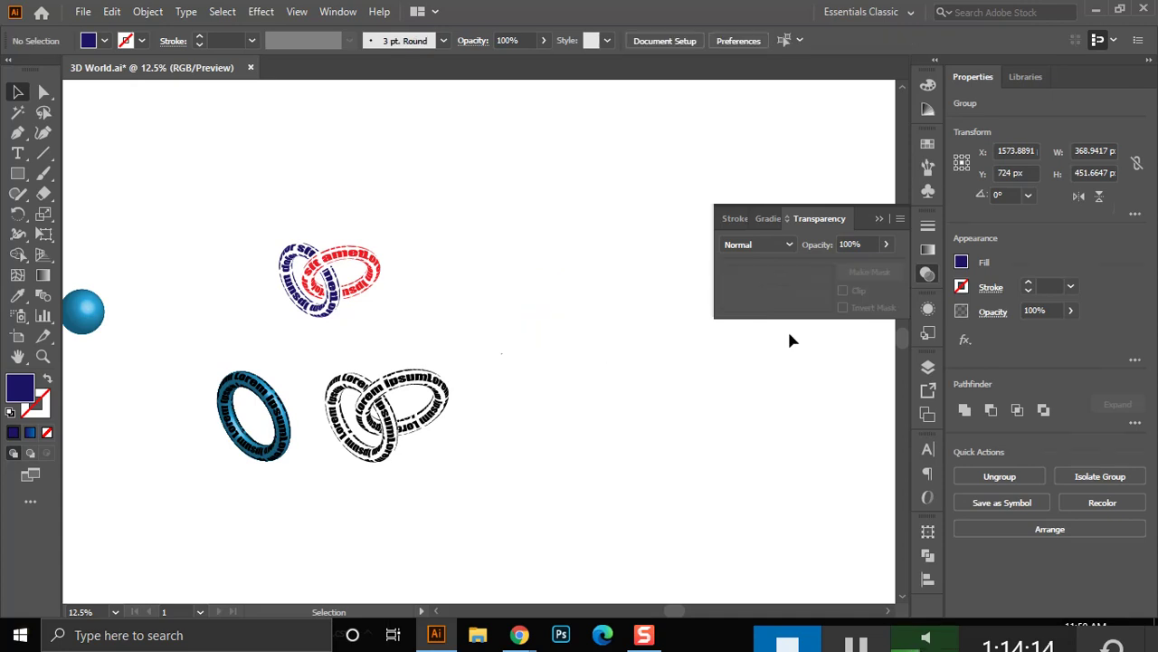
click(878, 213)
Copy the upright ring from the interlocked black pair into the empty area beside the coloured rings.
drag(501, 337, 316, 501)
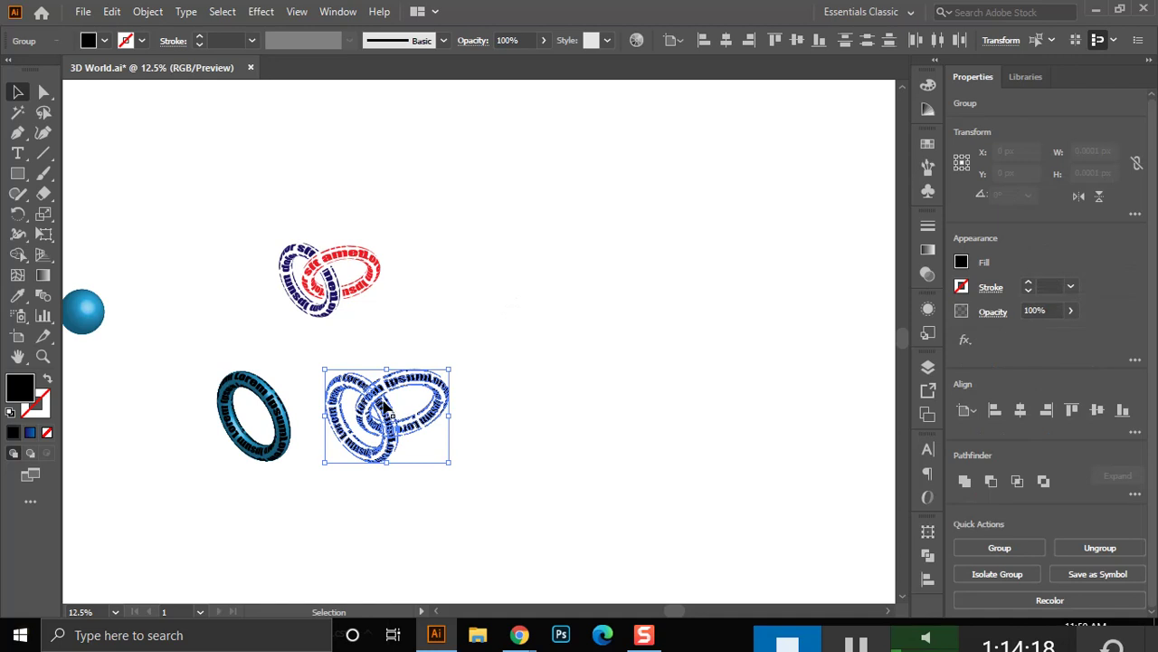
click(398, 393)
click(404, 378)
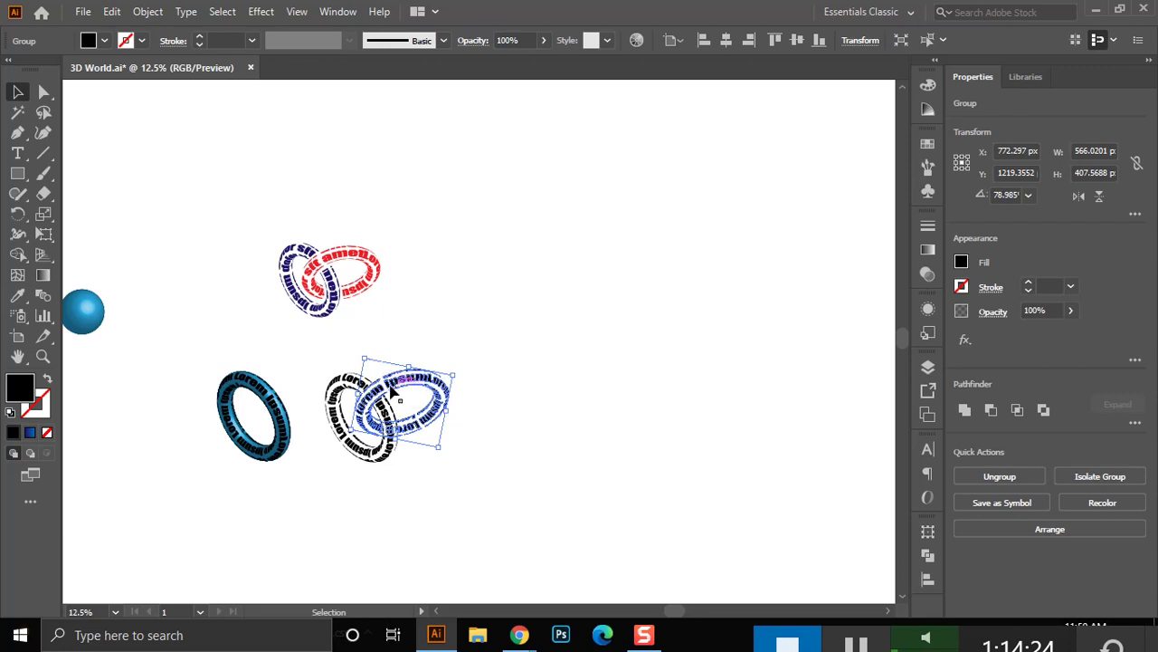
drag(349, 390, 504, 320)
scroll(530, 260, up, 2)
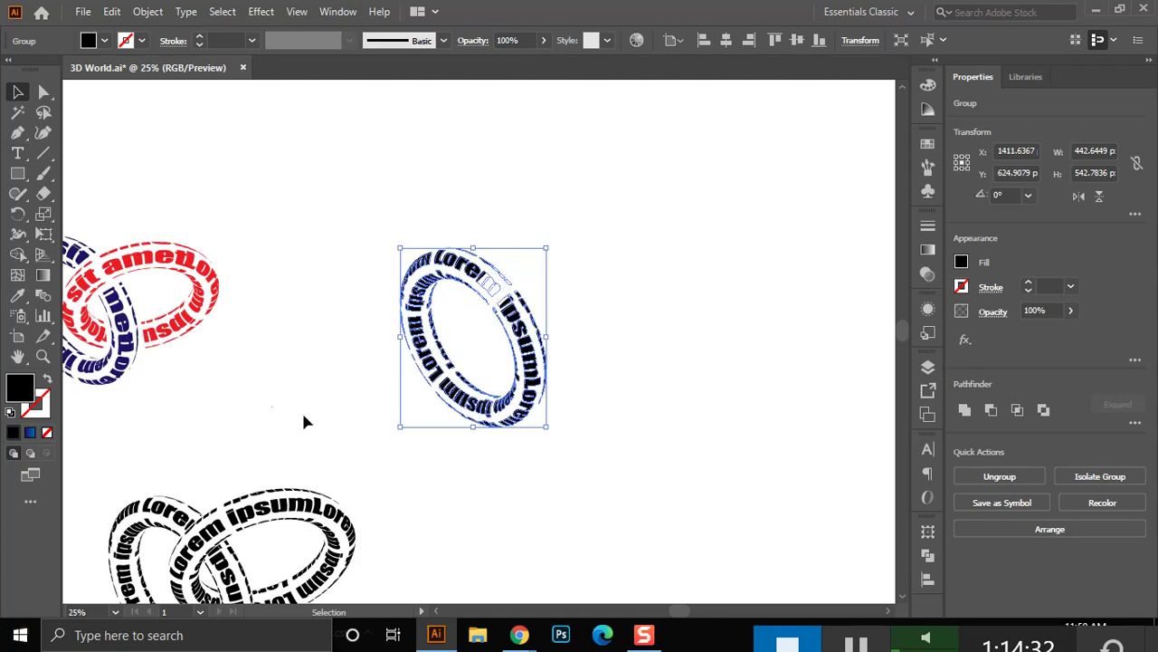
Ungroup the copied black ring and delete its trimmed overlay and the white polygon covering the full ring.
right_click(469, 288)
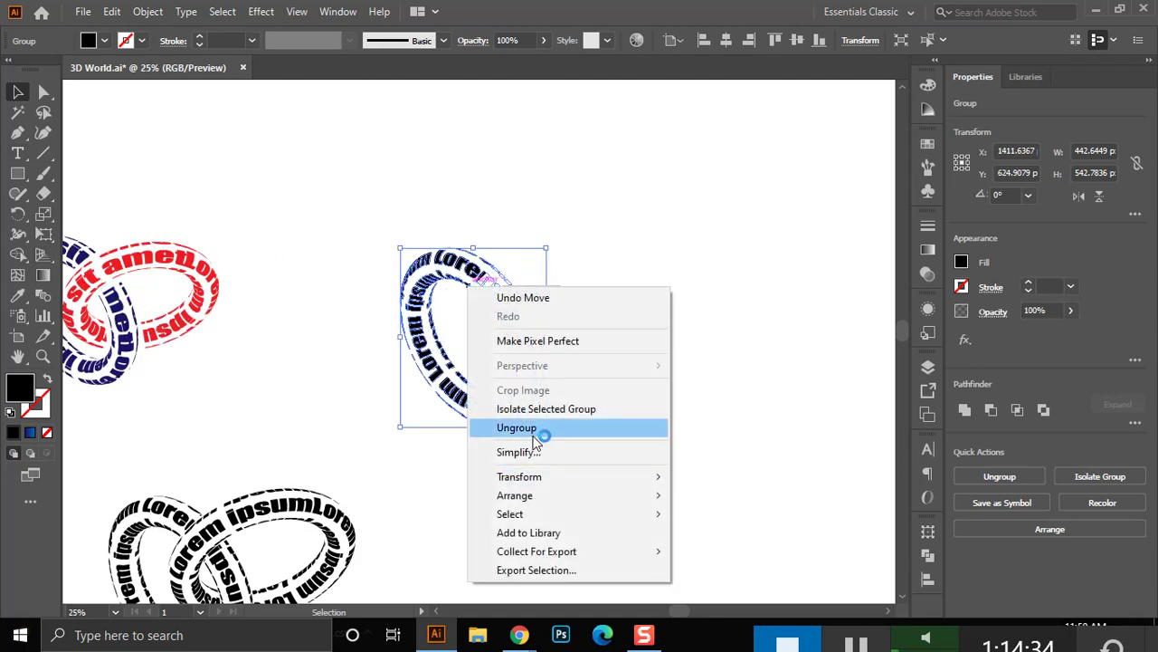
click(534, 433)
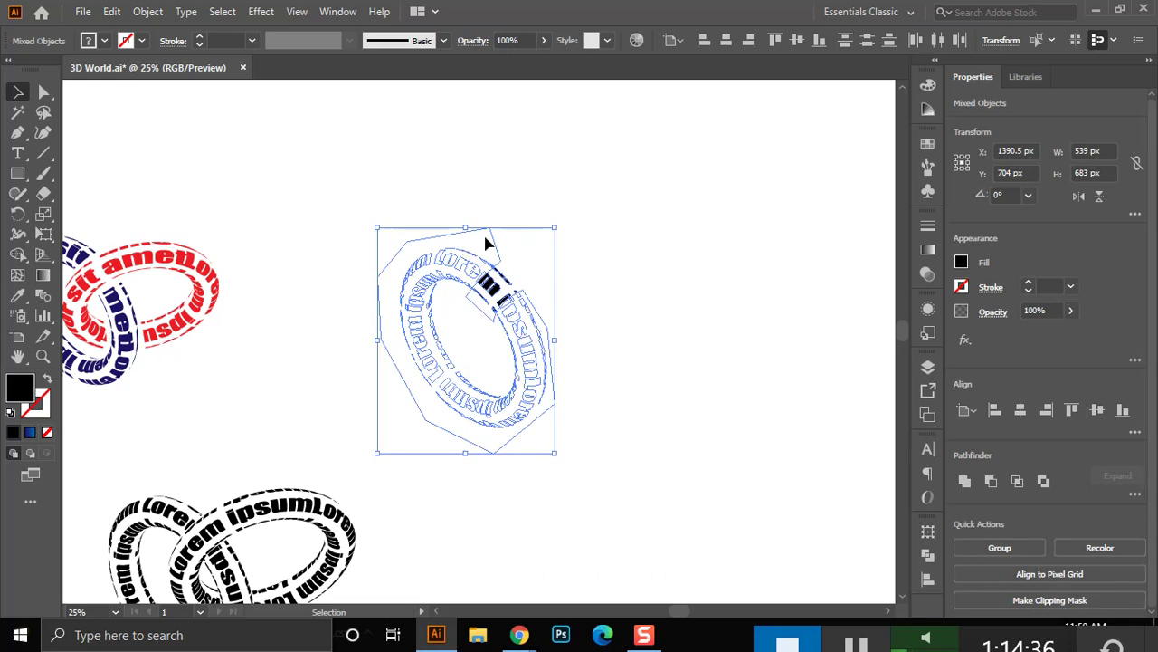
key(Delete)
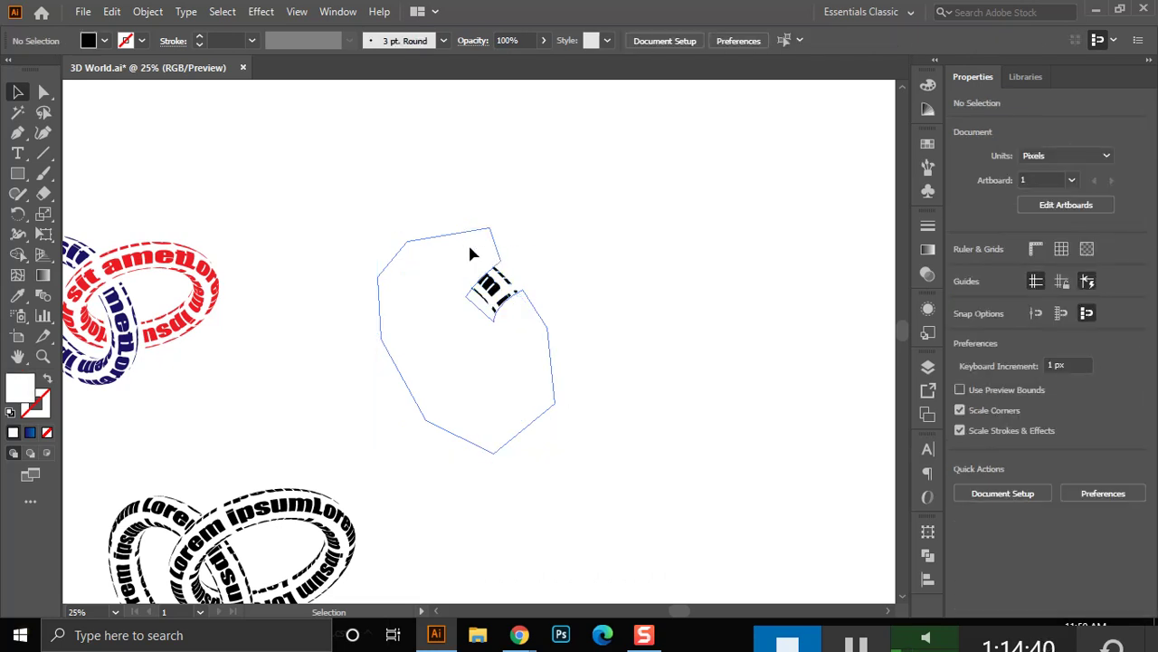
click(492, 262)
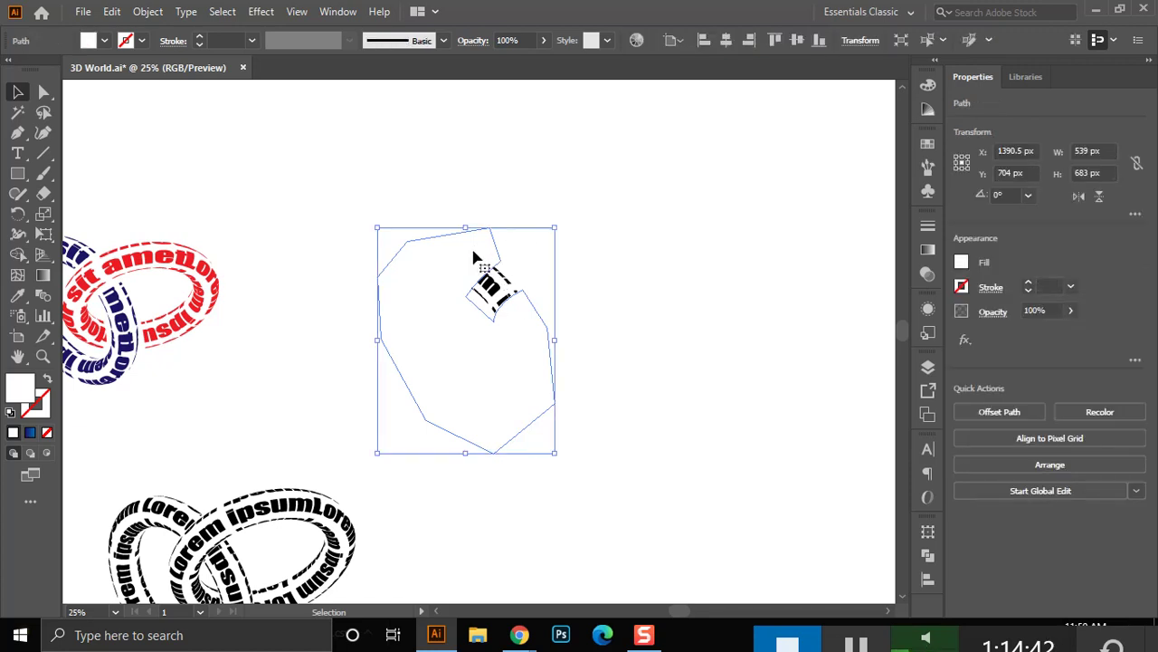
key(ctrl+z)
click(360, 319)
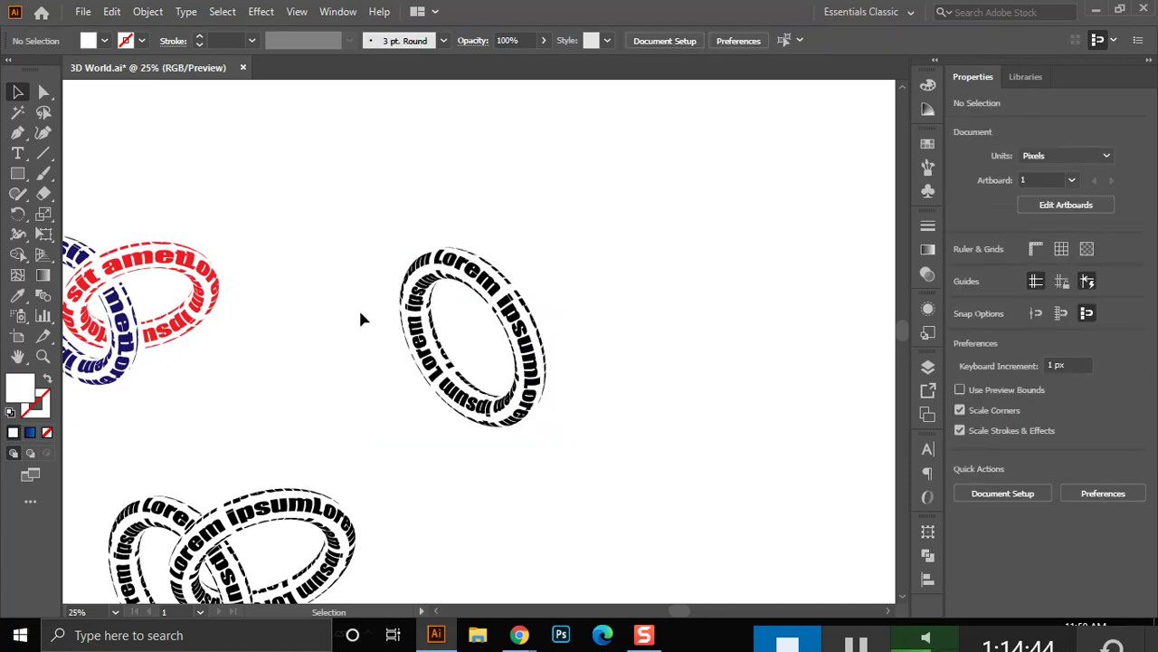
Duplicate the complete black ring into the empty space beside it, undoing the first attempt.
drag(516, 294, 634, 310)
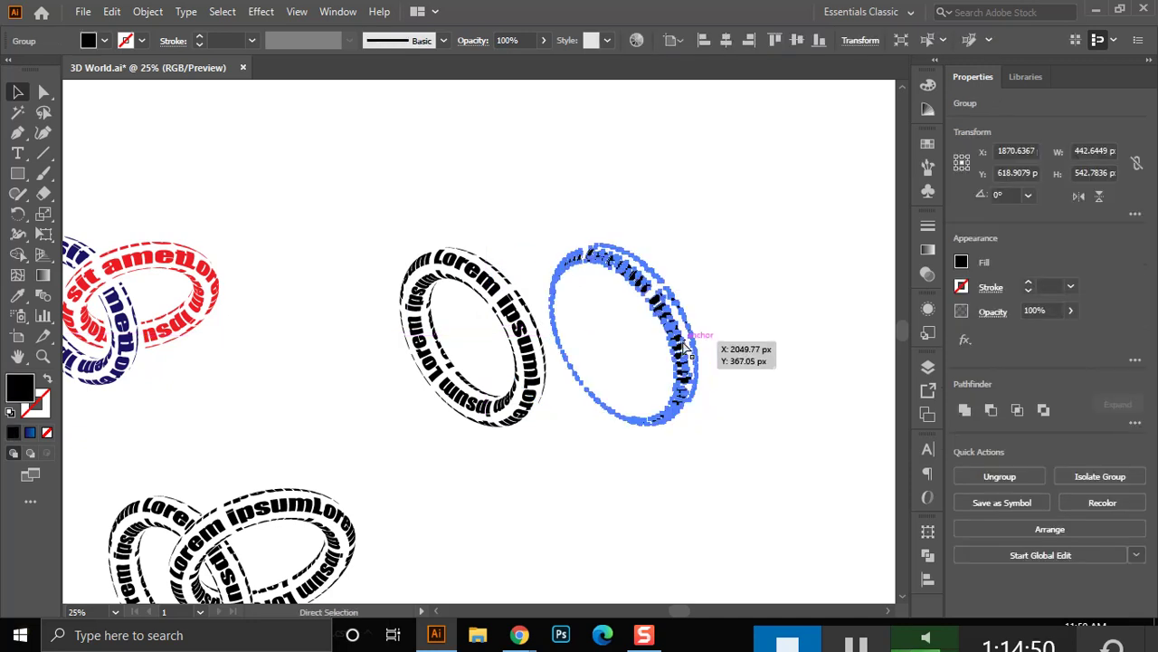
key(ctrl+z)
drag(434, 442, 386, 468)
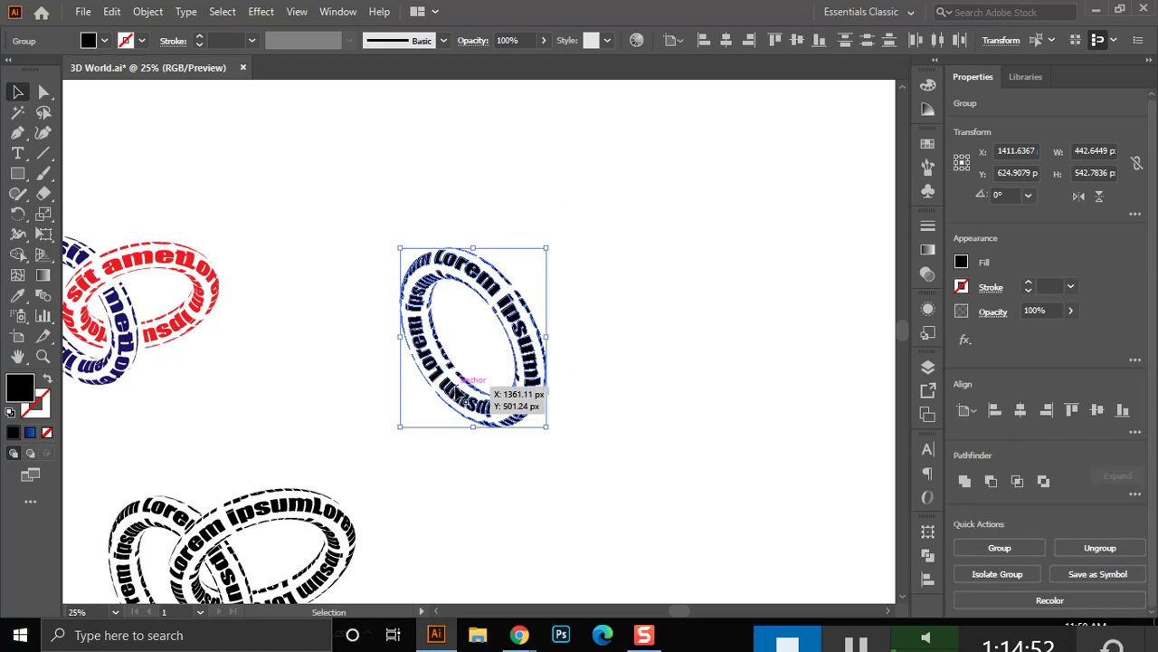
key(v)
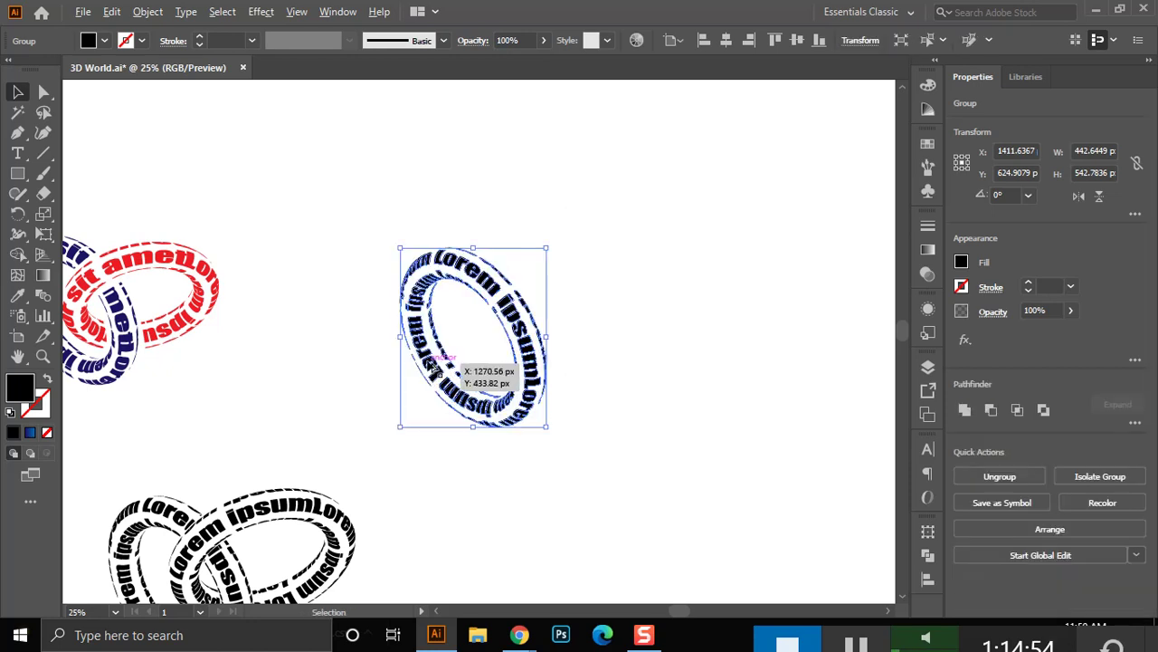
drag(445, 371, 640, 337)
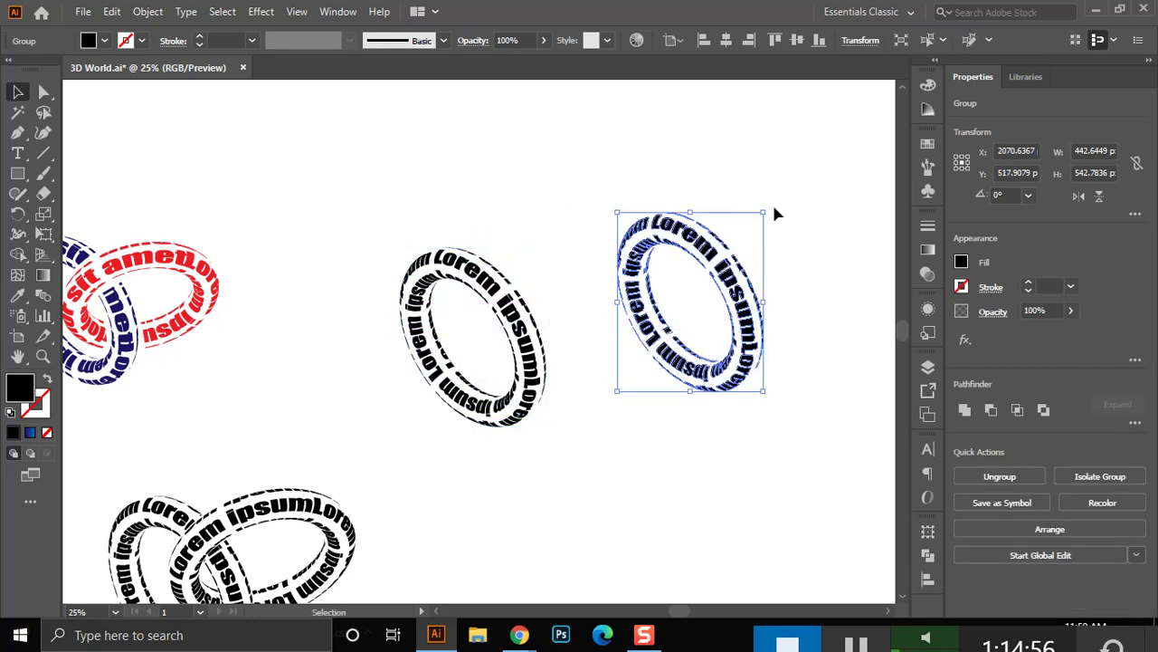
Rotate the duplicate ring about 80° counterclockwise and move it to overlap the upper part of the upright black ring.
click(762, 205)
click(731, 271)
drag(770, 208, 597, 190)
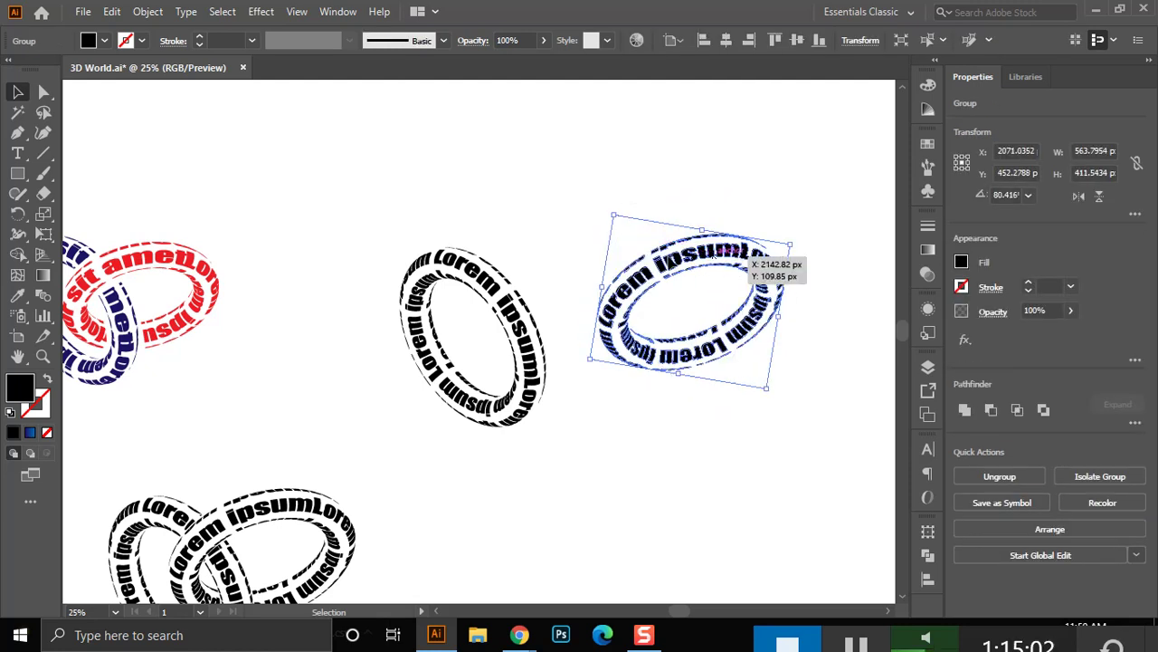
drag(715, 257, 572, 262)
drag(583, 391, 584, 390)
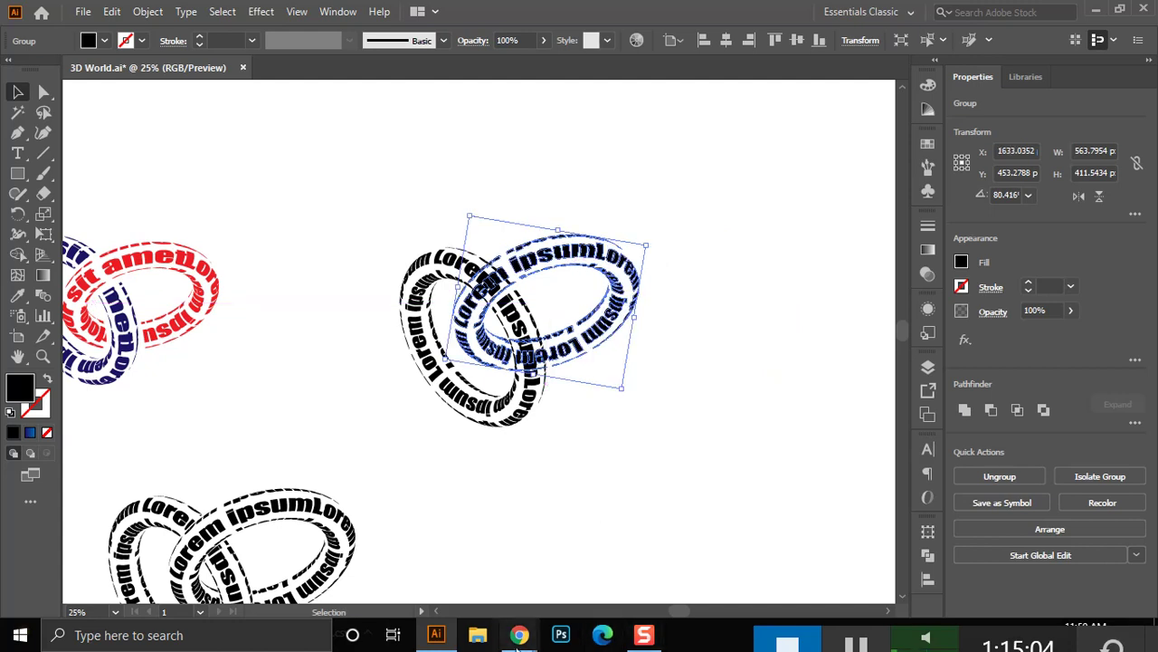
Switch to the Google Meet call in Chrome, resume presenting the screen, and return to the Illustrator document.
mouse_move(518, 634)
click(508, 556)
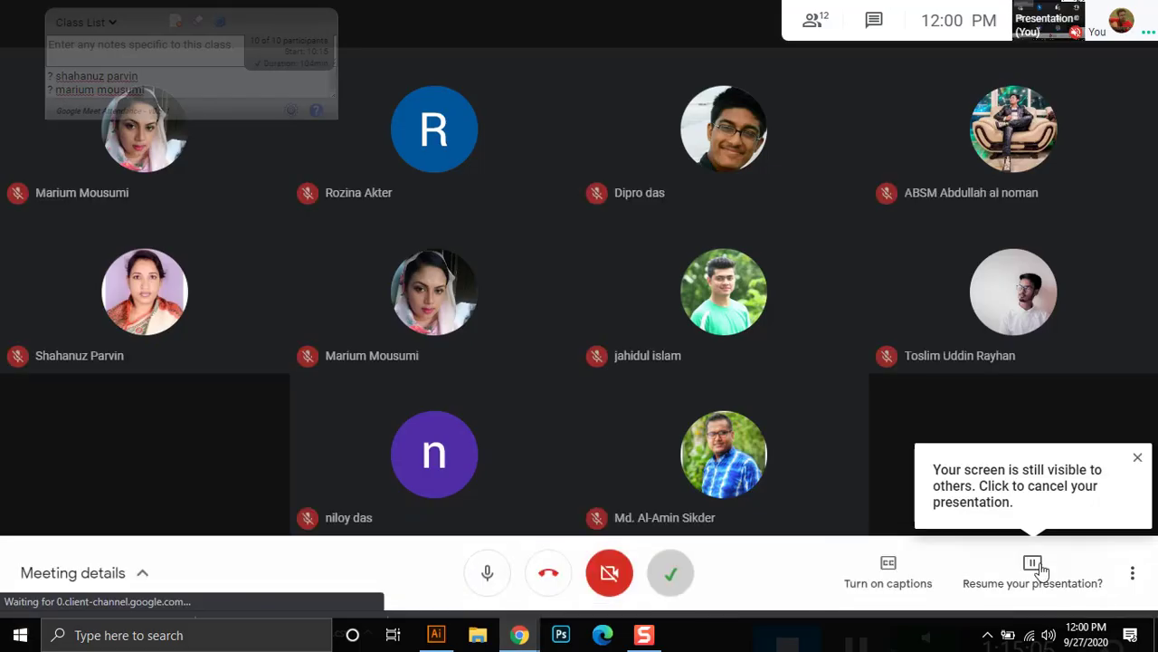
click(1035, 565)
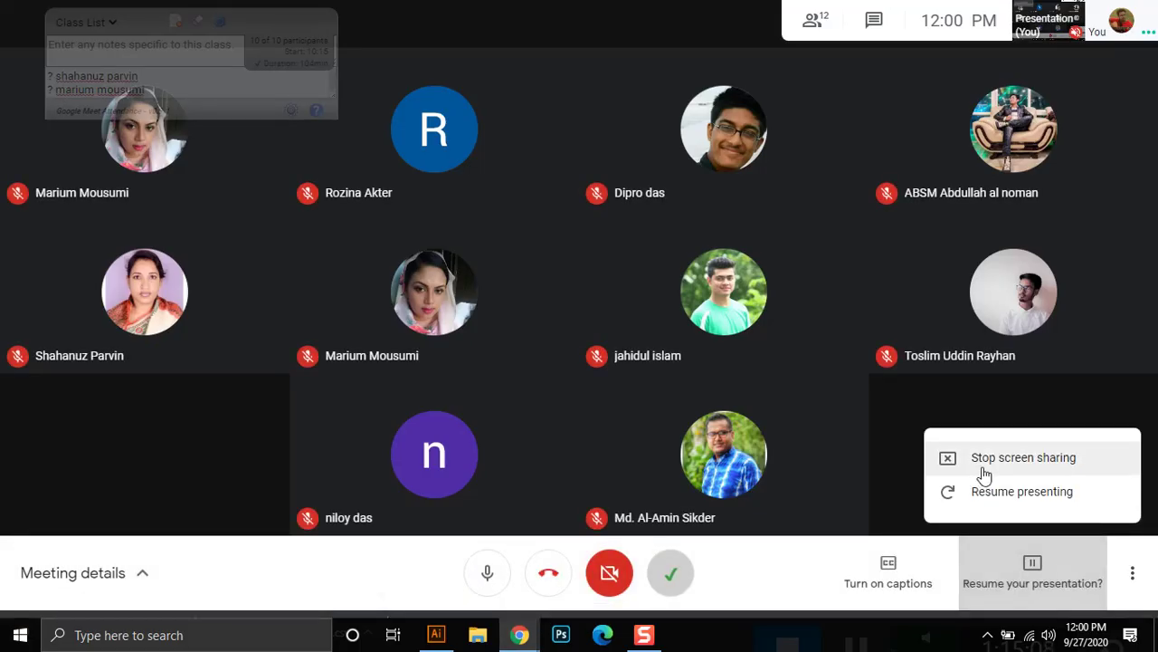
click(1005, 495)
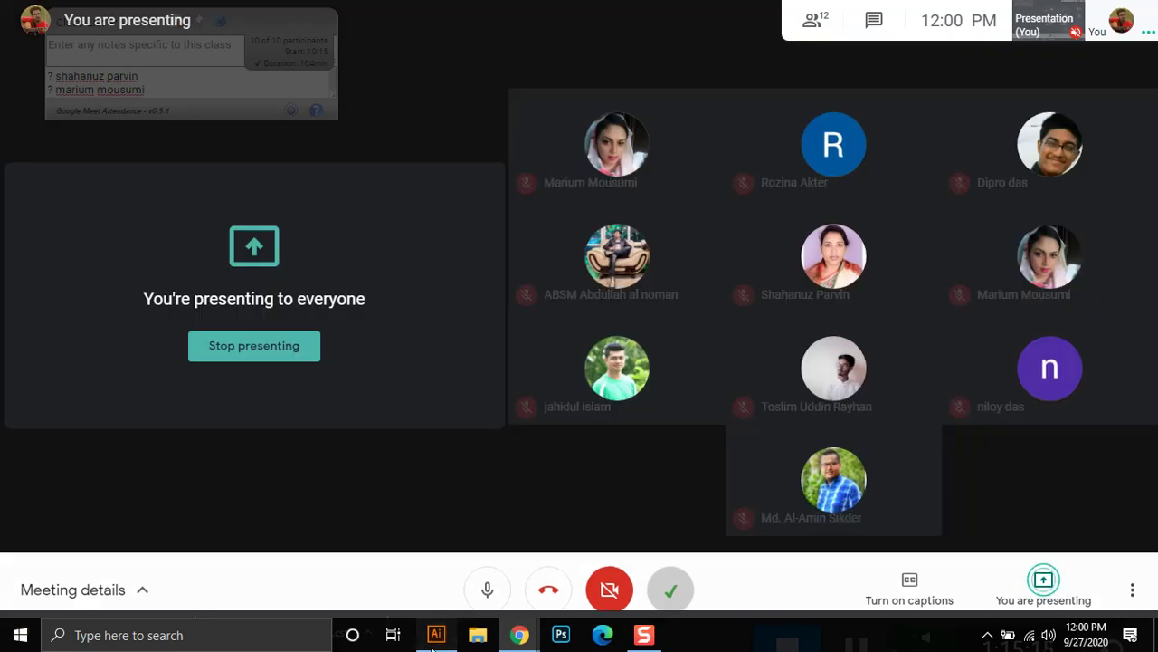
click(434, 638)
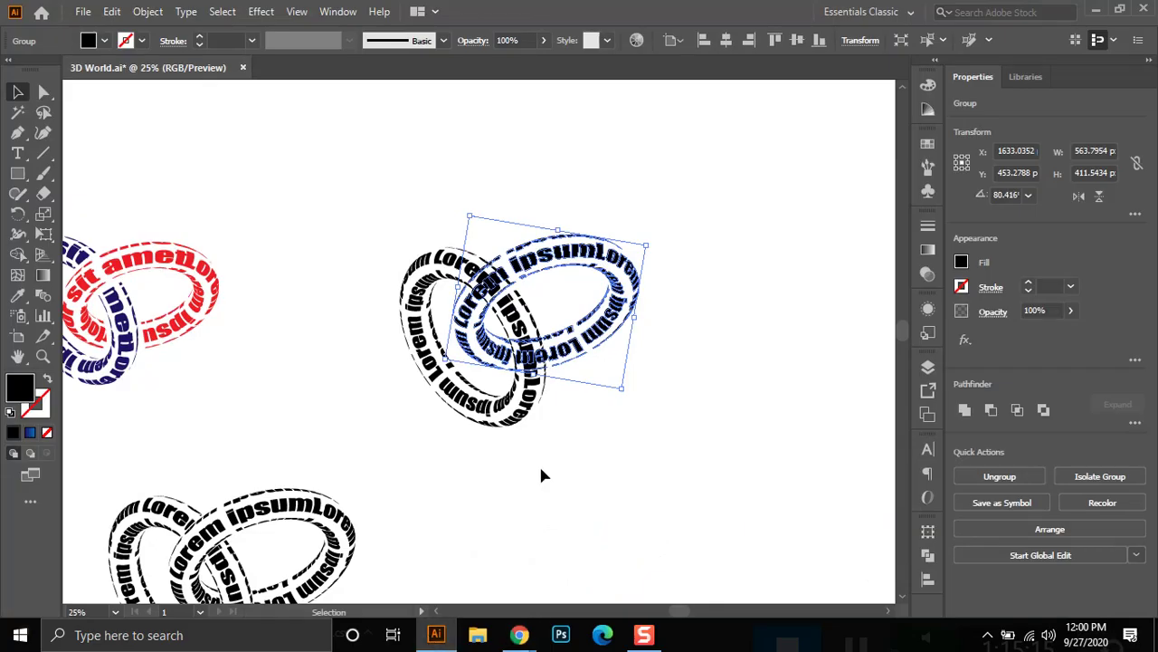
Draw a closed four-sided Pen shape, about 131 by 130 px, covering the lower crossing of the two black rings.
click(624, 447)
click(16, 135)
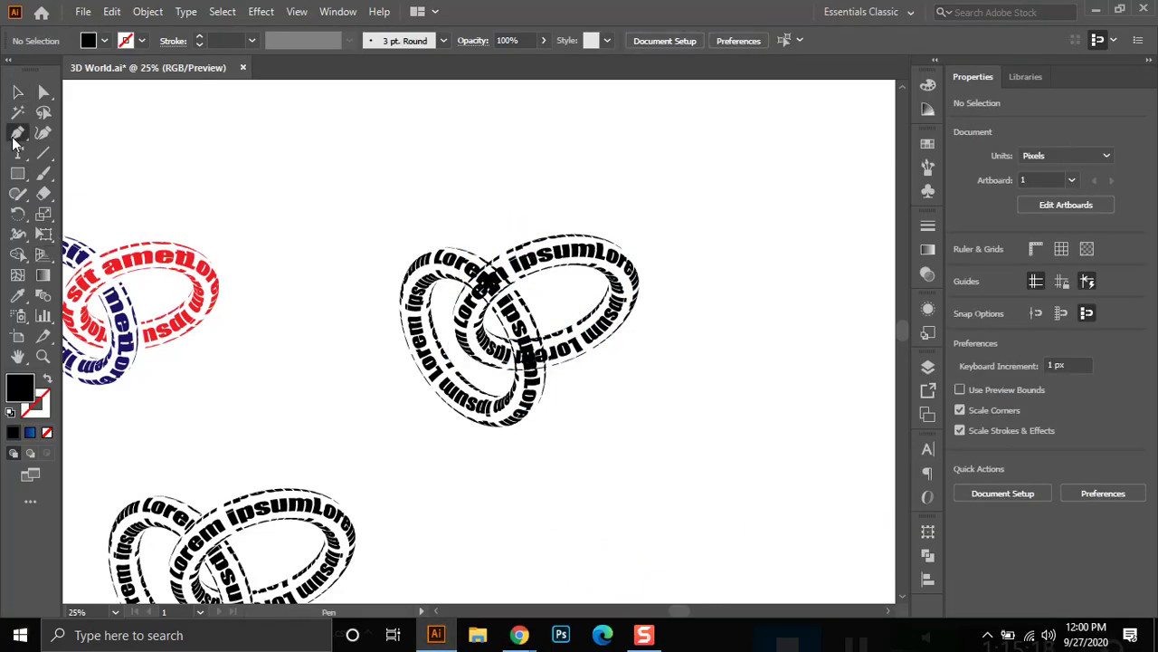
scroll(556, 402, up, 2)
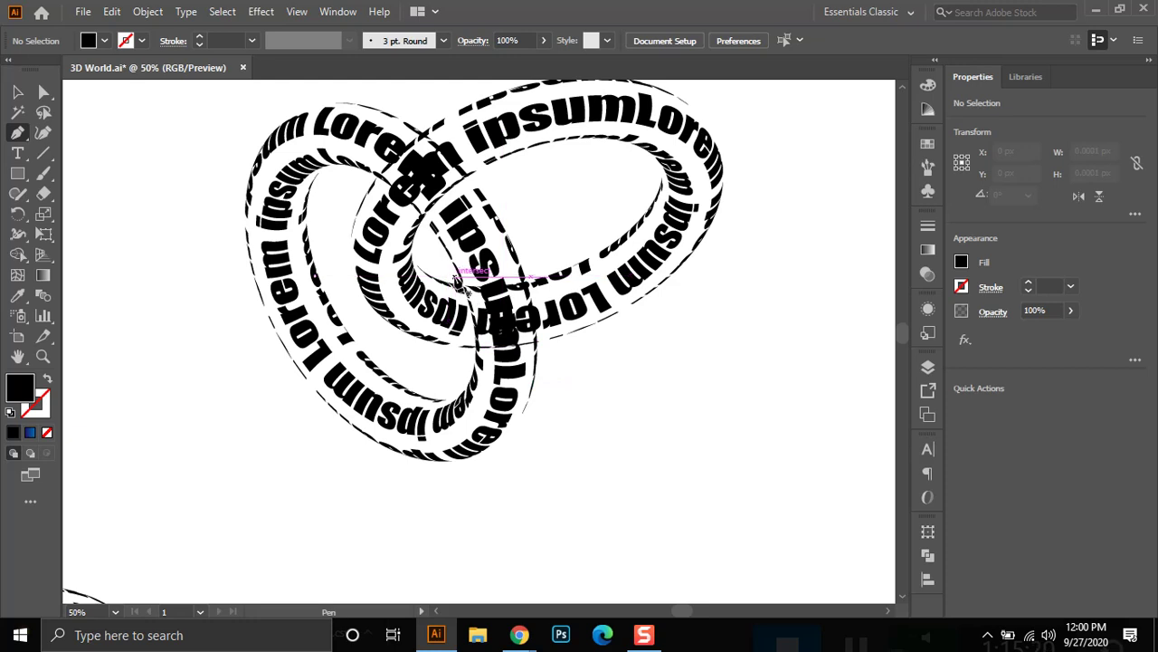
click(455, 277)
drag(469, 351, 472, 391)
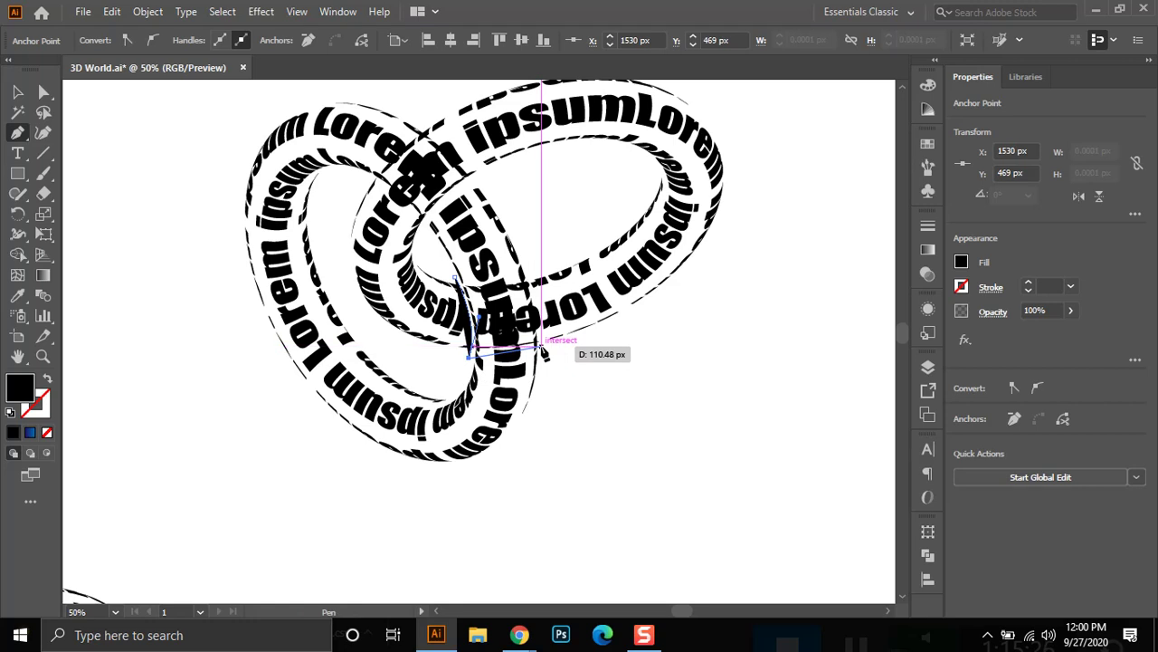
click(543, 347)
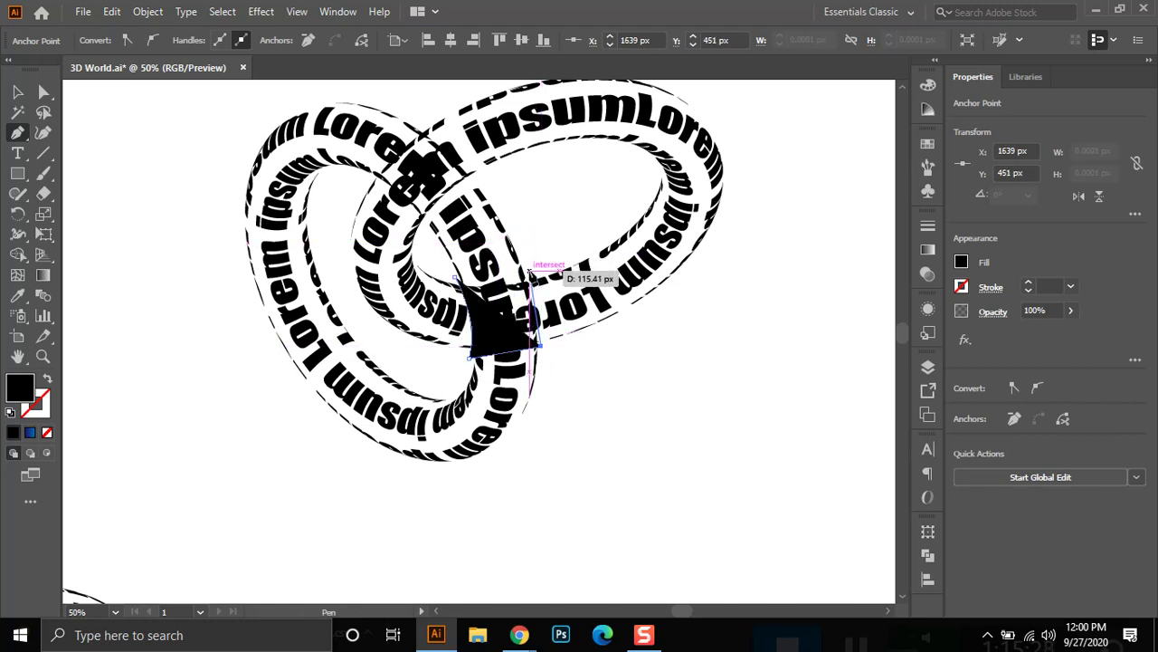
click(527, 269)
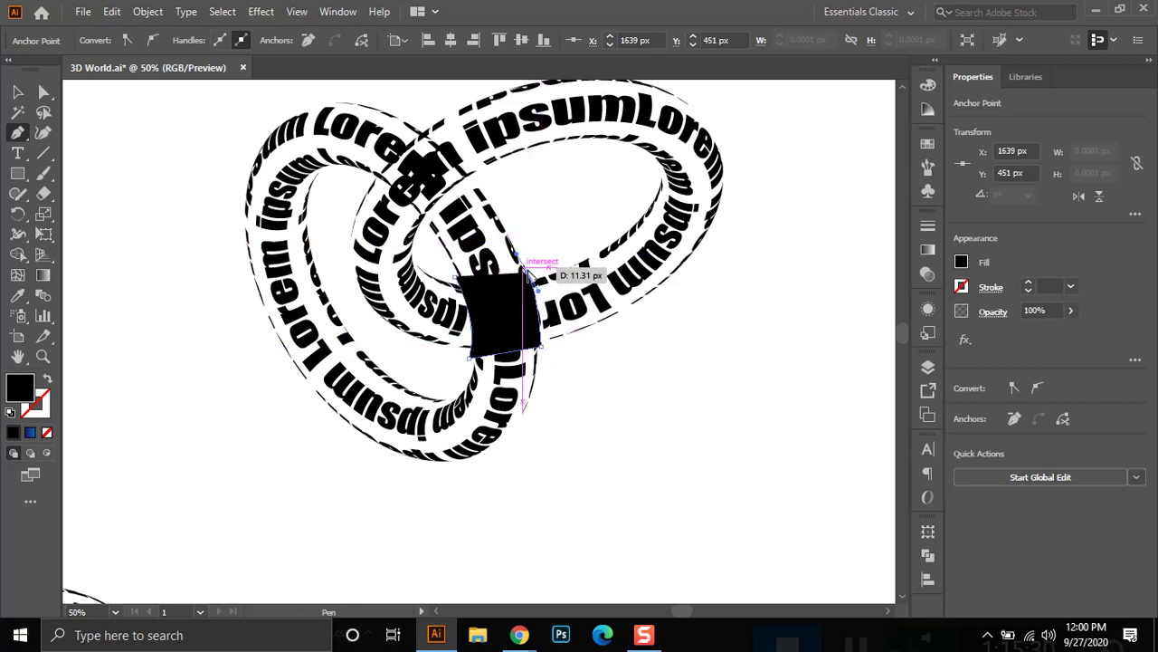
click(486, 286)
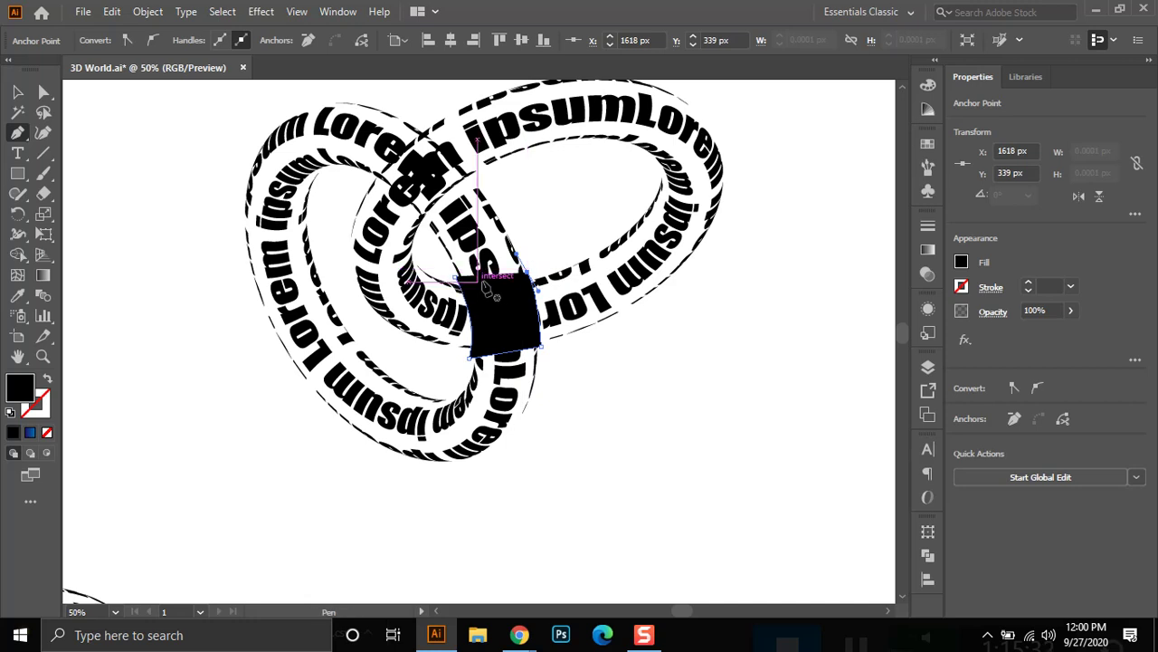
click(454, 277)
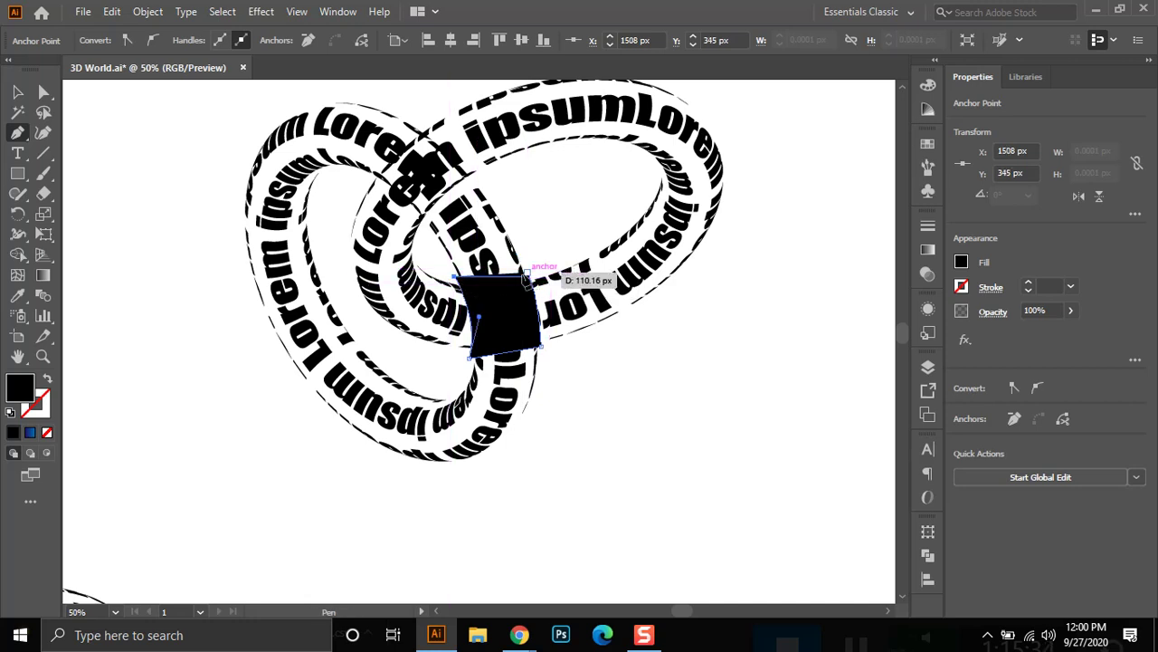
click(525, 278)
Select the patch with the tilted ring and remove the patch and the ring parts inside it using Shape Builder.
click(20, 93)
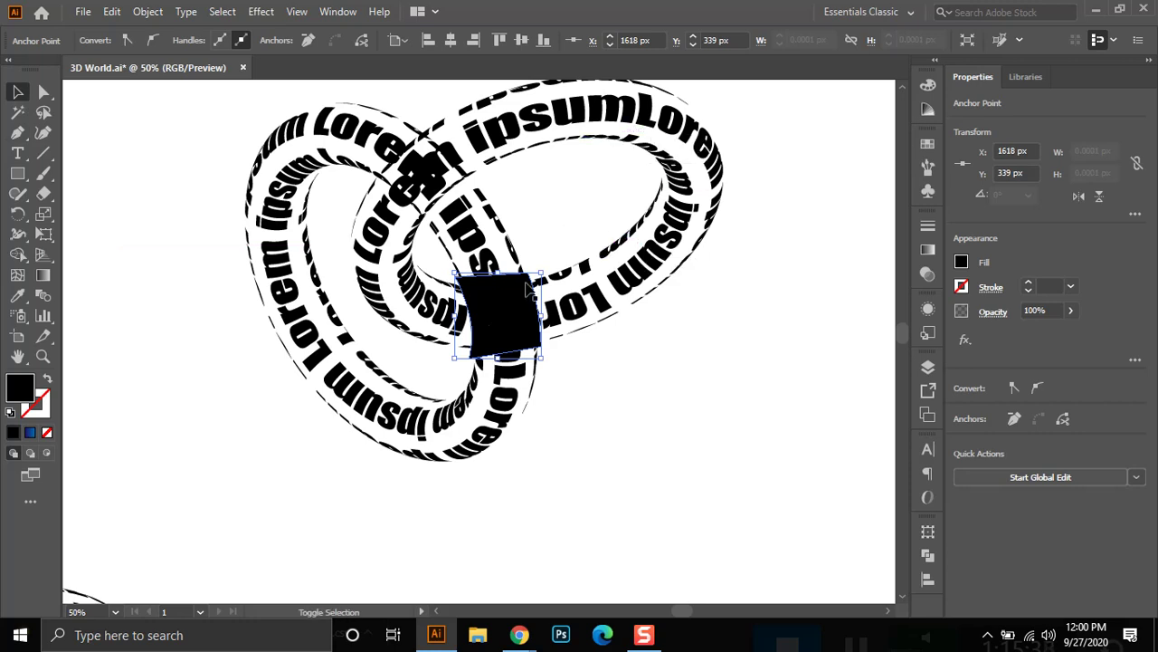
click(504, 323)
drag(576, 215, 659, 353)
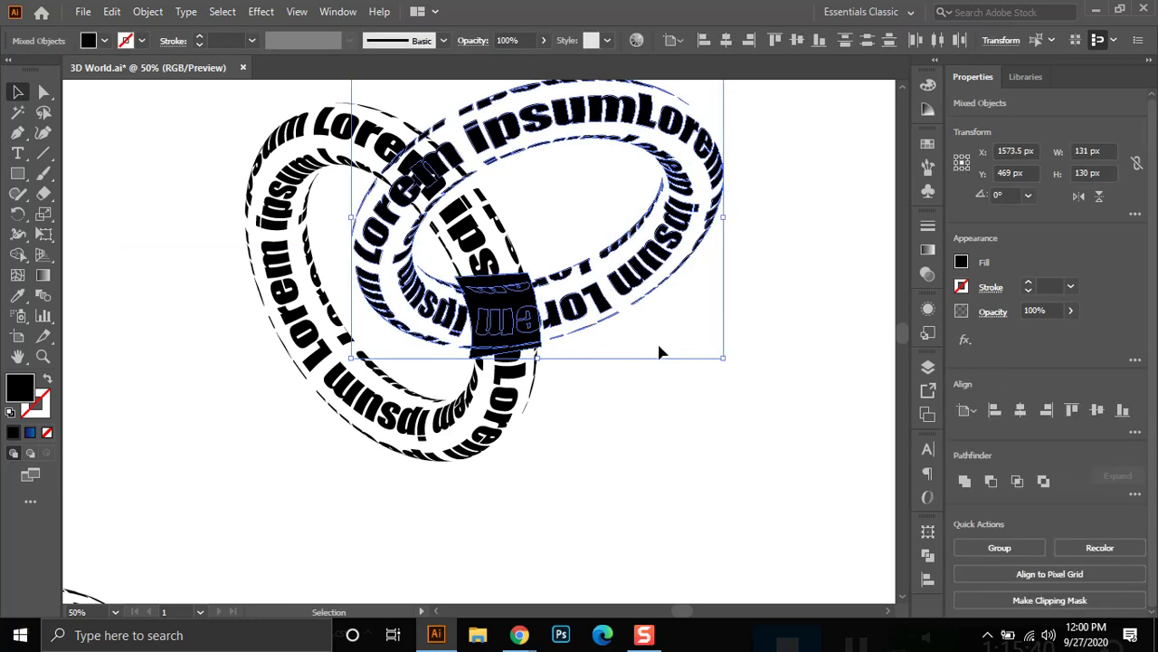
click(20, 257)
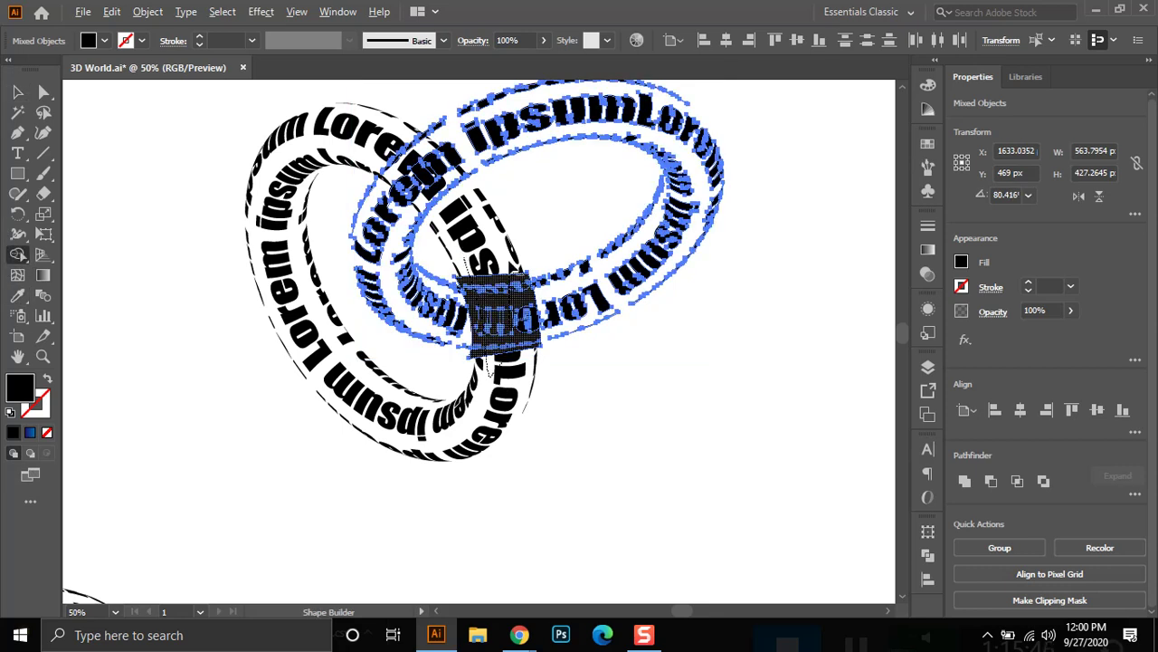
alt+click(534, 362)
Erase the leftover slivers of the tilted ring beside the lower crossing with Shape Builder and deselect the artwork.
alt+scroll(486, 319, up, 3)
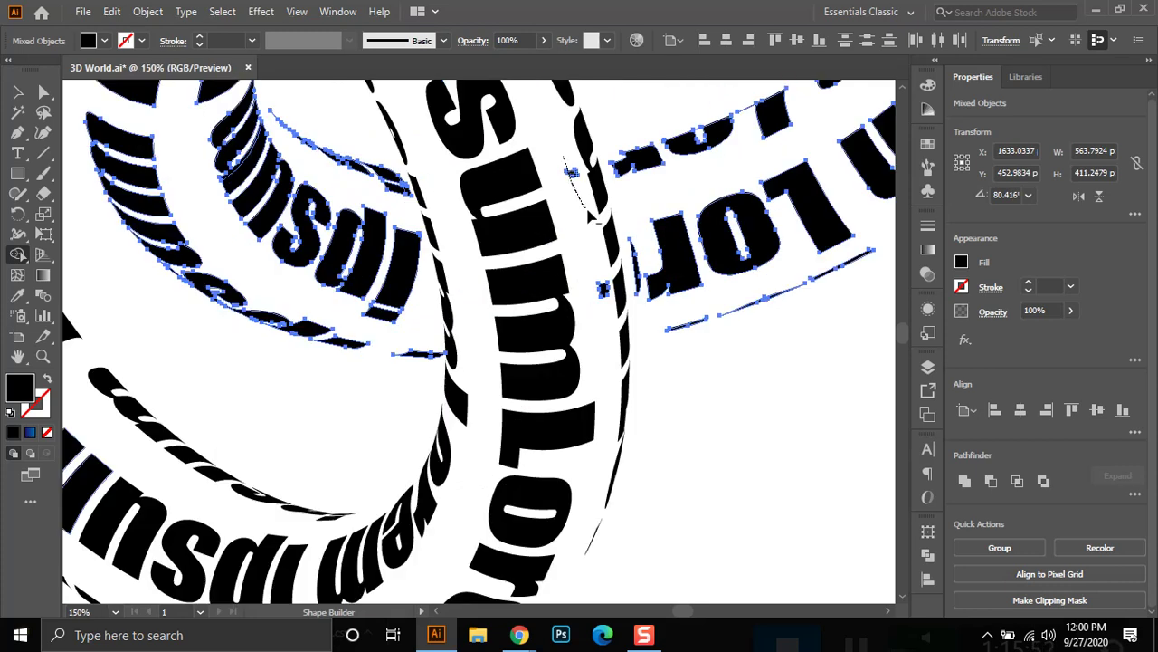
mouse_move(593, 218)
mouse_down()
mouse_move(611, 318)
mouse_move(568, 152)
mouse_up()
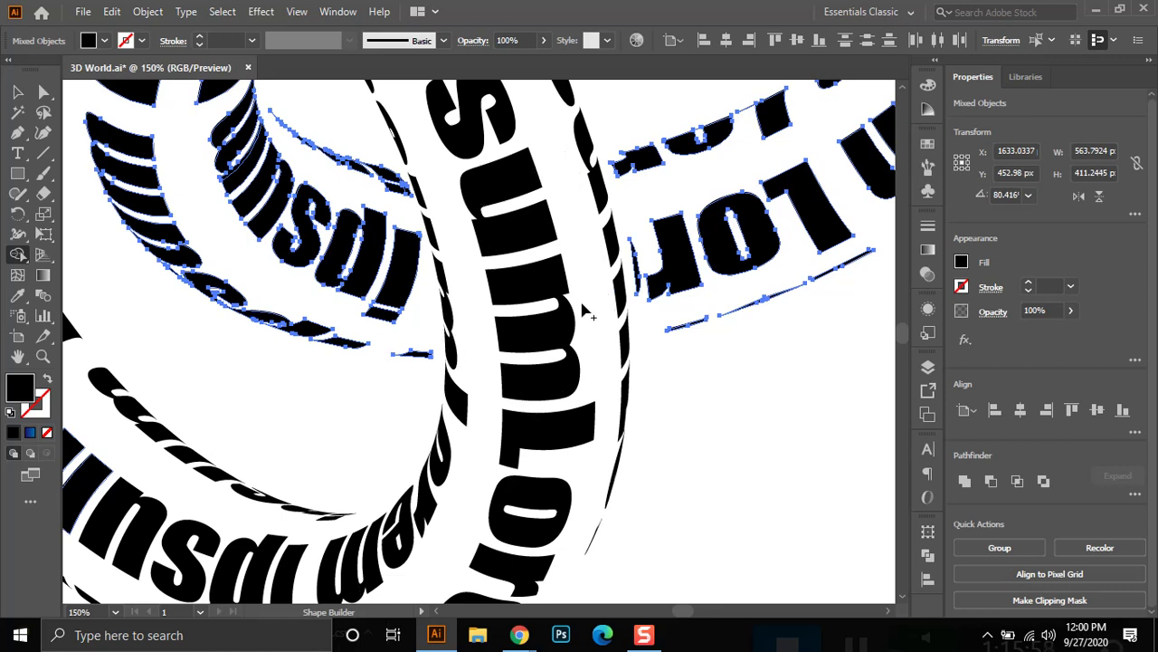
click(18, 91)
key(ctrl+minus)
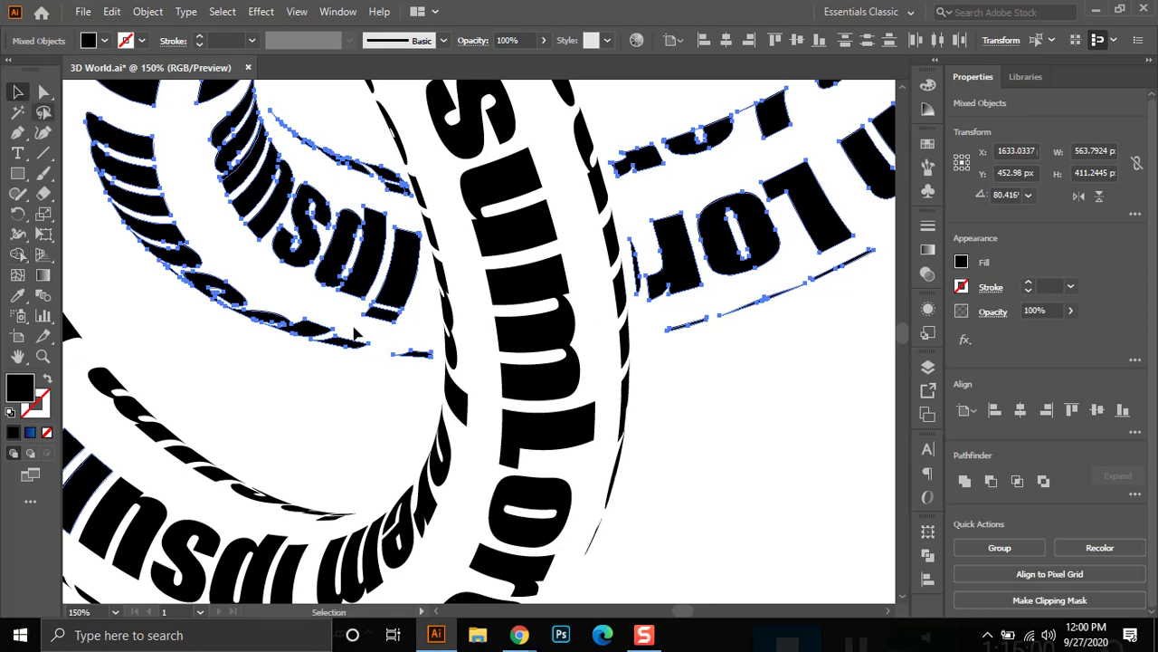
click(687, 426)
Outline the upper crossing of the two black rings with a curved Pen path, redoing the second anchor point.
key(ctrl+minus)
key(ctrl+minus)
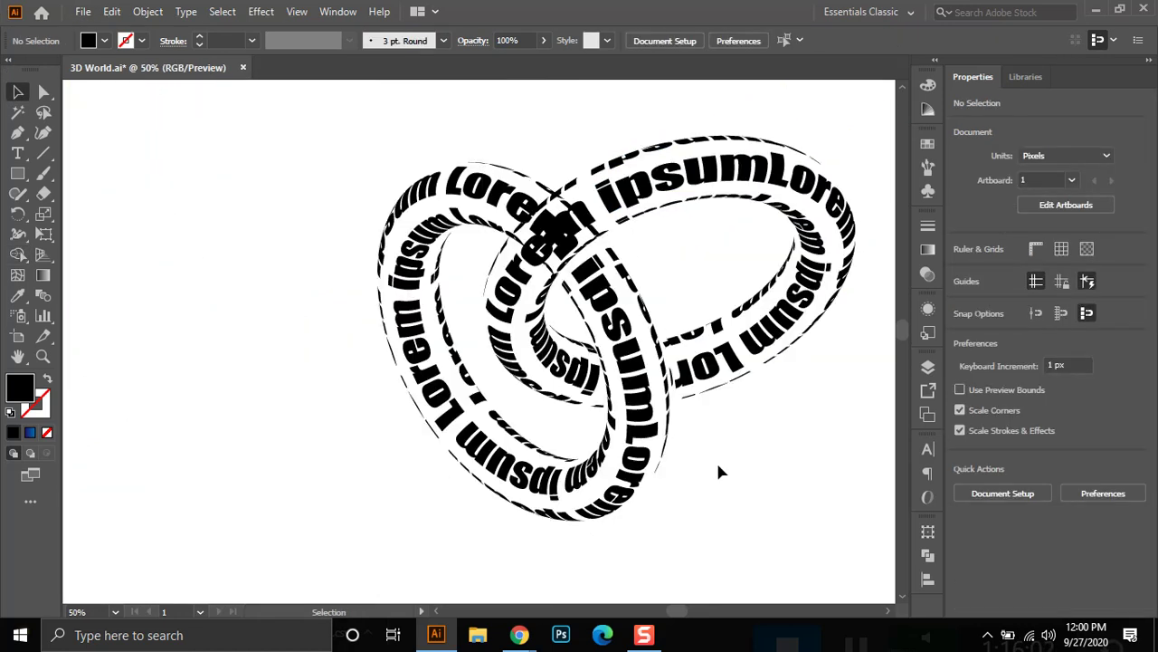
drag(616, 253, 615, 299)
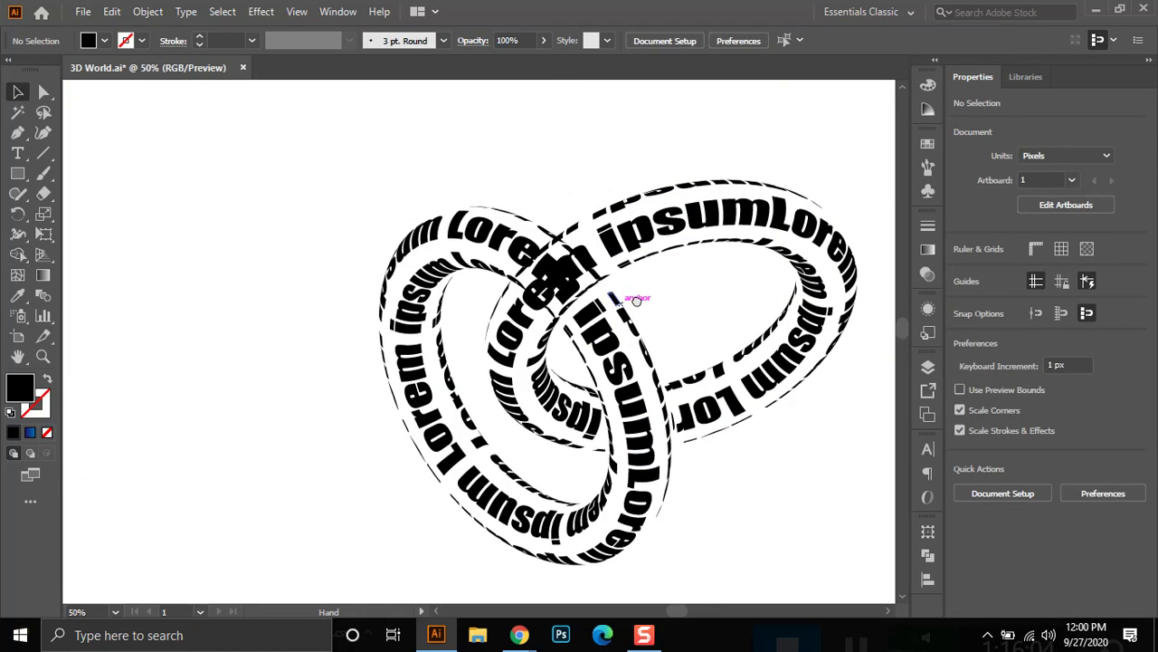
click(17, 132)
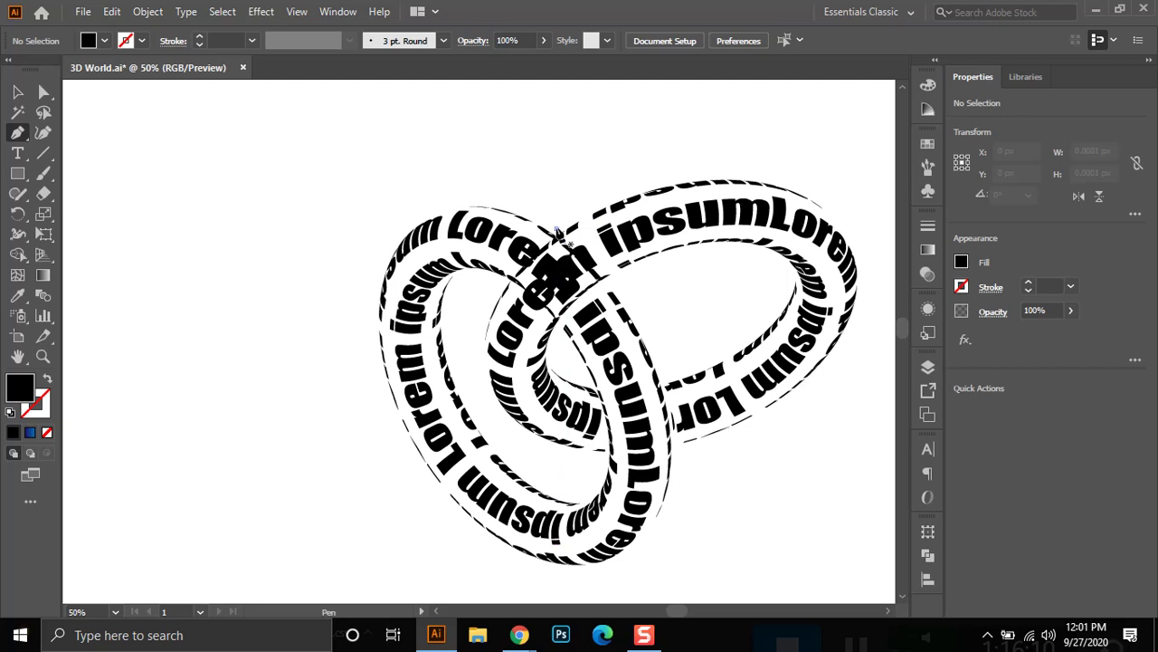
click(555, 230)
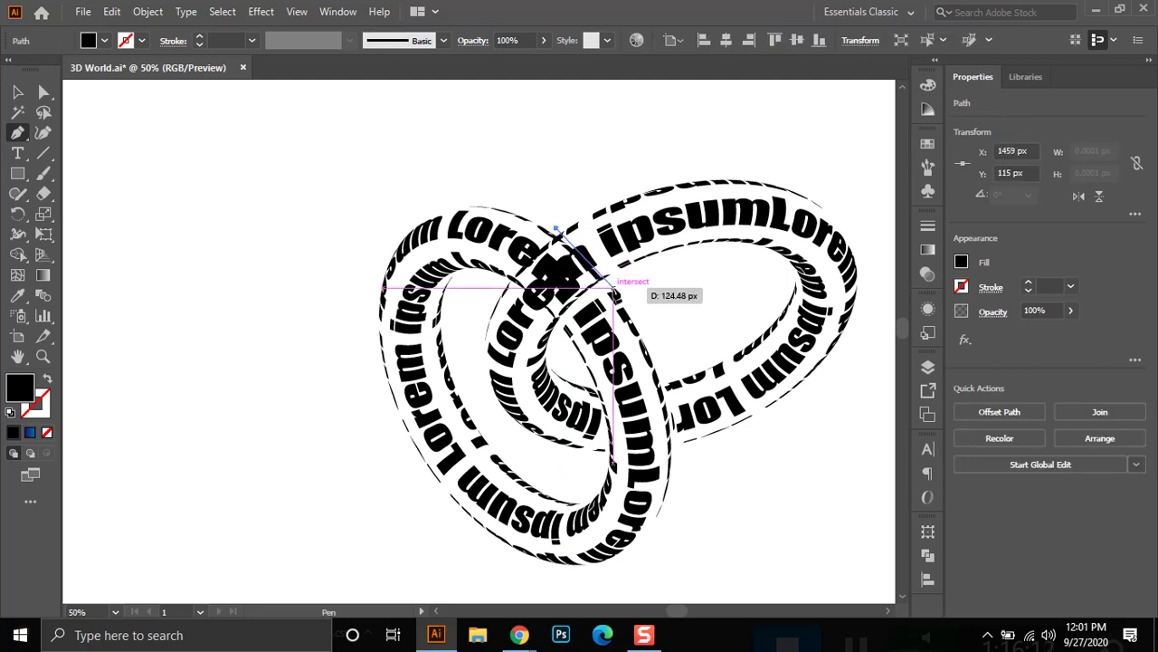
click(613, 289)
click(629, 309)
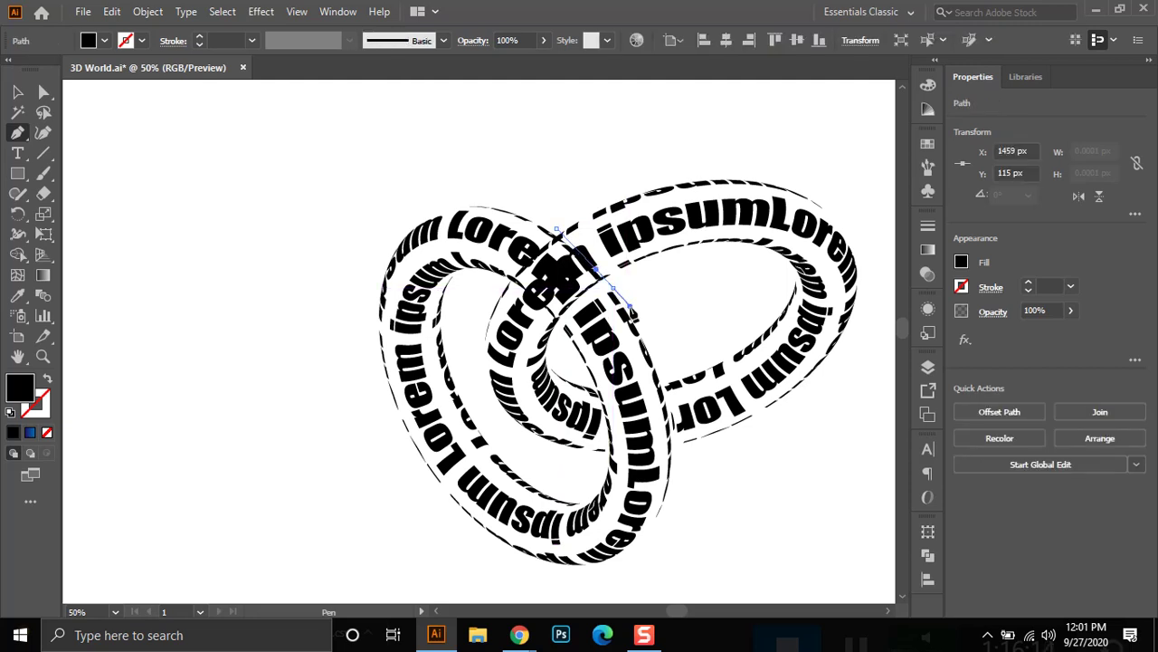
key(ctrl+z)
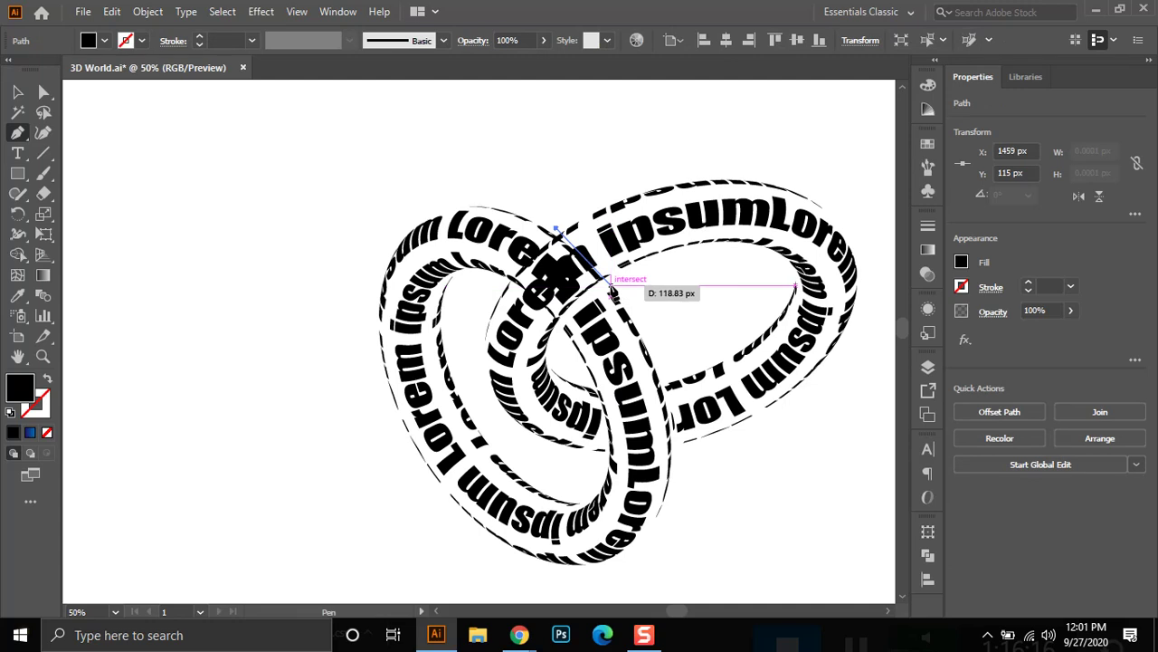
click(613, 290)
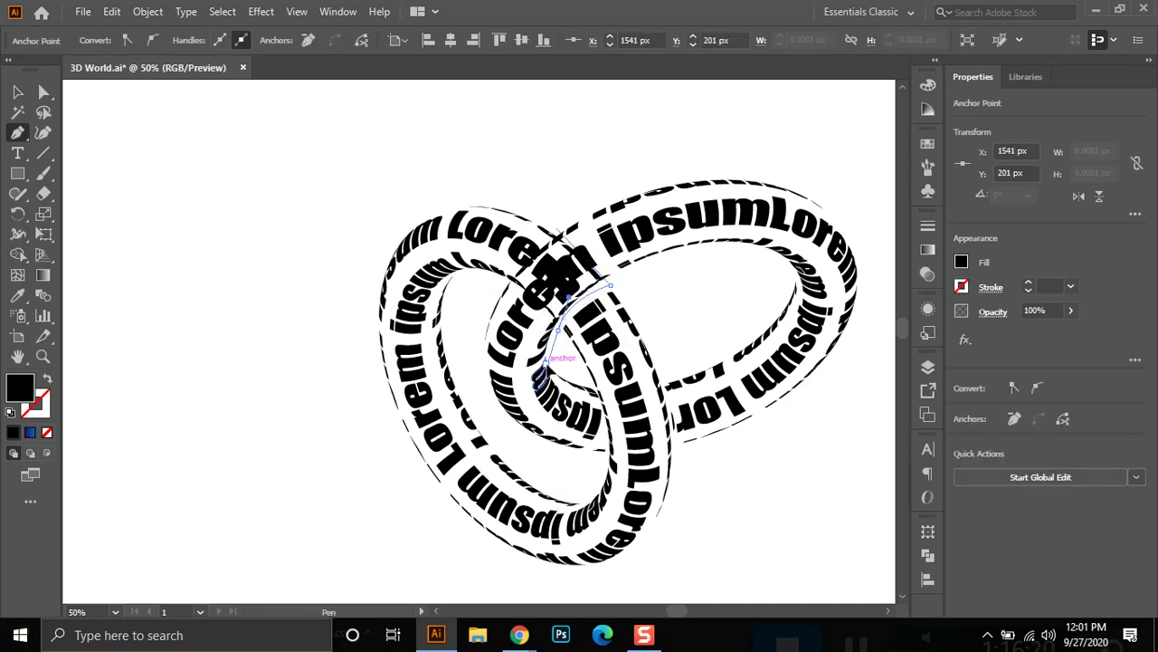
click(560, 325)
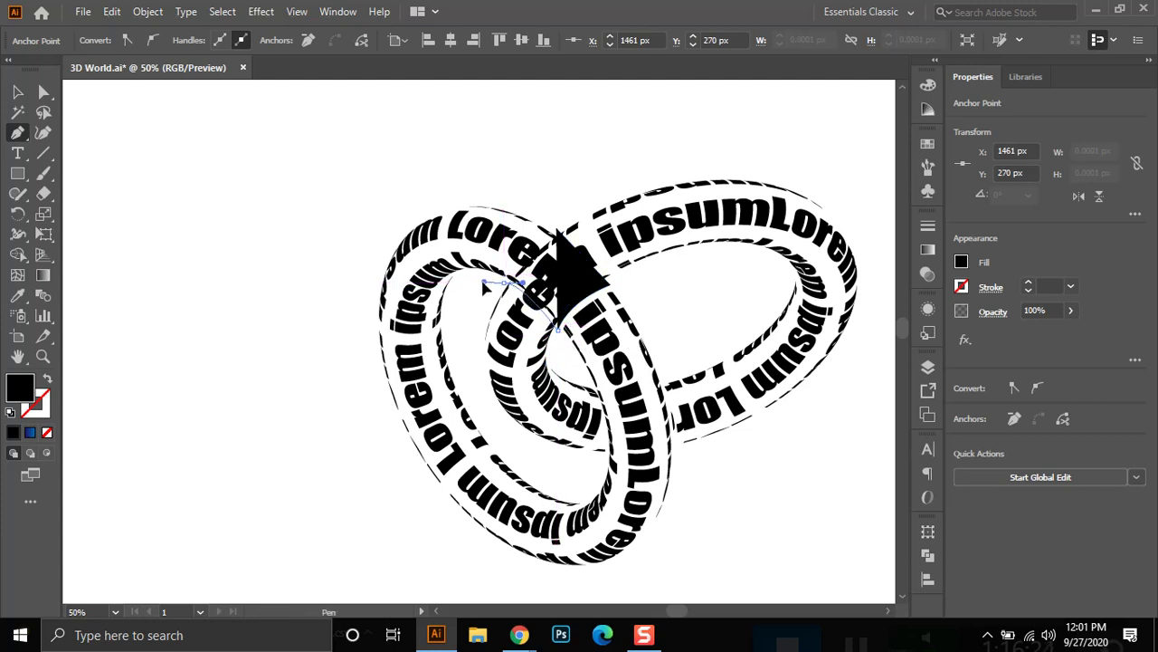
Close the four-sided black Pen path over the rings' upper crossing, curving its edges along the rings' outlines.
click(507, 283)
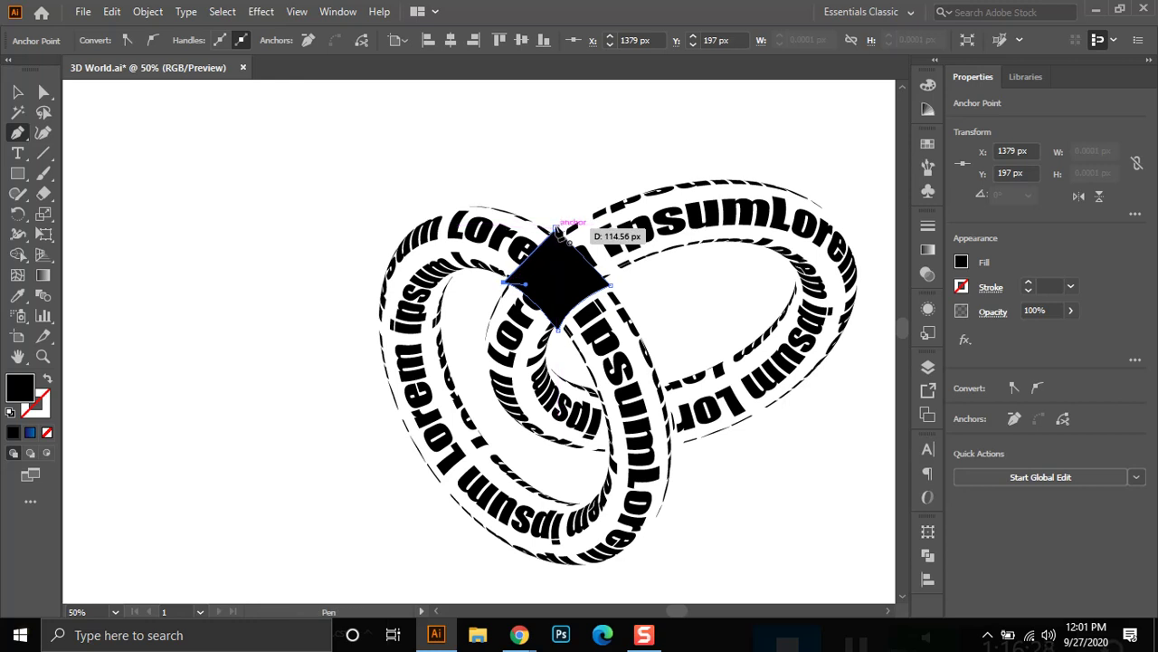
click(556, 228)
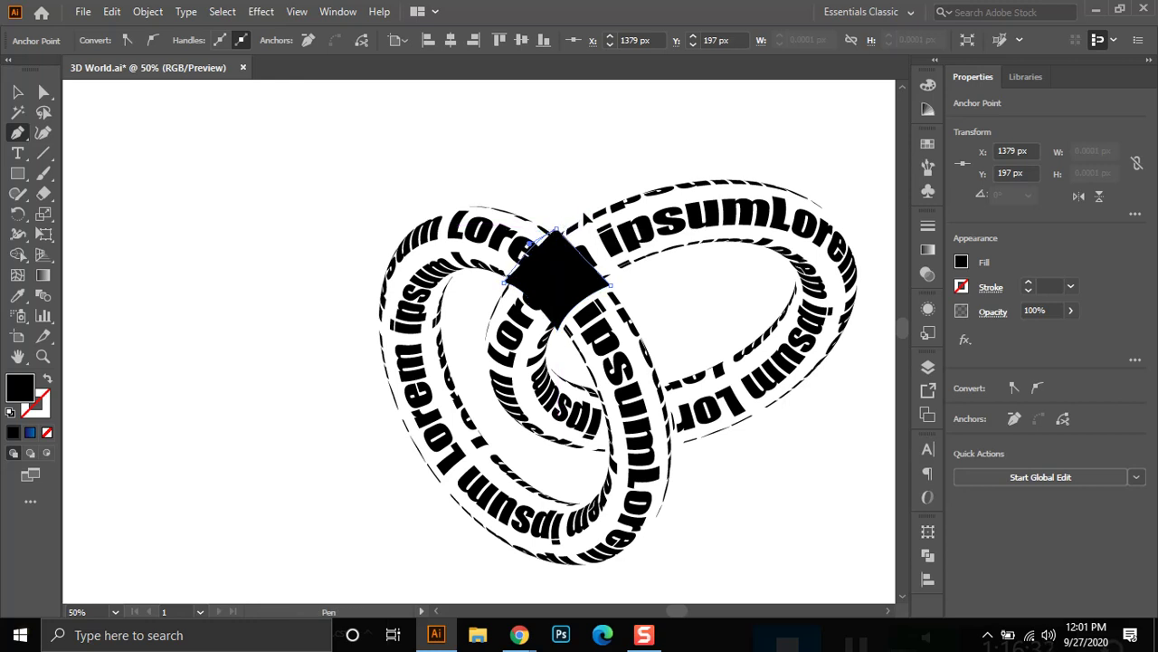
alt+click(556, 228)
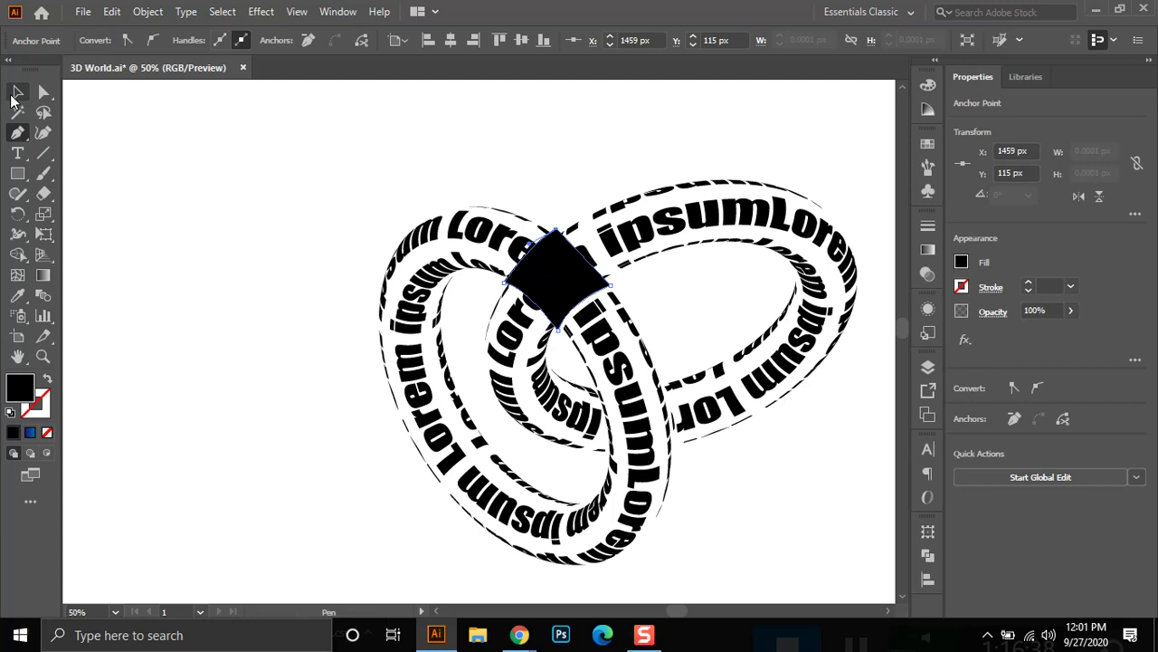
Use Shape Builder on the steep ring and the black patch to remove both where they cover the wide ring at the upper crossing.
key(v)
click(556, 287)
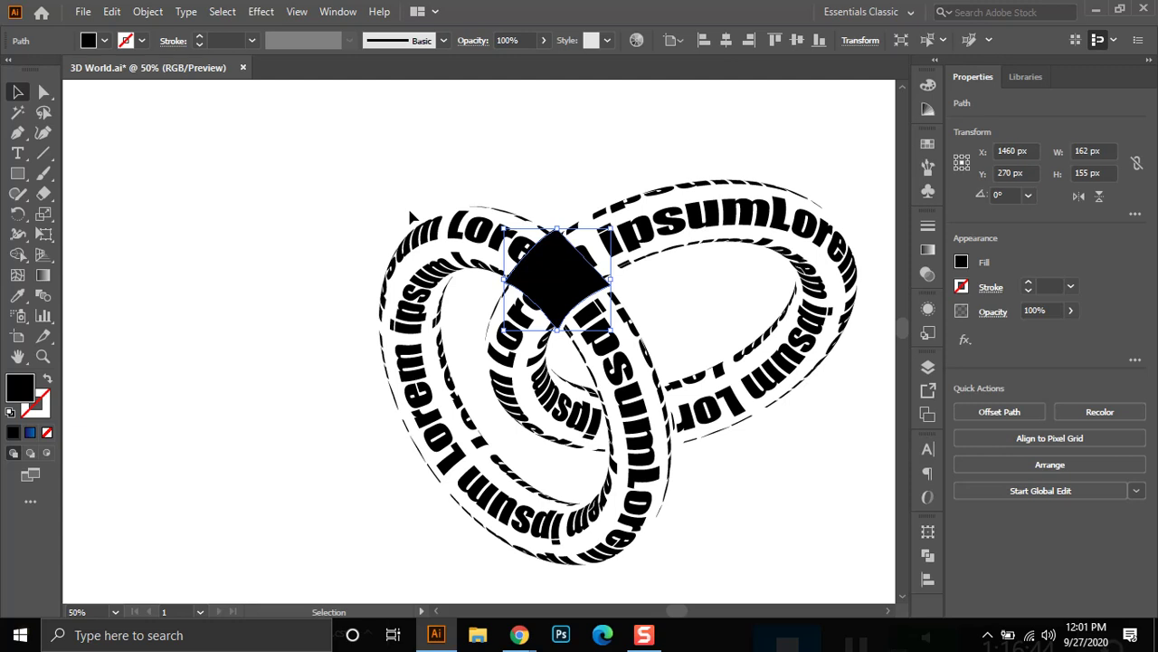
drag(399, 218, 445, 299)
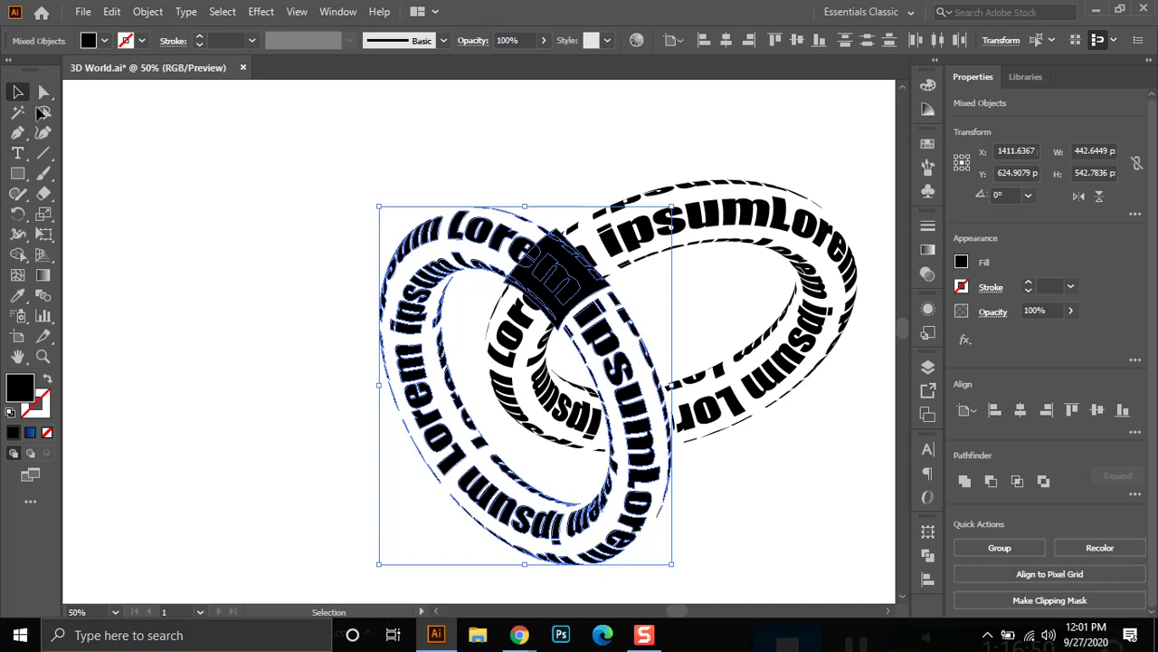
click(18, 255)
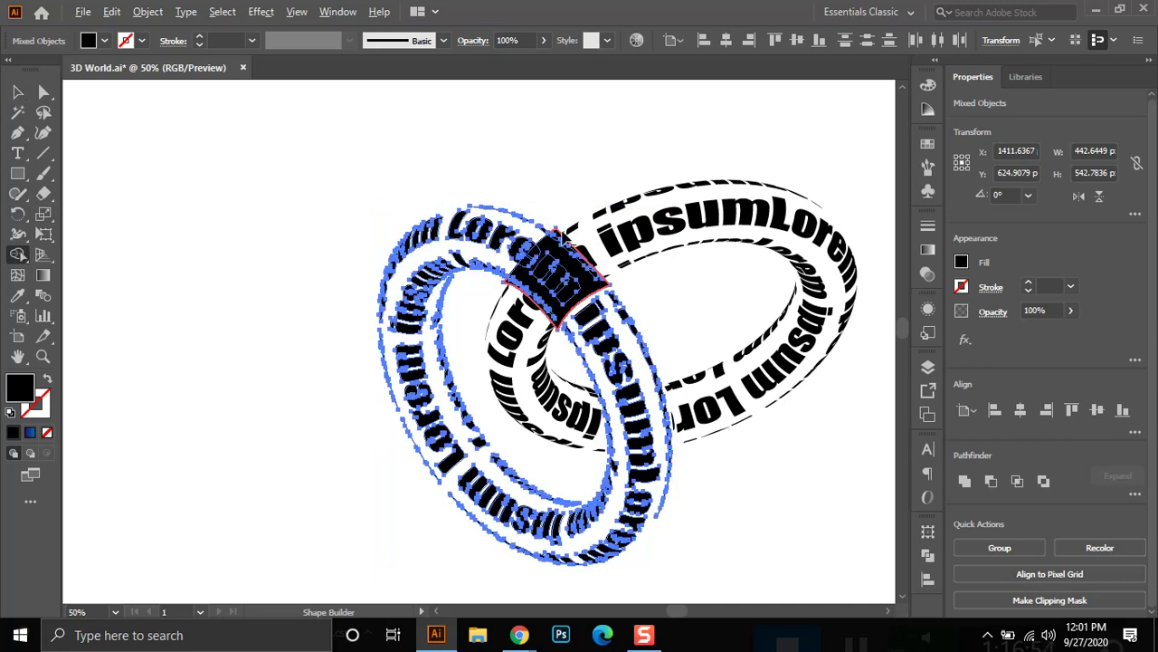
mouse_move(508, 299)
mouse_down()
mouse_move(551, 306)
mouse_move(618, 273)
mouse_move(584, 237)
mouse_move(543, 312)
mouse_move(559, 321)
mouse_move(612, 268)
mouse_move(521, 324)
mouse_move(569, 268)
mouse_move(530, 290)
mouse_move(575, 242)
mouse_move(600, 241)
mouse_up()
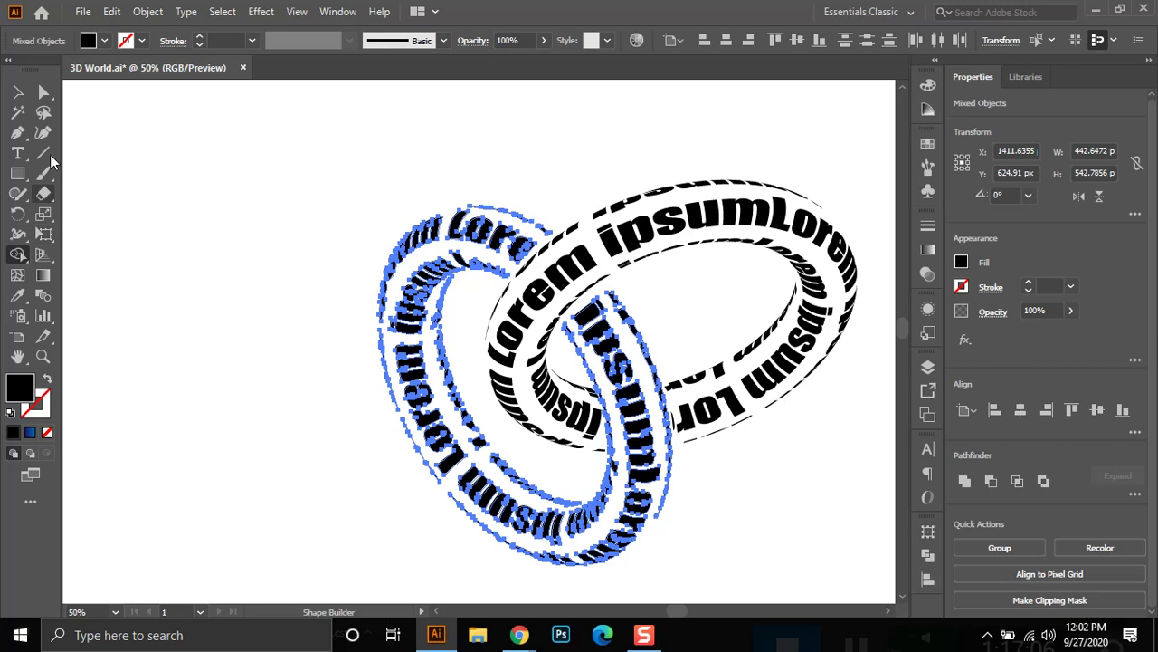
click(18, 91)
click(291, 220)
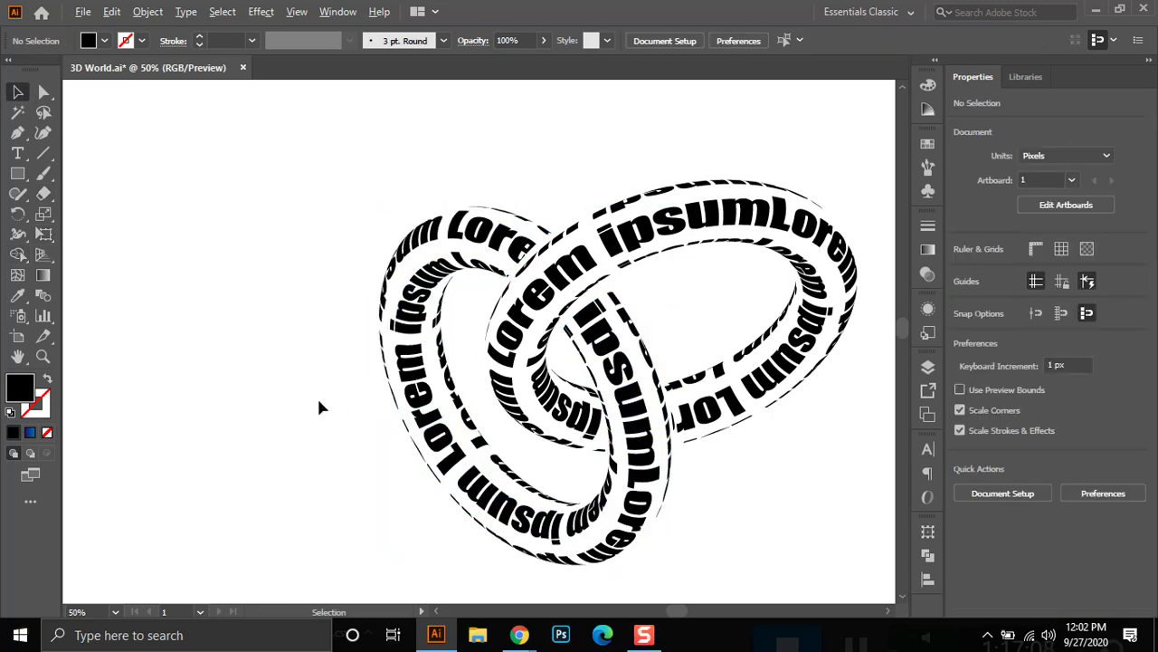
Examine the interlocked black text rings up close and as a whole, especially the edges at the upper crossing.
scroll(319, 402, down, 1)
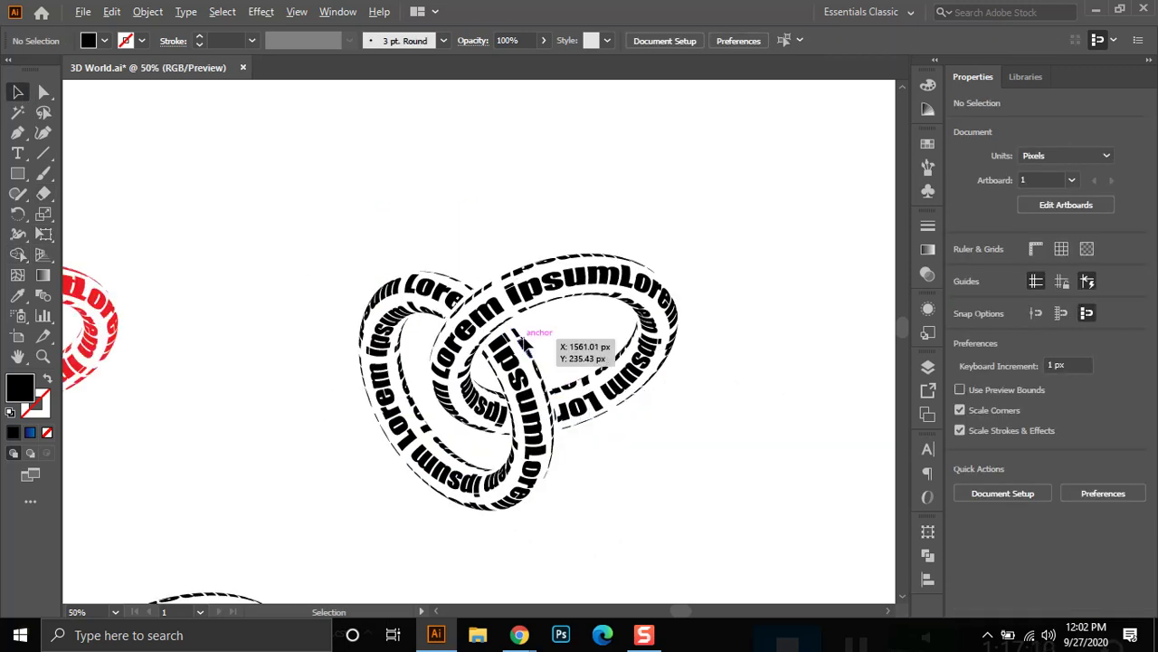
scroll(534, 326, up, 3)
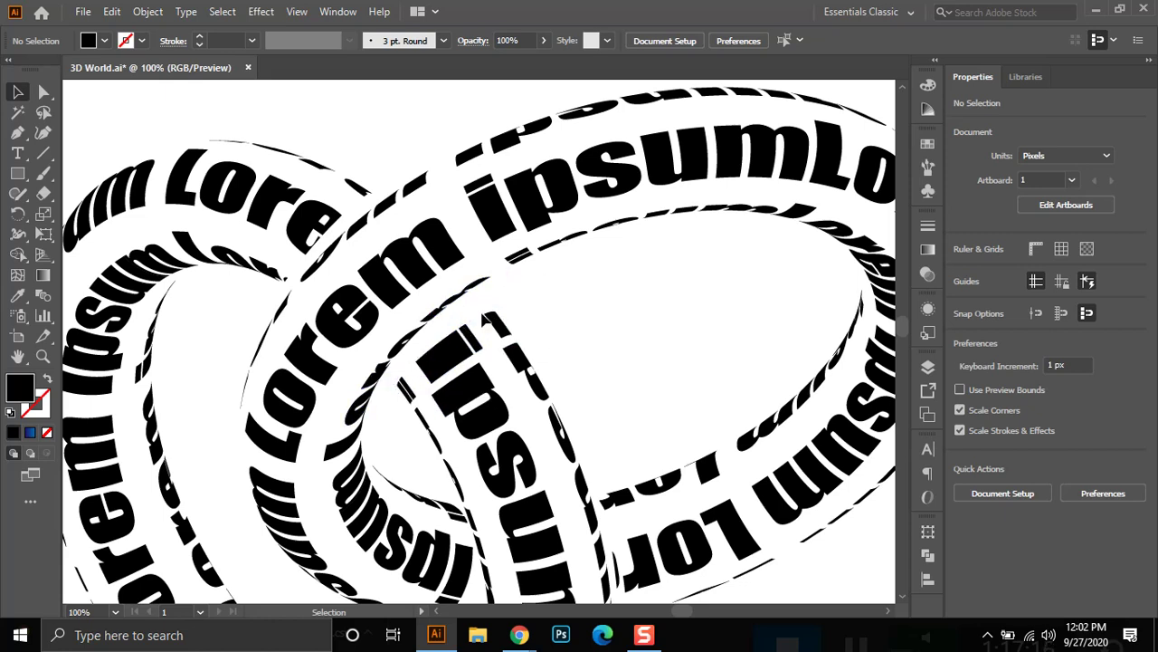
key(ctrl+minus)
key(ctrl+minus)
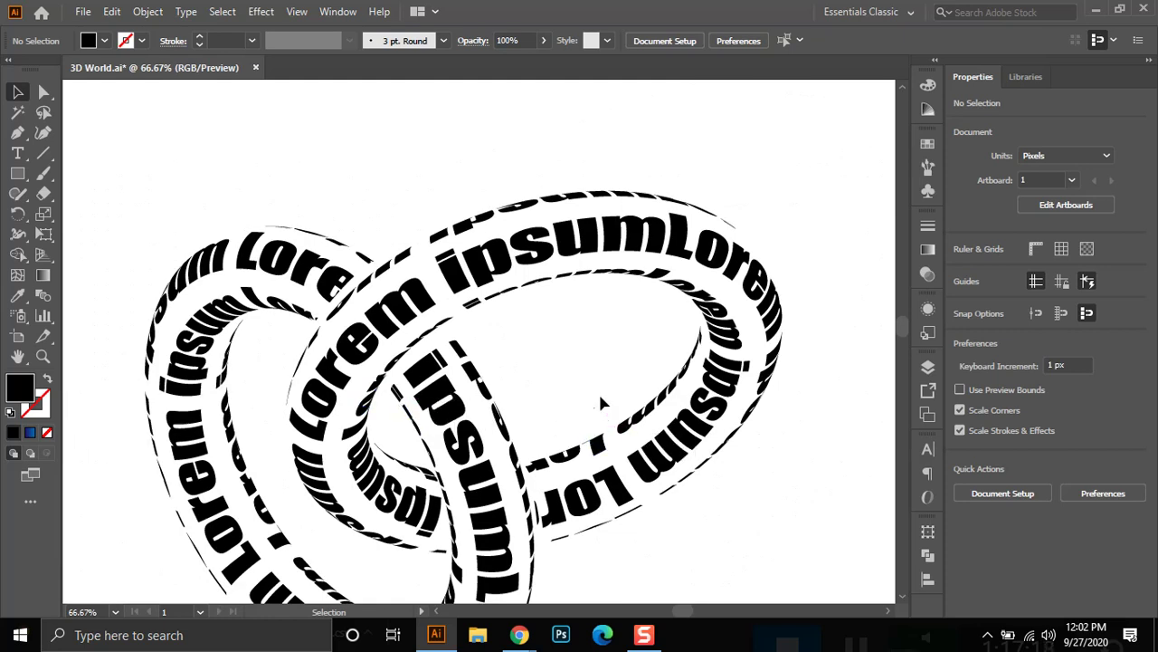
drag(522, 426, 664, 375)
key(ctrl+plus)
scroll(662, 369, down, 2)
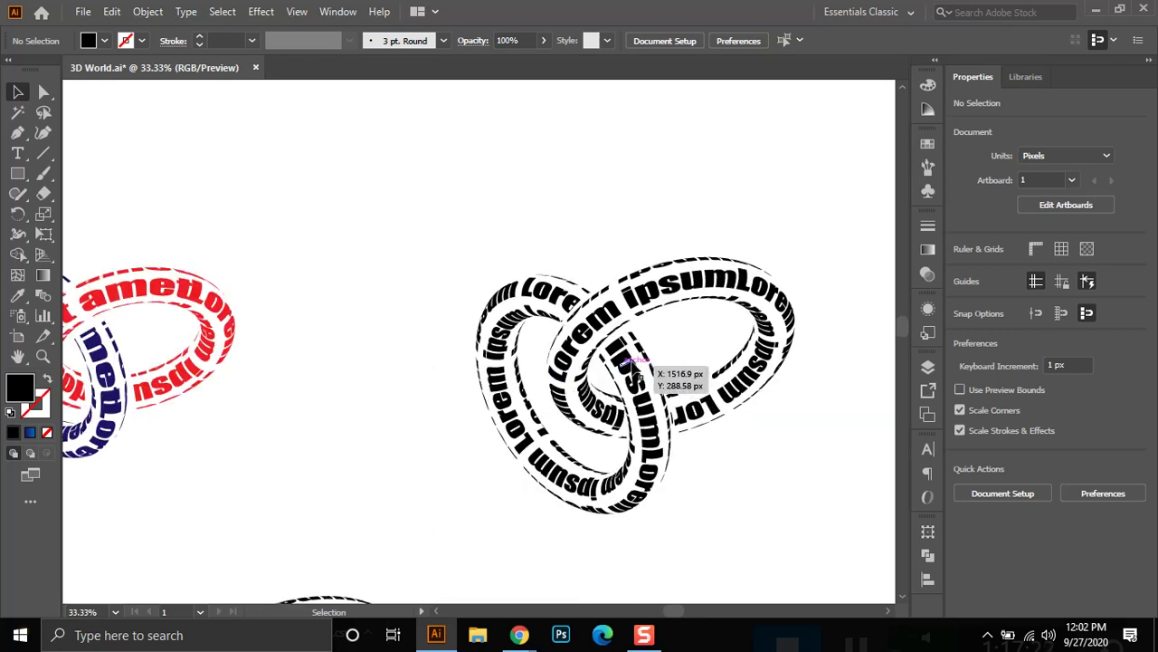
key(a)
mouse_move(629, 322)
mouse_down()
mouse_move(639, 298)
mouse_move(615, 352)
mouse_move(721, 336)
mouse_up()
scroll(721, 336, down, 1)
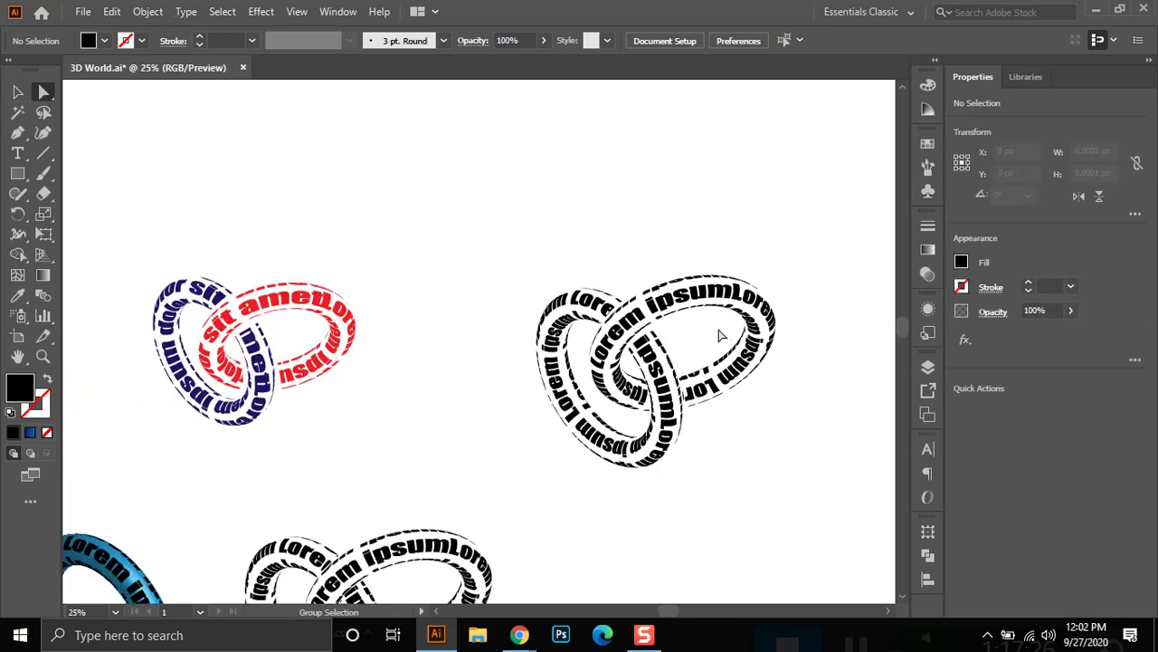
click(17, 92)
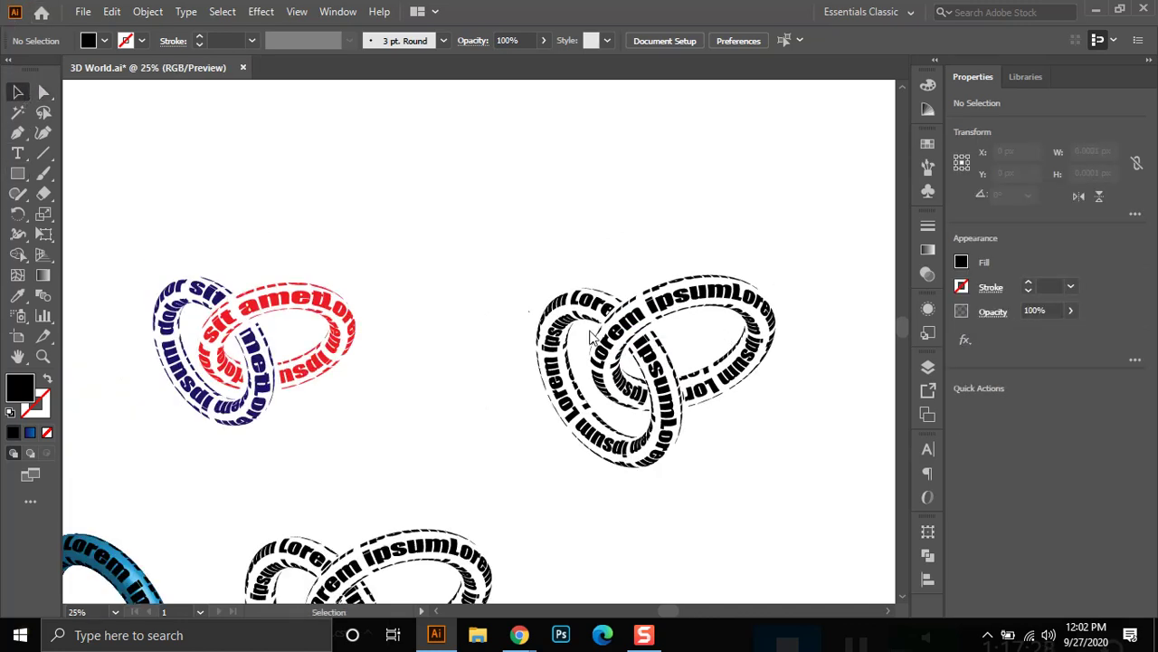
scroll(688, 344, up, 1)
drag(821, 252, 663, 203)
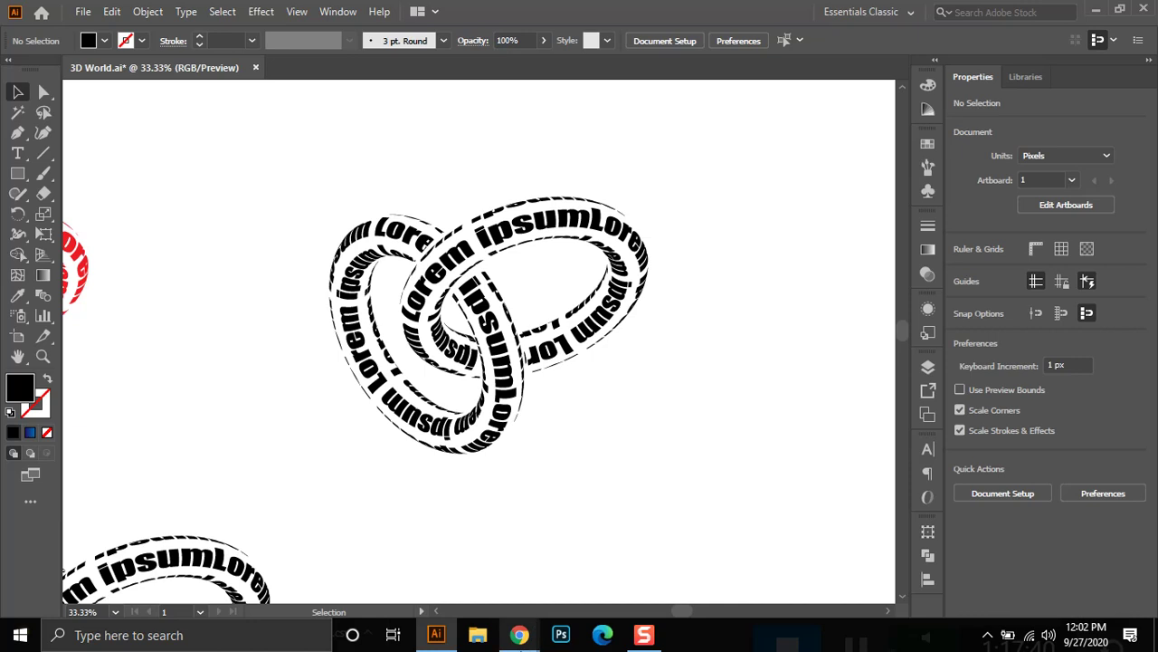
Check the participants in the Google Meet call and return to the Illustrator document.
mouse_move(518, 635)
click(470, 559)
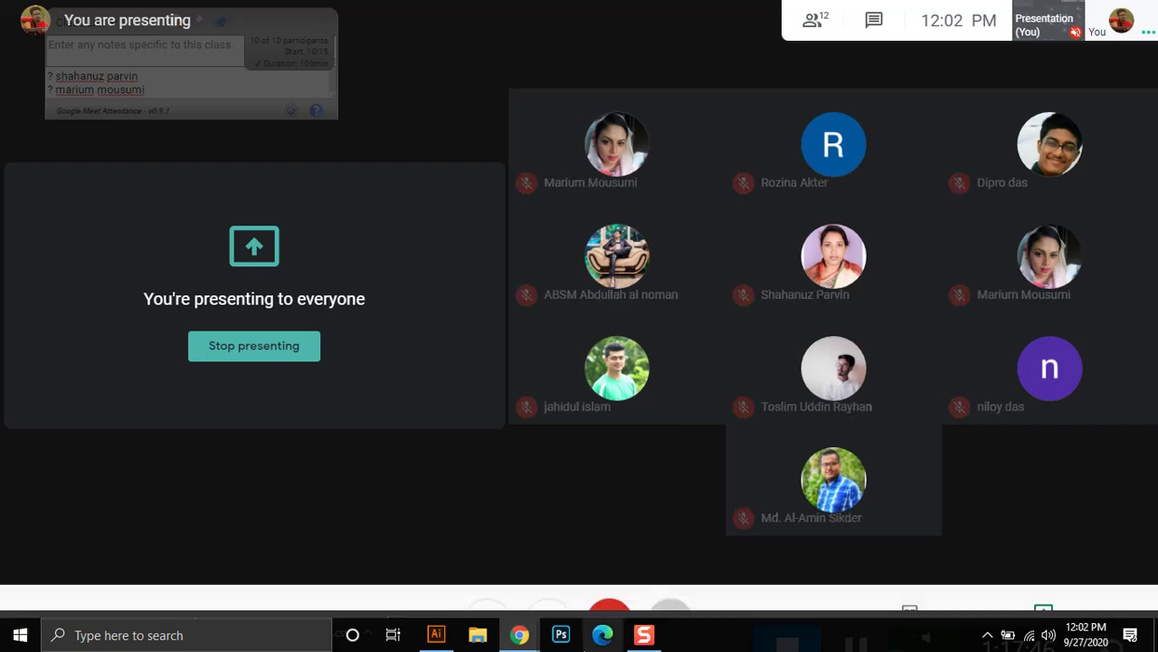
click(436, 634)
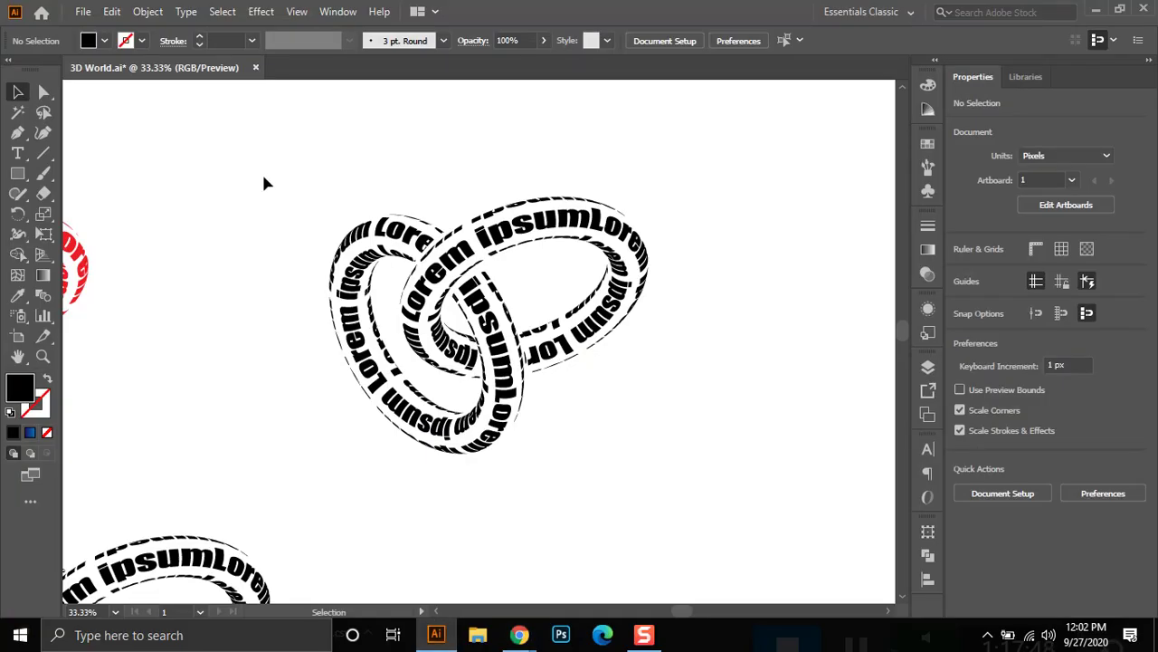
Review the interlocked black rings alongside the coloured ring pair, the blue ring and the sphere.
drag(263, 155, 667, 486)
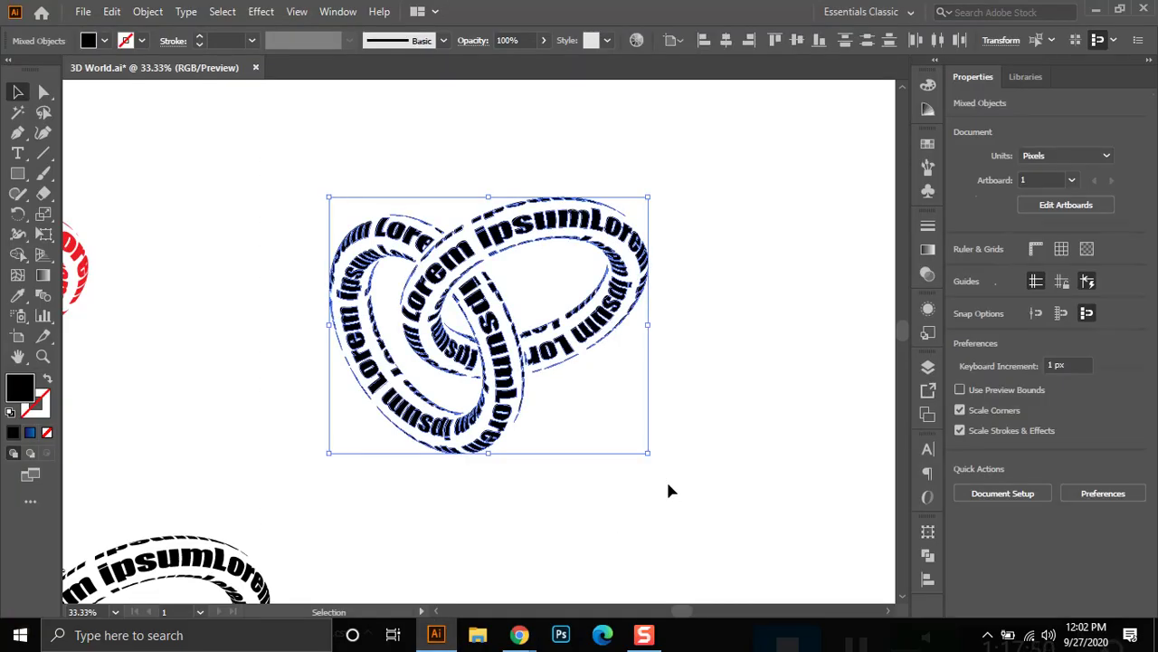
key(ctrl+minus)
key(ctrl+minus)
key(ctrl+minus)
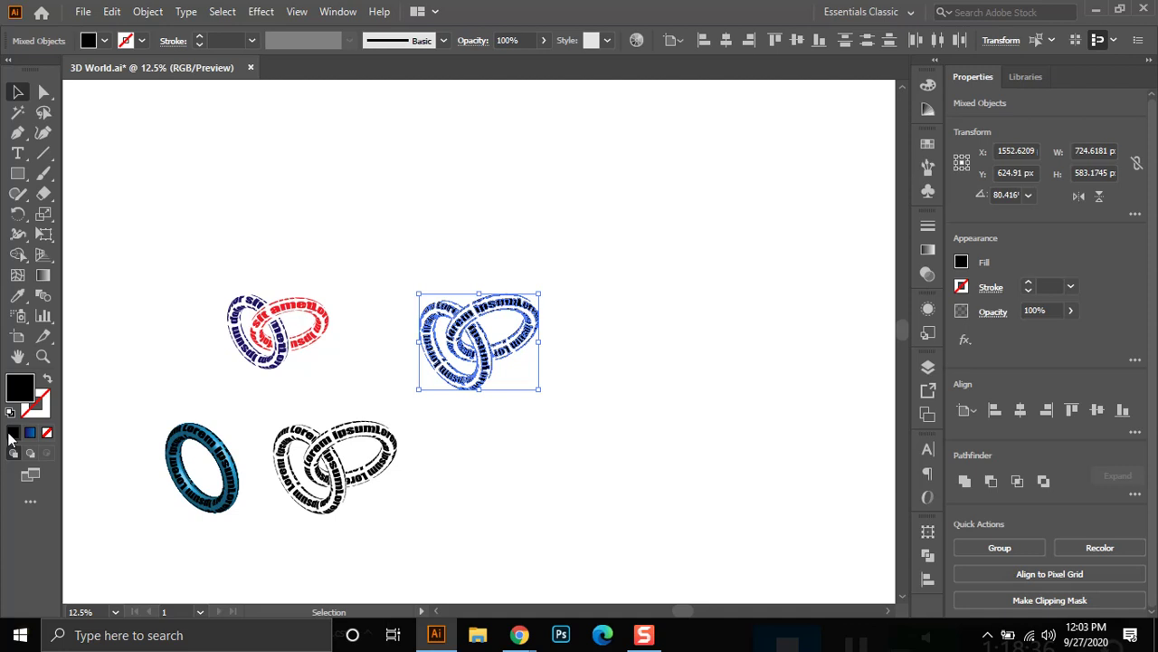
click(246, 10)
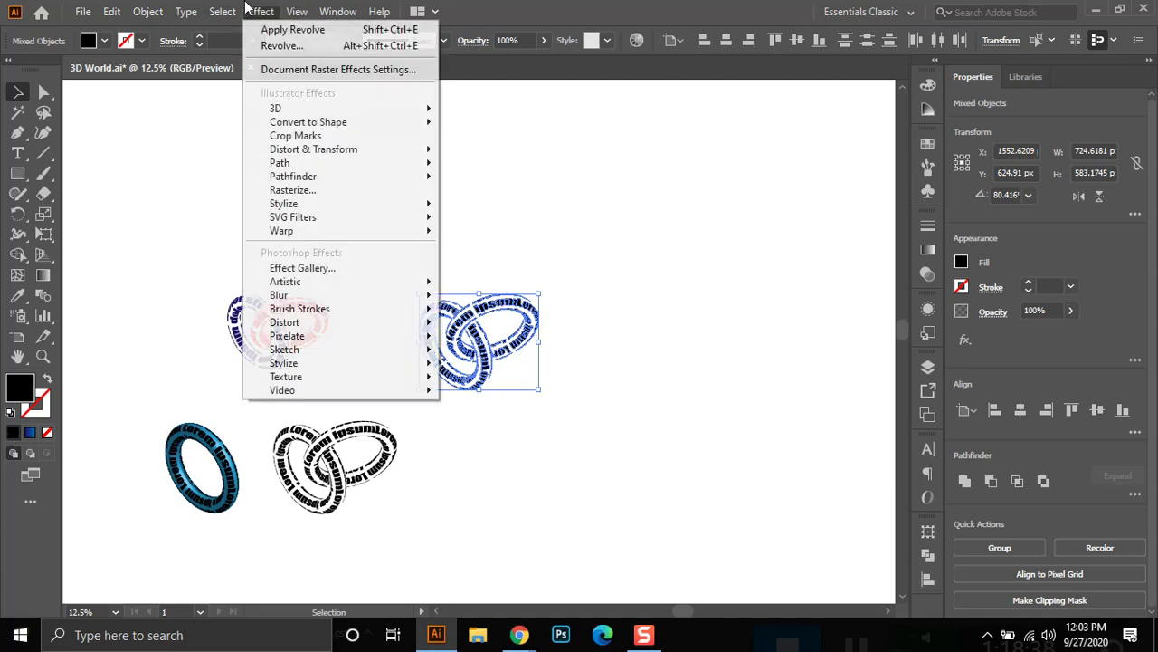
click(638, 288)
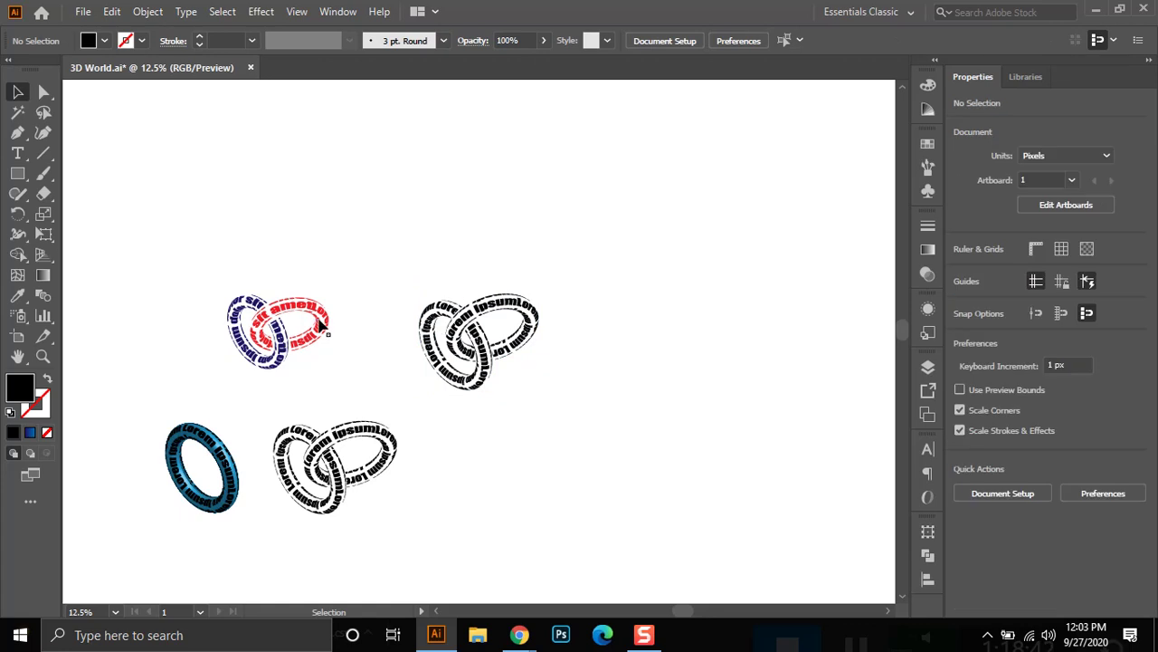
key(ctrl+minus)
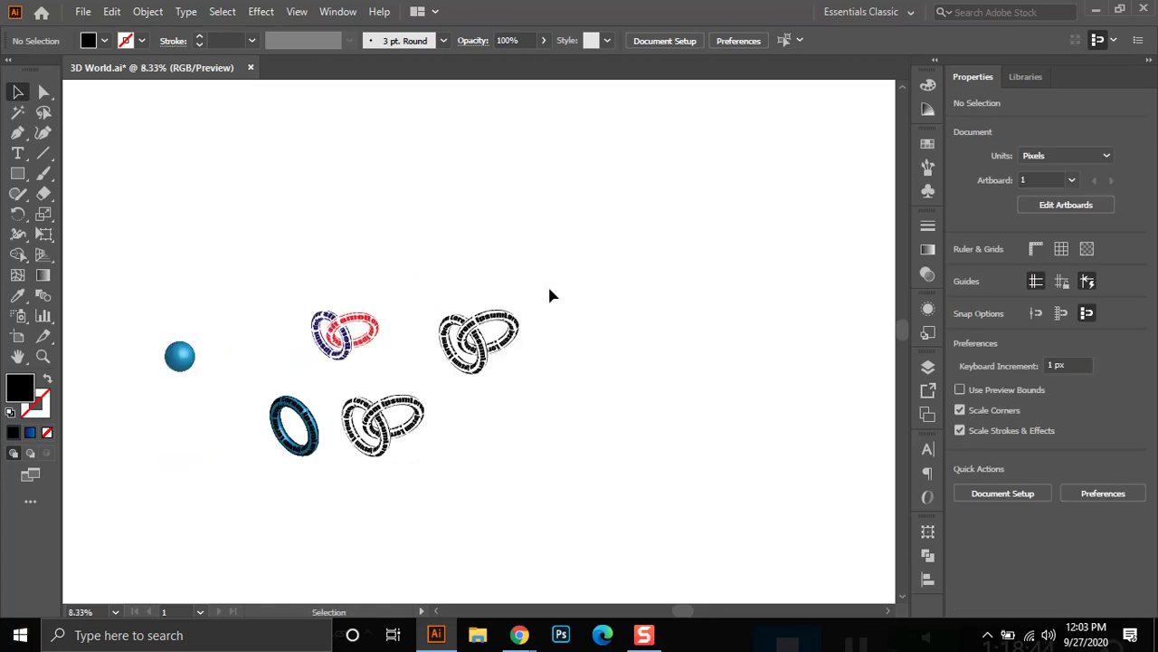
drag(140, 516, 140, 511)
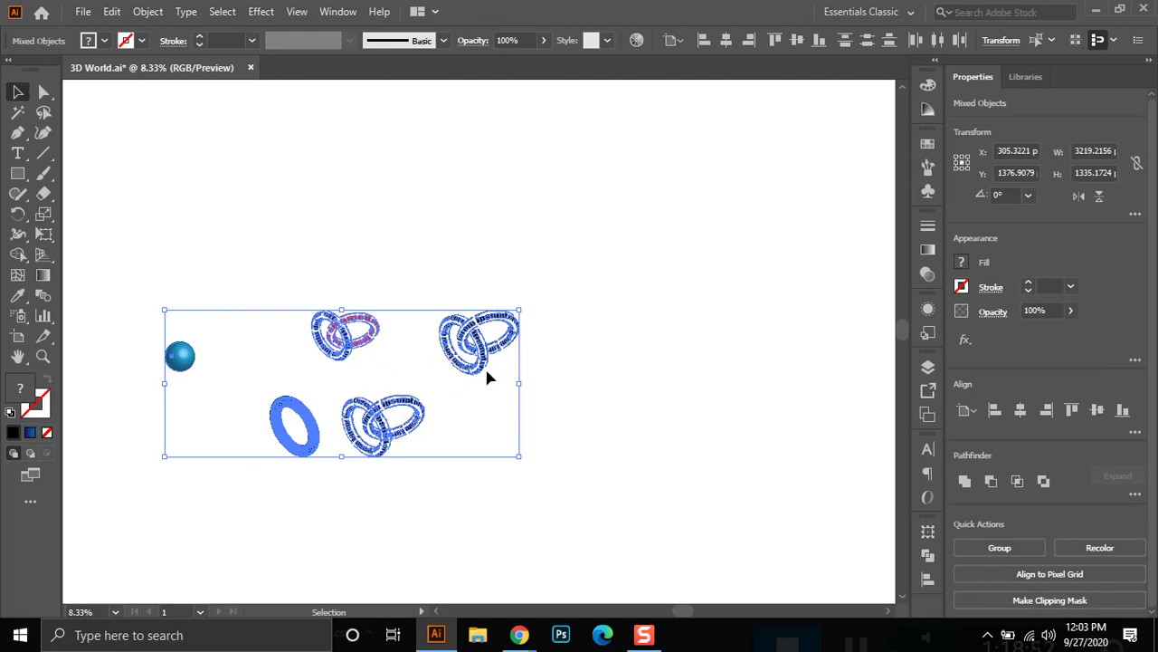
click(633, 380)
scroll(417, 470, up, 2)
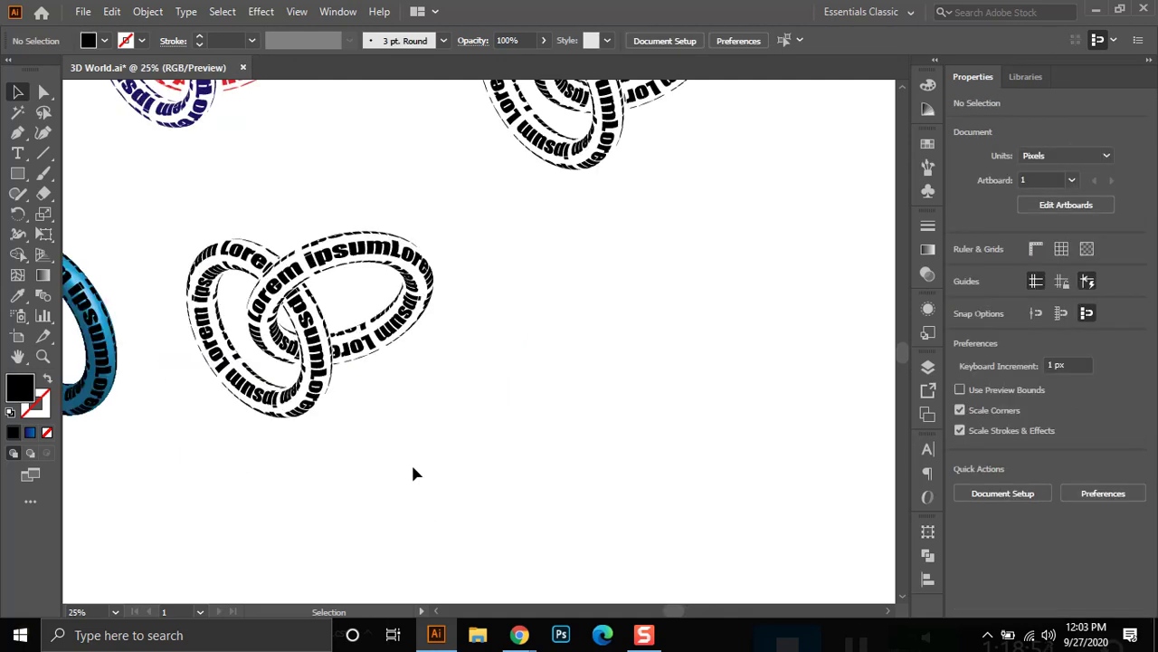
scroll(328, 405, down, 1)
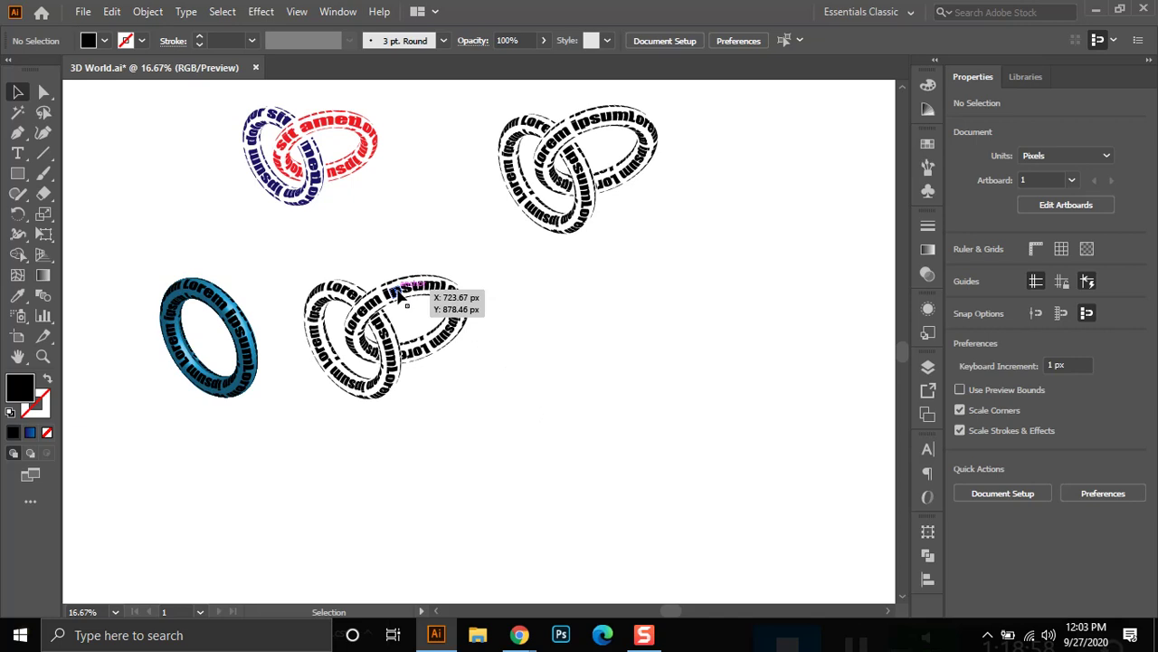
click(223, 312)
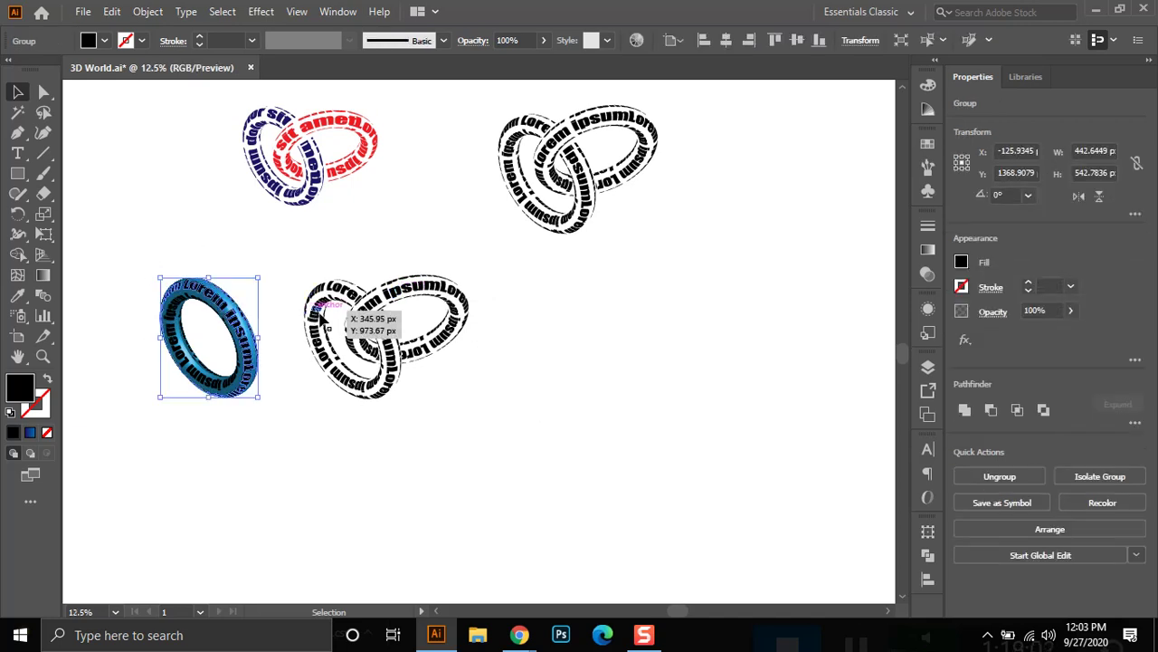
scroll(313, 312, down, 1)
drag(287, 248, 413, 245)
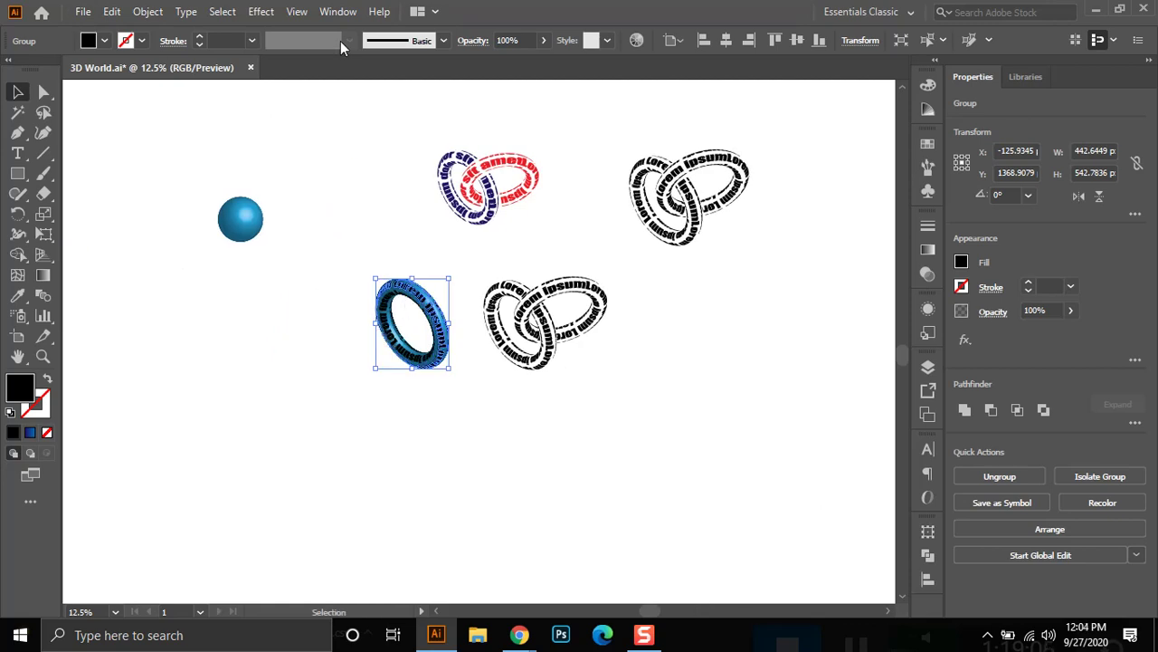
click(156, 10)
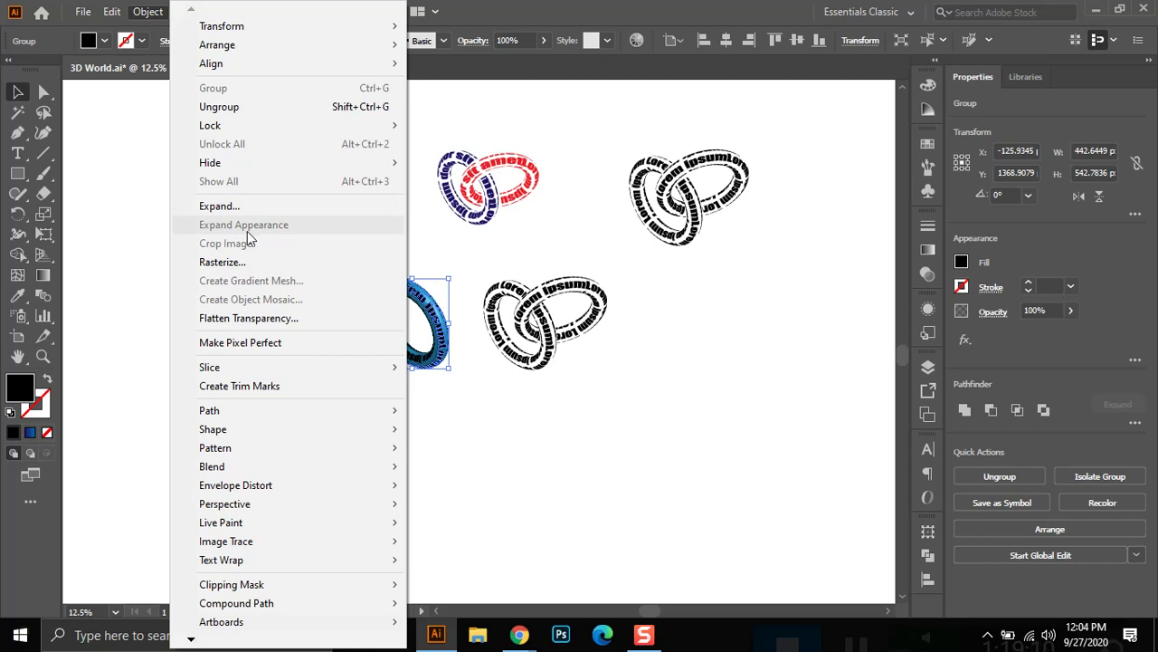
click(486, 471)
click(436, 399)
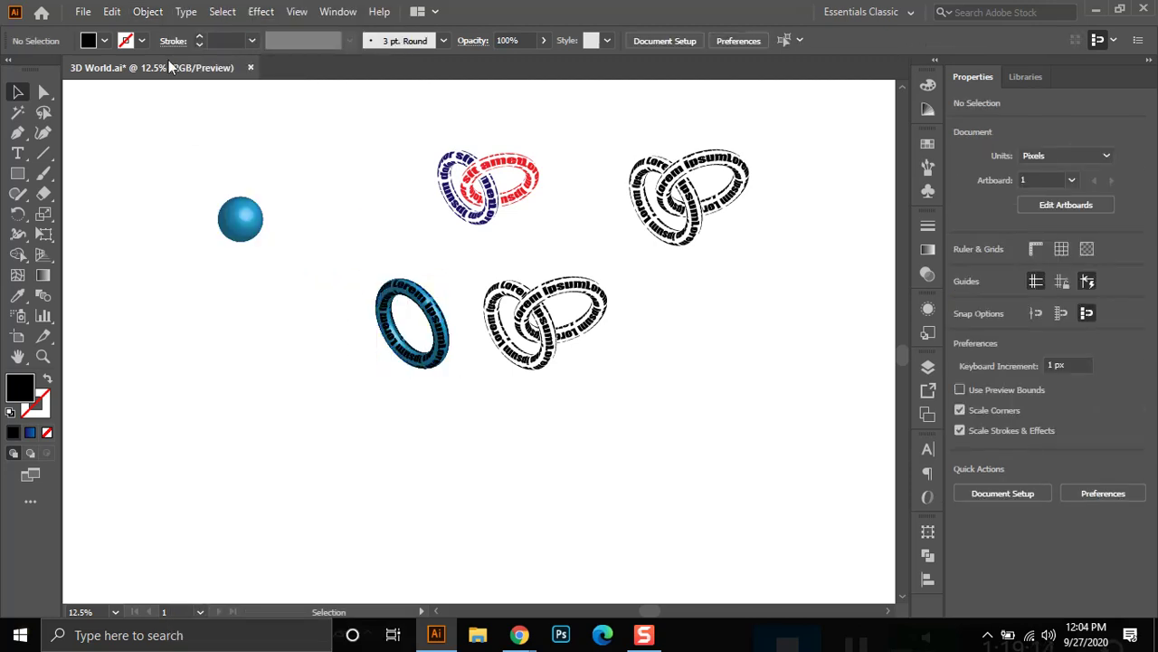
click(148, 11)
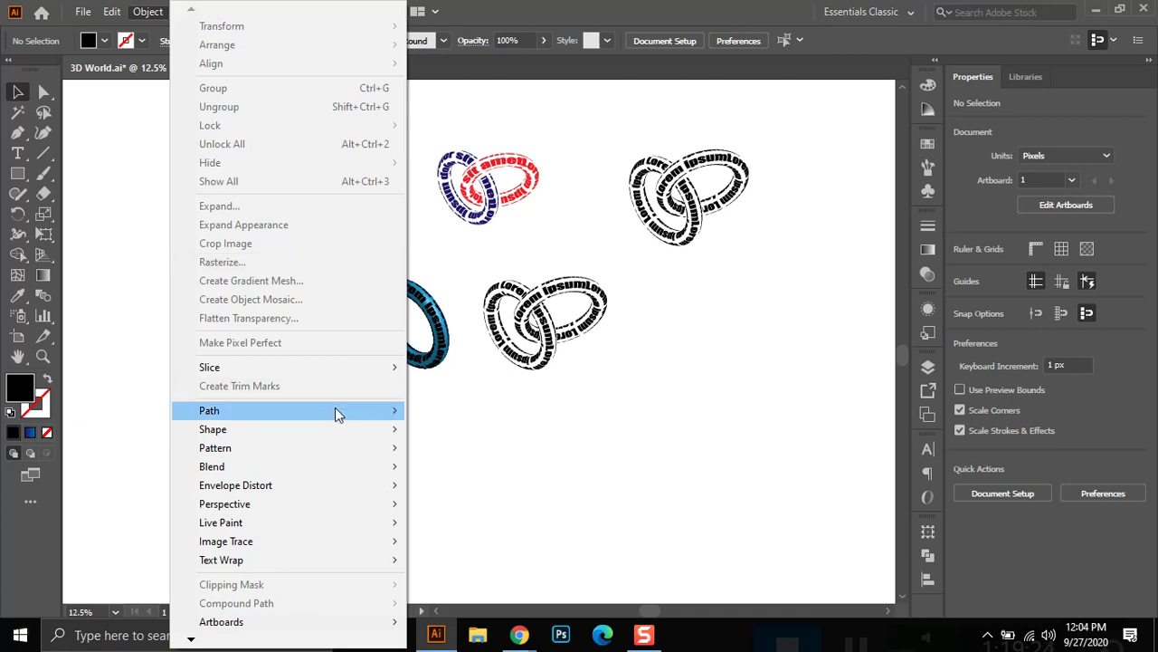
click(435, 306)
click(378, 301)
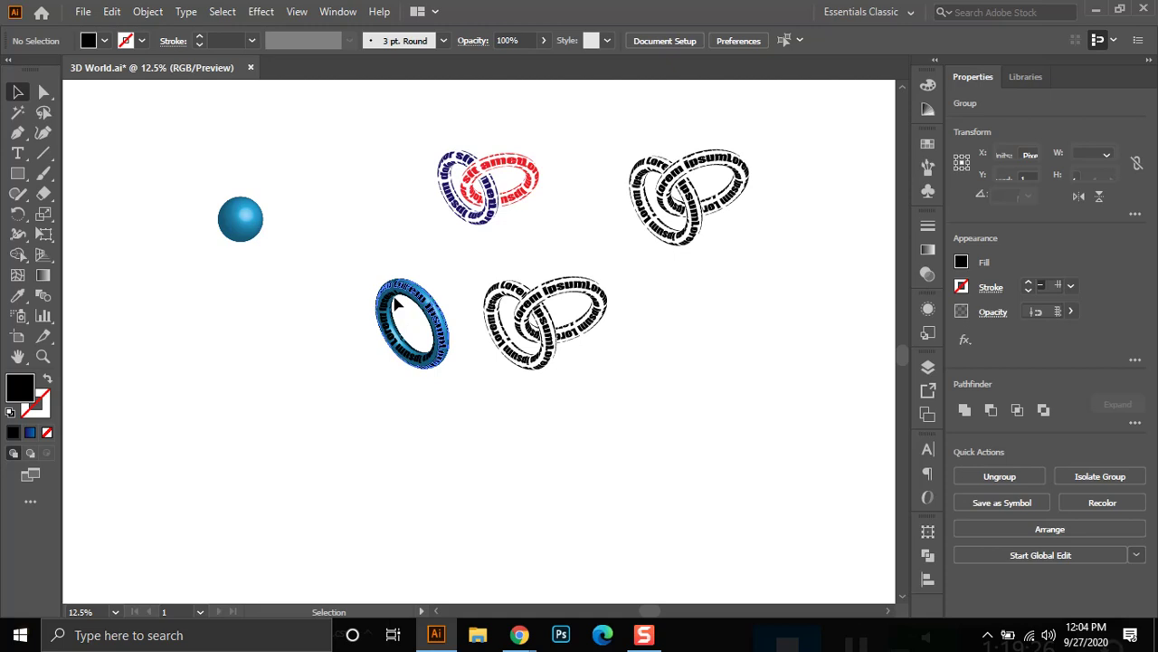
right_click(403, 284)
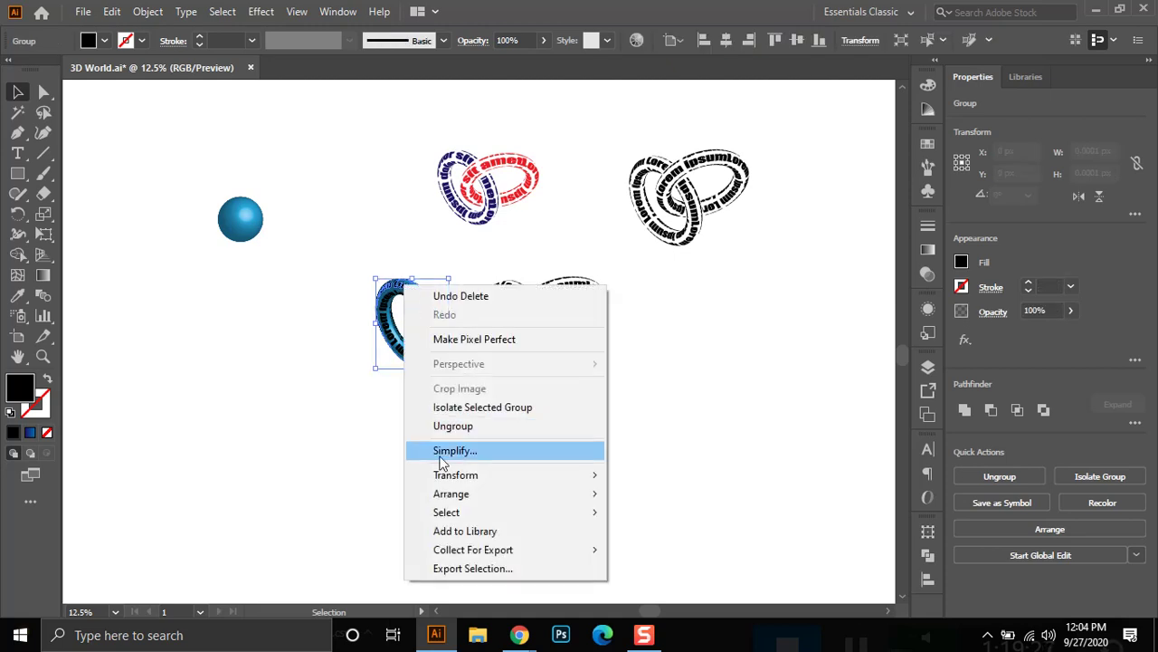
click(271, 346)
click(380, 313)
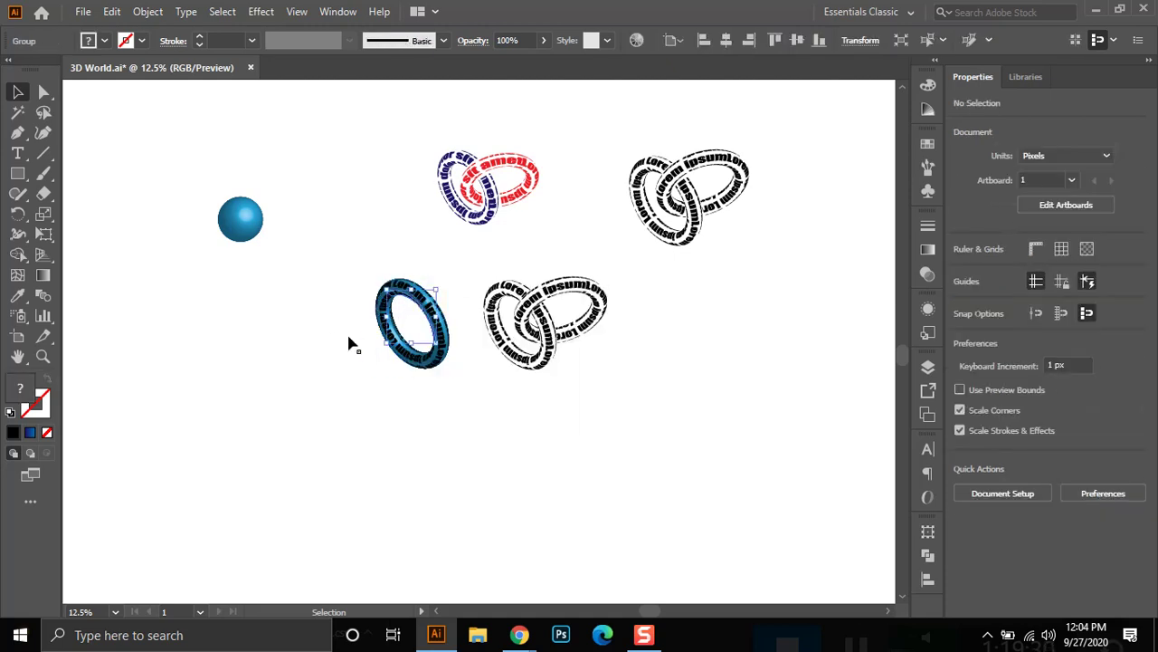
drag(381, 312, 385, 308)
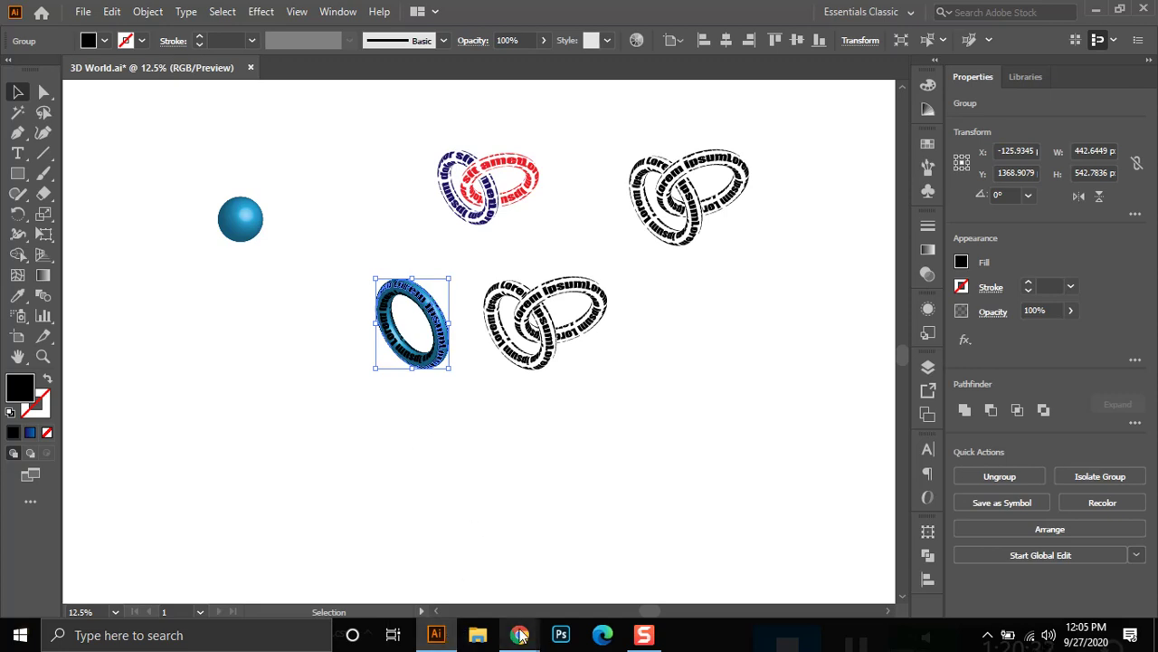
Switch to the Google Meet call in Chrome to view its participants.
mouse_move(519, 634)
click(475, 547)
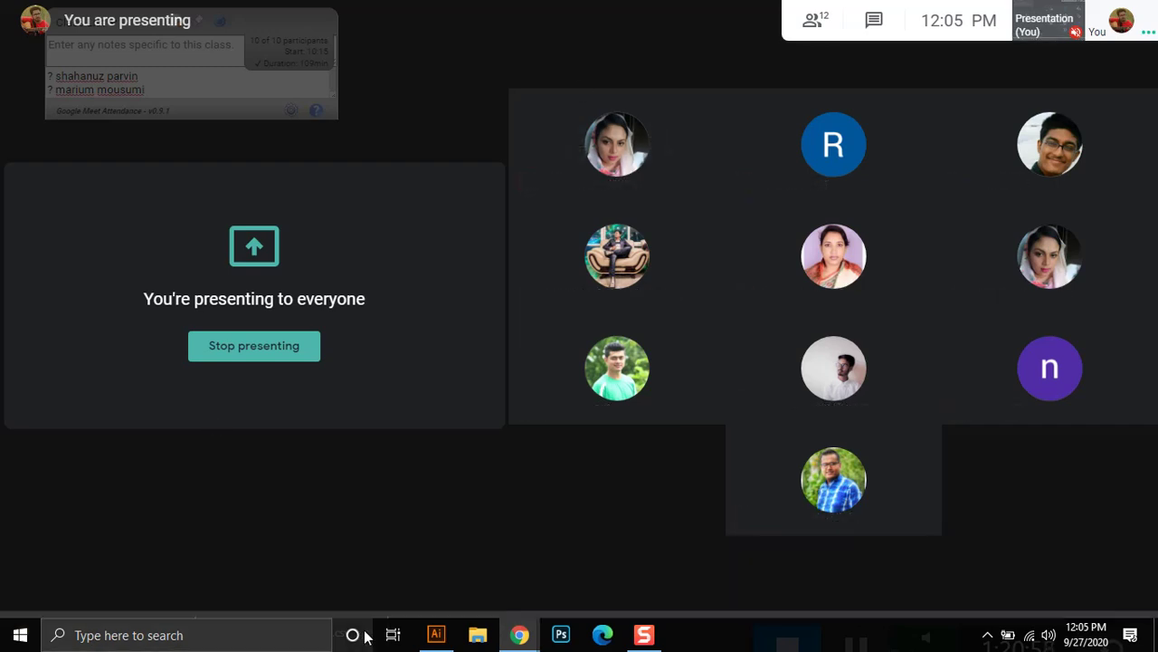
Select the blue sphere in the Illustrator document, check the Google Meet participants, and return to the document.
click(435, 635)
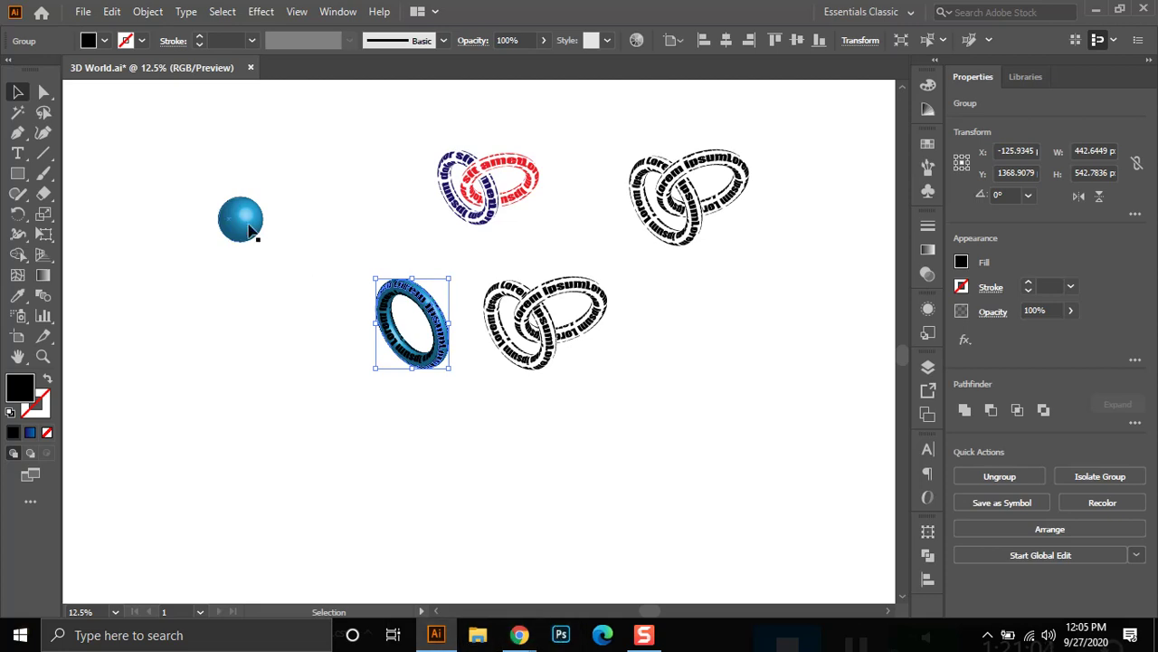
click(249, 228)
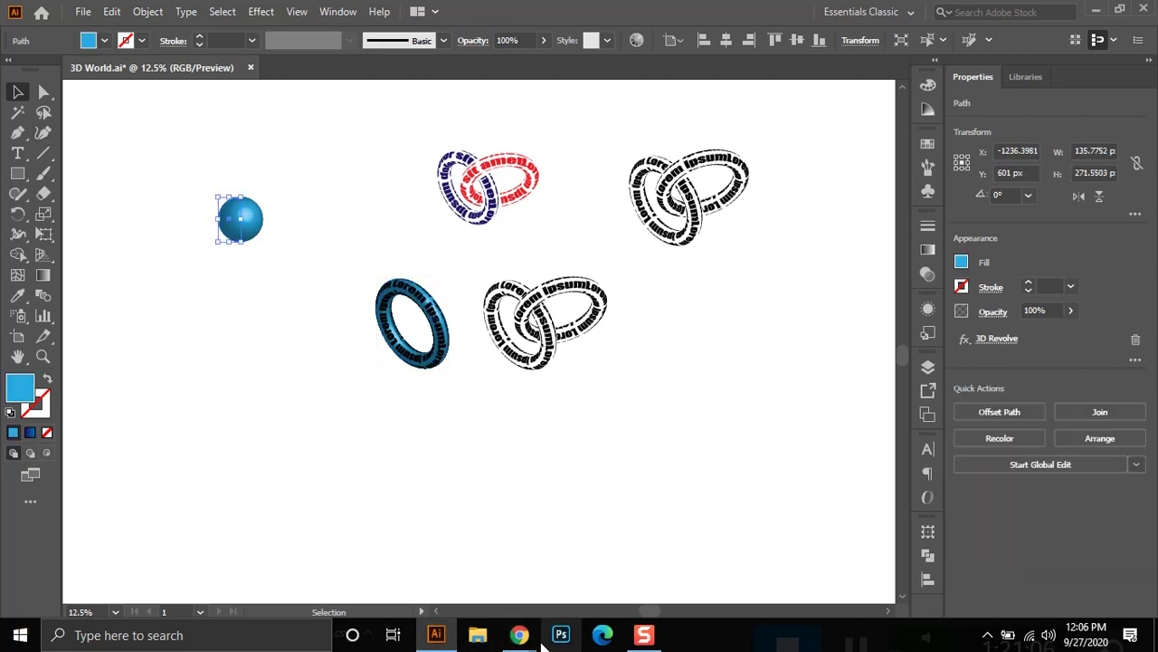
click(491, 593)
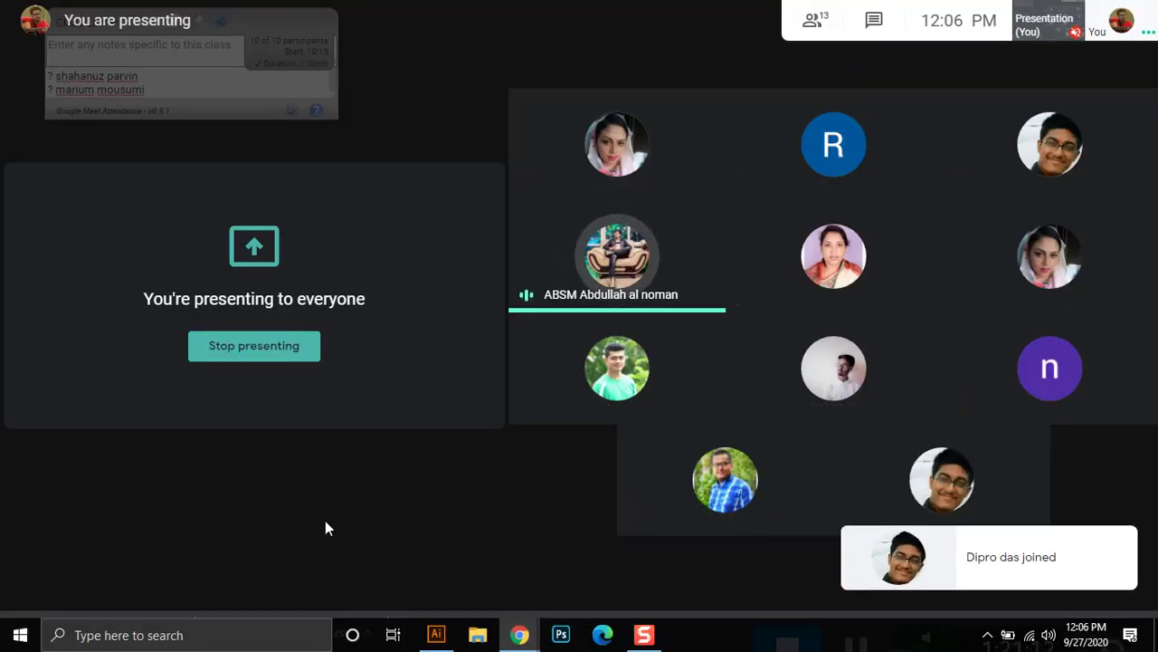
click(436, 635)
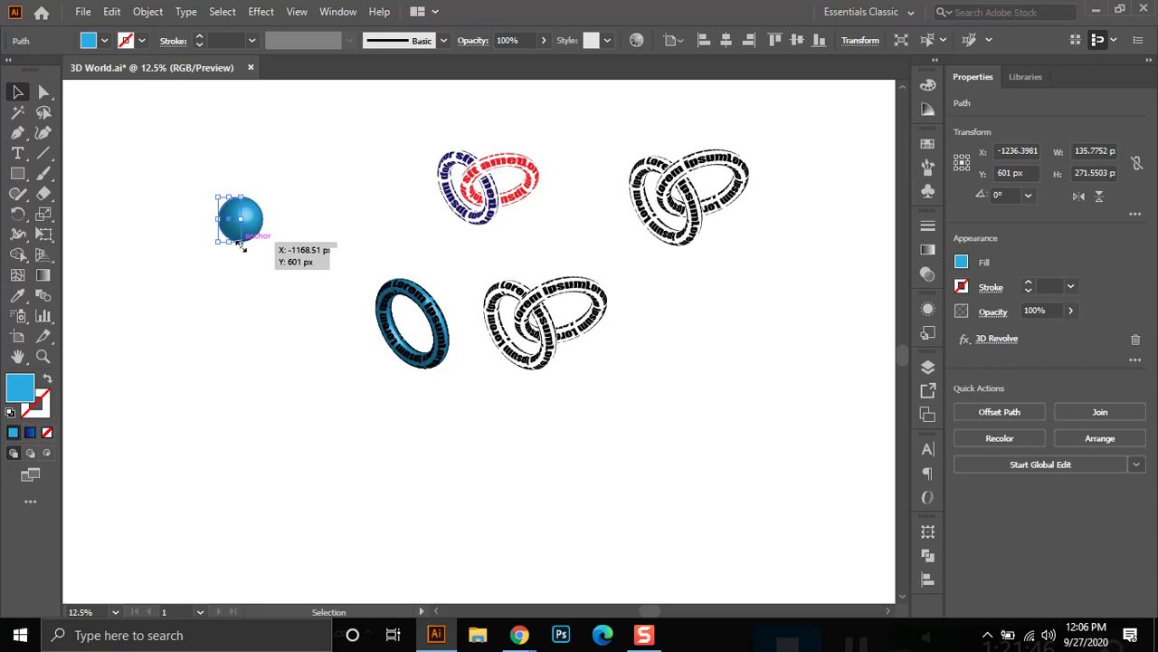
Place a Lorem ipsum placeholder text object in the empty area below the blue text ring.
click(18, 152)
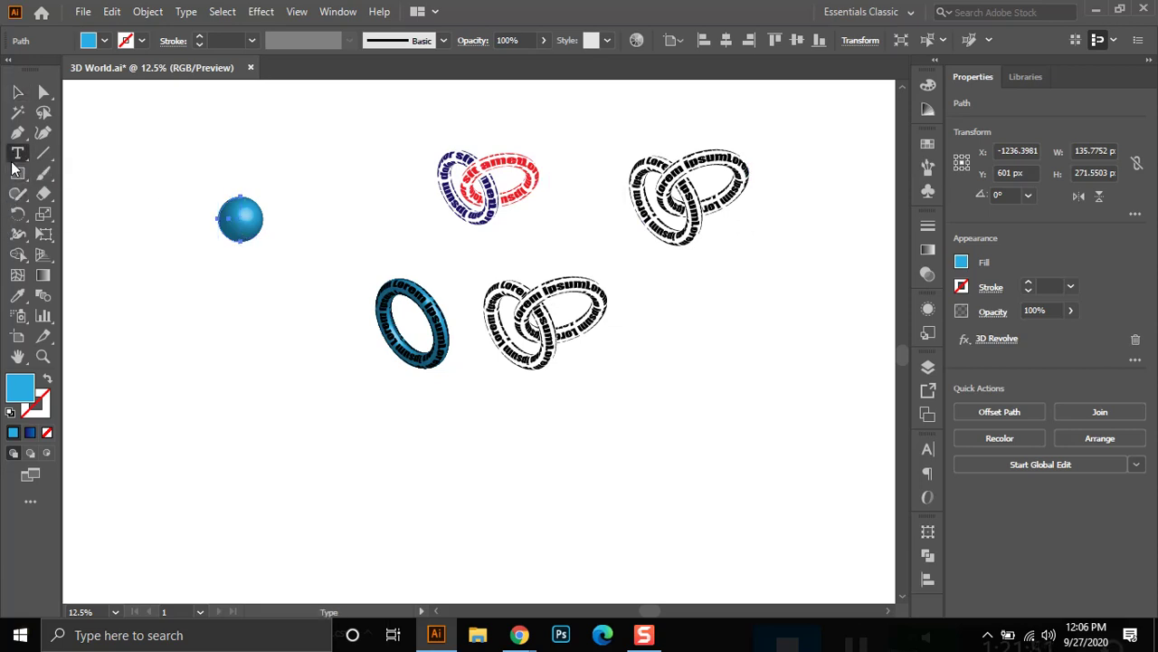
click(336, 433)
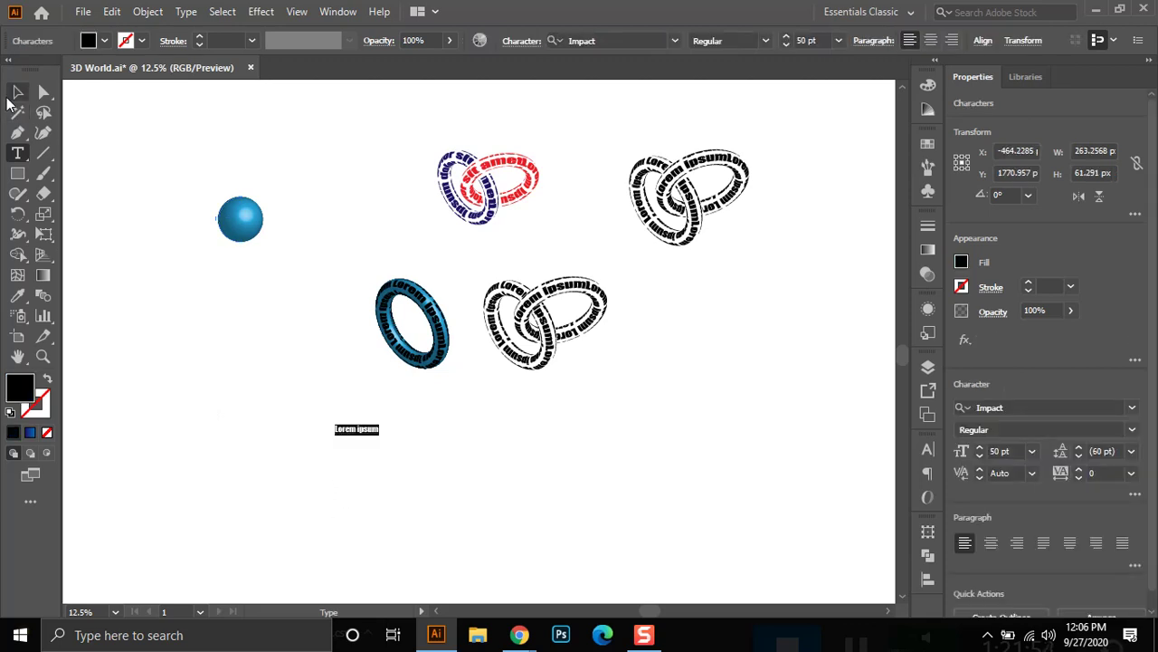
click(15, 93)
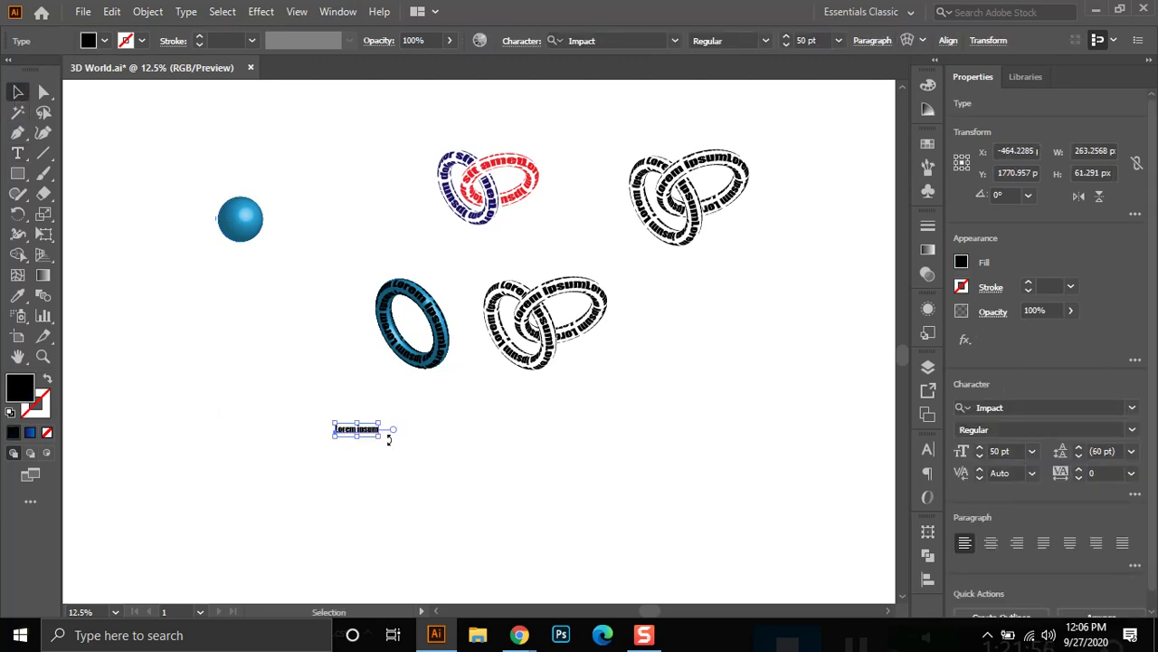
Enlarge the Lorem ipsum text to about 99 pt and shift it about 123 px to the left.
key(ctrl+plus)
key(ctrl+plus)
key(ctrl+plus)
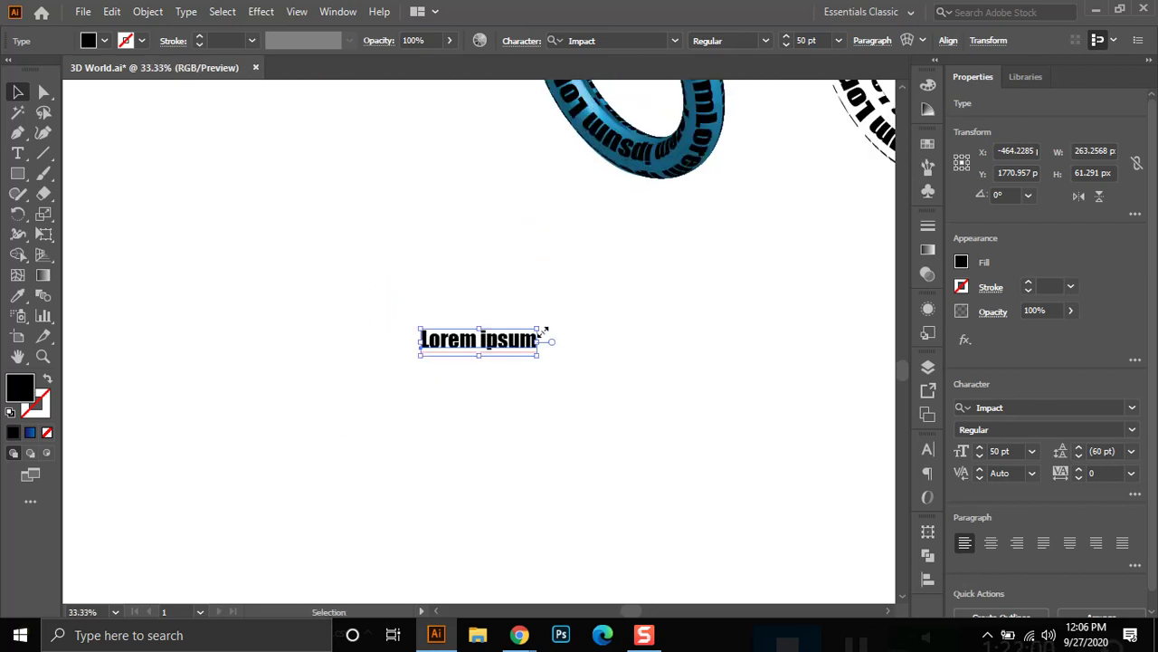
drag(539, 329, 651, 281)
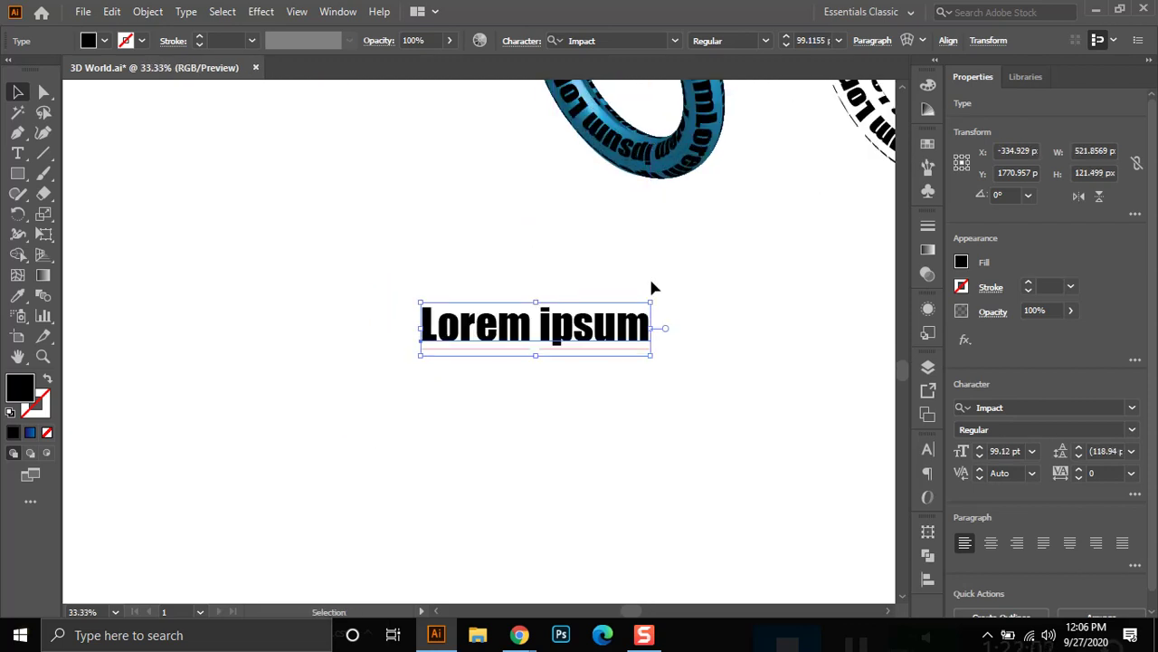
drag(590, 336, 501, 337)
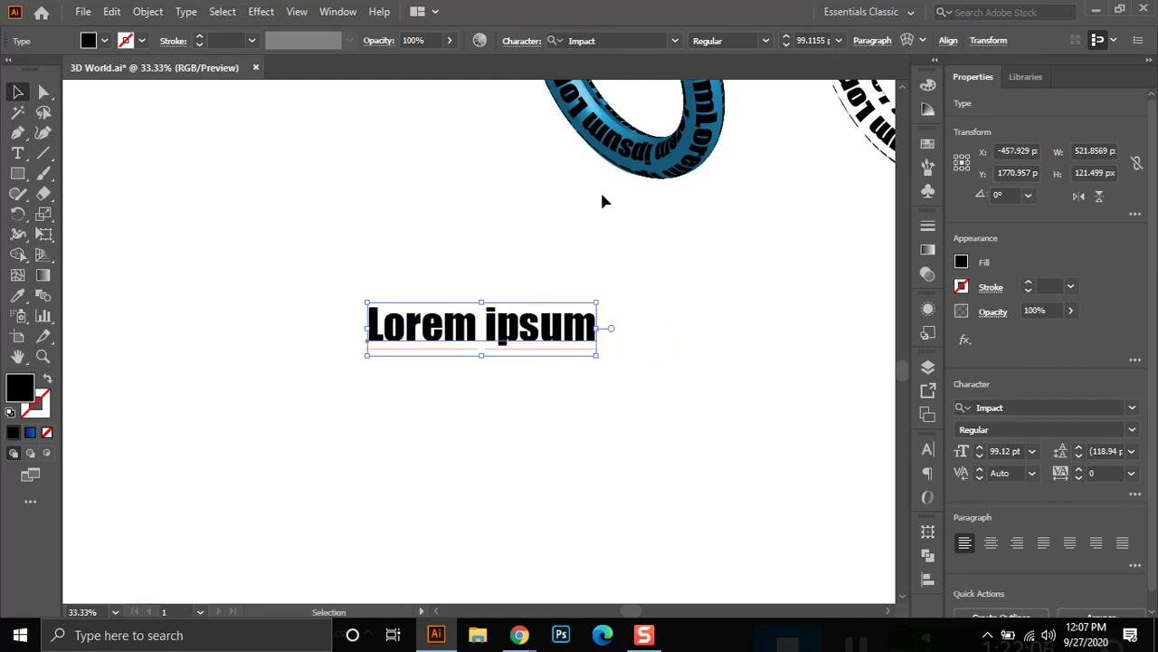
Browse the available fonts for the Lorem ipsum text, comparing their previews from the recent fonts through the alphabetical listing.
click(676, 41)
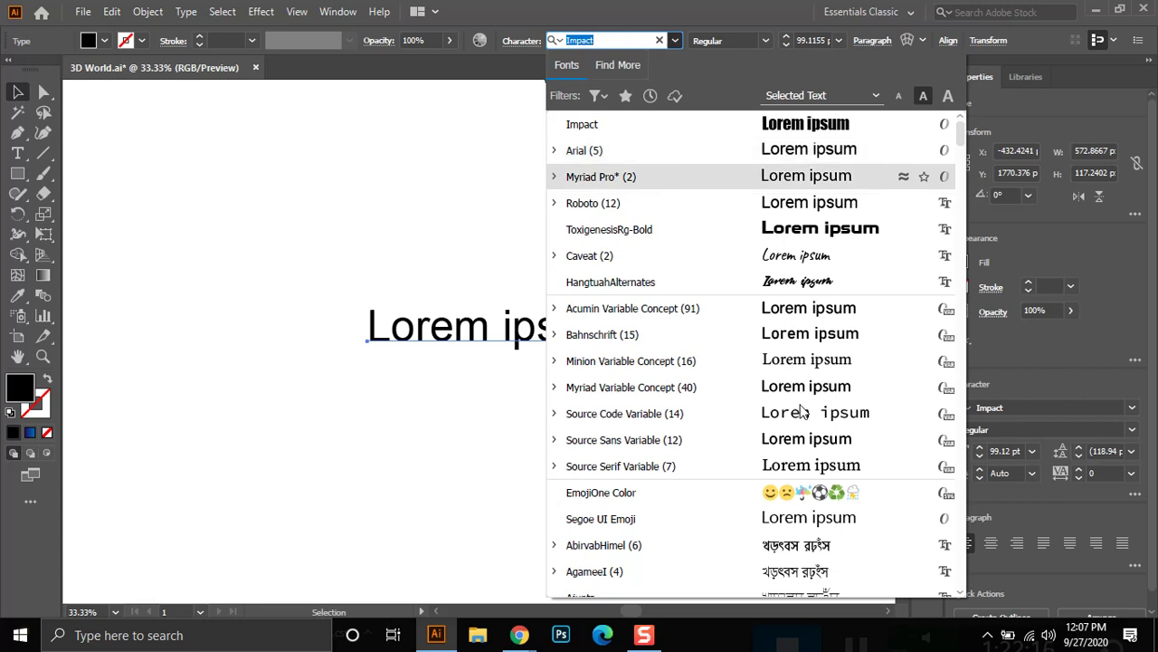
scroll(958, 161, down, 3)
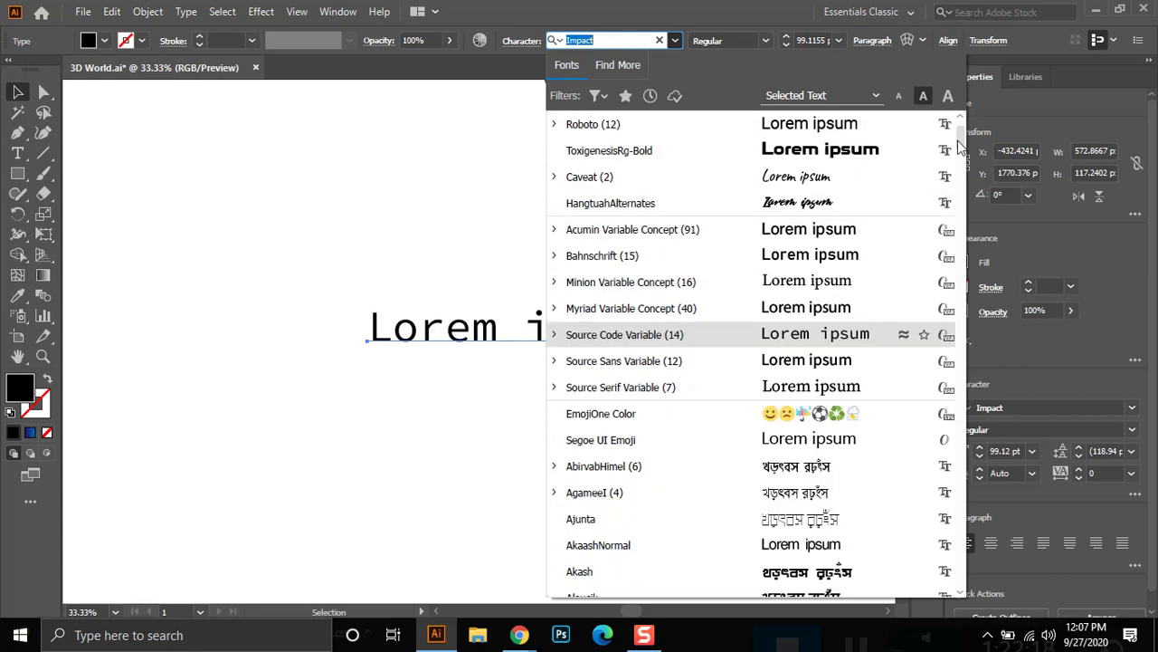
scroll(961, 167, down, 3)
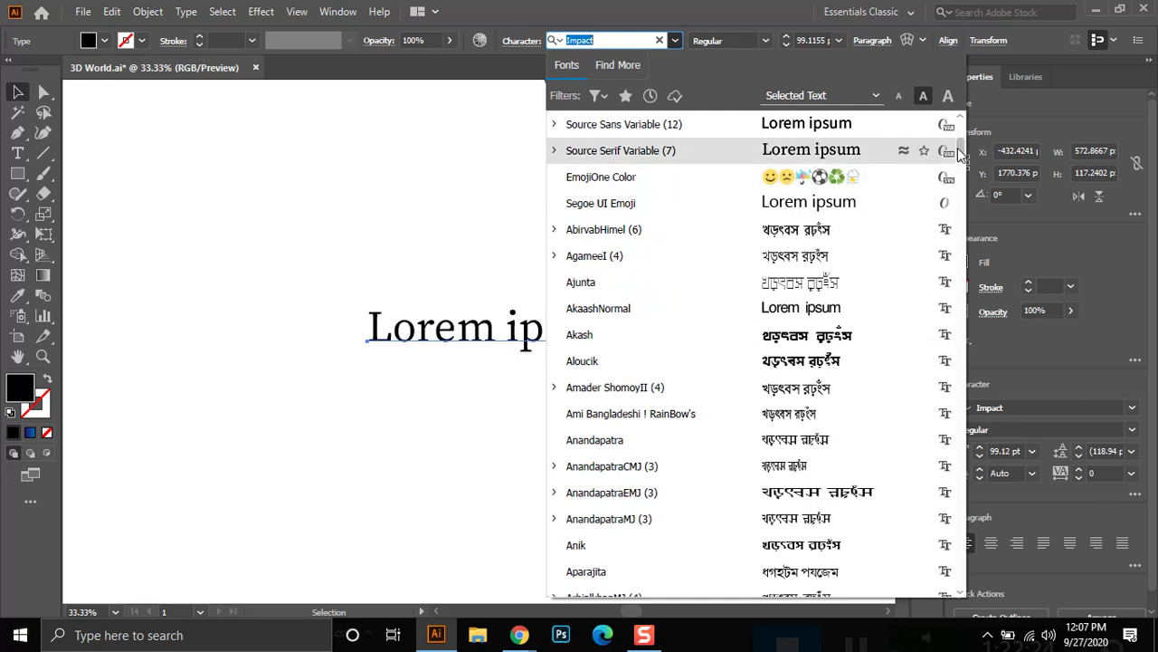
scroll(959, 163, down, 2)
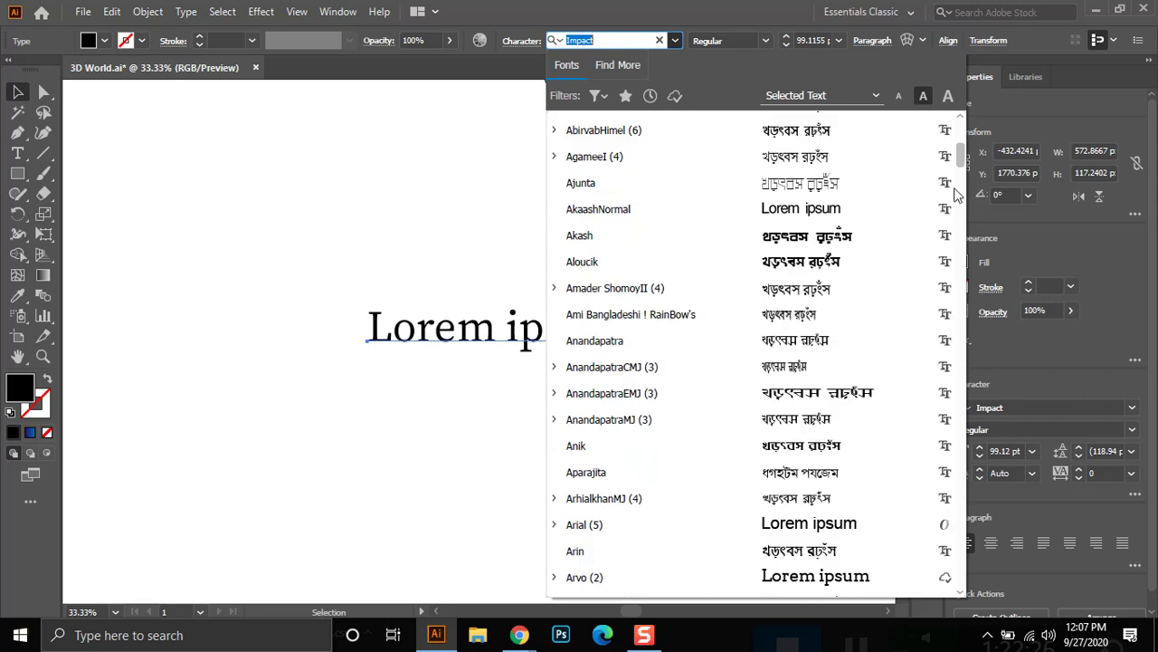
scroll(952, 207, down, 4)
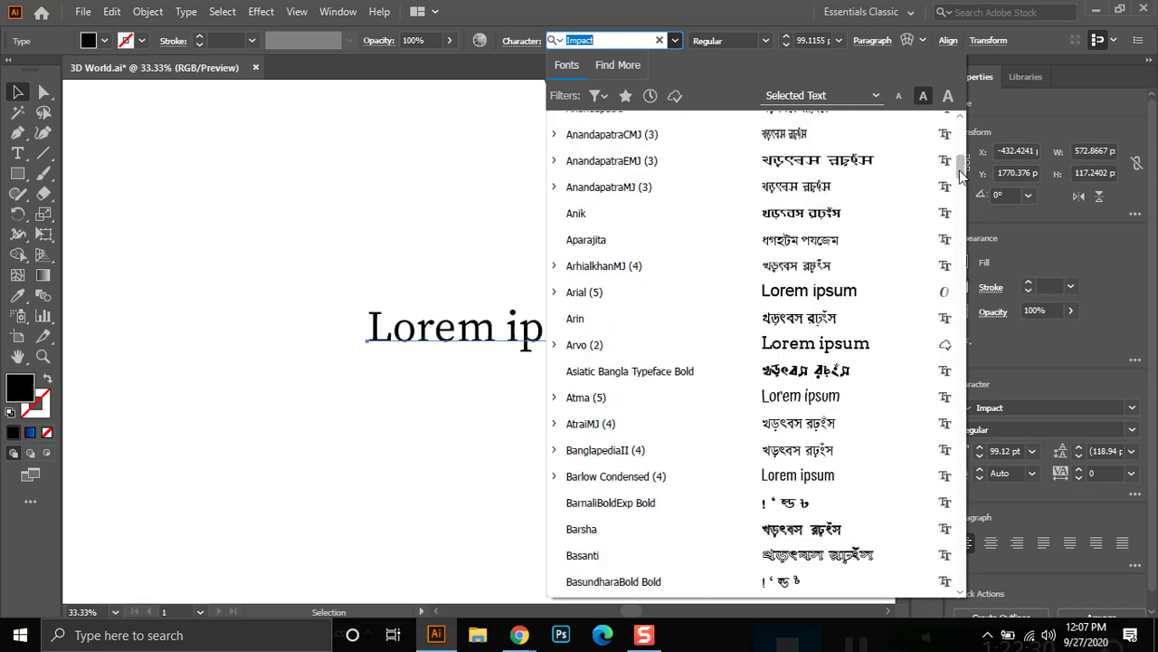
scroll(964, 210, up, 1)
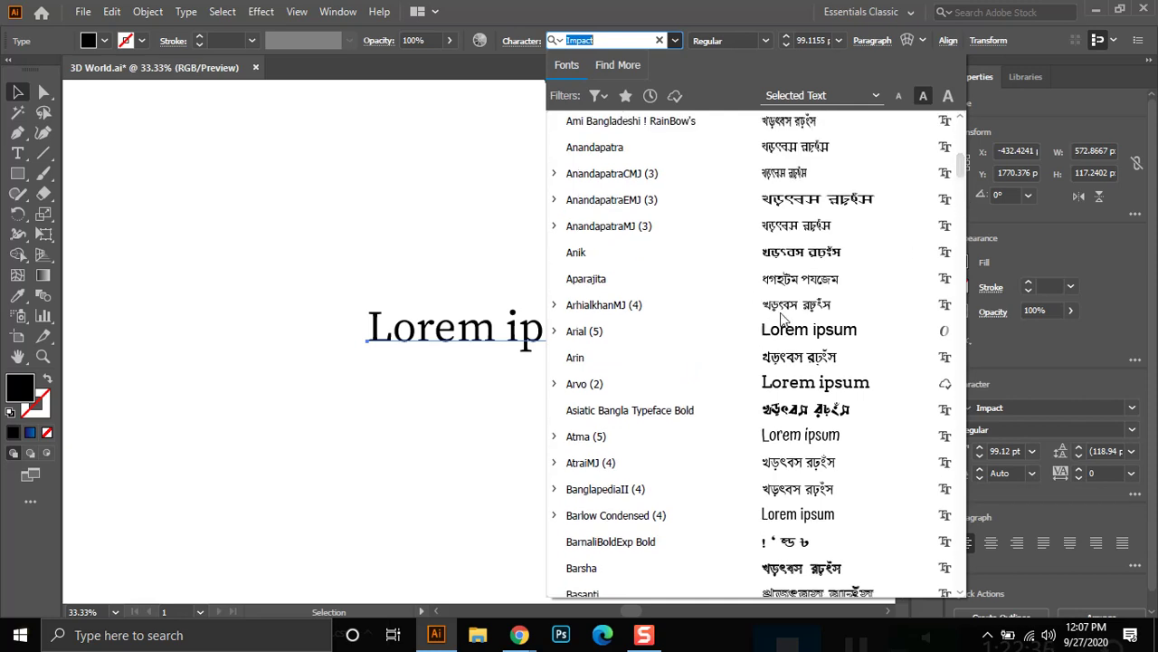
scroll(878, 299, down, 3)
scroll(873, 358, down, 5)
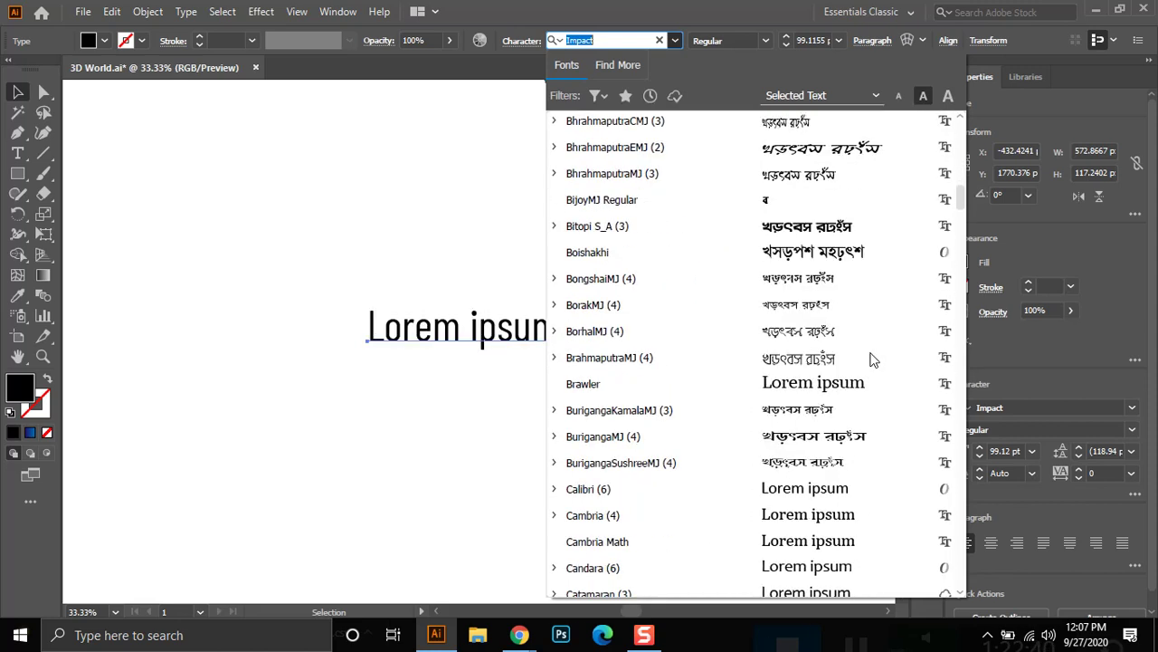
scroll(862, 386, down, 3)
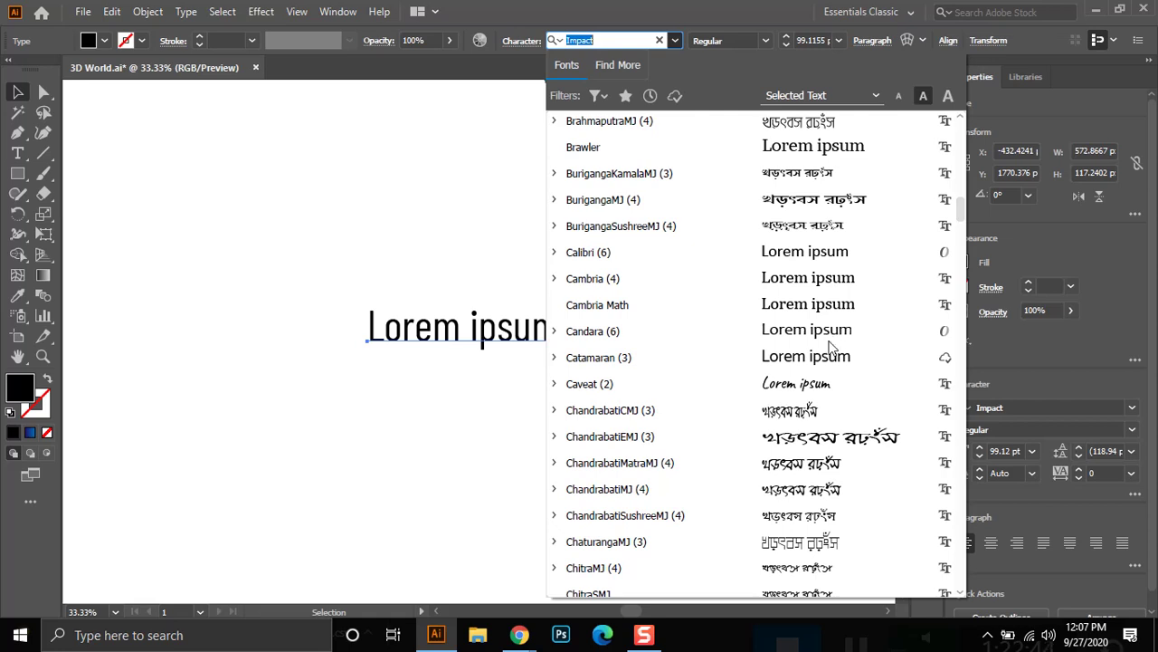
scroll(773, 297, down, 6)
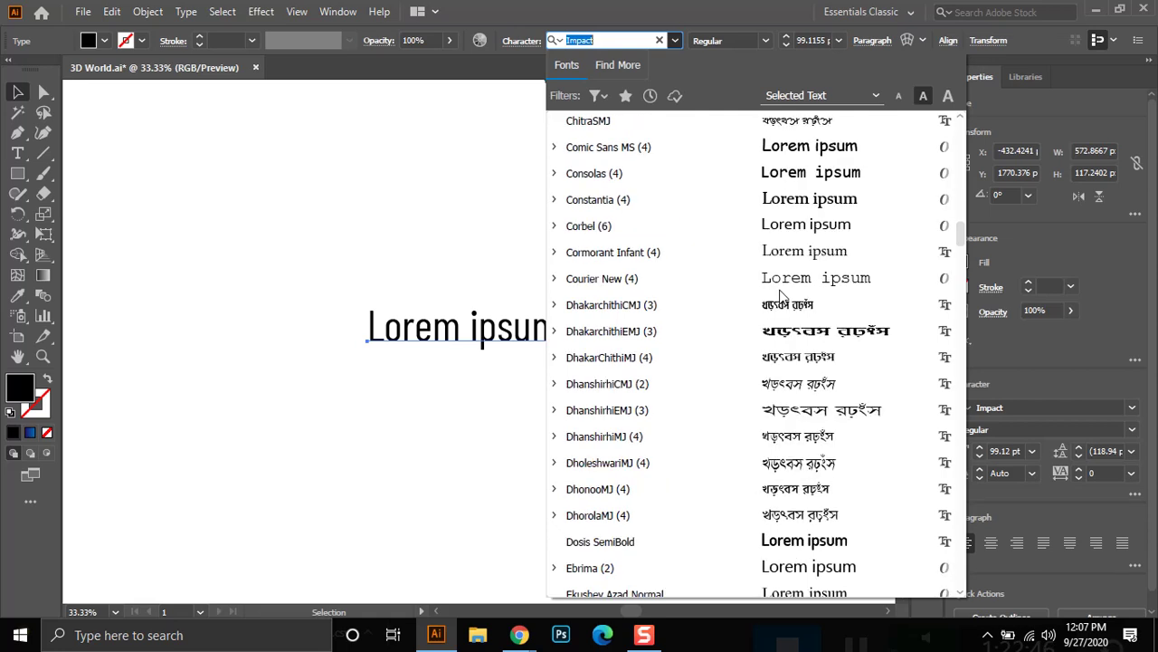
Switch to the Google Meet call in Chrome and watch the student's presentation of the interlocking text rings.
mouse_move(519, 635)
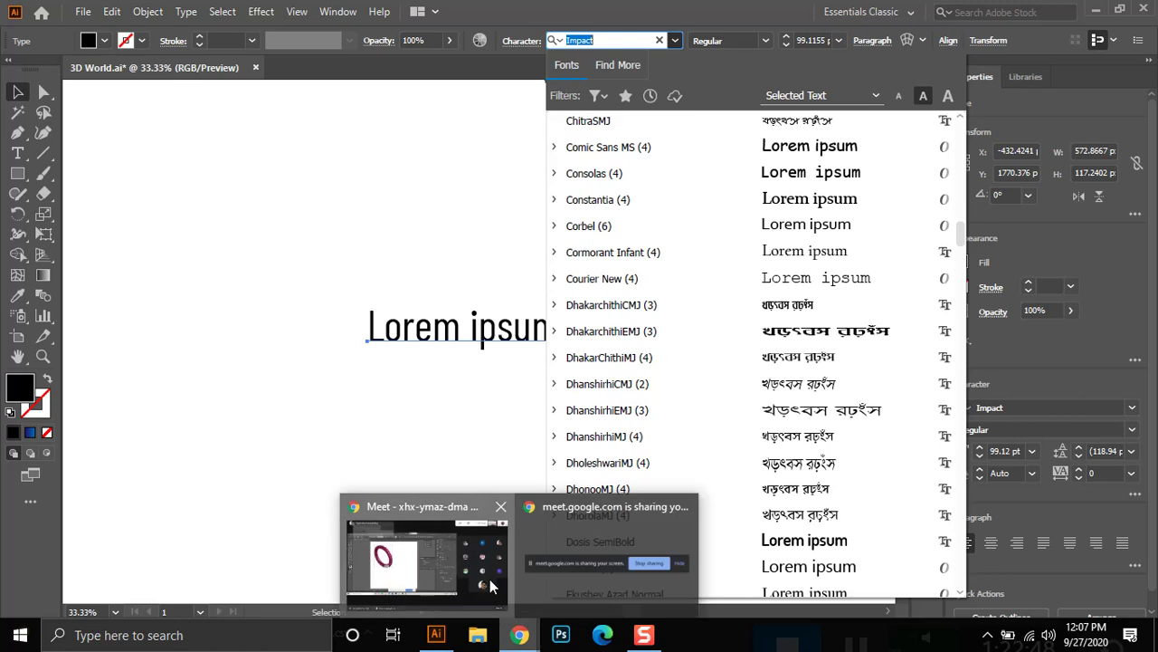
click(471, 577)
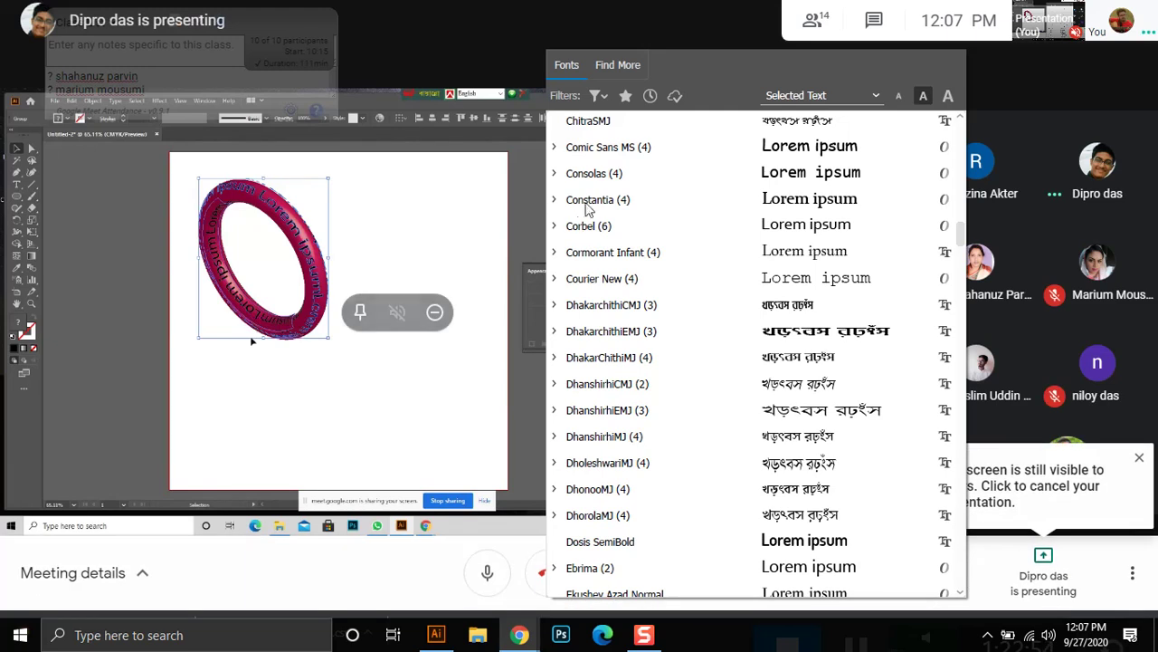
click(436, 635)
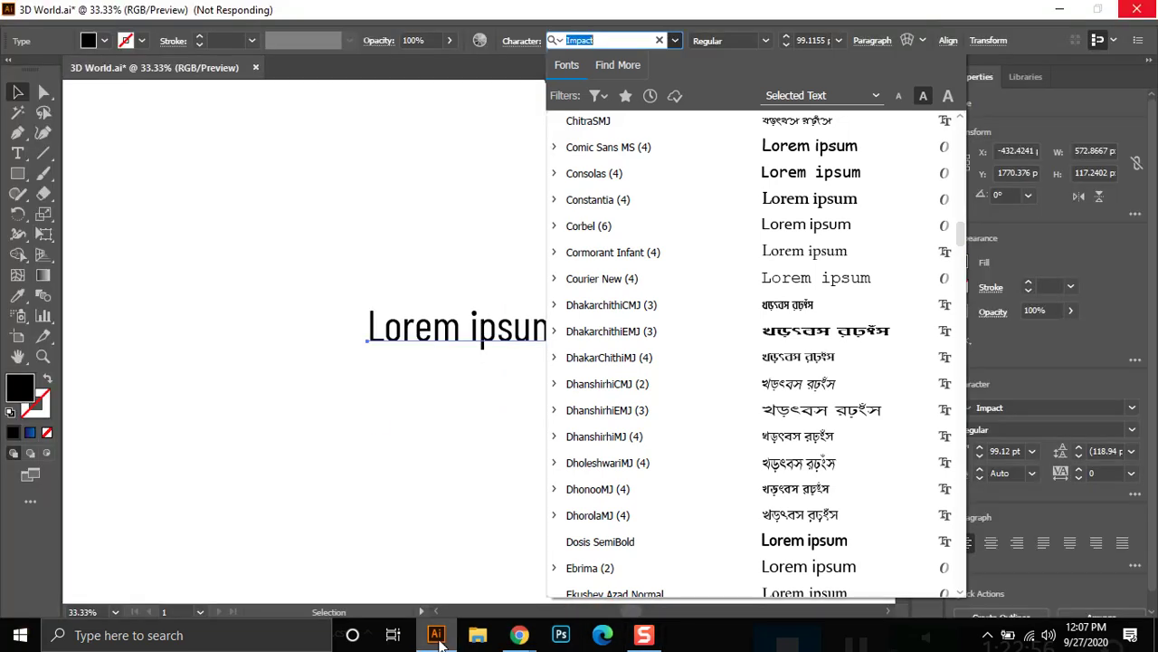
click(1069, 15)
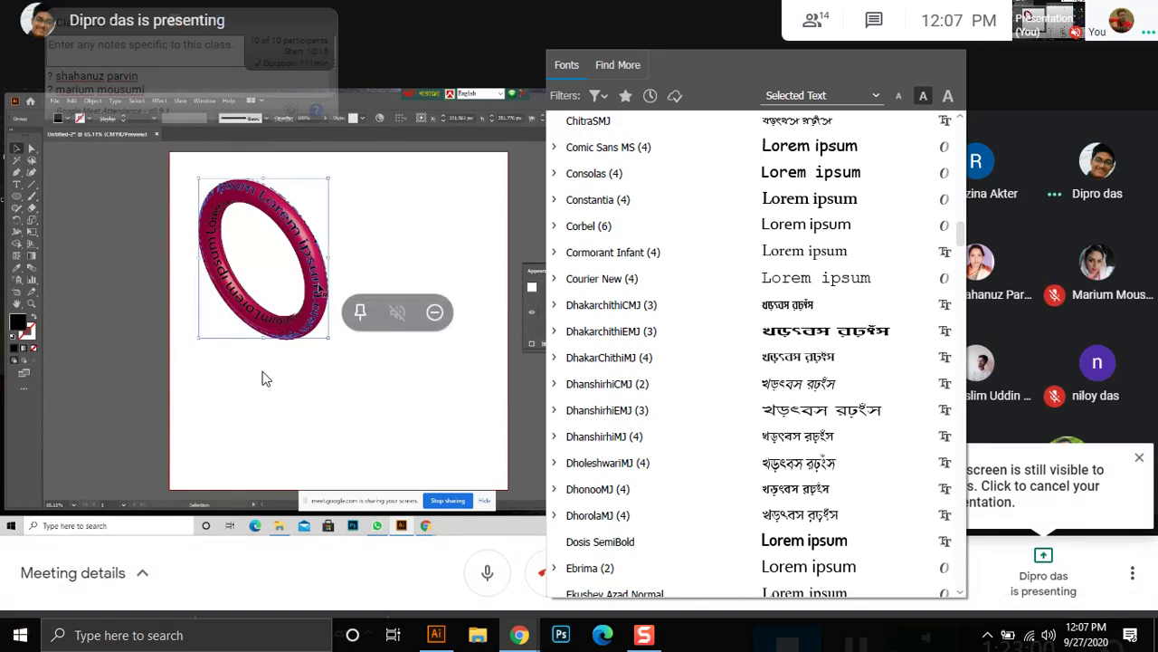
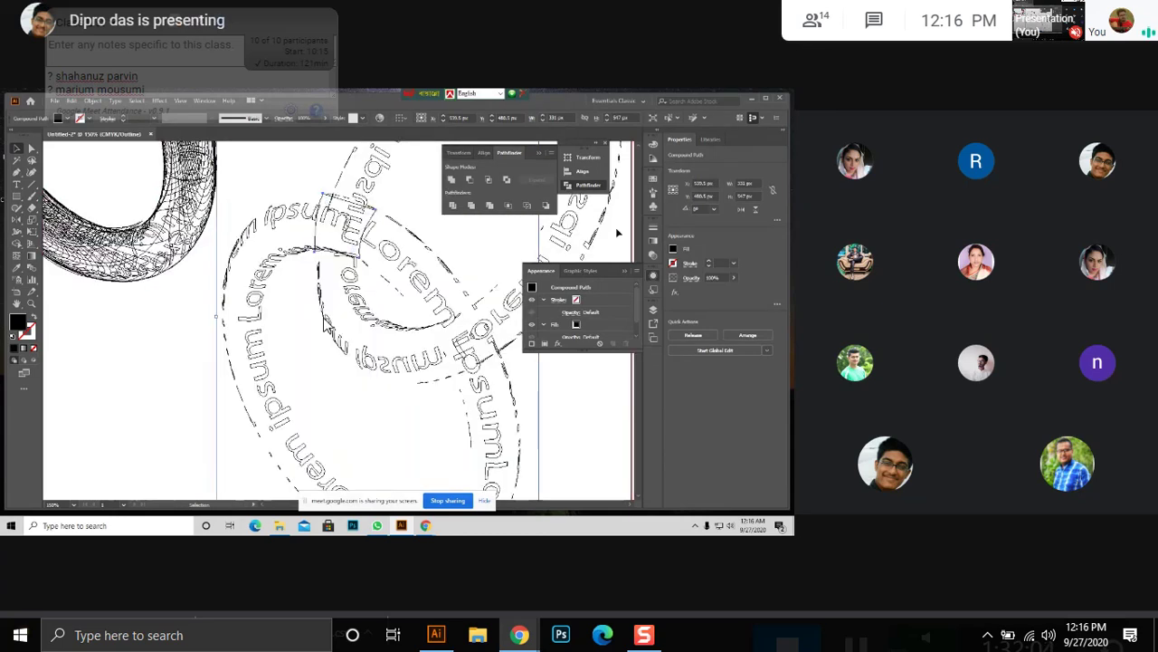
mouse_move(285, 261)
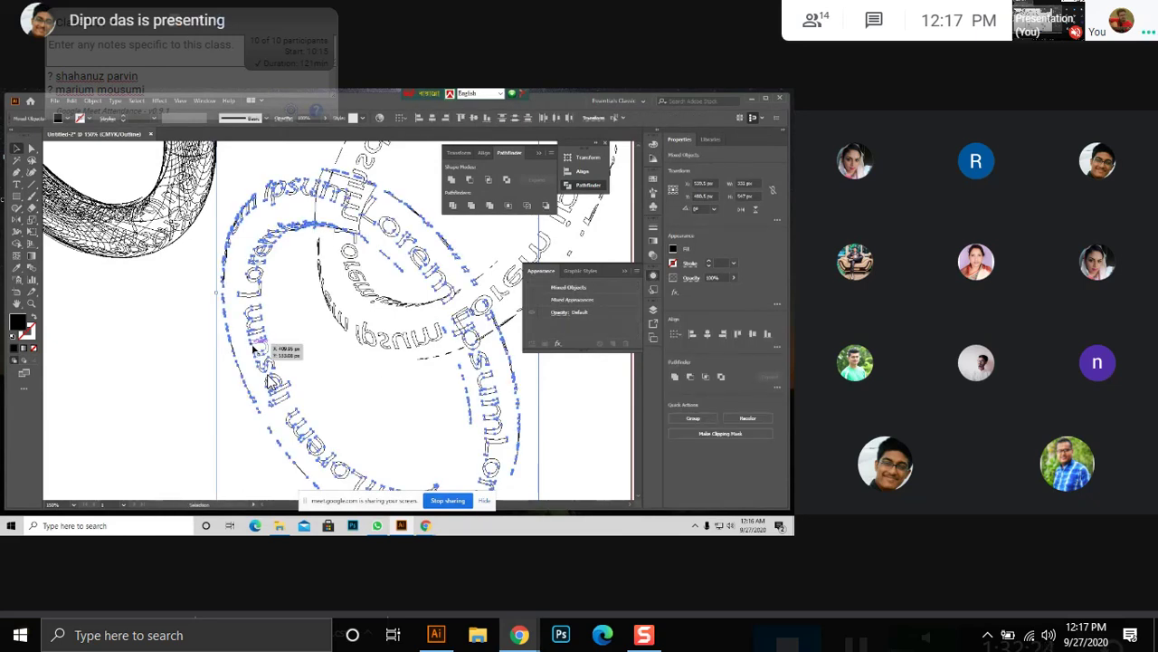
mouse_move(535, 177)
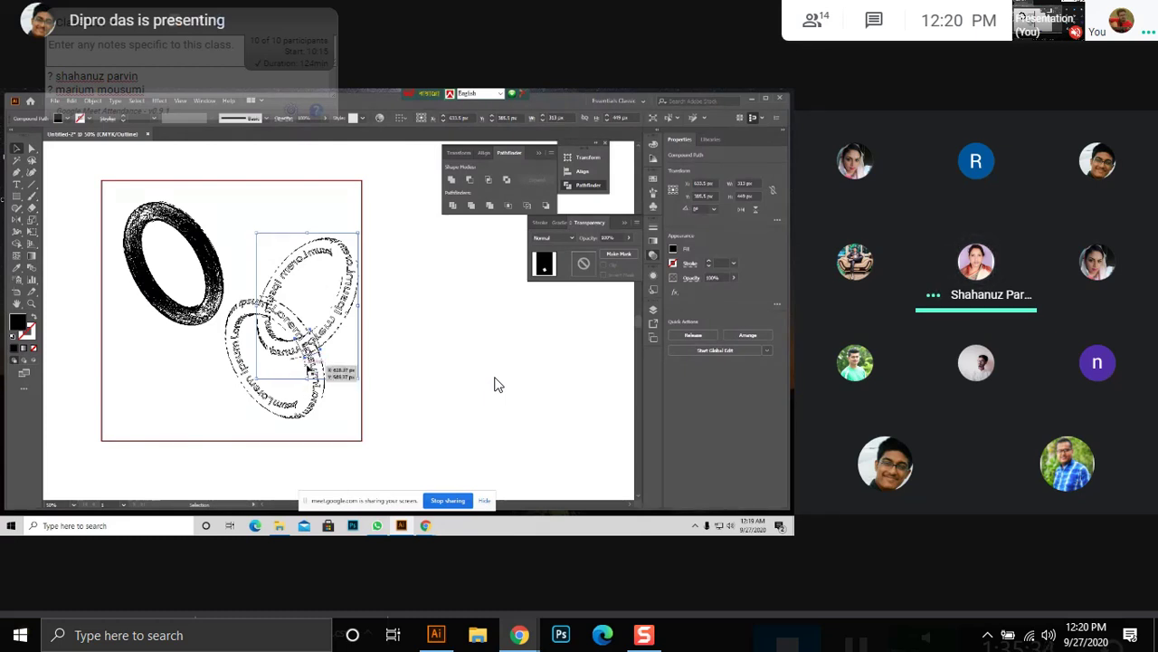
mouse_move(587, 587)
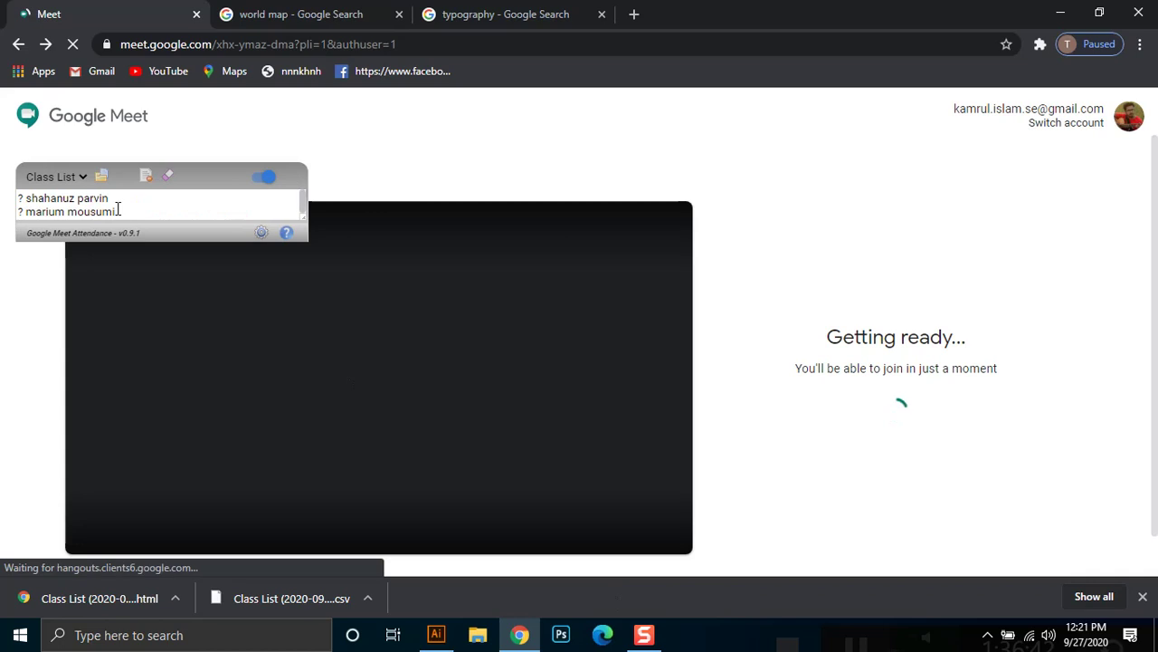
mouse_move(641, 638)
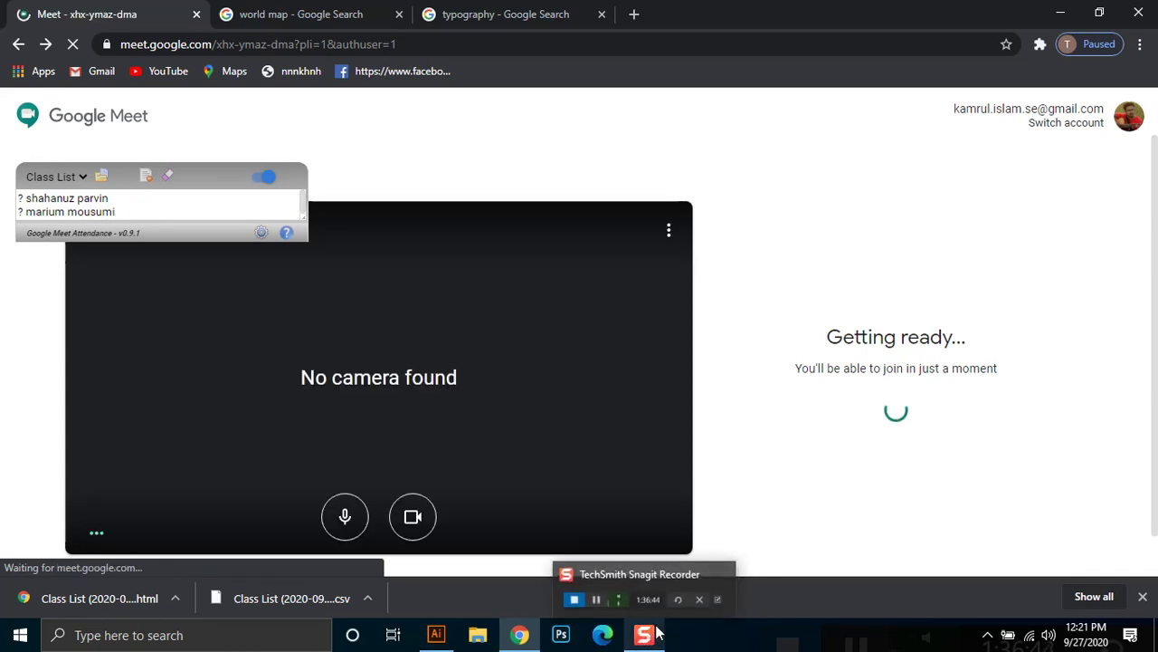
mouse_move(633, 580)
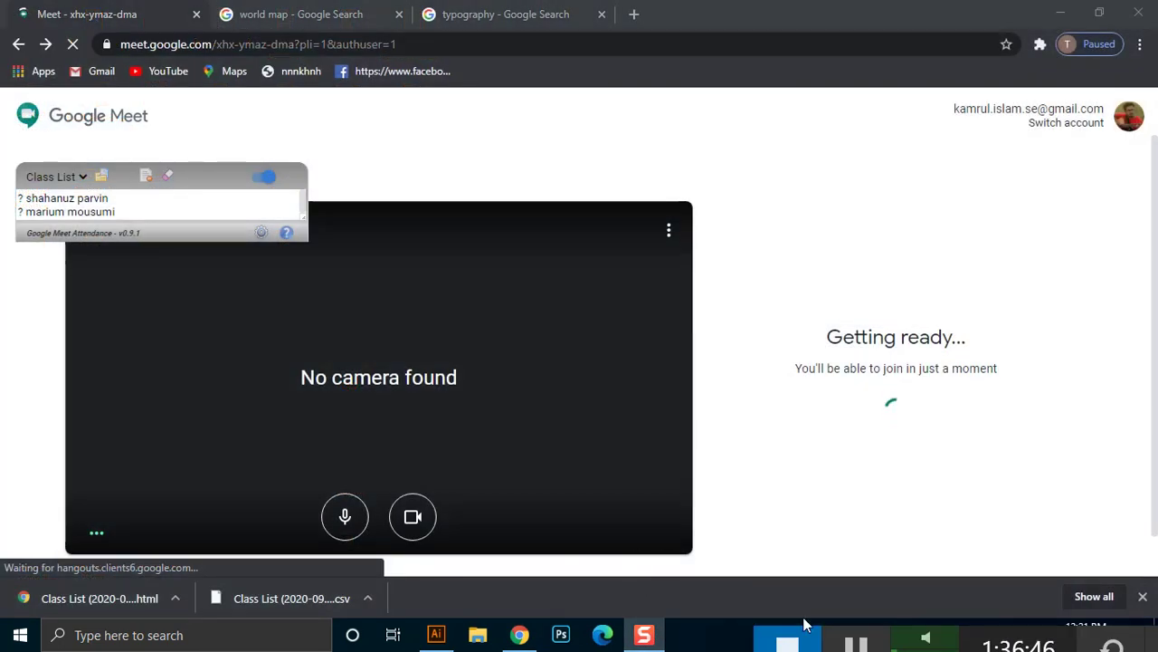
Return to Illustrator and preview alternative fonts on the Lorem ipsum text.
key(alt+Tab)
click(674, 41)
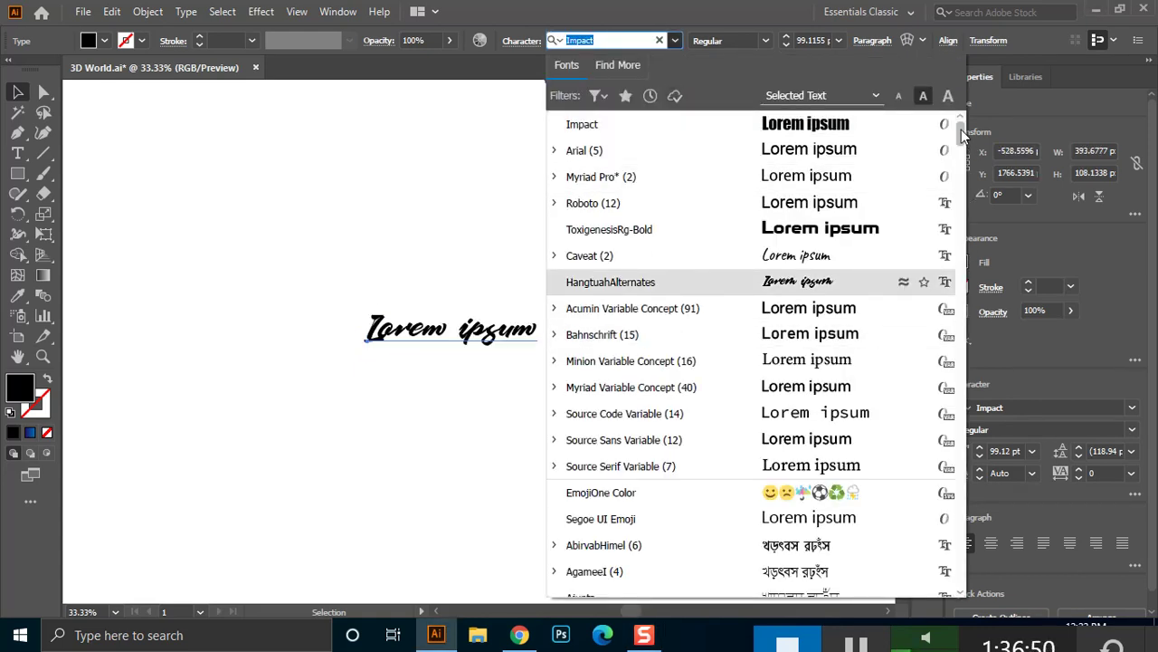
drag(961, 130, 963, 159)
drag(966, 201, 968, 227)
Start sharing the screen in the Google Meet call and return to the Illustrator document.
click(519, 634)
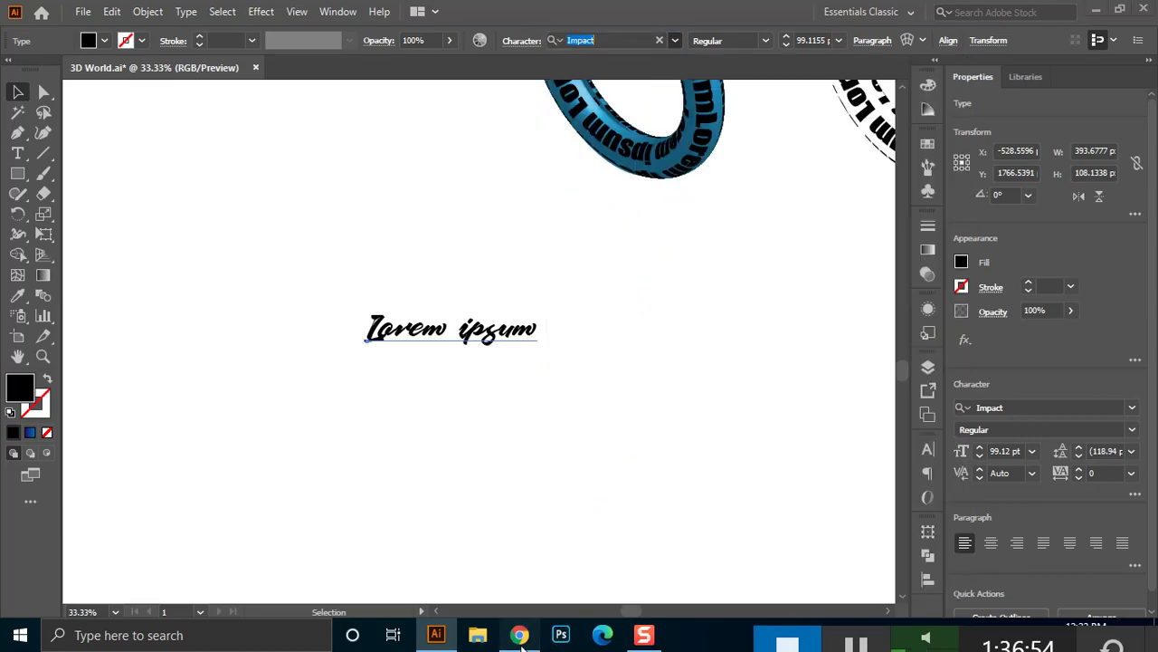
click(1068, 532)
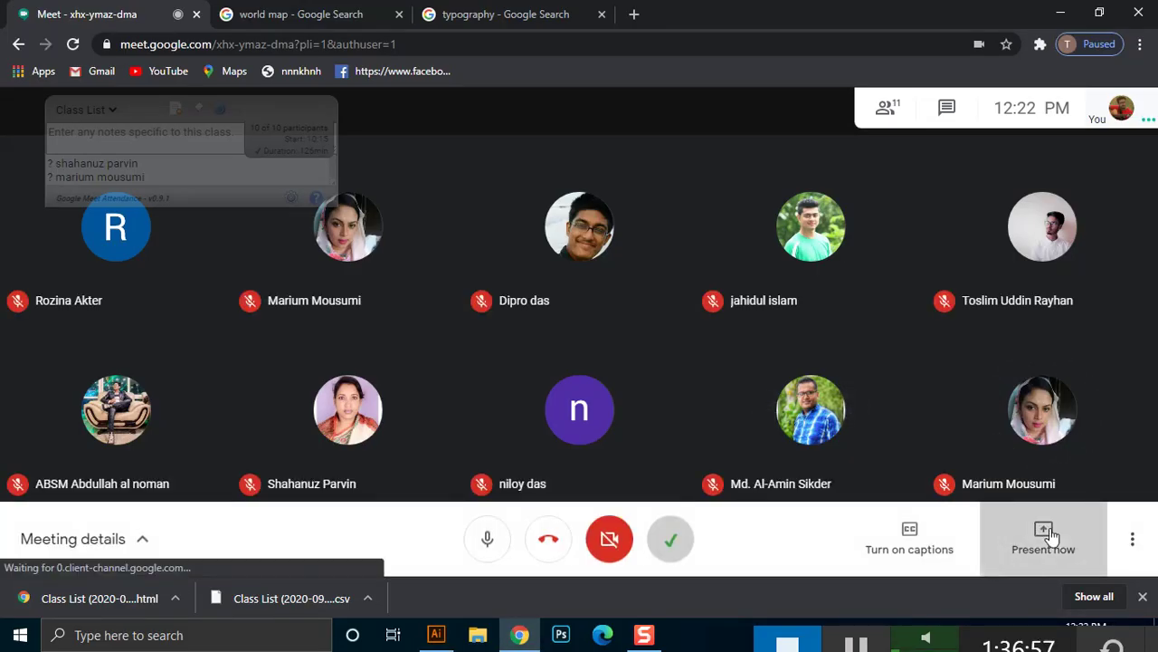
key(Return)
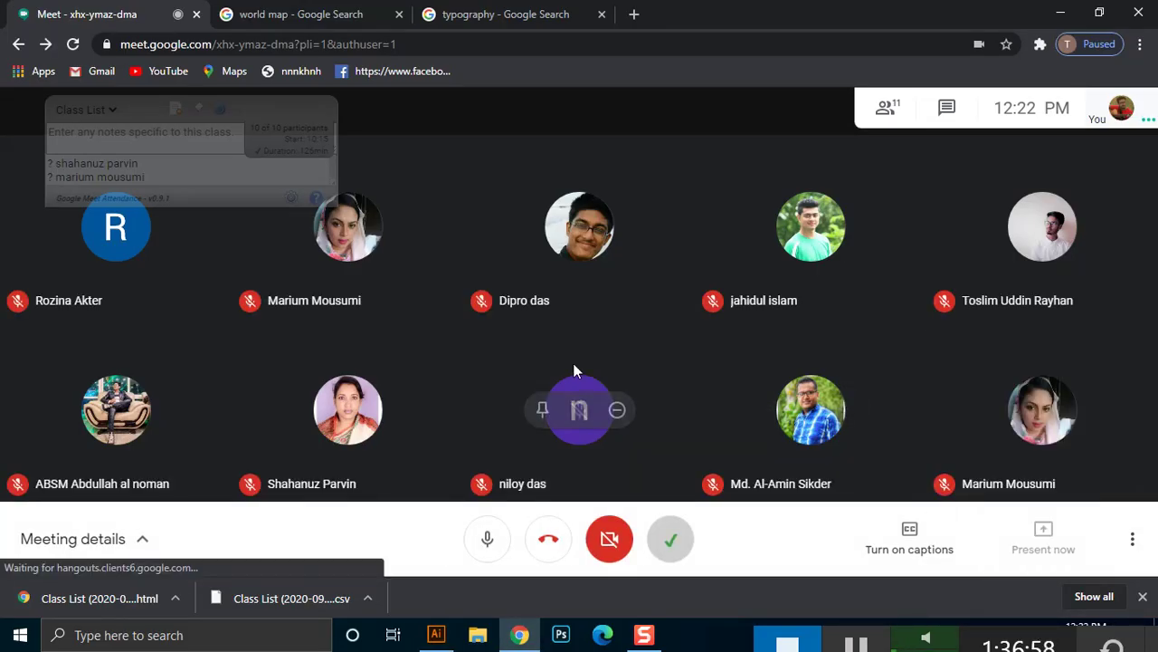
click(730, 413)
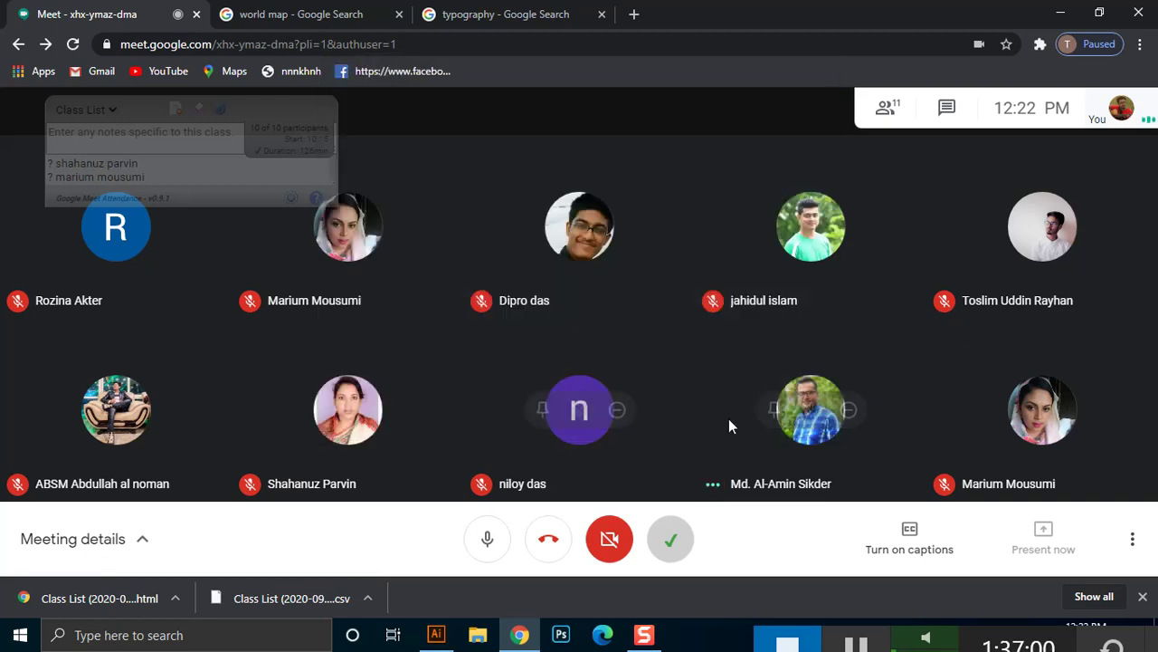
click(438, 636)
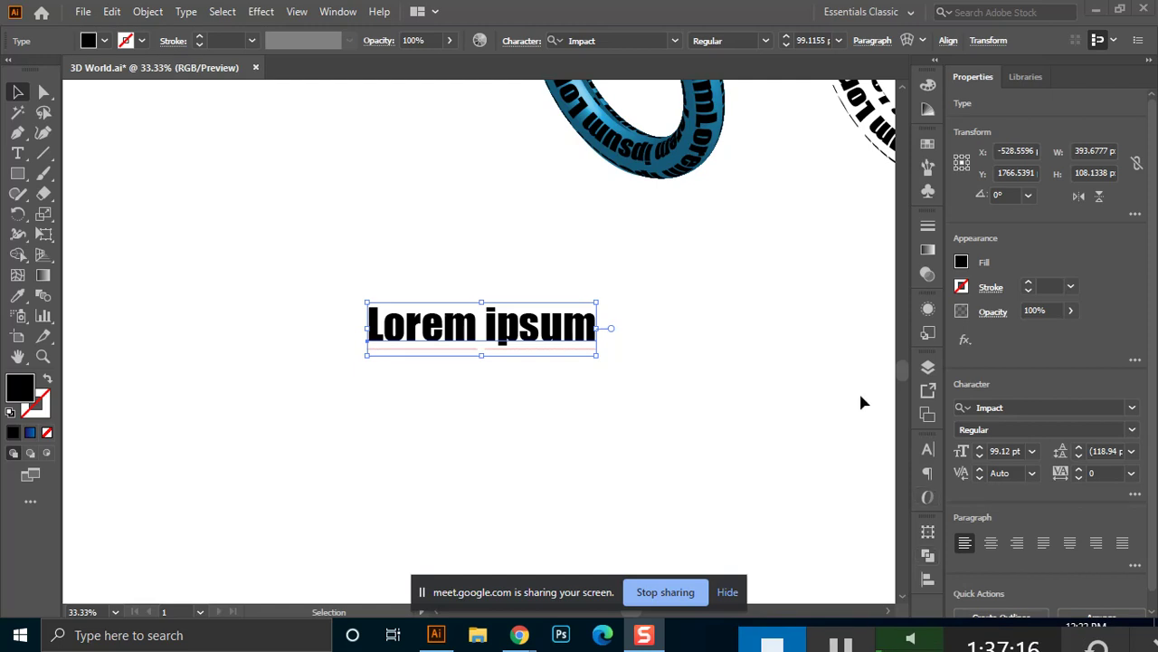
Browse the available fonts and apply Javanese Text to the Lorem ipsum text.
click(676, 40)
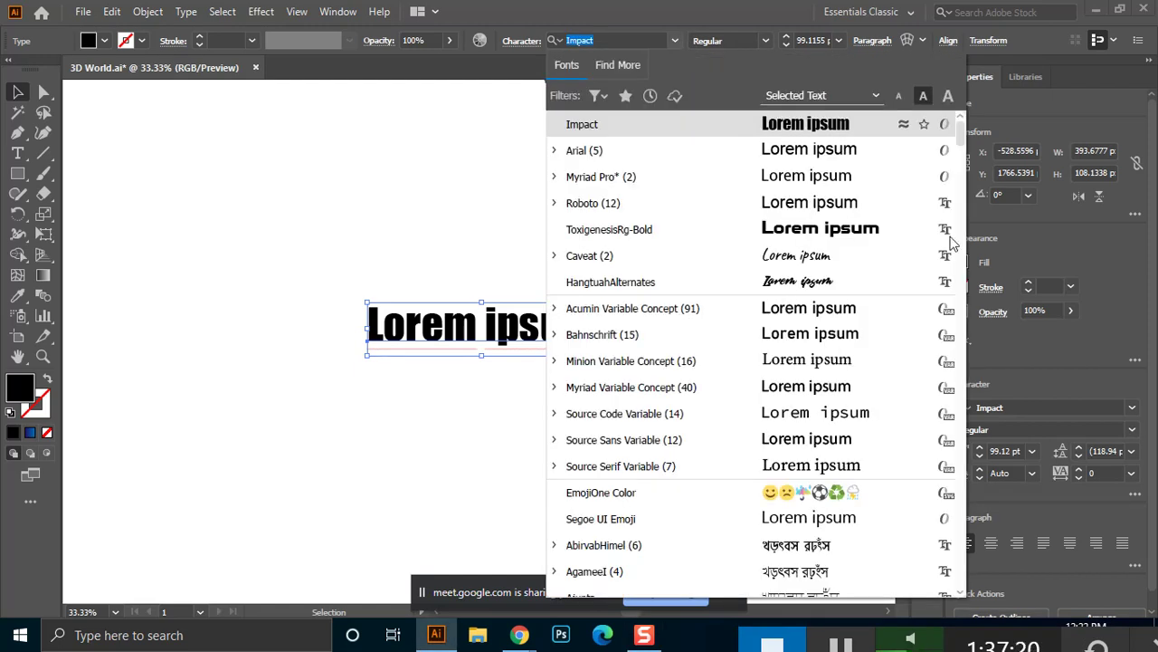
drag(962, 140, 967, 262)
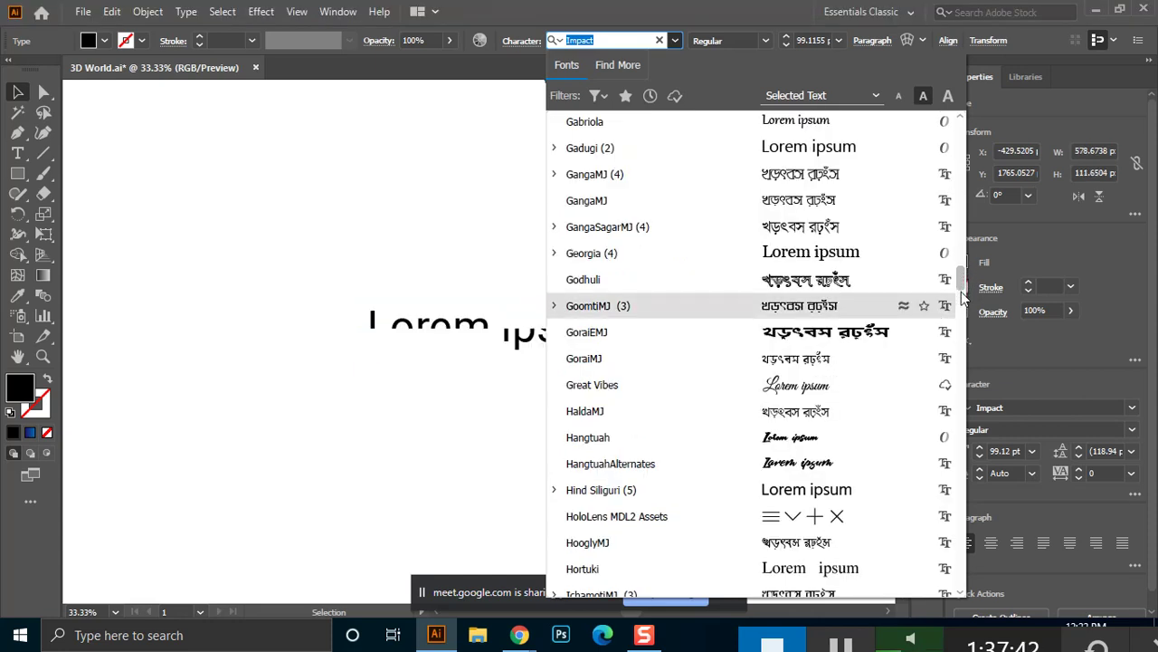
click(808, 446)
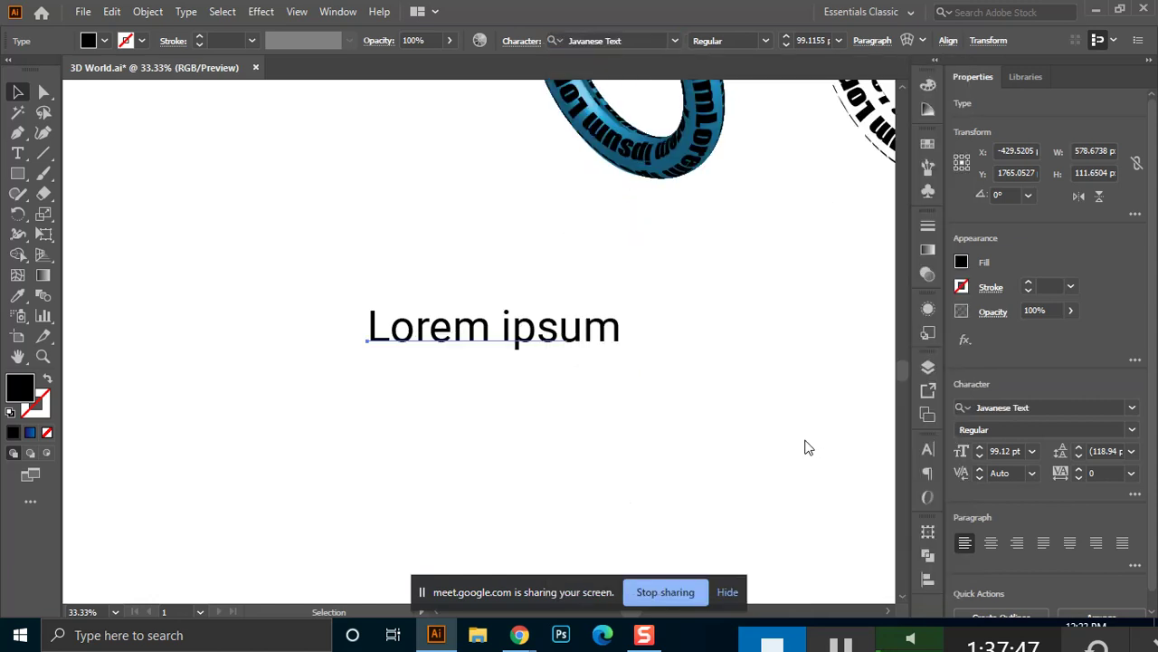
Set the Lorem ipsum text in the HangtuahAlternates font and enlarge it to about 189 pt.
click(675, 40)
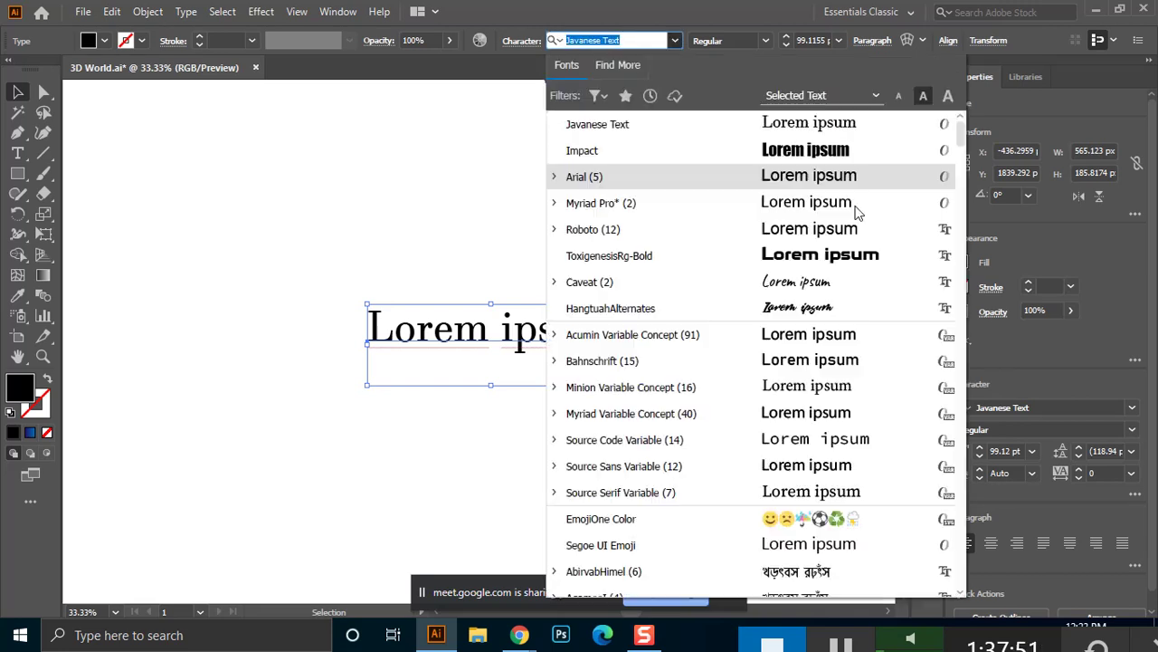
click(831, 308)
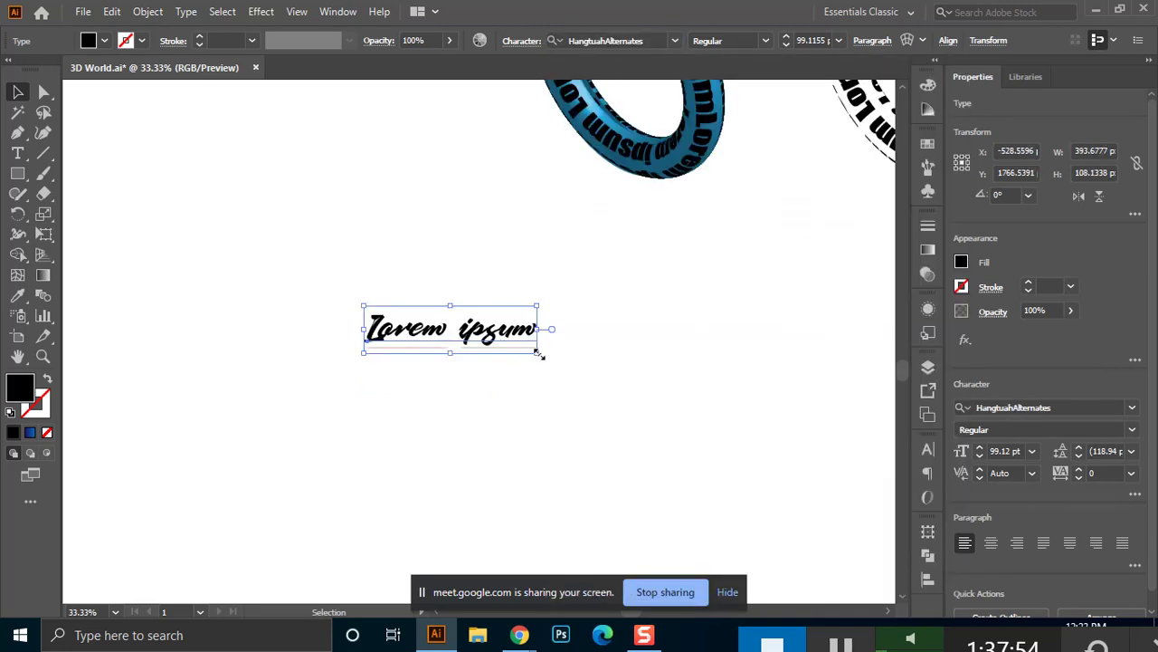
drag(561, 376, 688, 466)
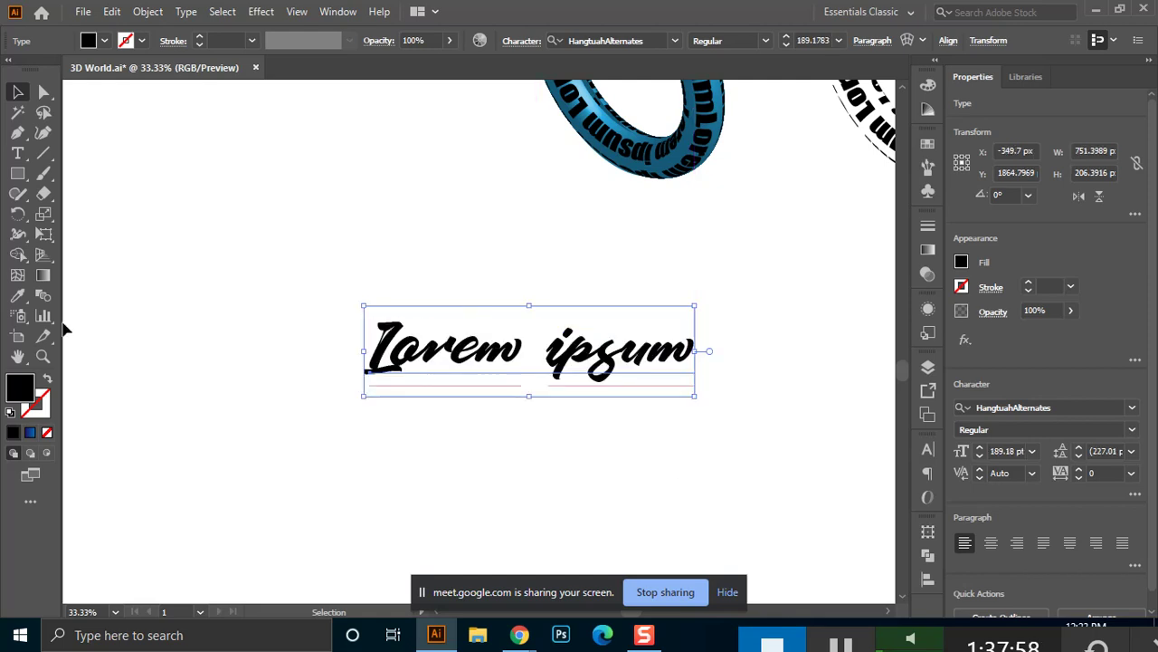
click(674, 40)
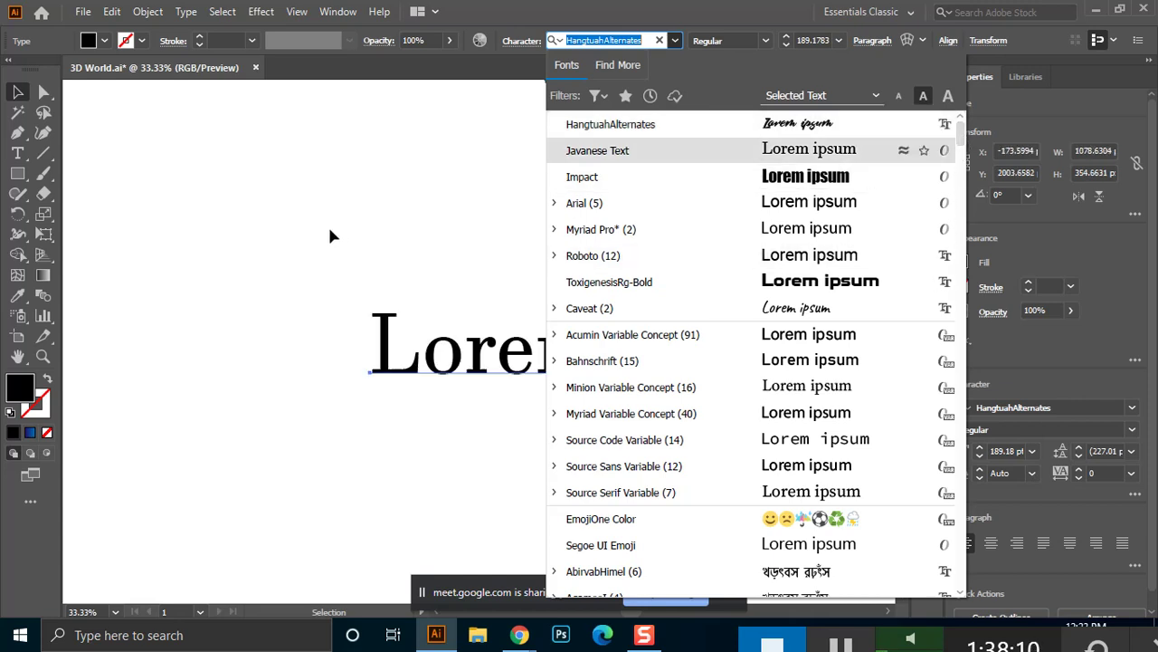
click(332, 190)
click(356, 205)
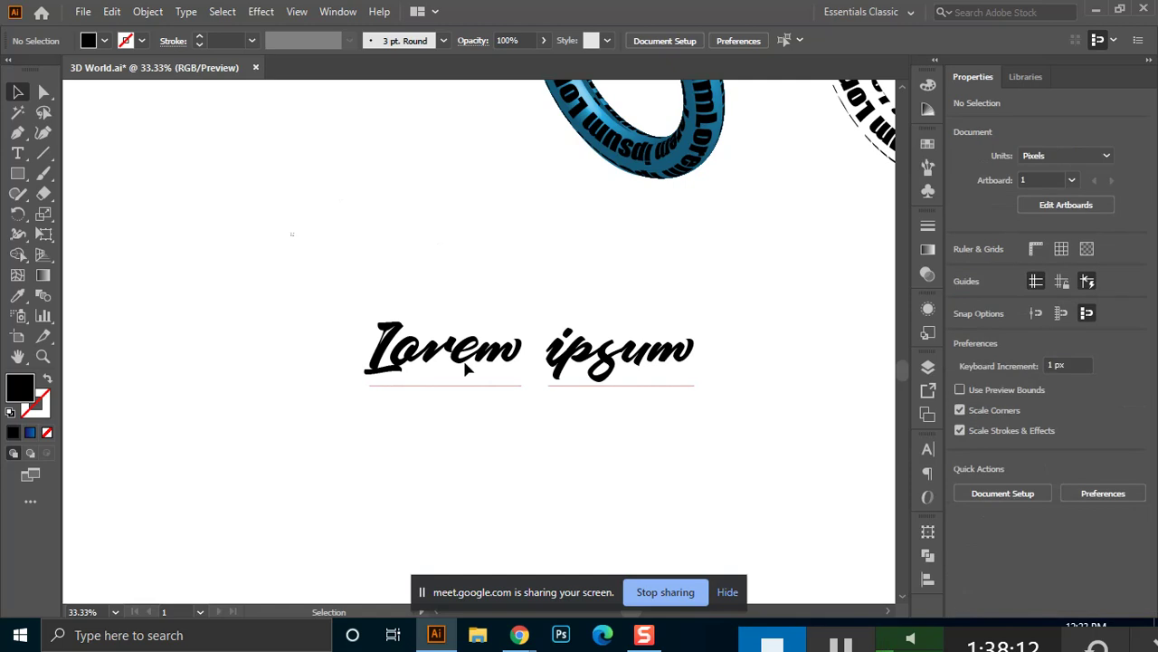
Select the Lorem ipsum text and enable OpenType stylistic sets 12, 10, 8 and 2.
drag(291, 233, 722, 405)
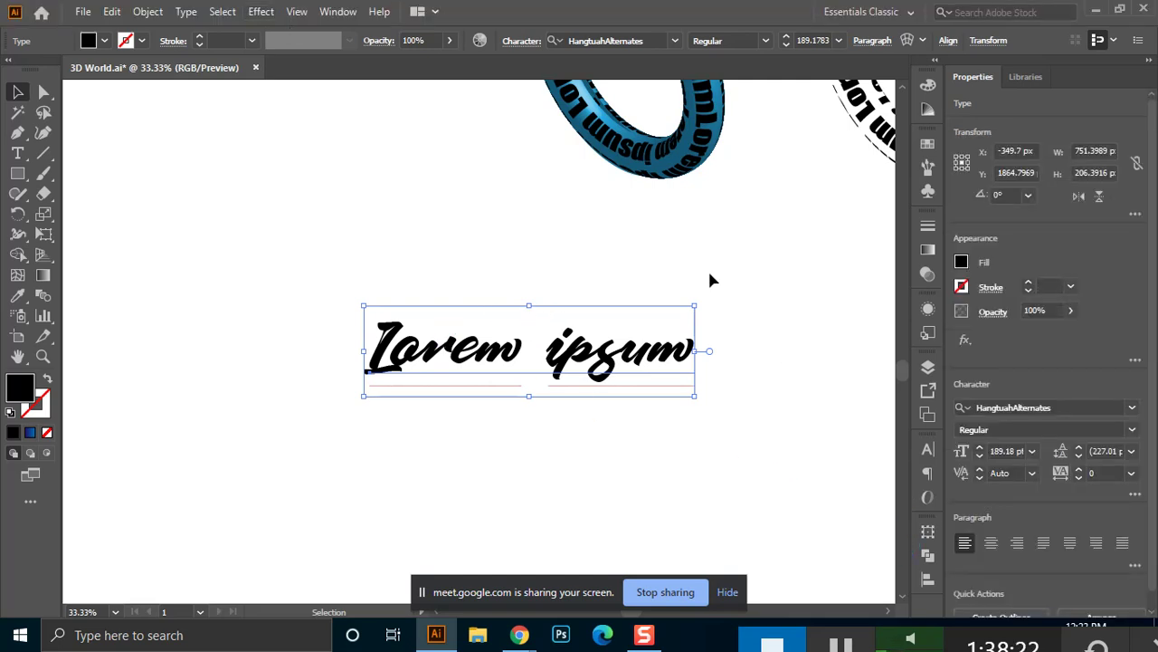
click(928, 496)
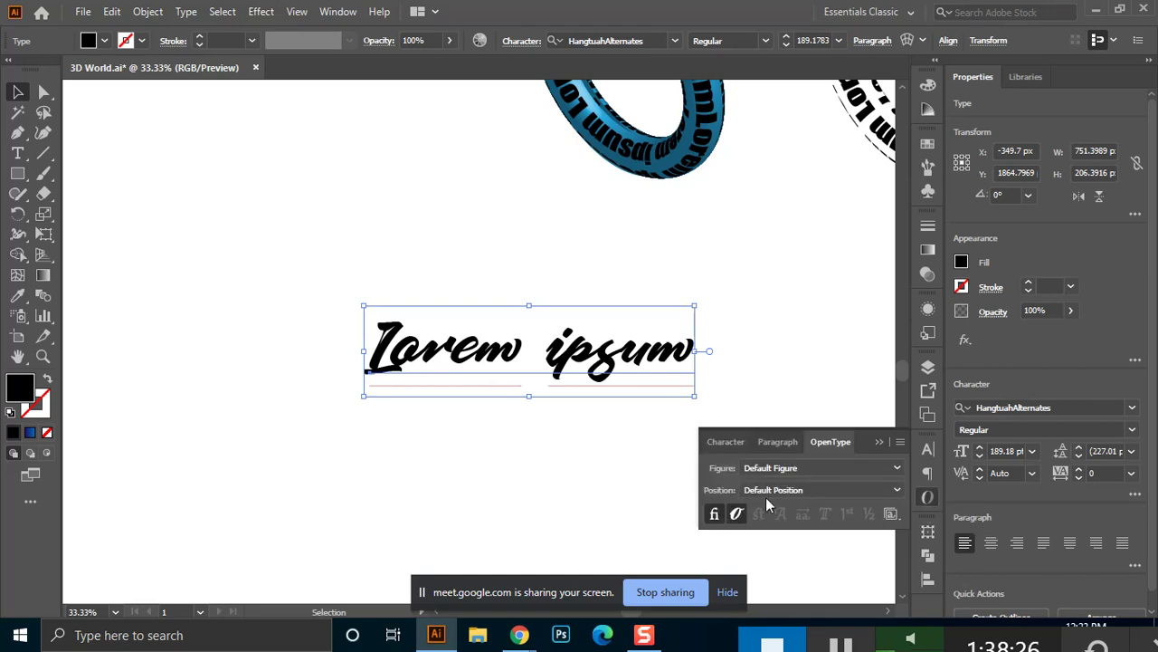
click(890, 513)
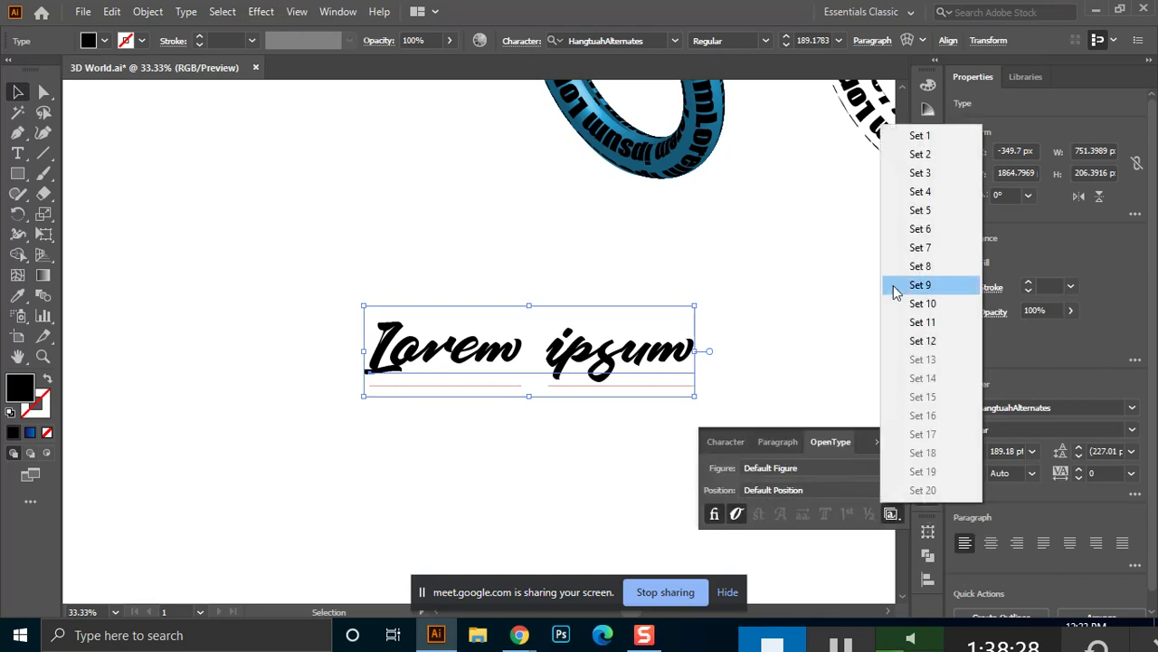
click(896, 340)
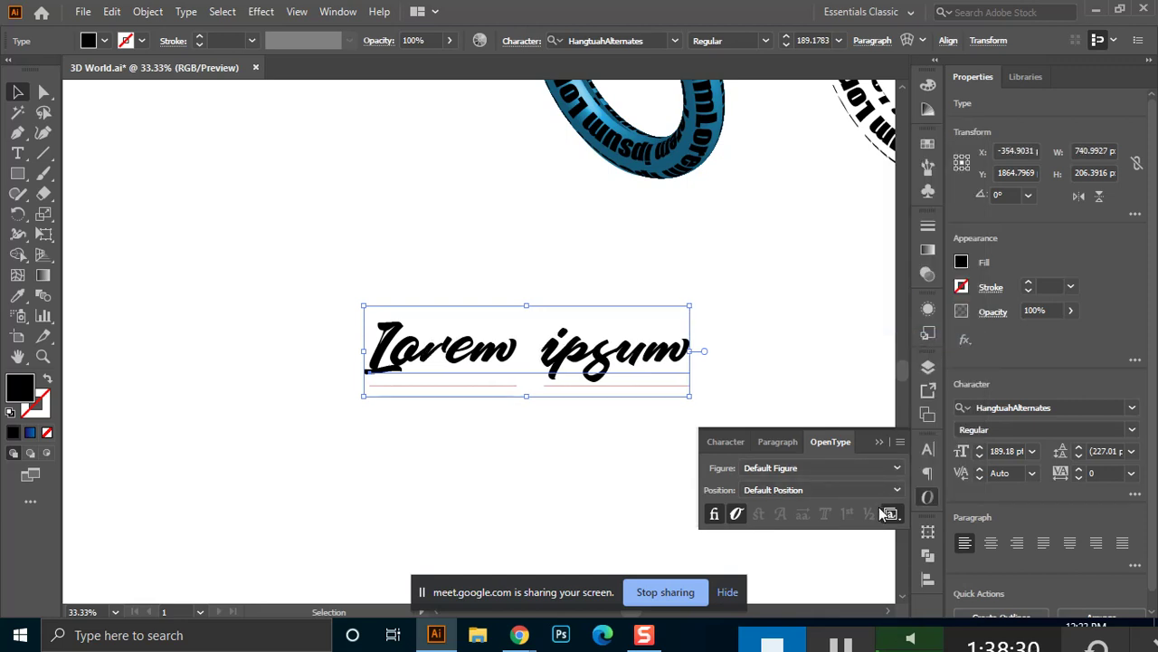
click(887, 513)
click(920, 303)
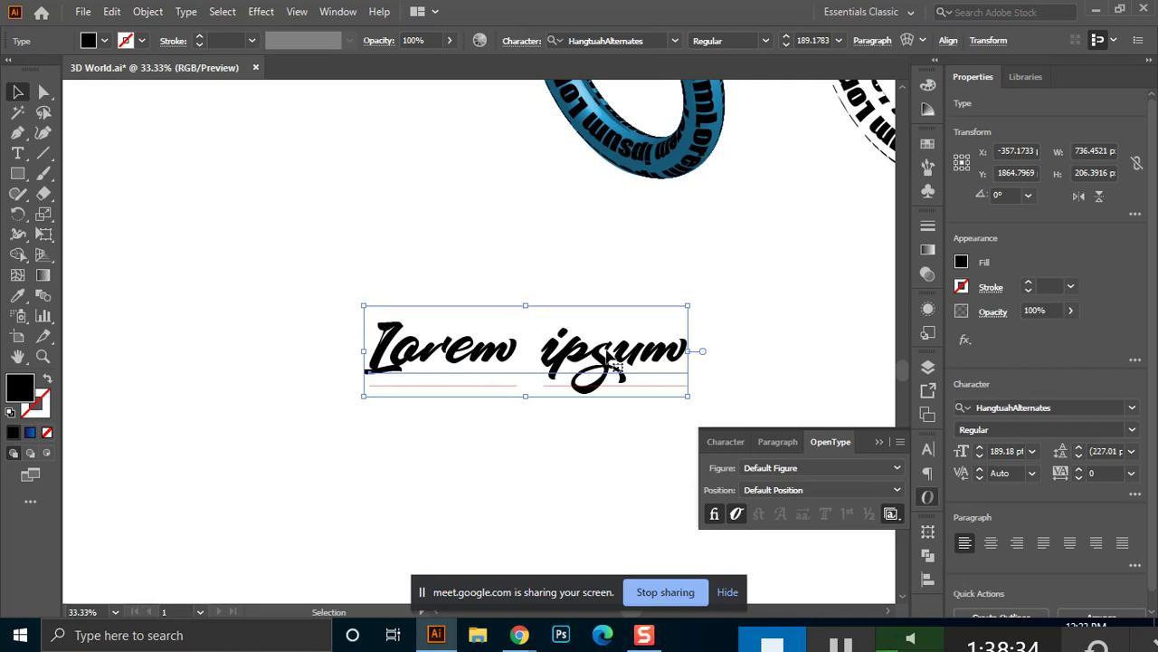
click(893, 514)
click(918, 268)
click(890, 513)
click(921, 155)
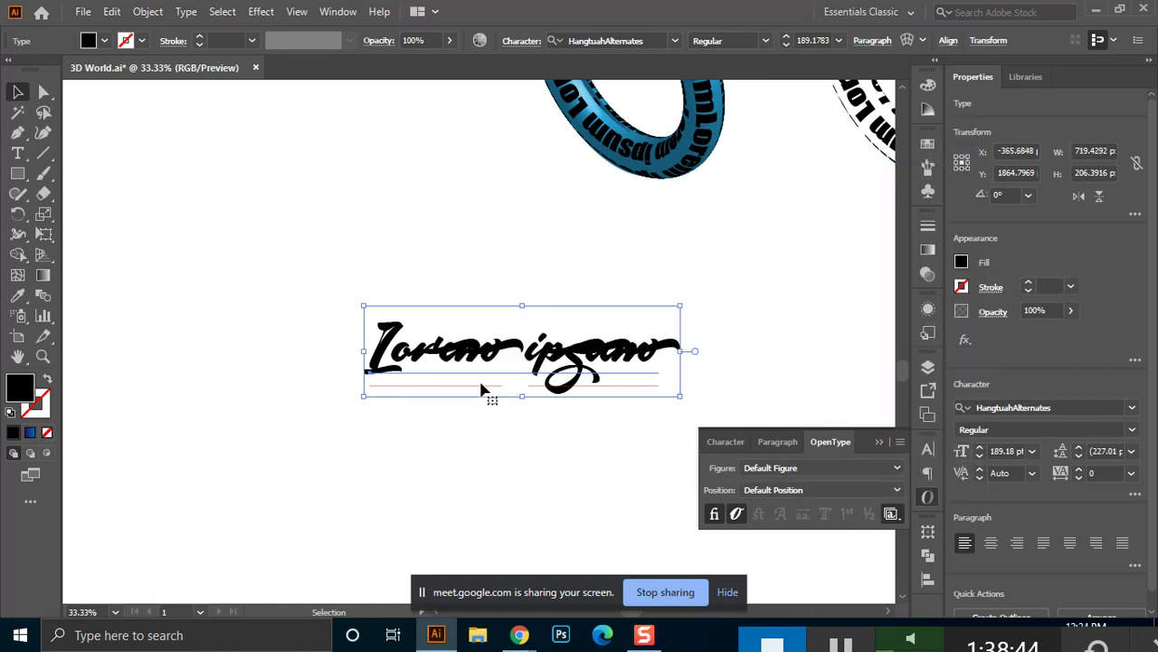
Turn off stylistic sets 8, 12, 10 and 2 on the Lorem ipsum text.
click(889, 514)
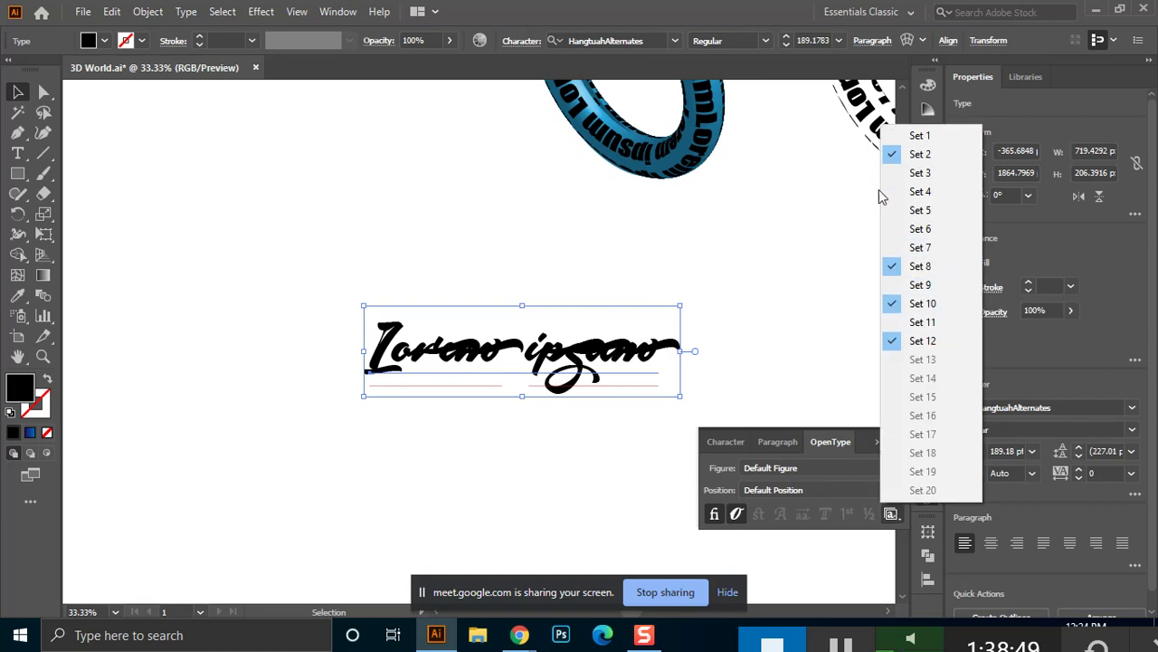
click(899, 265)
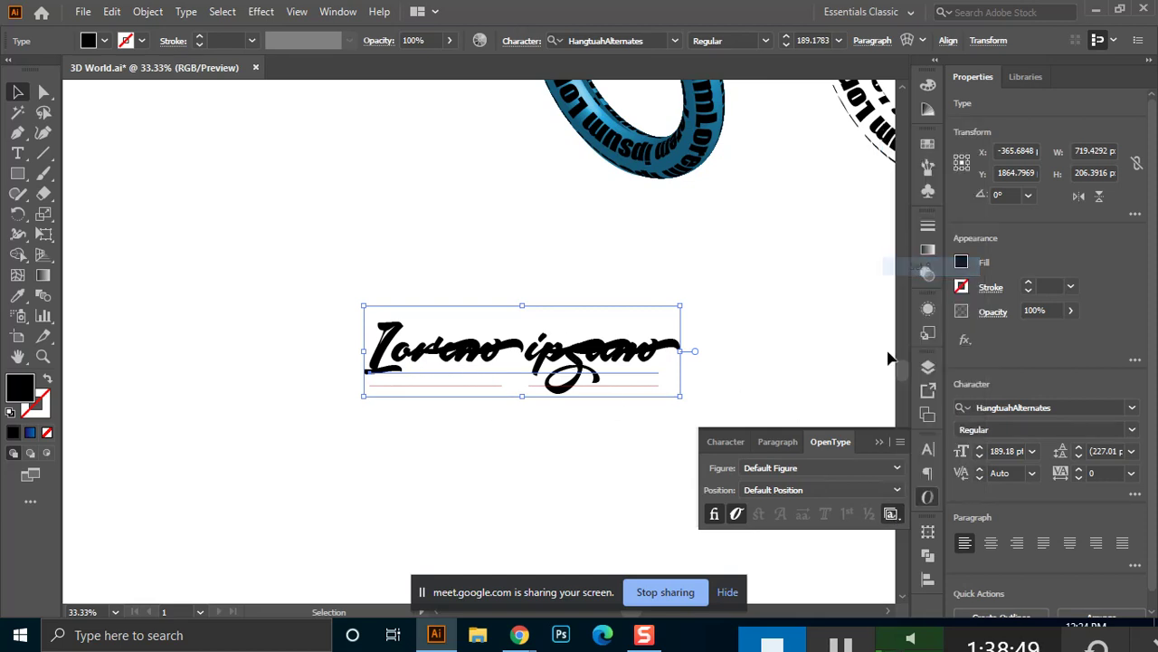
click(890, 513)
click(908, 337)
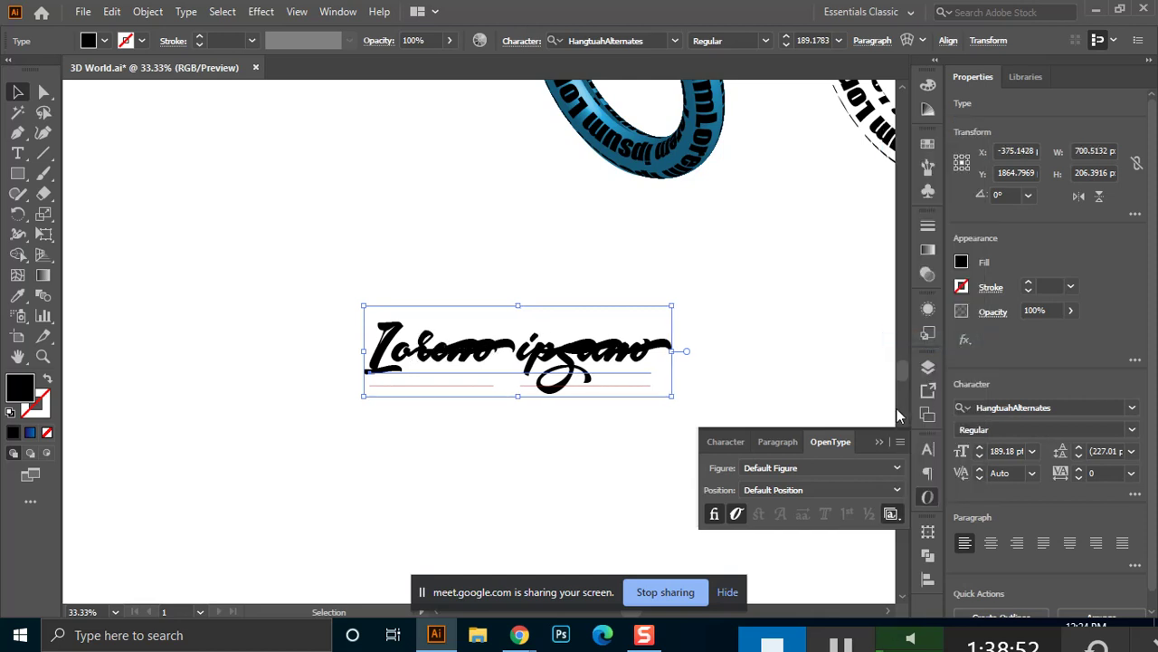
click(889, 513)
click(900, 303)
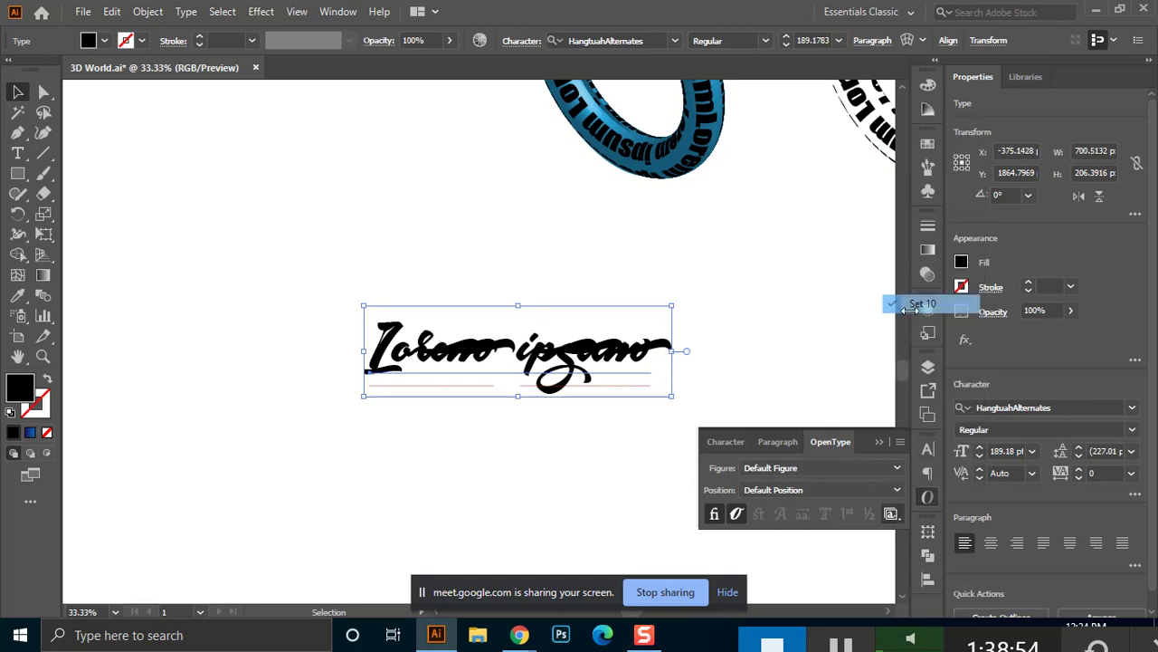
click(889, 513)
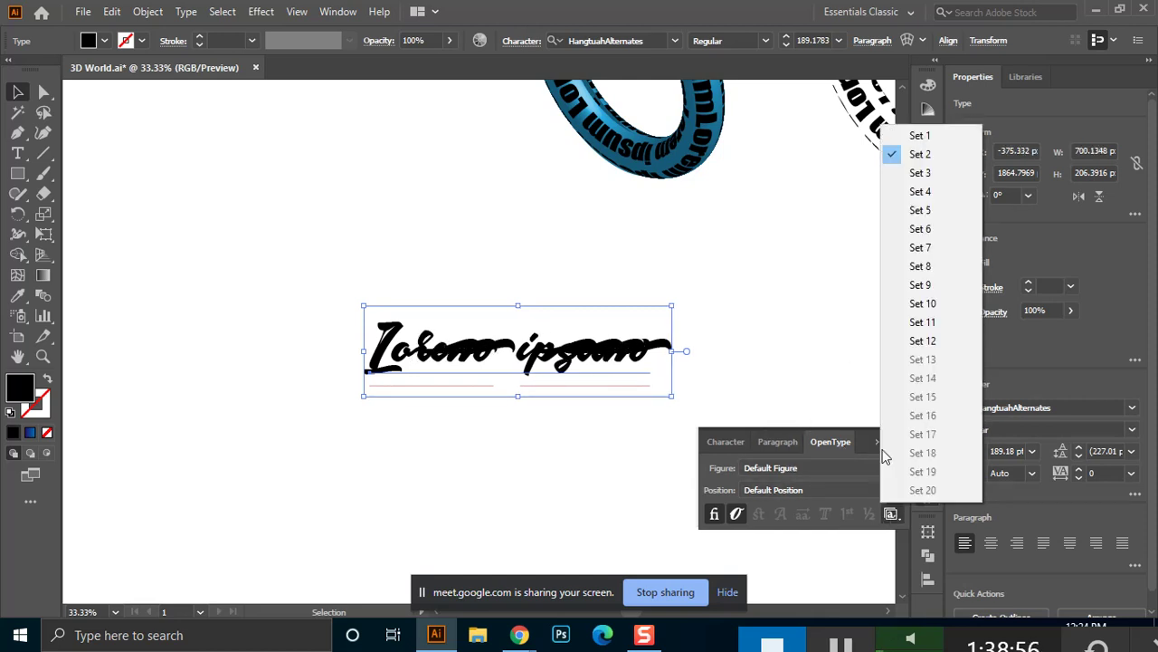
click(918, 155)
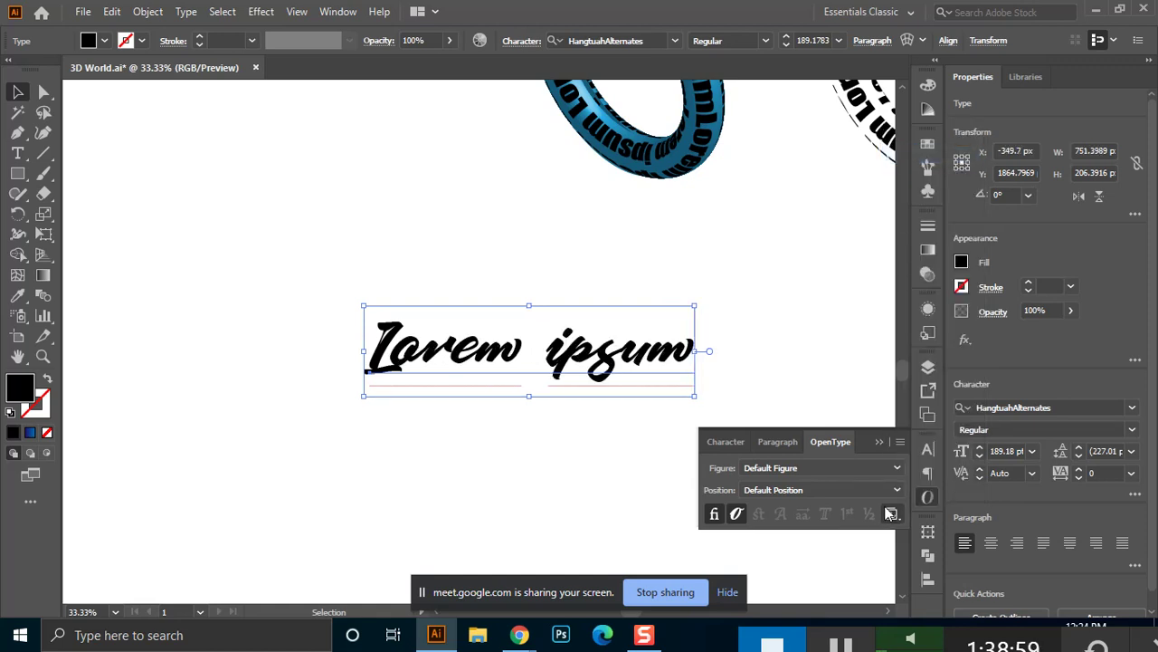
Enable stylistic sets 8 and 10 on the Lorem ipsum text.
click(890, 513)
click(923, 268)
click(891, 513)
click(926, 312)
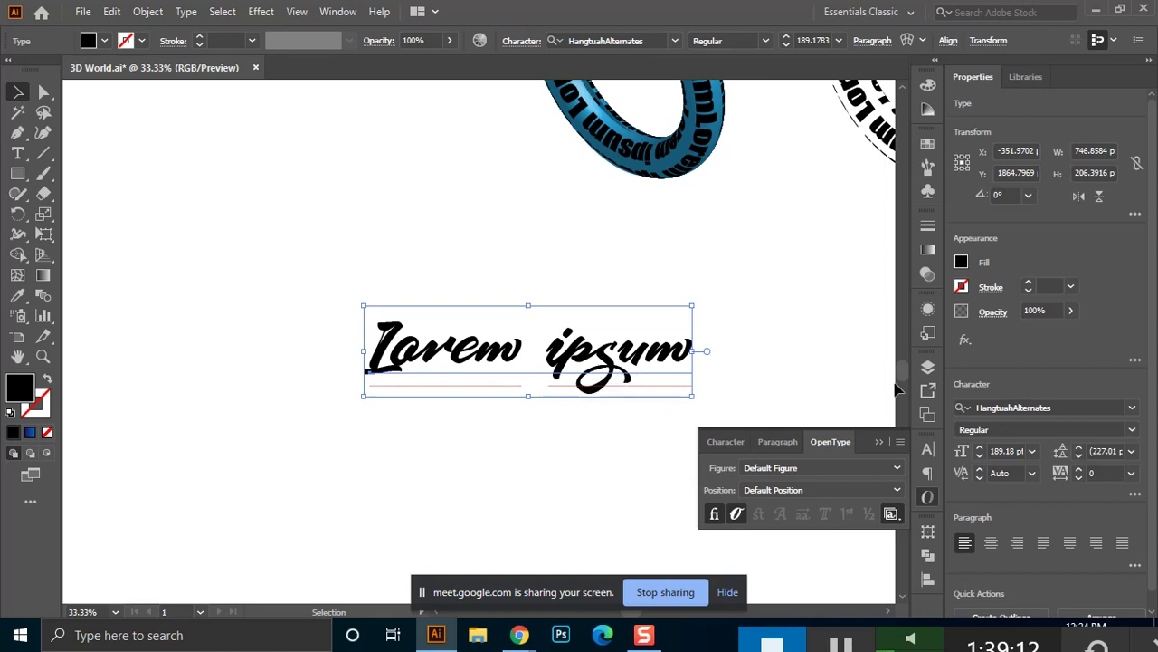
Turn off stylistic sets 8 and 10 on the Lorem ipsum text and close the OpenType options.
click(891, 513)
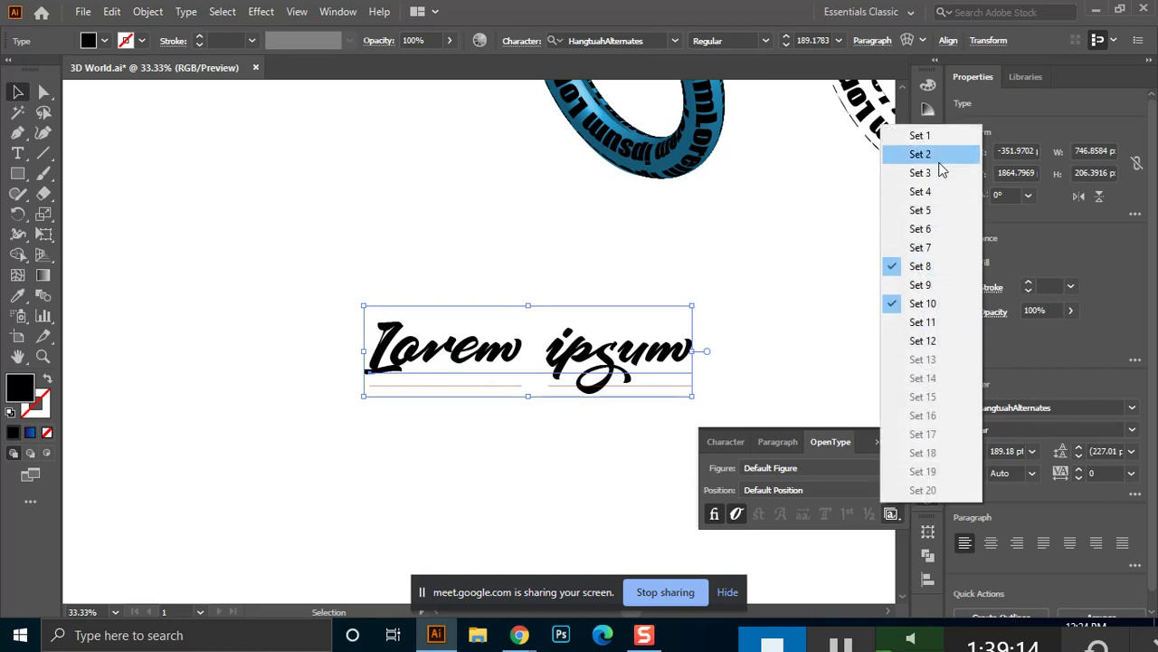
click(920, 266)
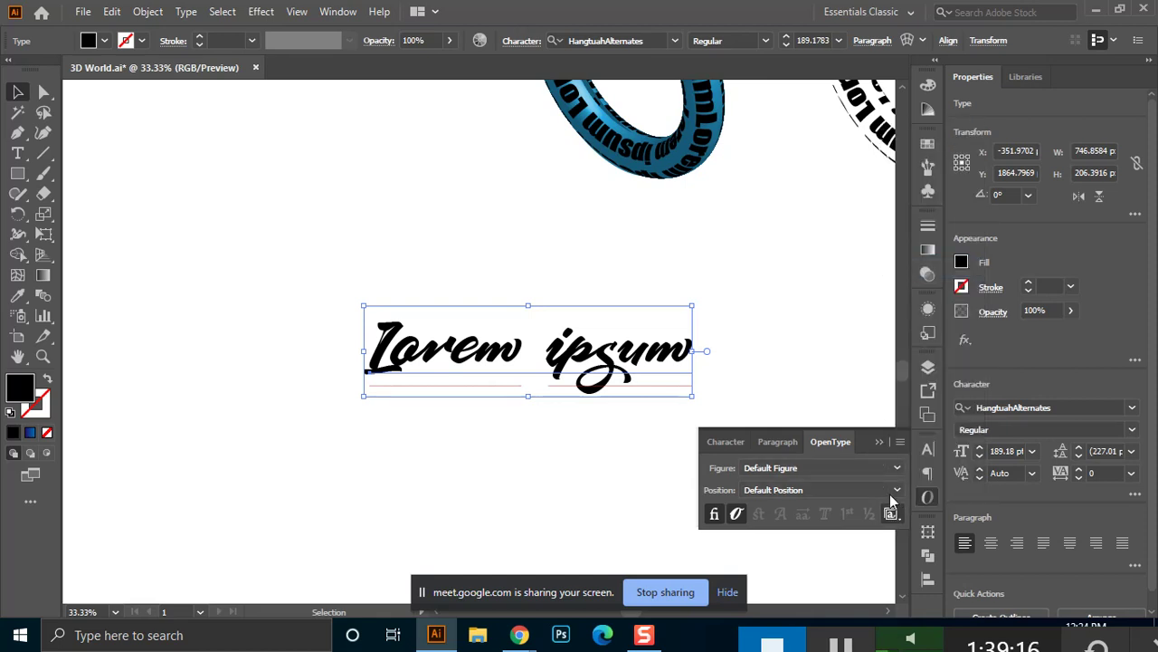
click(891, 513)
click(917, 312)
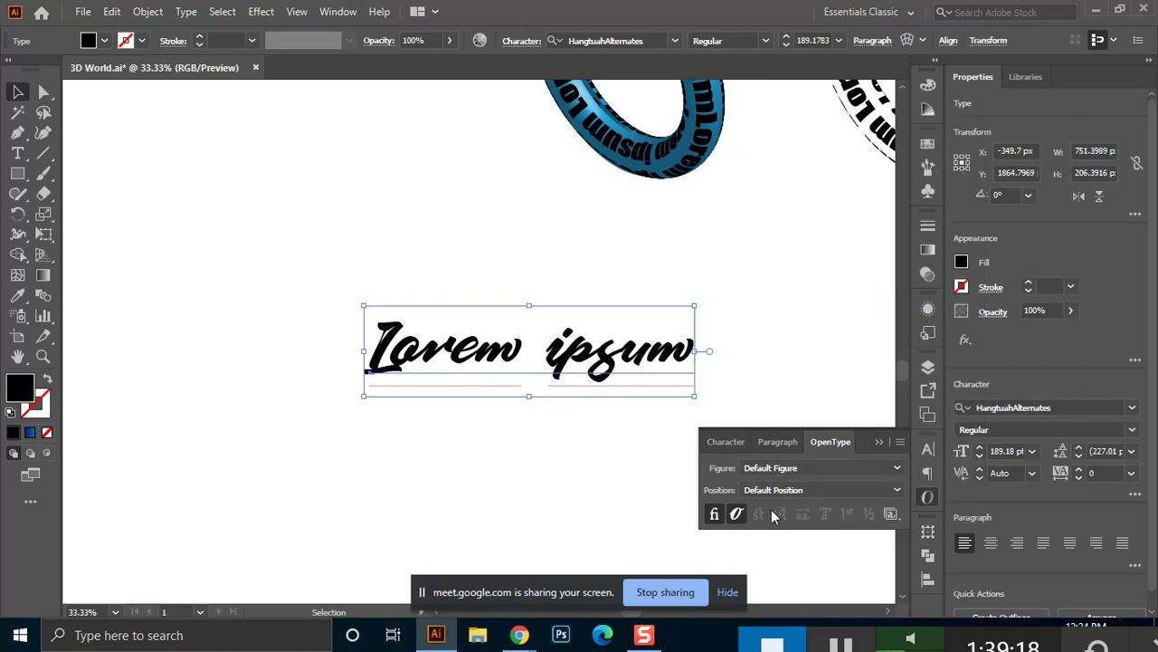
click(878, 440)
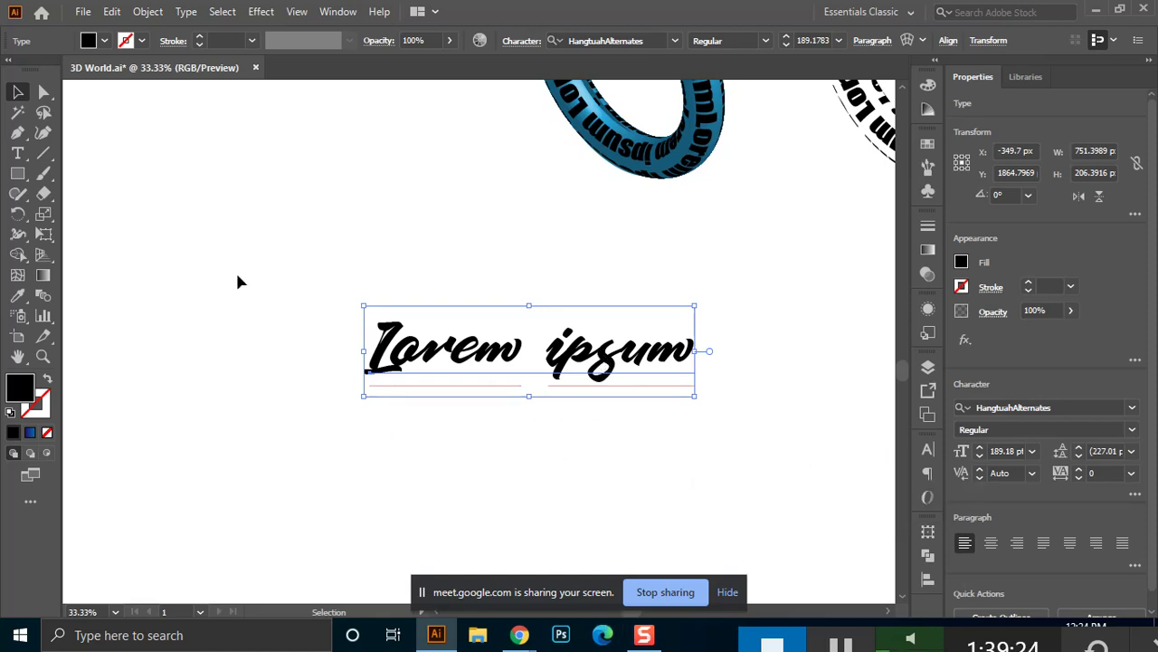
Show the glyphs of the HangtuahAlternates font and place them closer to the Lorem ipsum text.
click(337, 11)
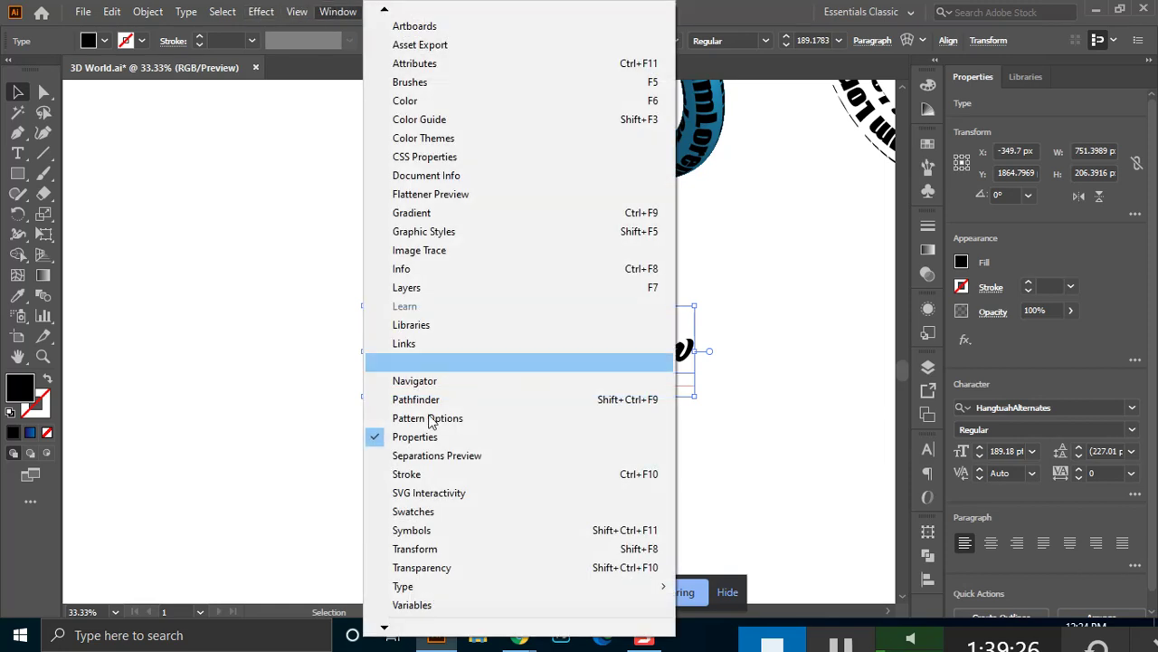
mouse_move(386, 627)
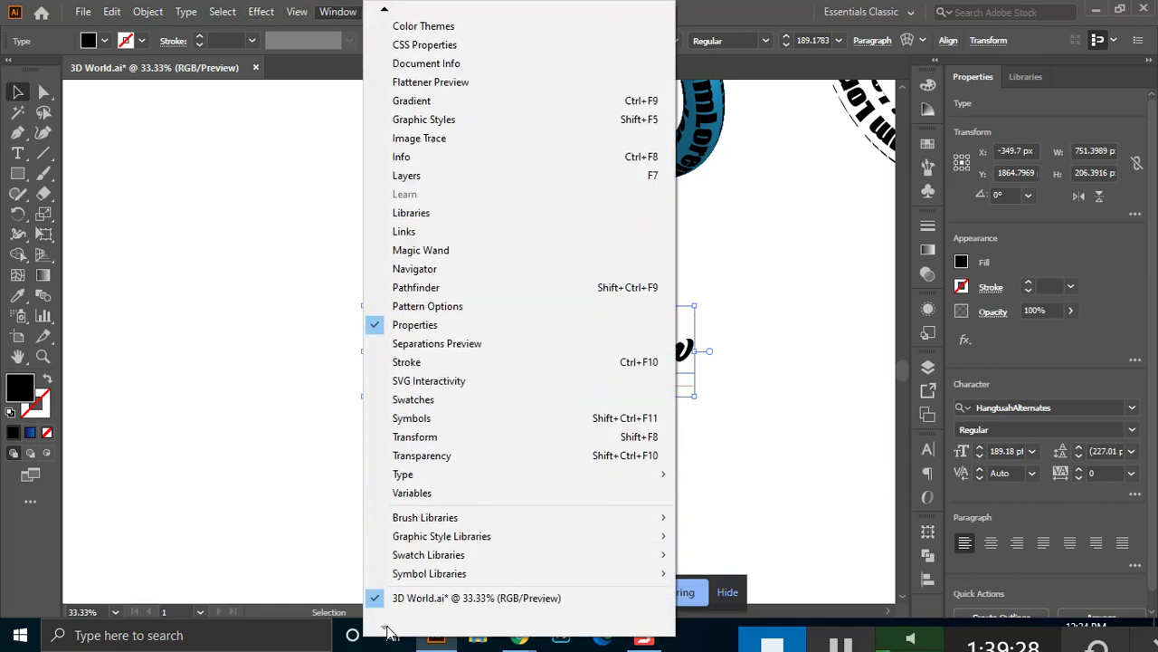
mouse_move(462, 476)
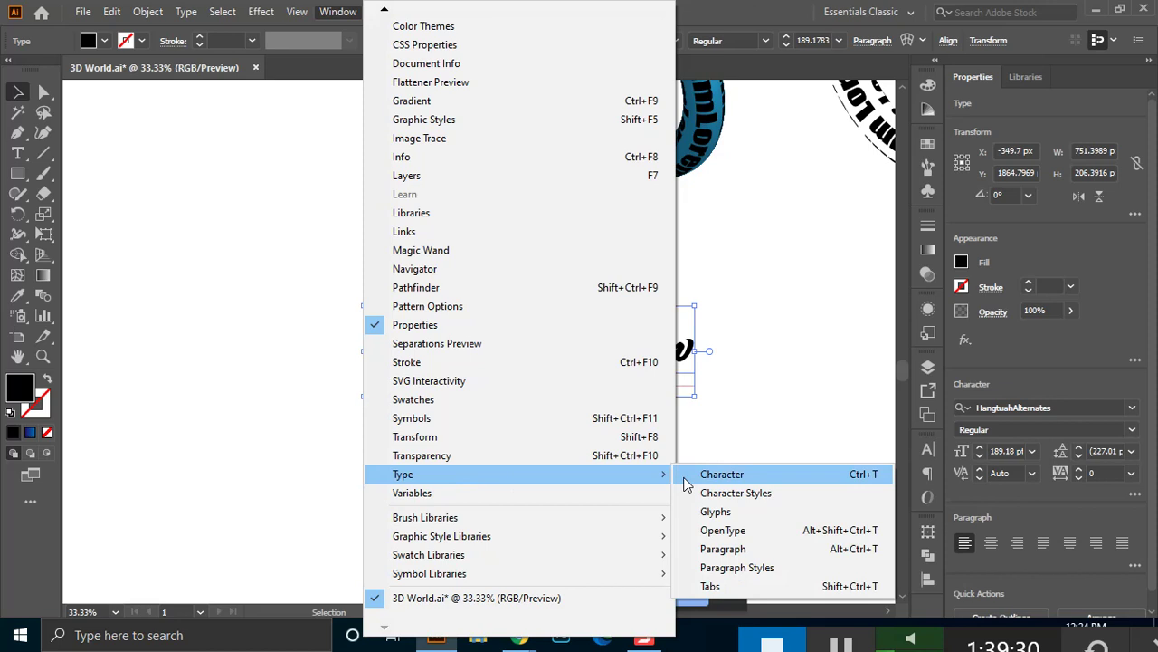
click(740, 521)
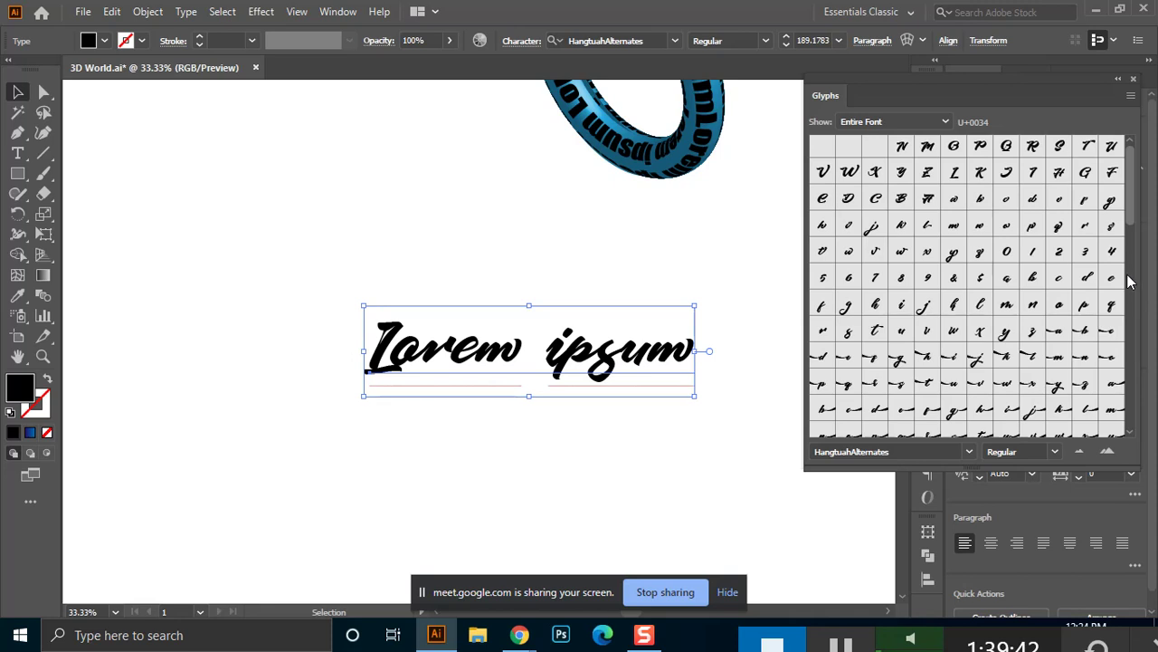
scroll(938, 288, down, 3)
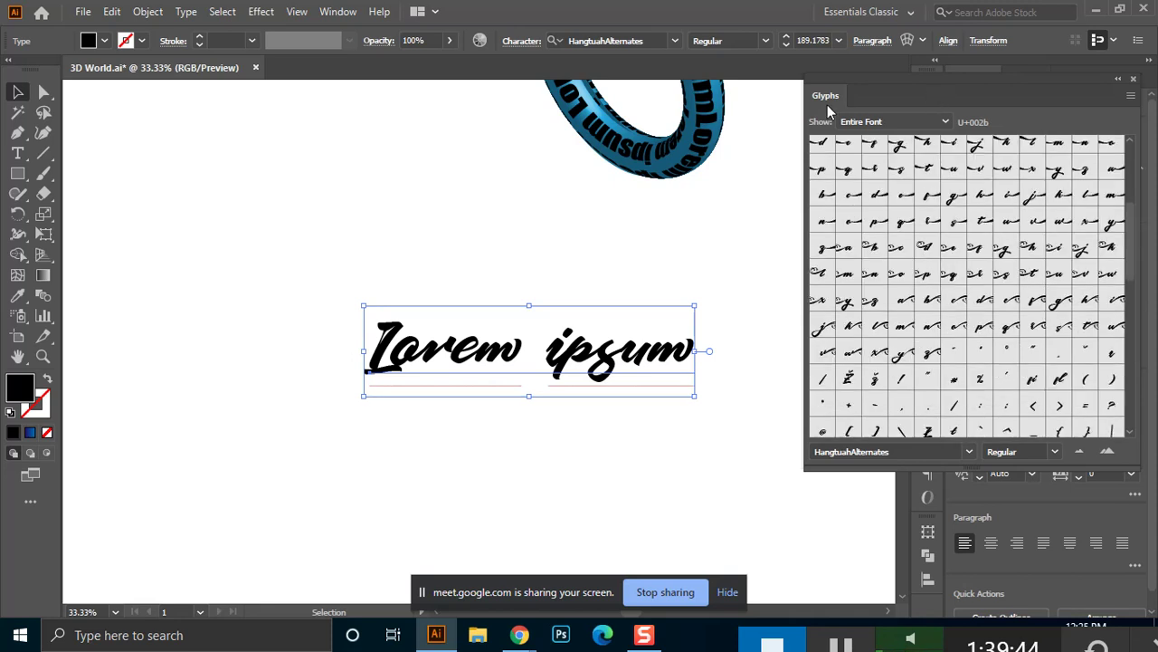
drag(843, 80, 782, 99)
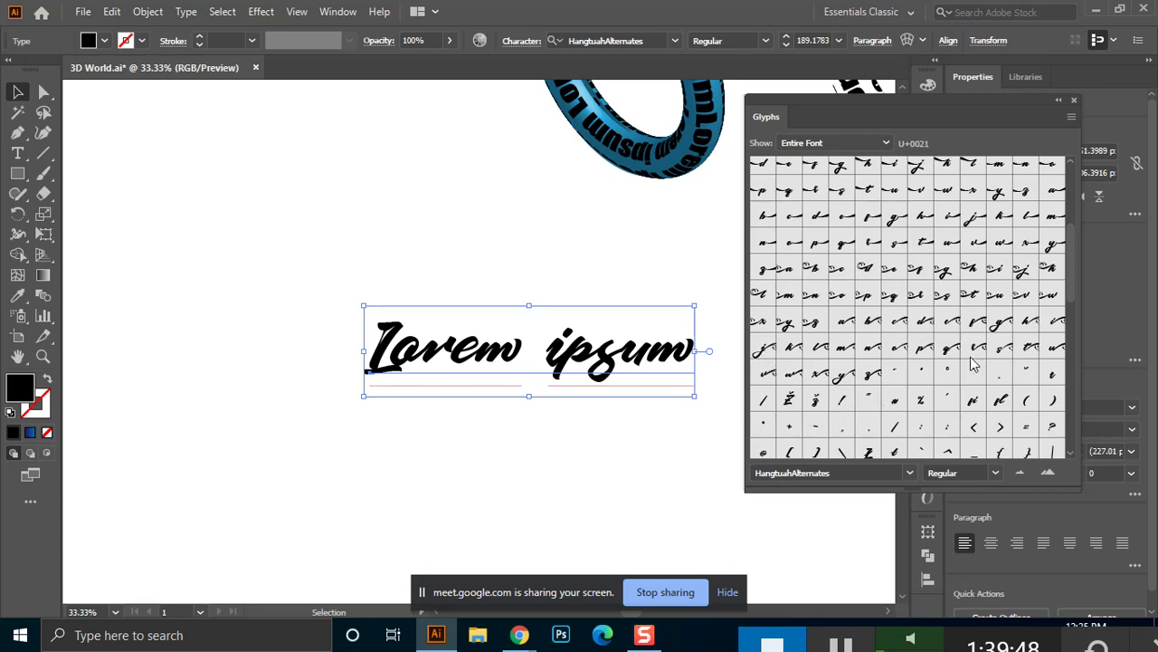
Select the letter s in ipsum and enlarge the glyph previews of the HangtuahAlternates font.
scroll(834, 415, down, 1)
scroll(854, 302, down, 3)
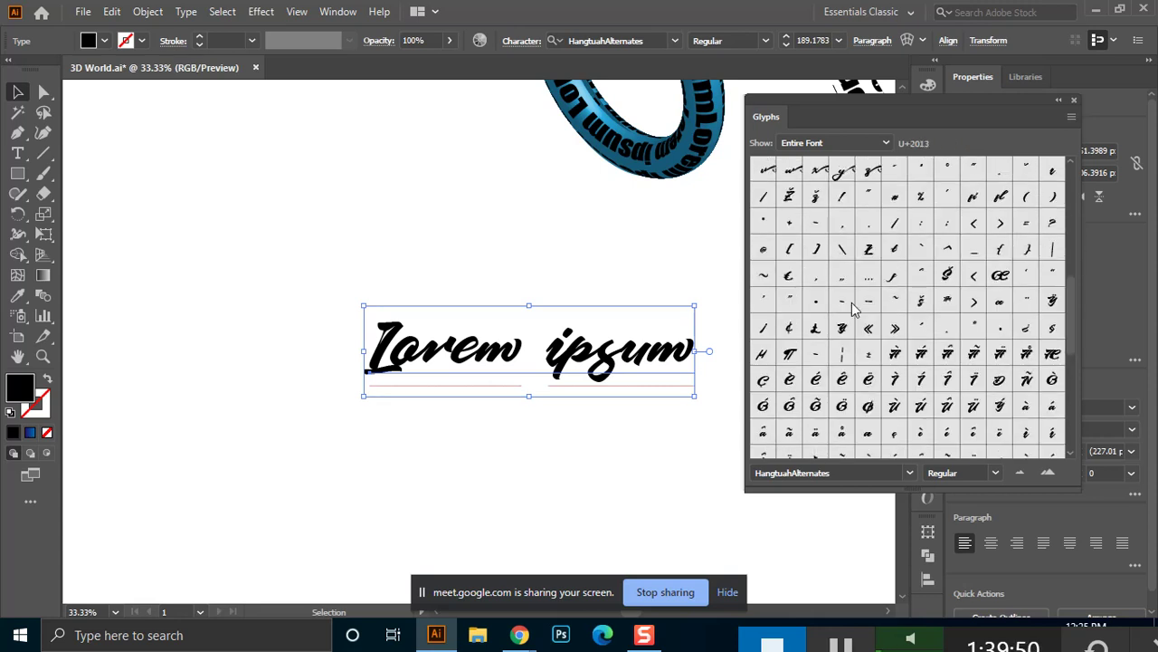
scroll(853, 304, up, 5)
scroll(854, 303, up, 2)
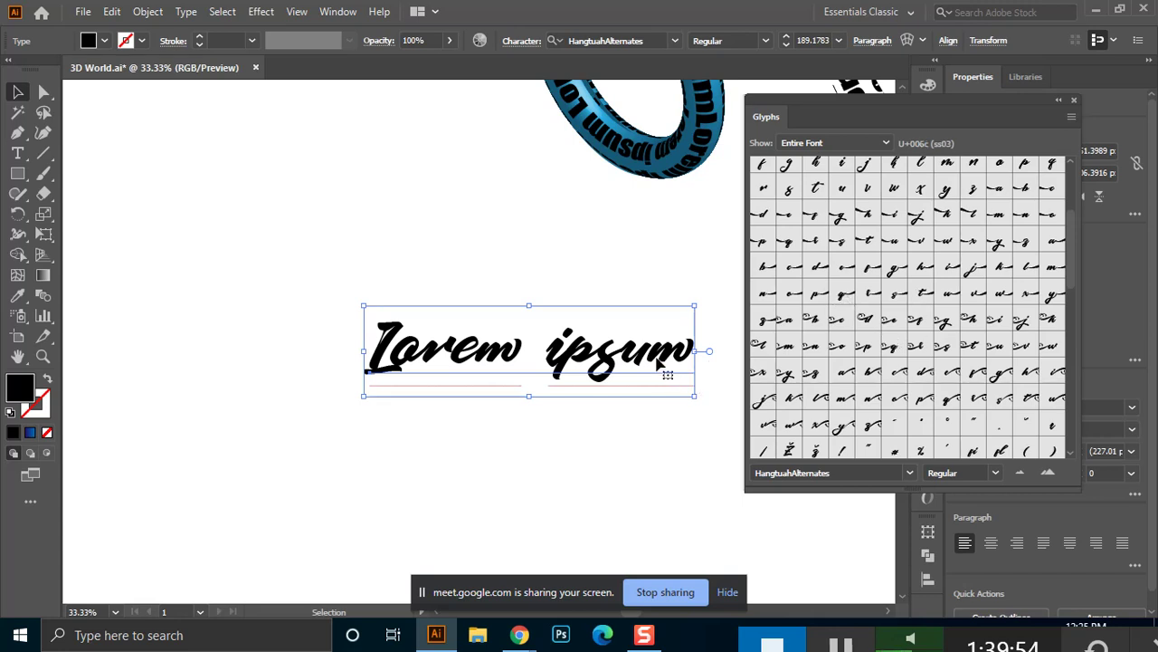
double_click(602, 360)
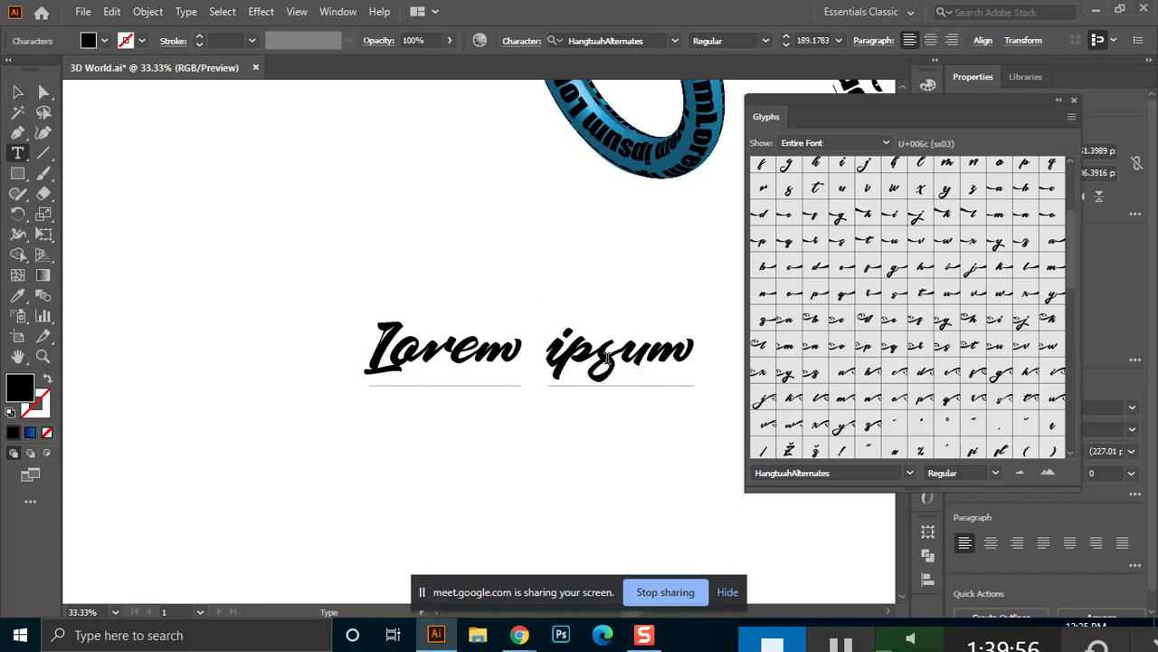
drag(590, 350, 624, 345)
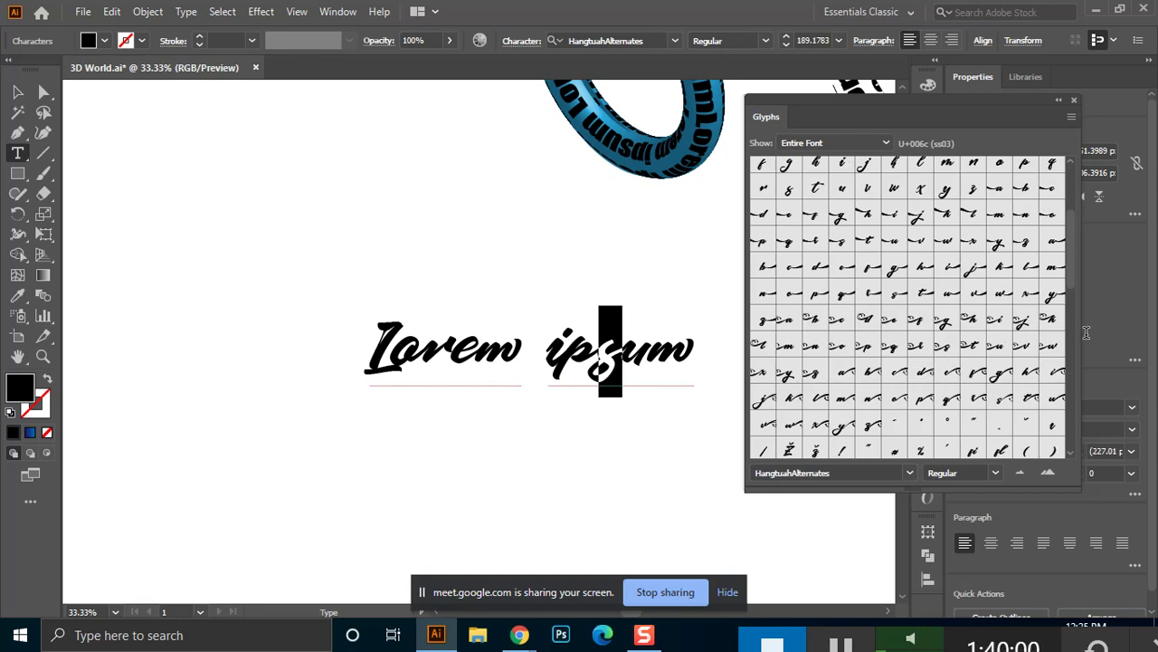
scroll(1052, 276, down, 5)
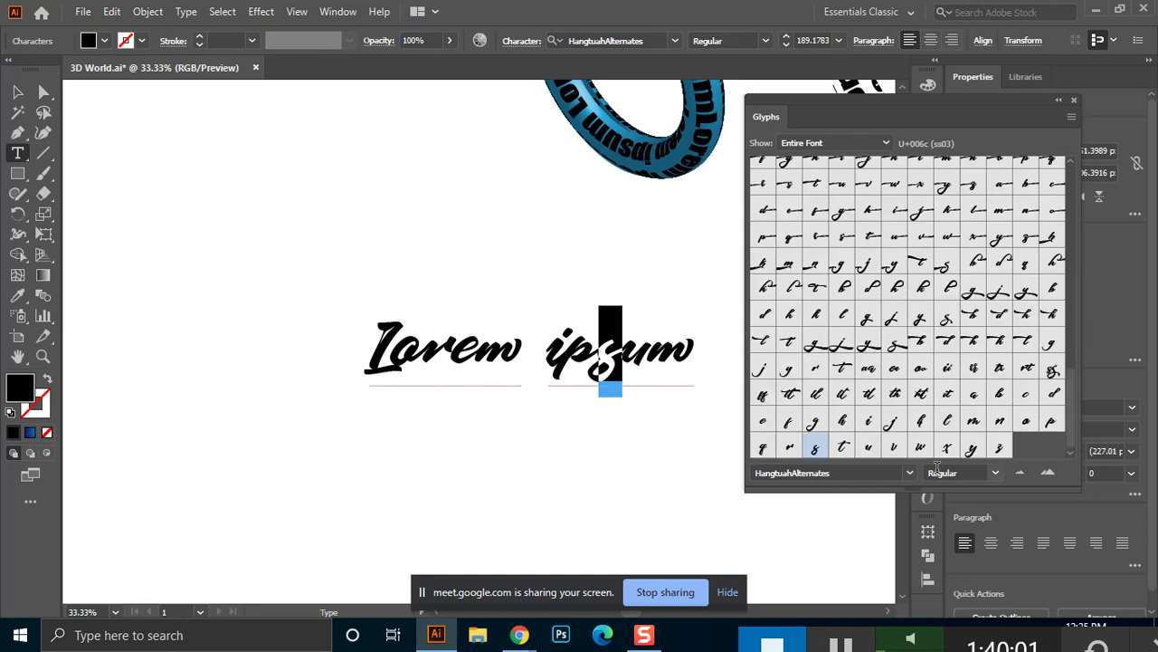
click(1053, 476)
click(1051, 477)
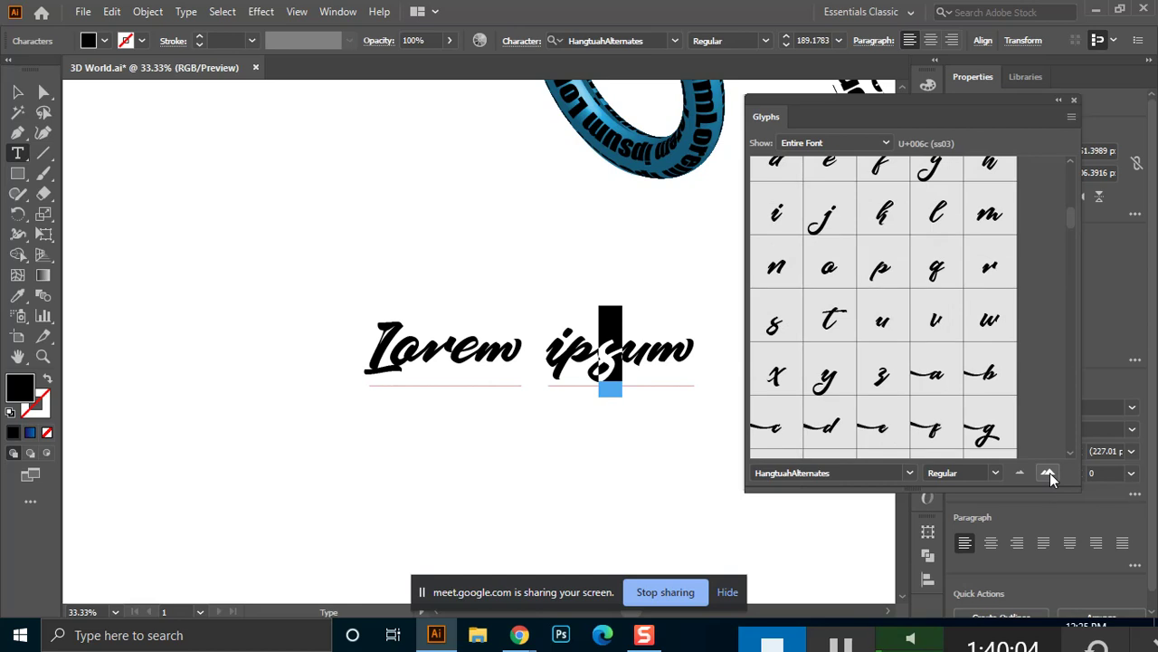
click(1049, 473)
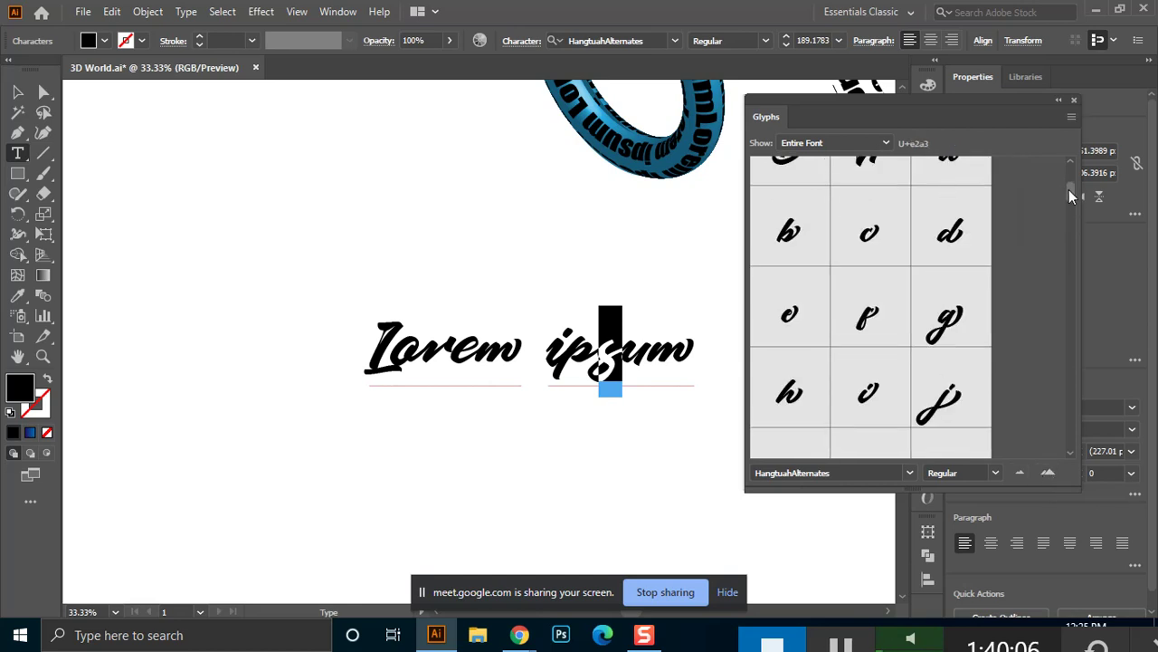
Replace the selected s in ipsum with the capital S glyph.
mouse_move(1070, 197)
mouse_down()
mouse_move(1074, 174)
mouse_move(1074, 184)
mouse_up()
click(813, 339)
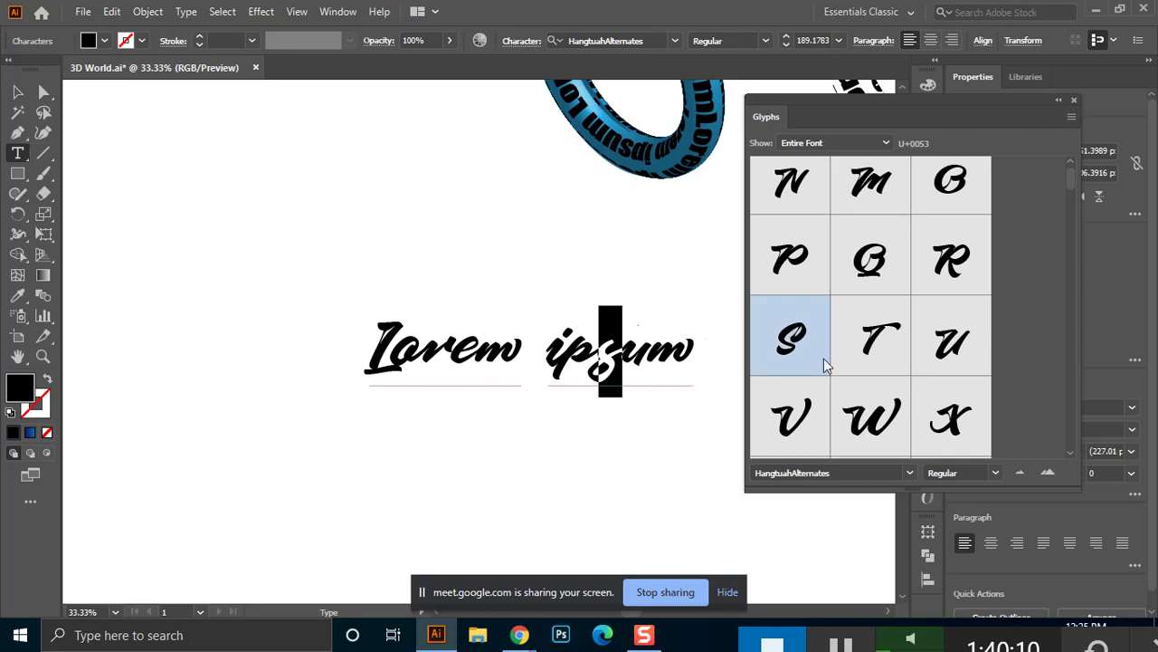
double_click(819, 366)
Replace the initial L of Lorem with the alternate t glyph that has a swirl on its leading stroke.
drag(635, 337, 607, 339)
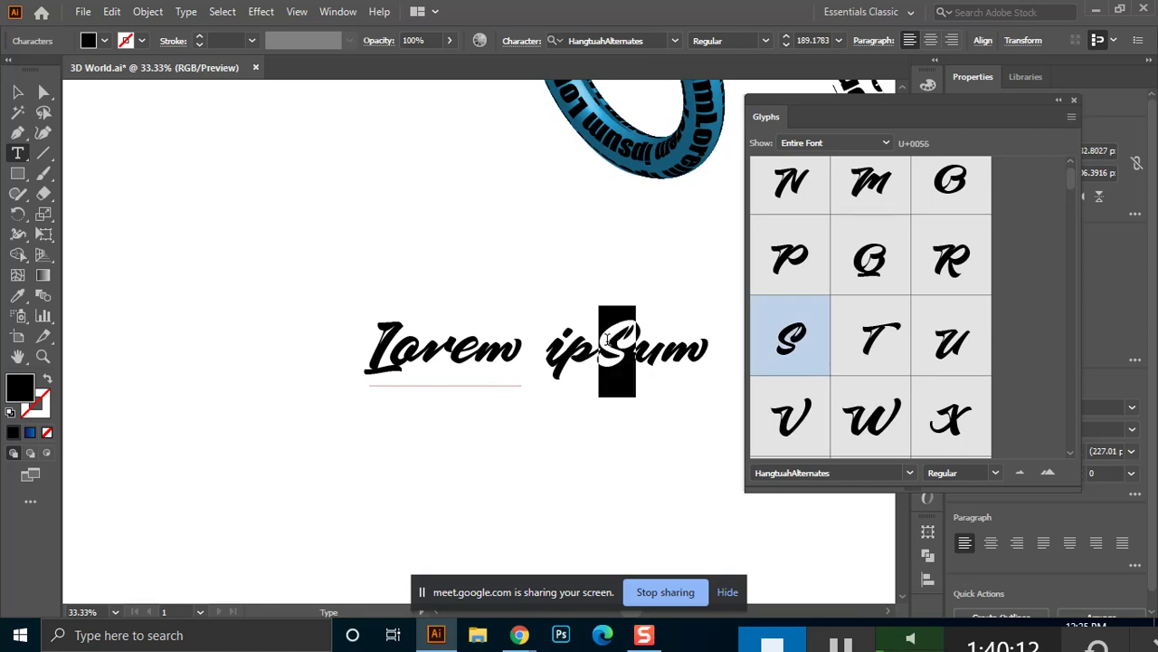
drag(1073, 172, 1071, 246)
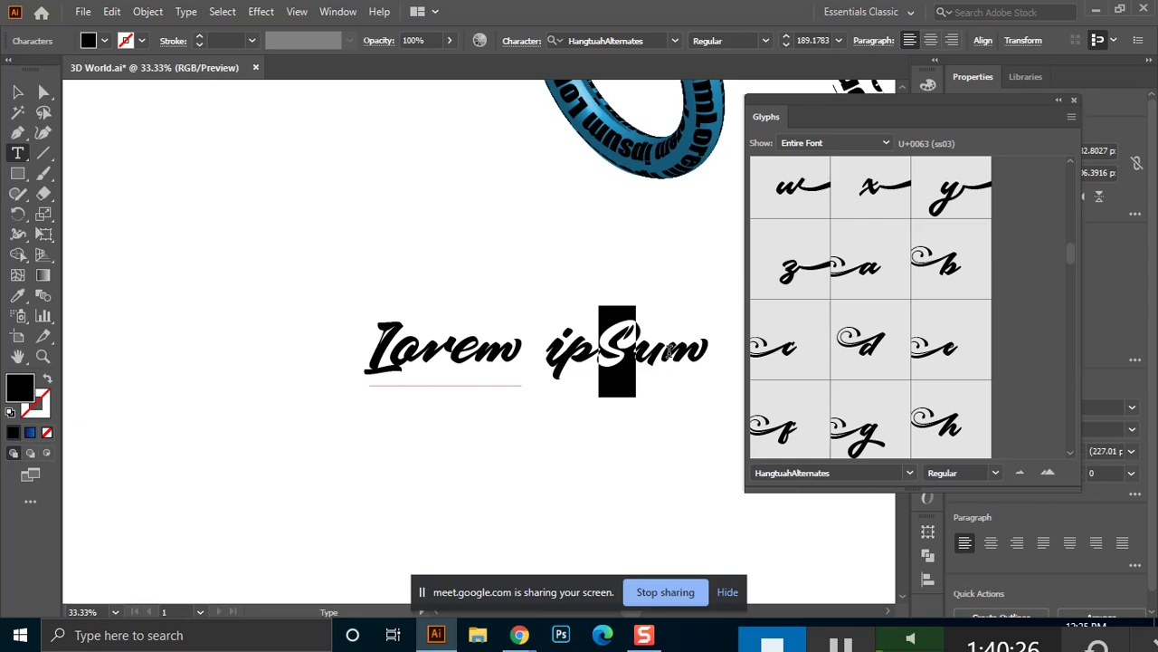
drag(393, 355, 353, 348)
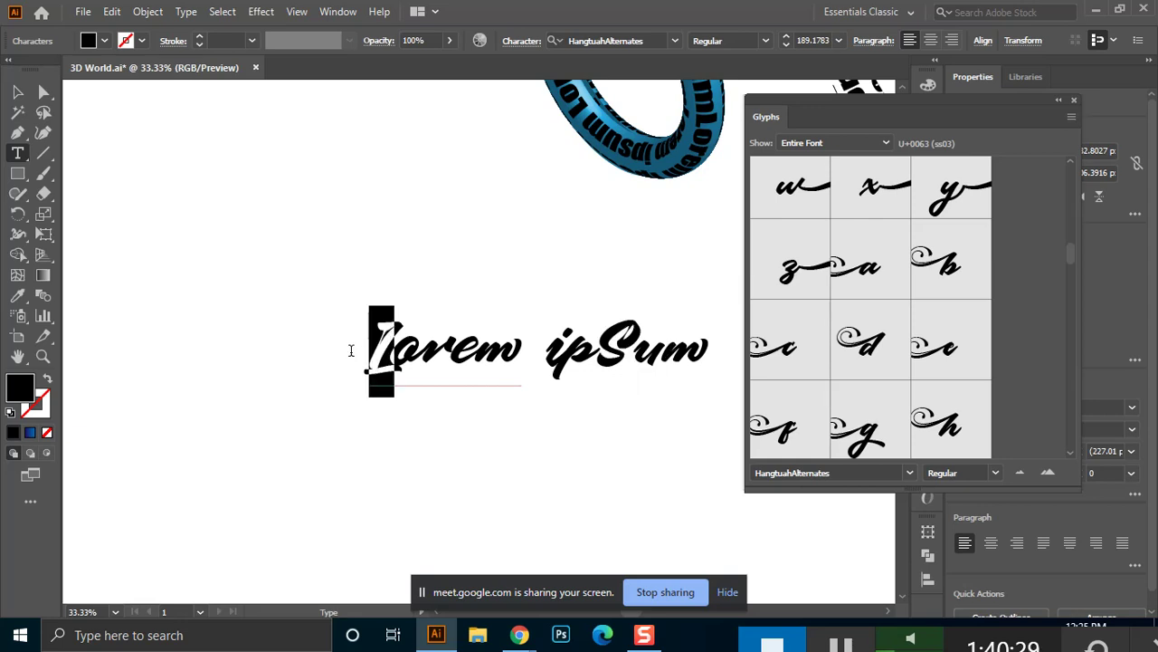
drag(1069, 185, 1071, 268)
double_click(955, 384)
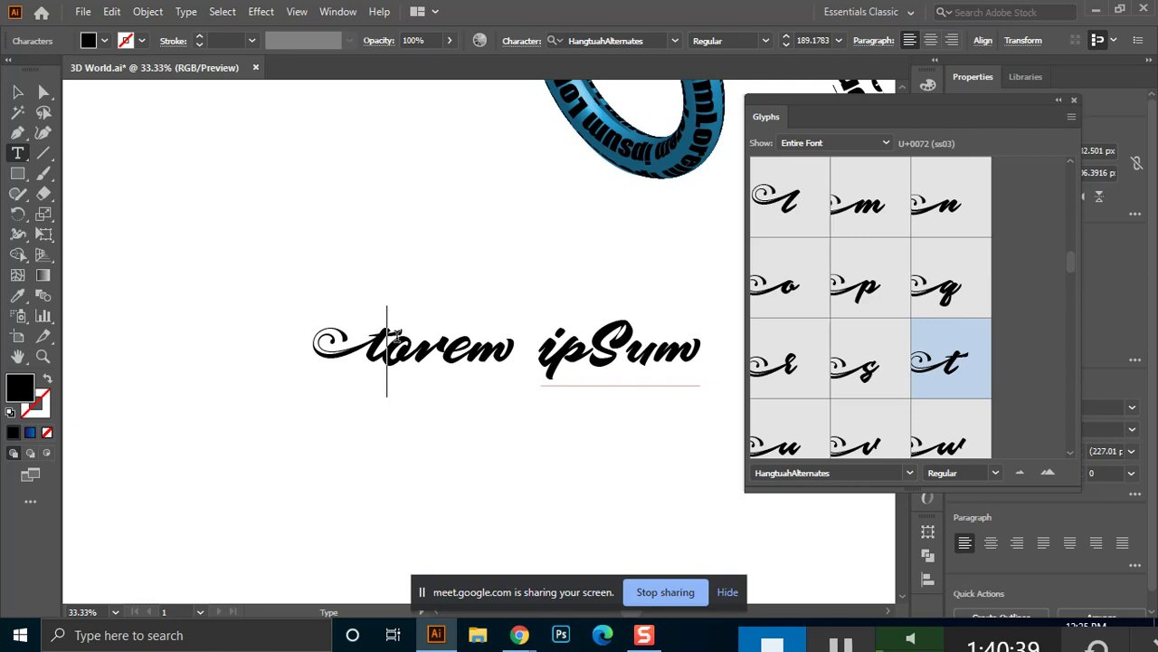
Select only the capital S in ipSum and set its font to HooglyMJ.
drag(591, 351, 629, 351)
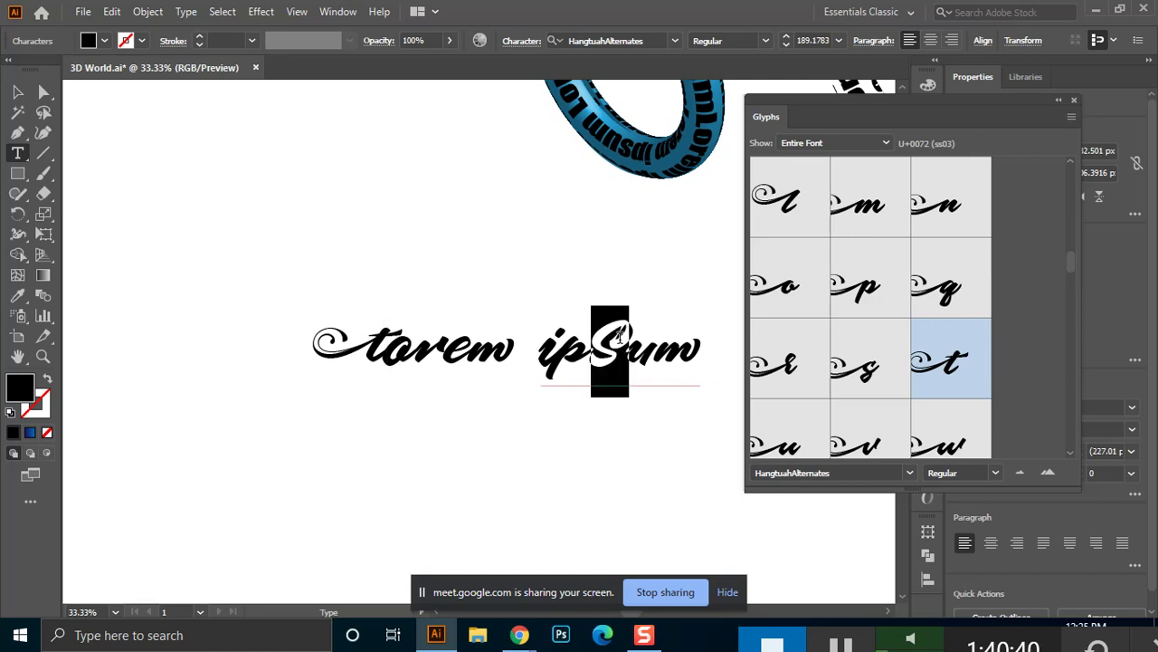
drag(1071, 176, 1073, 267)
click(615, 347)
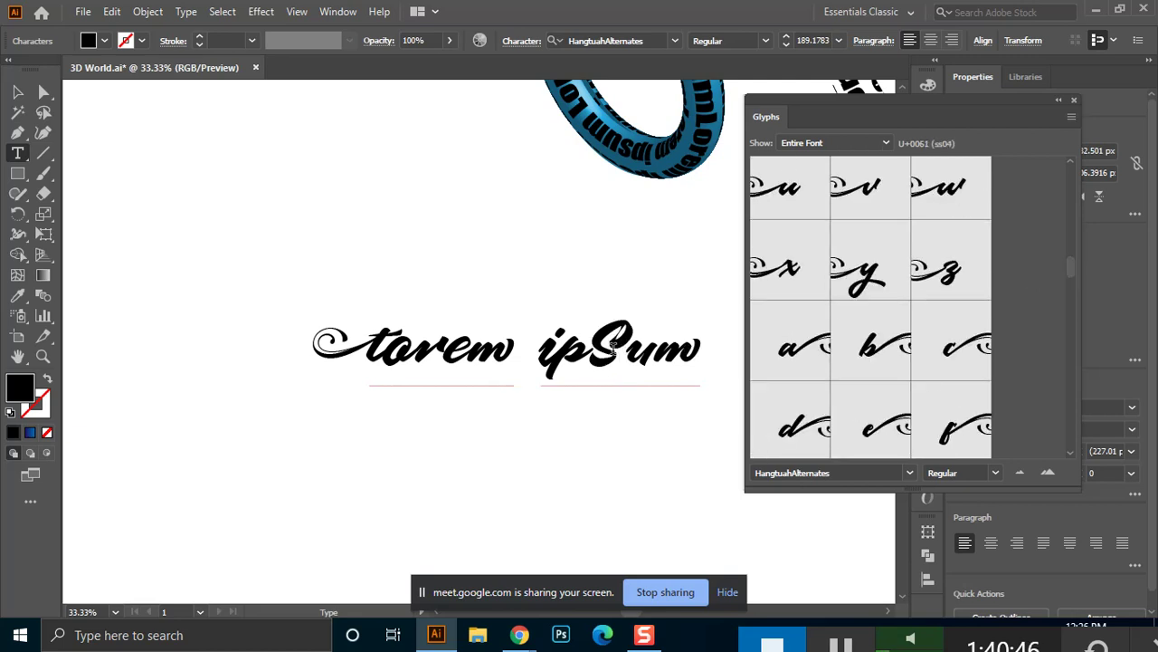
key(shift+Left)
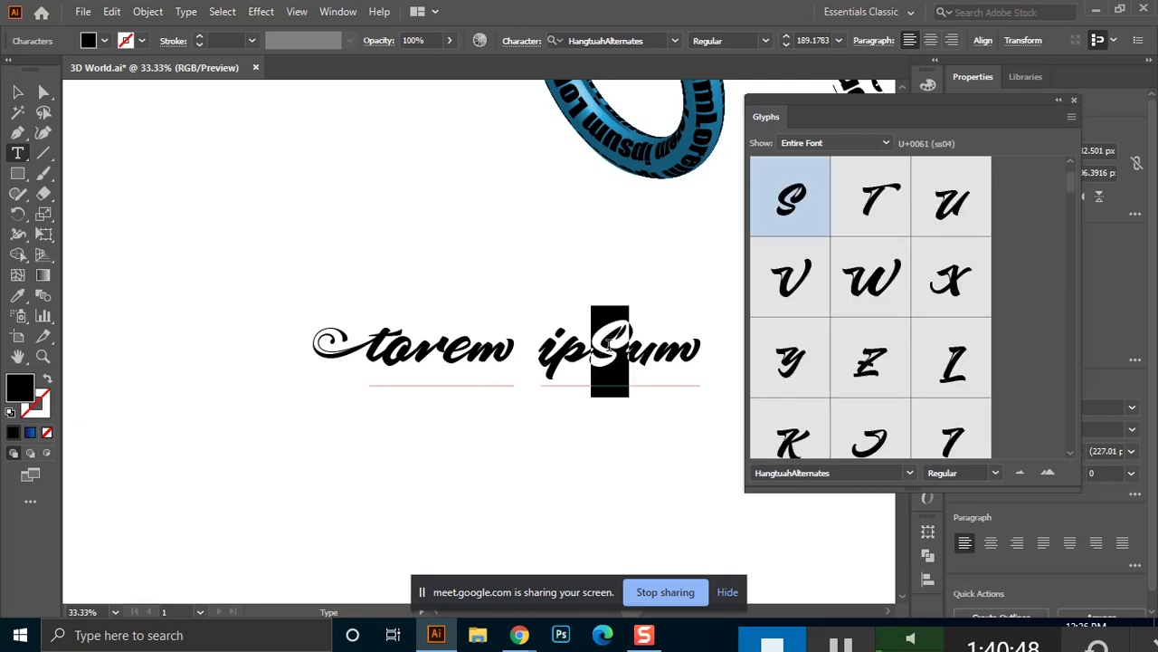
double_click(612, 345)
click(613, 345)
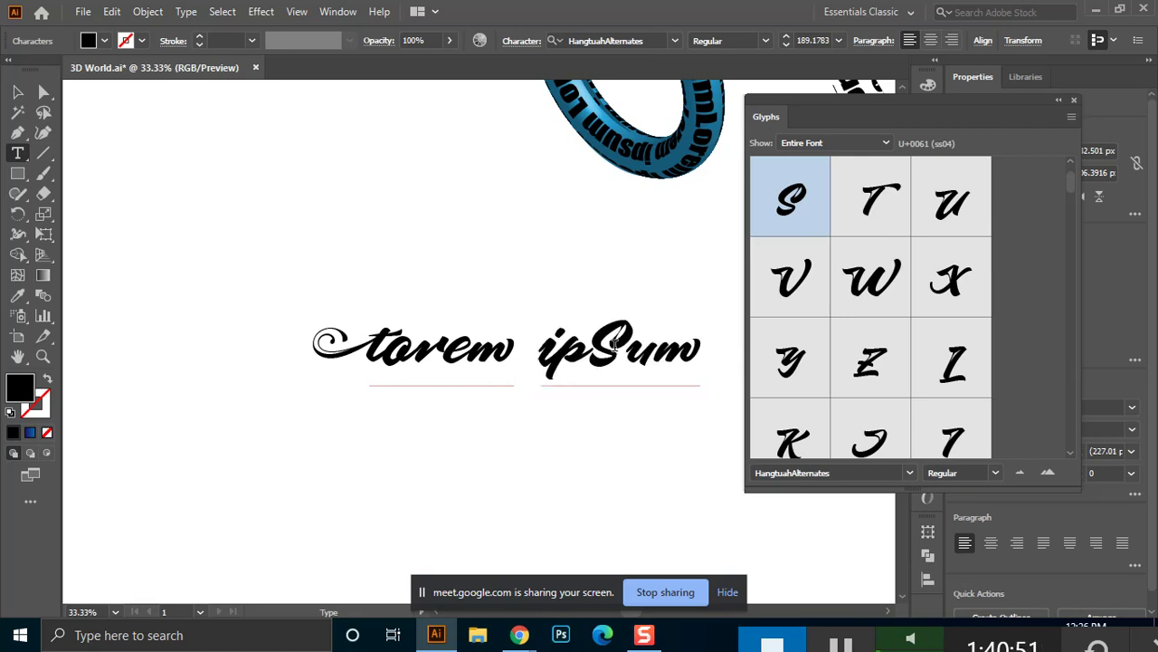
drag(621, 338, 594, 353)
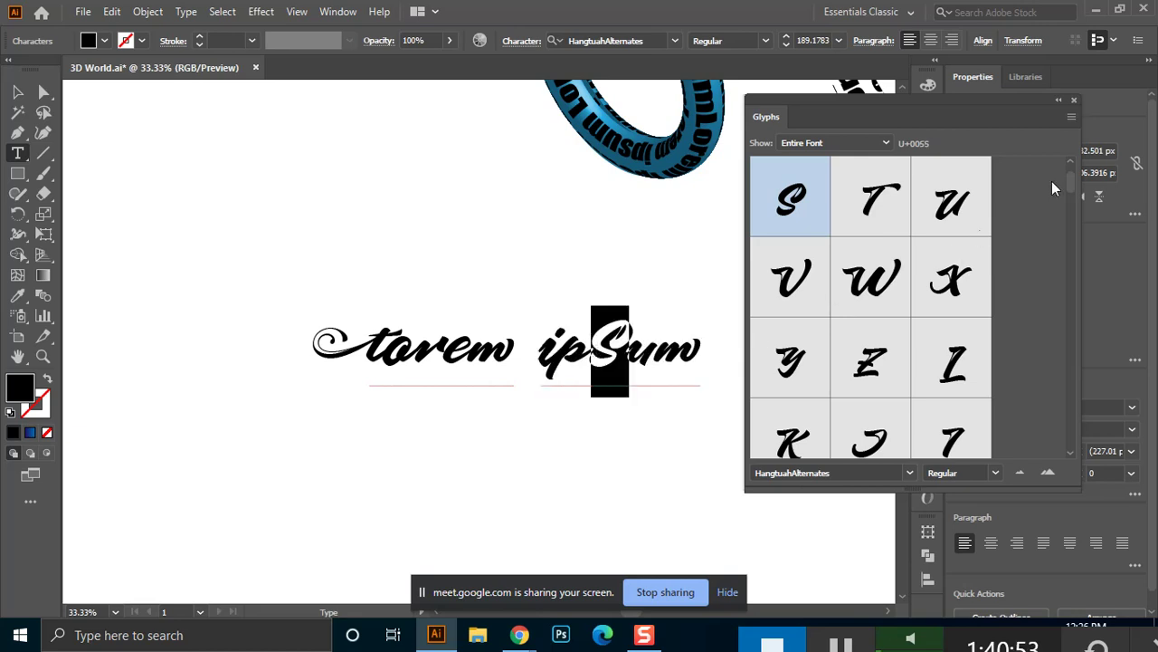
click(908, 473)
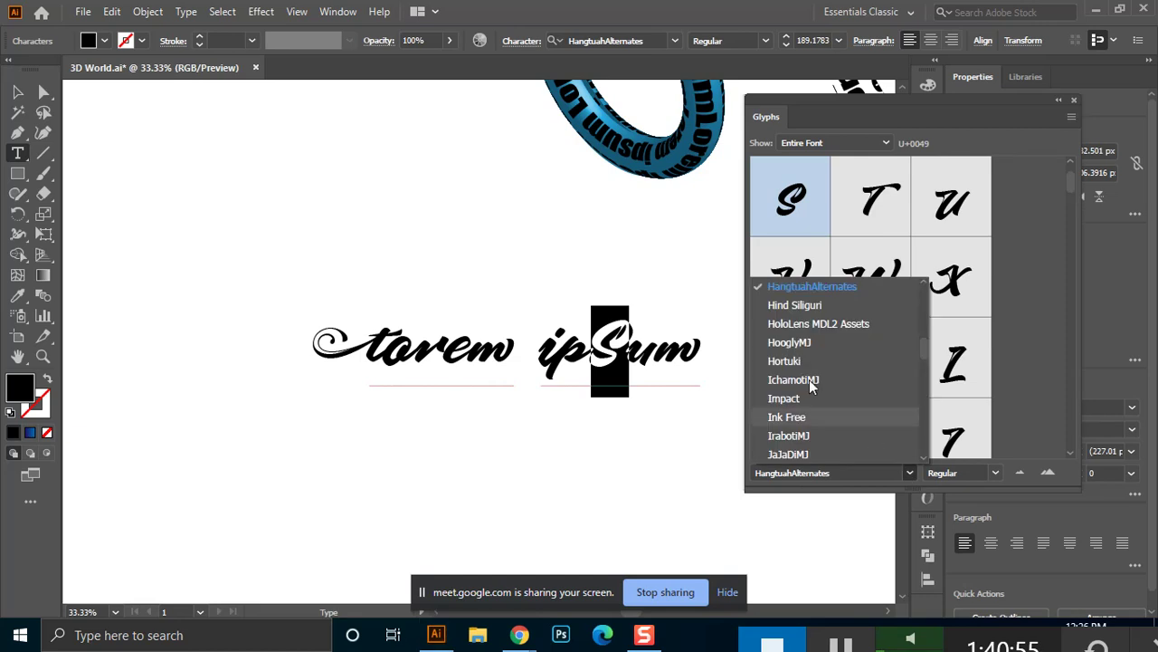
click(838, 342)
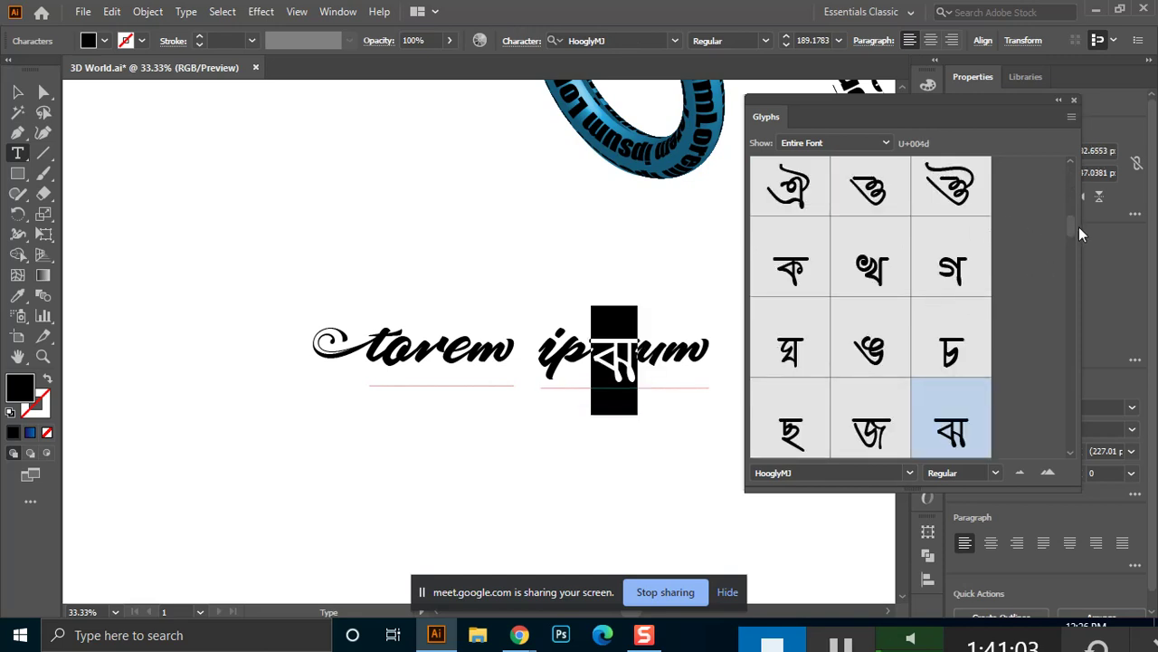
Set the selected character's font to JomunaMJ Bold and look through that font's glyphs.
click(911, 472)
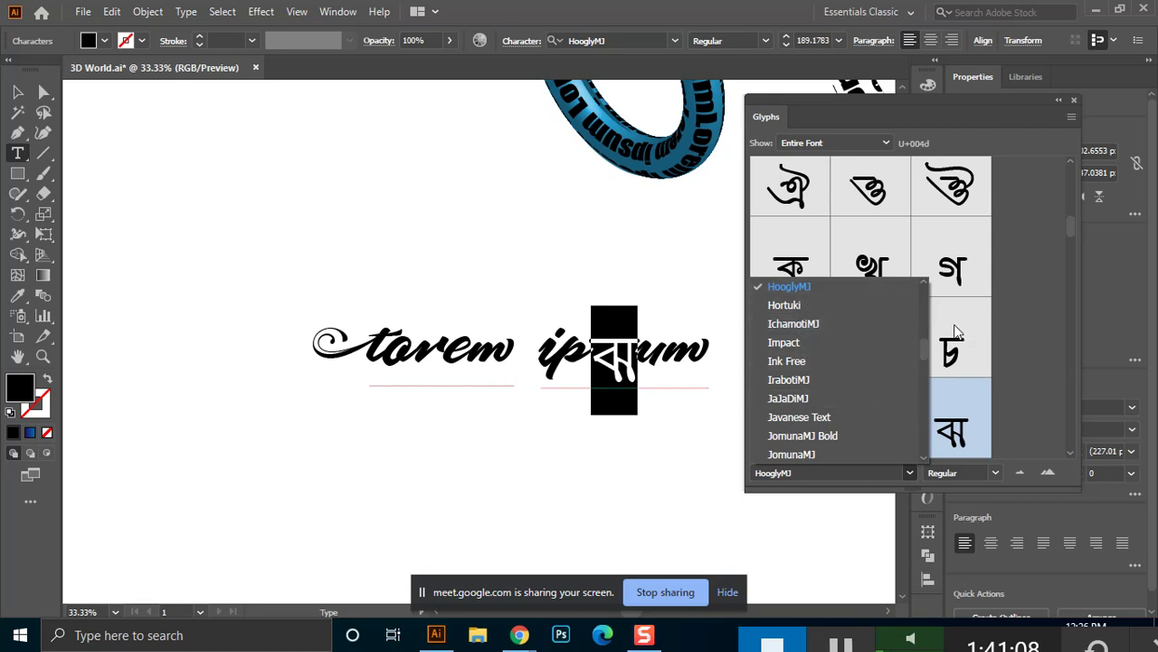
key(Escape)
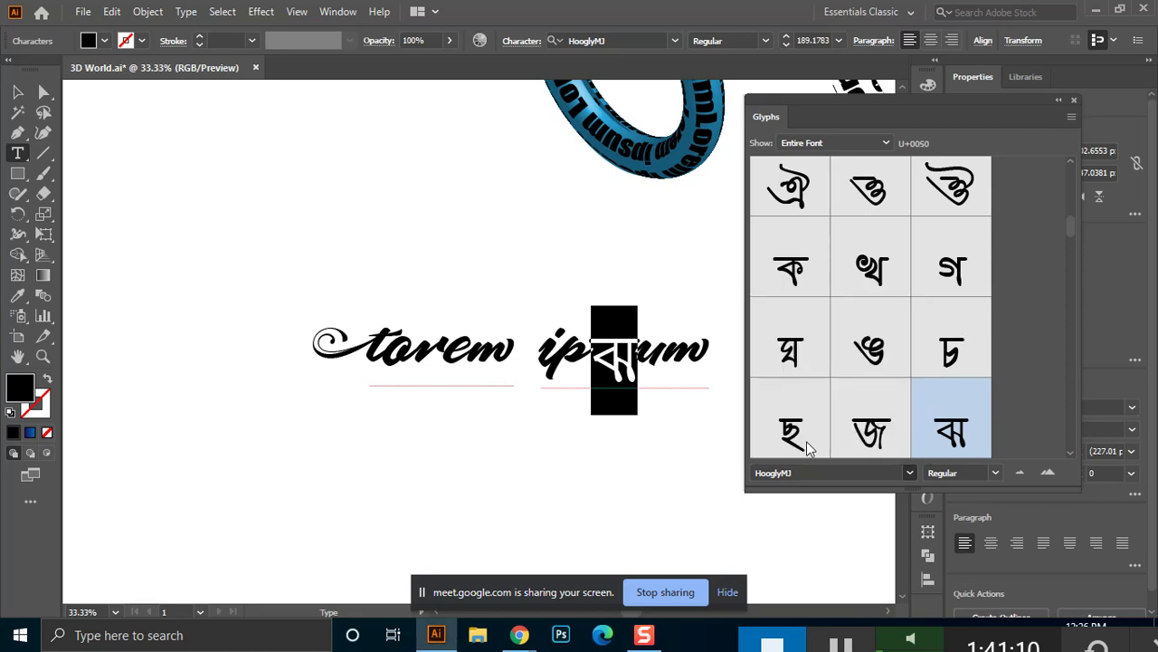
text(j)
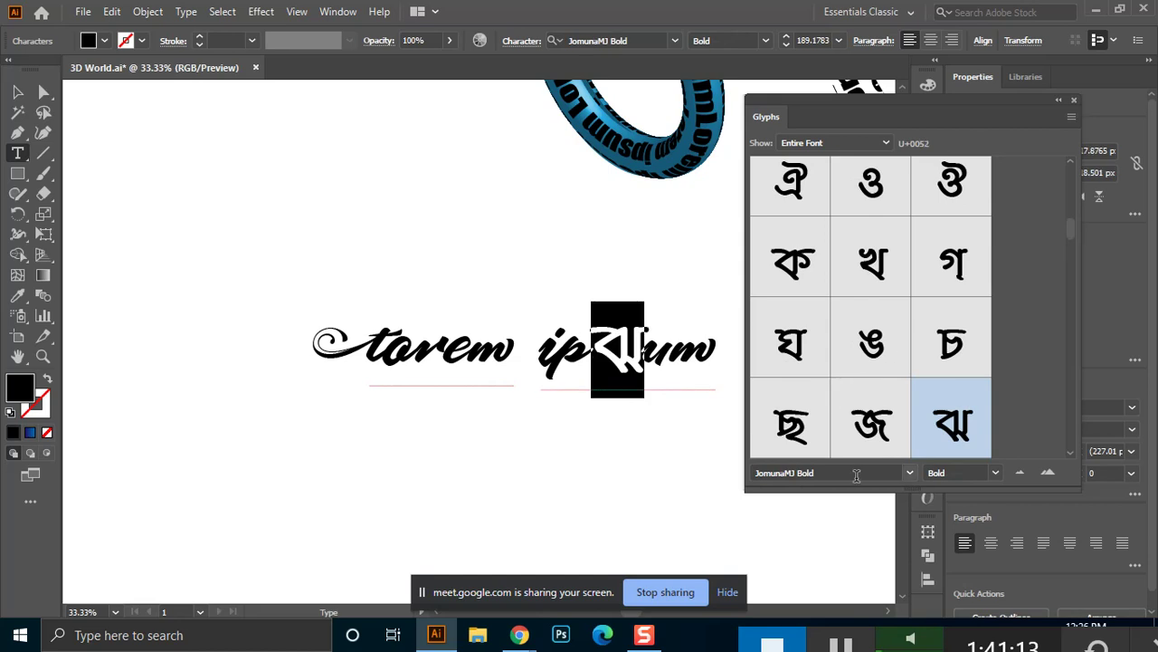
click(910, 471)
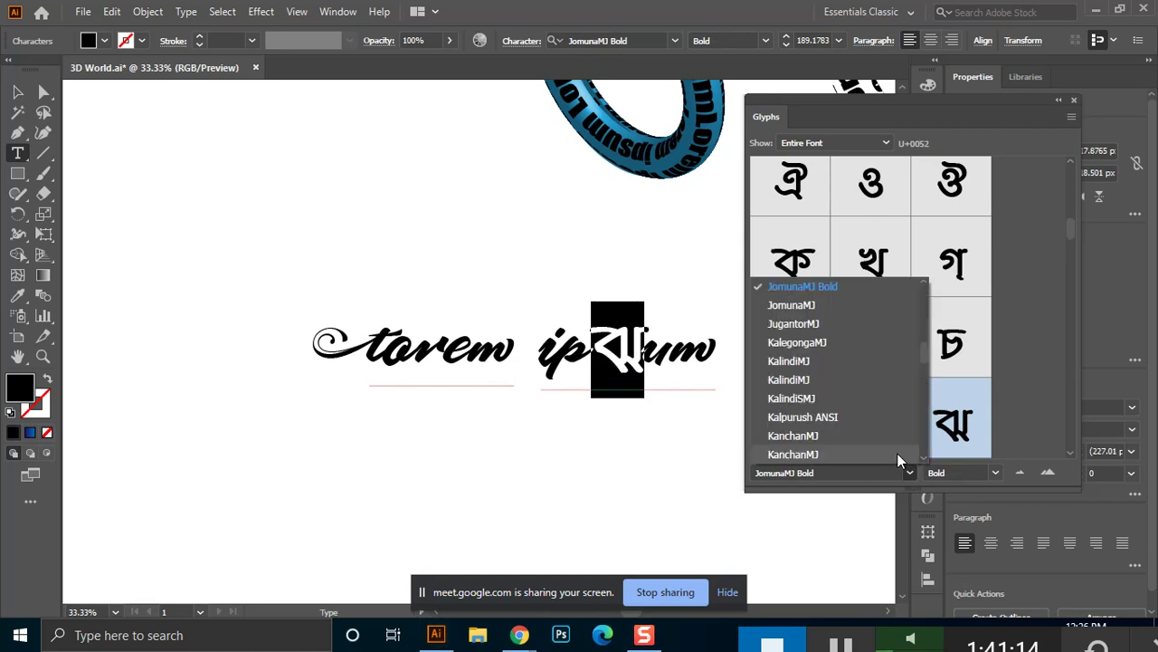
click(1072, 237)
drag(1072, 227, 1064, 430)
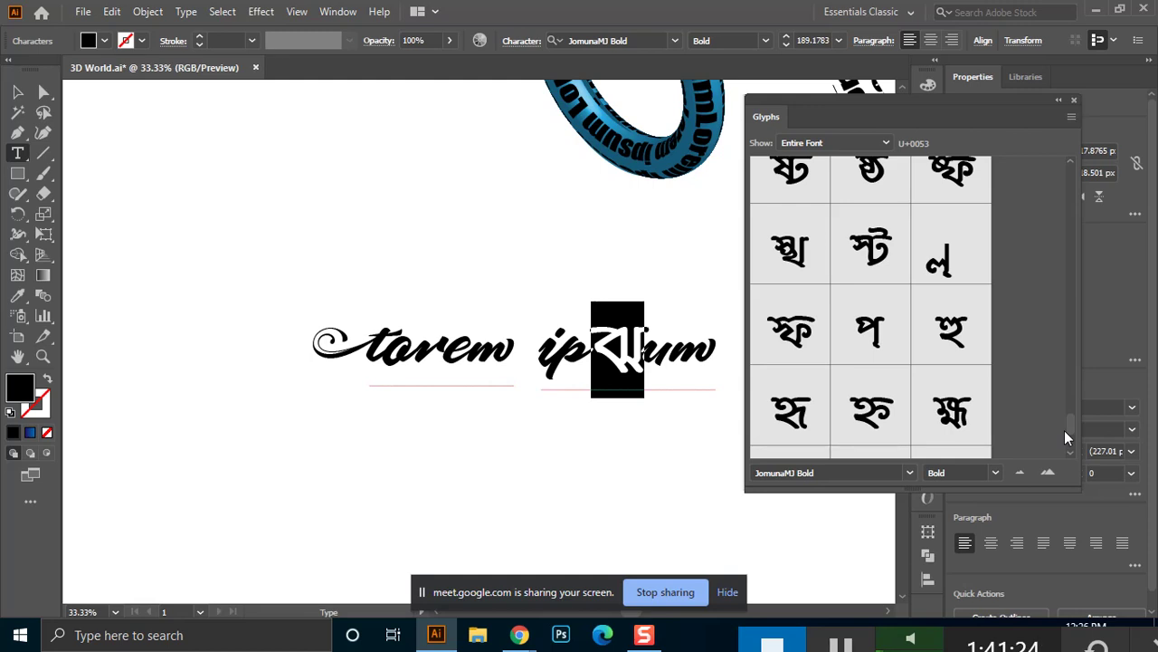
Switch the selected character's font back to HooglyMJ.
click(910, 472)
scroll(861, 440, down, 2)
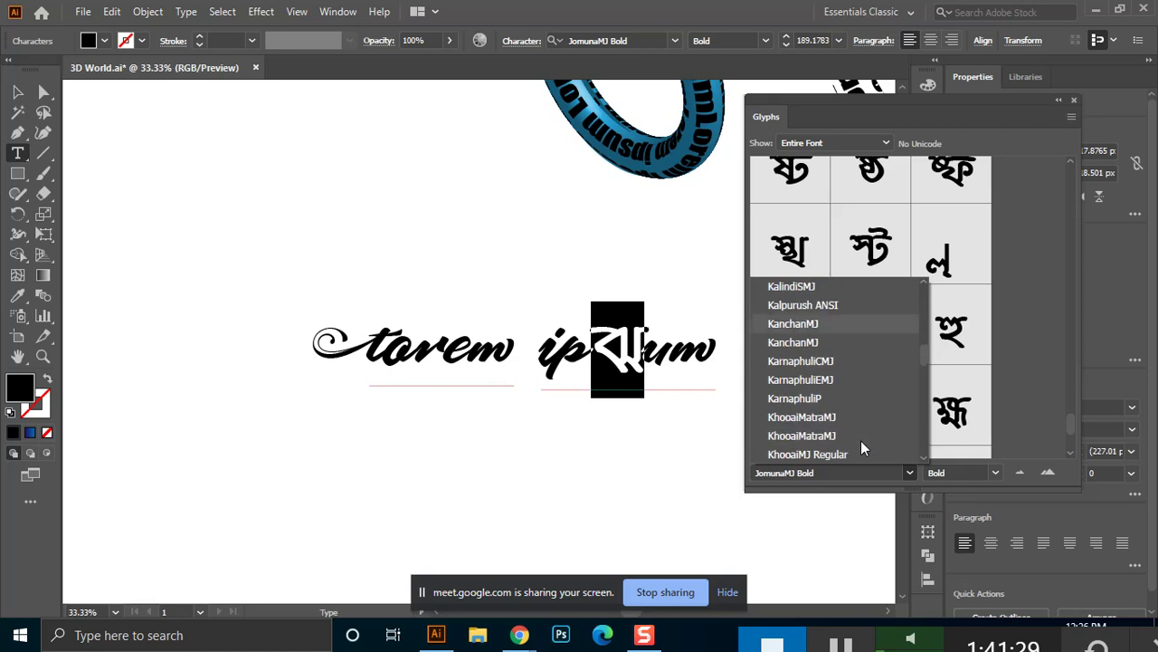
scroll(859, 439, up, 4)
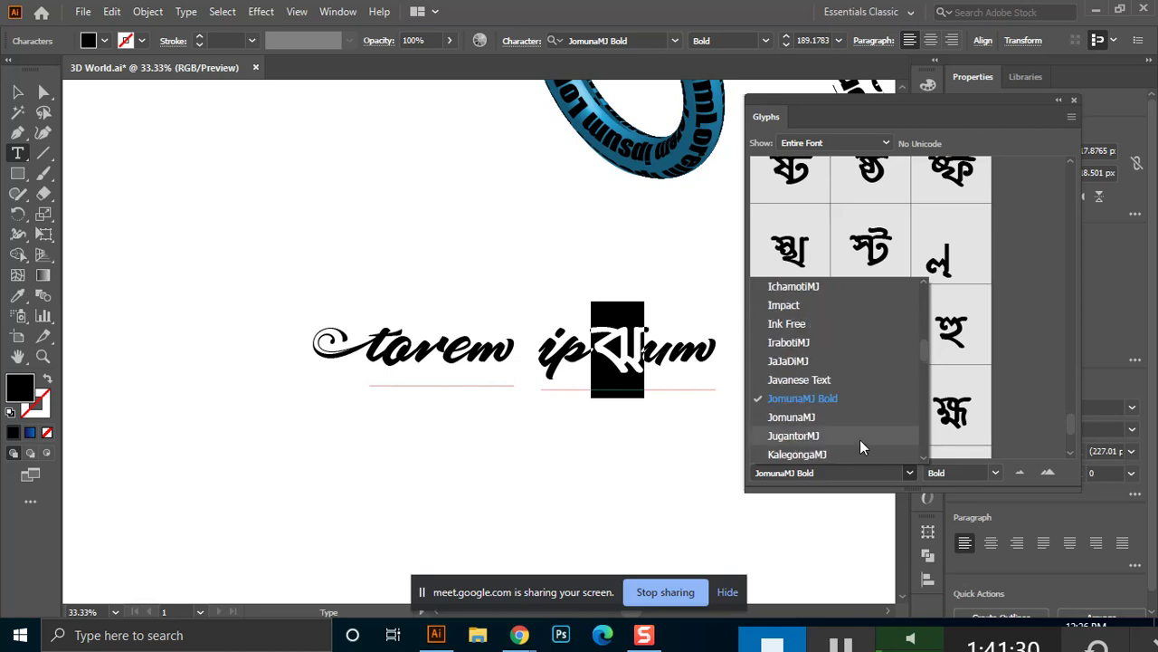
scroll(860, 439, up, 1)
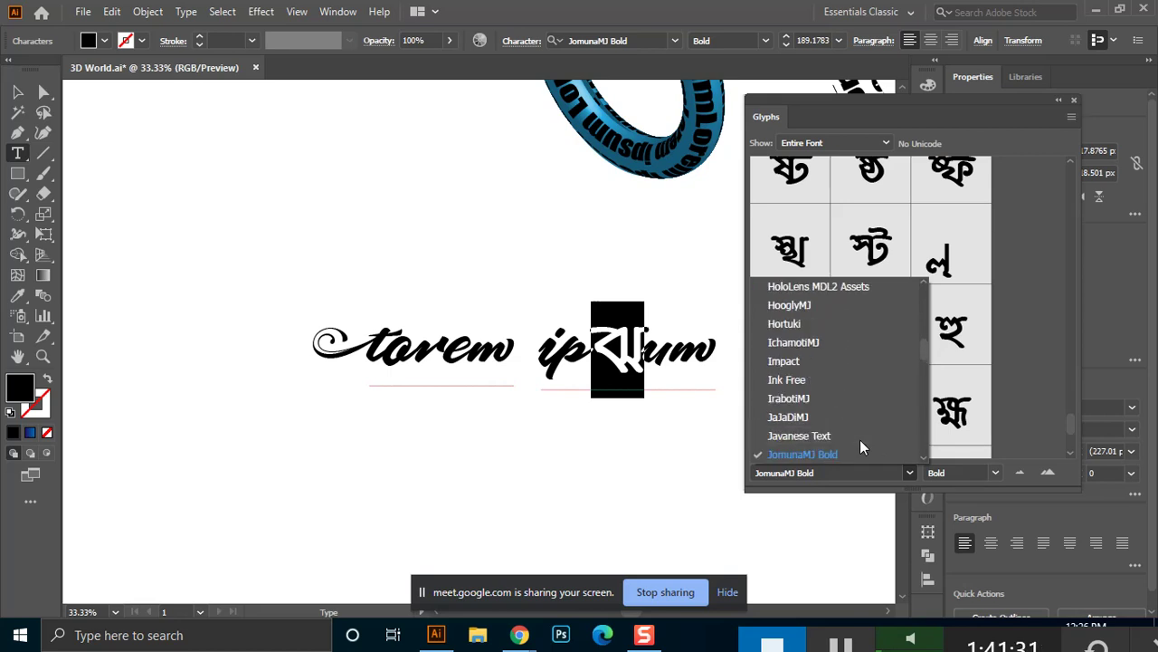
click(807, 306)
click(815, 474)
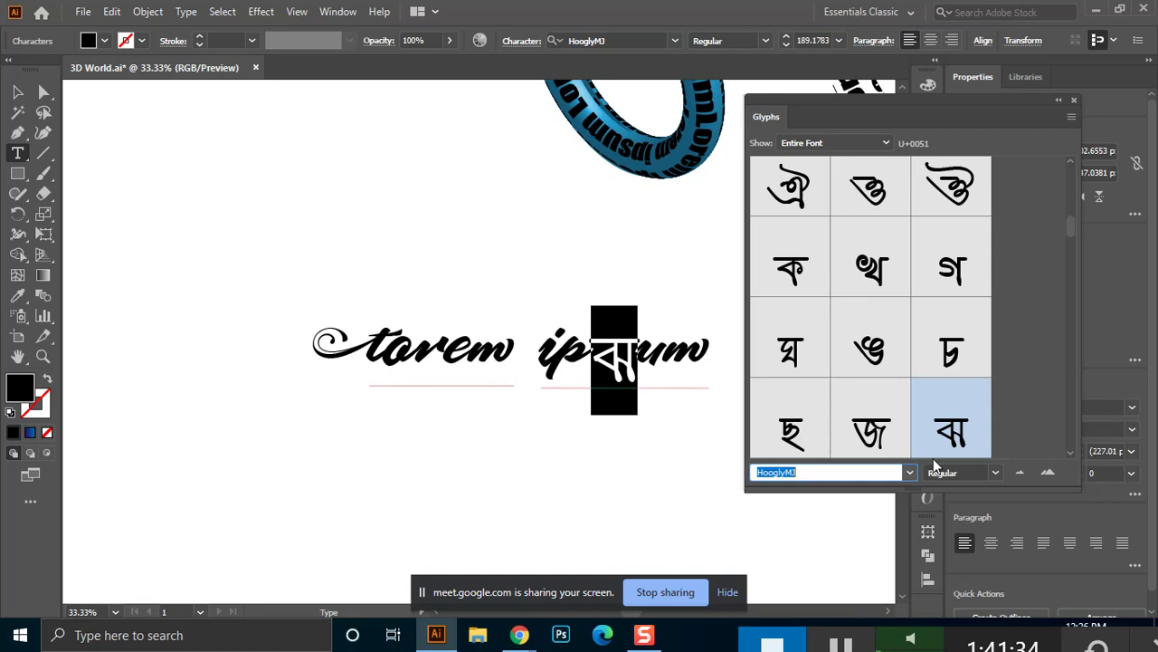
Restore the HangtuahAlternates font on the selected character.
click(911, 472)
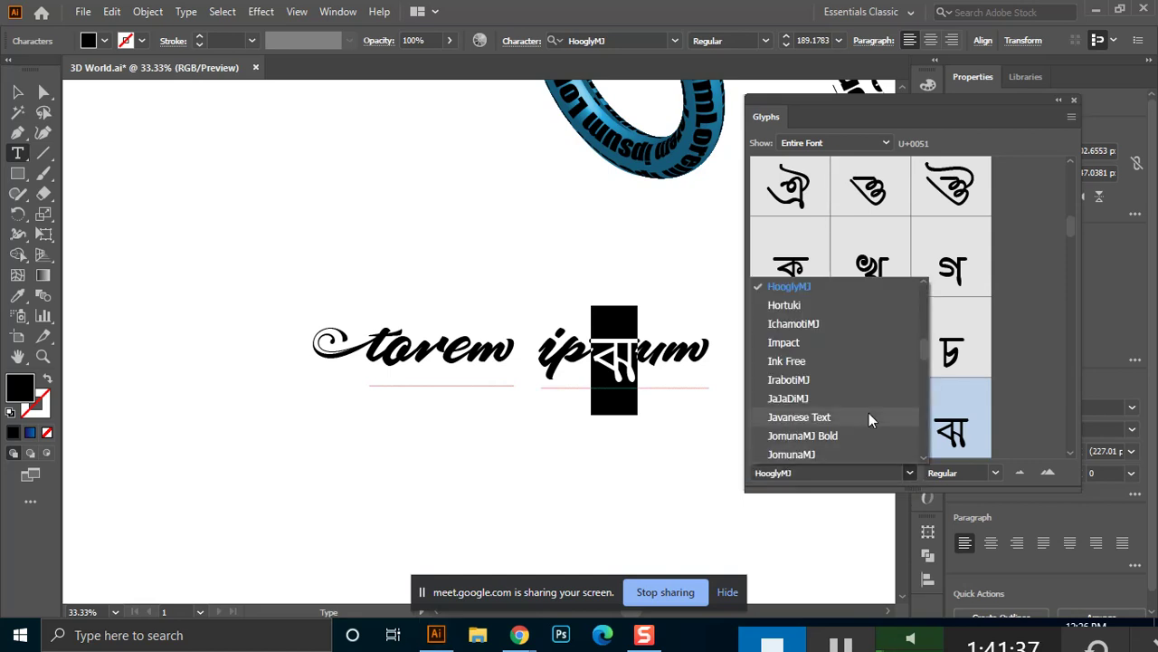
scroll(868, 412, up, 1)
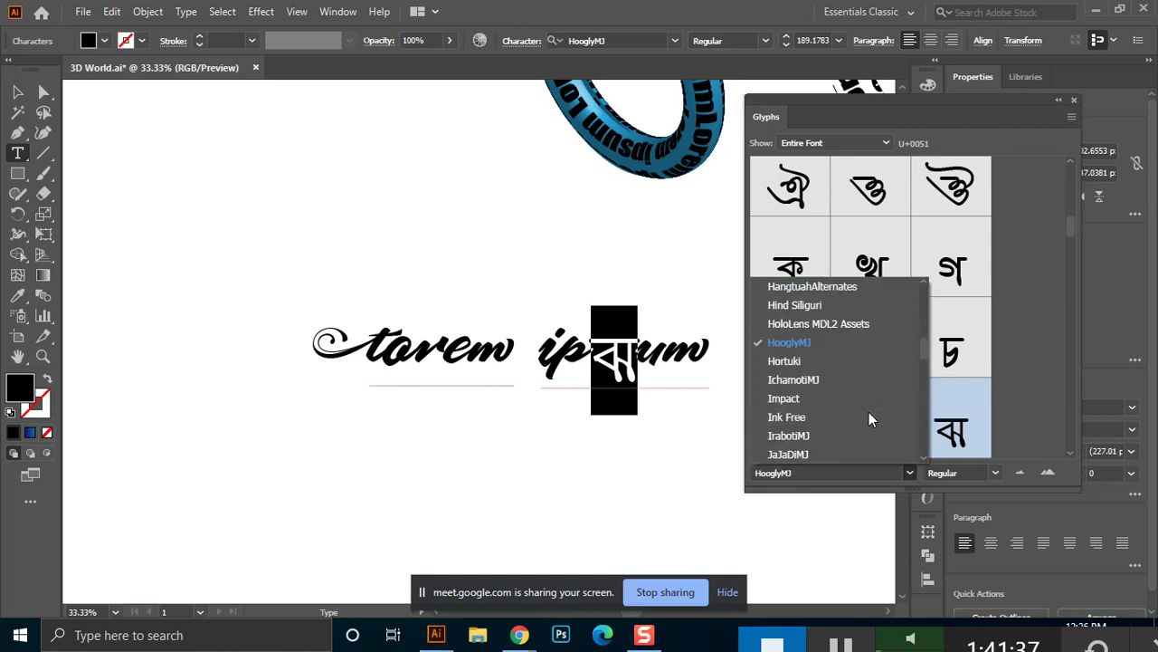
click(853, 291)
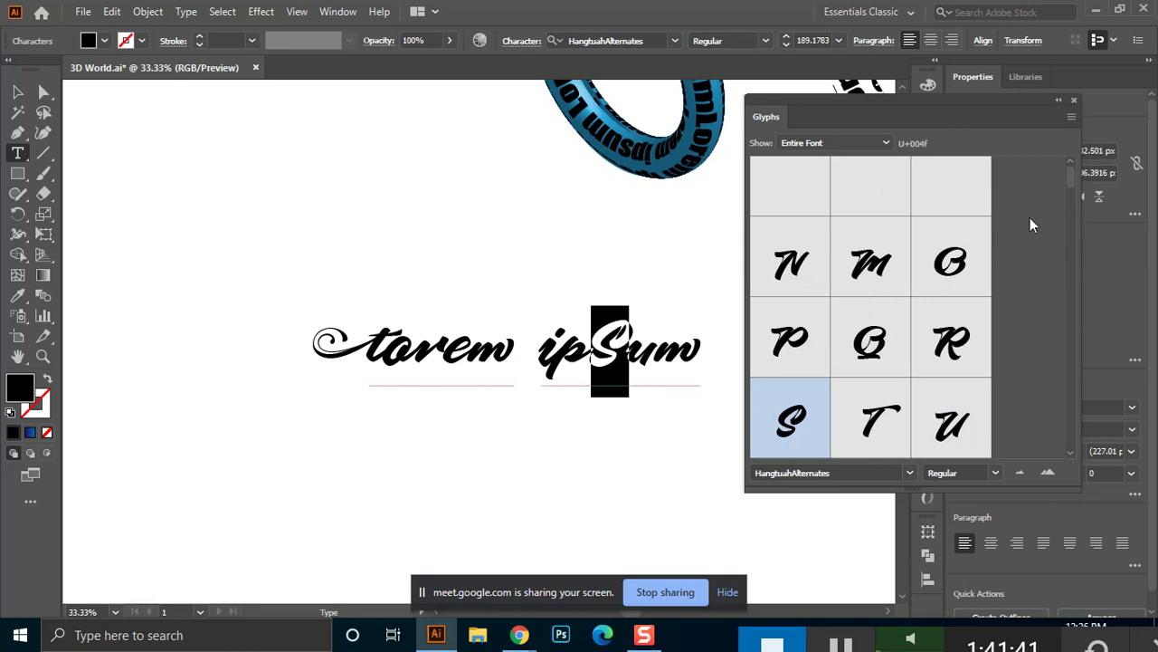
Replace the capital S in ipSum with the ss05 alternate s glyph that has a long leading stroke.
drag(1073, 178, 1077, 373)
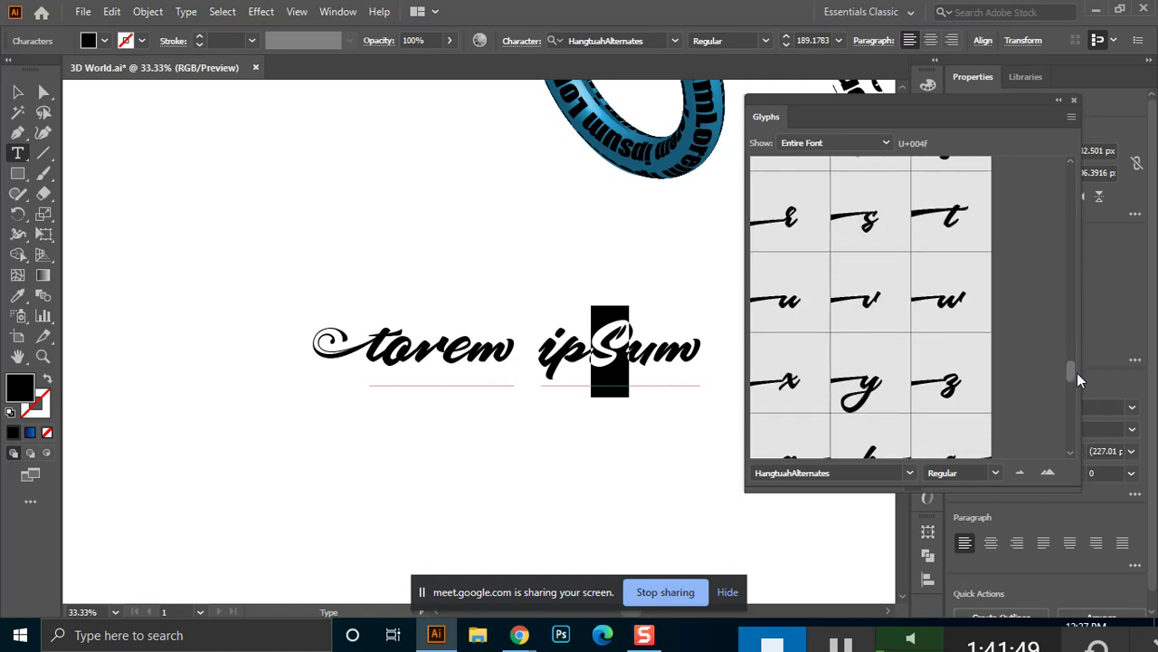
click(870, 228)
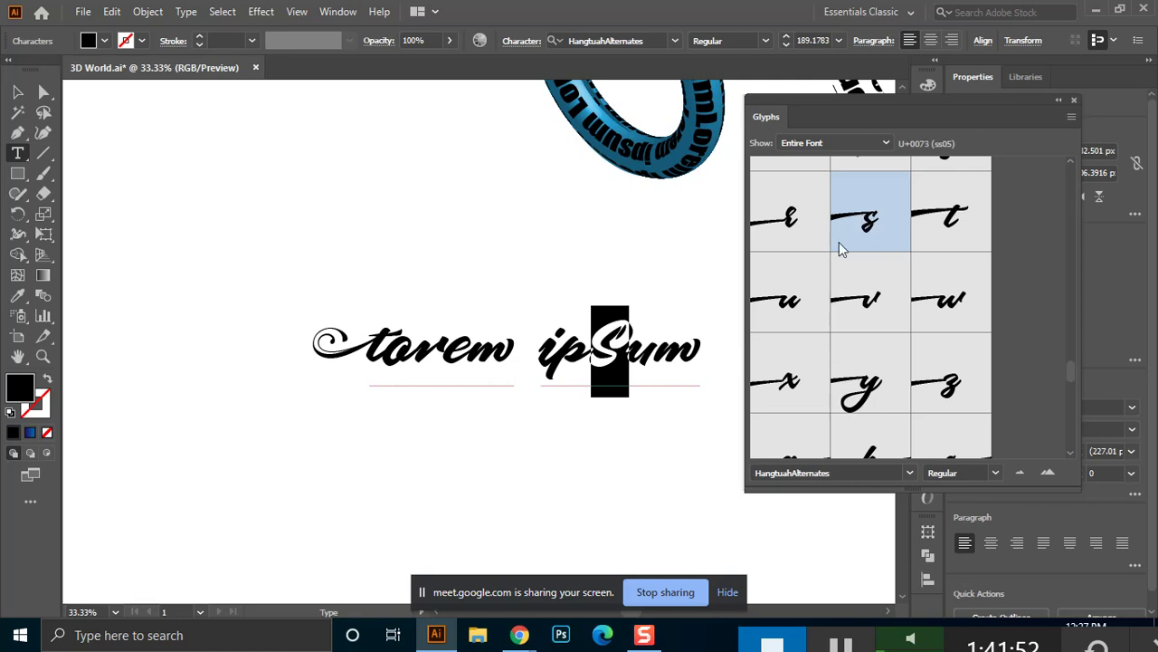
double_click(841, 242)
Delete the letters "ip" before "sum" and enter n in their place.
drag(594, 362, 540, 362)
key(BackSpace)
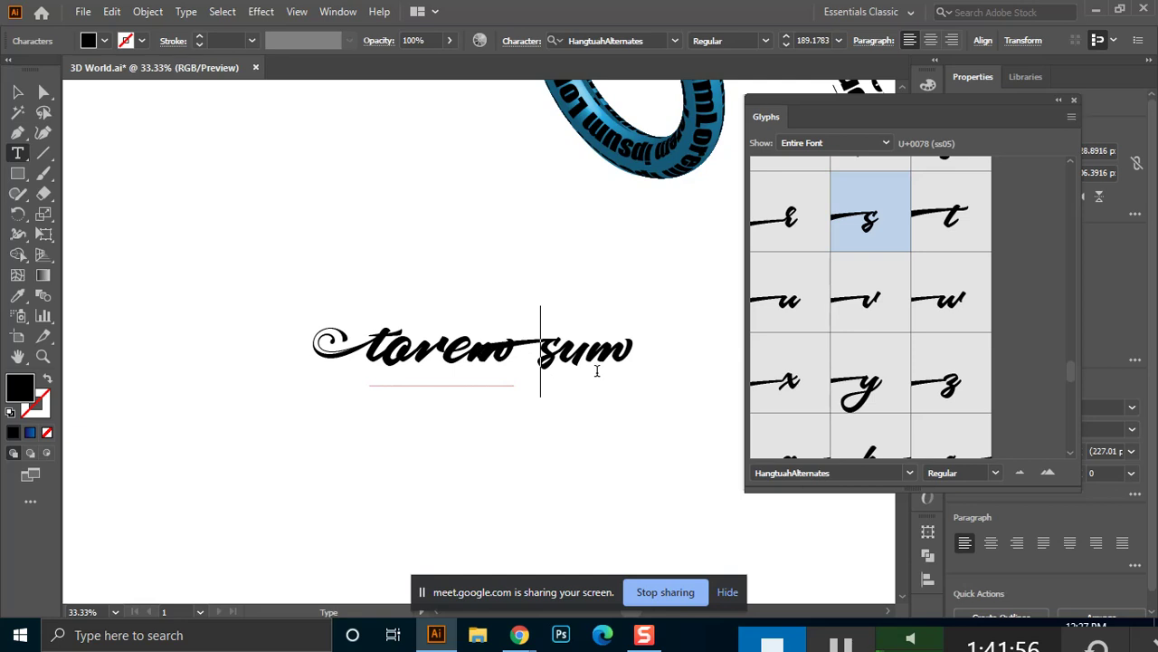
text(n)
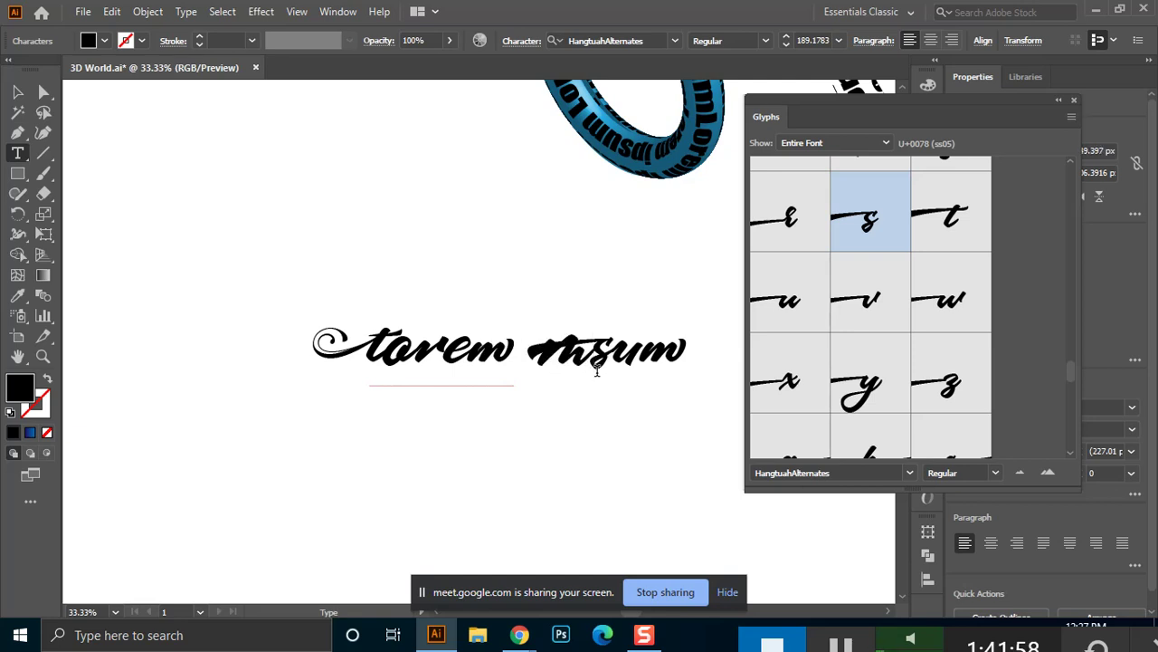
Delete the n before "sum" and insert a space in its place.
key(BackSpace)
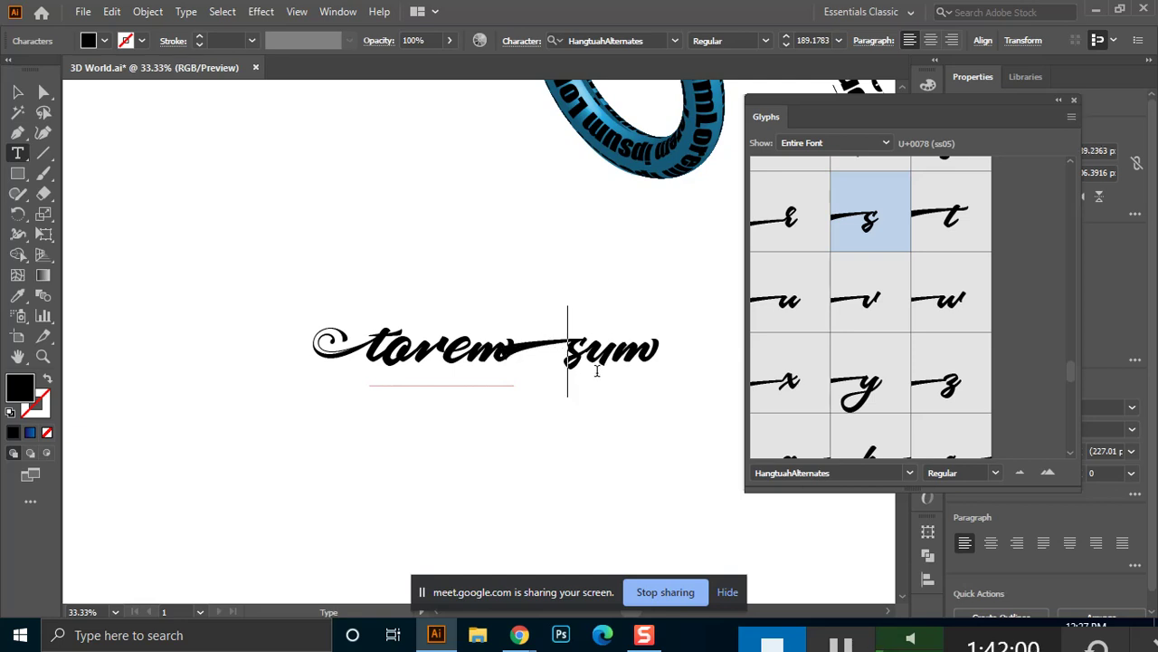
text(i)
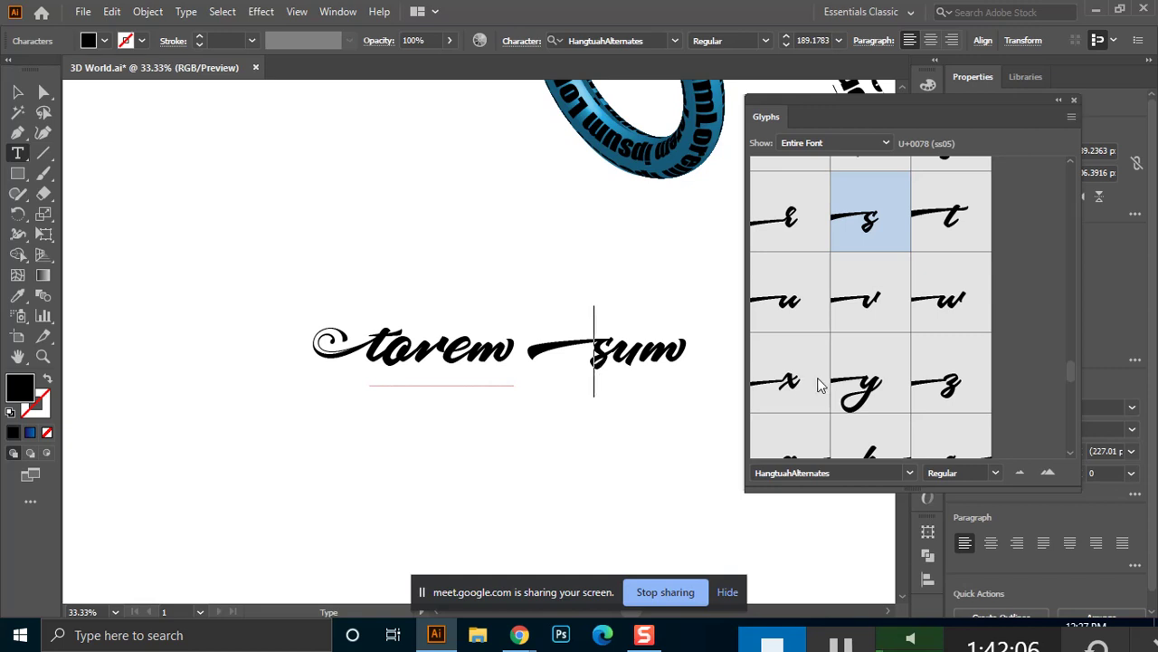
Try the q glyph and the looped s glyph in place of the final m in "sum".
scroll(931, 429, down, 4)
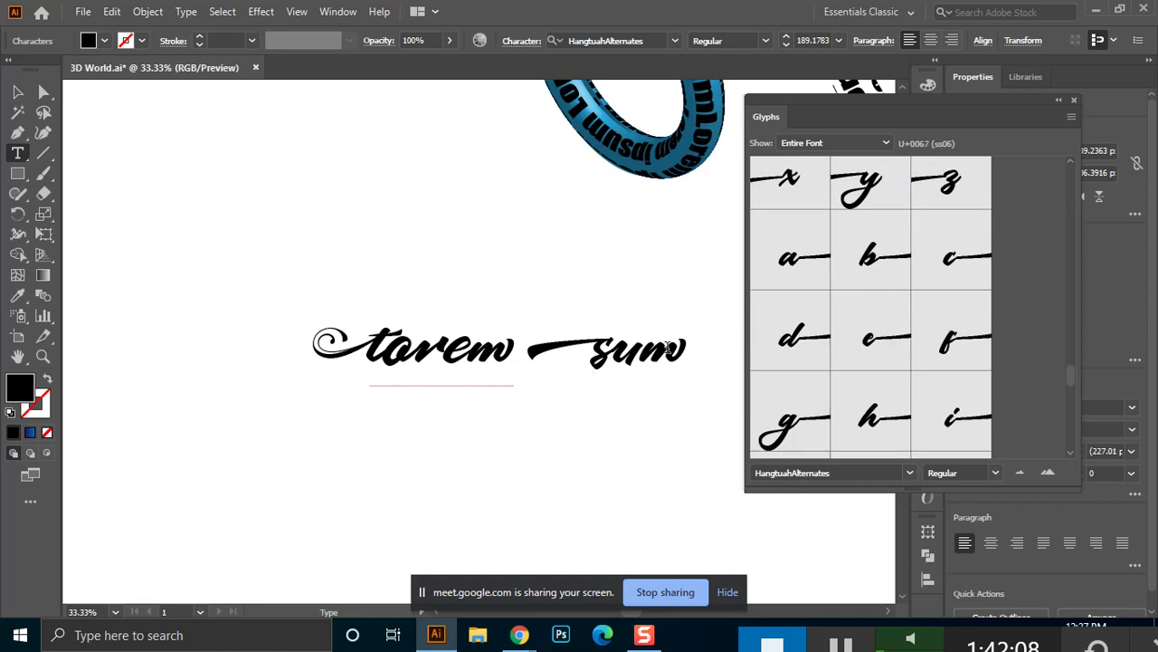
drag(646, 349, 687, 346)
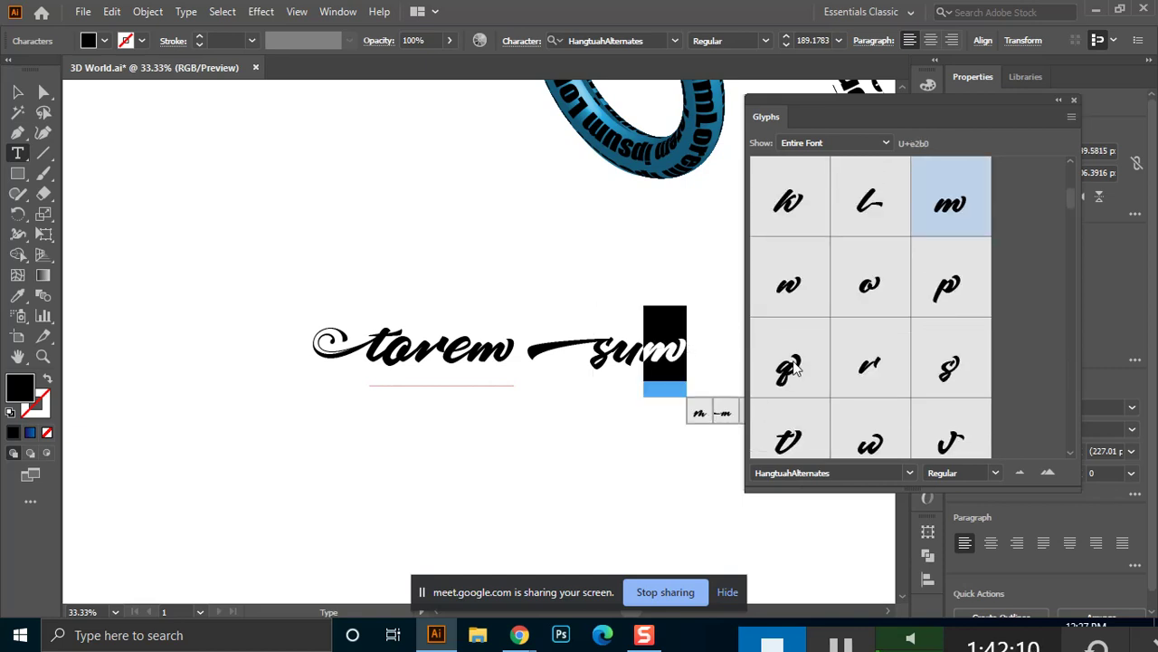
click(790, 366)
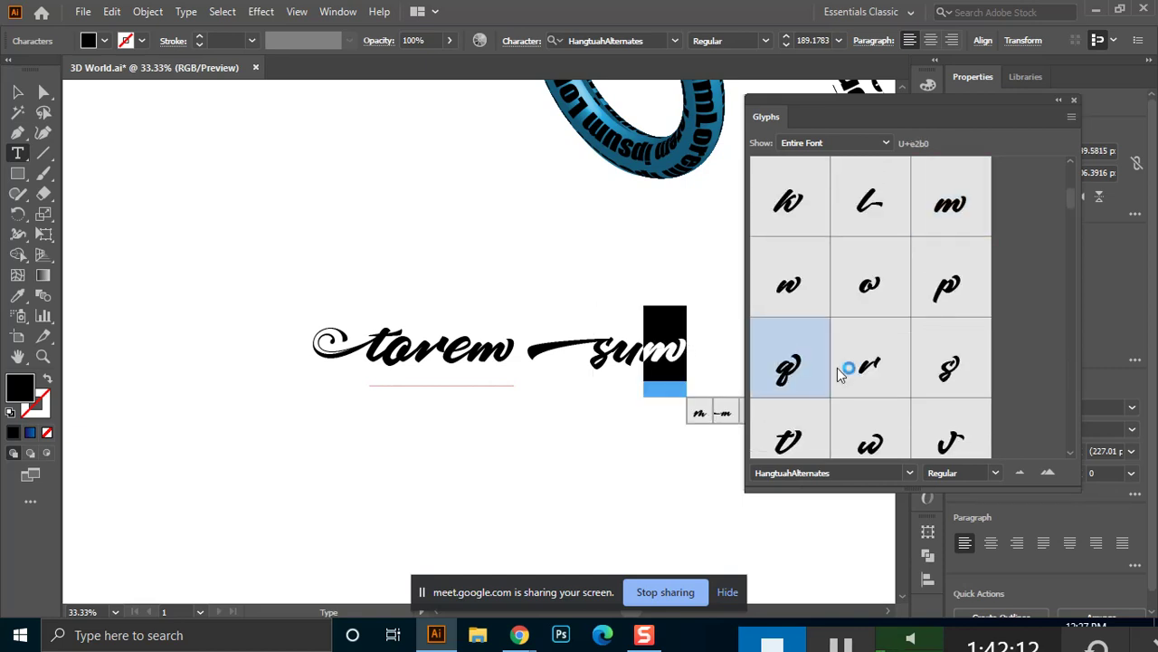
double_click(796, 367)
drag(674, 349, 641, 354)
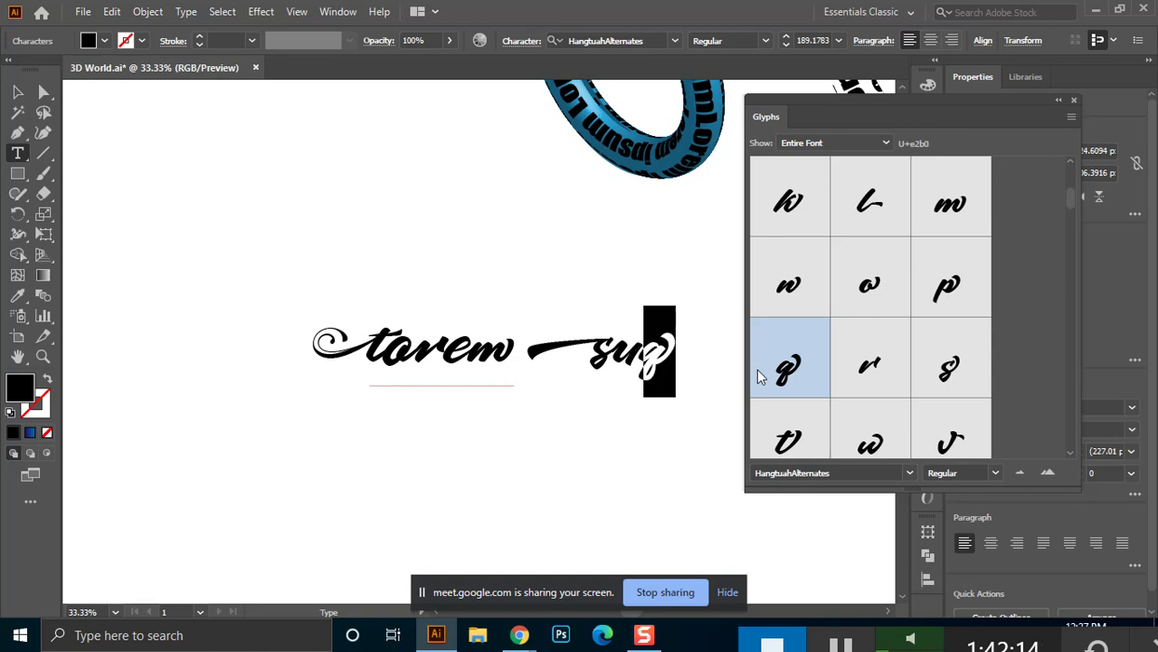
scroll(864, 362, down, 1)
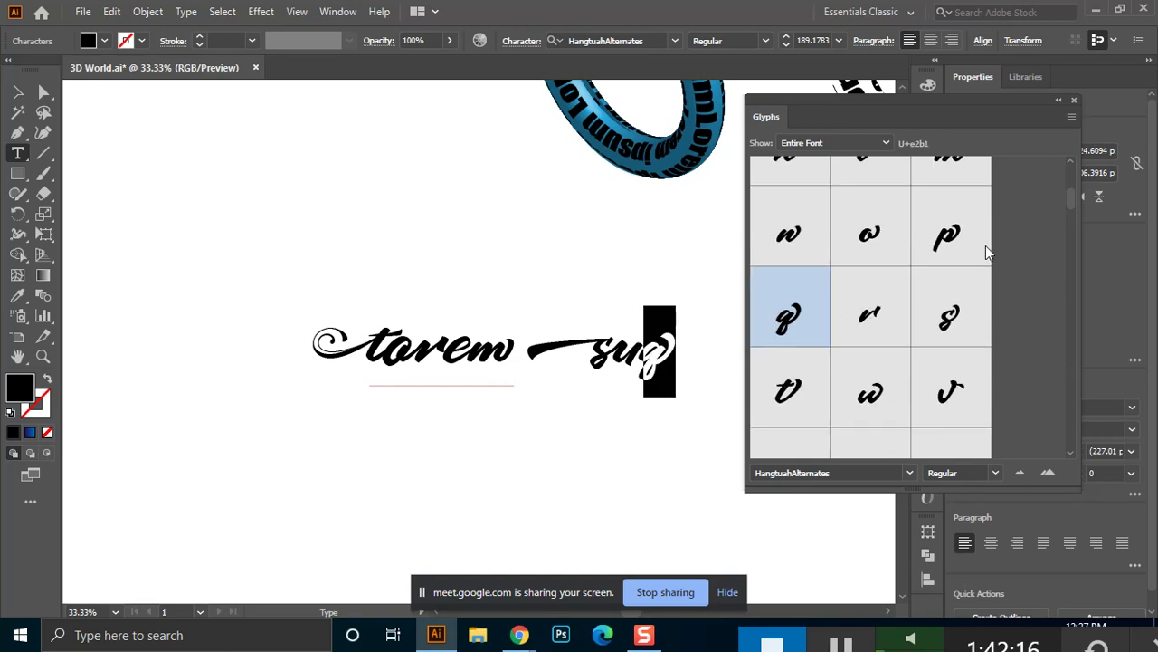
click(950, 318)
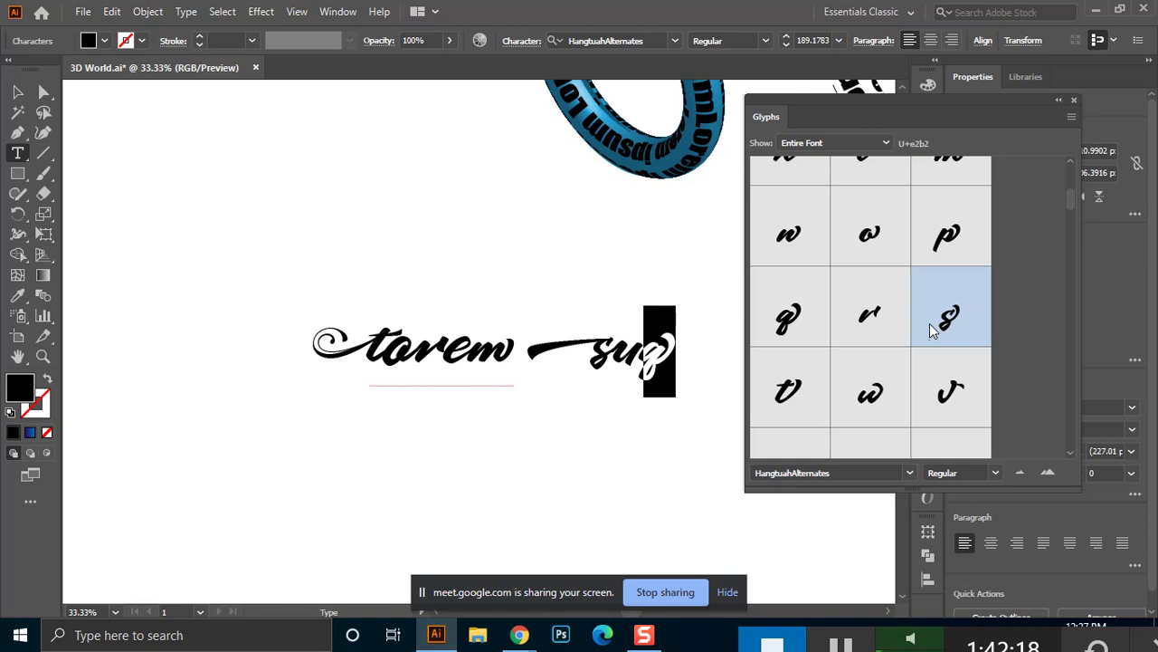
double_click(929, 323)
Replace the last letter of "sus" with the HangtuahAlternates t glyph that has an extended crossbar.
scroll(896, 353, down, 1)
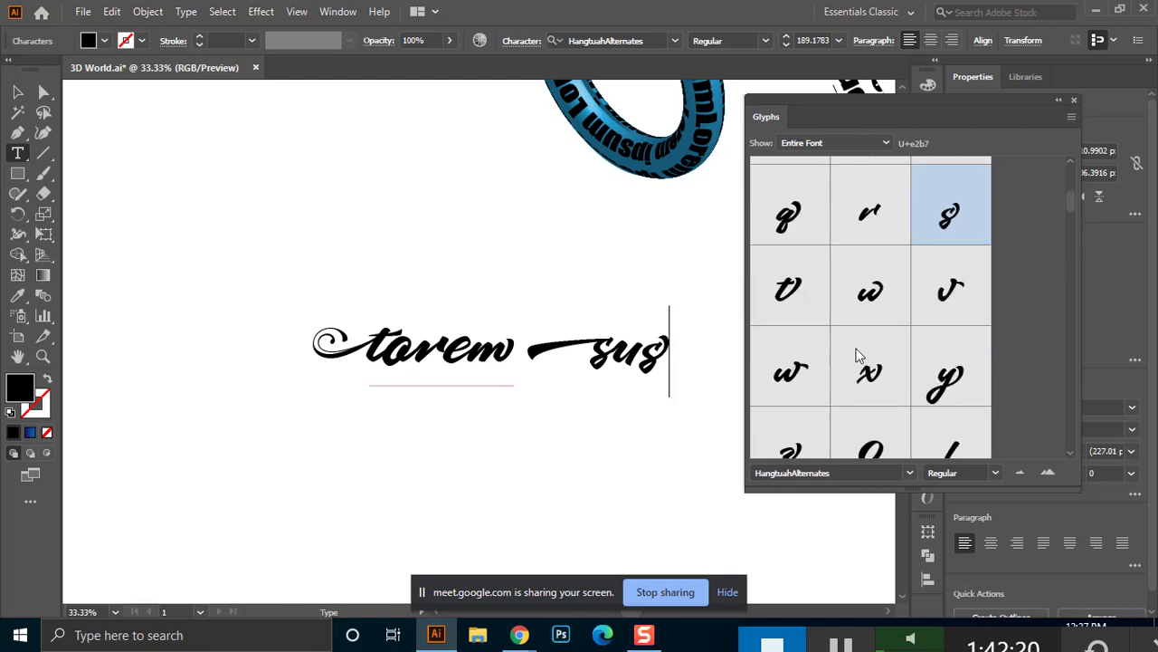
scroll(828, 395, down, 1)
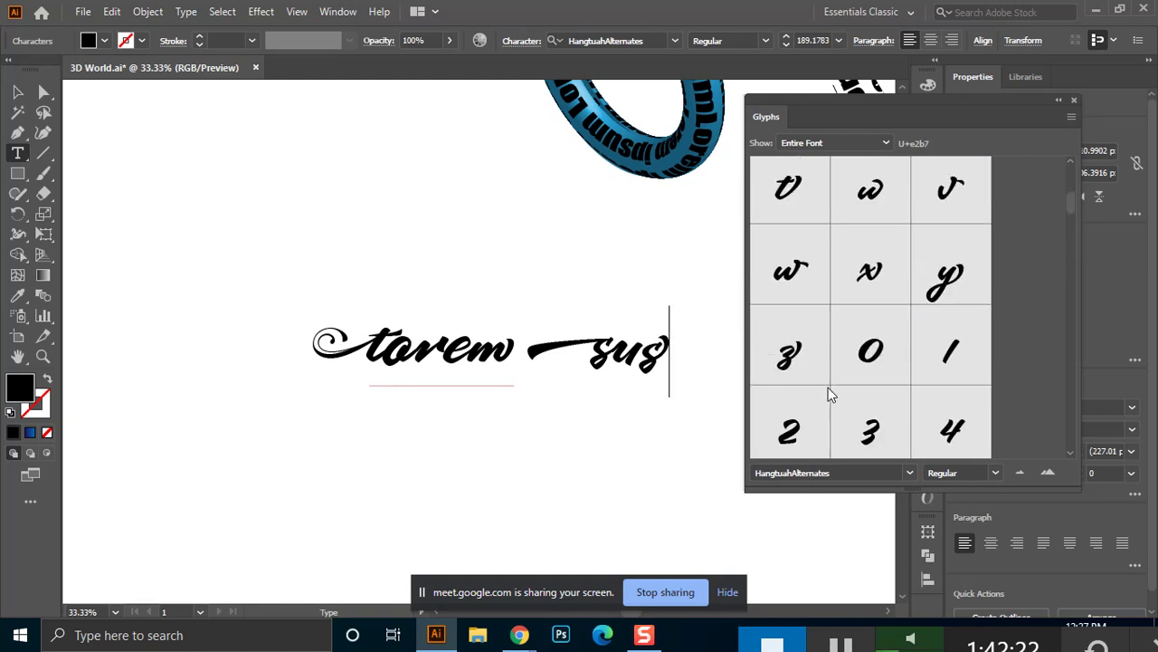
drag(641, 353, 668, 351)
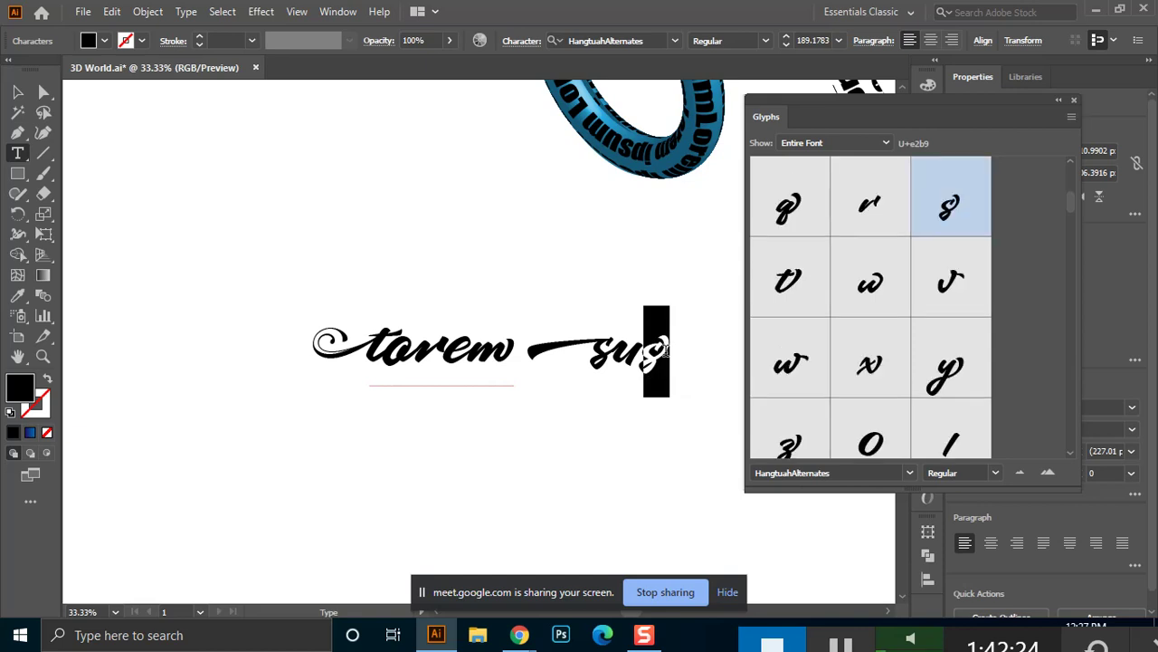
scroll(854, 368, down, 4)
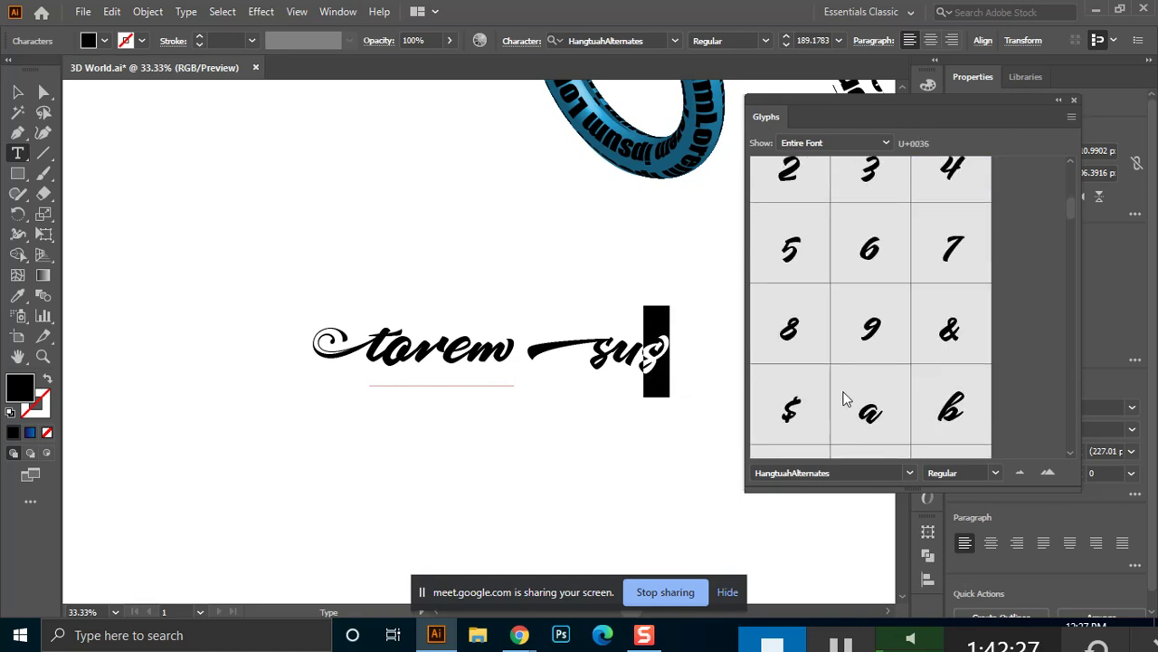
scroll(842, 399, down, 5)
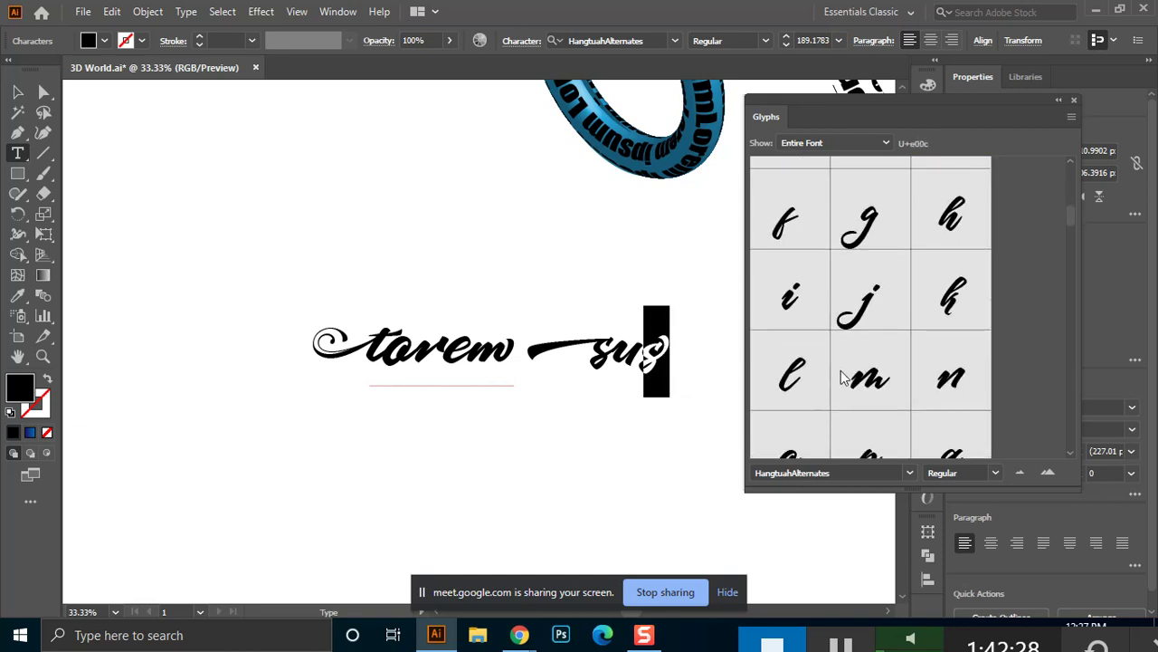
scroll(842, 378, down, 3)
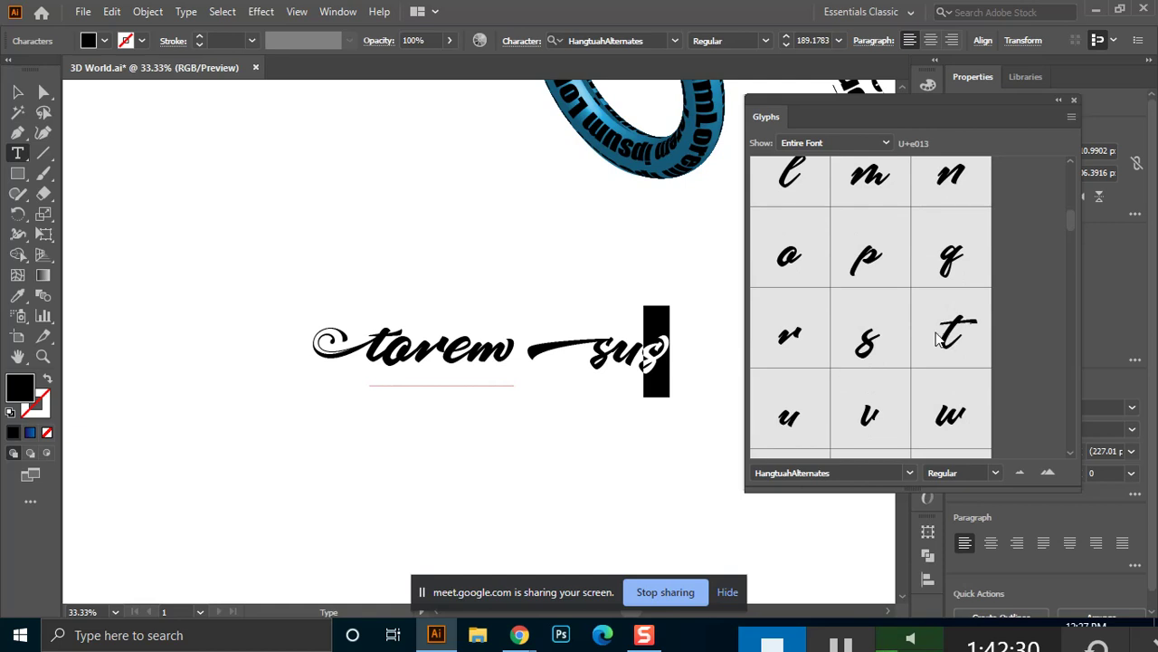
double_click(943, 335)
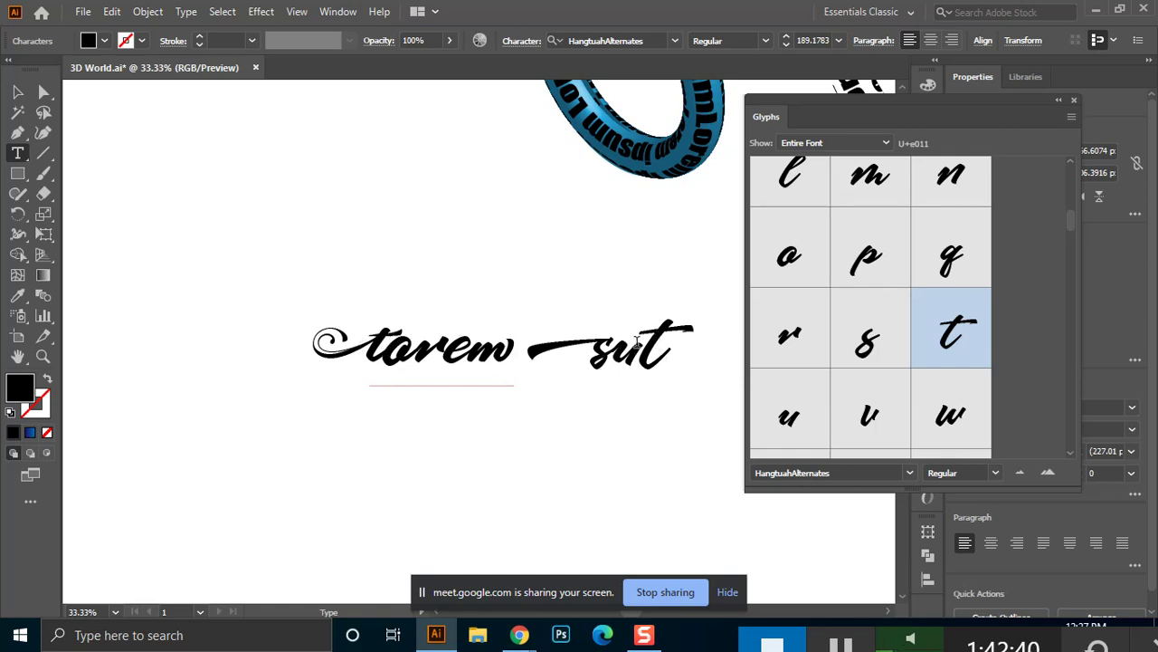
Try alternate u glyphs with strokes and curls on the u in "sut", and return it to the plain u.
drag(639, 342, 619, 343)
scroll(865, 313, down, 1)
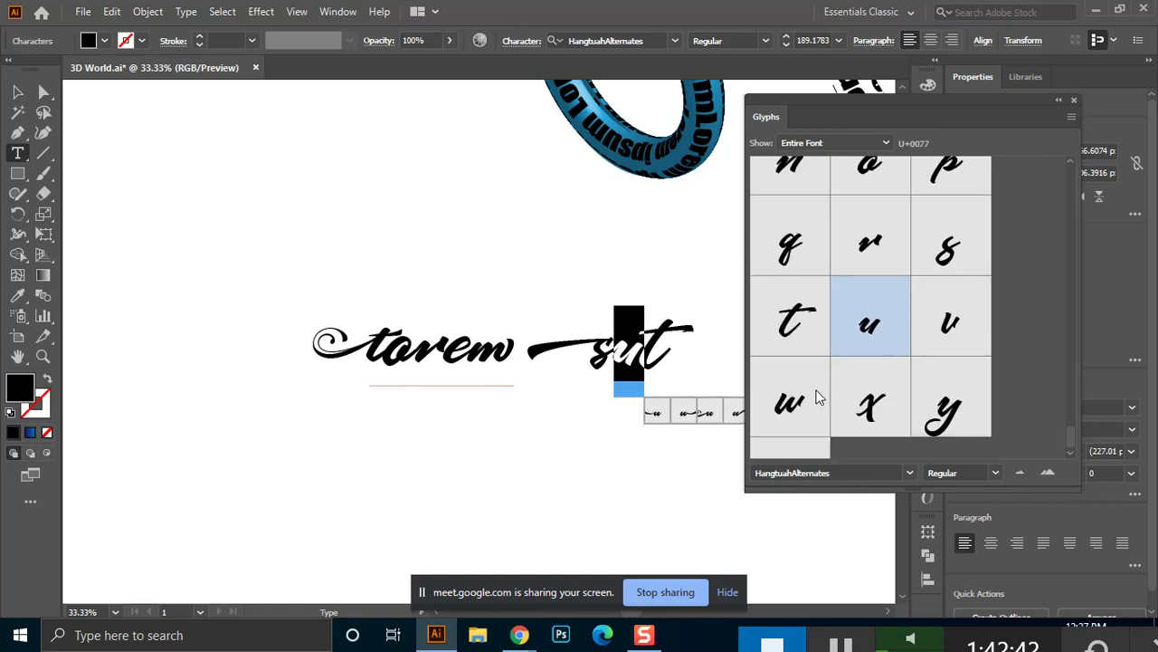
scroll(950, 398, down, 1)
click(788, 425)
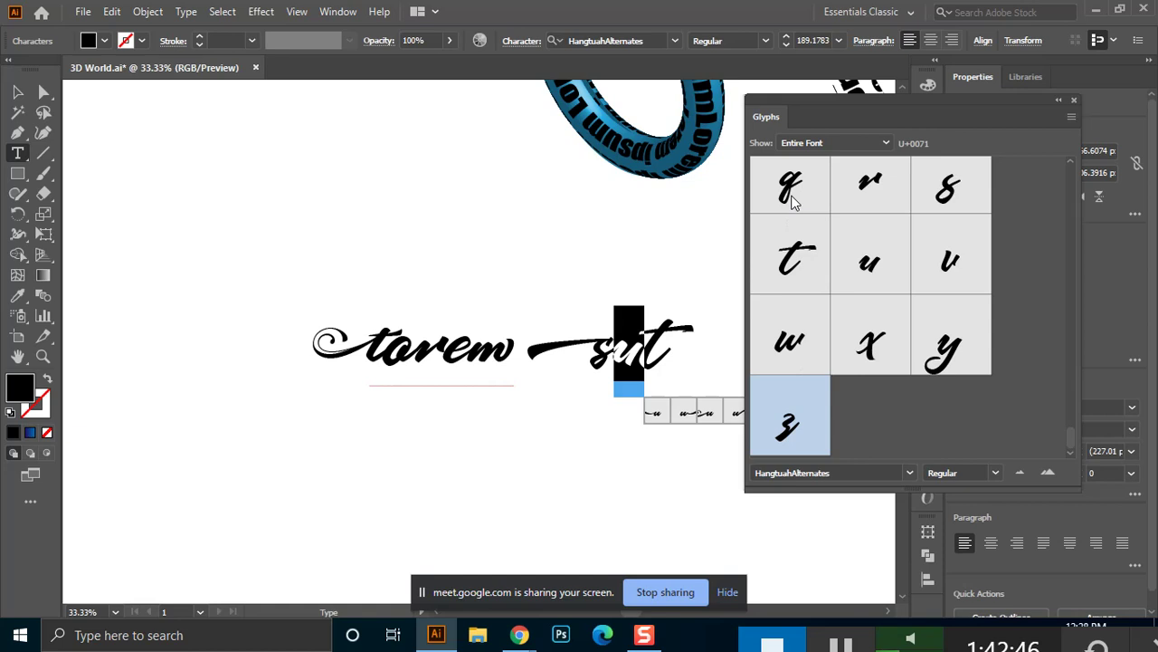
click(657, 415)
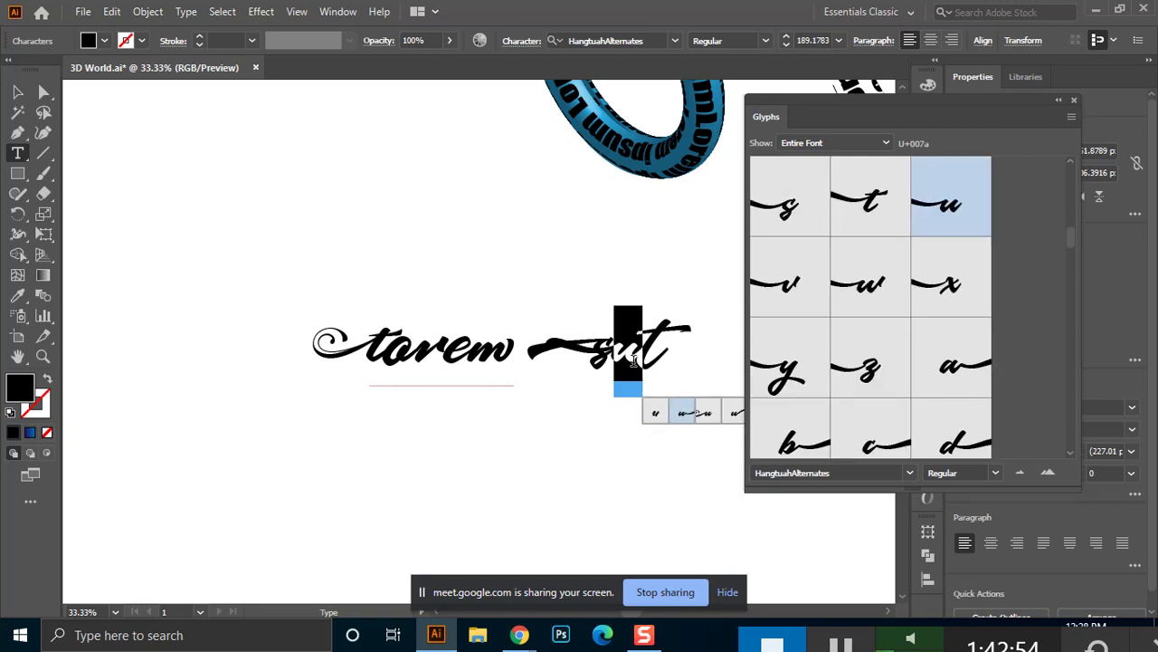
click(703, 414)
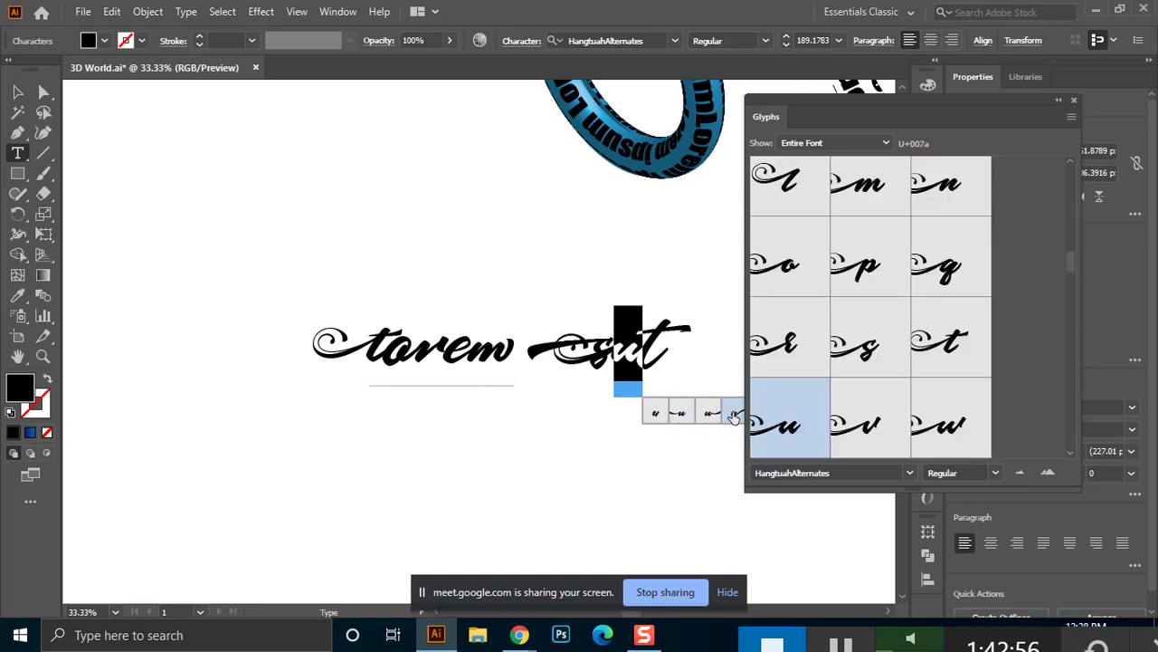
click(734, 416)
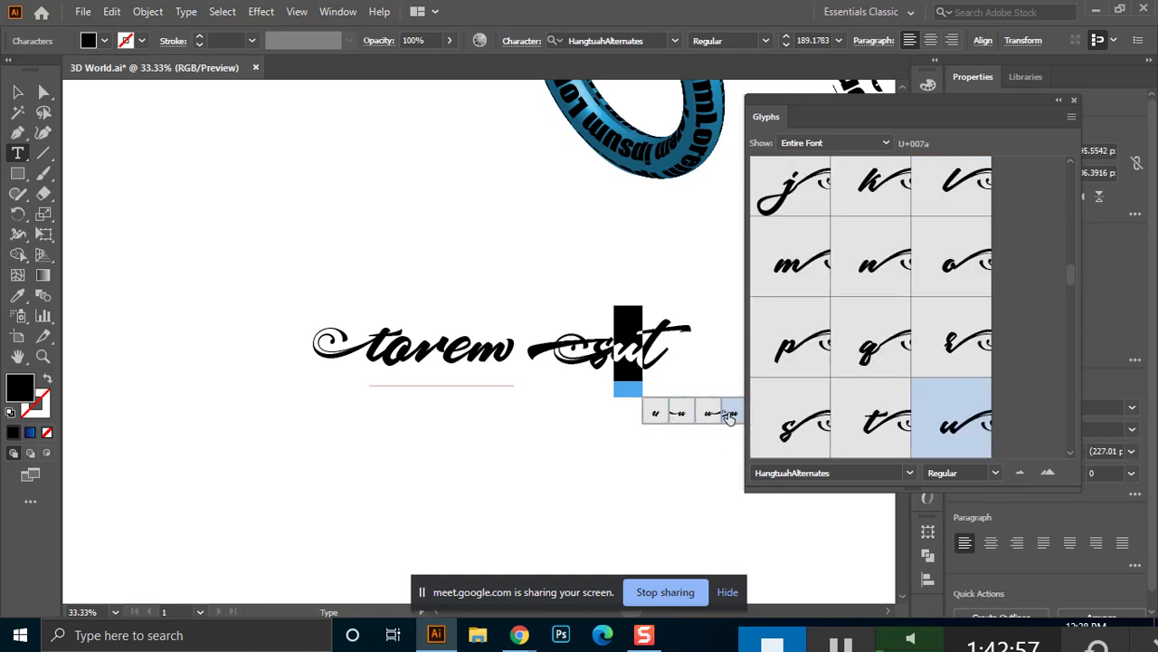
click(652, 416)
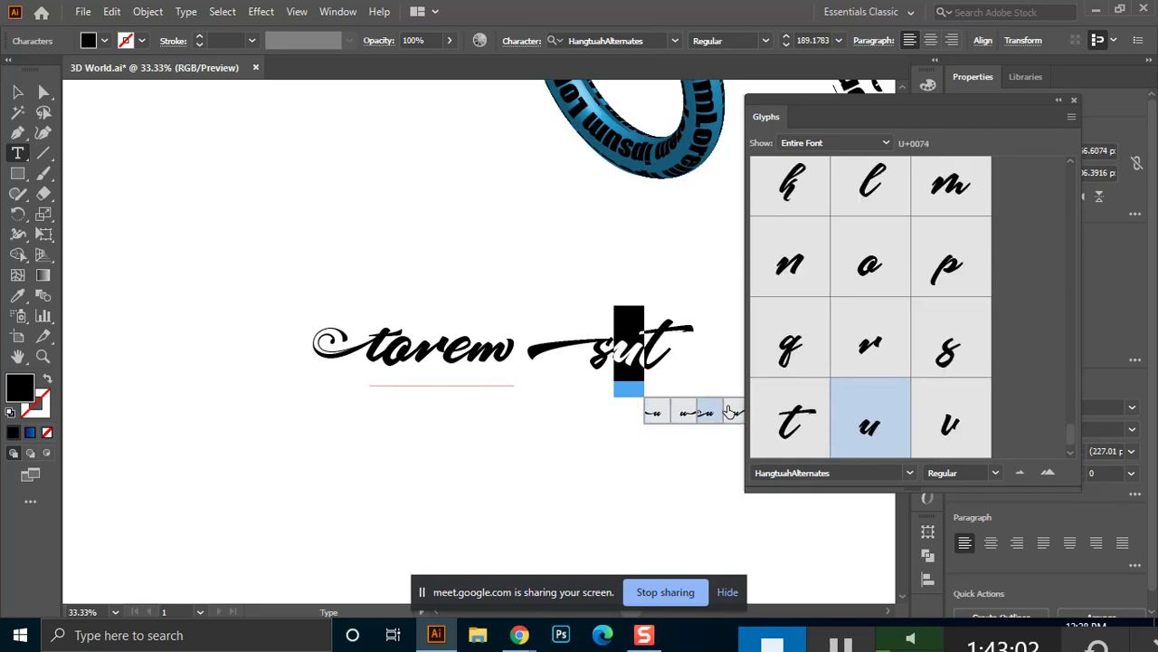
Replace the u in "sut" with the plain h glyph and add an o after it to spell "shot".
scroll(864, 371, down, 3)
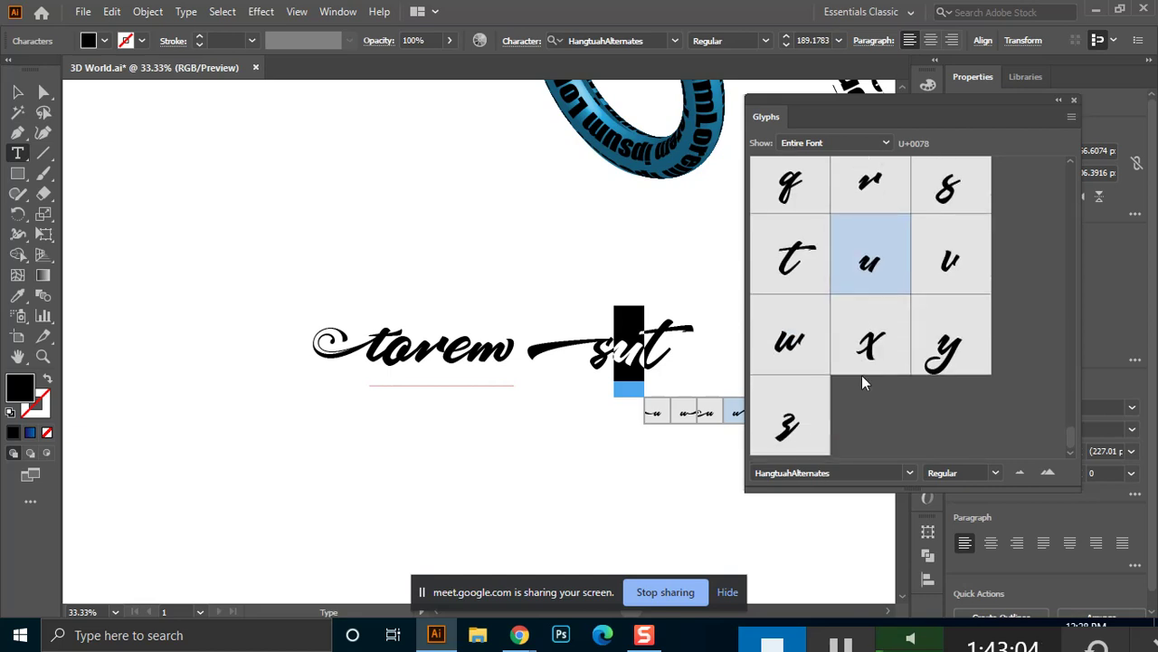
scroll(862, 374, up, 5)
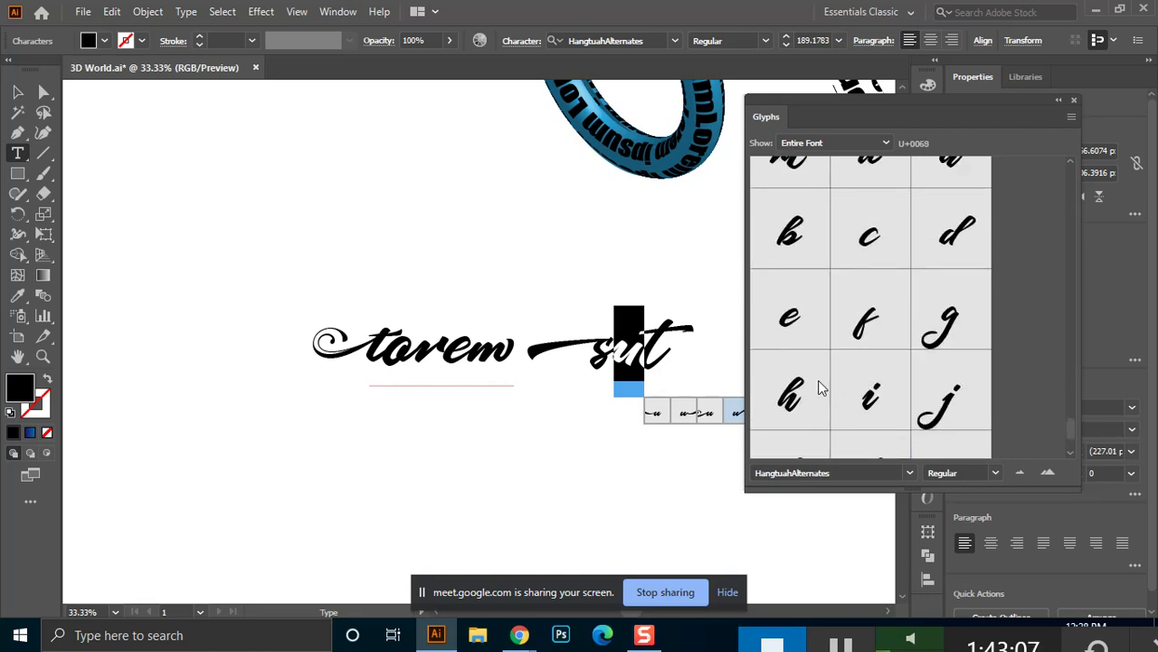
double_click(818, 387)
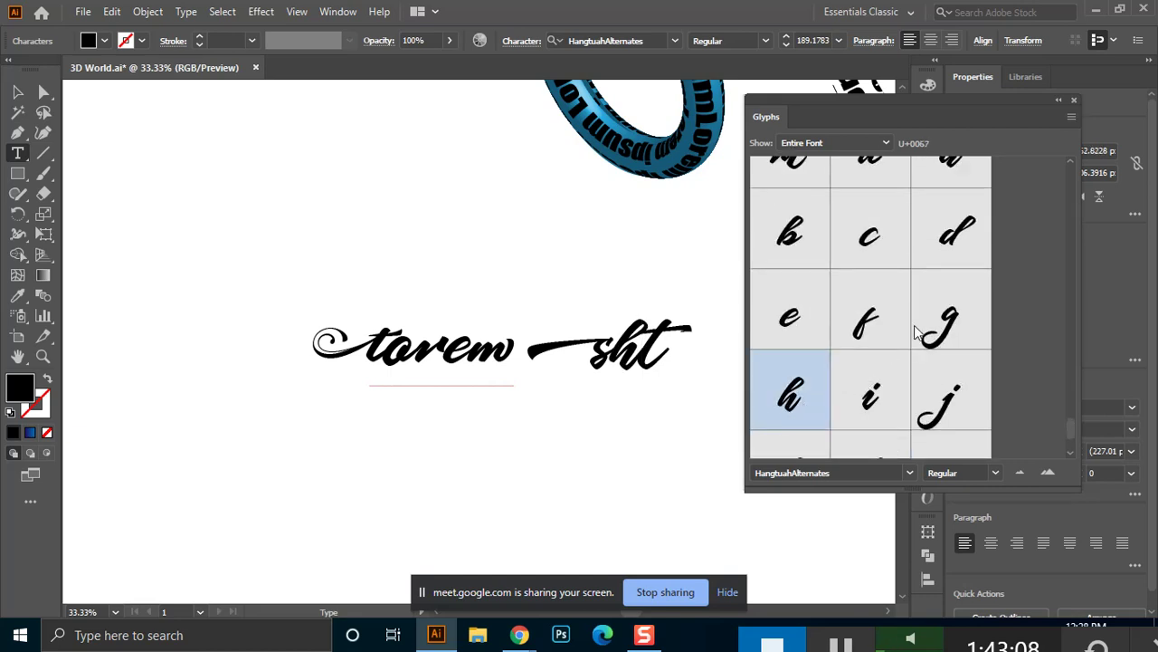
text(o)
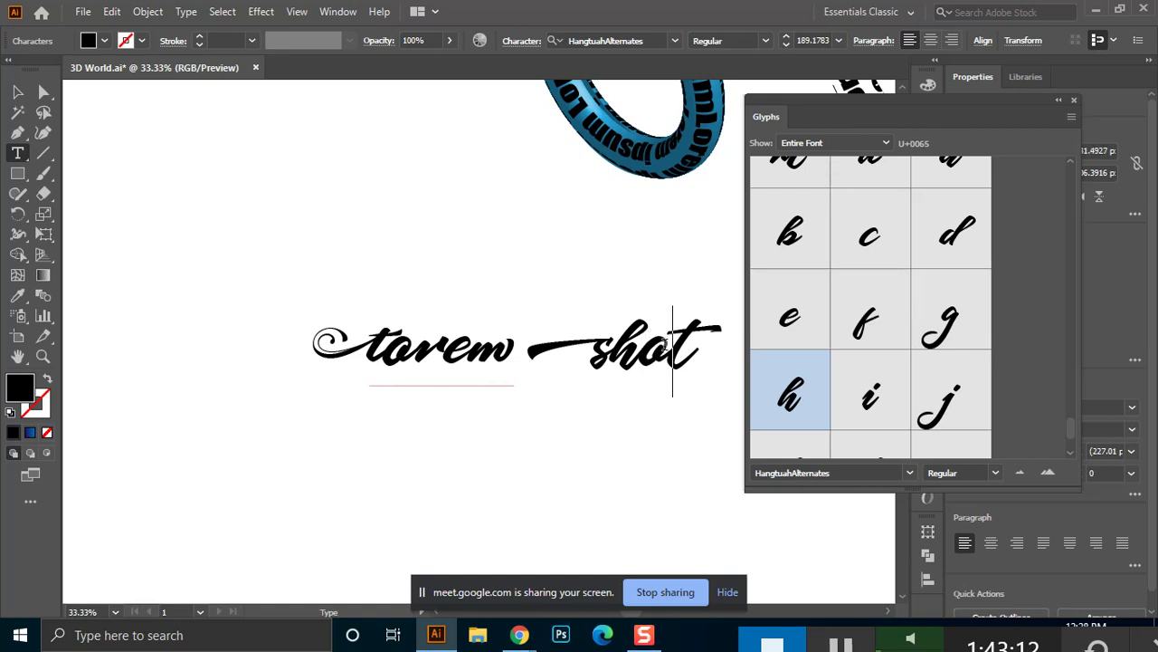
drag(671, 344, 642, 346)
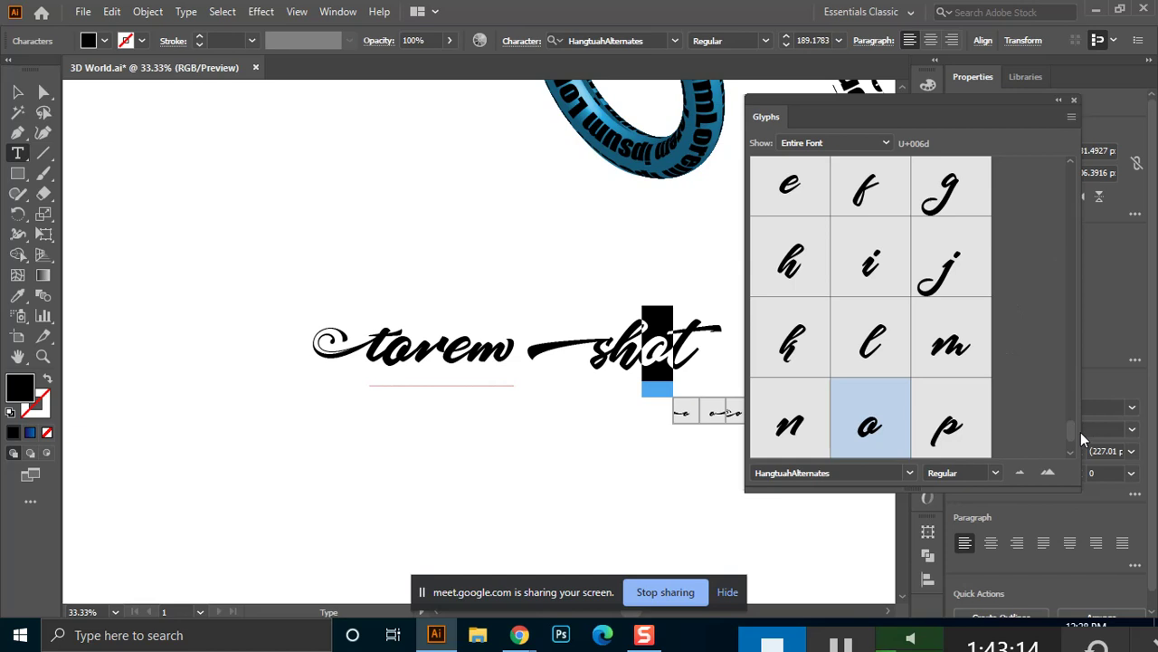
scroll(1071, 430, down, 6)
scroll(1077, 398, up, 3)
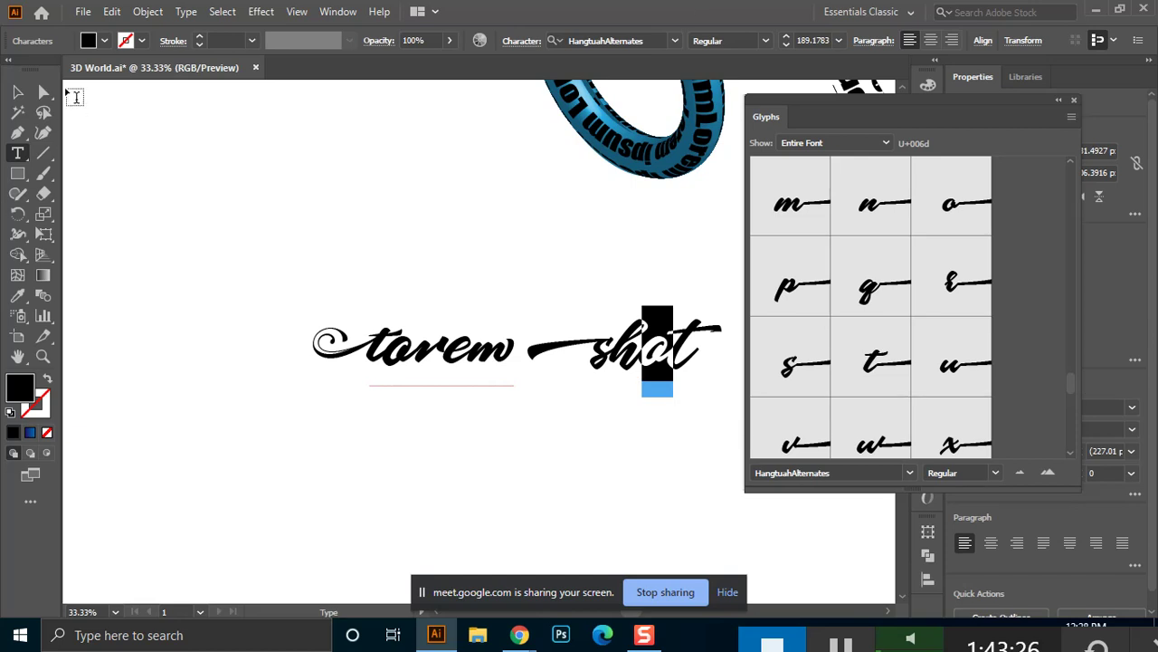
Move the script text with "shot" left and slightly up on the canvas, and deselect it.
click(22, 91)
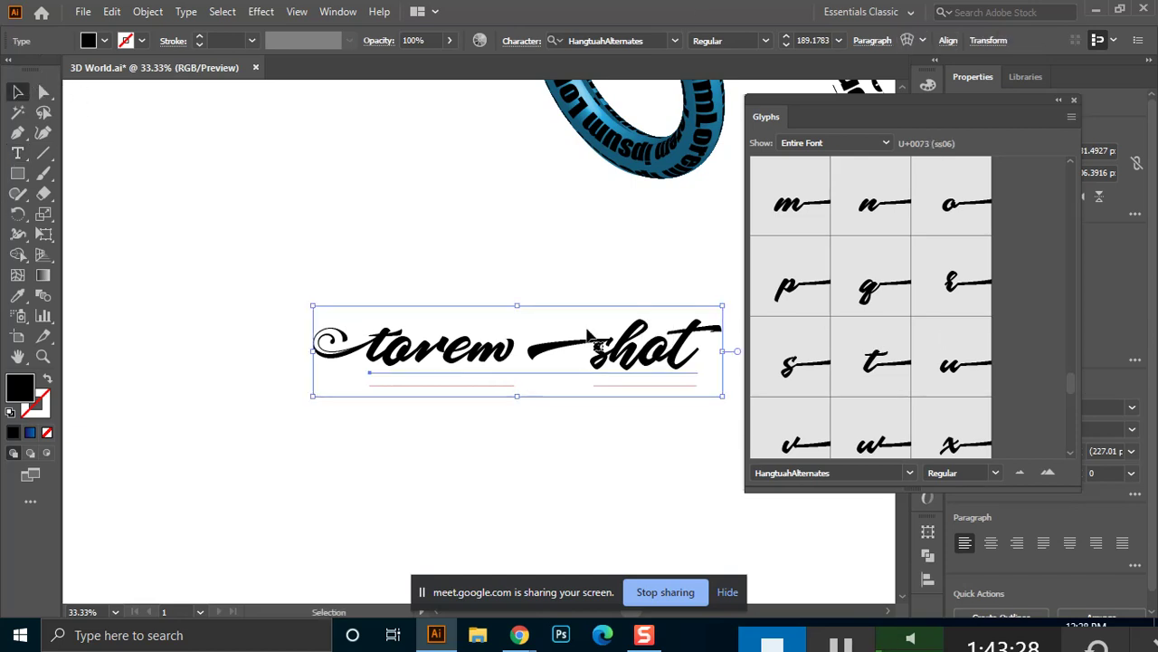
drag(650, 368, 532, 351)
click(505, 429)
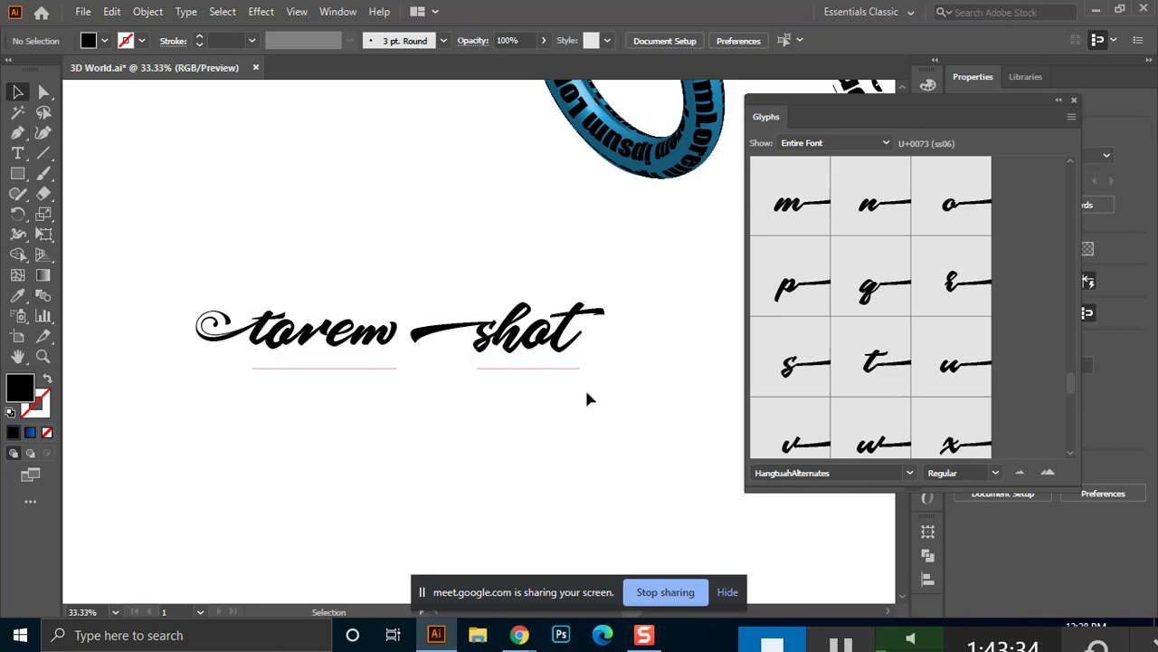
With the script text selected, examine the ligatures and letter variants near the end of the HangtuahAlternates glyph set.
click(554, 349)
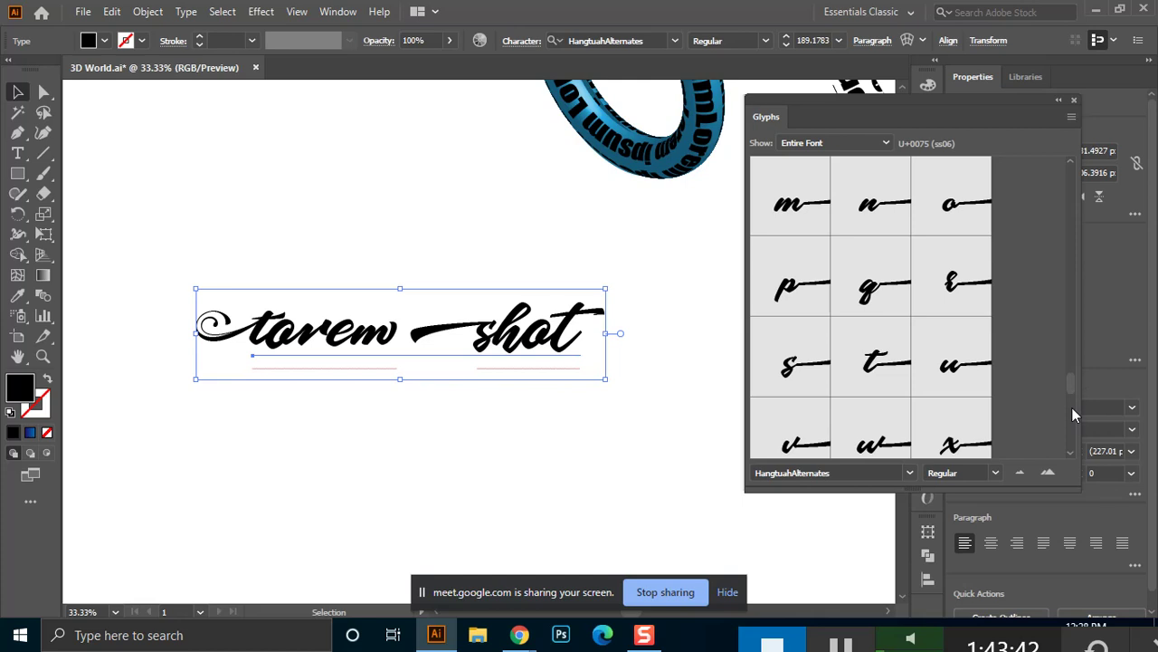
drag(1071, 390, 1073, 427)
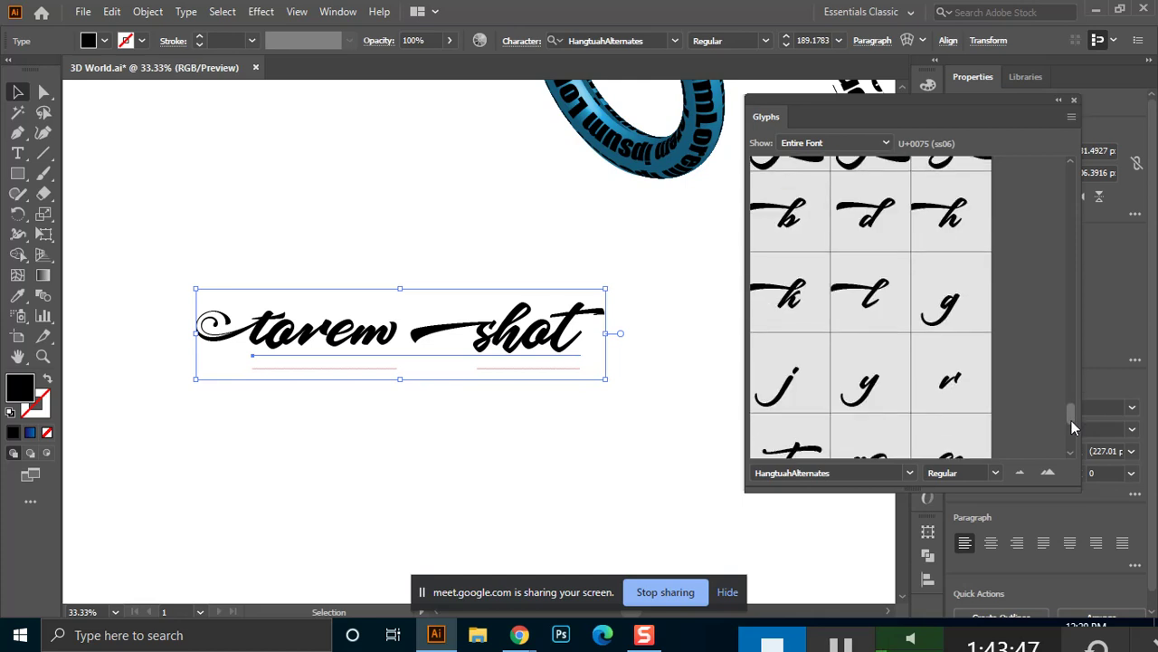
drag(1072, 424, 1072, 432)
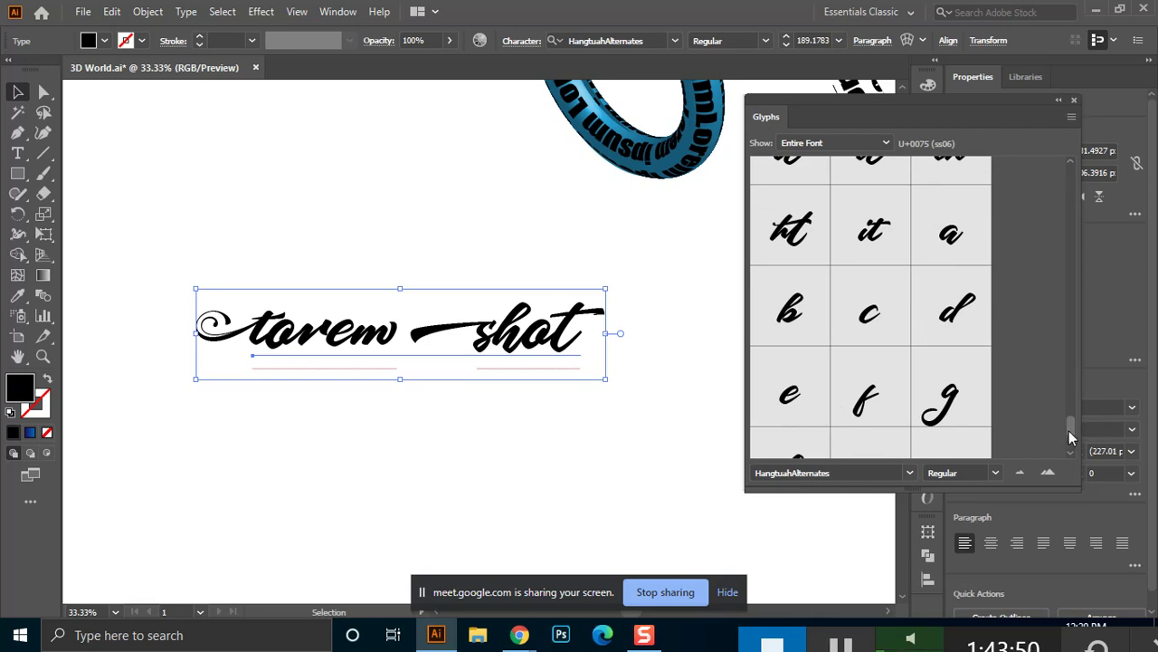
drag(1071, 429, 1073, 447)
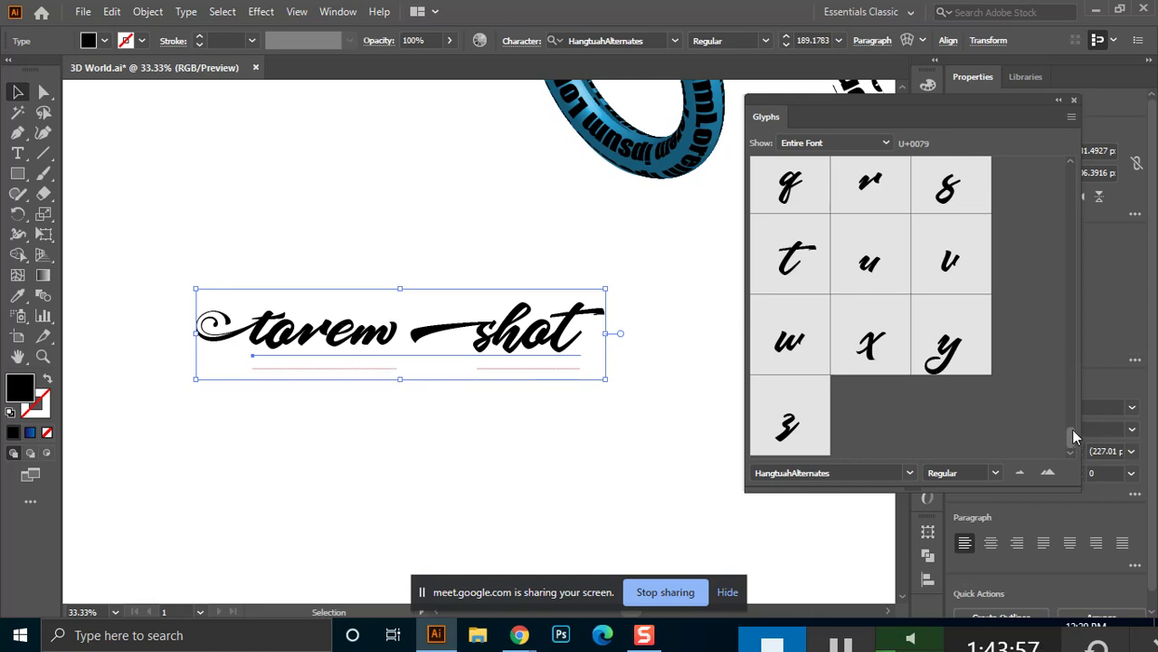
drag(1074, 436, 1074, 427)
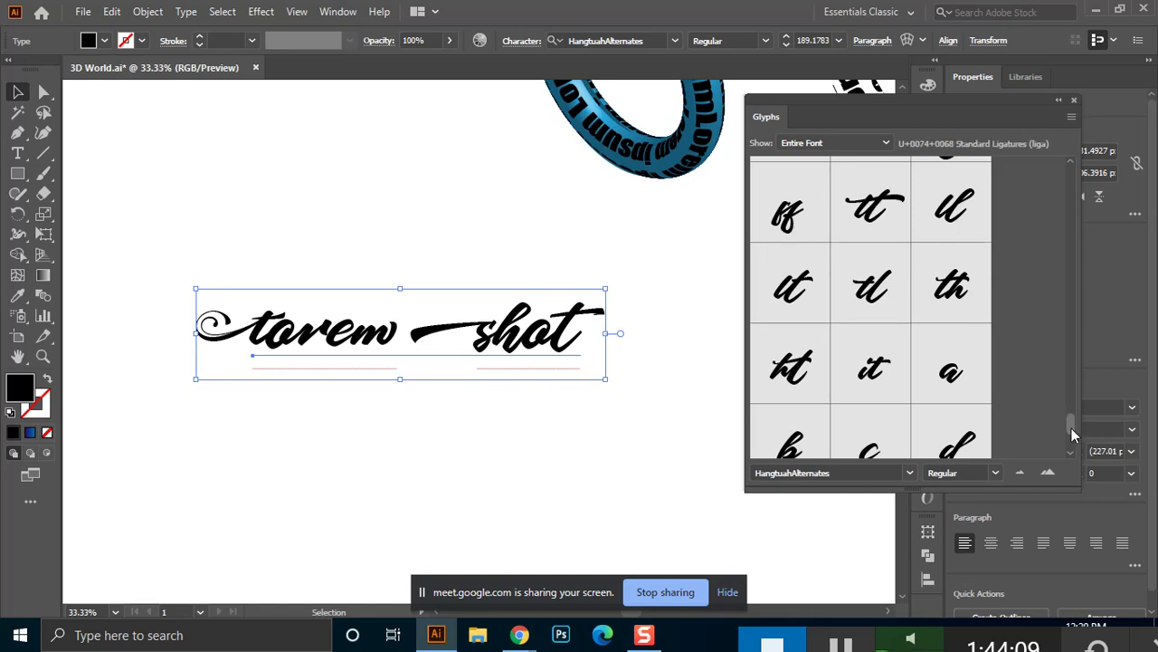
drag(1072, 432, 1072, 427)
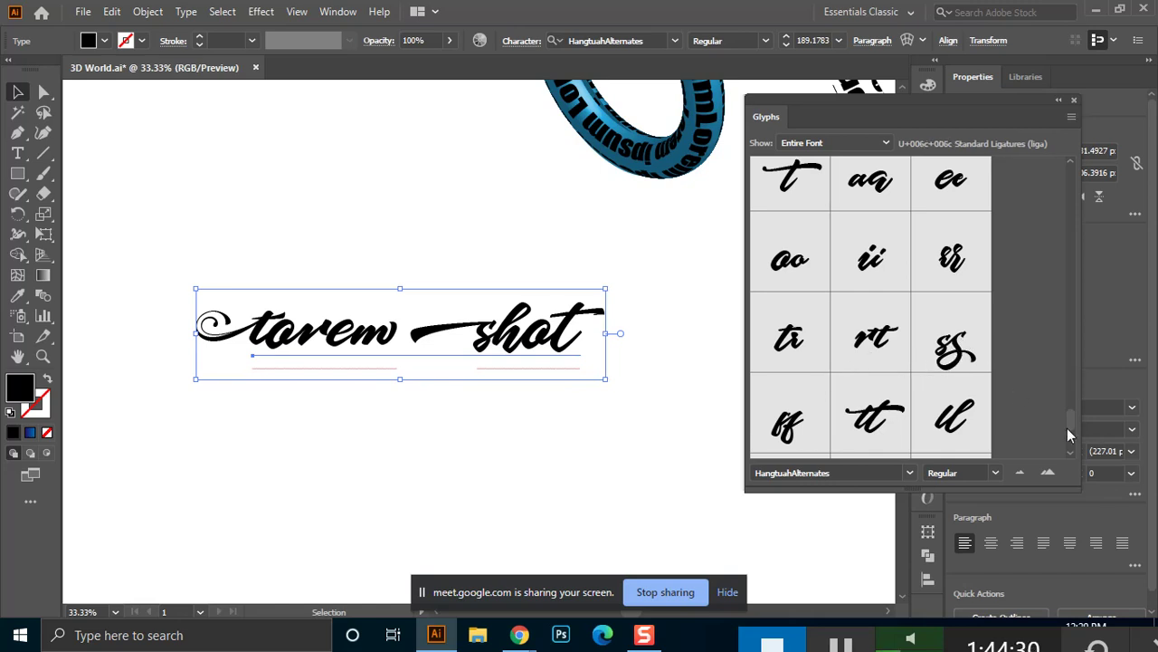
Turn "shot" into "shock" by inserting a c and the k alternate with the long low stroke (ss07), and deleting the t.
scroll(1073, 403, up, 5)
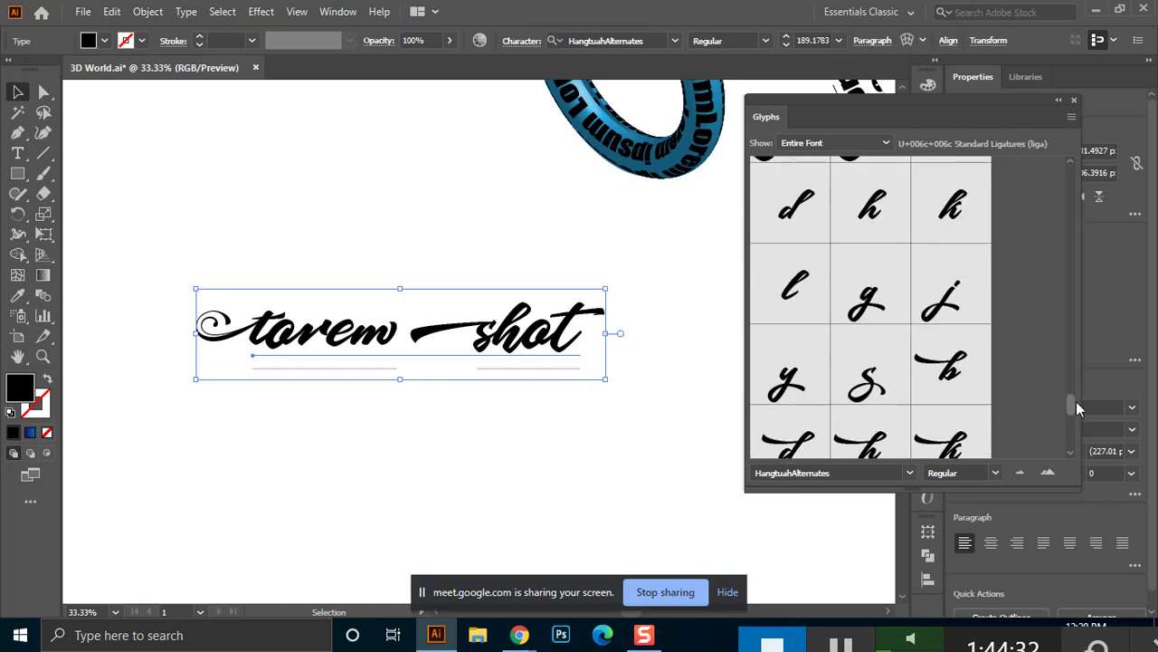
scroll(1076, 401, up, 2)
scroll(1079, 399, up, 2)
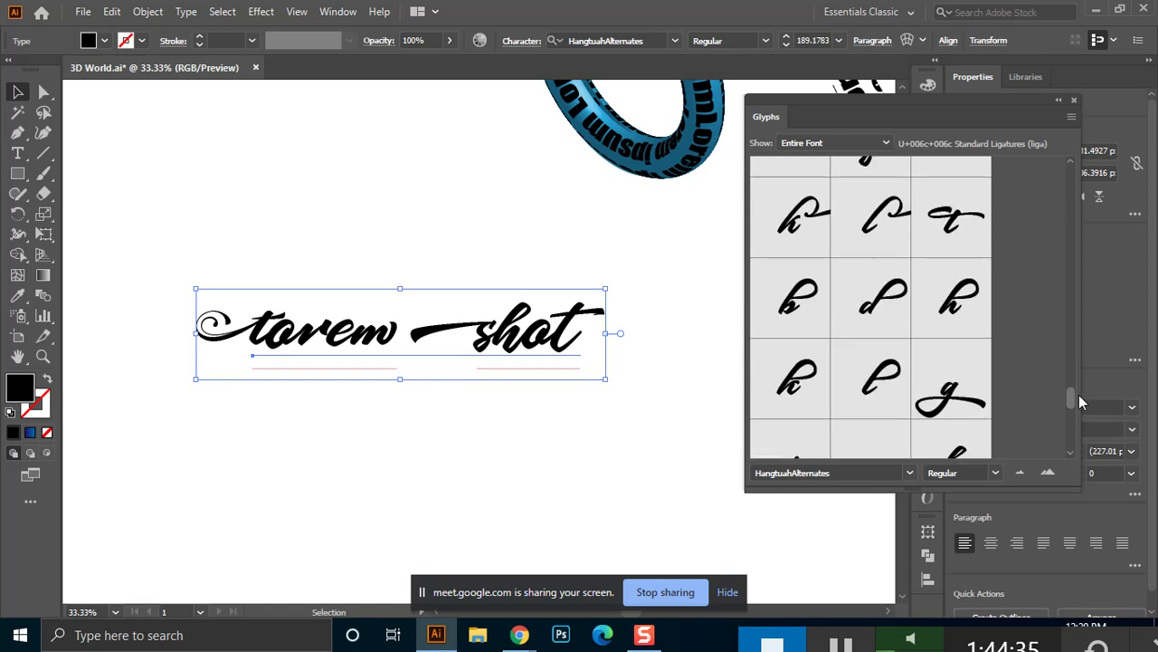
scroll(1078, 395, up, 2)
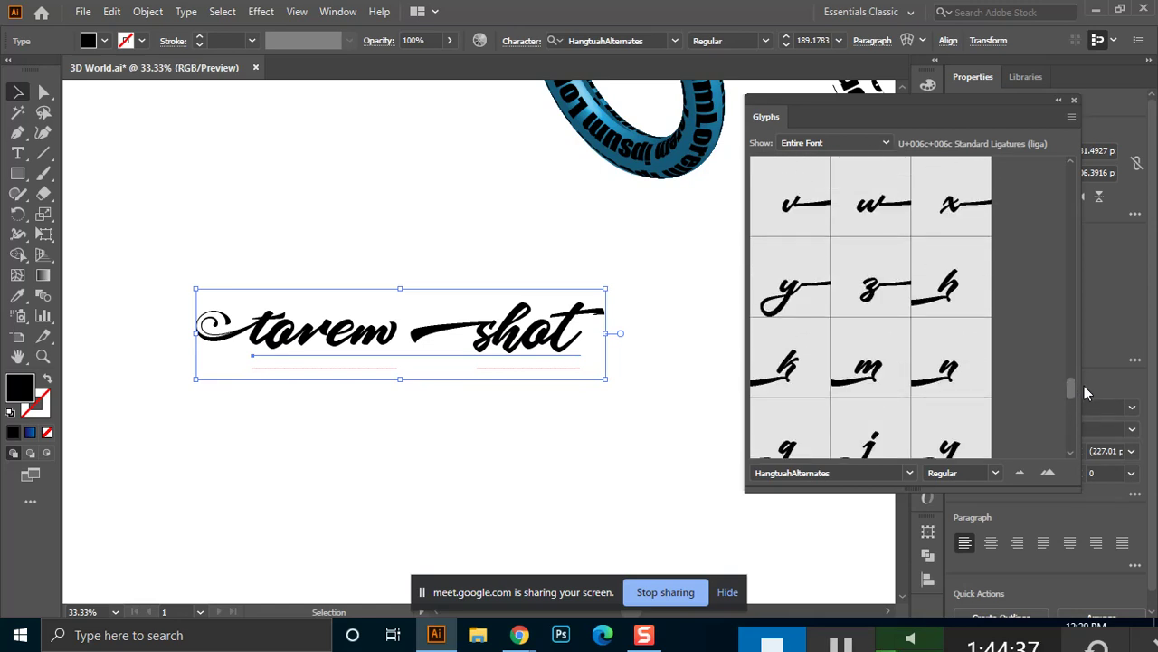
scroll(1084, 386, down, 1)
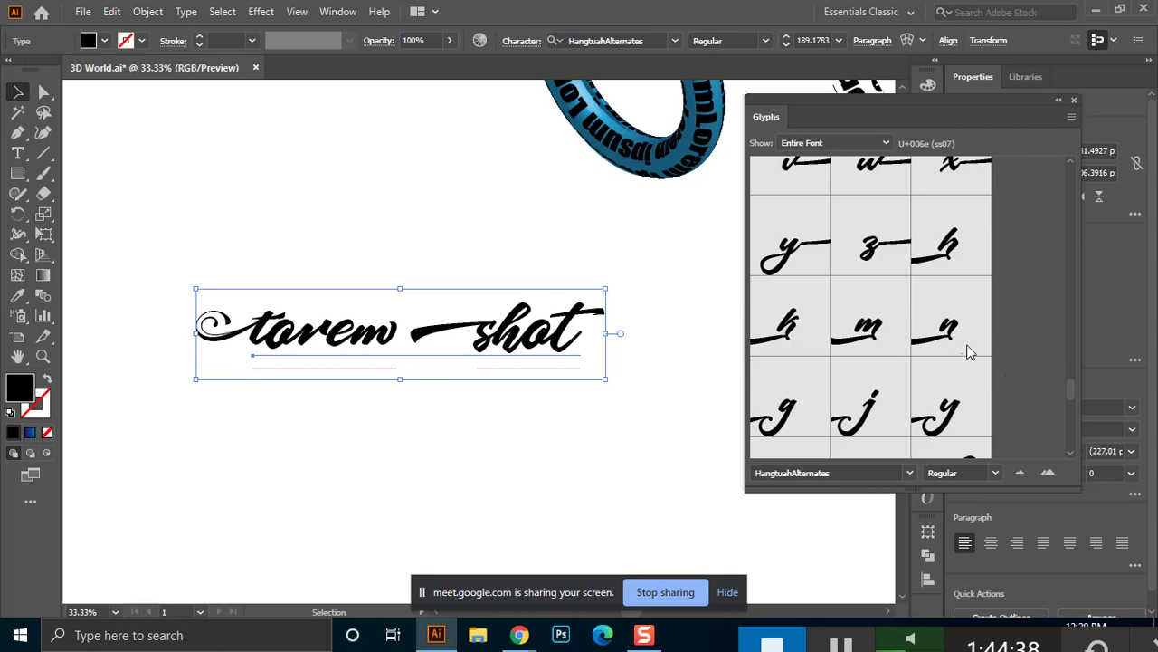
double_click(560, 337)
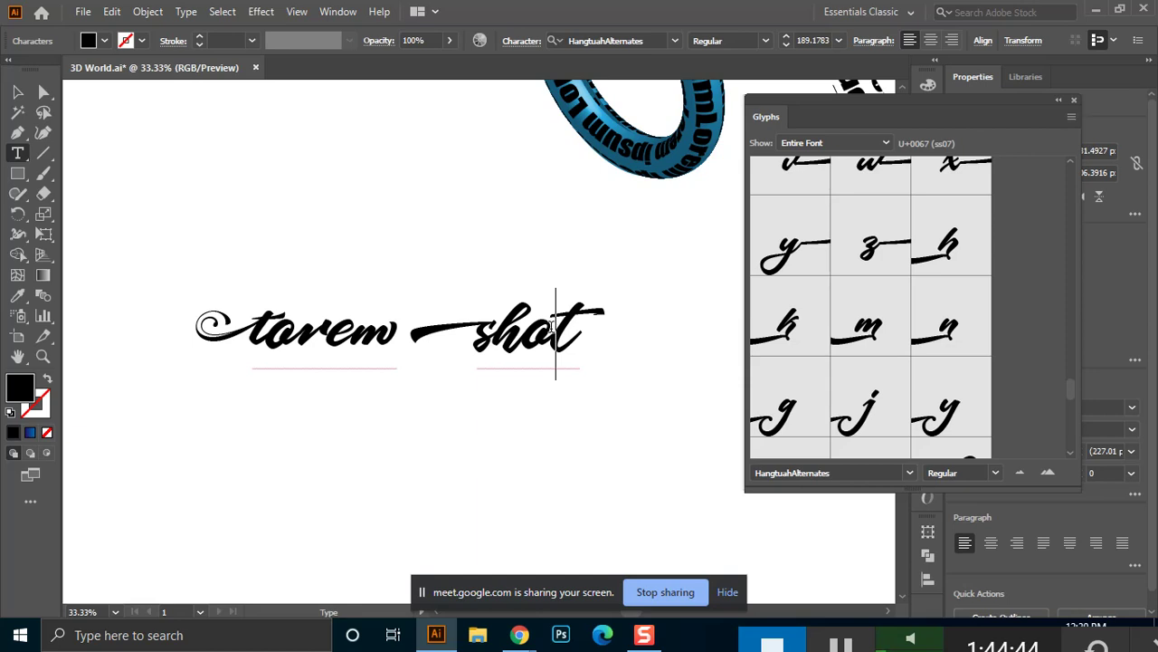
text(c)
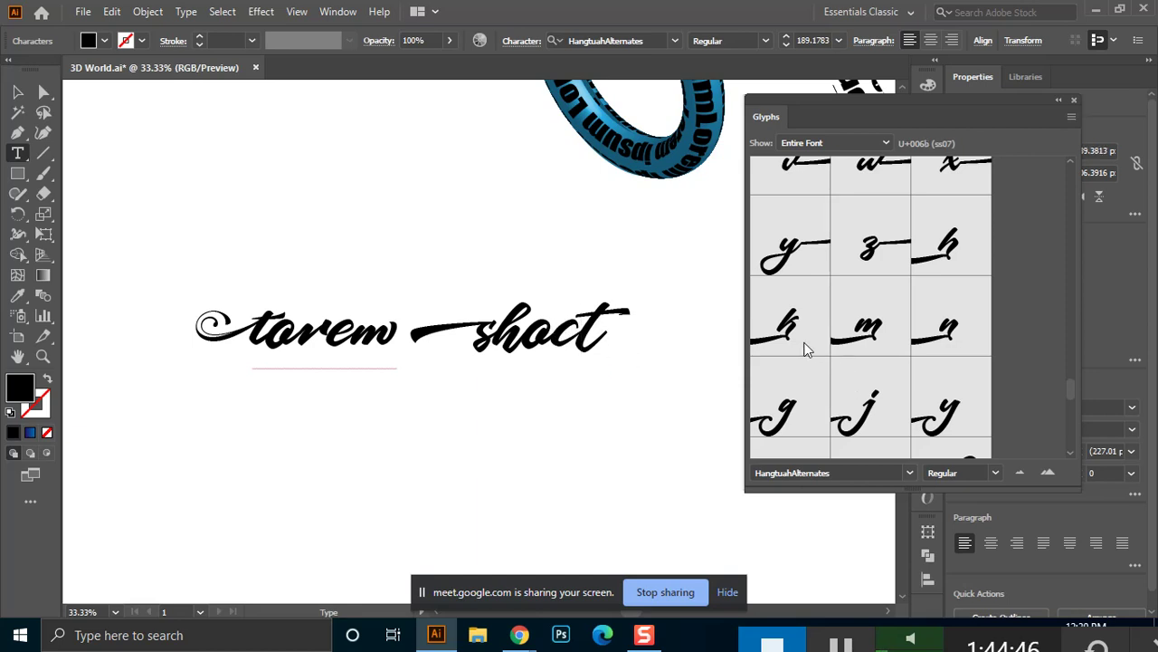
click(786, 334)
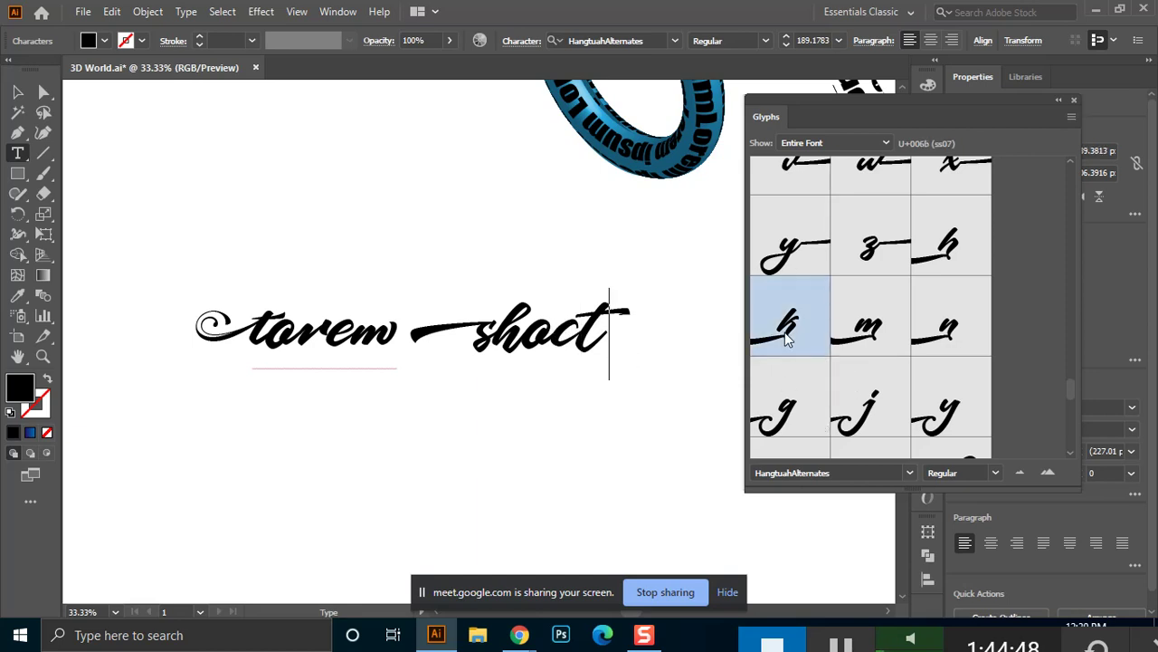
double_click(787, 335)
drag(609, 322, 646, 327)
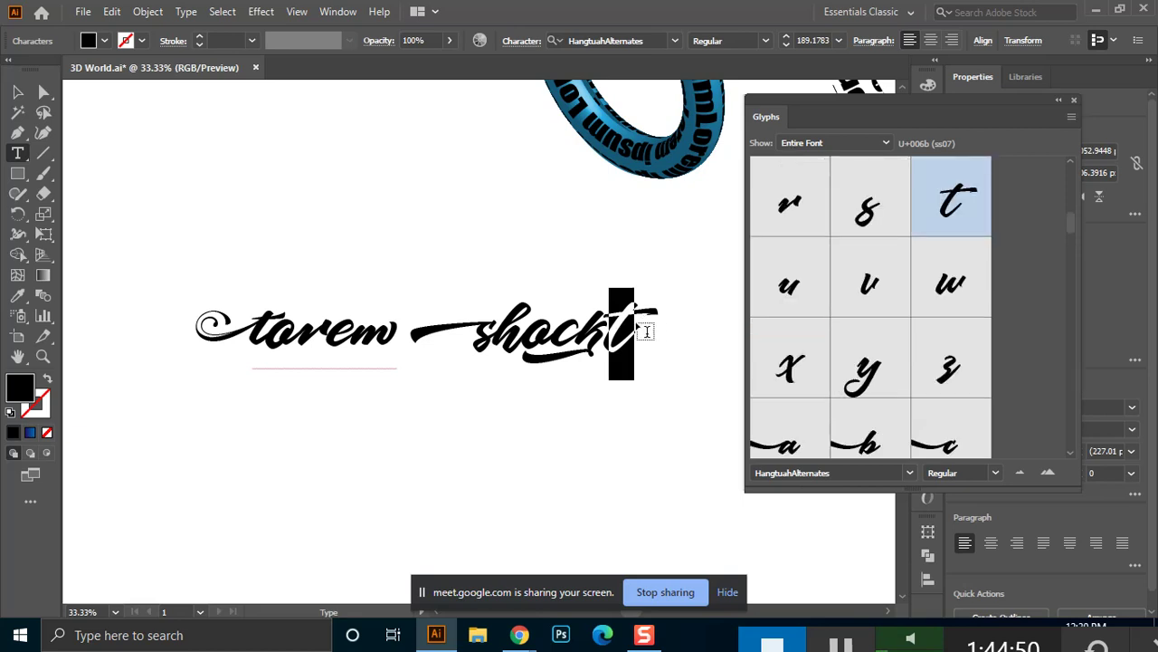
key(BackSpace)
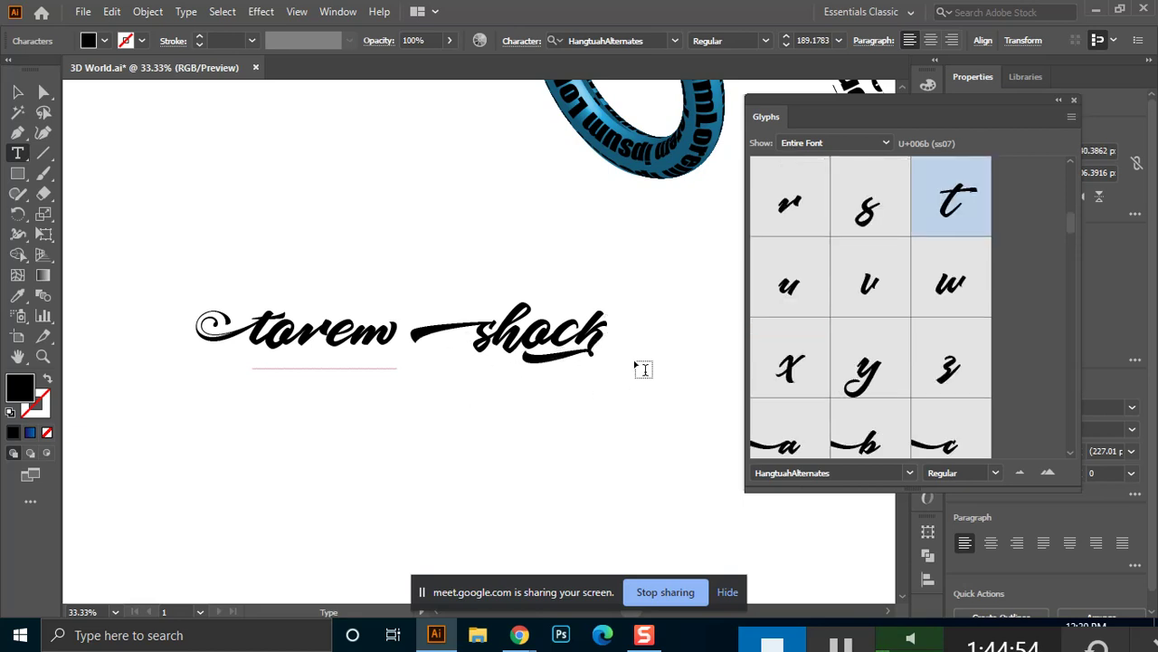
Replace the o in "shock" with the taller 0 glyph from the HangtuahAlternates set, and deselect the text.
drag(558, 324, 528, 323)
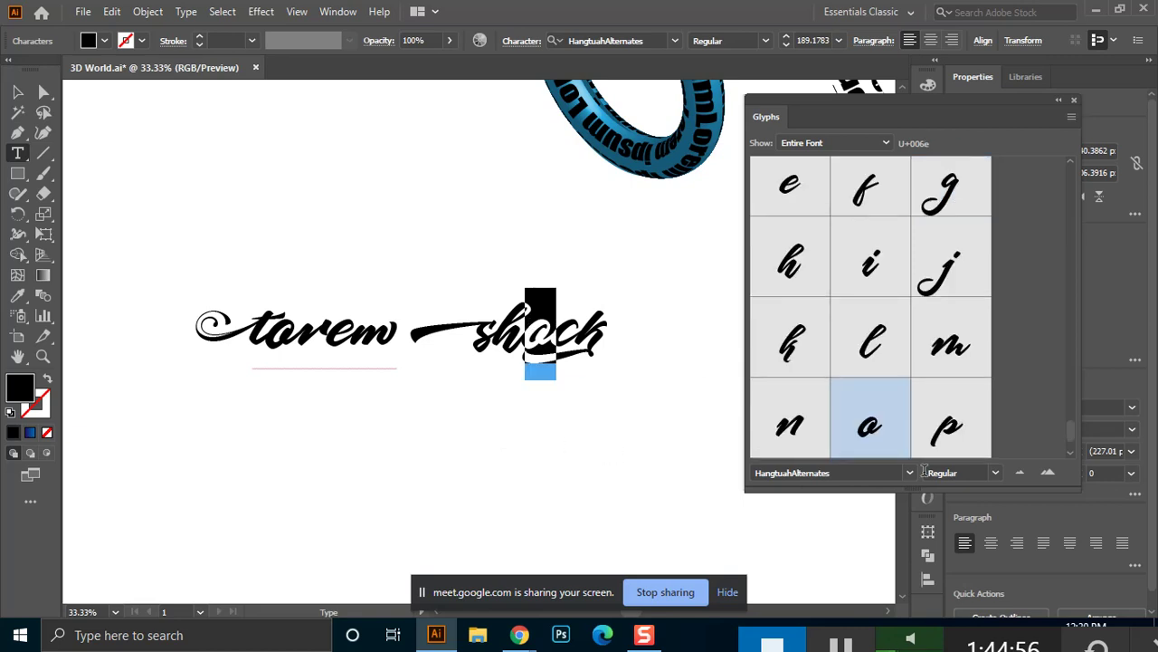
scroll(1072, 429, down, 5)
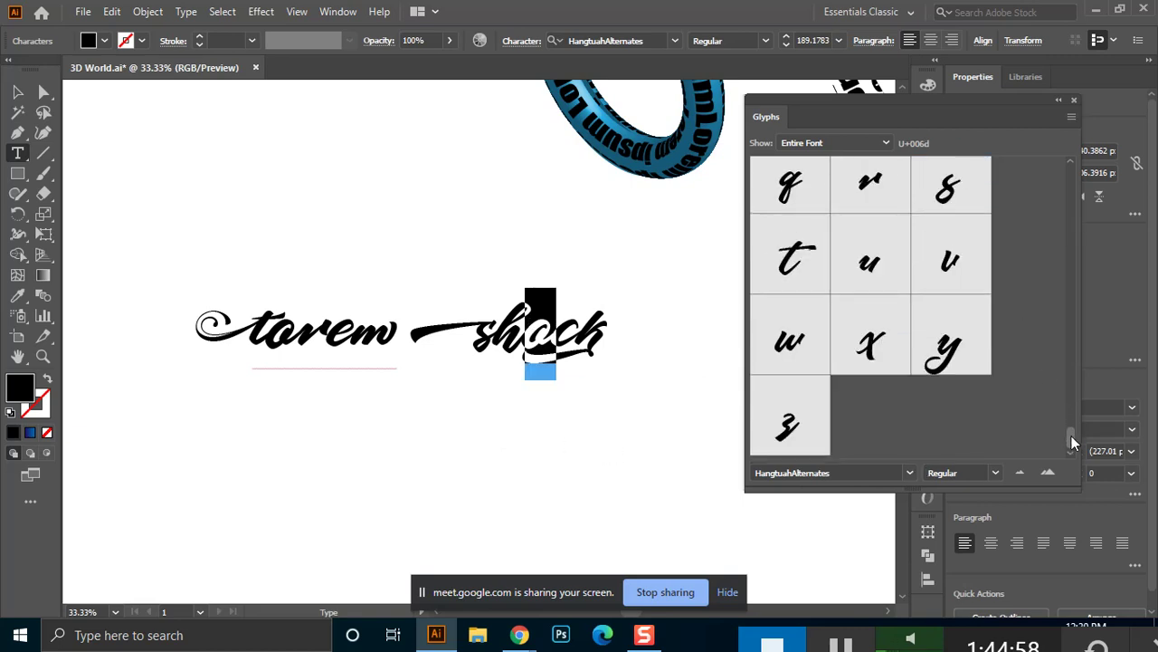
scroll(1074, 411, up, 5)
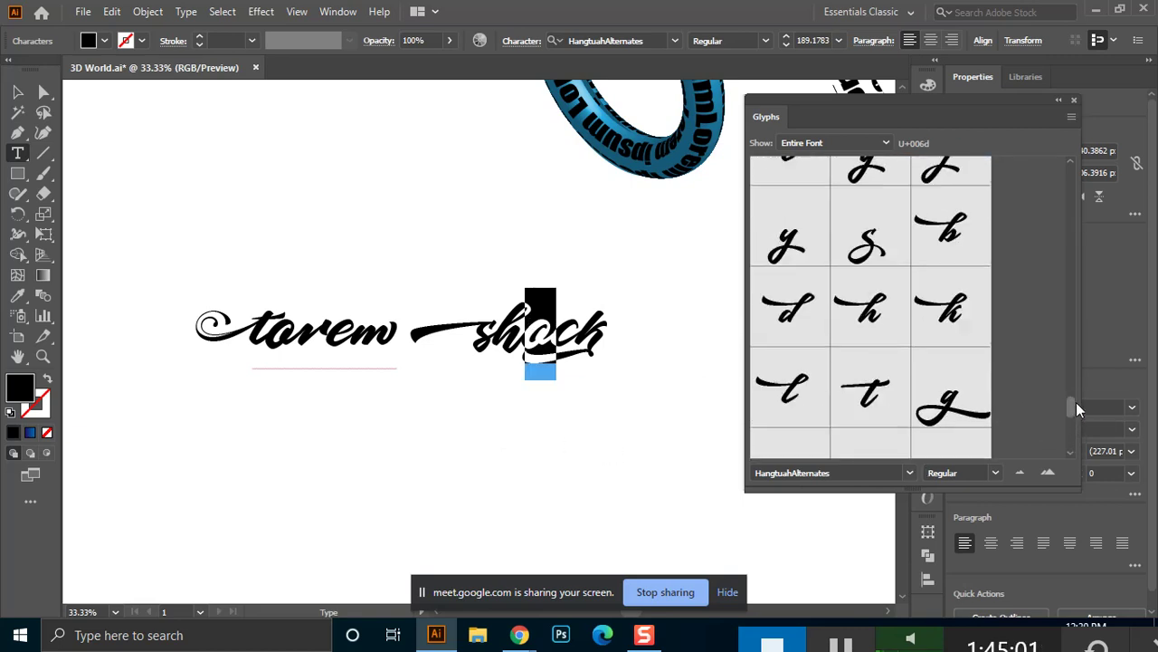
drag(1078, 399, 1098, 328)
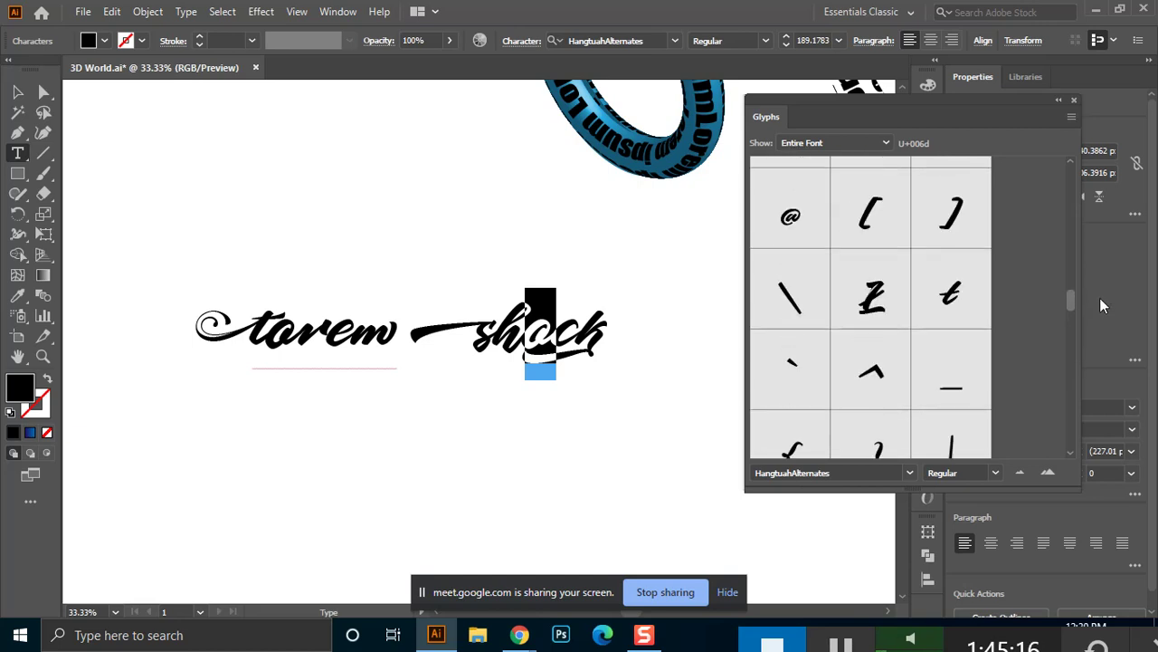
drag(1099, 298, 1106, 200)
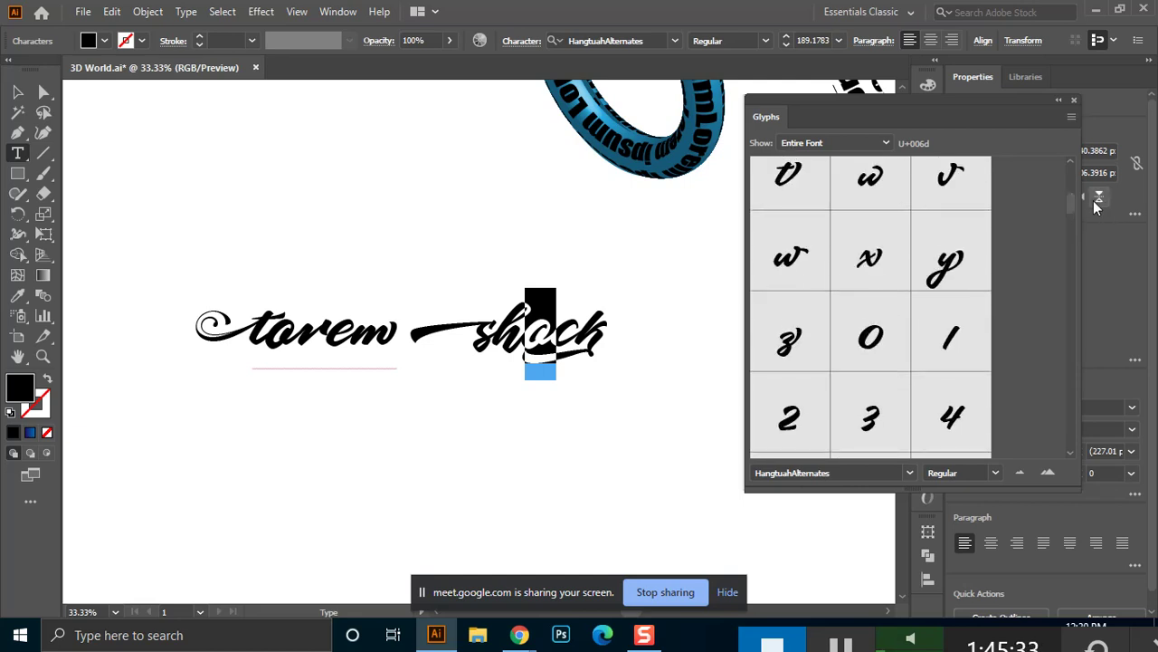
double_click(870, 337)
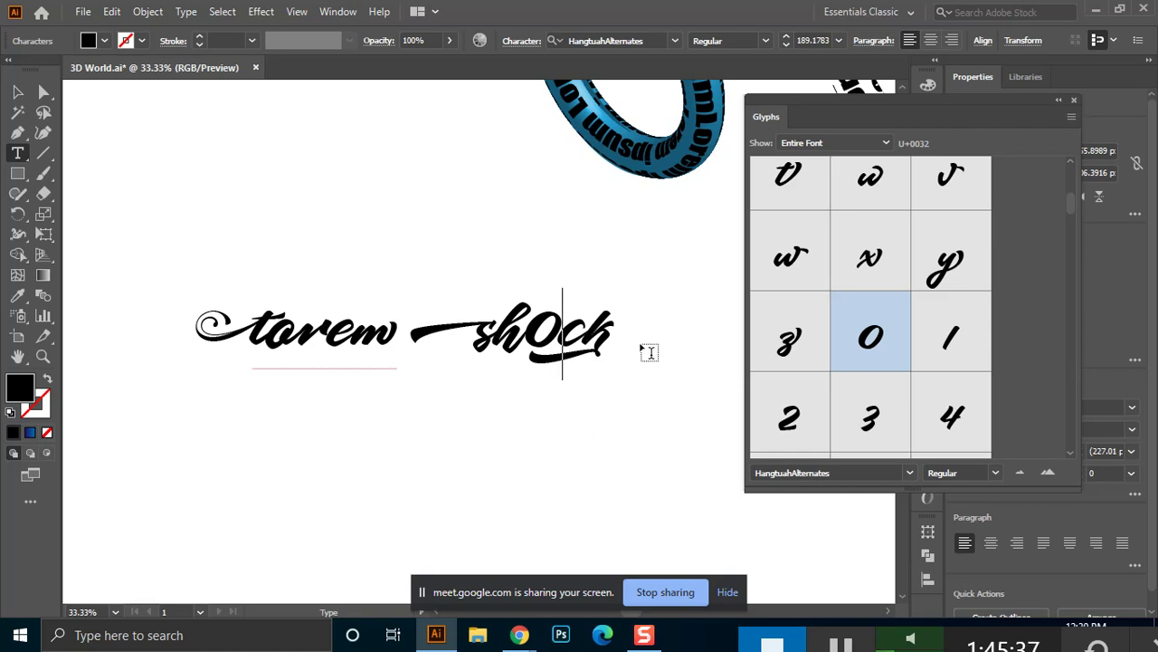
click(17, 91)
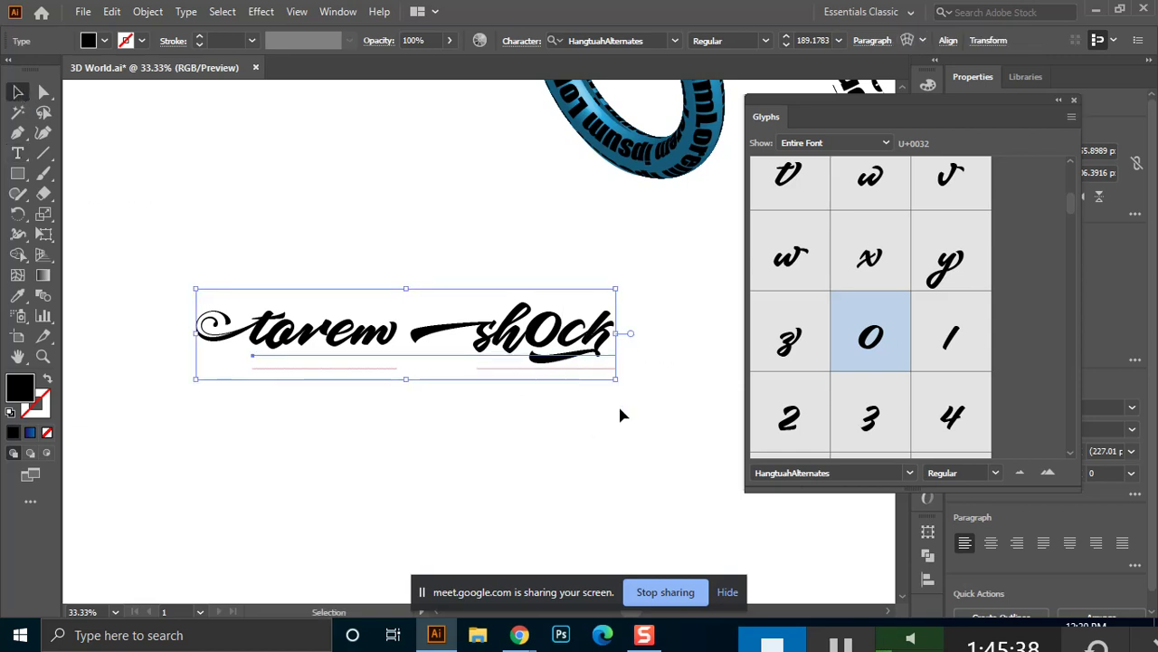
click(539, 457)
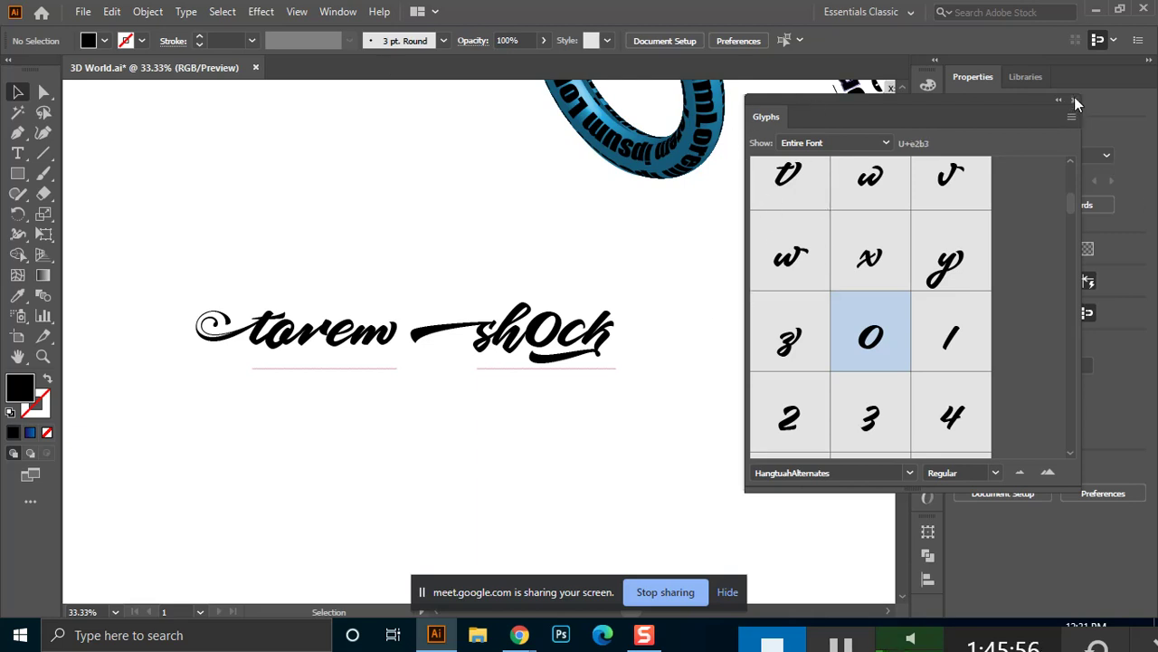
Examine the capital and lowercase letter alternates near the start of the HangtuahAlternates glyph set, and close the glyph list.
drag(1071, 203, 1079, 169)
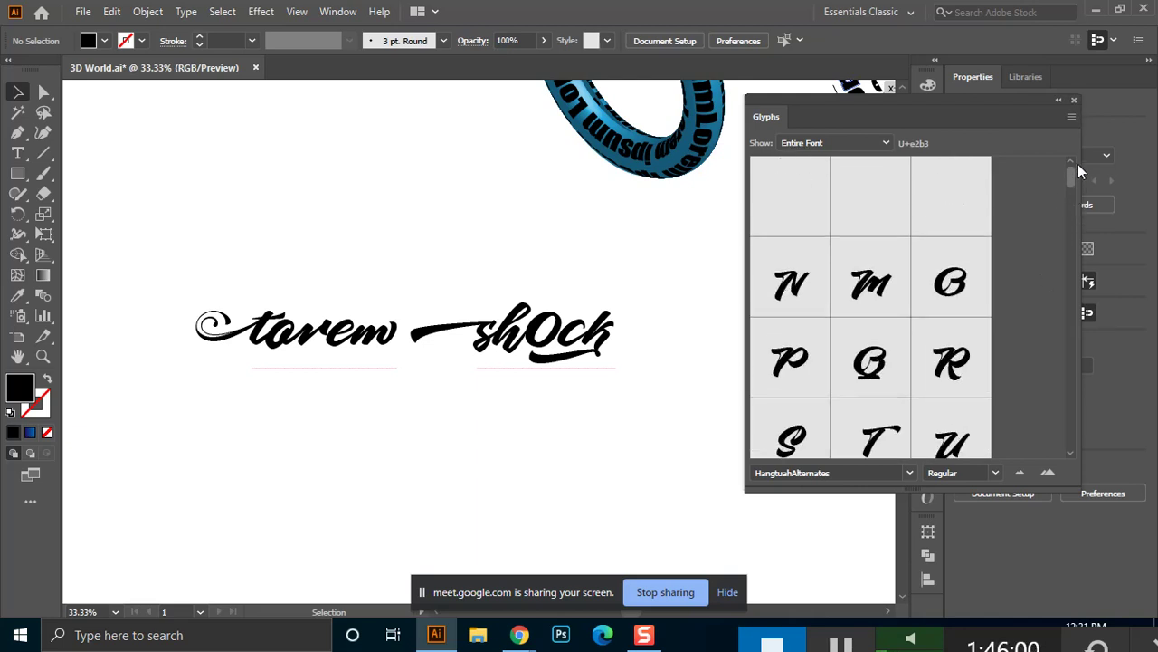
scroll(996, 263, down, 3)
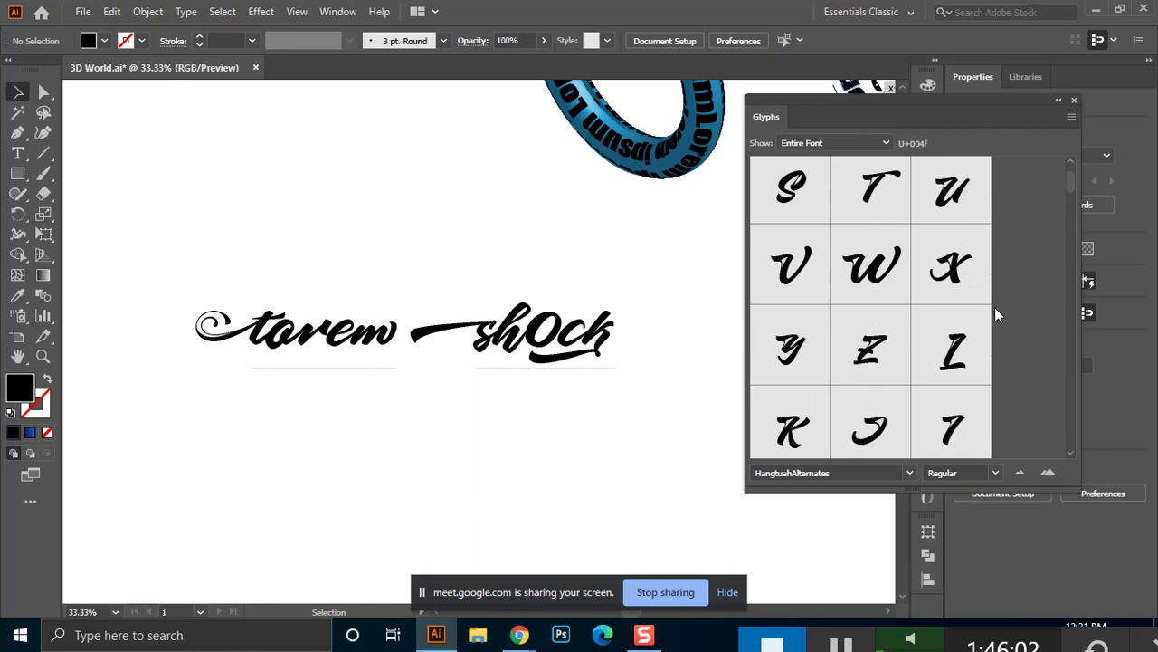
scroll(995, 314, down, 6)
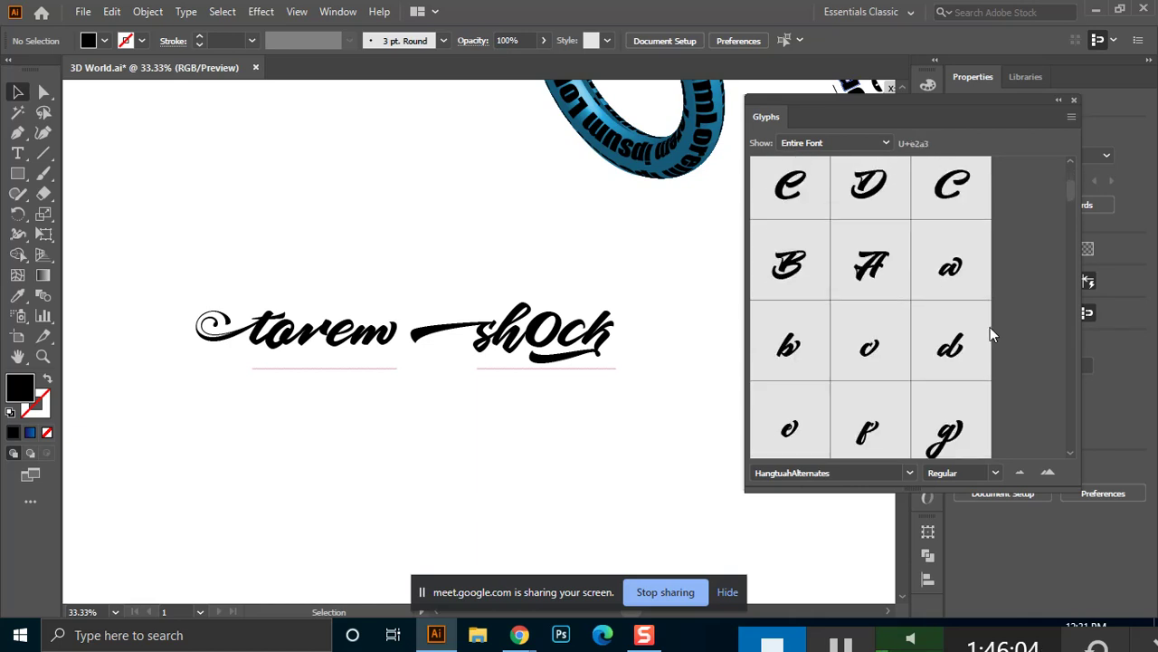
scroll(990, 326, down, 4)
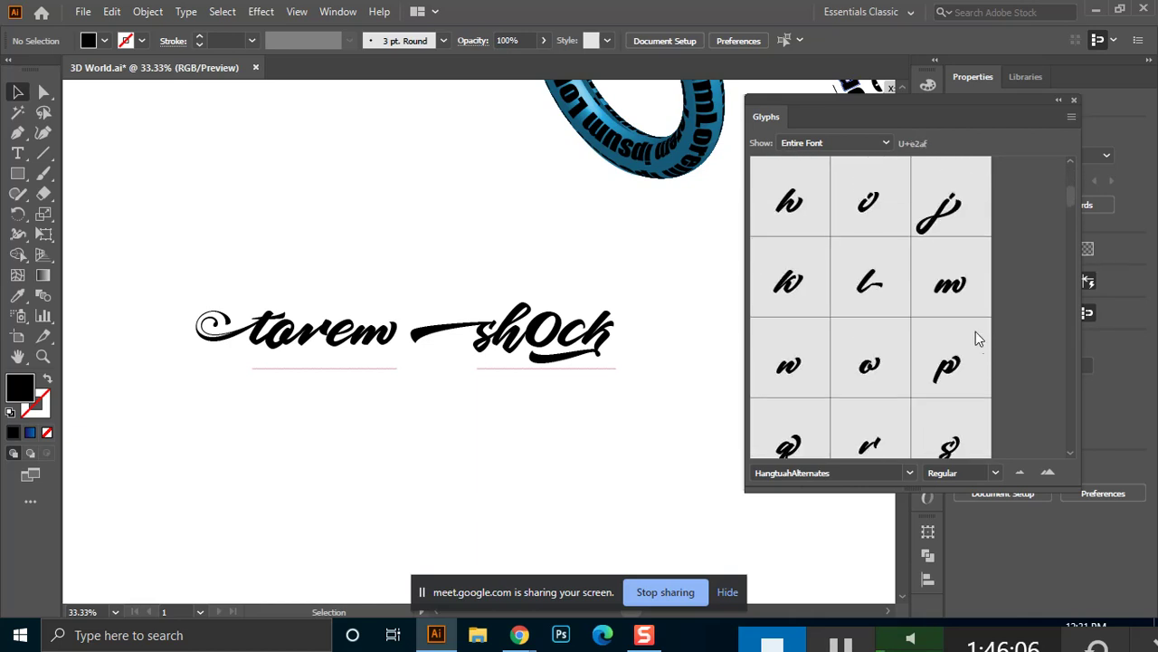
scroll(975, 327, down, 2)
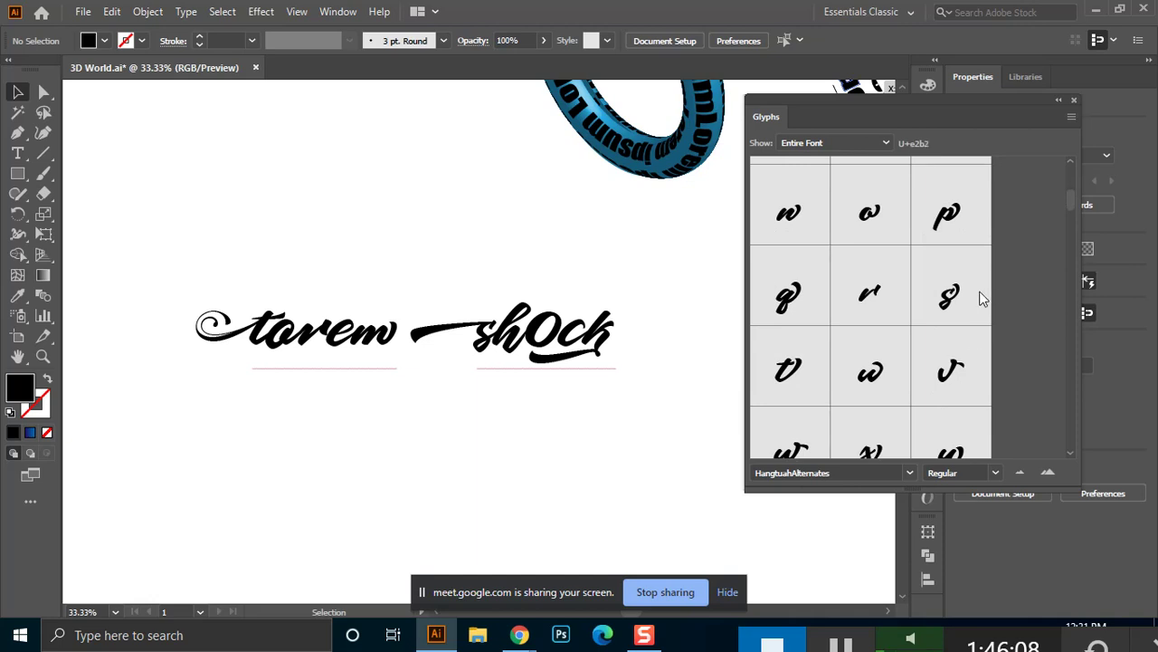
click(1074, 100)
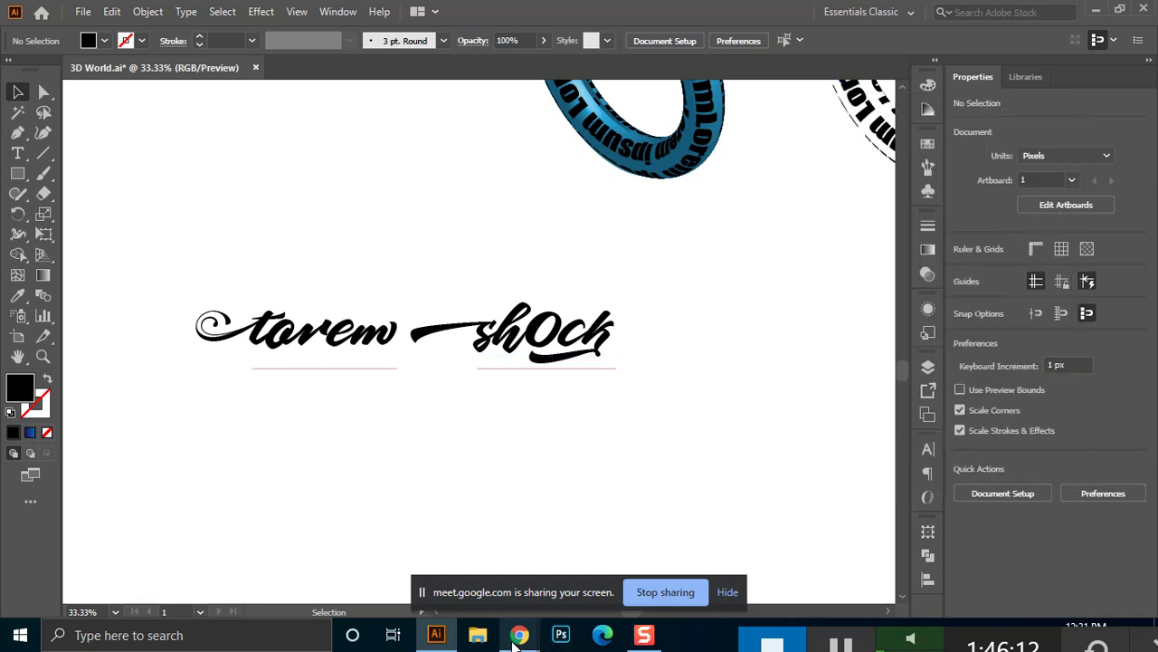
Switch to Chrome, browse the Google image results for "typography", and open the "god's Plan" lettering example from Graphic Design Junction.
mouse_move(520, 634)
click(496, 568)
click(512, 13)
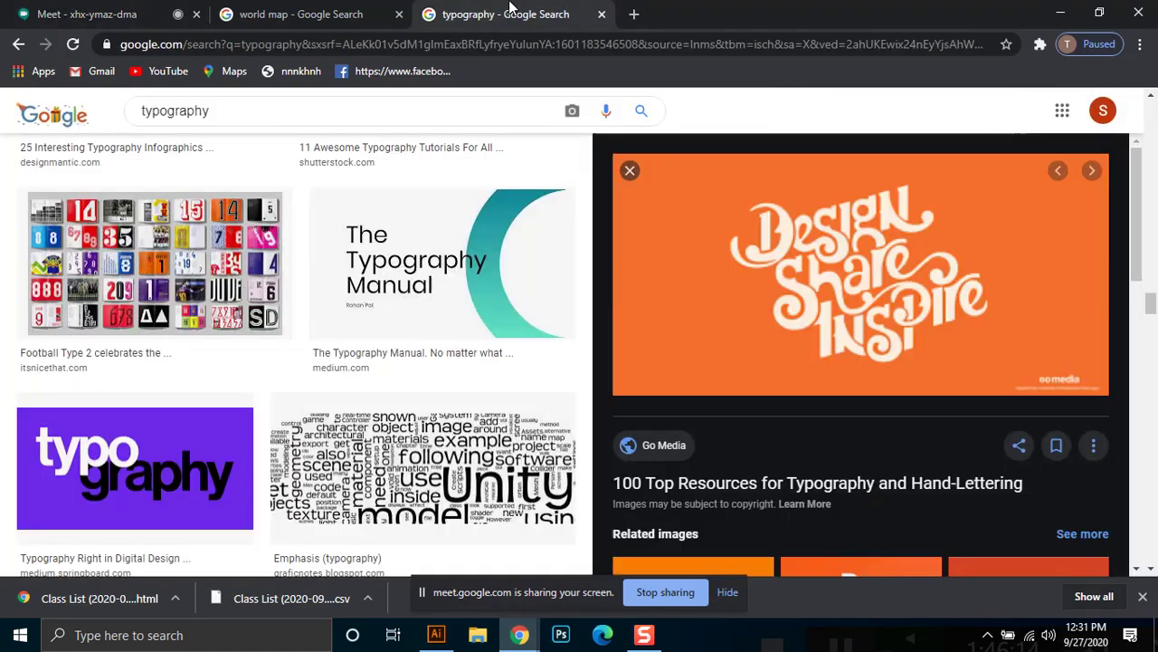
scroll(444, 339, down, 2)
scroll(443, 339, up, 12)
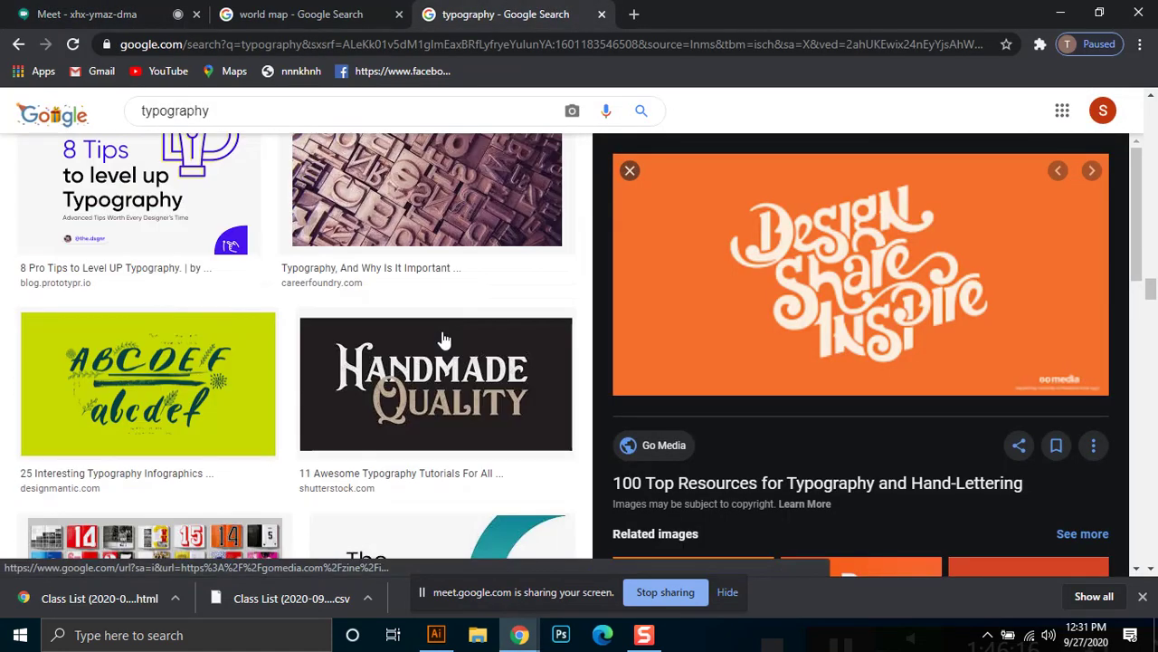
scroll(443, 340, down, 10)
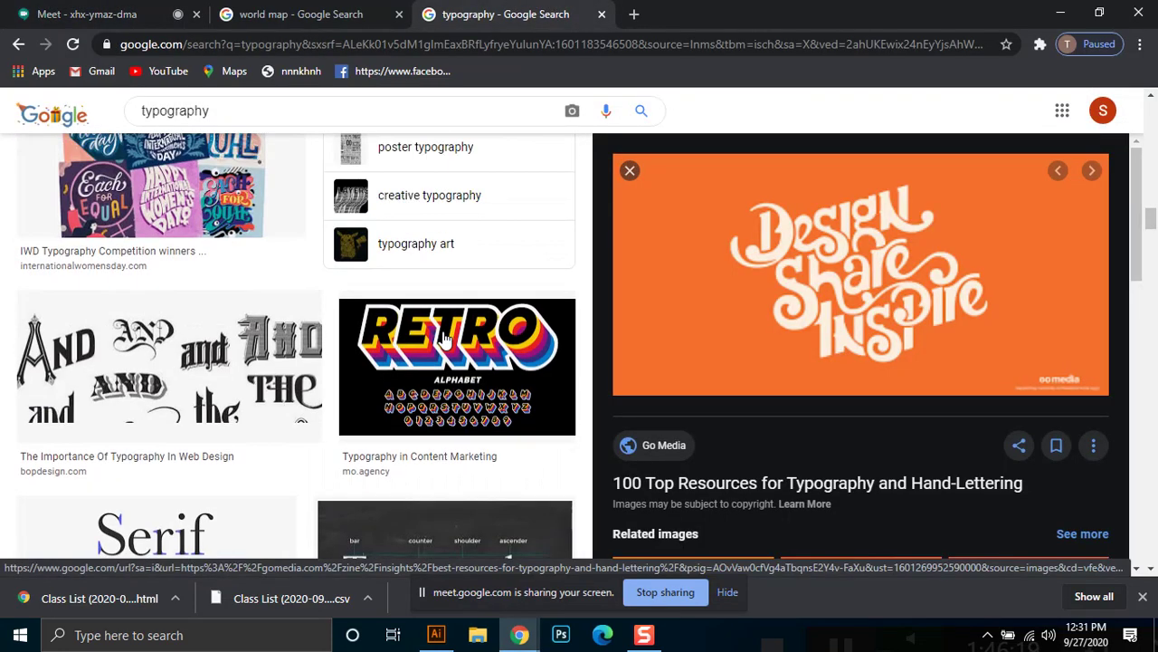
scroll(448, 339, up, 5)
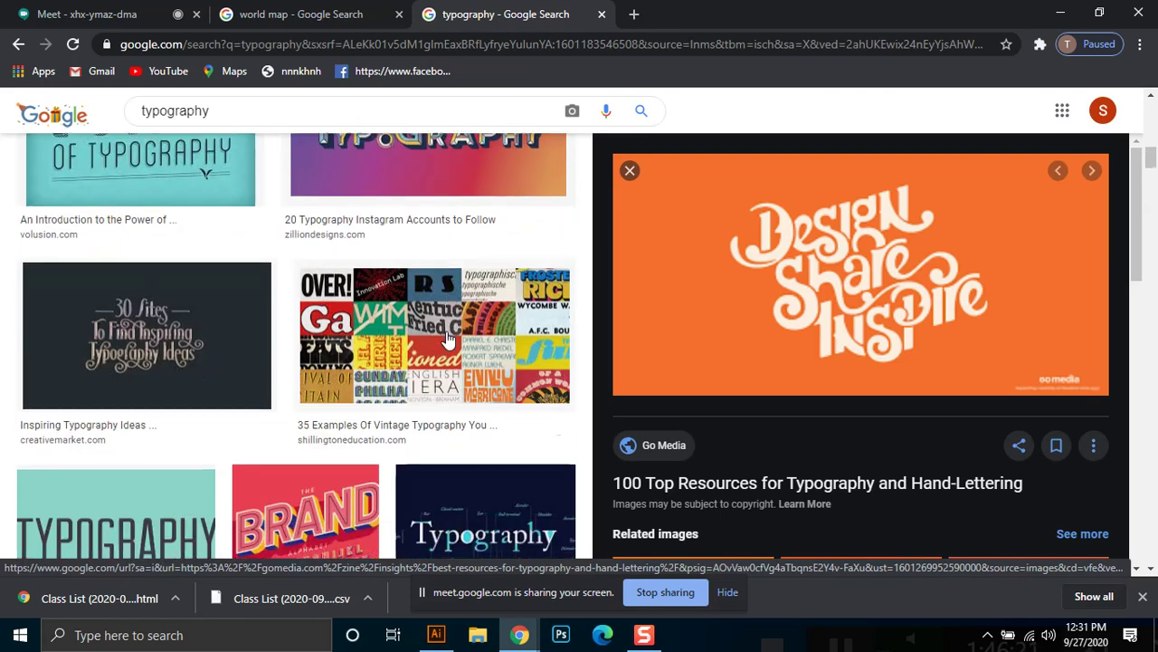
scroll(97, 412, down, 3)
click(98, 411)
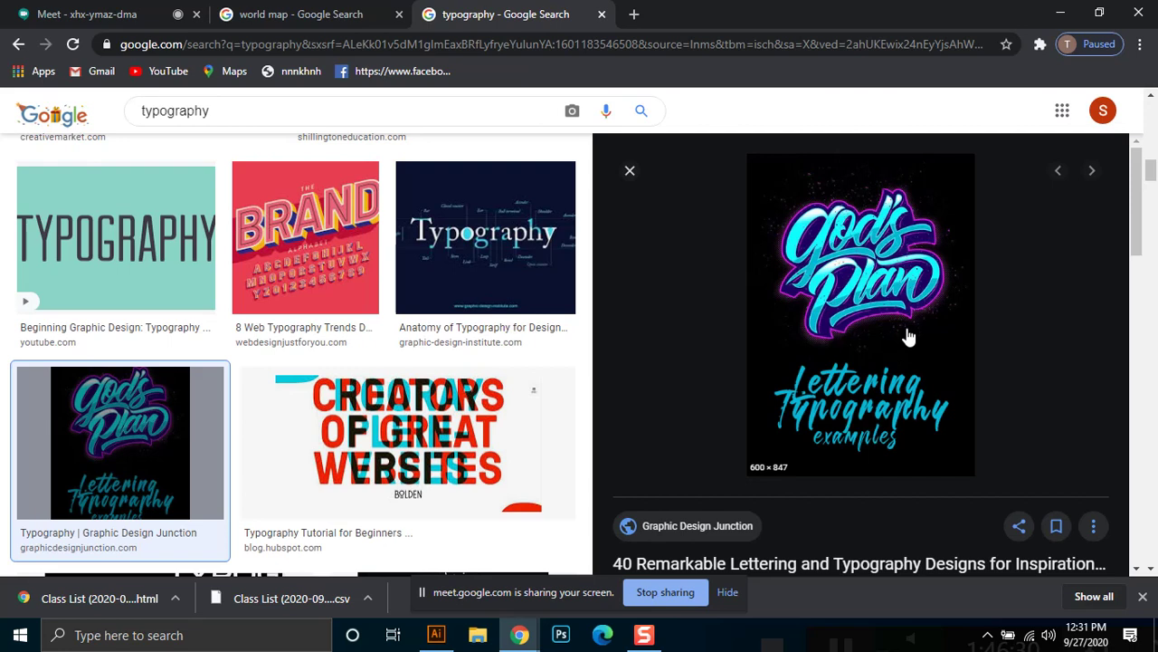
Examine the related images for the "god's Plan" lettering and more of the "typography" image results in Chrome for design inspiration.
click(436, 635)
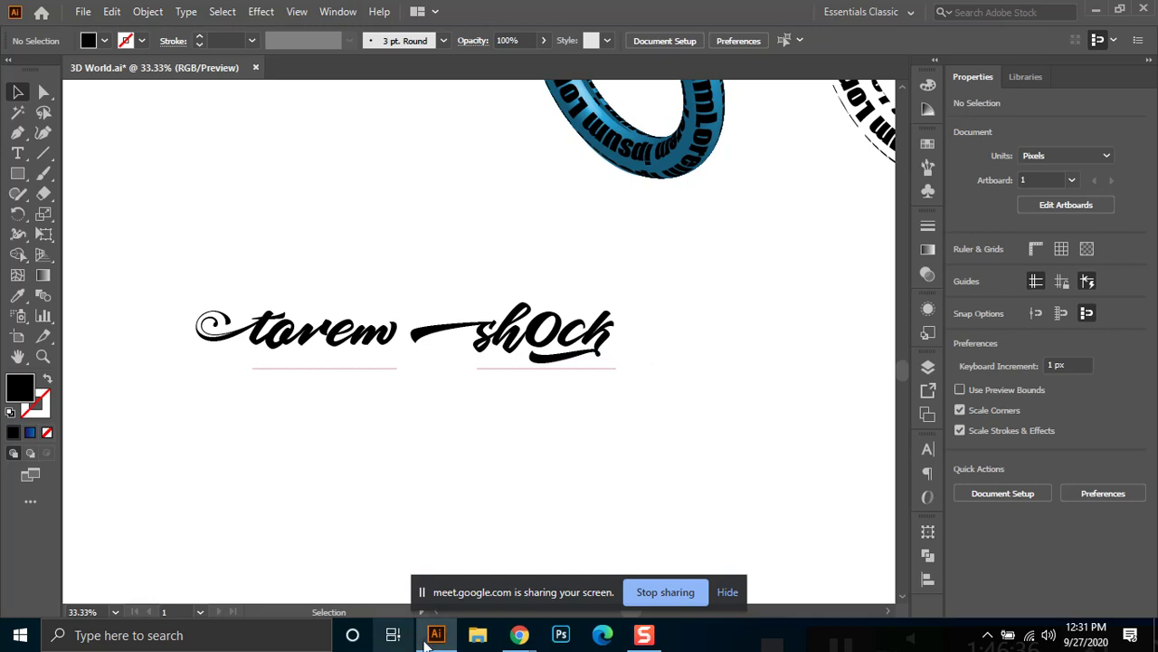
mouse_move(530, 642)
click(507, 589)
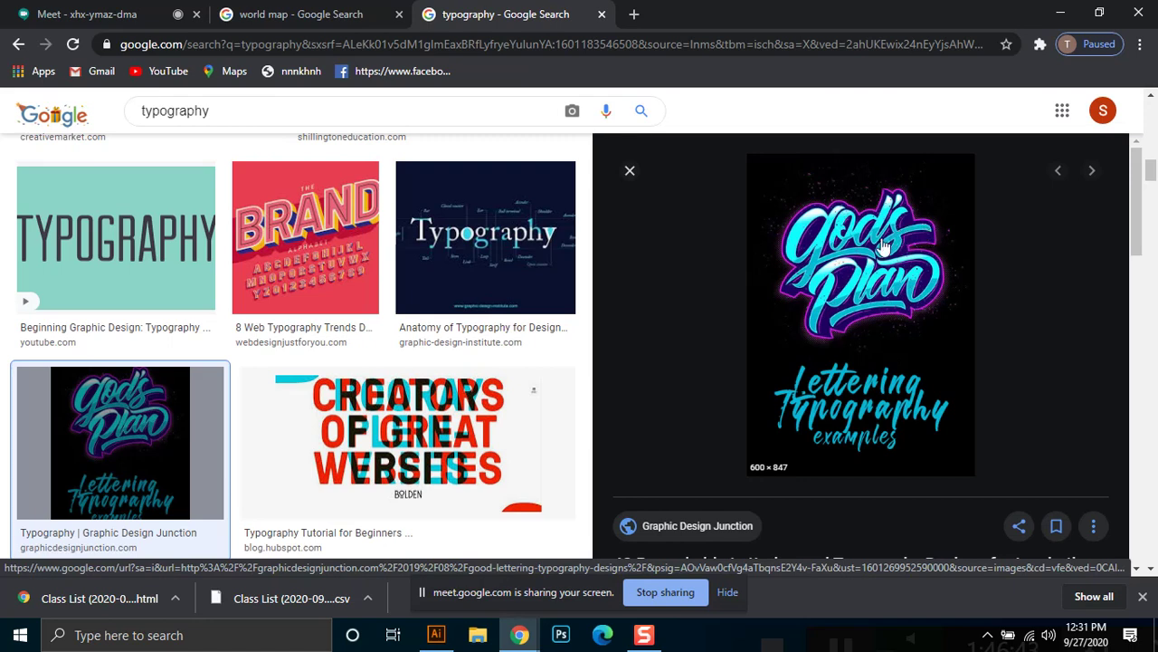
scroll(878, 336, down, 4)
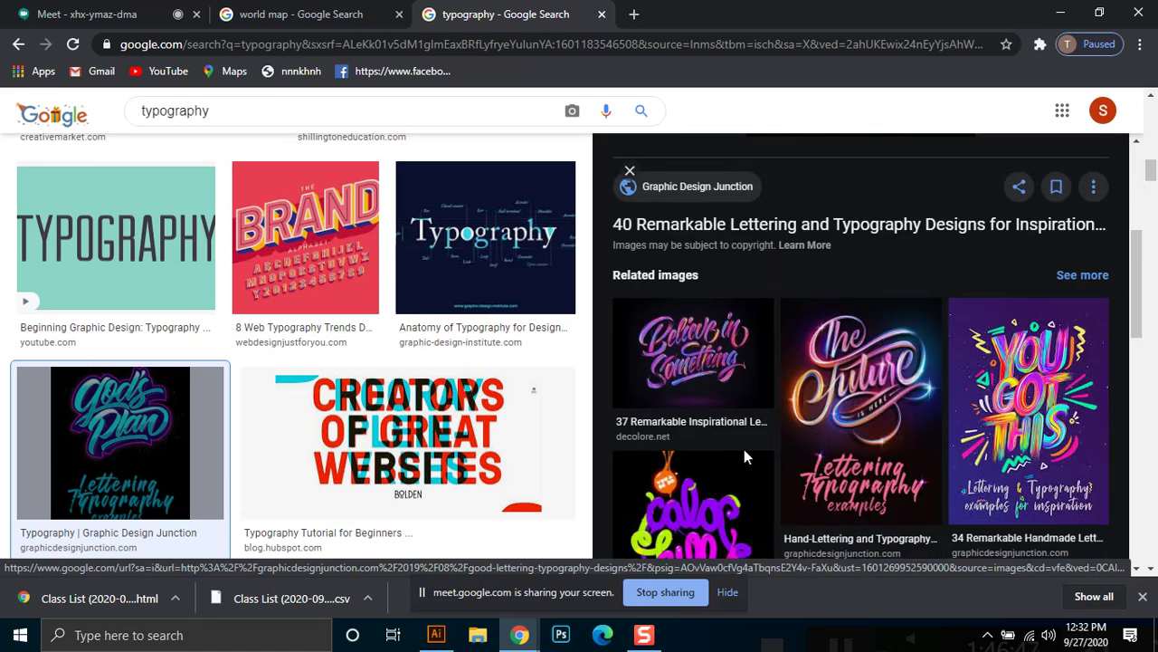
scroll(749, 449, down, 2)
scroll(835, 511, down, 3)
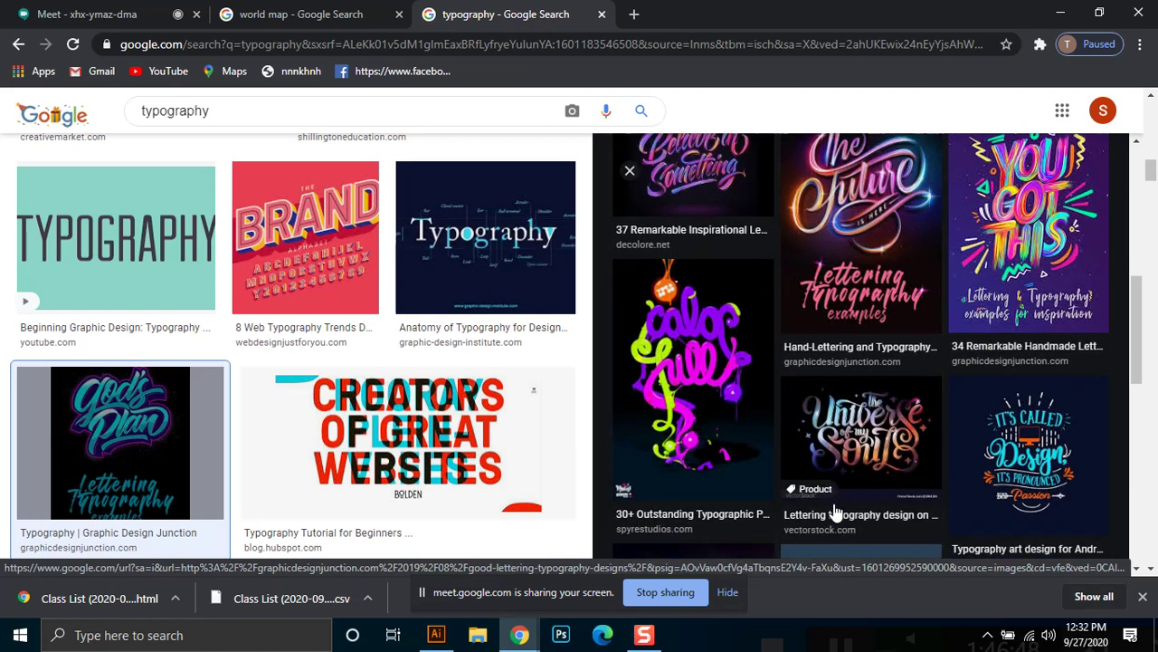
scroll(837, 511, down, 2)
scroll(533, 440, down, 6)
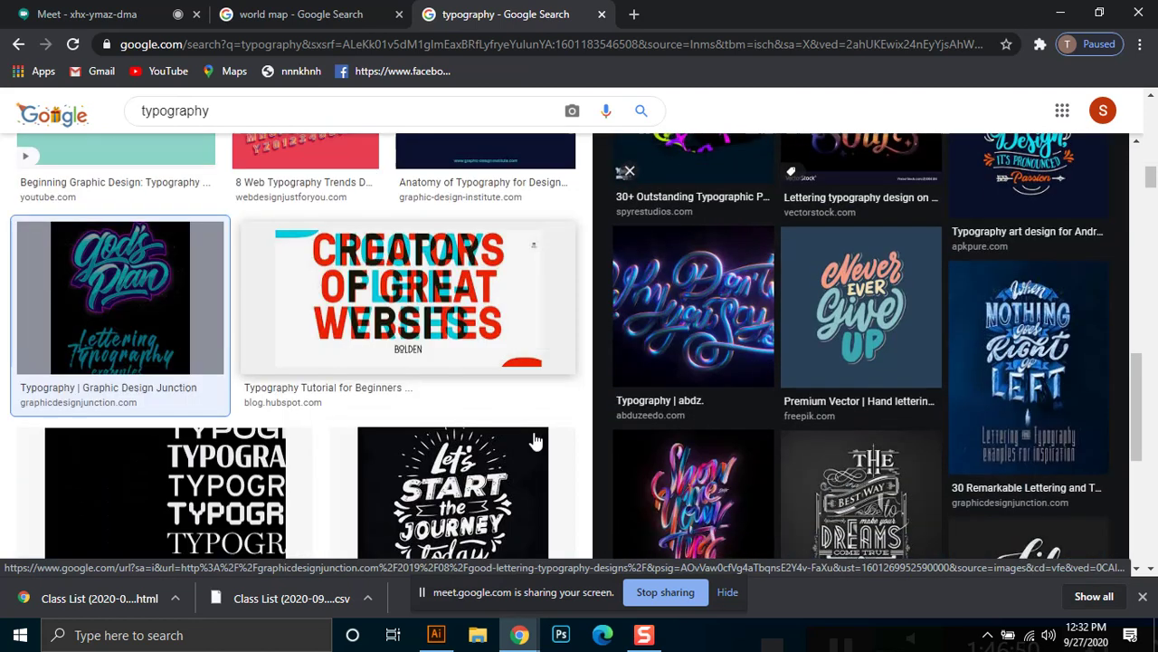
scroll(531, 441, down, 6)
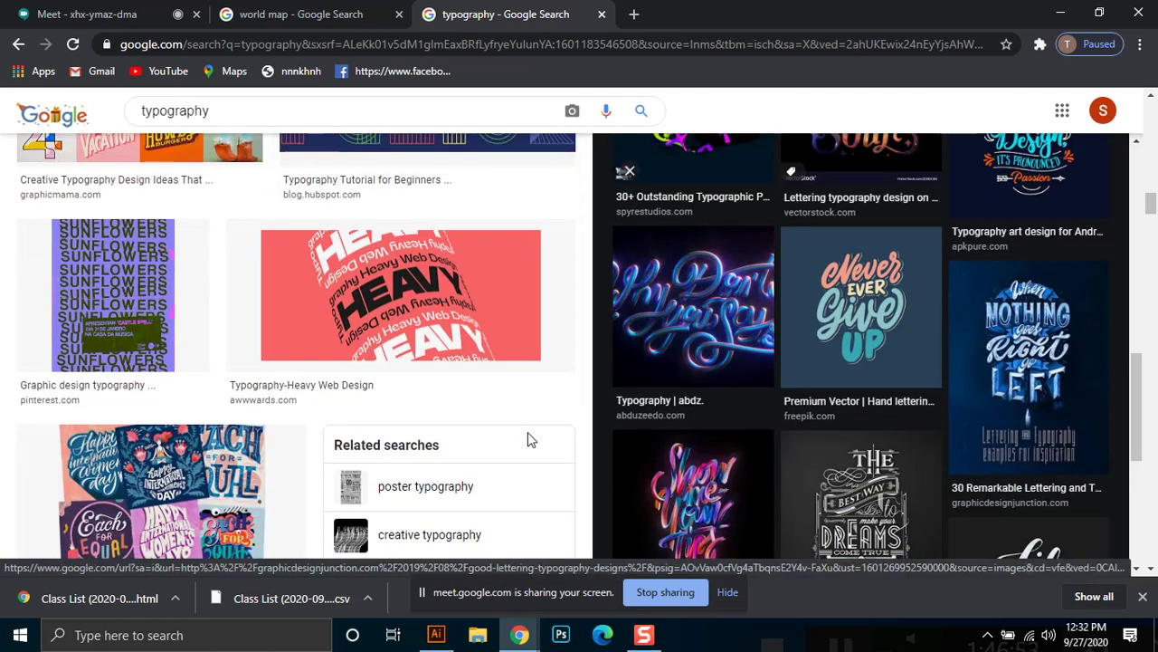
scroll(507, 441, down, 10)
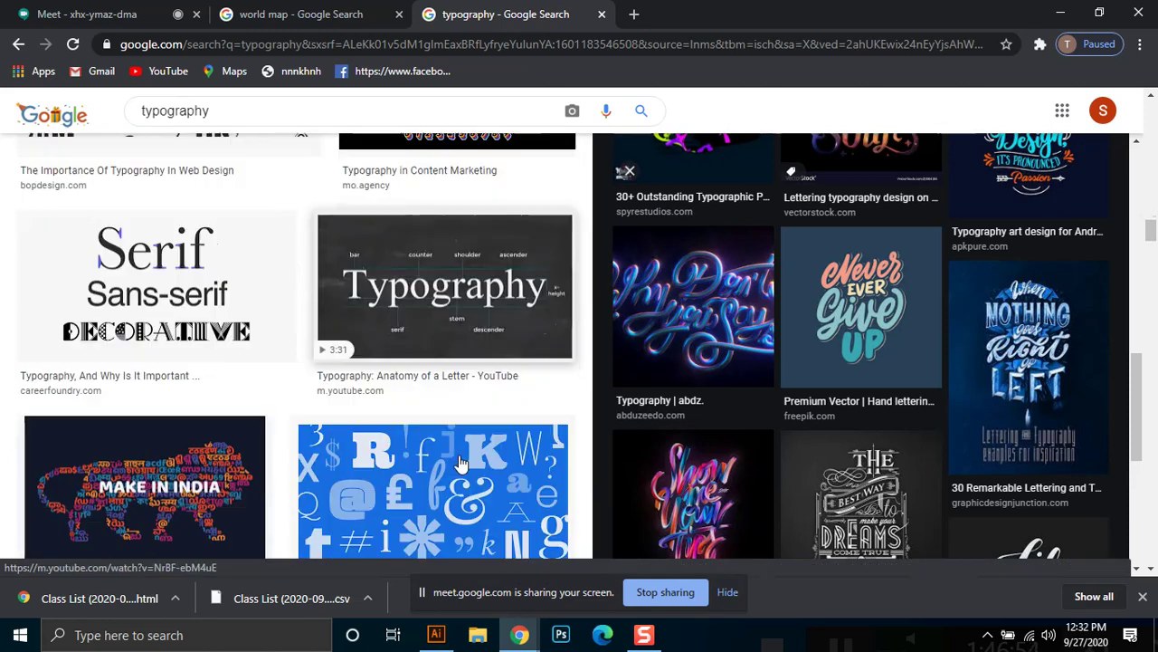
Examine the image results further down the "typography" search, including the related lettering designs, for more type styles.
scroll(463, 465, down, 5)
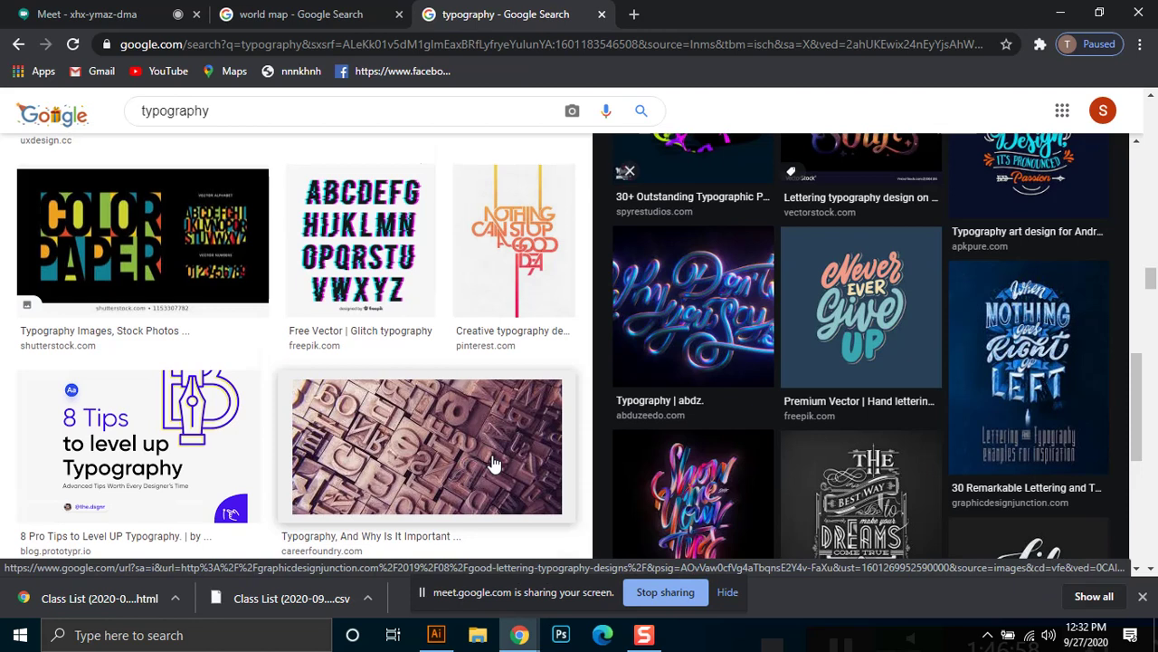
scroll(493, 465, down, 4)
scroll(495, 464, down, 8)
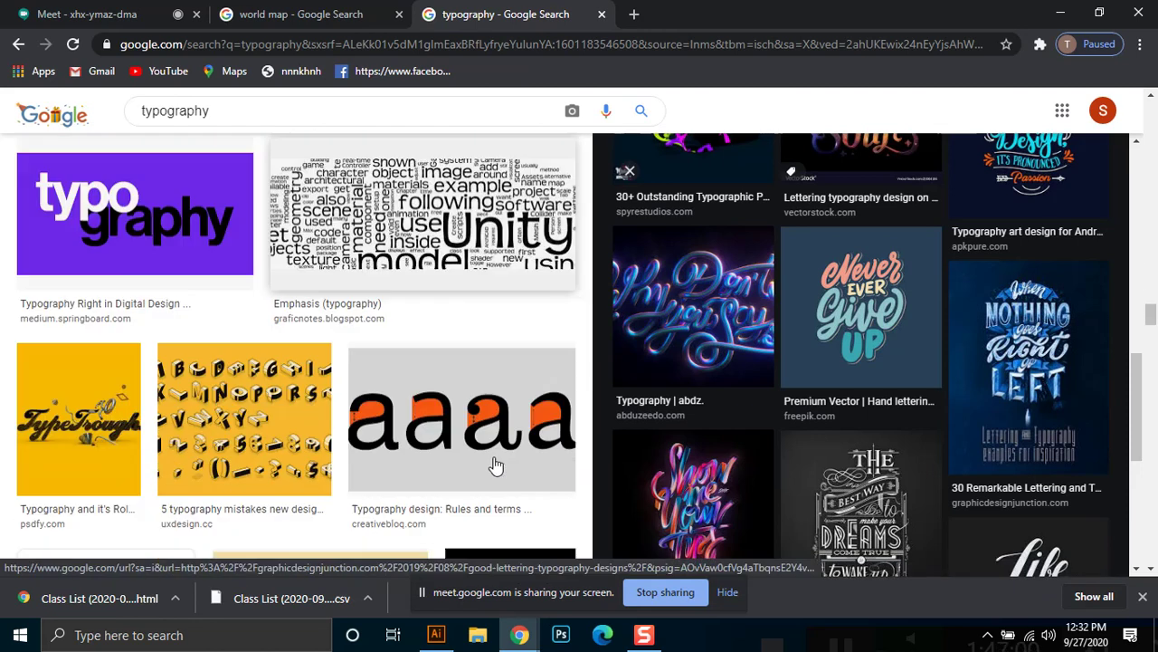
scroll(495, 464, down, 8)
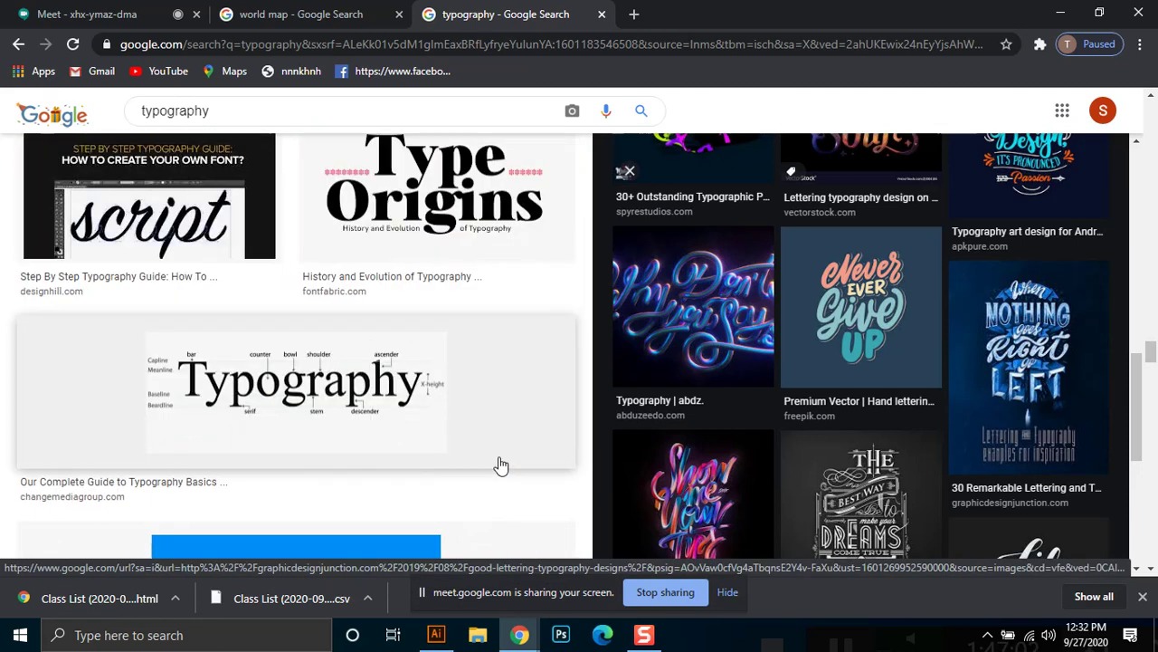
scroll(498, 466, down, 10)
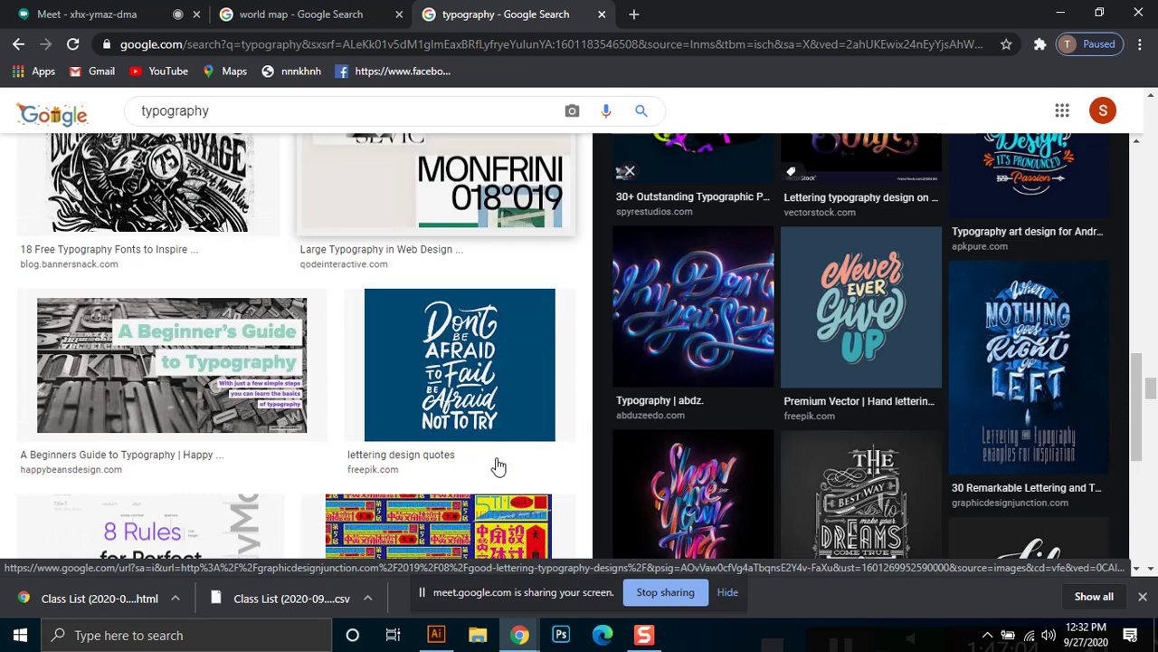
scroll(496, 466, down, 4)
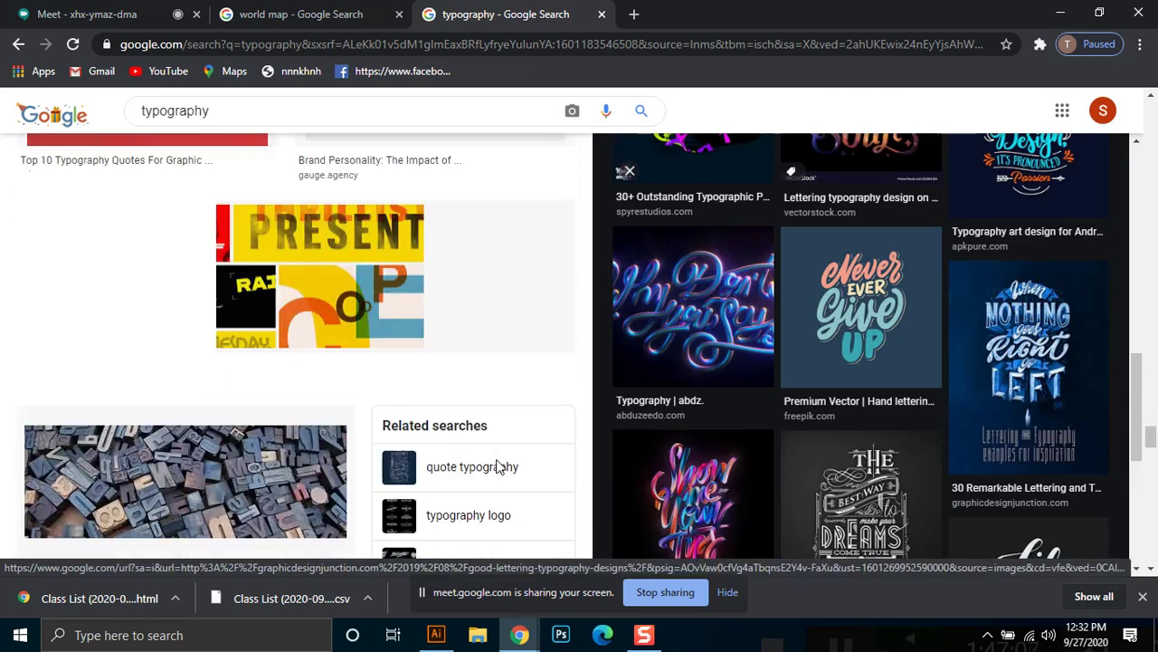
scroll(576, 484, down, 5)
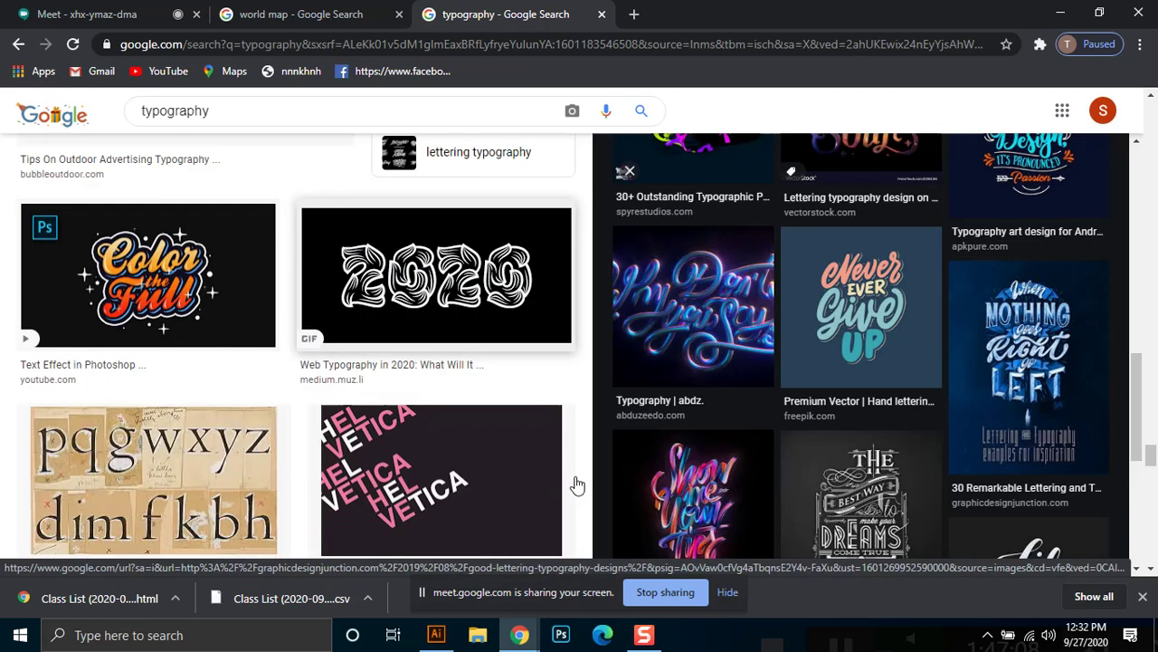
scroll(629, 498, down, 3)
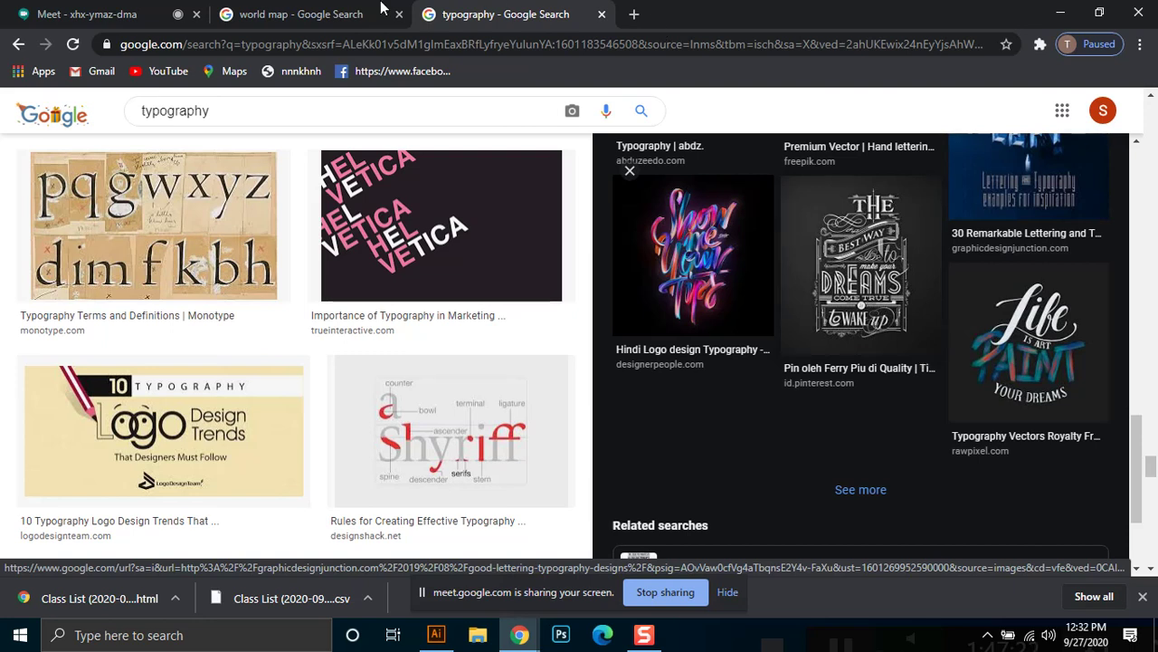
Go to the "world map" image results, follow the Google logo to its search page, and look over the results.
click(339, 9)
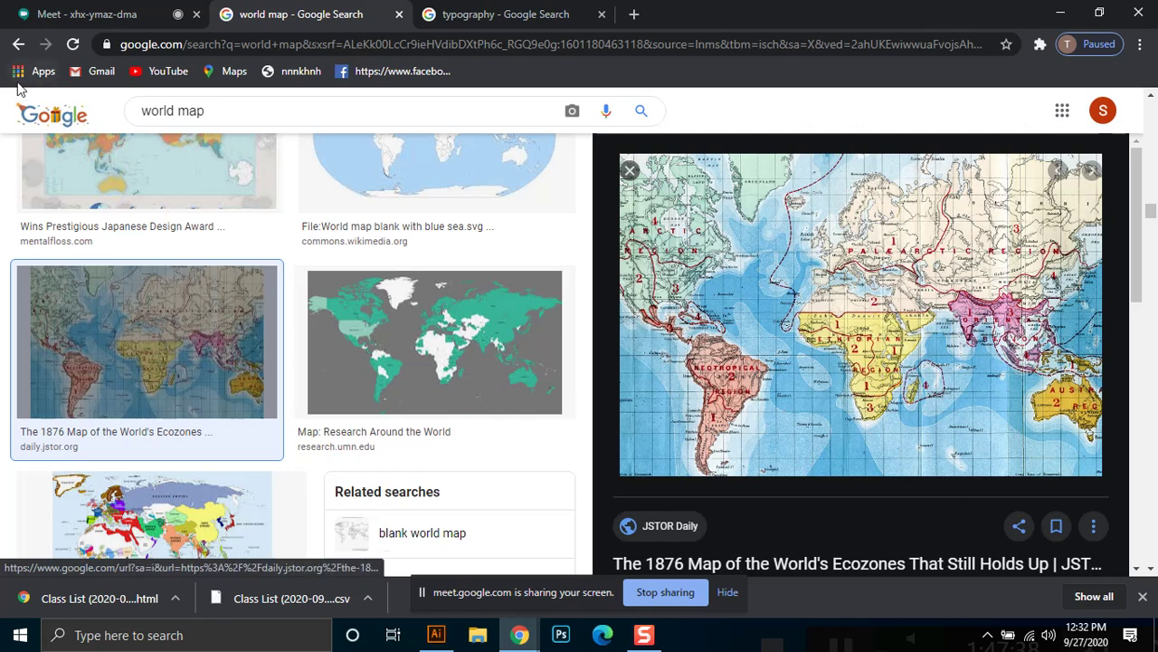
right_click(35, 117)
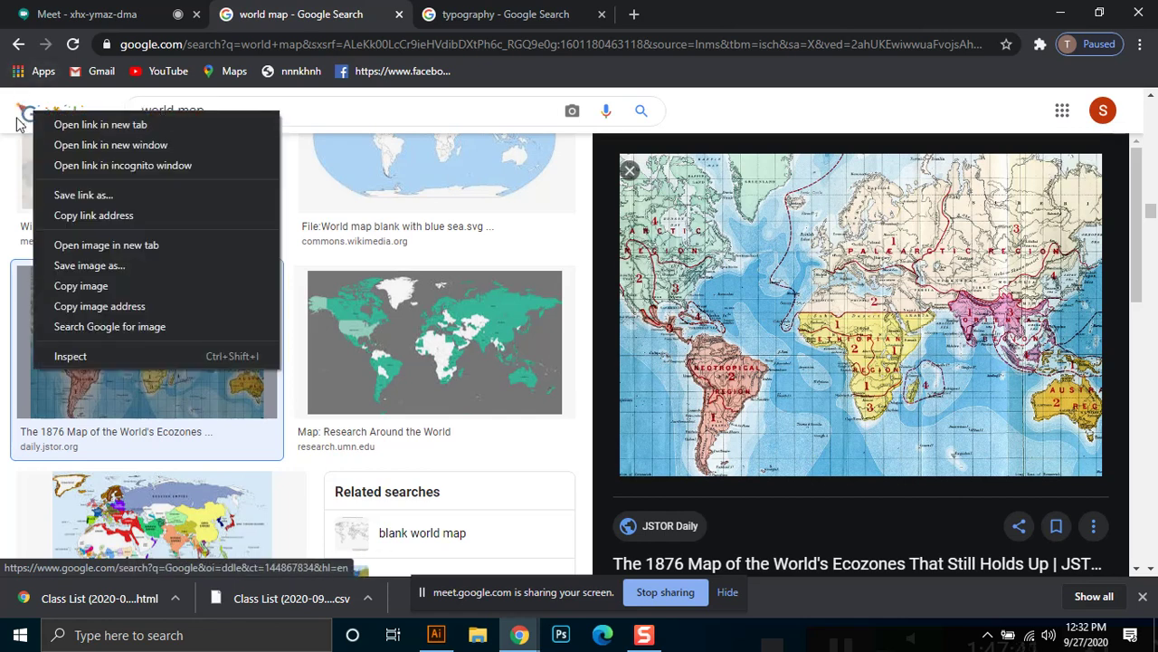
click(29, 115)
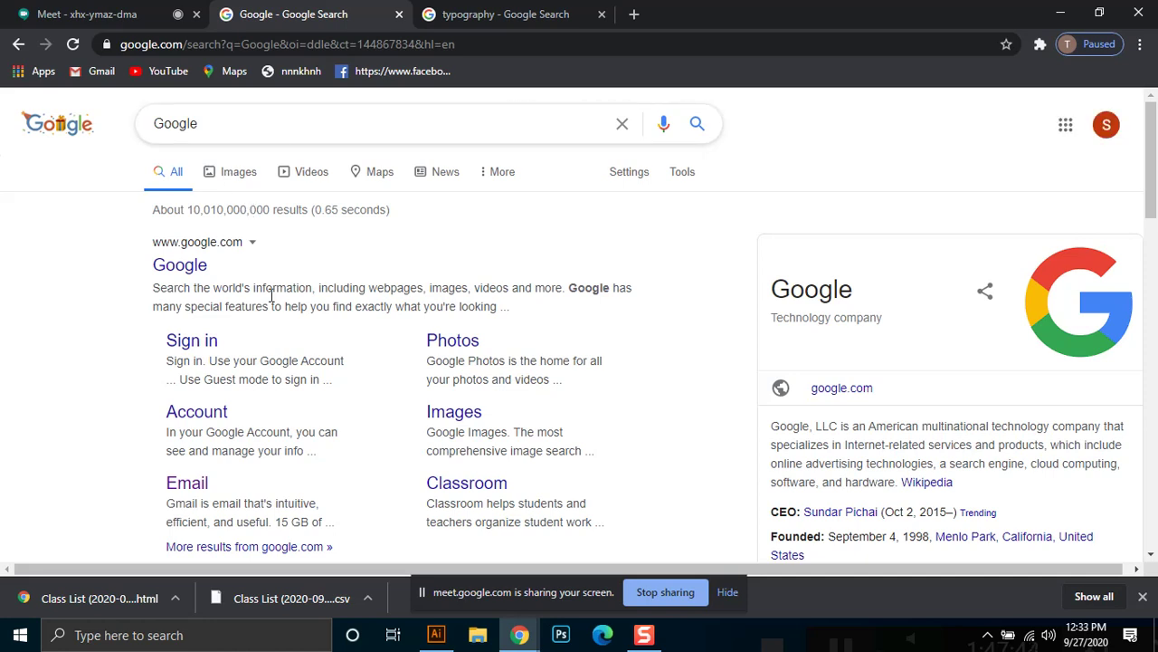
scroll(271, 296, down, 4)
scroll(271, 295, up, 4)
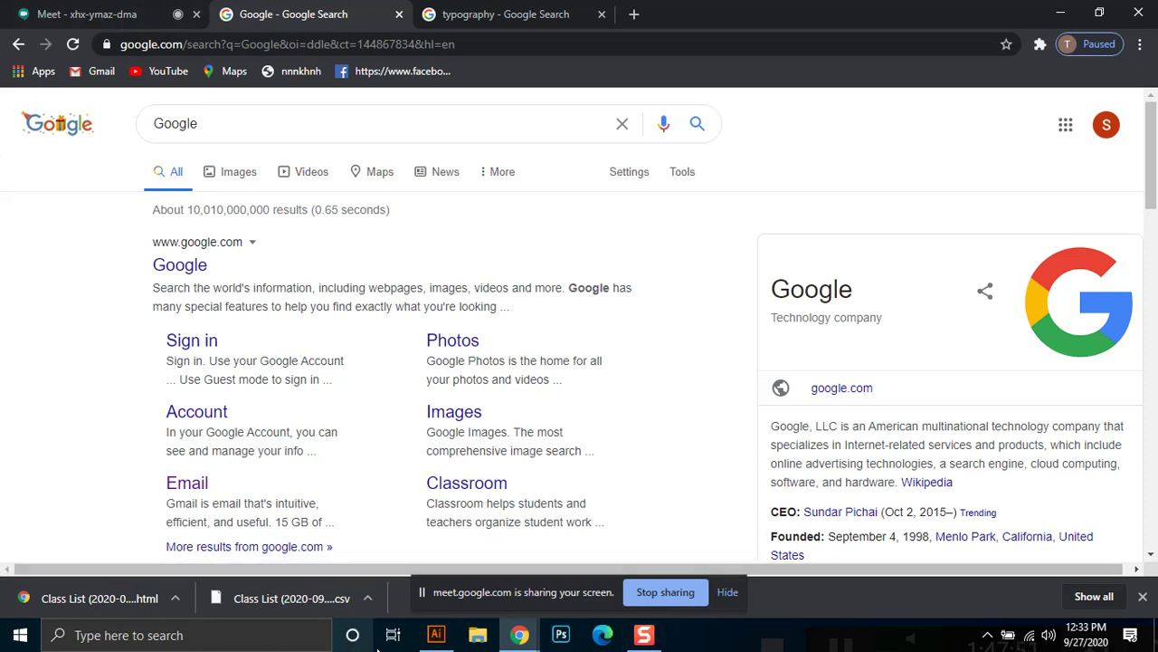
Switch to Illustrator and delete all the artwork in 3D World.ai, including the sphere, the text rings and the lettering.
click(436, 634)
key(ctrl+minus)
key(ctrl+minus)
key(ctrl+minus)
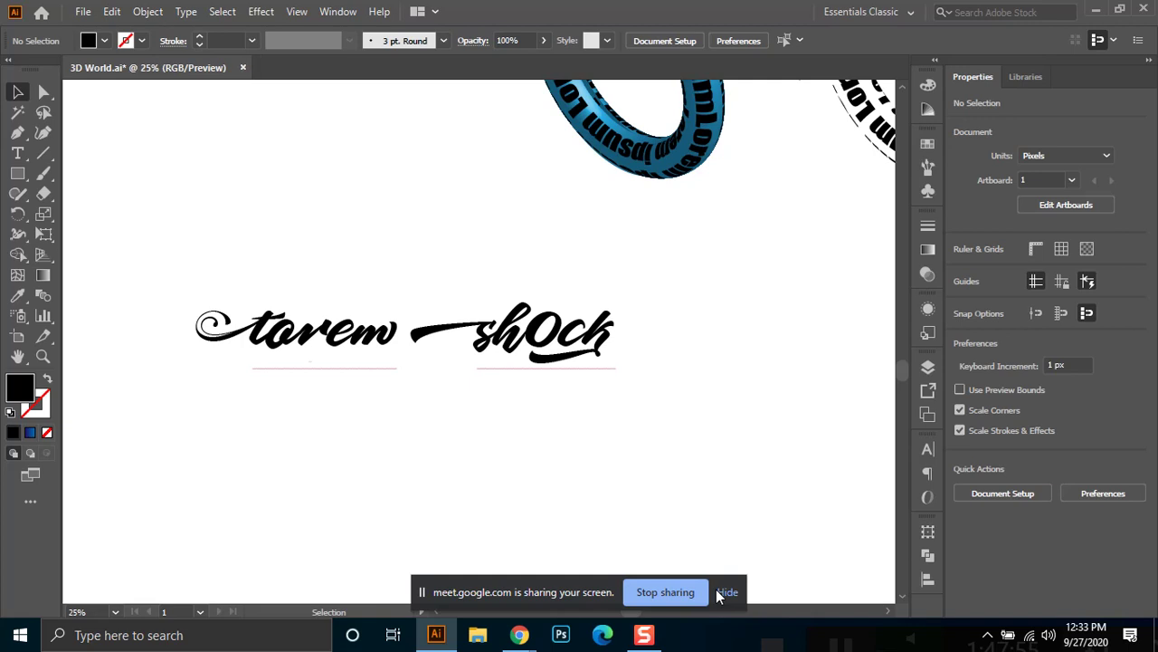
key(ctrl+minus)
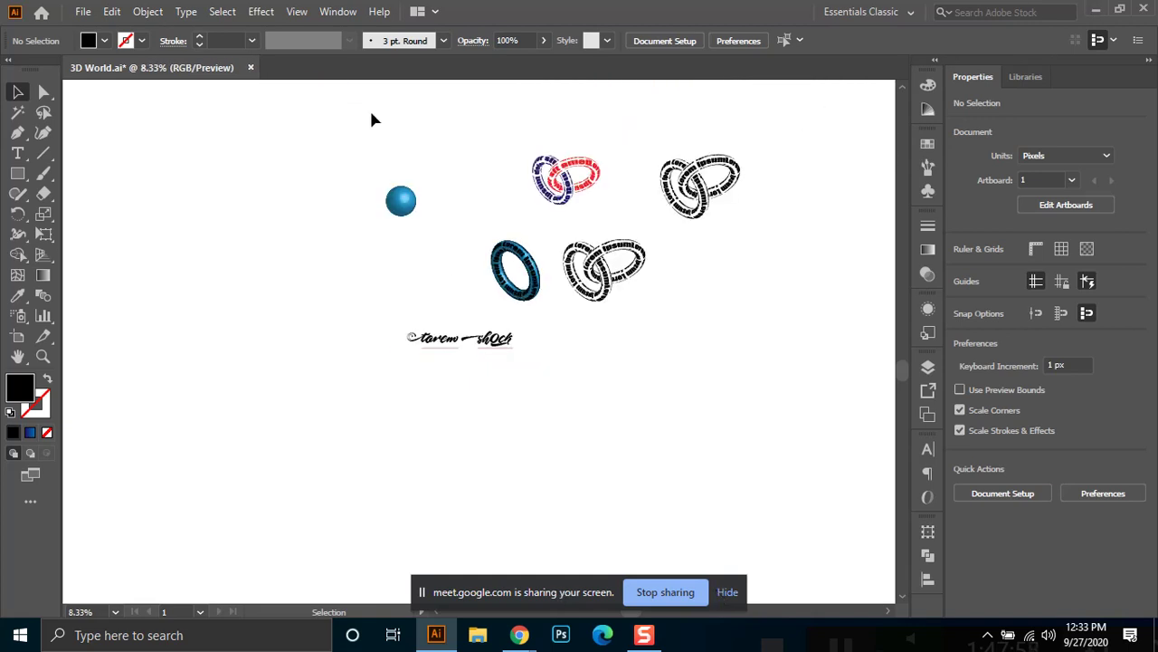
drag(382, 174, 818, 411)
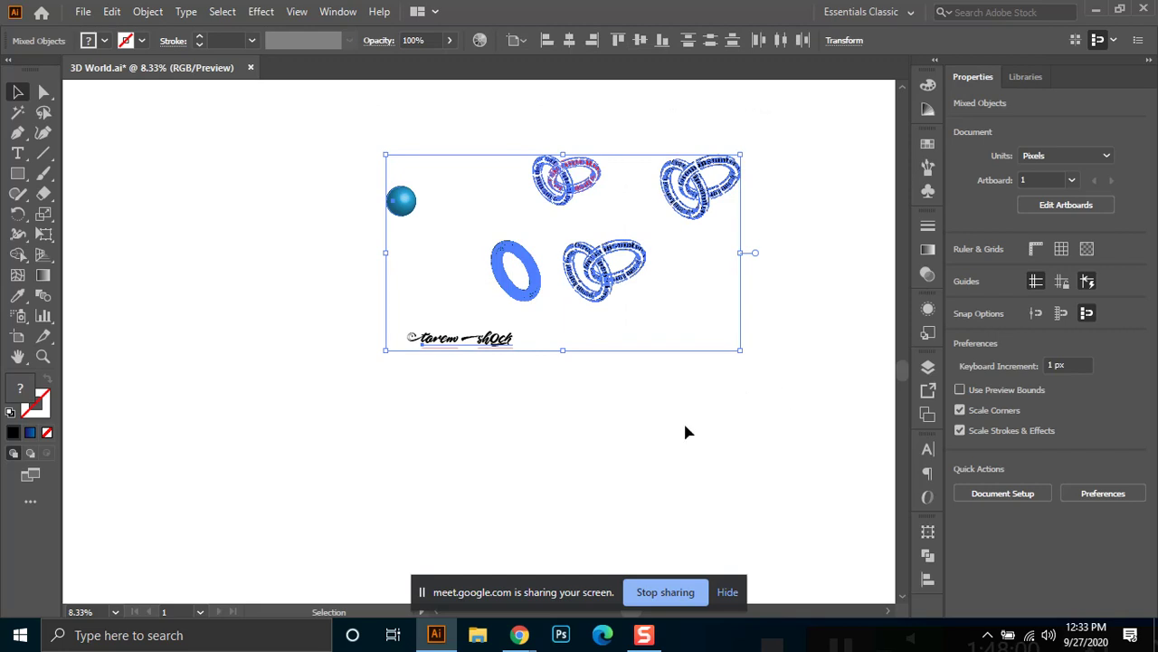
click(593, 428)
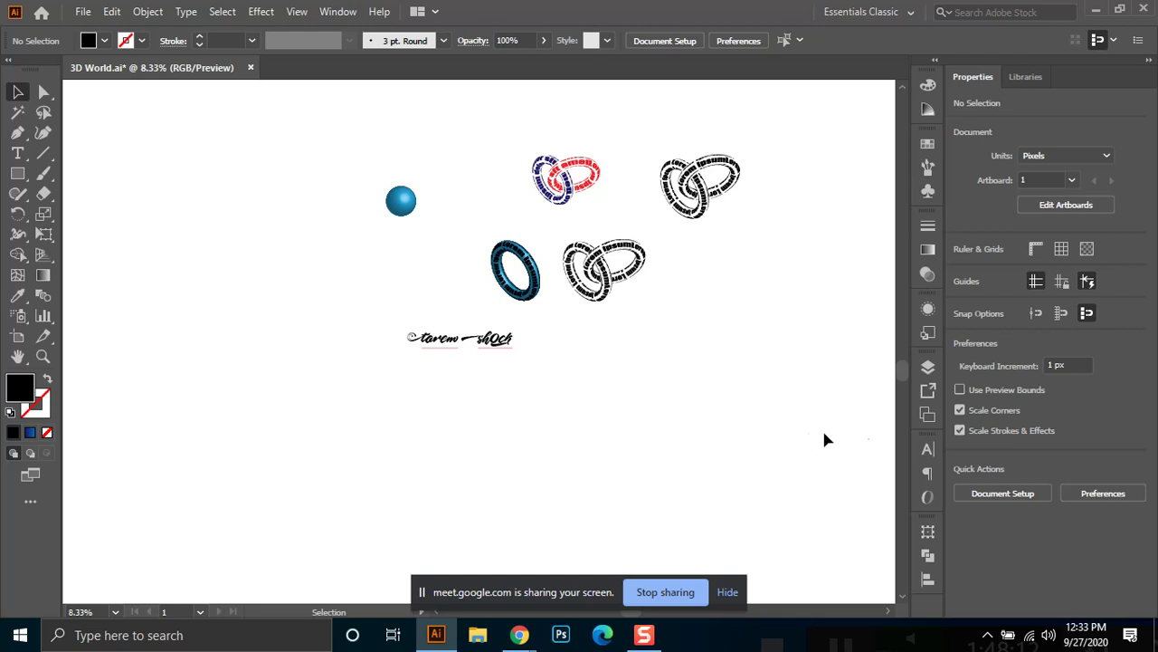
drag(775, 123, 316, 398)
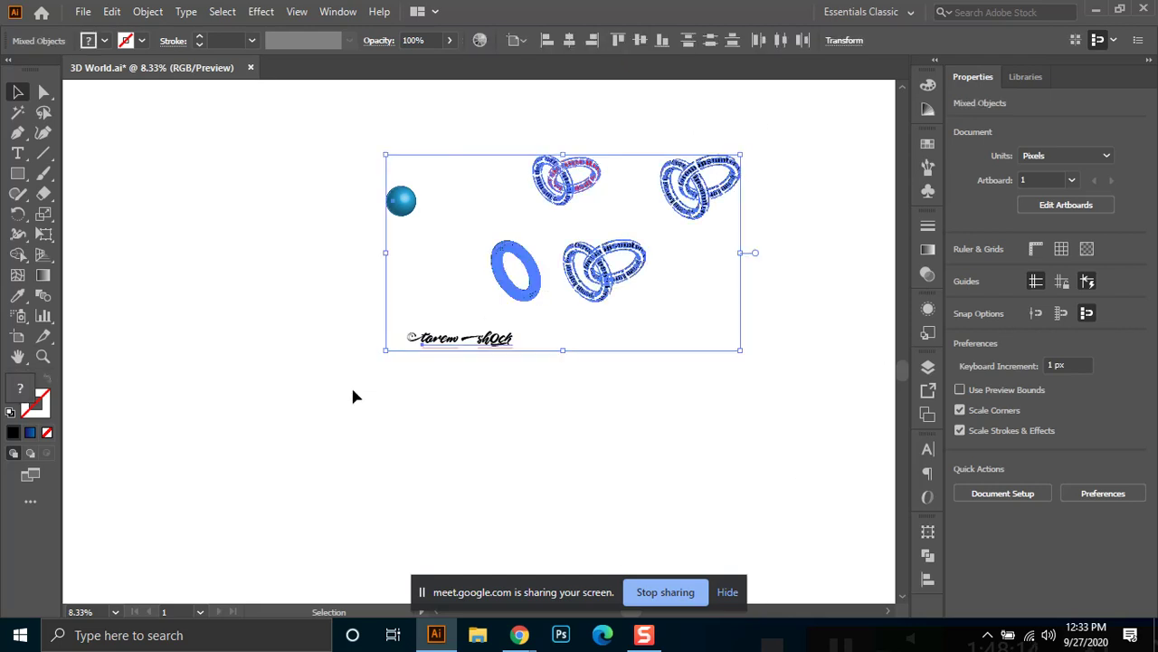
key(Delete)
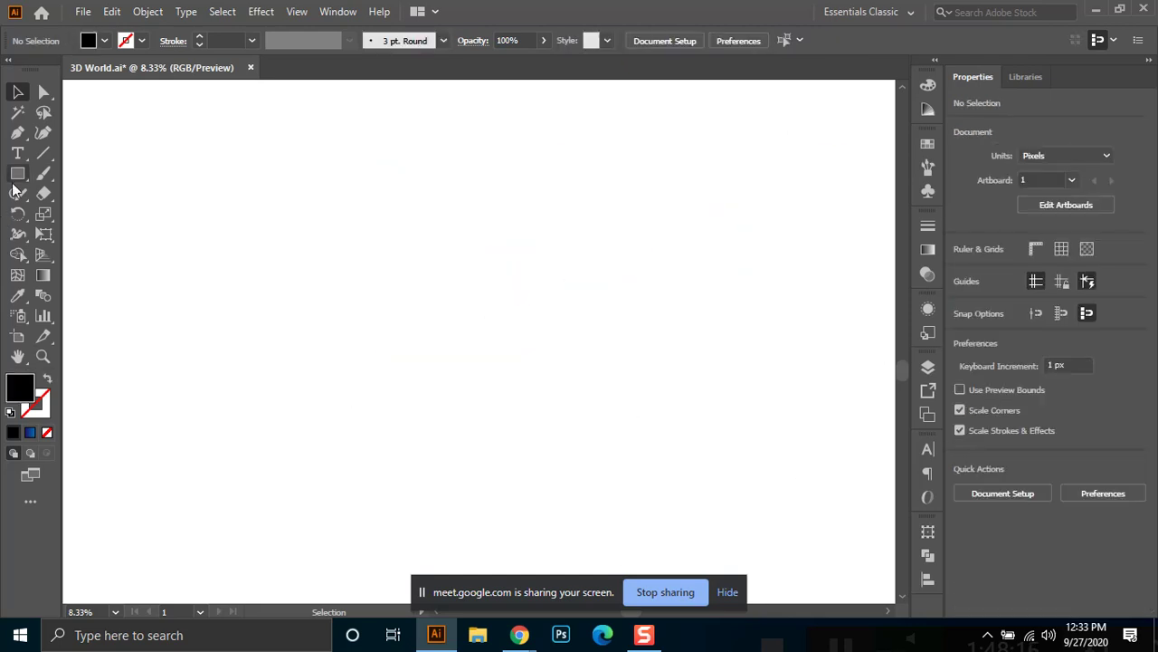
Draw a black circle about 1628 px in diameter with the Ellipse tool, and hide the screen-sharing notice.
click(25, 181)
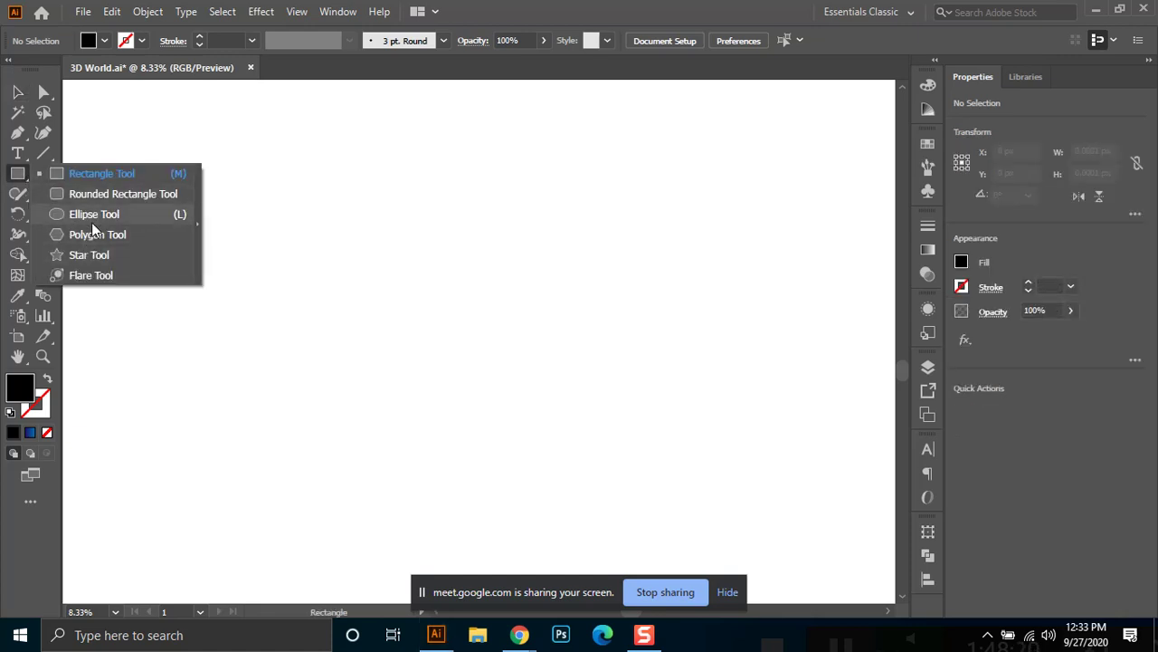
click(94, 215)
drag(317, 175, 497, 352)
click(42, 95)
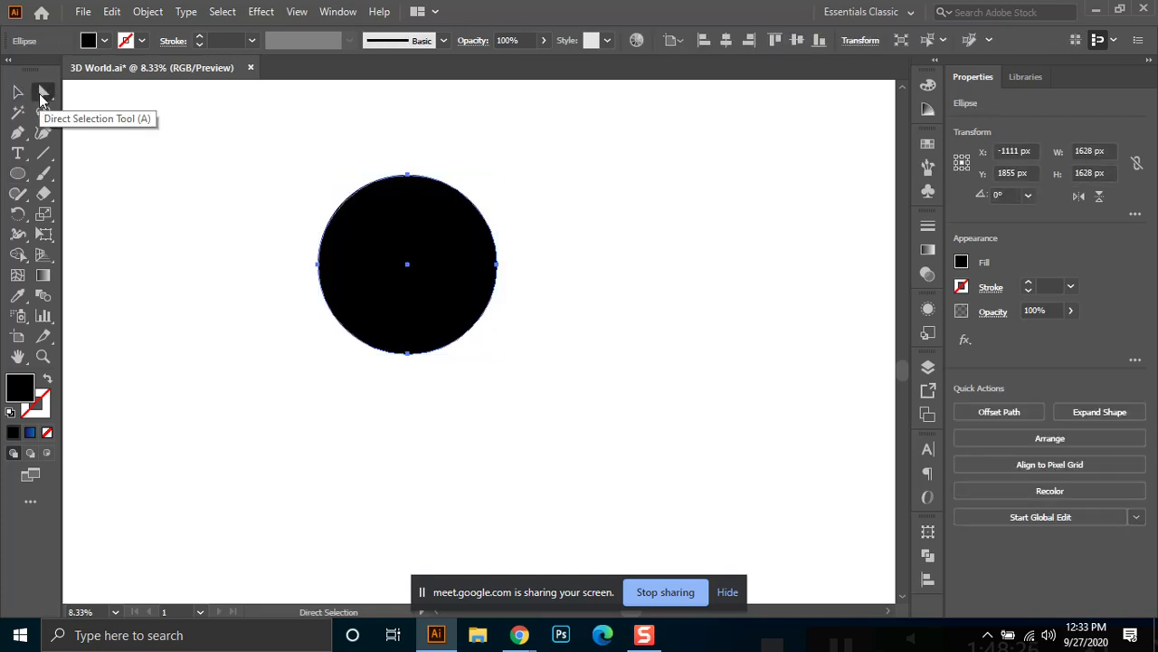
click(729, 594)
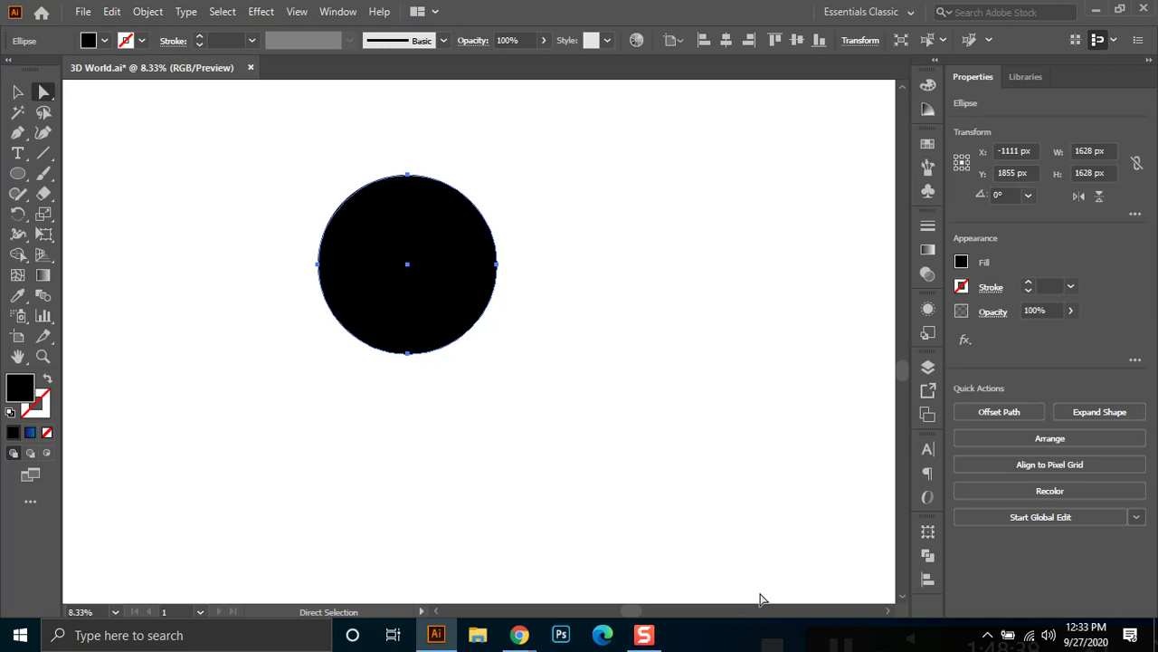
Switch to the Google Meet call in Chrome and open the chat with everyone.
click(419, 568)
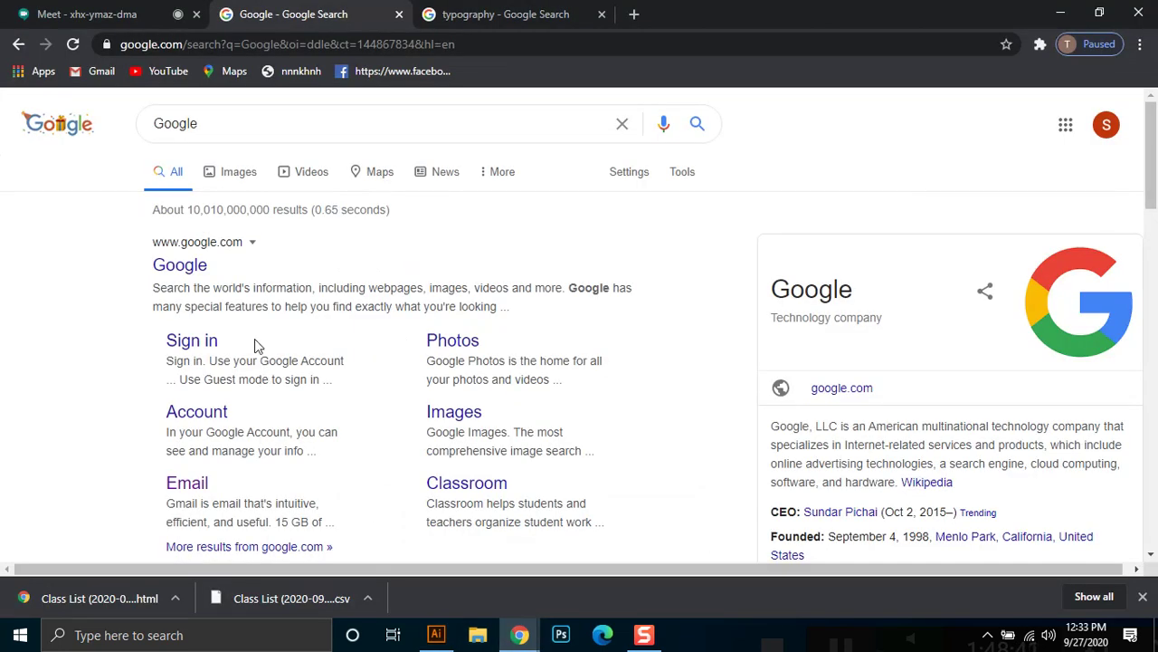
click(34, 9)
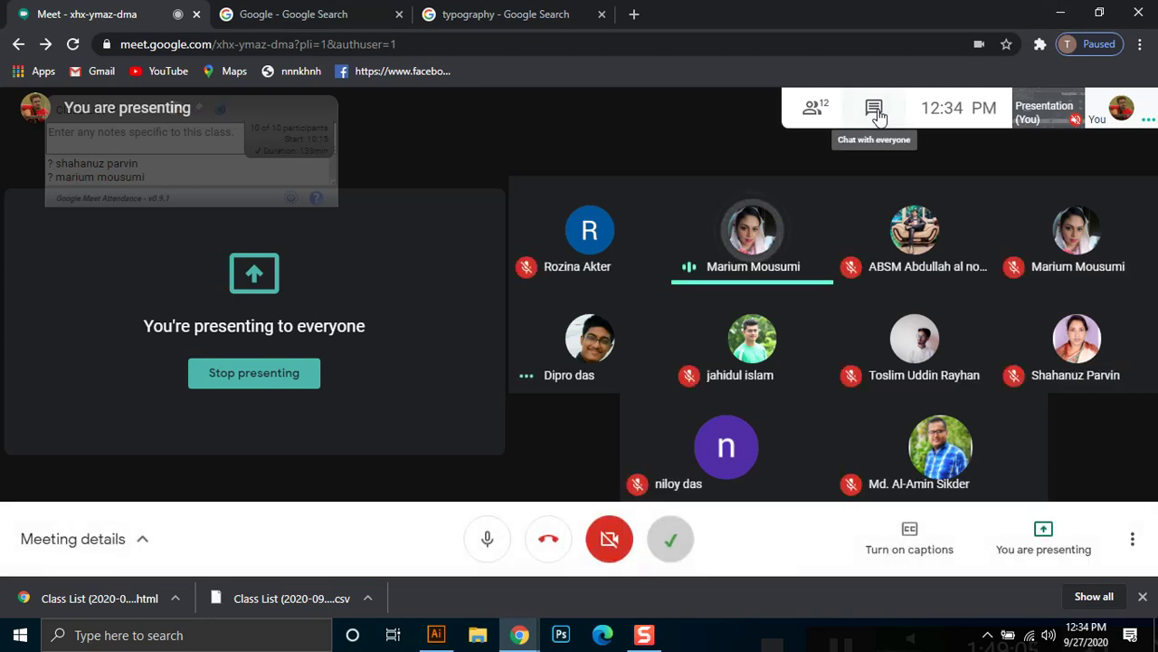
click(874, 111)
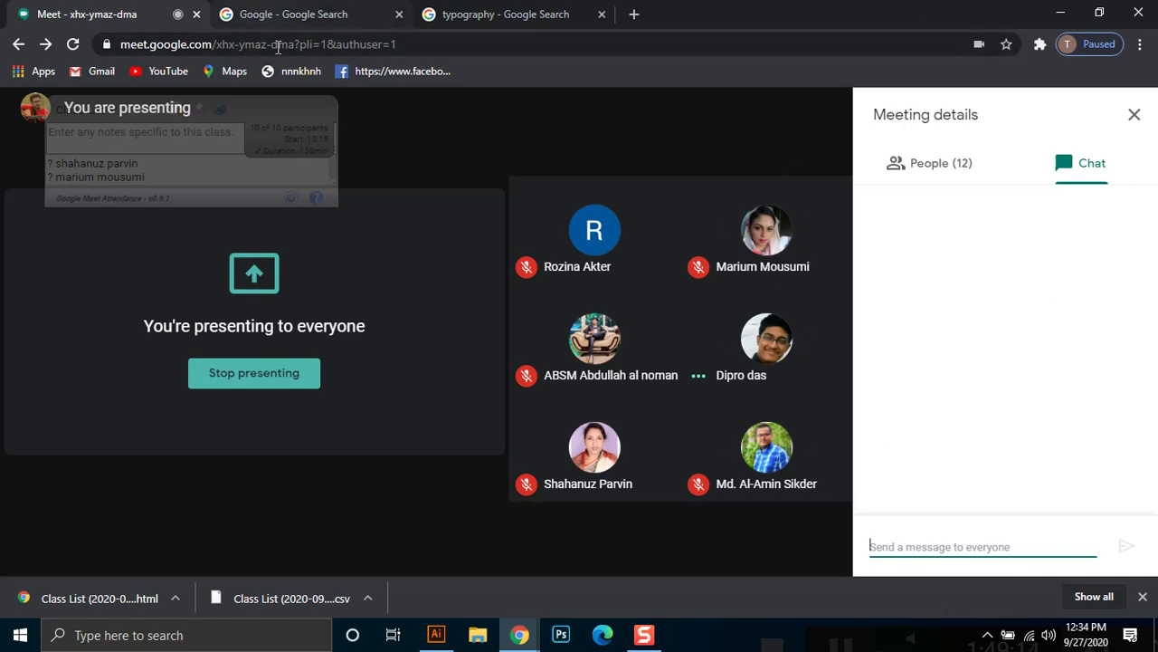
Switch back to Illustrator and delete the circle's right anchor point, leaving its left half.
click(437, 634)
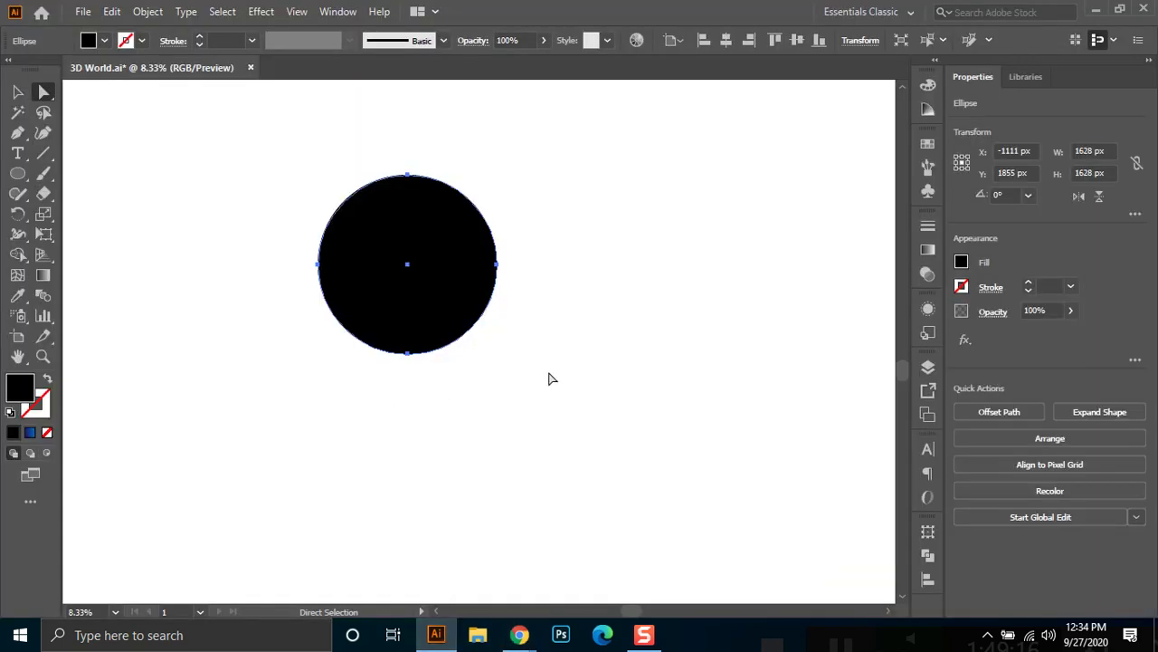
click(18, 94)
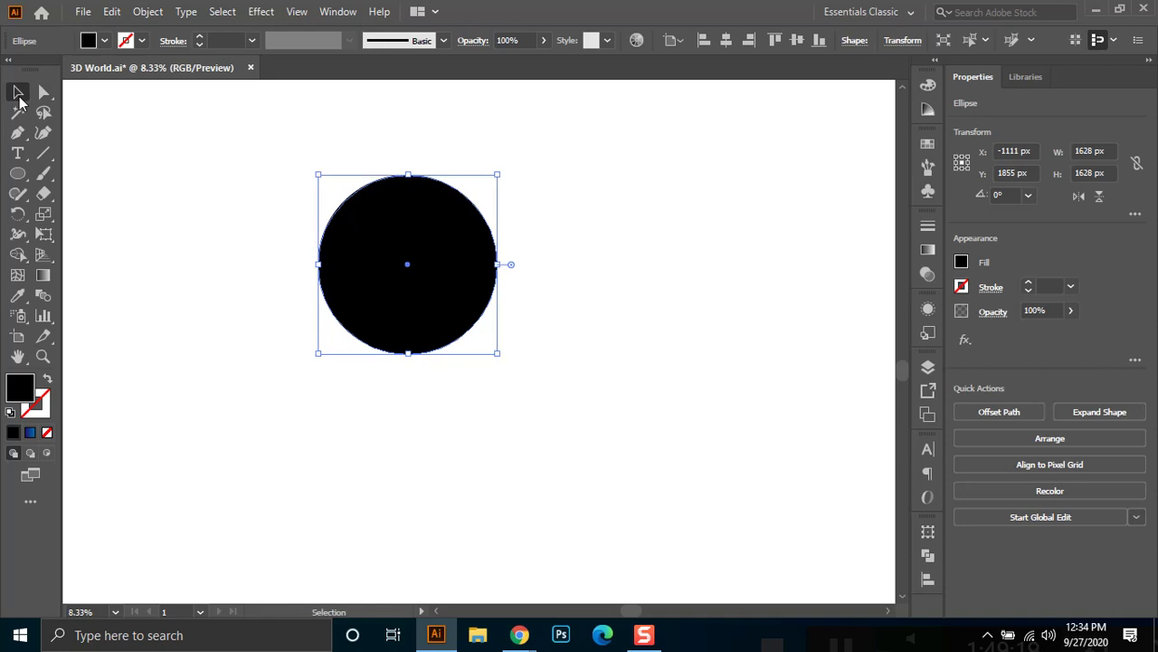
click(43, 92)
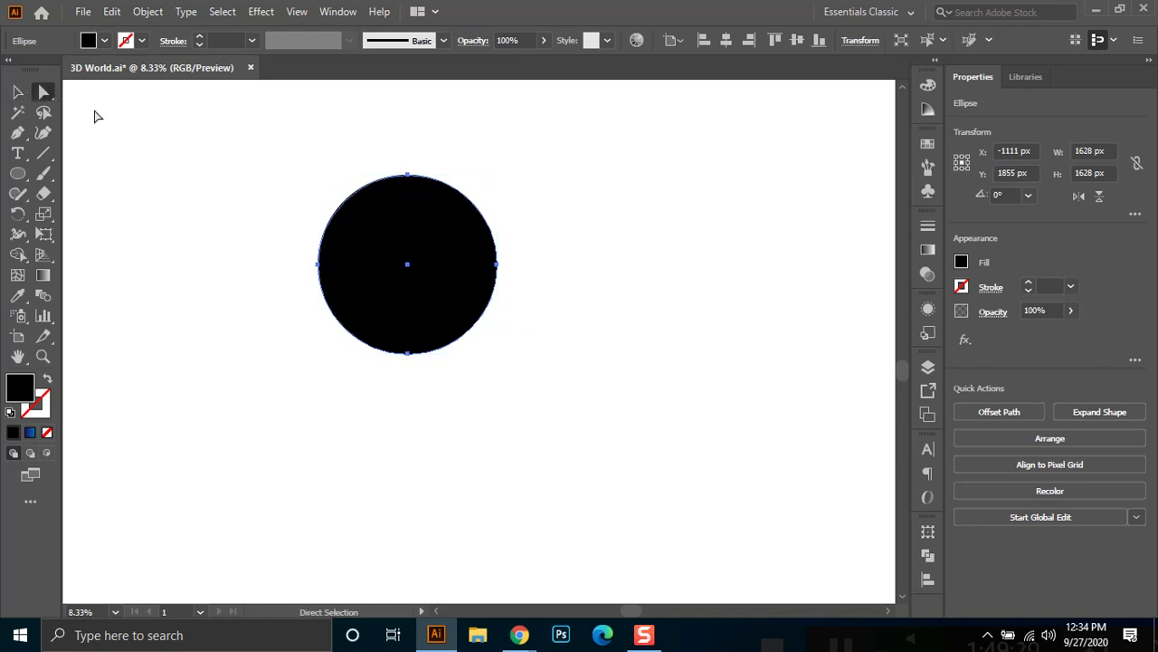
click(497, 264)
key(Delete)
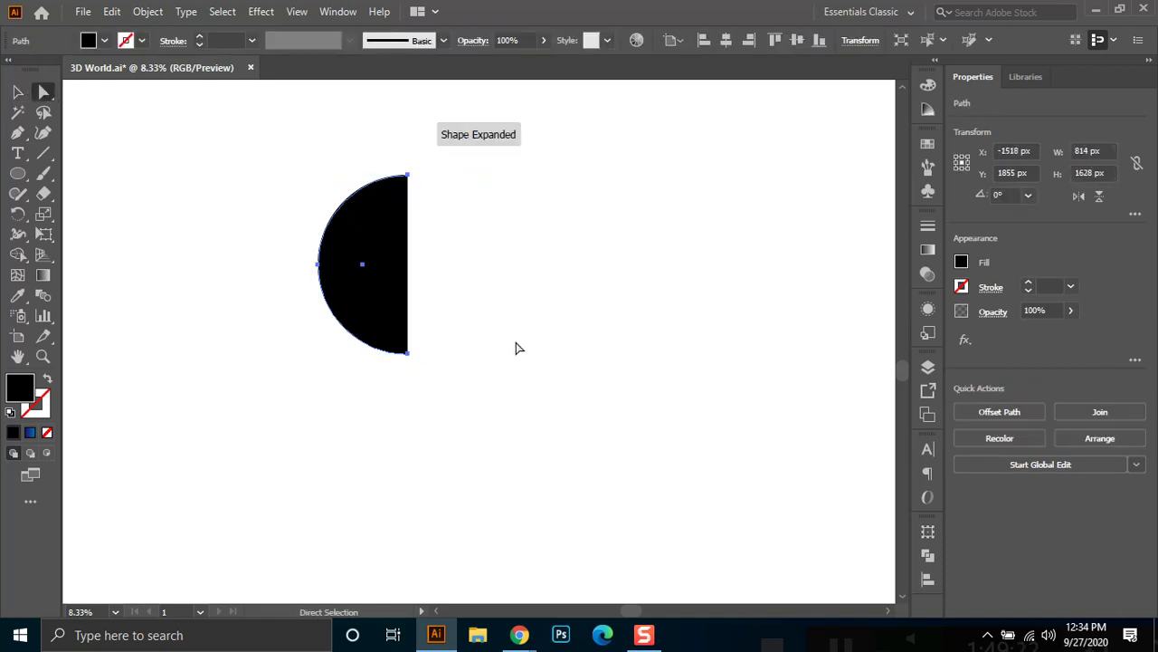
Fill the half circle with a medium blue swatch and activate the Selection tool.
click(105, 42)
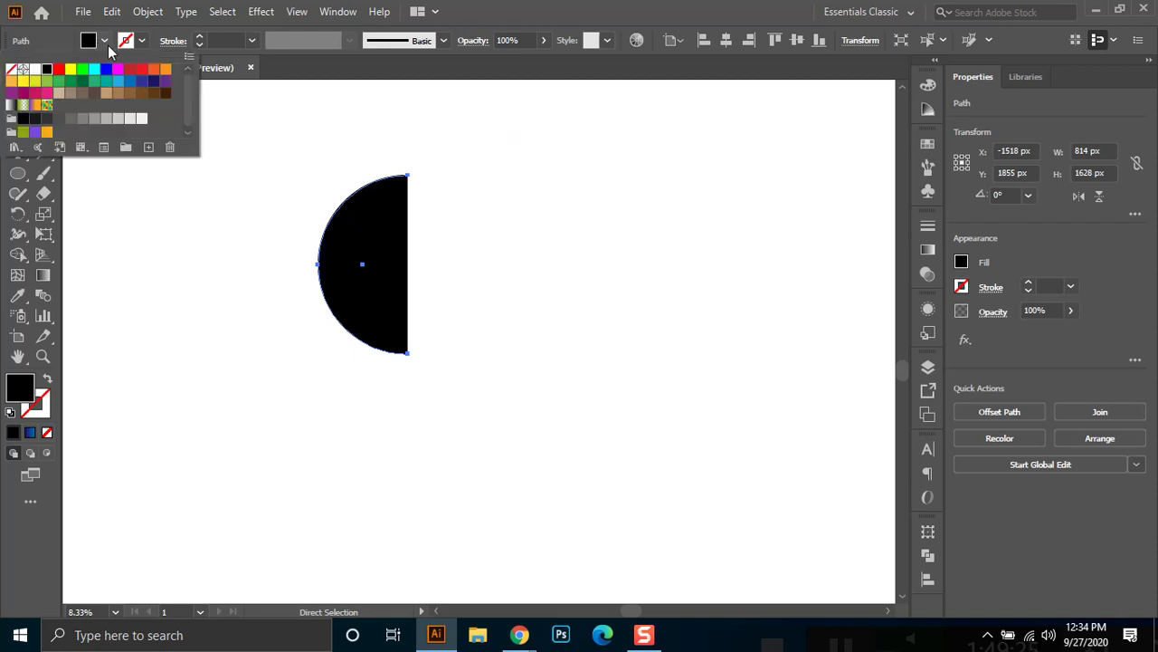
click(129, 86)
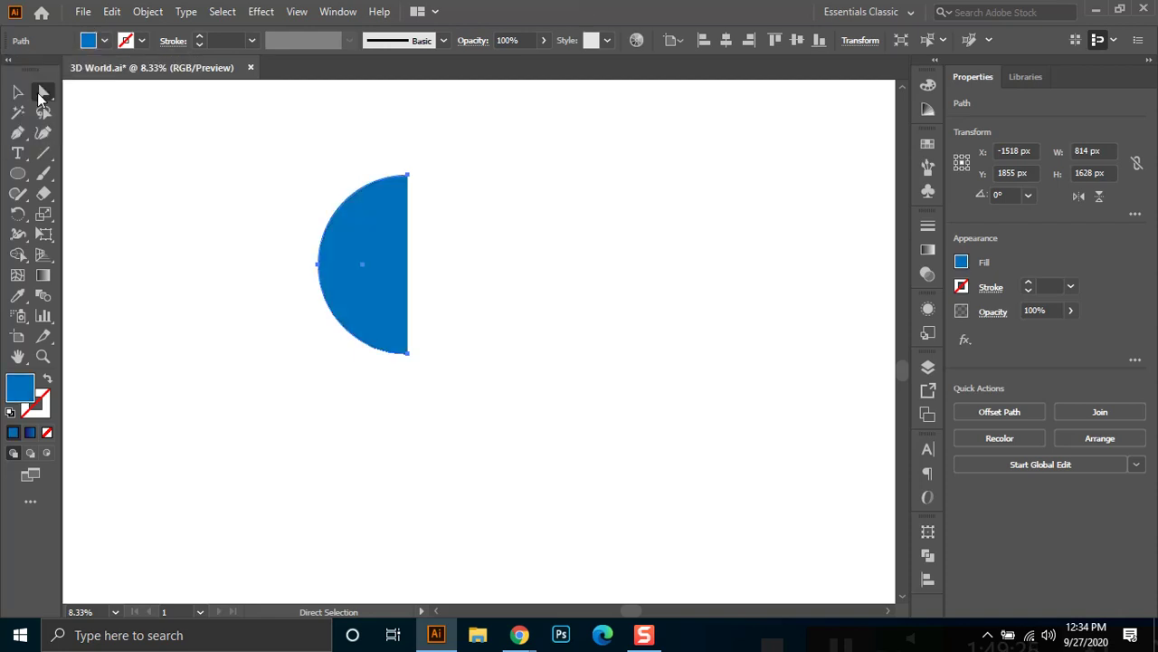
click(18, 92)
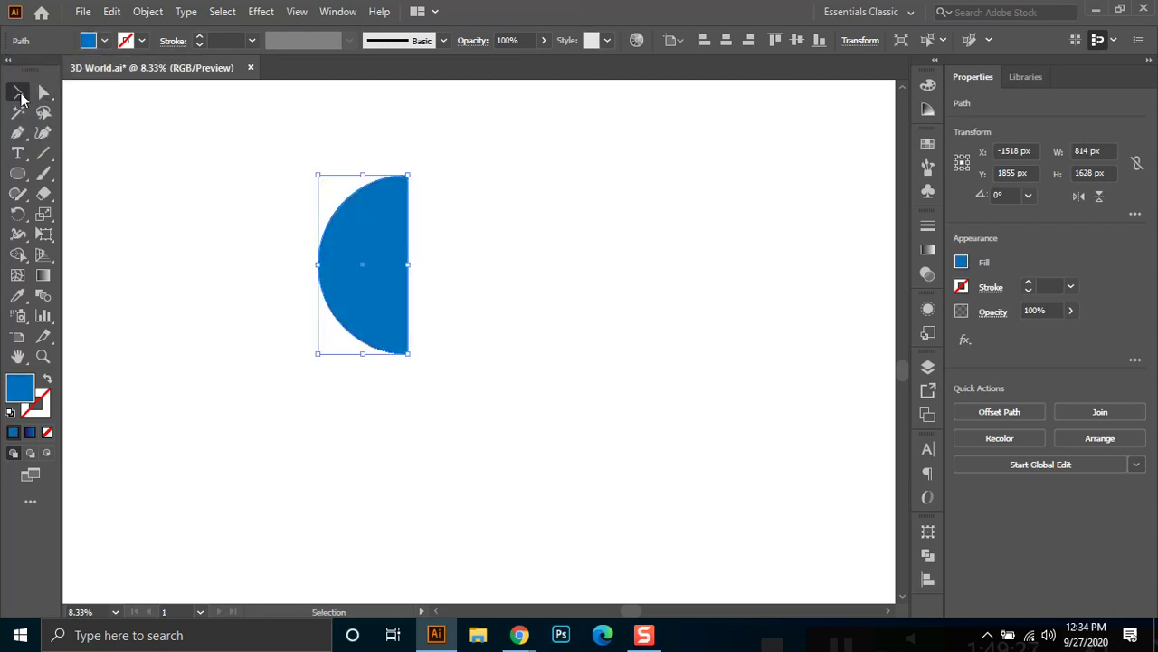
Apply a 3D Revolve effect to the blue half circle, offset from the Right Edge, and deselect it.
click(927, 250)
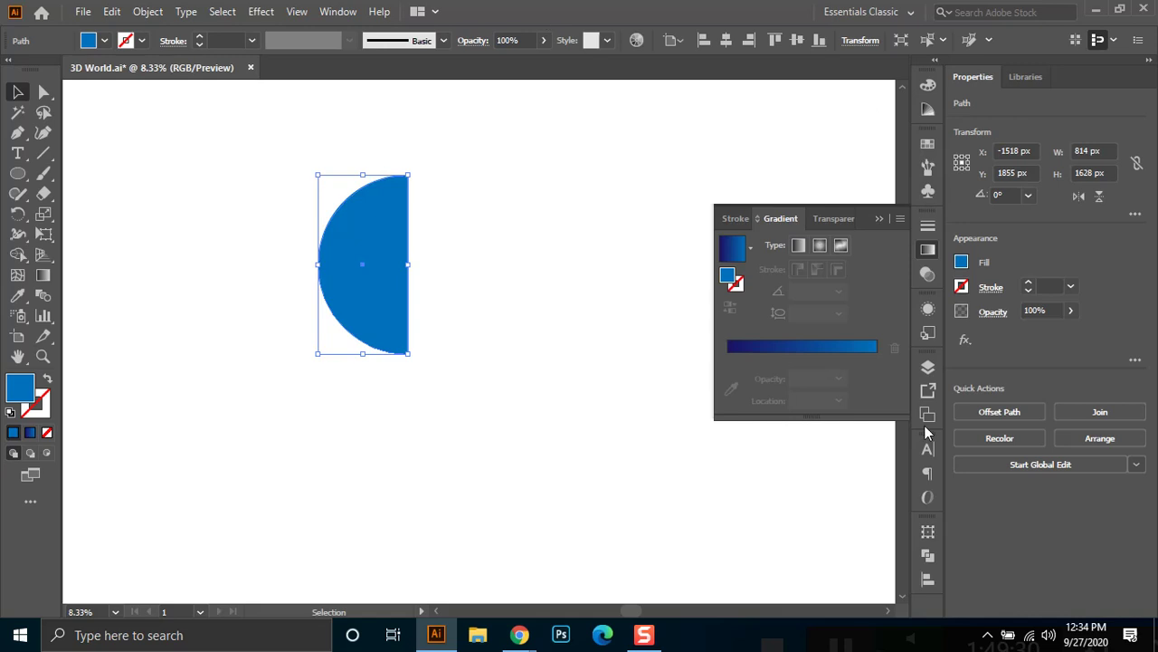
click(928, 309)
click(767, 541)
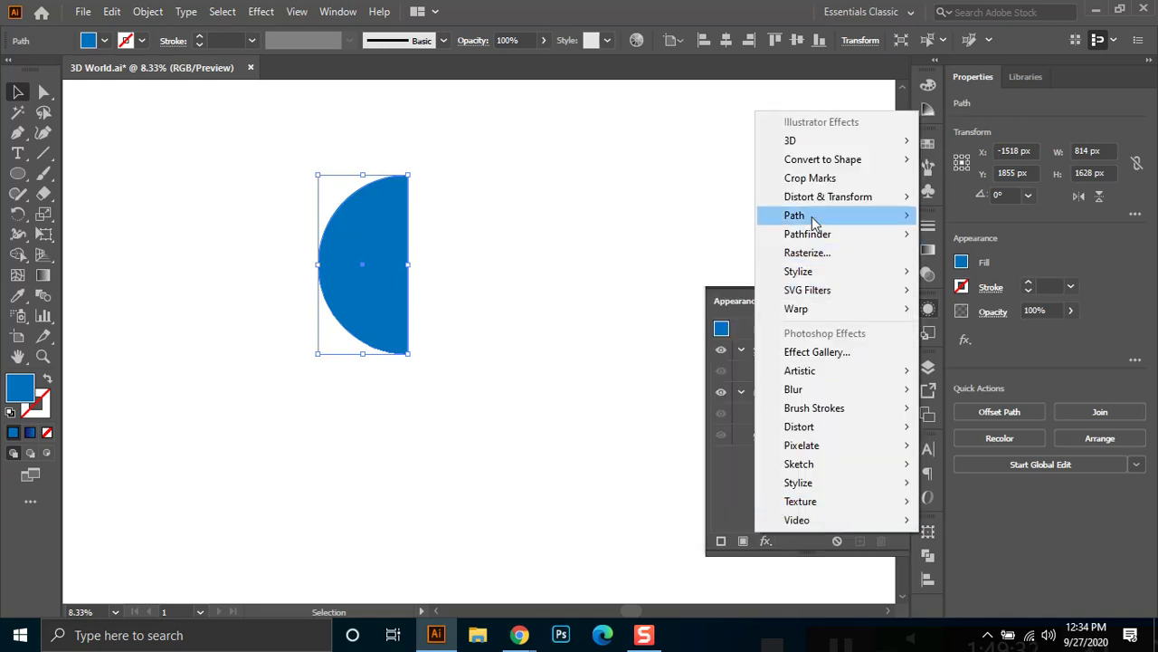
mouse_move(821, 145)
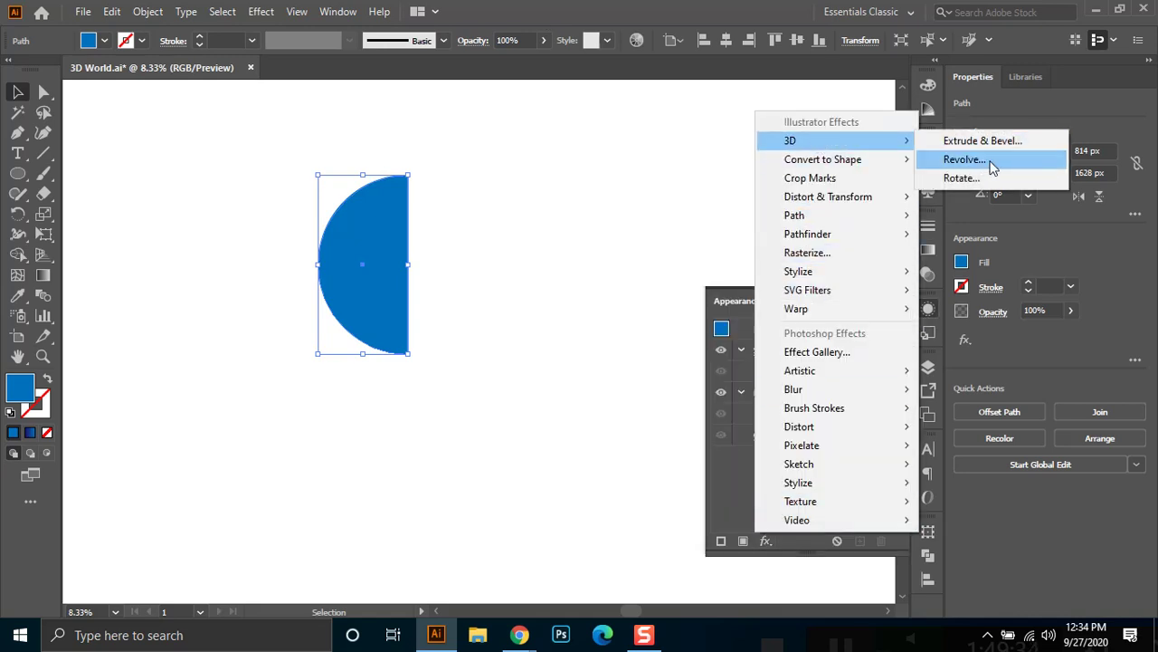
click(979, 160)
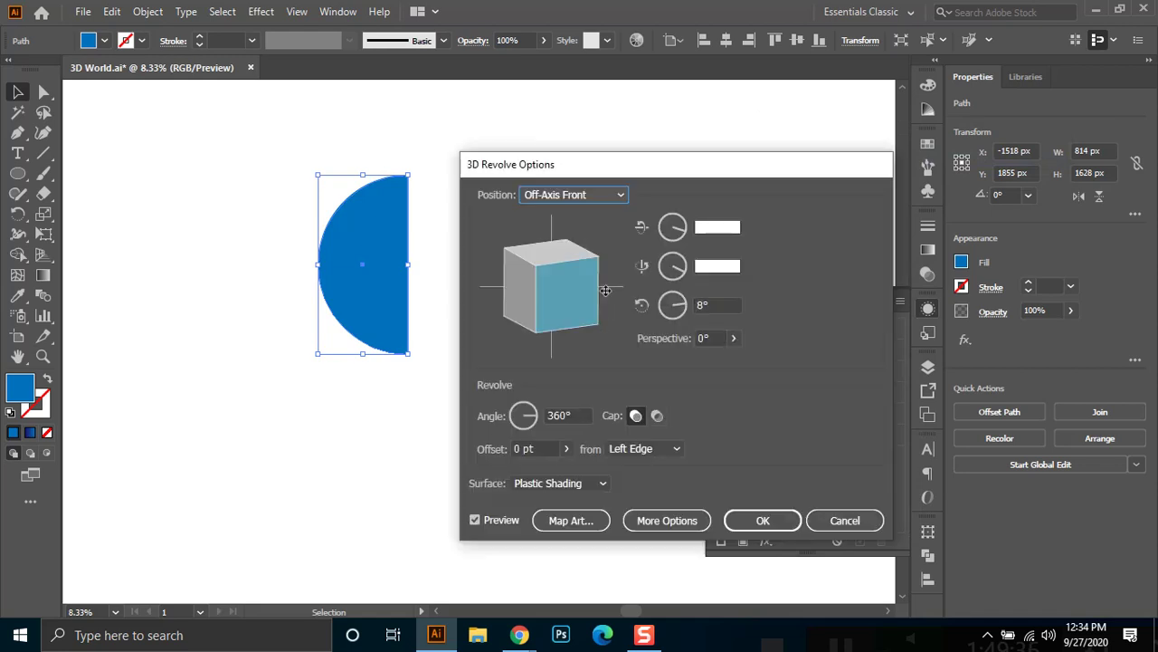
click(655, 448)
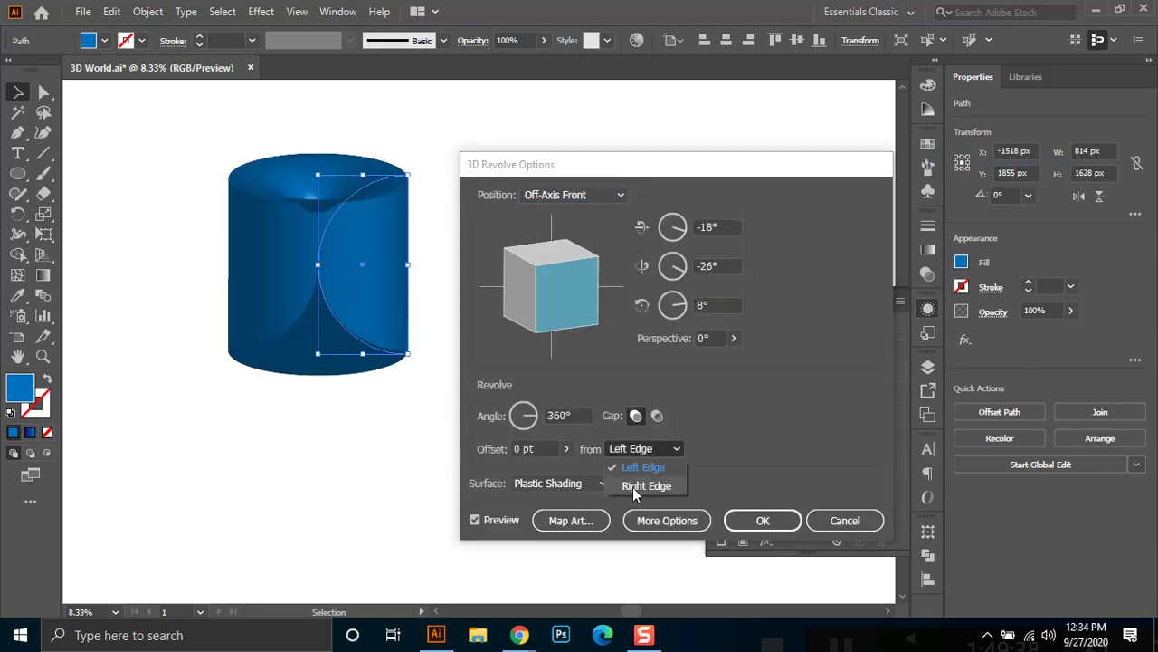
click(634, 486)
click(765, 521)
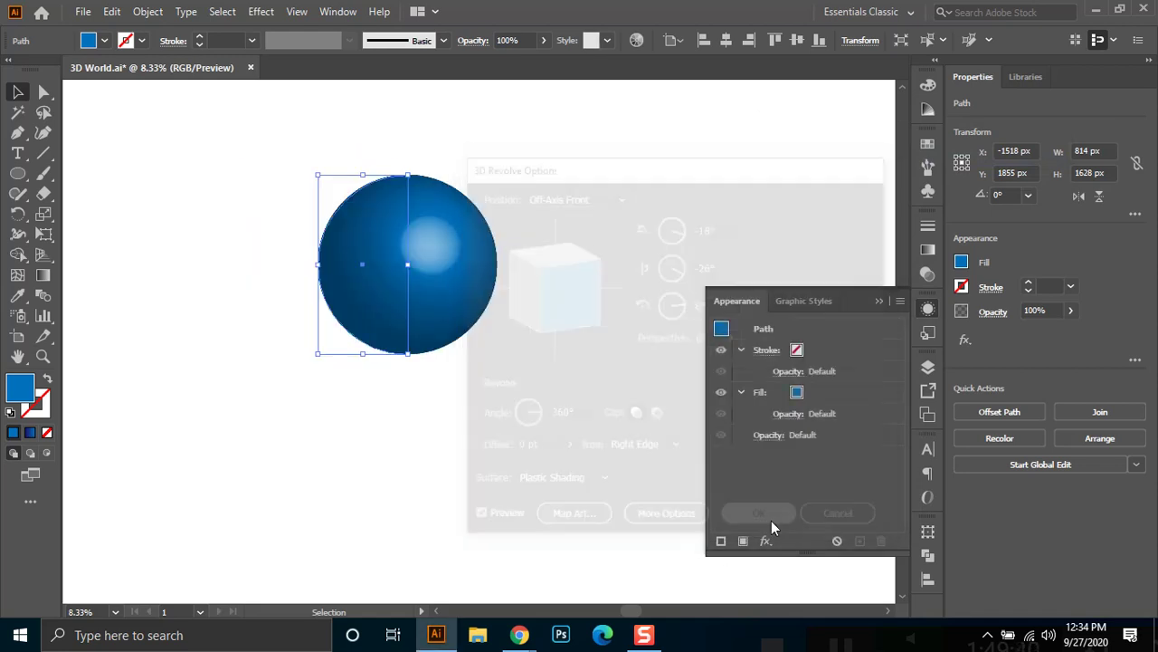
click(599, 195)
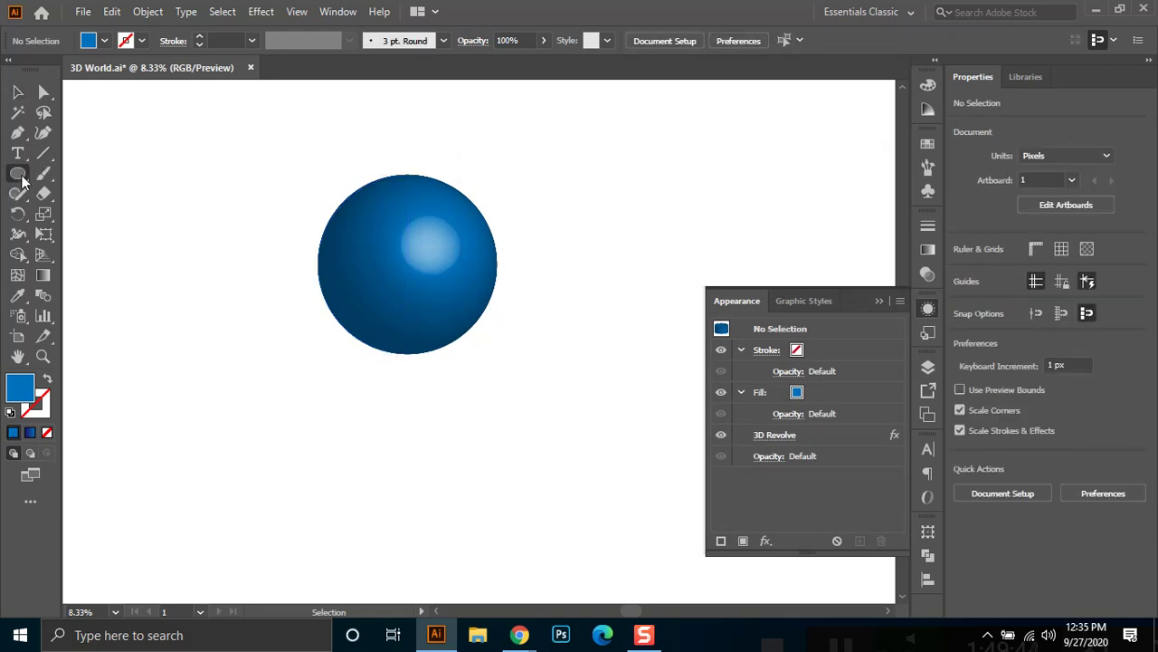
Create a three-sided polygon with a 50 px radius below the sphere and enlarge it to about 1044 × 904 px.
drag(18, 172, 67, 232)
click(277, 445)
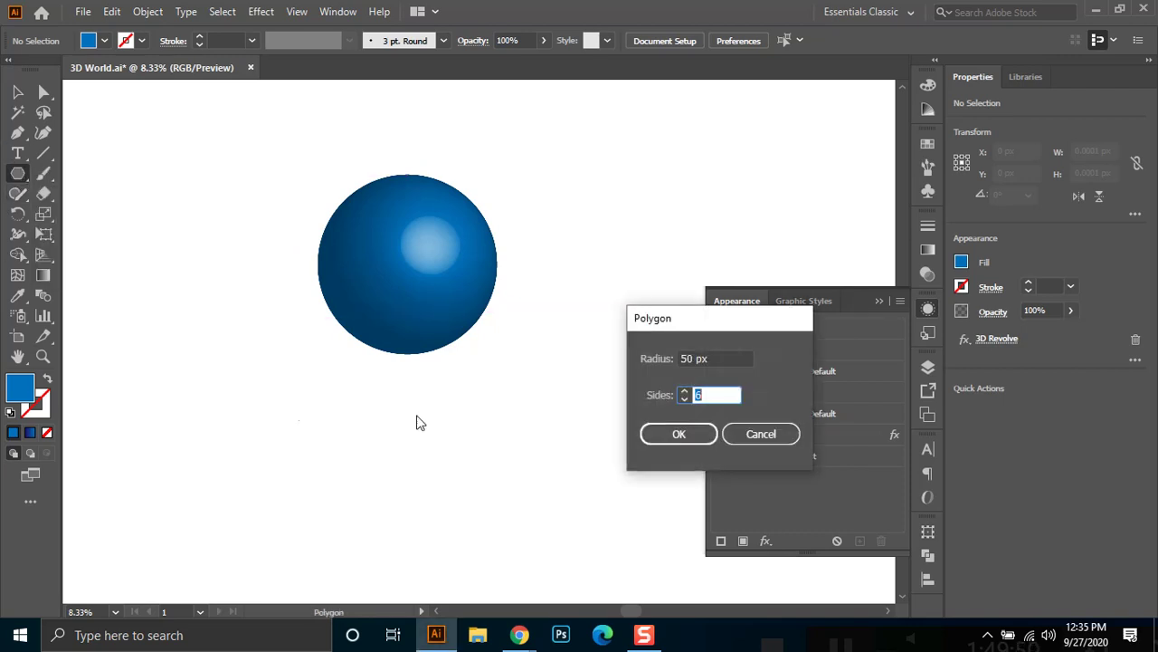
click(679, 434)
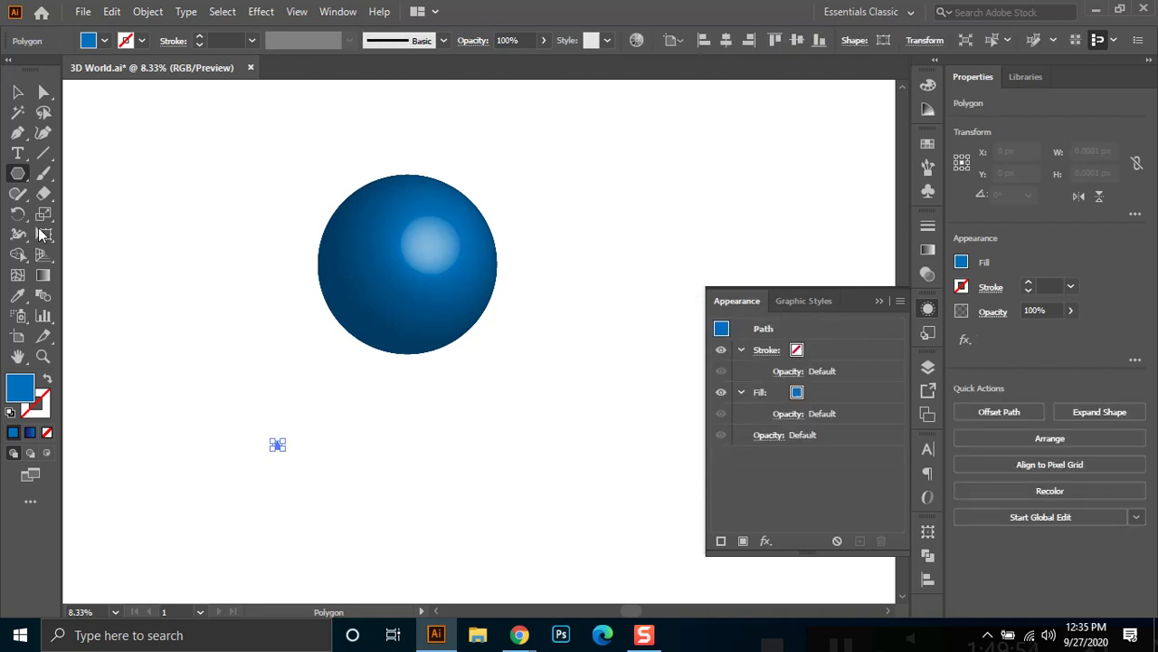
click(17, 91)
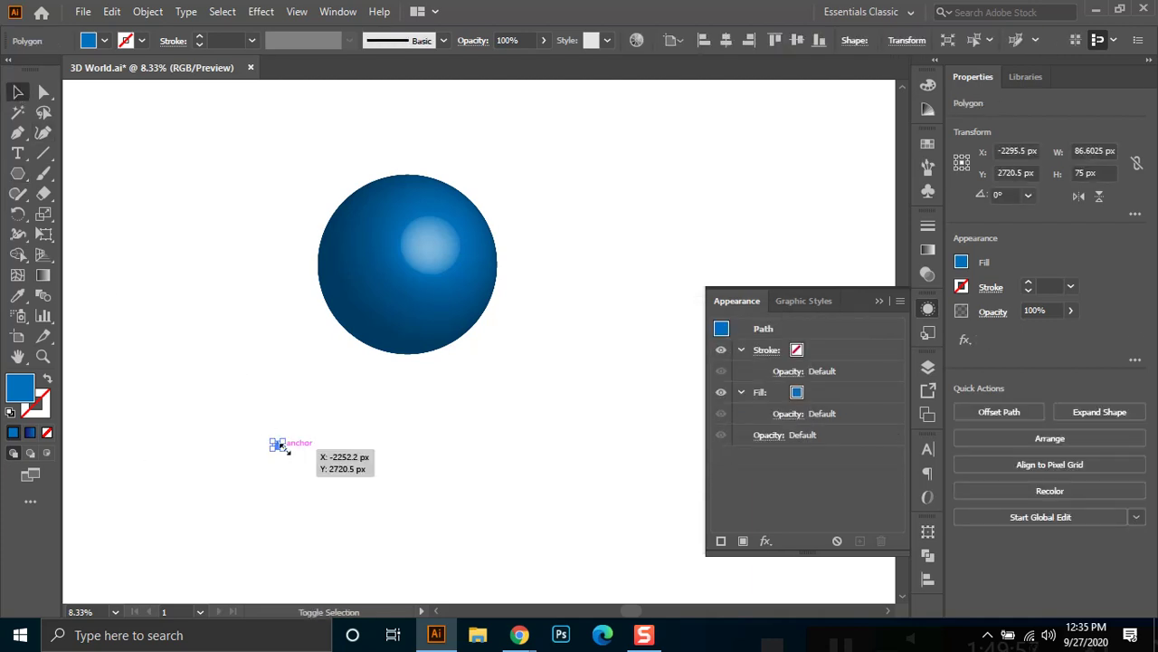
drag(283, 450, 306, 458)
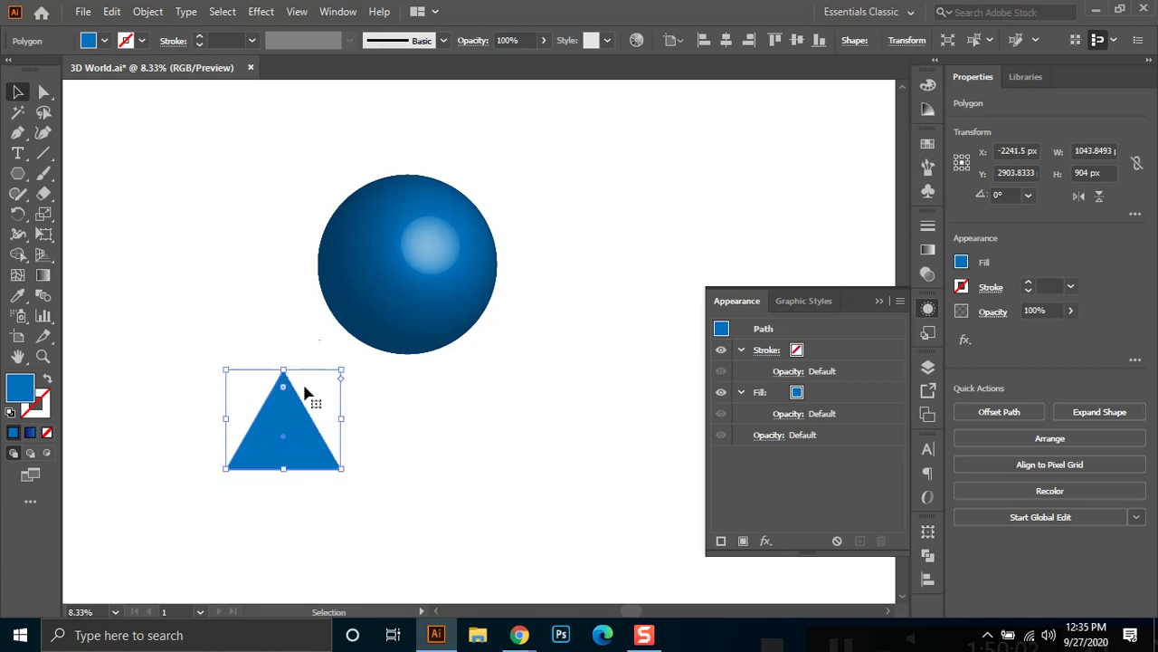
Swap the triangle's fill and stroke so only the blue outline remains, and set the stroke weight to 10 pt.
click(48, 380)
click(341, 432)
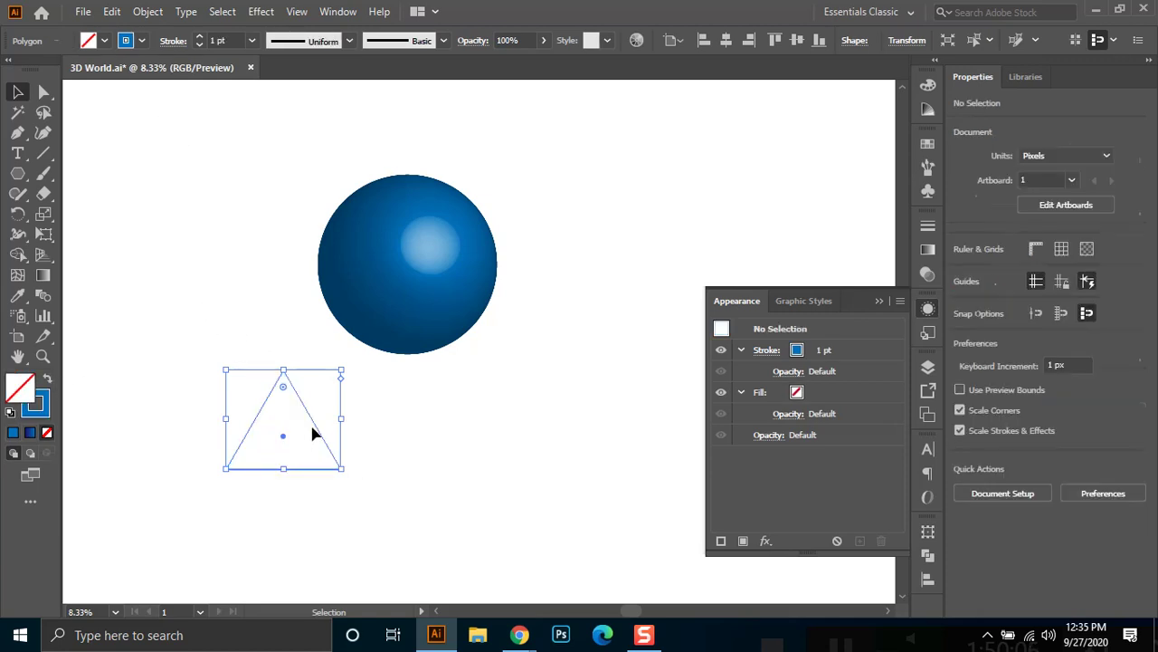
key(ctrl+z)
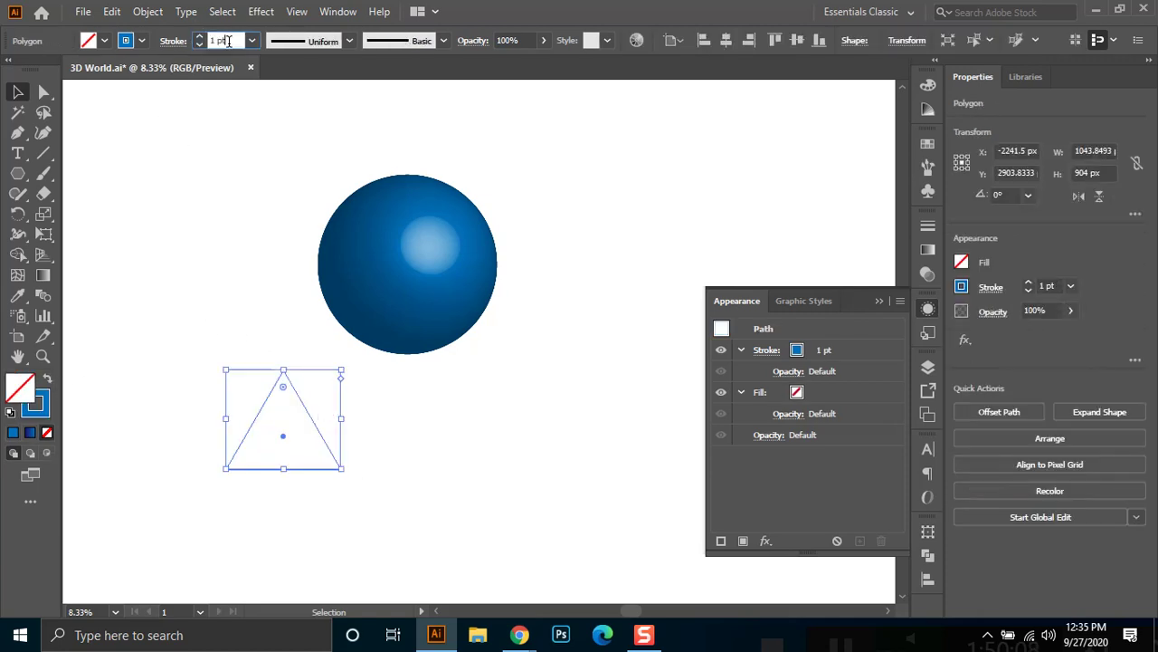
text(10)
key(Return)
click(391, 403)
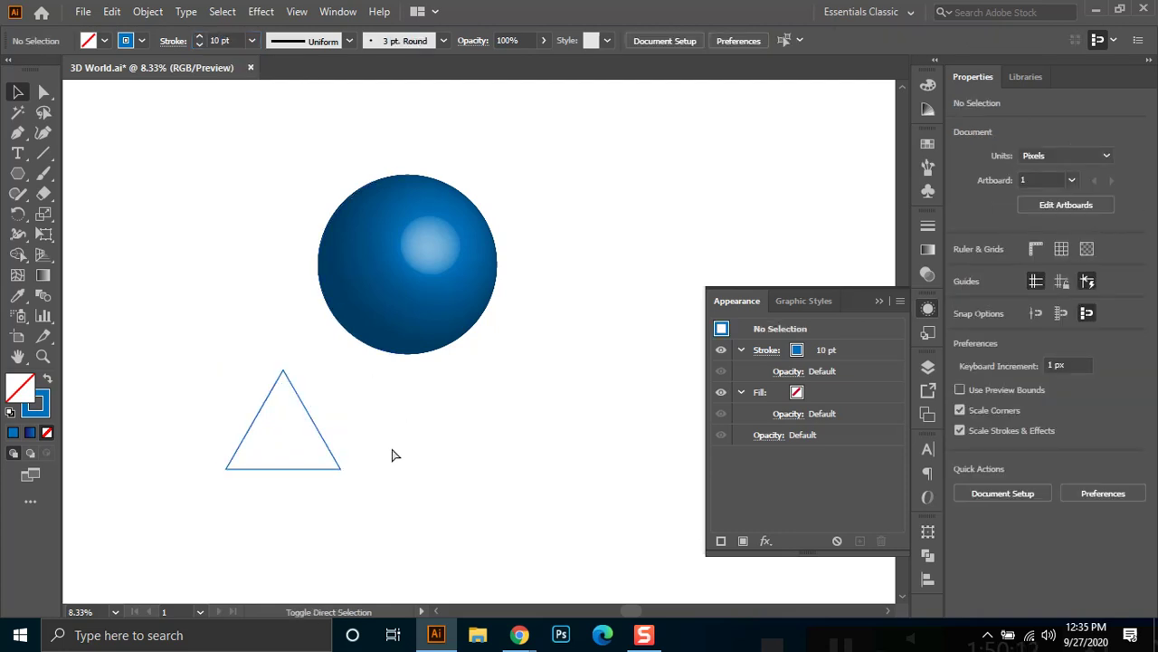
Show the artboards and change the triangle's stroke color to white.
key(ctrl+shift+h)
drag(368, 424, 243, 546)
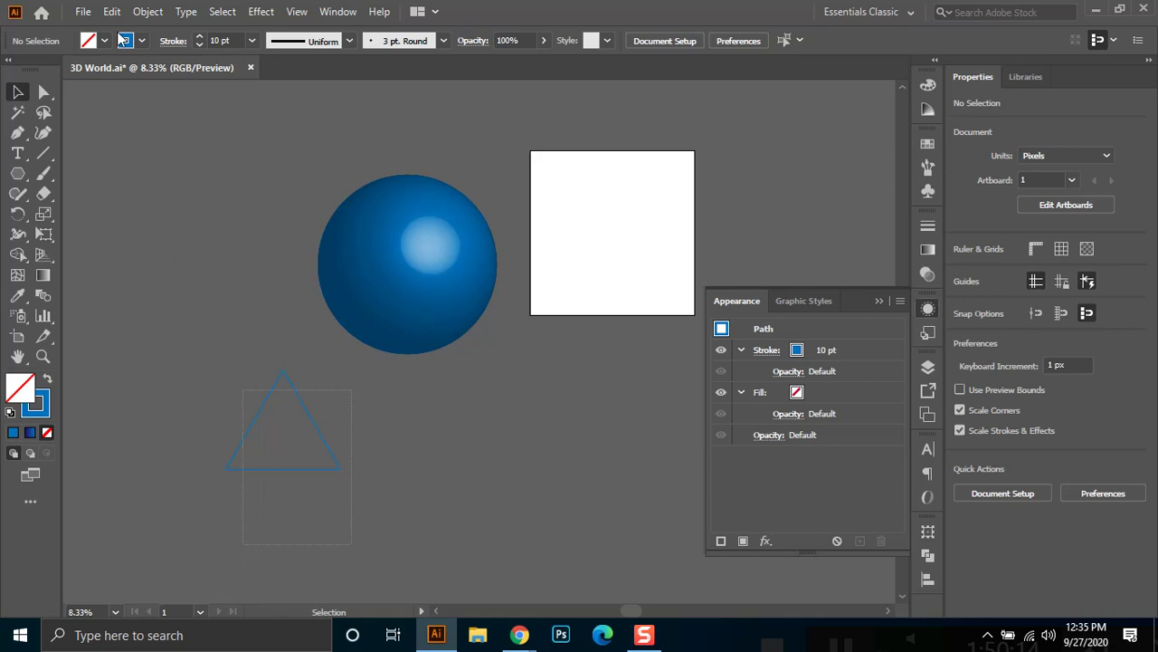
click(141, 42)
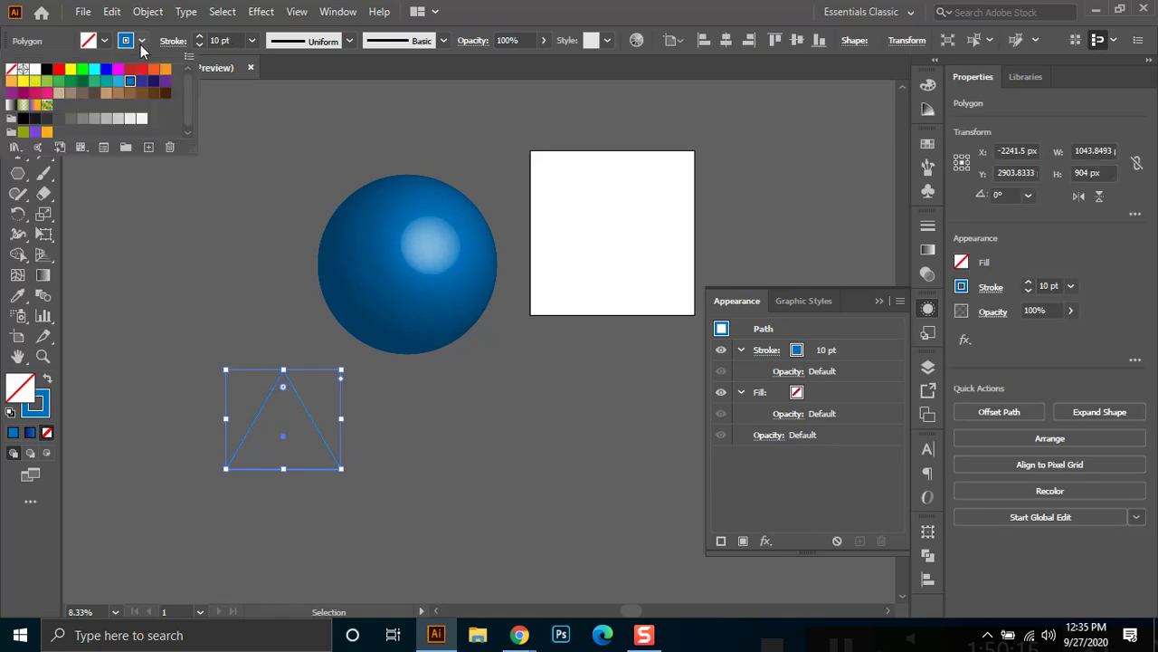
click(35, 69)
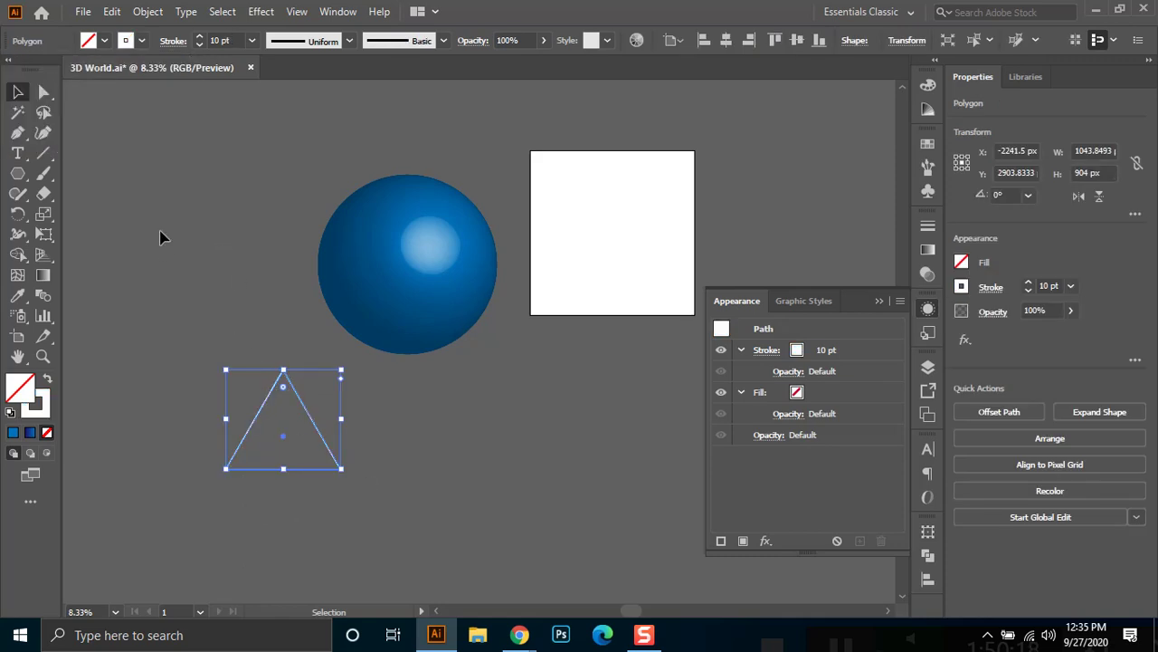
Scale the sphere path and triangle down together to about 274 × 444 px overall.
drag(160, 237, 444, 489)
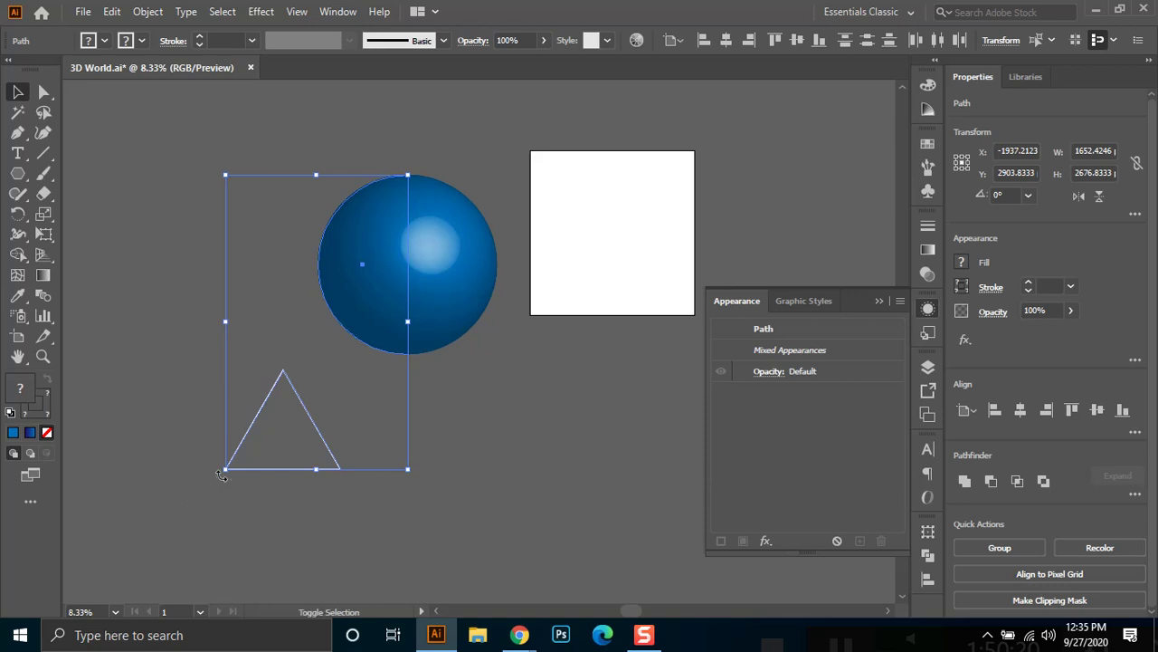
drag(223, 471, 379, 261)
scroll(413, 189, up, 4)
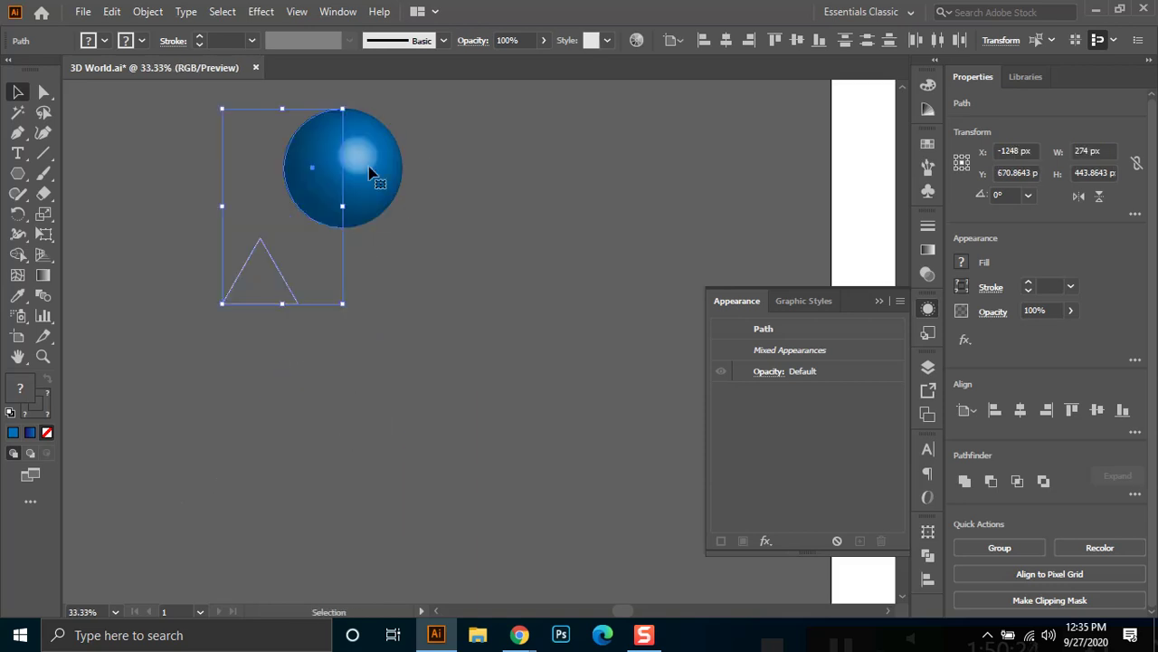
Try a 1 pt stroke weight on the white triangle, and collapse the Appearance settings.
drag(230, 338, 240, 314)
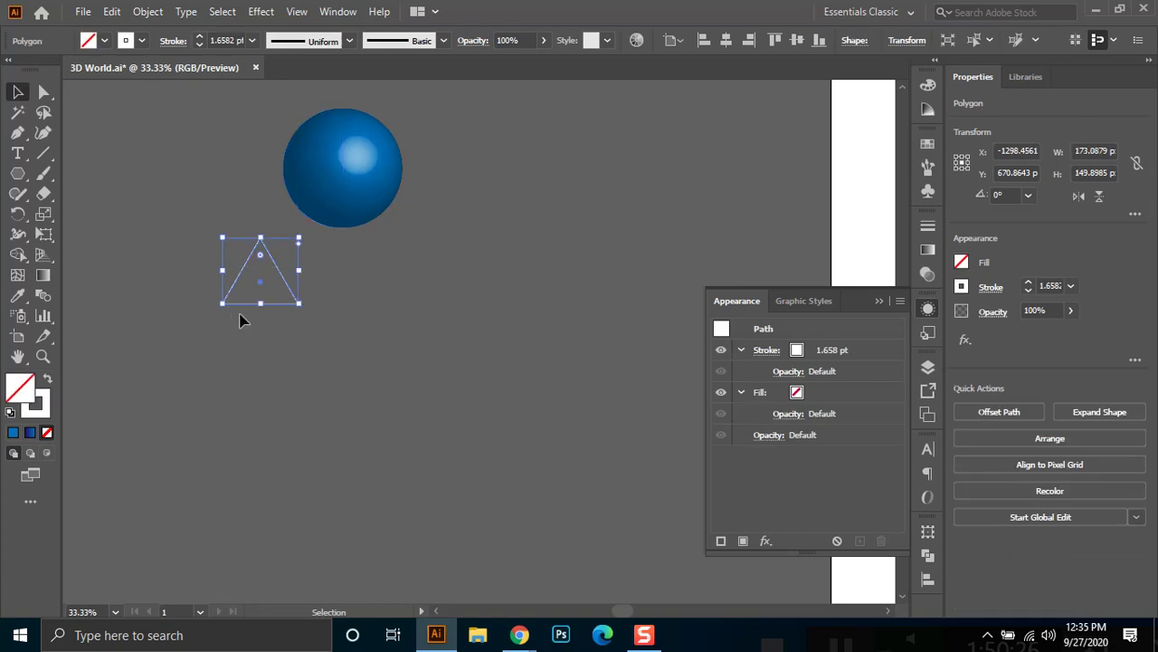
click(232, 40)
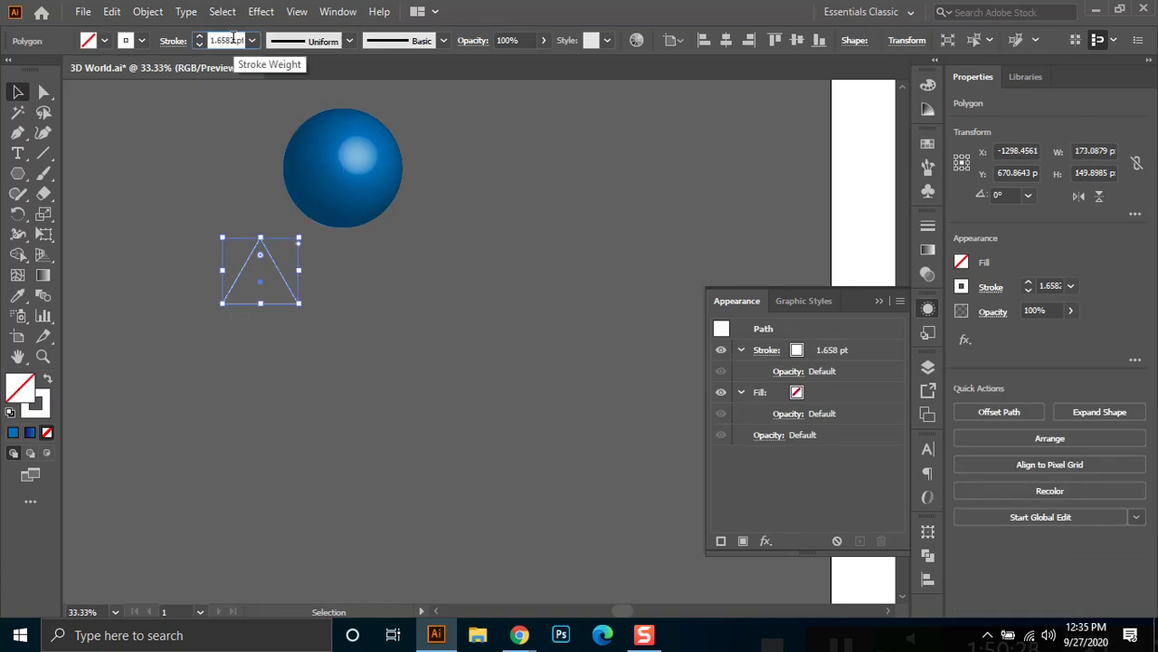
text(10)
key(Return)
key(BackSpace)
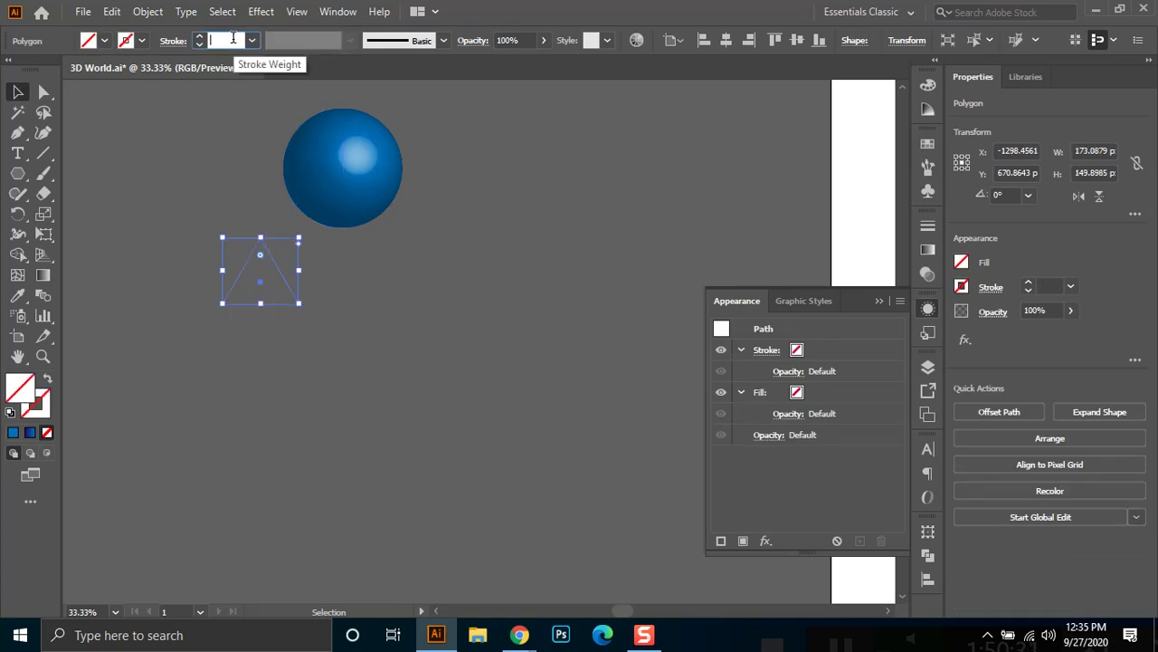
text(1)
key(Return)
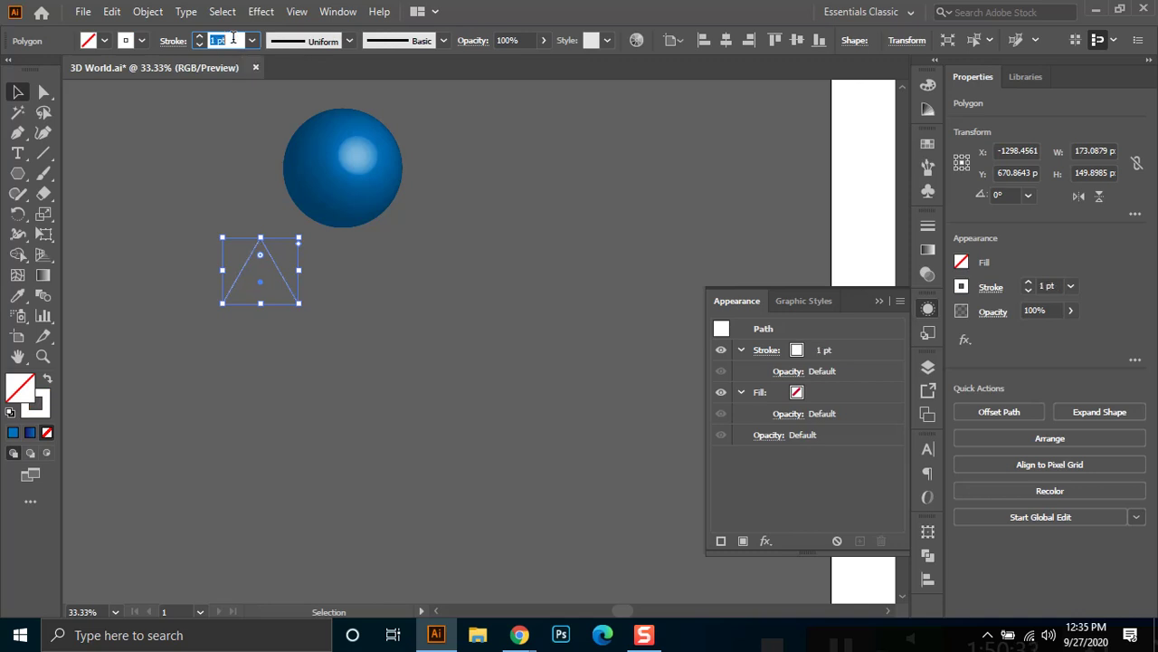
key(Up)
scroll(313, 153, up, 2)
scroll(308, 371, up, 2)
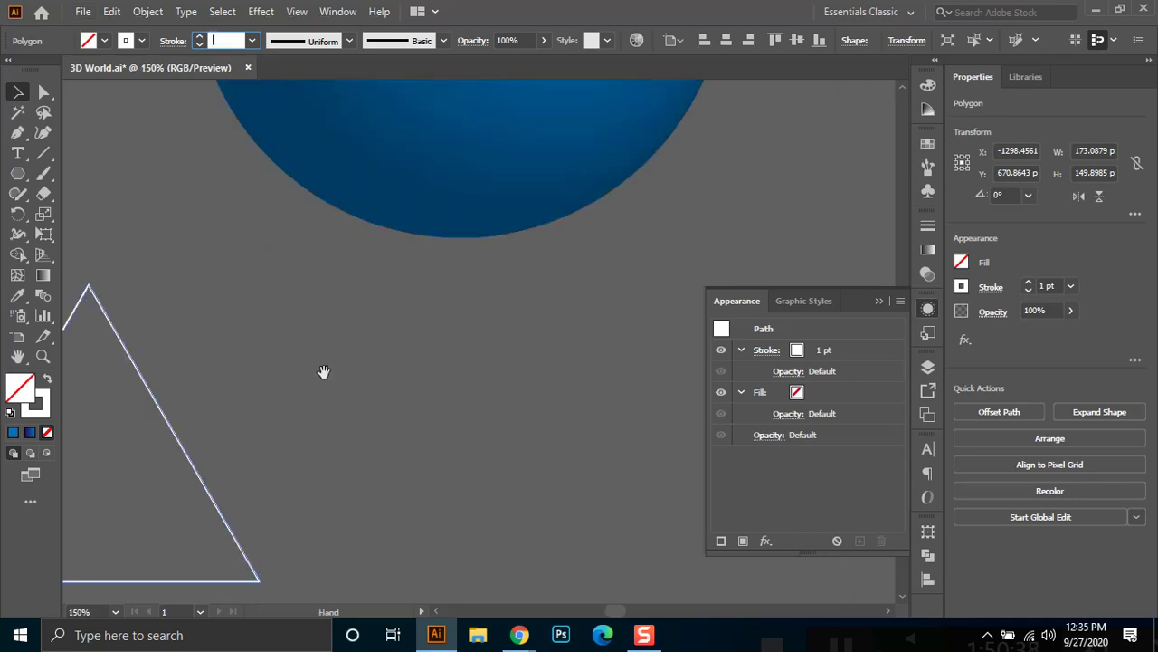
click(928, 309)
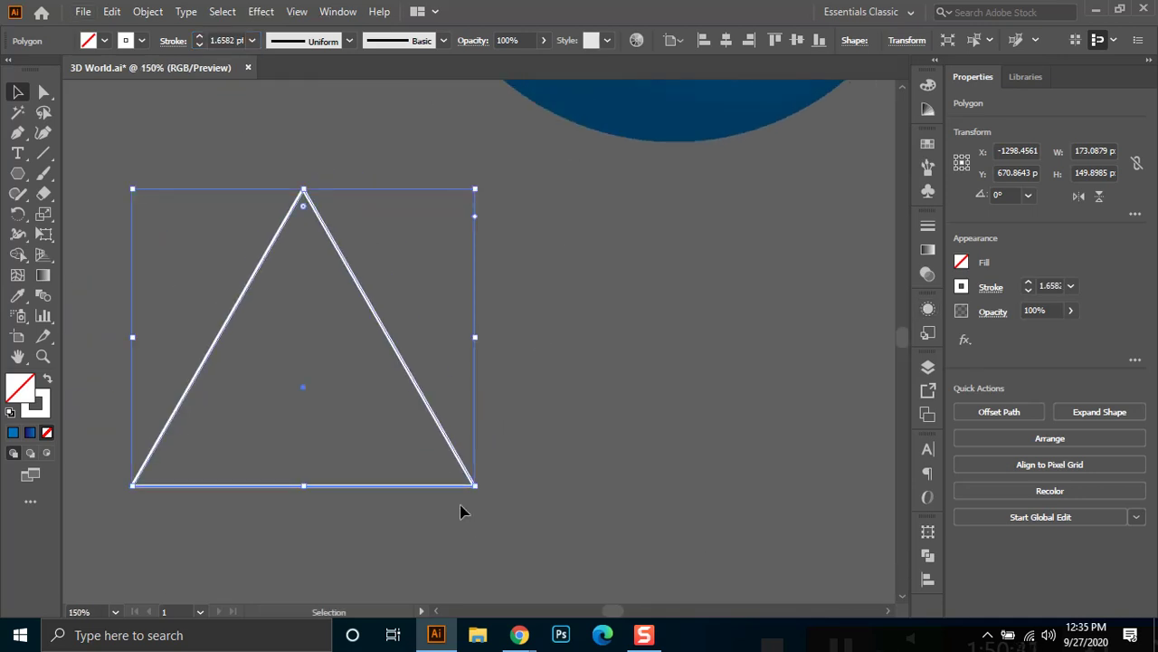
Shrink the triangle to about 76 × 66 px, set its stroke weight to 2 pt, and deselect it.
drag(474, 486, 381, 431)
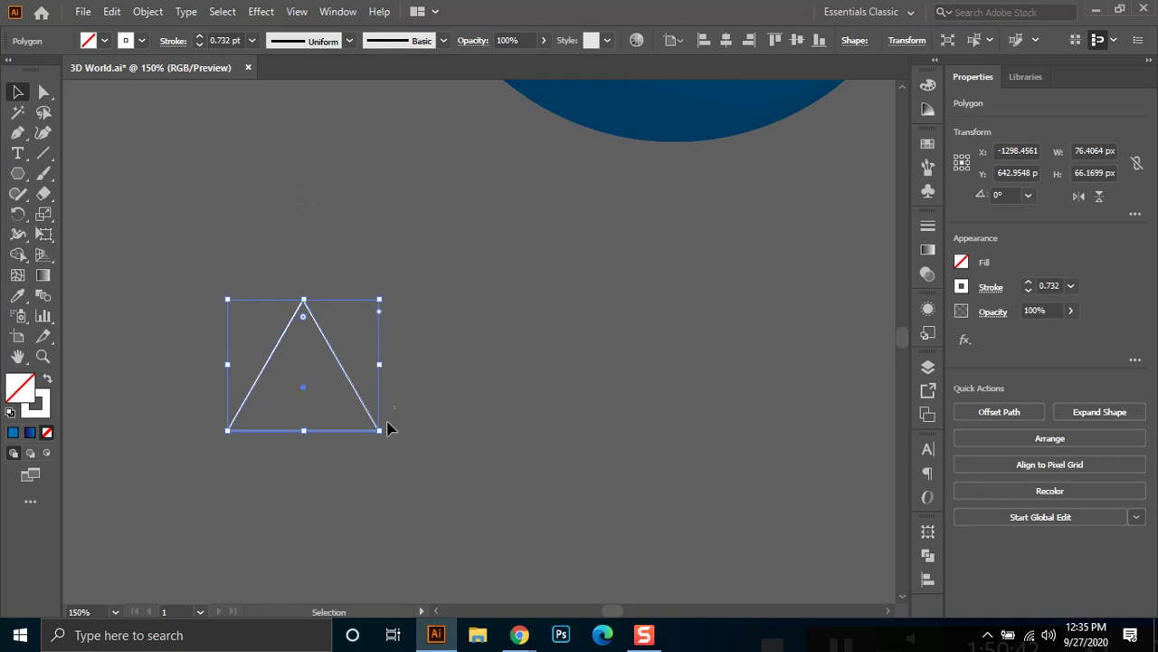
click(371, 347)
key(ctrl+a)
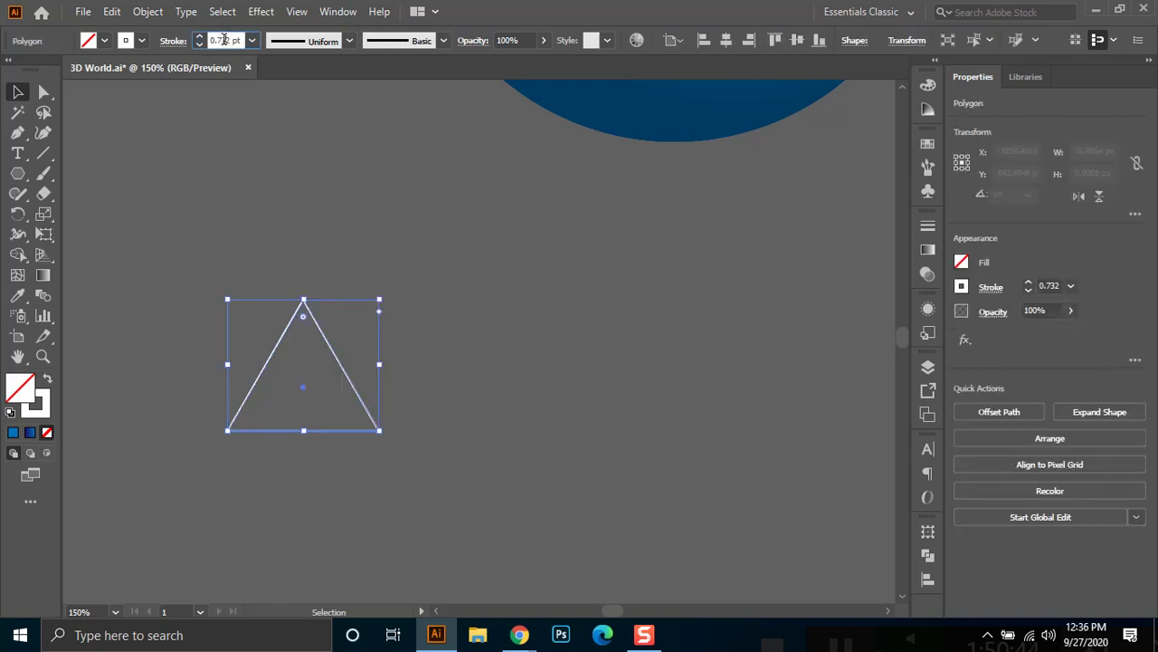
click(225, 39)
text(2)
key(Return)
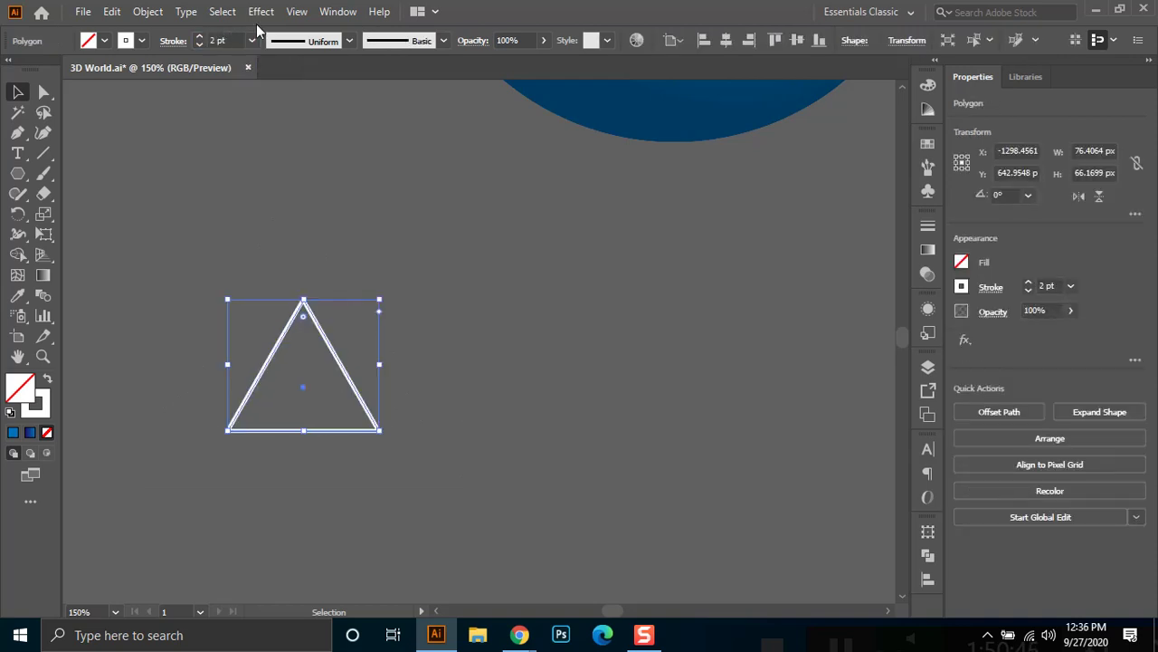
click(314, 172)
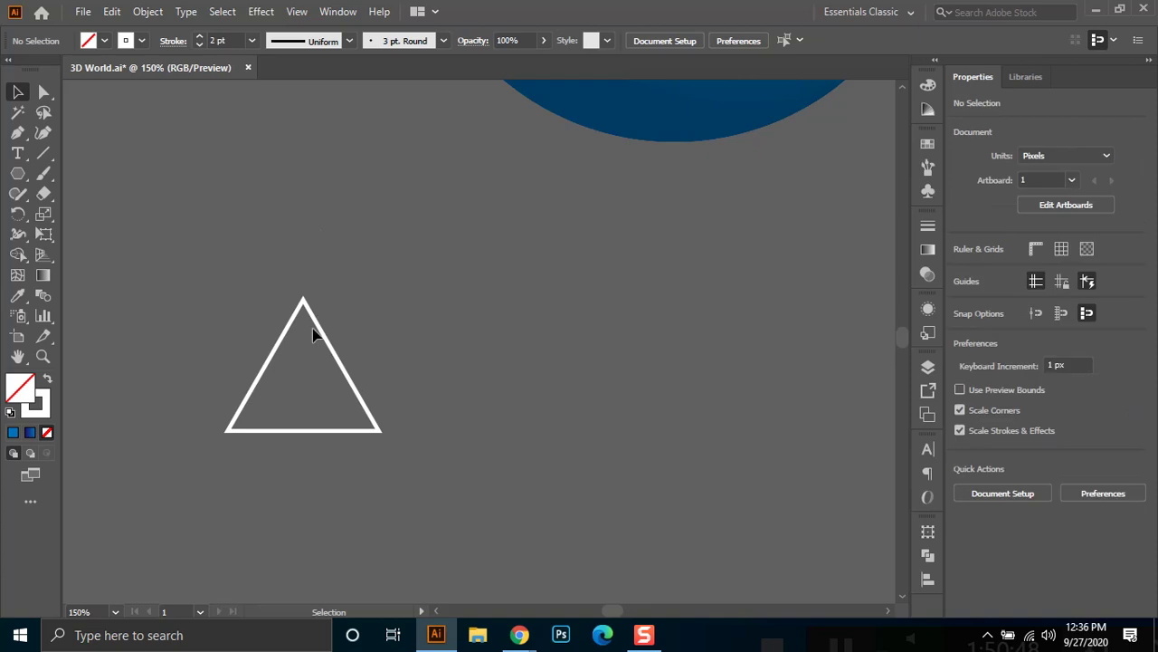
click(335, 353)
click(438, 353)
Create a hexagon with a 50 px radius above the triangle and swap its white stroke to a solid fill.
click(17, 174)
click(440, 226)
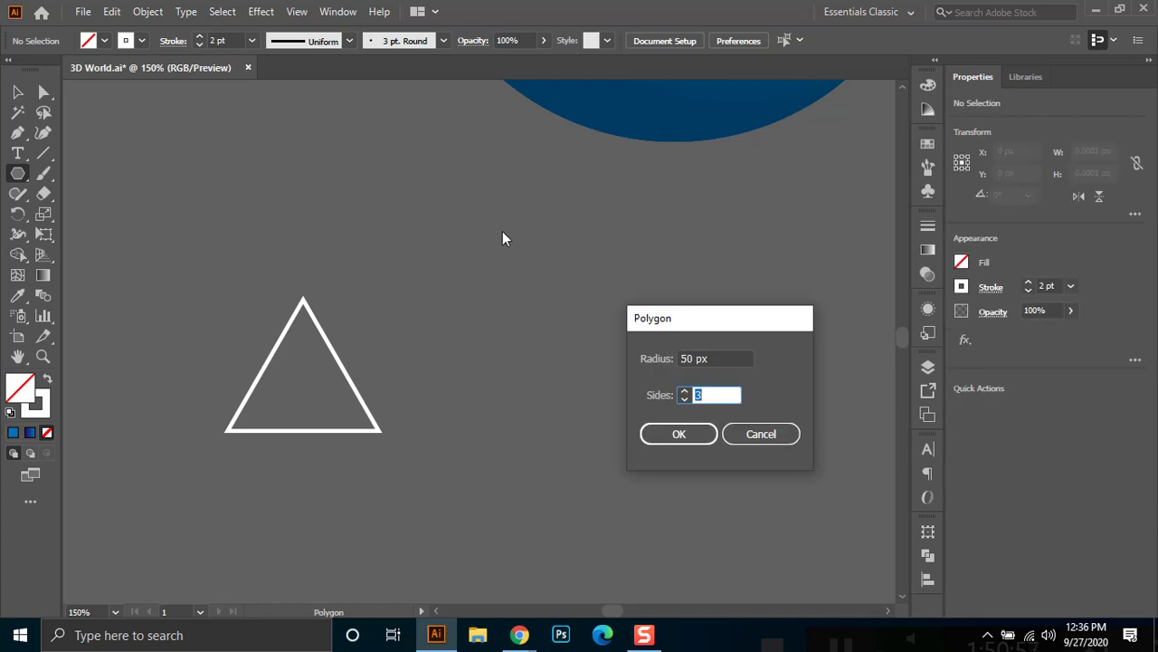
text(5)
click(679, 434)
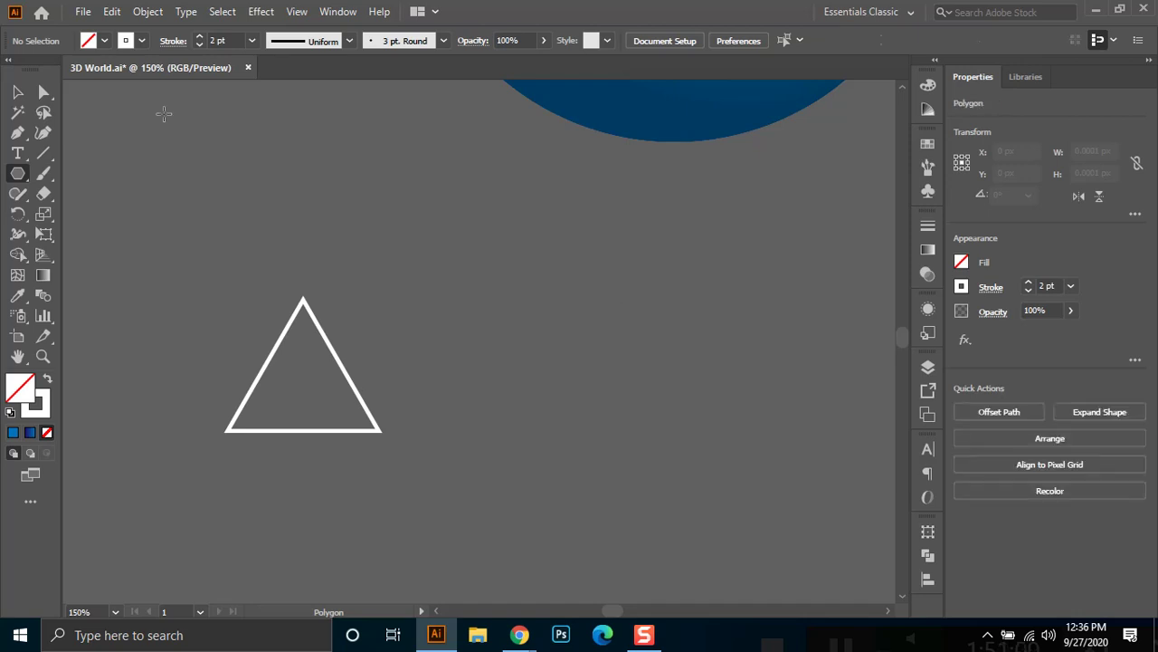
click(17, 91)
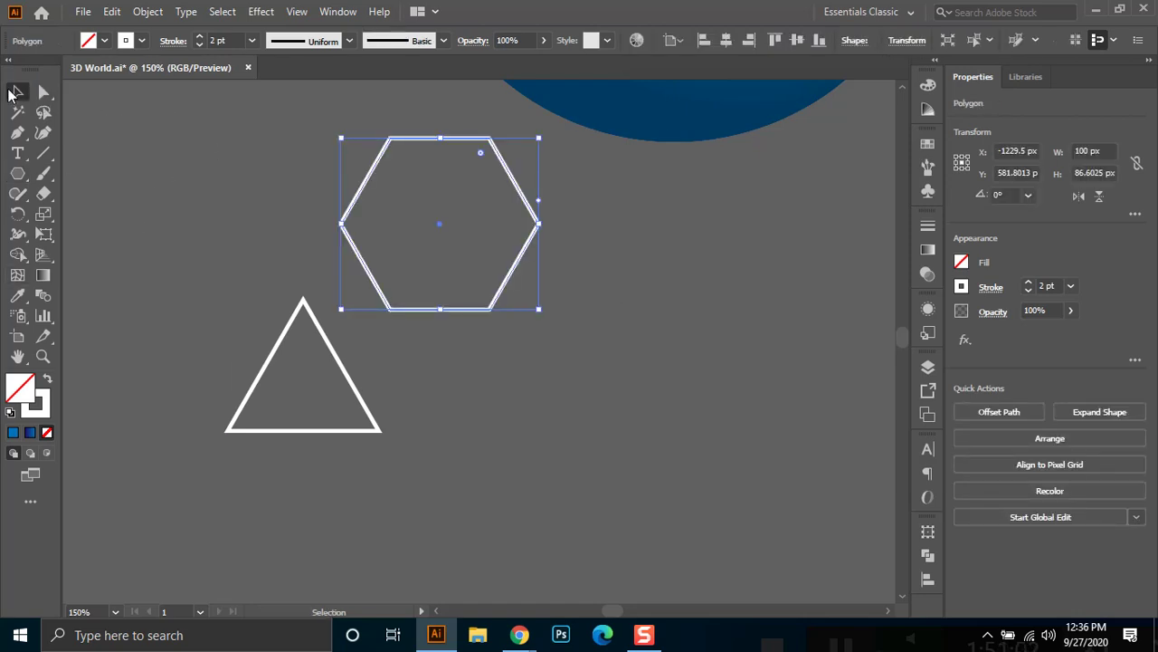
click(47, 378)
Shrink the white hexagon to about 30 px wide and place it over the triangle's top corner.
drag(468, 215, 334, 243)
drag(430, 333, 357, 304)
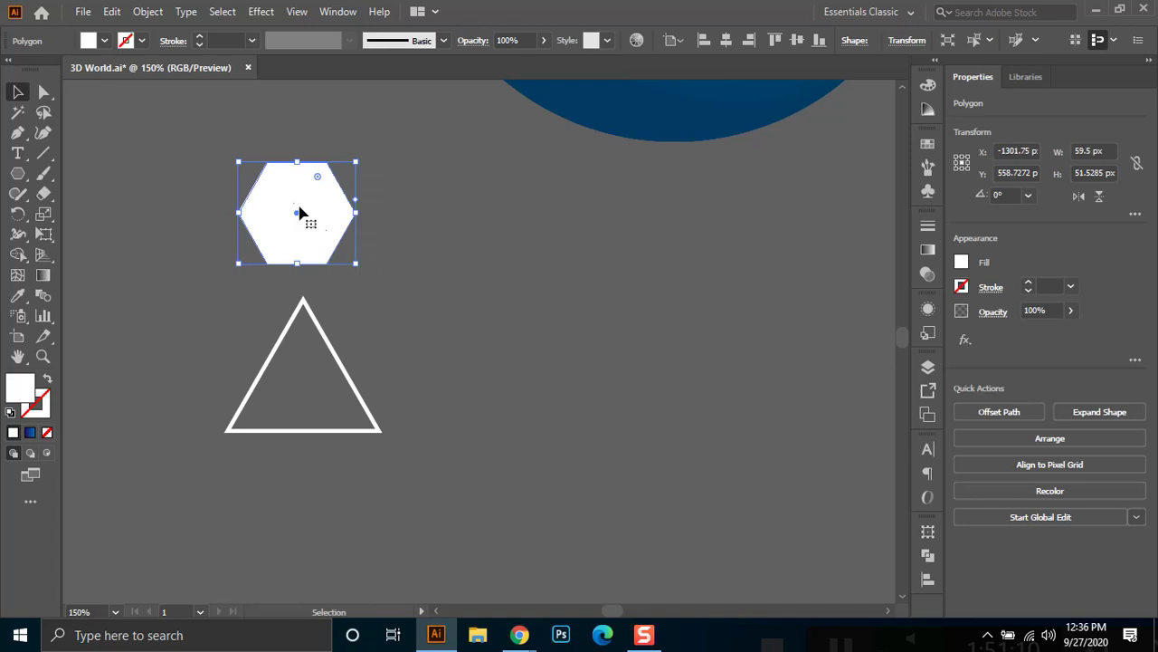
drag(302, 212, 317, 287)
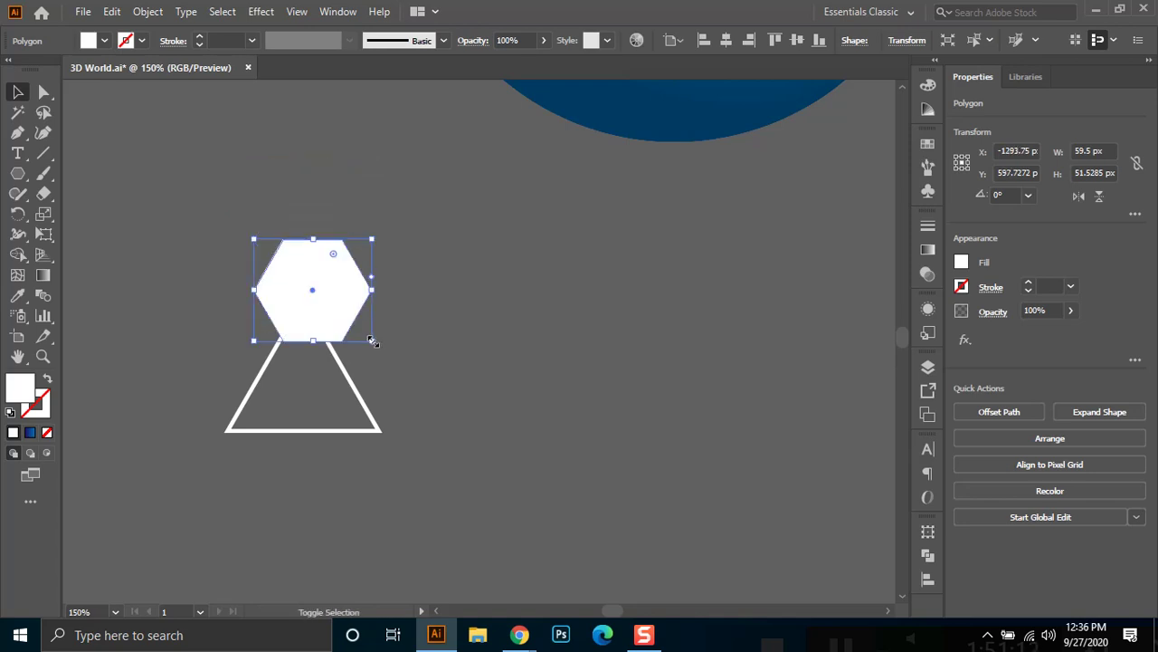
drag(371, 341, 305, 305)
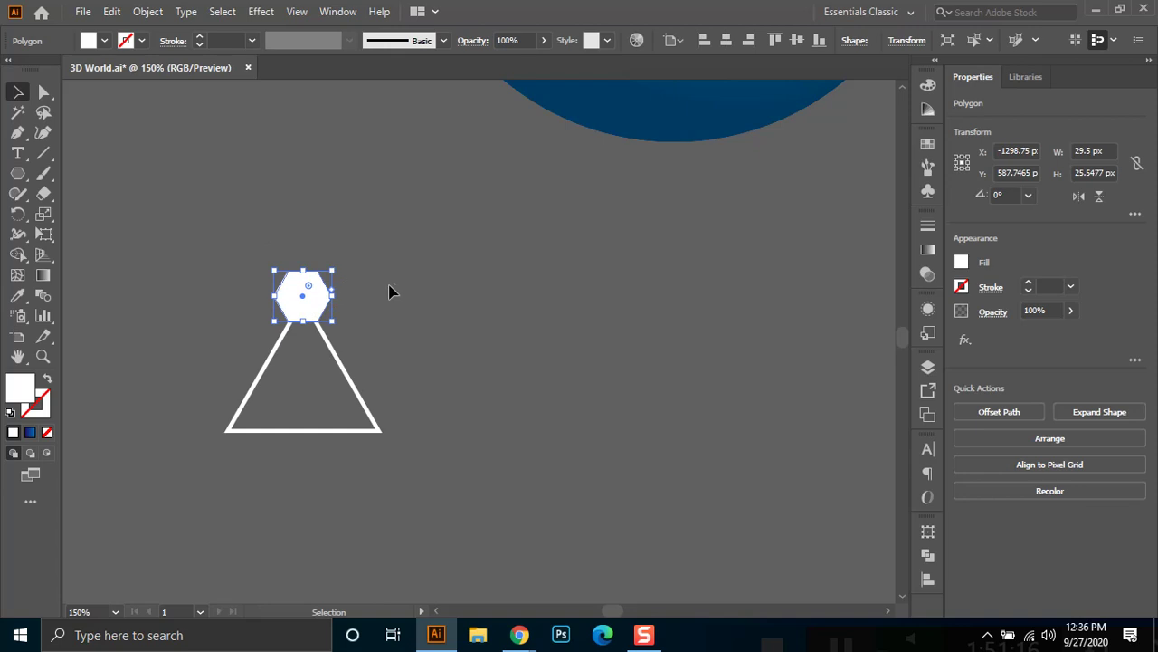
Select the hexagon and the triangle and align them on their horizontal centres, relative to the selection.
click(408, 388)
scroll(359, 345, up, 1)
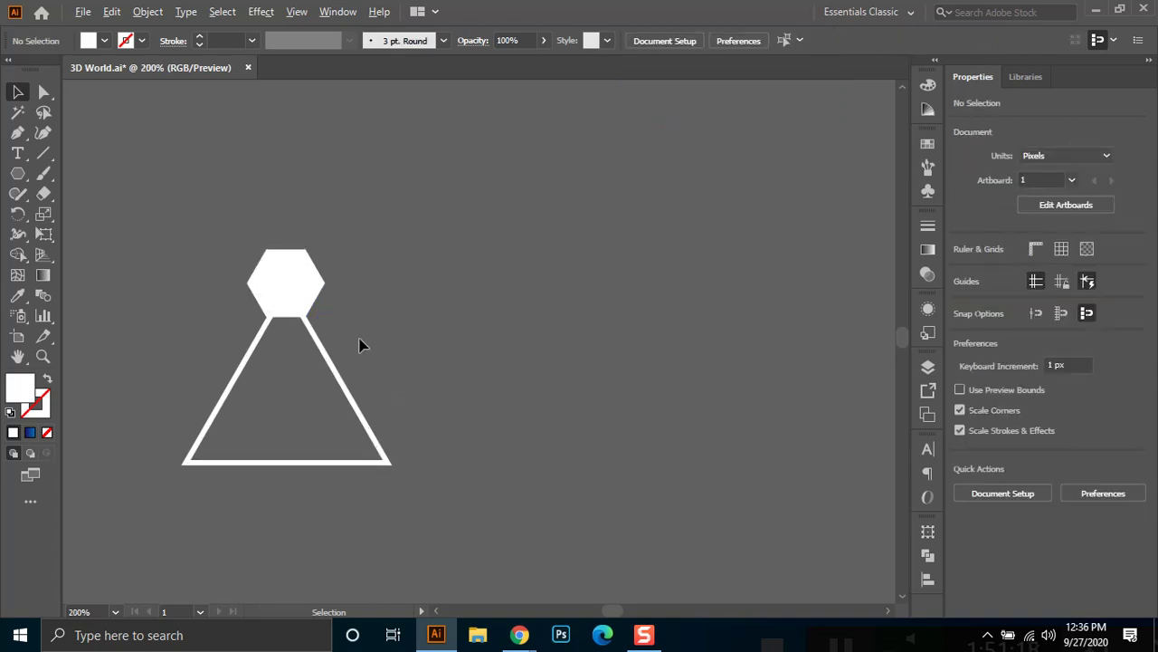
click(300, 293)
shift+click(311, 464)
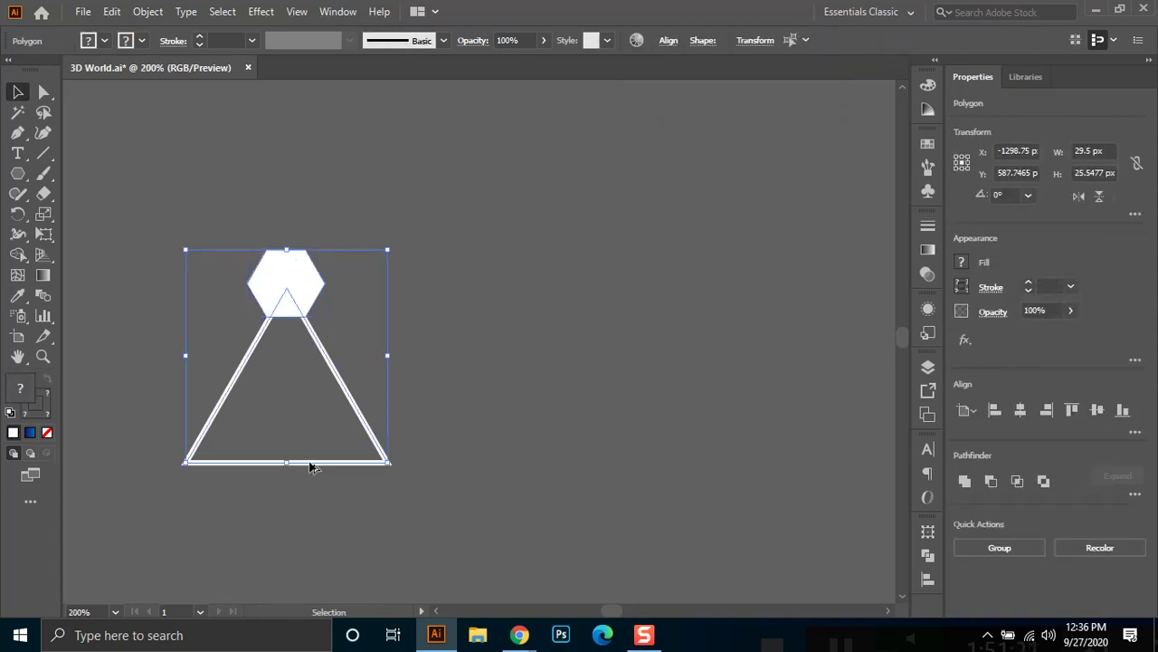
drag(478, 187, 188, 481)
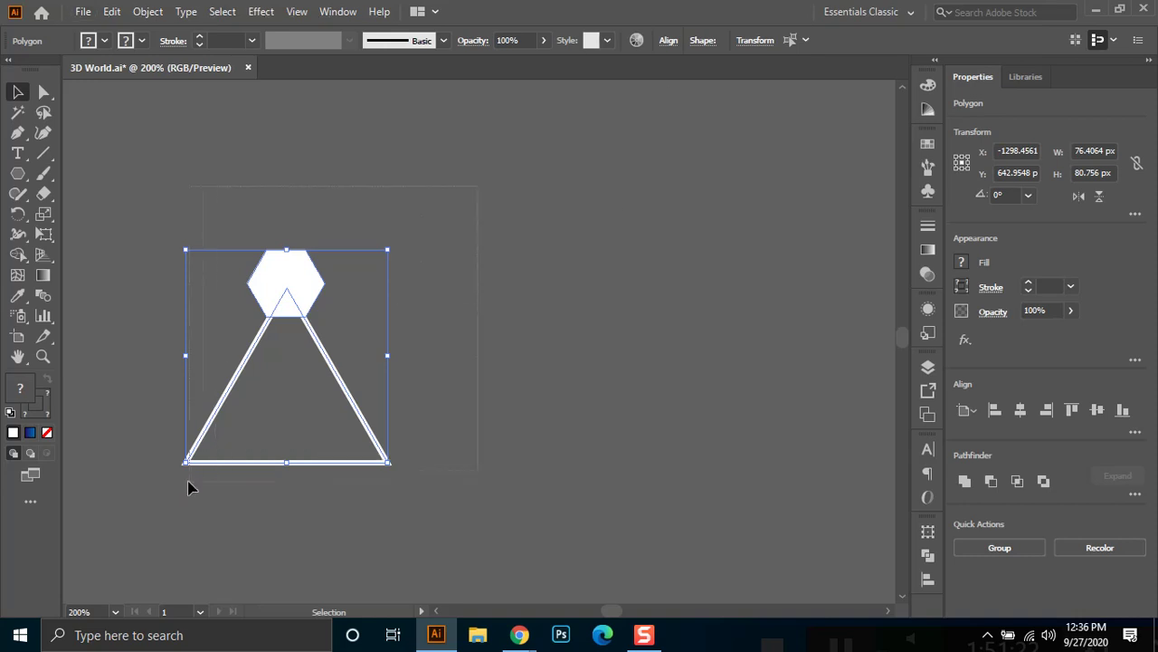
click(671, 42)
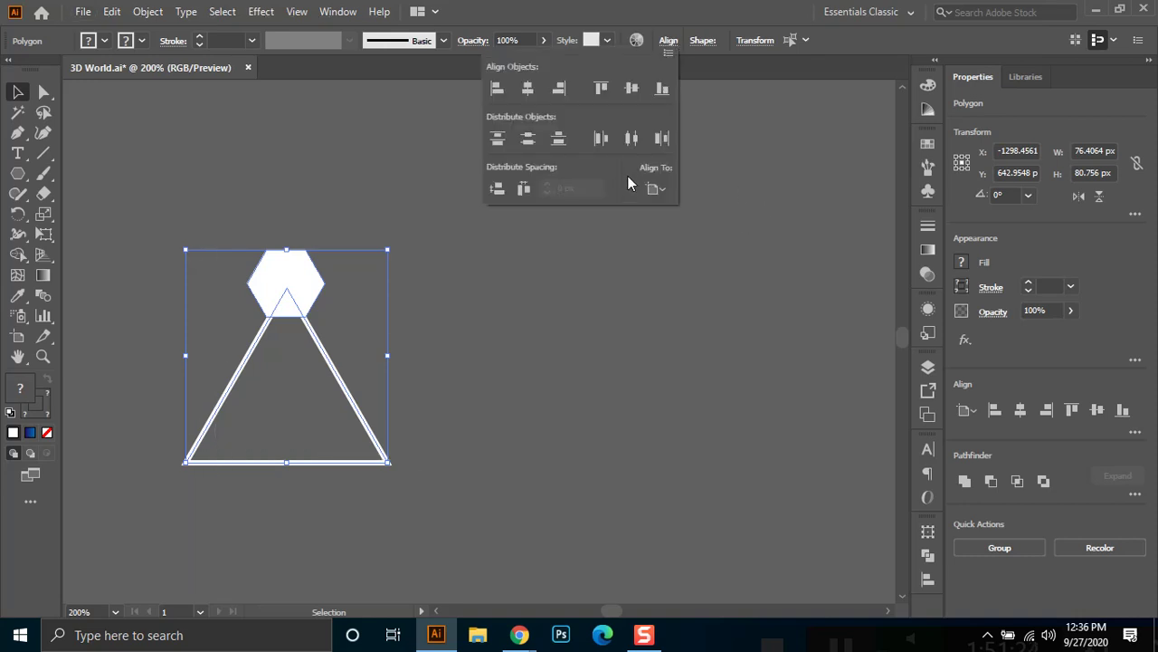
click(655, 188)
click(690, 209)
click(528, 88)
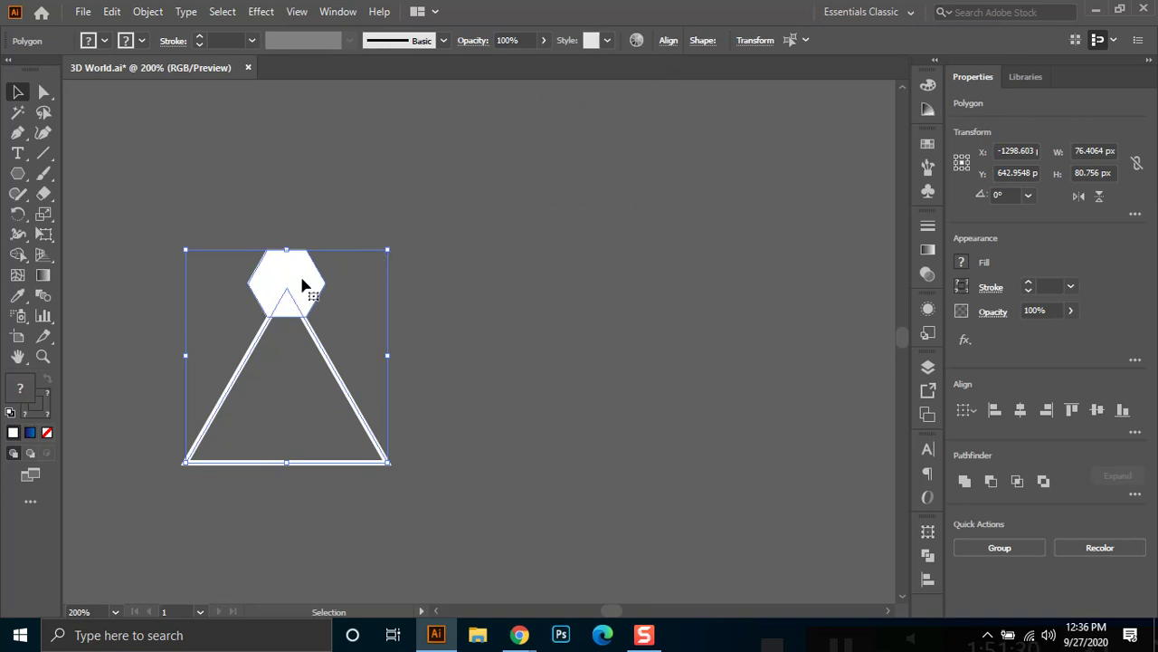
Place copies of the top hexagon over the triangle's lower-left and lower-right corners.
click(409, 283)
drag(300, 282, 204, 476)
click(273, 473)
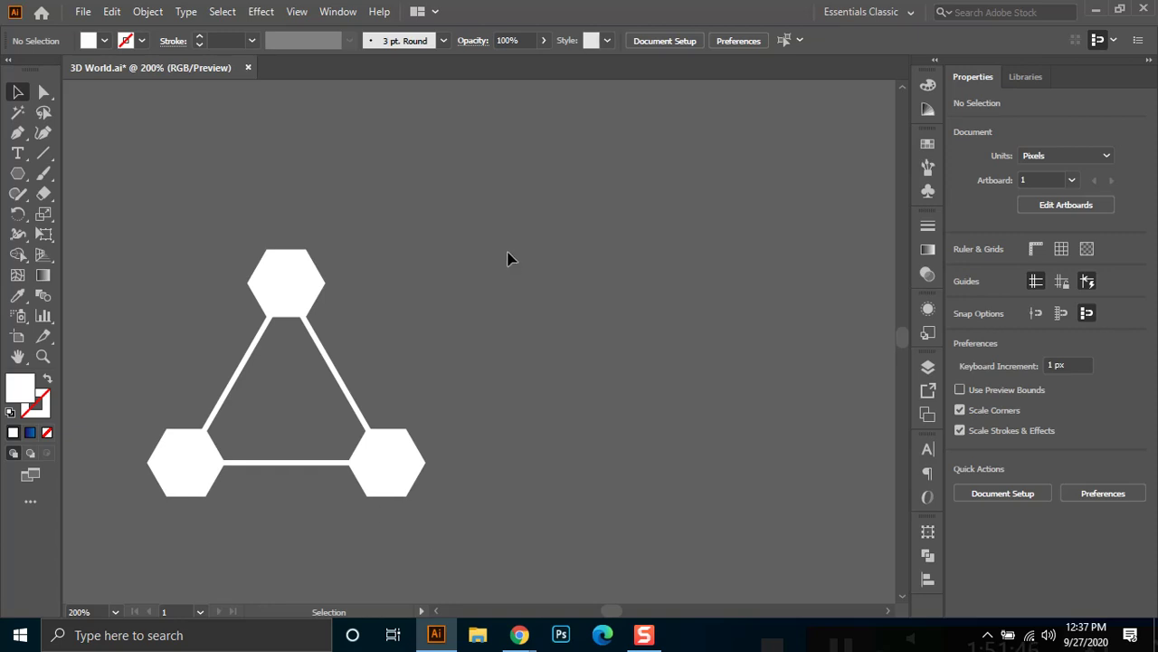
Set the triangle's stroke weight to 1 pt and deselect it.
click(335, 370)
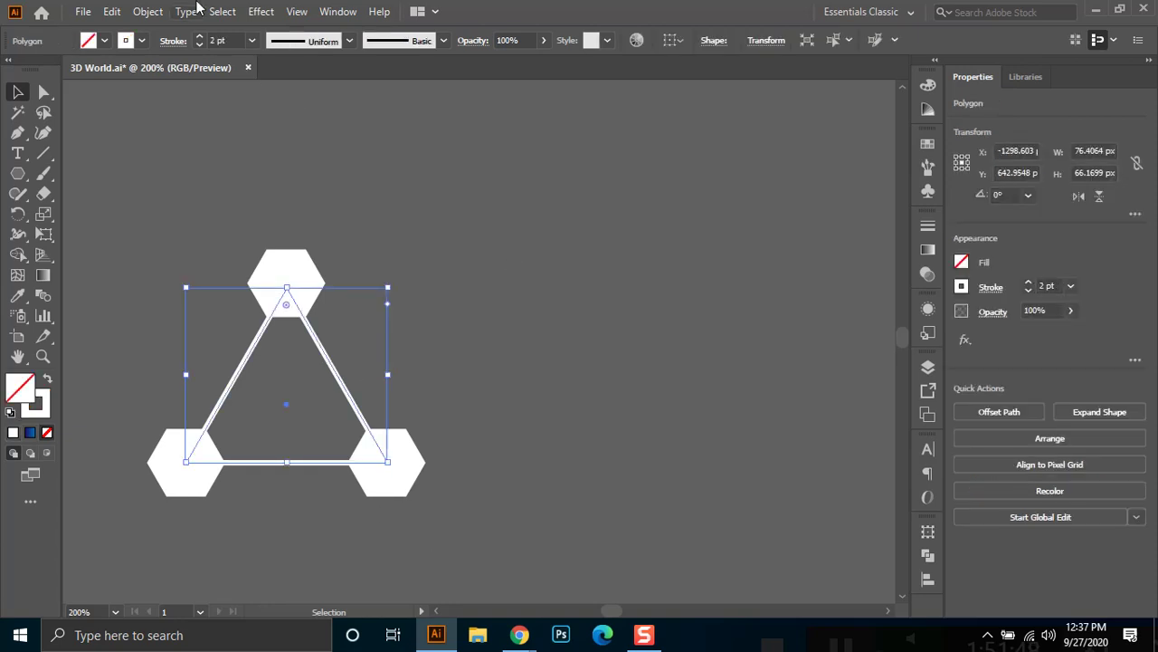
click(232, 39)
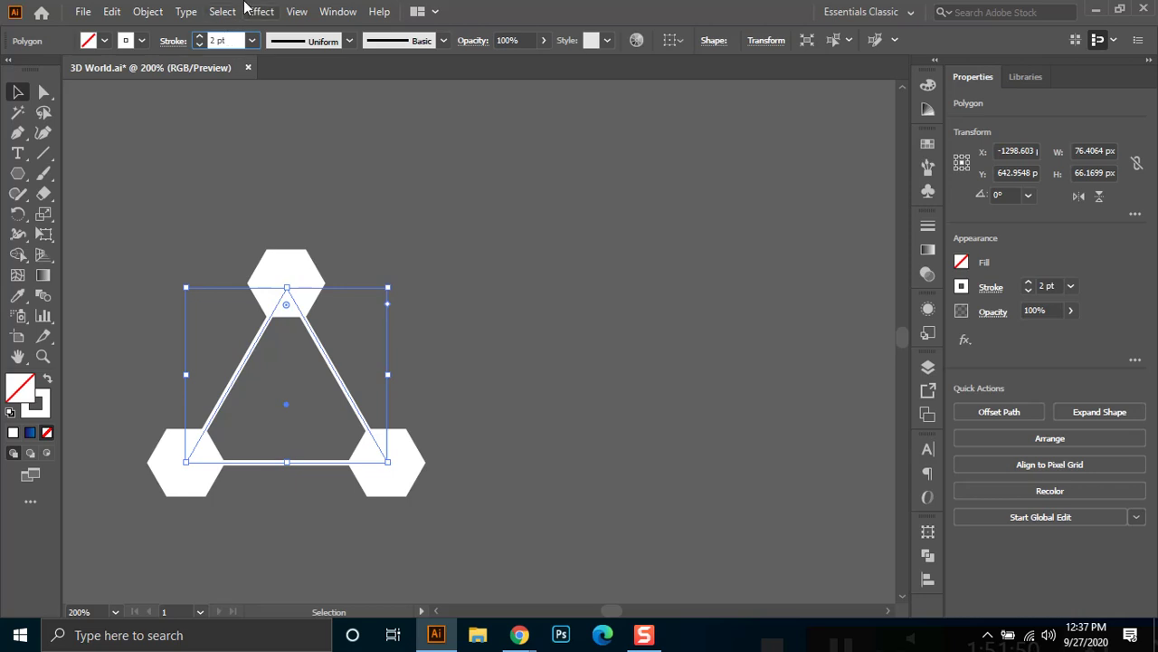
key(Down)
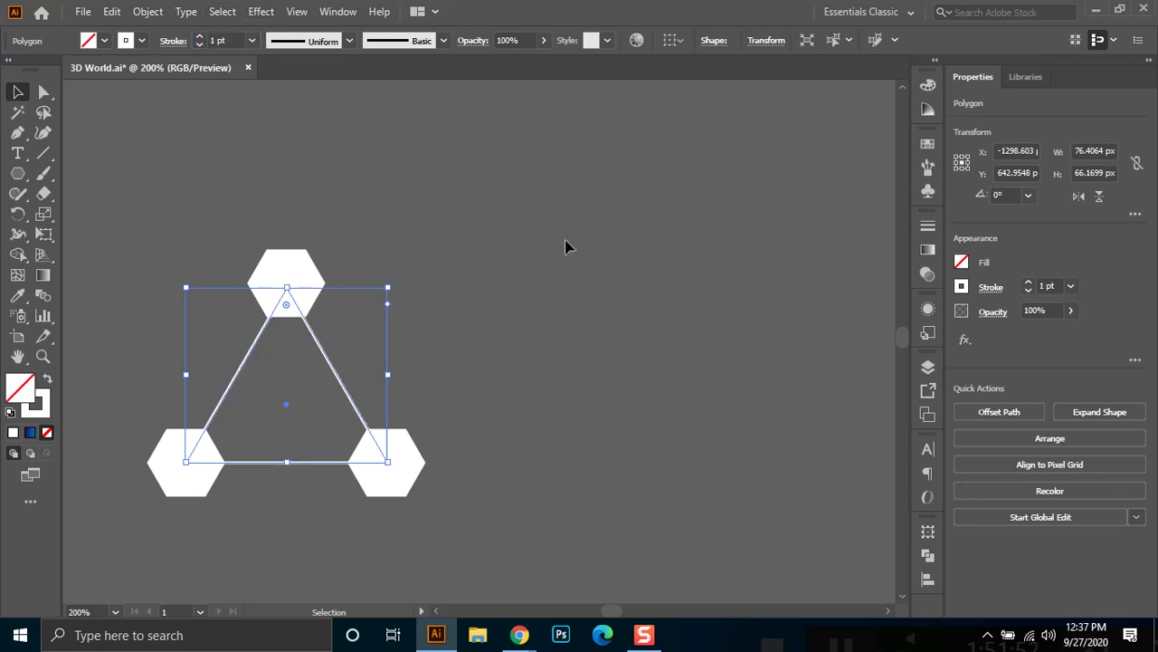
click(566, 242)
Switch to Outline view and examine how the two lower hexagons line up with the triangle's corners.
key(ctrl+y)
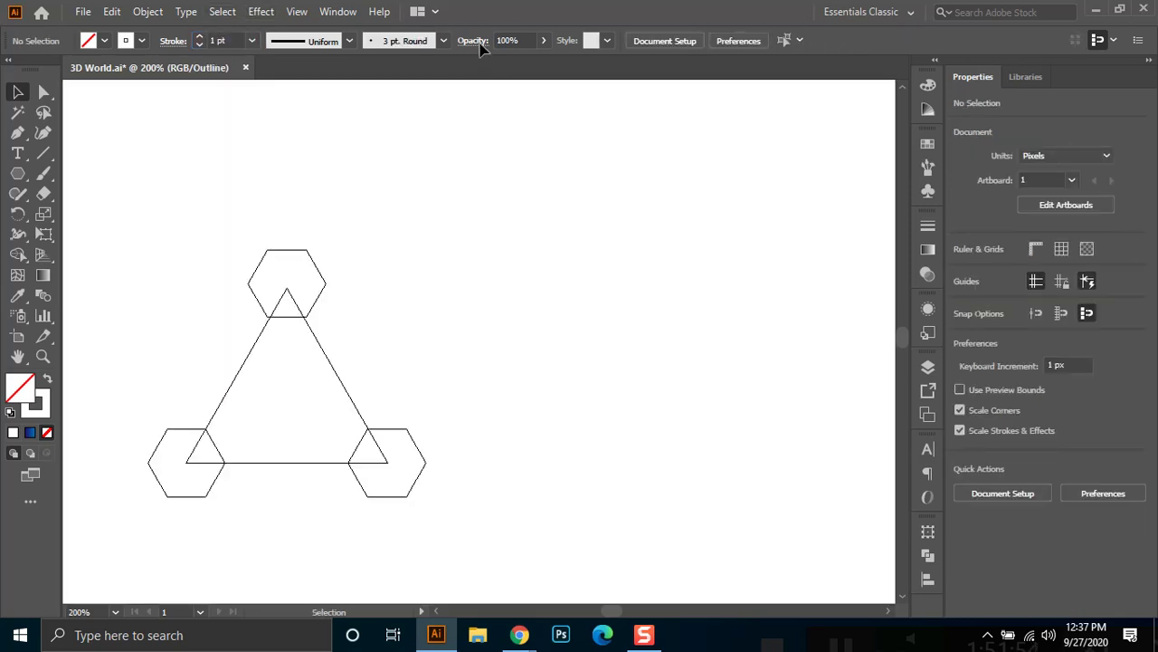
scroll(390, 438, up, 1)
drag(317, 416, 598, 352)
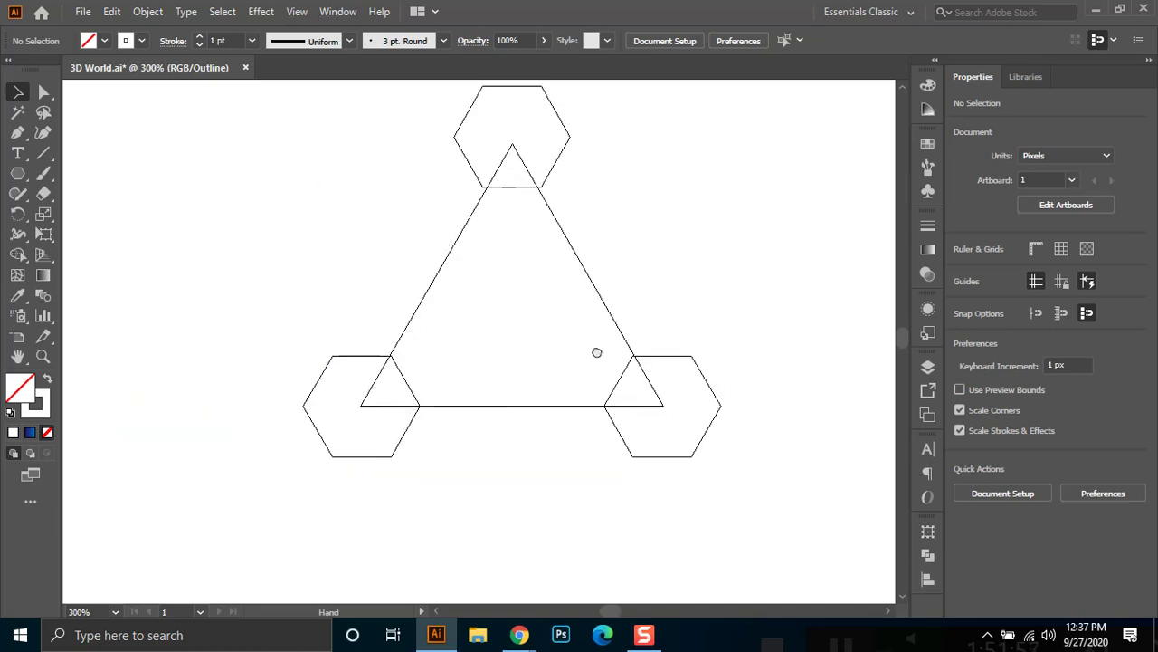
click(414, 425)
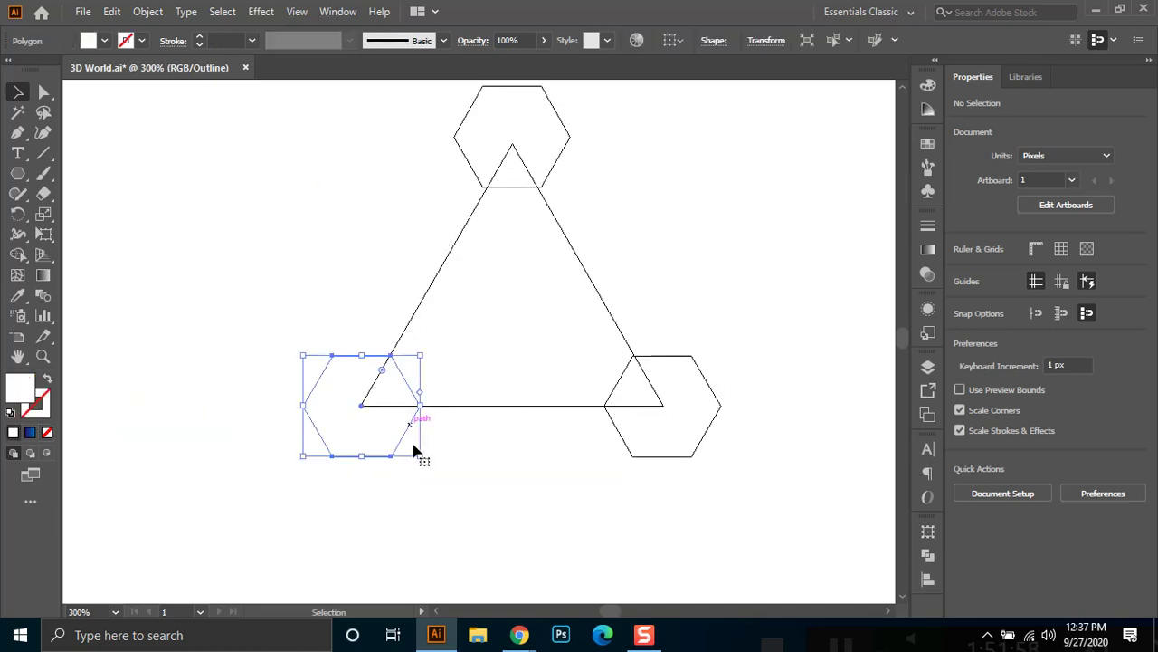
key(z)
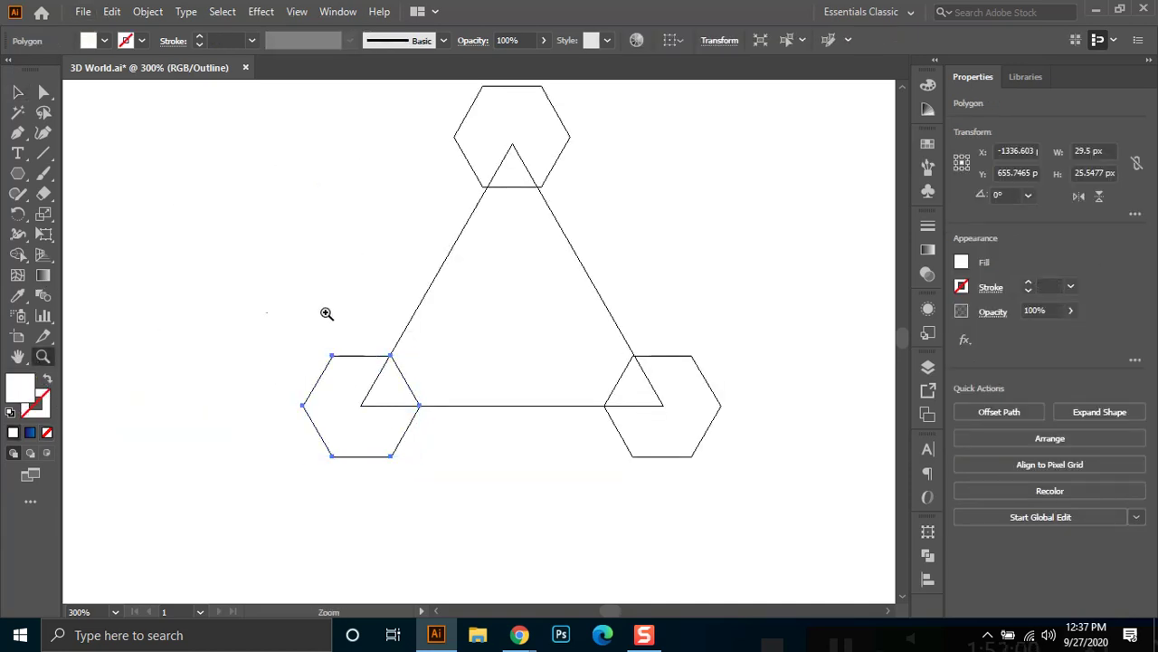
drag(259, 306, 469, 497)
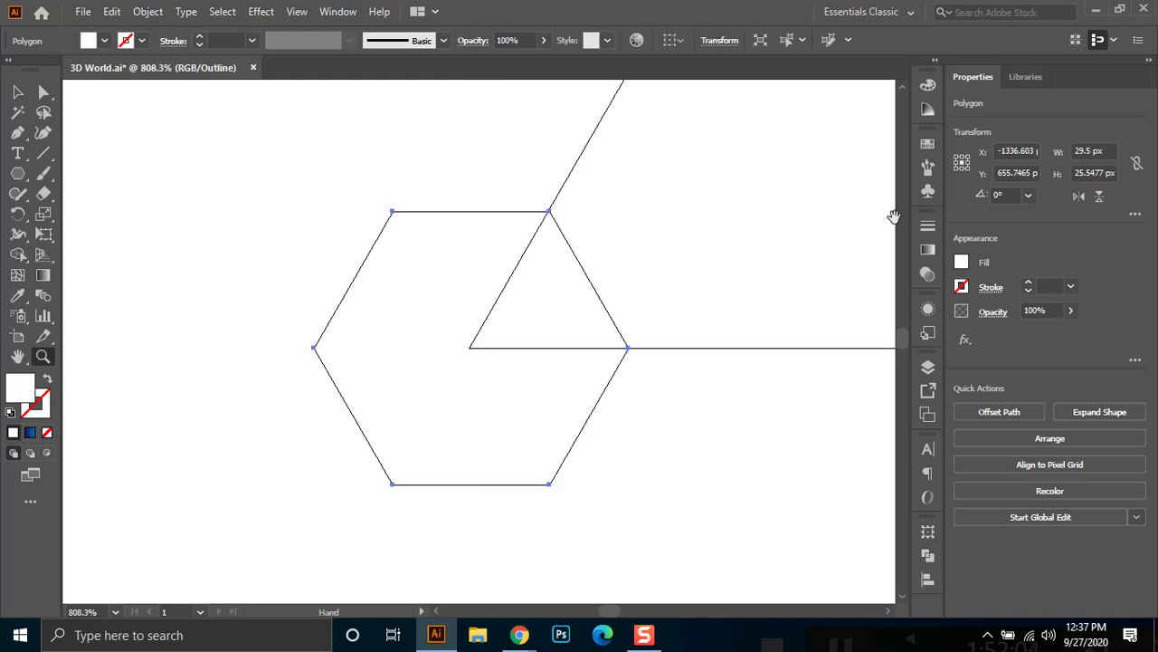
drag(858, 214, 163, 246)
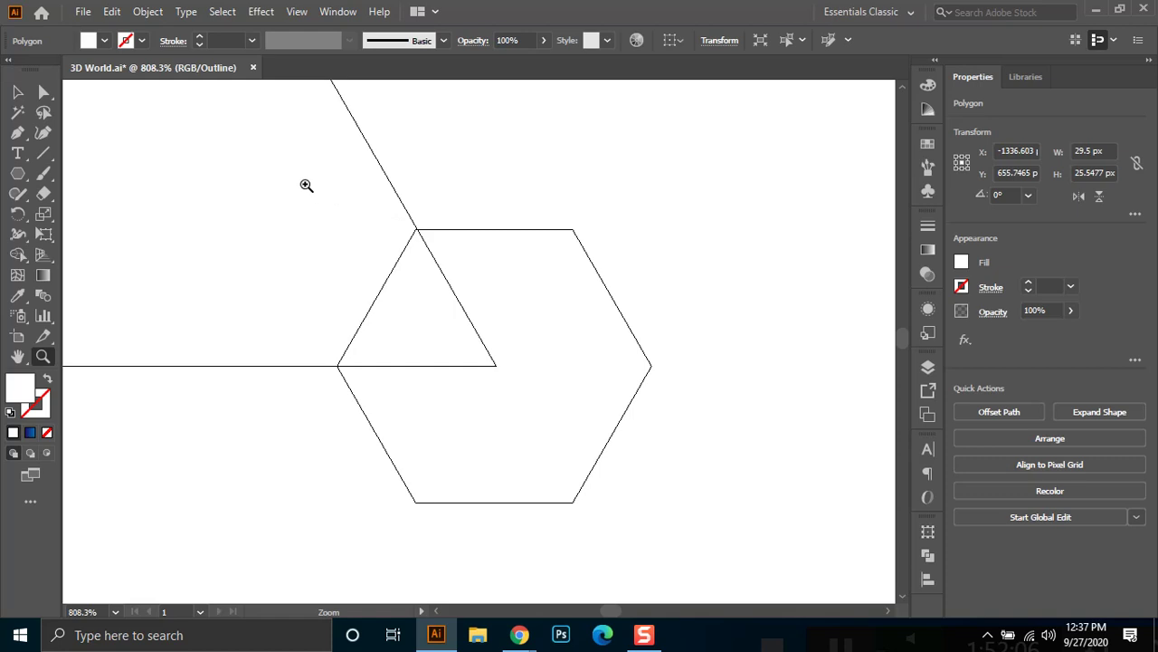
drag(306, 185, 478, 418)
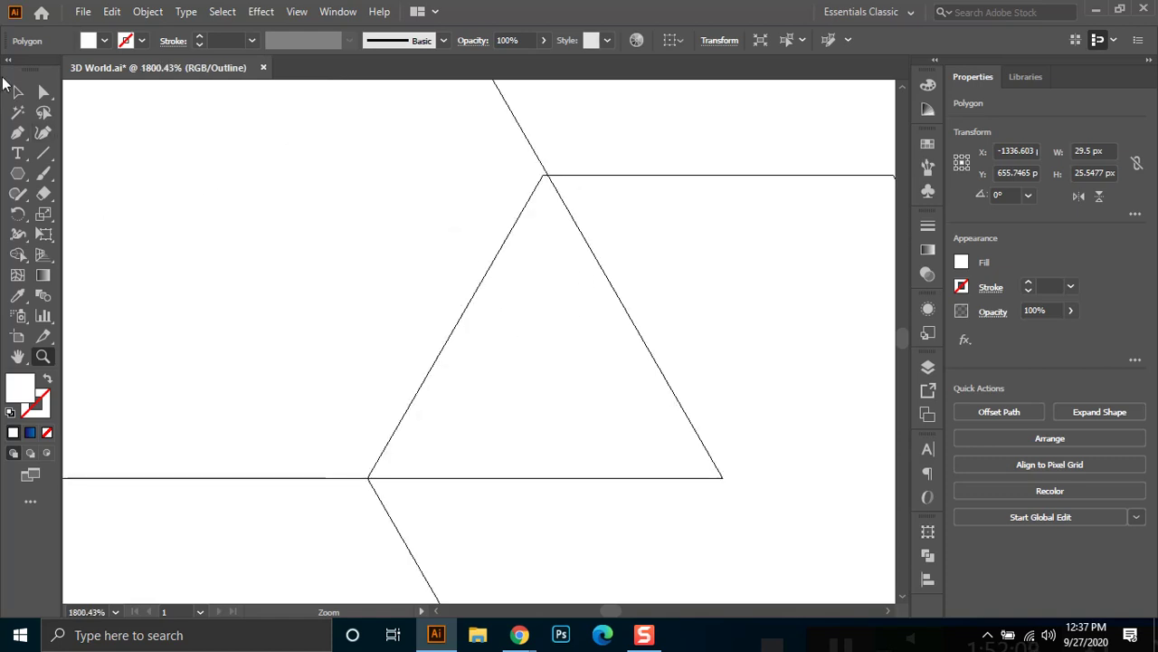
Try shifting the lower-right hexagon 1 px along the triangle's base, and shift it back.
click(17, 92)
click(595, 181)
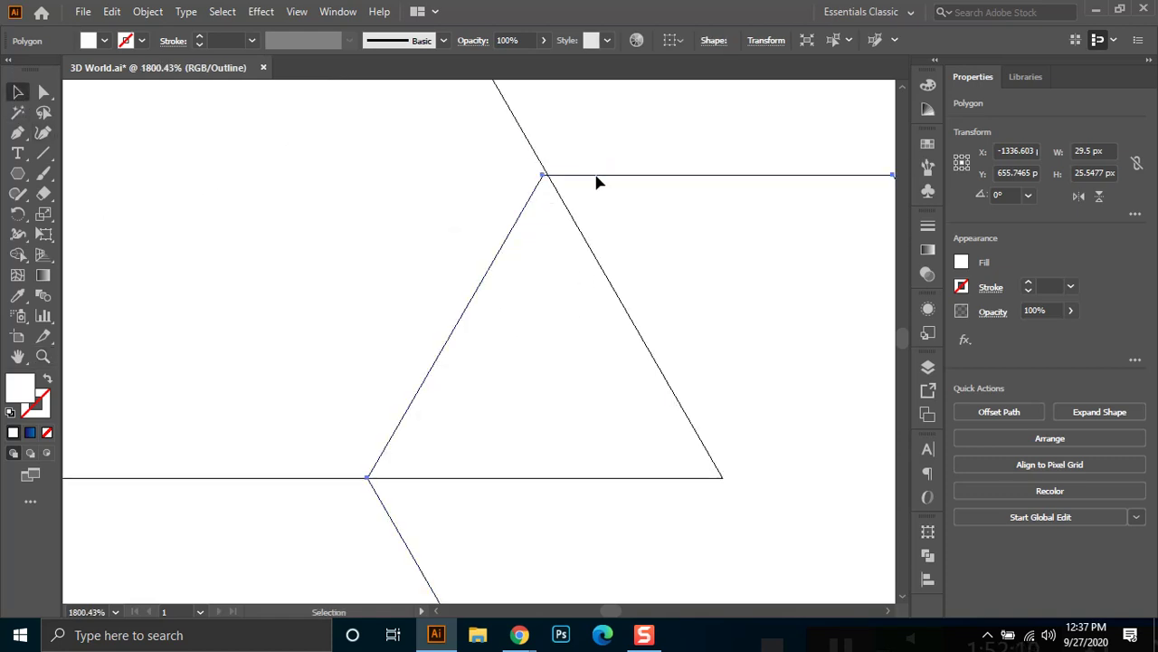
click(612, 181)
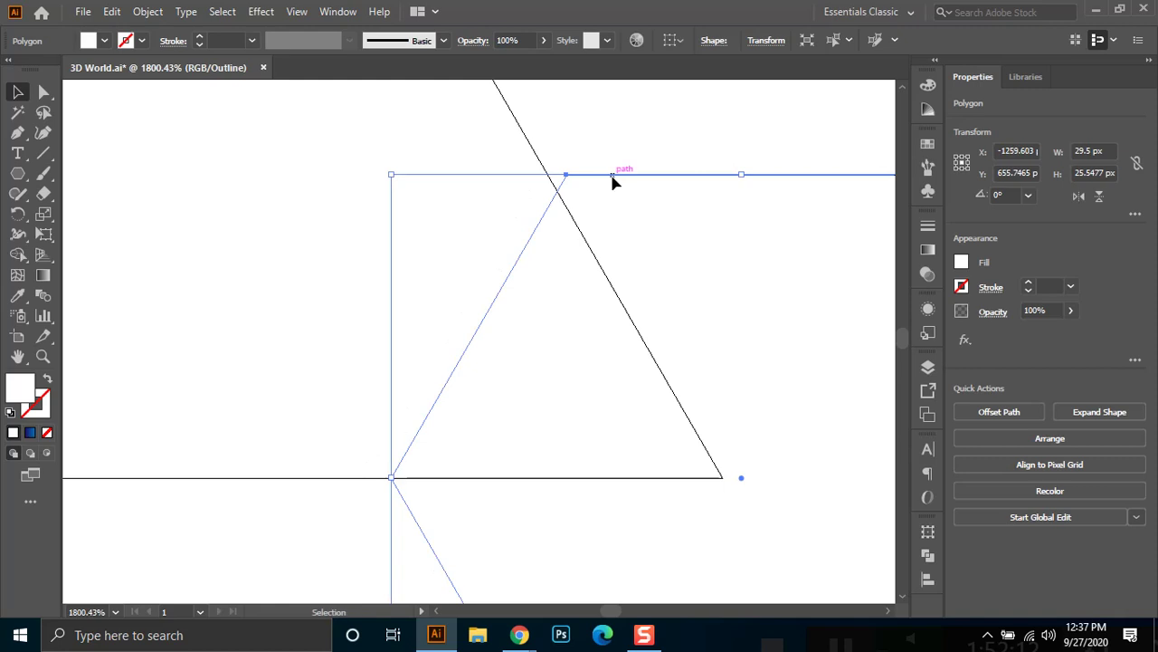
drag(612, 181, 599, 182)
Move the top hexagon down 2 px to centre it on the triangle's apex, and return to Preview display.
scroll(604, 177, down, 3)
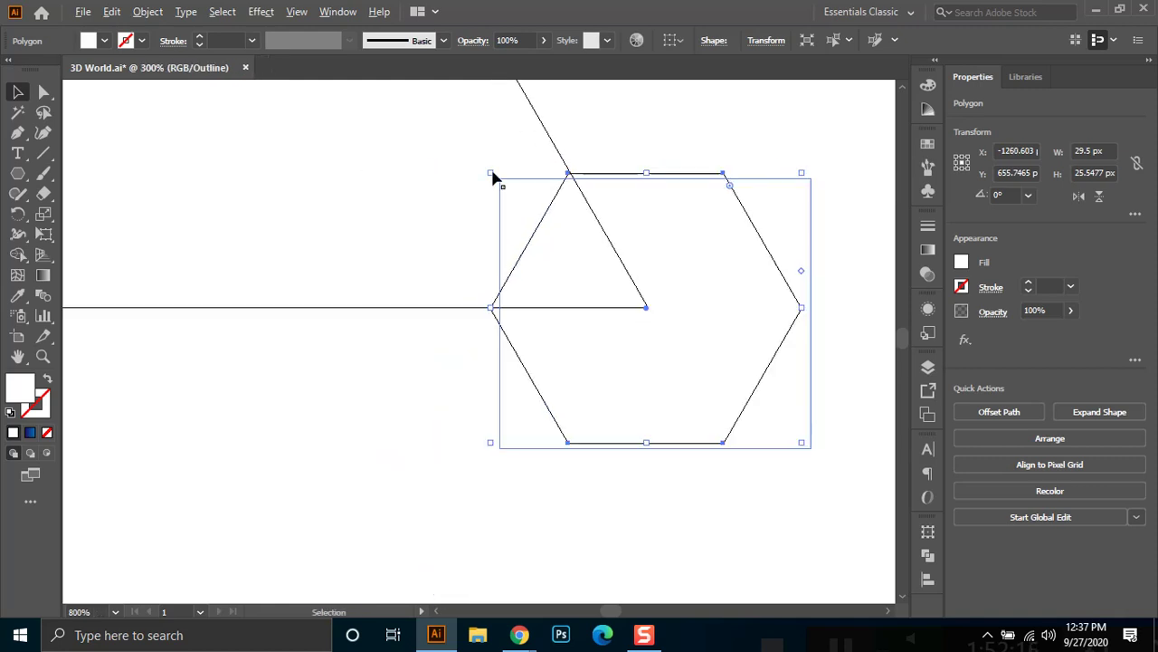
scroll(492, 175, down, 3)
drag(369, 193, 410, 388)
scroll(556, 172, up, 2)
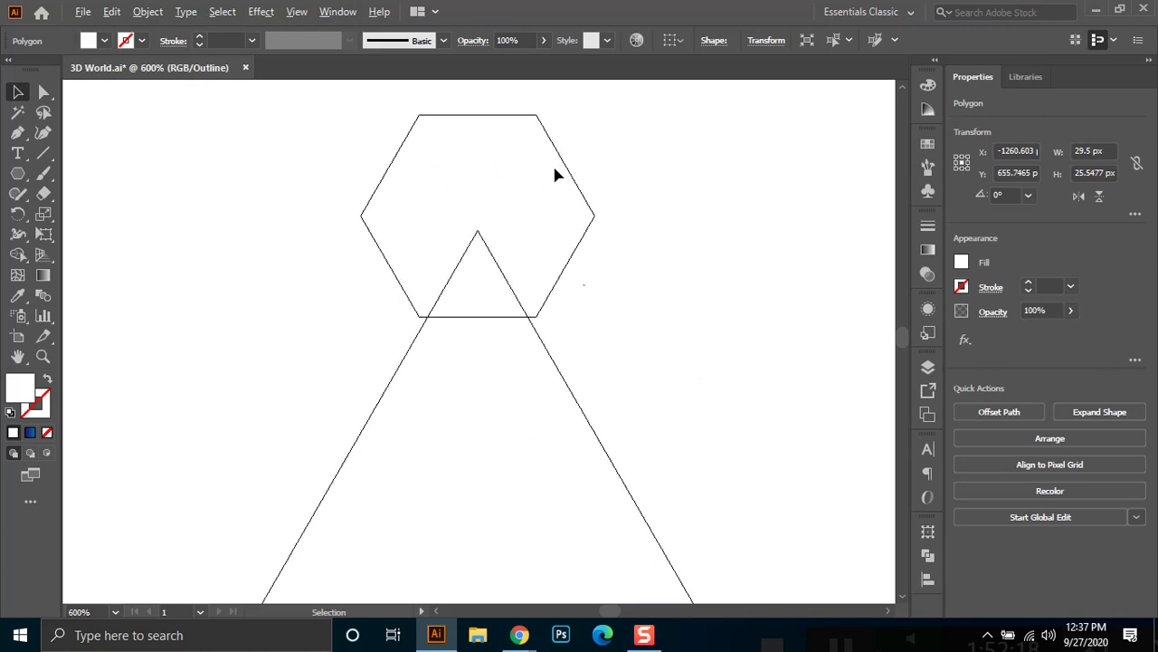
drag(558, 280, 610, 300)
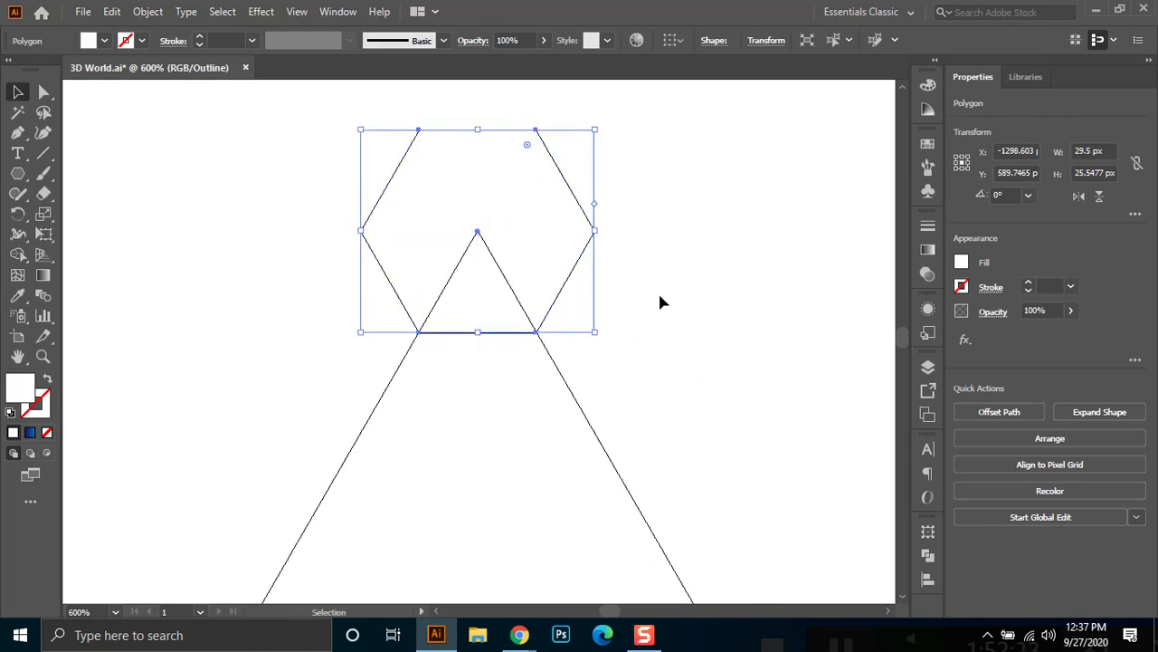
scroll(677, 233, down, 3)
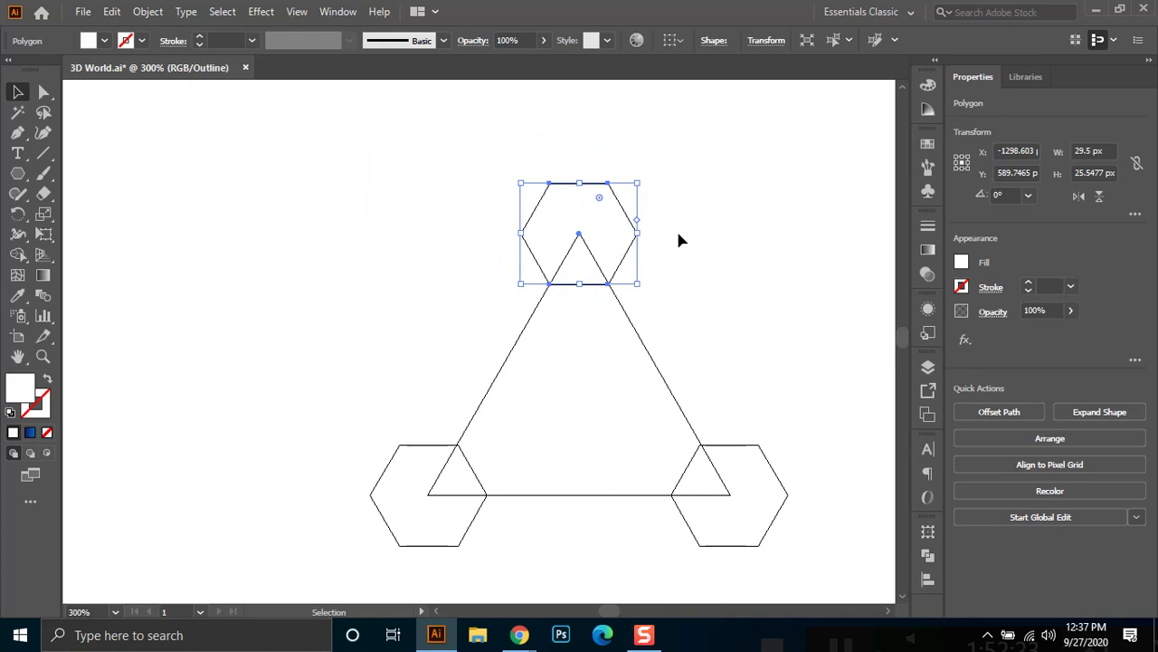
click(722, 316)
key(ctrl+y)
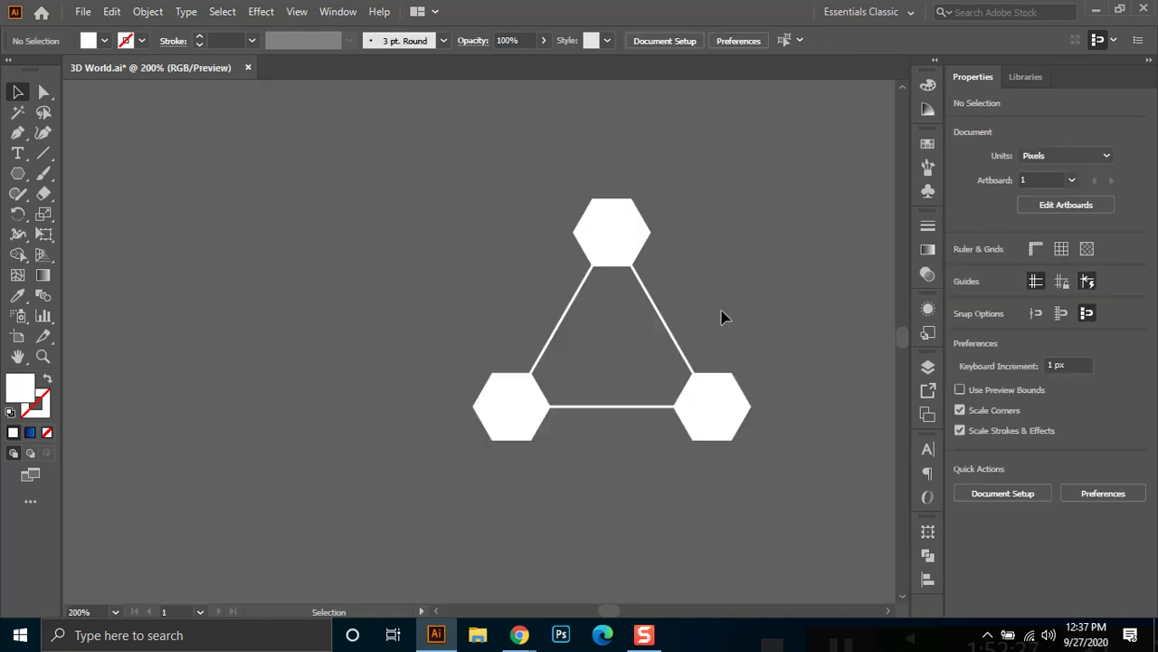
Group the triangle with its three hexagons and scale the group down to about 59 × 52 px.
scroll(819, 358, down, 1)
drag(824, 328, 414, 389)
scroll(589, 238, down, 1)
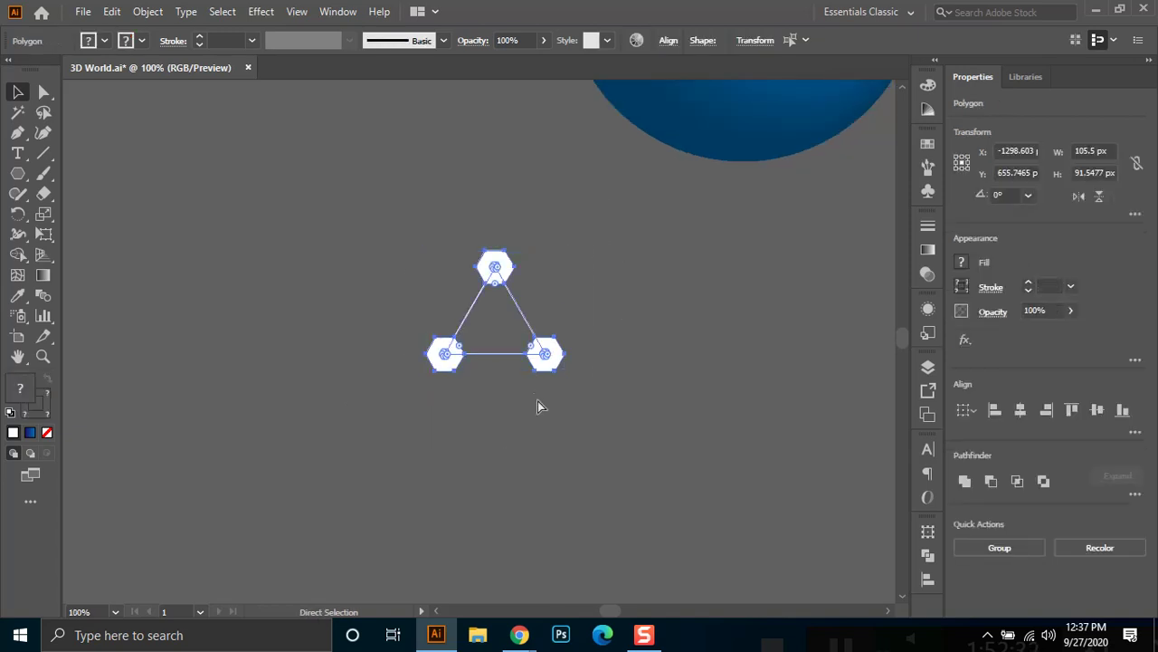
key(ctrl+g)
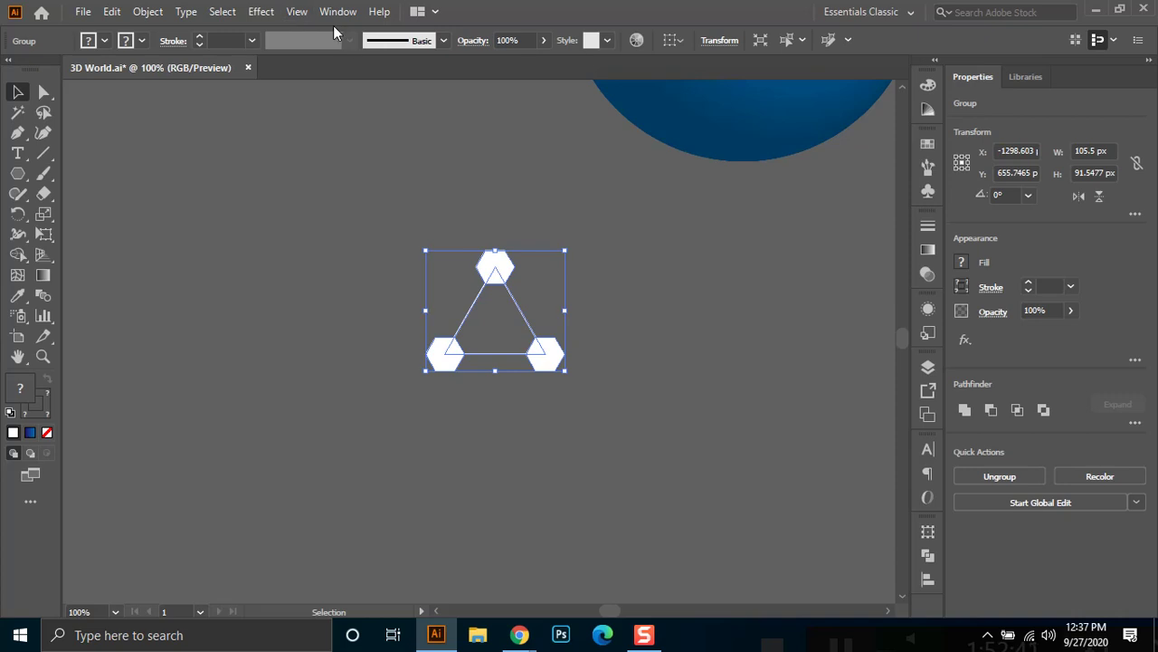
drag(551, 289, 383, 328)
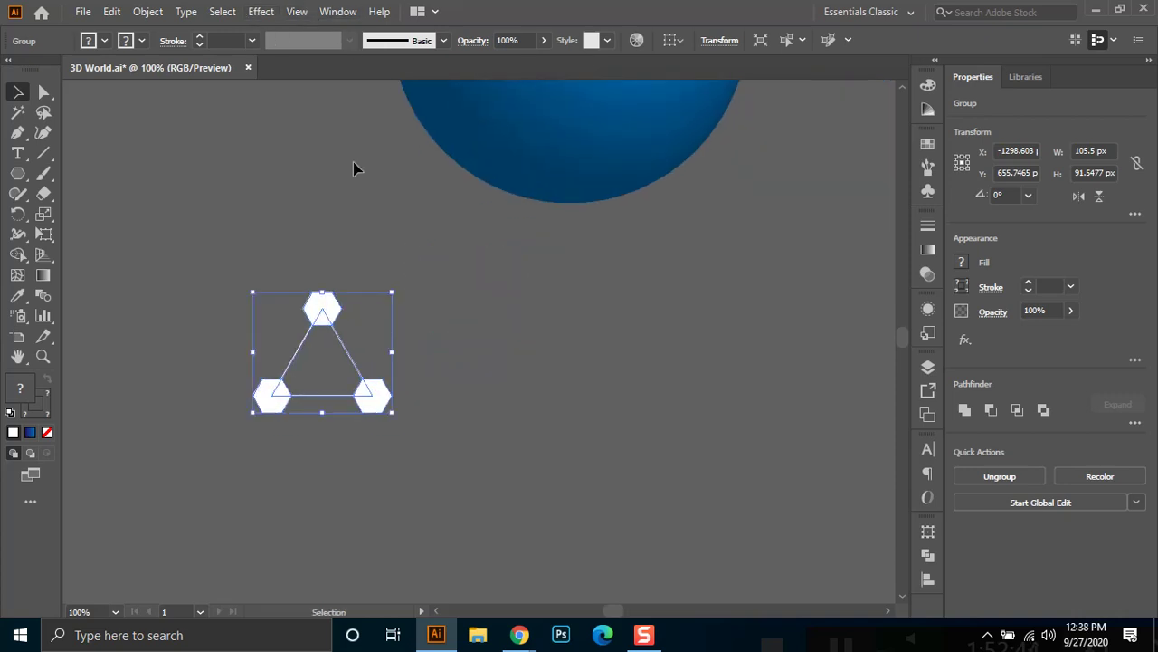
drag(391, 415, 332, 360)
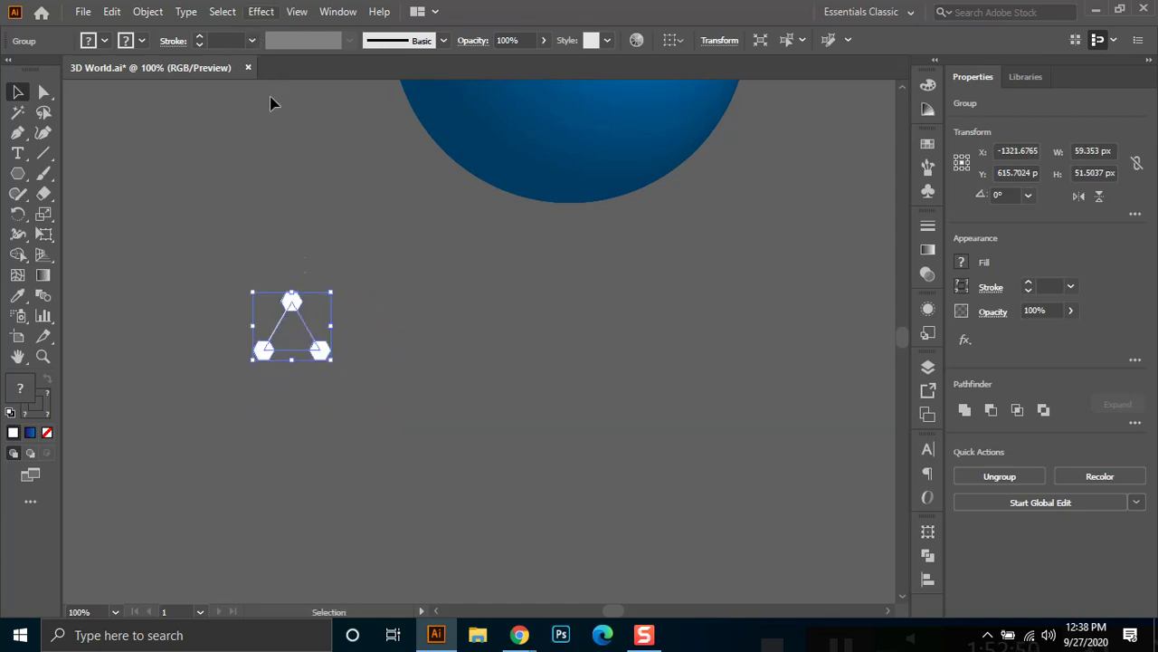
Try to set a 1 pt stroke weight on the whole grouped motif, and deselect it.
click(304, 332)
drag(308, 326, 440, 305)
click(228, 40)
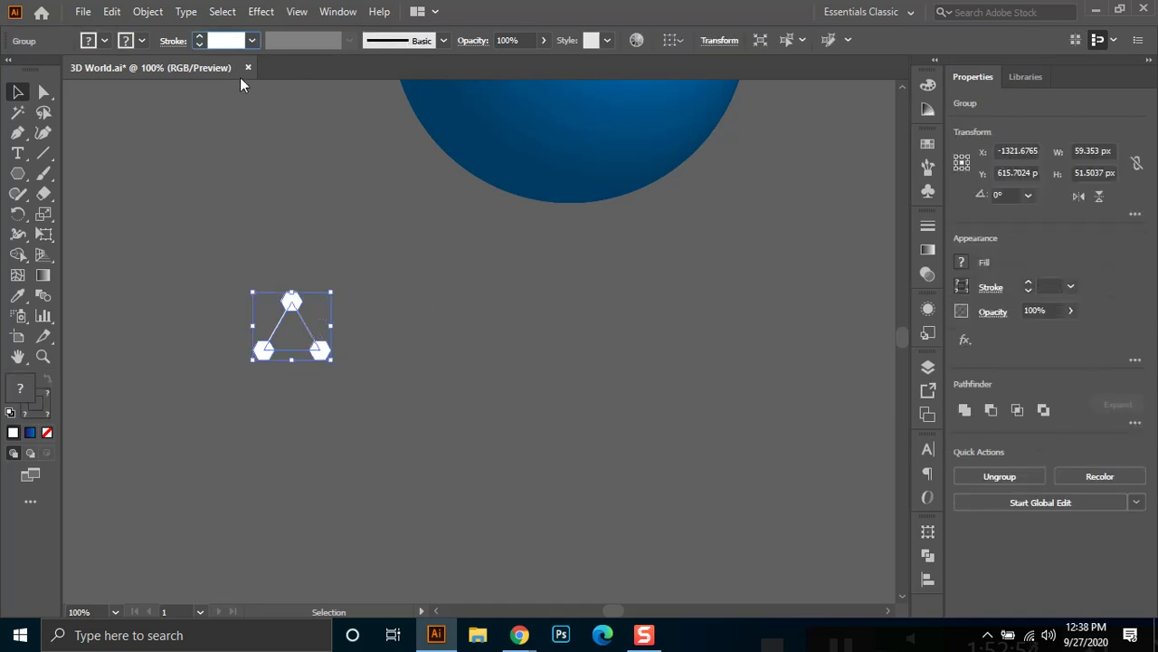
text(1)
key(Return)
key(a)
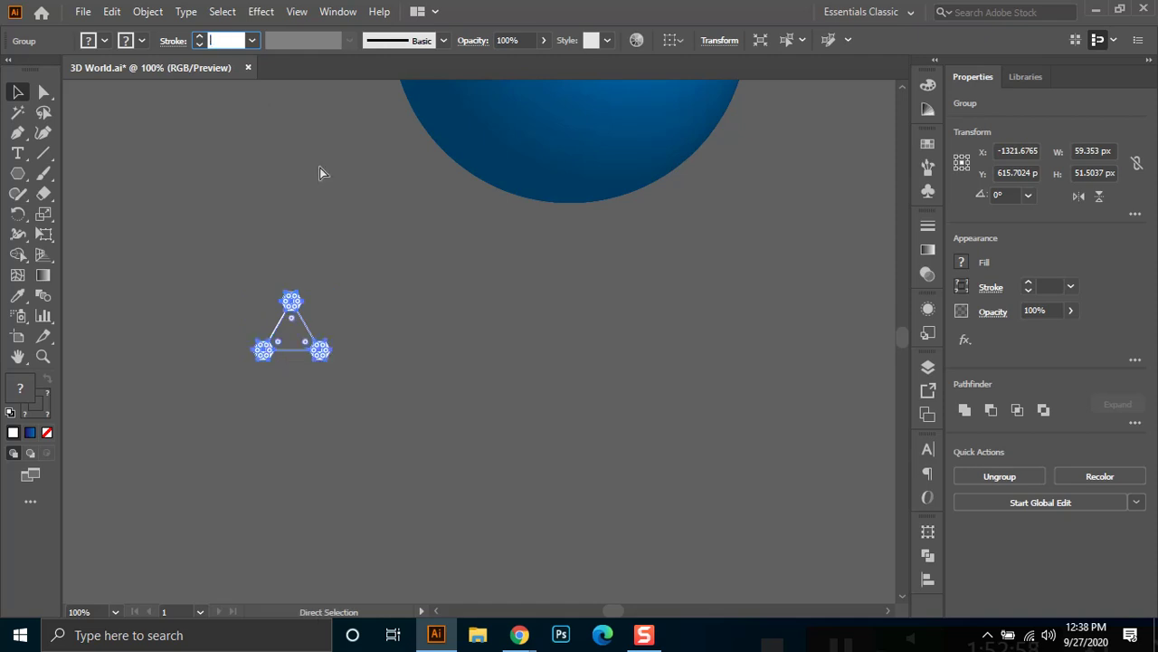
key(v)
click(320, 173)
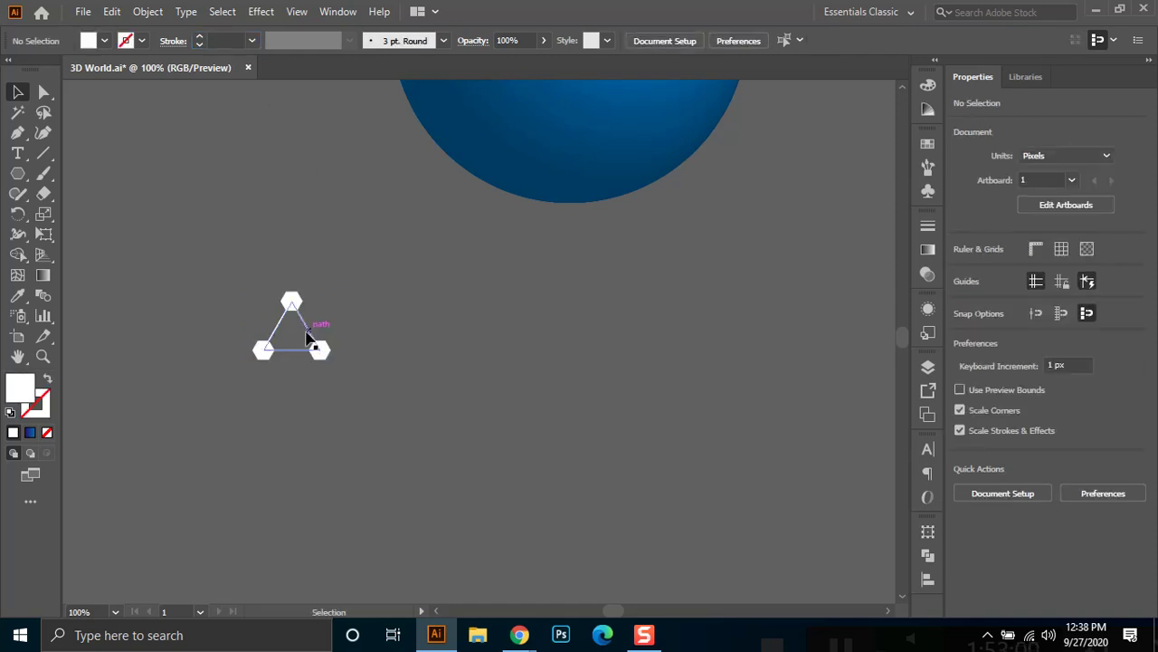
Isolate the group, set the triangle's stroke weight to 1 pt inside it, and exit isolation.
double_click(308, 337)
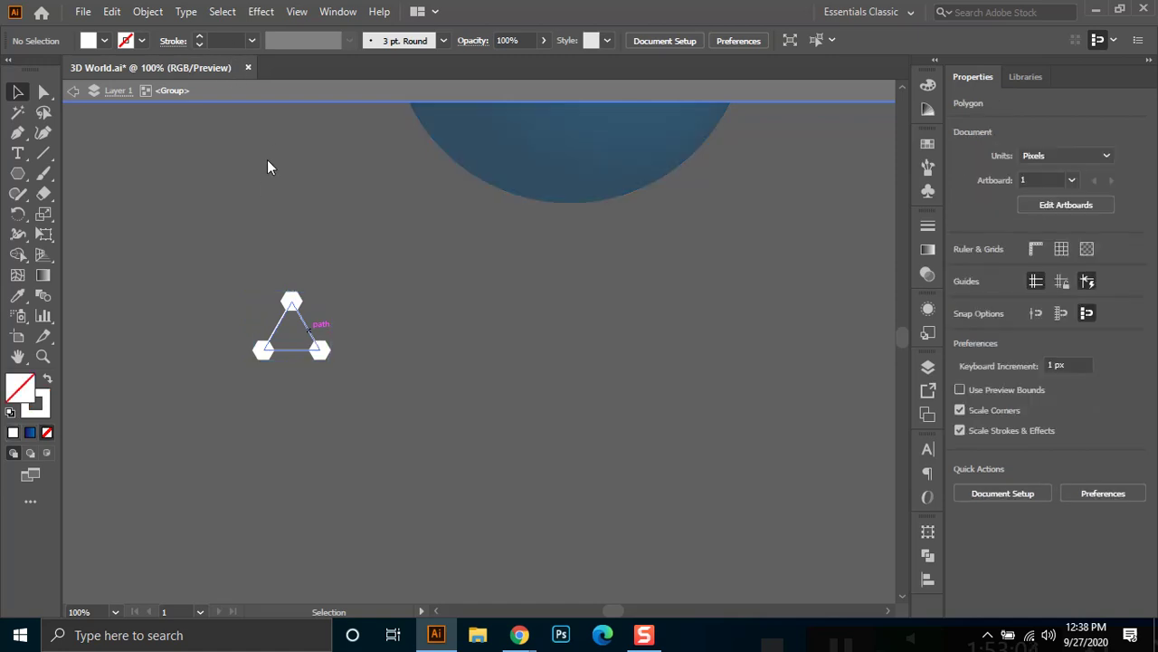
click(307, 331)
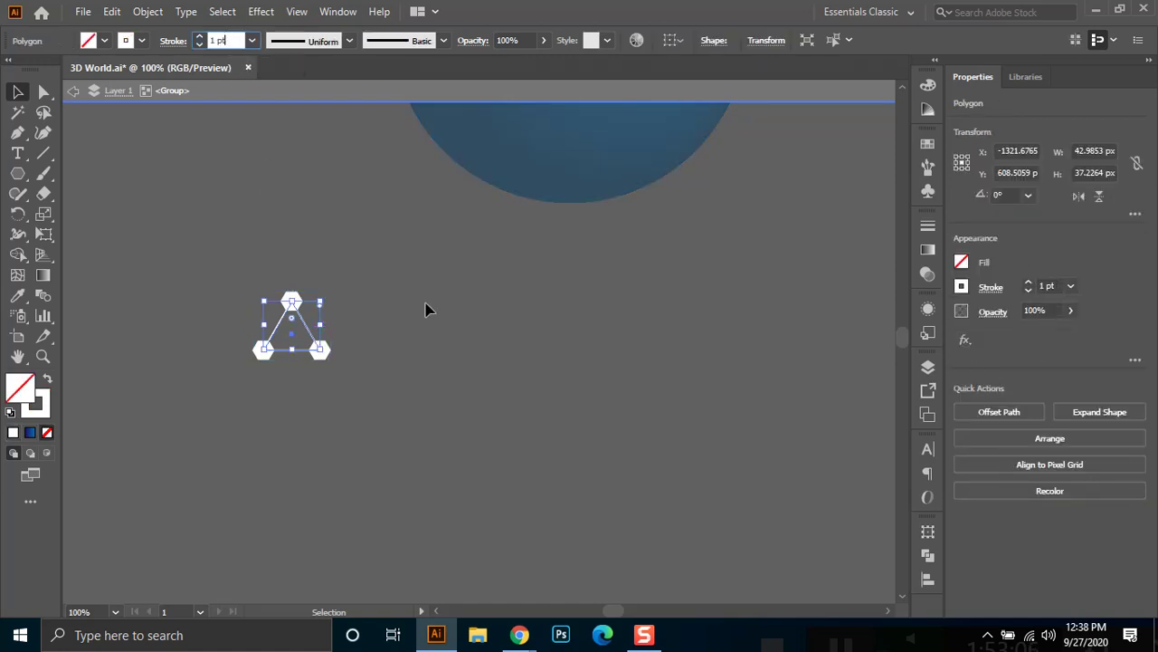
double_click(378, 272)
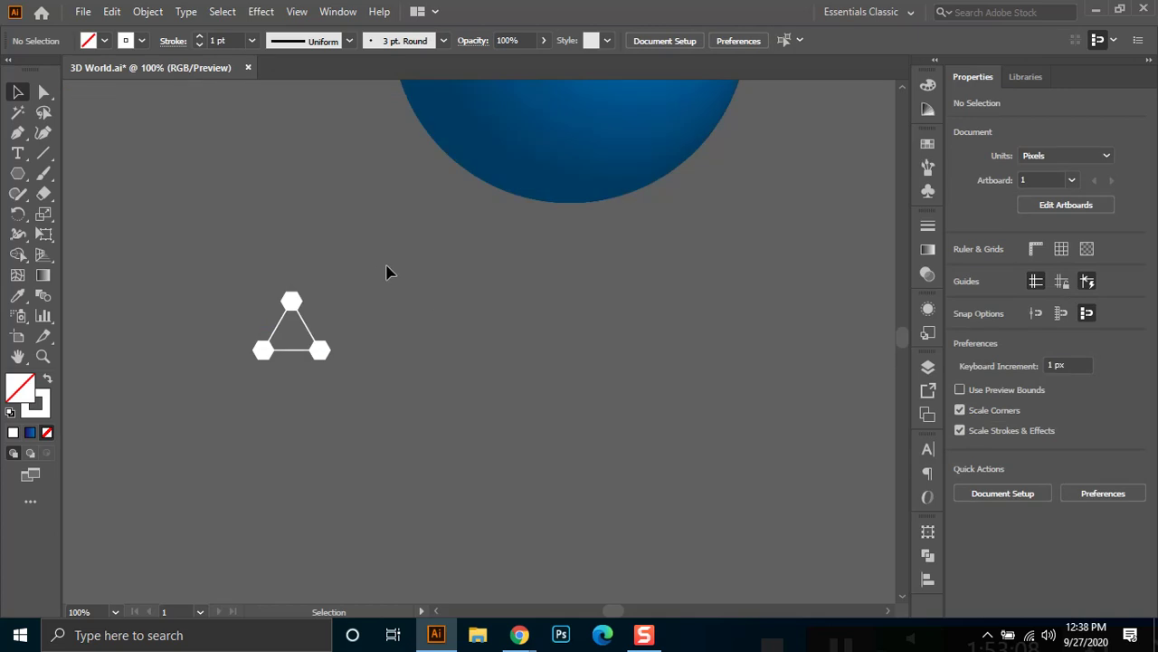
Add a Transform effect to the grouped triangle-and-hexagon motif and set its horizontal move to 43 px.
drag(370, 270, 207, 431)
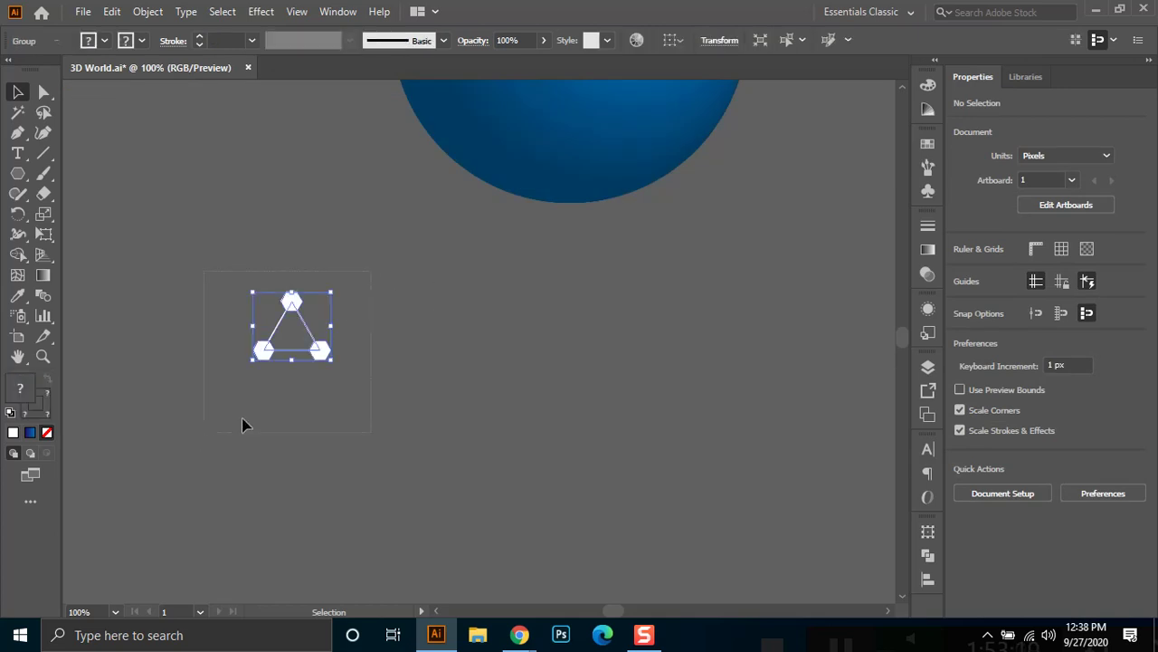
click(260, 11)
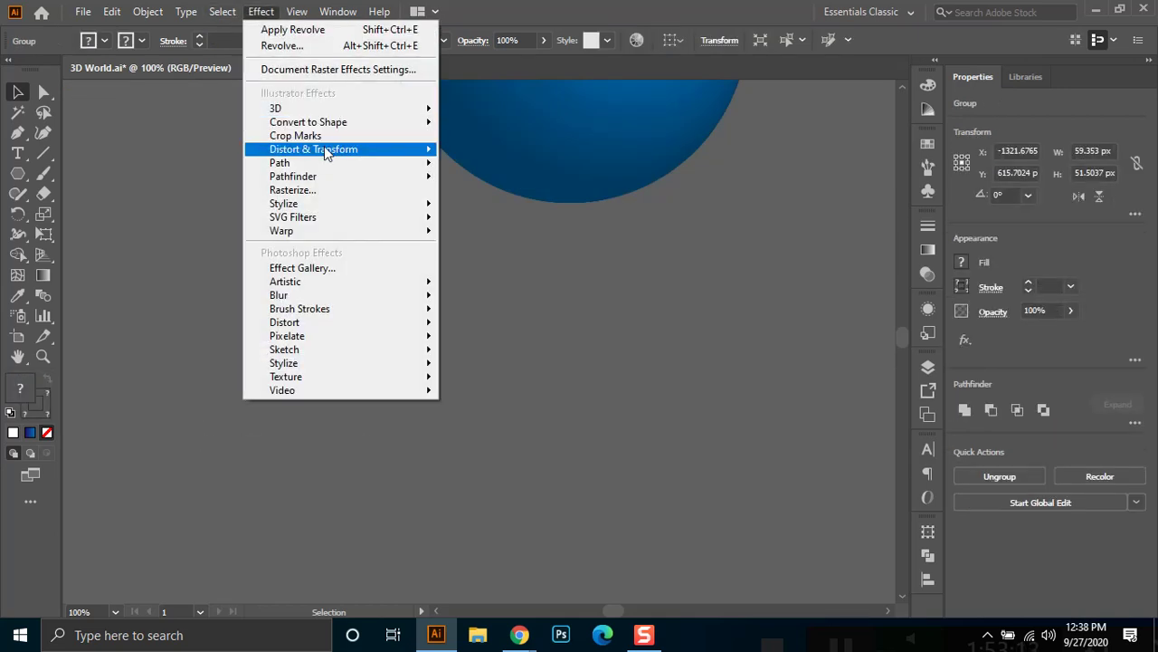
mouse_move(328, 152)
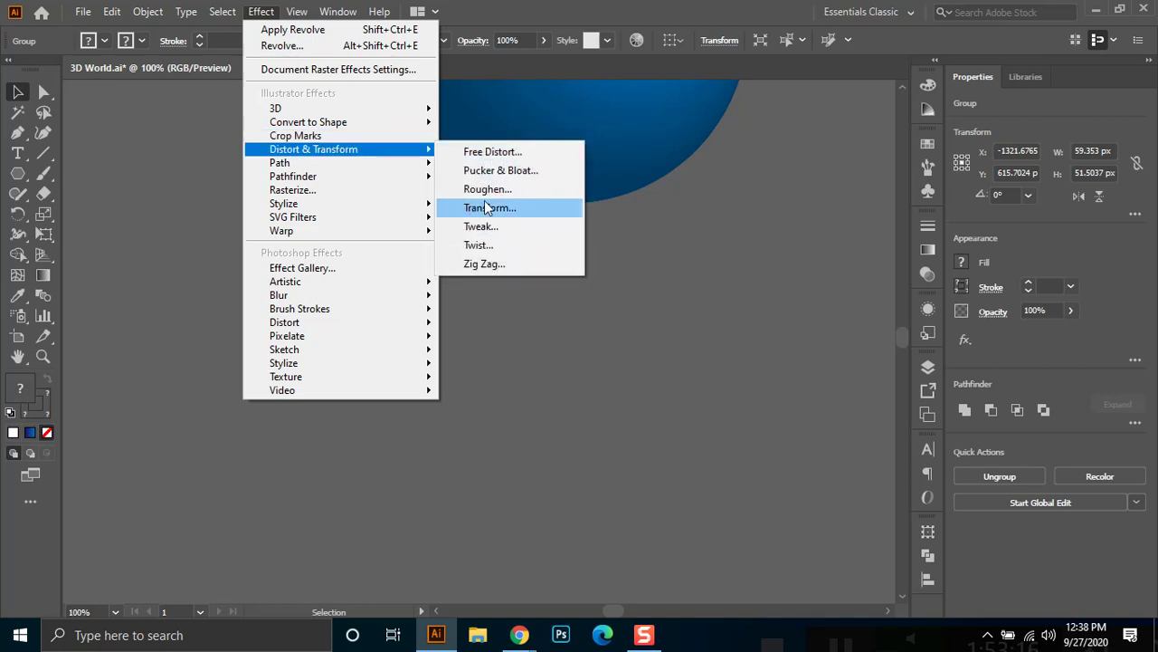
click(486, 209)
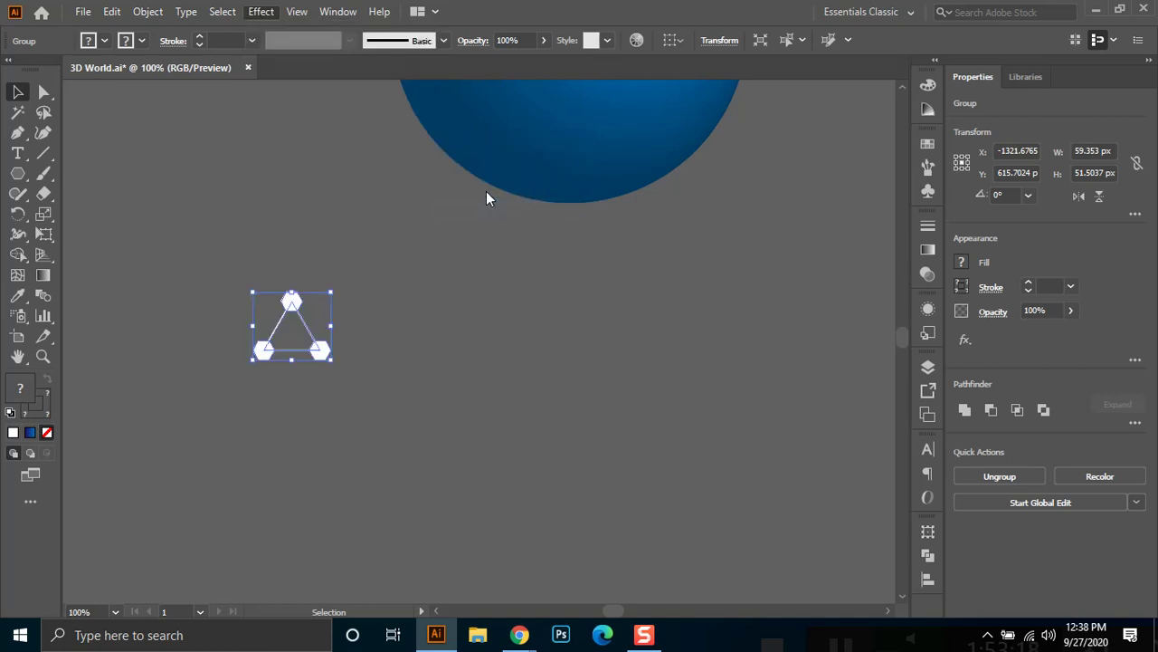
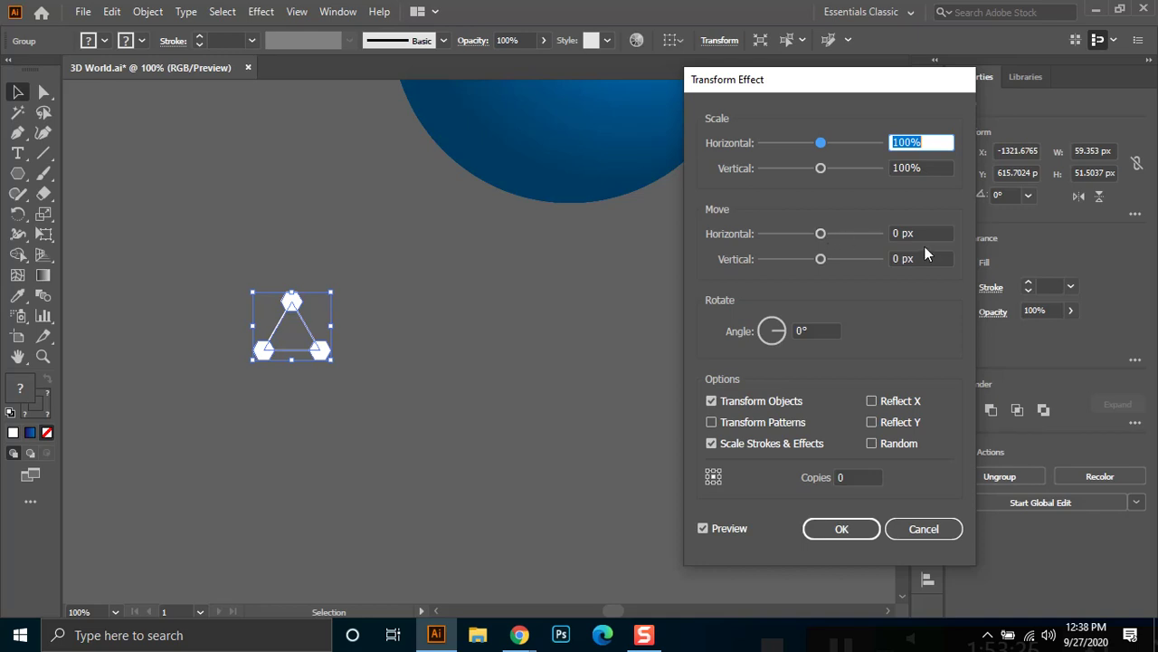
drag(821, 234, 842, 235)
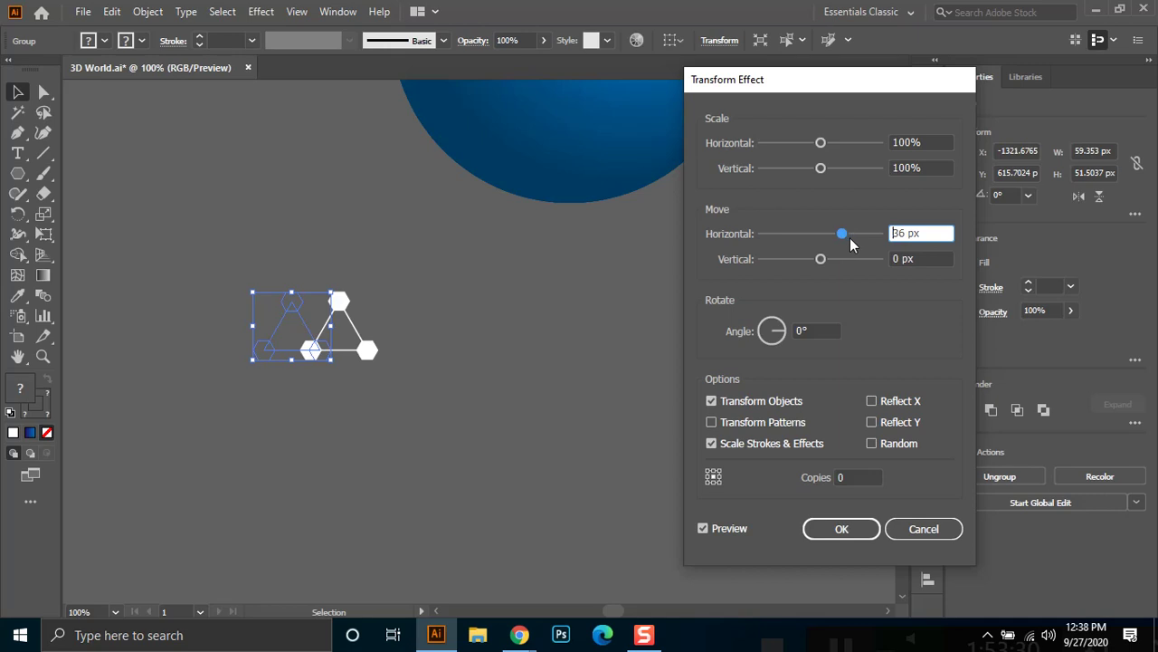
key(Up)
key(Up)
key(Up)
key(Up)
key(Up)
key(Up)
key(Up)
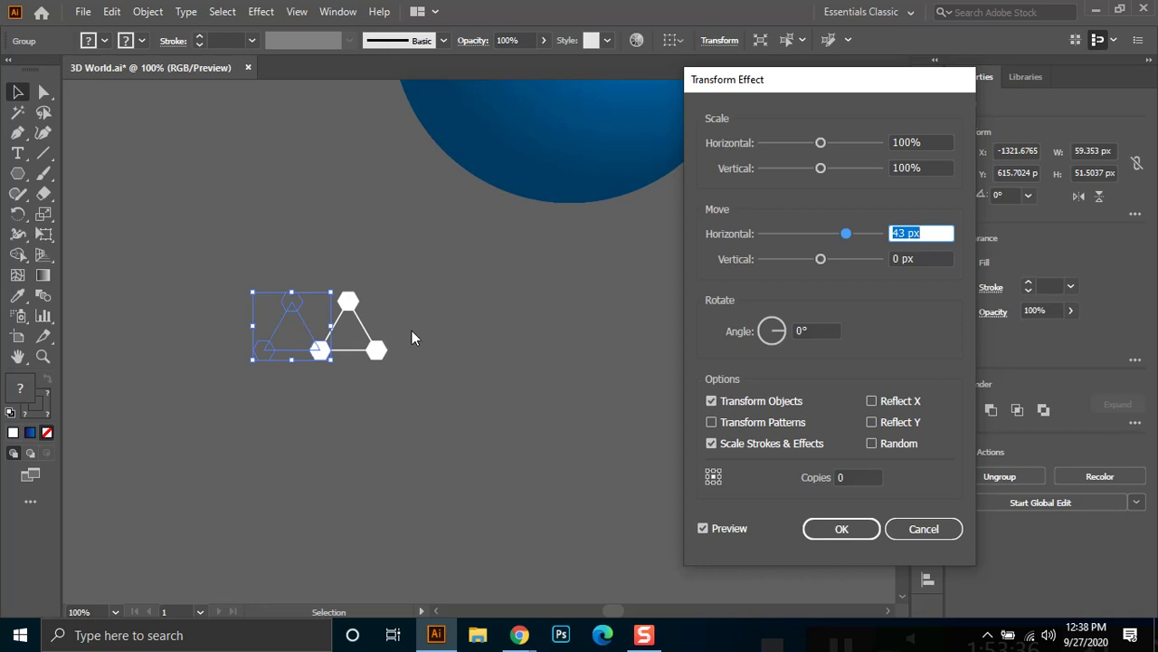
Set the Transform effect to 20 copies, apply it to the motif, and deselect.
click(858, 477)
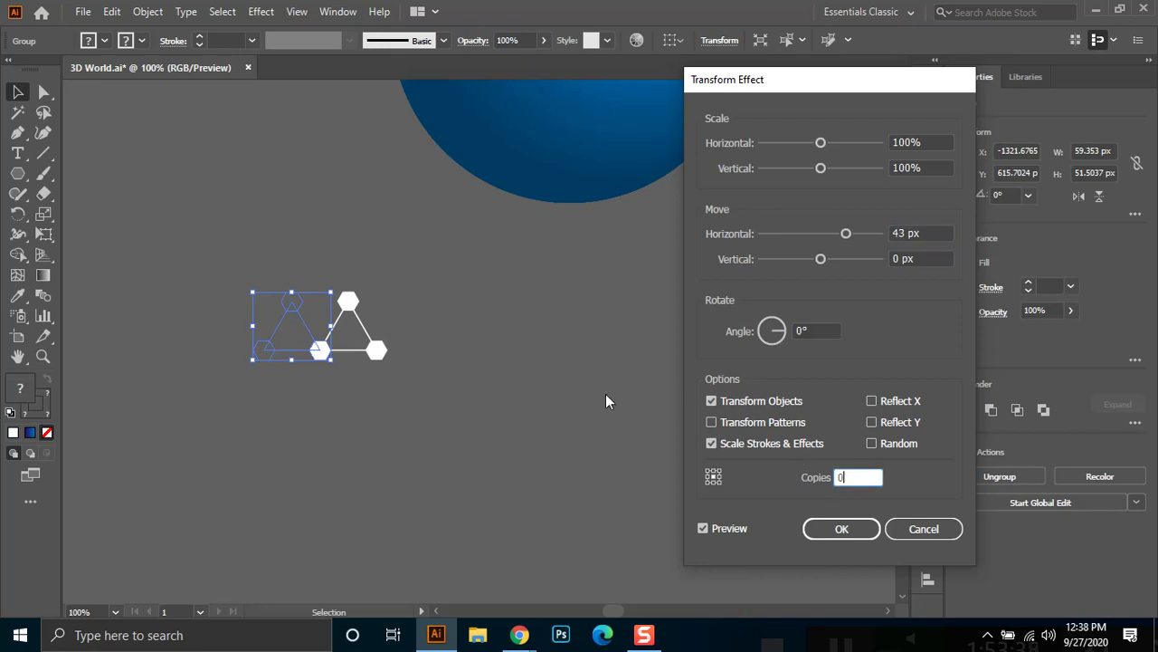
key(Up)
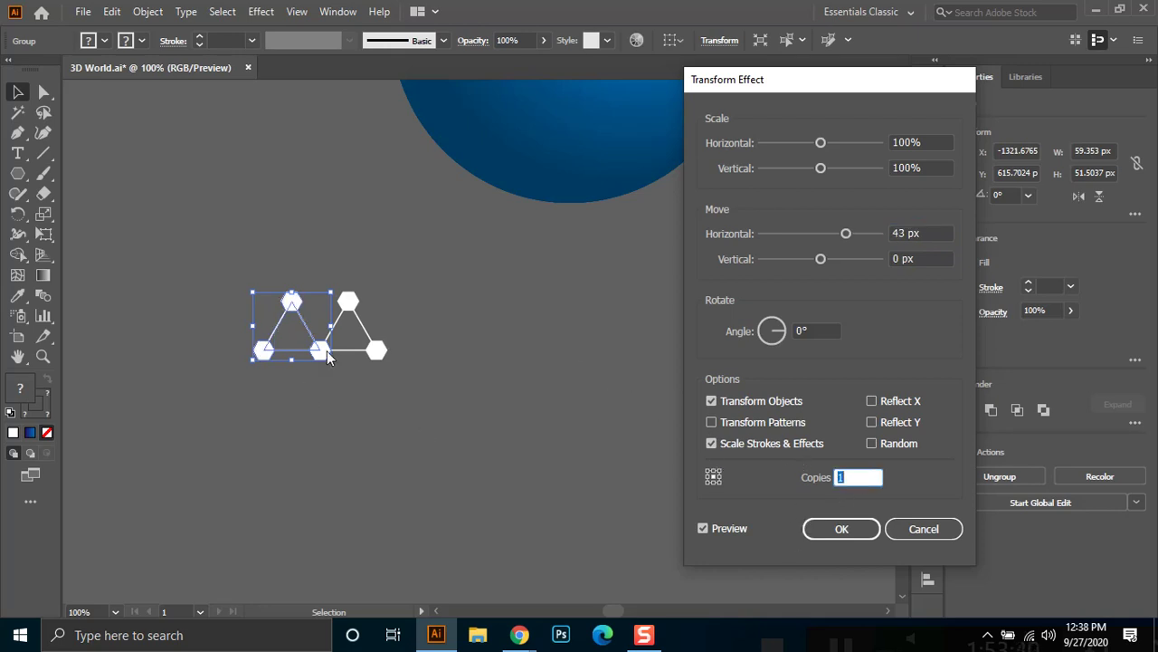
key(Up)
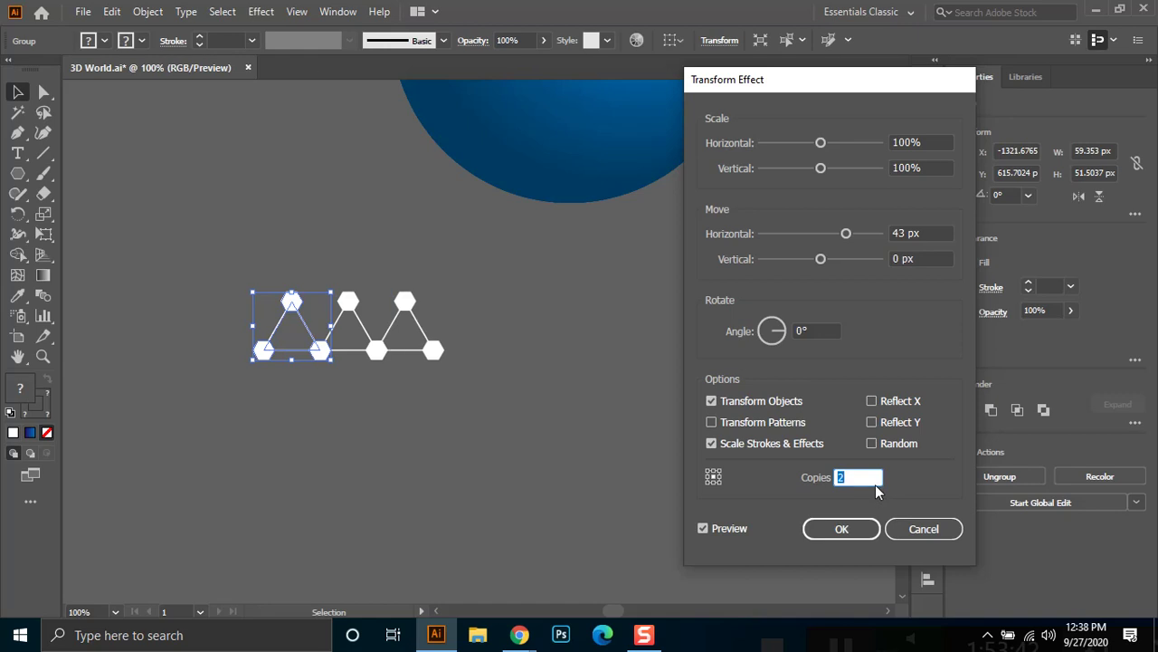
key(Up)
key(Up)
key(Up)
key(Up)
key(Up)
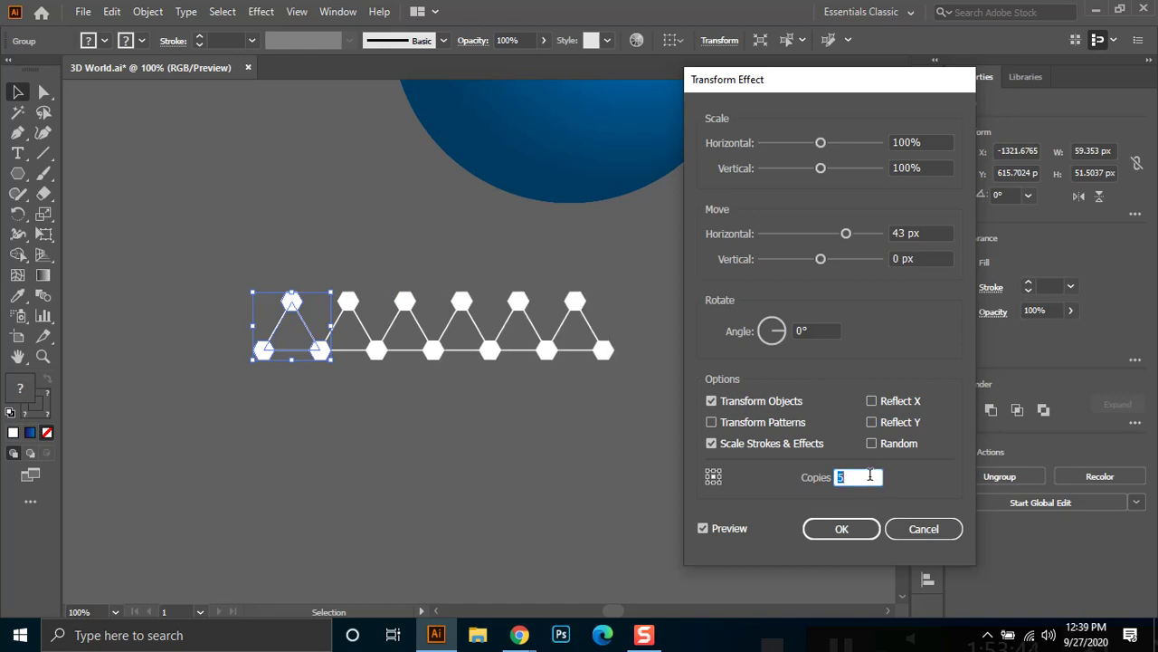
key(Up)
drag(856, 98, 1095, 89)
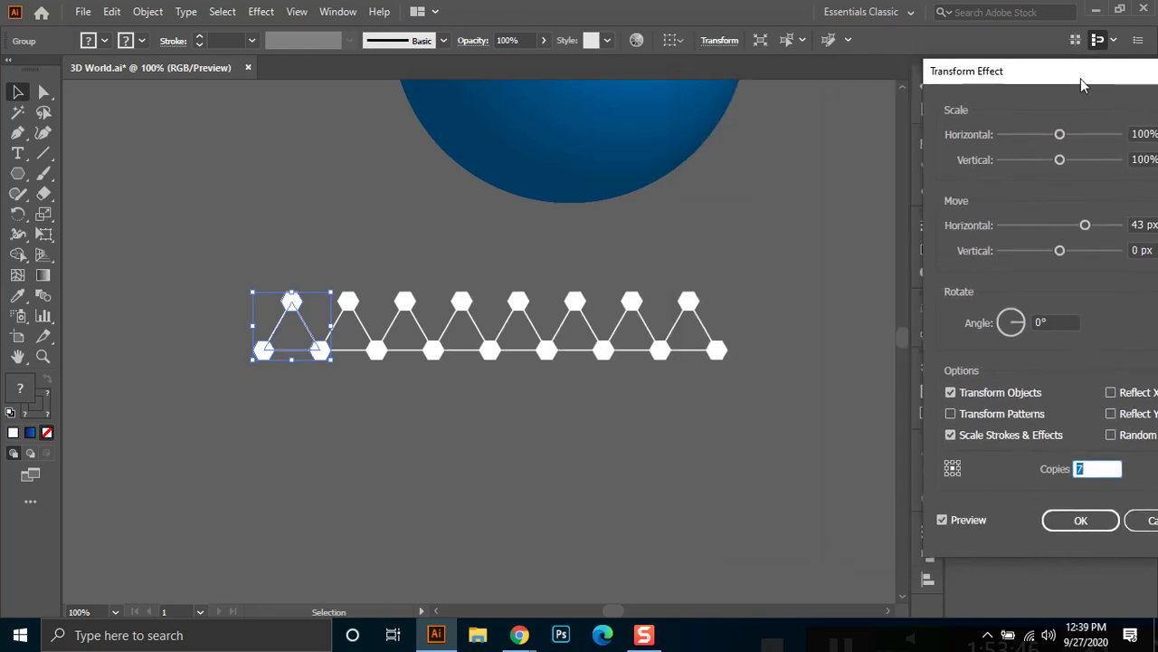
key(Up)
key(Up)
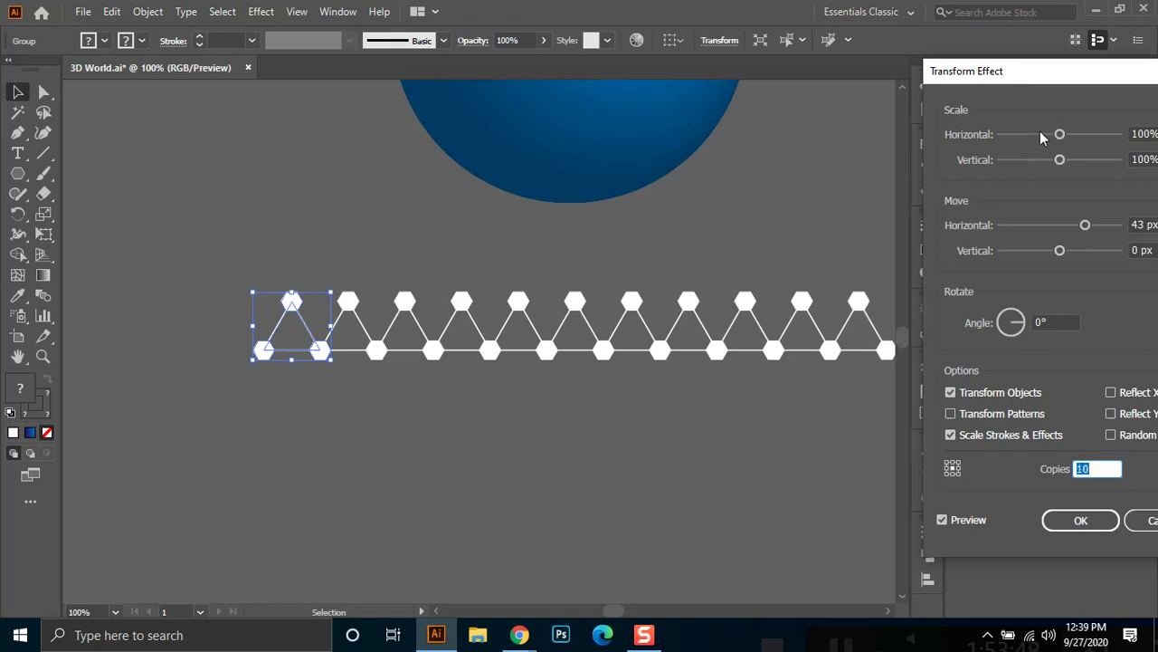
drag(1039, 83, 268, 66)
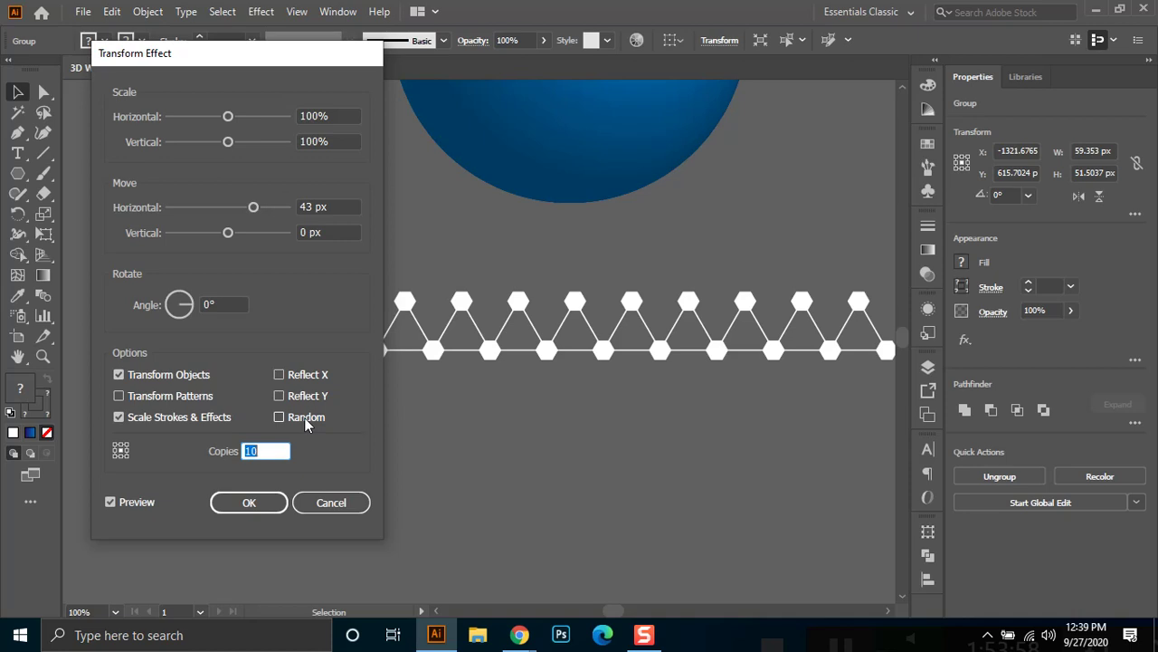
text(20)
click(249, 502)
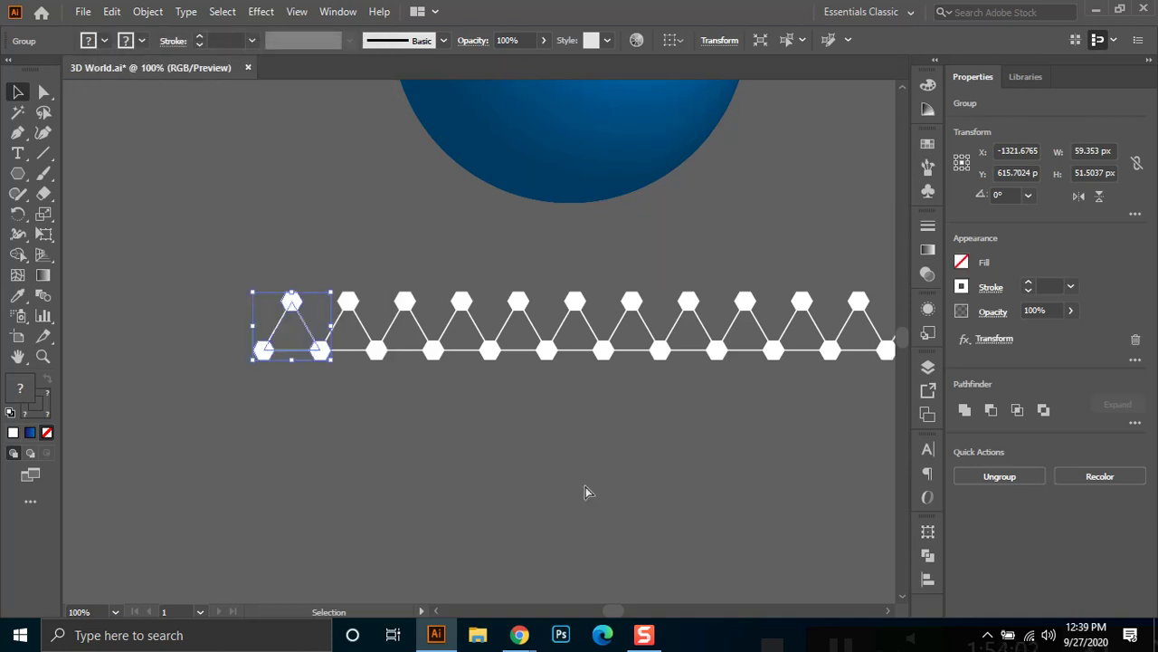
key(ctrl+shift+a)
Move the row of triangles about 222 px left and 30 px down so it sits below the sphere, and deselect it.
key(ctrl+minus)
key(ctrl+minus)
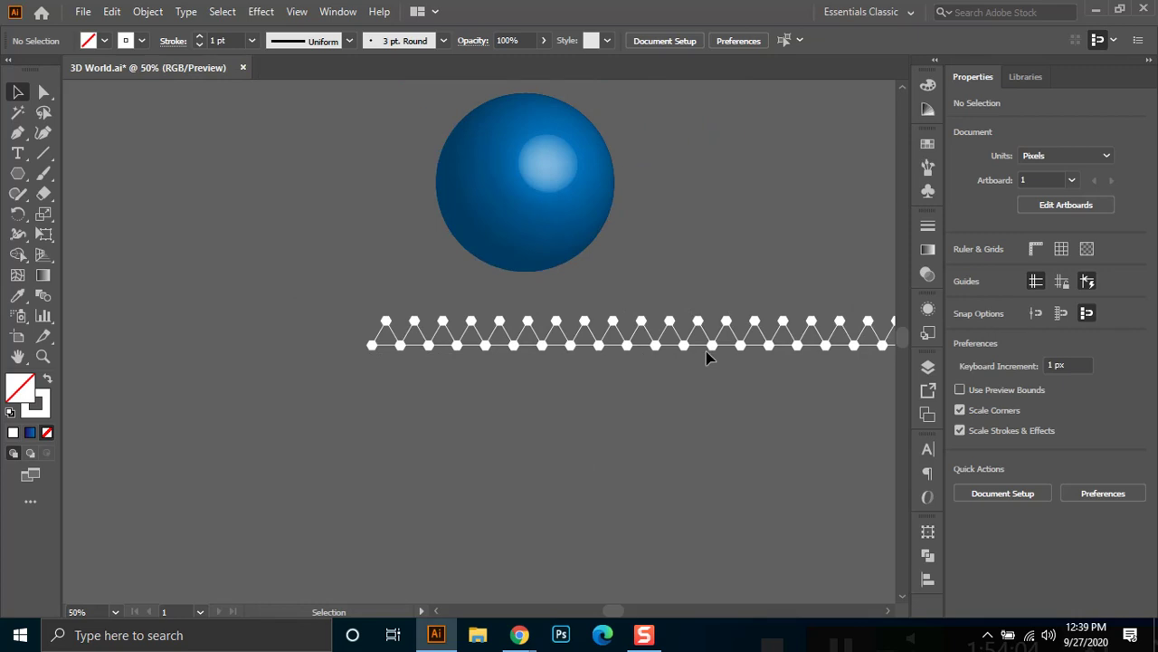
drag(715, 338, 600, 340)
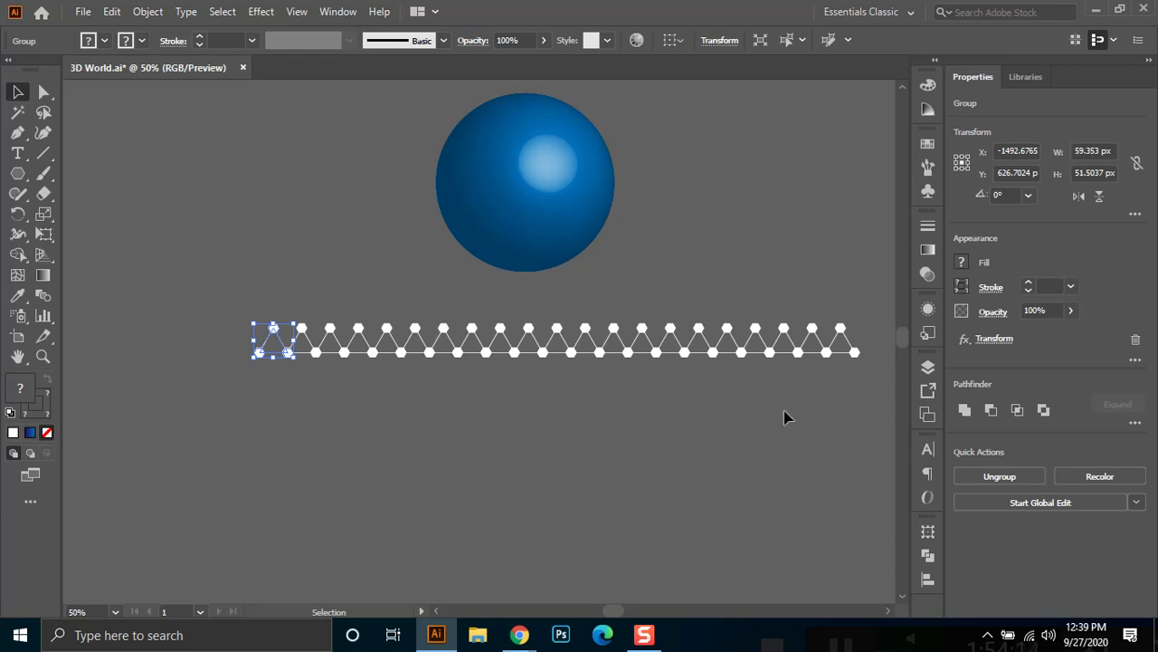
drag(302, 353, 269, 365)
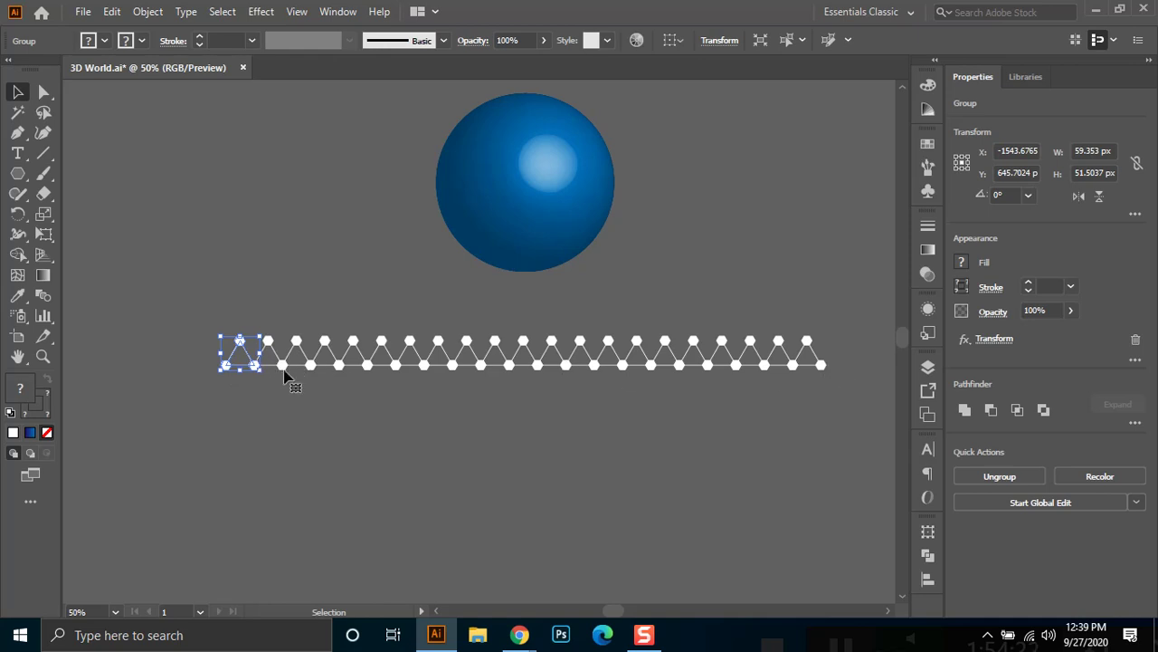
click(262, 395)
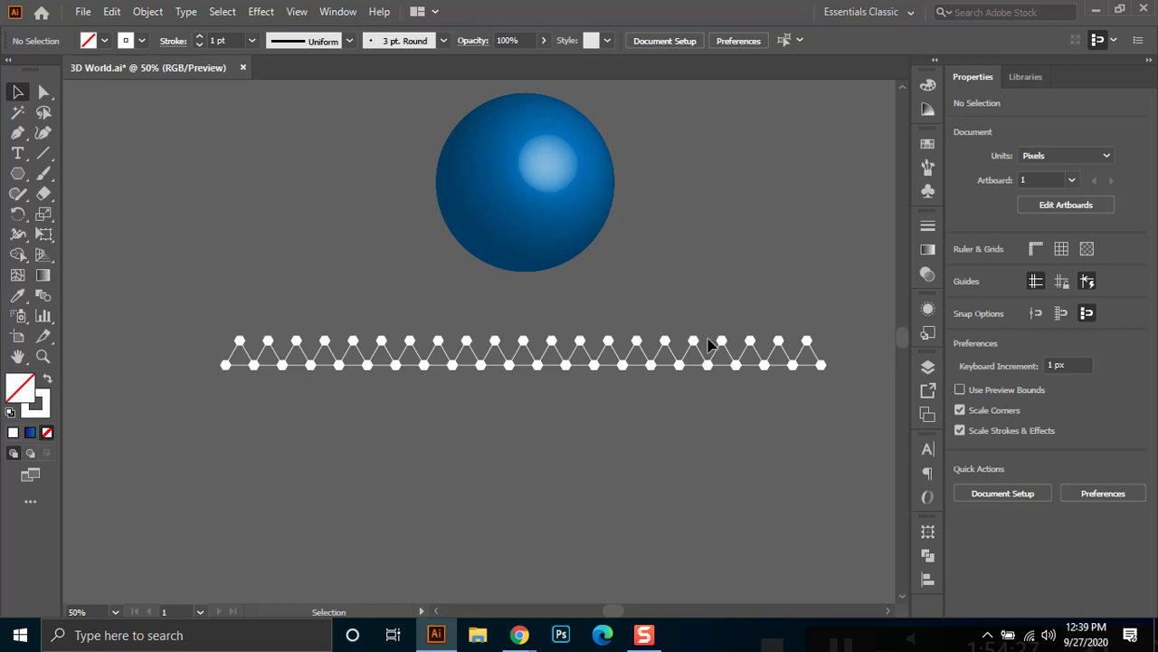
Select the first triangle group of the hexagon row and apply a new instance of the Transform effect with preview.
click(250, 354)
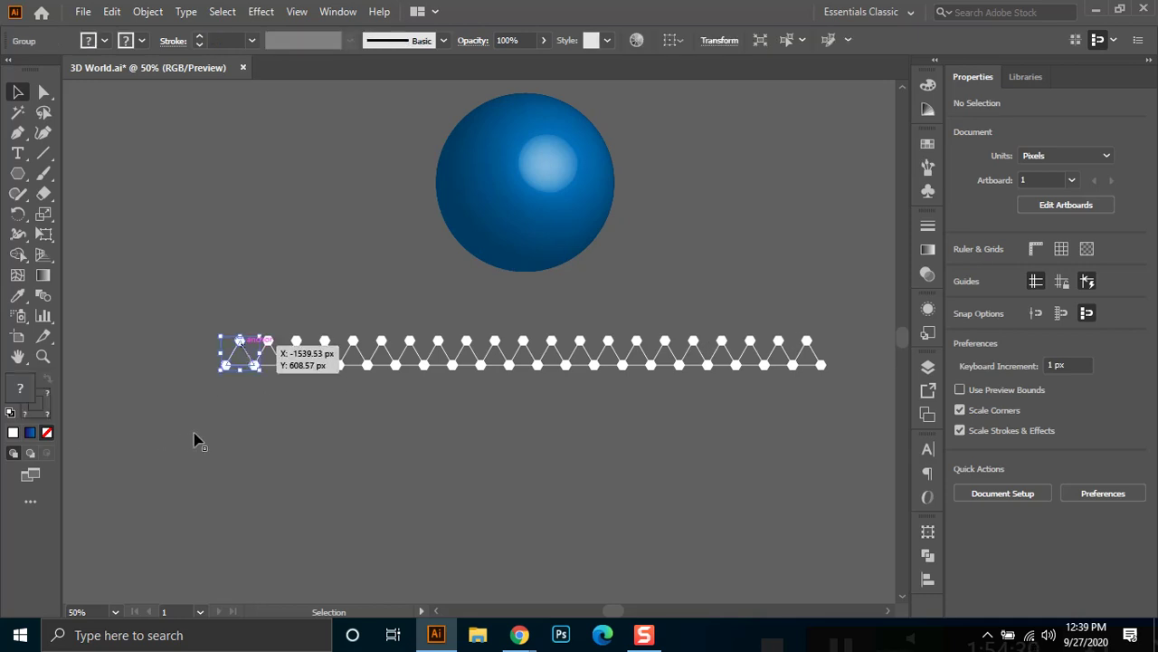
click(261, 12)
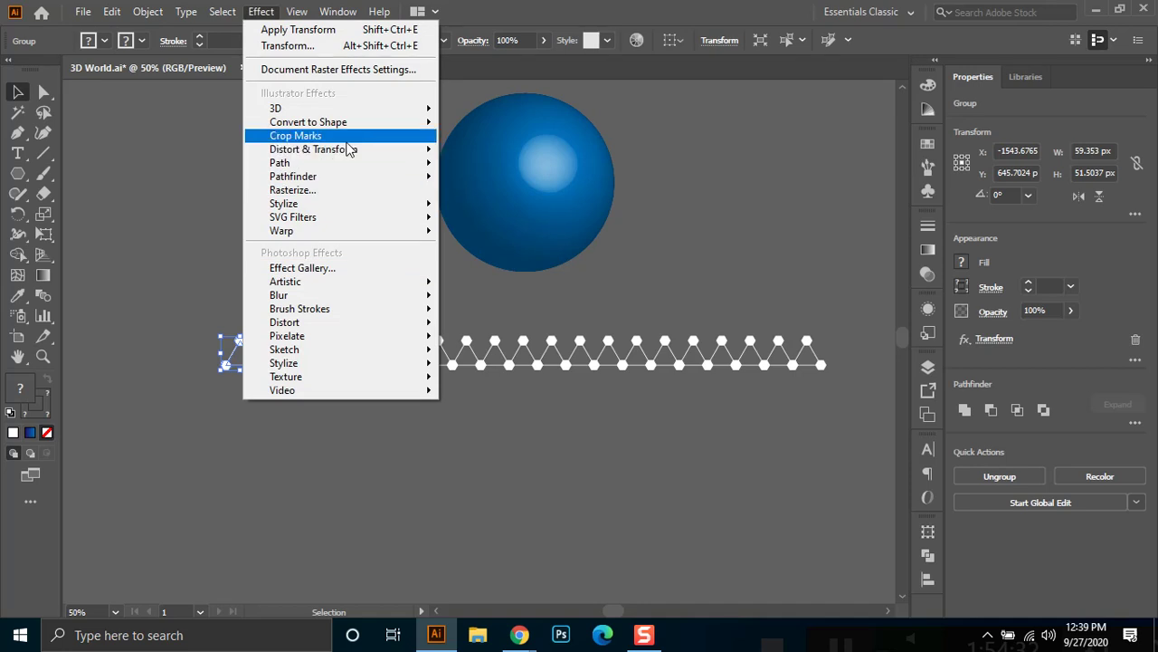
mouse_move(344, 151)
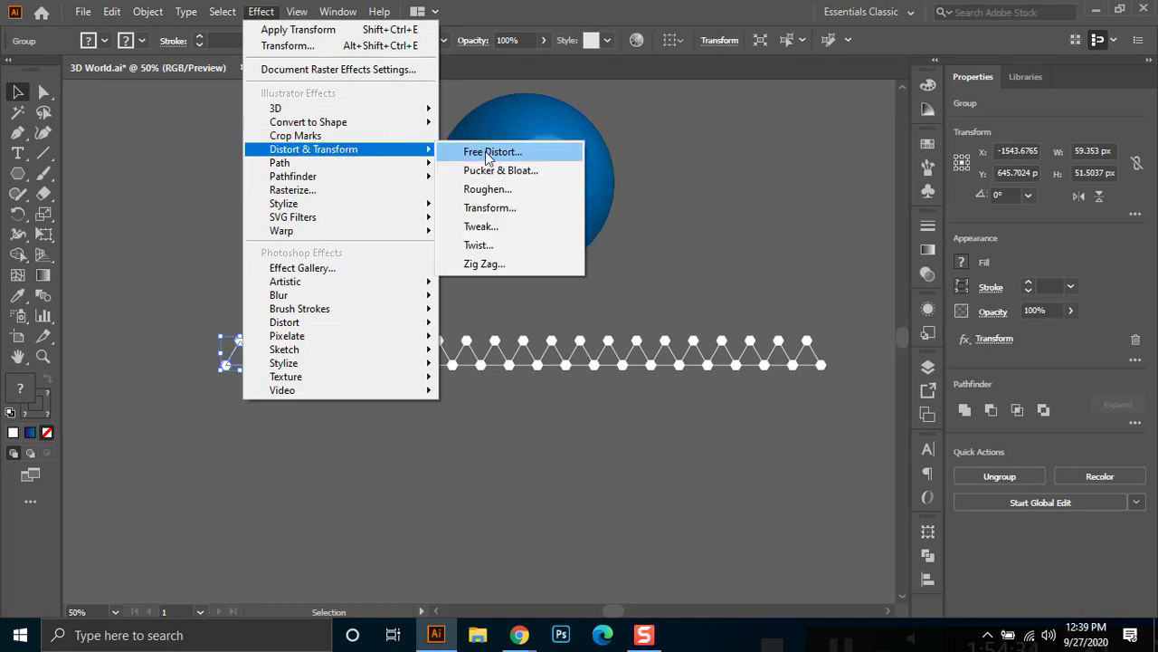
click(521, 211)
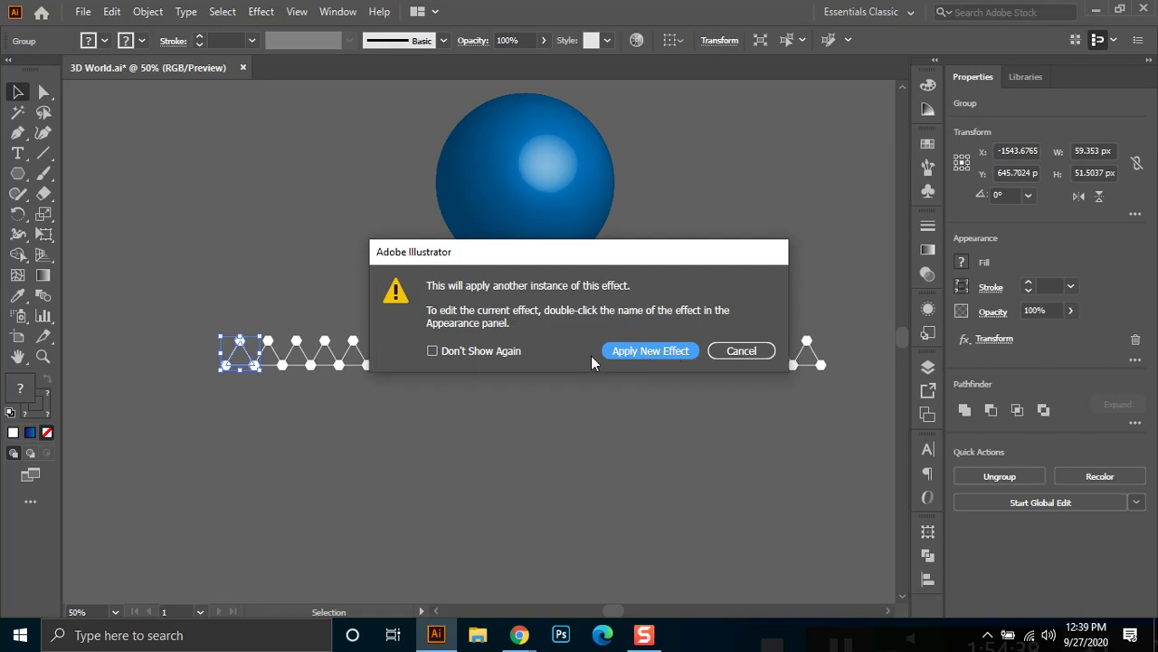
click(652, 351)
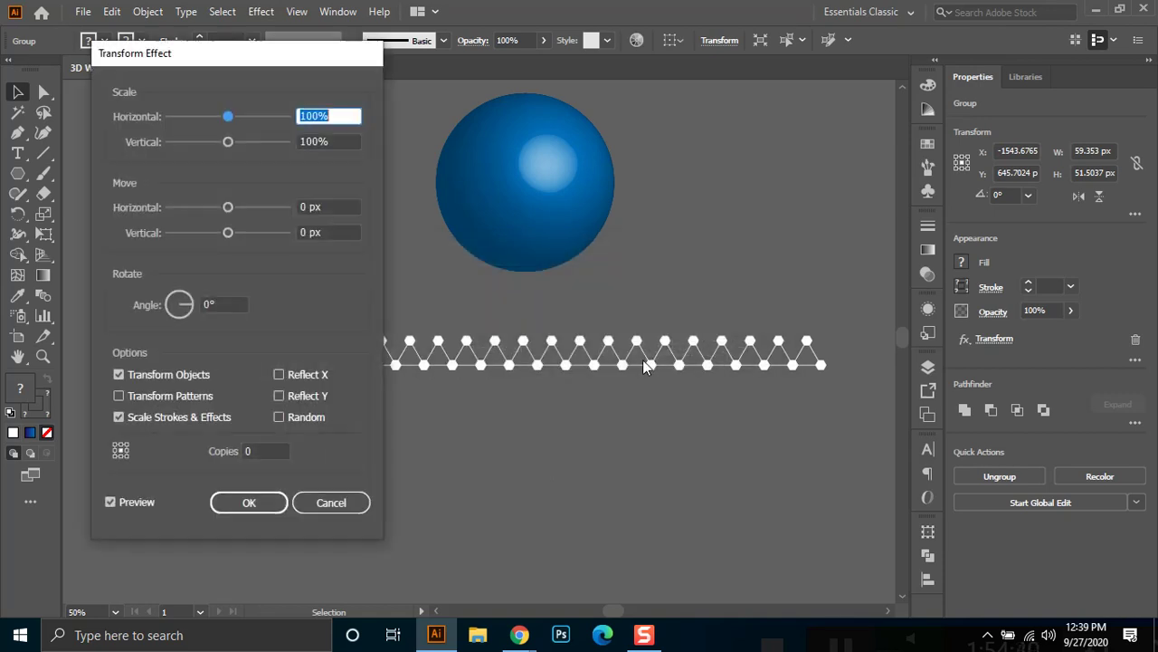
drag(159, 58, 825, 38)
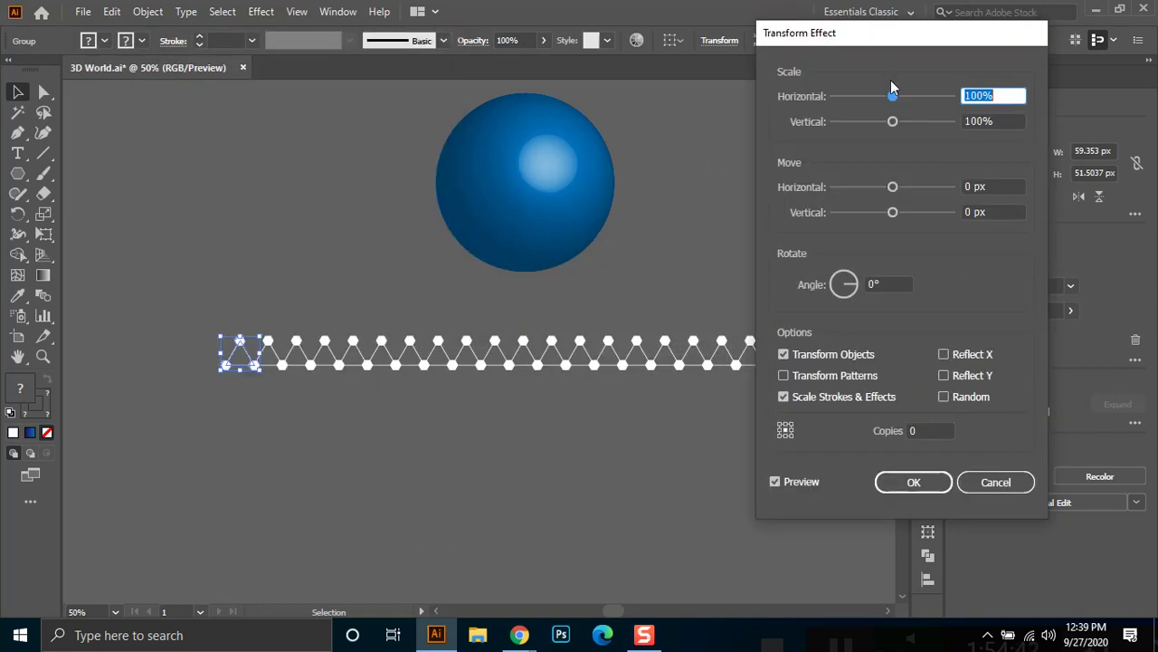
click(918, 213)
click(932, 217)
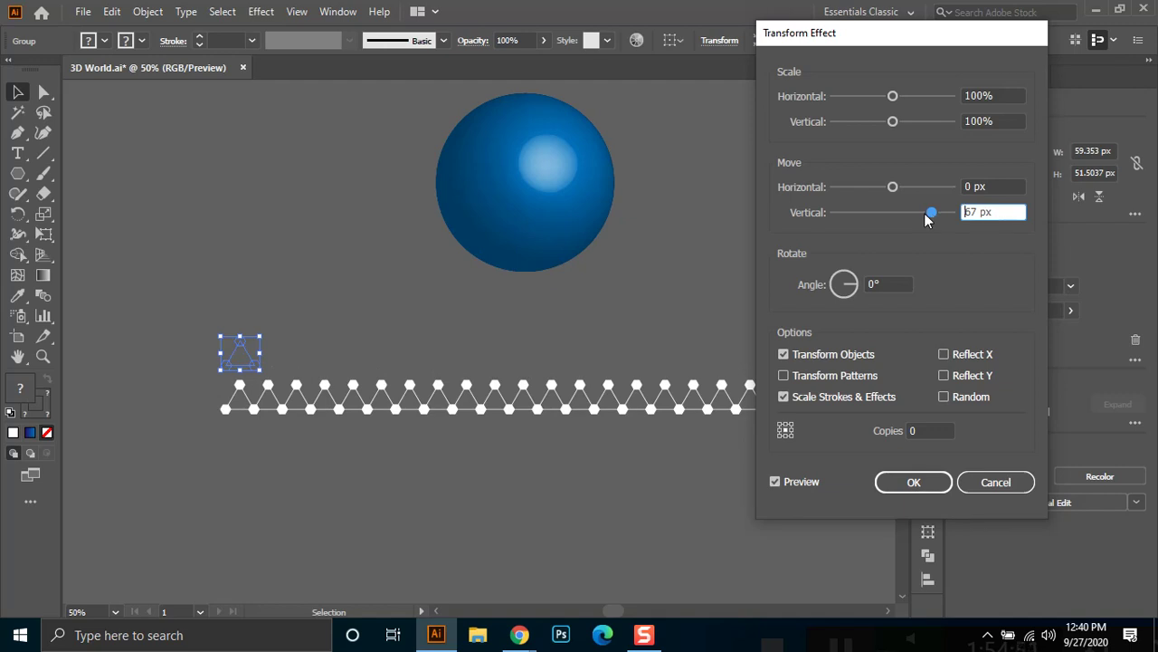
drag(996, 213, 856, 206)
text(0)
click(996, 187)
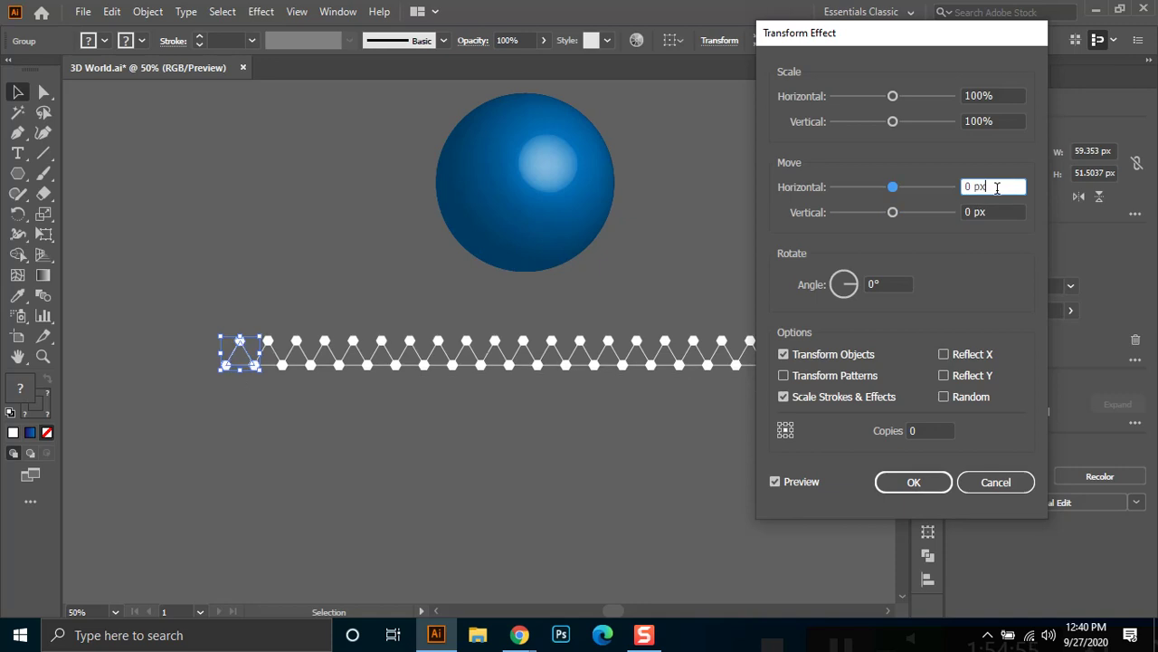
Try a vertical move of 59 px with 1 copy to produce a second row of triangles.
click(913, 212)
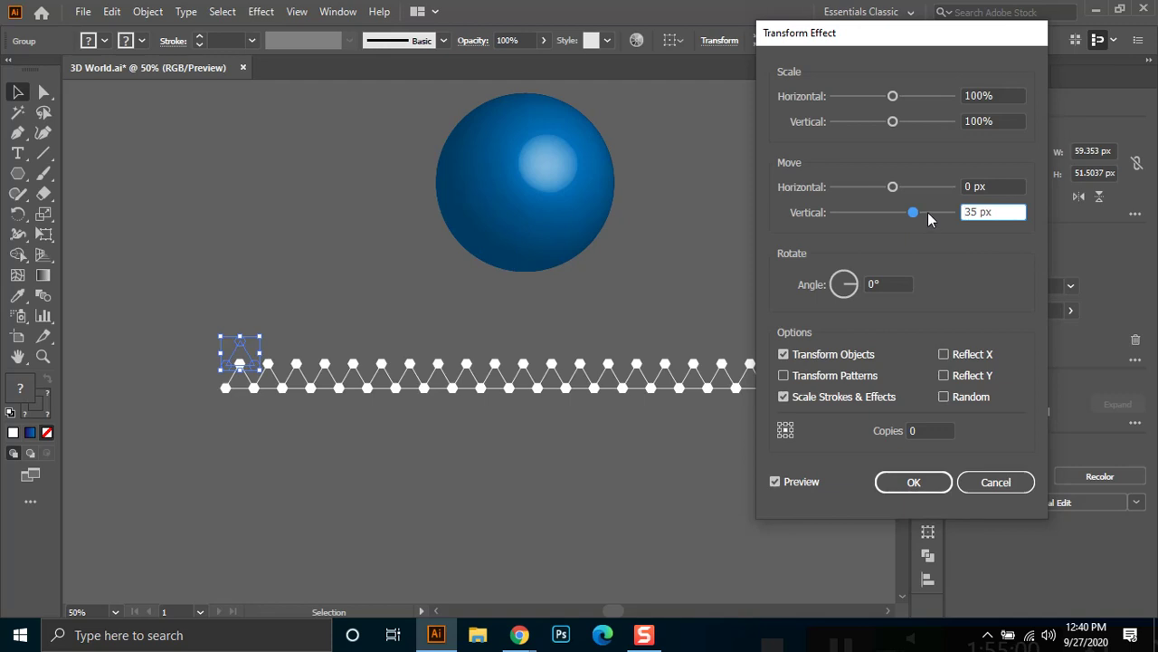
click(928, 213)
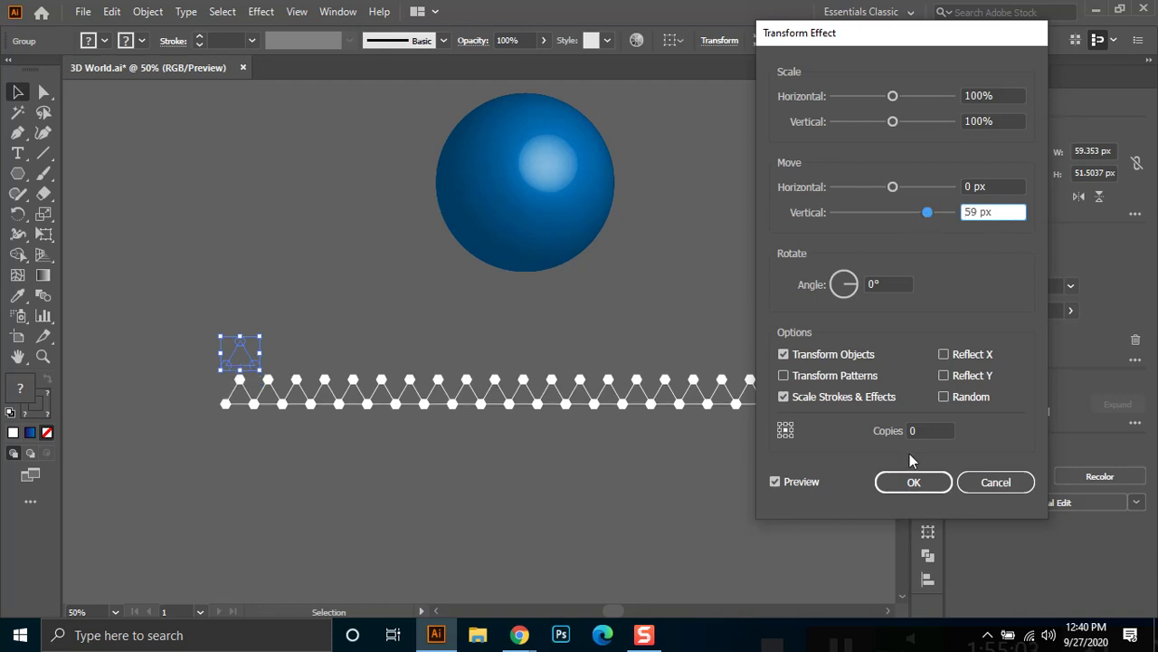
click(920, 430)
text(4)
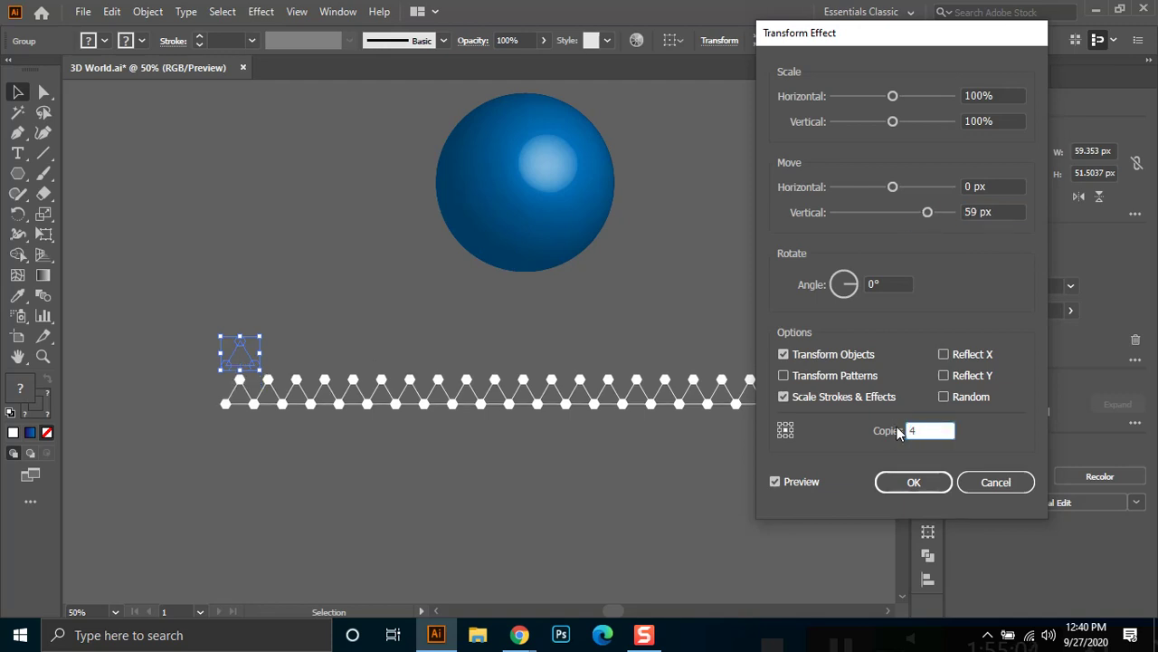
Try reducing the vertical move of the copied row to 37 px.
click(991, 194)
click(1001, 208)
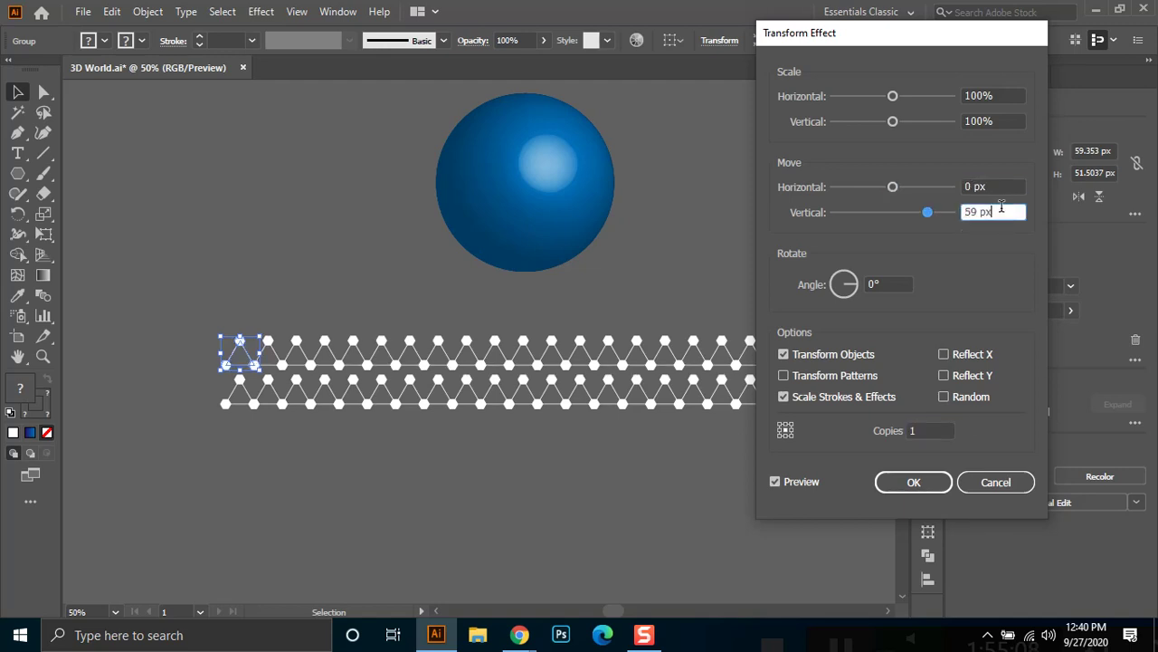
key(Down)
key(Down)
key(Down)
key(Down)
key(Down)
key(Down)
key(Down)
key(Down)
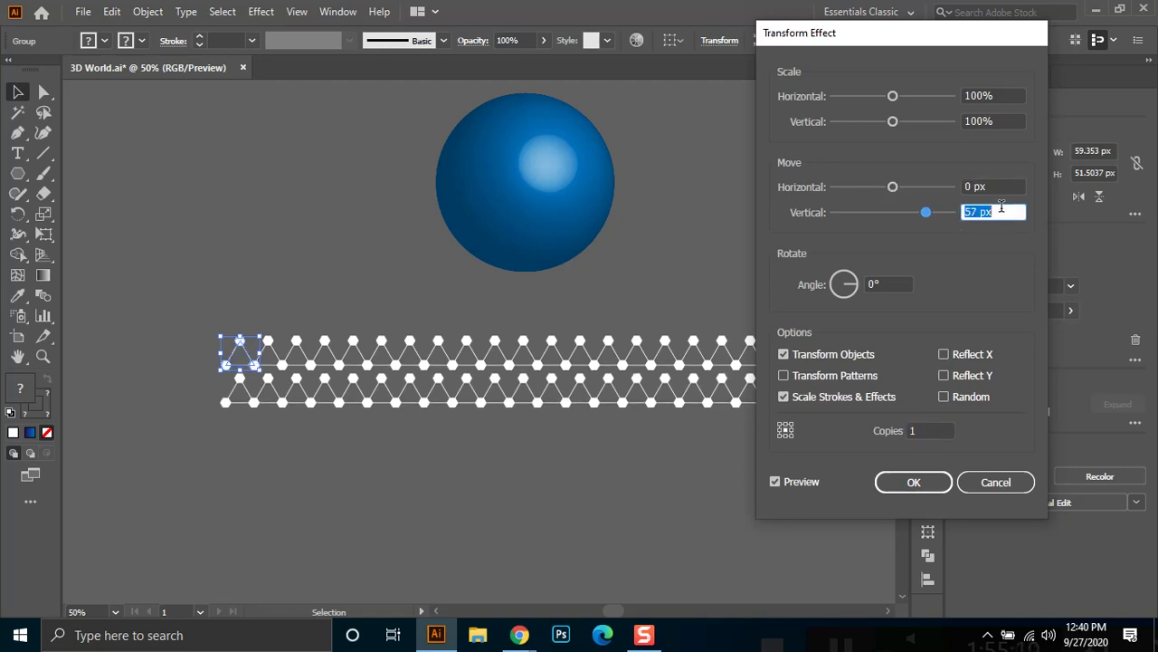
key(Down)
key(Down)
key(Down)
key(Down)
key(Down)
key(Down)
key(Down)
key(Down)
key(Down)
key(Down)
key(Down)
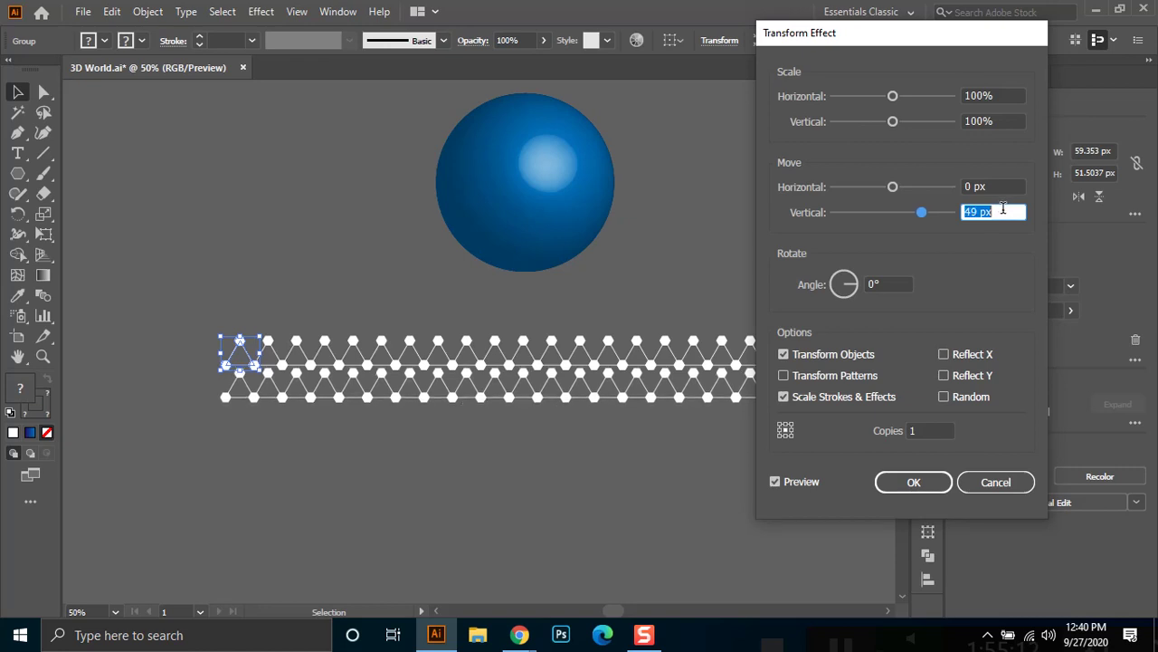
key(Down)
key(Down)
key(Down)
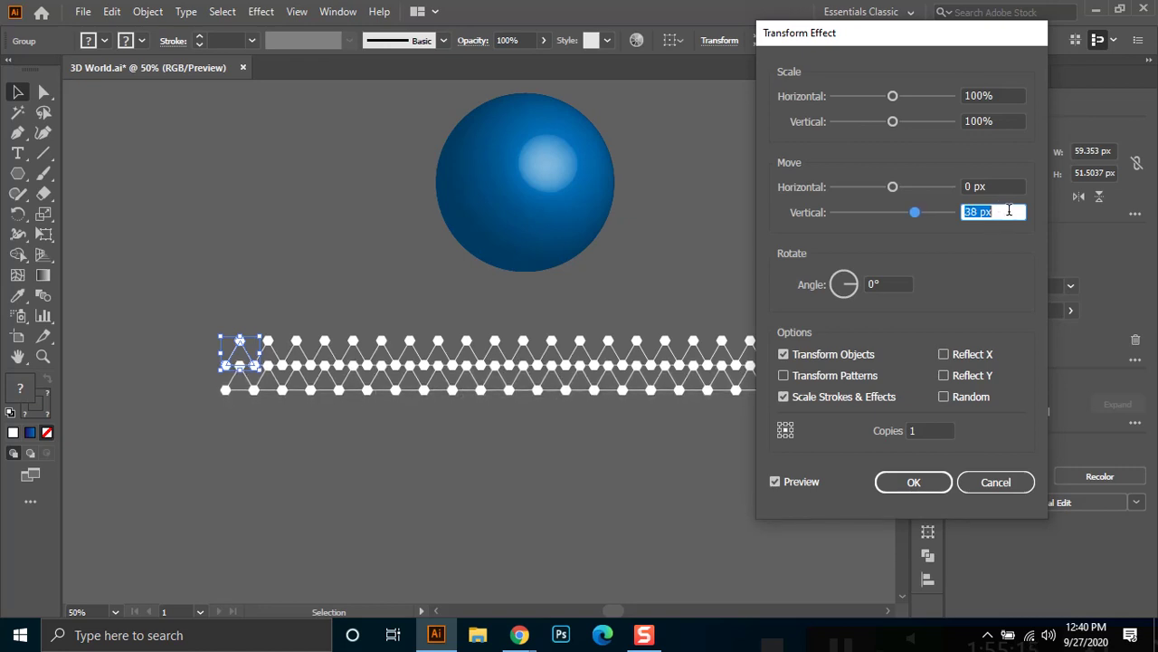
Try a horizontal move of -21 px for the copied row, and cancel the Transform effect.
click(1005, 186)
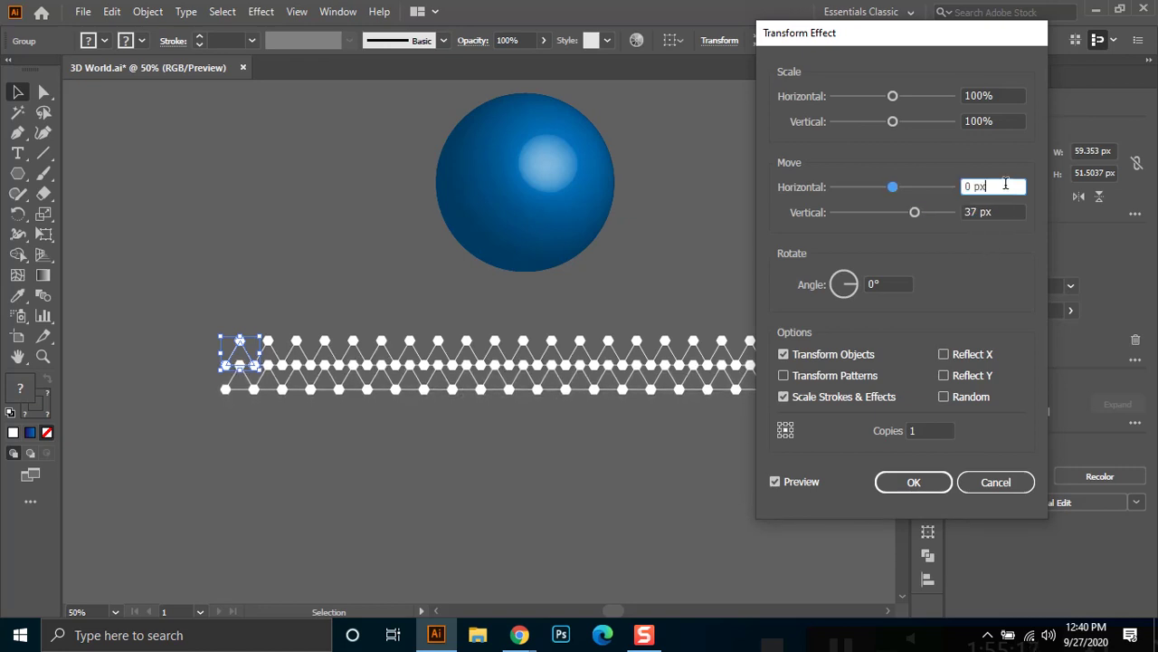
key(Down)
key(Down)
key(Down)
key(Down)
key(Down)
key(Down)
key(Down)
key(Down)
key(Down)
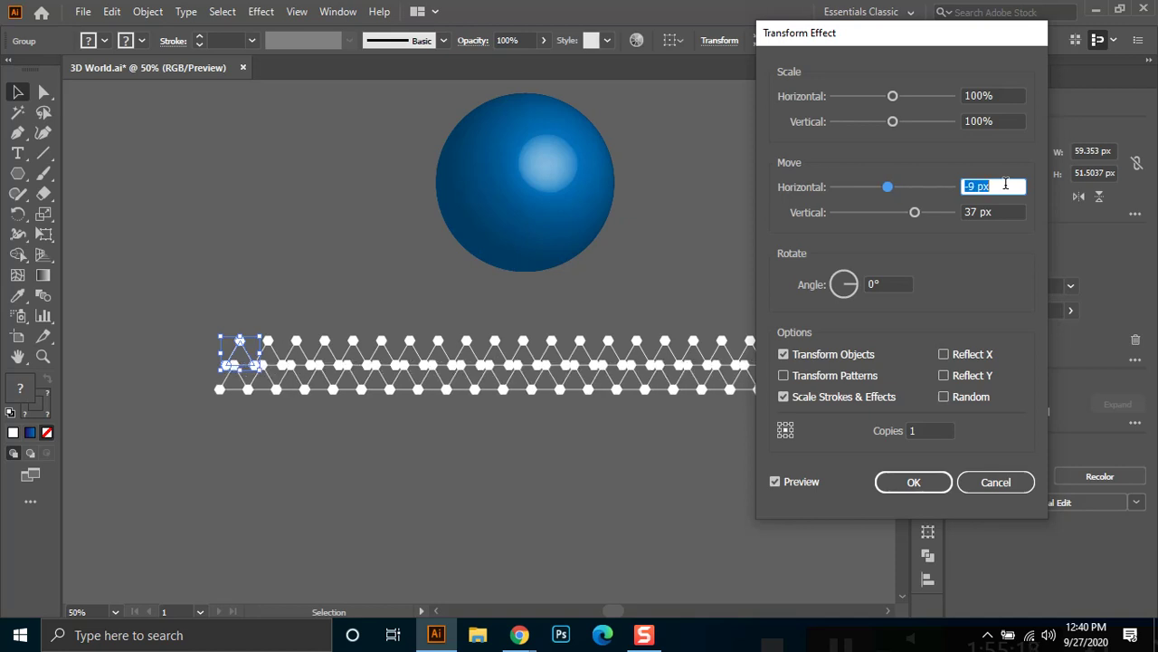
key(Down)
key(Down)
key(Down)
key(Down)
key(Down)
key(Down)
key(Down)
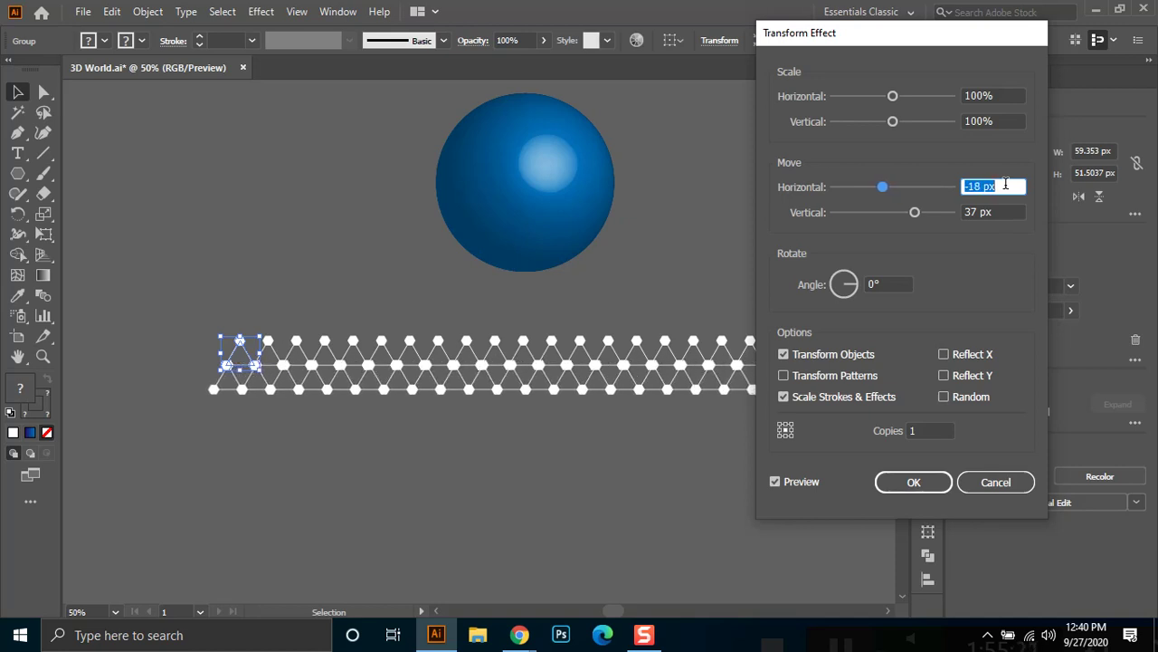
key(Down)
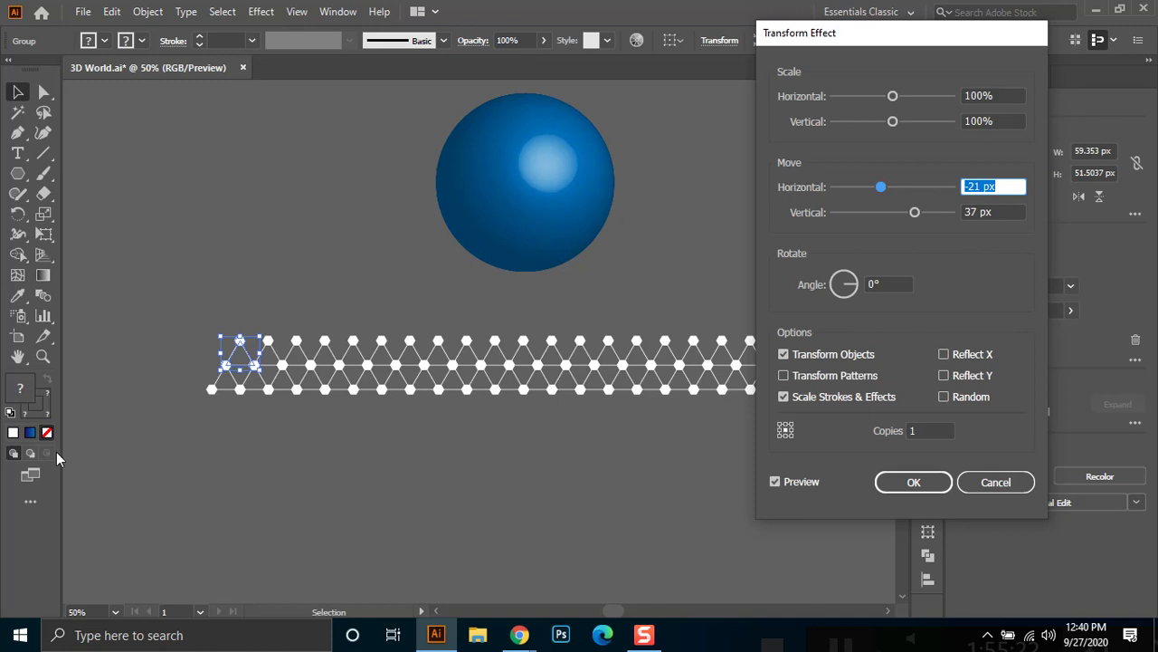
click(996, 481)
Add another Transform effect instance to the still selected first triangle group.
click(45, 359)
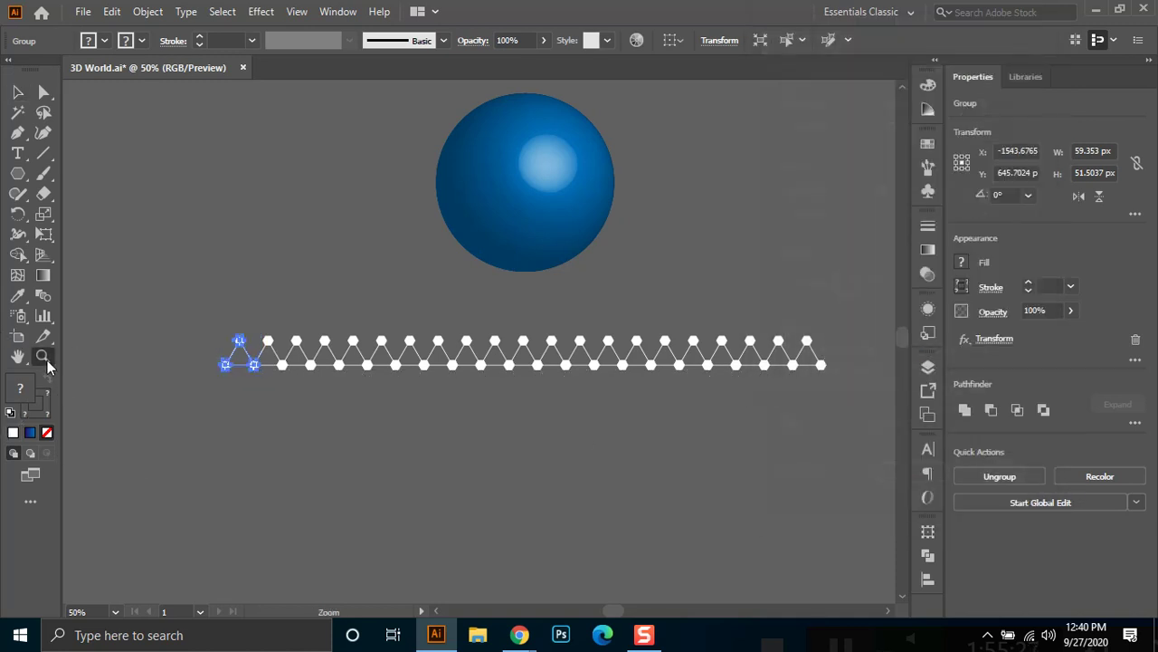
drag(209, 321, 292, 398)
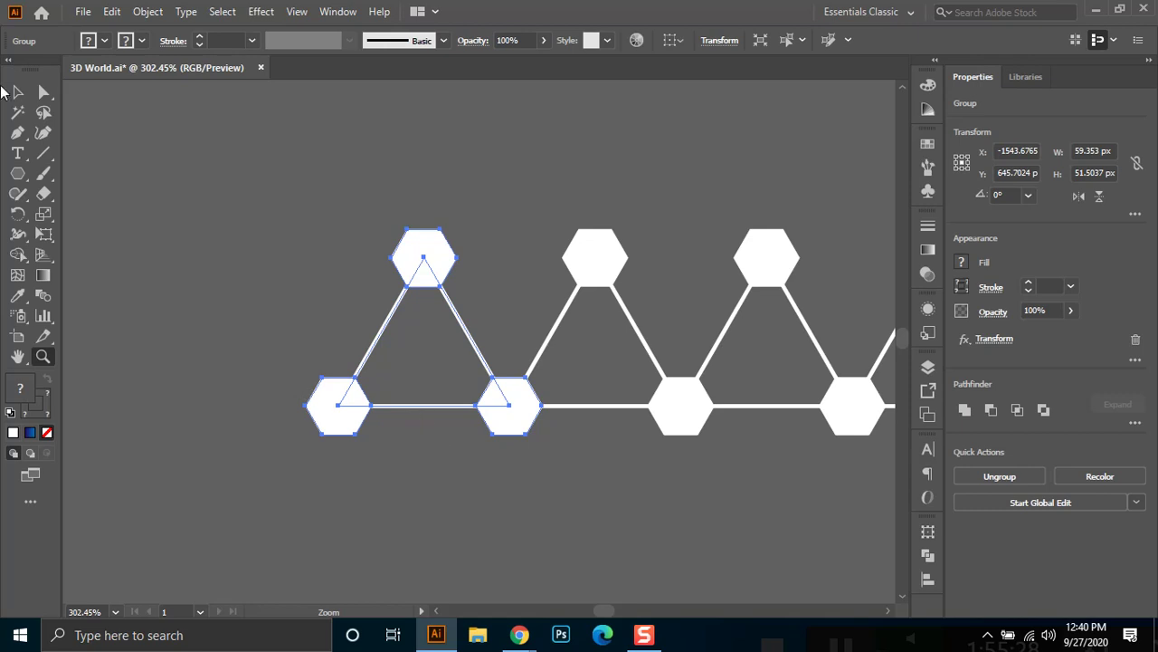
click(17, 92)
drag(423, 276, 237, 262)
click(43, 356)
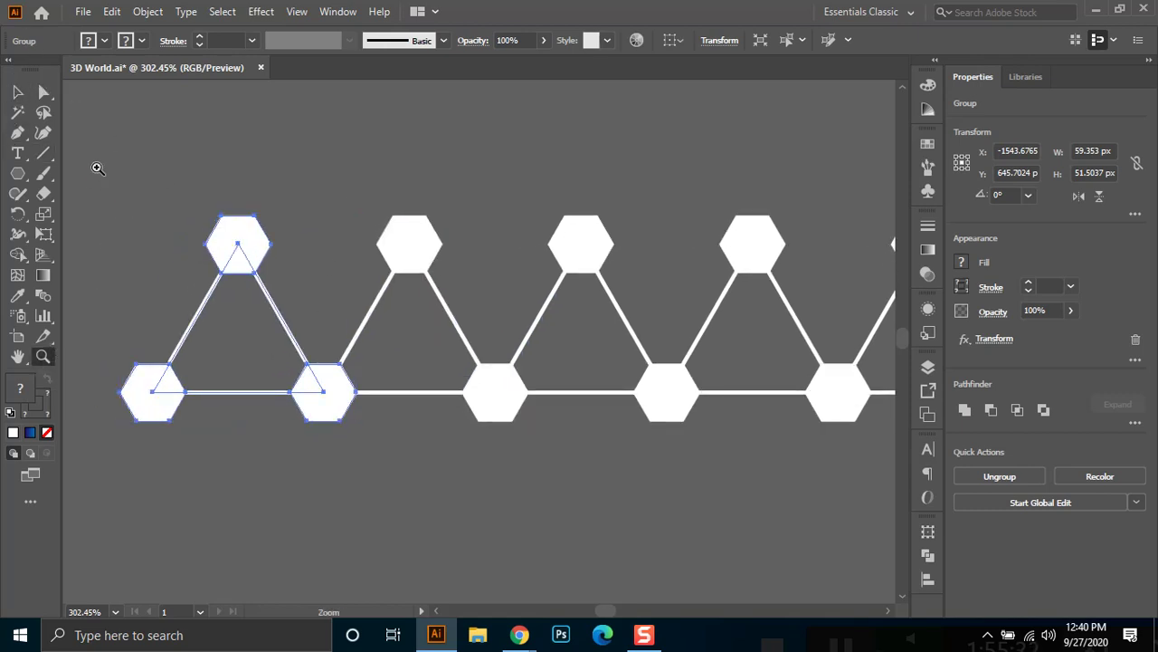
drag(97, 169, 375, 452)
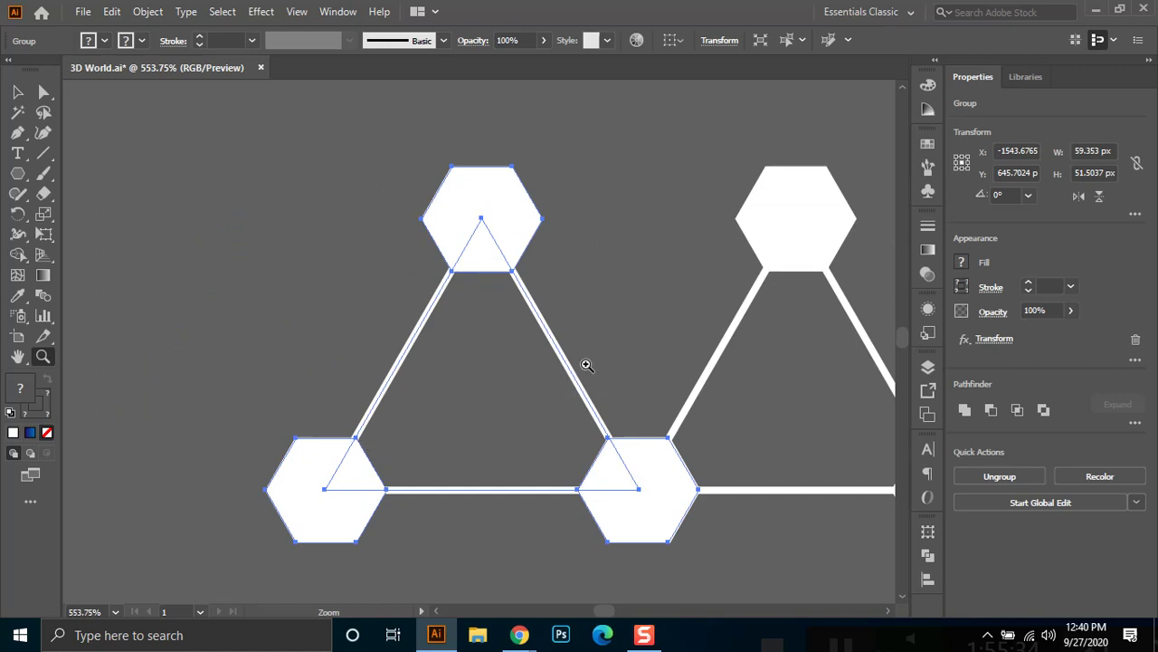
click(17, 91)
drag(559, 289, 380, 274)
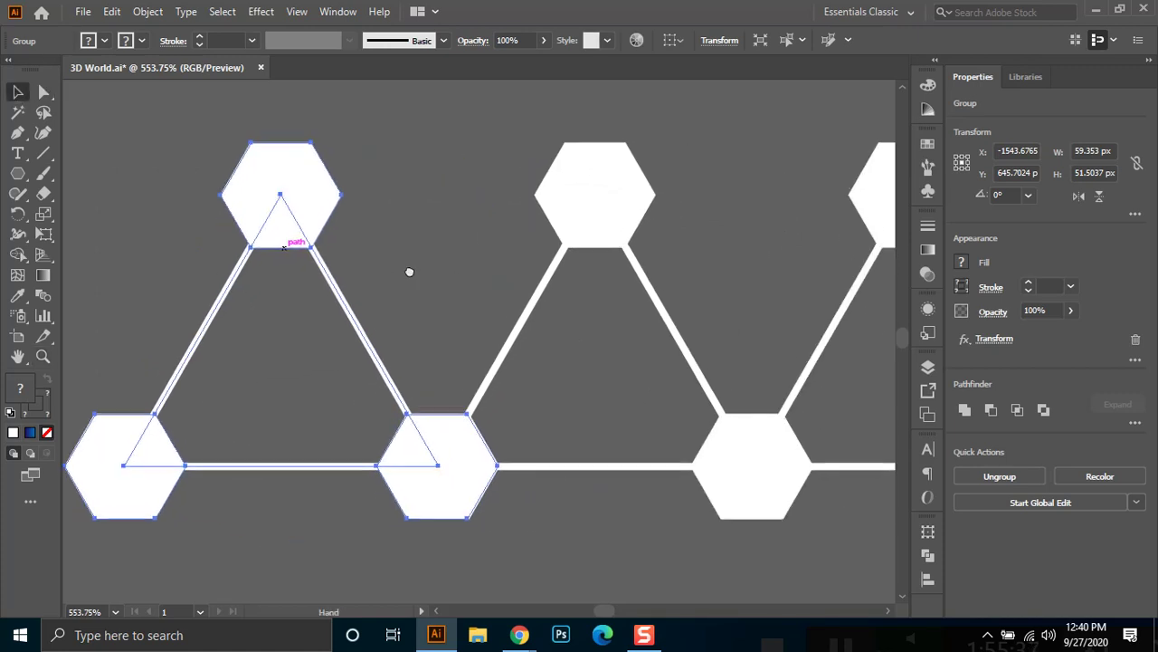
click(263, 13)
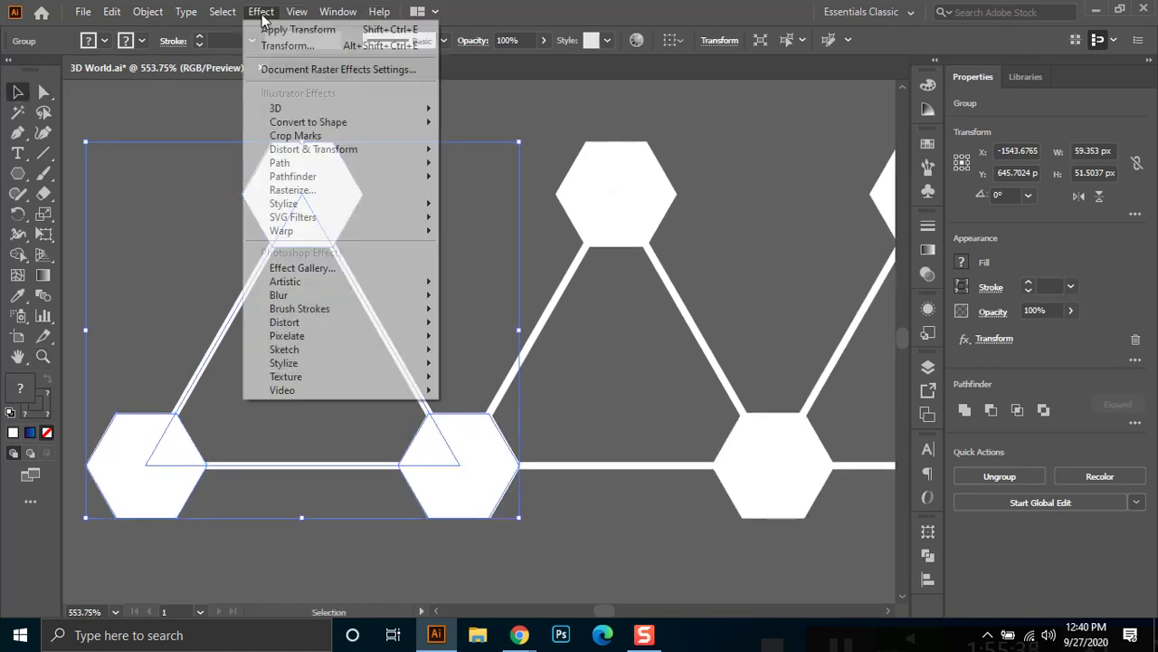
mouse_move(335, 148)
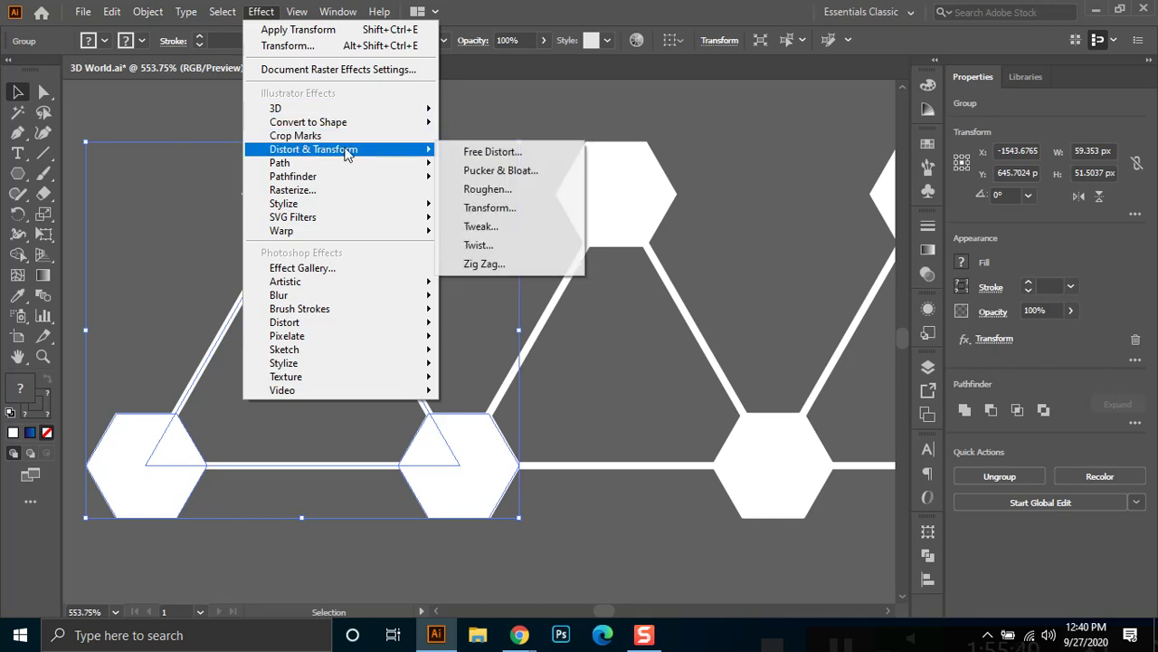
click(505, 216)
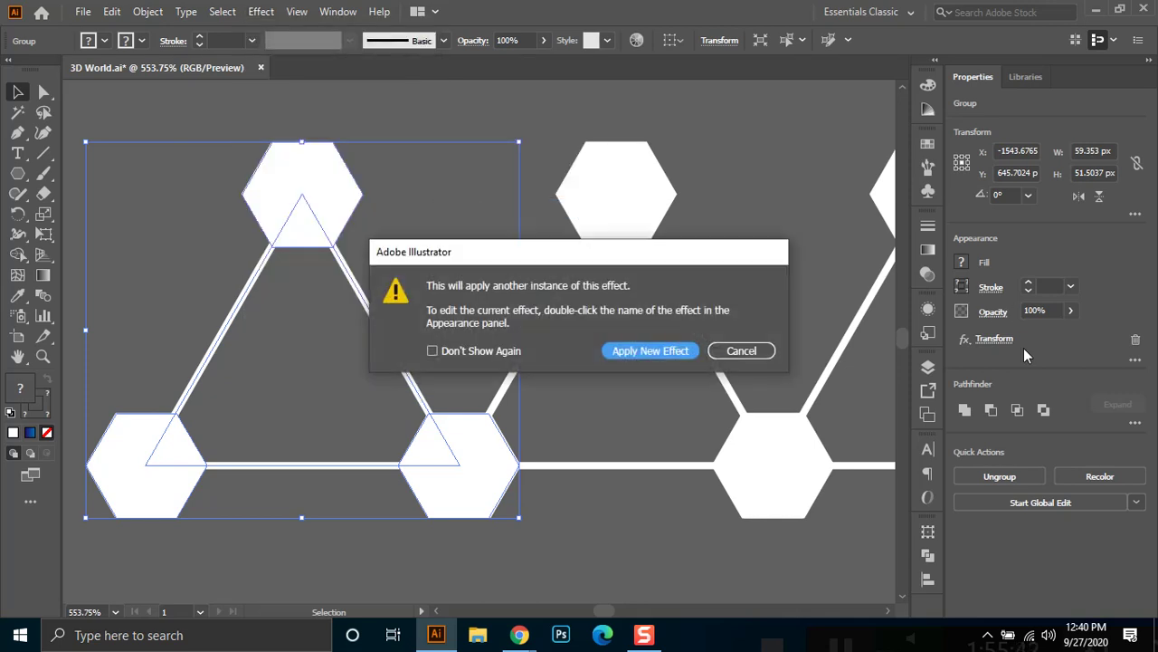
click(648, 354)
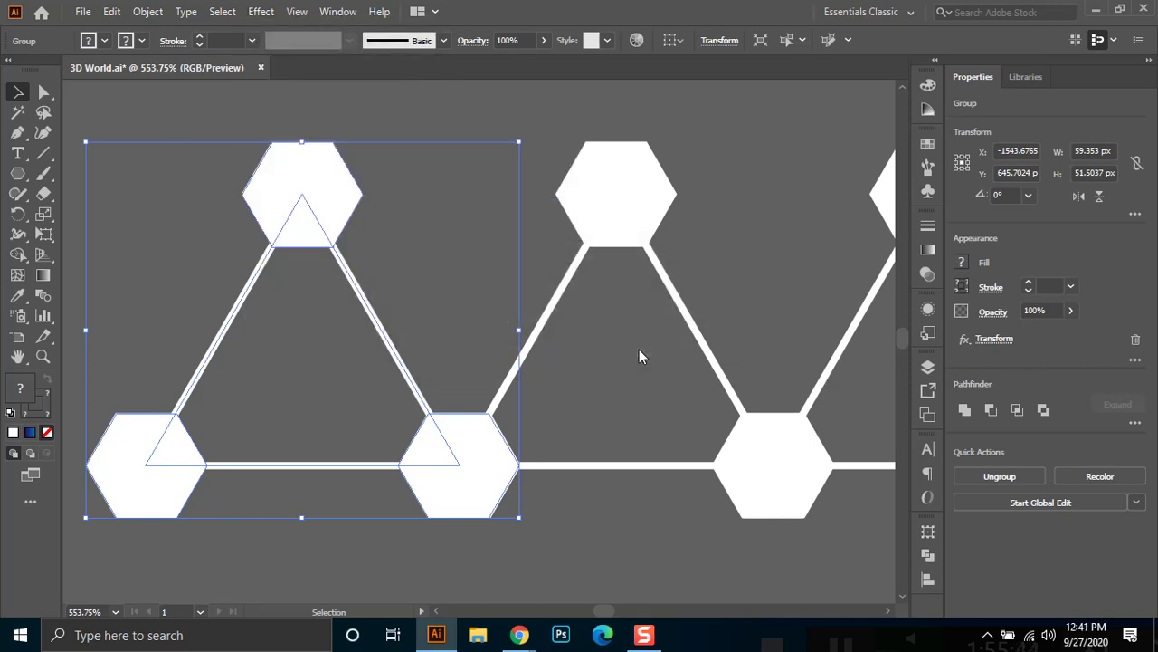
Set the Transform effect to 1 copy with a vertical move of 37 px.
drag(892, 212, 910, 216)
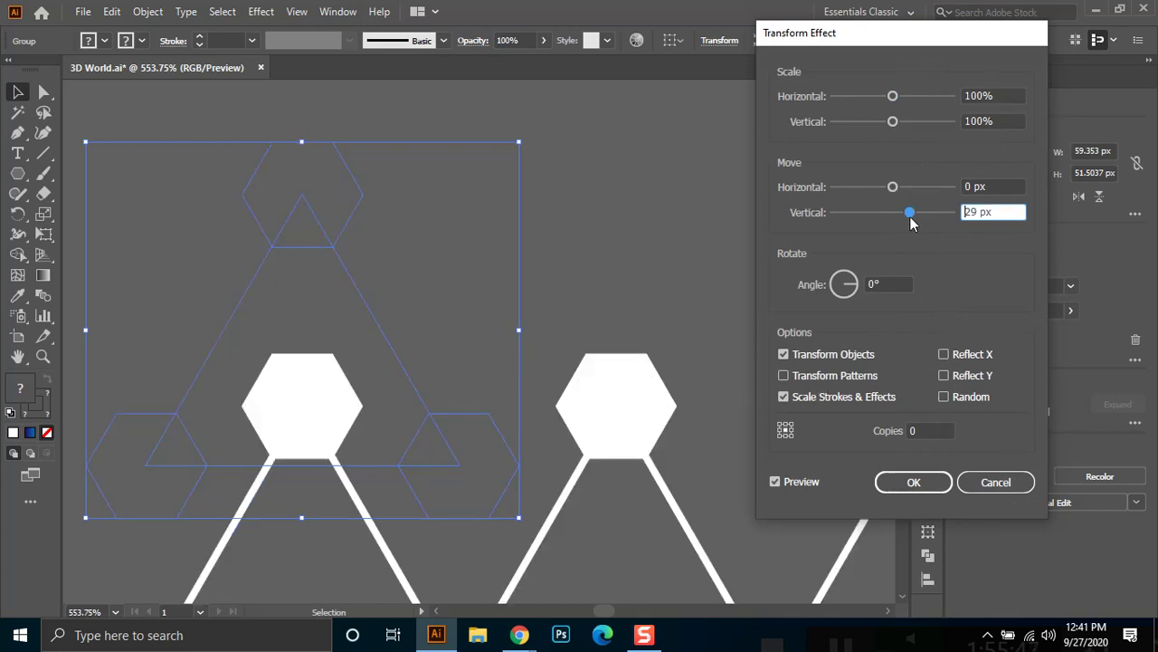
click(922, 429)
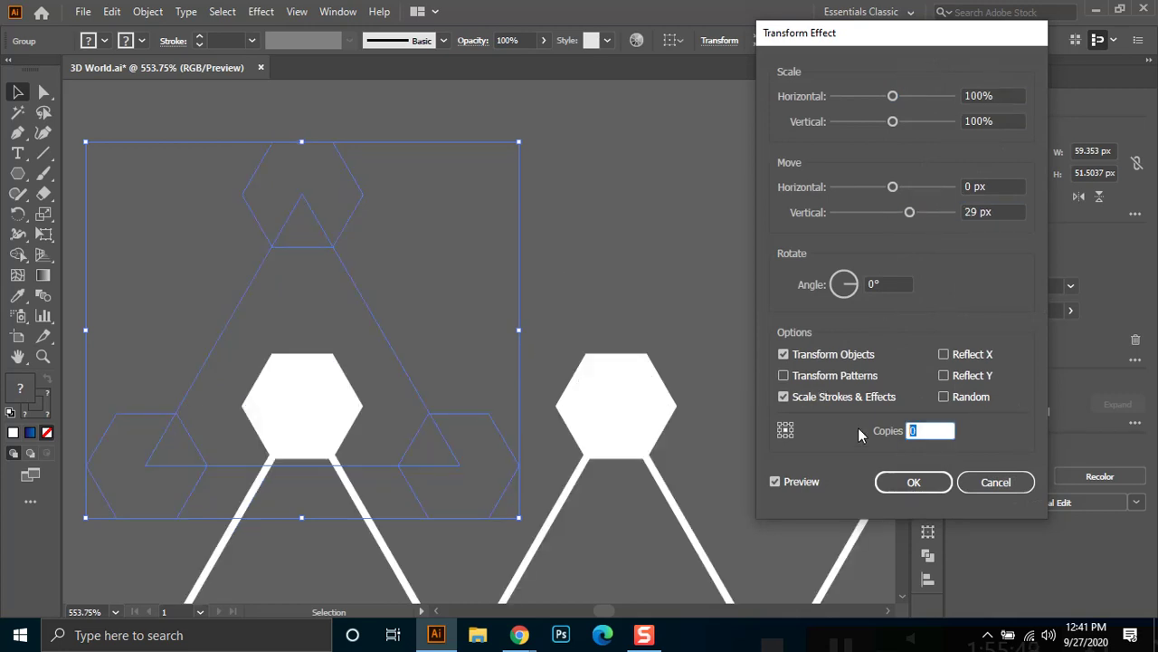
click(1010, 210)
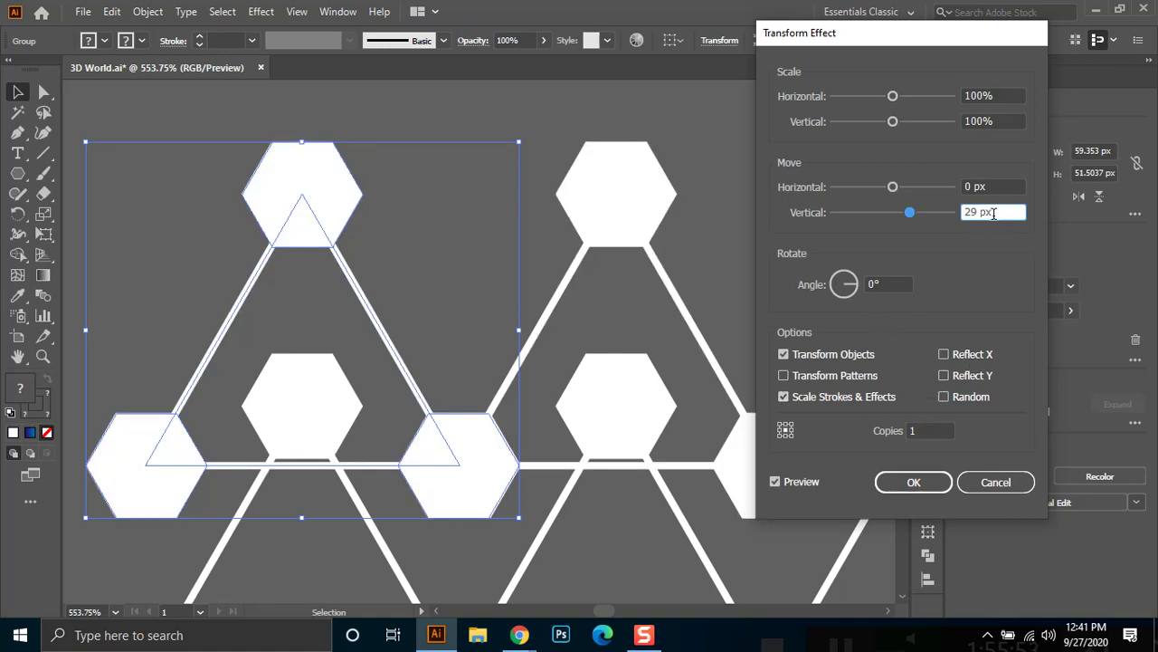
key(Up)
key(Up)
key(Up)
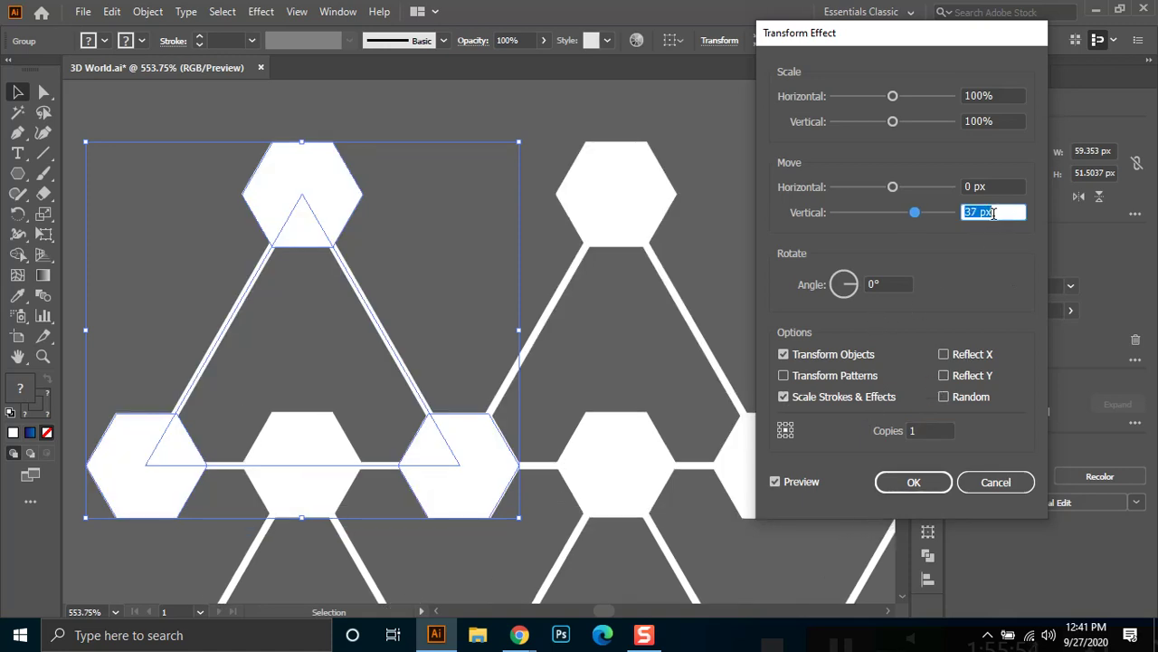
Set the horizontal move of the copied row to -14 px.
click(1007, 186)
key(Down)
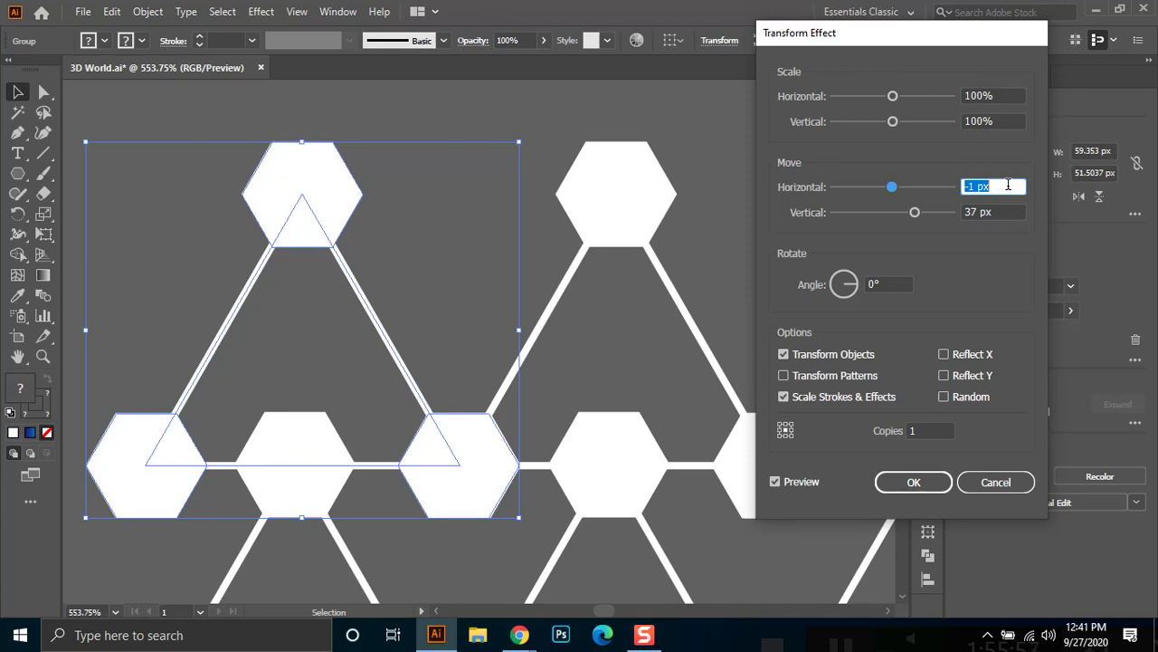
key(Down)
key(Down)
key(Down)
key(Down)
key(Down)
key(Down)
key(Down)
key(Down)
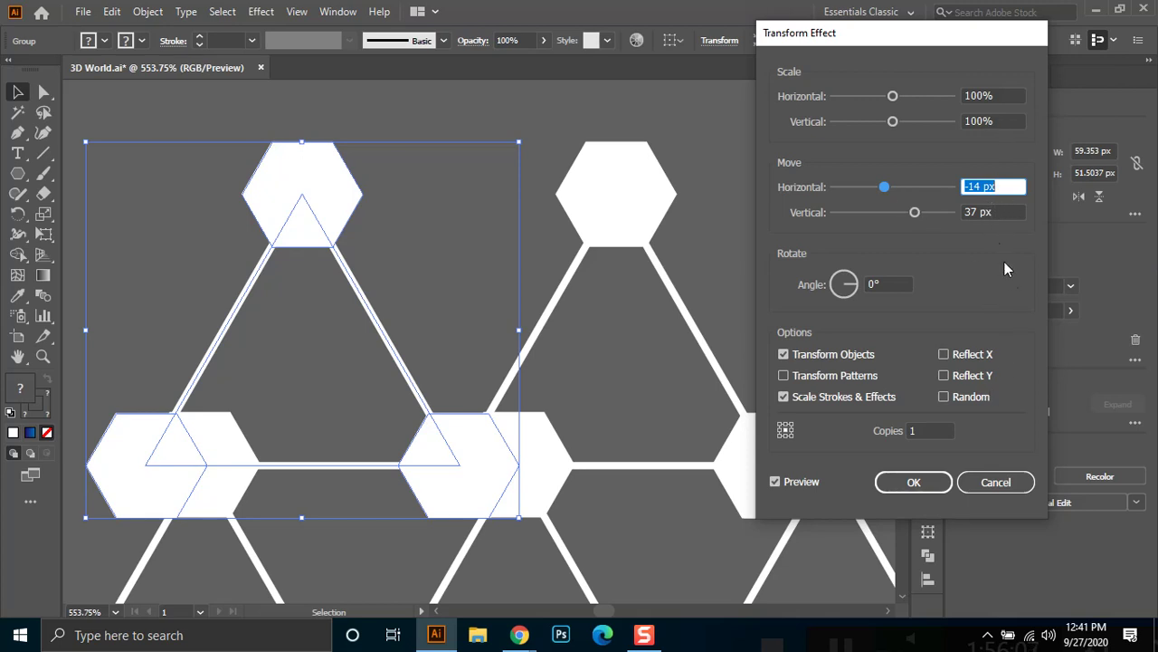
Try different vertical moves for the copied row, and return the value to 37 px.
key(Tab)
key(Up)
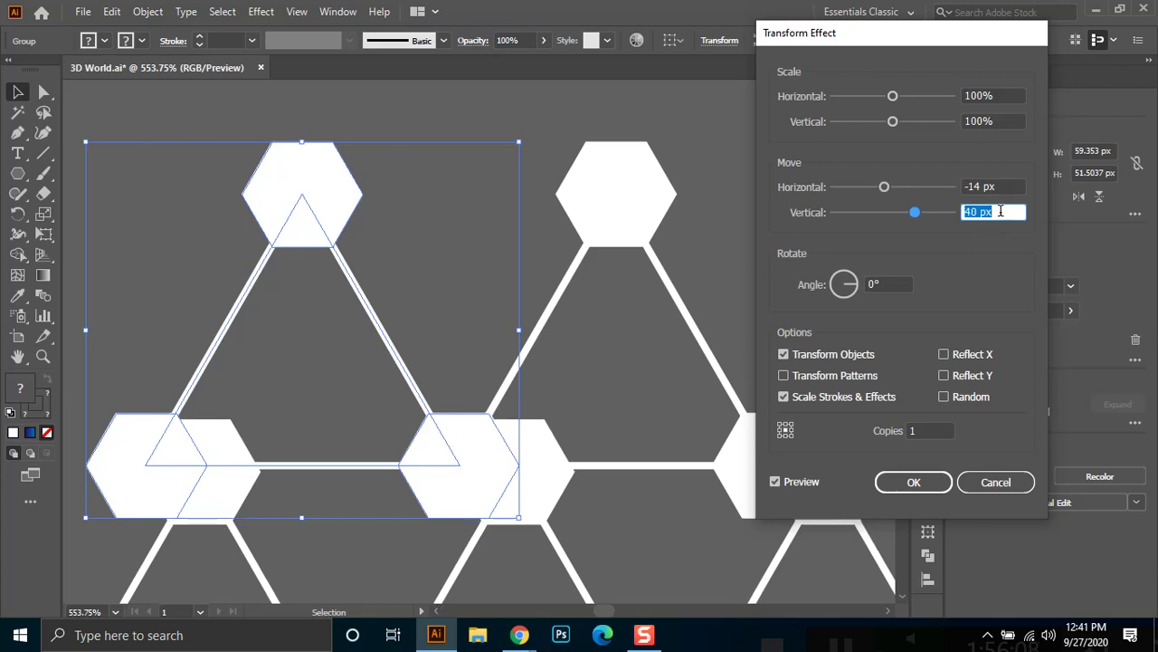
key(Up)
key(Up)
key(Up)
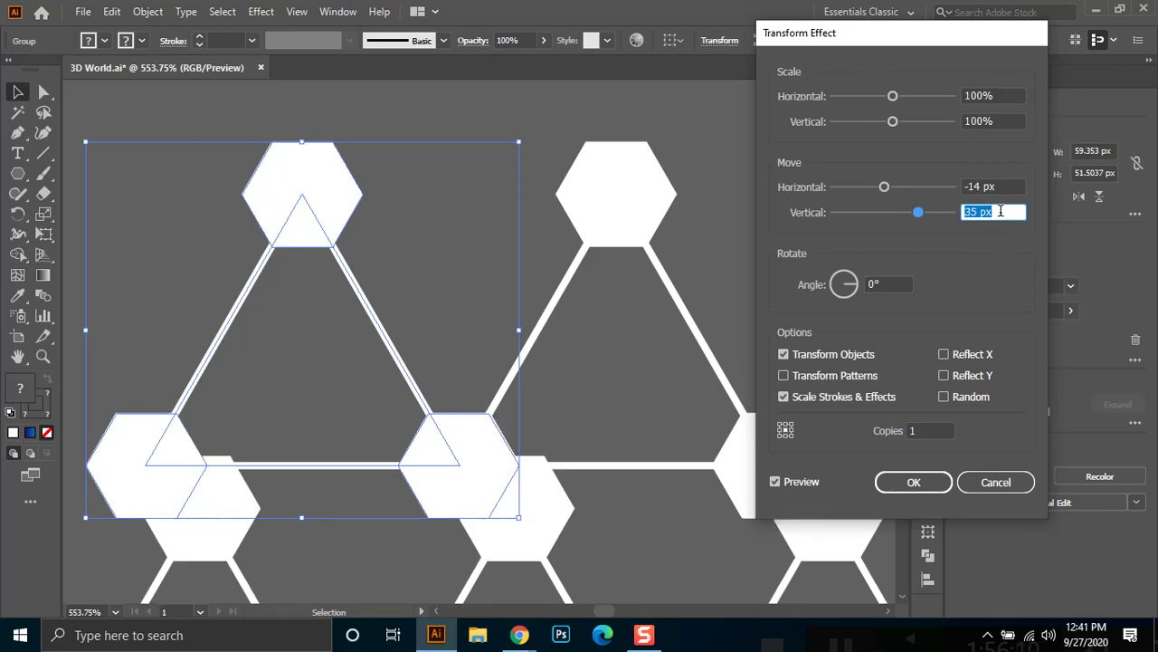
key(Down)
key(Down)
key(Down)
key(Down)
key(Down)
key(Down)
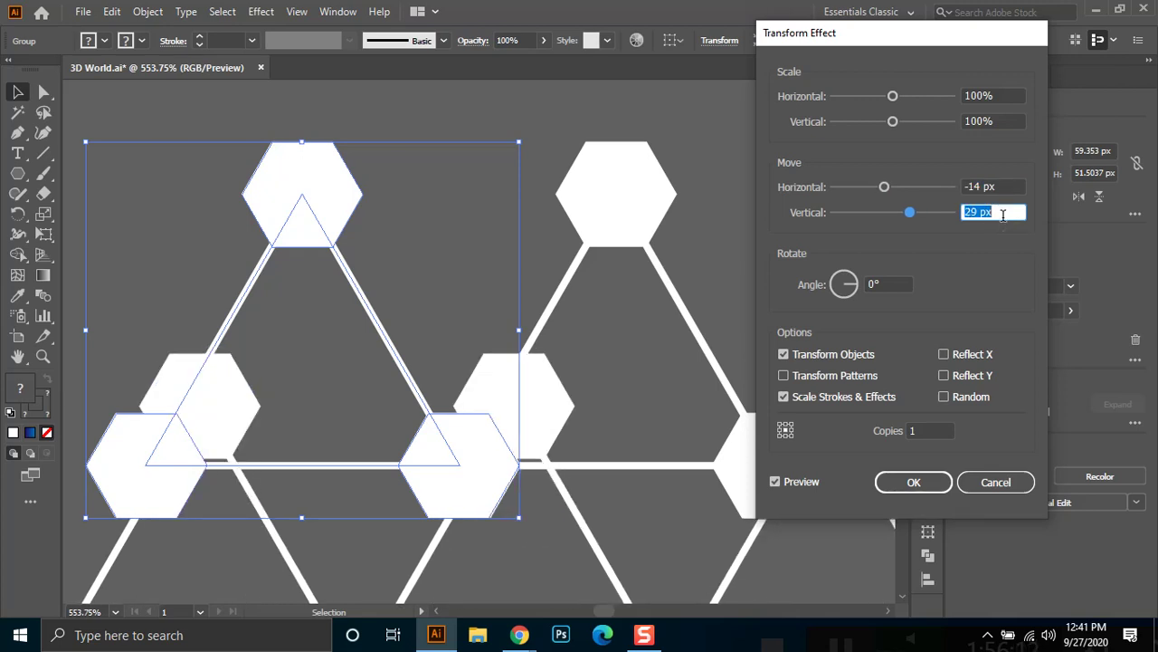
key(Up)
key(Up)
key(Up)
key(Up)
key(Up)
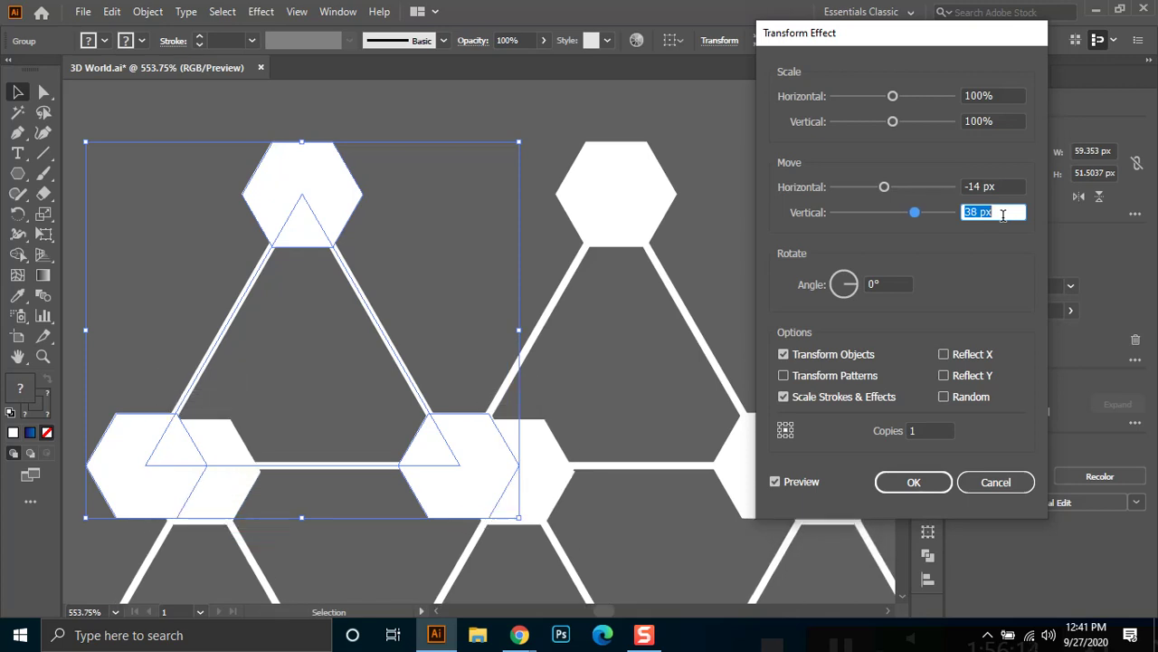
key(Down)
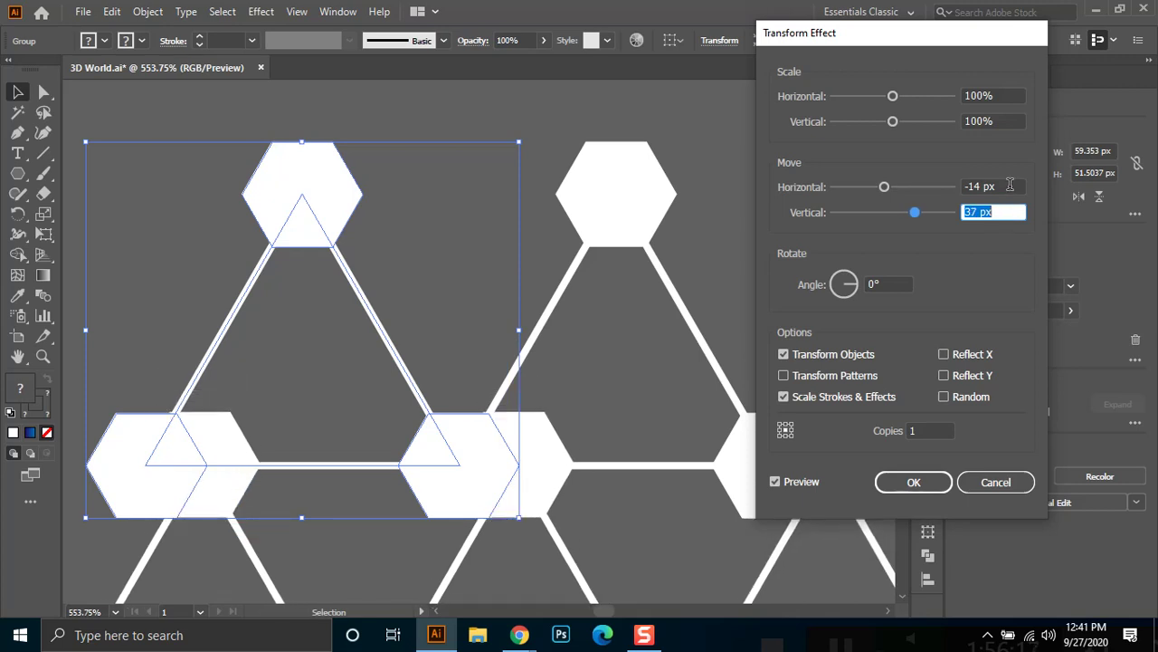
Set the horizontal move of the copied row to -21 px.
click(1010, 185)
key(Down)
key(Down)
key(Down)
key(Down)
key(Down)
key(Down)
key(Down)
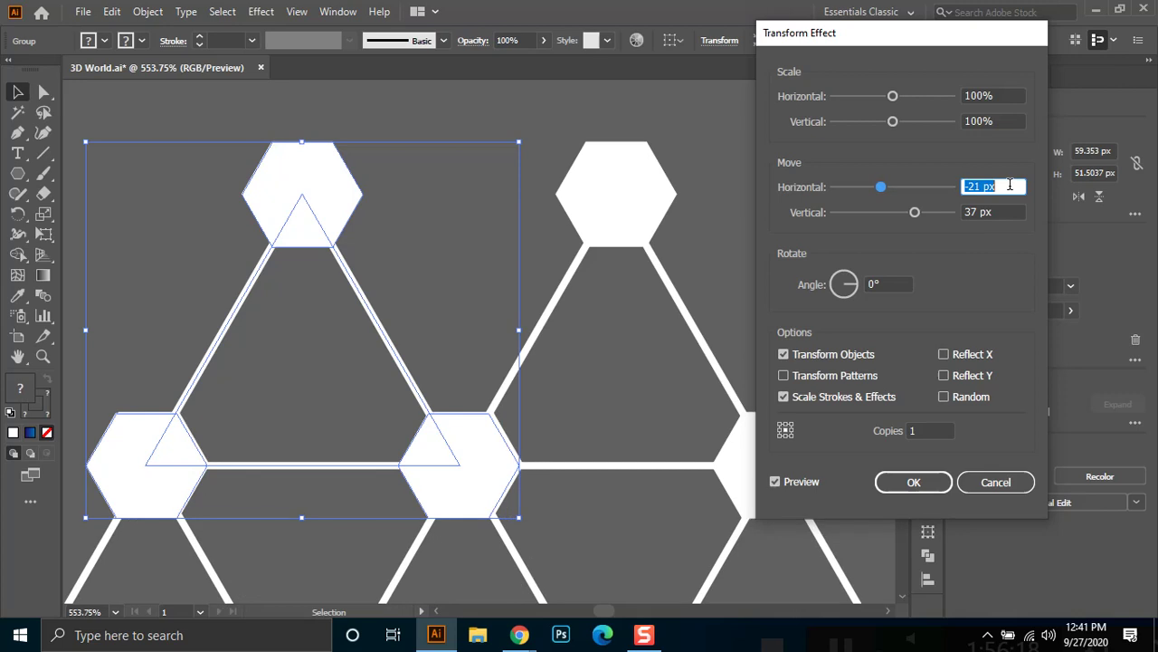
key(Down)
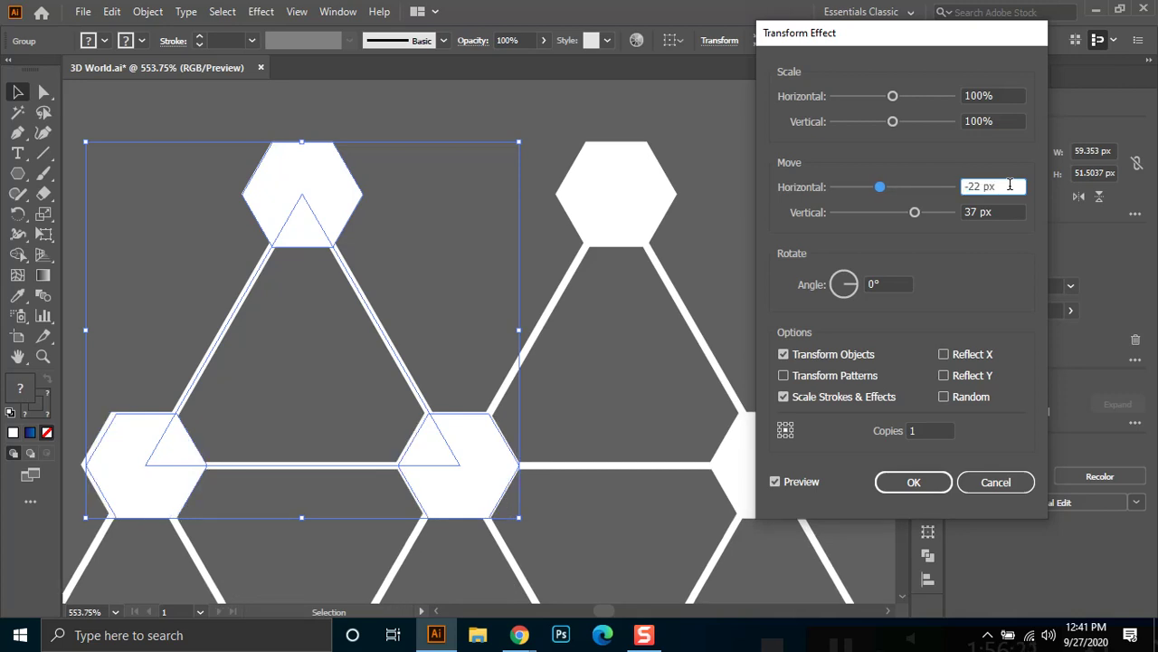
key(Up)
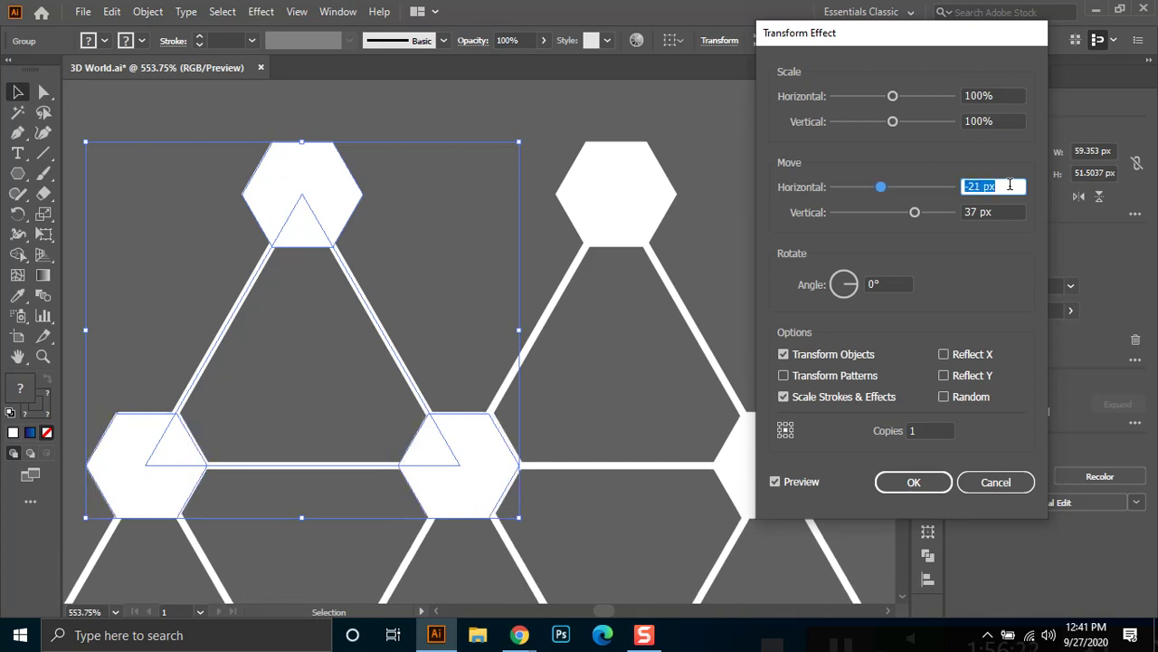
Set the number of copies to 10 and apply the Transform effect.
key(Tab)
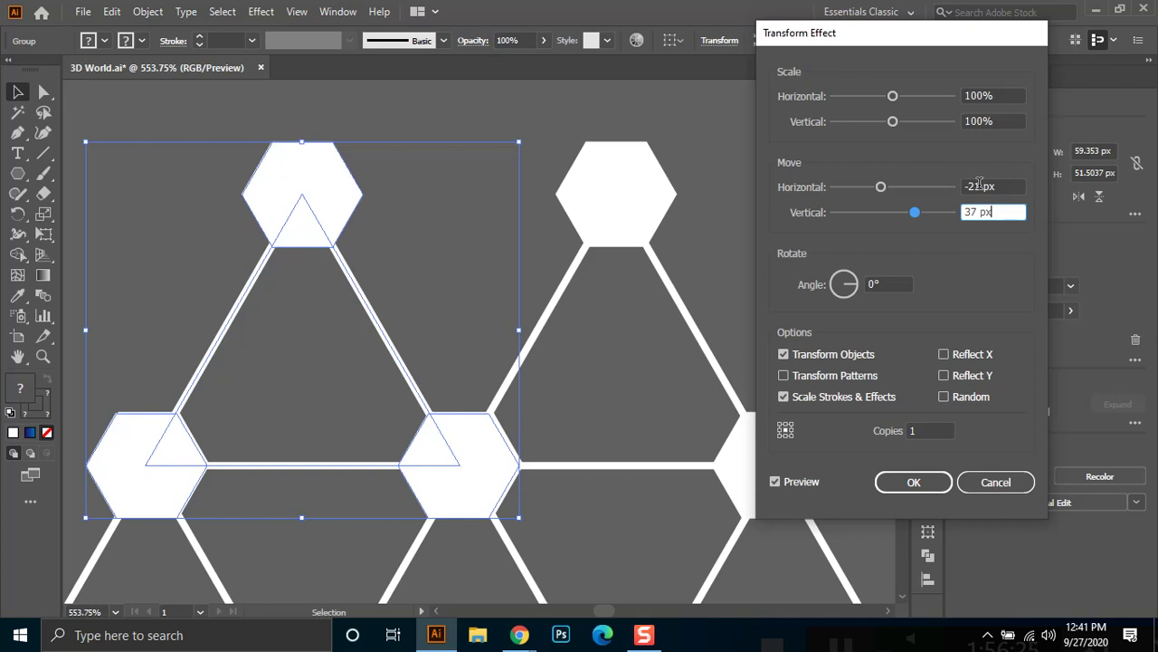
double_click(984, 211)
click(924, 431)
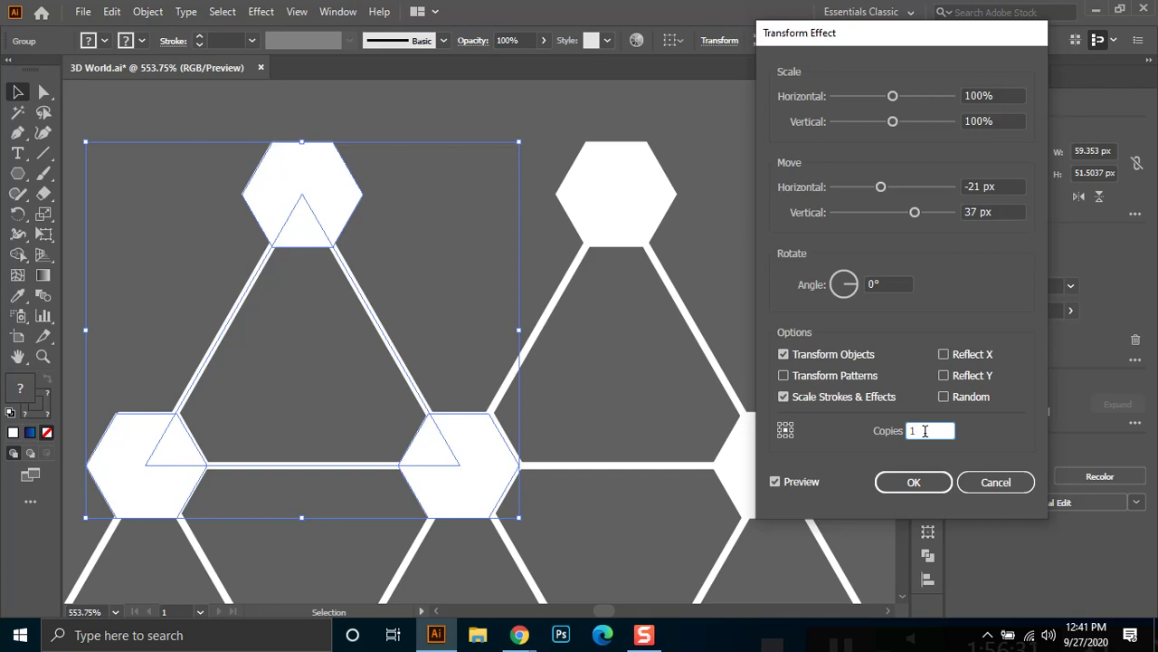
text(0)
double_click(943, 426)
click(912, 482)
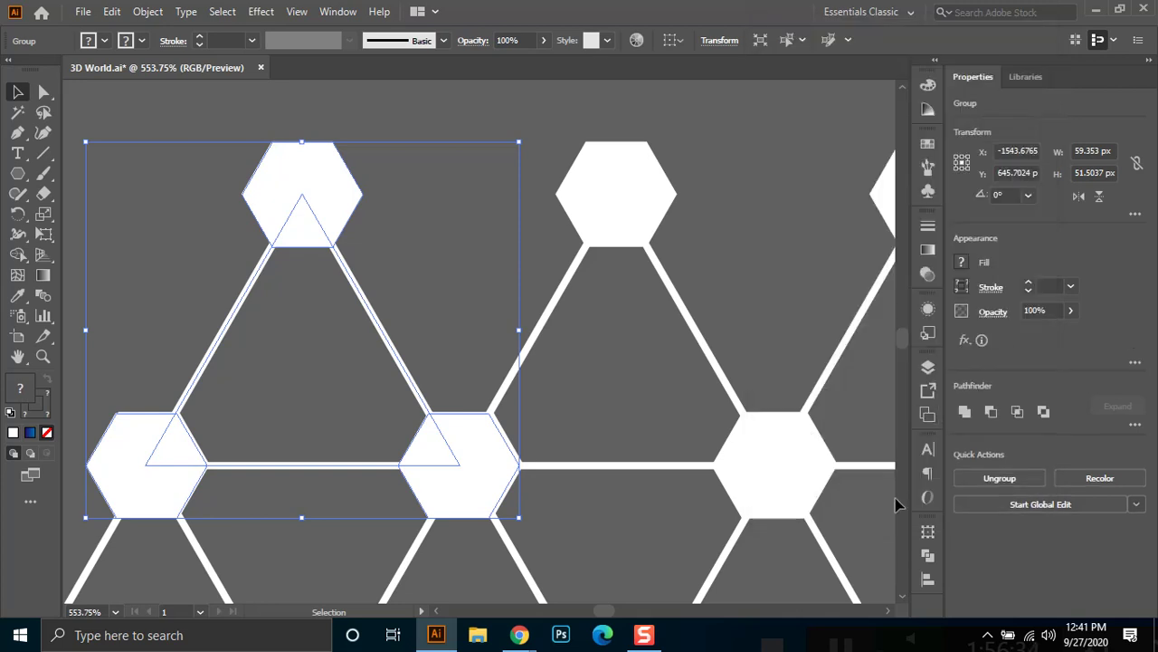
Create a dynamic movie clip symbol named "polygon" from the whole triangle network pattern.
click(729, 182)
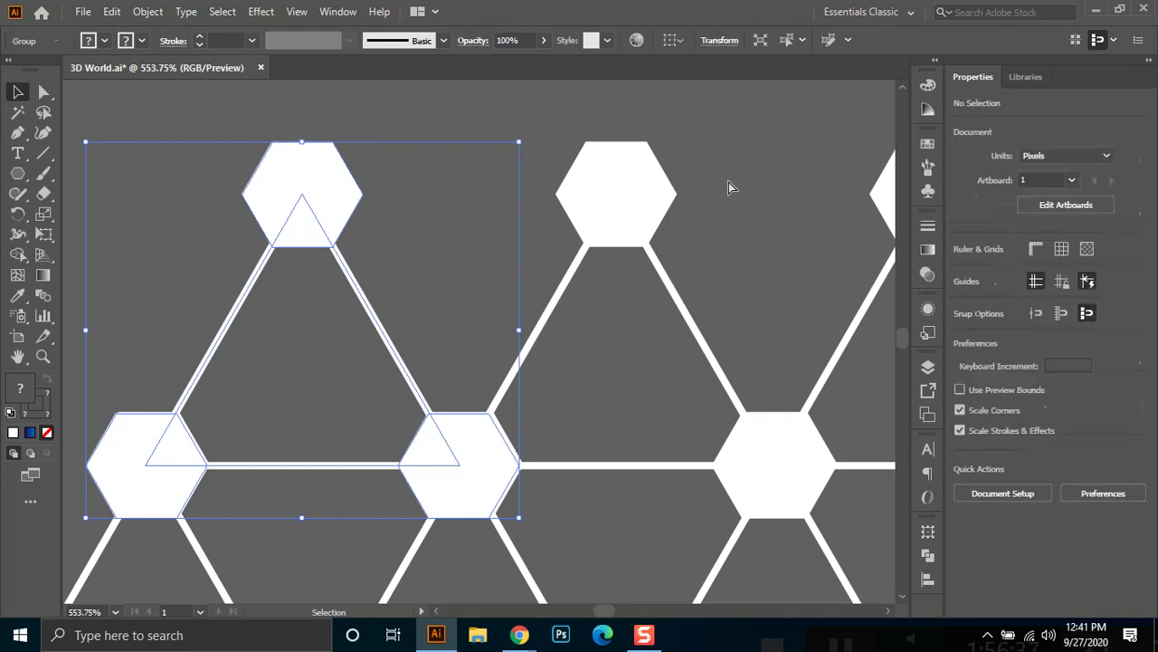
scroll(728, 182, down, 5)
scroll(742, 245, down, 5)
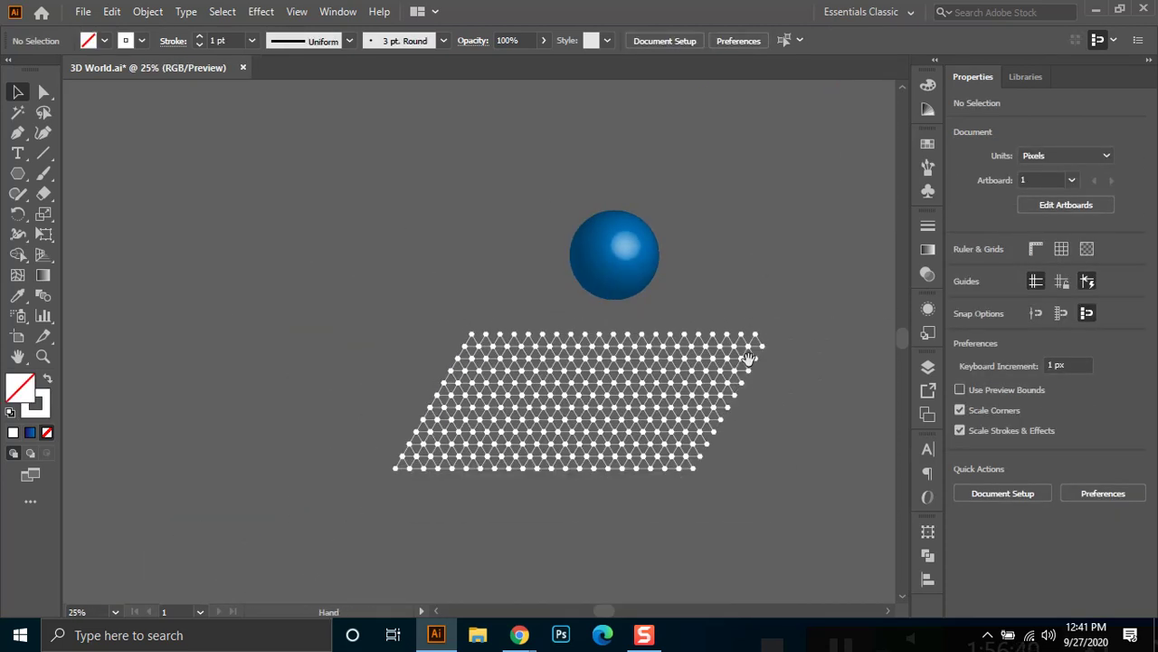
drag(733, 378, 561, 384)
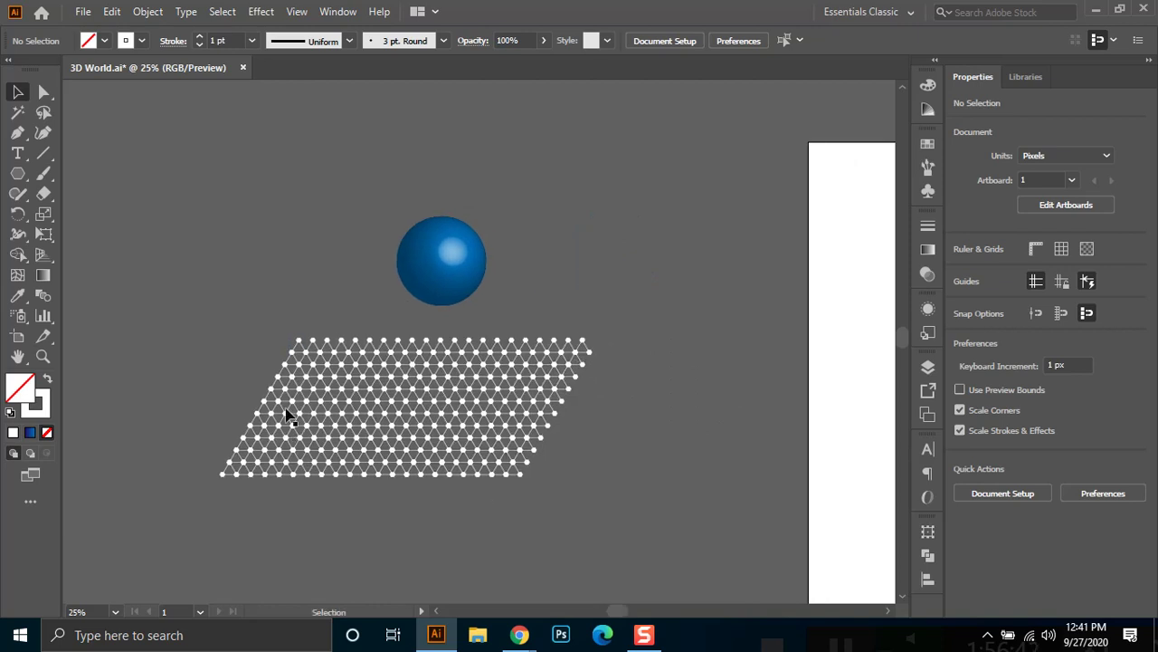
drag(211, 310, 424, 465)
mouse_move(563, 504)
mouse_down()
mouse_move(600, 506)
mouse_move(584, 496)
mouse_up()
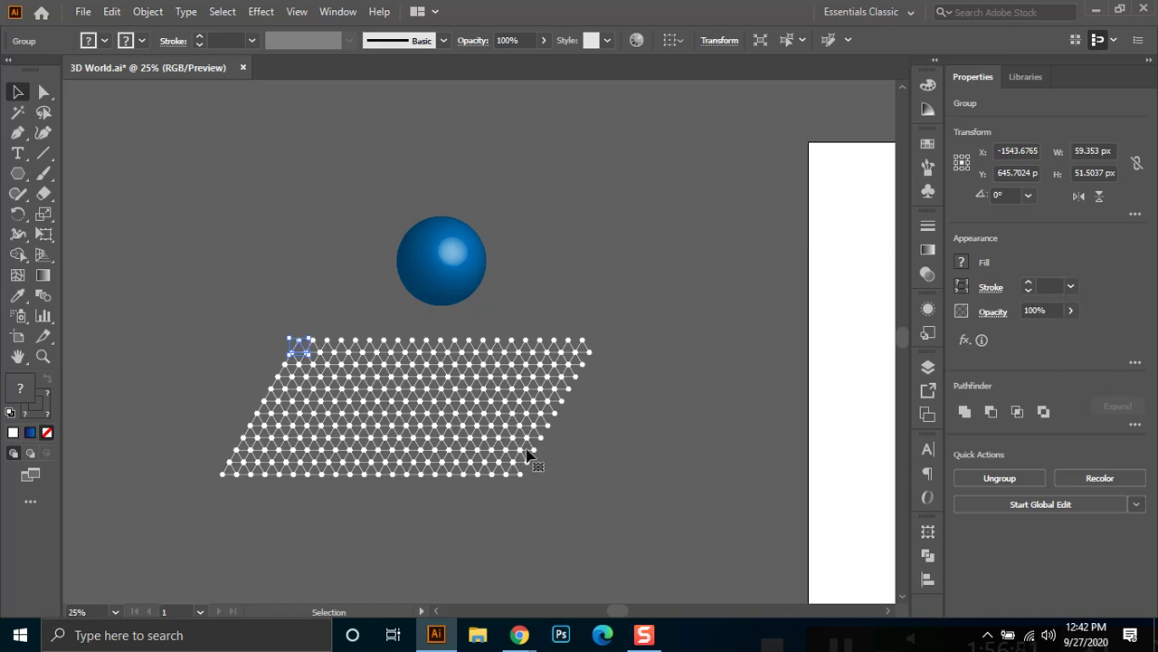
click(928, 145)
click(927, 168)
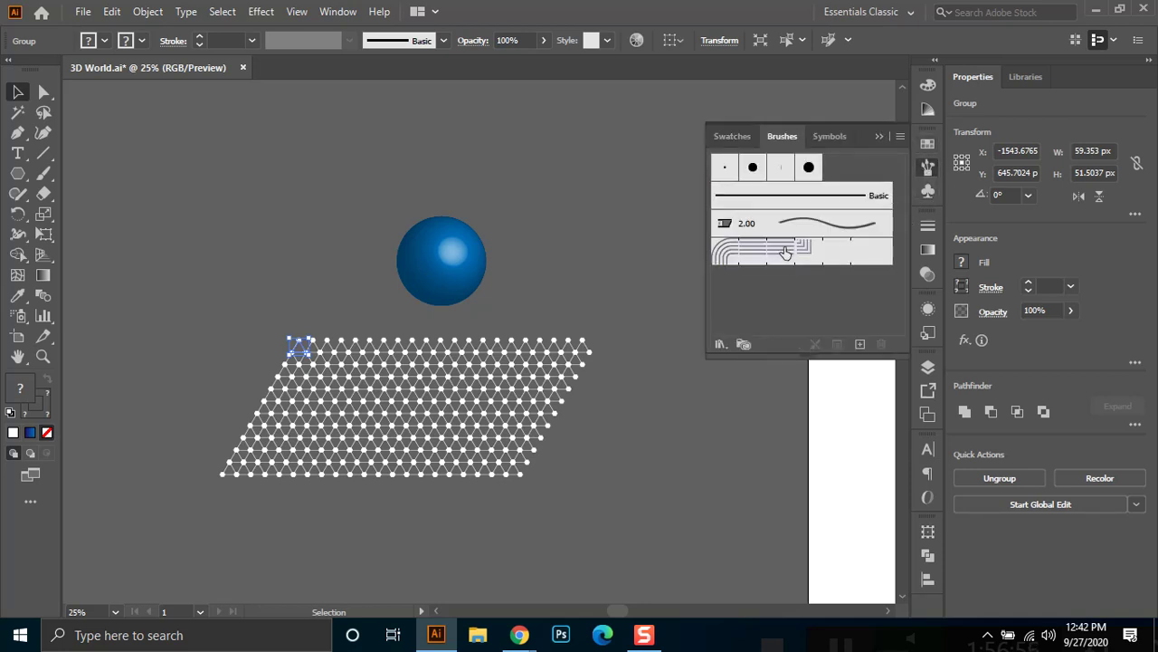
click(830, 136)
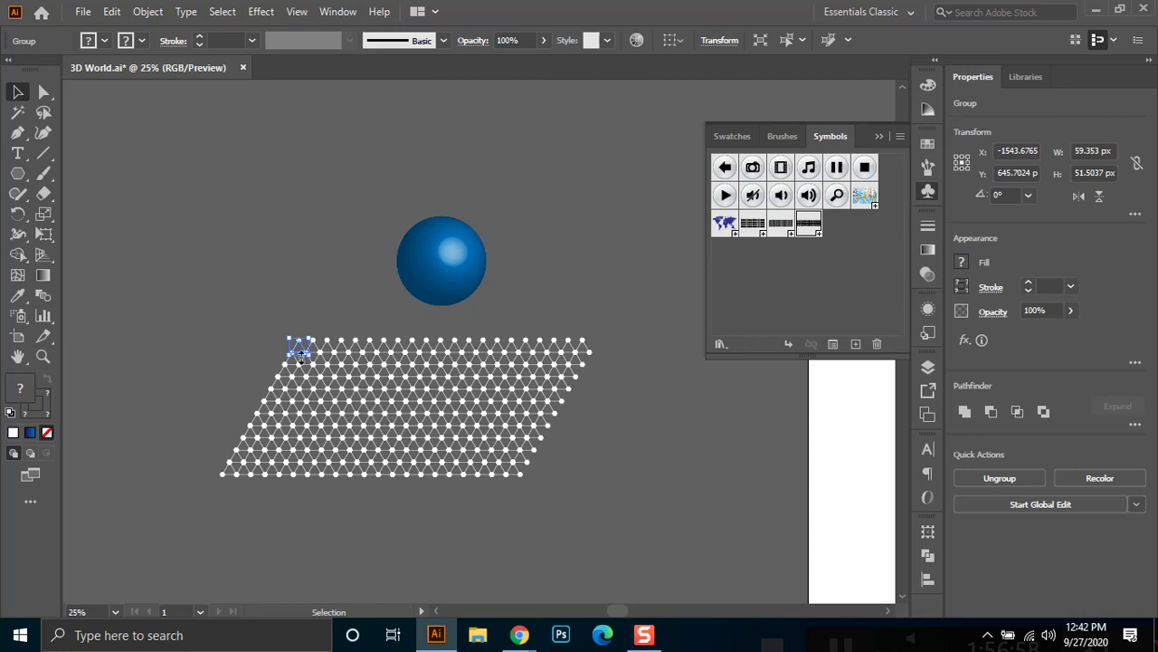
drag(301, 356, 837, 272)
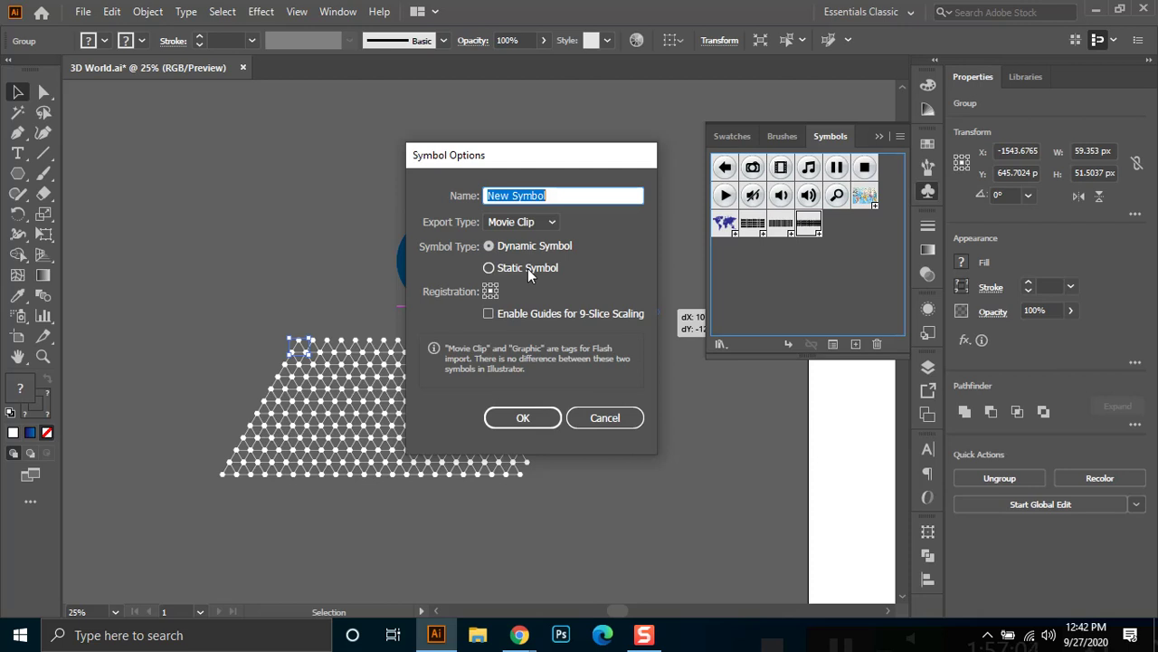
text(polygon)
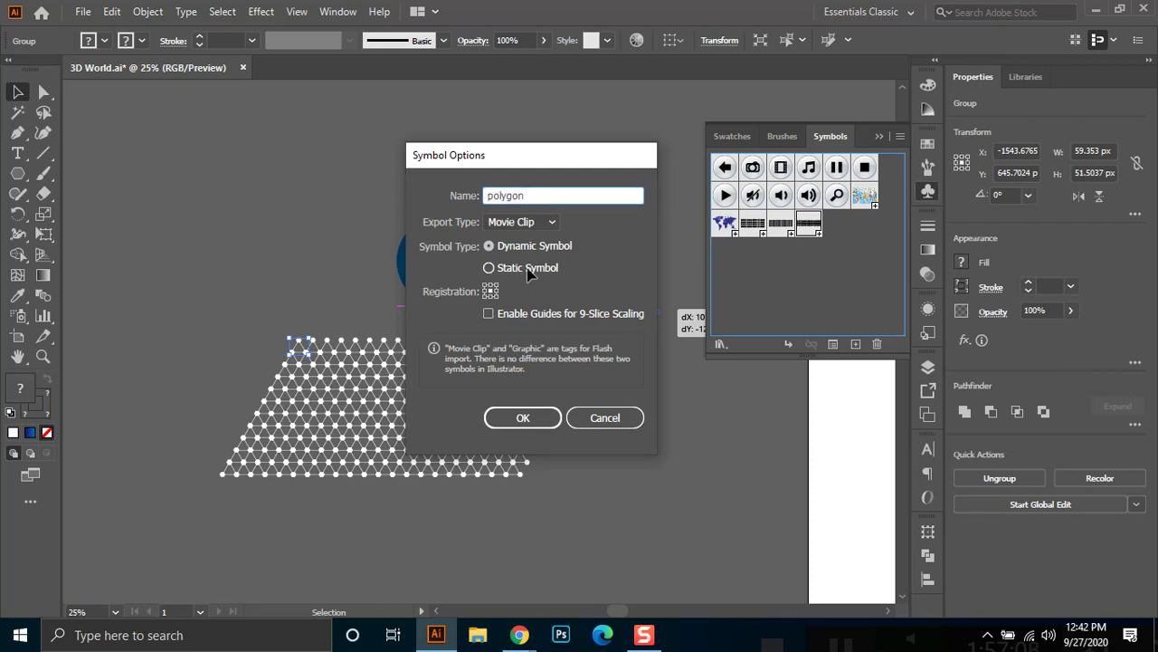
key(Return)
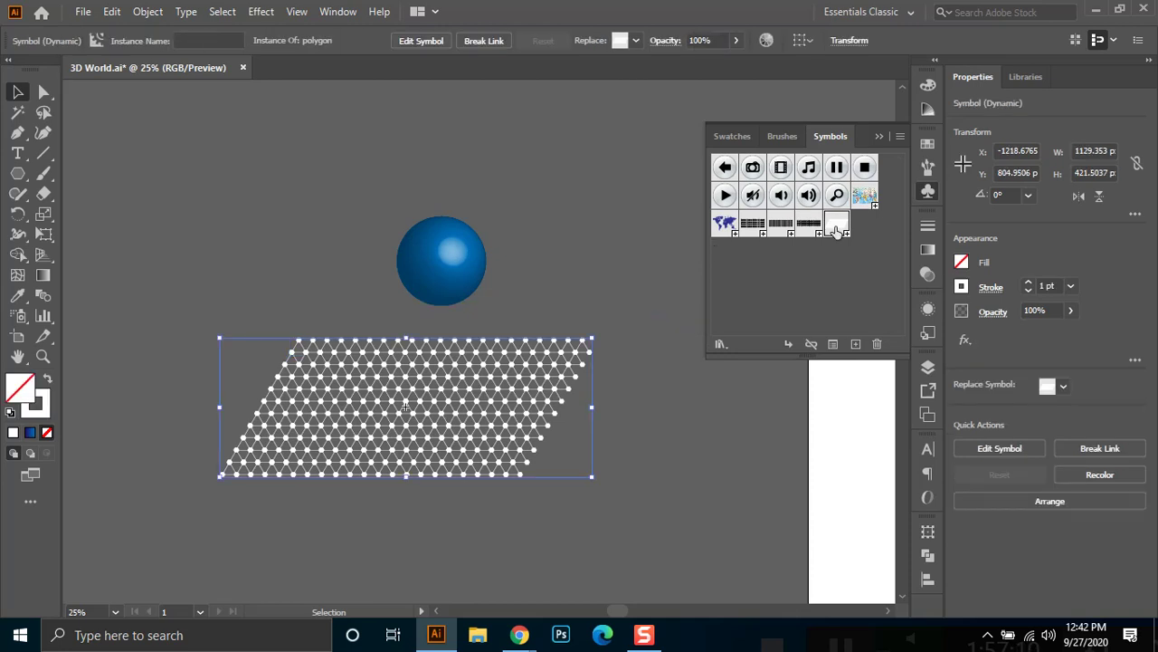
Open the blue sphere's 3D Revolve effect for editing and map the polygon symbol onto its surface.
click(473, 261)
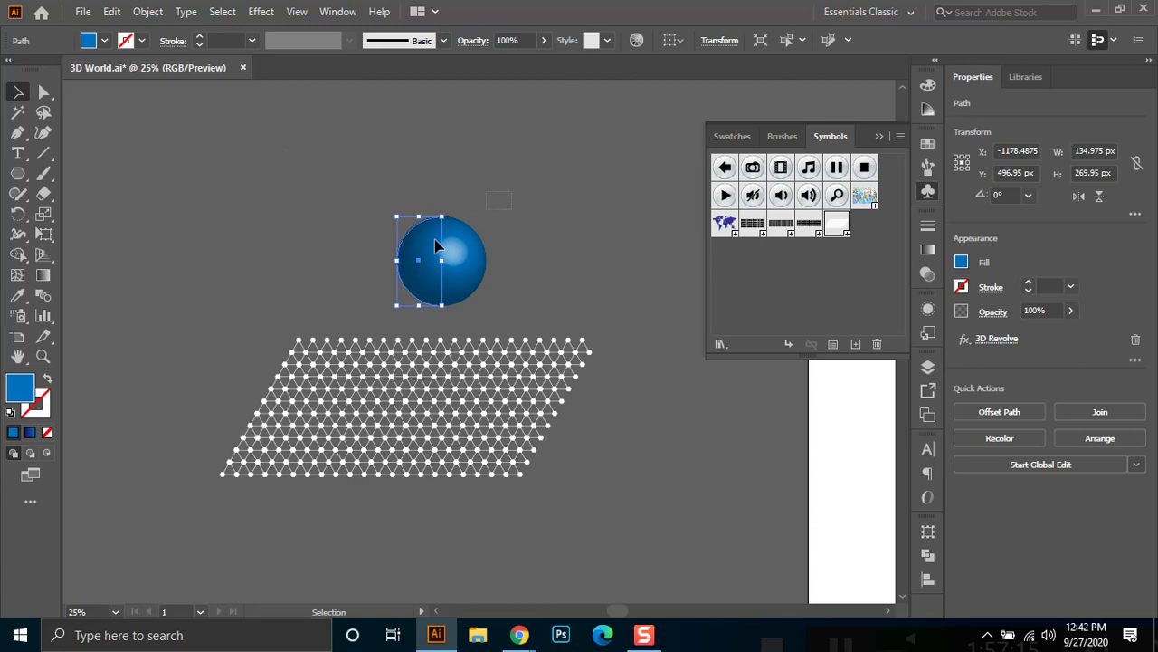
click(932, 308)
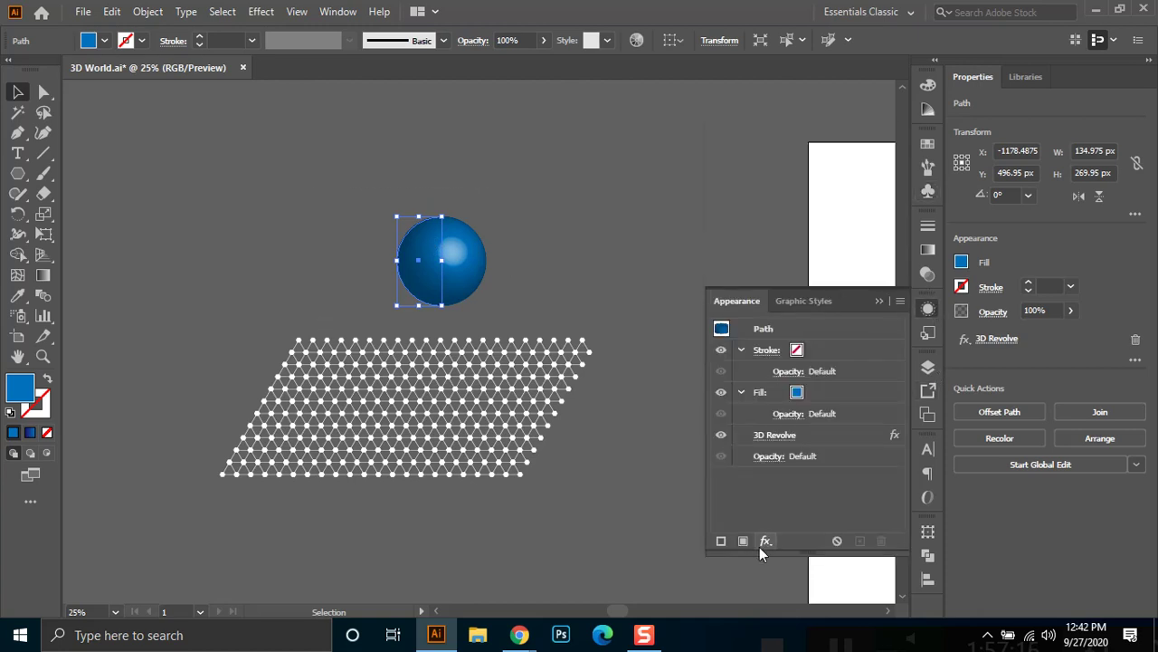
click(770, 435)
click(570, 521)
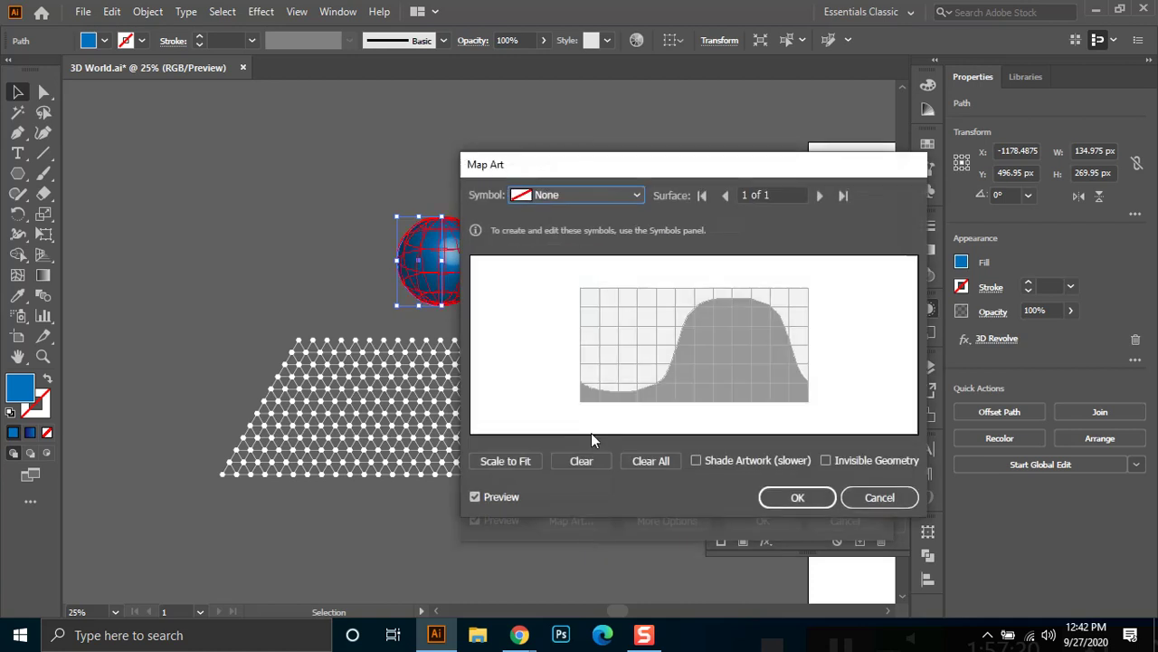
click(634, 195)
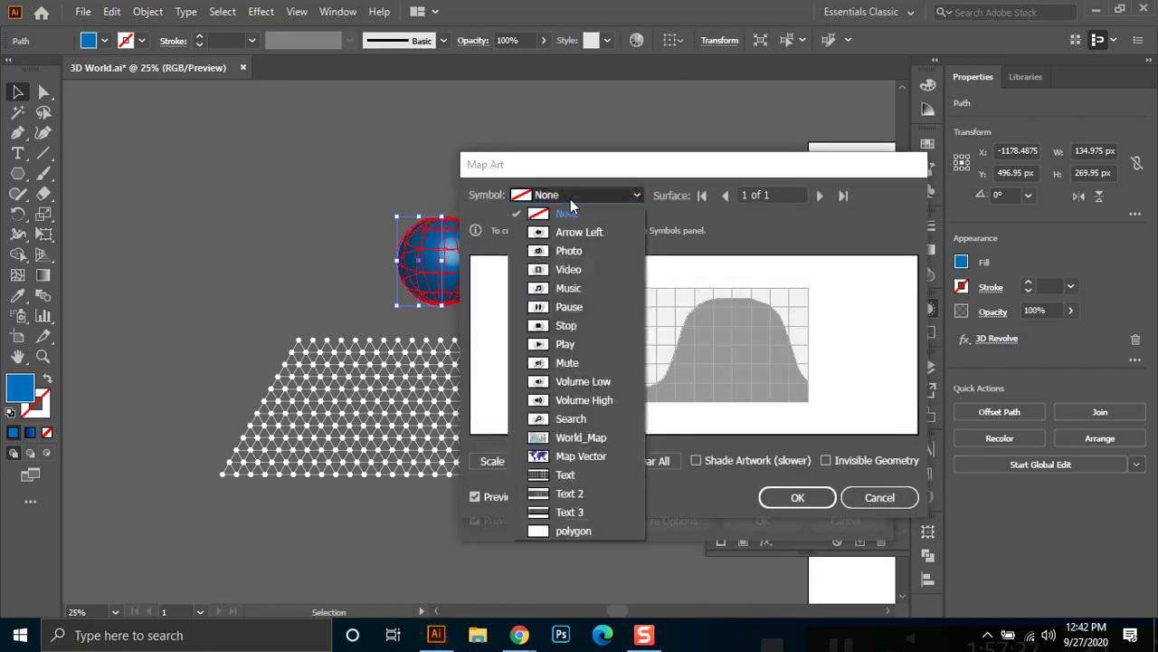
click(576, 530)
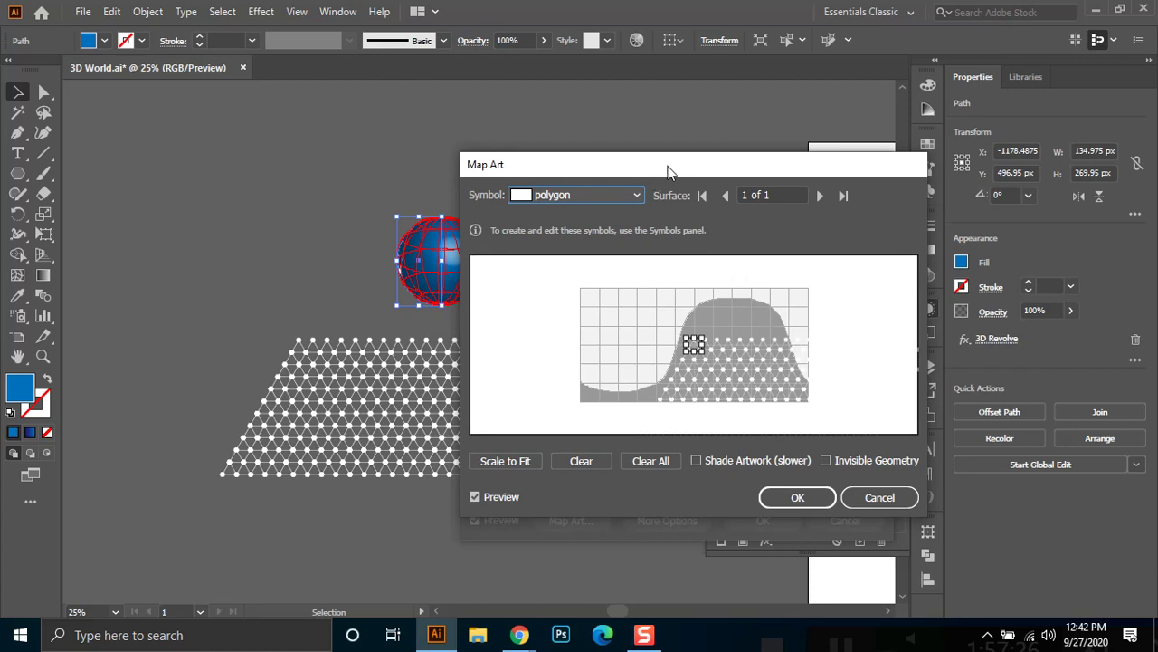
Scale the mapped polygon art and move it to the surface grid's upper-left corner to cover the whole grid, and apply the 3D Revolve changes.
drag(651, 170, 852, 139)
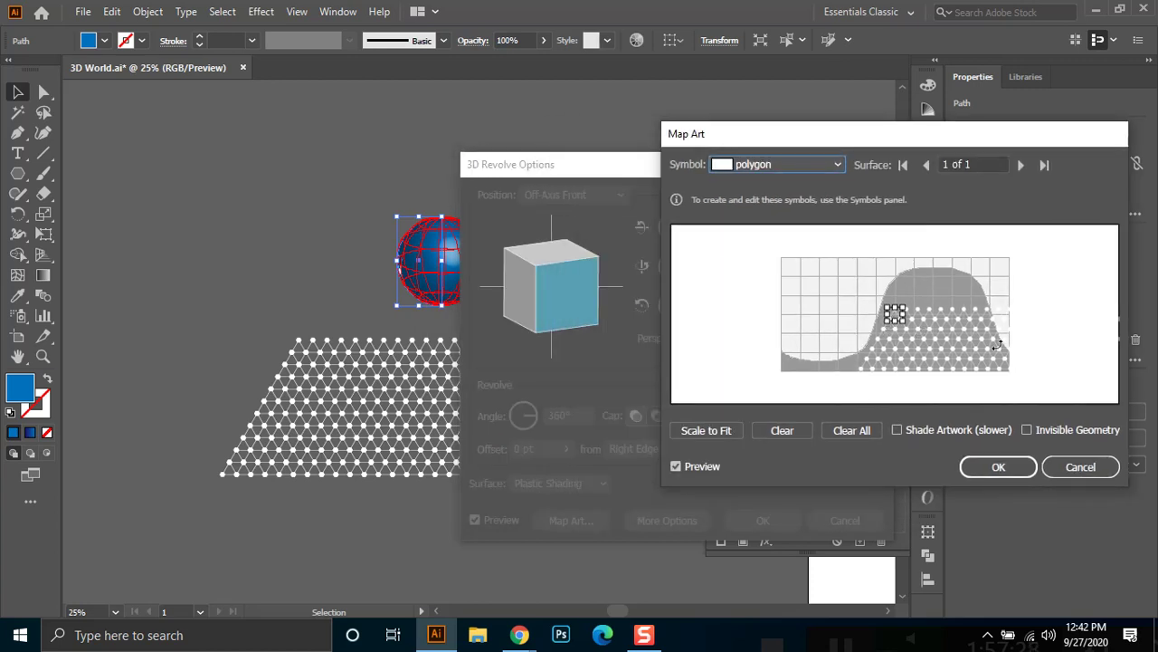
drag(884, 305, 861, 291)
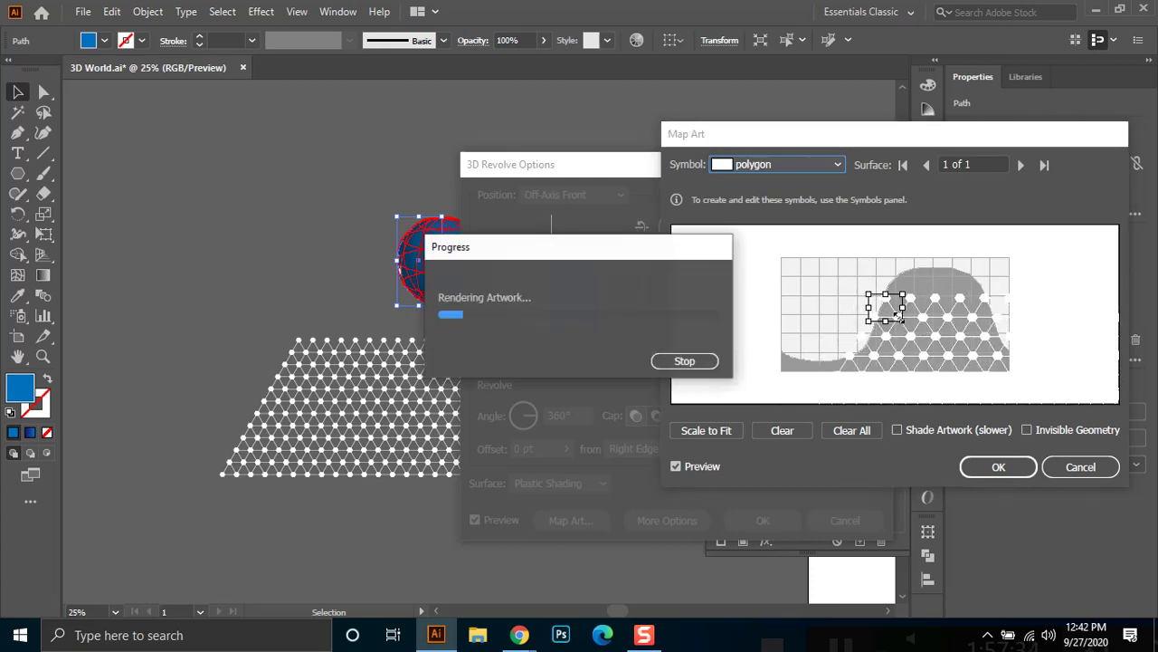
drag(890, 307, 802, 269)
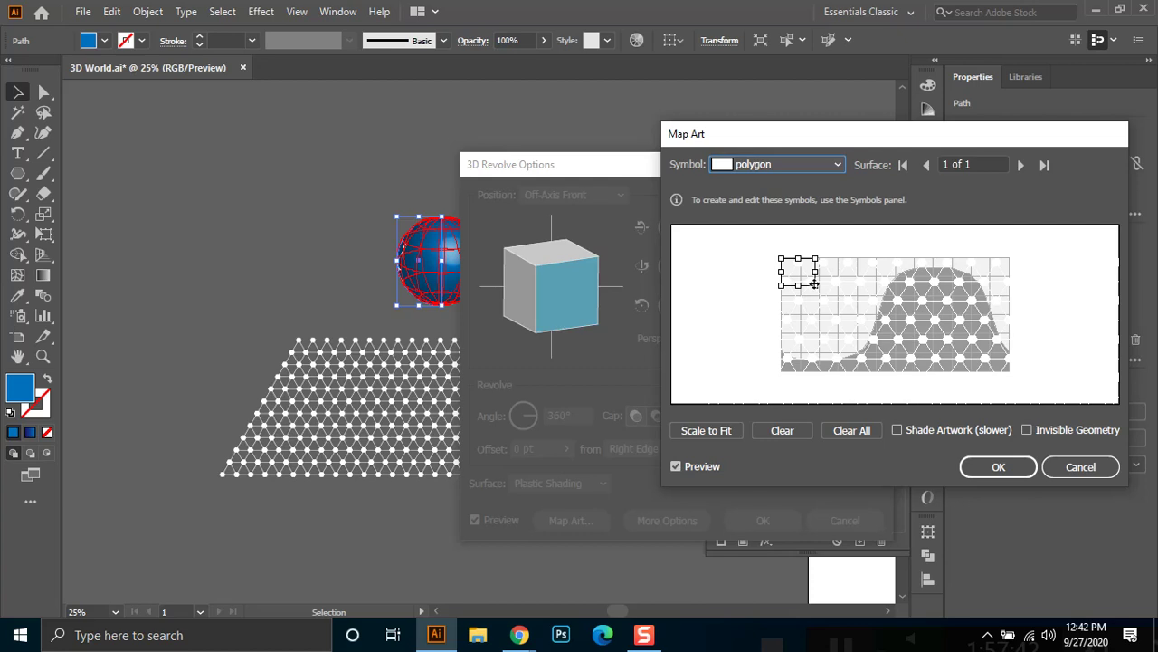
drag(815, 285, 803, 282)
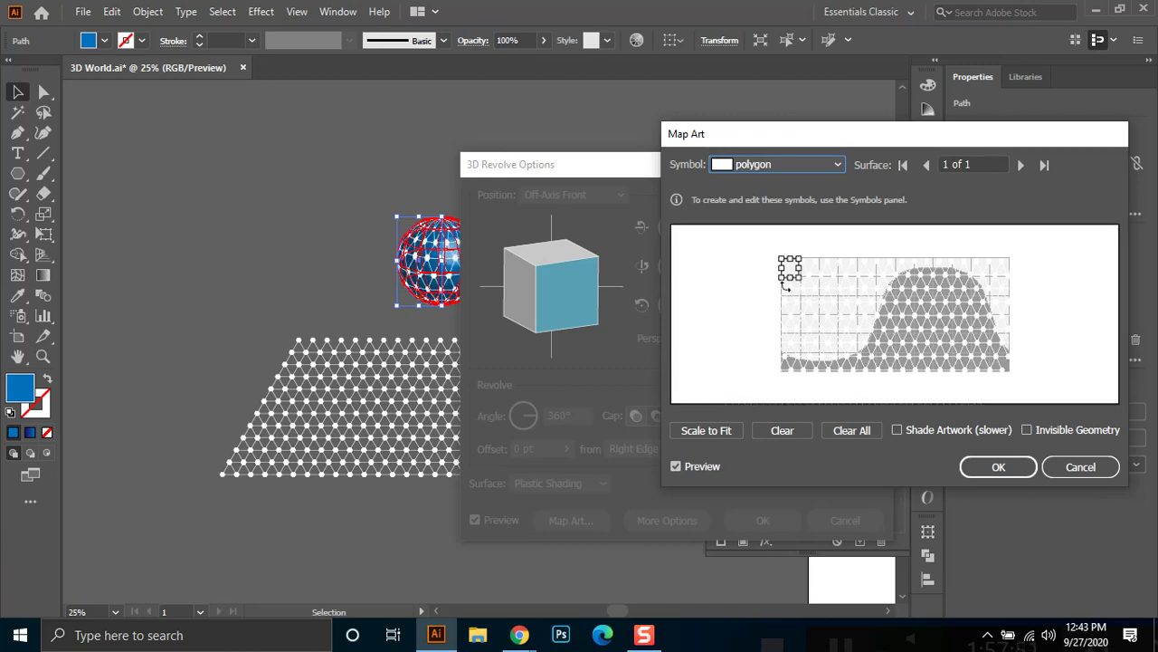
click(999, 469)
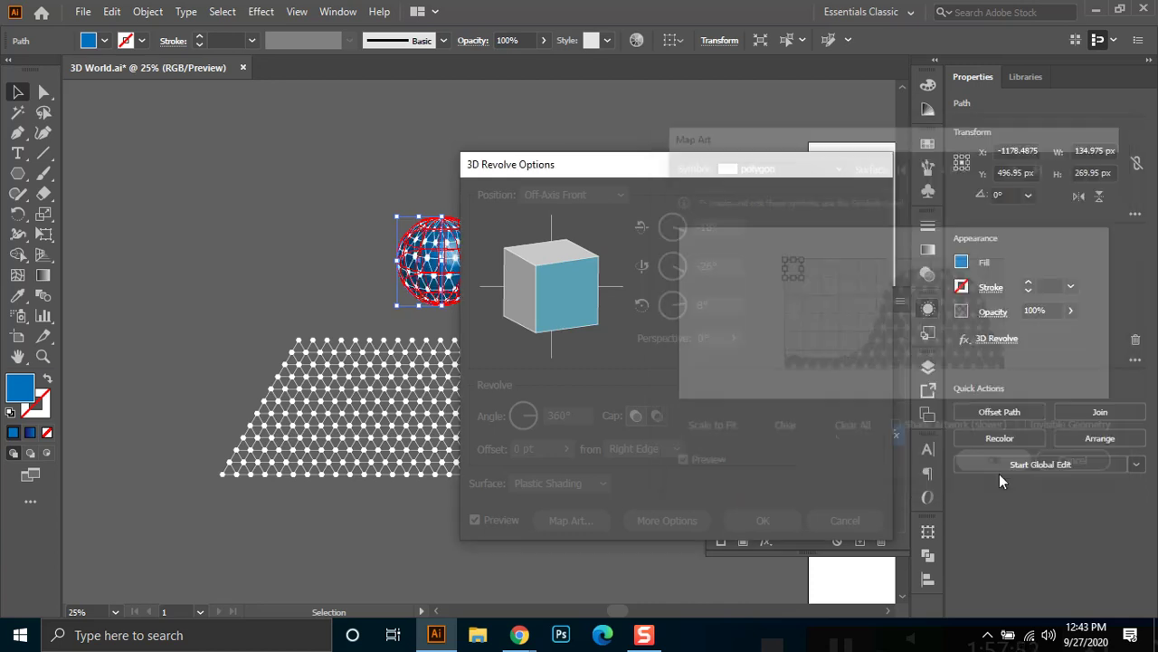
drag(664, 172, 790, 174)
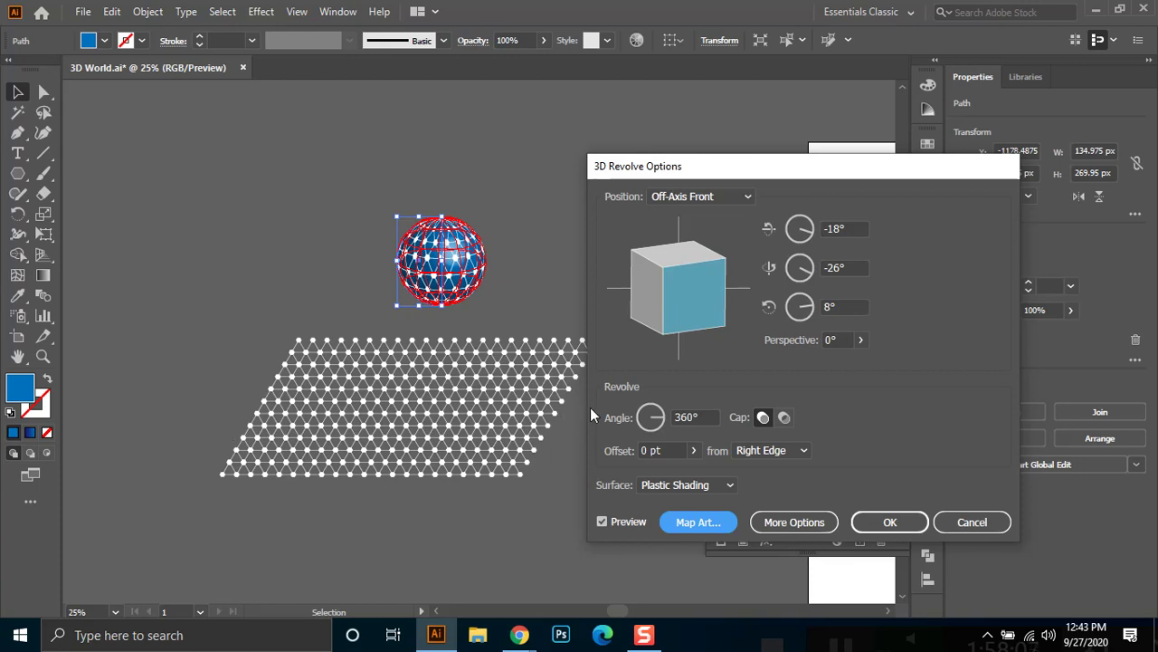
click(893, 523)
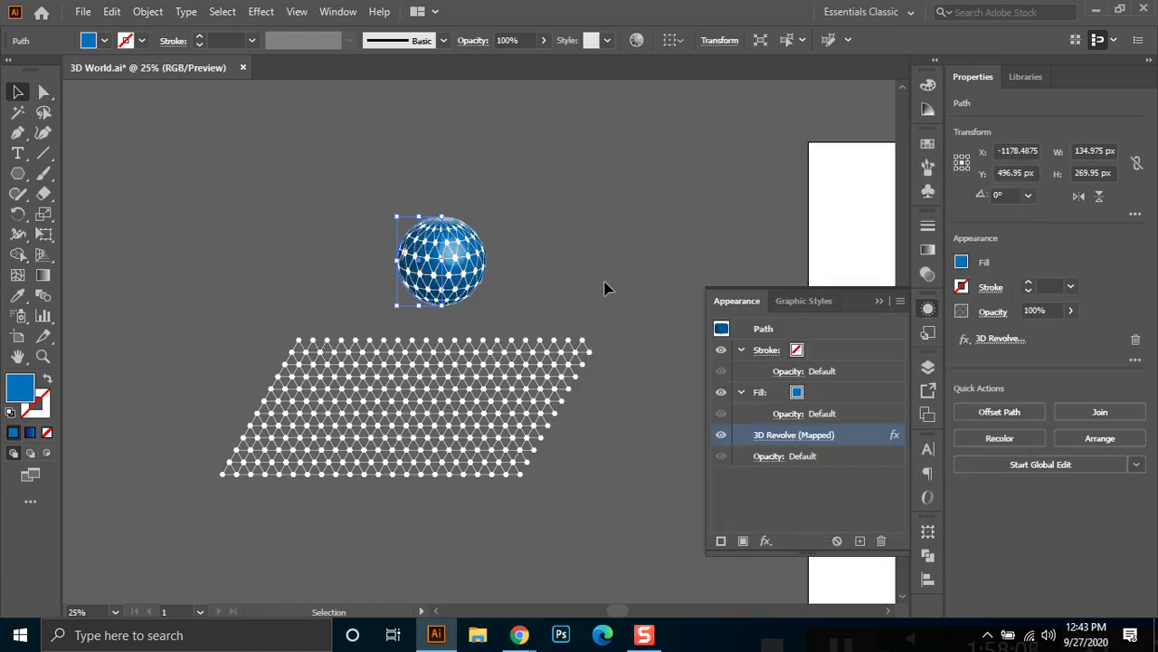
click(543, 316)
scroll(538, 314, up, 3)
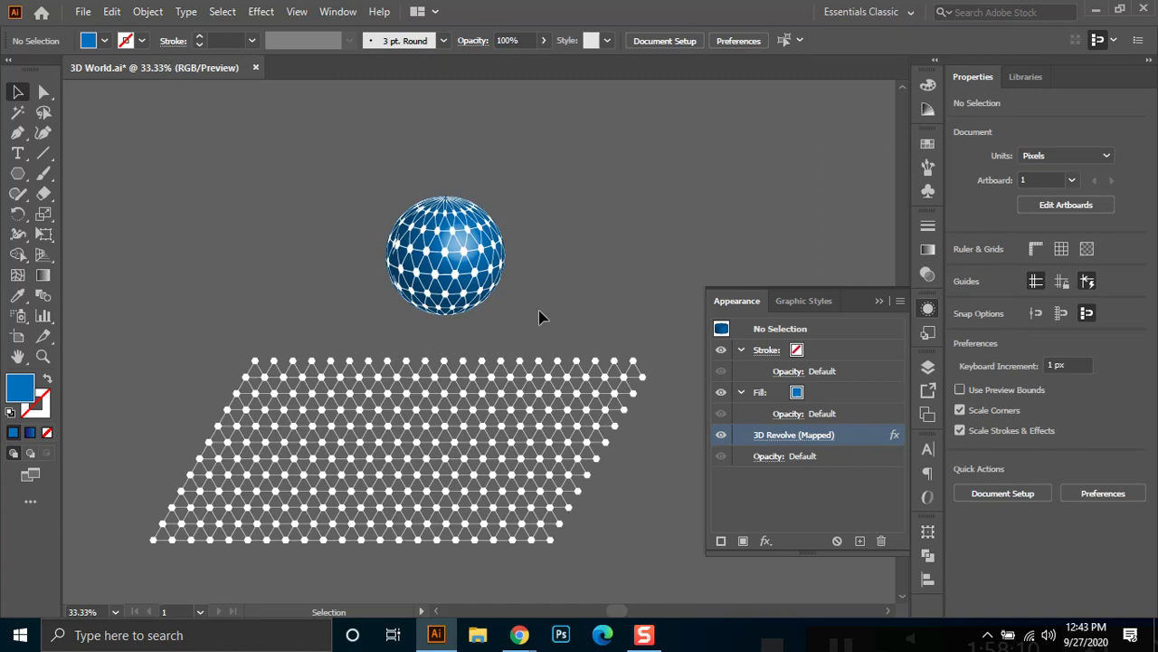
scroll(496, 263, down, 1)
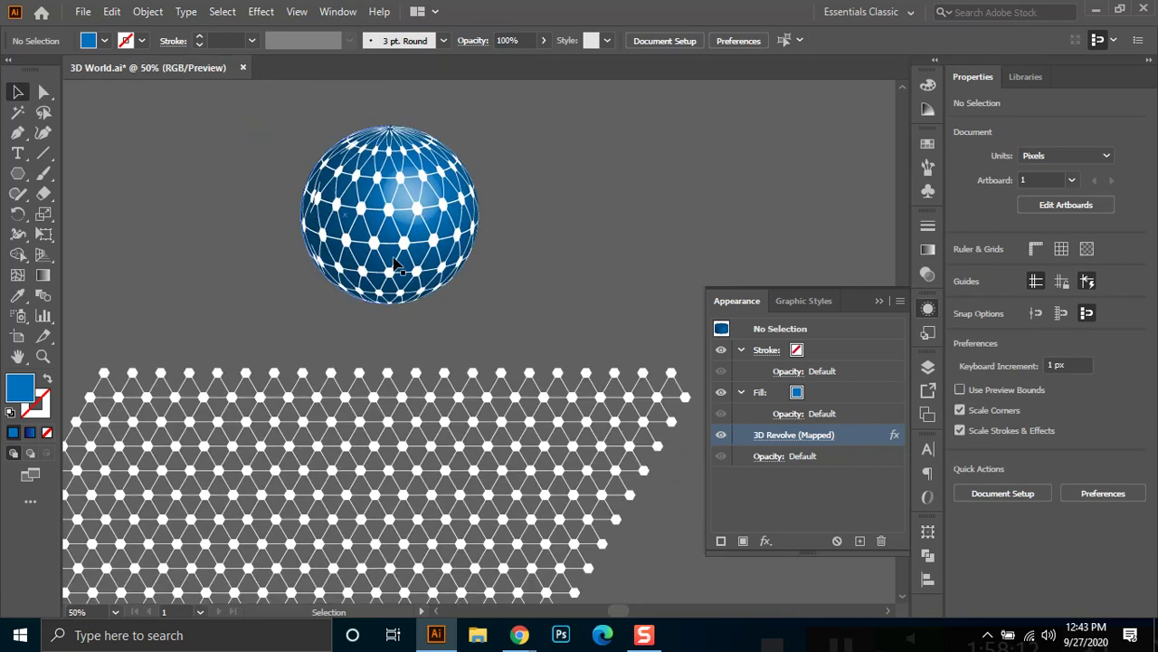
click(394, 216)
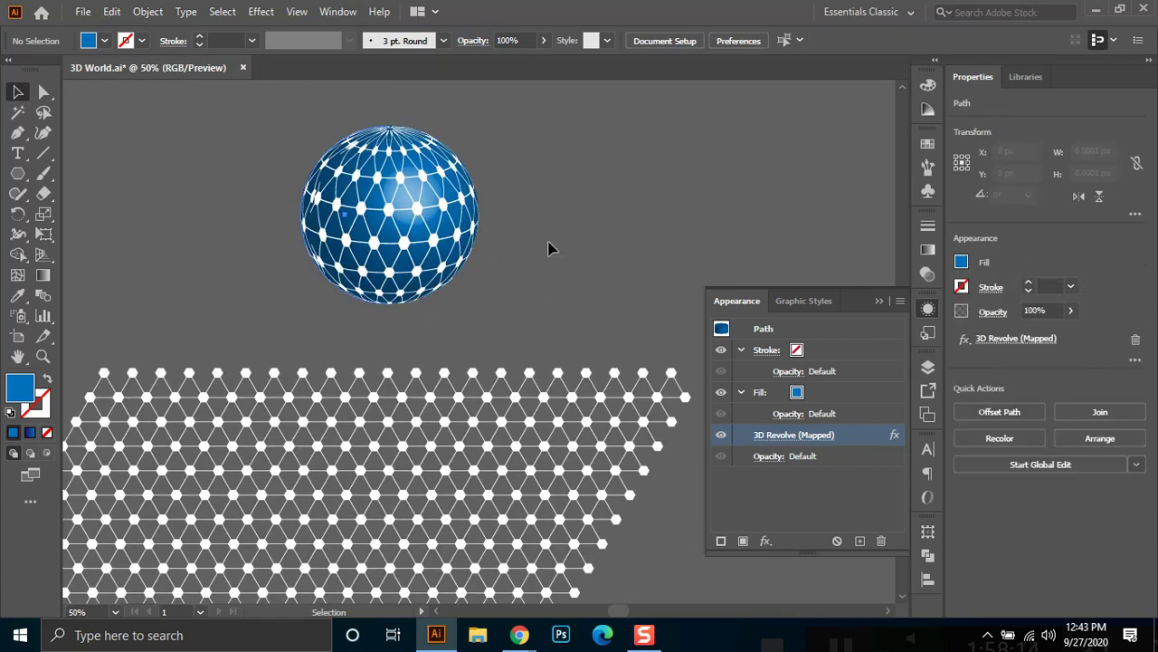
click(548, 249)
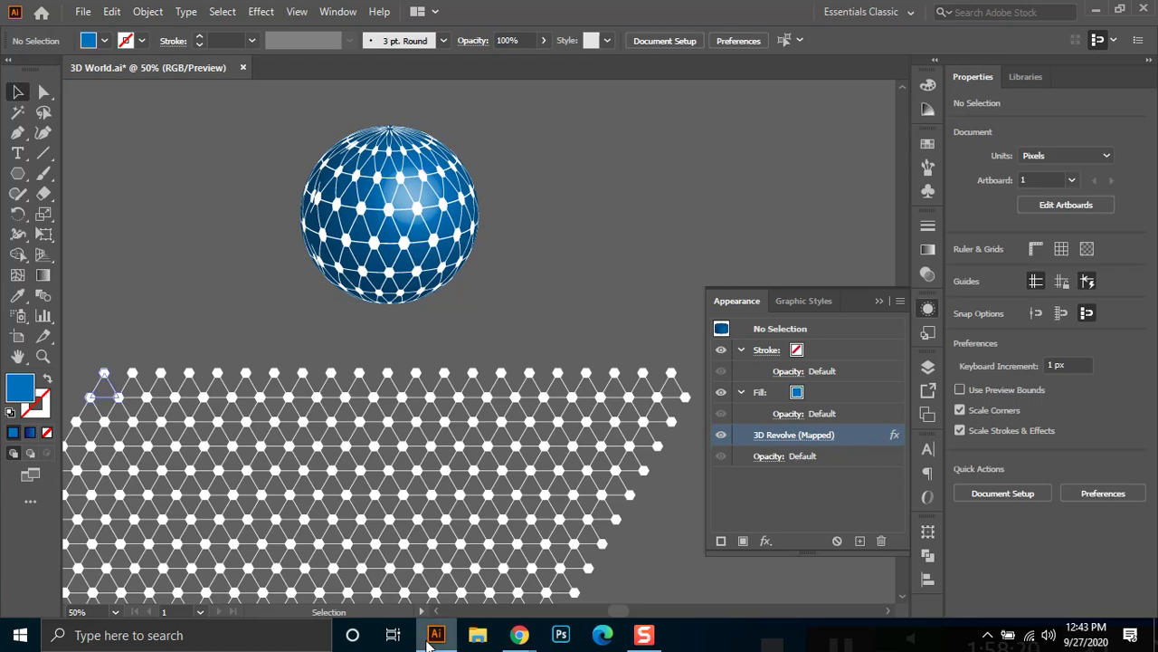
Switch to Google Chrome and search Google Images for "digital world".
mouse_move(518, 634)
click(482, 587)
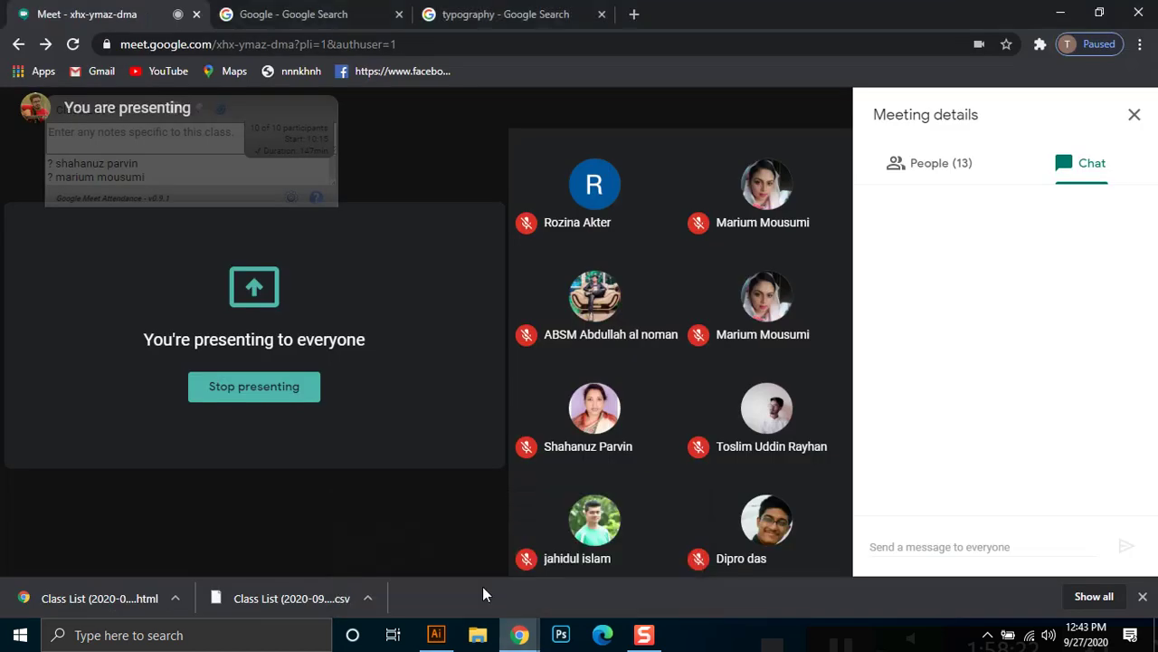
click(461, 14)
scroll(1152, 478, up, 10)
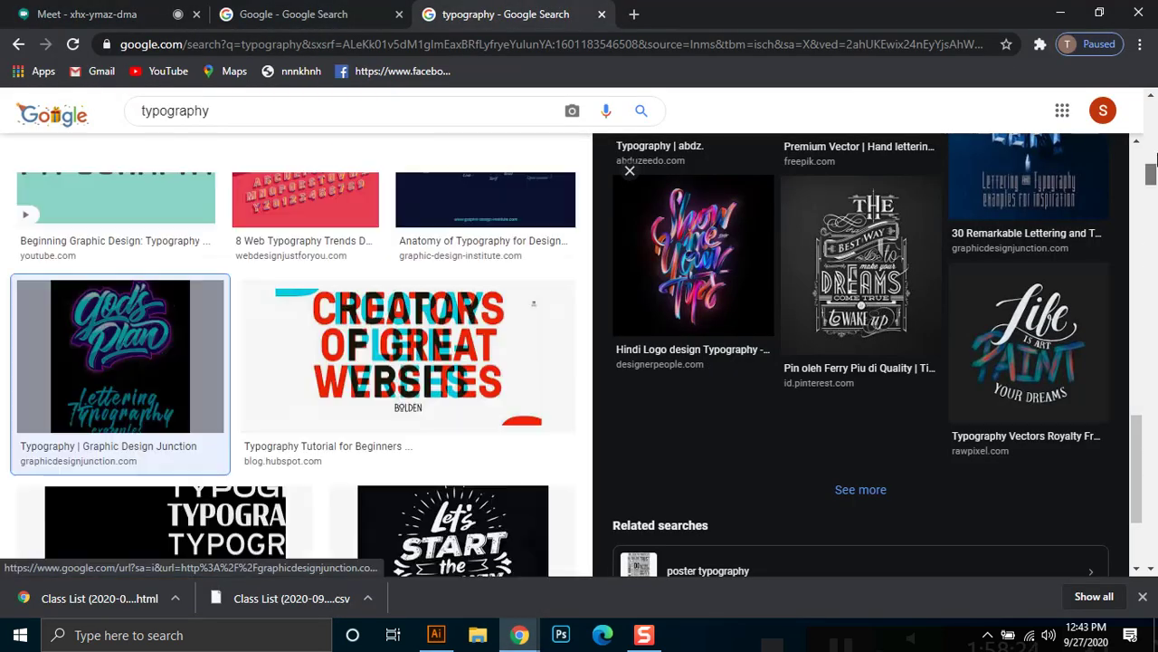
drag(225, 122, 108, 113)
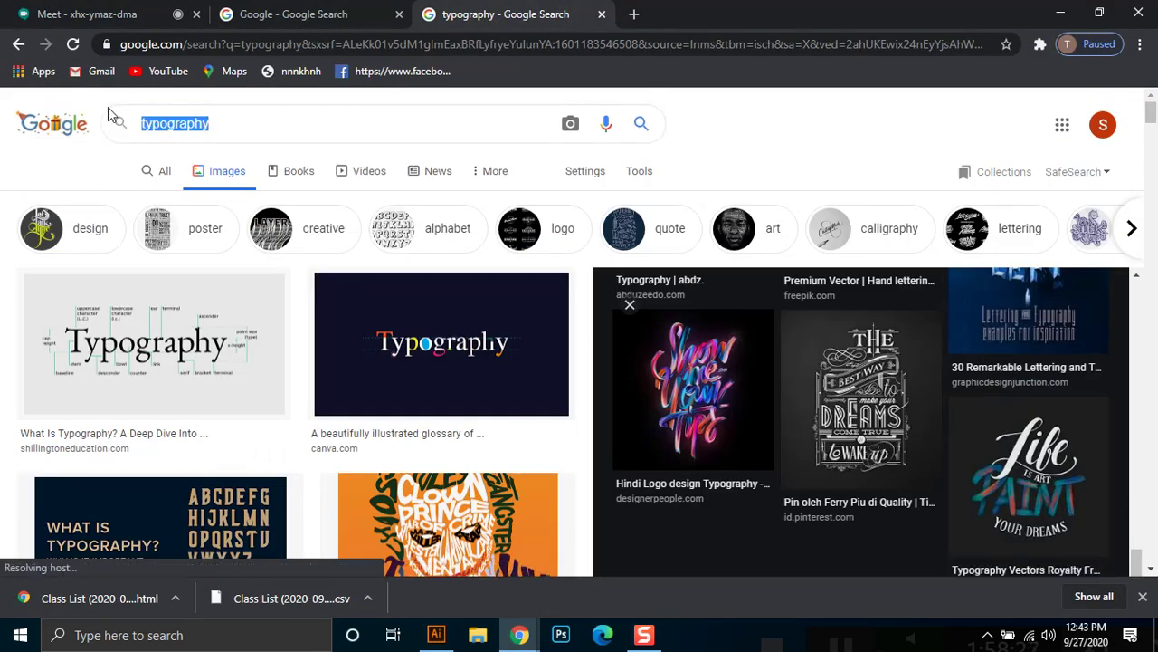
text(digital world)
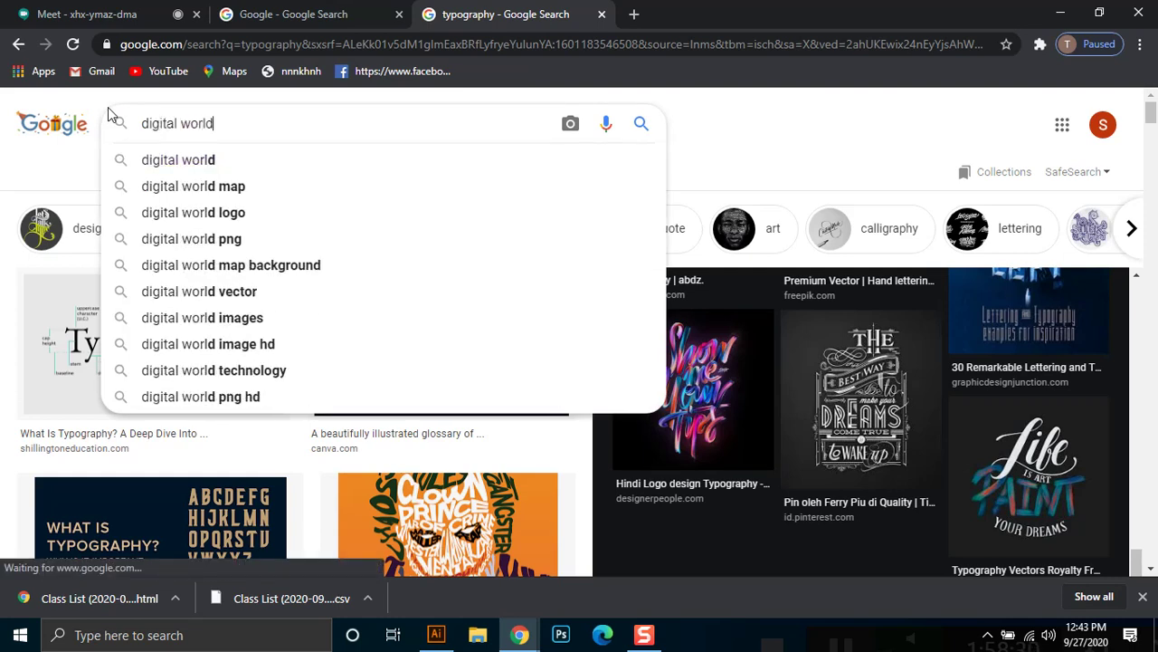
key(Escape)
key(Return)
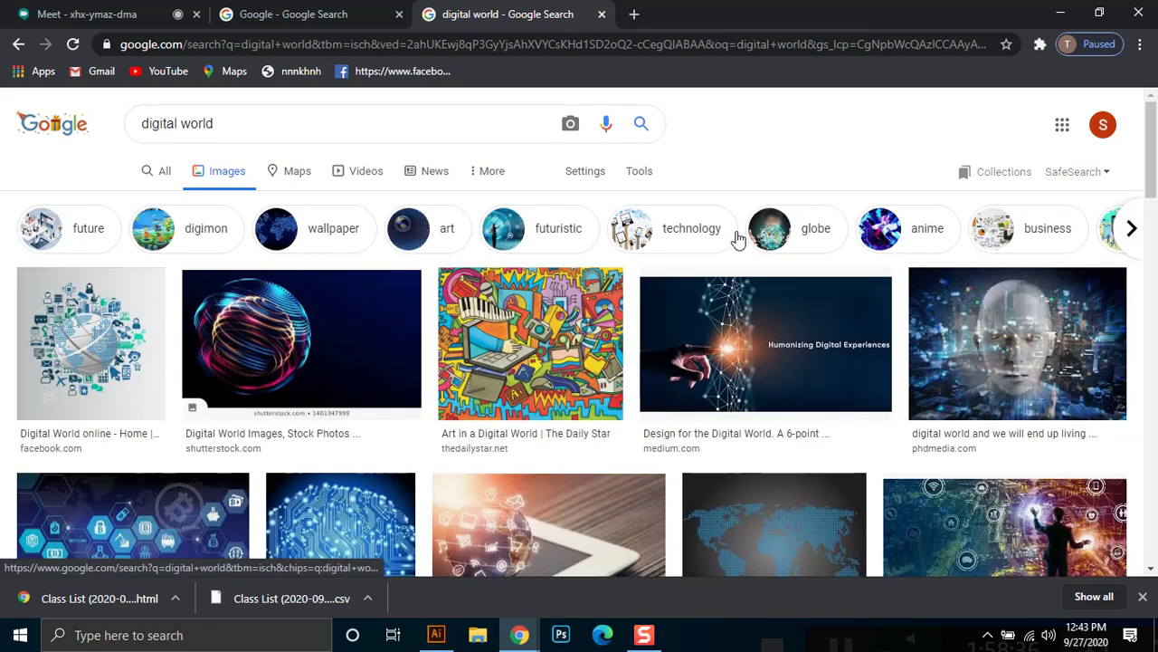
Browse the digital world image results for globe references and open the preview of the blue globe made of binary digits.
scroll(882, 380, down, 4)
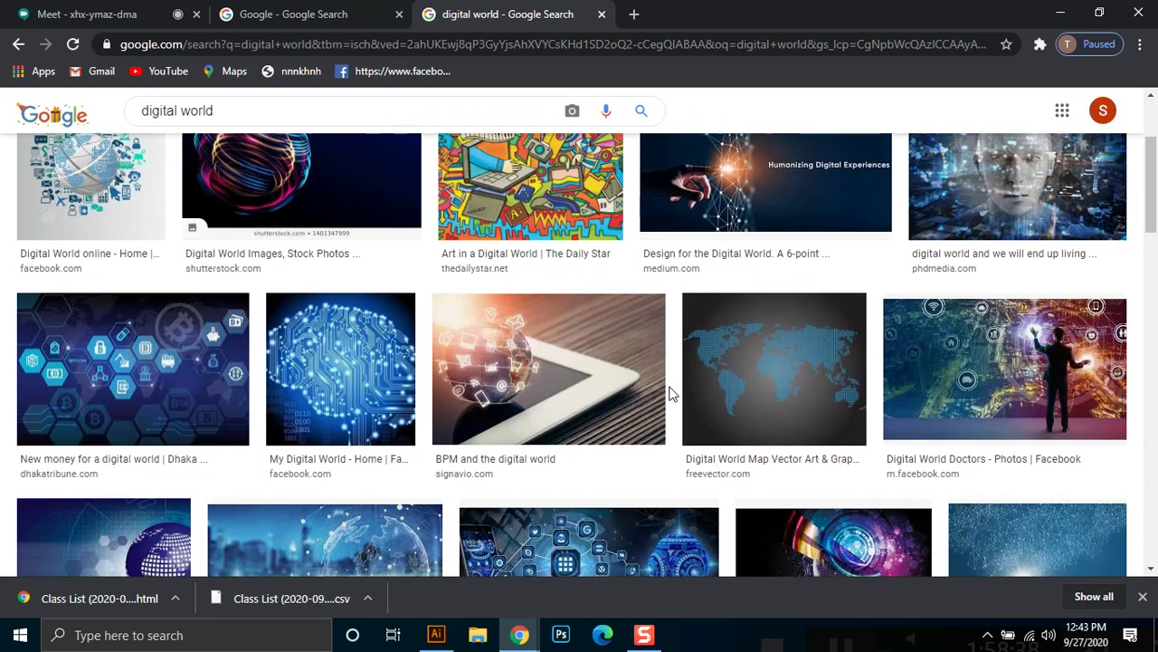
scroll(679, 399, down, 6)
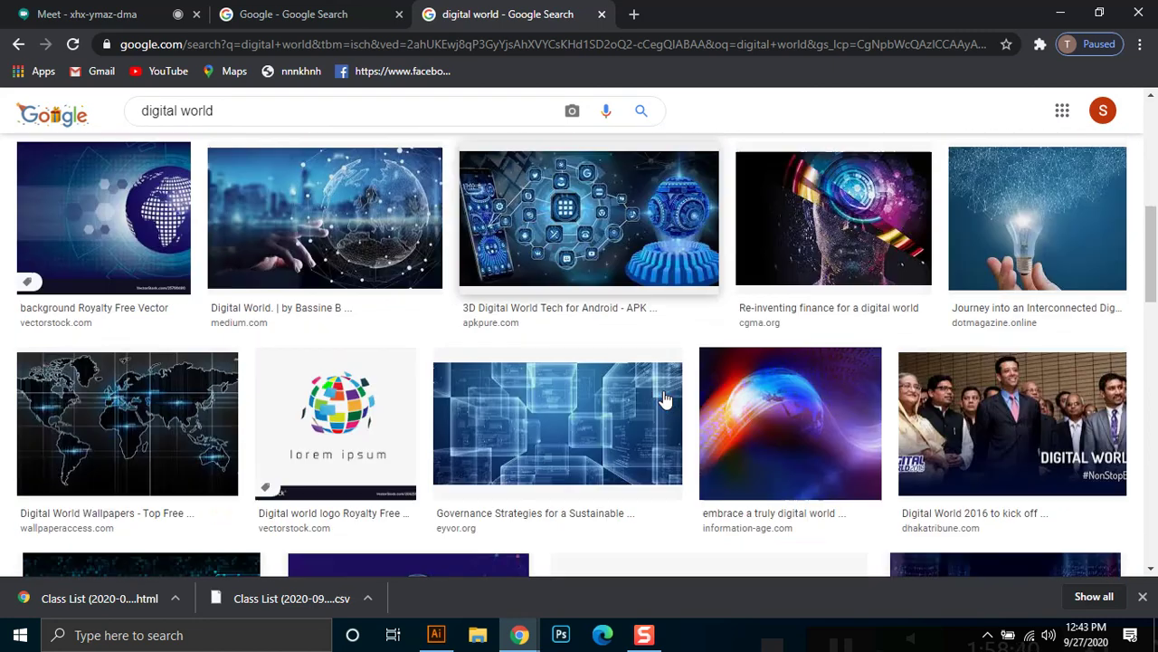
scroll(665, 399, down, 6)
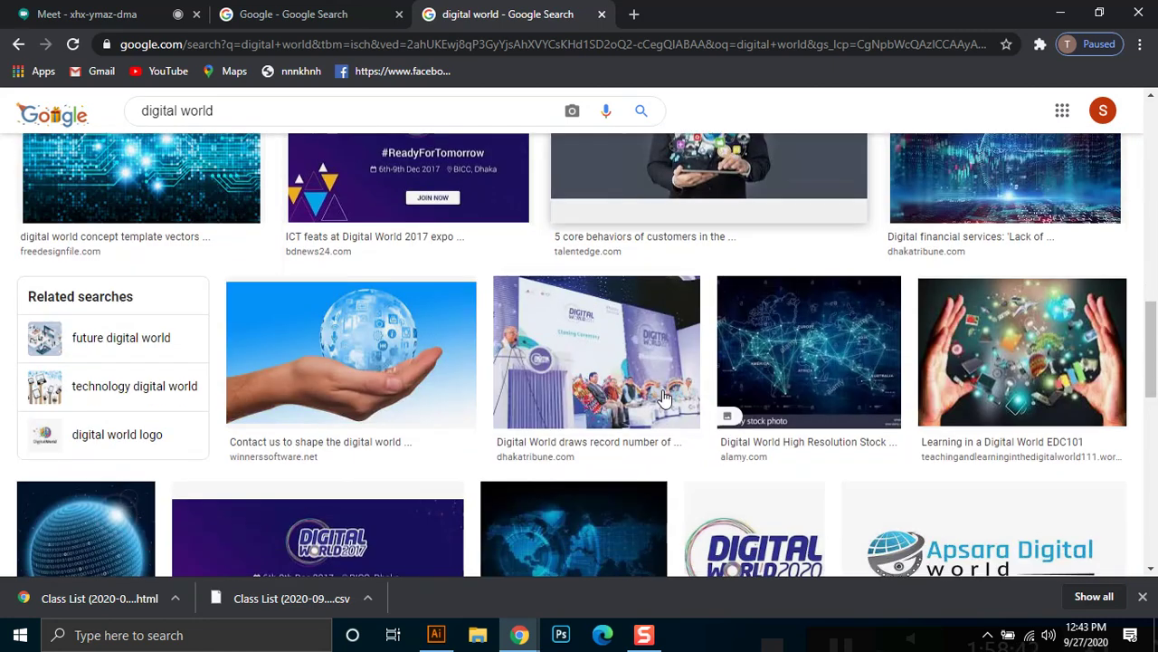
scroll(665, 398, up, 2)
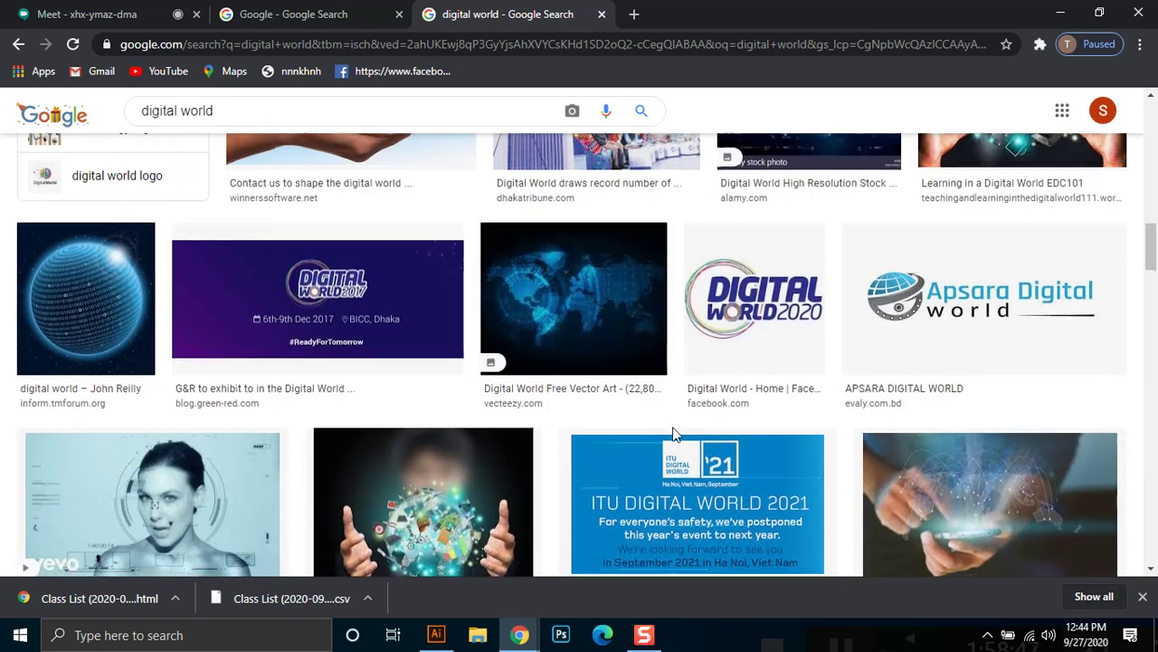
scroll(425, 362, down, 3)
scroll(431, 366, up, 2)
scroll(431, 367, up, 2)
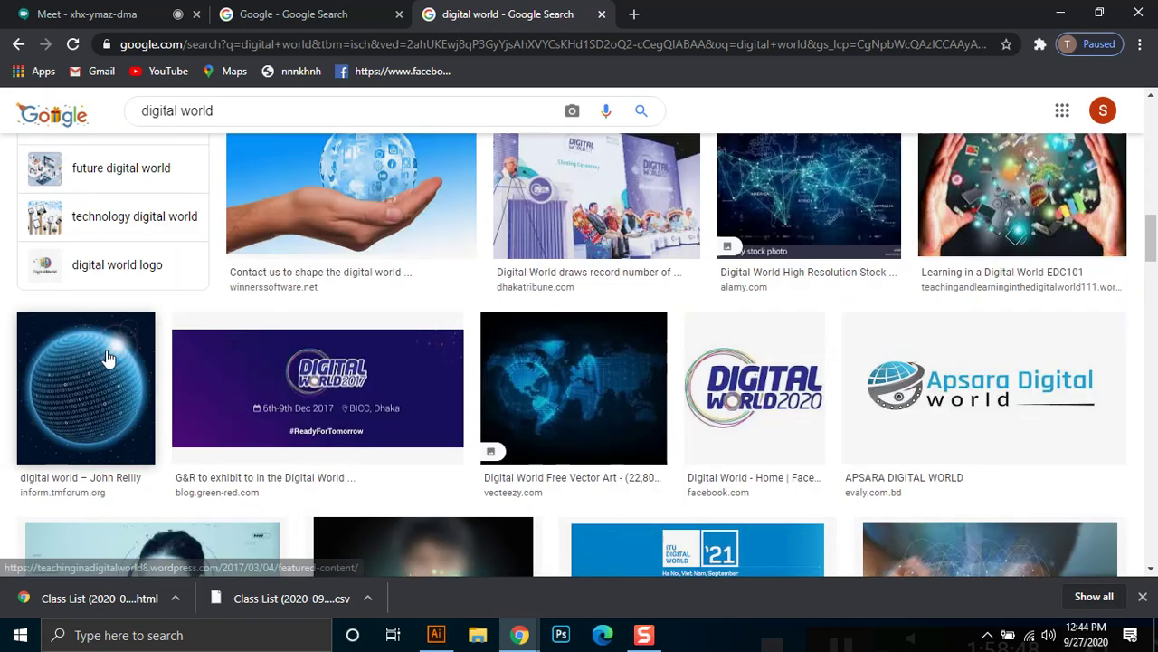
click(109, 362)
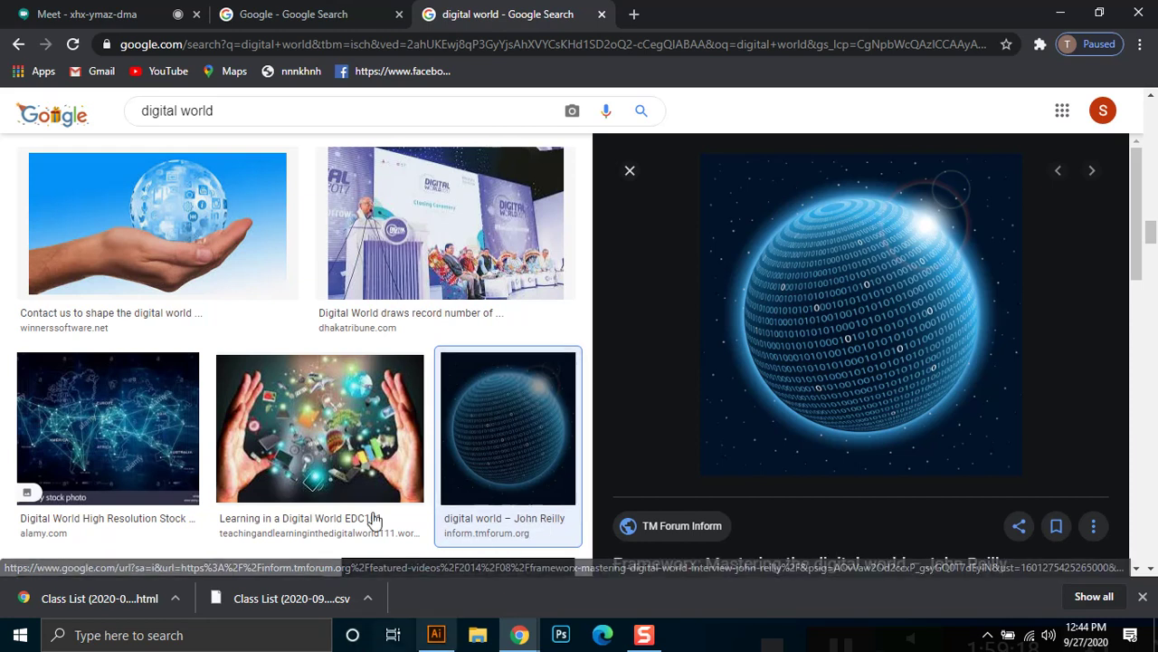
scroll(299, 455, down, 4)
scroll(301, 455, down, 8)
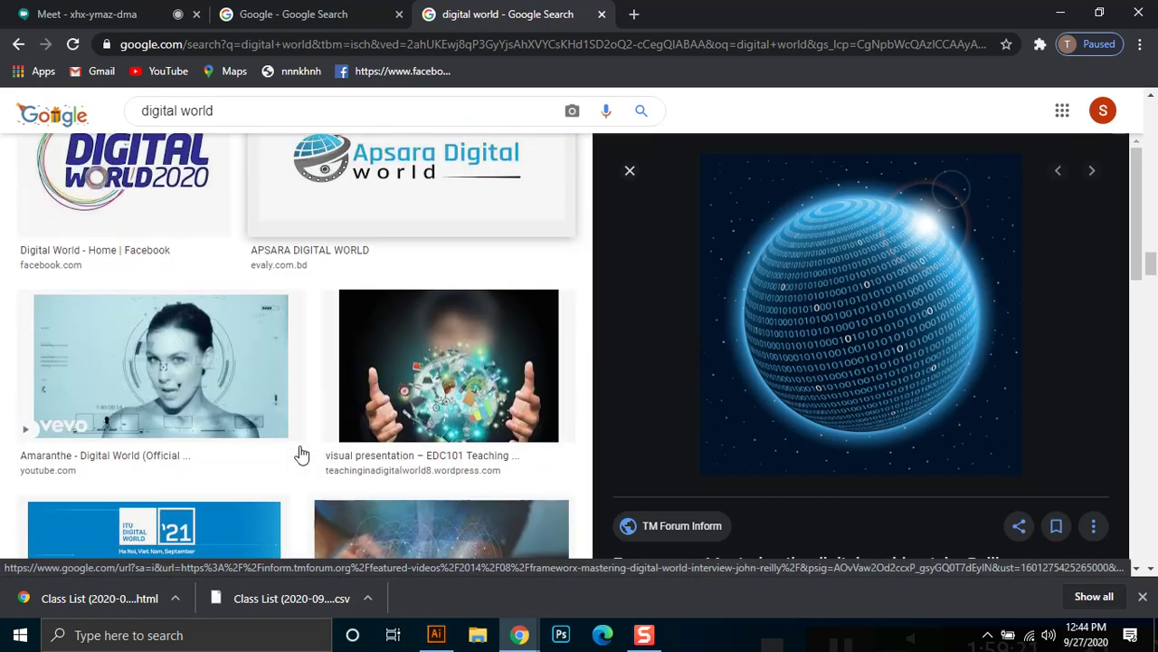
scroll(303, 454, down, 7)
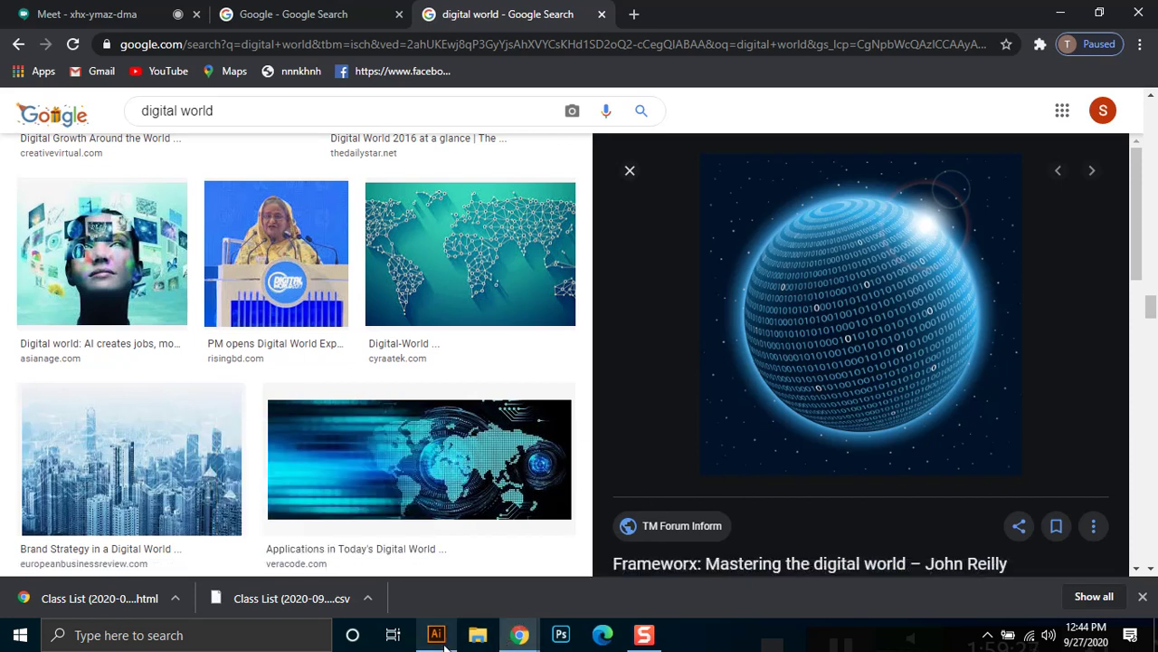
Switch back to Illustrator, expand the appearance of the mapped 3D sphere and deselect it.
click(436, 635)
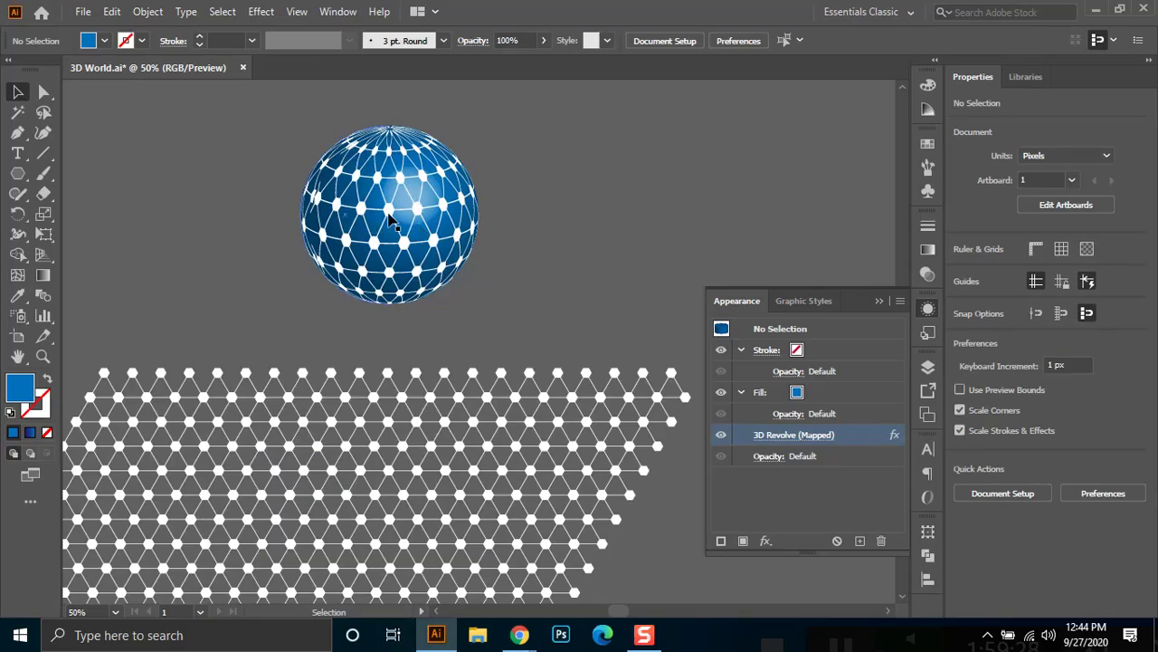
click(391, 222)
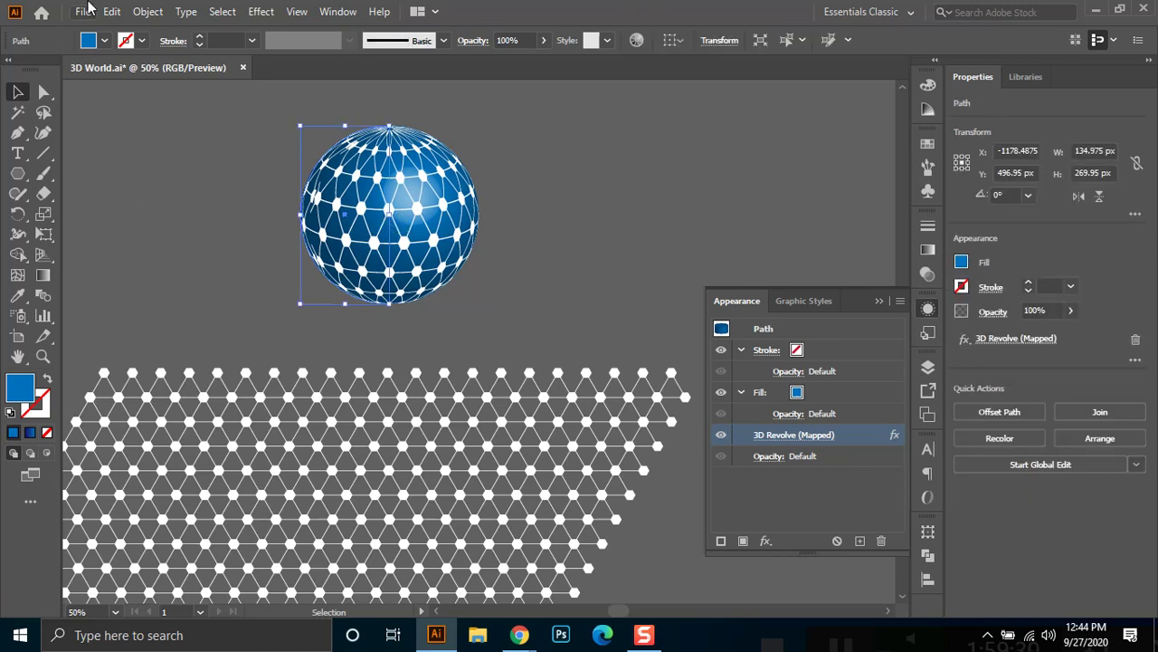
click(148, 11)
click(279, 226)
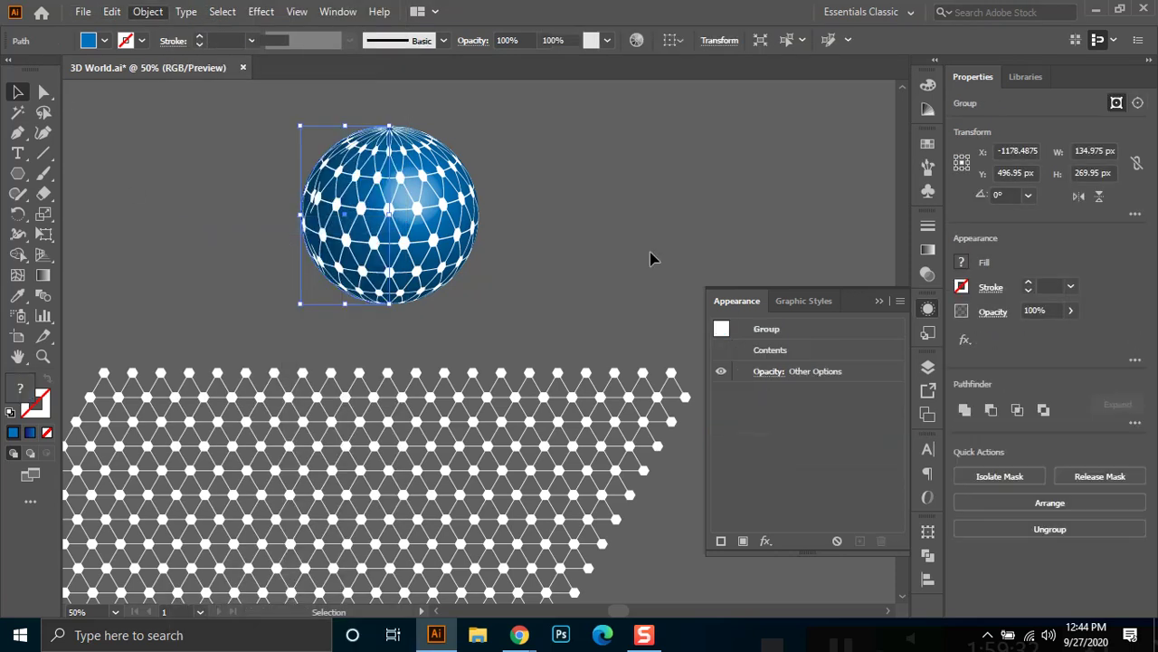
click(148, 11)
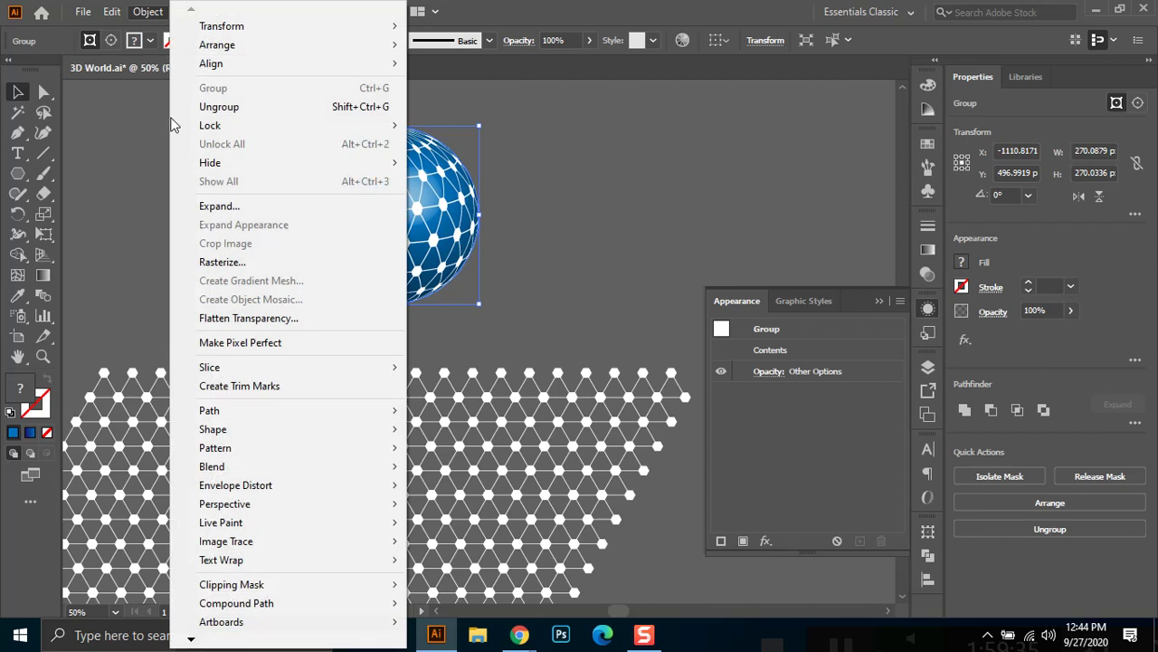
click(633, 238)
key(ctrl+shift+a)
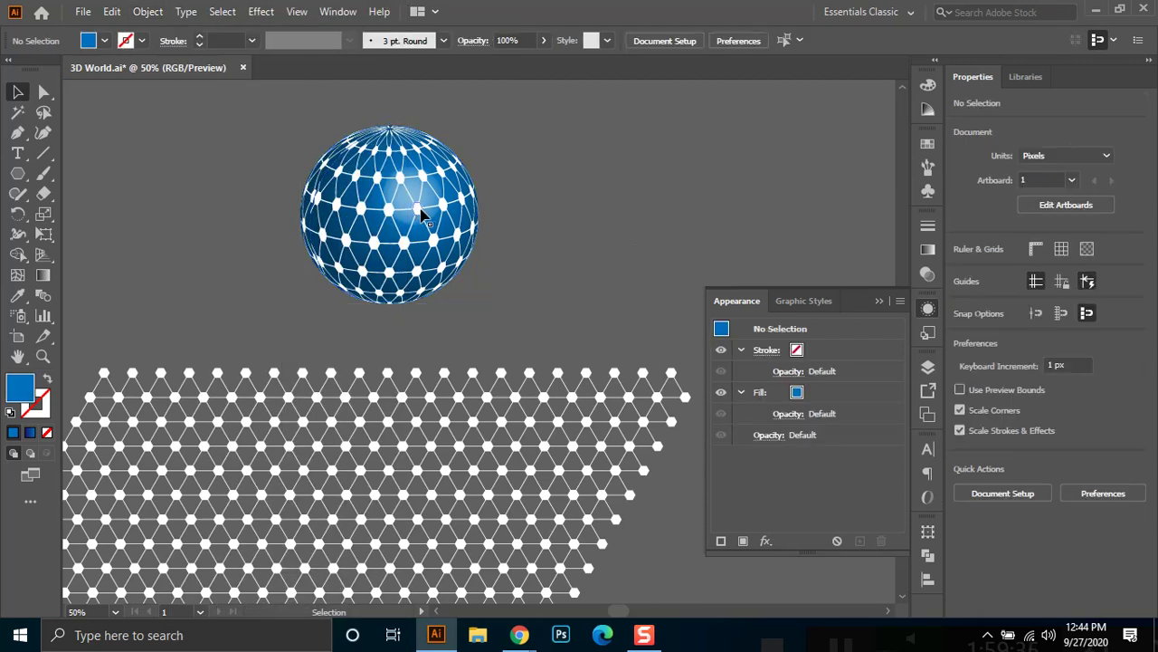
double_click(418, 210)
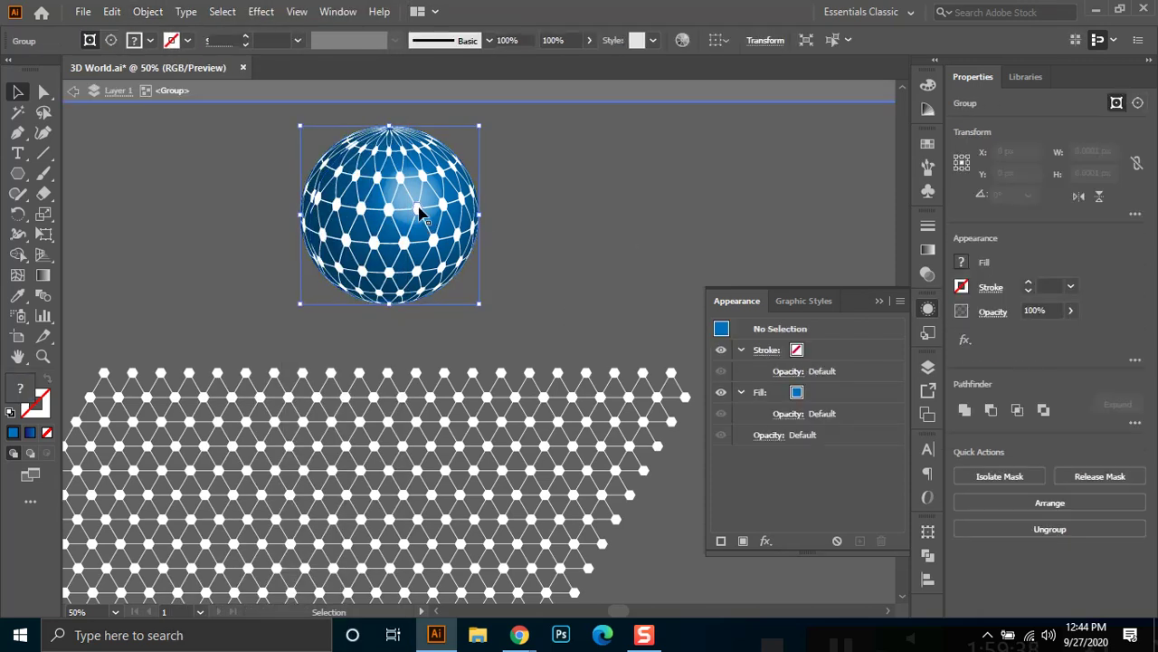
double_click(418, 212)
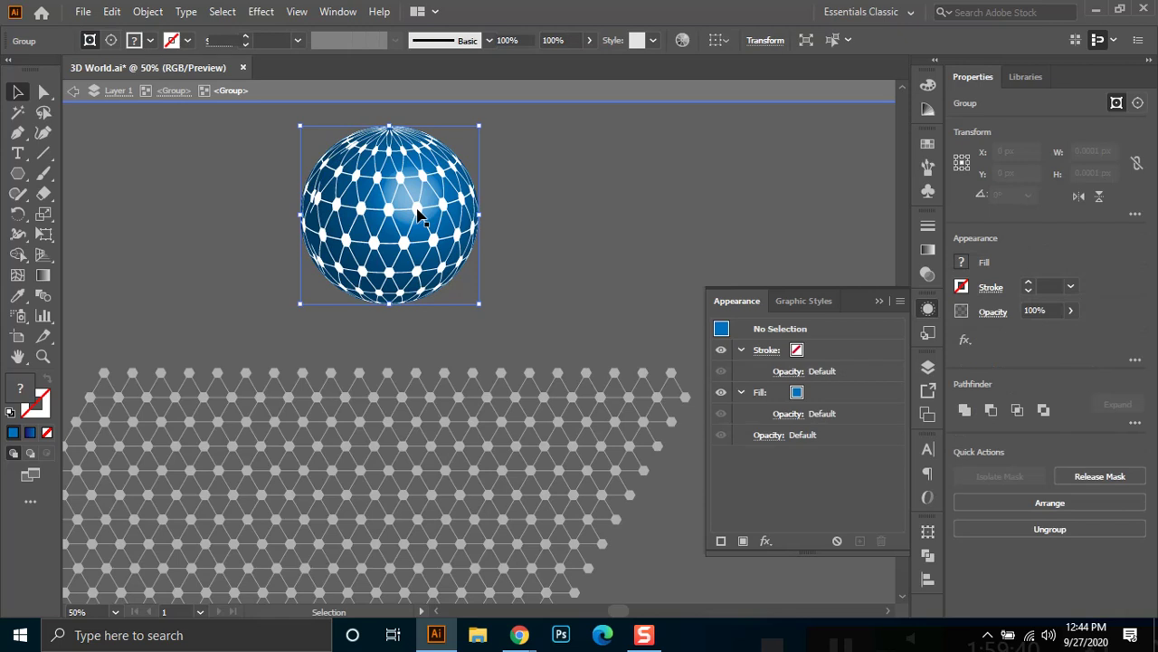
double_click(544, 189)
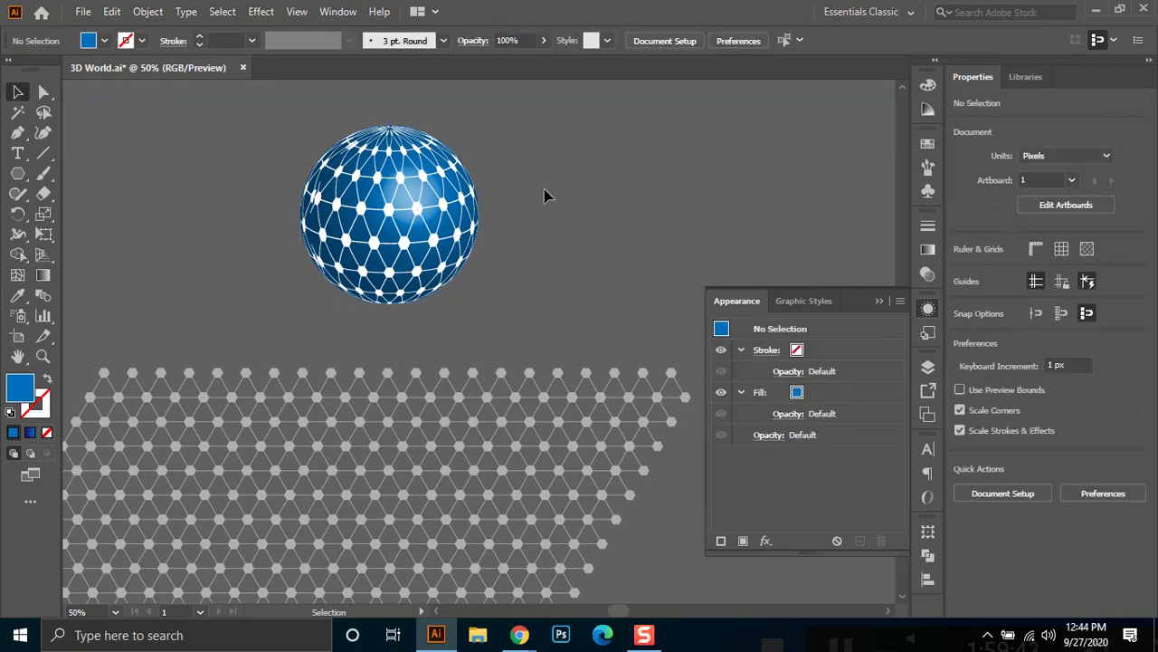
Directly select the single white hexagon beside the sphere's highlight and fill it with orange.
click(44, 94)
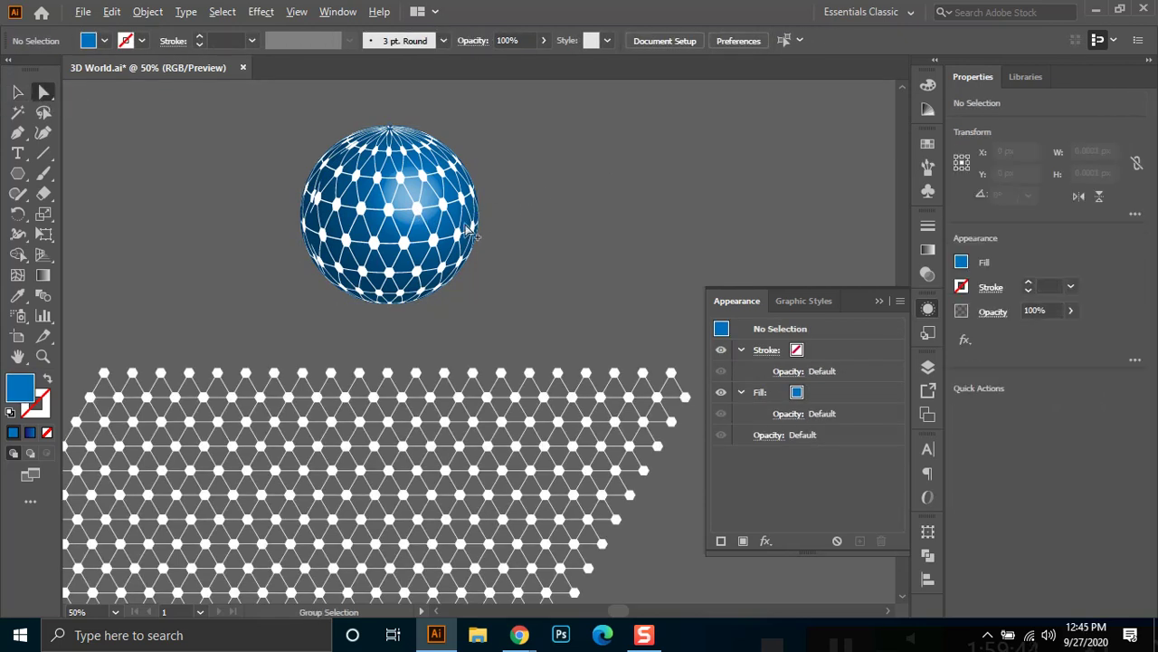
key(ctrl+plus)
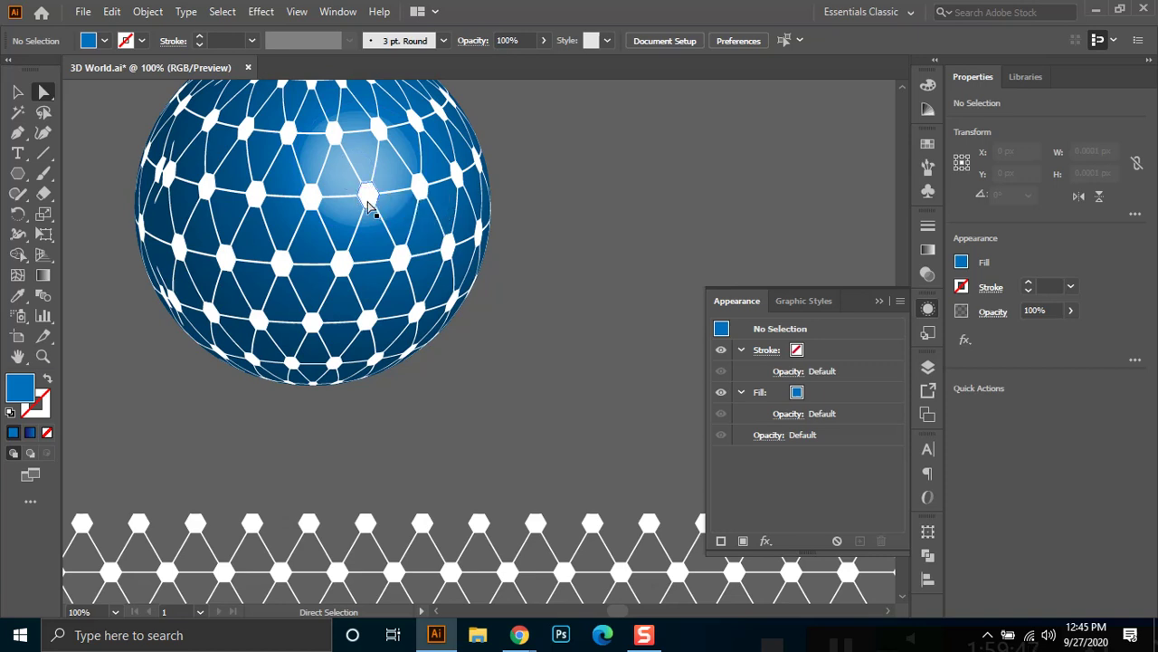
click(368, 197)
click(150, 42)
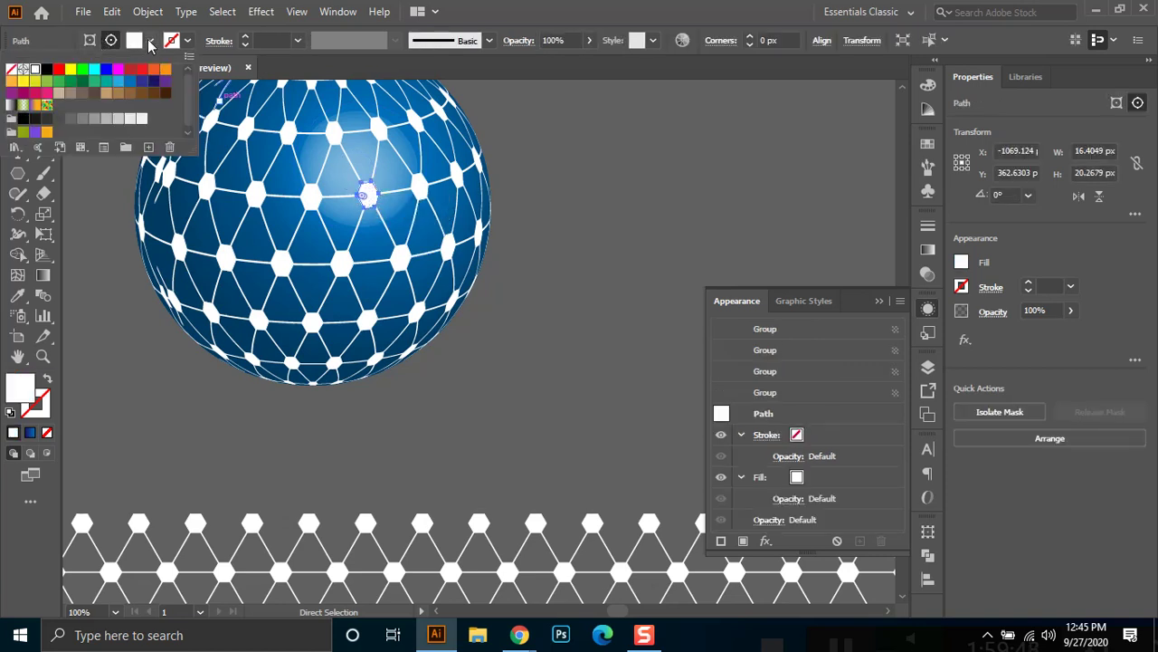
click(165, 71)
click(640, 206)
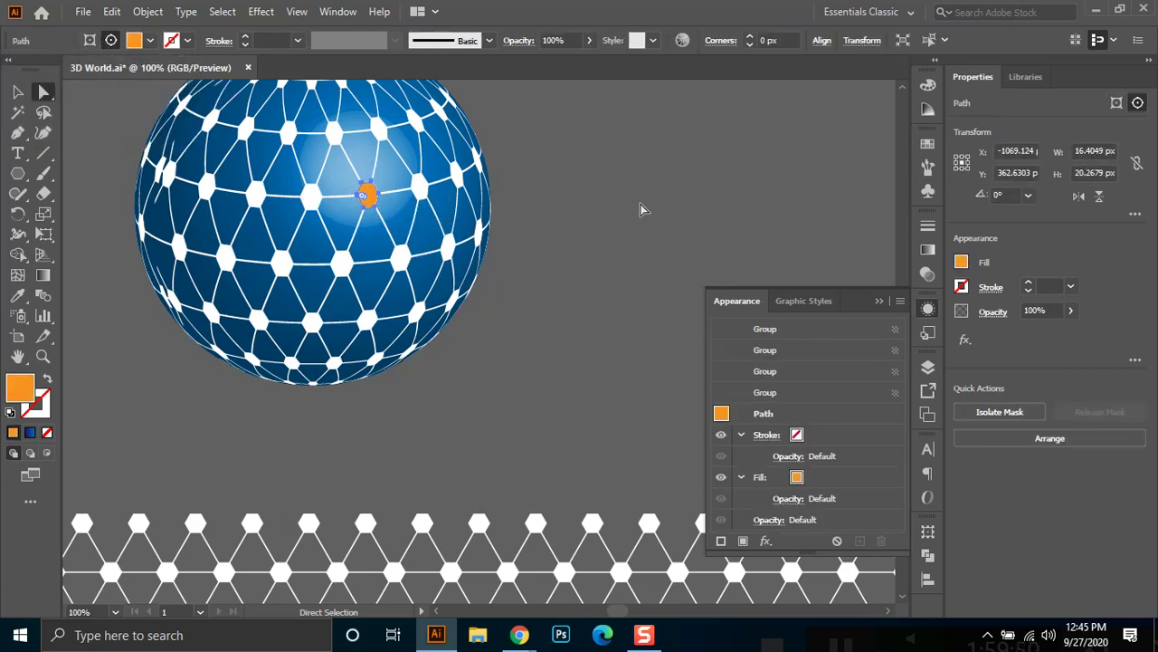
click(522, 341)
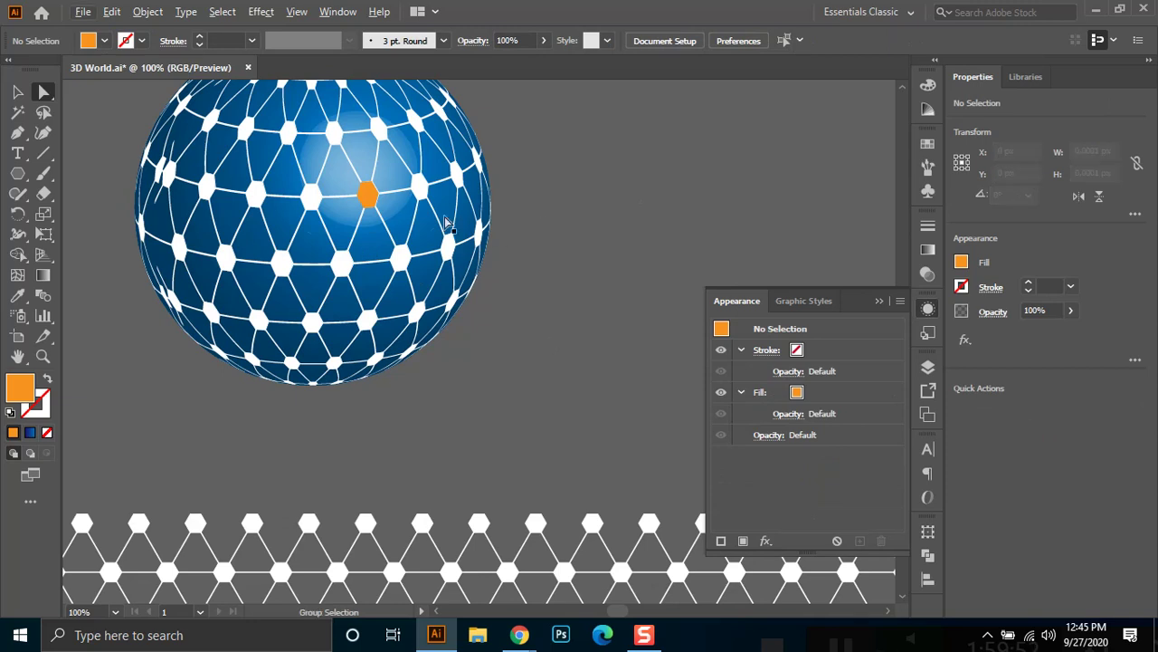
Fill the neighbouring hexagon just right of the orange one with the same orange.
click(419, 192)
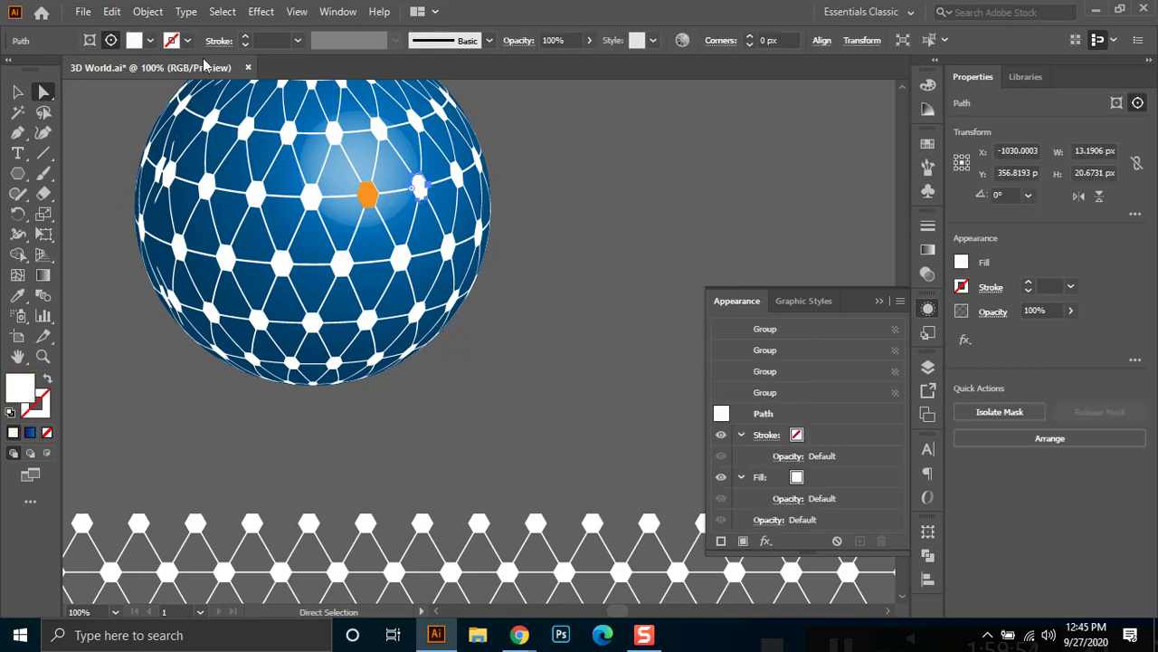
click(150, 40)
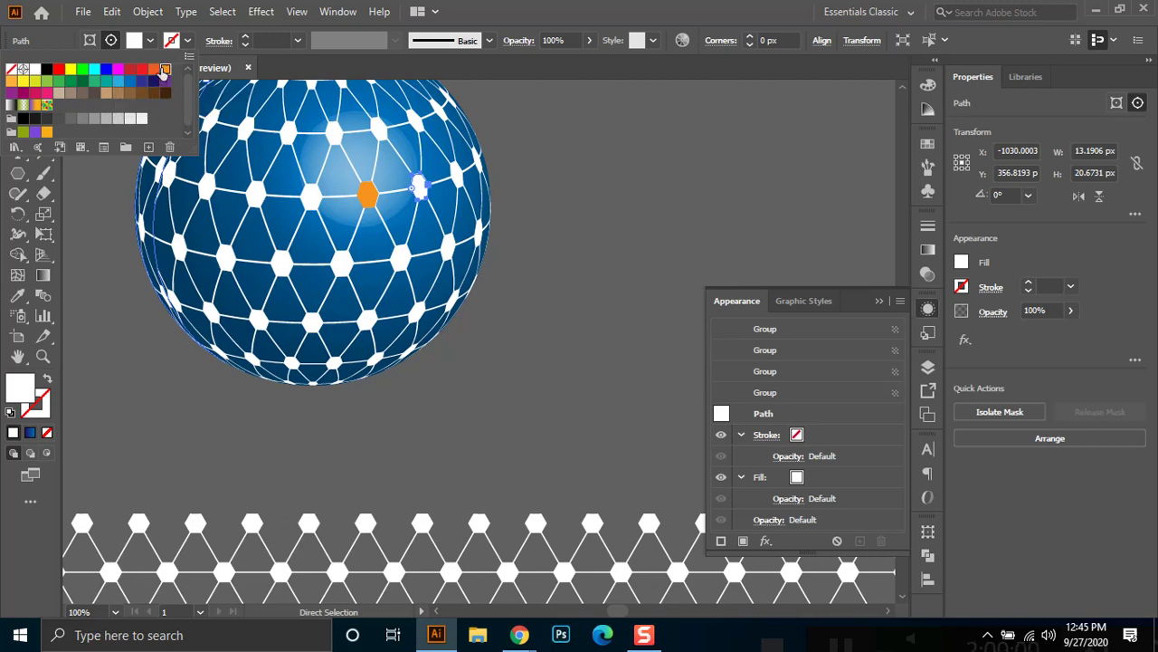
click(165, 70)
click(619, 240)
Undo the orange fills on both sphere hexagons and return to the Selection tool.
scroll(581, 244, down, 2)
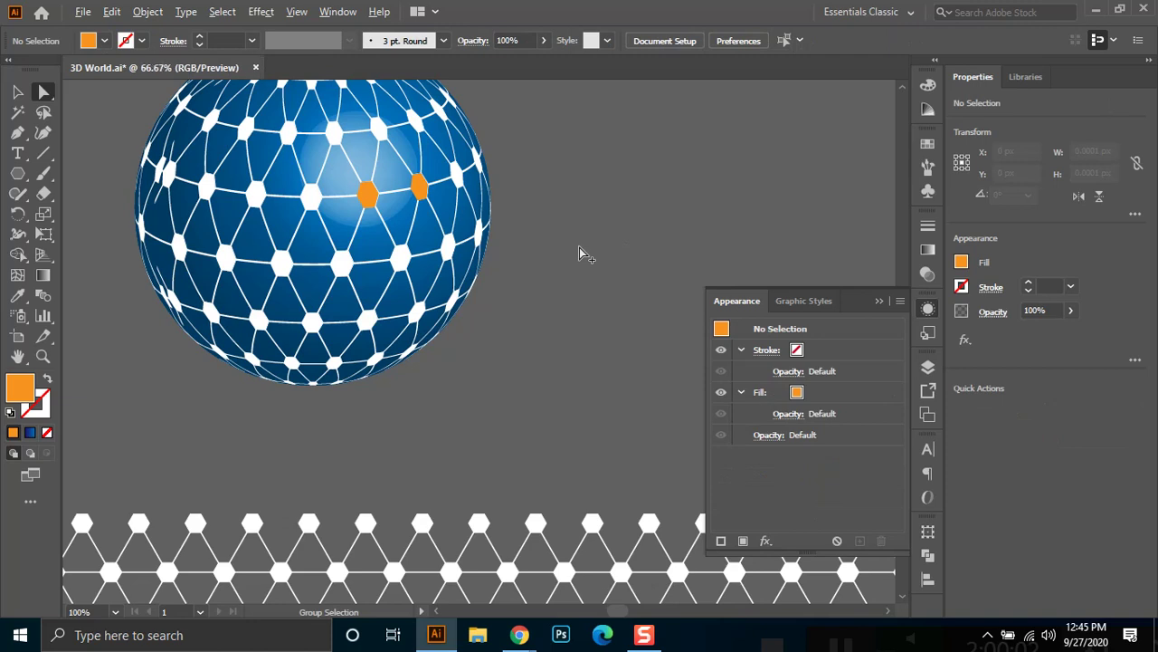
key(ctrl+z)
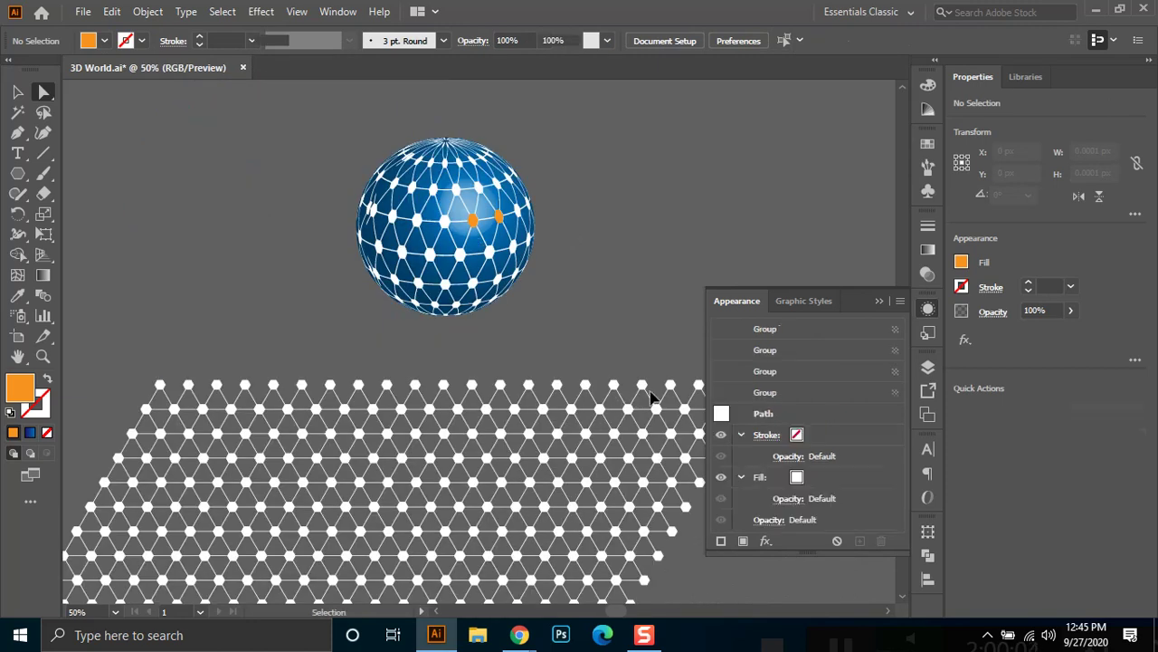
click(17, 92)
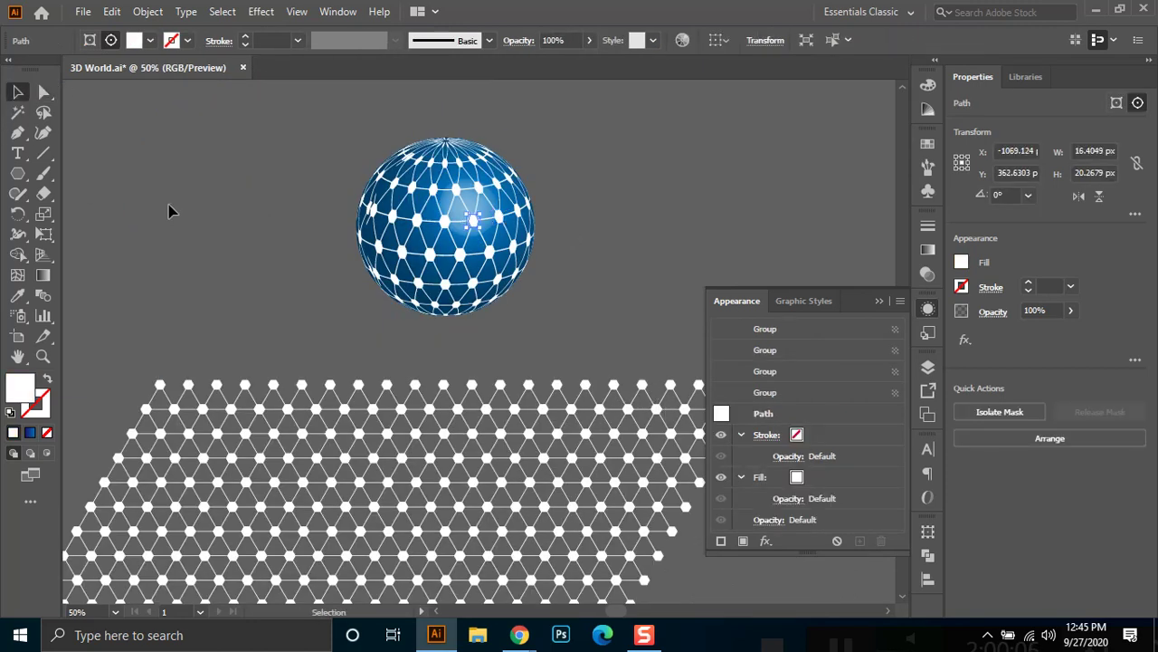
Deselect the hexagon and undo the sphere's expansion and art mapping, back to the selected path with its plain 3D Revolve effect.
click(195, 209)
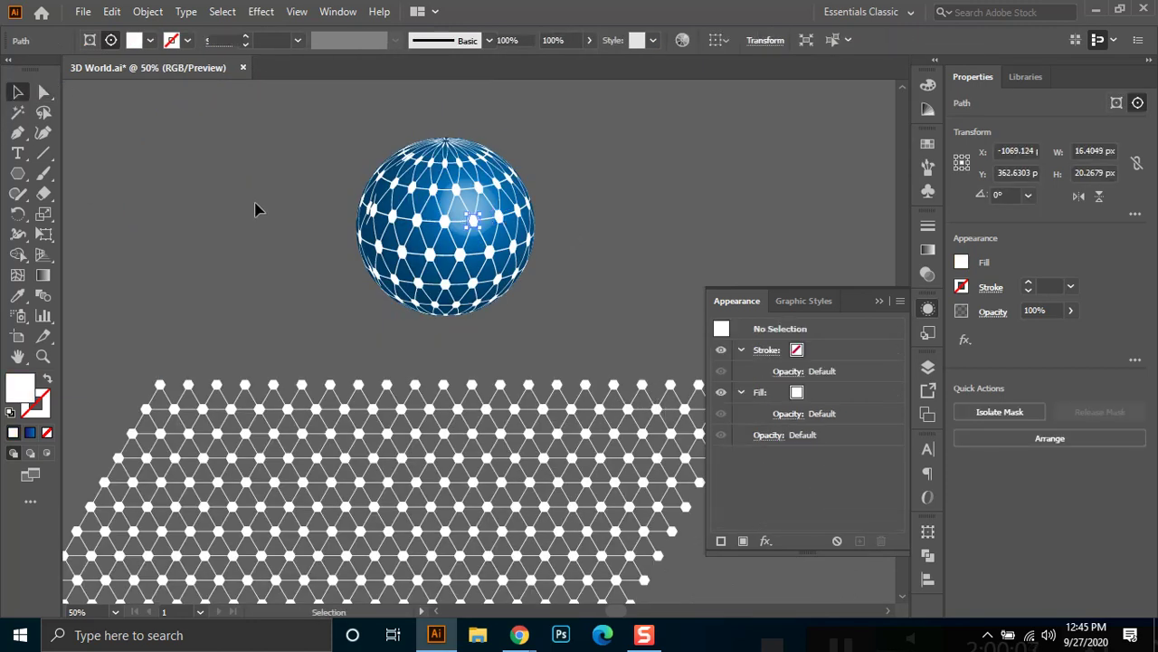
right_click(17, 174)
click(21, 94)
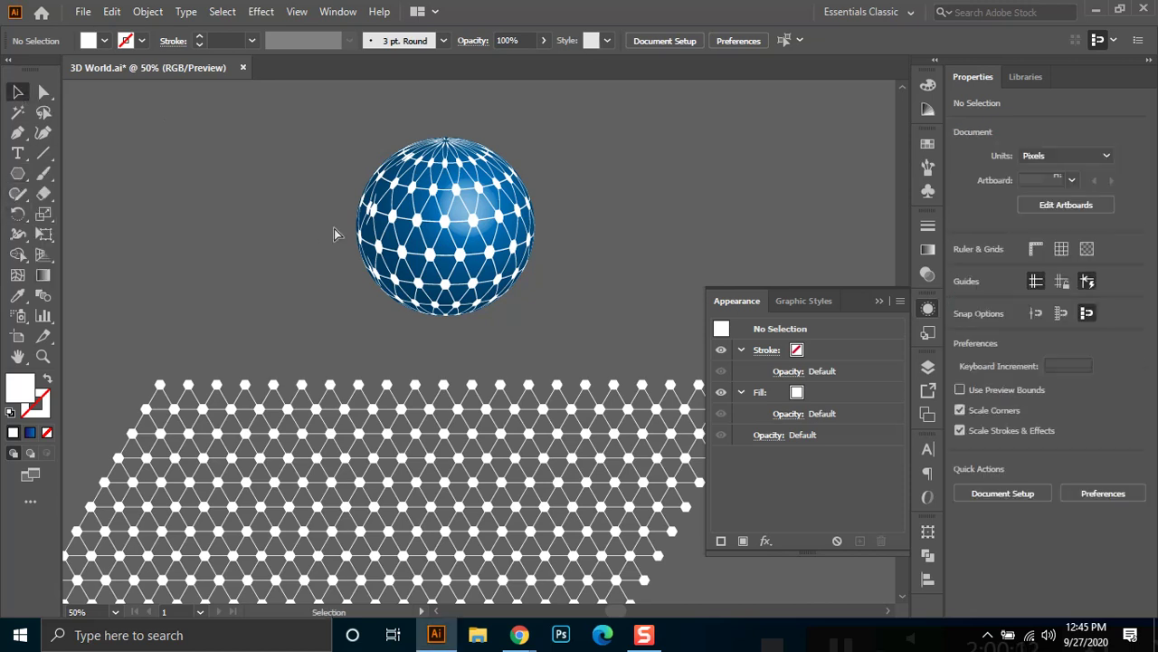
key(ctrl+a)
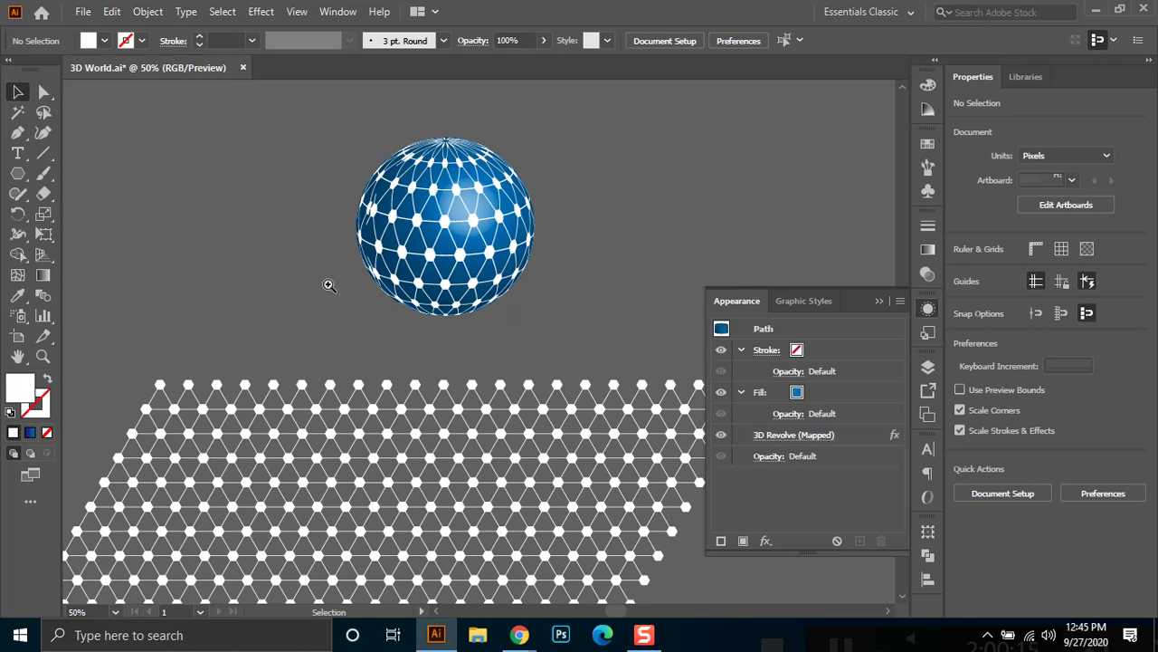
key(z)
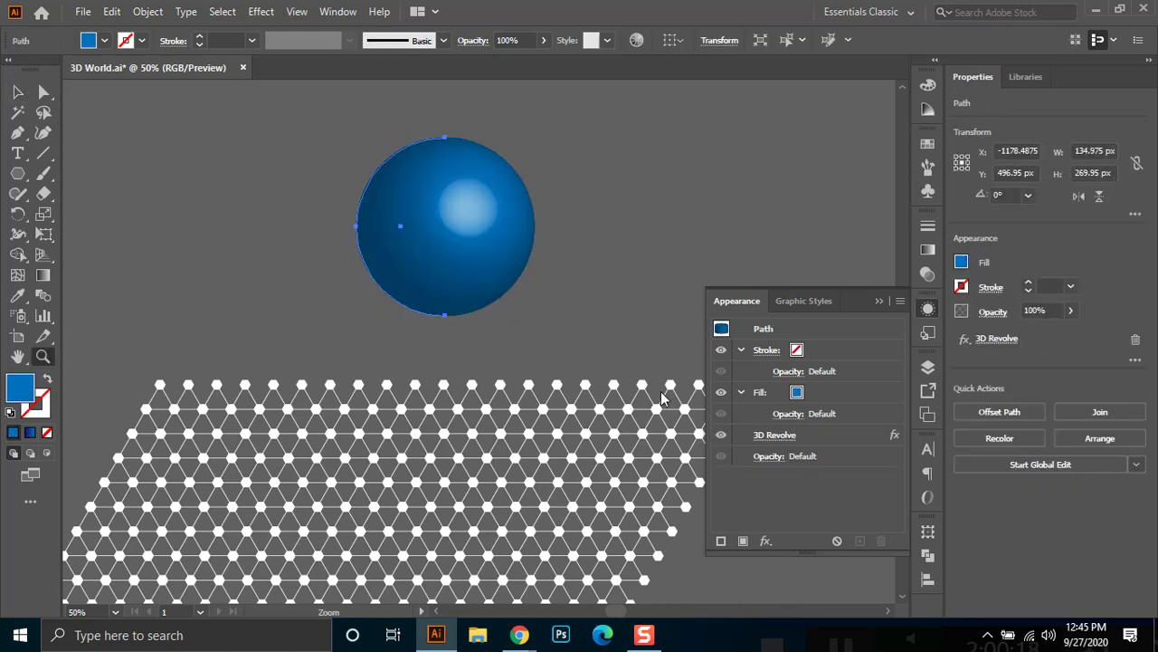
Reopen art mapping for the sphere's 3D Revolve effect and choose the polygon symbol for surface 1 of 1.
click(697, 520)
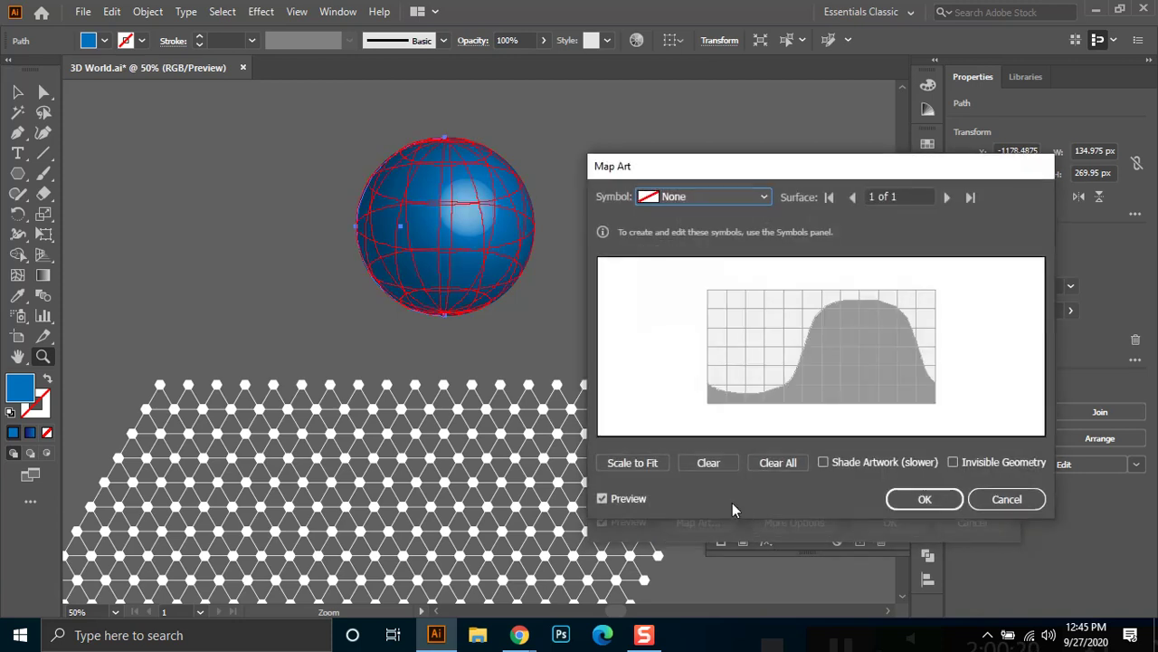
click(696, 199)
click(699, 532)
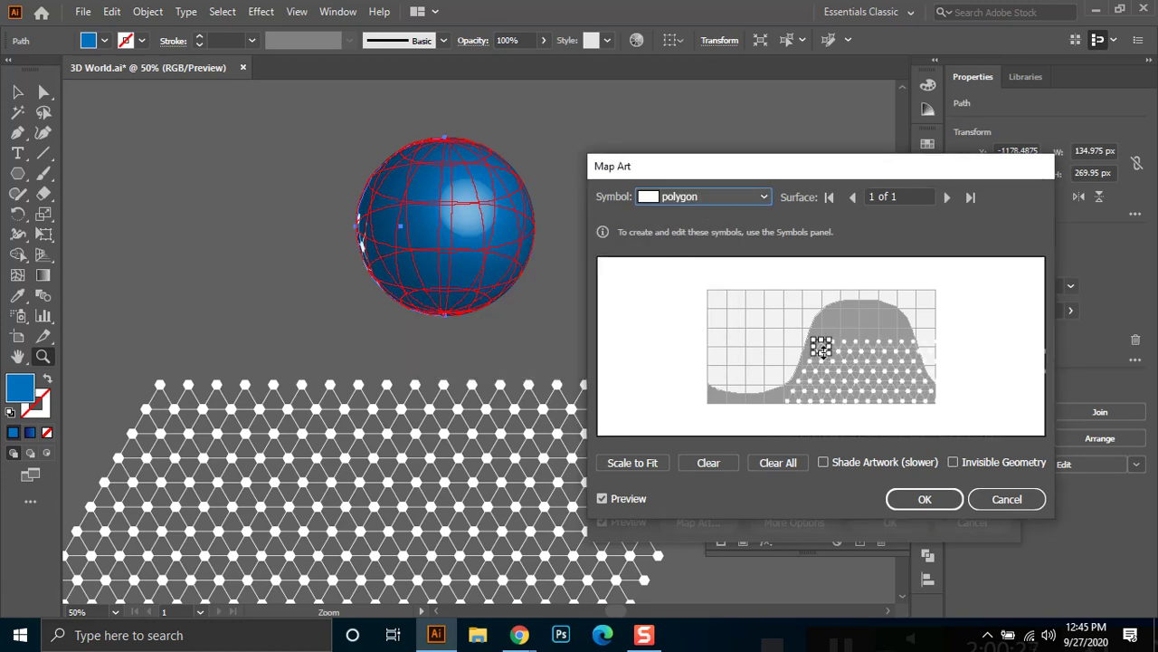
Reposition and stretch the polygon symbol on the surface map until the hexagon network covers the whole sphere.
drag(821, 345, 782, 298)
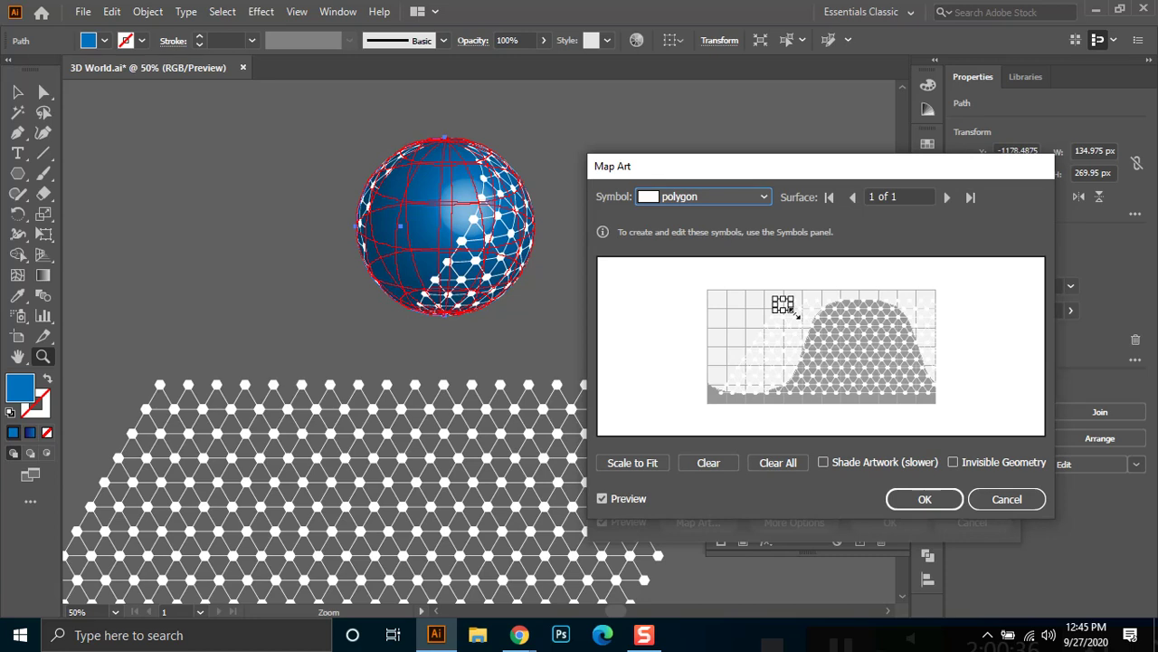
drag(794, 313, 796, 319)
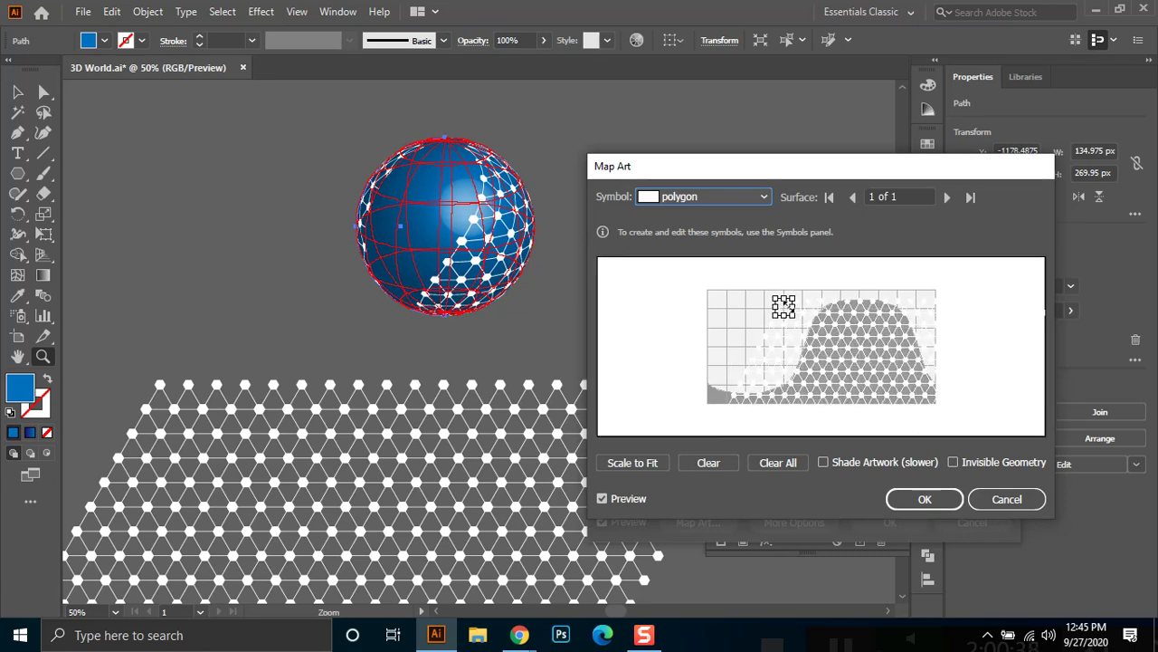
drag(784, 306, 698, 297)
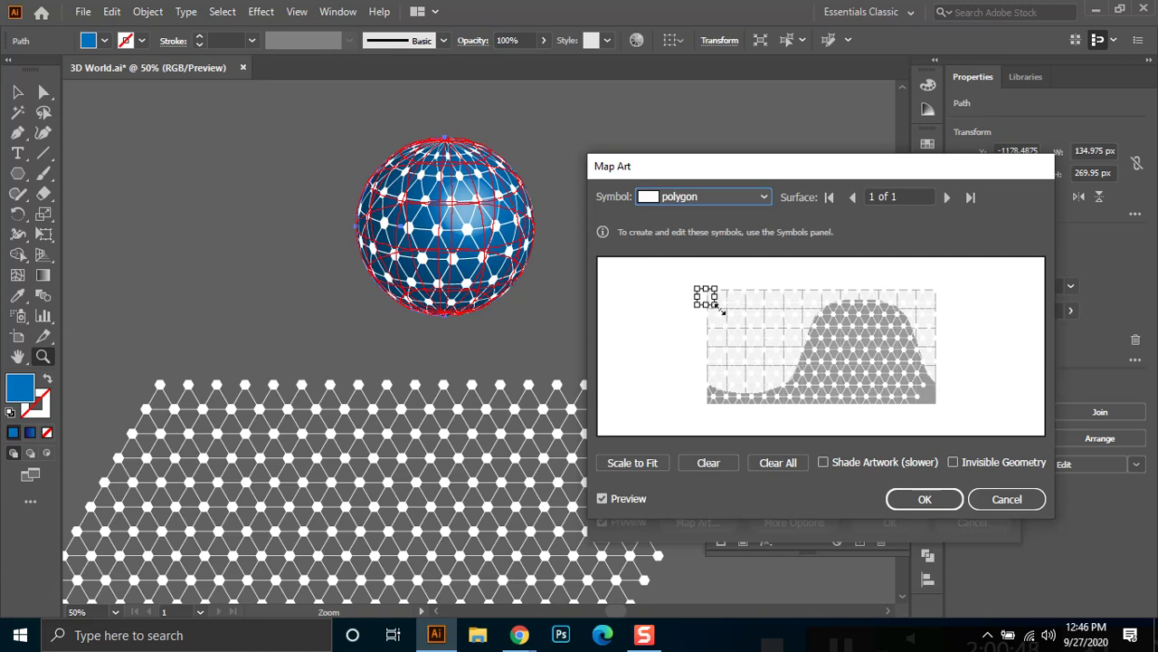
drag(719, 311, 726, 312)
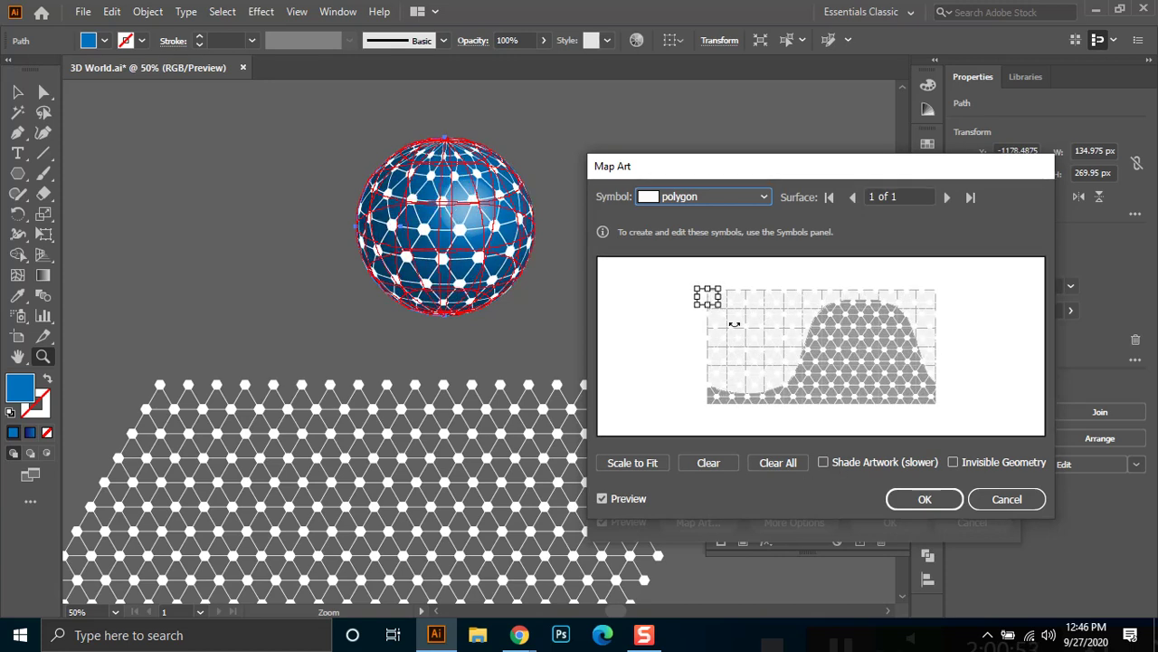
drag(723, 298, 724, 298)
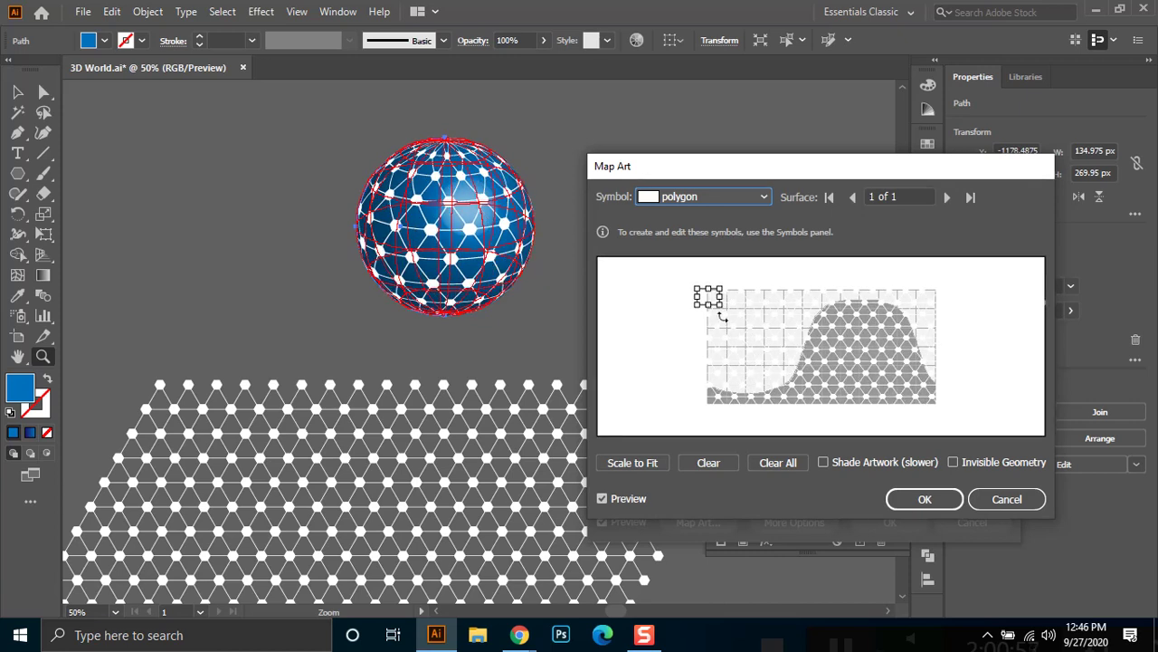
drag(709, 308, 710, 306)
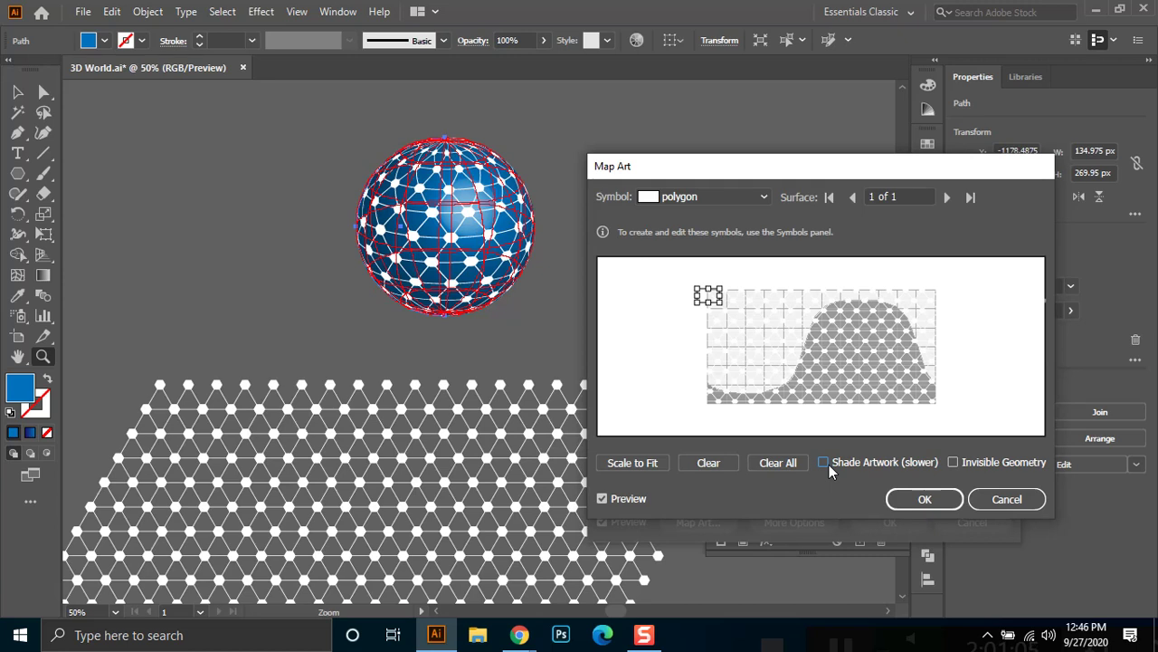
Turn on Shade Artwork for the mapped symbol, apply the 3D Revolve settings and deselect the sphere.
click(827, 466)
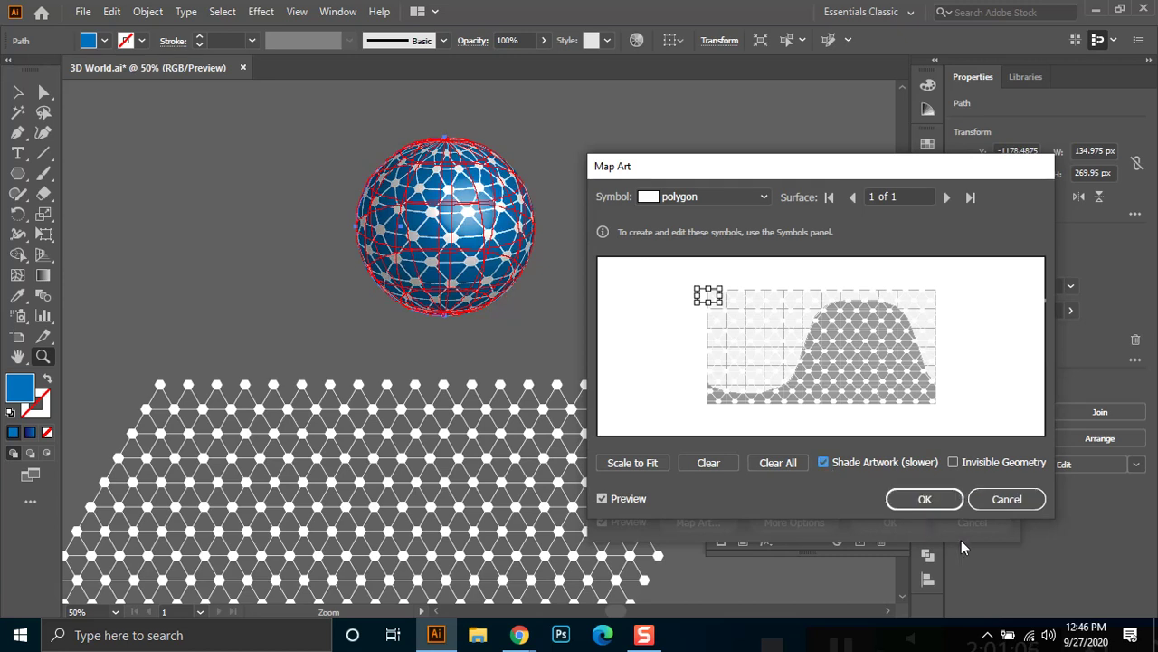
click(925, 500)
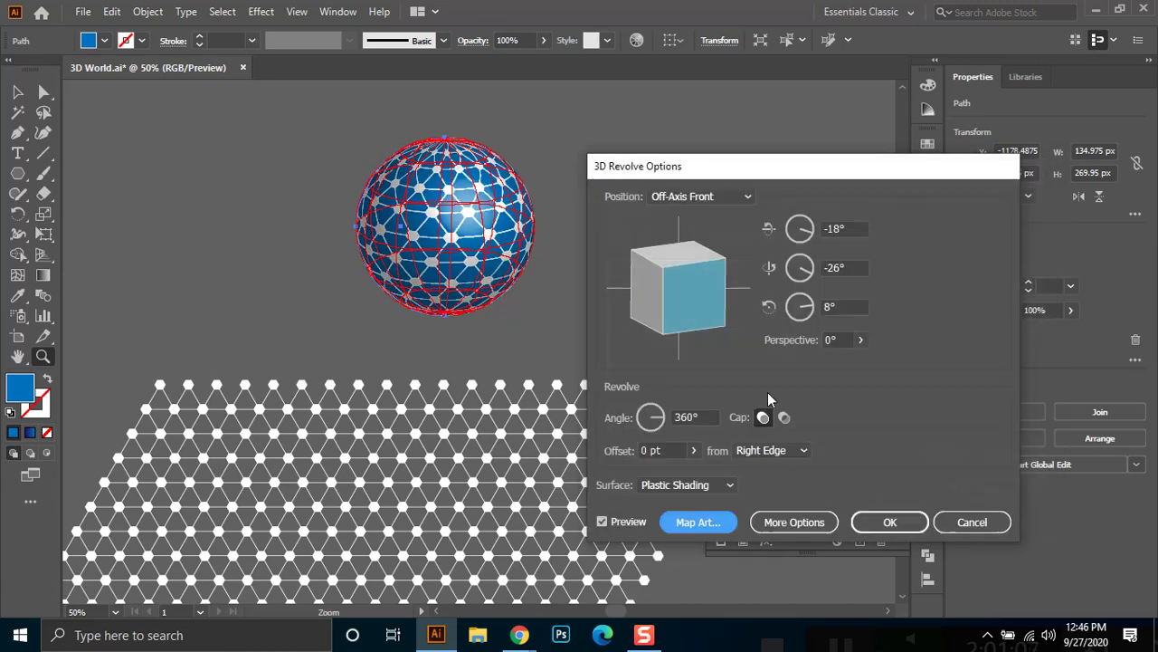
click(885, 519)
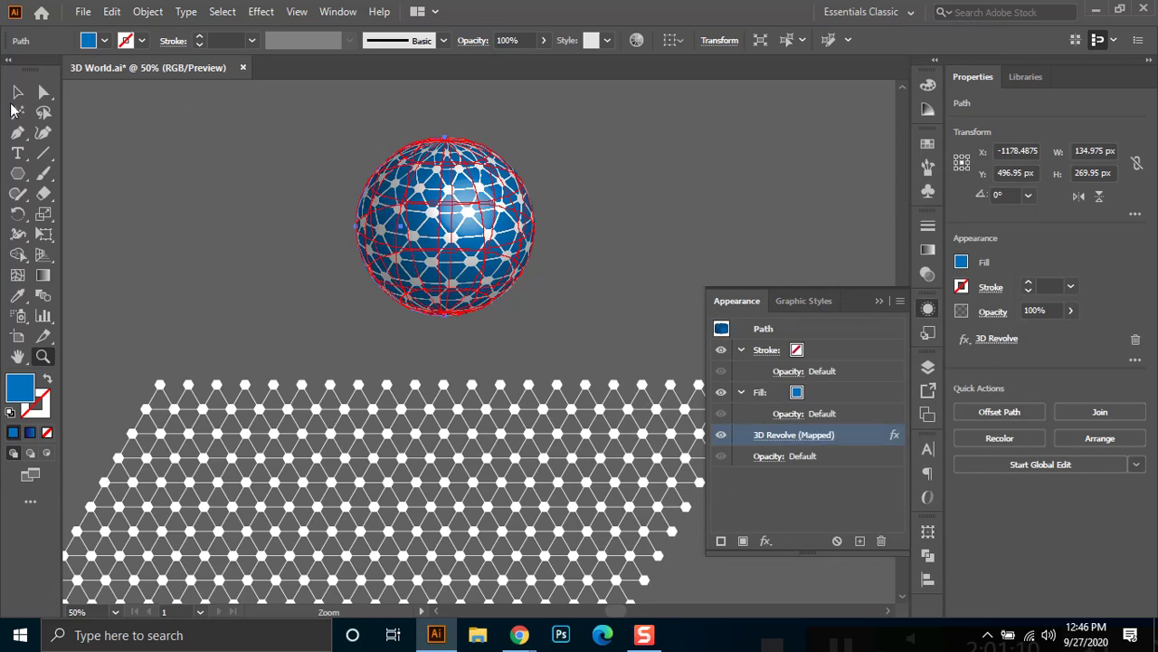
key(v)
key(ctrl+=)
click(369, 445)
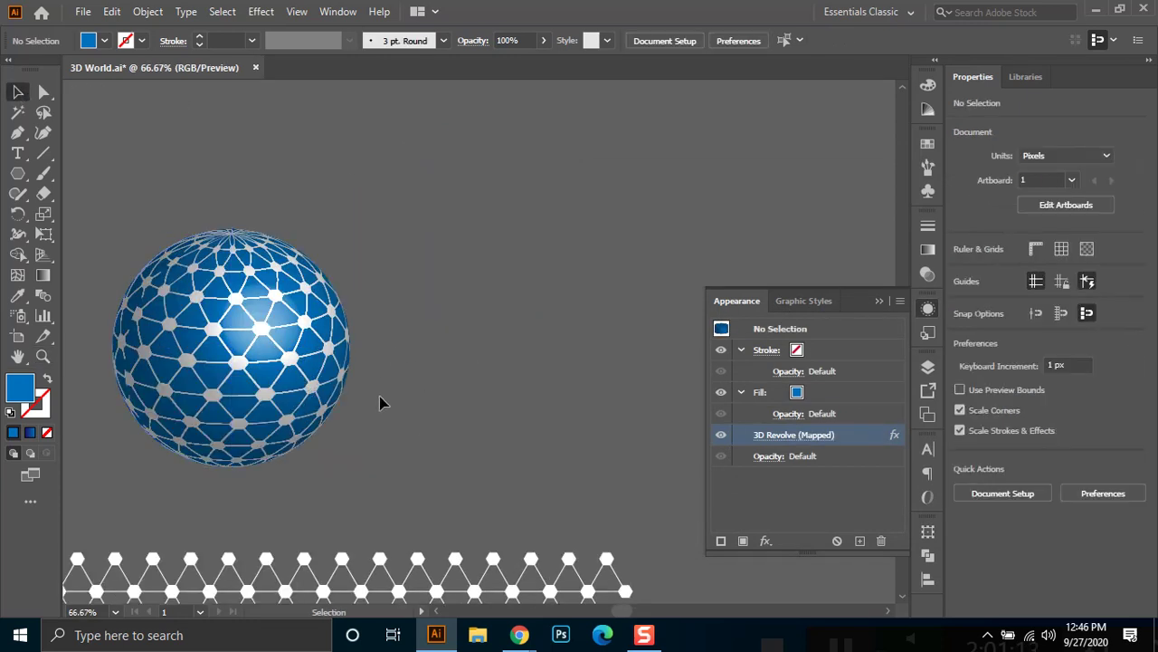
drag(383, 401, 540, 331)
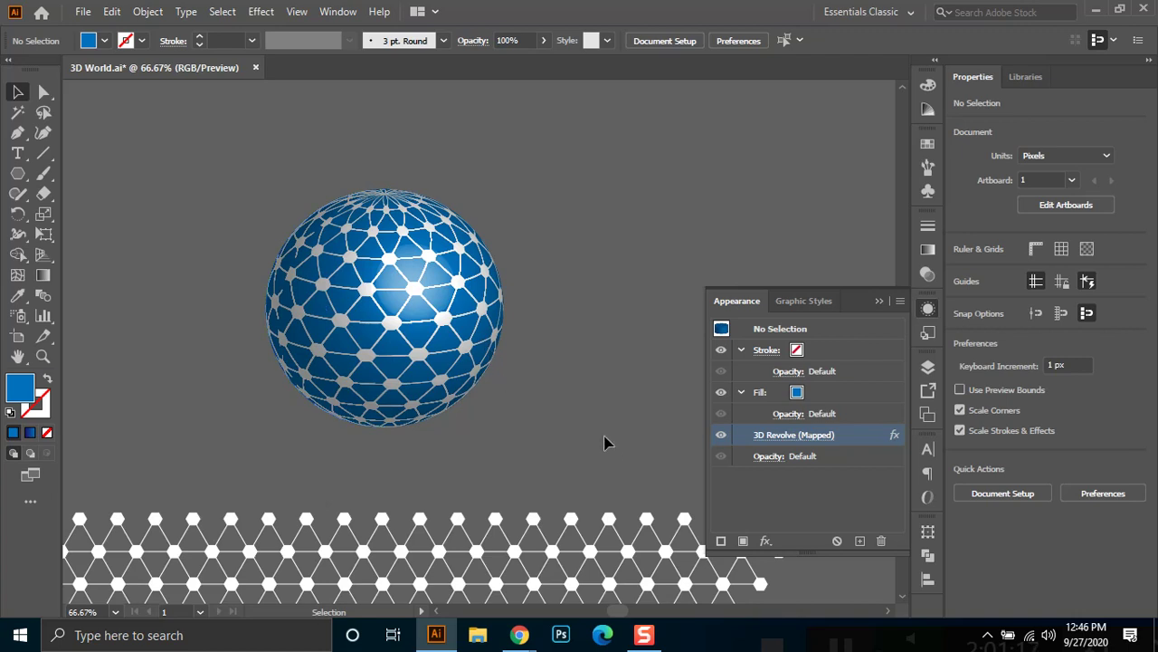
Select the mapped sphere, check the glowing digital world reference image in Chrome and switch back to Illustrator.
click(492, 353)
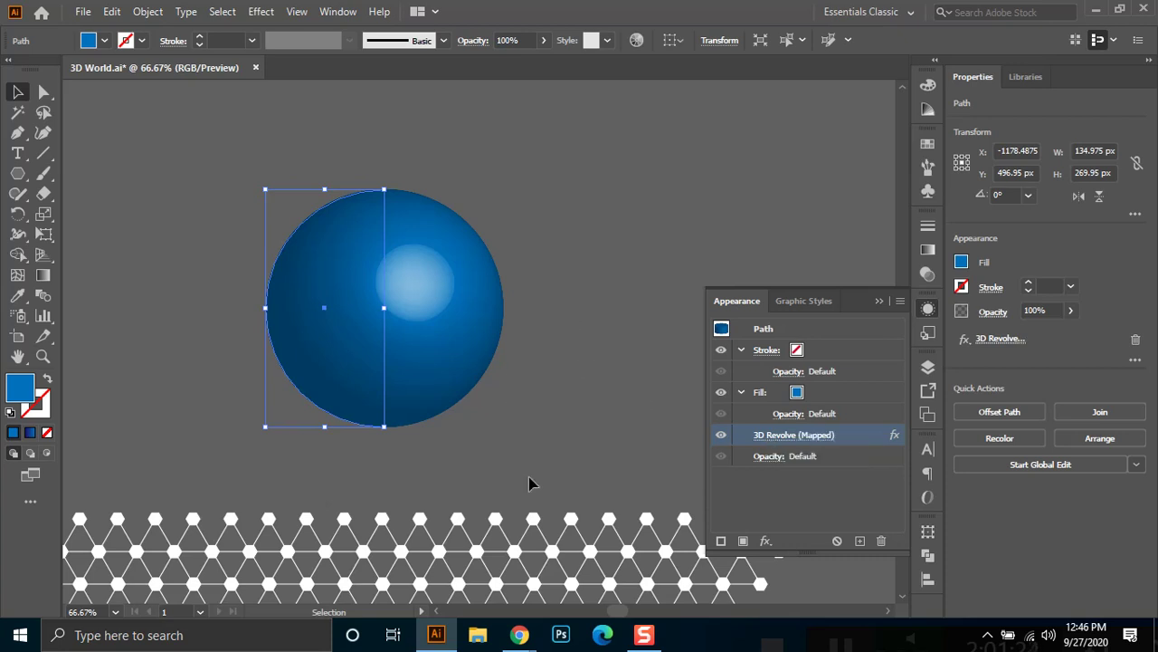
mouse_move(520, 634)
click(416, 563)
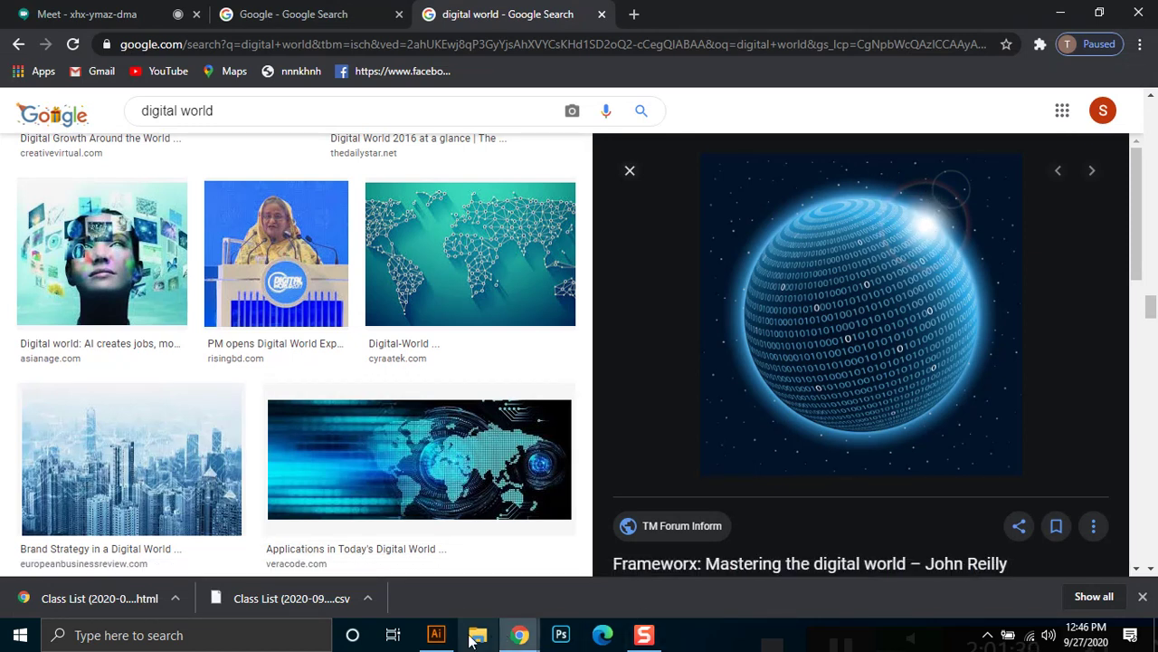
click(436, 635)
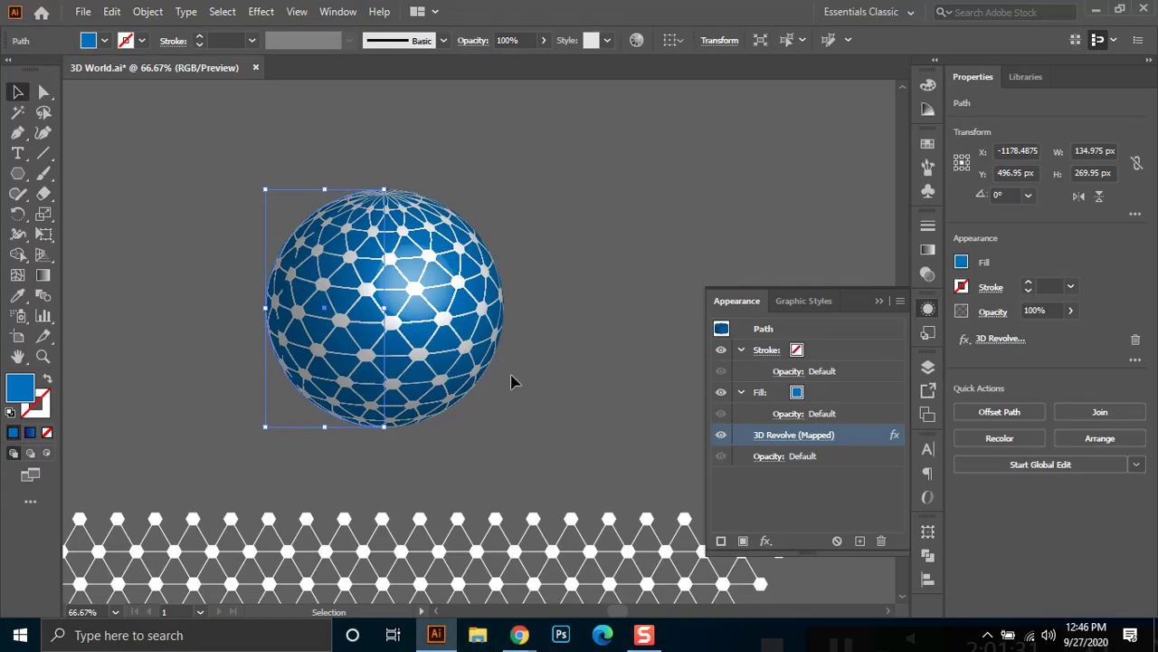
click(260, 12)
mouse_move(307, 209)
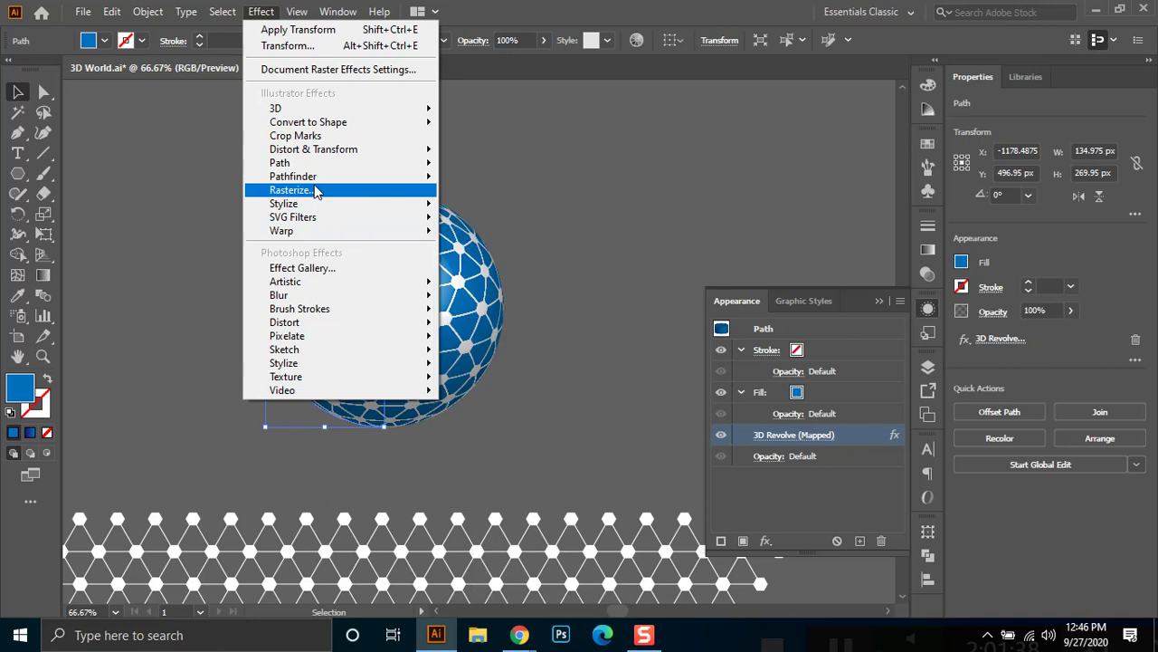
mouse_move(344, 154)
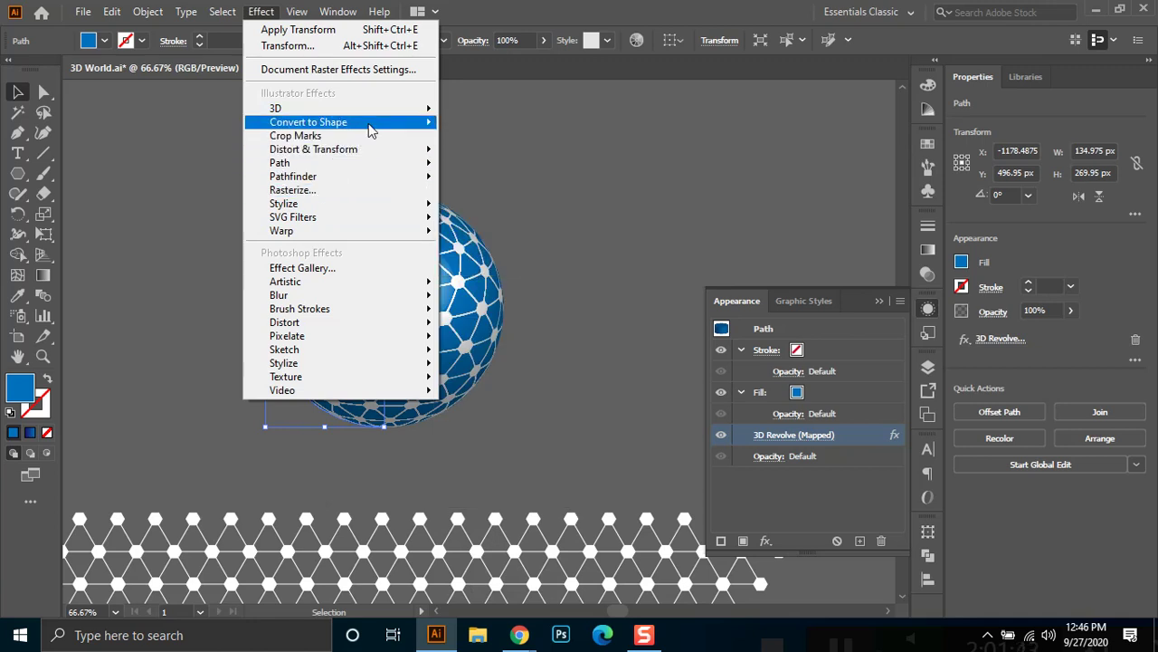
mouse_move(371, 129)
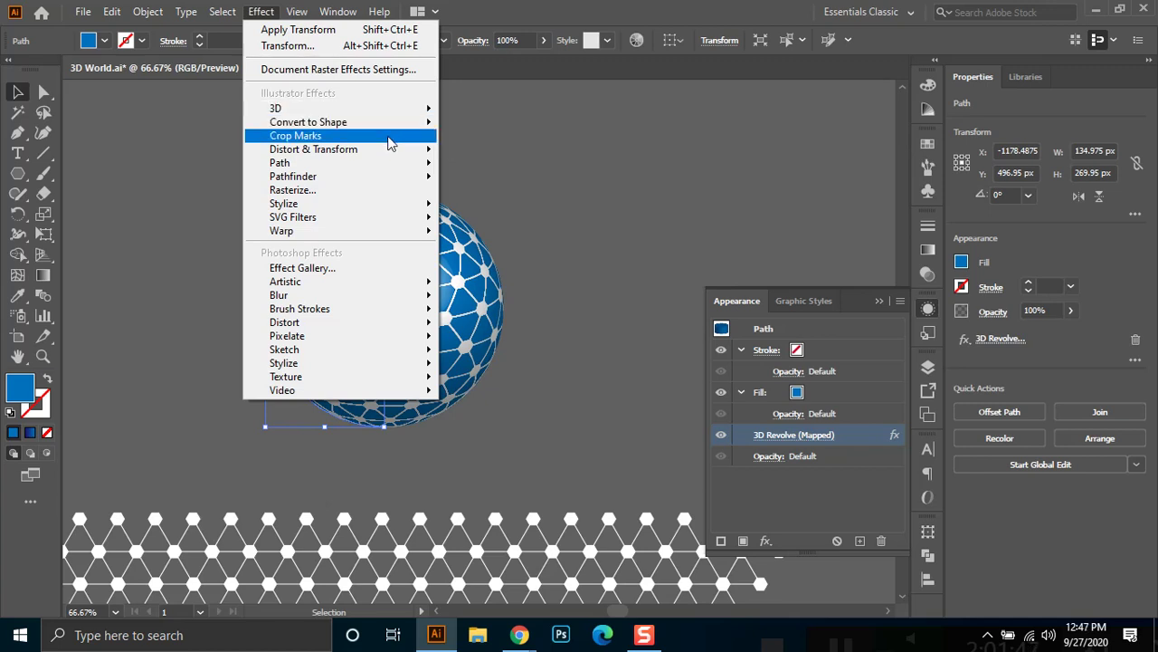
mouse_move(387, 161)
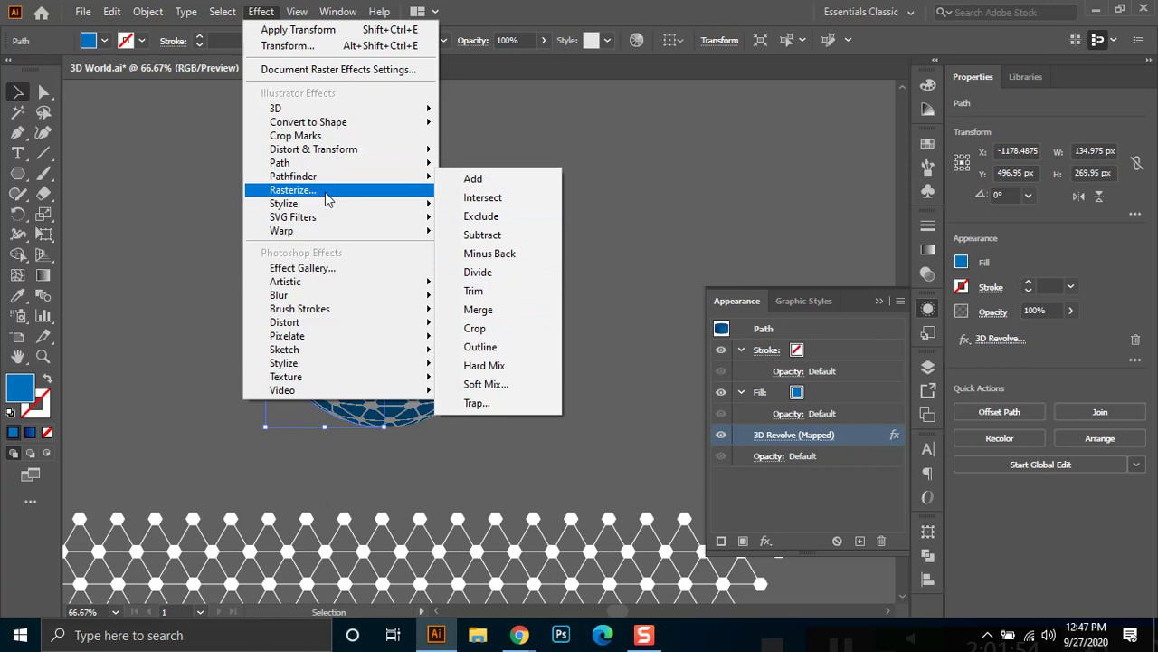
click(644, 380)
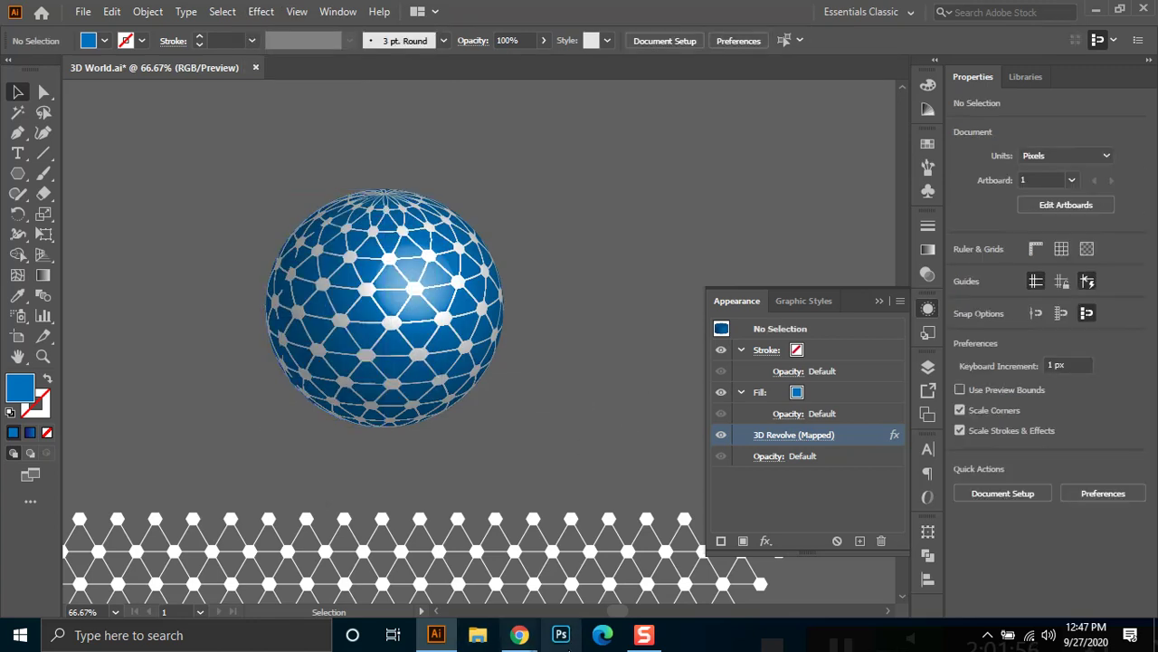
Switch to Chrome to examine the bright lens flare on the reference globe, and minimise the browser again.
mouse_move(512, 638)
click(453, 583)
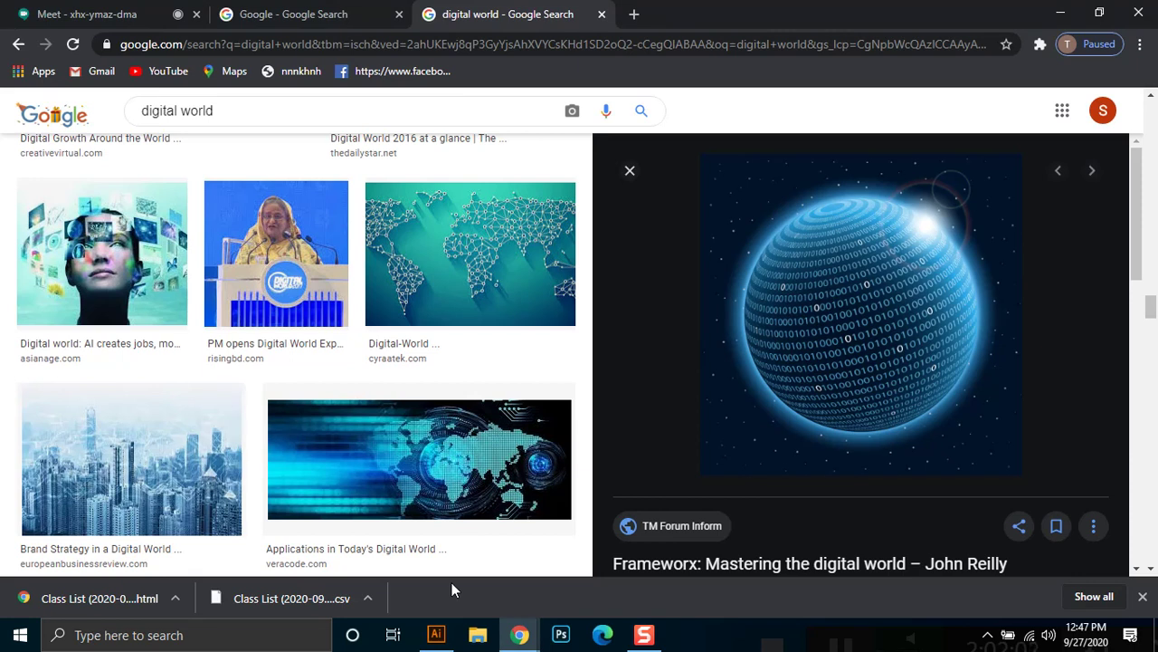
click(1063, 13)
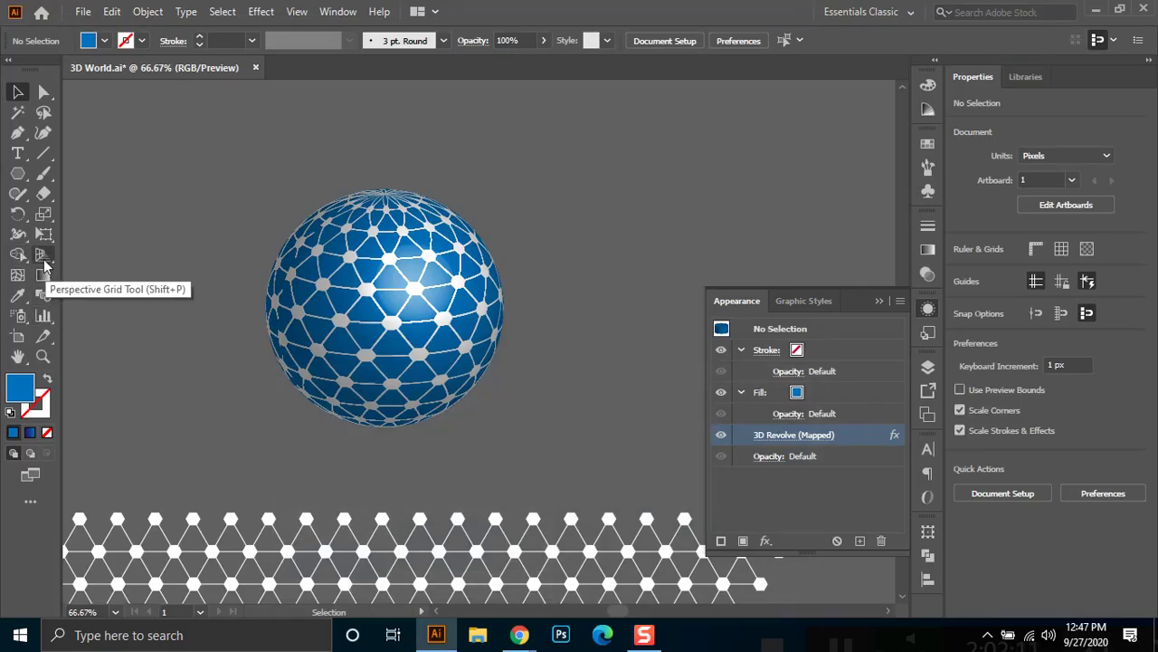
Draw a lens flare about 478 px wide over the upper part of the sphere with the Flare tool.
click(43, 214)
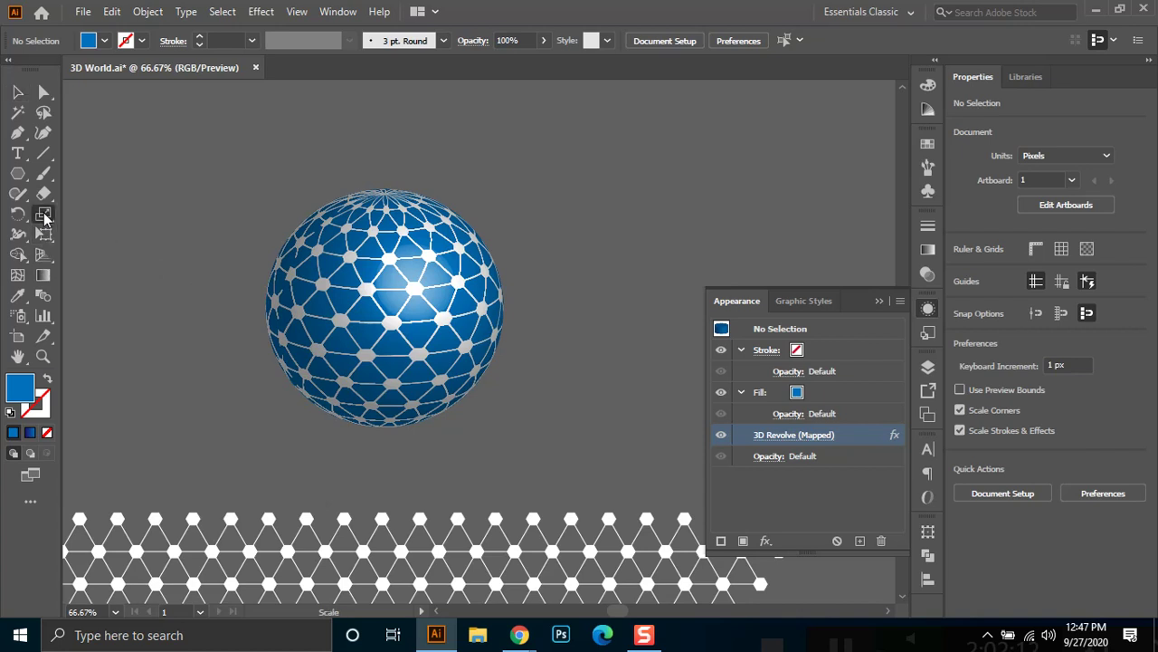
click(18, 234)
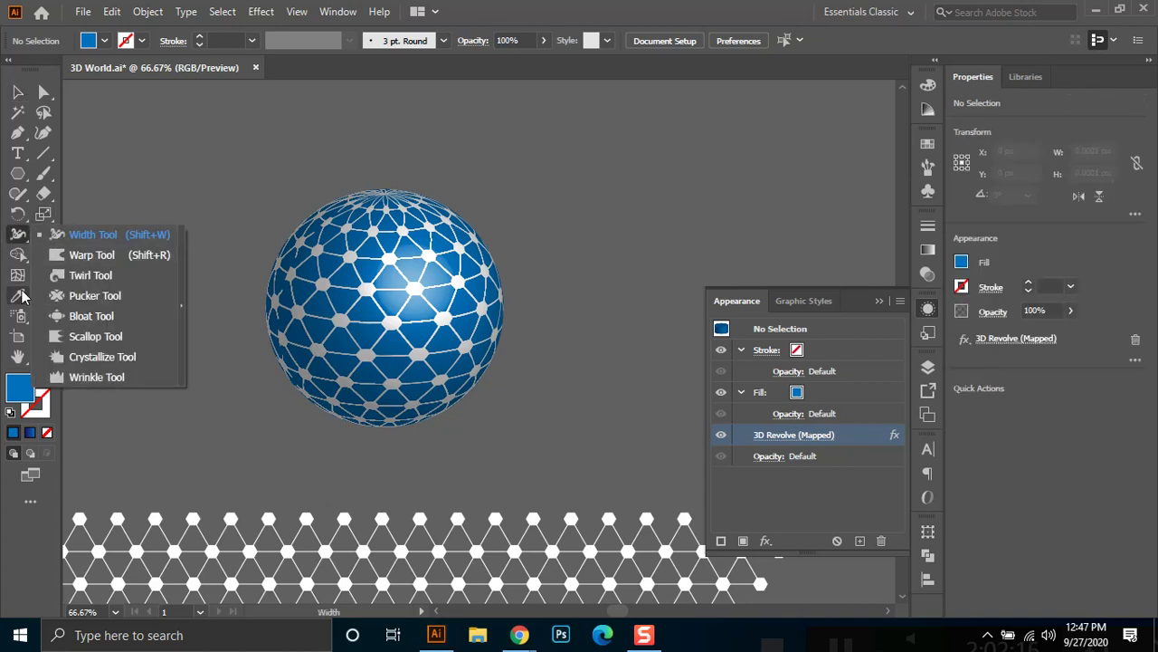
click(18, 173)
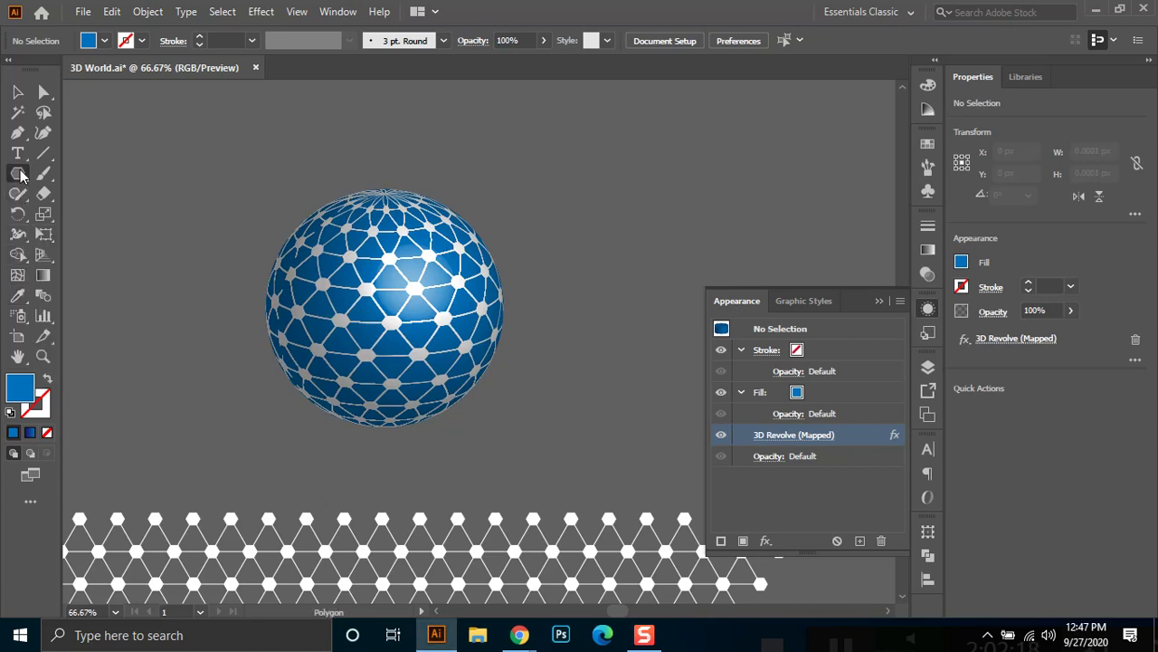
click(91, 275)
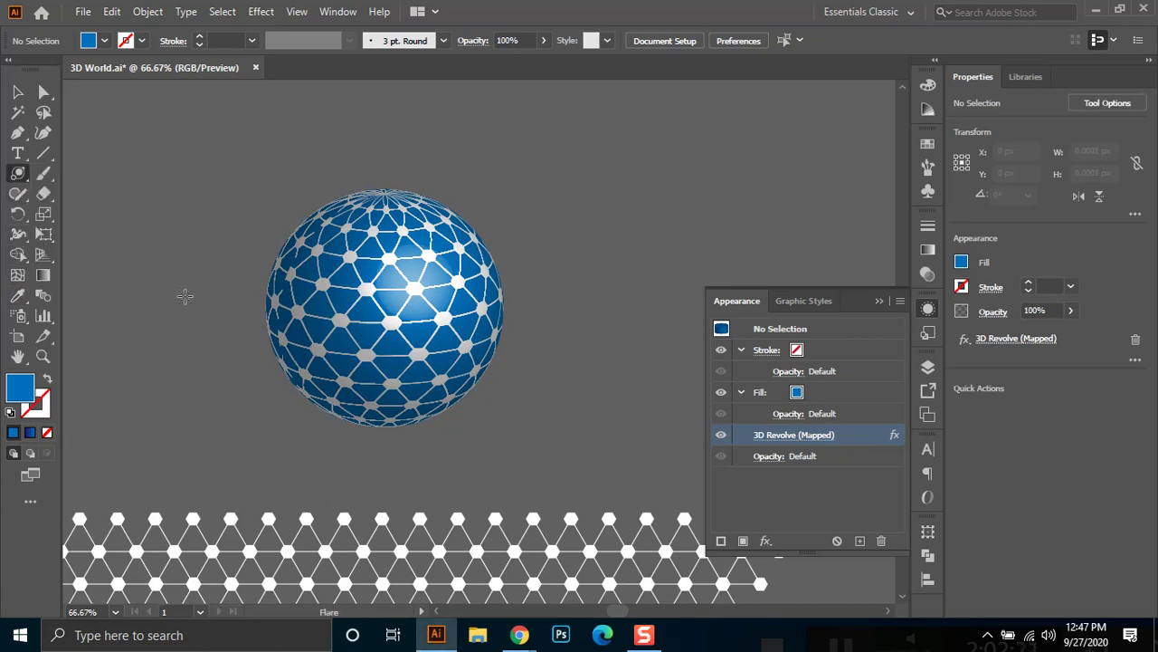
drag(416, 219, 460, 246)
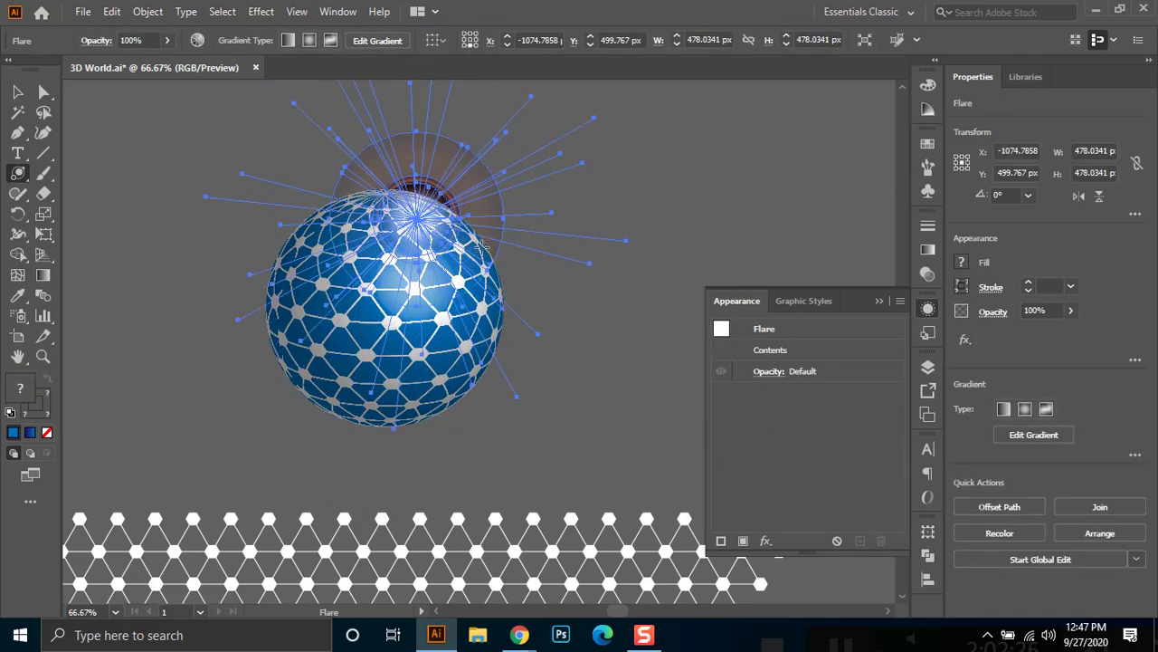
Move the flare so its bright centre sits near the sphere's upper-right edge.
click(17, 91)
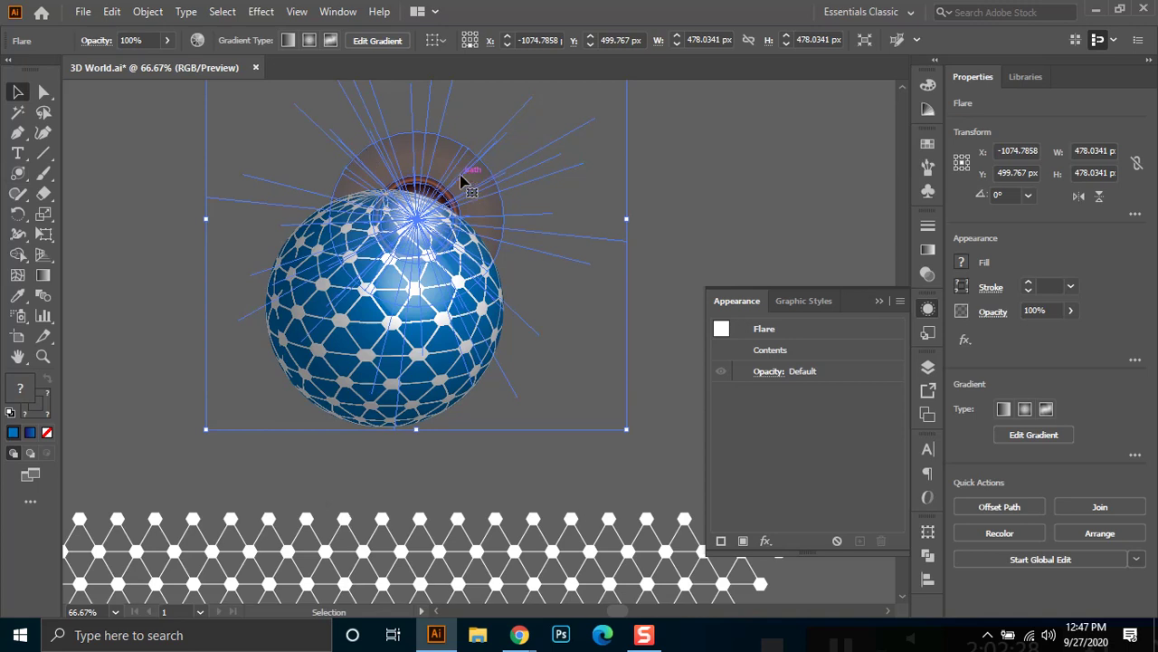
drag(463, 181, 507, 218)
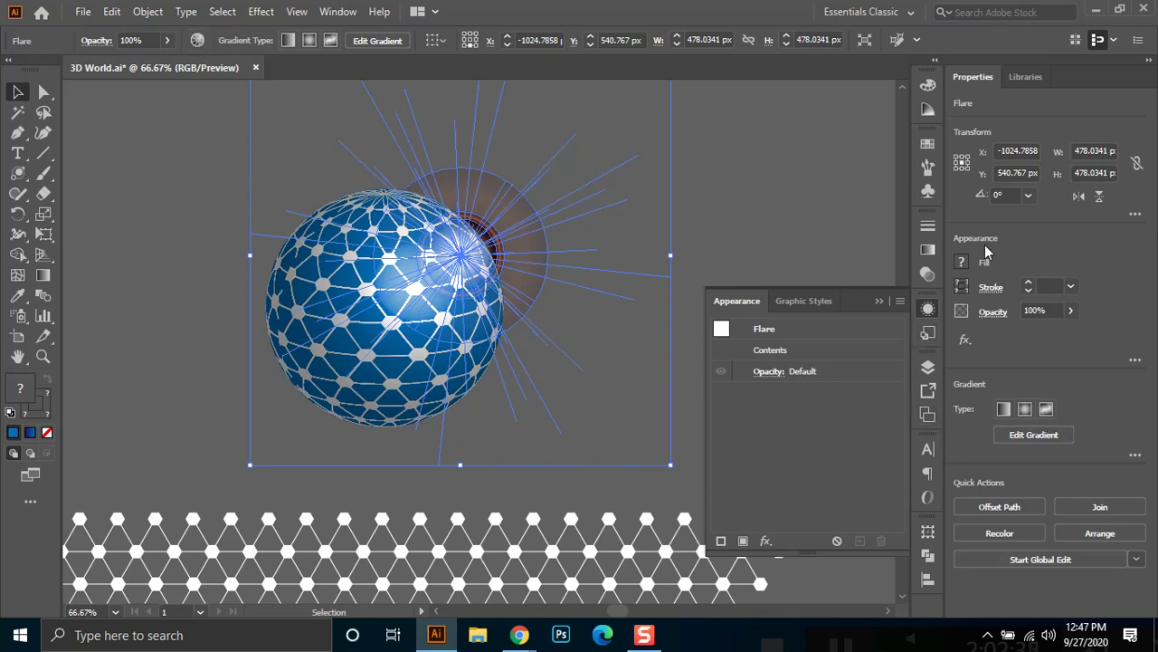
click(1072, 312)
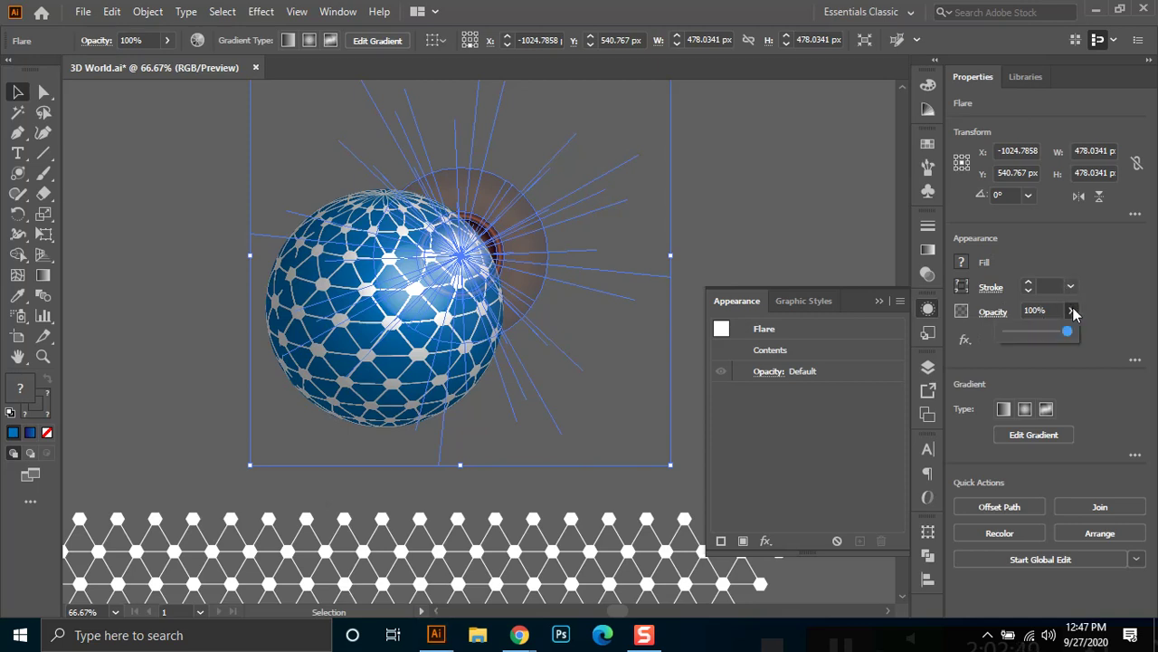
click(965, 339)
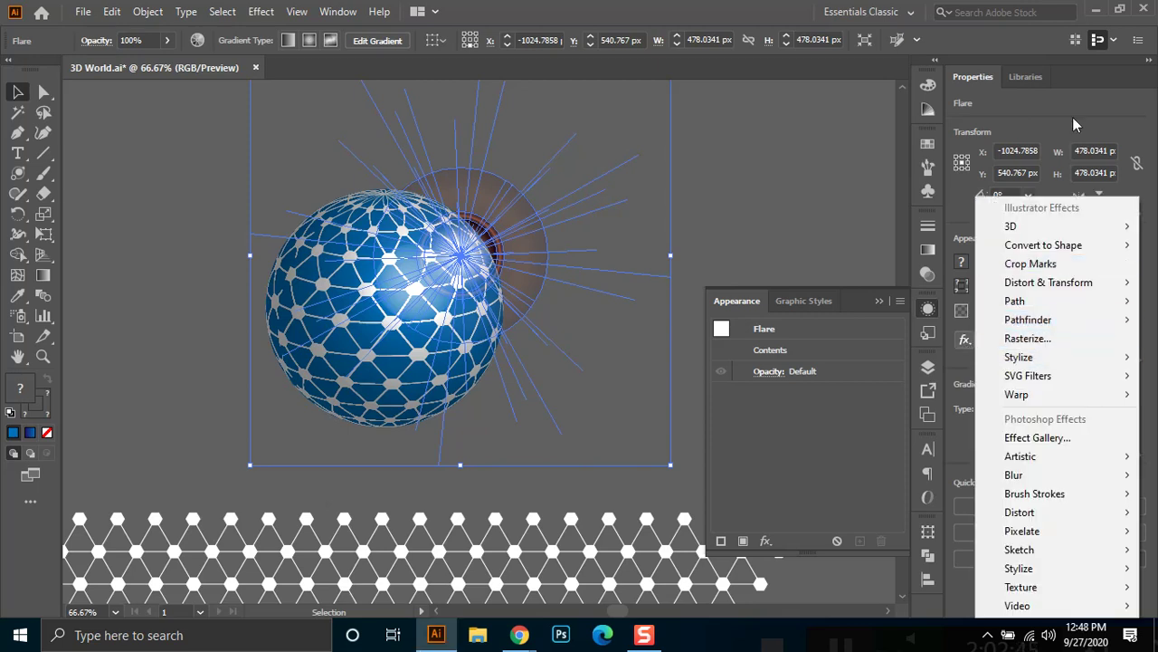
click(944, 132)
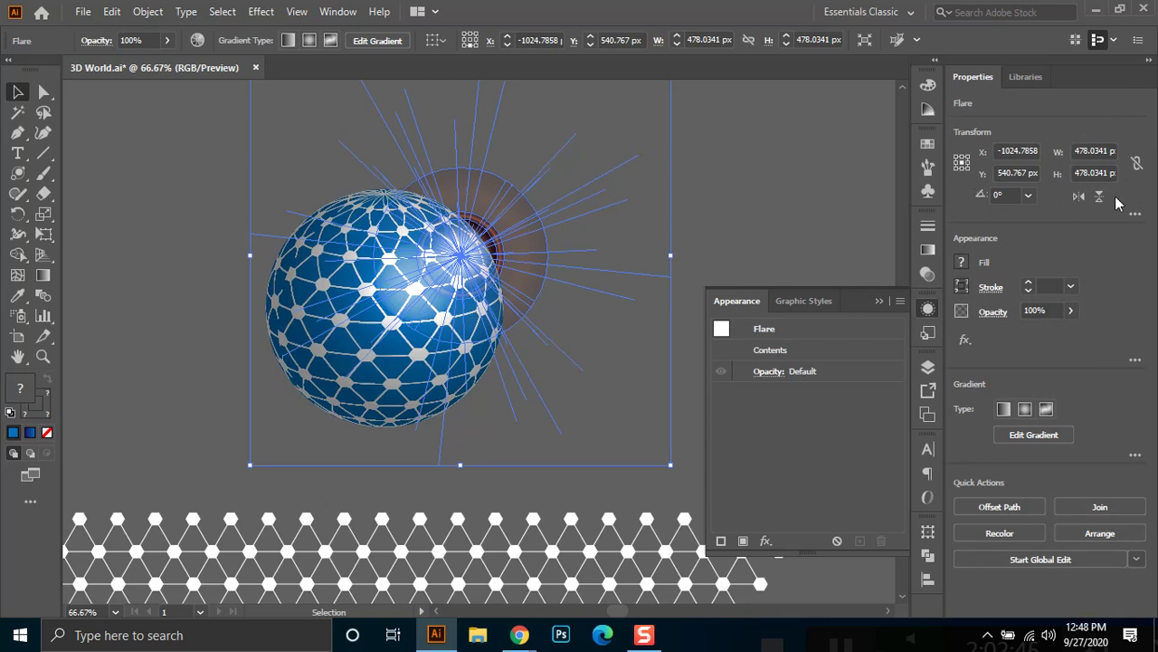
click(1134, 214)
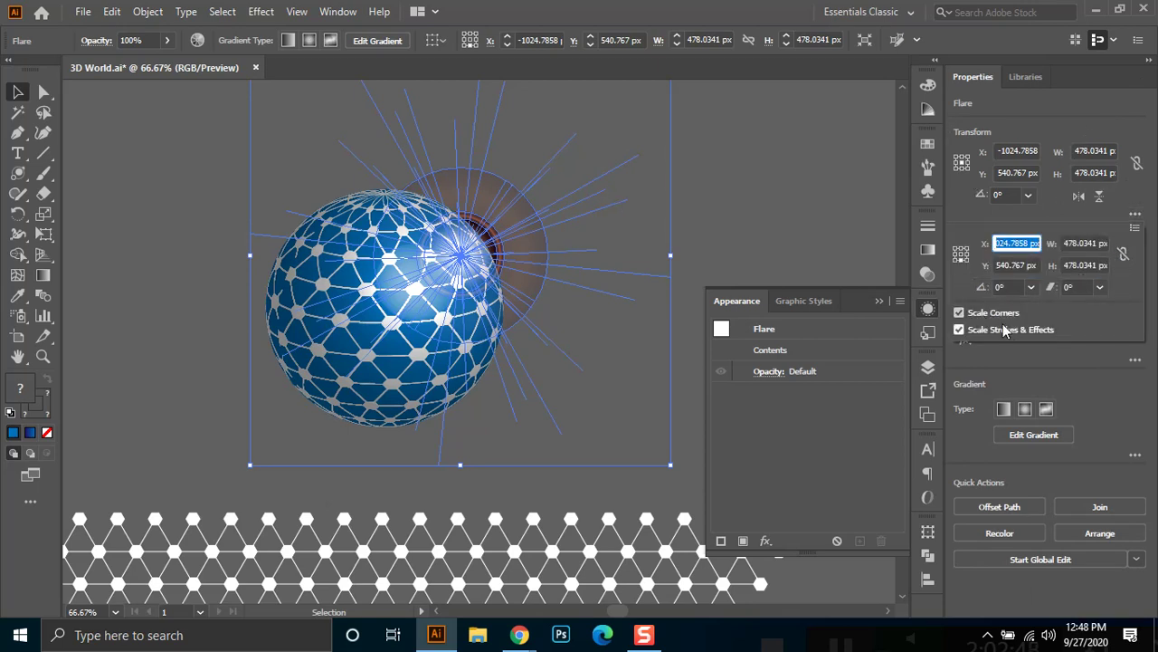
click(1137, 230)
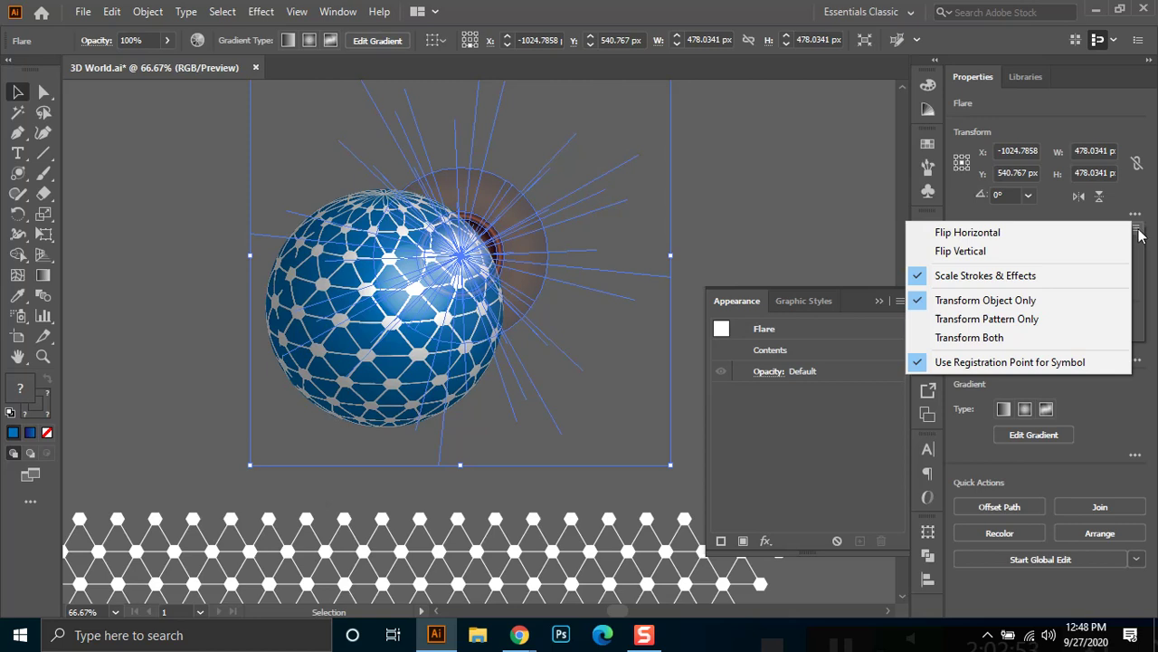
click(1139, 231)
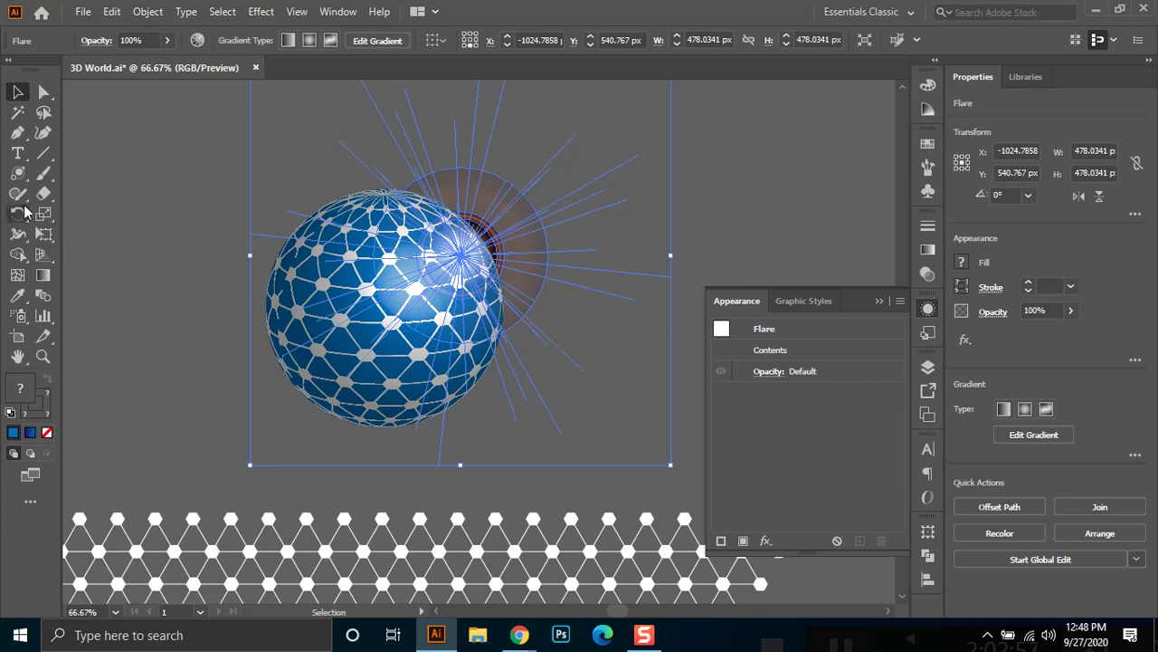
click(19, 173)
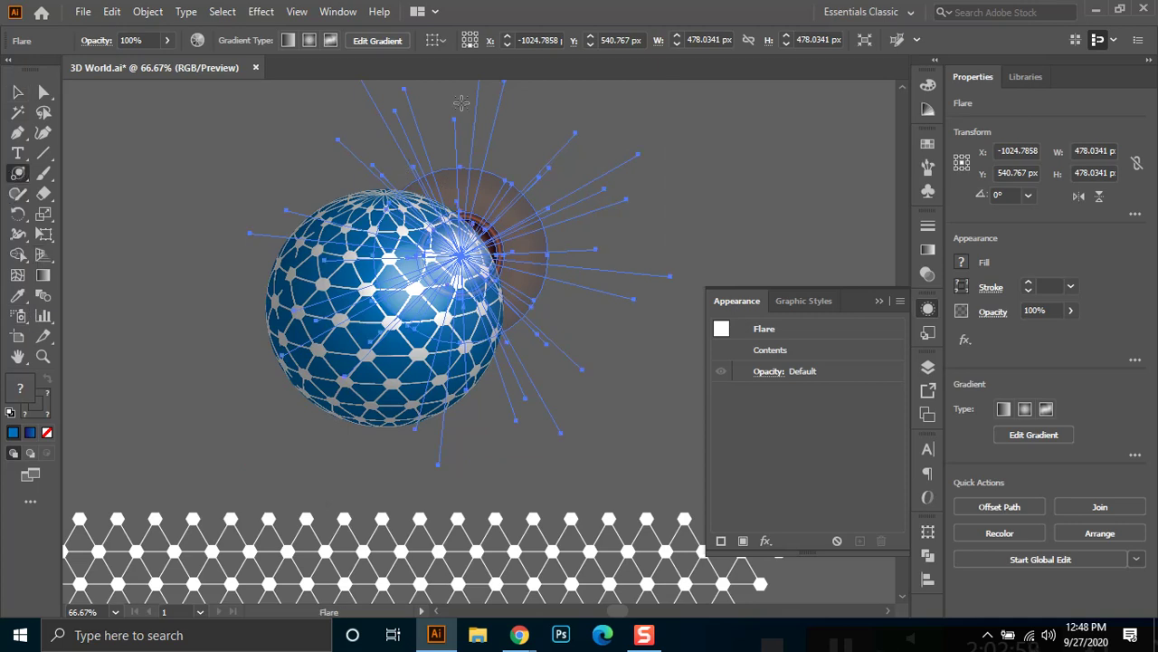
click(19, 91)
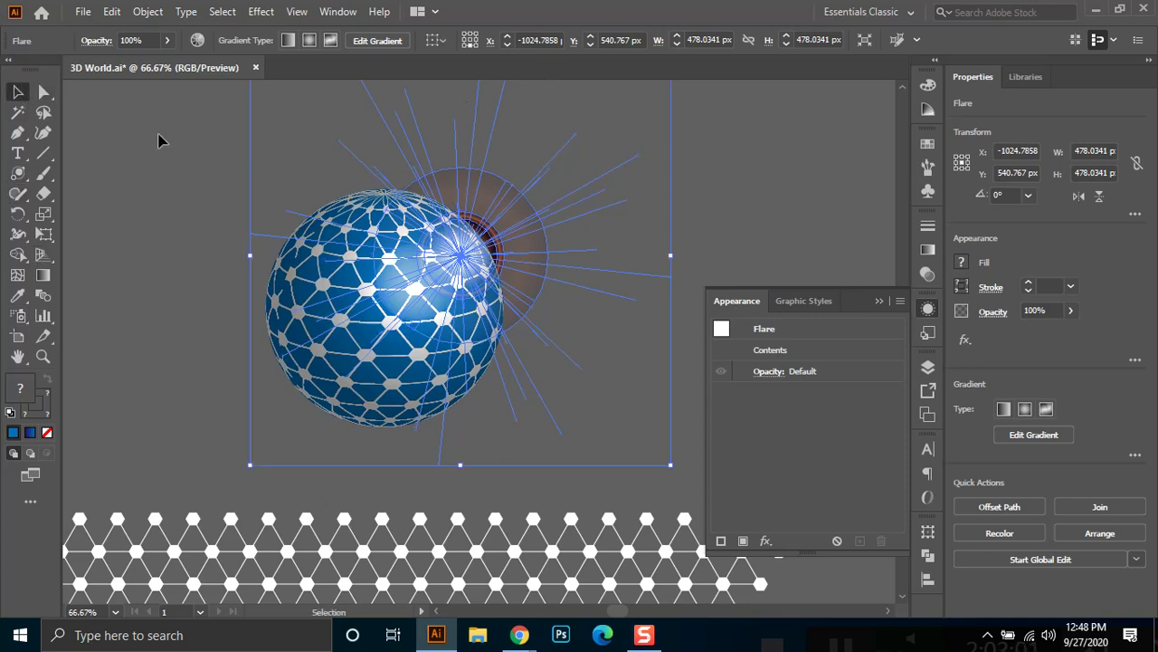
click(157, 140)
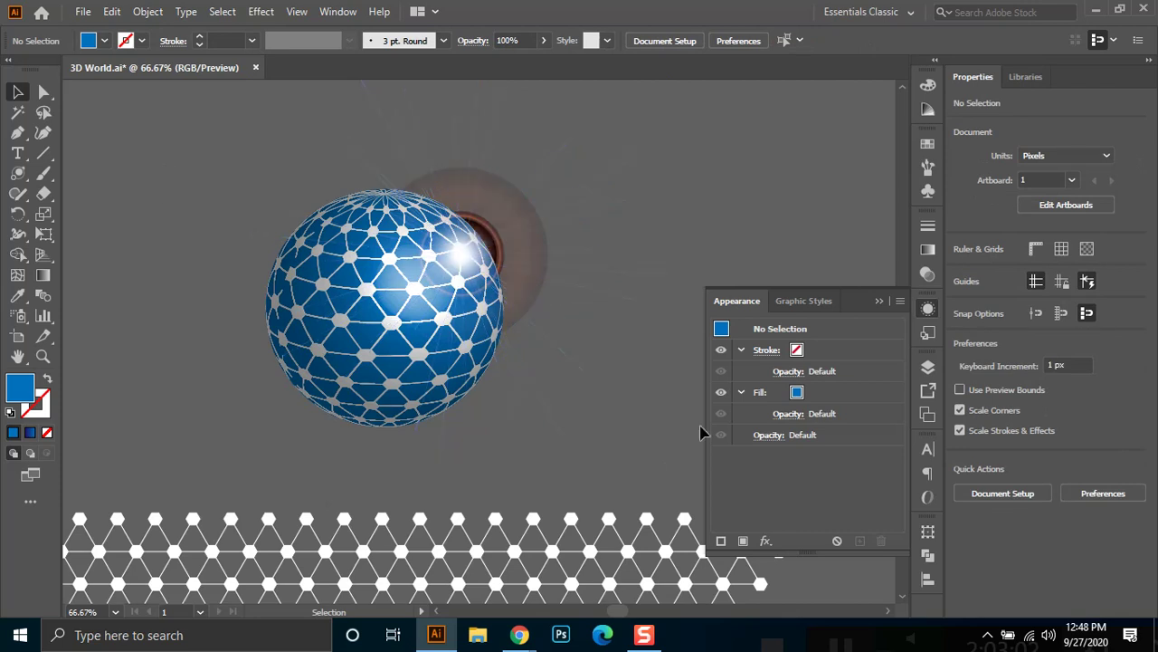
Scale the flare down proportionally, shift it back onto the sphere's upper-right edge, and deselect it.
drag(512, 256, 510, 250)
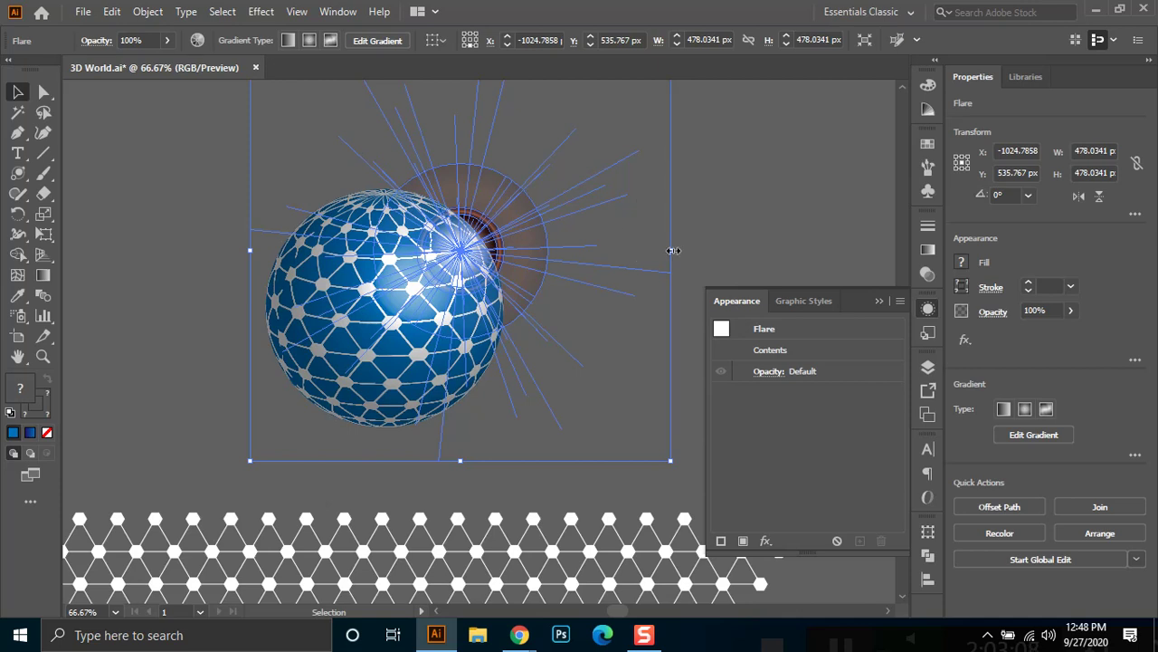
drag(673, 250, 614, 255)
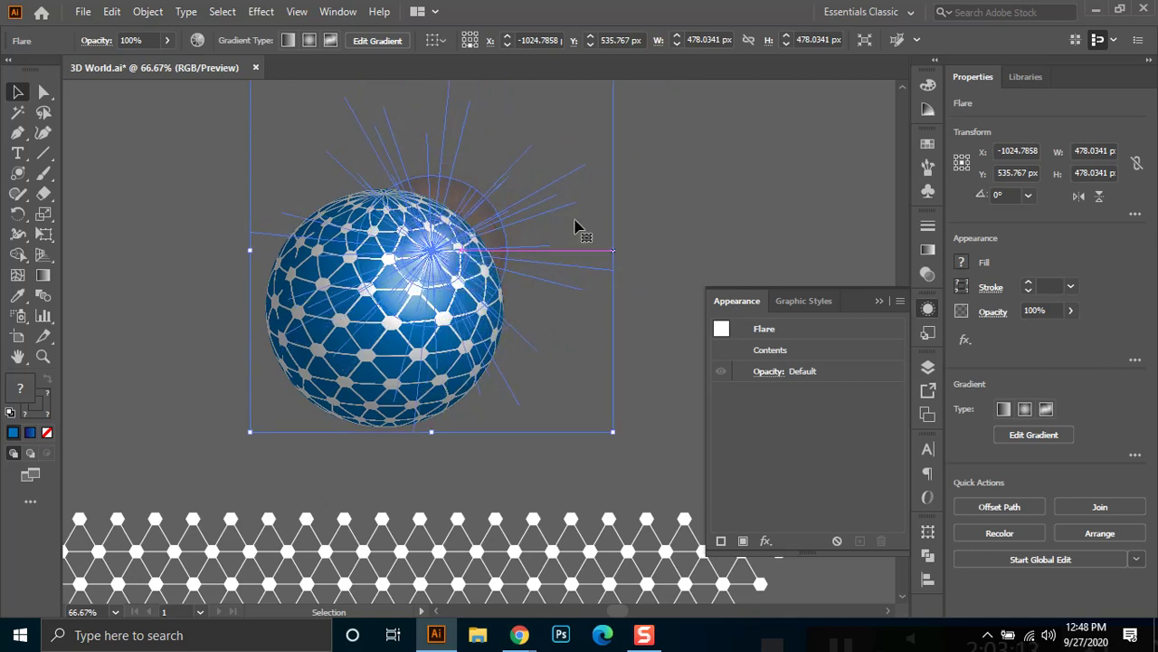
click(556, 226)
drag(493, 222, 521, 224)
click(740, 202)
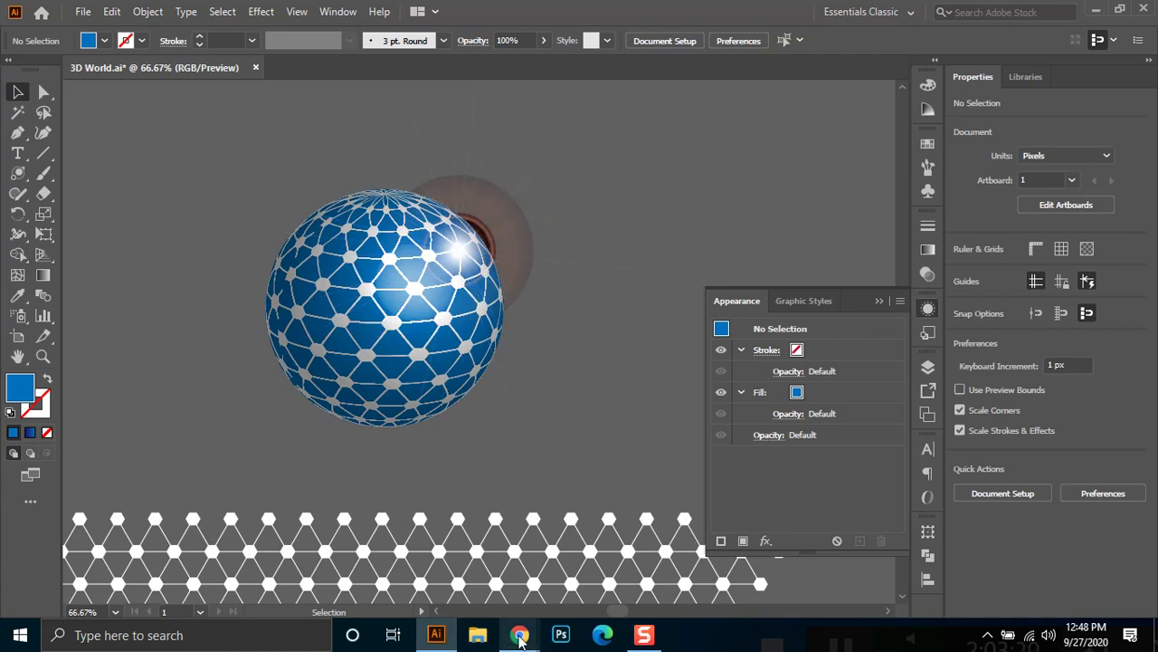
Switch to Chrome to compare the flare and edge glow on the digital world reference globe, and minimise the browser.
mouse_move(520, 634)
click(482, 584)
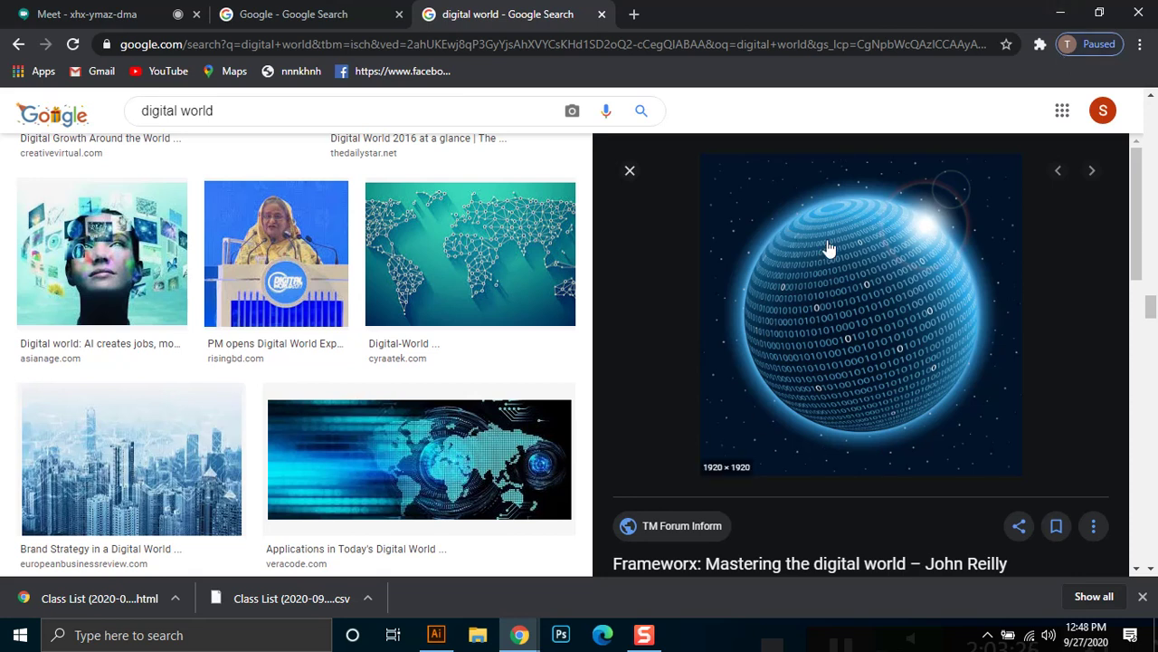
click(1059, 13)
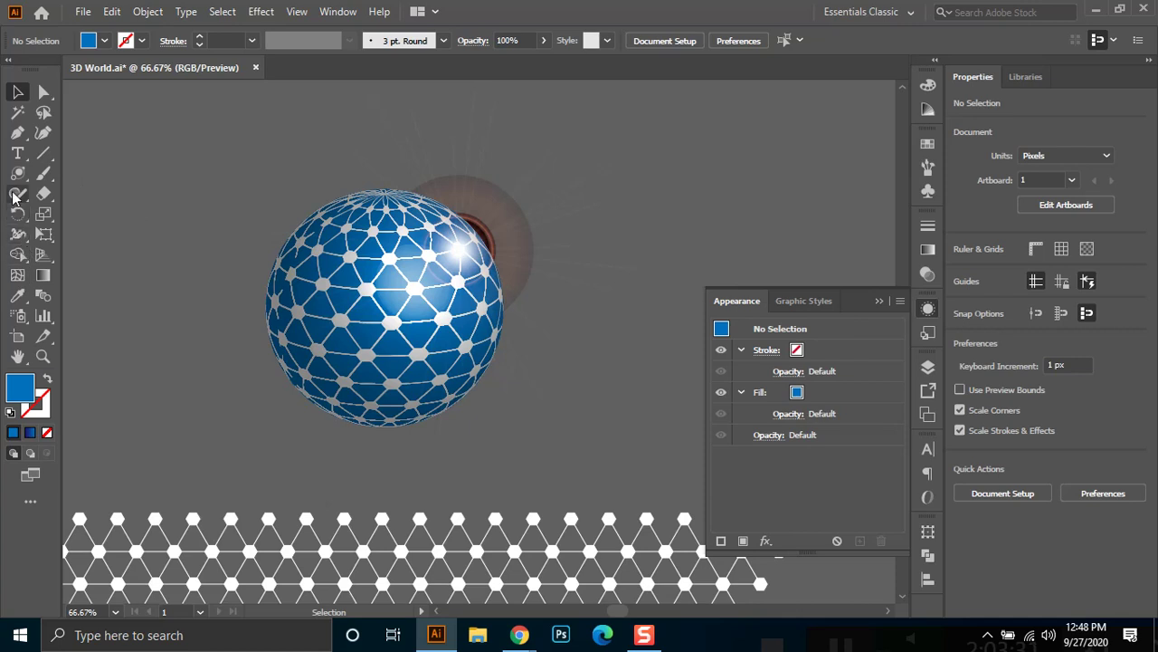
Draw a circle about 312 px wide over the sphere and fill it with a black-to-blue linear gradient.
drag(11, 173, 72, 209)
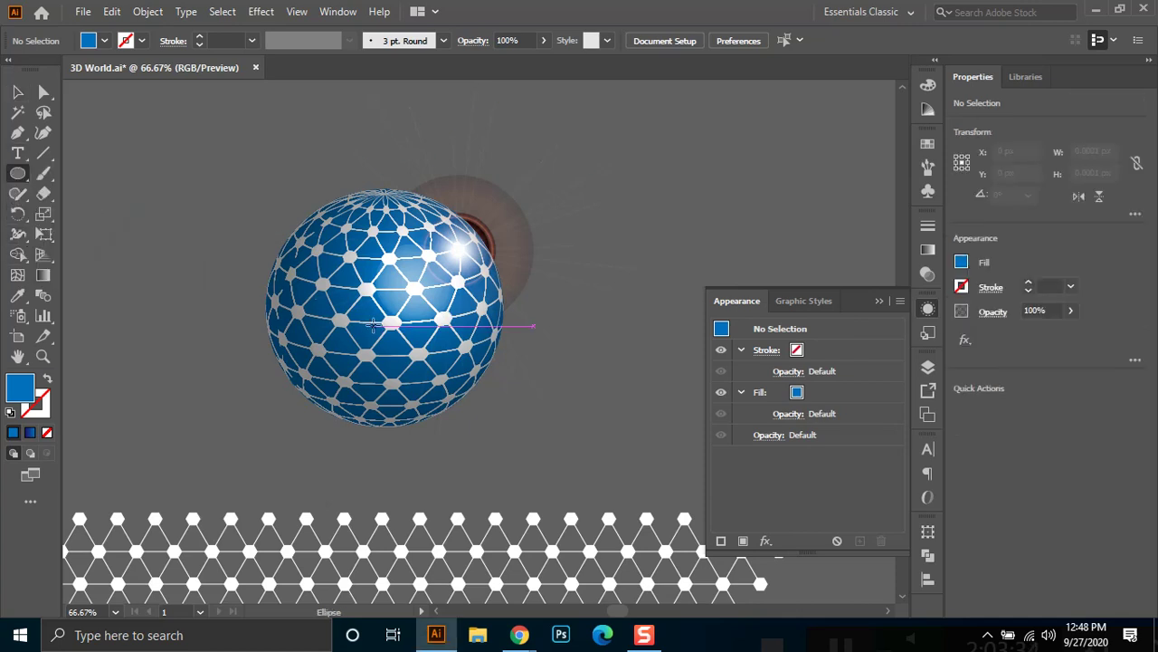
drag(379, 316, 475, 456)
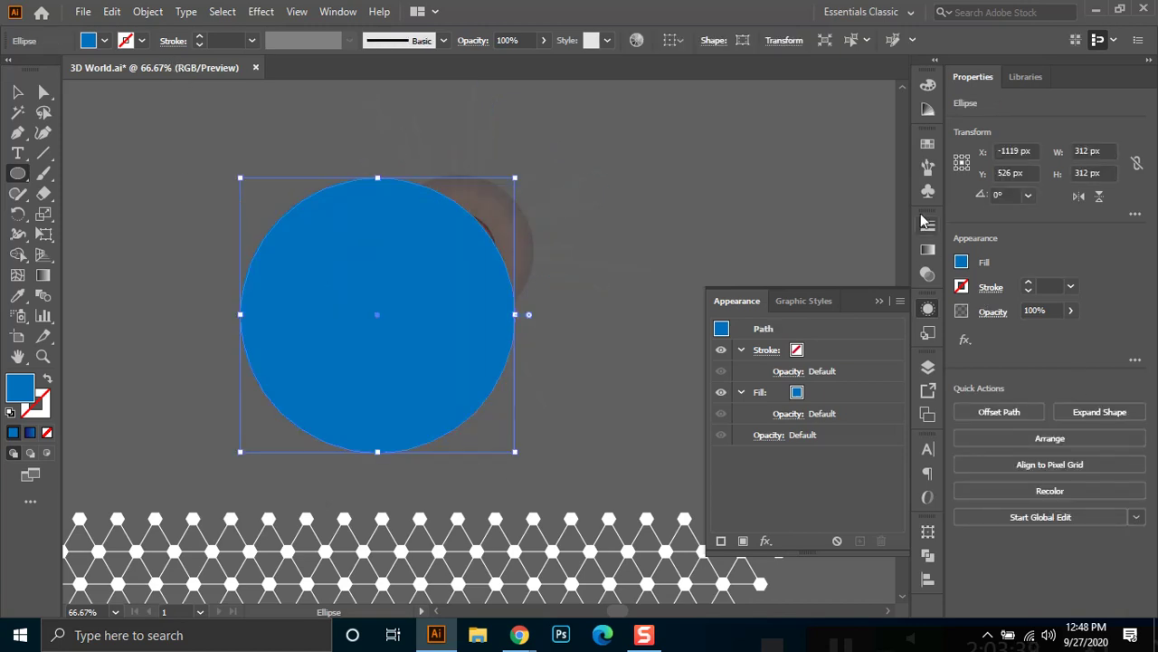
click(928, 249)
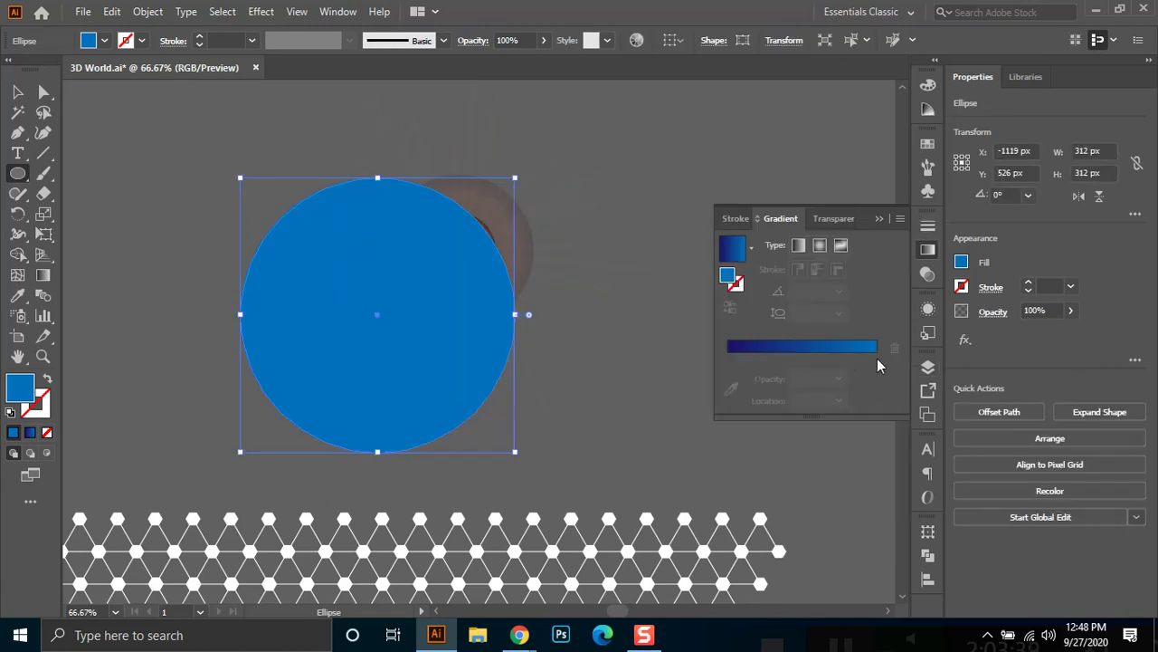
click(733, 258)
click(727, 377)
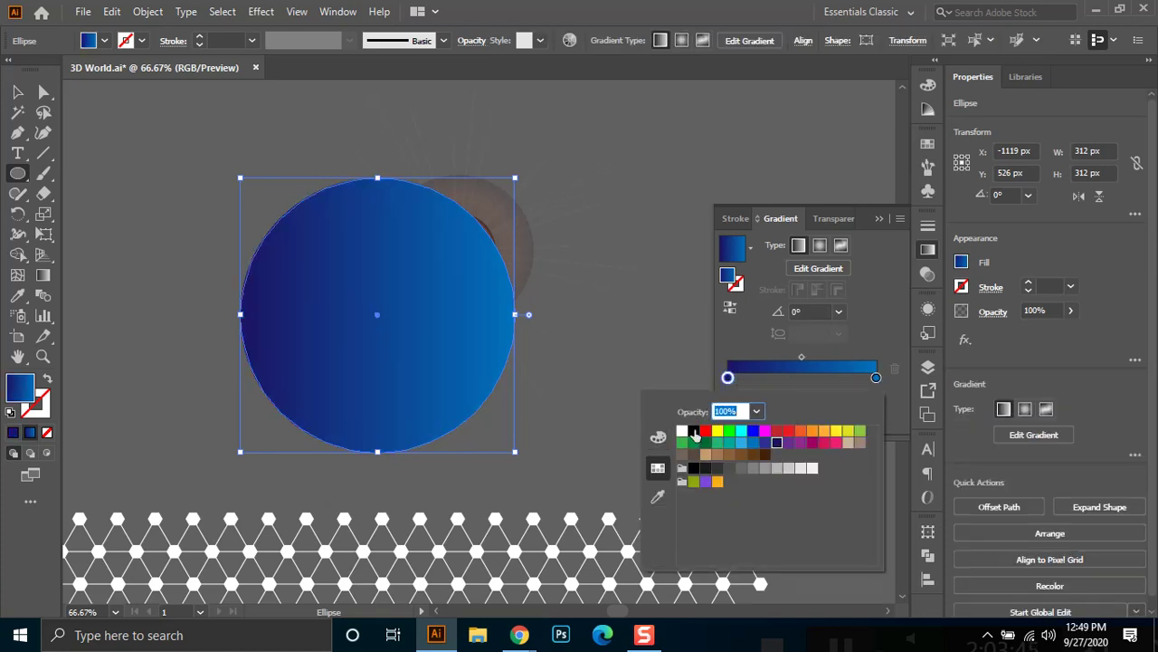
click(658, 437)
drag(740, 475, 733, 498)
click(872, 335)
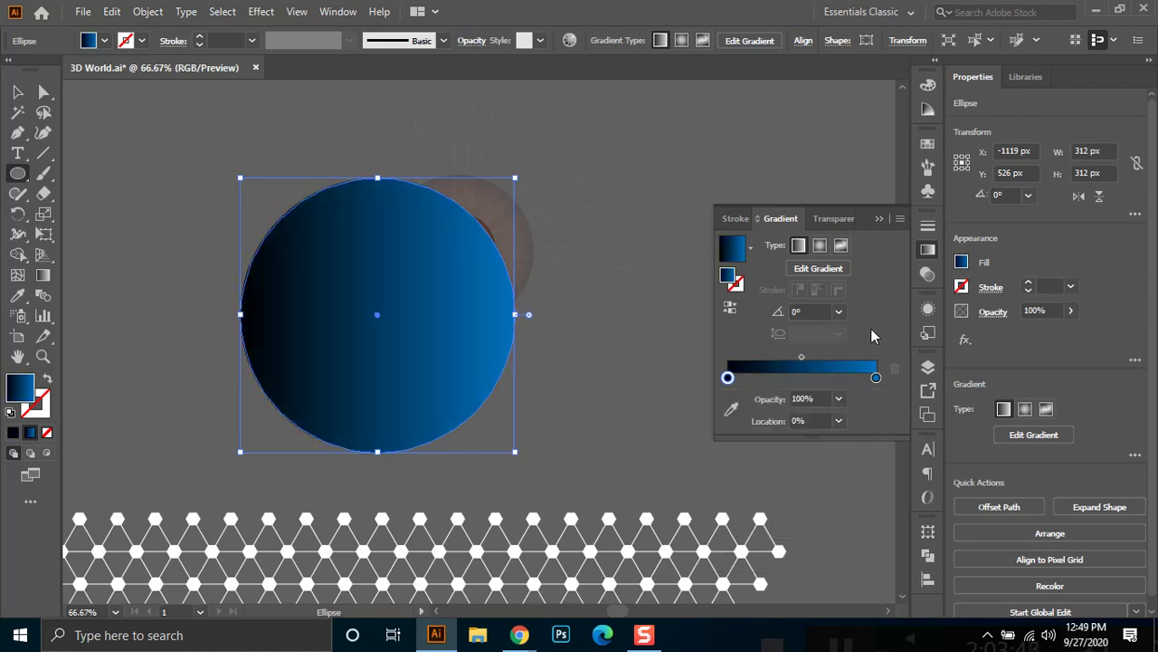
Make the circle's gradient radial with blue at the centre and black outside, moving its midpoint to about 63%.
click(819, 245)
click(731, 308)
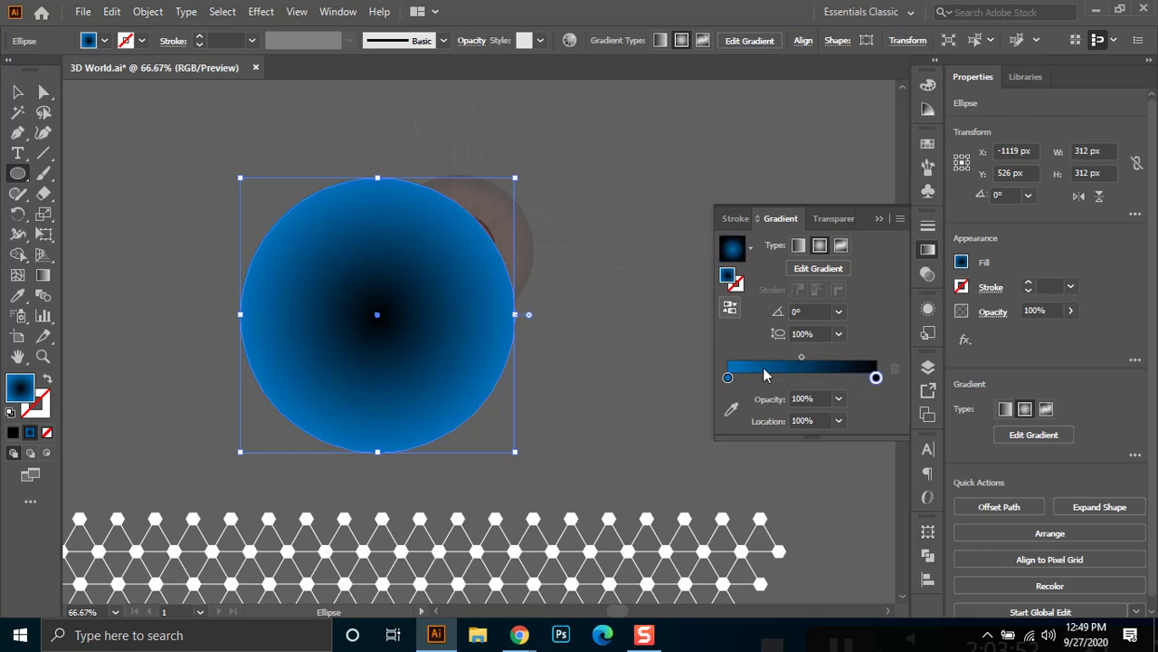
click(17, 92)
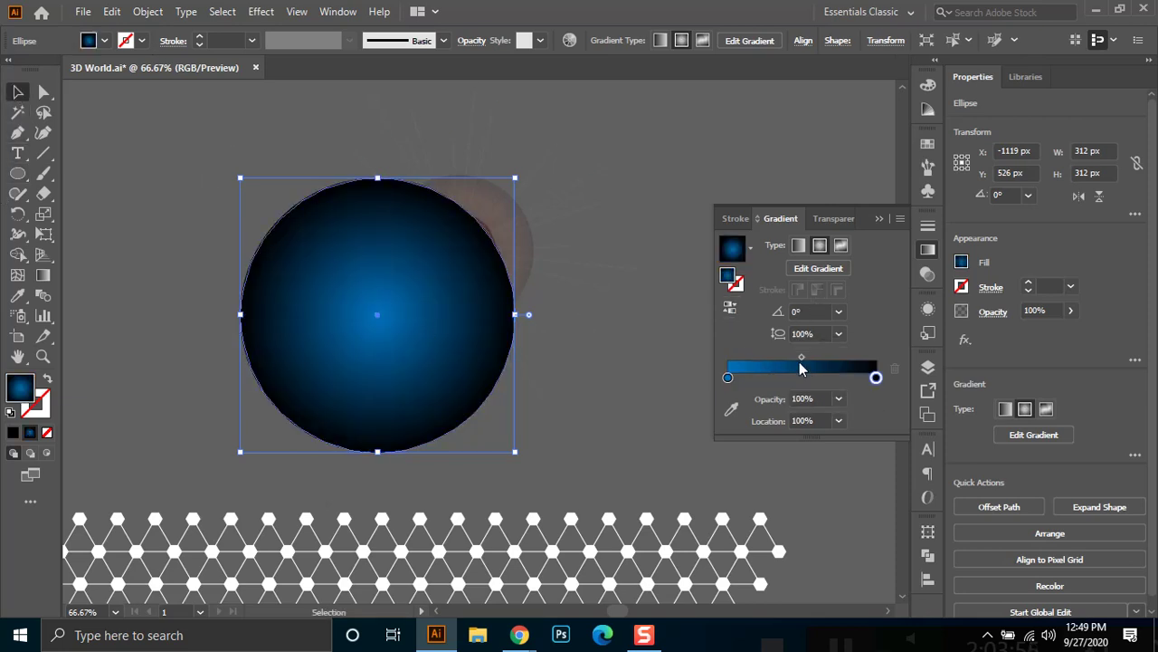
drag(801, 359, 821, 361)
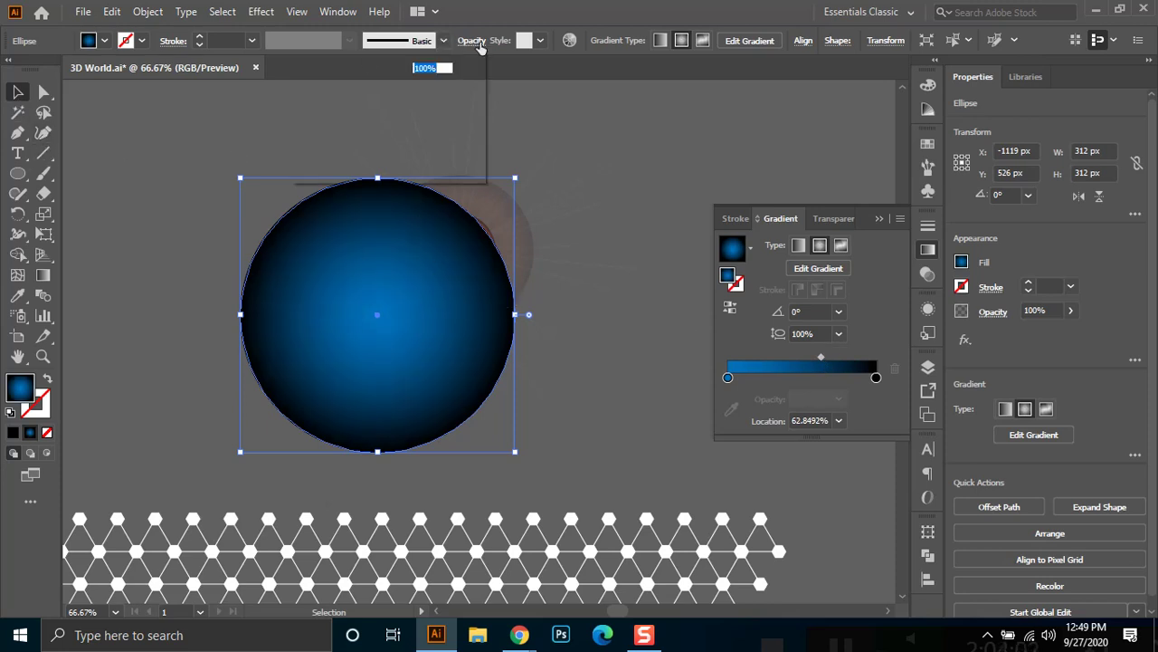
Apply a lightening blend mode that drops out the circle's black over the sphere, and scale the circle to 270 px to match it.
click(471, 40)
click(340, 72)
click(349, 189)
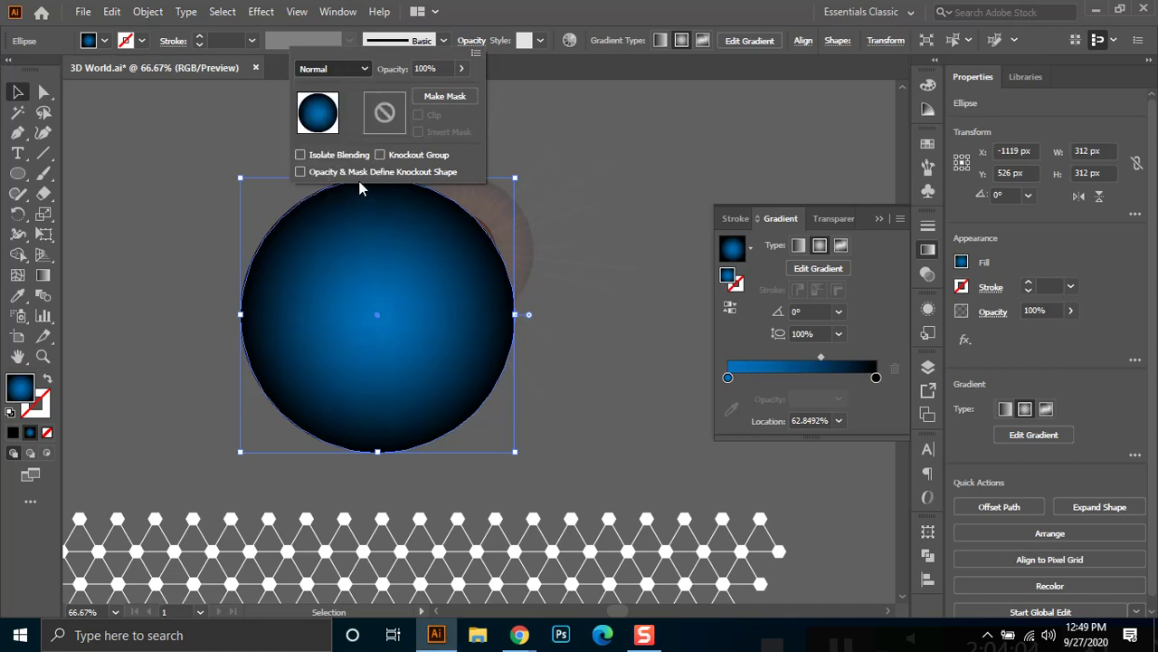
key(Escape)
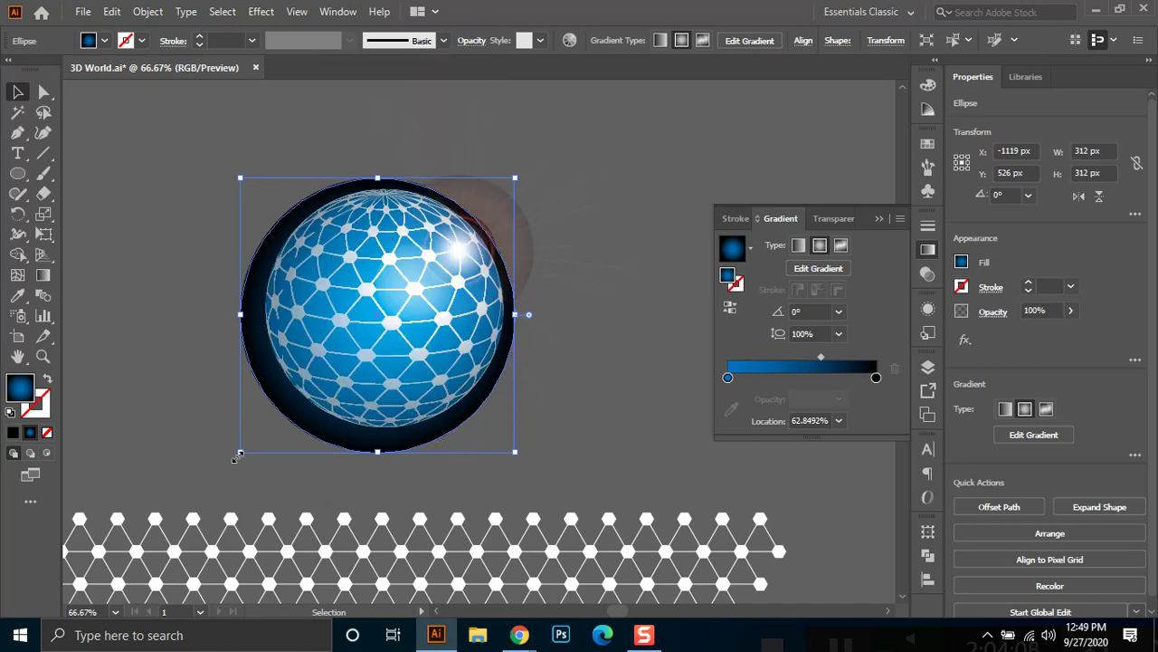
drag(237, 456, 267, 440)
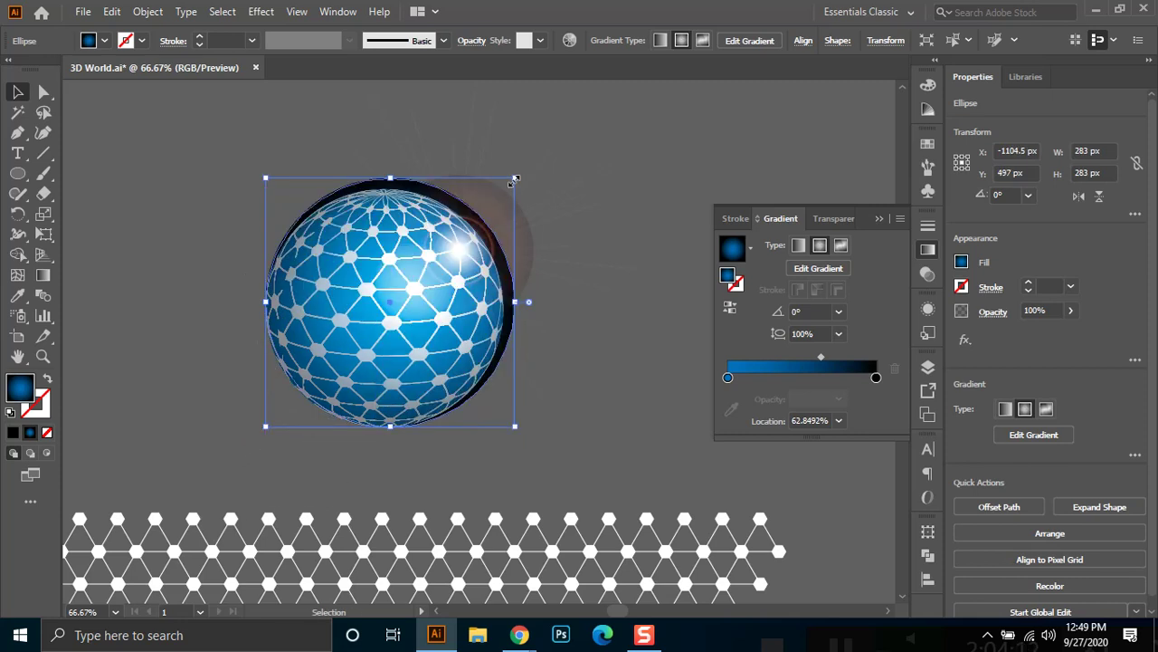
drag(514, 179, 503, 189)
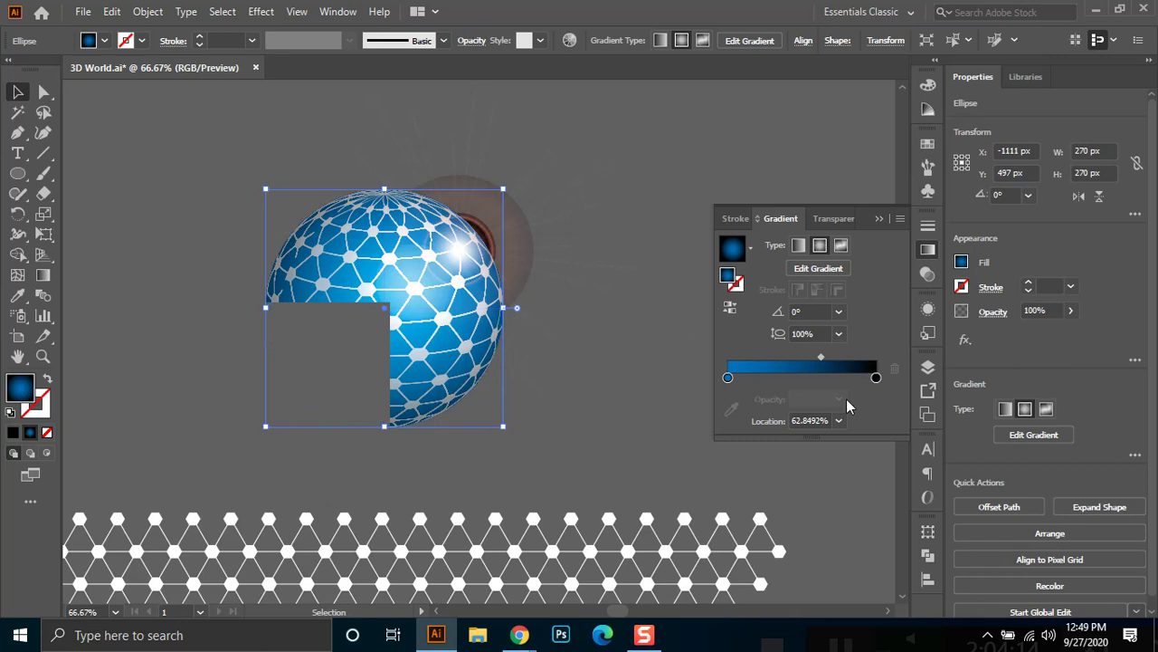
Reverse the circle's radial gradient to put blue at the rim, and move the gradient midpoint close to the blue stop.
click(730, 307)
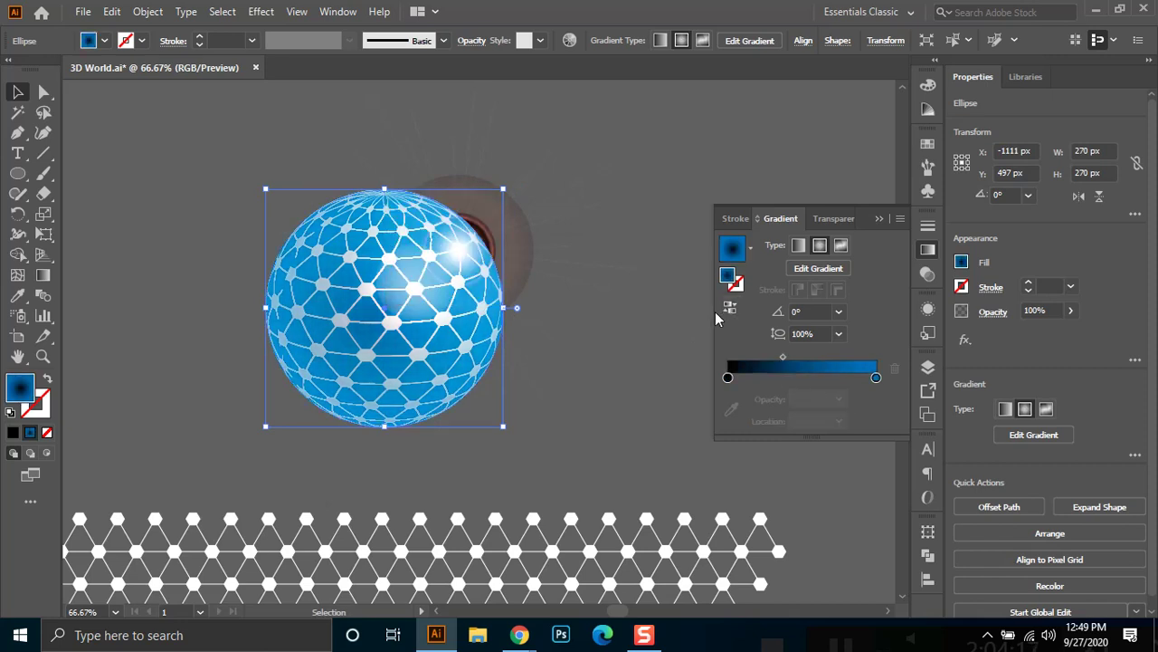
drag(819, 360, 856, 364)
Brighten the gradient's blue stop to a light blue of about R 0, G 175, B 255.
click(876, 379)
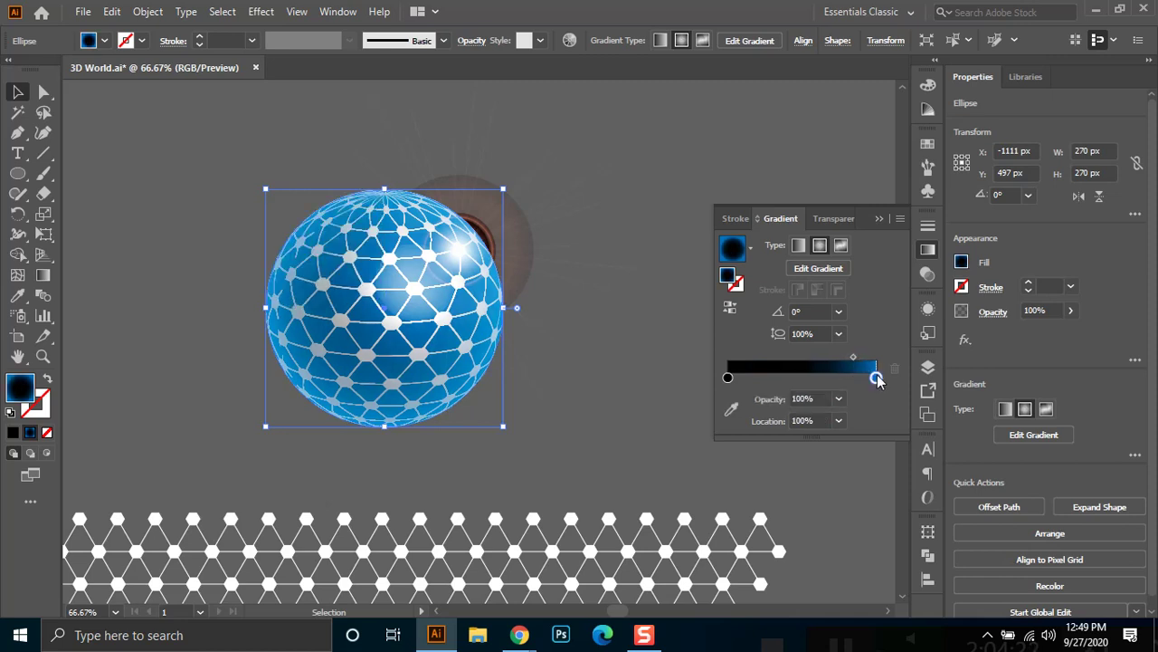
double_click(810, 383)
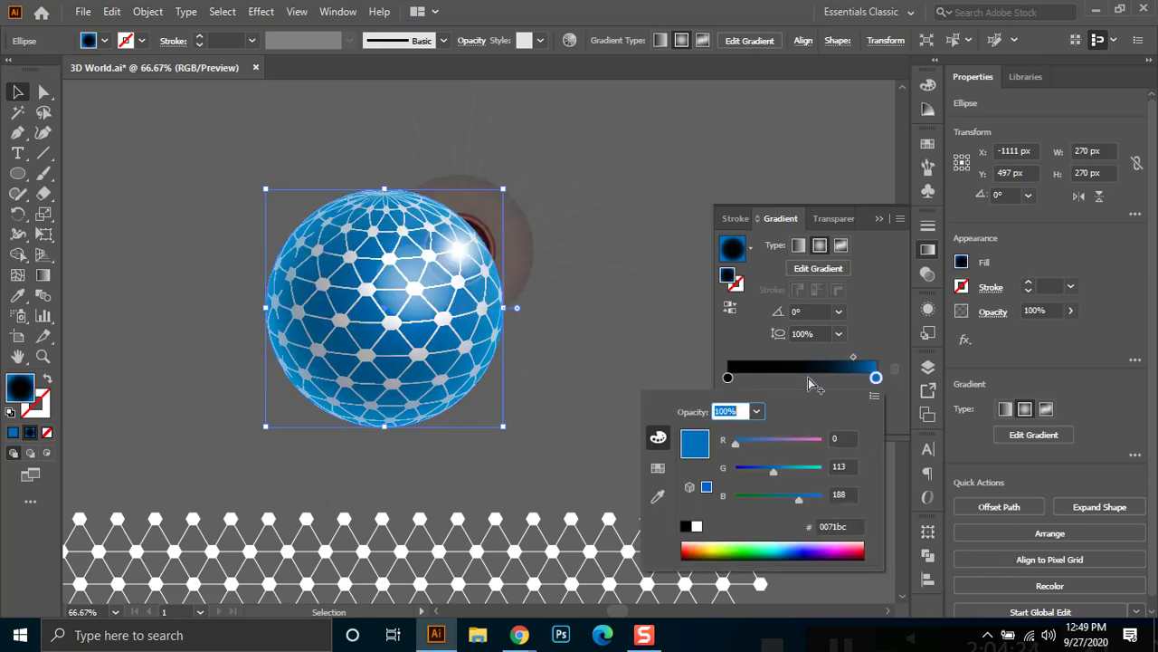
mouse_move(793, 471)
mouse_down()
mouse_move(837, 478)
mouse_move(817, 500)
mouse_move(837, 504)
mouse_move(803, 480)
mouse_up()
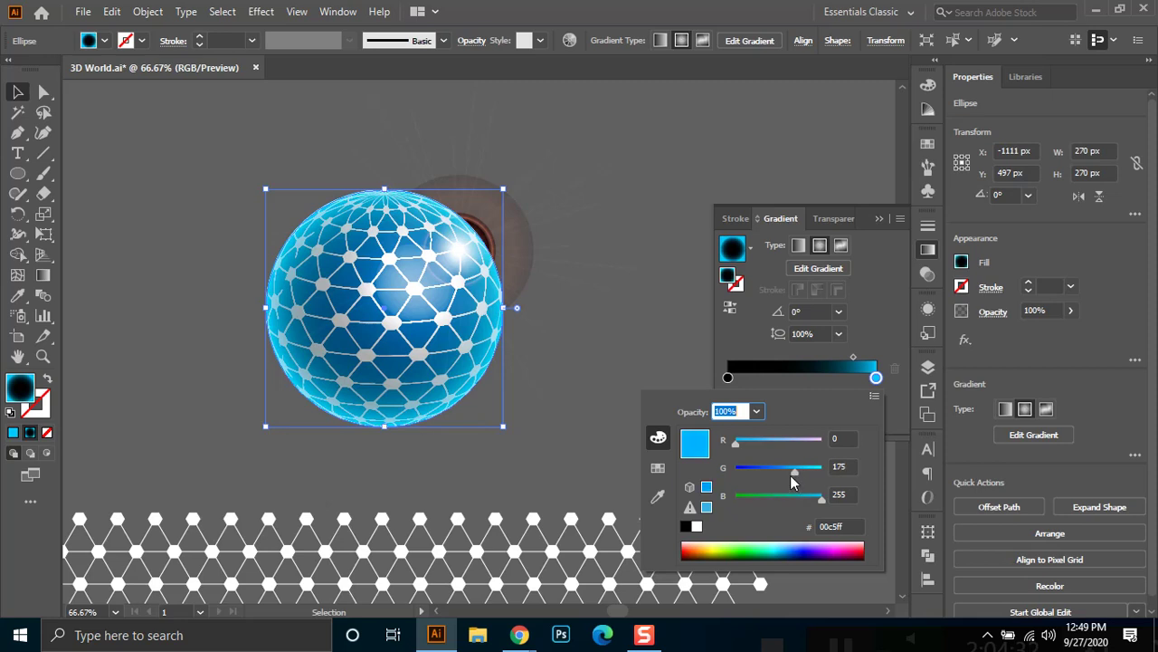
key(Escape)
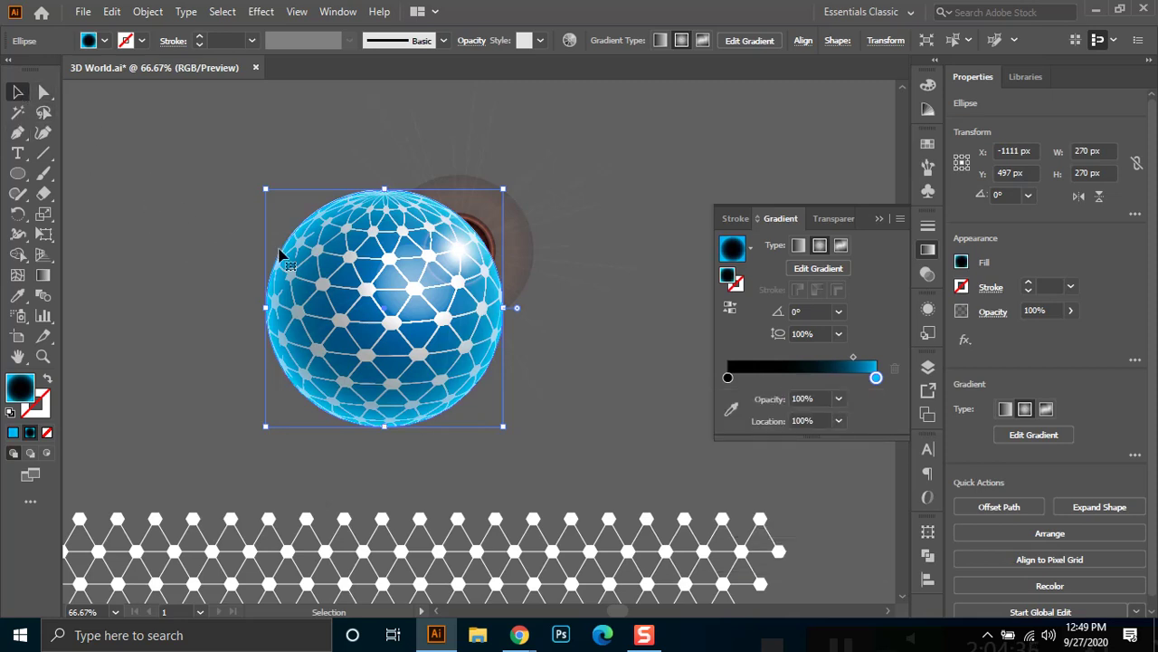
Move the gradient circle off the sphere toward the upper left and reverse its gradient so blue sits at the centre.
drag(286, 258, 105, 215)
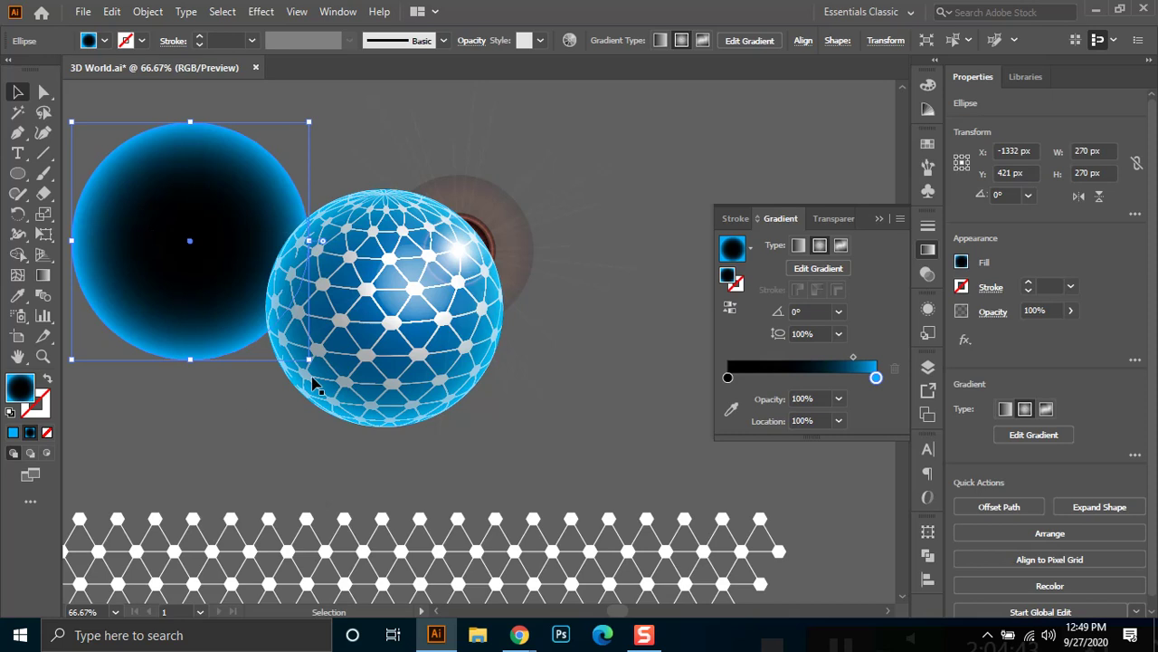
click(730, 307)
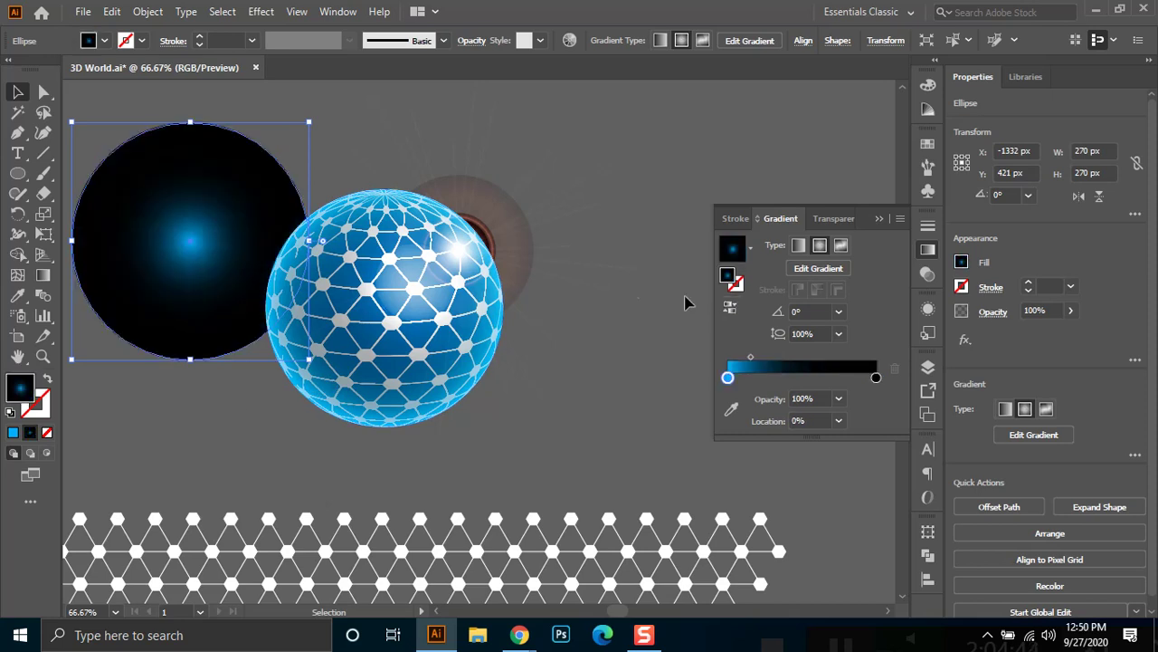
Enlarge the blue-centred gradient circle to about 362 px over the sphere and move its gradient midpoint to about 66%.
drag(755, 365, 789, 360)
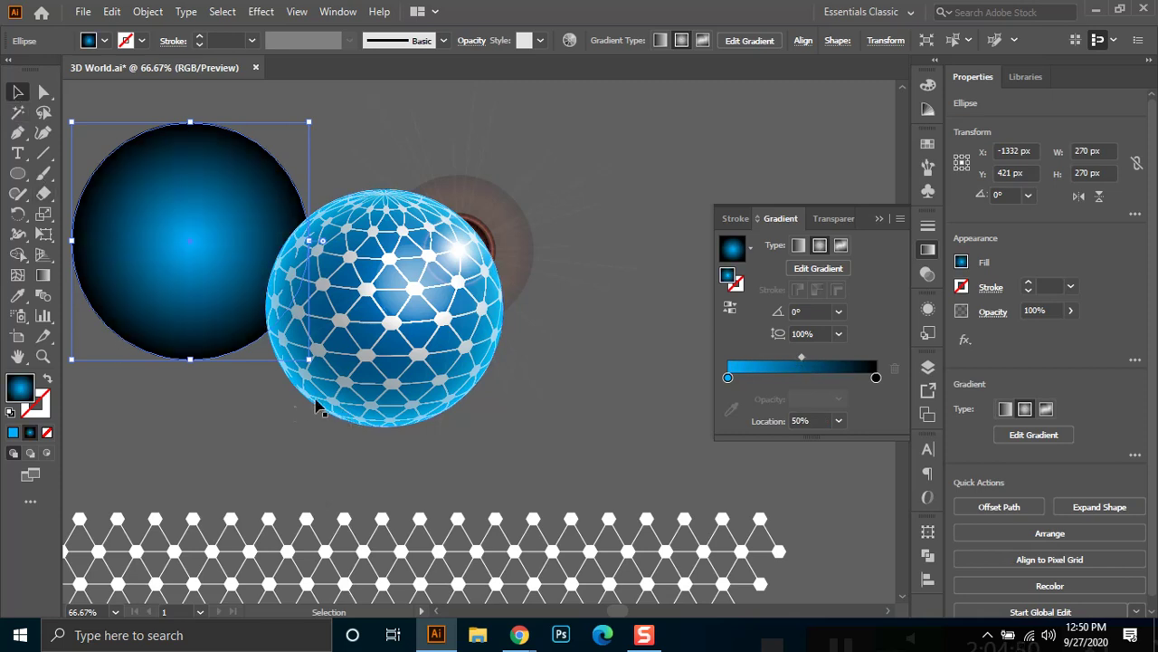
drag(310, 360, 390, 441)
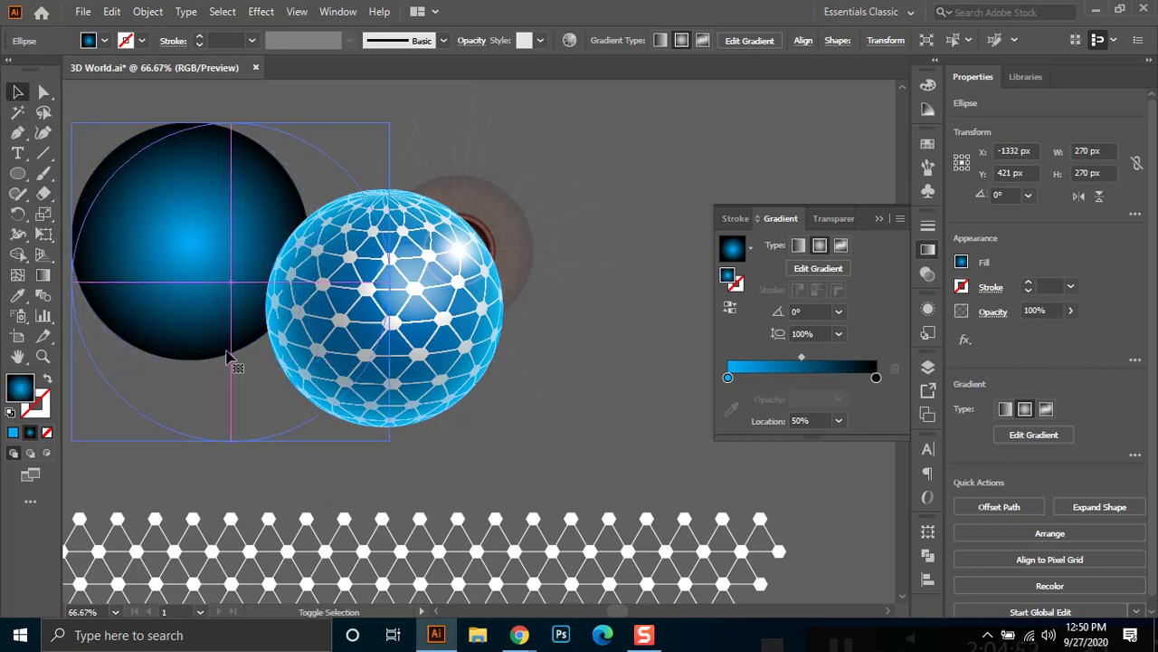
drag(231, 341, 337, 371)
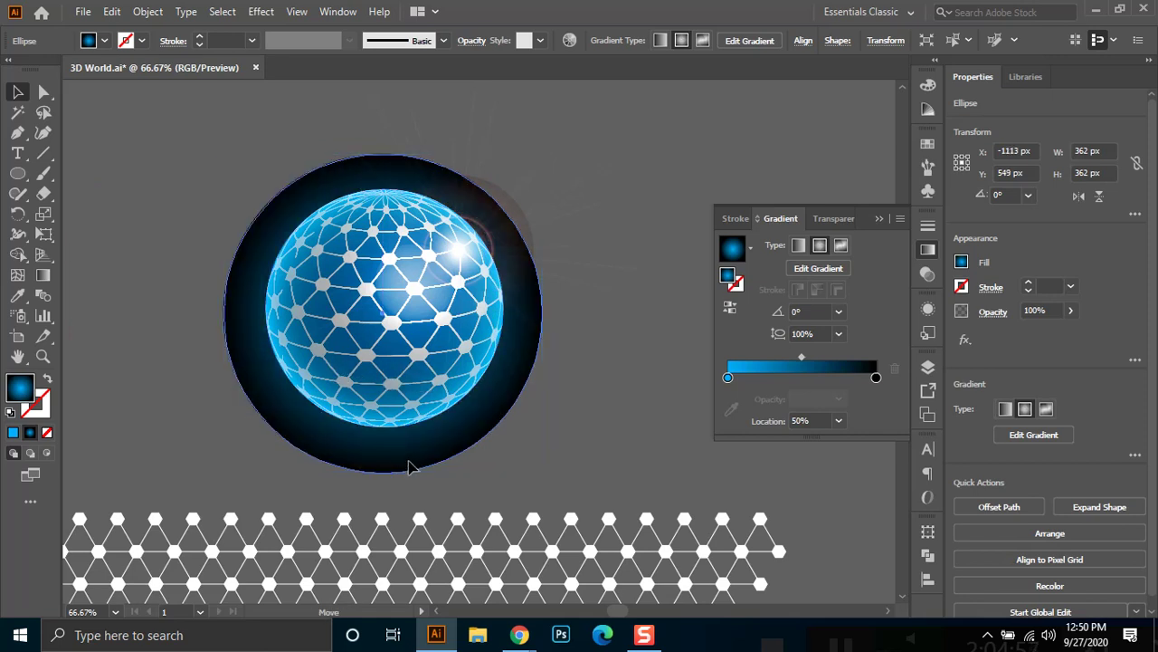
drag(802, 360, 826, 362)
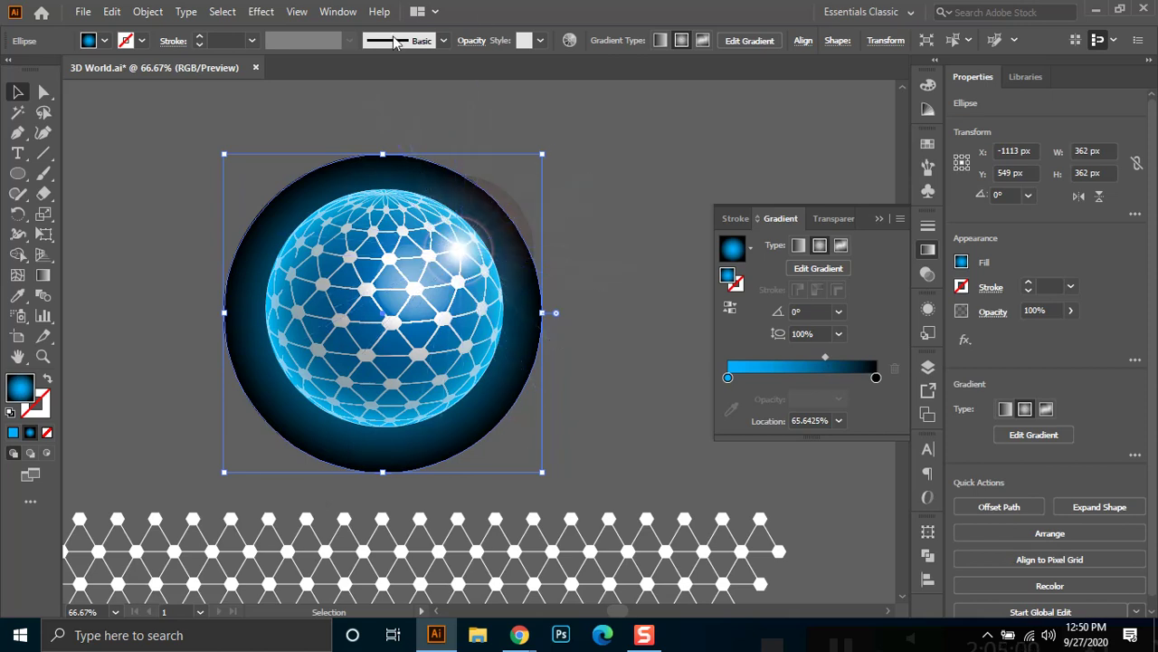
Keep the circle's blend mode on Screen and nudge it up about 9 px to centre it on the sphere.
click(468, 41)
click(328, 69)
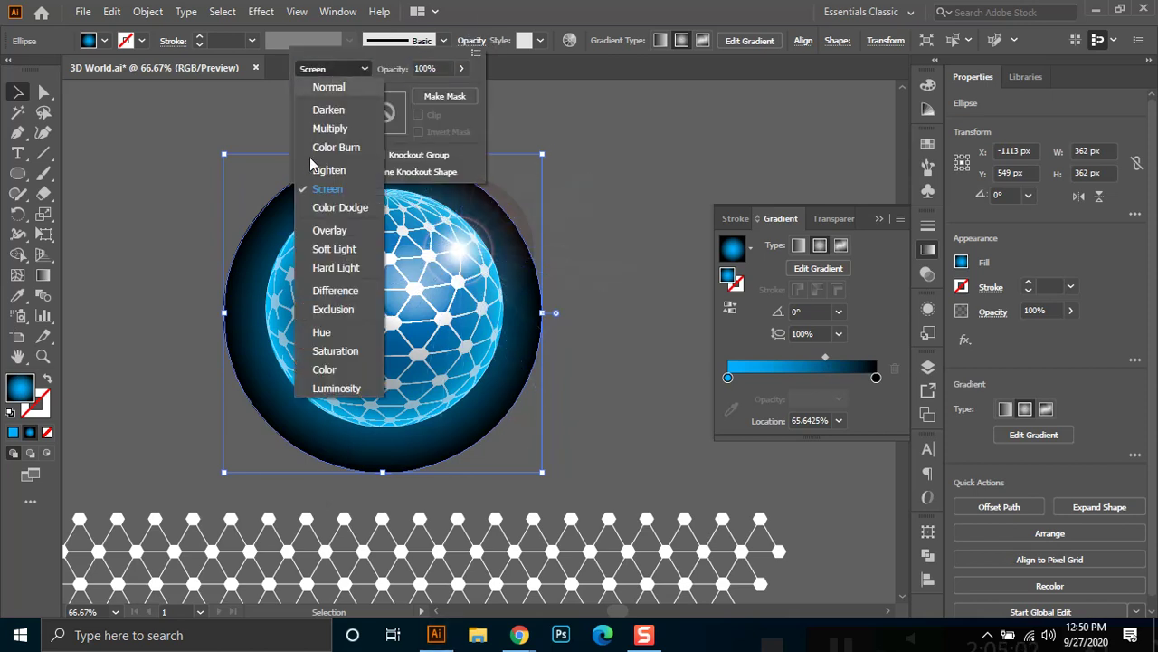
click(331, 189)
click(333, 69)
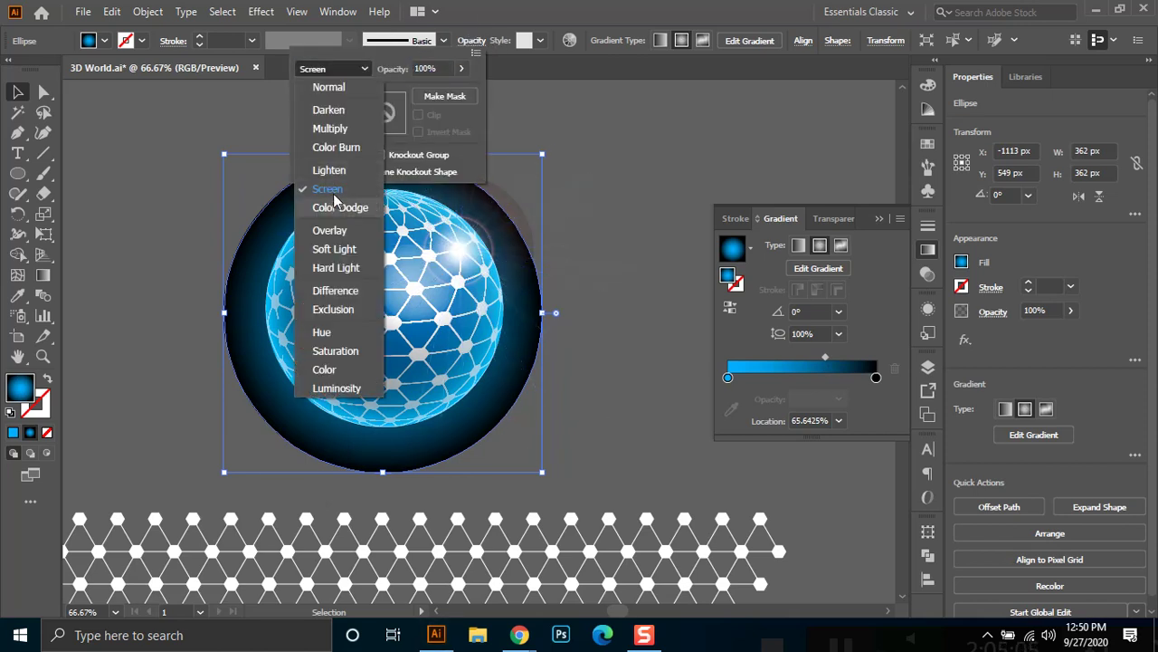
click(331, 189)
click(658, 210)
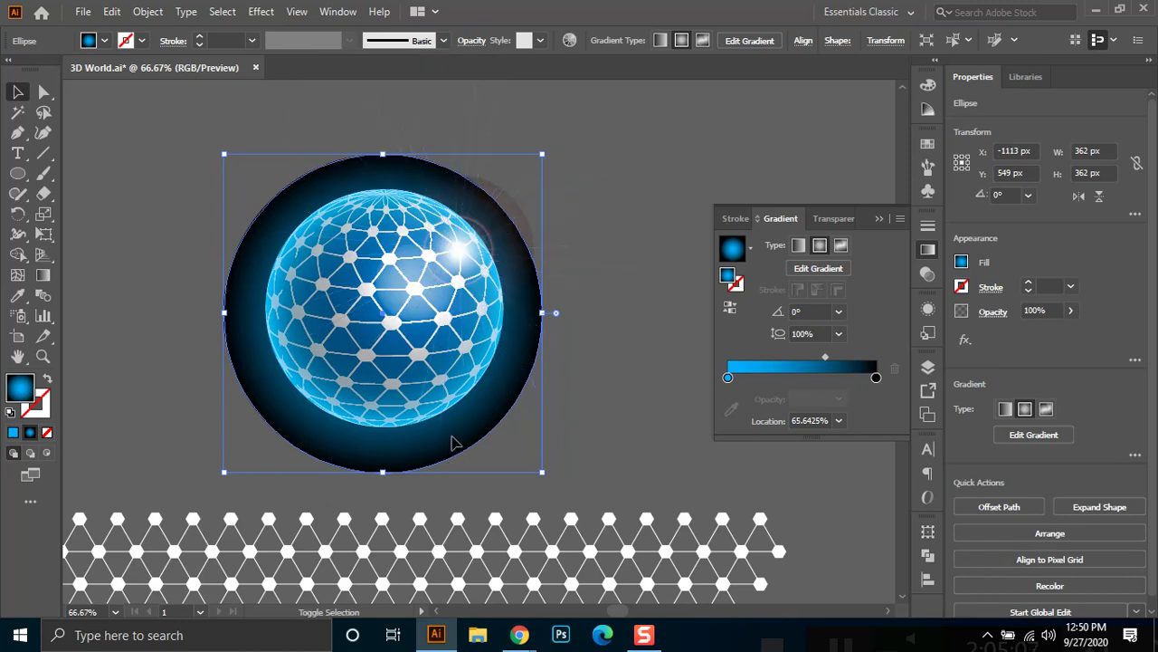
key(shift+Up)
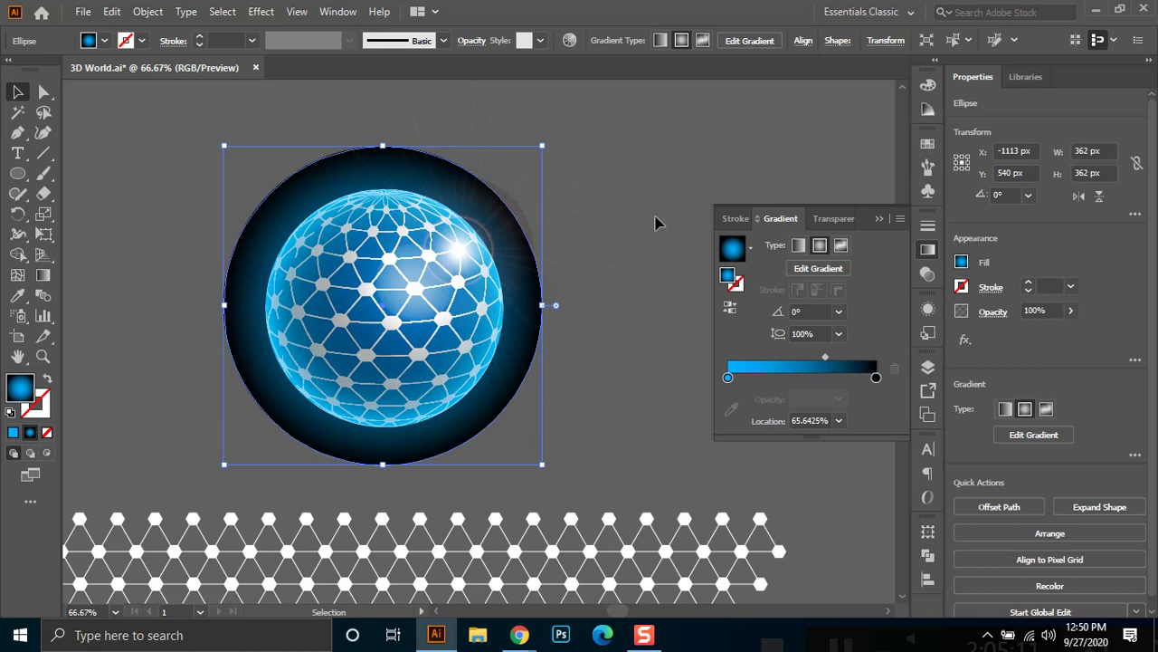
click(646, 239)
Delete the flat network pattern below the sphere.
scroll(646, 240, down, 1)
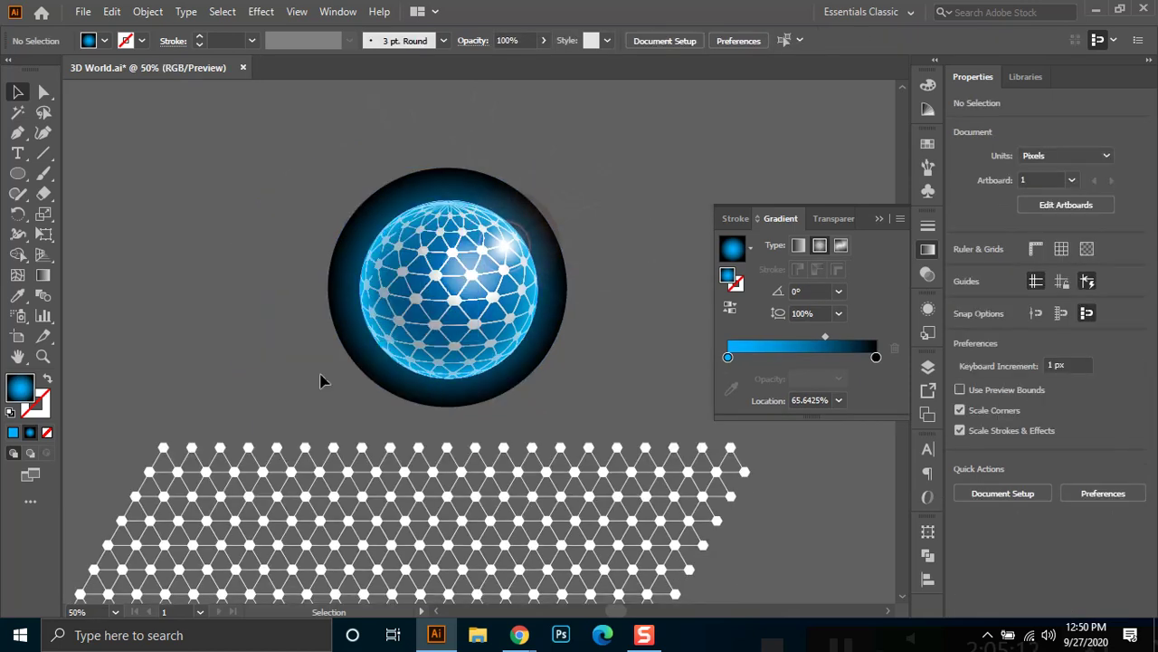
click(161, 459)
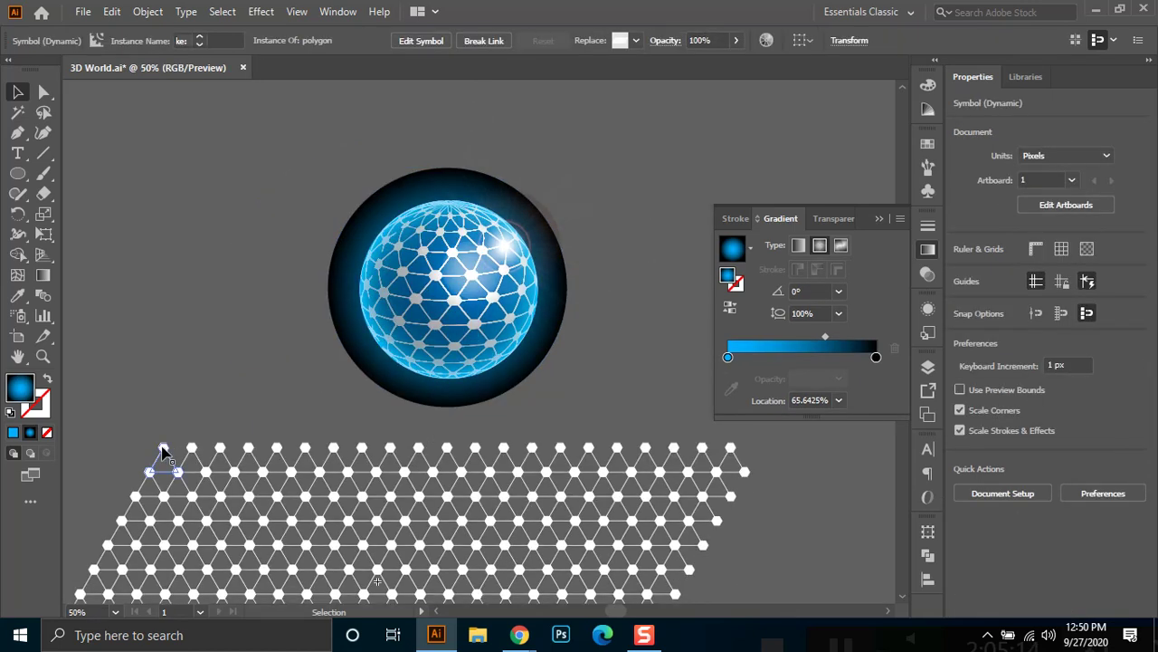
key(Delete)
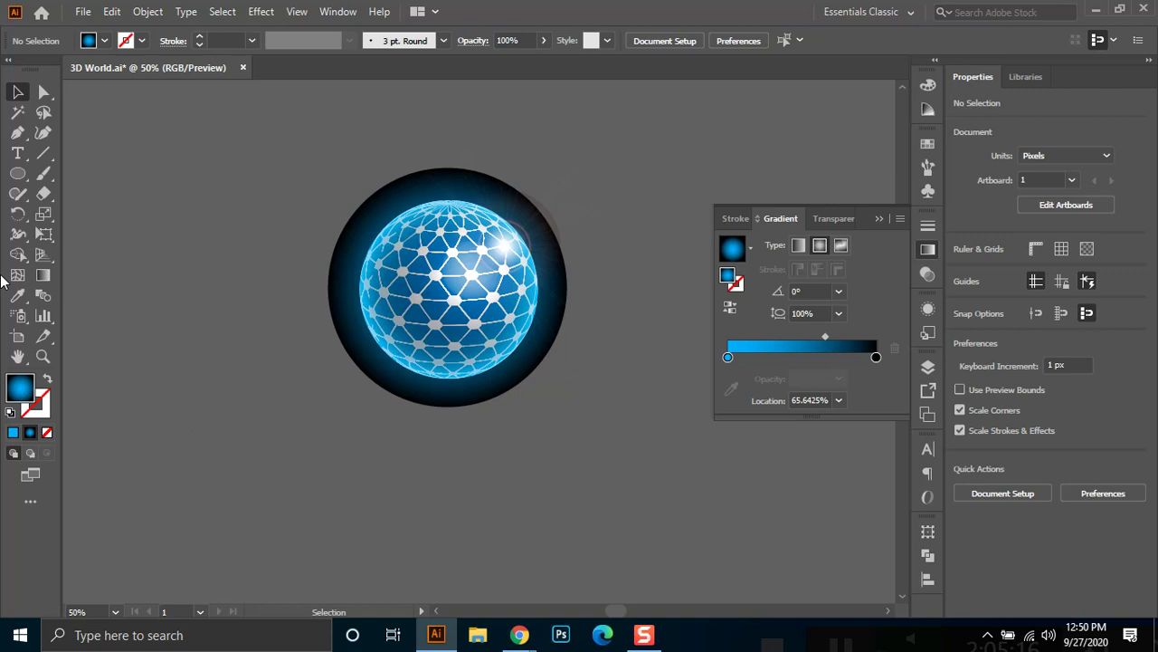
Draw a background rectangle of about 734 by 672 px around the sphere and send it to the back.
click(17, 154)
click(14, 179)
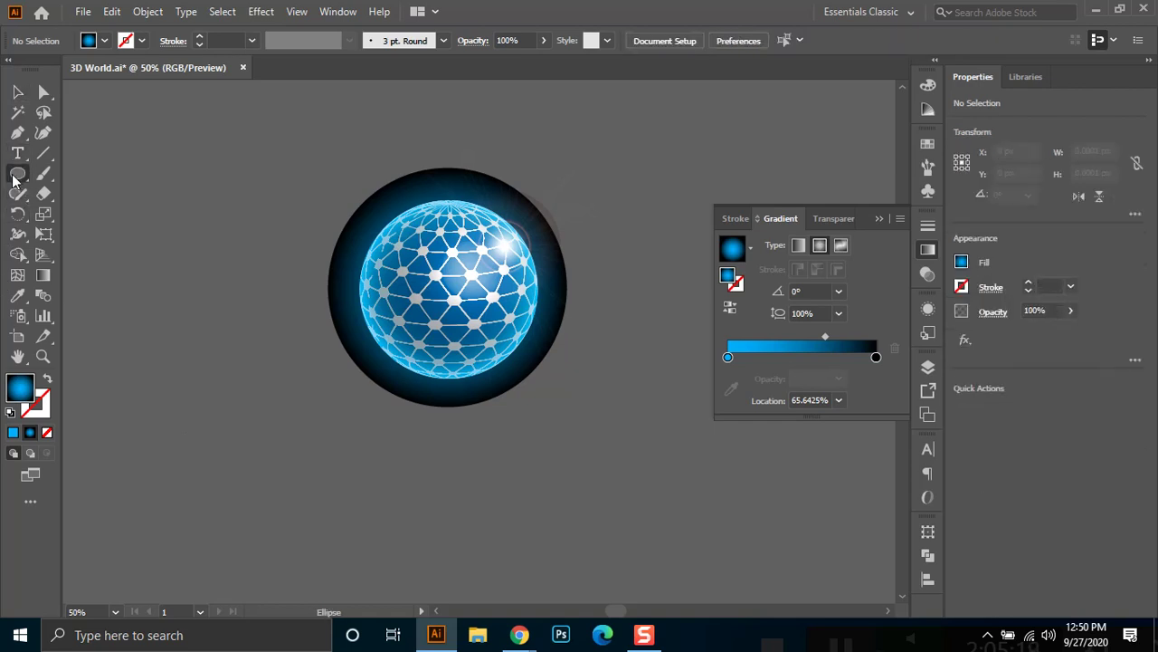
click(15, 180)
click(82, 173)
drag(206, 99, 690, 438)
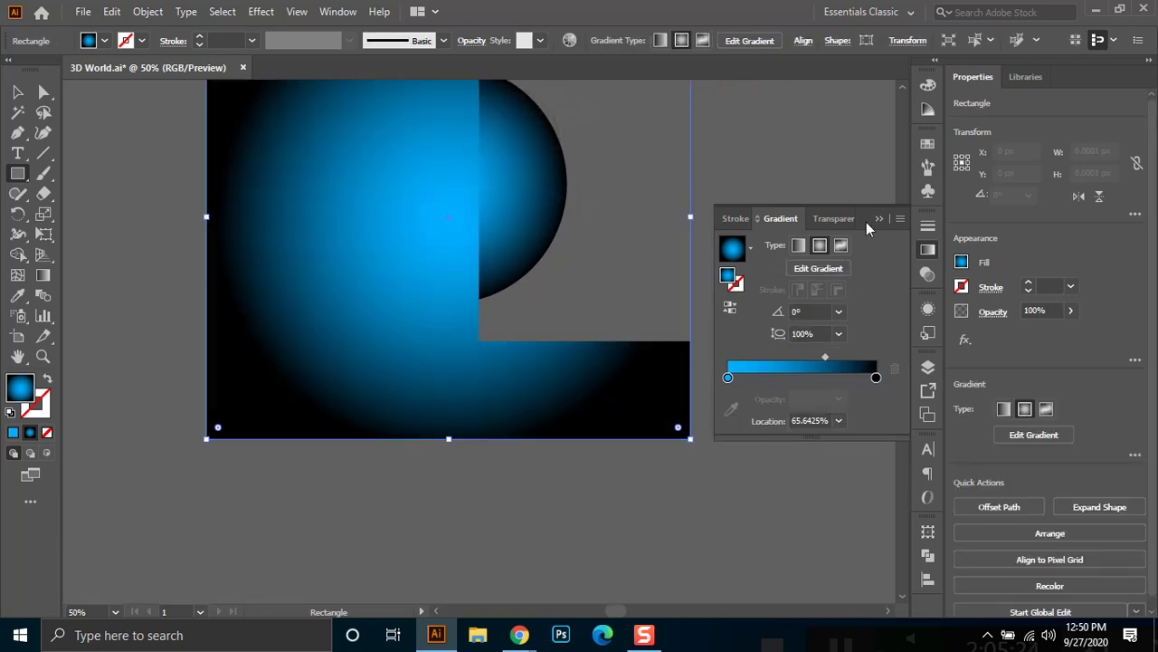
click(876, 219)
key(ctrl+shift+bracketleft)
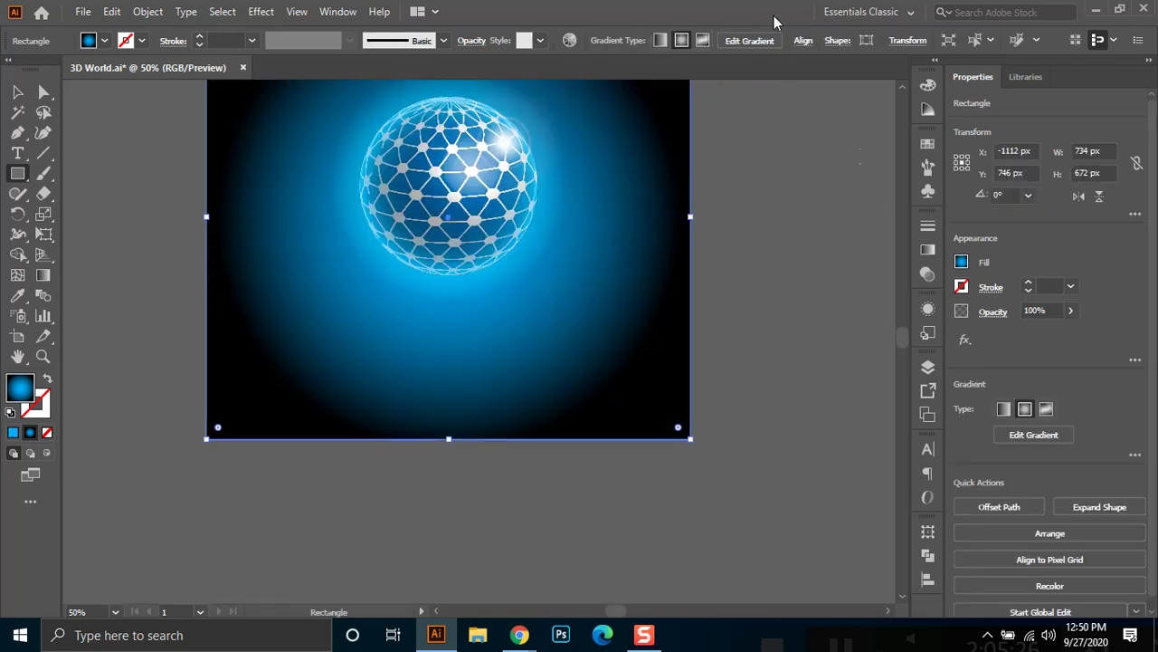
Change the background rectangle's fill to a linear gradient and set its blue stop to R 0, G 24, B 101.
drag(549, 313, 549, 459)
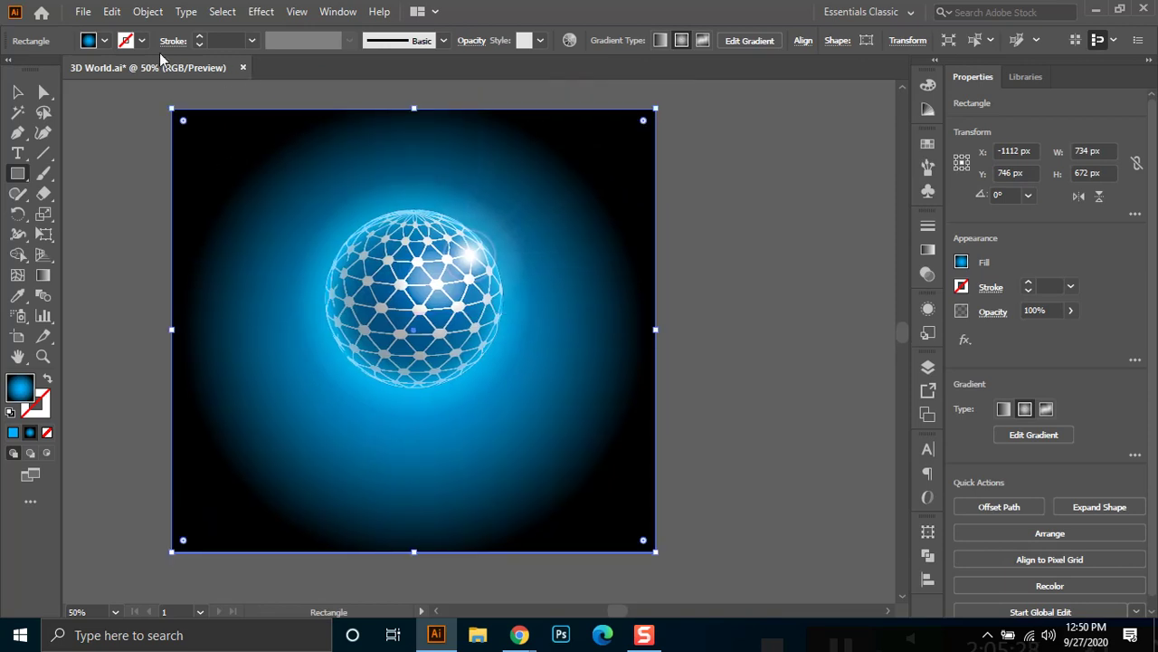
click(927, 250)
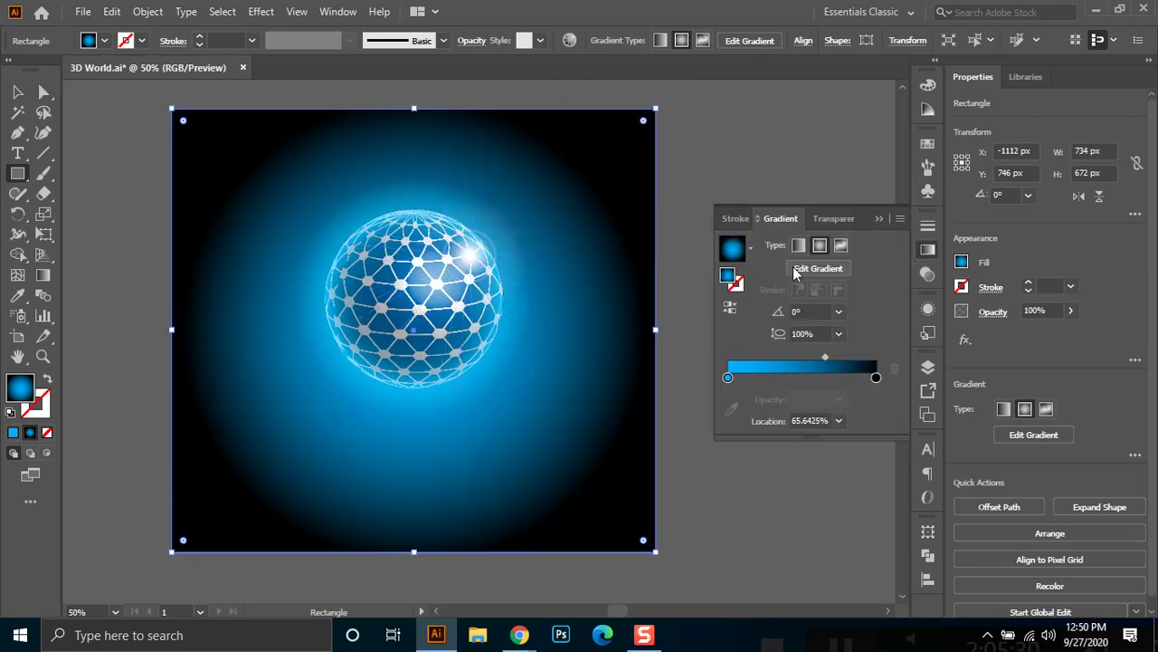
click(751, 247)
click(750, 247)
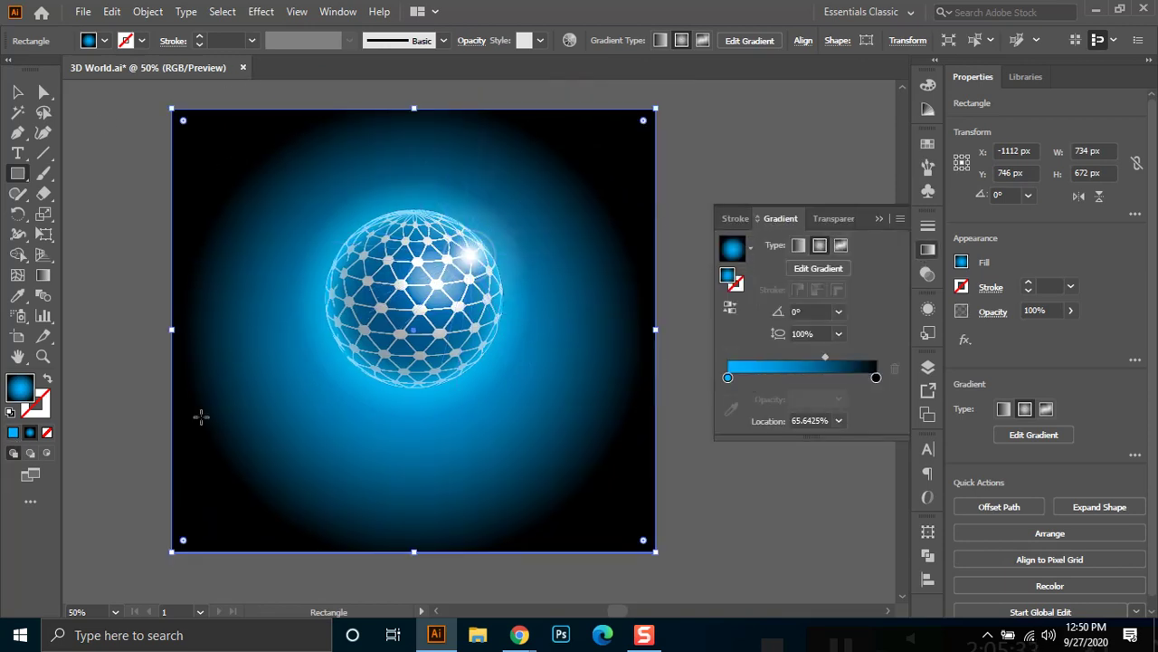
click(799, 246)
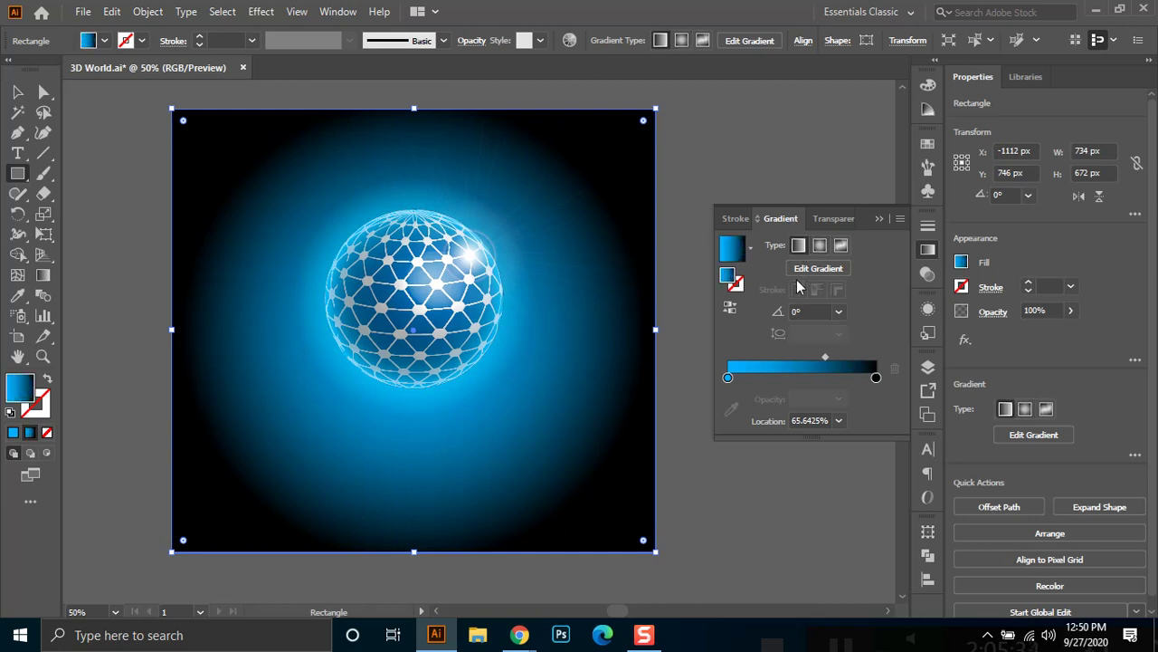
click(729, 379)
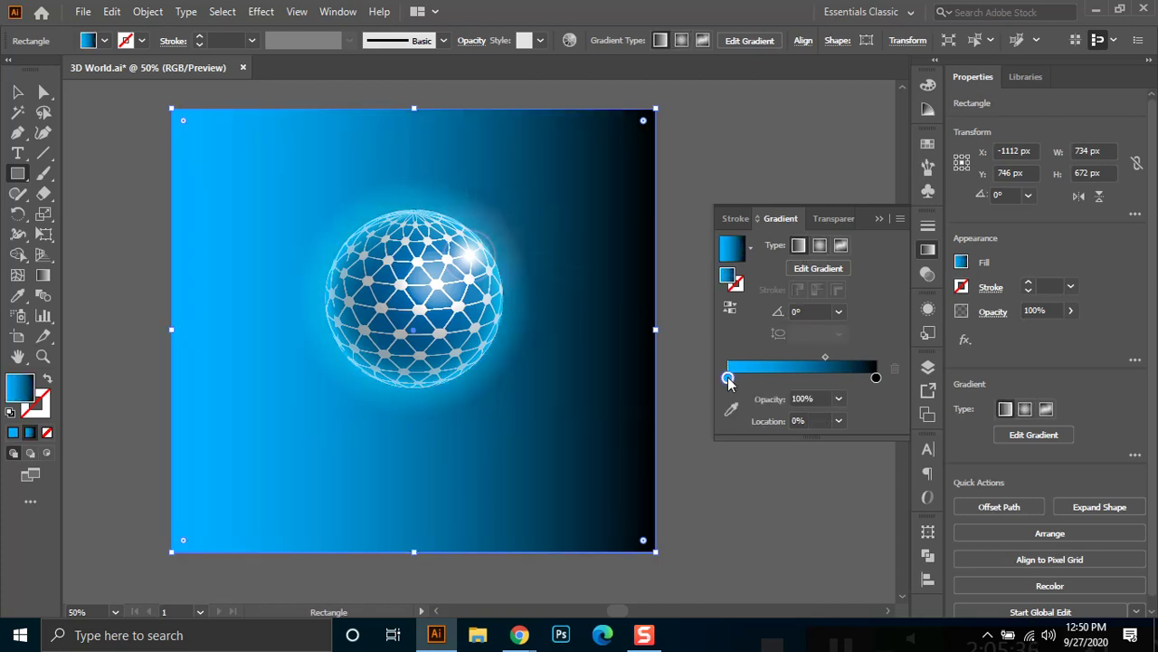
double_click(730, 374)
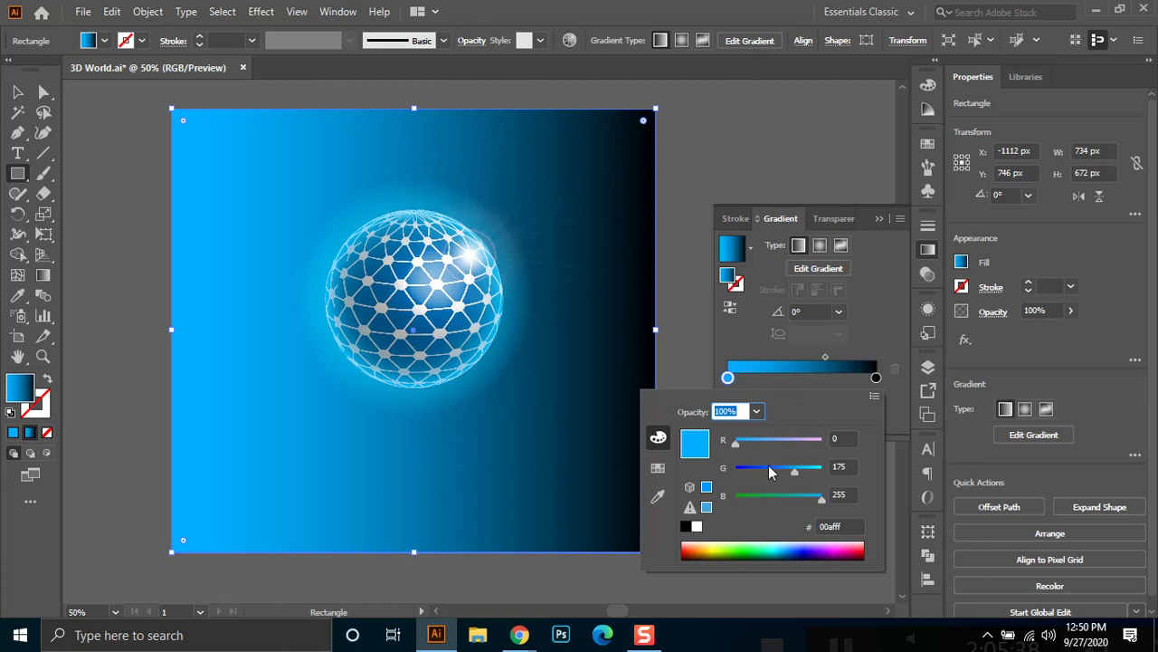
drag(769, 472, 778, 500)
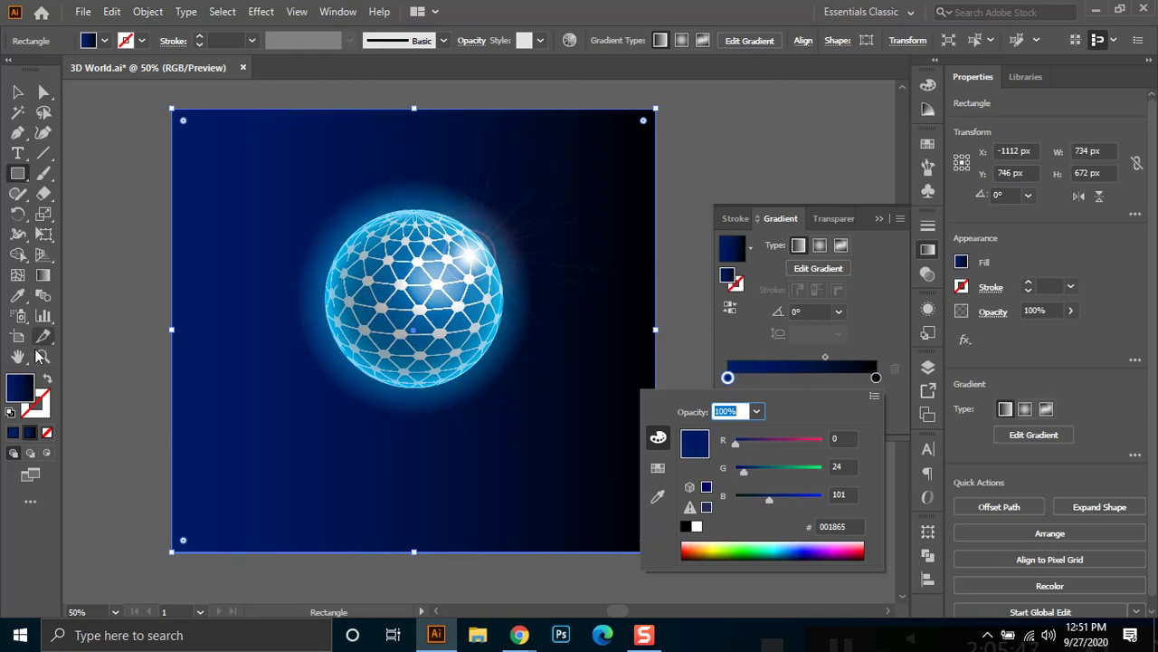
key(Escape)
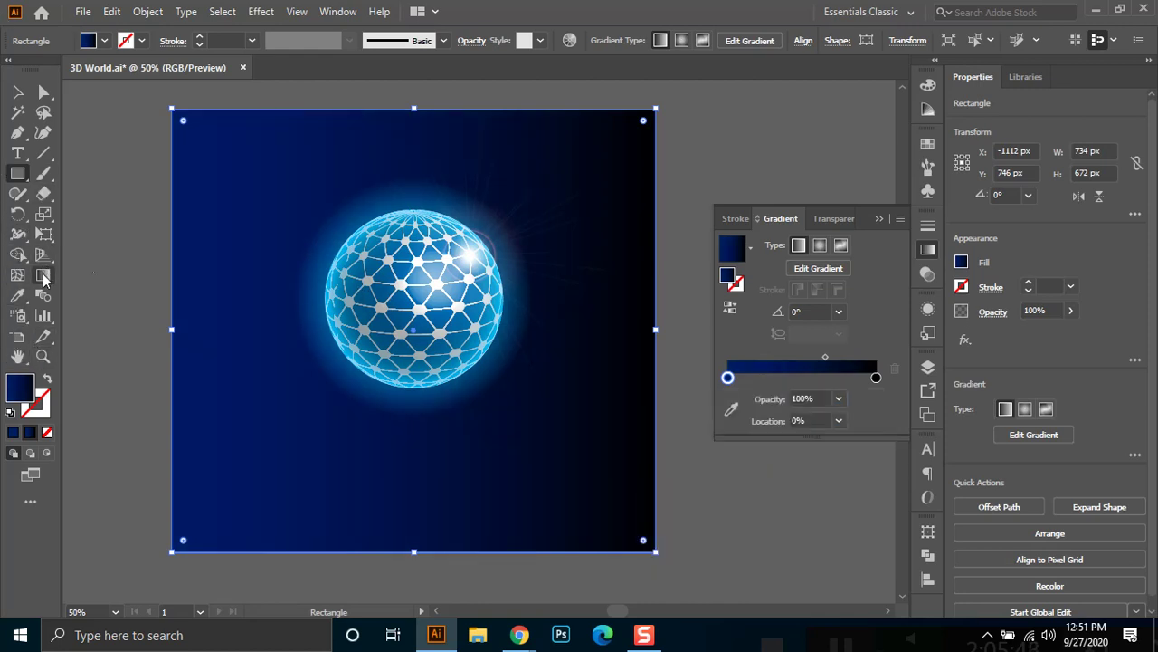
Run the rectangle's gradient vertically at -90° with dark blue at its upper edge, and set the gradient midpoint to 50%.
click(43, 274)
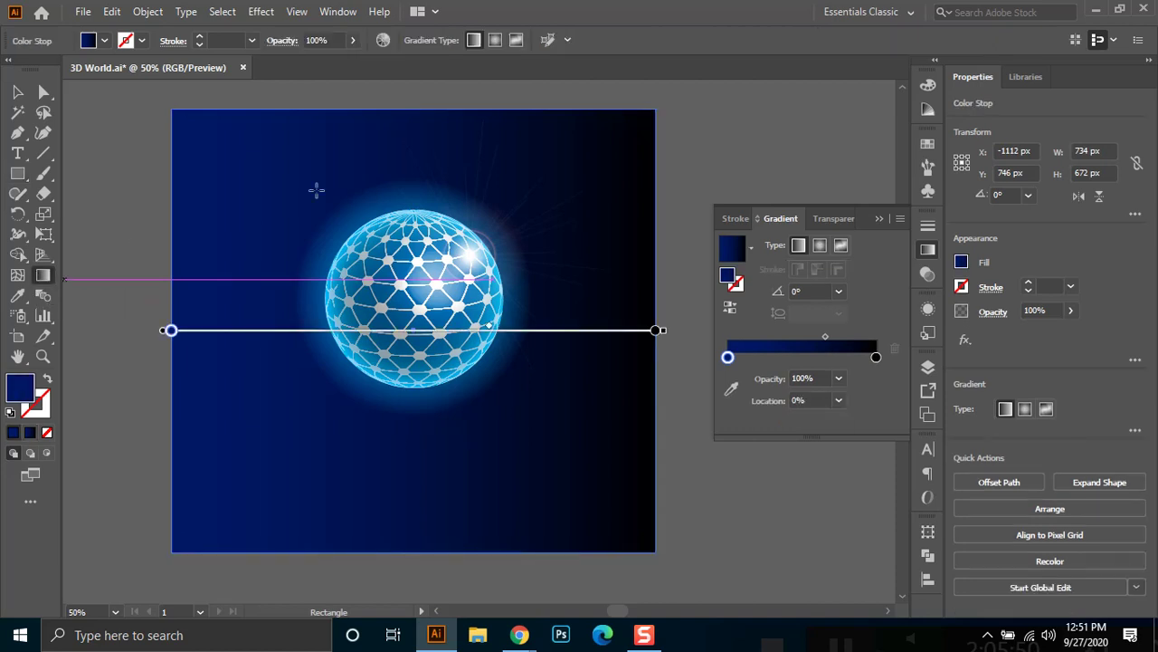
drag(412, 124, 382, 465)
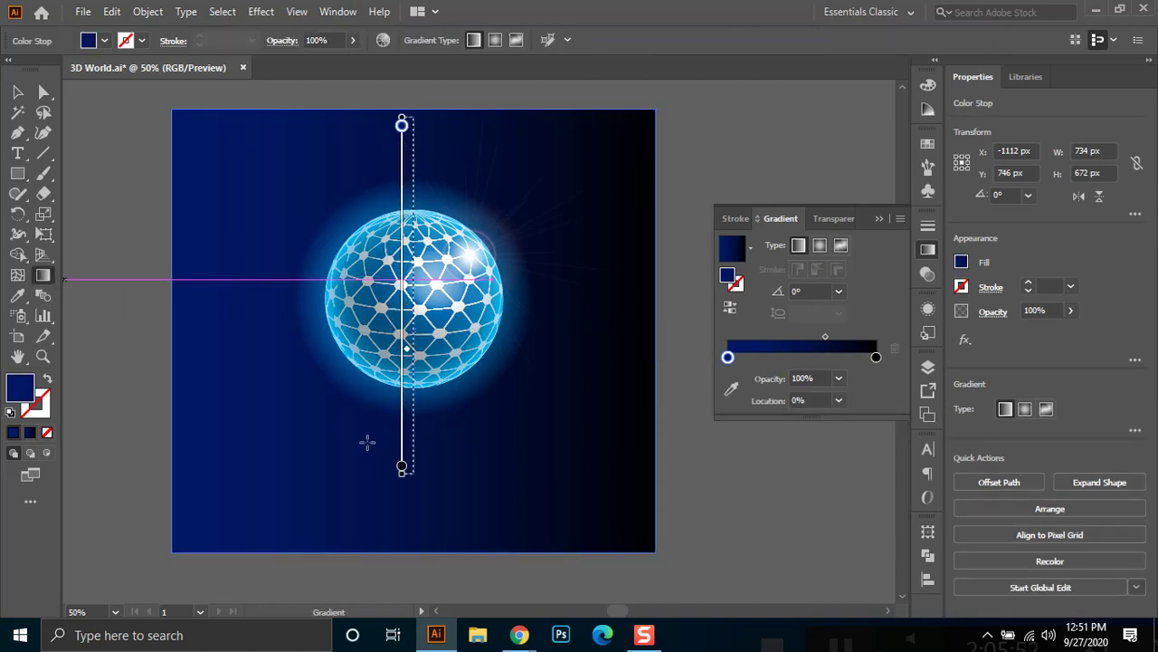
mouse_move(414, 151)
mouse_down()
mouse_move(427, 496)
mouse_move(414, 522)
mouse_up()
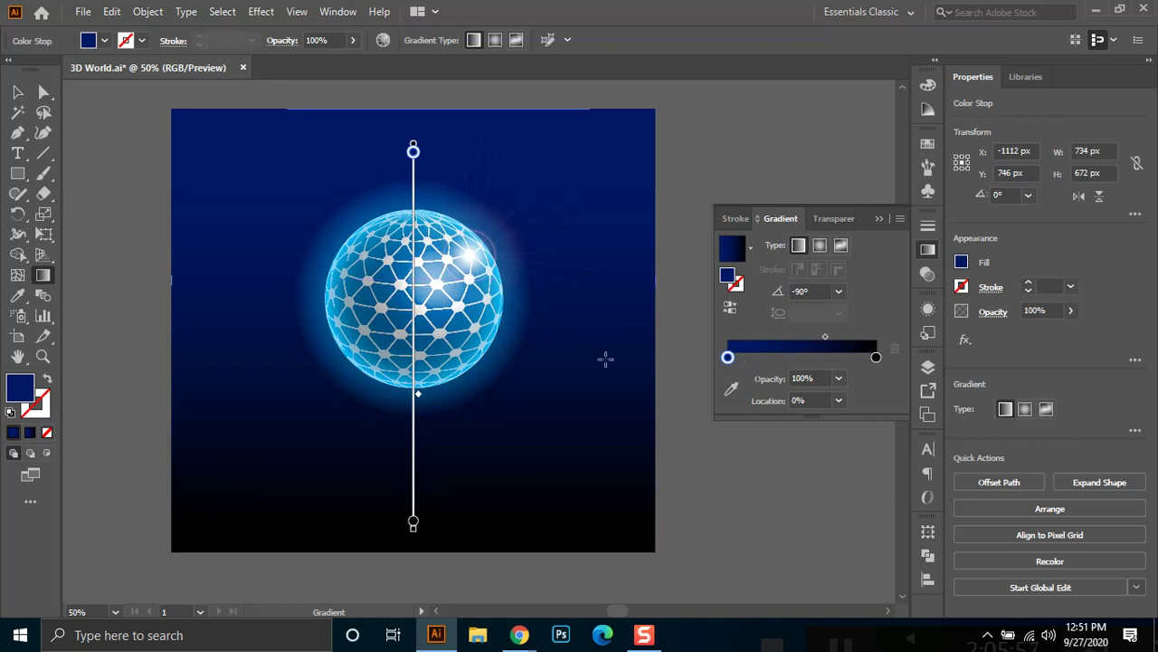
double_click(728, 357)
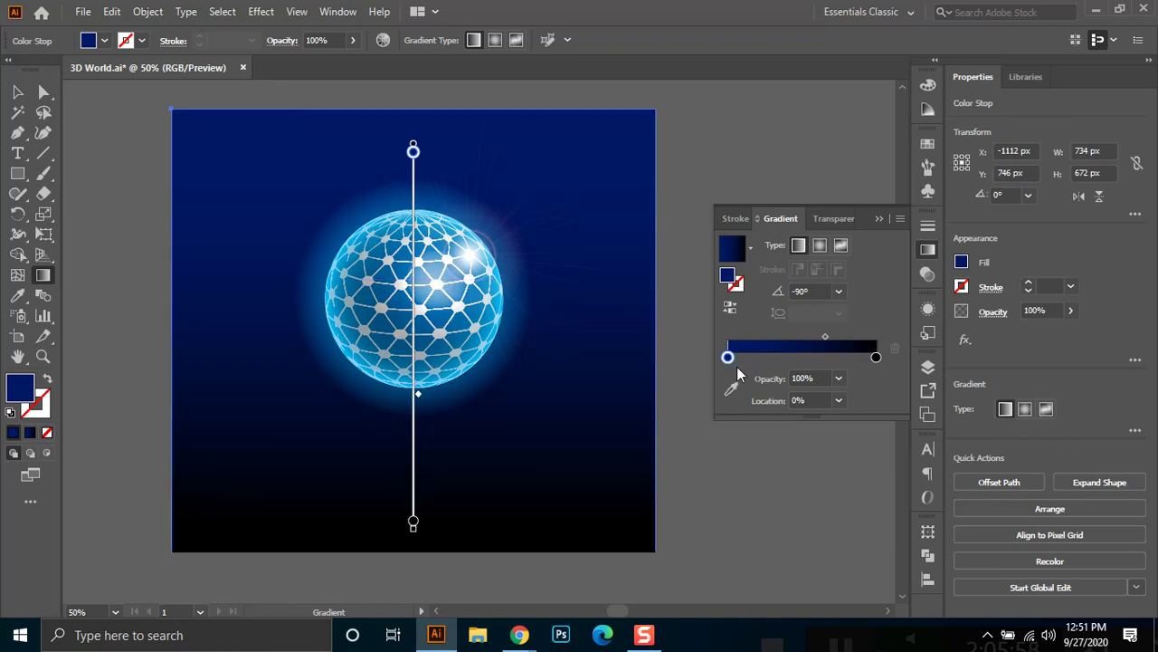
click(825, 336)
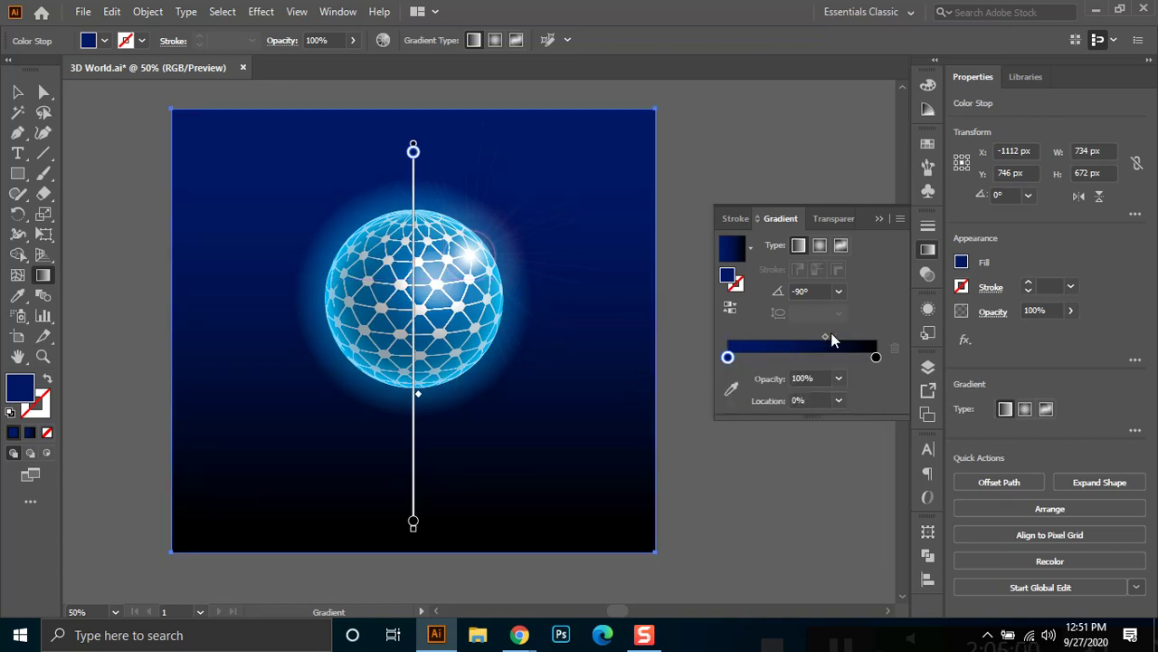
click(839, 400)
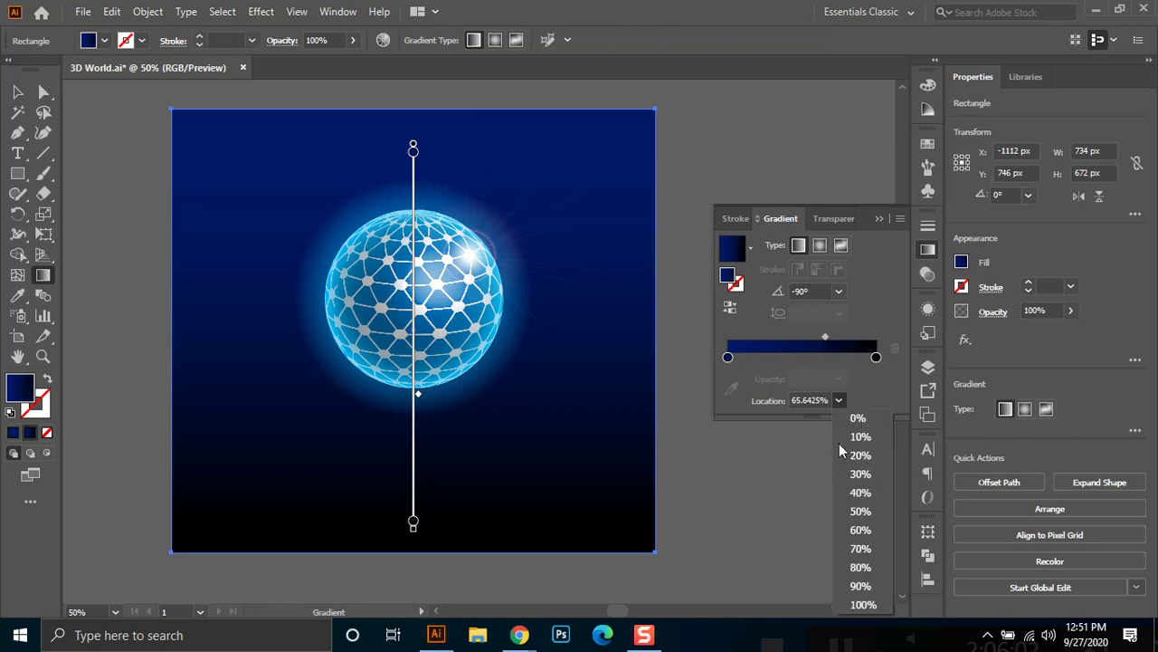
click(851, 504)
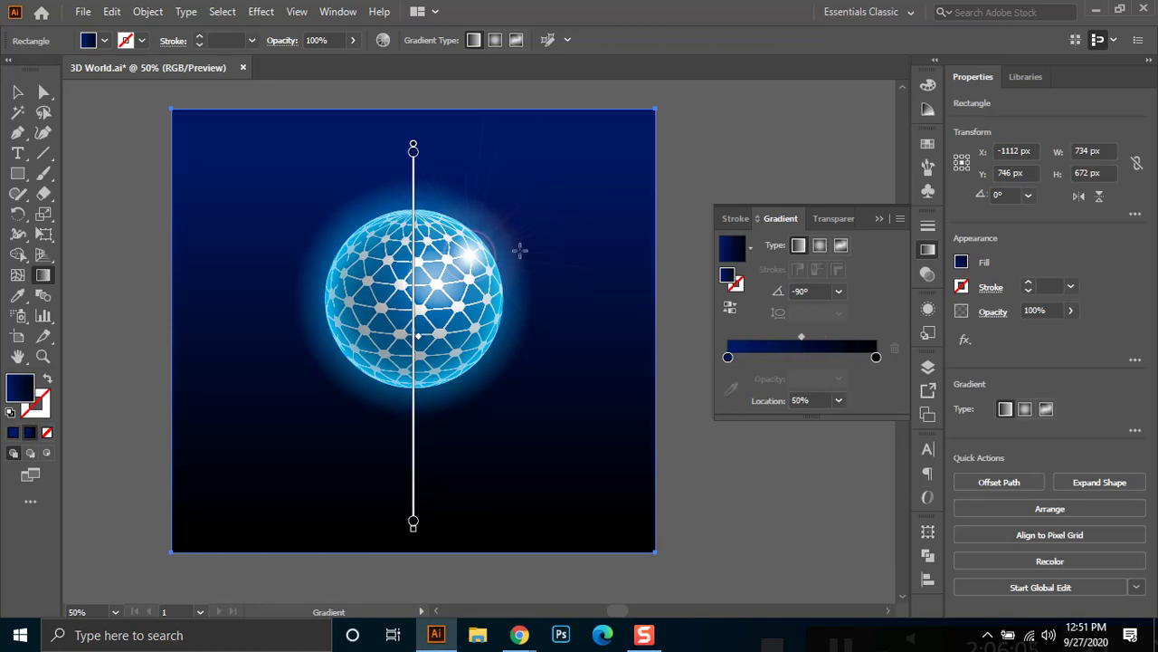
click(18, 93)
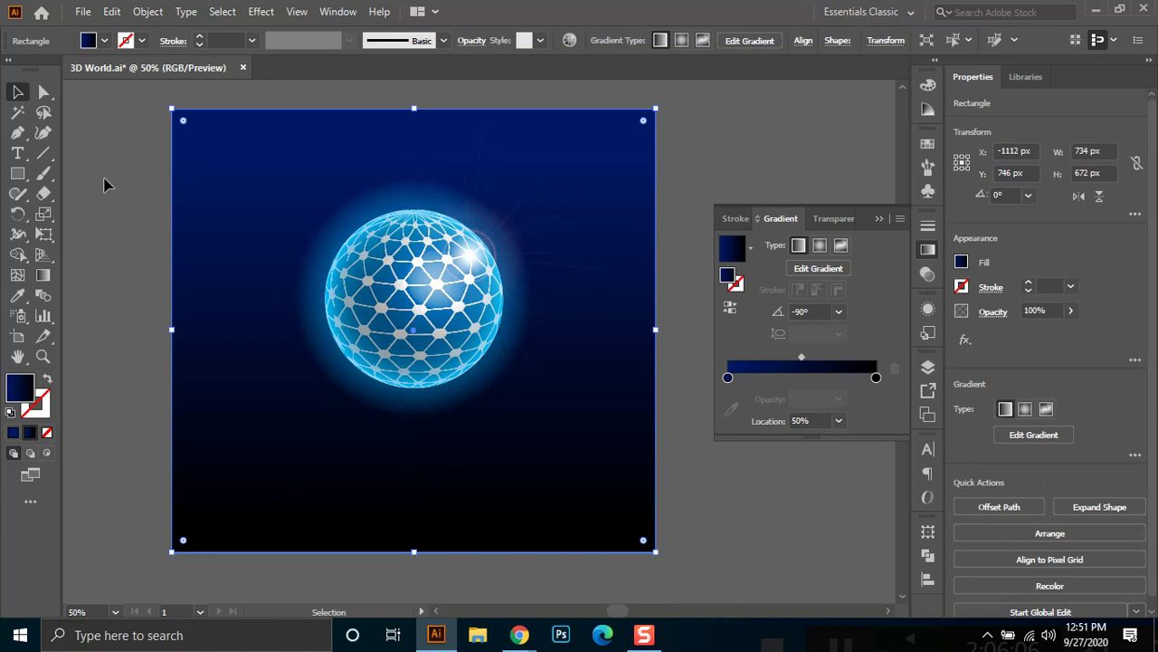
Move the glow circle's gradient midpoint to about 49% and scale the circle down from its centre to about 322 px.
key(ctrl+shift+a)
click(319, 219)
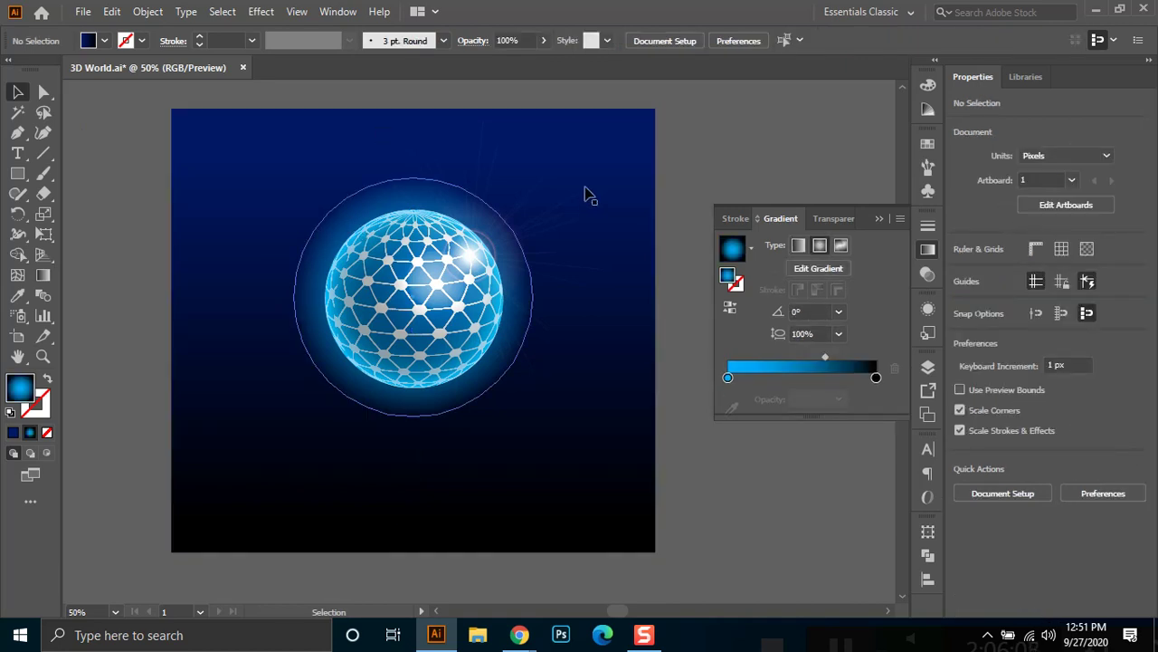
drag(828, 359, 802, 373)
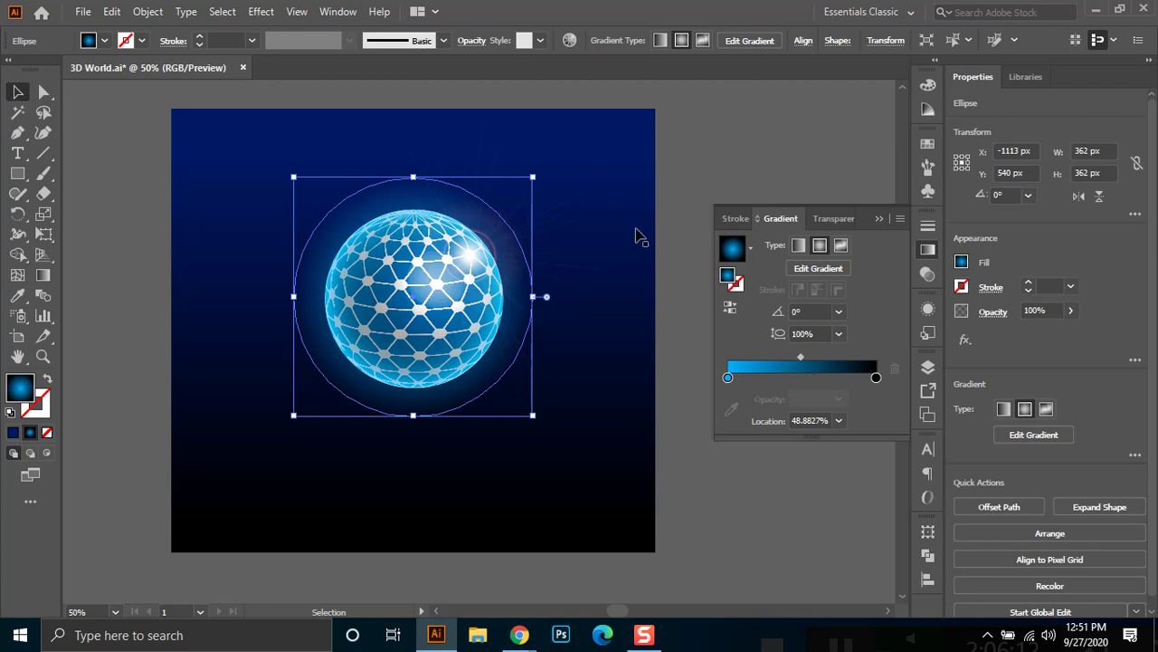
click(703, 160)
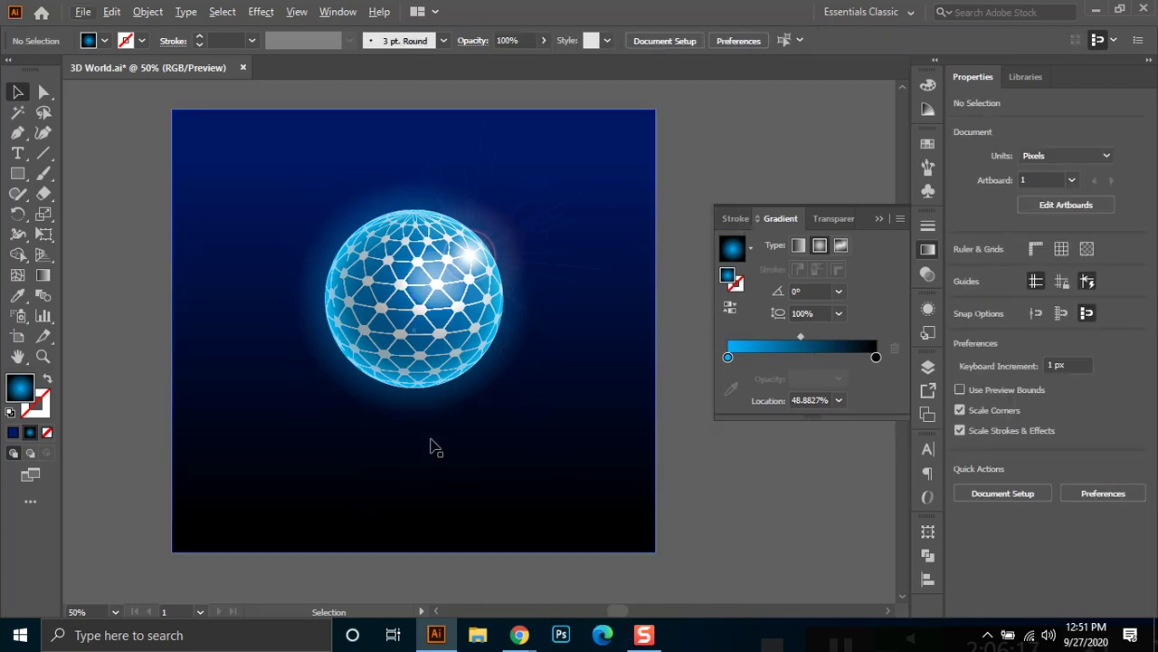
click(505, 431)
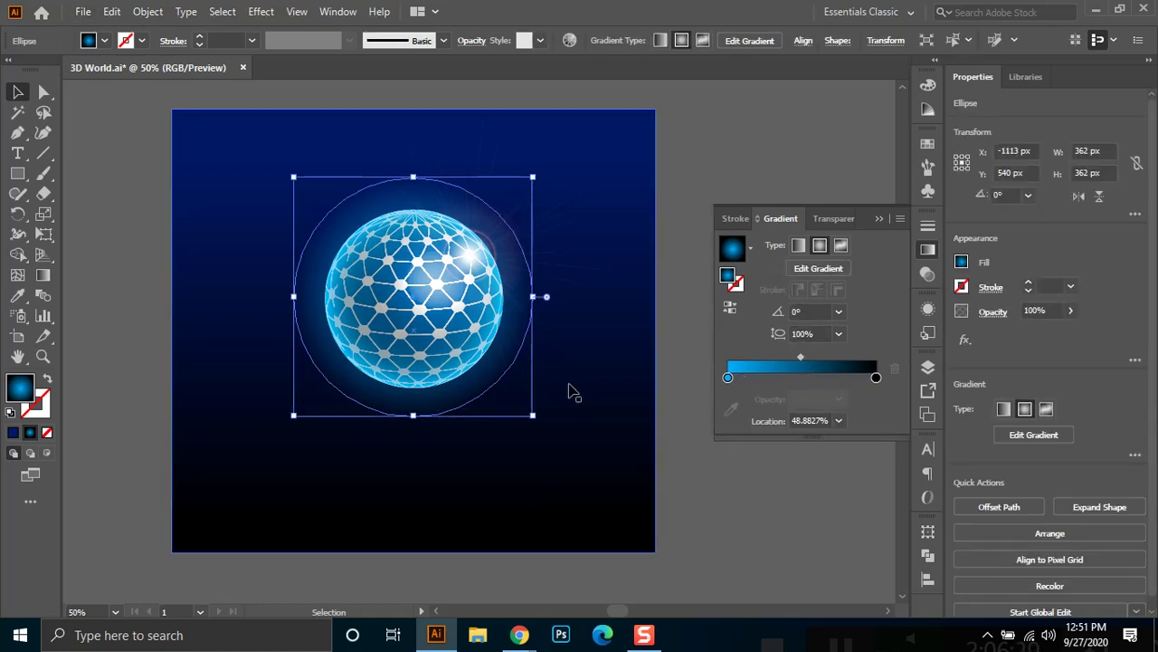
drag(533, 417, 520, 402)
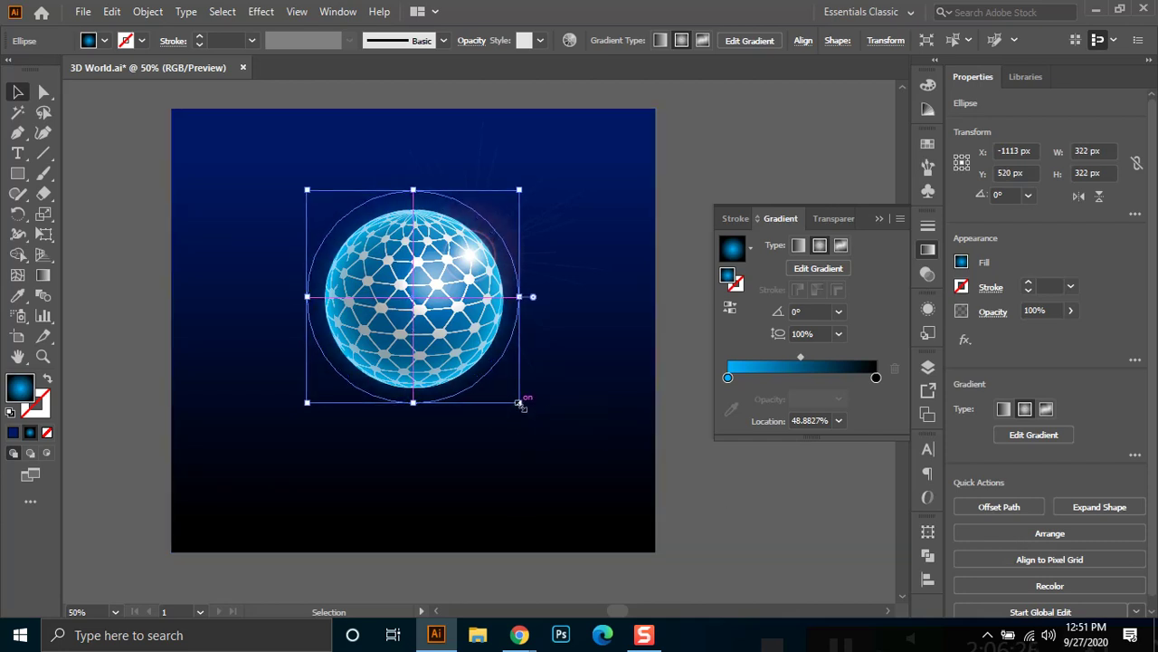
Examine the sphere artwork, switch to Chrome to browse the "digital world" image results for reference globes, and return to Illustrator.
click(730, 517)
scroll(468, 416, up, 1)
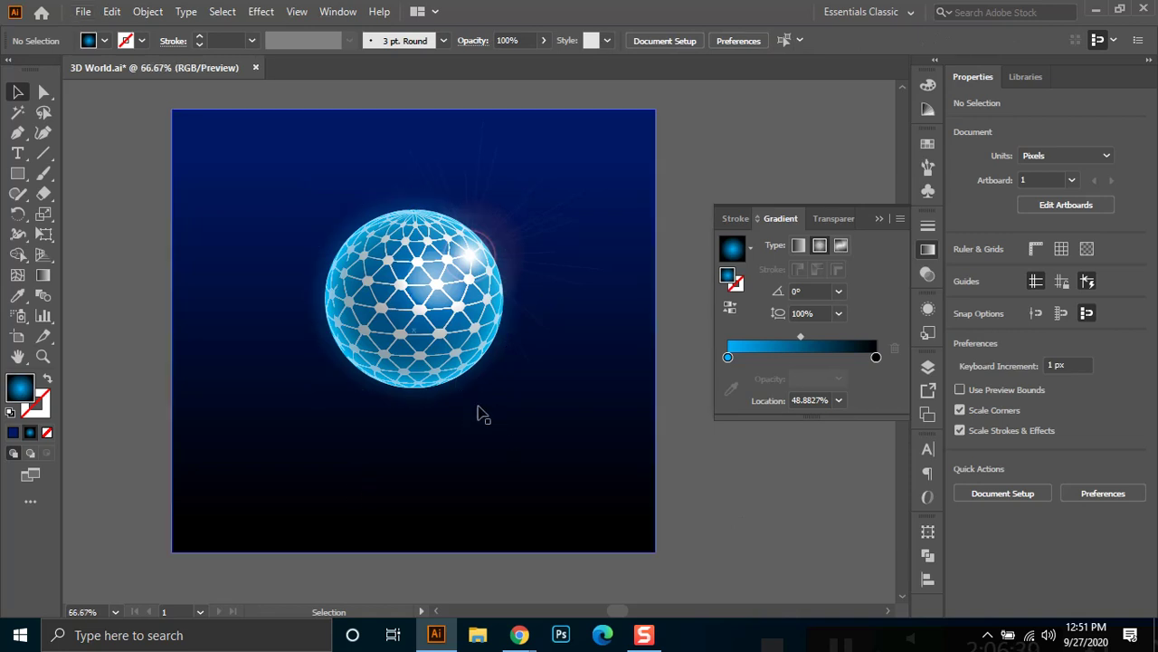
scroll(531, 284, up, 2)
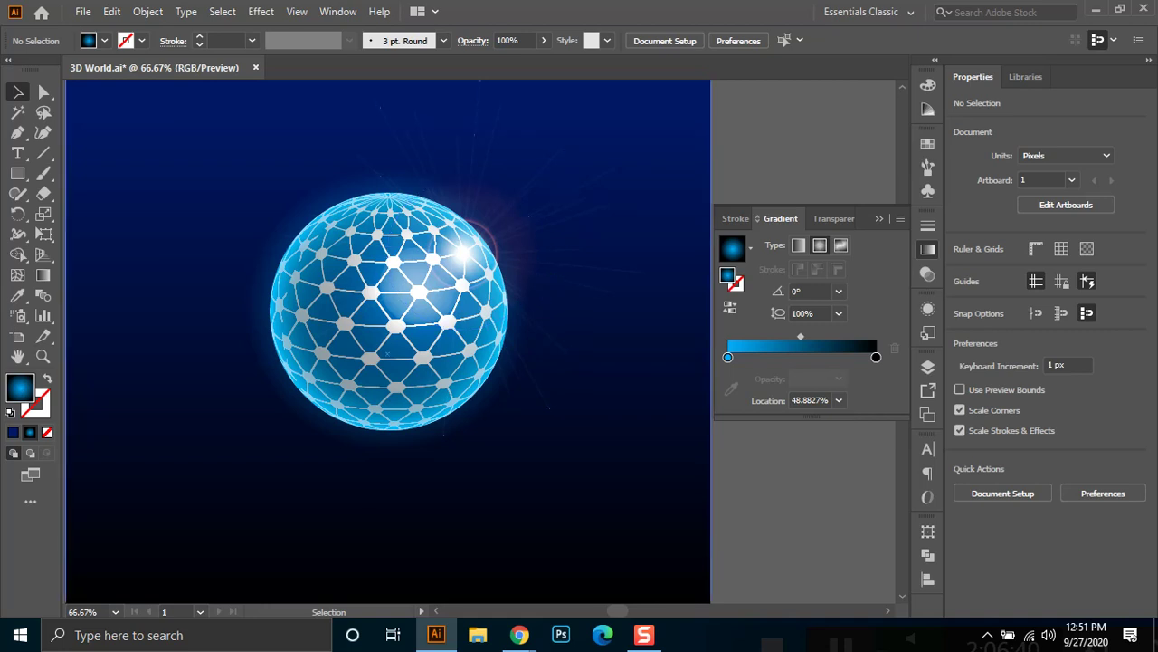
mouse_move(519, 635)
click(443, 537)
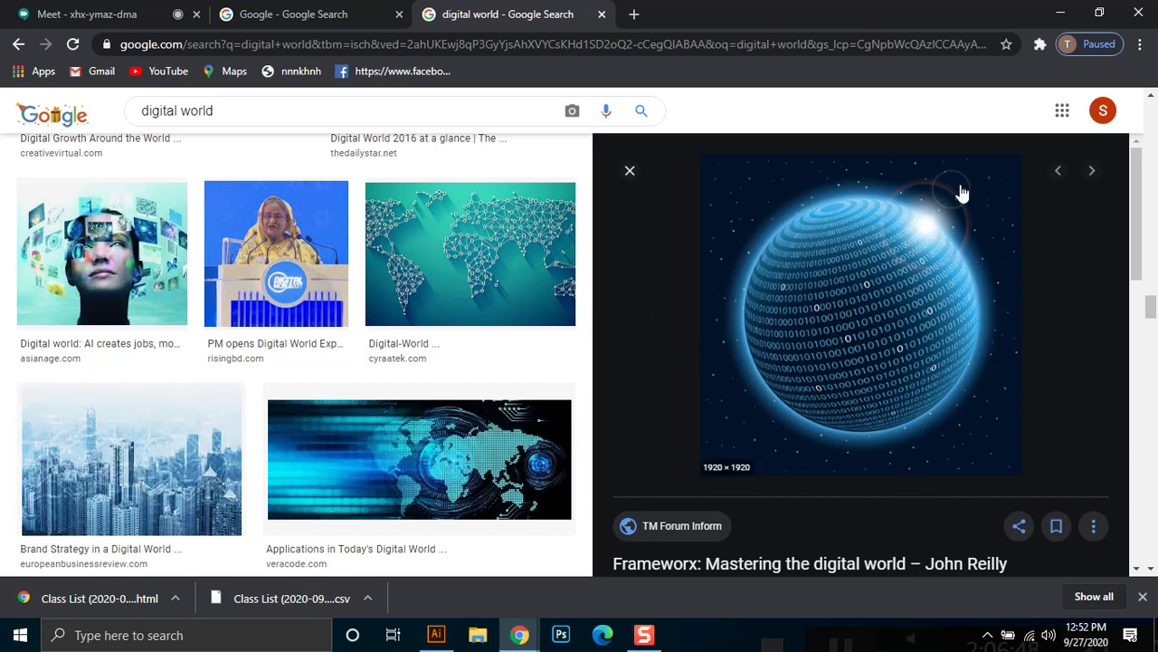
scroll(422, 372, down, 2)
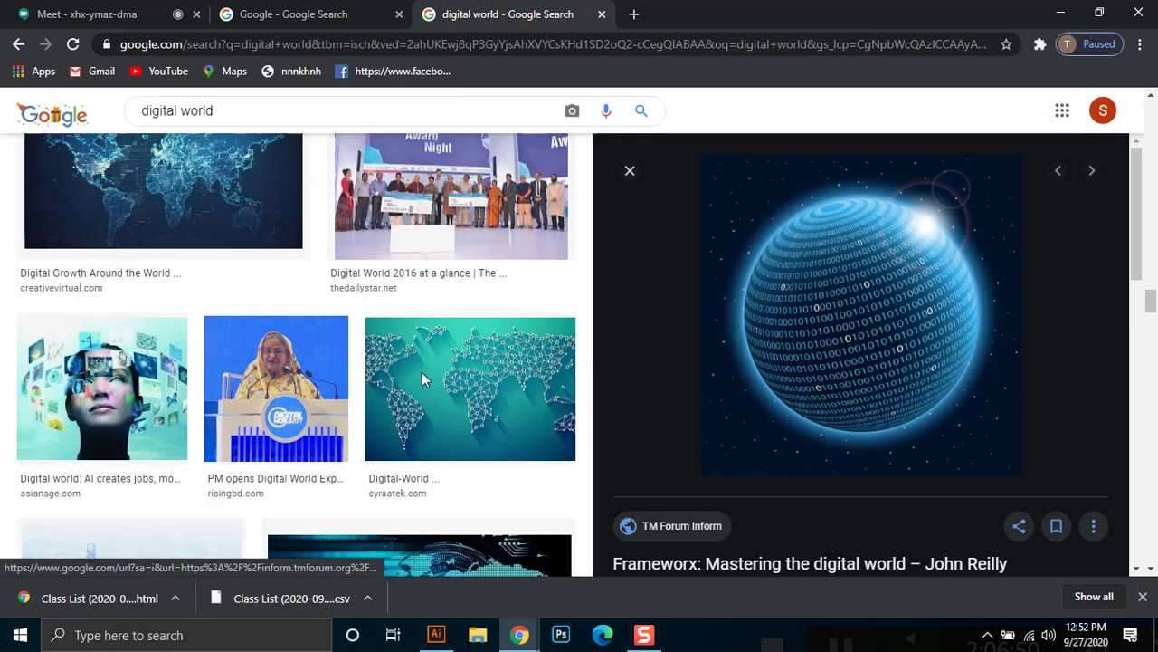
scroll(423, 379, down, 3)
scroll(424, 378, down, 10)
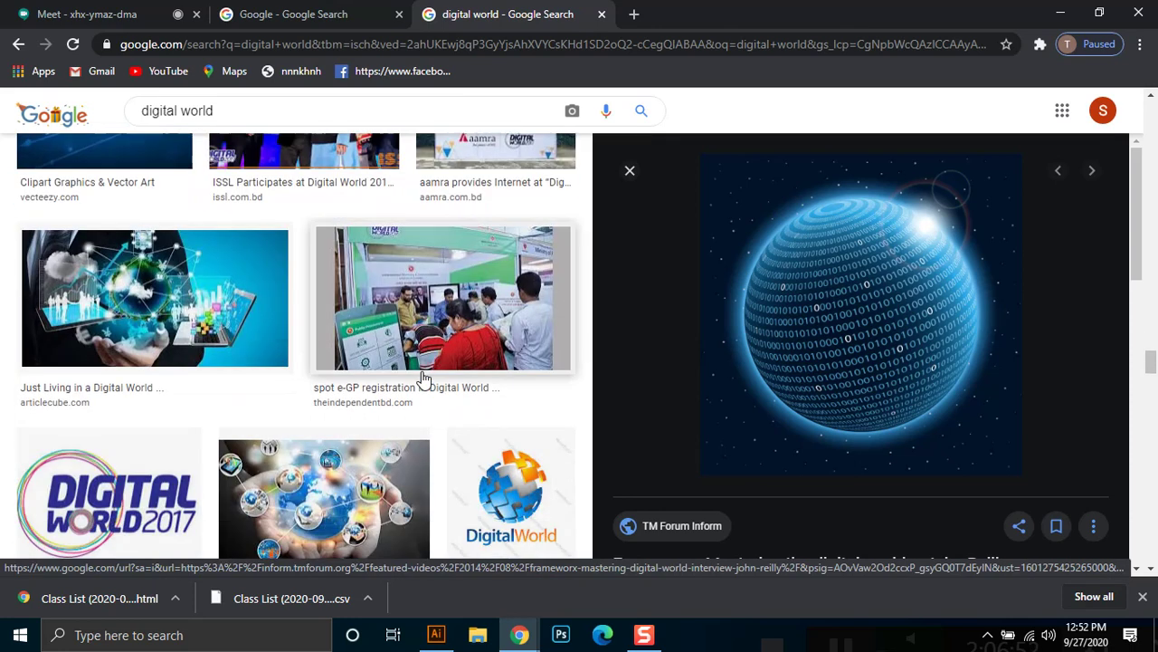
scroll(424, 380, down, 6)
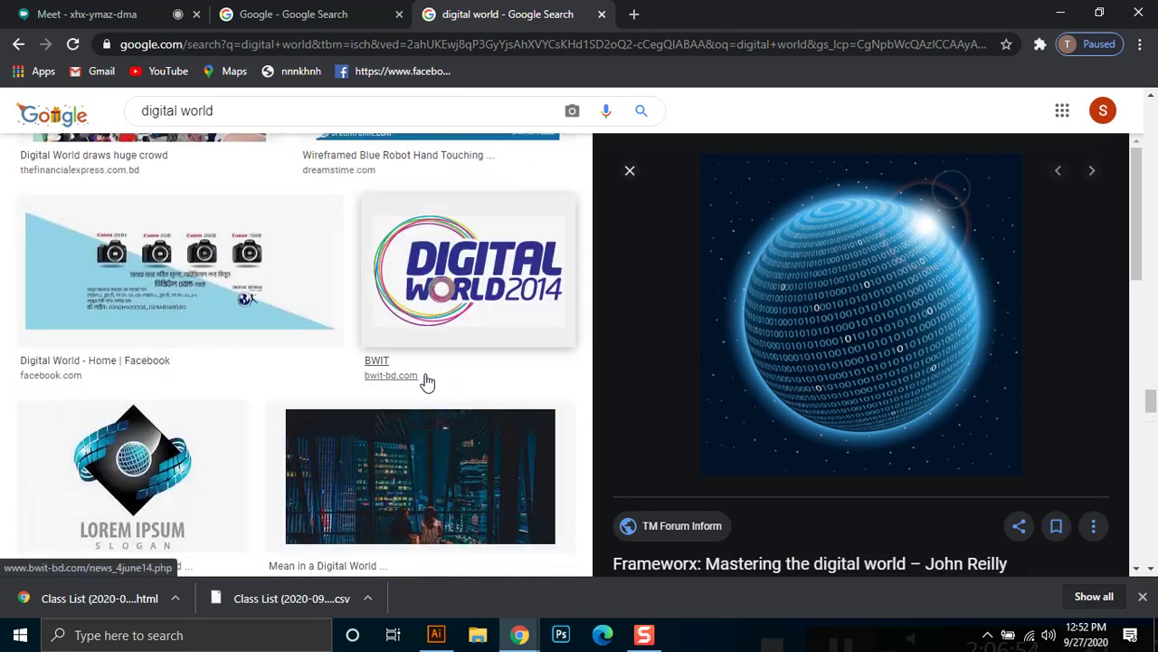
scroll(428, 382, down, 3)
scroll(428, 383, down, 2)
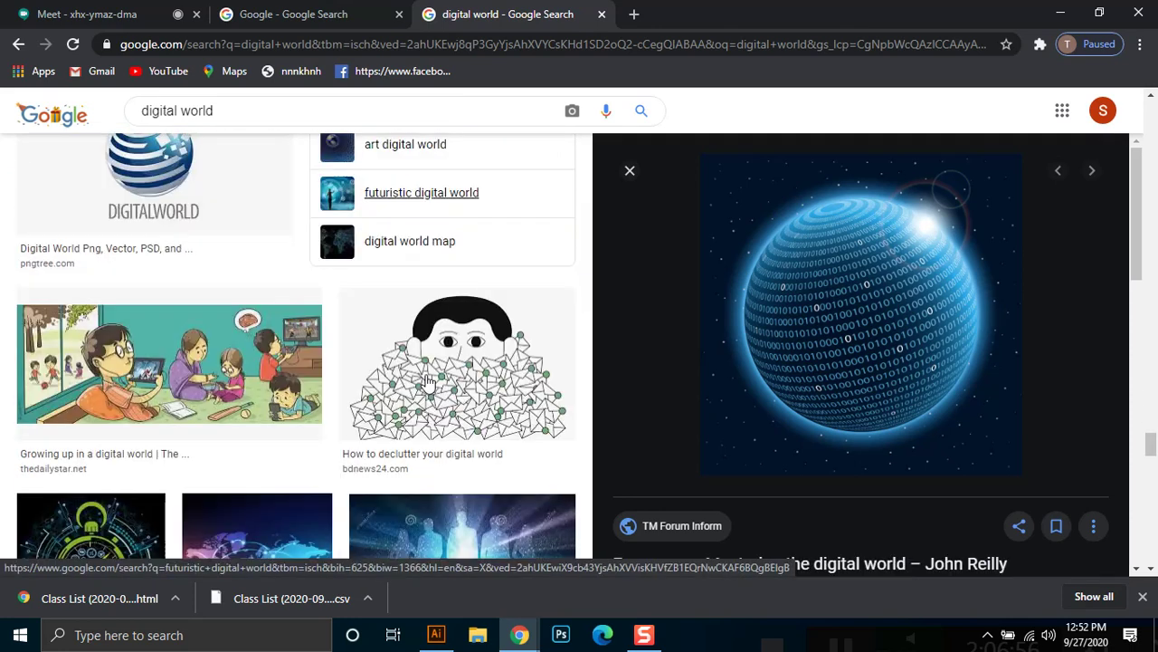
scroll(428, 383, down, 5)
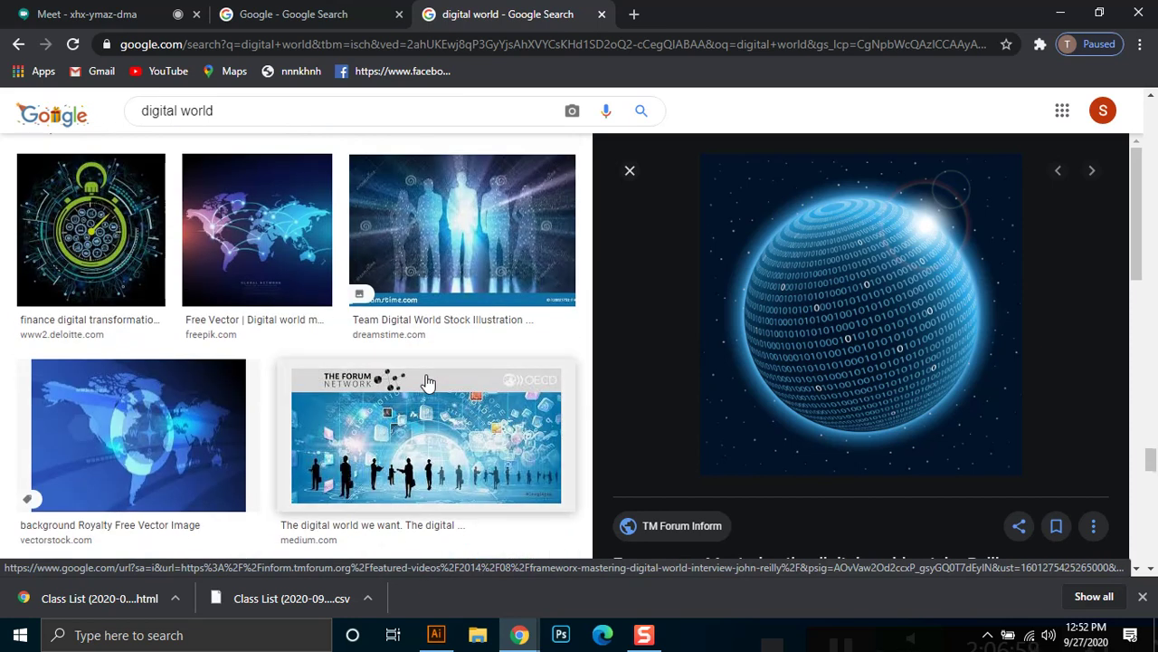
scroll(428, 382, down, 5)
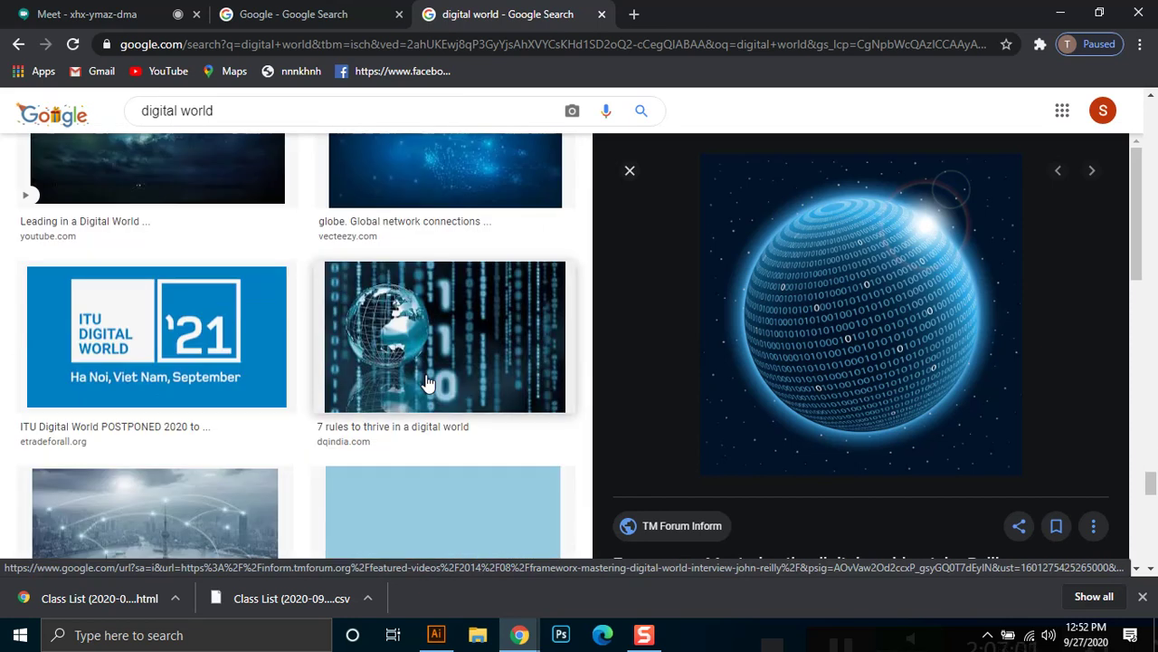
scroll(428, 383, down, 3)
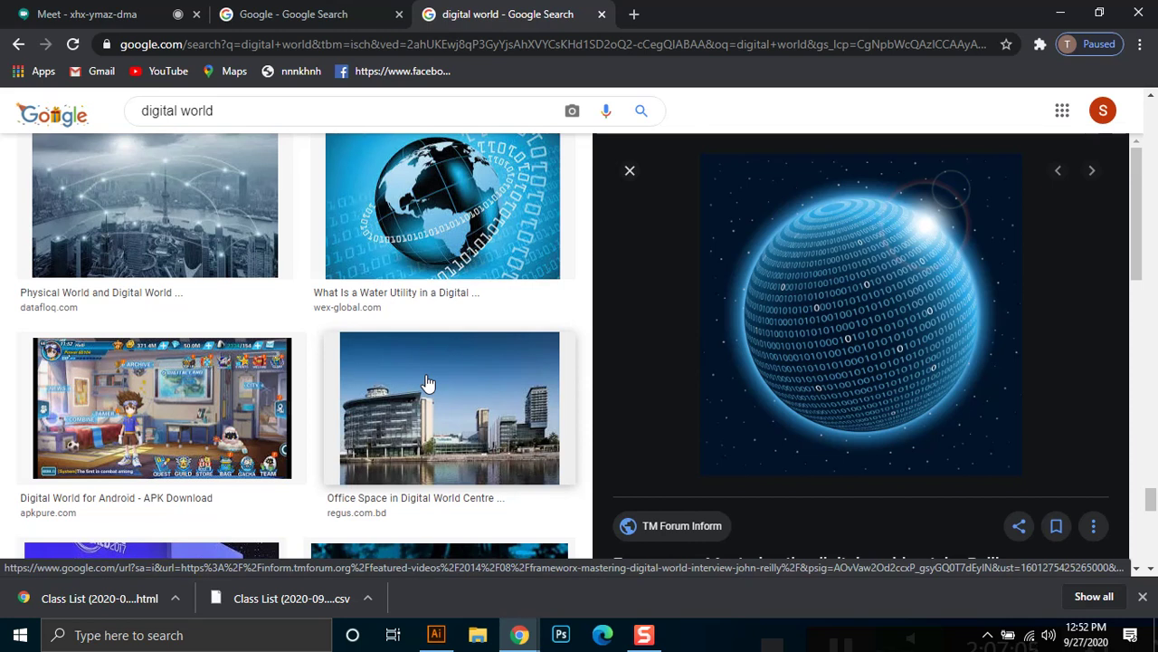
scroll(450, 410, up, 1)
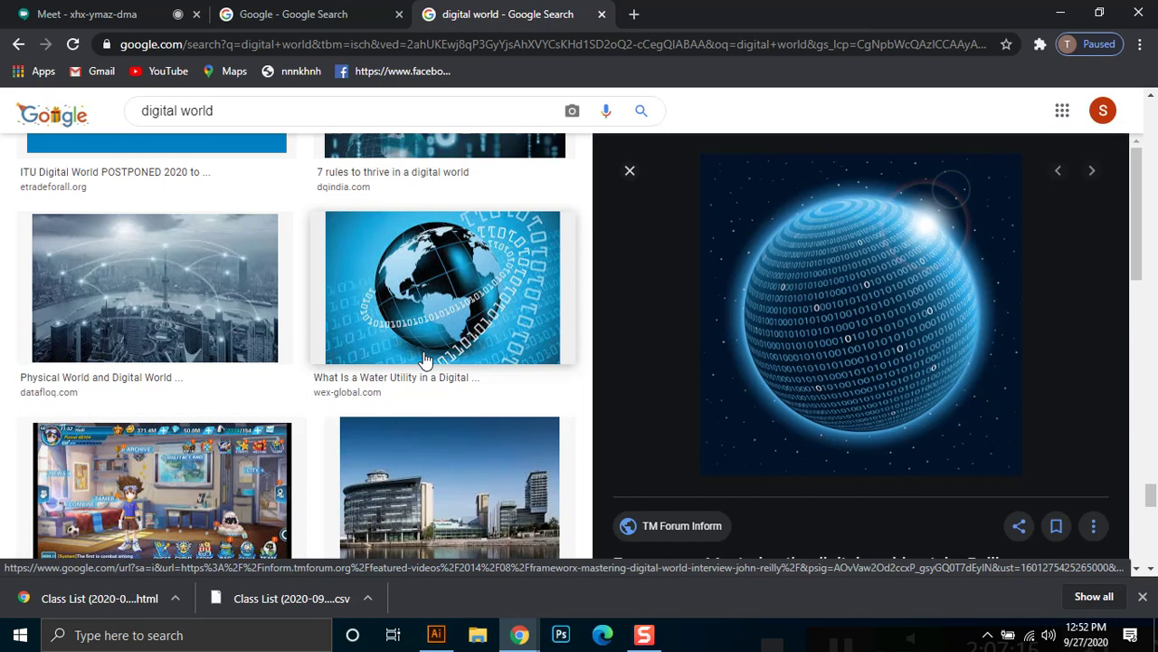
click(1060, 13)
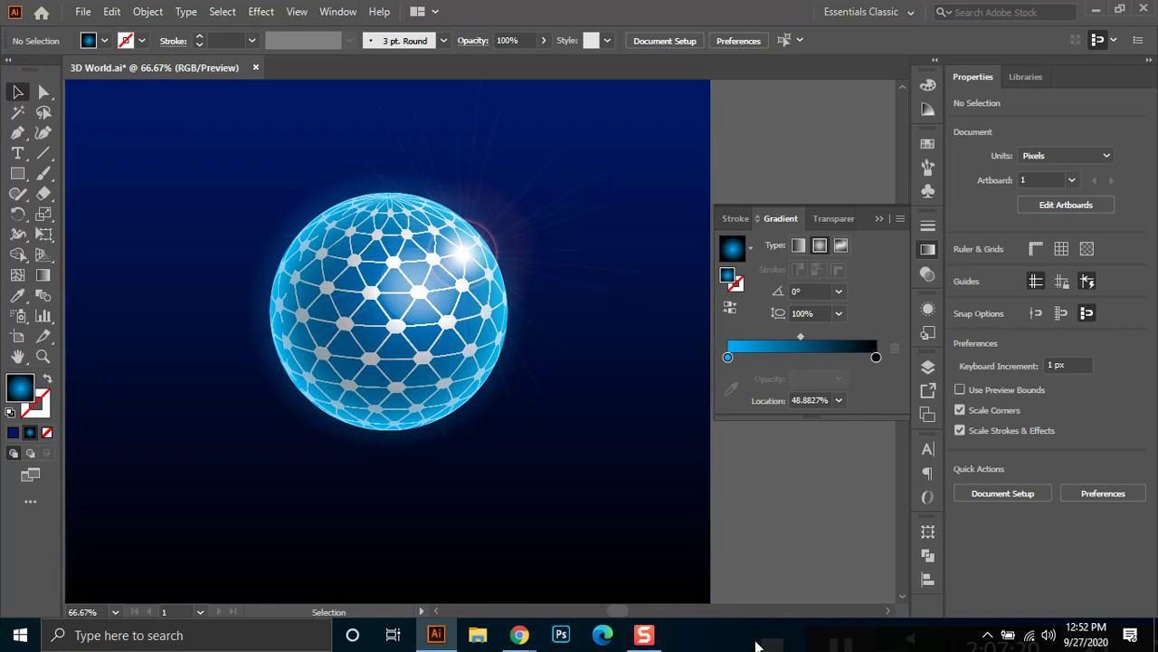
Shift the background rectangle about 12 px sideways and 35 px upward behind the sphere.
key(ctrl+minus)
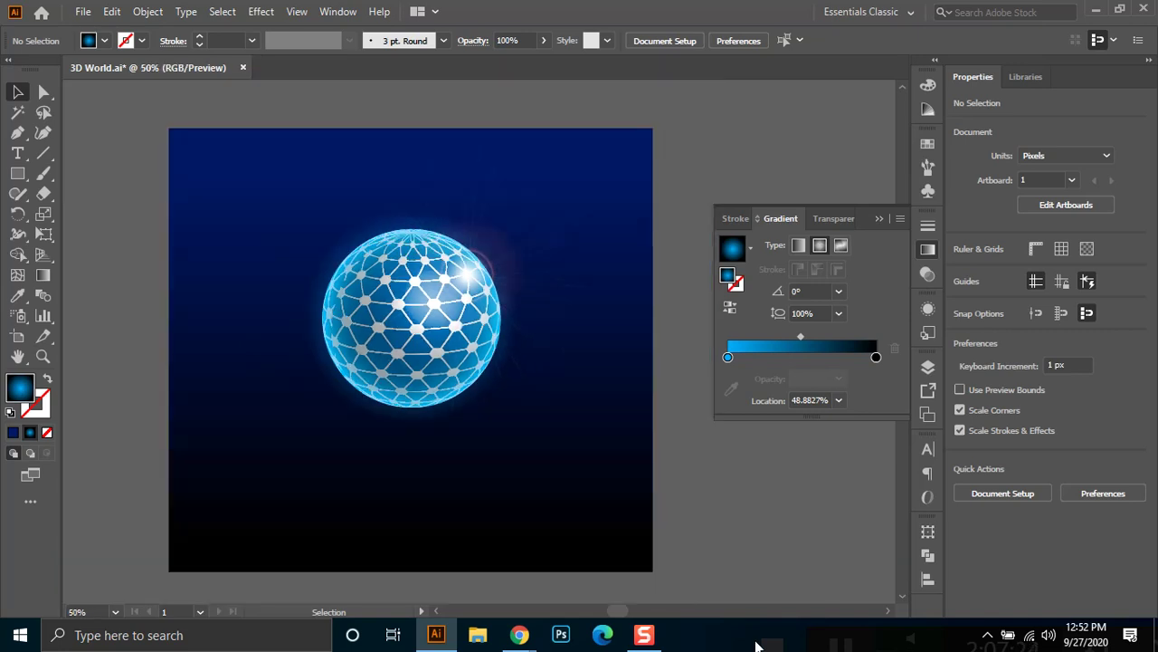
click(425, 540)
drag(432, 535, 439, 512)
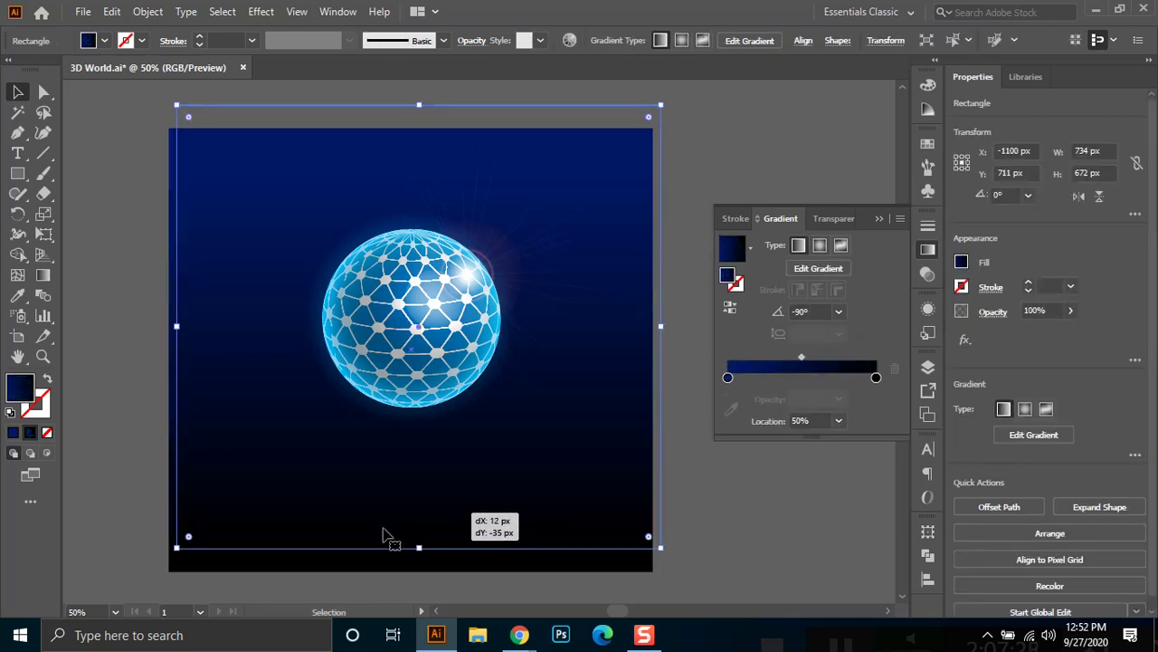
click(769, 509)
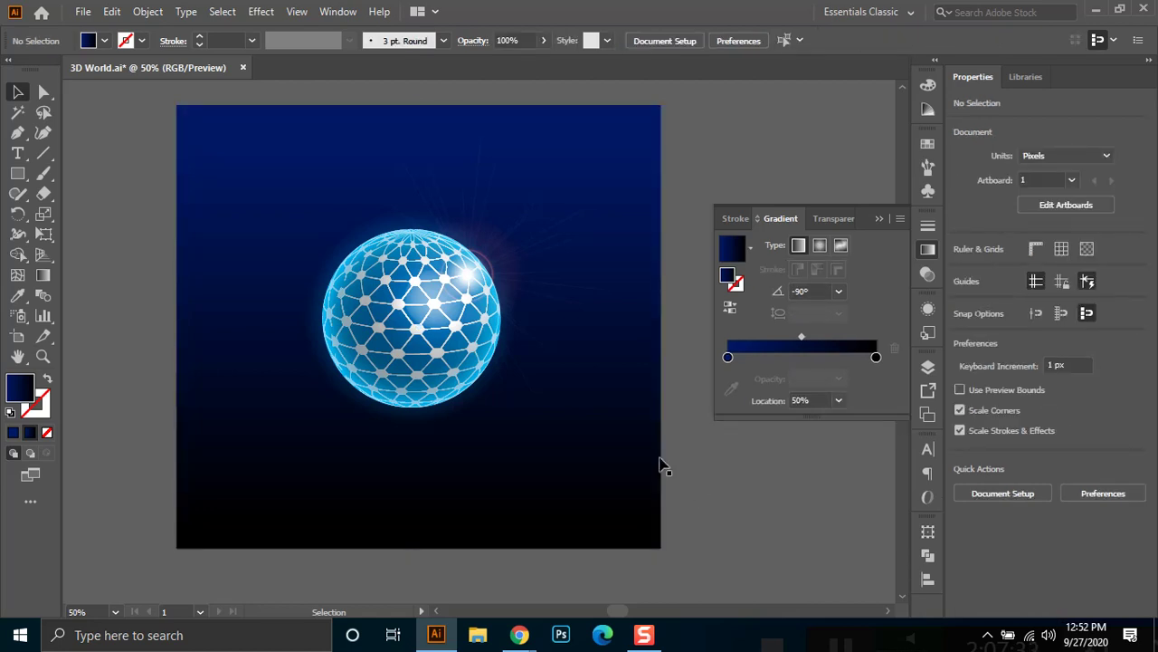
Move the rim-light circle off the sphere and reposition the lens flare onto the white highlight in the sphere's upper-right area.
click(471, 208)
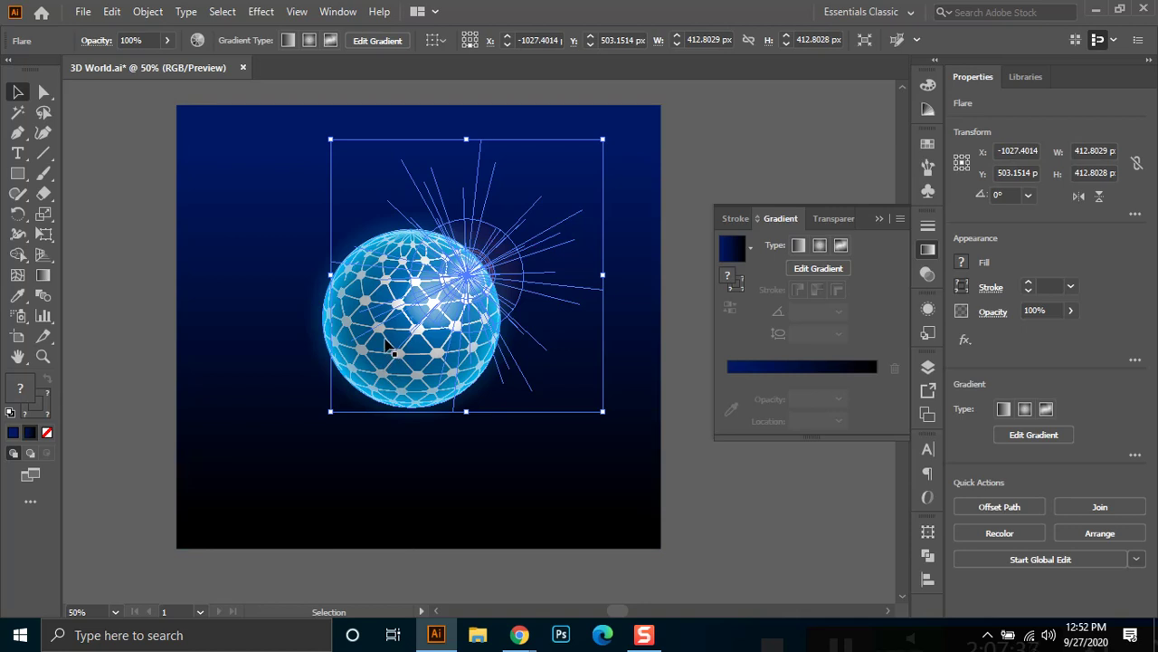
click(693, 145)
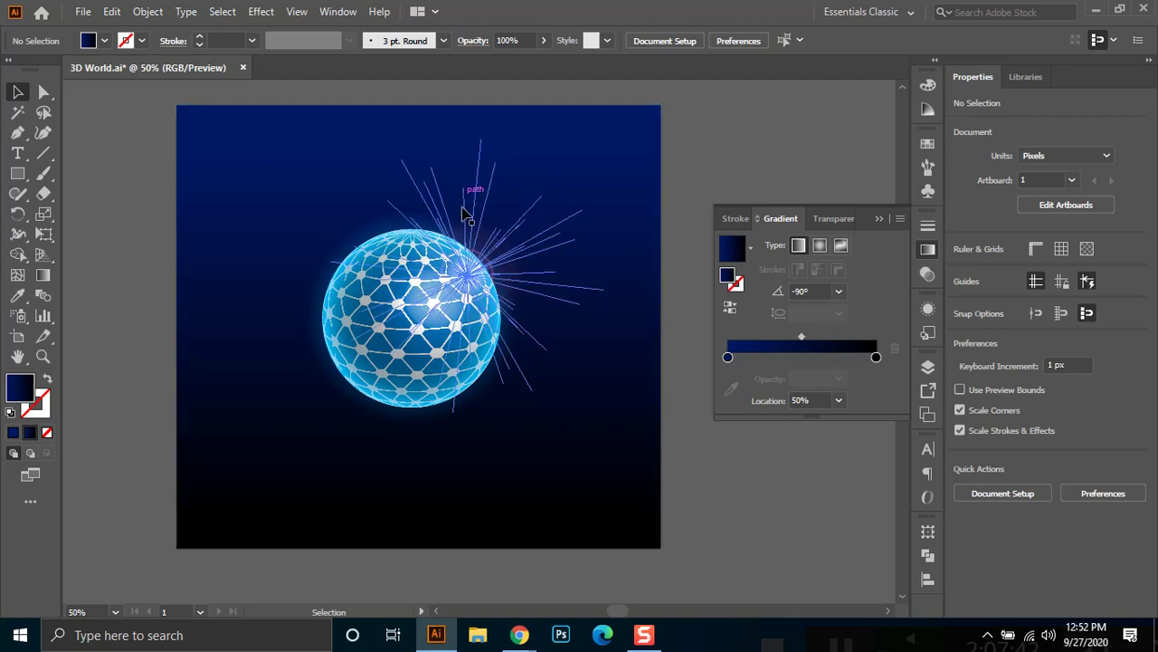
click(412, 212)
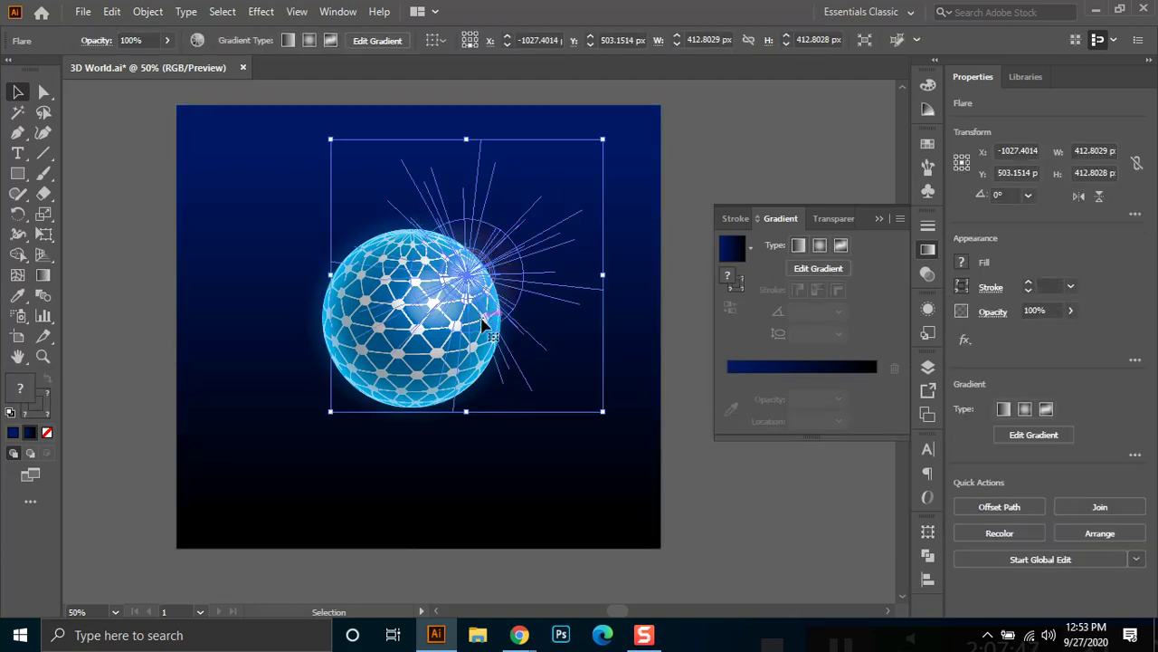
key(ctrl+equal)
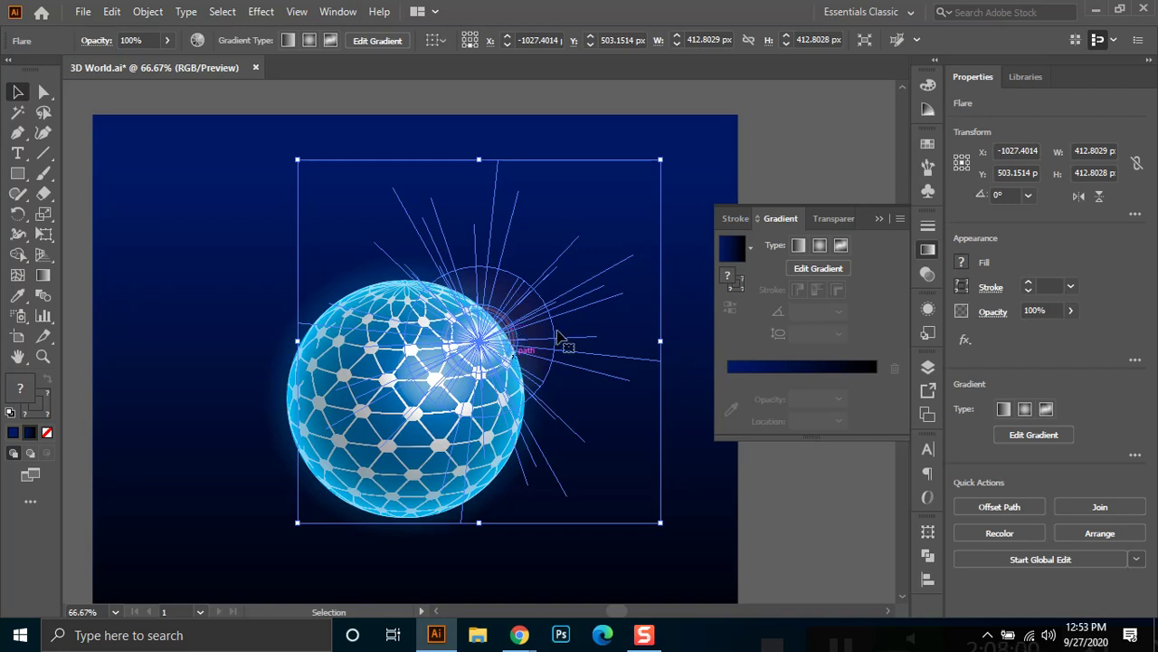
click(356, 526)
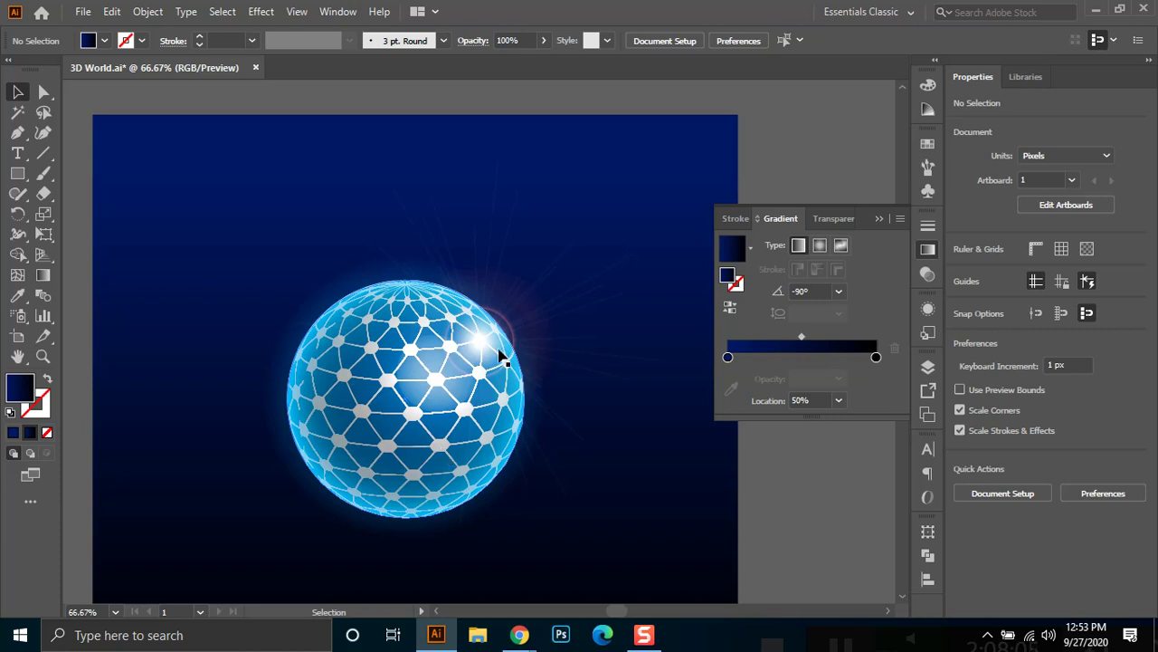
drag(480, 339, 866, 194)
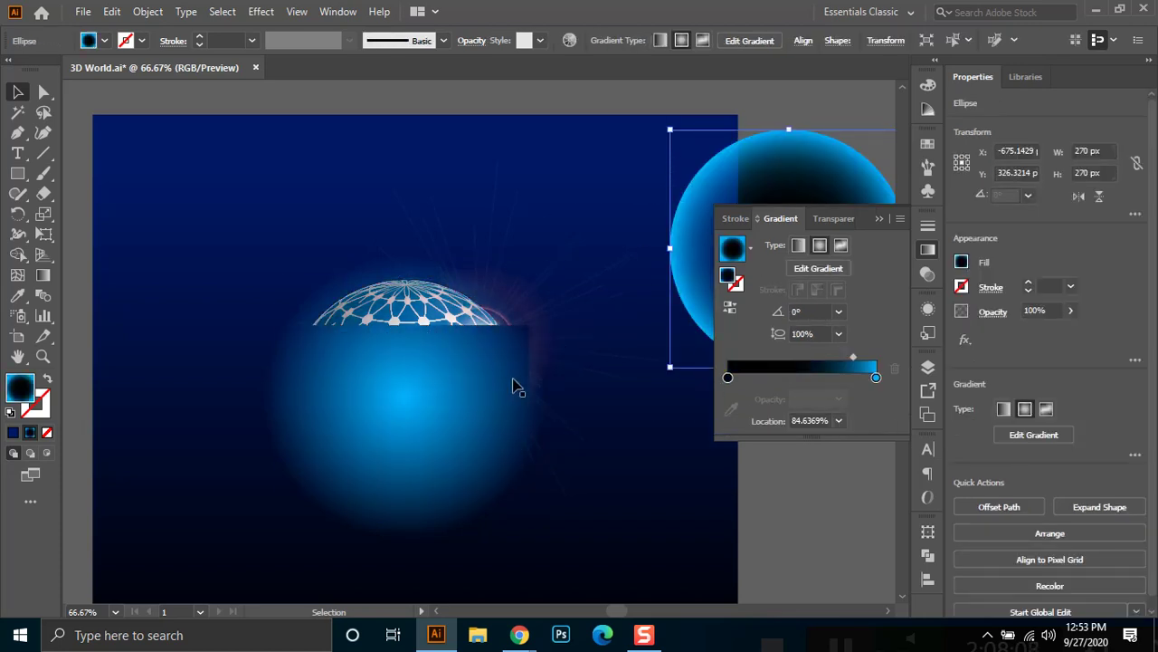
drag(482, 341, 595, 92)
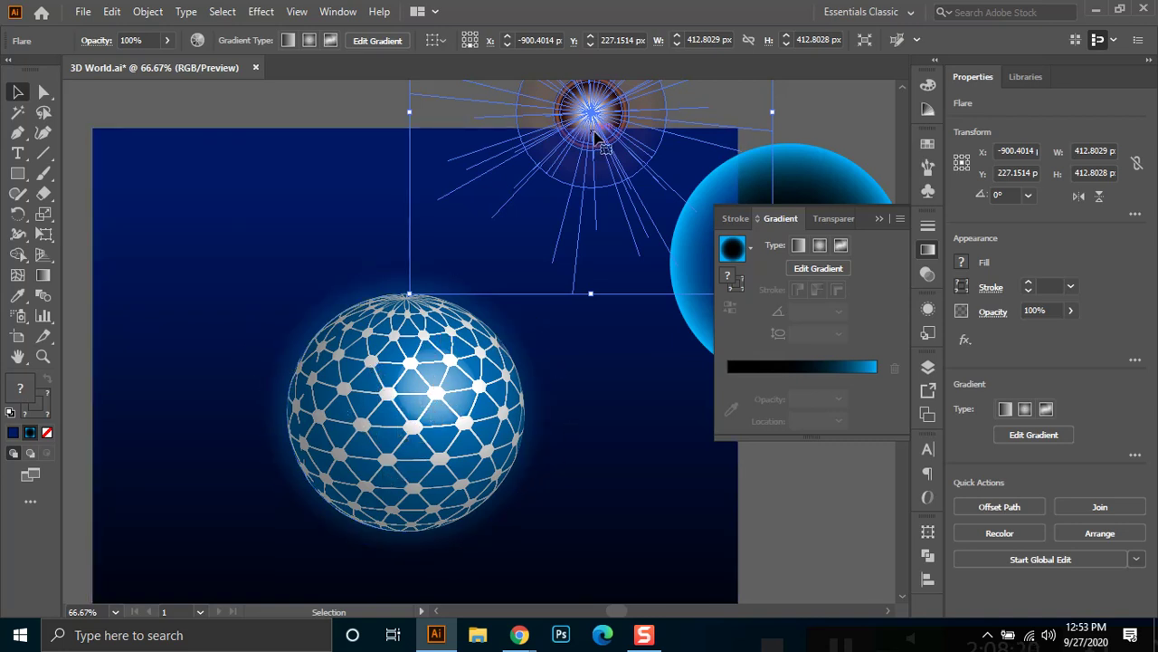
drag(592, 117, 443, 373)
click(803, 532)
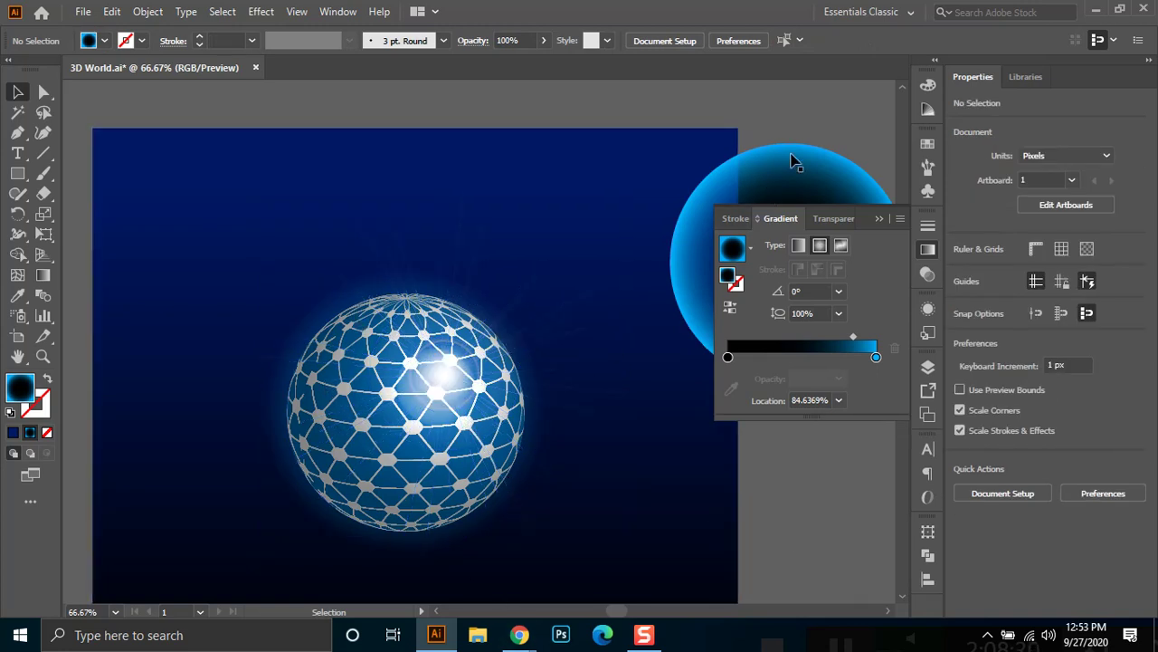
Move the black-to-blue rim-light circle back over the sphere so its edges align with the sphere's outline.
drag(821, 181, 446, 319)
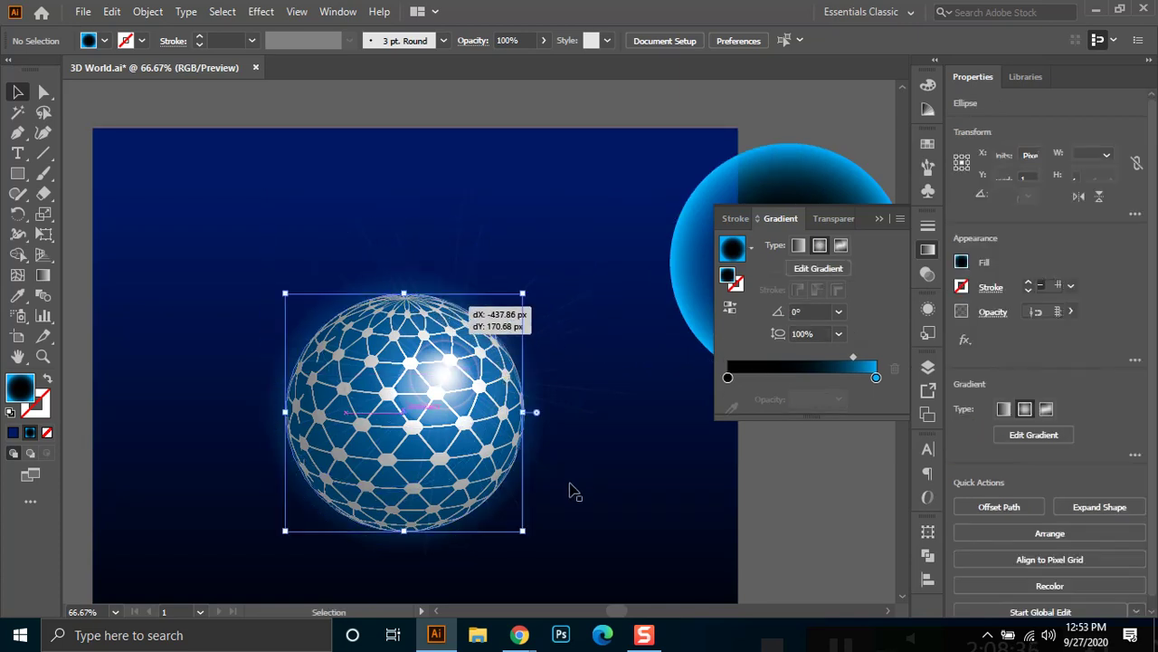
click(823, 526)
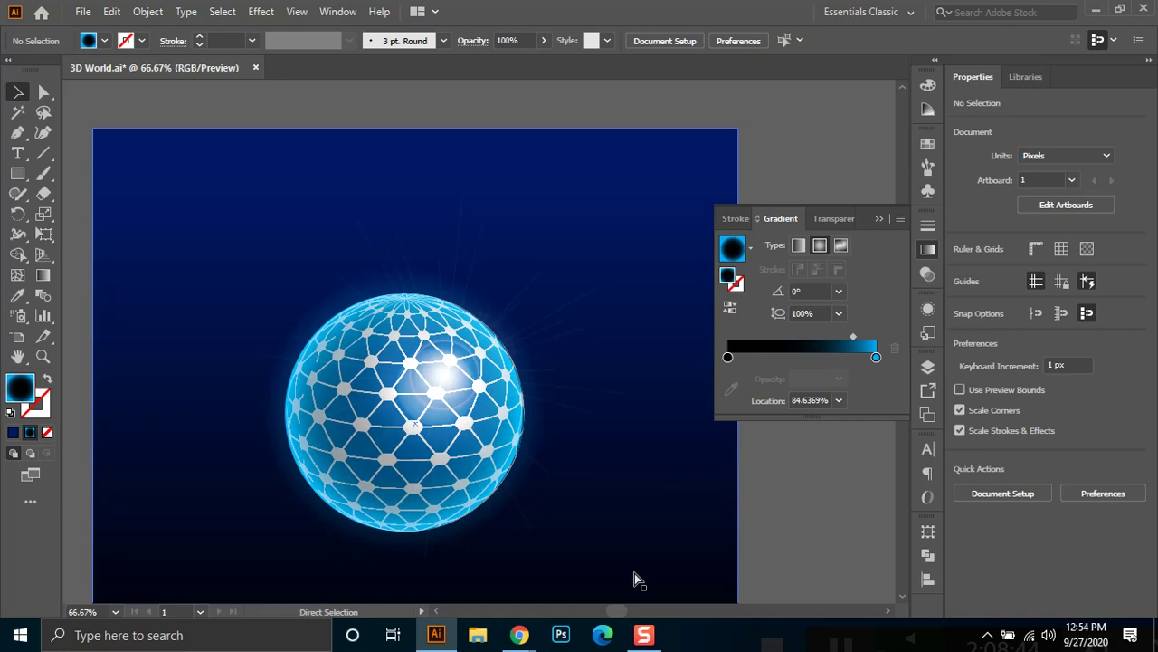
Collapse the Gradient settings and examine the finished sphere, flare and glow up close and as a whole.
key(ctrl+minus)
key(ctrl+minus)
key(ctrl+minus)
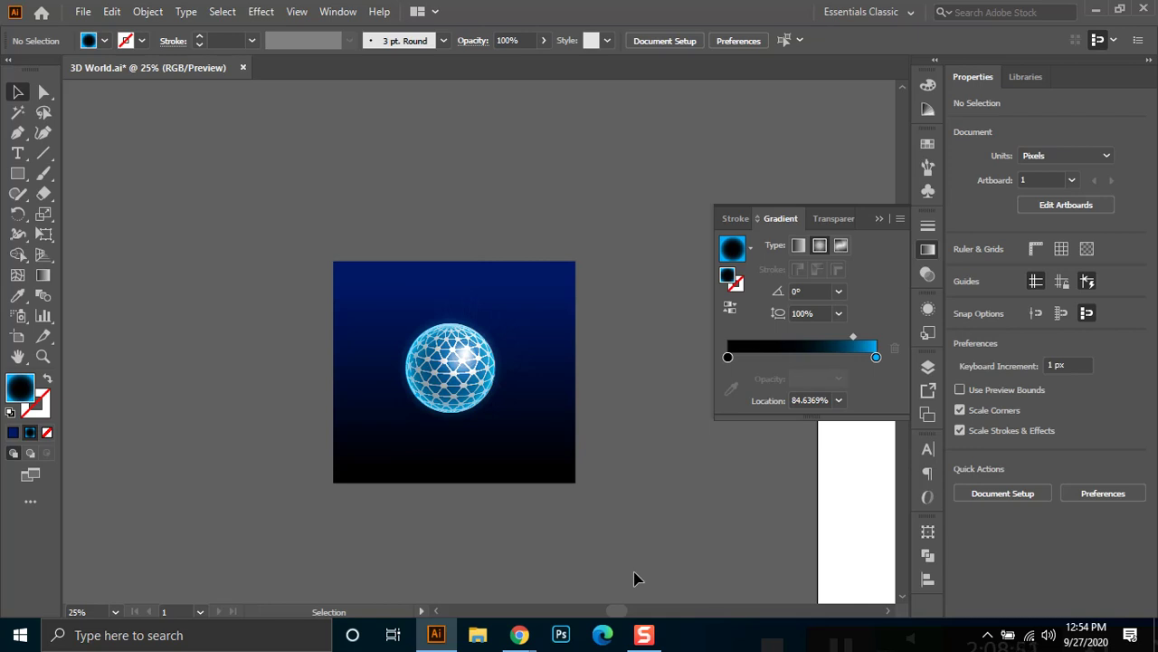
key(ctrl+plus)
key(ctrl+plus)
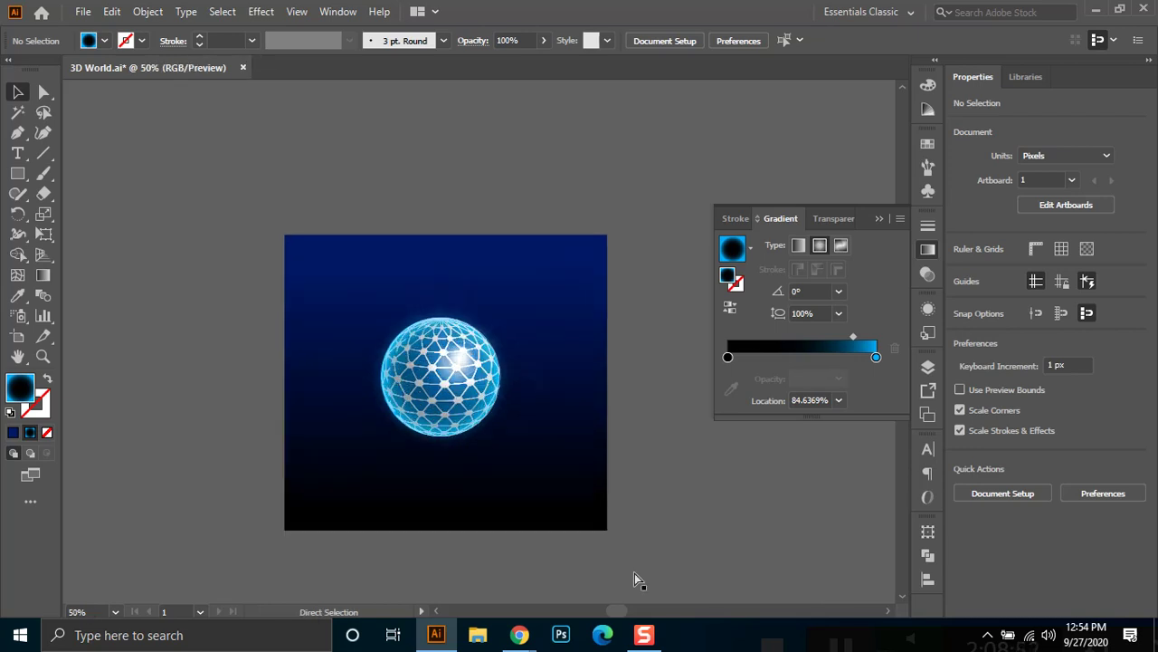
key(ctrl+plus)
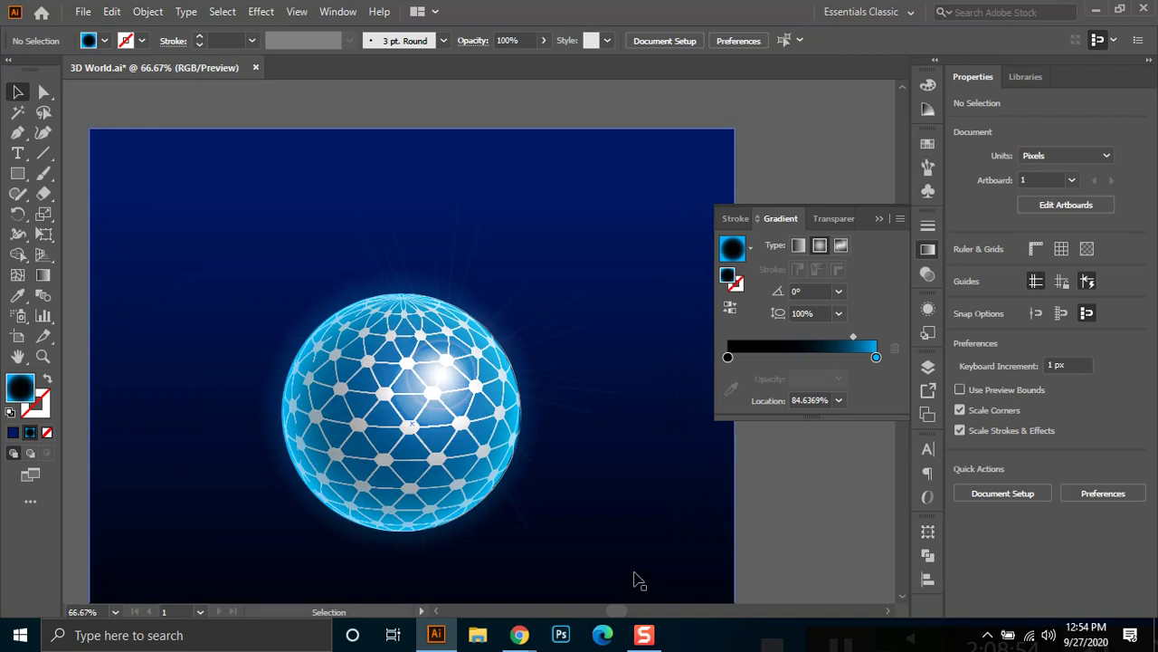
click(885, 221)
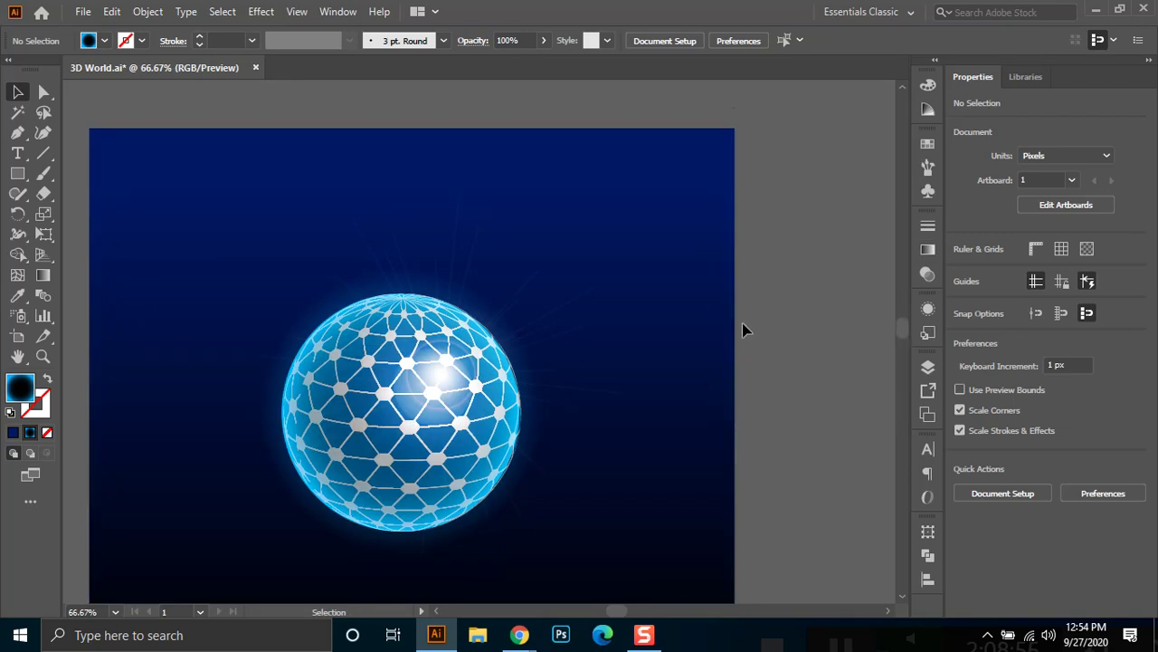
scroll(724, 331, down, 1)
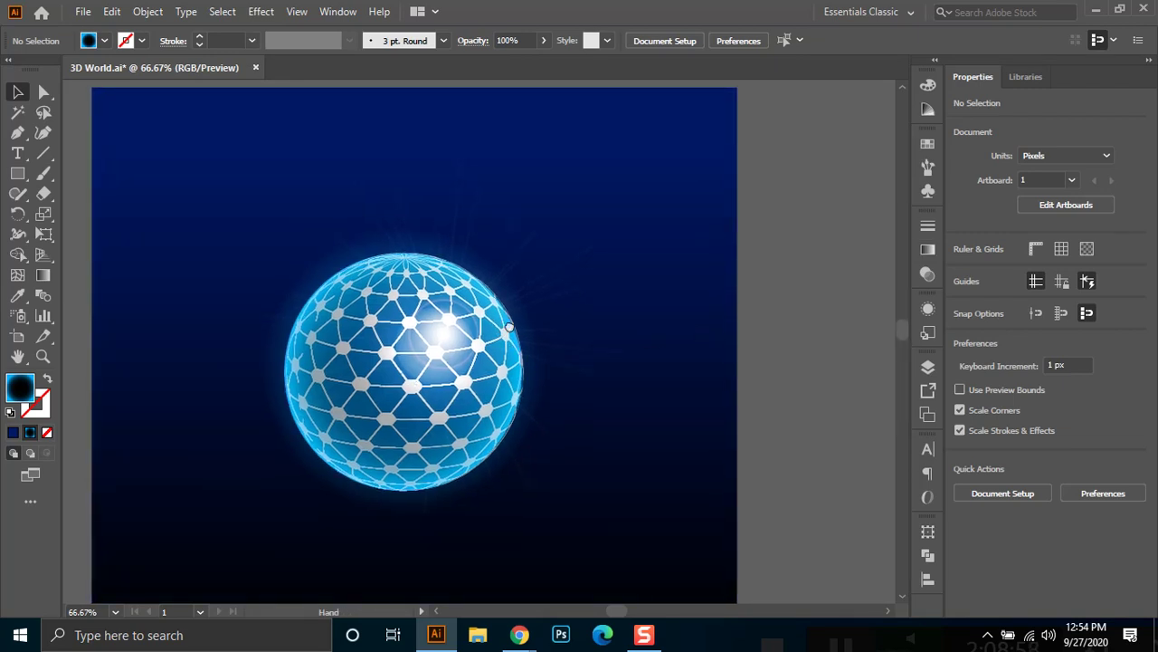
drag(502, 338, 545, 337)
key(ctrl+plus)
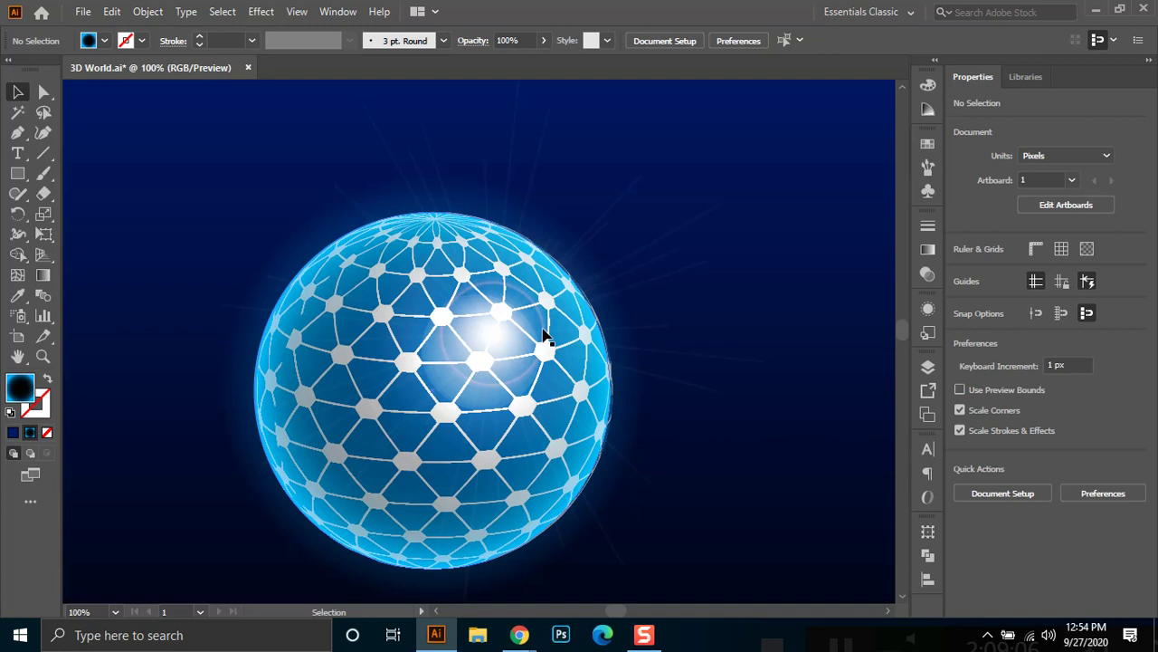
key(ctrl+minus)
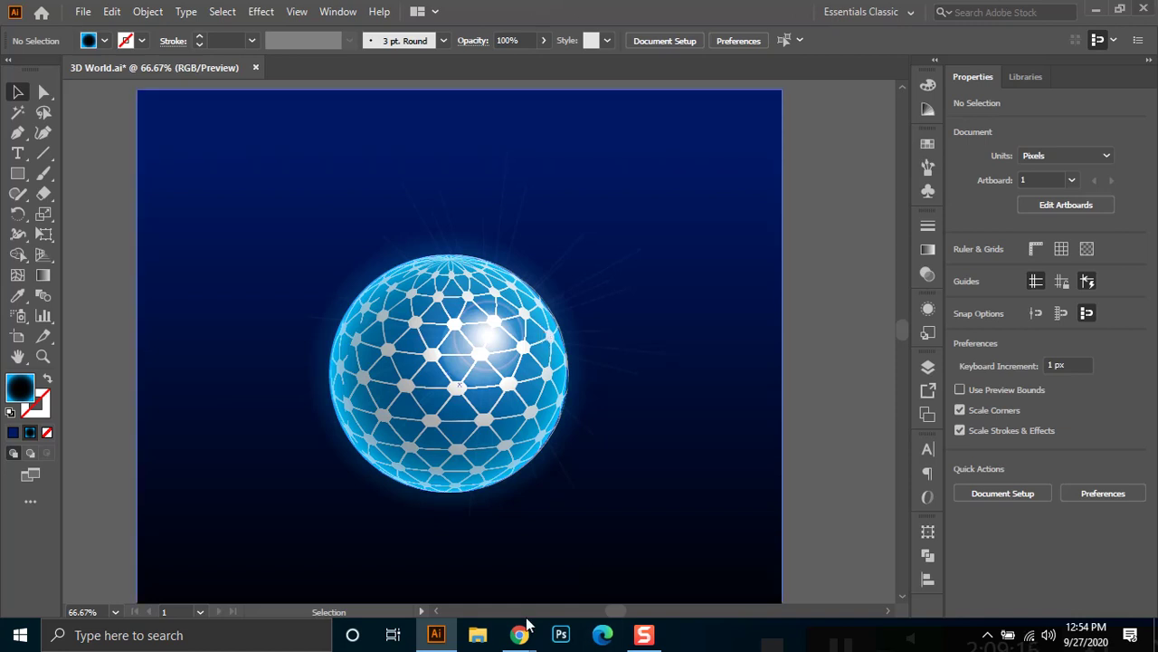
Check the "digital world" reference images in Chrome once more and return to the Illustrator artwork.
mouse_move(529, 625)
click(421, 566)
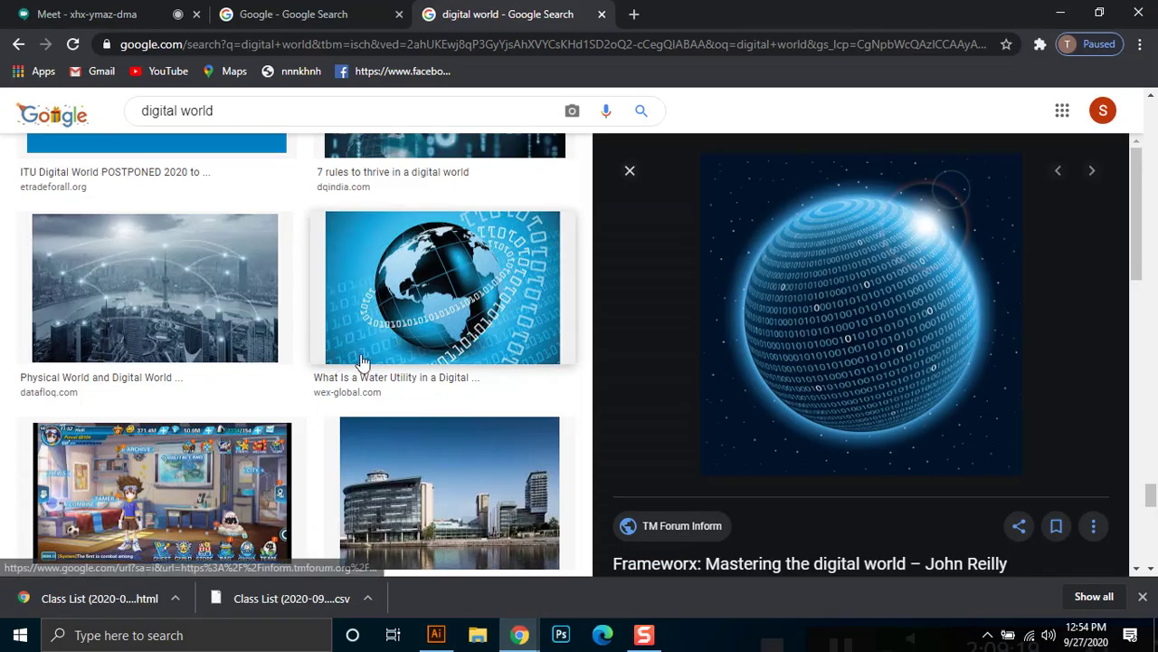
scroll(371, 360, down, 3)
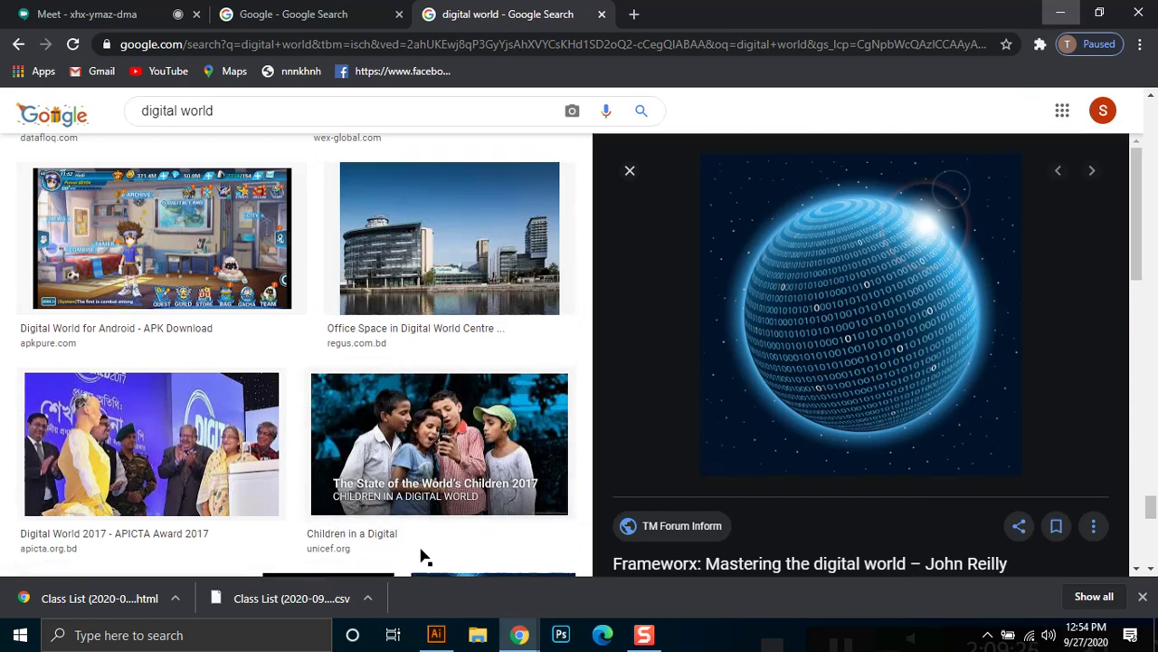
key(alt+Tab)
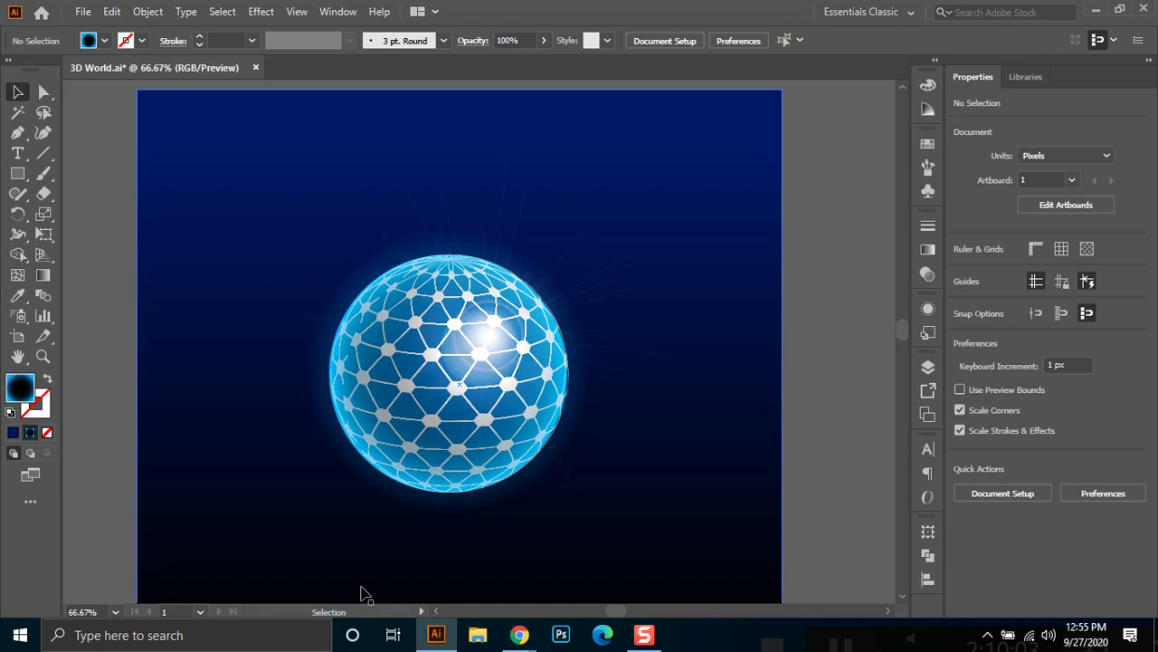
Zoom out to see the whole artboard and minimize Illustrator to reach the Windows desktop.
key(a)
key(v)
key(ctrl+minus)
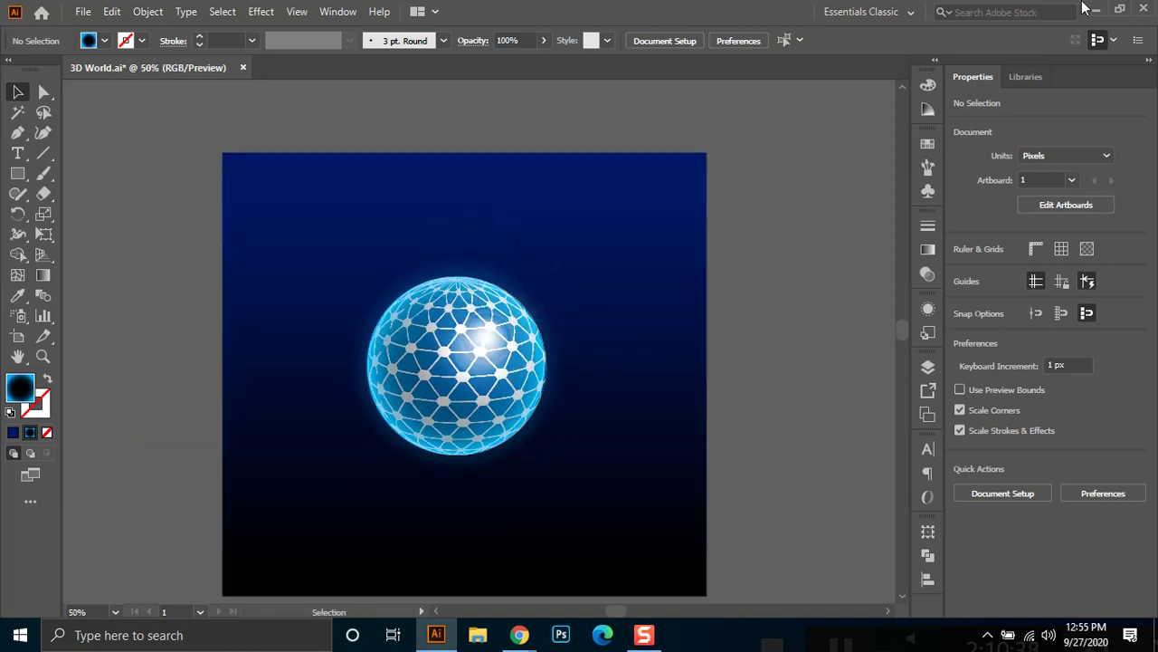
key(ctrl+minus)
click(1092, 9)
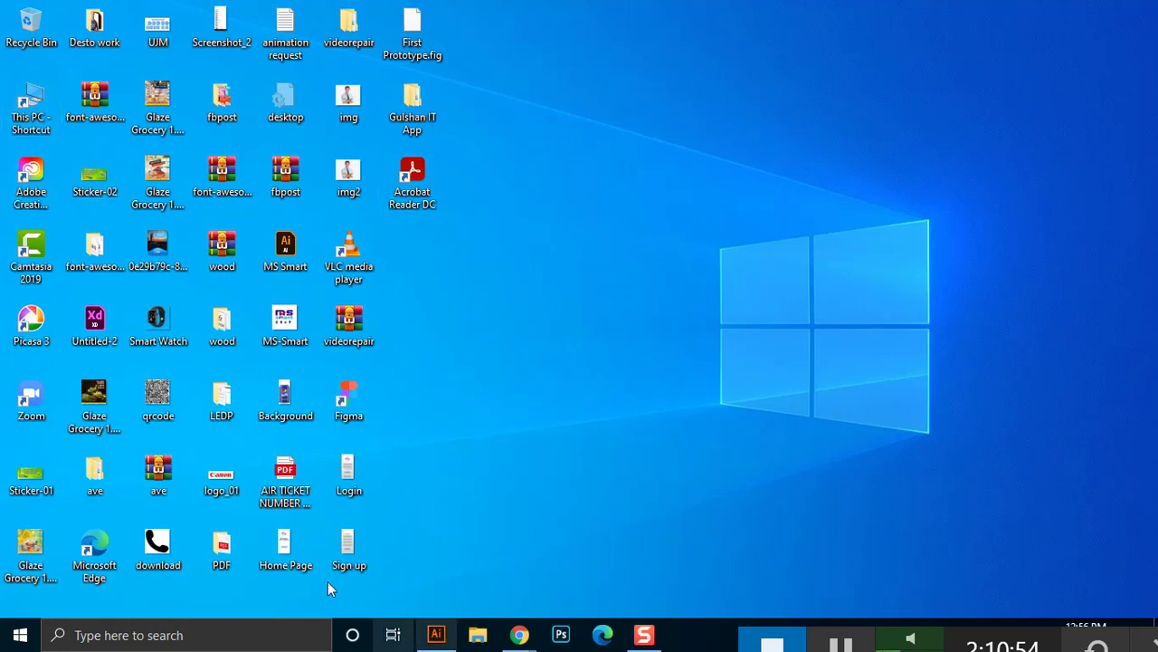
key(super+e)
key(alt+F4)
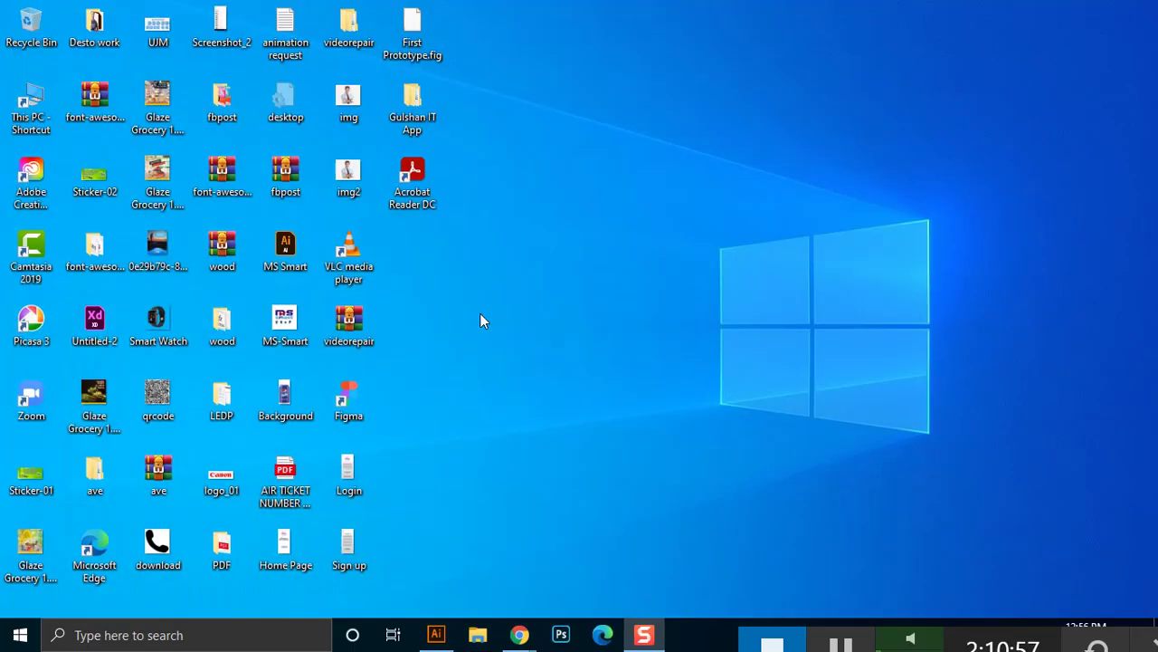
Browse the desktop's LEDP folder, checking Patuakhali 541 and opening Class 3 inside Barguna.
double_click(230, 423)
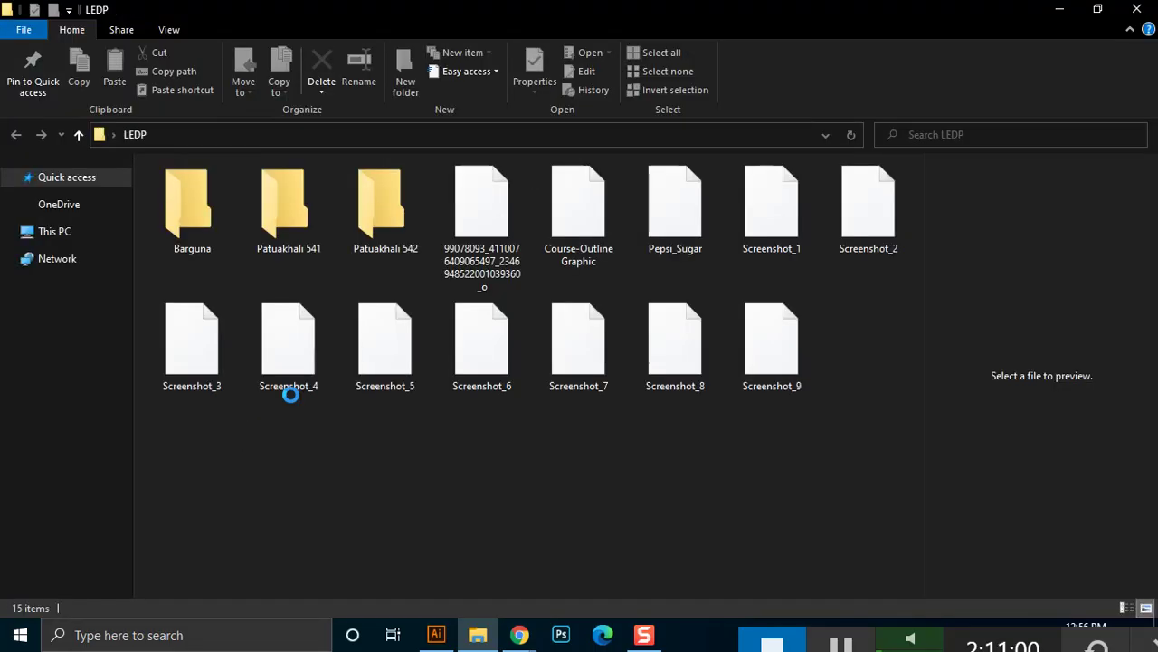
click(294, 214)
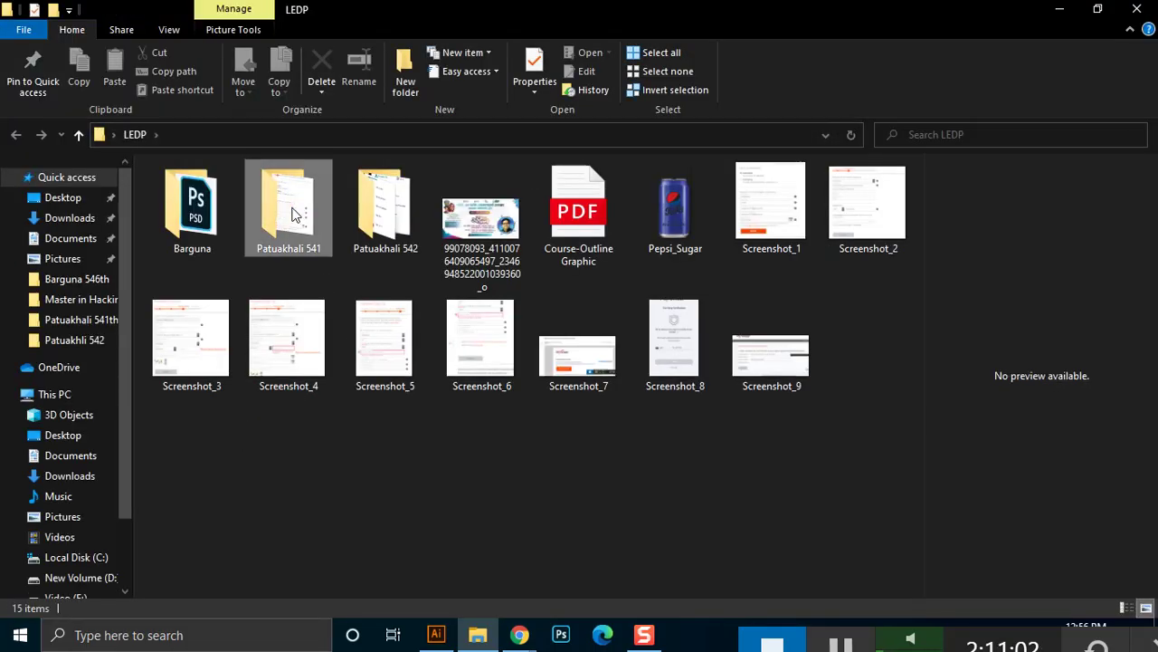
double_click(291, 213)
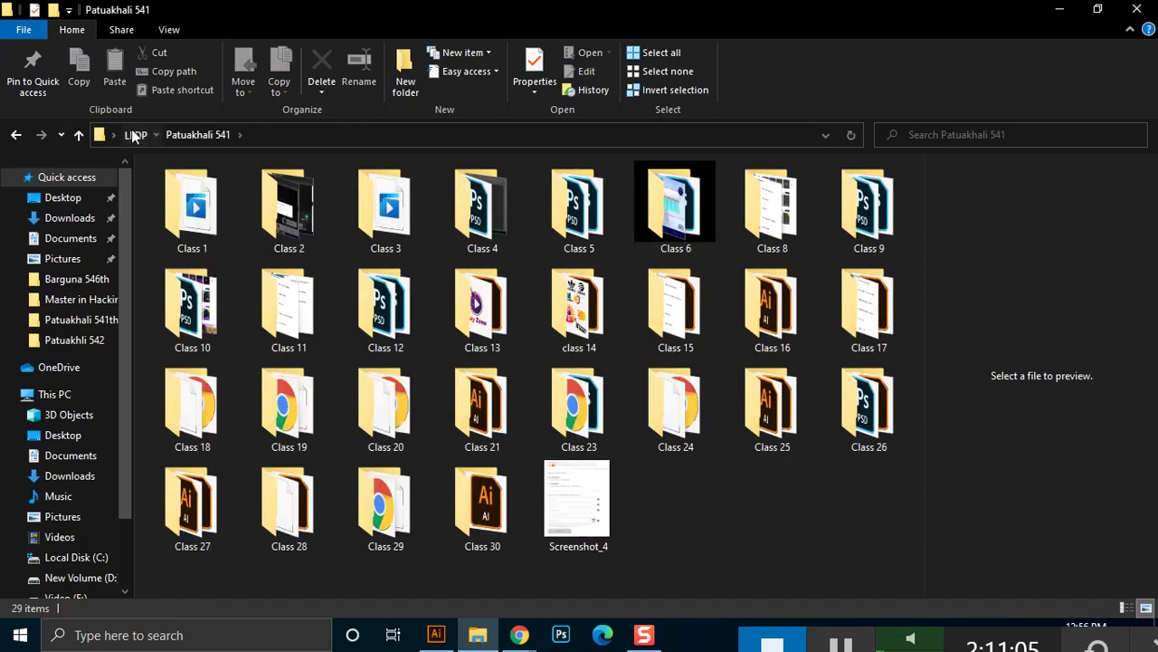
click(135, 134)
click(192, 217)
double_click(193, 218)
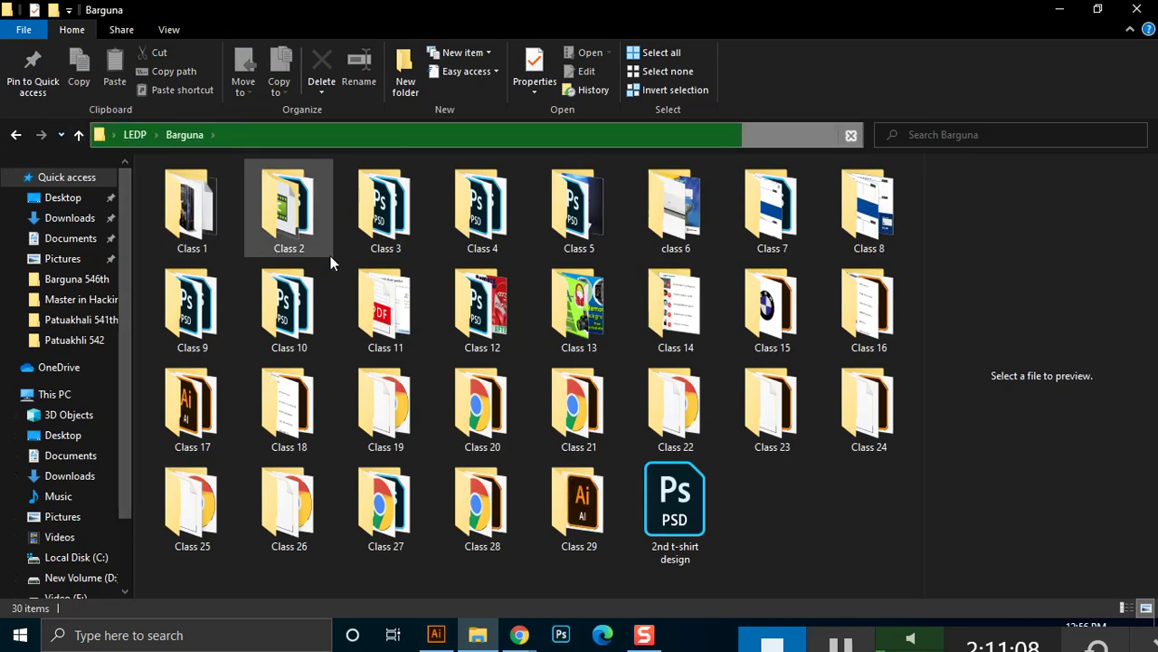
double_click(398, 203)
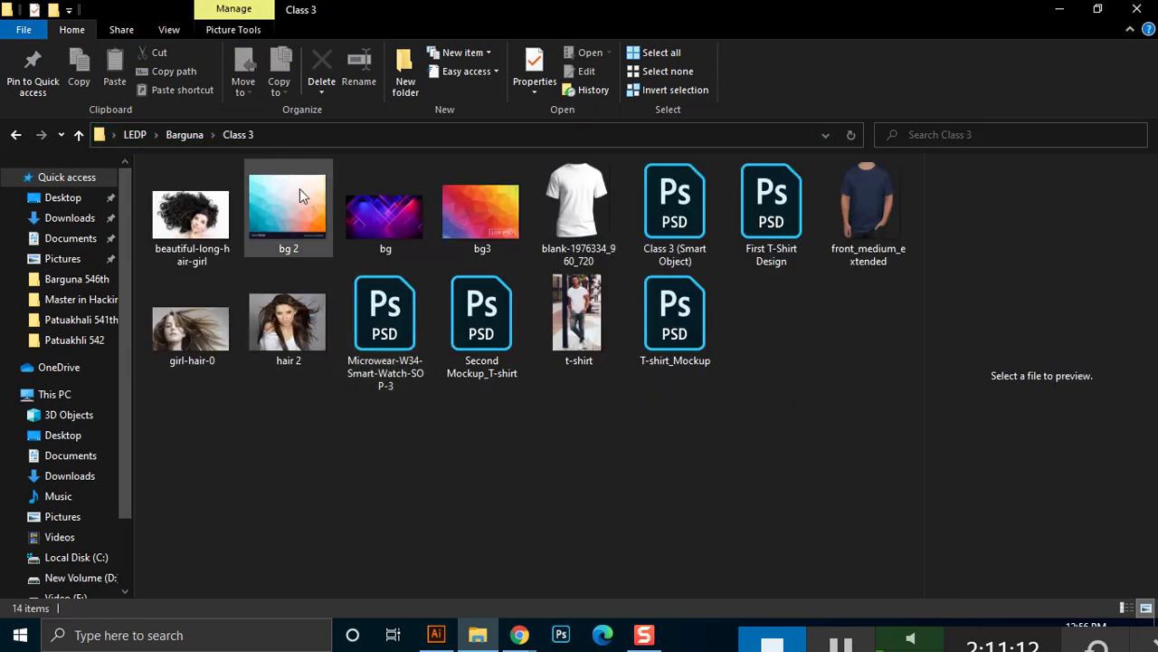
Try to place the white T-shirt image blank-1976334_960_720 in the Illustrator document, and return to File Explorer.
click(608, 199)
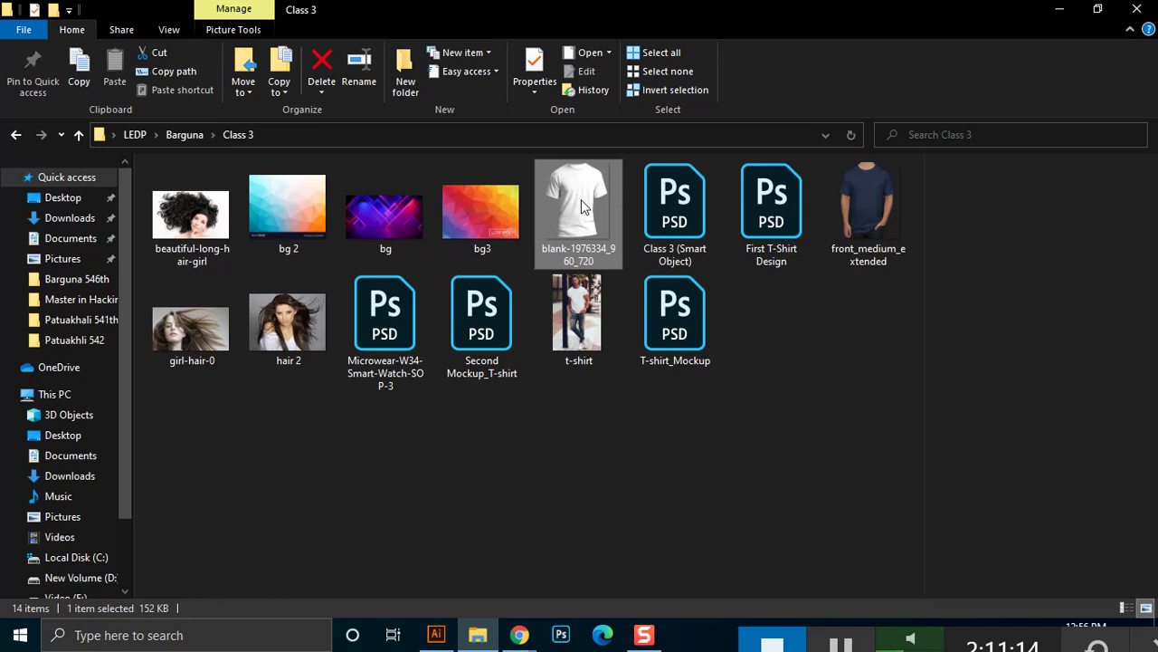
drag(581, 199, 437, 636)
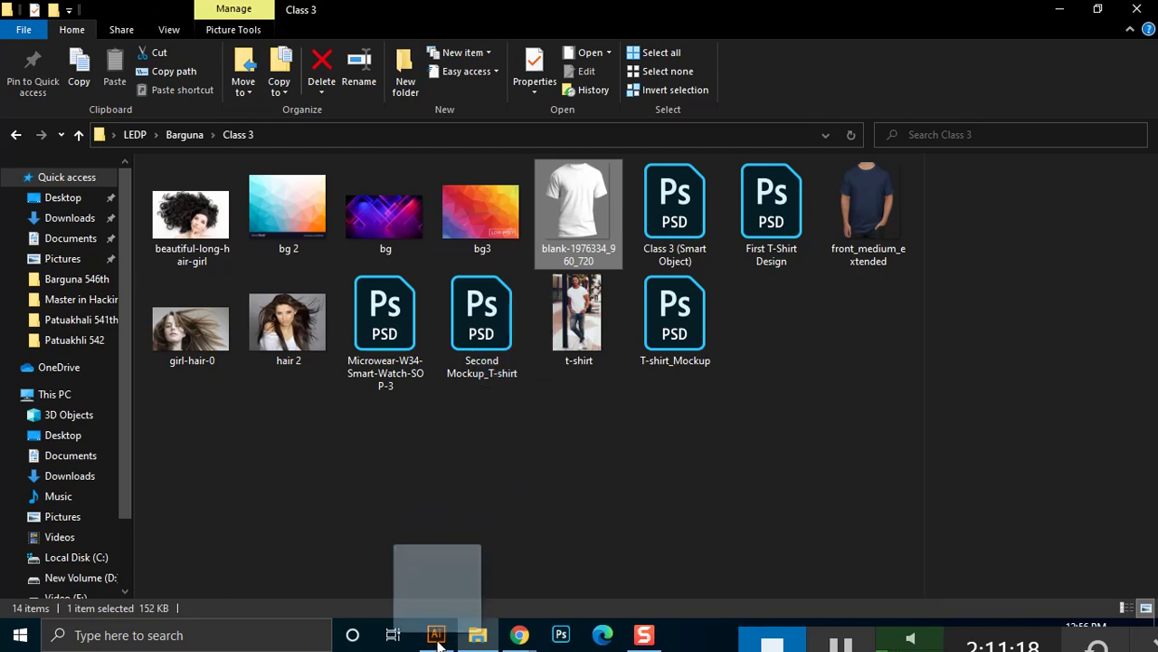
drag(437, 636, 230, 294)
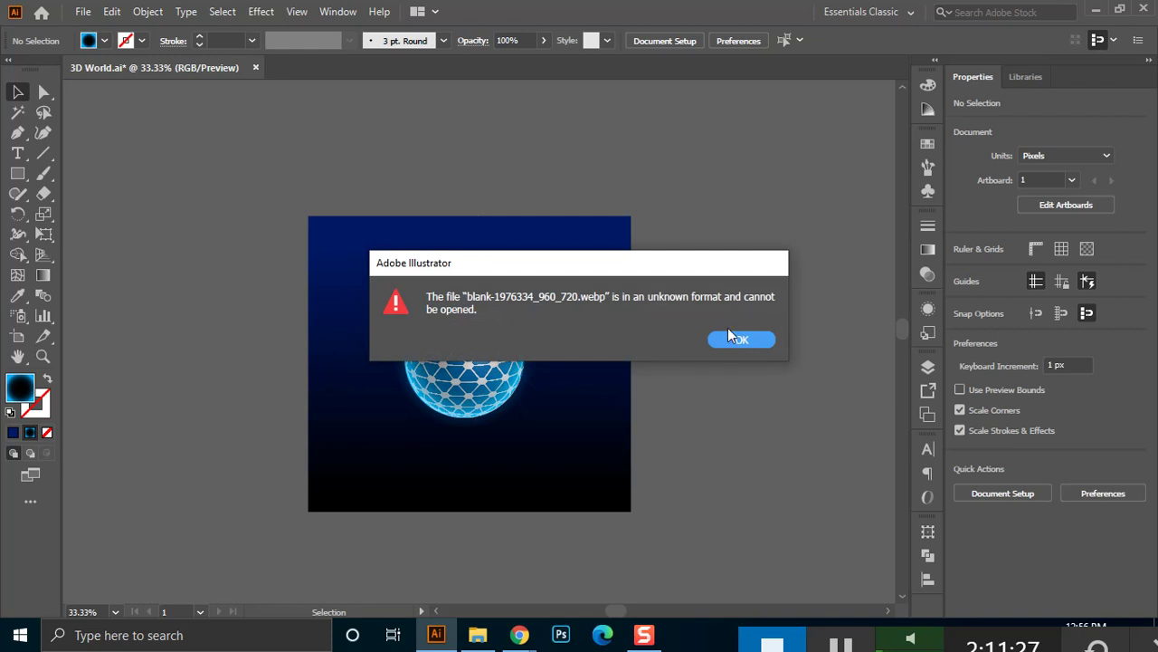
click(739, 341)
click(1093, 8)
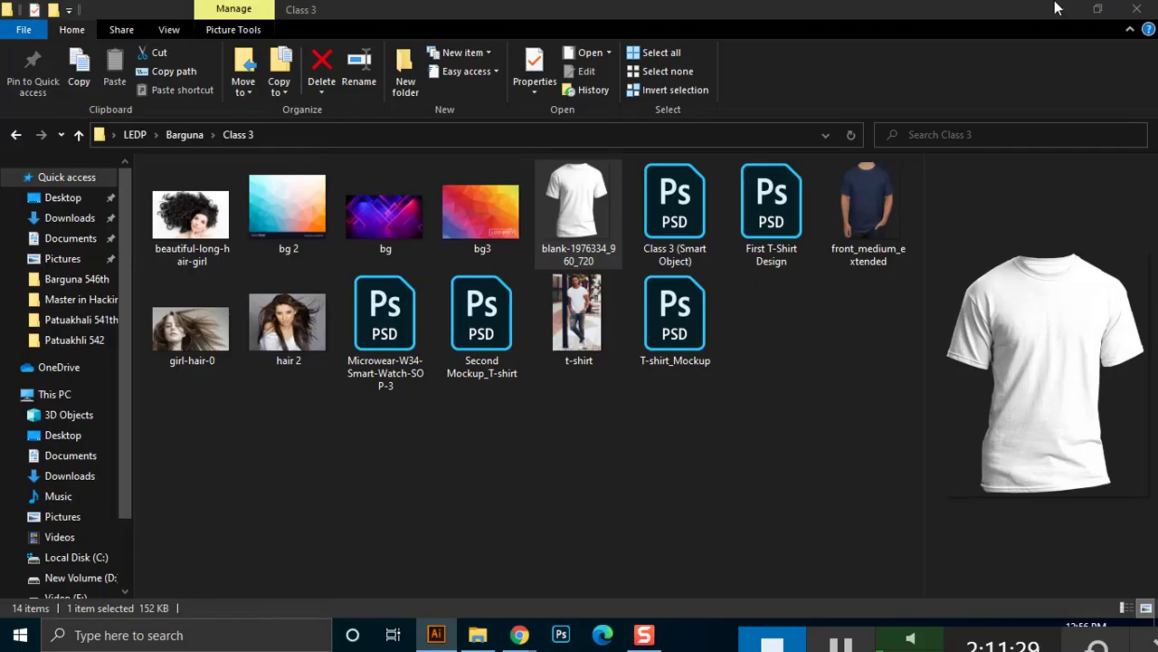
Look through Barguna's Class 2 folder, including its class2 and Image subfolders, for a usable picture.
click(195, 136)
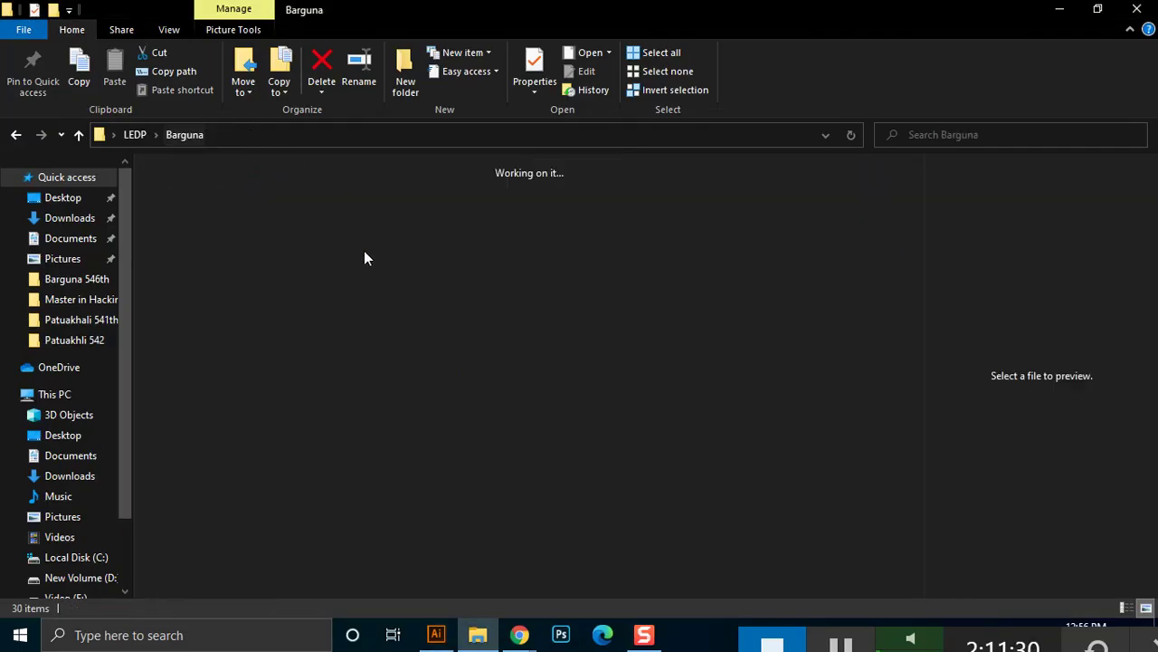
double_click(289, 206)
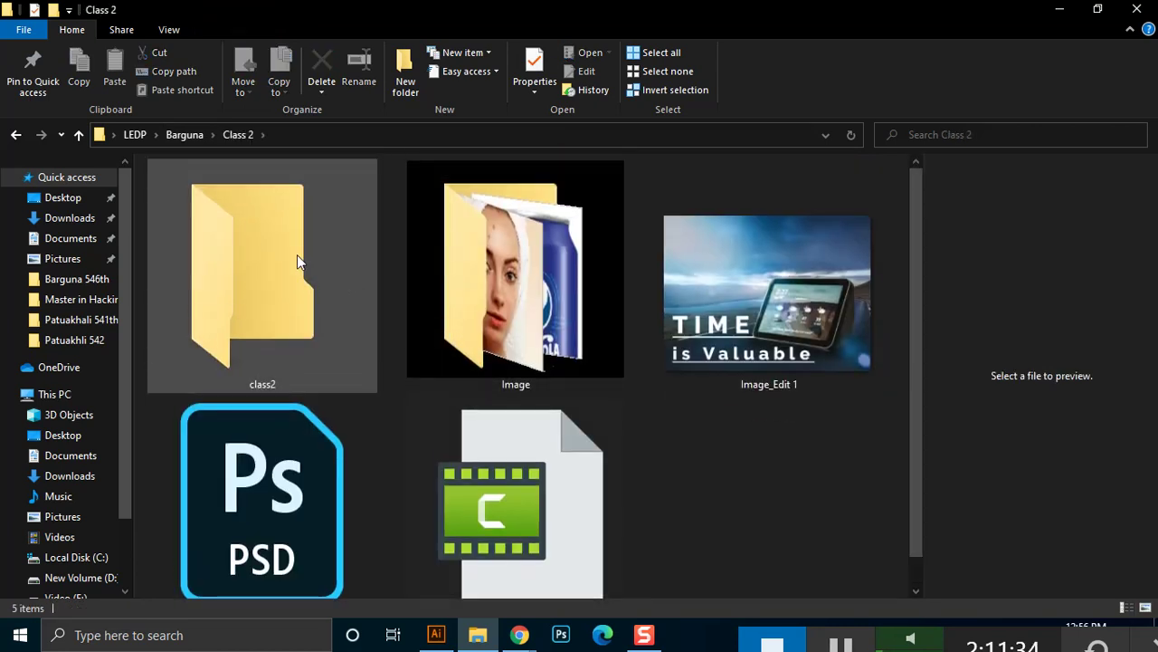
double_click(297, 253)
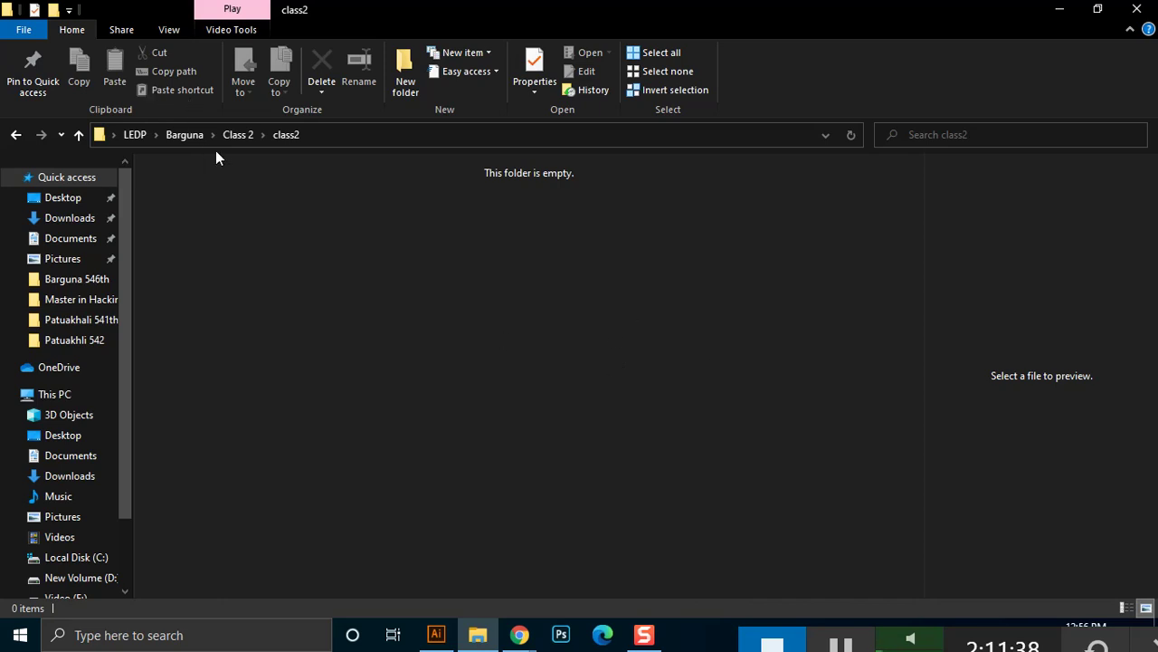
key(BackSpace)
click(549, 250)
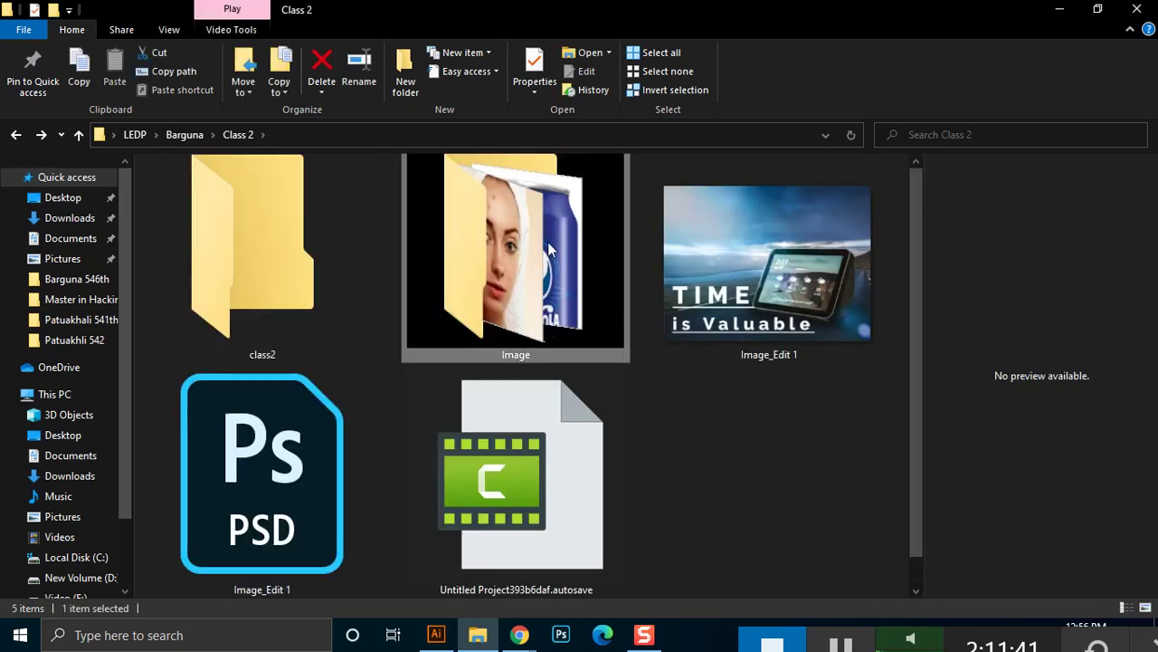
double_click(549, 249)
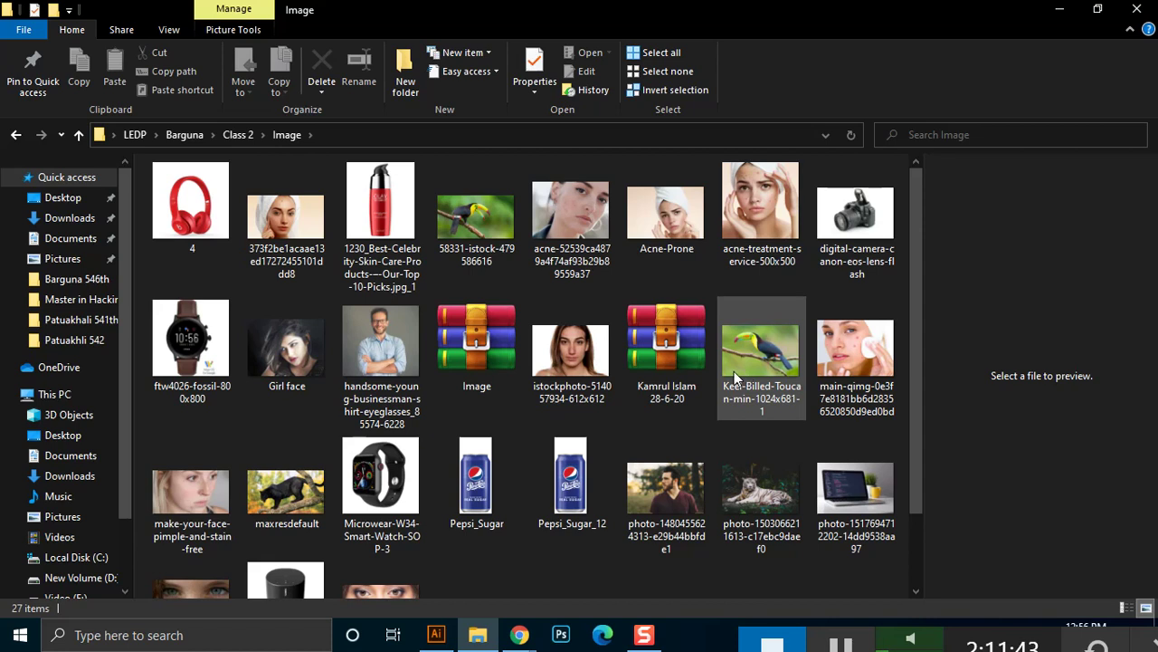
scroll(408, 539, down, 2)
scroll(408, 540, up, 2)
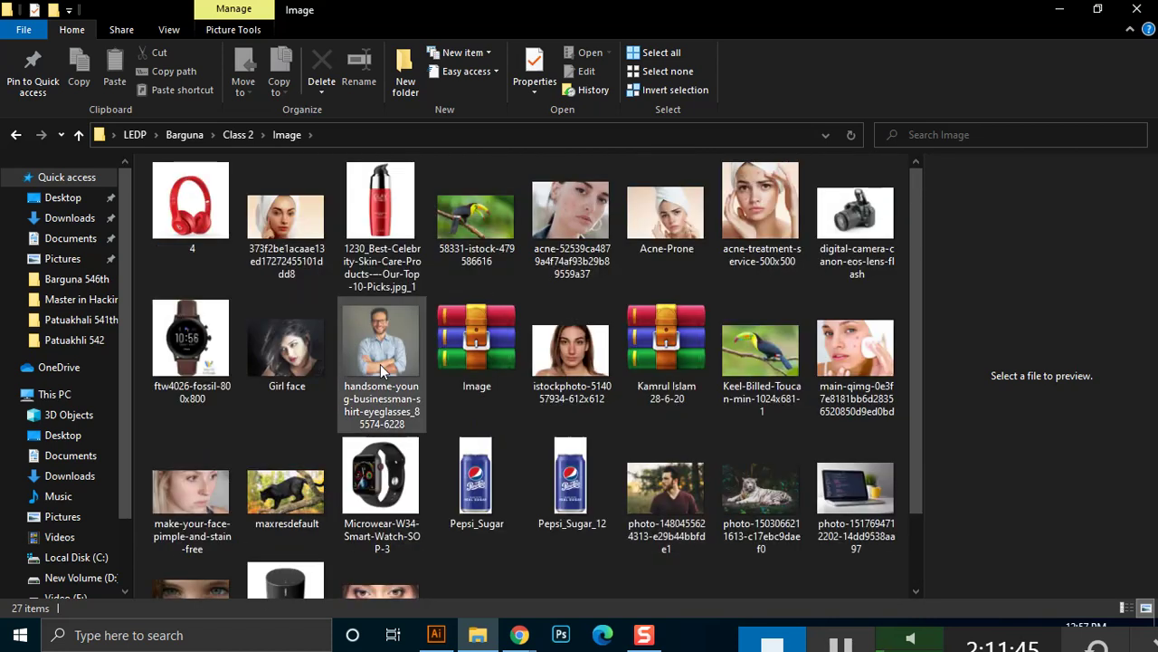
key(BackSpace)
key(BackSpace)
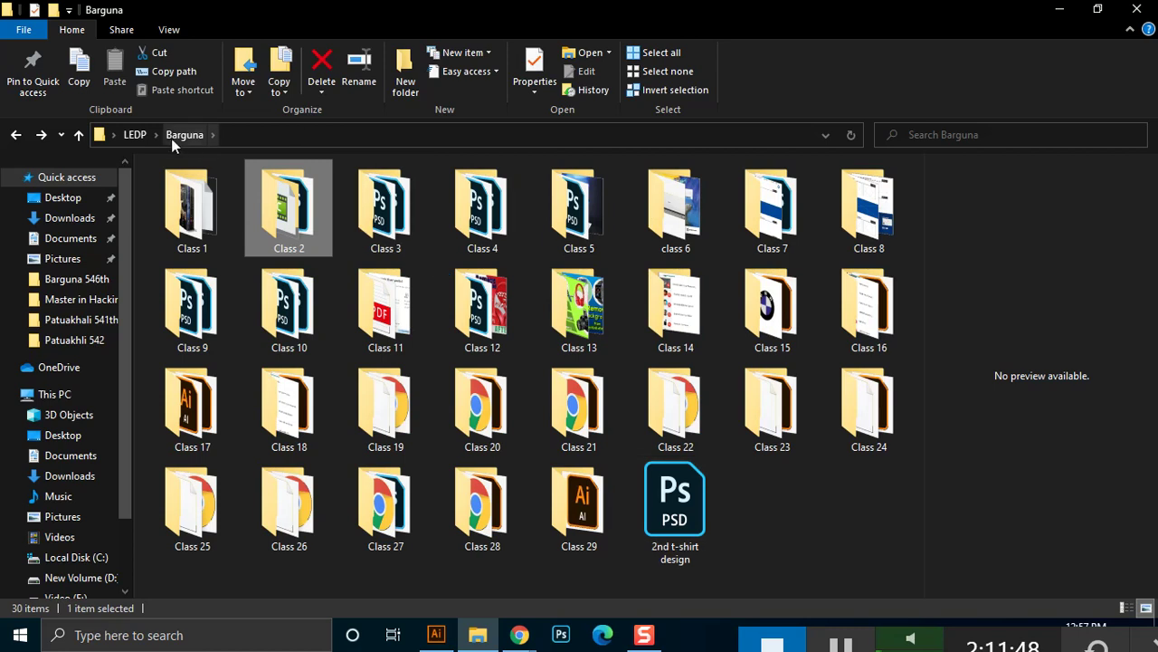
Place the Pepsi_Sugar image from the LEDP folder in the Illustrator document beside the artboard's left edge and embed it.
click(136, 134)
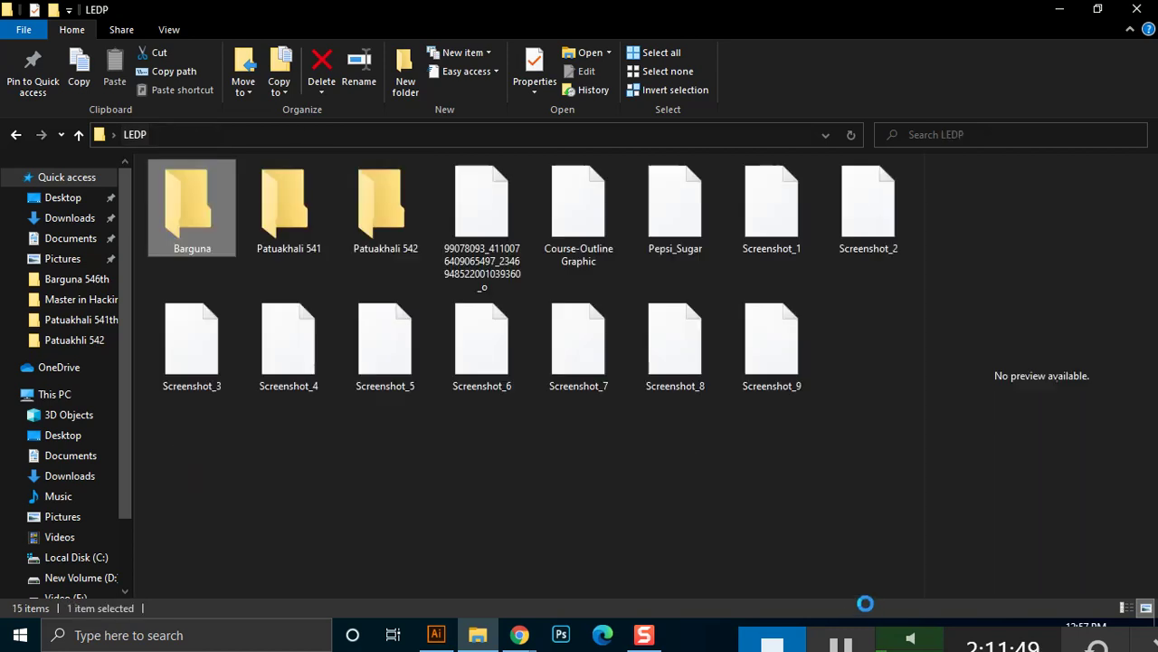
click(680, 211)
drag(704, 209, 477, 413)
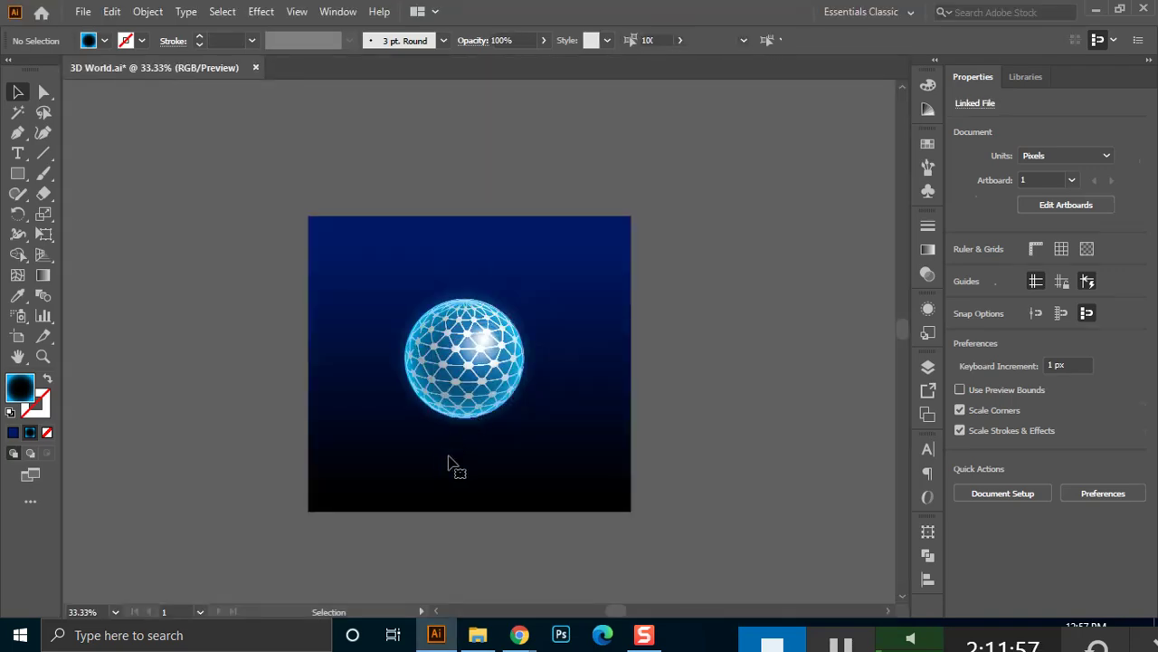
drag(488, 436, 220, 363)
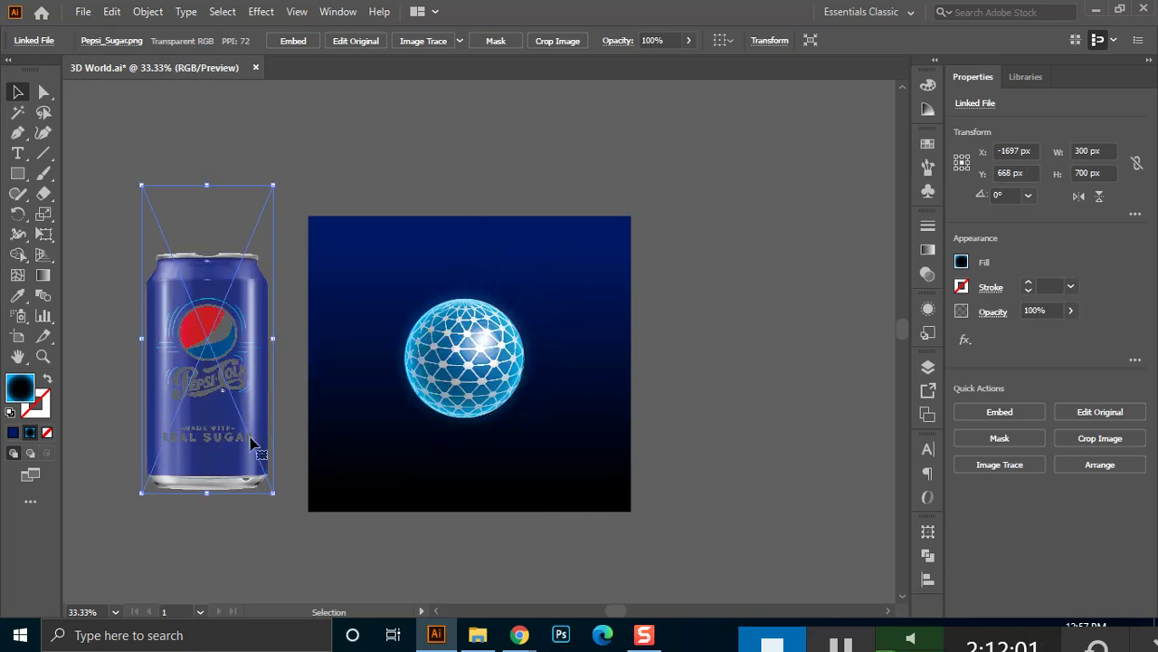
drag(231, 438, 266, 439)
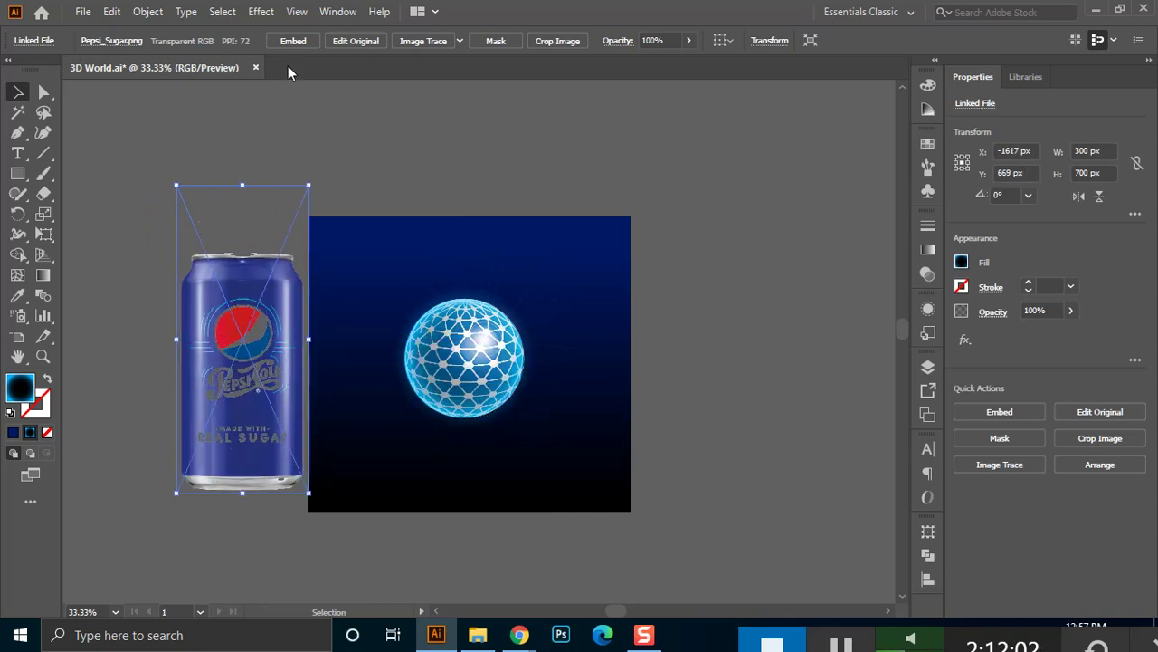
click(293, 41)
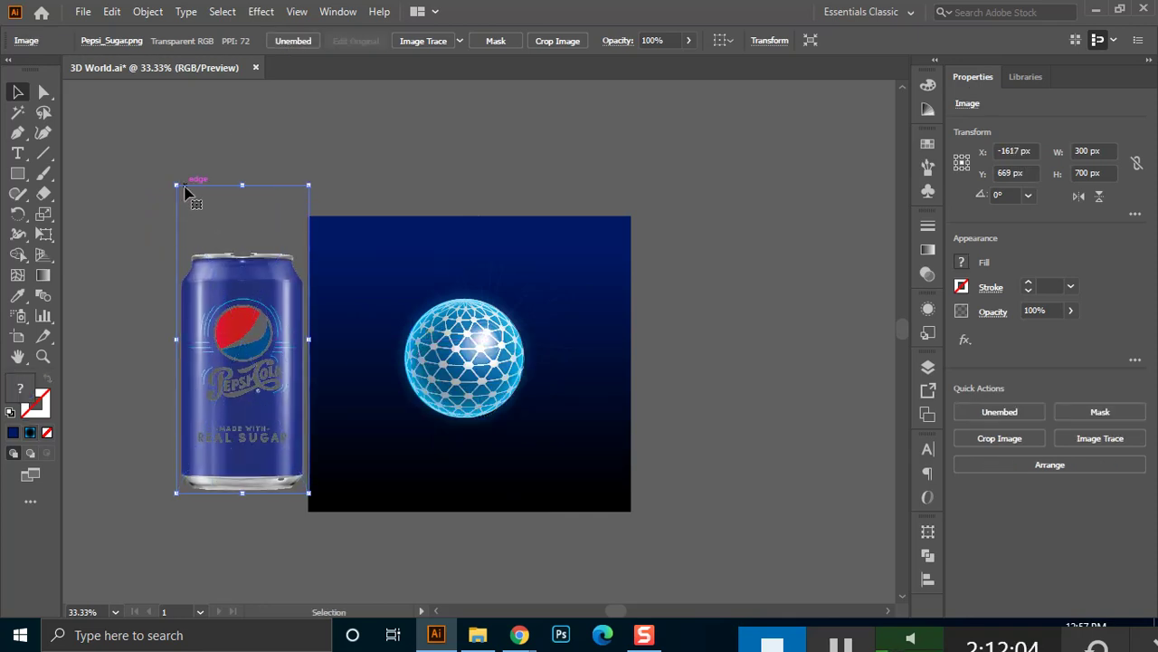
click(302, 537)
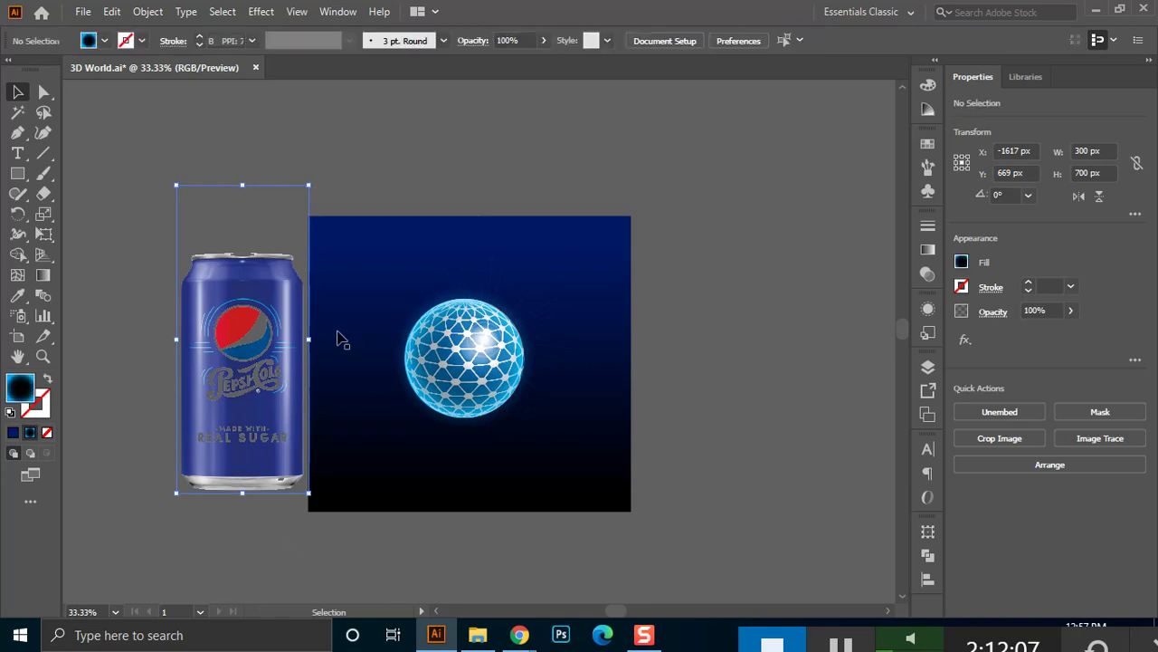
Try the Pepsi can over the lower part of the sphere, and move it back off the artboard's left side.
drag(226, 343, 727, 447)
click(727, 447)
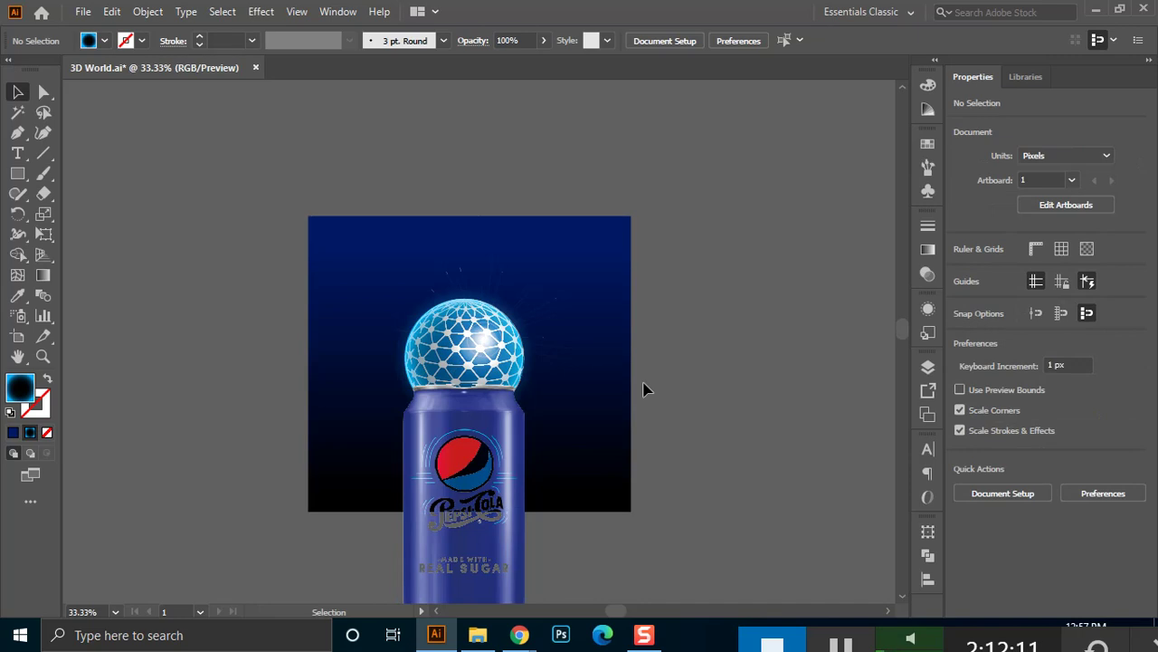
click(461, 357)
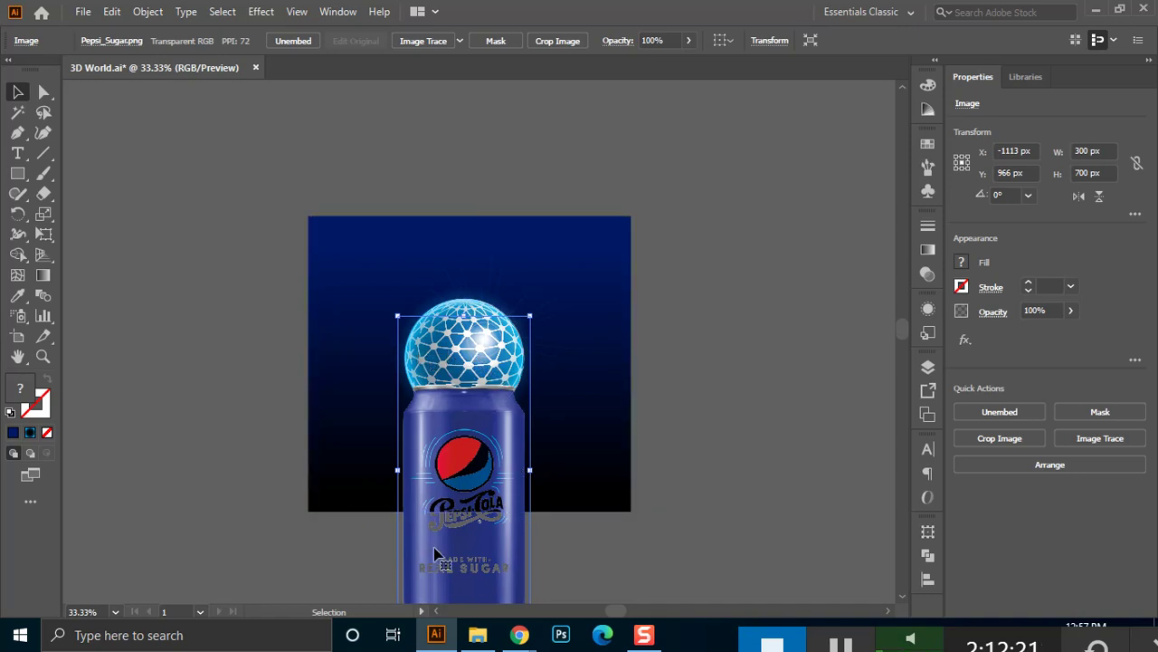
drag(452, 544, 184, 432)
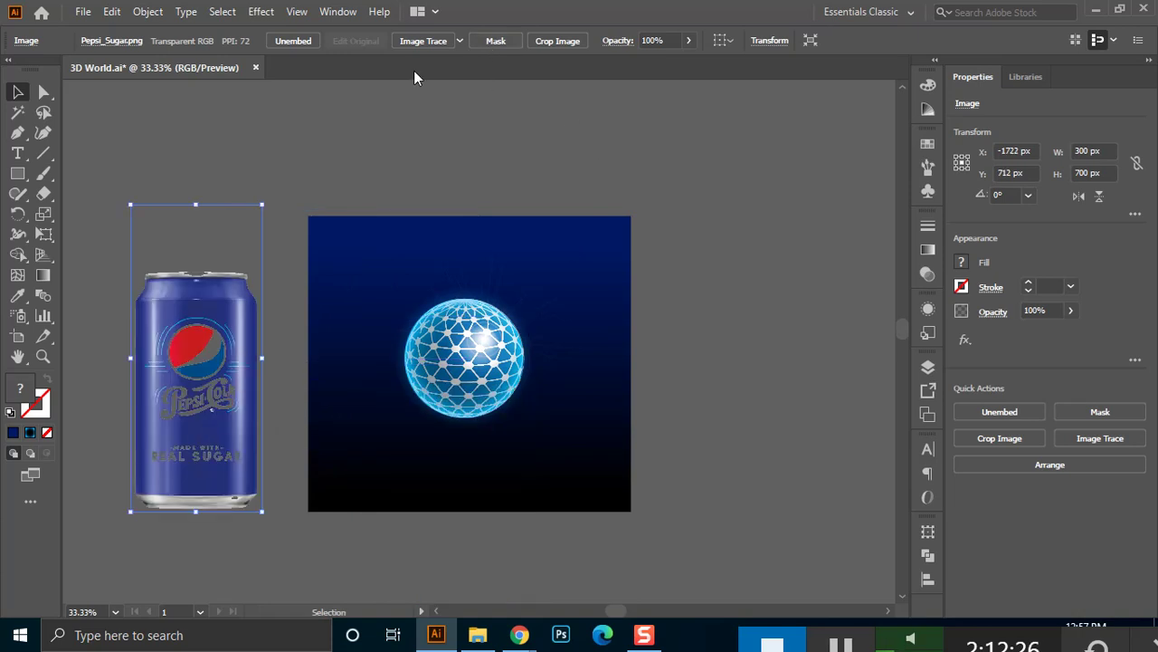
click(17, 132)
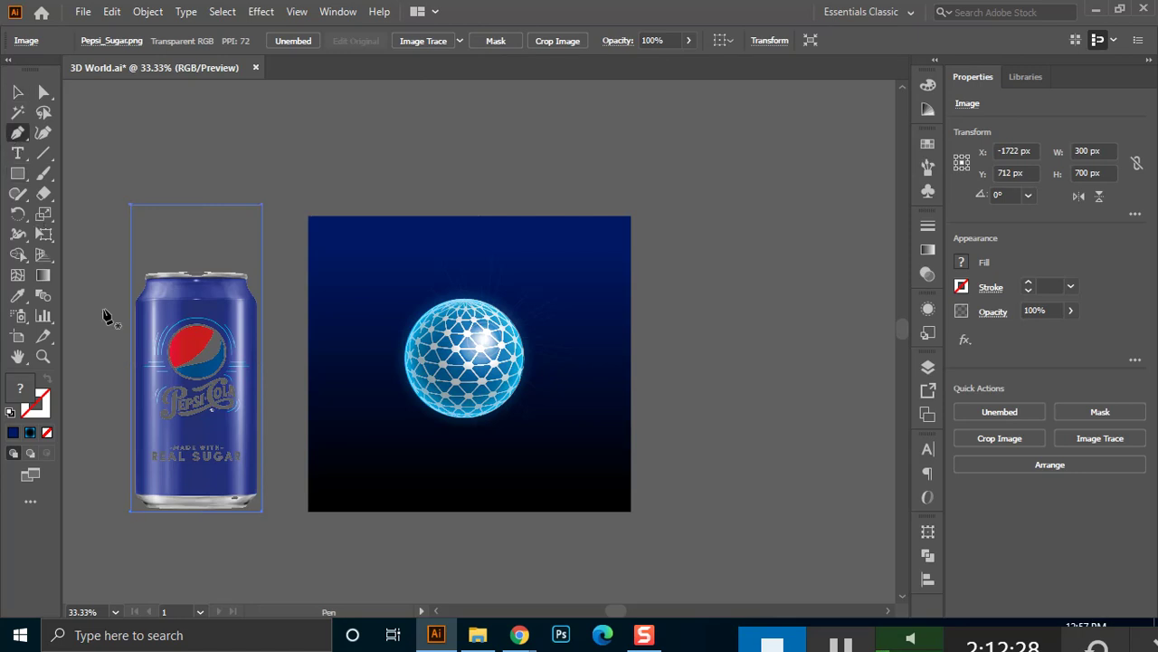
click(195, 300)
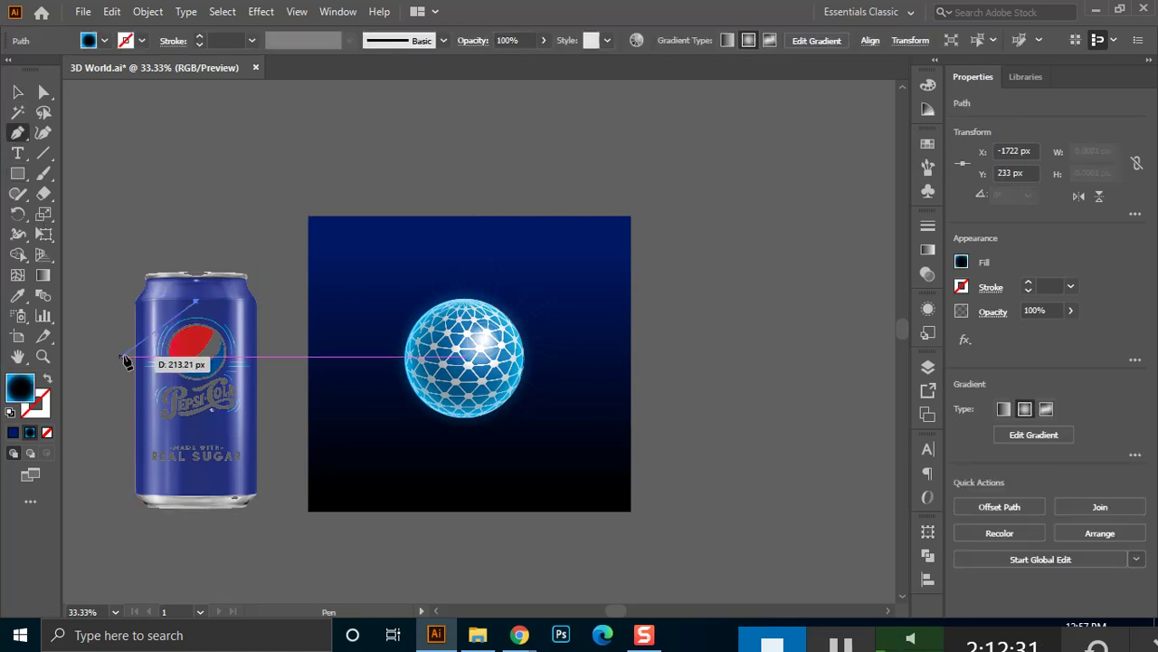
key(ctrl+z)
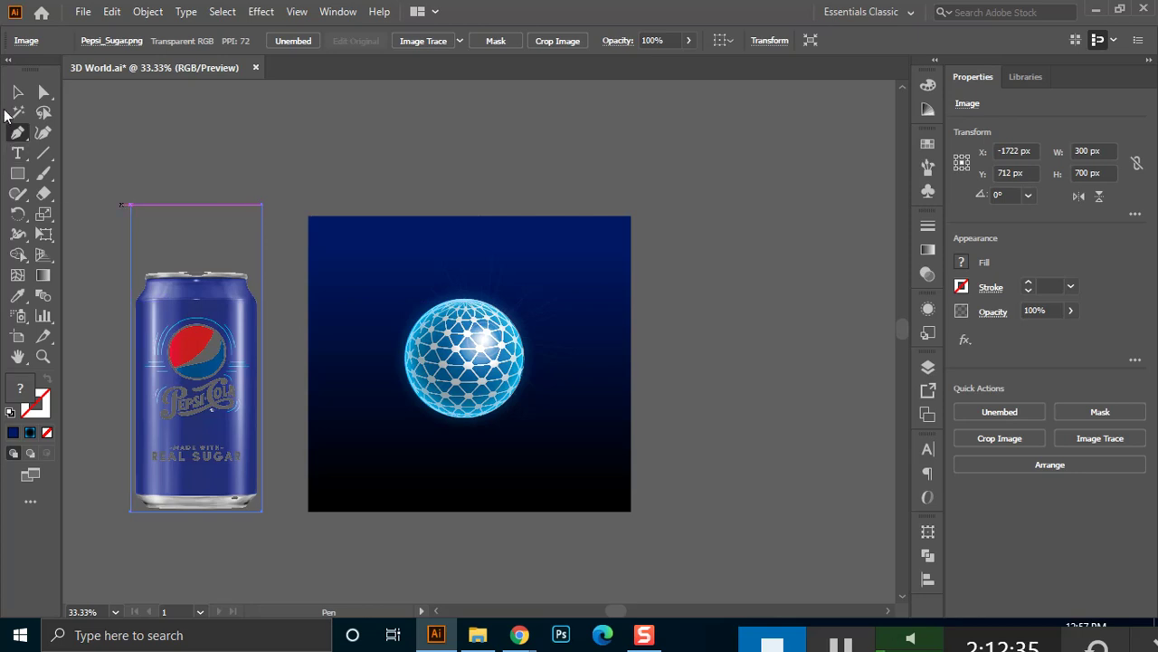
Mask the Pepsi can image and lower the mask's two top corners to the can's rim, making it 560 px high.
key(v)
click(496, 41)
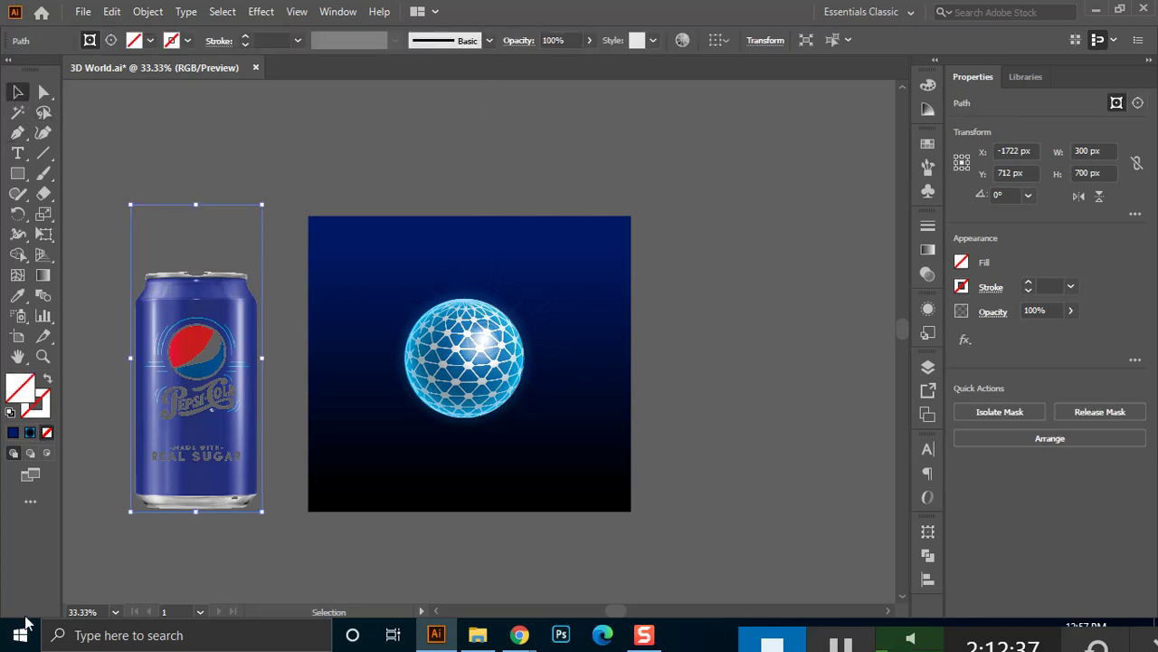
key(a)
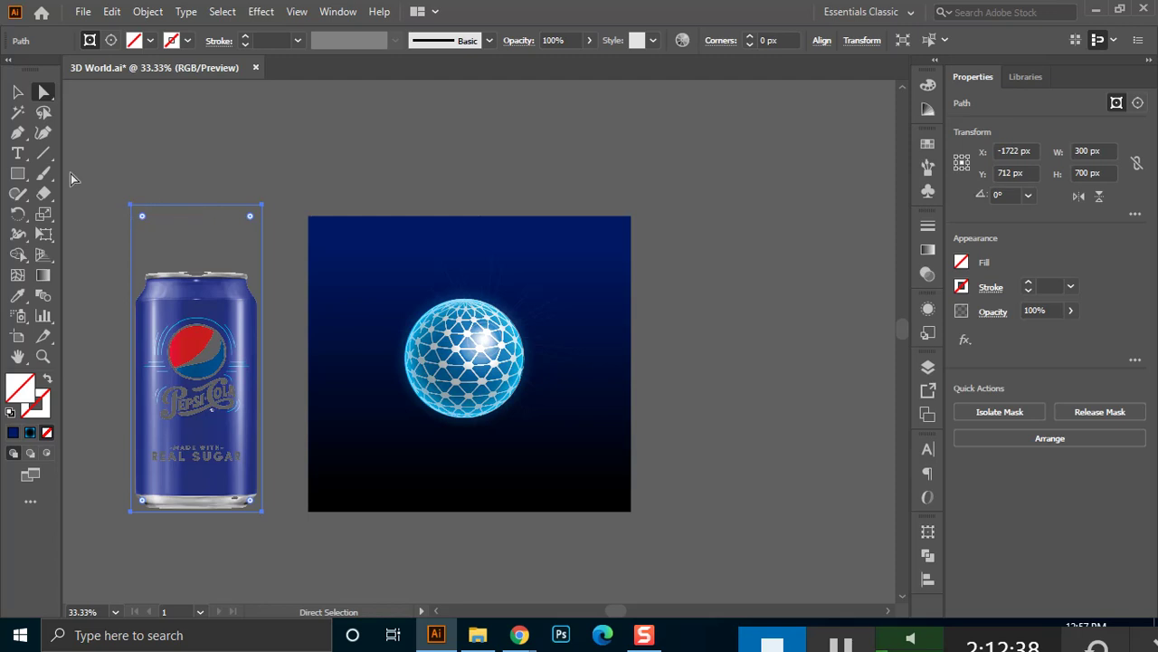
click(129, 205)
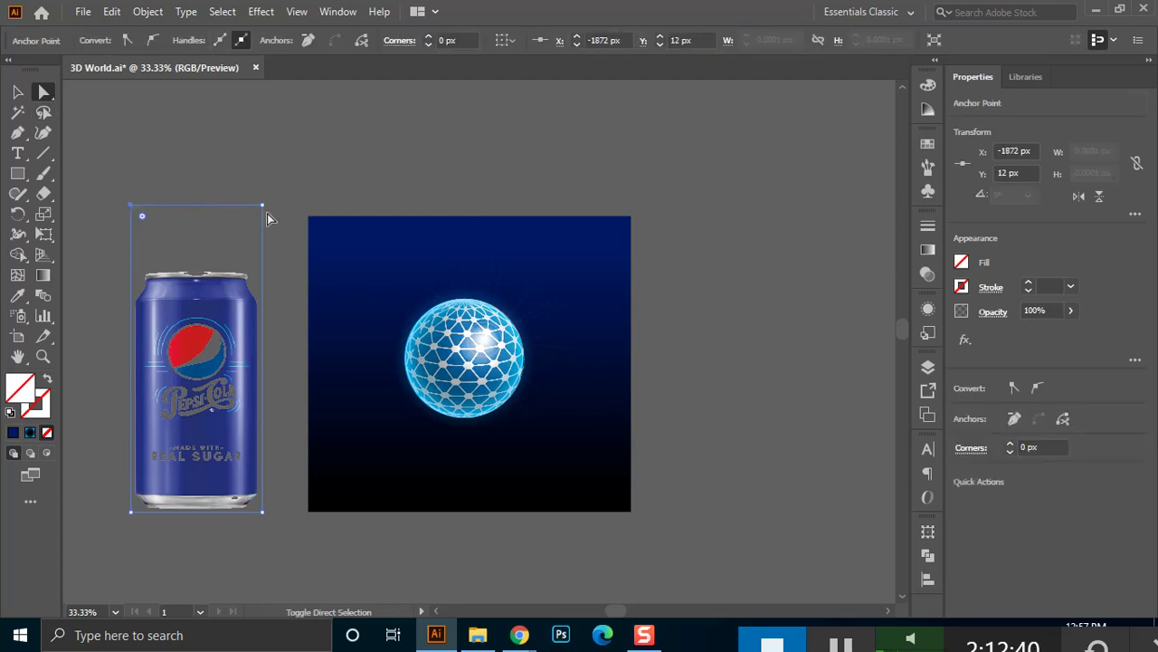
drag(261, 207, 262, 268)
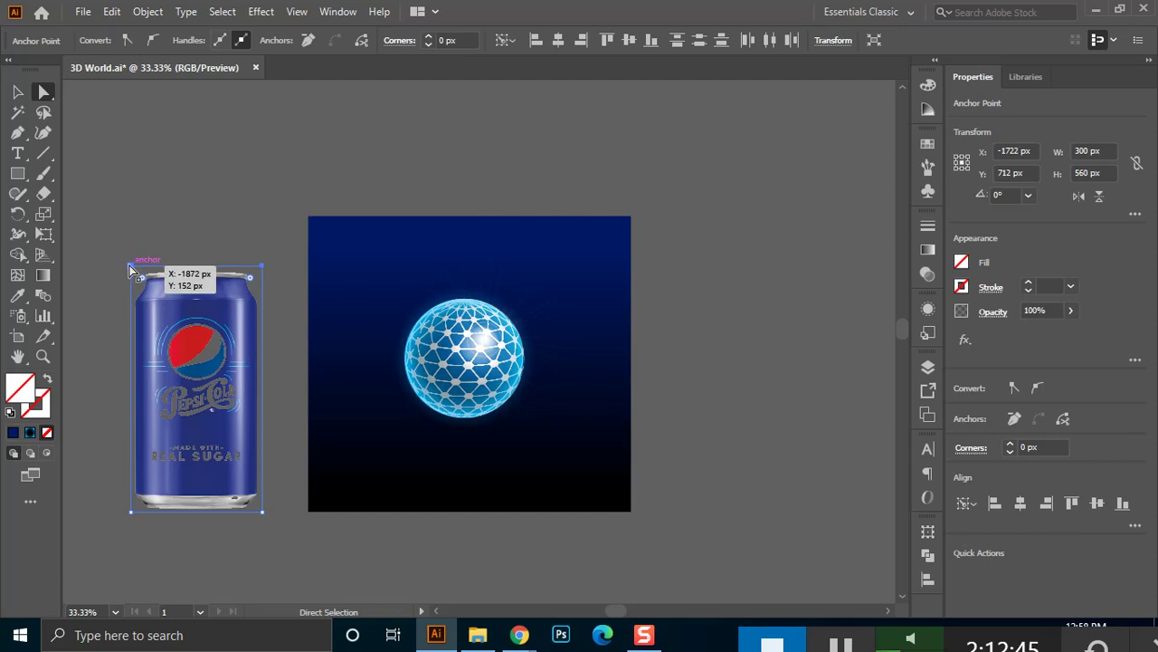
Round the two top corners of the Pepsi can's clipping mask to a radius of about 57 px.
drag(136, 277, 157, 291)
click(260, 269)
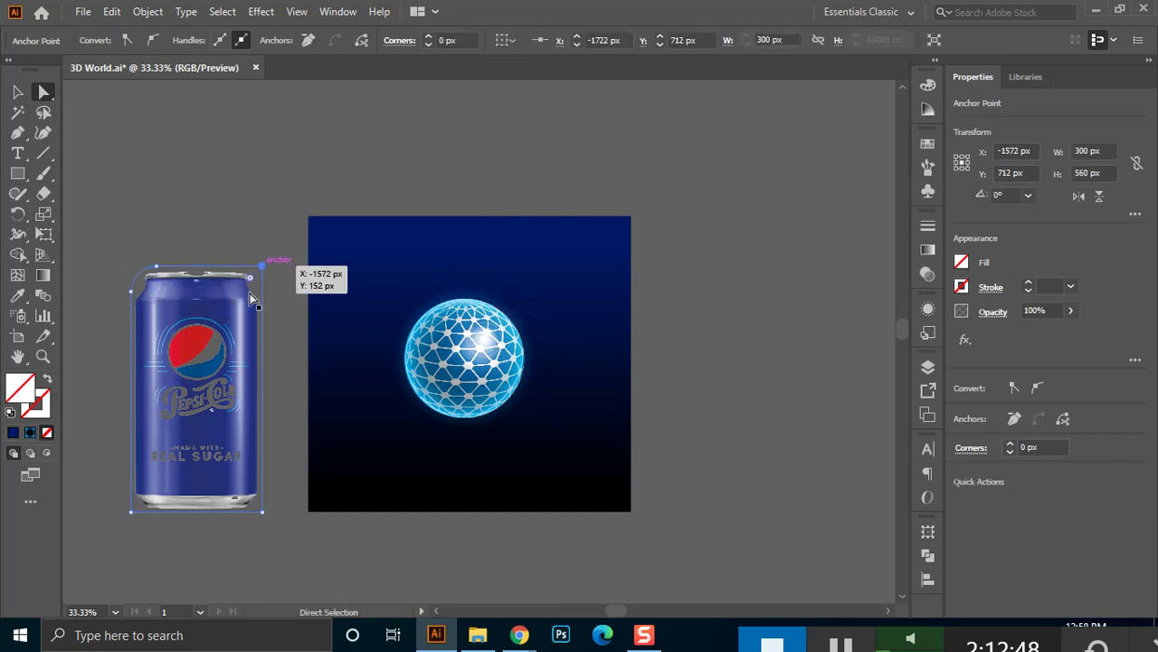
drag(252, 279, 237, 295)
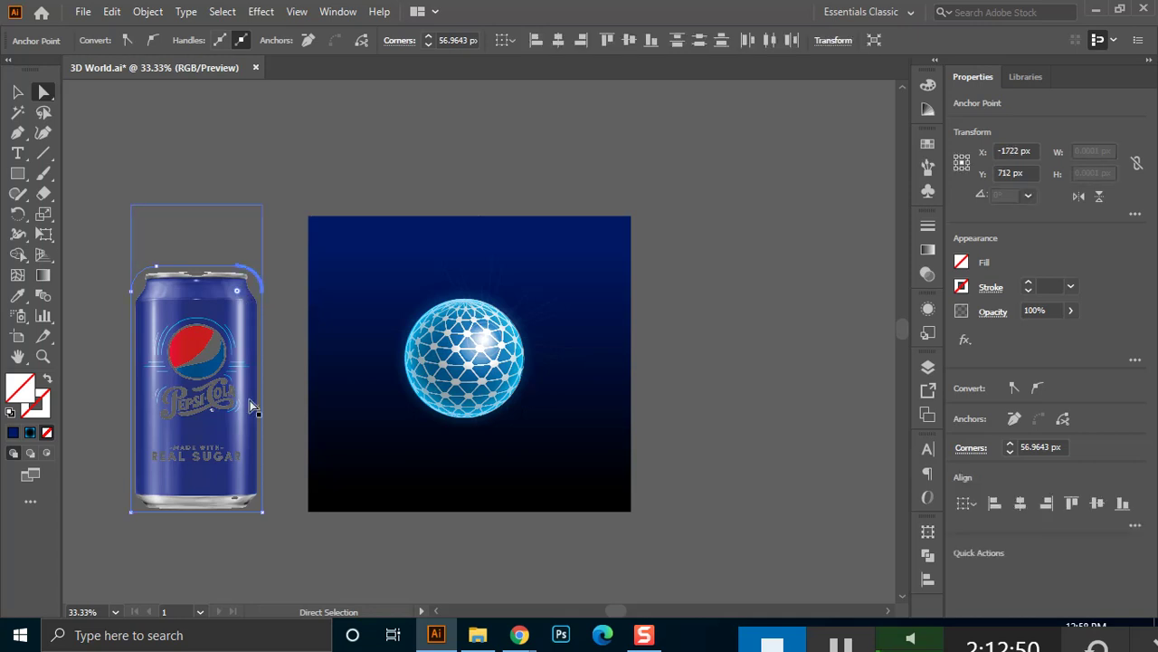
click(17, 91)
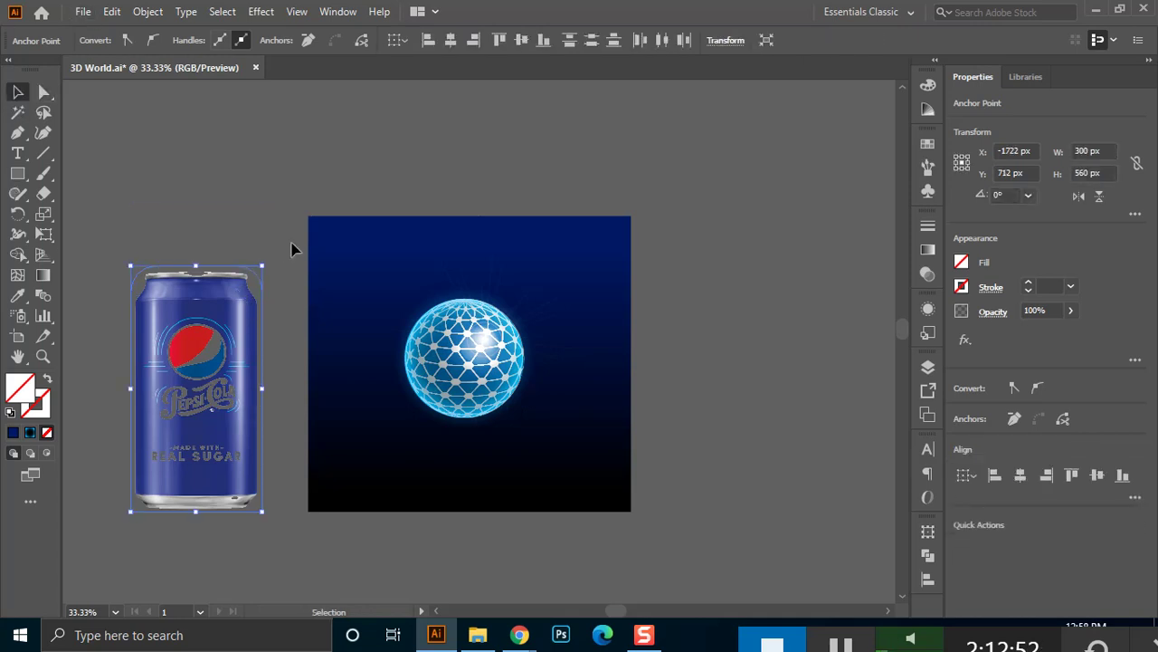
click(163, 254)
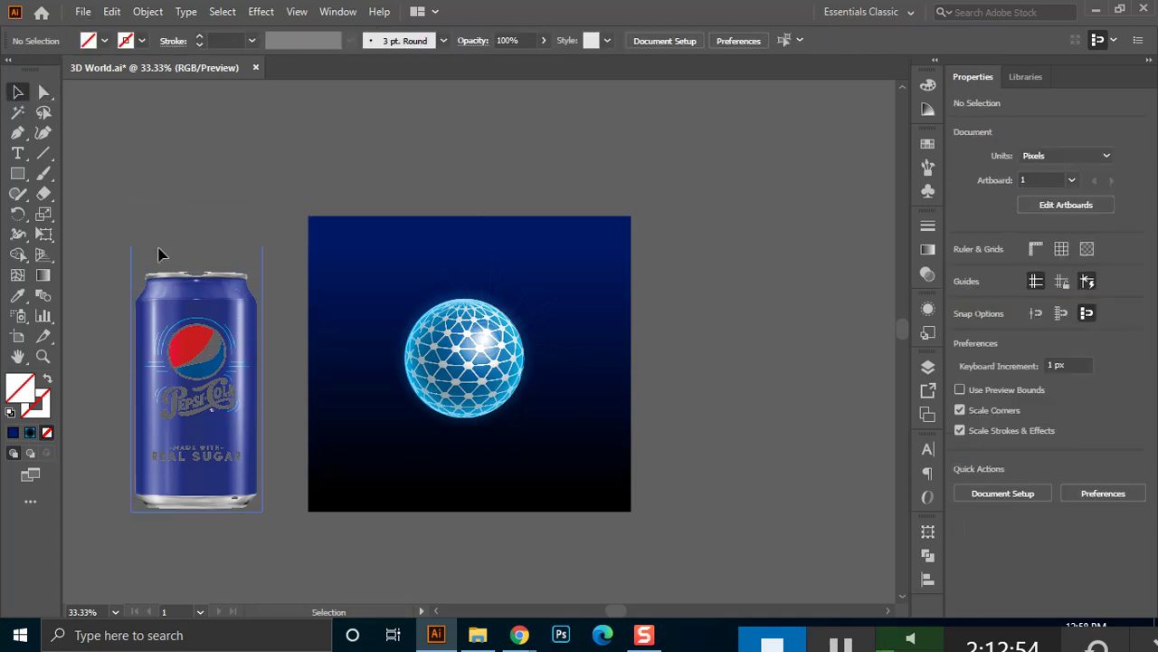
Round the can mask's bottom-right corner to about 59 px and its bottom-left corner to about 52 px.
click(192, 384)
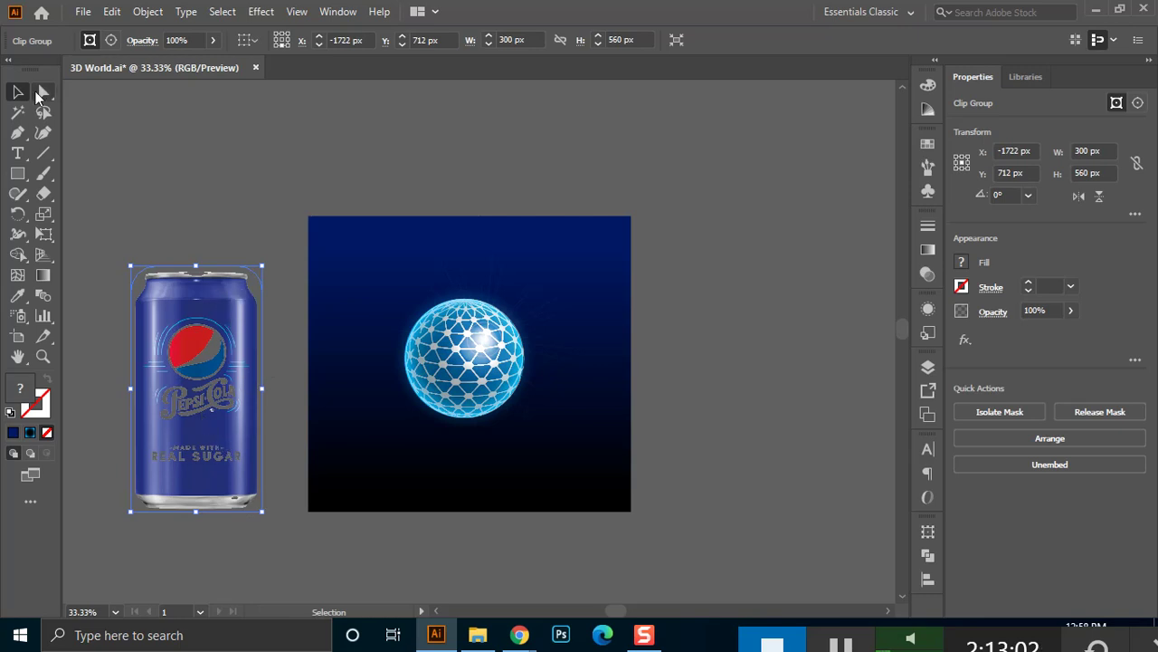
click(39, 94)
click(252, 504)
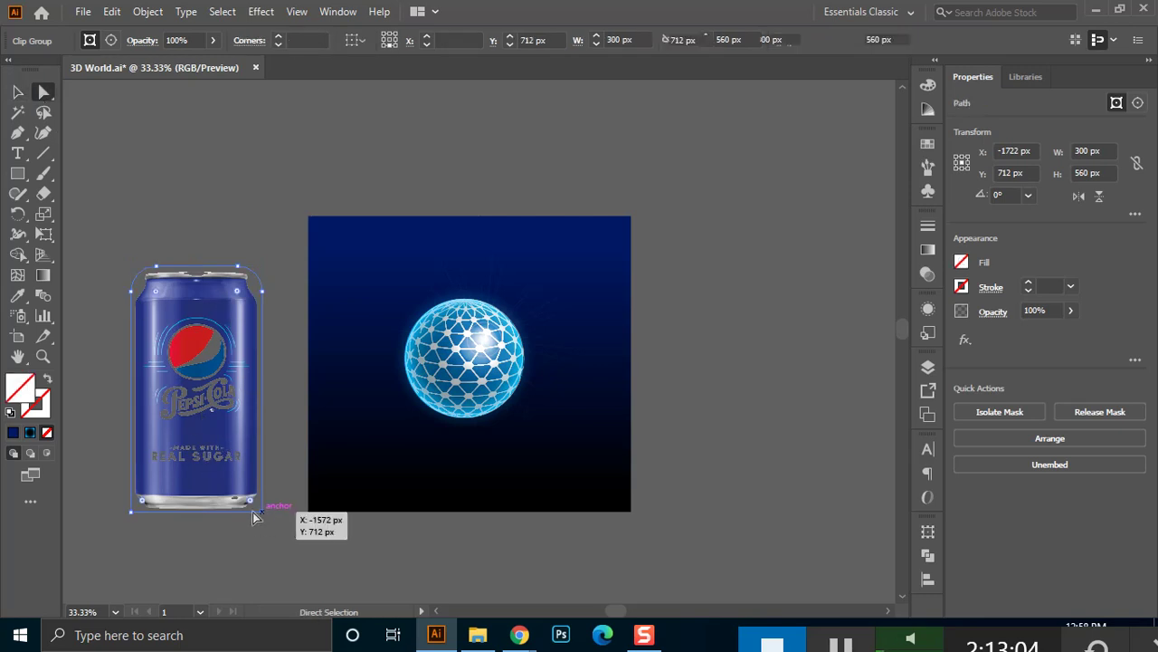
drag(257, 510, 237, 494)
click(131, 509)
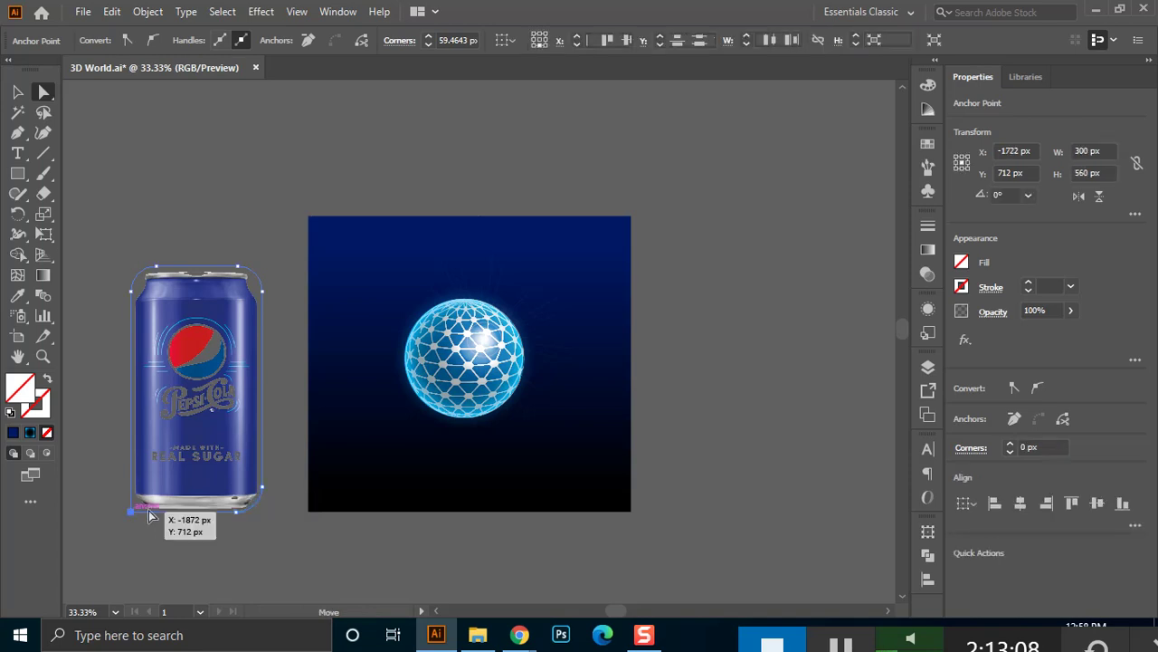
drag(145, 499, 152, 495)
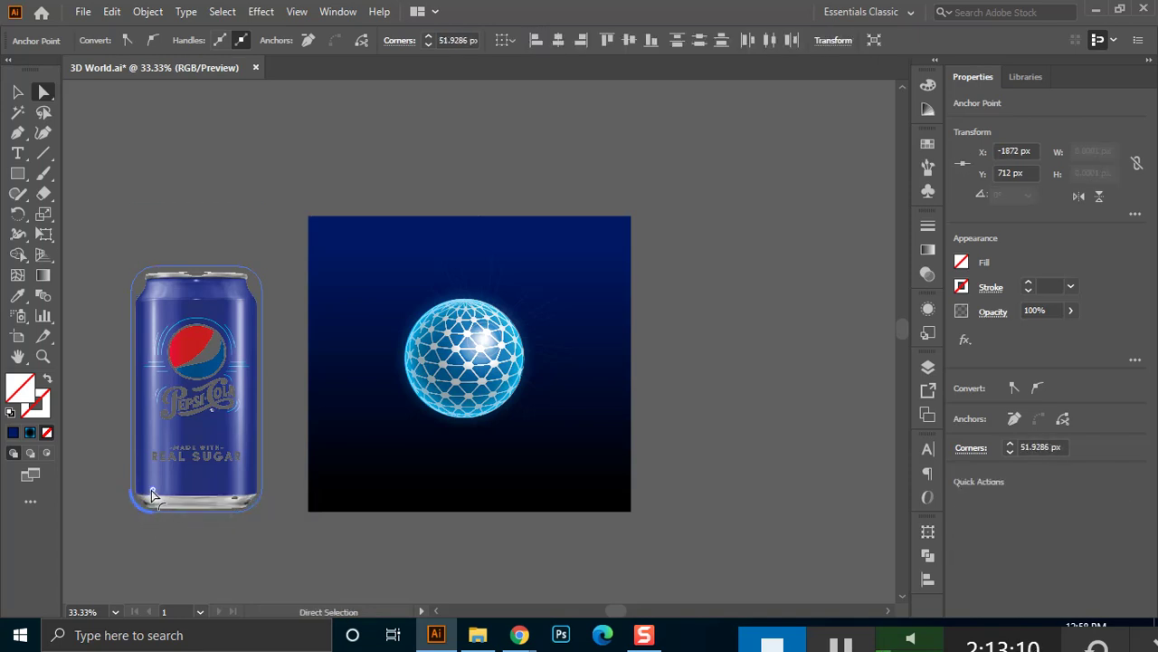
key(v)
click(268, 210)
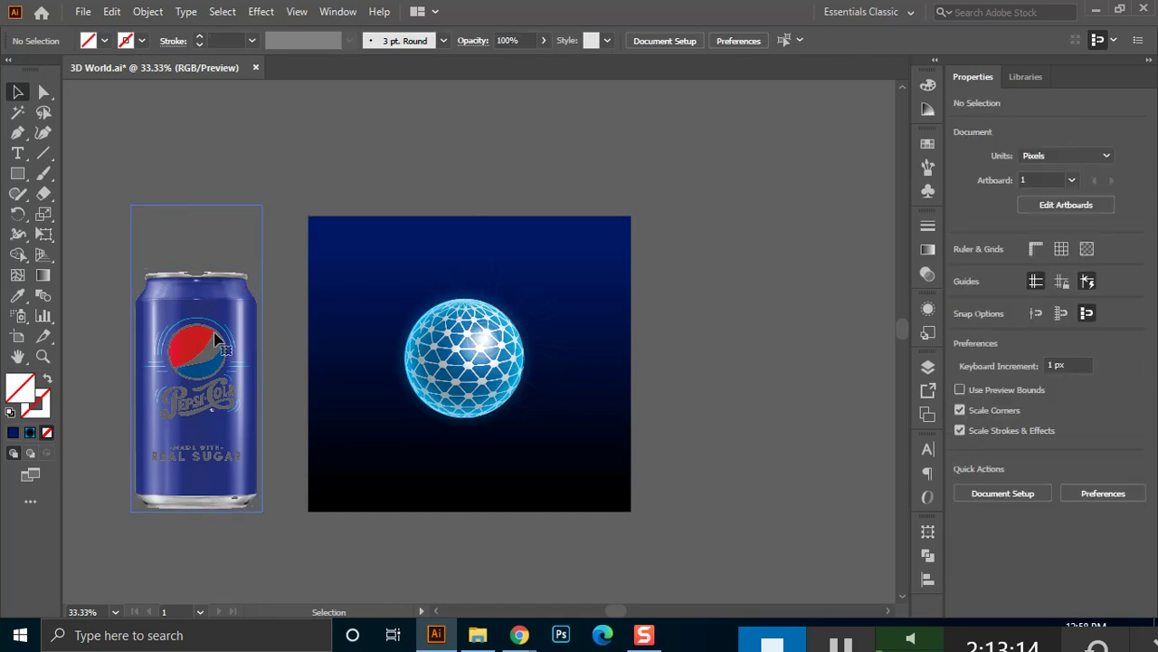
Move the masked Pepsi can across to the artboard's right side and delete it.
click(213, 426)
drag(213, 426, 795, 388)
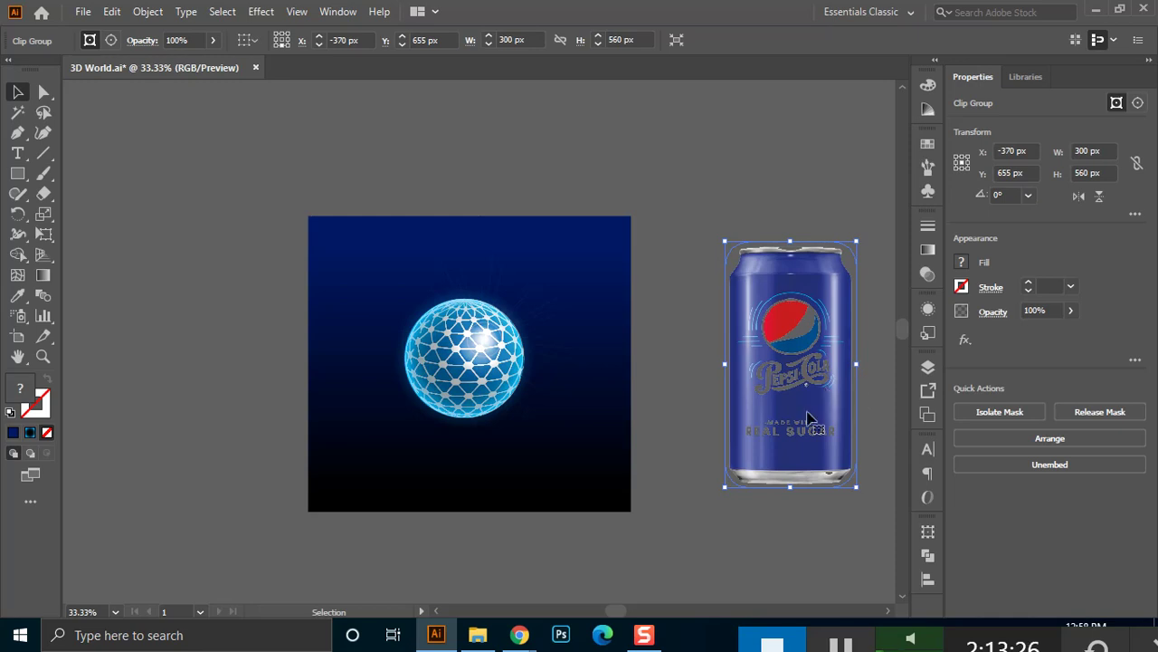
key(Delete)
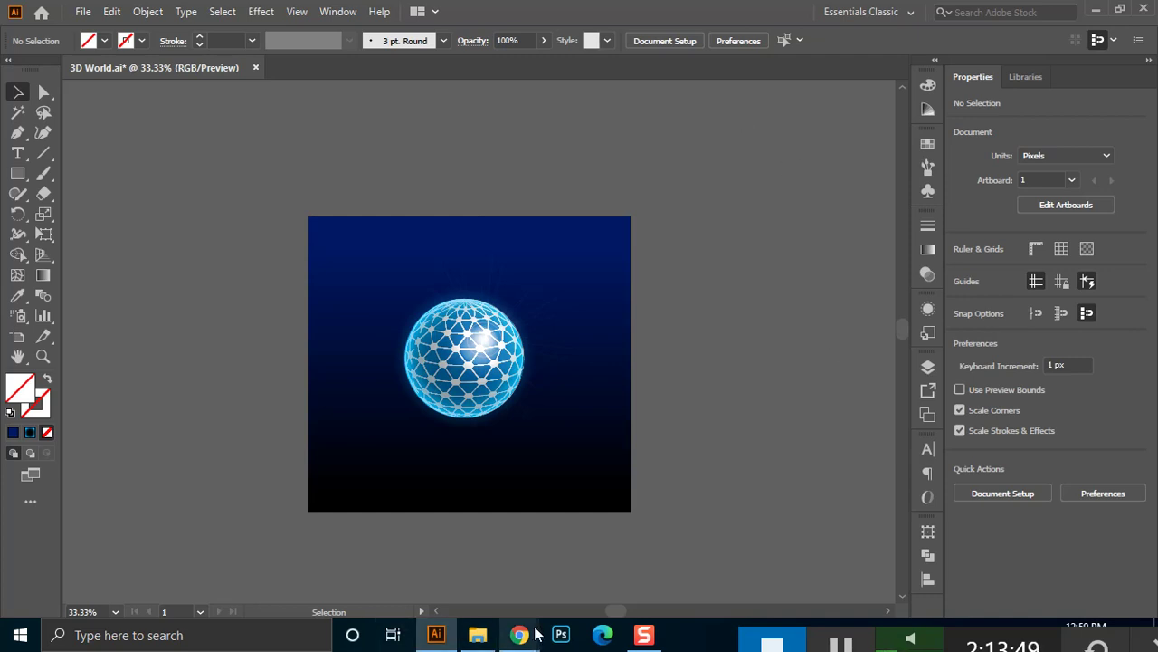
Switch to Chrome and look through the digital world image results, previewing the blue globe with binary digits.
mouse_move(518, 616)
click(474, 585)
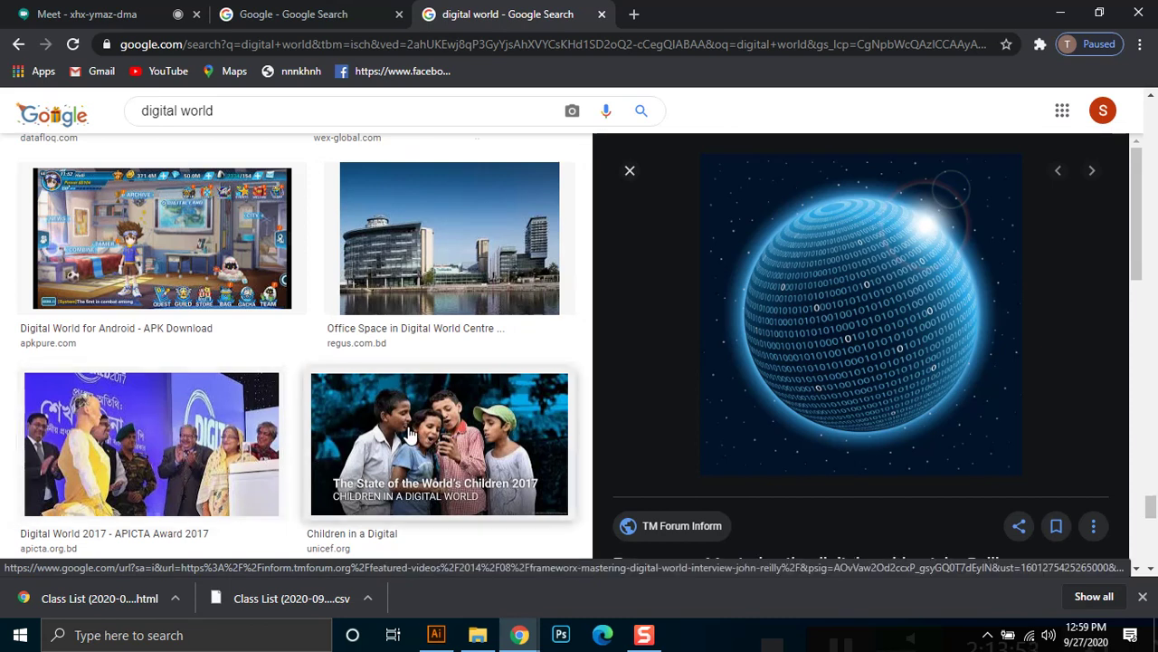
scroll(411, 425, up, 3)
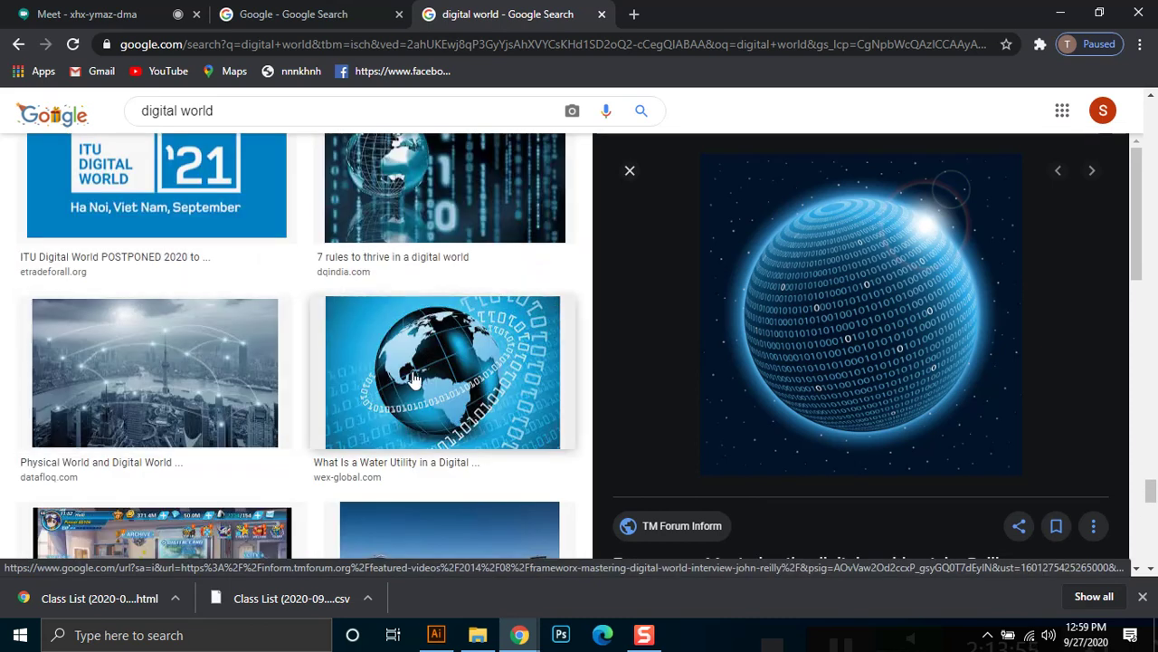
click(411, 378)
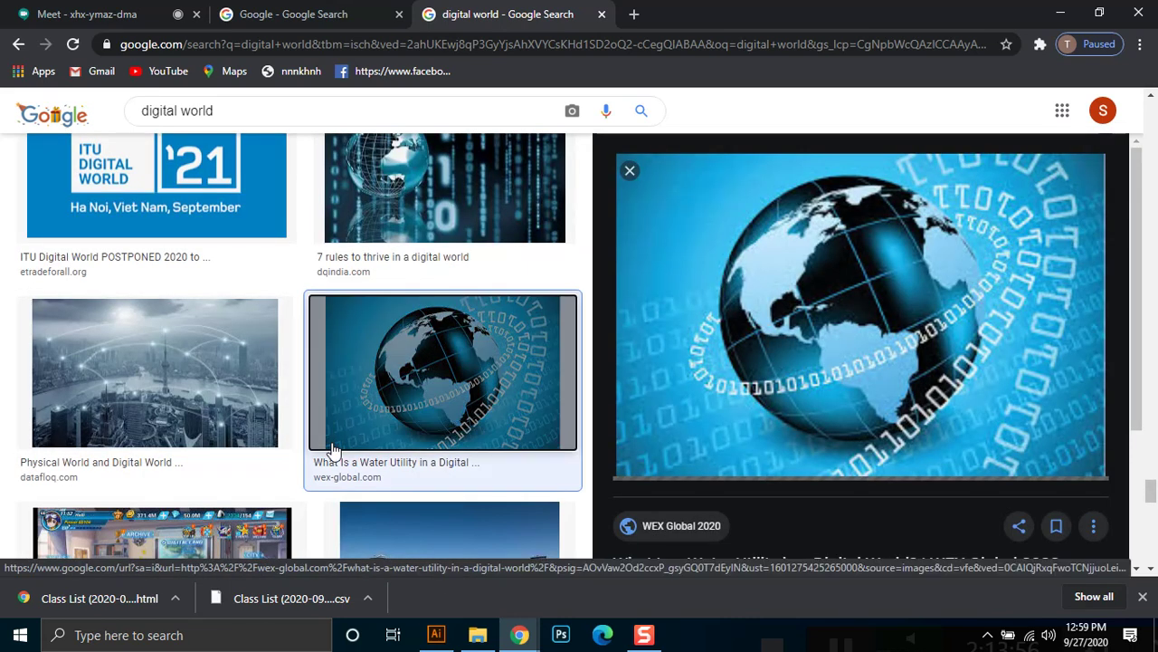
scroll(312, 430, down, 3)
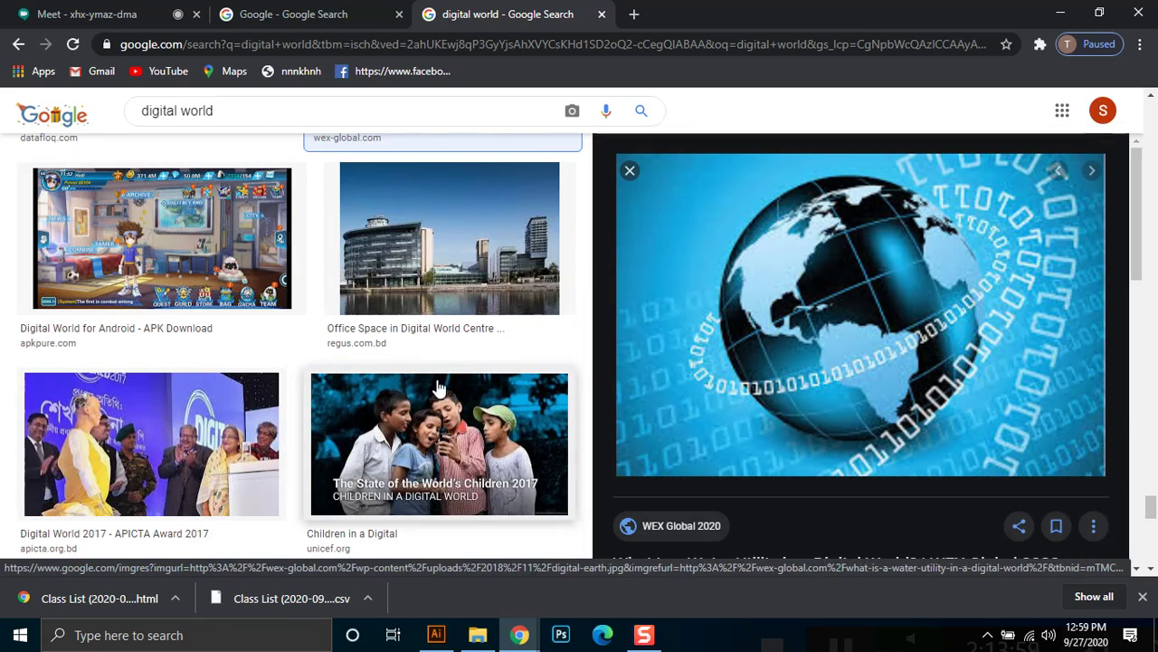
scroll(136, 511, down, 3)
scroll(210, 439, down, 2)
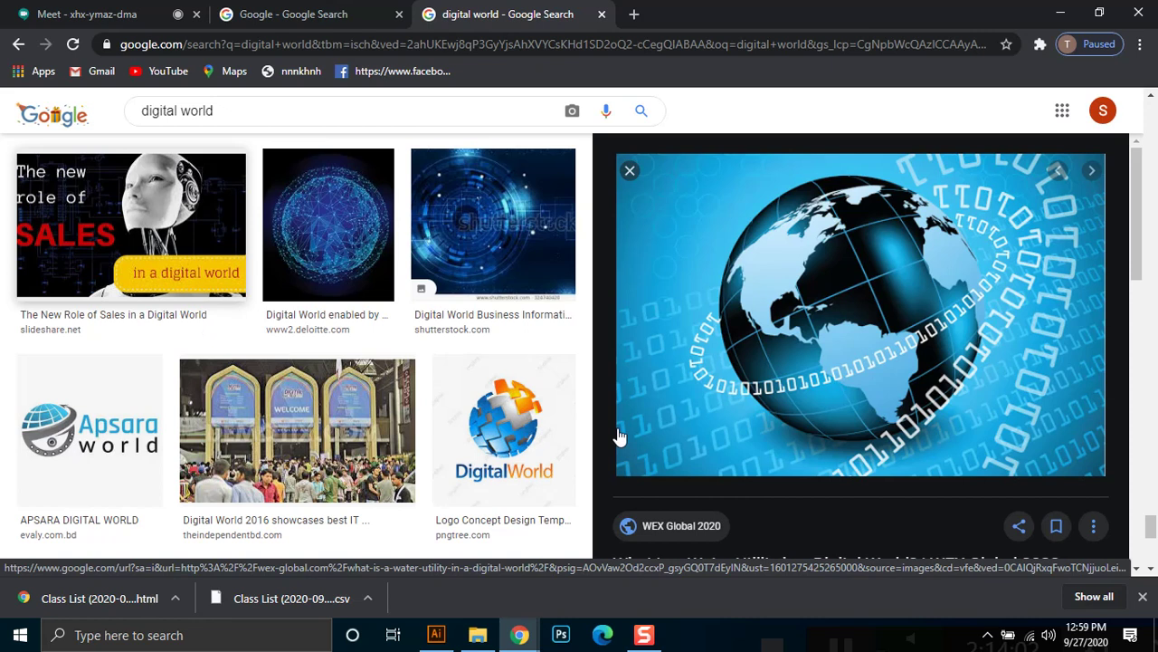
scroll(78, 430, up, 3)
scroll(194, 408, down, 1)
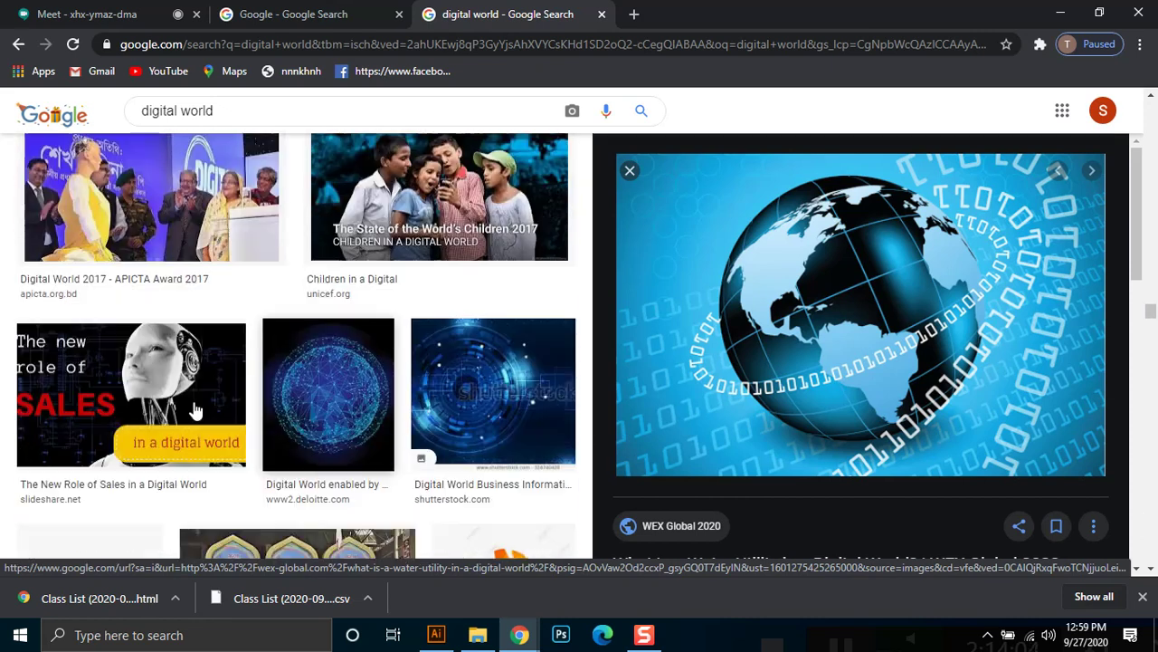
Preview the New Role of Sales and Digital World 2017 - APICTA Award images, browse further results, and return to Illustrator.
click(156, 358)
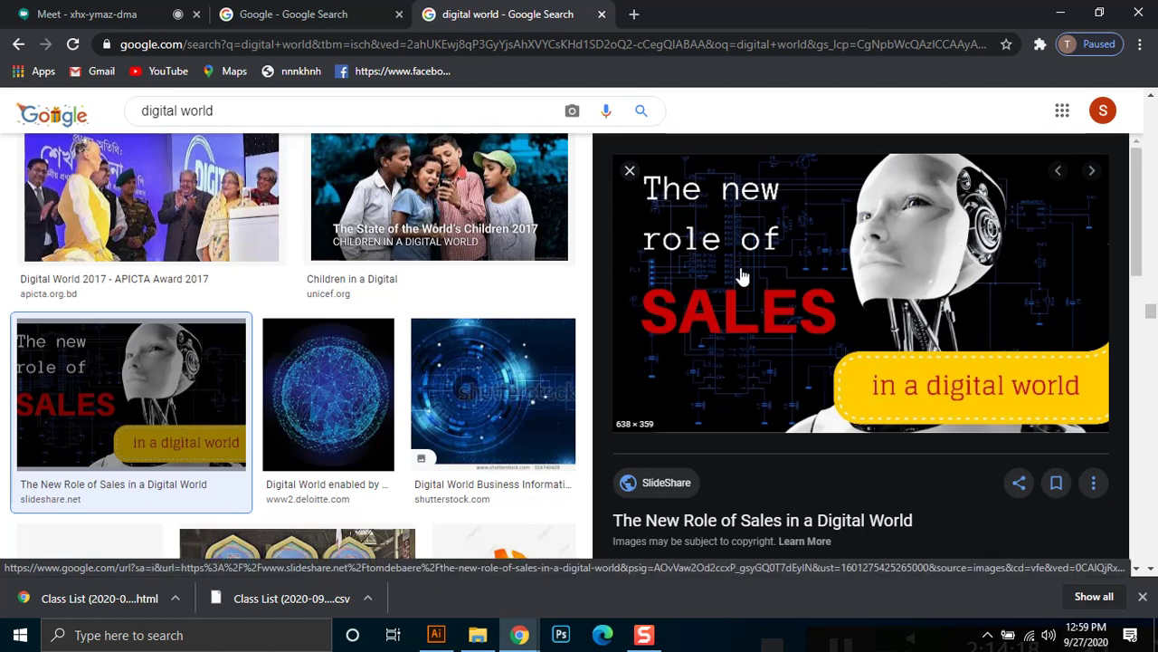
scroll(742, 272, down, 3)
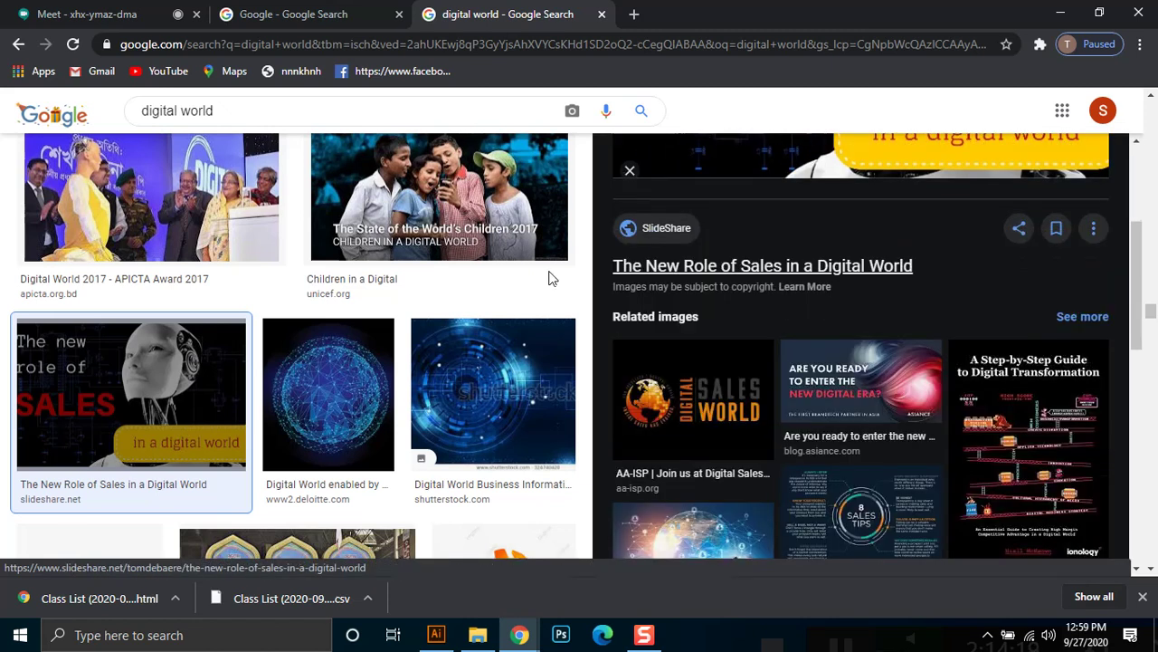
click(179, 199)
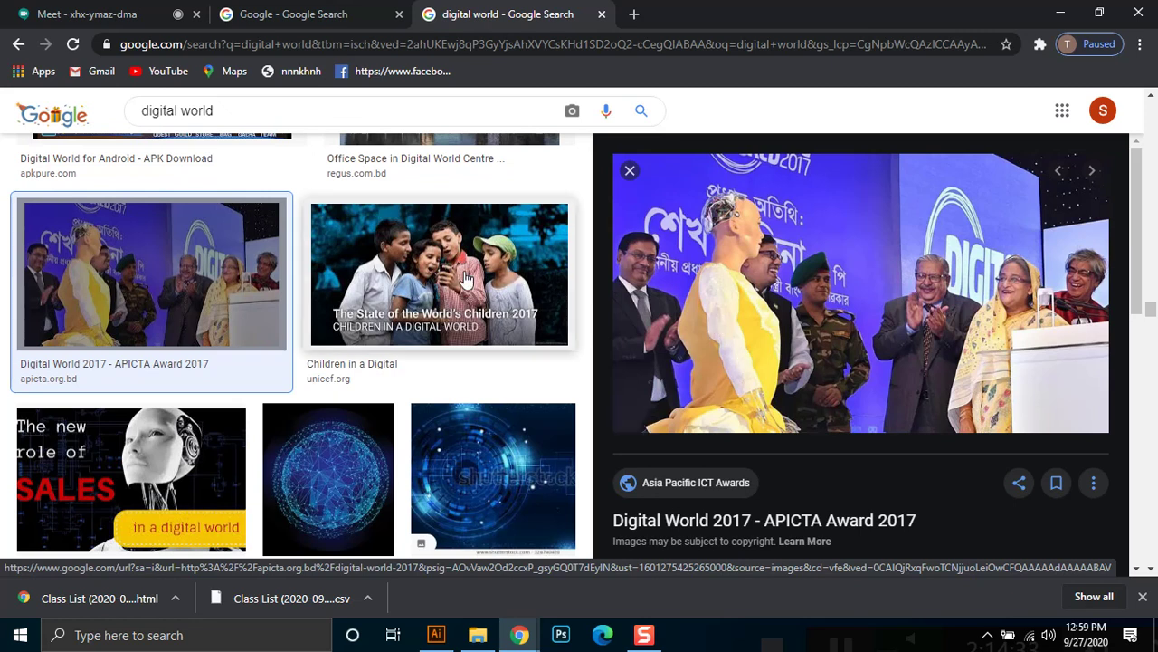
scroll(465, 277, down, 8)
scroll(465, 277, down, 6)
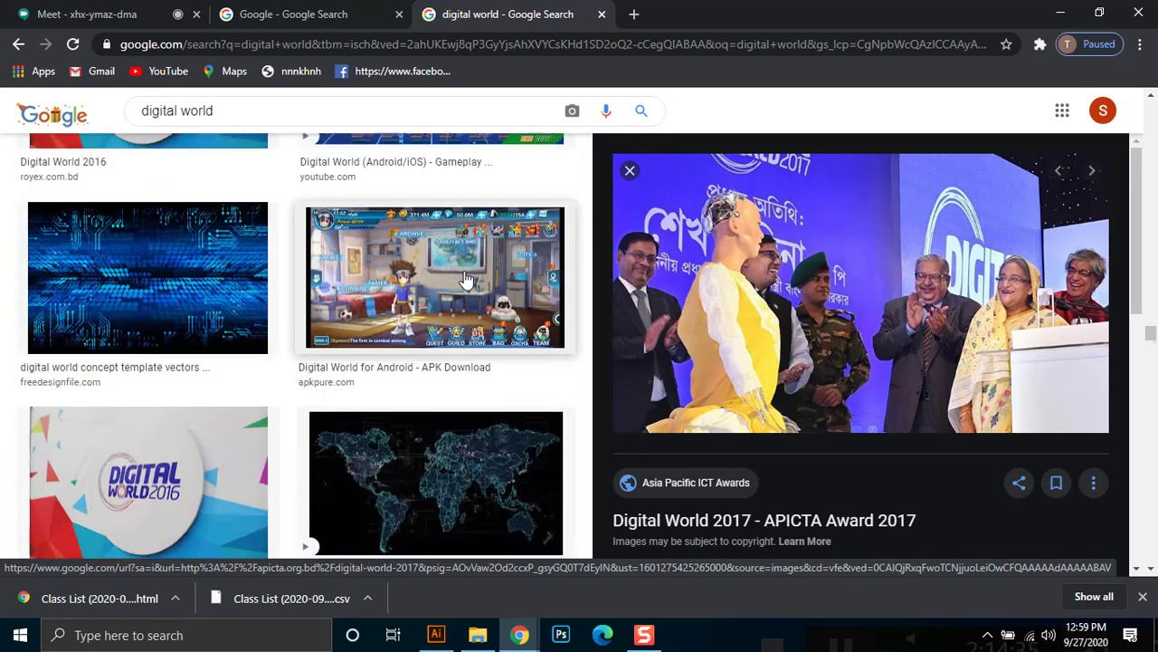
scroll(465, 278, down, 7)
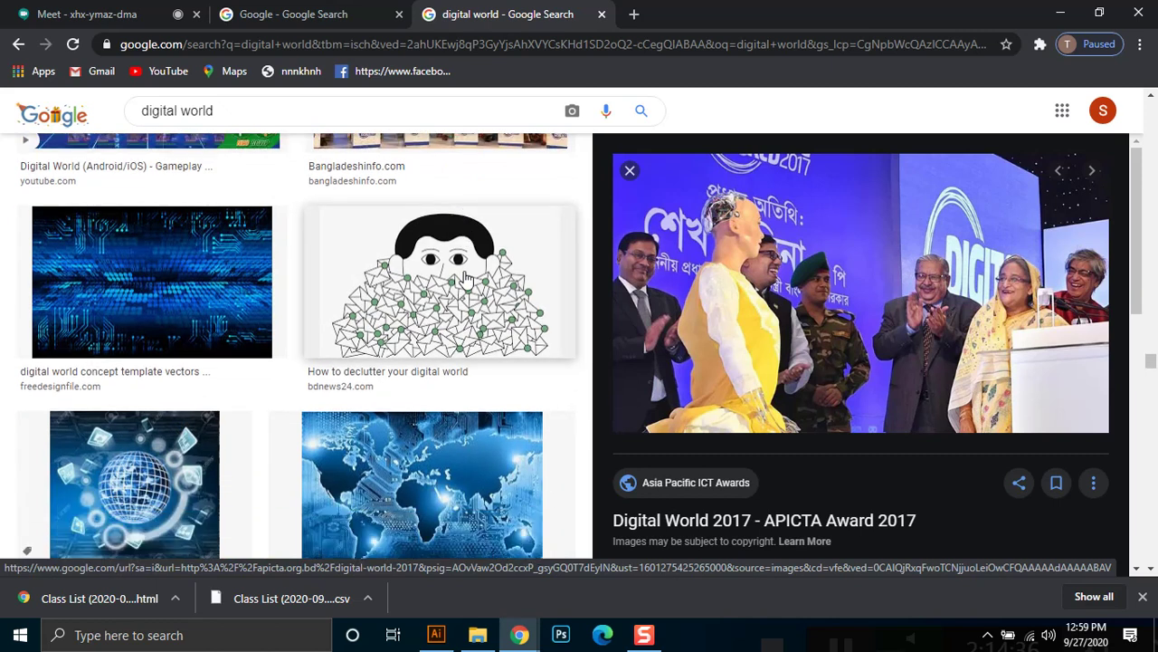
scroll(467, 303, down, 5)
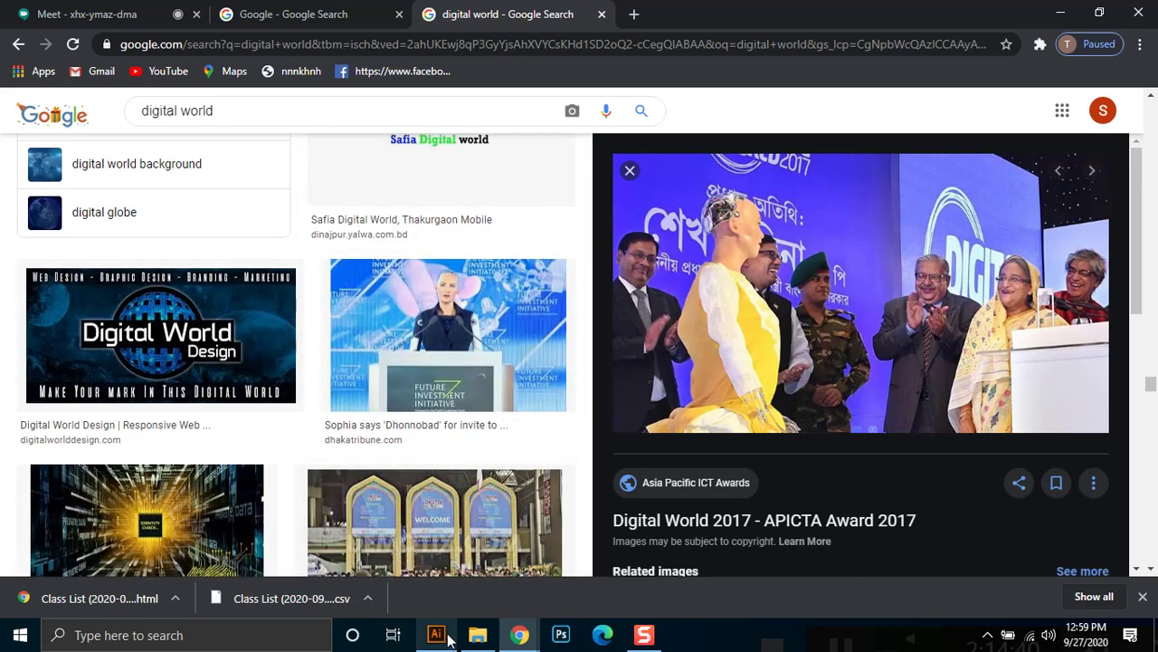
mouse_move(436, 633)
click(439, 589)
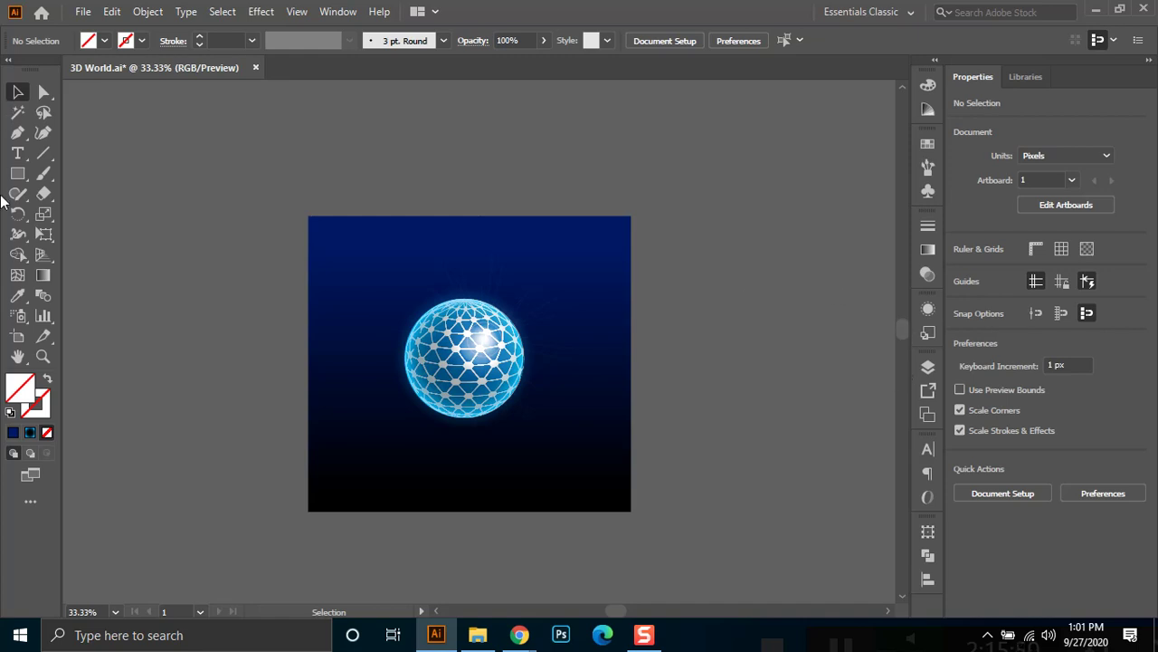
Copy the Digital World 2017 - APICTA Award image from Chrome into the Illustrator document and move it beside the sphere artboard's right edge.
mouse_move(507, 641)
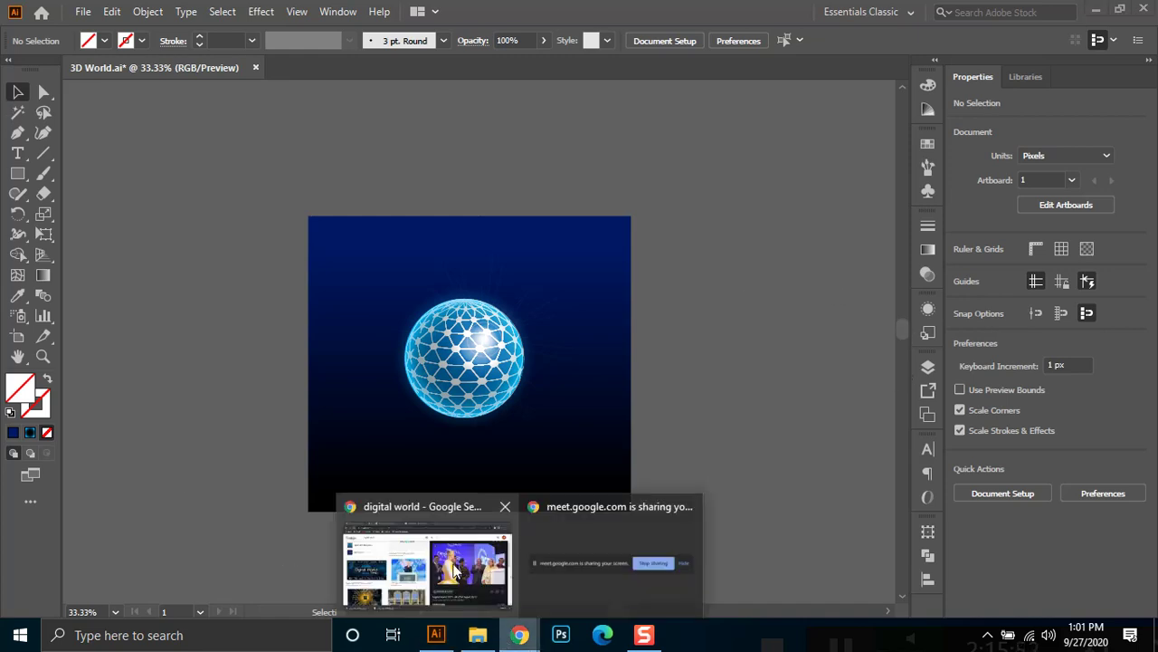
click(453, 570)
right_click(811, 238)
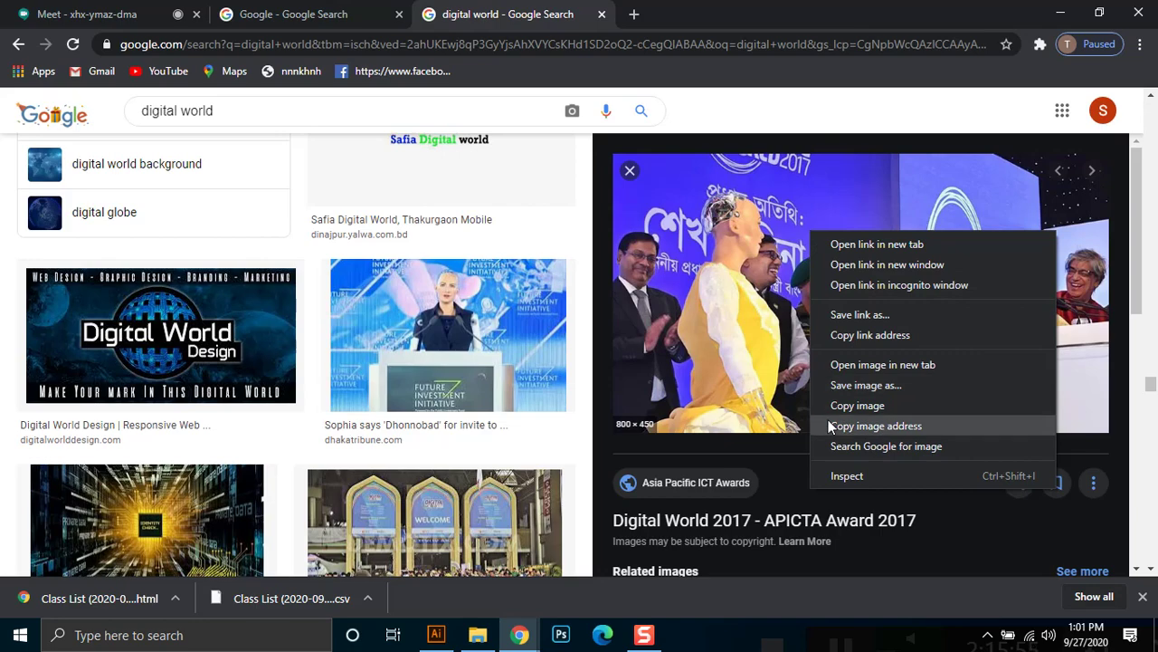
click(846, 404)
click(516, 636)
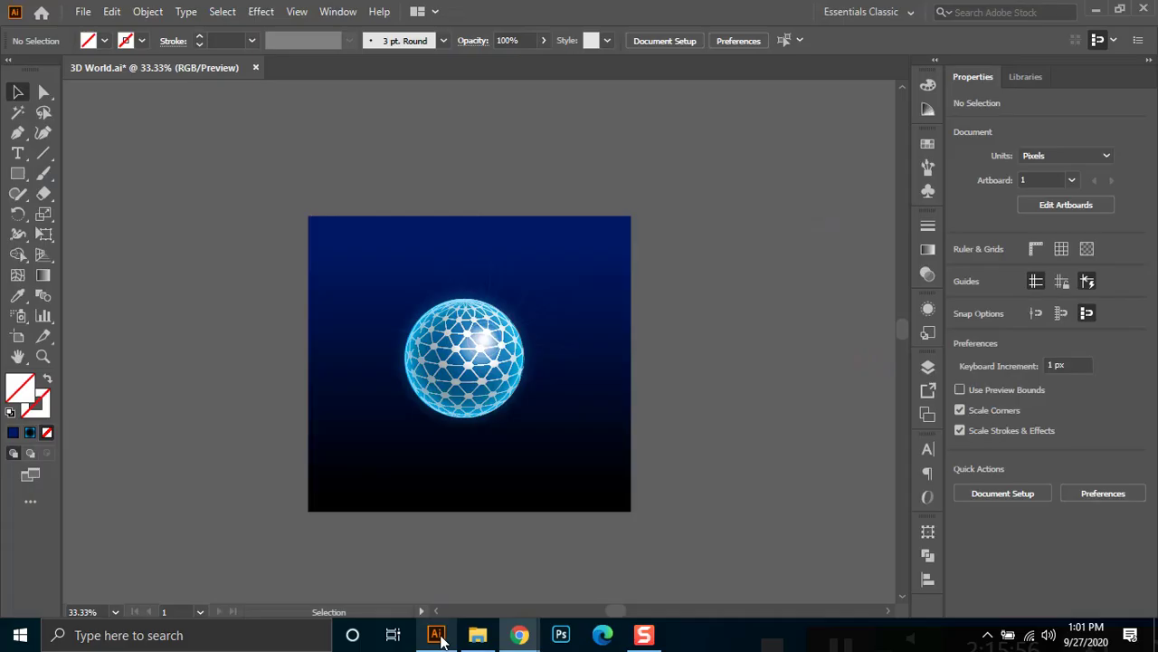
key(ctrl+v)
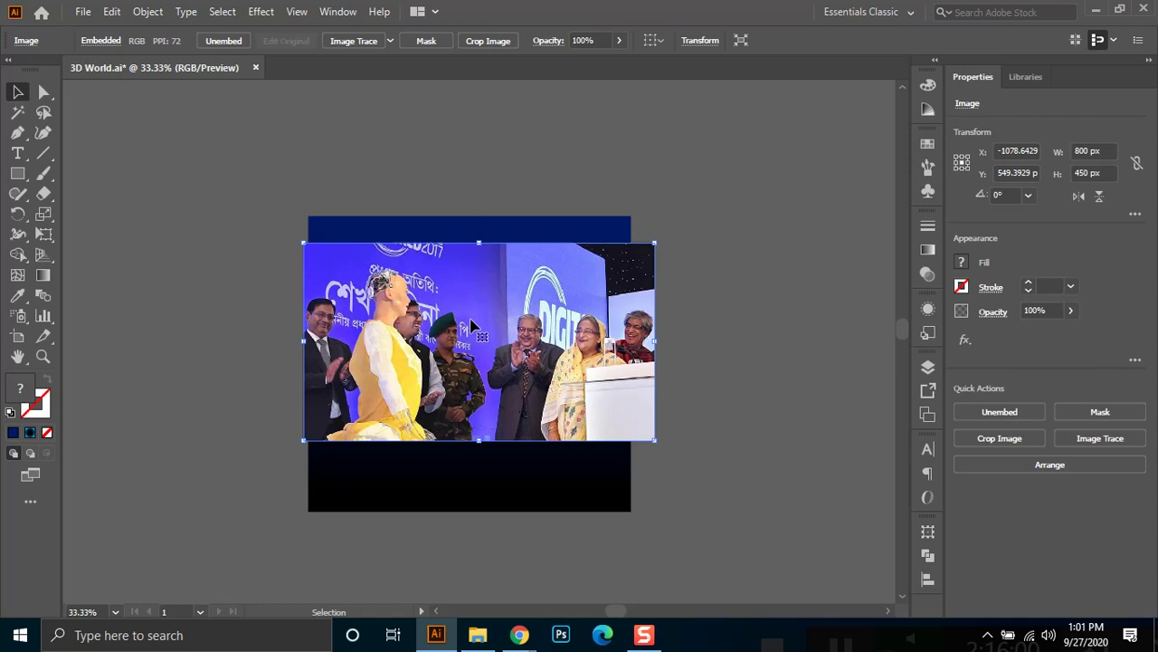
drag(515, 387, 872, 371)
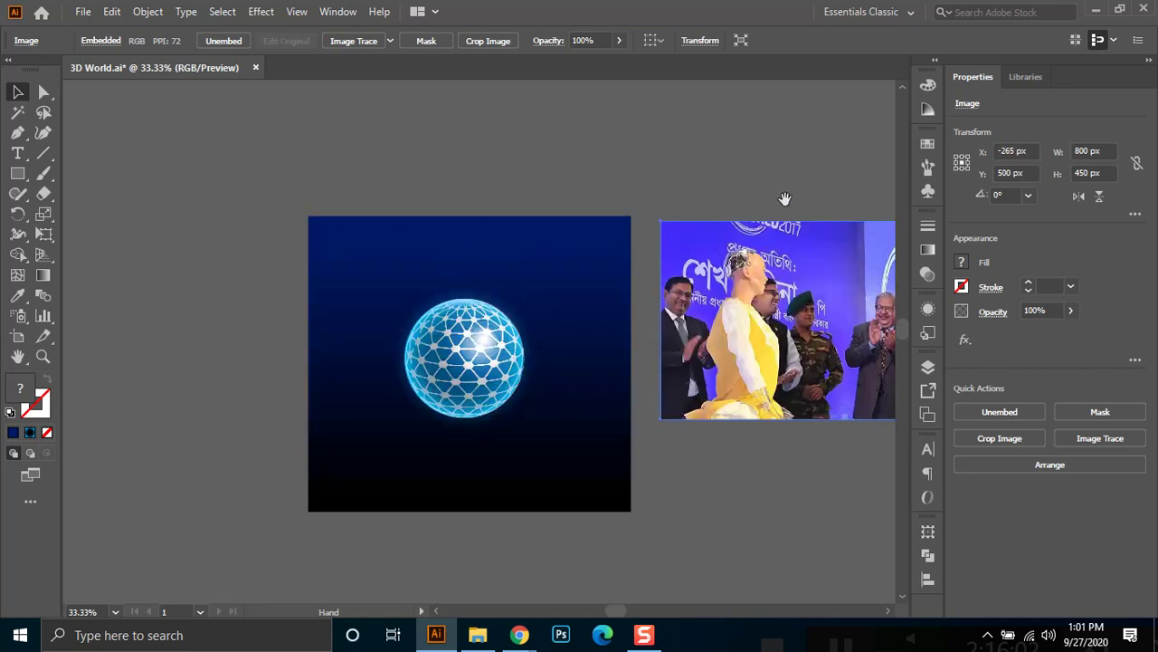
Image Trace the pasted photo with the High Fidelity Photo preset and move it up to about X -300 px, Y 233 px.
drag(777, 181, 458, 237)
click(390, 40)
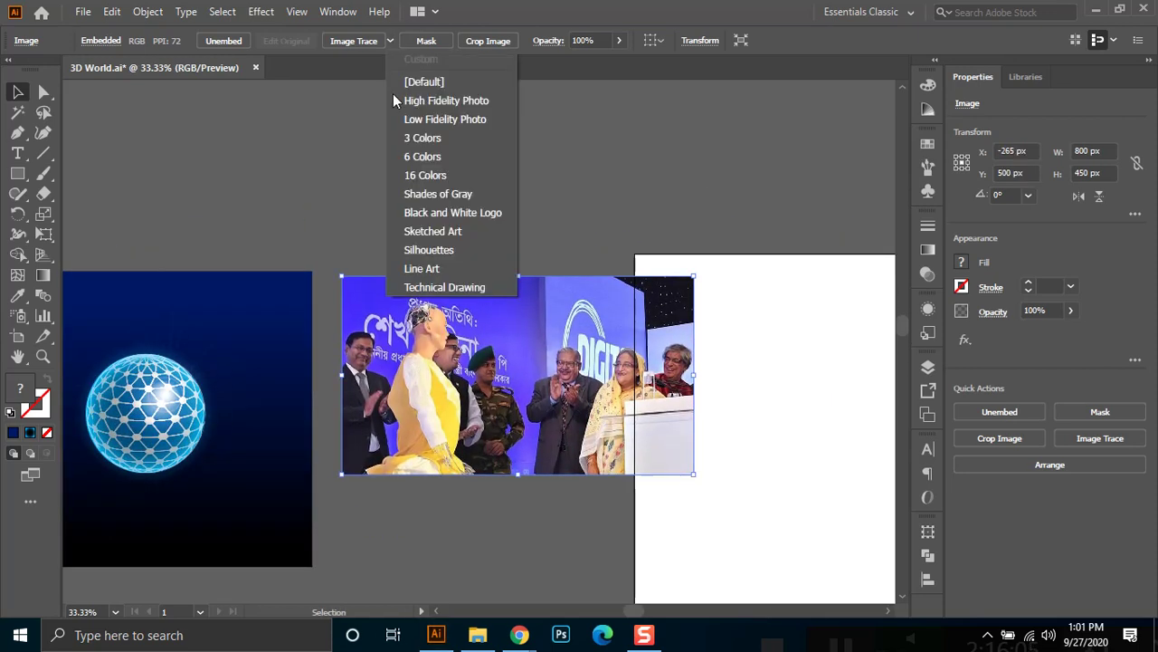
click(458, 107)
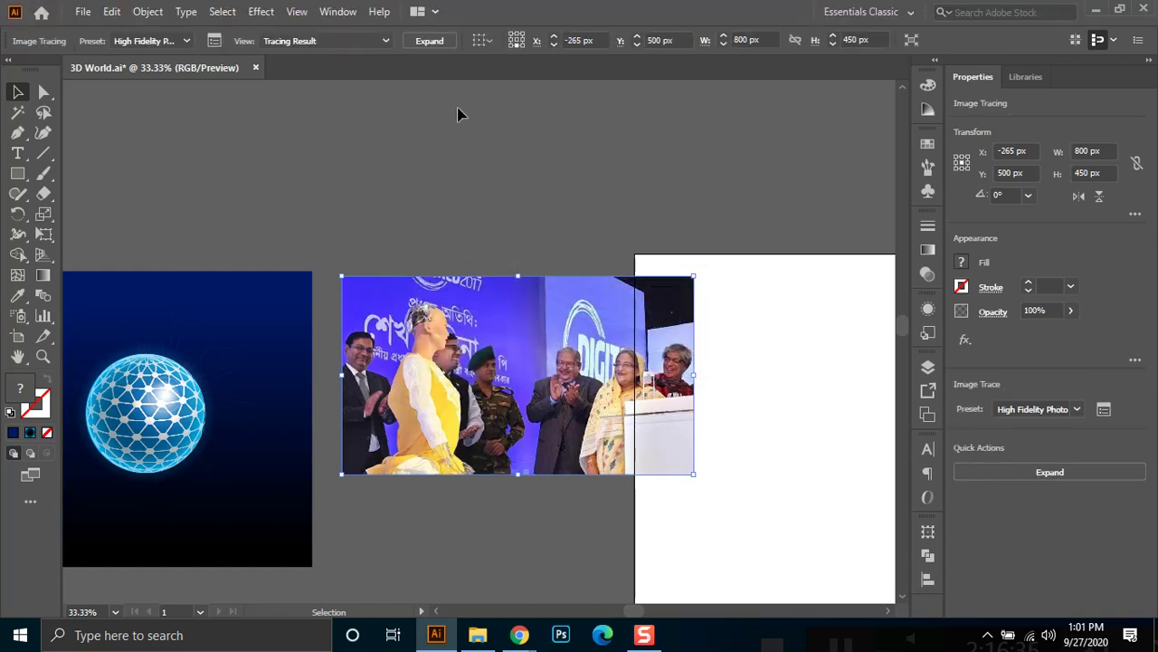
drag(507, 400, 491, 285)
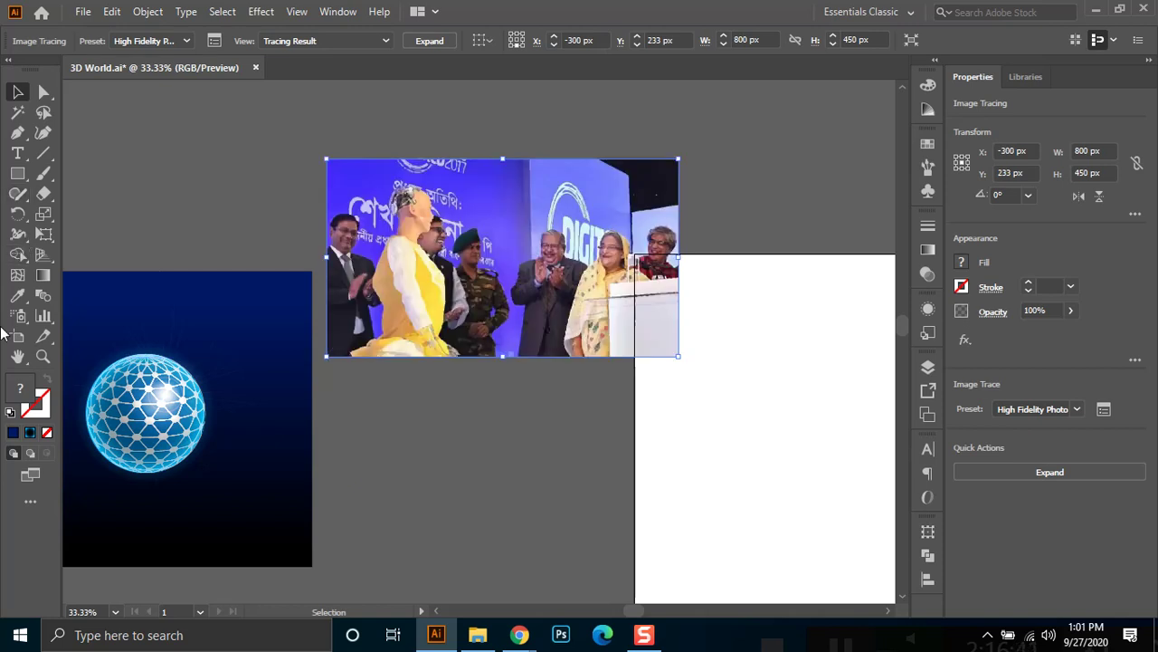
Expand the traced photo into vector paths and deselect it to inspect the result.
click(43, 355)
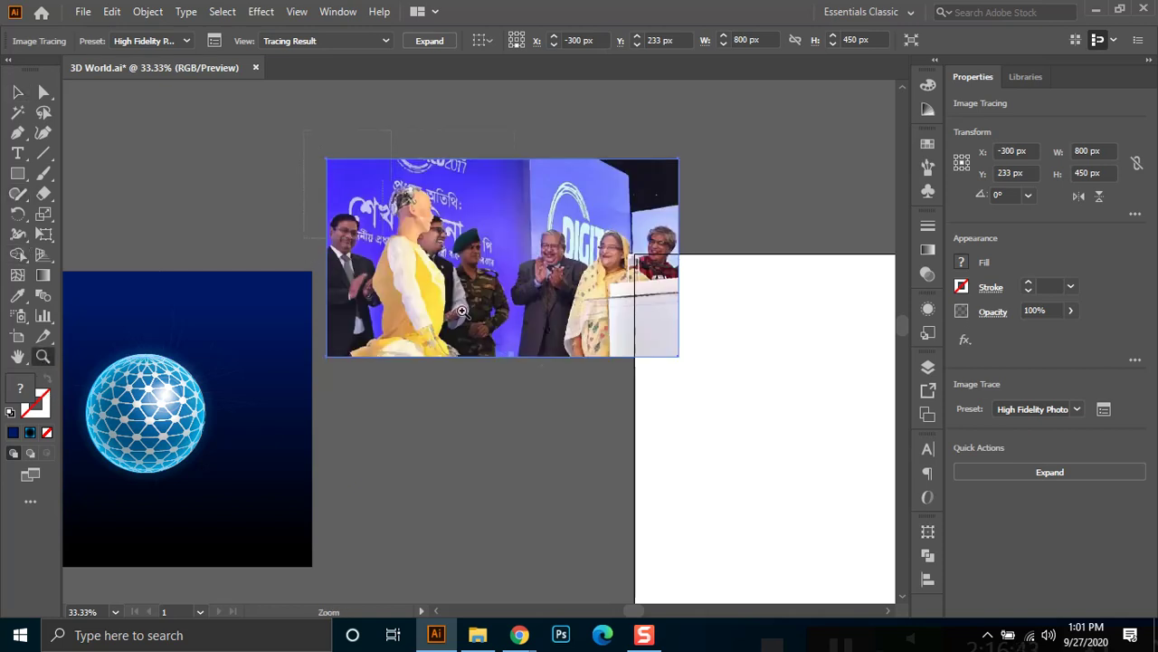
drag(311, 134, 745, 401)
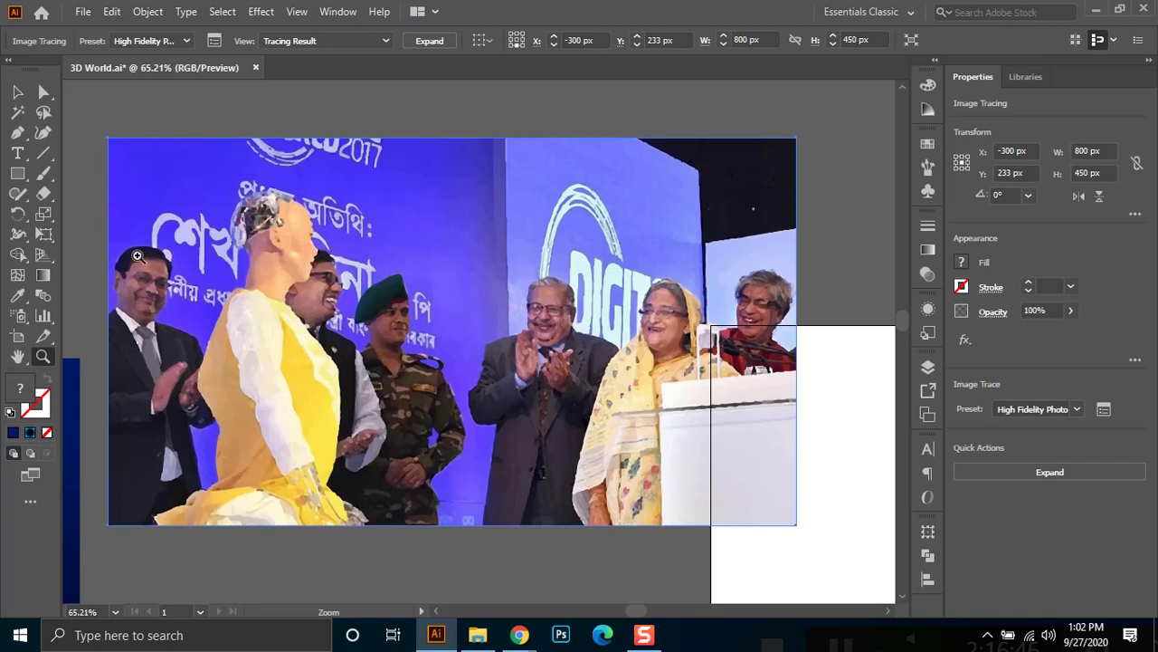
click(43, 92)
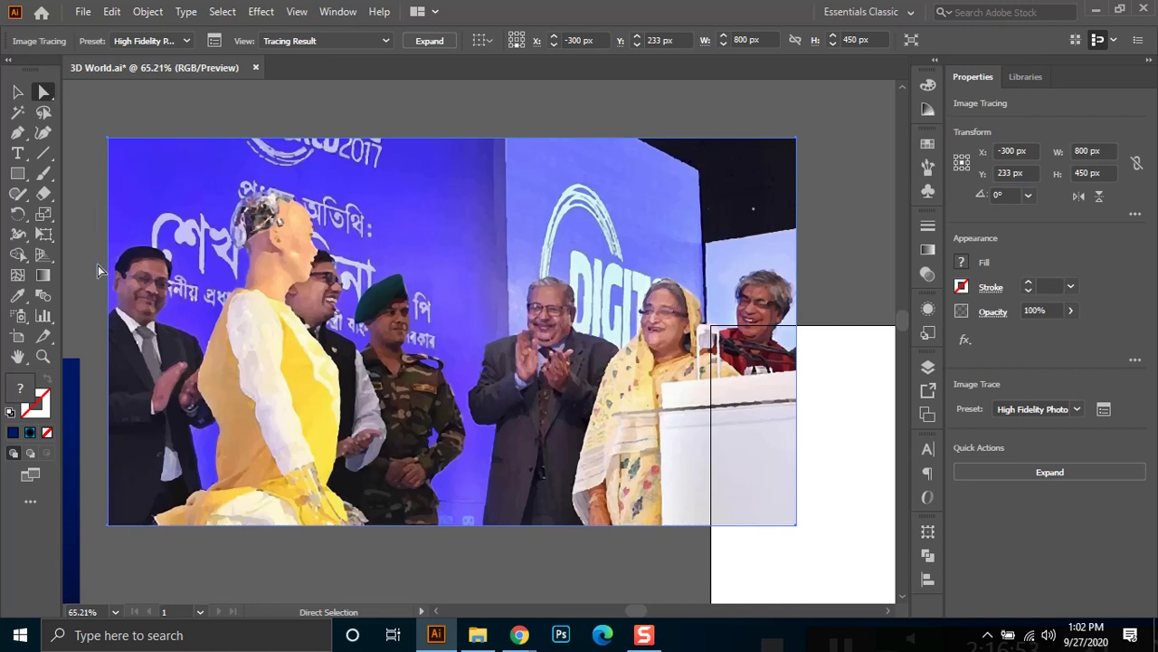
click(17, 132)
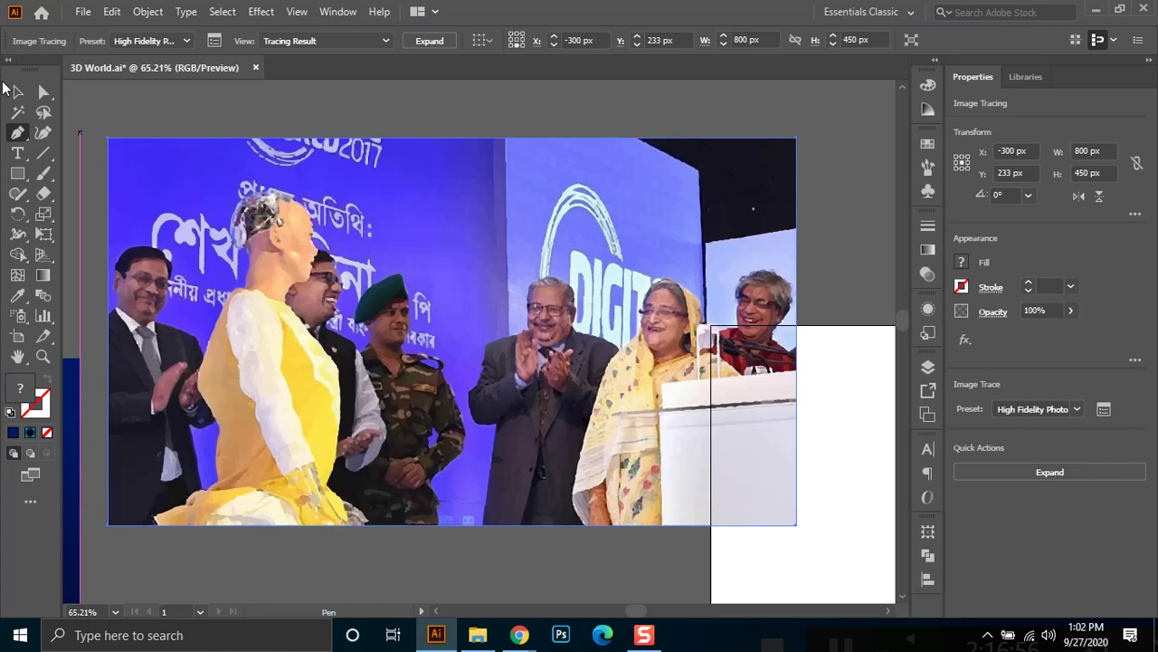
click(18, 93)
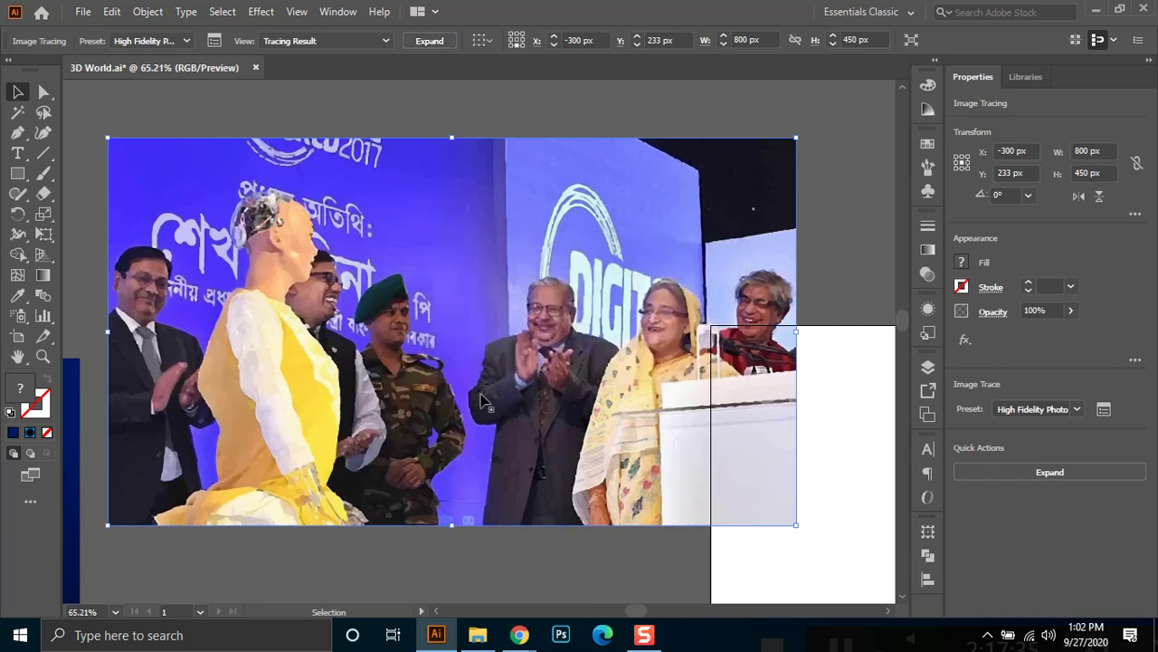
click(440, 44)
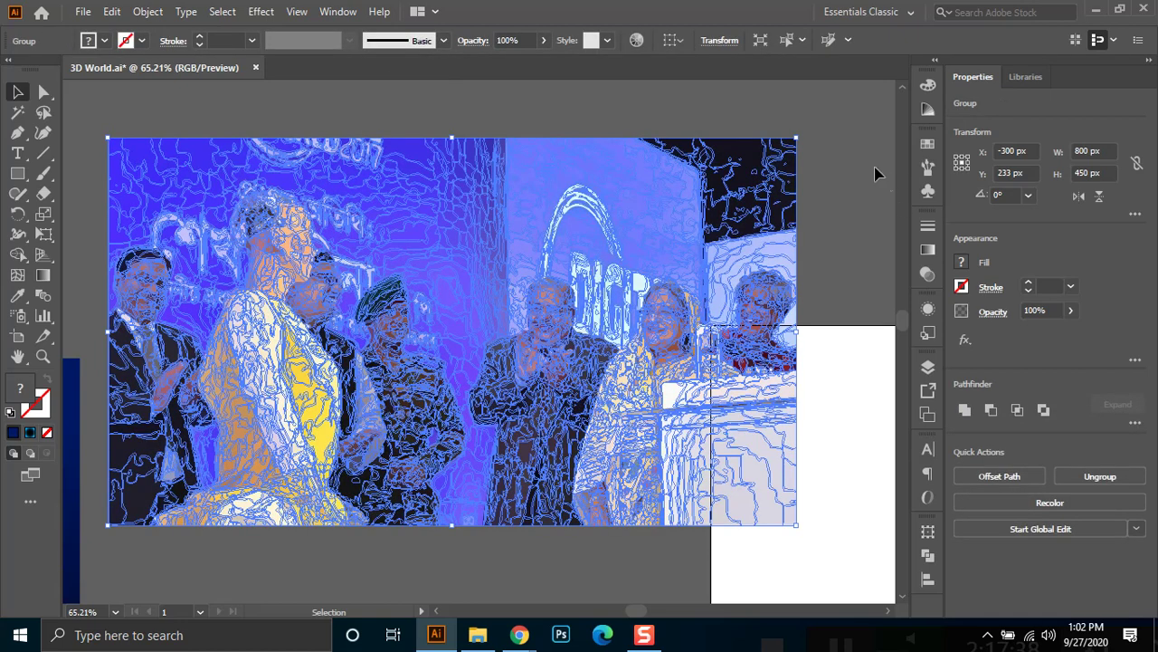
click(847, 161)
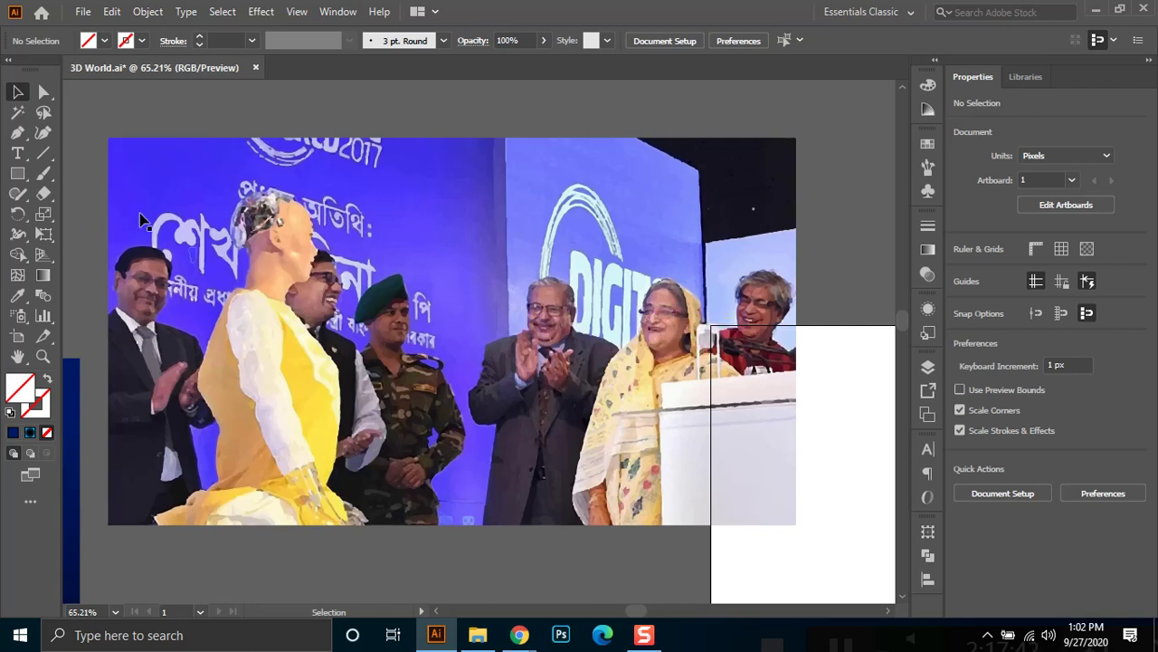
Delete the expanded photo group from the area between the sphere artwork and the white artboard.
click(17, 91)
click(386, 350)
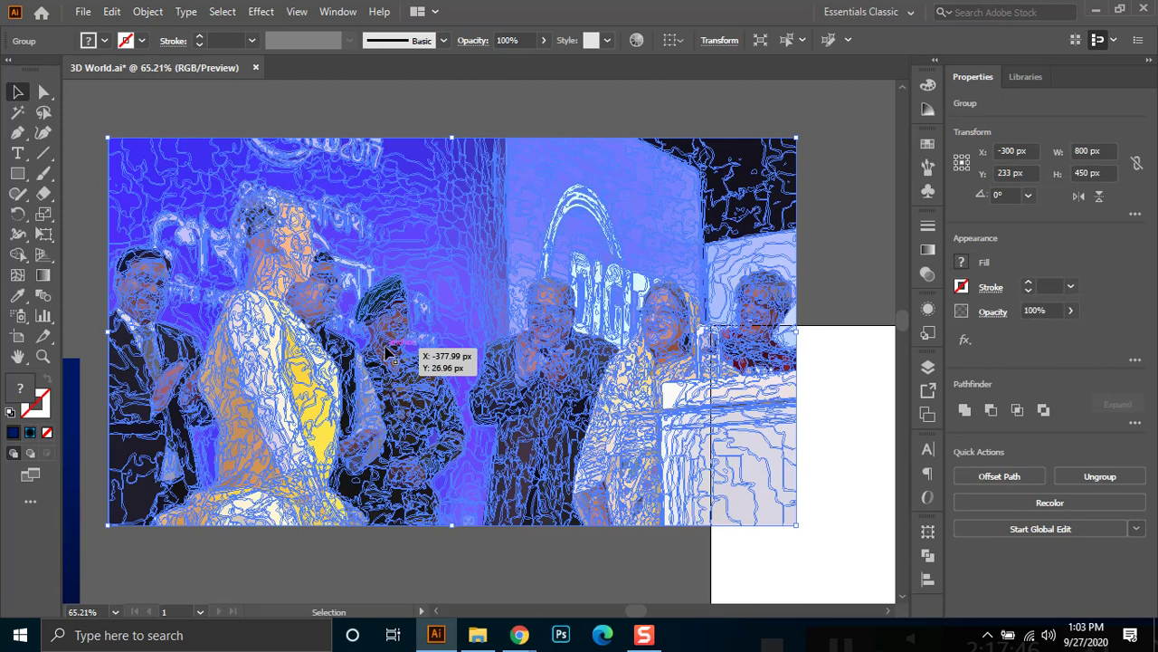
key(Delete)
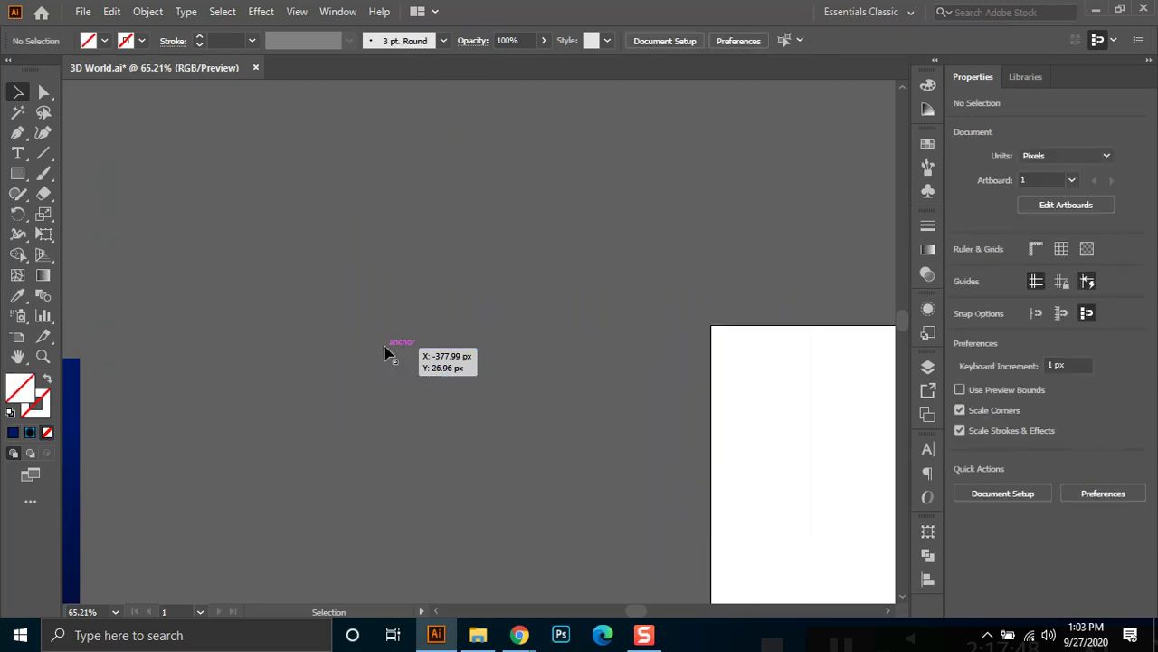
key(ctrl+minus)
key(ctrl+minus)
key(ctrl+minus)
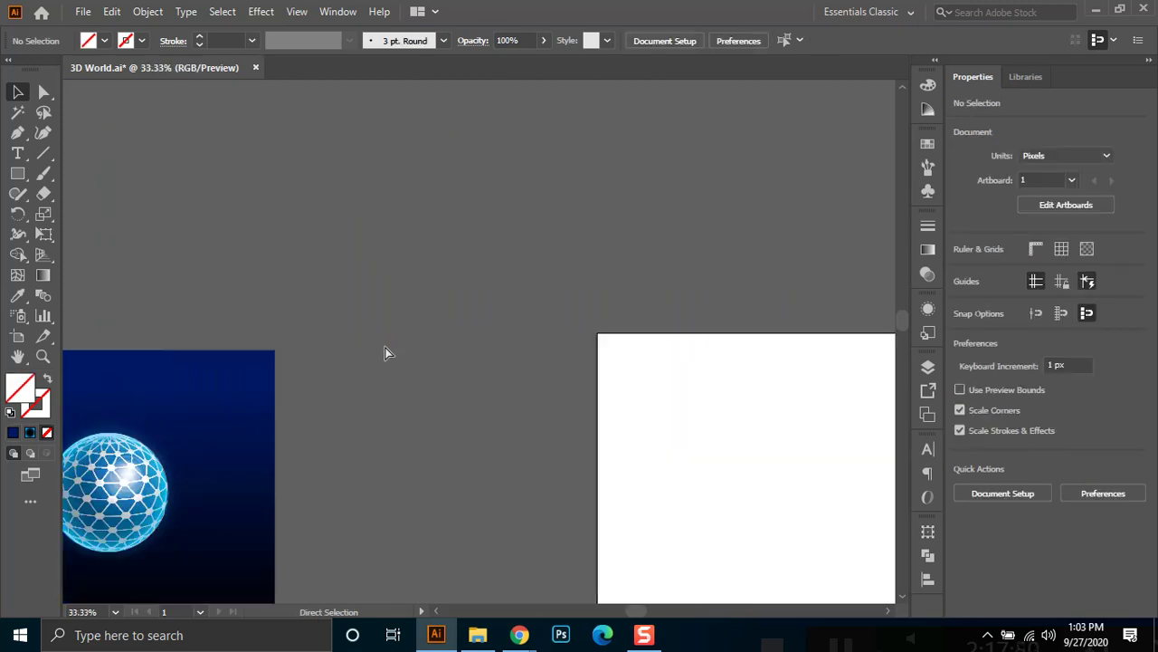
drag(388, 419, 488, 260)
key(ctrl+minus)
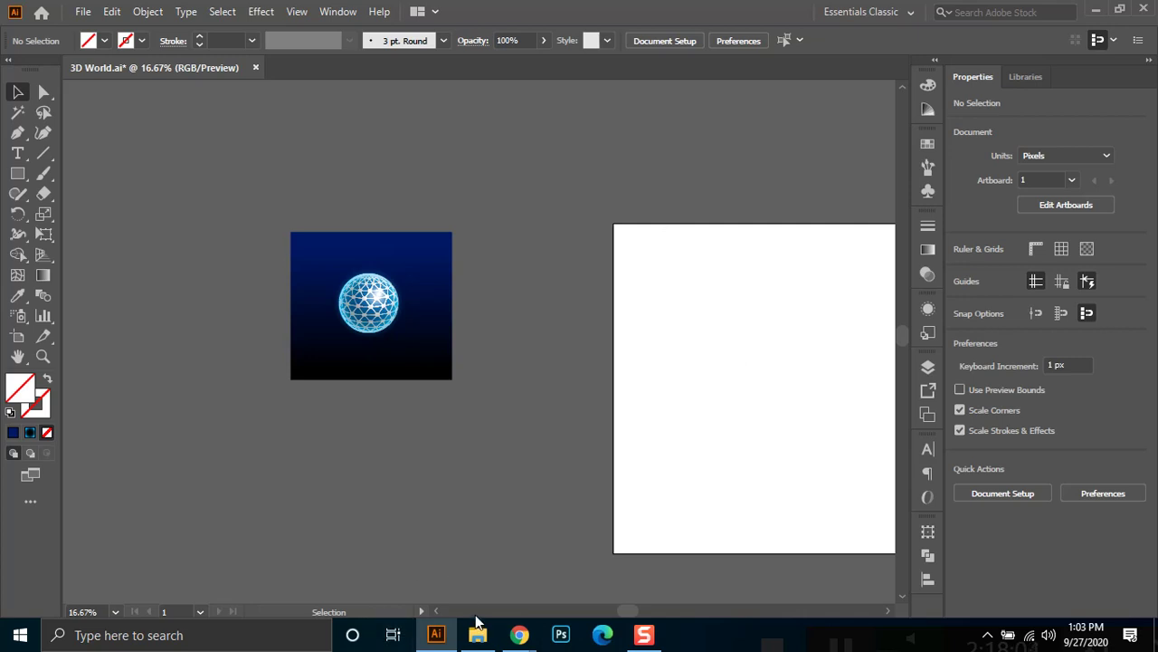
Switch to Chrome and bring up the ongoing Google Meet call with its chat.
mouse_move(519, 635)
click(509, 593)
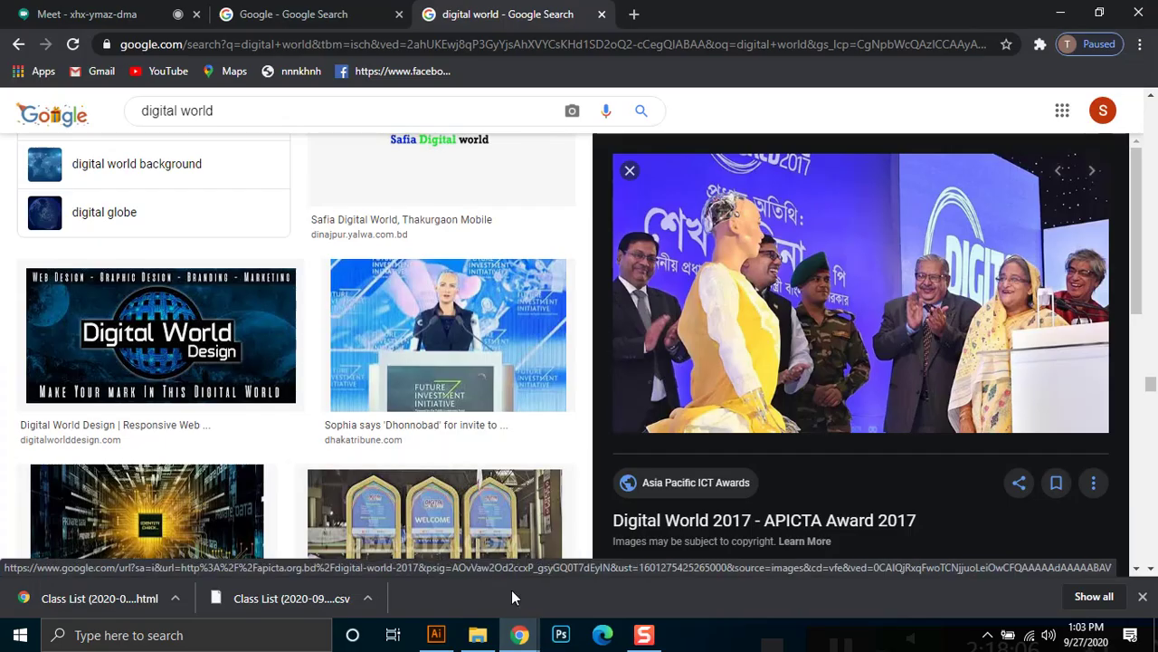
click(45, 14)
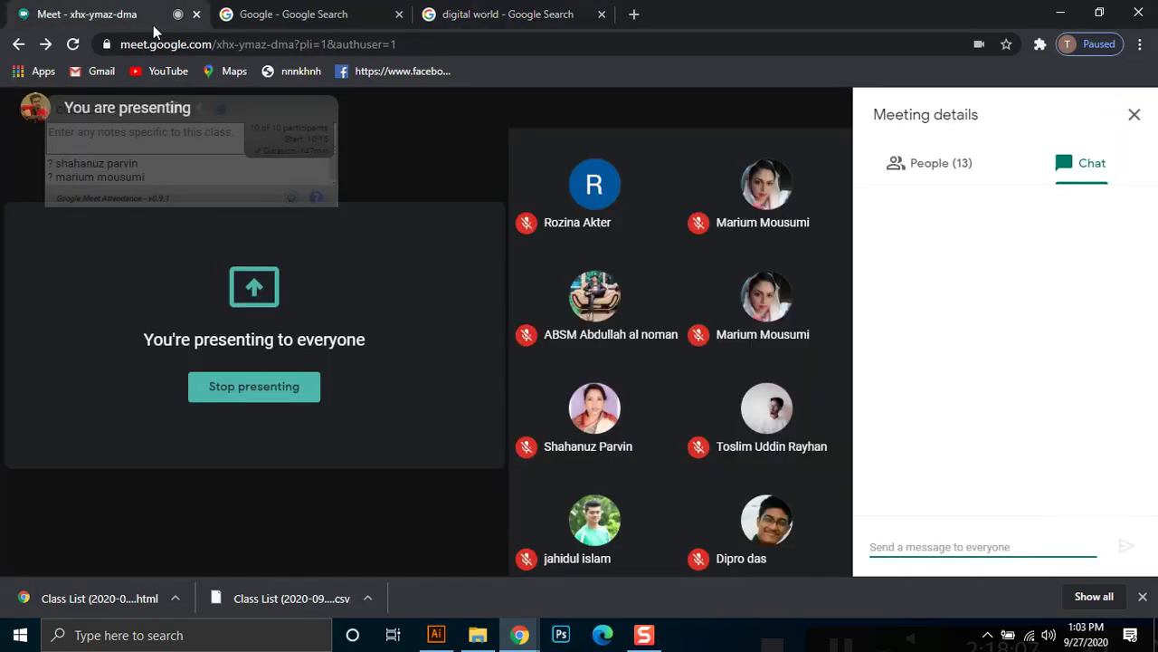
click(1091, 644)
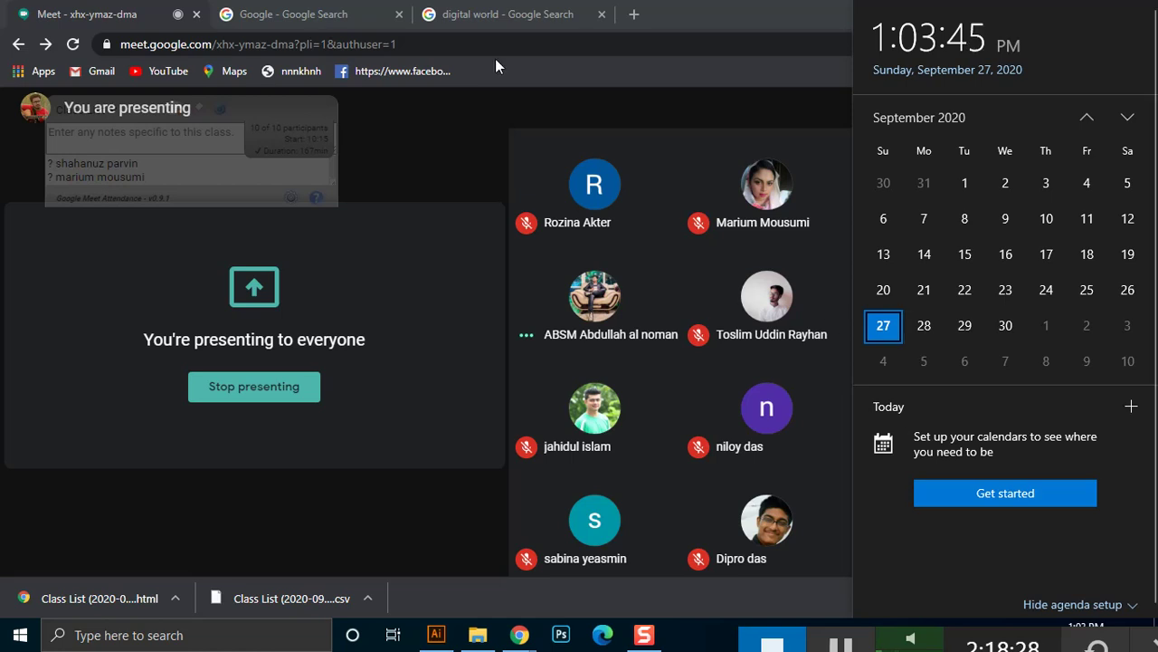
click(298, 14)
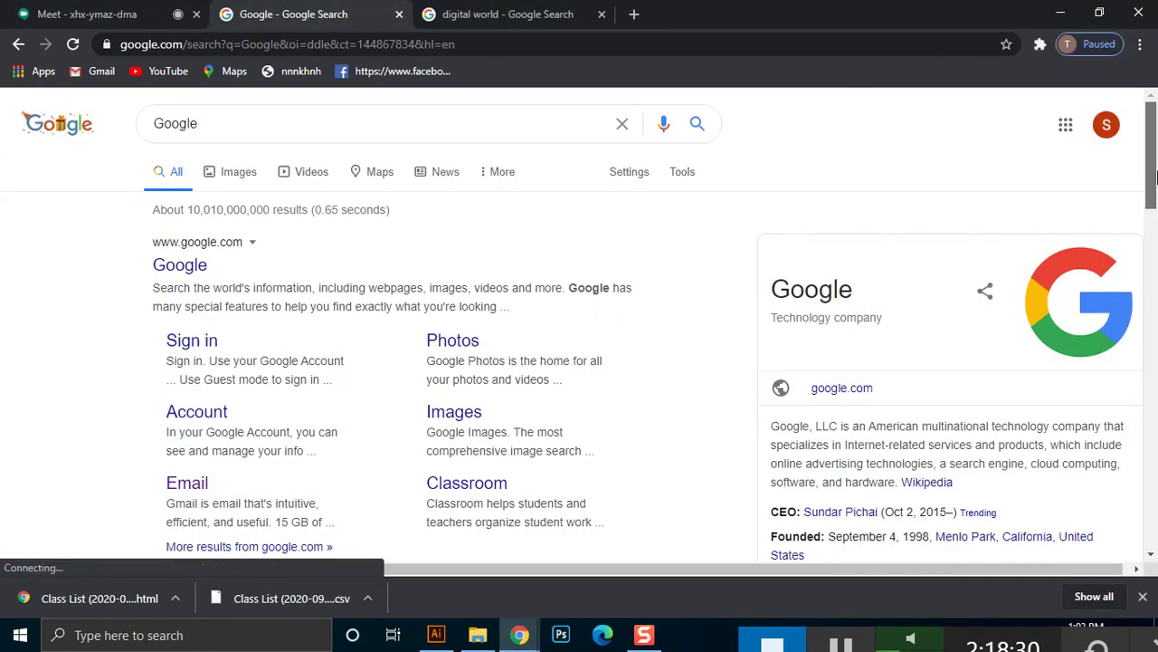
scroll(1150, 271, down, 1)
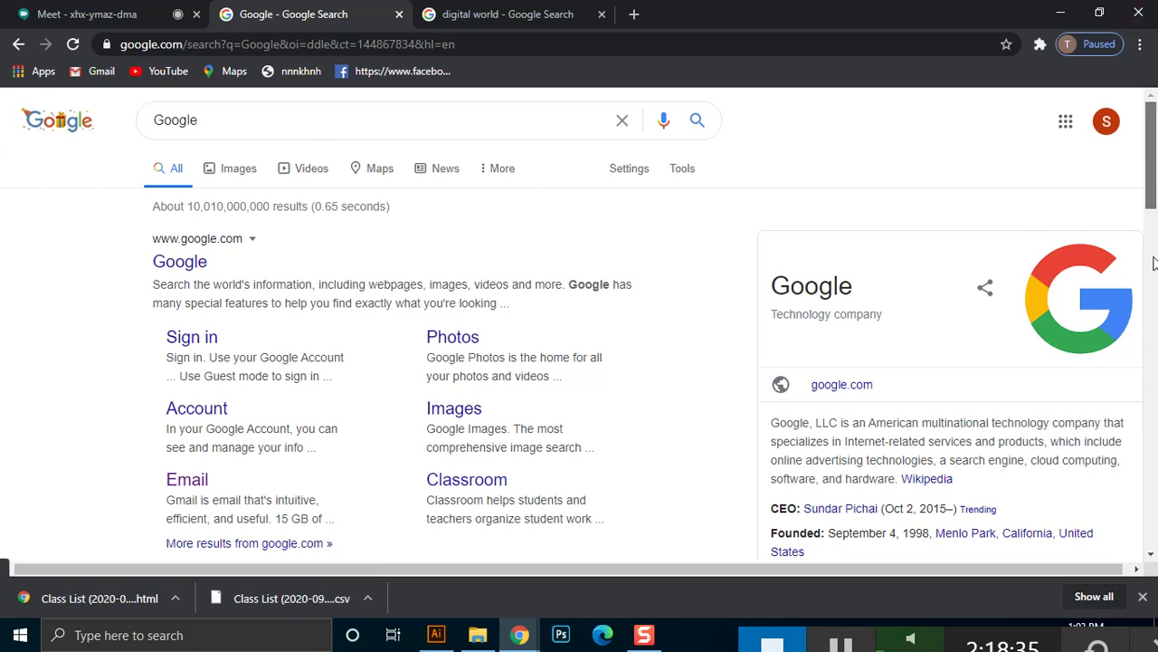
scroll(1154, 258, down, 1)
click(986, 645)
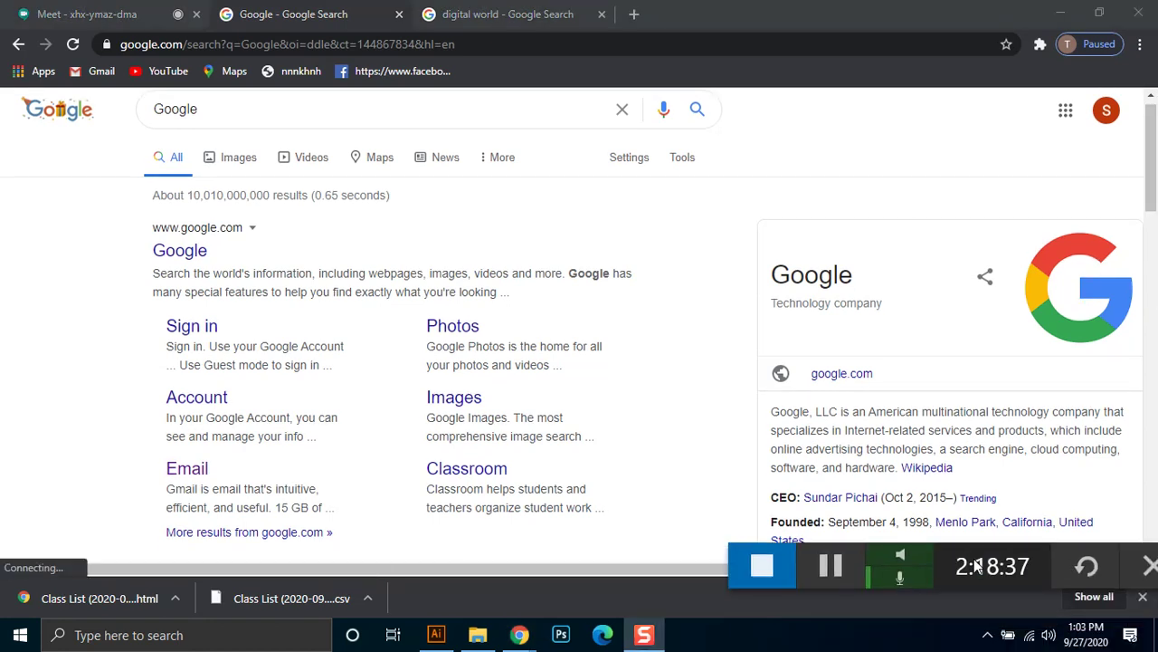
click(1102, 645)
click(1102, 645)
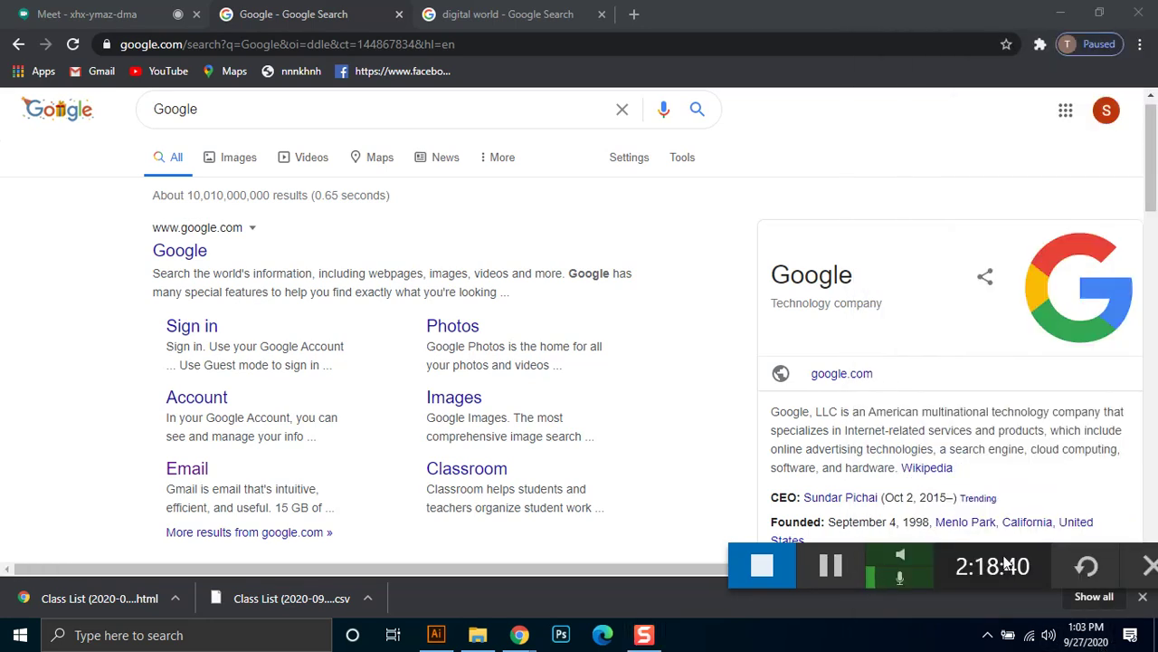